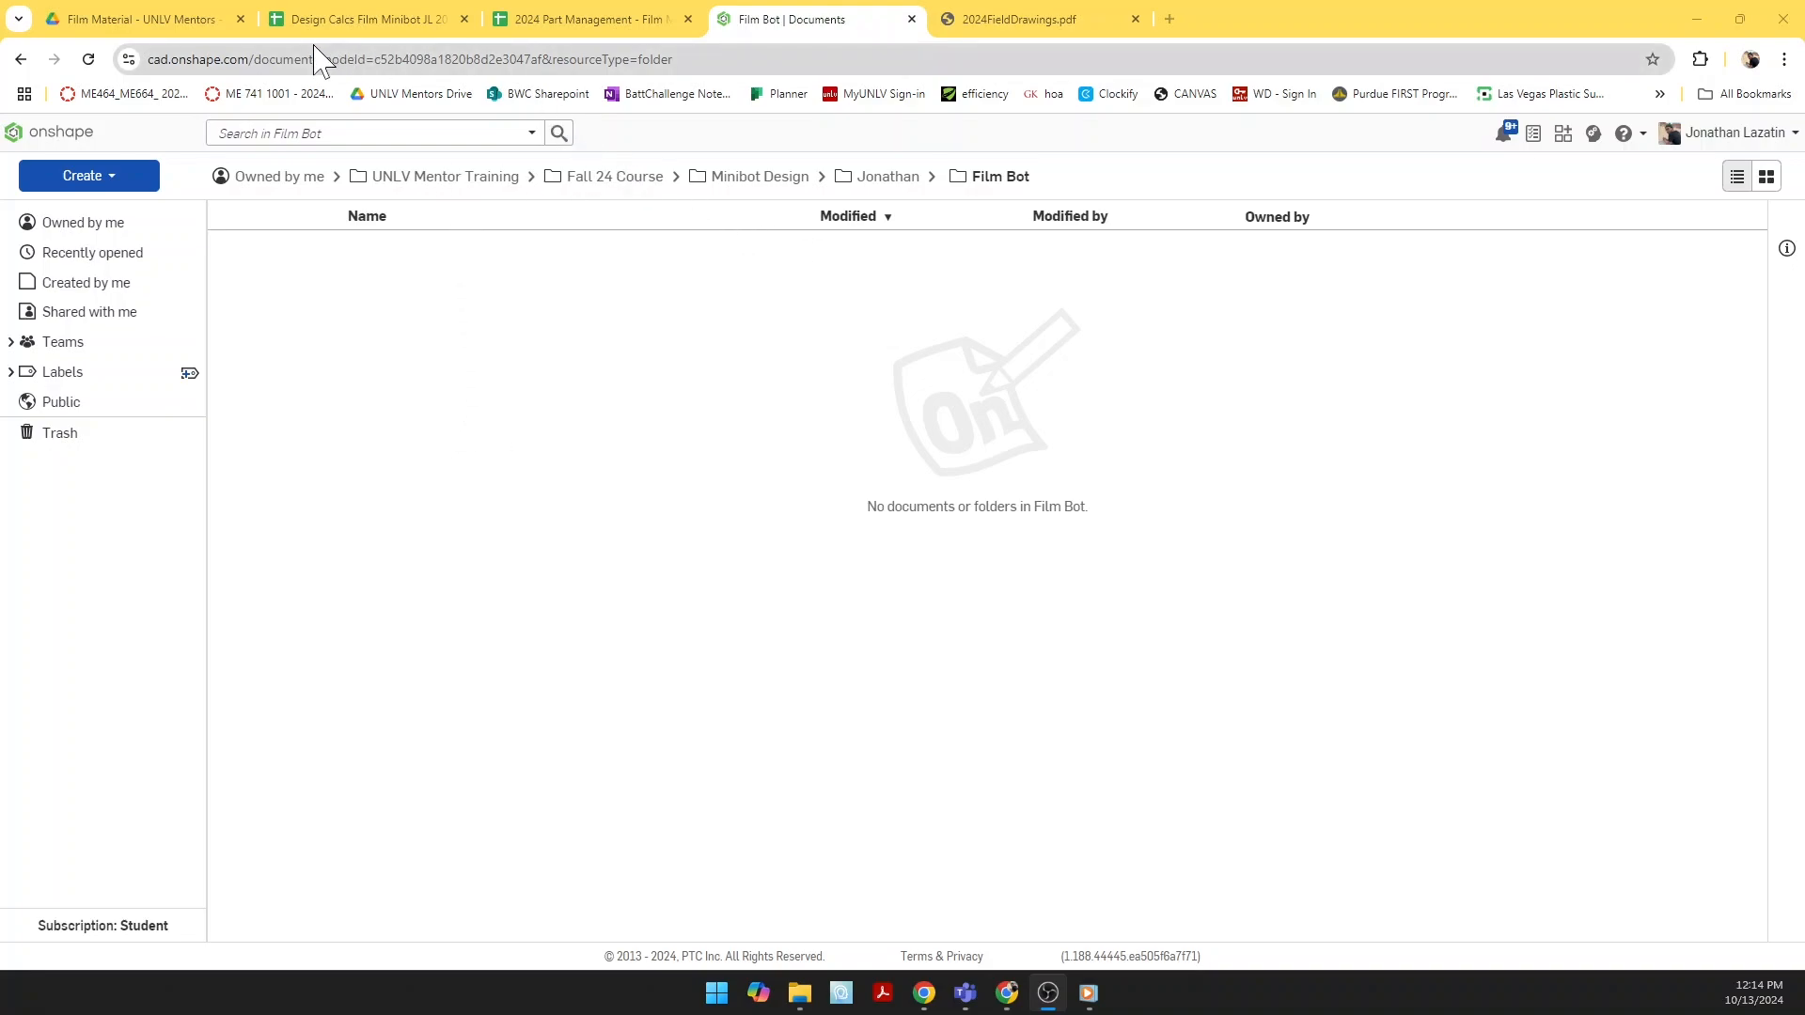
Step: Review the Film Material folder, the design calculations and part management spreadsheets, the Film Bot folder and the 2024 field drawings
{"action": "left_click", "coordinate": [127, 19]}
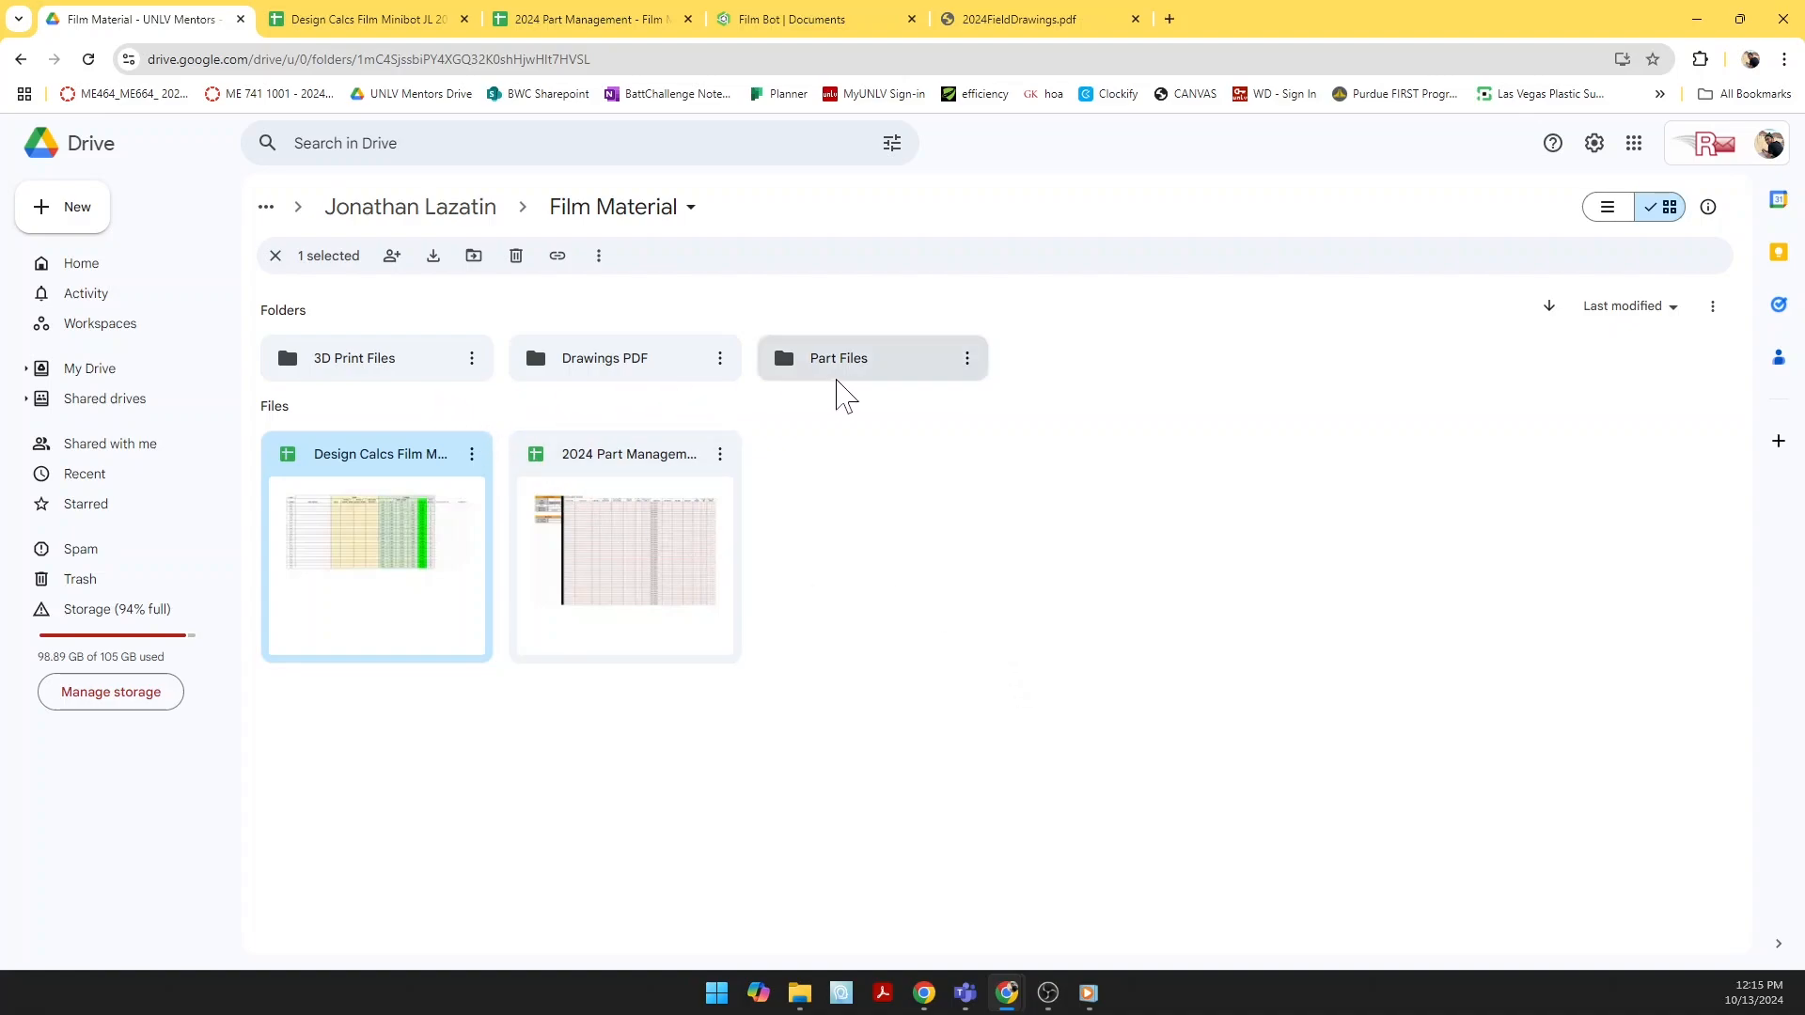
{"action": "left_click", "coordinate": [349, 19]}
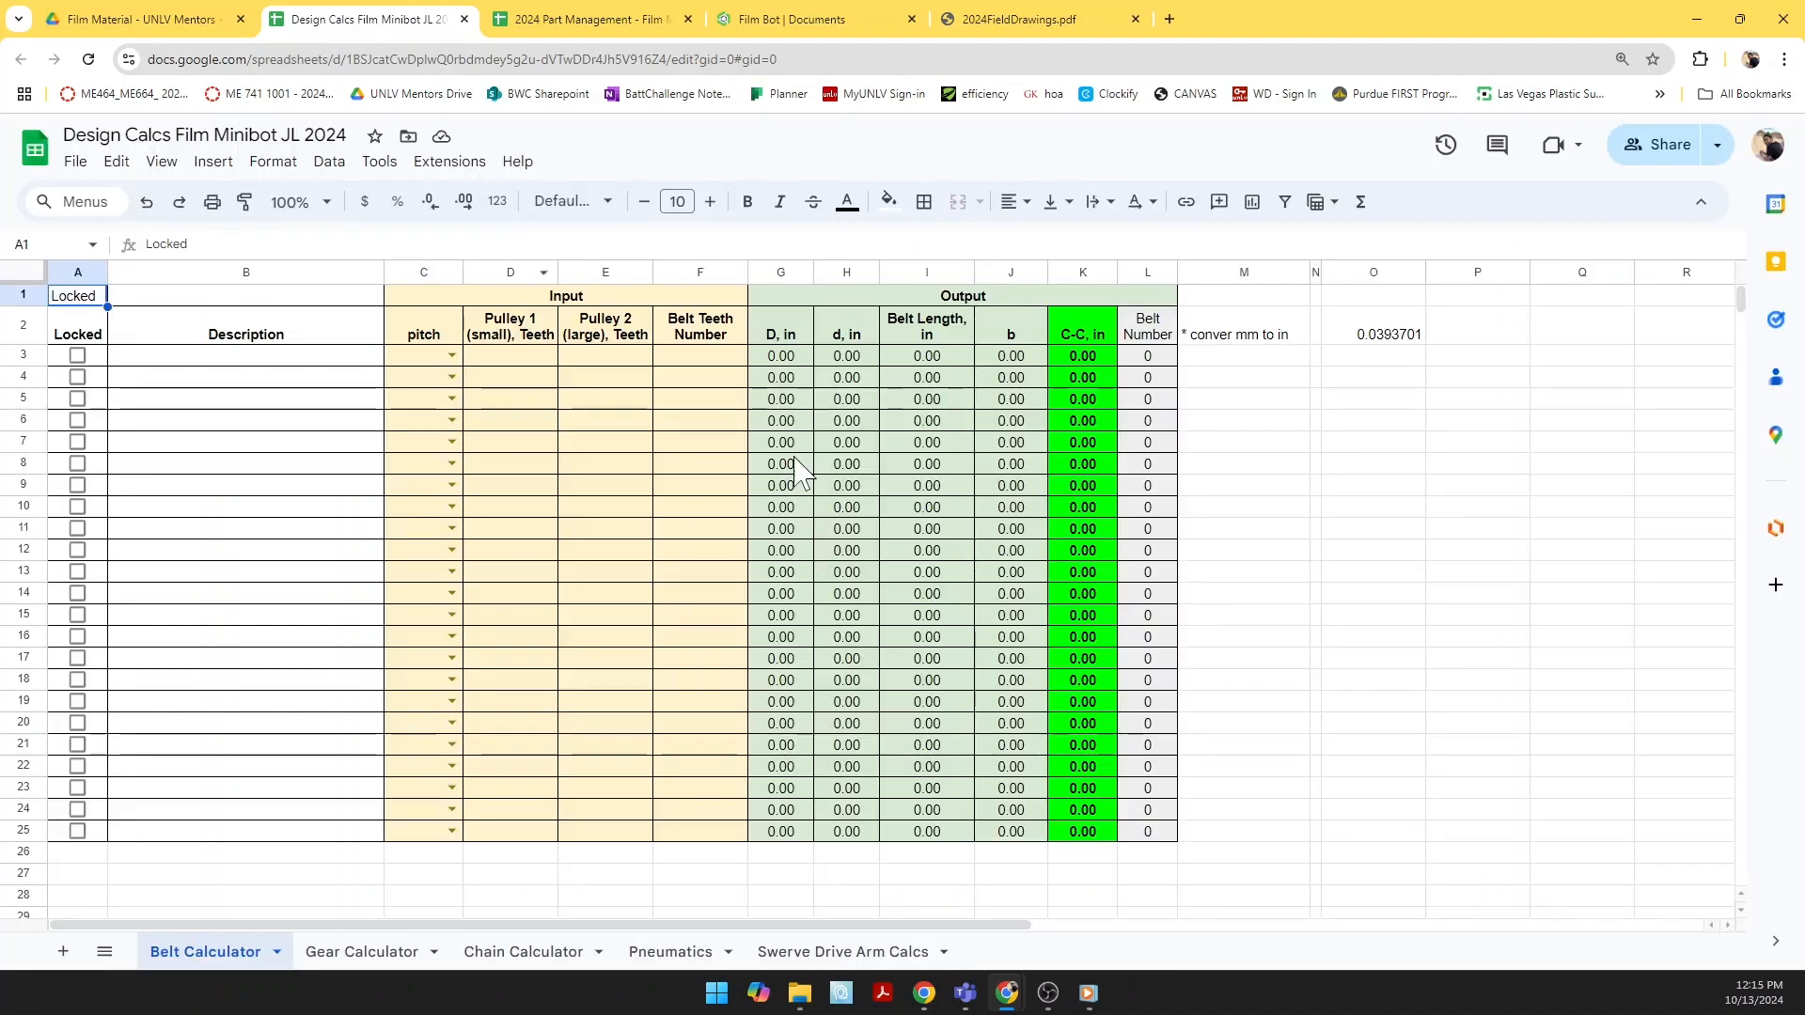
{"action": "left_click", "coordinate": [555, 19]}
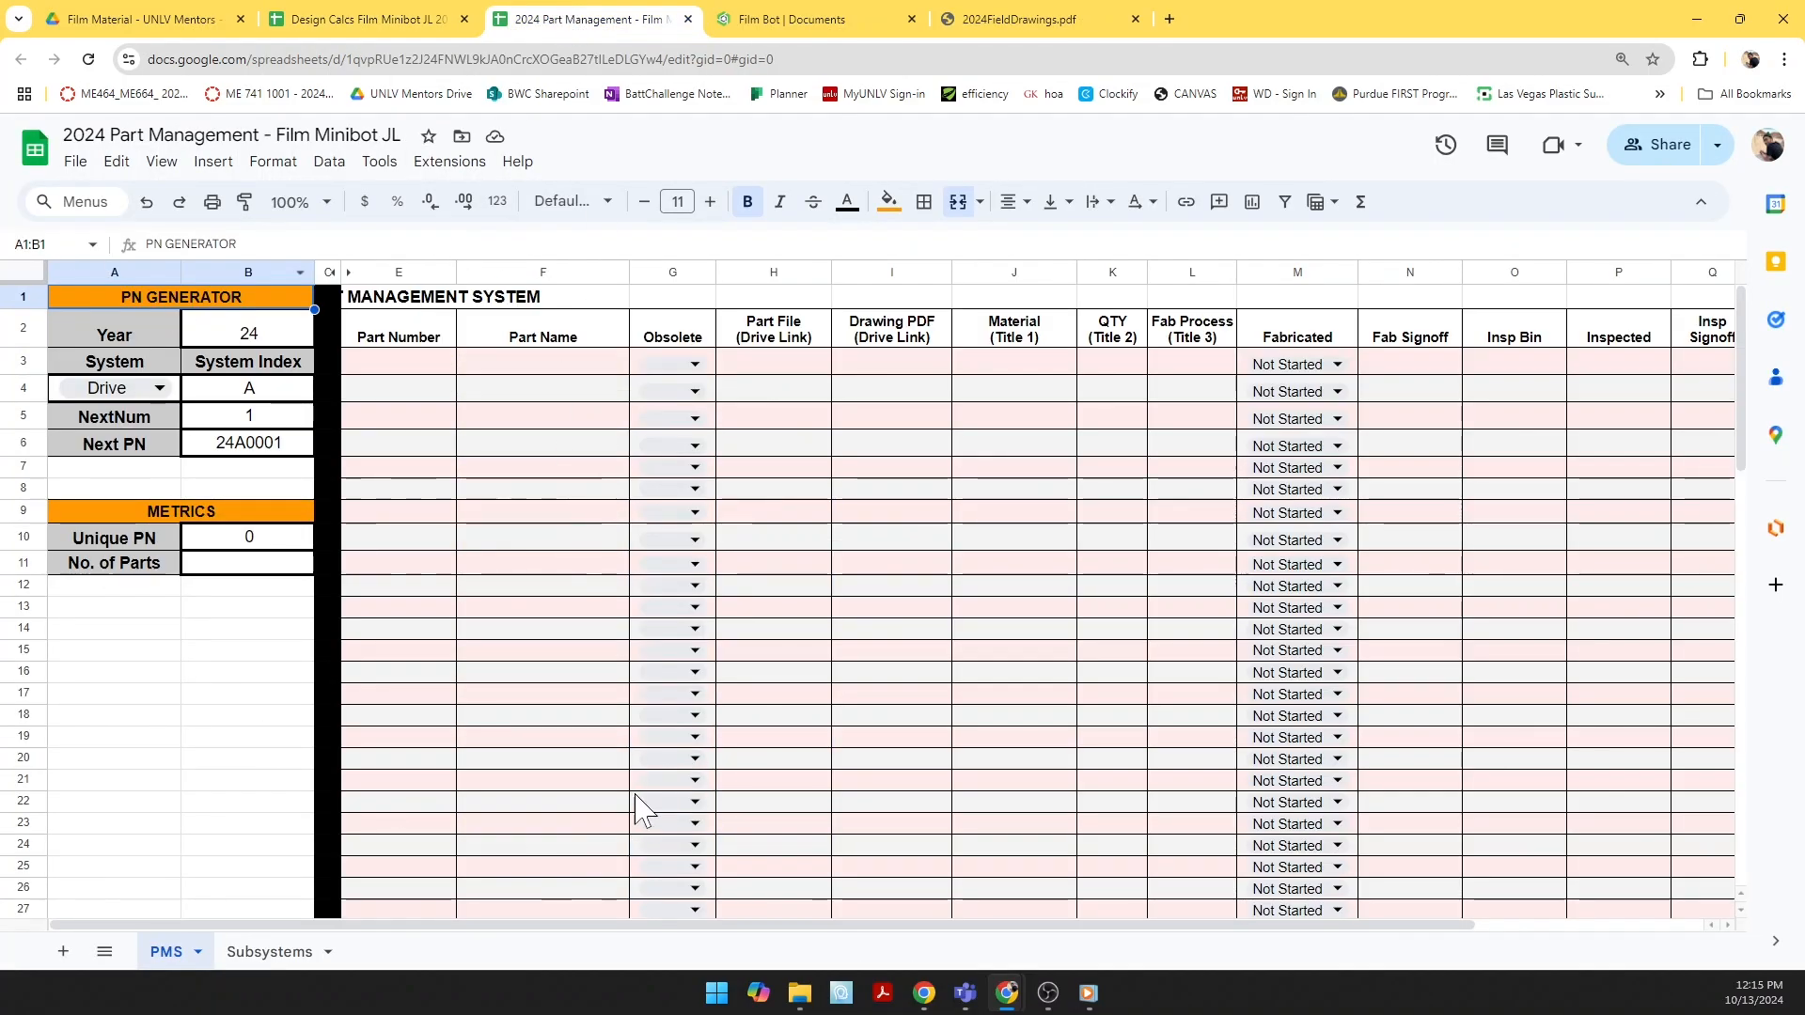
{"action": "left_click", "coordinate": [816, 22]}
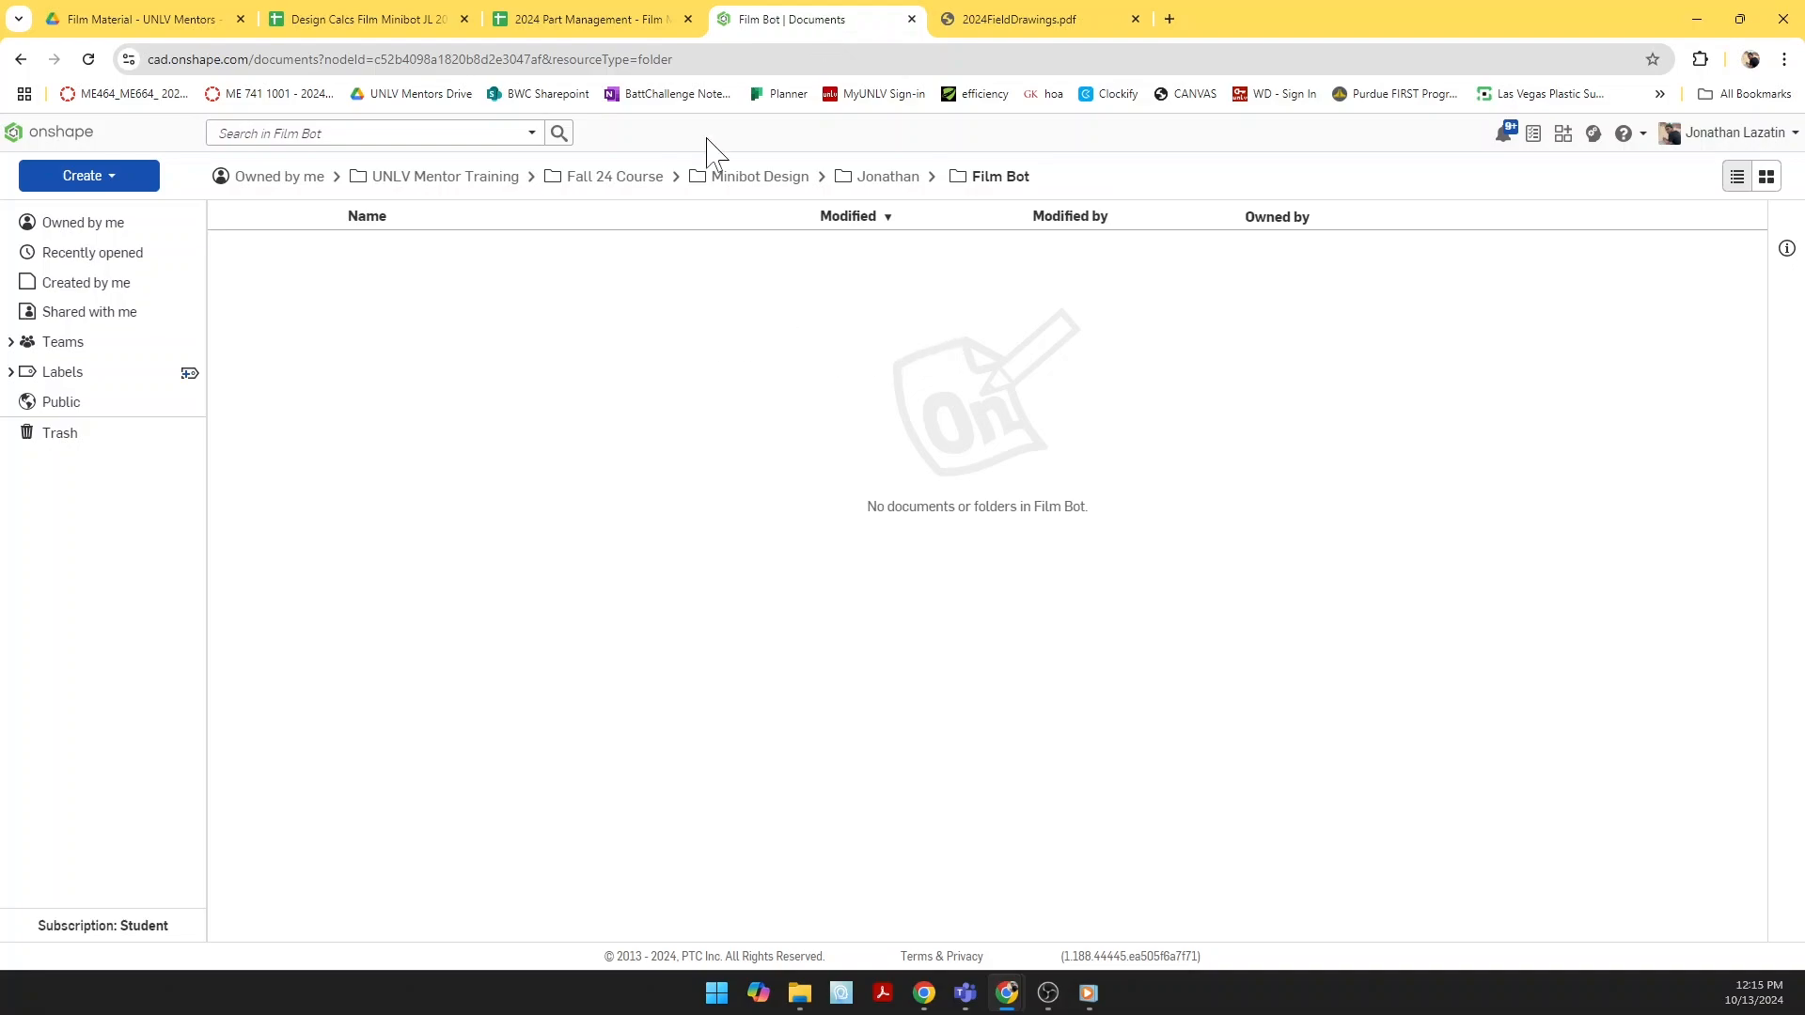
{"action": "left_click", "coordinate": [1066, 11]}
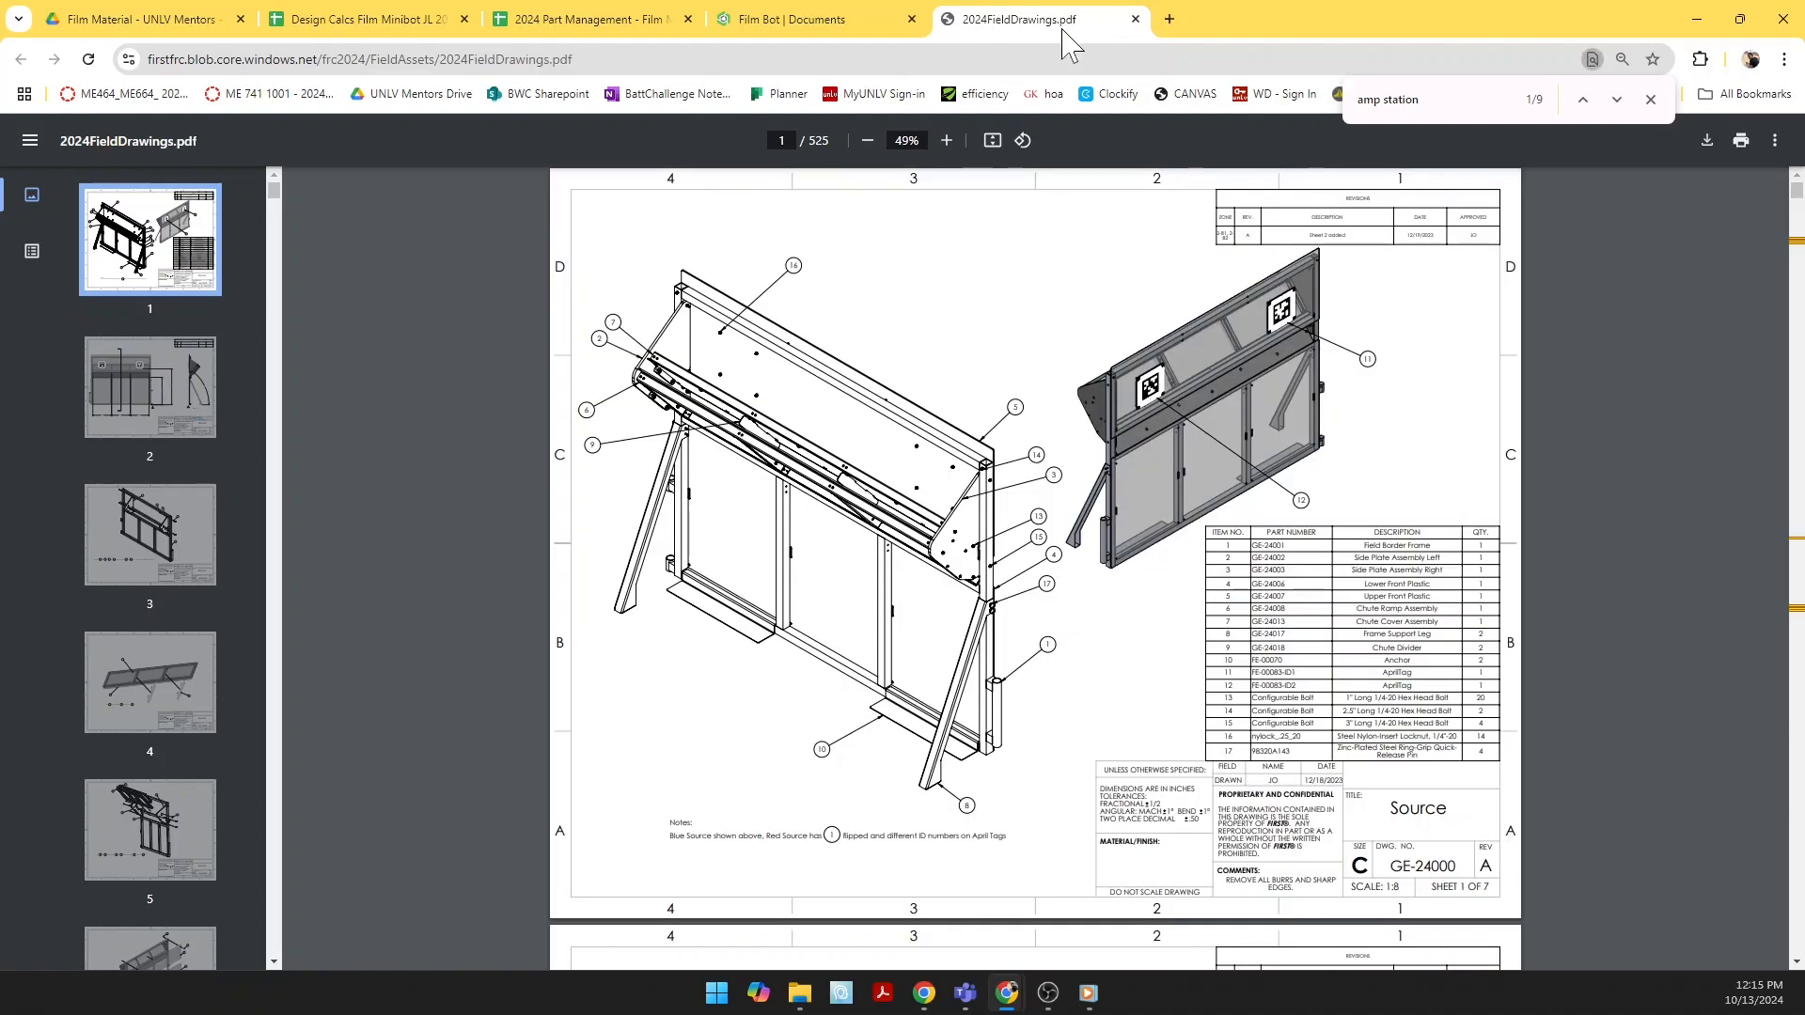
{"action": "scroll", "coordinate": [1044, 429], "scroll_direction": "down", "scroll_amount": 12}
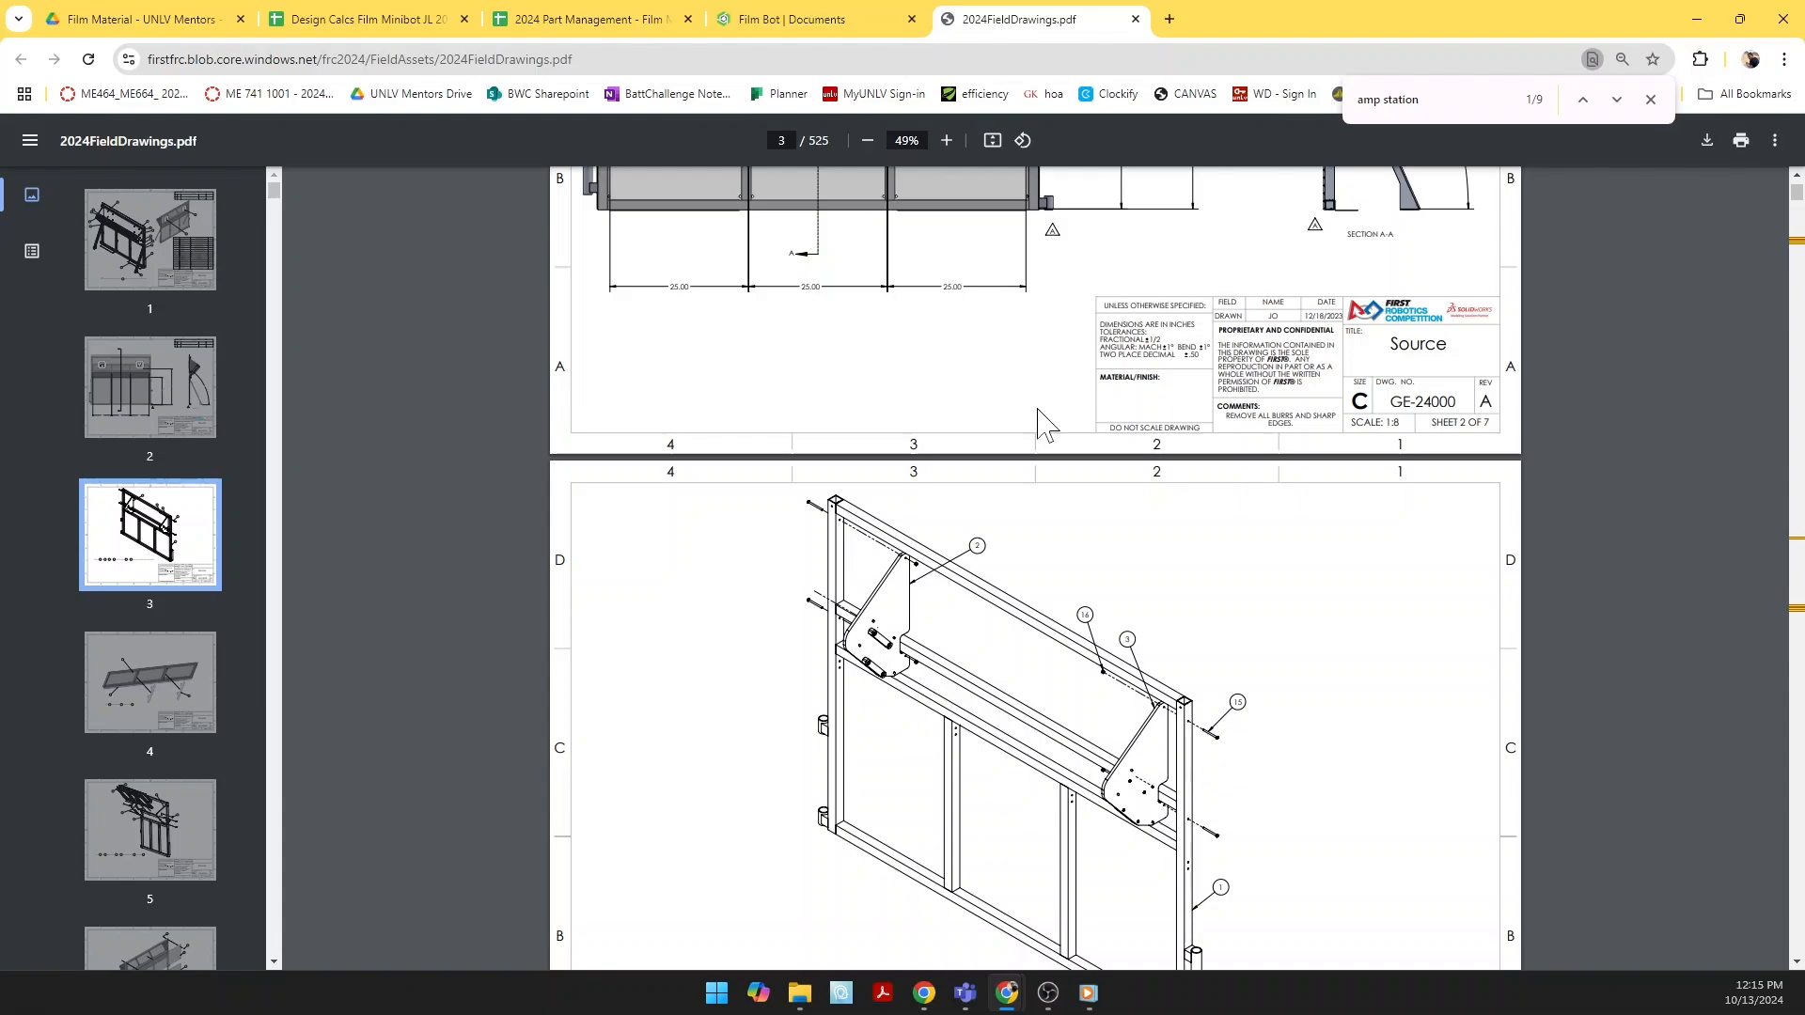
{"action": "scroll", "coordinate": [1044, 430], "scroll_direction": "up", "scroll_amount": 13}
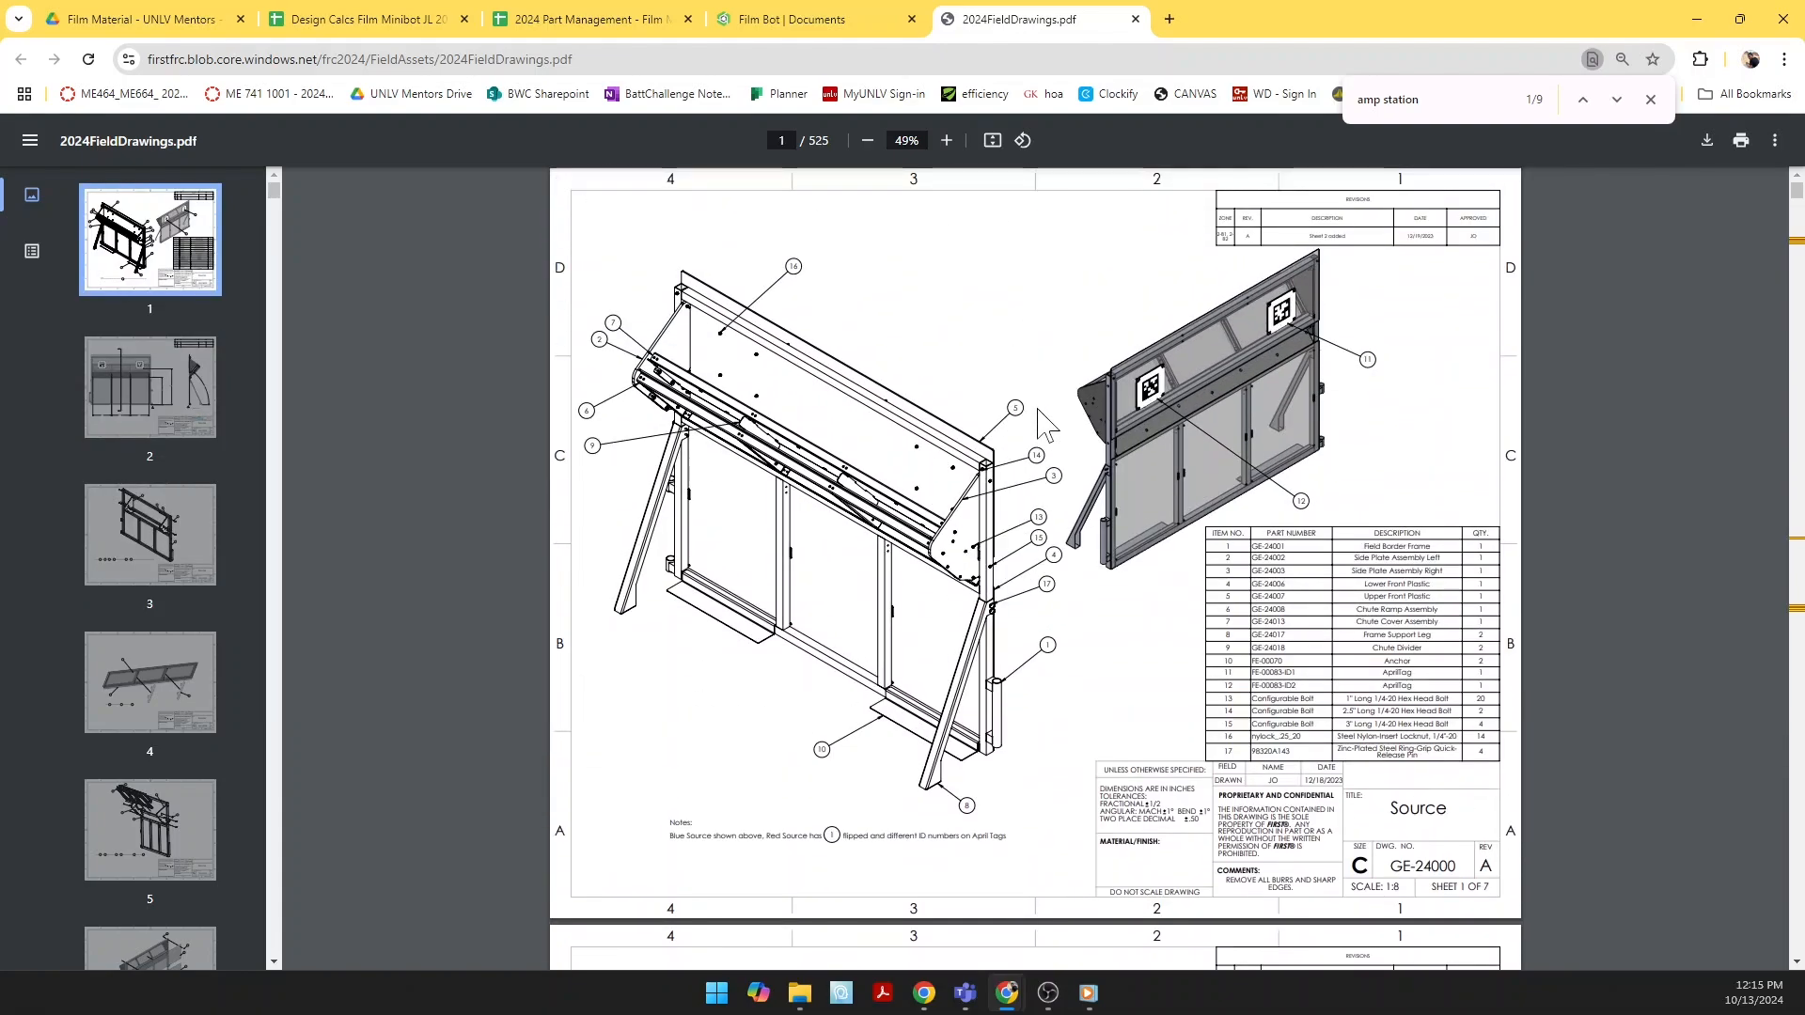
Step: In the Subsystems sheet of the part management spreadsheet, rename Subsystem 1 to Intake and Subsystem 2 to Shooter
{"action": "left_click", "coordinate": [616, 30]}
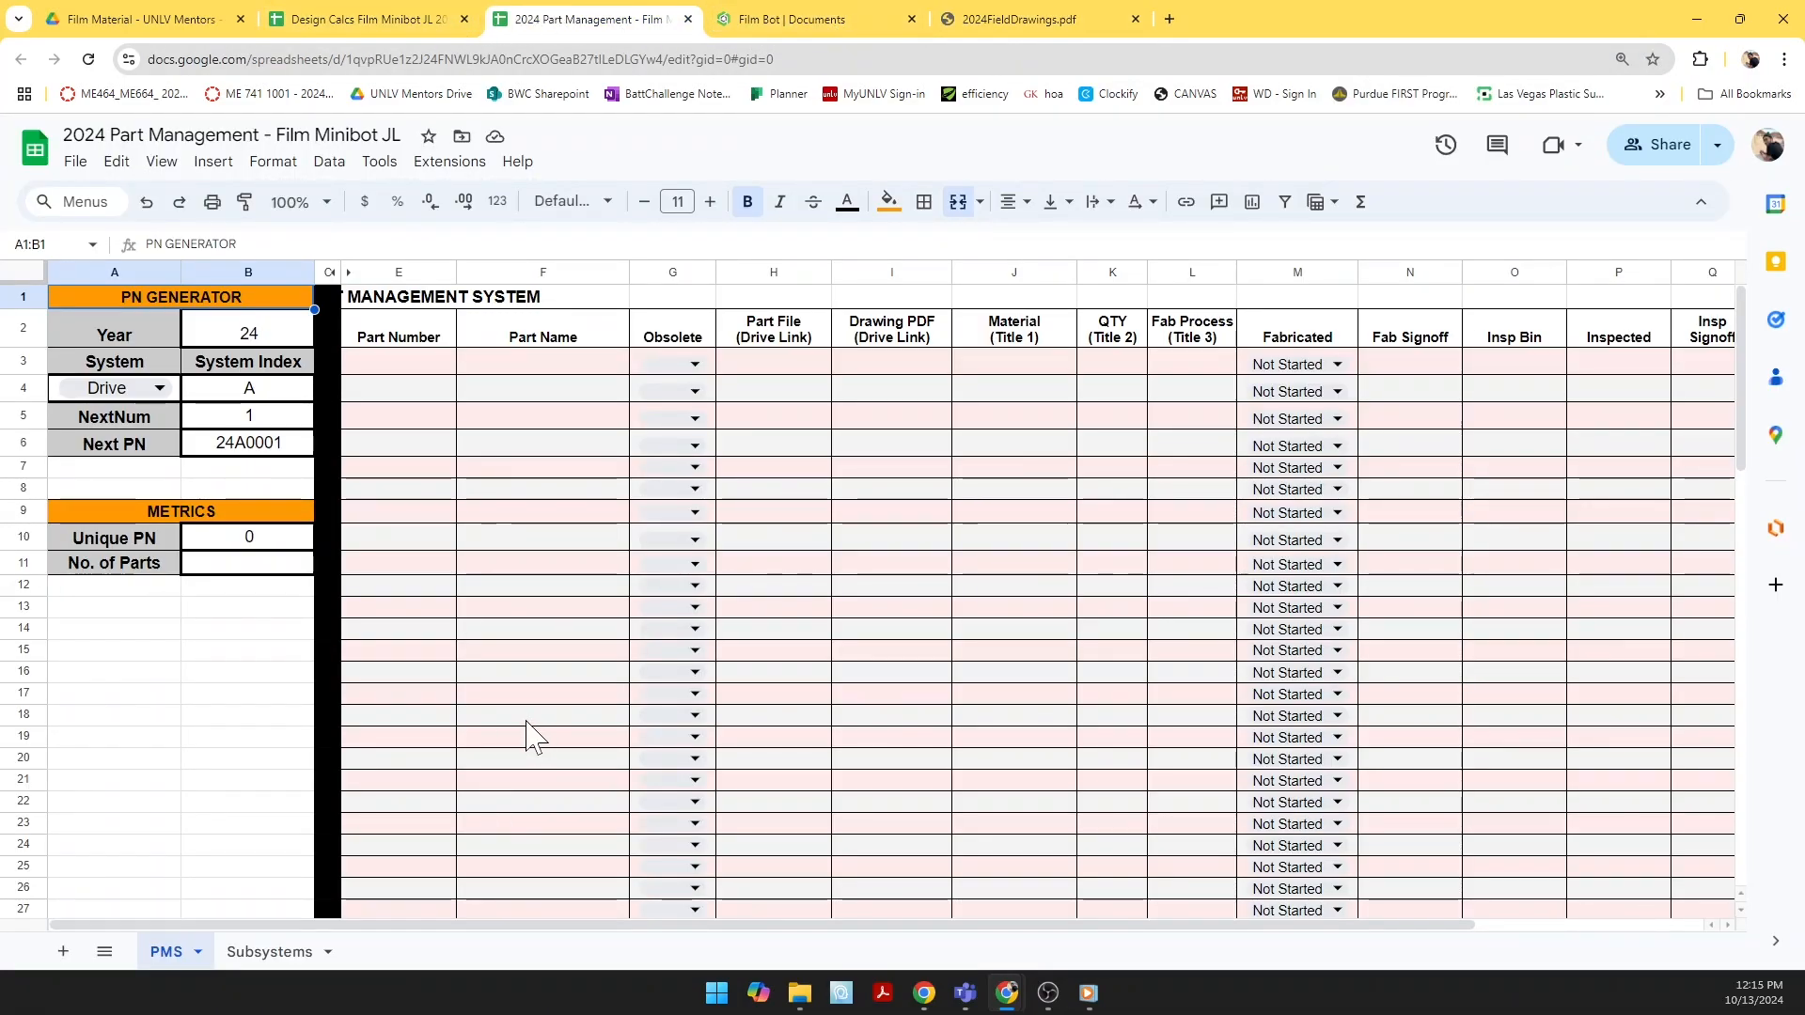
{"action": "left_click", "coordinate": [268, 954]}
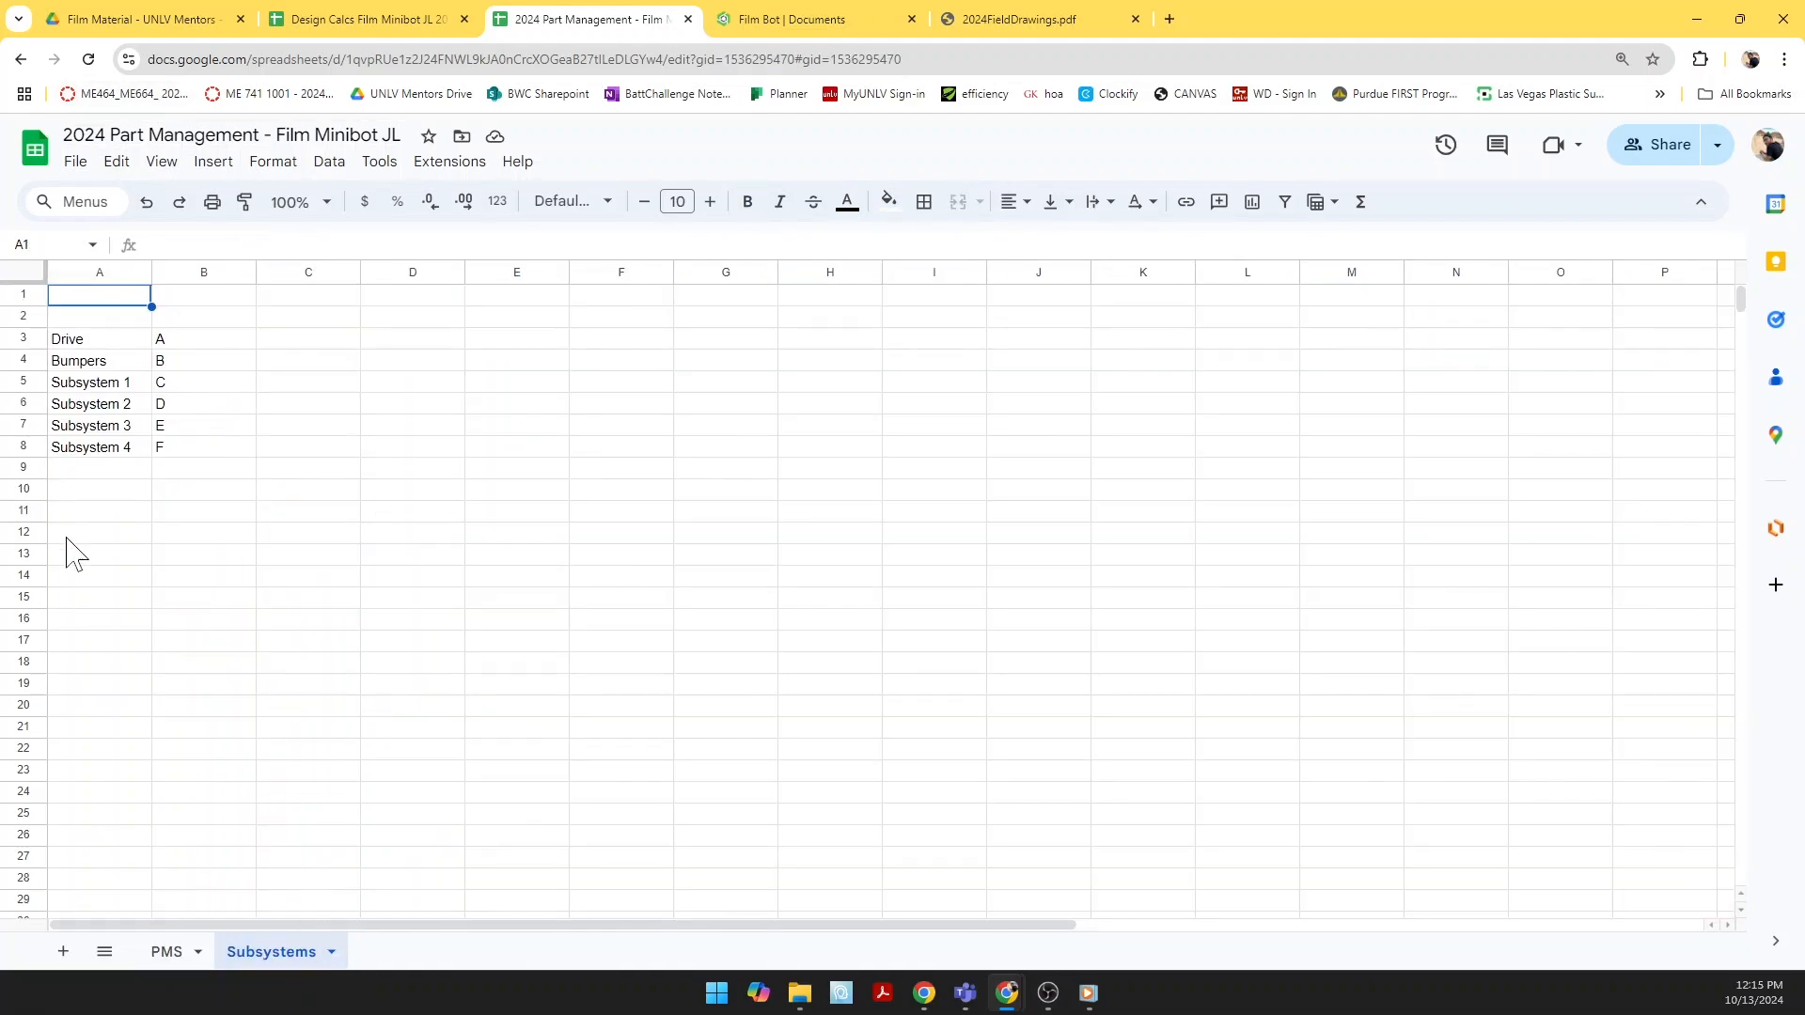
{"action": "left_click", "coordinate": [113, 386]}
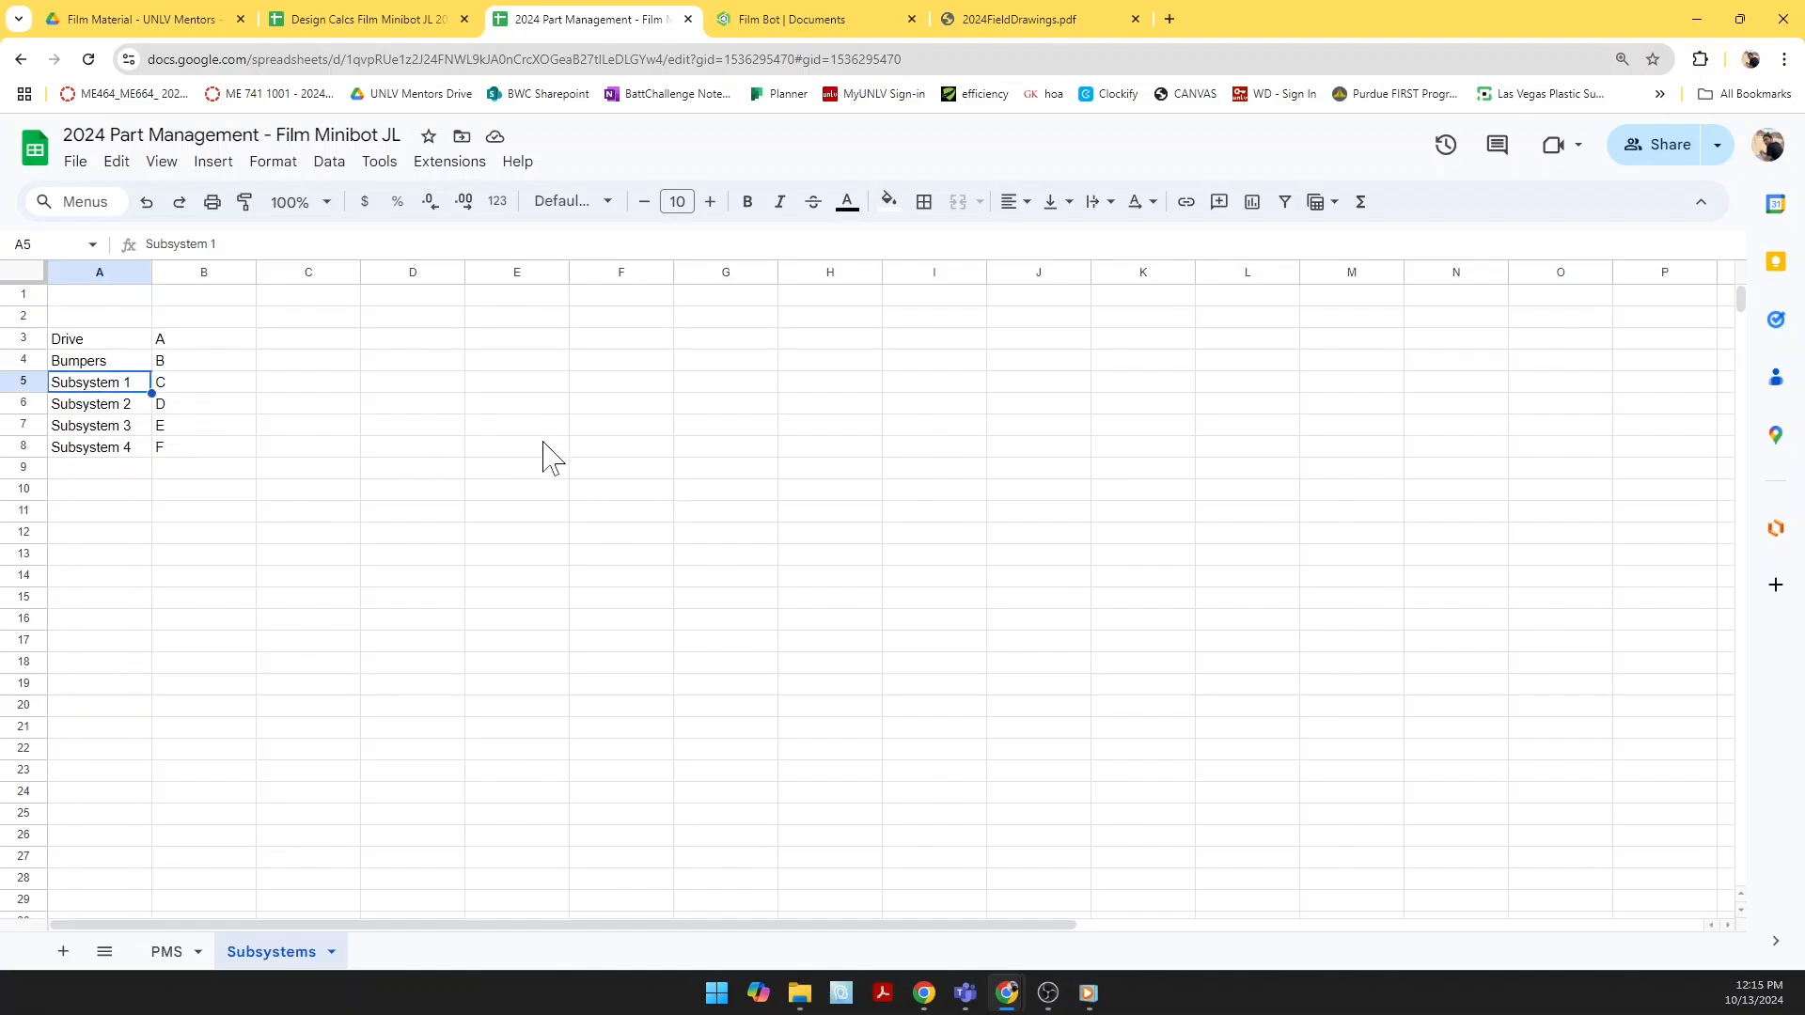
{"action": "type", "text": "INtake"}
{"action": "key", "text": "Return"}
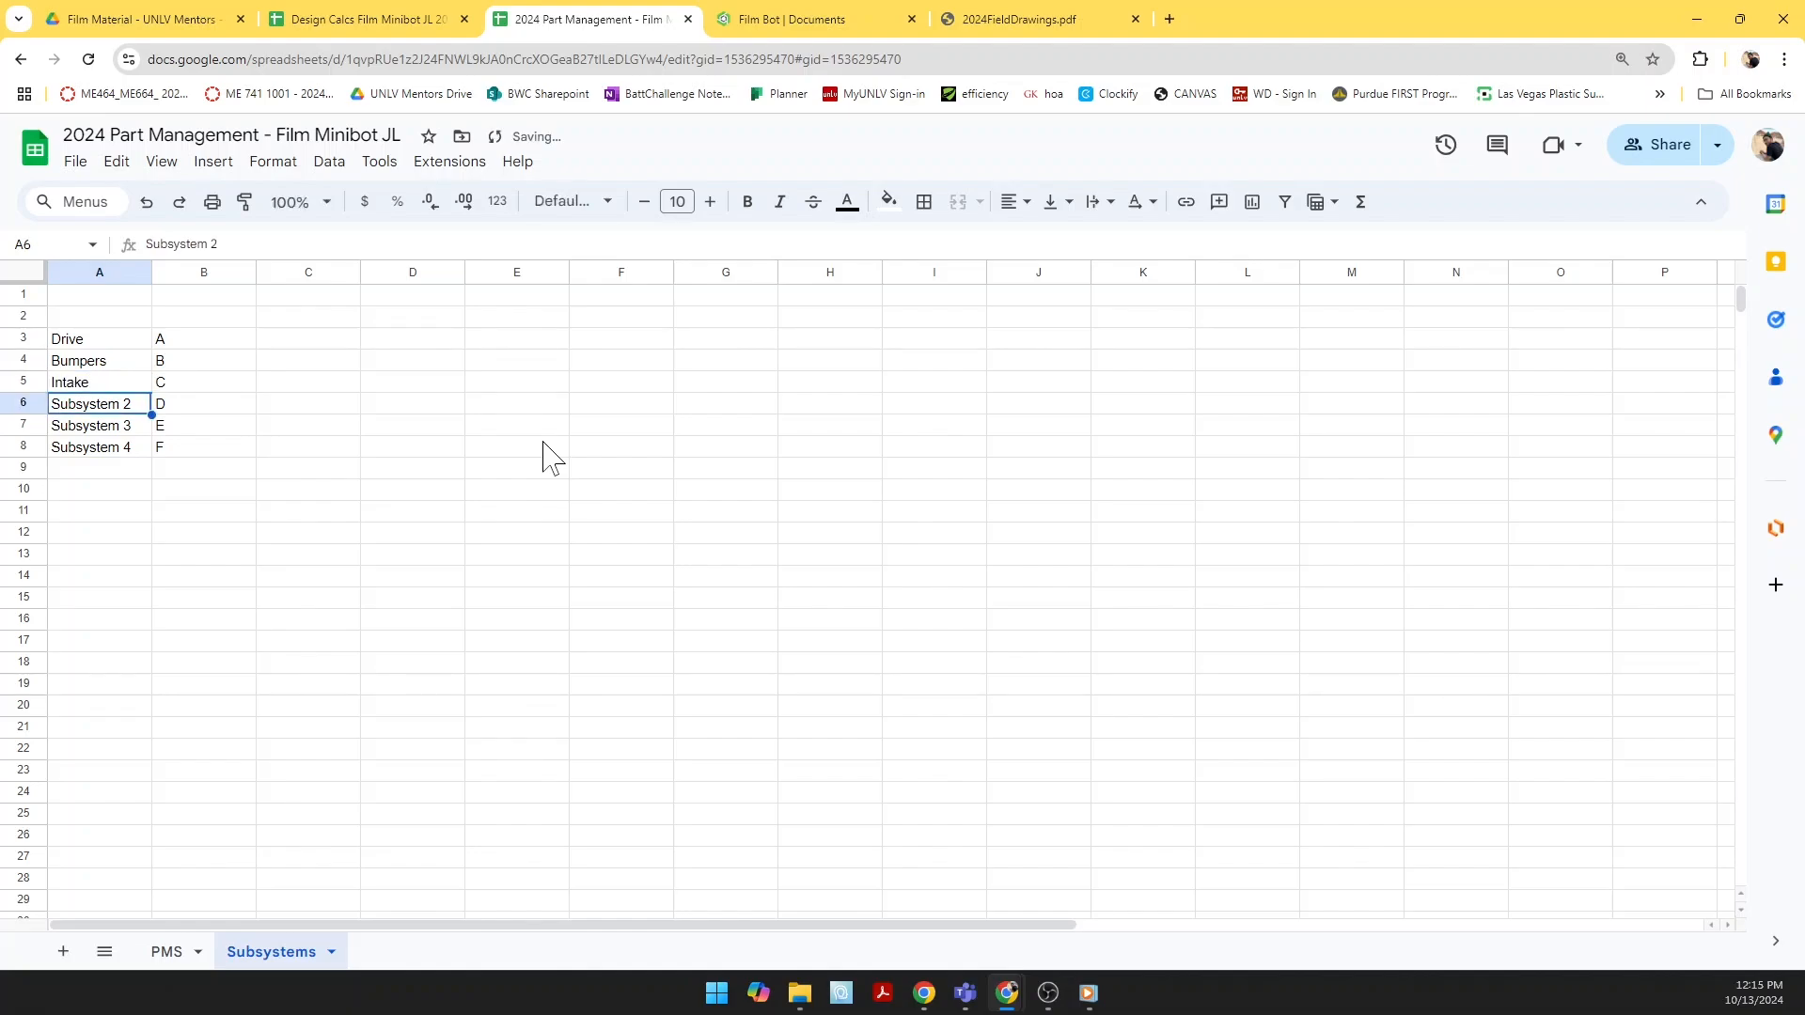
{"action": "type", "text": "Shooter"}
{"action": "key", "text": "Return"}
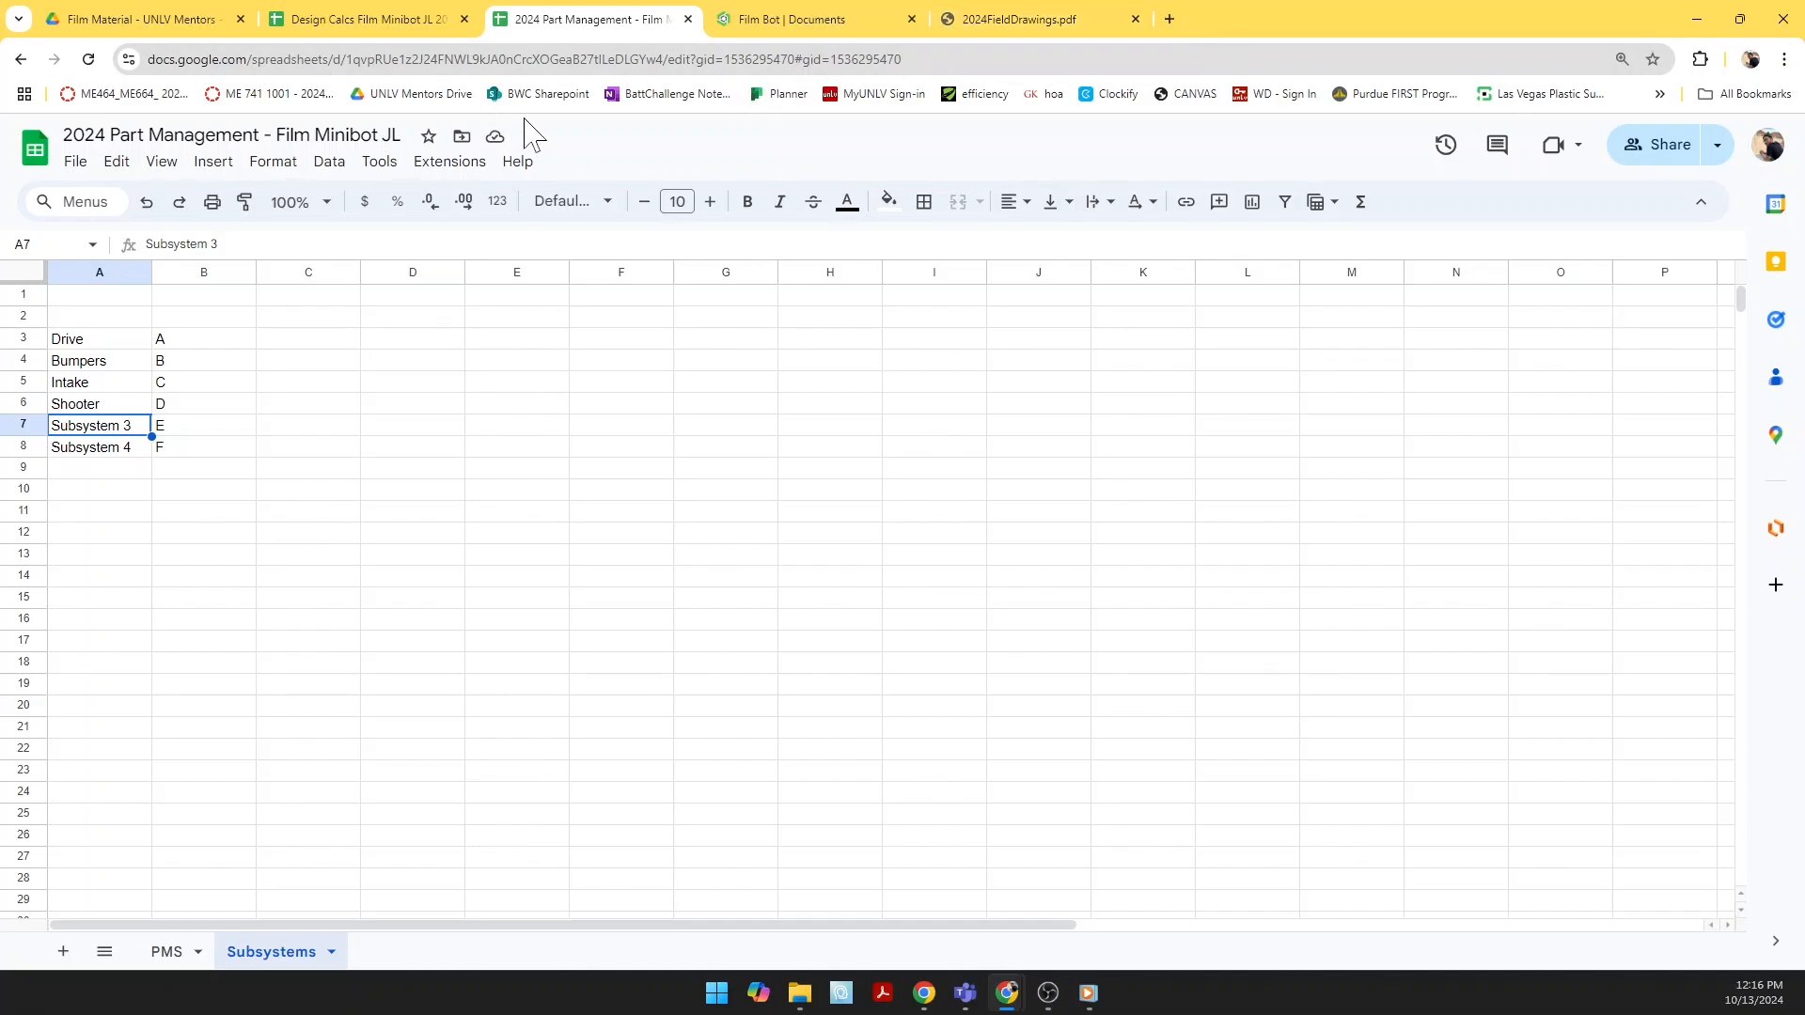
Step: Switch to Onshape and go from Owned by me through UNLV Mentor Training, Fall 24 Course and Minibot Design to the Film Bot folder
{"action": "left_click", "coordinate": [820, 22]}
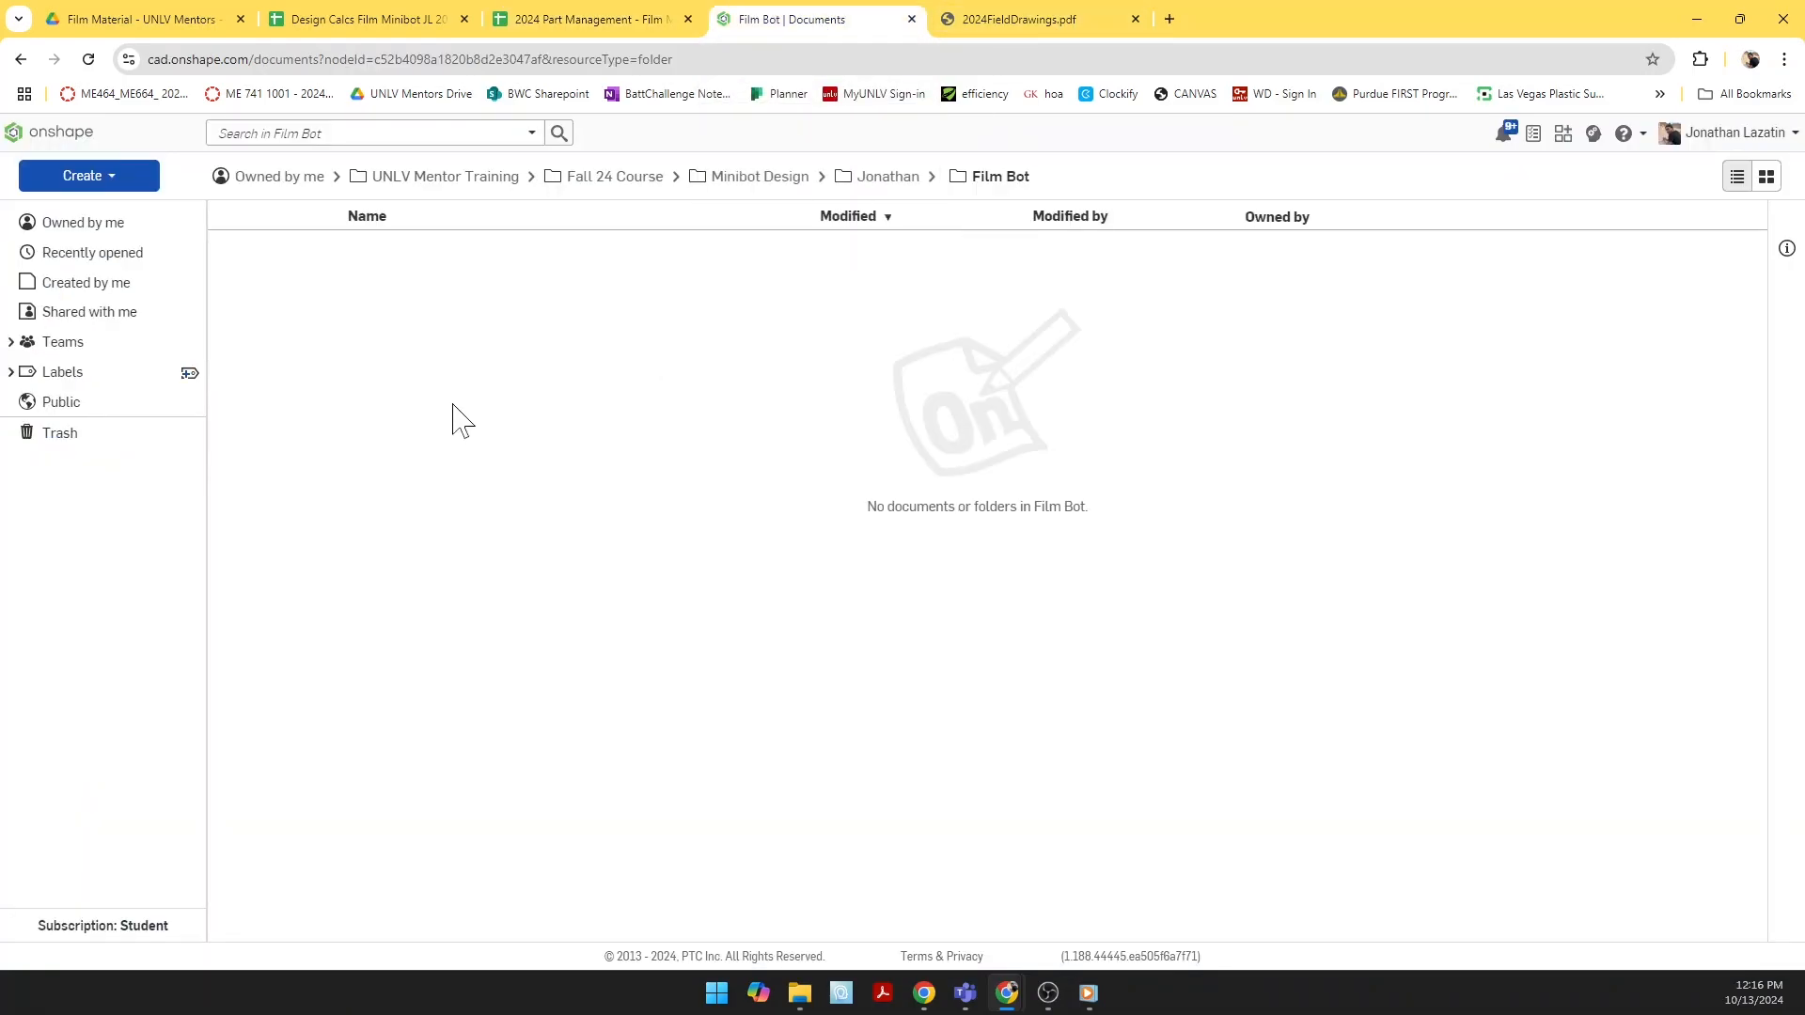
{"action": "left_click", "coordinate": [89, 175]}
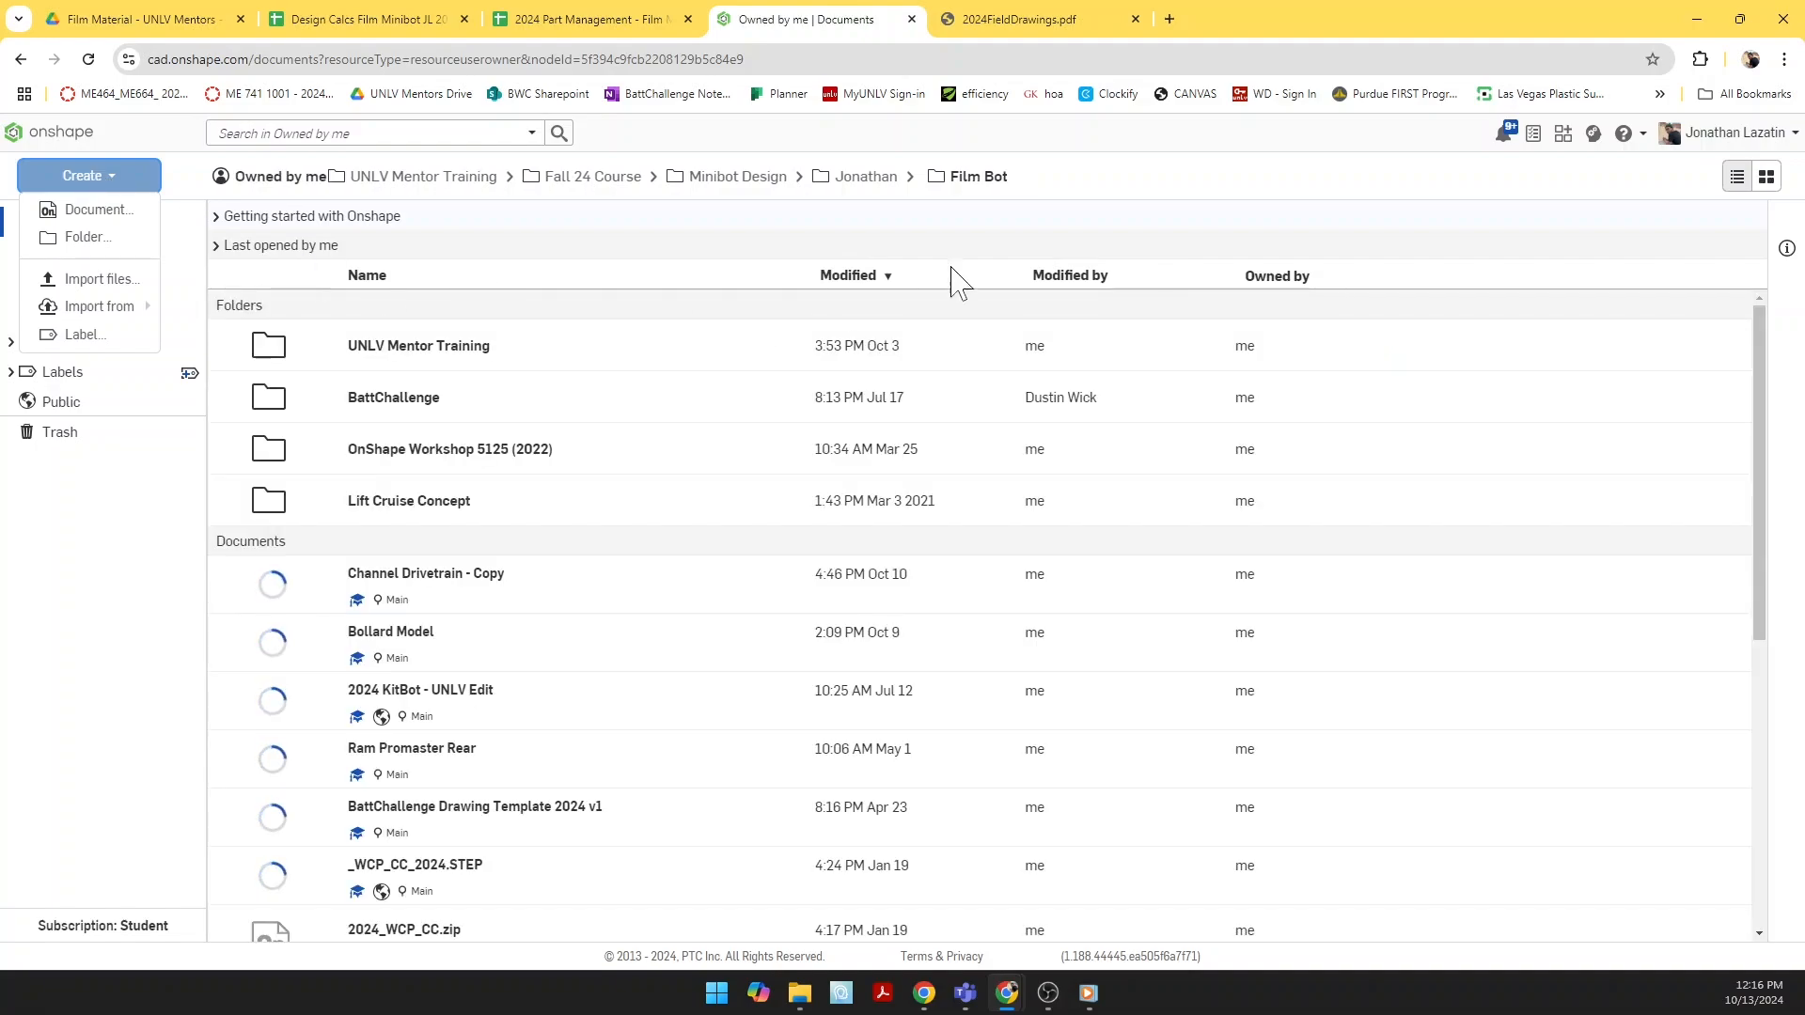
{"action": "left_click", "coordinate": [474, 345]}
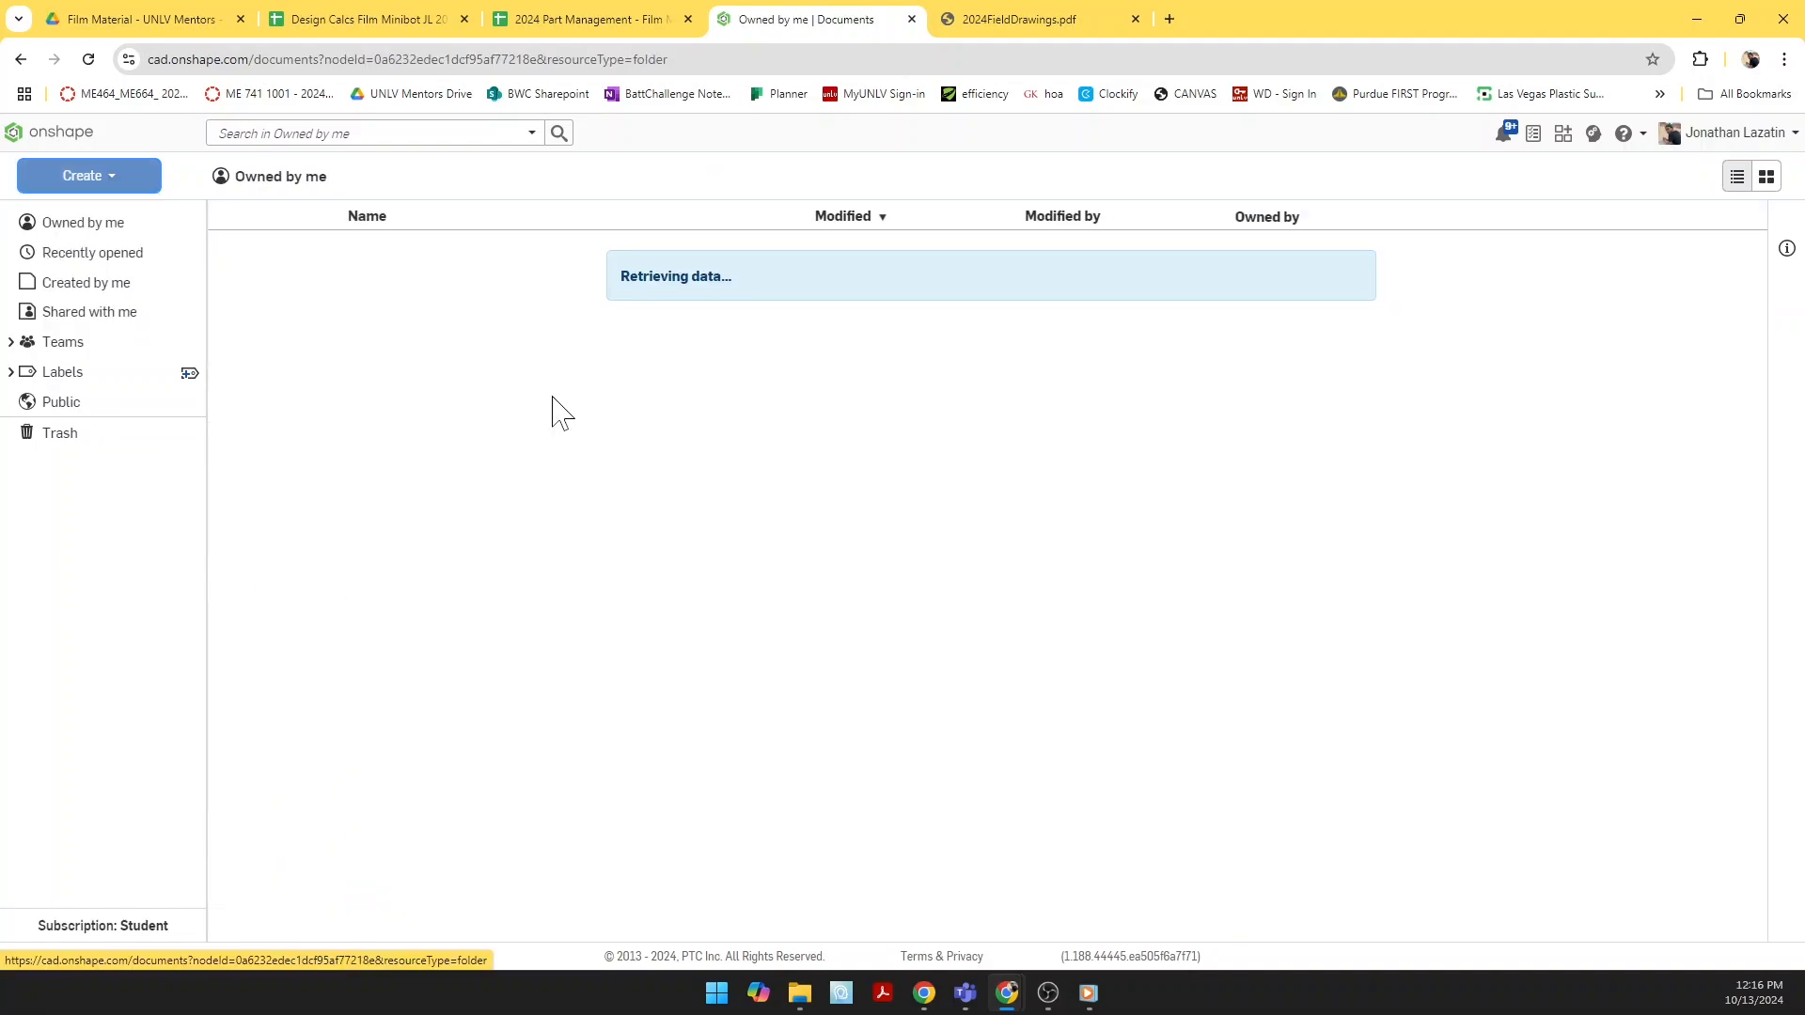
{"action": "left_click", "coordinate": [414, 288]}
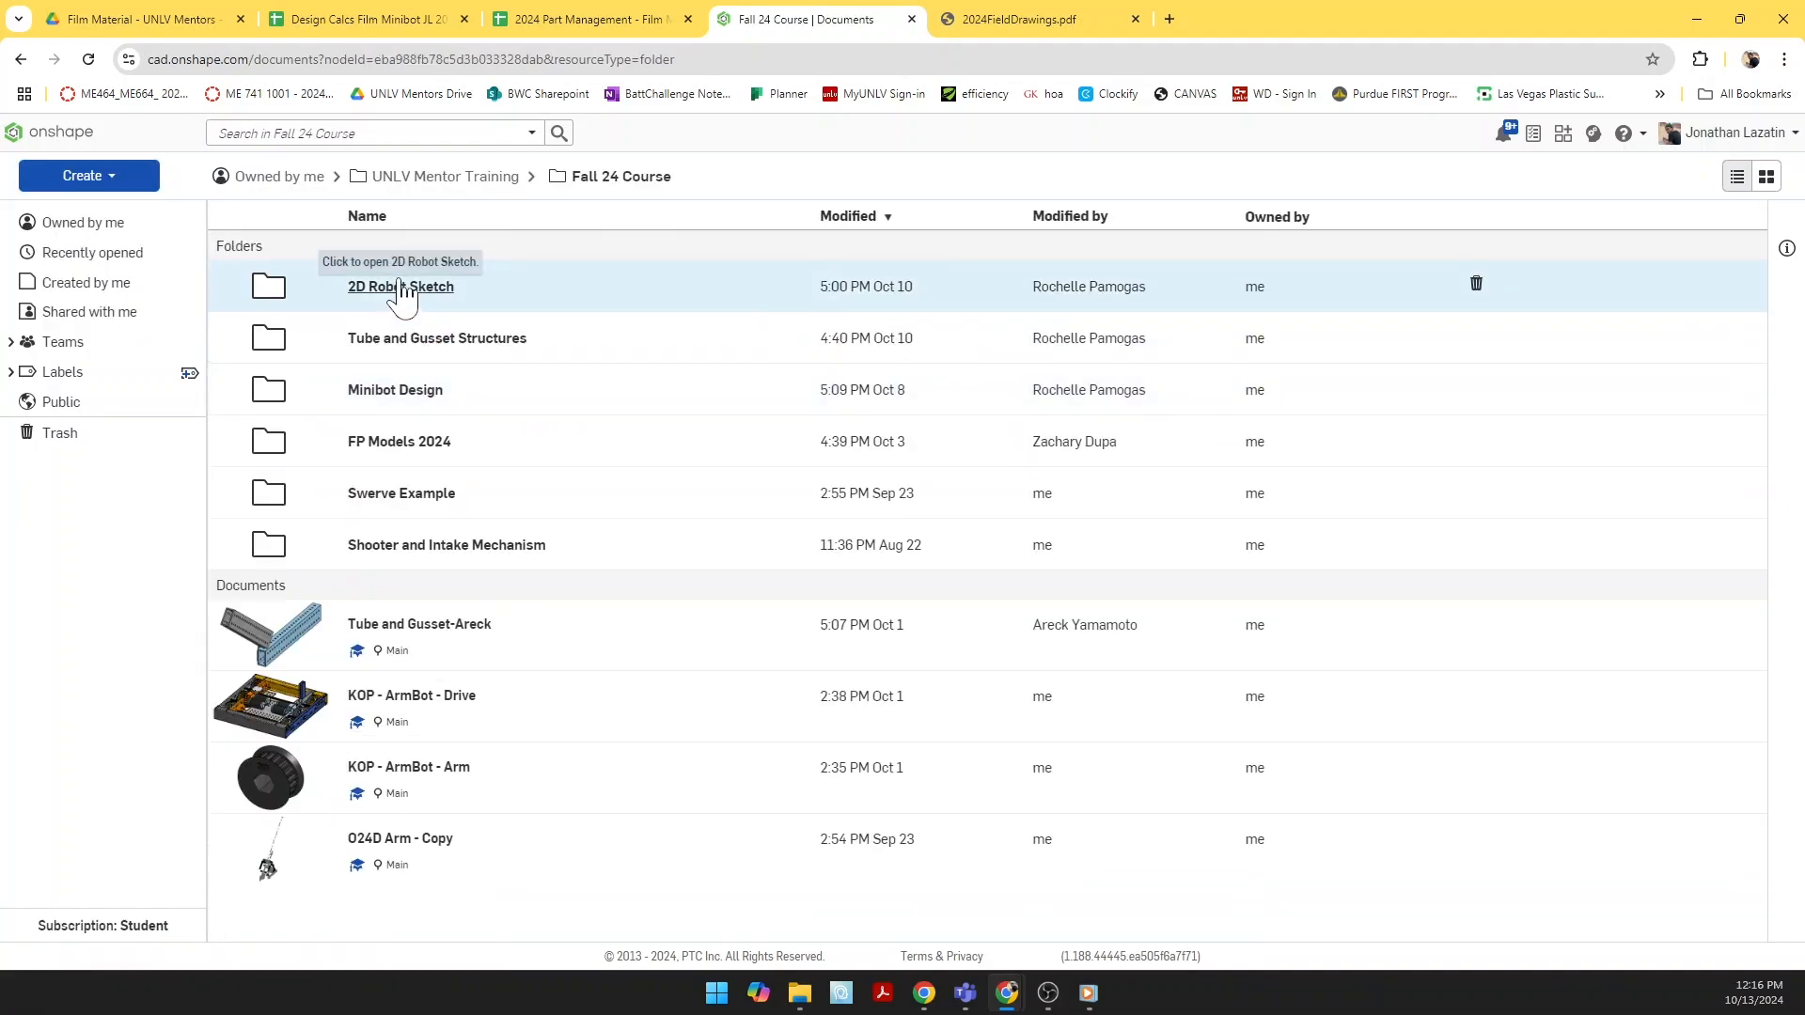
{"action": "left_click", "coordinate": [404, 393]}
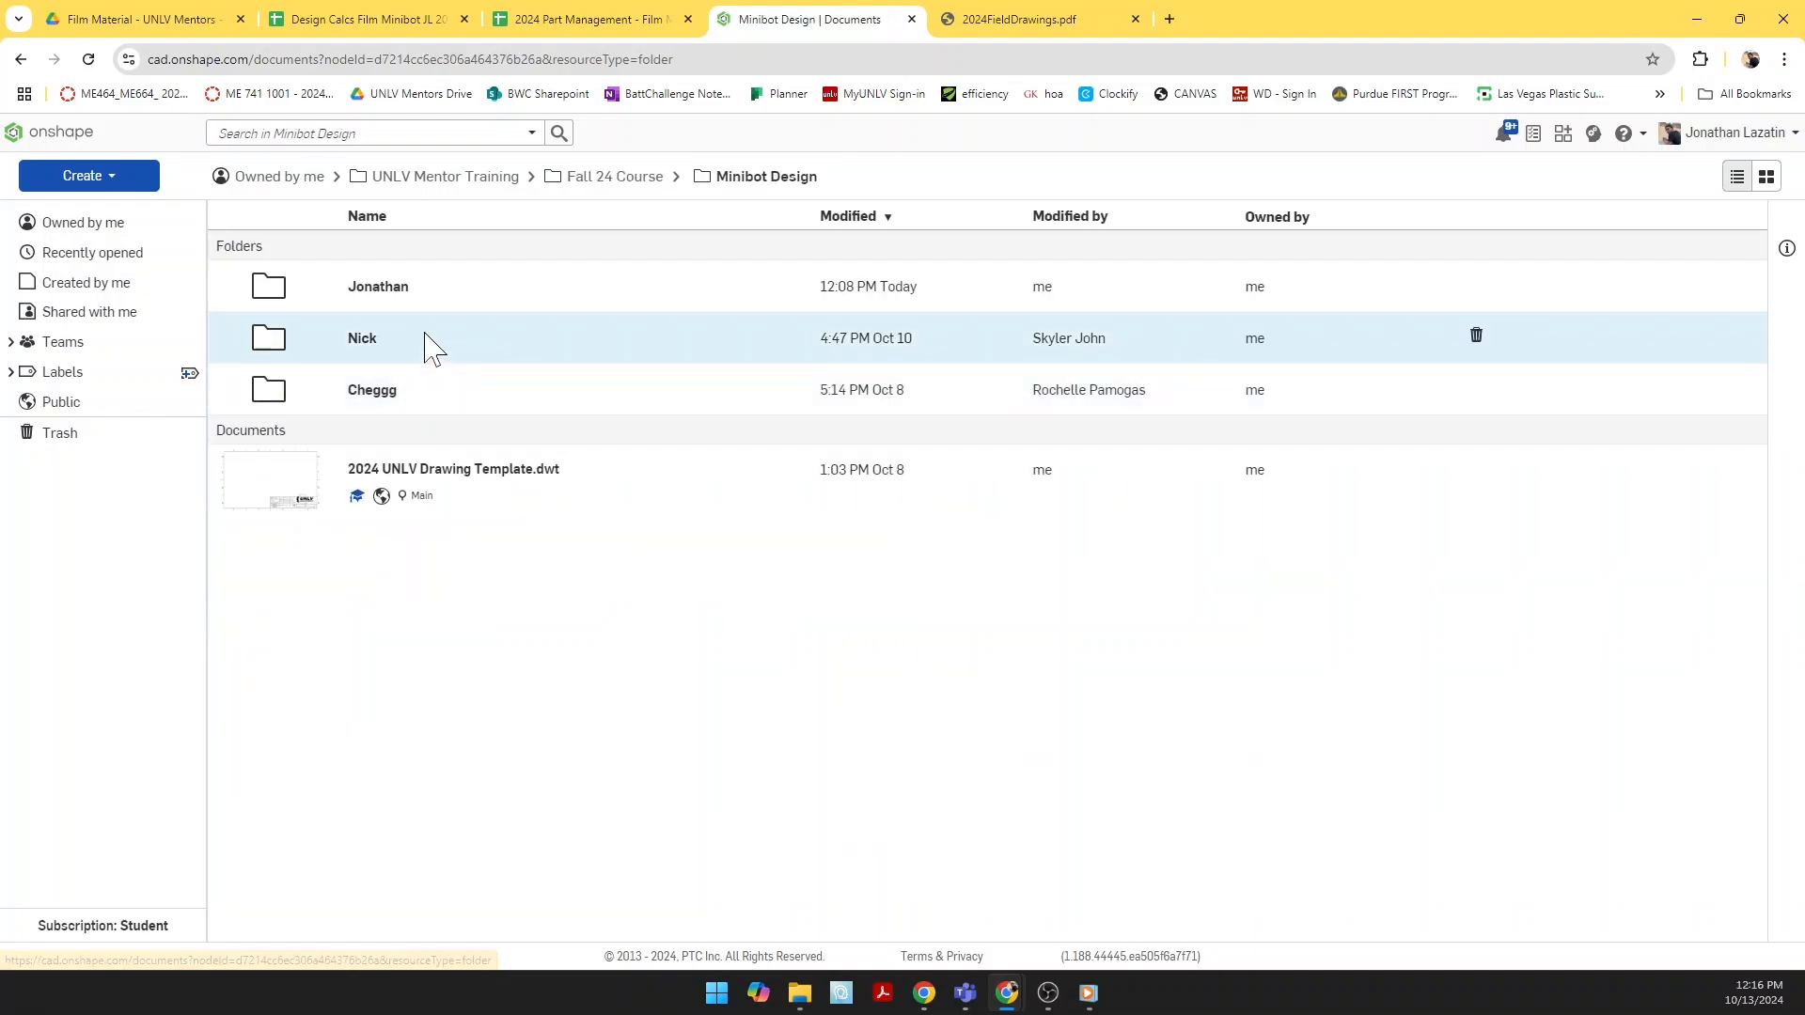
{"action": "left_click", "coordinate": [383, 292]}
{"action": "left_click", "coordinate": [376, 290]}
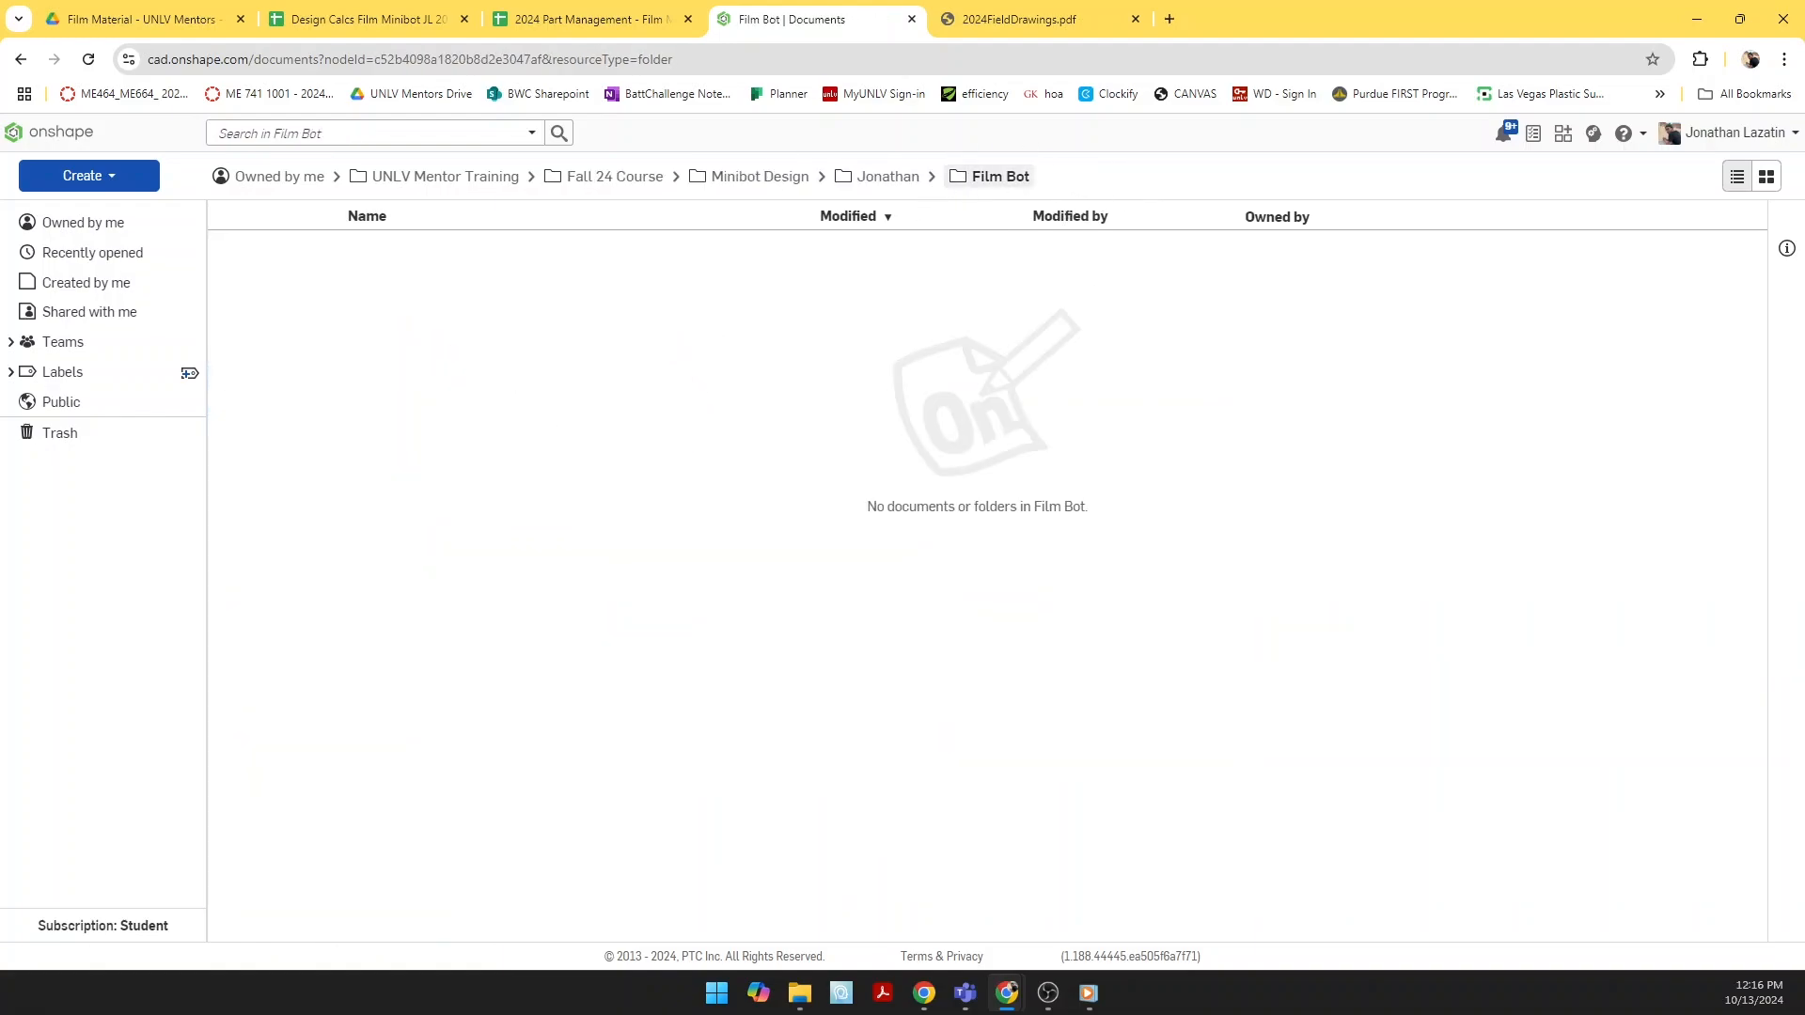
Step: Create a new document named "24 - TLA Film" in the Film Bot folder
{"action": "left_click", "coordinate": [113, 181]}
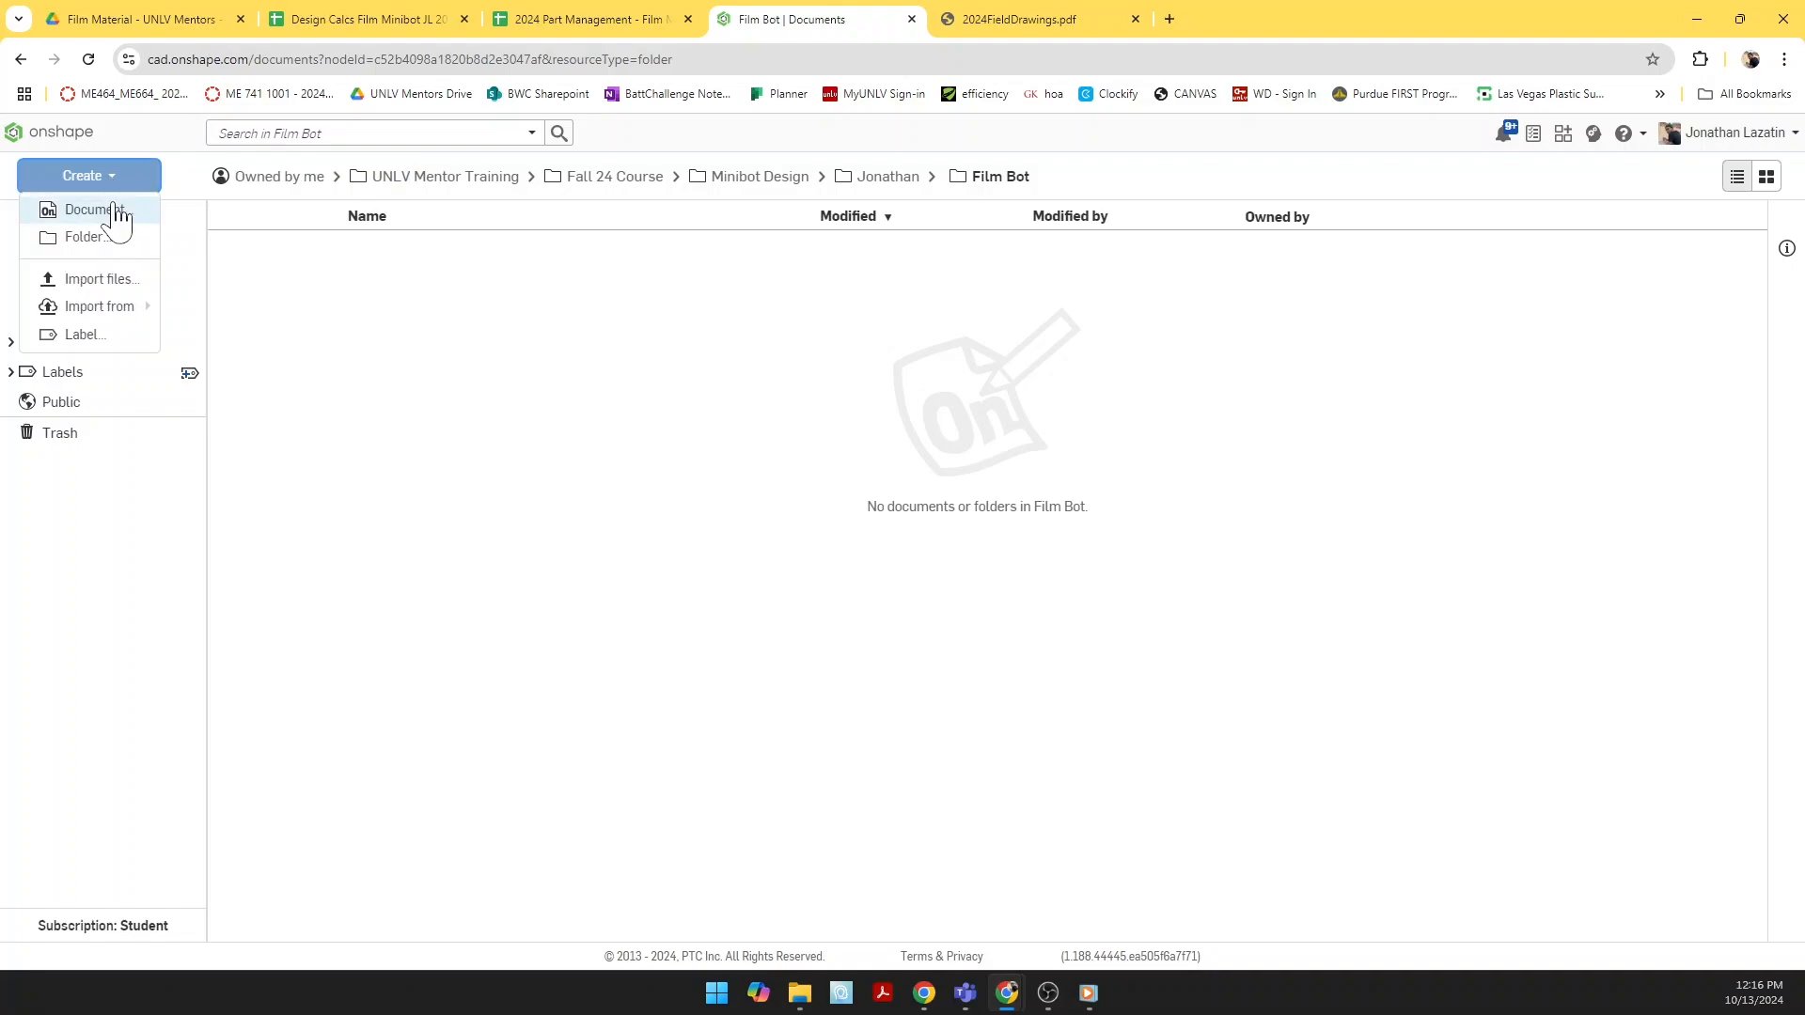
{"action": "left_click", "coordinate": [113, 216]}
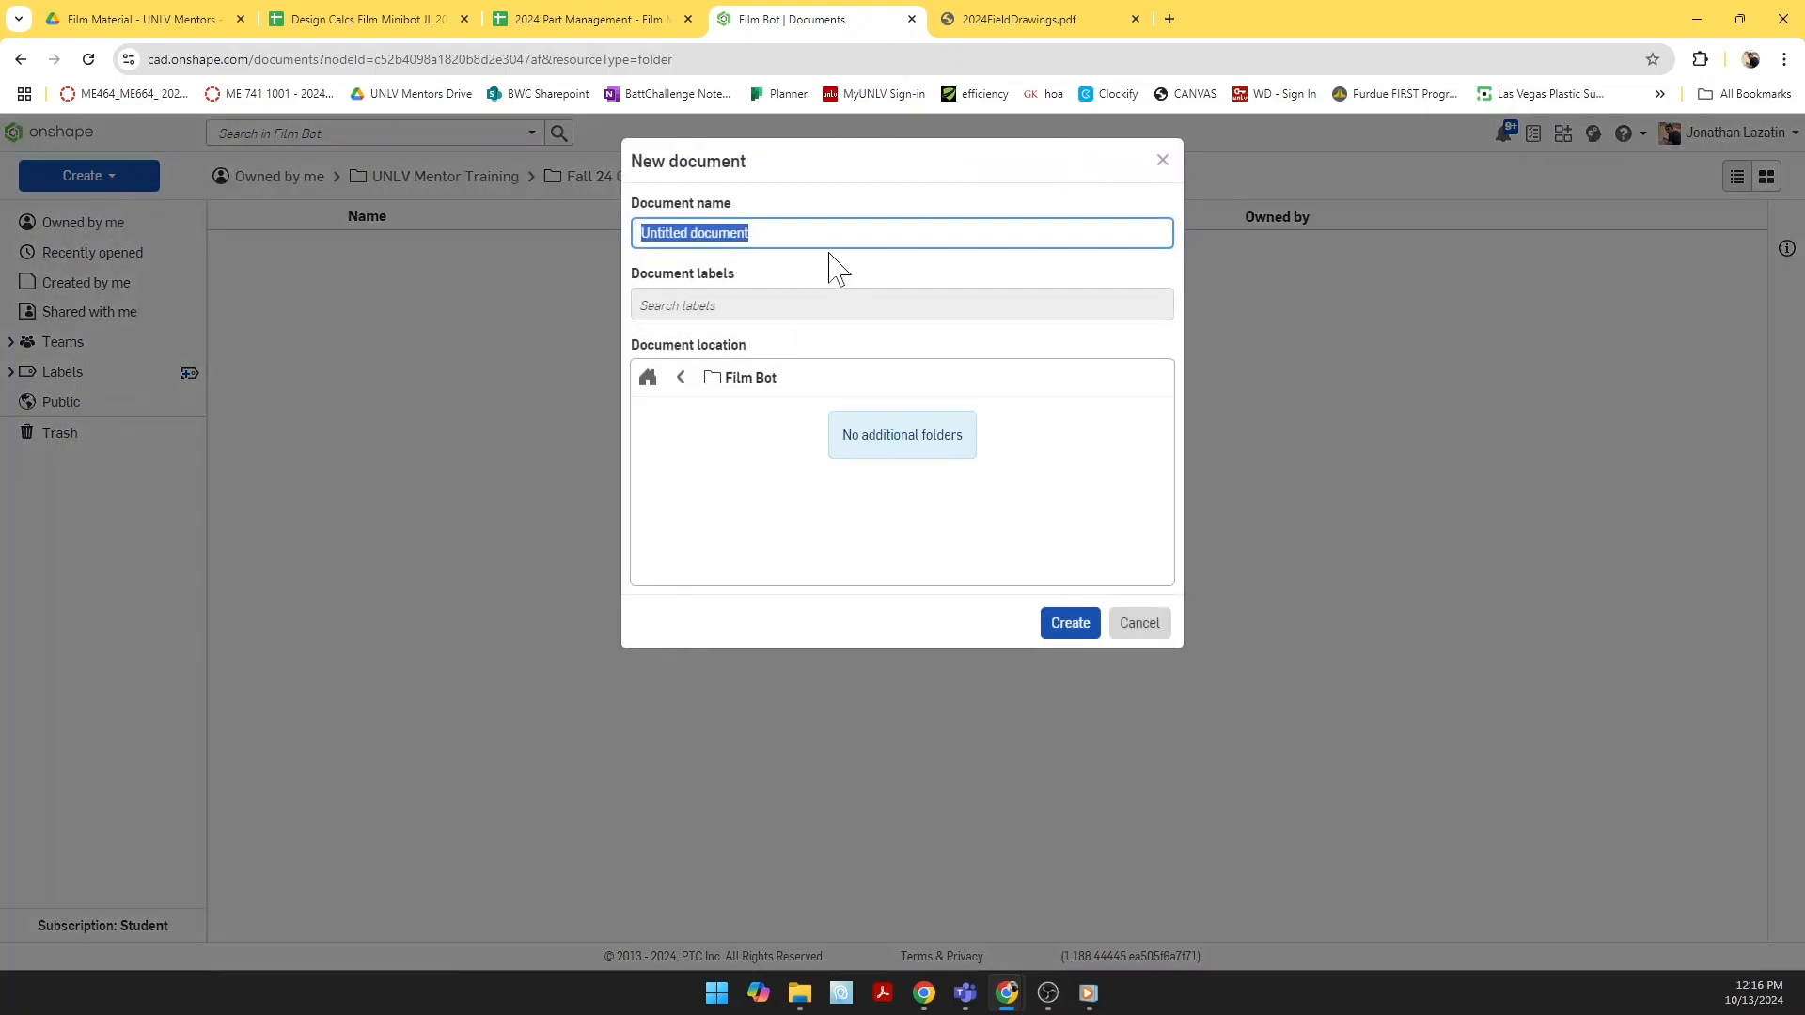
{"action": "type", "text": "24 - TLA Film"}
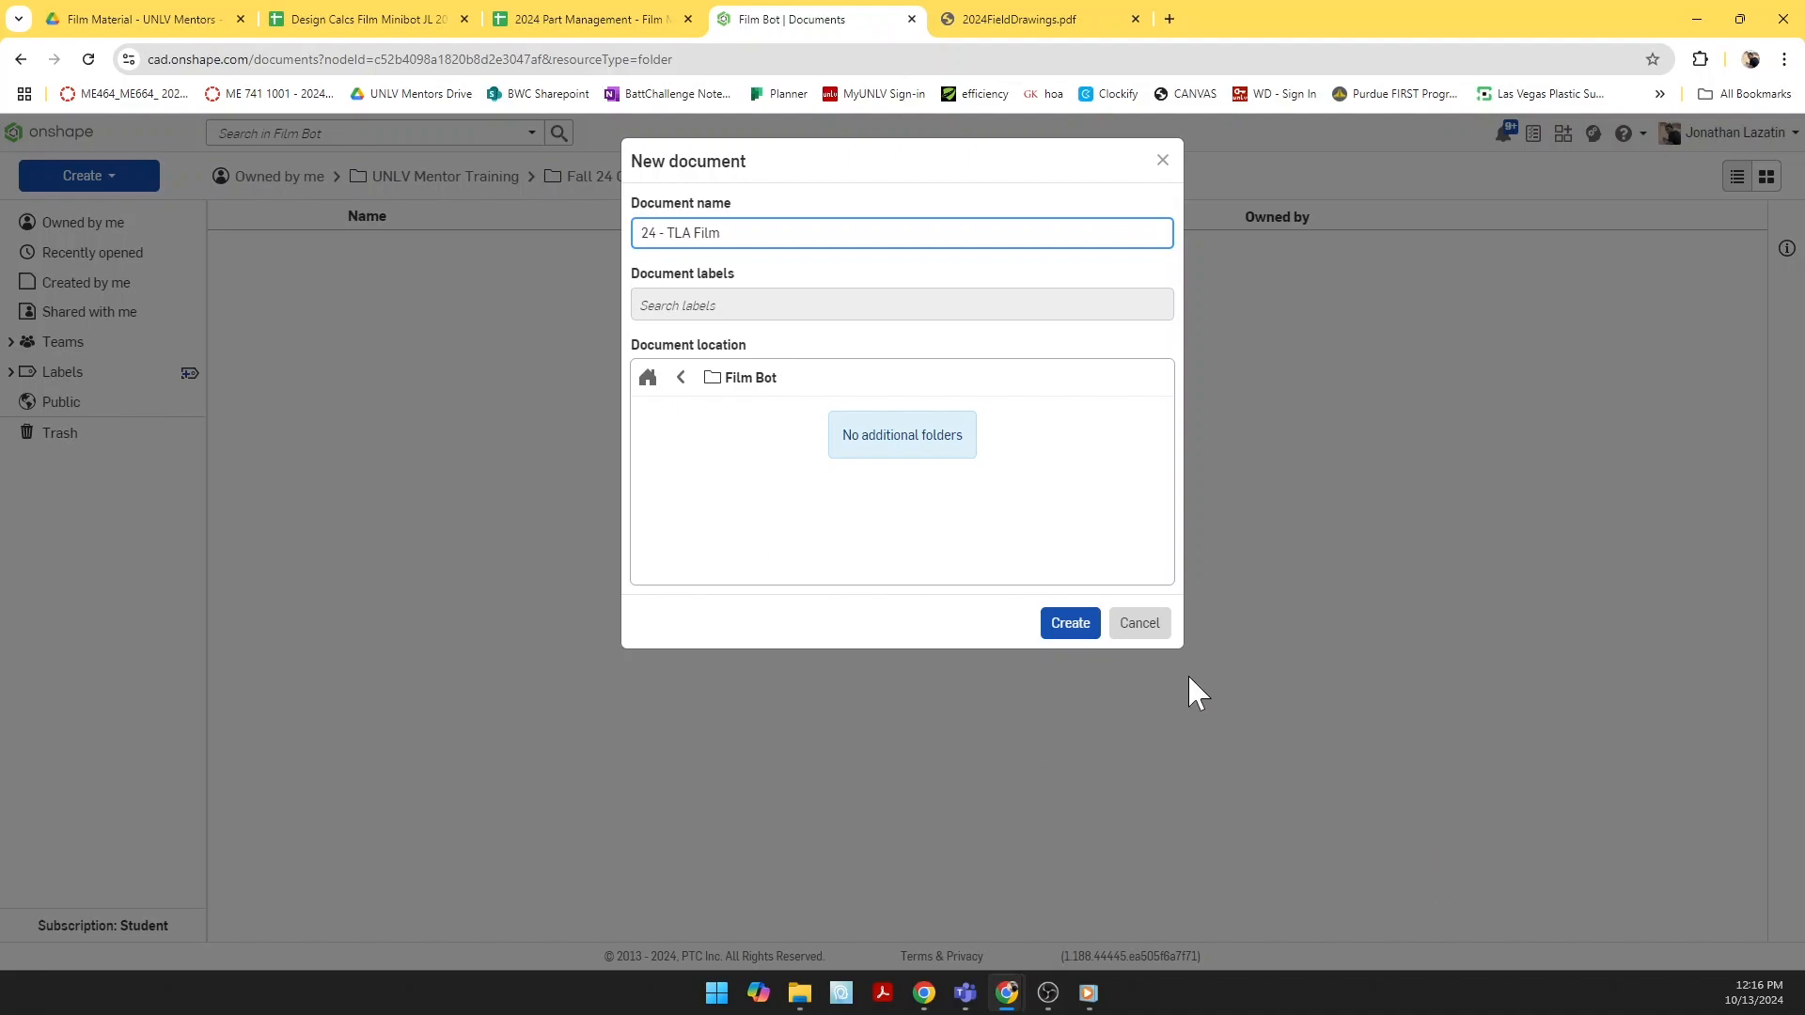
{"action": "left_click", "coordinate": [1070, 622]}
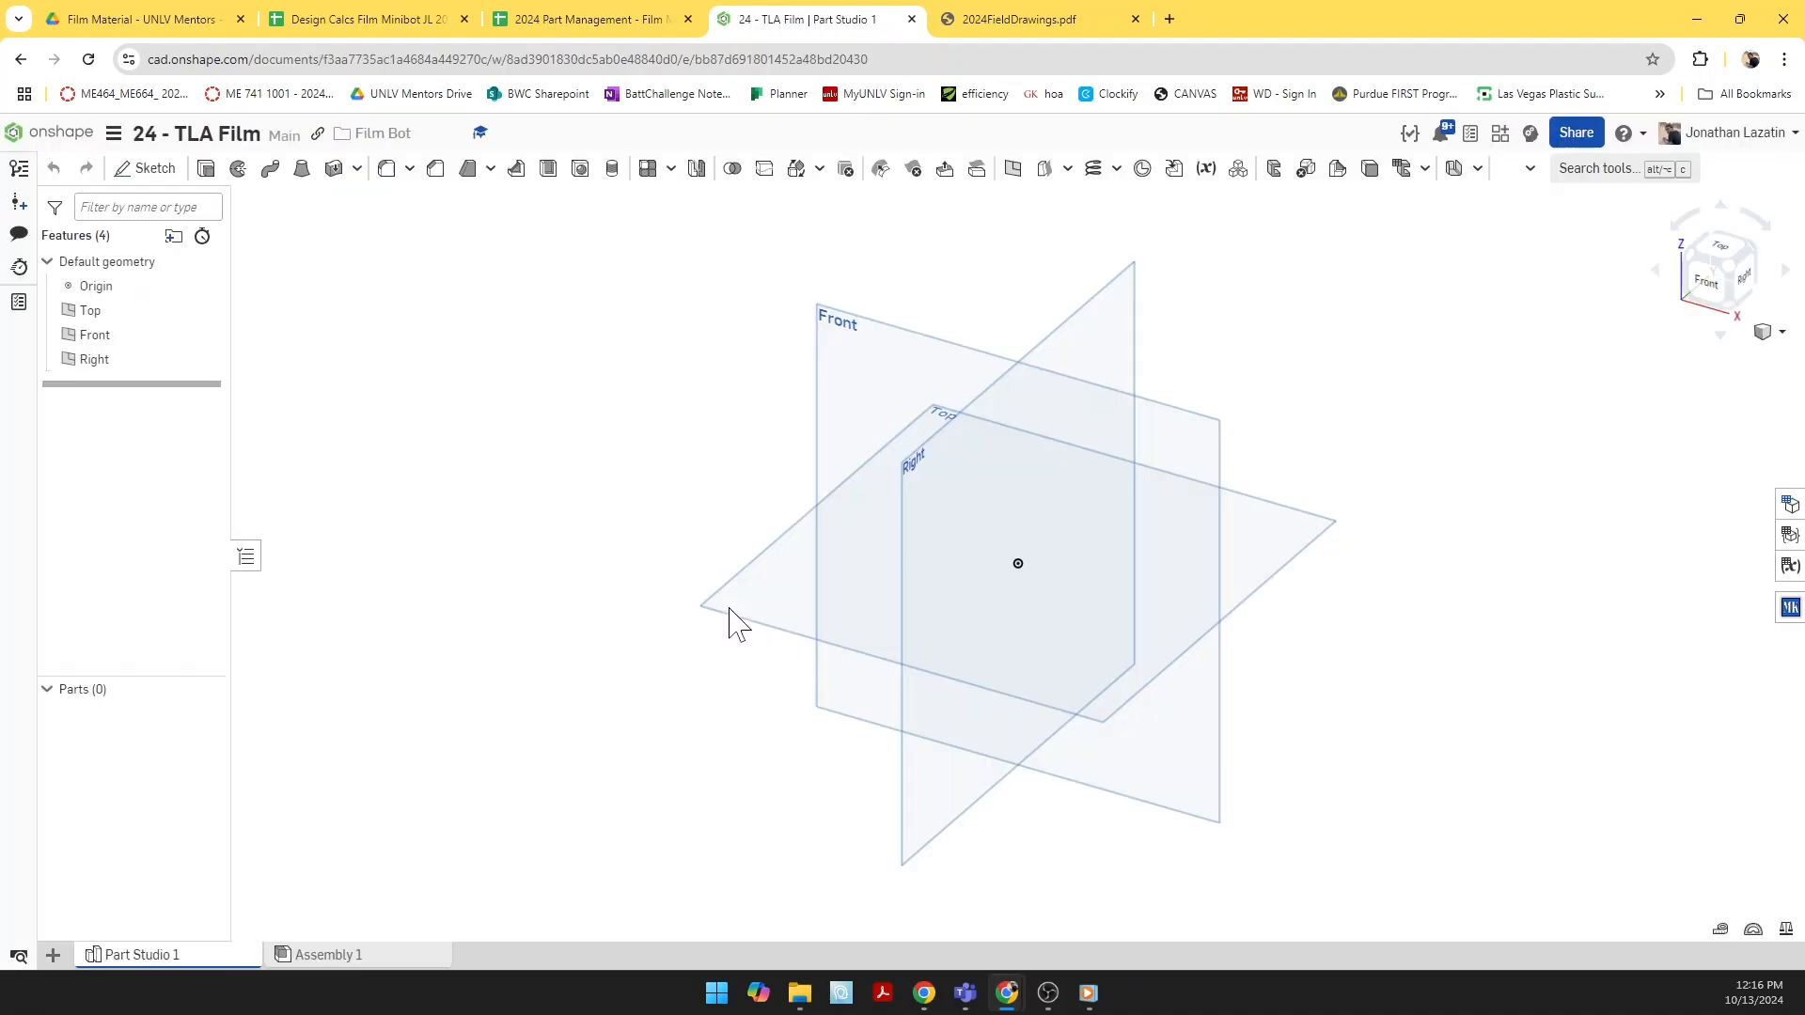
{"action": "right_click_drag", "start_coordinate": [662, 617], "coordinate": [652, 596]}
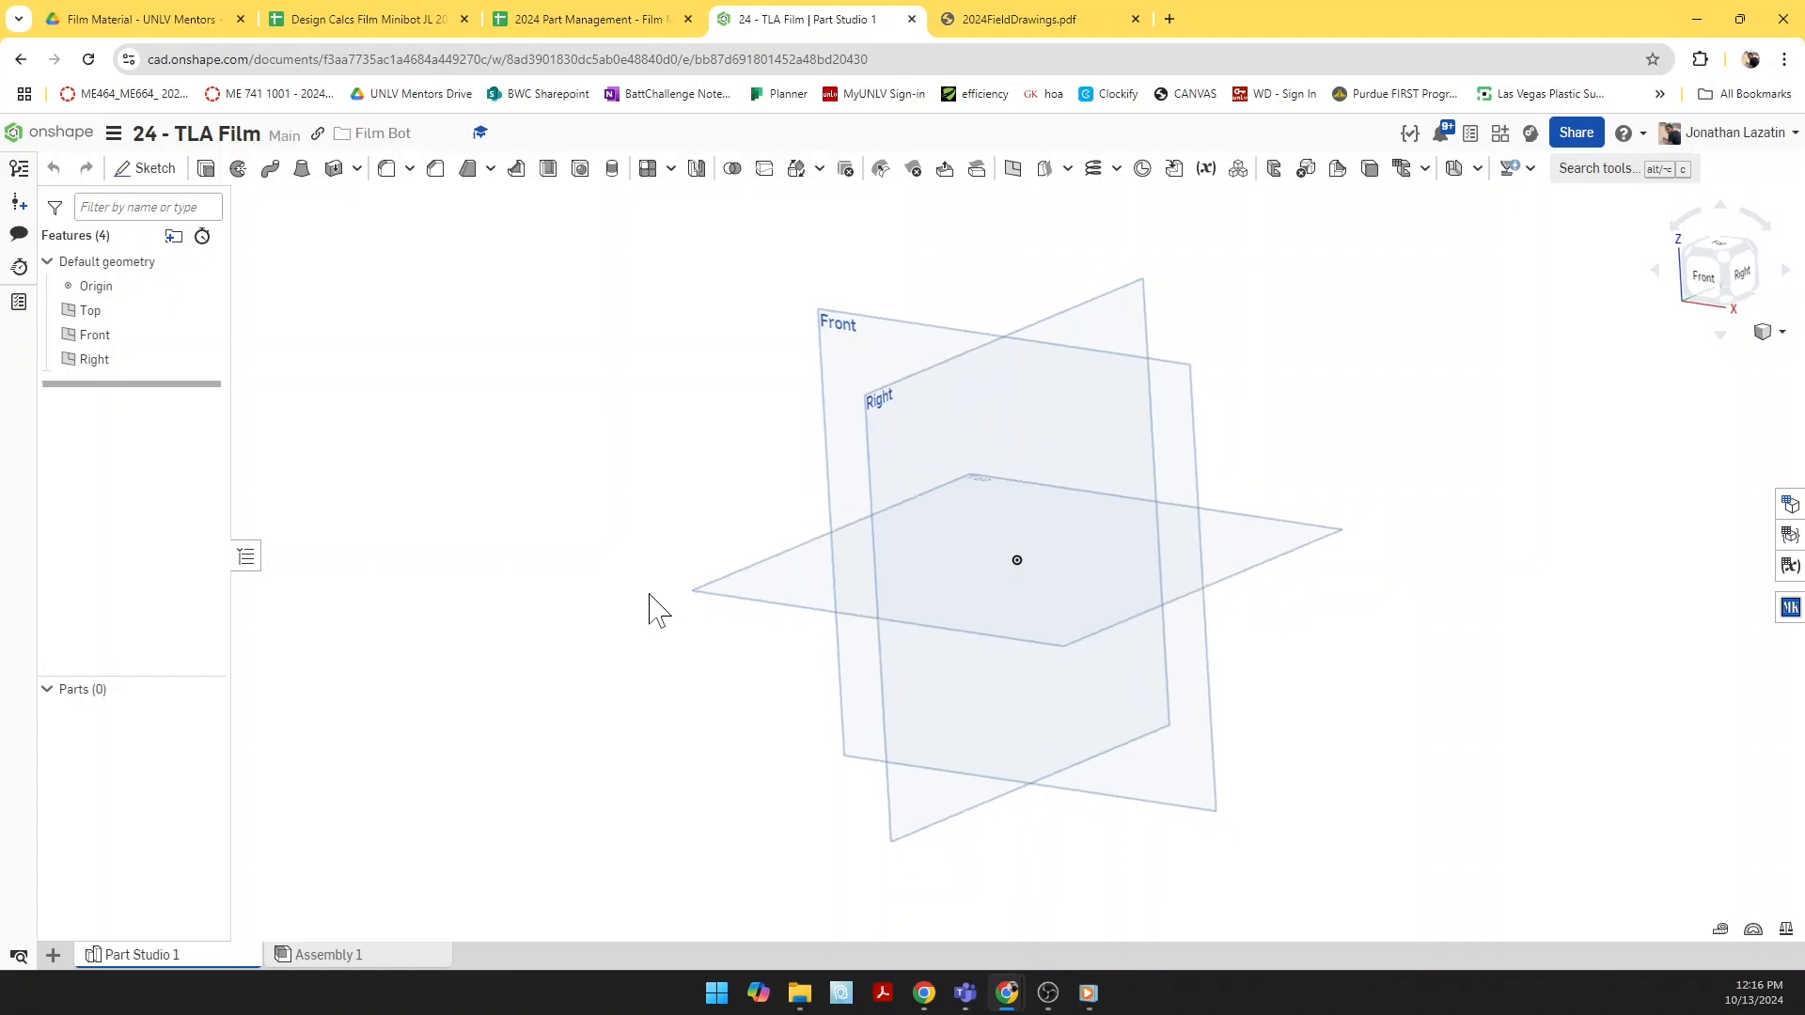
{"action": "scroll", "coordinate": [646, 590], "scroll_direction": "down", "scroll_amount": 3}
{"action": "scroll", "coordinate": [634, 506], "scroll_direction": "up", "scroll_amount": 2}
{"action": "right_click_drag", "start_coordinate": [686, 502], "coordinate": [524, 487]}
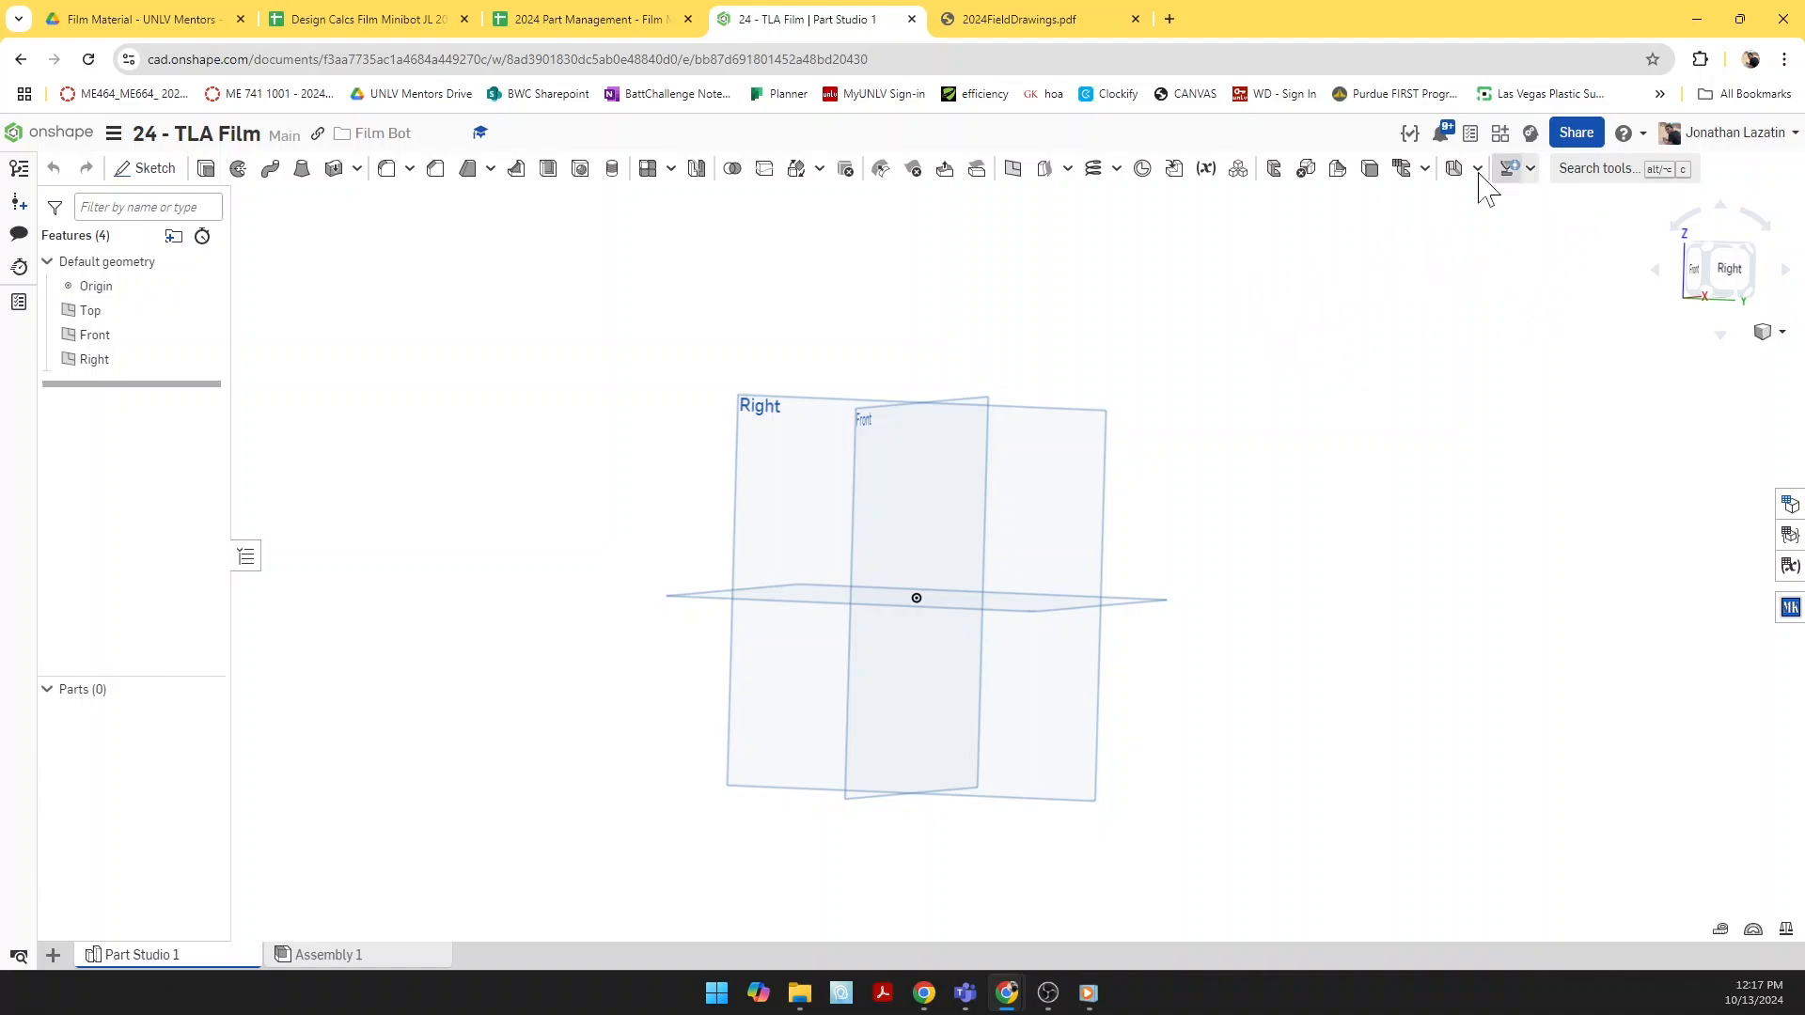
{"action": "right_click_drag", "start_coordinate": [1314, 322], "coordinate": [1321, 335]}
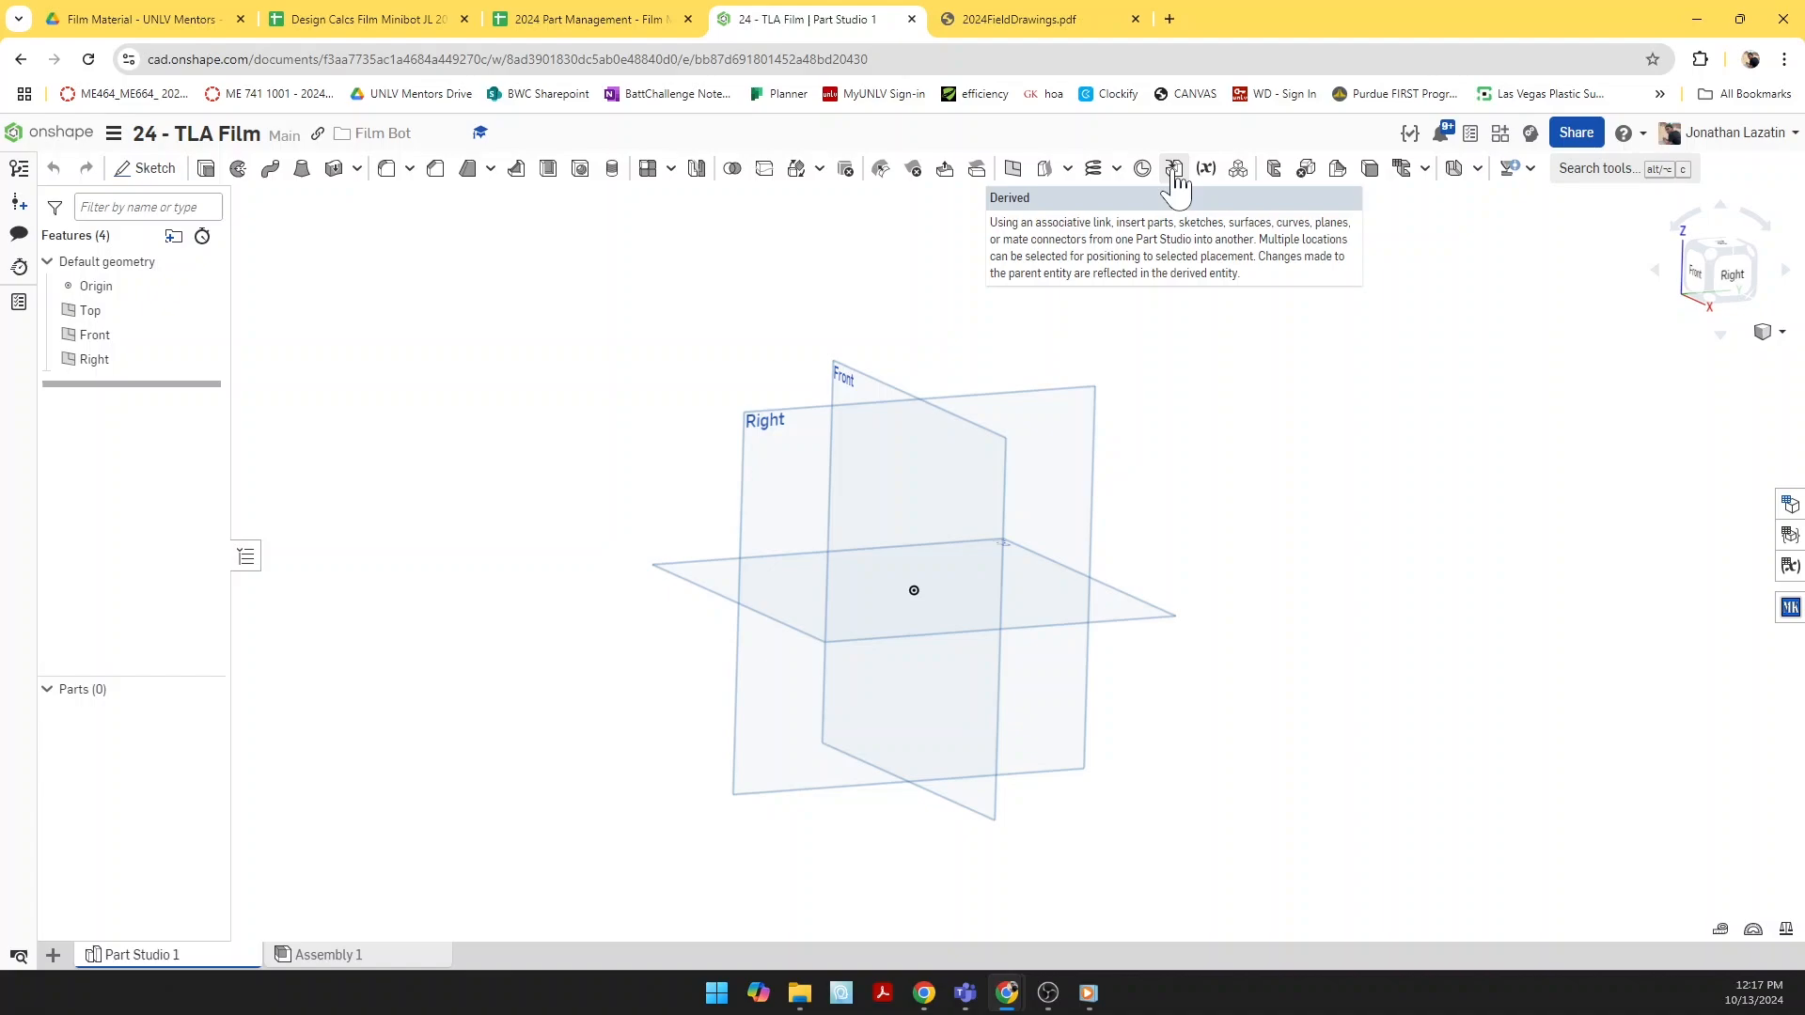
Step: Start a Derived feature and browse other documents through Owned by me, UNLV Mentor Training and Fall 24 Course to Tube and Gusset Structures
{"action": "left_click", "coordinate": [1174, 171]}
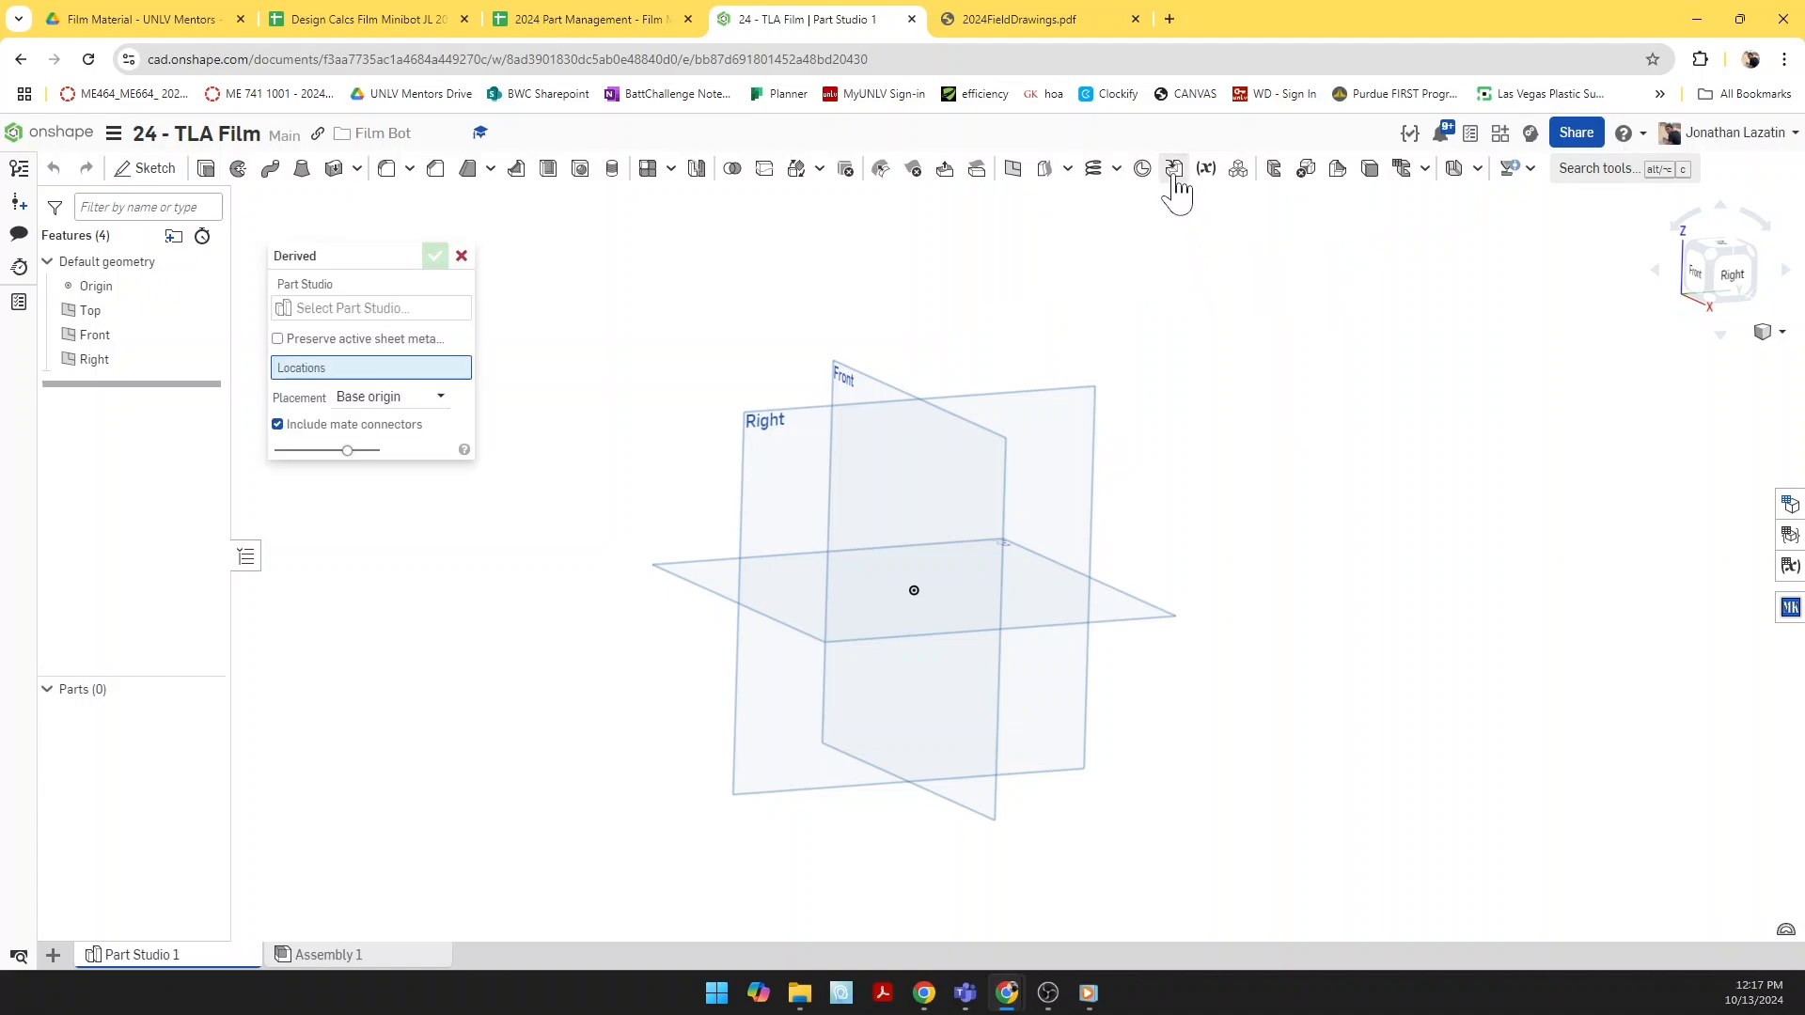
{"action": "left_click", "coordinate": [385, 311]}
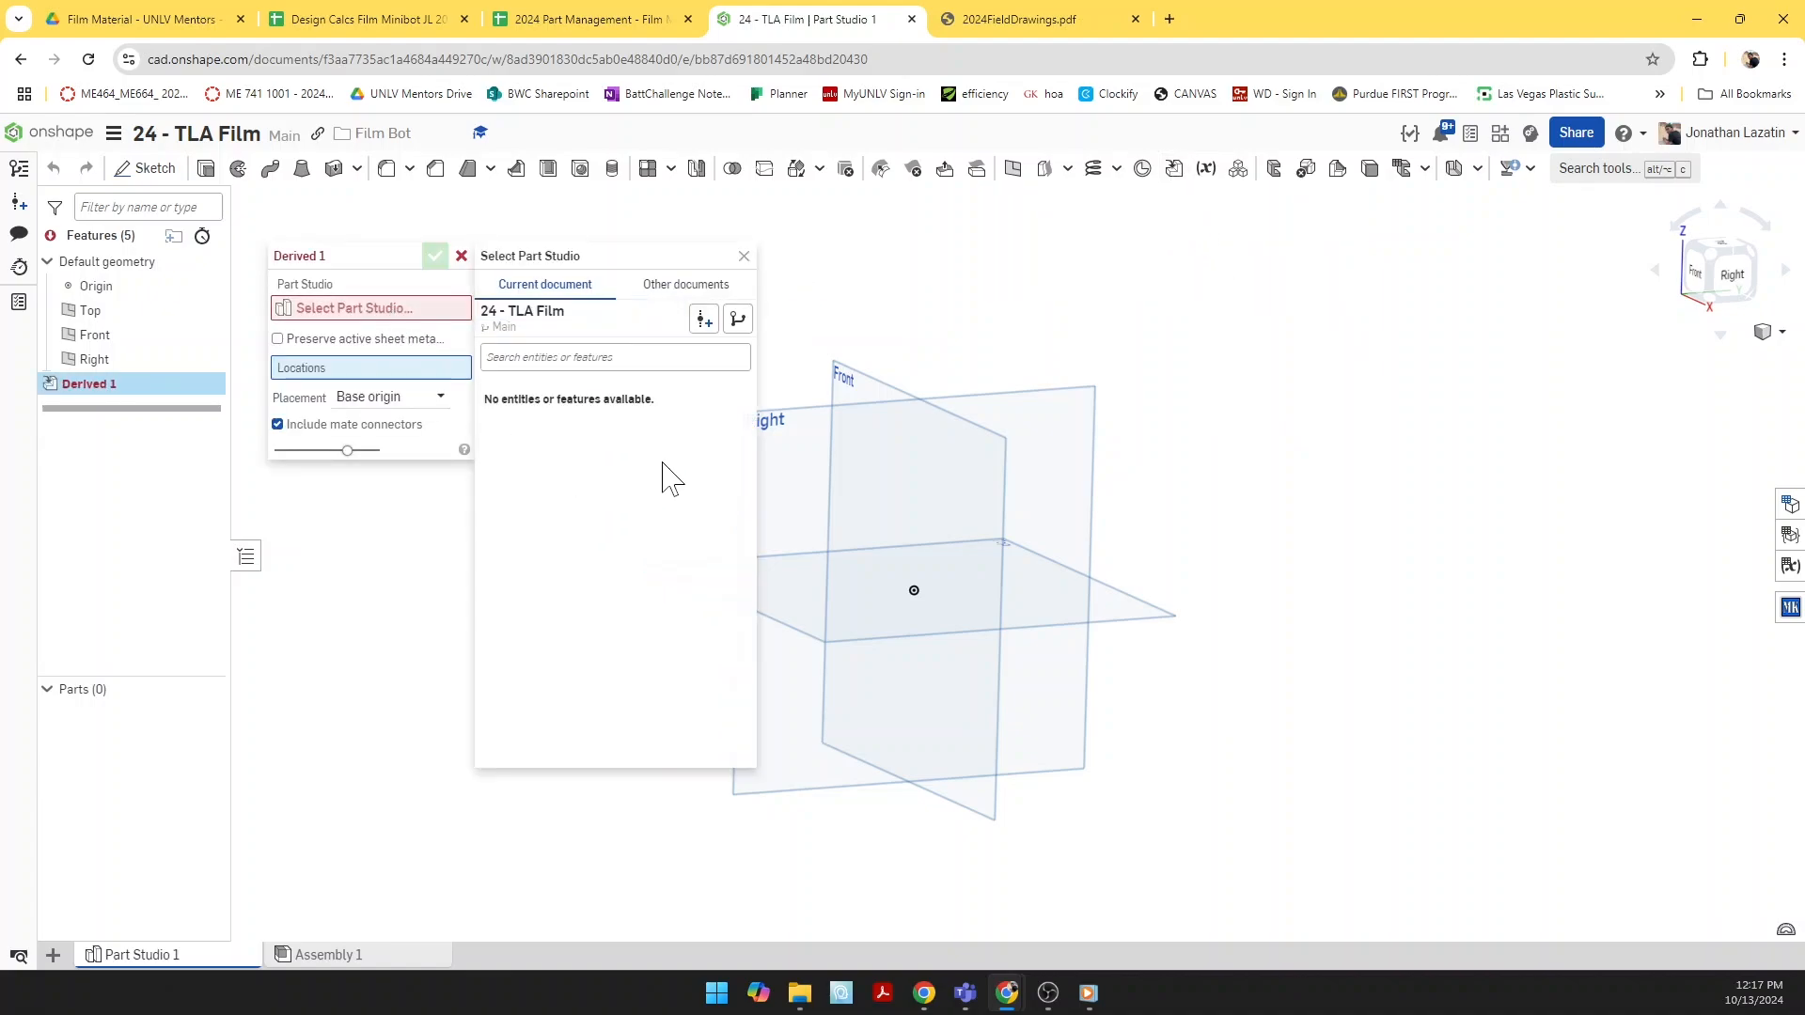
{"action": "left_click", "coordinate": [675, 286]}
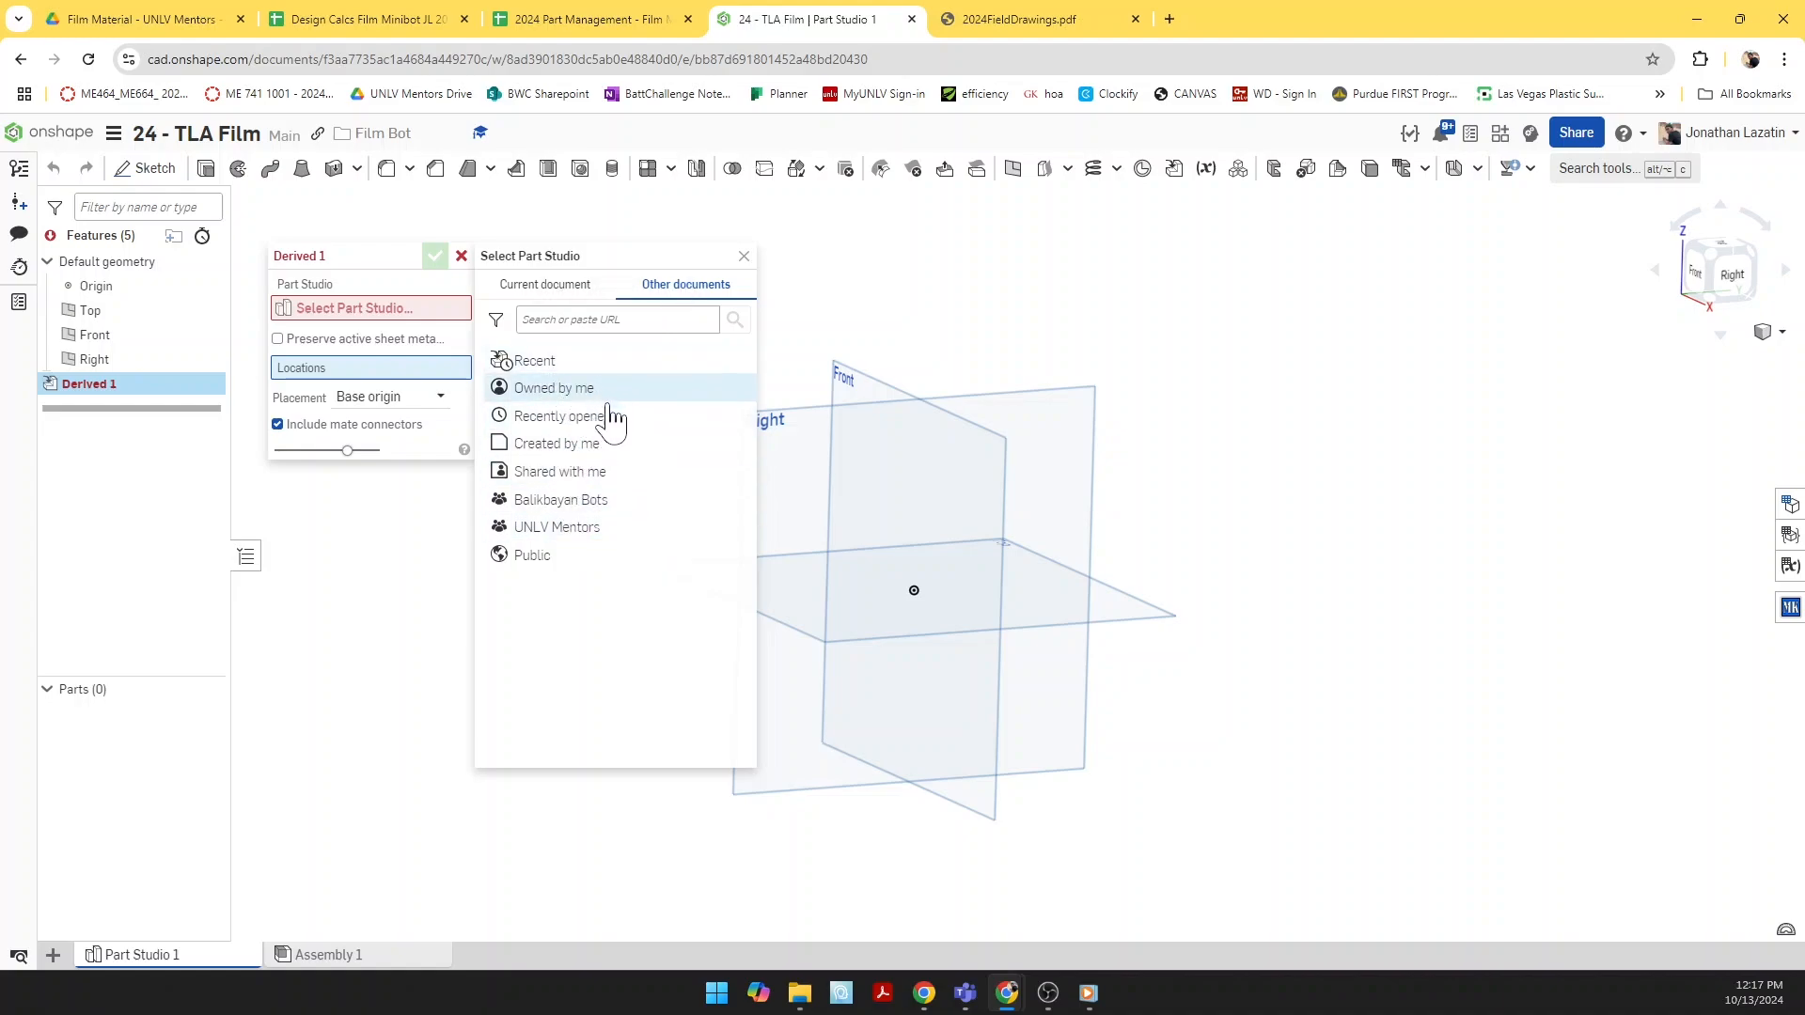
{"action": "left_click", "coordinate": [576, 393]}
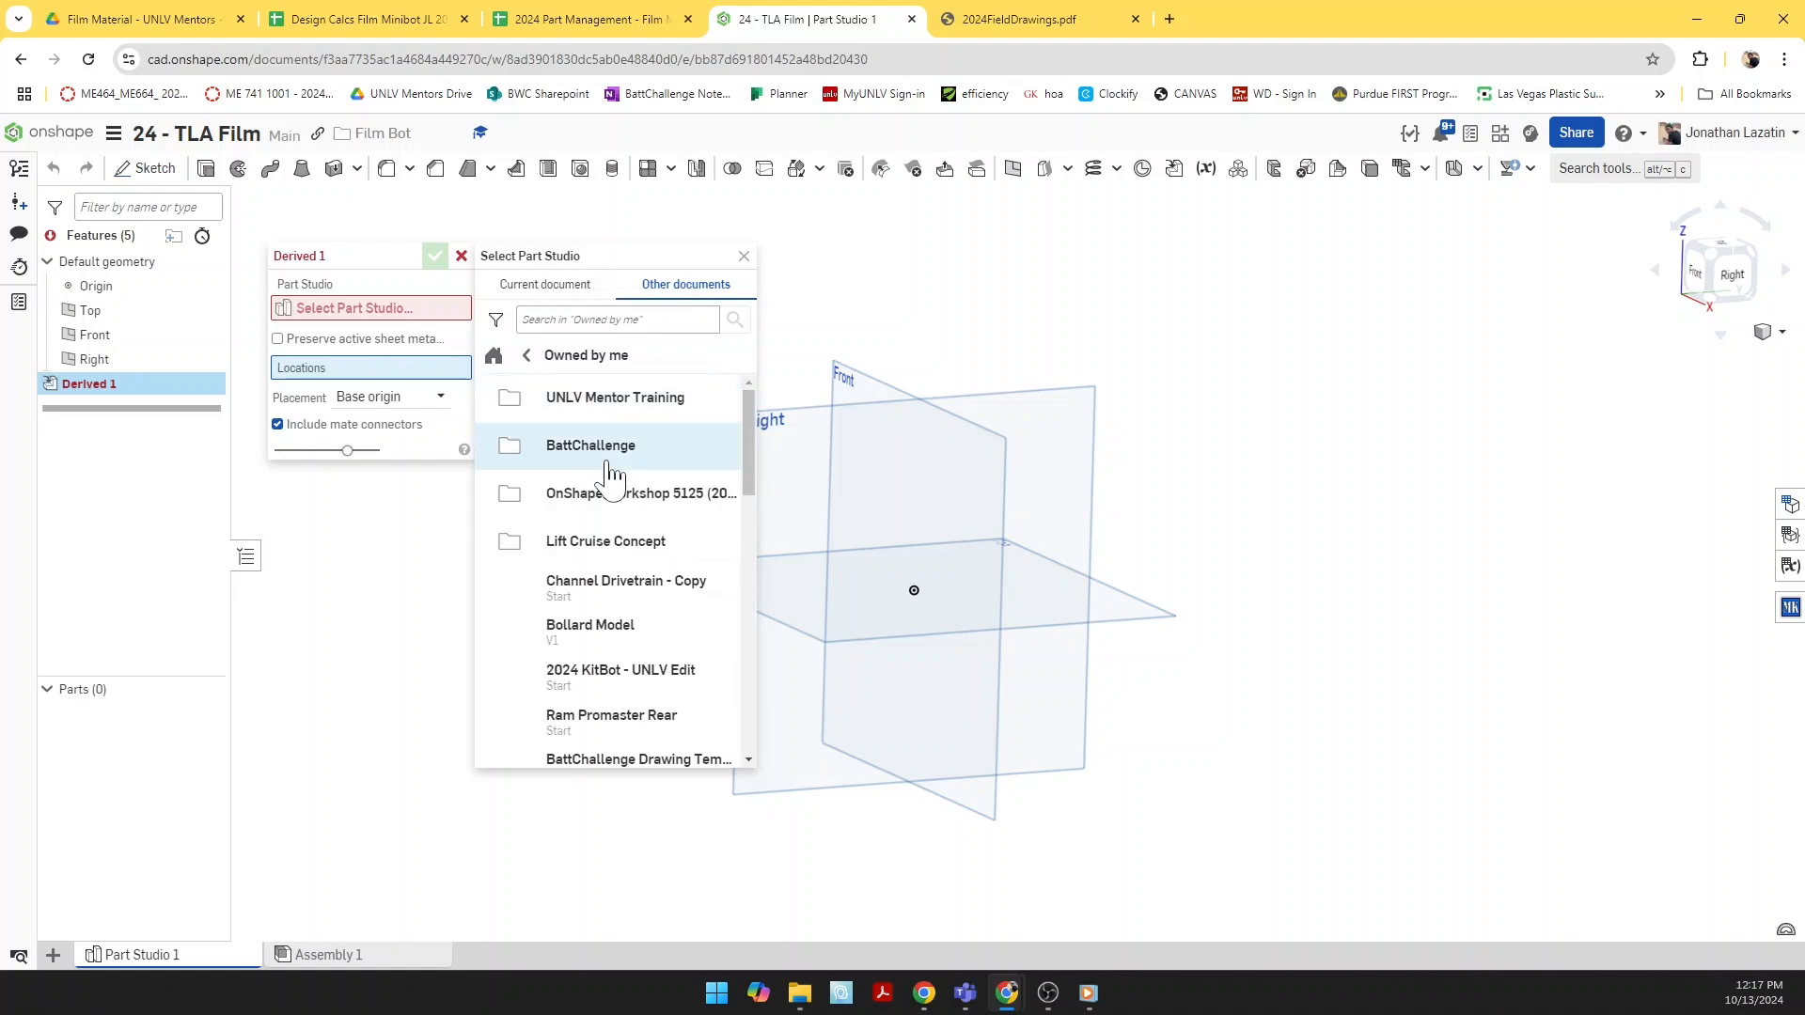
{"action": "left_click", "coordinate": [621, 412]}
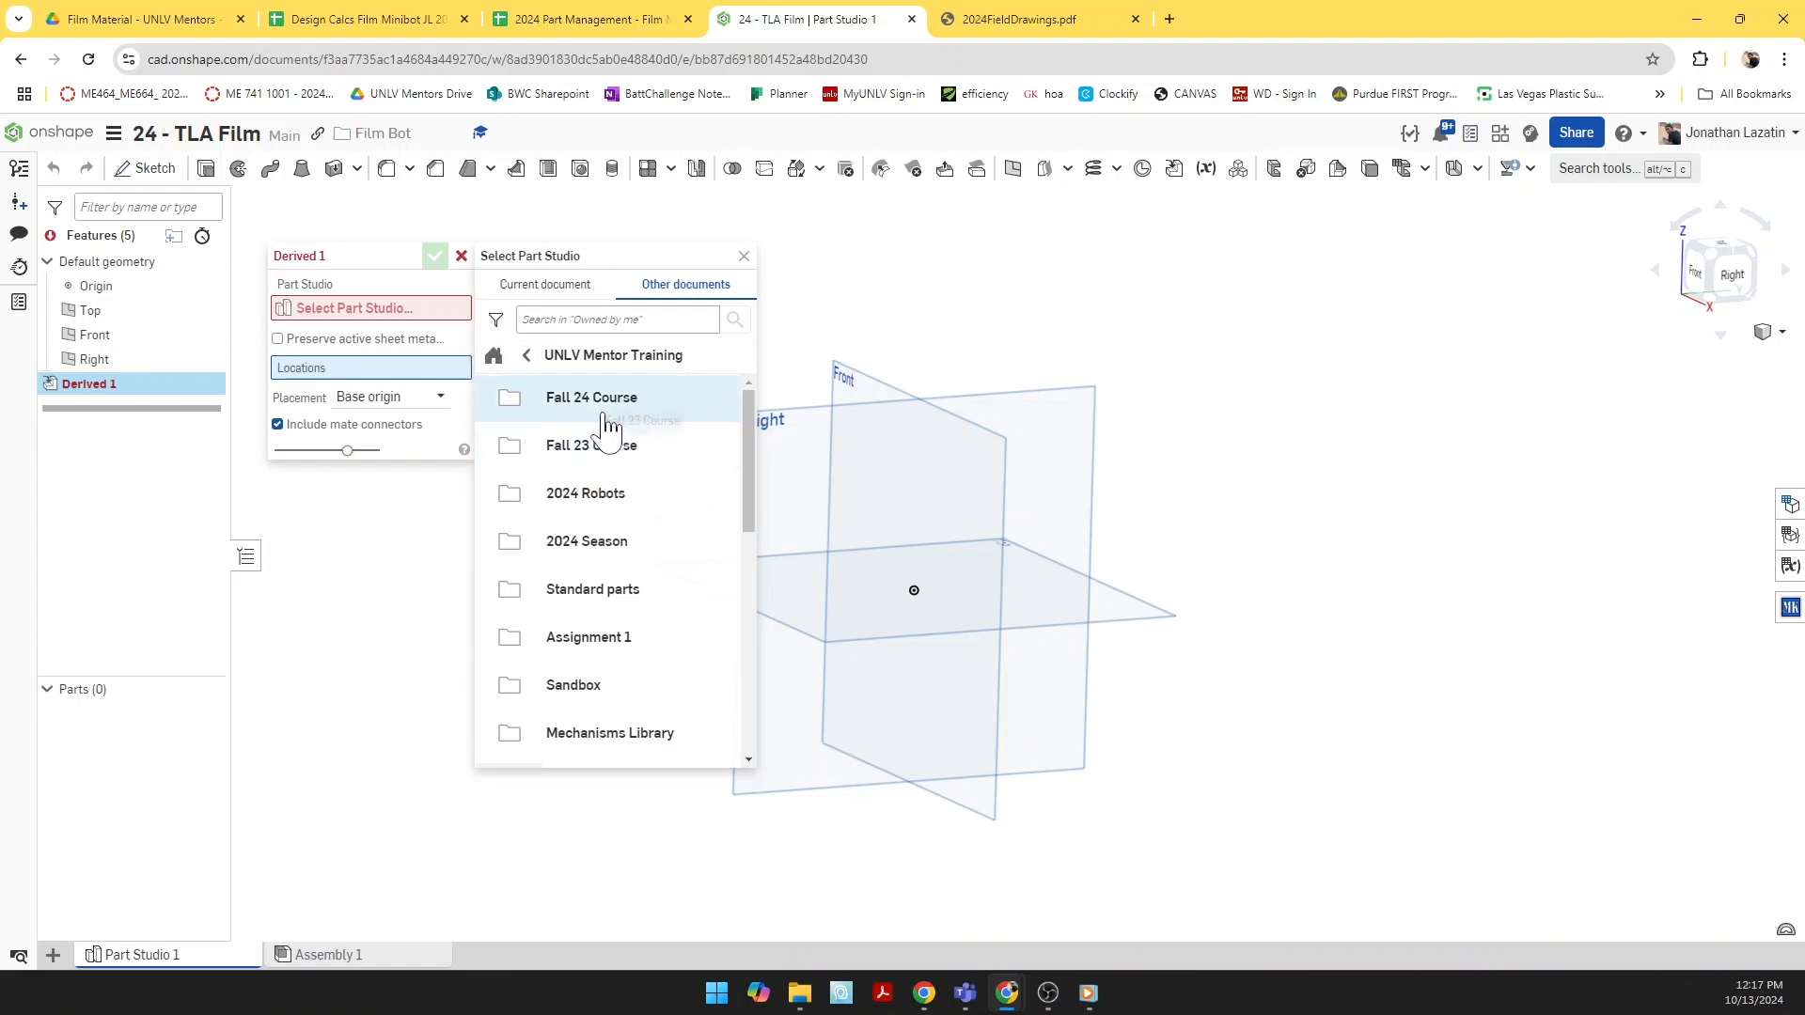
{"action": "left_click", "coordinate": [609, 397]}
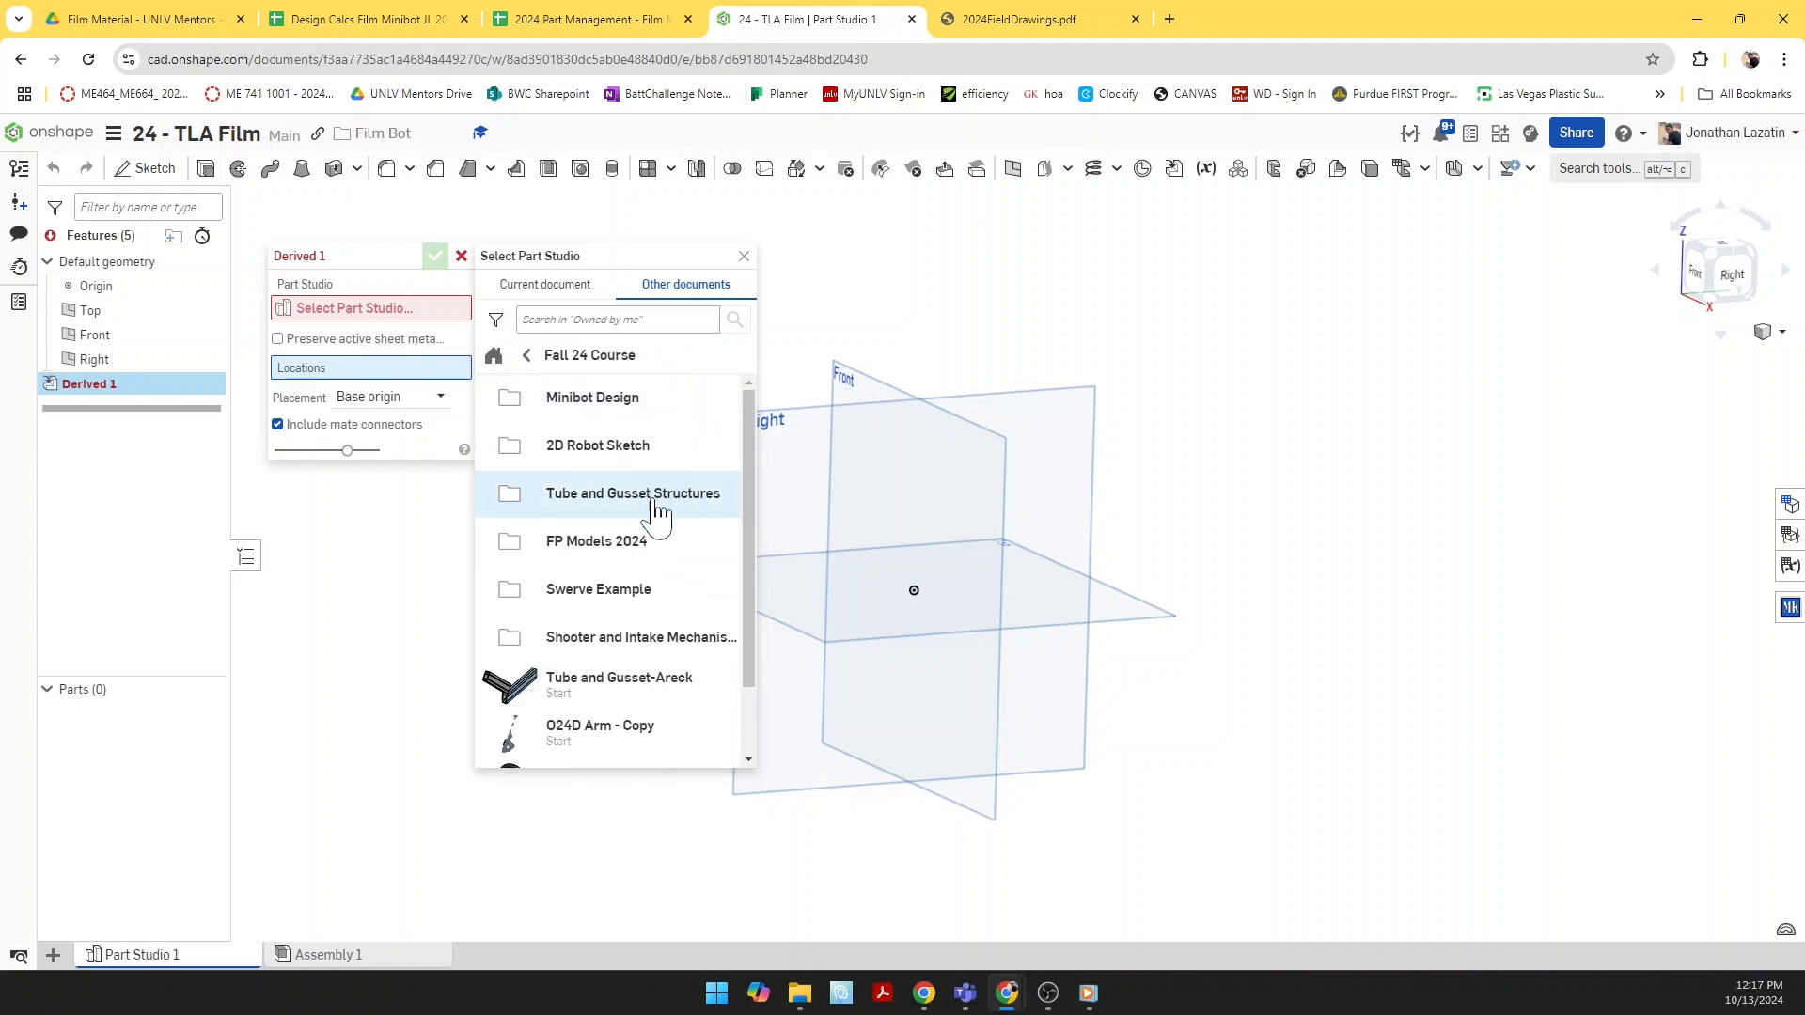
{"action": "left_click", "coordinate": [606, 404]}
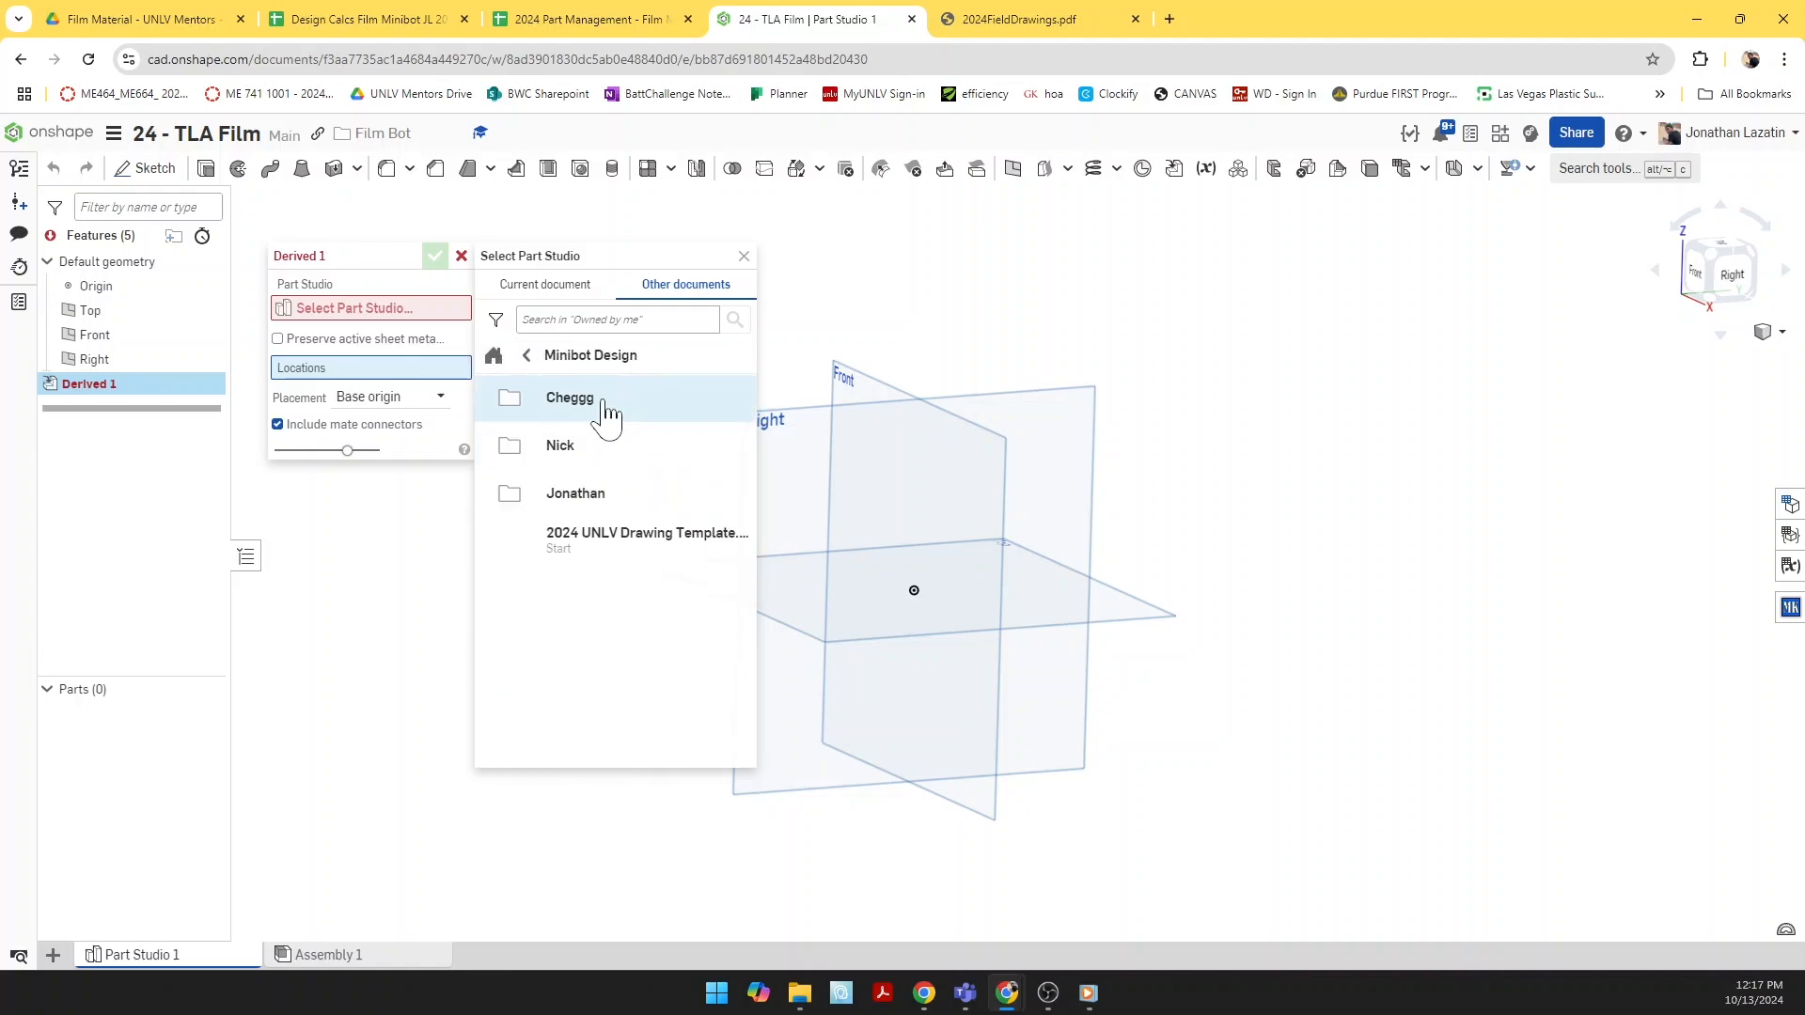
{"action": "left_click", "coordinate": [541, 361]}
{"action": "left_click", "coordinate": [657, 499]}
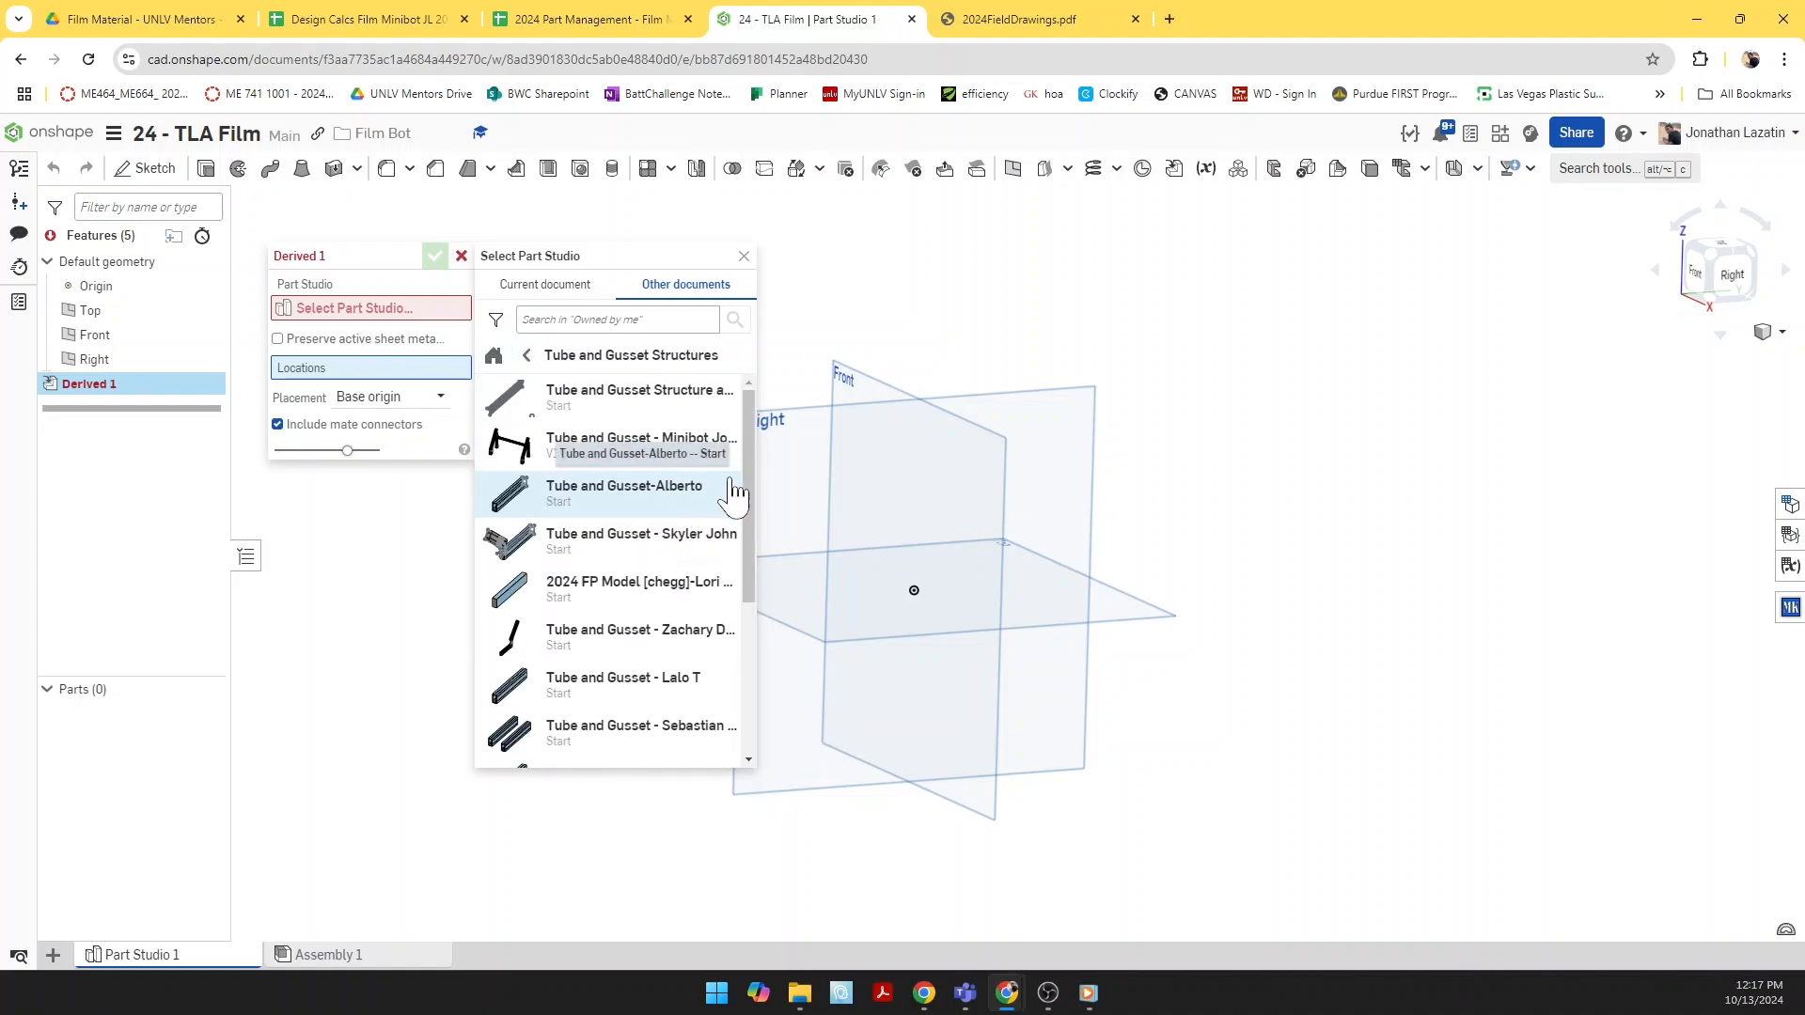
Step: Derive the Drive Sketch from the Drive Context part studio of a document in the Tube and Gusset Structures folder
{"action": "scroll", "coordinate": [697, 528], "scroll_direction": "down", "scroll_amount": 3}
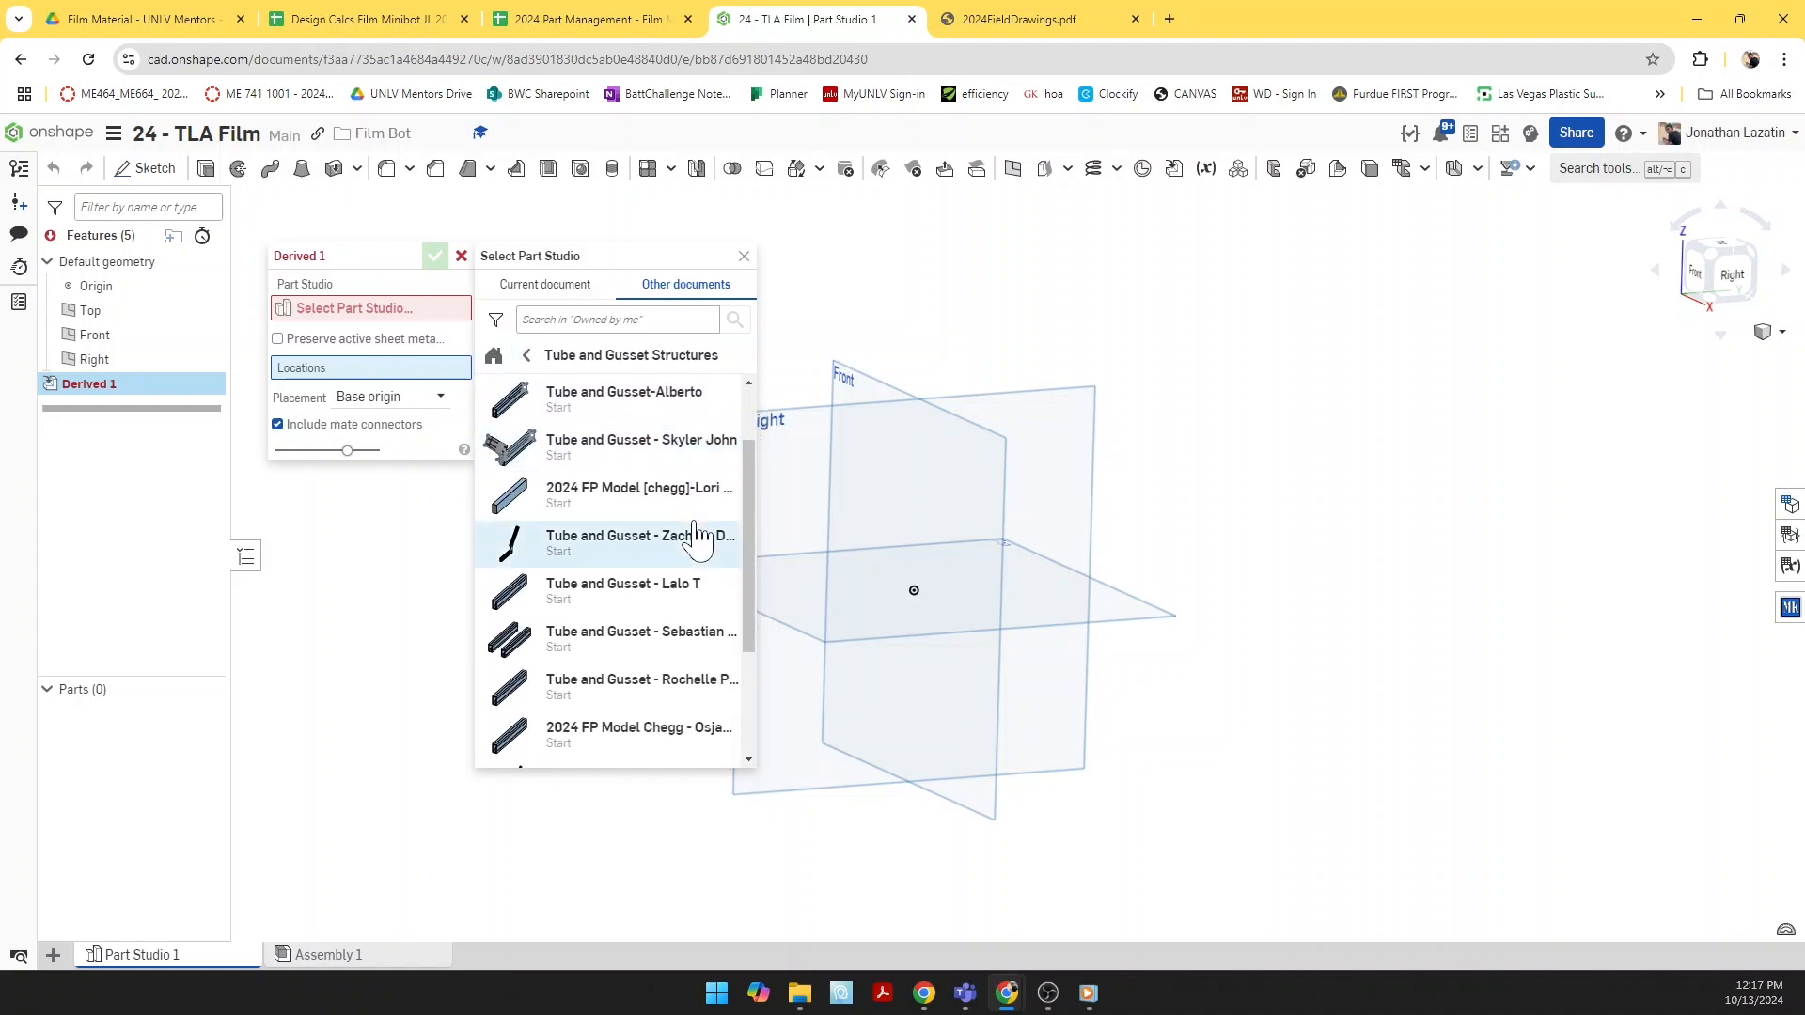
{"action": "left_click", "coordinate": [656, 750]}
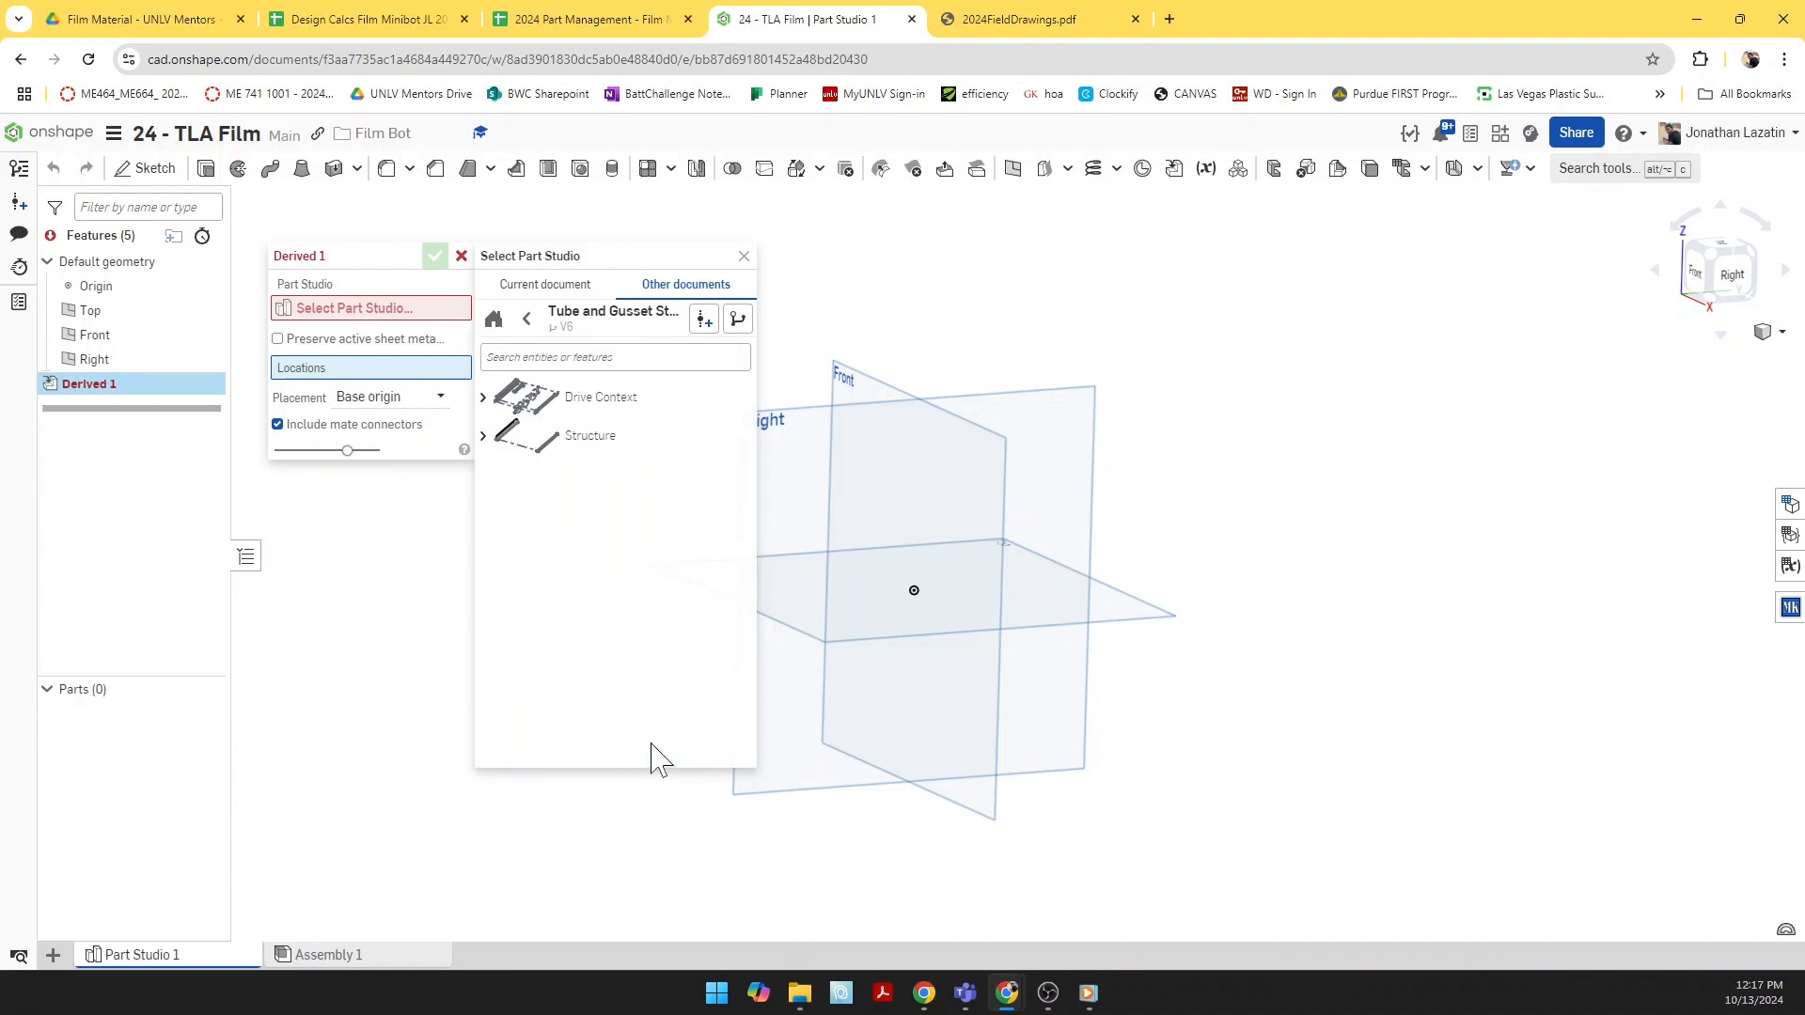
{"action": "left_click", "coordinate": [484, 398]}
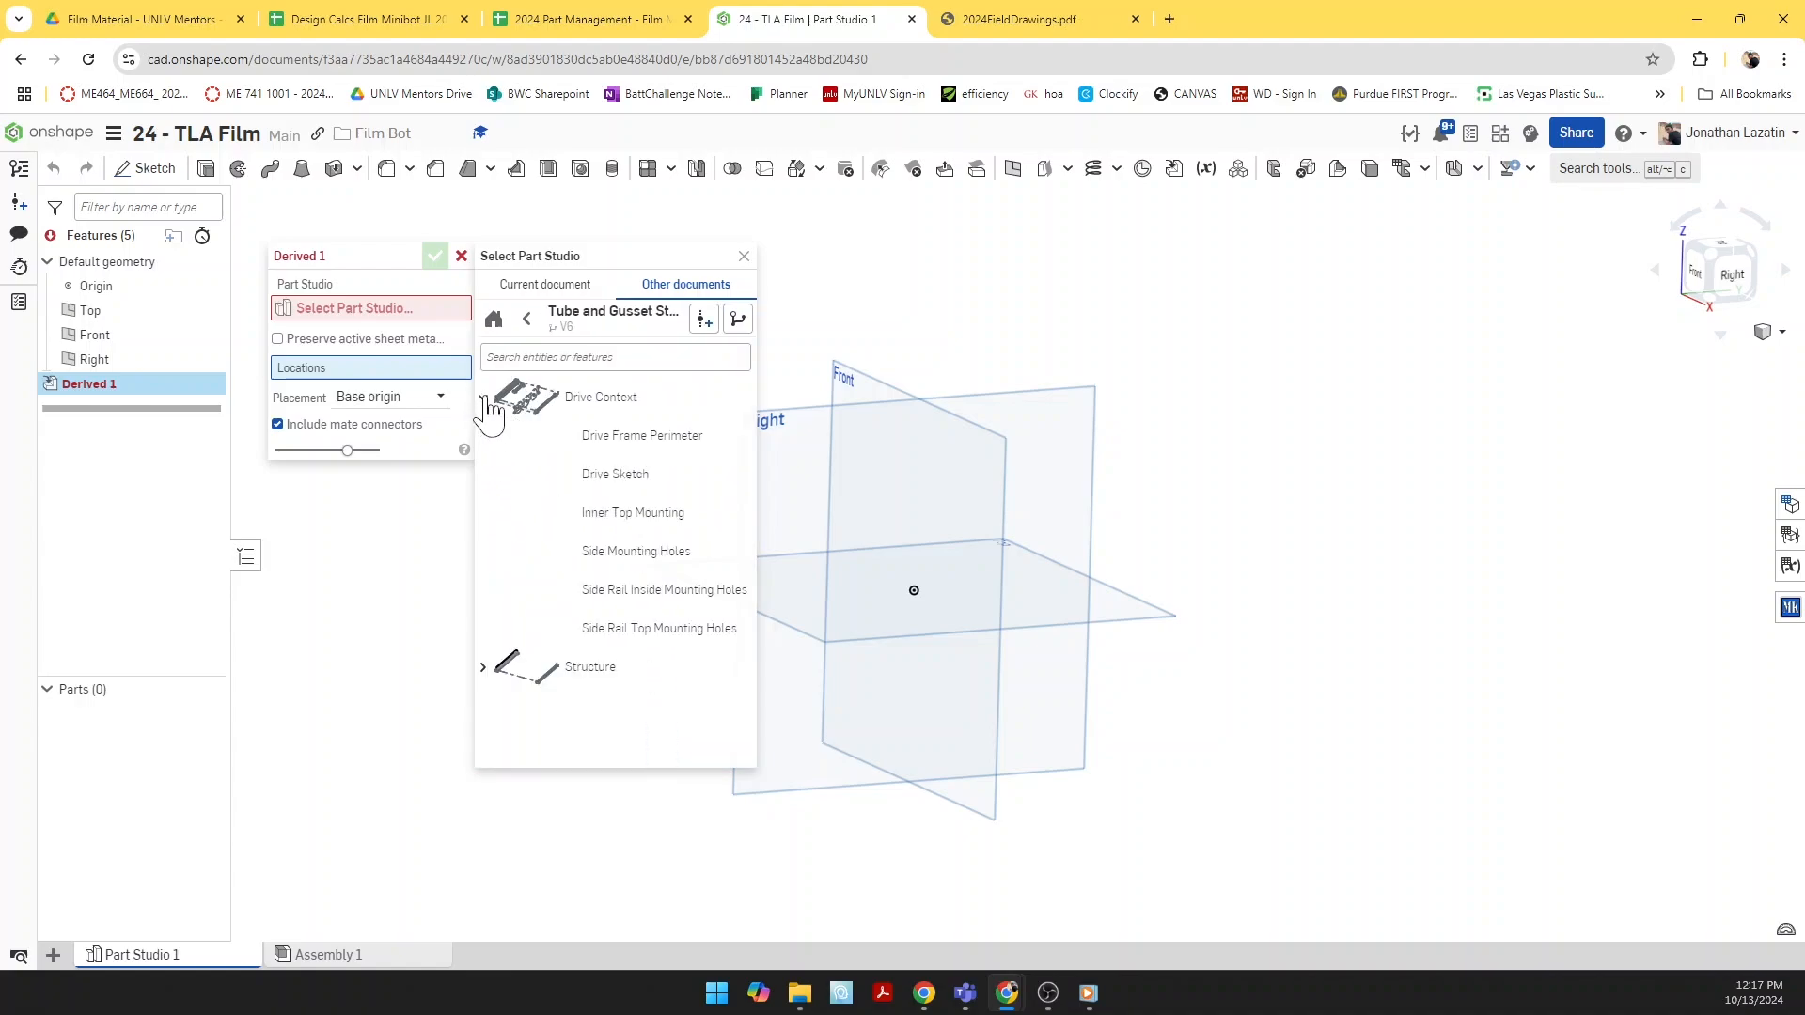
{"action": "left_click", "coordinate": [690, 487]}
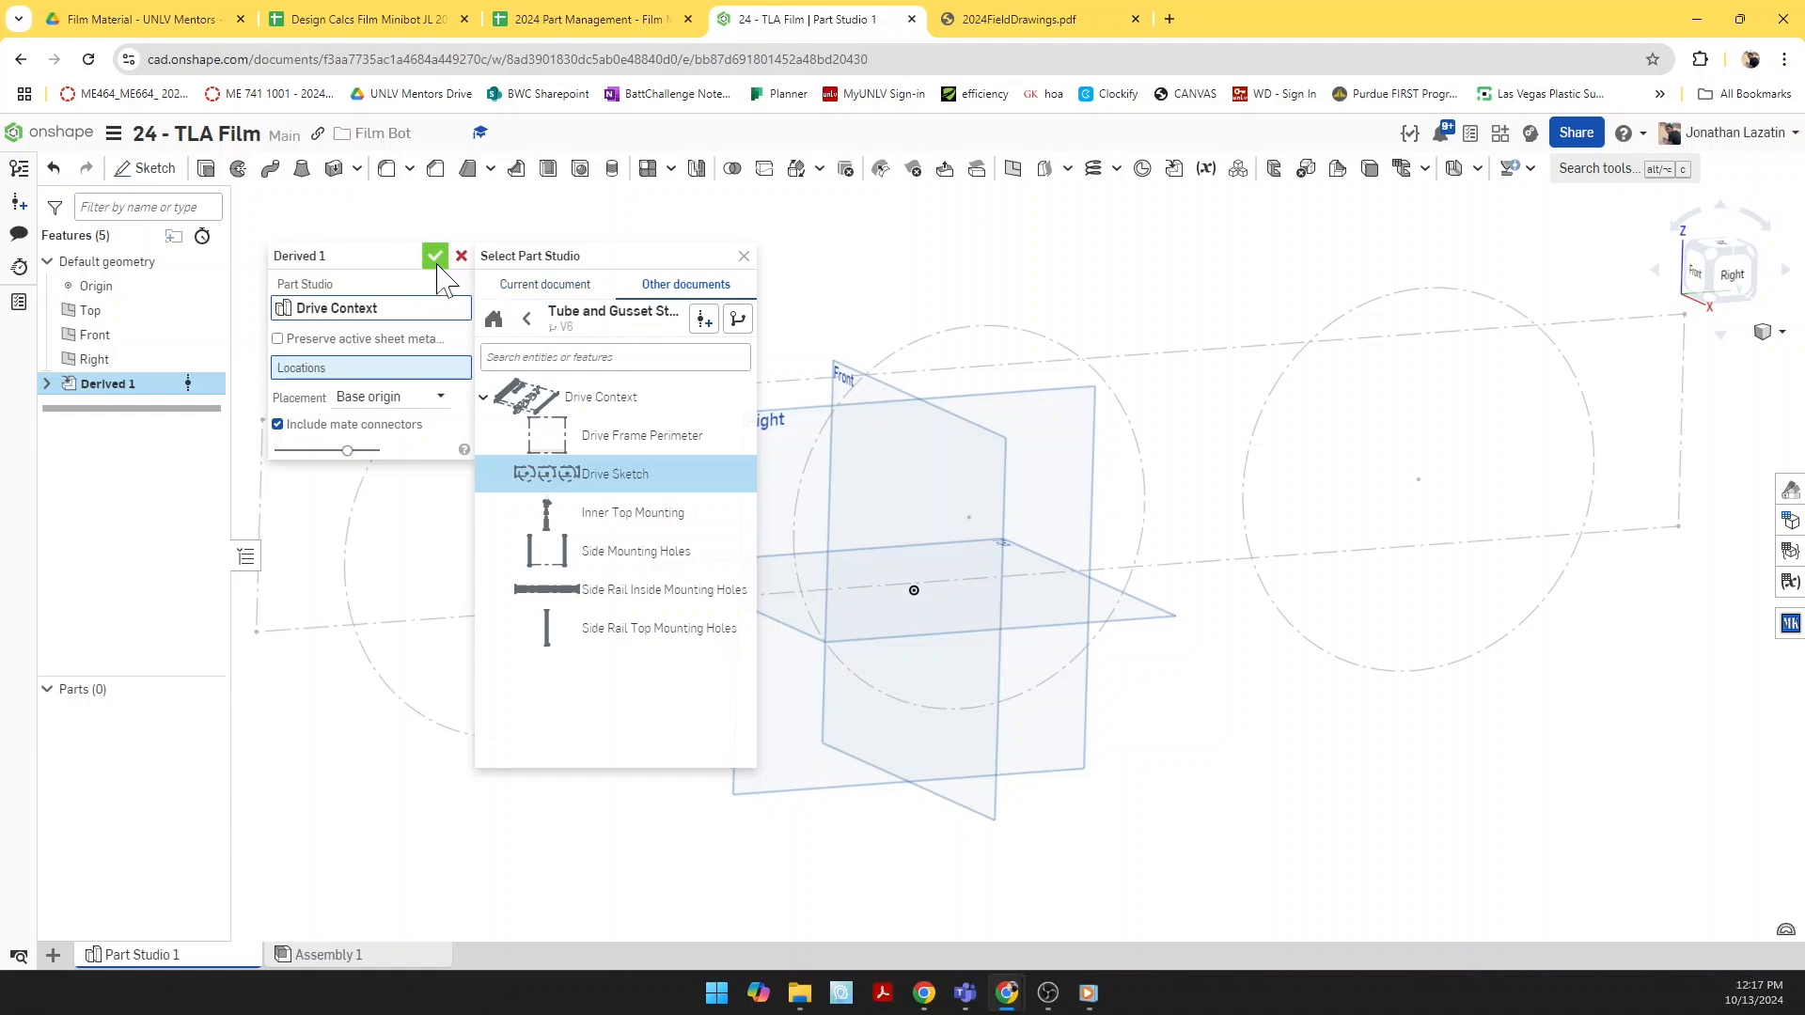
{"action": "left_click", "coordinate": [437, 266]}
Step: Start a new sketch on the Top plane
{"action": "scroll", "coordinate": [860, 611], "scroll_direction": "down", "scroll_amount": 7}
{"action": "right_click_drag", "start_coordinate": [872, 604], "coordinate": [737, 585]}
{"action": "scroll", "coordinate": [880, 569], "scroll_direction": "up", "scroll_amount": 5}
{"action": "right_click_drag", "start_coordinate": [880, 569], "coordinate": [955, 512]}
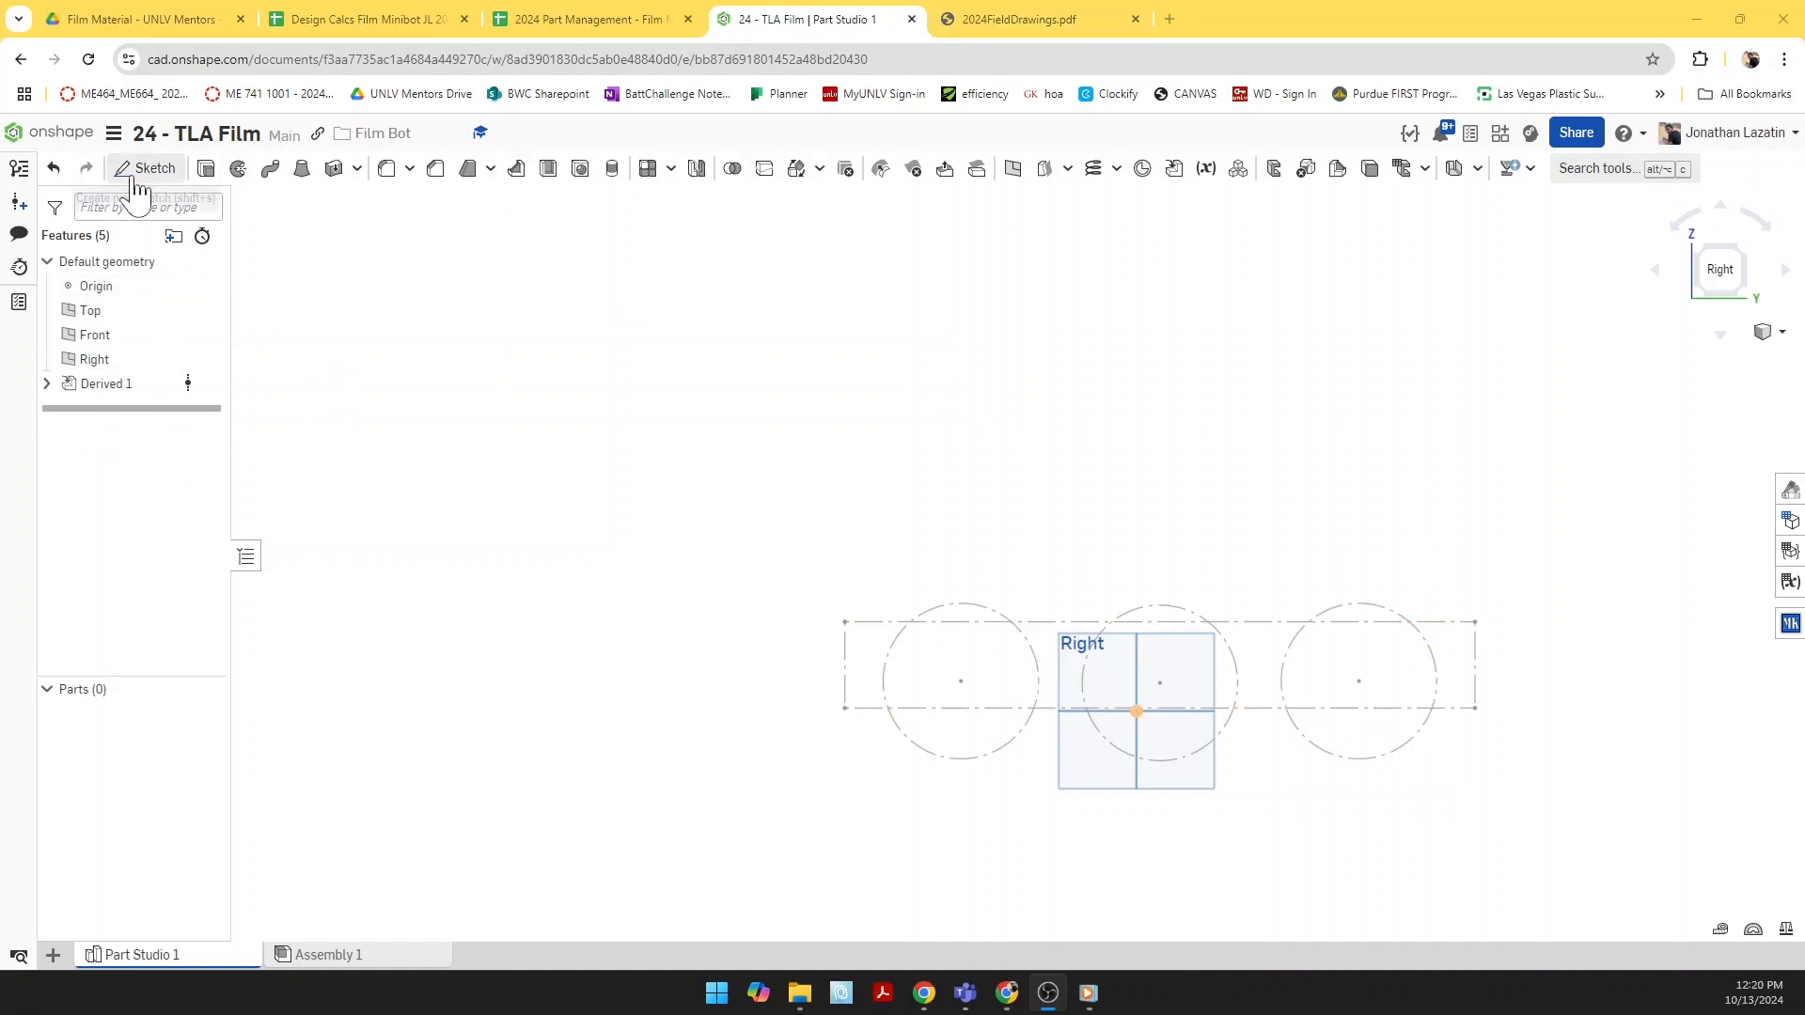
{"action": "left_click", "coordinate": [139, 170]}
{"action": "right_click_drag", "start_coordinate": [506, 544], "coordinate": [534, 570]}
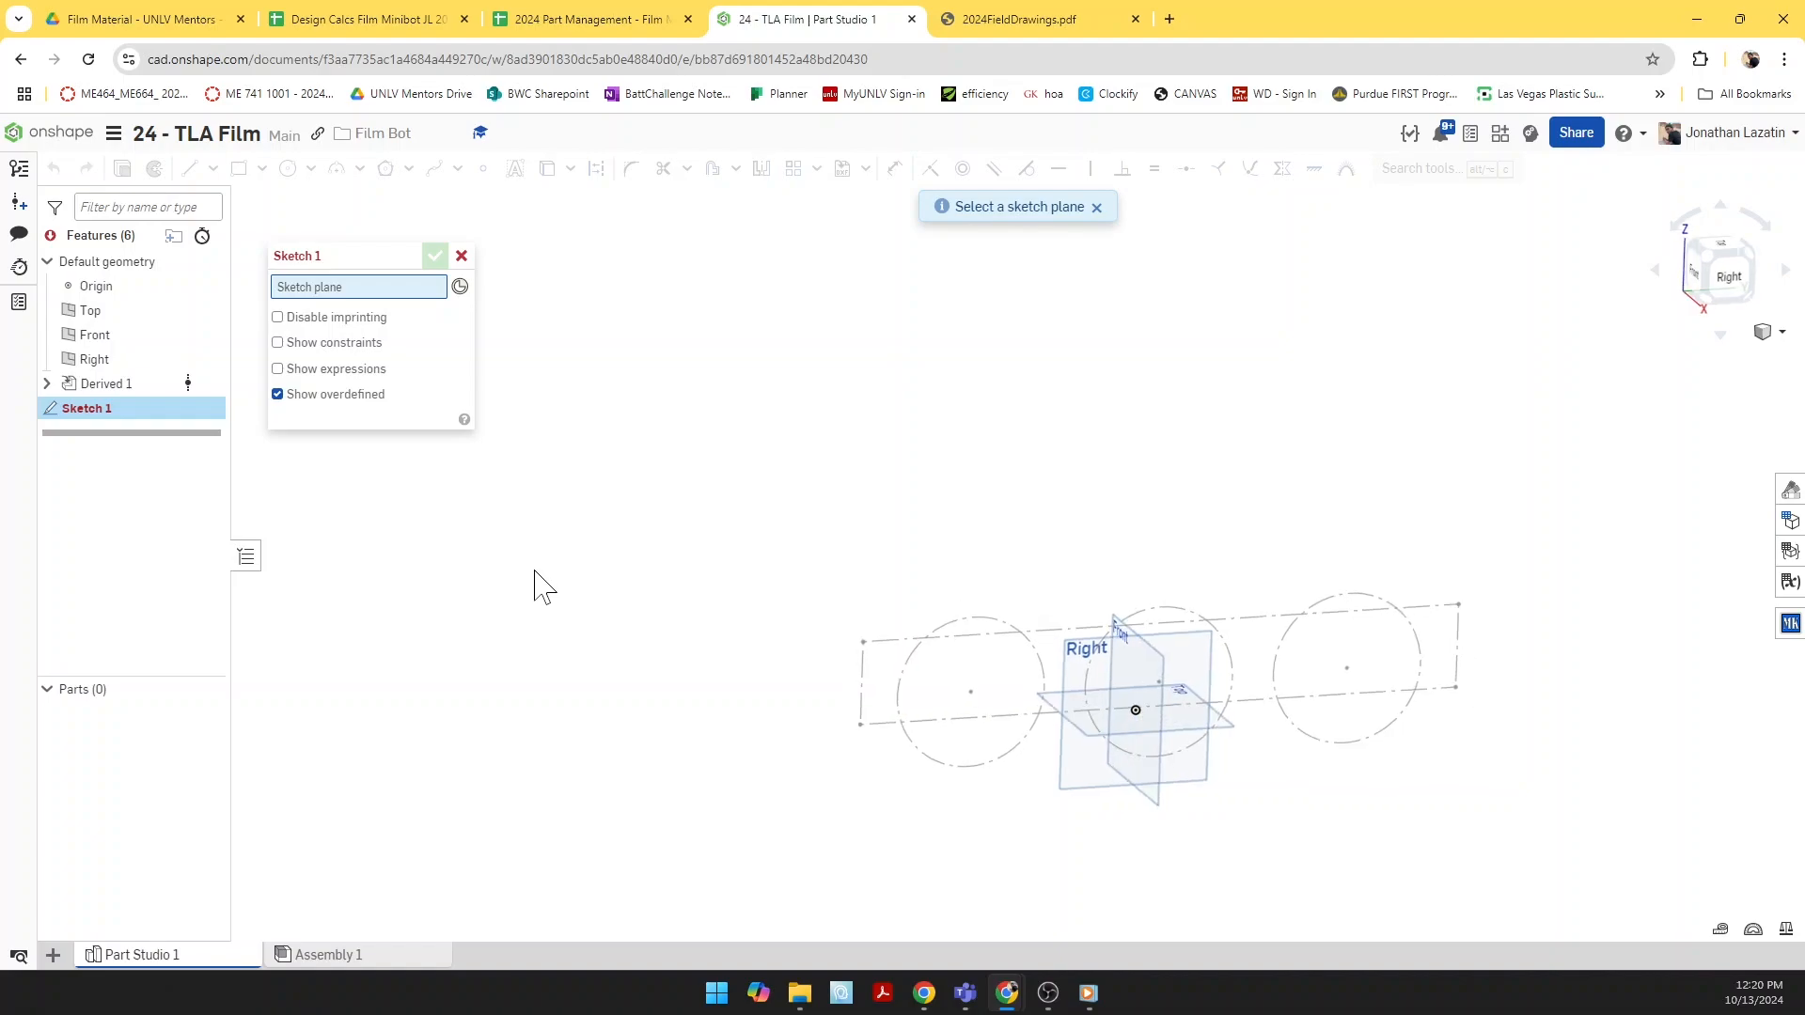
{"action": "right_click_drag", "start_coordinate": [1218, 694], "coordinate": [1246, 783]}
{"action": "scroll", "coordinate": [1245, 783], "scroll_direction": "up", "scroll_amount": 2}
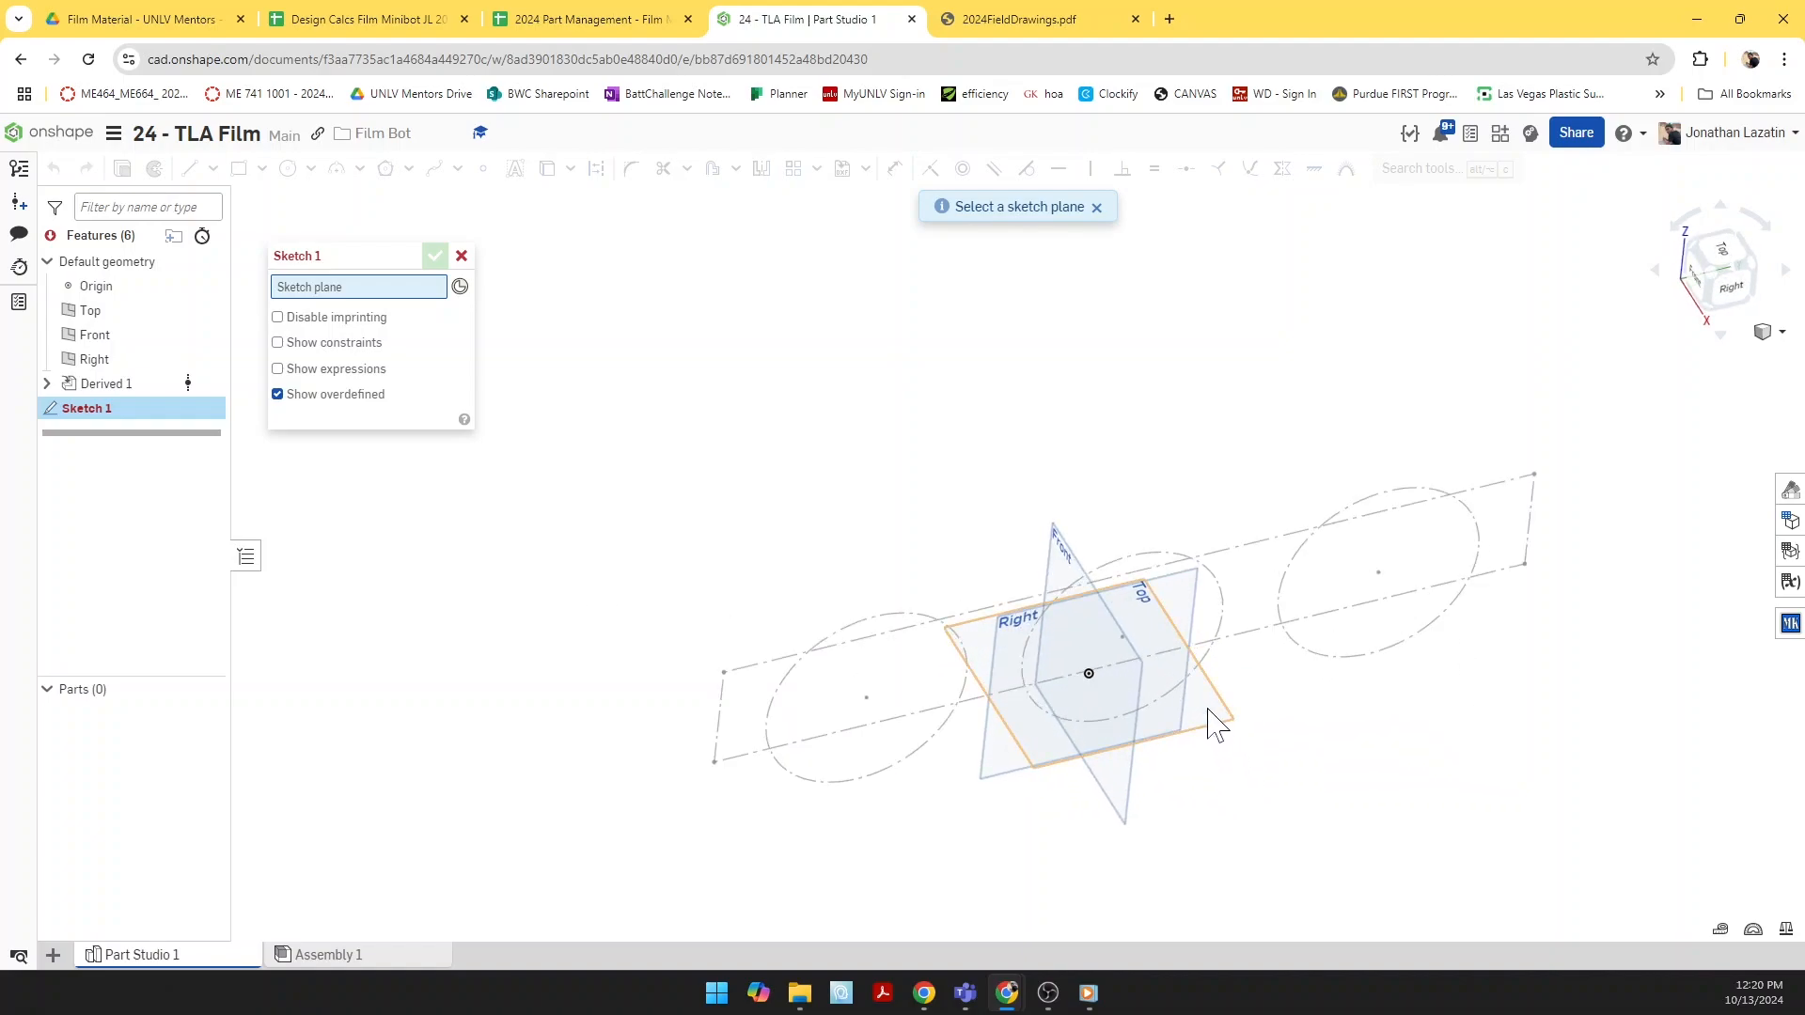
{"action": "left_click", "coordinate": [1218, 726]}
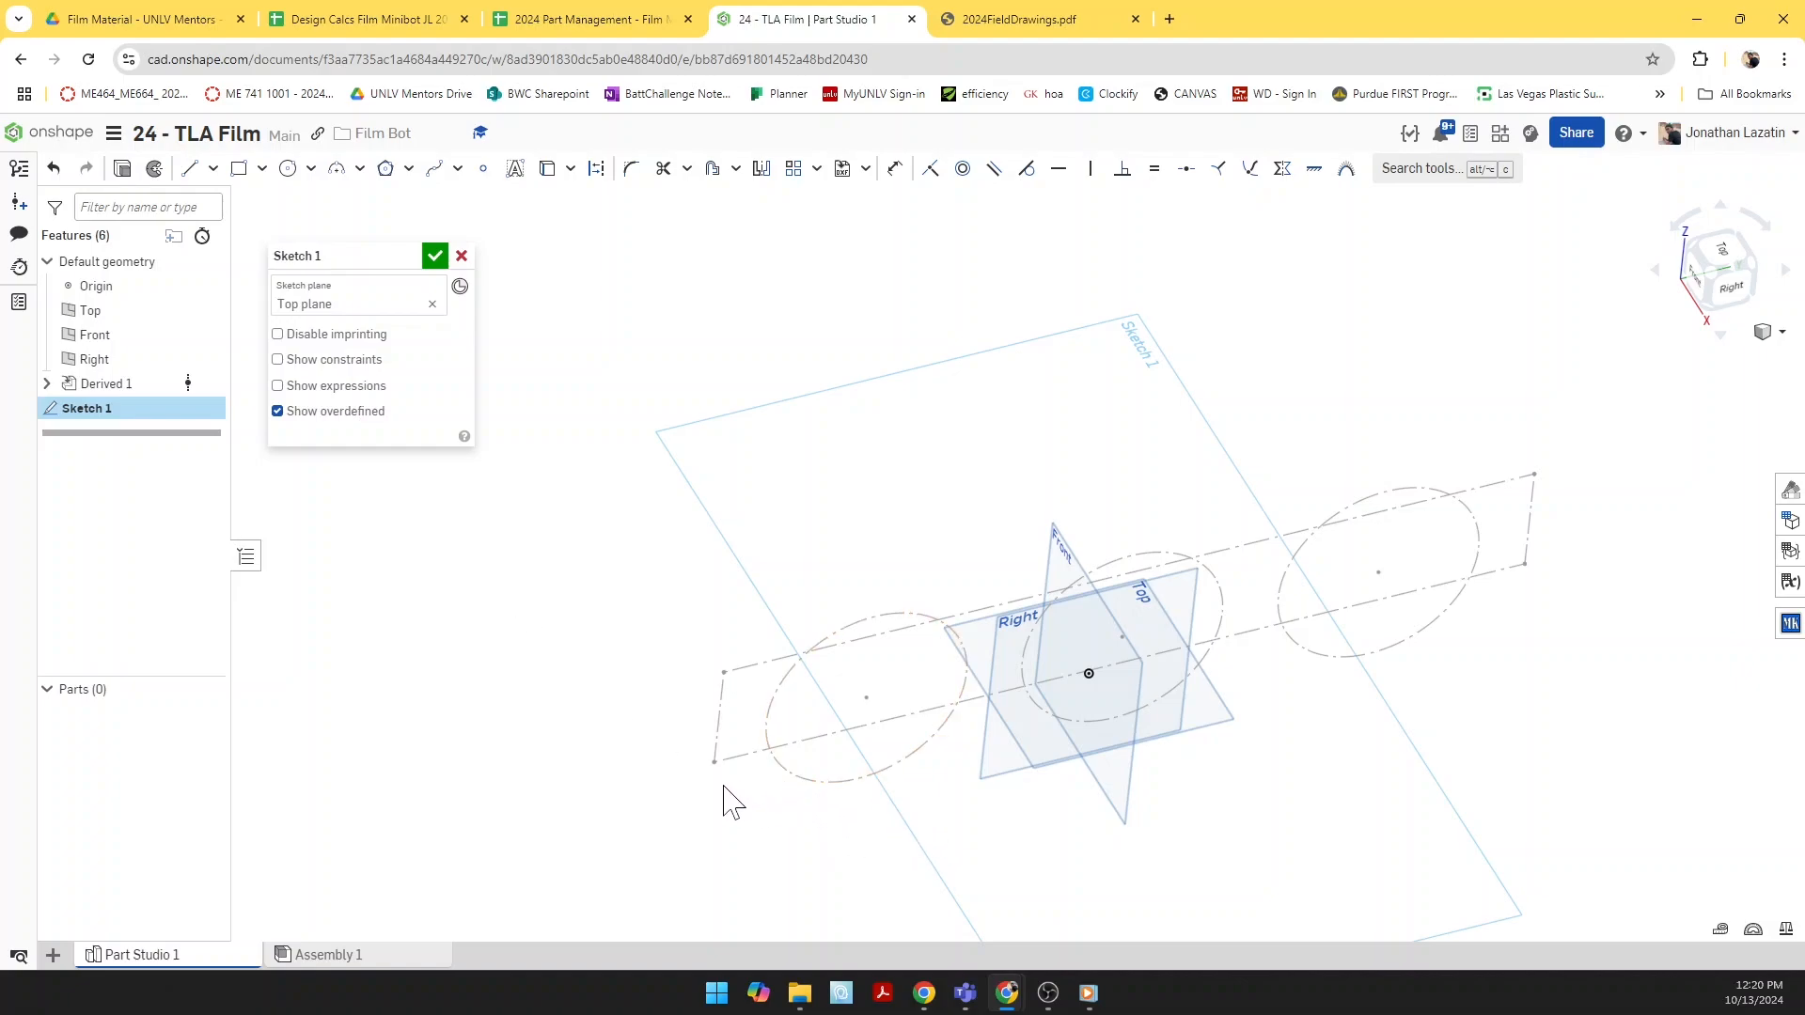
Step: Draw a center-point construction rectangle about 26.8 by 14.7 in around the derived drive sketch, centered slightly off its line
{"action": "scroll", "coordinate": [733, 696], "scroll_direction": "down", "scroll_amount": 2}
{"action": "mouse_move", "coordinate": [729, 697]}
{"action": "right_mouse_down"}
{"action": "mouse_move", "coordinate": [681, 552]}
{"action": "mouse_move", "coordinate": [707, 667]}
{"action": "right_mouse_up"}
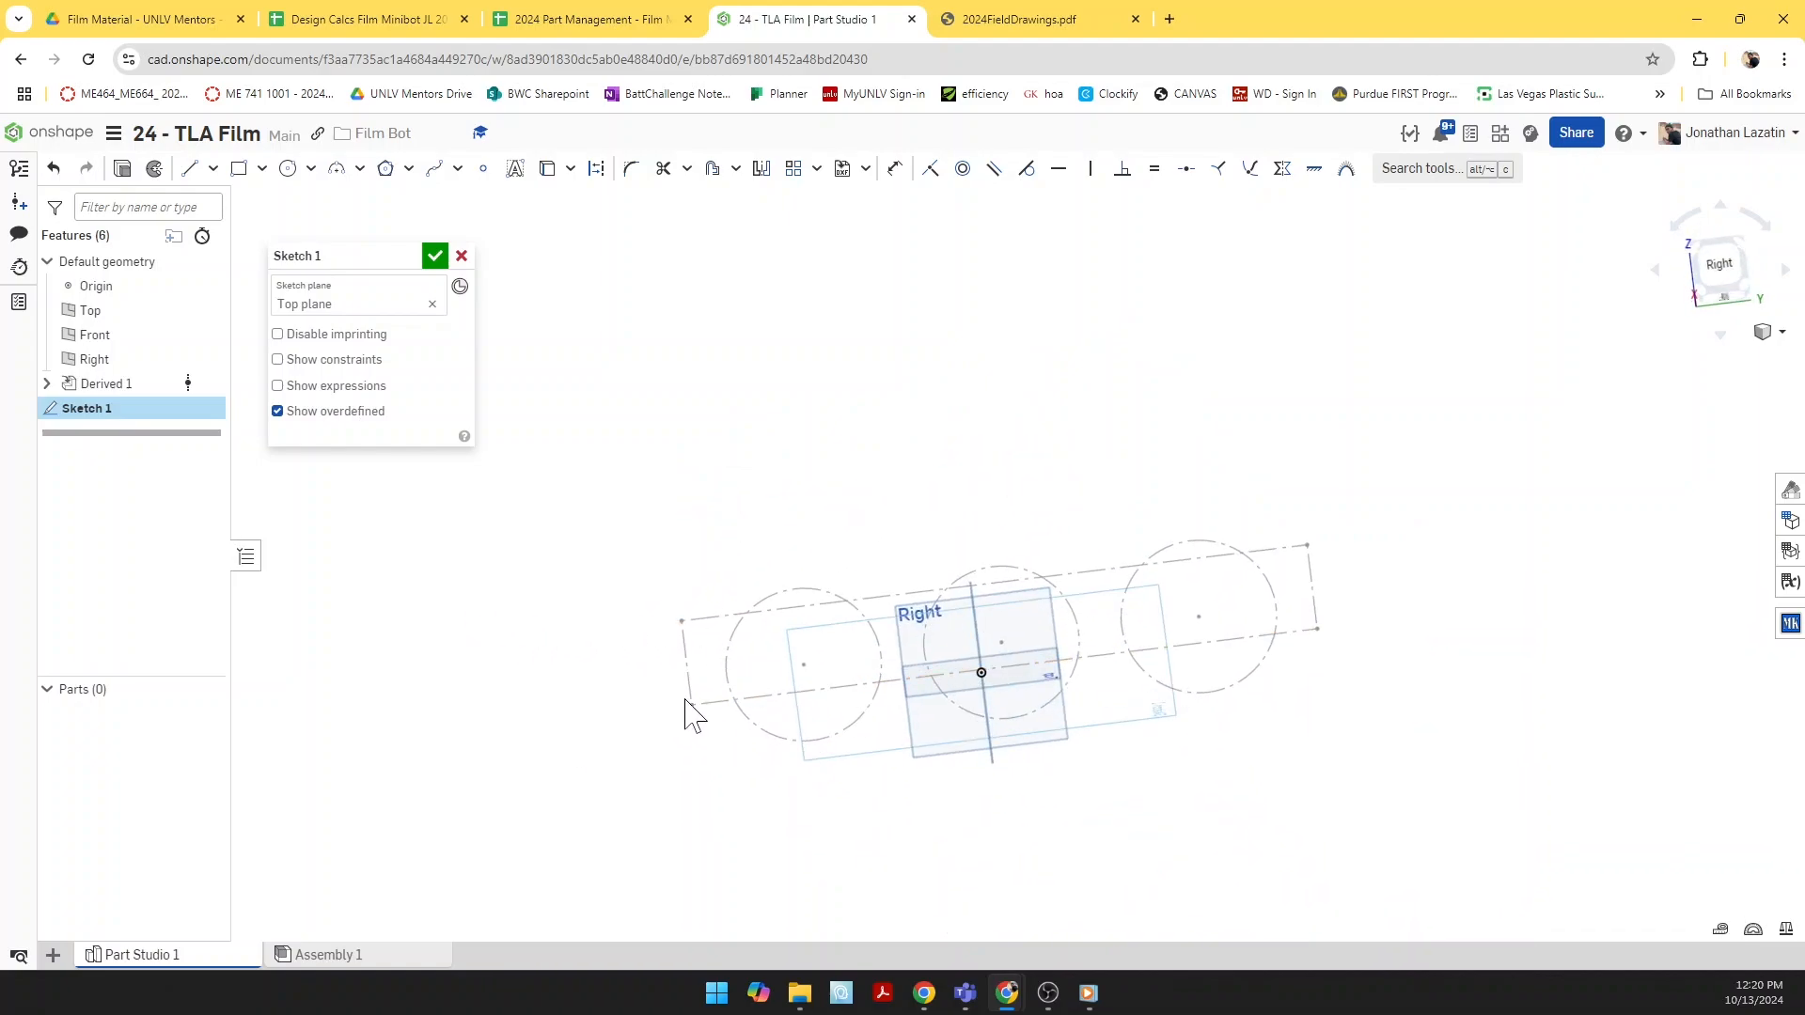
{"action": "mouse_move", "coordinate": [599, 651]}
{"action": "right_mouse_down"}
{"action": "mouse_move", "coordinate": [593, 701]}
{"action": "mouse_move", "coordinate": [638, 689]}
{"action": "right_mouse_up"}
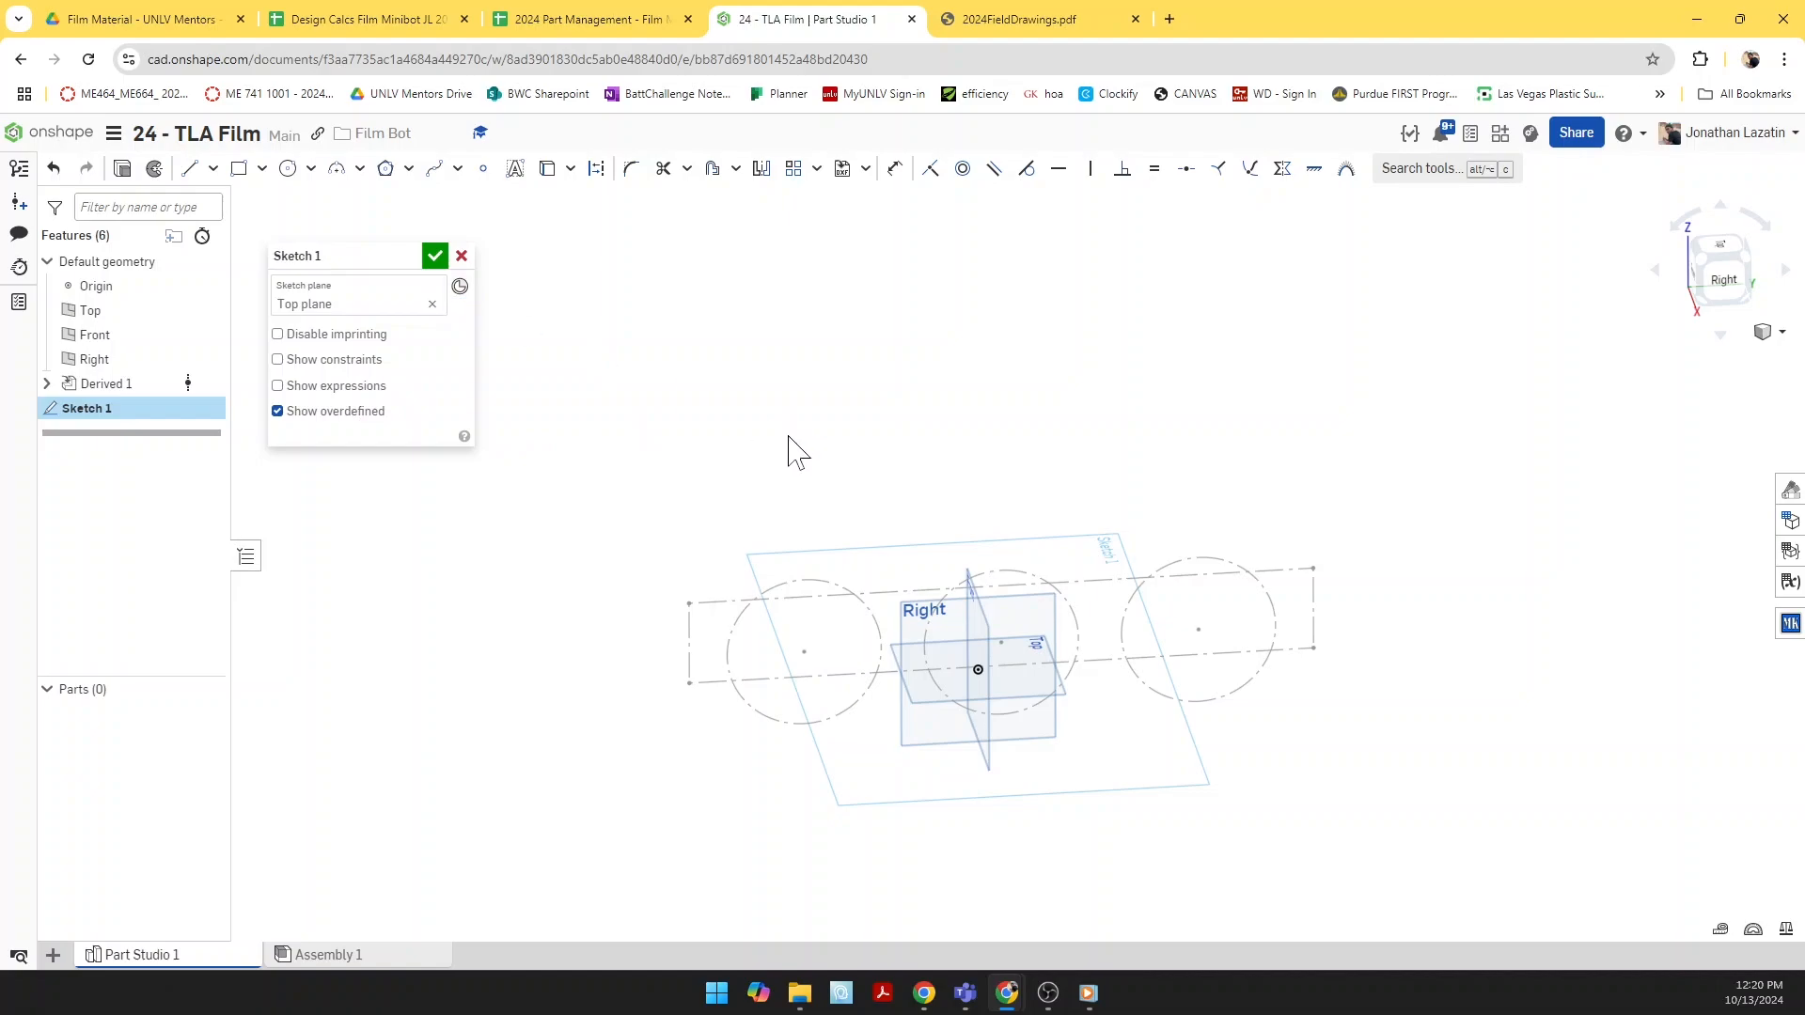
{"action": "key", "text": "n"}
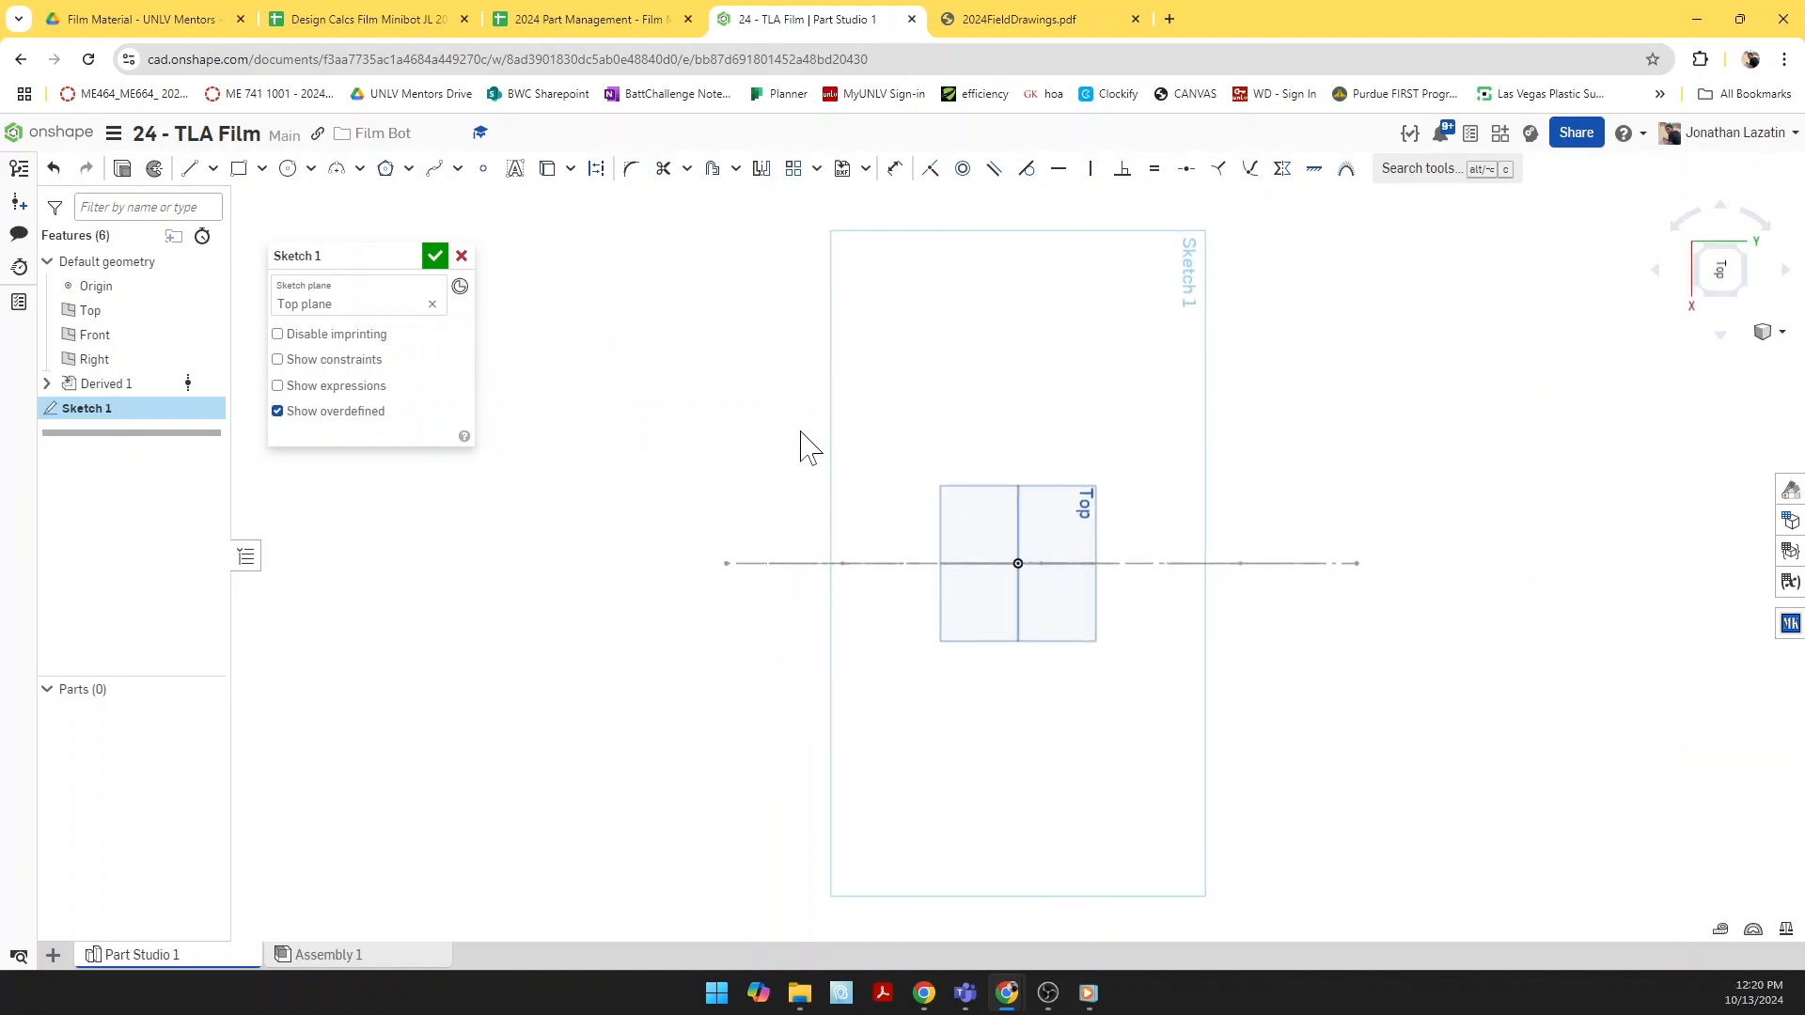
{"action": "key", "text": "g"}
{"action": "right_click_drag", "start_coordinate": [1044, 564], "coordinate": [1061, 527]}
{"action": "scroll", "coordinate": [1041, 568], "scroll_direction": "up", "scroll_amount": 3}
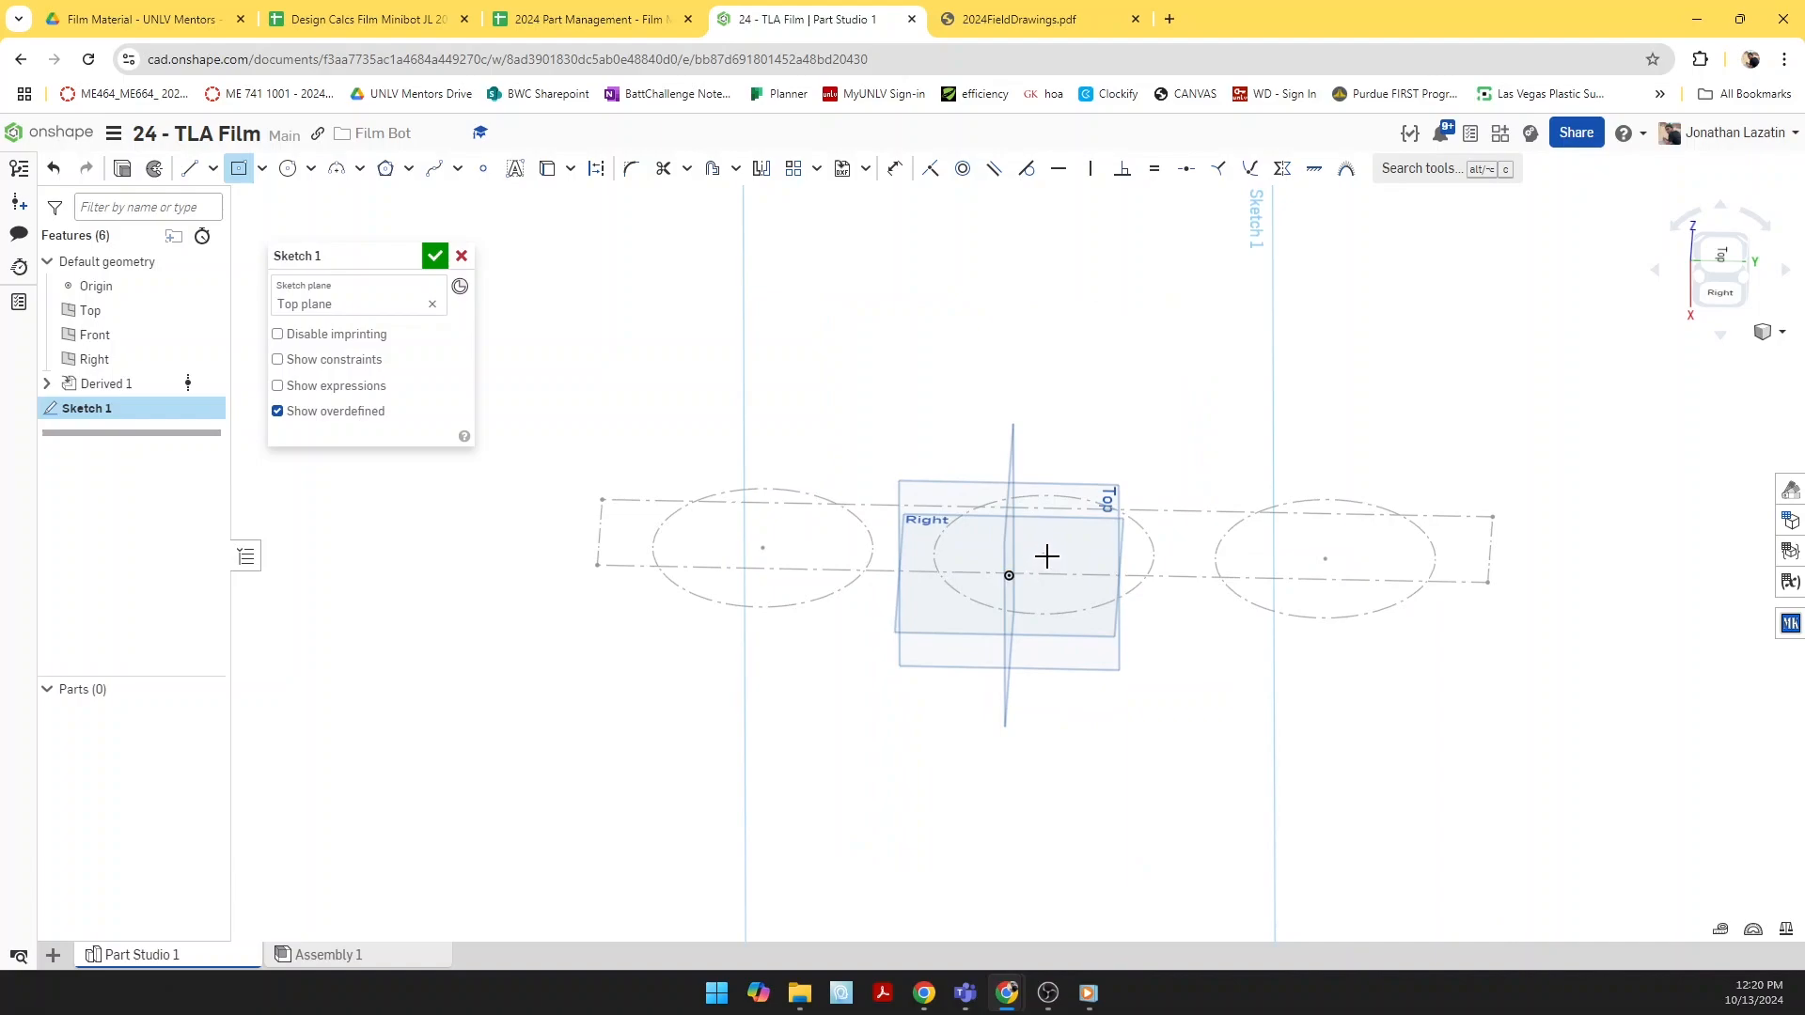
{"action": "key", "text": "n"}
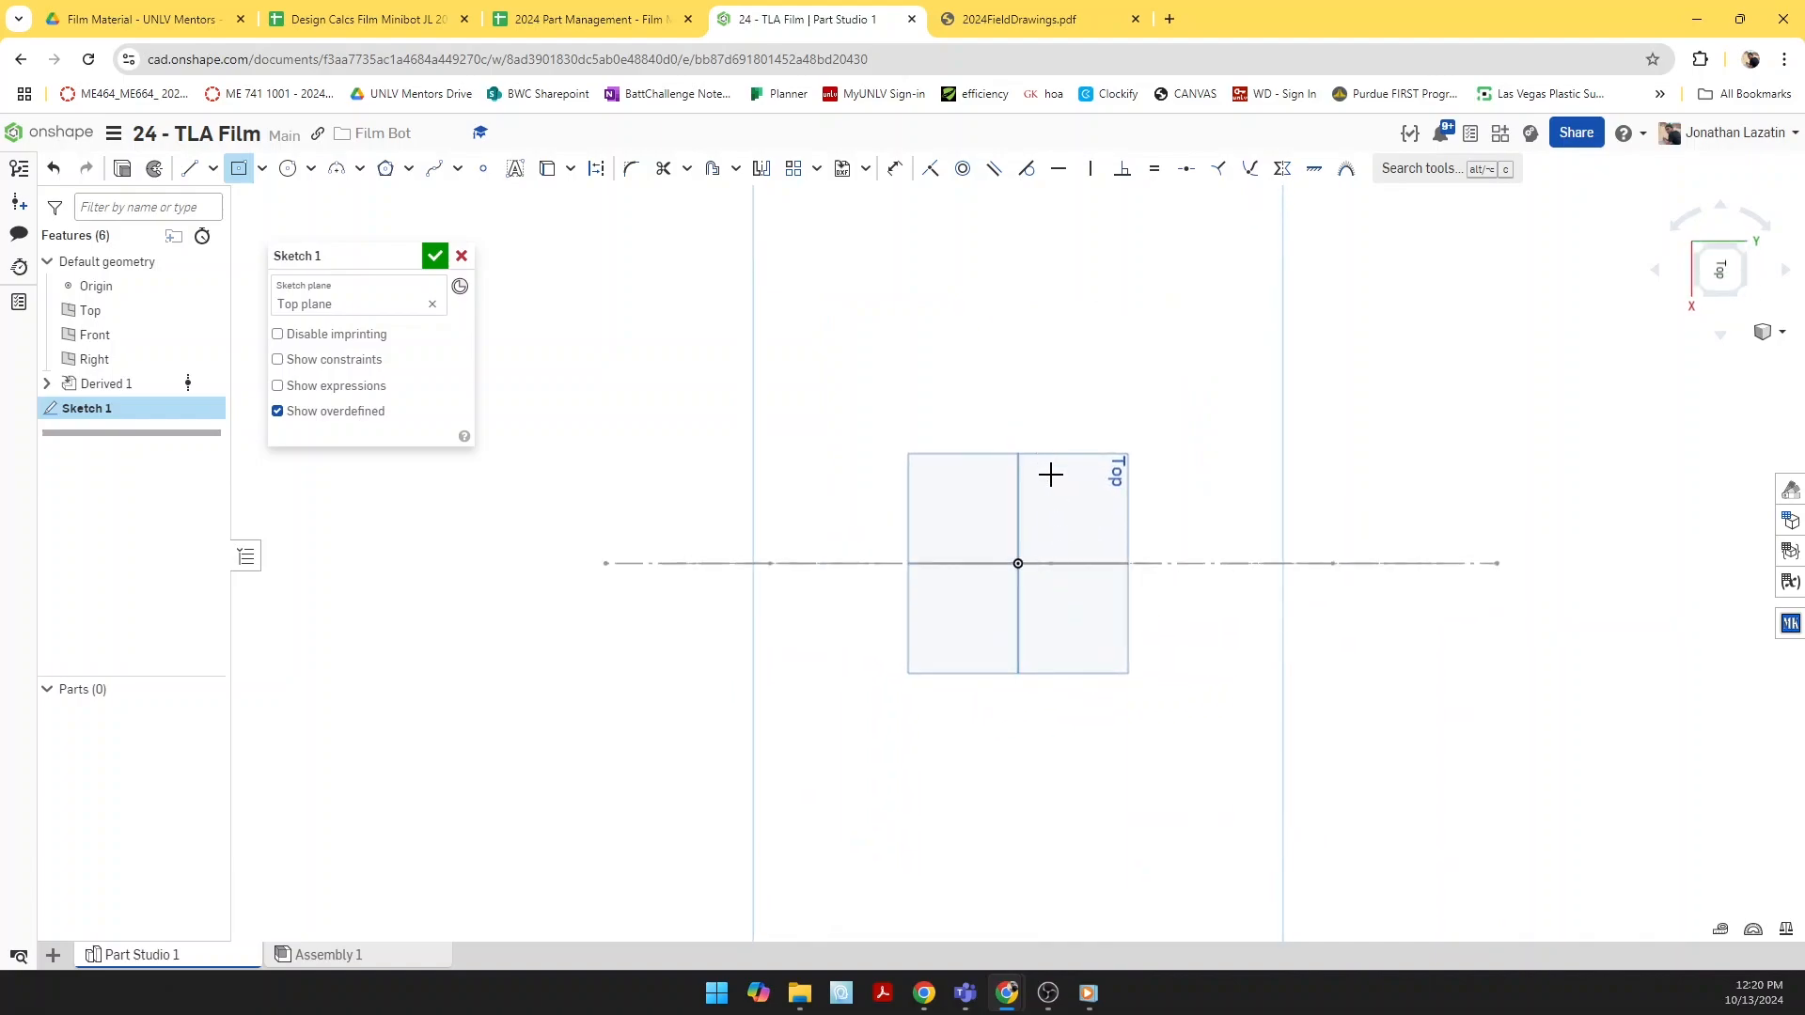
{"action": "left_click", "coordinate": [1052, 516]}
{"action": "key", "text": "q"}
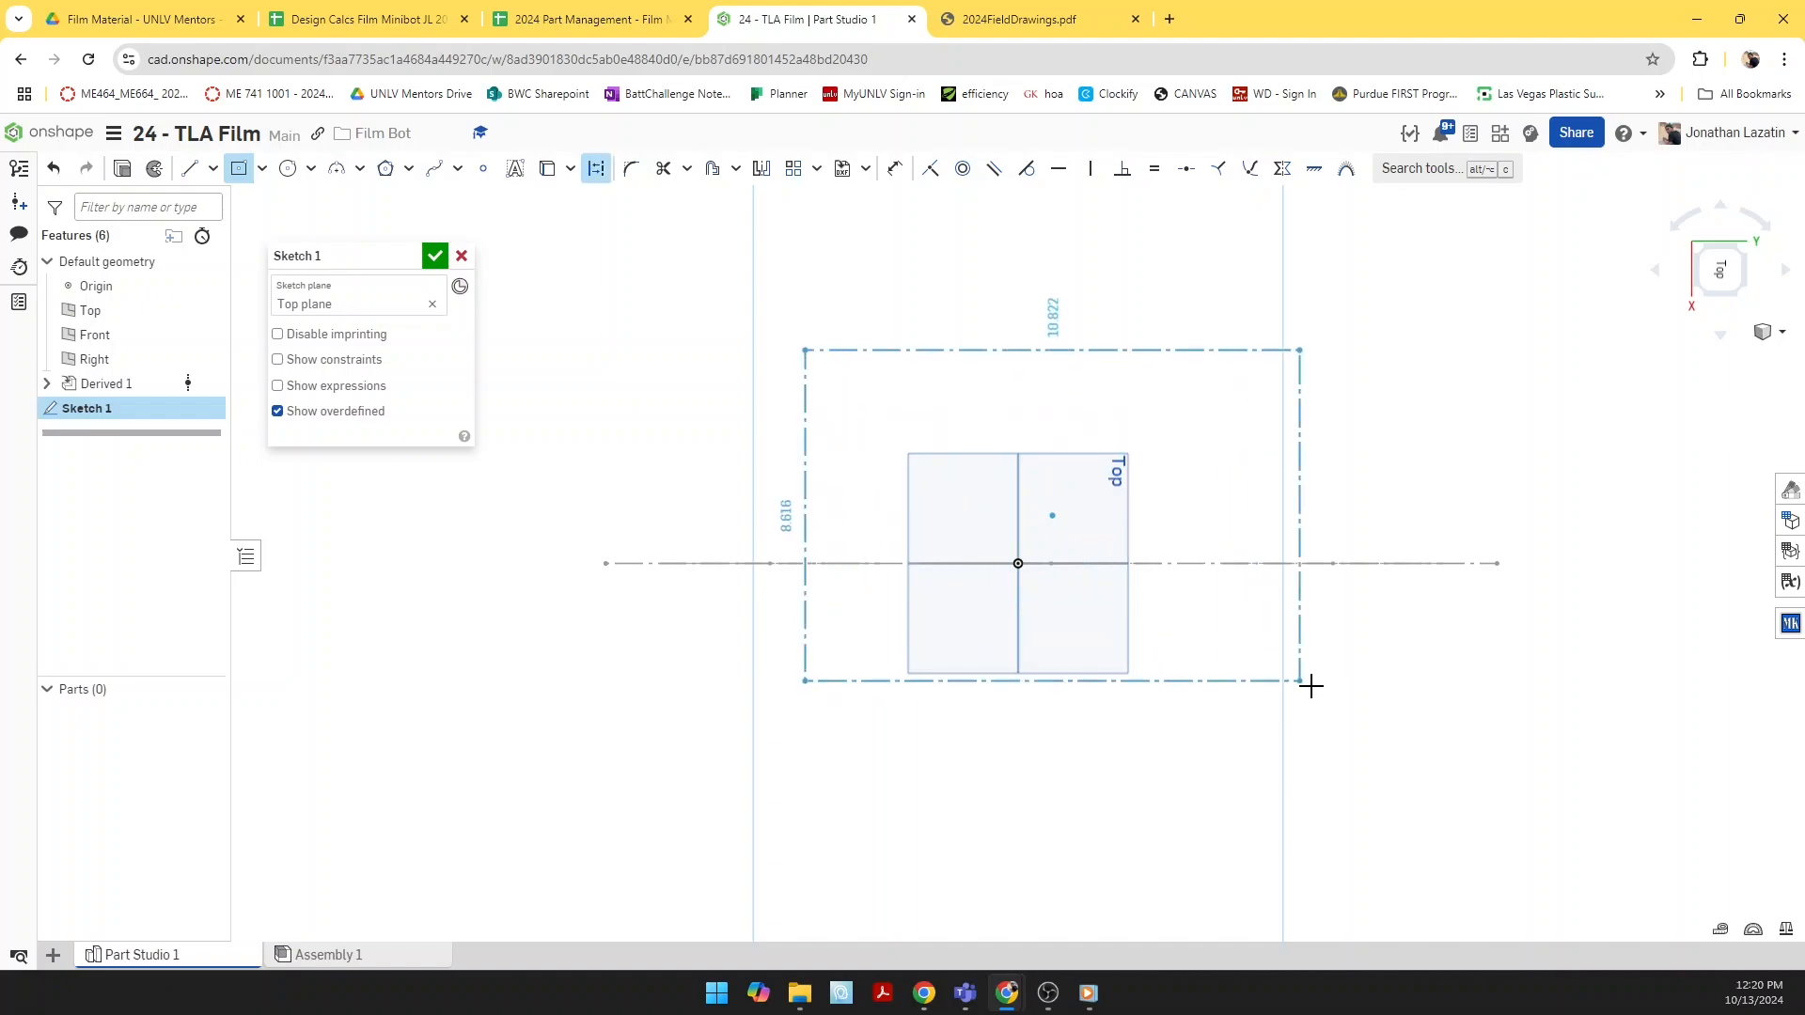
{"action": "left_click", "coordinate": [1545, 785]}
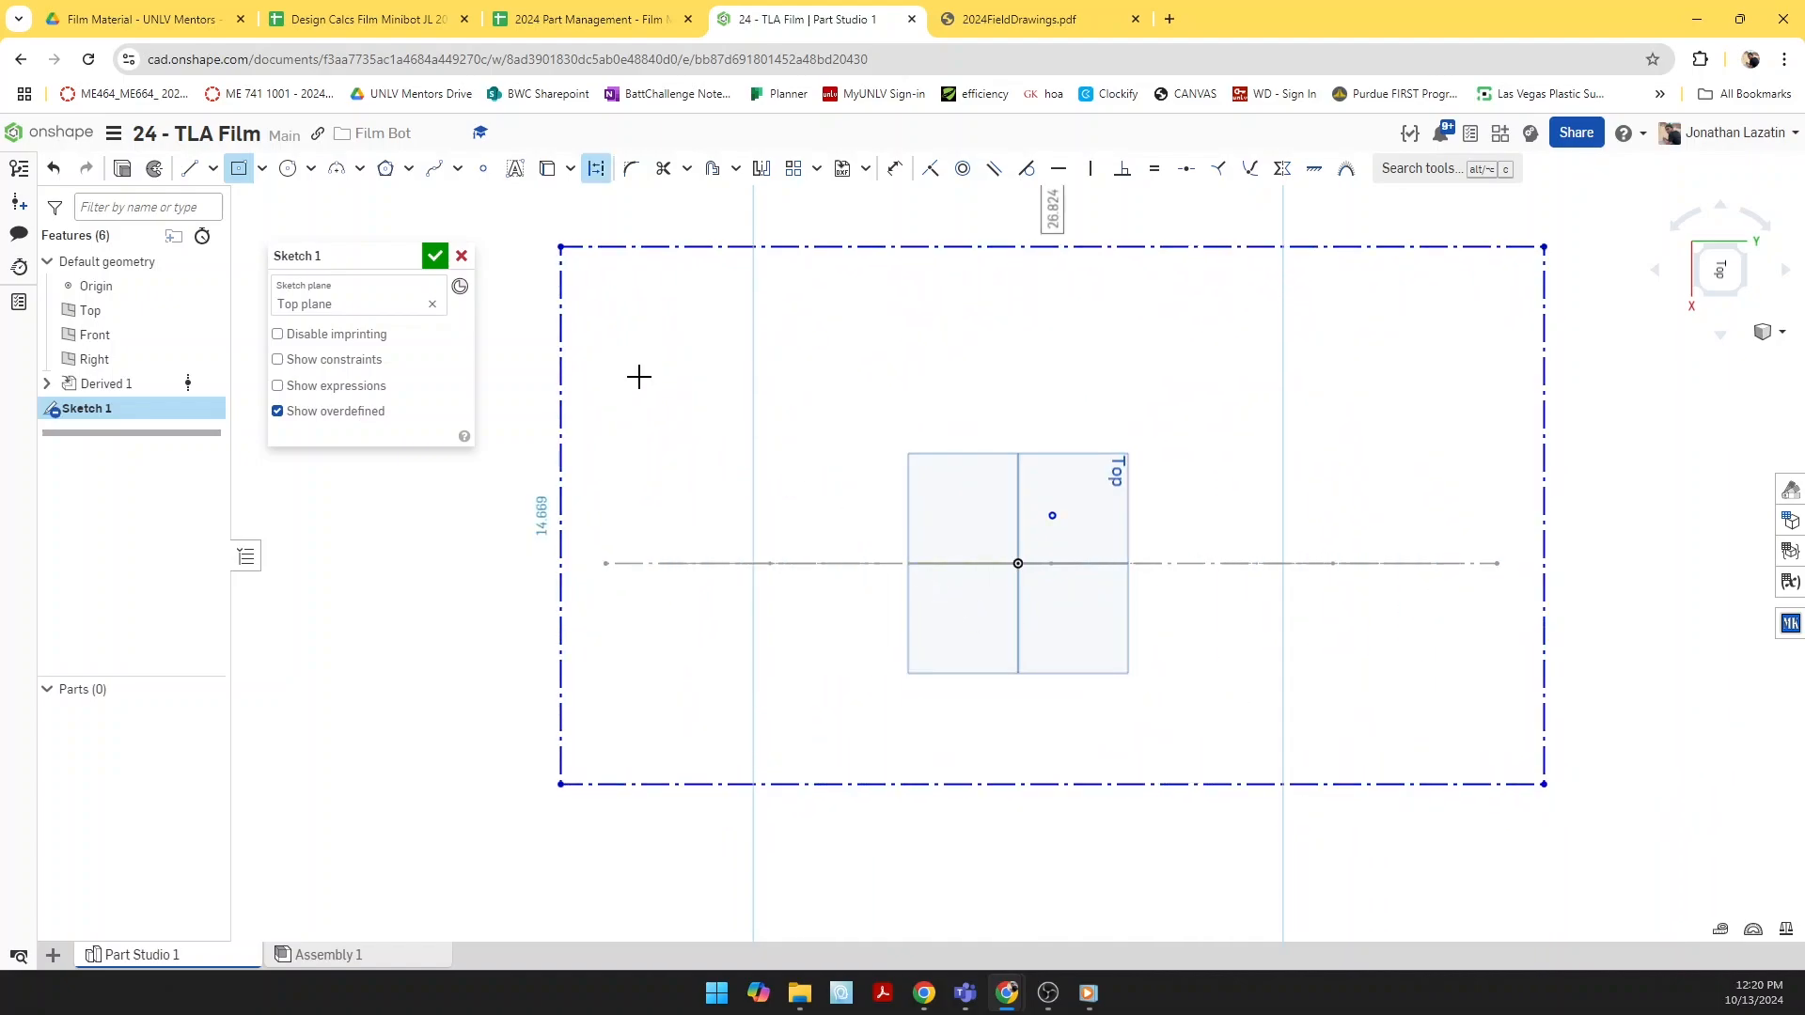
Step: Make the rectangle's center point coincident with the center point of the middle wheel in the derived sketch
{"action": "key", "text": "i"}
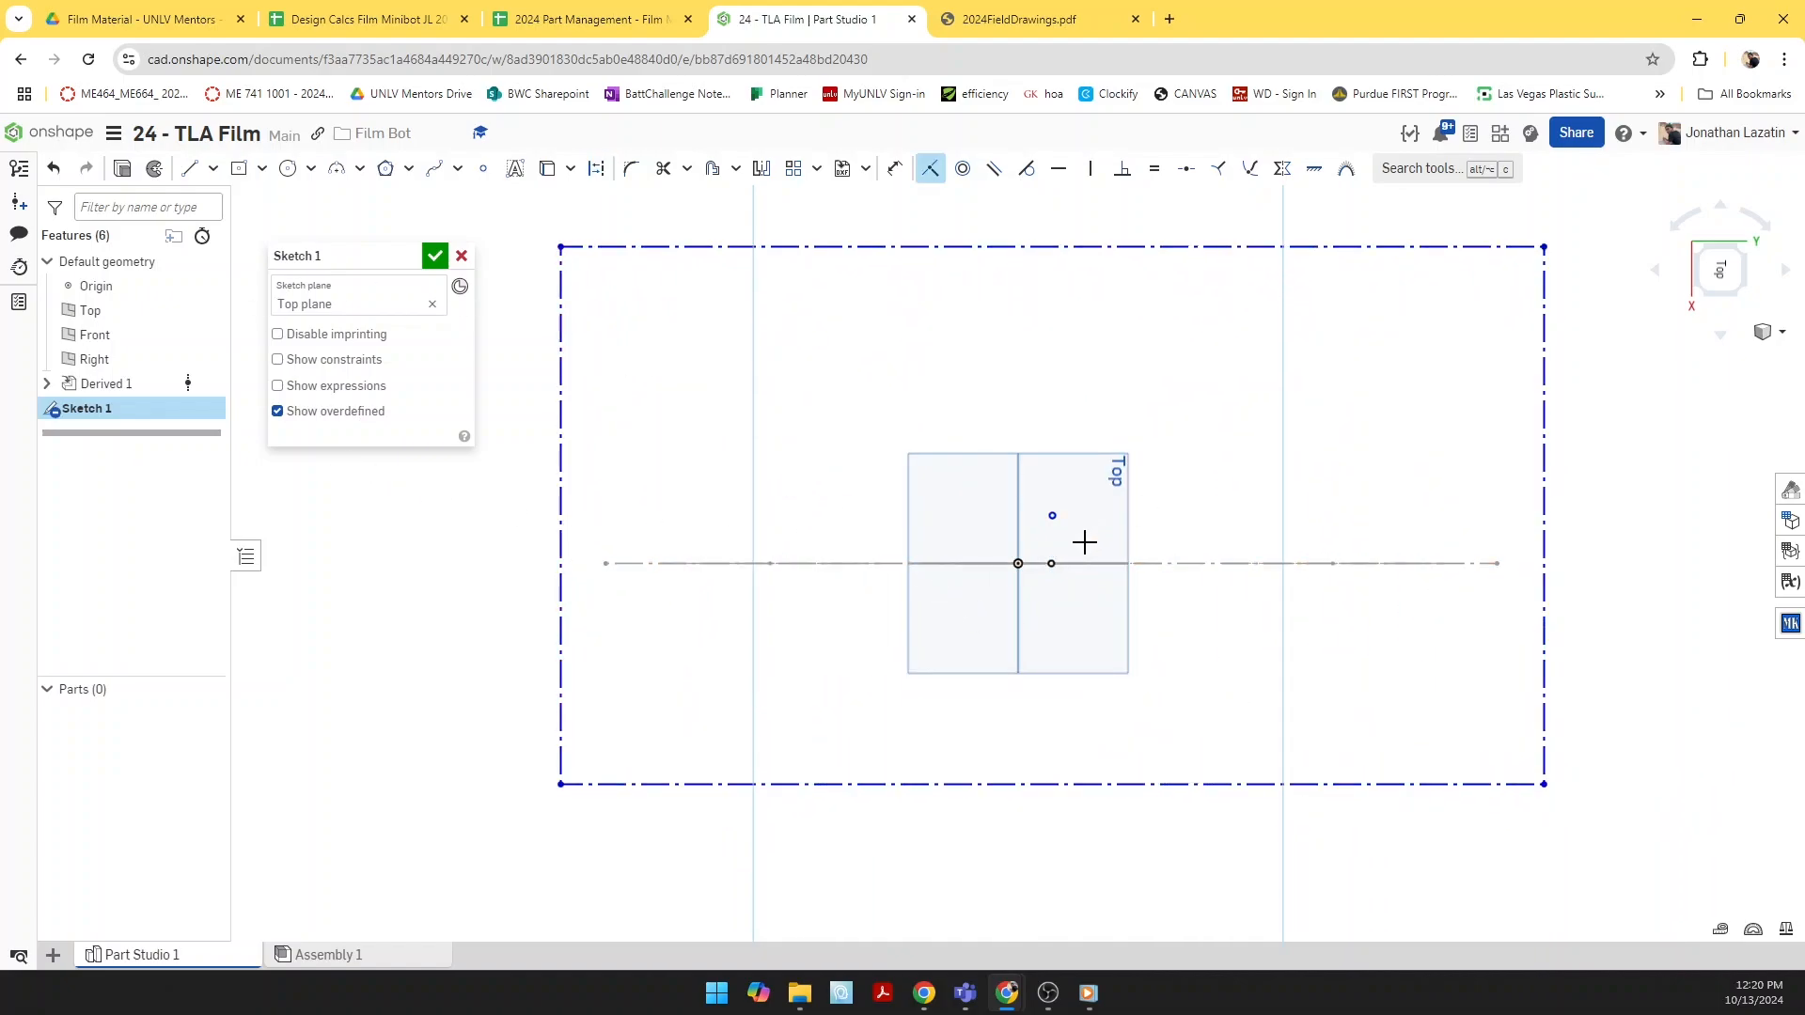
{"action": "left_click", "coordinate": [1052, 563]}
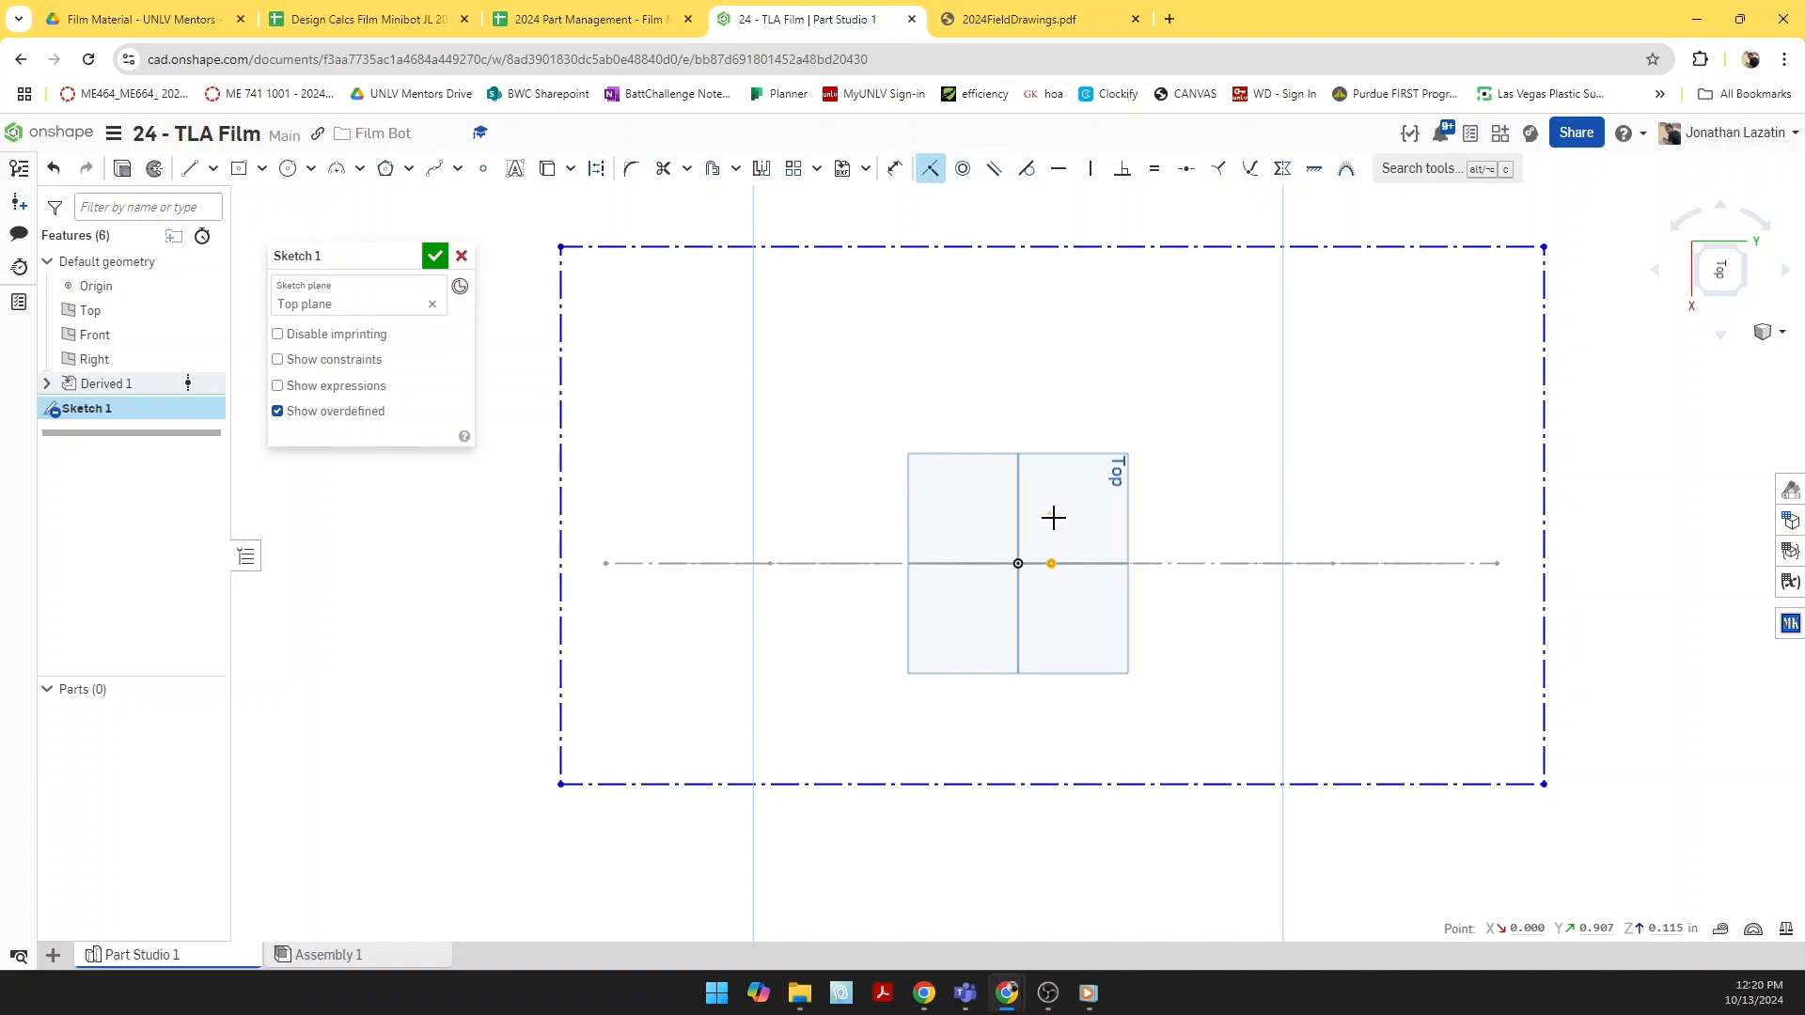
{"action": "left_click", "coordinate": [1053, 518]}
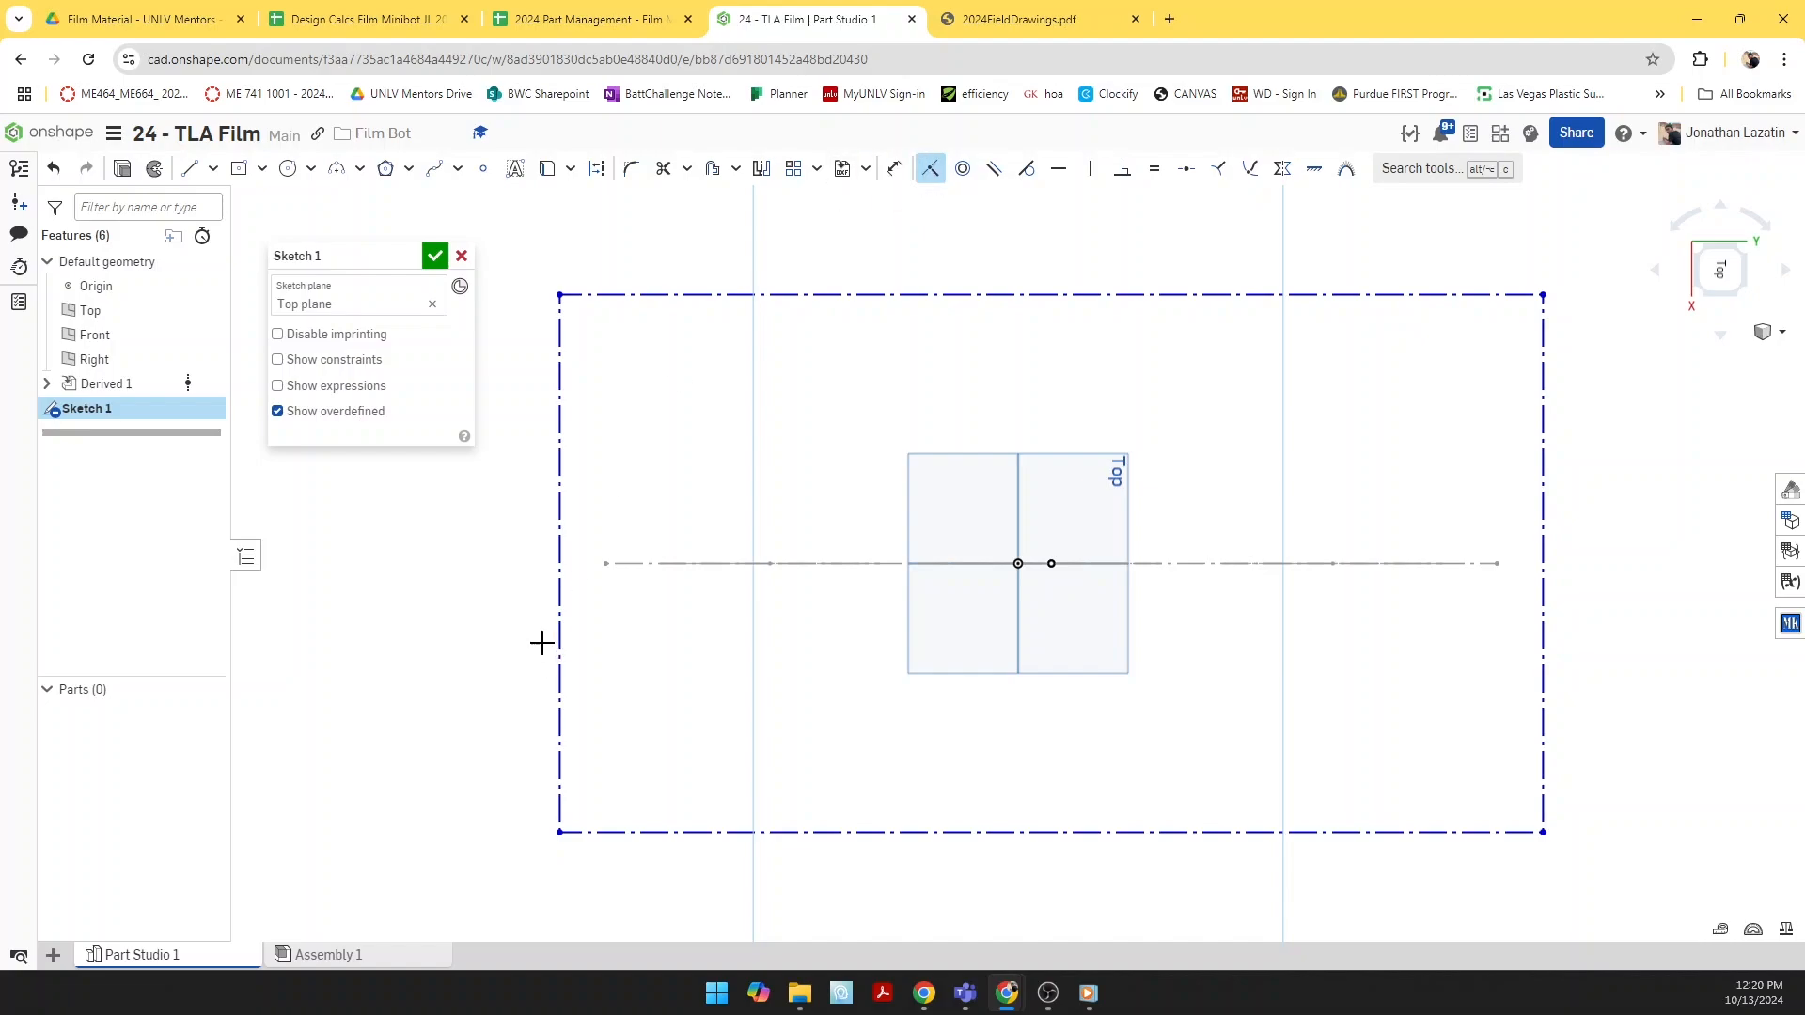
Step: Make the rectangle's left short edge coincident with the matching end point of the derived drive frame outline
{"action": "left_click", "coordinate": [561, 583]}
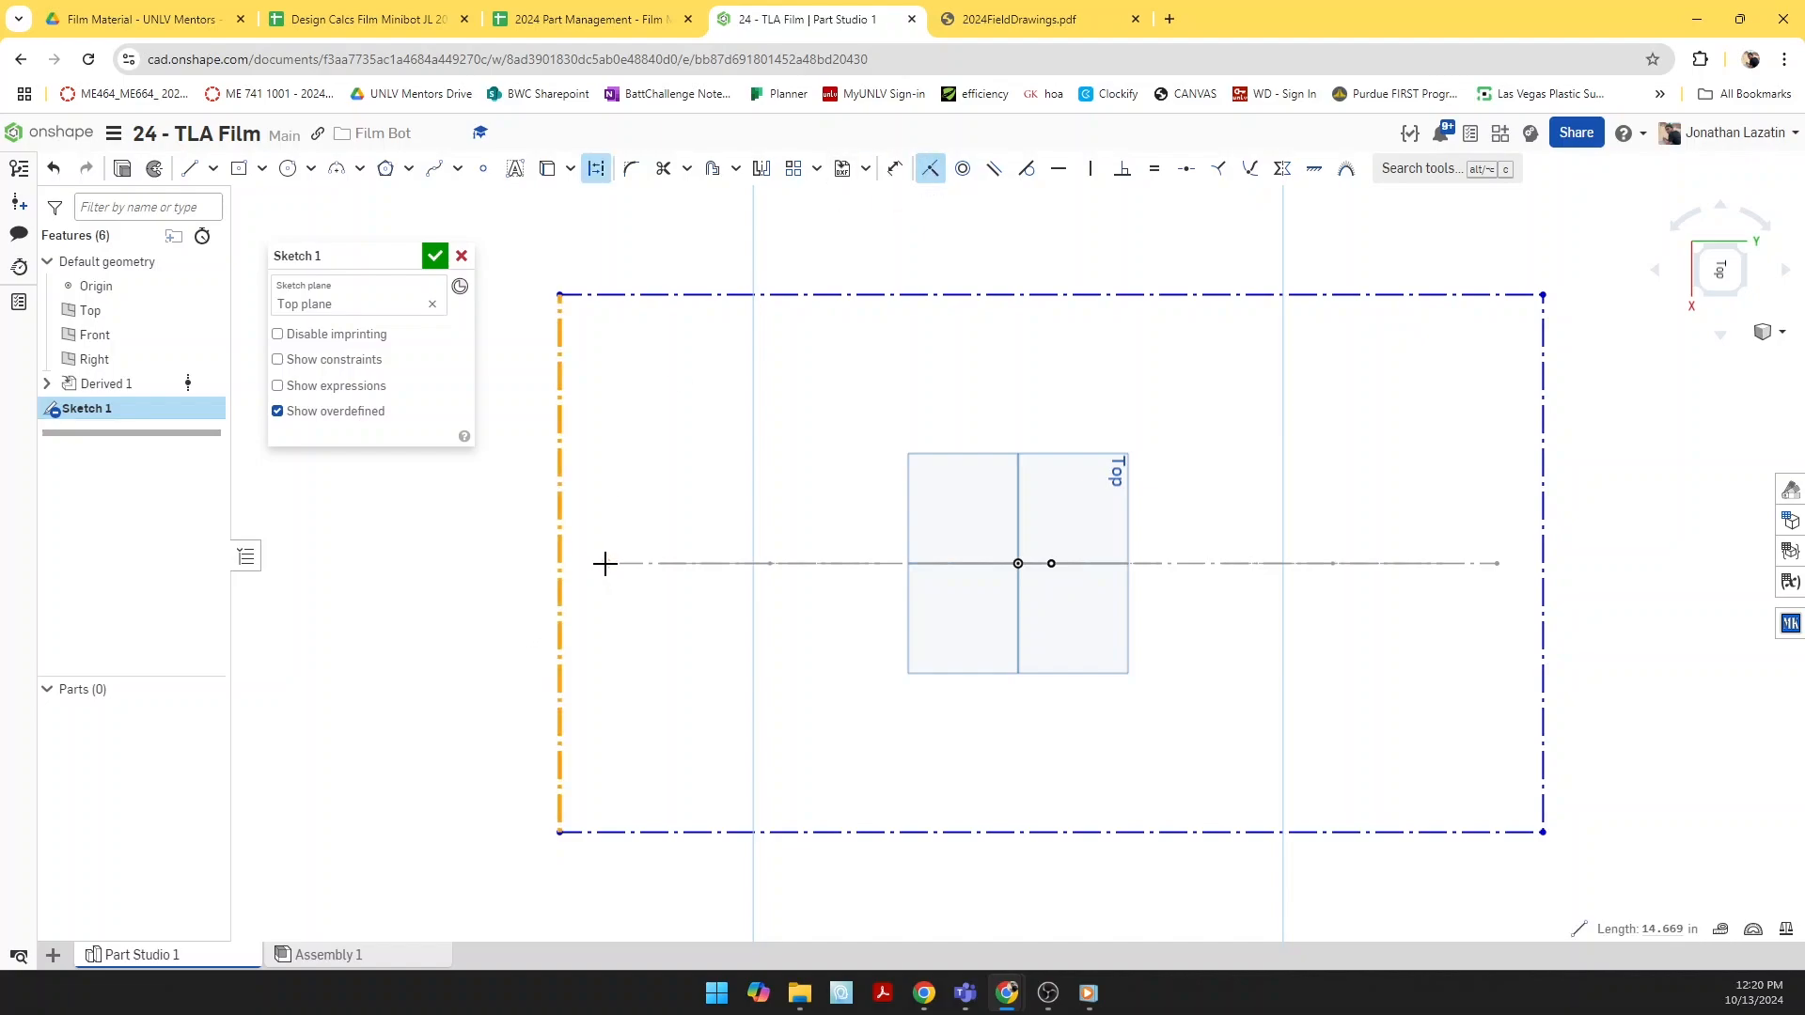
{"action": "left_click", "coordinate": [604, 564]}
{"action": "scroll", "coordinate": [1500, 573], "scroll_direction": "up", "scroll_amount": 5}
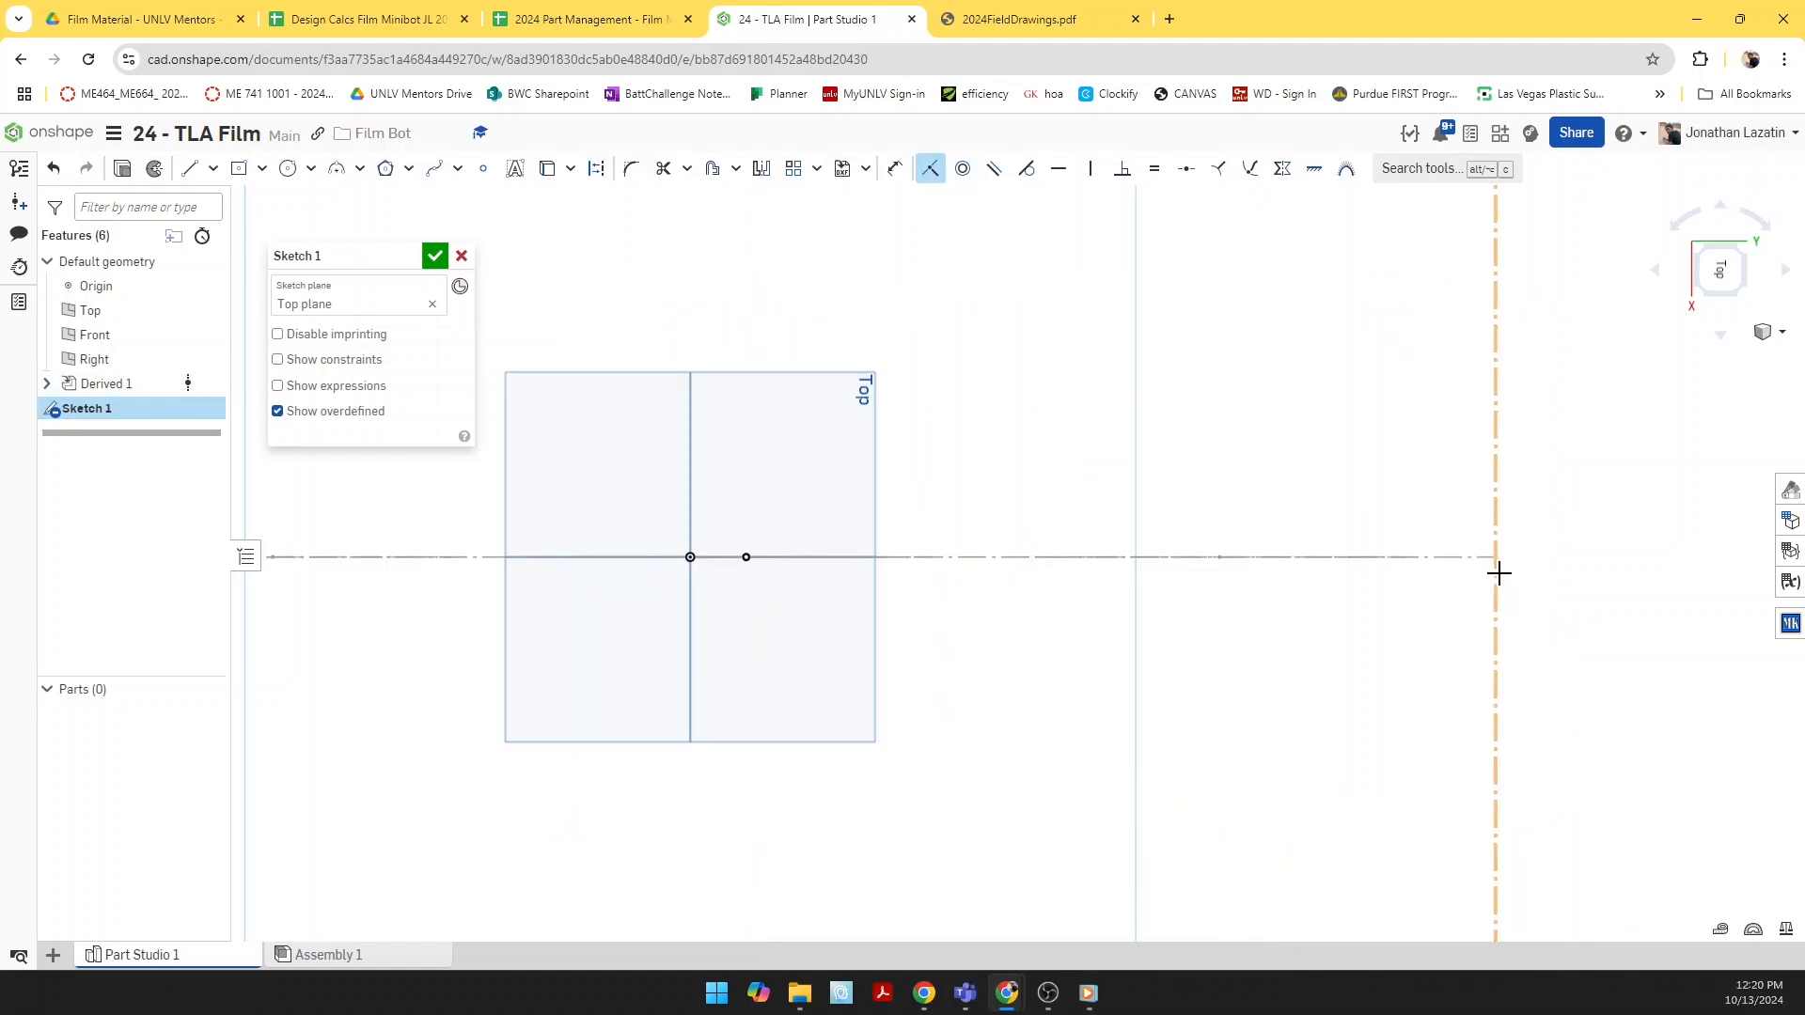
{"action": "left_click", "coordinate": [1493, 533]}
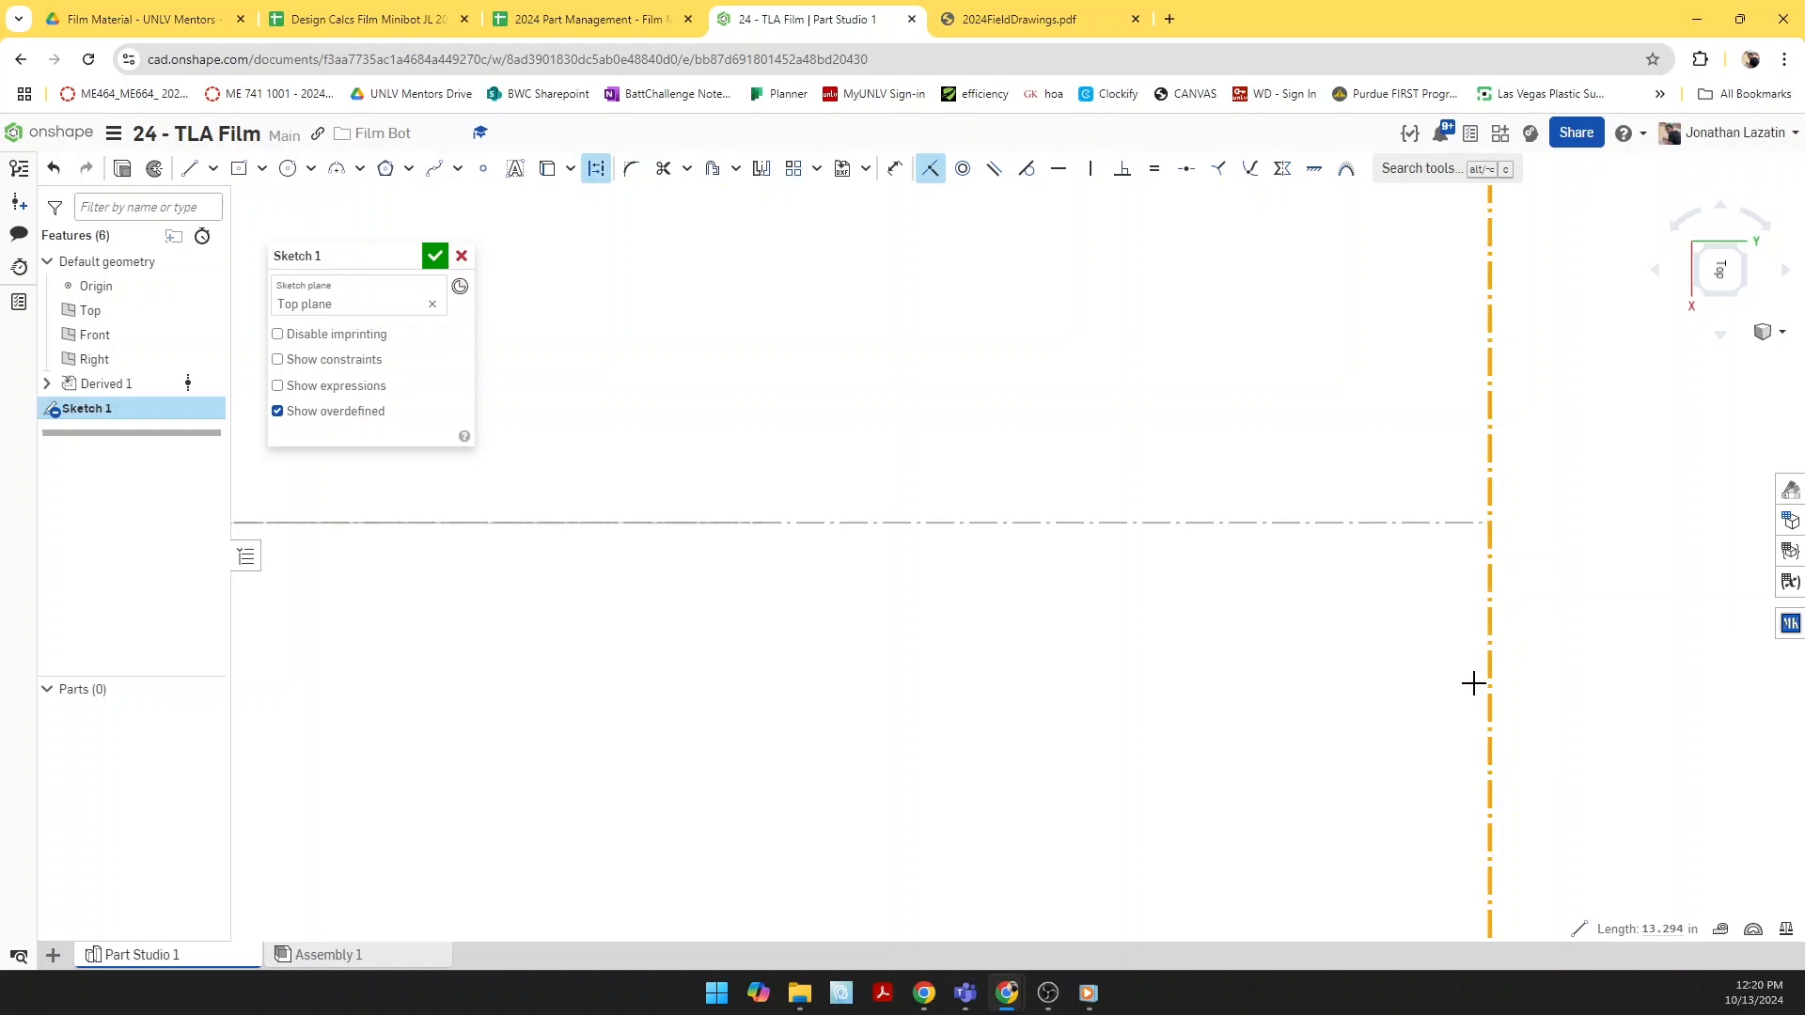
{"action": "scroll", "coordinate": [1430, 729], "scroll_direction": "down", "scroll_amount": 10}
{"action": "key", "text": "d"}
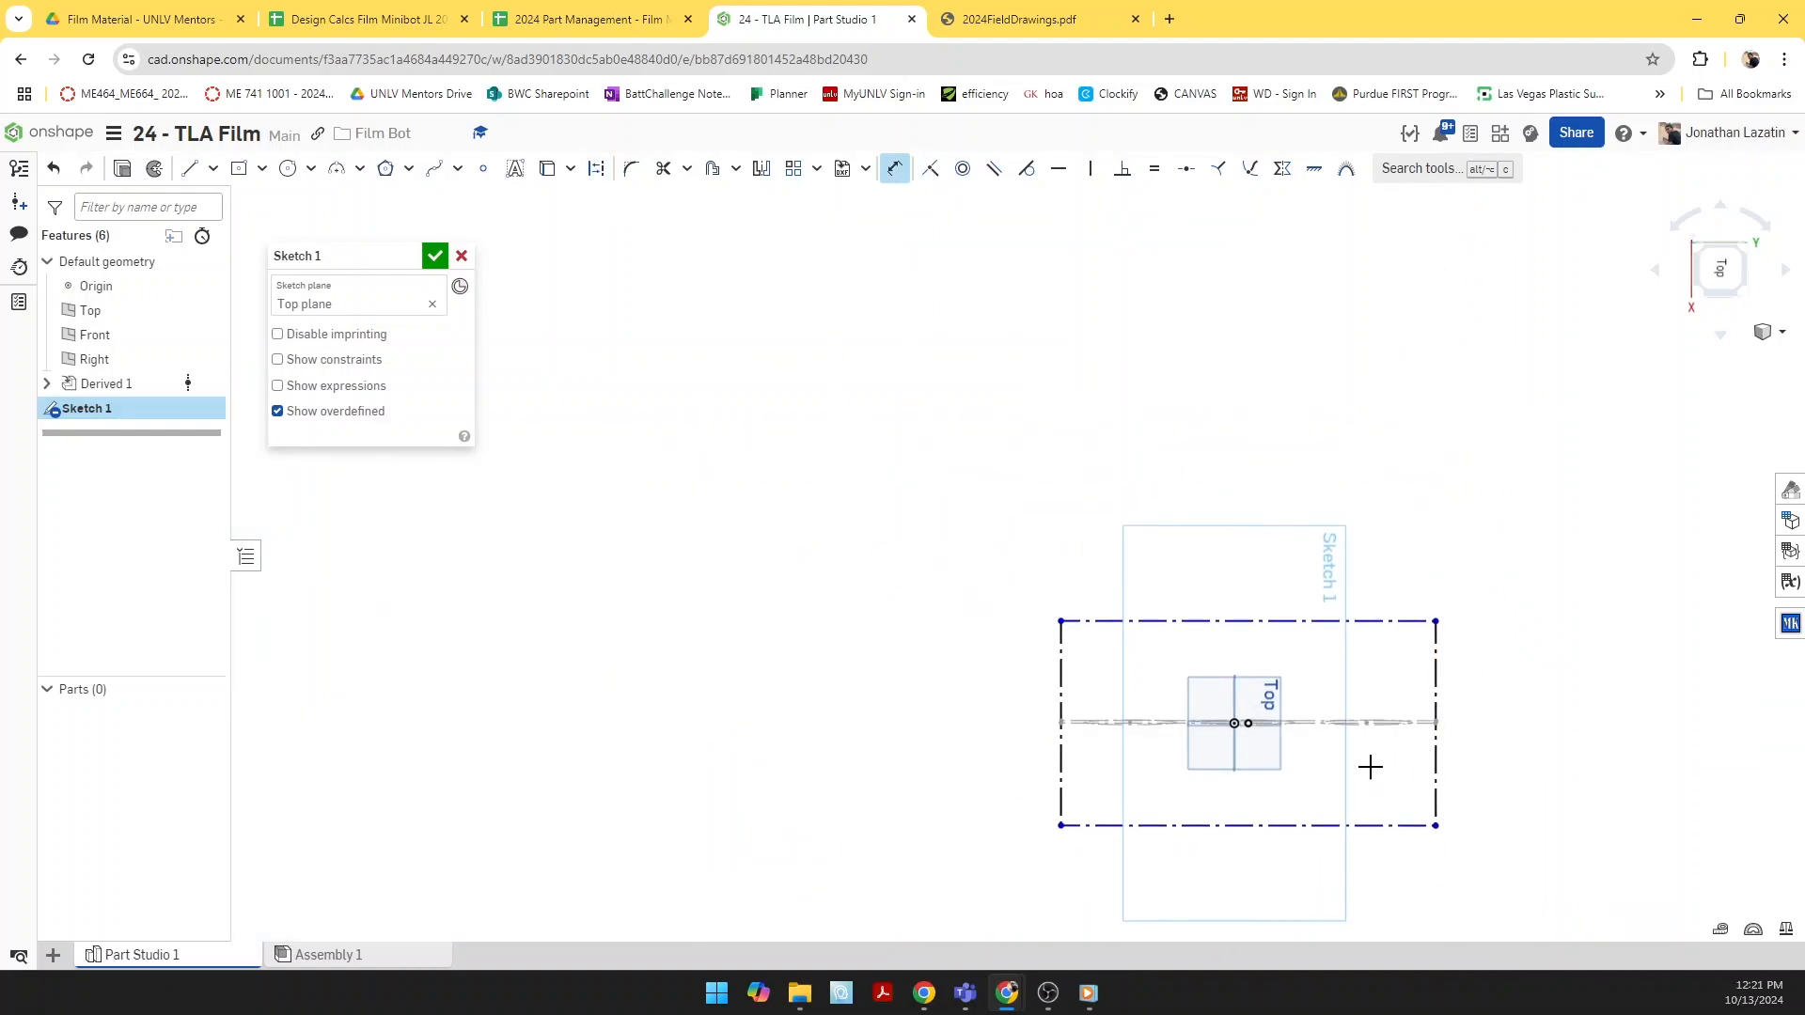
{"action": "middle_click_drag", "start_coordinate": [1365, 776], "coordinate": [1299, 699]}
{"action": "right_click_drag", "start_coordinate": [1273, 706], "coordinate": [1194, 669]}
{"action": "scroll", "coordinate": [1192, 674], "scroll_direction": "up", "scroll_amount": 5}
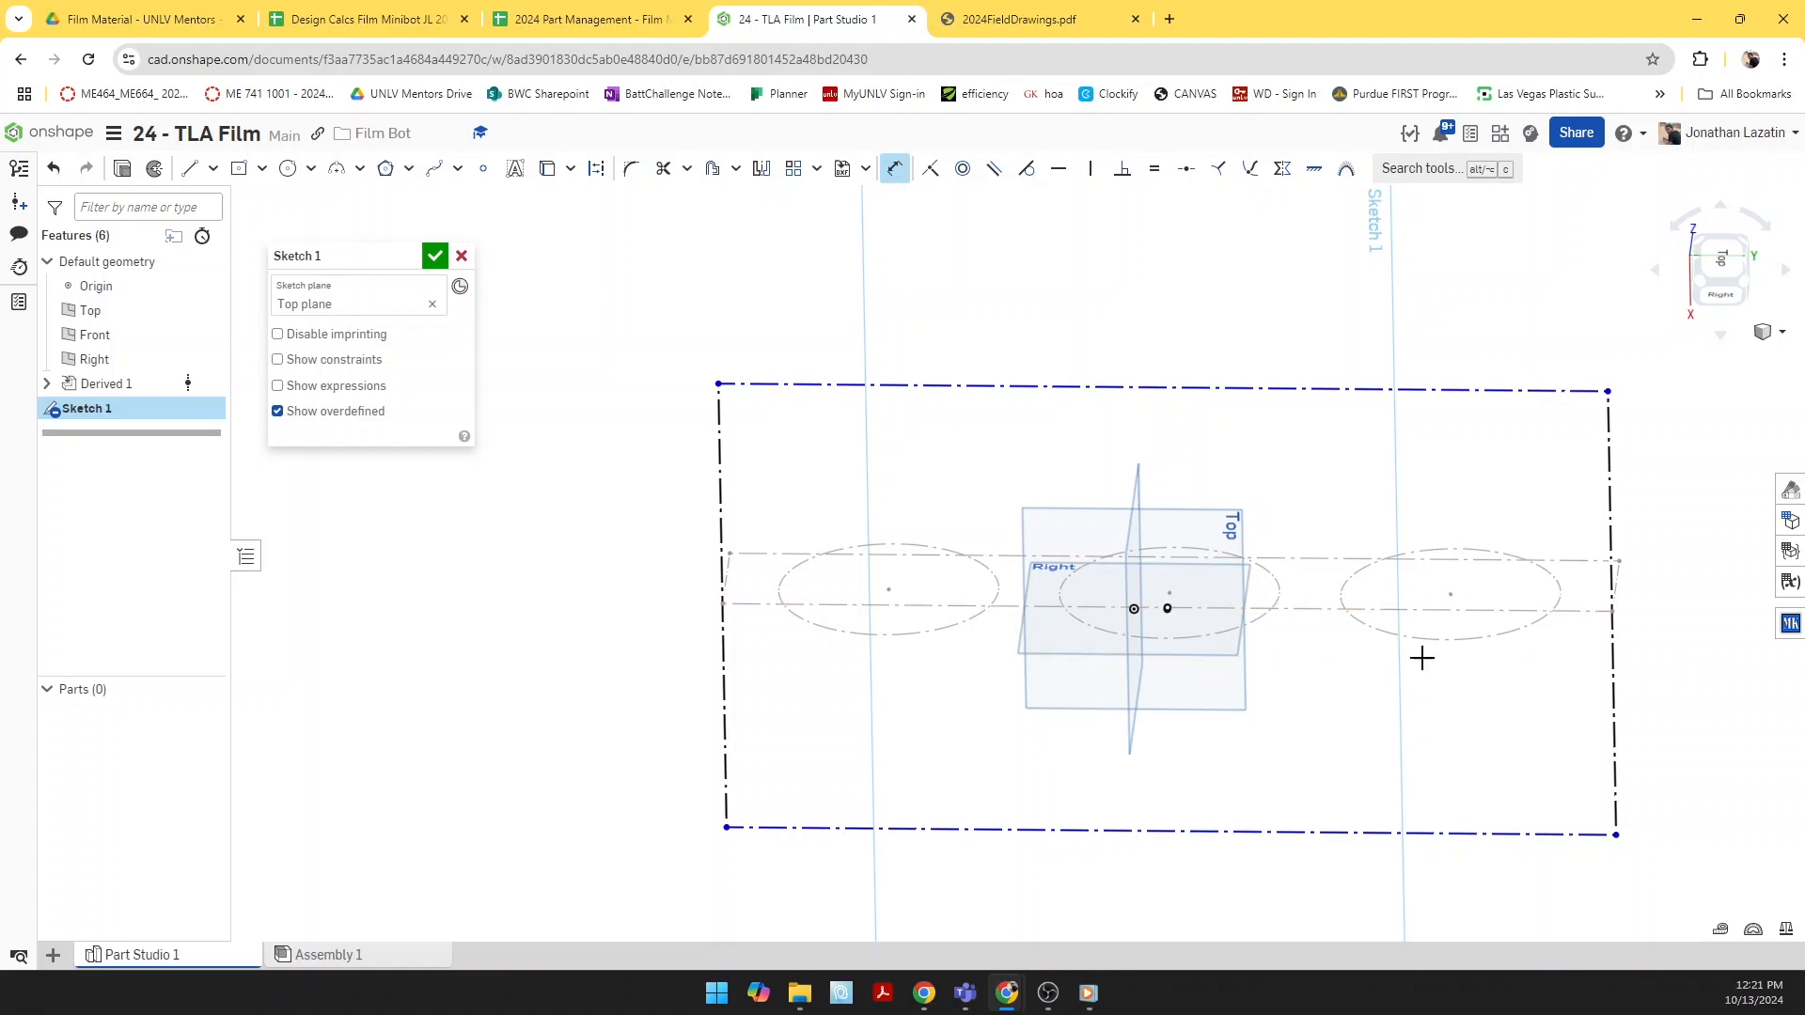
{"action": "right_click_drag", "start_coordinate": [1470, 693], "coordinate": [1468, 725]}
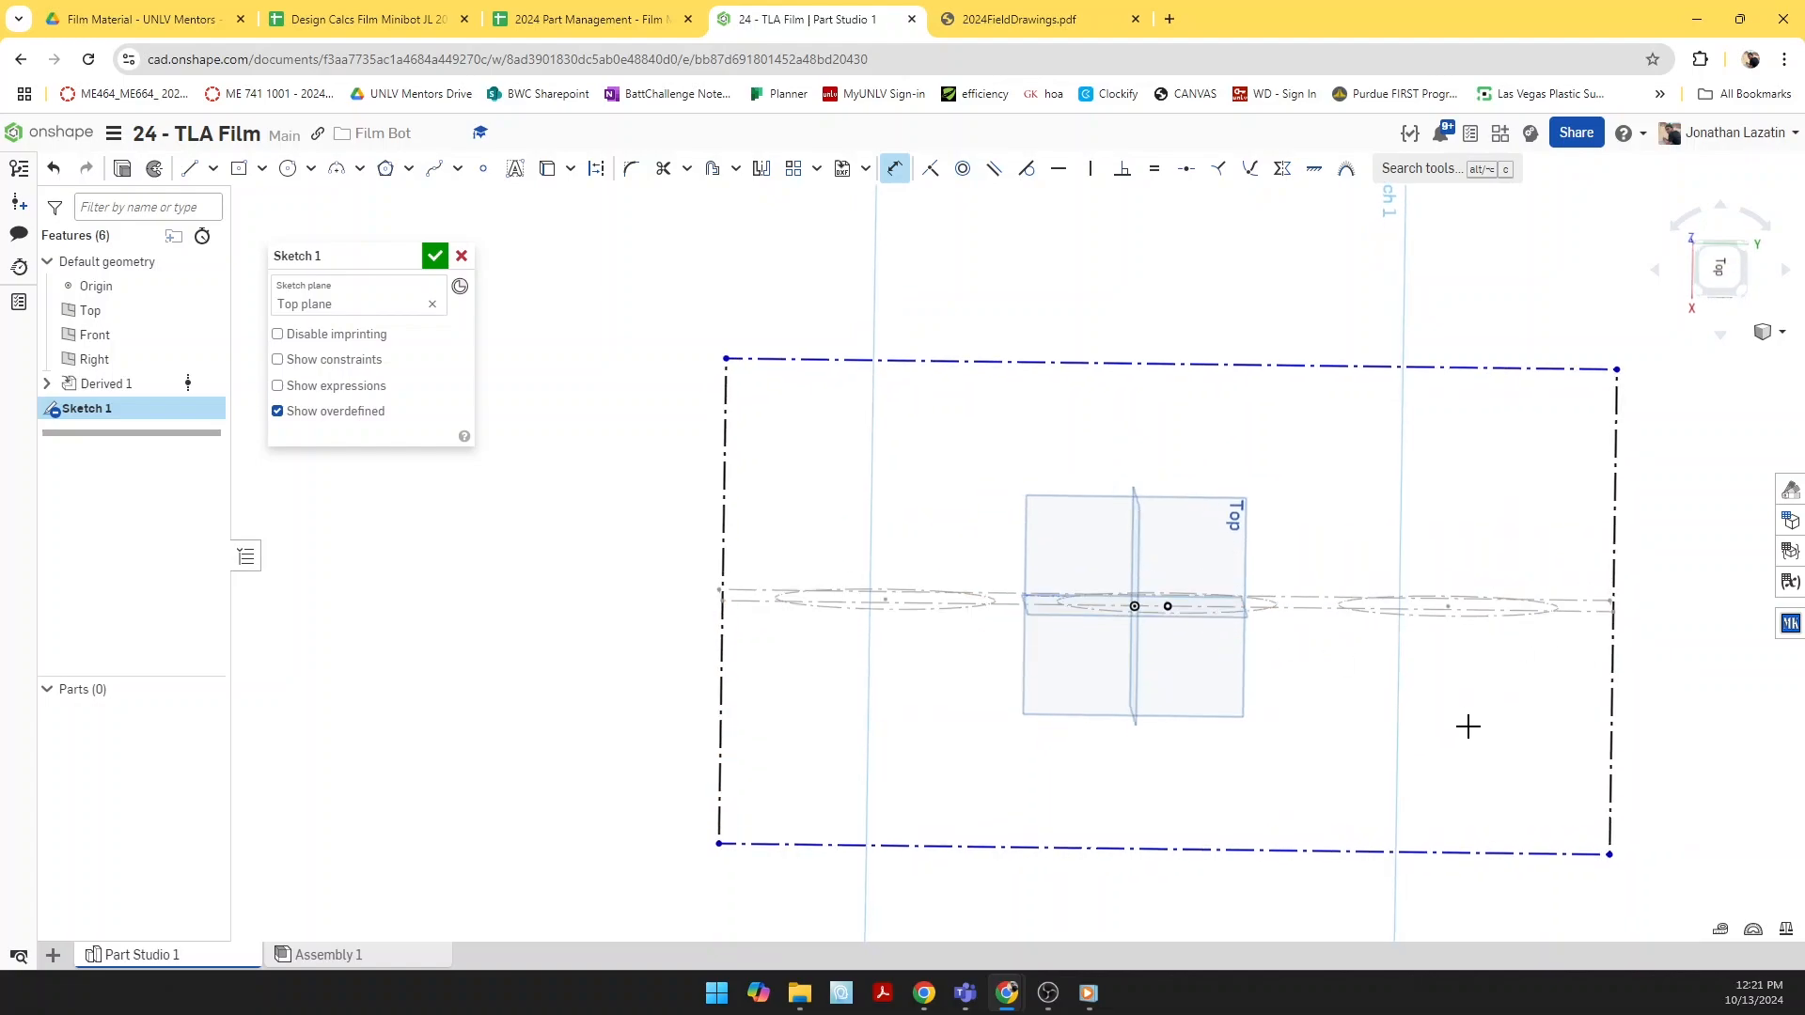
{"action": "key", "text": "d"}
{"action": "key", "text": "d"}
{"action": "key", "text": "d"}
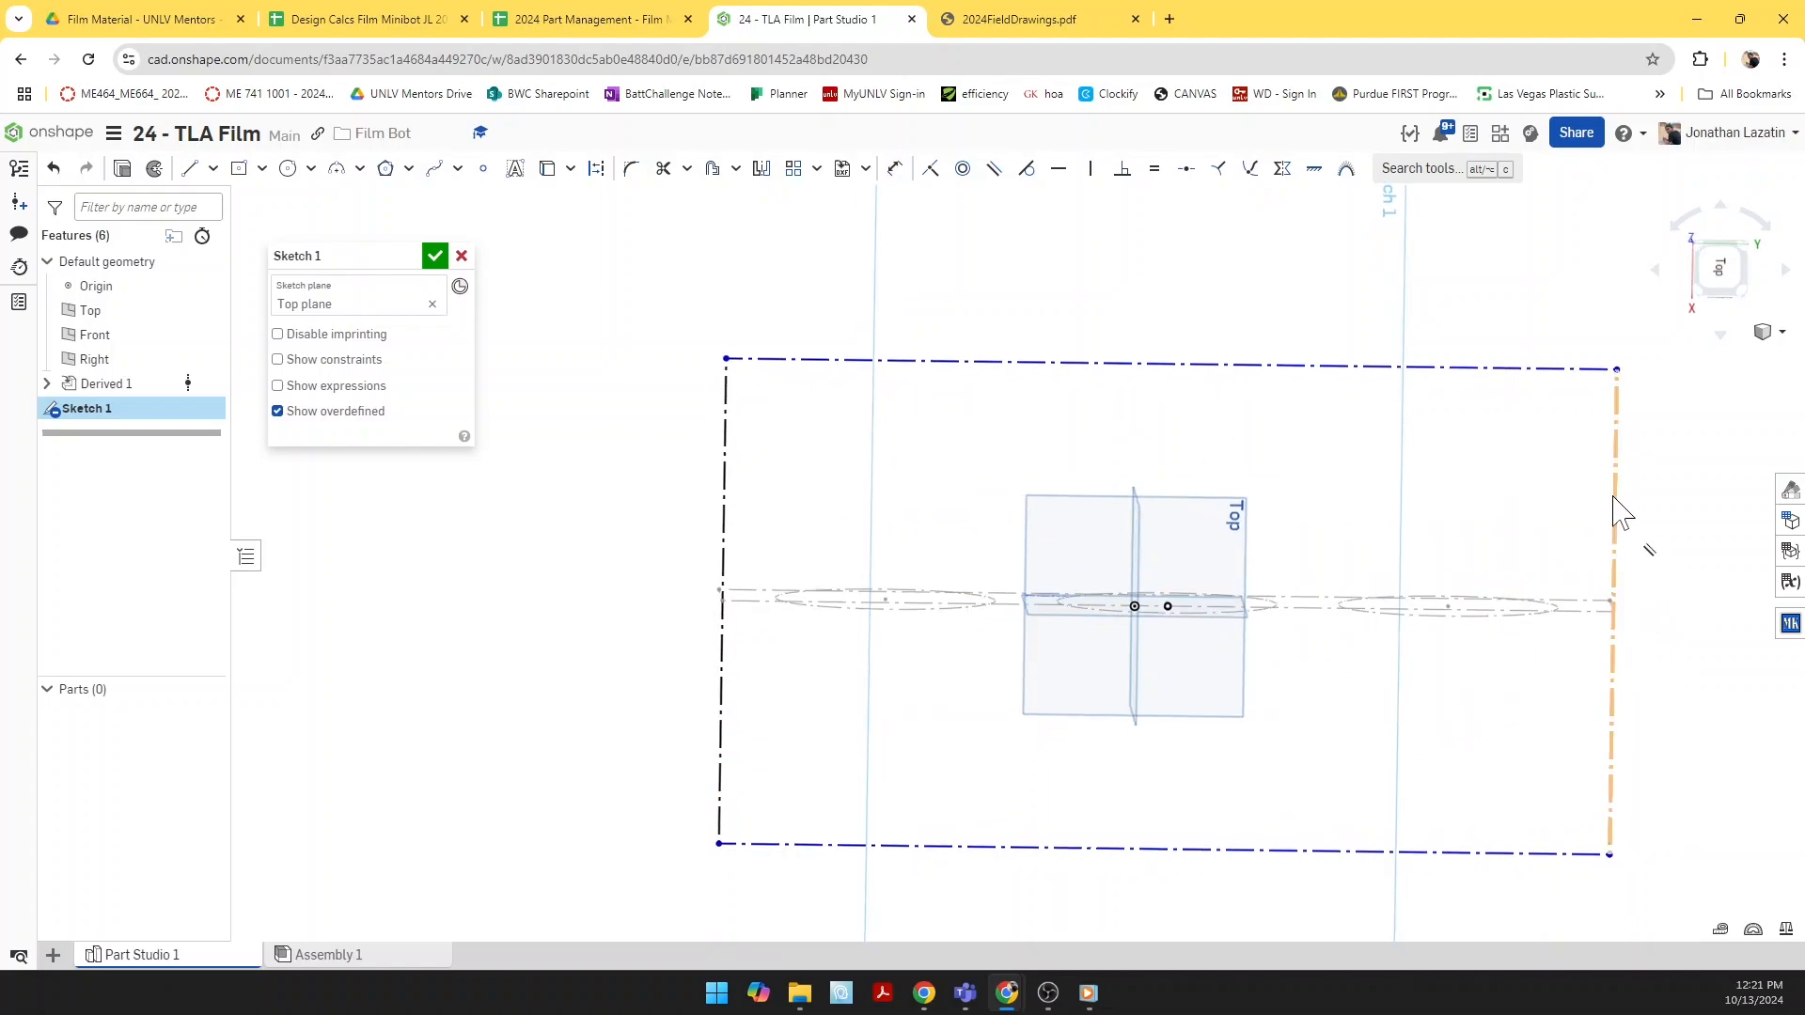
Step: Open the Tube and Gusset Structure - Drive document from the Tube and Gusset Structures folder in Fall 24 Course
{"action": "left_click", "coordinate": [376, 134]}
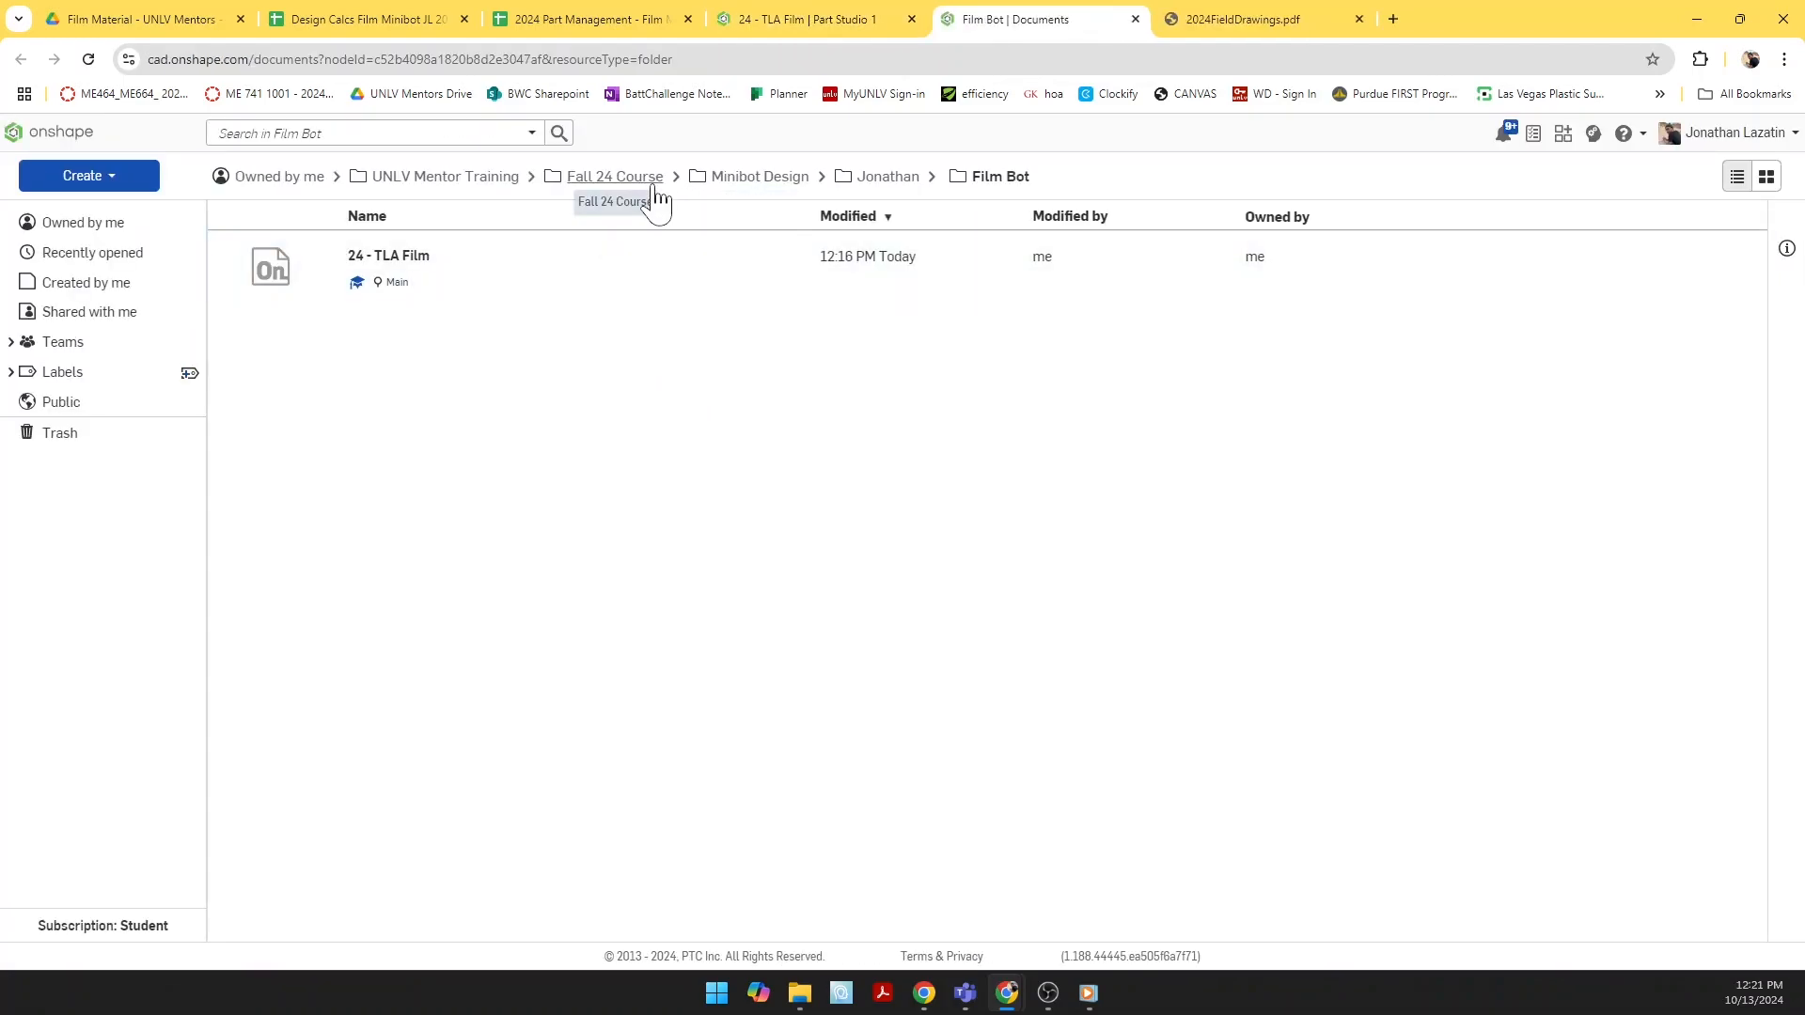
{"action": "left_click", "coordinate": [594, 179]}
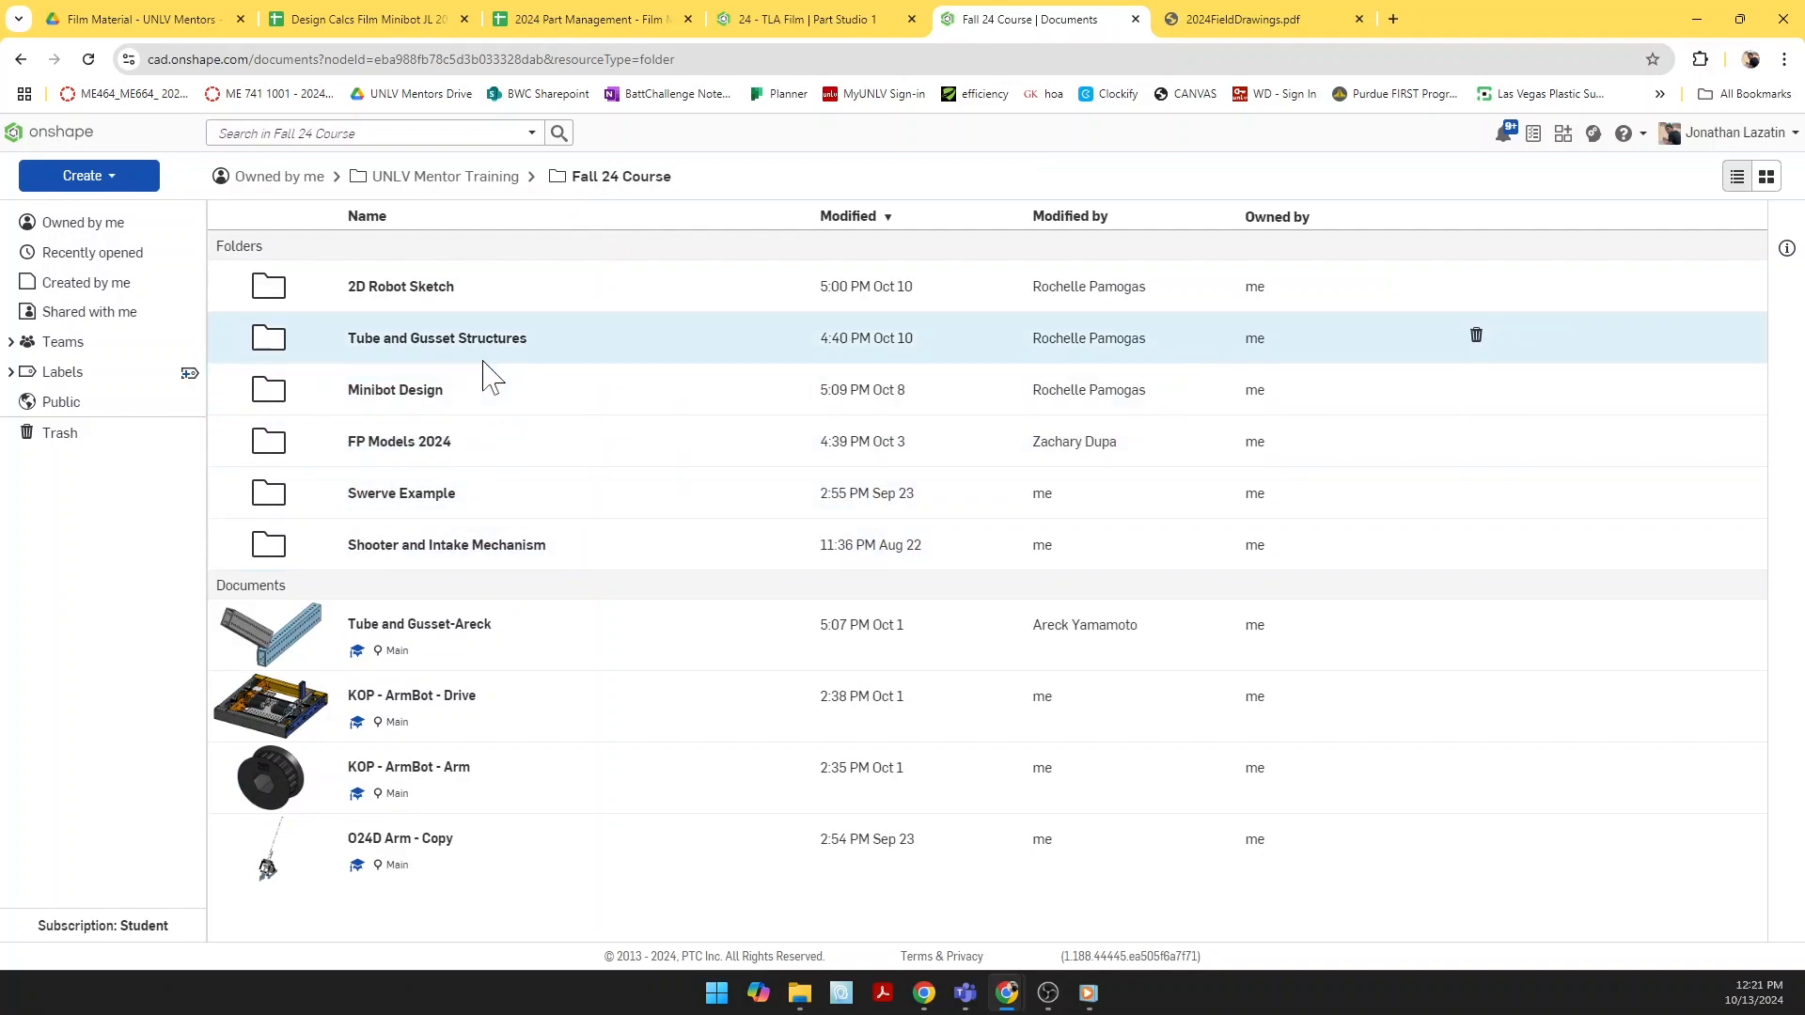
{"action": "left_click", "coordinate": [461, 346]}
{"action": "scroll", "coordinate": [564, 602], "scroll_direction": "down", "scroll_amount": 1}
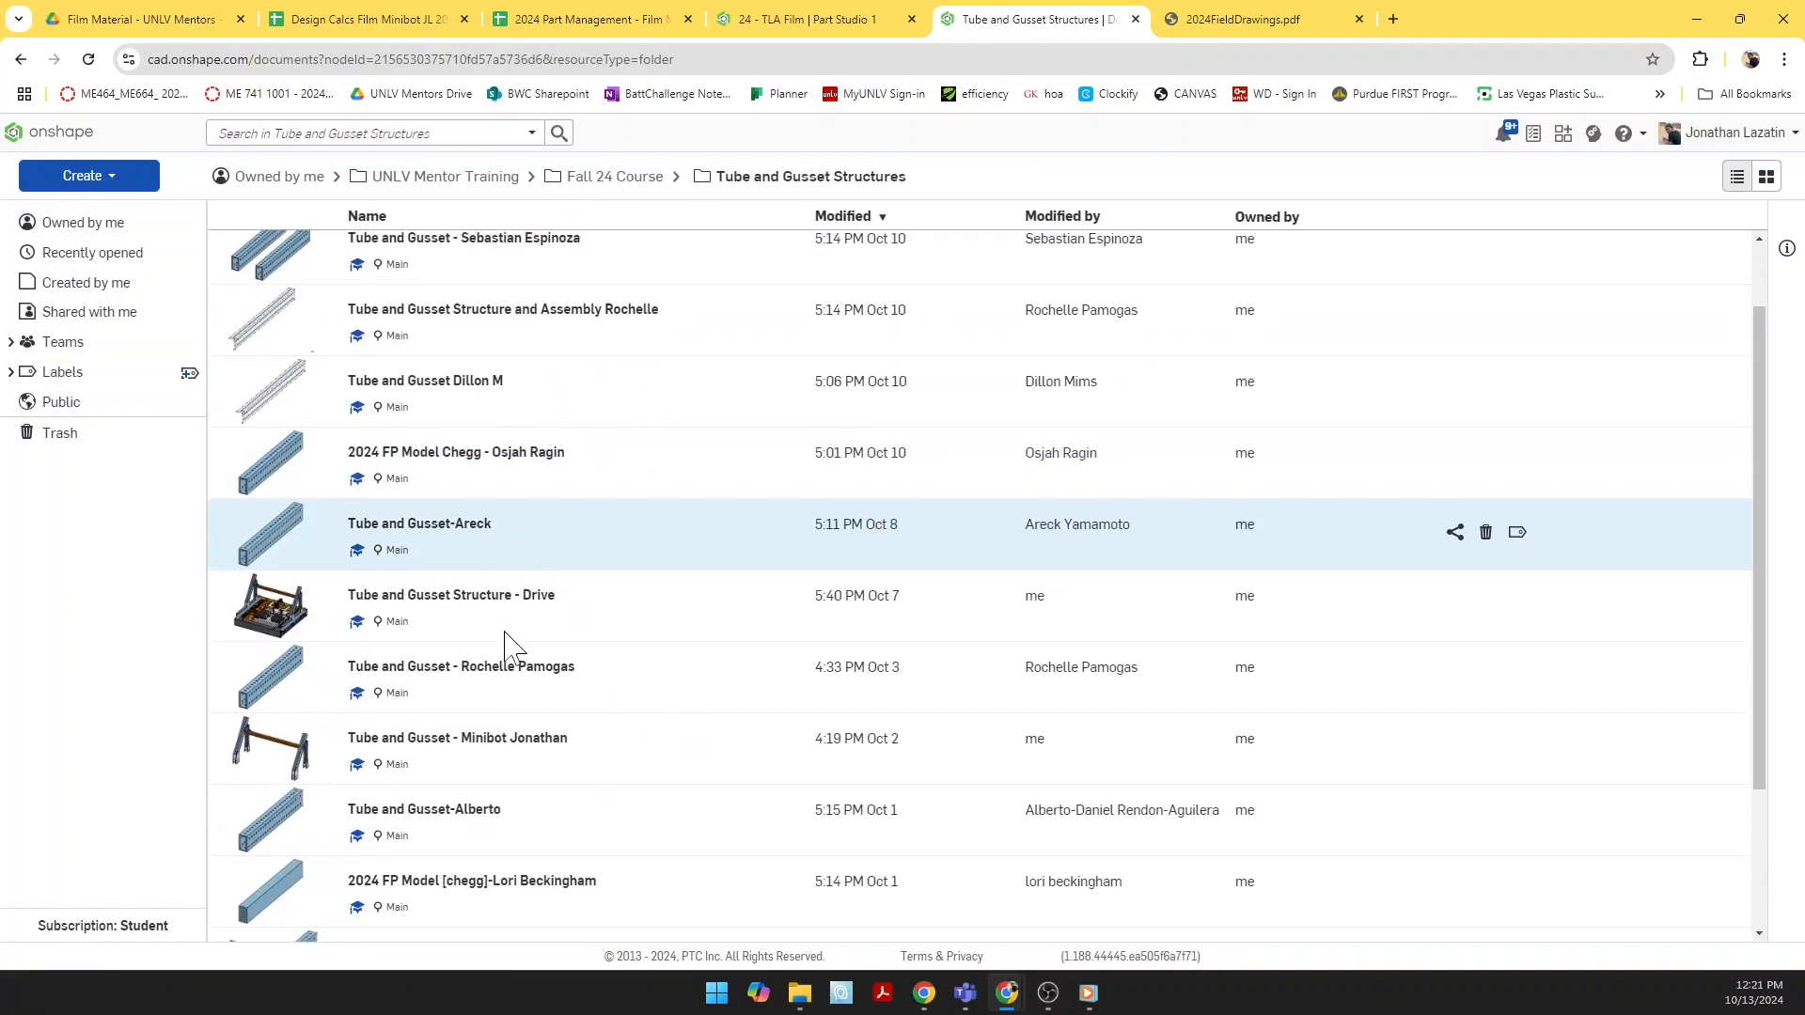
{"action": "left_click", "coordinate": [489, 603]}
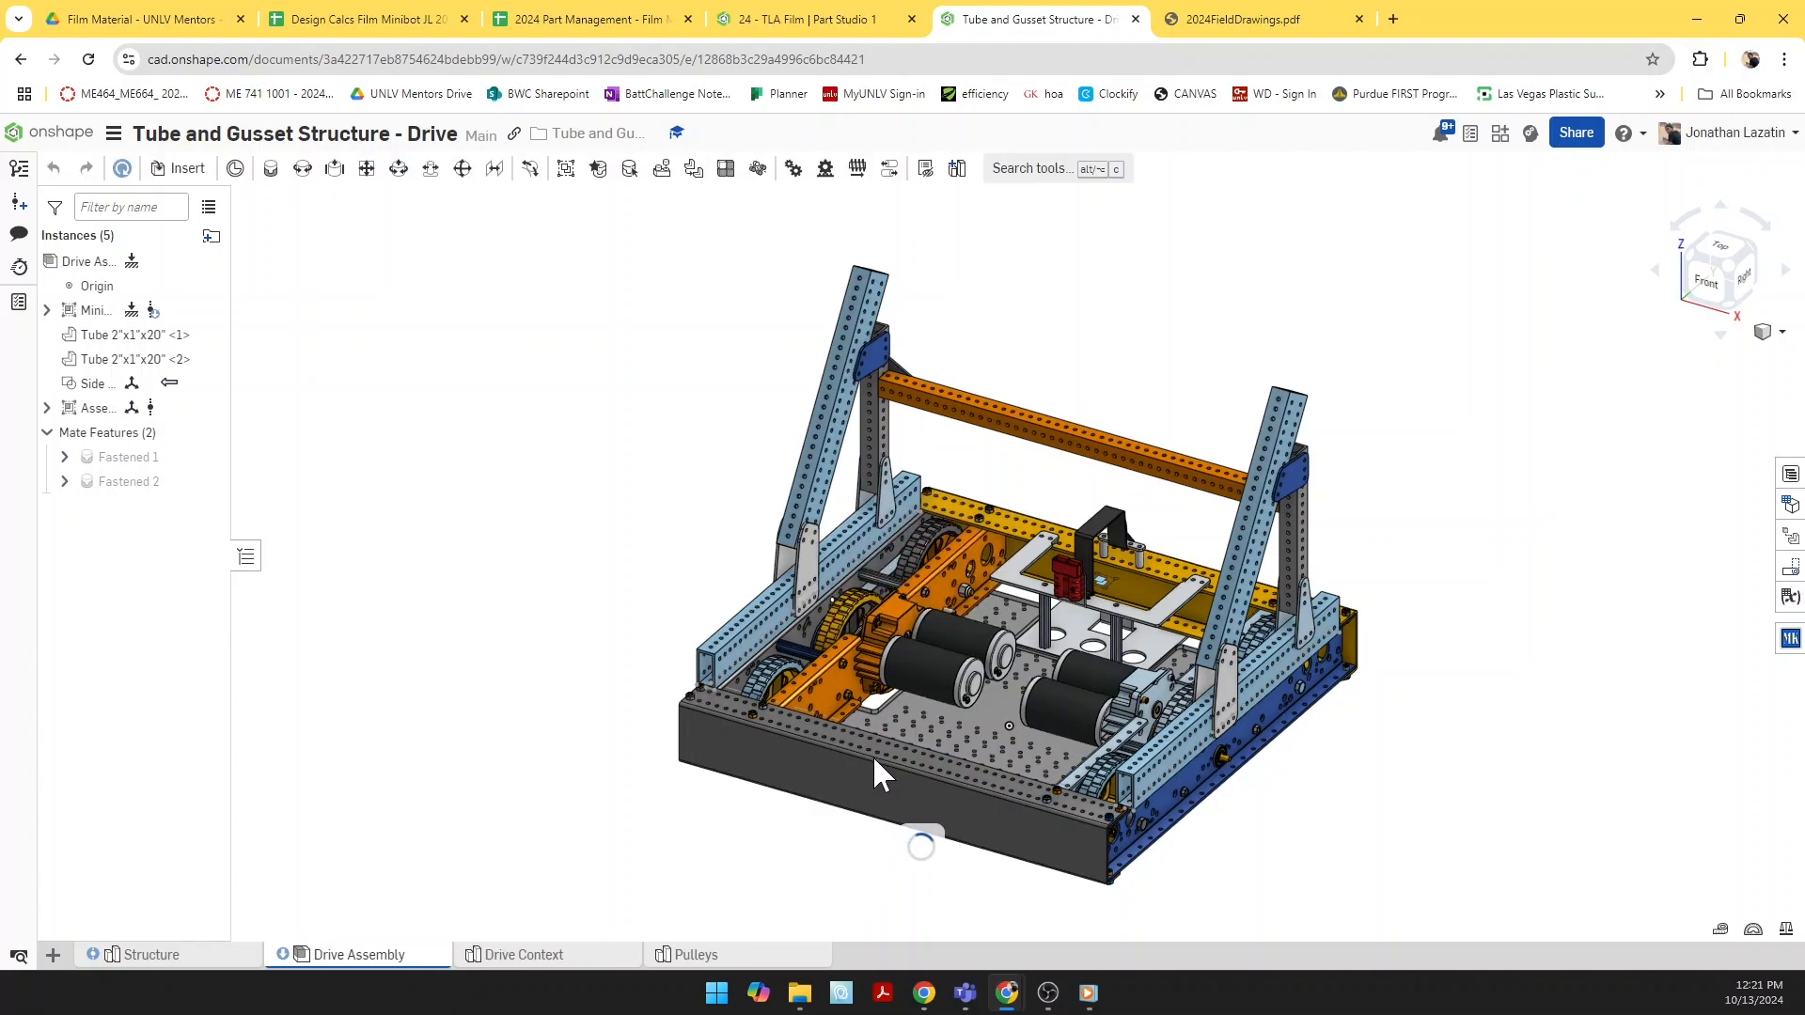
Step: Measure the long upper edge of the gray front frame tube in the Drive Assembly and return to the 24 - TLA Film part studio
{"action": "scroll", "coordinate": [877, 753], "scroll_direction": "up", "scroll_amount": 5}
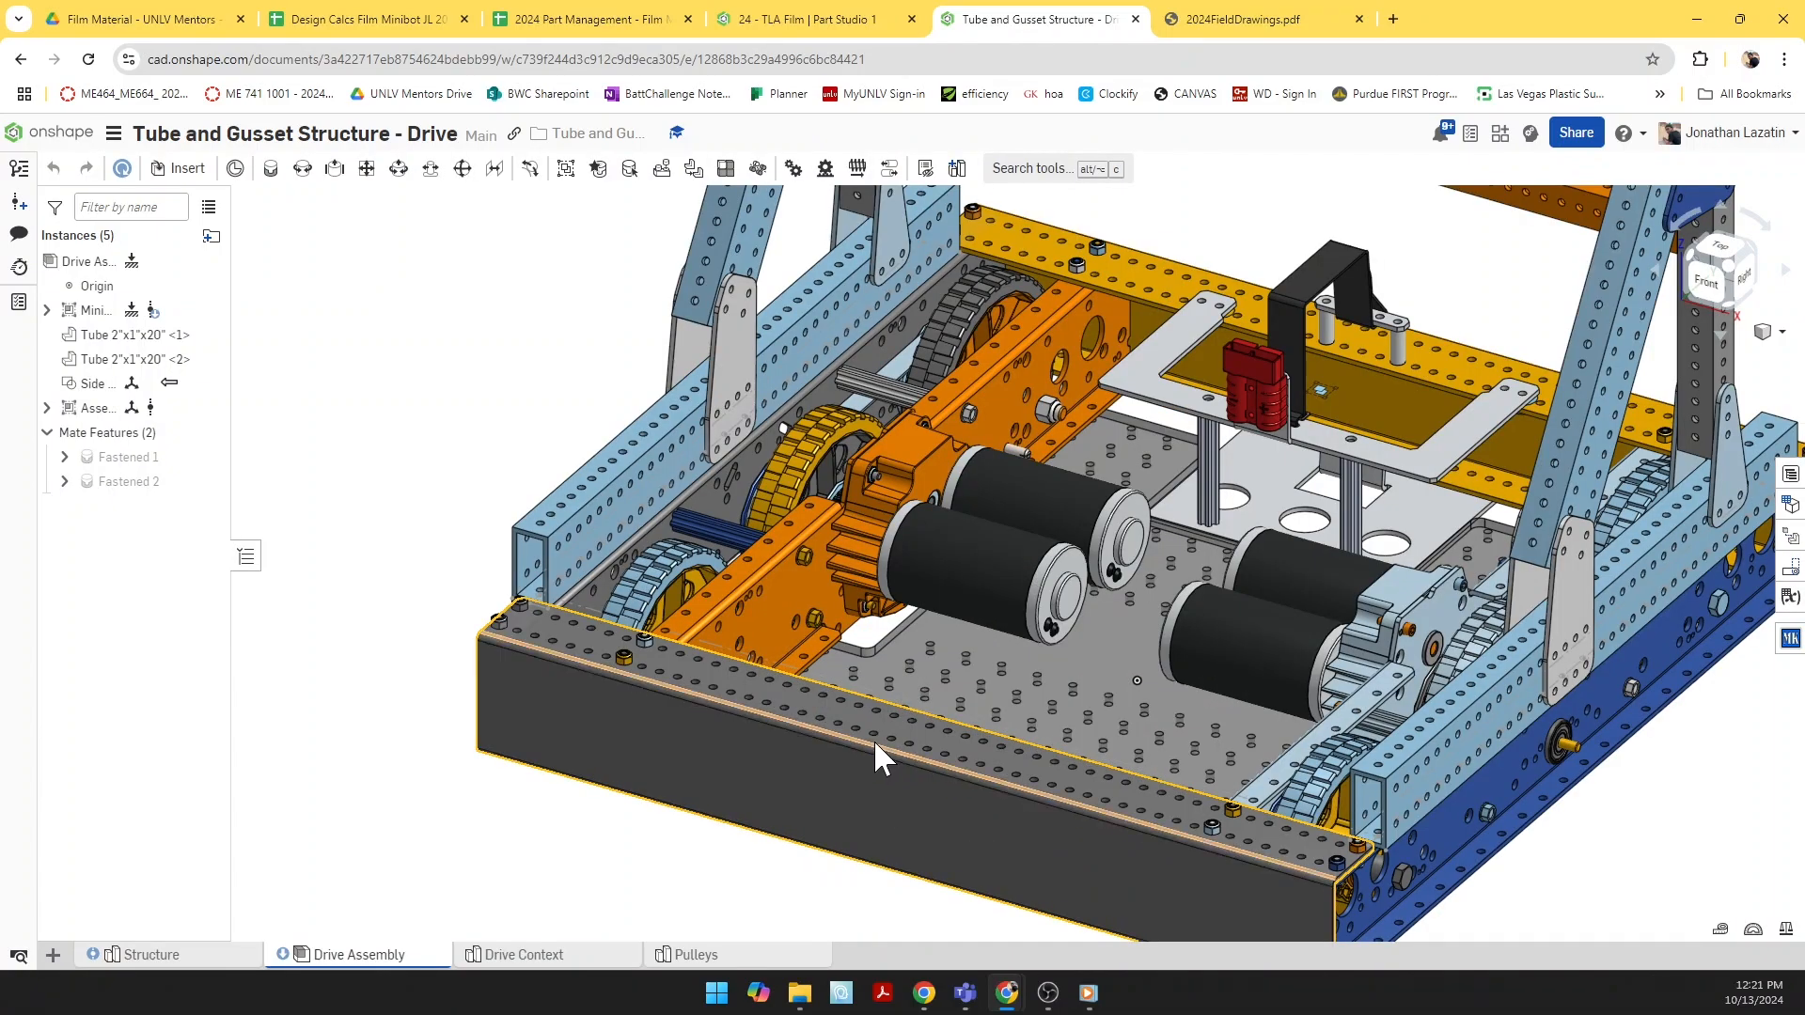
{"action": "left_click", "coordinate": [874, 741]}
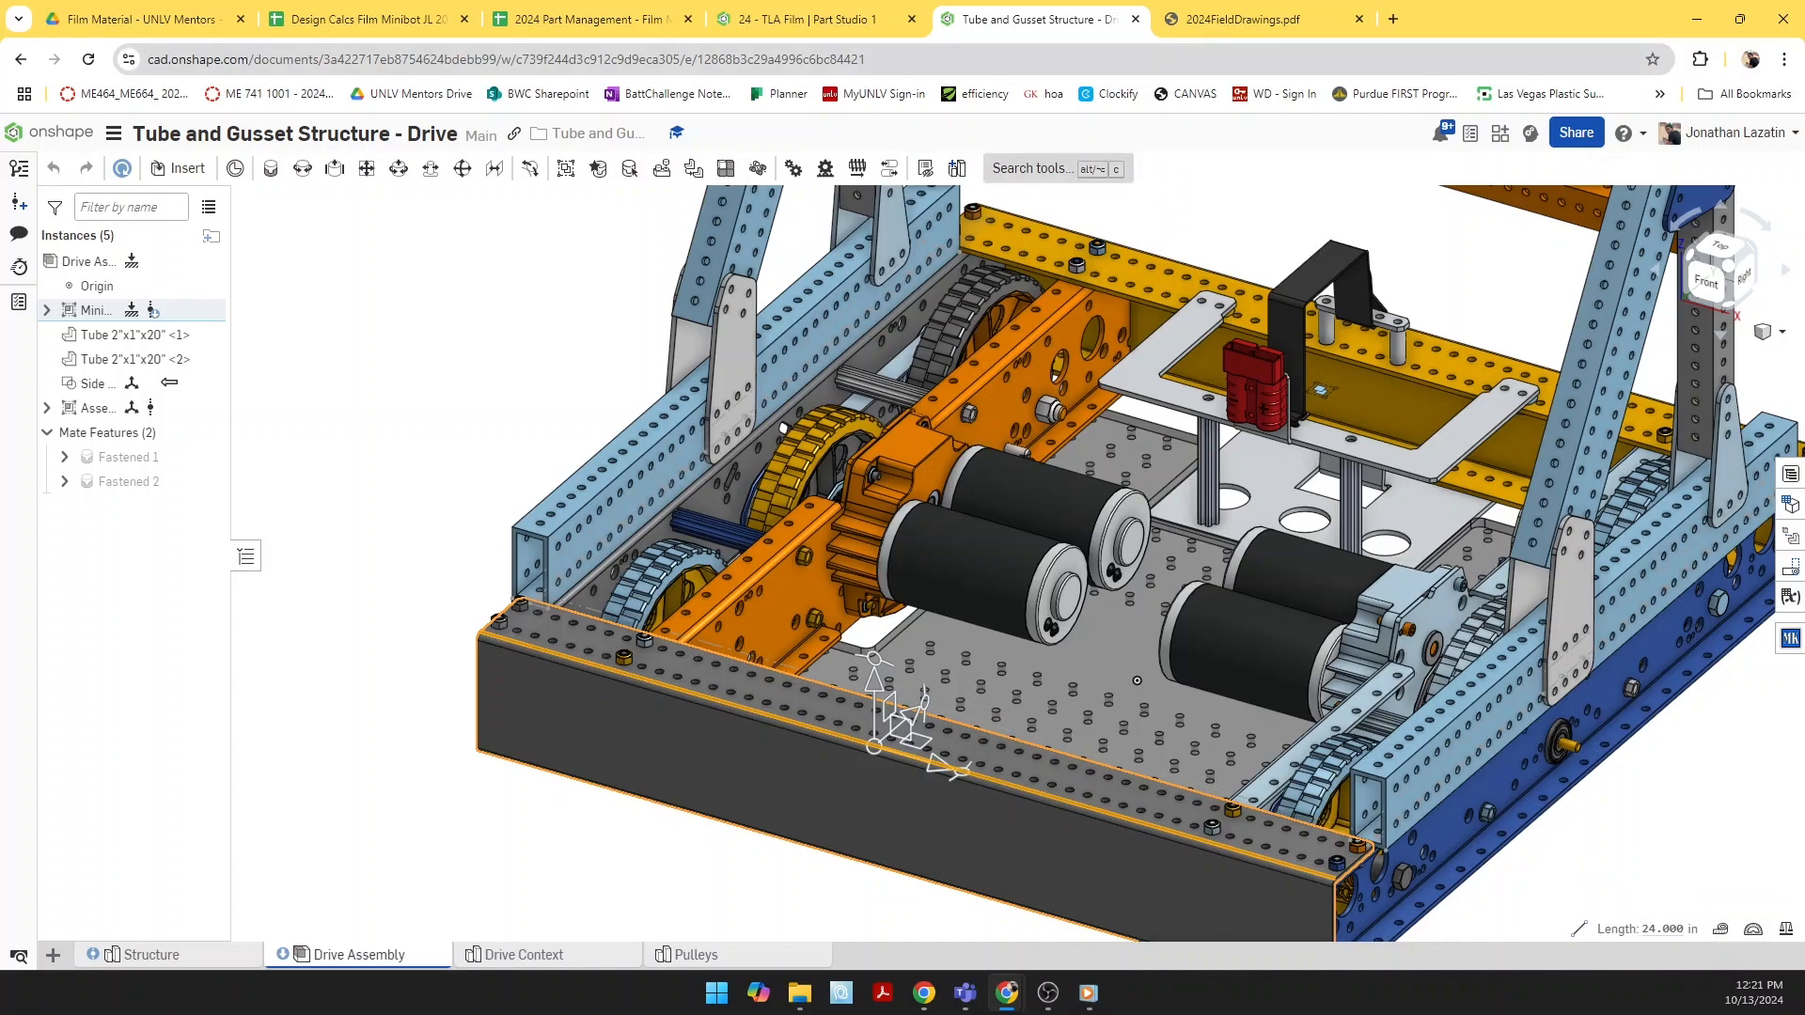
{"action": "left_click", "coordinate": [785, 27]}
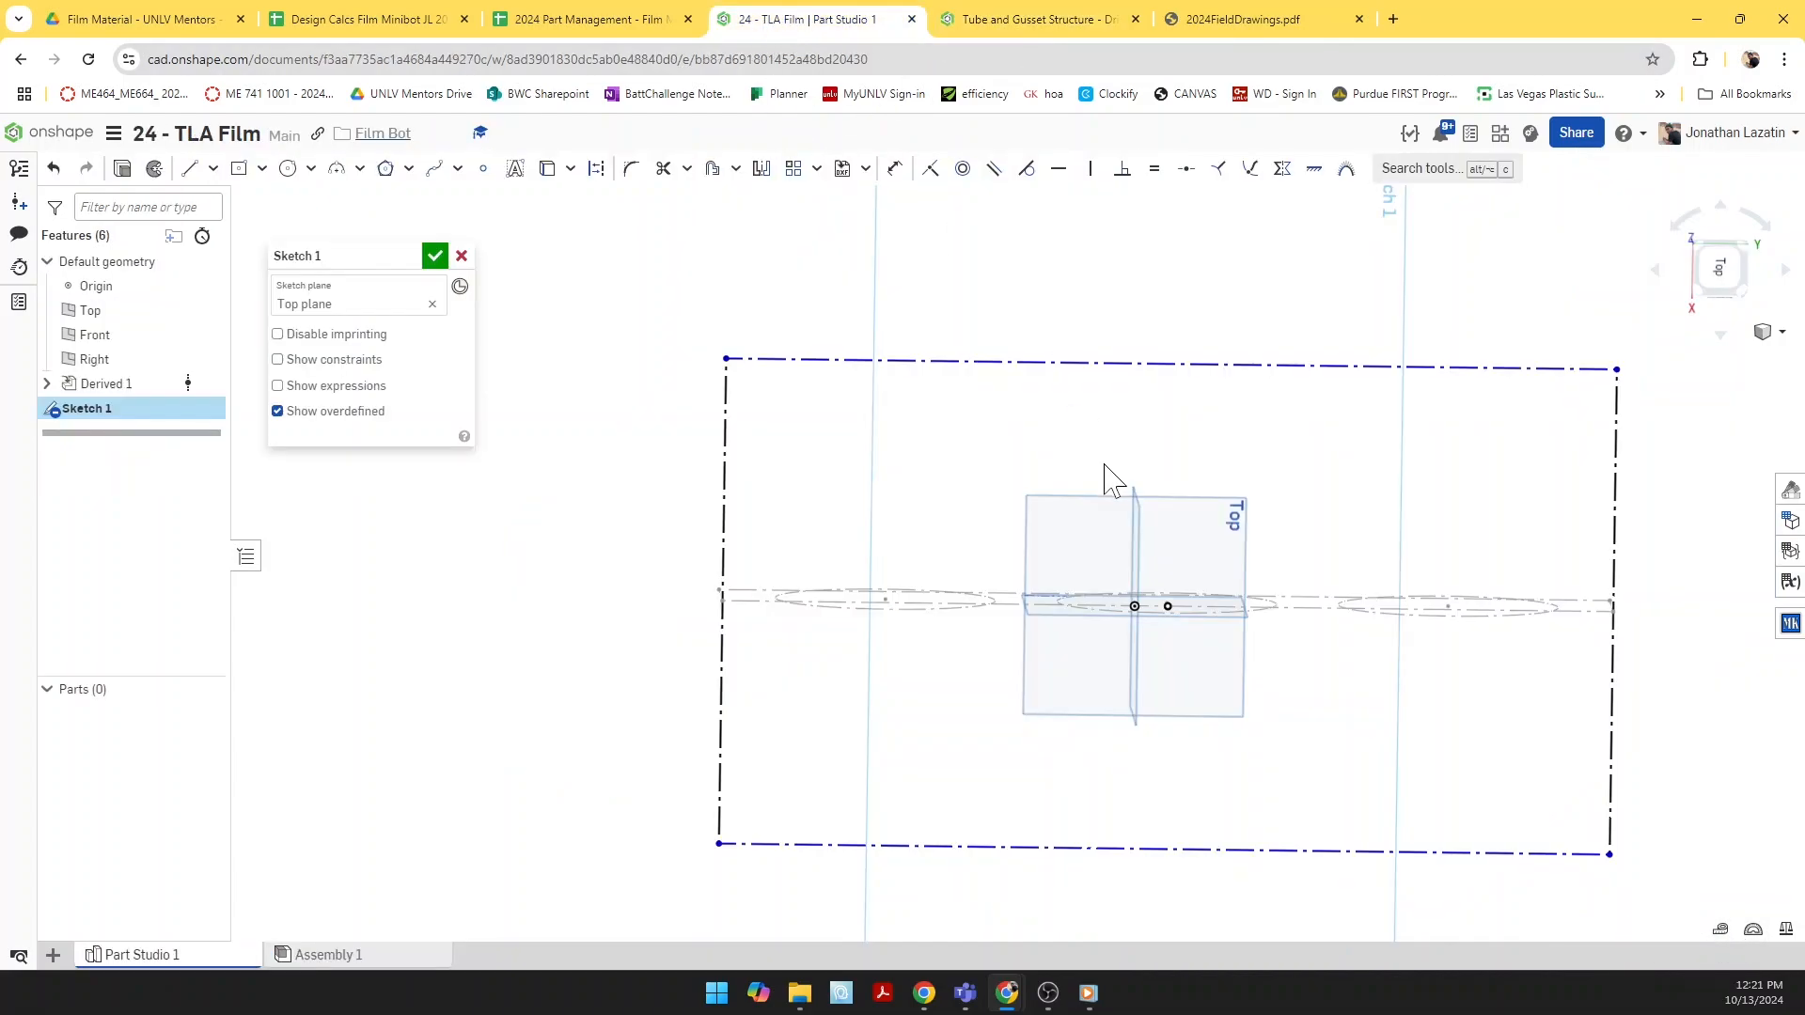
Step: Dimension the right short edge of the construction rectangle to 24 in
{"action": "left_click", "coordinate": [1364, 467]}
{"action": "key", "text": "d"}
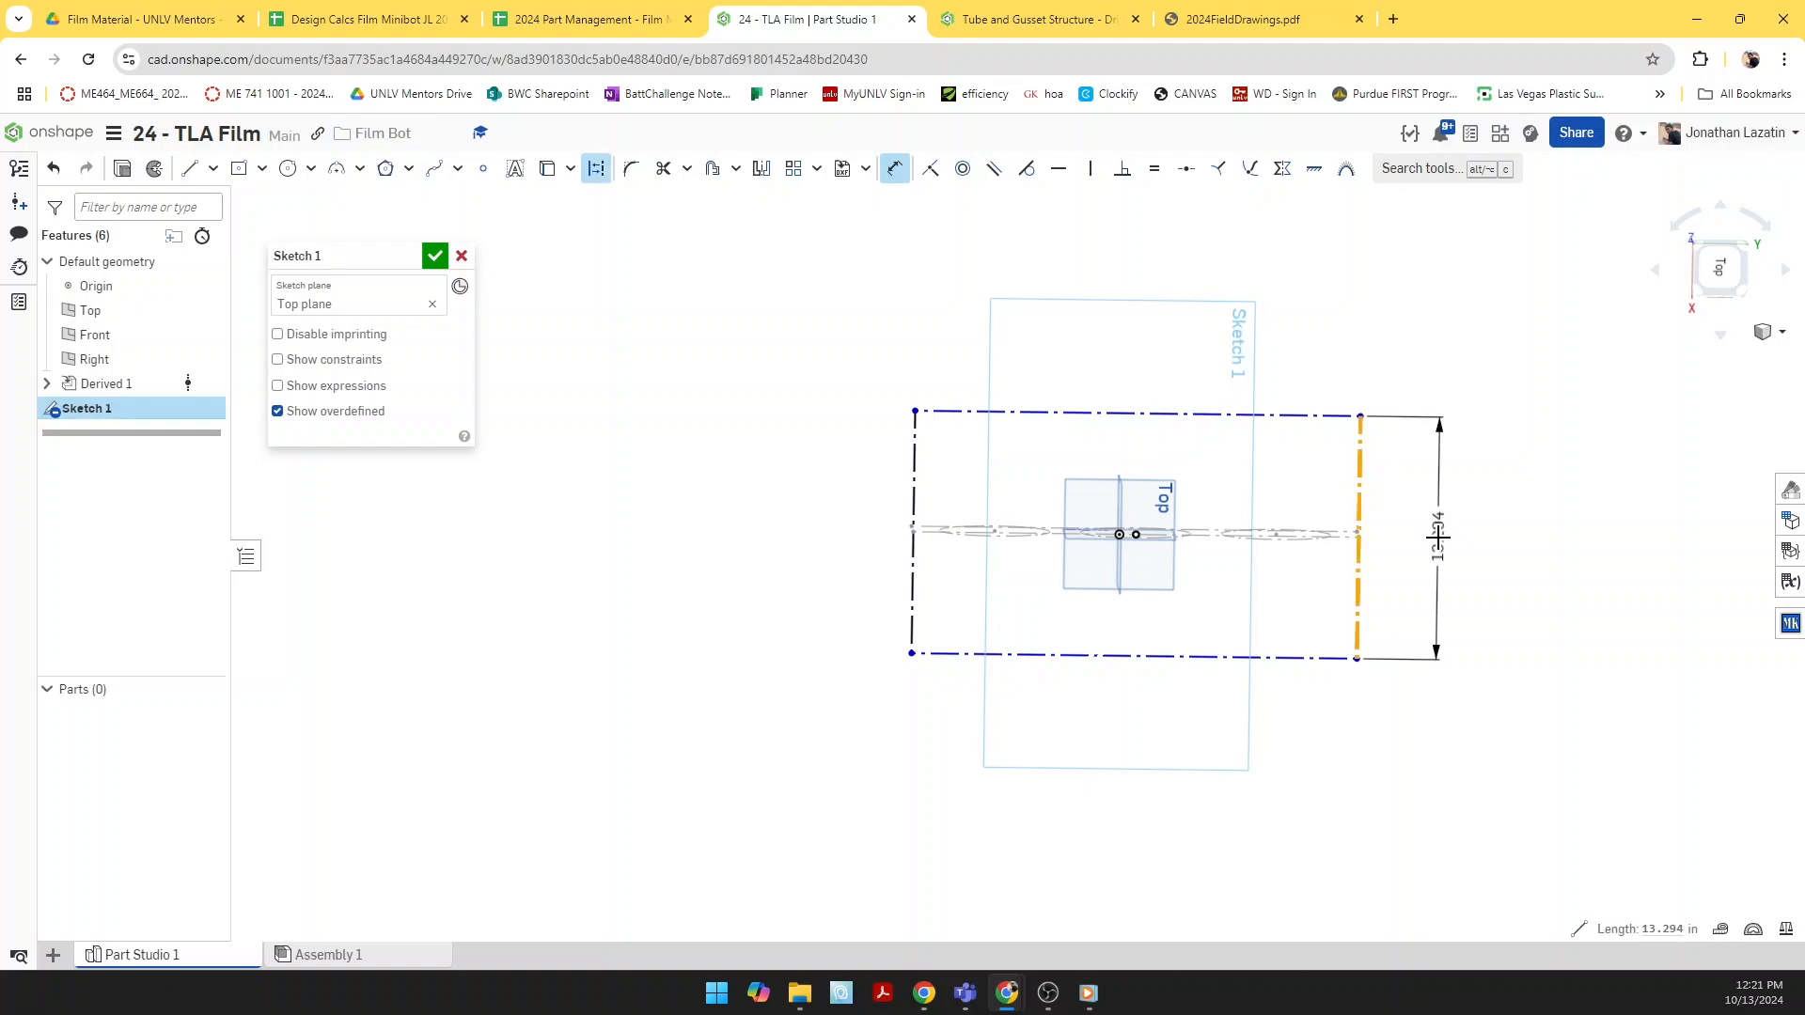
{"action": "left_click", "coordinate": [1439, 534]}
{"action": "type", "text": "24"}
{"action": "key", "text": "Return"}
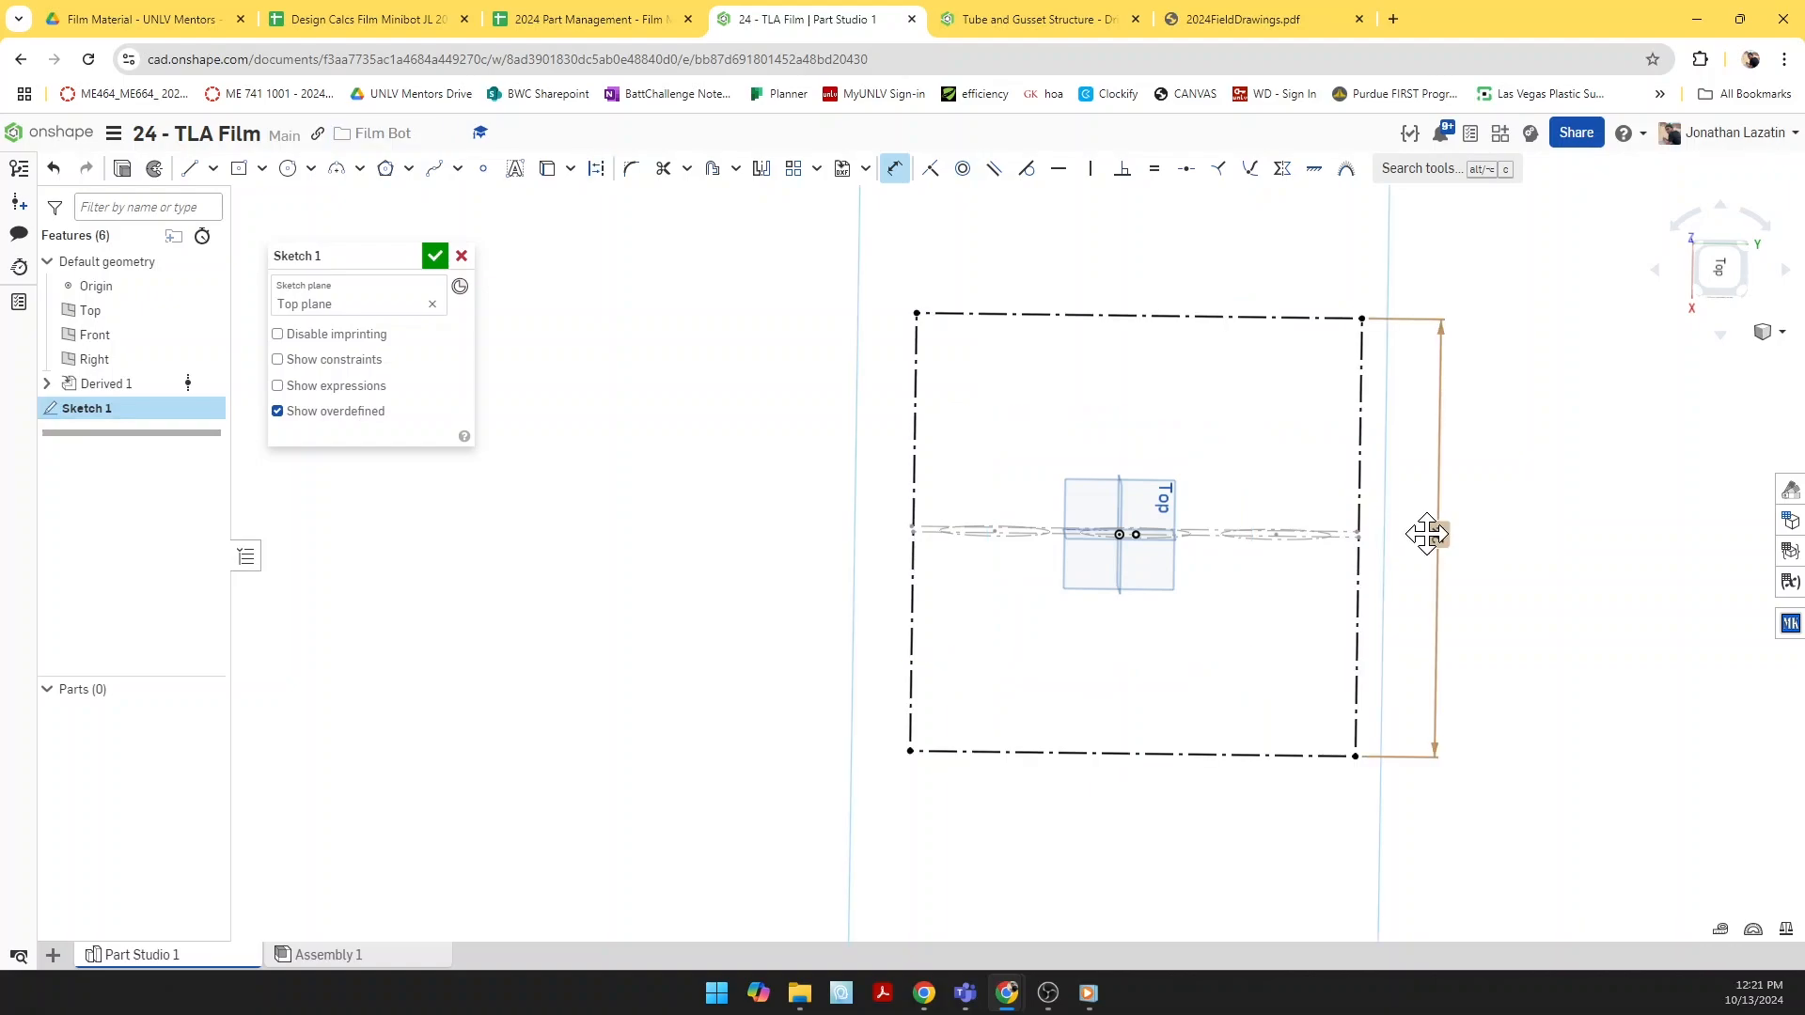
Step: Draw a construction corner rectangle about 11.1 by 23.7 in outward from the upper left corner of the 24 in rectangle
{"action": "scroll", "coordinate": [1432, 534], "scroll_direction": "down", "scroll_amount": 3}
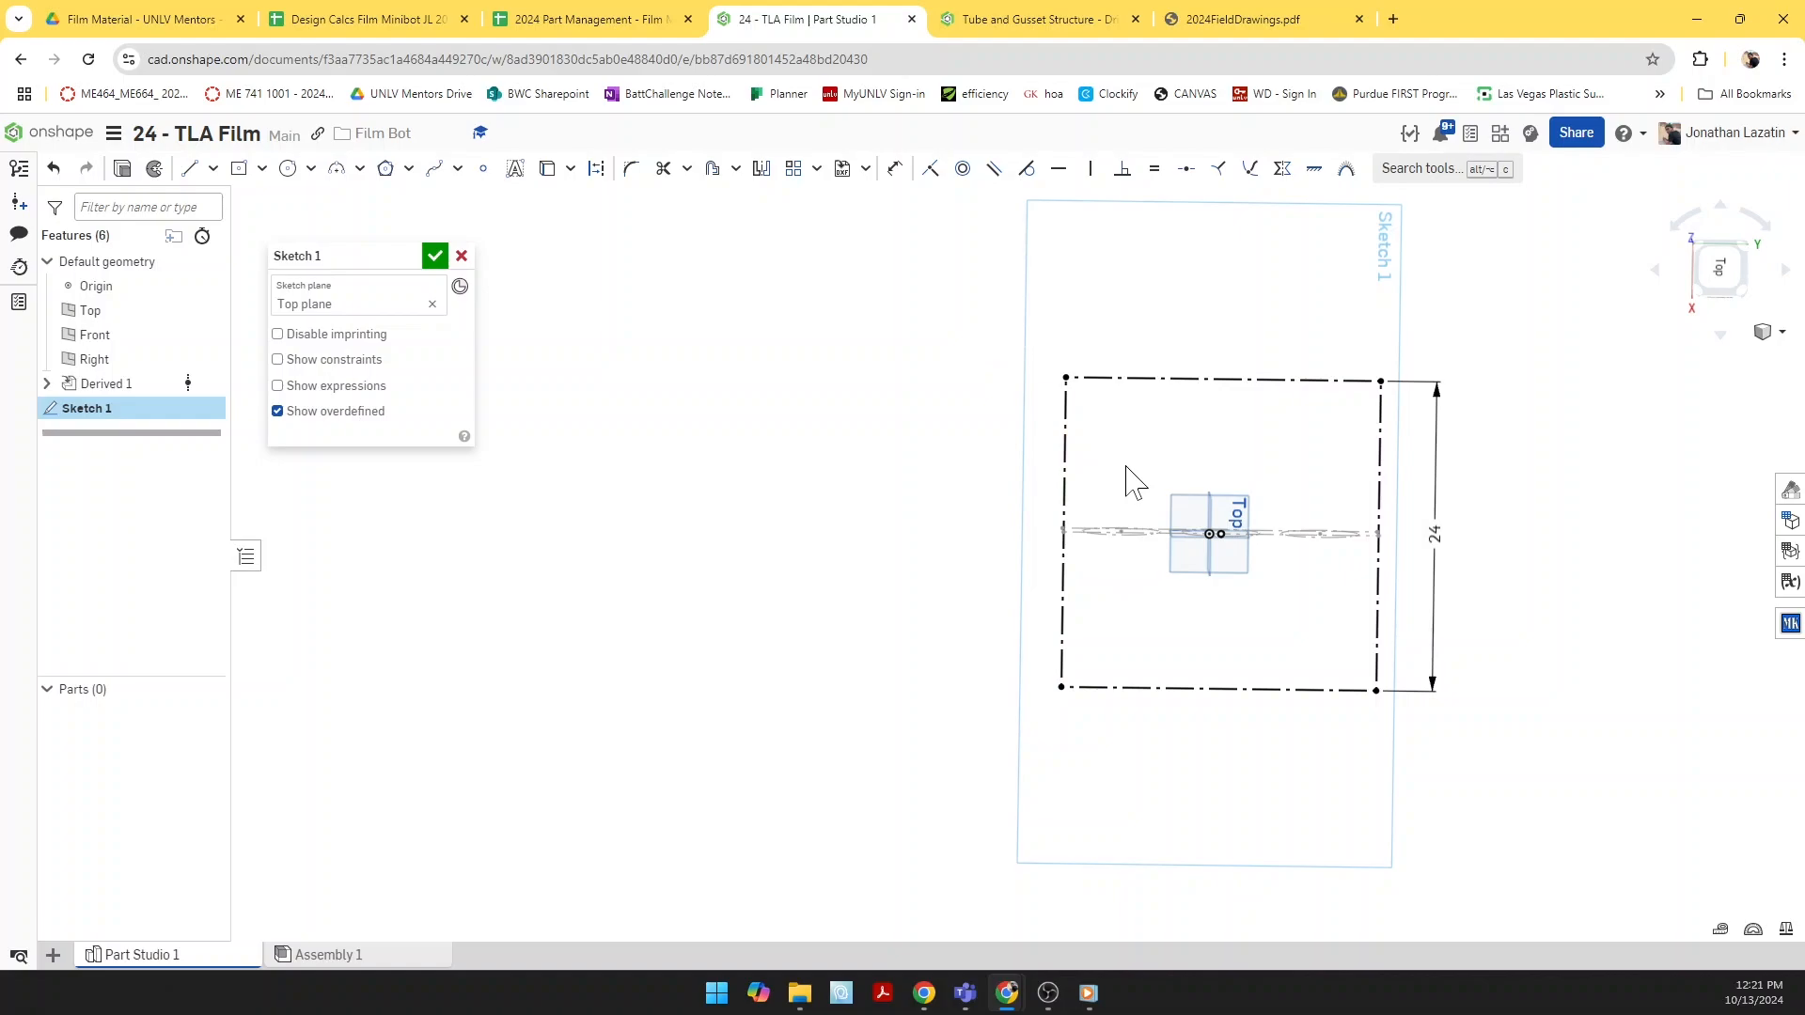
{"action": "key", "text": "g"}
{"action": "left_click", "coordinate": [1066, 377]}
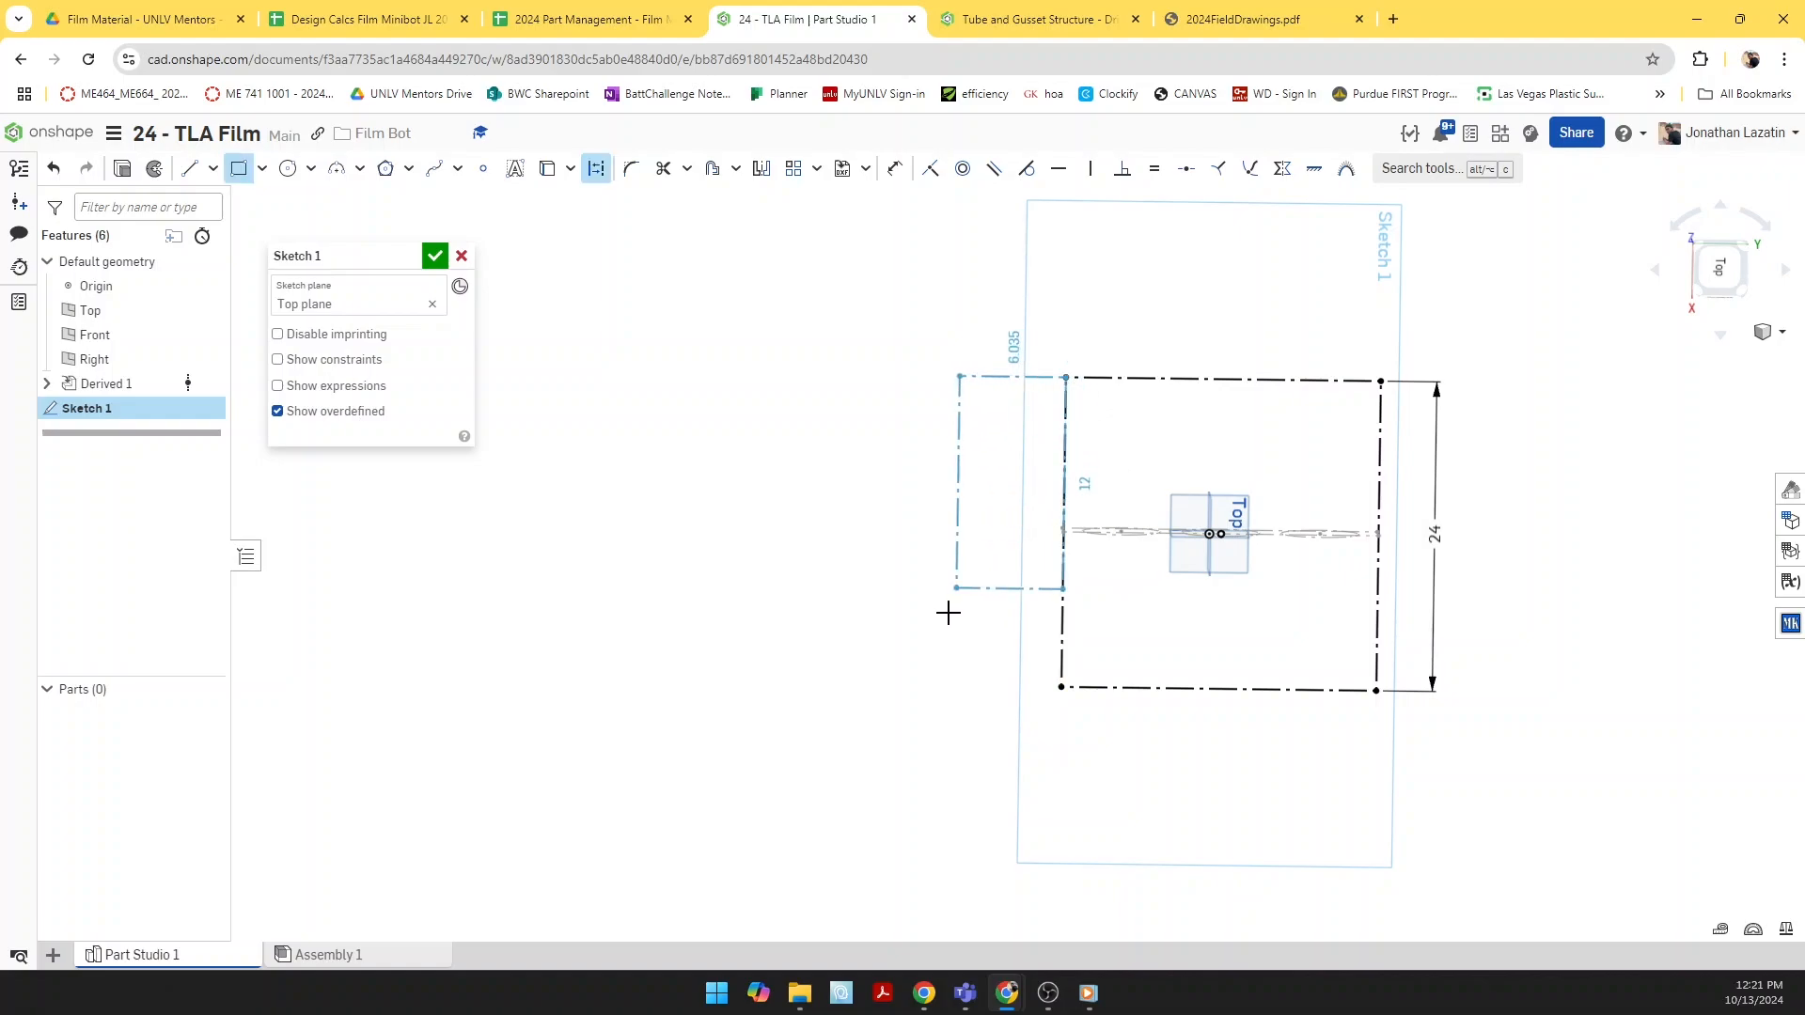
{"action": "left_click", "coordinate": [917, 688]}
Step: Make the new rectangle's bottom edge coincident with the bottom edge of the 24 in rectangle
{"action": "key", "text": "i"}
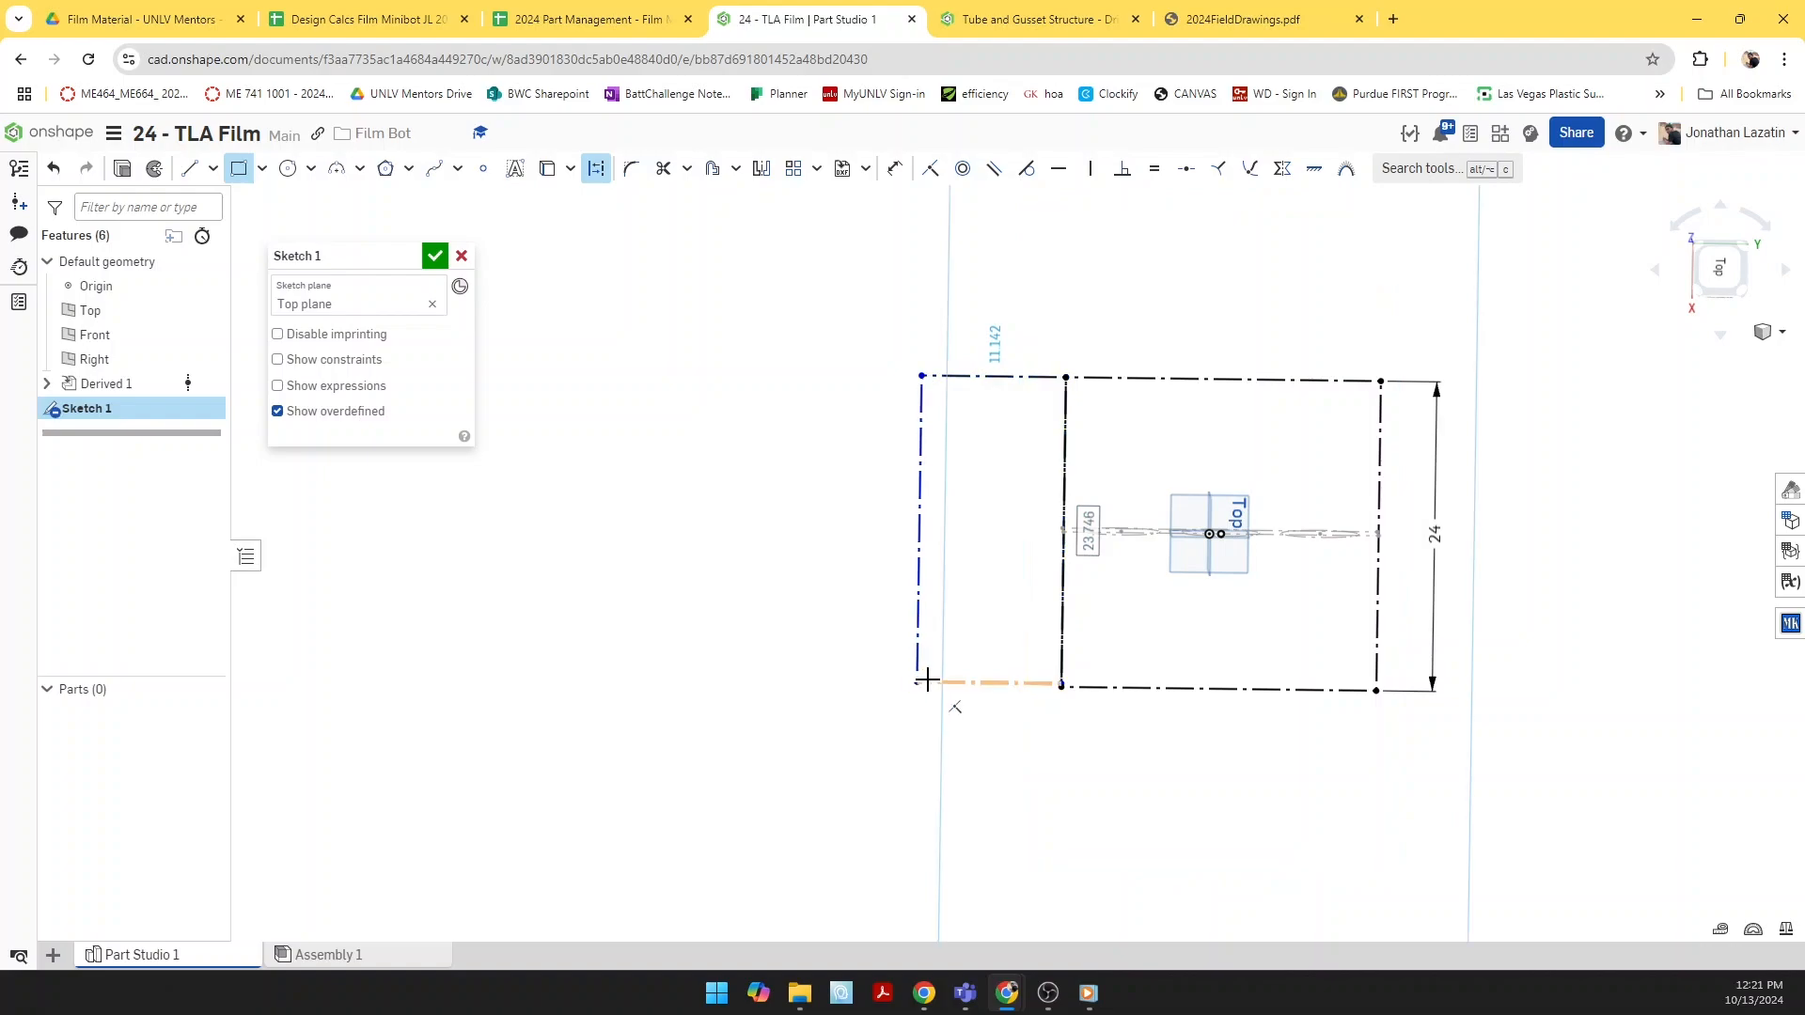
{"action": "scroll", "coordinate": [1069, 653], "scroll_direction": "up", "scroll_amount": 3}
{"action": "scroll", "coordinate": [1069, 653], "scroll_direction": "up", "scroll_amount": 1}
{"action": "left_click", "coordinate": [1096, 728]}
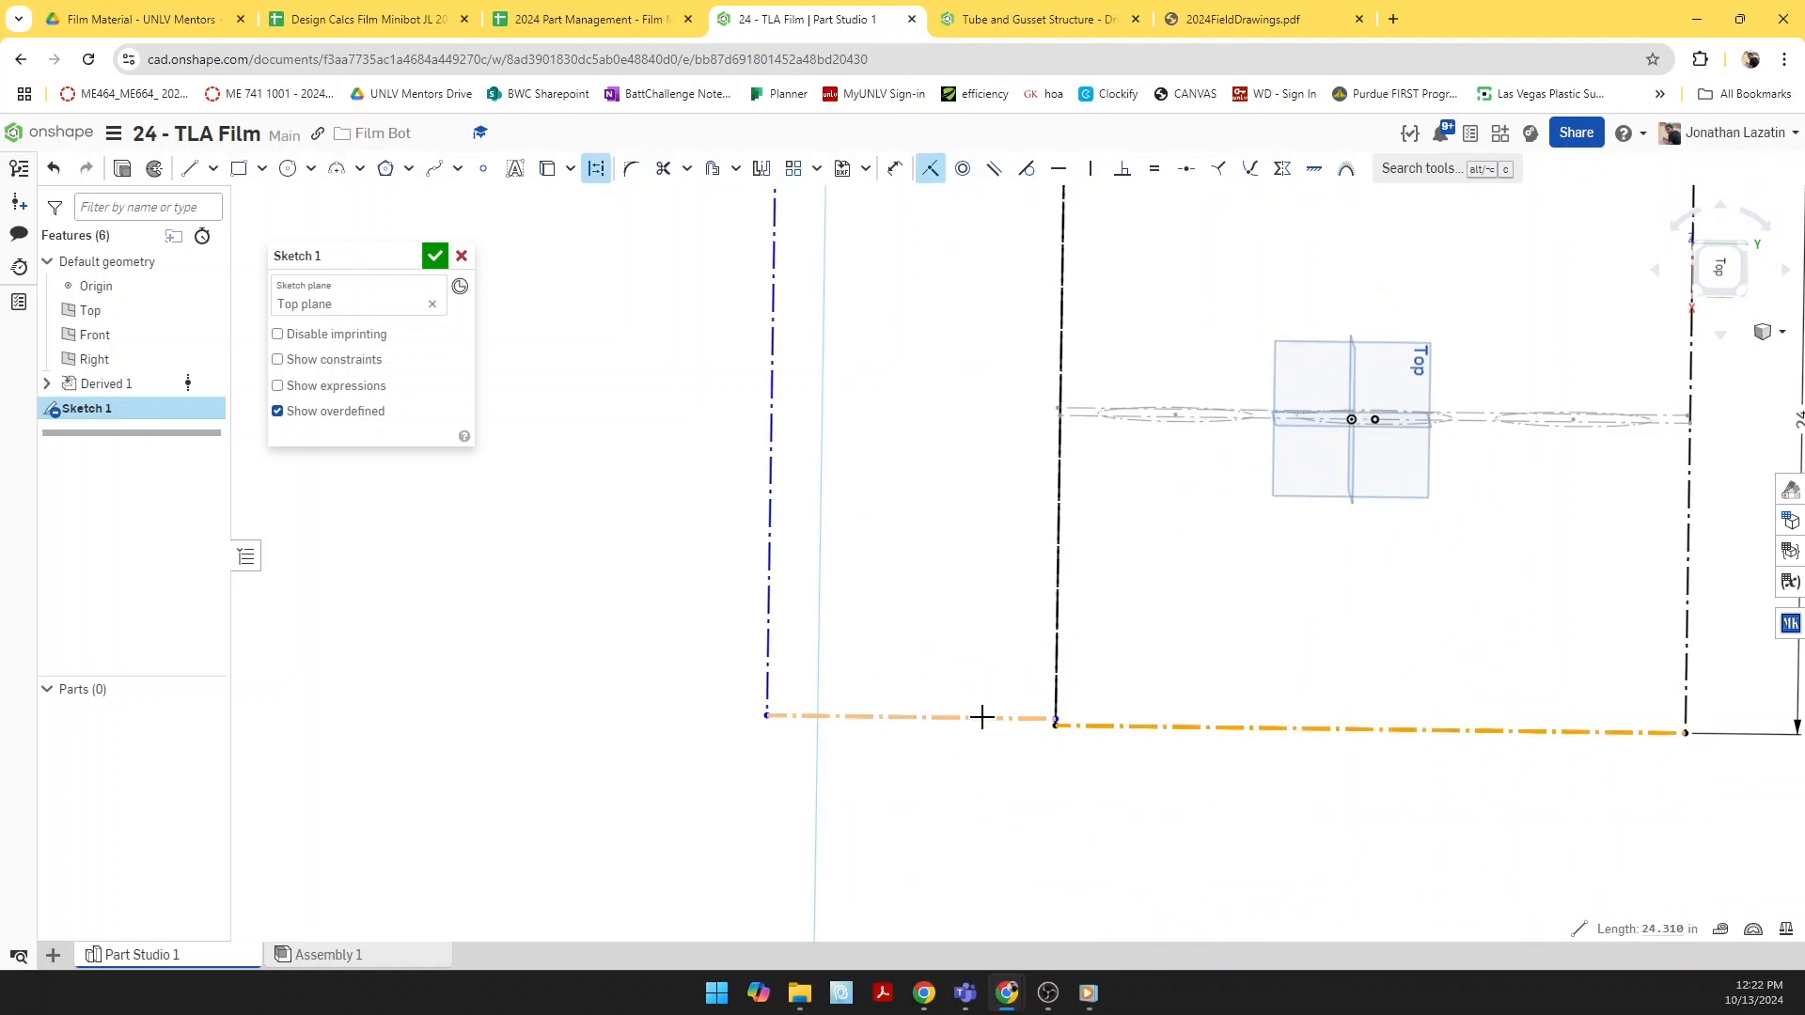
{"action": "left_click", "coordinate": [990, 720]}
{"action": "scroll", "coordinate": [983, 687], "scroll_direction": "down", "scroll_amount": 5}
{"action": "scroll", "coordinate": [976, 702], "scroll_direction": "up", "scroll_amount": 3}
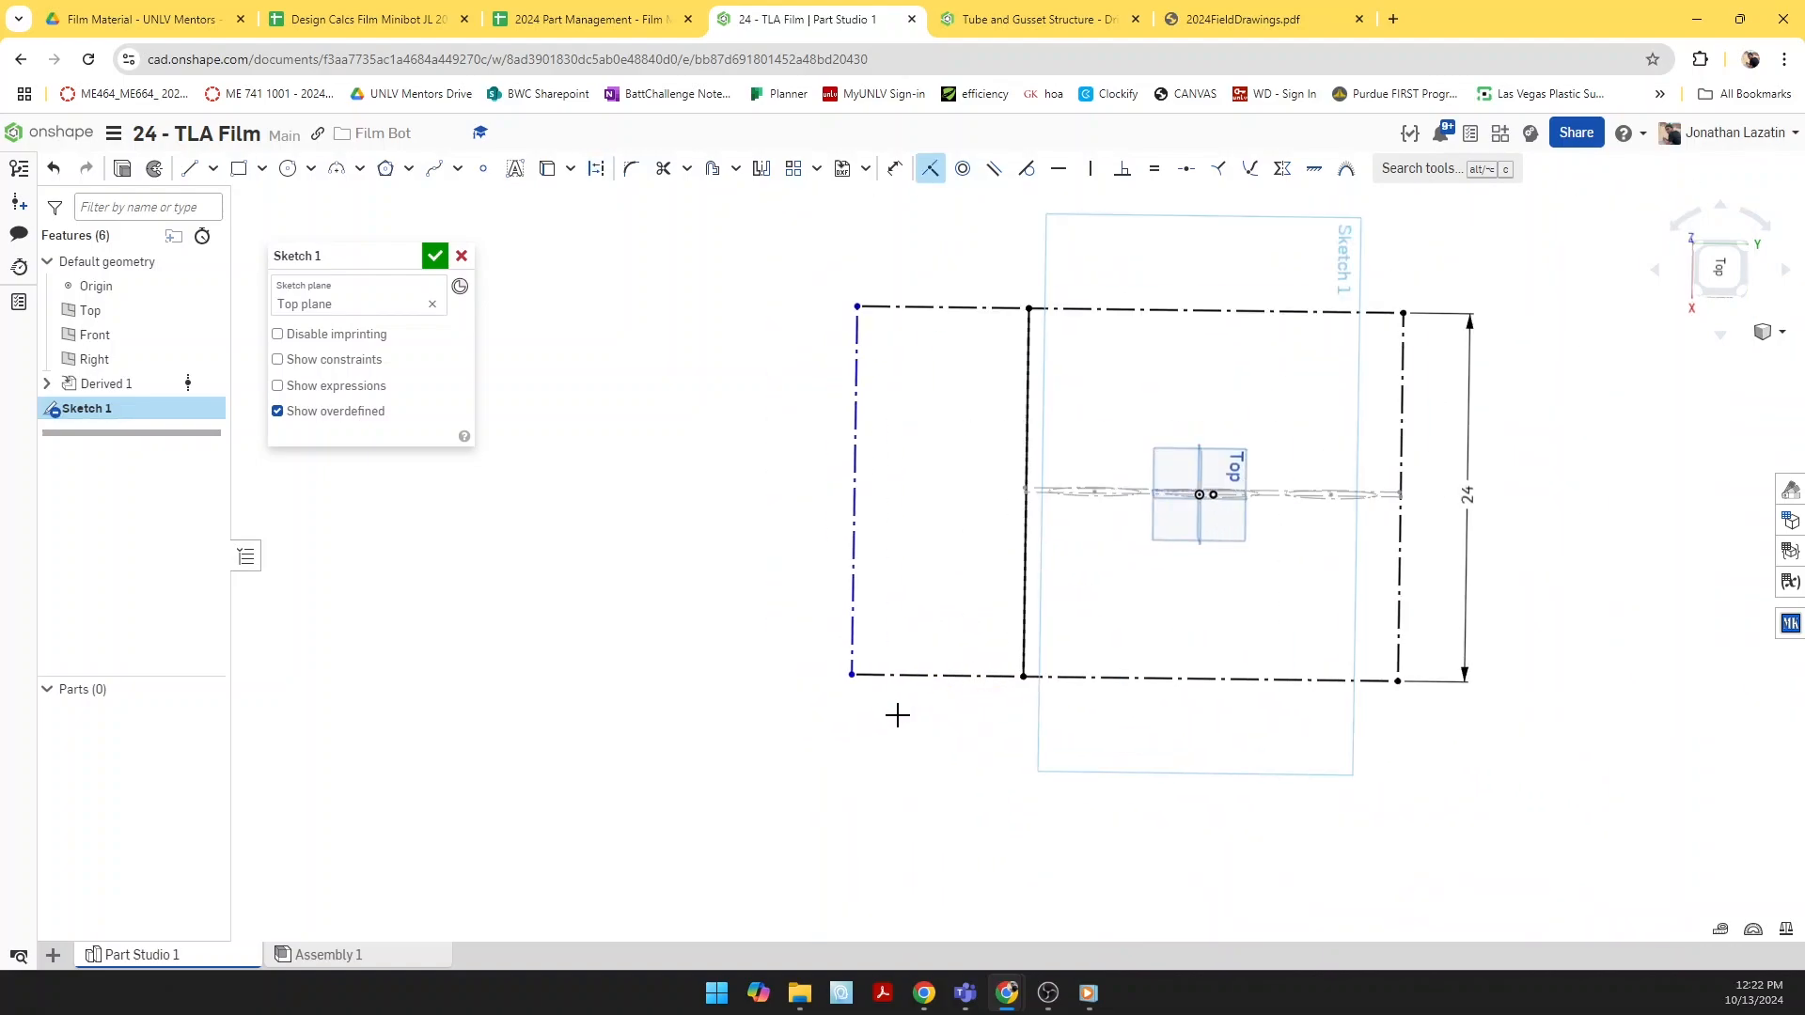
Step: Dimension the overall length across both rectangles to 31 in, measured between their outer bottom corners
{"action": "key", "text": "u"}
{"action": "left_click", "coordinate": [1396, 682]}
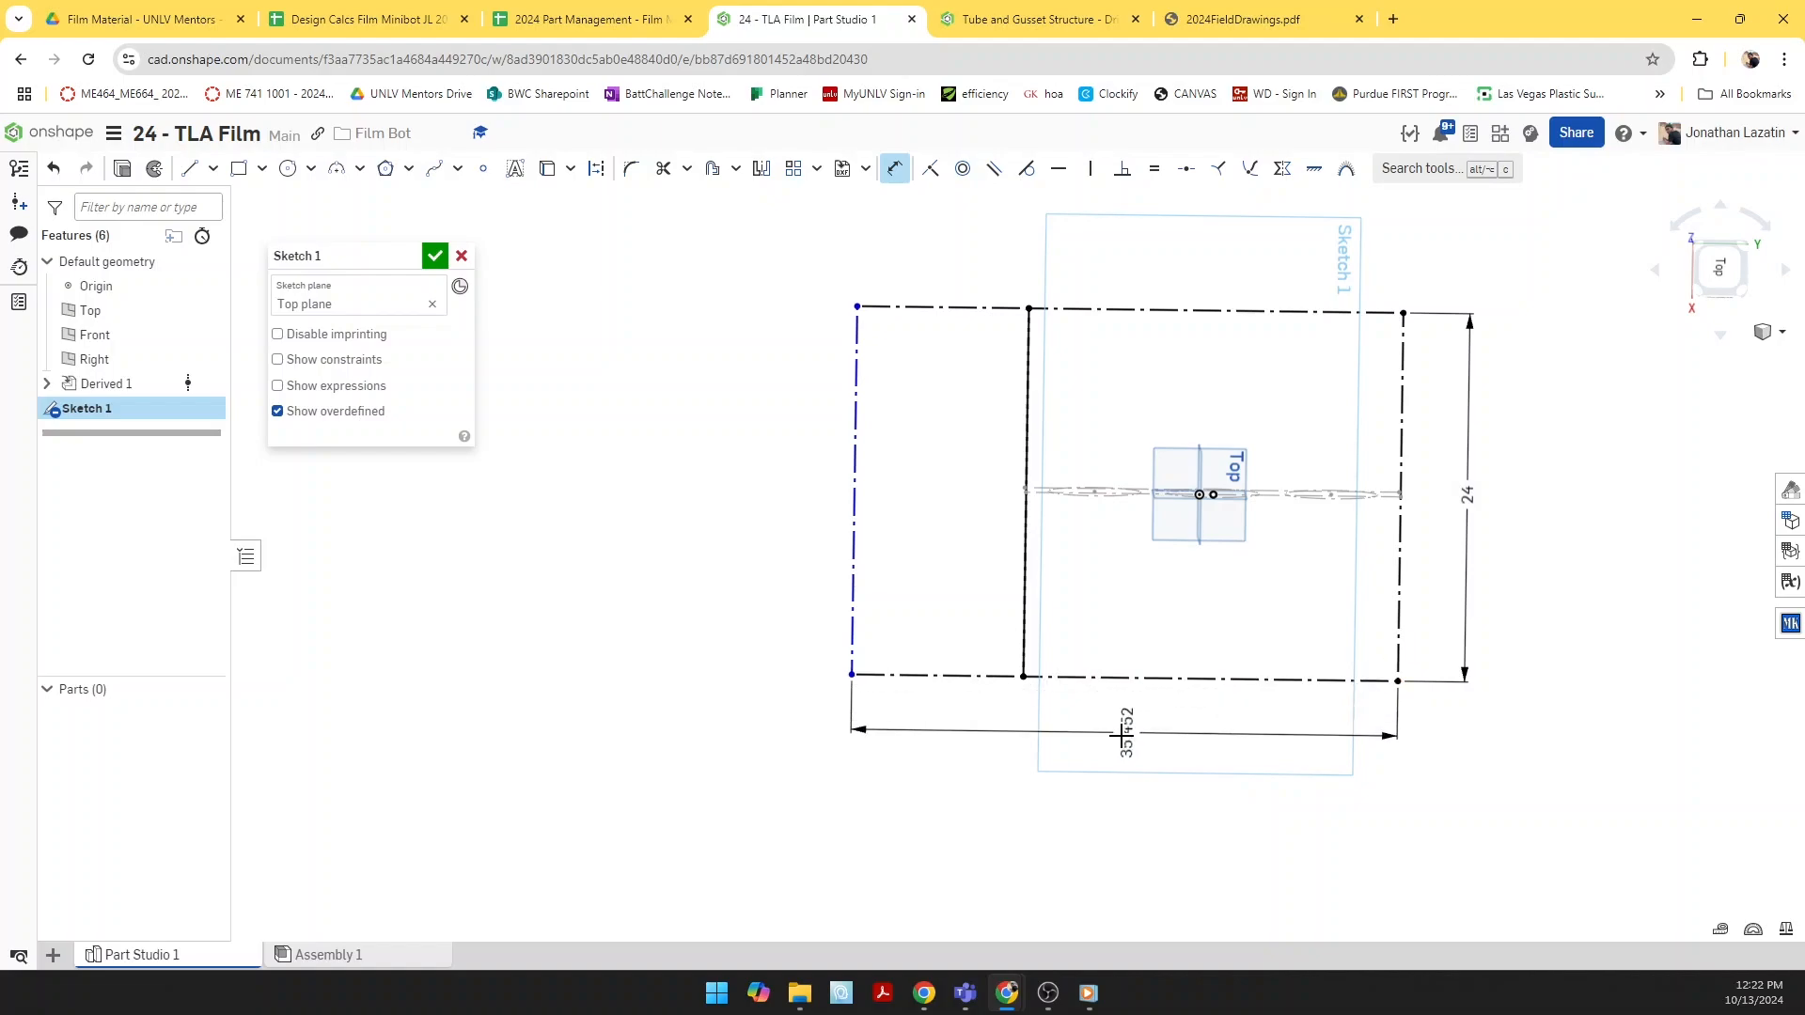
{"action": "left_click", "coordinate": [1132, 748]}
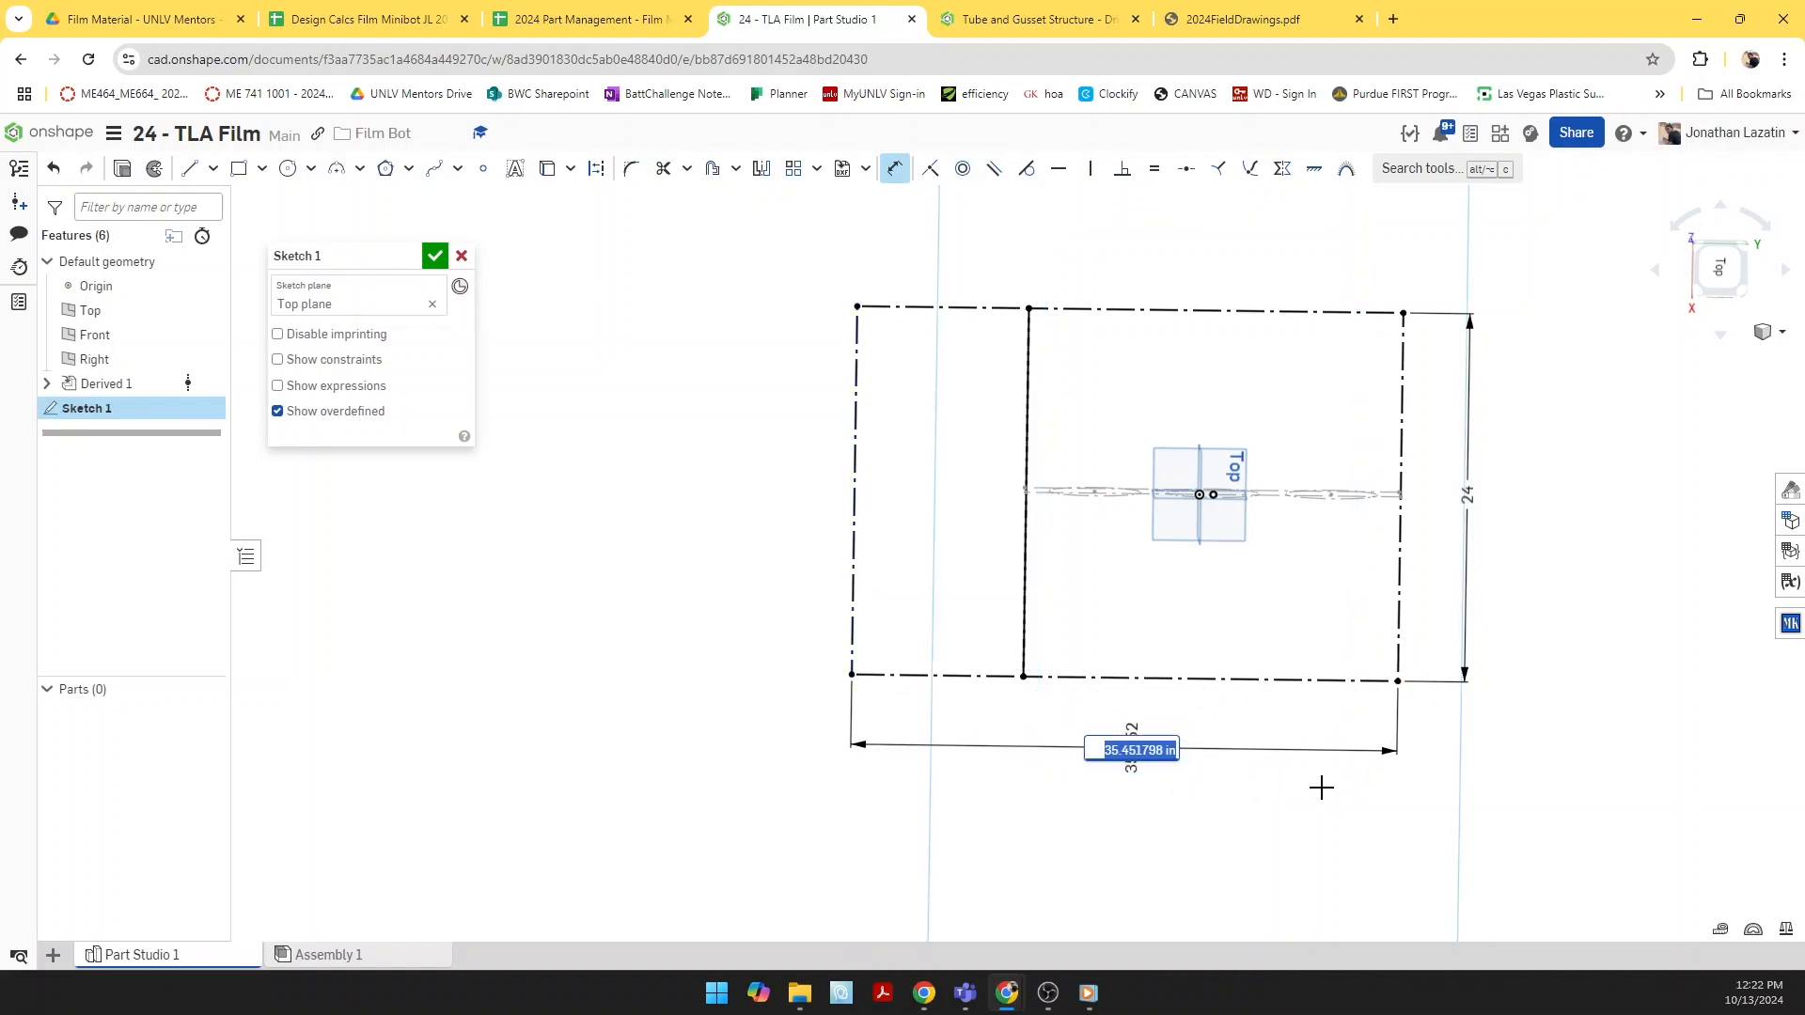
{"action": "type", "text": "31"}
{"action": "key", "text": "Return"}
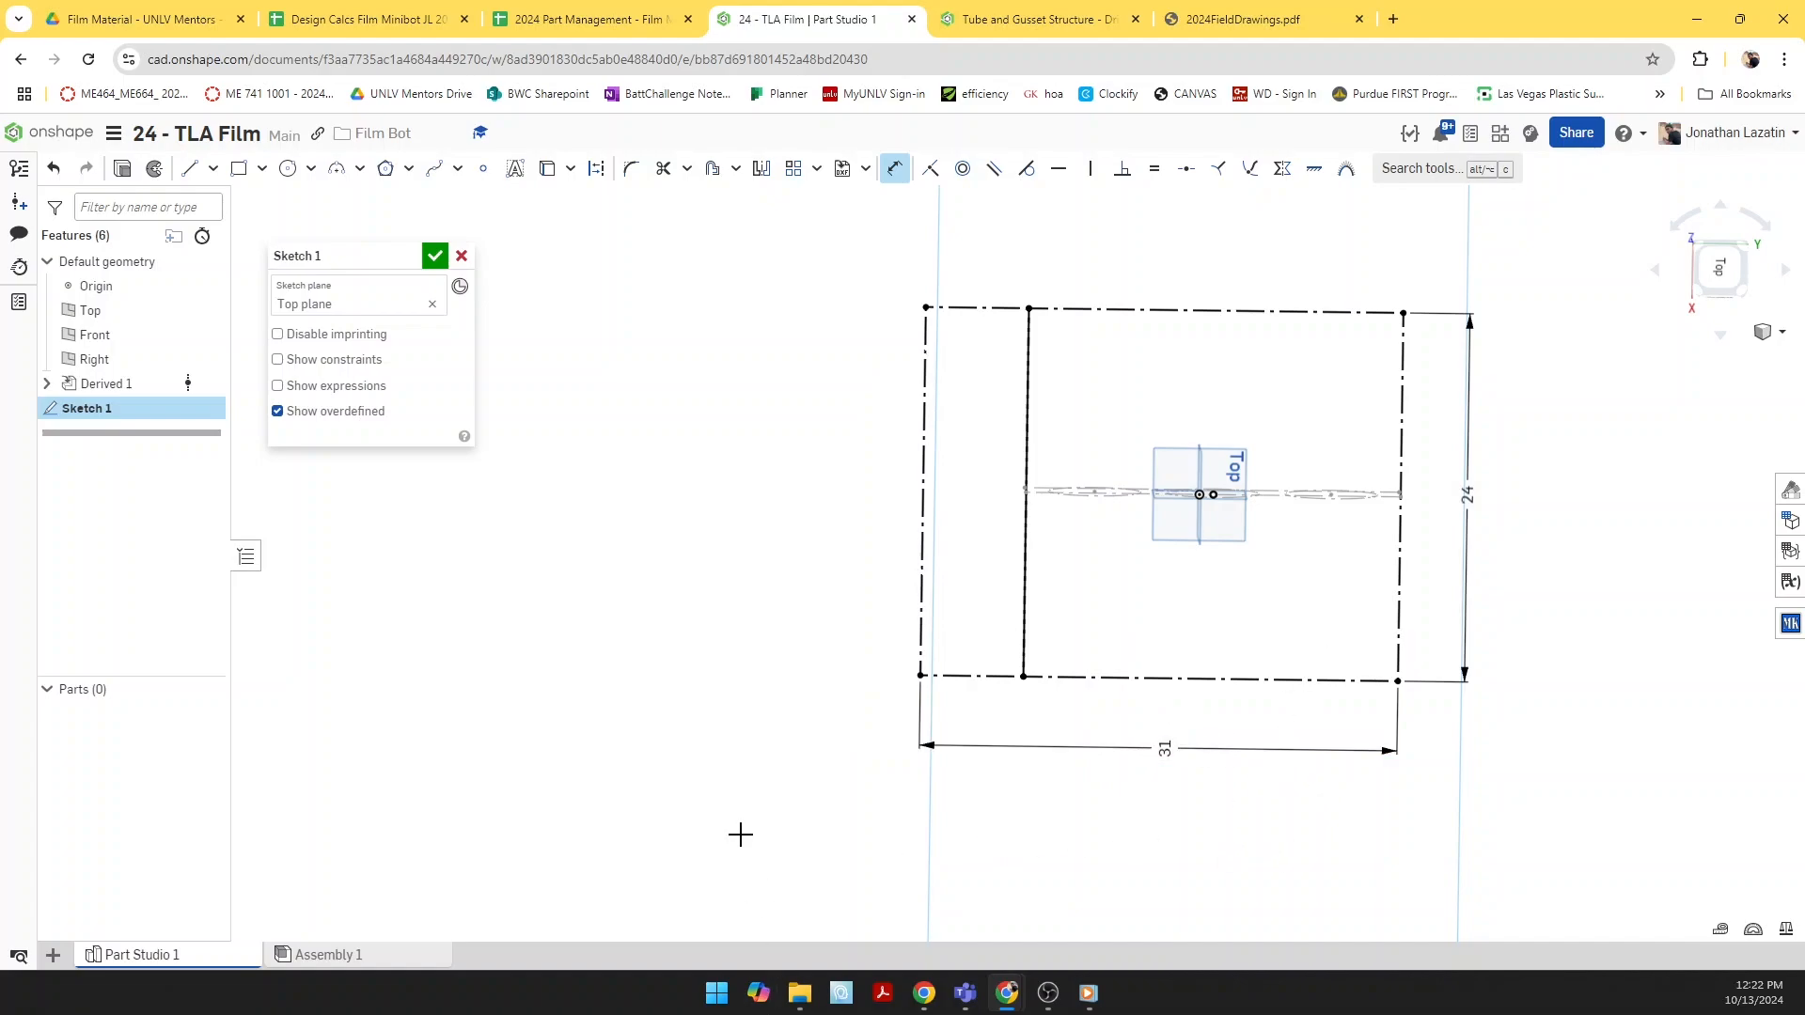
Step: Add up the frame's side lengths in Calculator, finishing with 79 + 31, and close Calculator
{"action": "left_click", "coordinate": [717, 993]}
{"action": "type", "text": "ca"}
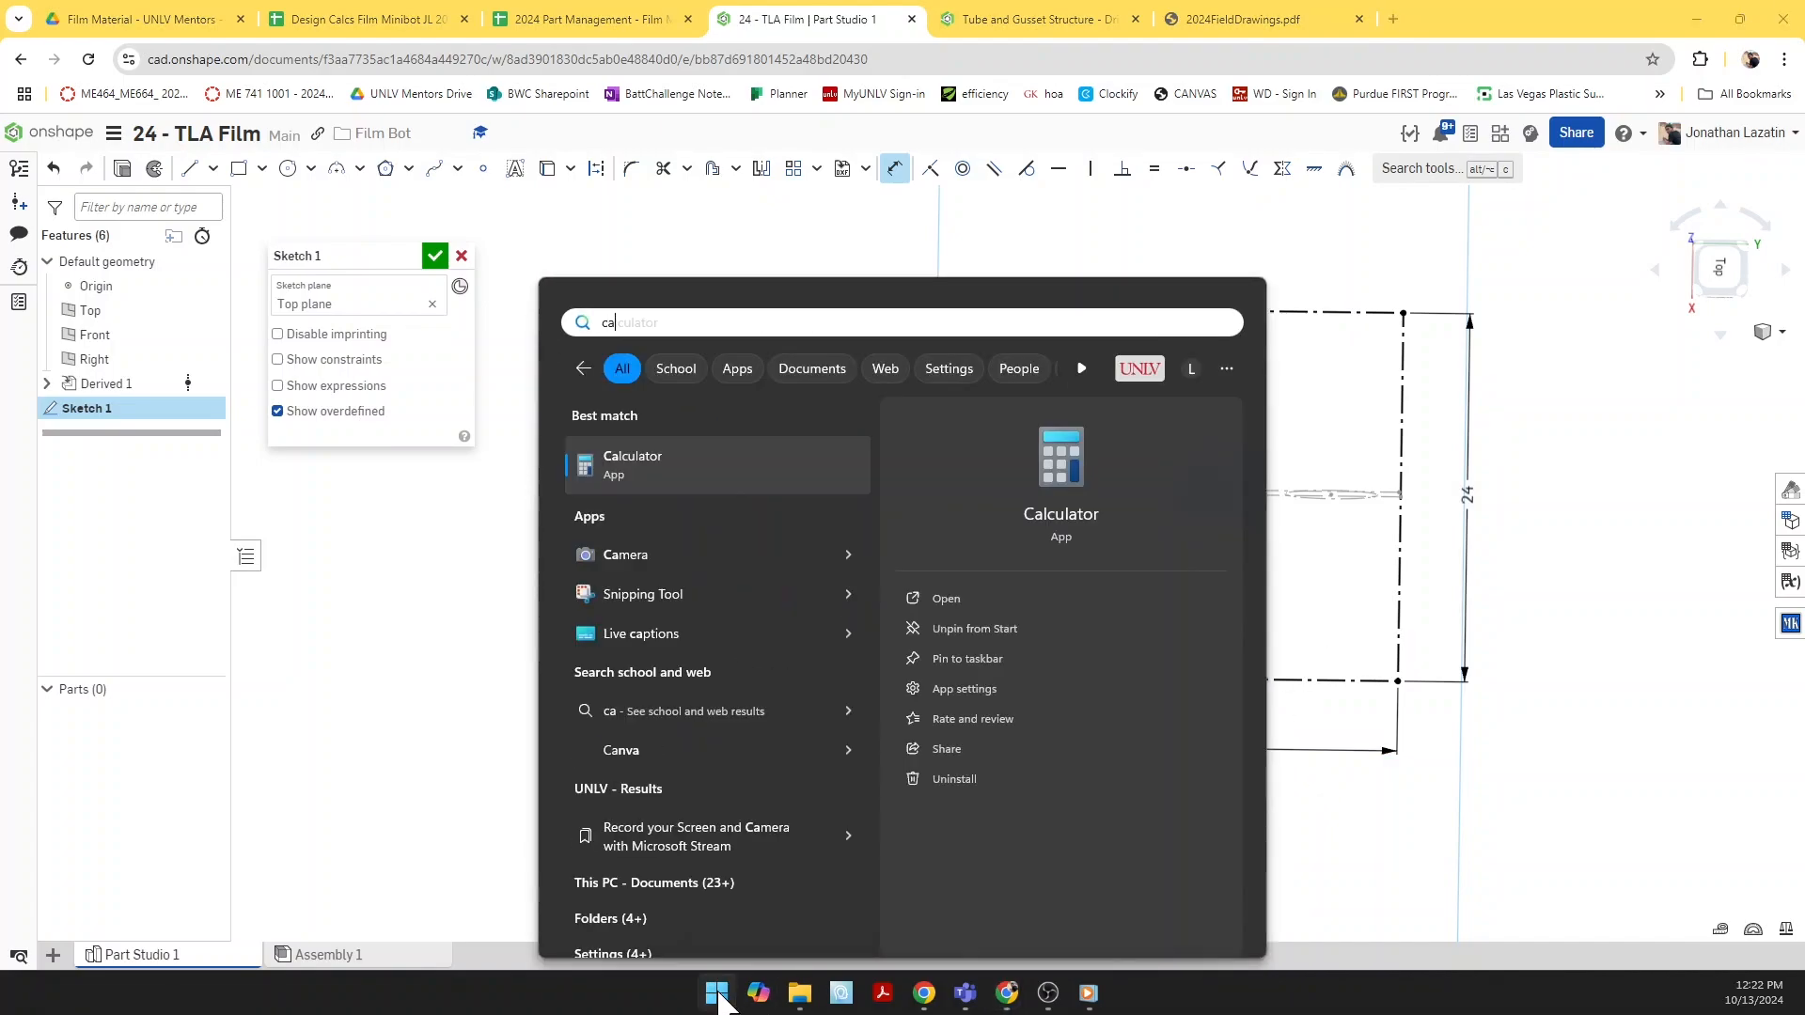
{"action": "type", "text": "lc"}
{"action": "key", "text": "Return"}
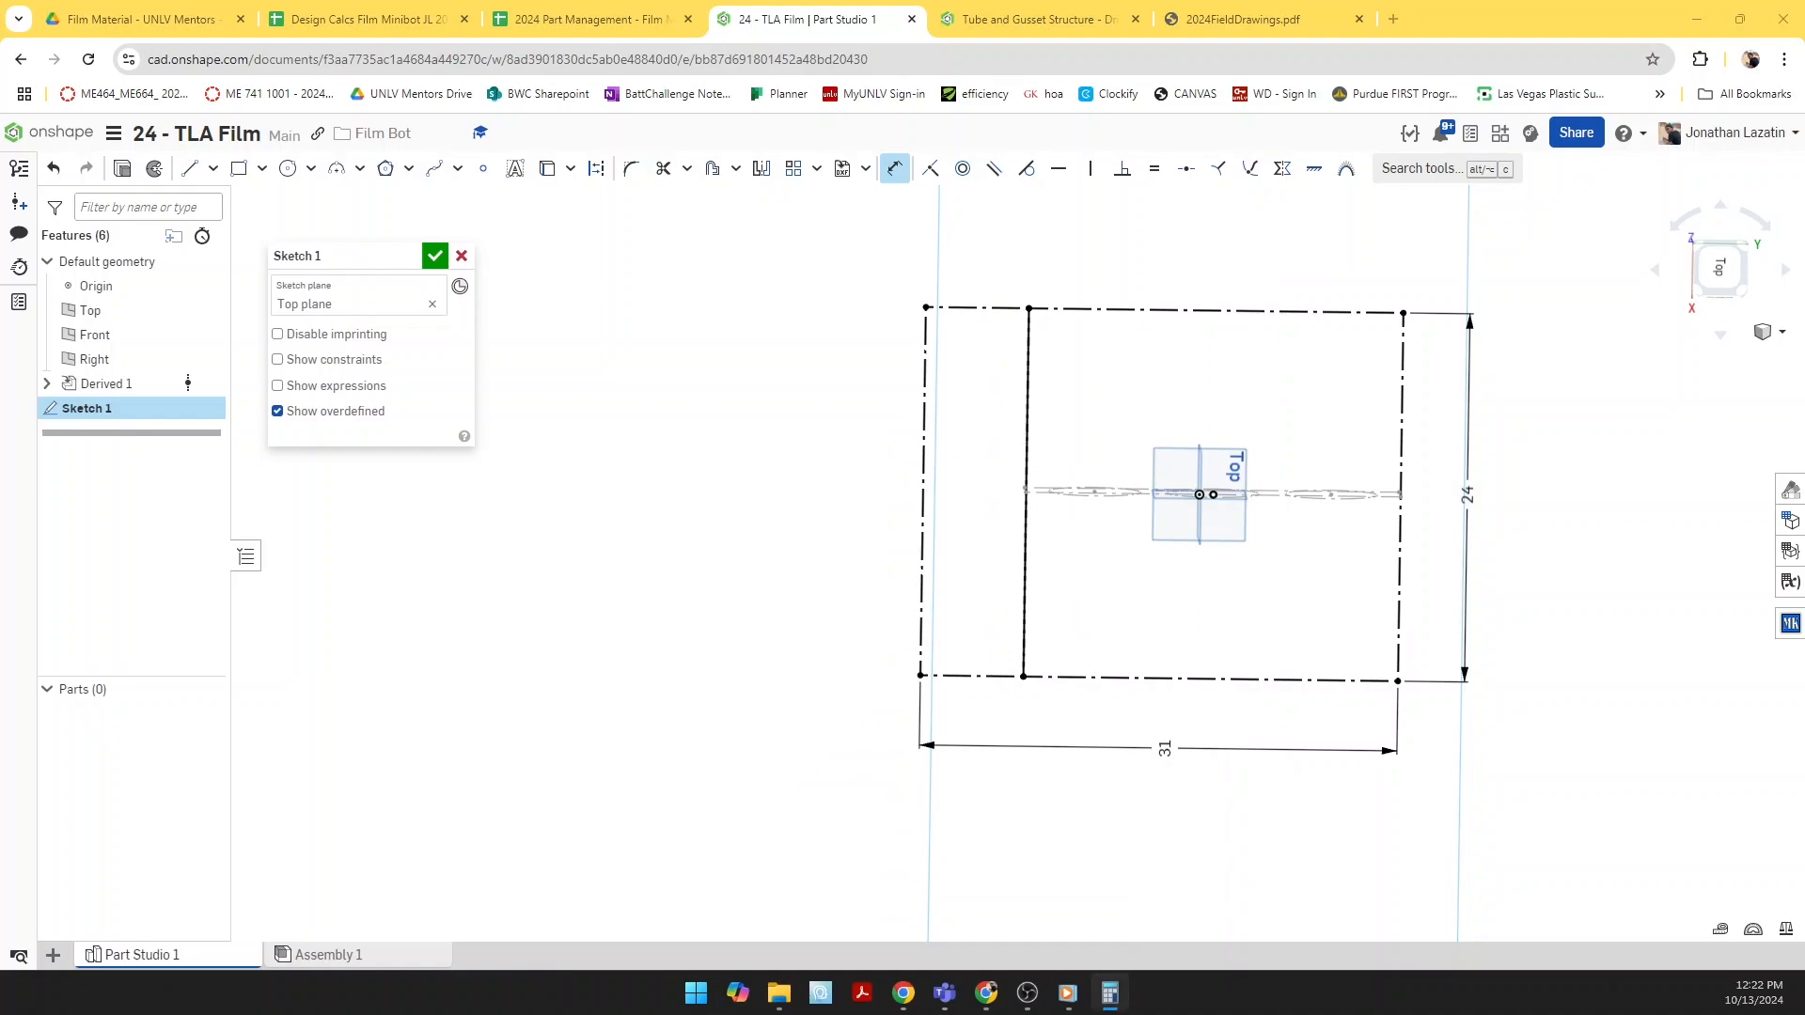
{"action": "left_click_drag", "start_coordinate": [322, 200], "coordinate": [504, 242]}
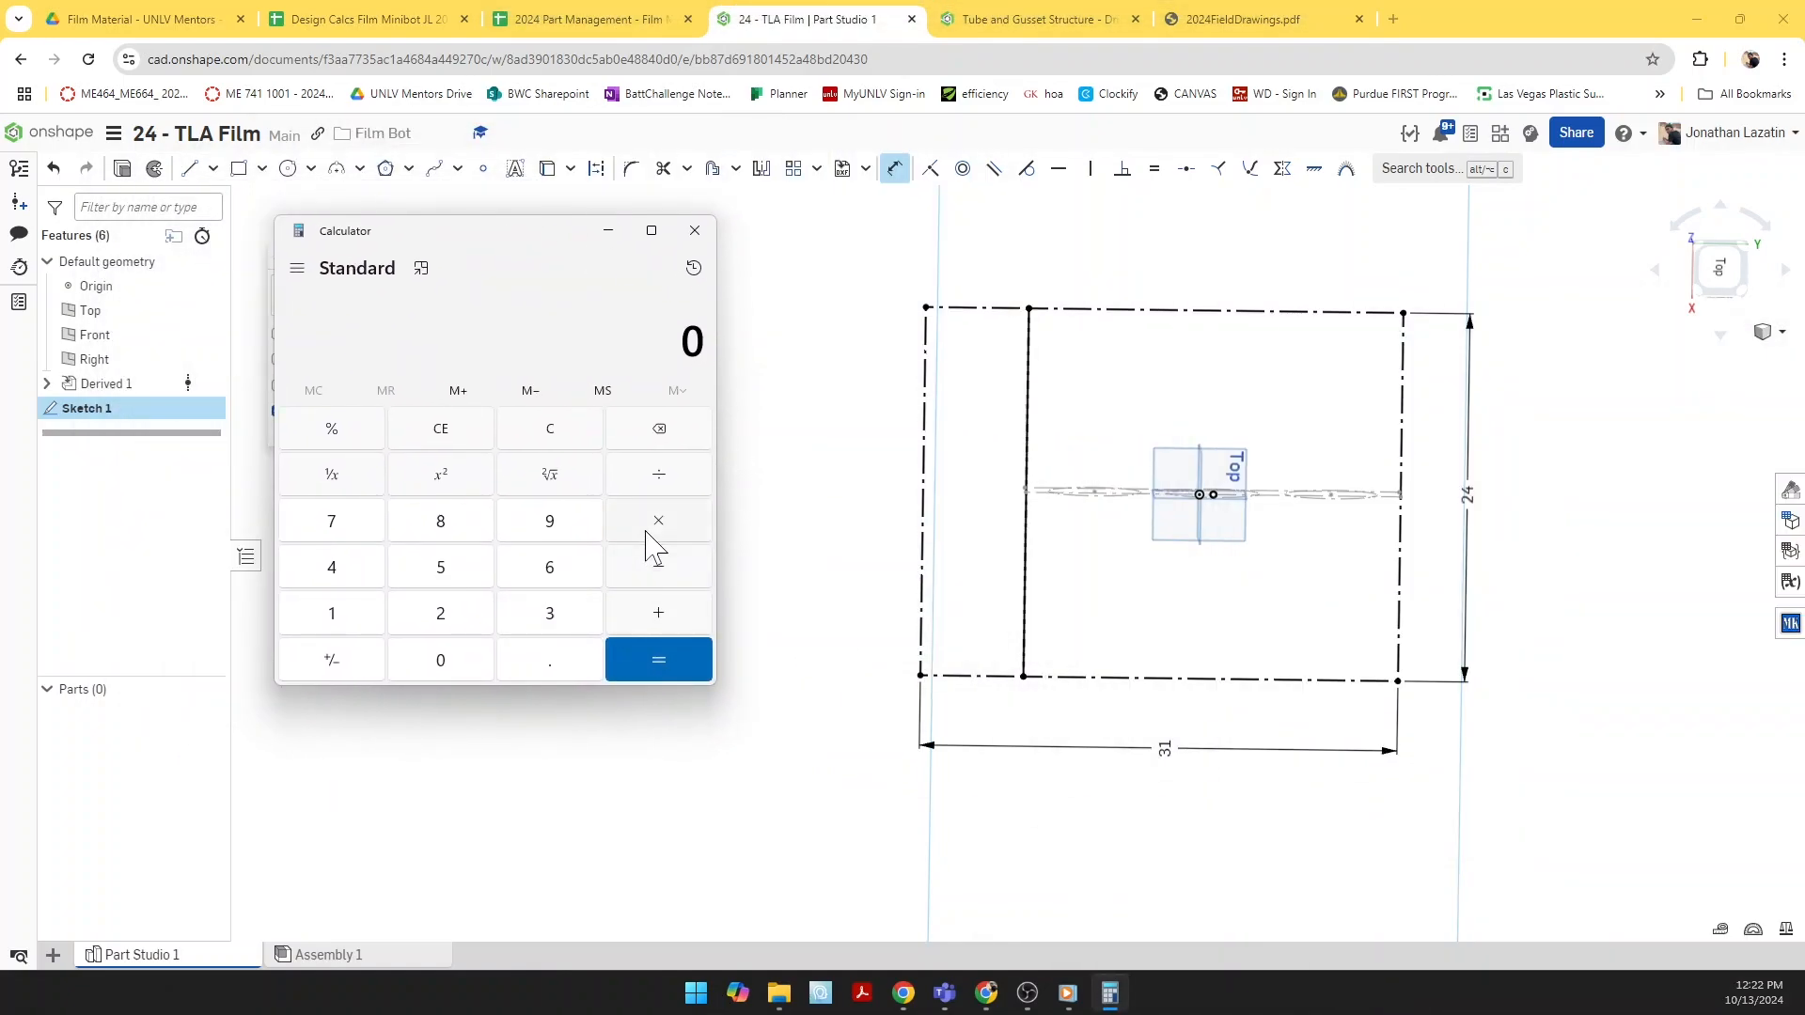
{"action": "type", "text": "24024"}
{"action": "key", "text": "Return"}
{"action": "type", "text": "79+31"}
{"action": "key", "text": "Return"}
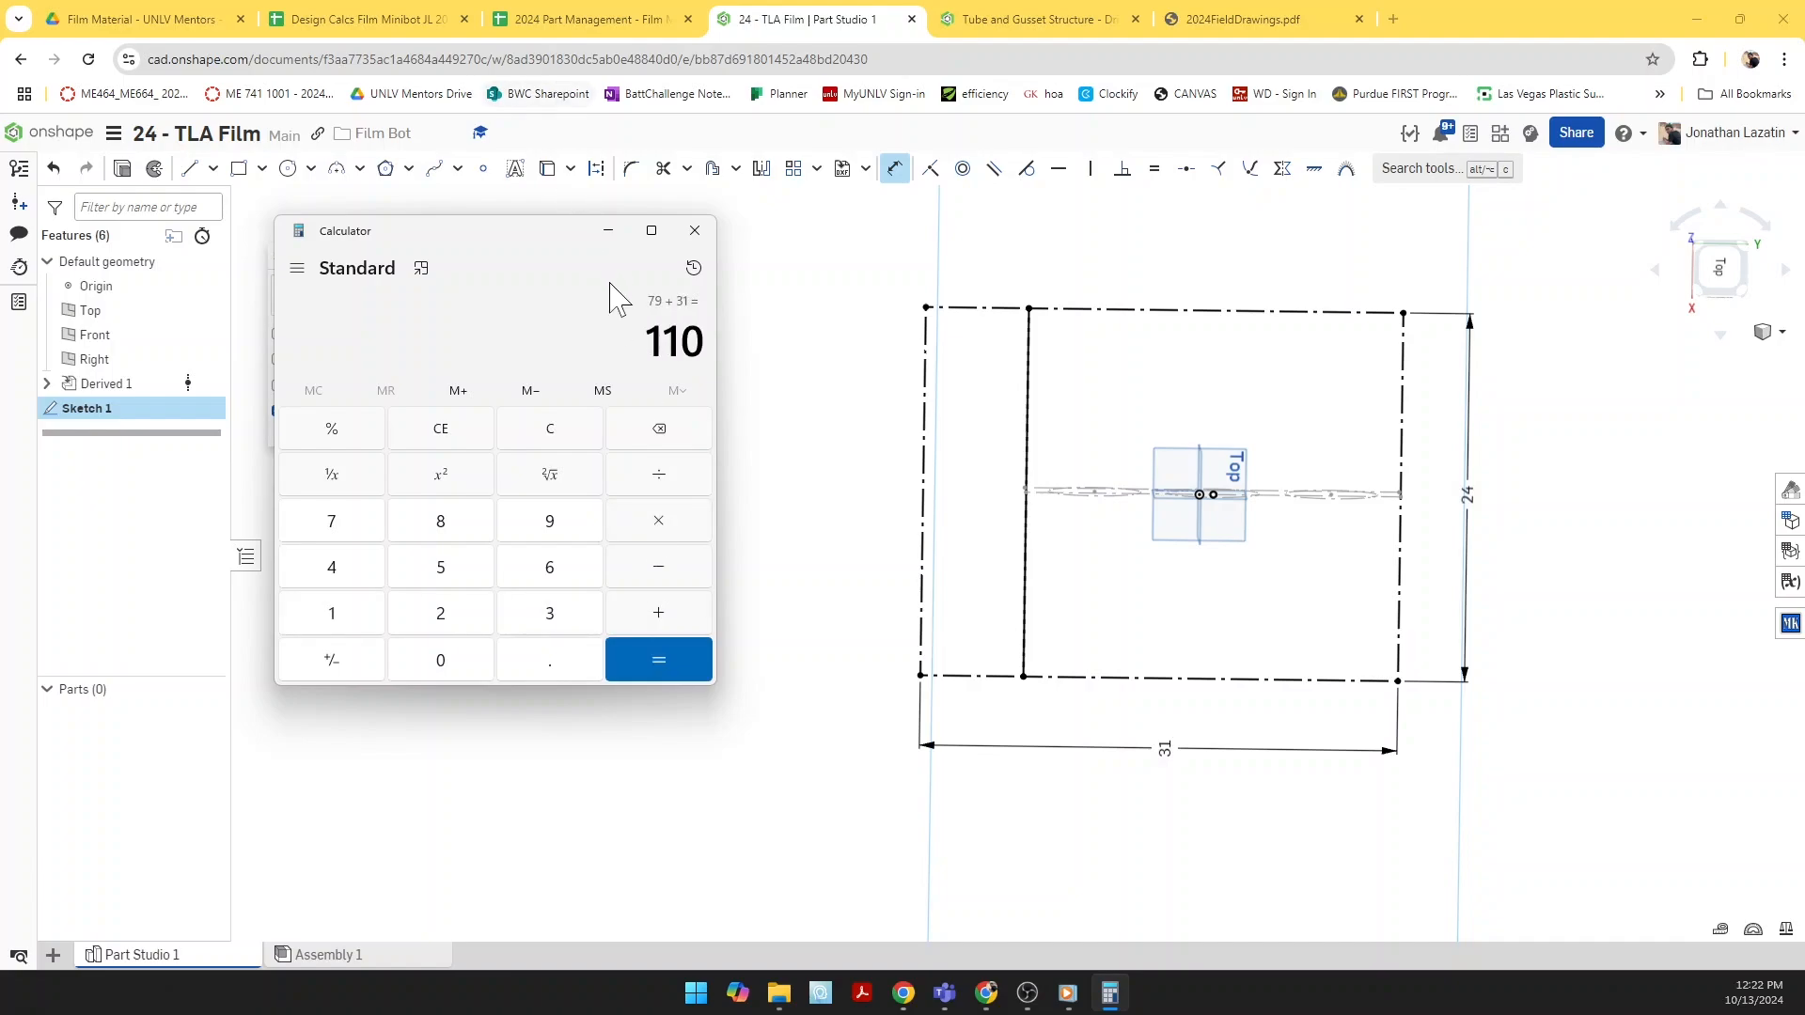
{"action": "left_click", "coordinate": [697, 232]}
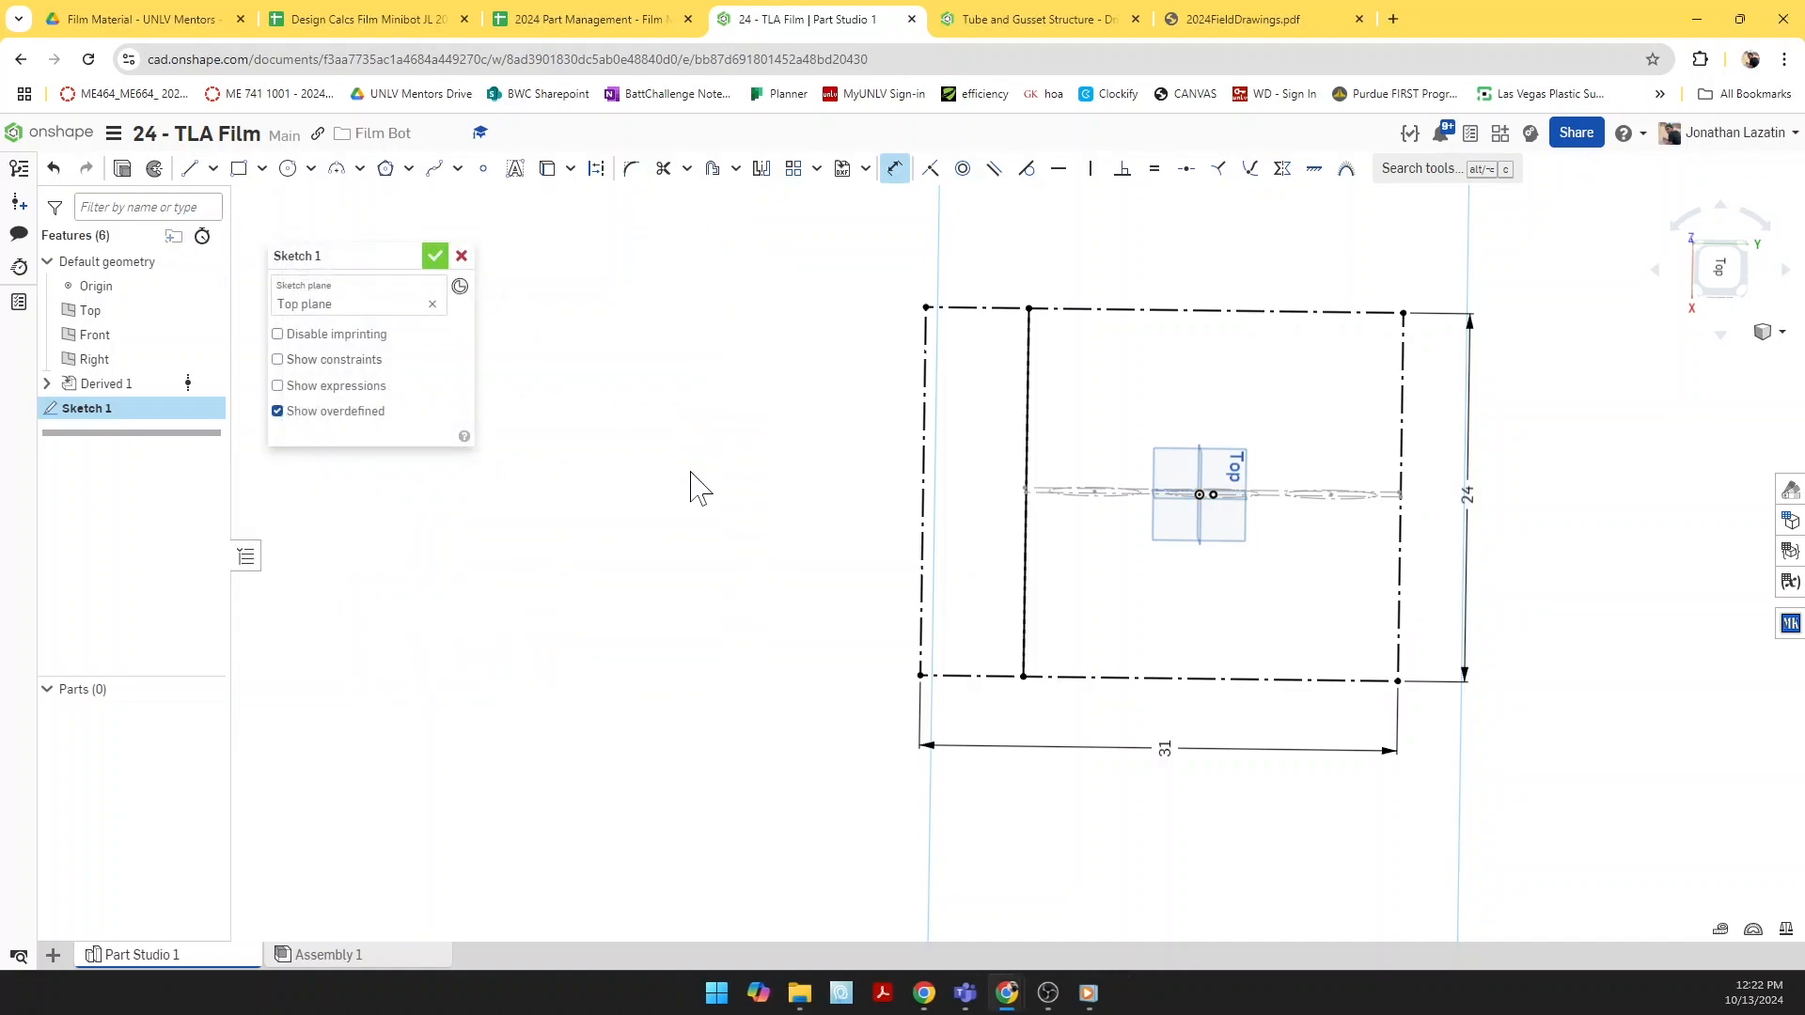
Step: Finish the Top plane sketch and rename it Frame Perimeter
{"action": "key", "text": "Return"}
{"action": "mouse_move", "coordinate": [816, 607]}
{"action": "right_mouse_down"}
{"action": "mouse_move", "coordinate": [815, 498]}
{"action": "mouse_move", "coordinate": [847, 527]}
{"action": "mouse_move", "coordinate": [844, 555]}
{"action": "mouse_move", "coordinate": [847, 493]}
{"action": "right_mouse_up"}
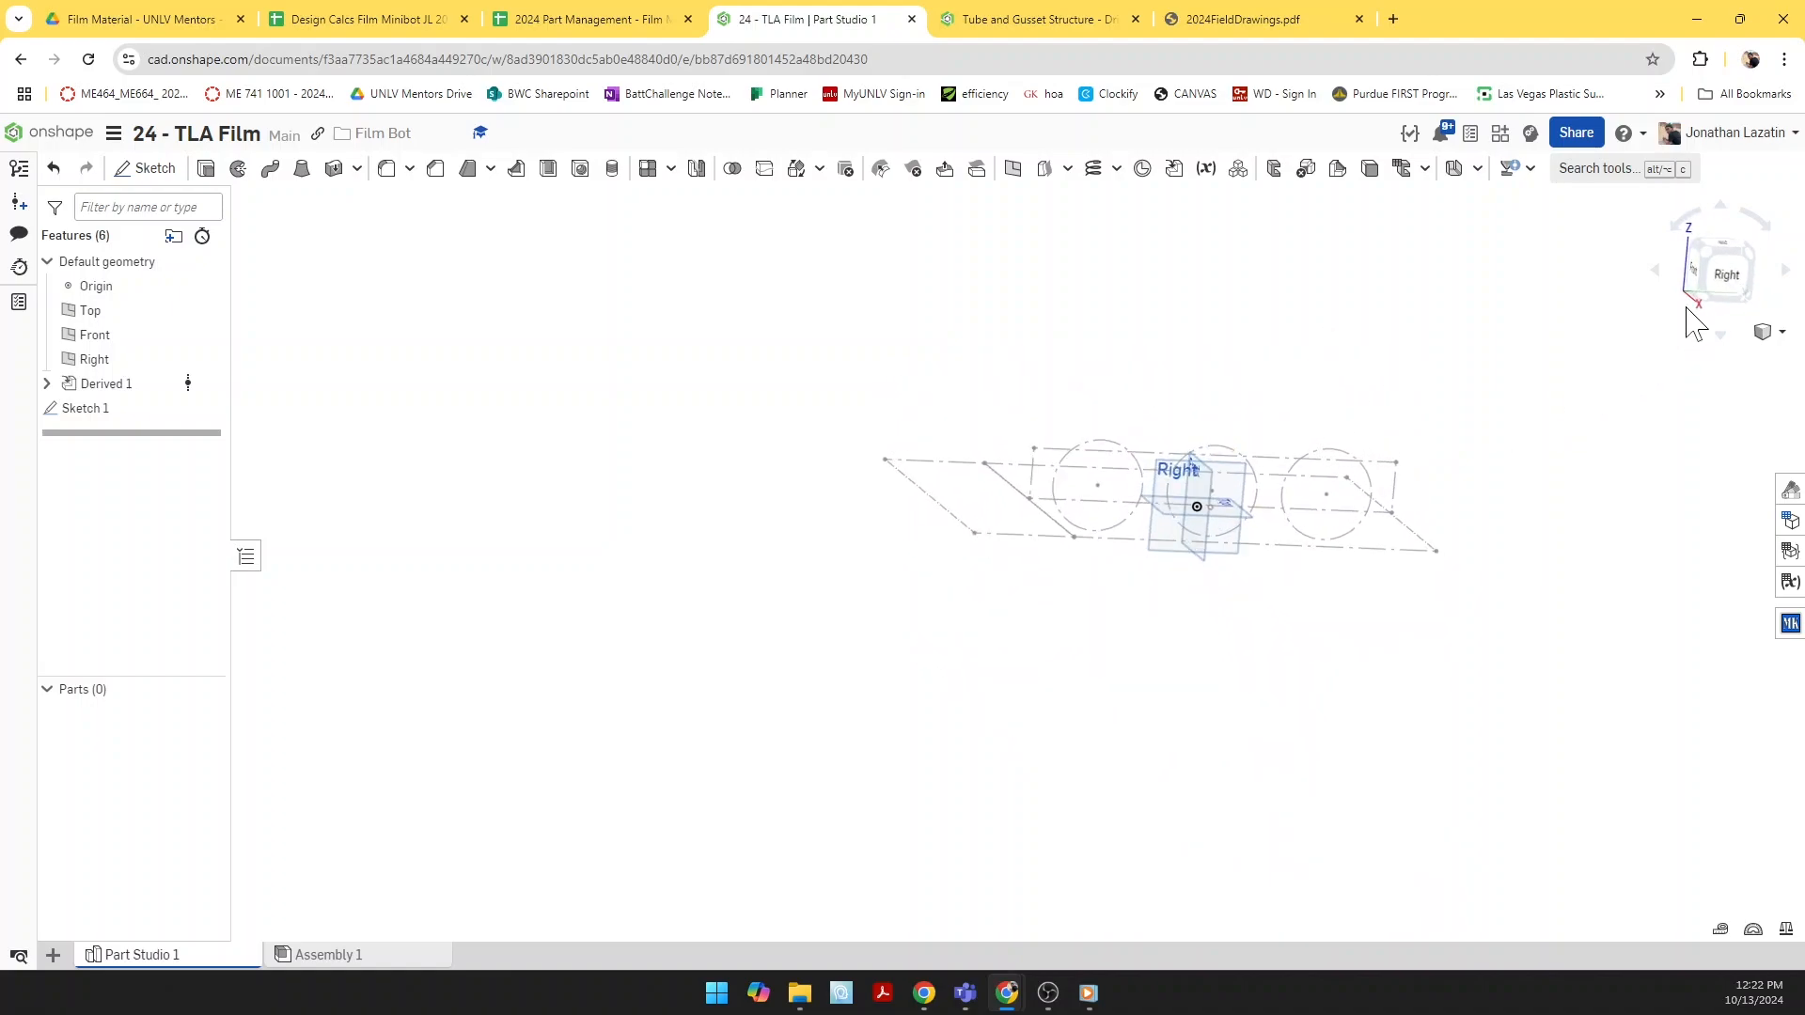
{"action": "left_click", "coordinate": [1727, 274]}
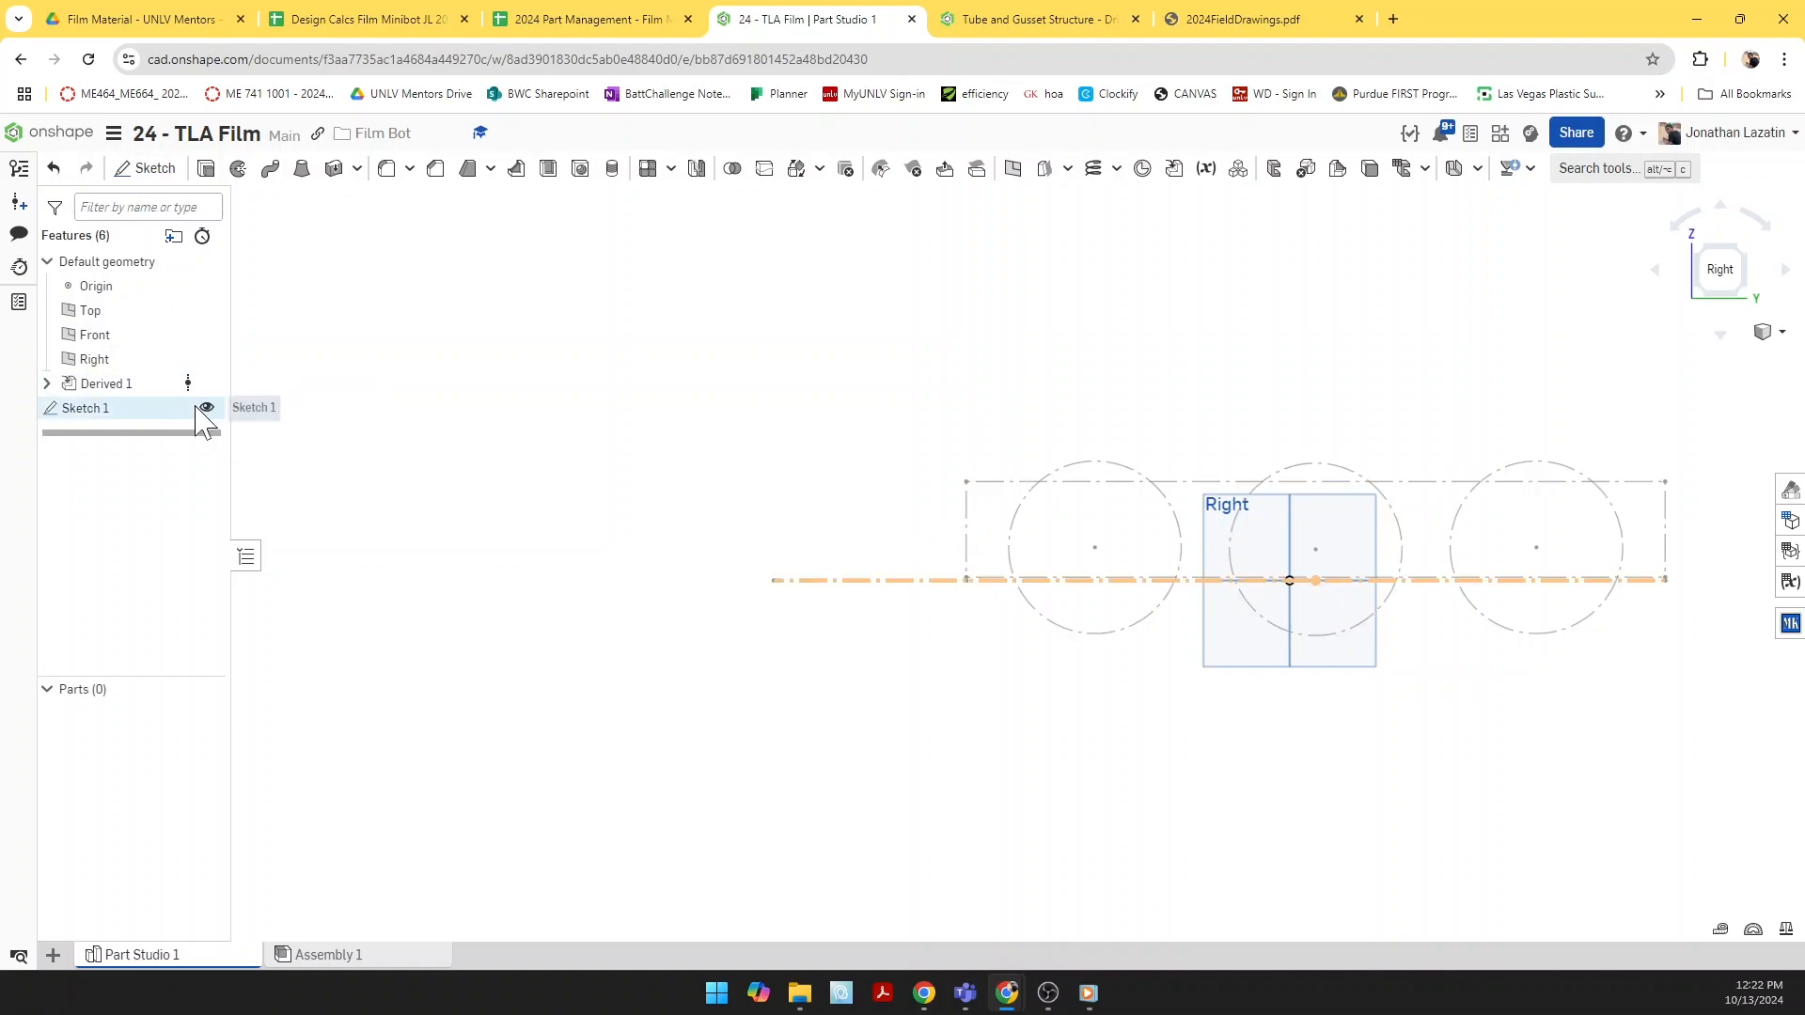
{"action": "double_click", "coordinate": [126, 410]}
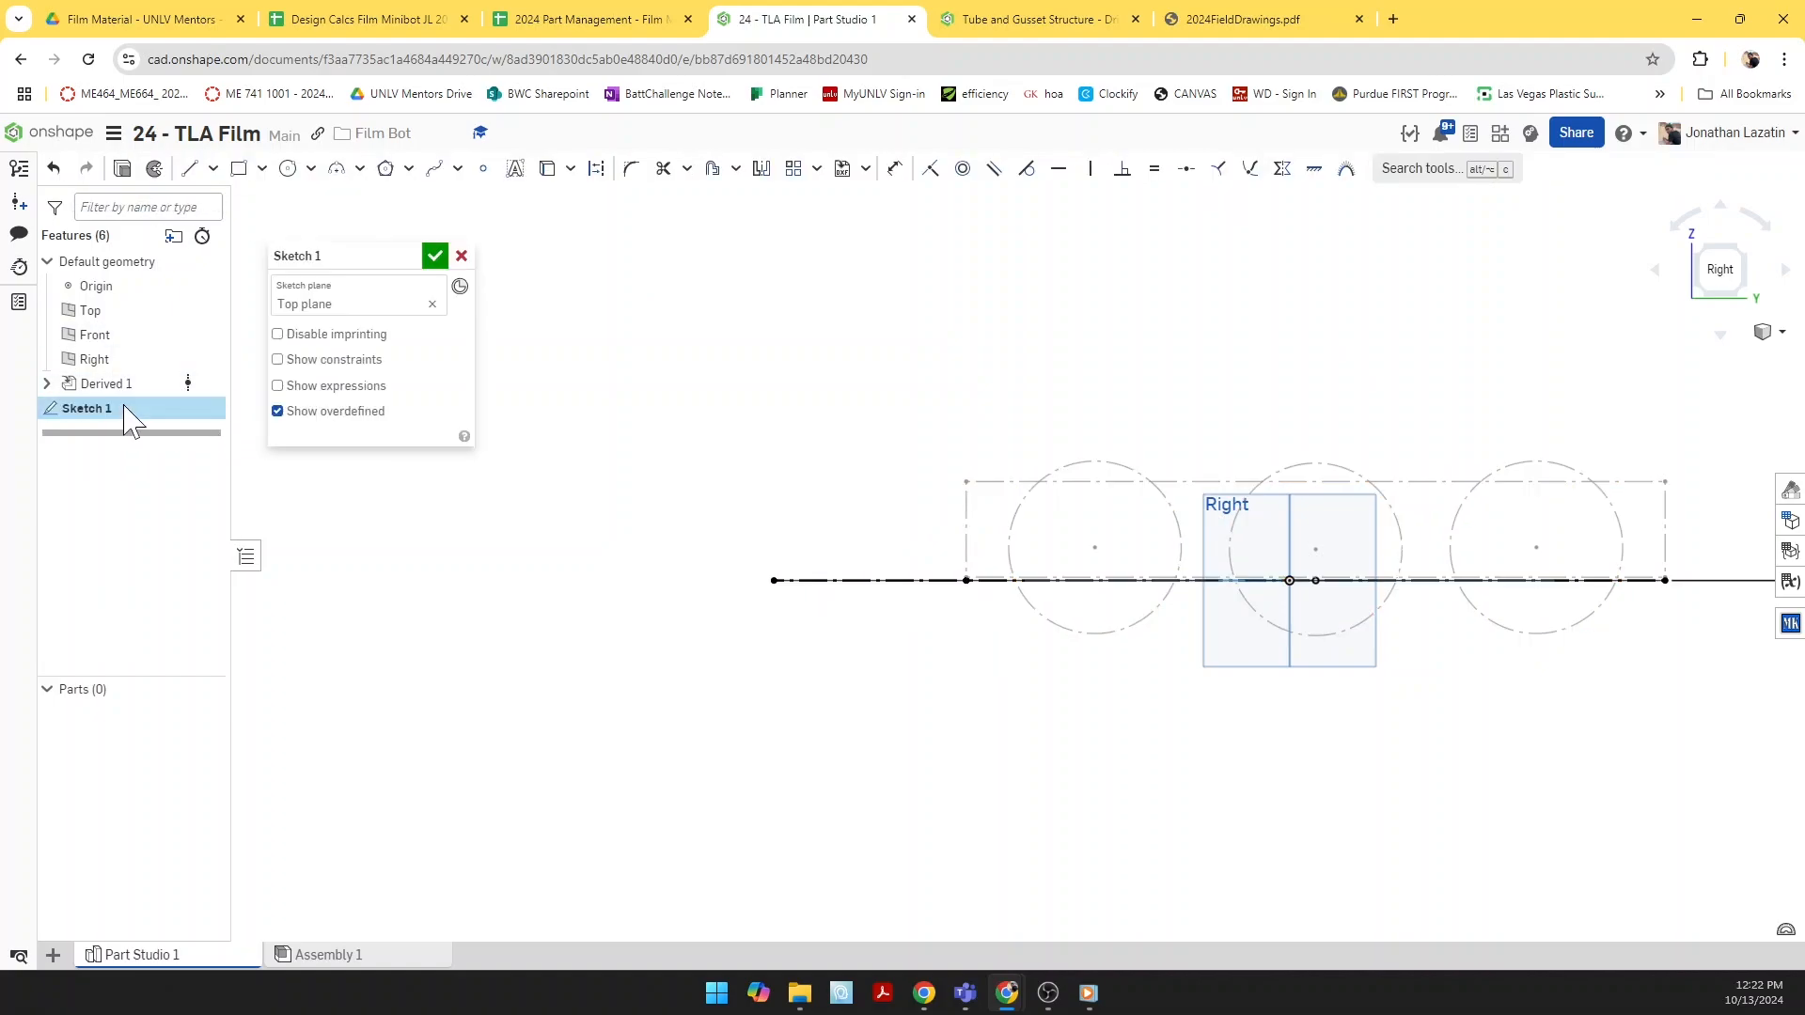
{"action": "left_click", "coordinate": [402, 256]}
{"action": "type", "text": "Frame Perimeter"}
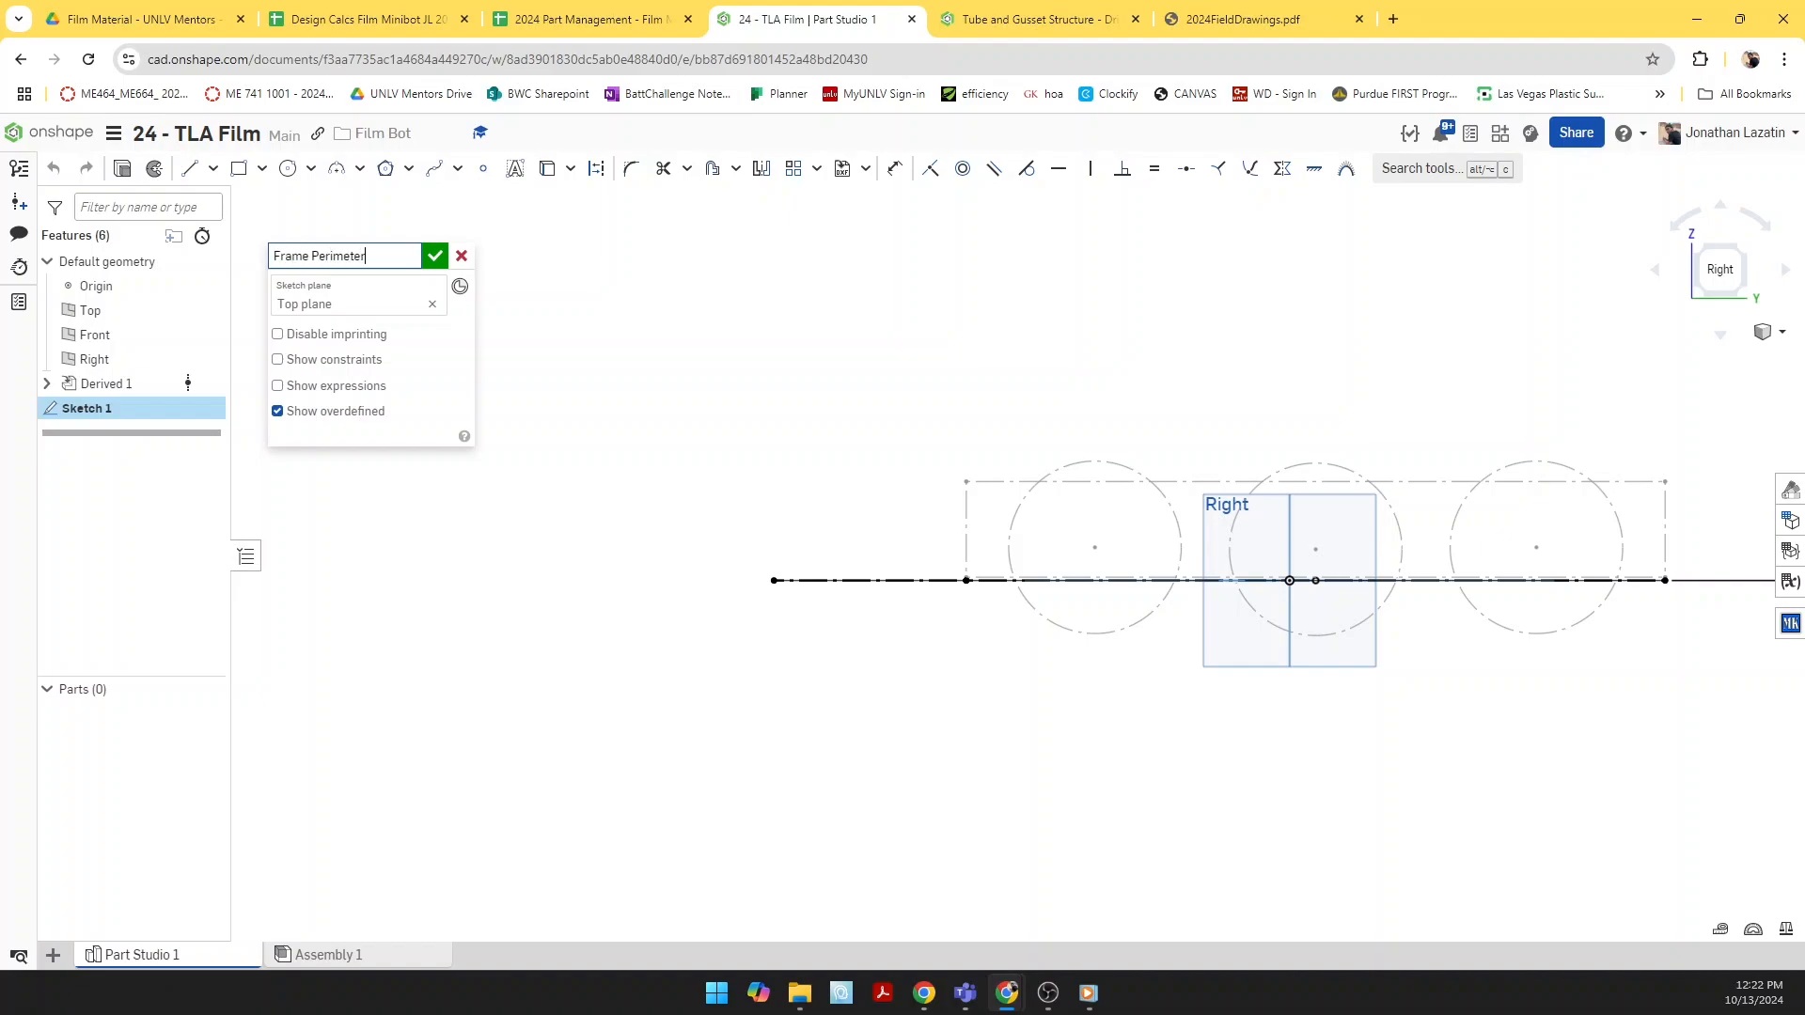
{"action": "left_click", "coordinate": [434, 255]}
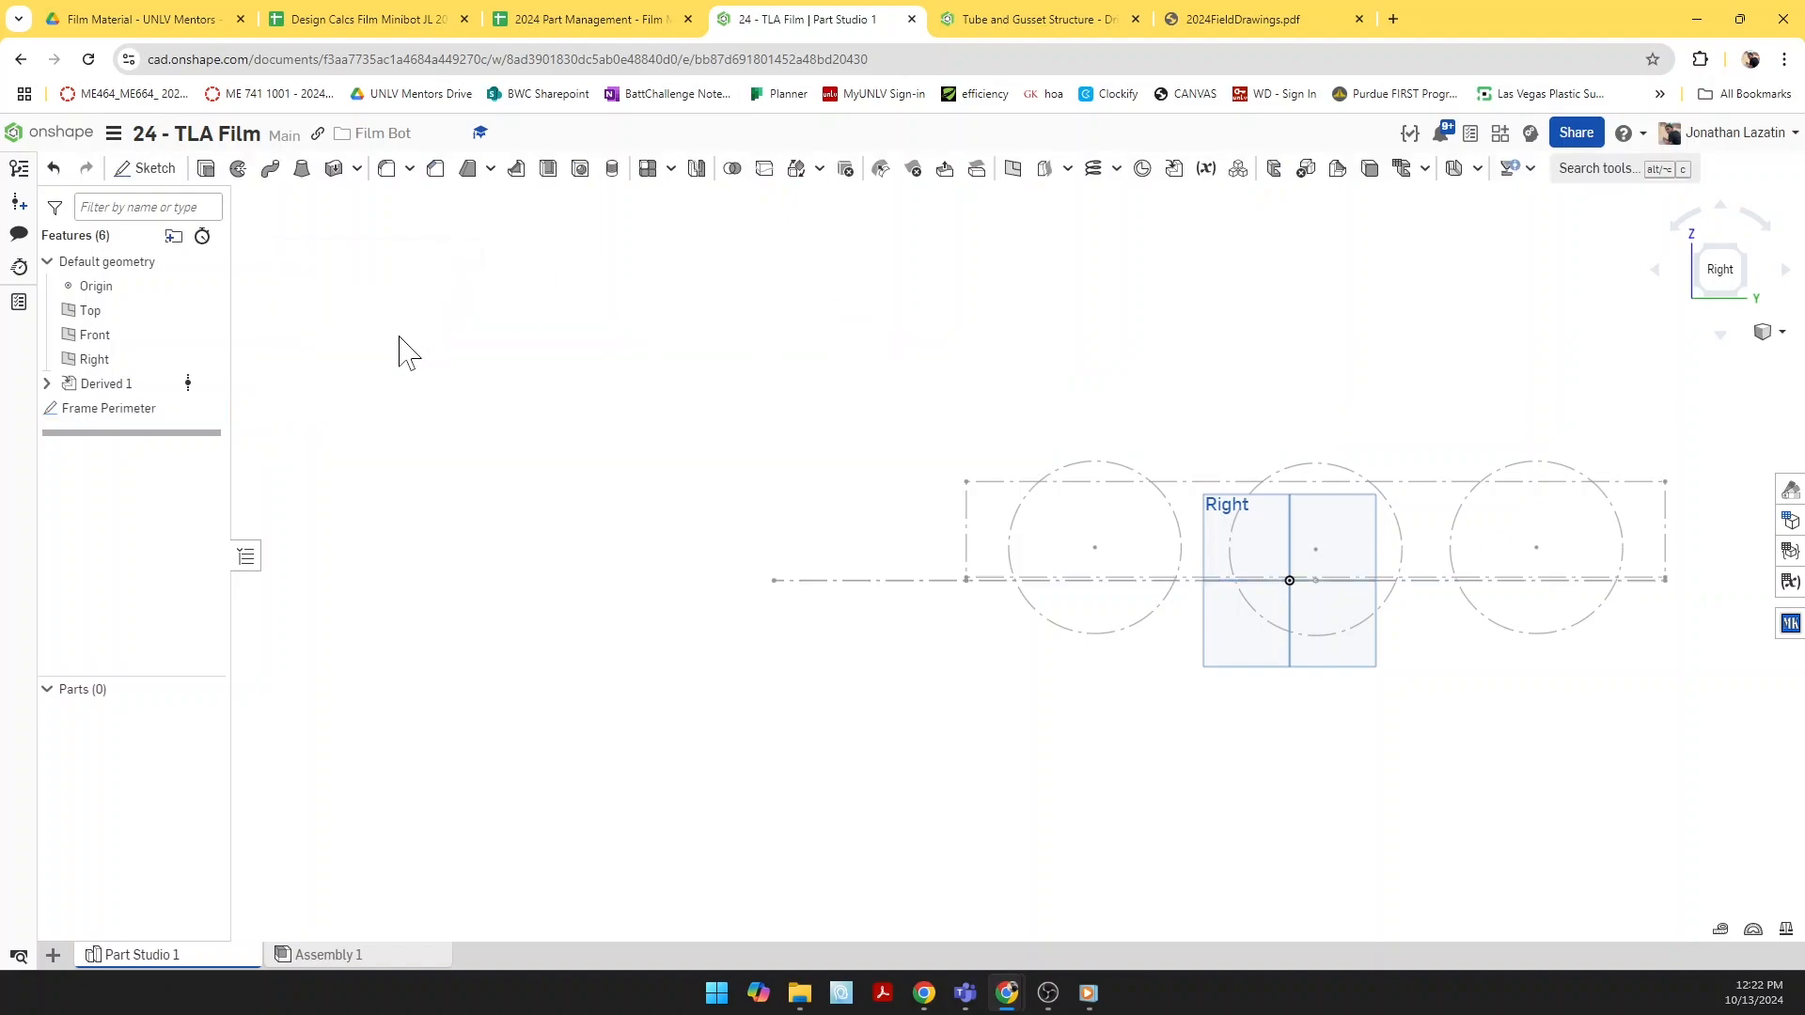
Step: Search the web for "perimeer" to check the spelling, close the results and return to the 24 - TLA Film part studio
{"action": "left_click", "coordinate": [1393, 19]}
{"action": "type", "text": "perimeer"}
{"action": "key", "text": "Return"}
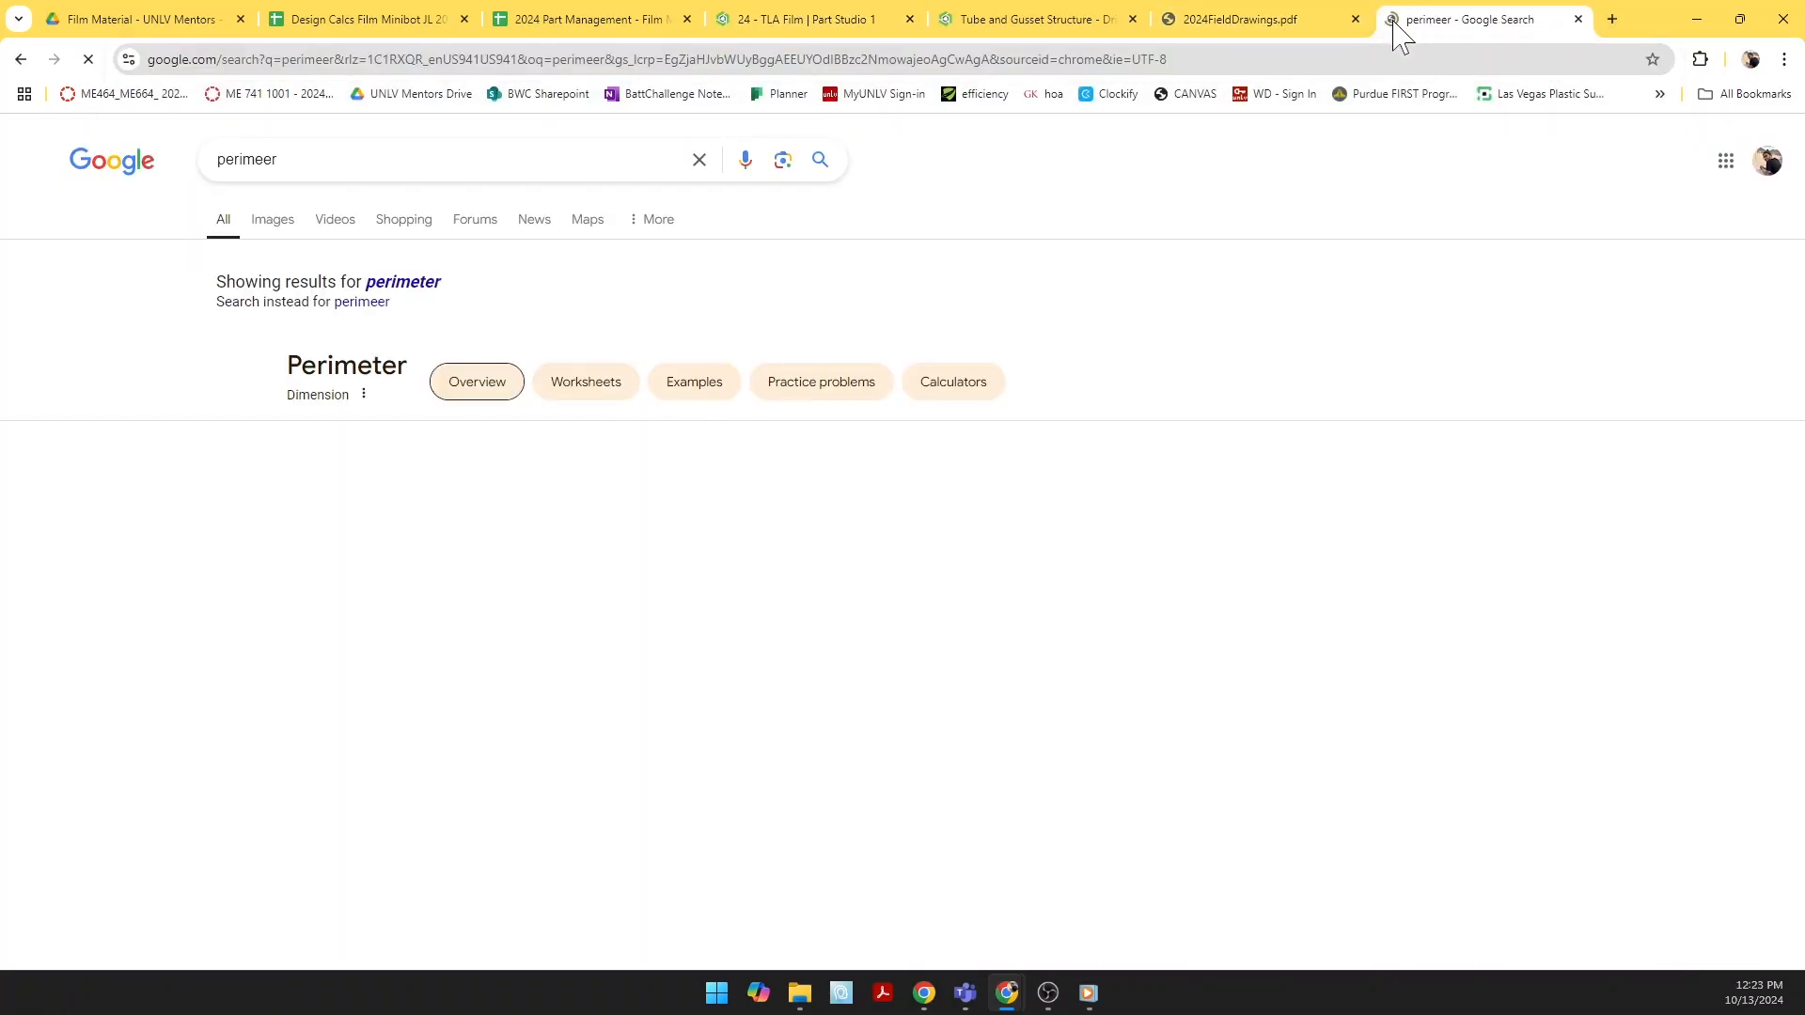
{"action": "left_click", "coordinate": [1578, 19]}
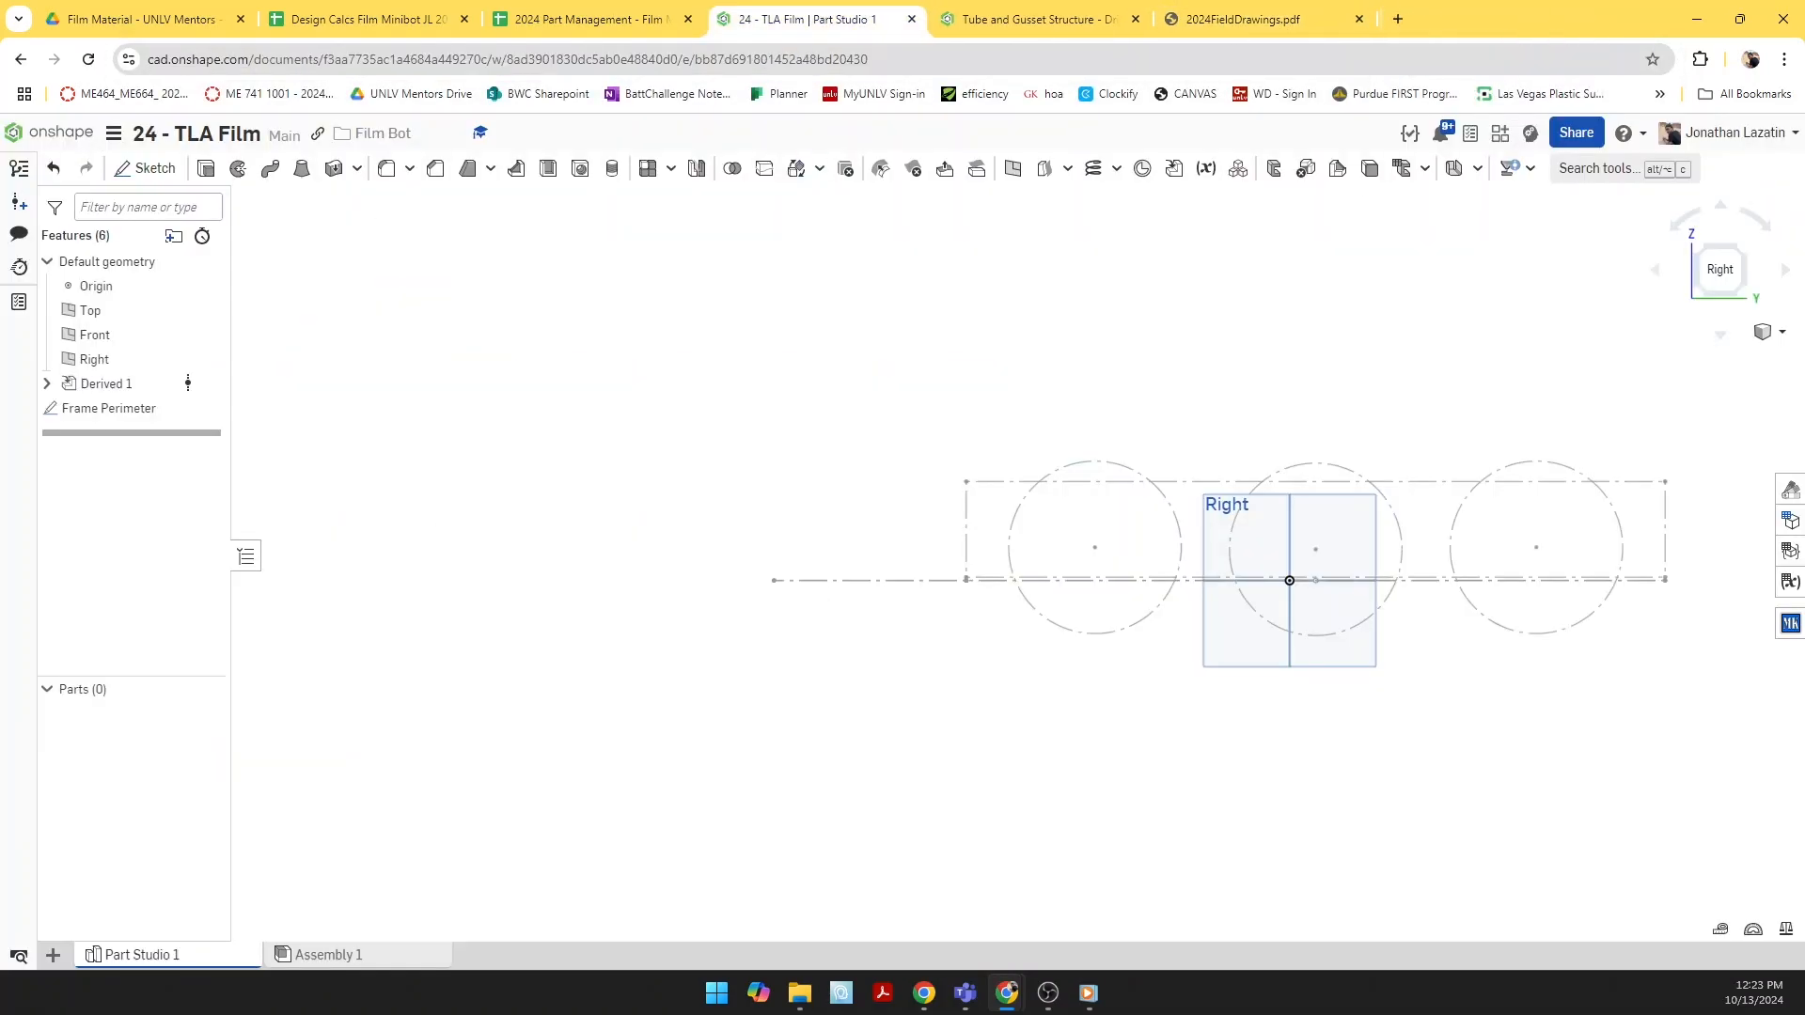
{"action": "left_click", "coordinate": [620, 20]}
{"action": "left_click", "coordinate": [810, 21]}
Step: Start a new sketch on the Right plane and name it Intake Extension Structure
{"action": "left_click", "coordinate": [144, 167]}
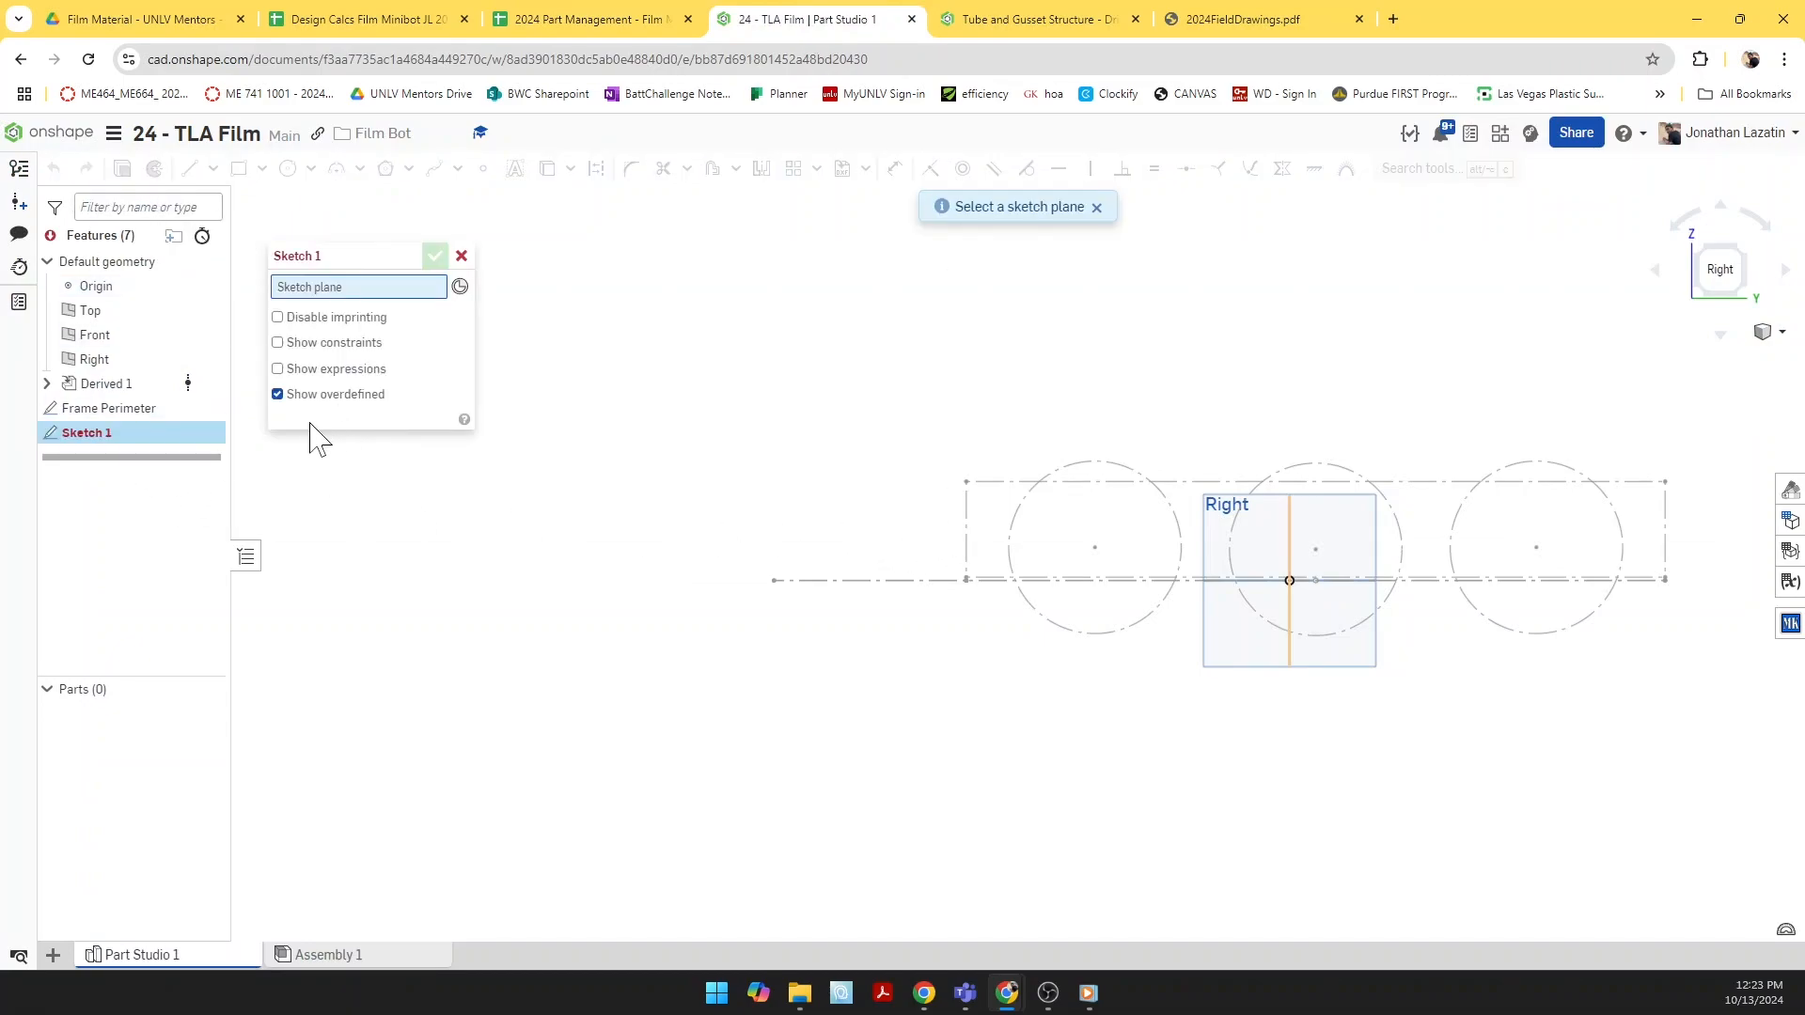
{"action": "left_click", "coordinate": [78, 362]}
{"action": "left_click", "coordinate": [400, 259]}
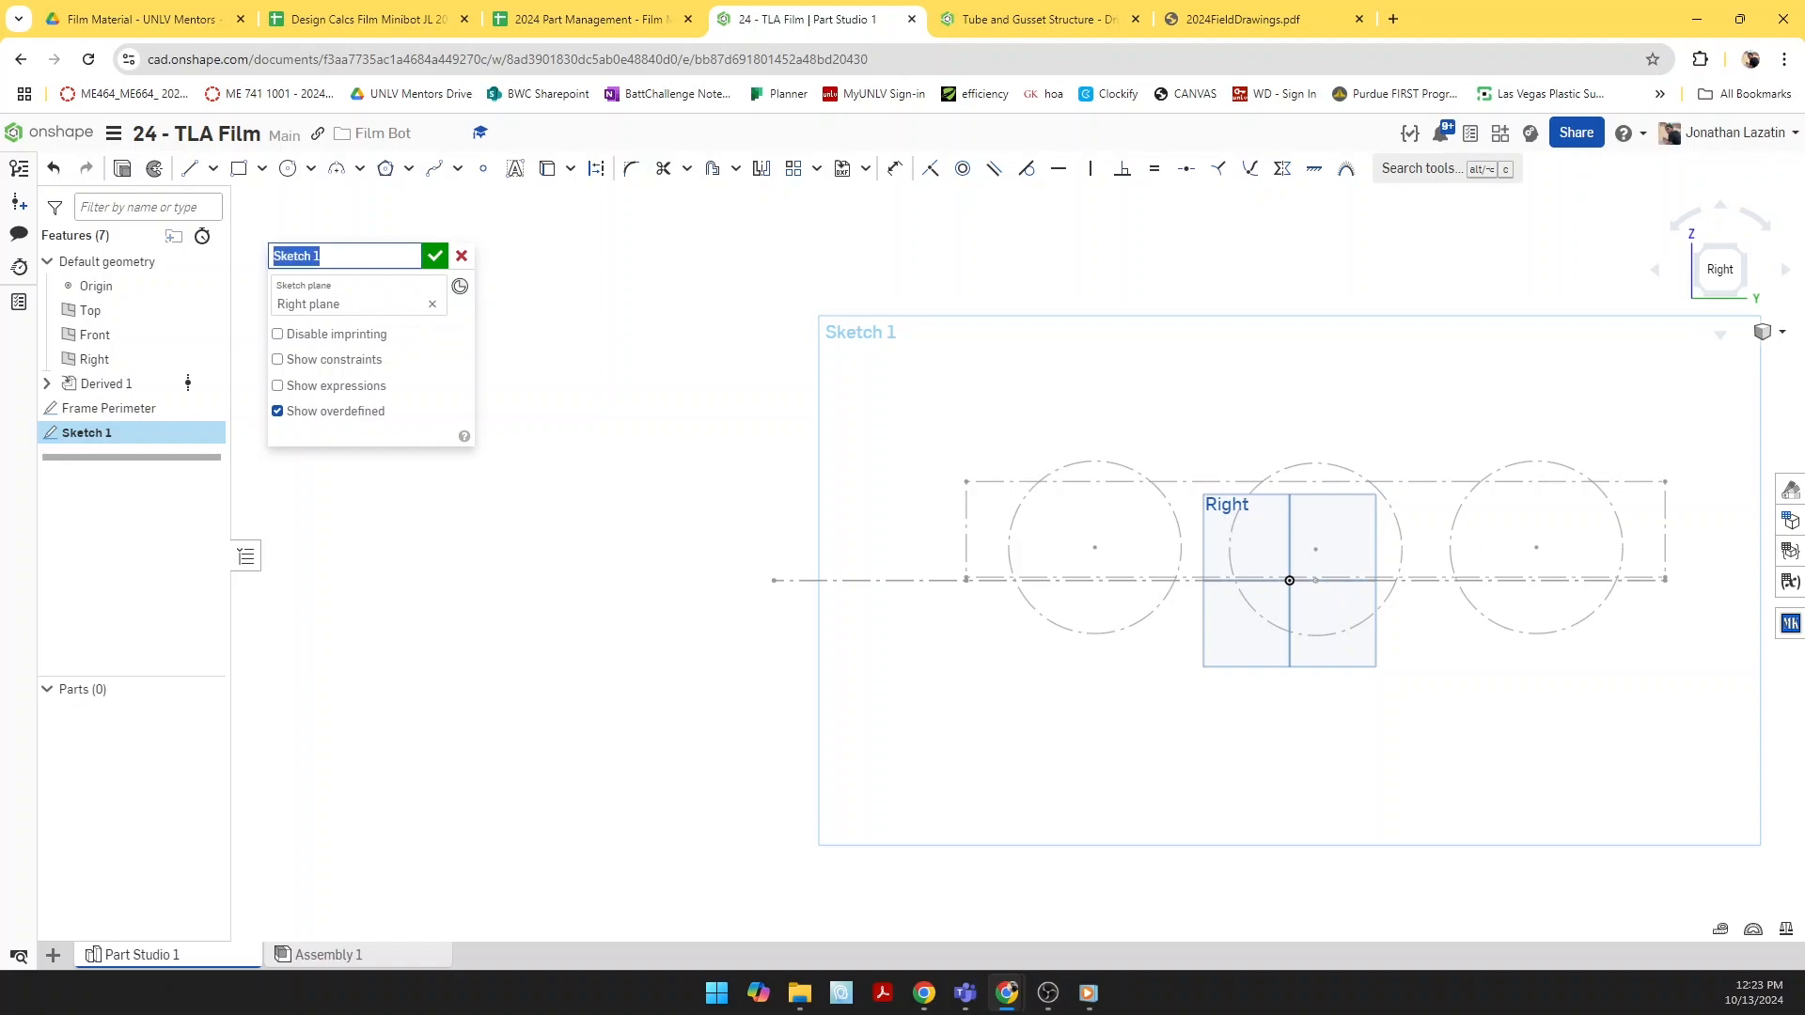
{"action": "type", "text": "Intake Extension Structure"}
Step: Draw a construction corner rectangle about 6.9 by 2.2 in above the front extension of the frame perimeter line
{"action": "left_click", "coordinate": [243, 172]}
{"action": "left_click", "coordinate": [741, 404]}
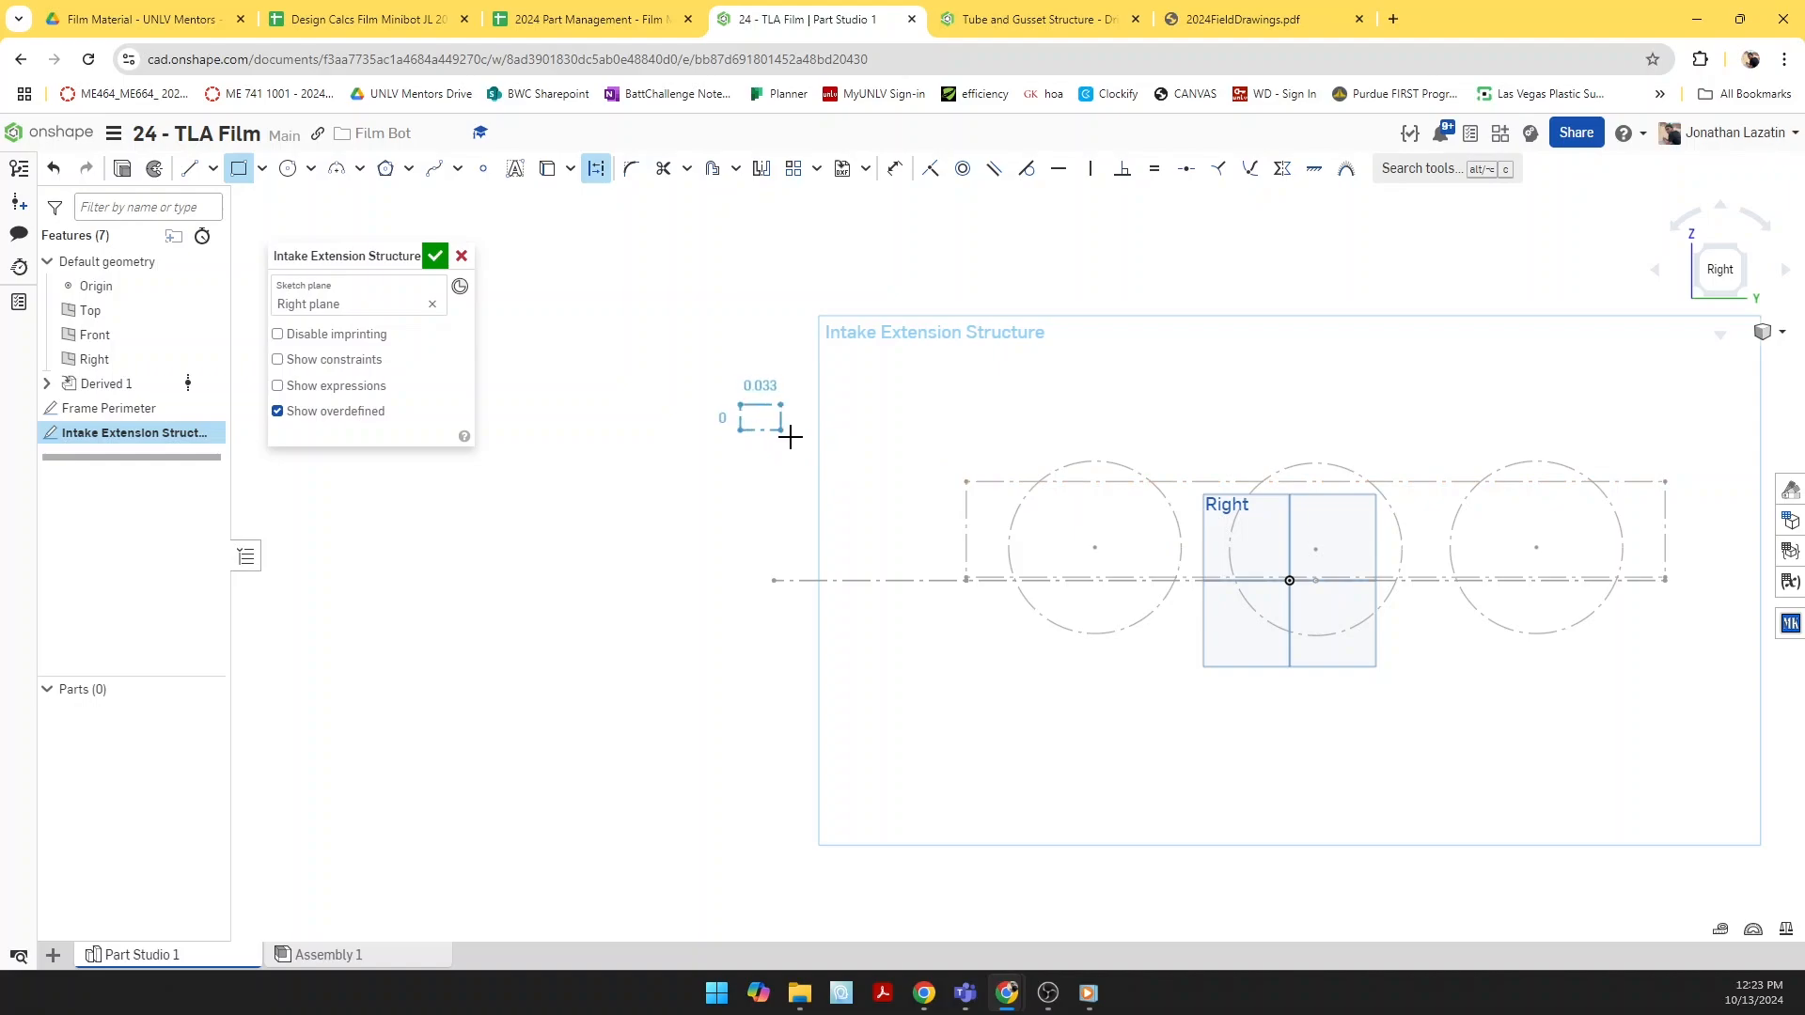
{"action": "left_click", "coordinate": [940, 468]}
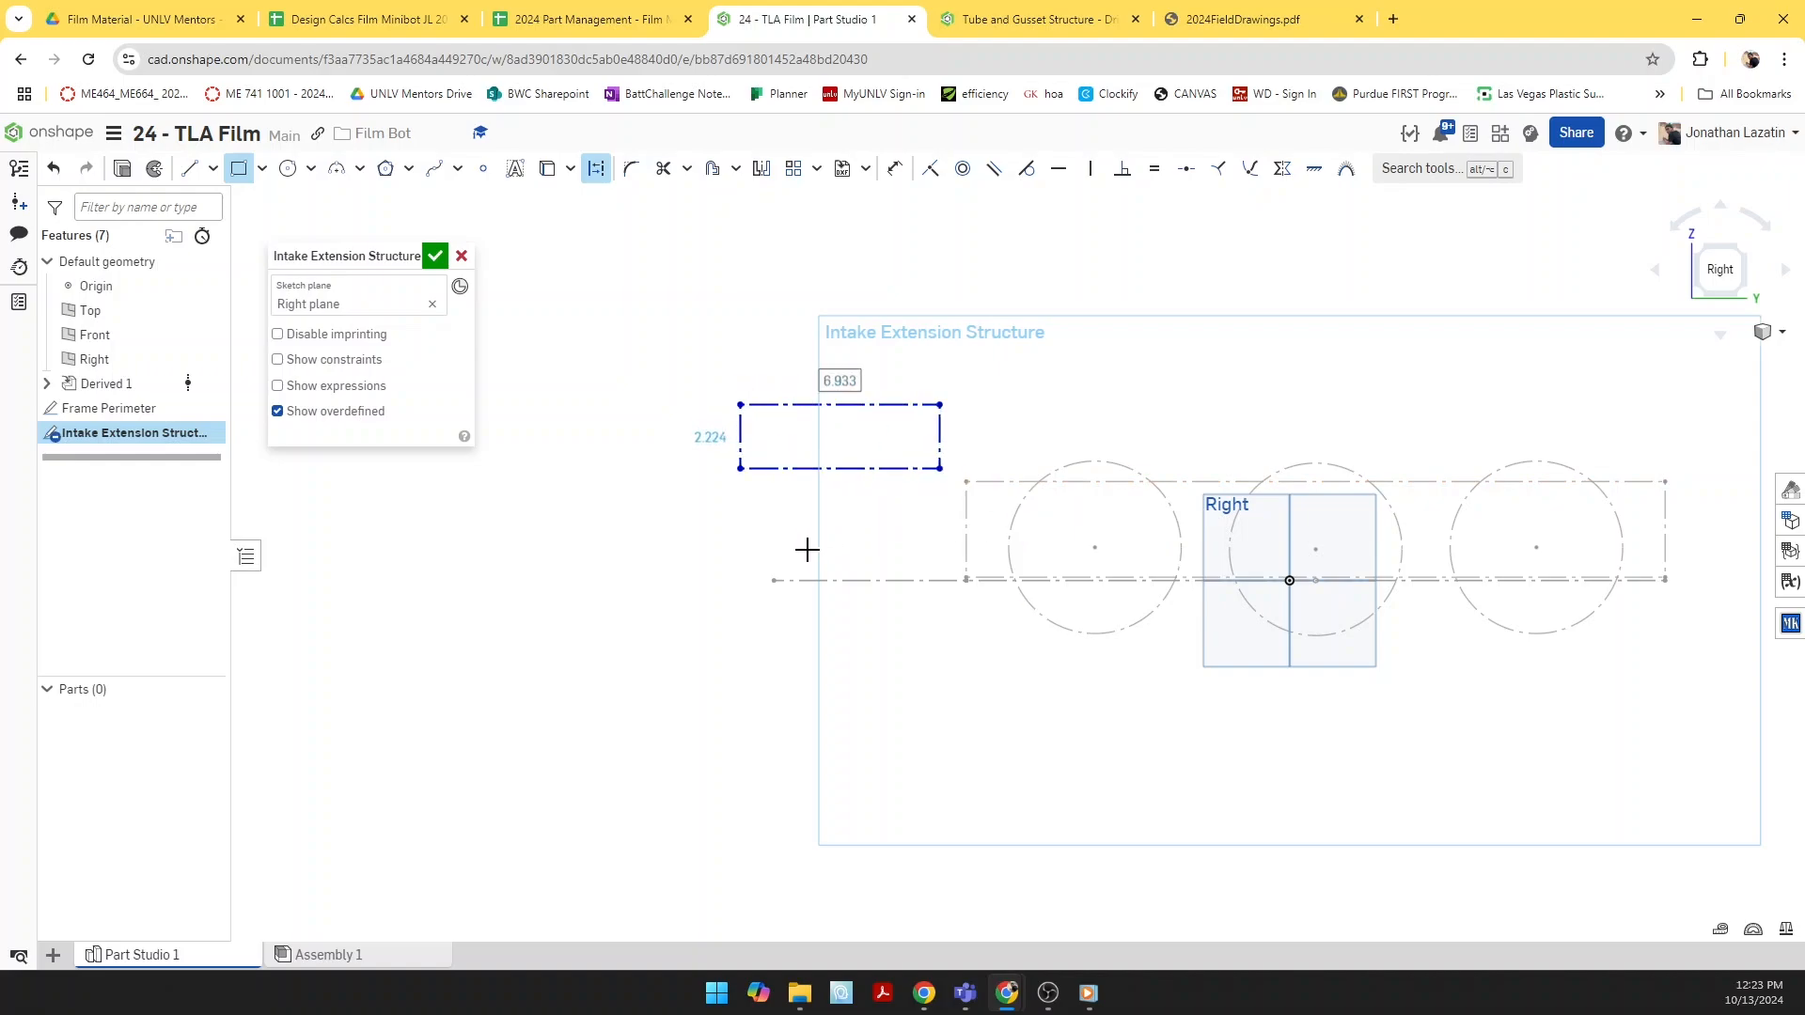
Step: Try to make the rectangle's lower left corner coincident with the outer left end point of the frame perimeter, and undo it
{"action": "key", "text": "i"}
{"action": "left_click", "coordinate": [774, 580]}
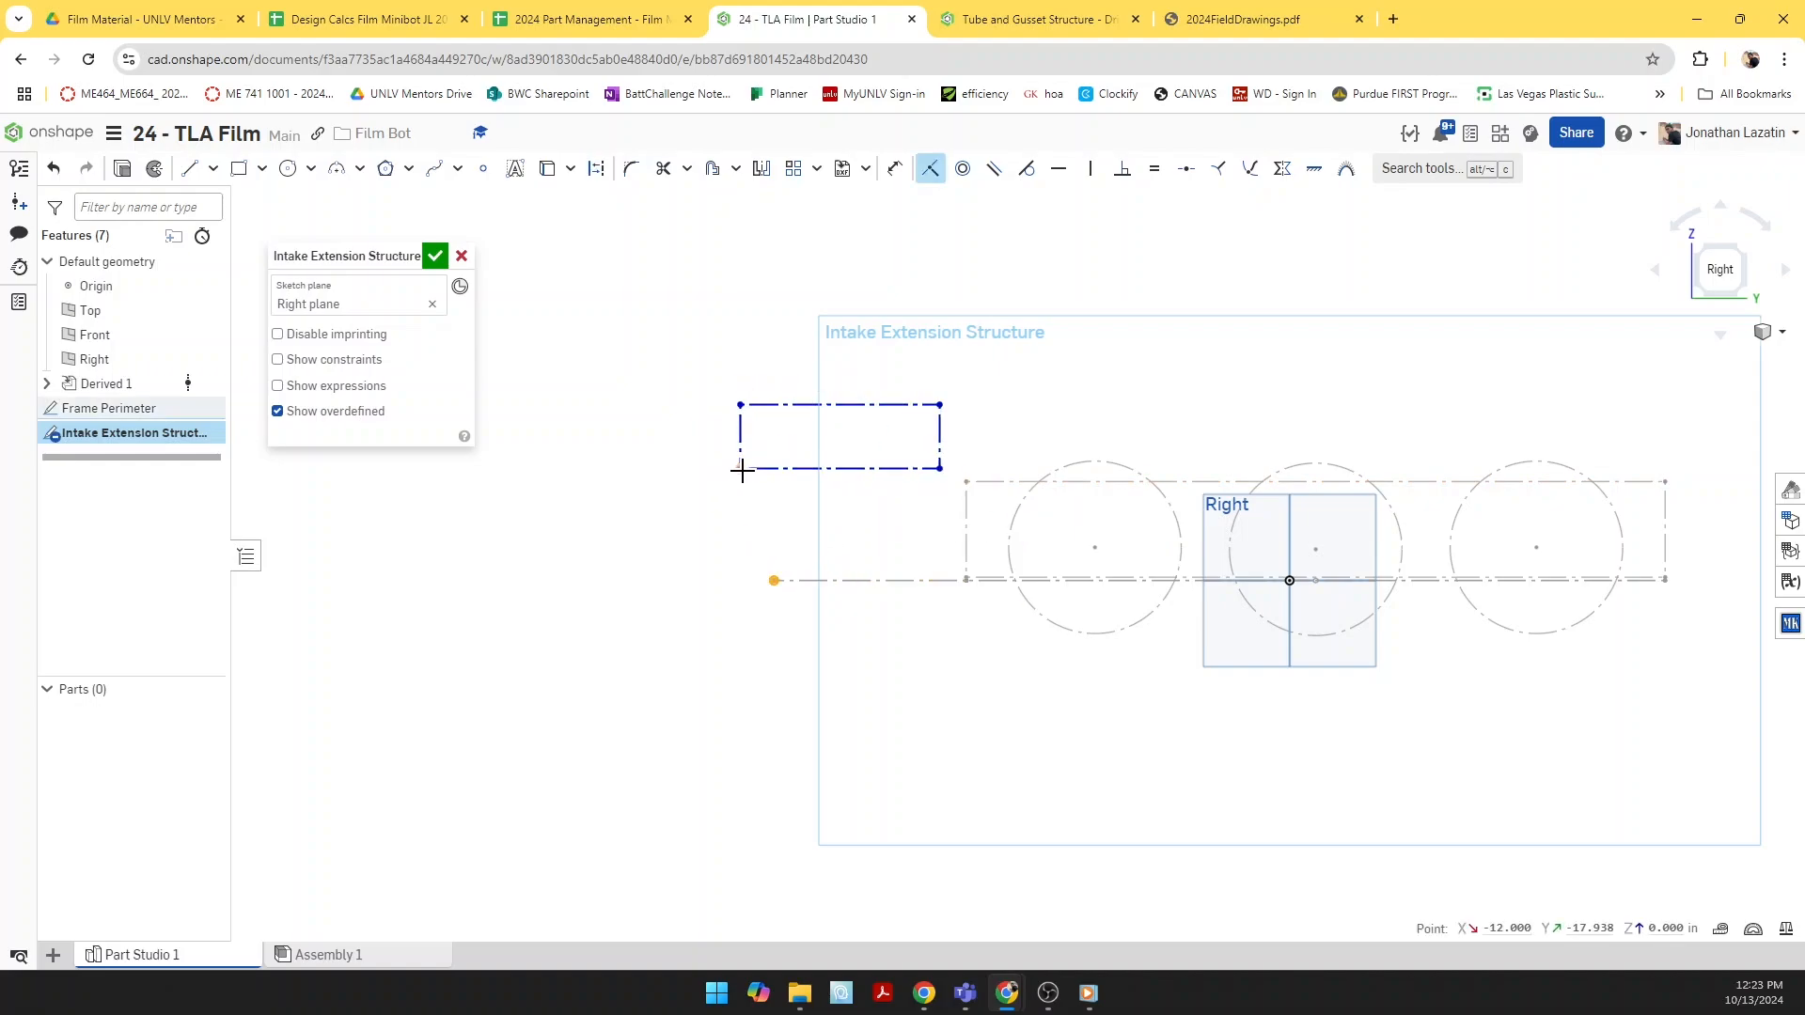
{"action": "left_click", "coordinate": [742, 469]}
{"action": "key", "text": "ctrl+z"}
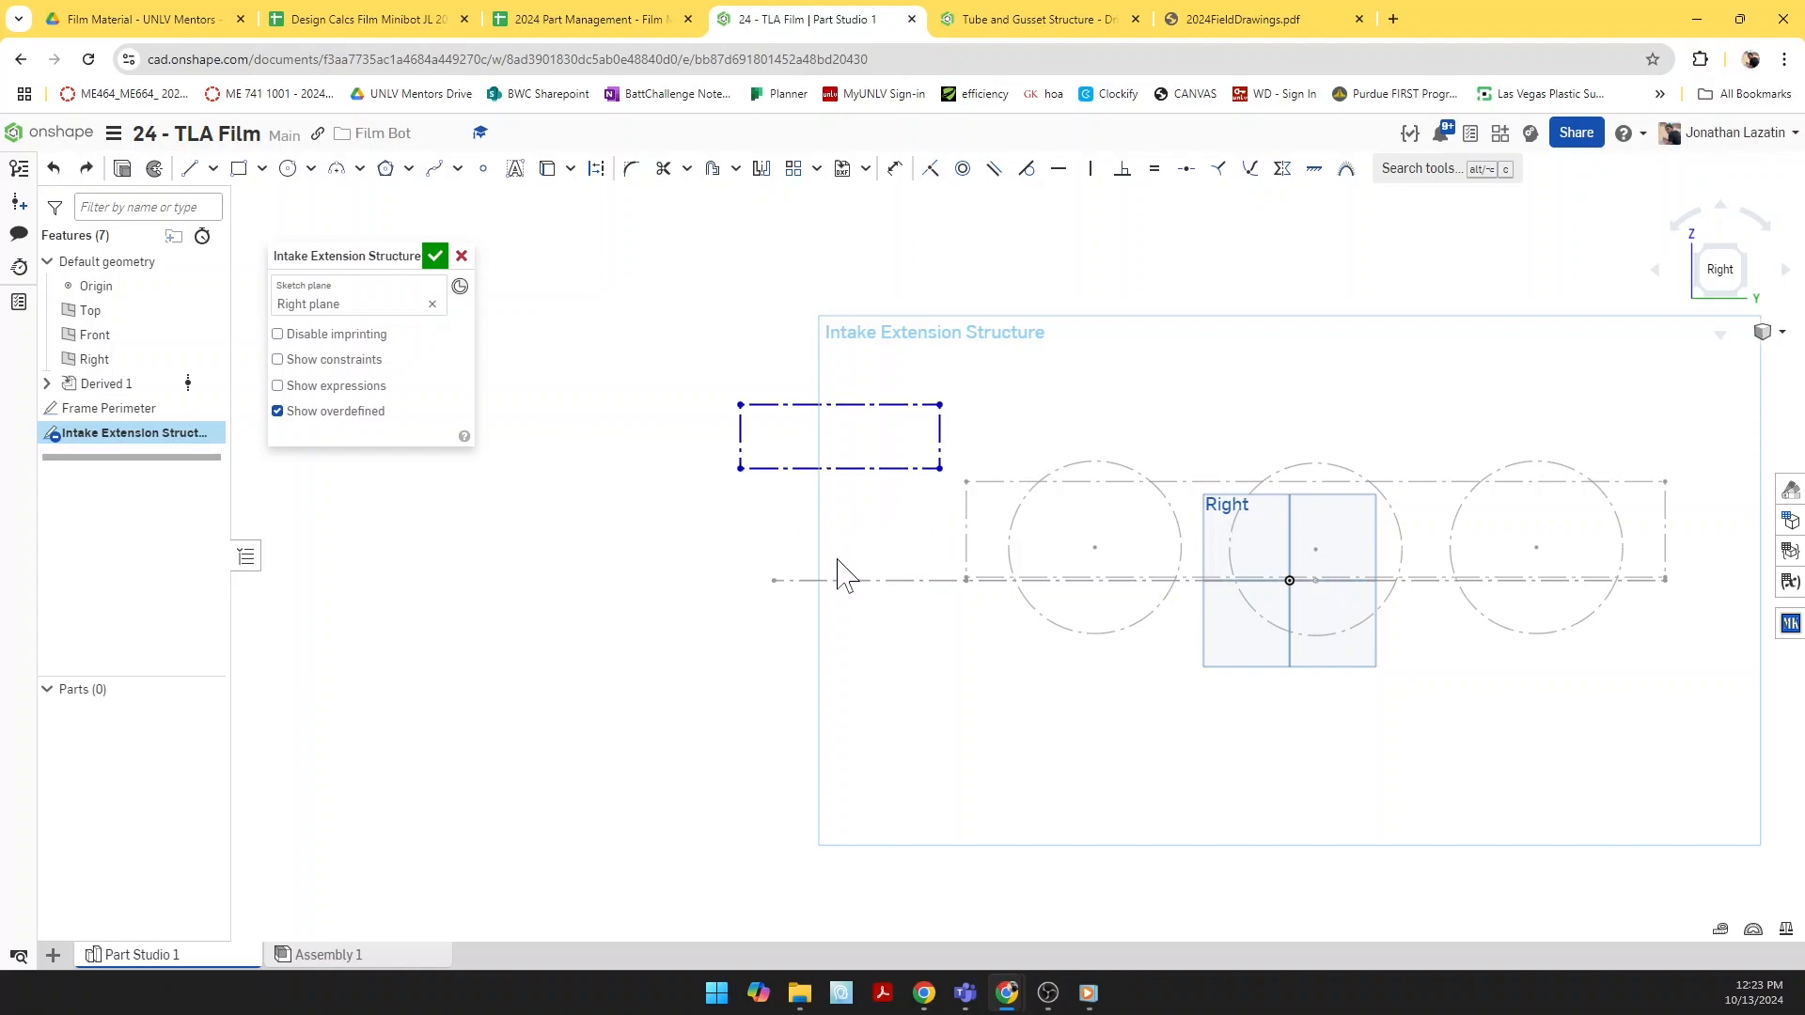
Step: Make the rectangle's left edge coincident with the outer left end point of the frame perimeter and accept the sketch
{"action": "key", "text": "i"}
{"action": "left_click", "coordinate": [737, 433]}
{"action": "key", "text": "d"}
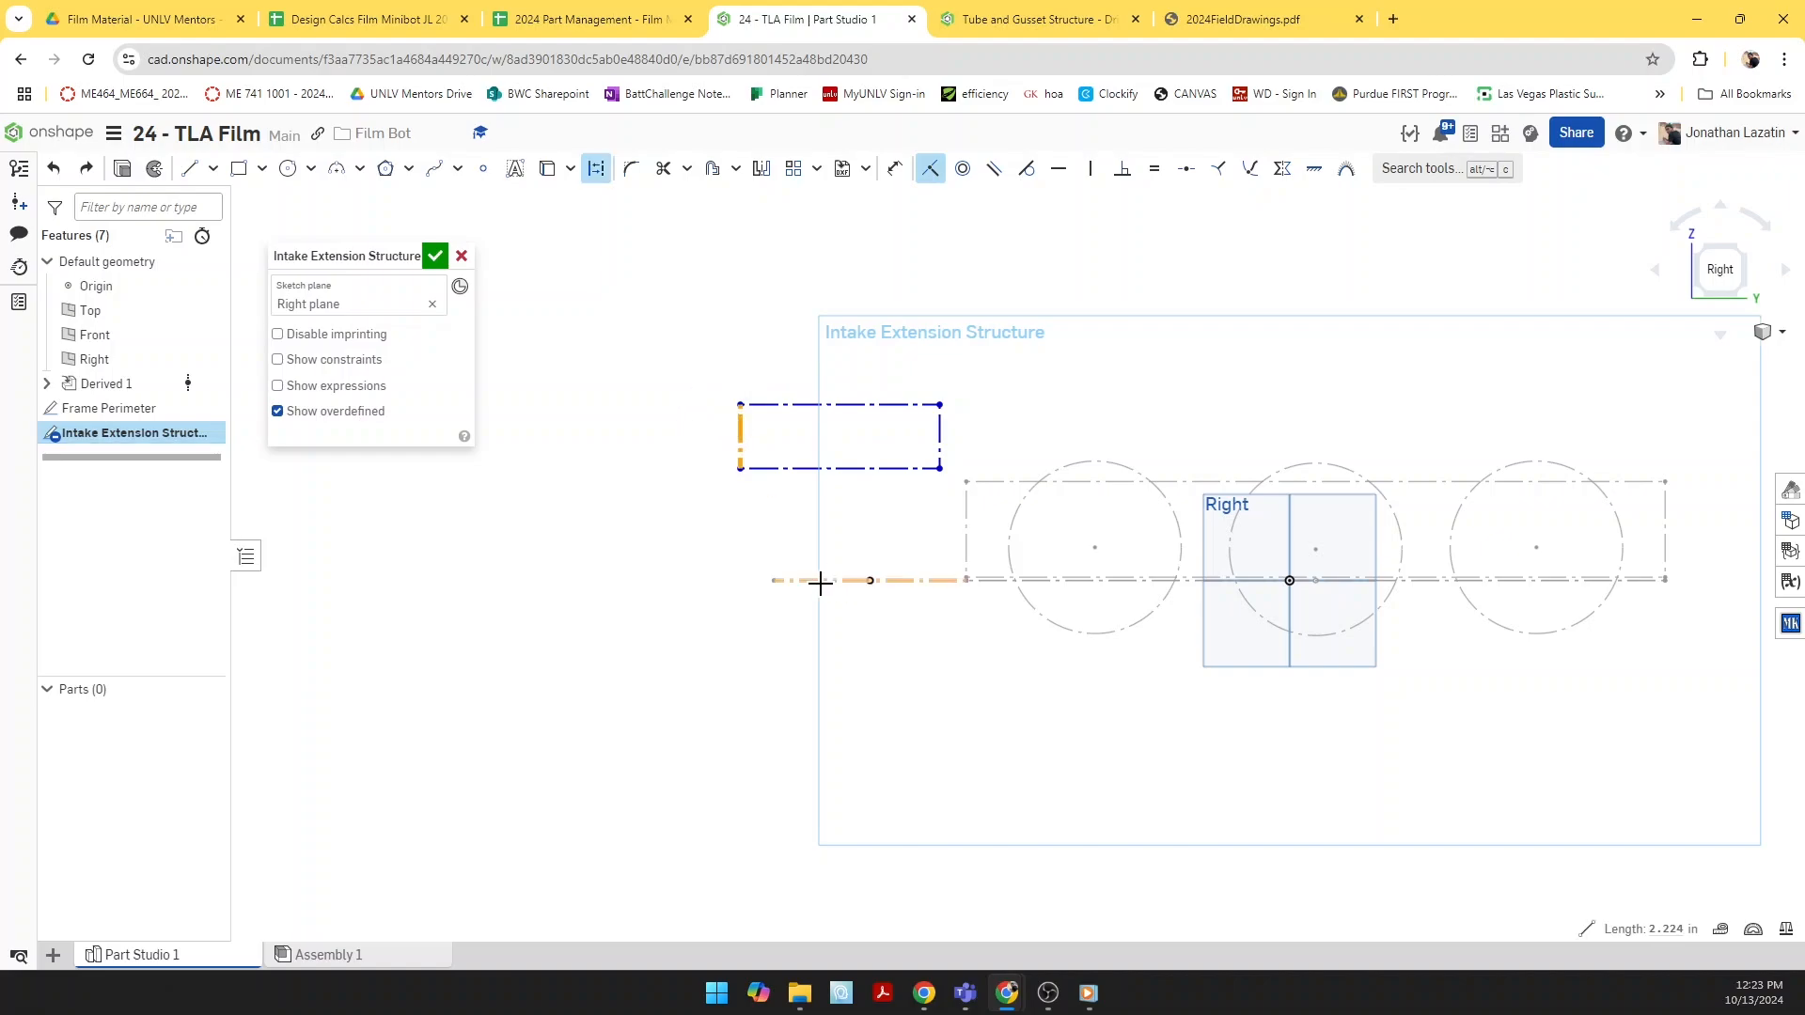
{"action": "left_click", "coordinate": [773, 582]}
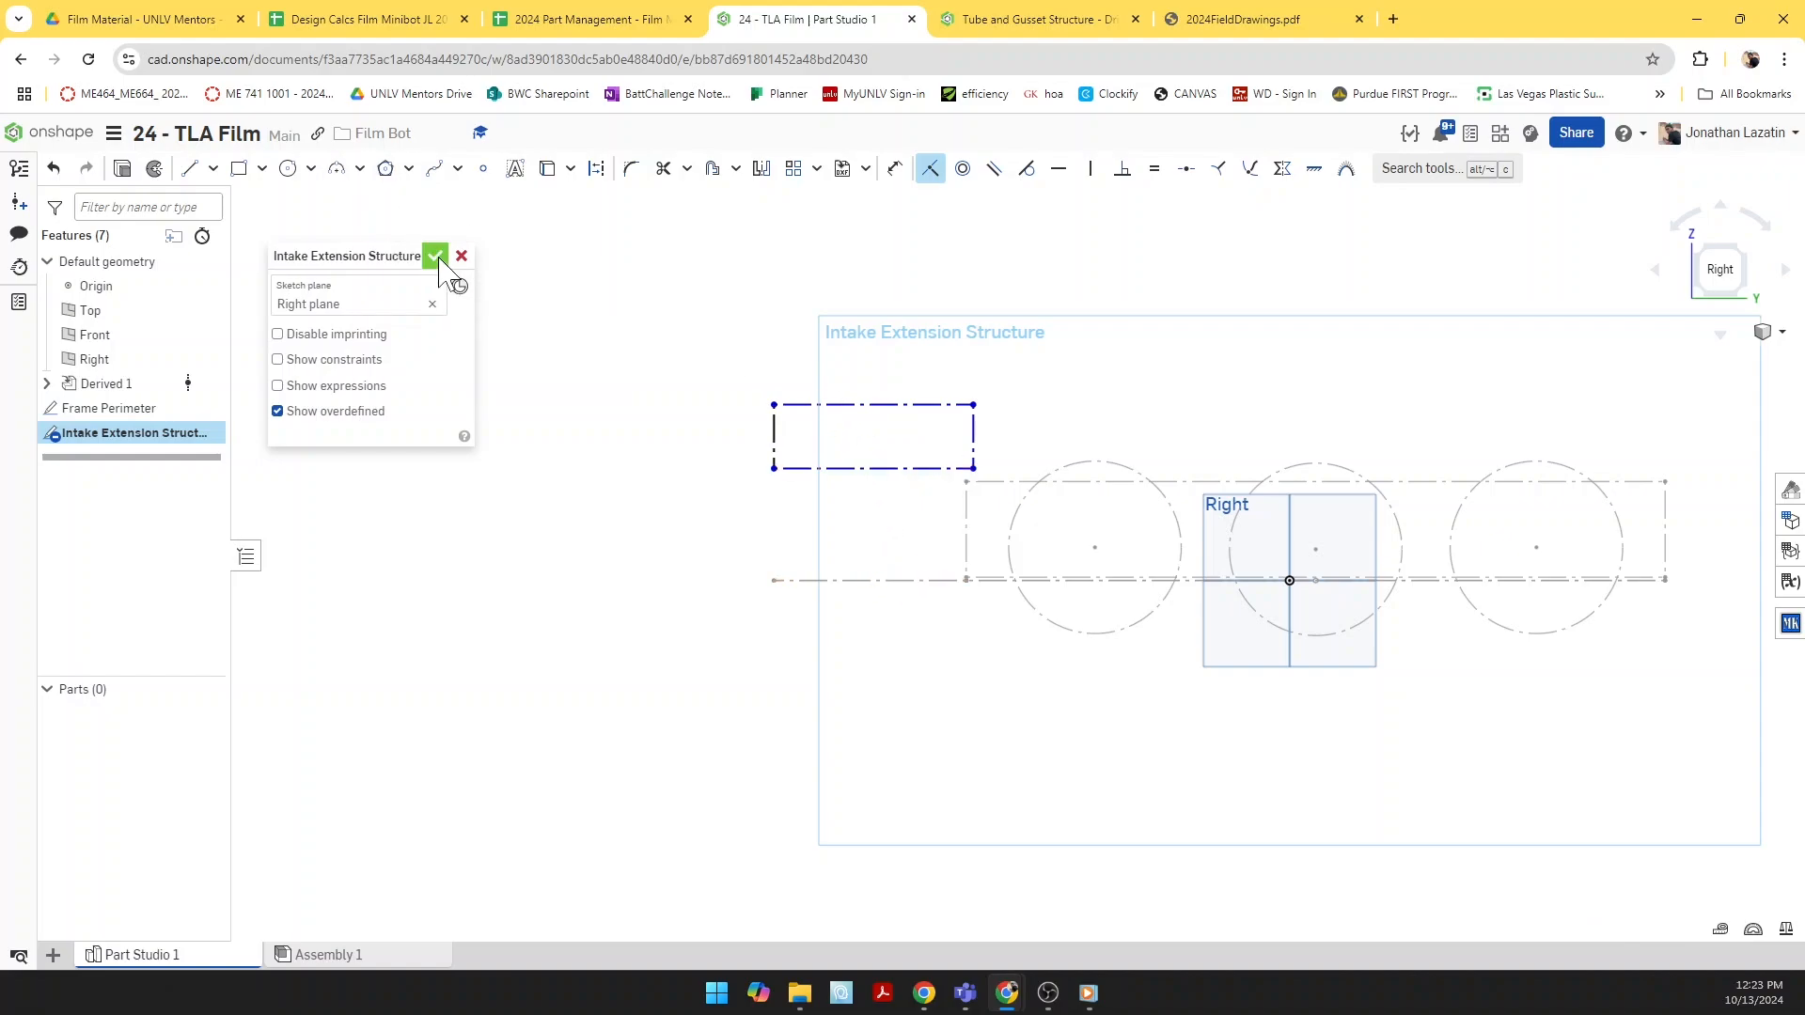
{"action": "left_click", "coordinate": [435, 256]}
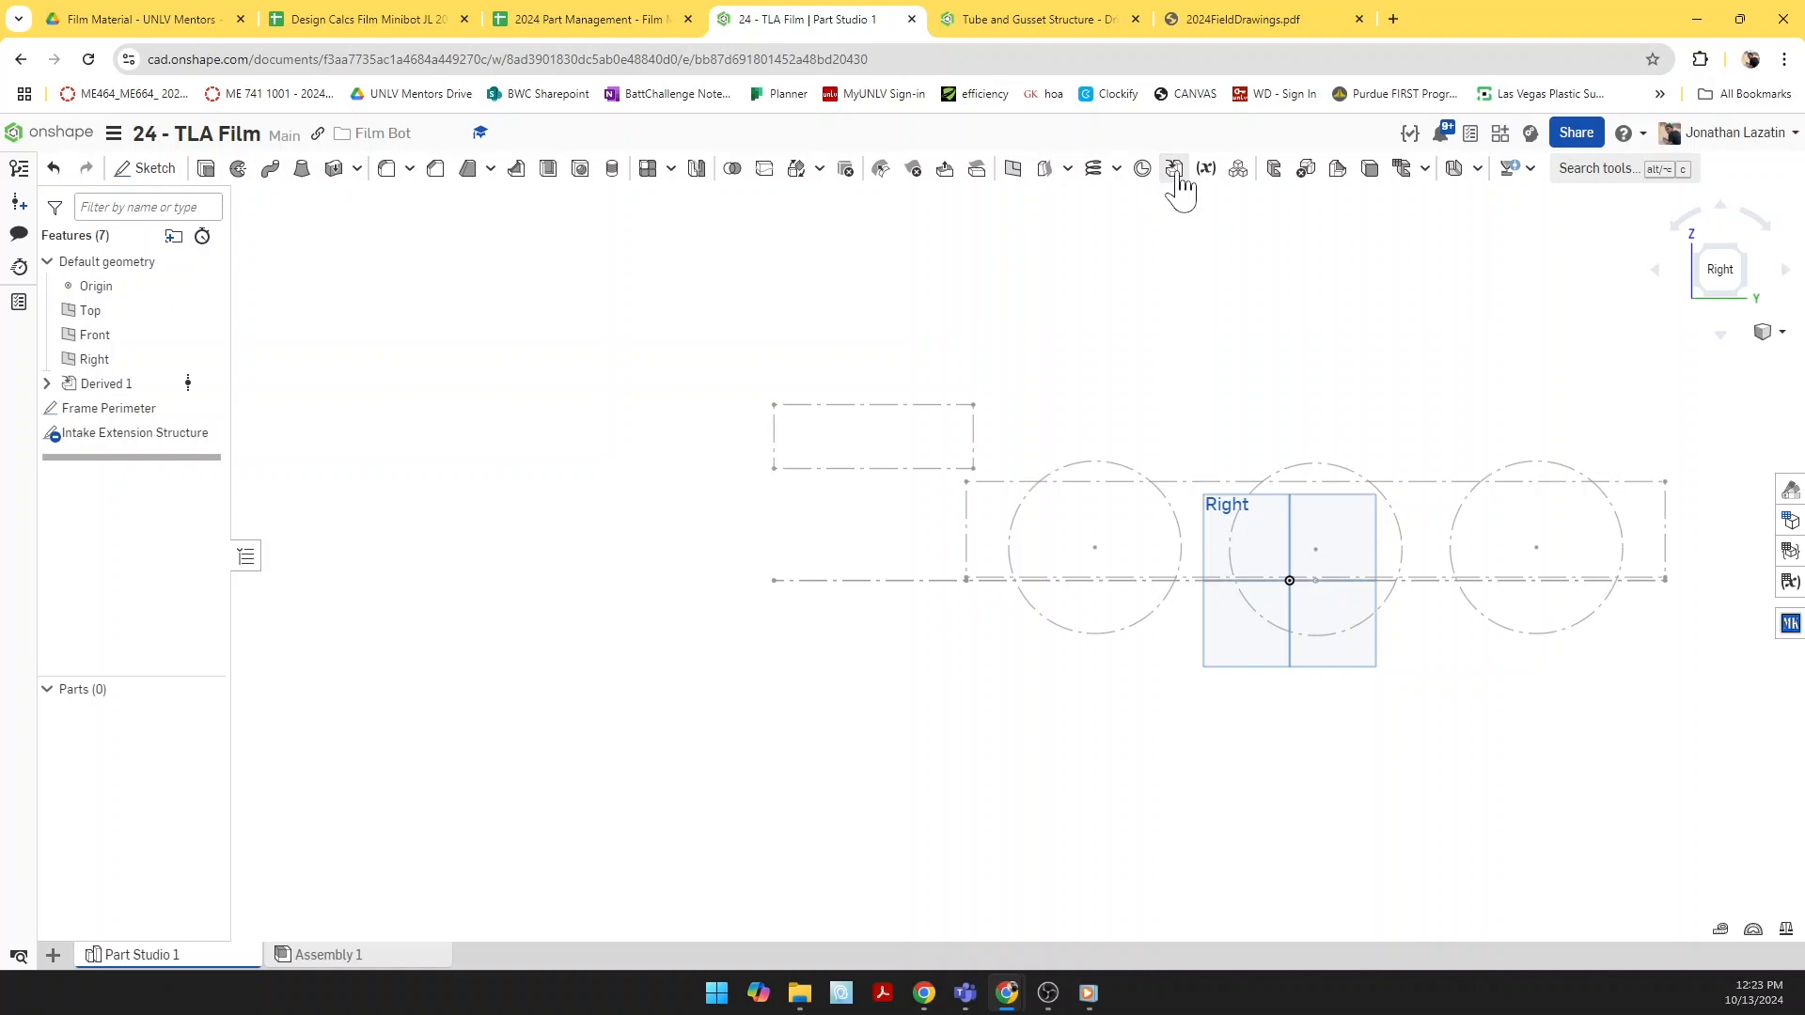
{"action": "left_click", "coordinate": [1174, 169]}
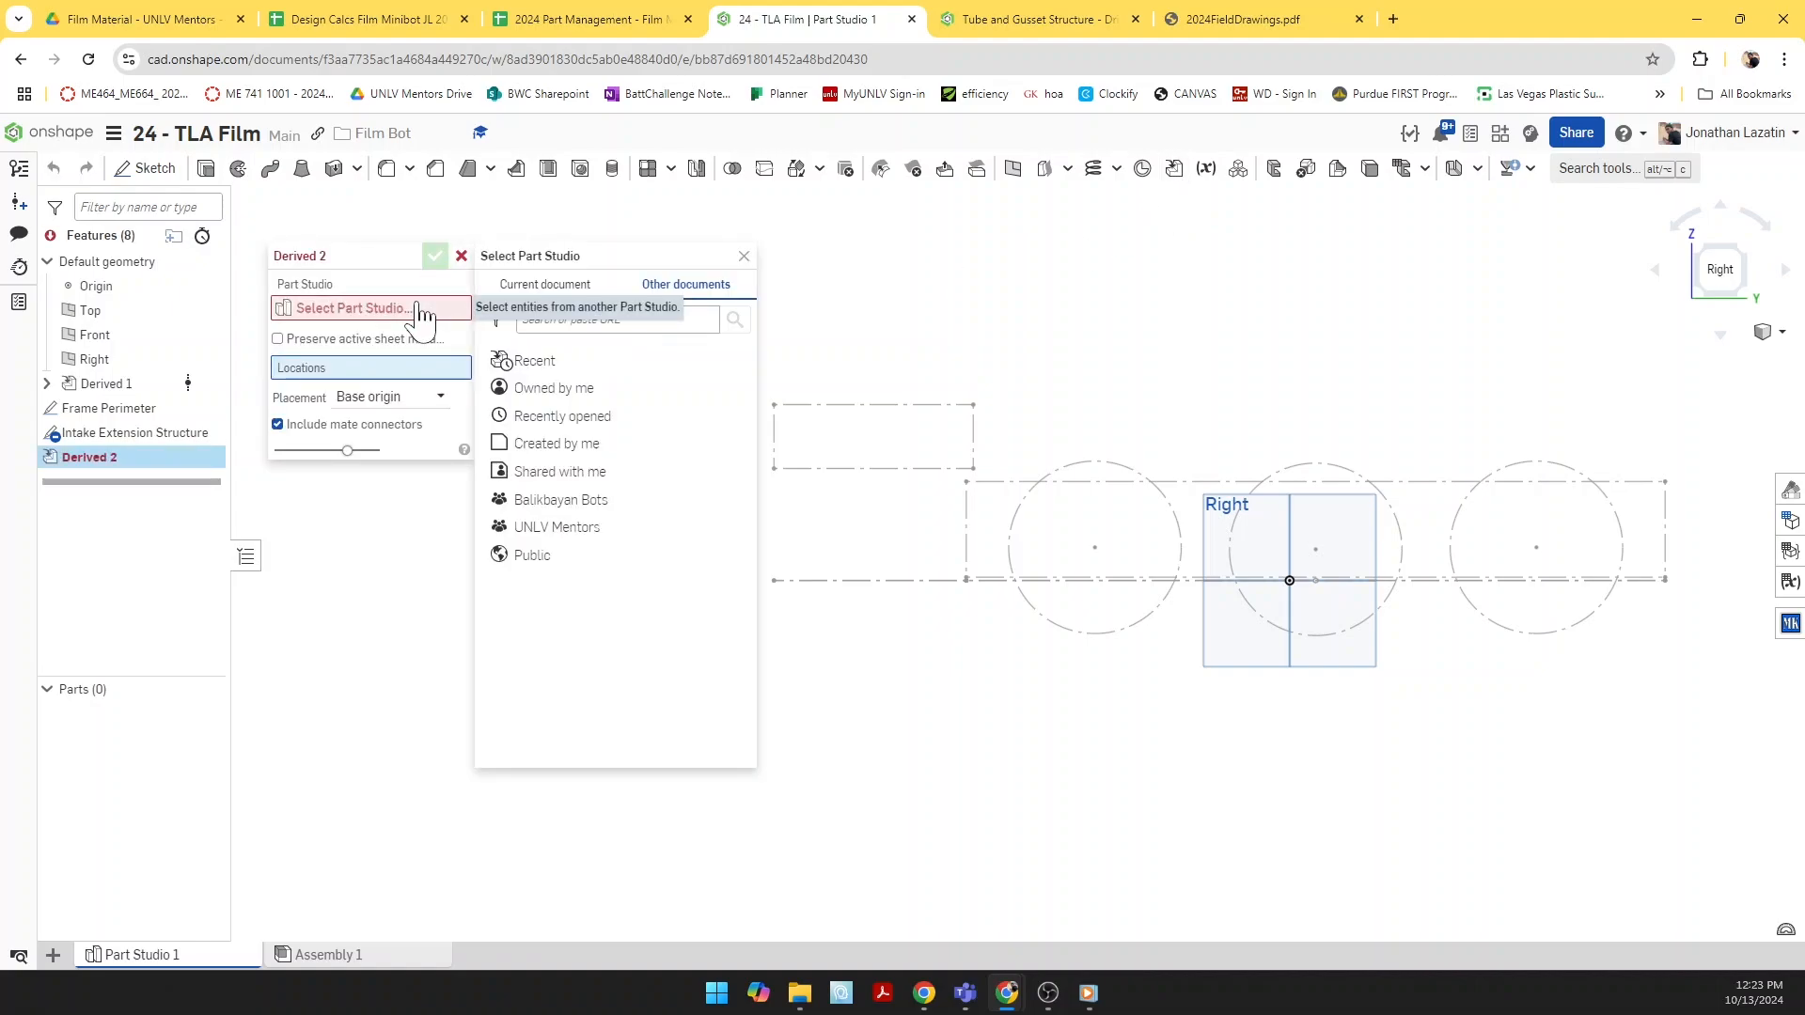
{"action": "left_click", "coordinate": [744, 256]}
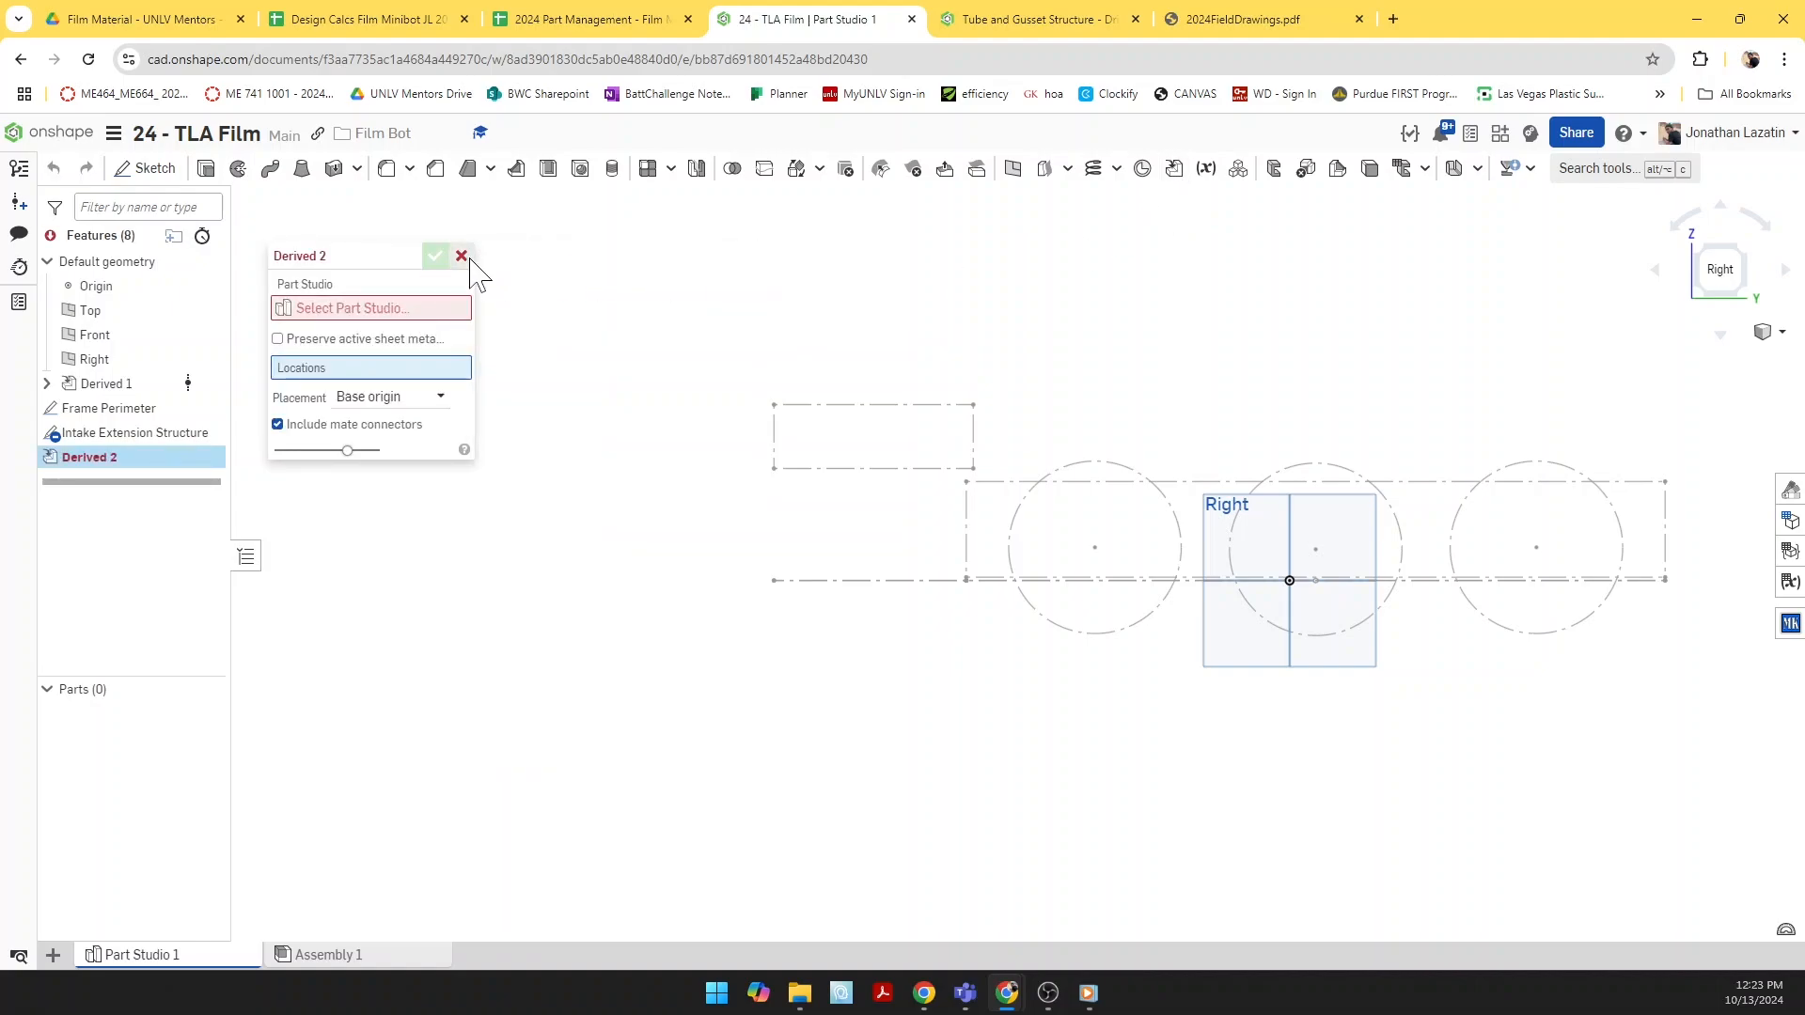
{"action": "left_click", "coordinate": [462, 255]}
Step: Edit the existing Derived feature to also include the Side Rail Inside Mounting Holes sketch from Drive Context
{"action": "double_click", "coordinate": [111, 385]}
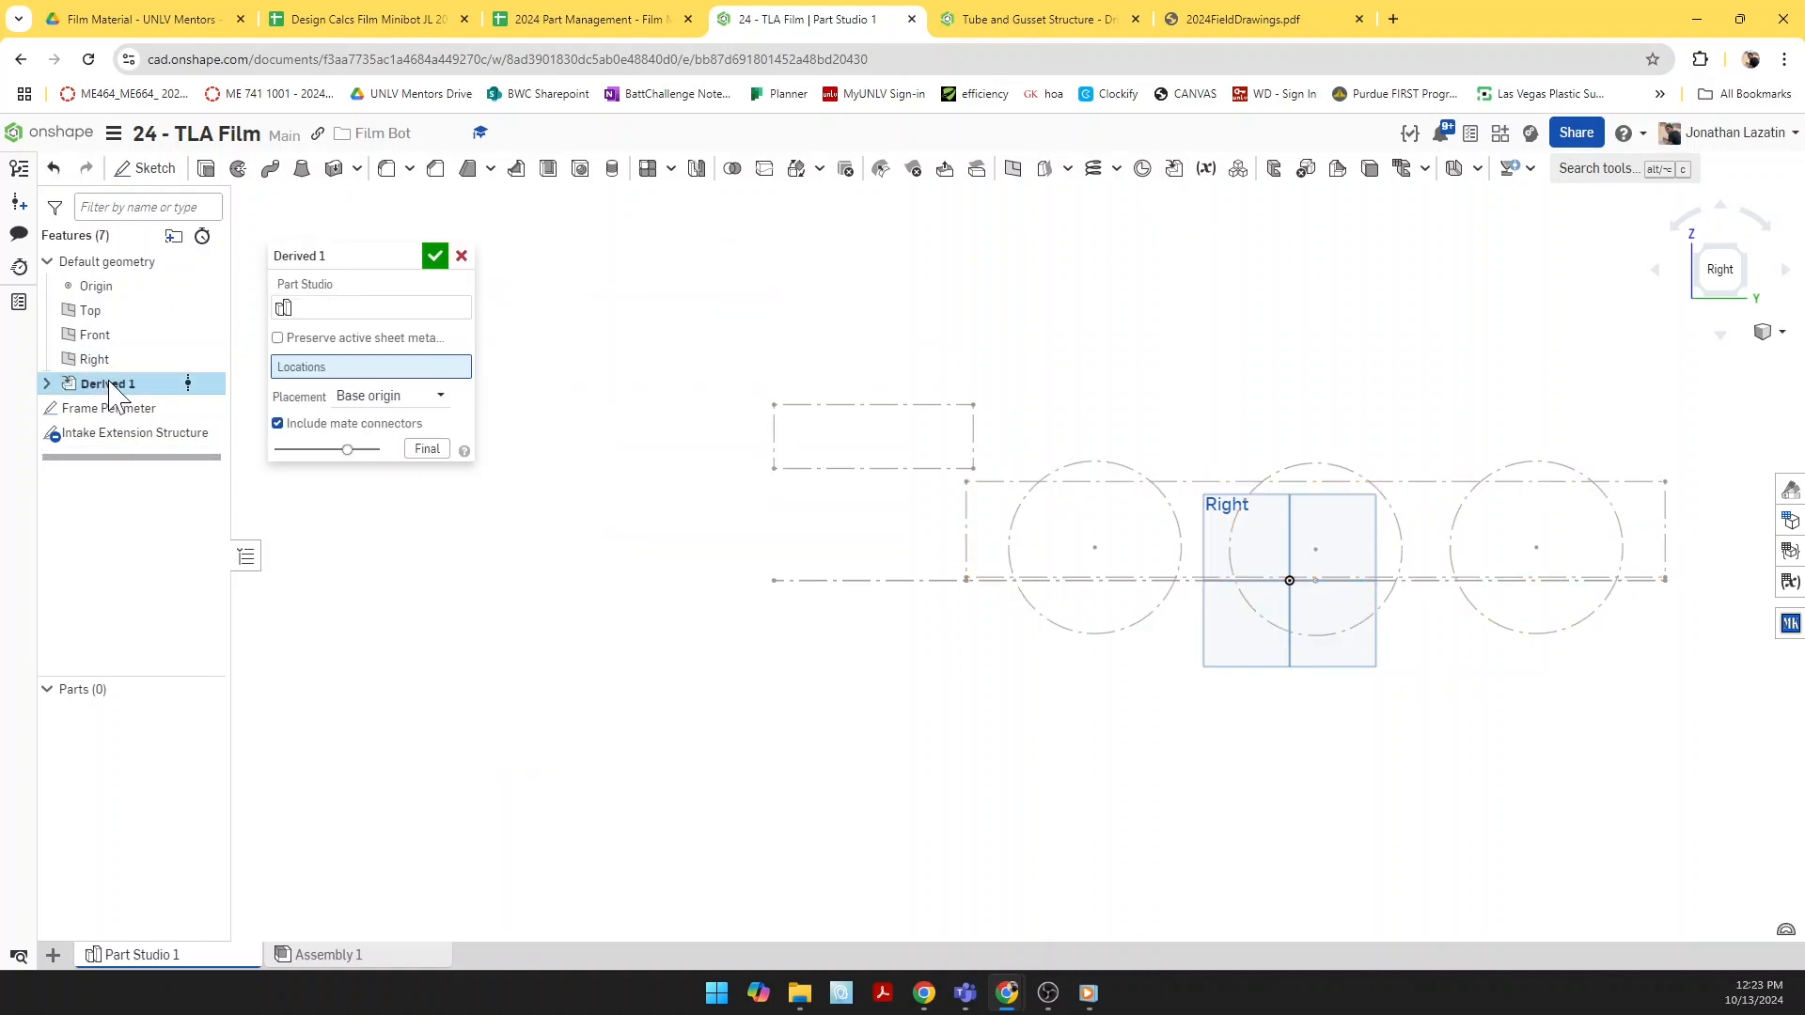
{"action": "left_click", "coordinate": [386, 318]}
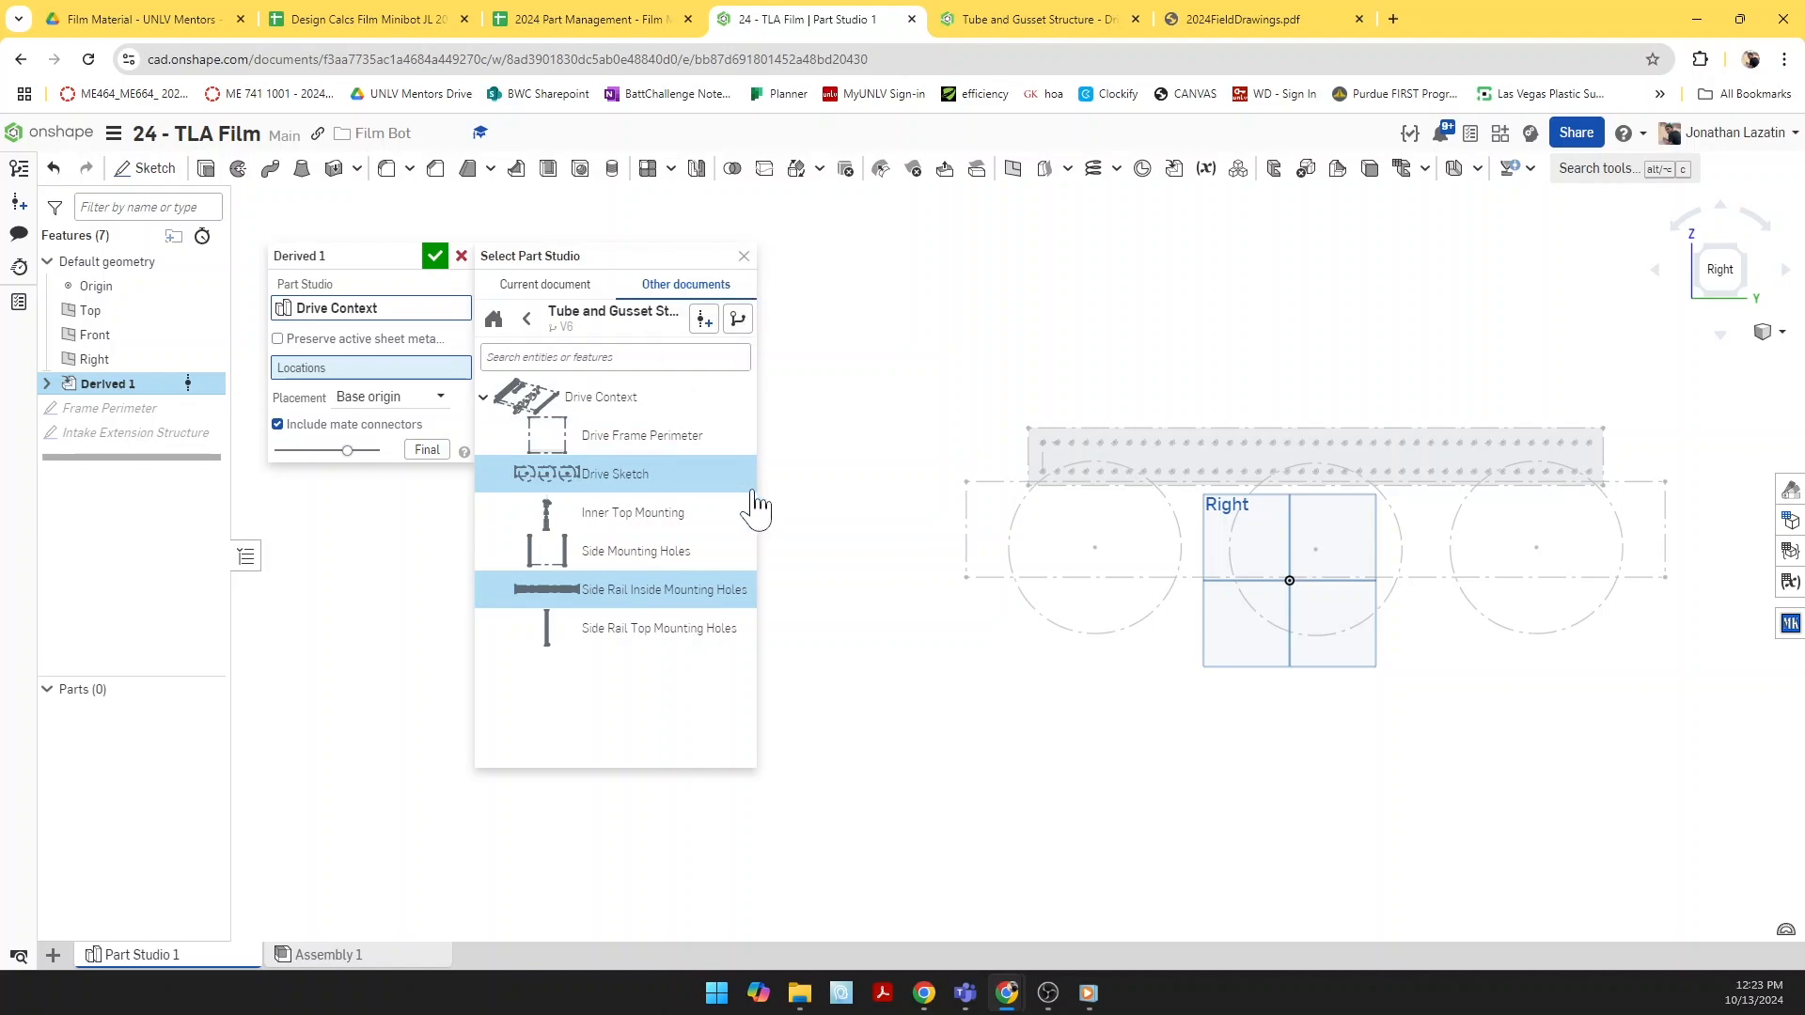
{"action": "left_click", "coordinate": [434, 255]}
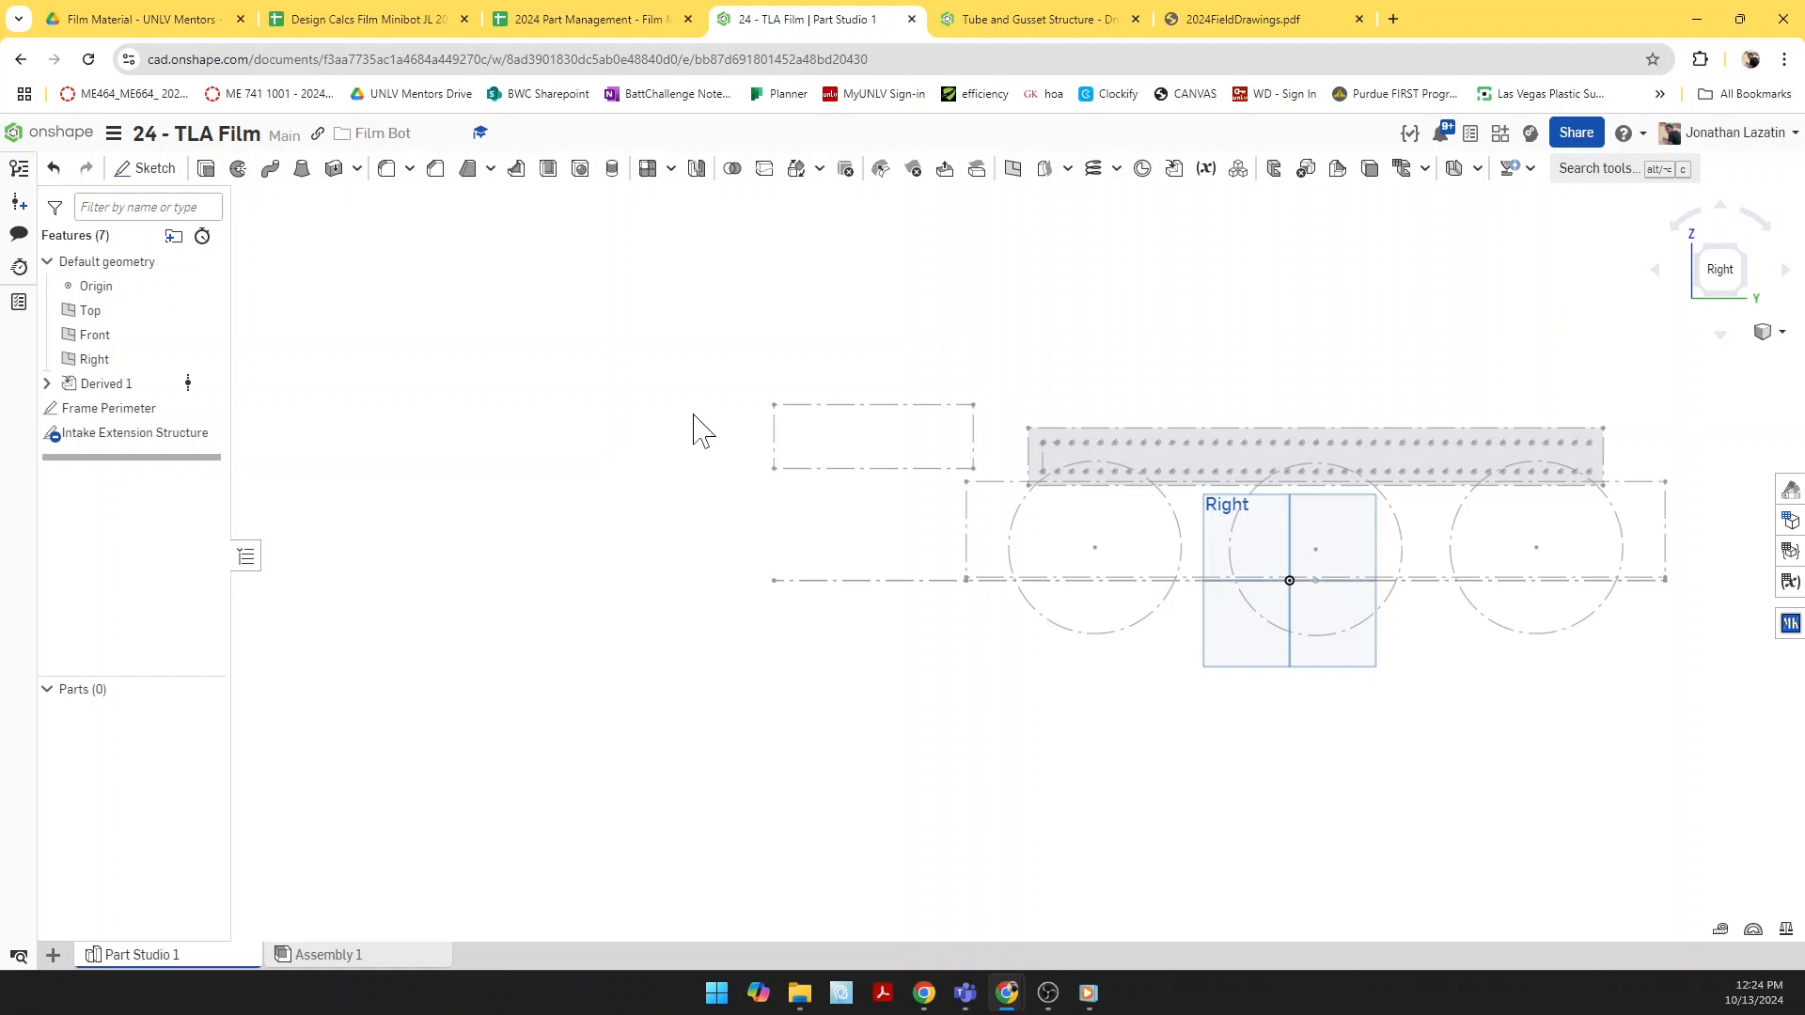
Step: Compare the derived side rail hole sketch with the side rail tubes in the Tube and Gusset Structure drive assembly
{"action": "scroll", "coordinate": [1051, 461], "scroll_direction": "up", "scroll_amount": 3}
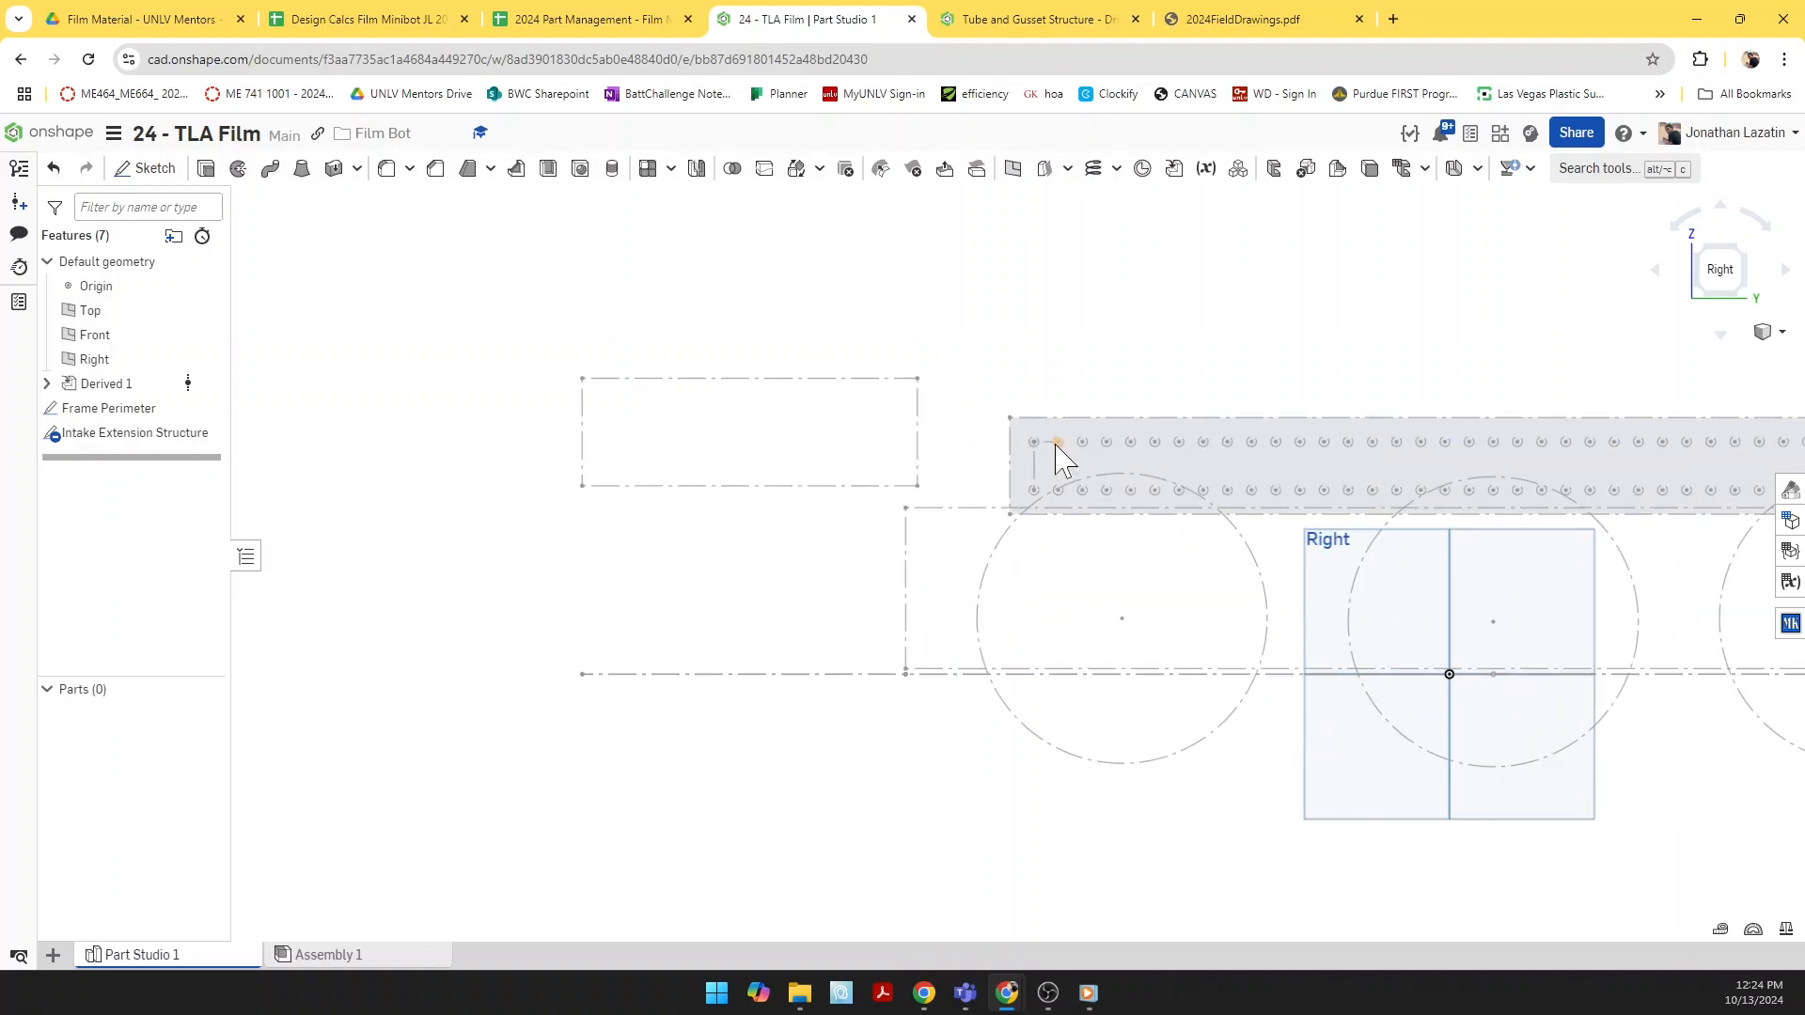
{"action": "right_click_drag", "start_coordinate": [1062, 470], "coordinate": [1080, 492]}
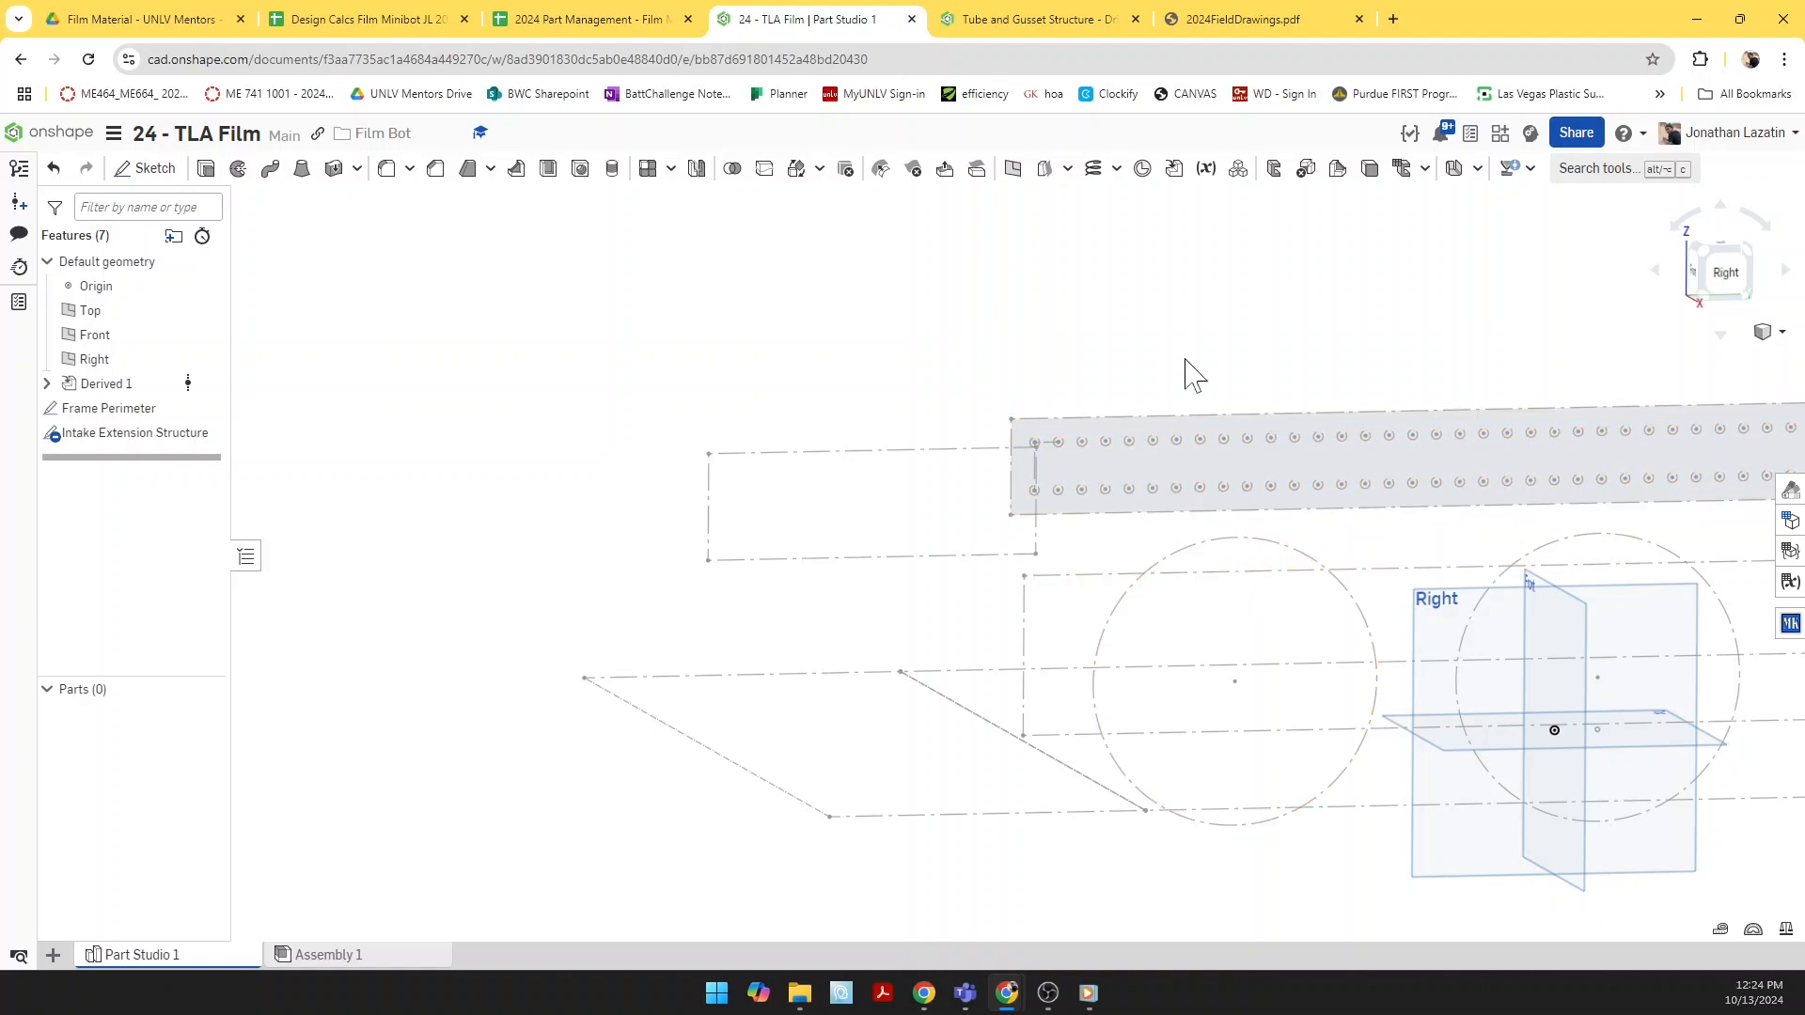
{"action": "left_click", "coordinate": [1046, 28]}
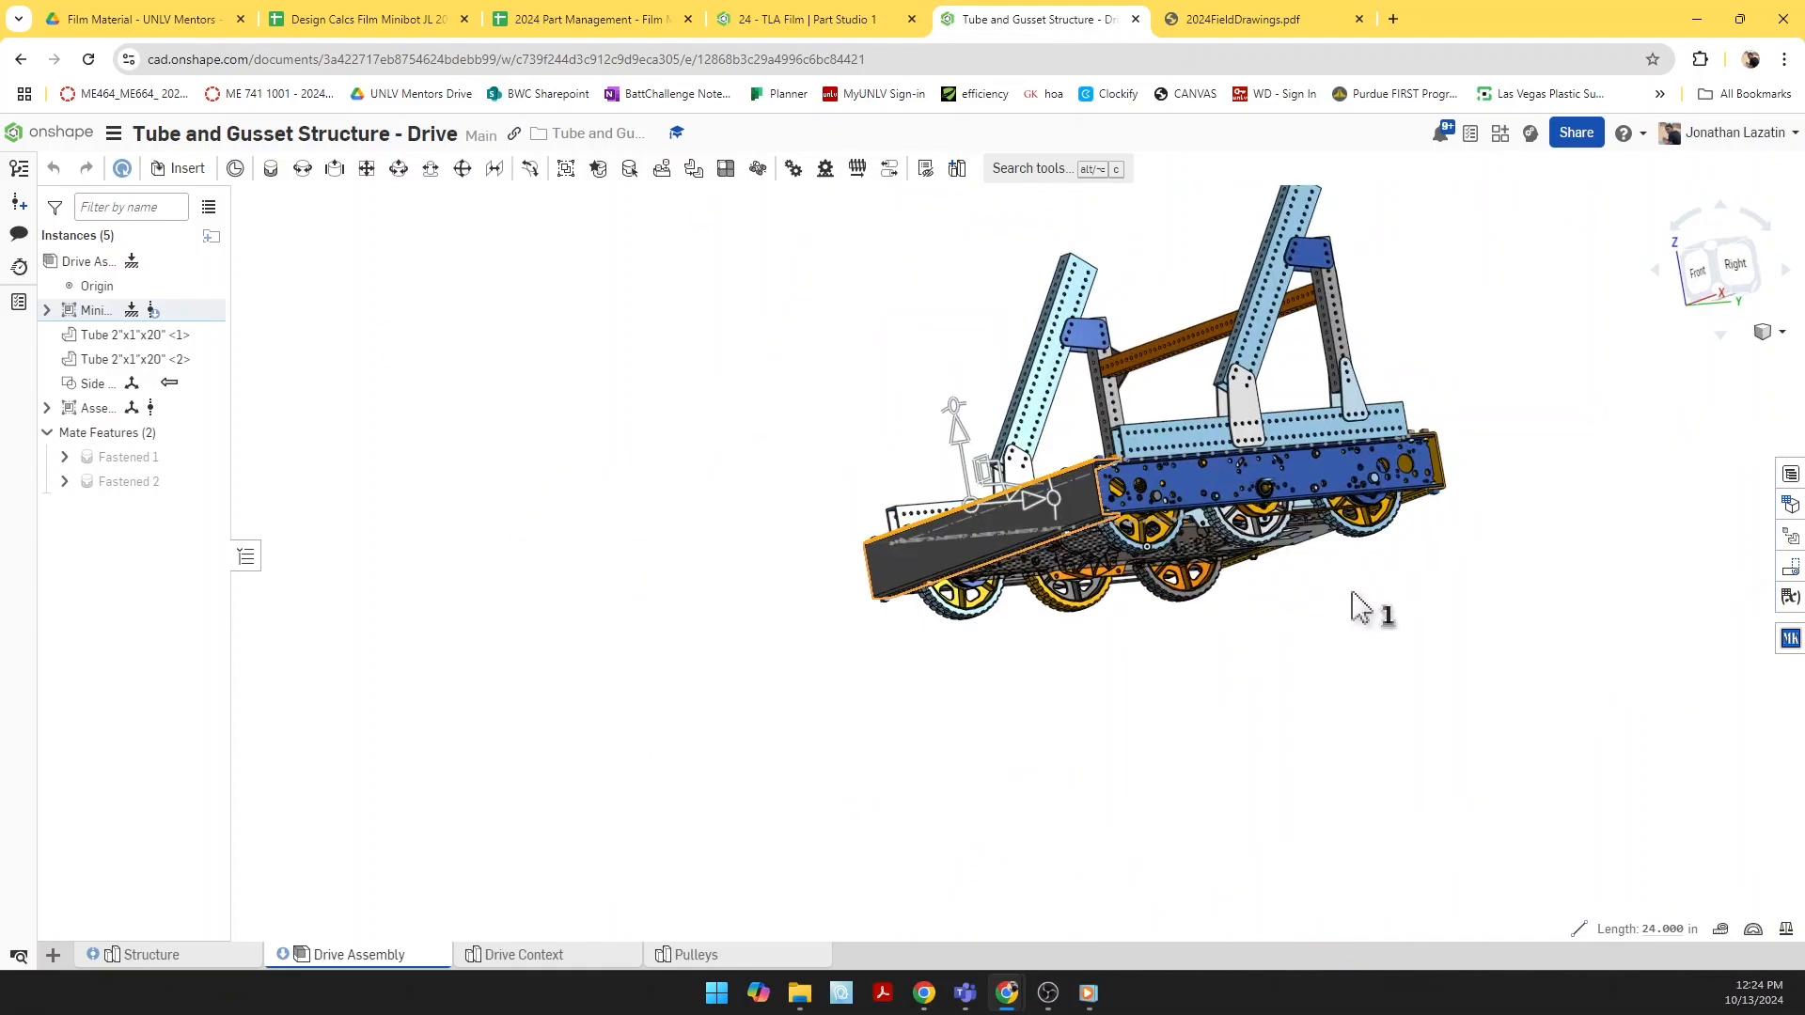
{"action": "scroll", "coordinate": [1231, 474], "scroll_direction": "up", "scroll_amount": 5}
{"action": "right_click_drag", "start_coordinate": [1232, 474], "coordinate": [1307, 513]}
{"action": "scroll", "coordinate": [1128, 540], "scroll_direction": "down", "scroll_amount": 3}
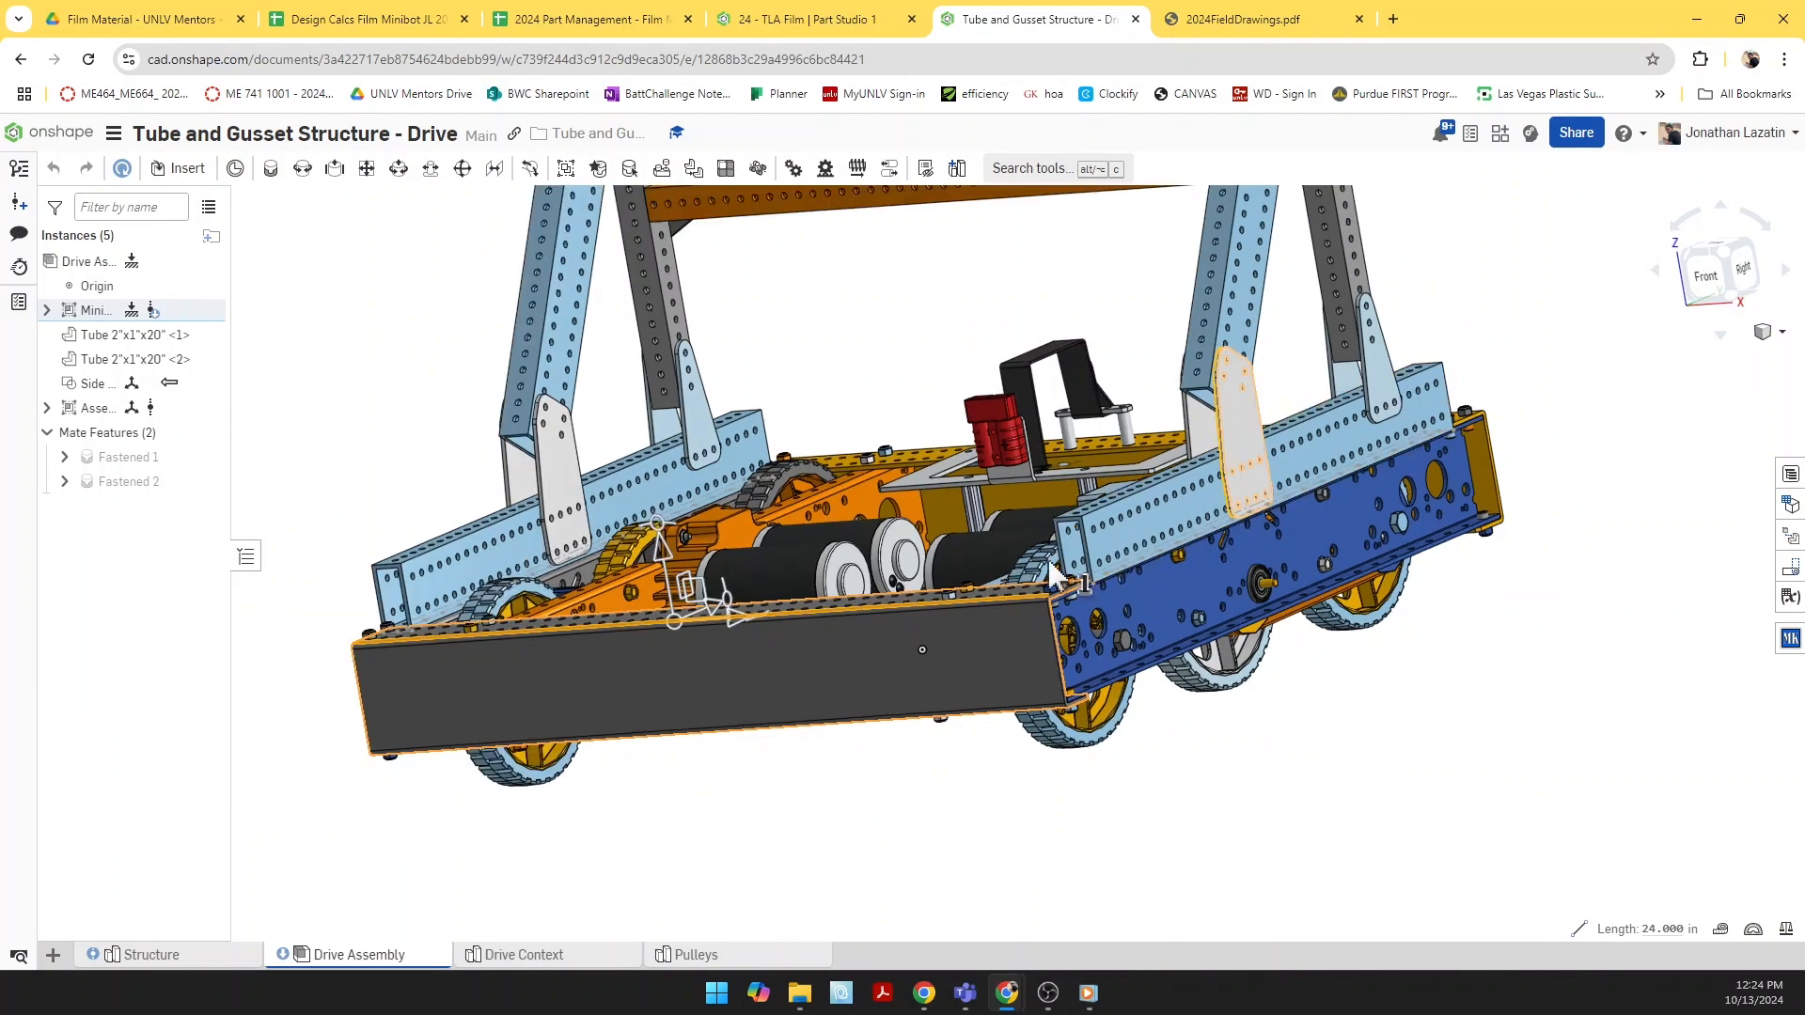
{"action": "scroll", "coordinate": [1030, 575], "scroll_direction": "down", "scroll_amount": 1}
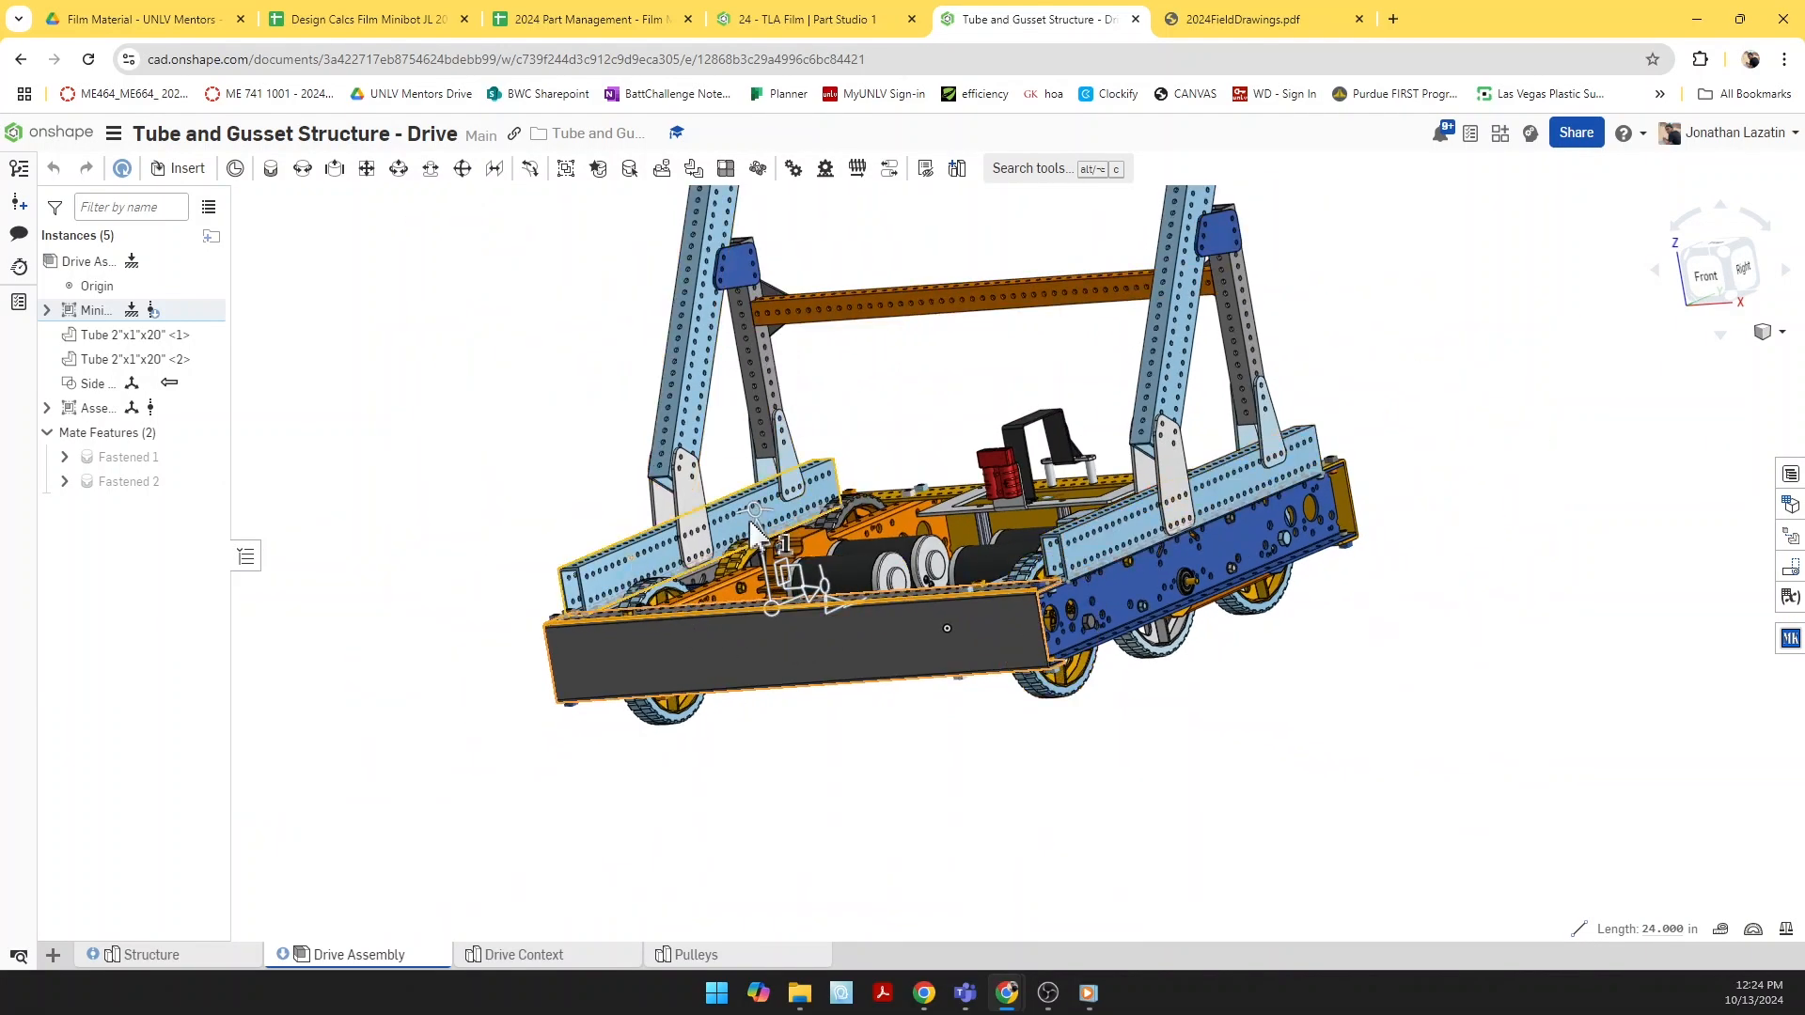
{"action": "left_click", "coordinate": [832, 19]}
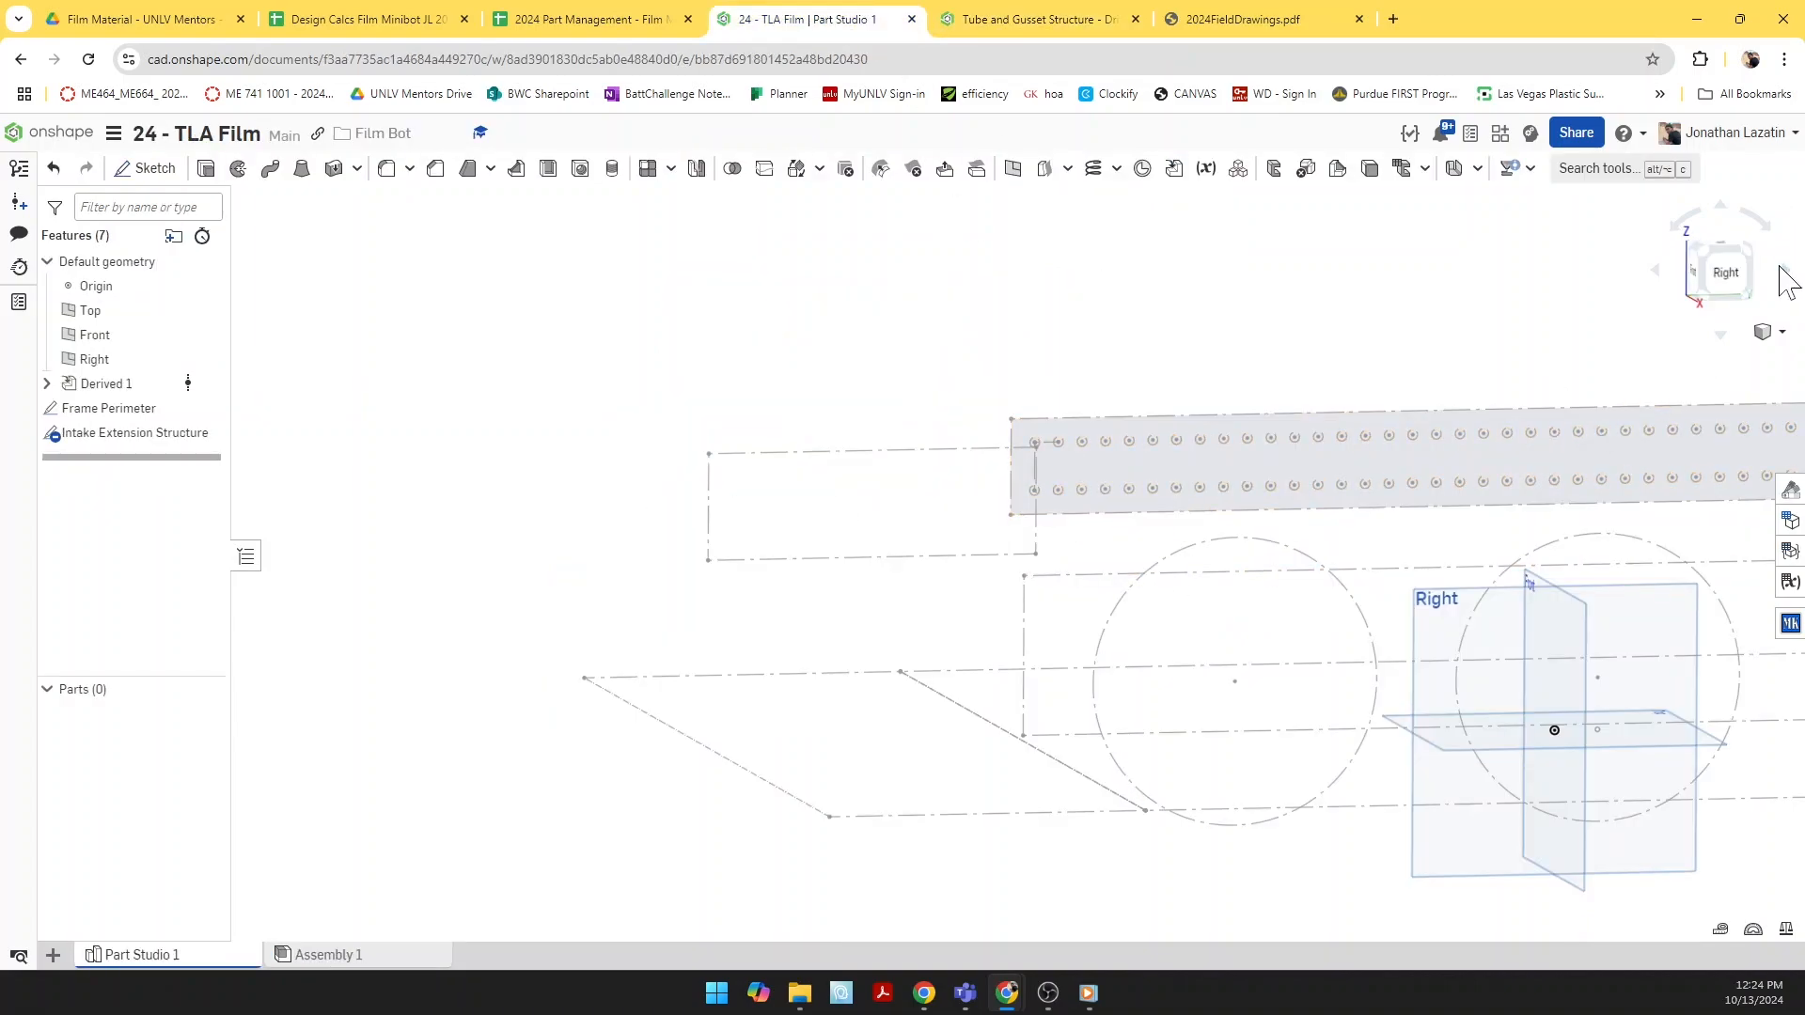
{"action": "left_click", "coordinate": [1730, 276]}
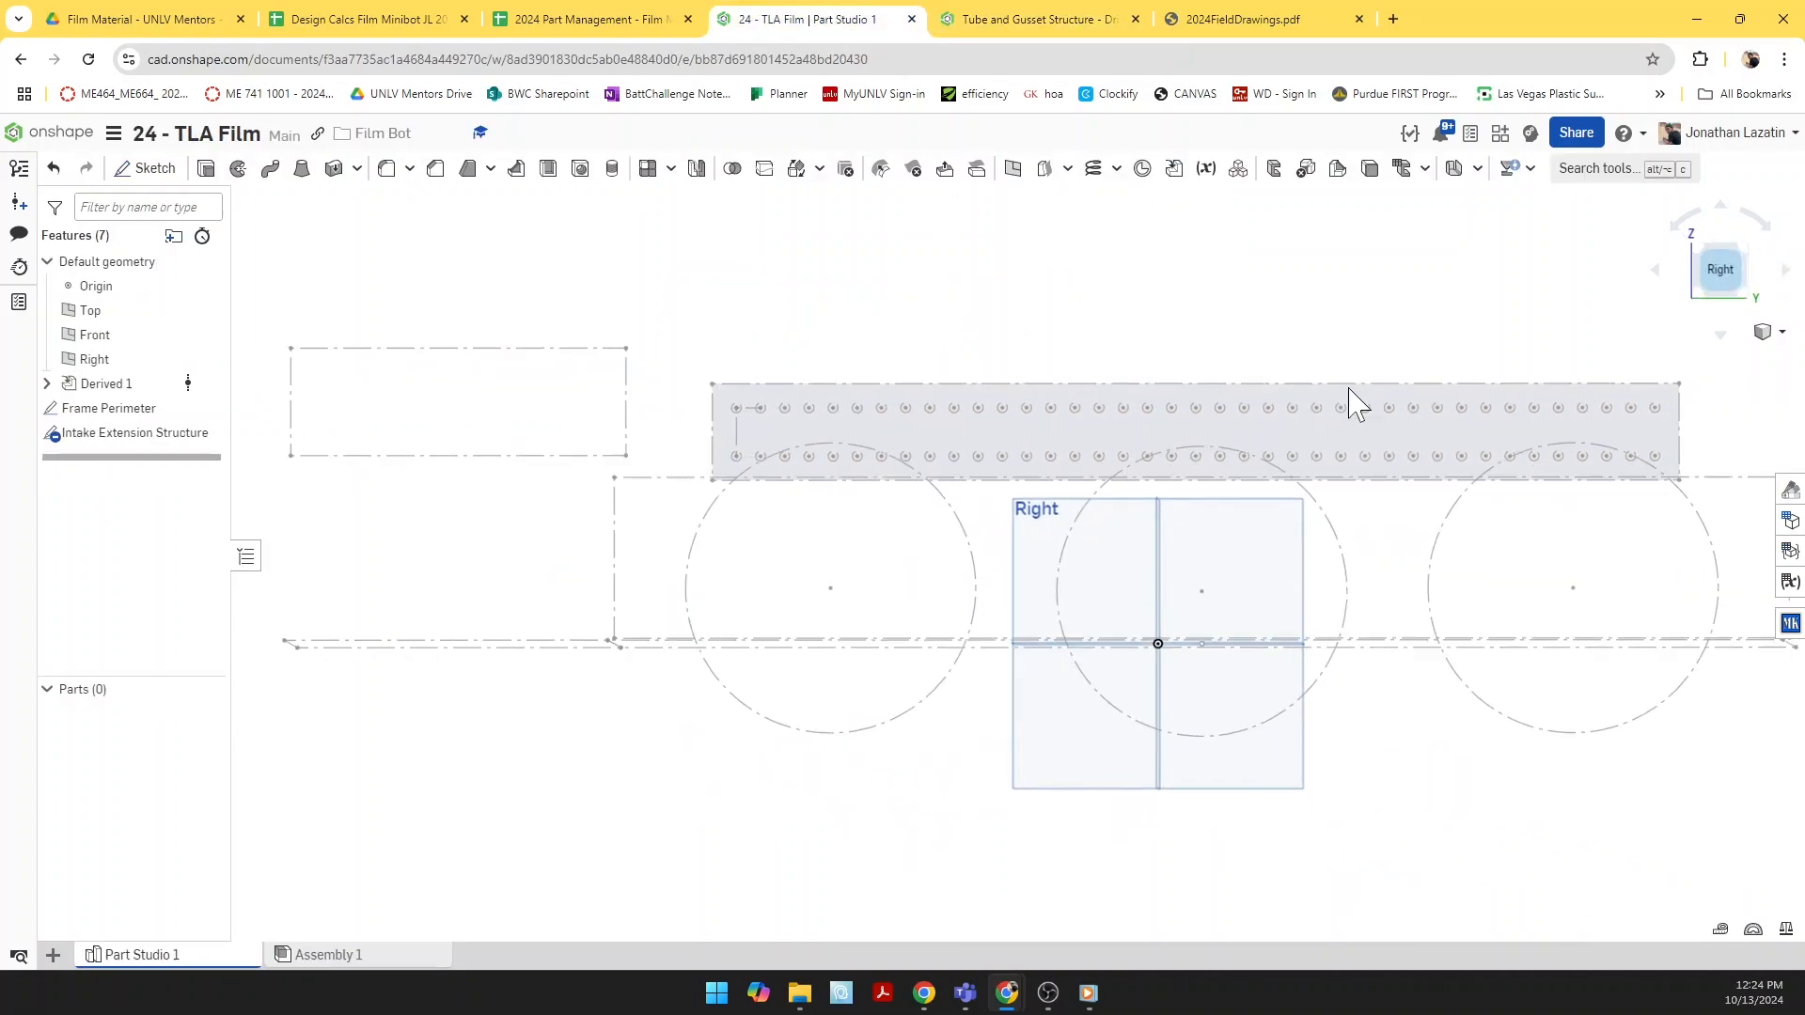
Step: Reopen the Intake Extension Structure sketch and make the rectangle's top edge coincident with the top edge of the derived side rail
{"action": "double_click", "coordinate": [141, 433]}
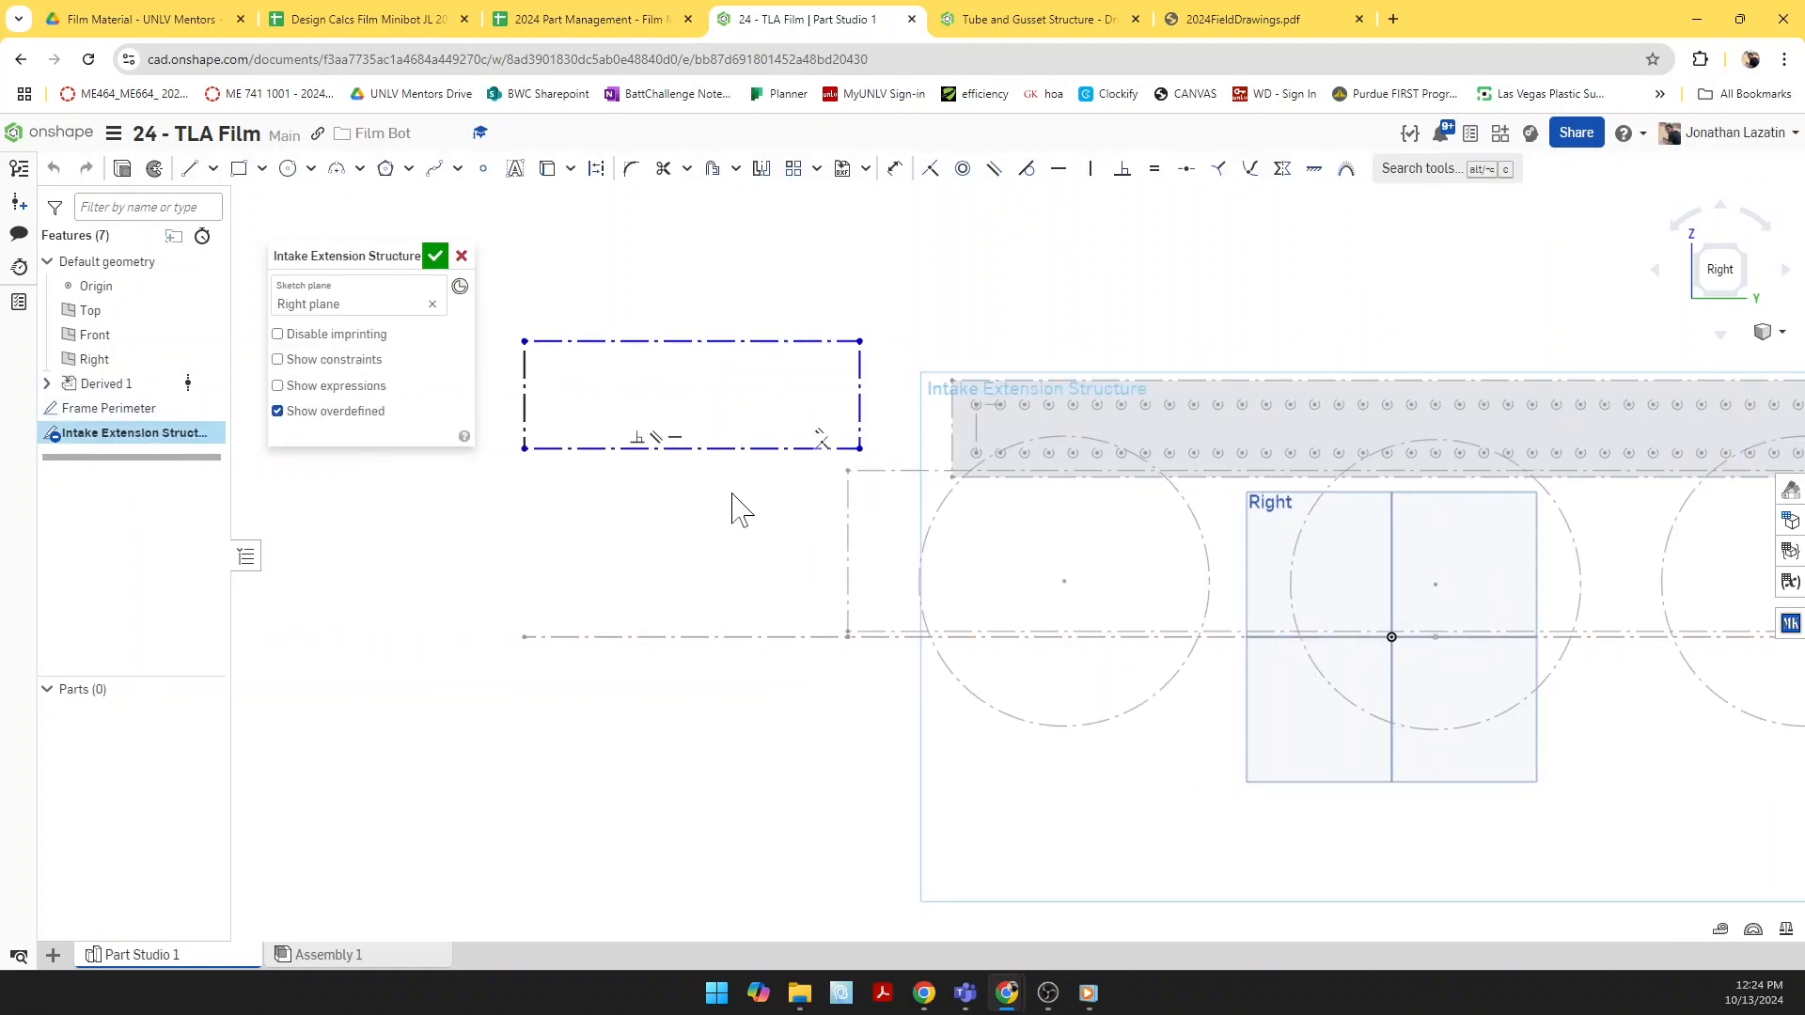
{"action": "key", "text": "i"}
{"action": "left_click", "coordinate": [768, 343]}
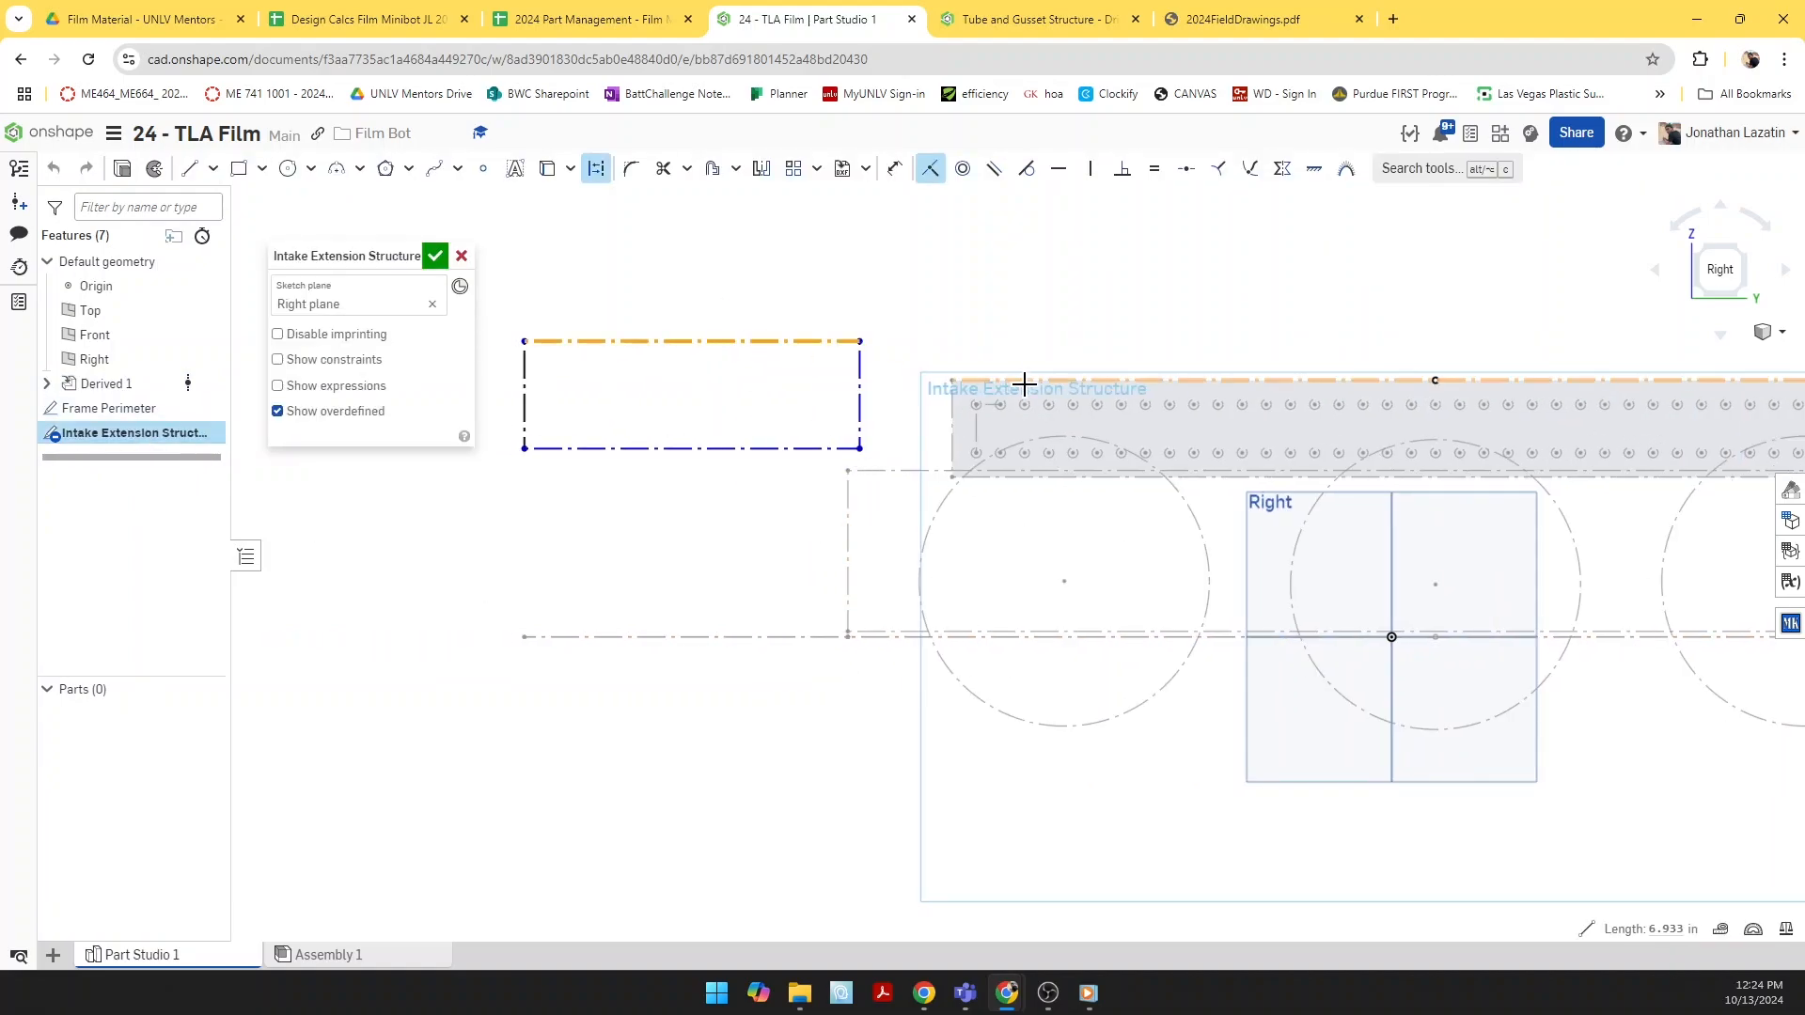
{"action": "left_click", "coordinate": [1024, 382]}
Step: Make the rectangle's left edge equal in length to the end edge of the derived side rail
{"action": "key", "text": "e"}
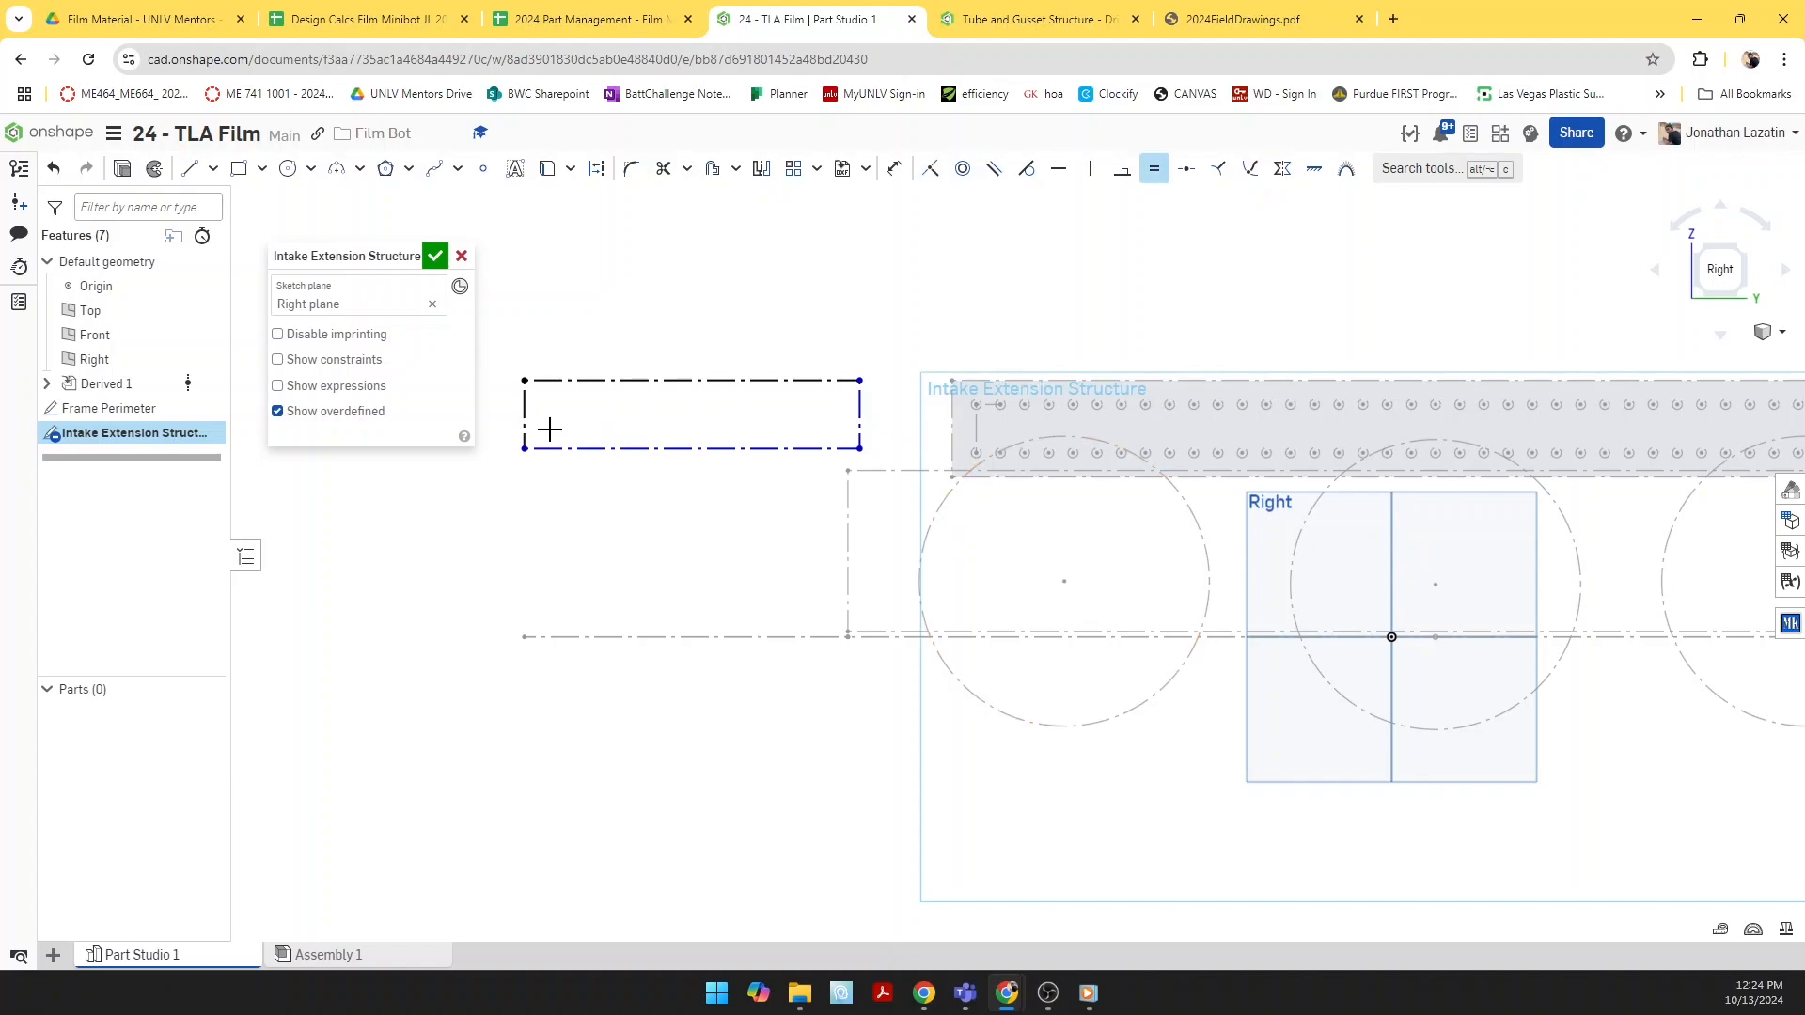
{"action": "key", "text": "d"}
{"action": "left_click", "coordinate": [525, 416]}
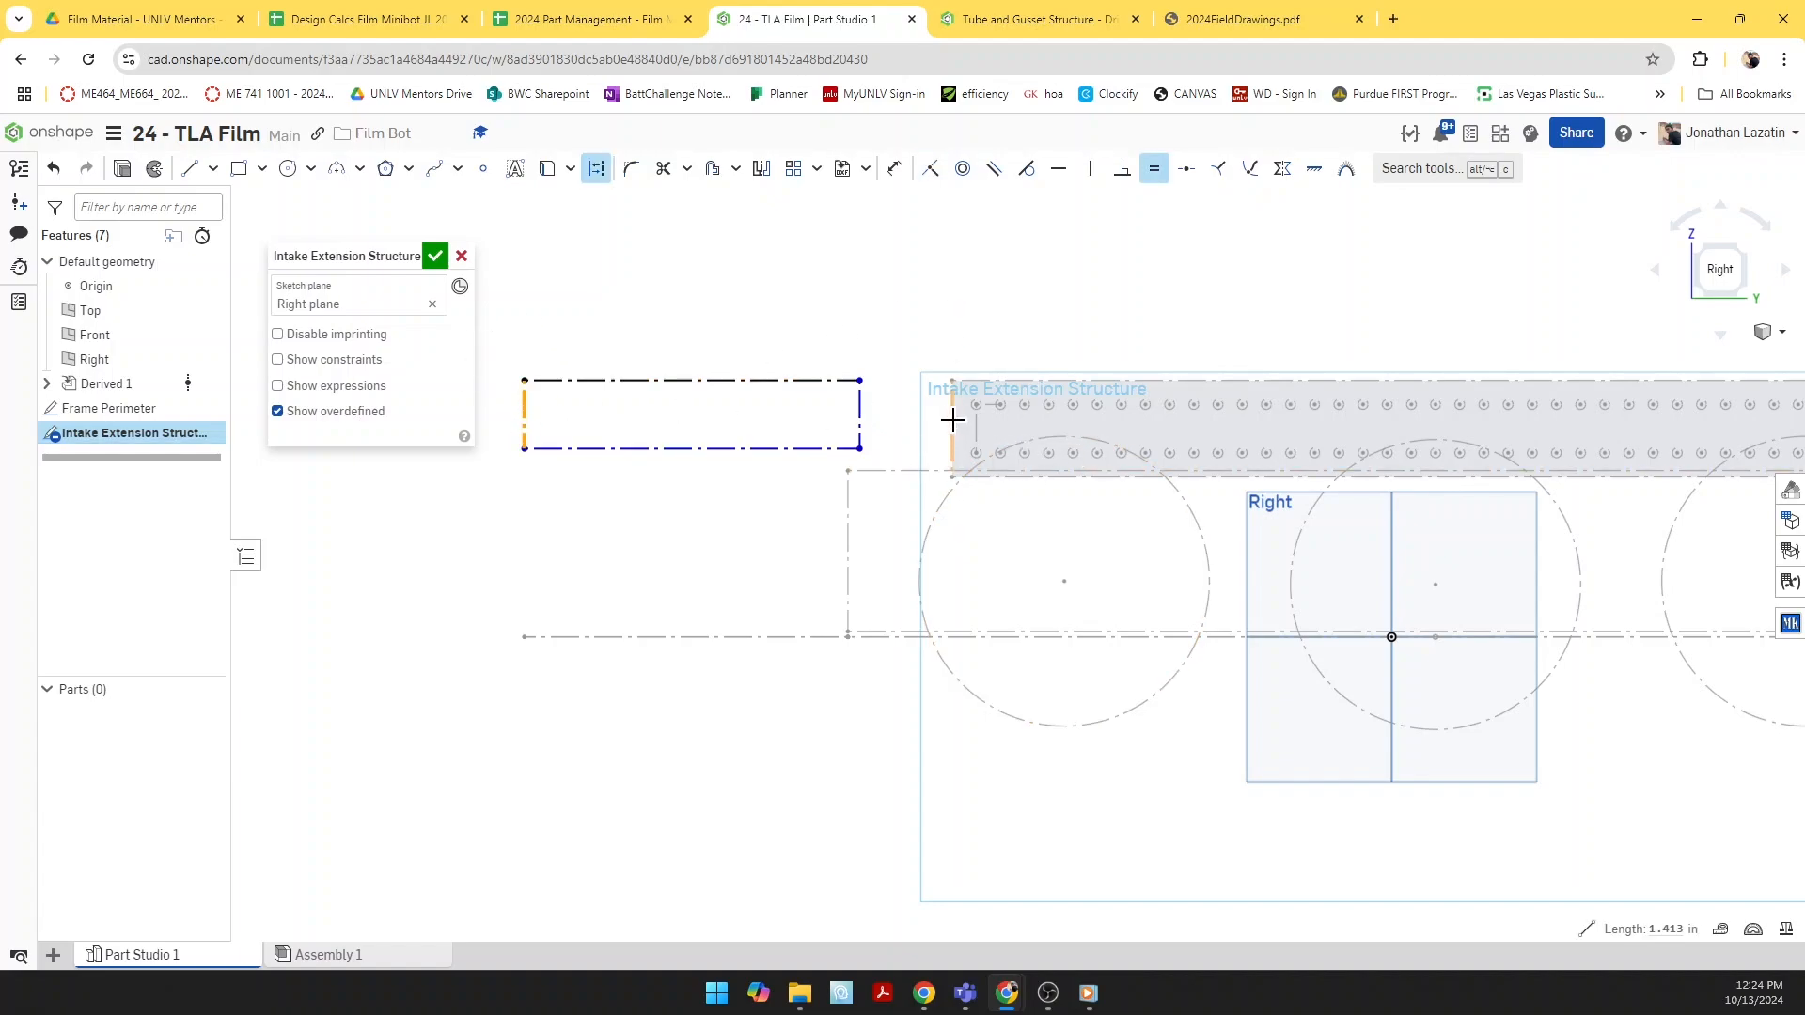
{"action": "scroll", "coordinate": [953, 420], "scroll_direction": "up", "scroll_amount": 3}
{"action": "key", "text": "Escape"}
{"action": "scroll", "coordinate": [952, 423], "scroll_direction": "down", "scroll_amount": 3}
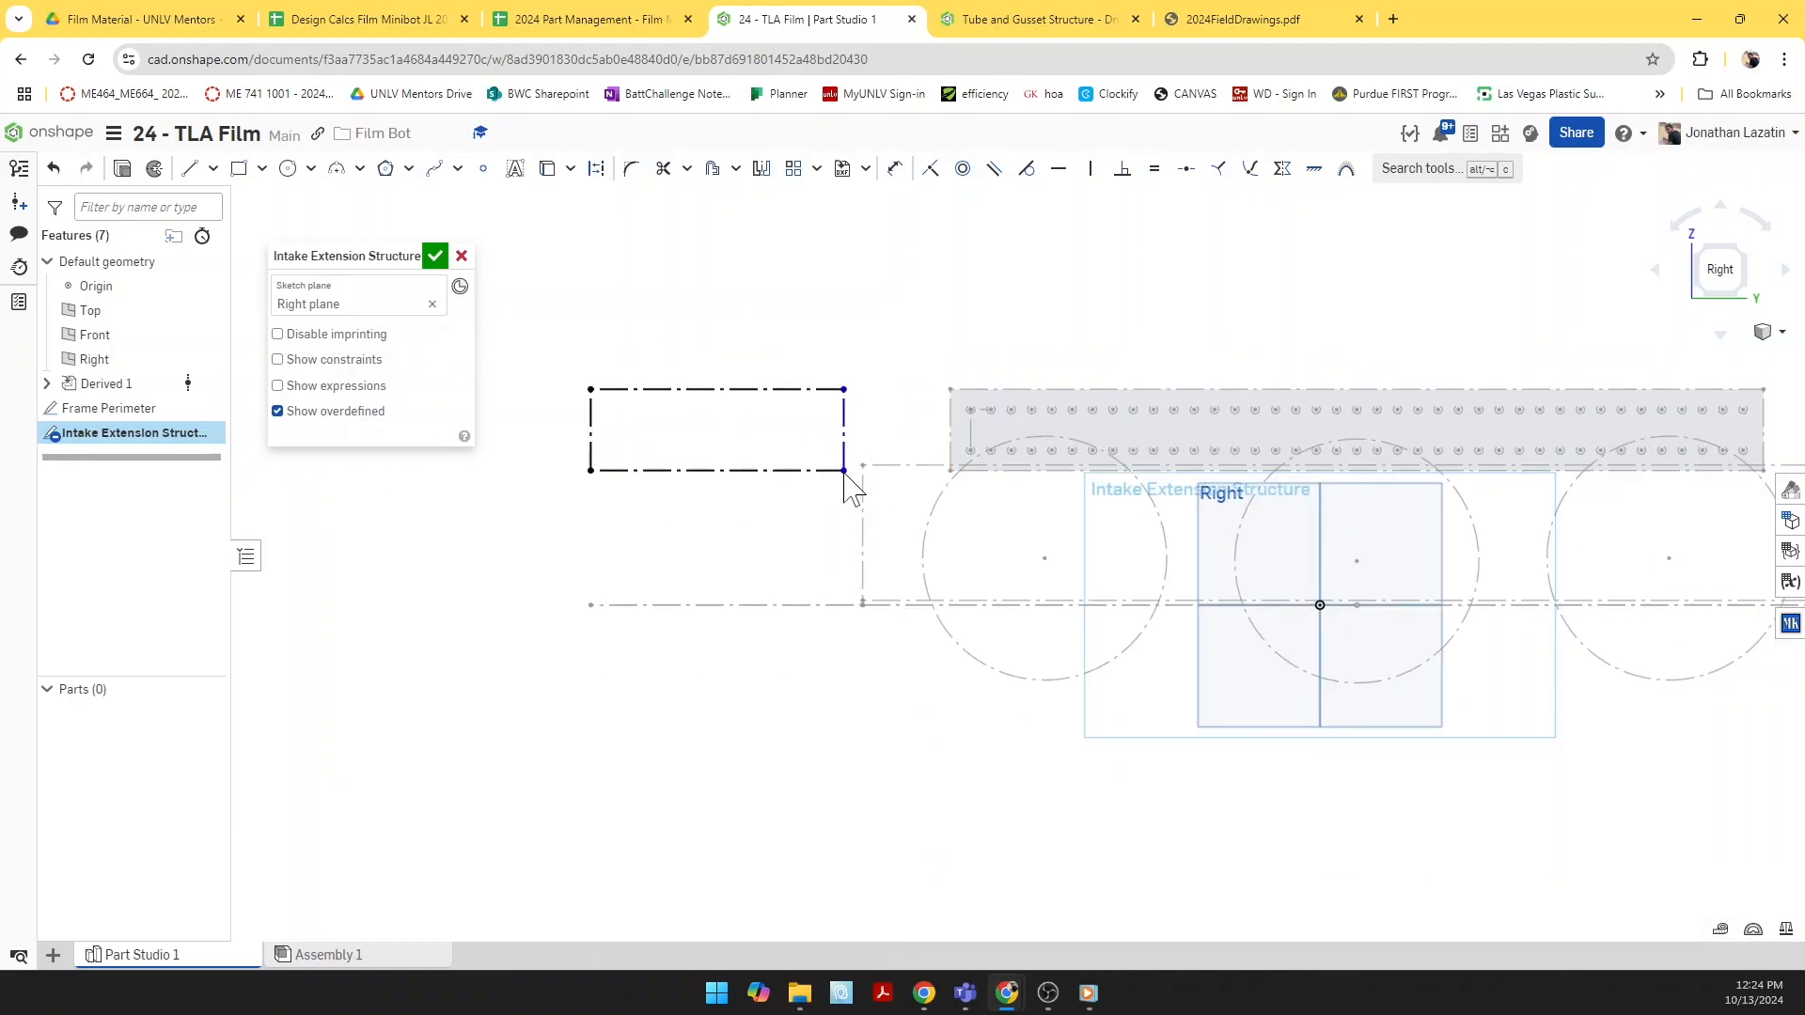
Step: Dimension the rectangle's top edge to 6 in and accept the Intake Extension Structure sketch
{"action": "scroll", "coordinate": [848, 485], "scroll_direction": "up", "scroll_amount": 4}
{"action": "scroll", "coordinate": [870, 536], "scroll_direction": "down", "scroll_amount": 3}
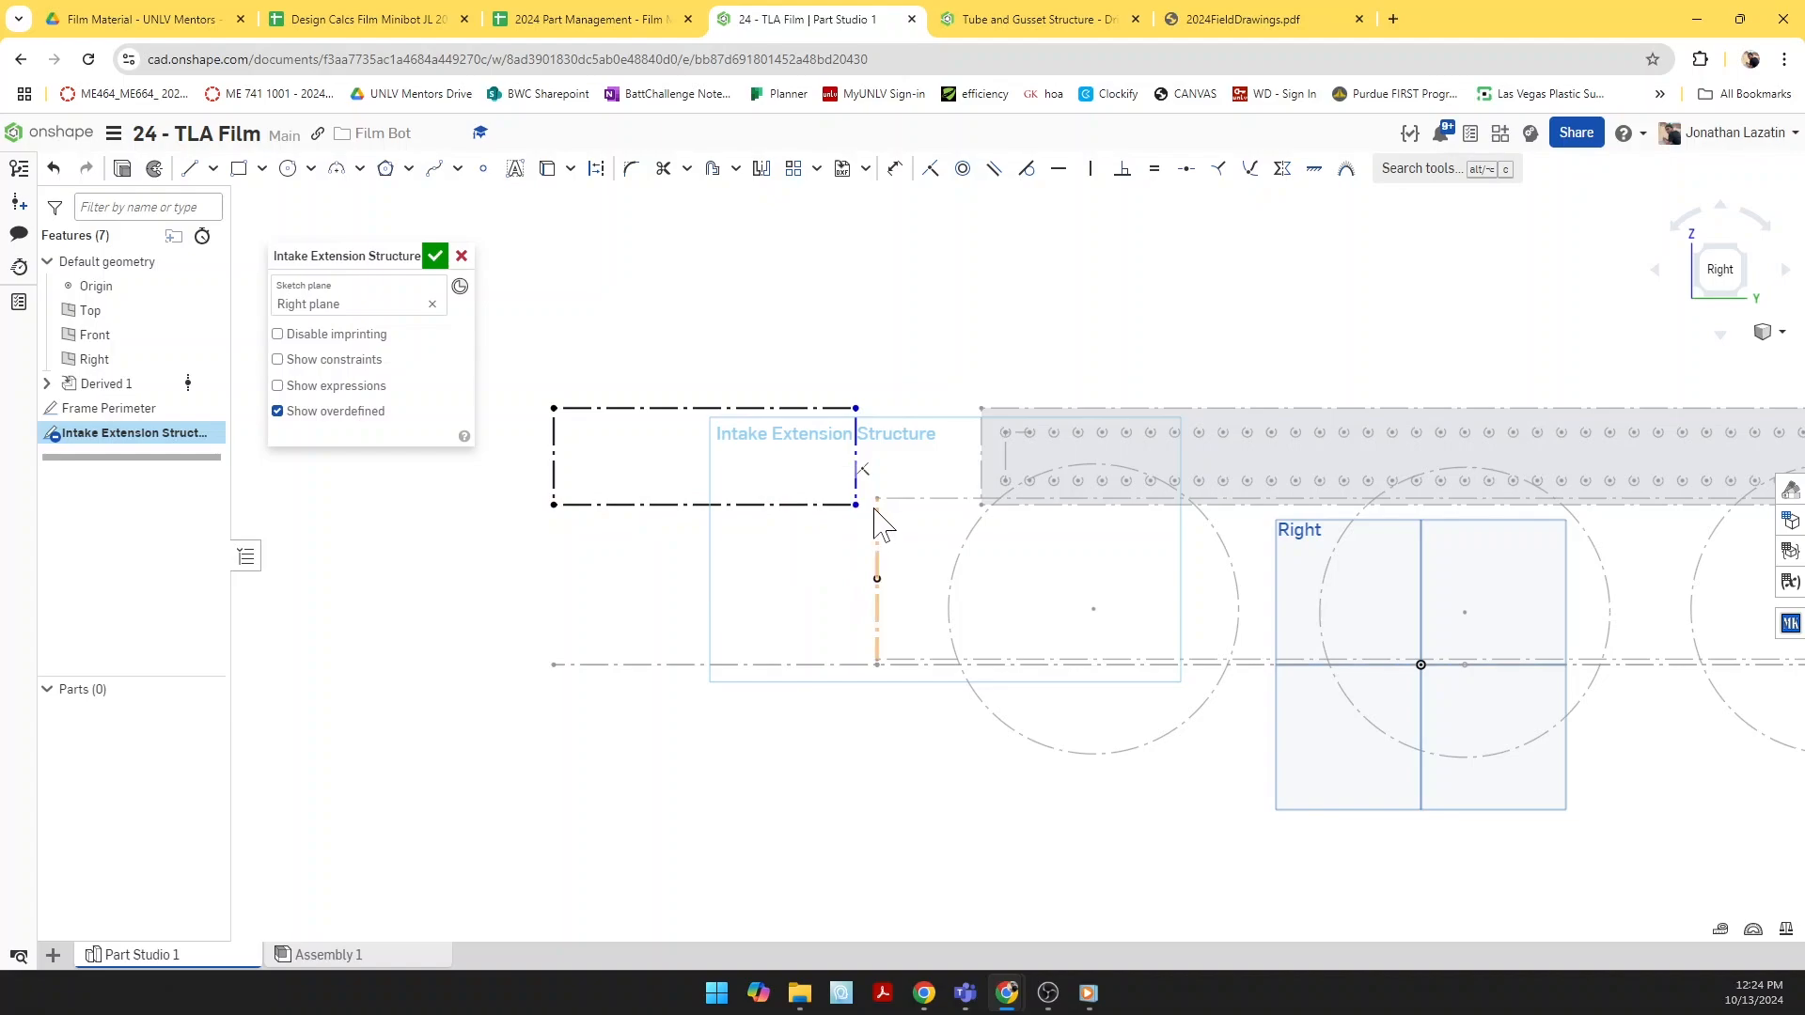
{"action": "key", "text": "u"}
{"action": "key", "text": "d"}
{"action": "left_click", "coordinate": [722, 407]}
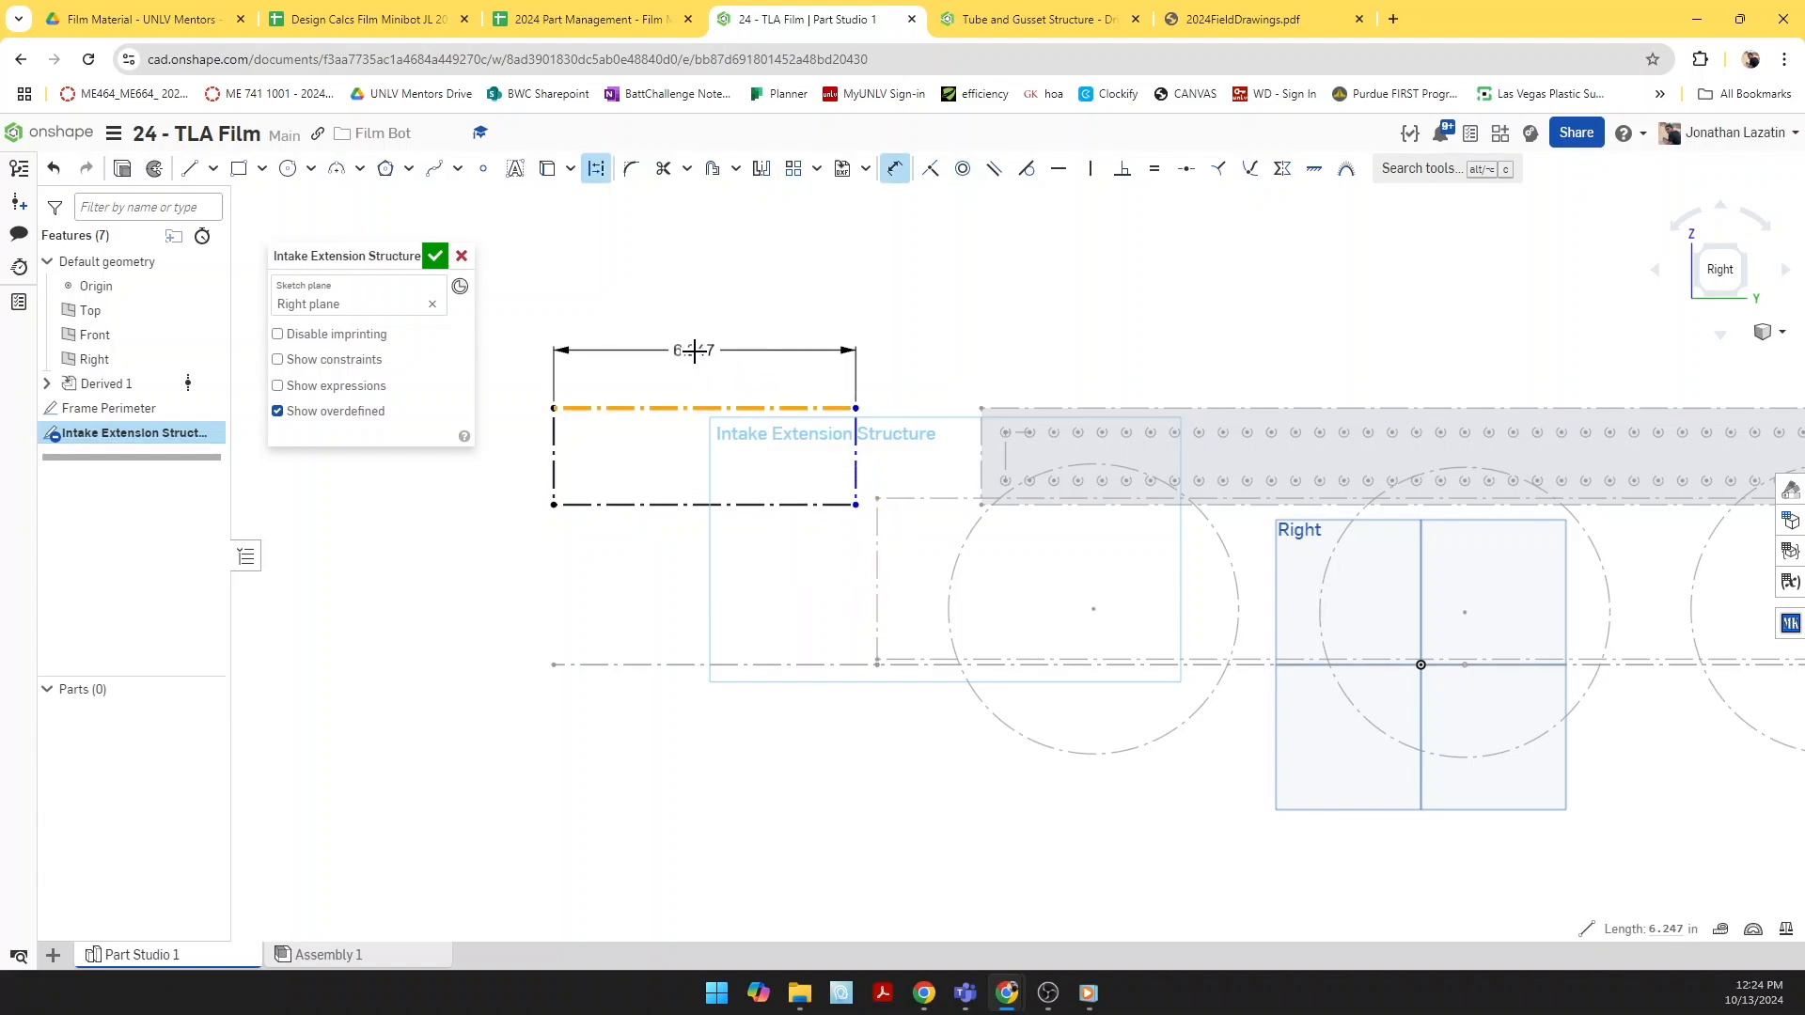
{"action": "left_click", "coordinate": [694, 350]}
{"action": "type", "text": "6"}
{"action": "key", "text": "Return"}
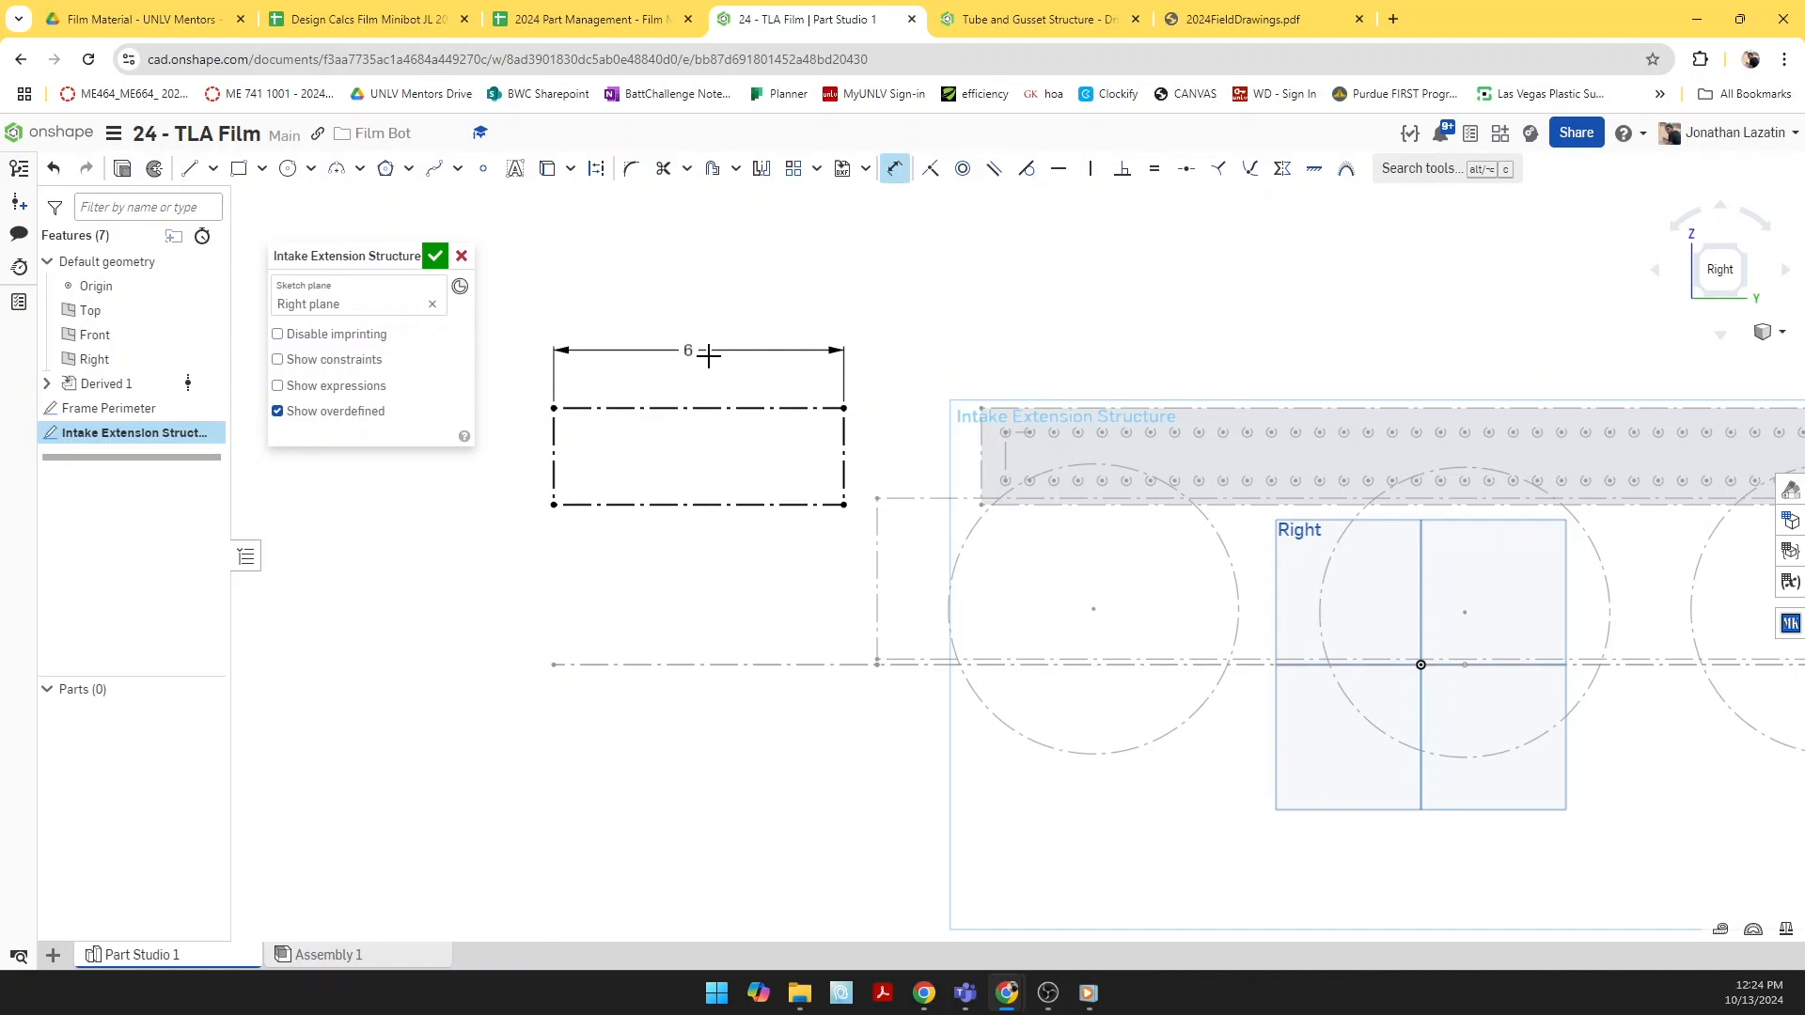
{"action": "scroll", "coordinate": [855, 507], "scroll_direction": "up", "scroll_amount": 1}
{"action": "scroll", "coordinate": [878, 511], "scroll_direction": "down", "scroll_amount": 1}
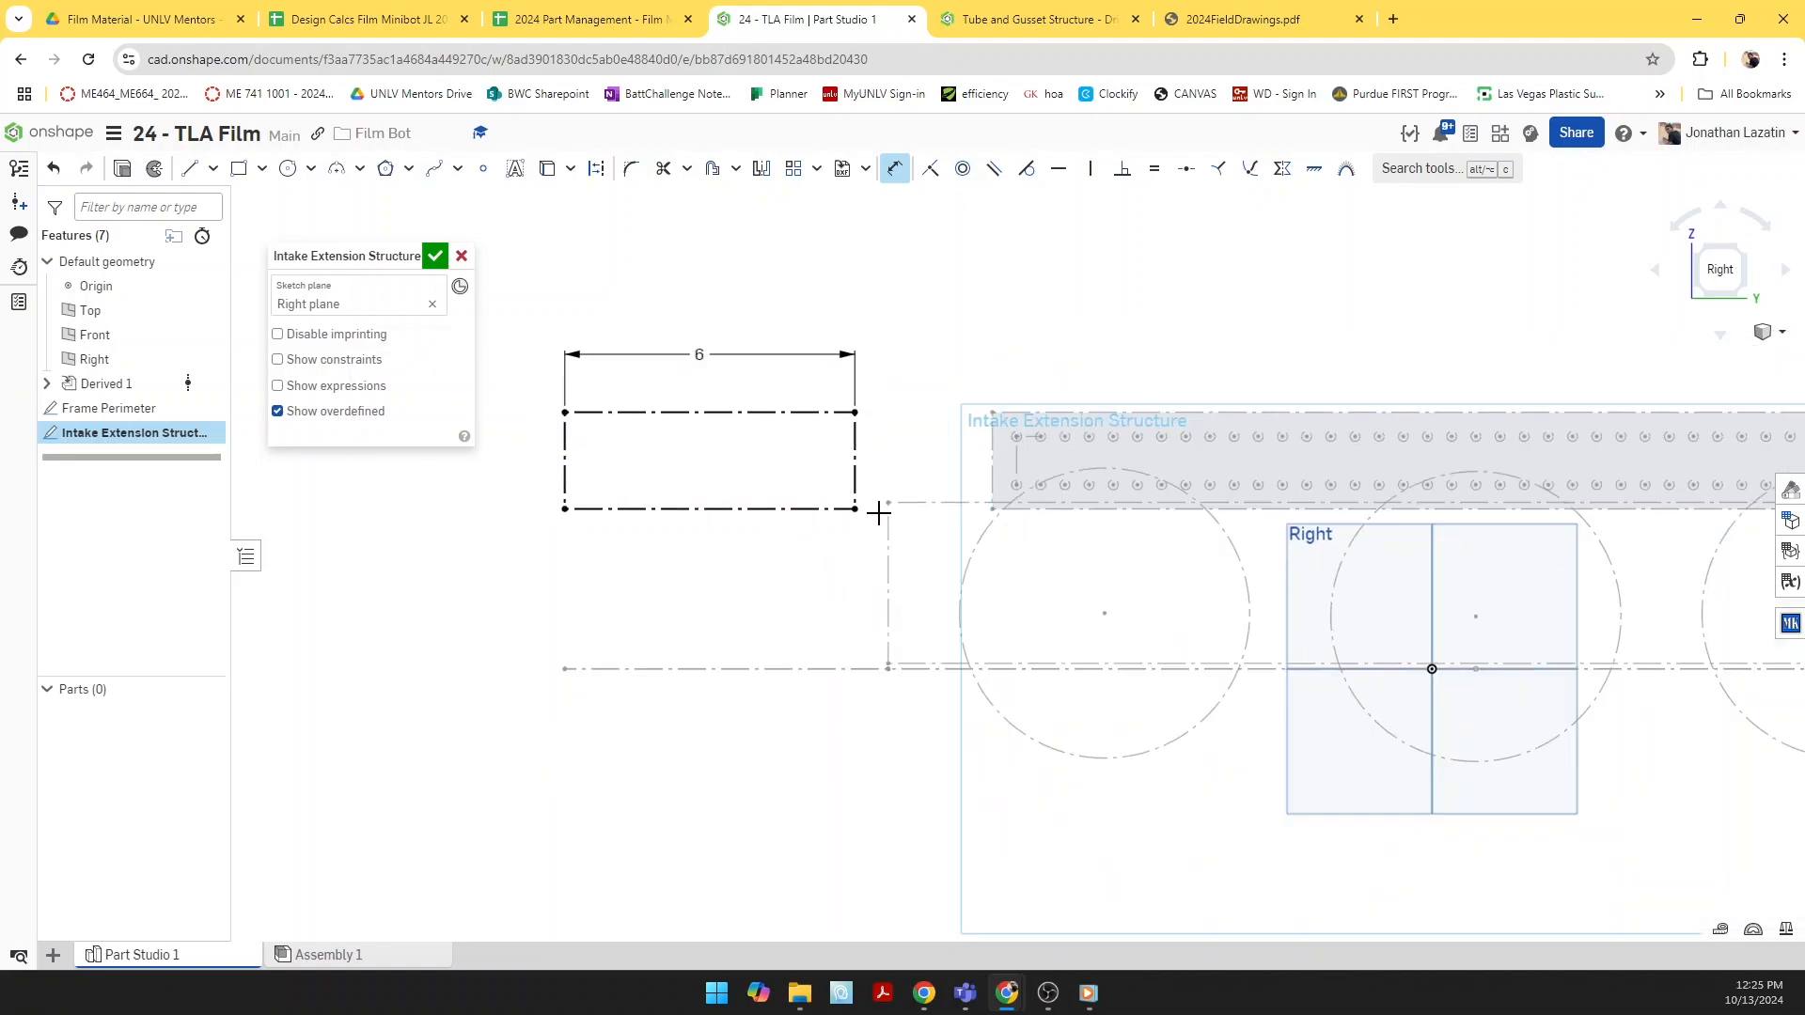
{"action": "scroll", "coordinate": [878, 511], "scroll_direction": "up", "scroll_amount": 2}
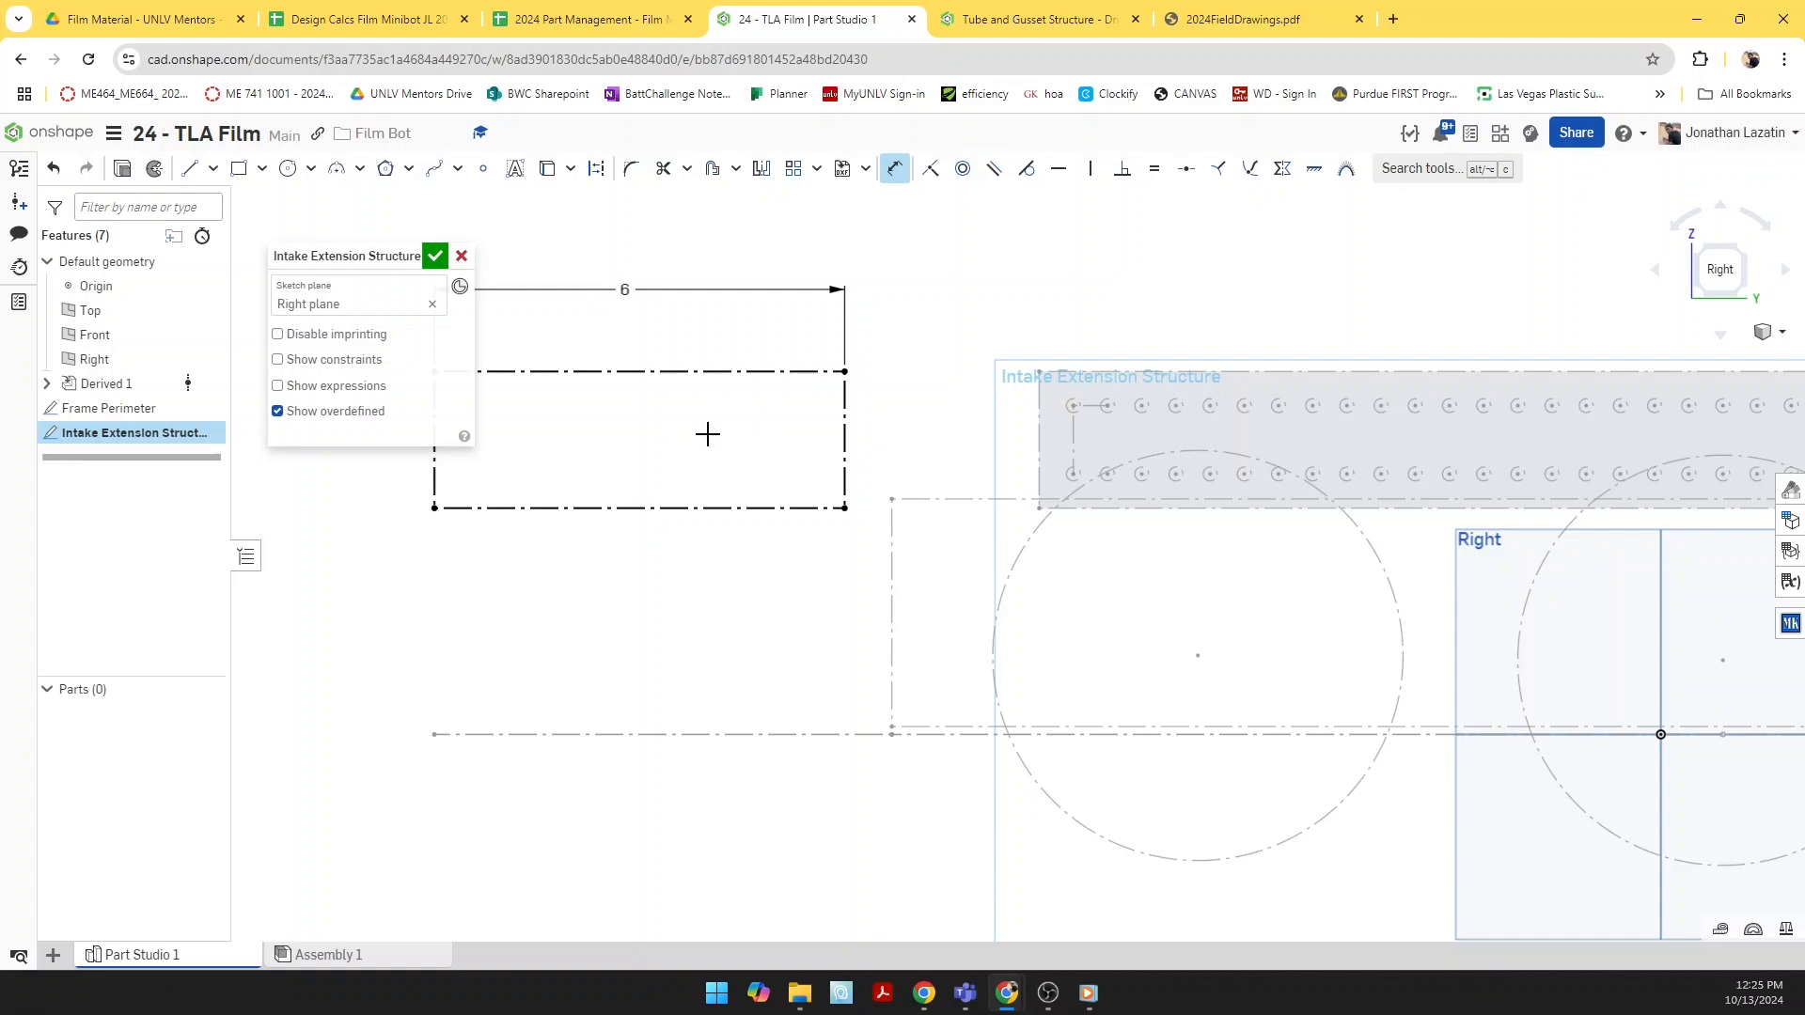
{"action": "left_click", "coordinate": [437, 257]}
Step: Start a new sketch on the Right plane and name it Bumper
{"action": "scroll", "coordinate": [605, 476], "scroll_direction": "down", "scroll_amount": 3}
{"action": "middle_click_drag", "start_coordinate": [605, 476], "coordinate": [706, 507]}
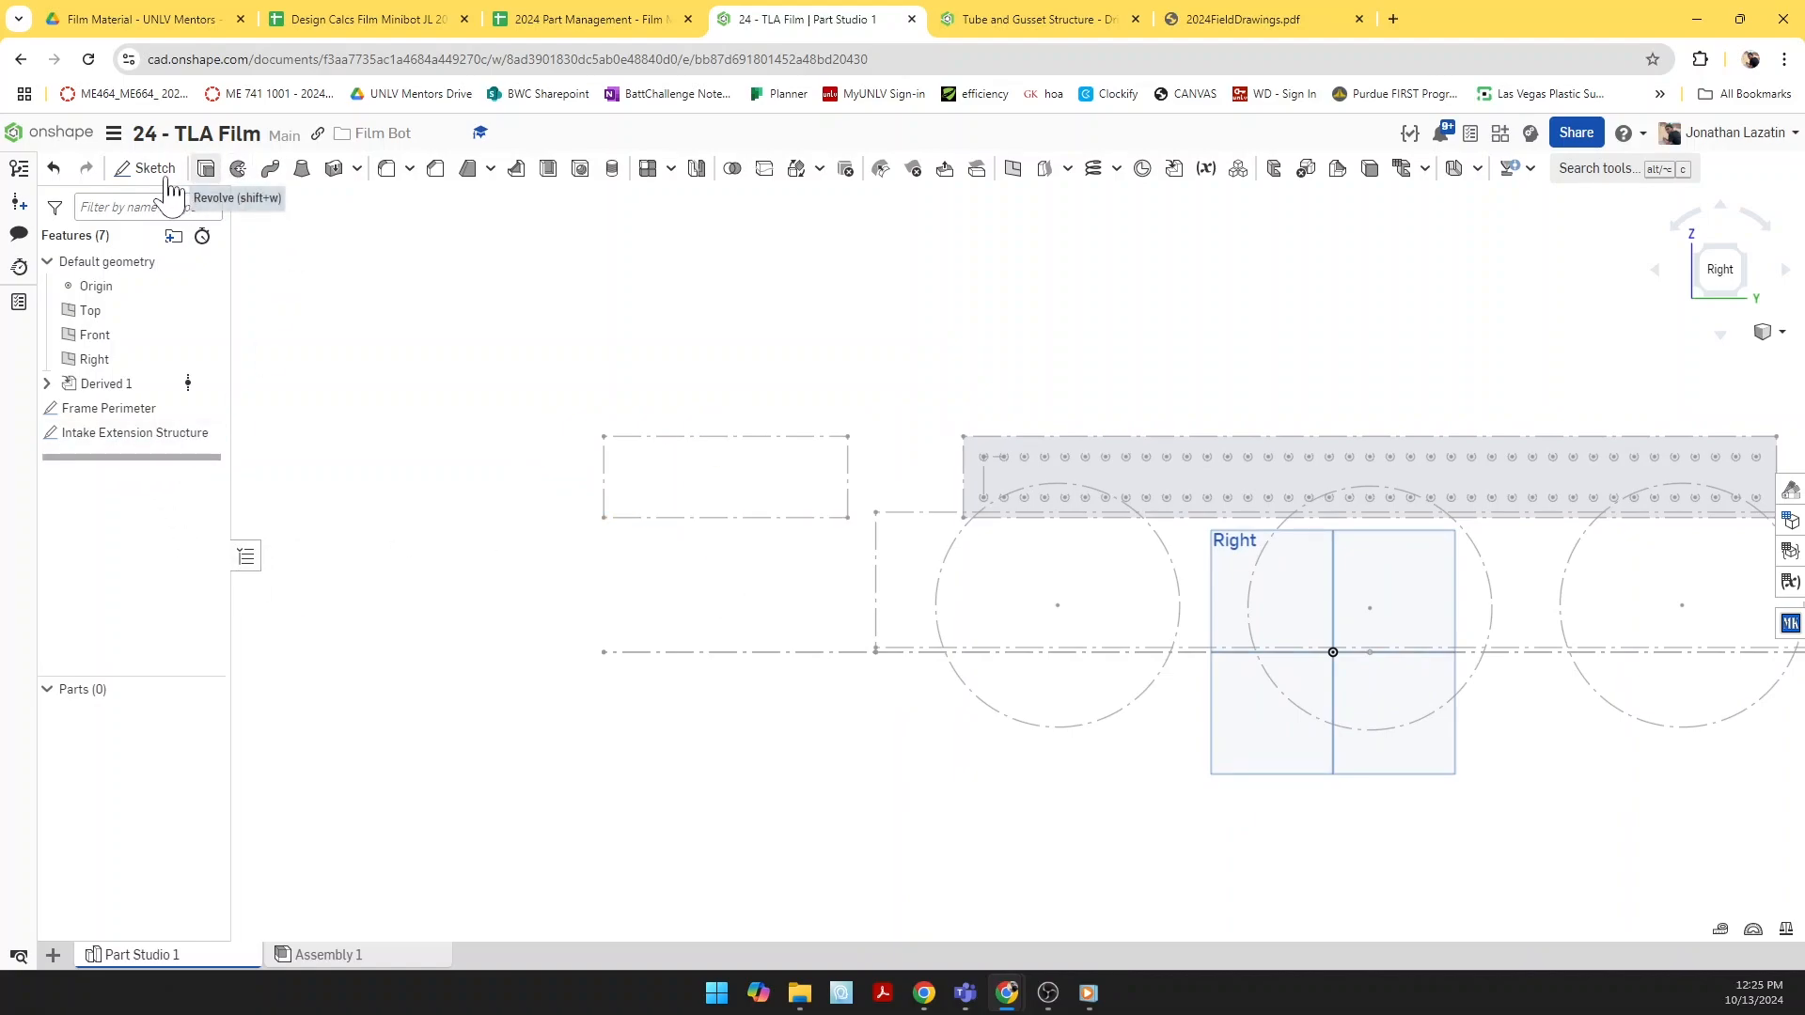
{"action": "left_click", "coordinate": [166, 171]}
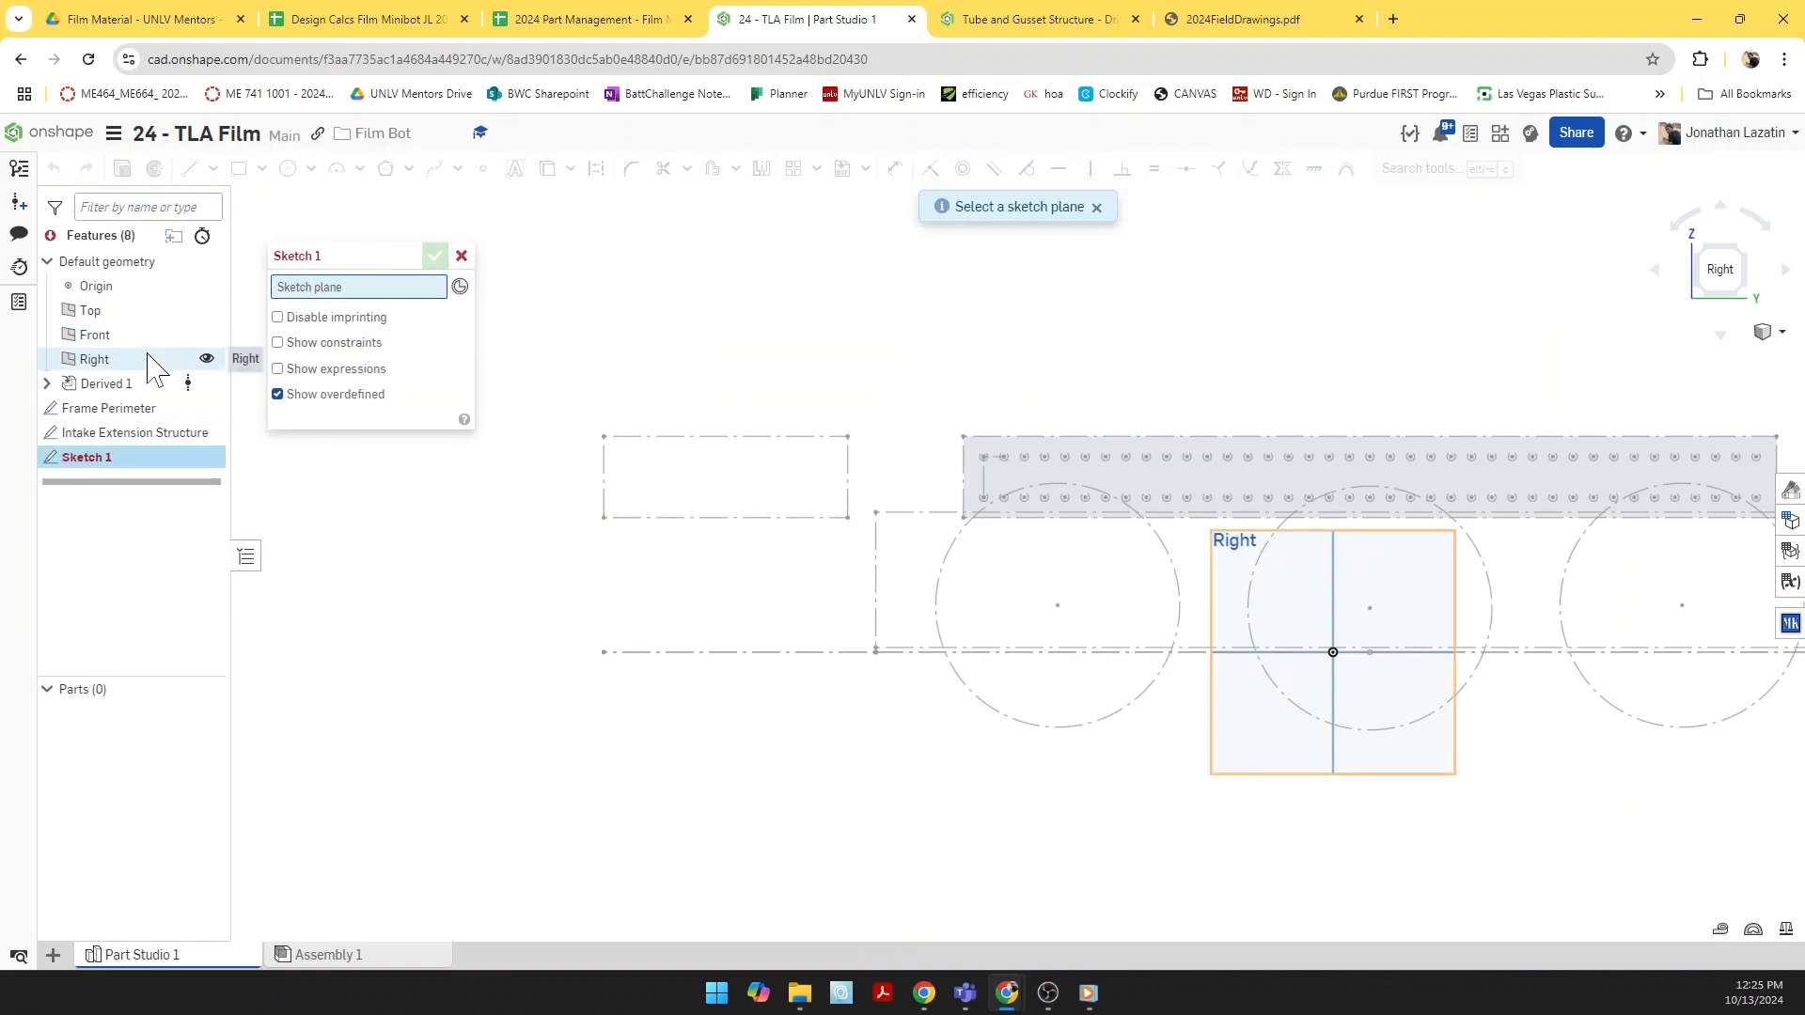
{"action": "left_click", "coordinate": [202, 359]}
{"action": "left_click", "coordinate": [405, 256]}
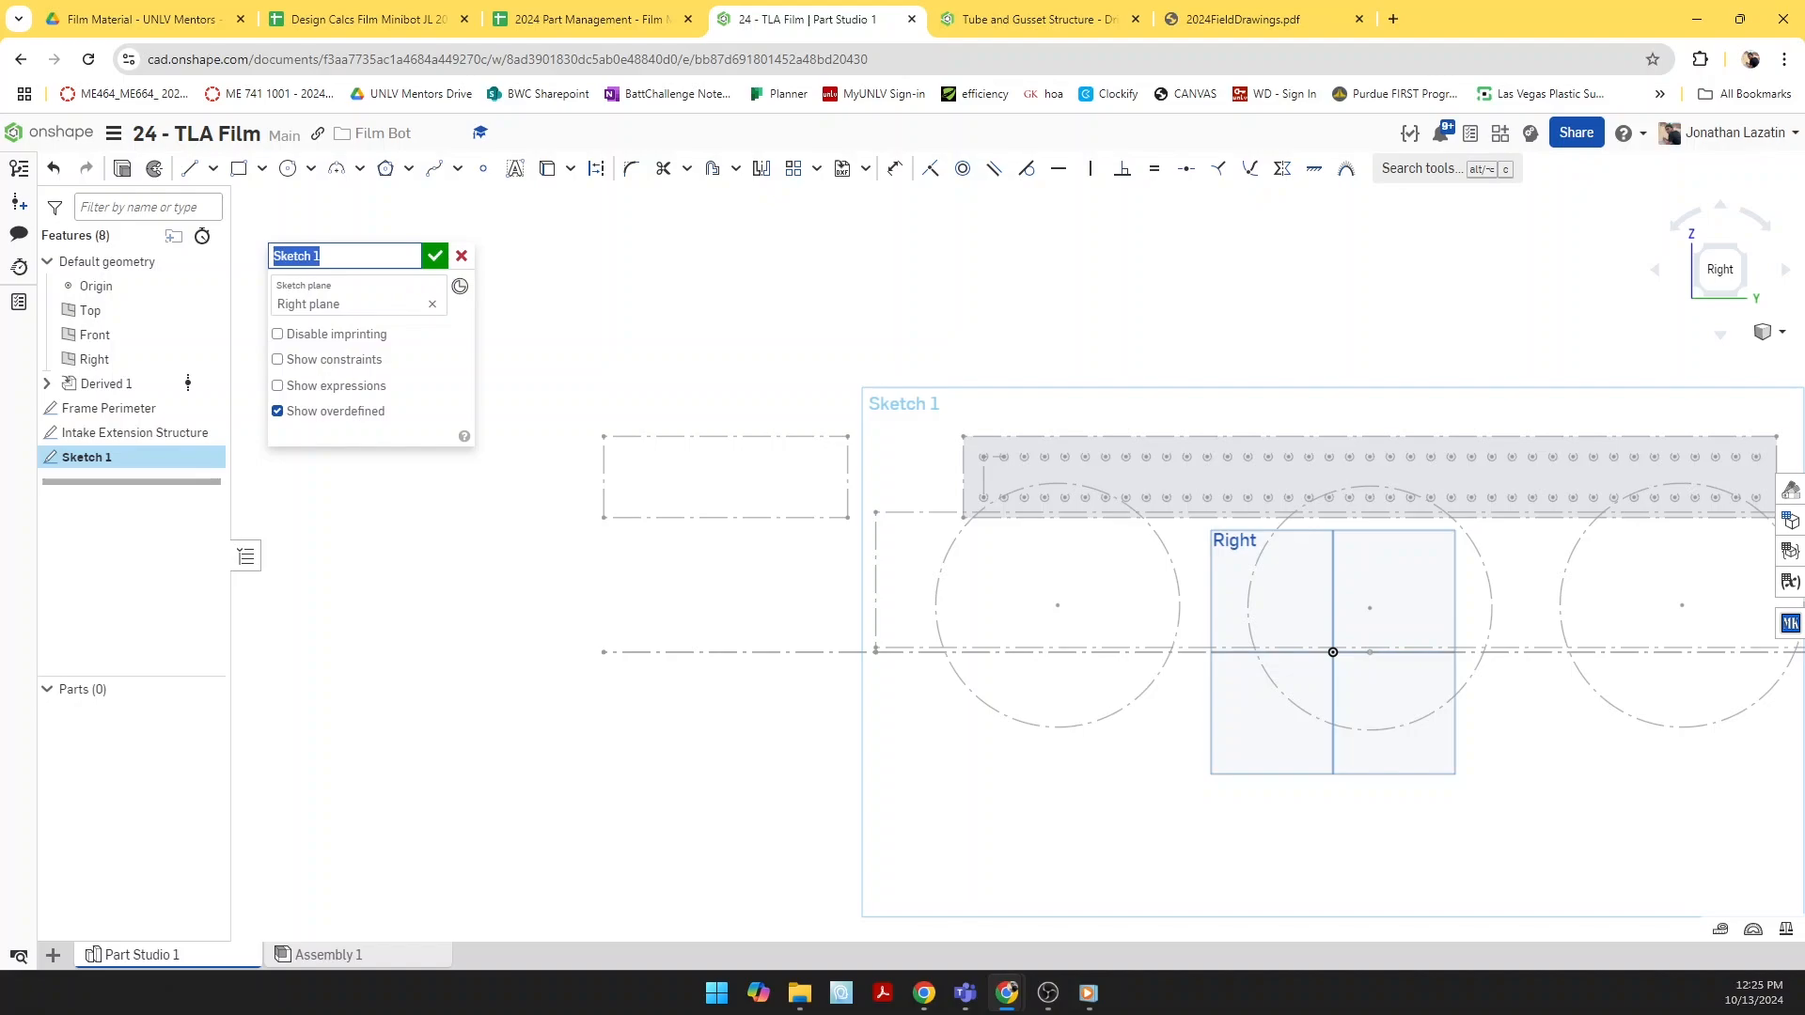
{"action": "type", "text": "Bumper"}
{"action": "key", "text": "Return"}
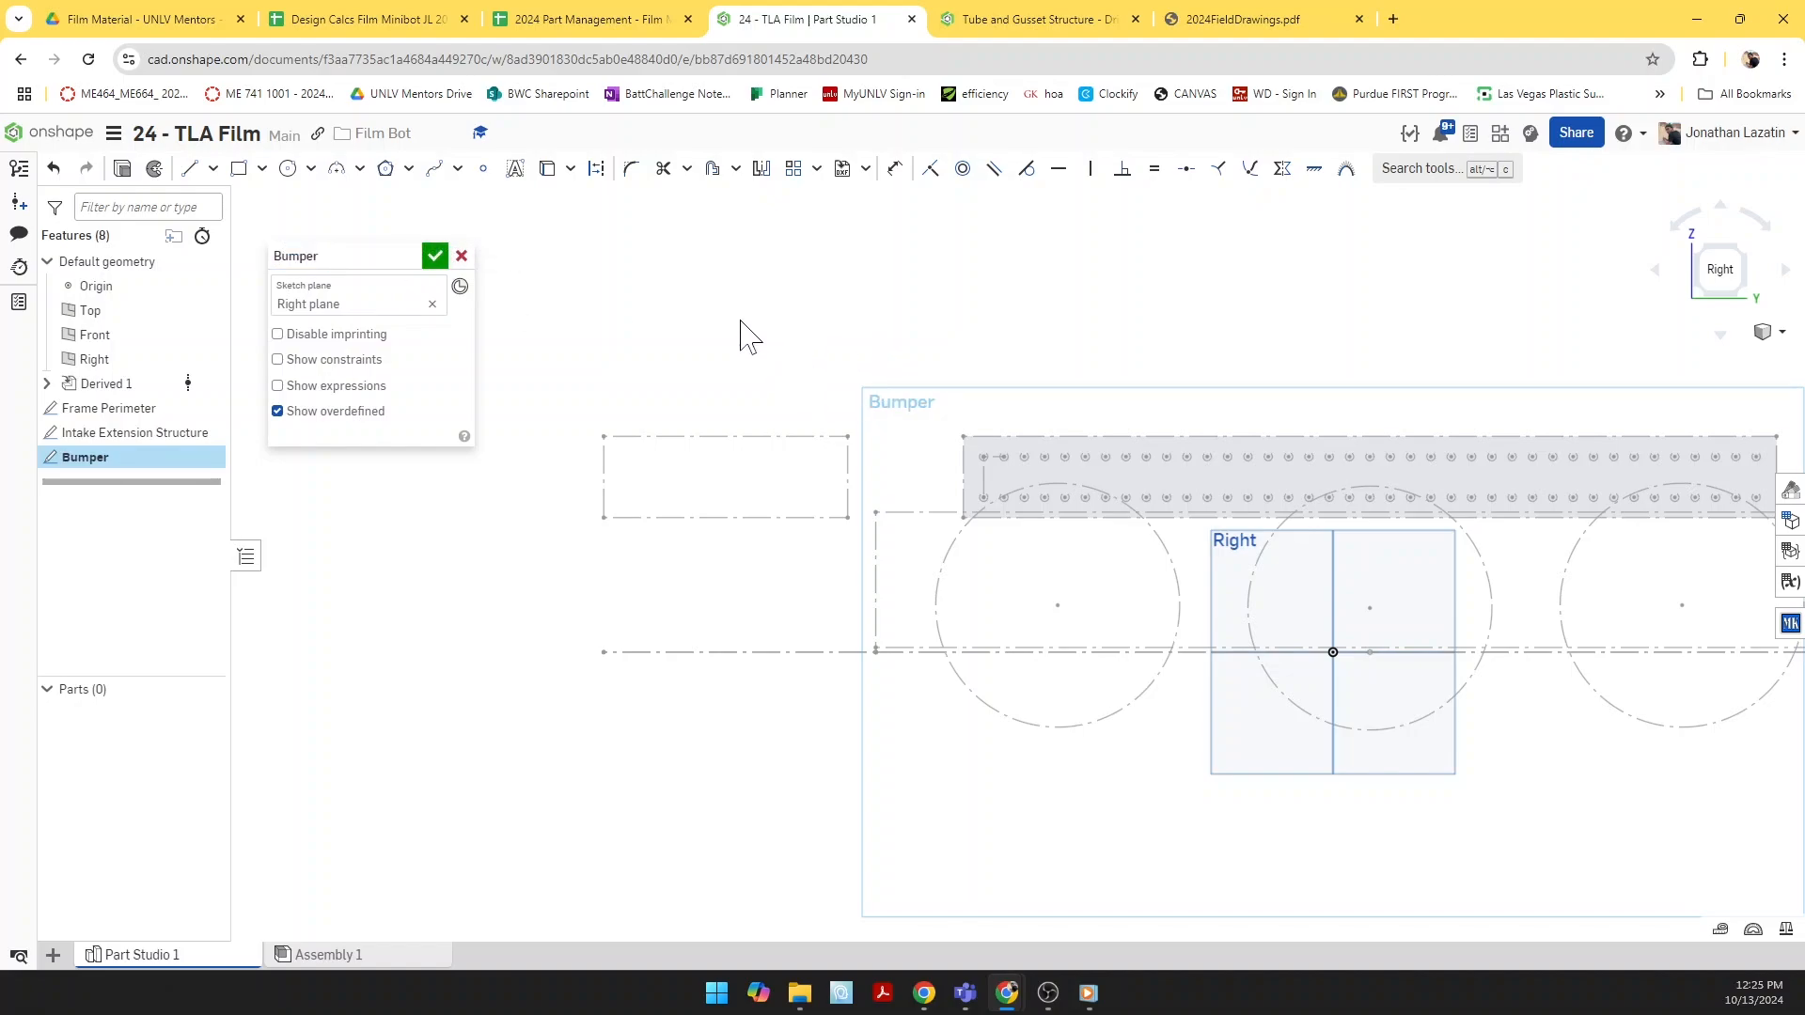
Step: Draw a tall, narrow construction corner rectangle just in front of the intake extension rectangle
{"action": "scroll", "coordinate": [743, 334], "scroll_direction": "down", "scroll_amount": 3}
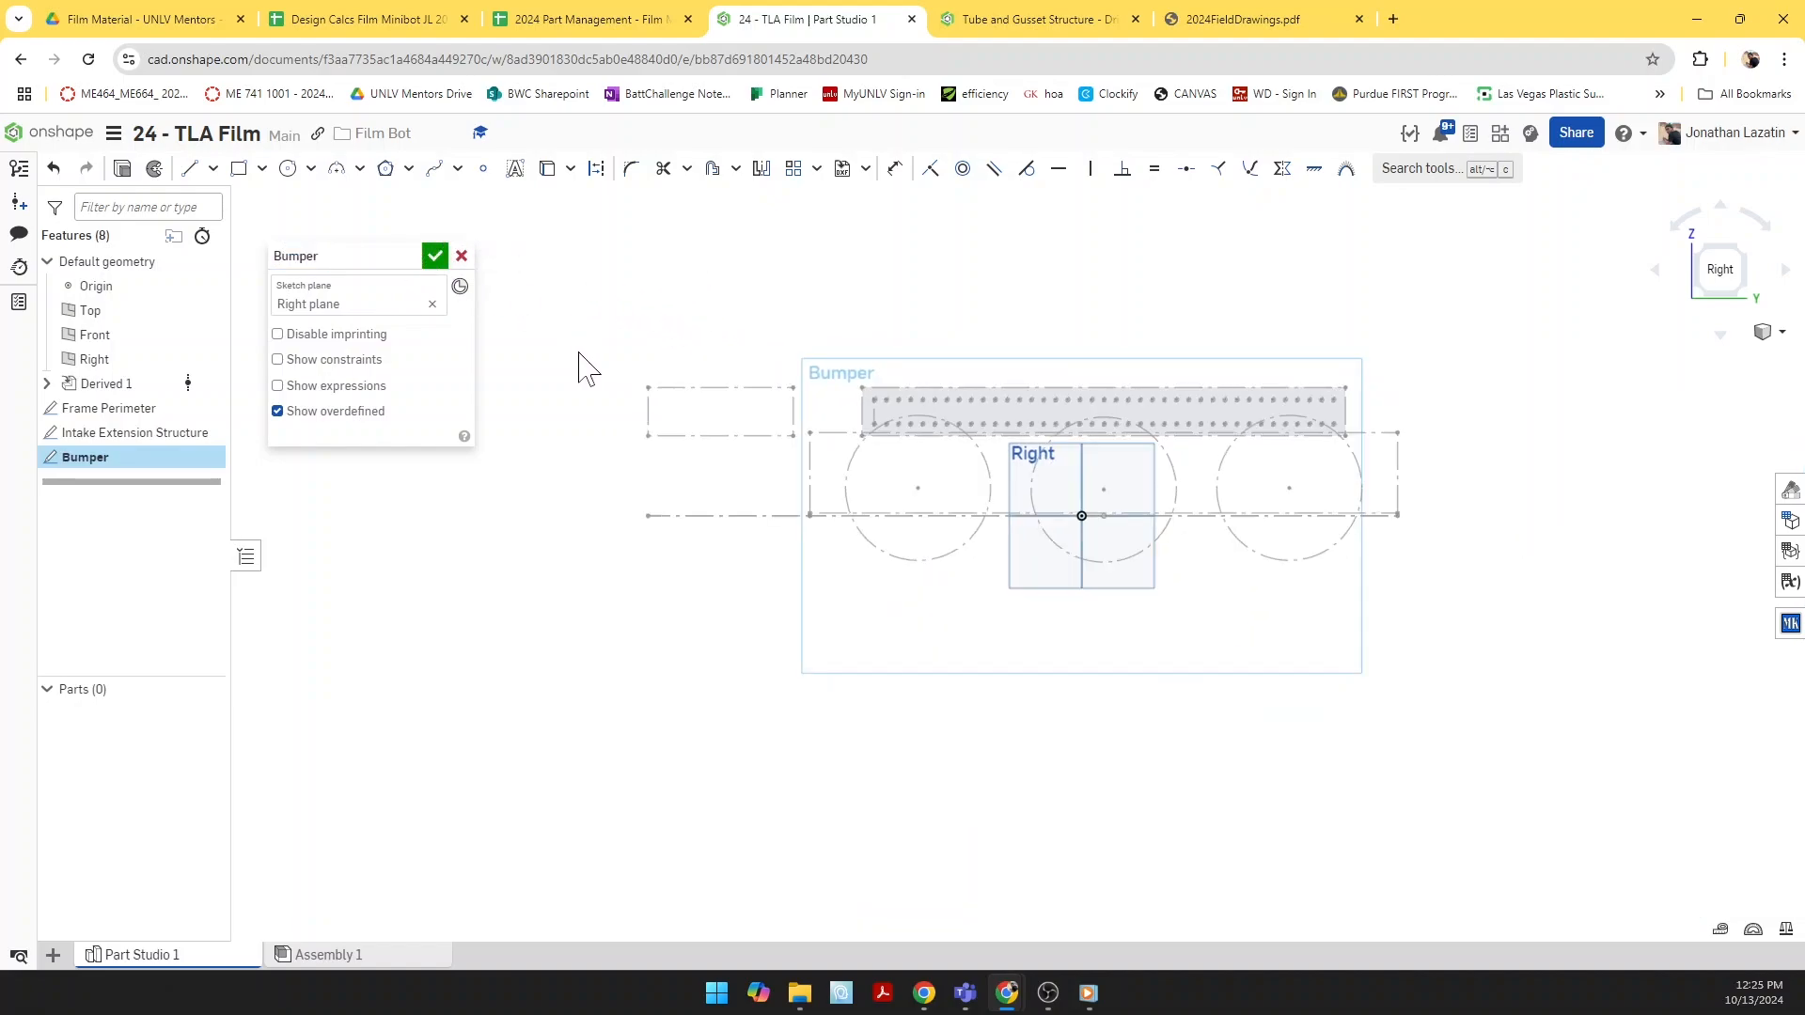
{"action": "key", "text": "g"}
{"action": "left_click", "coordinate": [580, 310]}
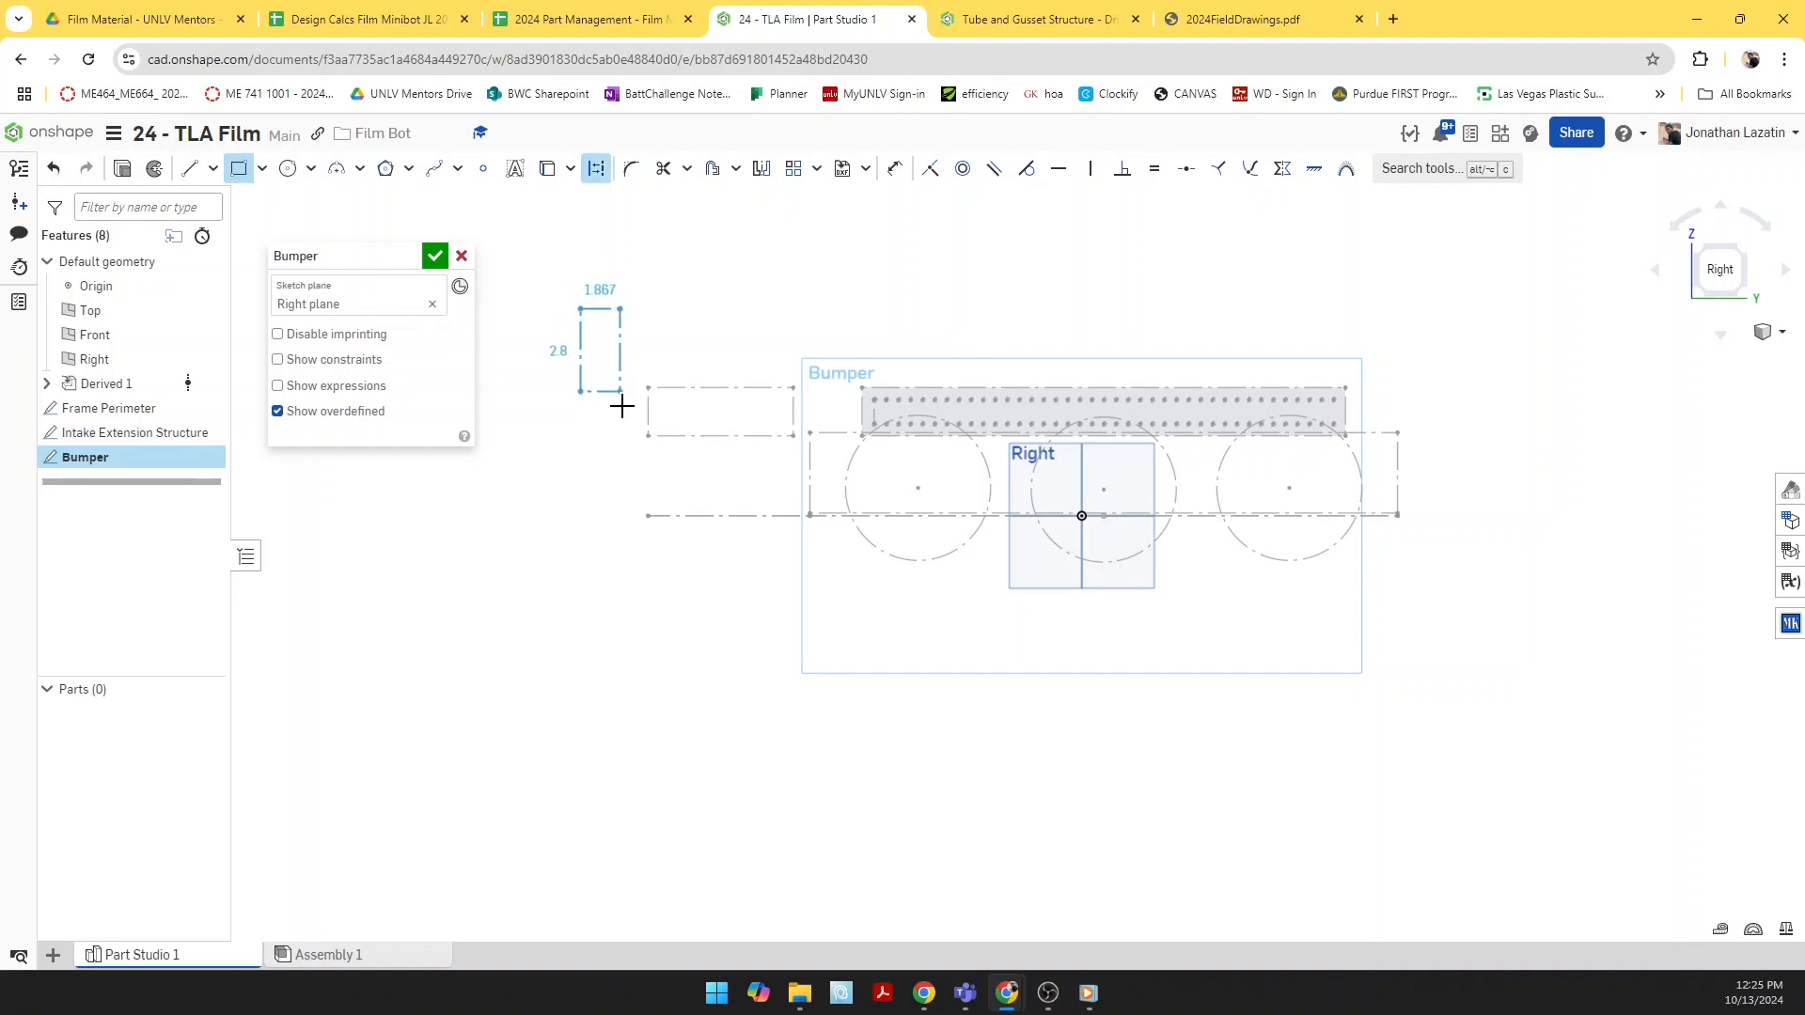
{"action": "left_click", "coordinate": [618, 429]}
{"action": "key", "text": "d"}
Step: Draw two construction circles in front of the bumper rectangle, the upper about 2.26 in and the lower about 1.98 in in diameter
{"action": "key", "text": "c"}
{"action": "scroll", "coordinate": [540, 333], "scroll_direction": "up", "scroll_amount": 2}
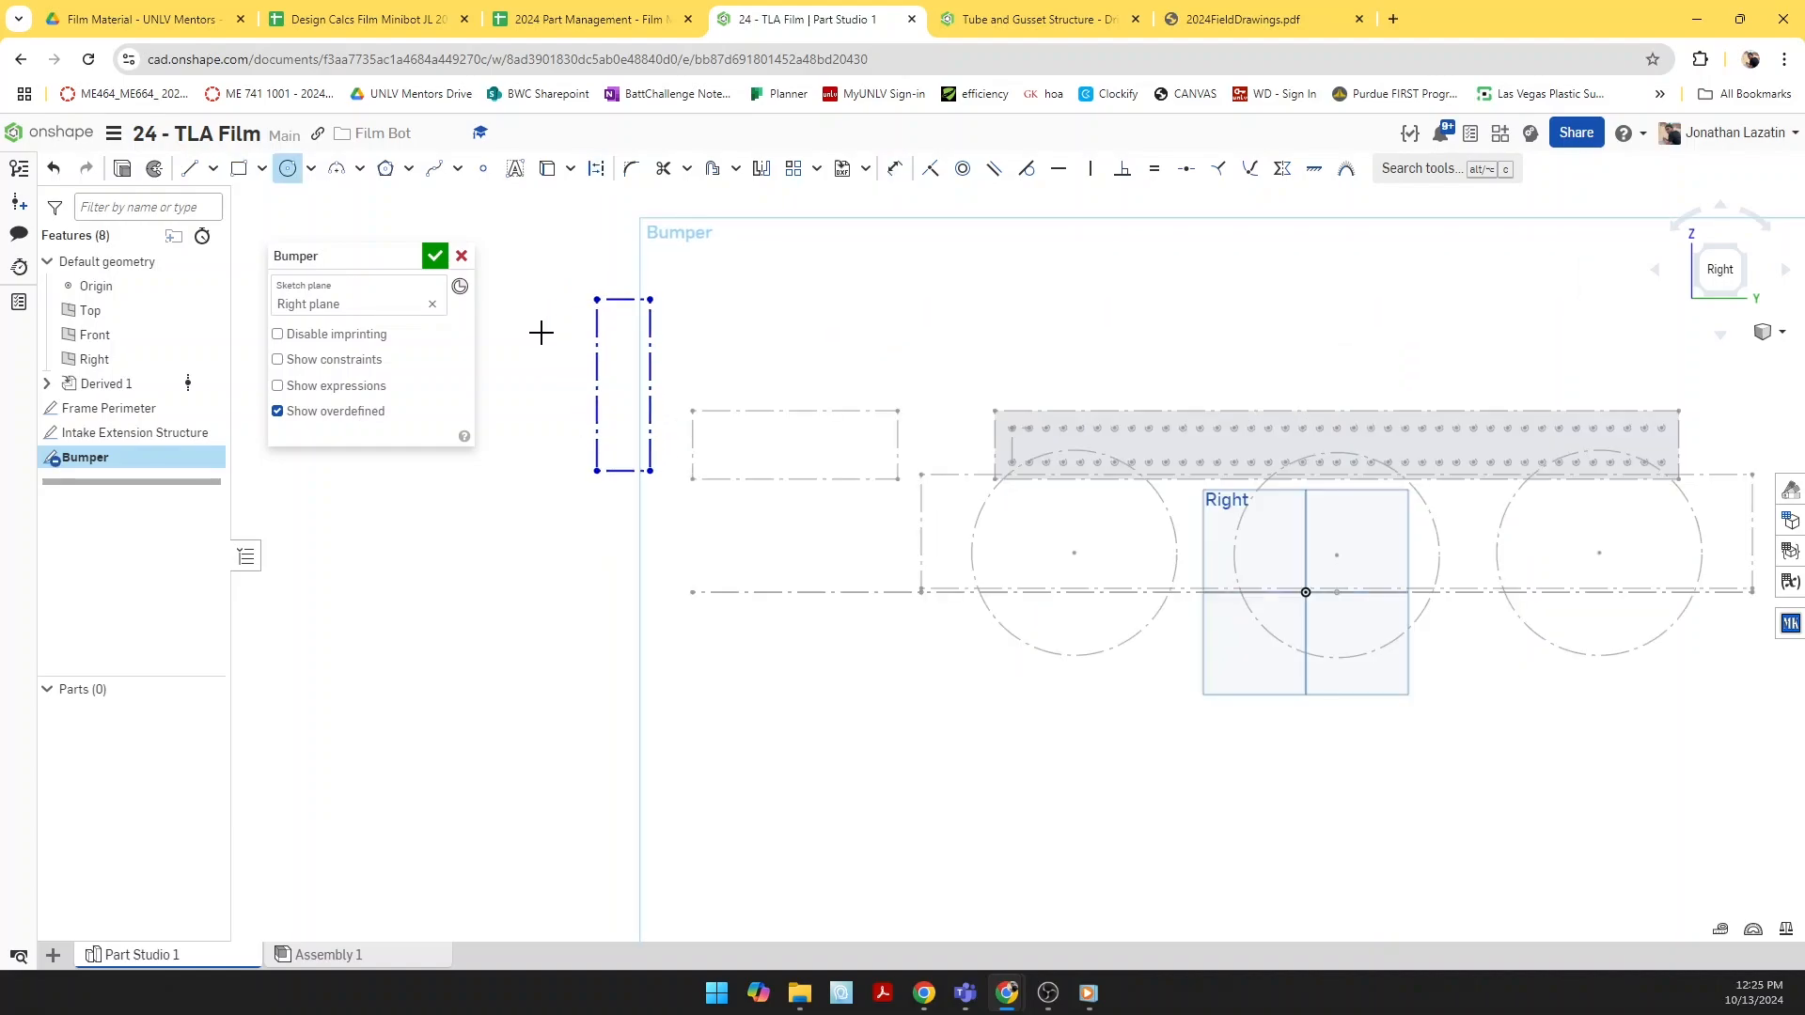
{"action": "key", "text": "q"}
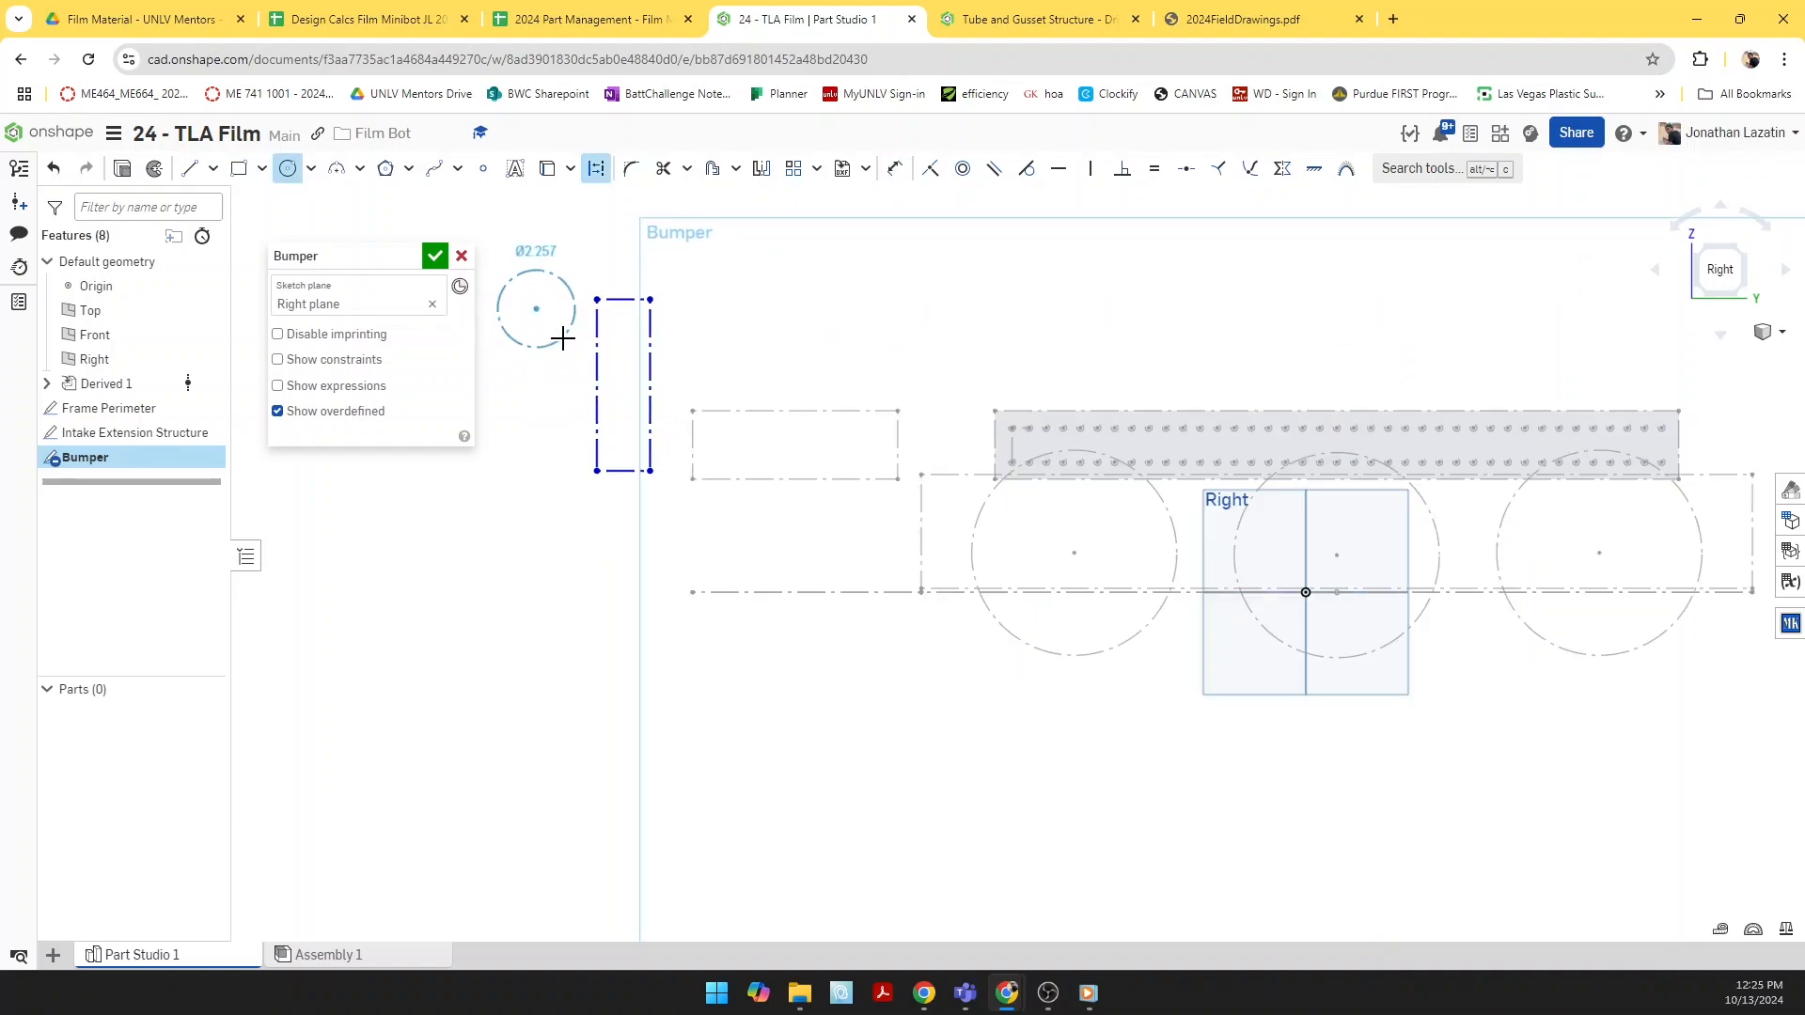
{"action": "left_click", "coordinate": [562, 337]}
{"action": "left_click", "coordinate": [523, 395]}
{"action": "left_click", "coordinate": [545, 415]}
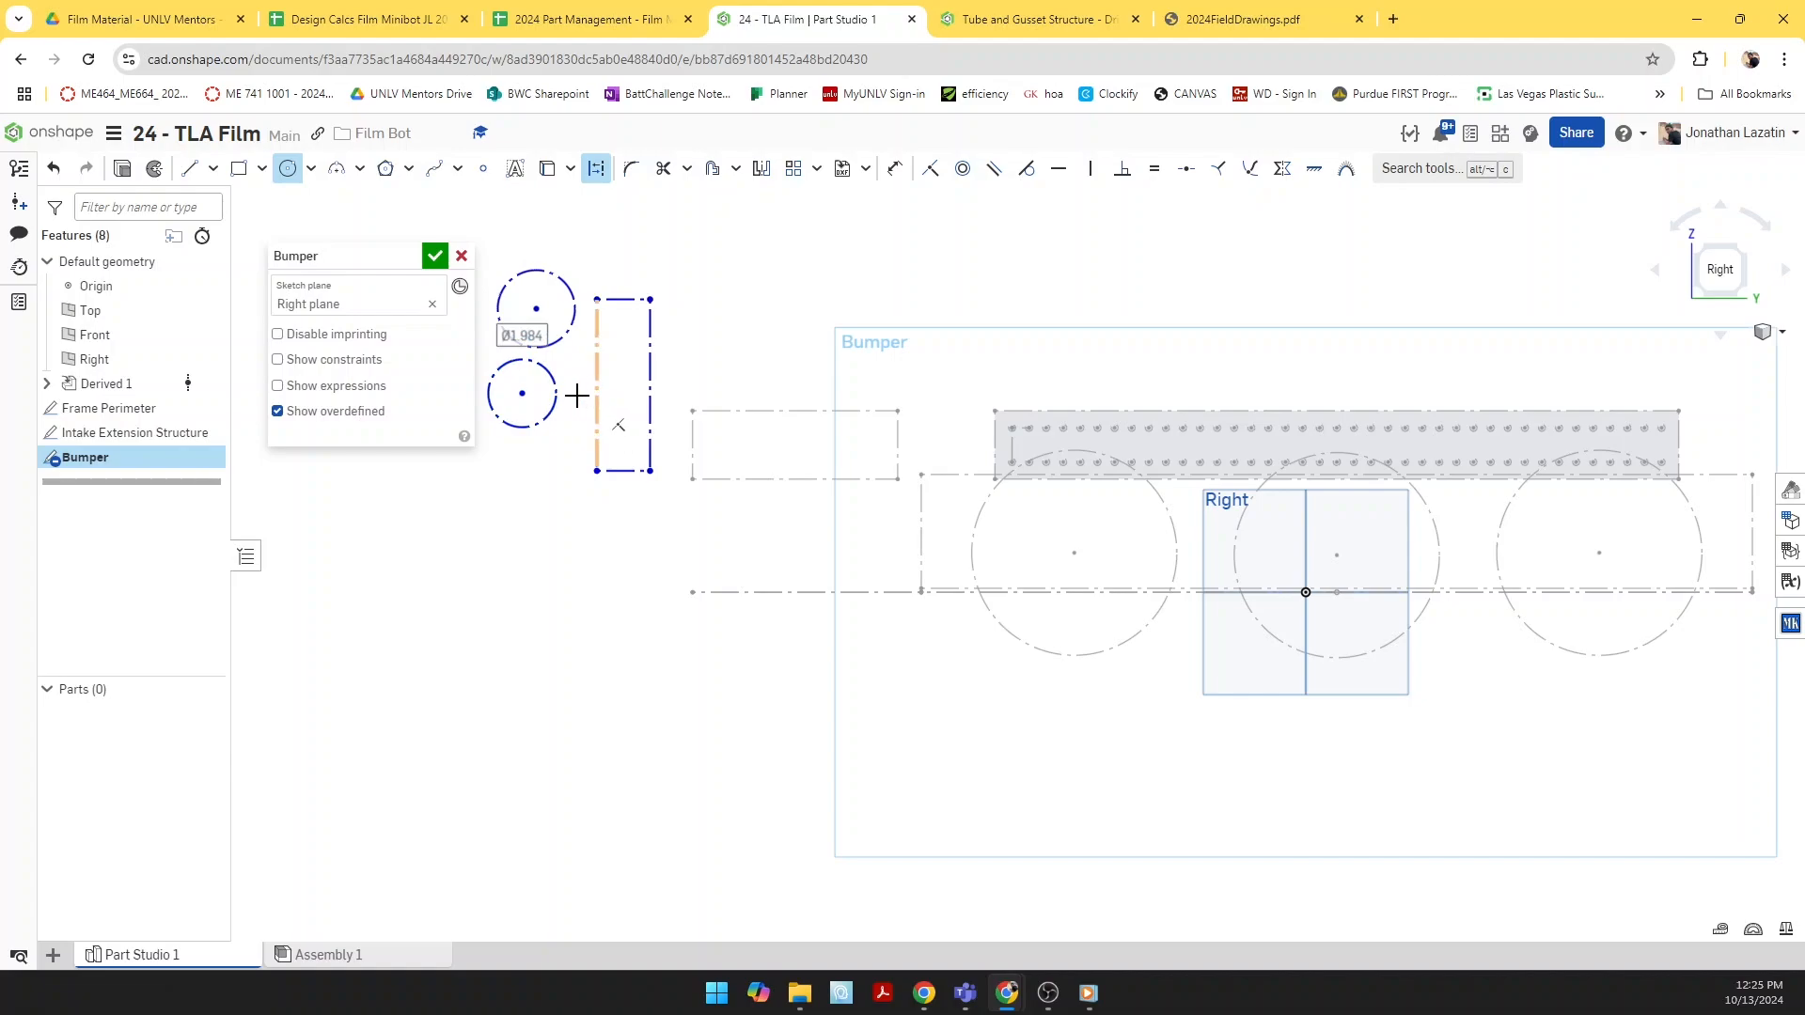
Step: Make the two bumper circles tangent to each other and both tangent to the front edge of the tall bumper rectangle
{"action": "left_click", "coordinate": [1031, 175]}
{"action": "left_click", "coordinate": [491, 384]}
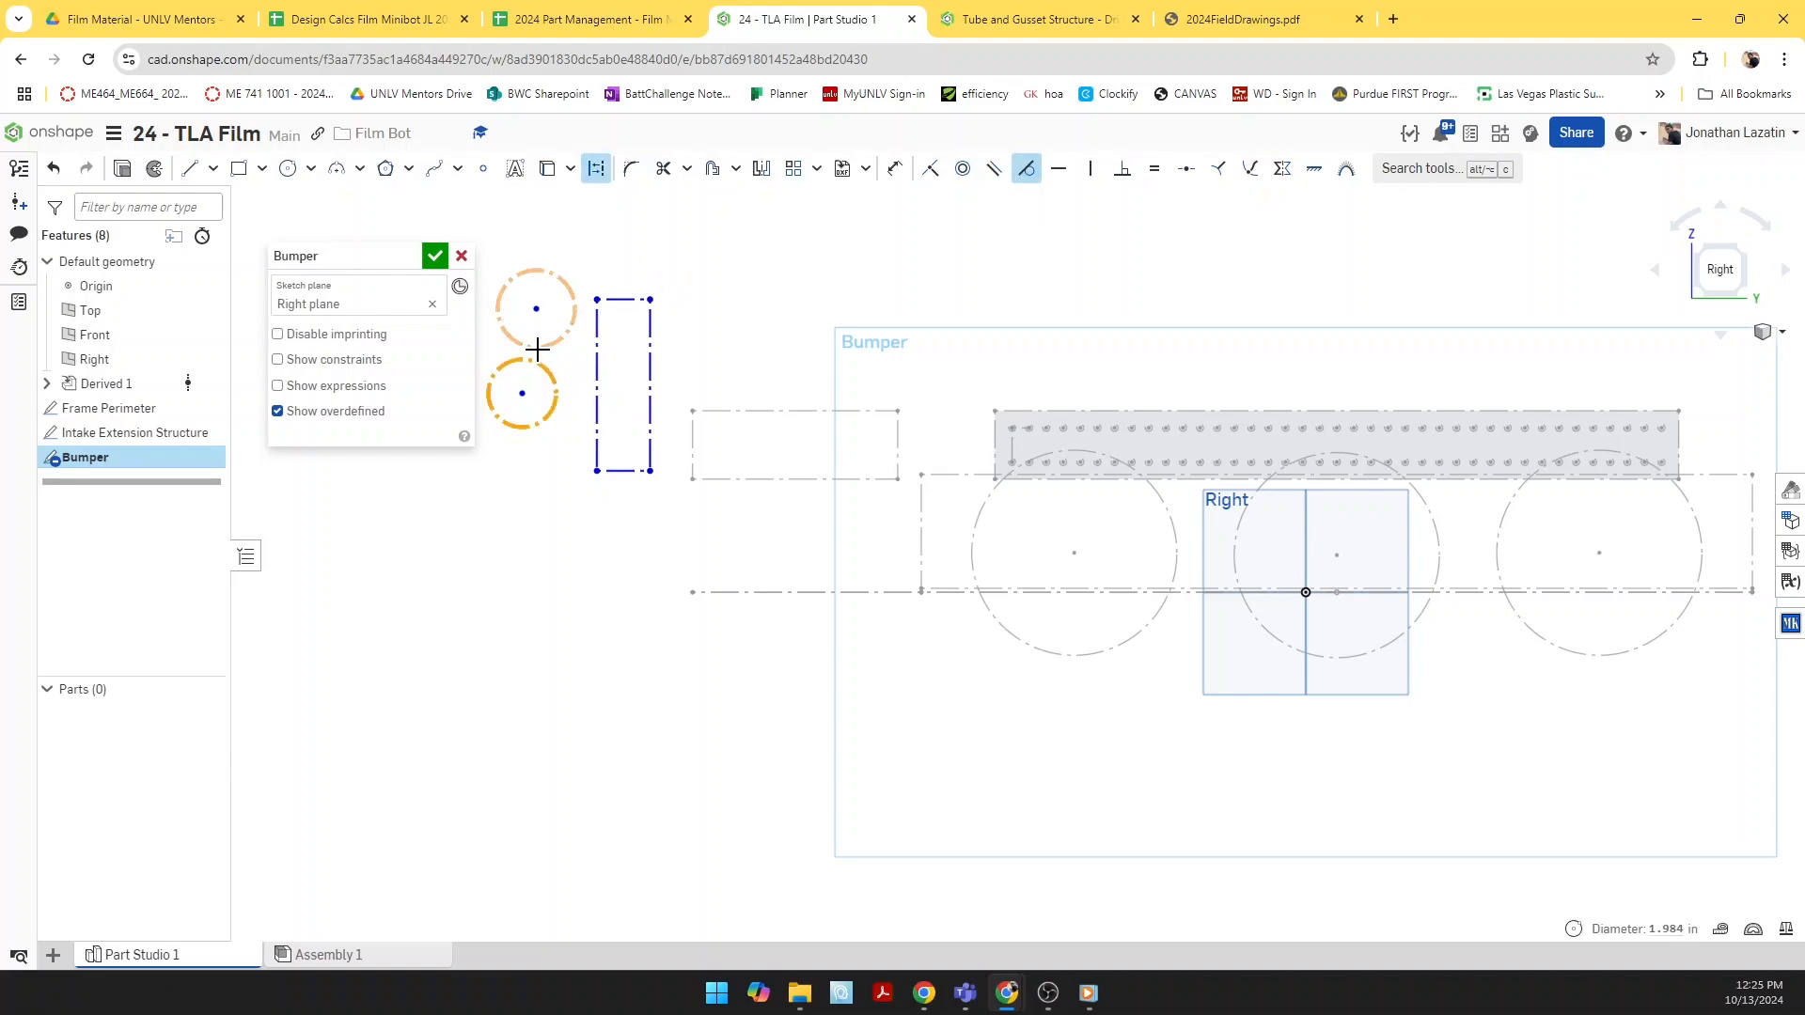
{"action": "left_click", "coordinate": [570, 331]}
{"action": "left_click", "coordinate": [573, 331]}
{"action": "left_click", "coordinate": [597, 337]}
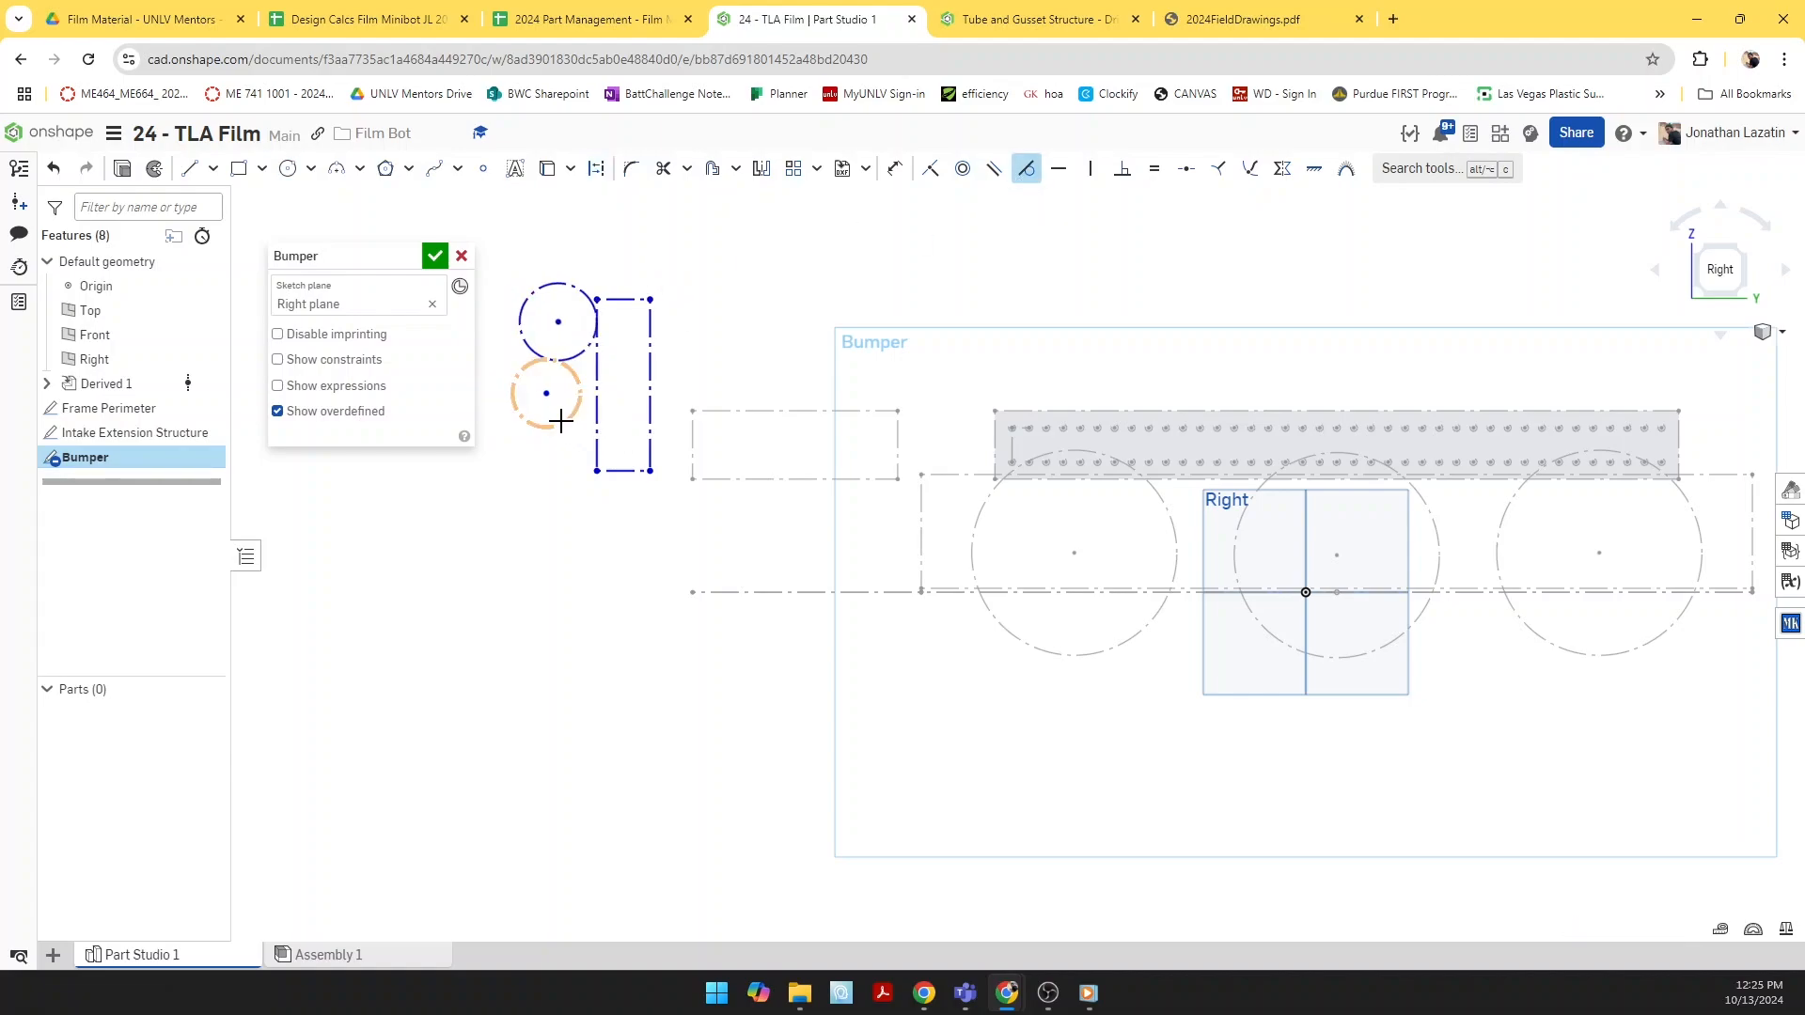
{"action": "left_click", "coordinate": [574, 412]}
{"action": "left_click", "coordinate": [596, 402]}
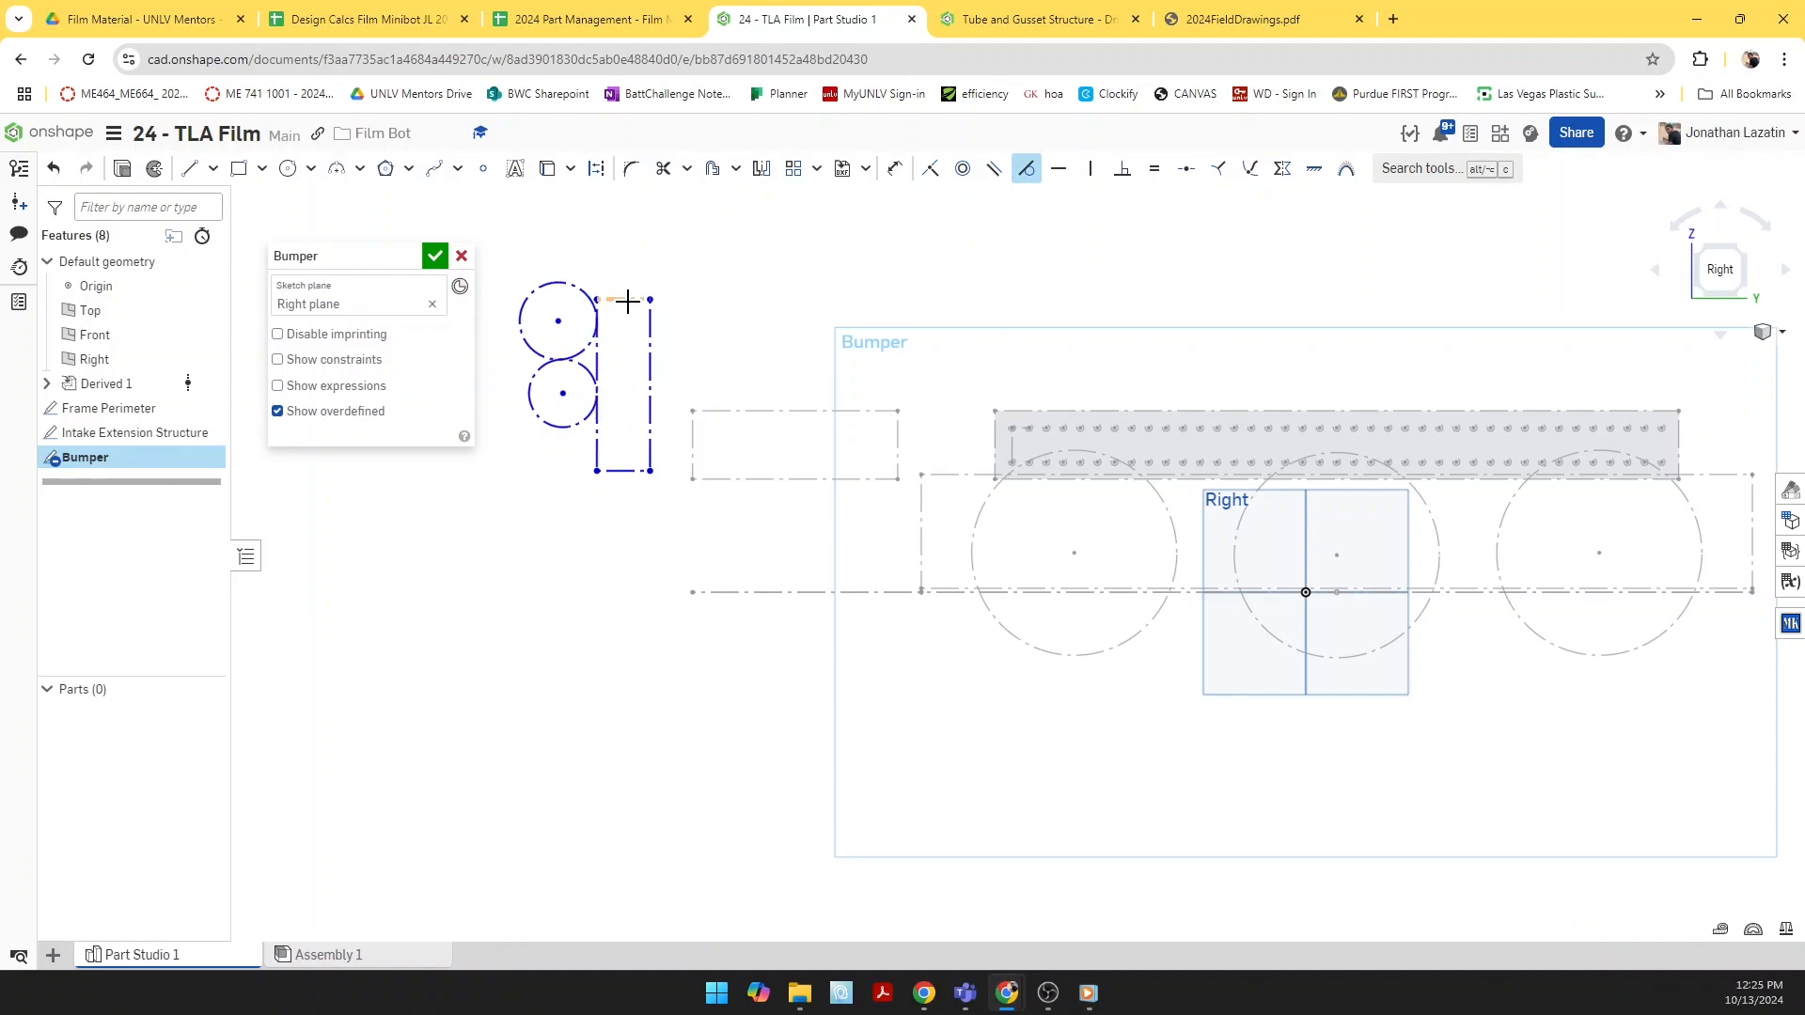
Step: Make the bumper rectangle's top and bottom edges tangent to the upper and lower circles, and constrain the two circles to equal size
{"action": "left_click", "coordinate": [548, 279]}
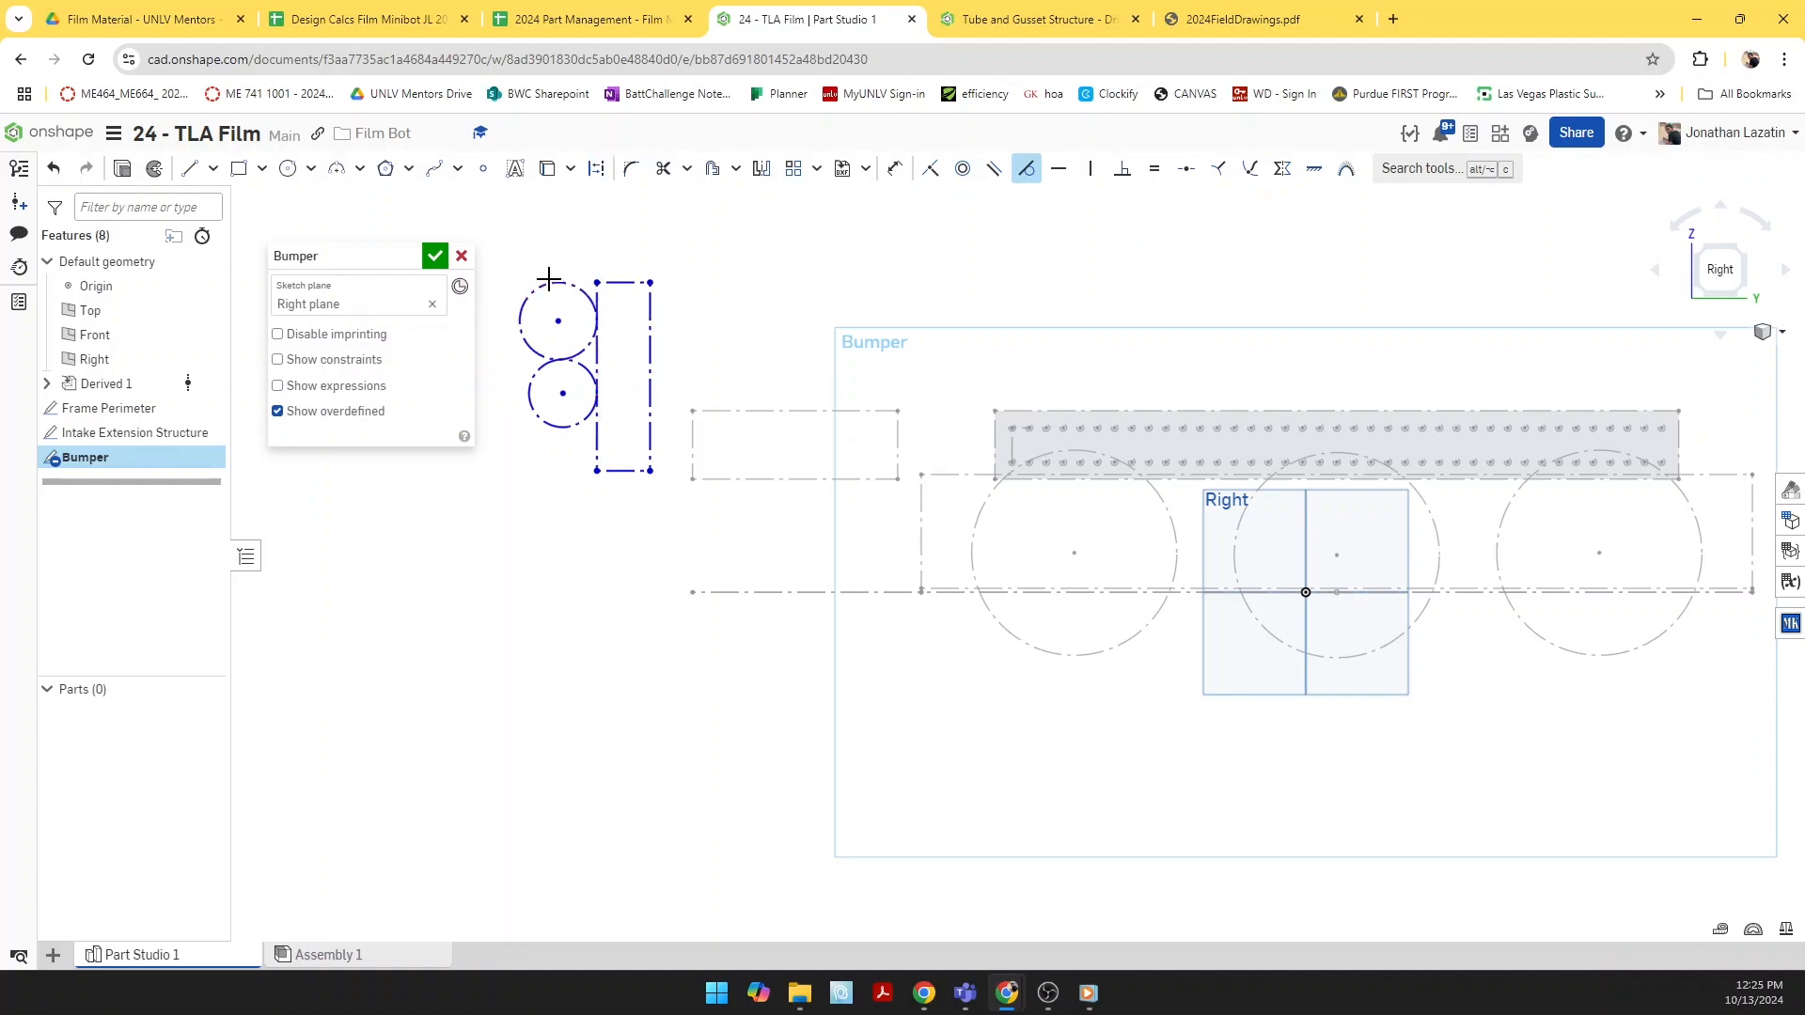
{"action": "left_click", "coordinate": [603, 467]}
{"action": "left_click", "coordinate": [559, 425]}
{"action": "key", "text": "e"}
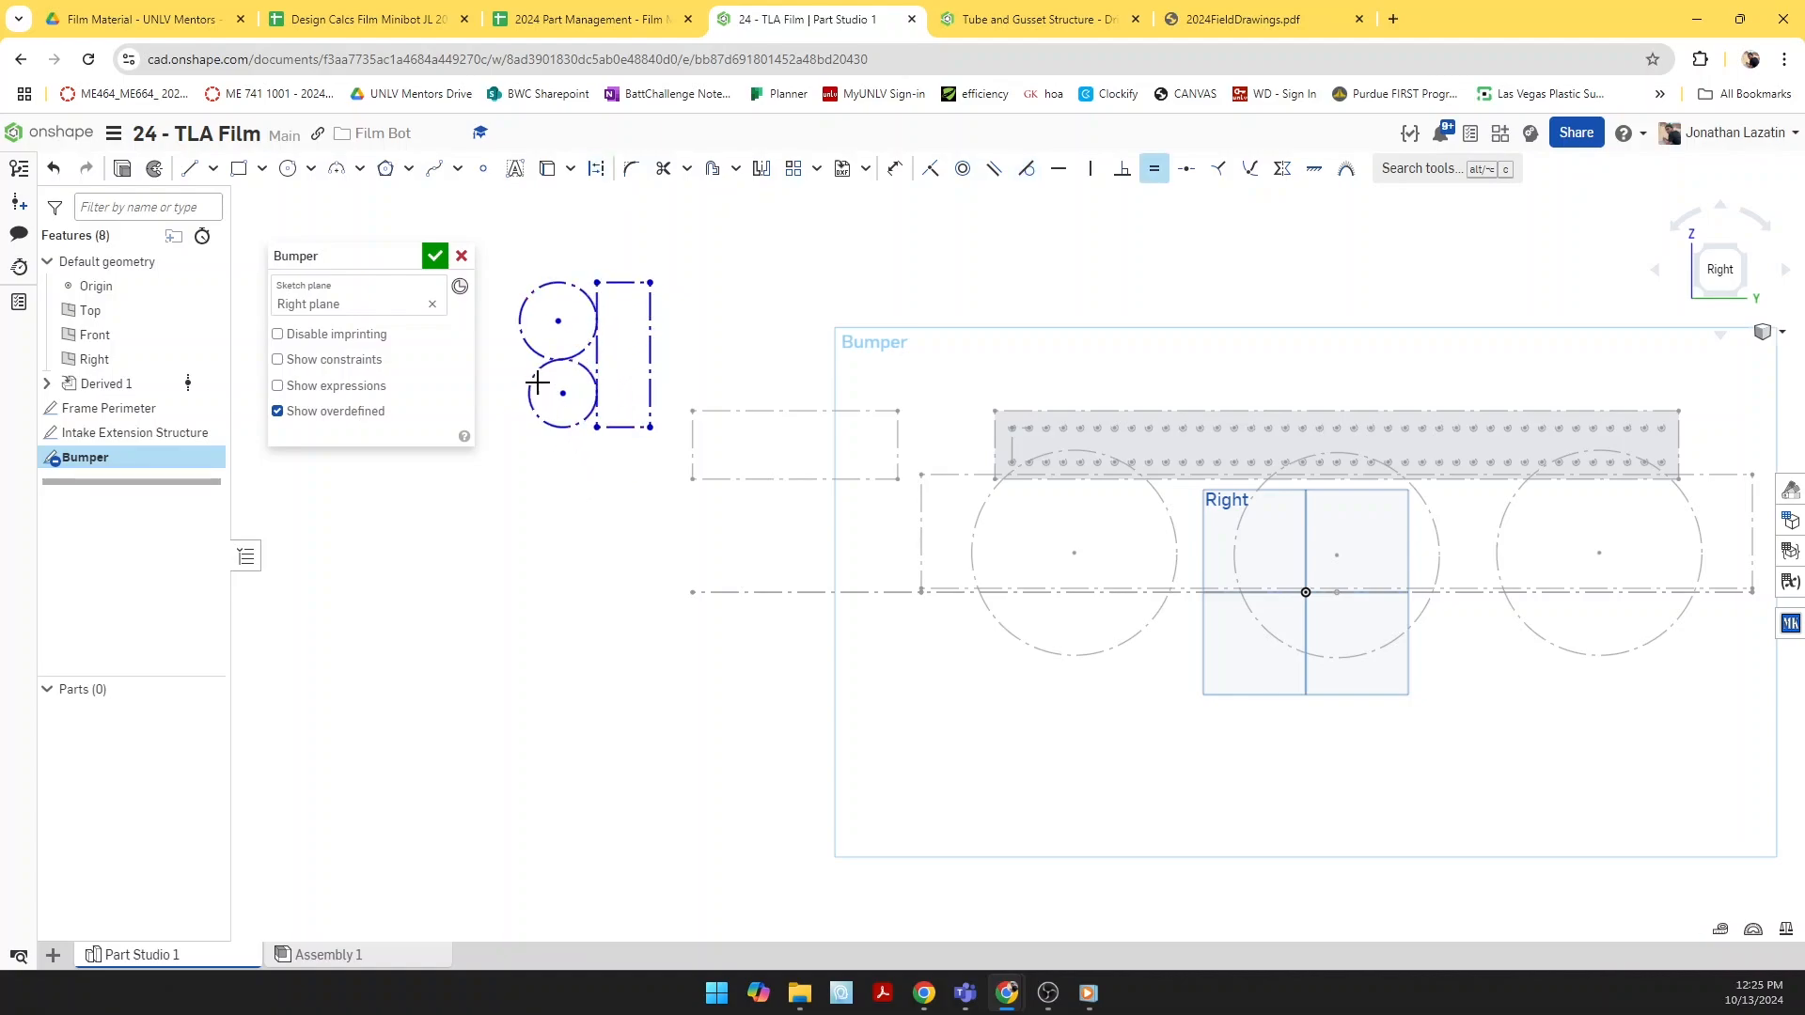
{"action": "left_click", "coordinate": [533, 375]}
{"action": "left_click", "coordinate": [533, 350]}
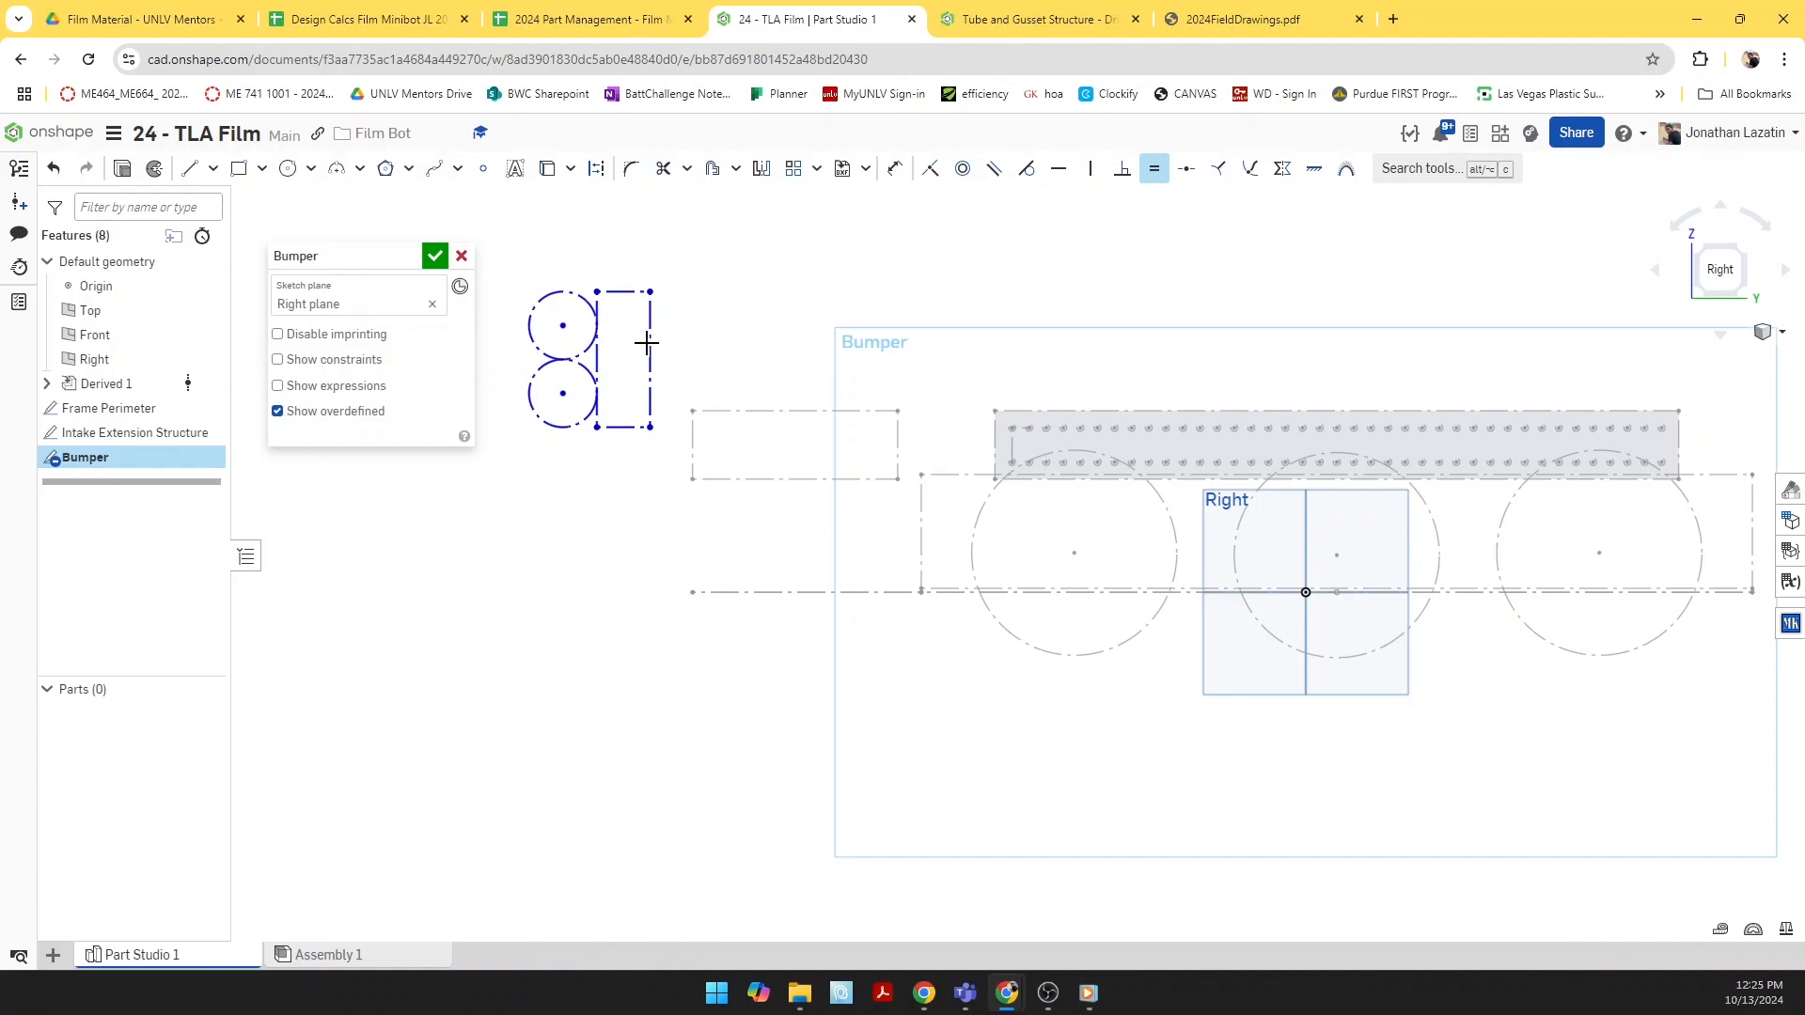
Step: Dimension the bumper rectangle to 0.75 in wide and 5 in high
{"action": "key", "text": "d"}
{"action": "left_click", "coordinate": [623, 292]}
{"action": "left_click", "coordinate": [724, 252]}
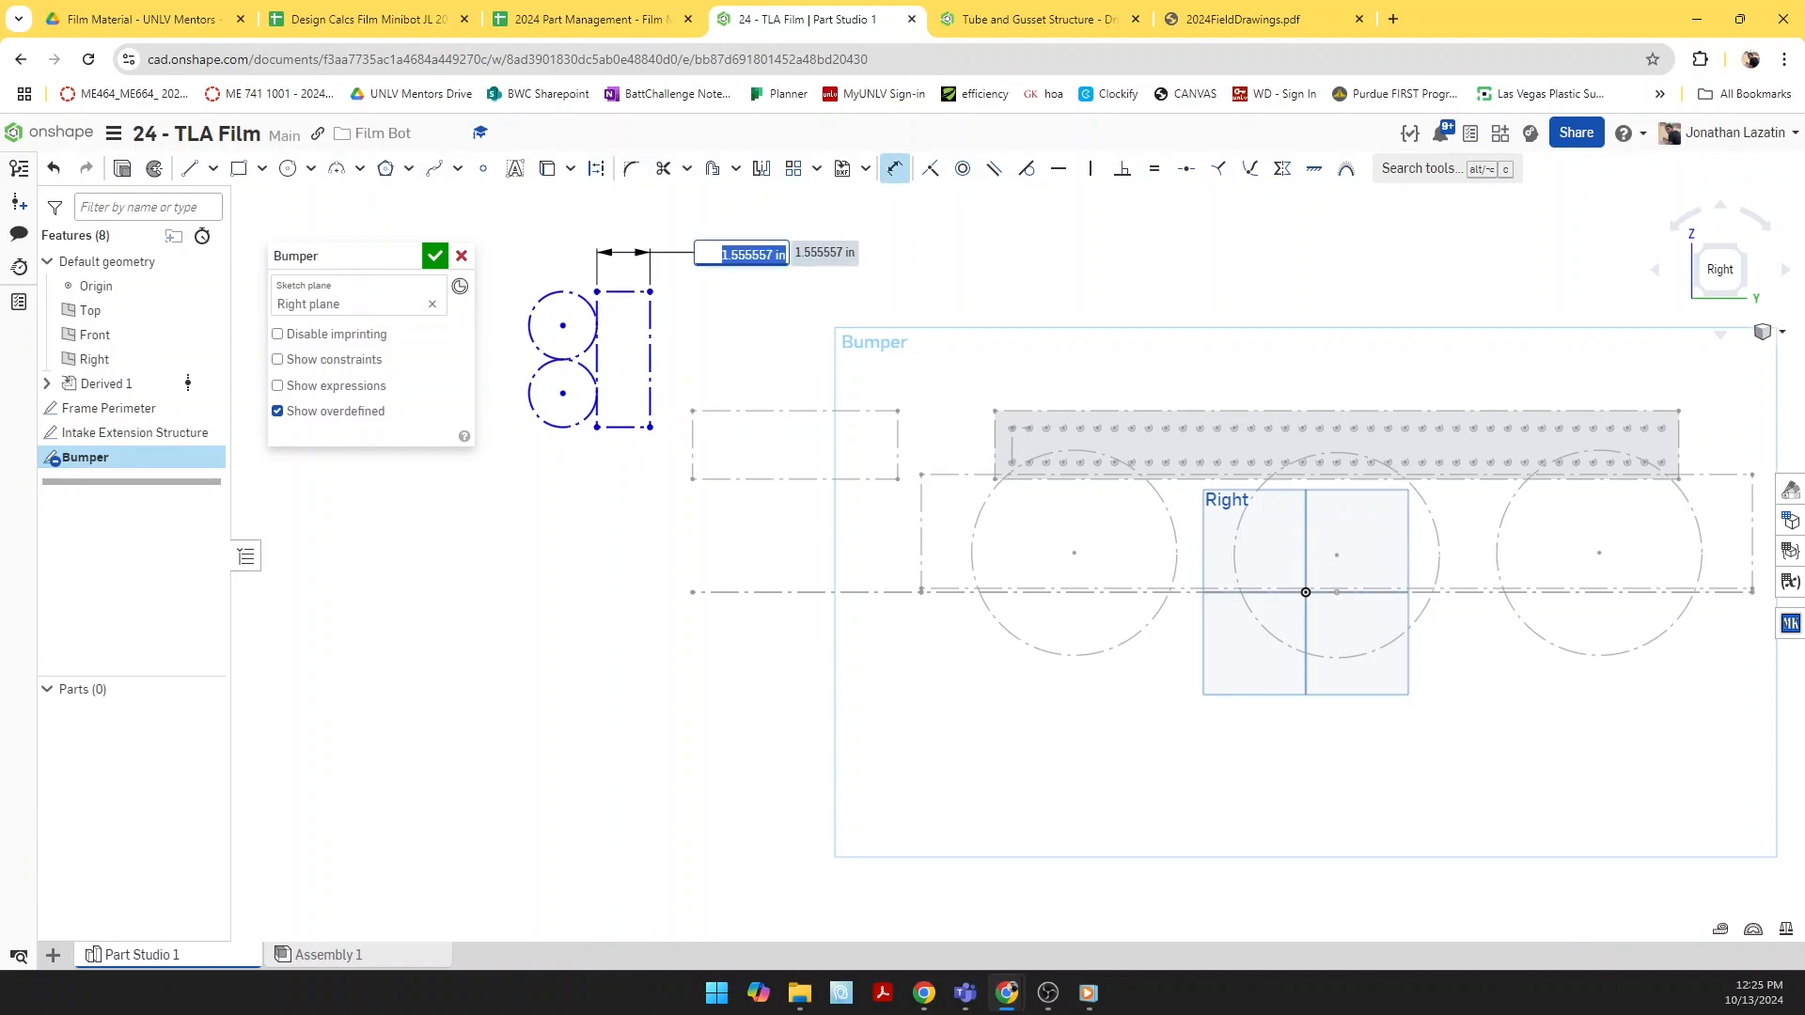
{"action": "type", "text": "0.75"}
{"action": "key", "text": "Return"}
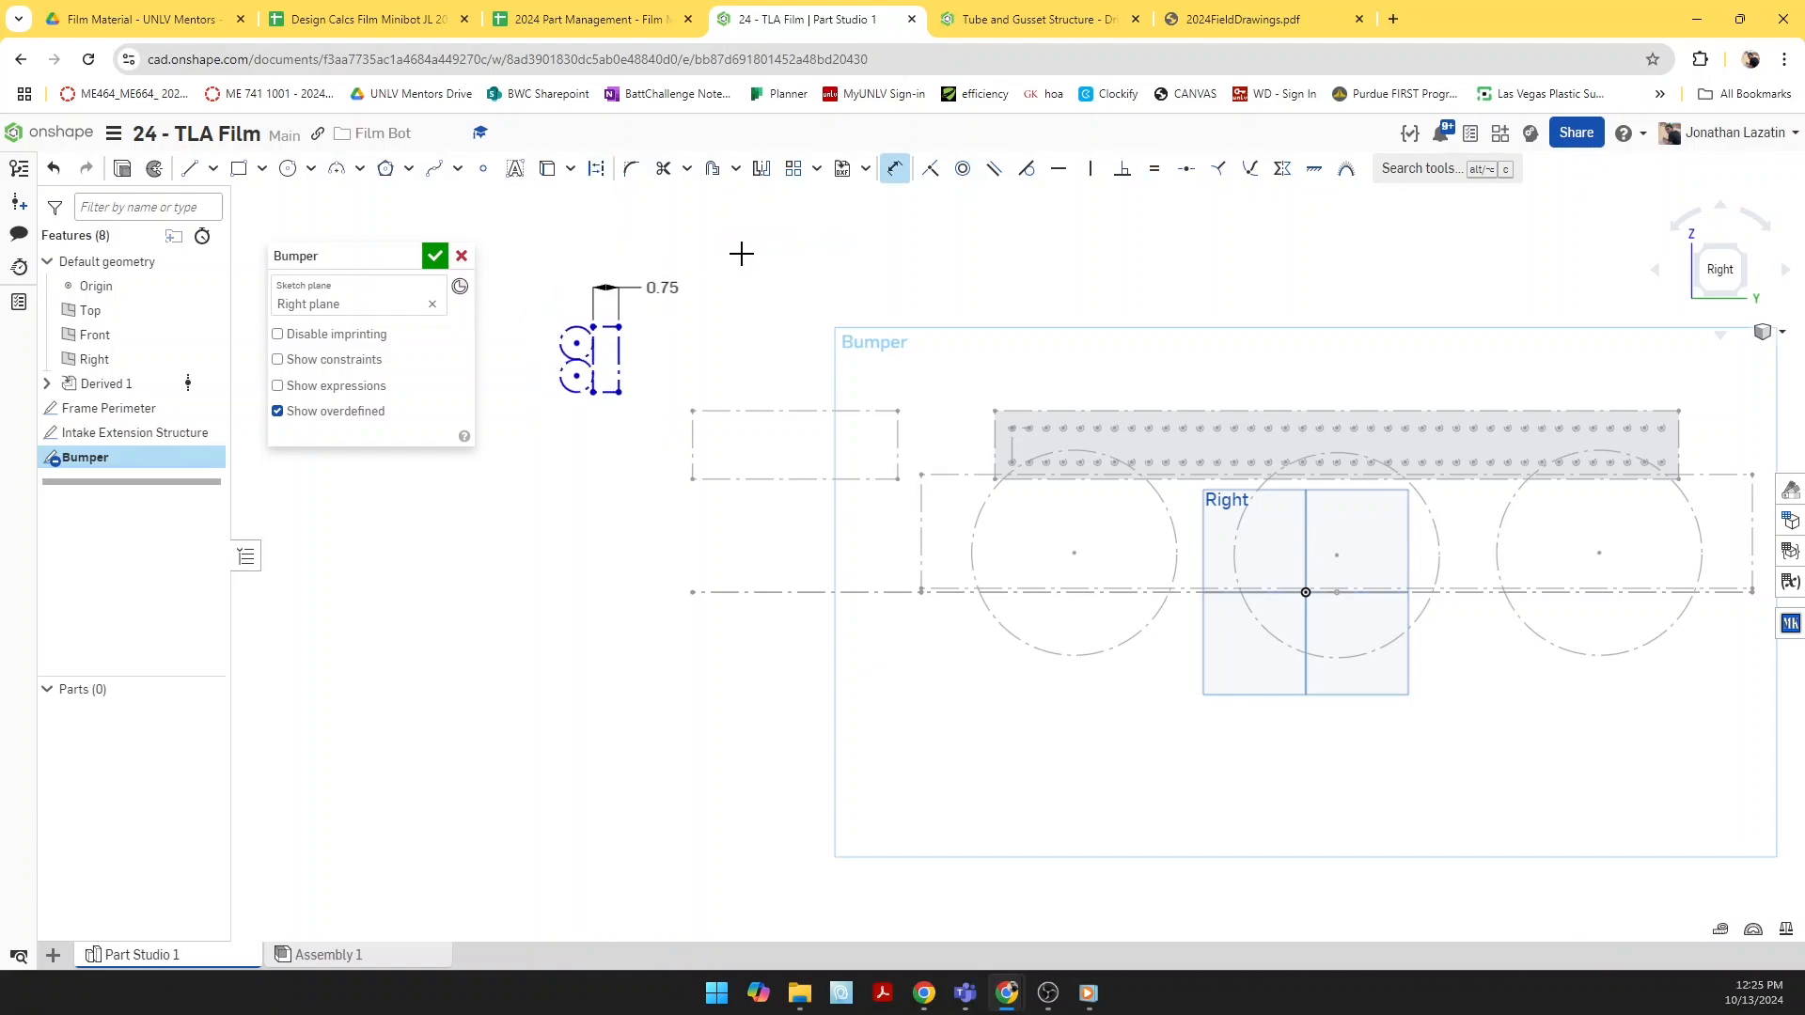
{"action": "left_click", "coordinate": [619, 356]}
{"action": "left_click", "coordinate": [679, 352]}
{"action": "type", "text": "5"}
{"action": "key", "text": "Return"}
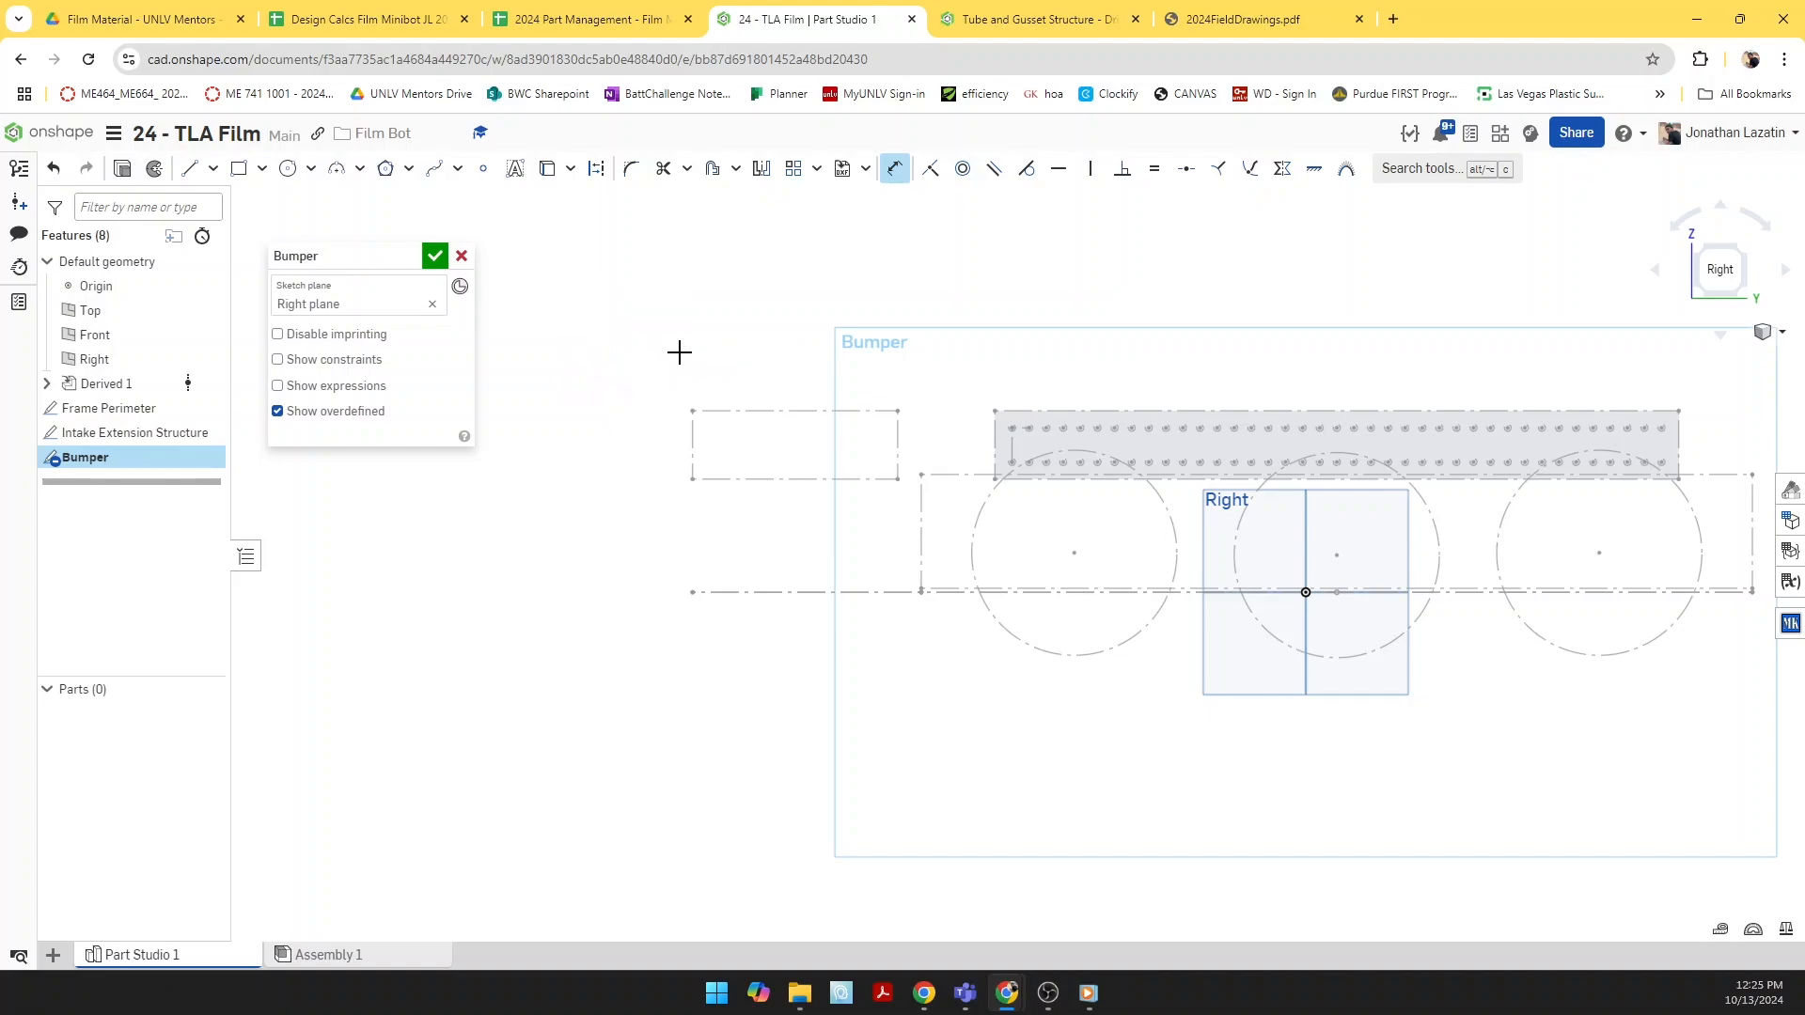
{"action": "scroll", "coordinate": [684, 453], "scroll_direction": "down", "scroll_amount": 5}
{"action": "scroll", "coordinate": [616, 410], "scroll_direction": "up", "scroll_amount": 2}
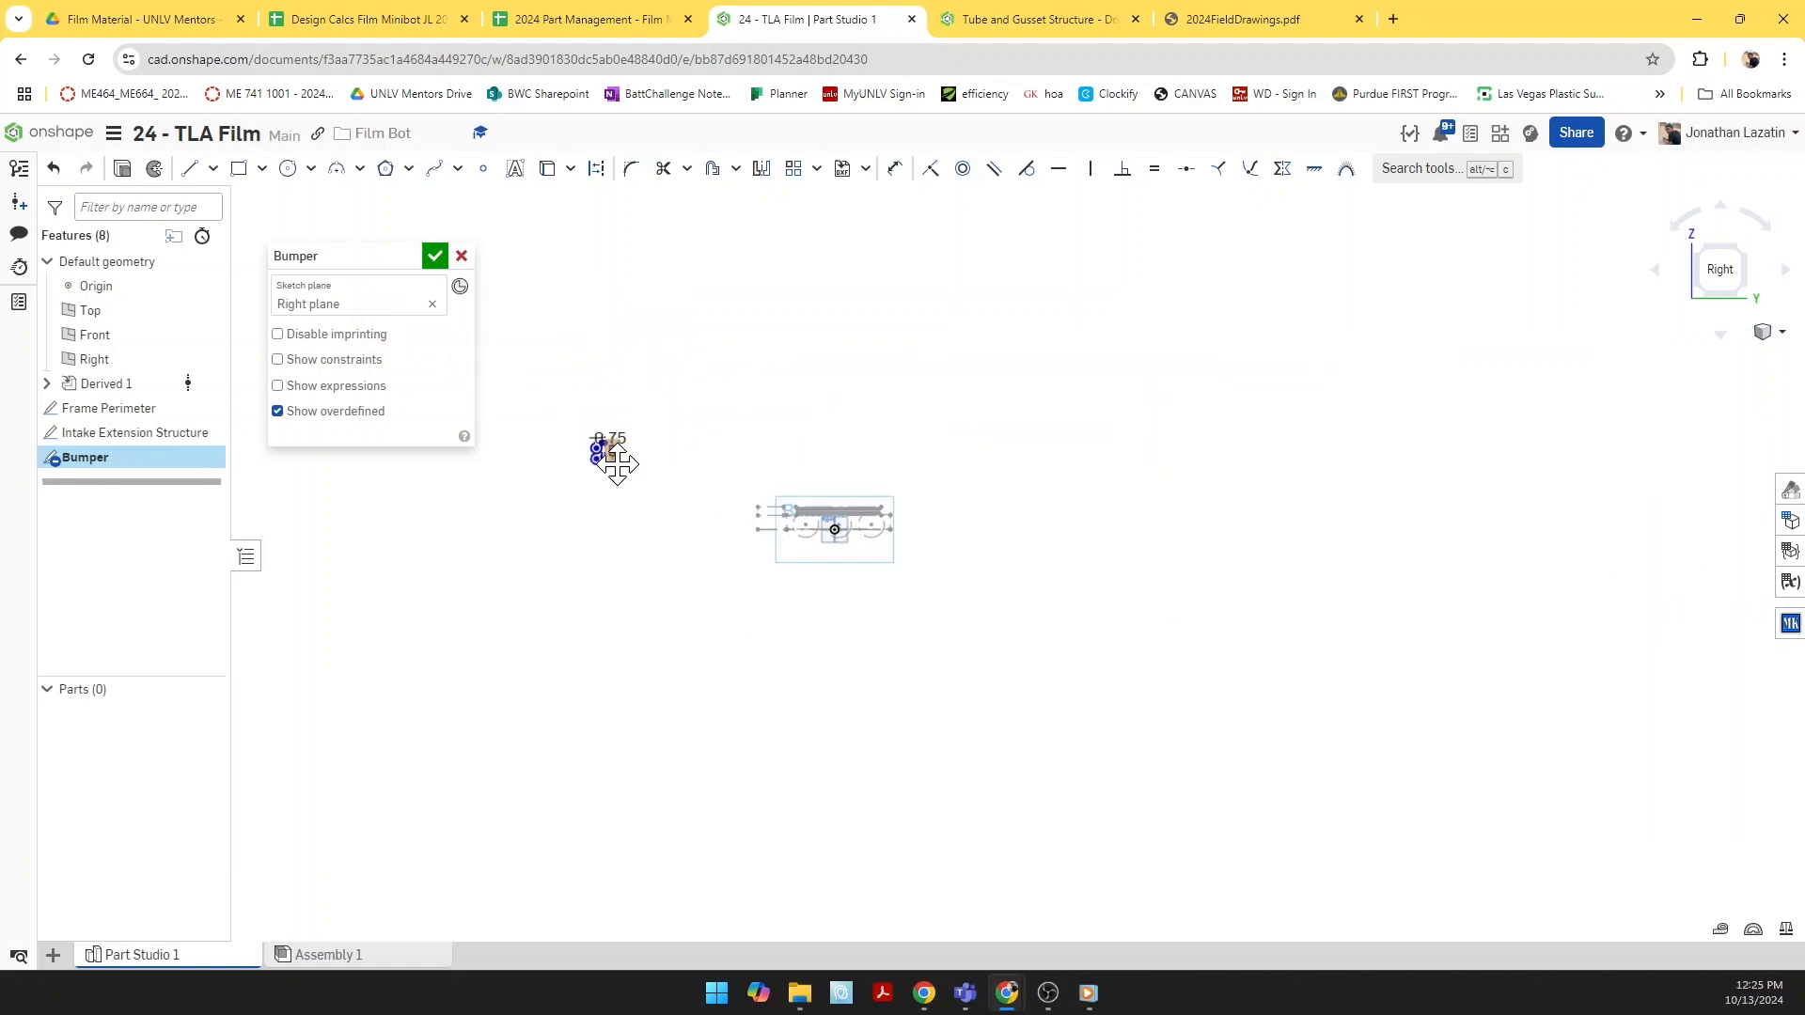
{"action": "scroll", "coordinate": [617, 459], "scroll_direction": "up", "scroll_amount": 2}
{"action": "double_click", "coordinate": [593, 451]}
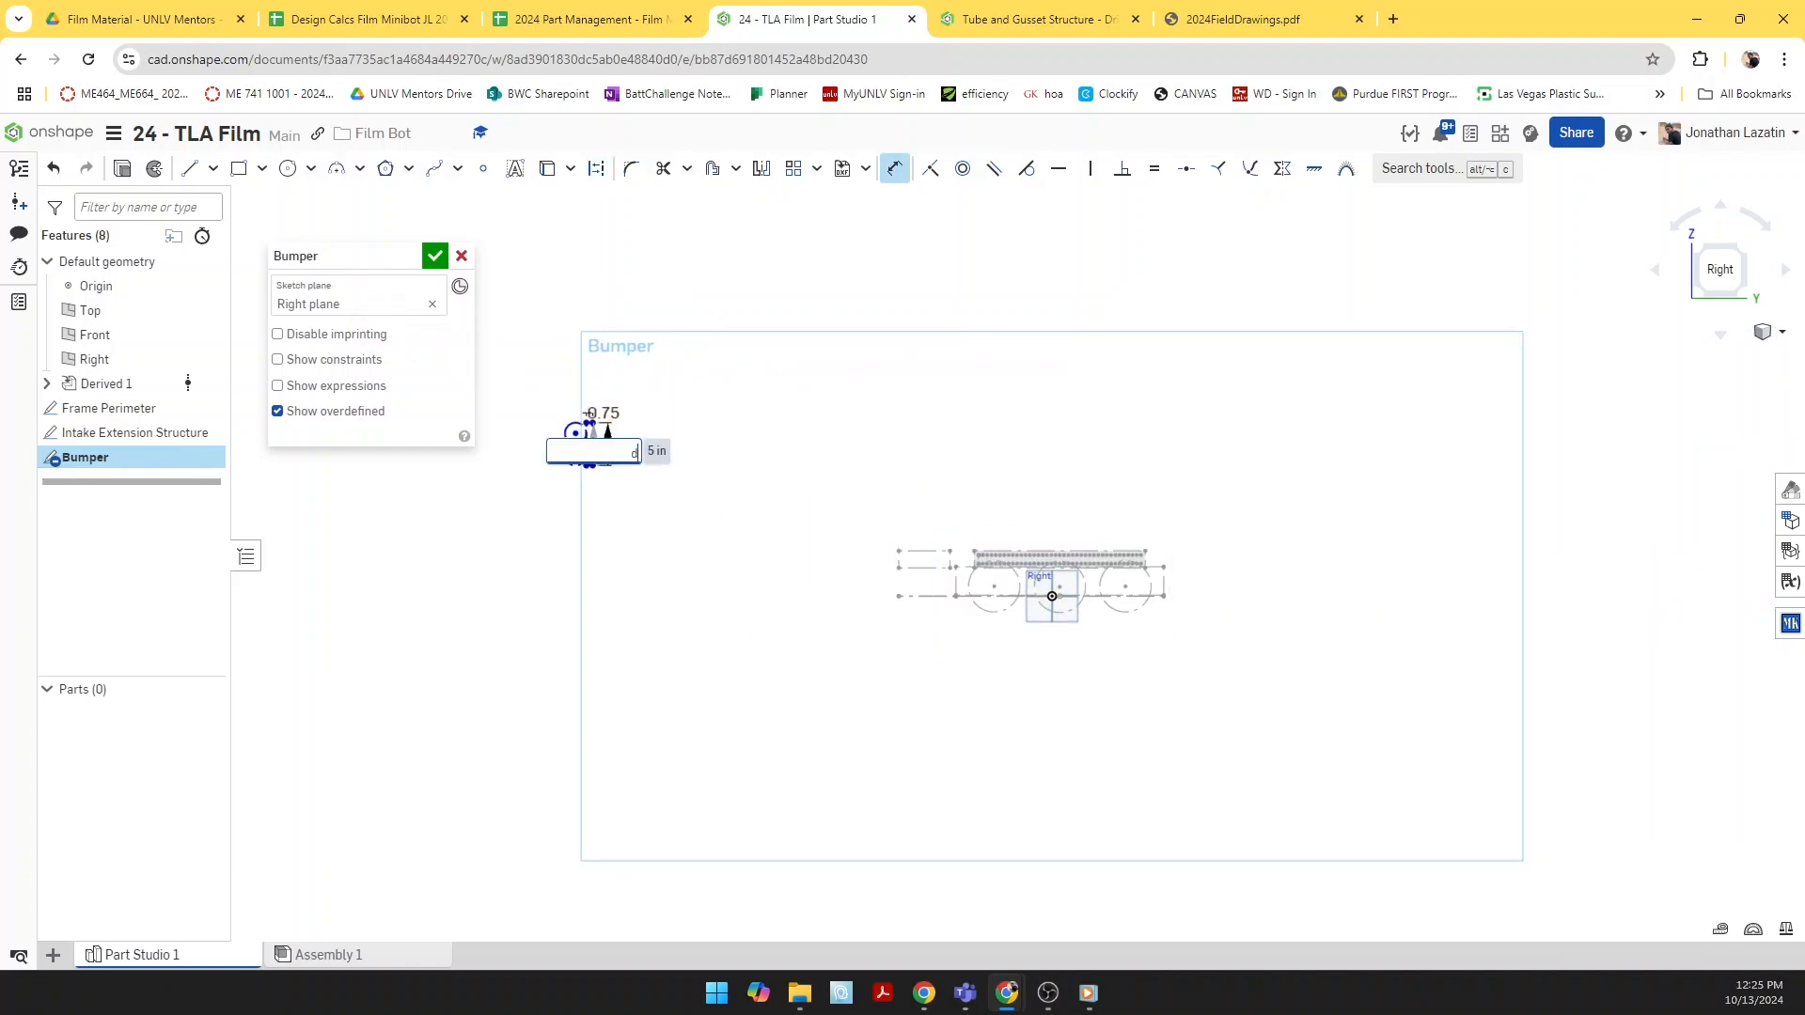
{"action": "key", "text": "Escape"}
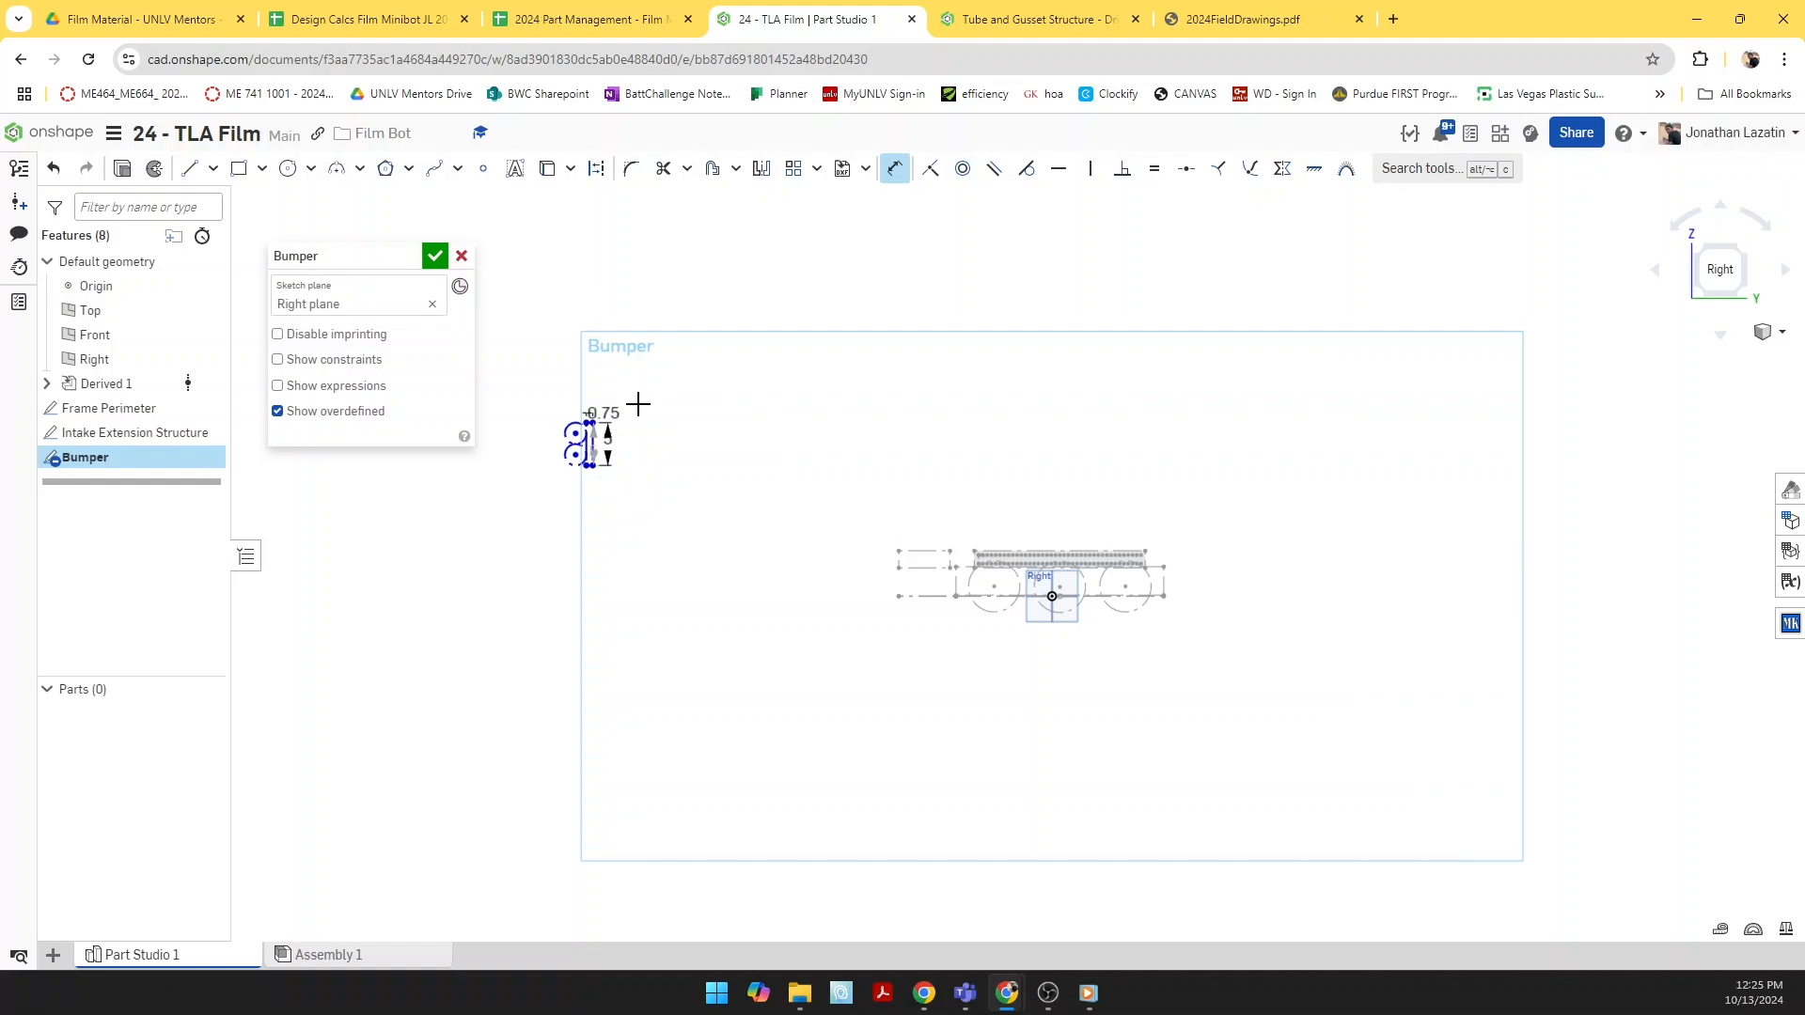
{"action": "key", "text": "Escape"}
{"action": "key", "text": "ctrl+z"}
{"action": "key", "text": "d"}
{"action": "key", "text": "Escape"}
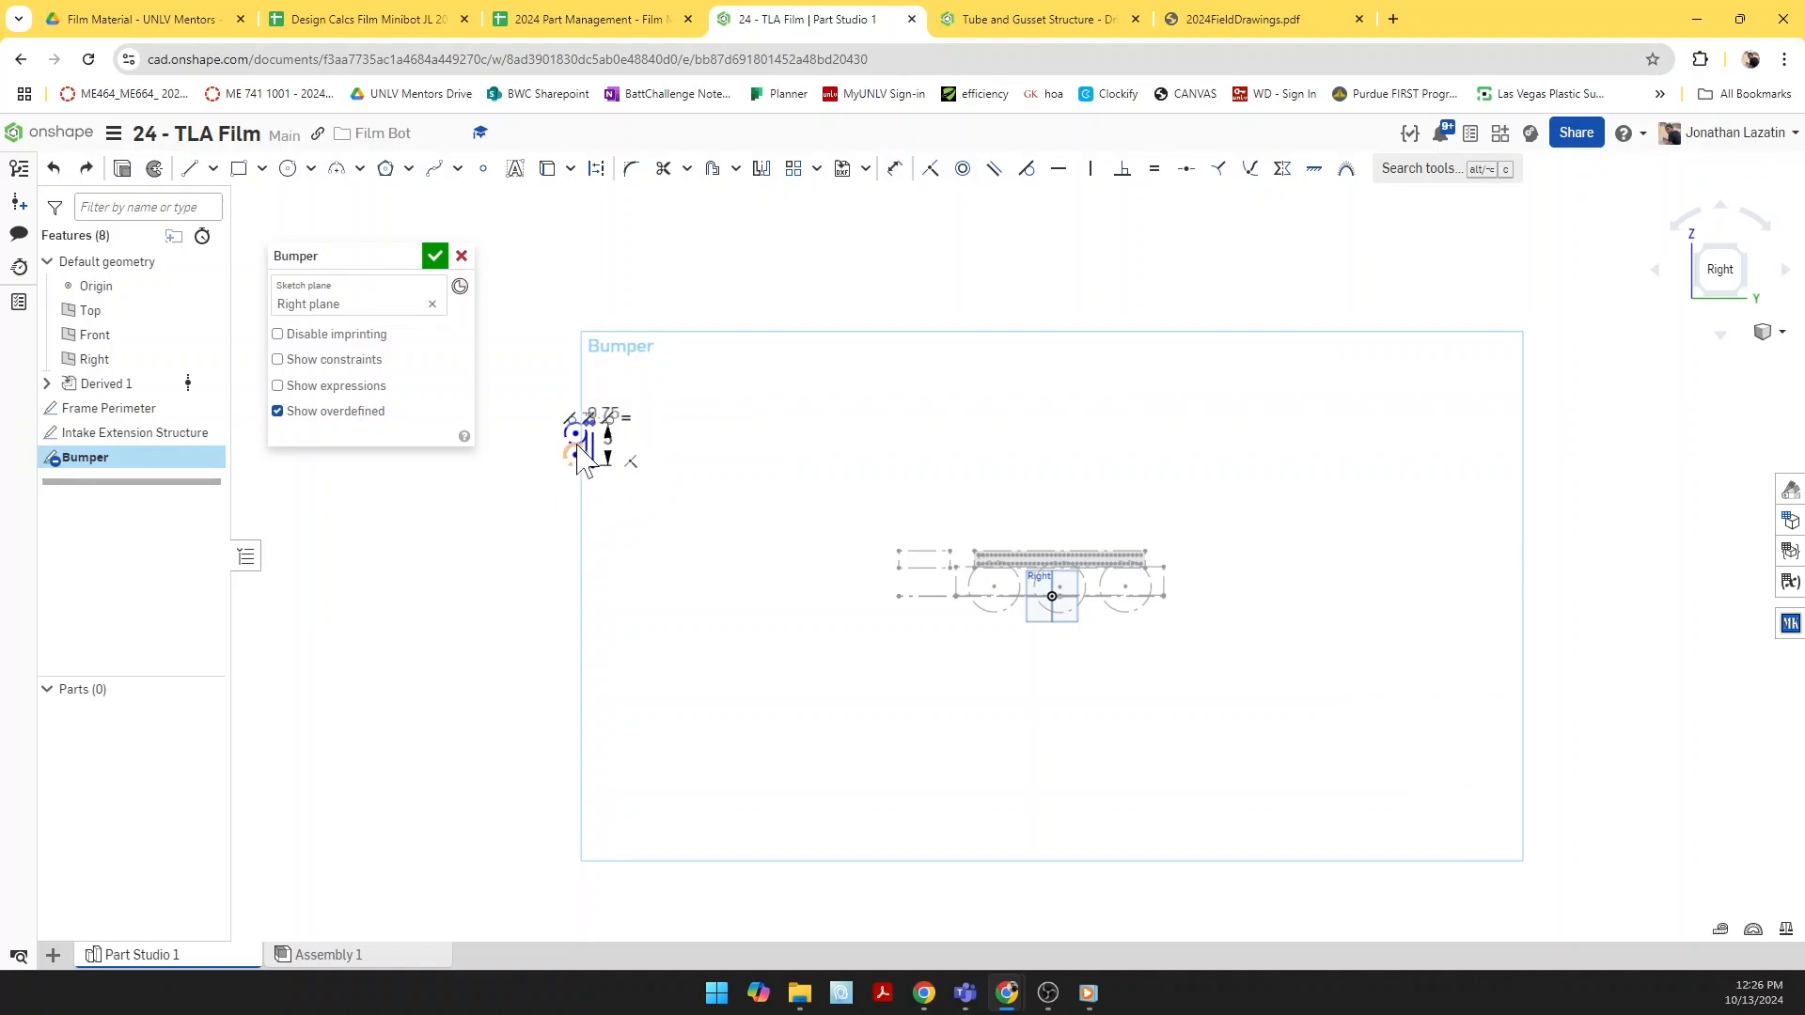
Step: Make the bumper rectangle's rear edge coincident with the front edge of the intake extension rectangle
{"action": "scroll", "coordinate": [883, 568], "scroll_direction": "up", "scroll_amount": 3}
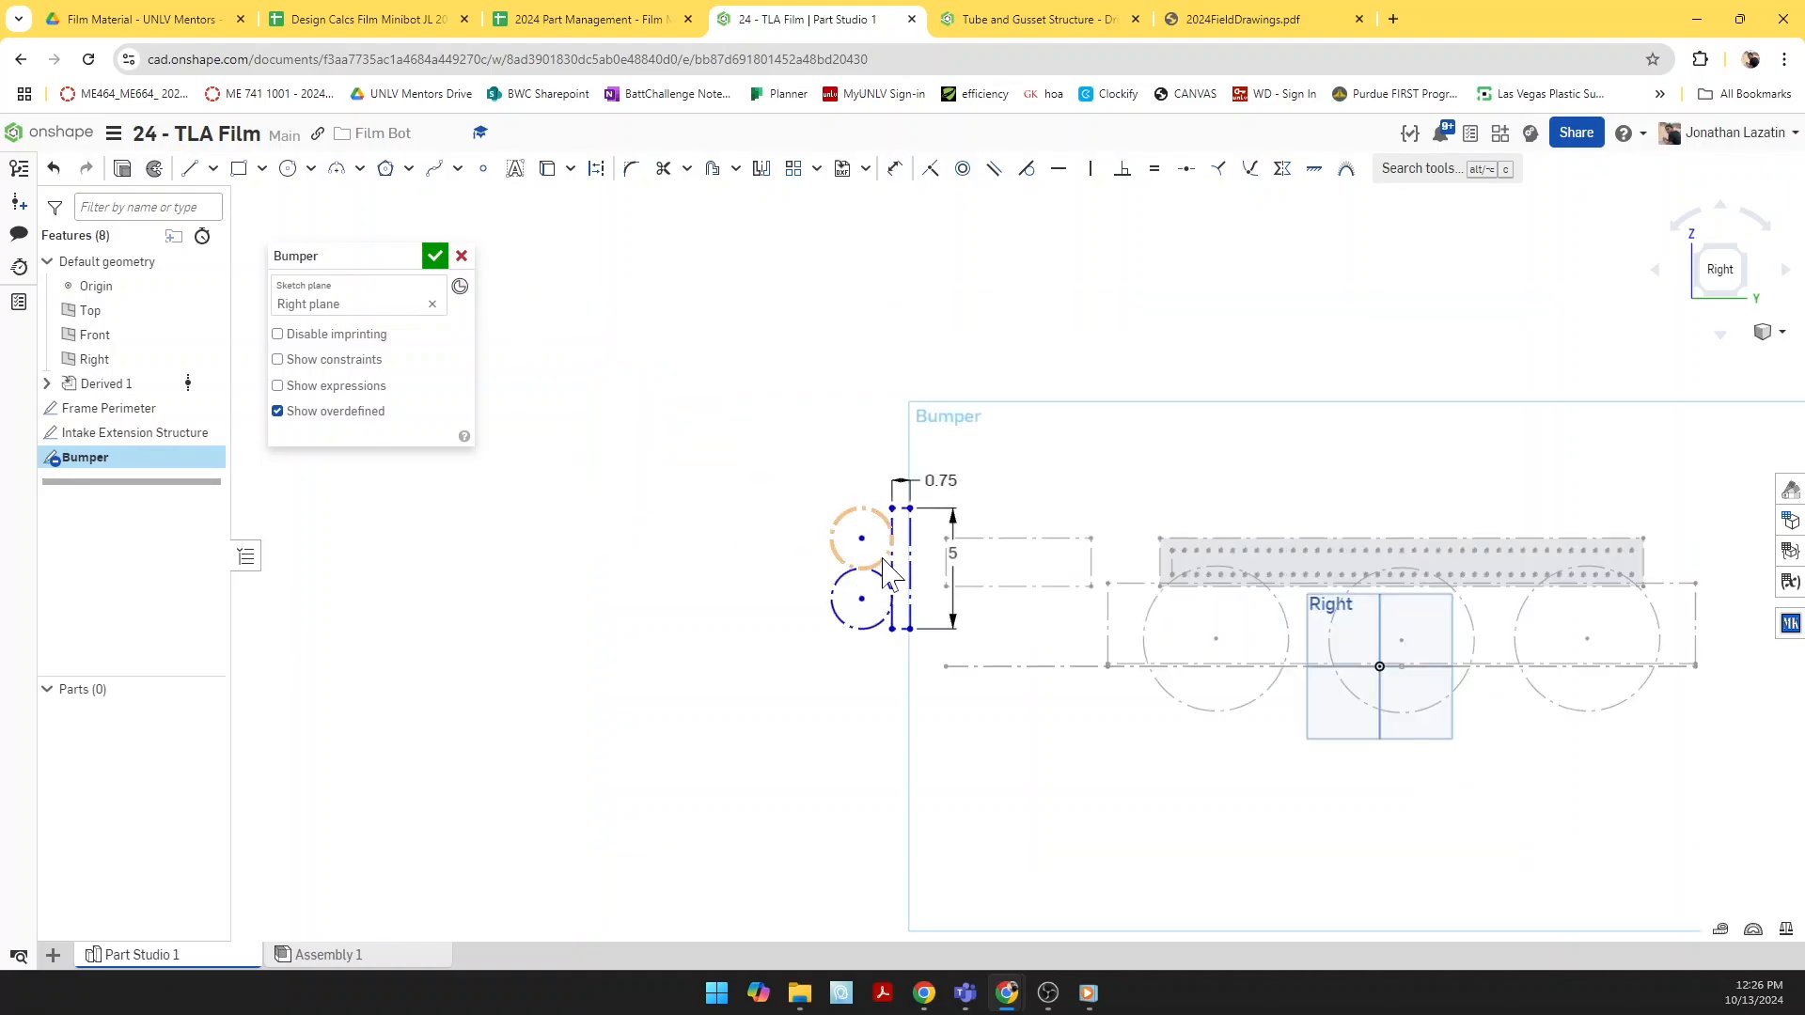
{"action": "key", "text": "i"}
{"action": "scroll", "coordinate": [916, 545], "scroll_direction": "up", "scroll_amount": 3}
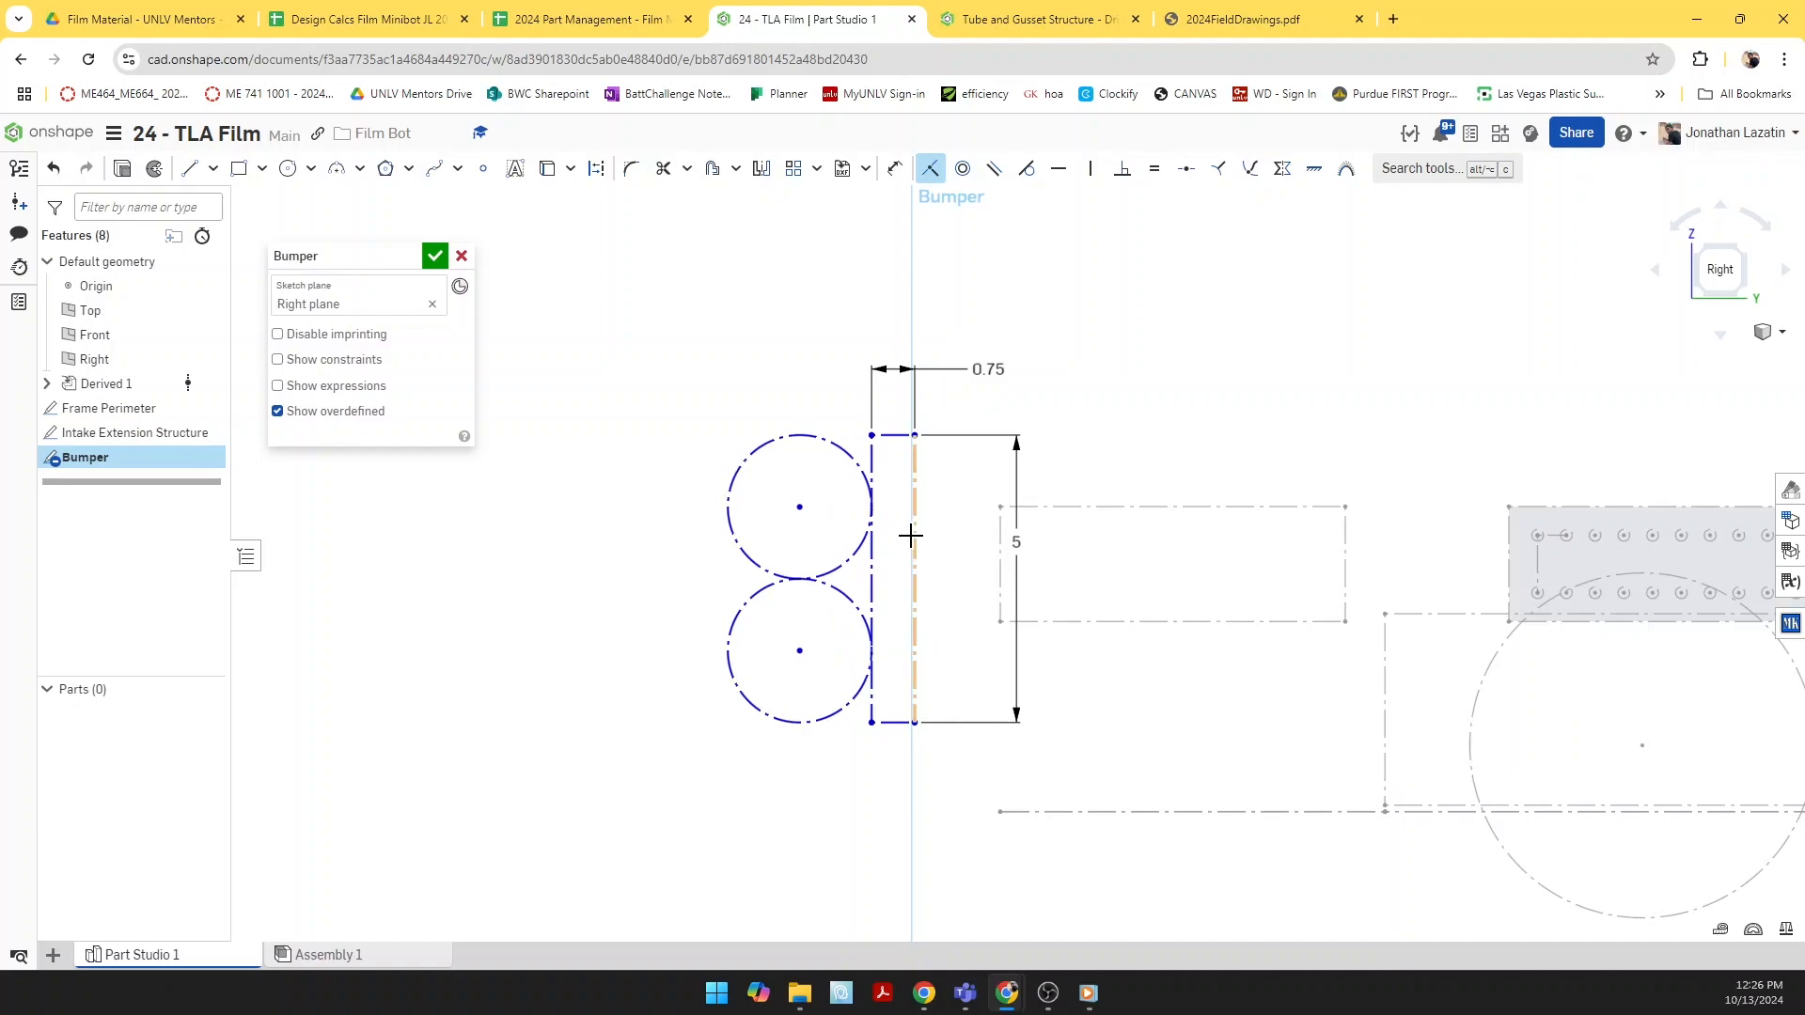
{"action": "left_click", "coordinate": [911, 535]}
{"action": "left_click", "coordinate": [1000, 532]}
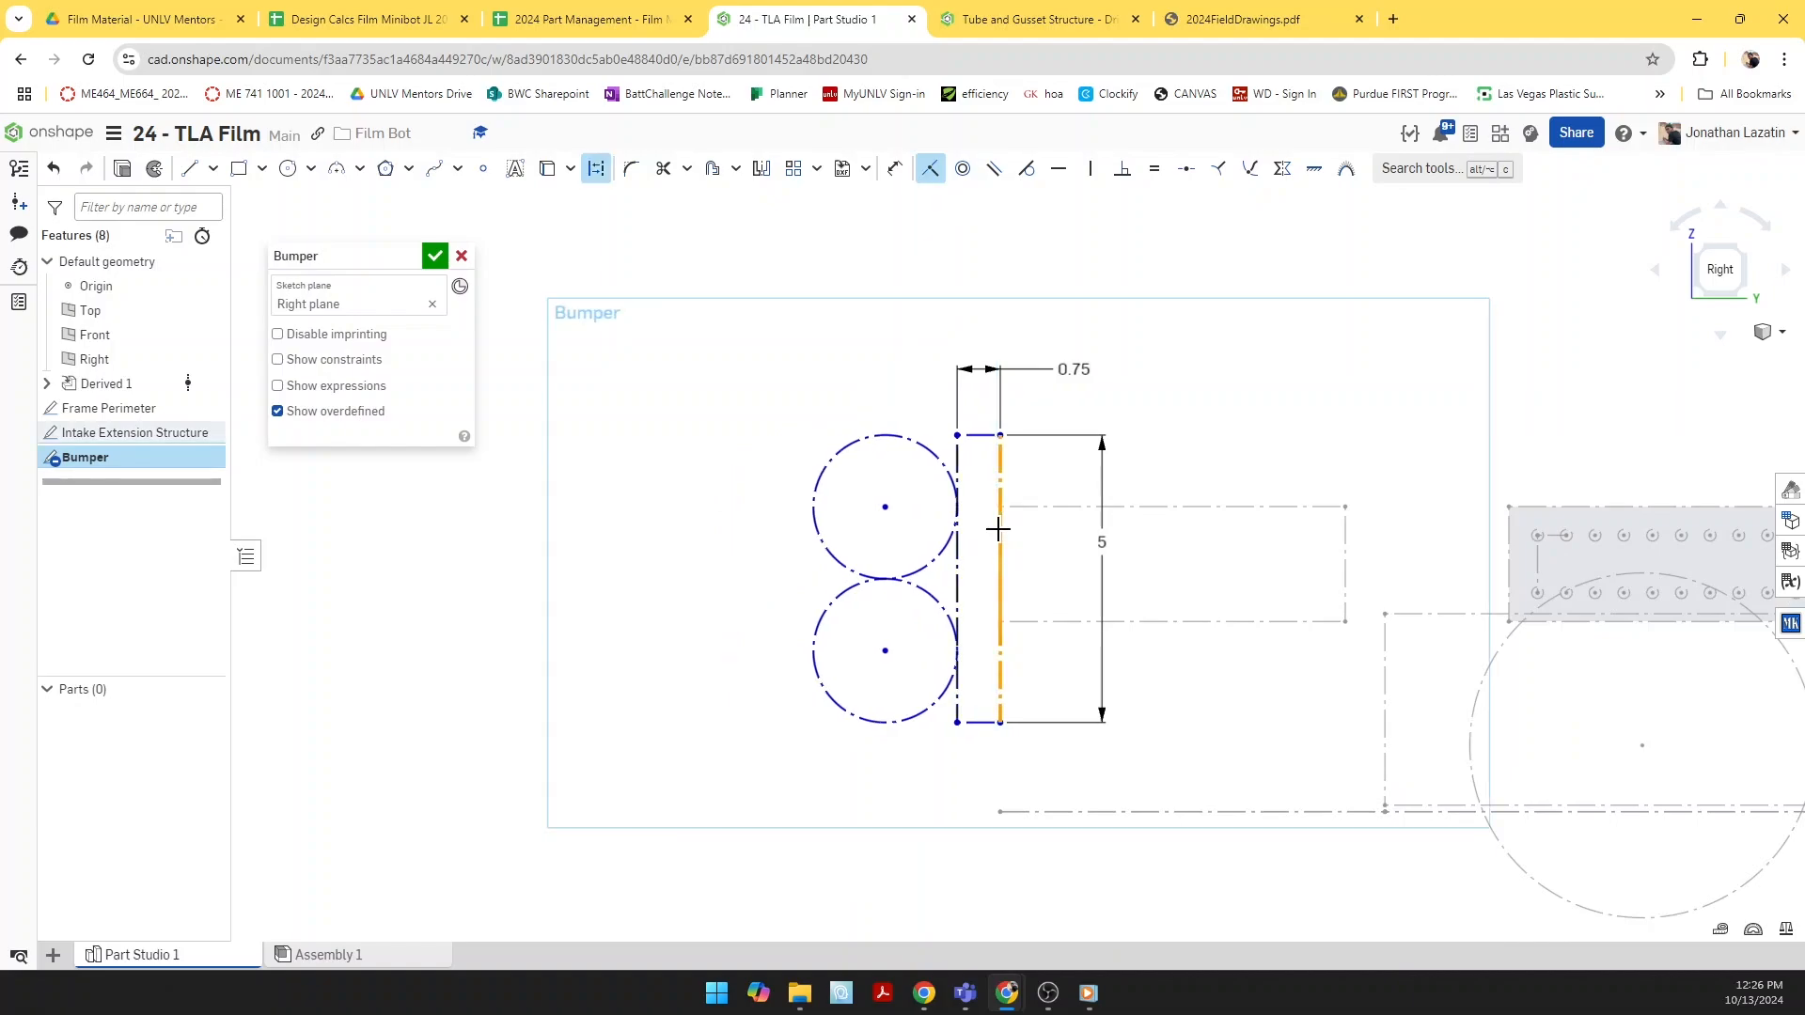
{"action": "scroll", "coordinate": [1026, 686], "scroll_direction": "down", "scroll_amount": 2}
{"action": "key", "text": "Escape"}
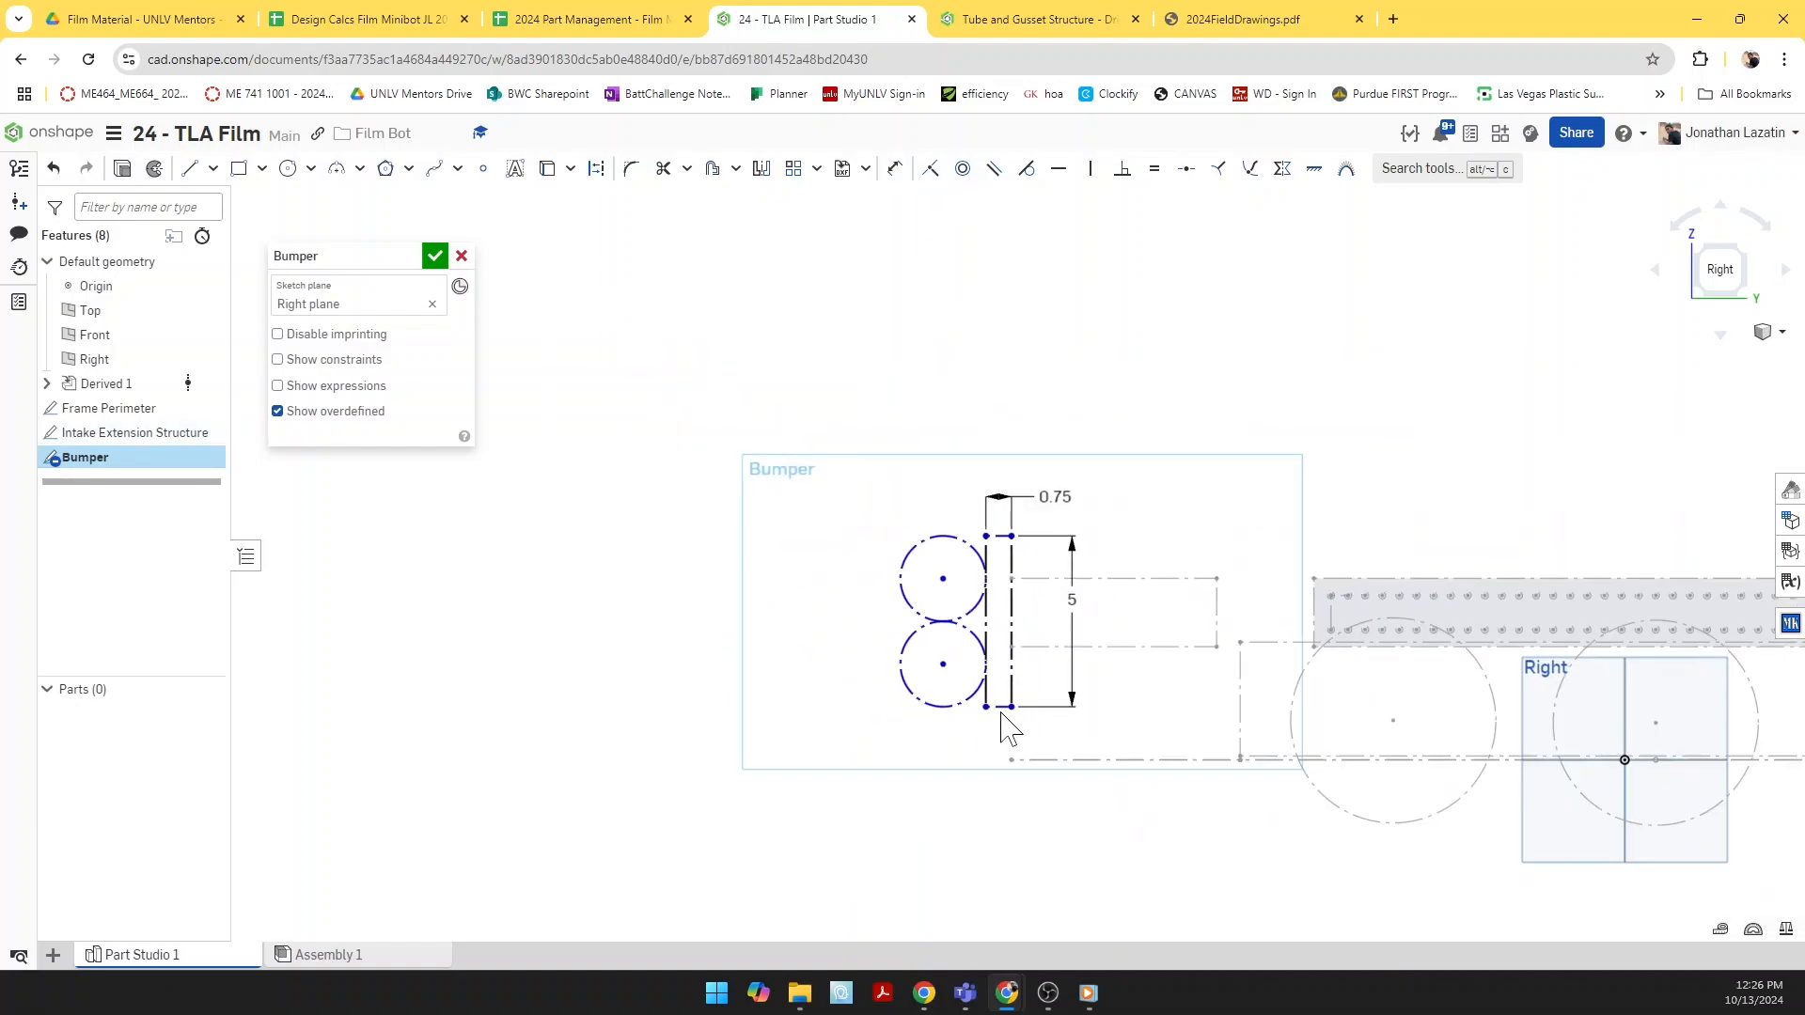
Step: Dimension the bumper rectangle's bottom edge to 2.25 in above the horizontal frame perimeter line
{"action": "key", "text": "d"}
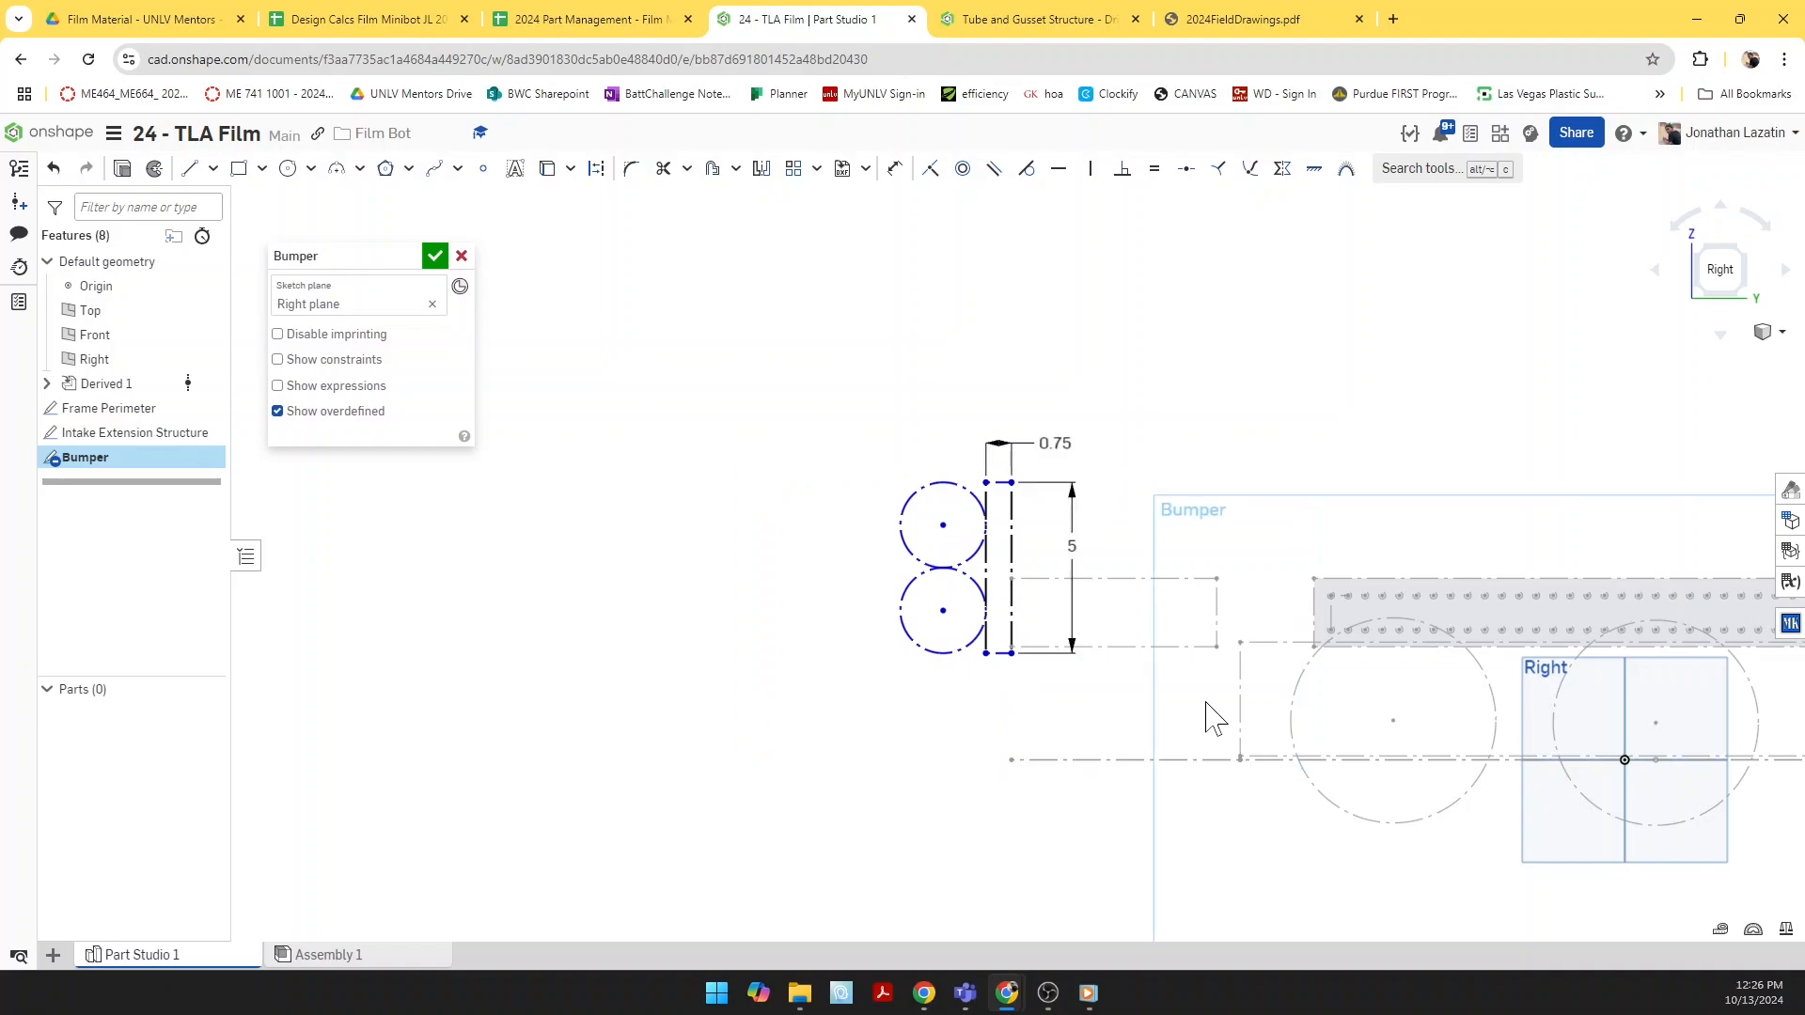
{"action": "scroll", "coordinate": [946, 581], "scroll_direction": "up", "scroll_amount": 5}
{"action": "left_click", "coordinate": [945, 569]}
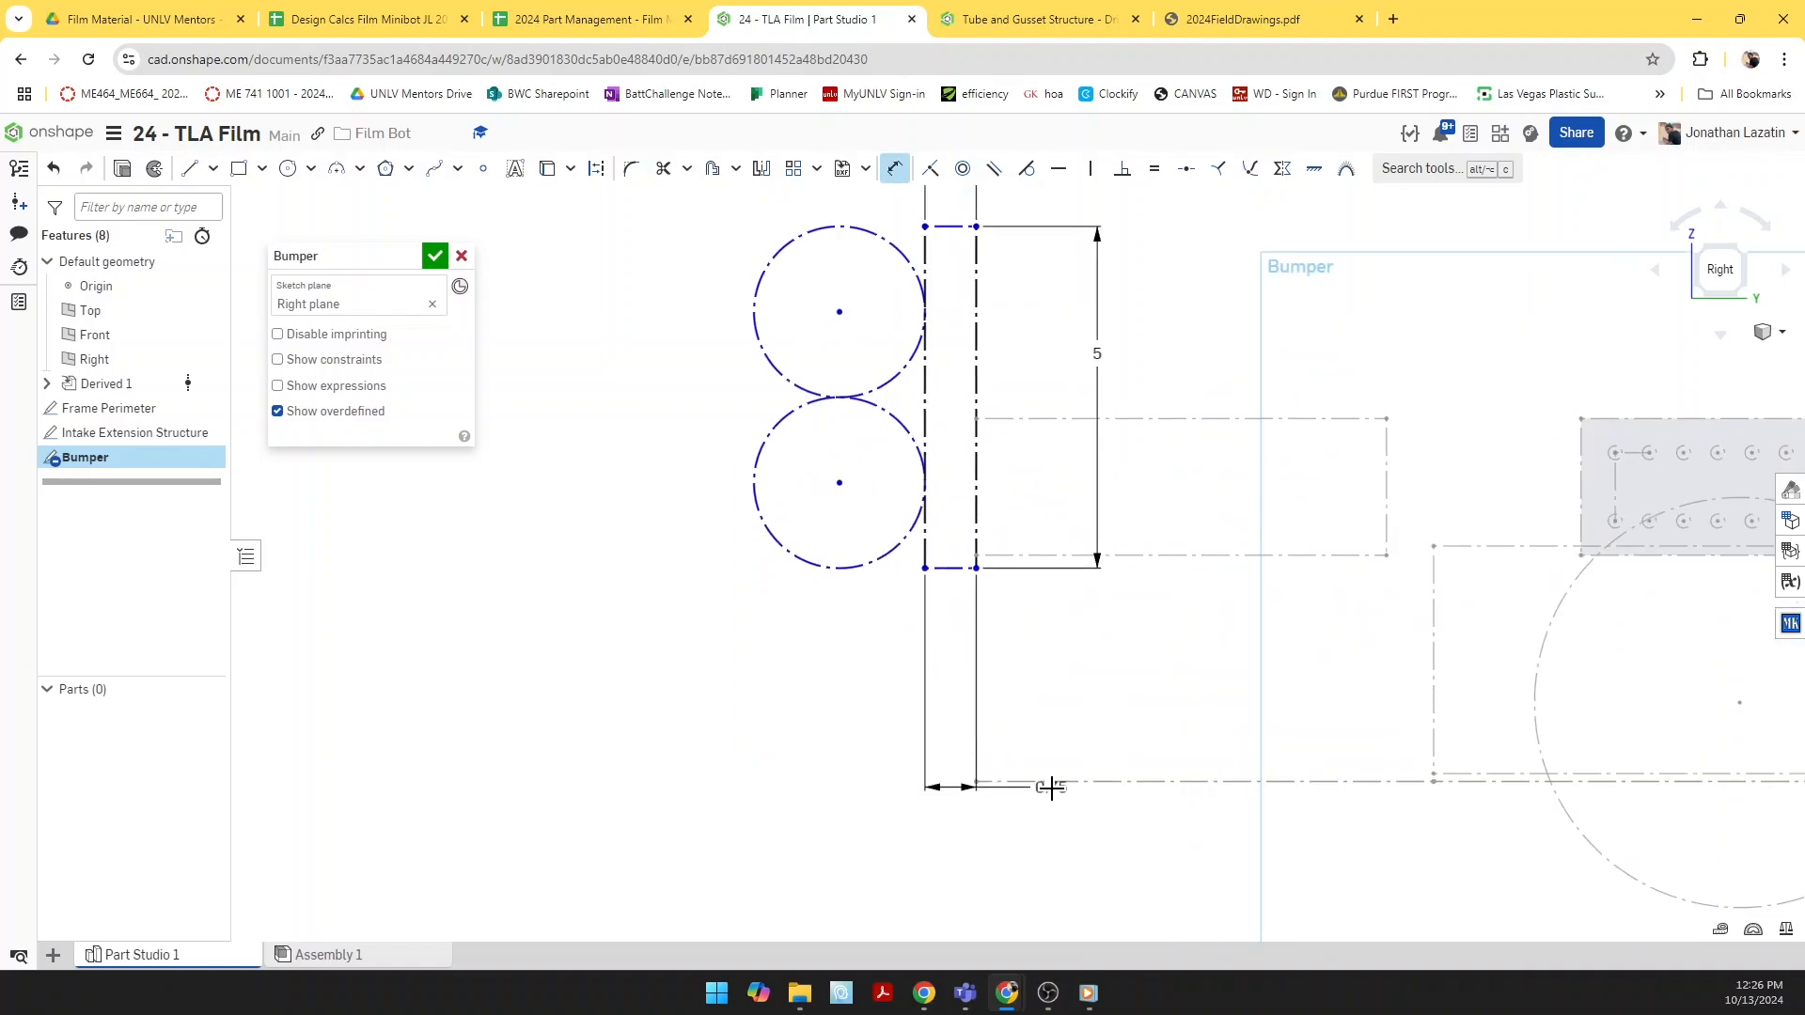
{"action": "left_click", "coordinate": [1035, 781]}
{"action": "left_click", "coordinate": [813, 702]}
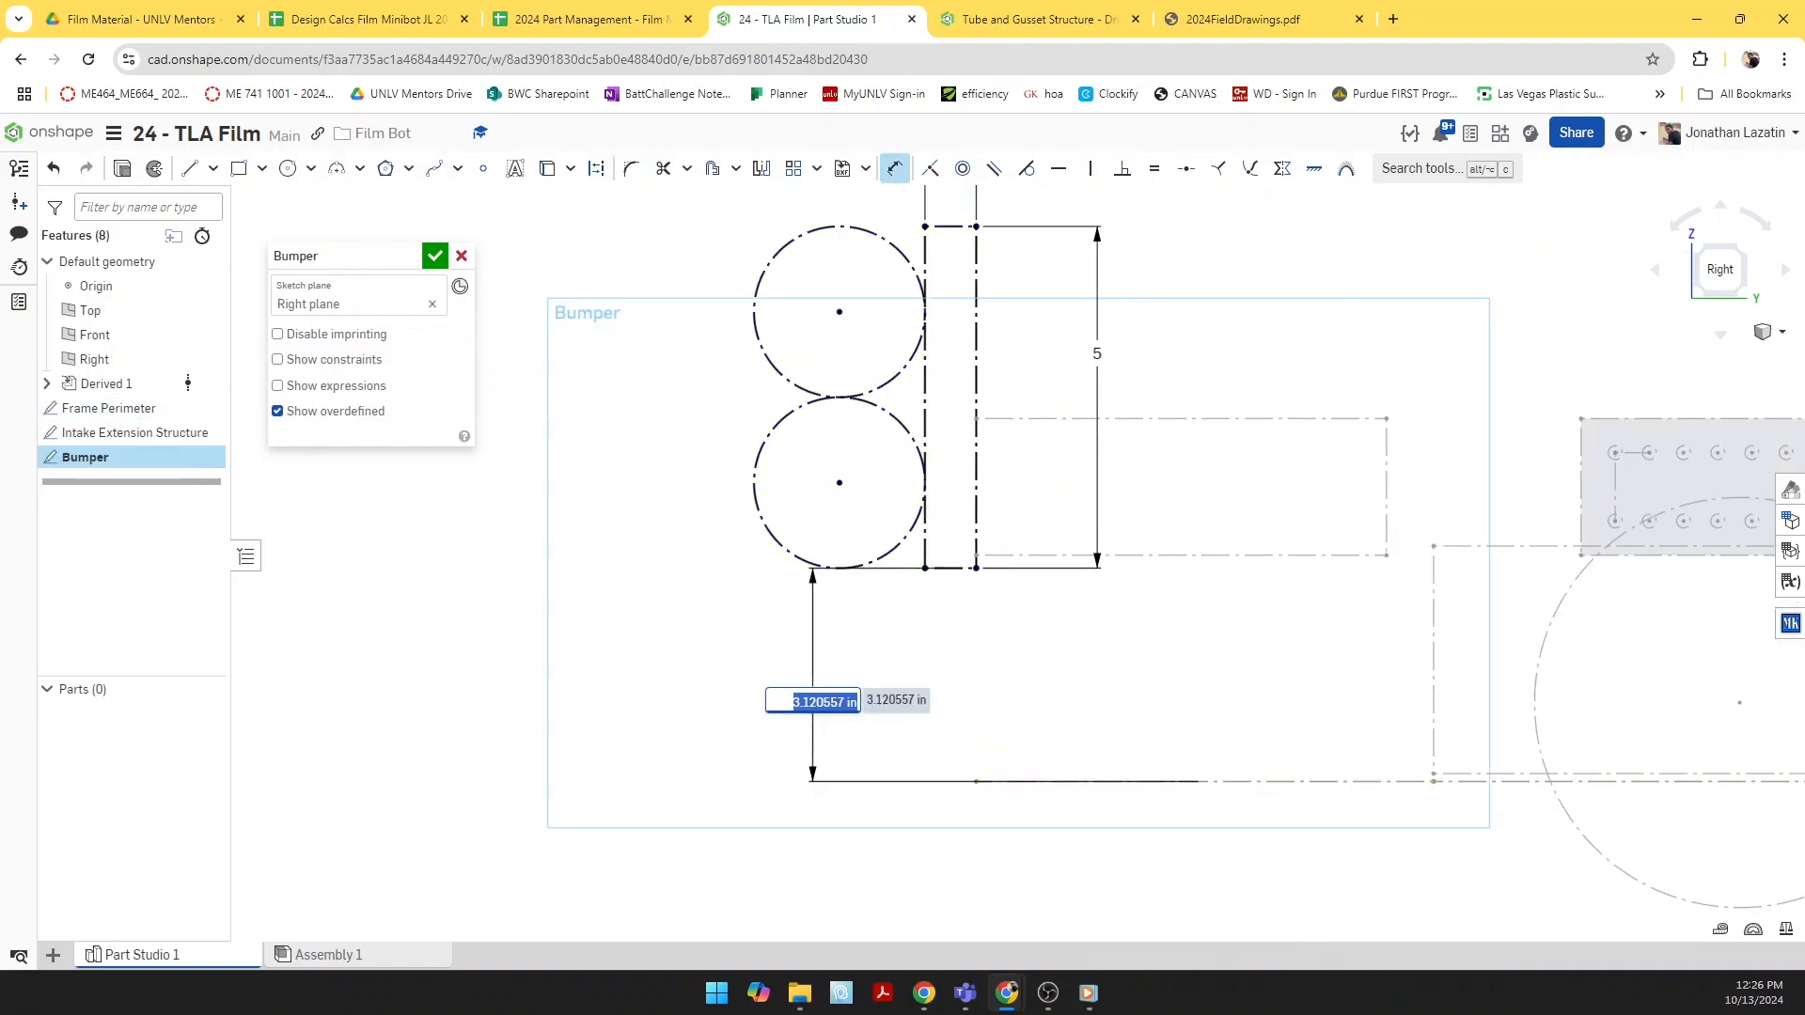
{"action": "type", "text": "2.25"}
{"action": "key", "text": "Return"}
{"action": "scroll", "coordinate": [940, 752], "scroll_direction": "down", "scroll_amount": 3}
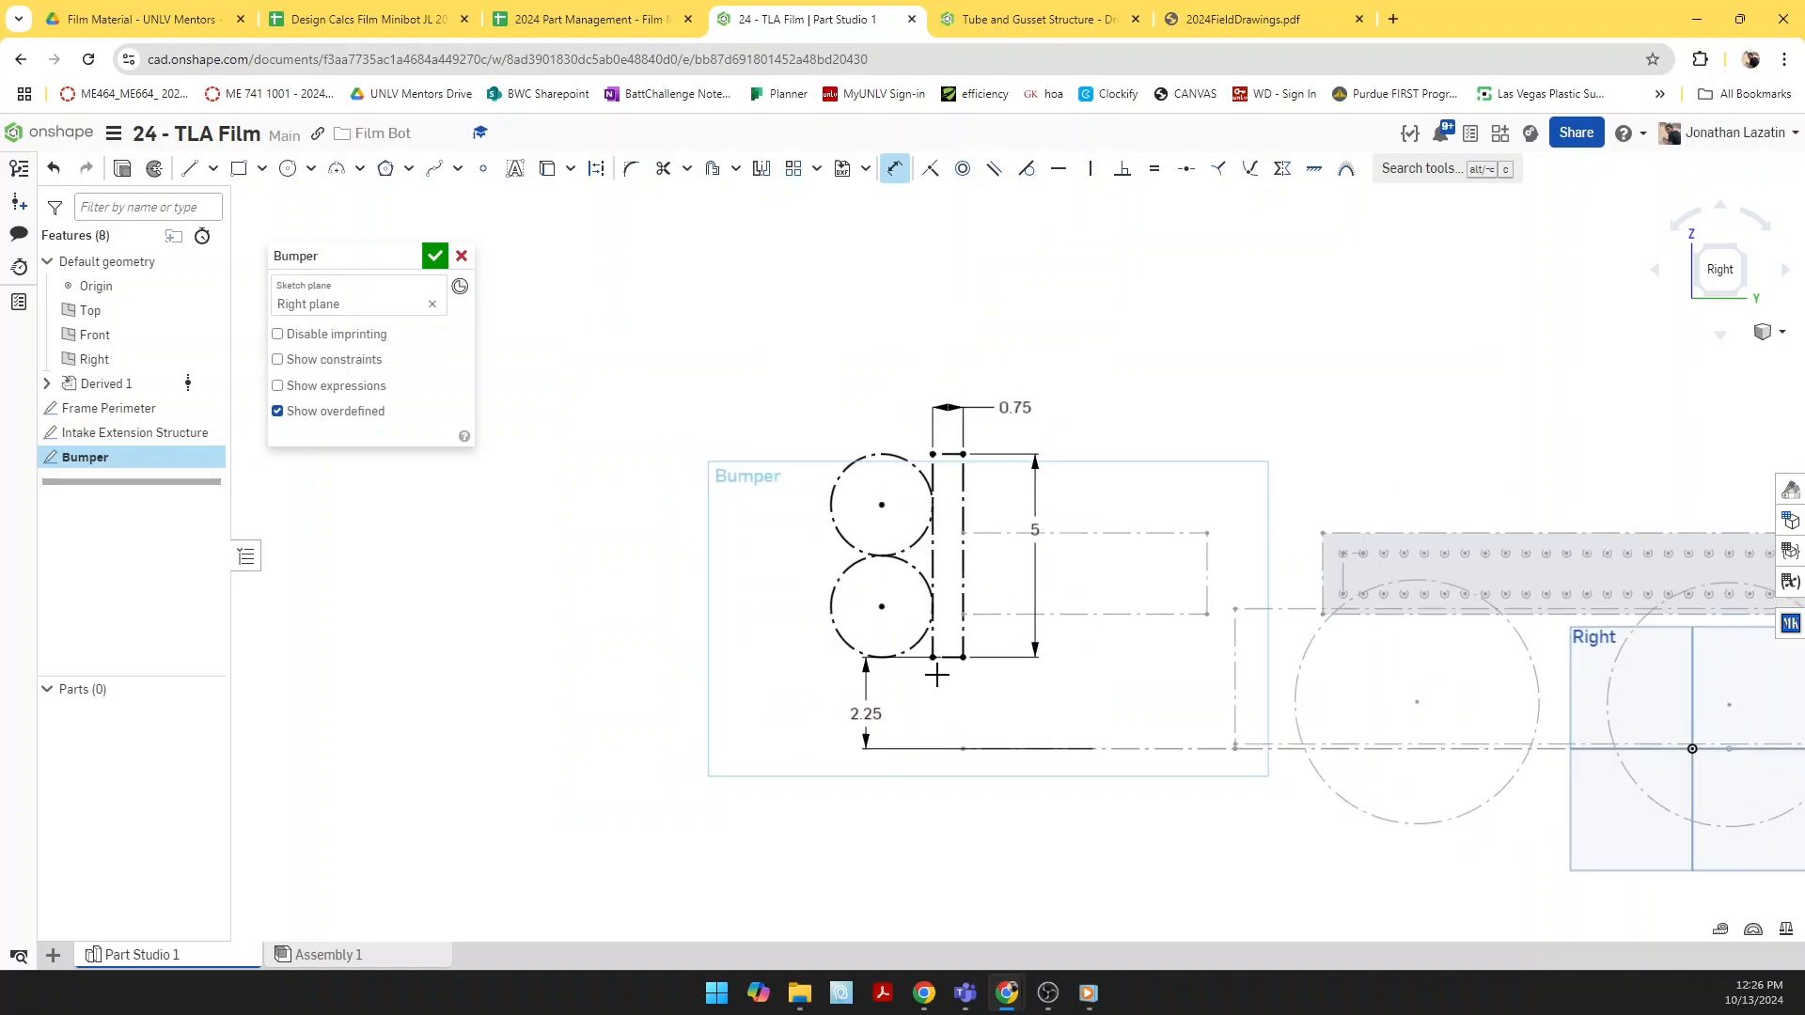
Step: Add a driven reference dimension from the bumper's top edge to the frame perimeter line and place it close to the circles
{"action": "key", "text": "Escape"}
{"action": "key", "text": "d"}
{"action": "left_click", "coordinate": [949, 453]}
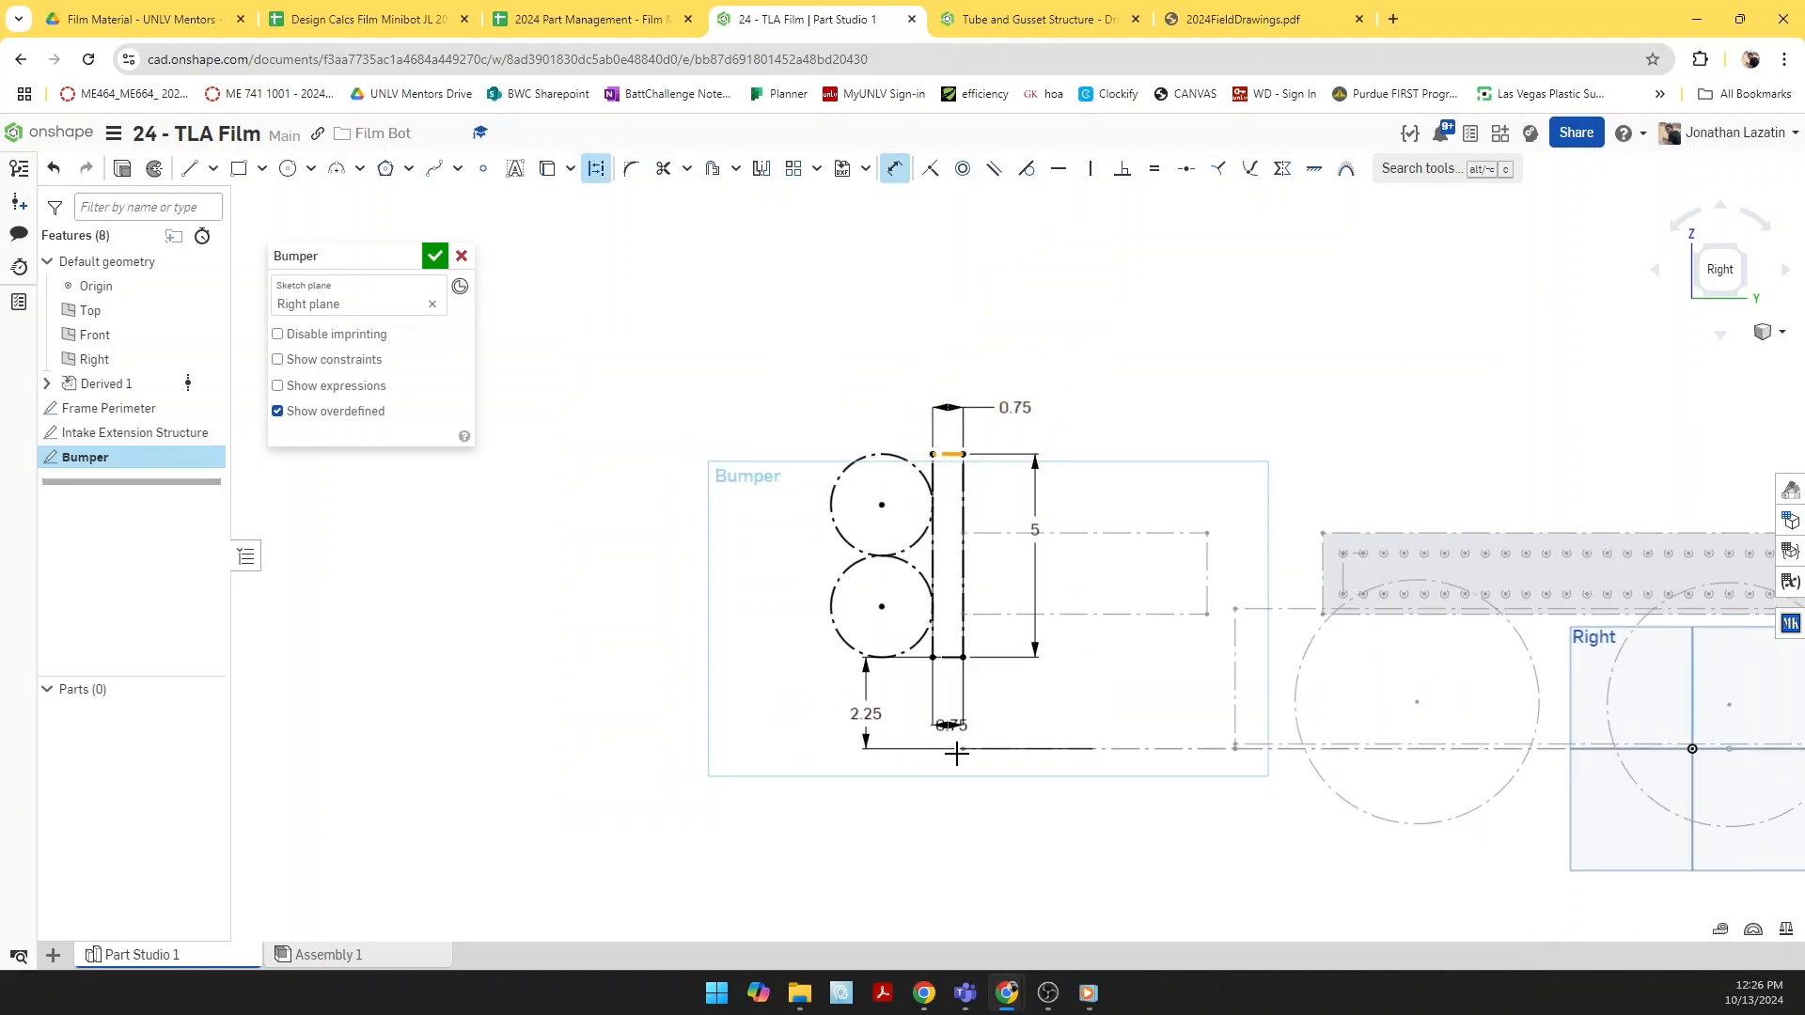
{"action": "left_click", "coordinate": [1156, 747]}
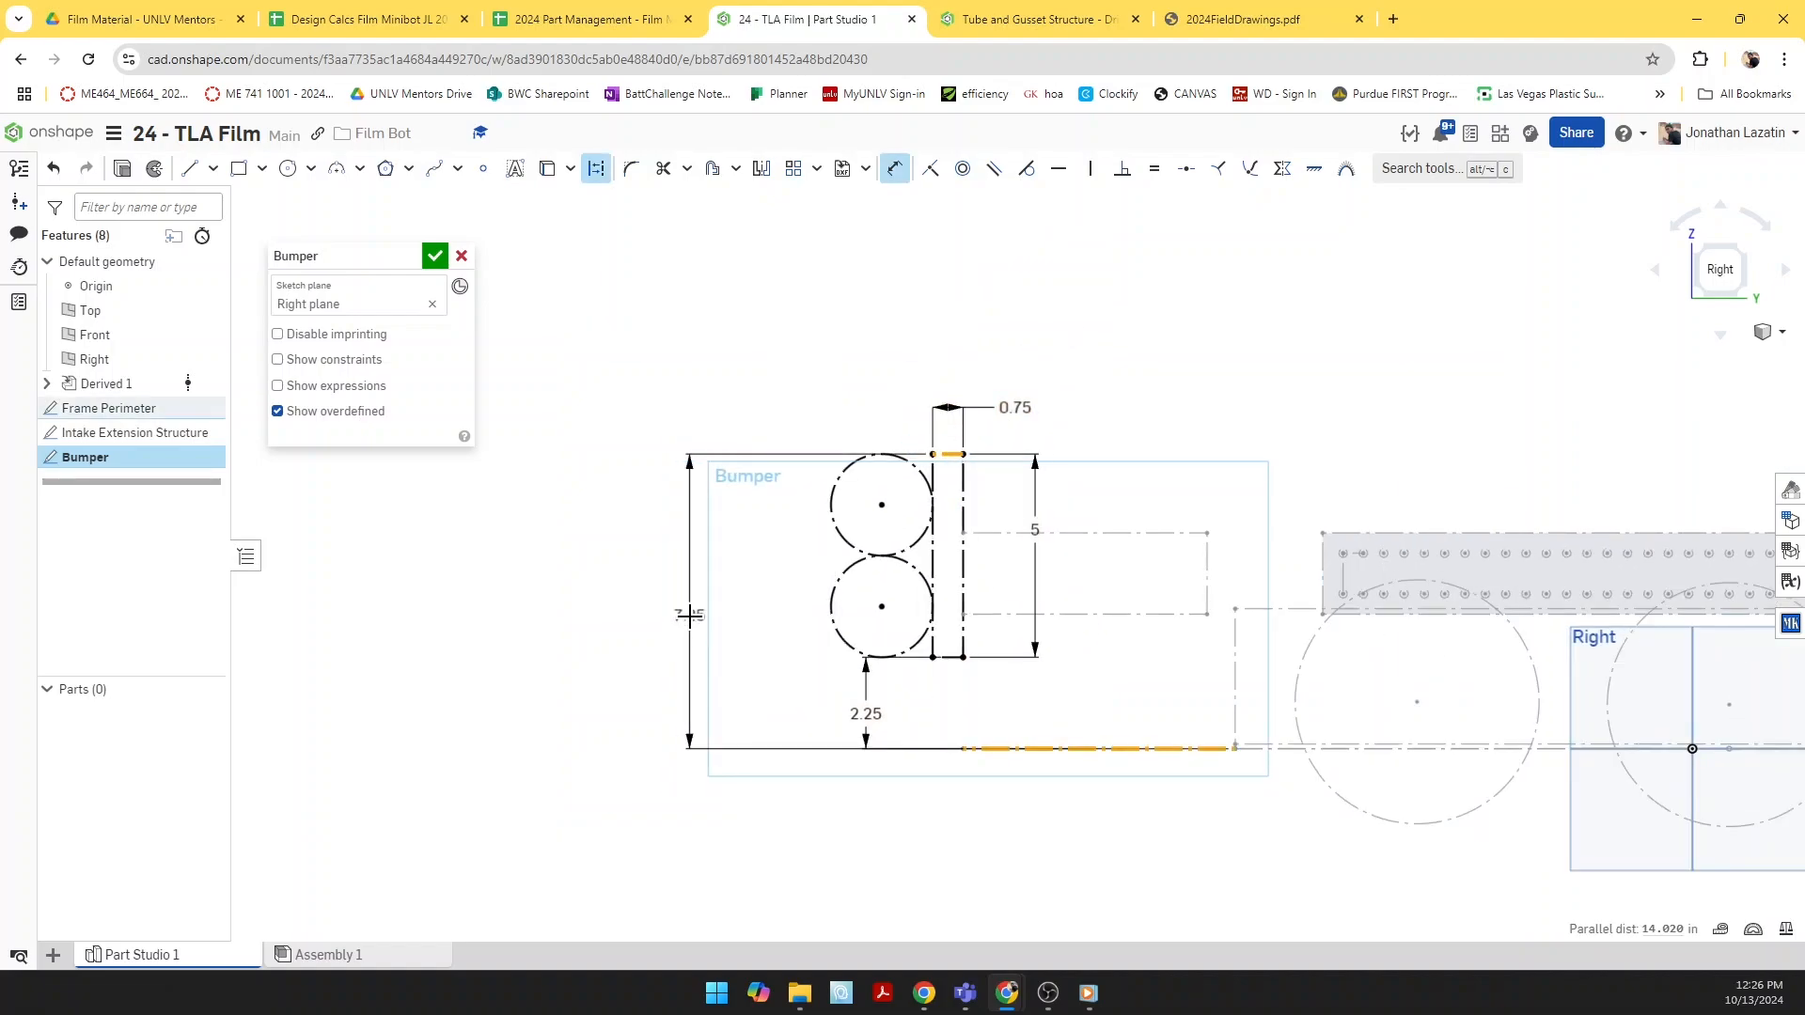
{"action": "left_click", "coordinate": [690, 615]}
{"action": "key", "text": "Return"}
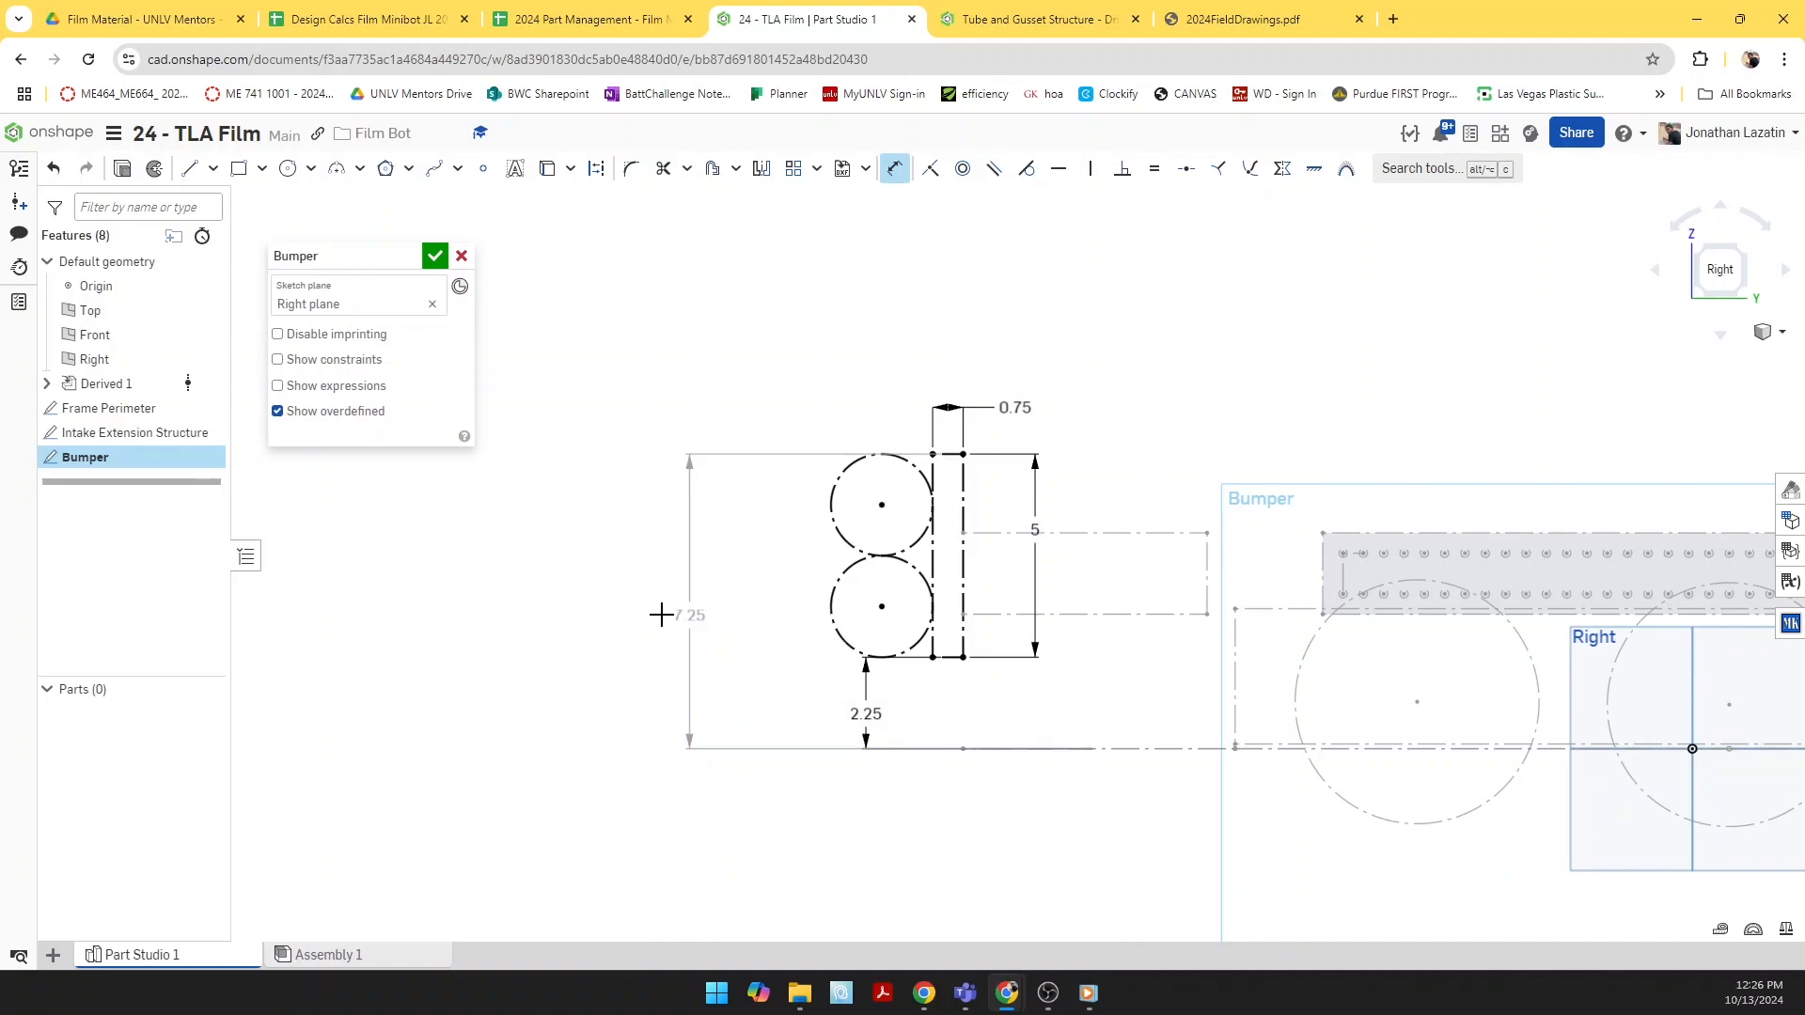
{"action": "left_click_drag", "start_coordinate": [702, 621], "coordinate": [760, 617]}
{"action": "scroll", "coordinate": [759, 637], "scroll_direction": "up", "scroll_amount": 1}
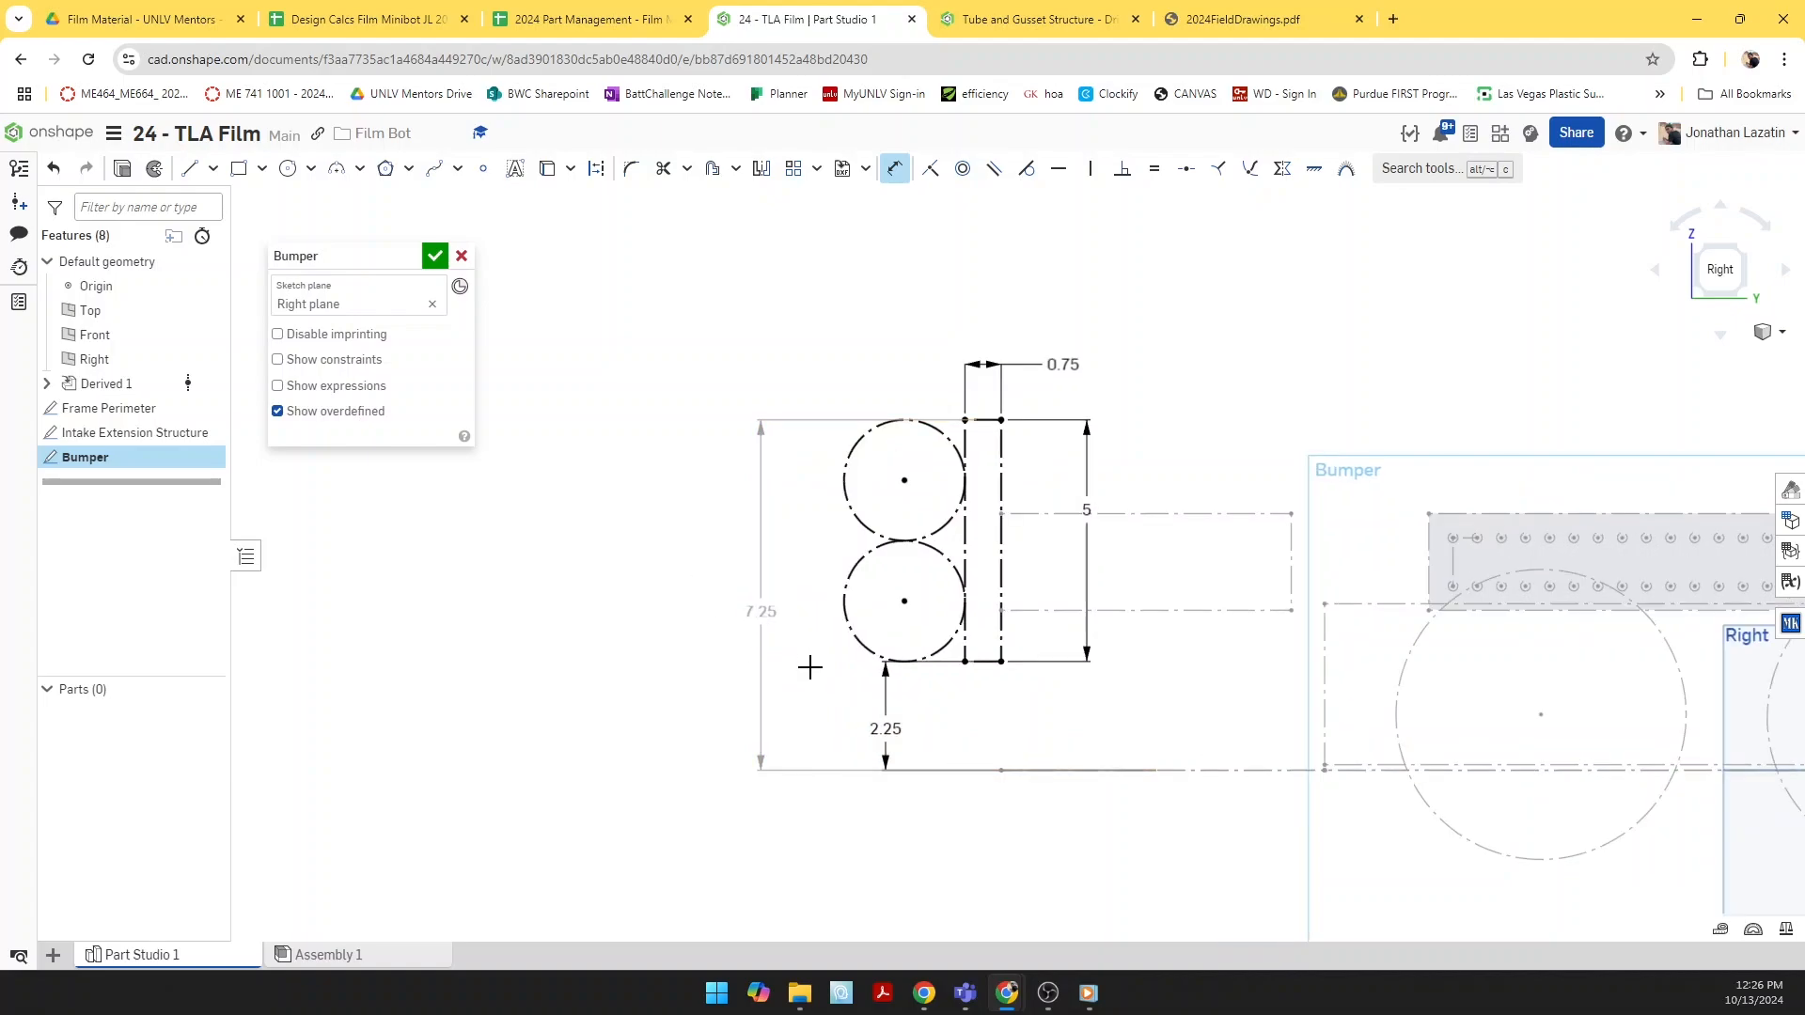
Step: Draw a vertical construction line about 5.15 in long upward from the middle wheel's centre
{"action": "scroll", "coordinate": [898, 560], "scroll_direction": "down", "scroll_amount": 2}
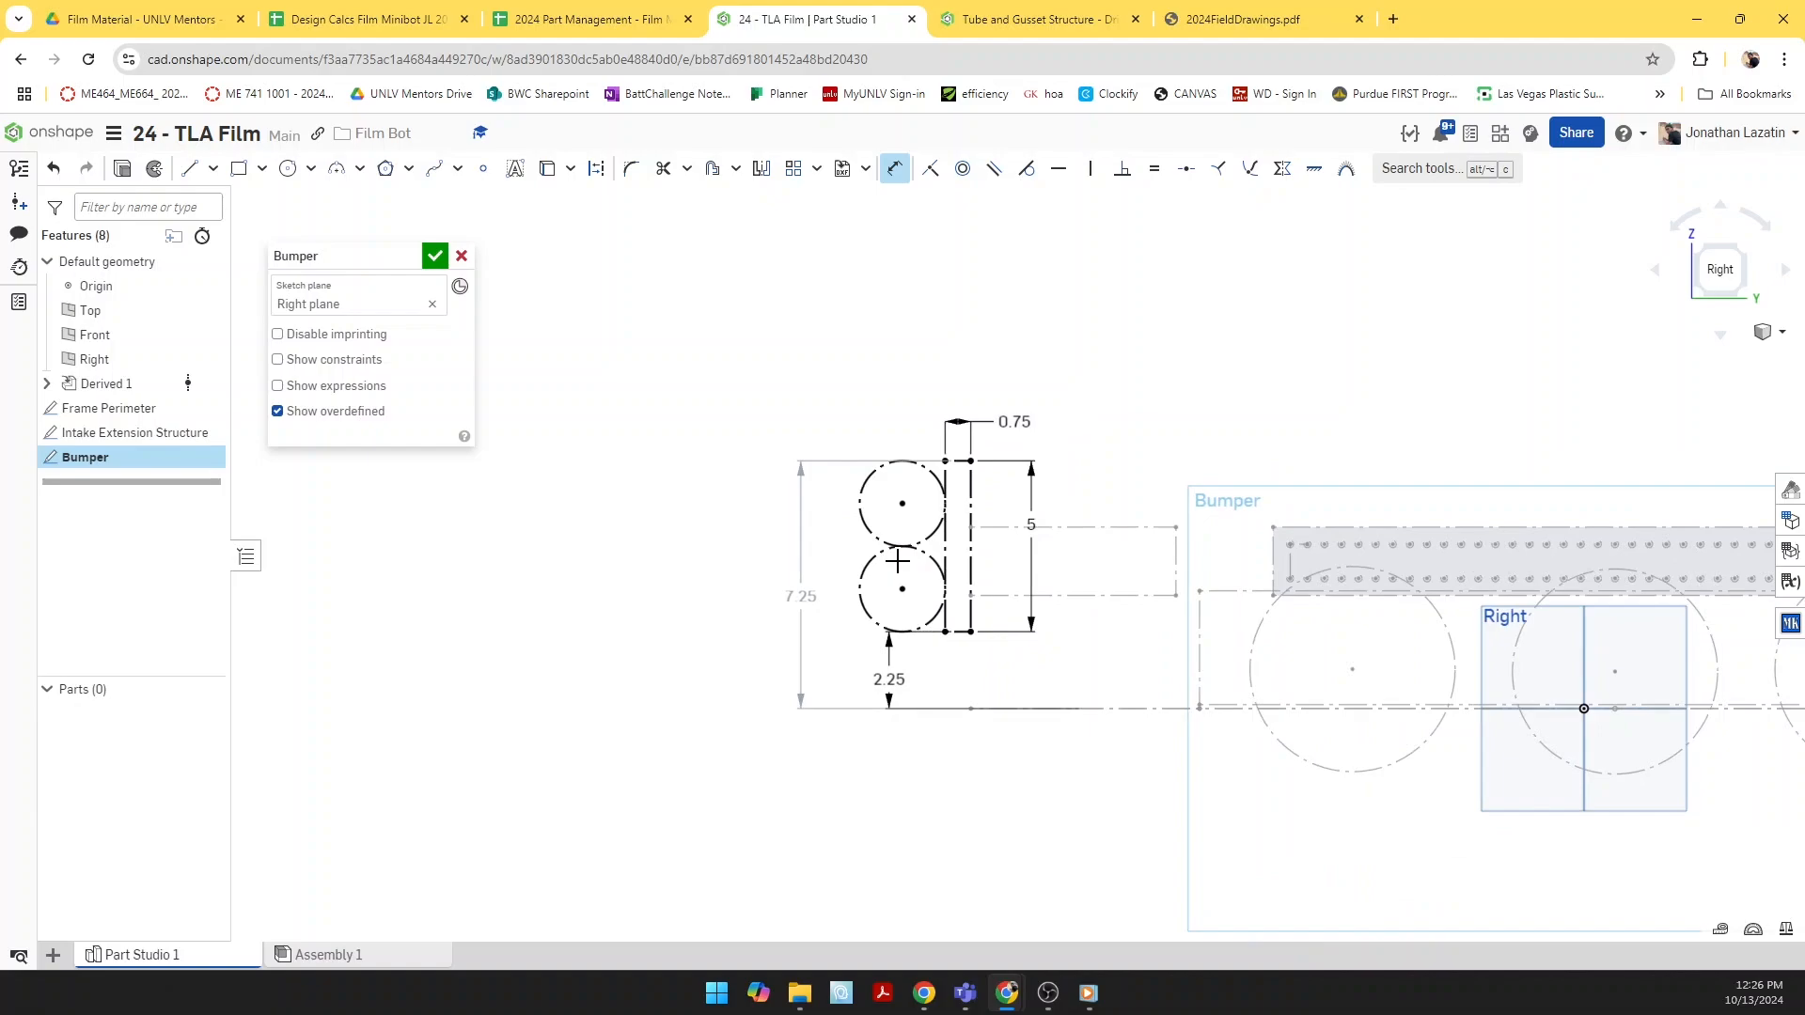
{"action": "middle_click_drag", "start_coordinate": [915, 562], "coordinate": [699, 561]}
{"action": "key", "text": "l"}
{"action": "scroll", "coordinate": [1205, 532], "scroll_direction": "down", "scroll_amount": 2}
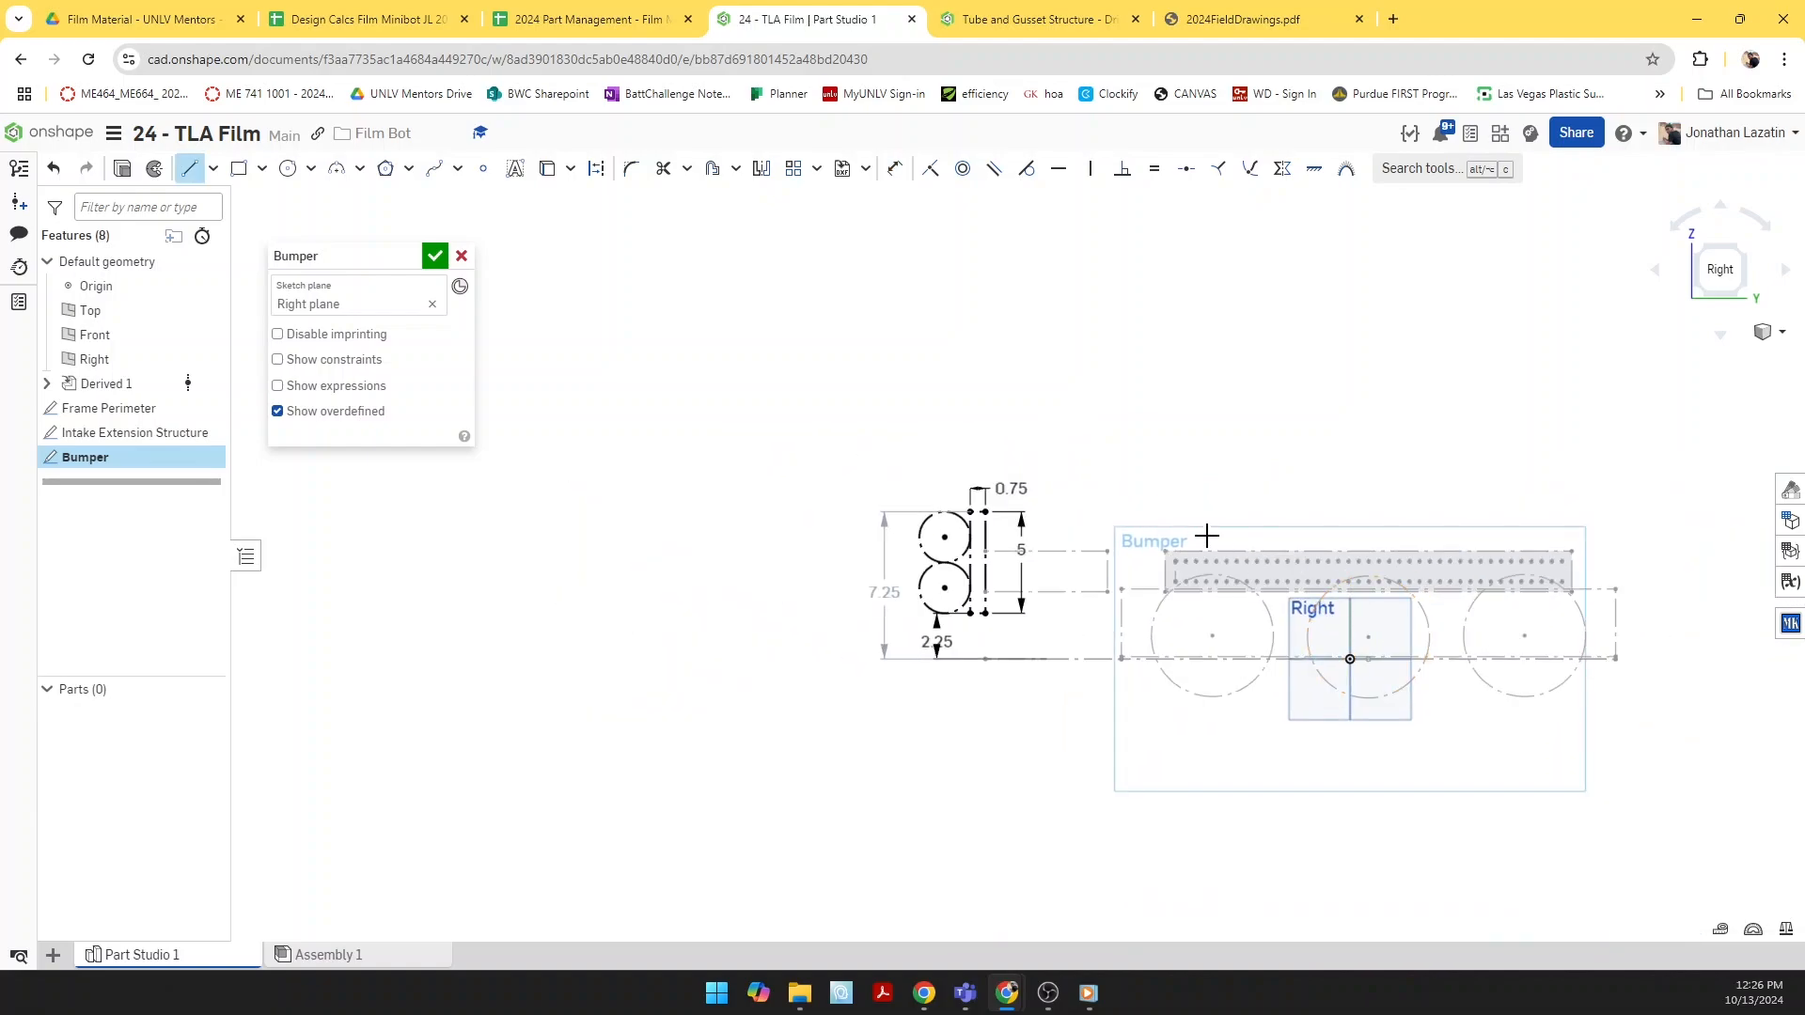
{"action": "scroll", "coordinate": [1181, 652], "scroll_direction": "down", "scroll_amount": 2}
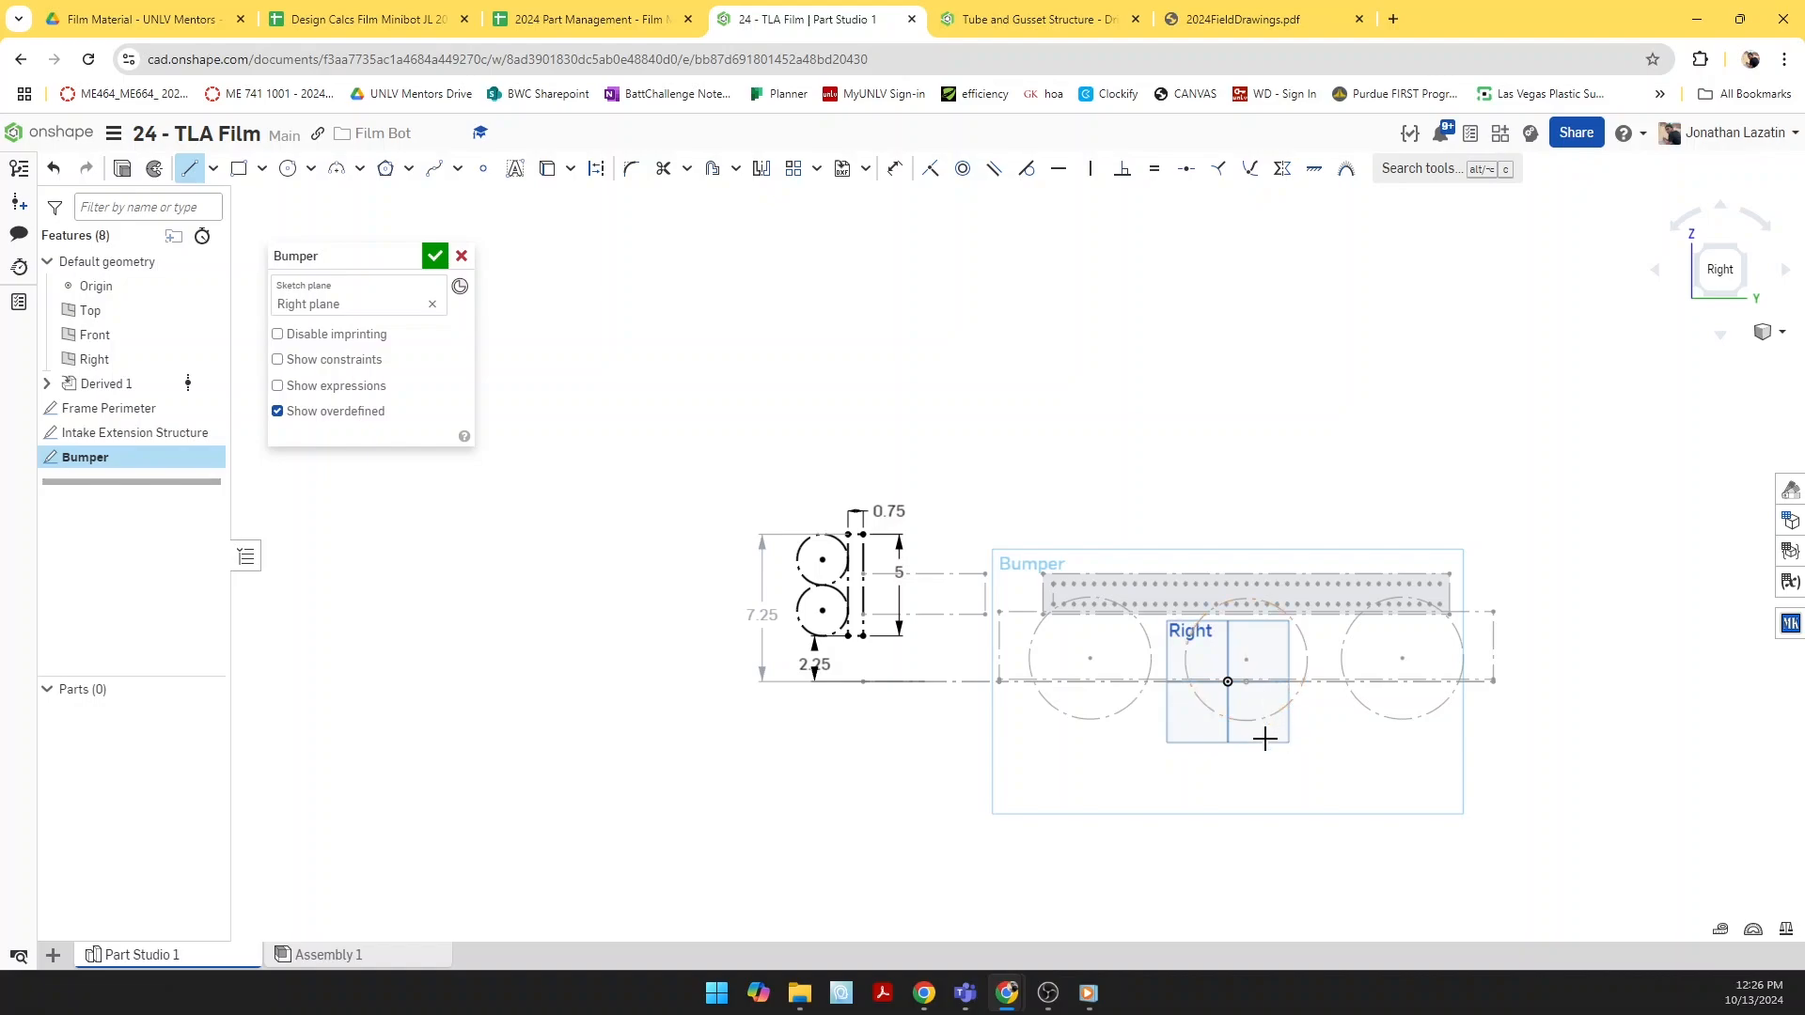
{"action": "key", "text": "d"}
{"action": "left_click", "coordinate": [1246, 659]}
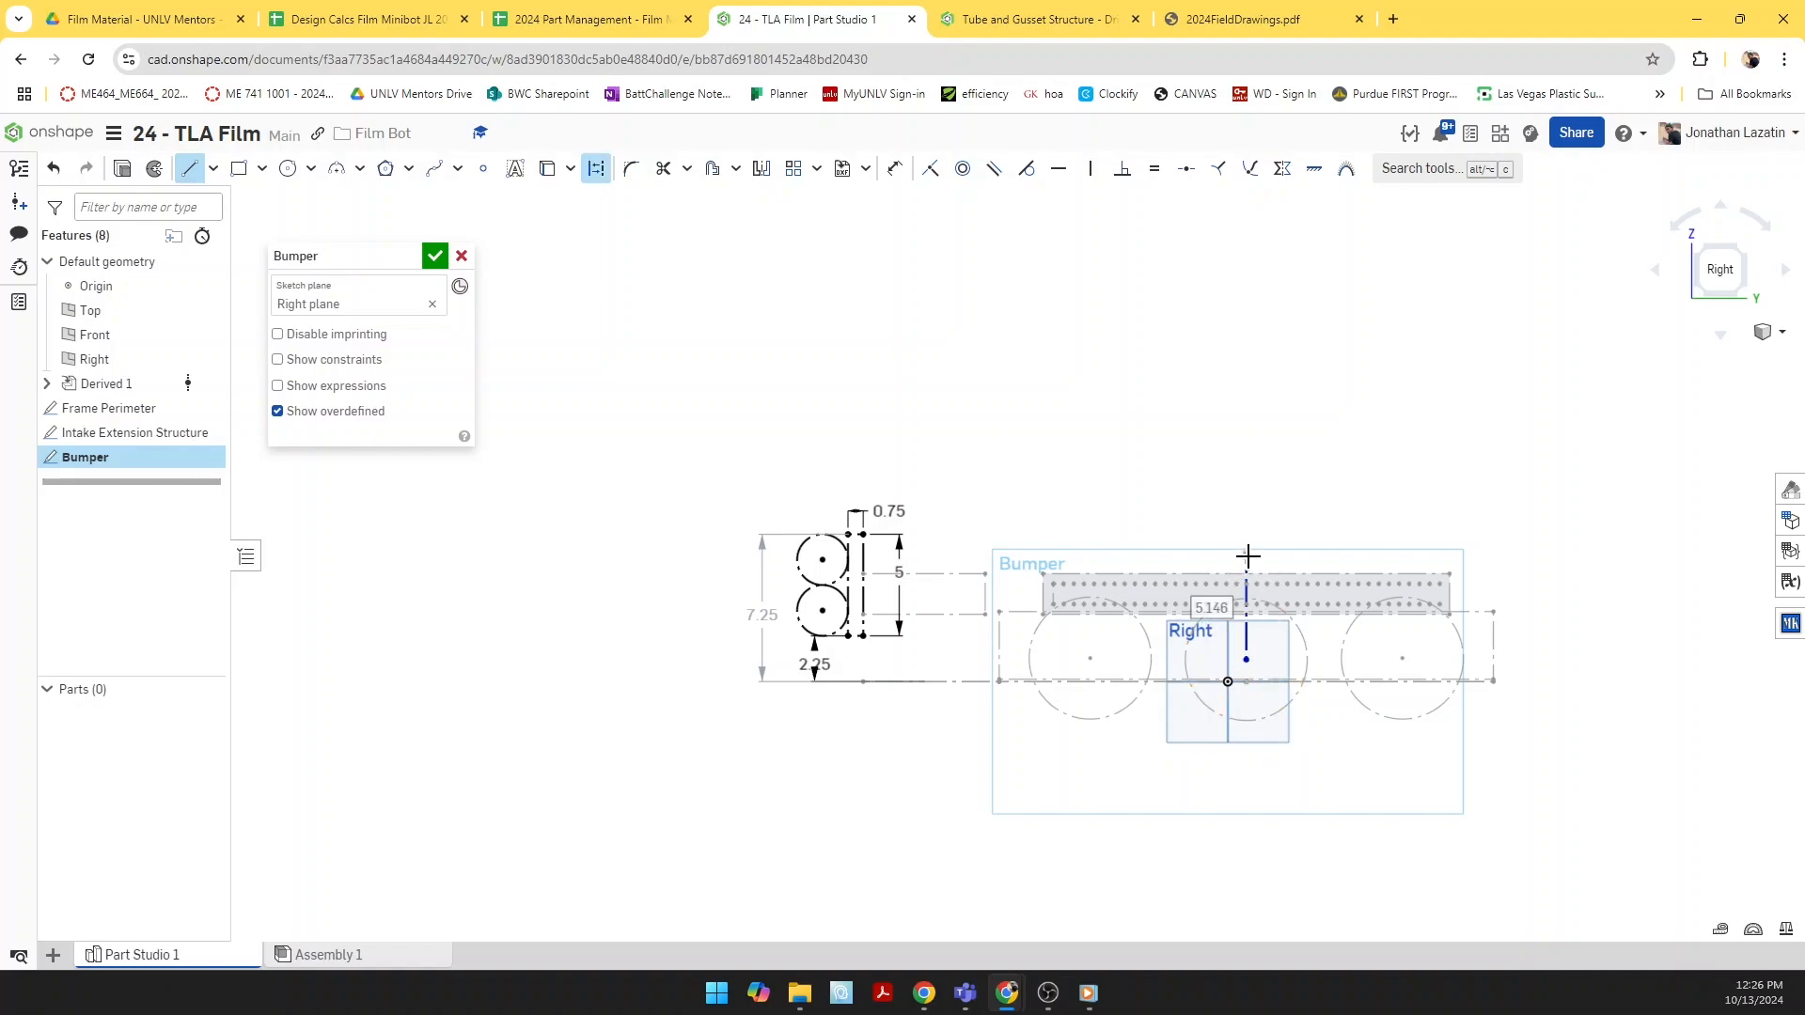
{"action": "left_click", "coordinate": [1246, 557]}
Step: Try to mirror the bumper geometry about the vertical construction line, cancel the mirror and delete that line
{"action": "left_click", "coordinate": [762, 171]}
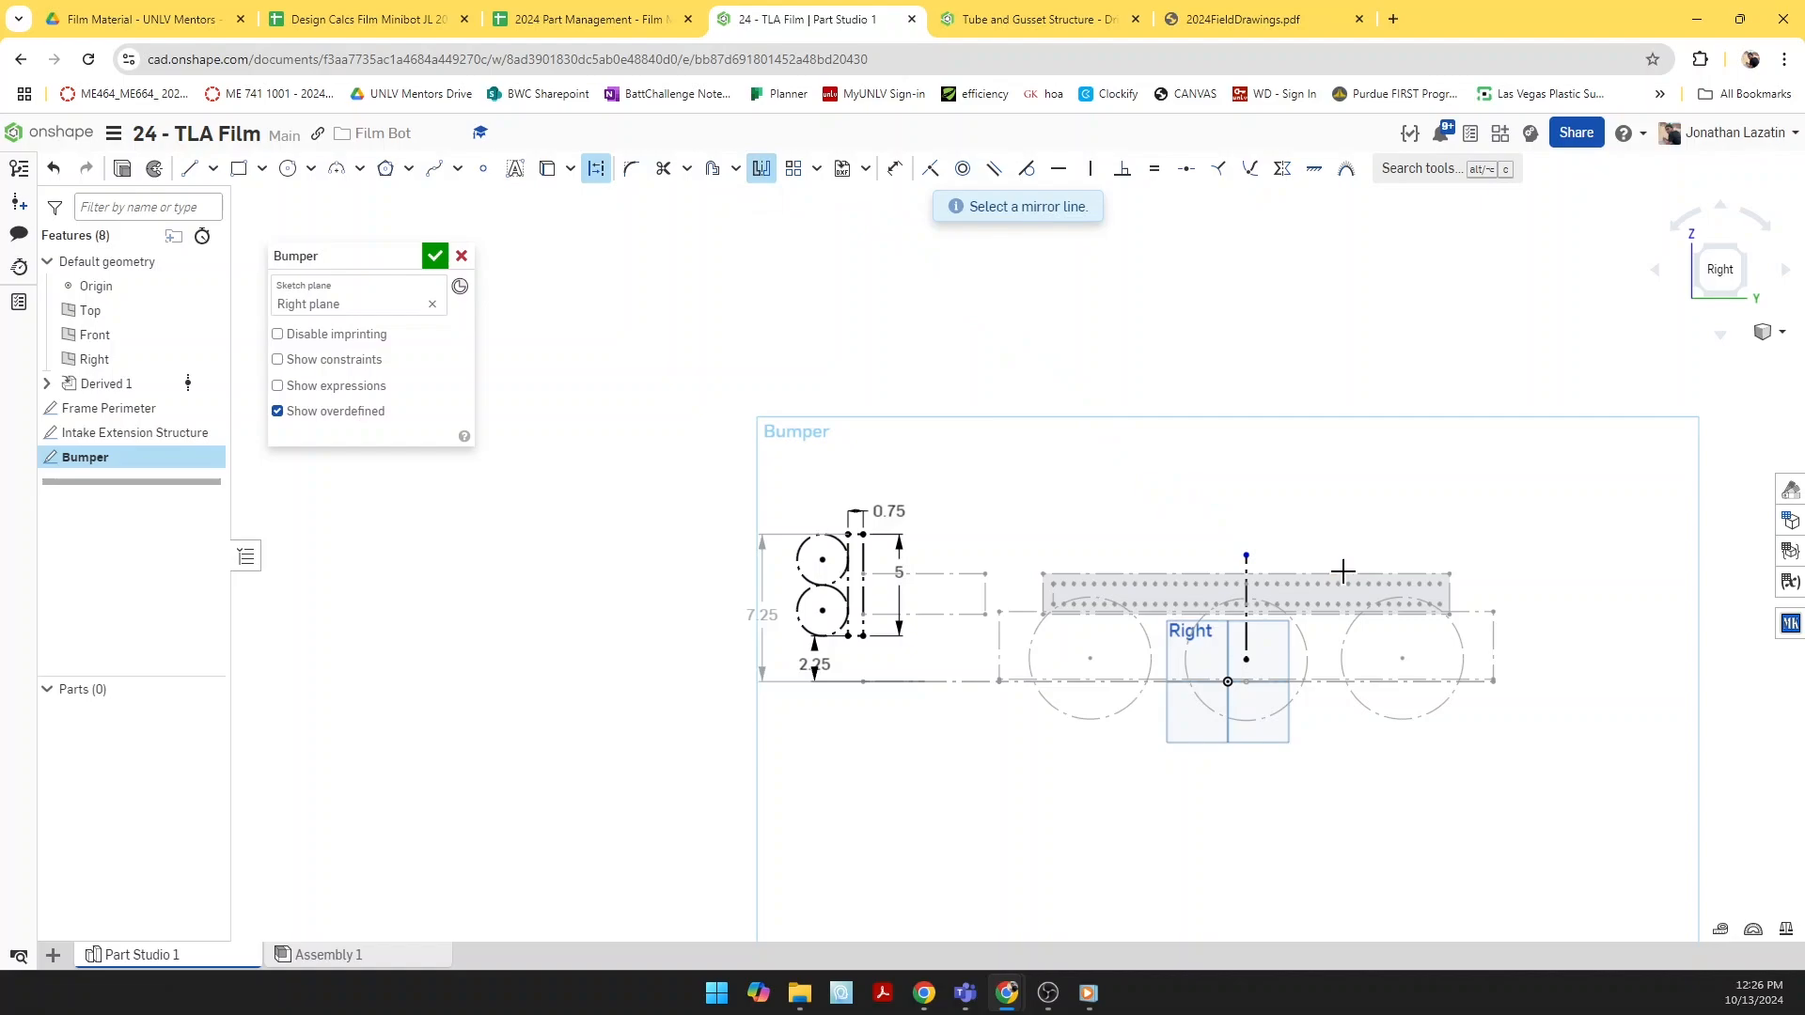
{"action": "left_click", "coordinate": [1245, 567]}
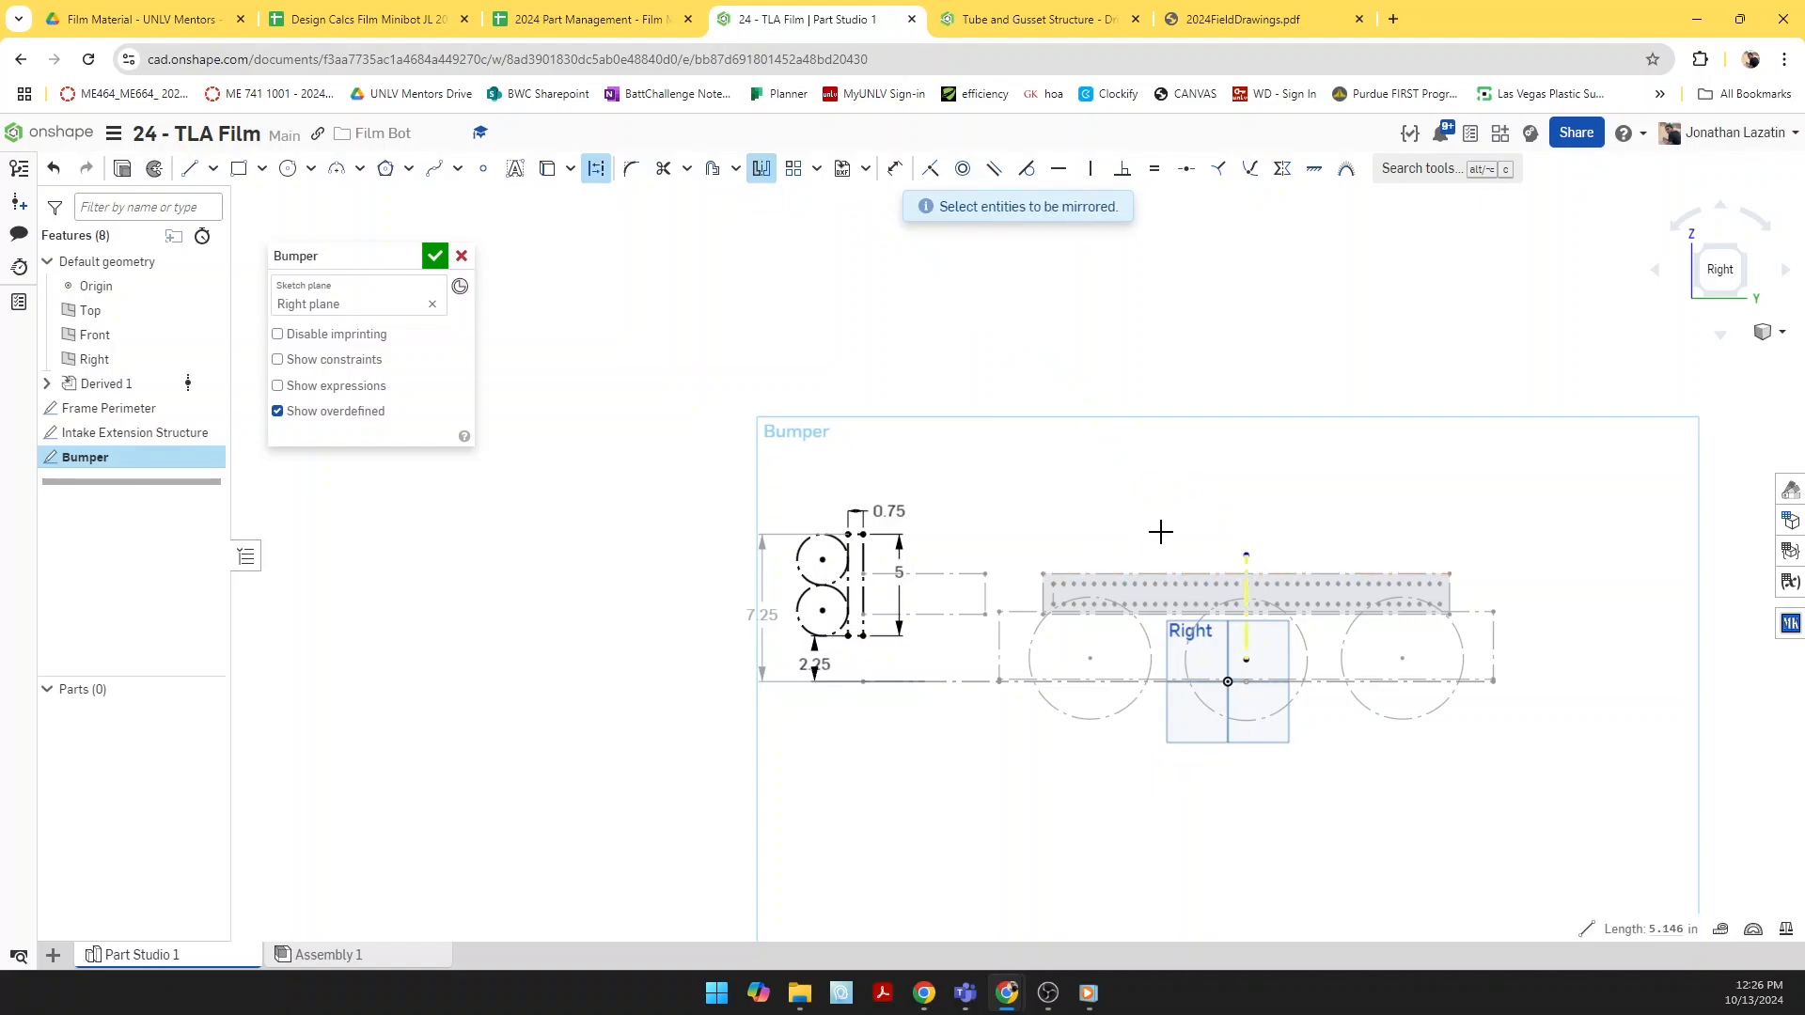
{"action": "key", "text": "Escape"}
{"action": "left_click", "coordinate": [1247, 558]}
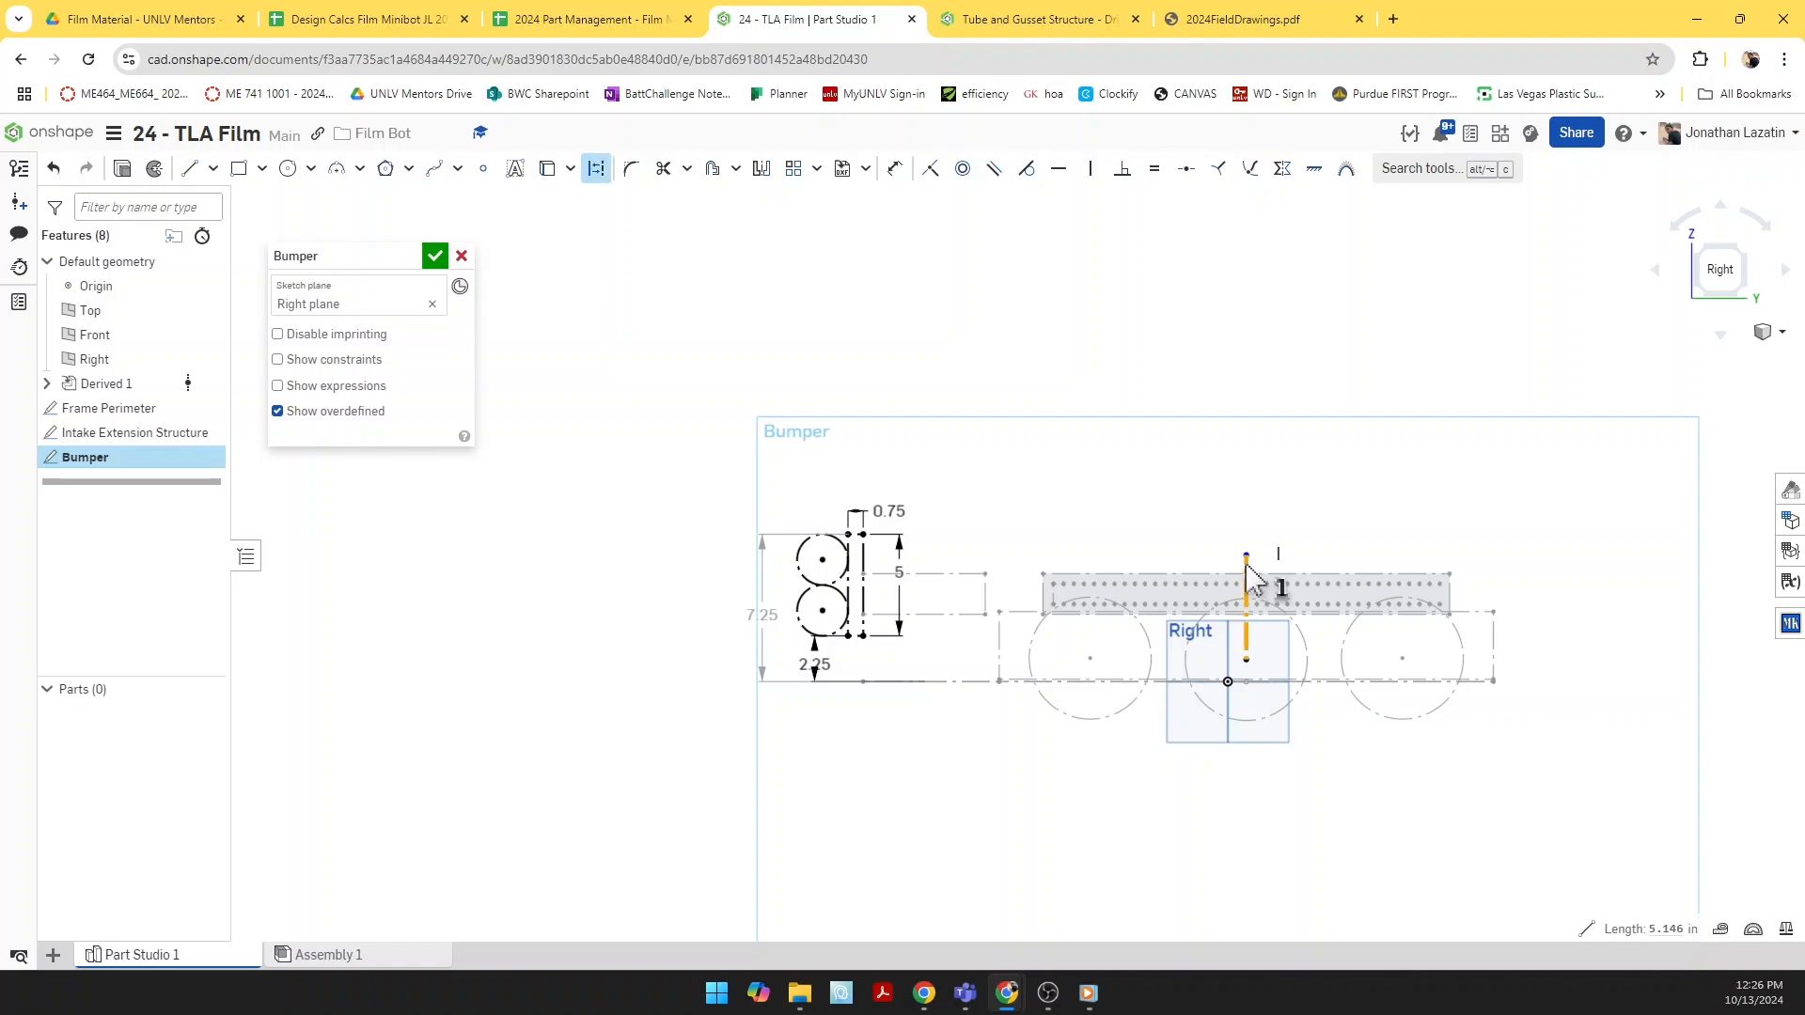
Step: Draw a horizontal construction line from the upper rear corner of the rectangle around the wheels to the bumper's rear edge
{"action": "key", "text": "l"}
{"action": "key", "text": "q"}
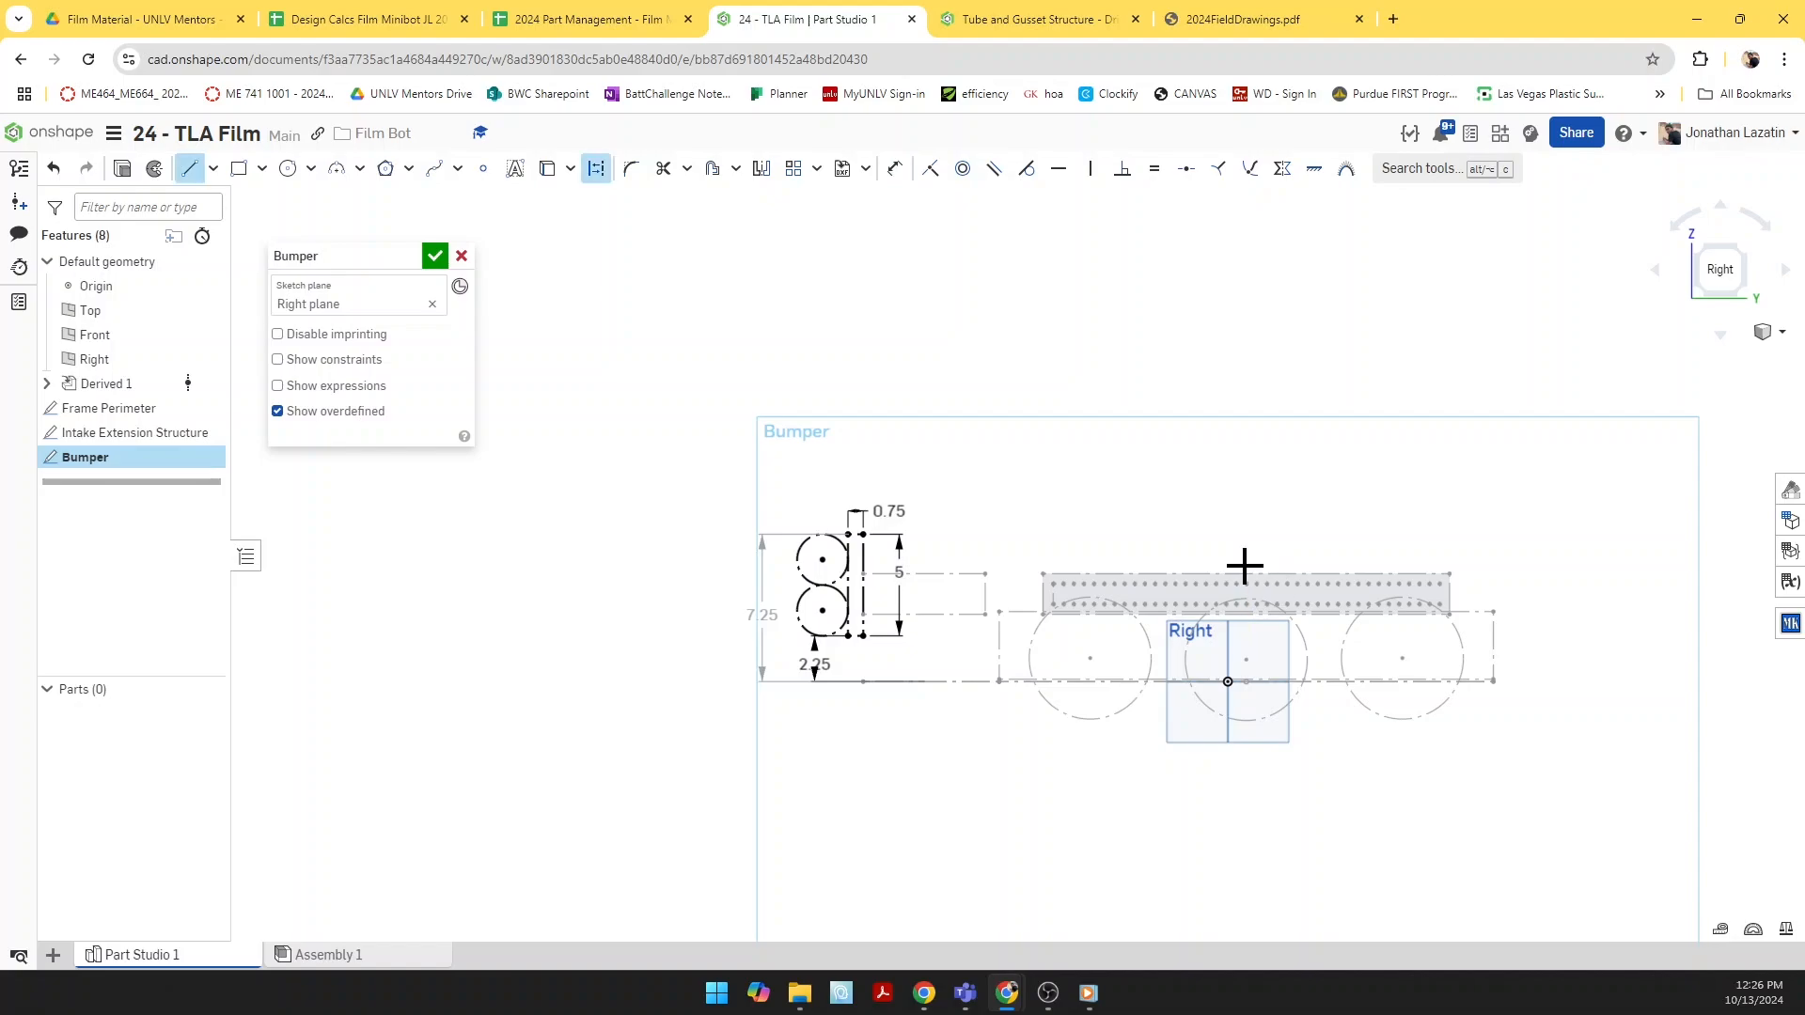
{"action": "left_click", "coordinate": [1492, 612]}
{"action": "scroll", "coordinate": [997, 598], "scroll_direction": "up", "scroll_amount": 3}
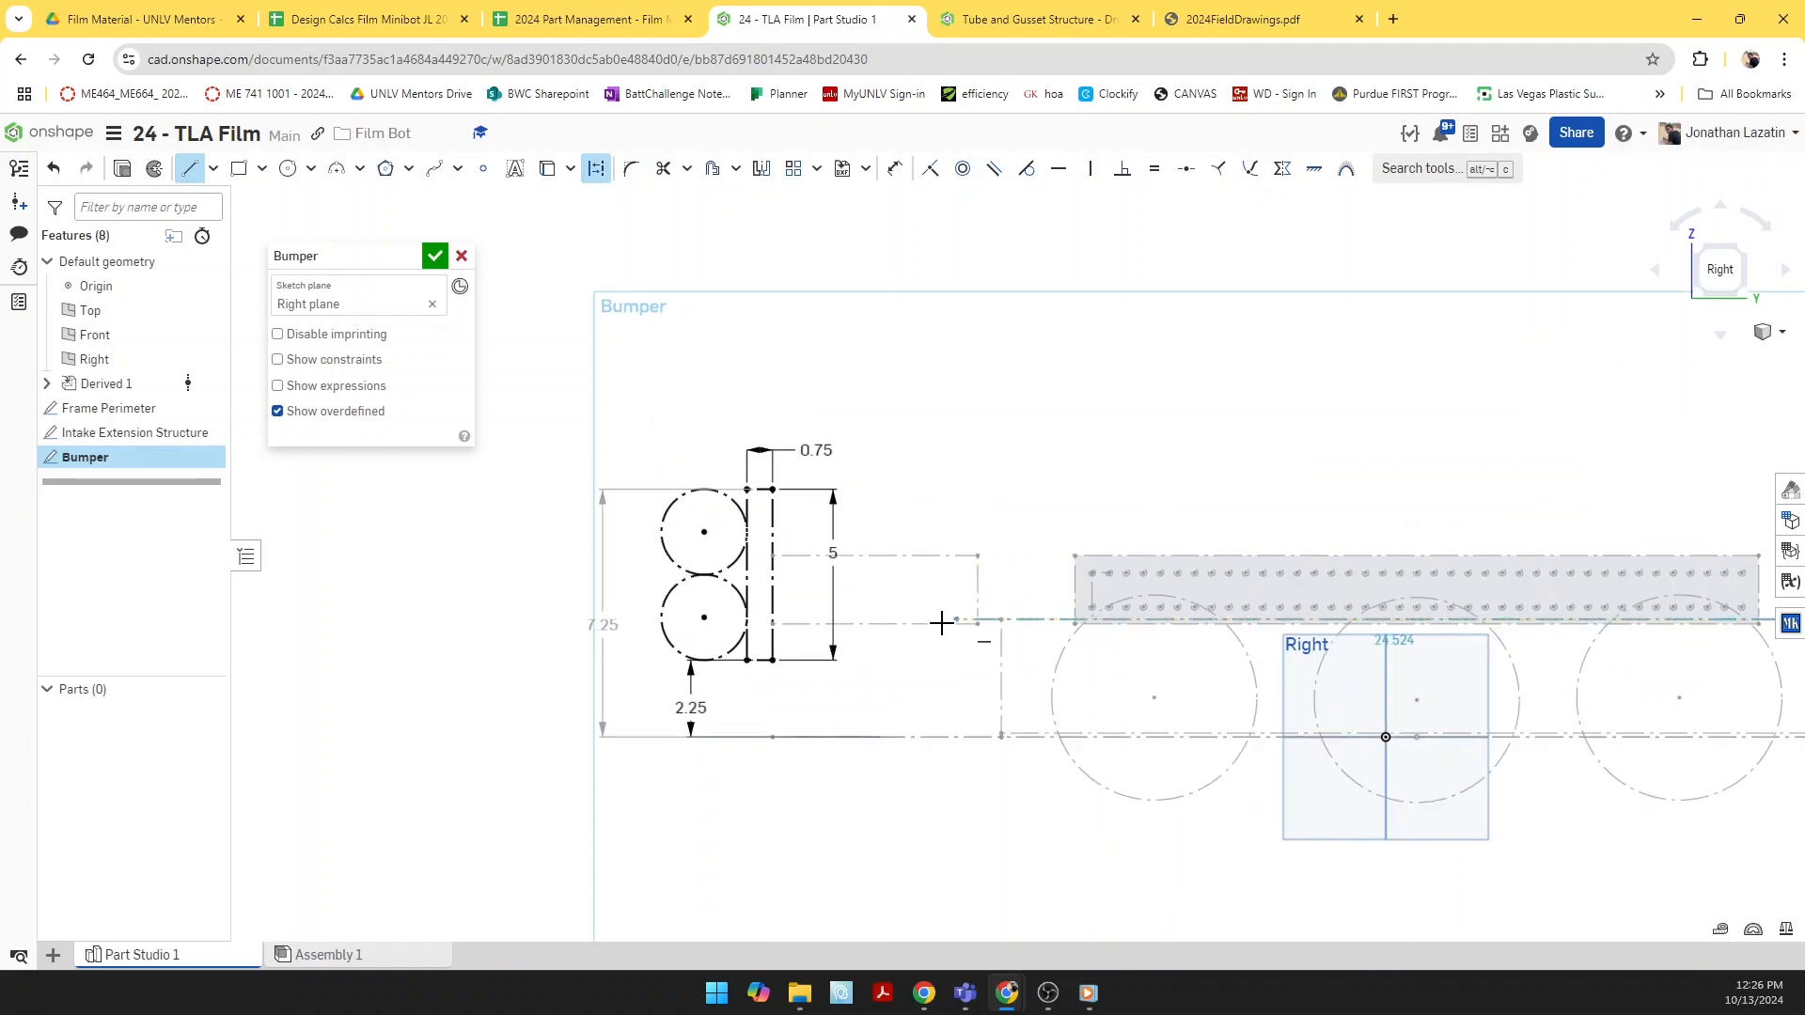
{"action": "left_click", "coordinate": [773, 615]}
{"action": "key", "text": "u"}
{"action": "scroll", "coordinate": [1222, 632], "scroll_direction": "down", "scroll_amount": 2}
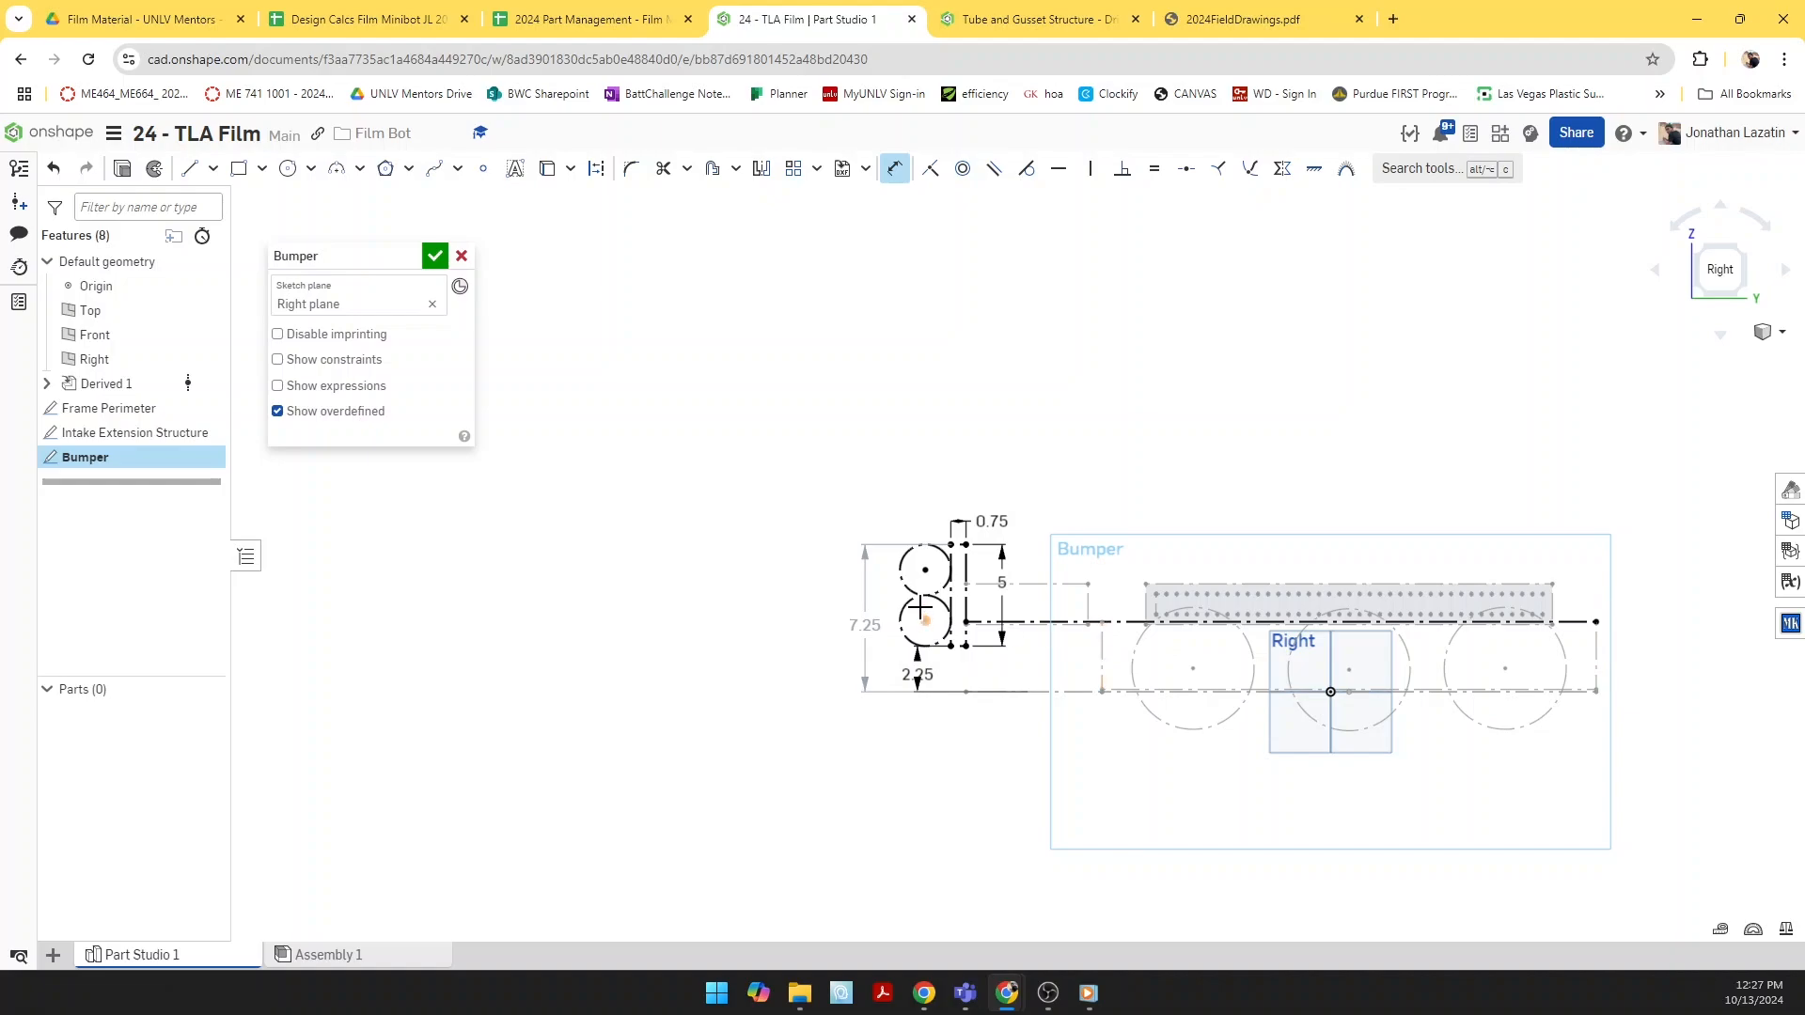
Step: Draw a vertical construction line upward from the midpoint of the long horizontal construction line
{"action": "key", "text": "l"}
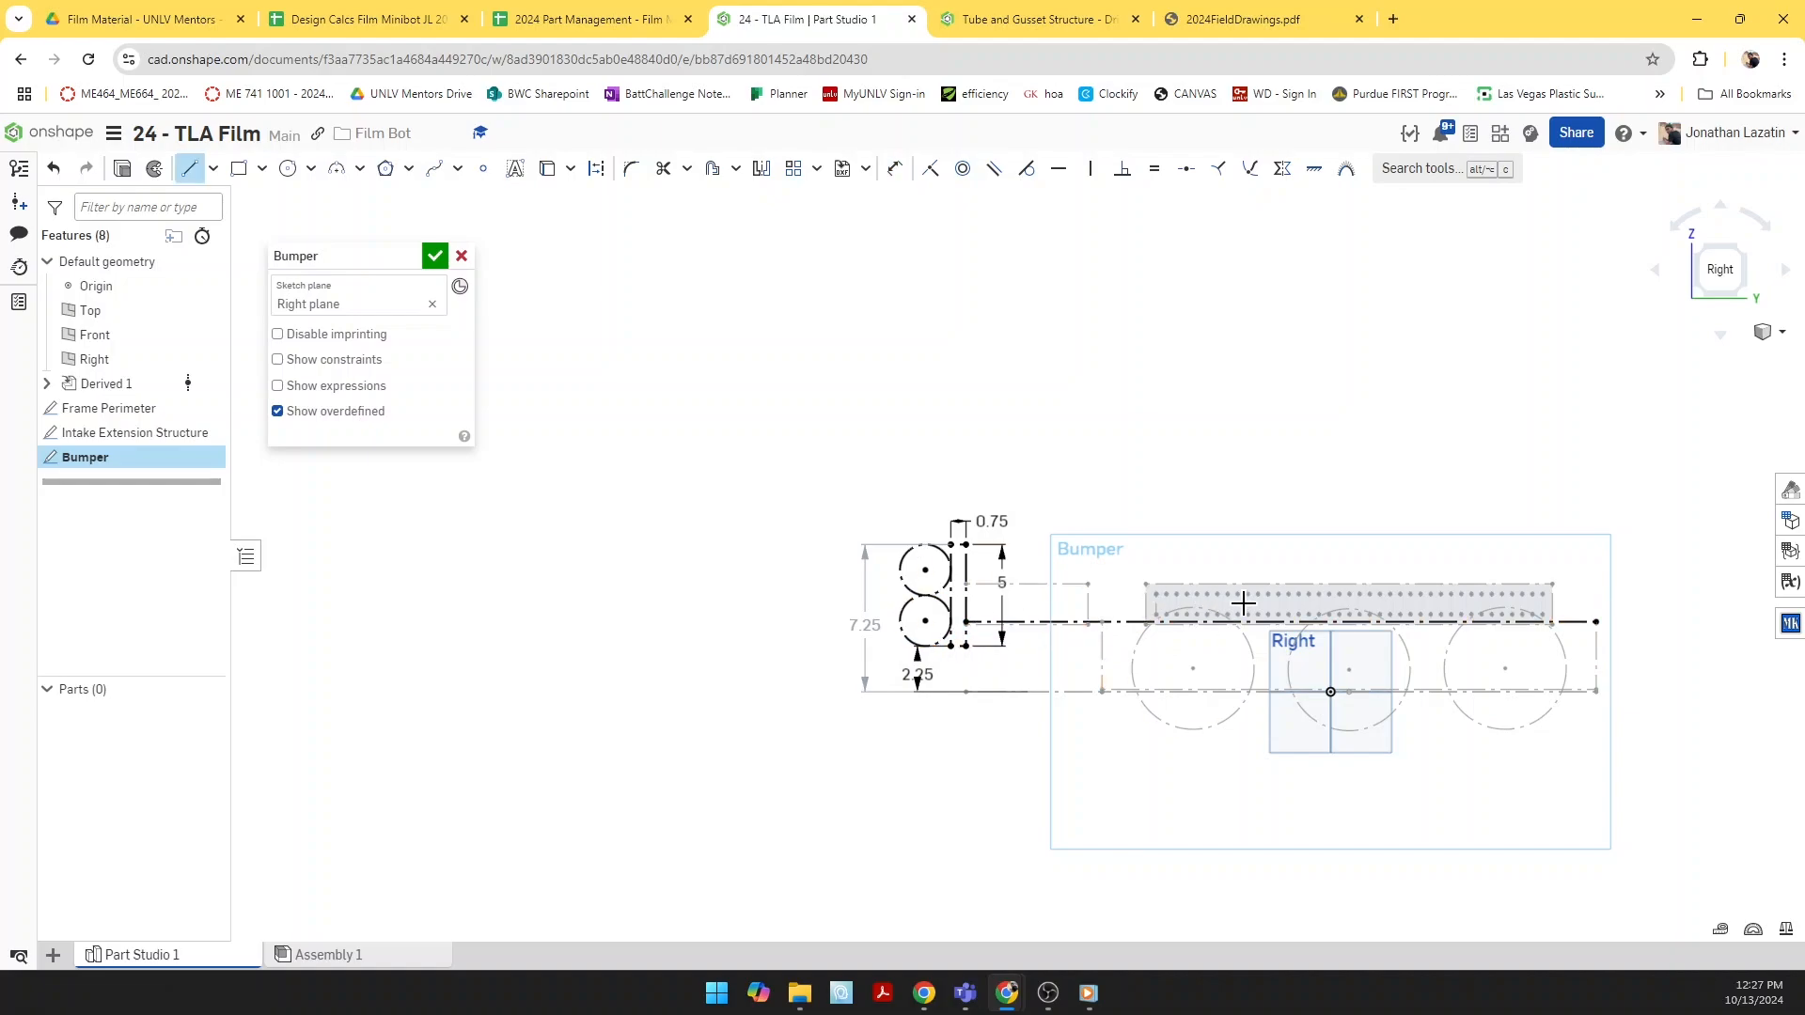
{"action": "scroll", "coordinate": [1257, 625], "scroll_direction": "up", "scroll_amount": 3}
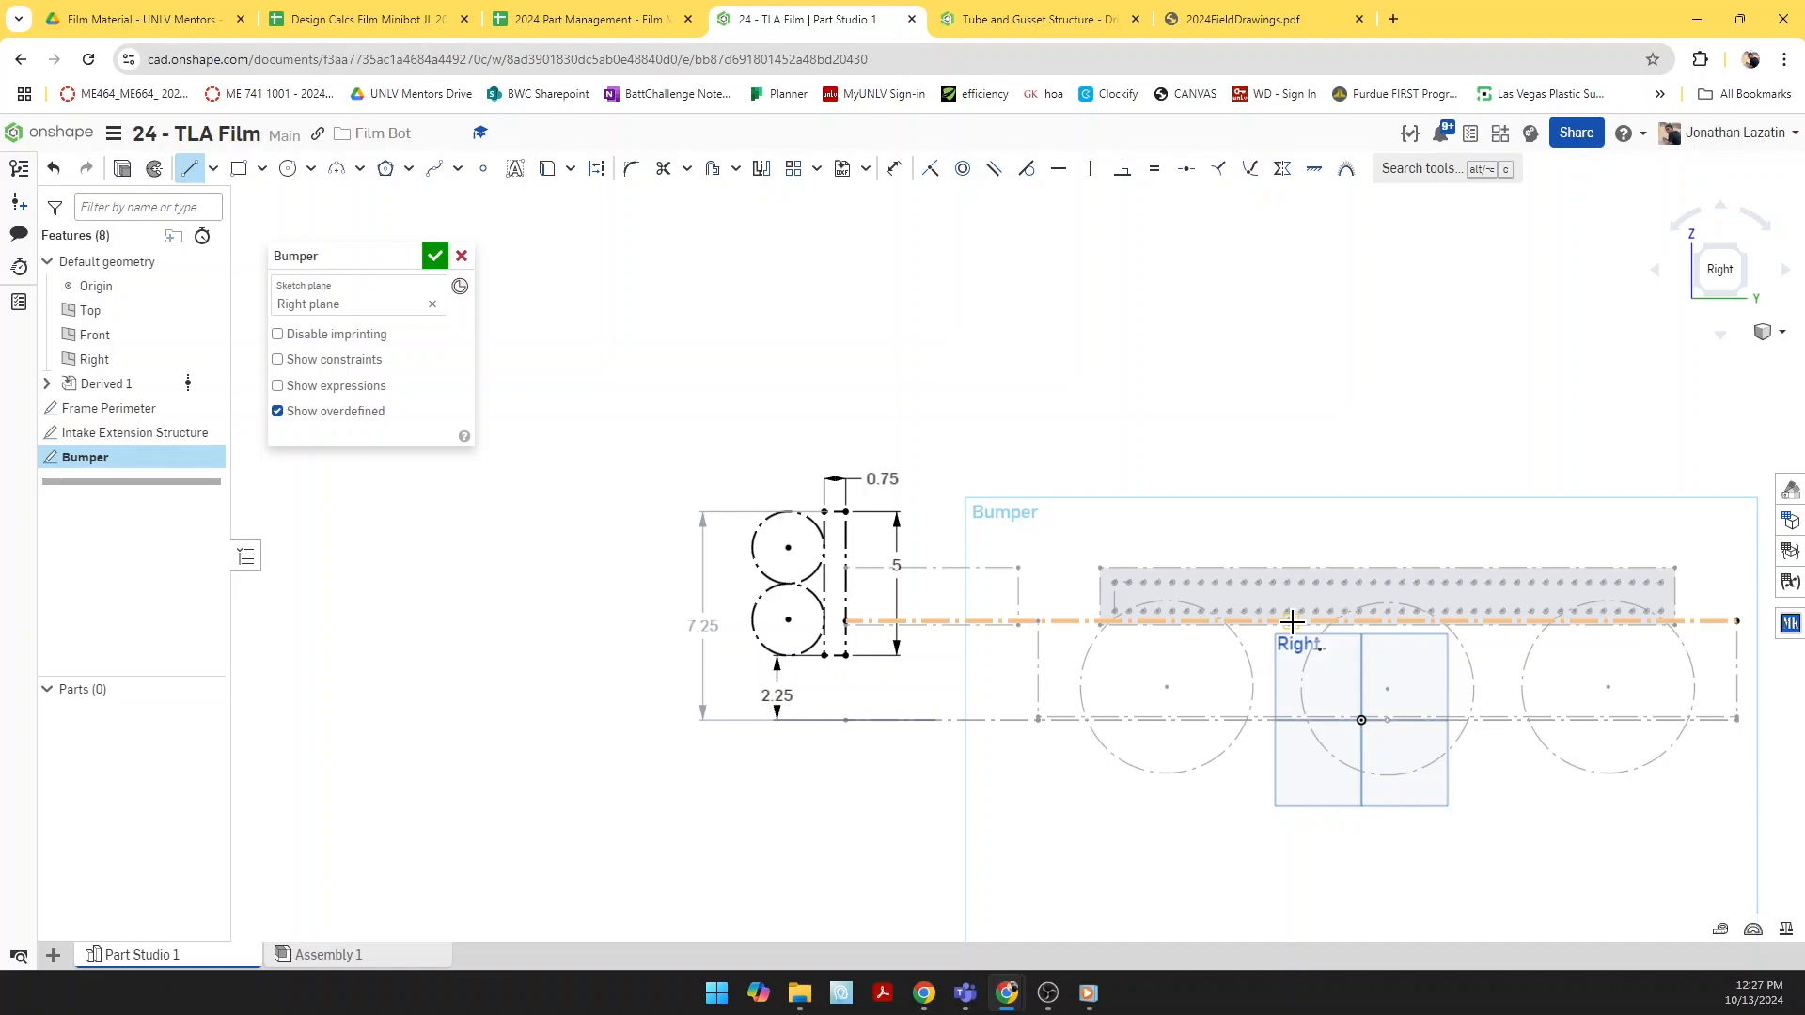
{"action": "left_click_drag", "start_coordinate": [1292, 621], "coordinate": [1290, 517]}
{"action": "key", "text": "d"}
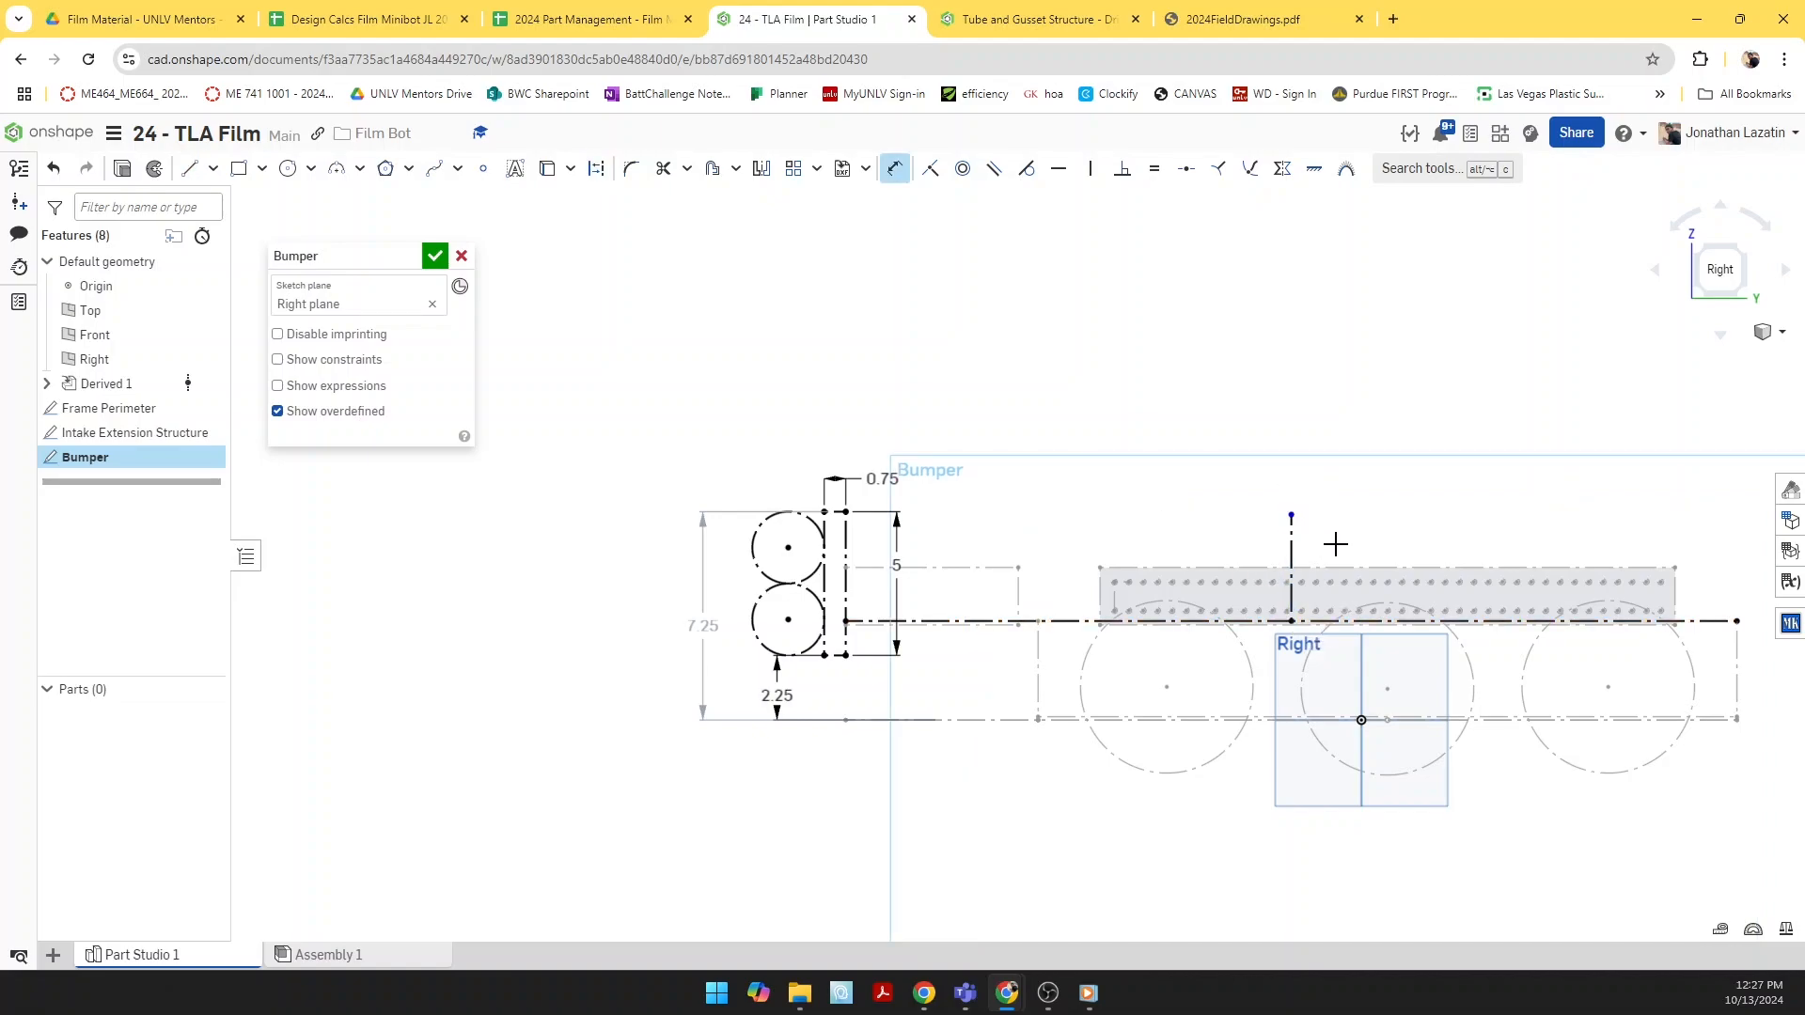
Step: Mirror the front bumper's circles and backing rectangle about the vertical construction line to form the rear bumper, and finish the Bumper sketch
{"action": "left_click", "coordinate": [761, 170]}
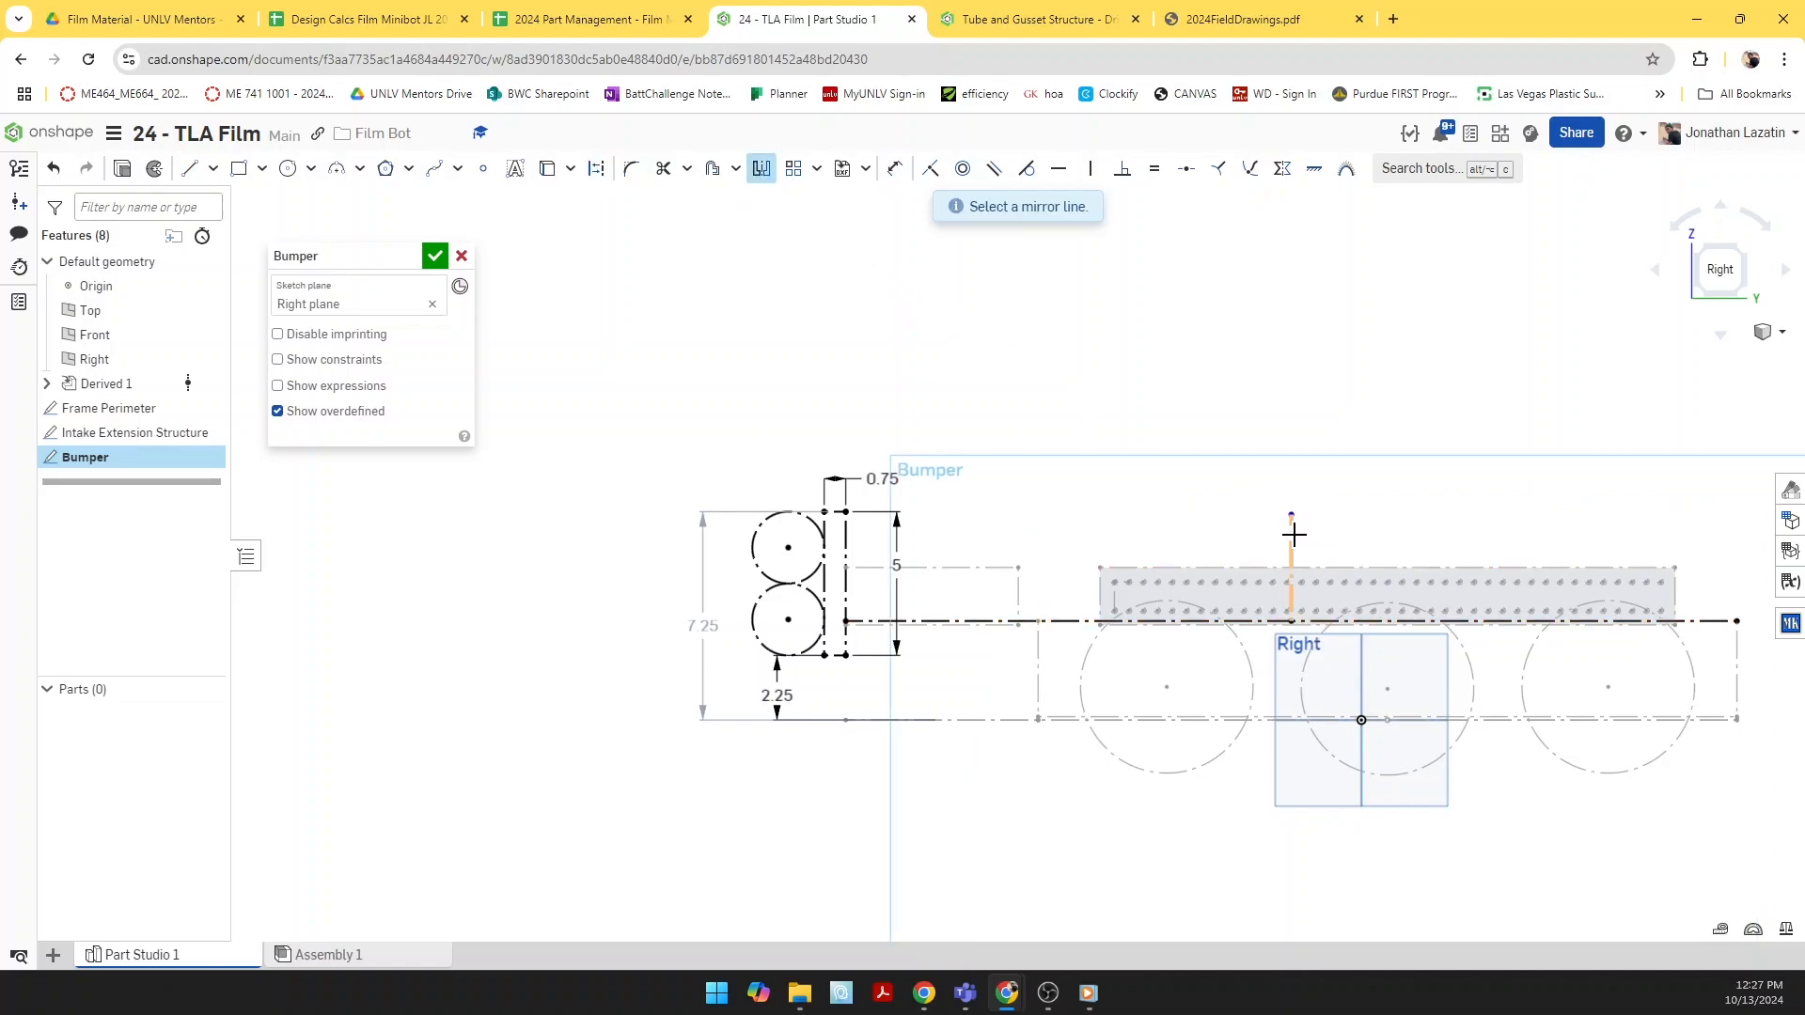
{"action": "left_click_drag", "start_coordinate": [728, 469], "coordinate": [866, 671]}
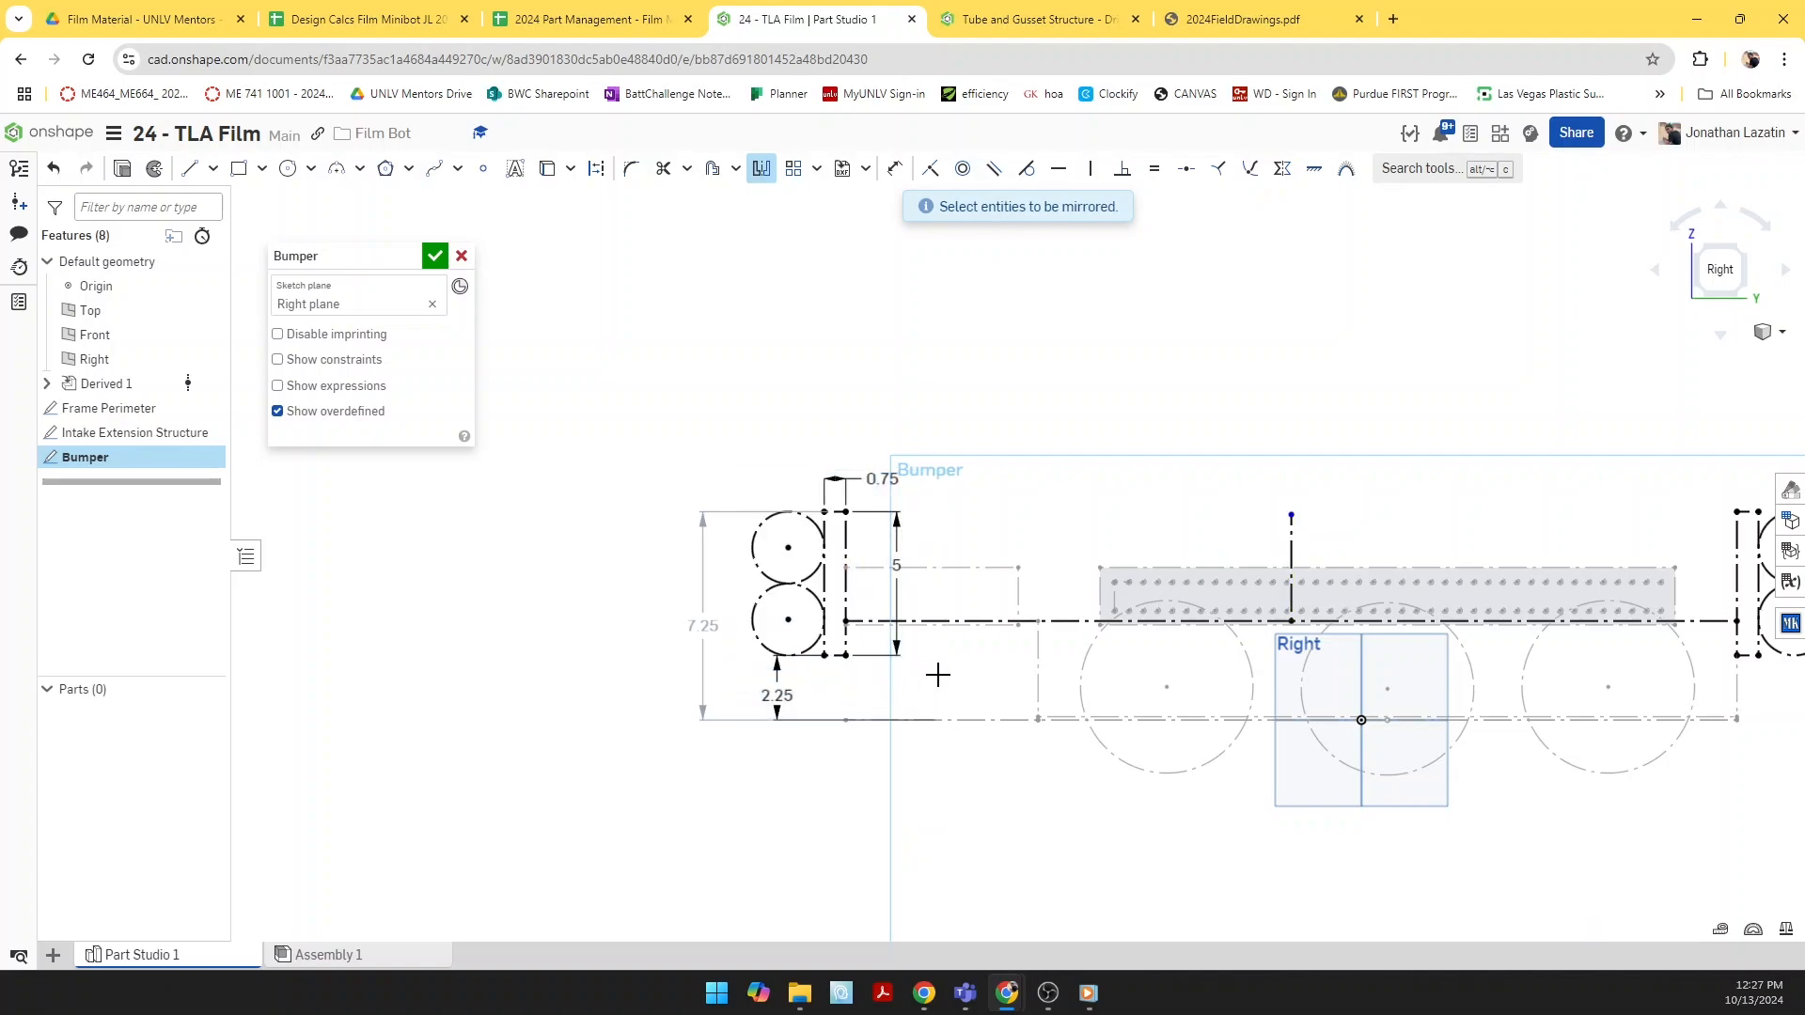
{"action": "scroll", "coordinate": [902, 673], "scroll_direction": "down", "scroll_amount": 5}
{"action": "scroll", "coordinate": [1062, 661], "scroll_direction": "up", "scroll_amount": 3}
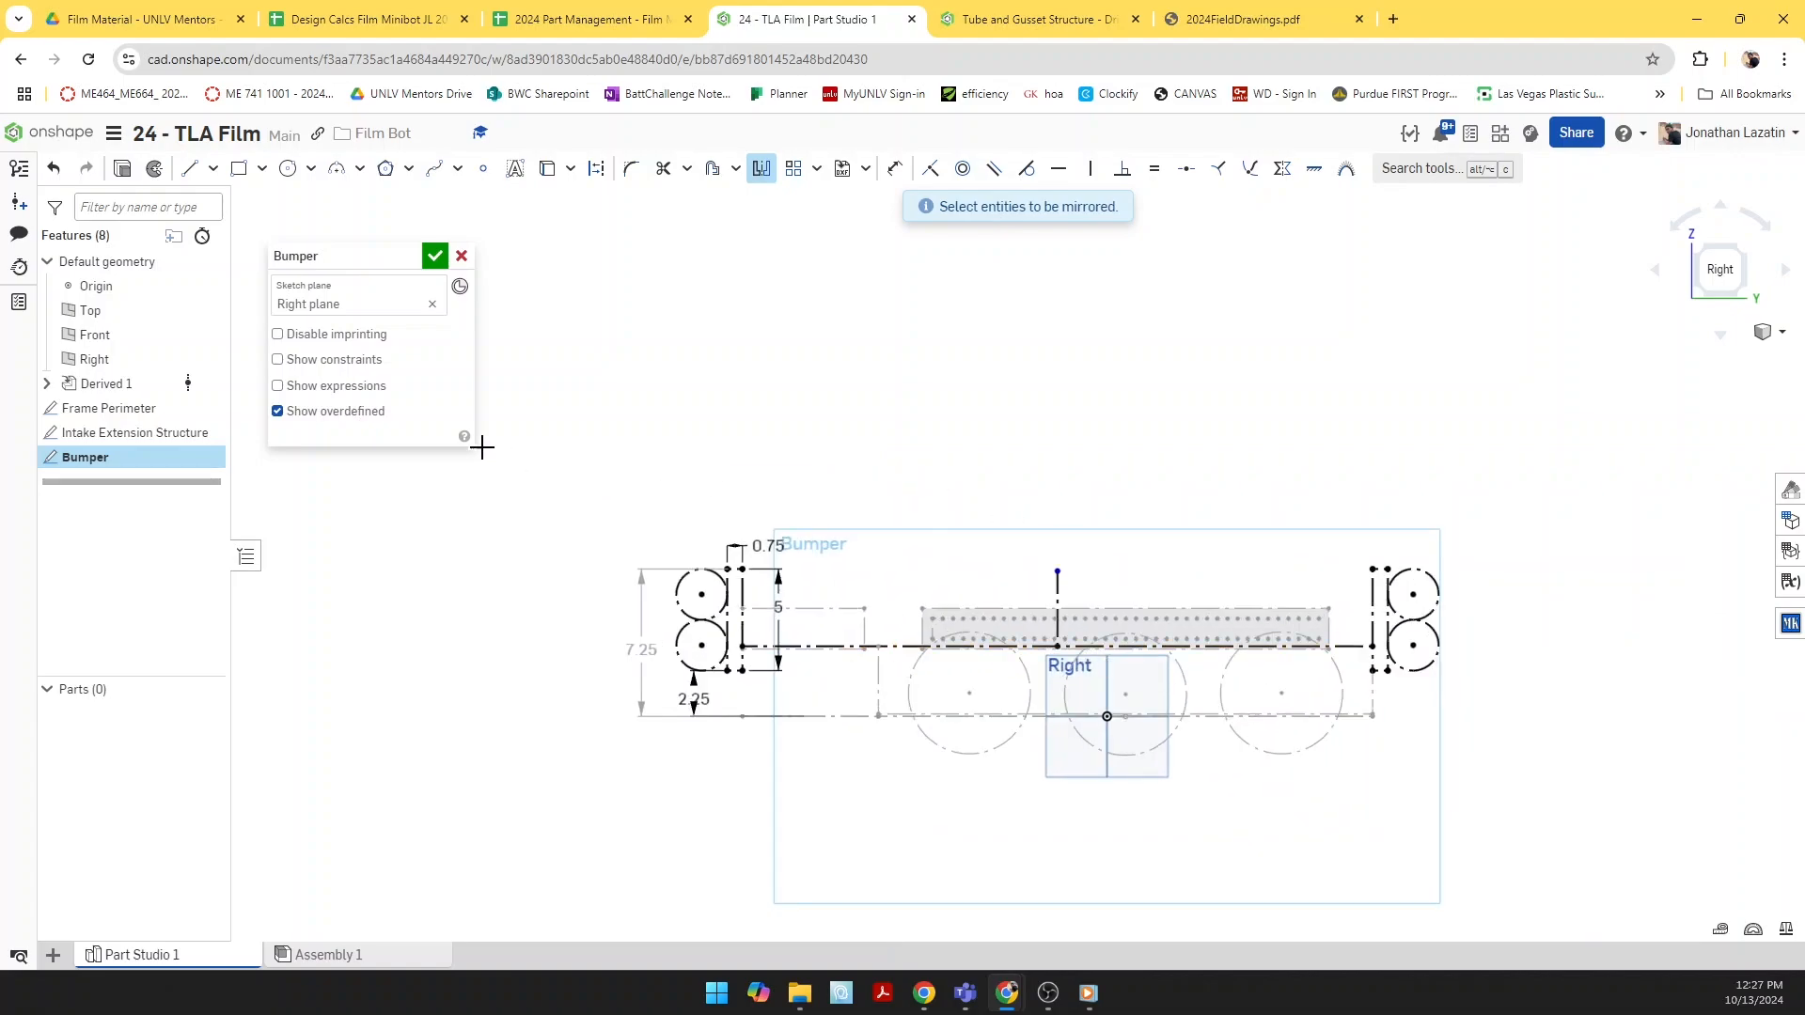
{"action": "left_click", "coordinate": [437, 258]}
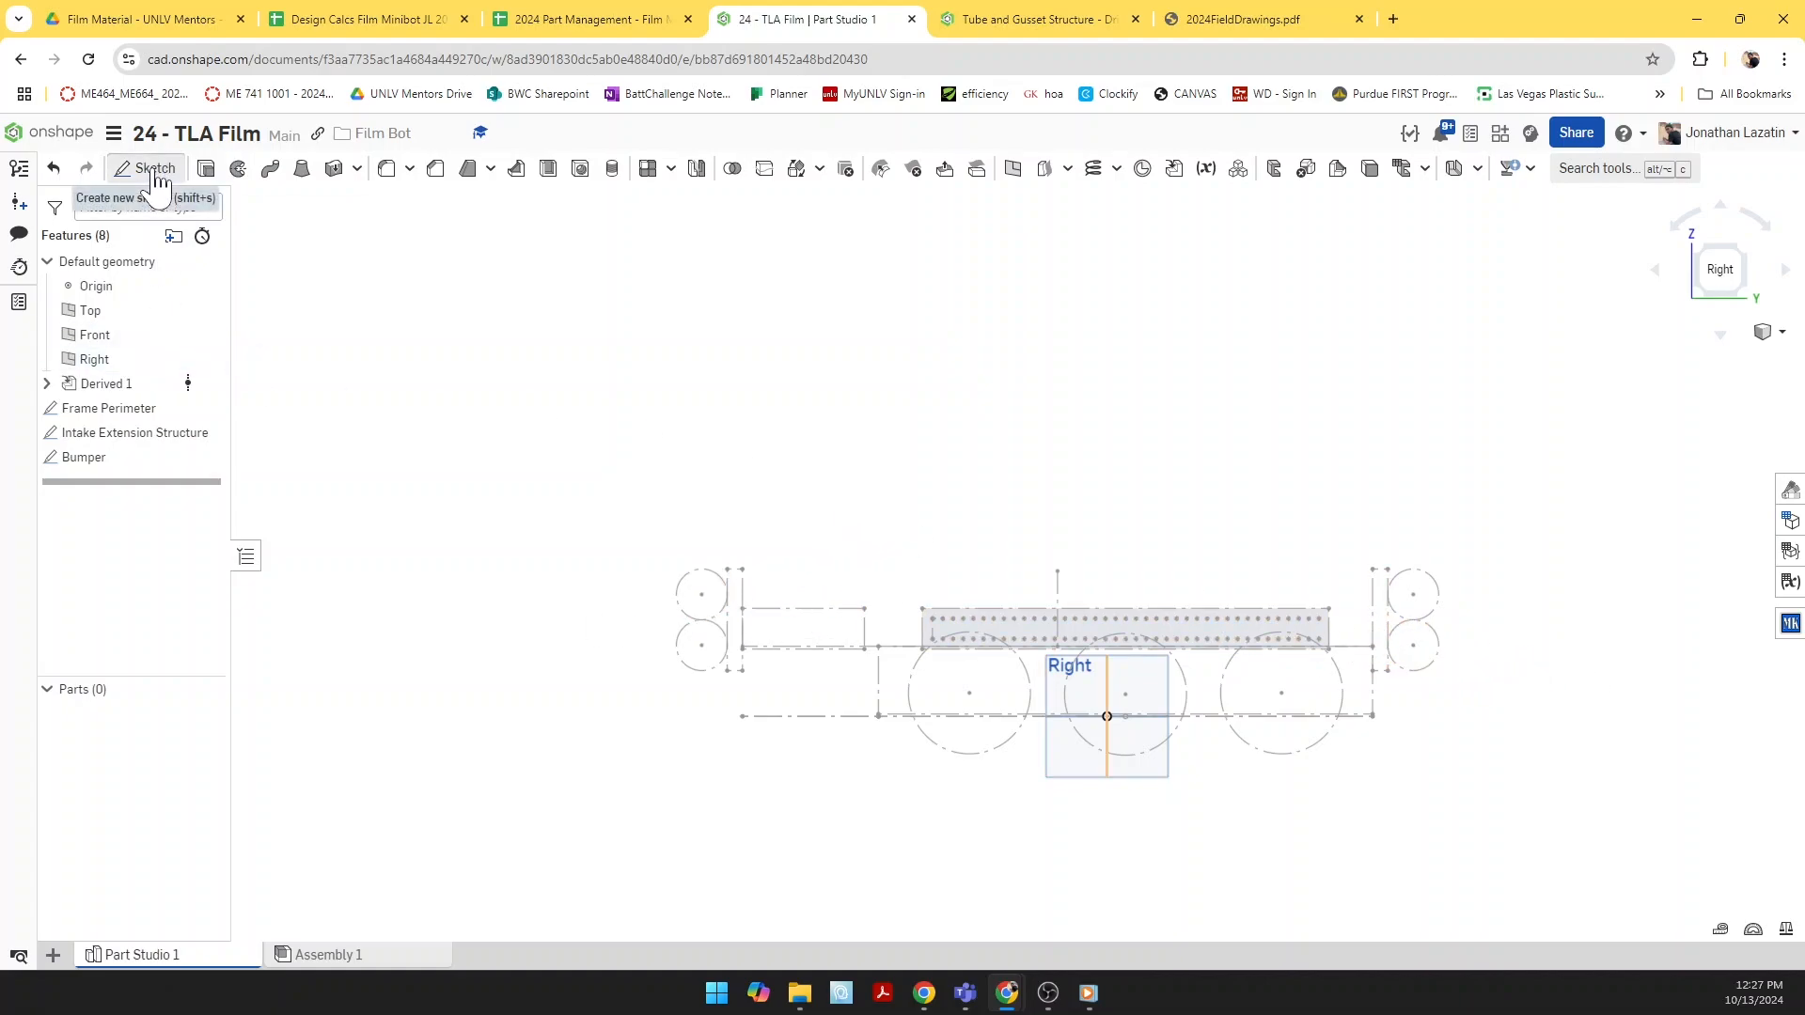
Step: Start a sketch on the Right plane and draw a center-point construction rectangle about 43.5 by 31.7 in, centred above the vertical centerline
{"action": "left_click", "coordinate": [155, 175]}
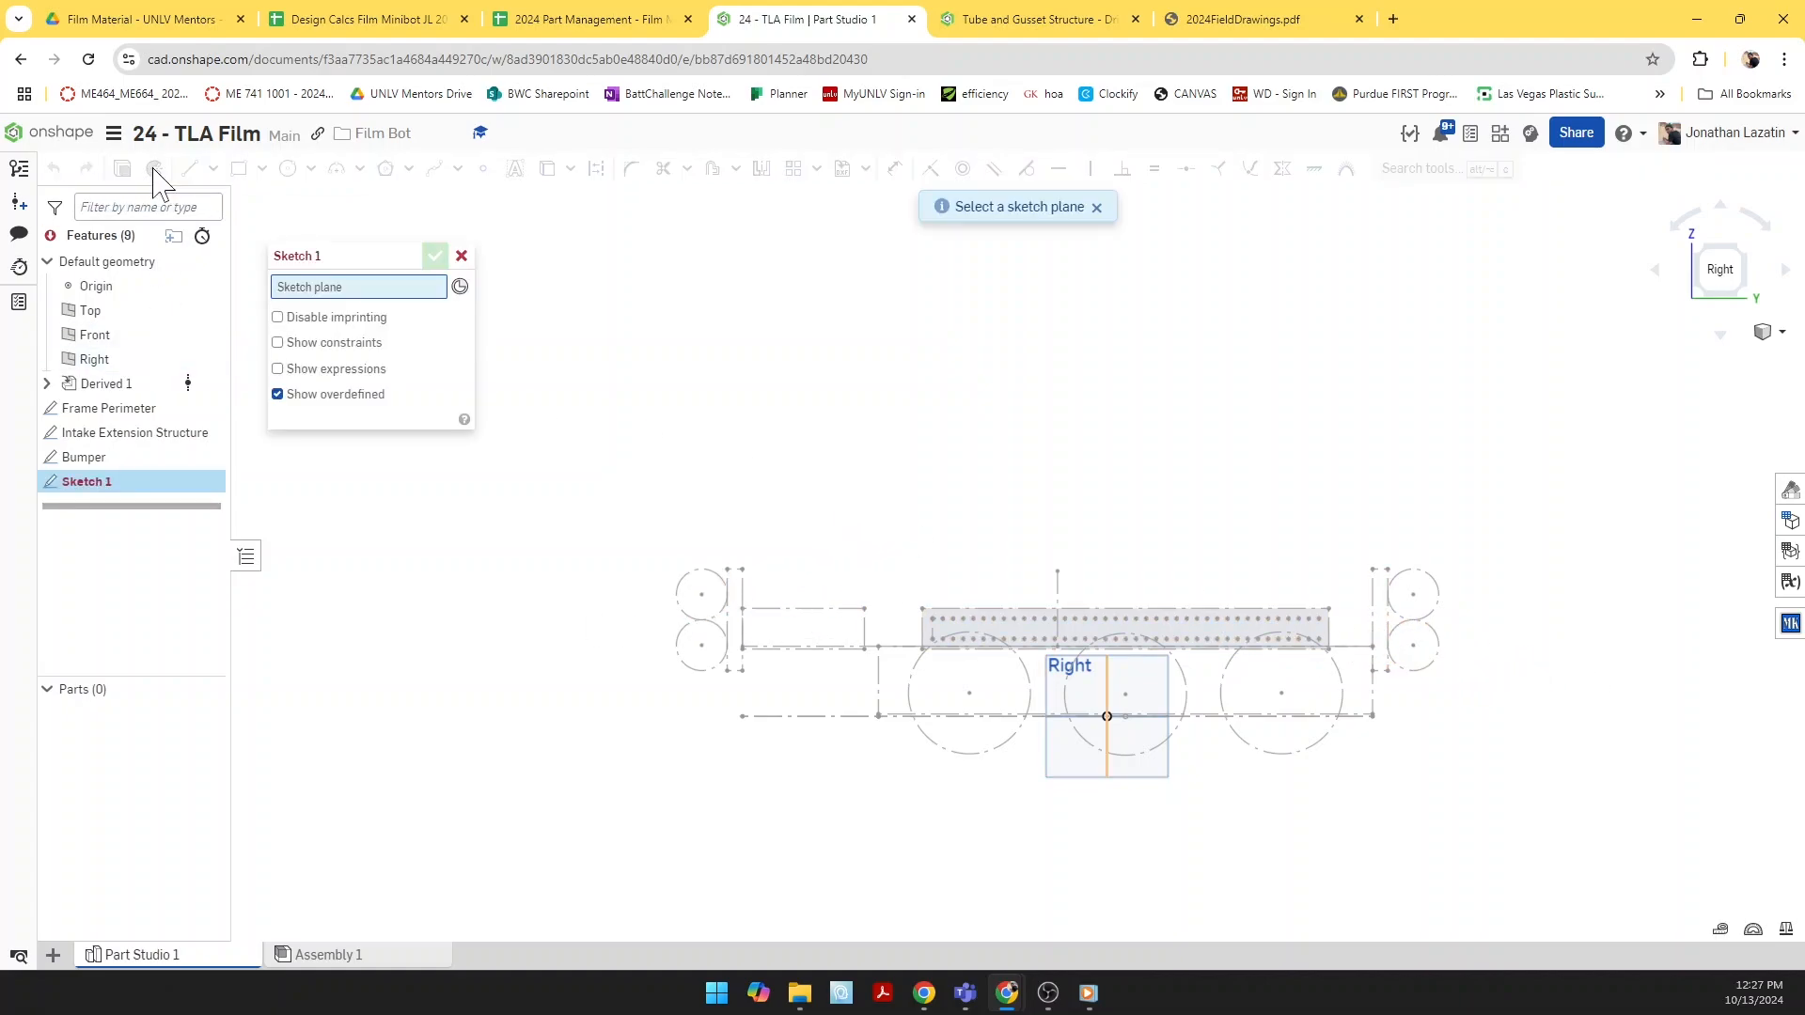
{"action": "left_click", "coordinate": [132, 363]}
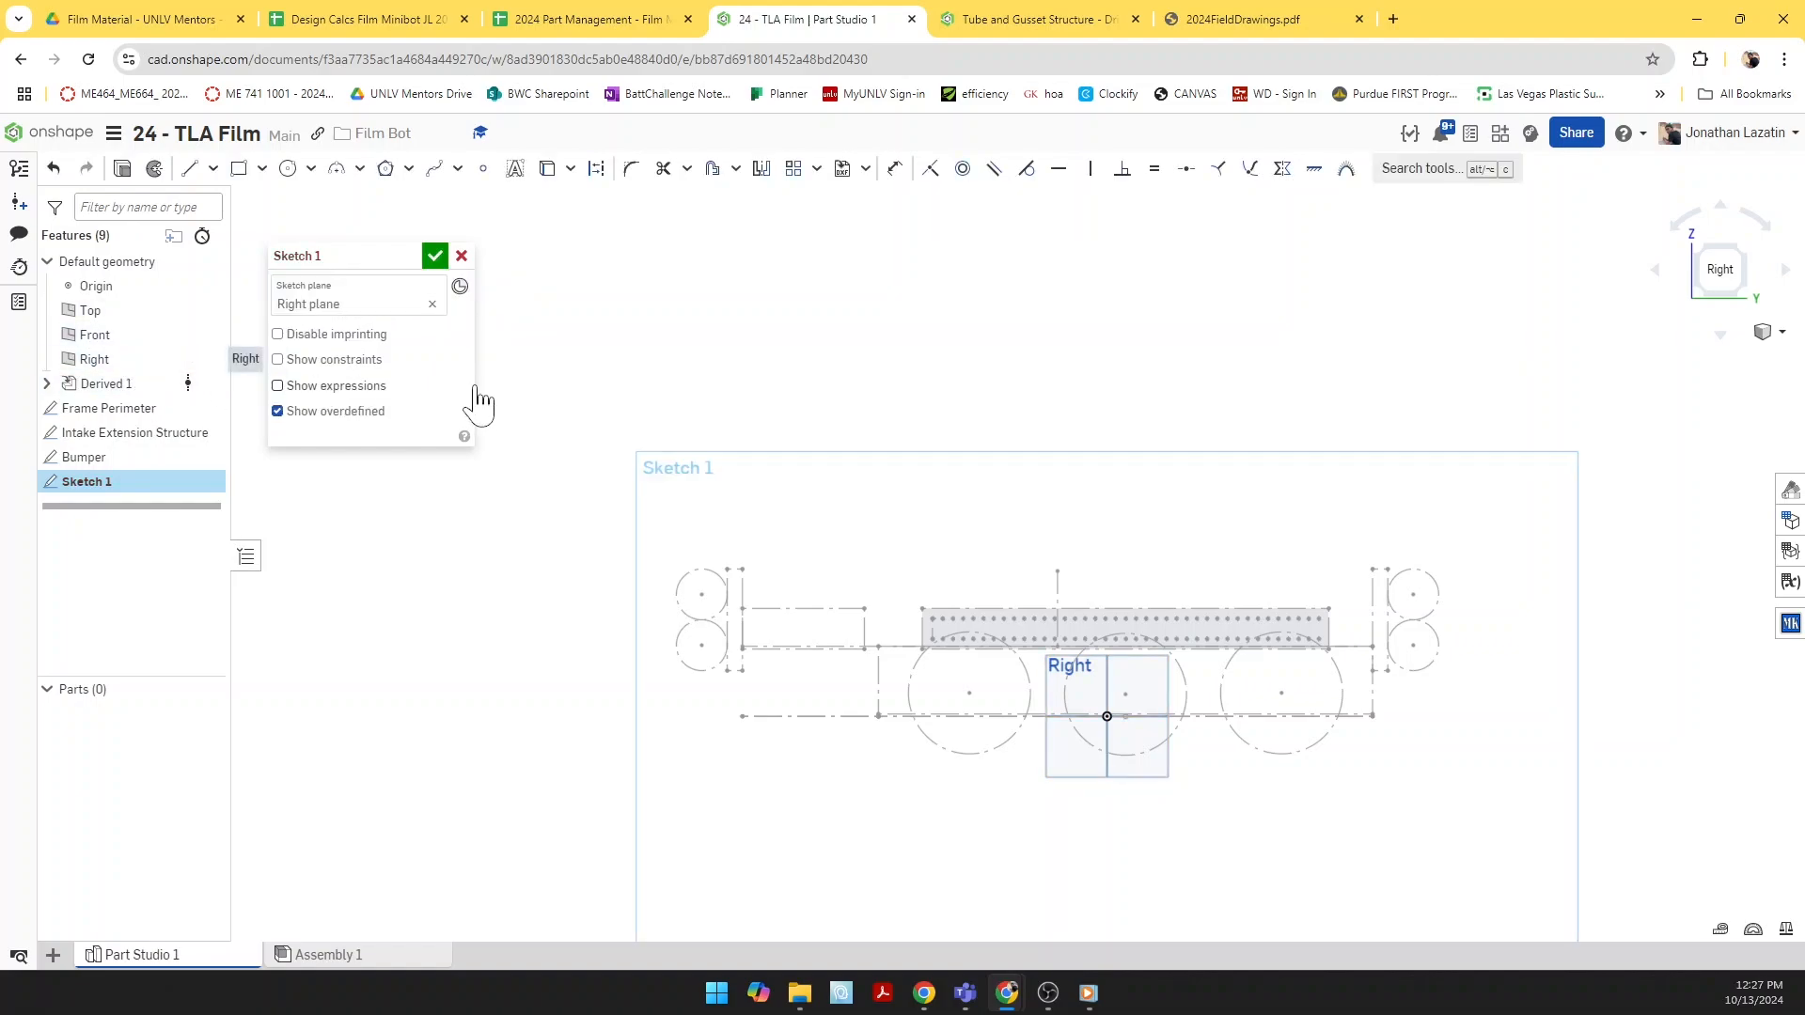
{"action": "key", "text": "u"}
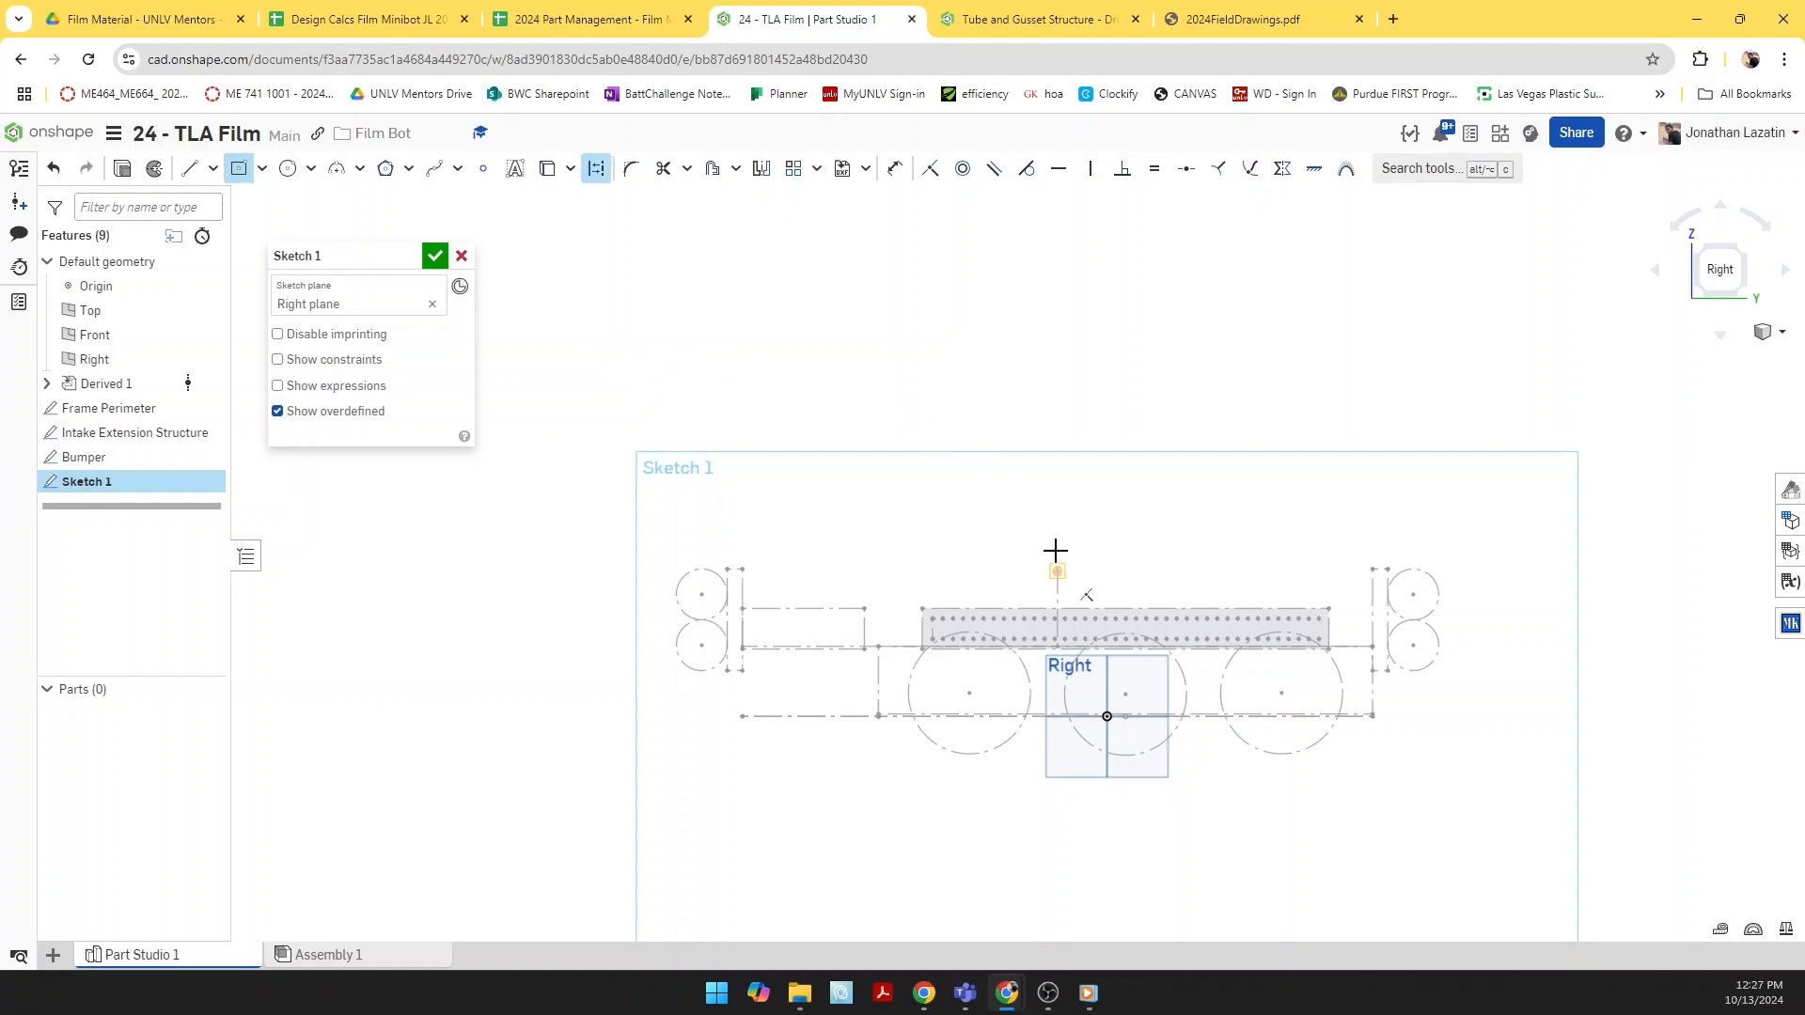
{"action": "left_click", "coordinate": [1056, 479]}
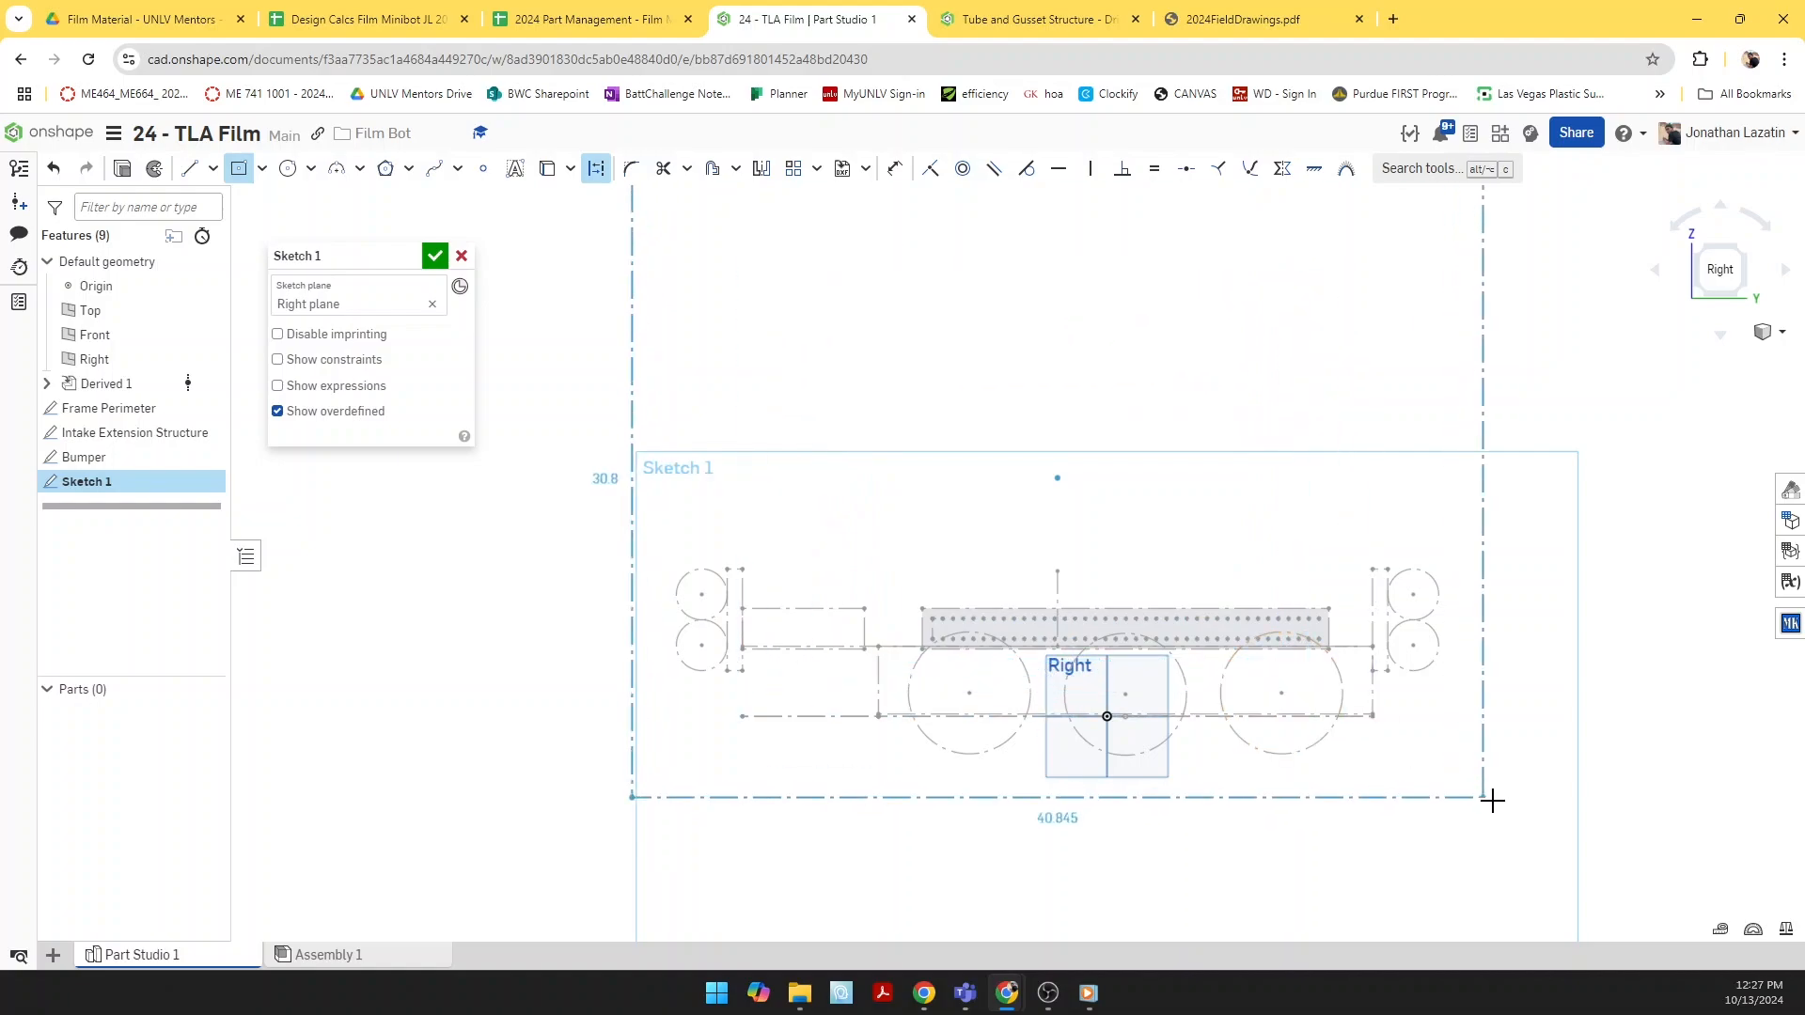
{"action": "left_click", "coordinate": [1501, 801]}
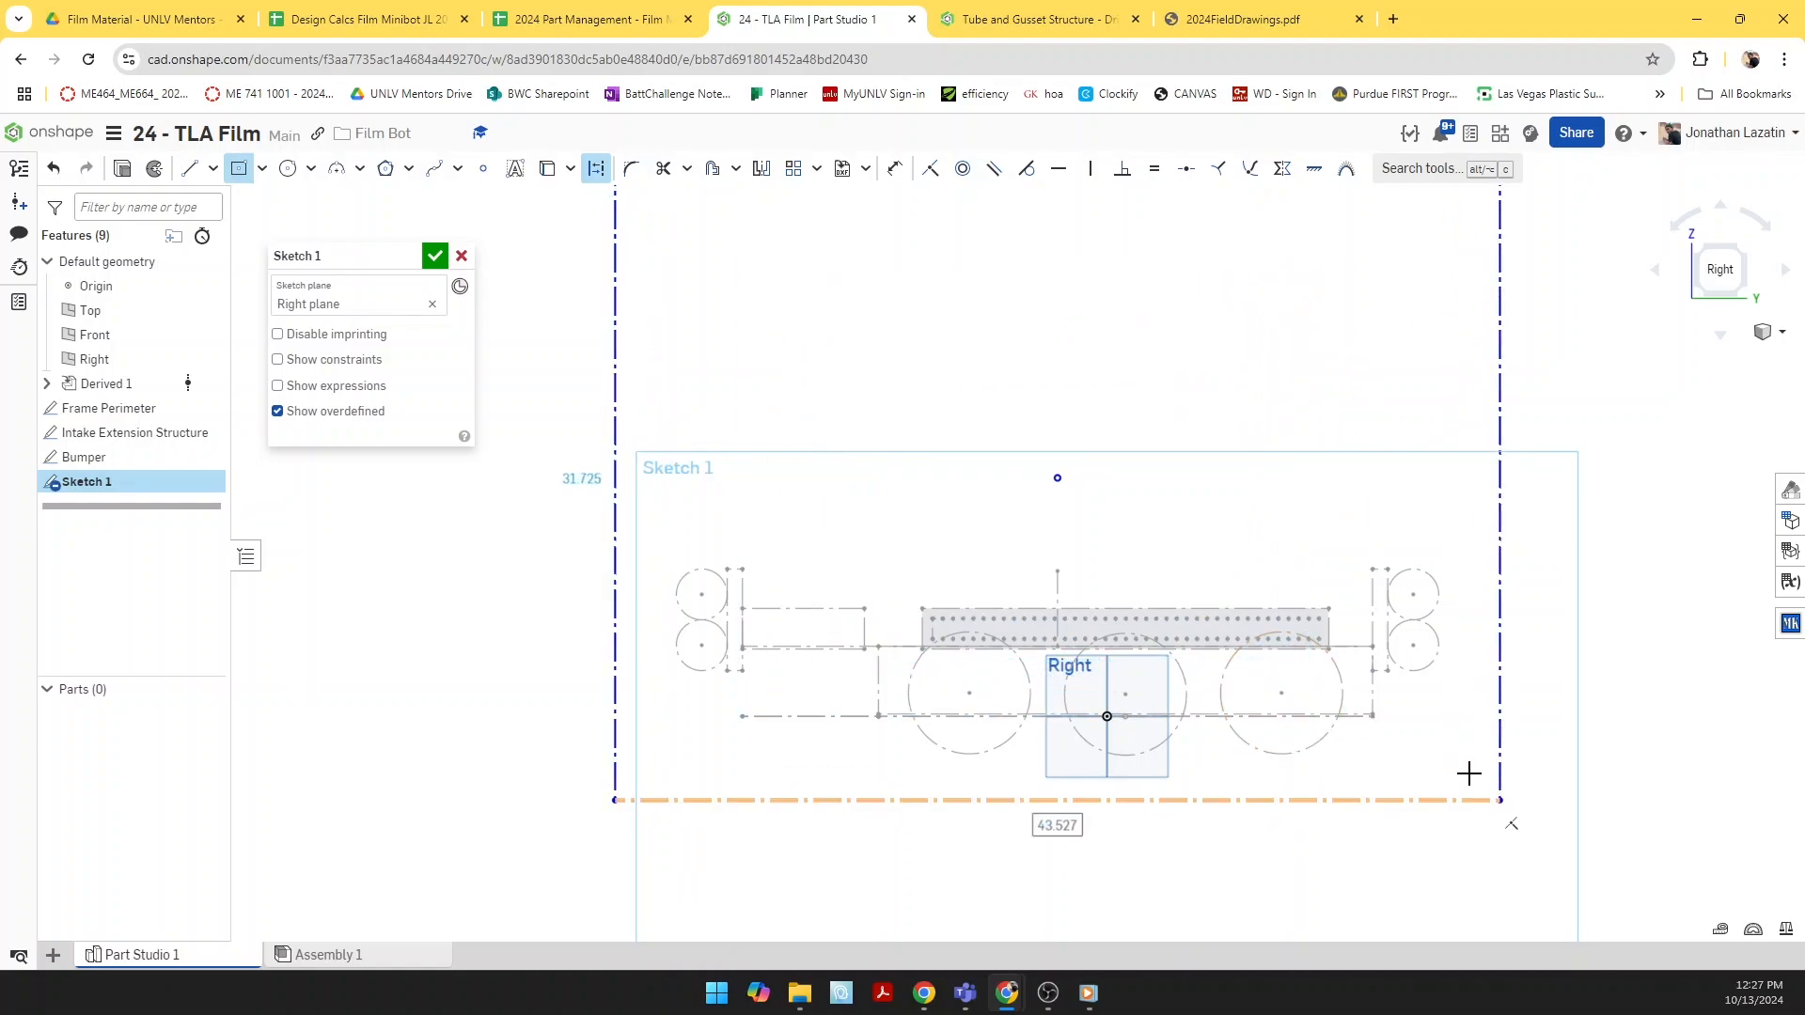
Step: Make the rectangle's bottom edge tangent to the underside of the middle wheel circle
{"action": "scroll", "coordinate": [1388, 671], "scroll_direction": "down", "scroll_amount": 3}
{"action": "key", "text": "t"}
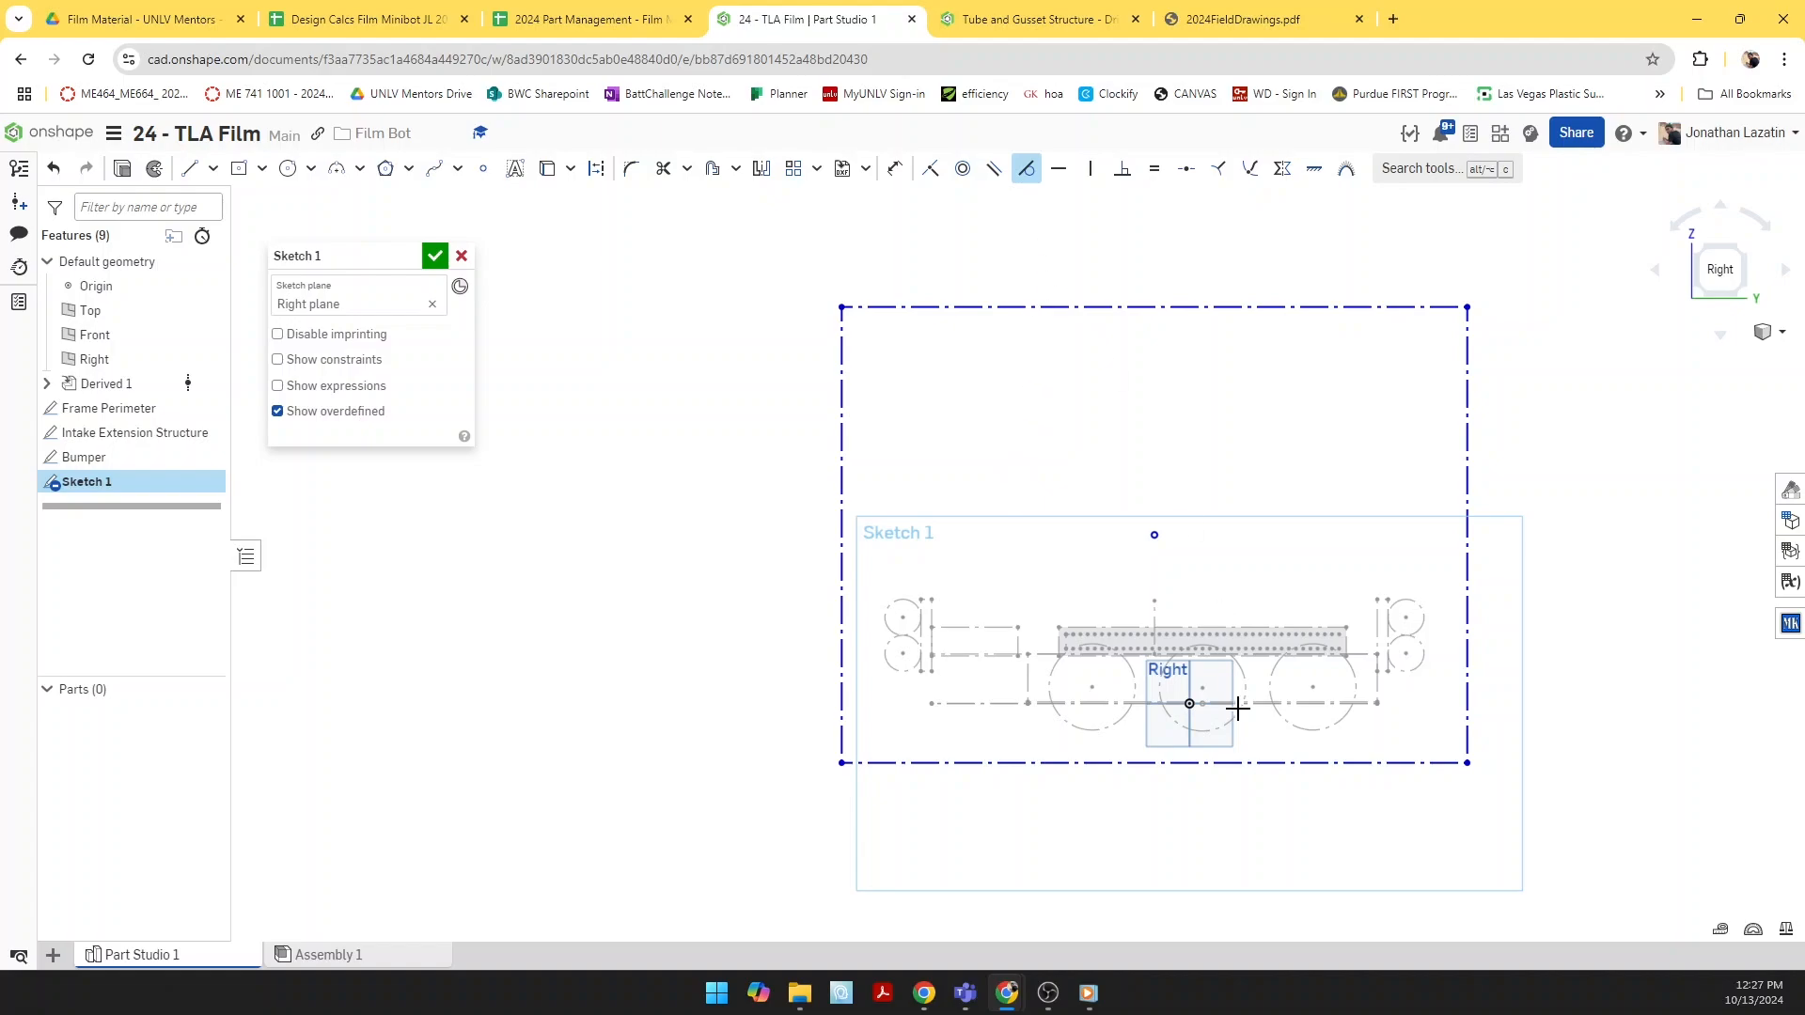
{"action": "scroll", "coordinate": [1237, 712], "scroll_direction": "up", "scroll_amount": 5}
{"action": "left_click", "coordinate": [1274, 833]}
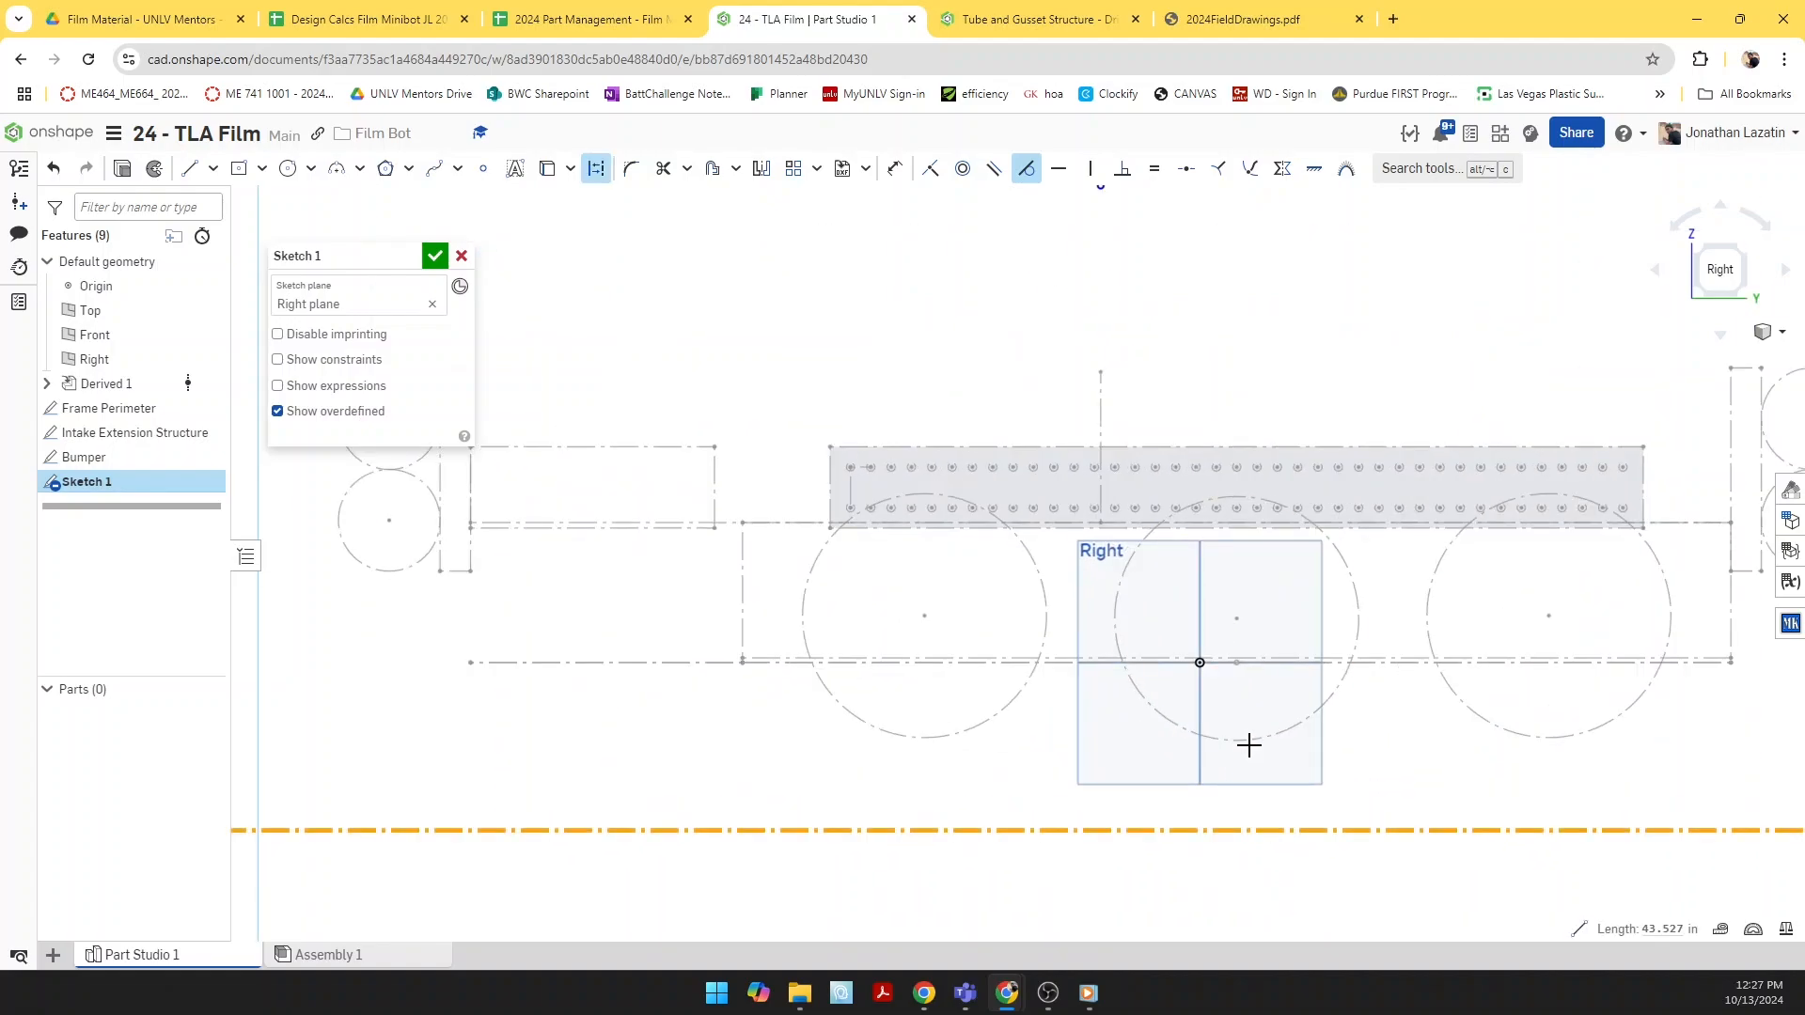
{"action": "left_click", "coordinate": [1250, 740]}
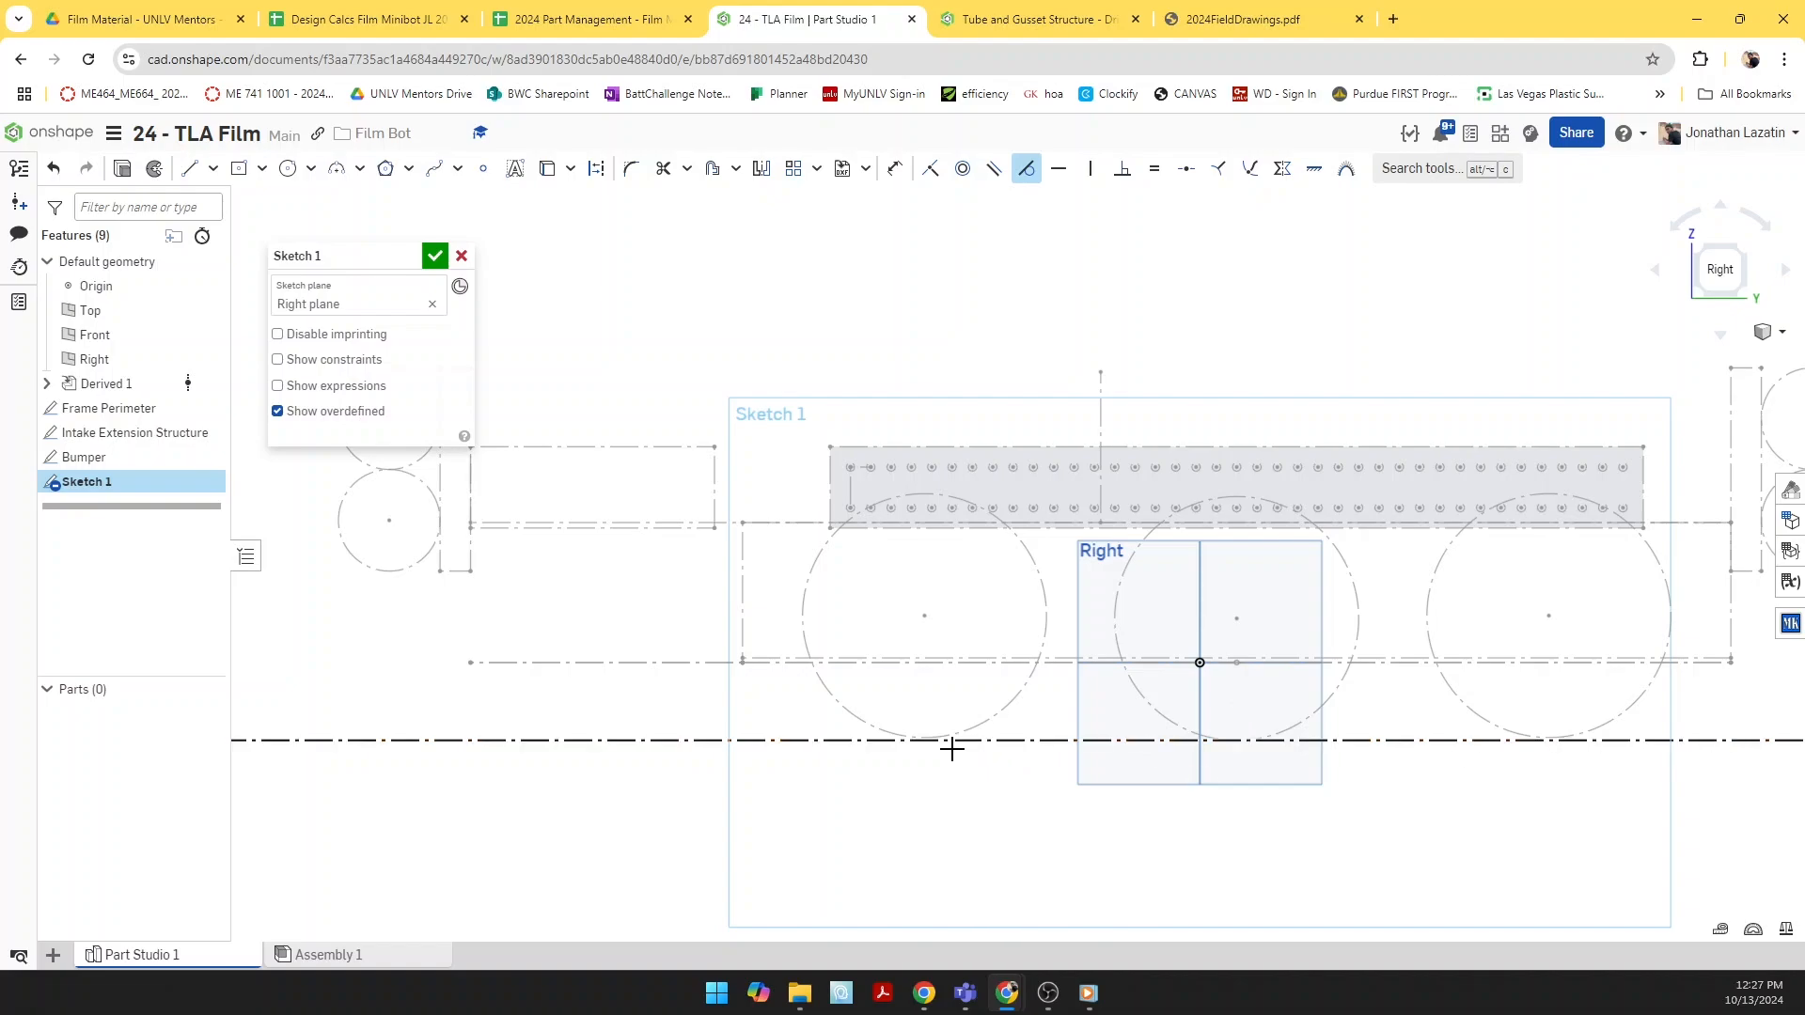
Step: Examine how the rectangle's bottom edge meets the undersides of the wheels and where its sides lie relative to the bumpers
{"action": "scroll", "coordinate": [827, 726], "scroll_direction": "up", "scroll_amount": 5}
{"action": "scroll", "coordinate": [832, 728], "scroll_direction": "down", "scroll_amount": 4}
{"action": "scroll", "coordinate": [1116, 746], "scroll_direction": "down", "scroll_amount": 2}
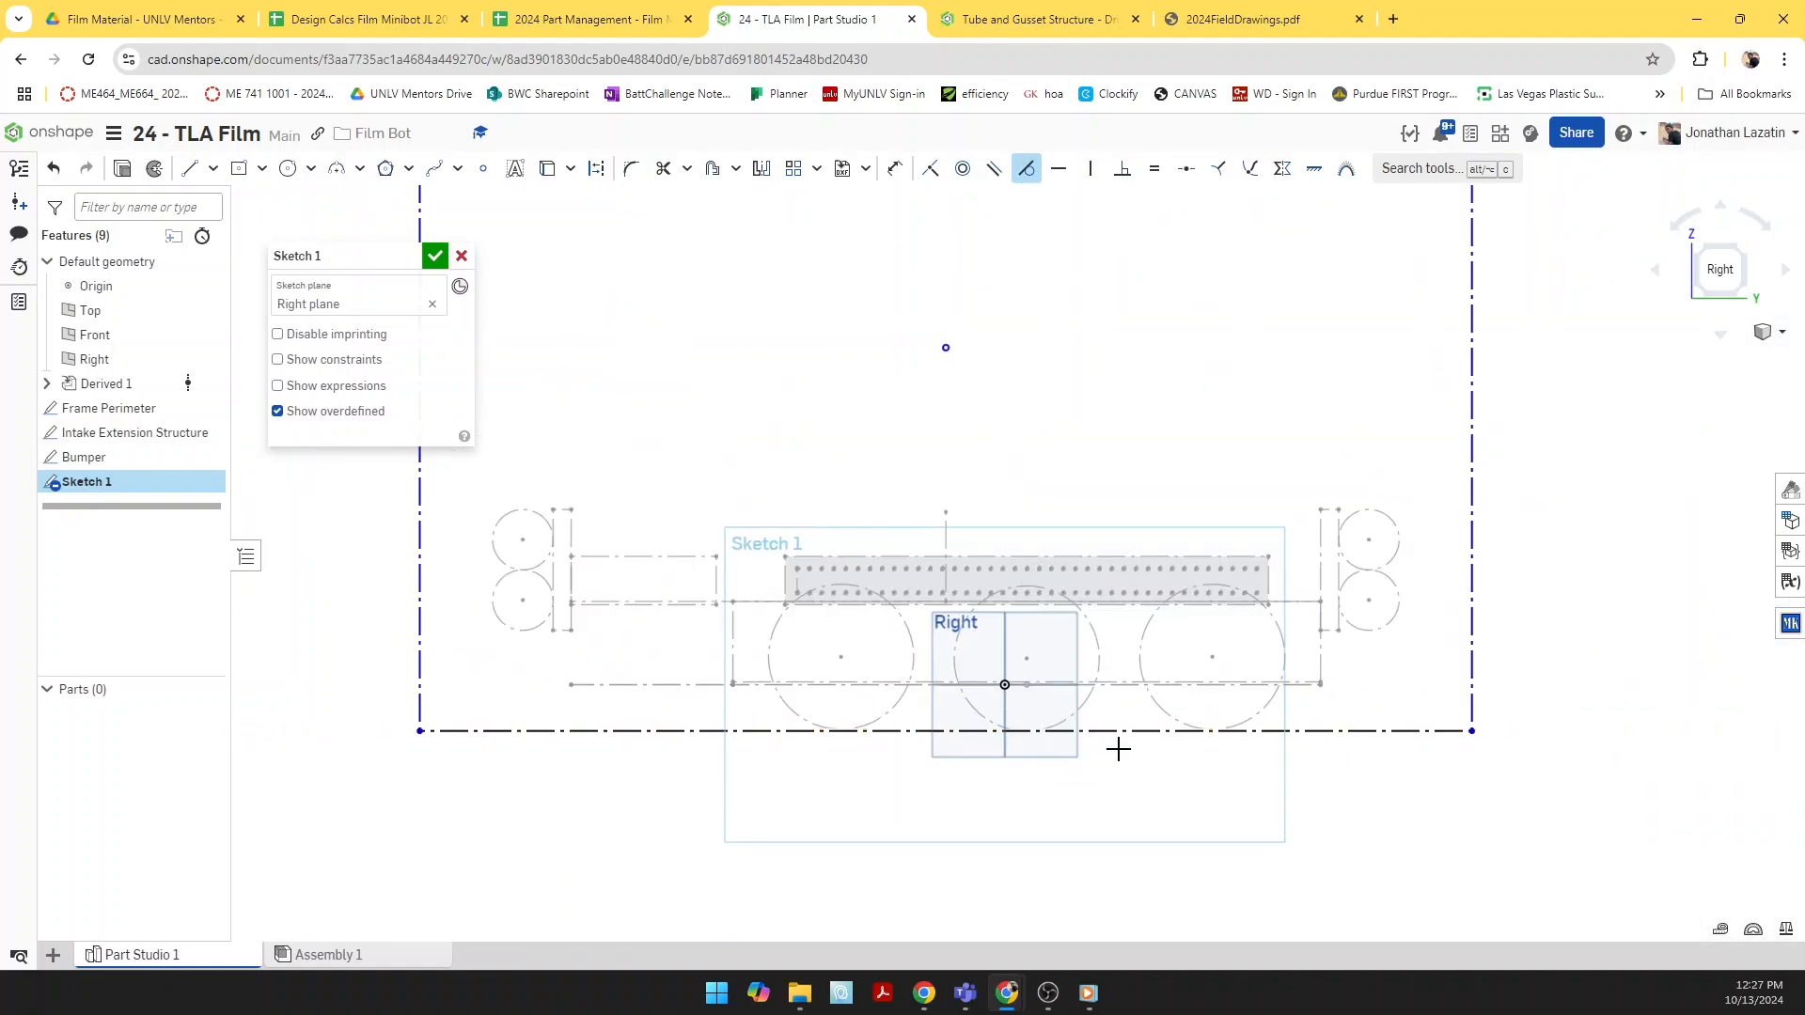
{"action": "scroll", "coordinate": [1068, 681], "scroll_direction": "up", "scroll_amount": 4}
{"action": "scroll", "coordinate": [1041, 745], "scroll_direction": "down", "scroll_amount": 4}
{"action": "scroll", "coordinate": [915, 793], "scroll_direction": "up", "scroll_amount": 1}
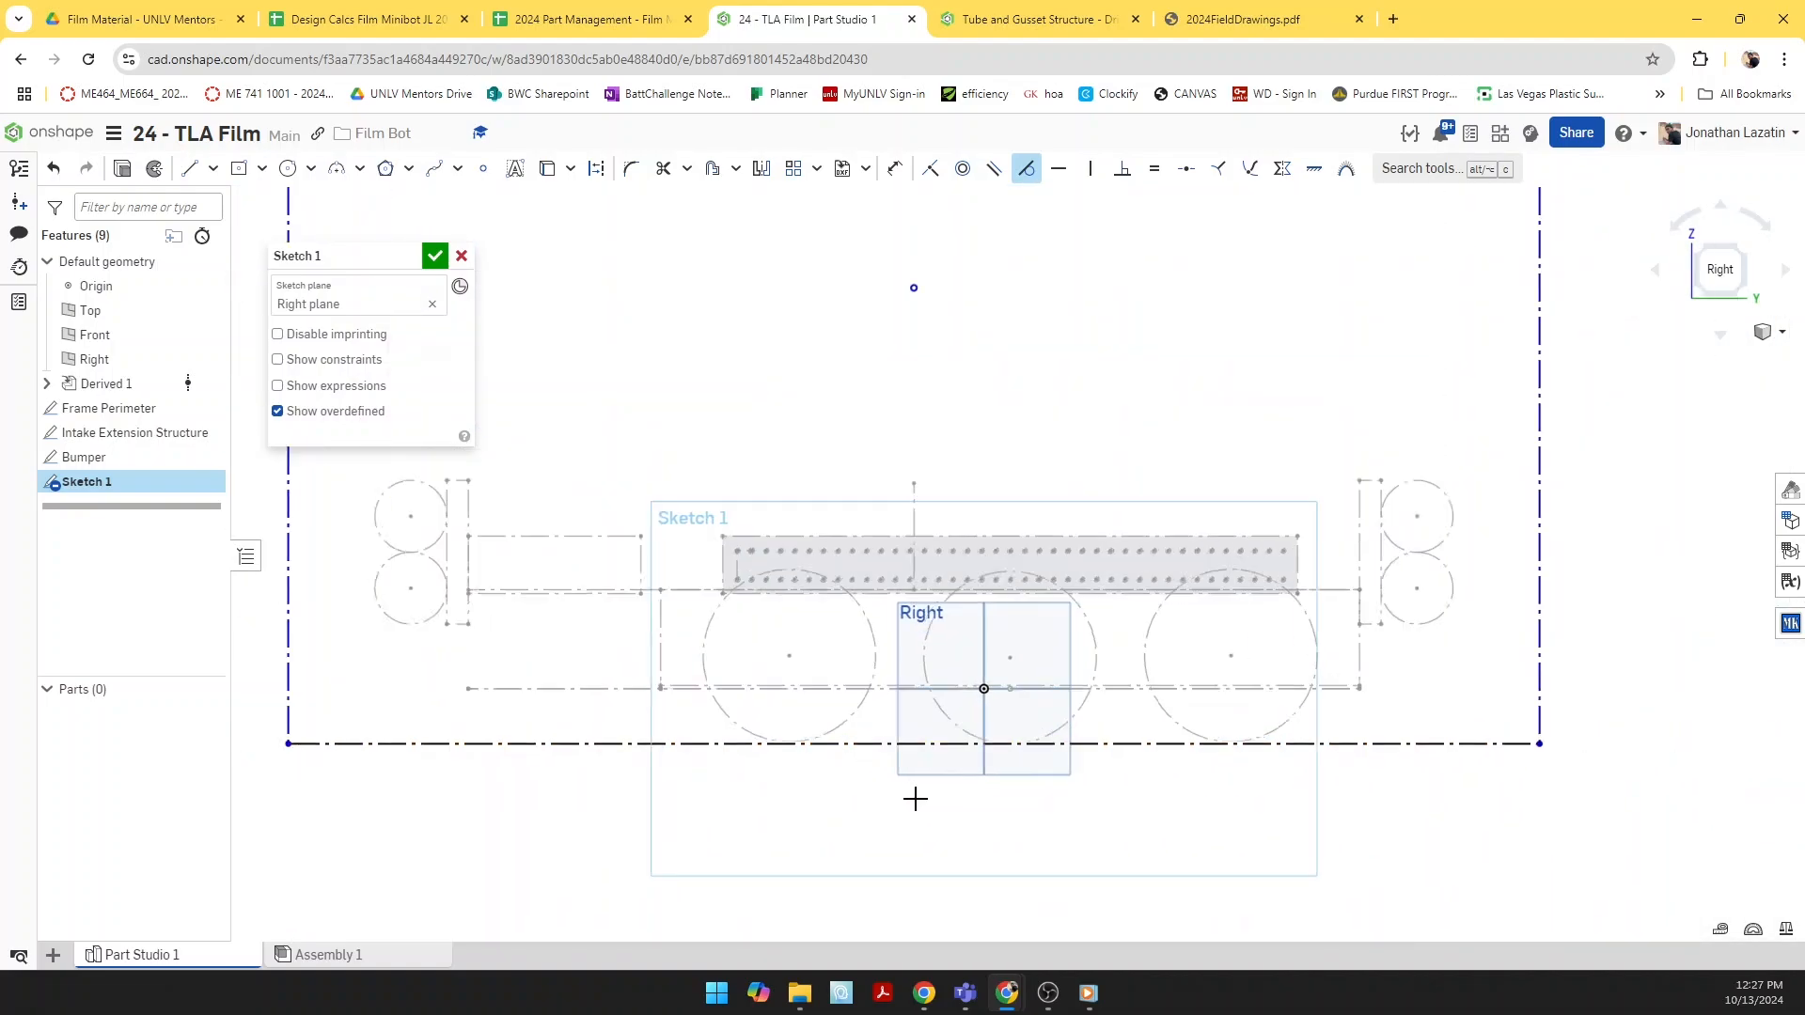
{"action": "scroll", "coordinate": [834, 750], "scroll_direction": "down", "scroll_amount": 1}
{"action": "scroll", "coordinate": [793, 721], "scroll_direction": "down", "scroll_amount": 2}
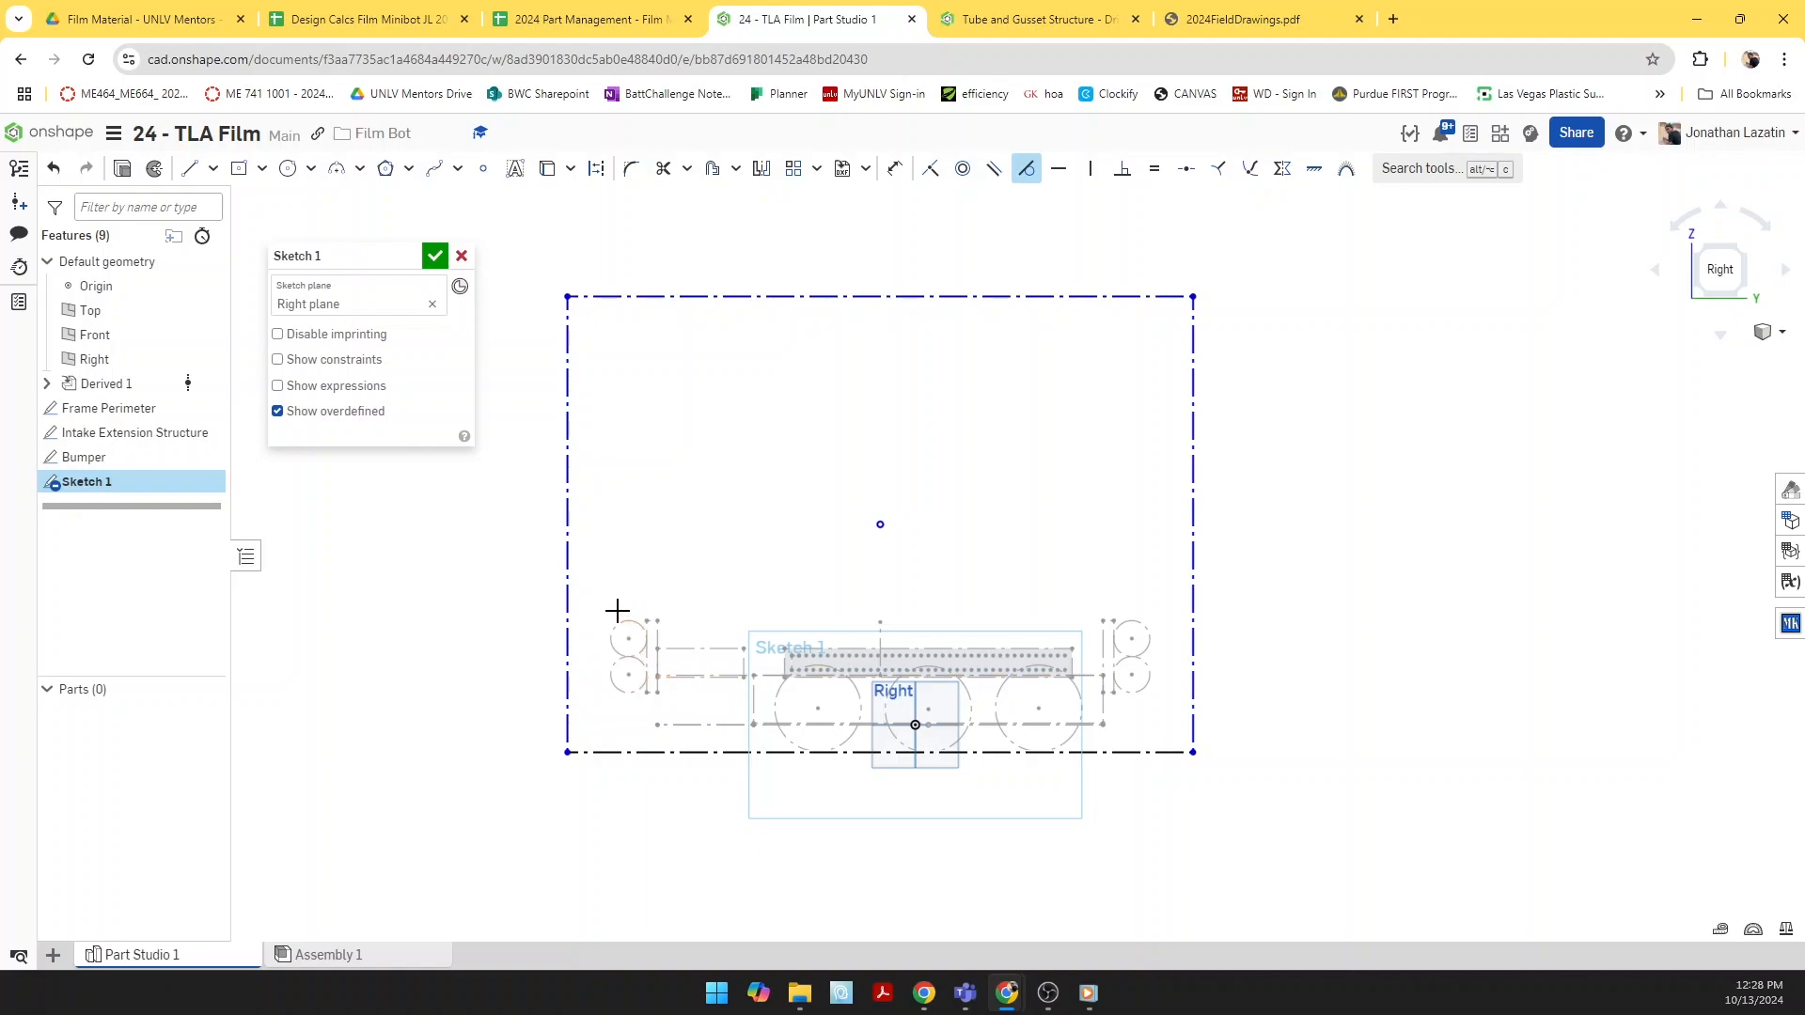
Step: Make the rectangle's front vertical edge coincident with the inner edge of the front bumper
{"action": "key", "text": "i"}
{"action": "scroll", "coordinate": [645, 665], "scroll_direction": "up", "scroll_amount": 5}
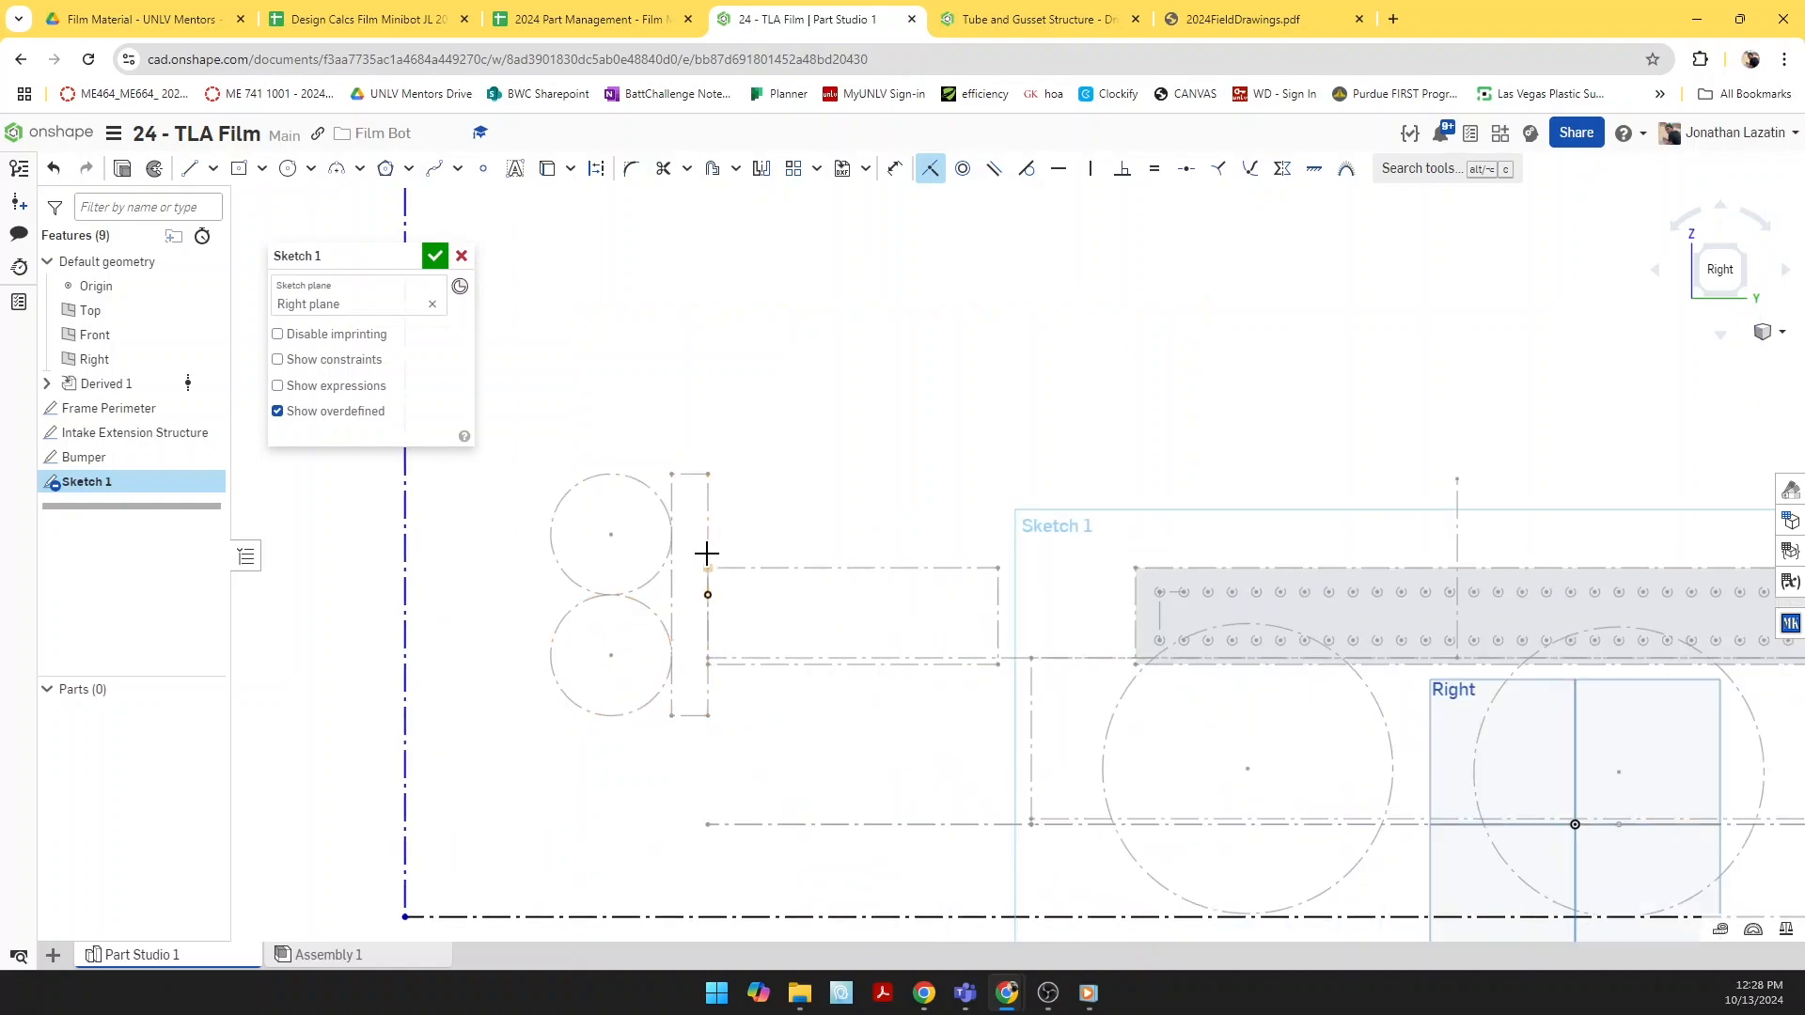
{"action": "left_click", "coordinate": [707, 534]}
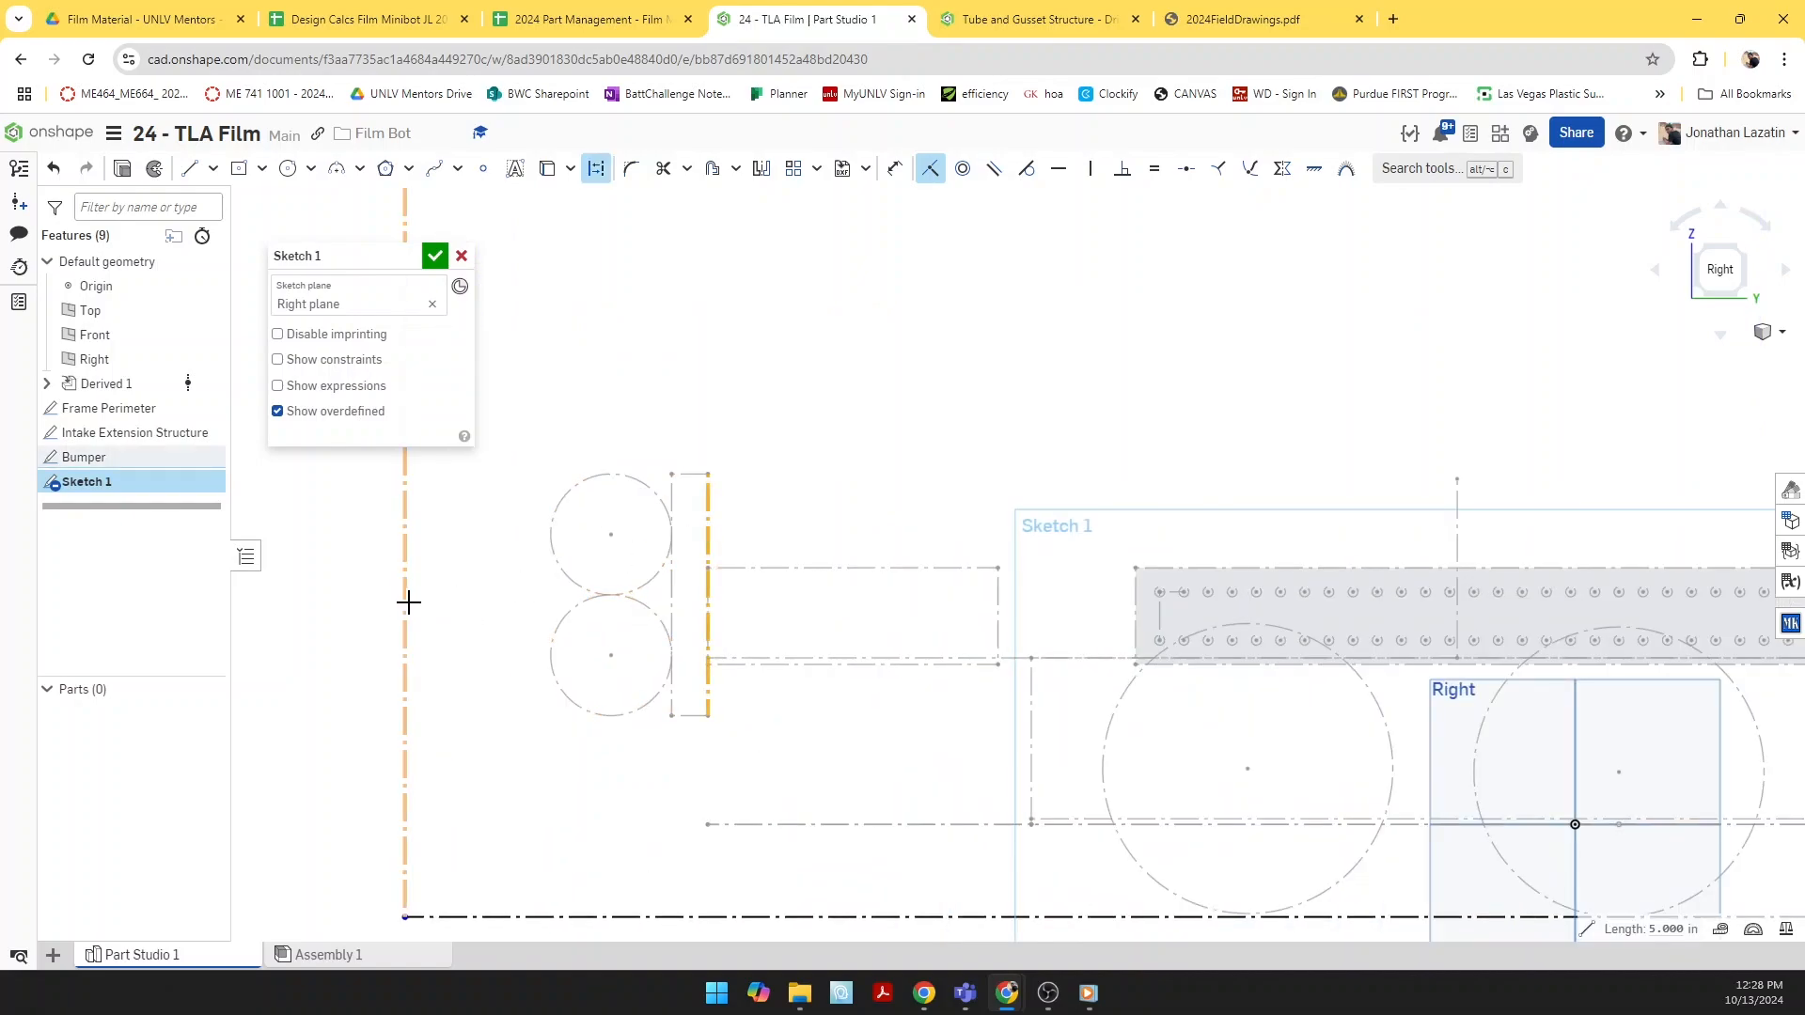
{"action": "left_click", "coordinate": [407, 599]}
Step: Dimension the rectangle's height to 28 in using its rear vertical edge
{"action": "scroll", "coordinate": [685, 692], "scroll_direction": "down", "scroll_amount": 3}
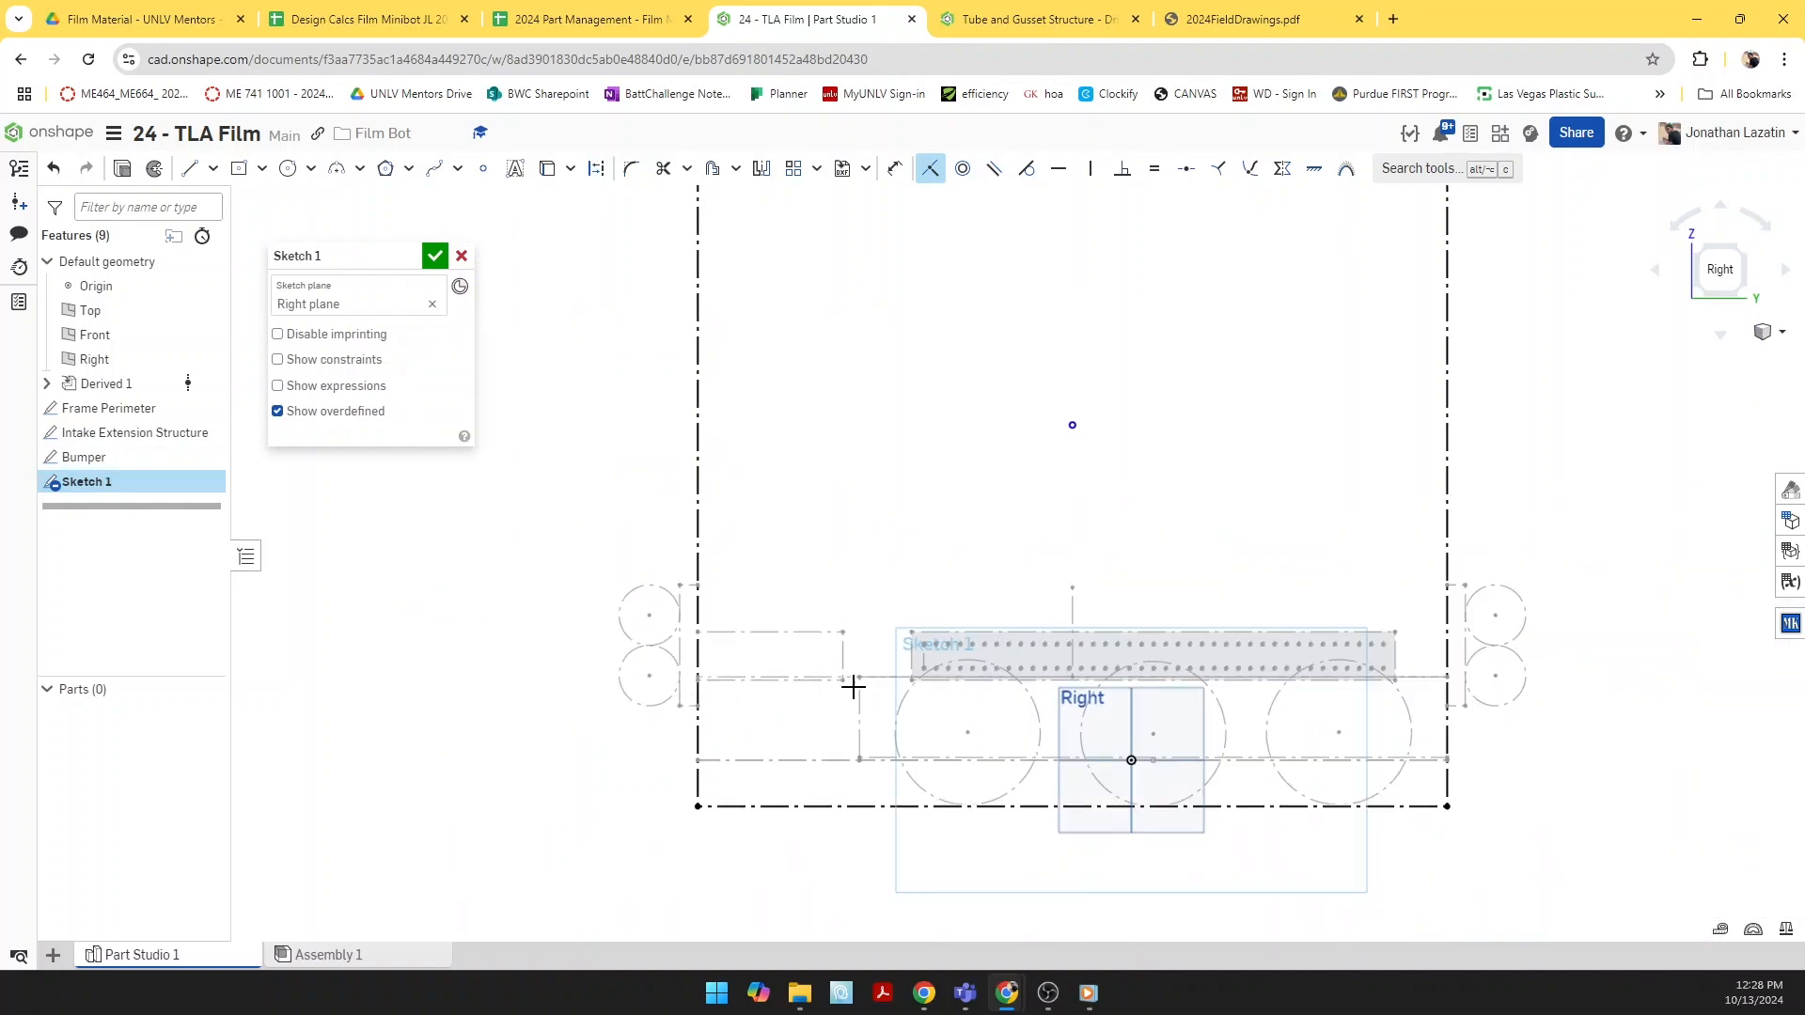
{"action": "scroll", "coordinate": [1422, 714], "scroll_direction": "down", "scroll_amount": 3}
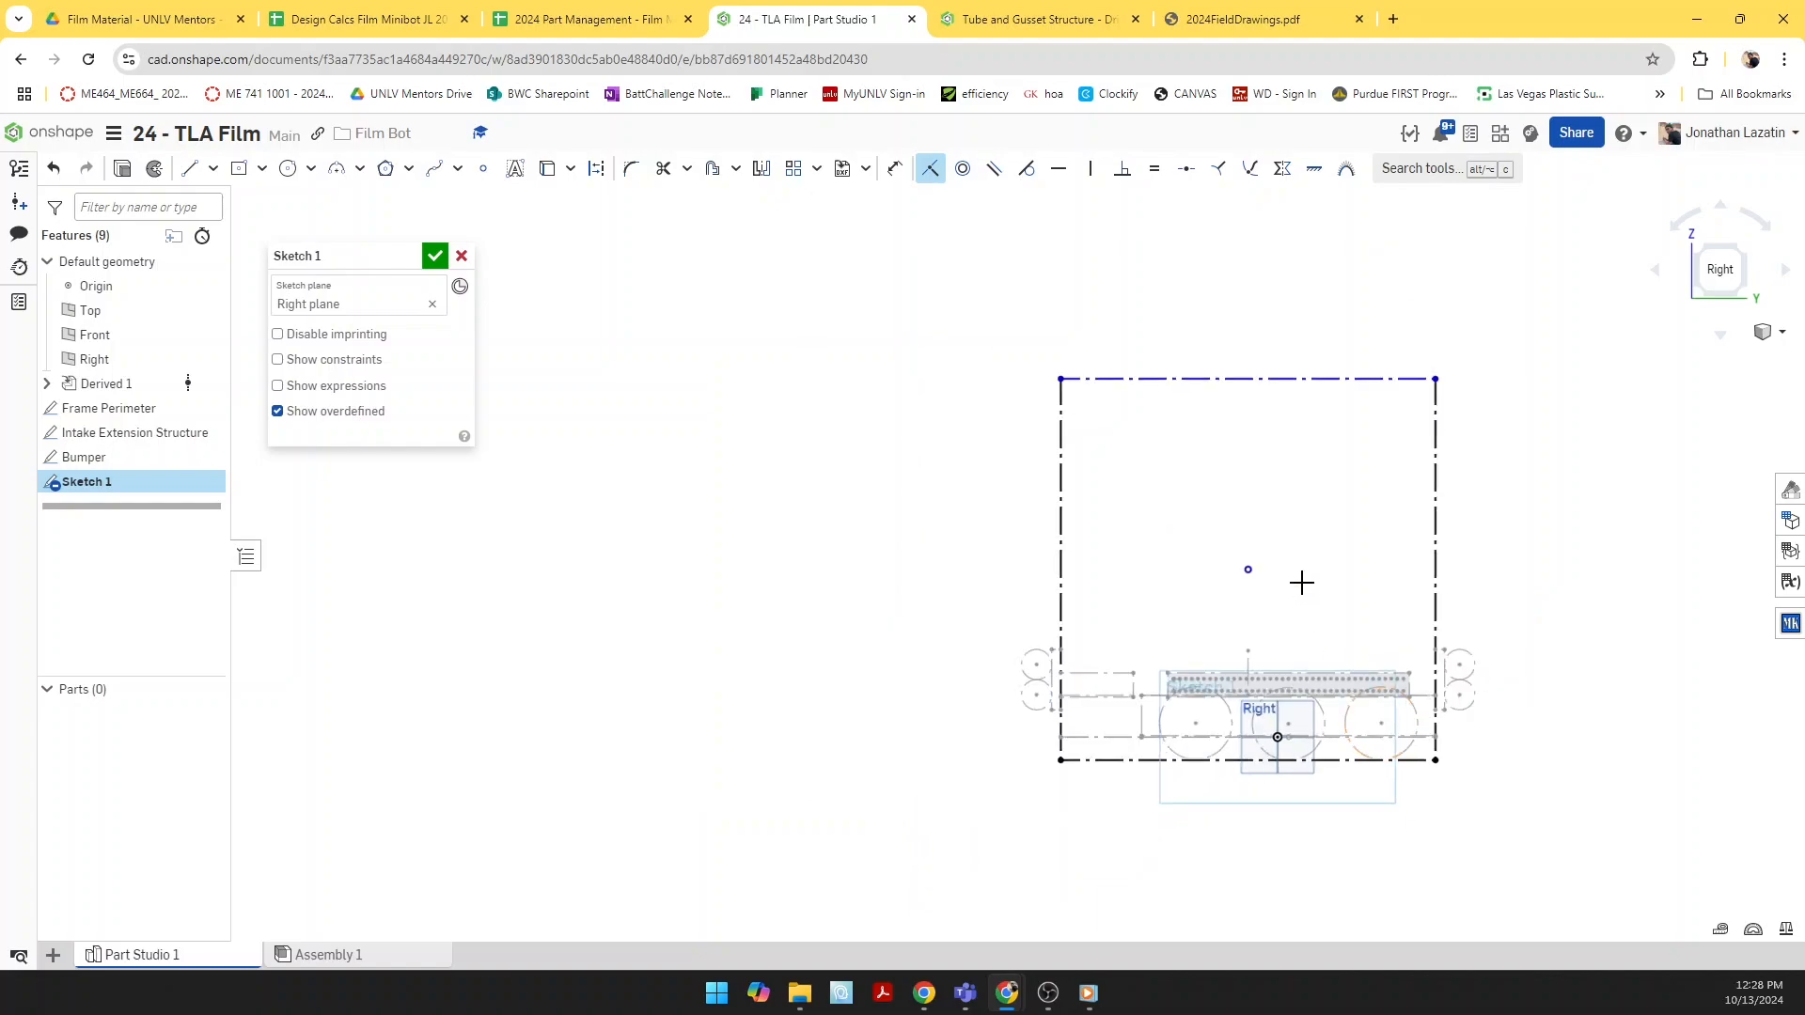
{"action": "key", "text": "u"}
{"action": "key", "text": "d"}
{"action": "left_click", "coordinate": [1436, 536]}
{"action": "left_click", "coordinate": [1545, 575]}
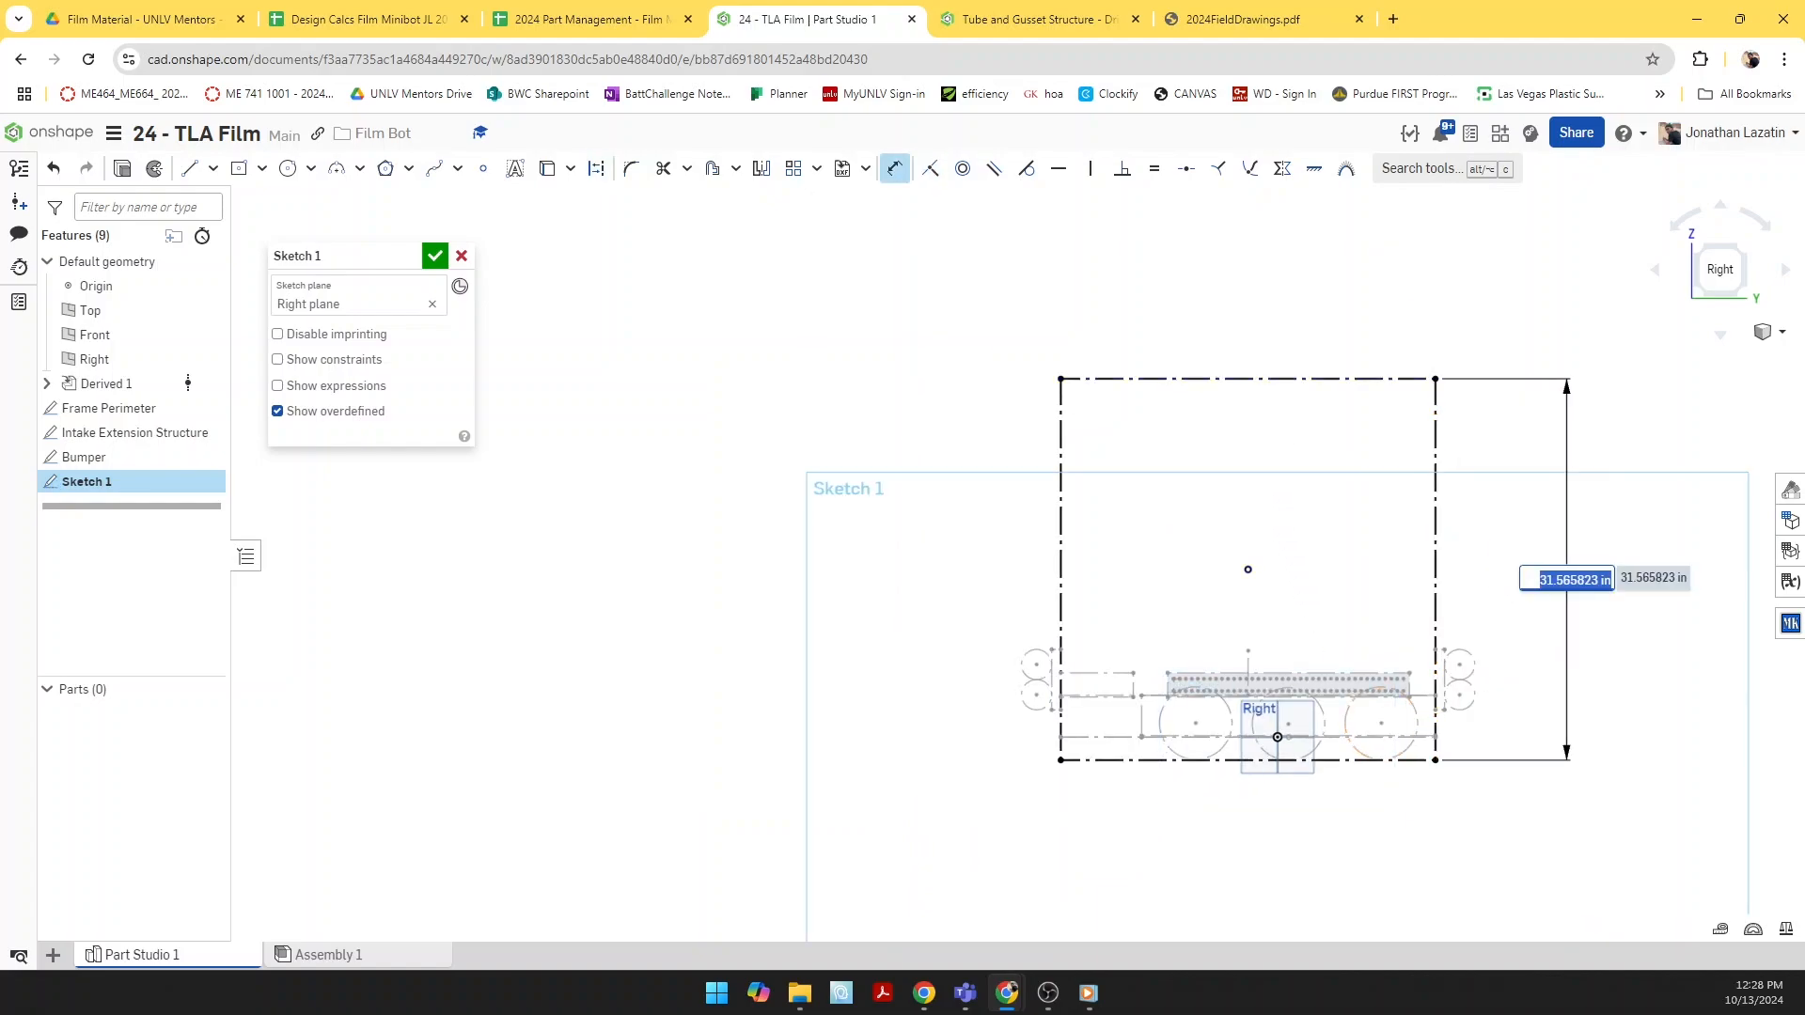
{"action": "type", "text": "28"}
{"action": "key", "text": "Return"}
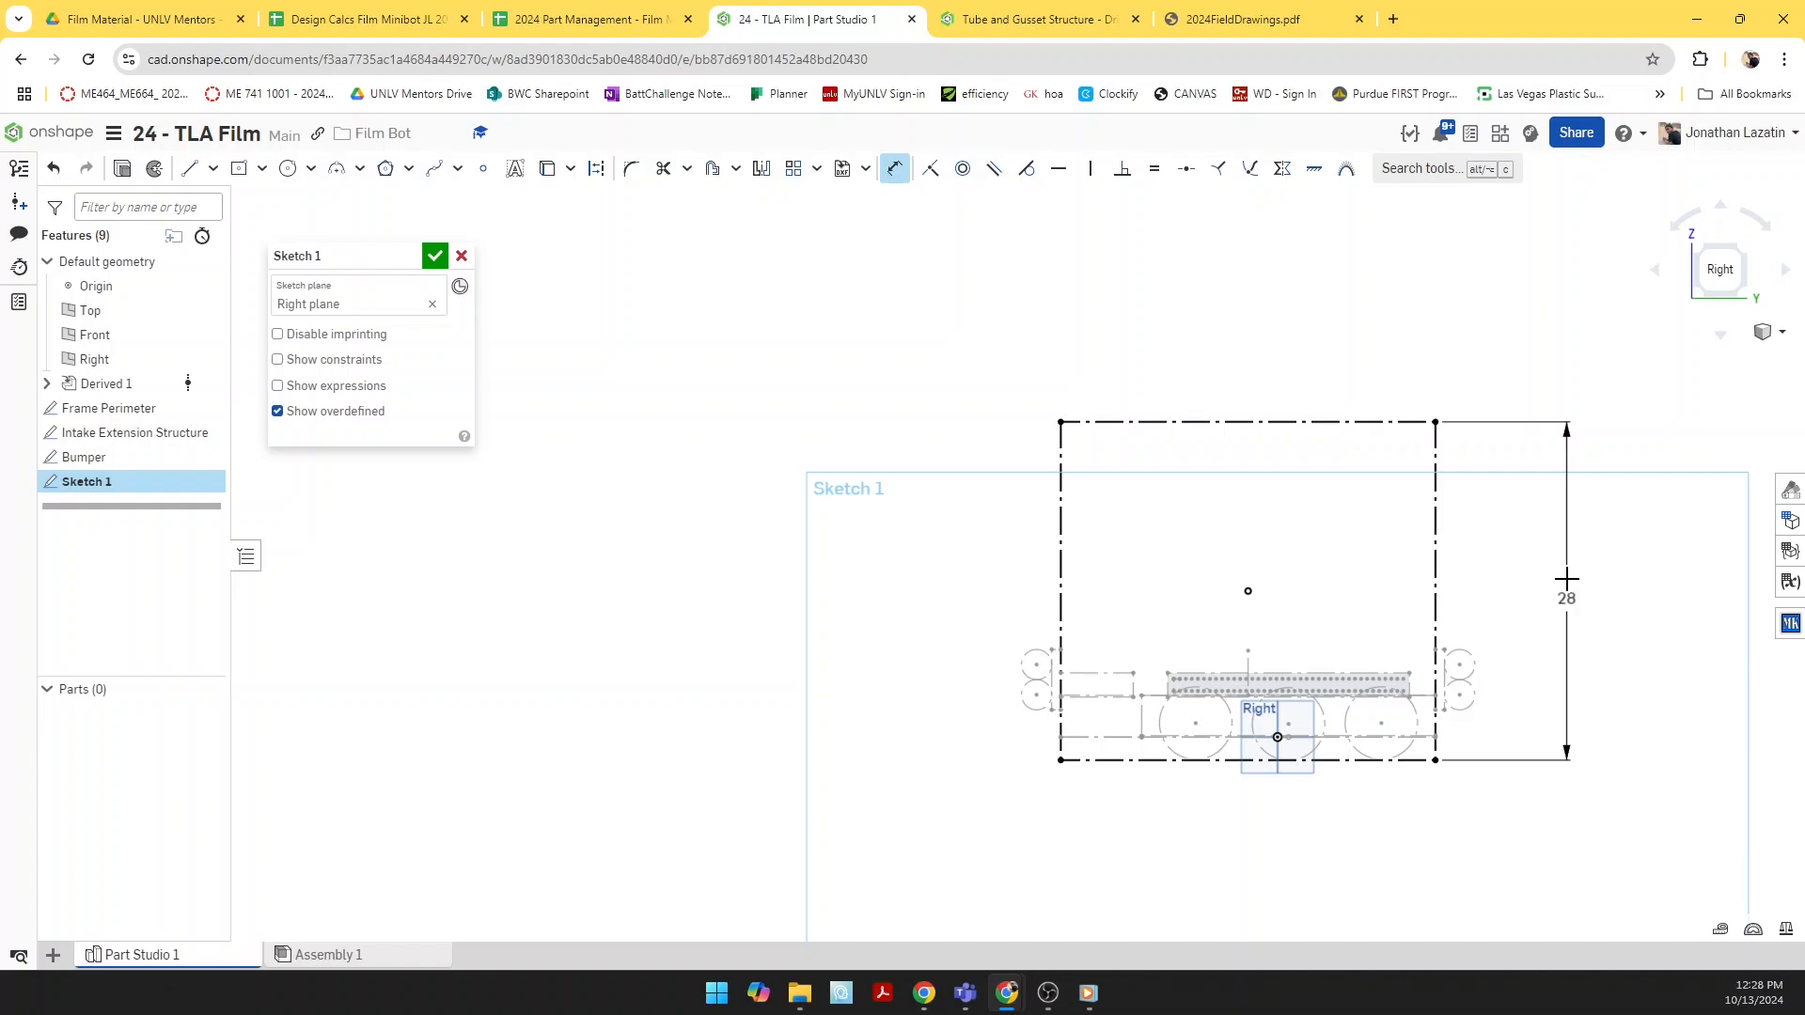
Step: Draw a larger center-point construction rectangle around the 28 in one and make the bottom edges of both coincident
{"action": "middle_click_drag", "start_coordinate": [1579, 577], "coordinate": [1382, 577]}
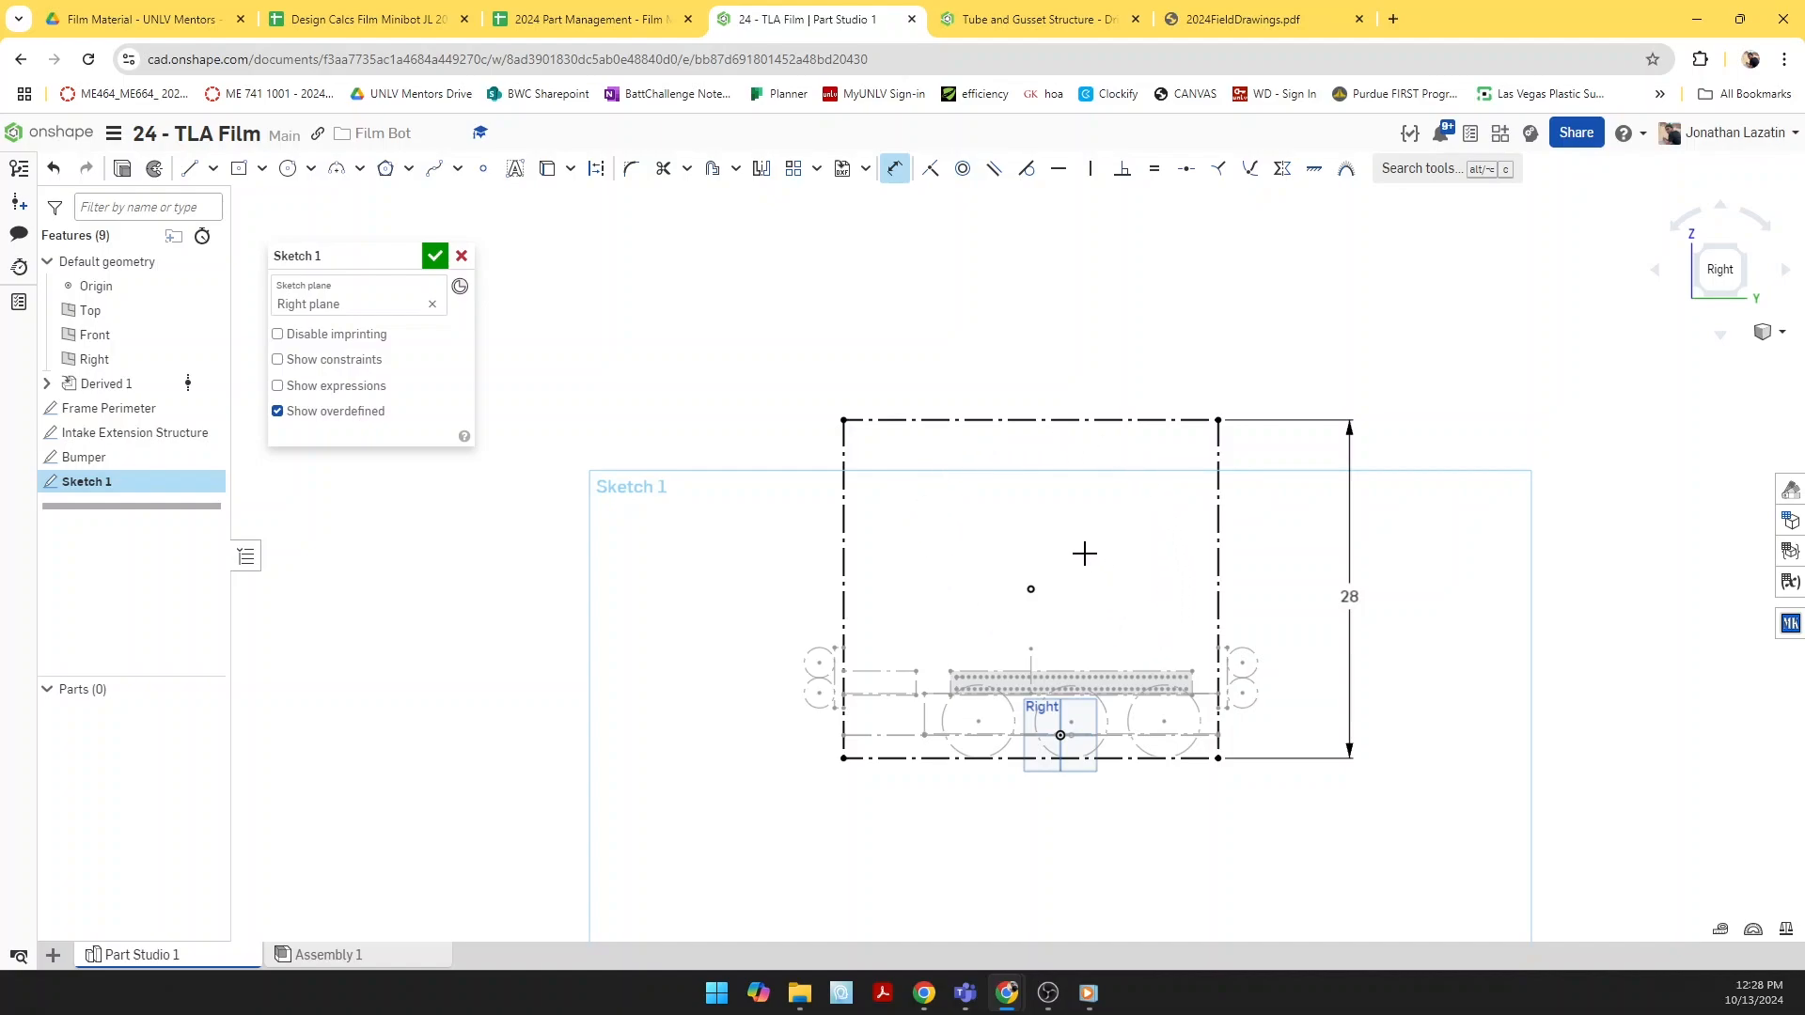
{"action": "key", "text": "g"}
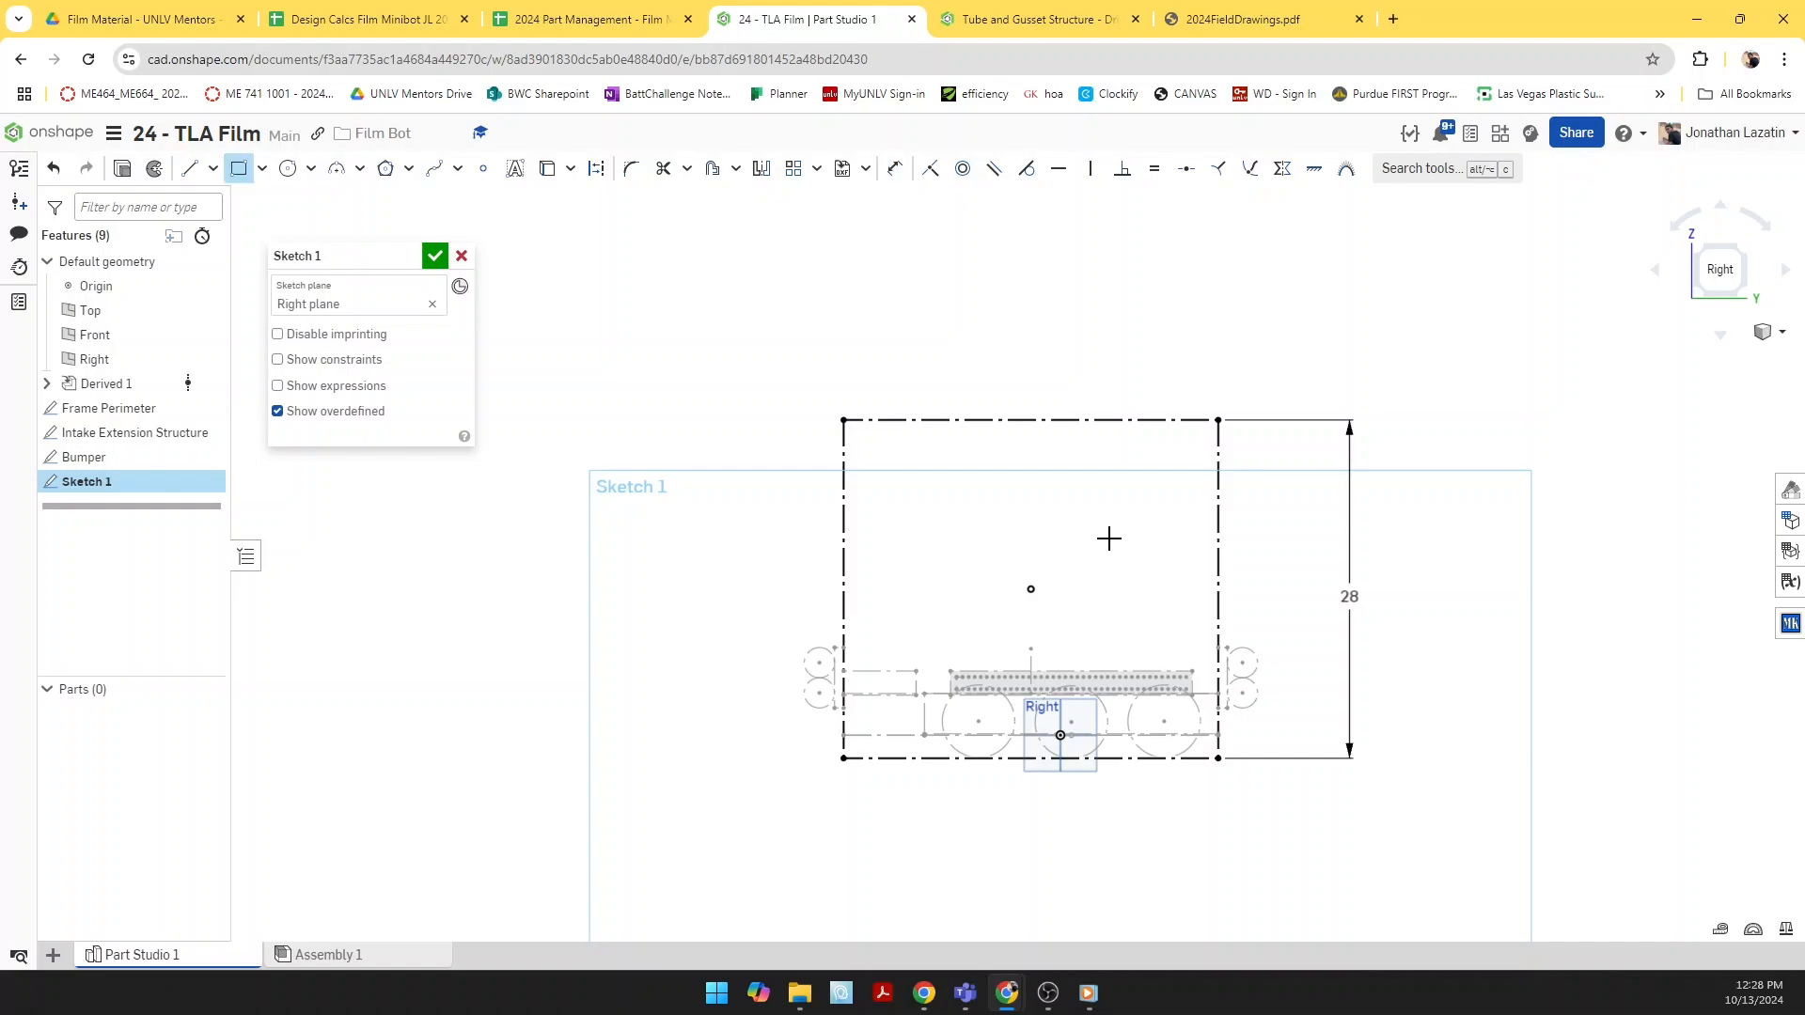
{"action": "key", "text": "u"}
{"action": "left_click", "coordinate": [1031, 505]}
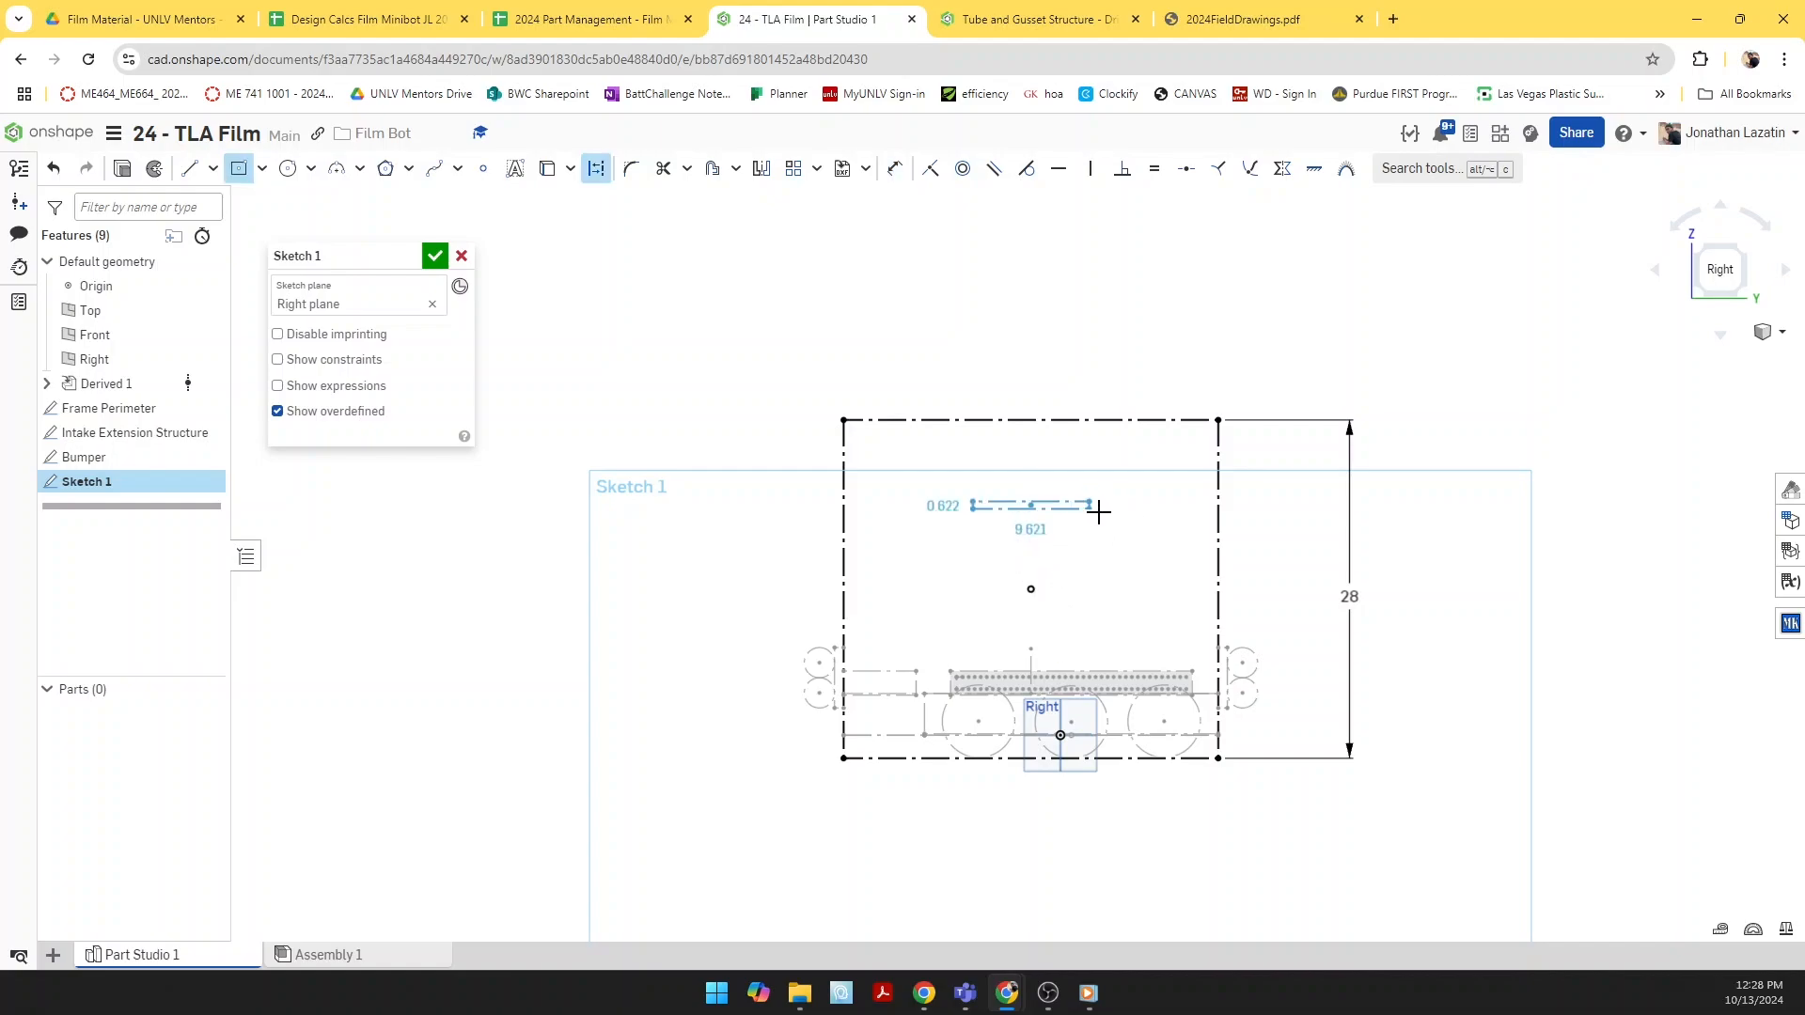
{"action": "left_click", "coordinate": [1439, 783]}
{"action": "key", "text": "i"}
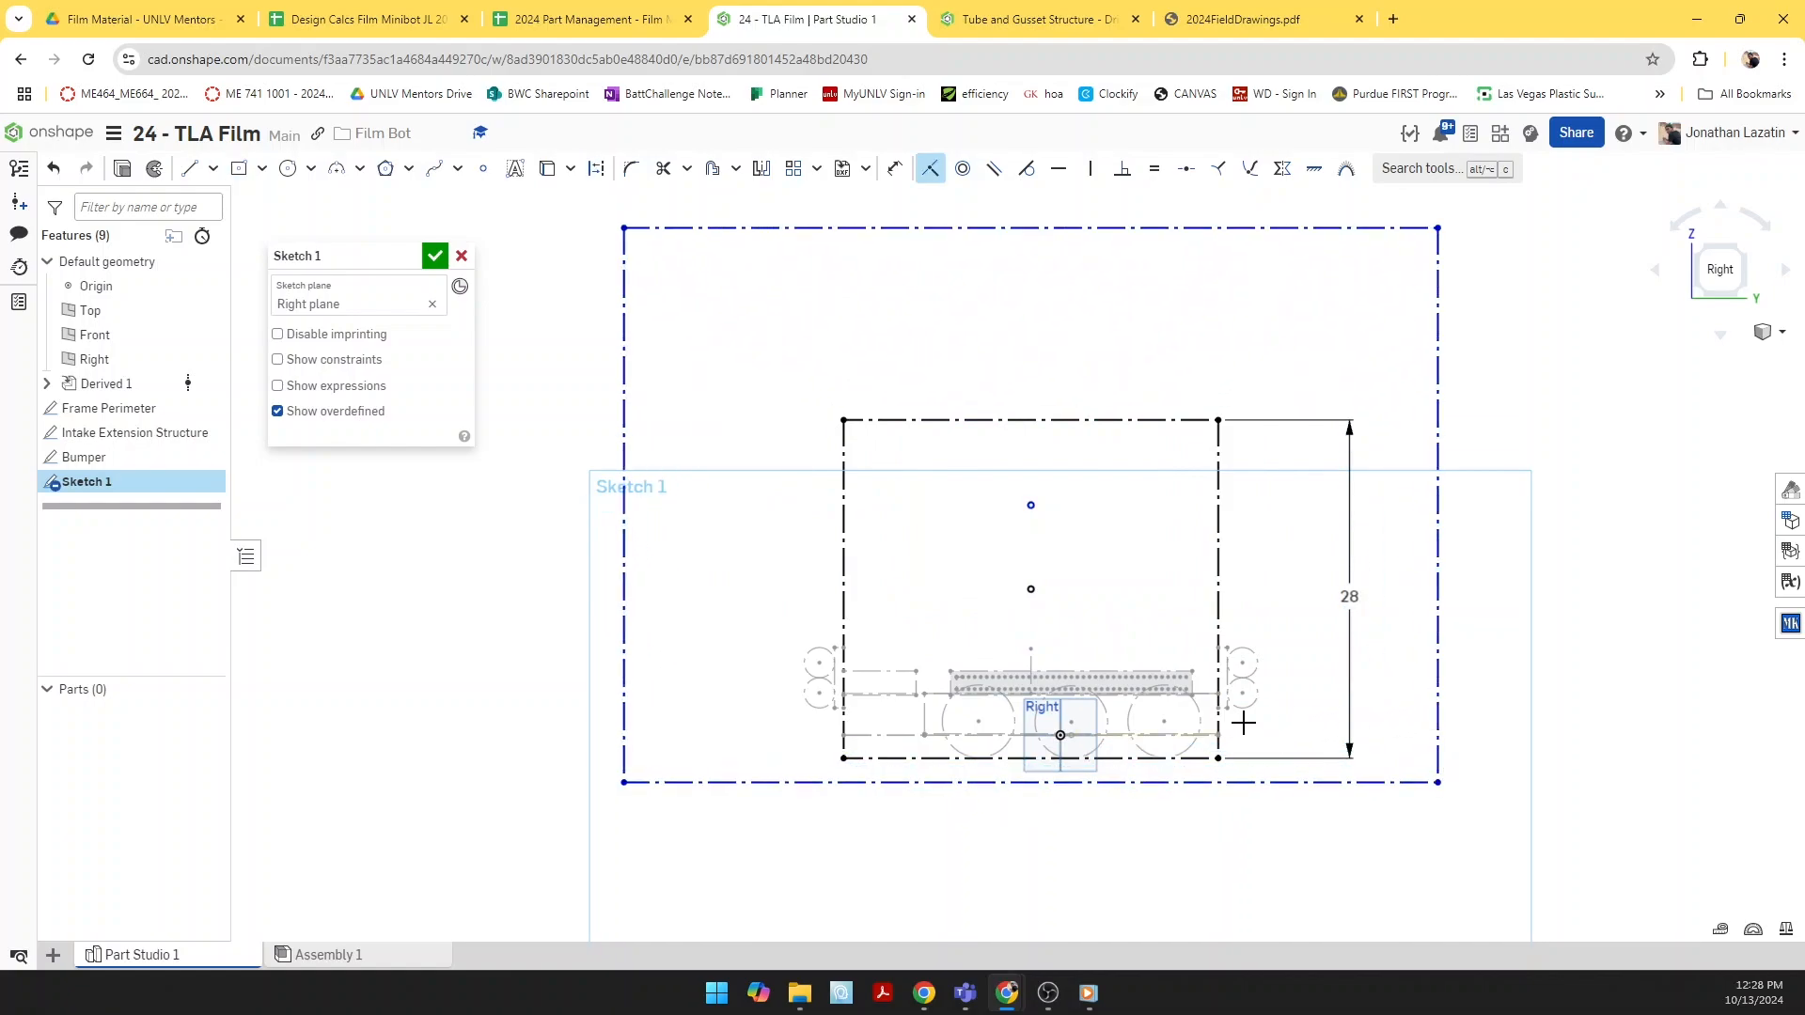
{"action": "left_click", "coordinate": [1129, 783]}
{"action": "left_click", "coordinate": [1119, 759]}
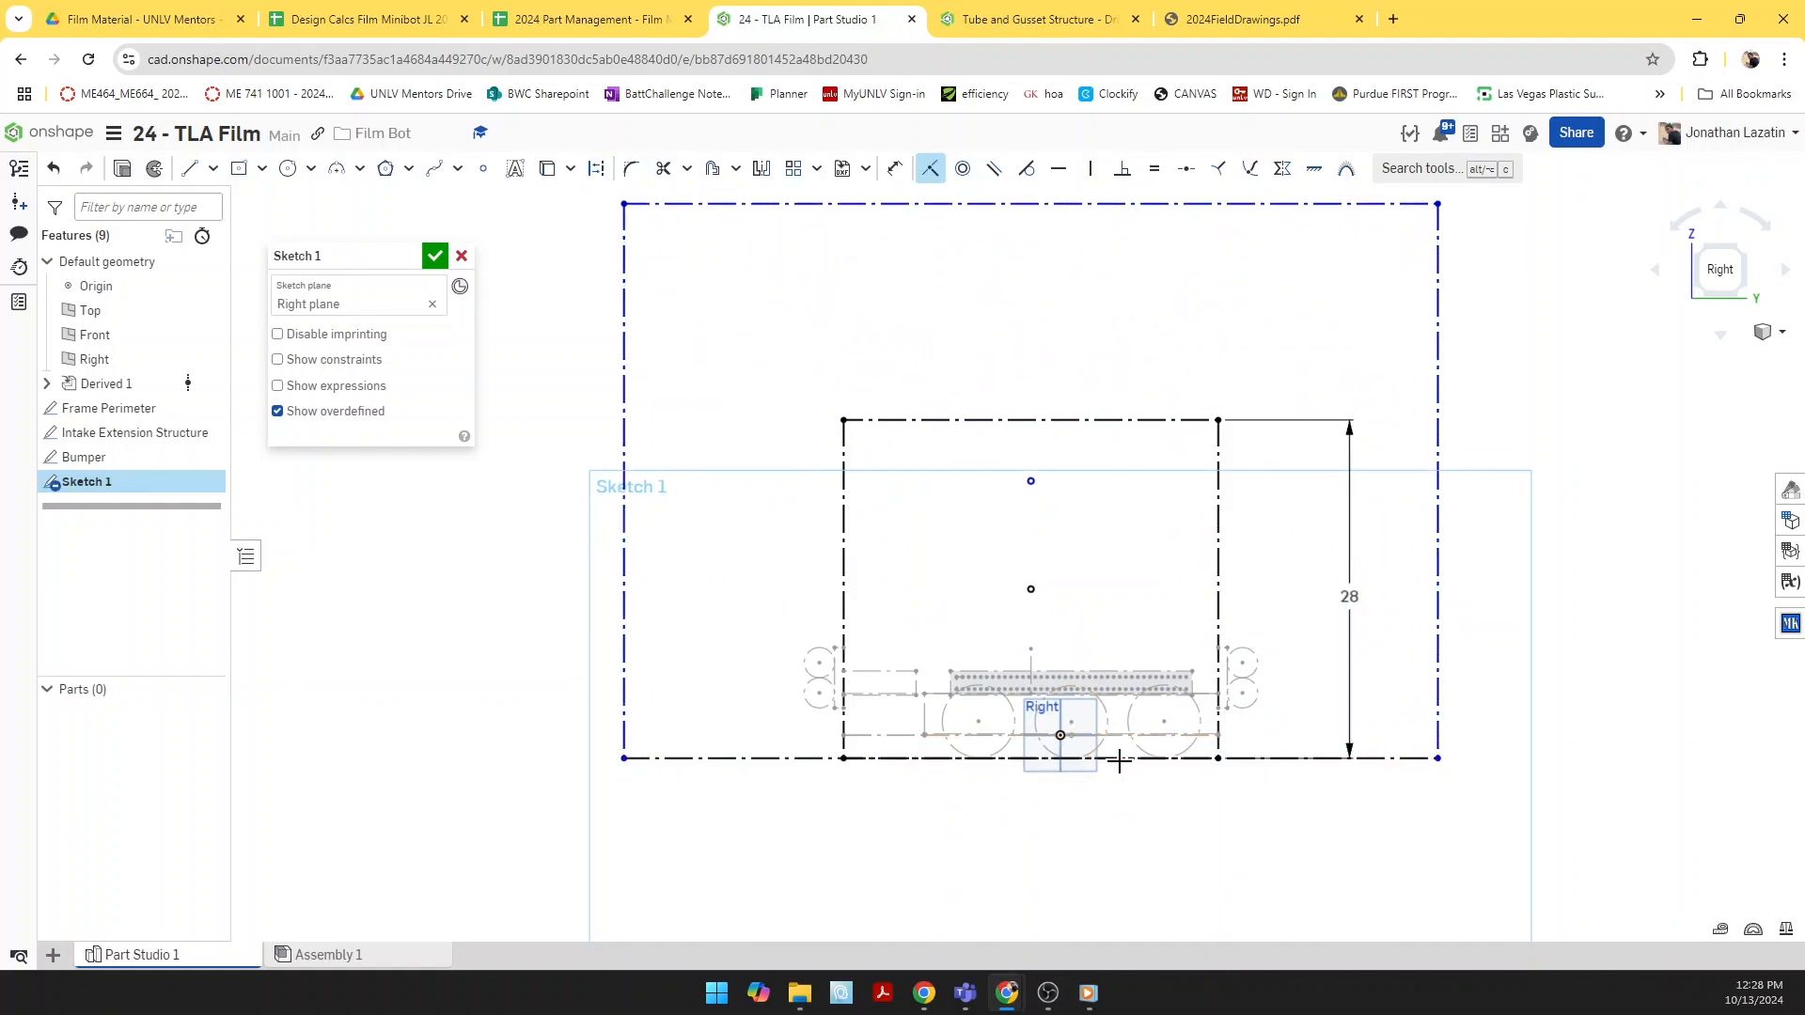
Step: Dimension the distance between the rear vertical edges of the inner and outer rectangles to 12 in
{"action": "key", "text": "d"}
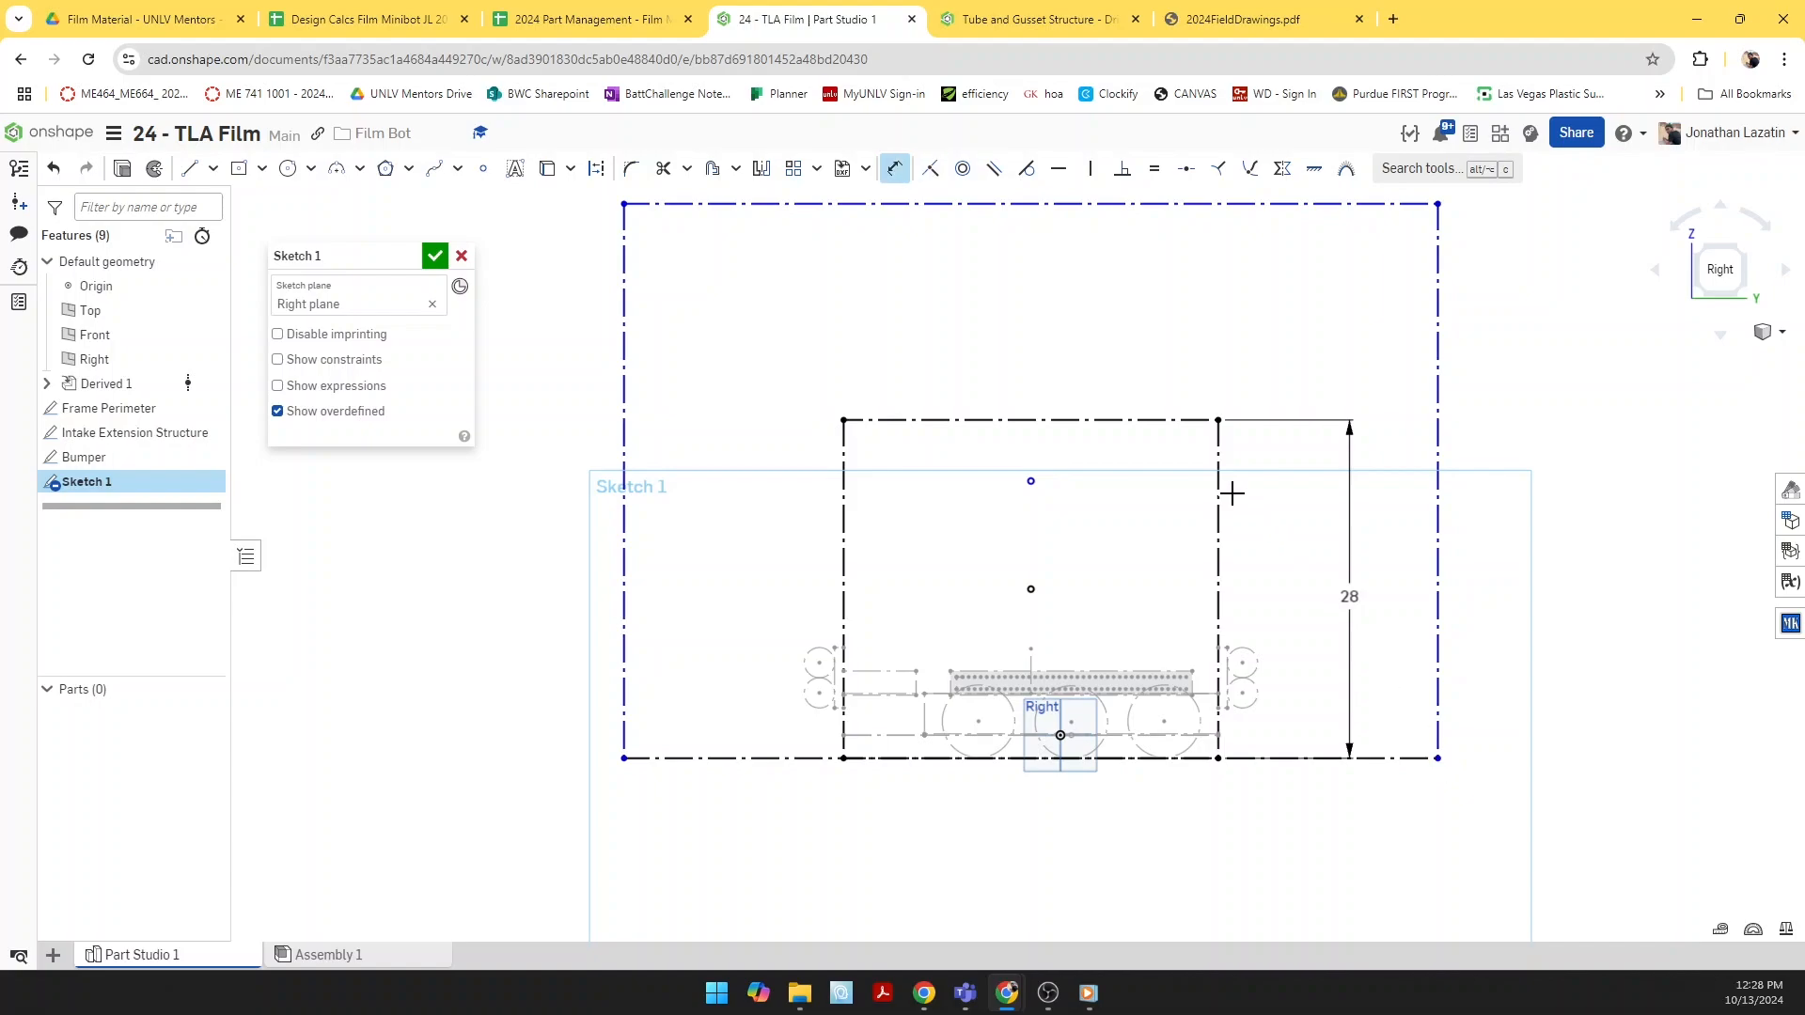
{"action": "left_click", "coordinate": [1219, 494]}
{"action": "left_click", "coordinate": [1437, 521]}
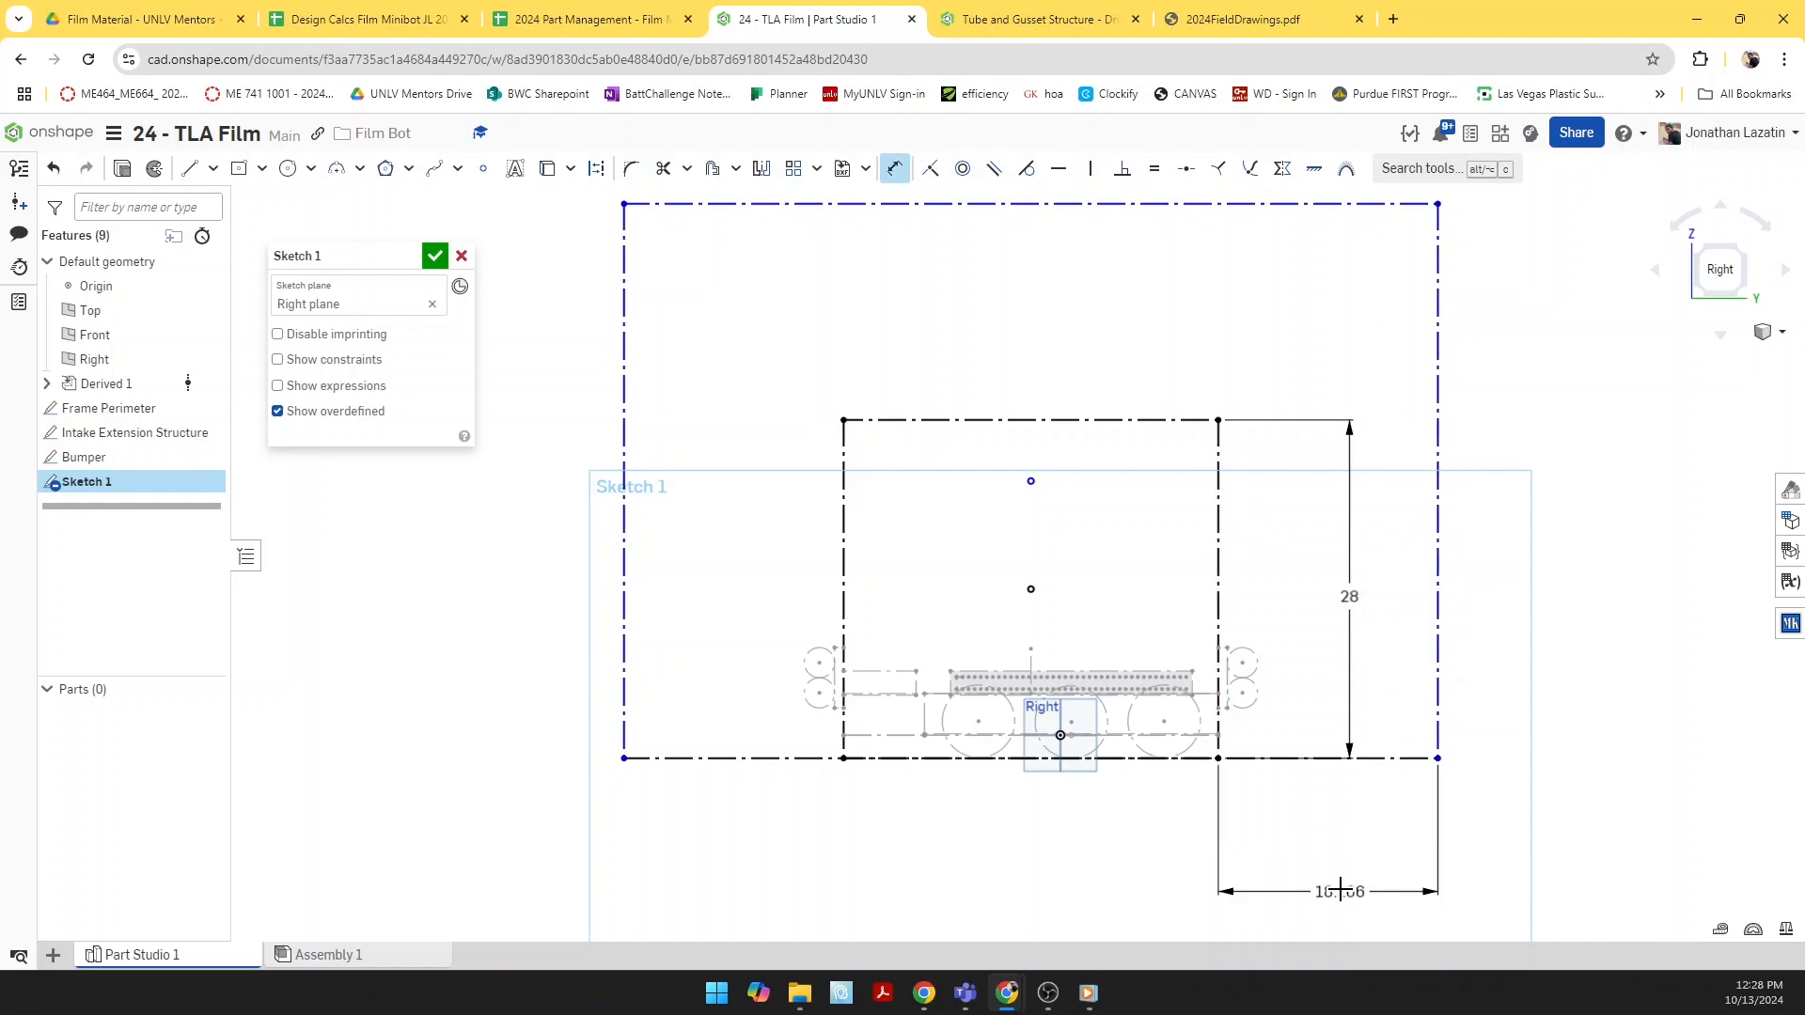
{"action": "left_click", "coordinate": [1345, 850]}
{"action": "type", "text": "12"}
{"action": "key", "text": "Return"}
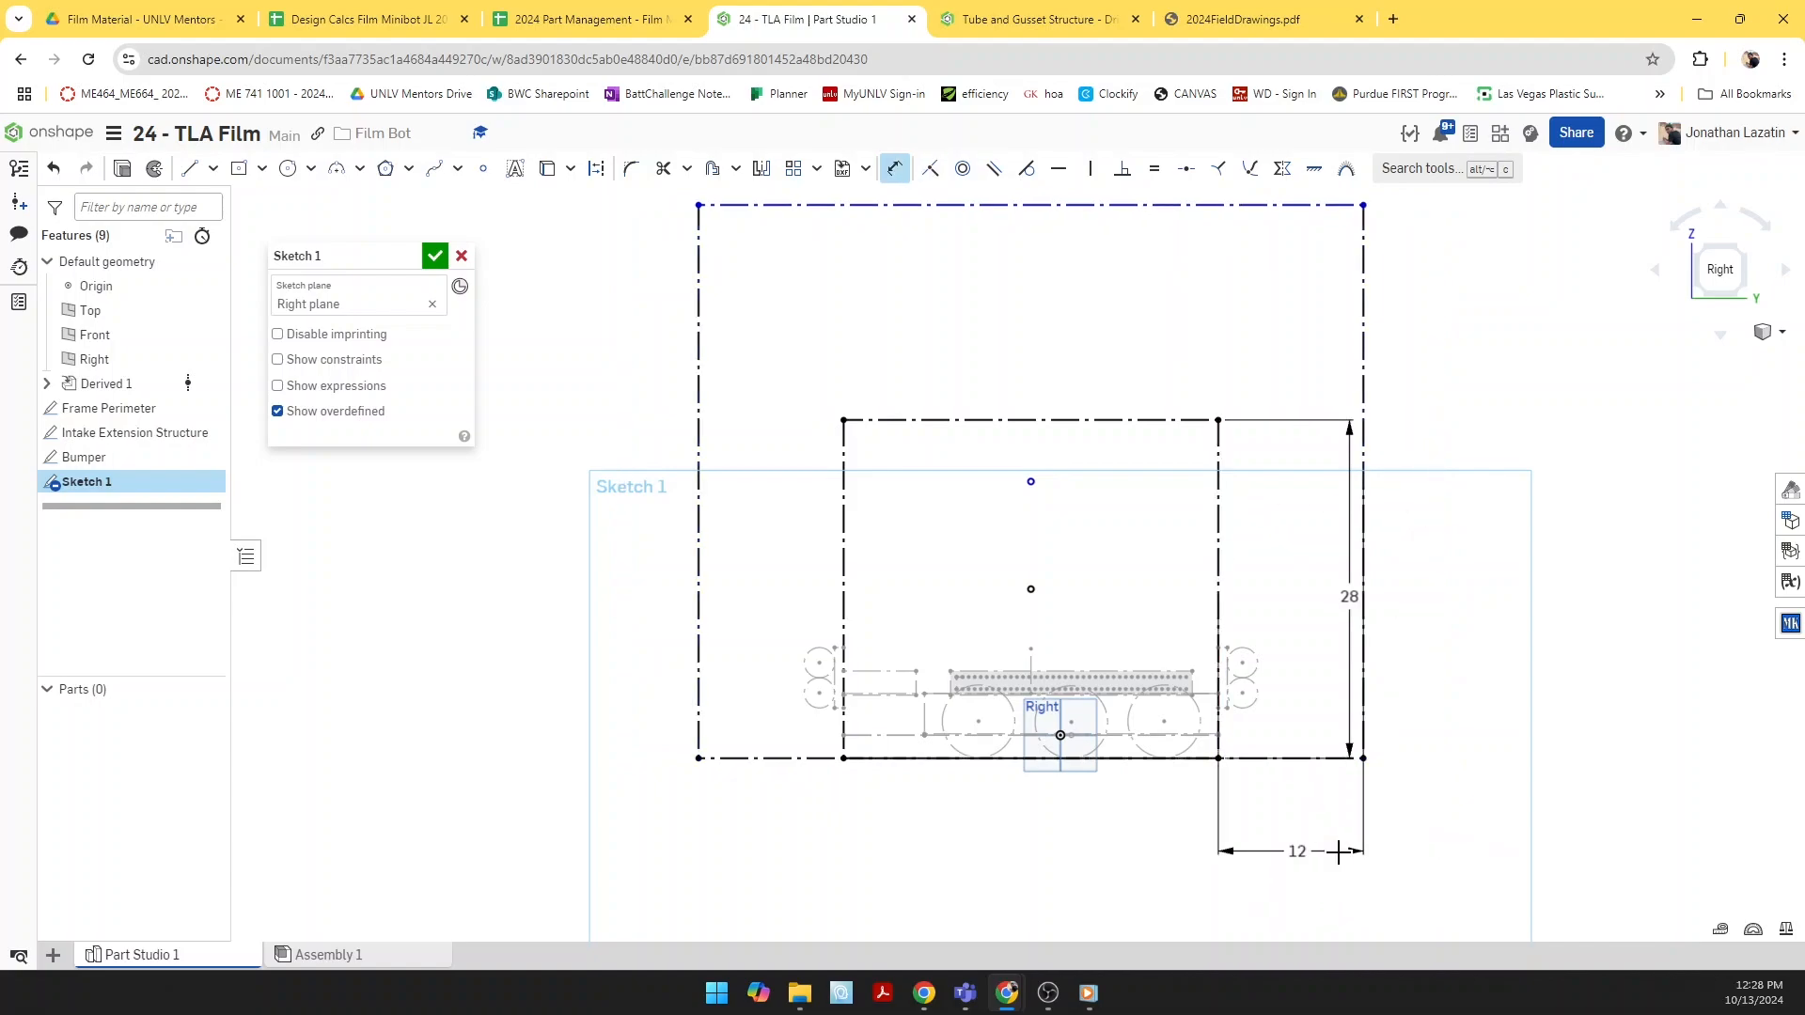
{"action": "scroll", "coordinate": [1282, 818], "scroll_direction": "up", "scroll_amount": 3}
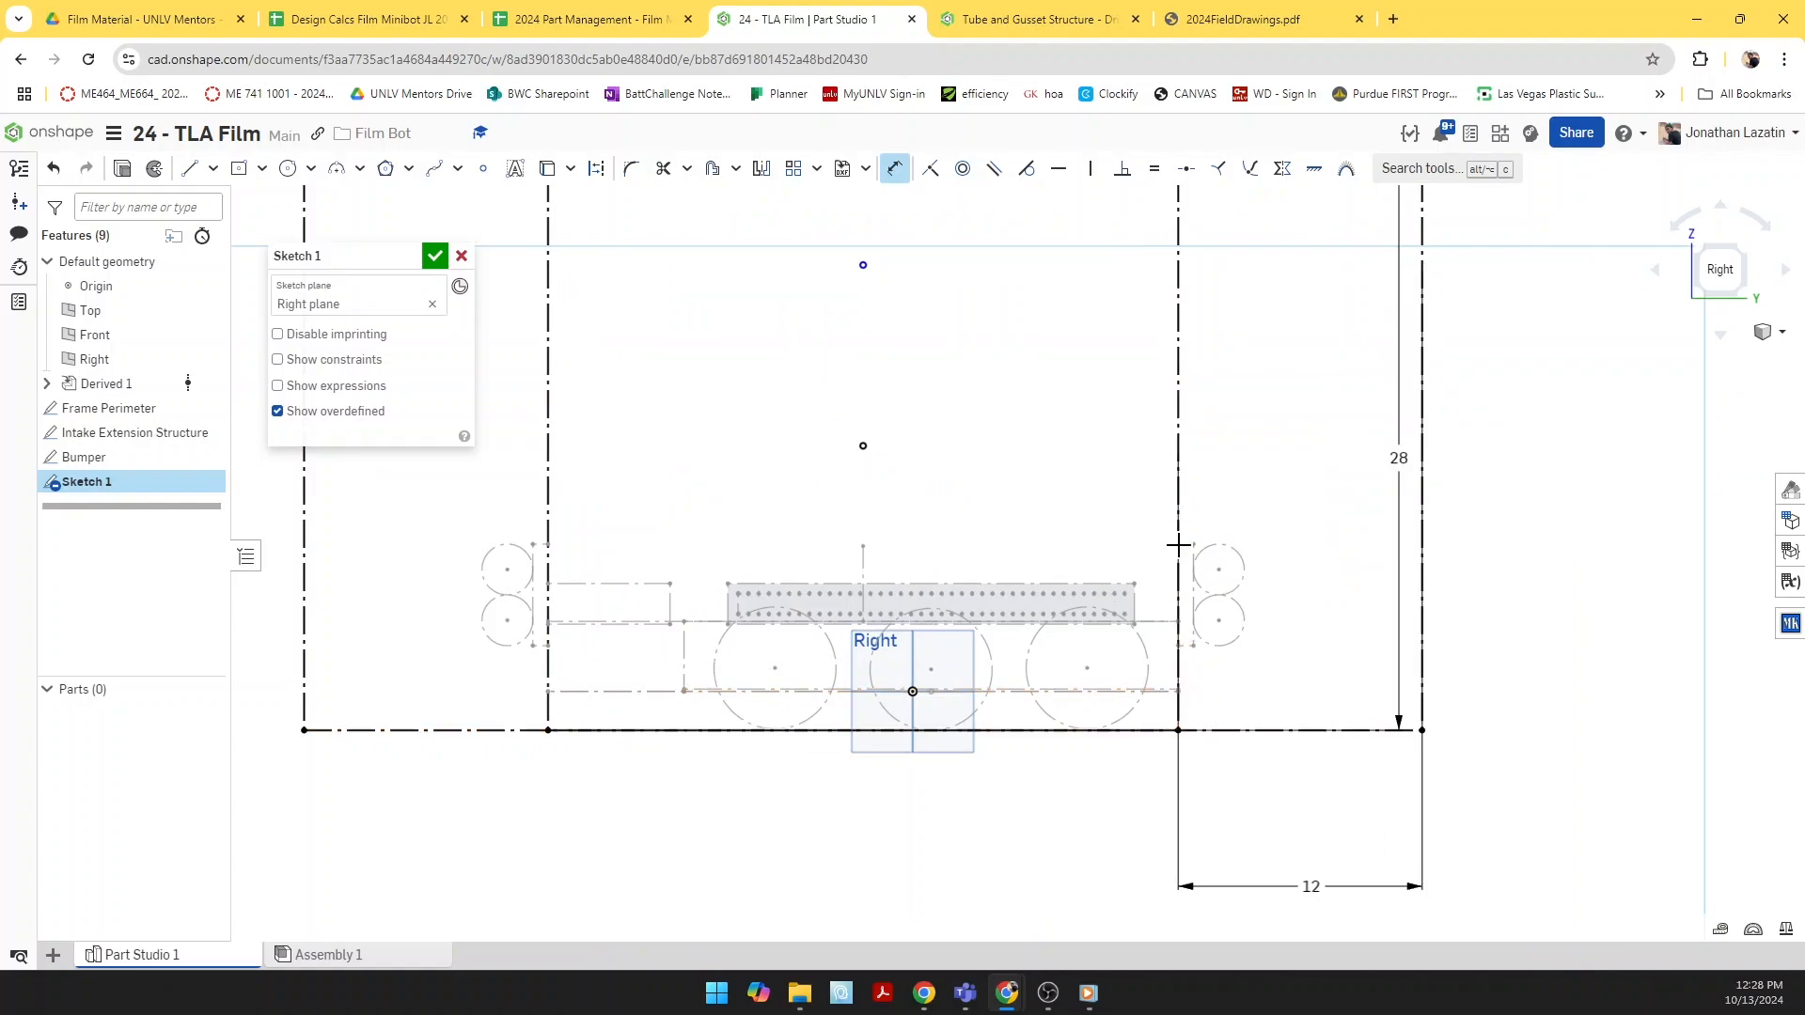
{"action": "scroll", "coordinate": [1420, 661], "scroll_direction": "up", "scroll_amount": 3}
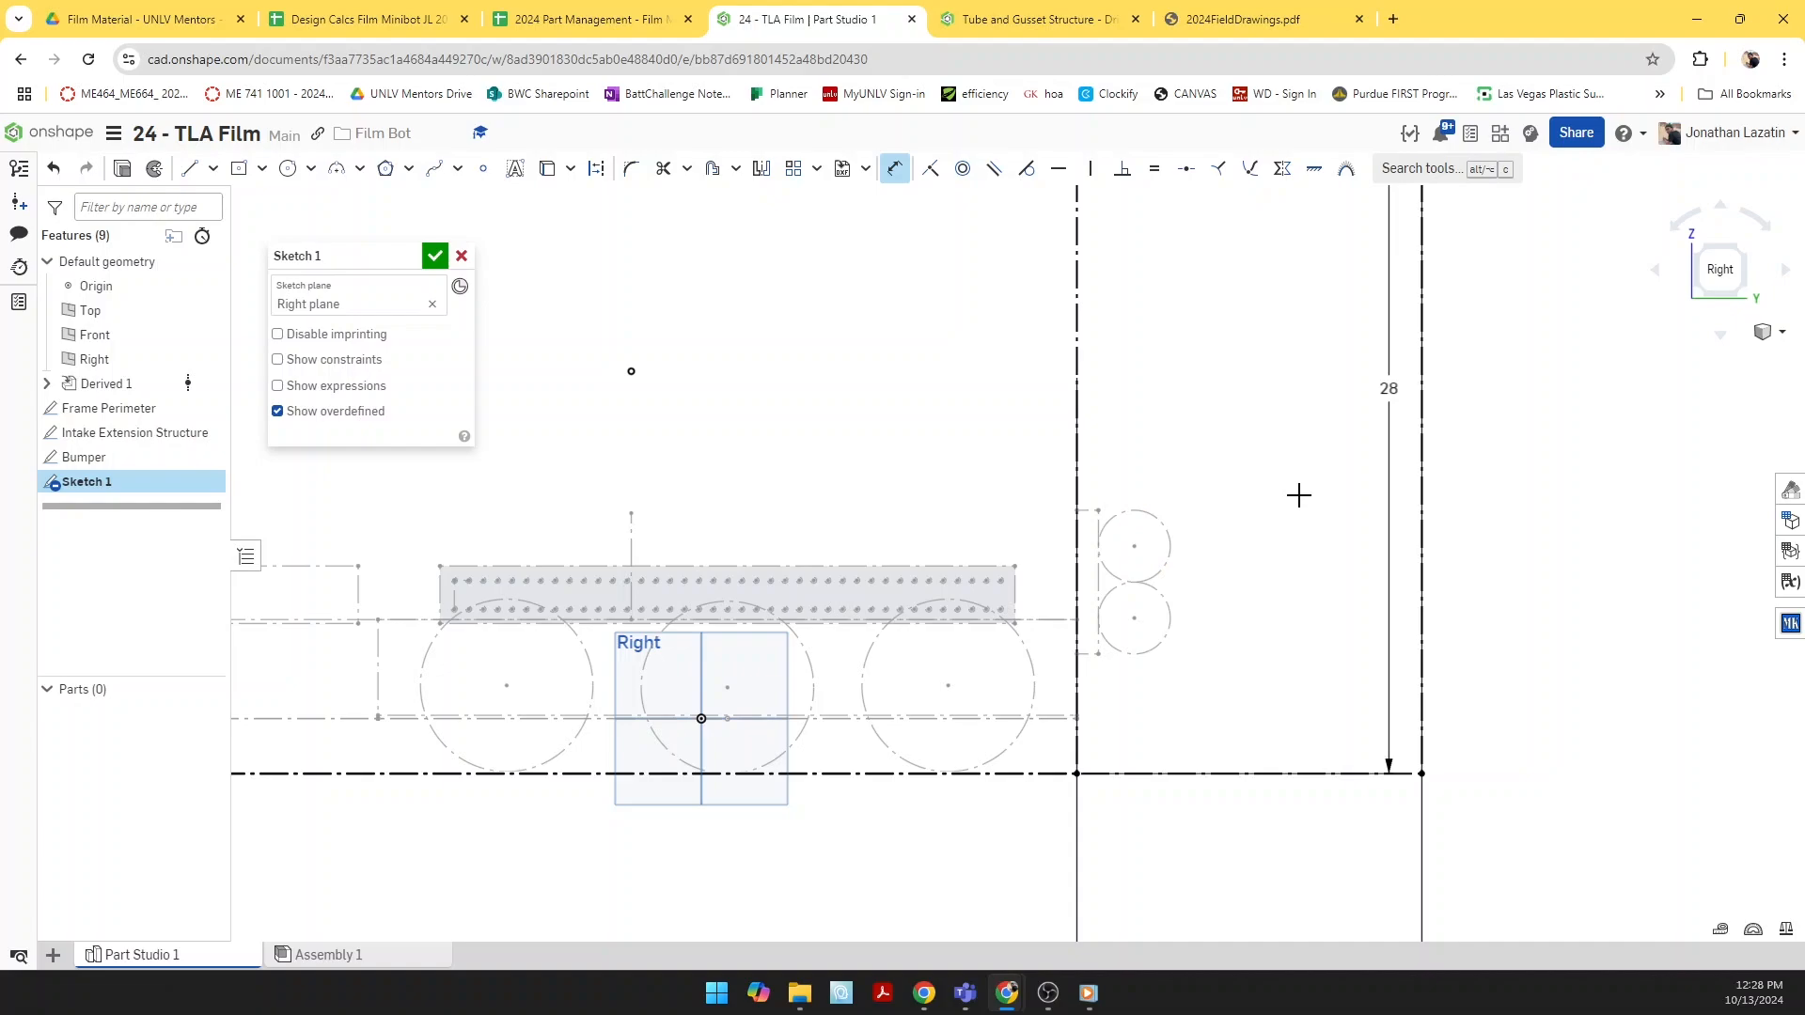
{"action": "scroll", "coordinate": [1299, 496], "scroll_direction": "down", "scroll_amount": 3}
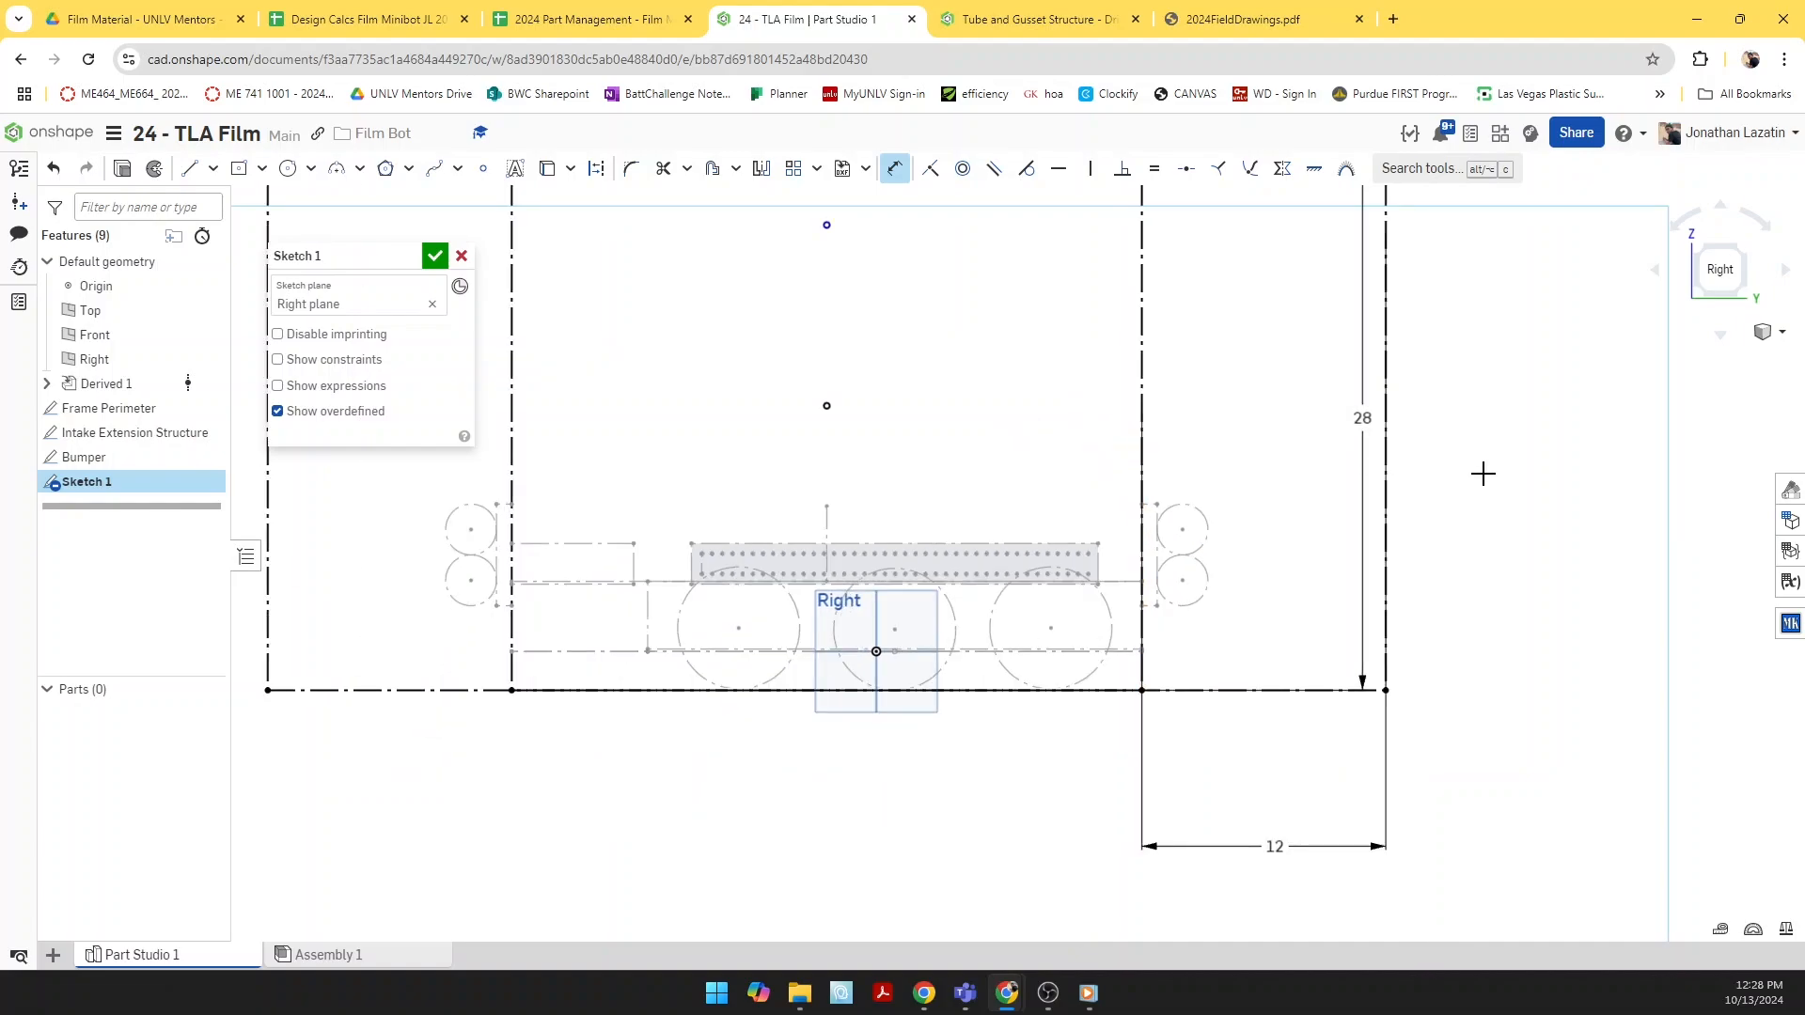
Step: Move the 28 in dimension further outward and dimension the outer rectangle's height to 48 in
{"action": "left_click_drag", "start_coordinate": [1366, 420], "coordinate": [1506, 426]}
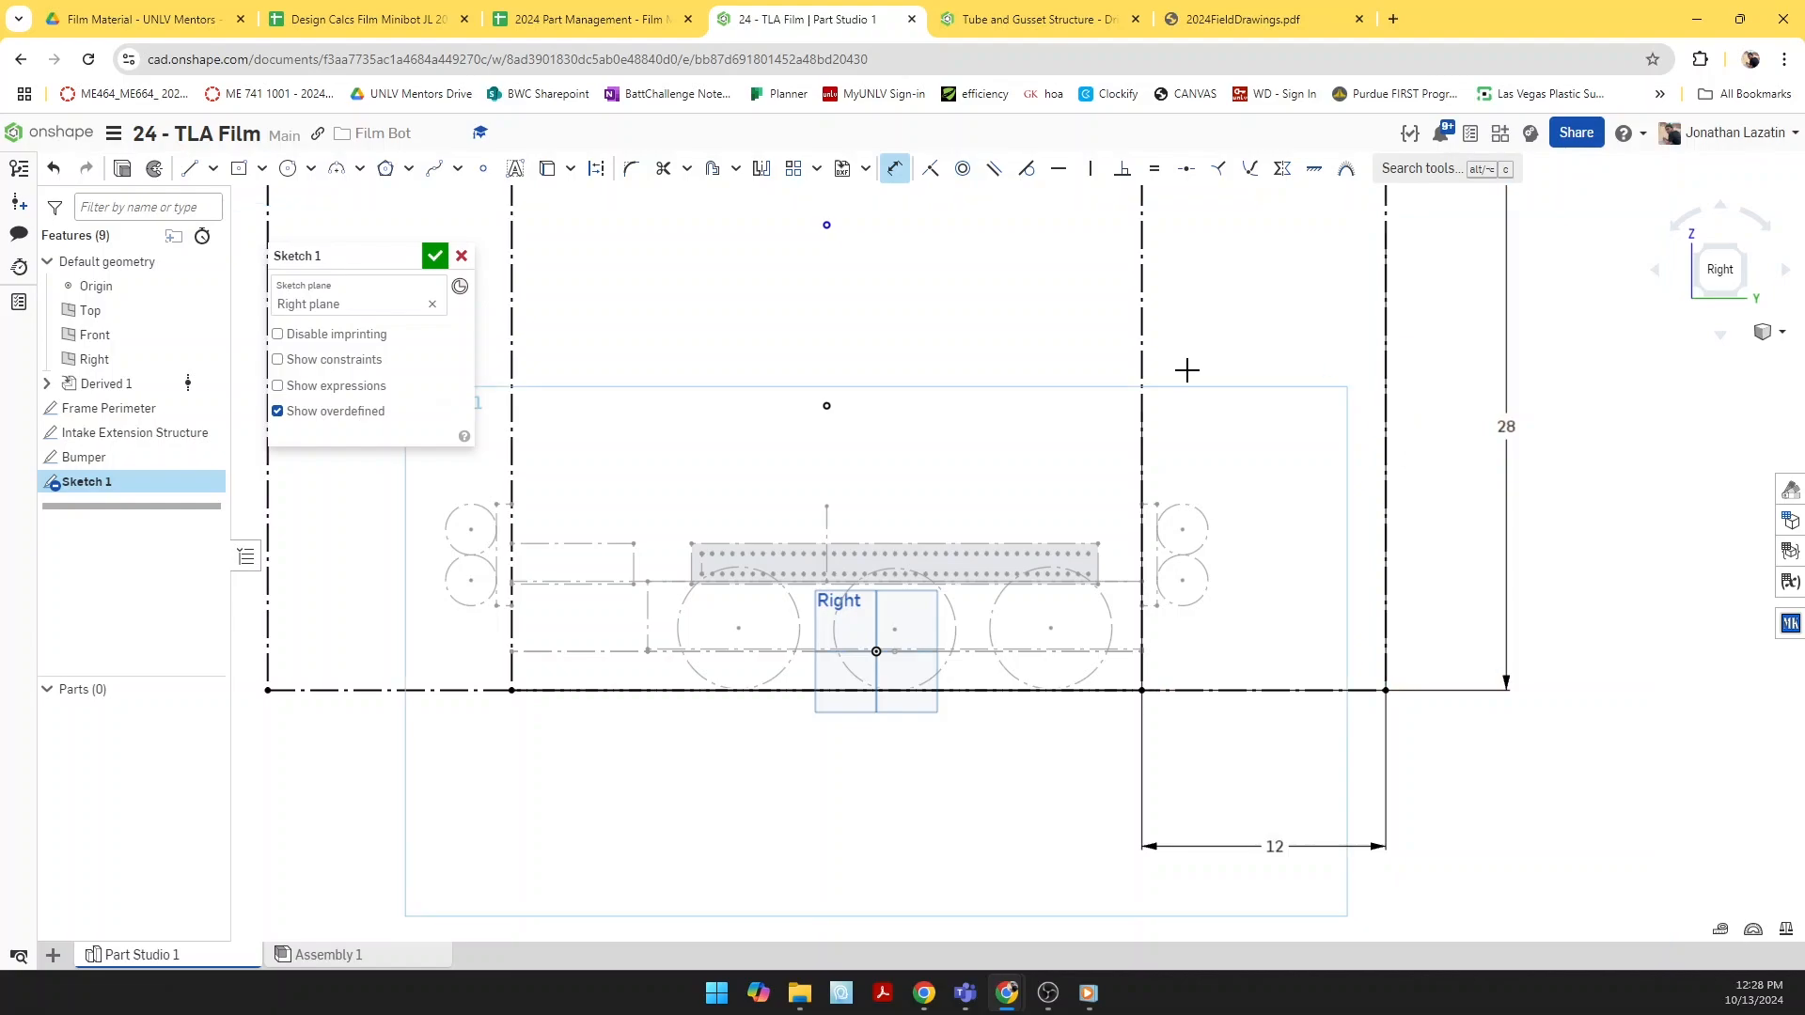
{"action": "scroll", "coordinate": [1290, 581], "scroll_direction": "down", "scroll_amount": 5}
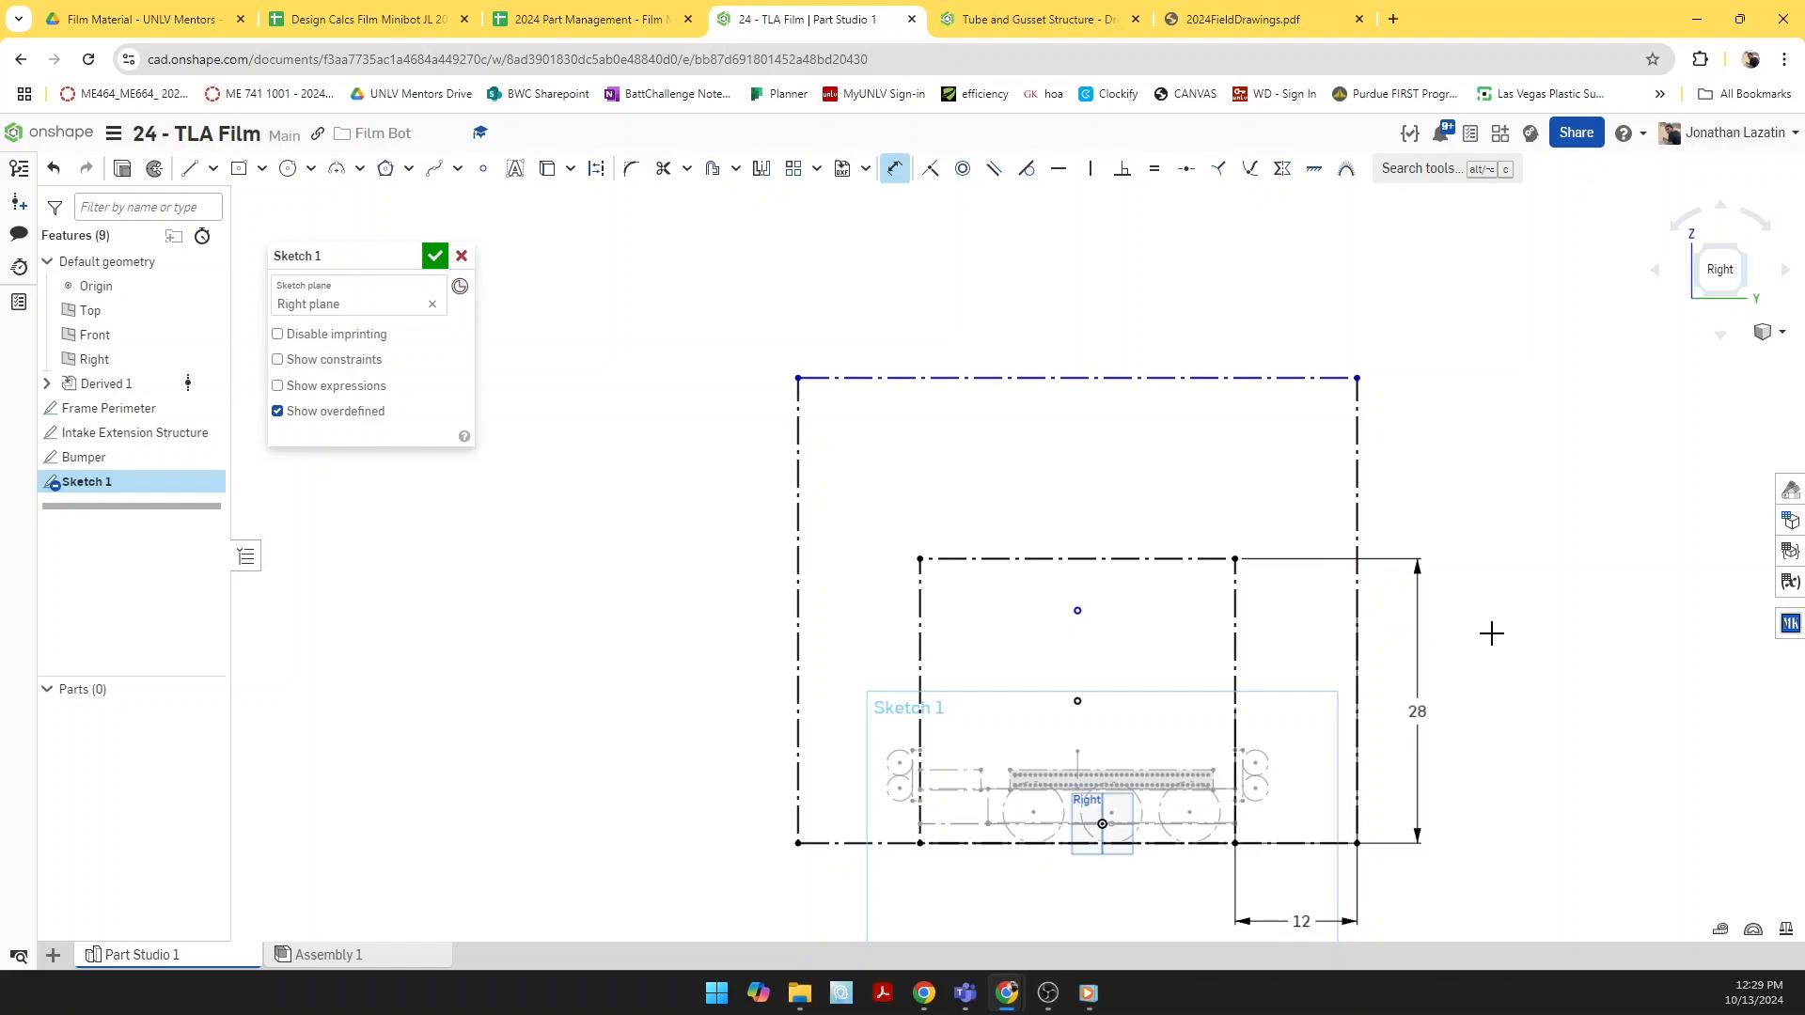
{"action": "left_click", "coordinate": [1351, 628]}
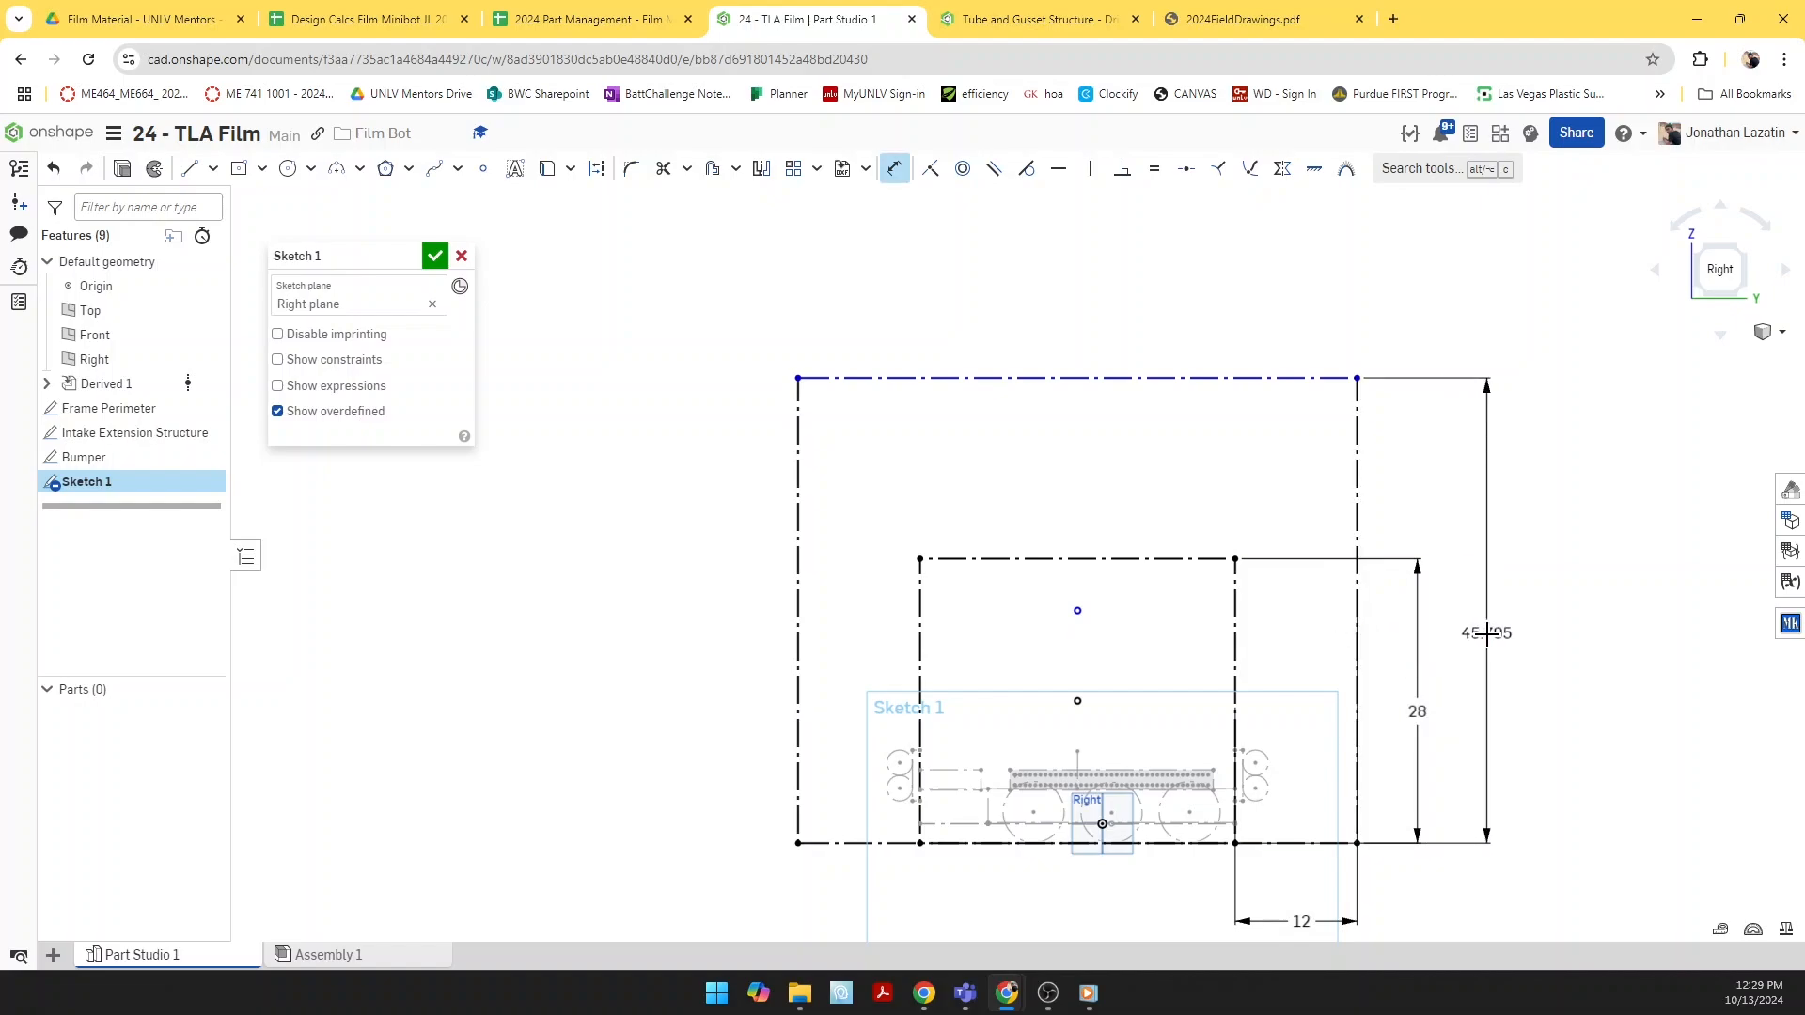
{"action": "type", "text": "48"}
{"action": "key", "text": "Return"}
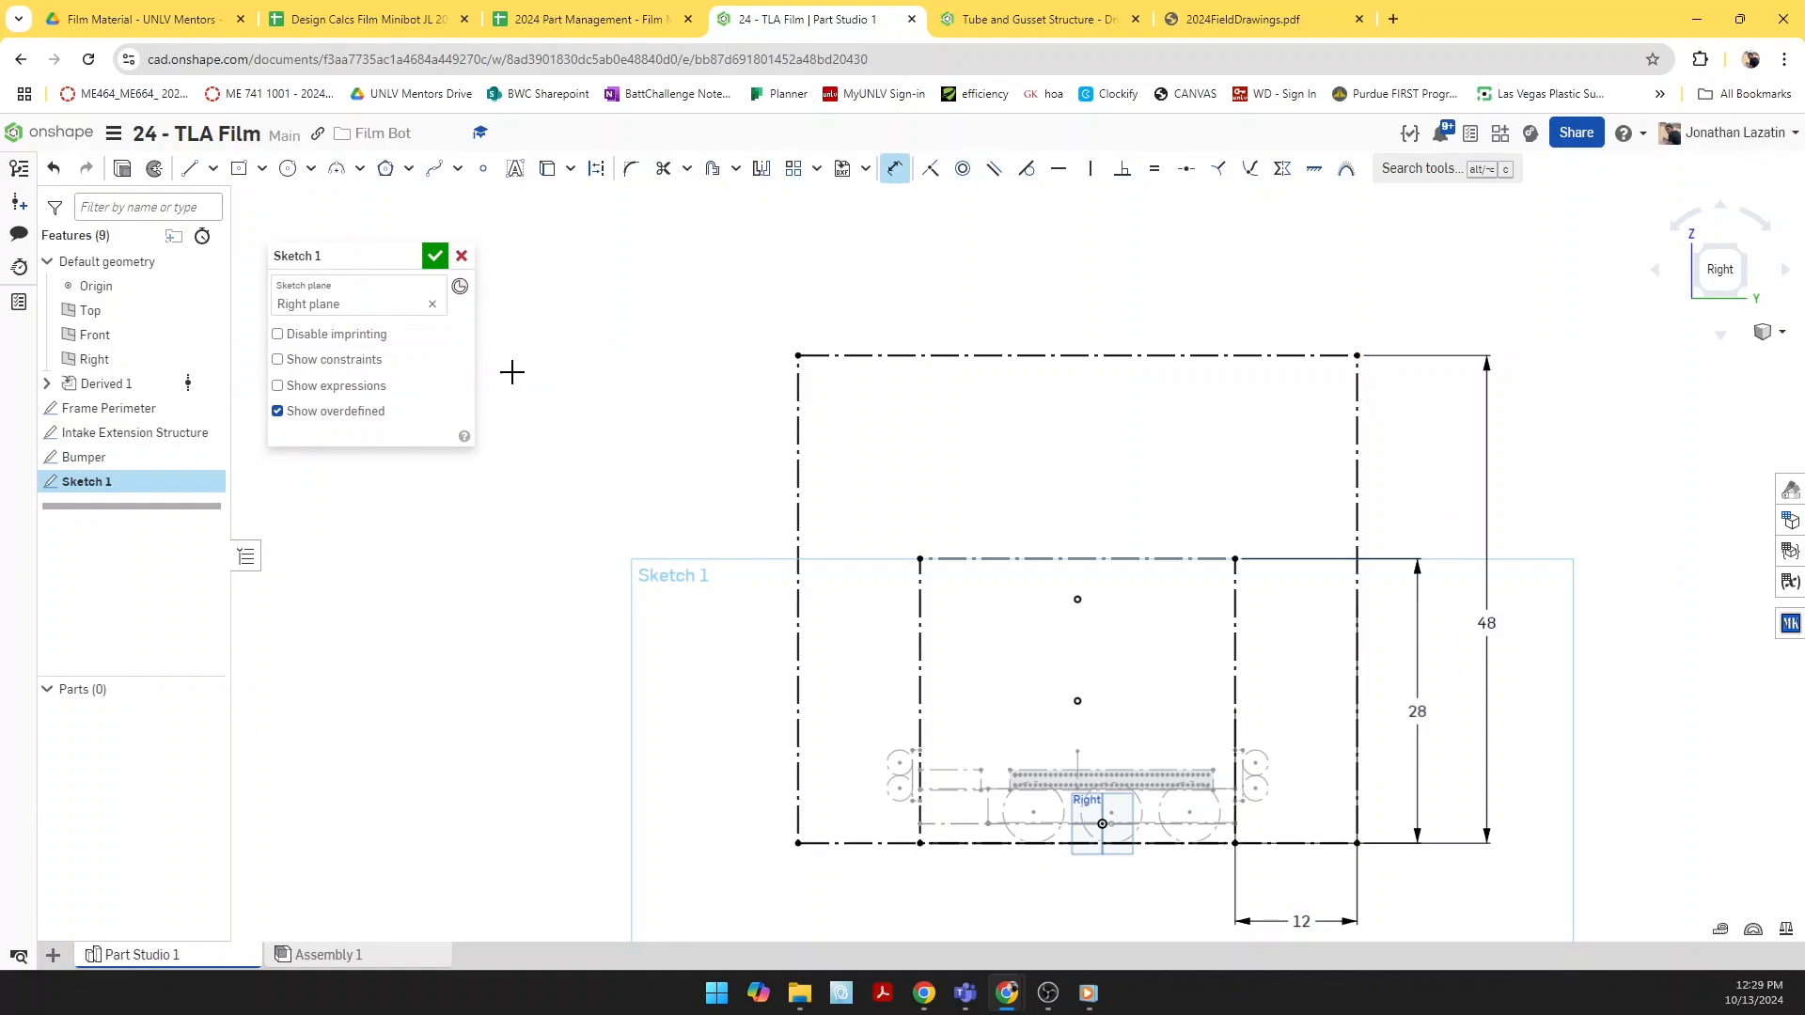
Step: Finish the sketch of the two limit rectangles and rename it "Size Box"
{"action": "left_click", "coordinate": [435, 258]}
{"action": "right_click", "coordinate": [171, 483]}
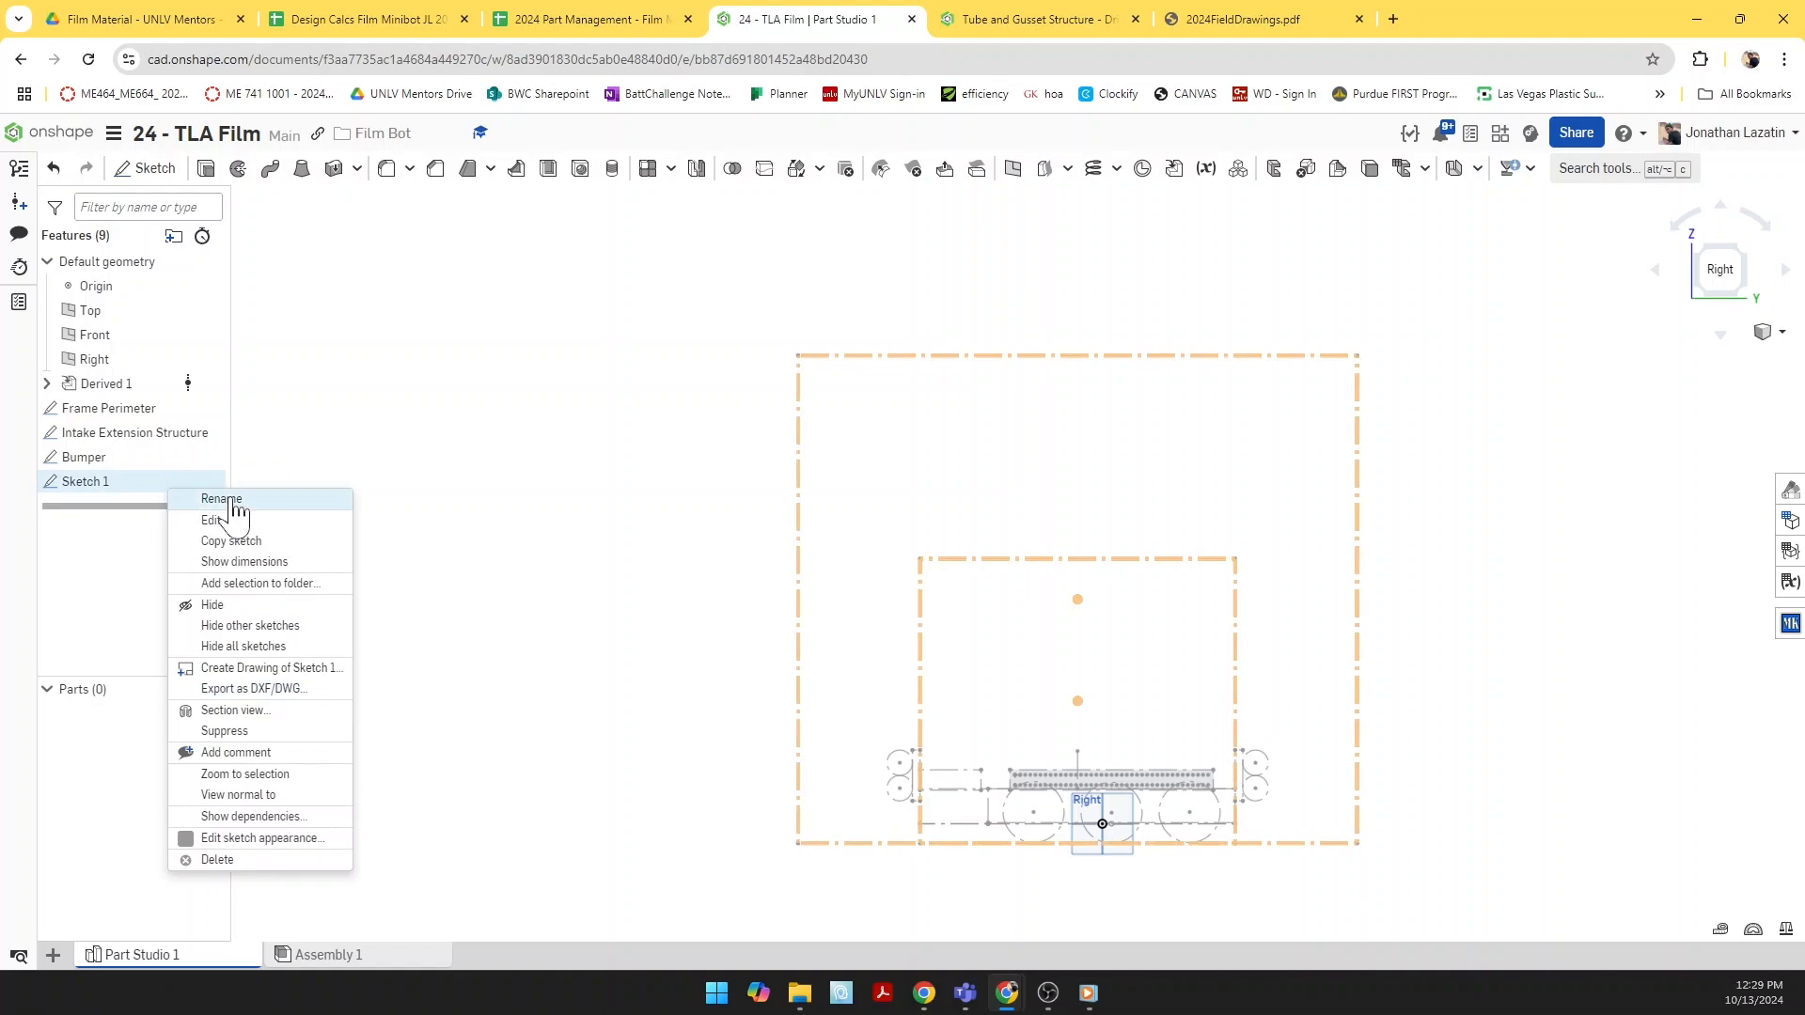
{"action": "left_click", "coordinate": [222, 499]}
{"action": "type", "text": "Size B"}
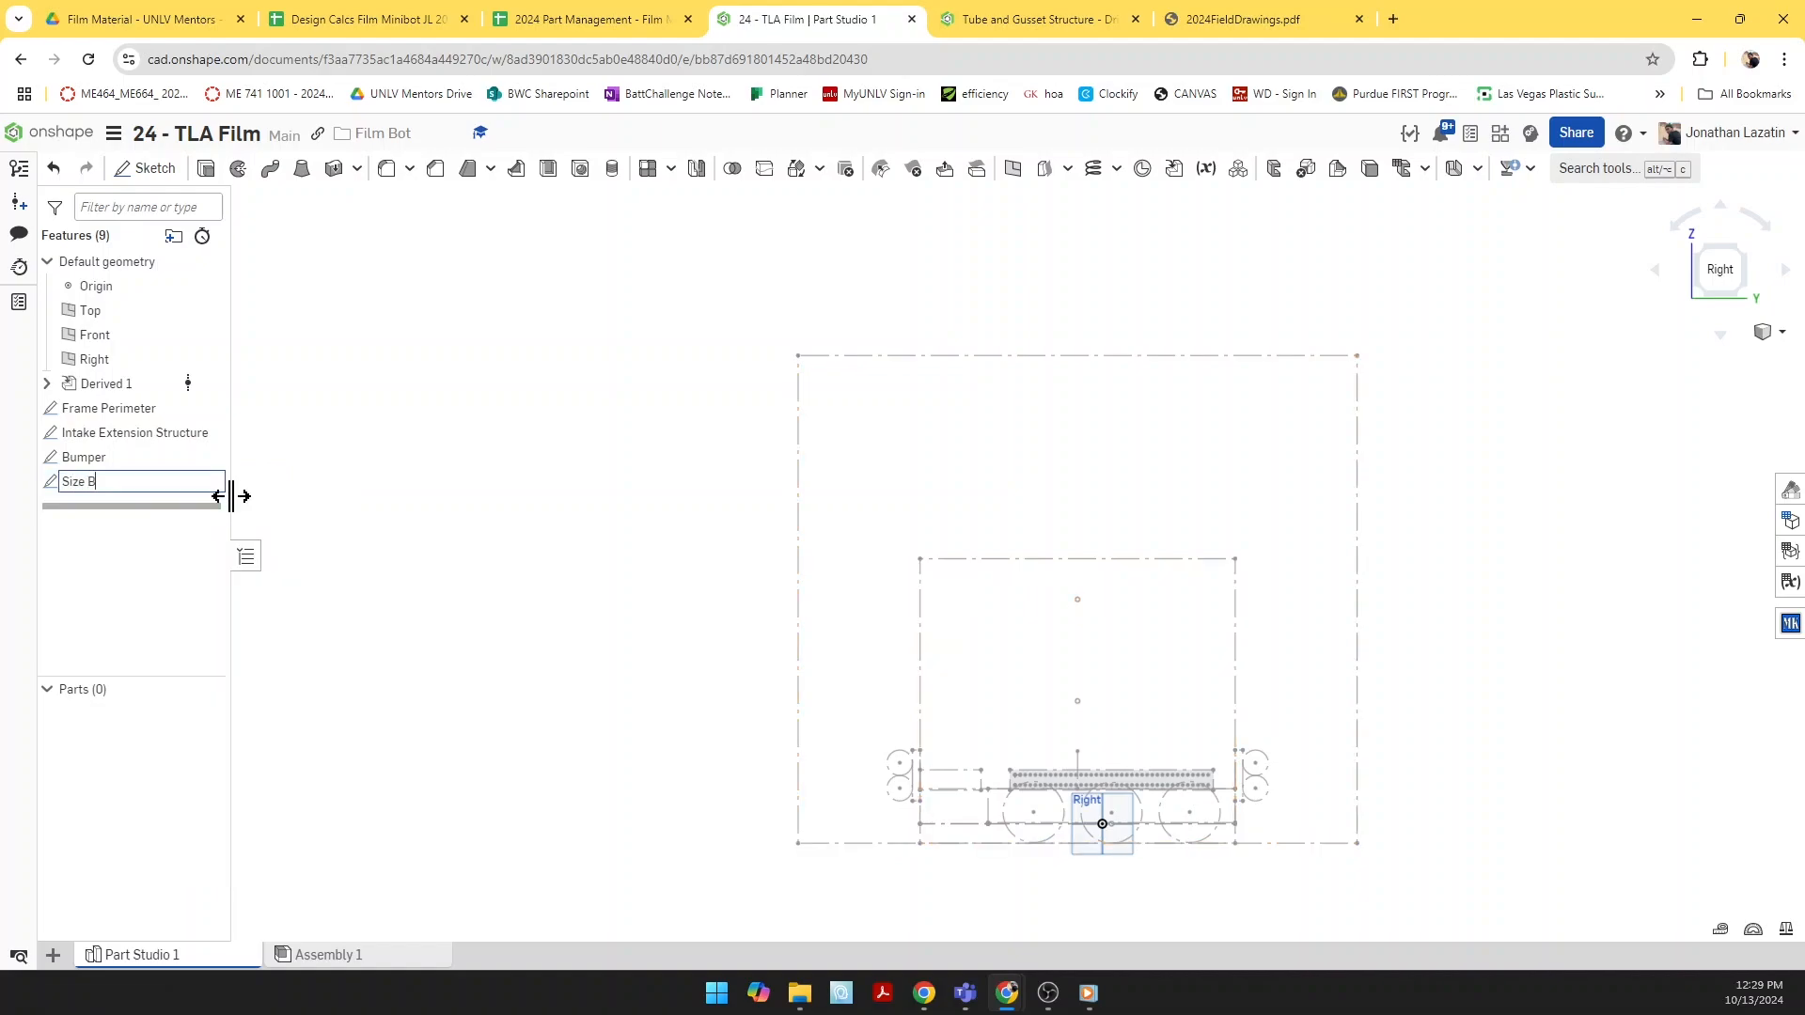
{"action": "type", "text": "ox"}
{"action": "key", "text": "Return"}
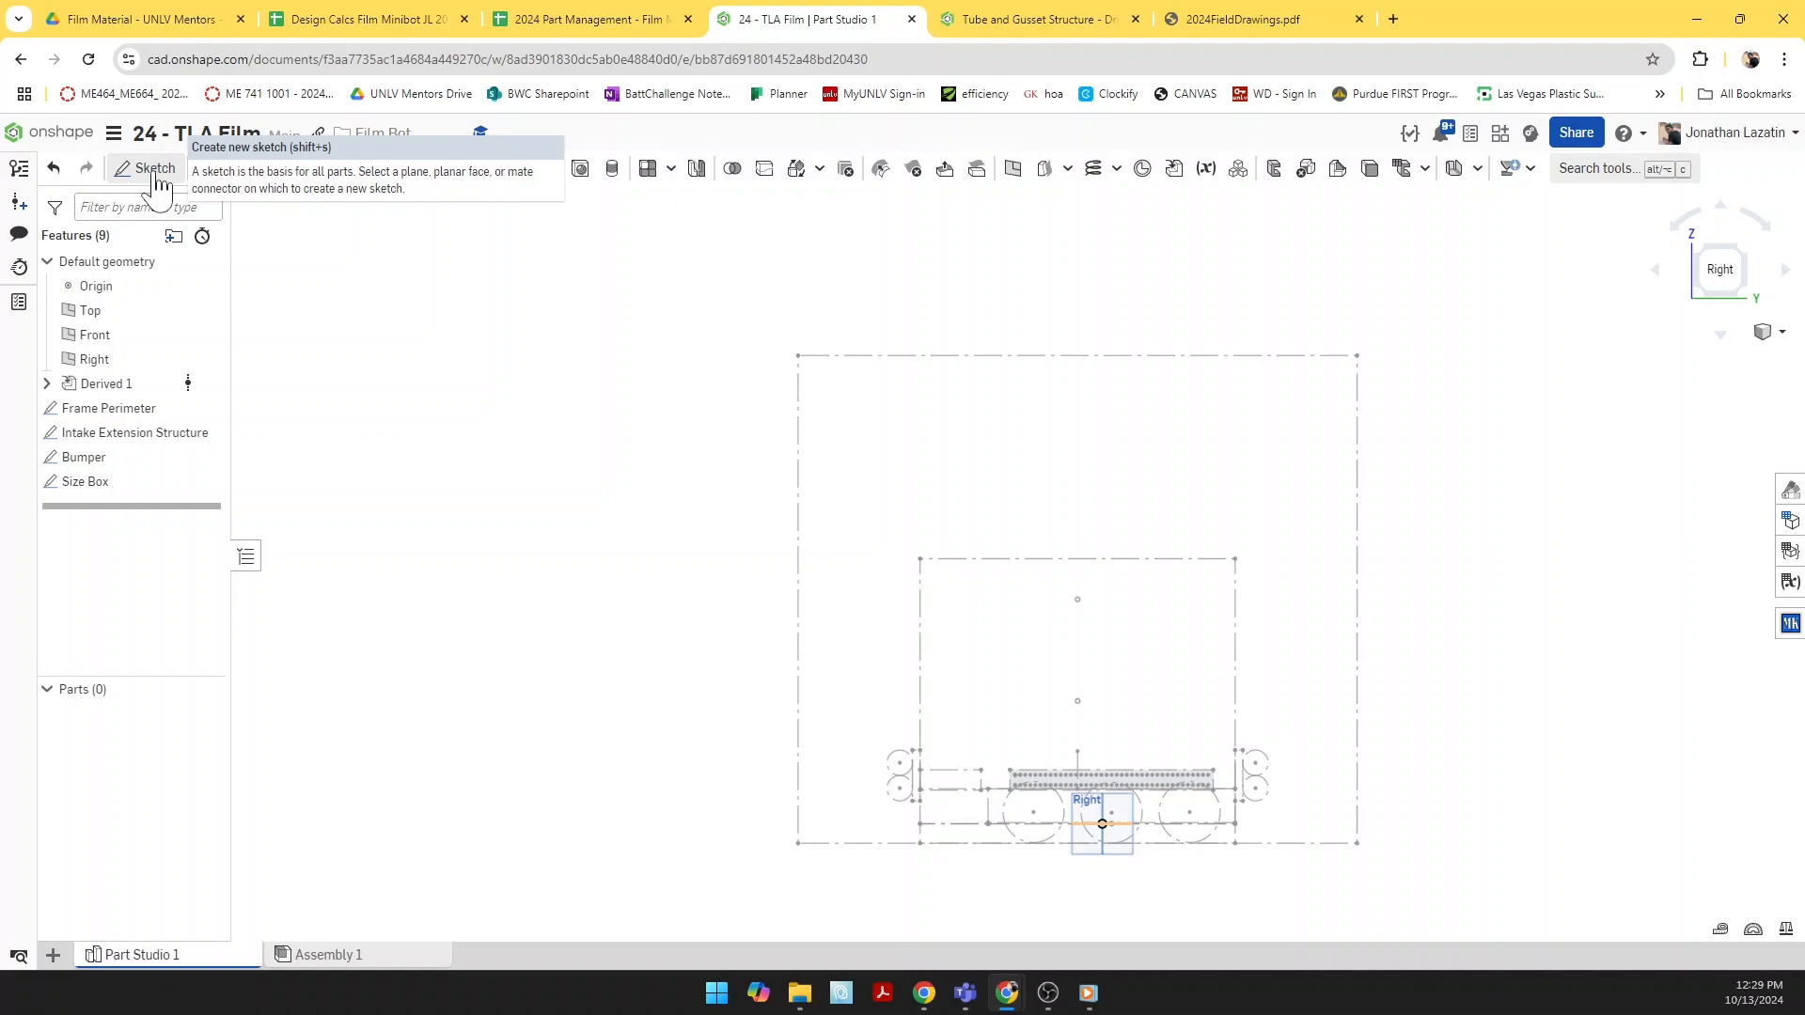
Step: Start a new sketch, switch to 2024FieldDrawings.pdf, search for "speaker" and examine the dimensioned side view of the Speaker
{"action": "left_click", "coordinate": [155, 174]}
{"action": "left_click", "coordinate": [1199, 19]}
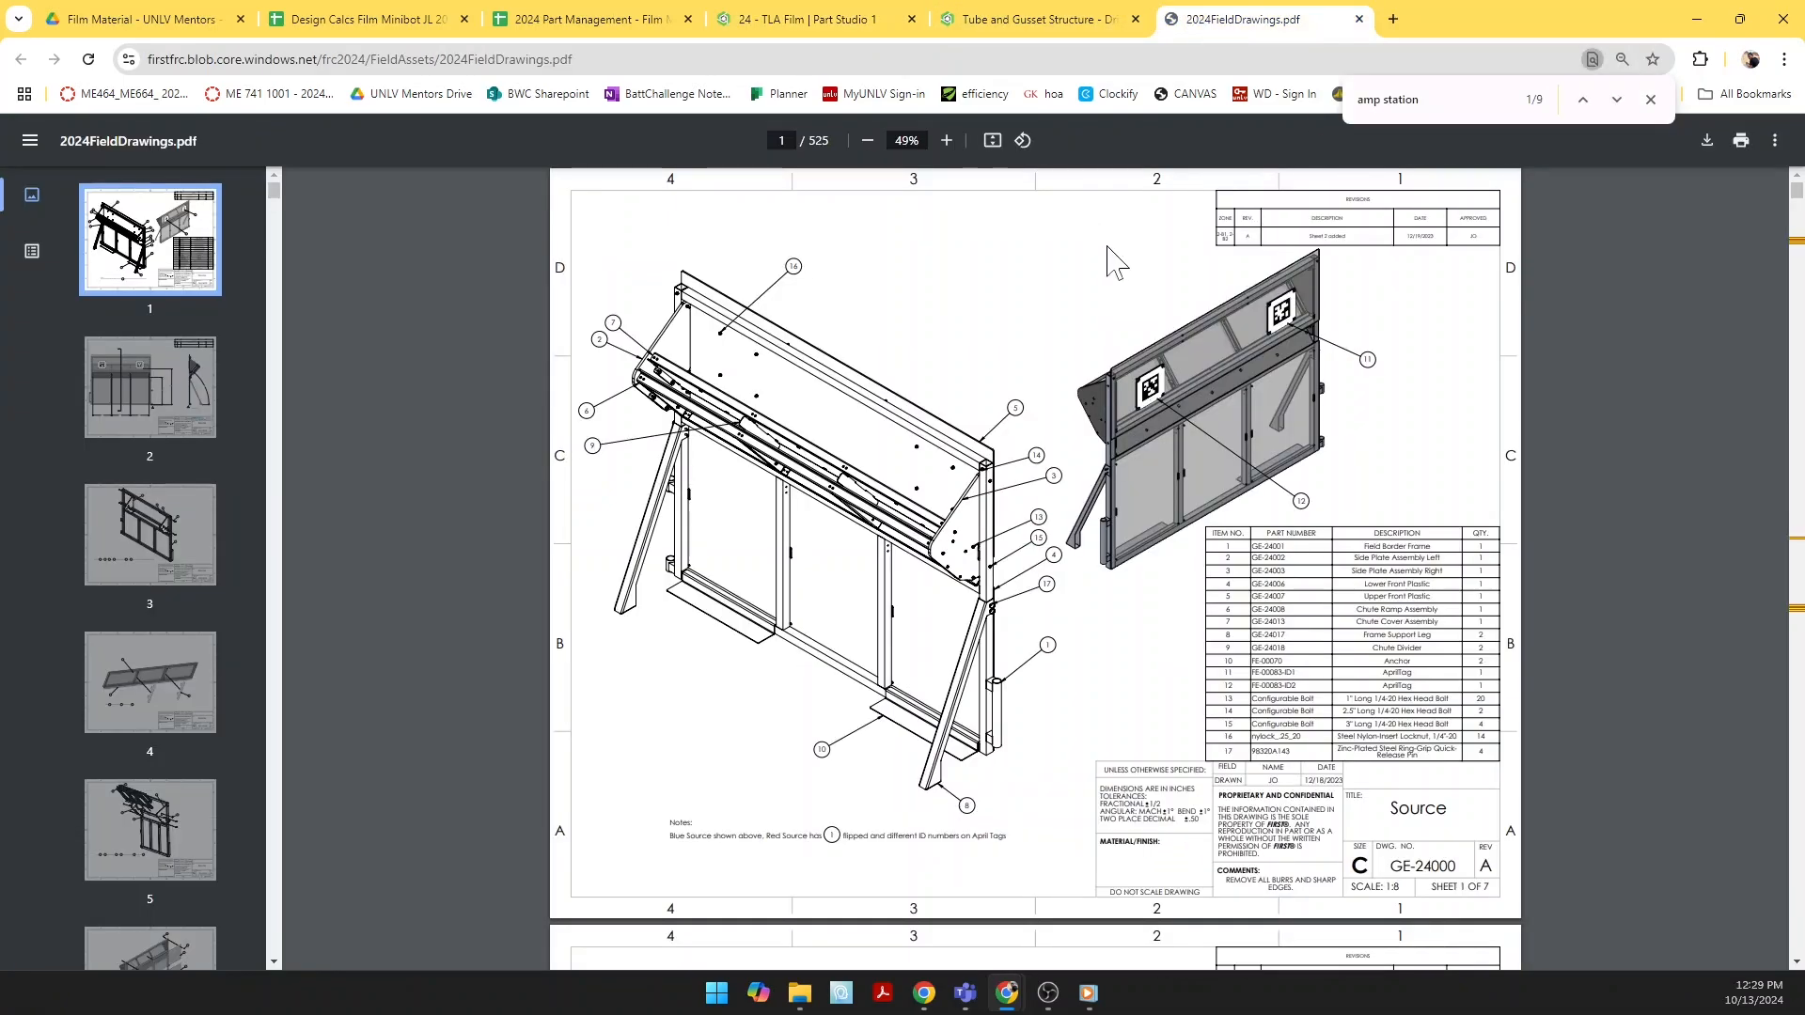
{"action": "key", "text": "ctrl+f"}
{"action": "type", "text": "speaker"}
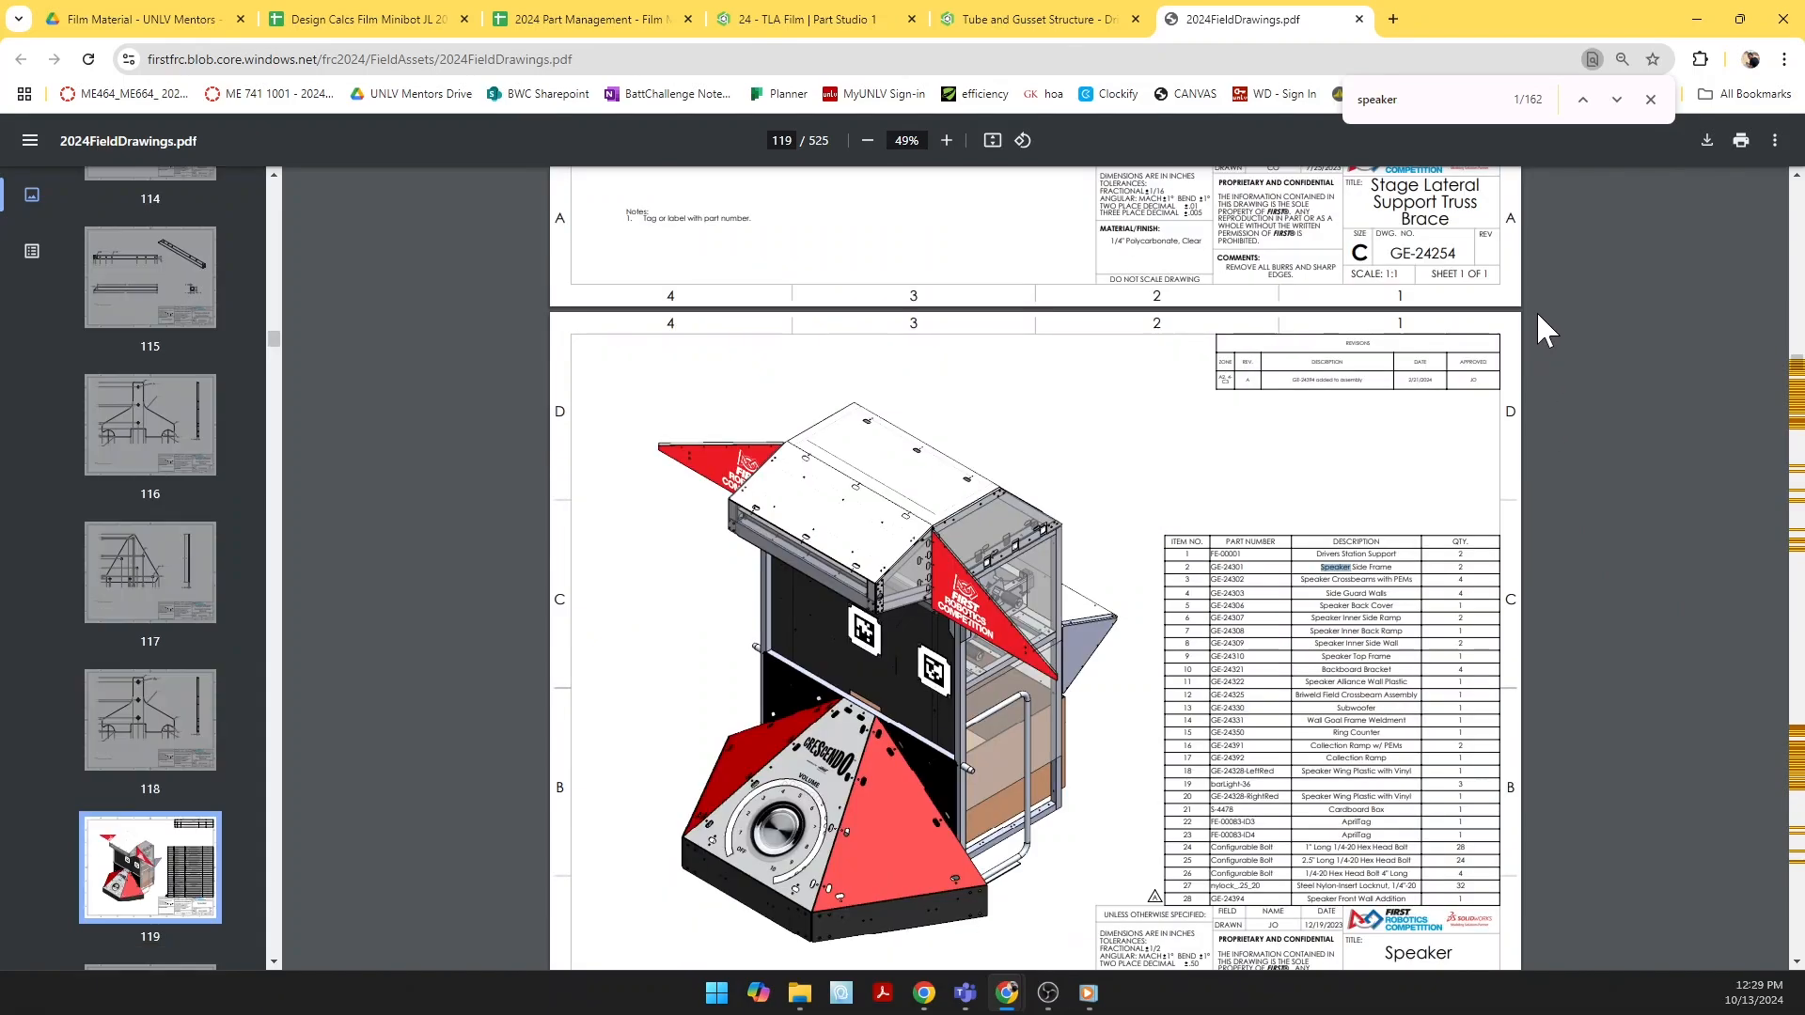
{"action": "scroll", "coordinate": [1527, 675], "scroll_direction": "down", "scroll_amount": 6}
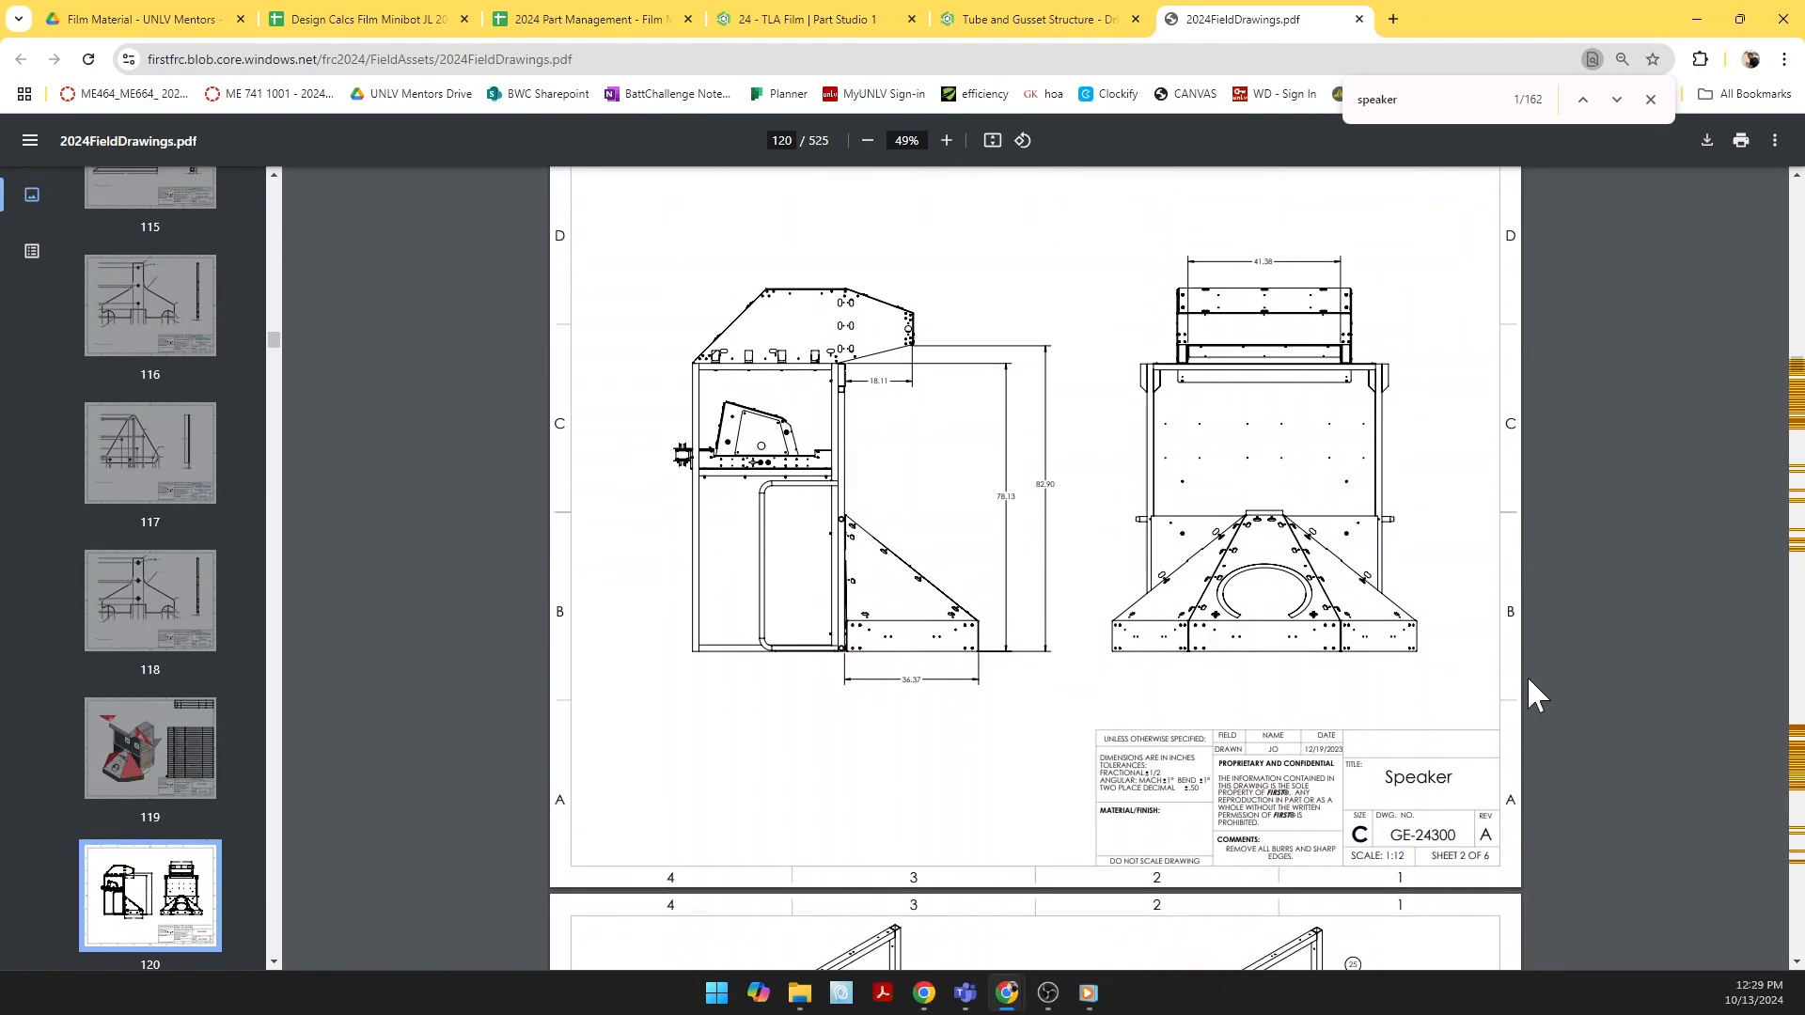
{"action": "scroll", "coordinate": [907, 666], "scroll_direction": "up", "scroll_amount": 1}
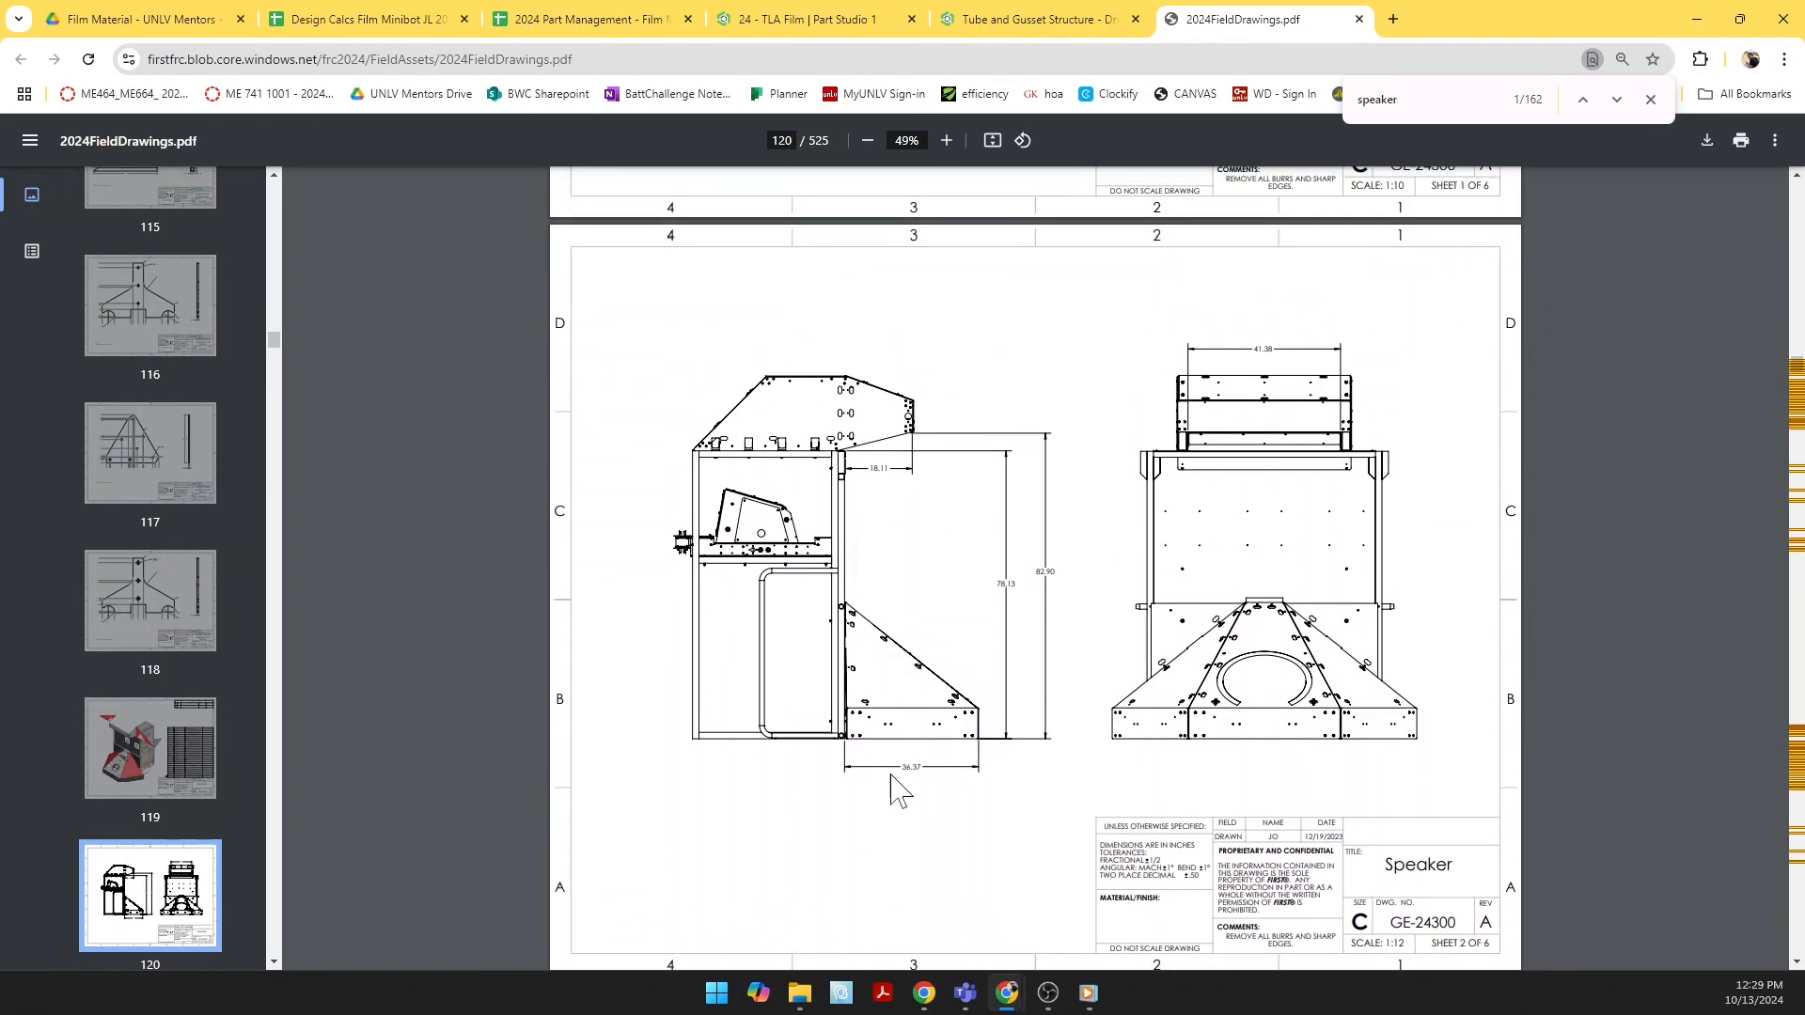
{"action": "scroll", "coordinate": [907, 764], "scroll_direction": "up", "scroll_amount": 3, "text": "ctrl"}
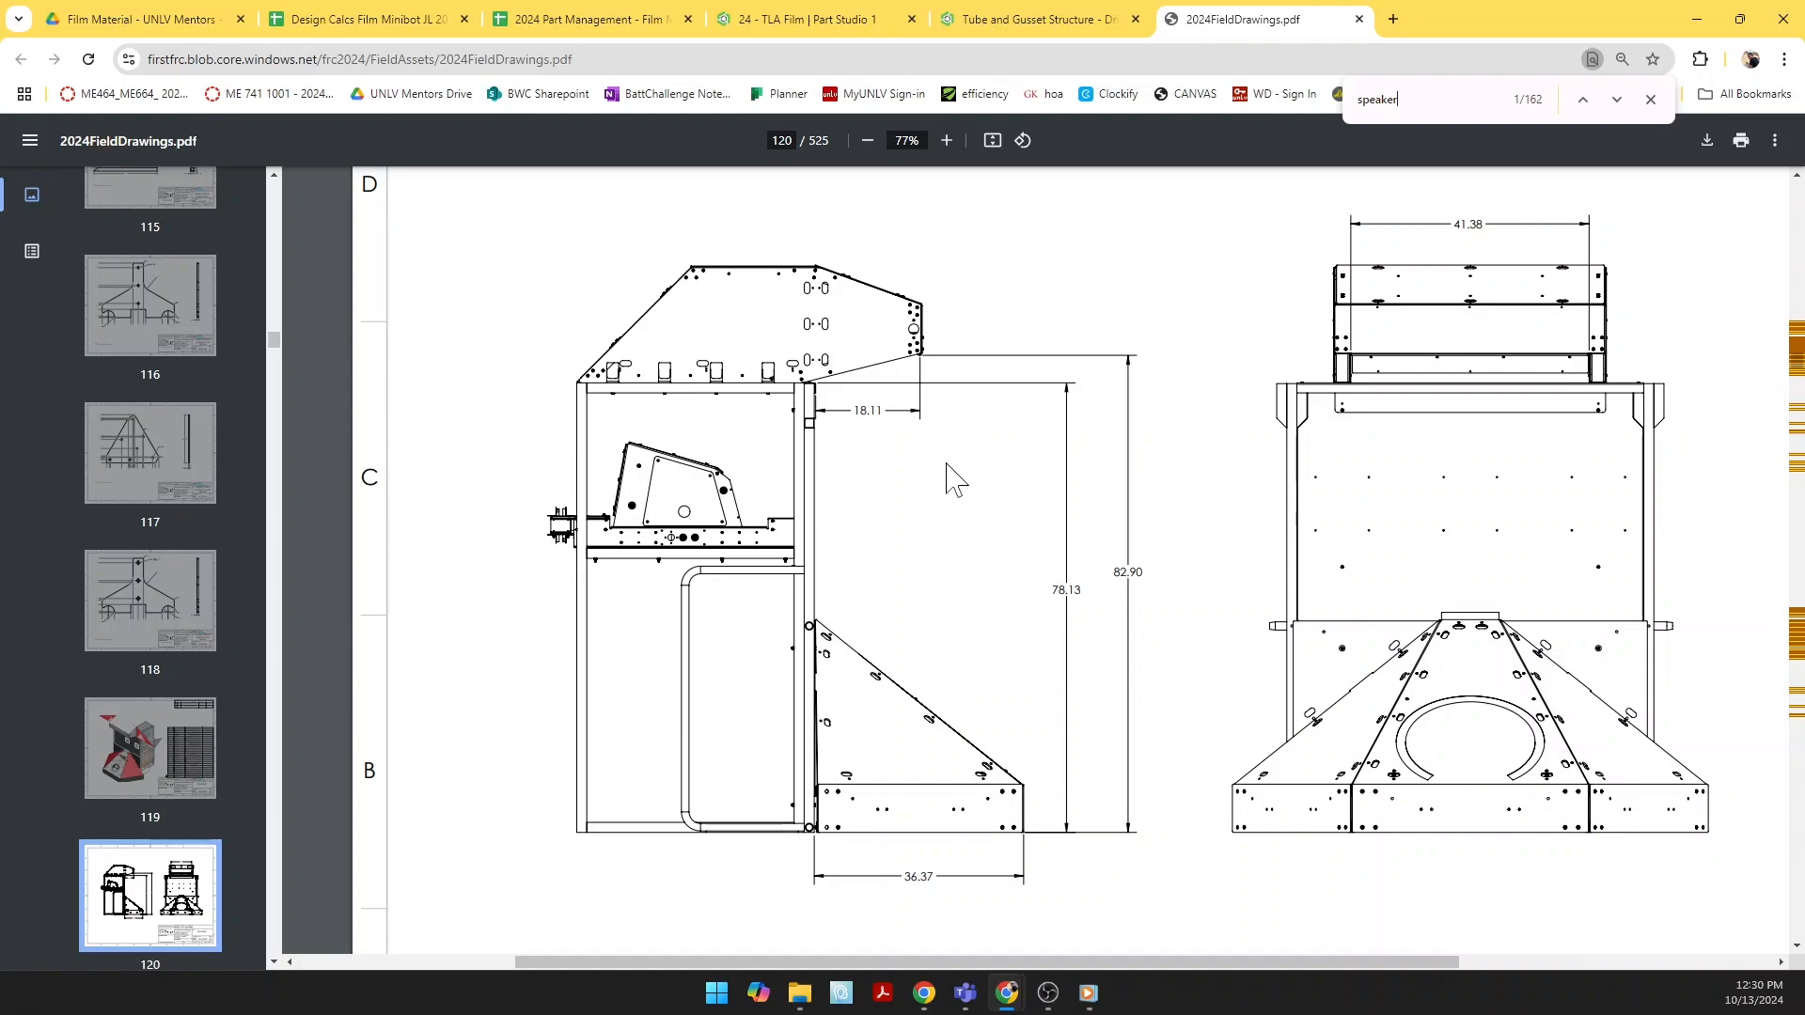
Step: Switch back to the Onshape part studio, place the new sketch on the Right plane and name it "Speaker Shot"
{"action": "left_click", "coordinate": [840, 21]}
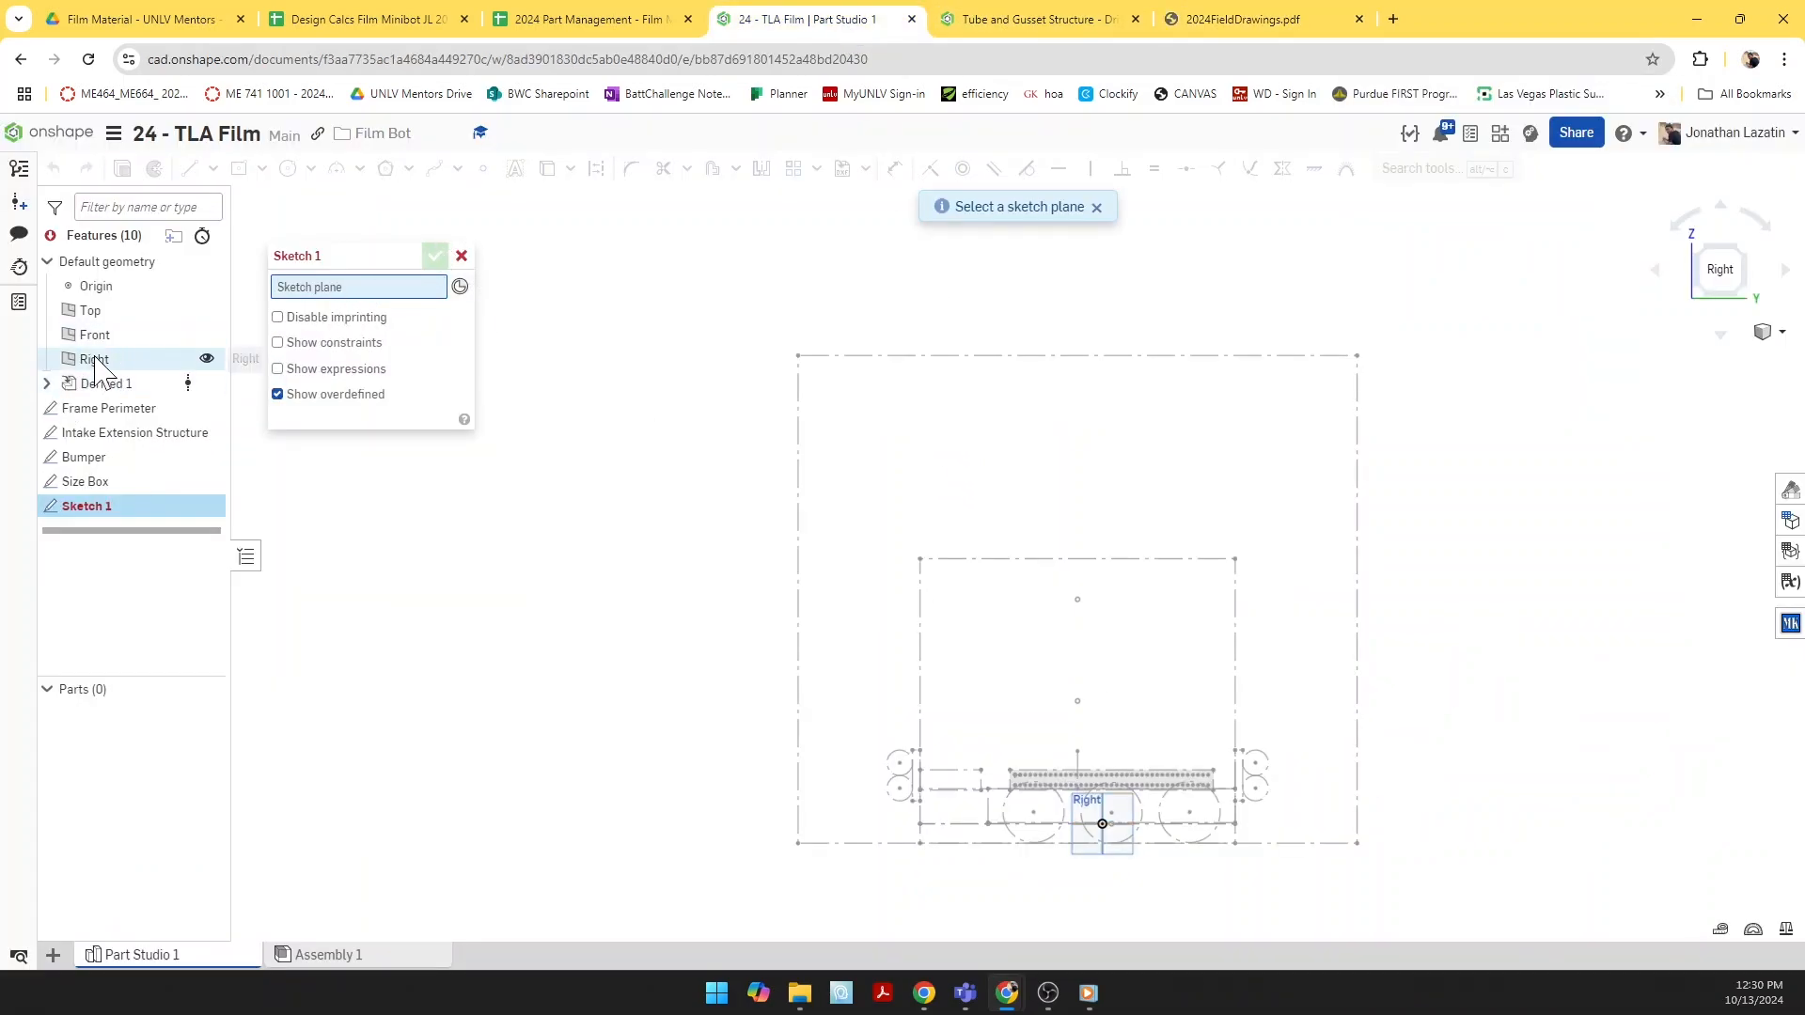
{"action": "left_click", "coordinate": [202, 358]}
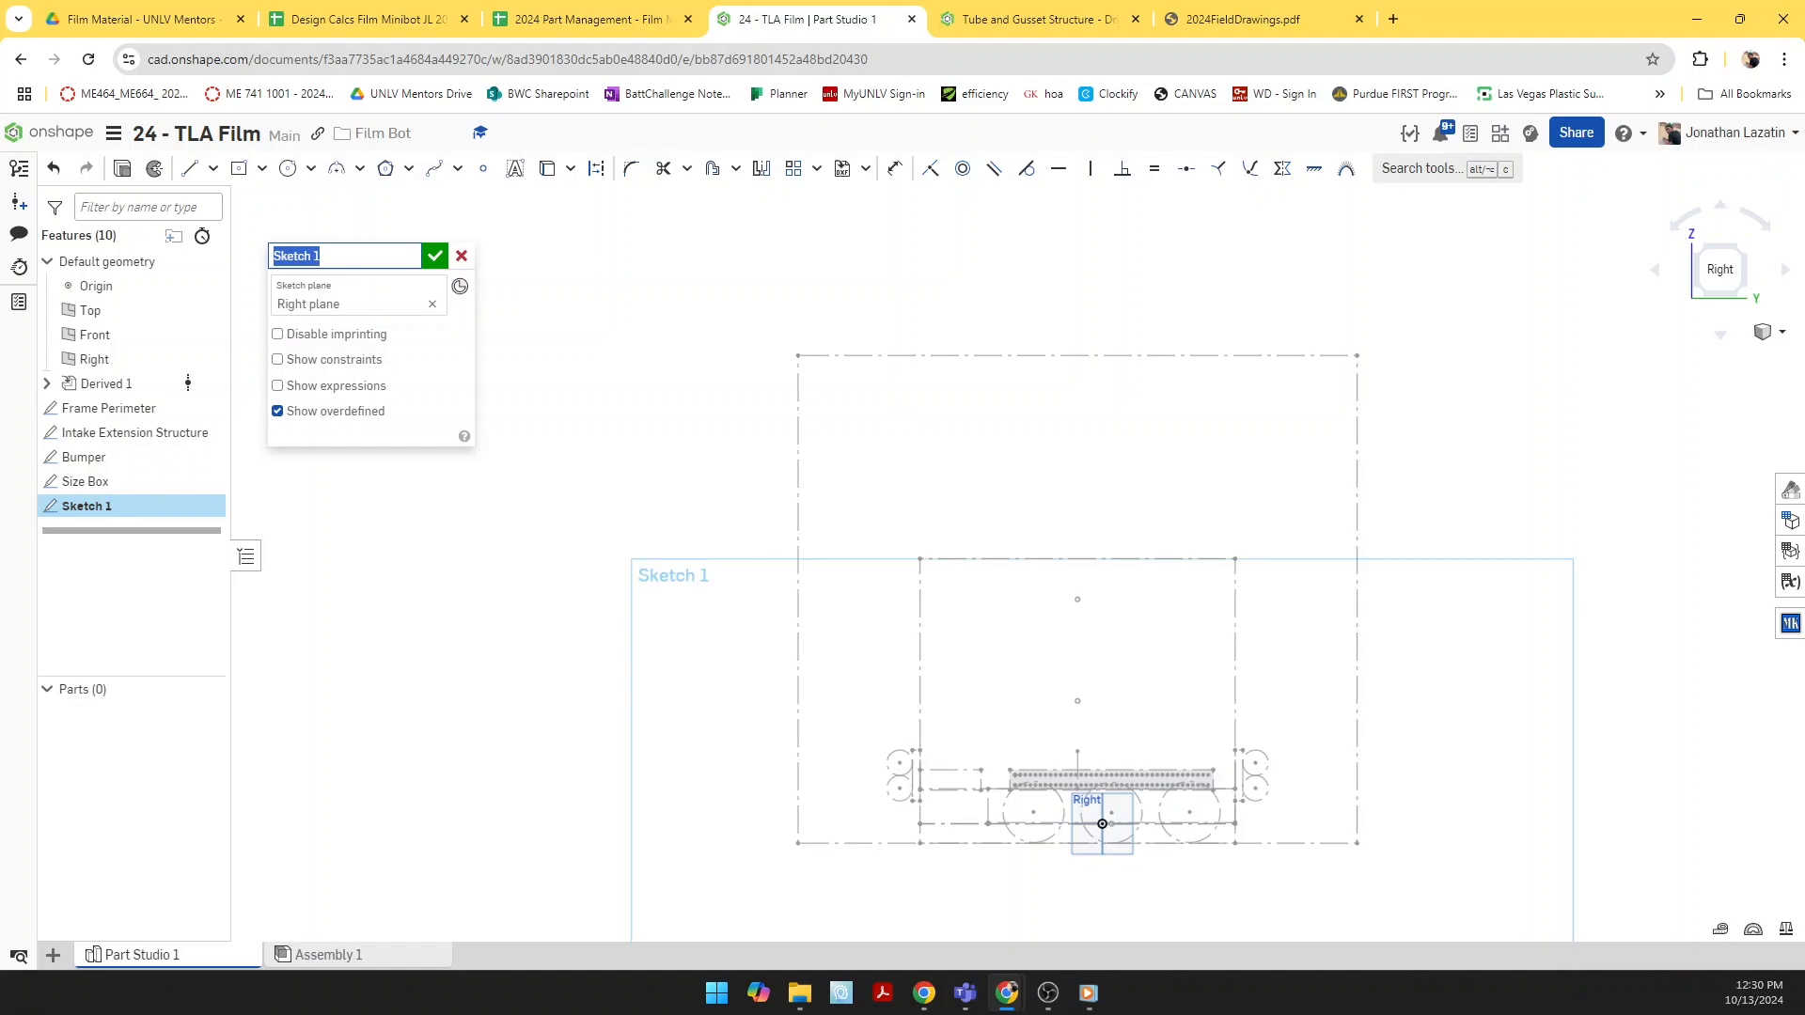
{"action": "type", "text": "Speaker Sho"}
Step: Draw a vertical construction line about 51 in tall behind the robot, with a closed triangle about 10 in wide extending toward the robot from its upper end
{"action": "left_click", "coordinate": [190, 170]}
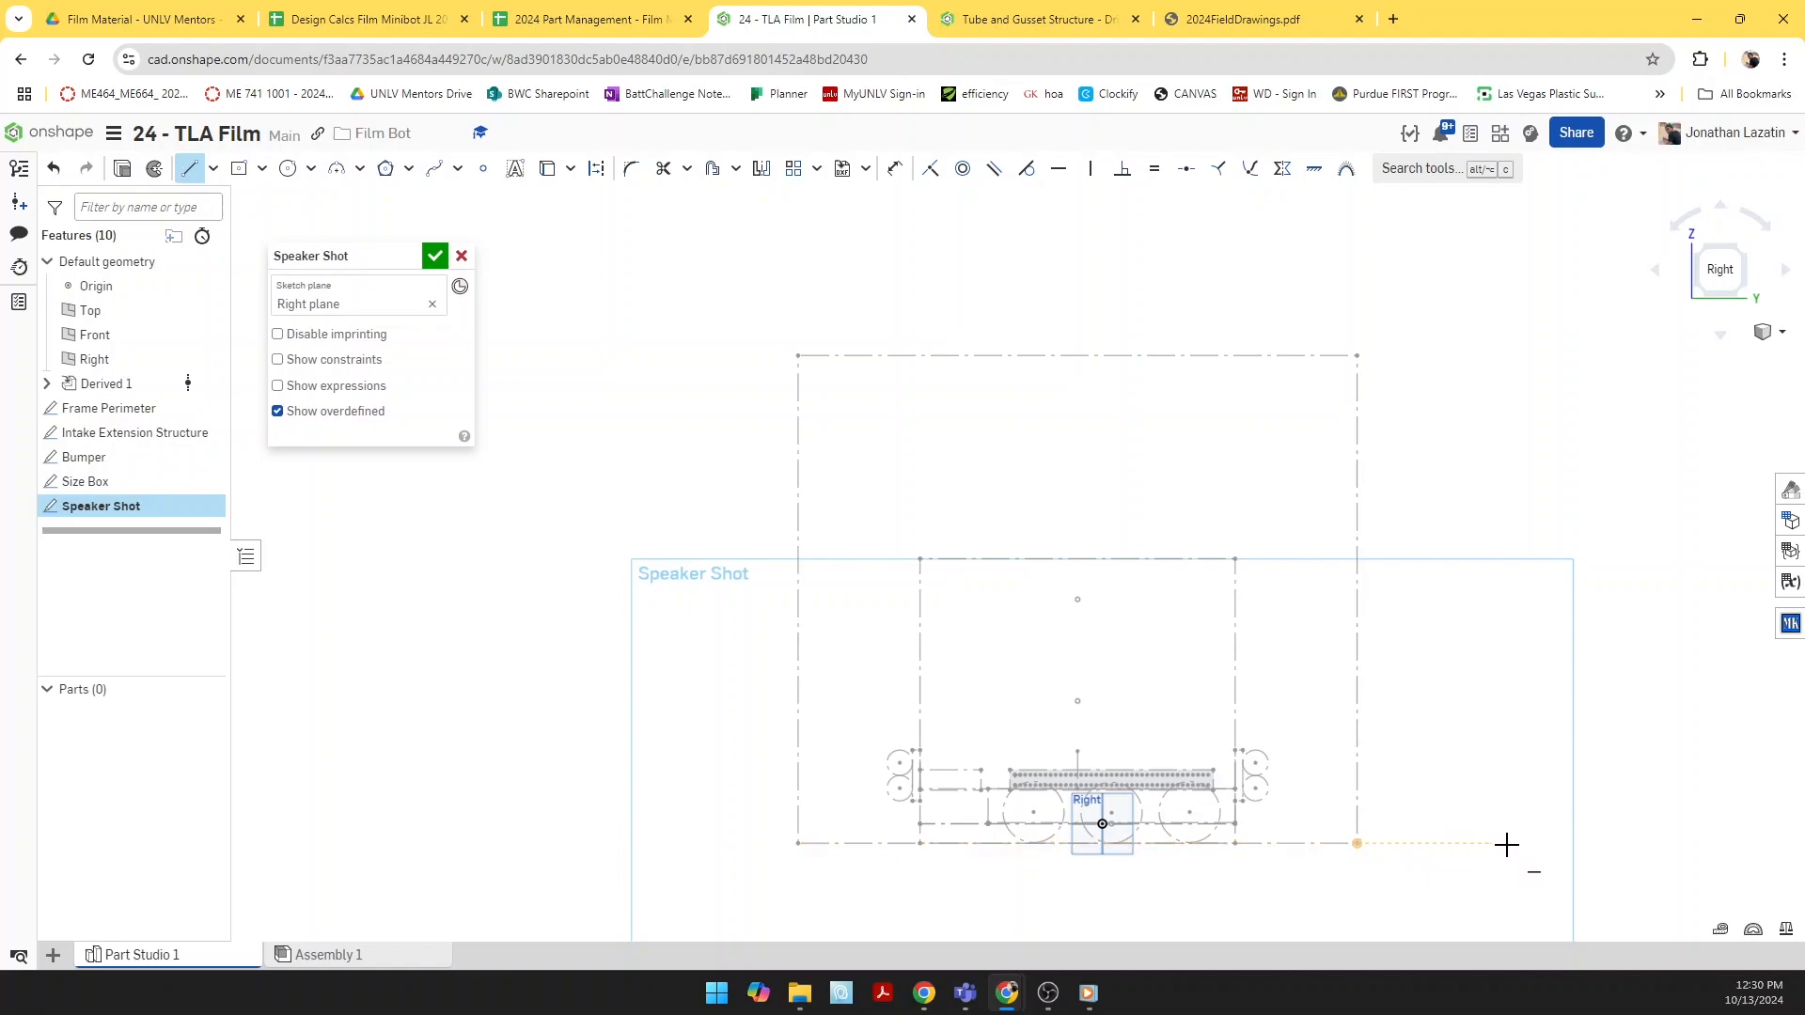
{"action": "left_click", "coordinate": [1506, 844]}
{"action": "key", "text": "q"}
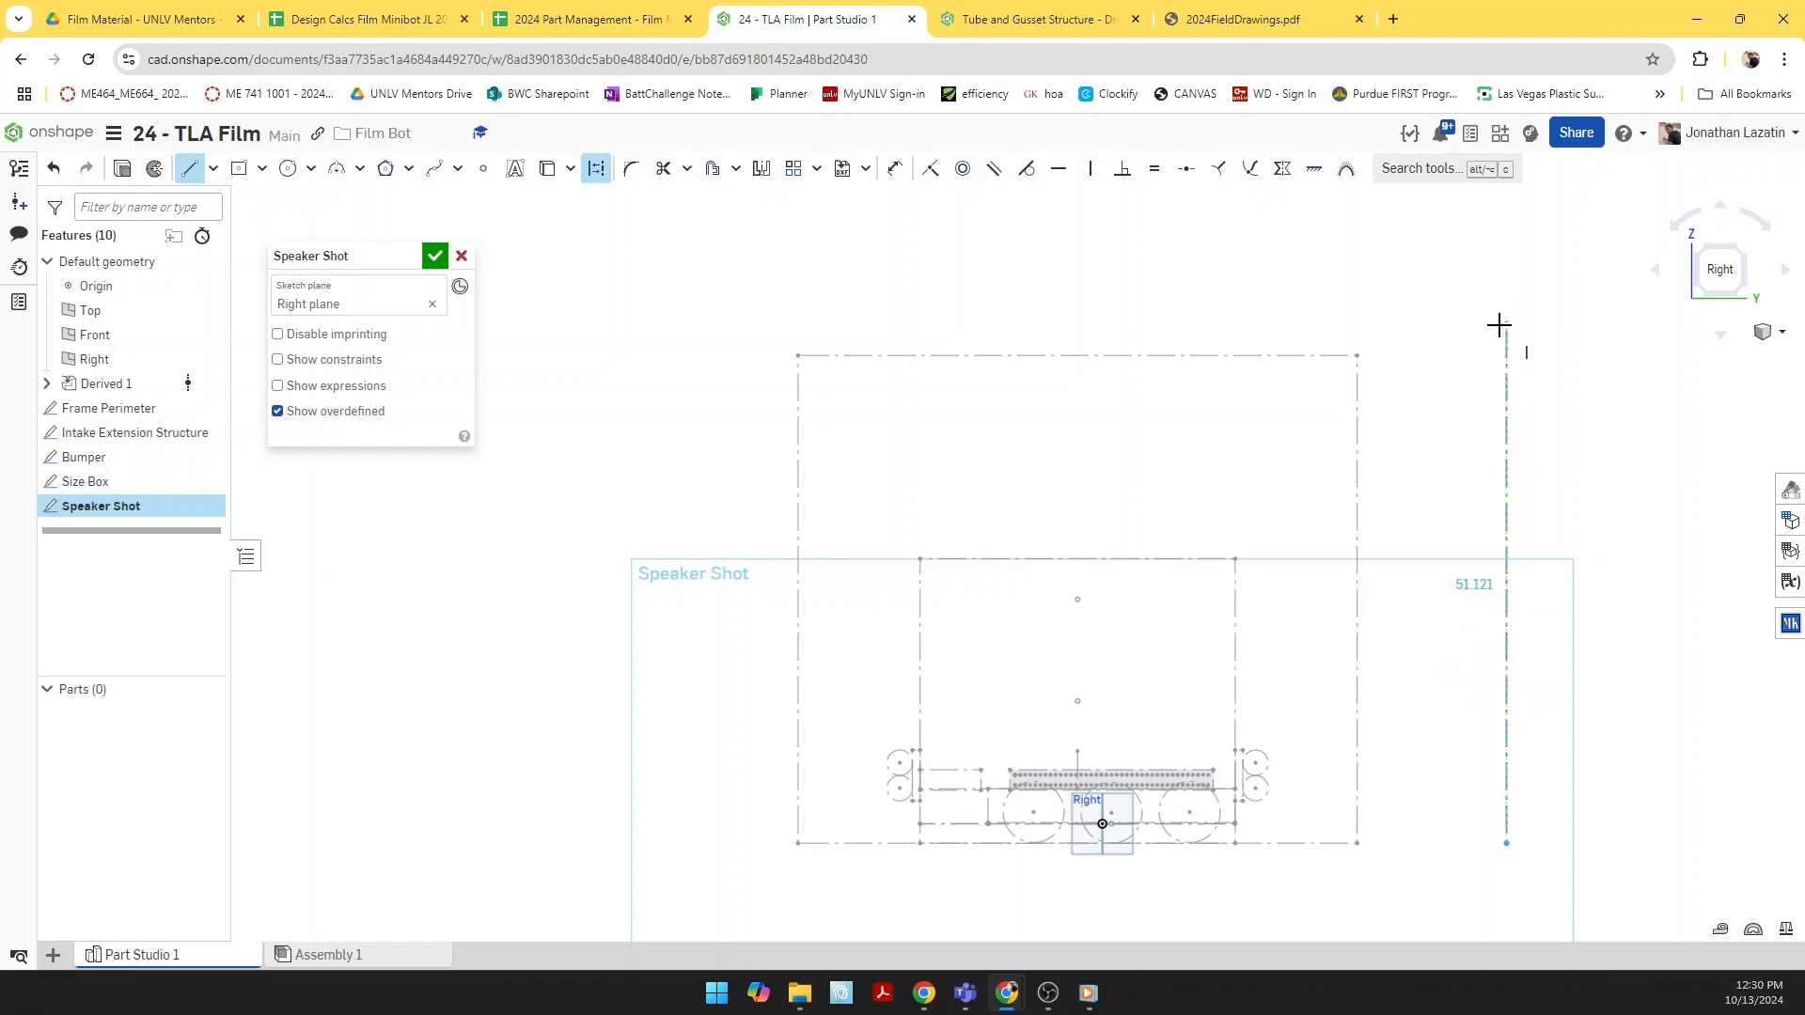
{"action": "left_click", "coordinate": [1505, 324]}
{"action": "left_click", "coordinate": [1405, 277]}
{"action": "left_click", "coordinate": [1503, 277]}
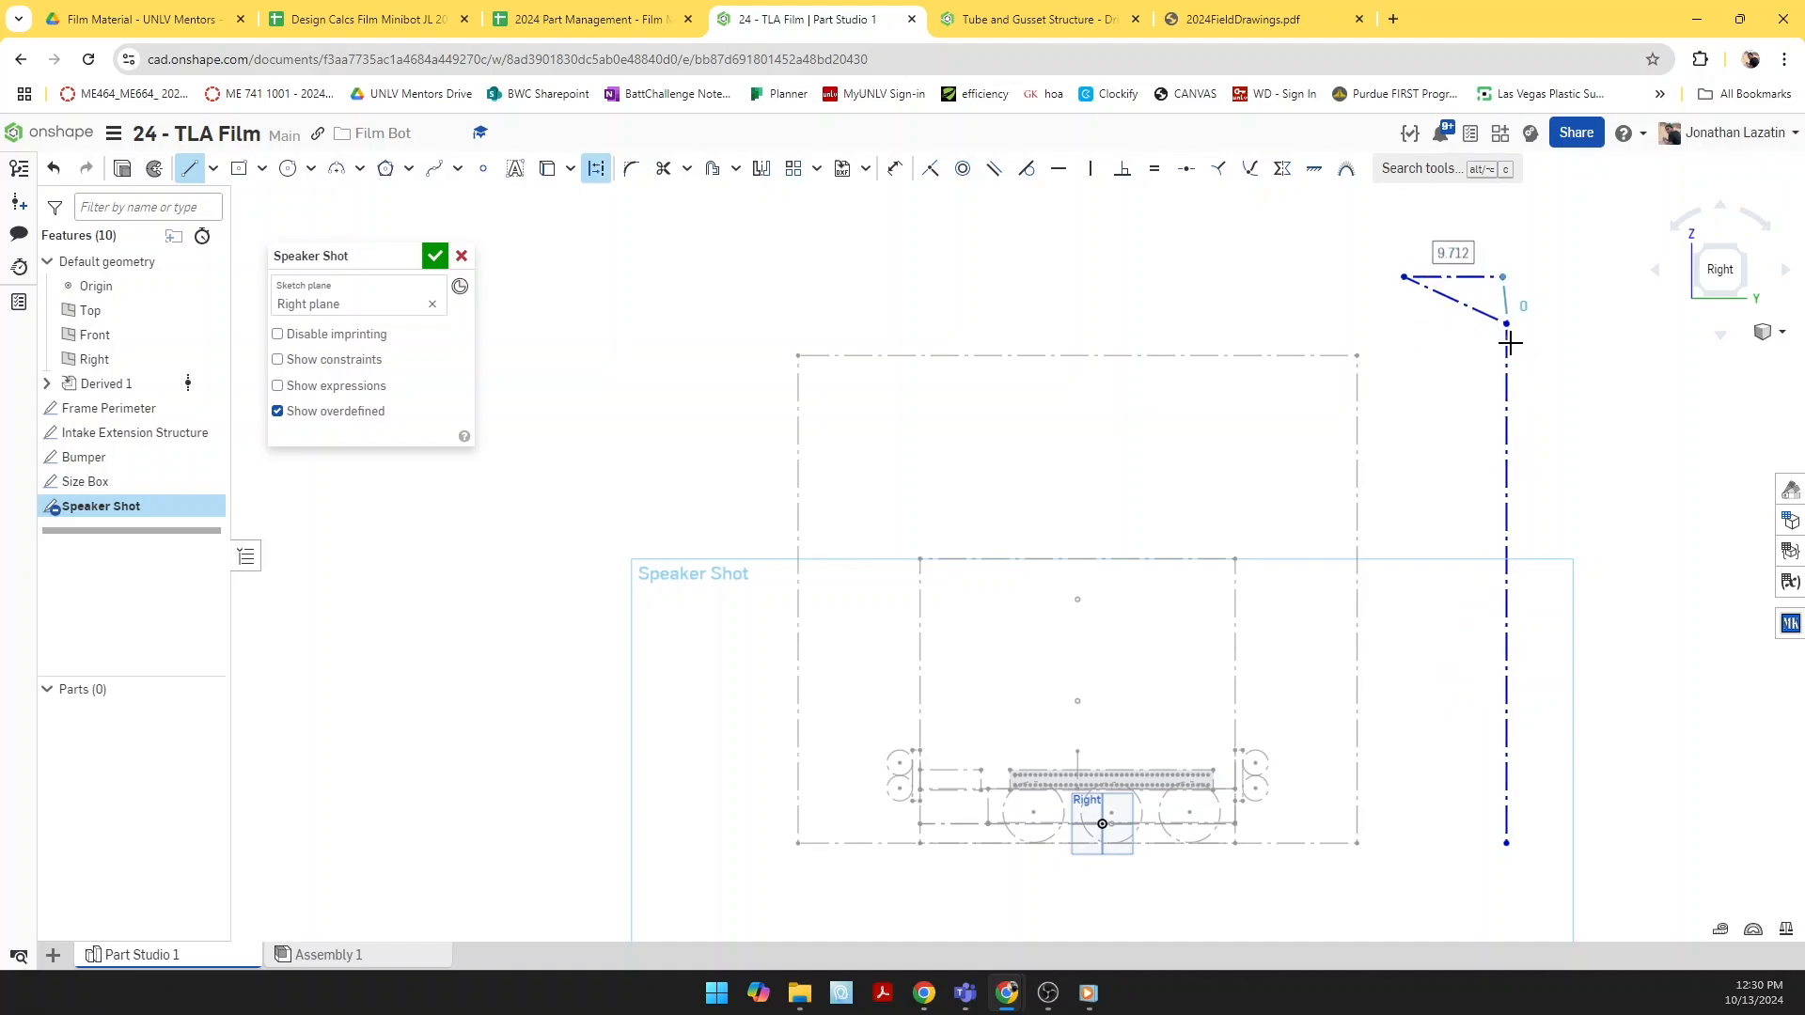
{"action": "left_click", "coordinate": [1507, 324]}
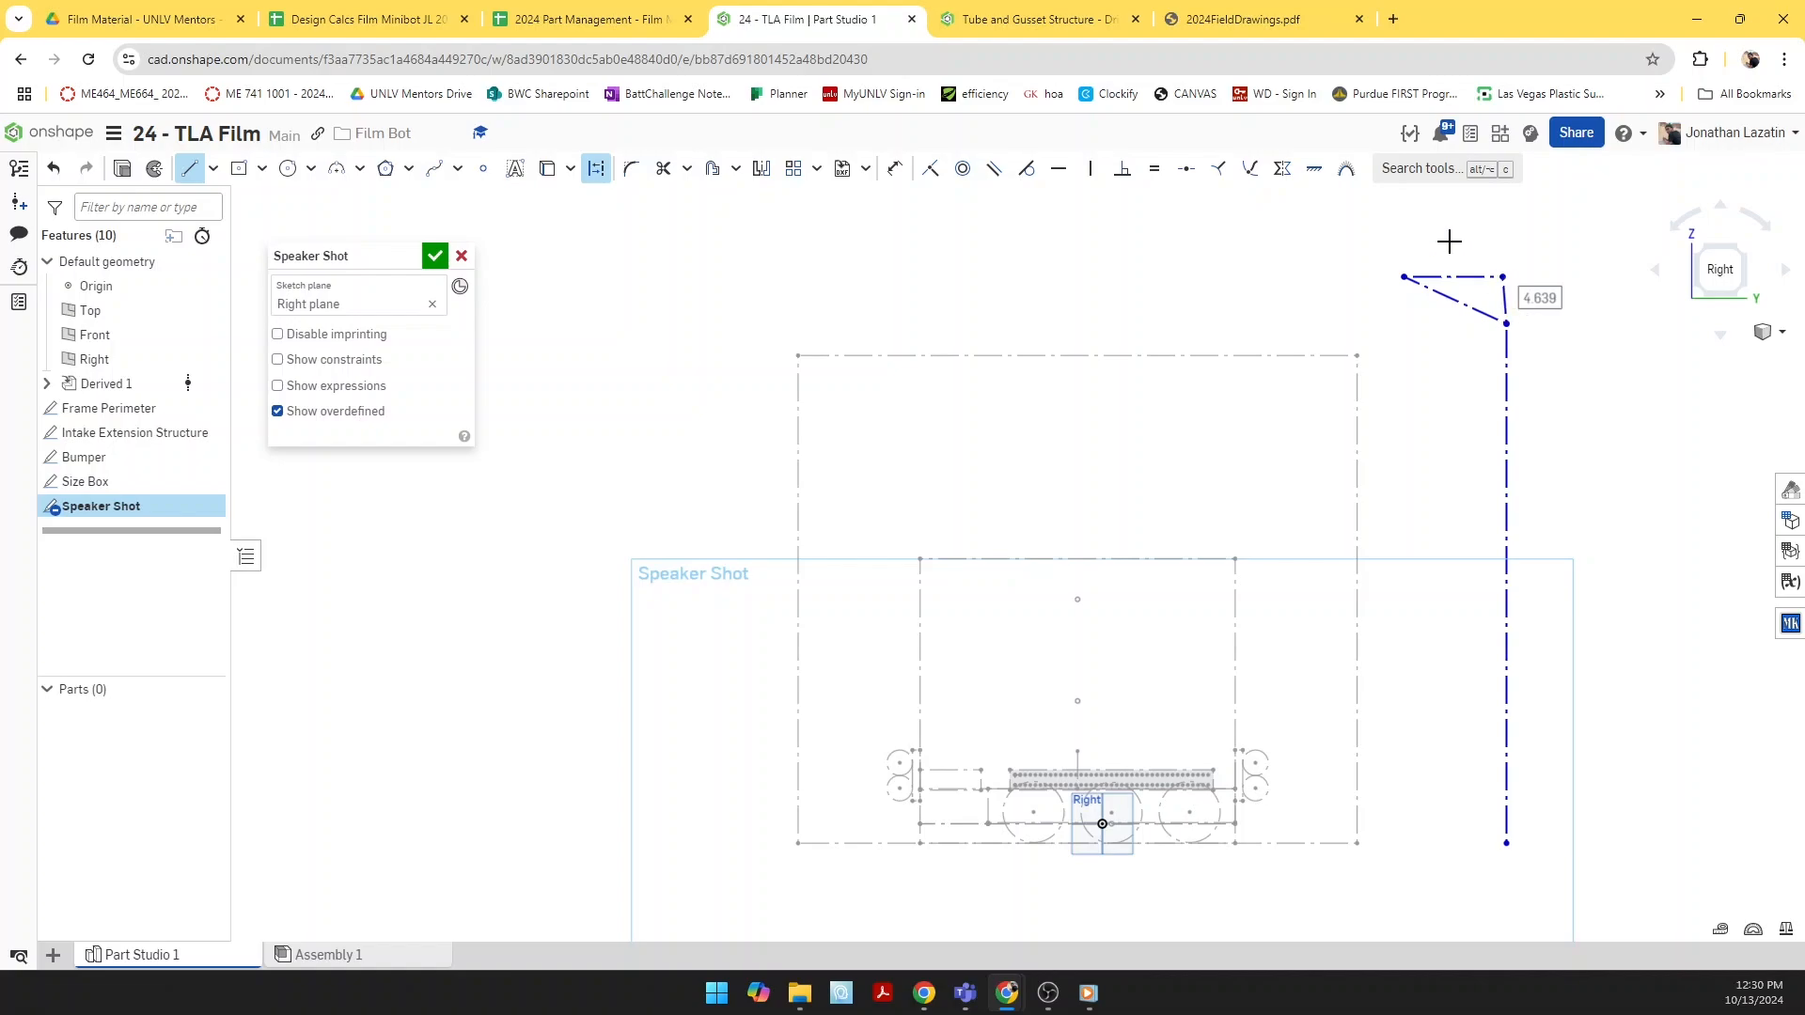
Step: Make the triangle's short upright side parallel to the tall vertical construction line
{"action": "left_click", "coordinate": [993, 168]}
{"action": "left_click", "coordinate": [1507, 350]}
{"action": "left_click", "coordinate": [1500, 292]}
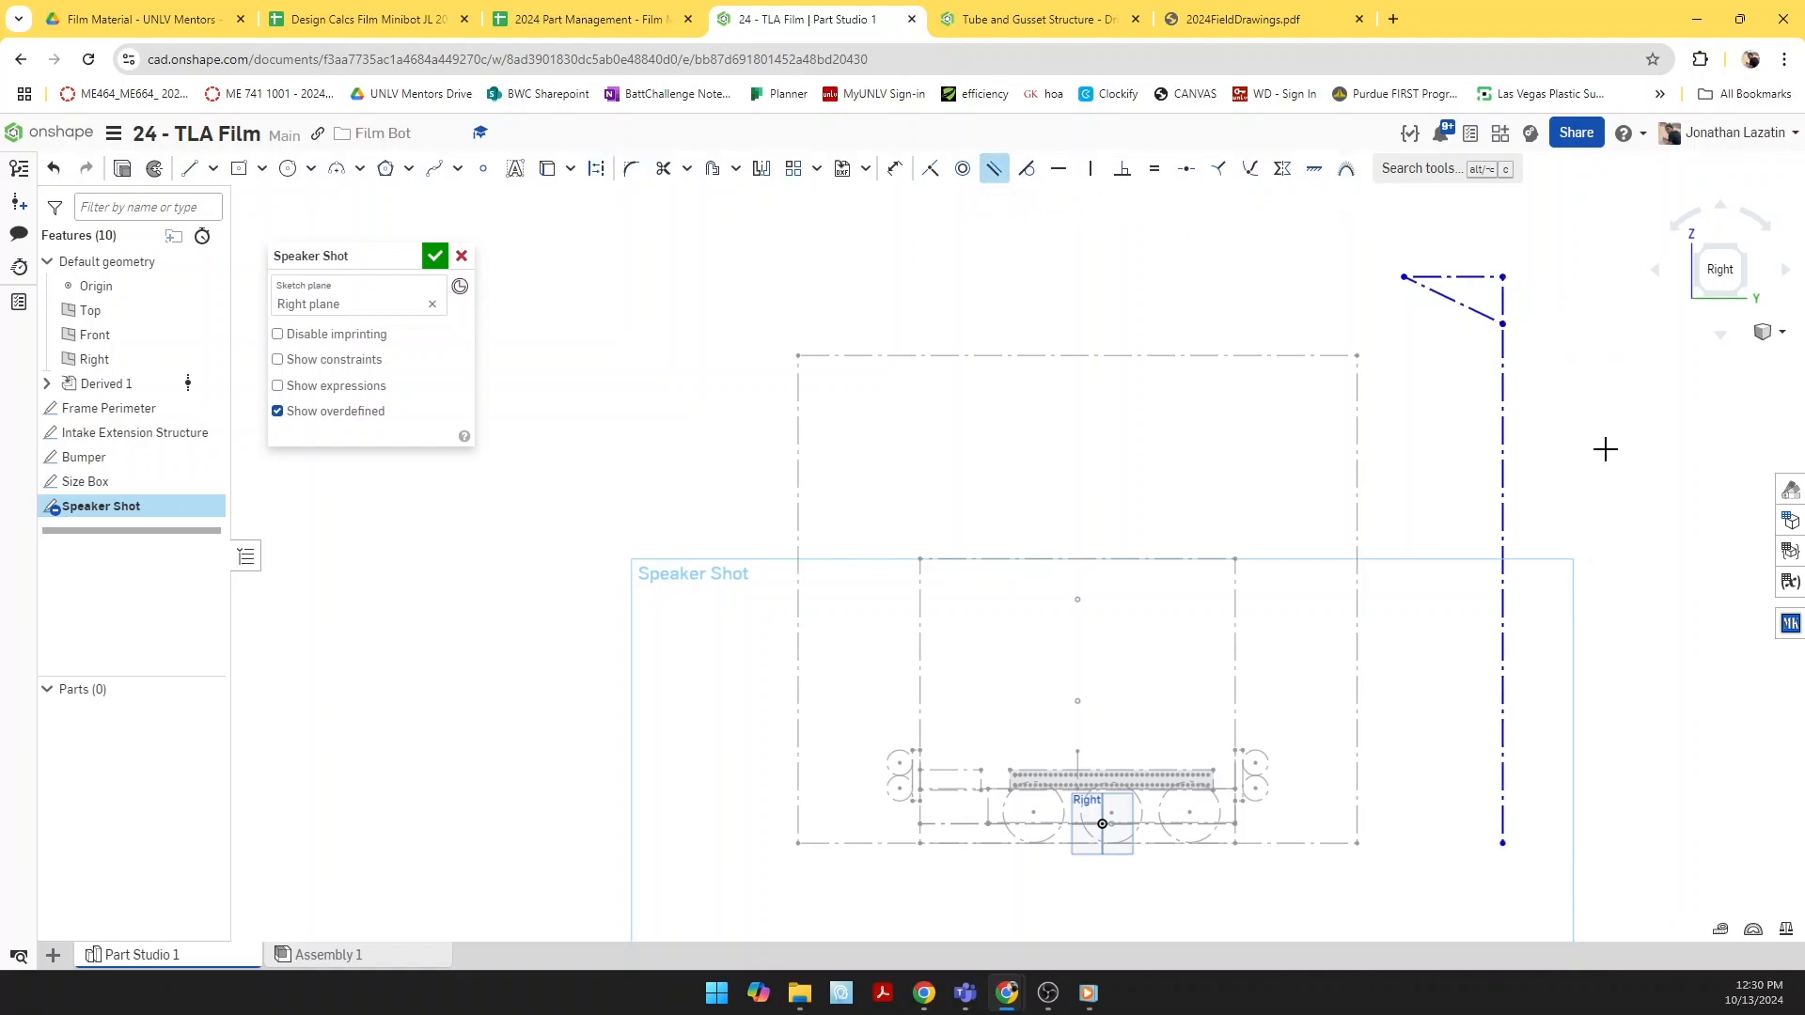
Step: Dimension the horizontal distance from the outer edge of the rear bumper's lower circle to the tall vertical line to 36.37 in
{"action": "key", "text": "u"}
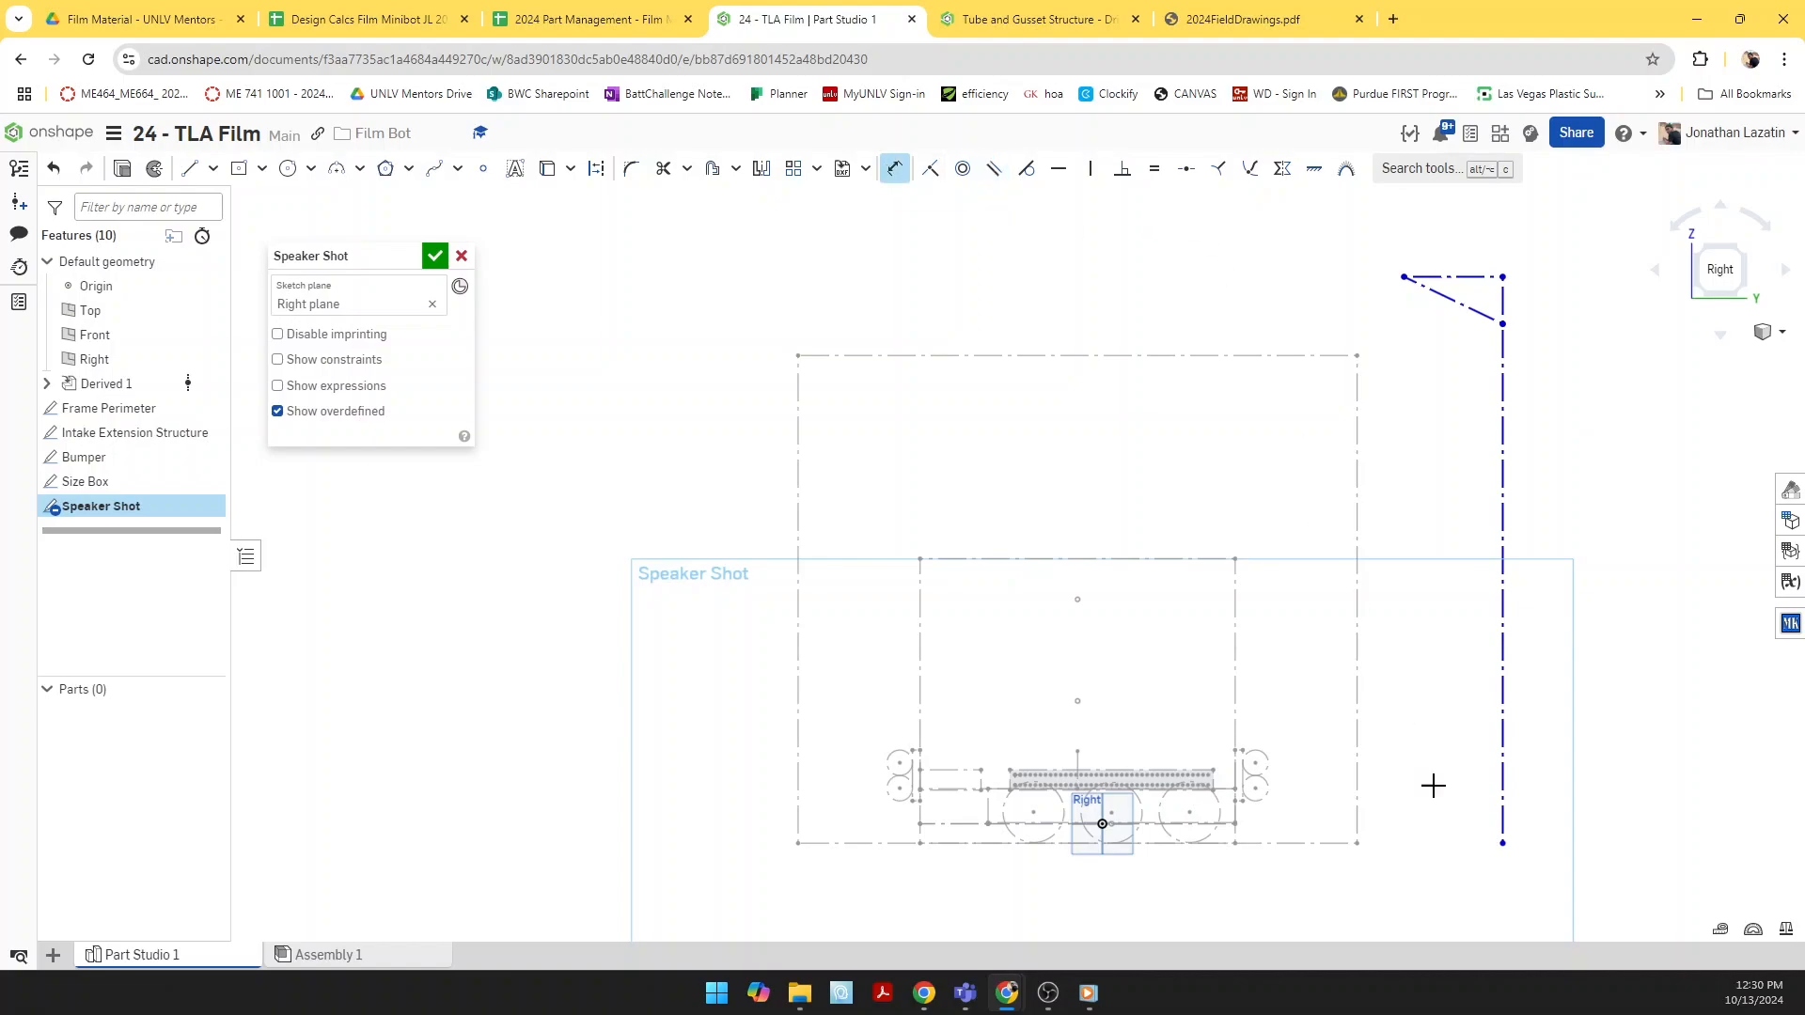
{"action": "left_click", "coordinate": [1502, 793]}
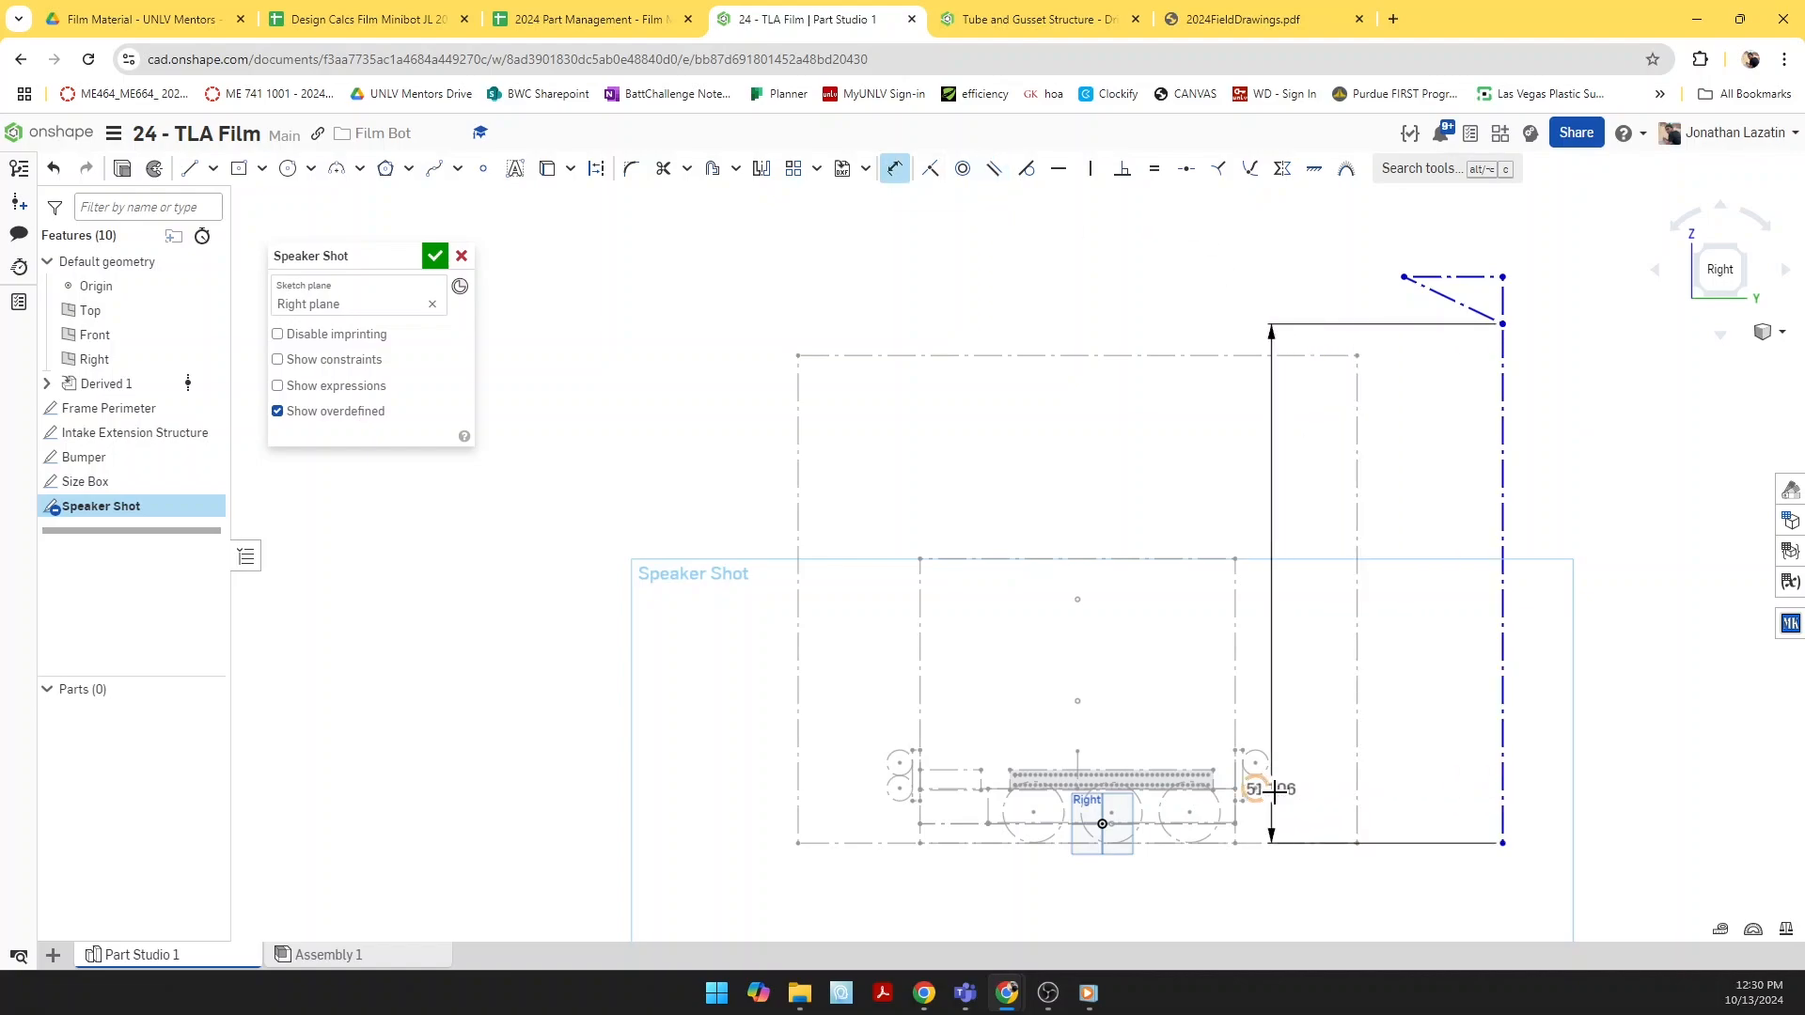
{"action": "left_click", "coordinate": [1271, 791]}
{"action": "left_click", "coordinate": [1362, 874]}
{"action": "type", "text": "36"}
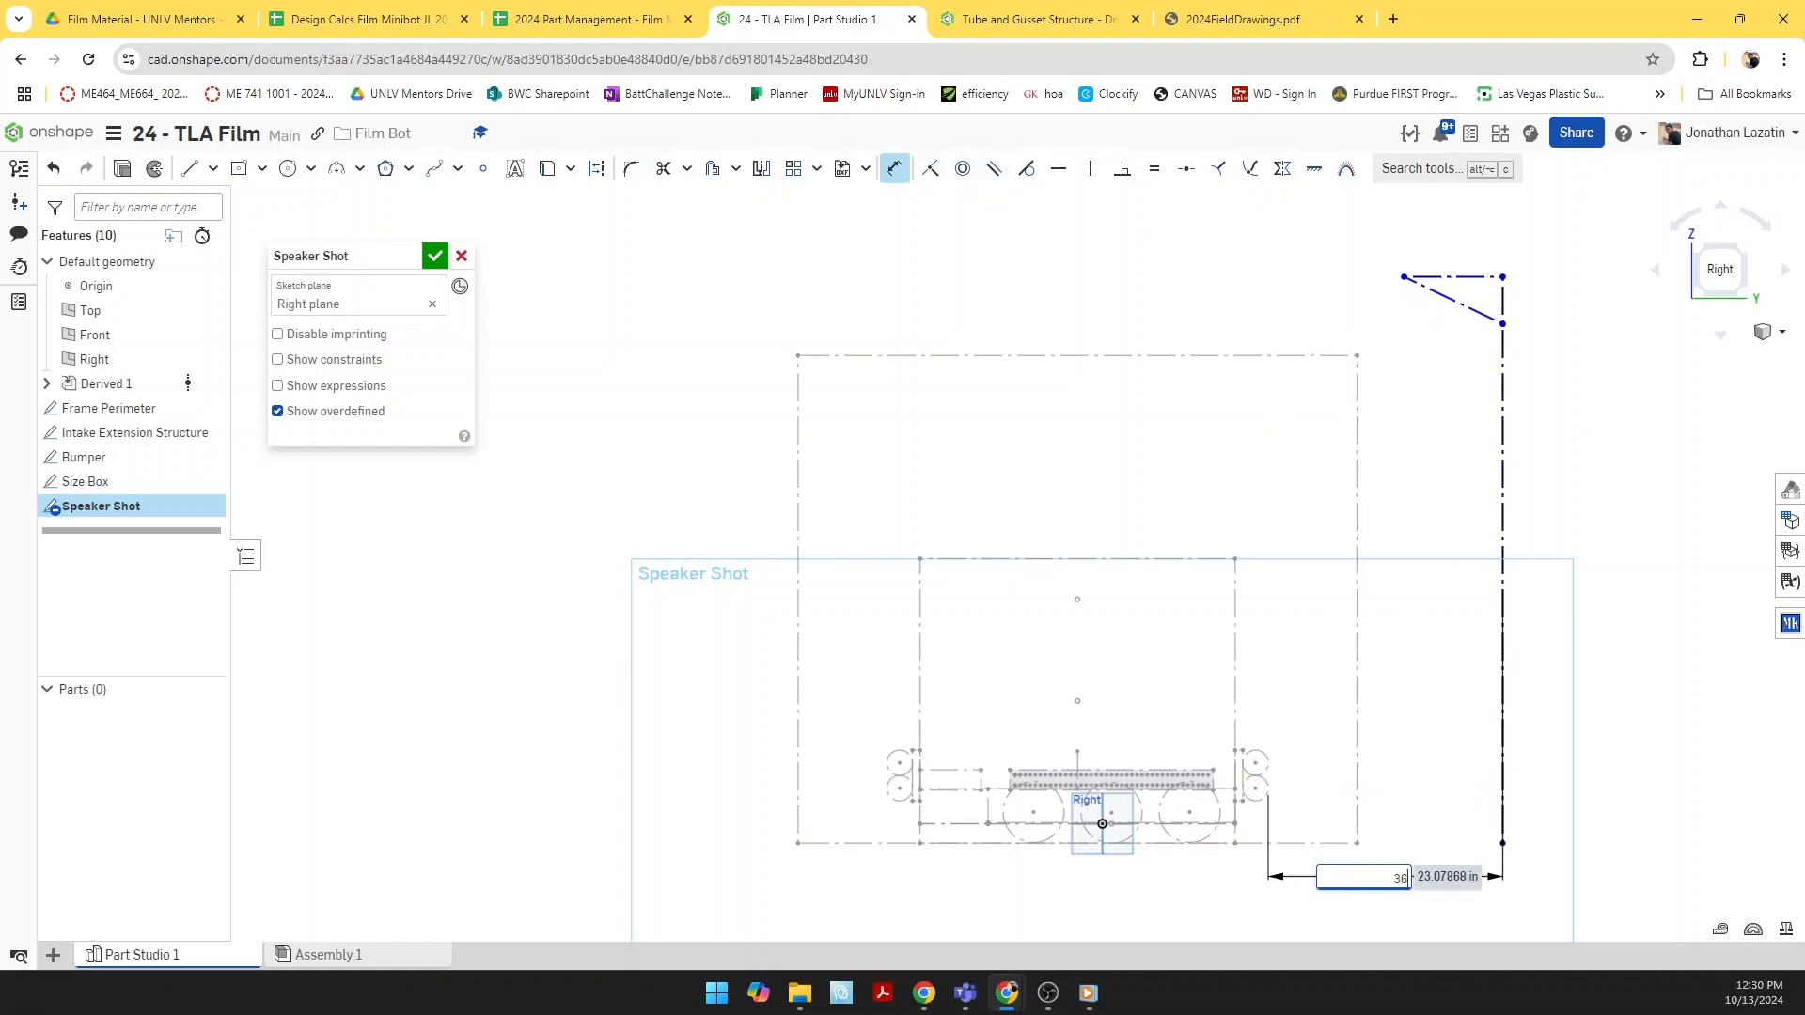
{"action": "type", "text": ".37"}
{"action": "key", "text": "Return"}
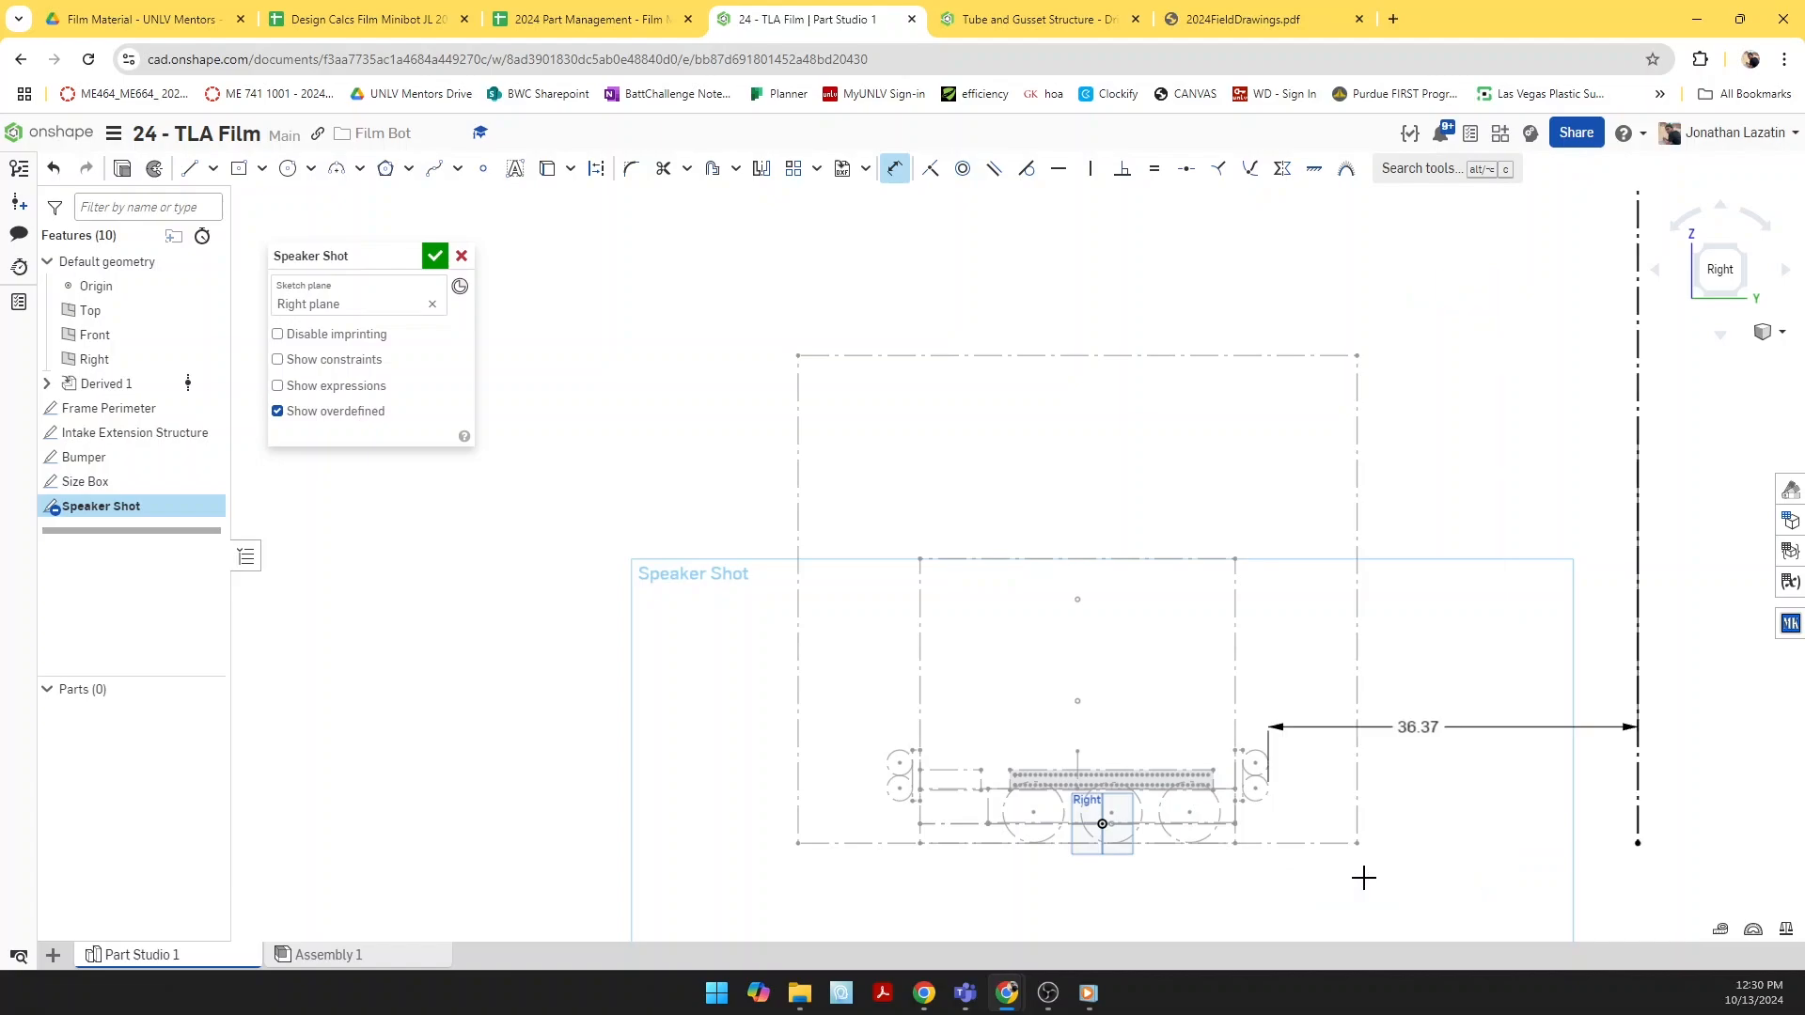
Step: Check the speaker drawing for the wall height and dimension the tall vertical line to 78.13 in
{"action": "left_click", "coordinate": [1241, 18]}
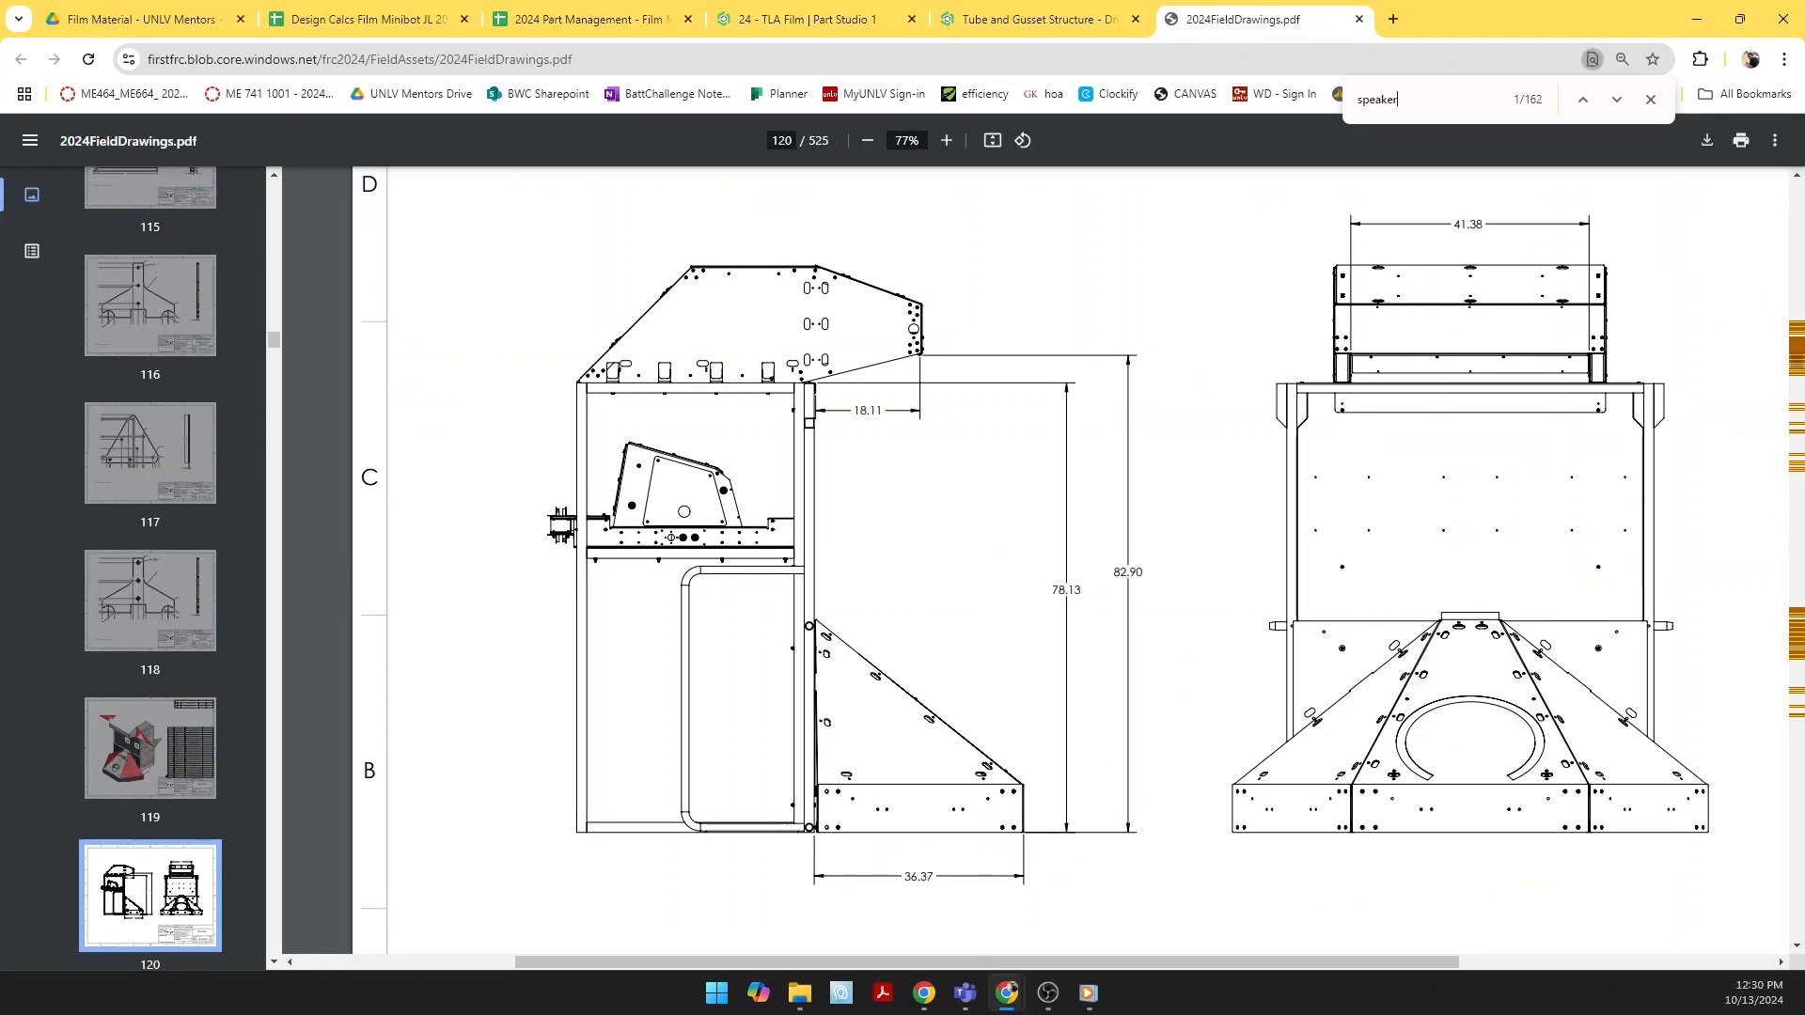
{"action": "left_click", "coordinate": [880, 18]}
{"action": "scroll", "coordinate": [1664, 546], "scroll_direction": "down", "scroll_amount": 4}
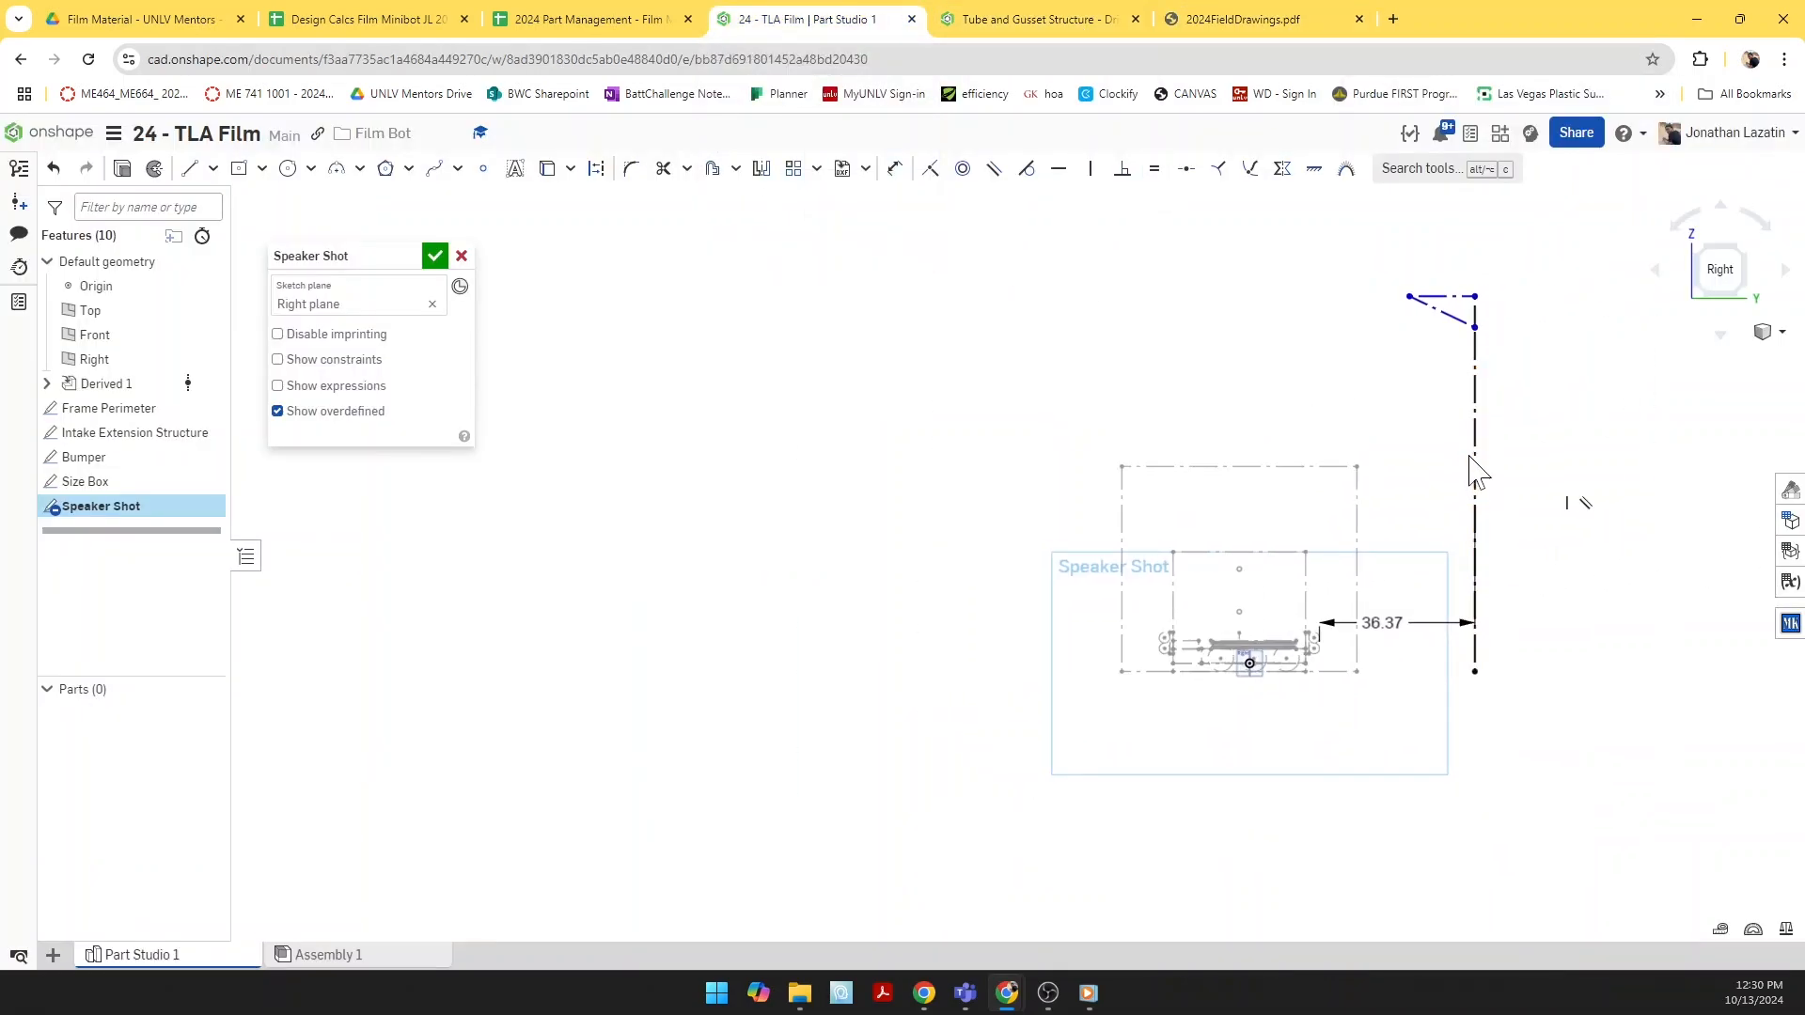
{"action": "key", "text": "d"}
{"action": "left_click", "coordinate": [1474, 432]}
{"action": "left_click", "coordinate": [1525, 495]}
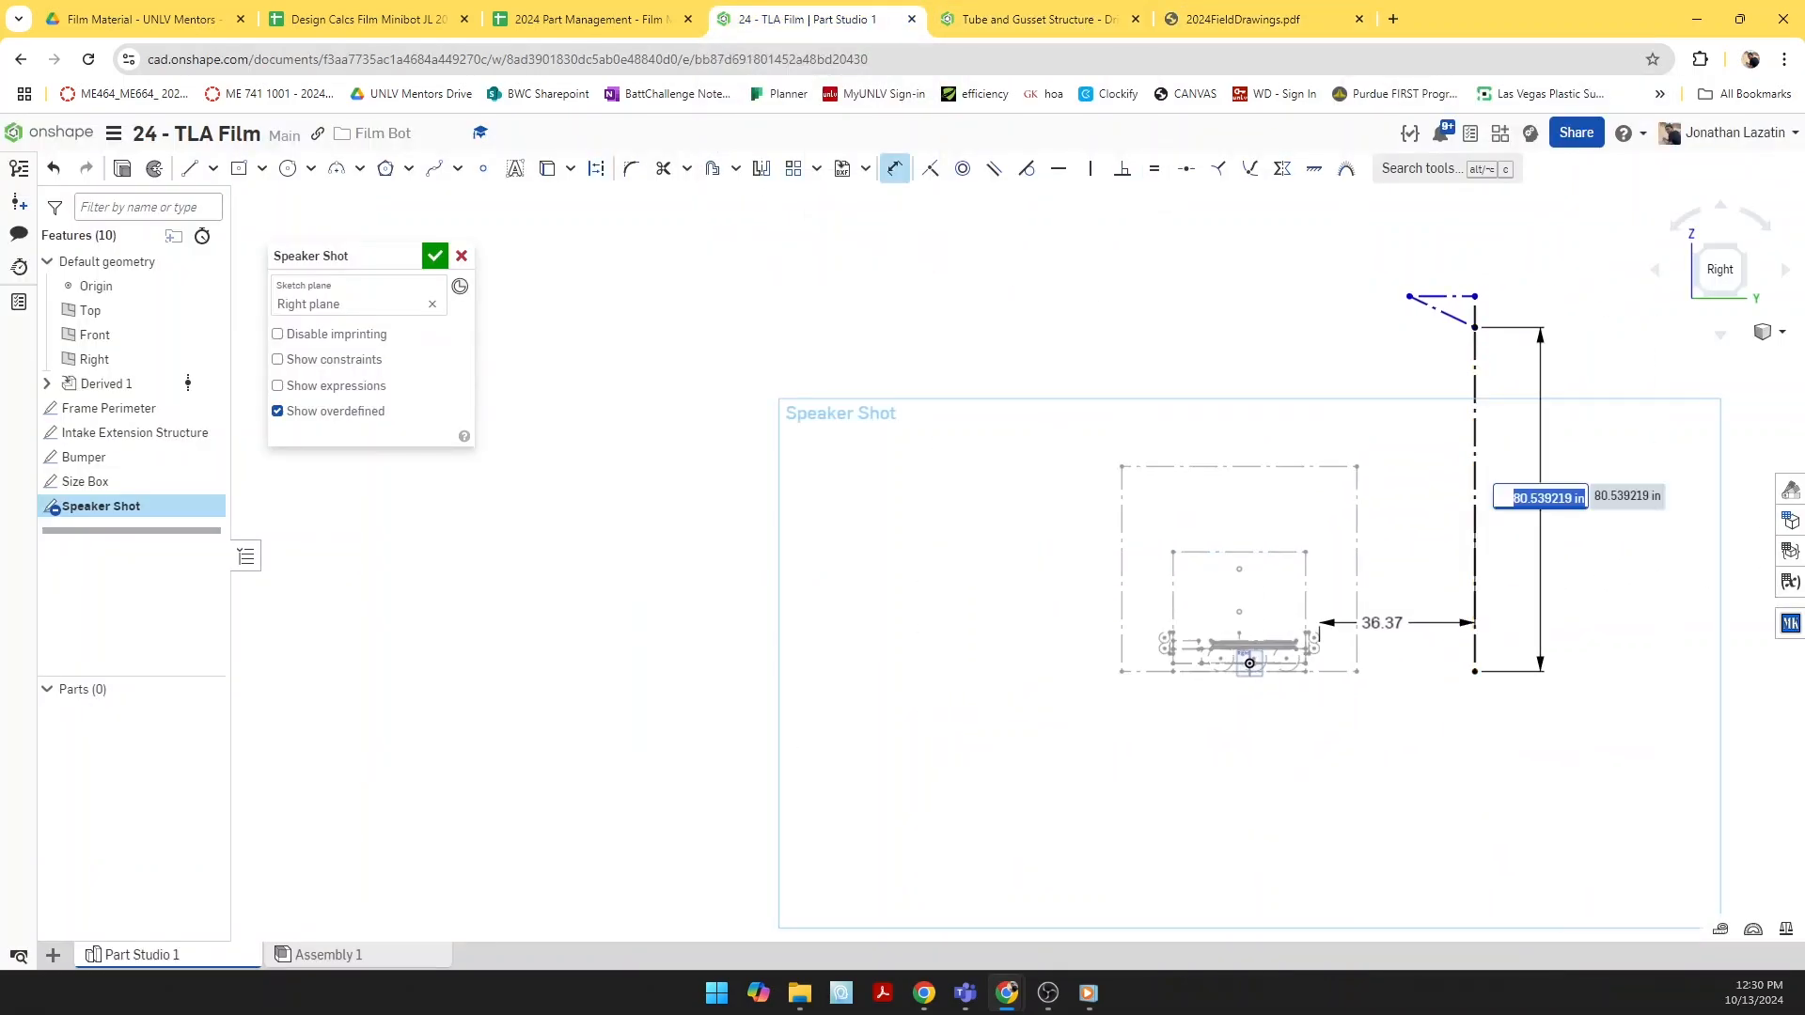
{"action": "type", "text": "78.13"}
{"action": "key", "text": "Return"}
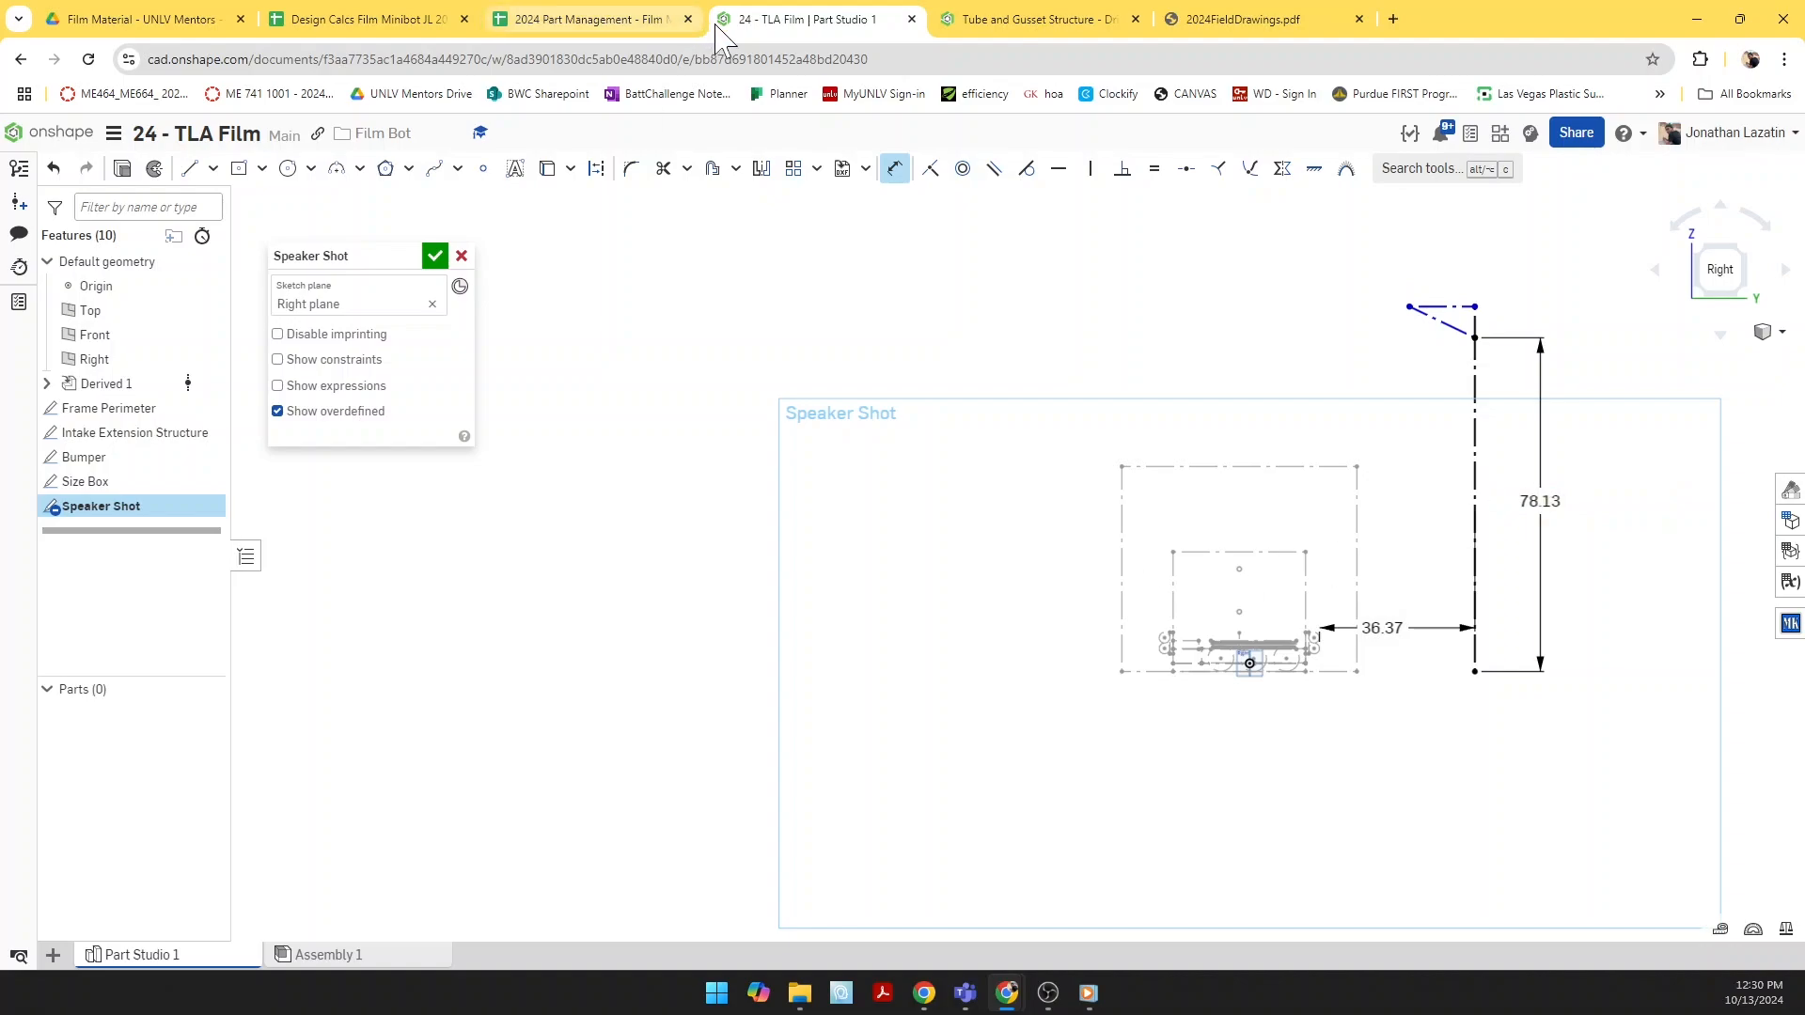
Step: Check the speaker drawing for the opening height and dimension the triangle's upper corner to the tall line's lower endpoint at 82.9 in
{"action": "left_click", "coordinate": [1232, 19]}
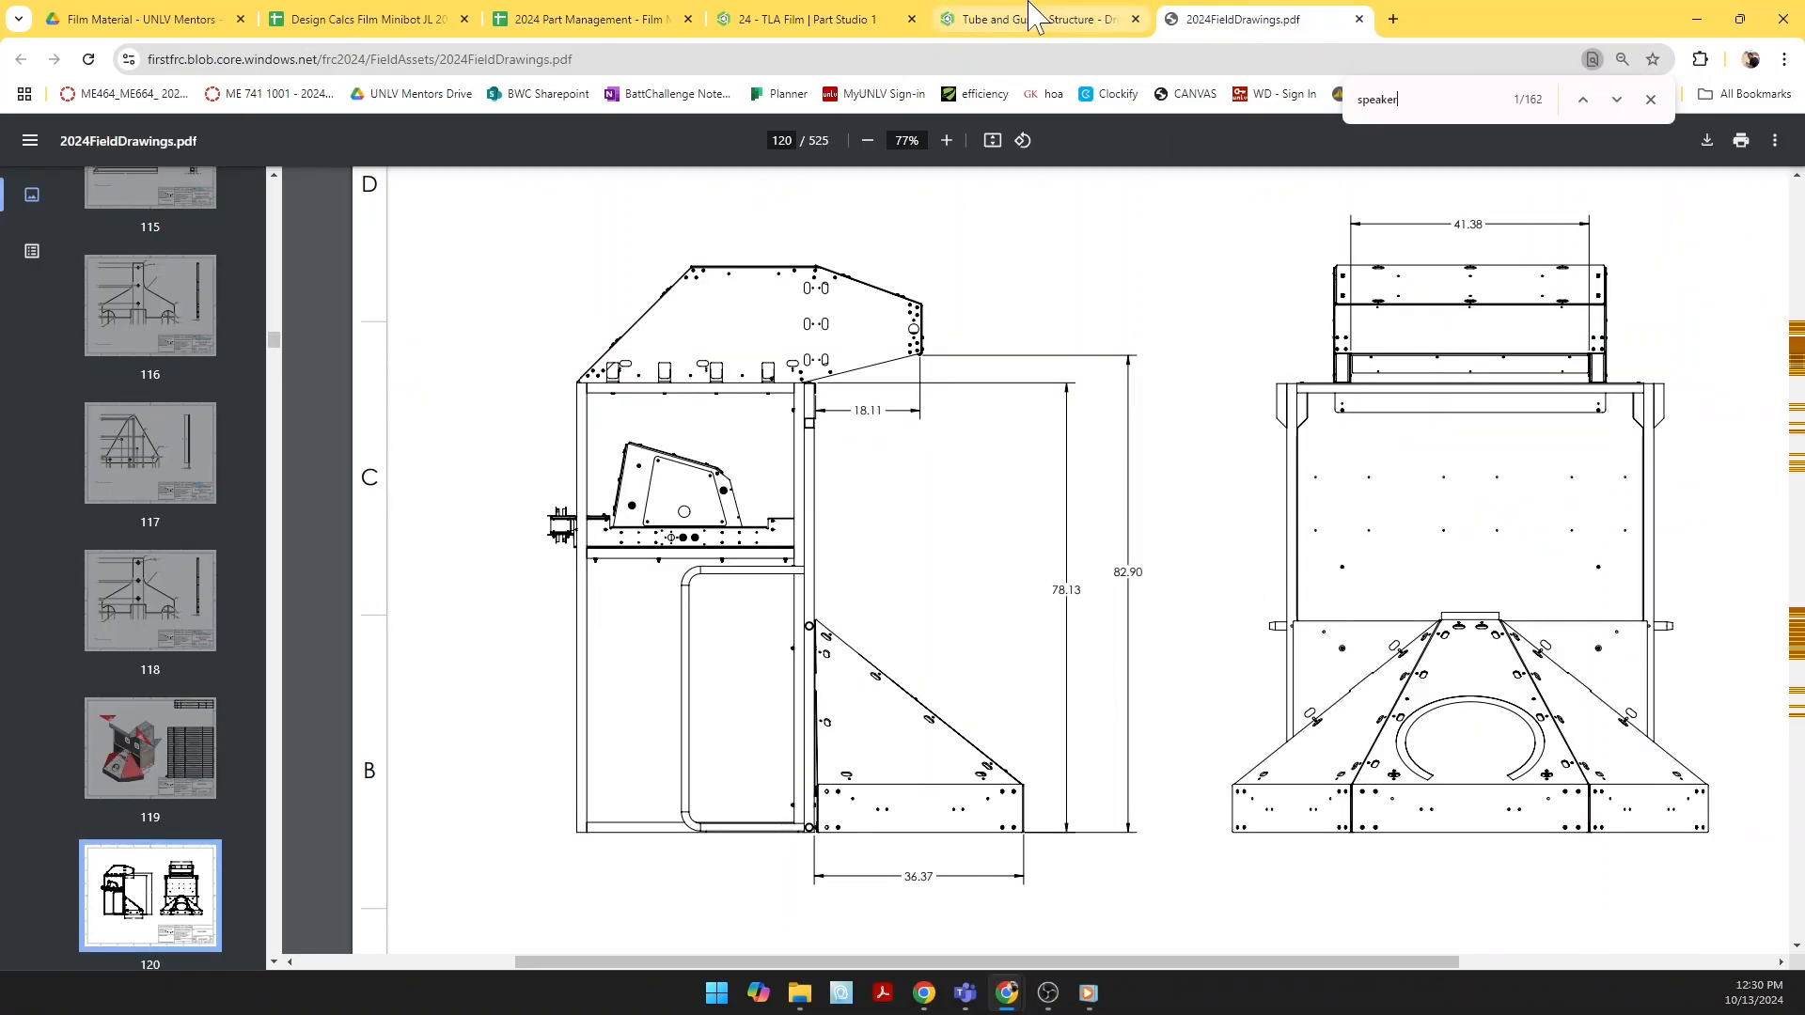
{"action": "left_click", "coordinate": [830, 27]}
{"action": "left_click", "coordinate": [1475, 307]}
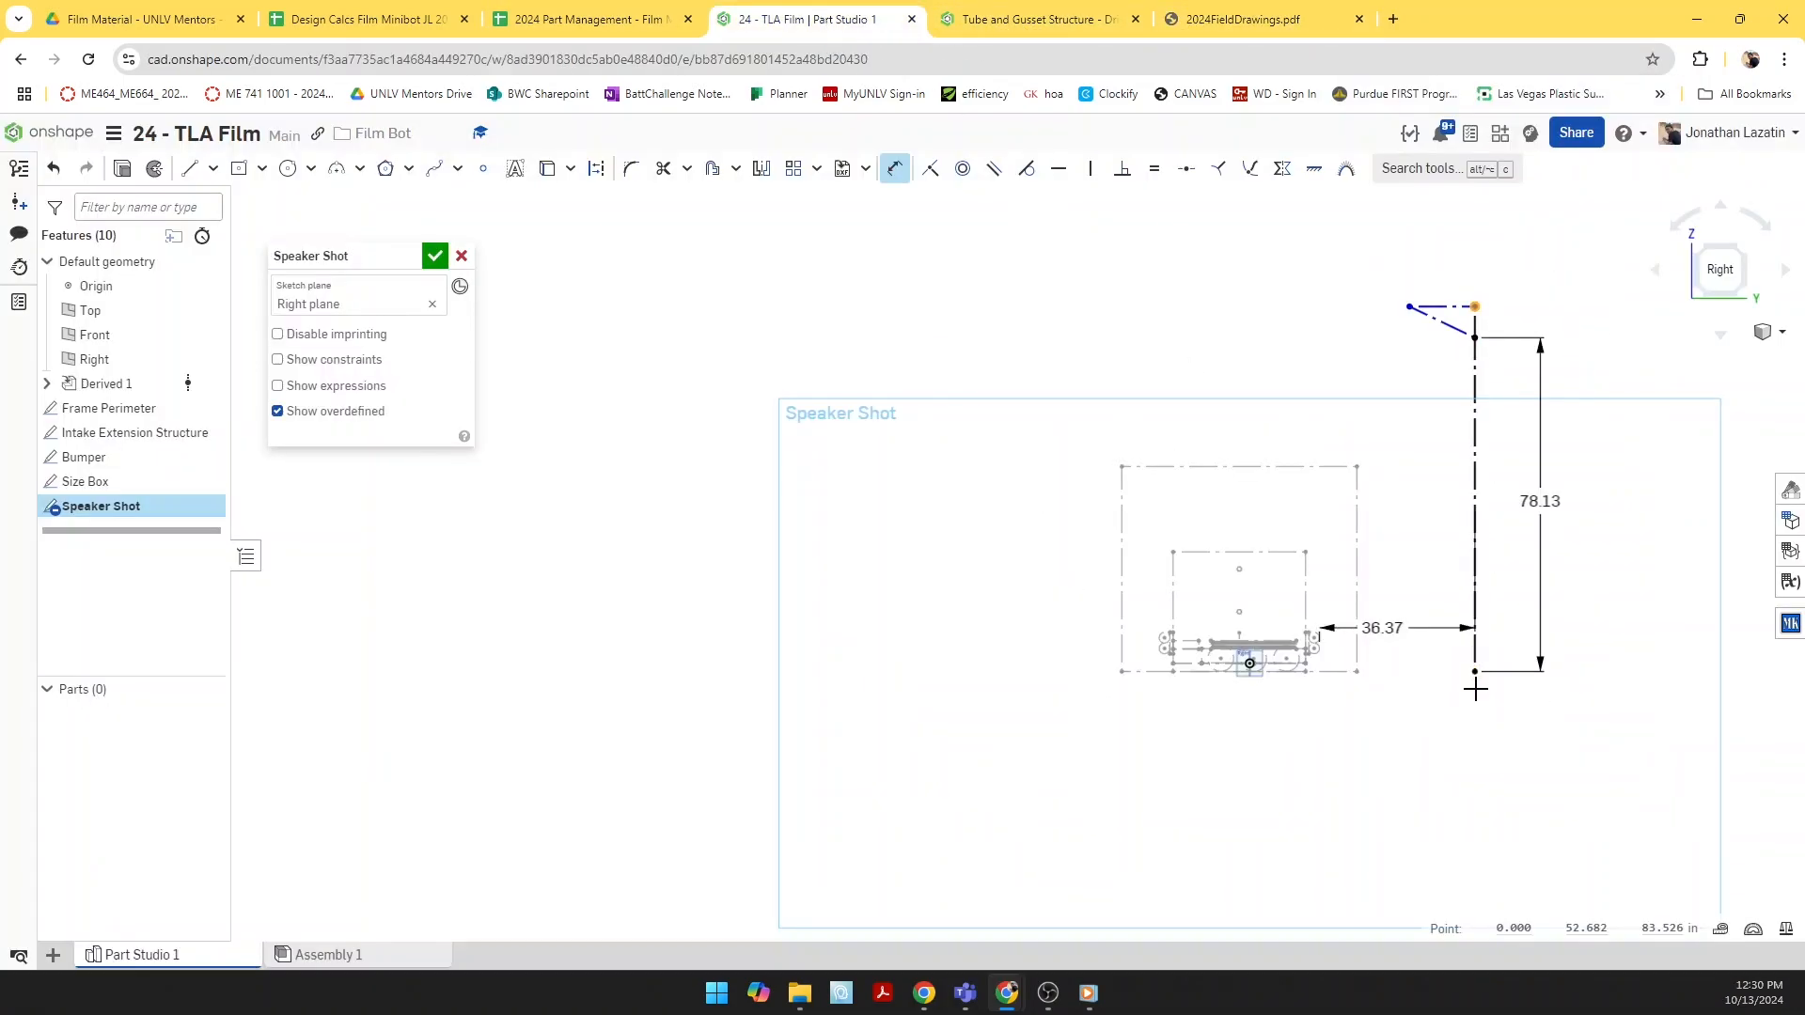
{"action": "left_click", "coordinate": [1476, 671]}
{"action": "left_click", "coordinate": [1608, 489]}
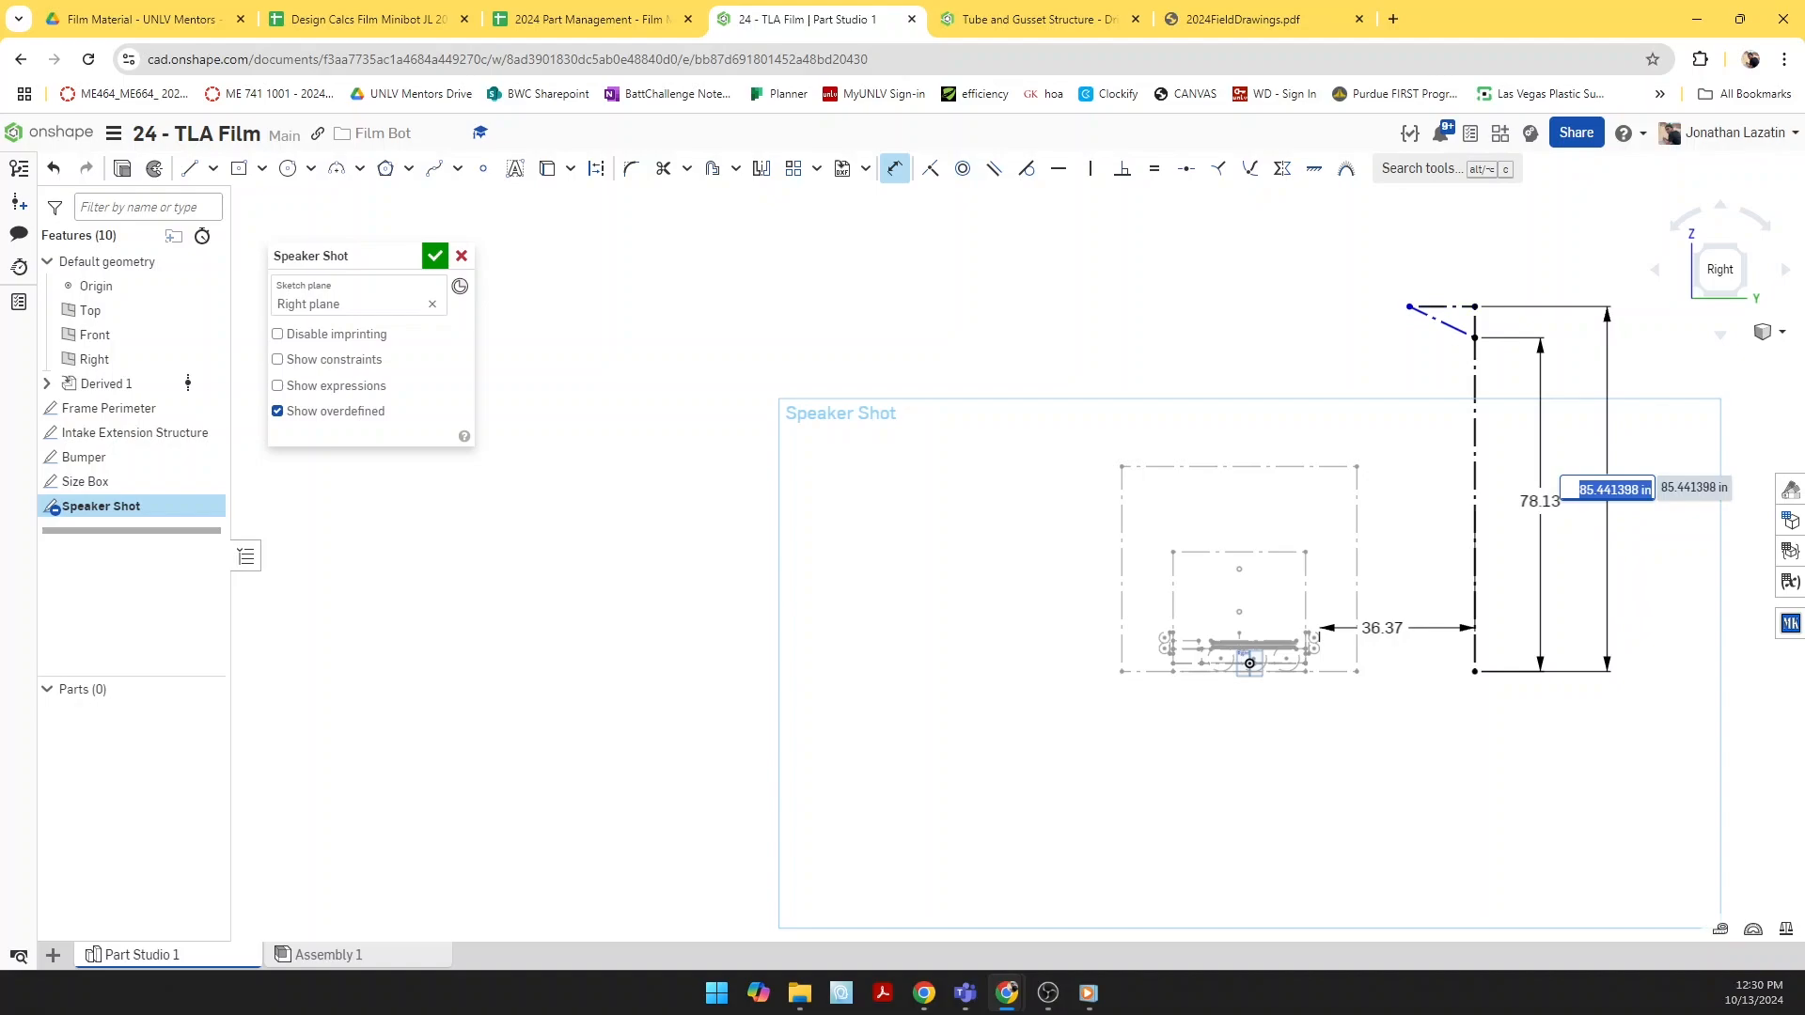
{"action": "type", "text": "82.9"}
{"action": "key", "text": "Return"}
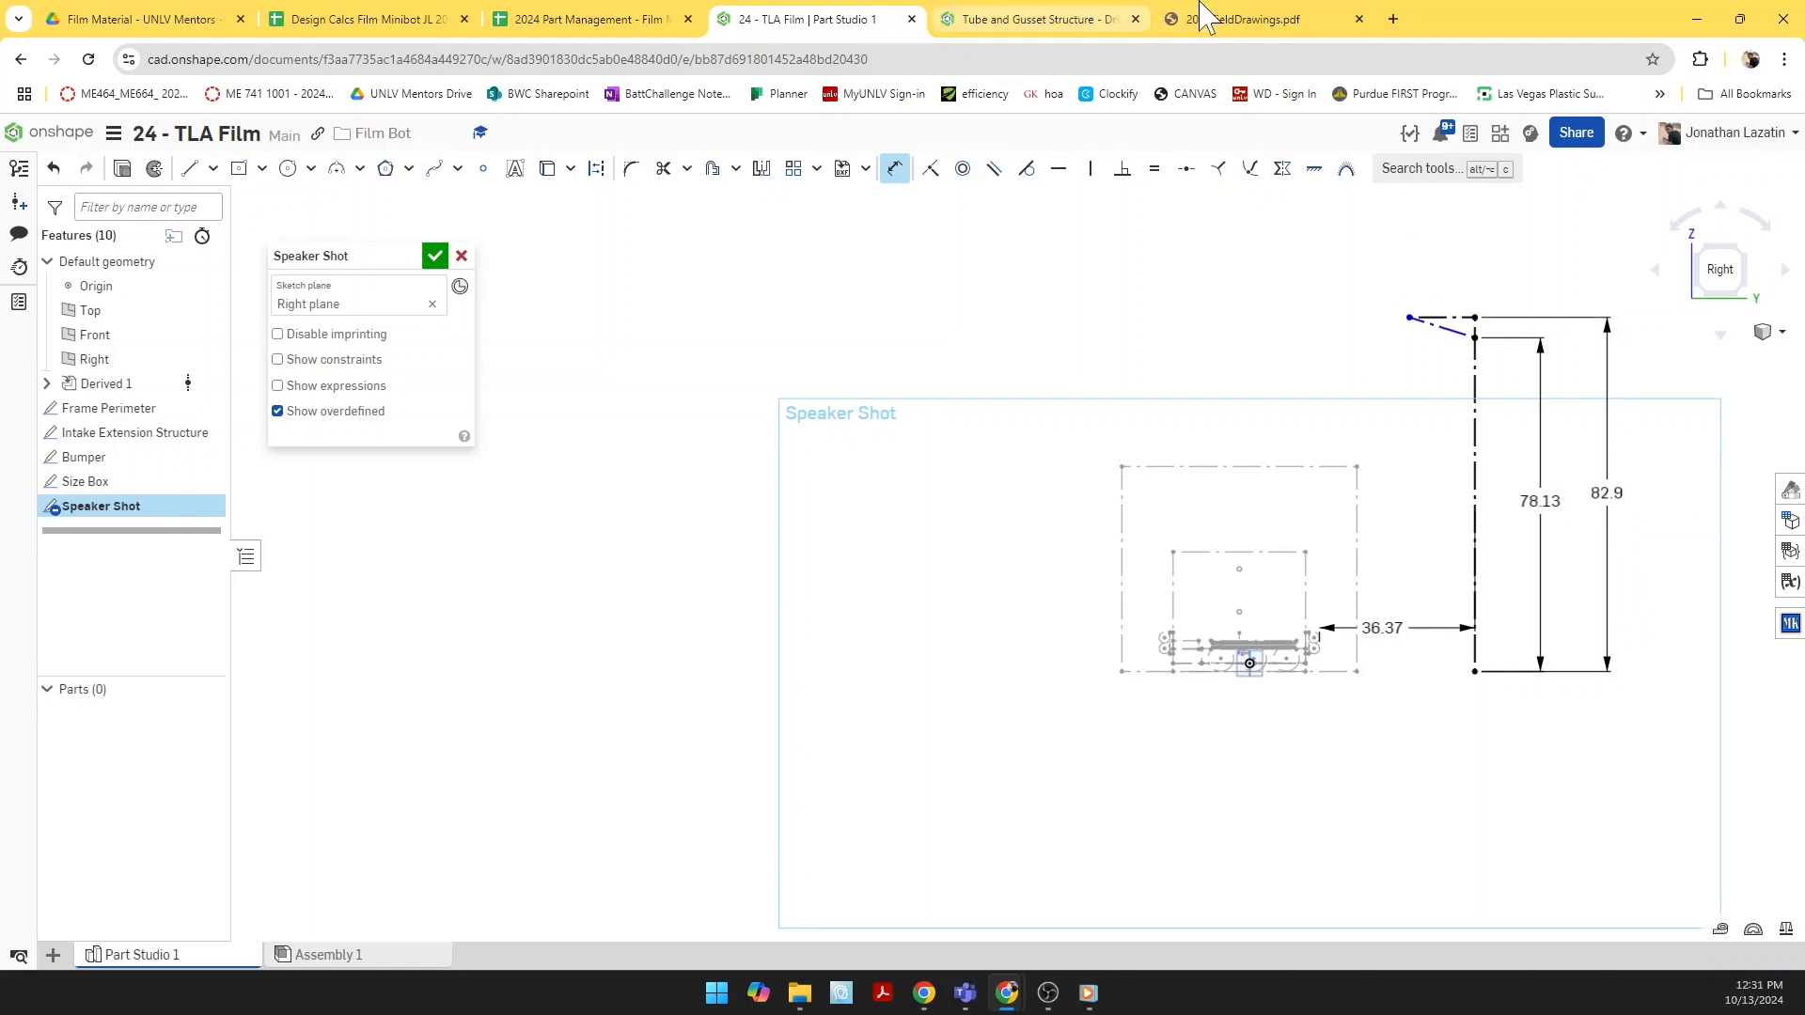
Step: Check the speaker drawing for the hood overhang and dimension the triangle's horizontal width to 18.11 in
{"action": "left_click", "coordinate": [1222, 19]}
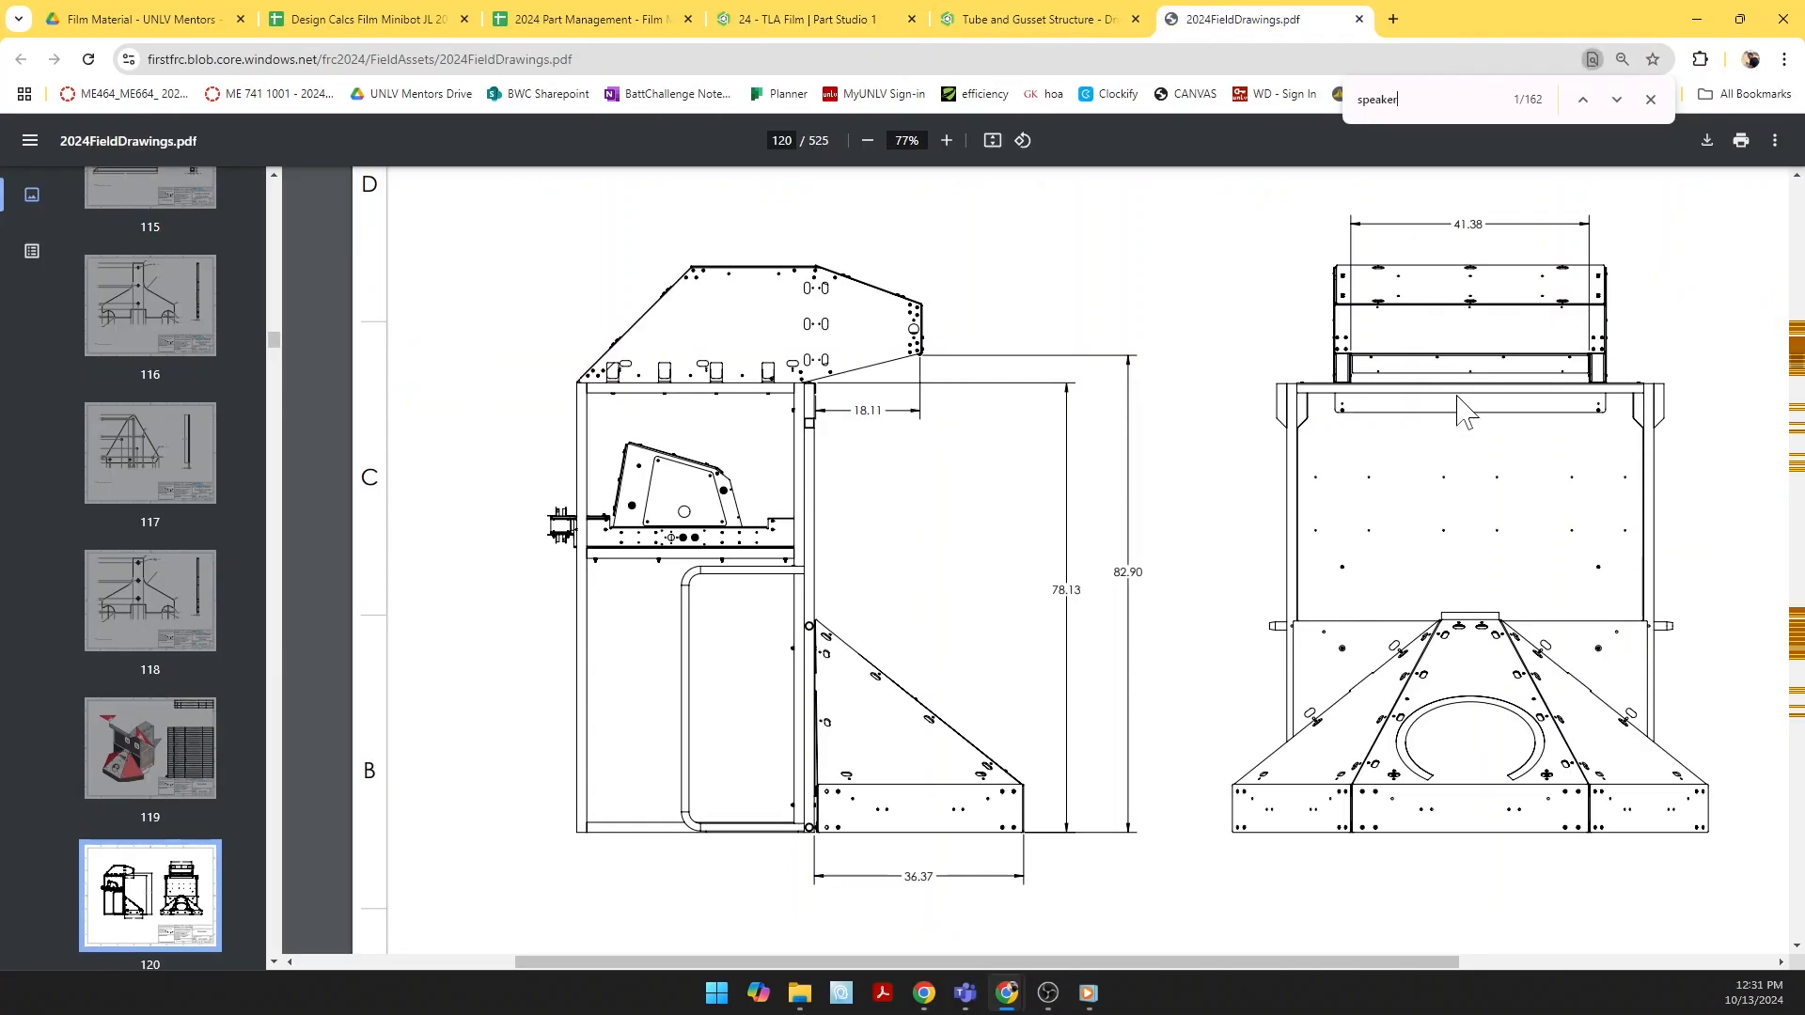
{"action": "left_click", "coordinate": [773, 19]}
{"action": "key", "text": "d"}
{"action": "left_click", "coordinate": [1443, 325]}
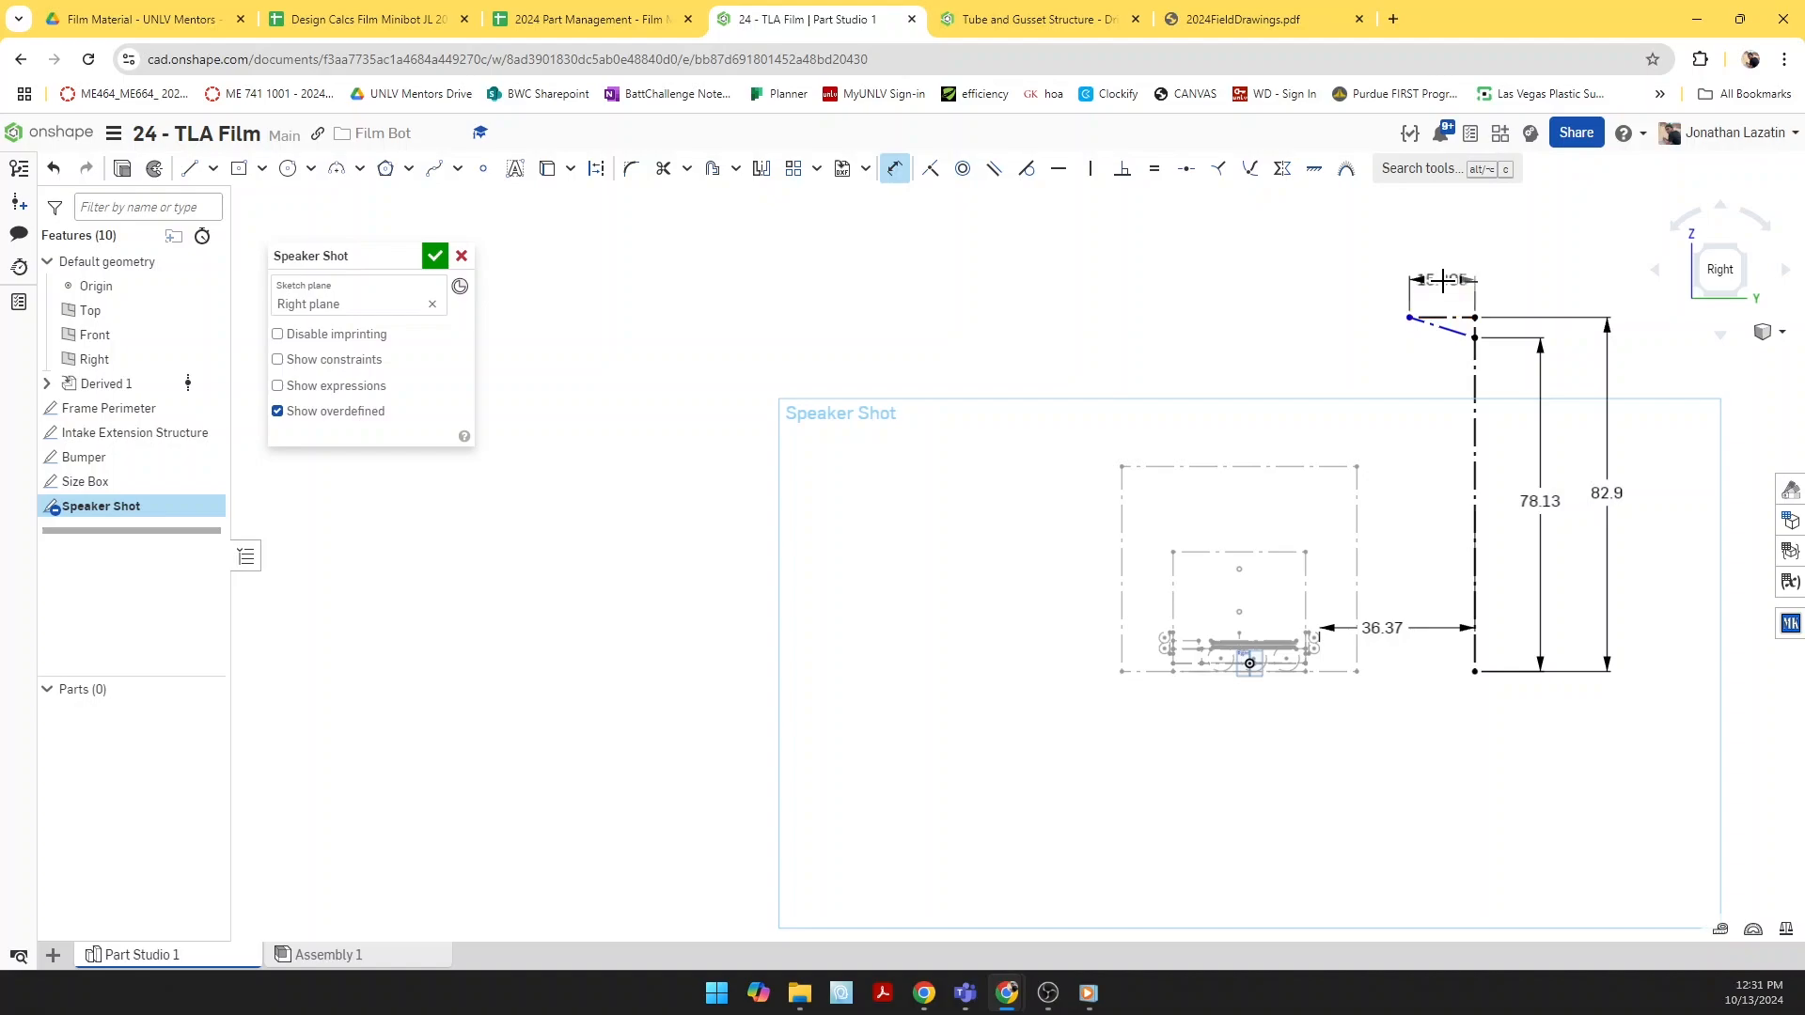
{"action": "left_click", "coordinate": [1443, 282]}
{"action": "type", "text": "18"}
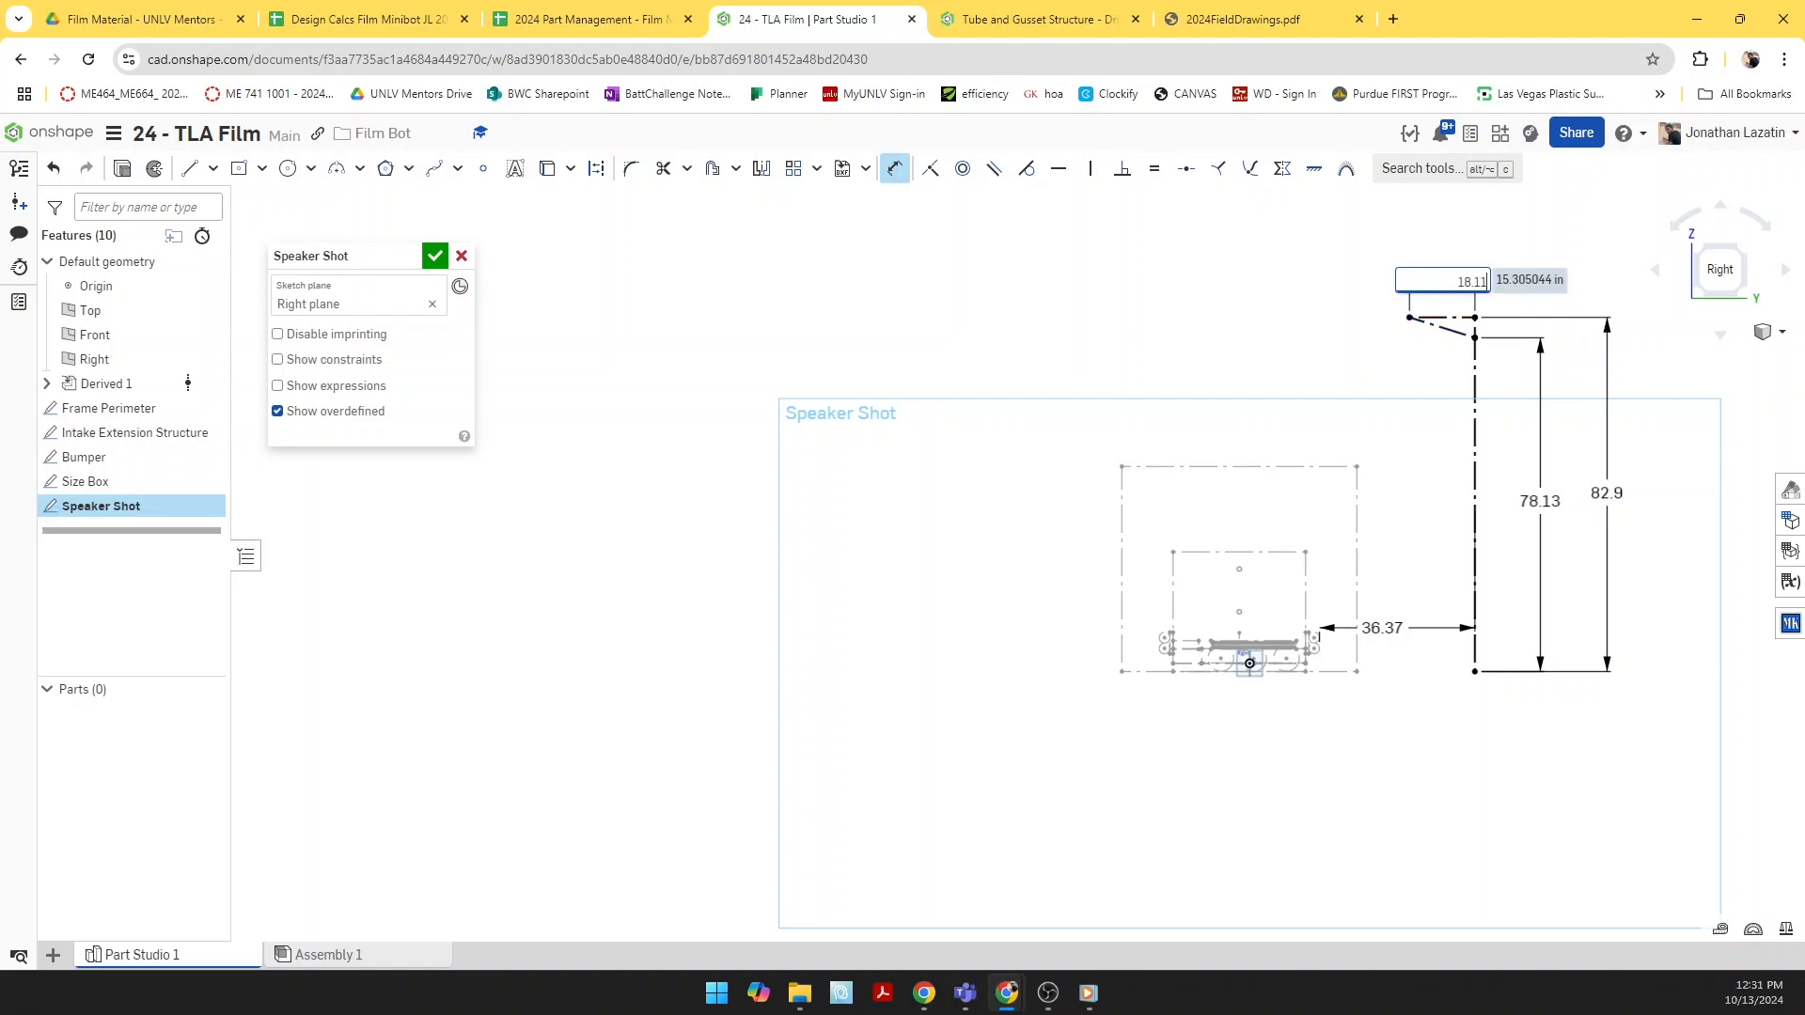
{"action": "type", "text": ".11"}
{"action": "key", "text": "Return"}
{"action": "scroll", "coordinate": [1453, 362], "scroll_direction": "up", "scroll_amount": 5}
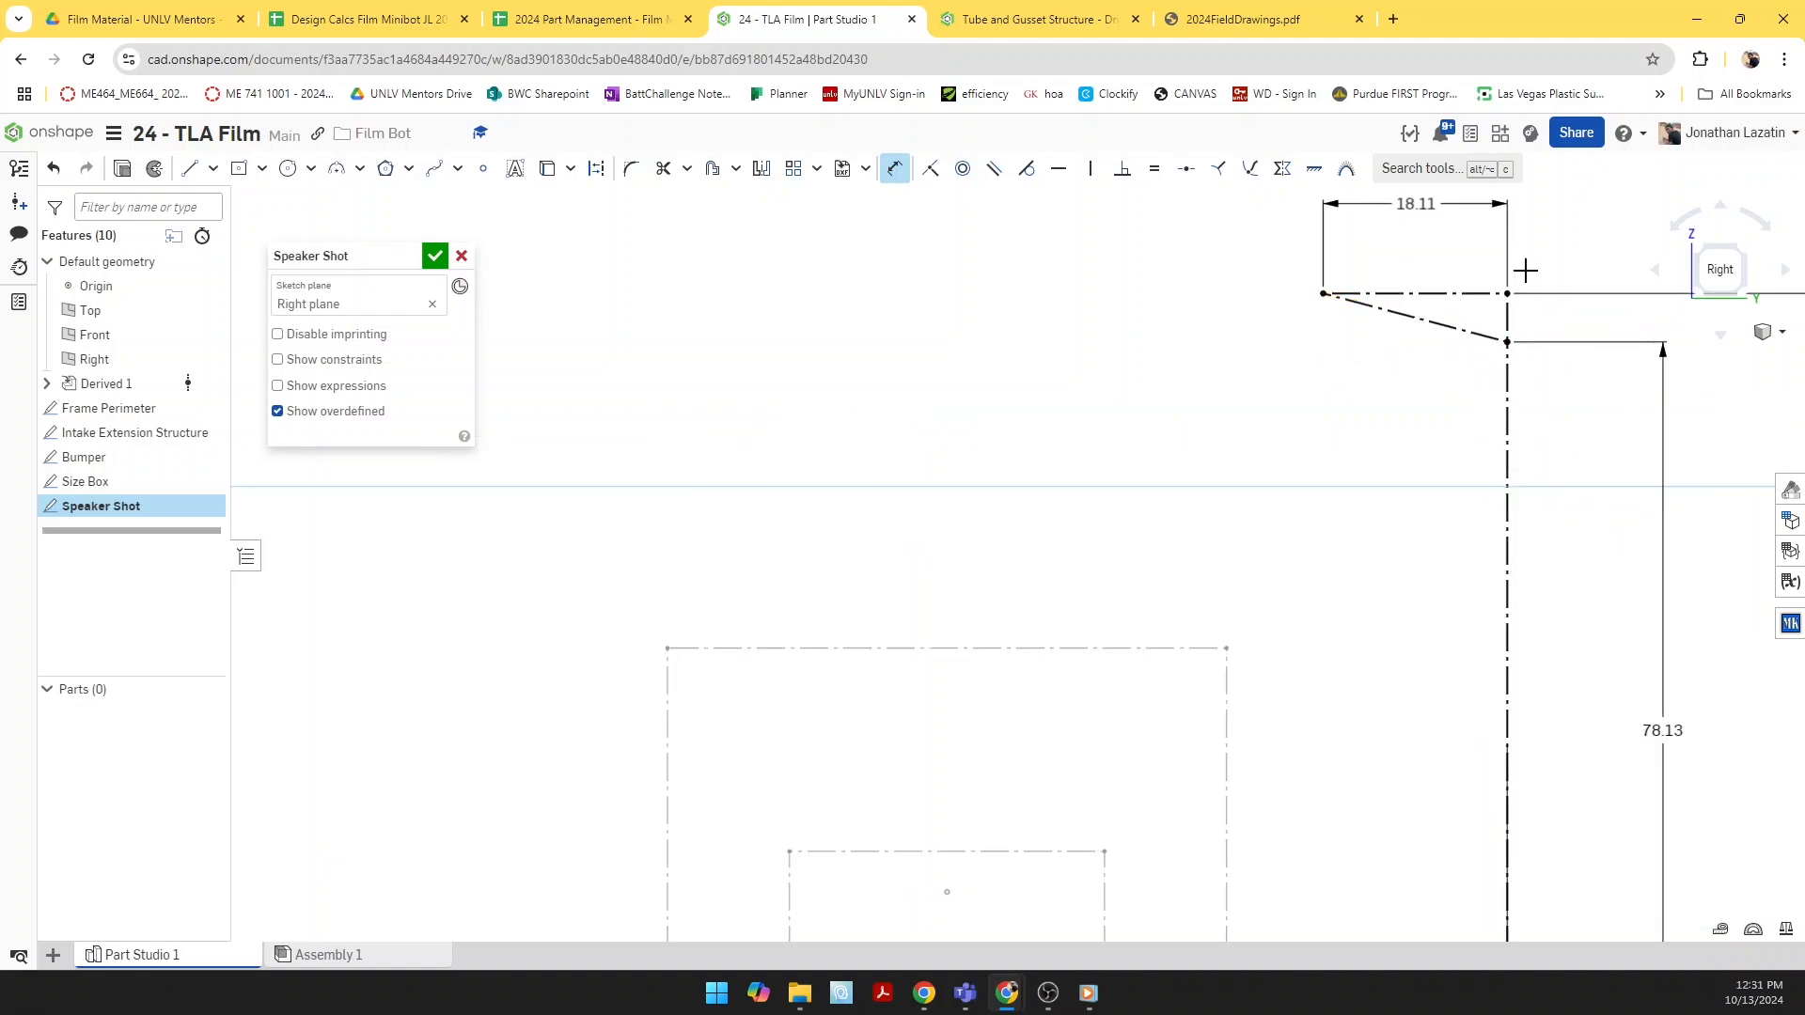
Step: Sketch a second construction-line speaker profile, a tall vertical line topped by a closed triangle, about 100 in from the rear bumper at ground level
{"action": "scroll", "coordinate": [1213, 527], "scroll_direction": "down", "scroll_amount": 2}
{"action": "scroll", "coordinate": [1376, 394], "scroll_direction": "down", "scroll_amount": 2}
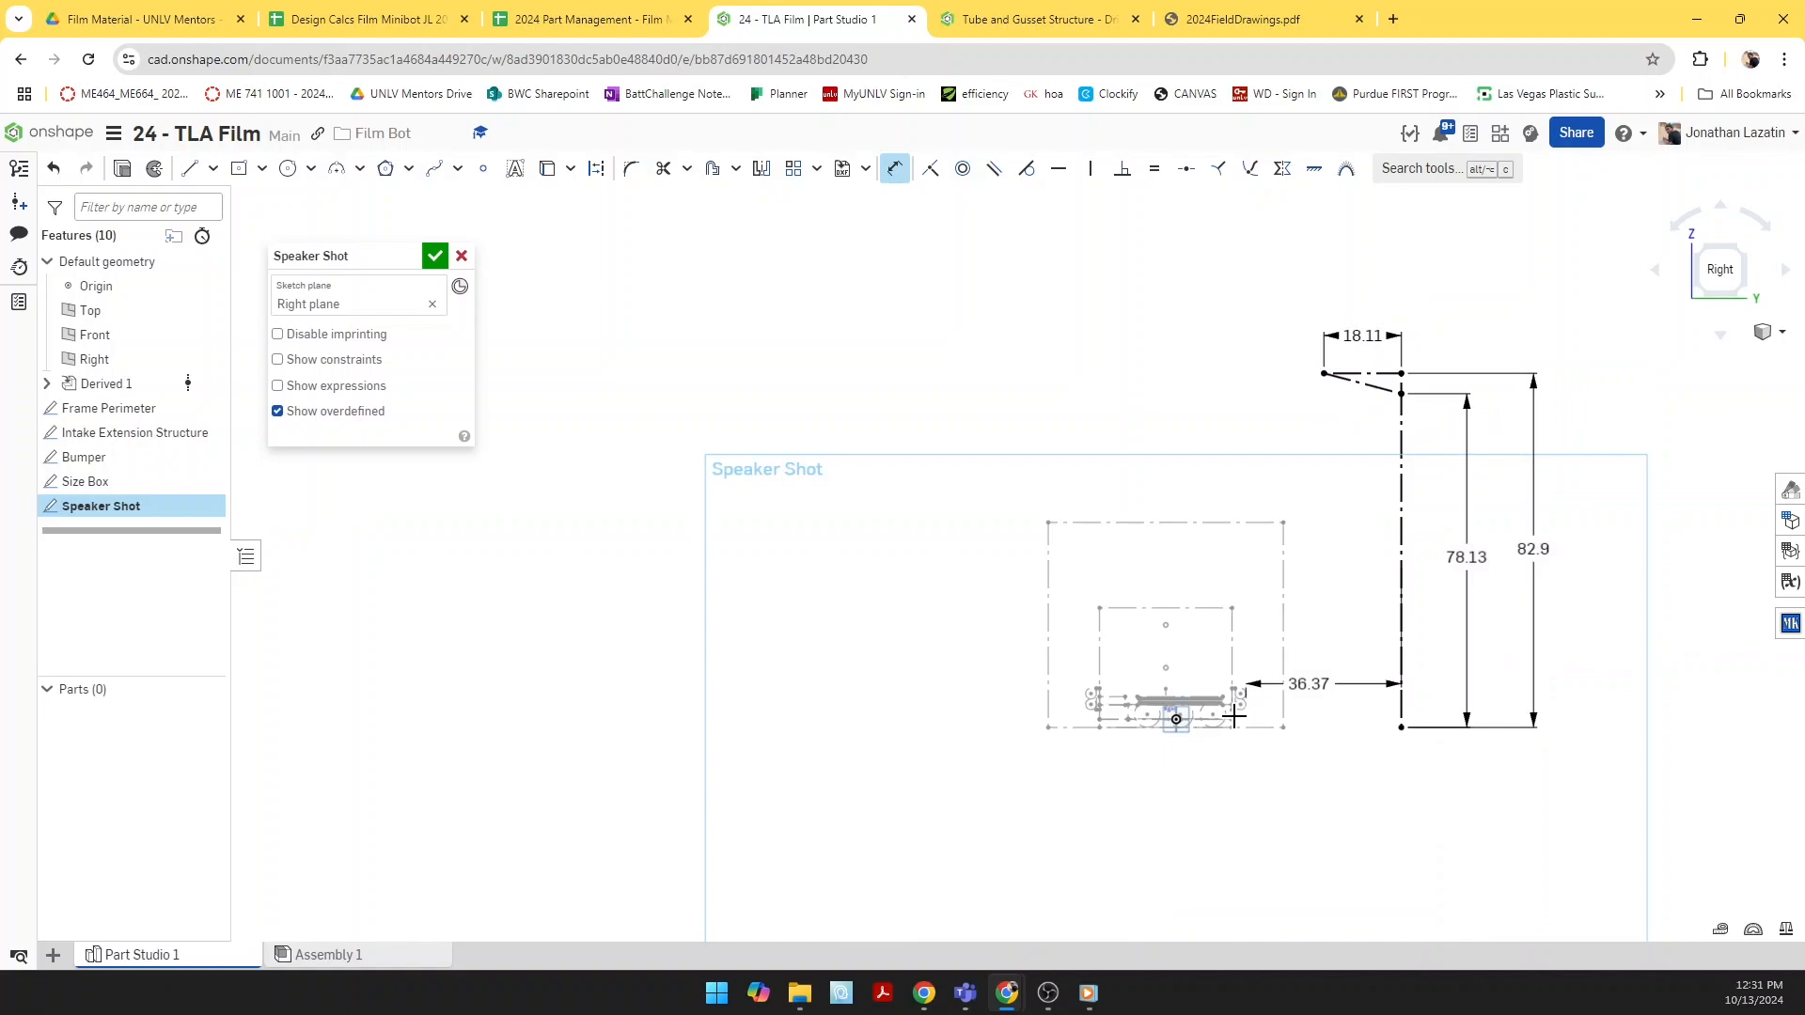
{"action": "scroll", "coordinate": [1234, 710], "scroll_direction": "up", "scroll_amount": 1}
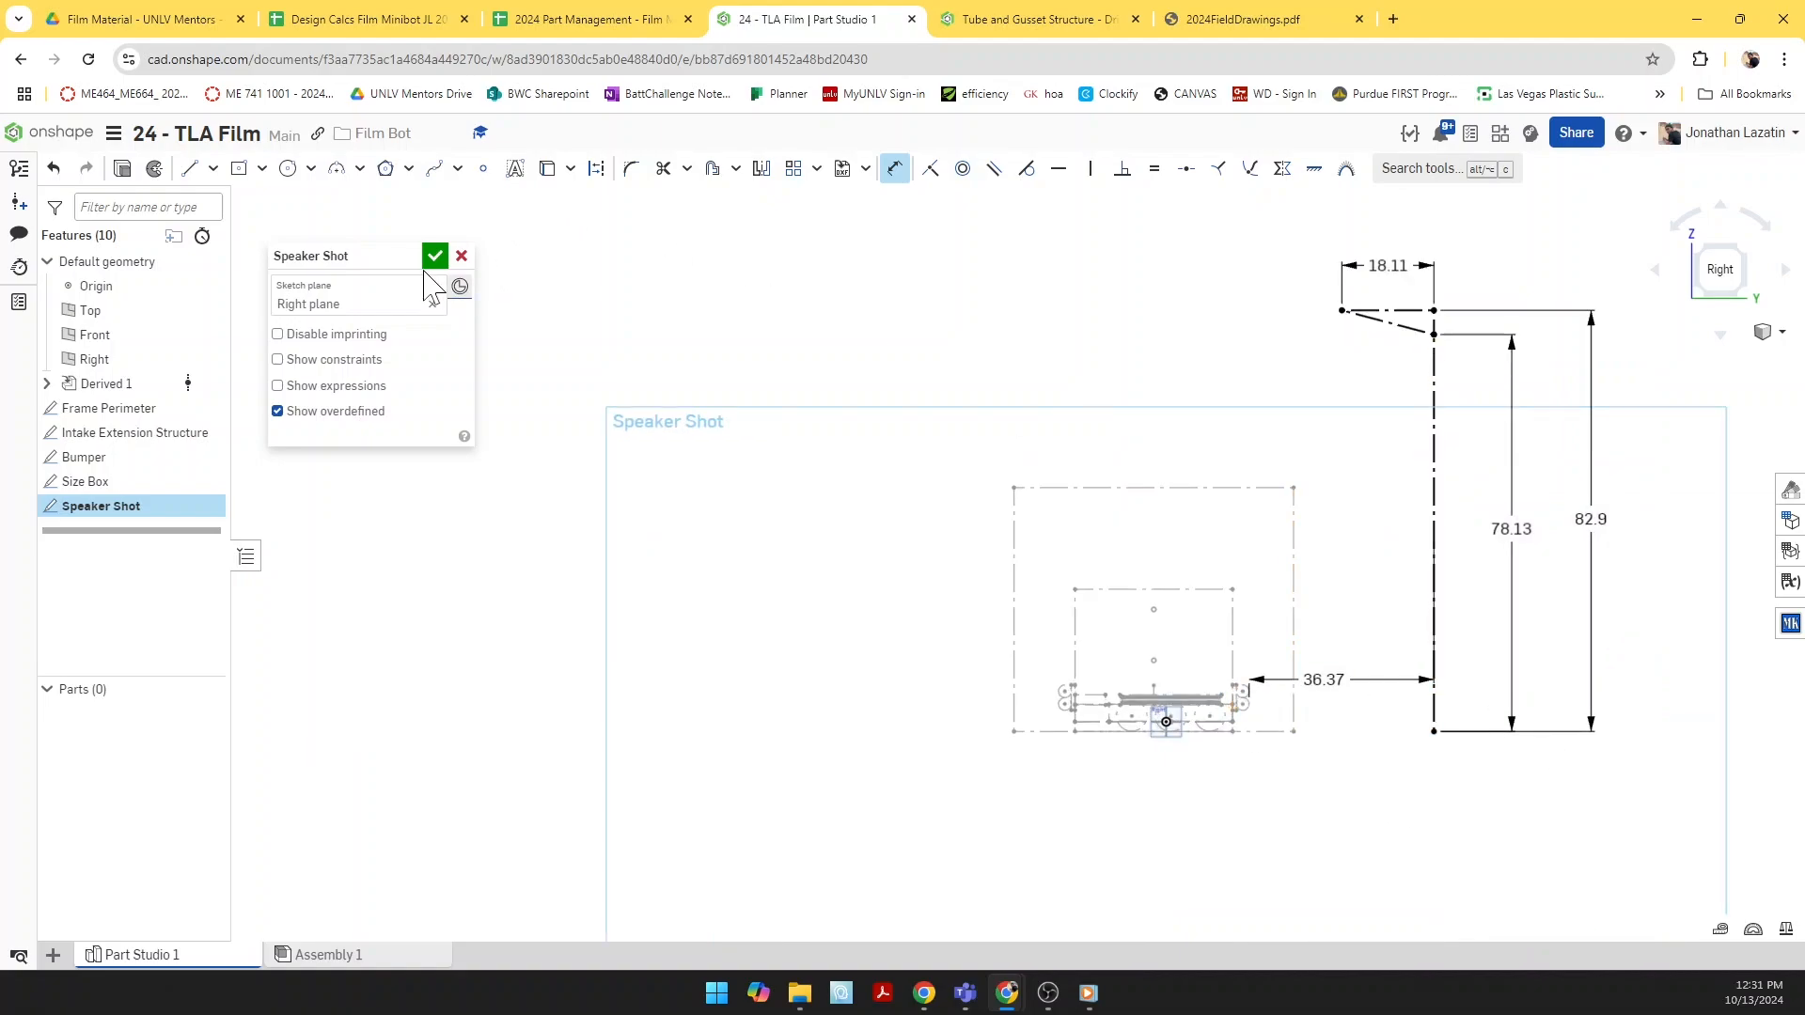
{"action": "left_click", "coordinate": [190, 169]}
{"action": "middle_click_drag", "start_coordinate": [1011, 590], "coordinate": [539, 583]}
{"action": "key", "text": "q"}
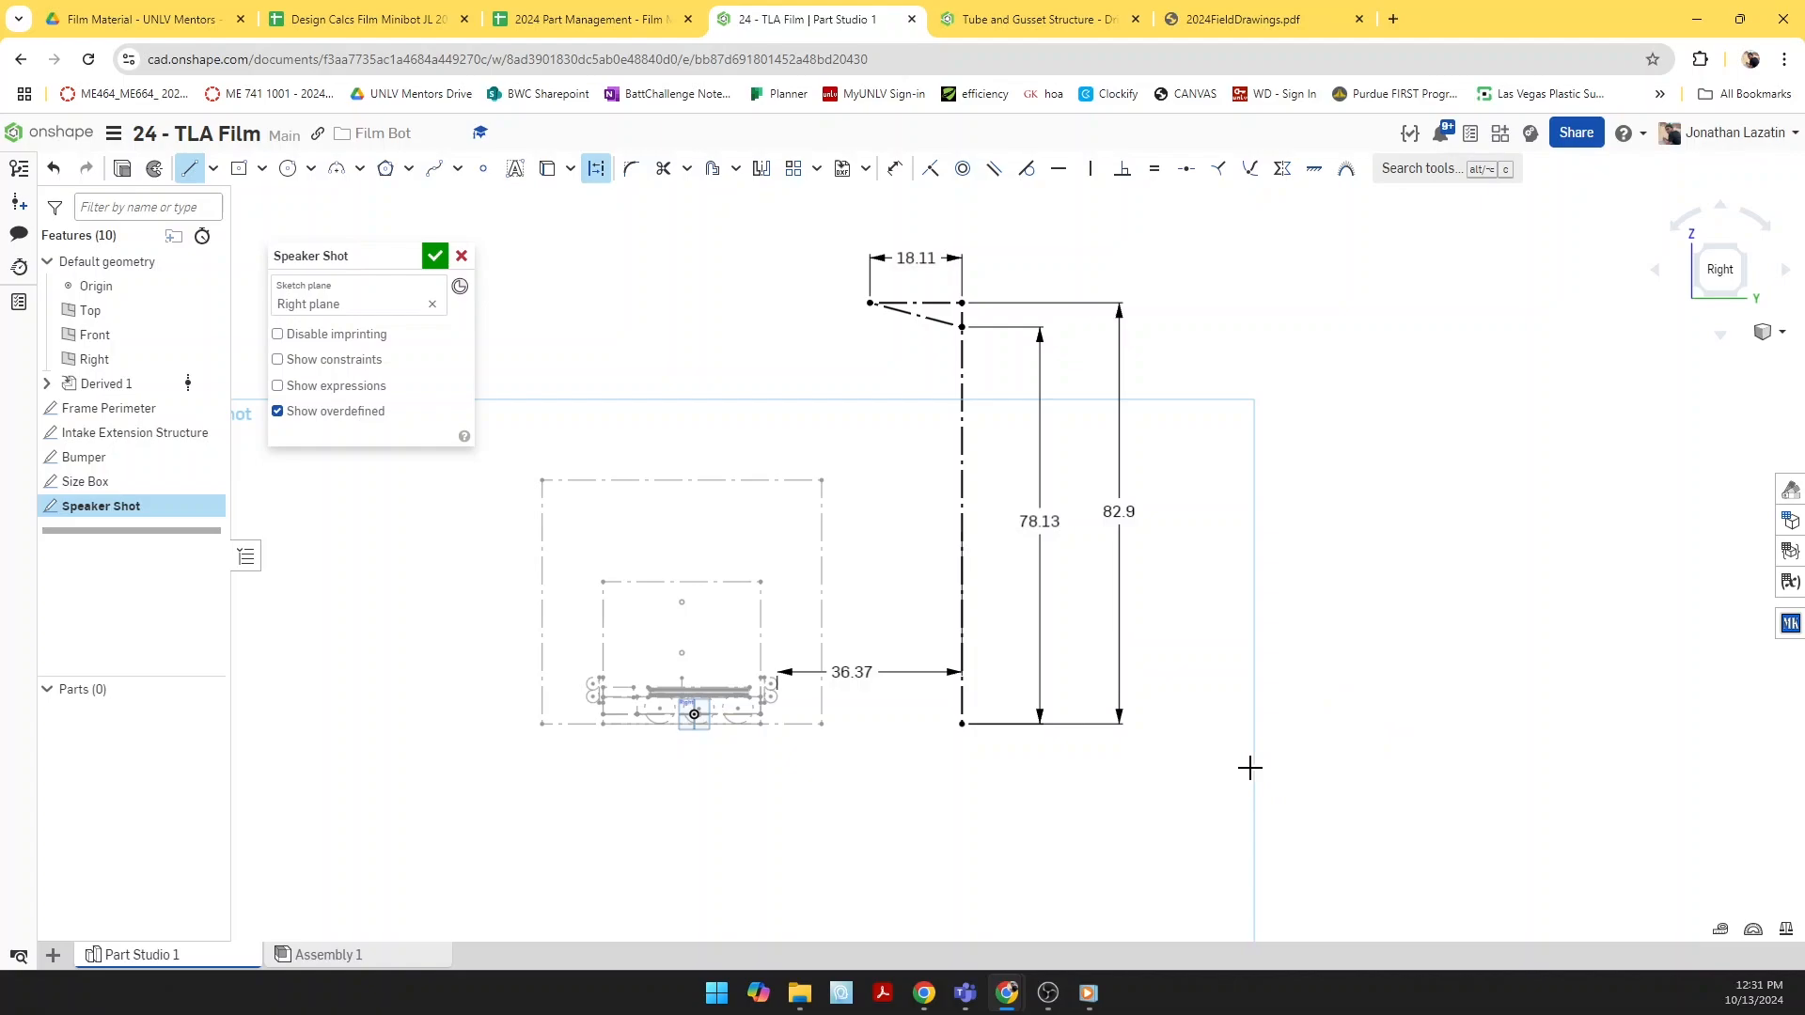
{"action": "left_click", "coordinate": [961, 724]}
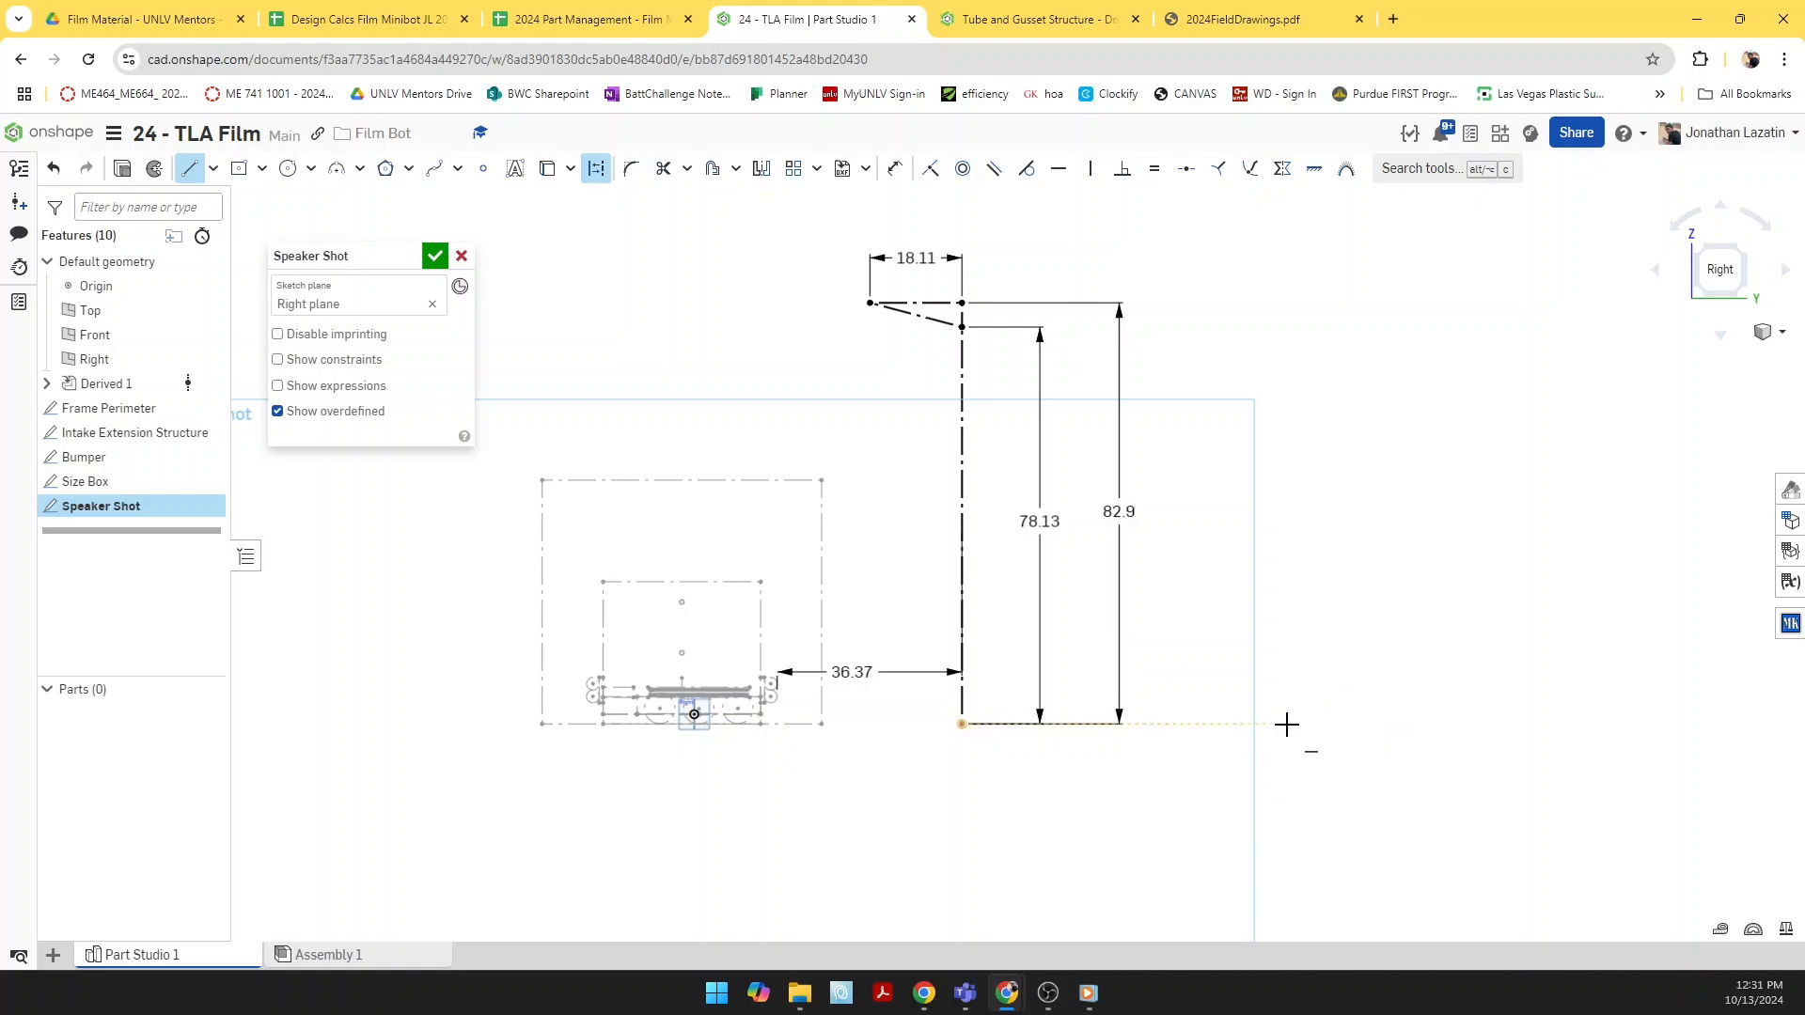
{"action": "left_click", "coordinate": [1286, 343]}
{"action": "left_click", "coordinate": [1216, 307]}
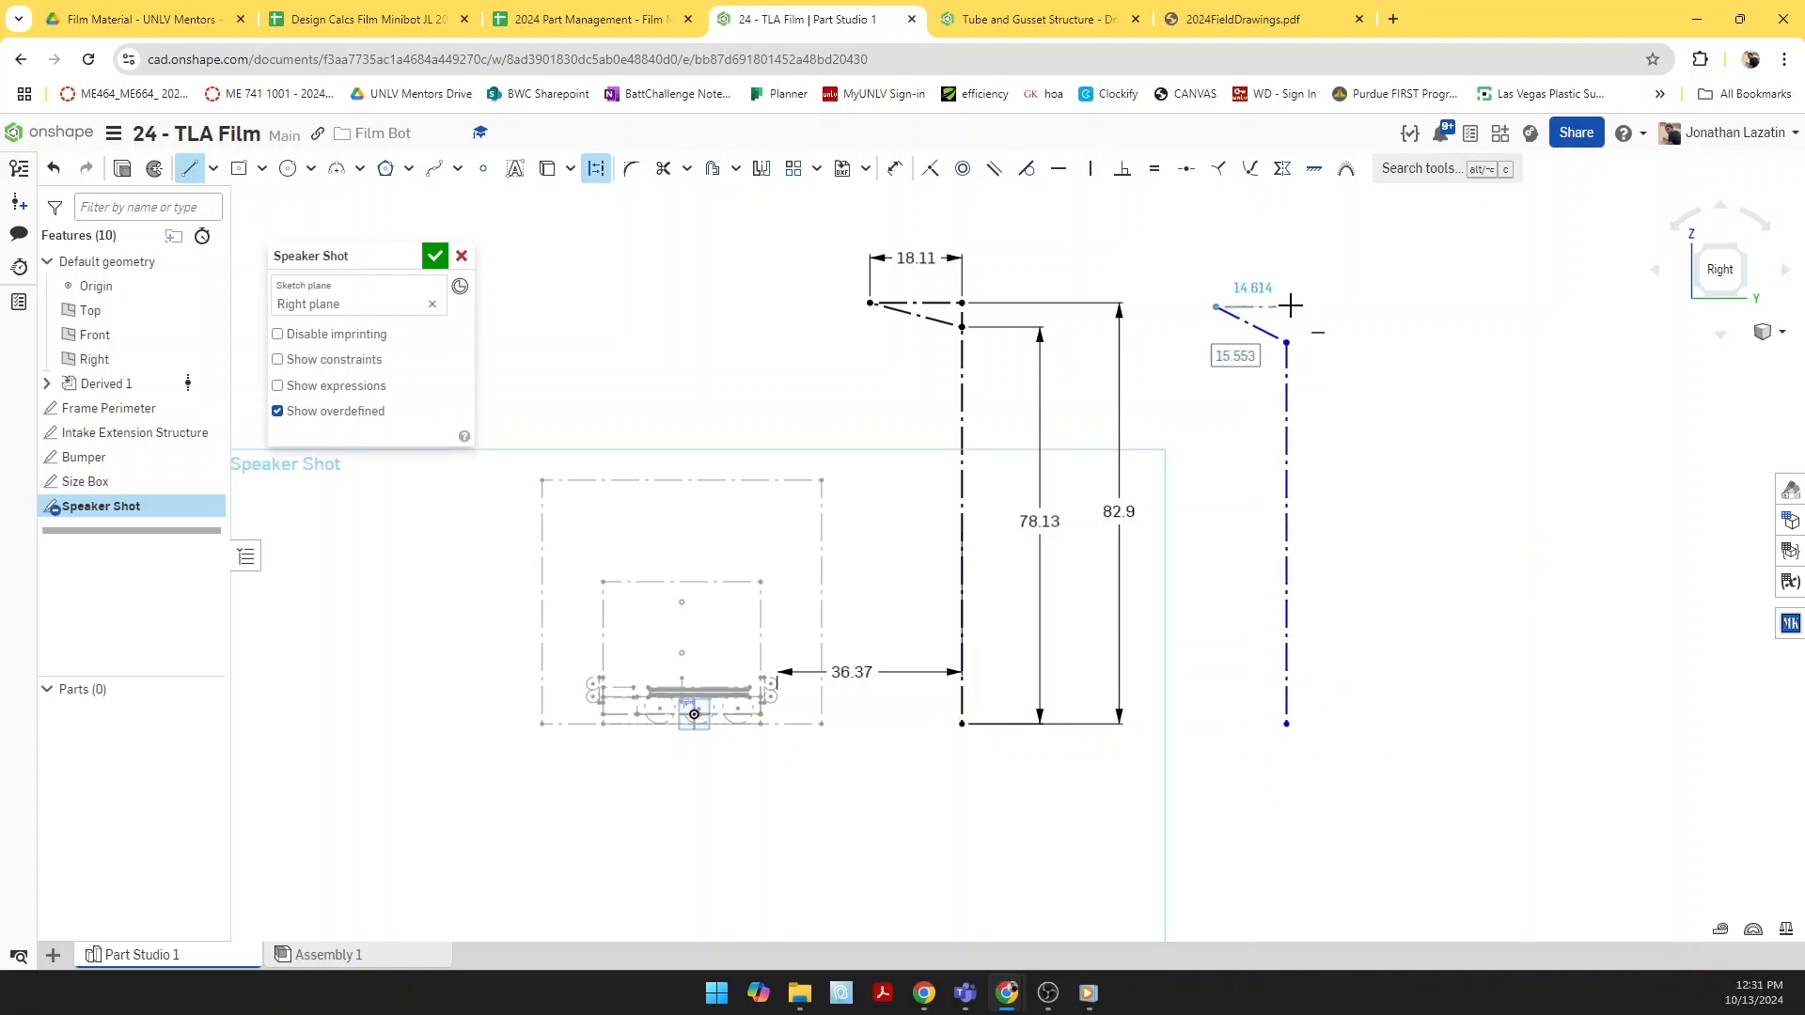
{"action": "left_click", "coordinate": [1284, 307]}
{"action": "left_click", "coordinate": [1286, 343]}
Step: Constrain the second profile's tall line and triangle edges equal in length to the matching lines of the first speaker profile
{"action": "key", "text": "e"}
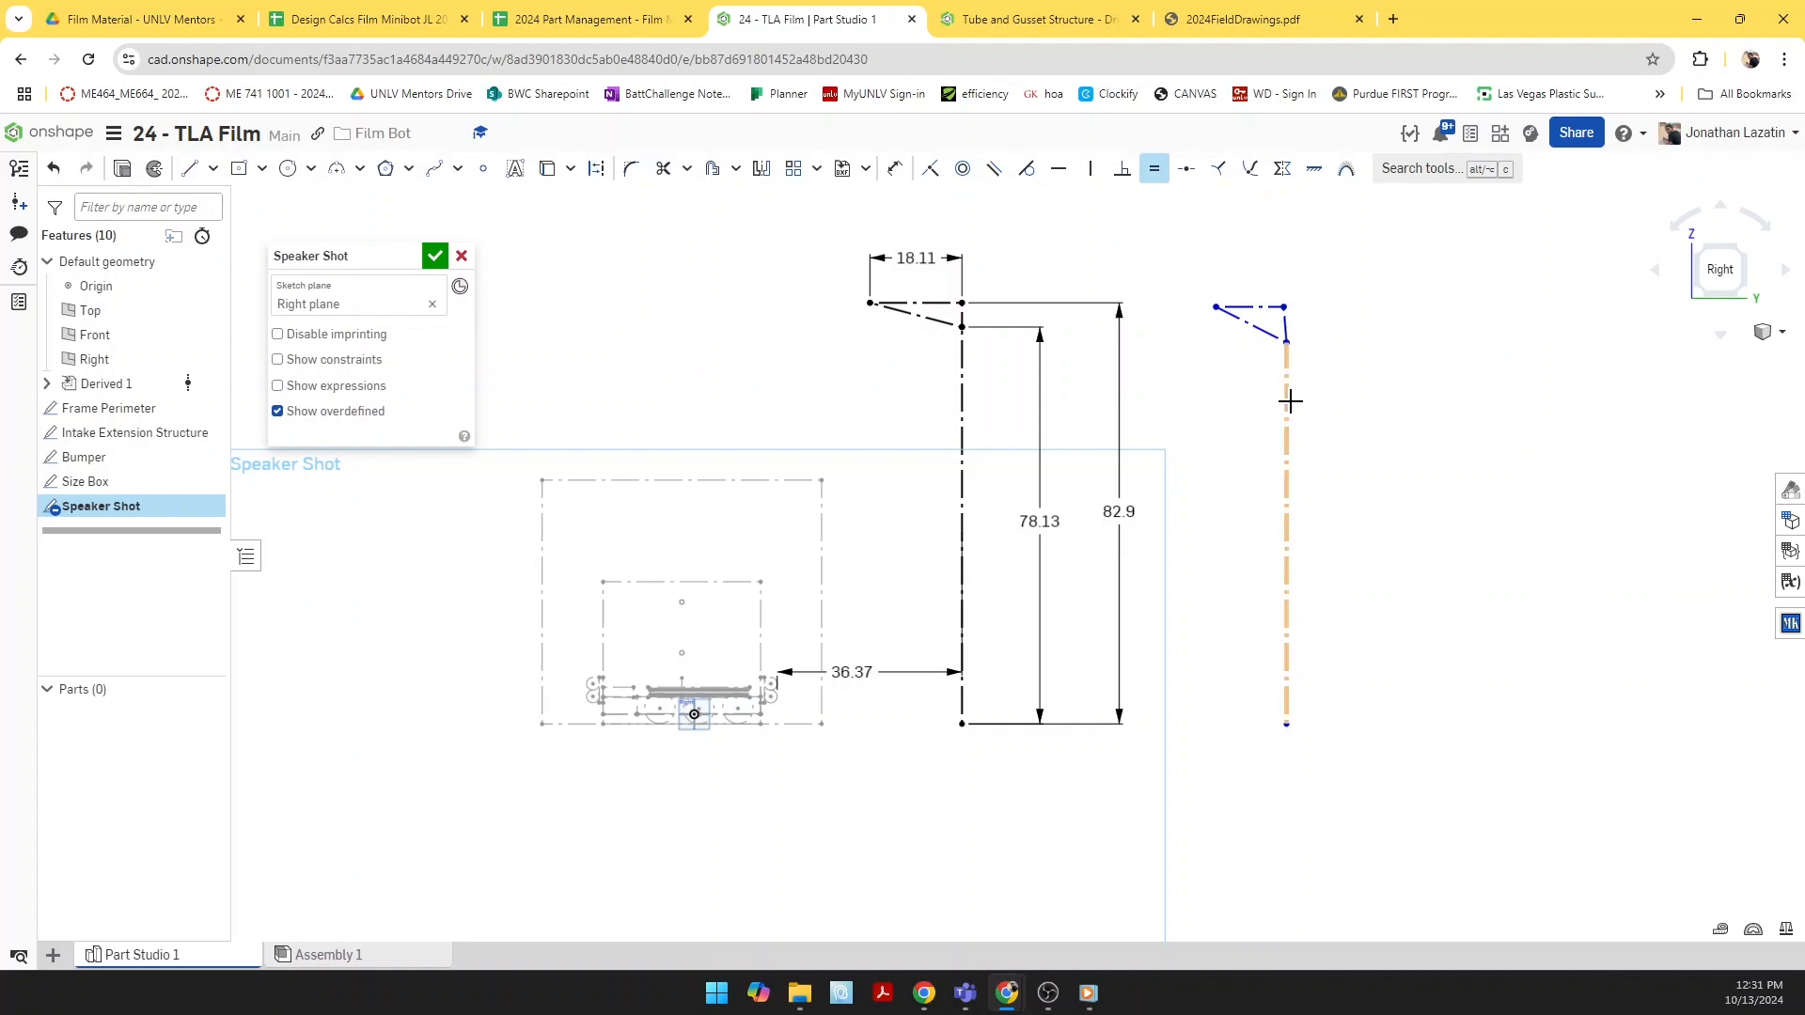
{"action": "left_click", "coordinate": [1287, 399]}
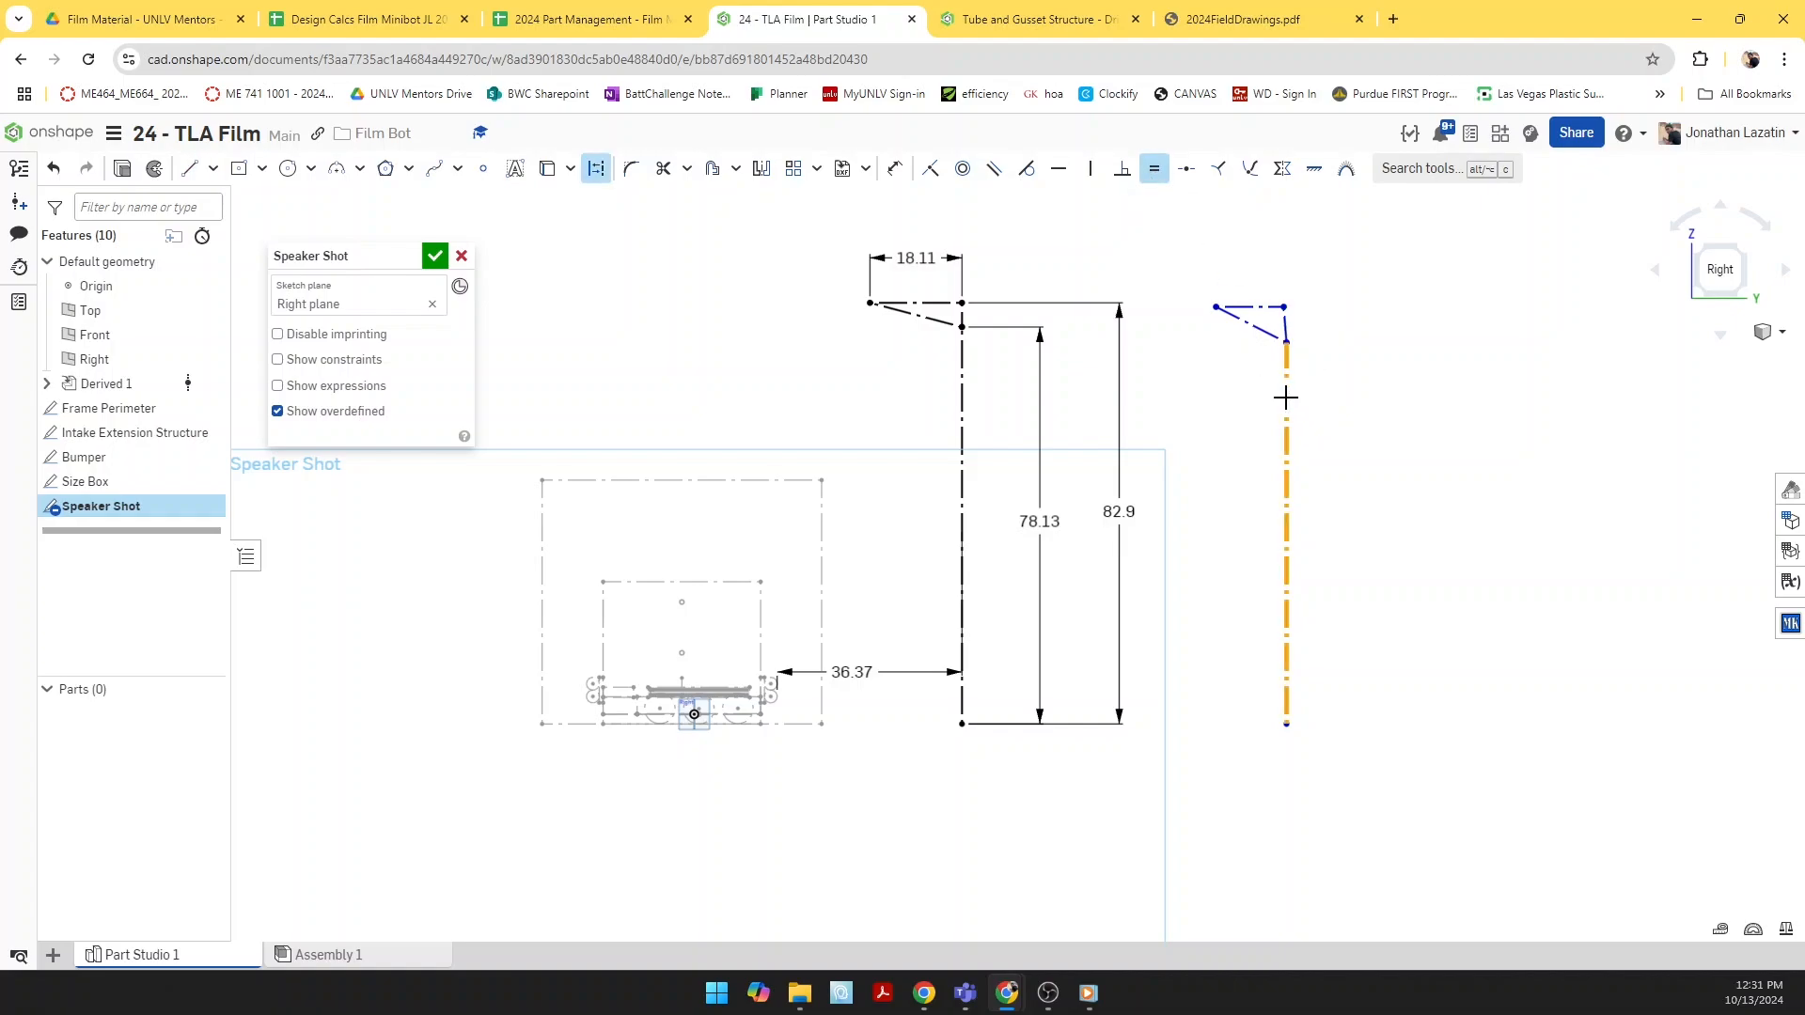
{"action": "left_click", "coordinate": [1257, 317]}
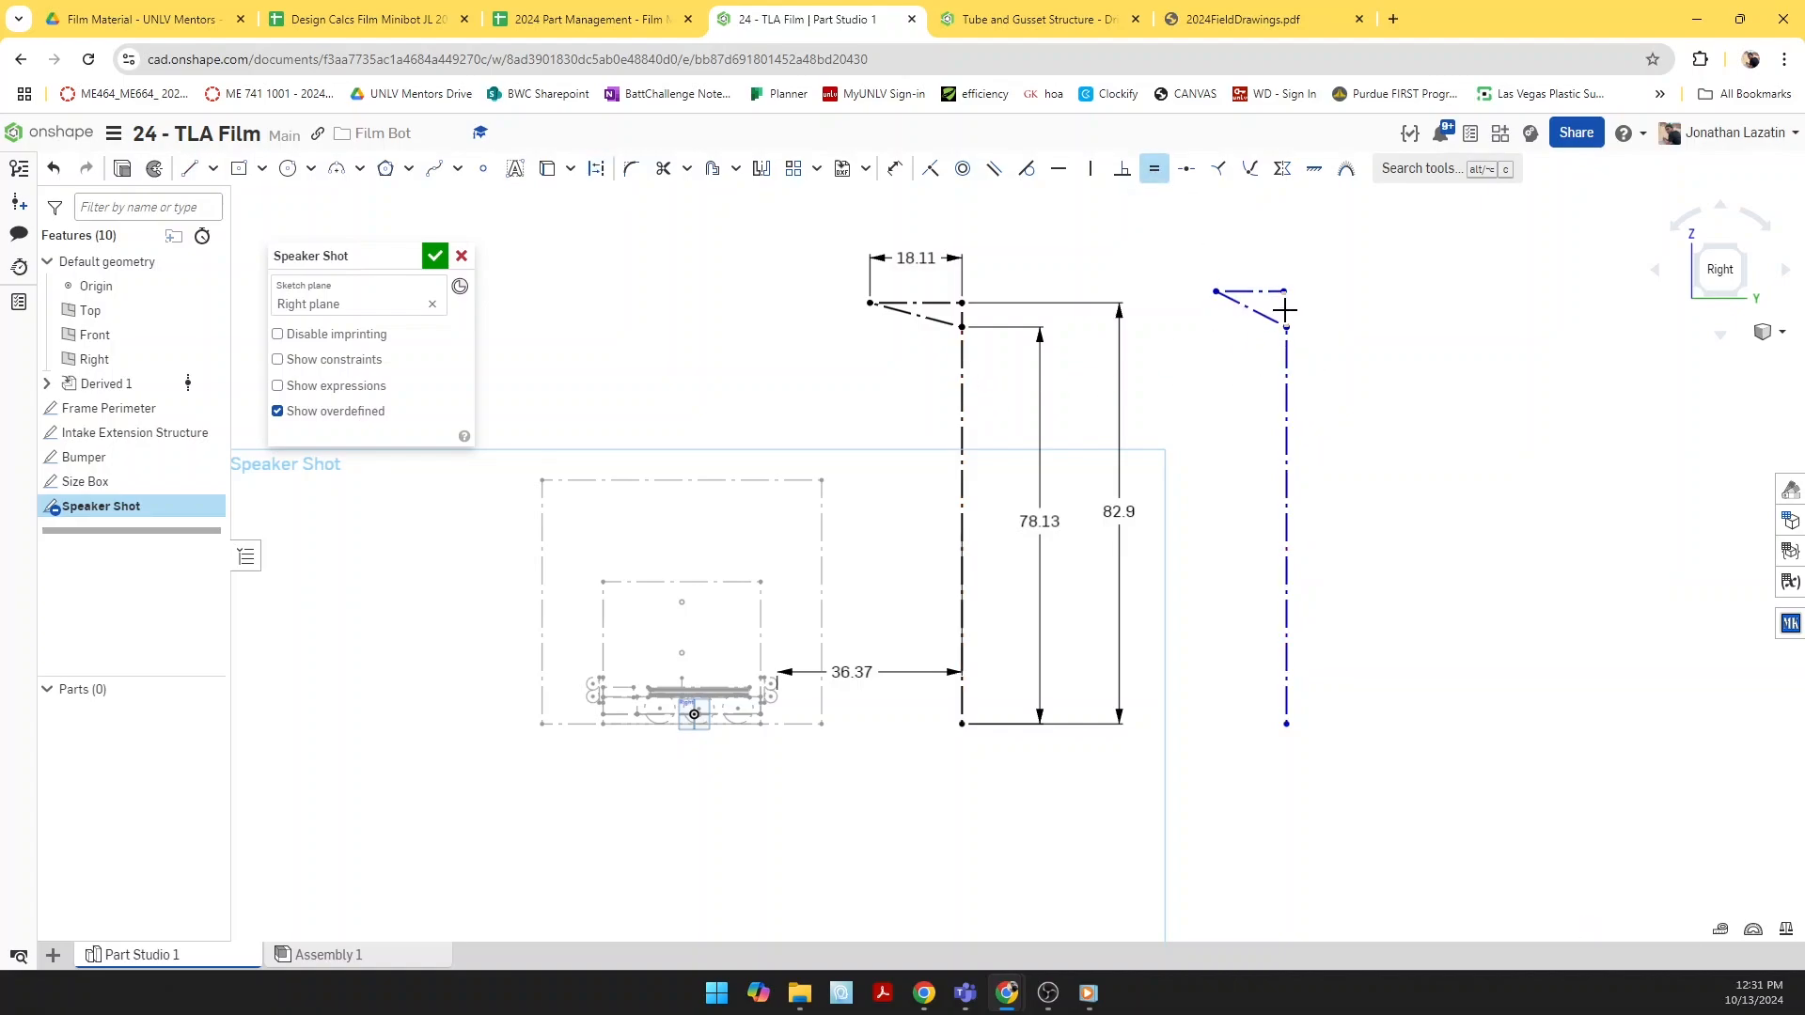
{"action": "left_click", "coordinate": [1285, 310]}
{"action": "left_click", "coordinate": [961, 315]}
{"action": "left_click", "coordinate": [937, 303]}
{"action": "left_click", "coordinate": [1250, 305]}
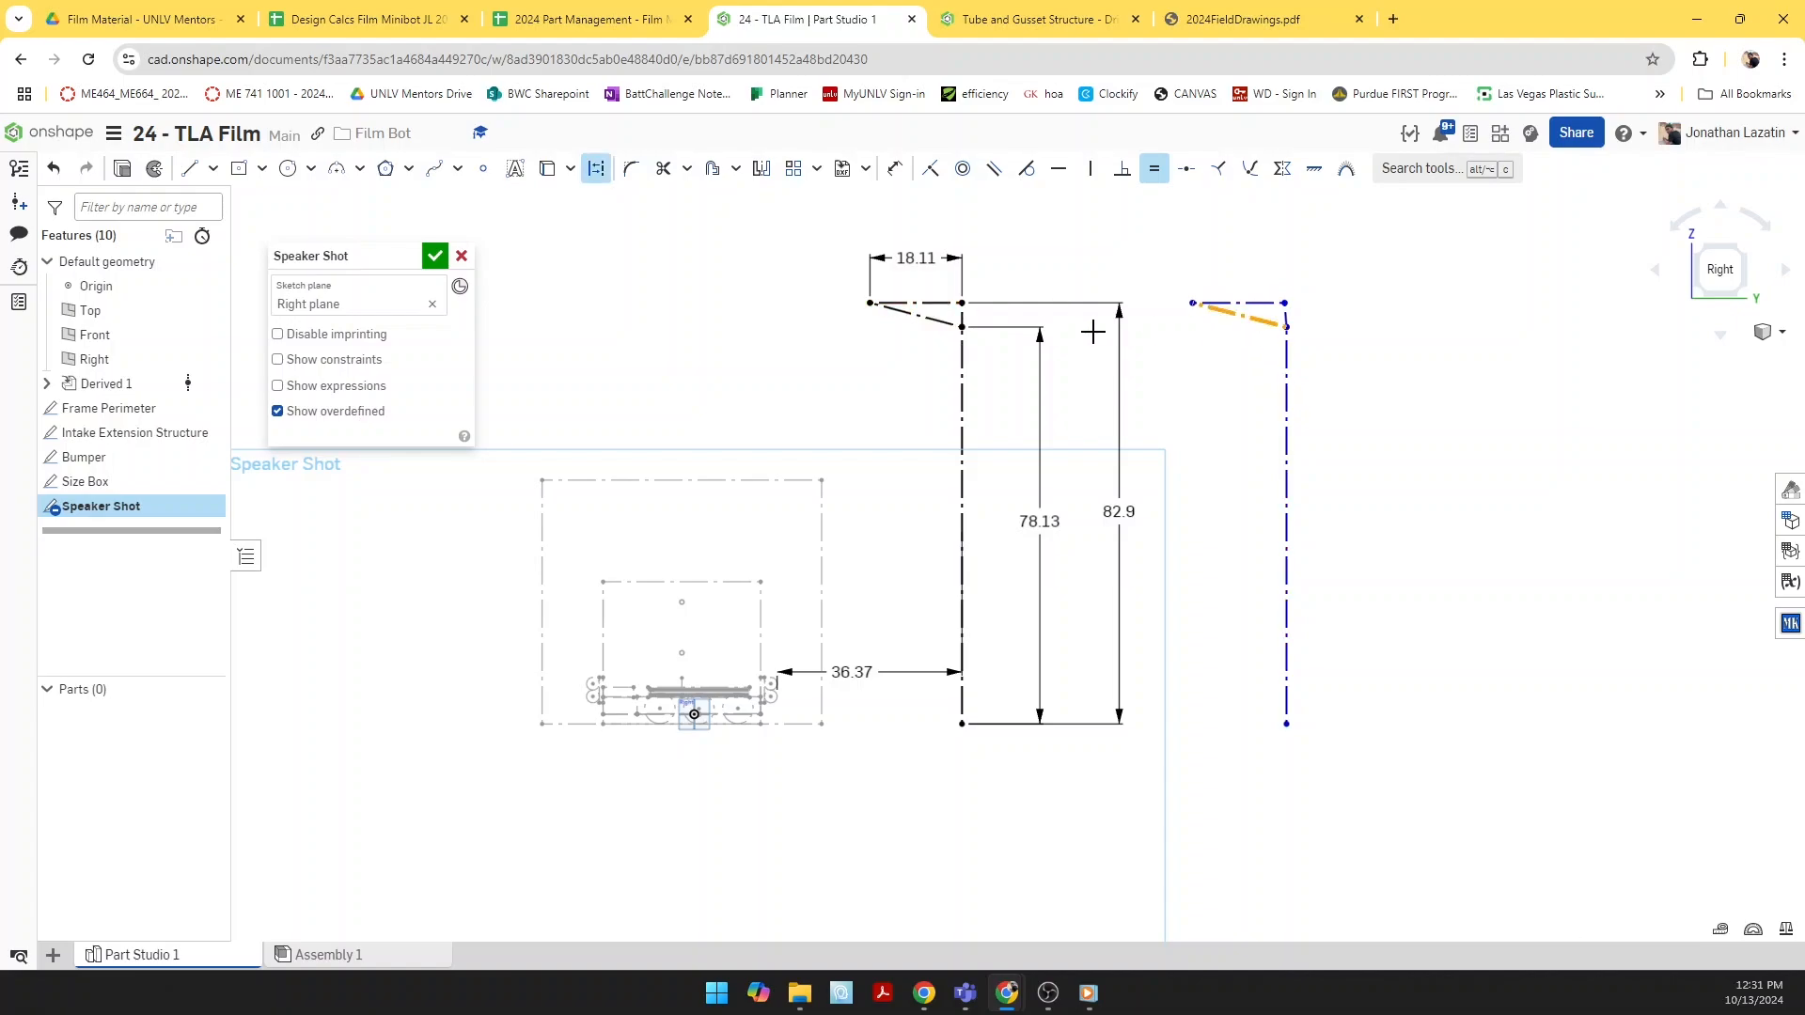
{"action": "left_click", "coordinate": [994, 168]}
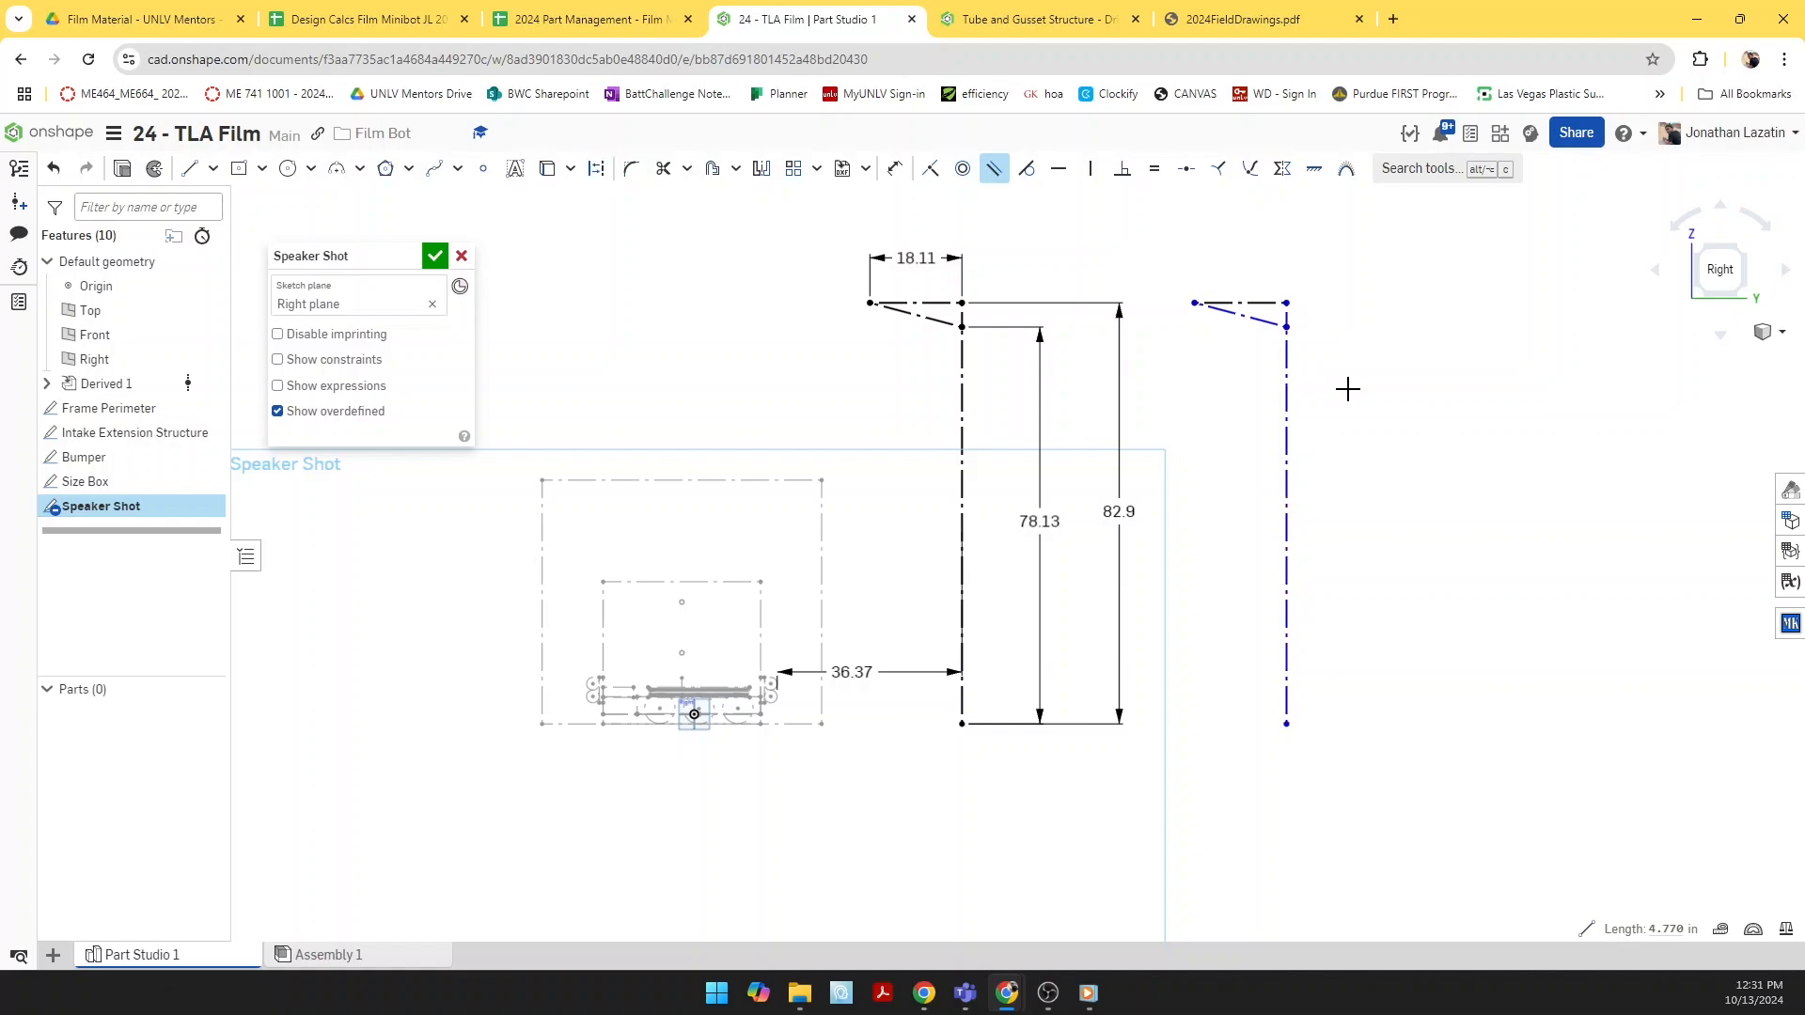
Step: Dimension the horizontal distance from the rear bumper's outer edge to the second speaker profile's tall line to 120 in
{"action": "key", "text": "d"}
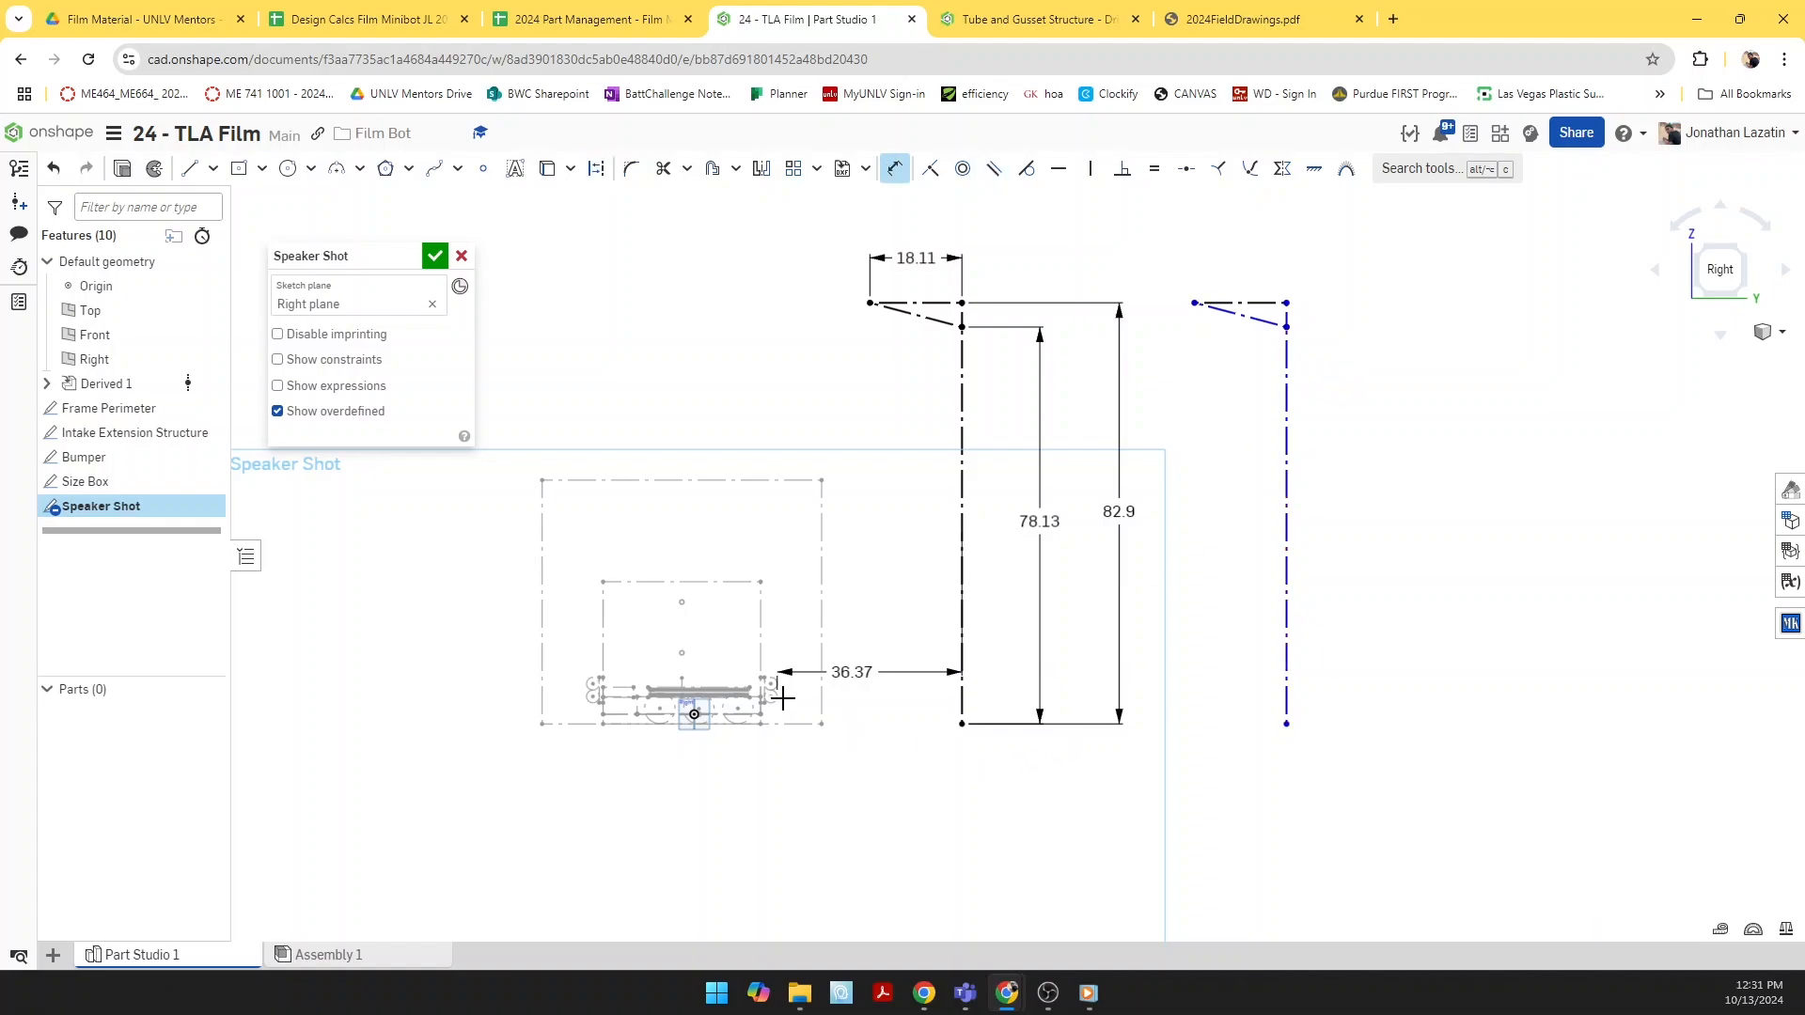
{"action": "scroll", "coordinate": [773, 706], "scroll_direction": "up", "scroll_amount": 3}
{"action": "scroll", "coordinate": [1098, 730], "scroll_direction": "down", "scroll_amount": 2}
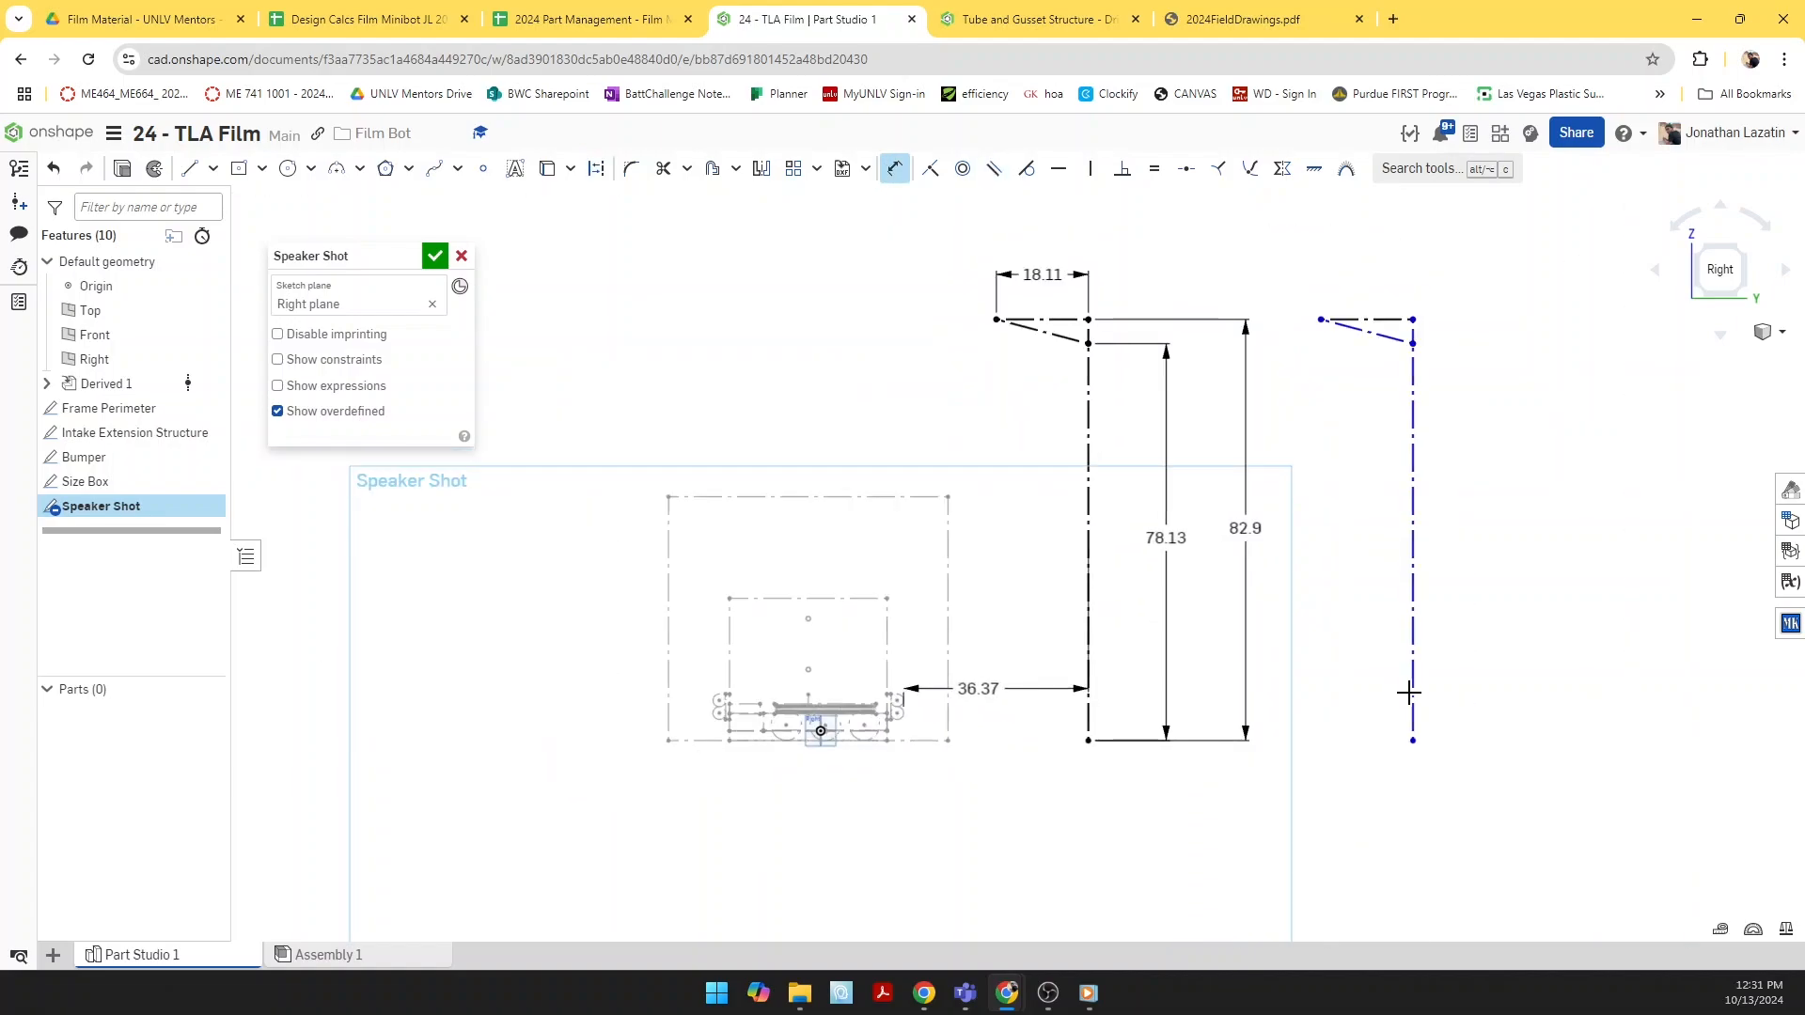
{"action": "left_click", "coordinate": [1410, 693]}
{"action": "left_click", "coordinate": [1166, 818]}
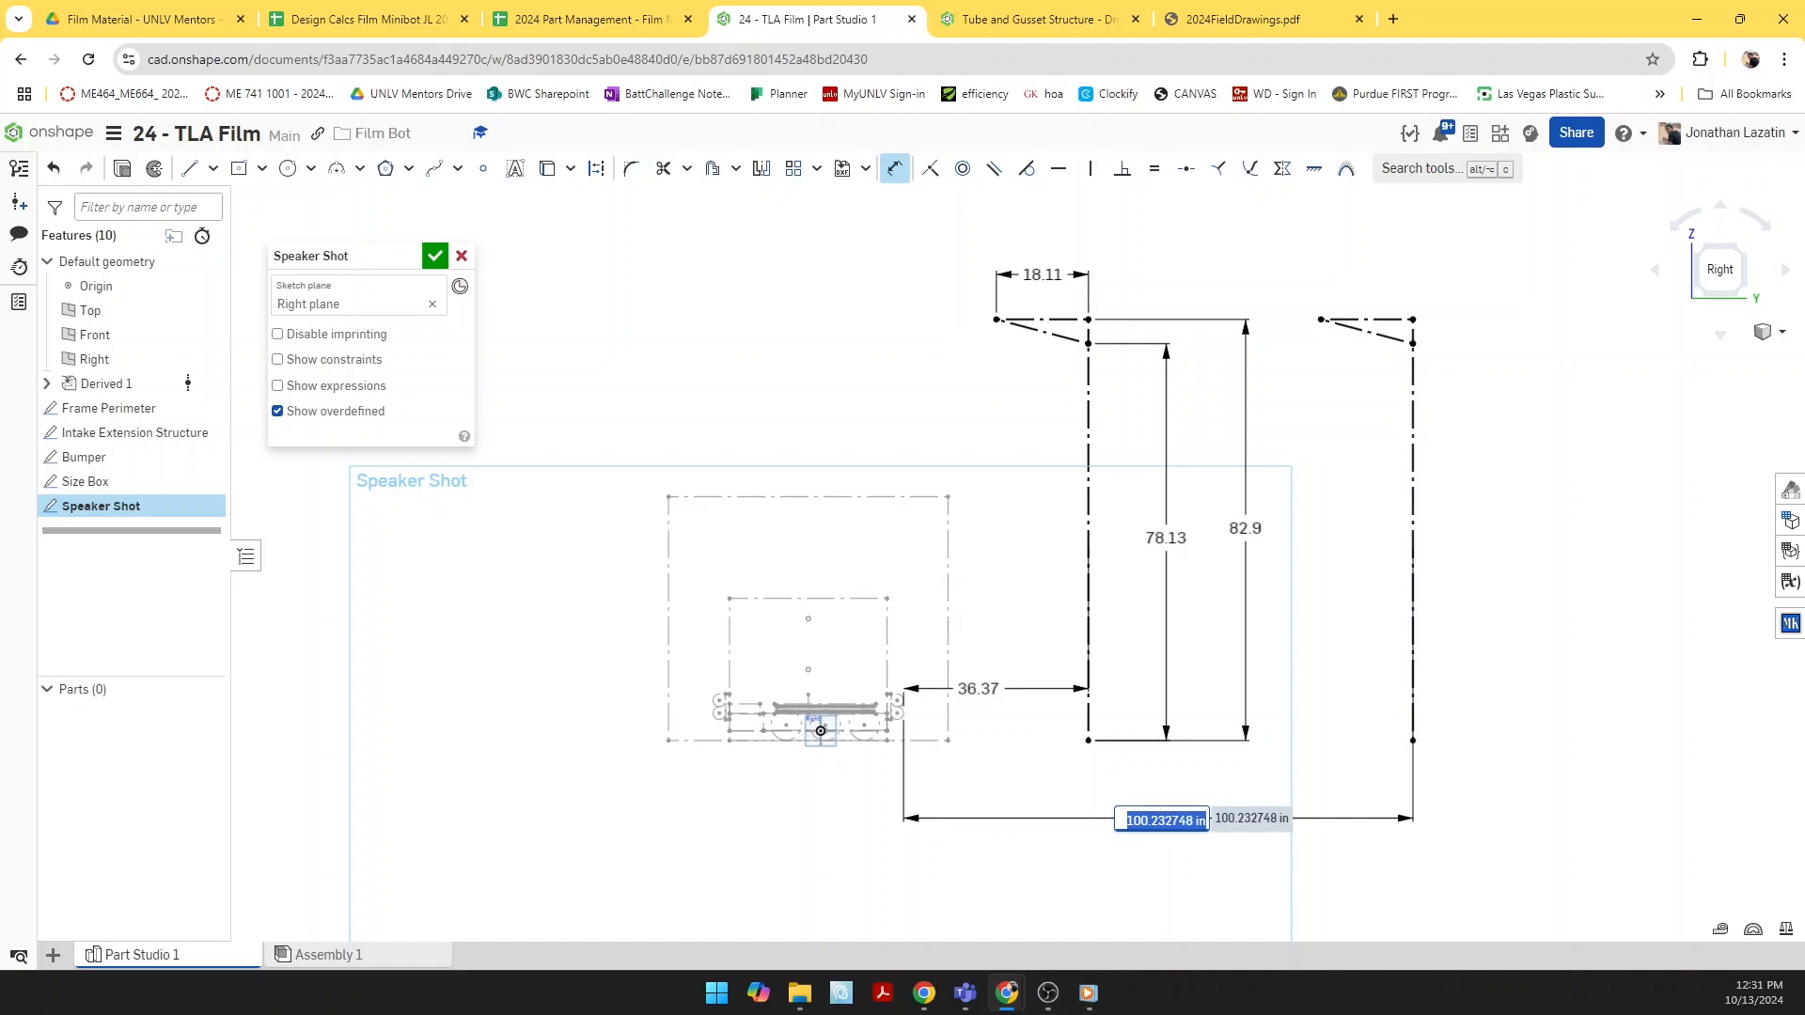
{"action": "type", "text": "120"}
{"action": "key", "text": "Return"}
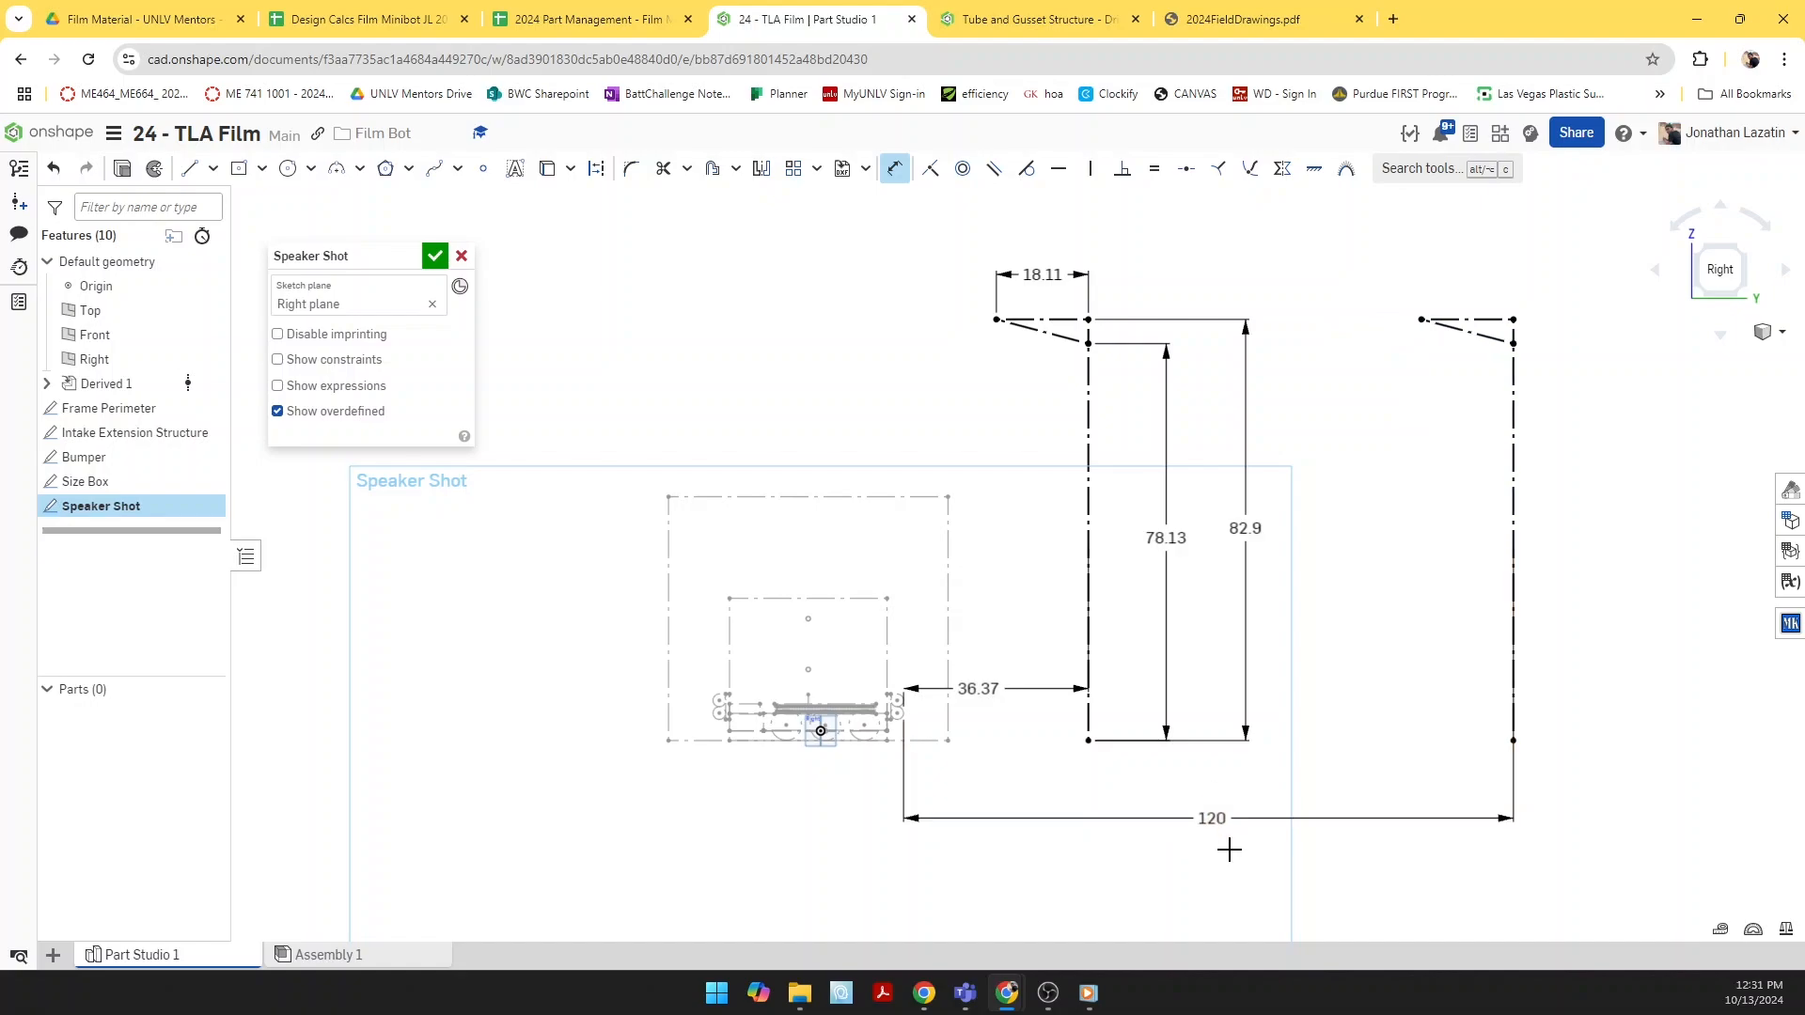
Step: Move the 120 in dimension closer beneath the speaker geometry and finish the Speaker Shot sketch
{"action": "scroll", "coordinate": [1205, 841], "scroll_direction": "down", "scroll_amount": 1}
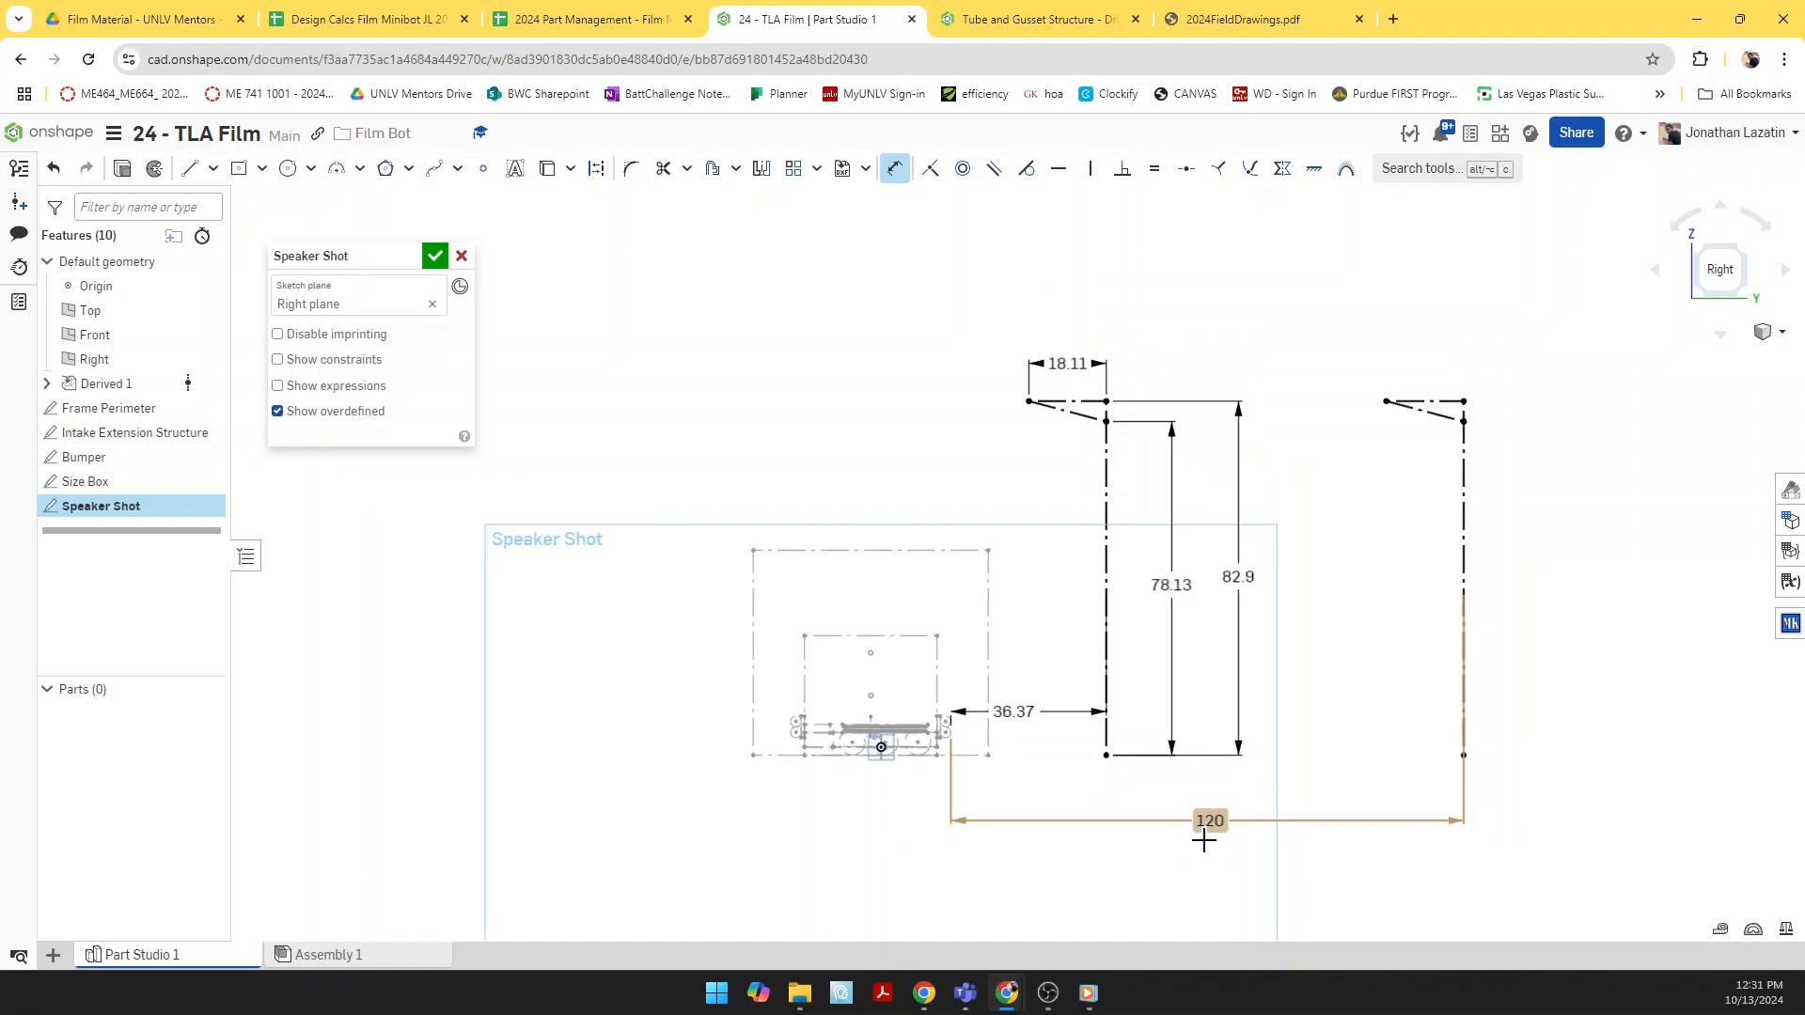
{"action": "scroll", "coordinate": [1205, 841], "scroll_direction": "up", "scroll_amount": 4}
{"action": "scroll", "coordinate": [1205, 840], "scroll_direction": "down", "scroll_amount": 1}
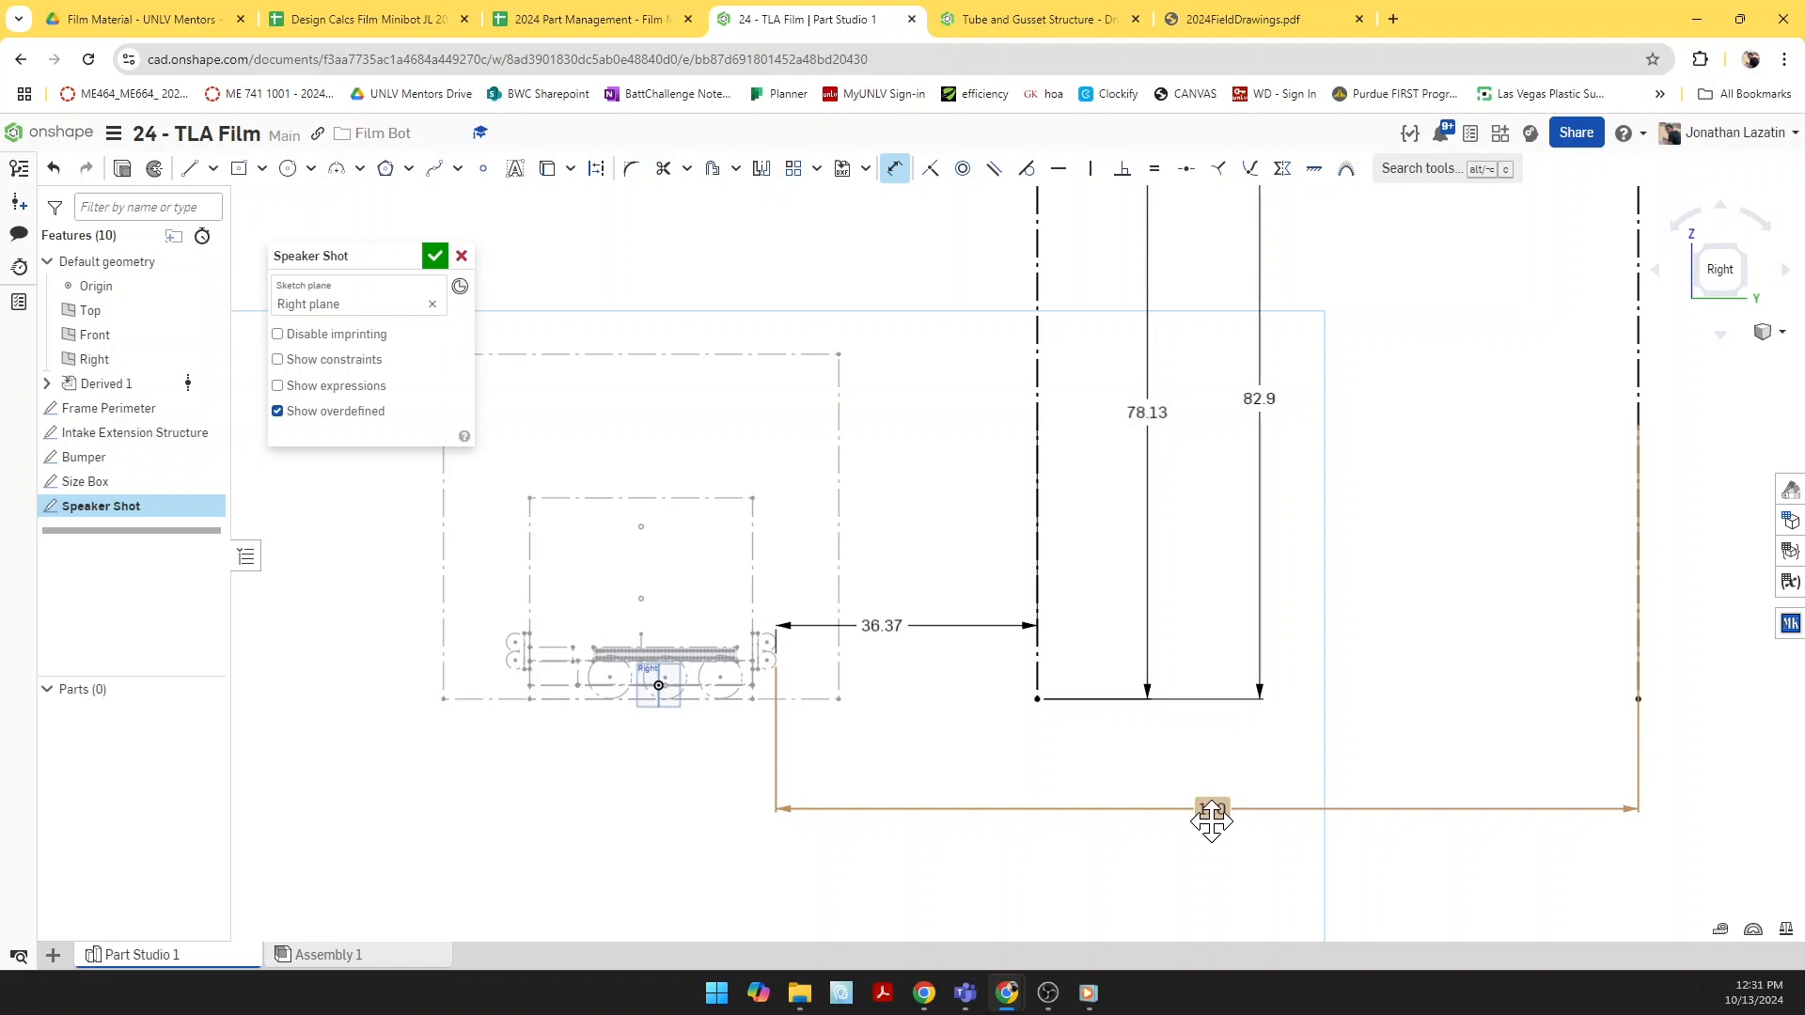
{"action": "left_click_drag", "start_coordinate": [1212, 821], "coordinate": [1212, 769]}
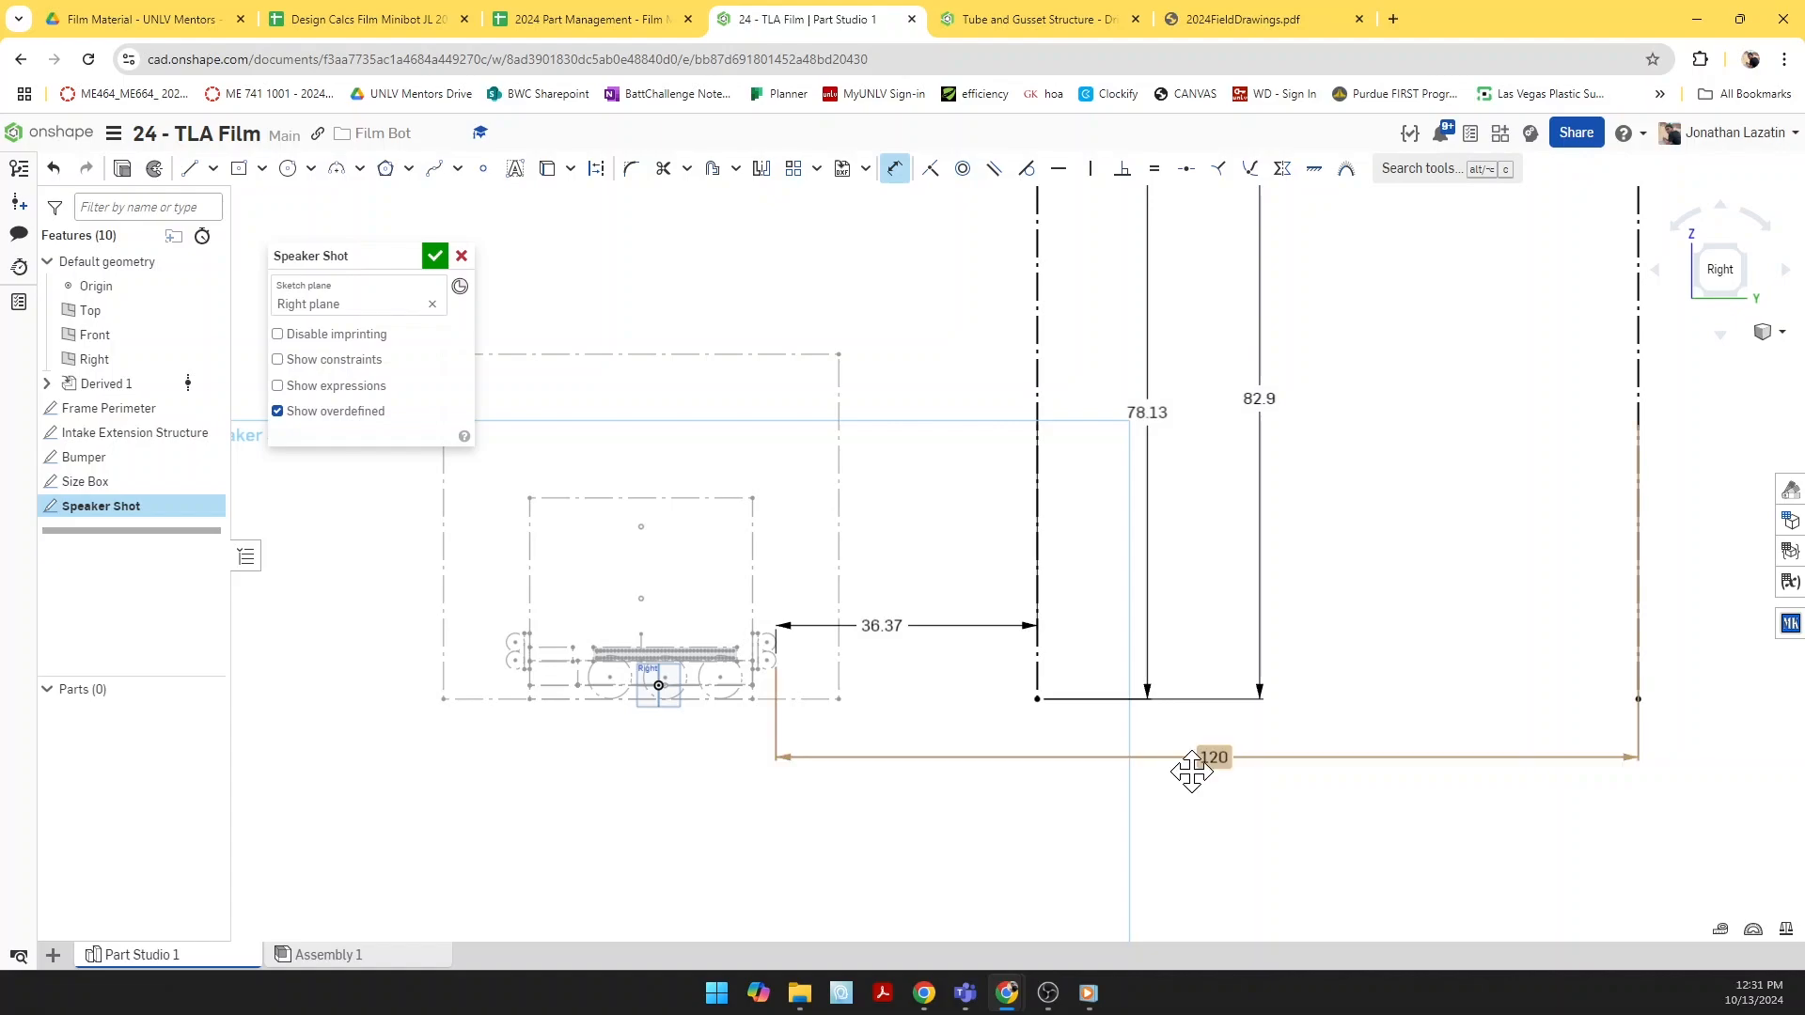
{"action": "scroll", "coordinate": [1196, 788], "scroll_direction": "down", "scroll_amount": 3}
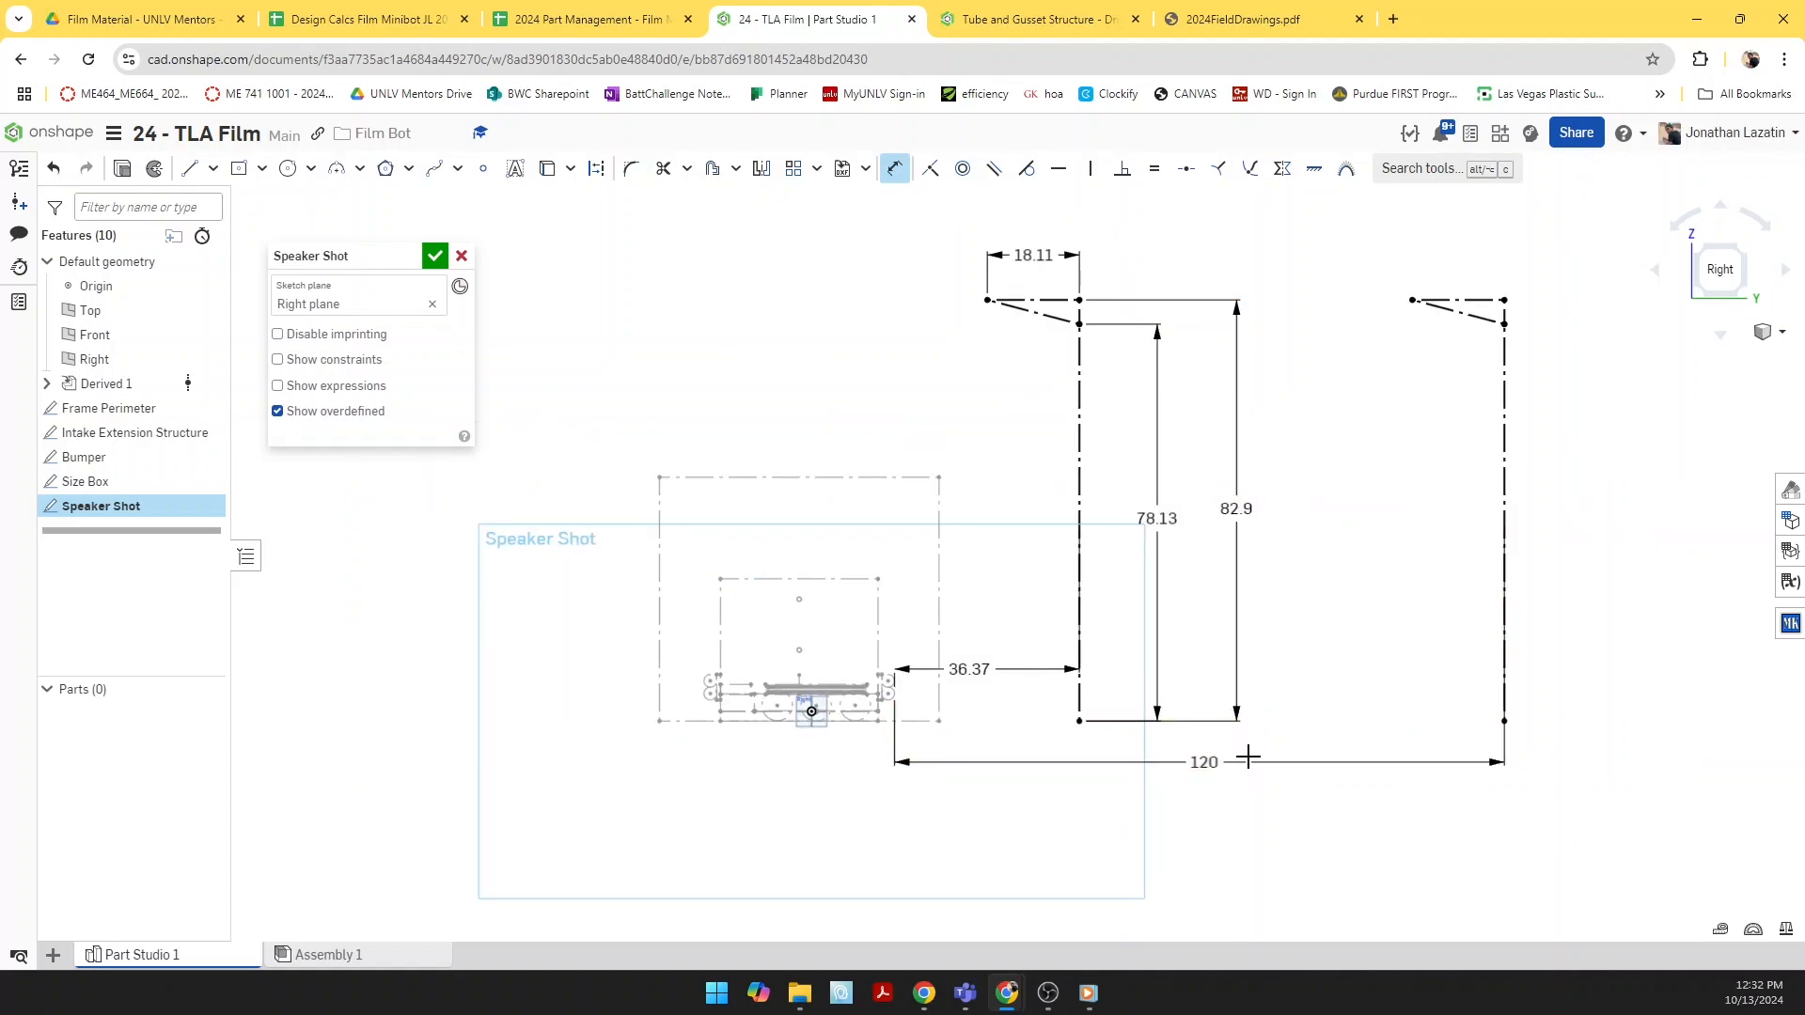
{"action": "left_click", "coordinate": [435, 263]}
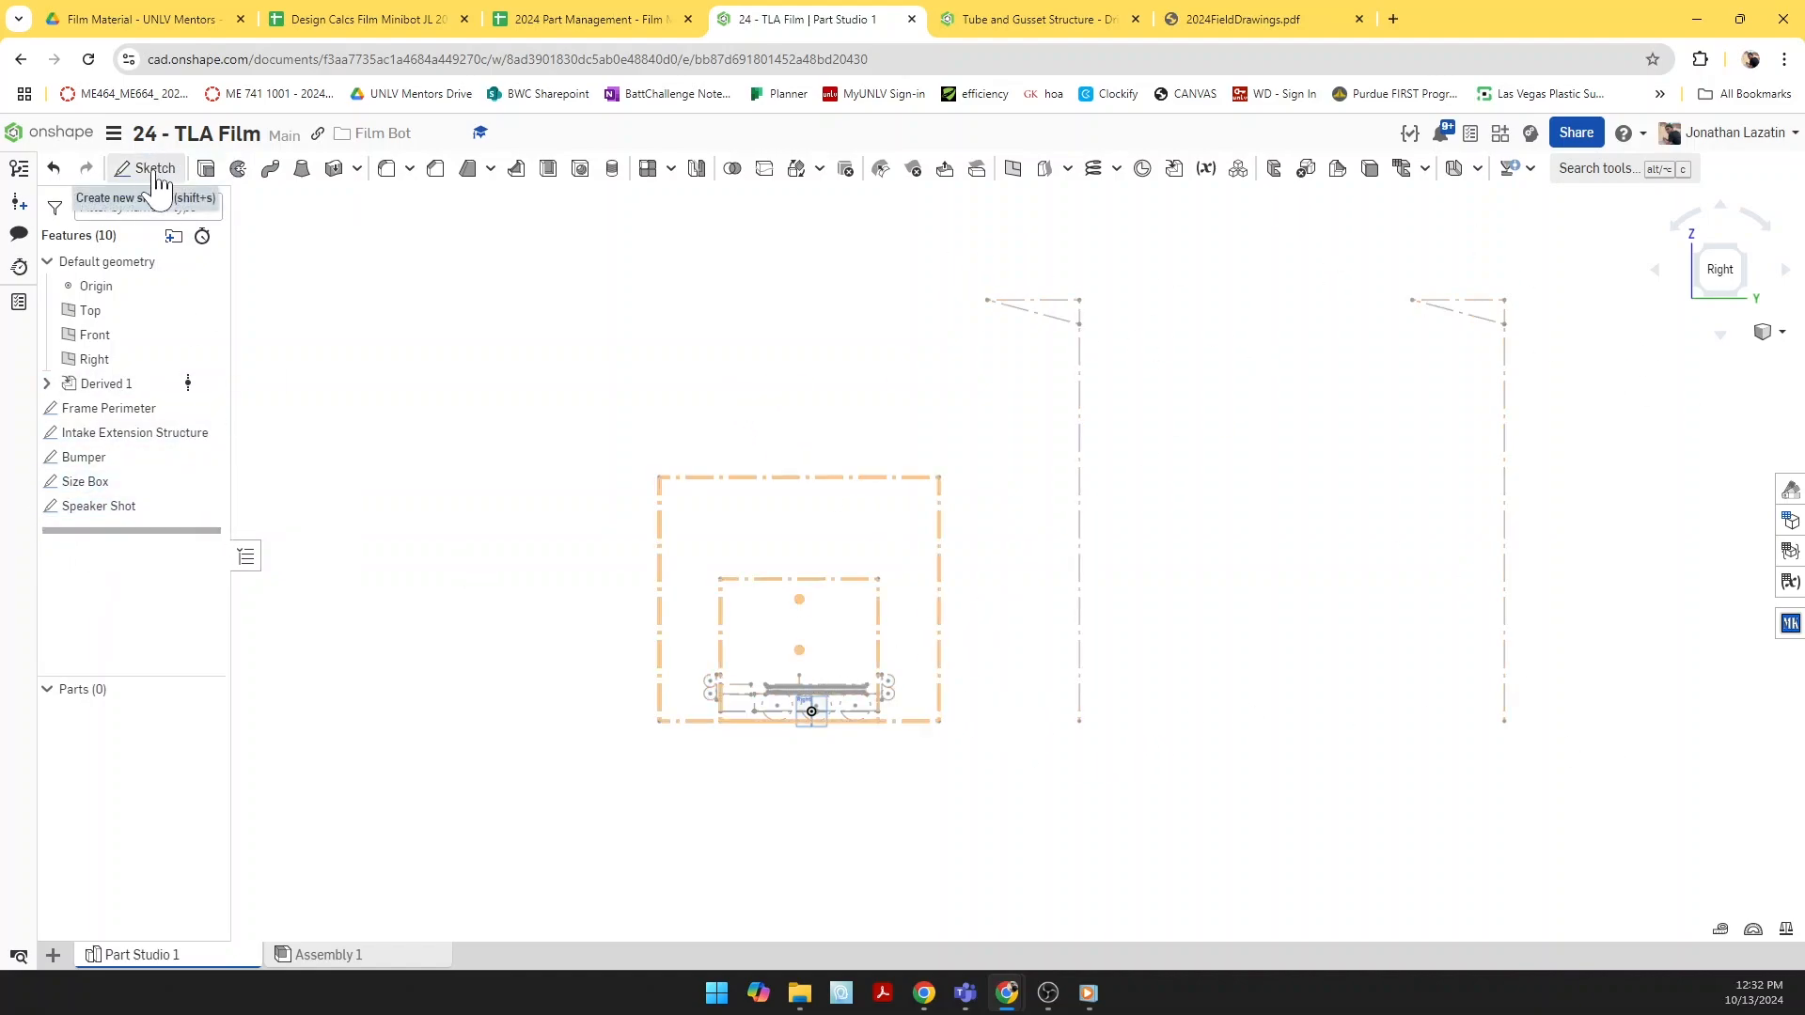
Step: Start a new sketch named "Amp" on the Right plane and activate the Line tool
{"action": "left_click", "coordinate": [150, 169]}
{"action": "left_click", "coordinate": [414, 257]}
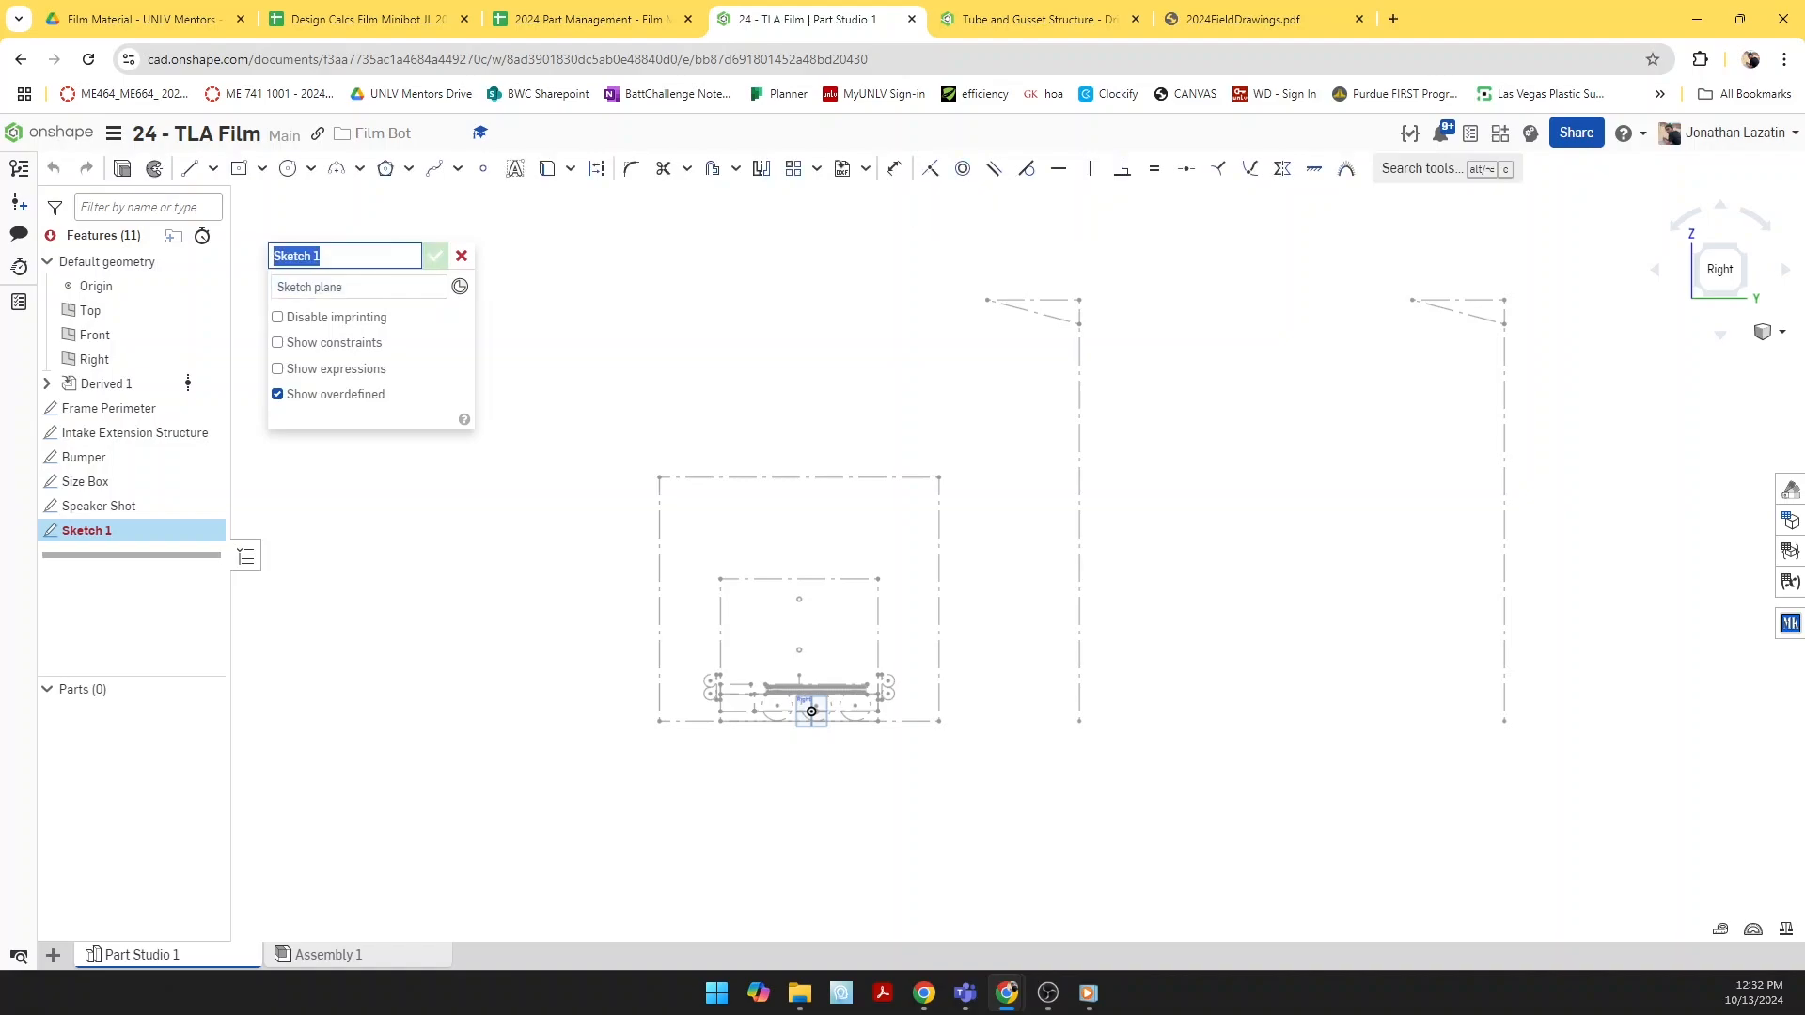
{"action": "type", "text": "Amp"}
{"action": "key", "text": "Return"}
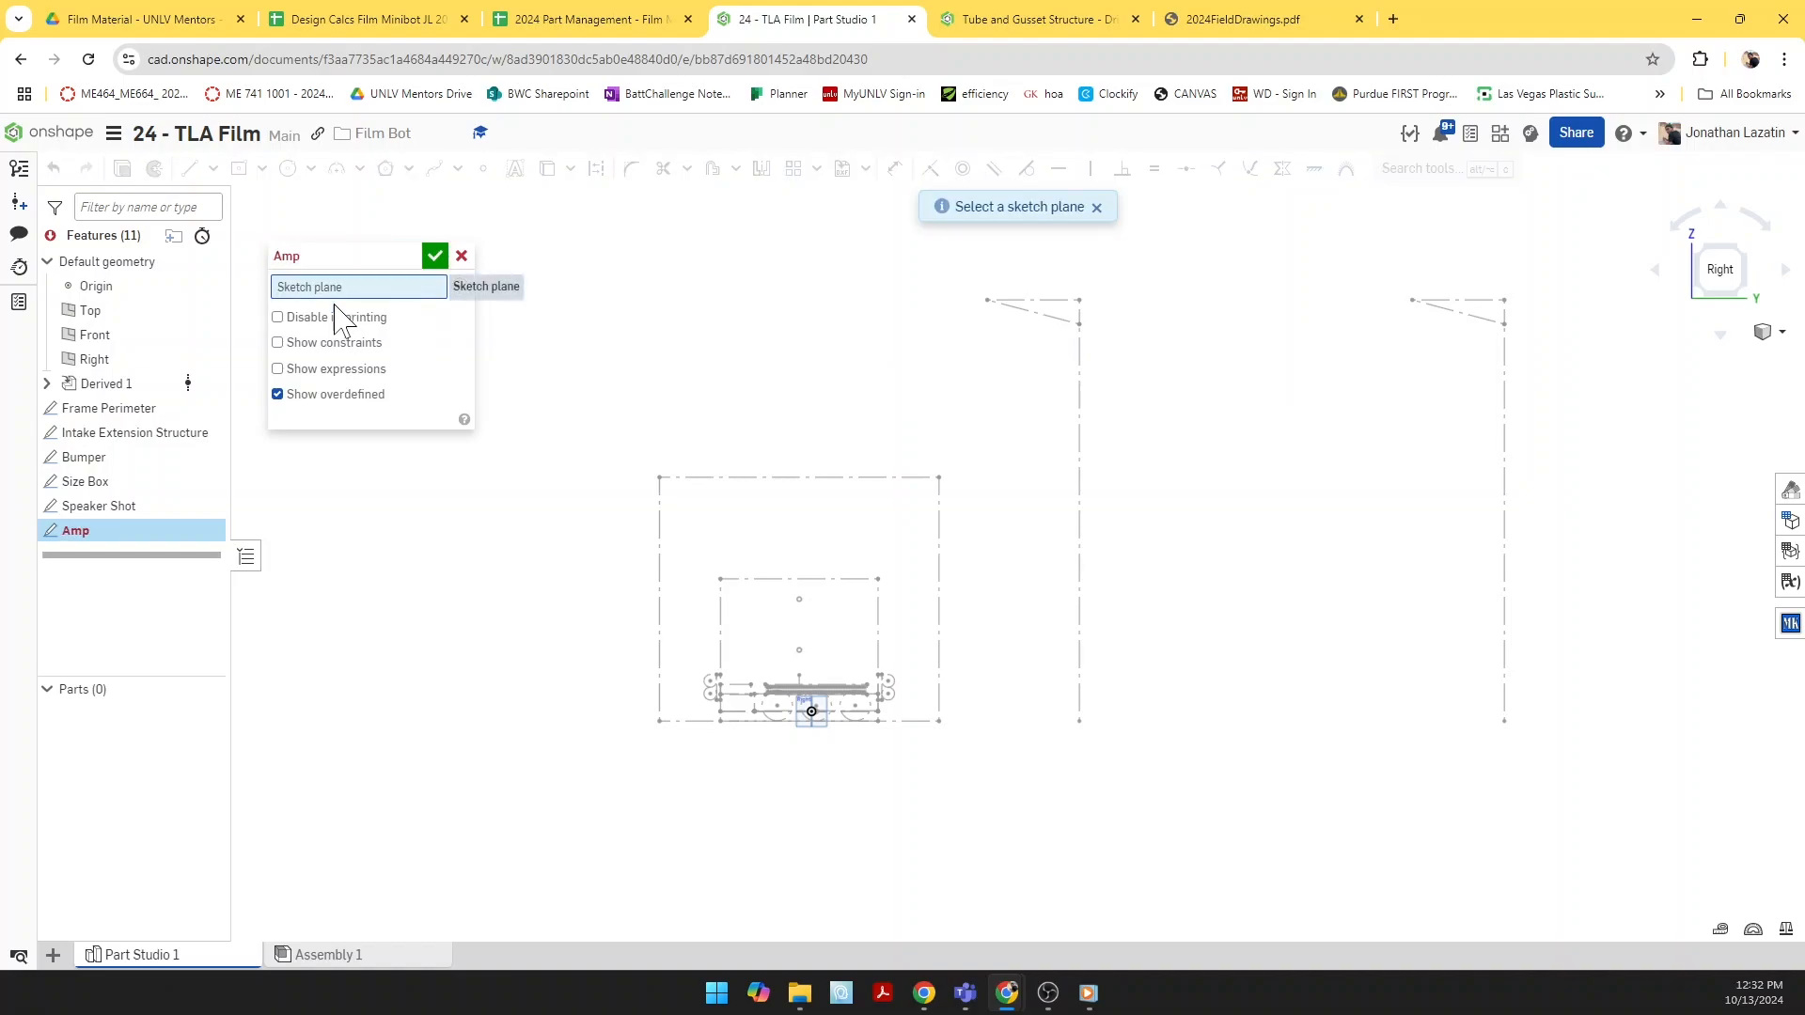
{"action": "left_click", "coordinate": [131, 362]}
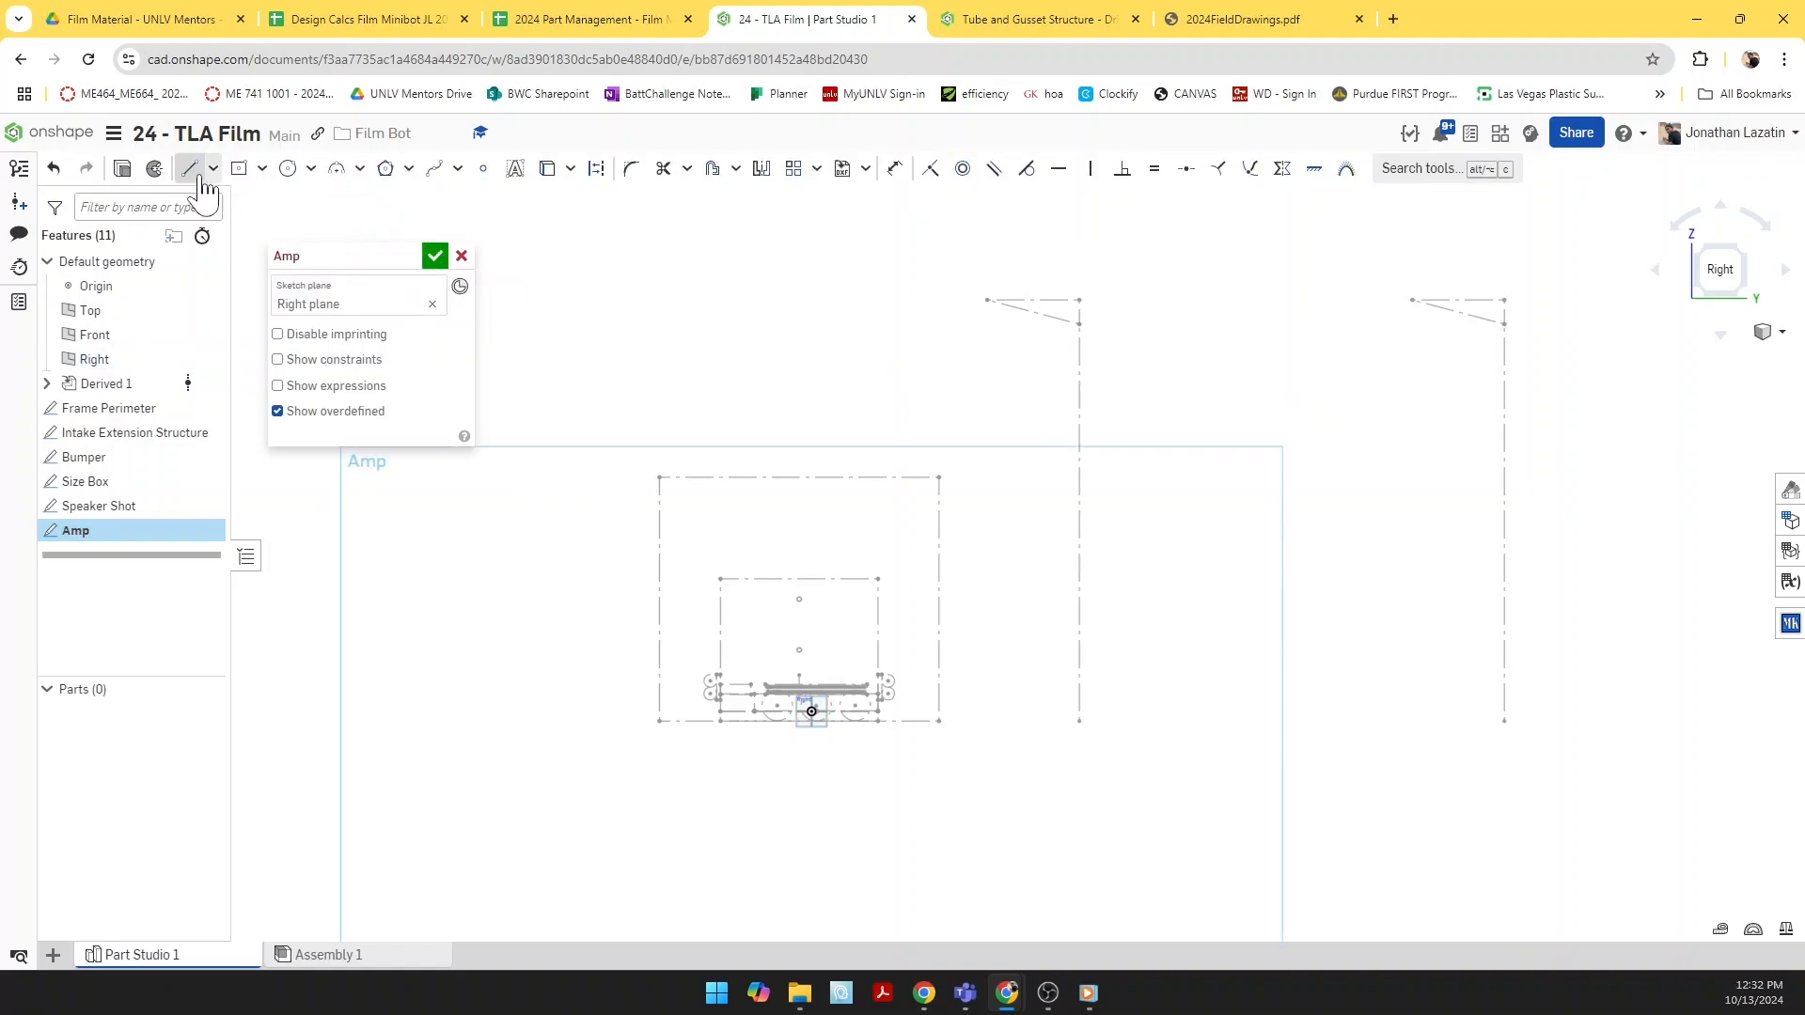
{"action": "left_click", "coordinate": [190, 168]}
{"action": "scroll", "coordinate": [846, 645], "scroll_direction": "up", "scroll_amount": 3}
{"action": "middle_click_drag", "start_coordinate": [838, 631], "coordinate": [1026, 788]}
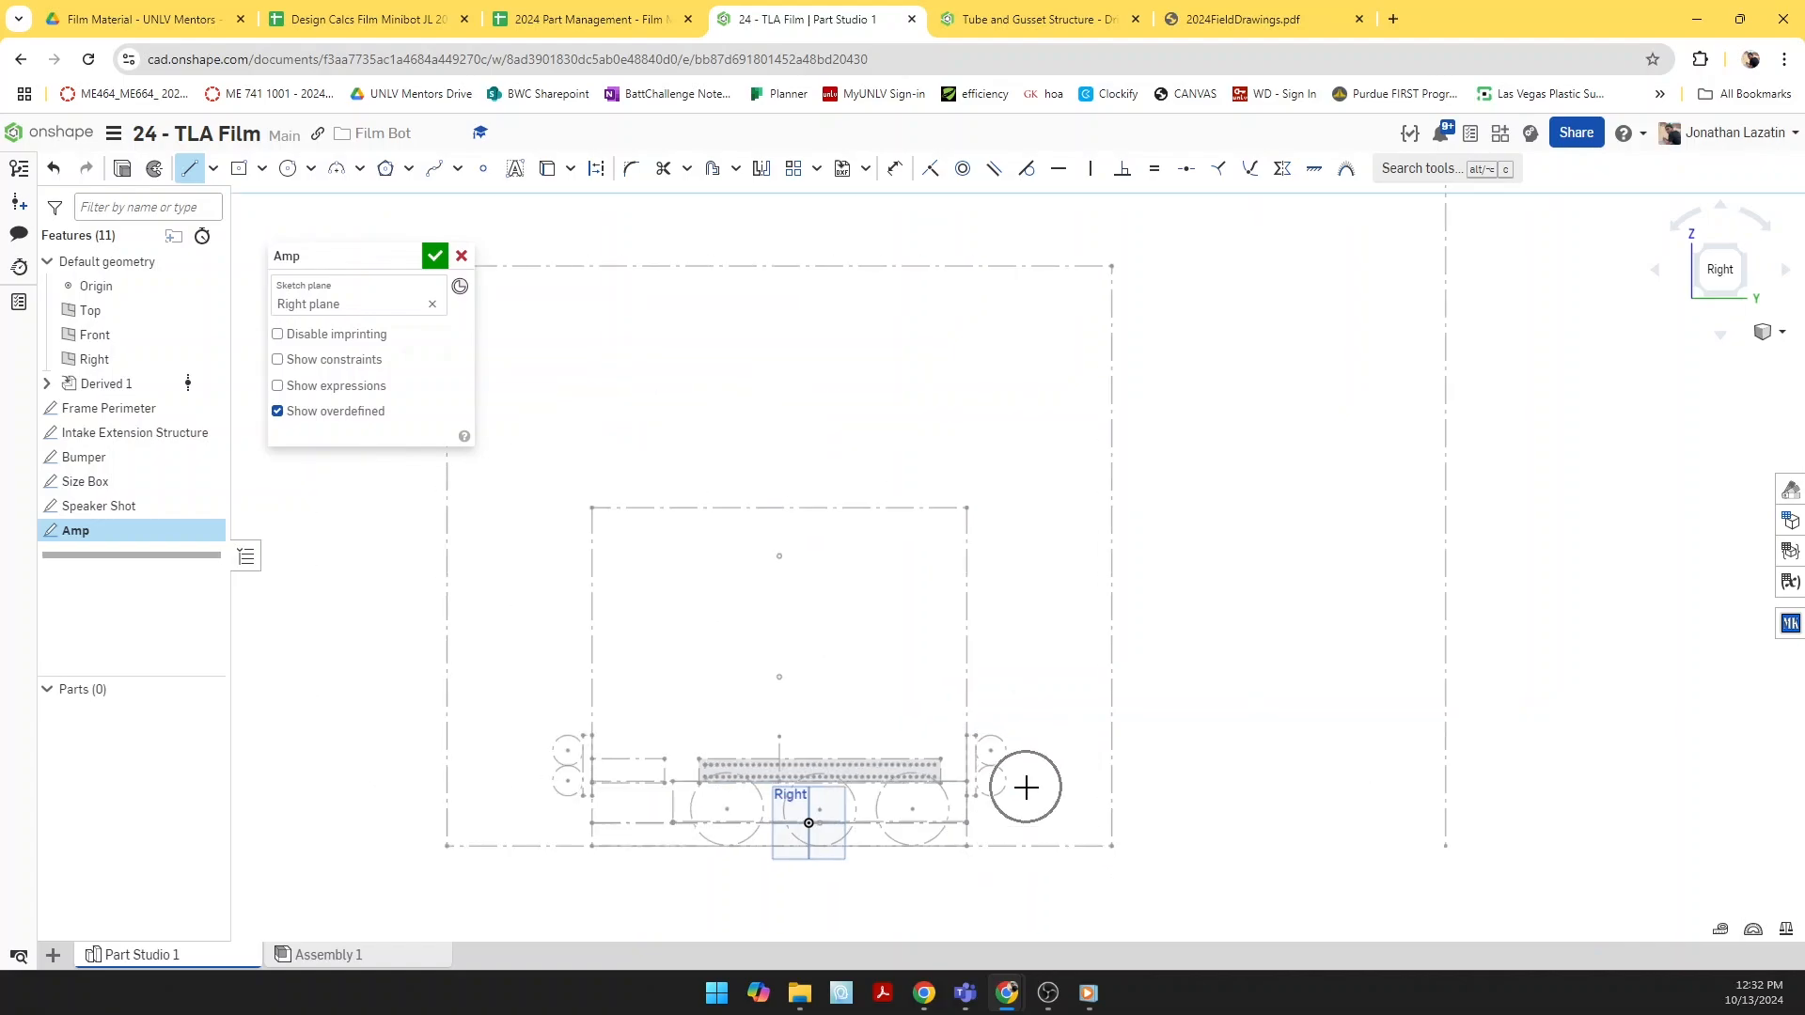
Step: Switch to the 2024FieldDrawings PDF and search it for "amp station"
{"action": "left_click", "coordinate": [1231, 19]}
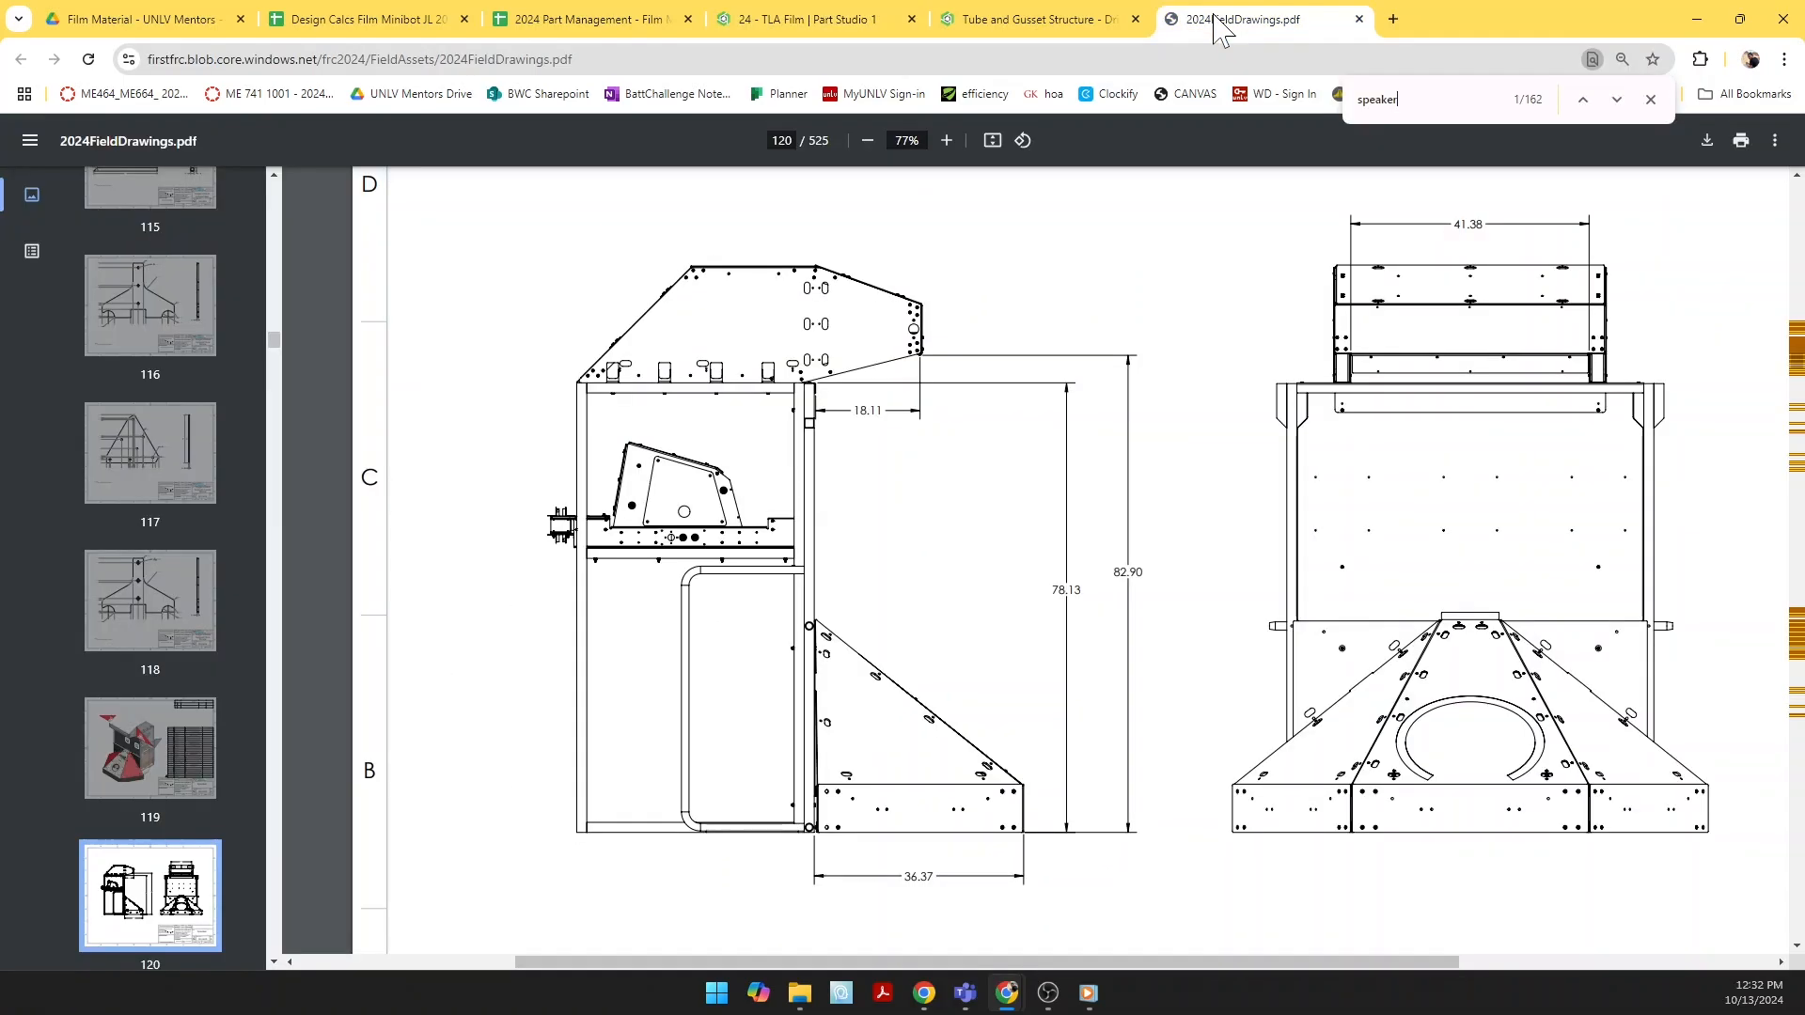
{"action": "key", "text": "BackSpace"}
{"action": "key", "text": "BackSpace"}
{"action": "key", "text": "BackSpace"}
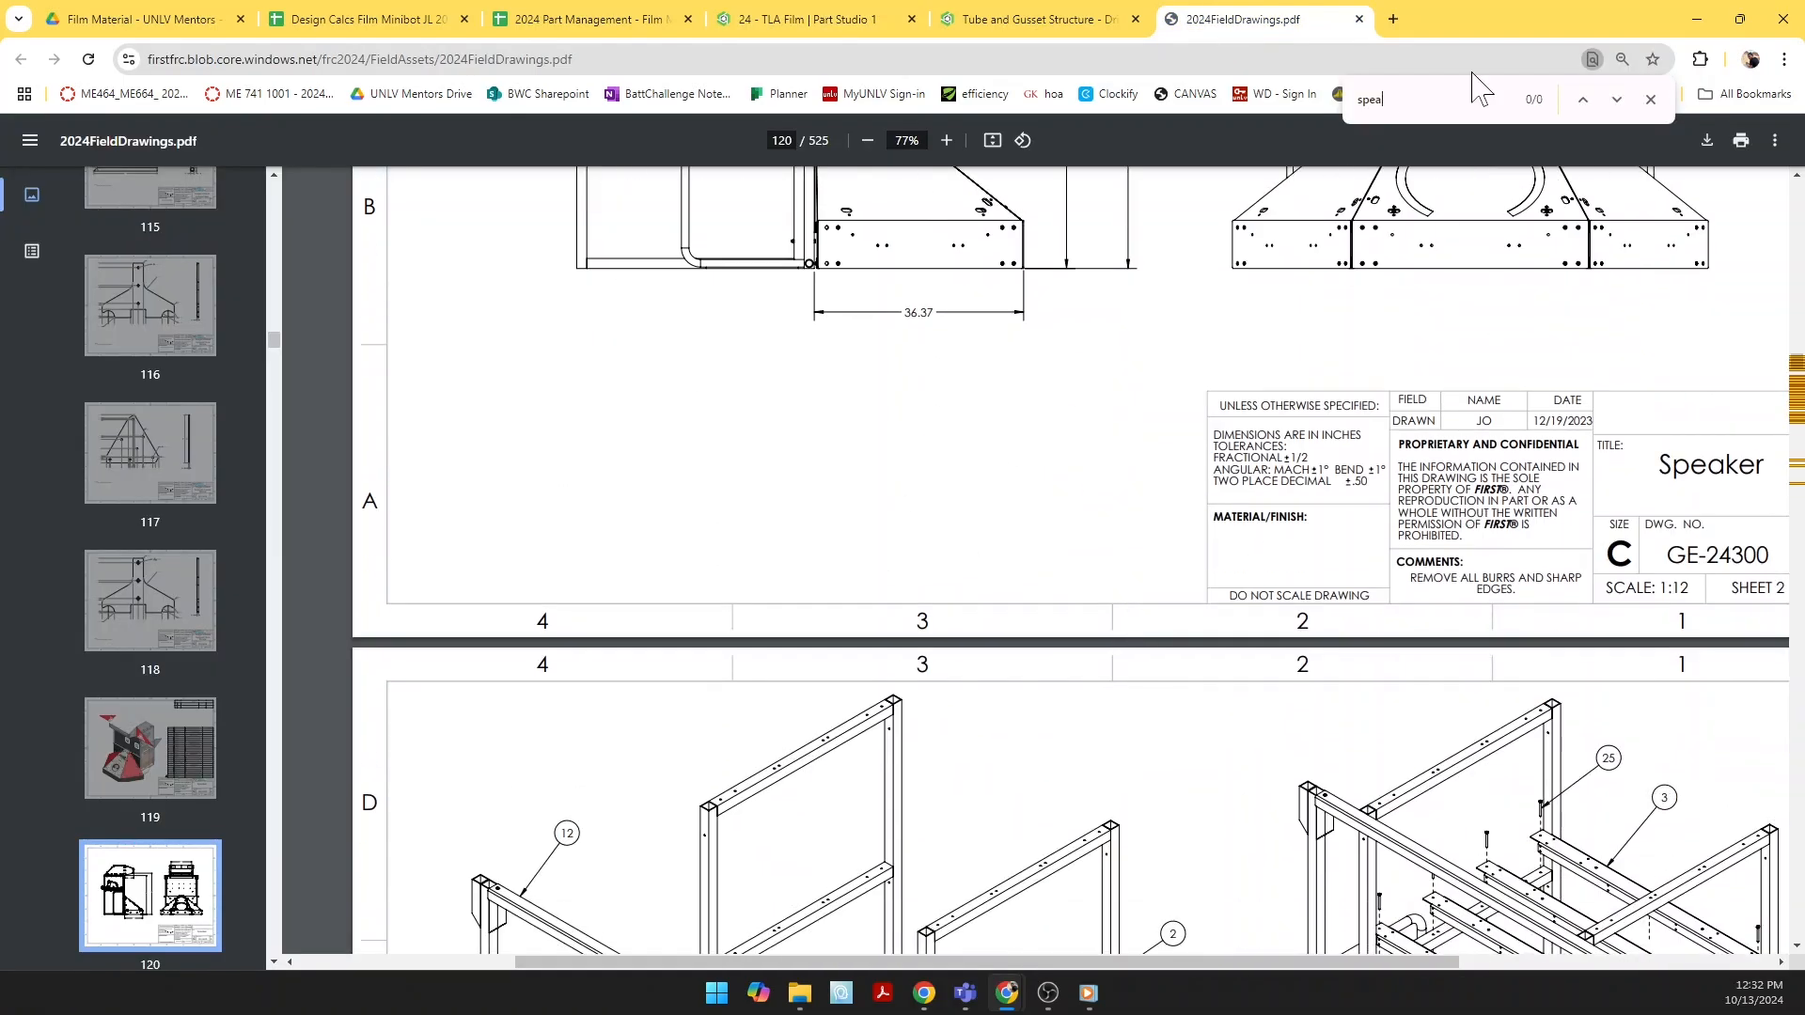
{"action": "key", "text": "BackSpace"}
{"action": "key", "text": "BackSpace"}
{"action": "type", "text": "amp station"}
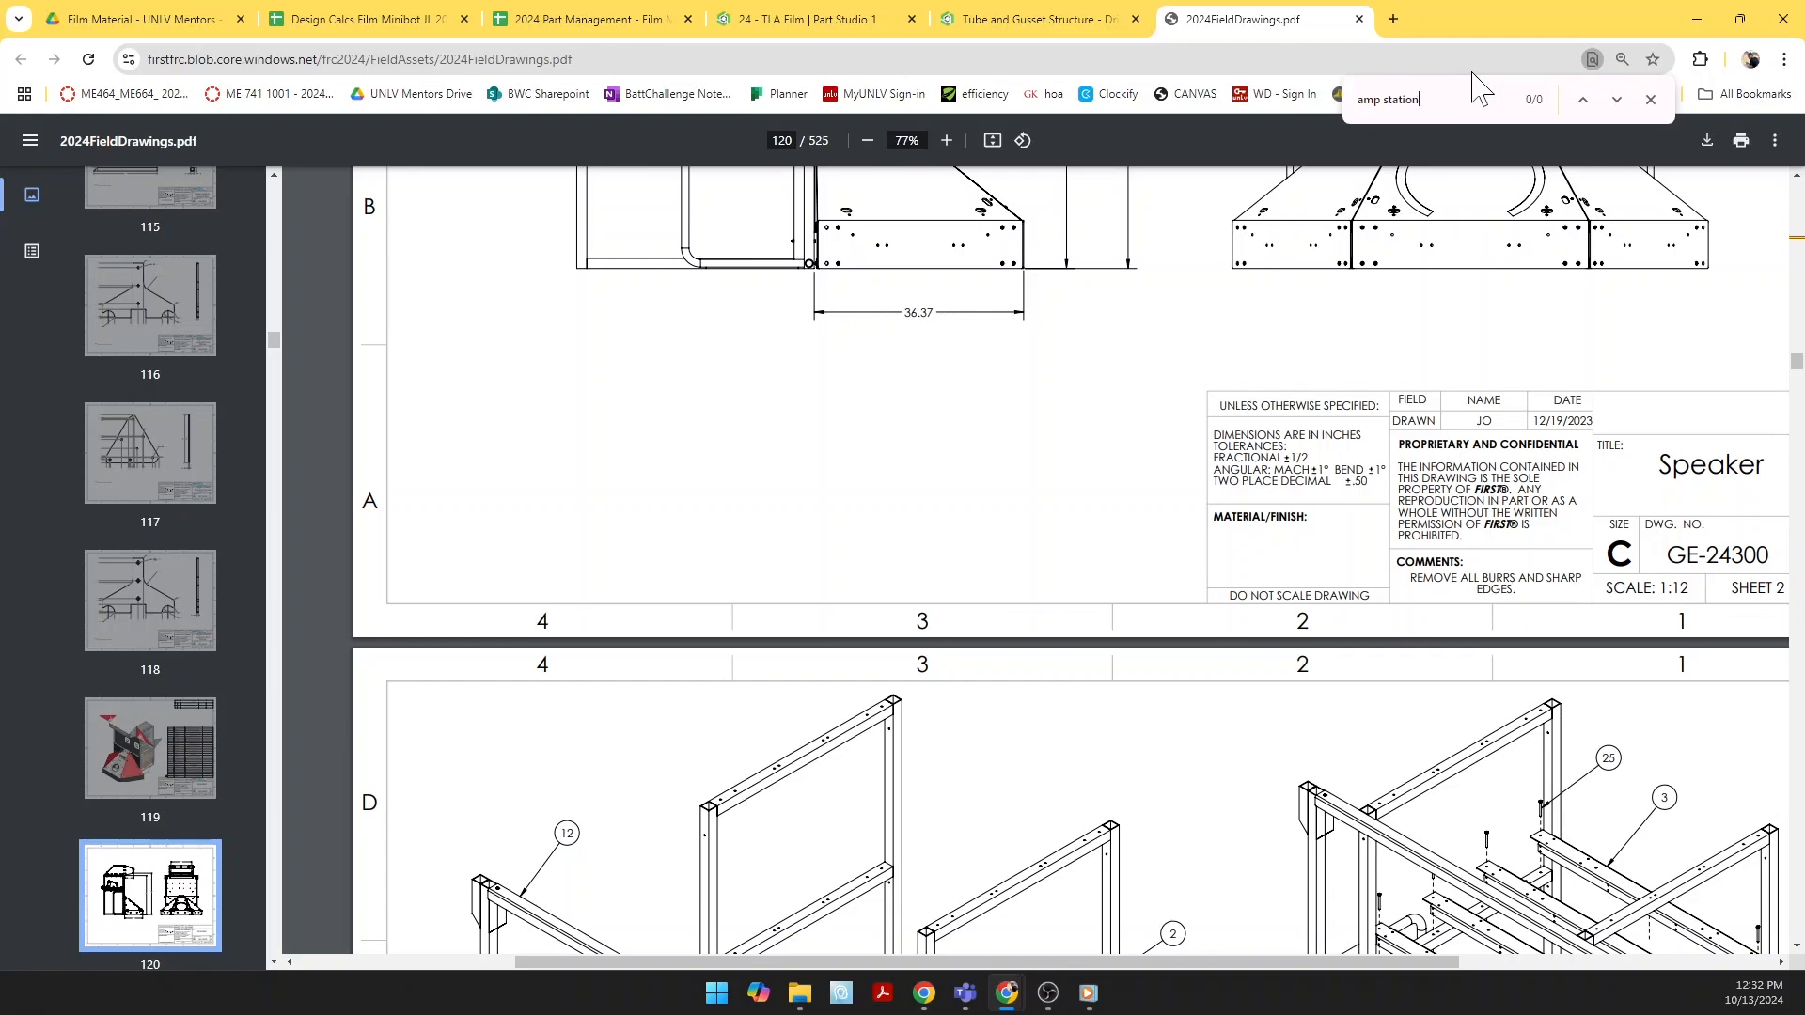
{"action": "key", "text": "Return"}
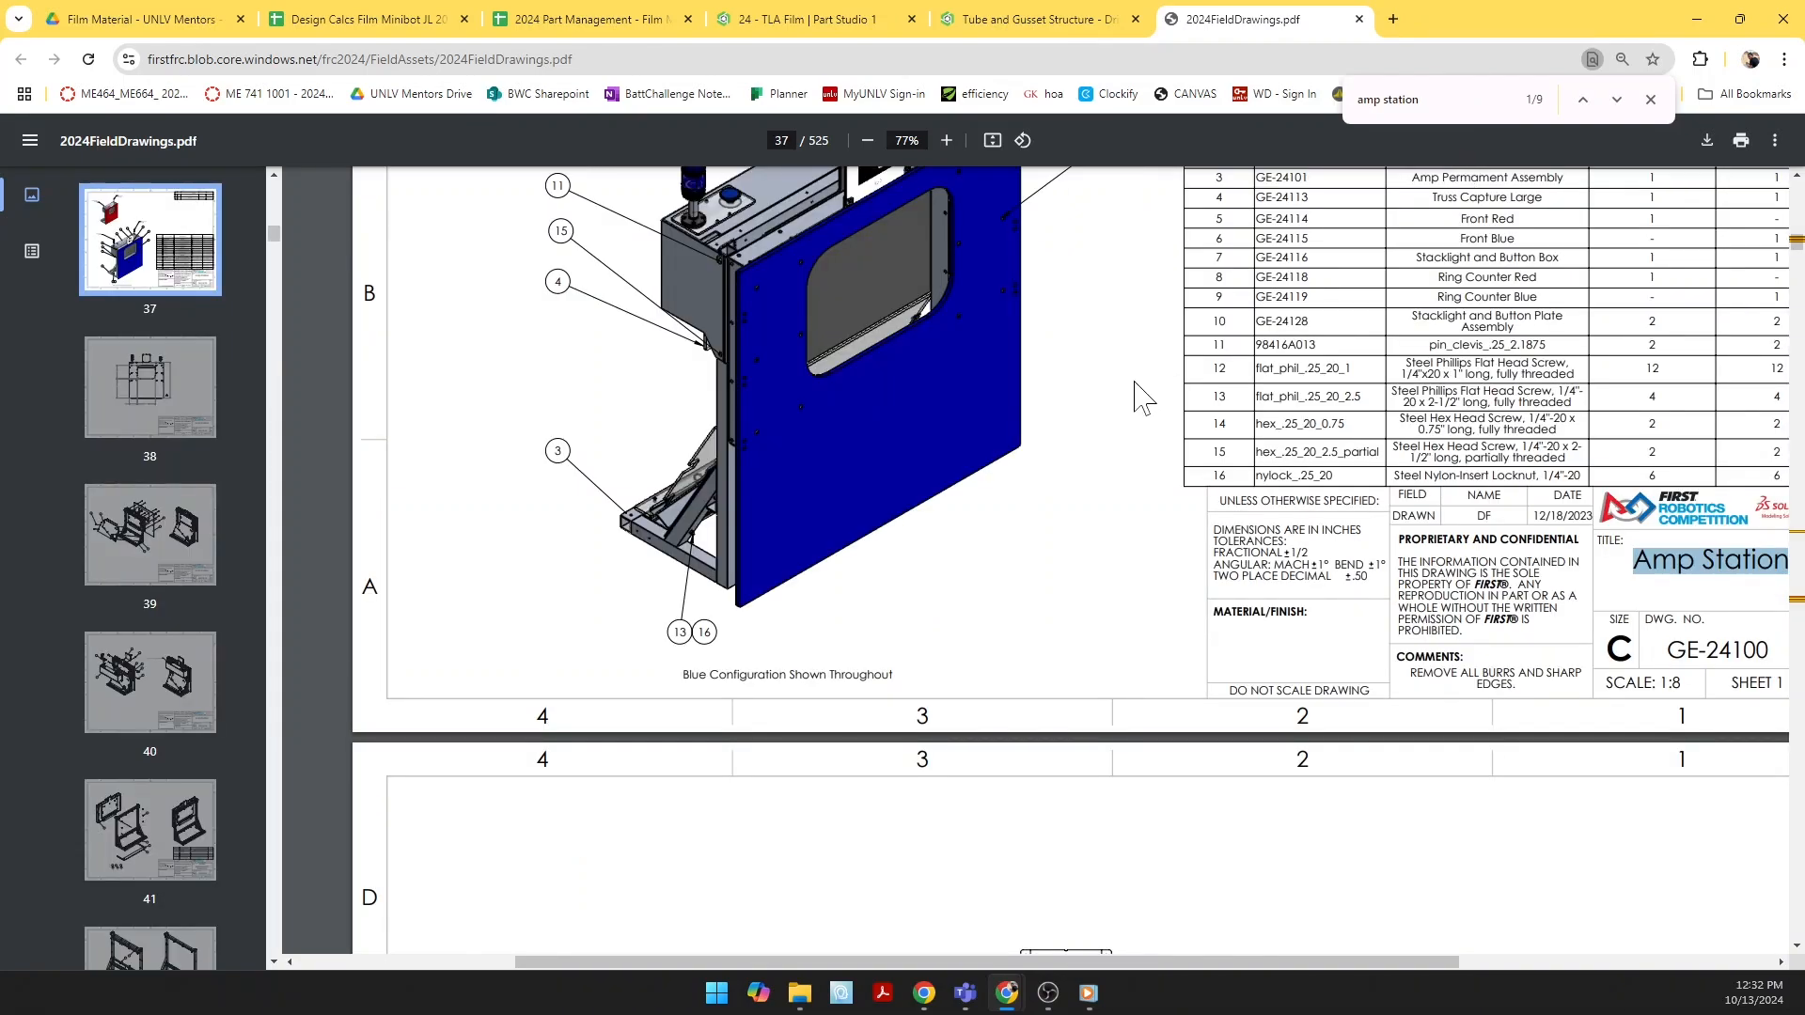
Step: Examine the Amp Station drawing sheets for the panel's overall height and the opening's height and position
{"action": "scroll", "coordinate": [946, 444], "scroll_direction": "up", "scroll_amount": 3}
{"action": "scroll", "coordinate": [952, 513], "scroll_direction": "down", "scroll_amount": 10}
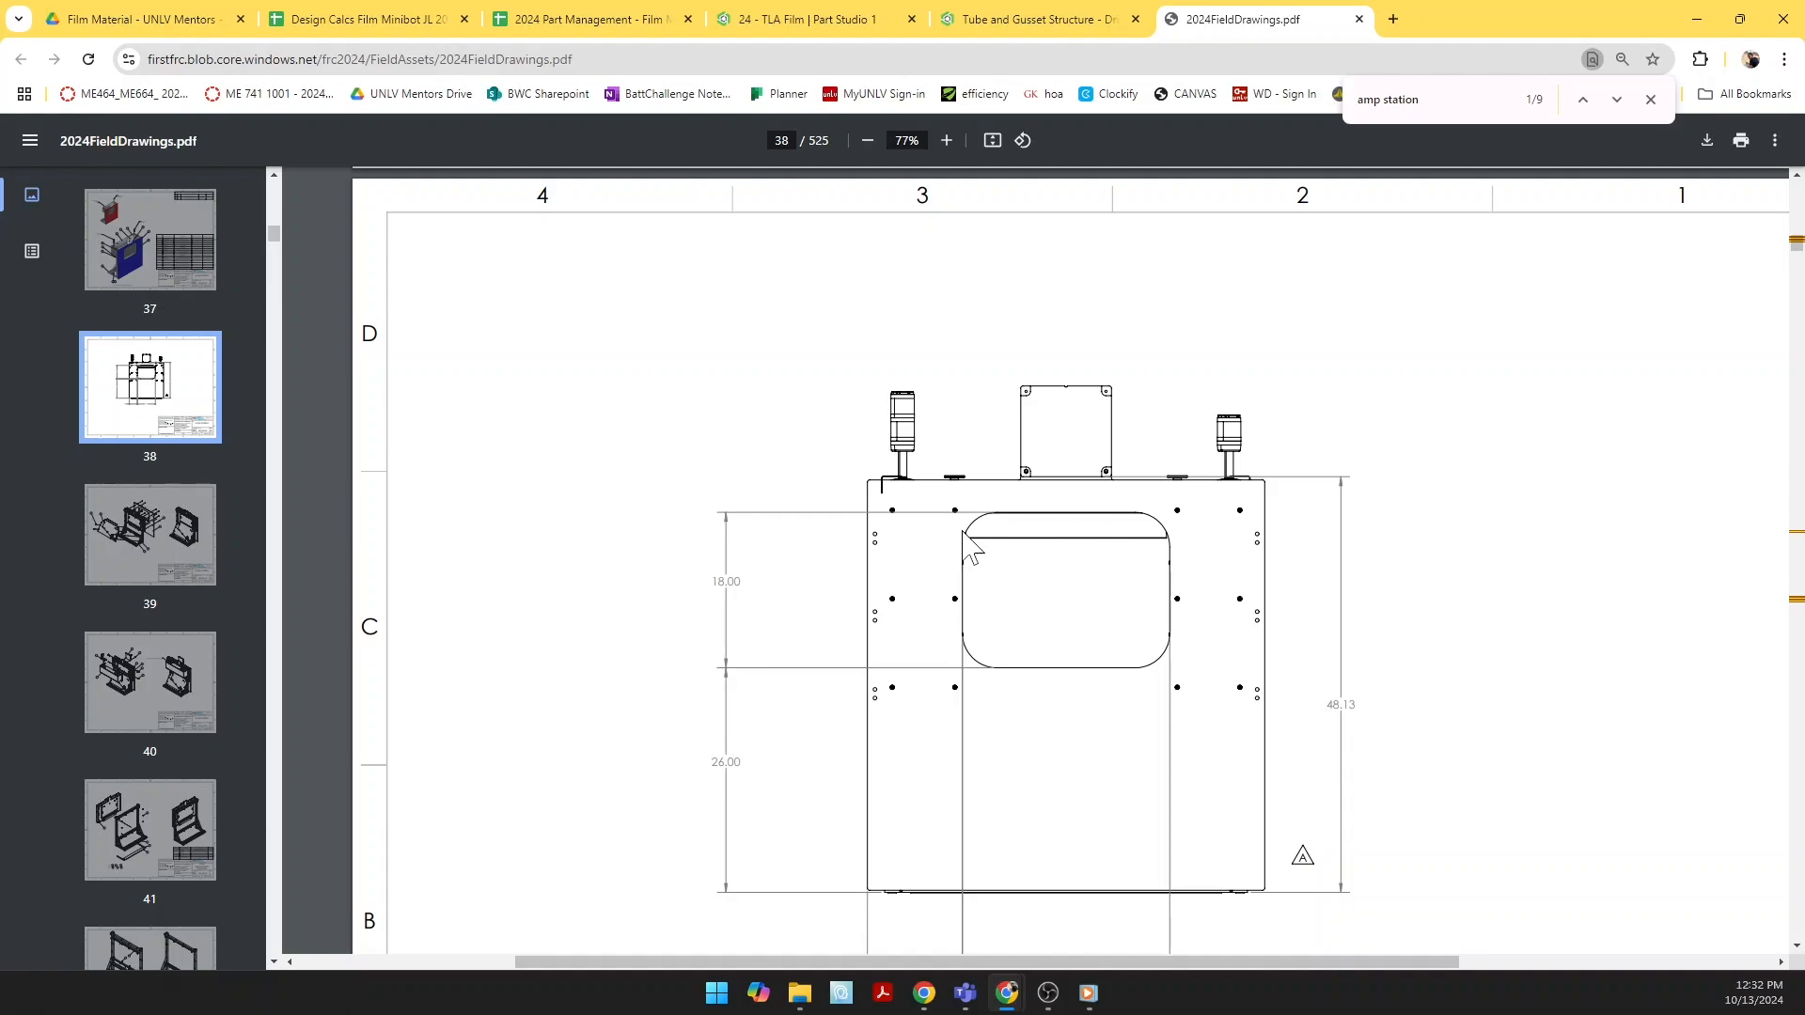
{"action": "scroll", "coordinate": [1081, 541], "scroll_direction": "down", "scroll_amount": 15}
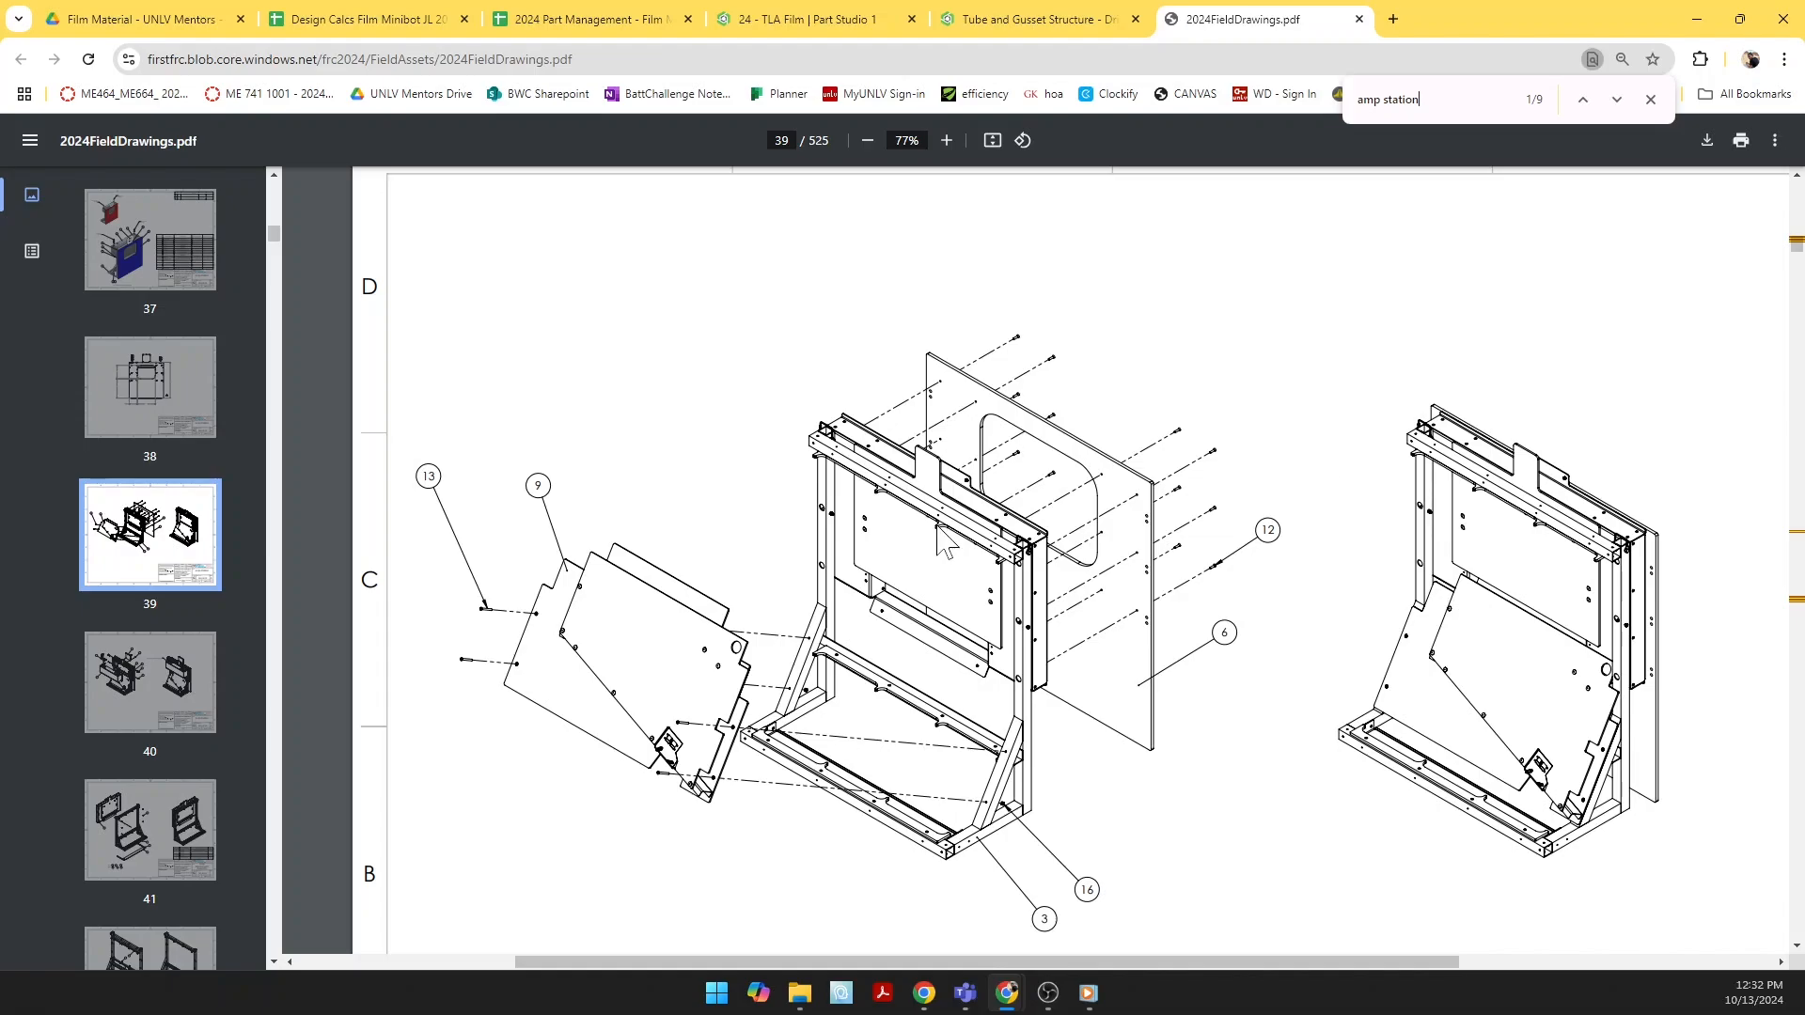
{"action": "scroll", "coordinate": [1114, 631], "scroll_direction": "down", "scroll_amount": 10}
{"action": "scroll", "coordinate": [1114, 632], "scroll_direction": "down", "scroll_amount": 2}
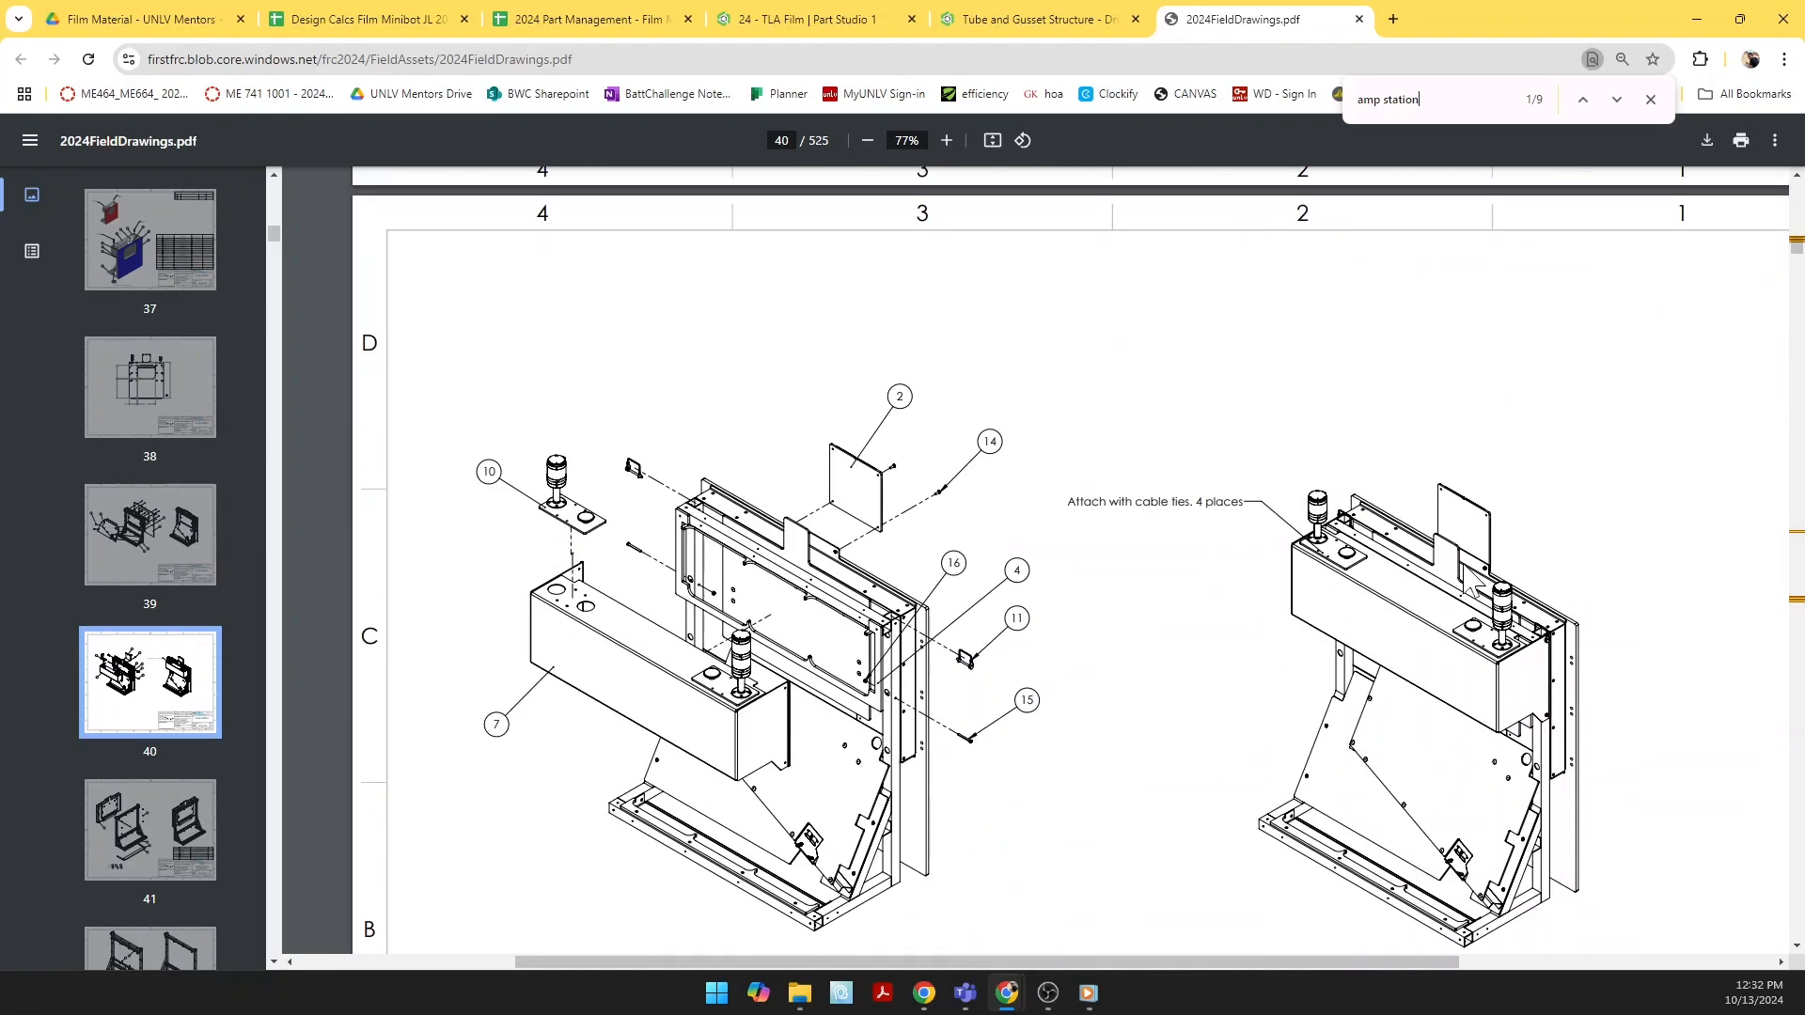
{"action": "scroll", "coordinate": [1222, 780], "scroll_direction": "up", "scroll_amount": 12}
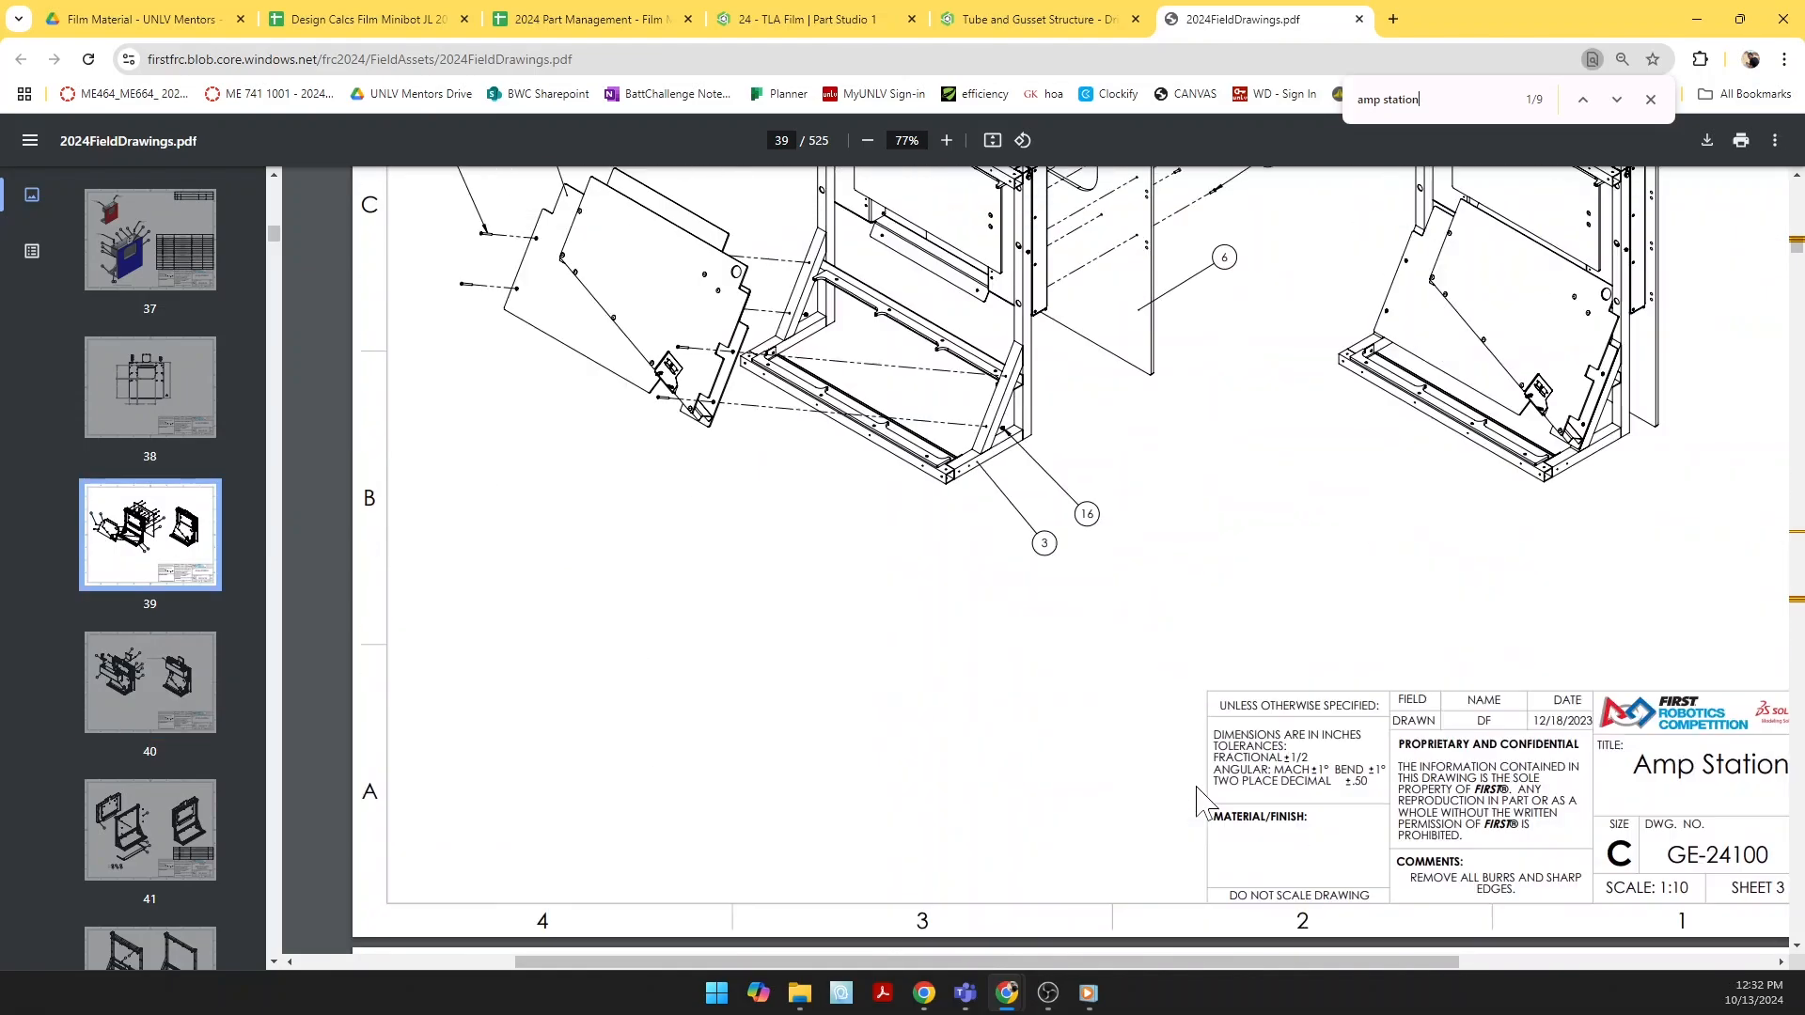
{"action": "scroll", "coordinate": [1194, 807], "scroll_direction": "up", "scroll_amount": 15}
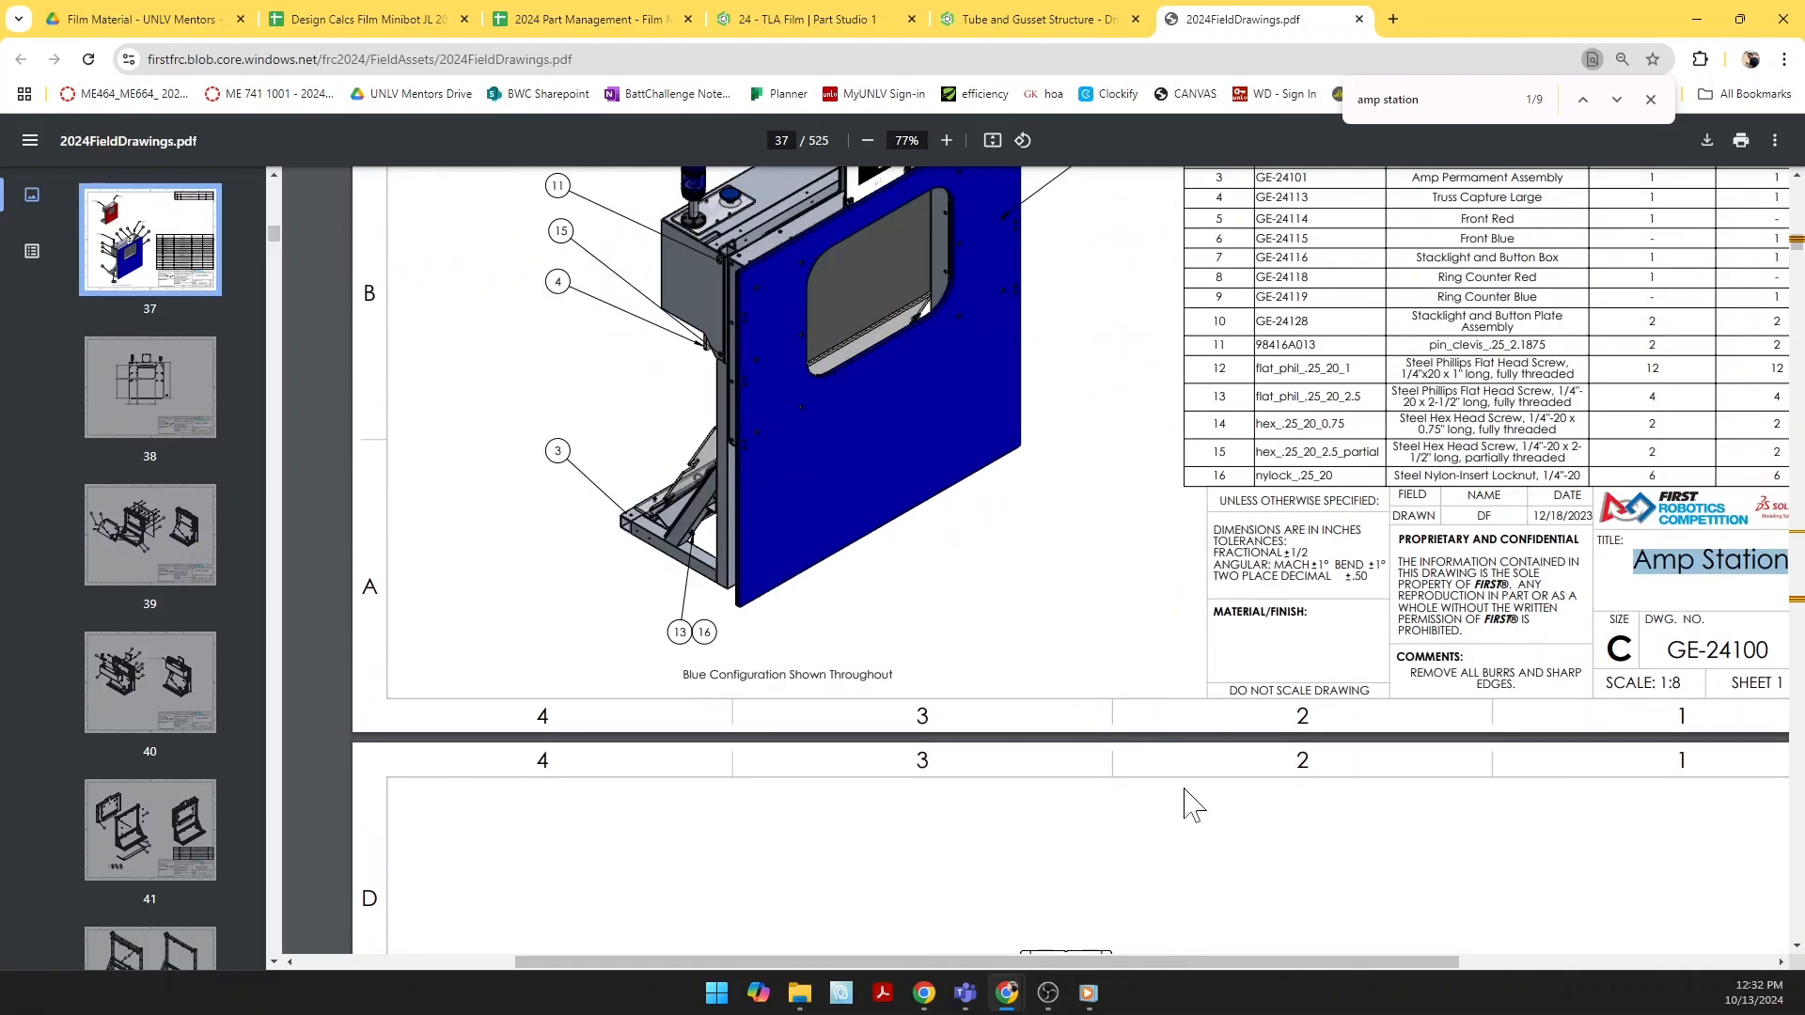
{"action": "scroll", "coordinate": [1186, 810], "scroll_direction": "down", "scroll_amount": 4}
{"action": "scroll", "coordinate": [1187, 816], "scroll_direction": "down", "scroll_amount": 5}
{"action": "scroll", "coordinate": [1285, 629], "scroll_direction": "up", "scroll_amount": 3}
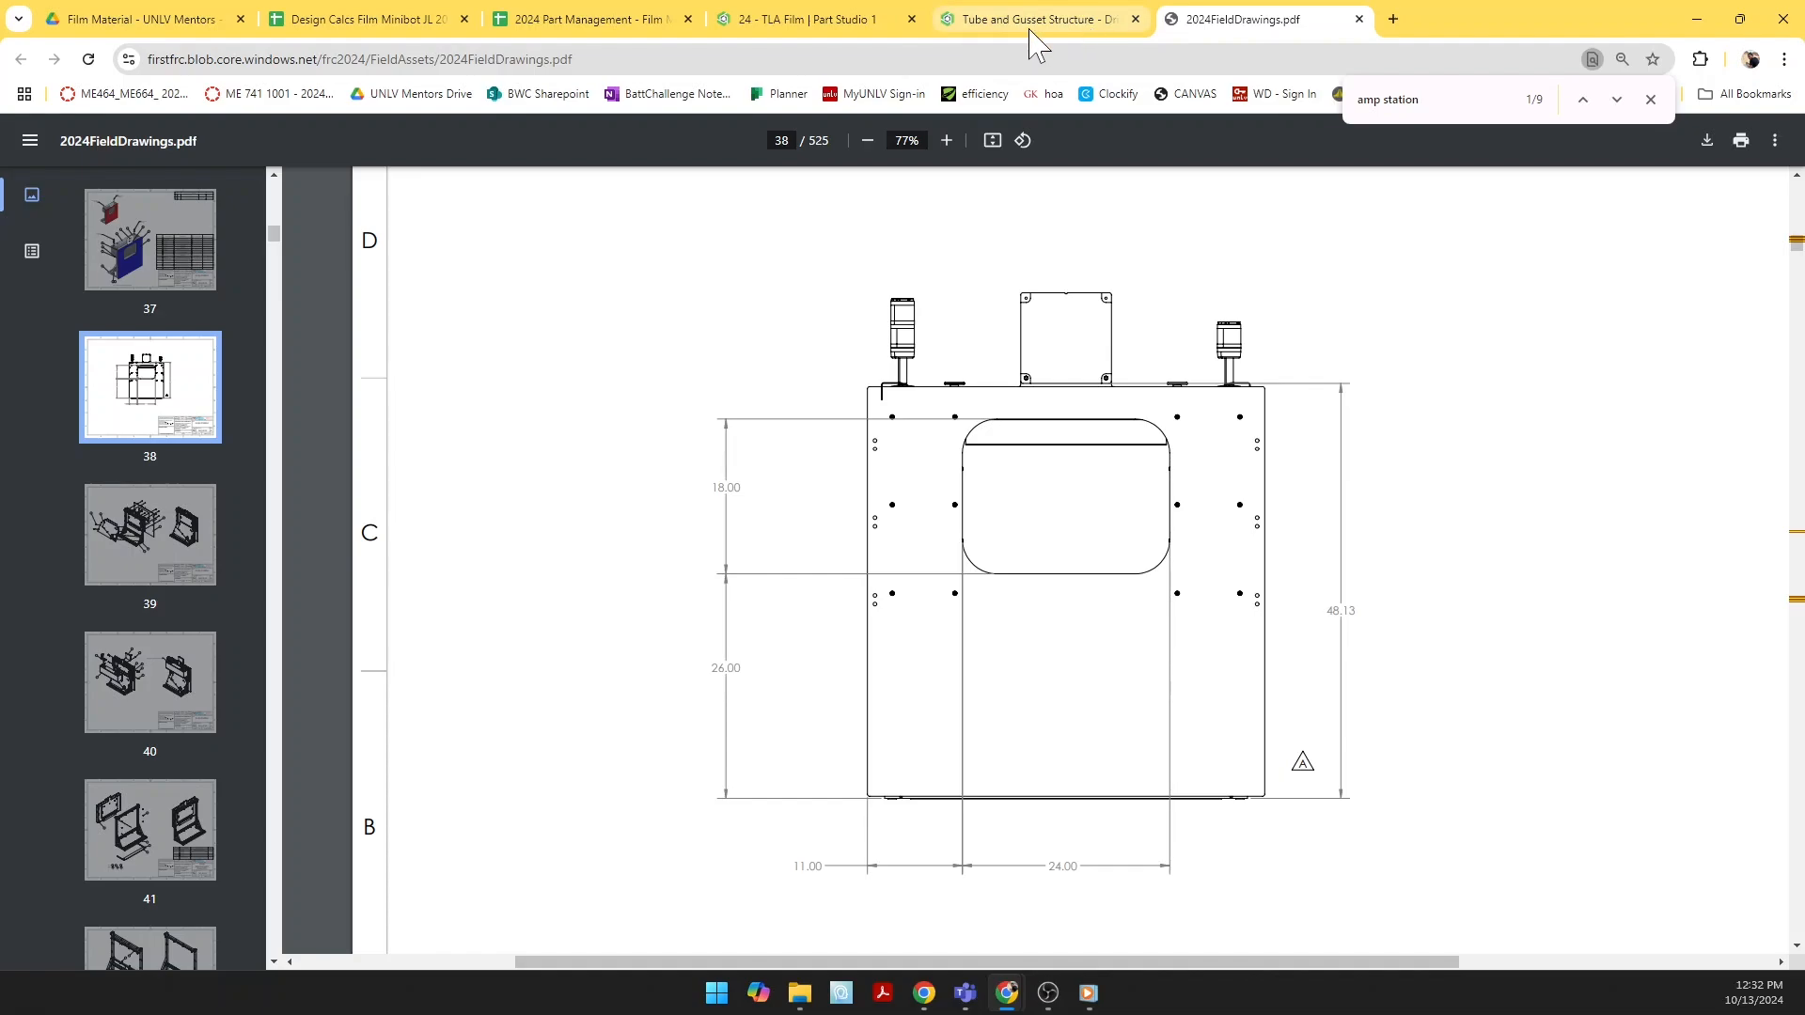
Step: Sketch the amp profile in construction lines: vertical about 15.9 in from the ground, ledge about 2.5 in, vertical about 7.3 in, inward diagonal about 3.5 in
{"action": "left_click", "coordinate": [828, 20]}
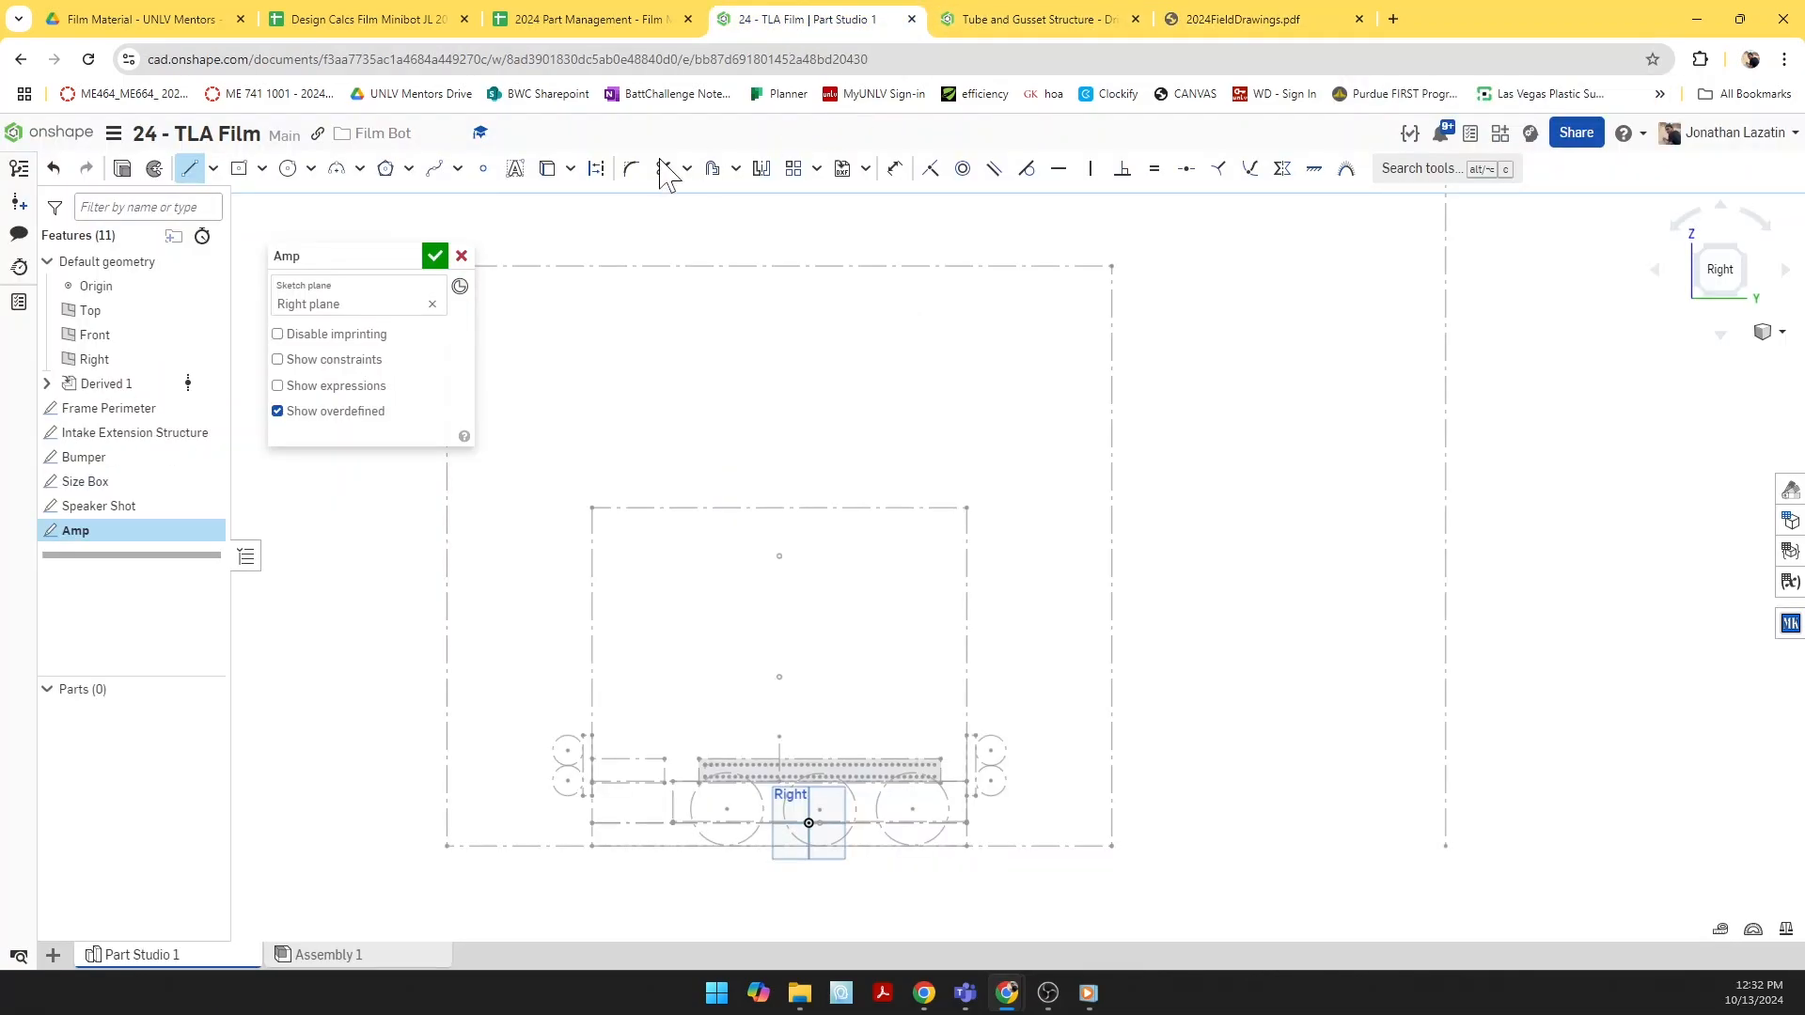
{"action": "key", "text": "u"}
{"action": "left_click", "coordinate": [1041, 847]}
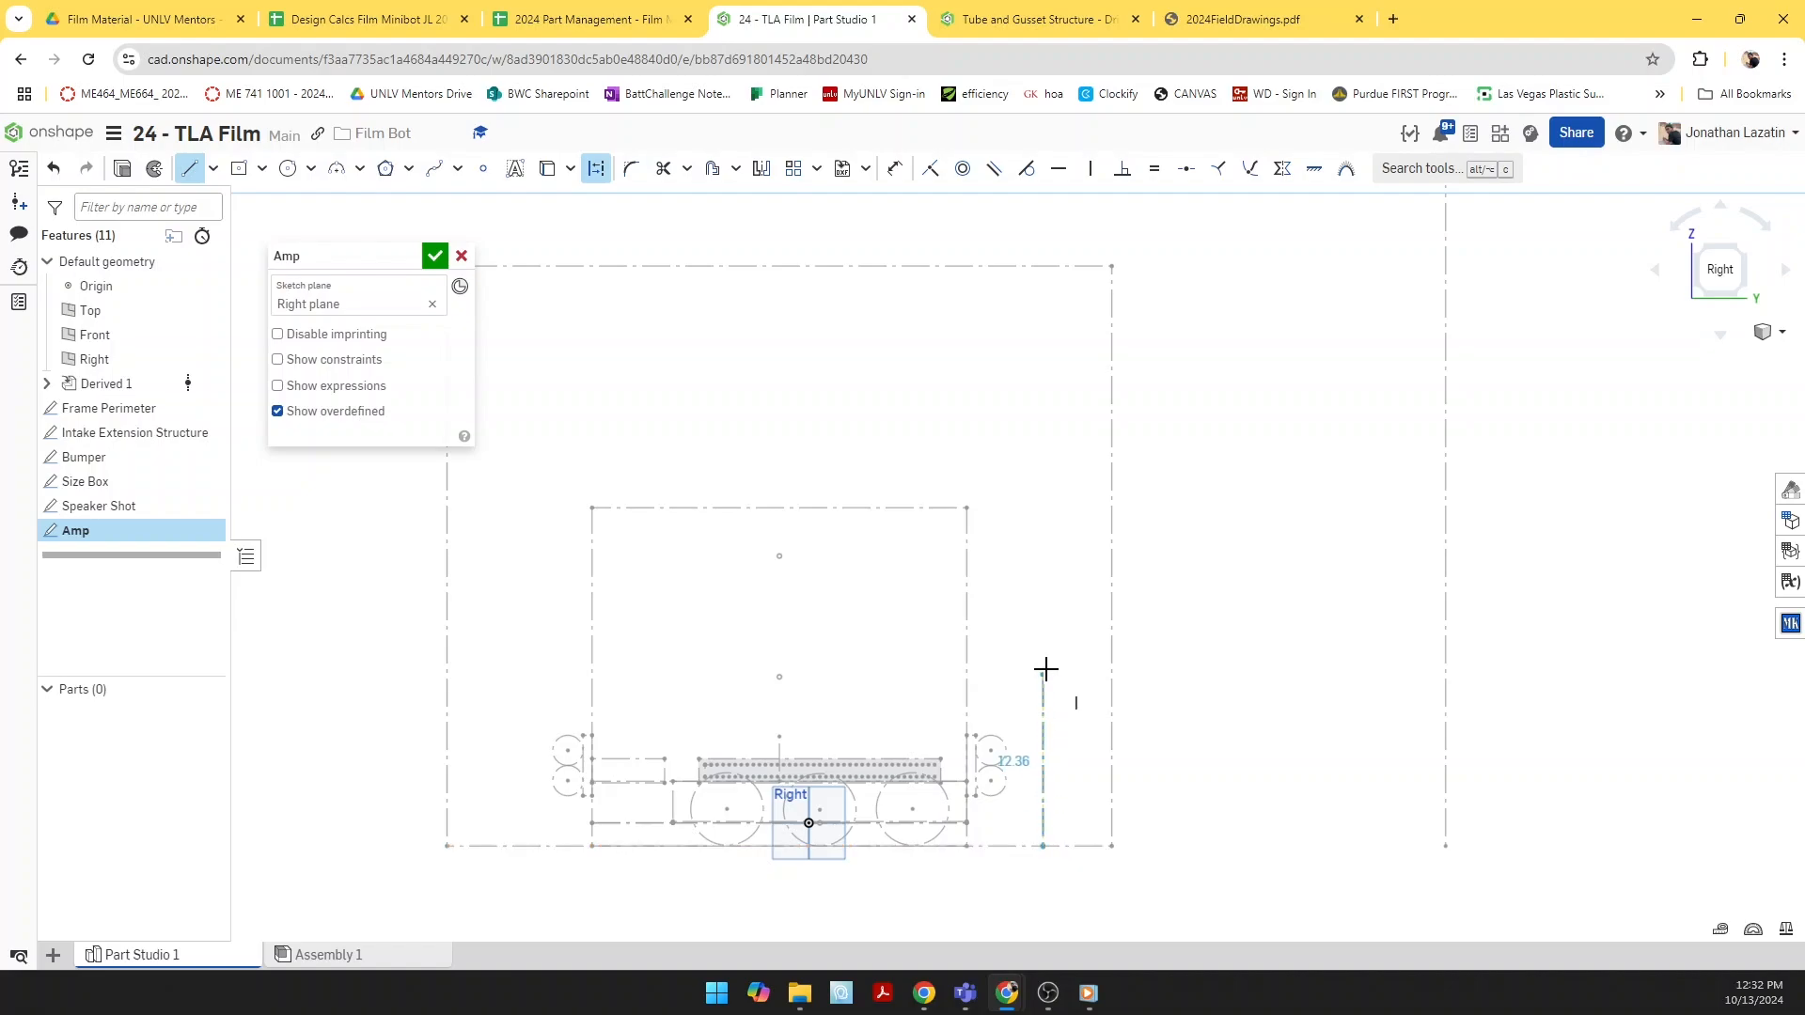
{"action": "left_click", "coordinate": [1037, 660]}
{"action": "scroll", "coordinate": [1048, 658], "scroll_direction": "up", "scroll_amount": 3}
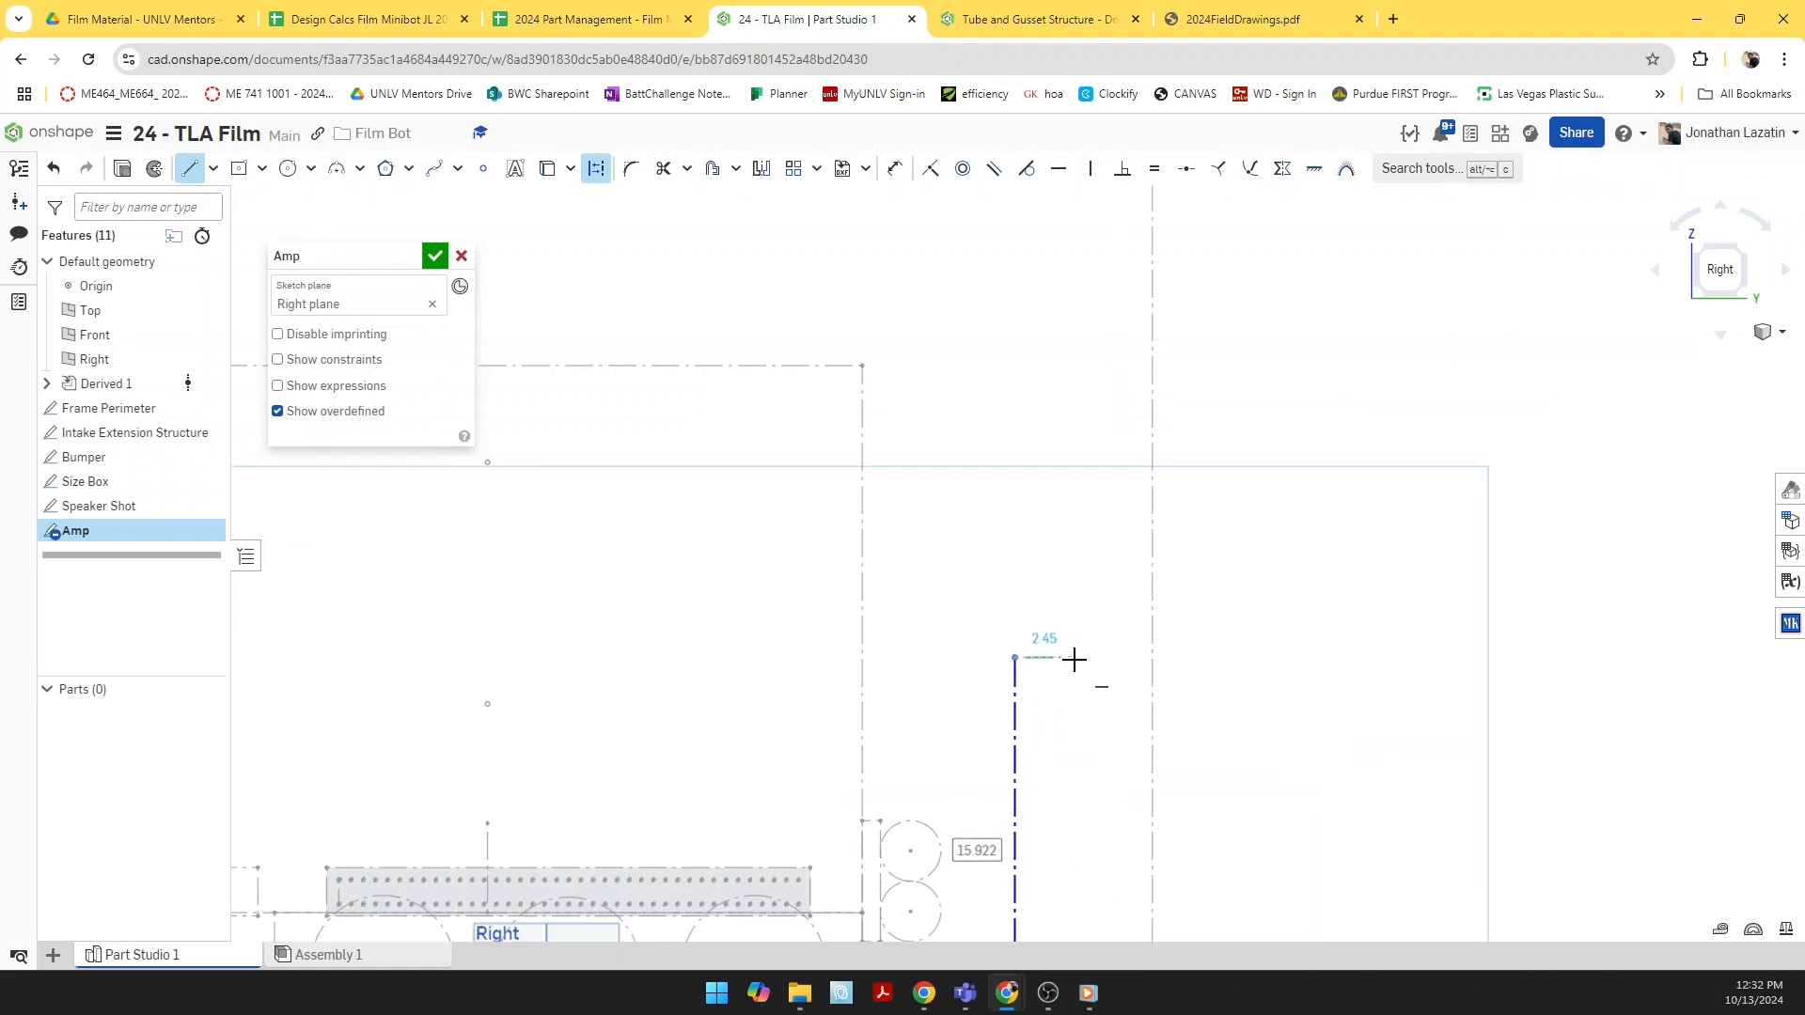
{"action": "left_click", "coordinate": [1073, 657]}
{"action": "left_click", "coordinate": [1074, 483]}
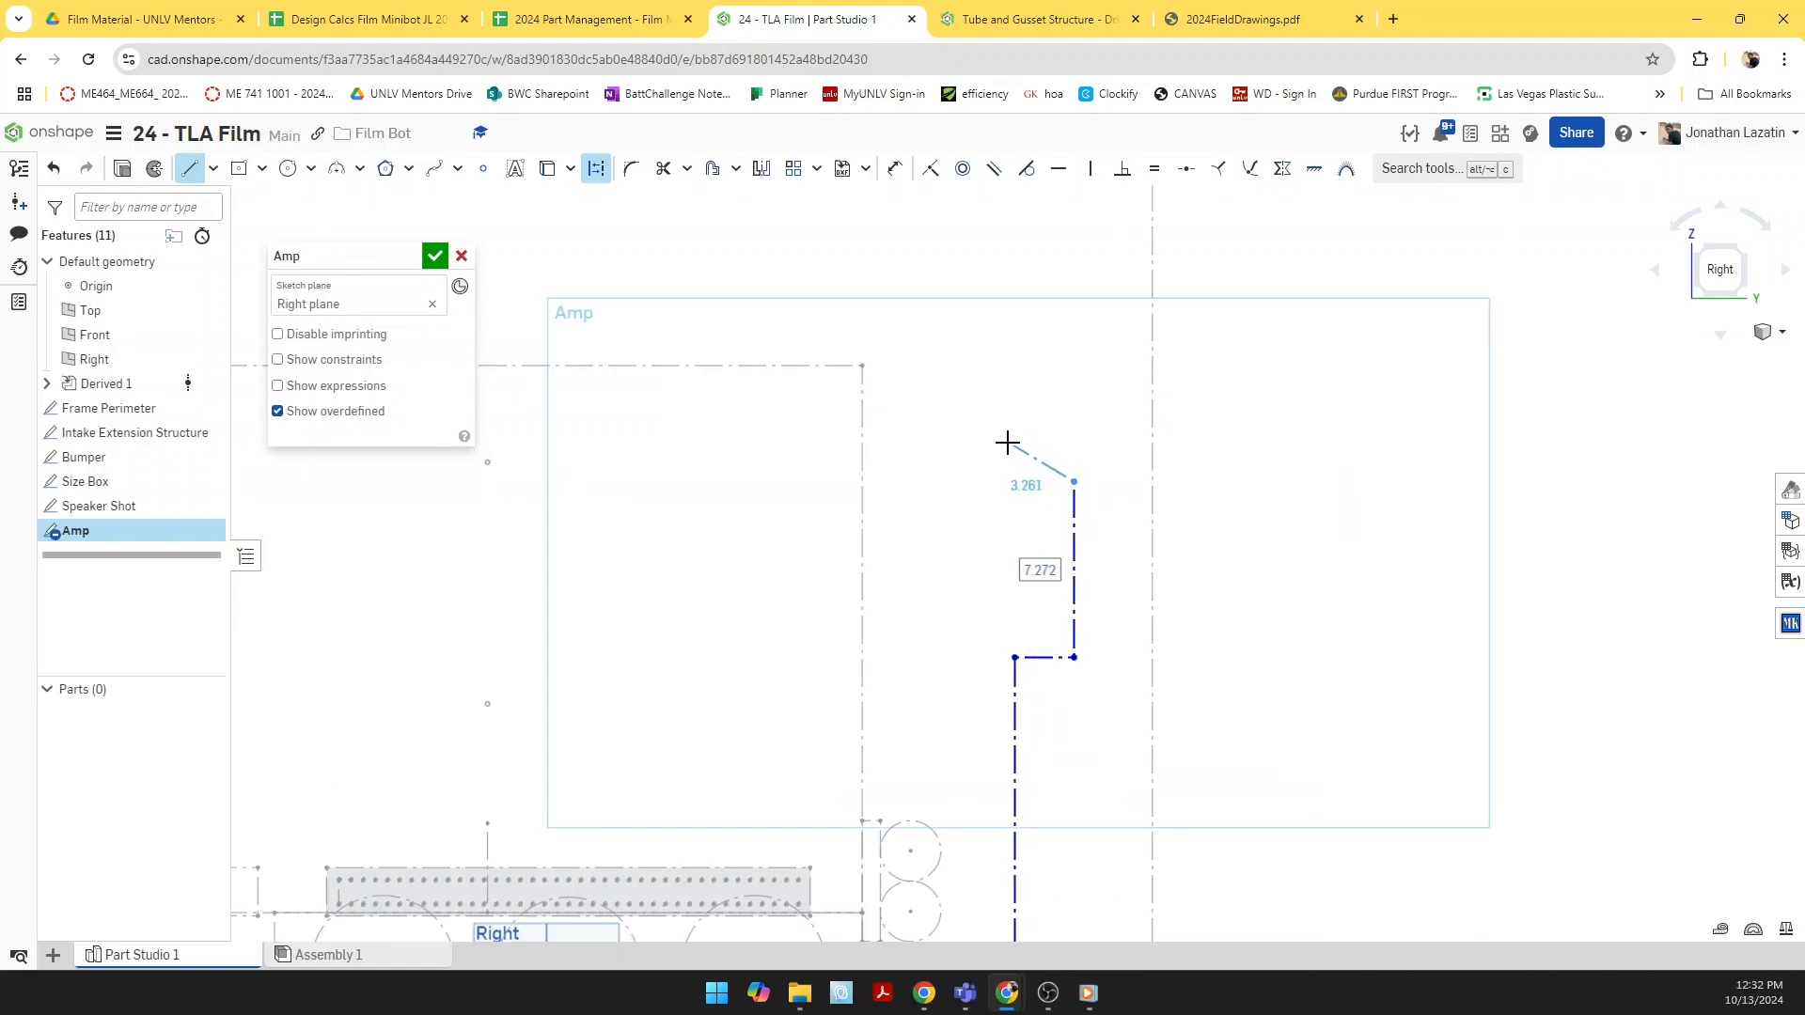
{"action": "left_click", "coordinate": [1007, 430]}
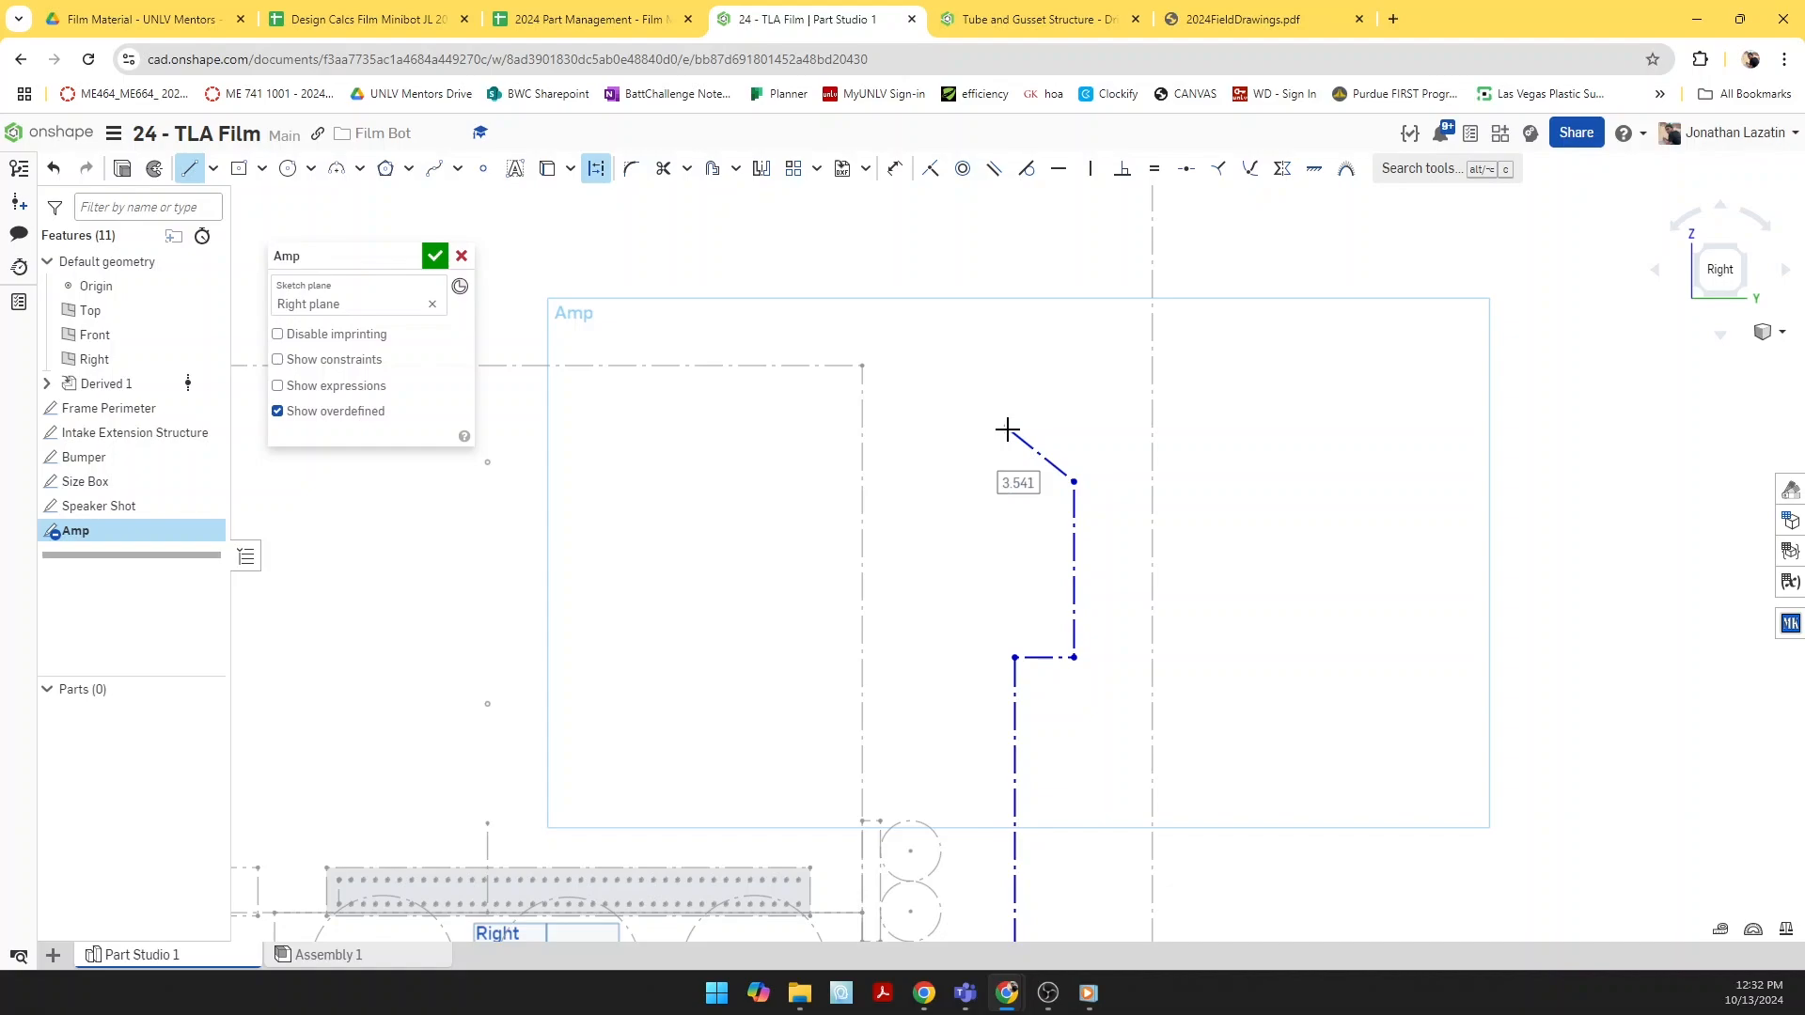
Step: Constrain the diagonal line's free end vertically in line with the ledge corner atop the amp's lower wall
{"action": "key", "text": "v"}
{"action": "left_click", "coordinate": [1014, 658]}
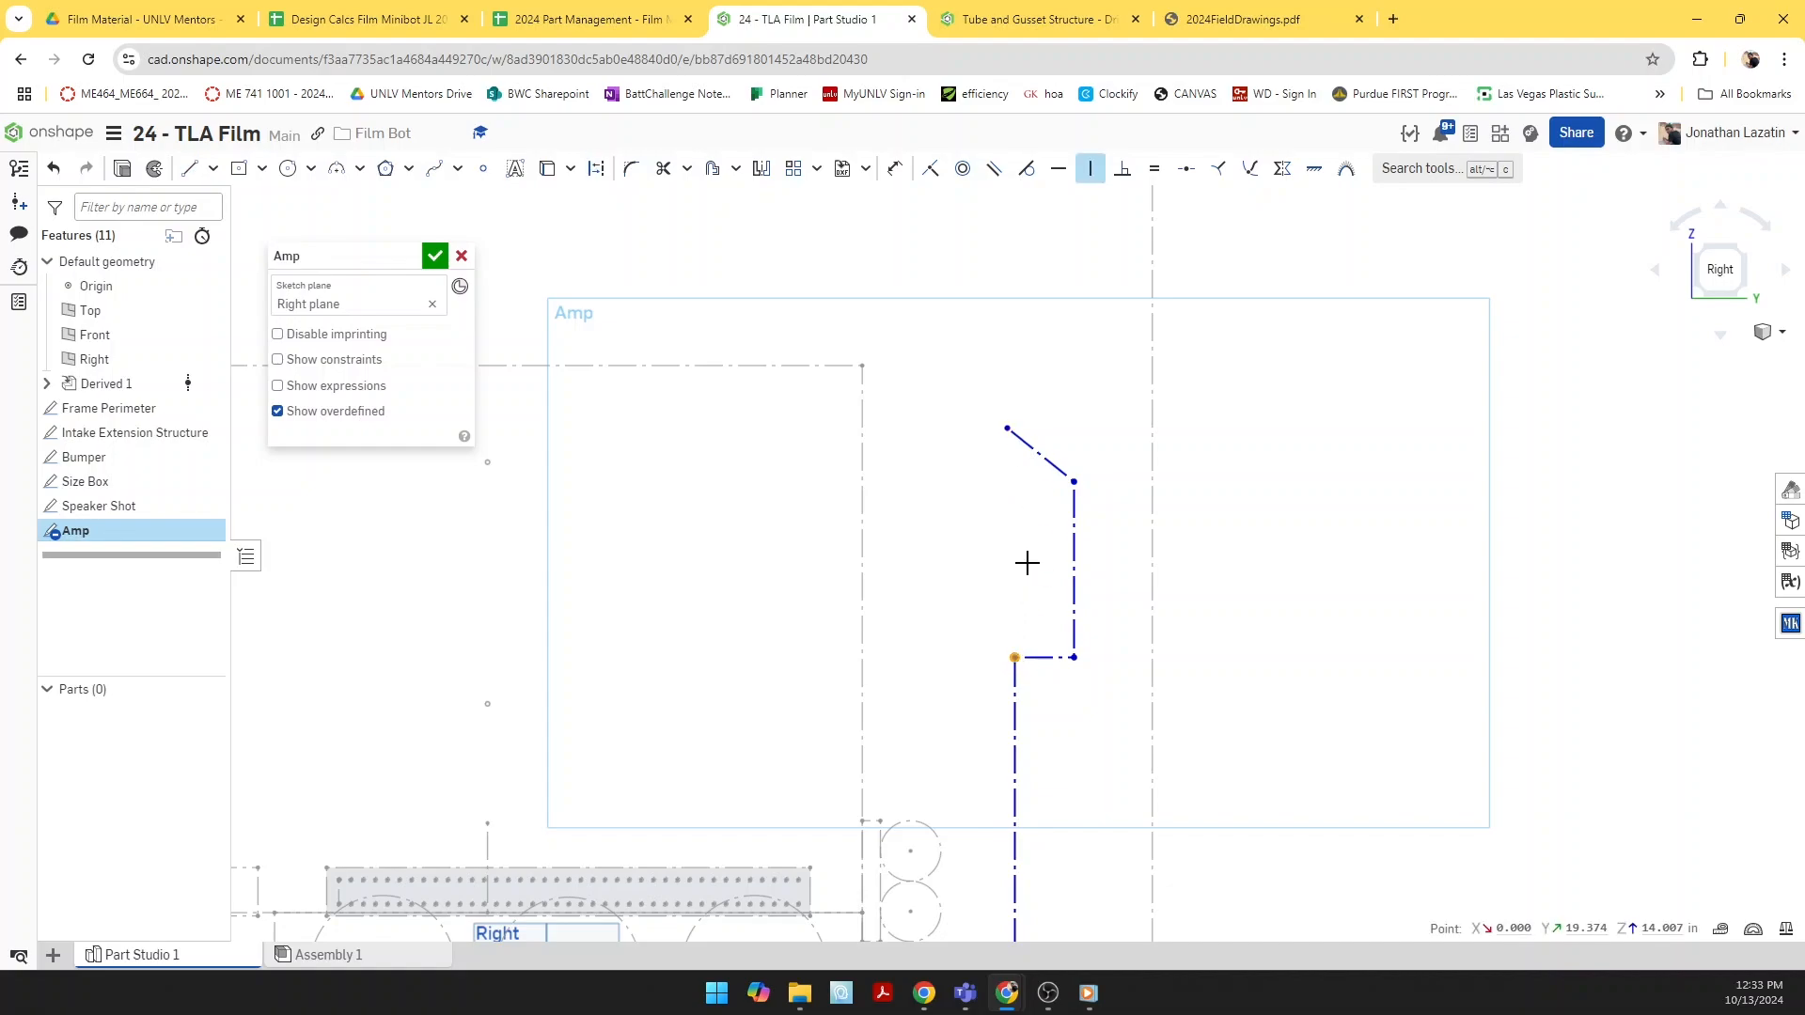
{"action": "left_click", "coordinate": [1005, 429]}
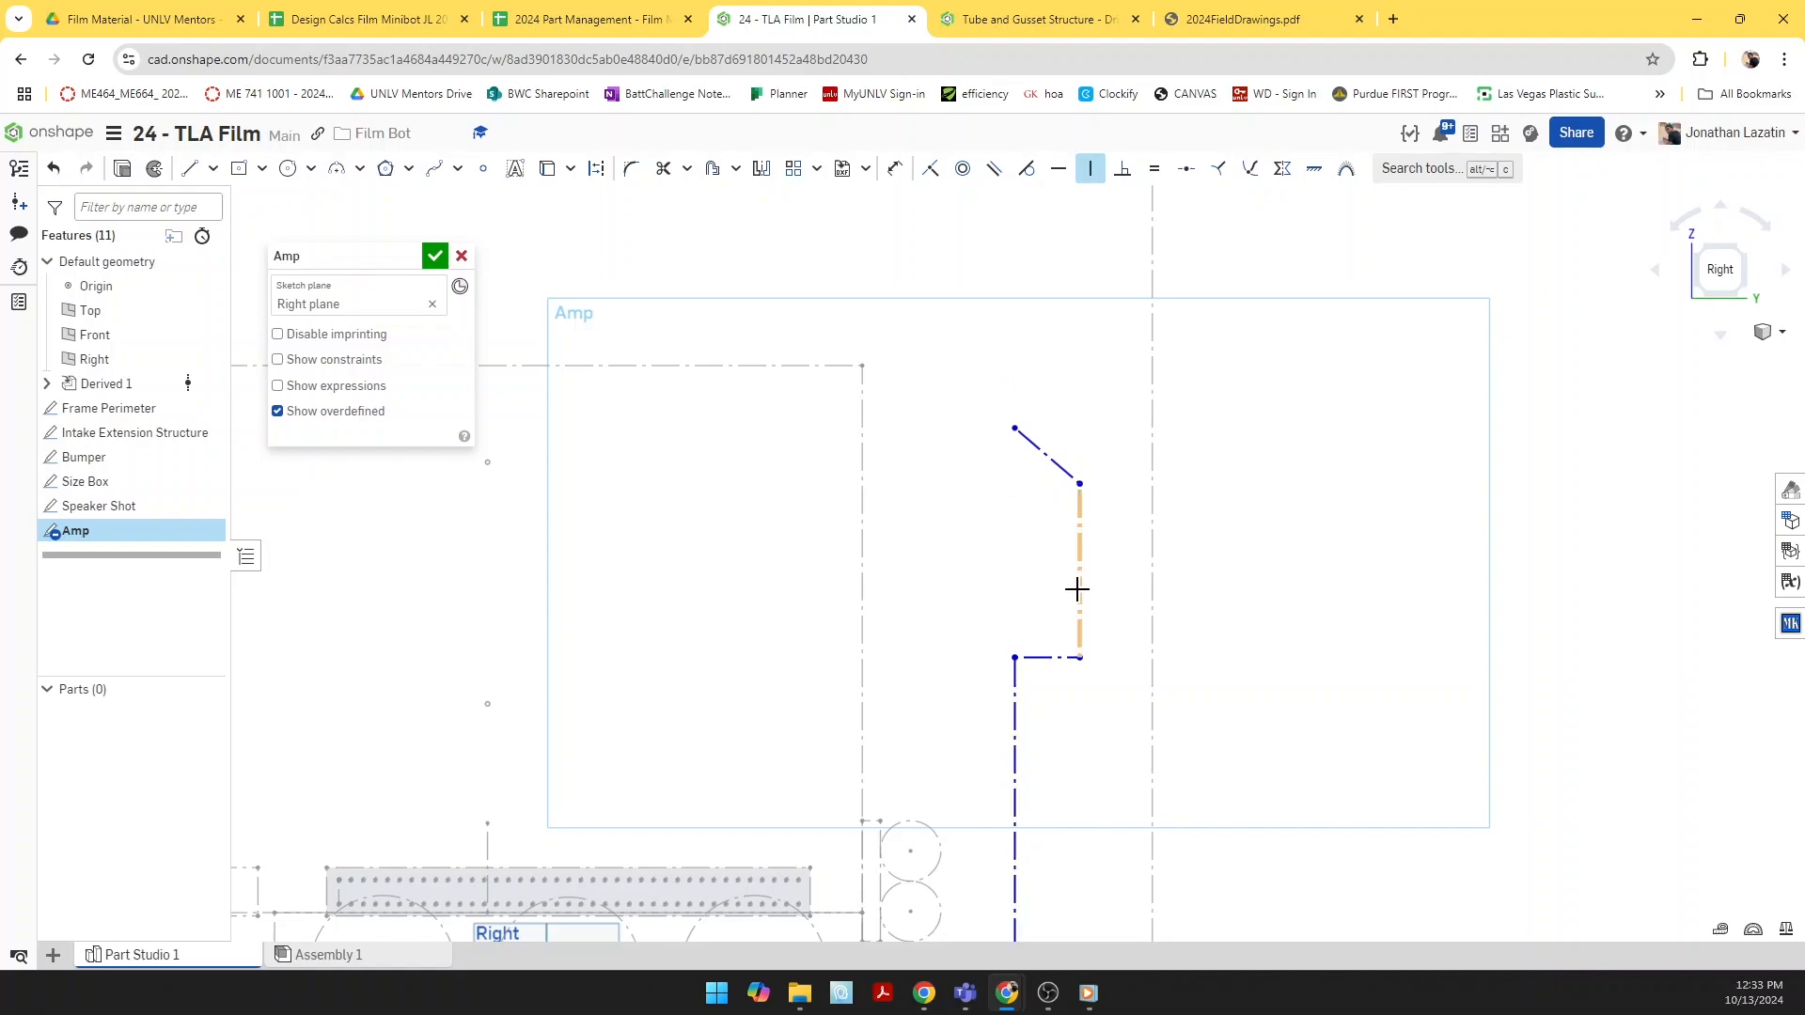
Step: Dimension the angle between the diagonal line and the upper vertical line of the amp profile at 45 degrees
{"action": "key", "text": "u"}
{"action": "key", "text": "d"}
{"action": "key", "text": "d"}
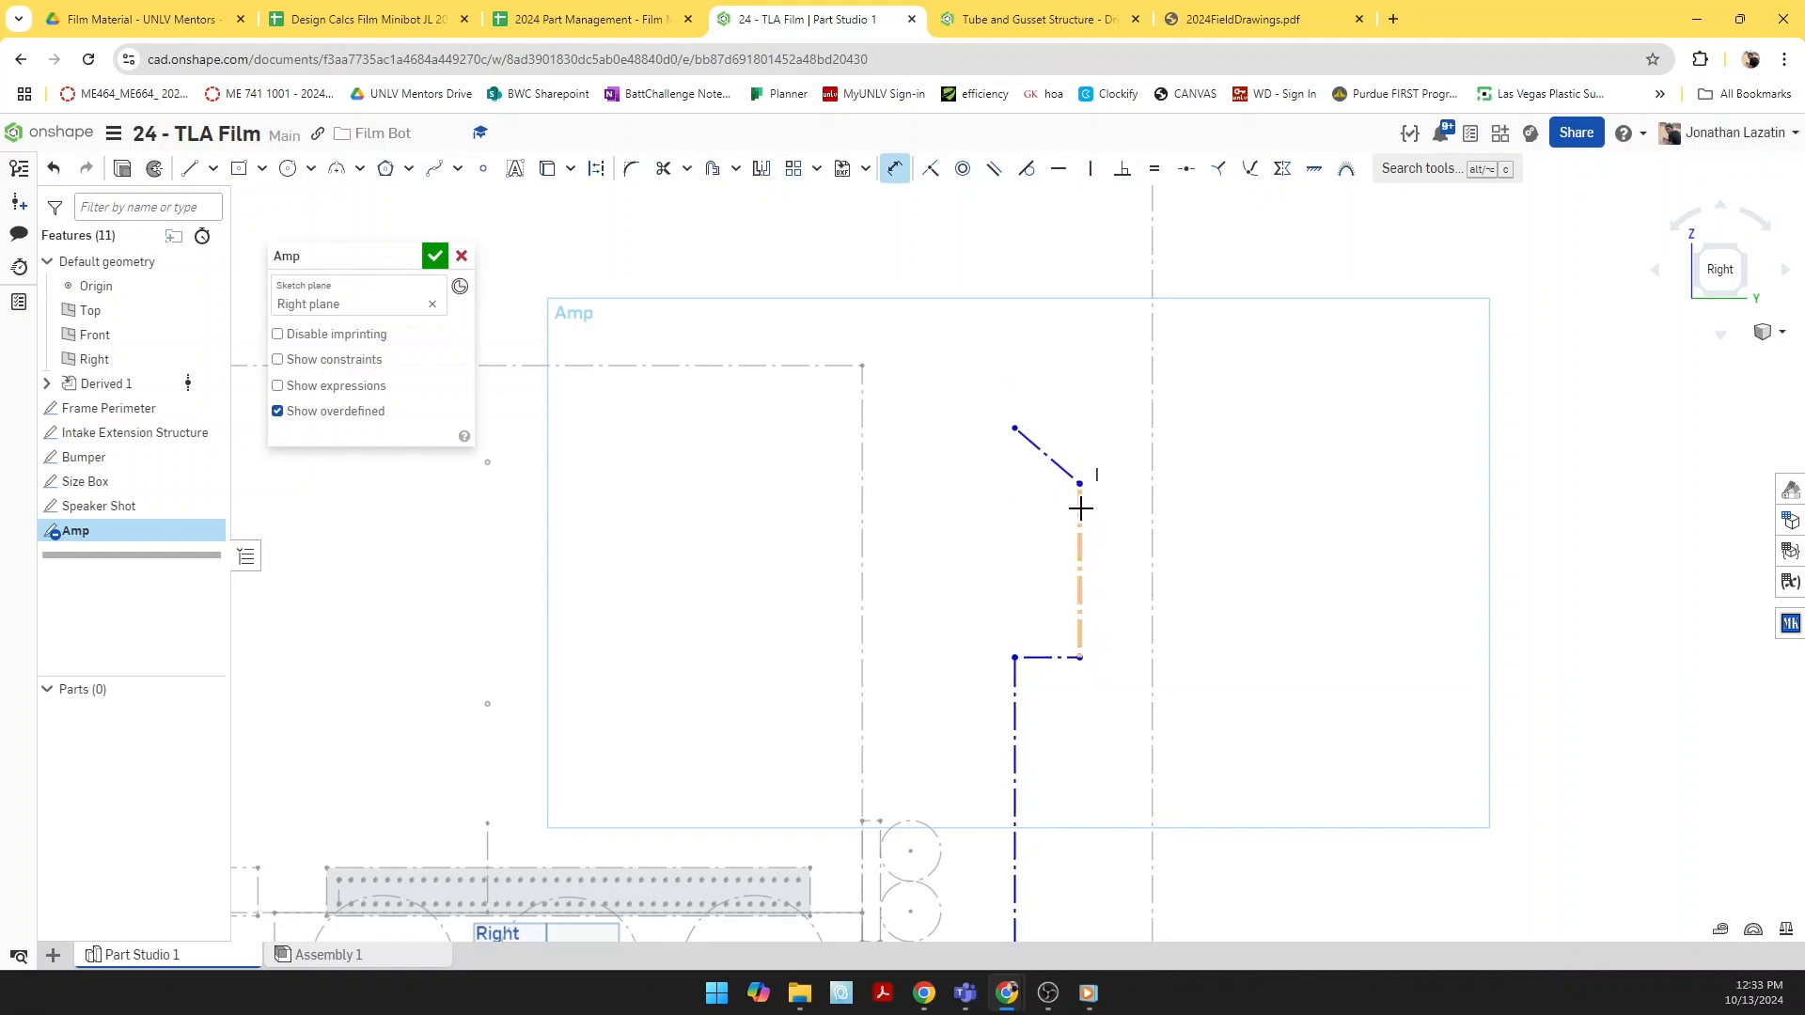
{"action": "left_click", "coordinate": [1079, 508]}
{"action": "left_click", "coordinate": [1058, 464]}
{"action": "left_click", "coordinate": [1060, 435]}
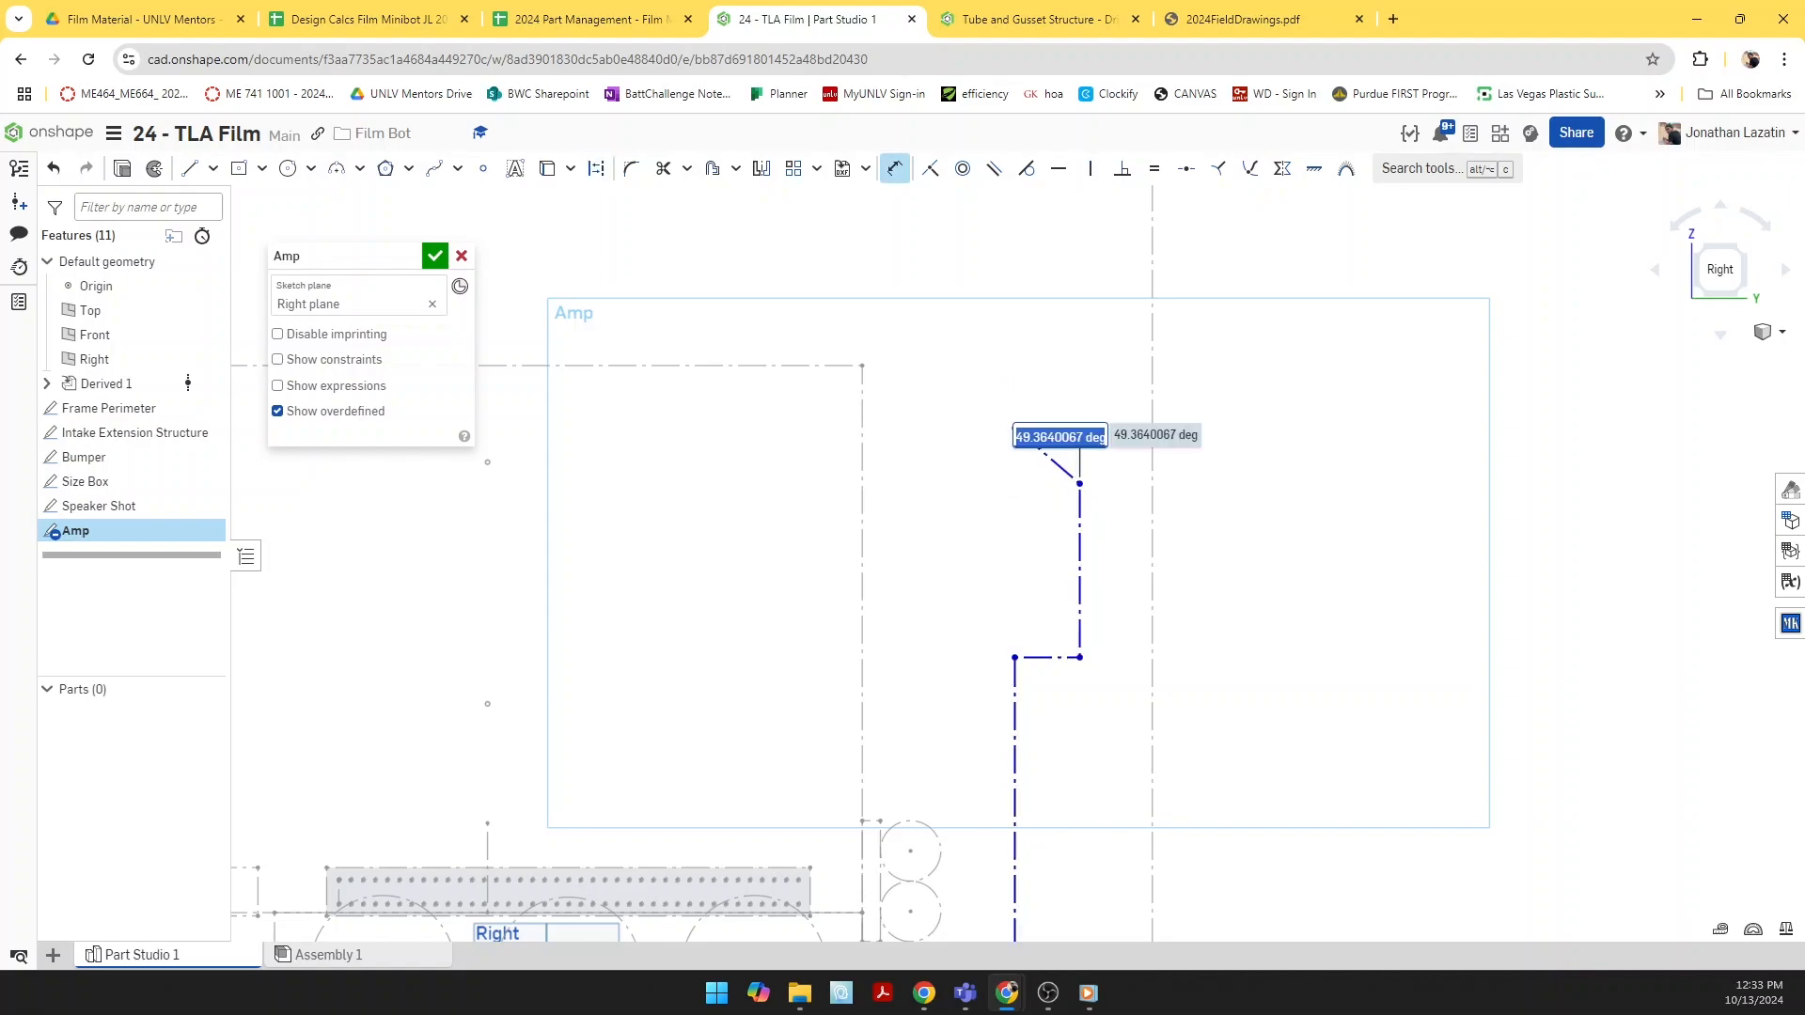
{"action": "type", "text": "45"}
{"action": "key", "text": "Return"}
Step: Dimension the amp's lower vertical line at 26 in, checking the height against the 2024FieldDrawings PDF
{"action": "scroll", "coordinate": [1066, 757], "scroll_direction": "down", "scroll_amount": 3}
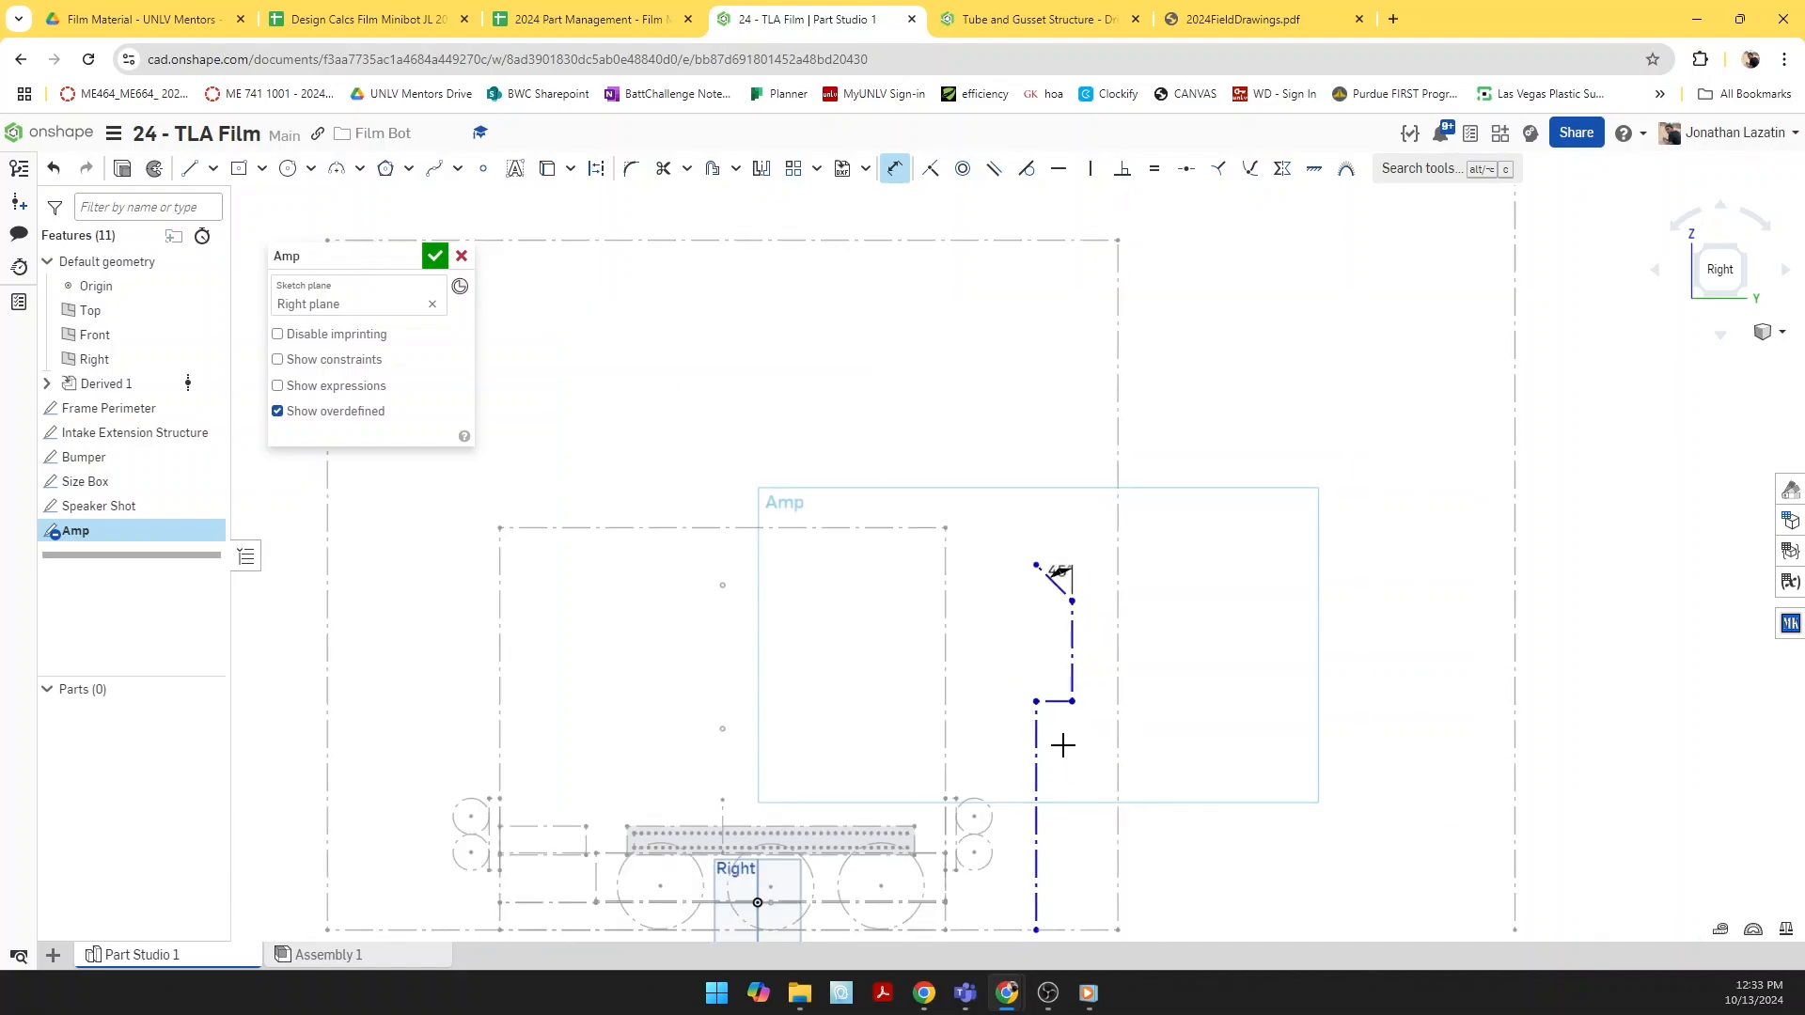
{"action": "scroll", "coordinate": [1059, 742], "scroll_direction": "up", "scroll_amount": 3}
{"action": "left_click", "coordinate": [1018, 805]}
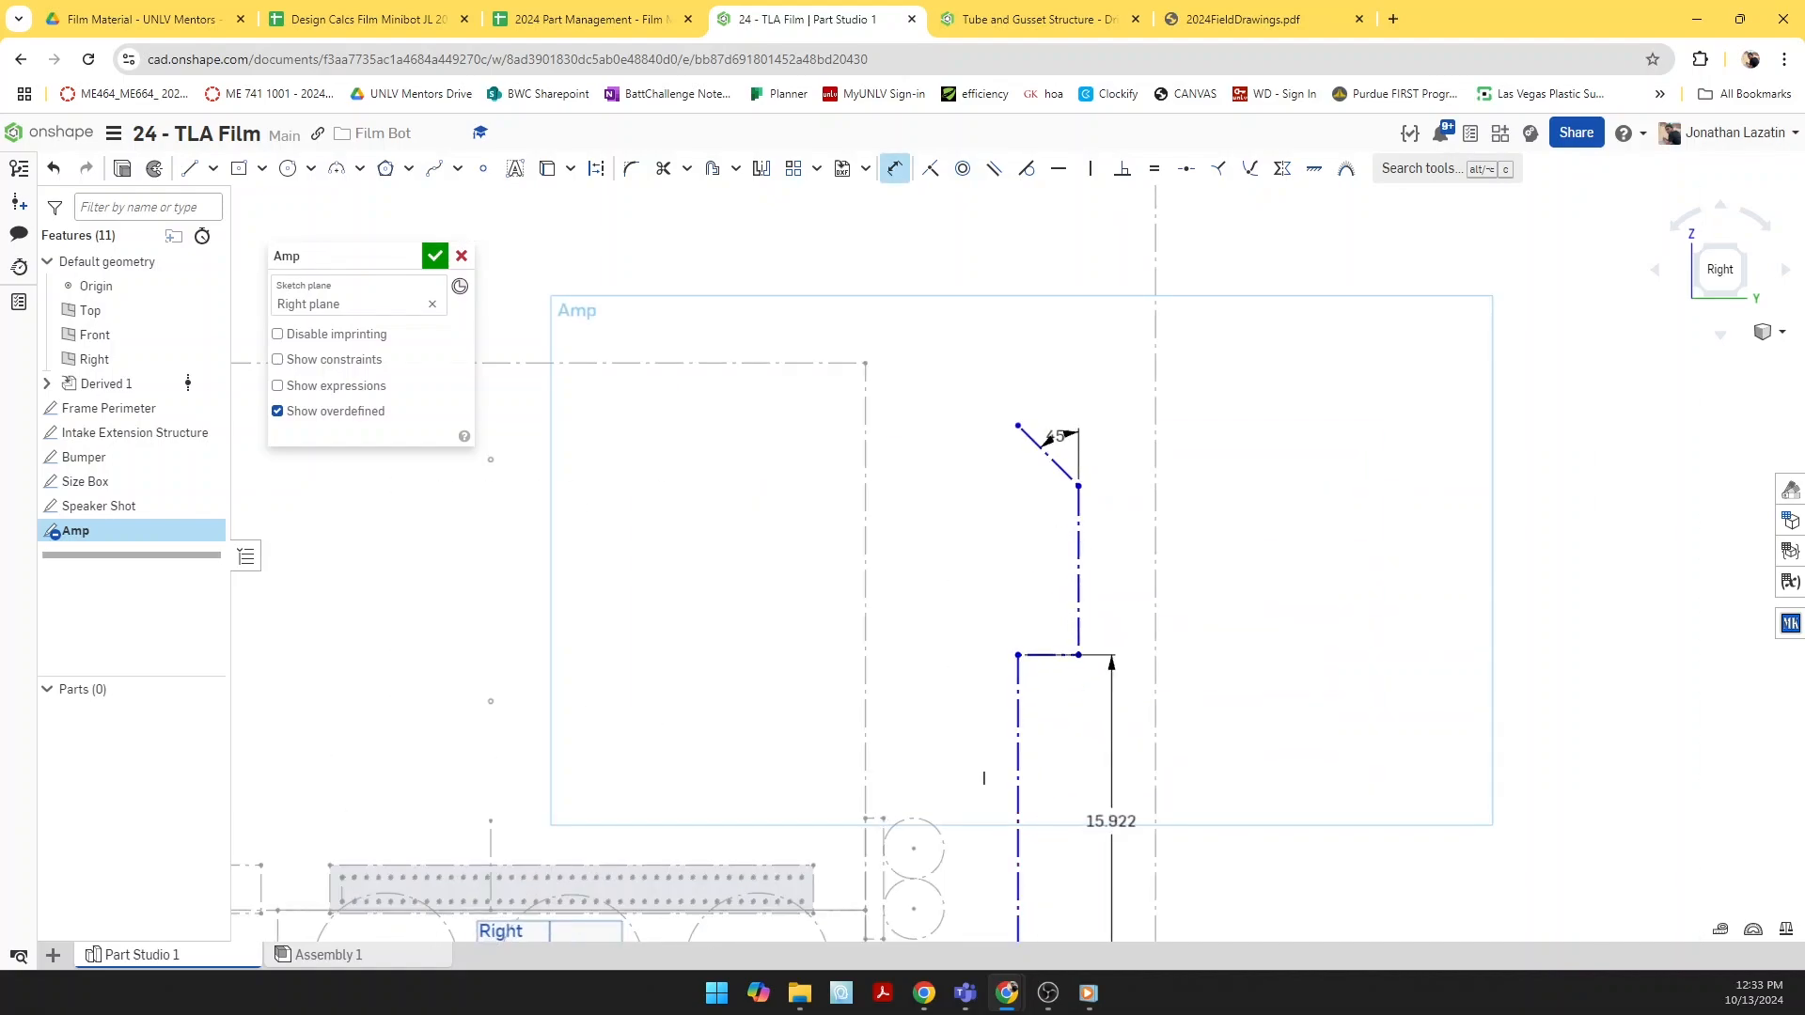
{"action": "left_click", "coordinate": [1111, 824]}
{"action": "left_click", "coordinate": [1213, 21]}
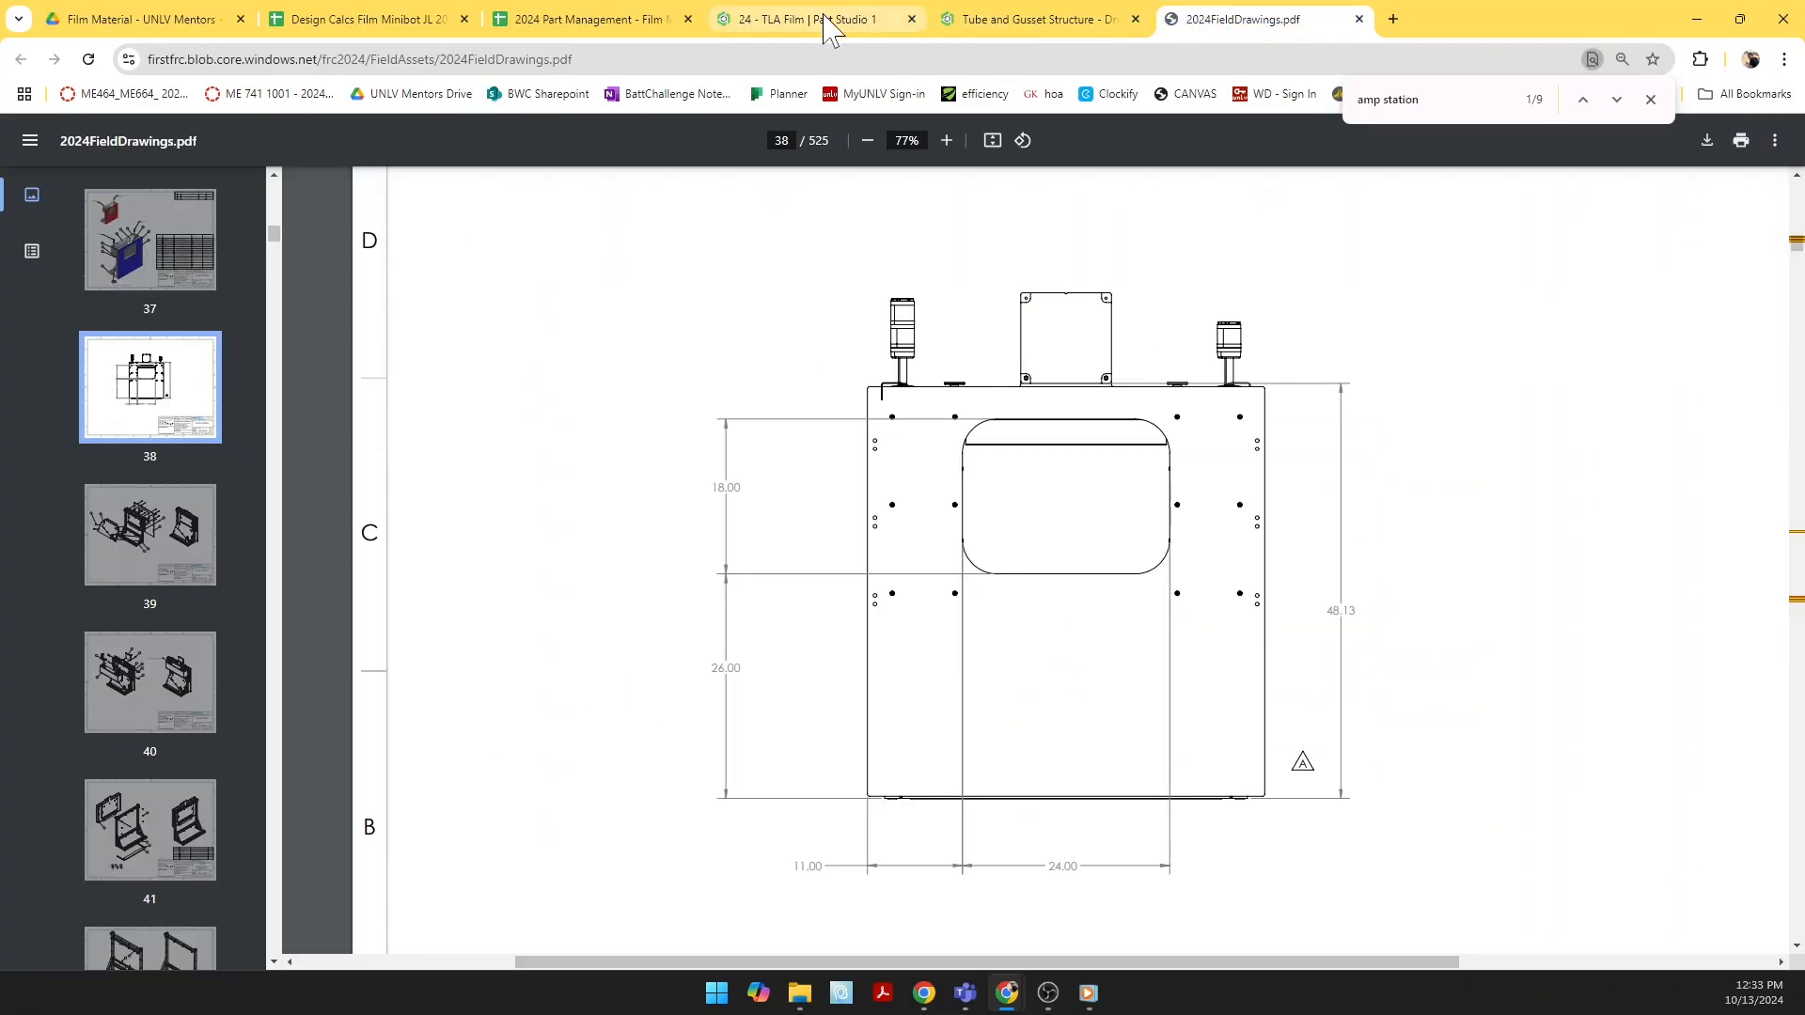
{"action": "left_click", "coordinate": [827, 21]}
{"action": "type", "text": "26"}
{"action": "key", "text": "Return"}
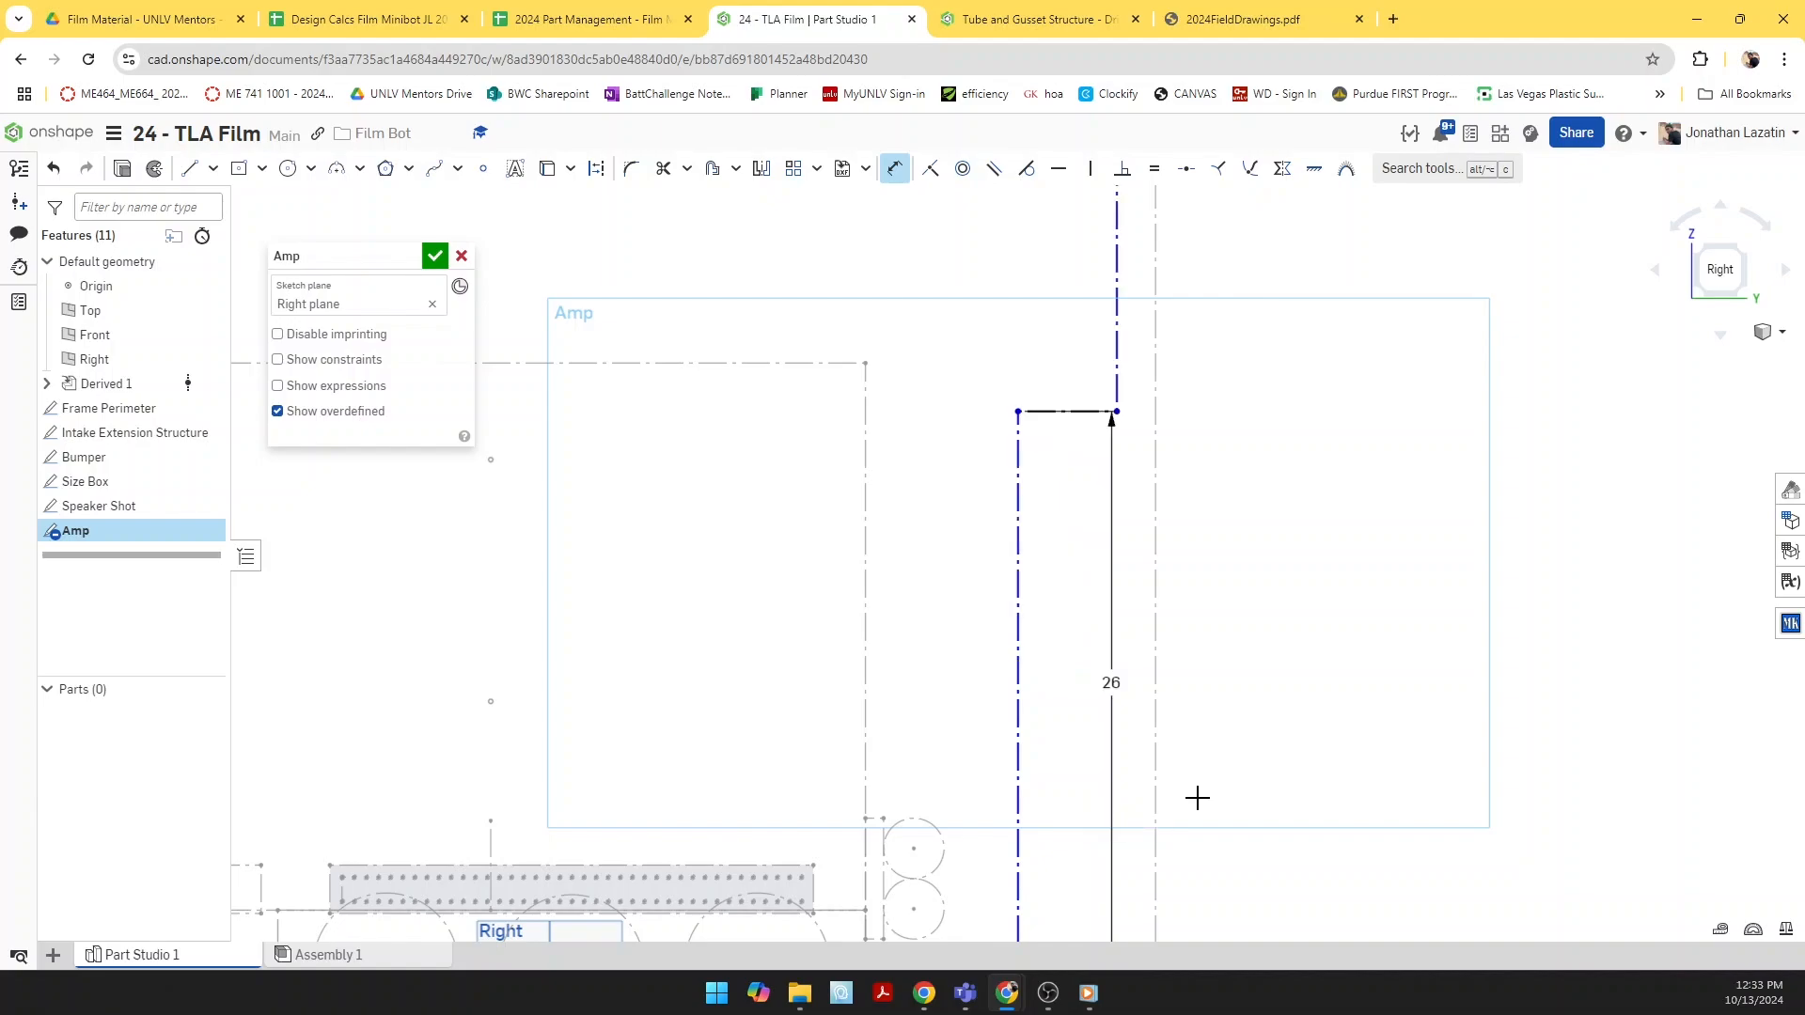
Step: Dimension the vertical distance from the ledge corner to the diagonal line's upper end at 18 in
{"action": "scroll", "coordinate": [1197, 798], "scroll_direction": "down", "scroll_amount": 3}
{"action": "left_click", "coordinate": [1105, 605]}
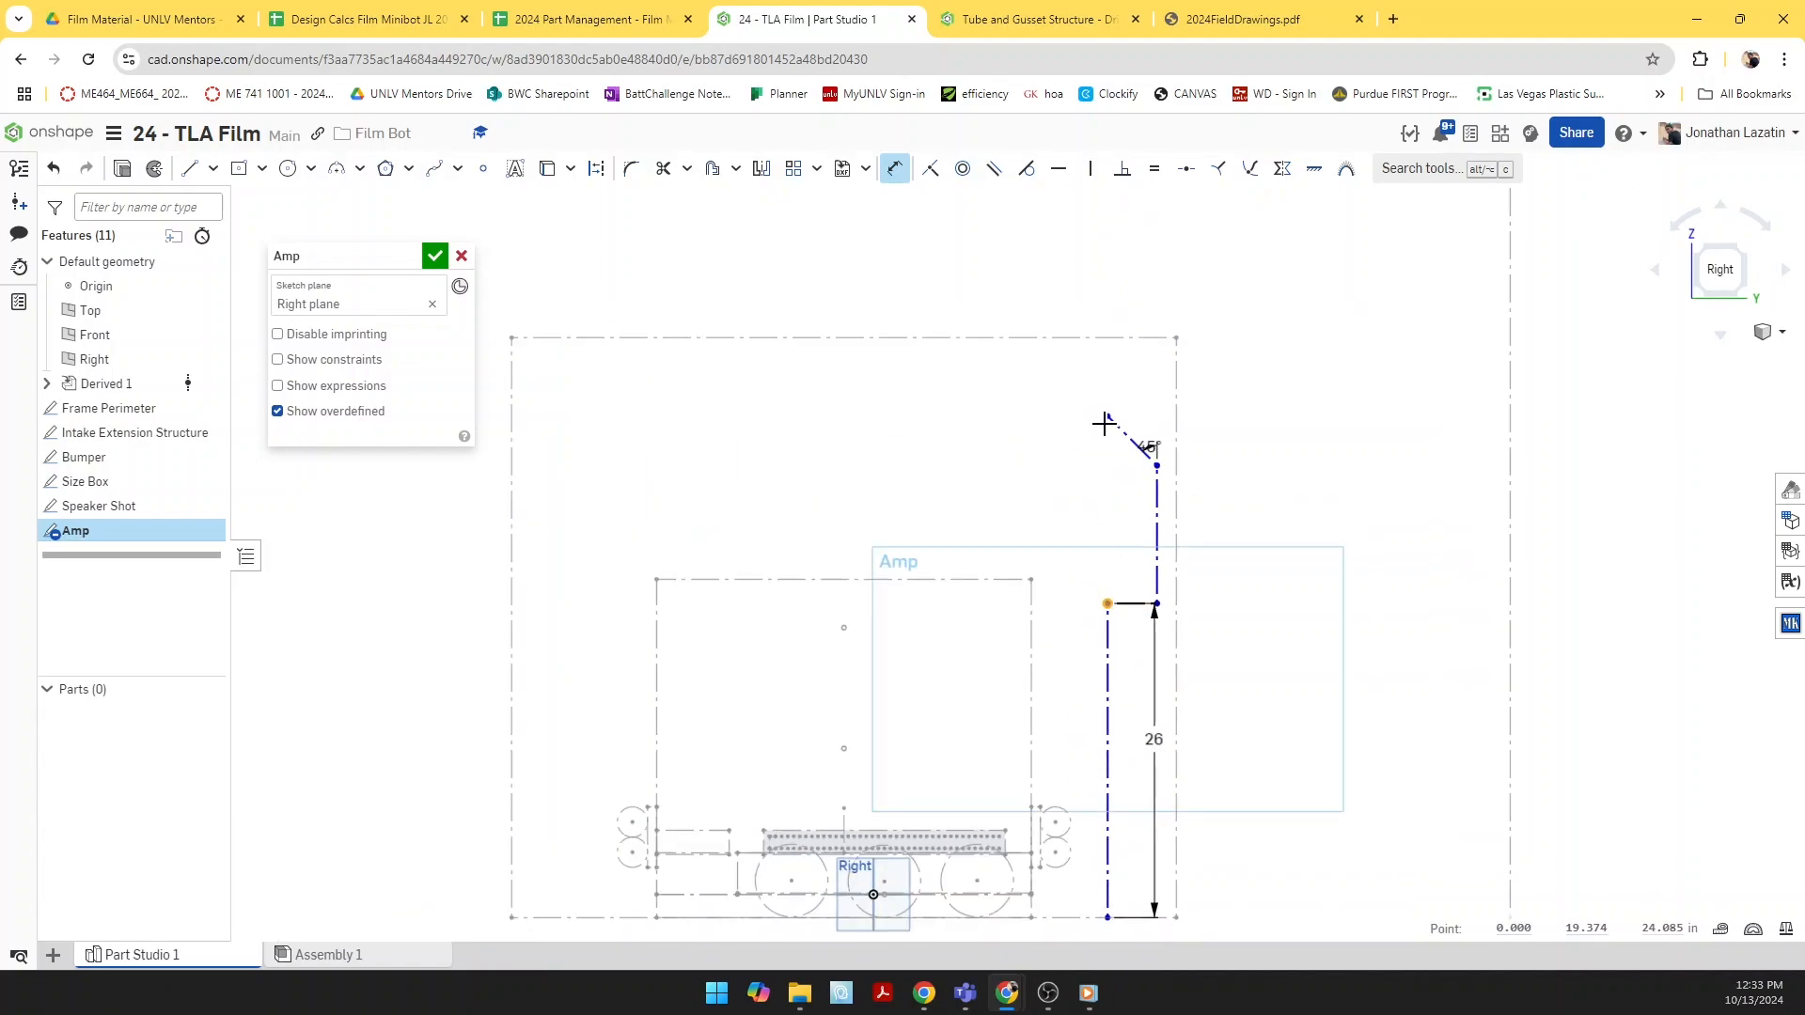
{"action": "left_click", "coordinate": [1107, 416]}
{"action": "left_click", "coordinate": [1227, 519]}
{"action": "type", "text": "18"}
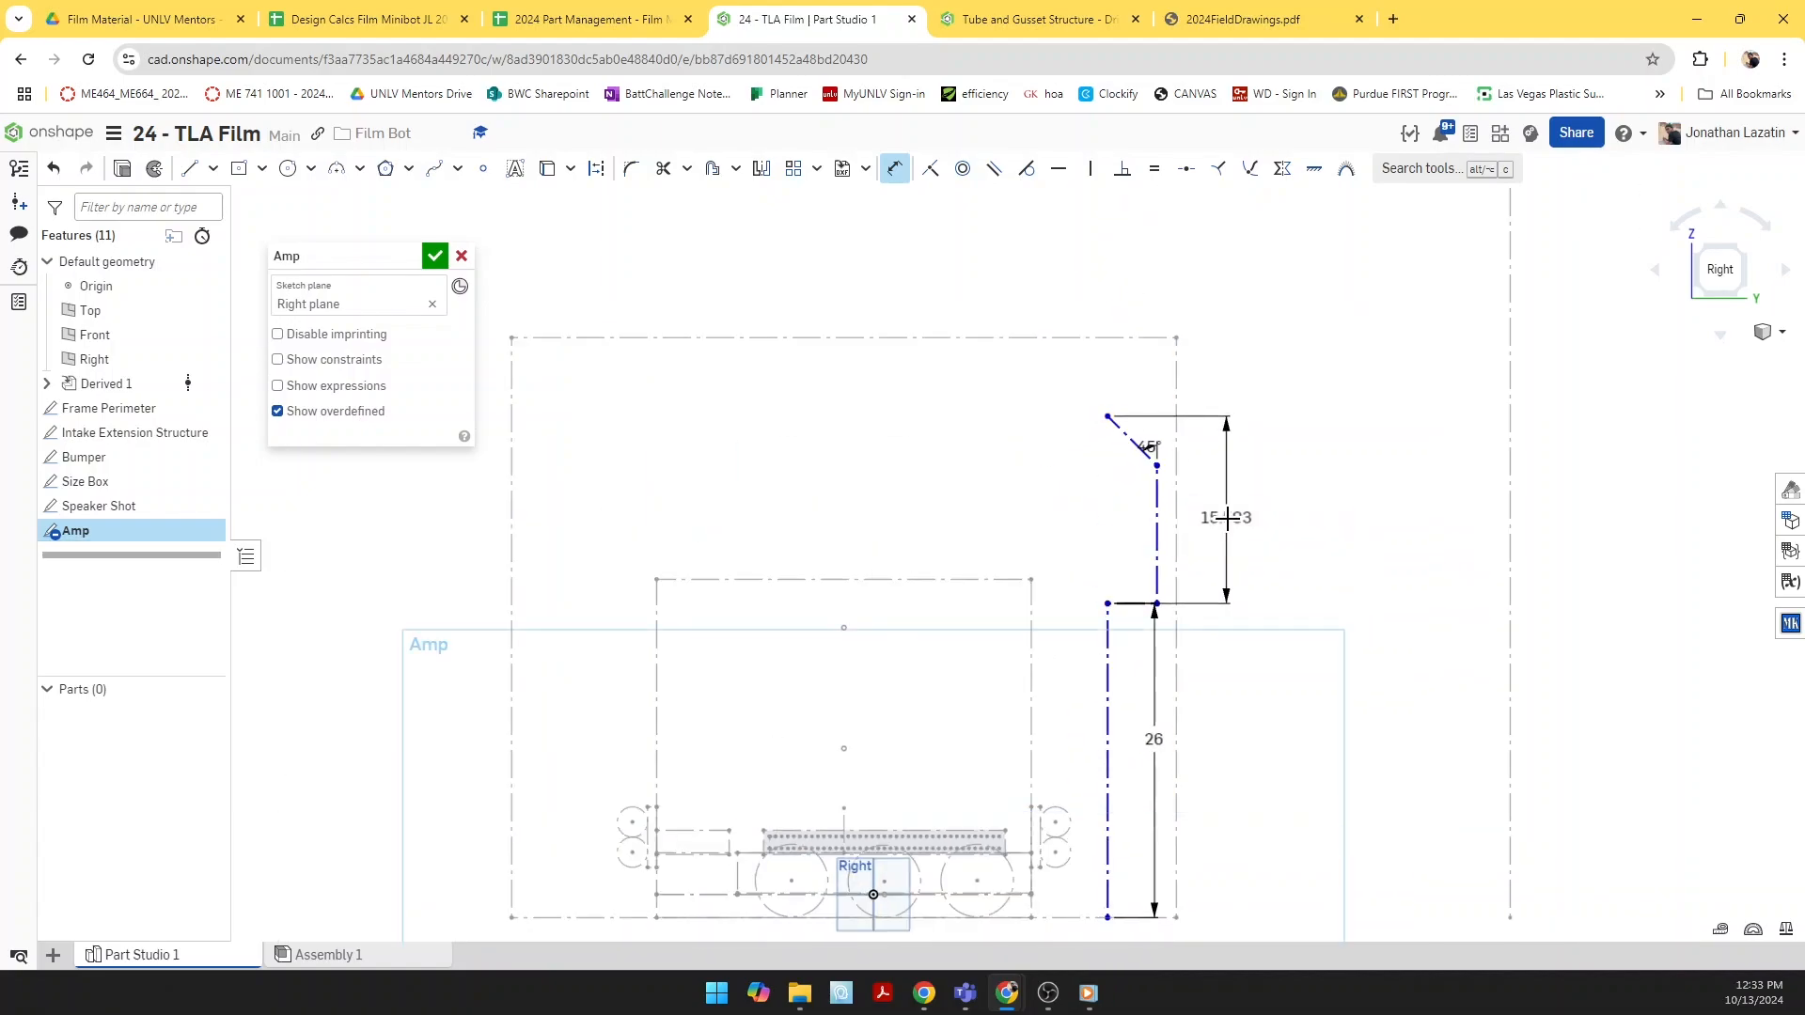
{"action": "key", "text": "Return"}
Step: Dimension the horizontal ledge of the amp opening at 3.5 in
{"action": "scroll", "coordinate": [1145, 715], "scroll_direction": "down", "scroll_amount": 3}
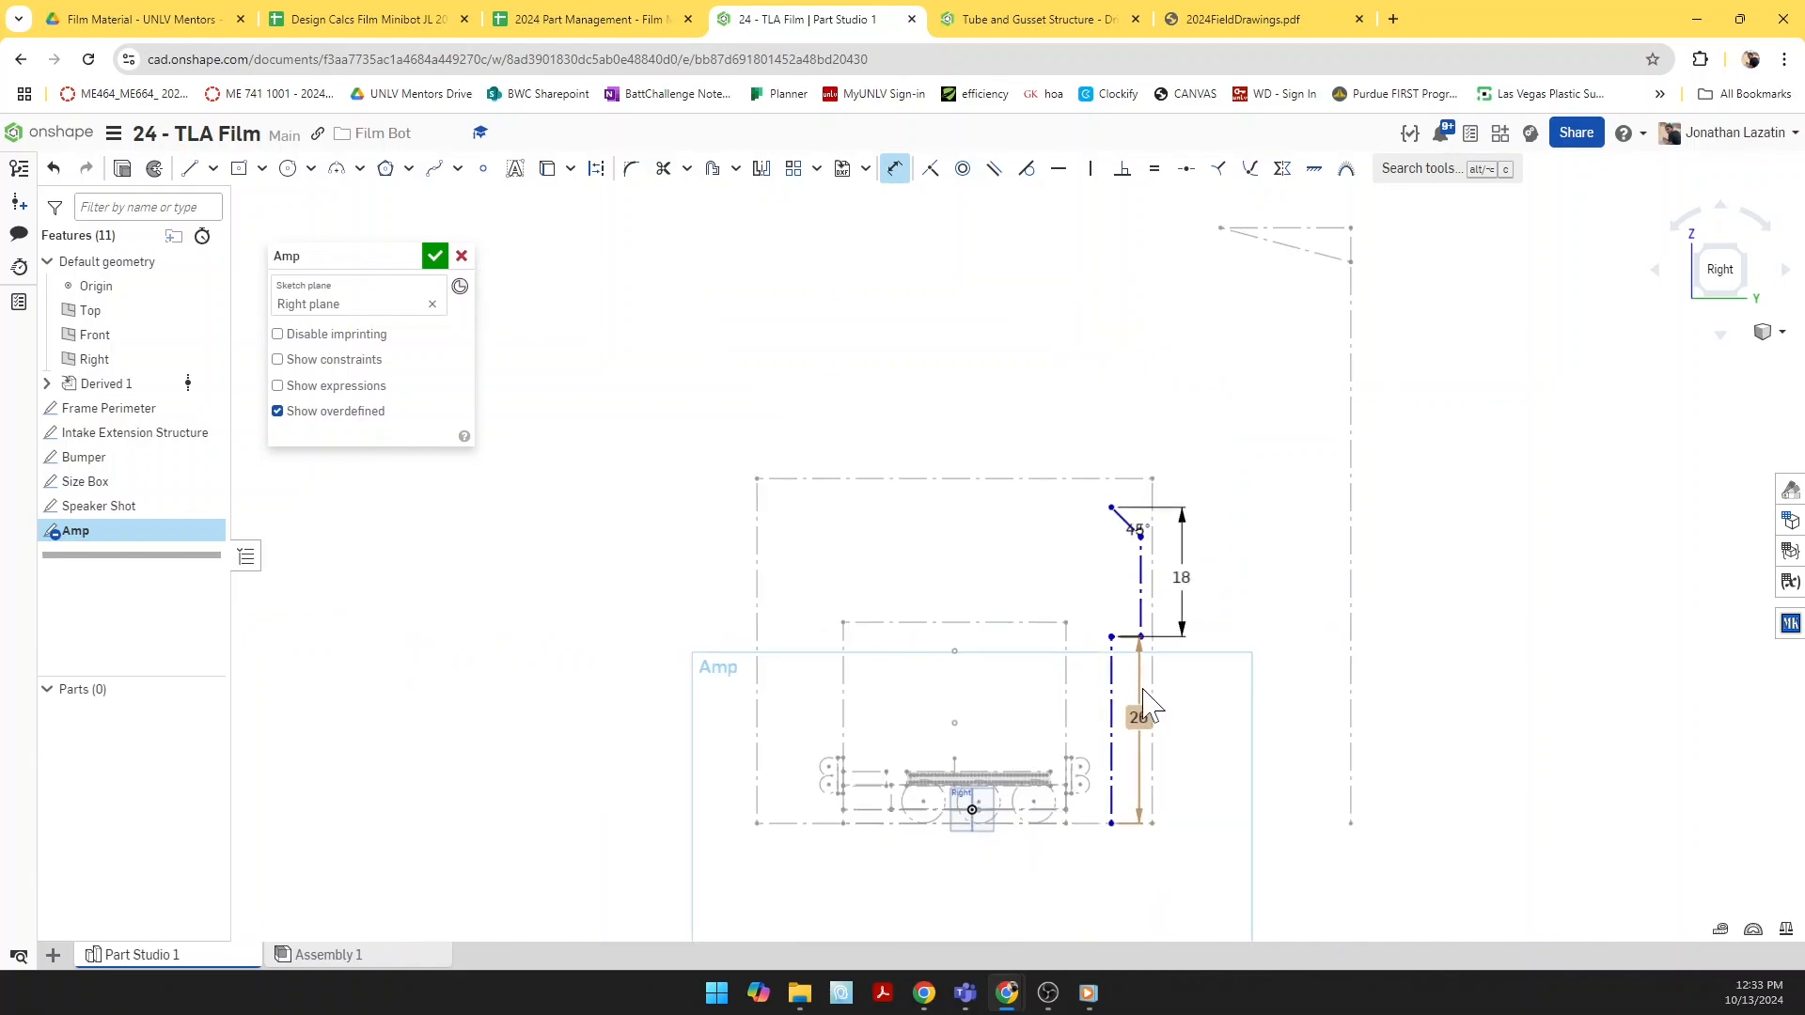
{"action": "scroll", "coordinate": [1145, 696], "scroll_direction": "up", "scroll_amount": 3}
{"action": "key", "text": "Escape"}
{"action": "key", "text": "d"}
{"action": "left_click", "coordinate": [1114, 599]}
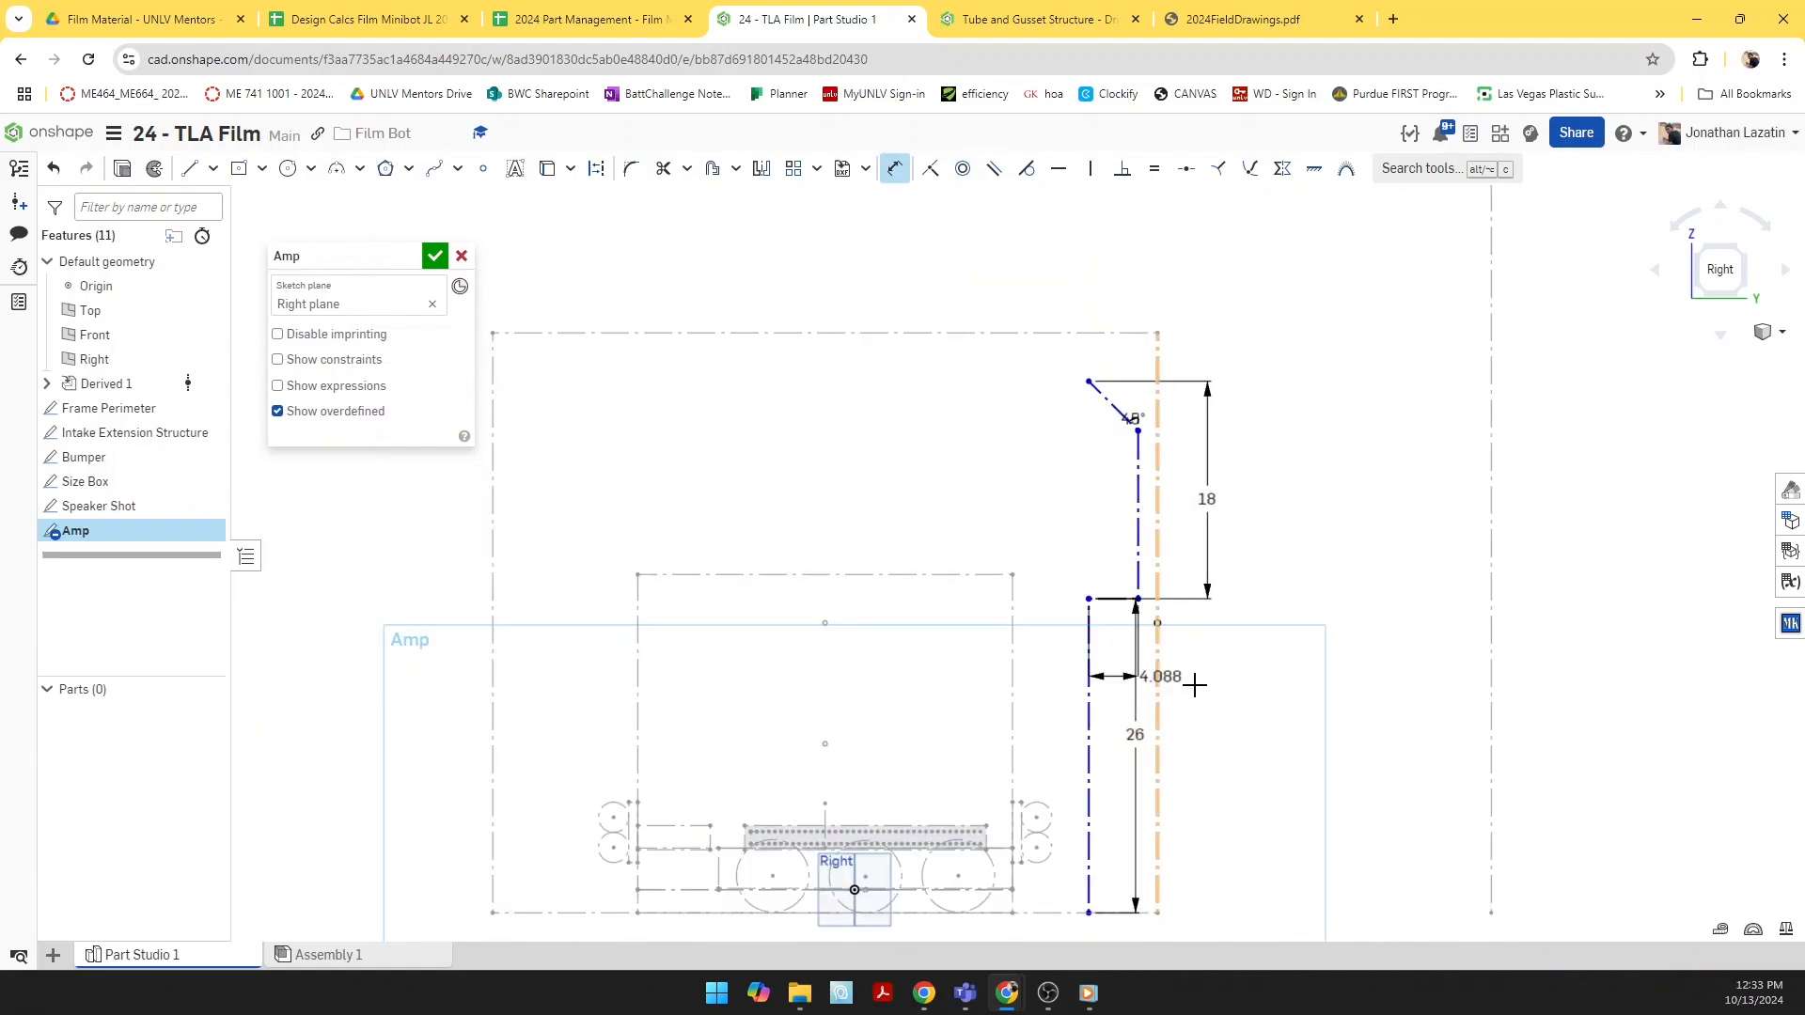
{"action": "left_click", "coordinate": [1203, 683]}
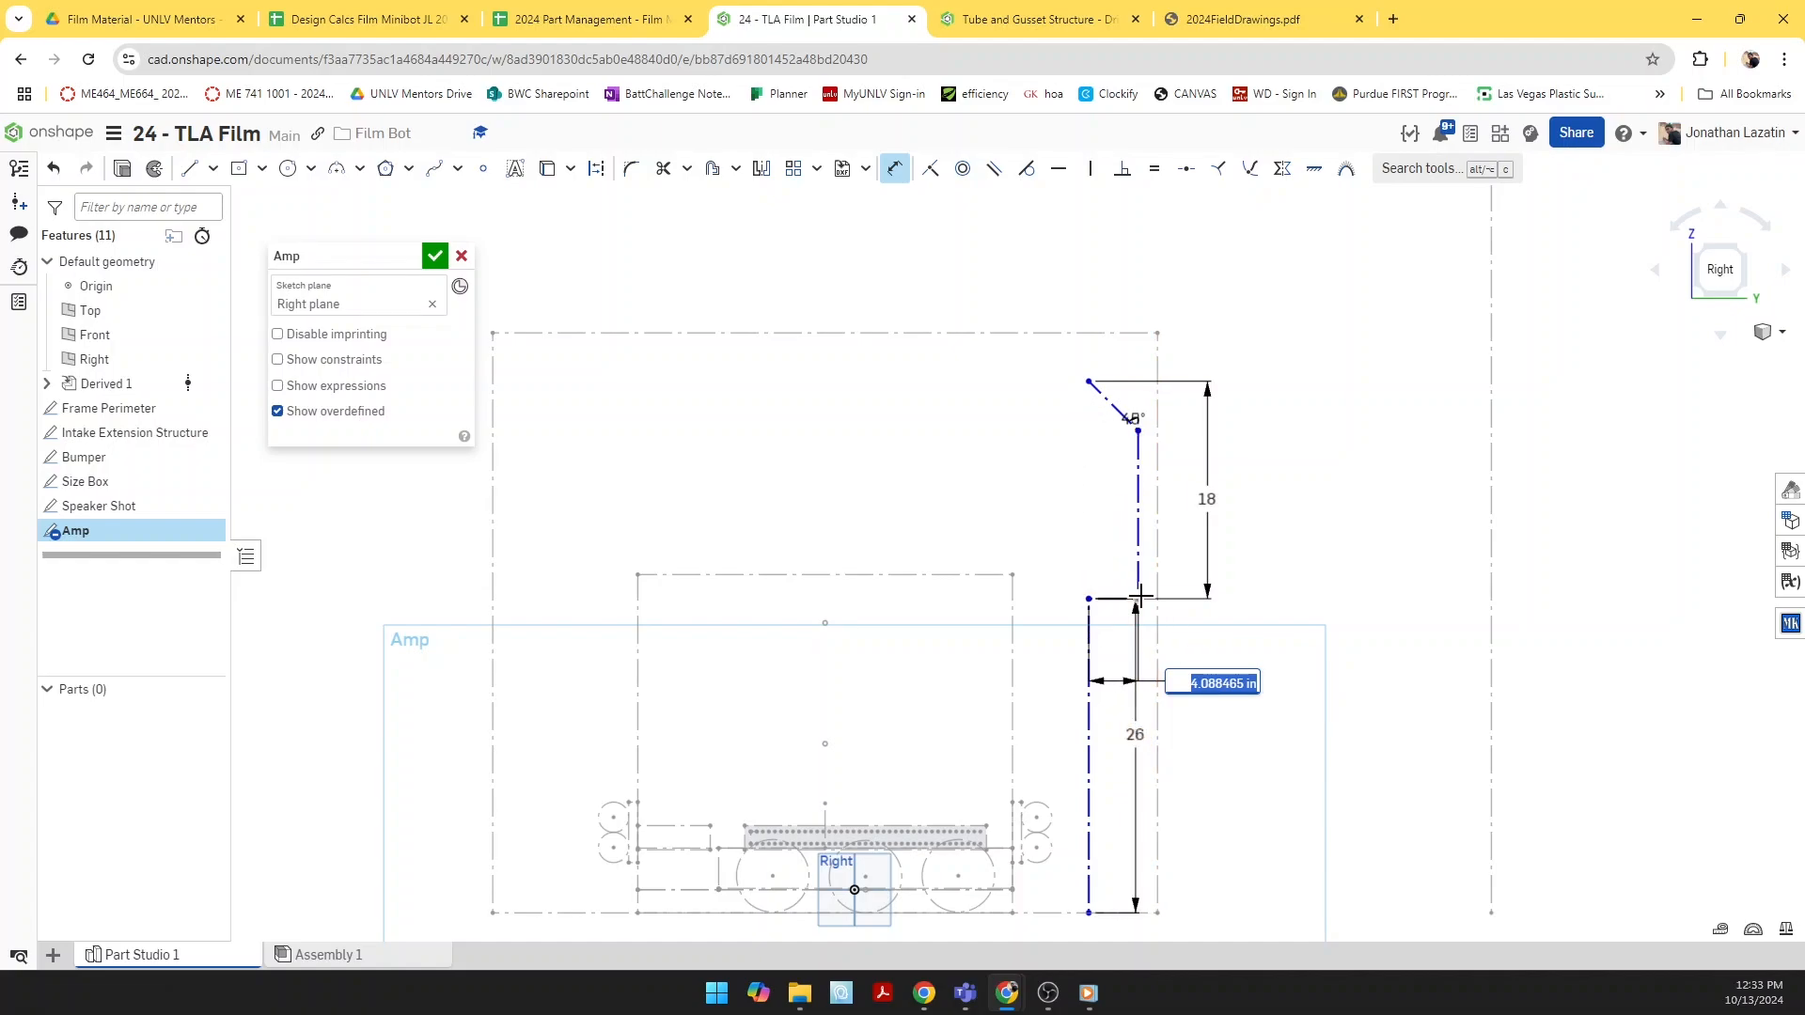
{"action": "type", "text": "3.5"}
{"action": "key", "text": "Return"}
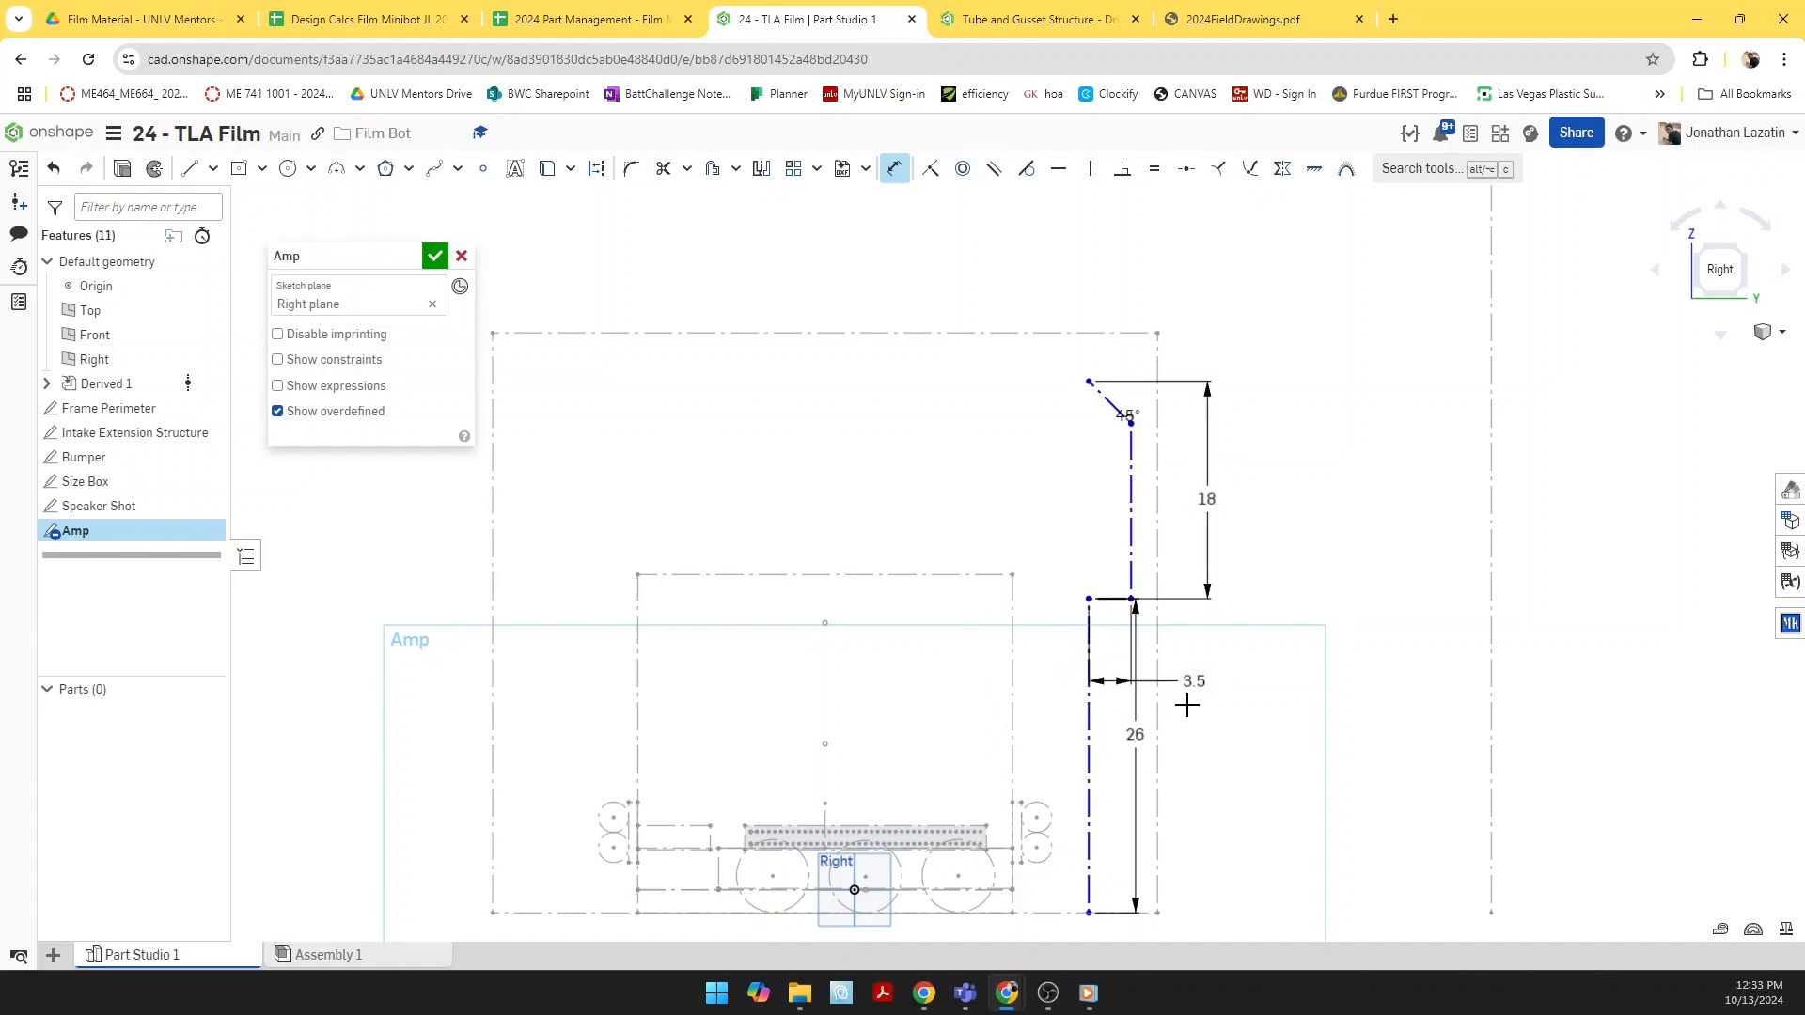
Step: Move the 26 in dimension outward in line with the 18 in one and the 3.5 in dimension closer to the ledge
{"action": "left_click_drag", "start_coordinate": [1139, 734], "coordinate": [1212, 748]}
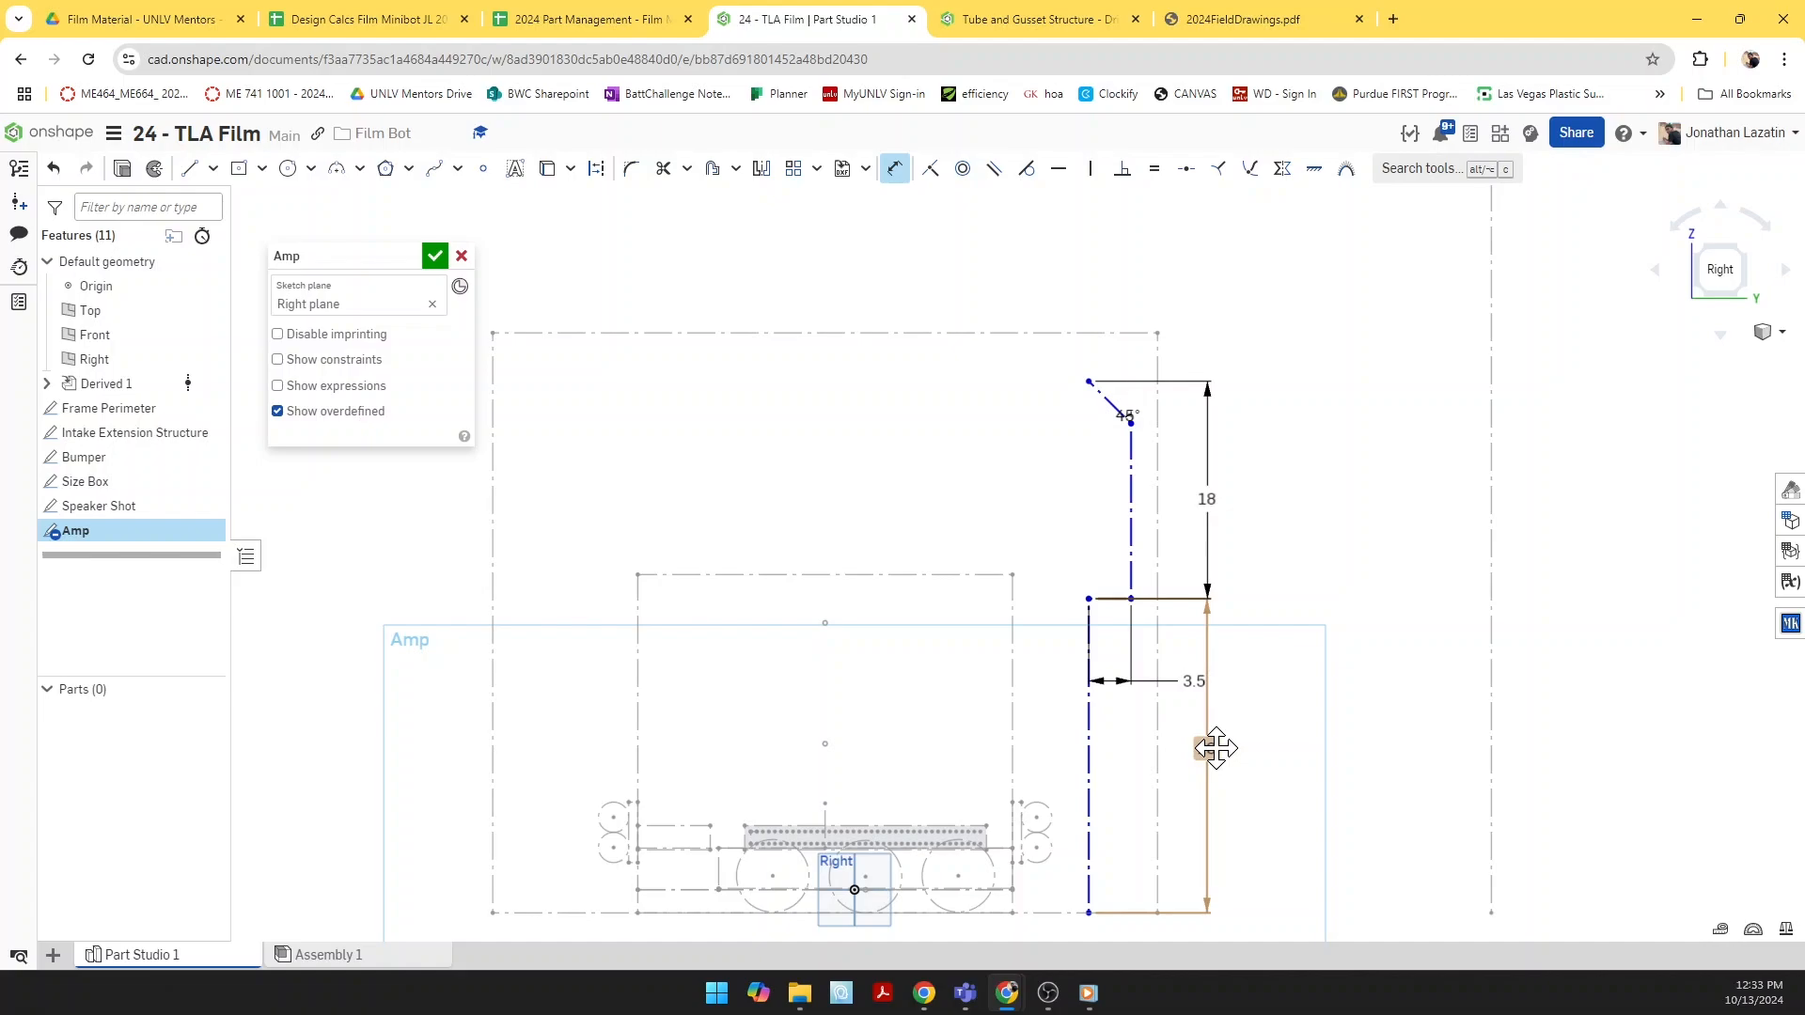
{"action": "scroll", "coordinate": [1133, 675], "scroll_direction": "up", "scroll_amount": 2}
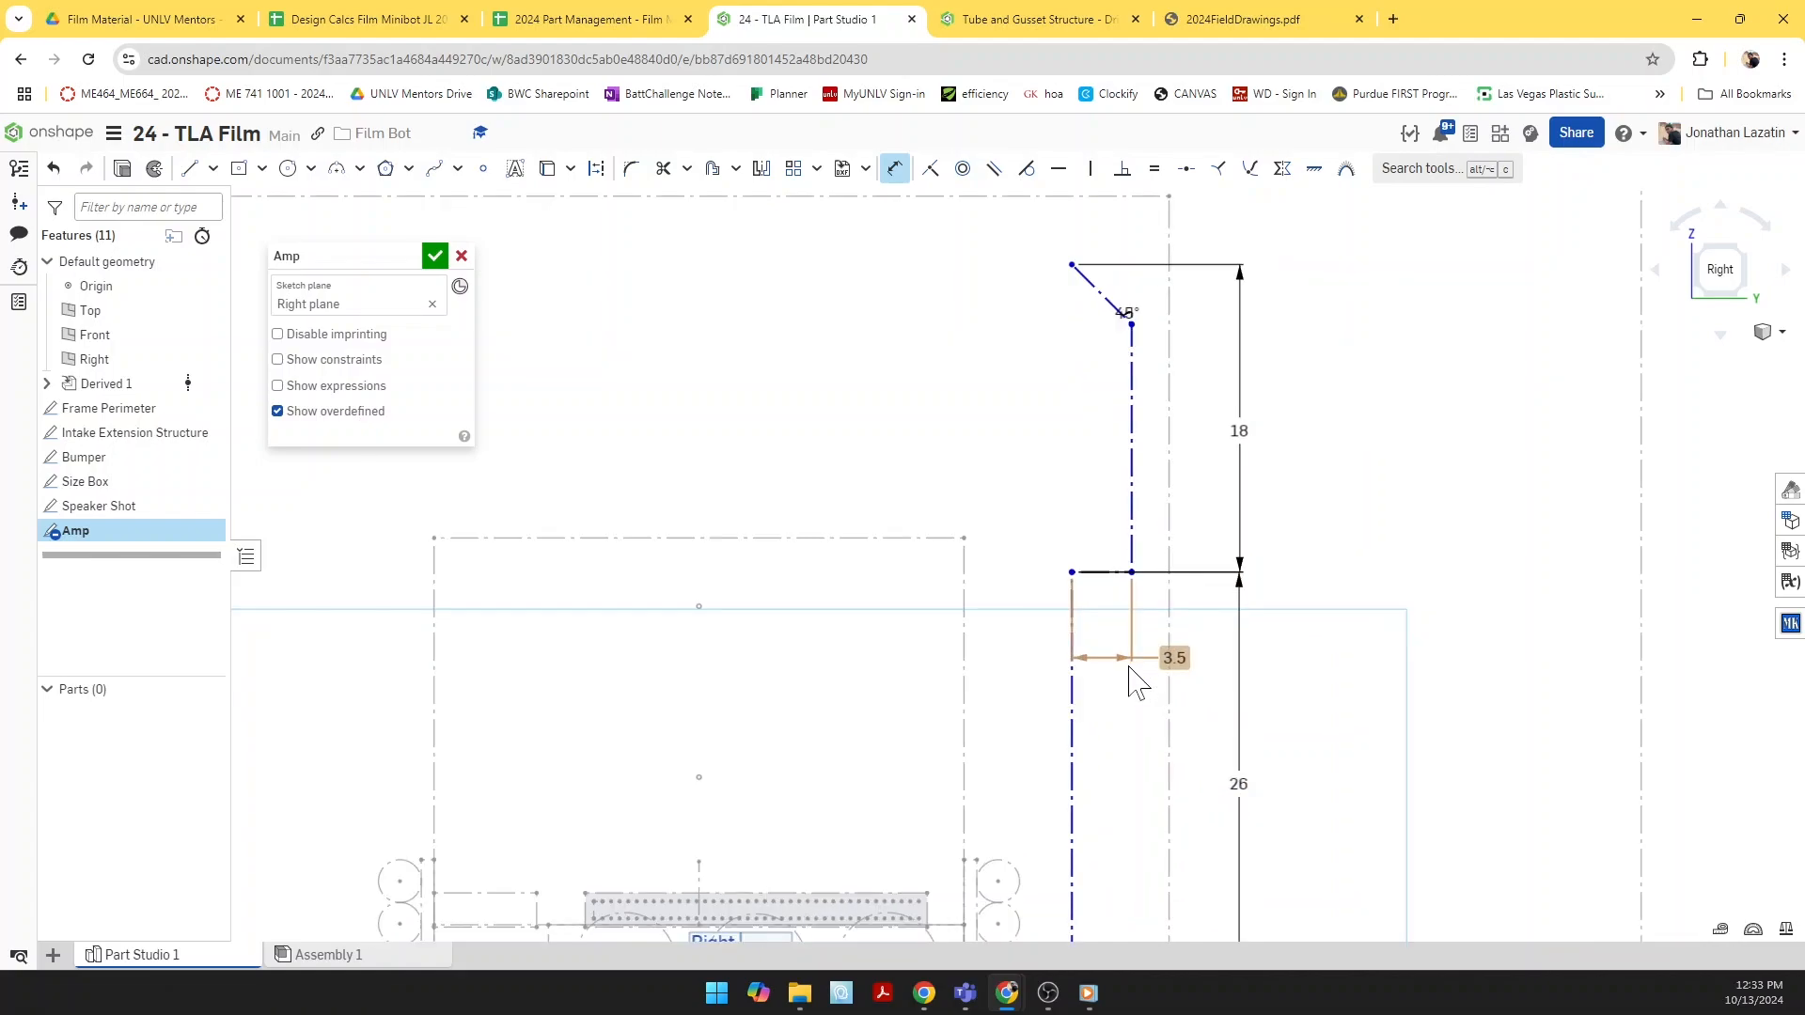
{"action": "scroll", "coordinate": [1102, 630], "scroll_direction": "down", "scroll_amount": 2}
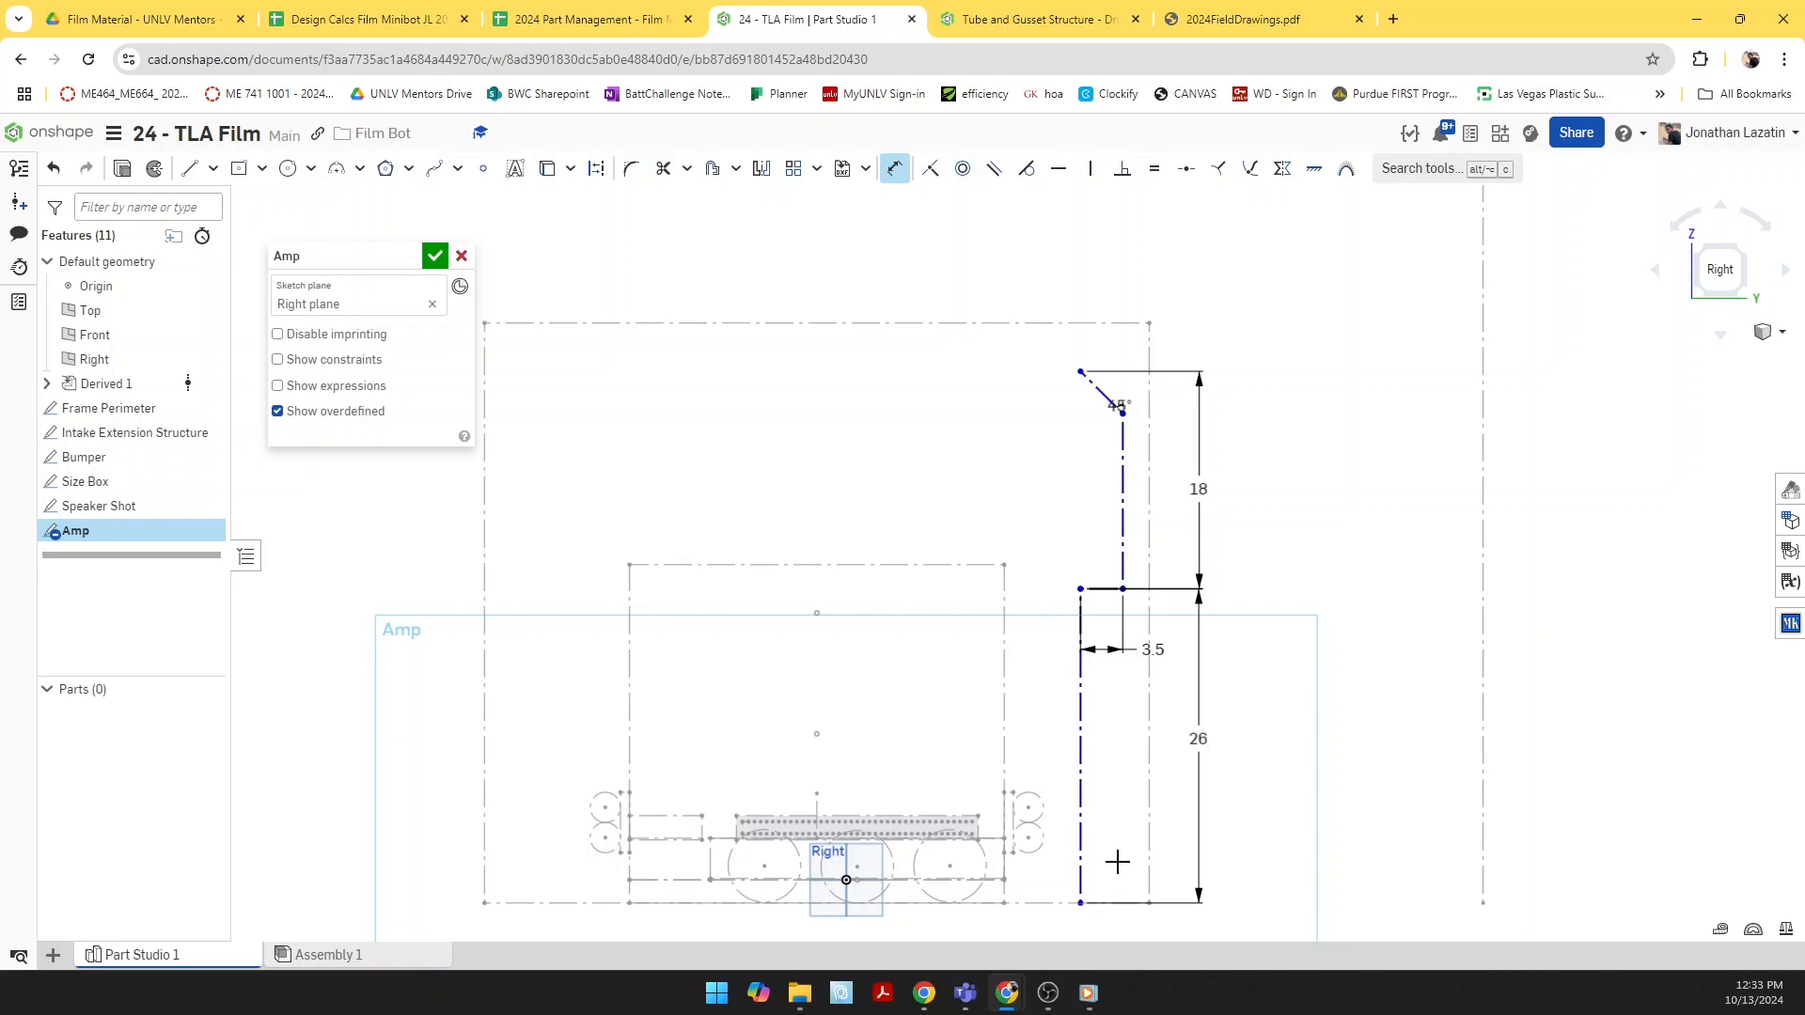
Step: Make the amp's lower vertical line tangent to the lower bumper circle facing it, and finish the Amp sketch
{"action": "key", "text": "t"}
{"action": "scroll", "coordinate": [1041, 863], "scroll_direction": "up", "scroll_amount": 2}
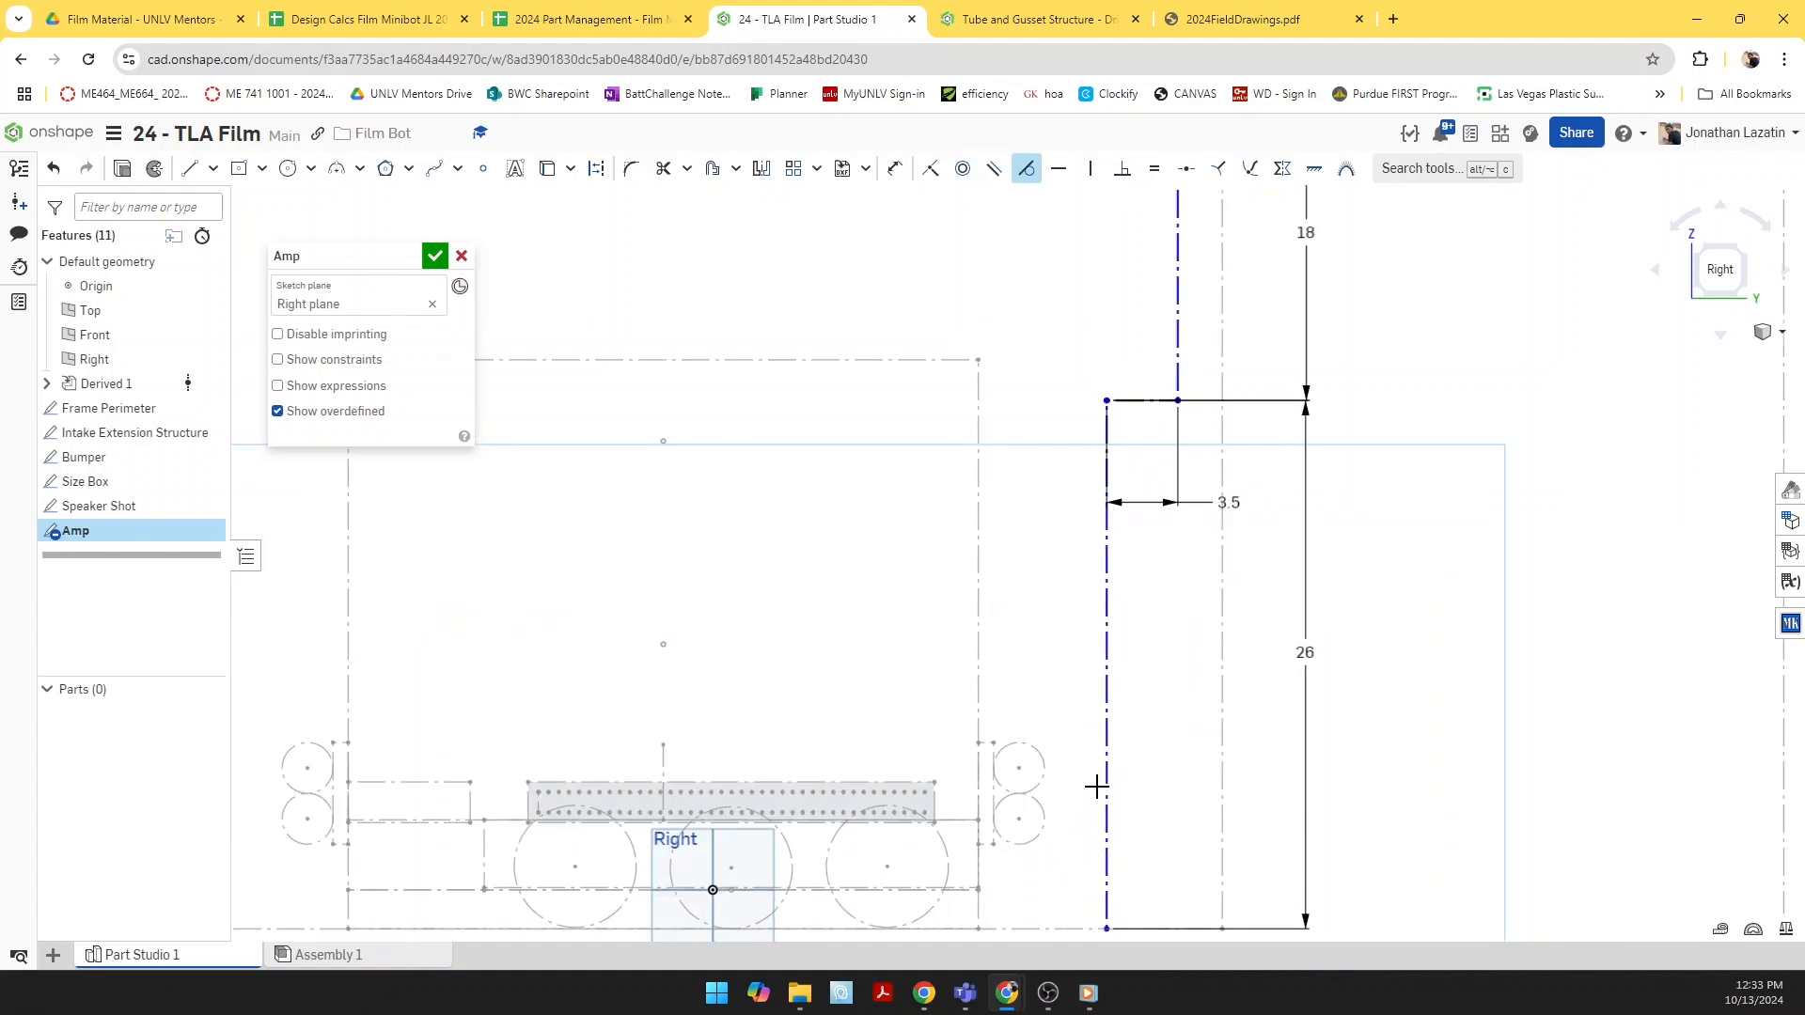
{"action": "left_click", "coordinate": [1038, 820]}
{"action": "left_click", "coordinate": [1106, 825]}
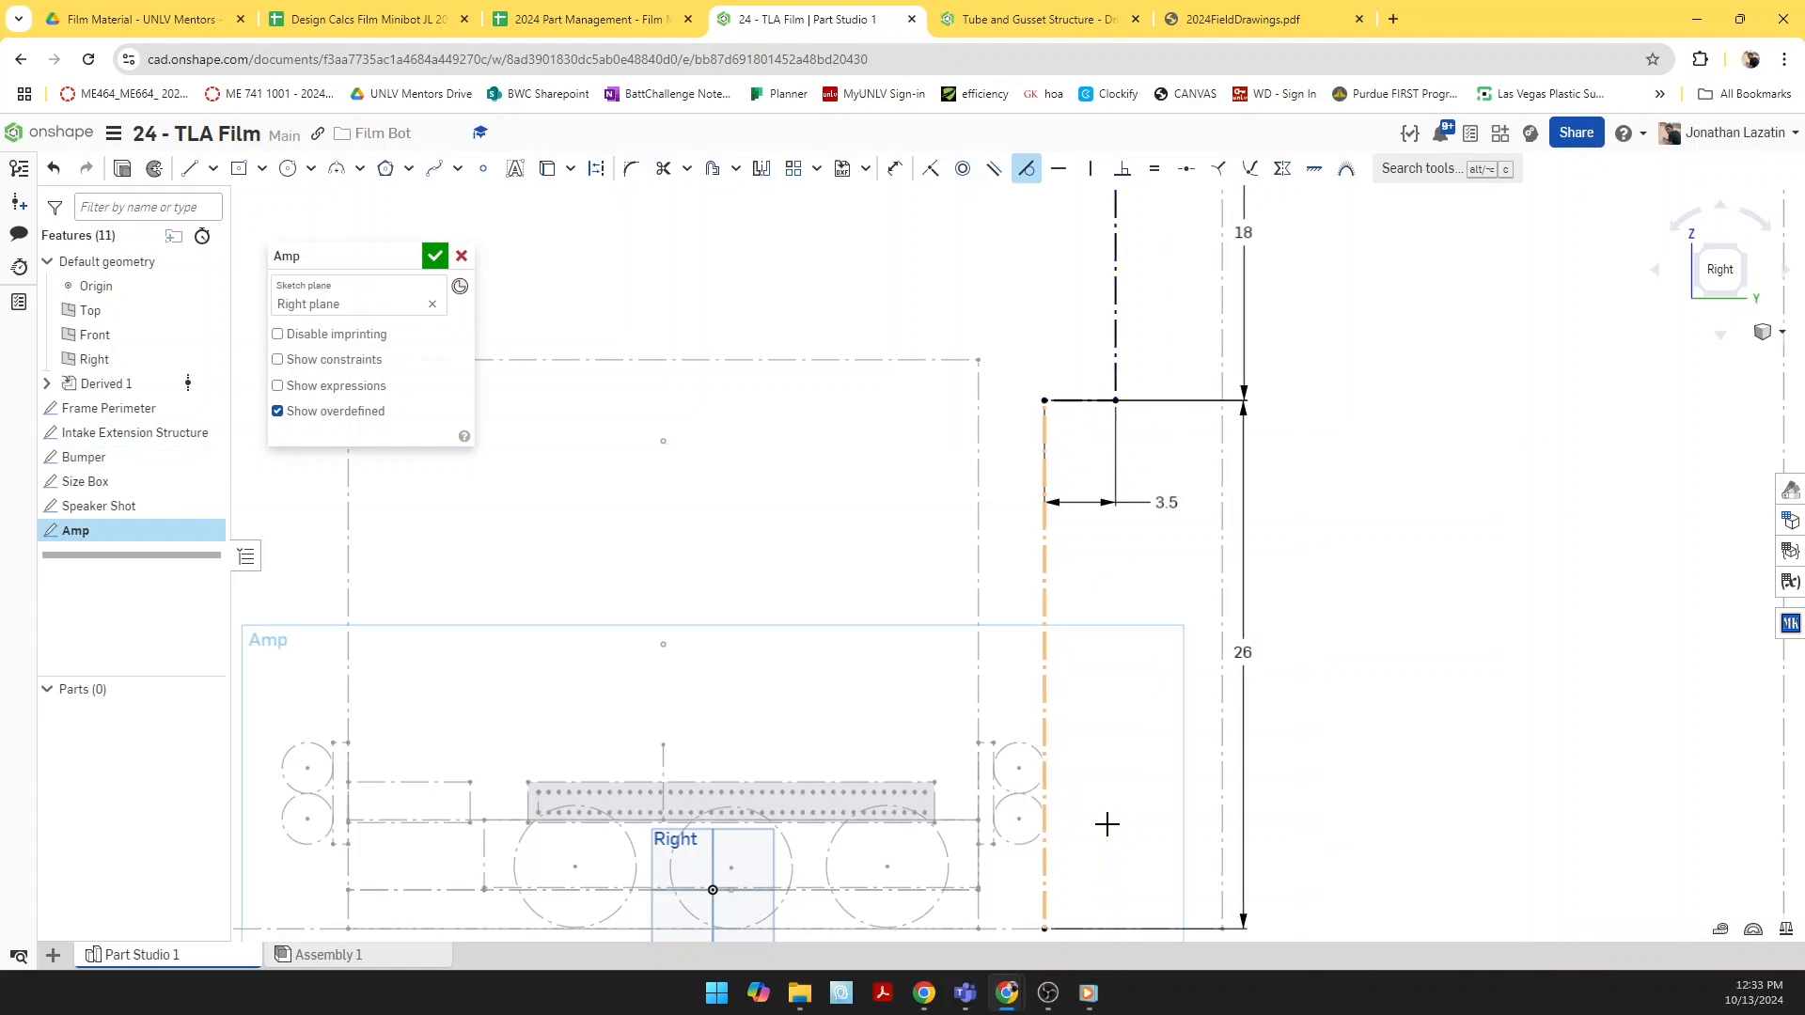
{"action": "scroll", "coordinate": [1106, 824], "scroll_direction": "down", "scroll_amount": 2}
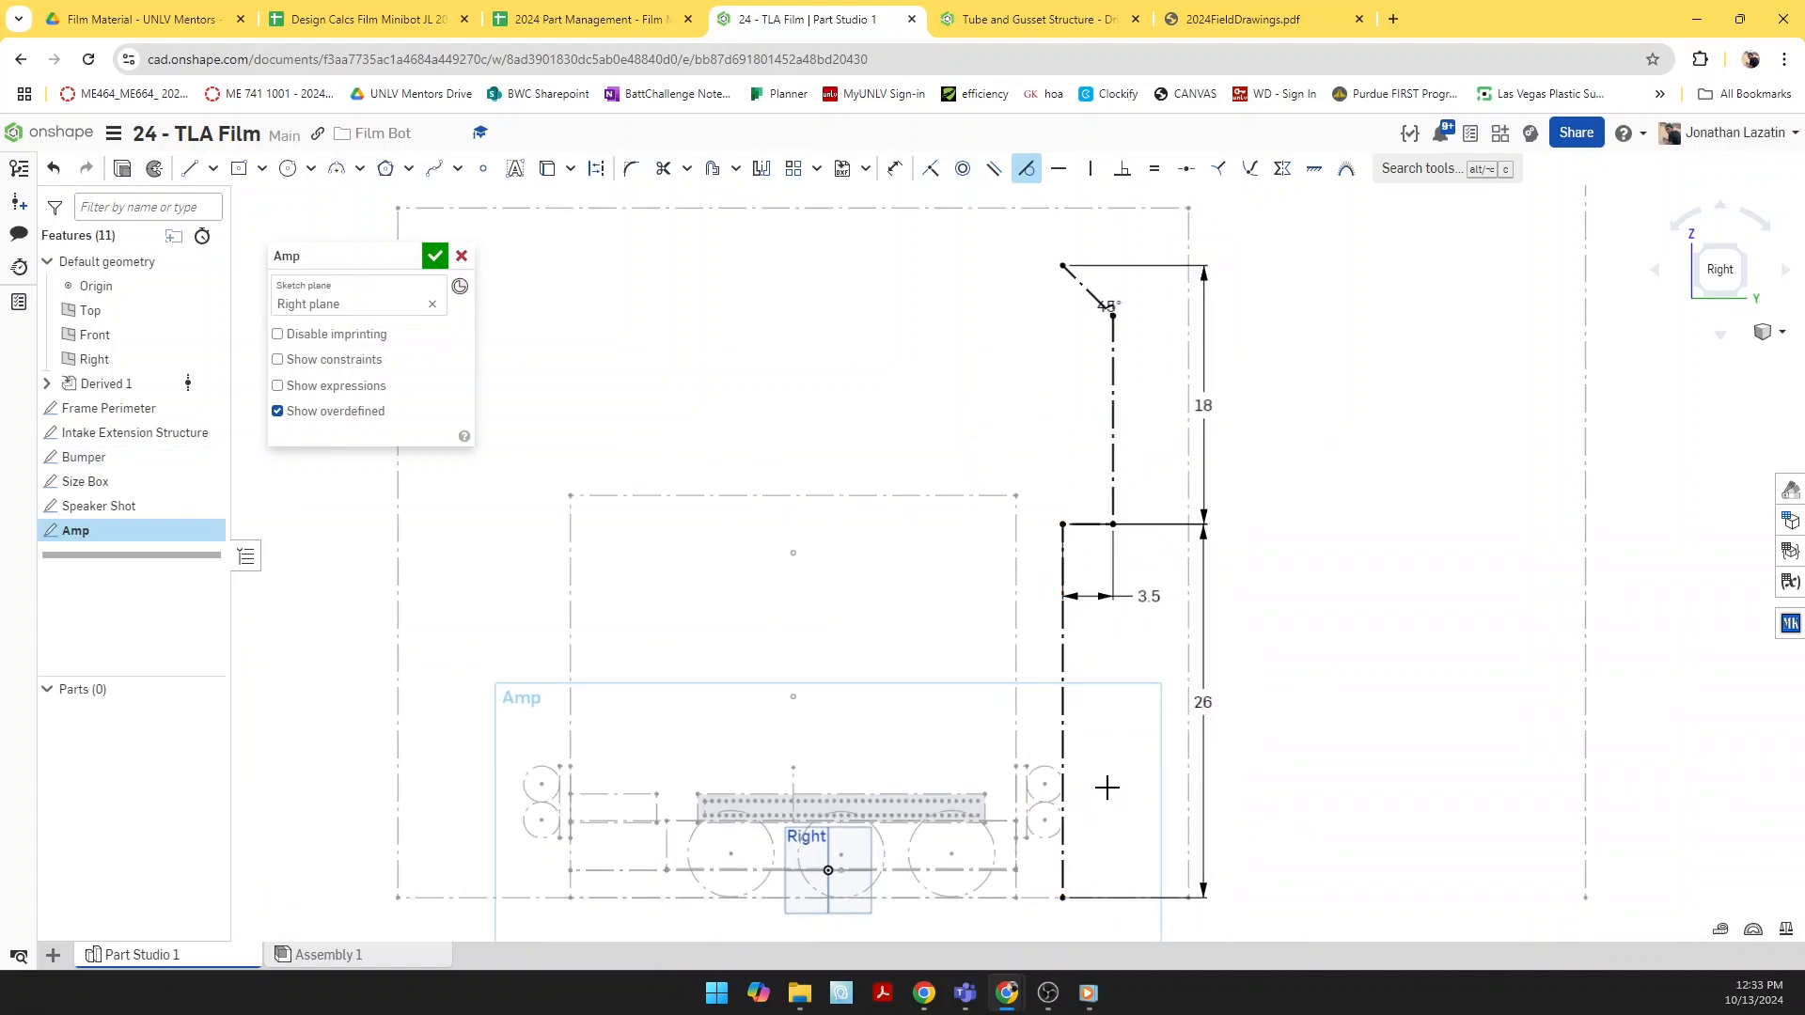
{"action": "left_click", "coordinate": [435, 257]}
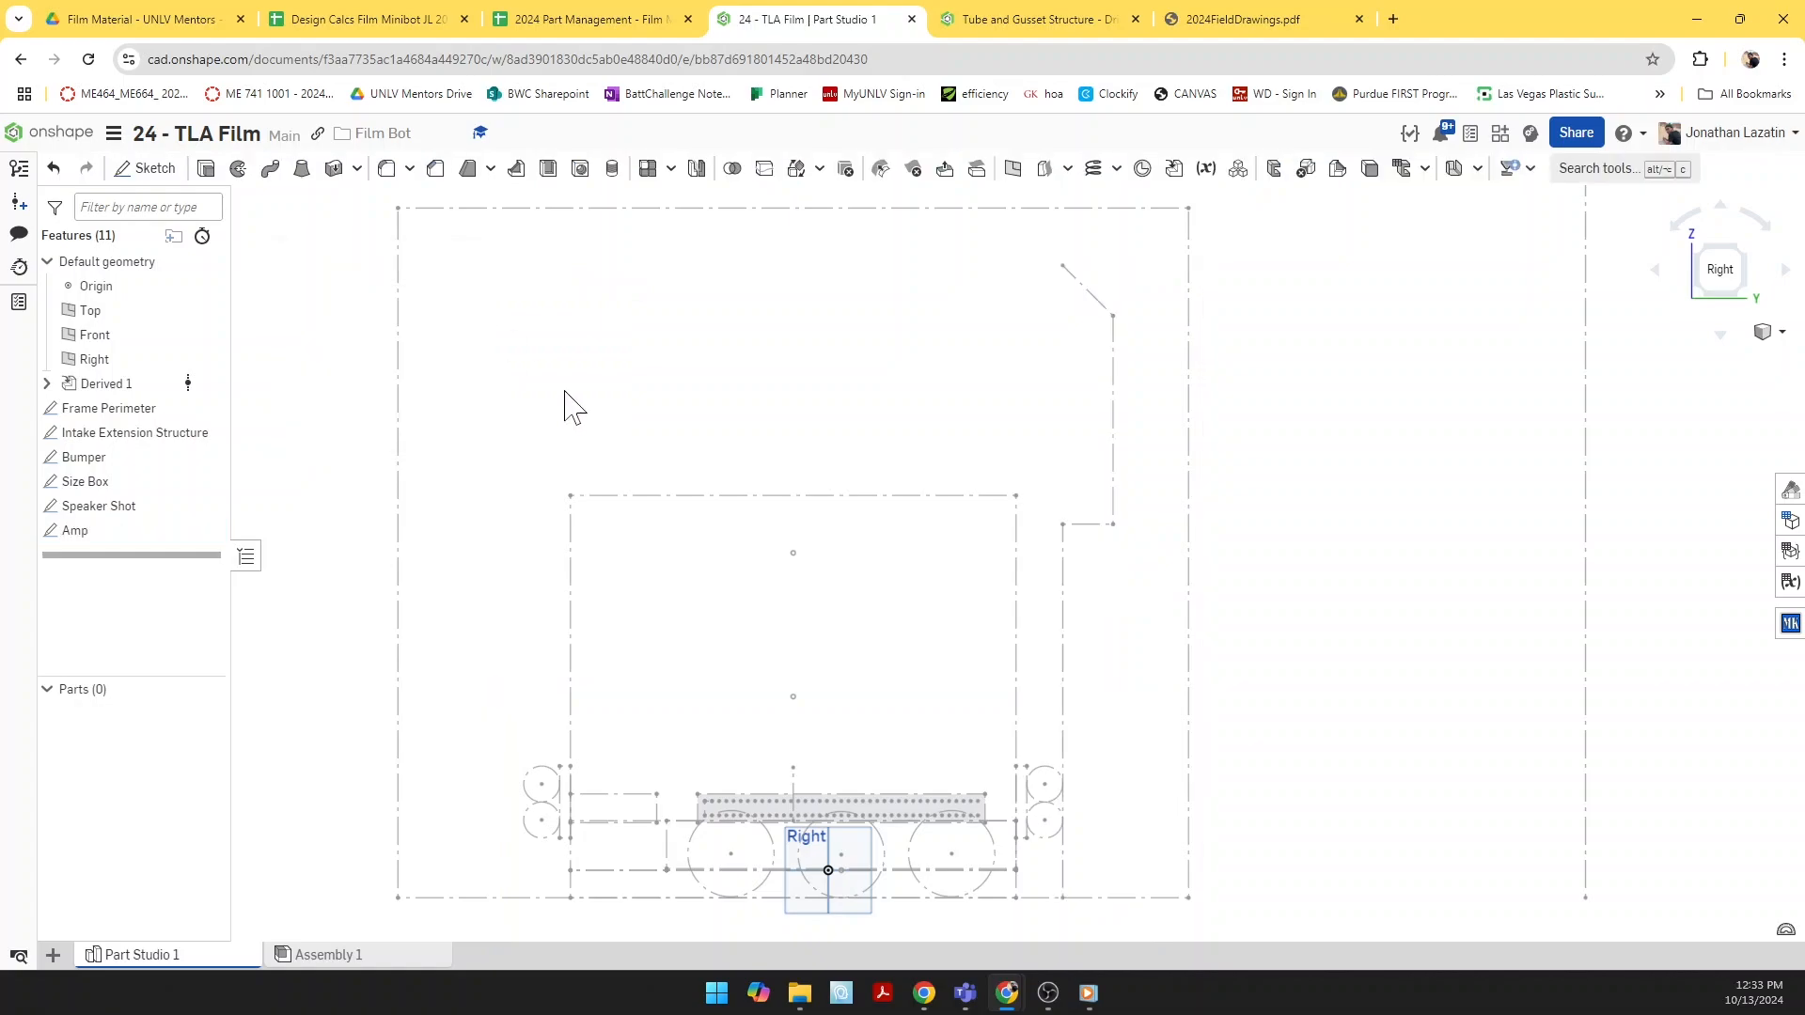
Step: Start a new sketch named "Intake" on the Right plane
{"action": "scroll", "coordinate": [697, 624], "scroll_direction": "down", "scroll_amount": 5}
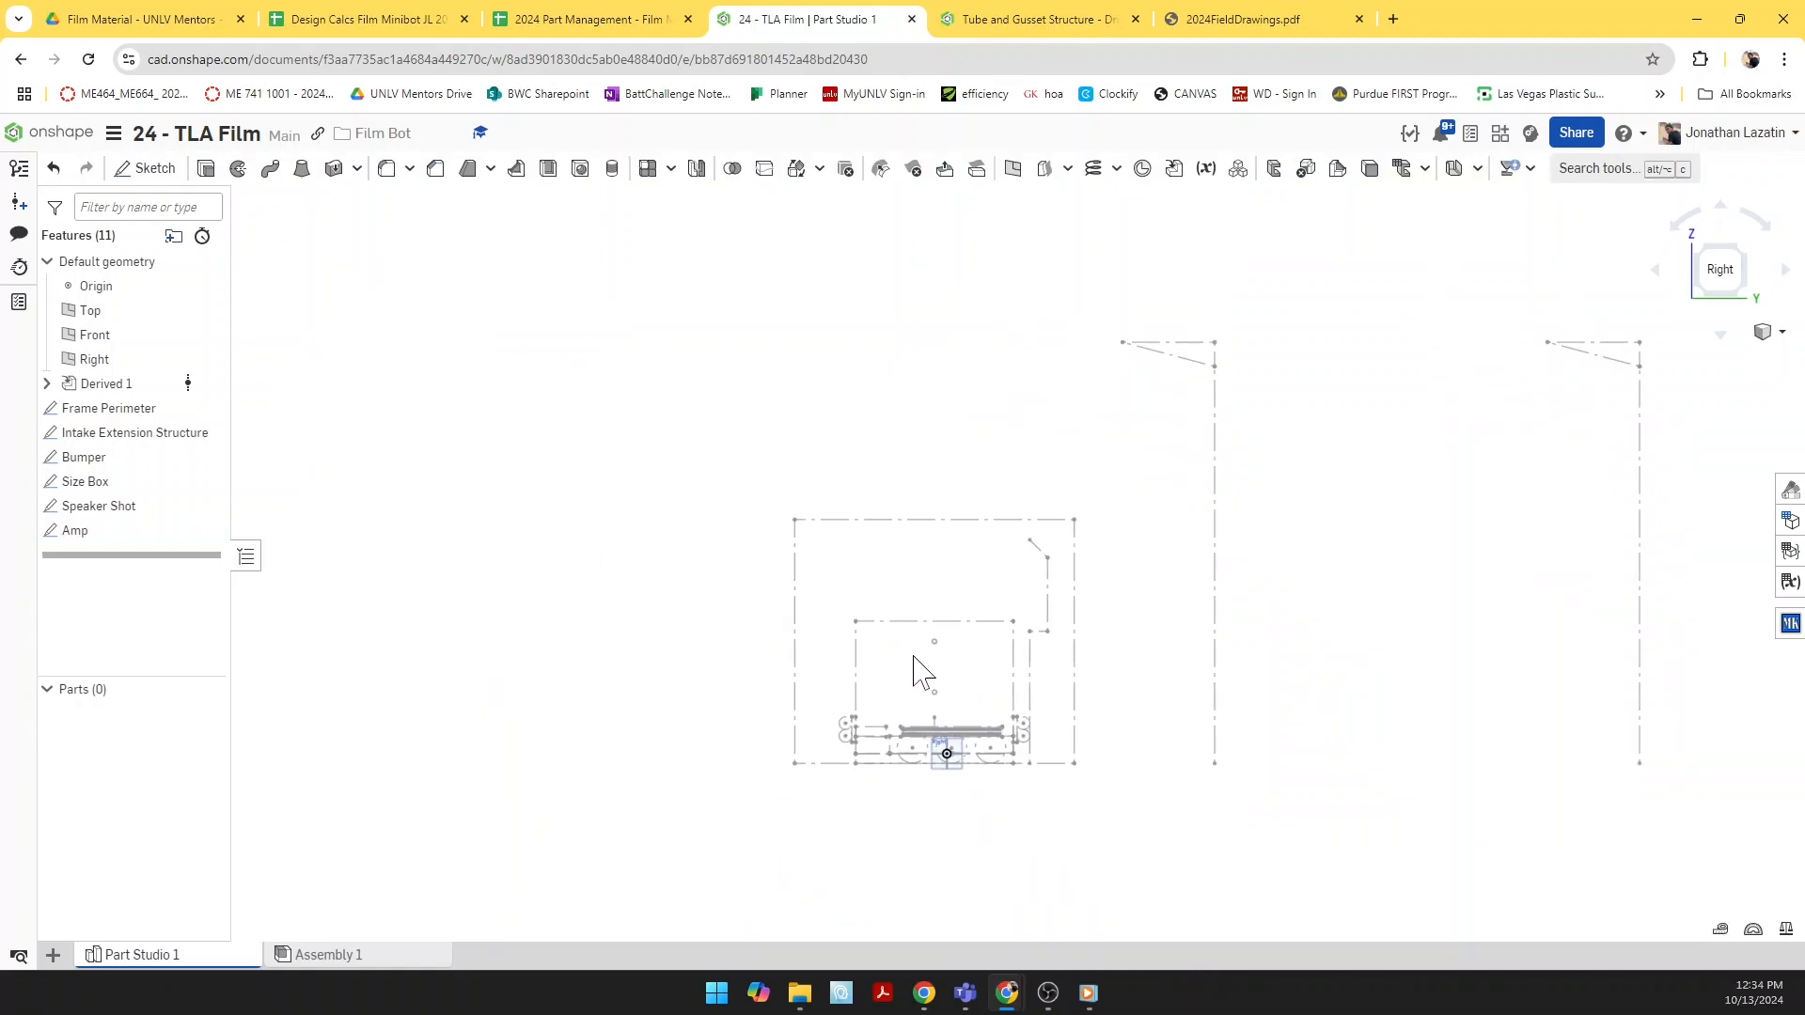
{"action": "middle_click_drag", "start_coordinate": [922, 674], "coordinate": [810, 657]}
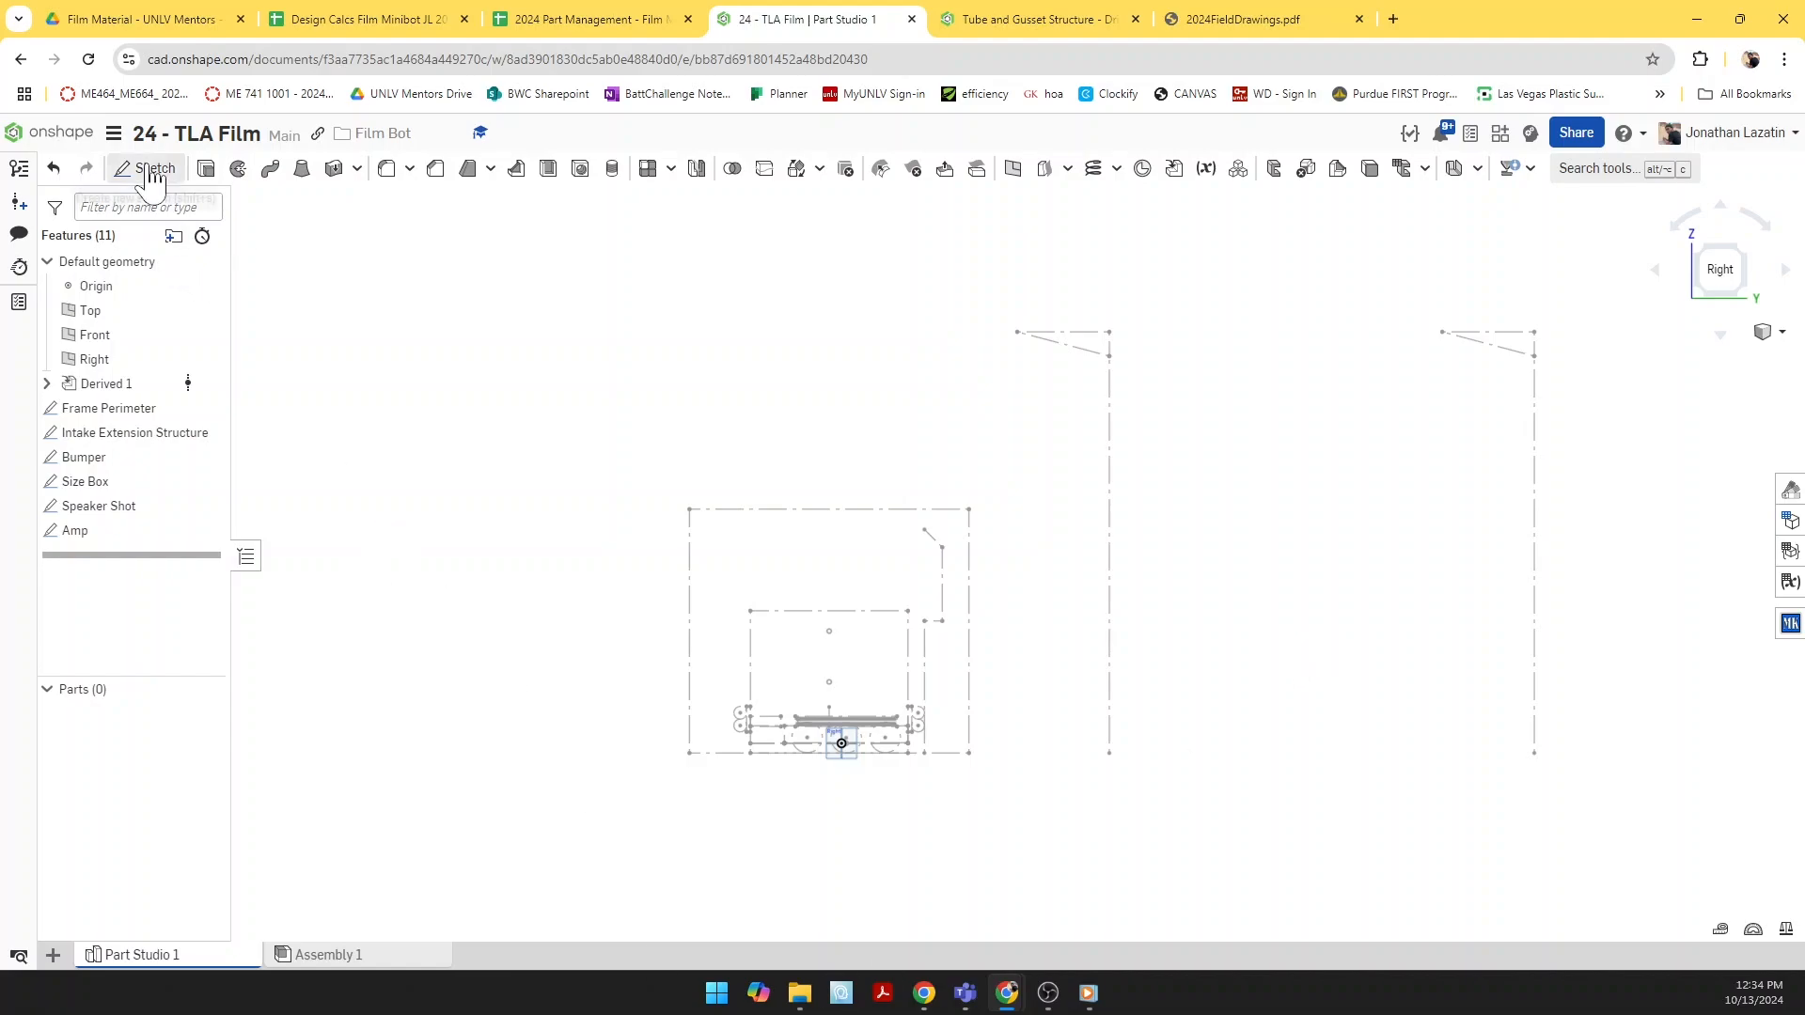
{"action": "left_click", "coordinate": [148, 171]}
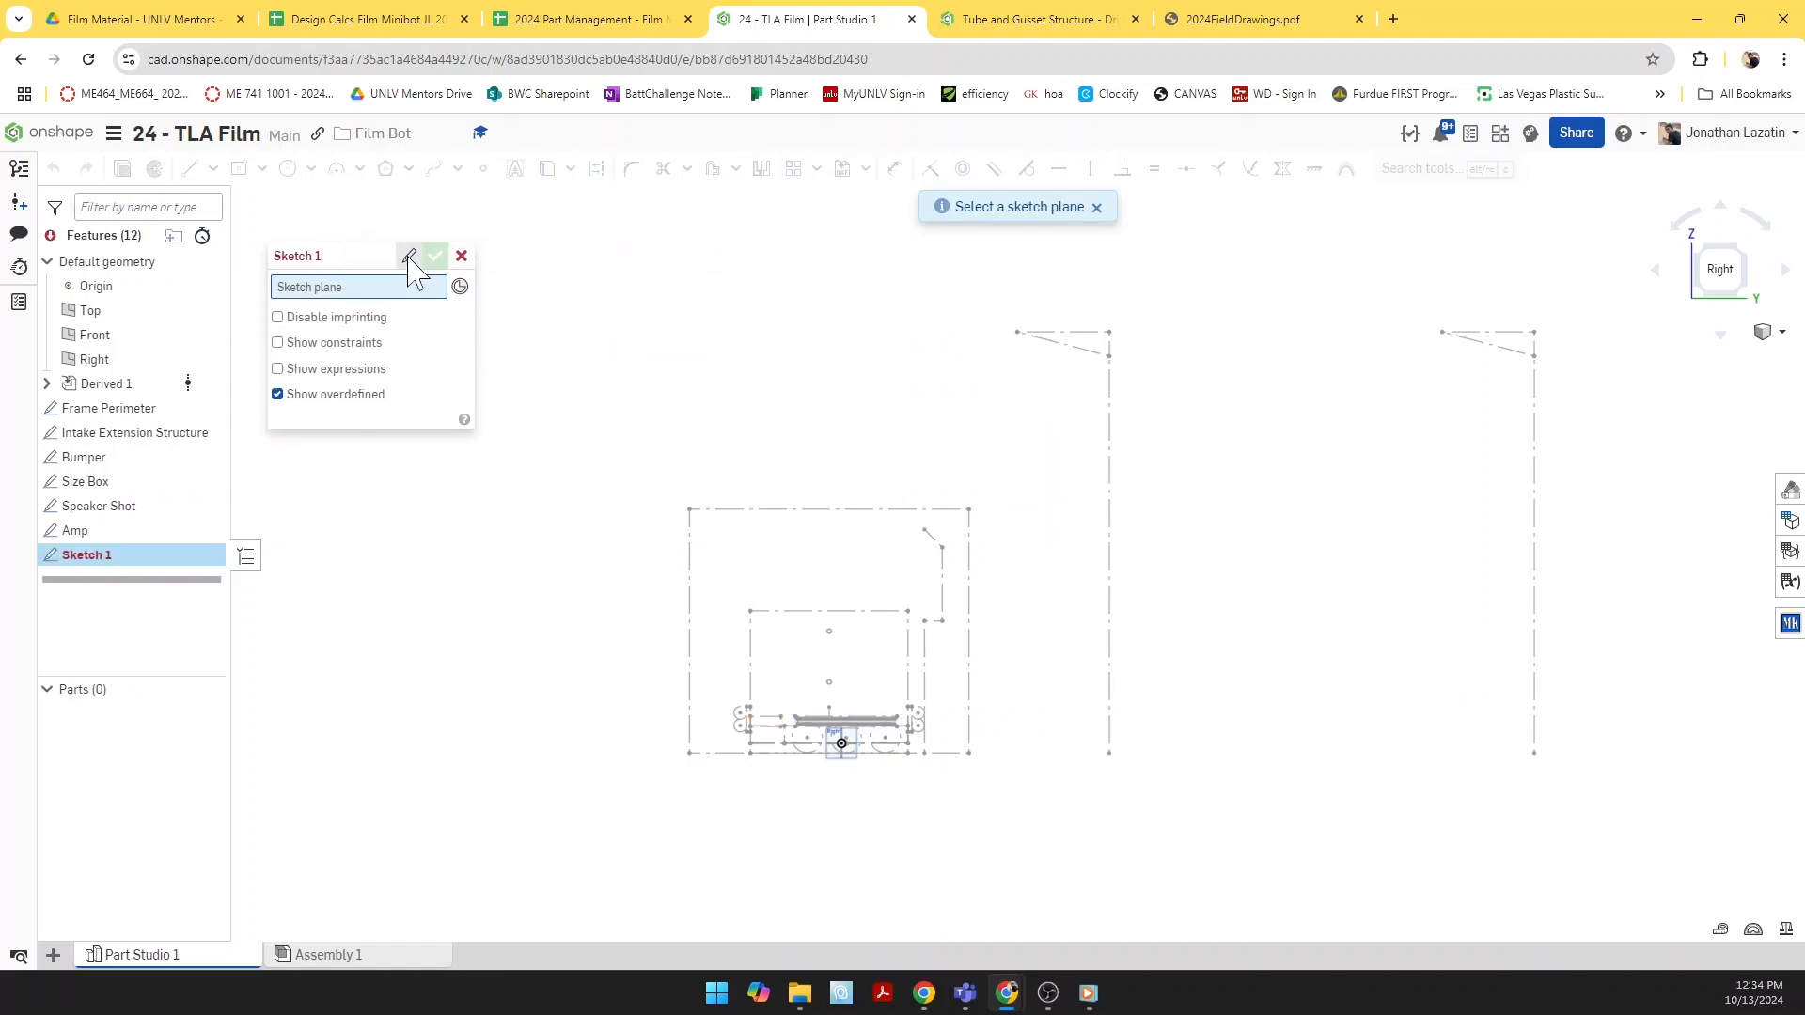
{"action": "left_click", "coordinate": [409, 257]}
{"action": "type", "text": "In"}
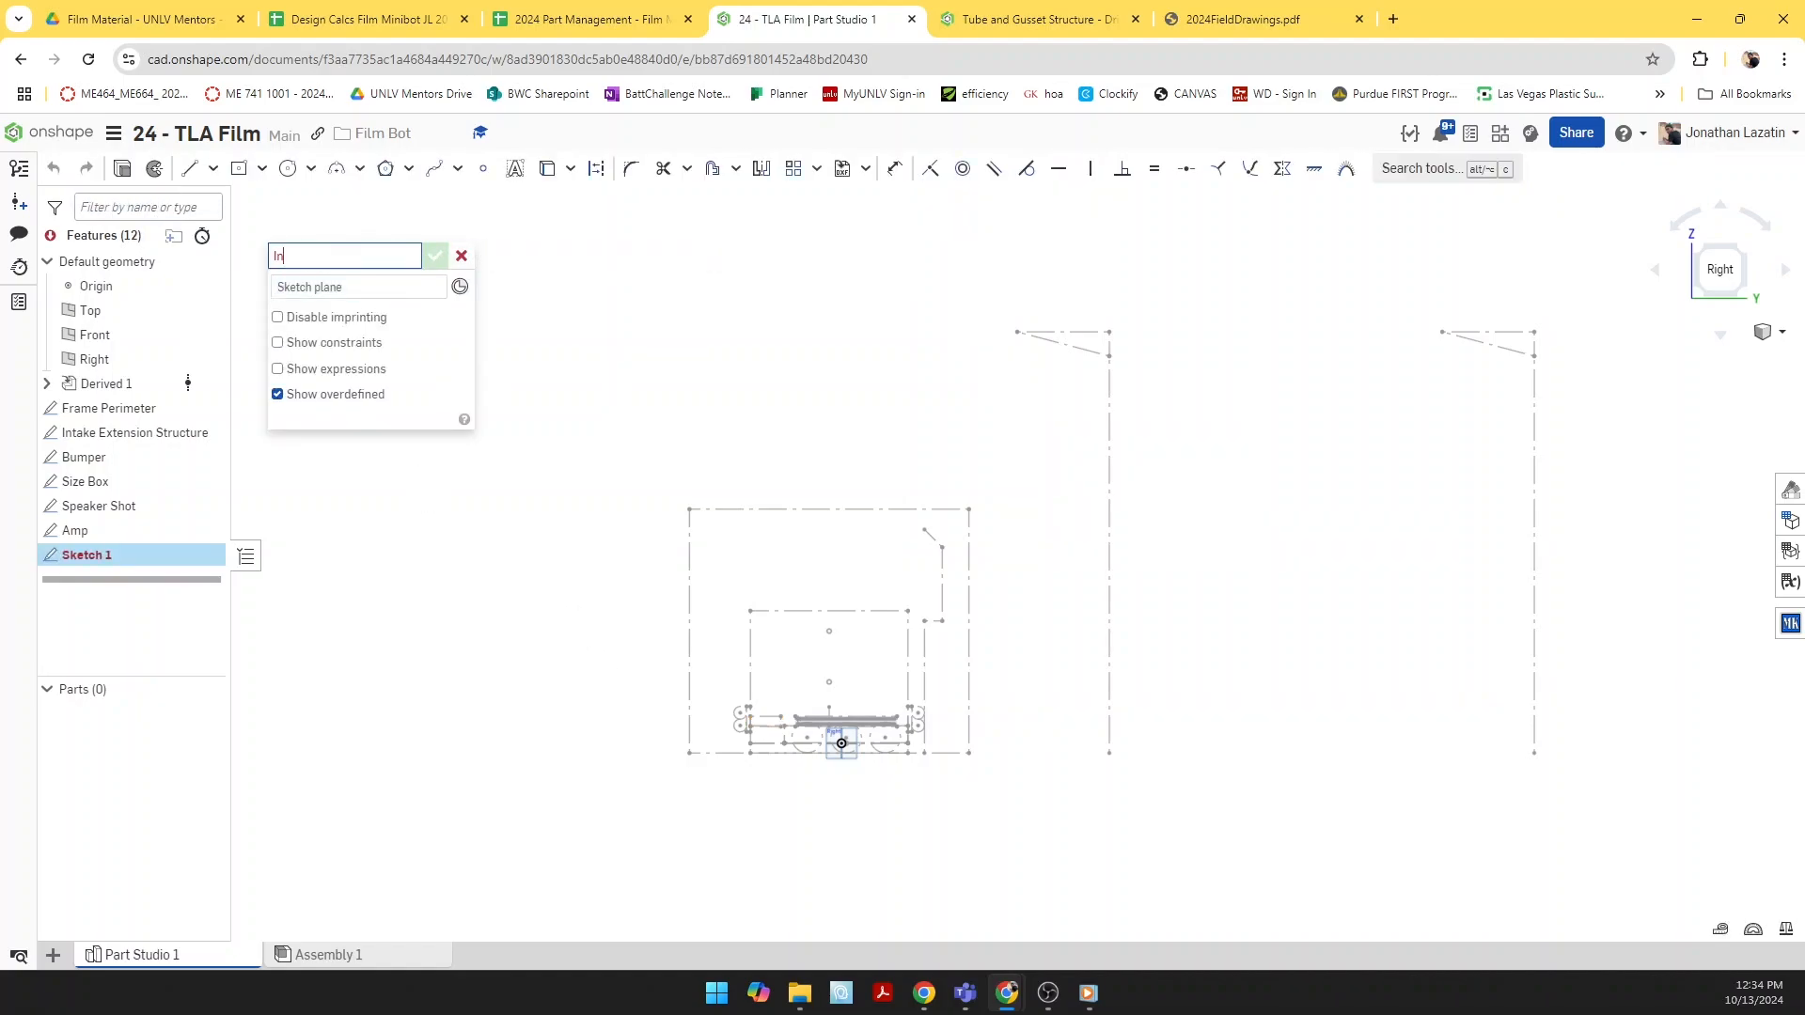
{"action": "type", "text": "take"}
{"action": "key", "text": "Return"}
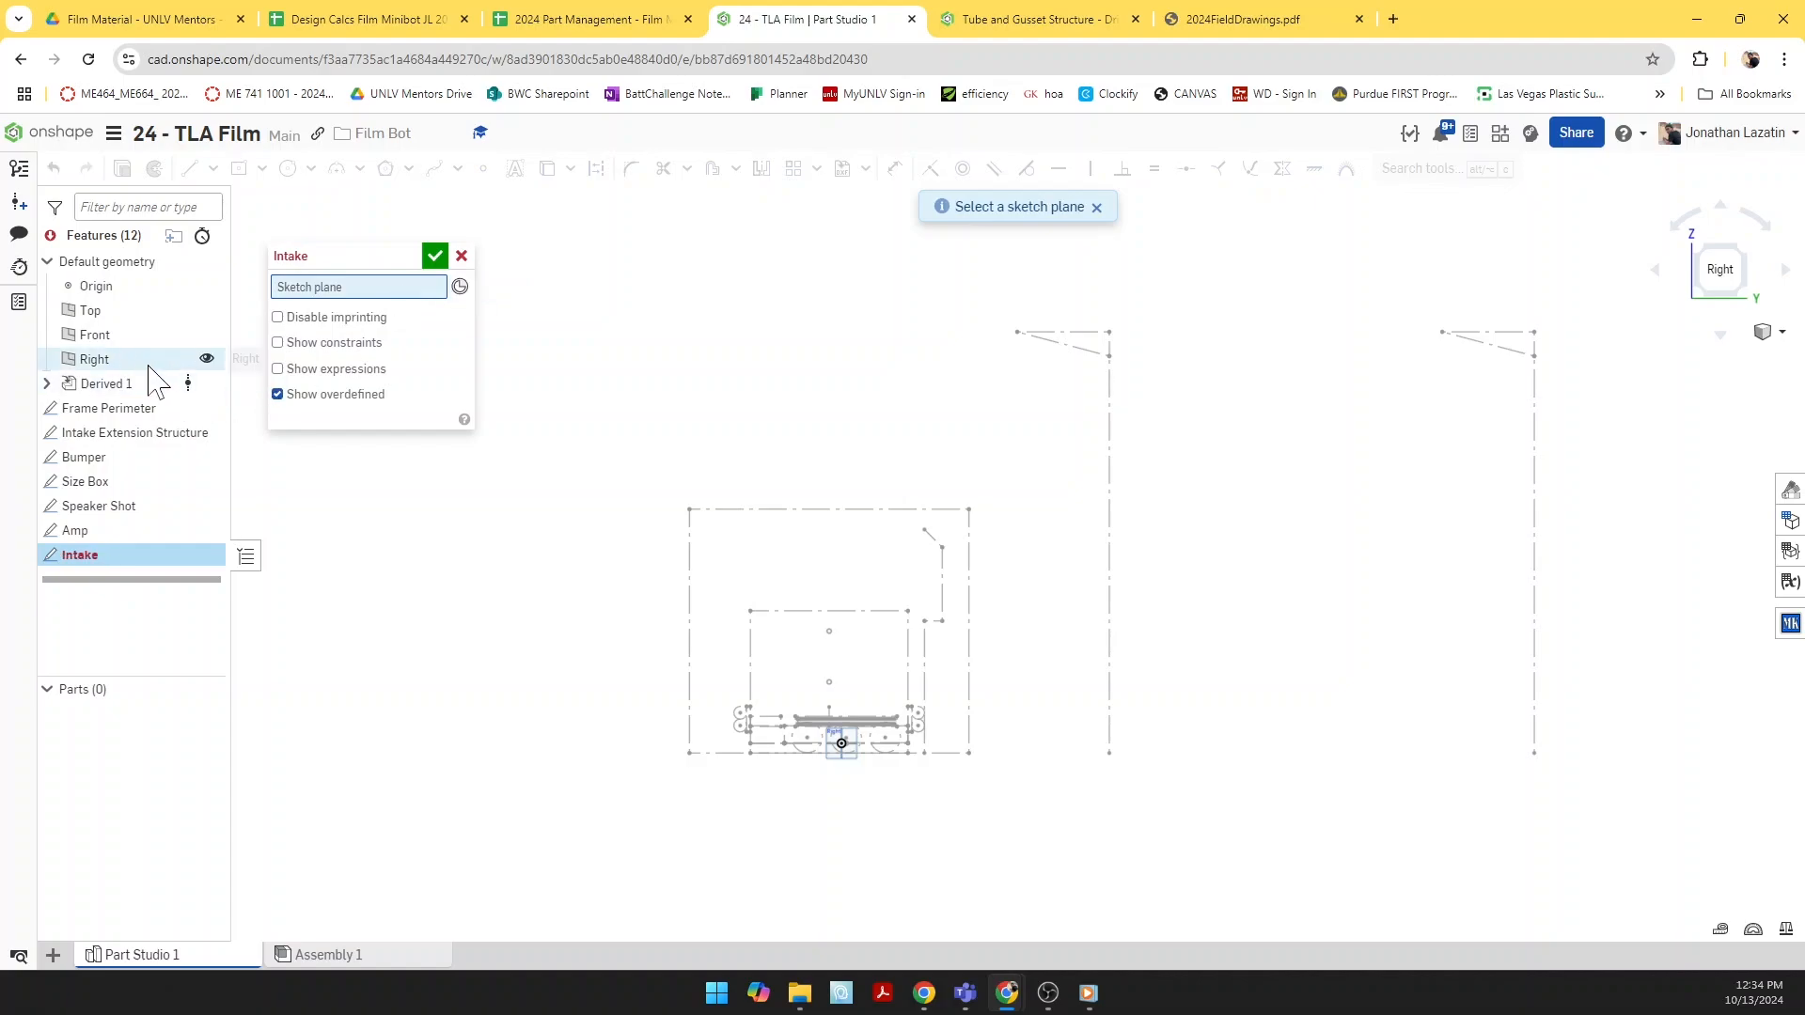
{"action": "left_click", "coordinate": [149, 366]}
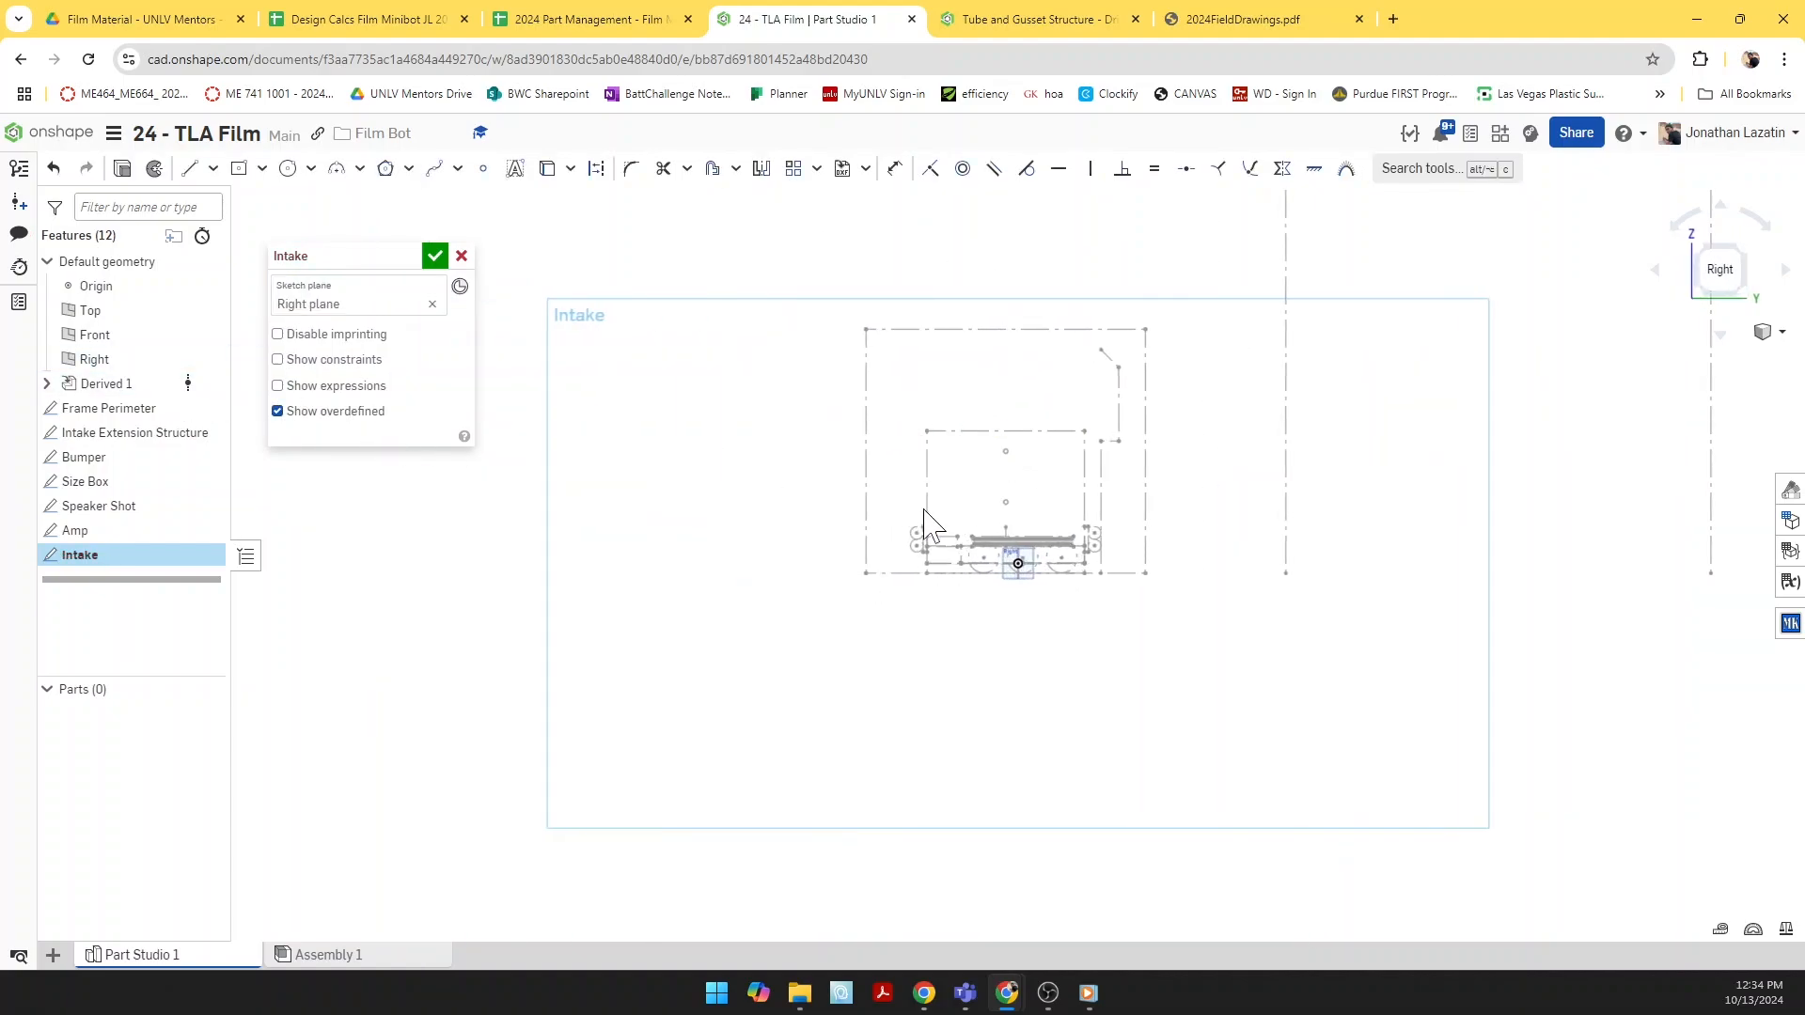
{"action": "scroll", "coordinate": [926, 524], "scroll_direction": "down", "scroll_amount": 5}
{"action": "middle_click_drag", "start_coordinate": [1049, 513], "coordinate": [1113, 650]}
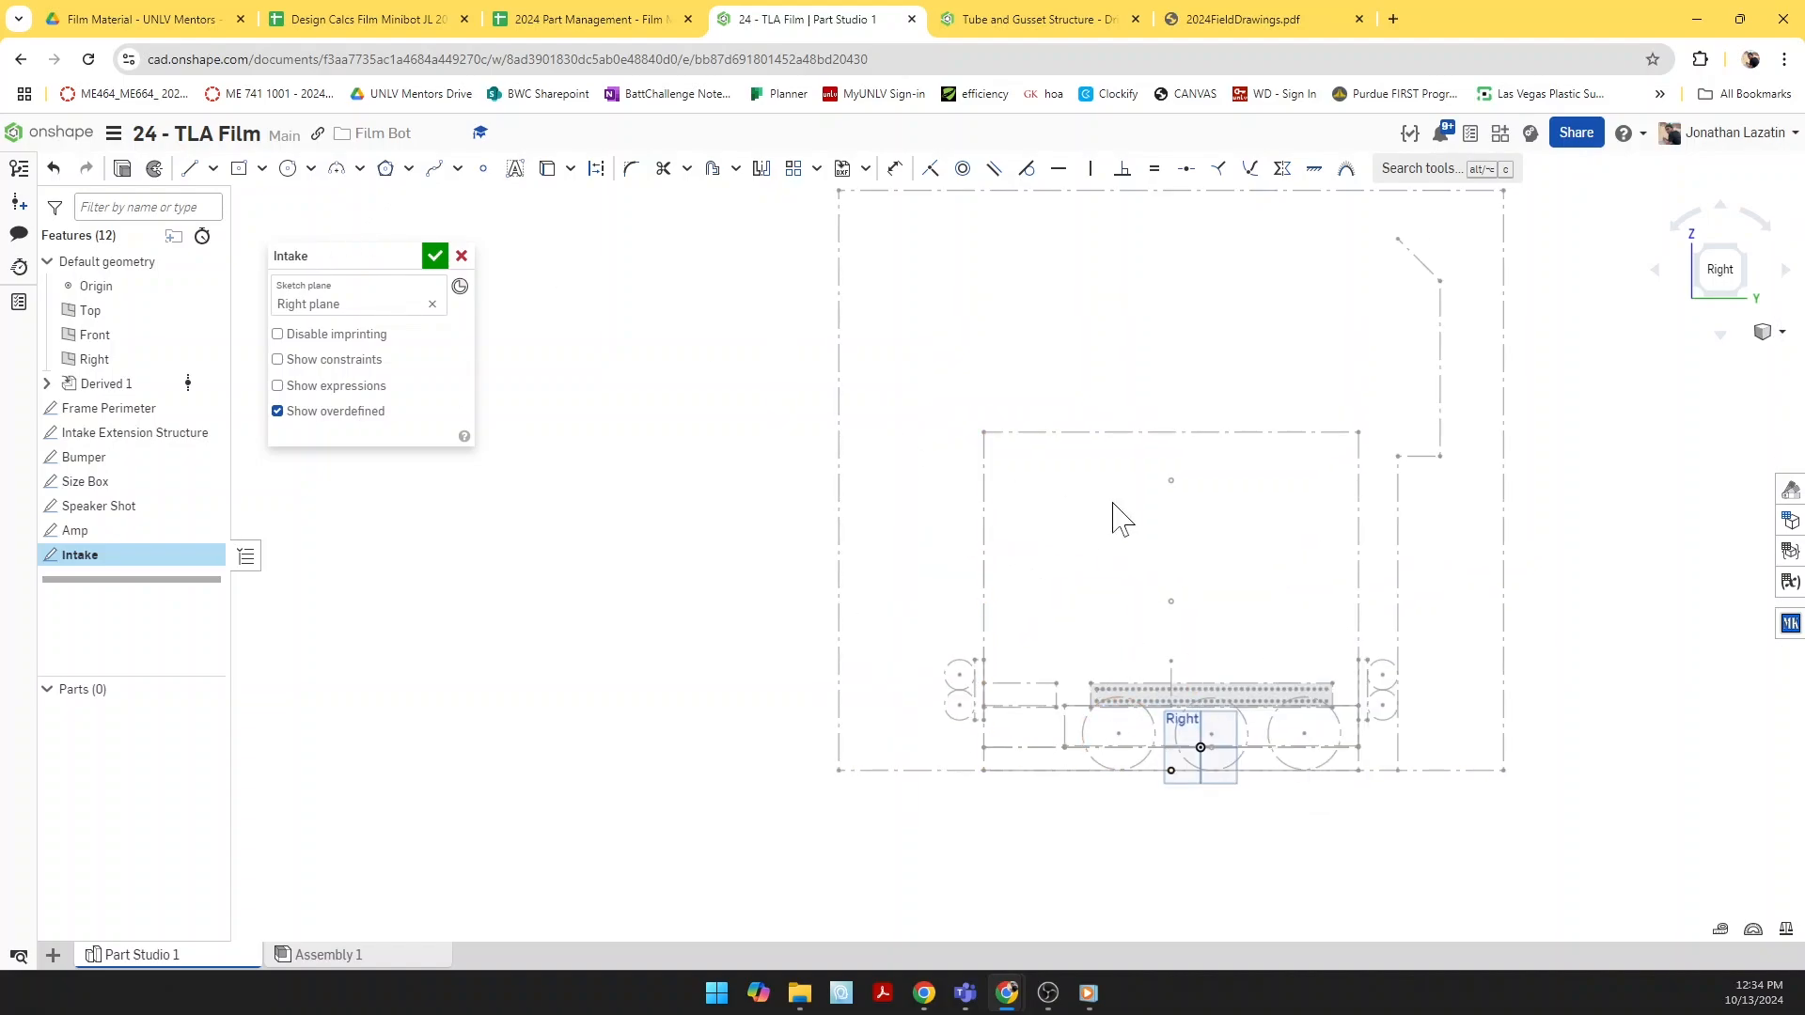
{"action": "scroll", "coordinate": [1091, 704], "scroll_direction": "down", "scroll_amount": 5}
{"action": "middle_click_drag", "start_coordinate": [1093, 714], "coordinate": [1035, 633]}
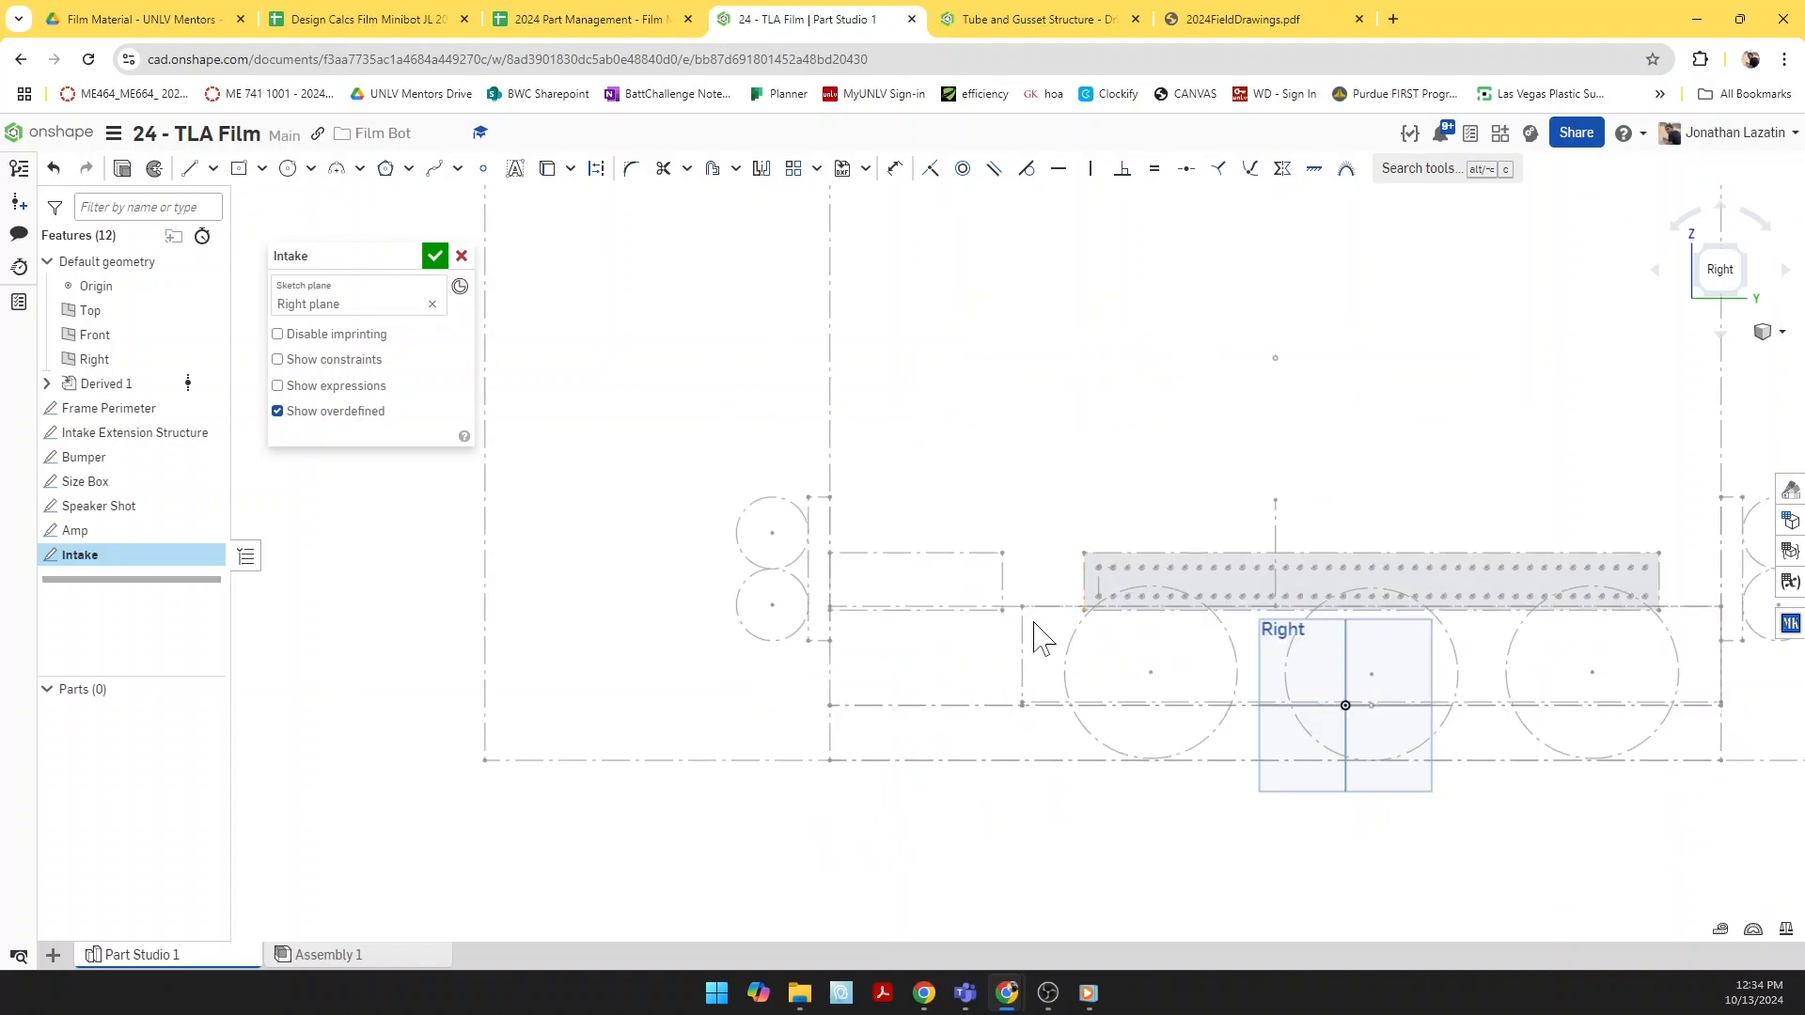
{"action": "scroll", "coordinate": [1020, 700], "scroll_direction": "down", "scroll_amount": 1}
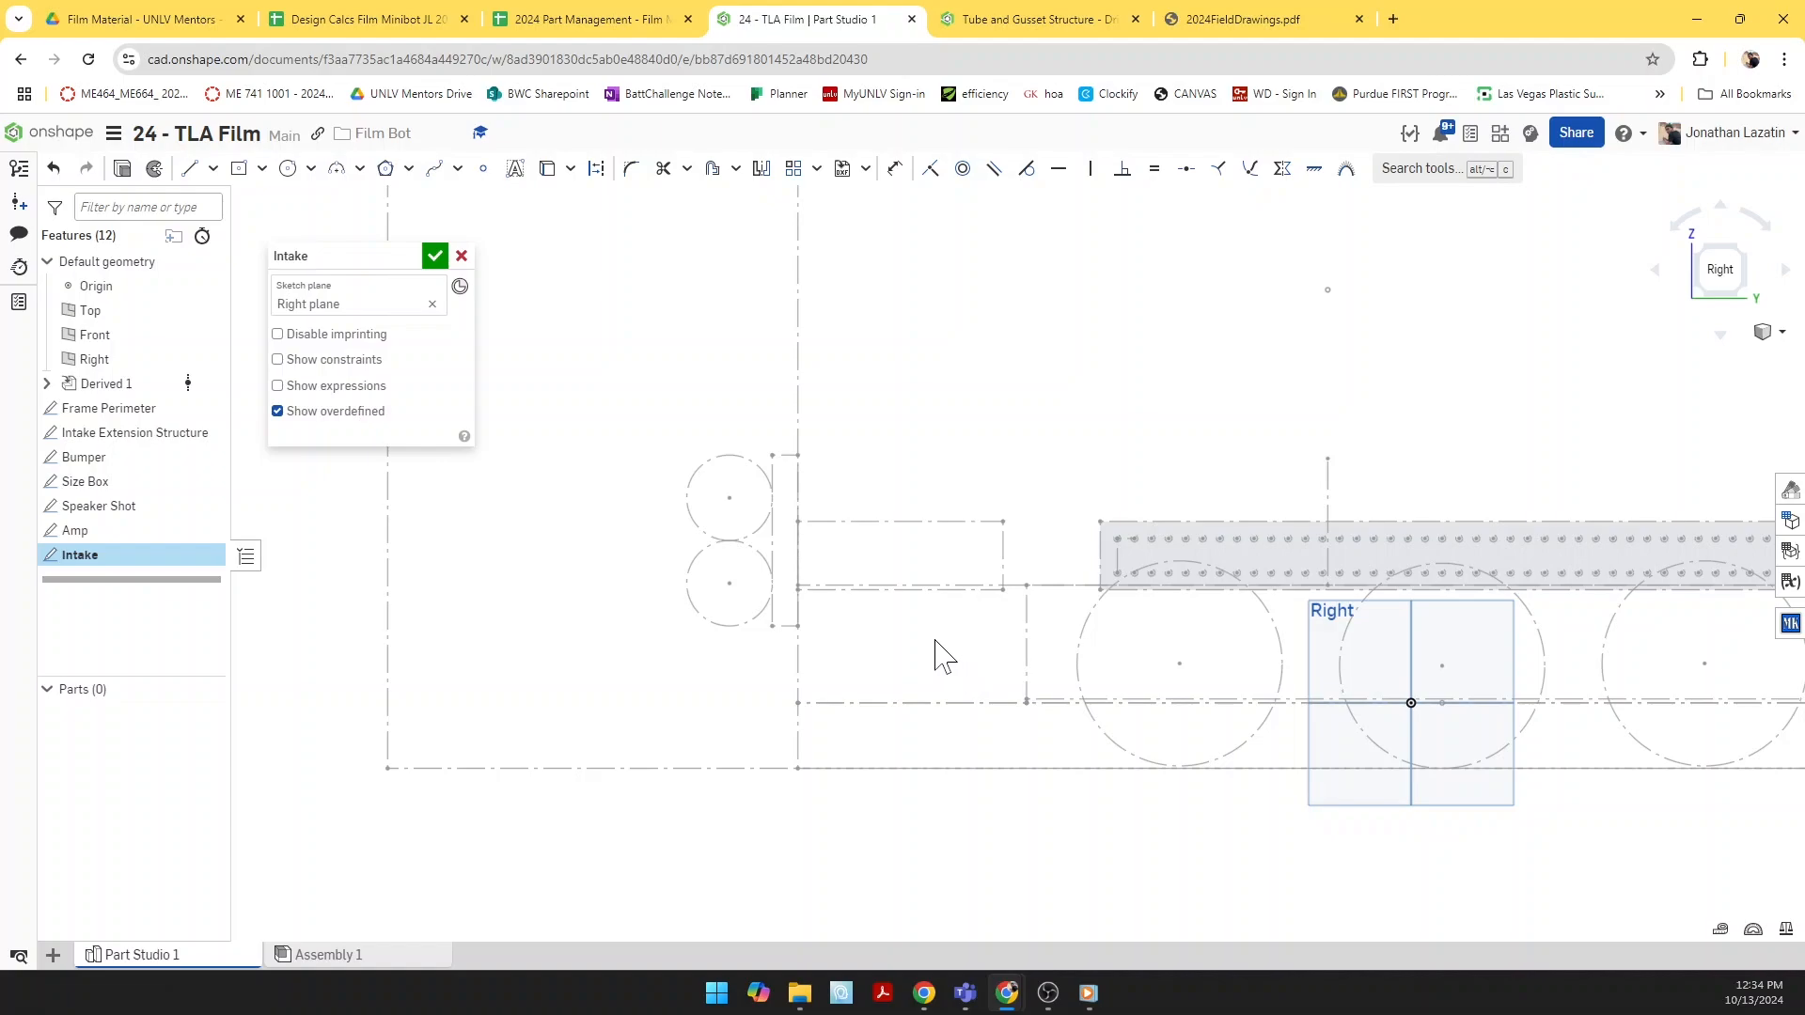
Step: Sketch two construction circles, about 1.48 in and 1.82 in in diameter, diagonally between the bumper and the first wheel, the larger one lower
{"action": "key", "text": "c"}
{"action": "key", "text": "d"}
{"action": "scroll", "coordinate": [834, 640], "scroll_direction": "up", "scroll_amount": 3}
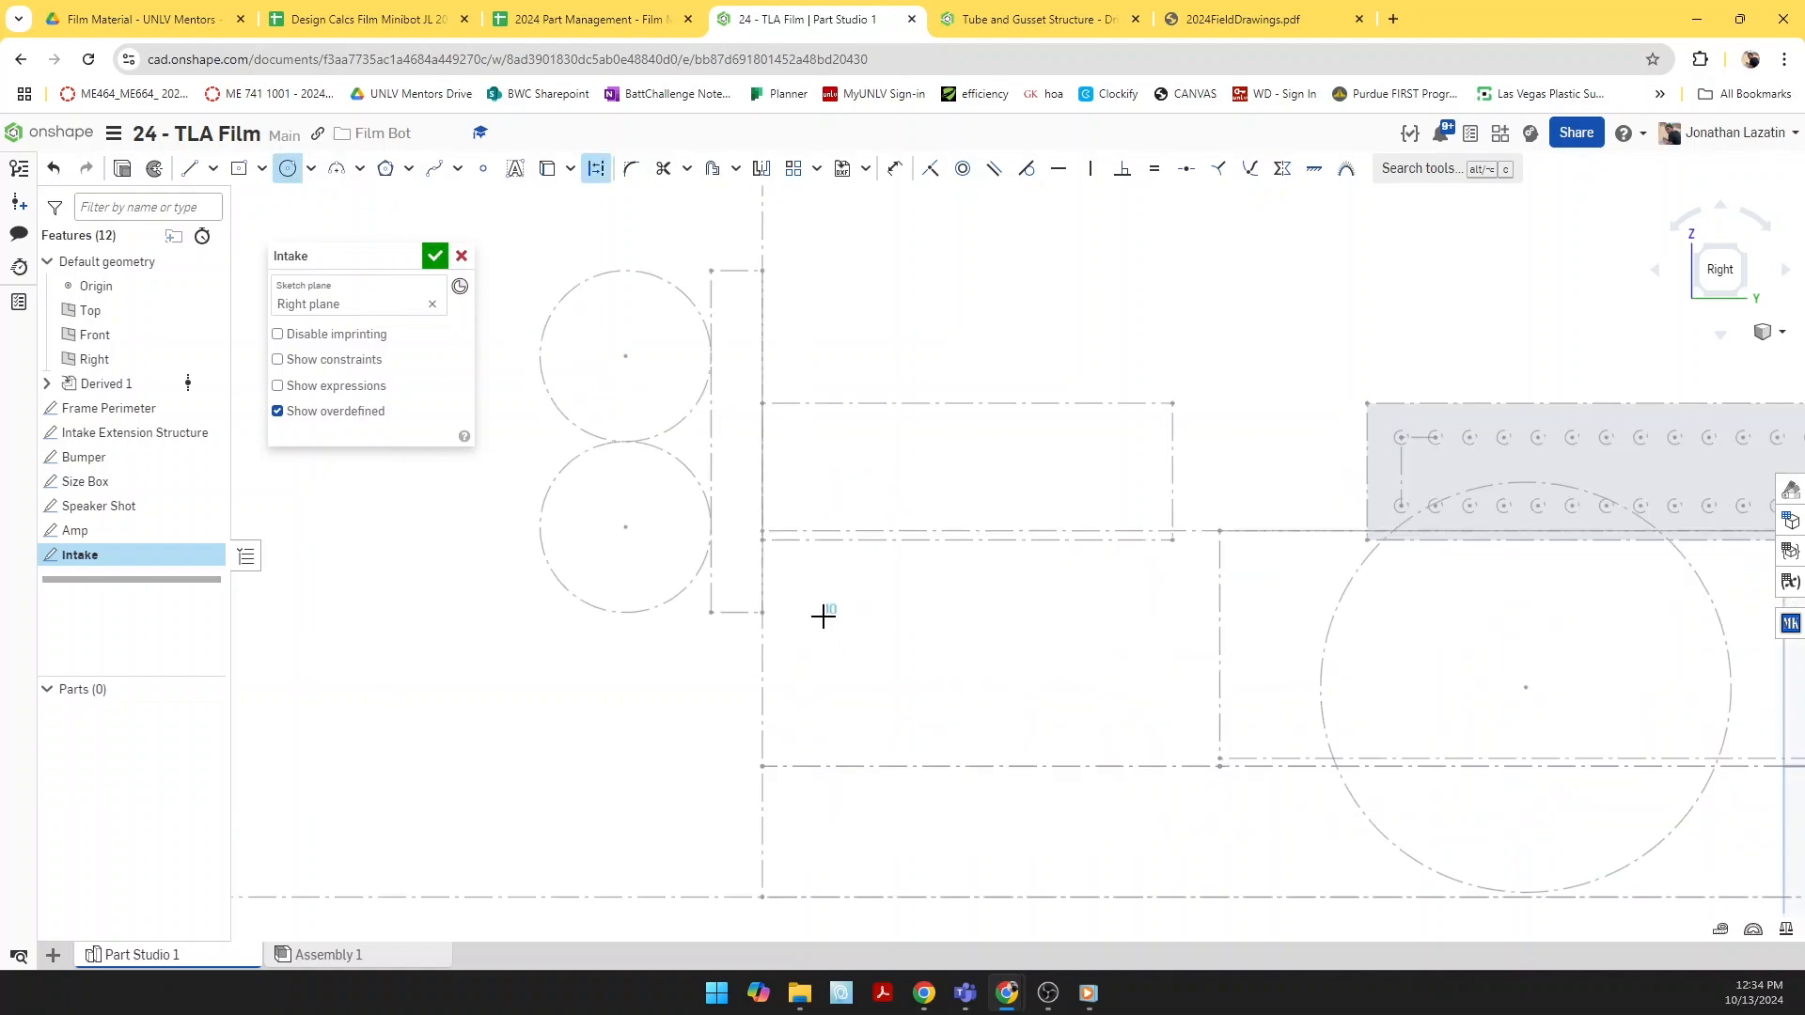
{"action": "left_click", "coordinate": [821, 616]}
{"action": "left_click", "coordinate": [858, 645]}
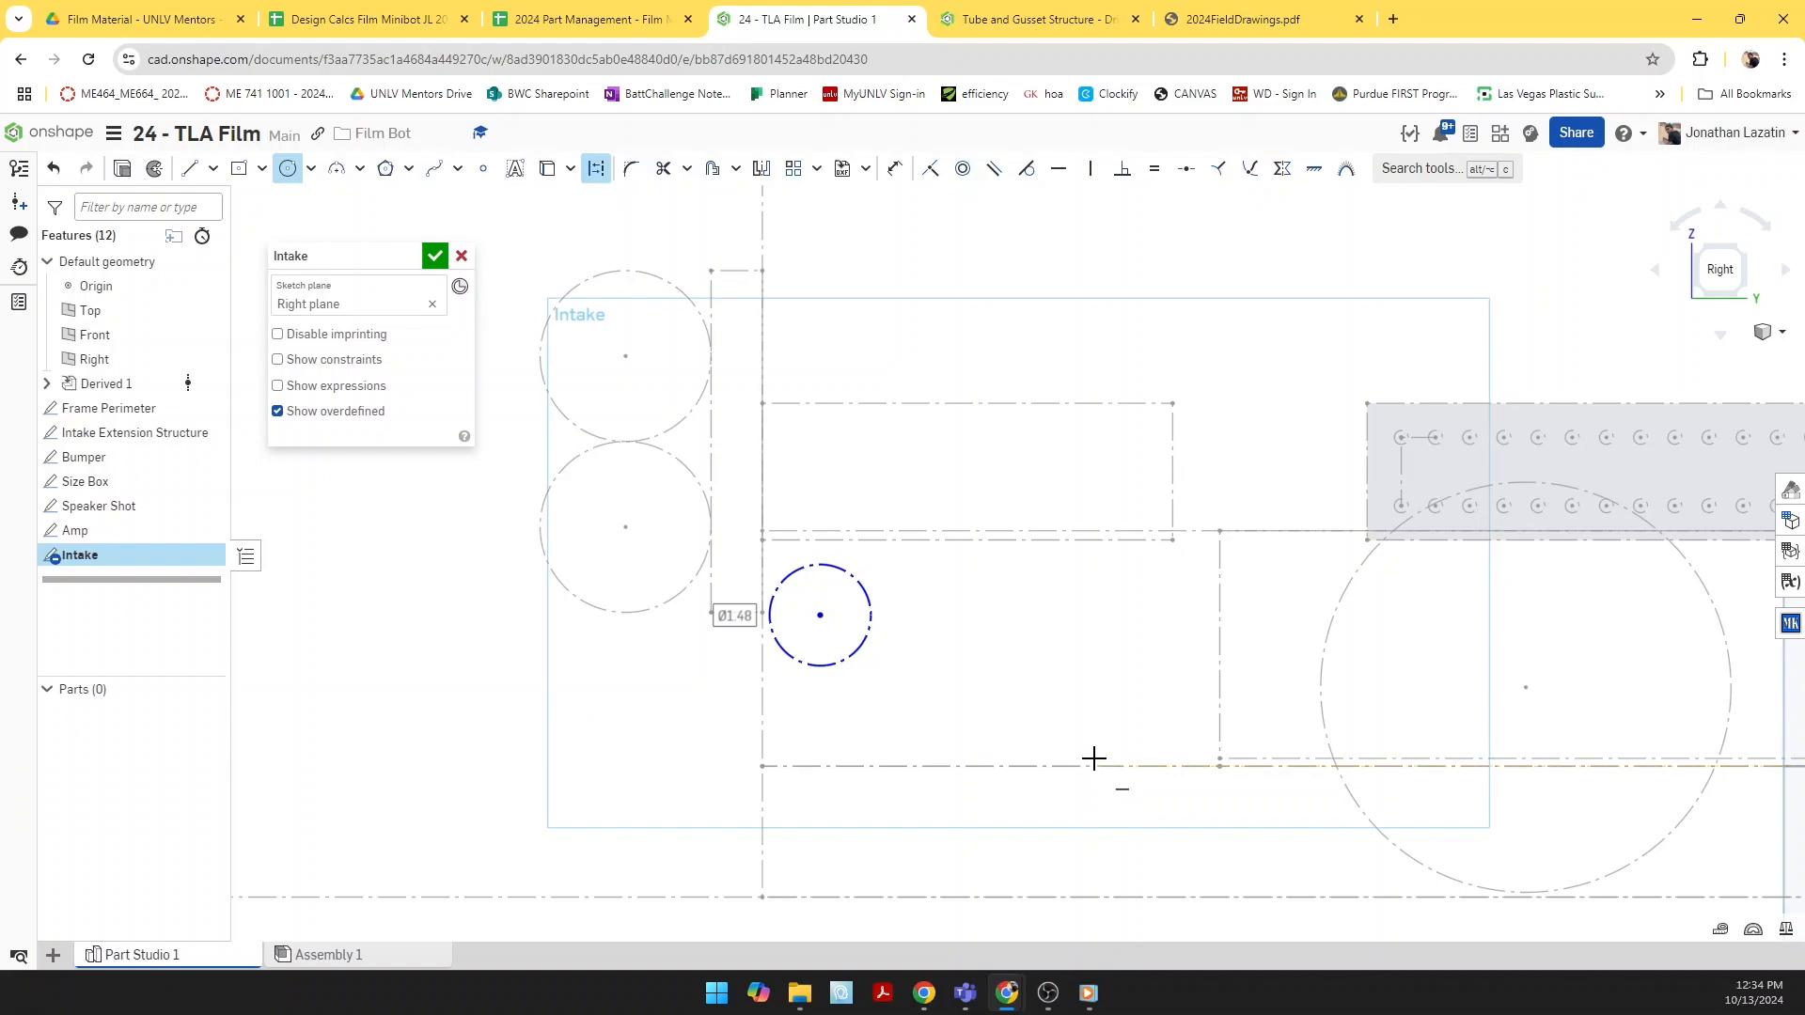
{"action": "left_click", "coordinate": [1082, 742]}
{"action": "left_click", "coordinate": [1103, 801]}
{"action": "scroll", "coordinate": [1100, 798], "scroll_direction": "down", "scroll_amount": 3}
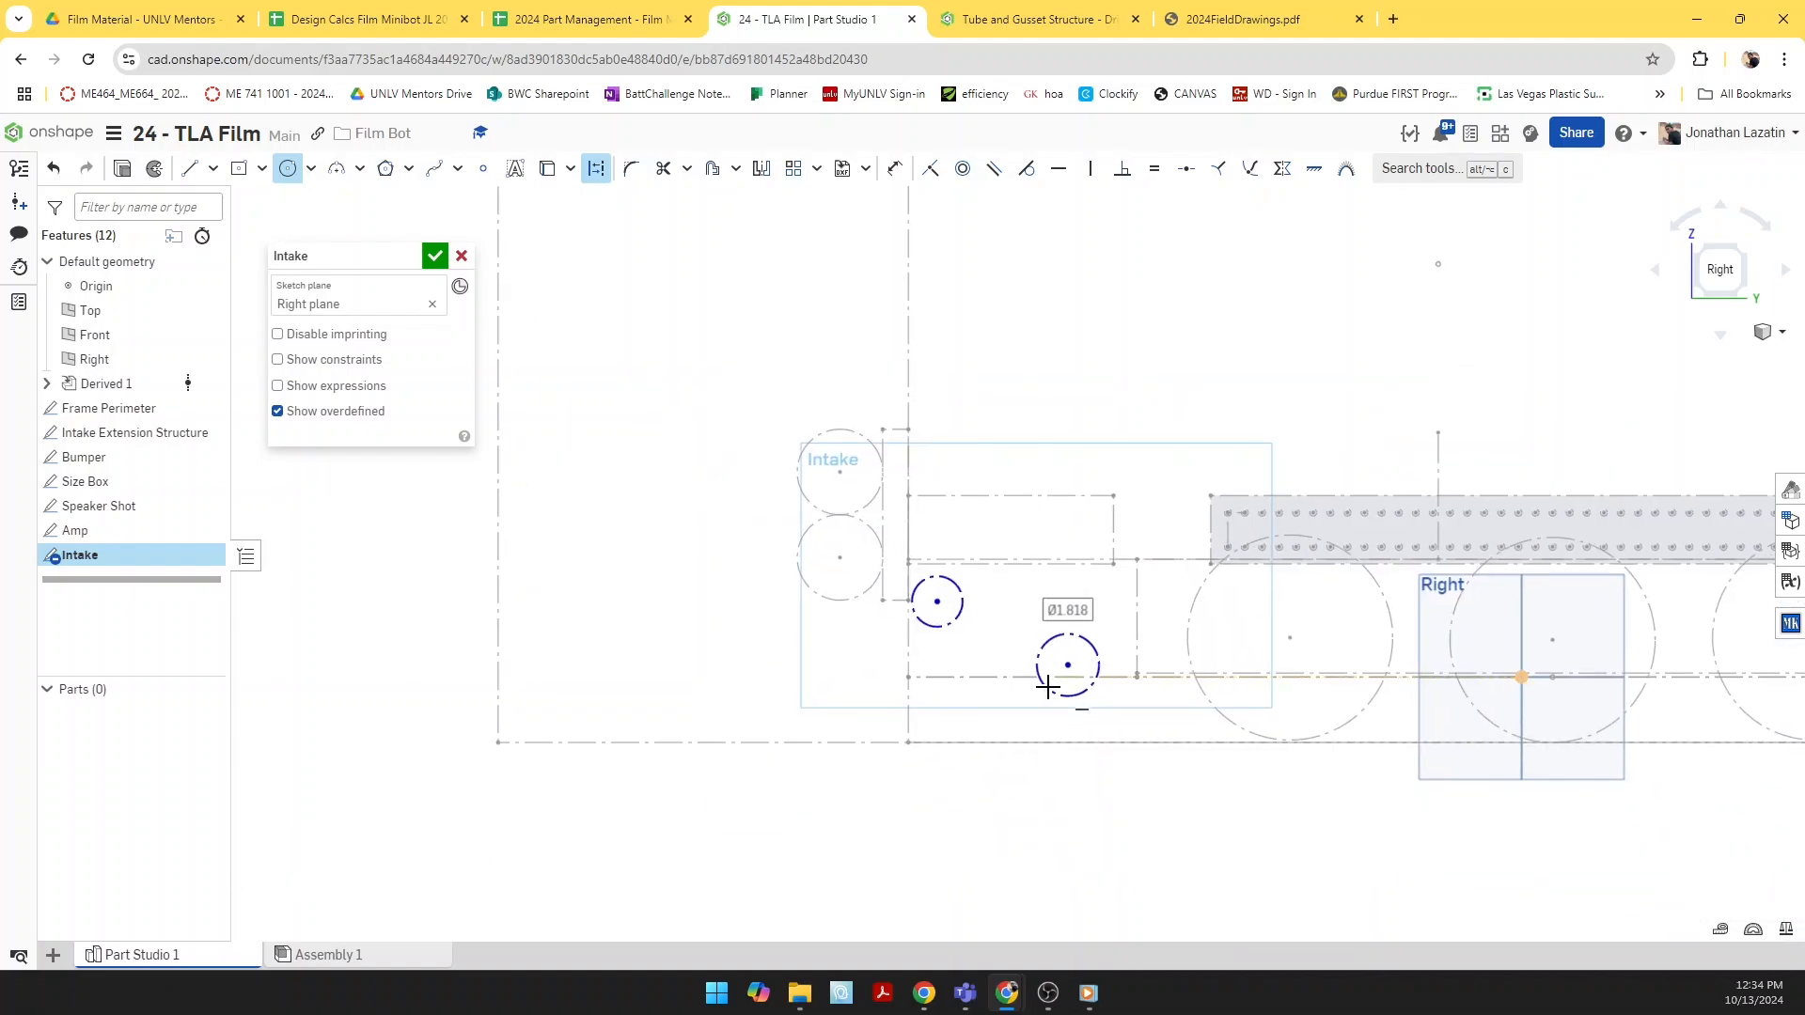
Step: Dimension the lower circle's diameter at 2 in and make the upper circle equal to it
{"action": "key", "text": "u"}
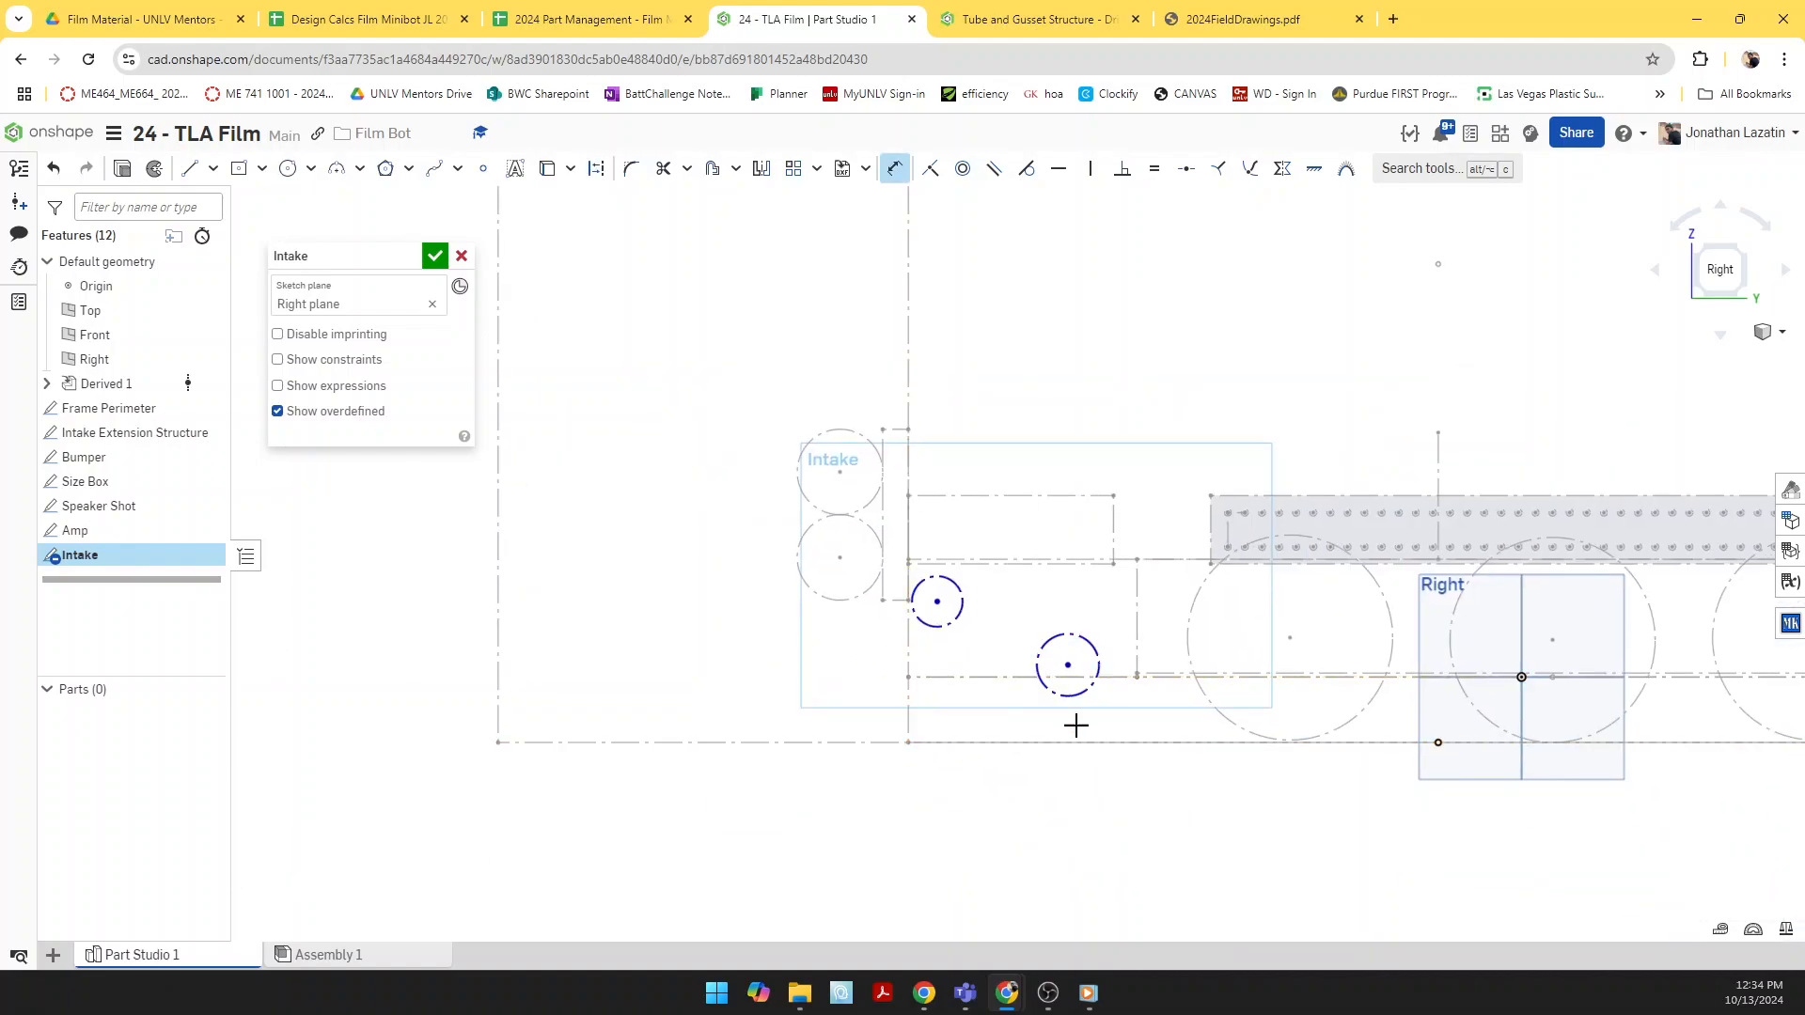
{"action": "left_click", "coordinate": [1073, 697]}
{"action": "left_click", "coordinate": [1153, 857]}
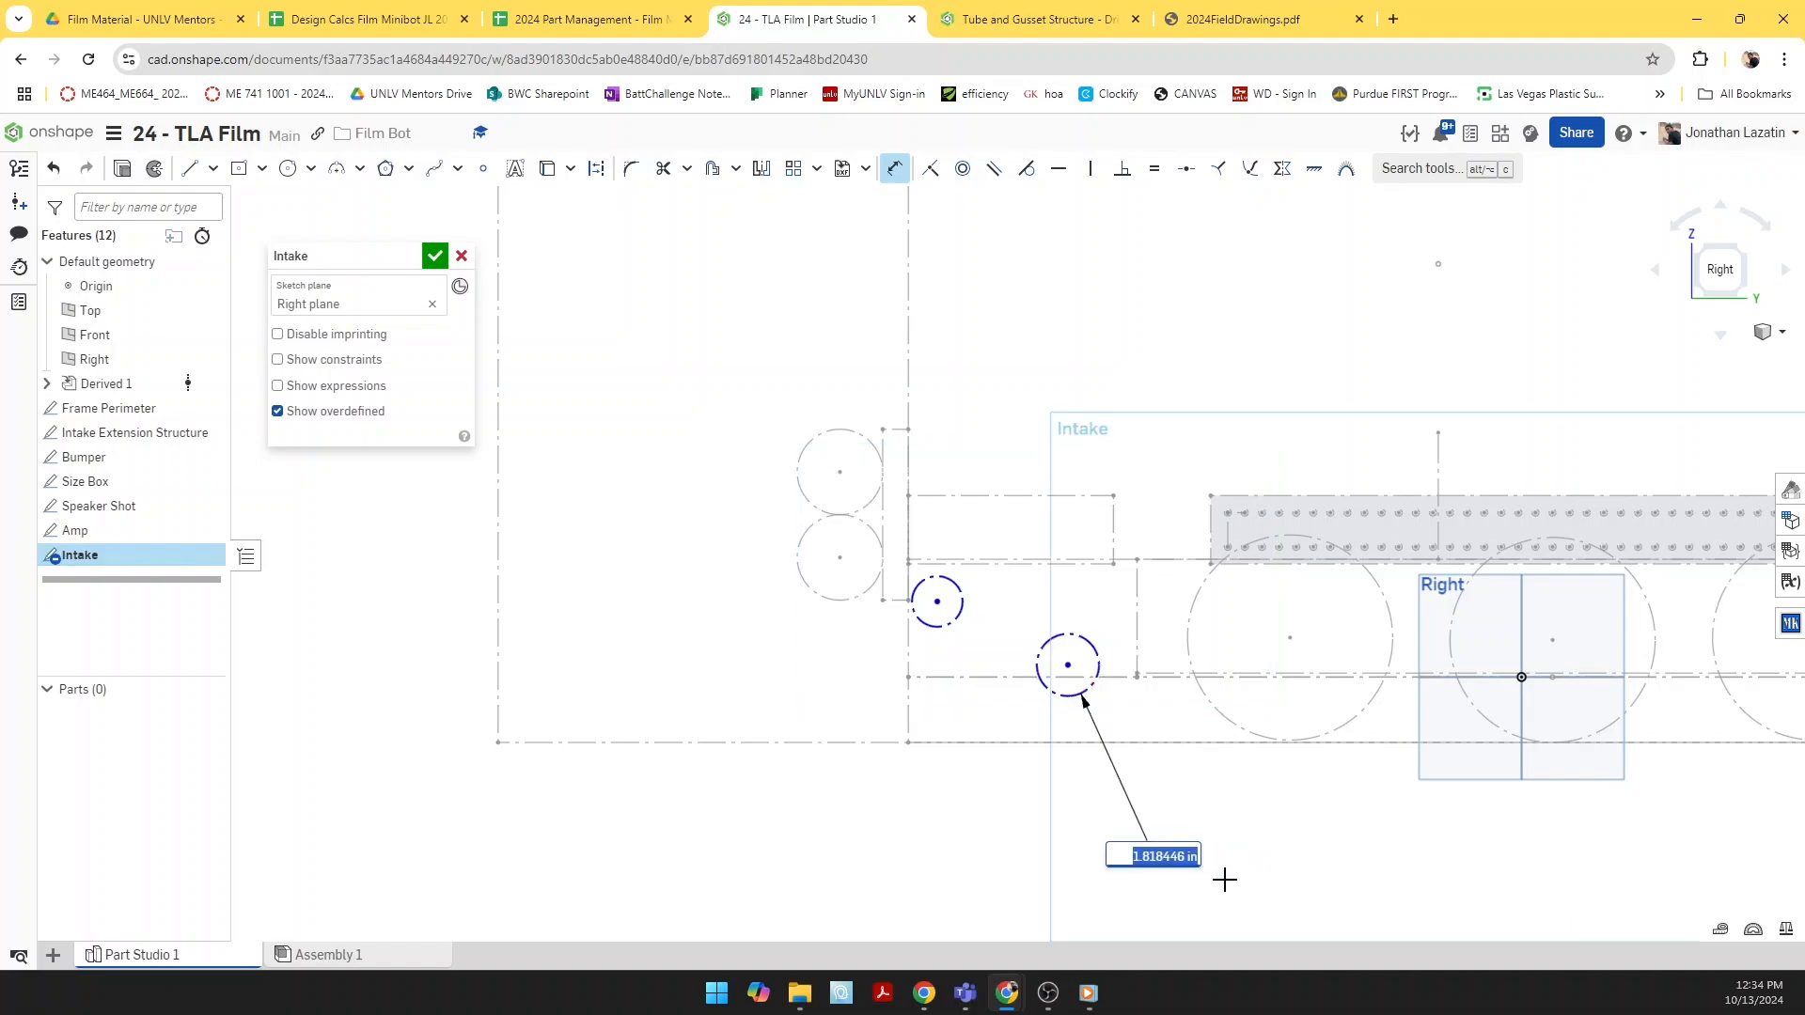
{"action": "type", "text": "2"}
{"action": "key", "text": "Return"}
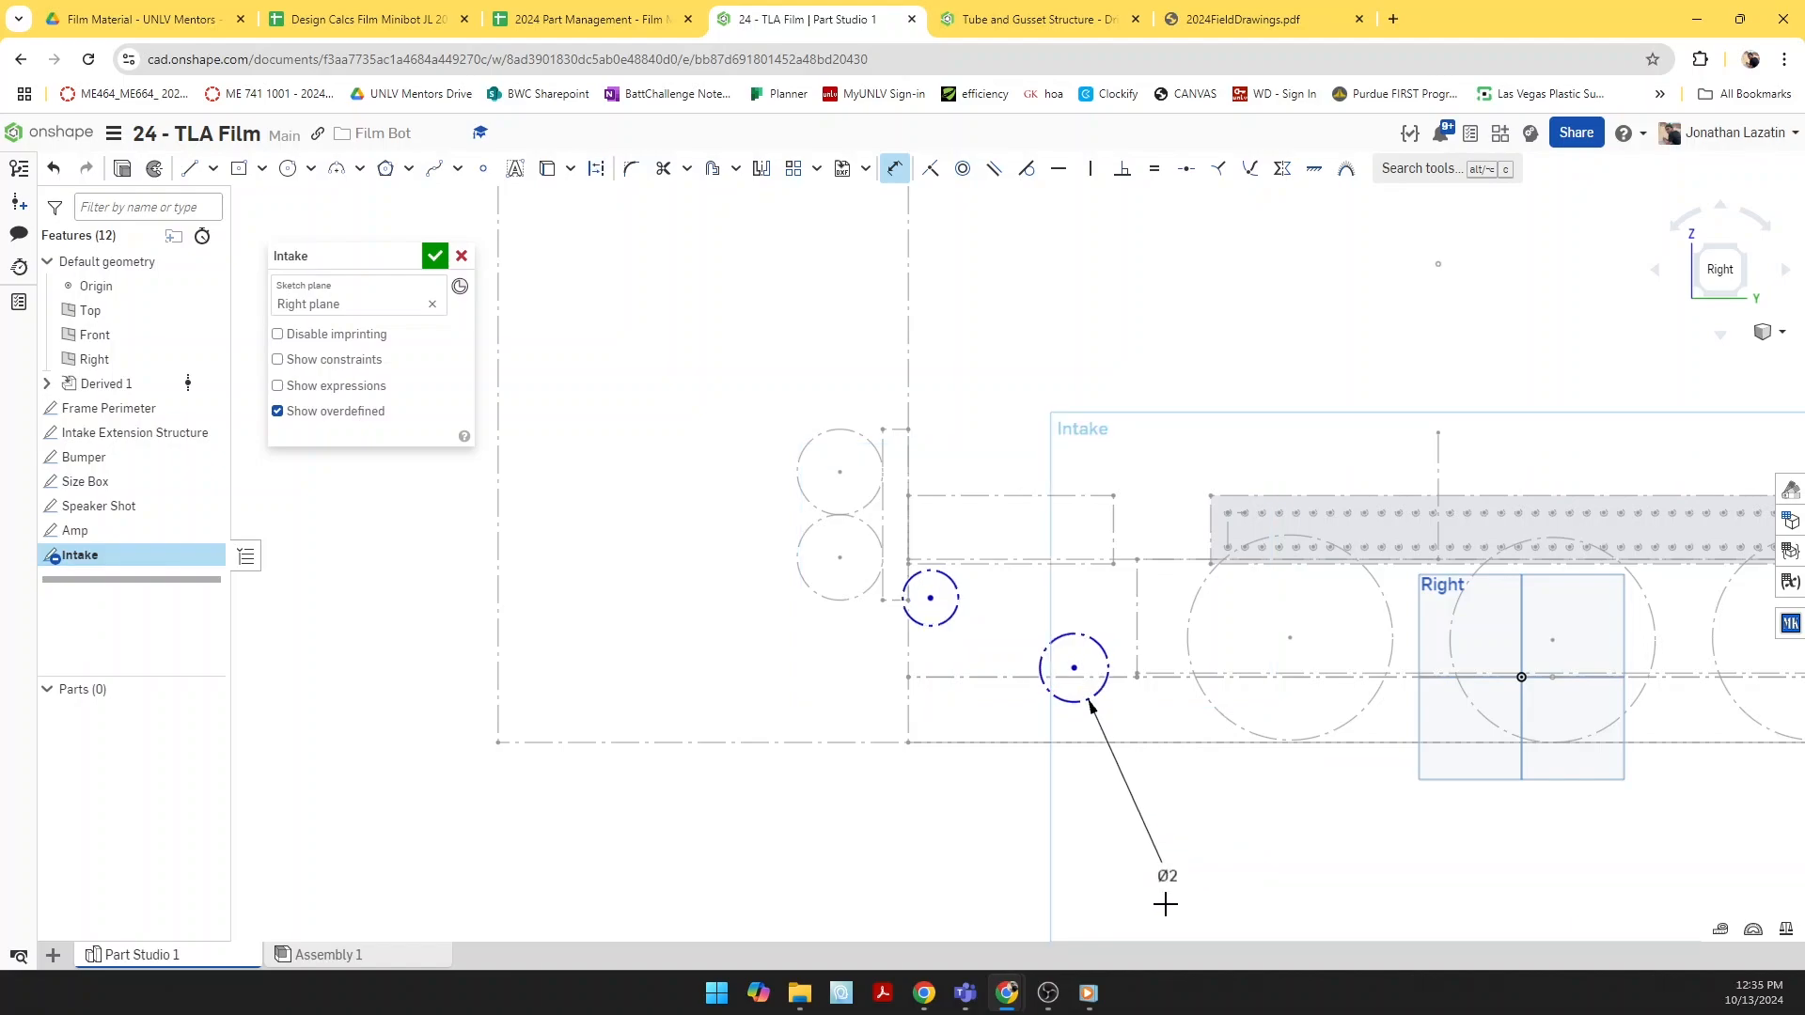
{"action": "key", "text": "e"}
{"action": "left_click", "coordinate": [1053, 645]}
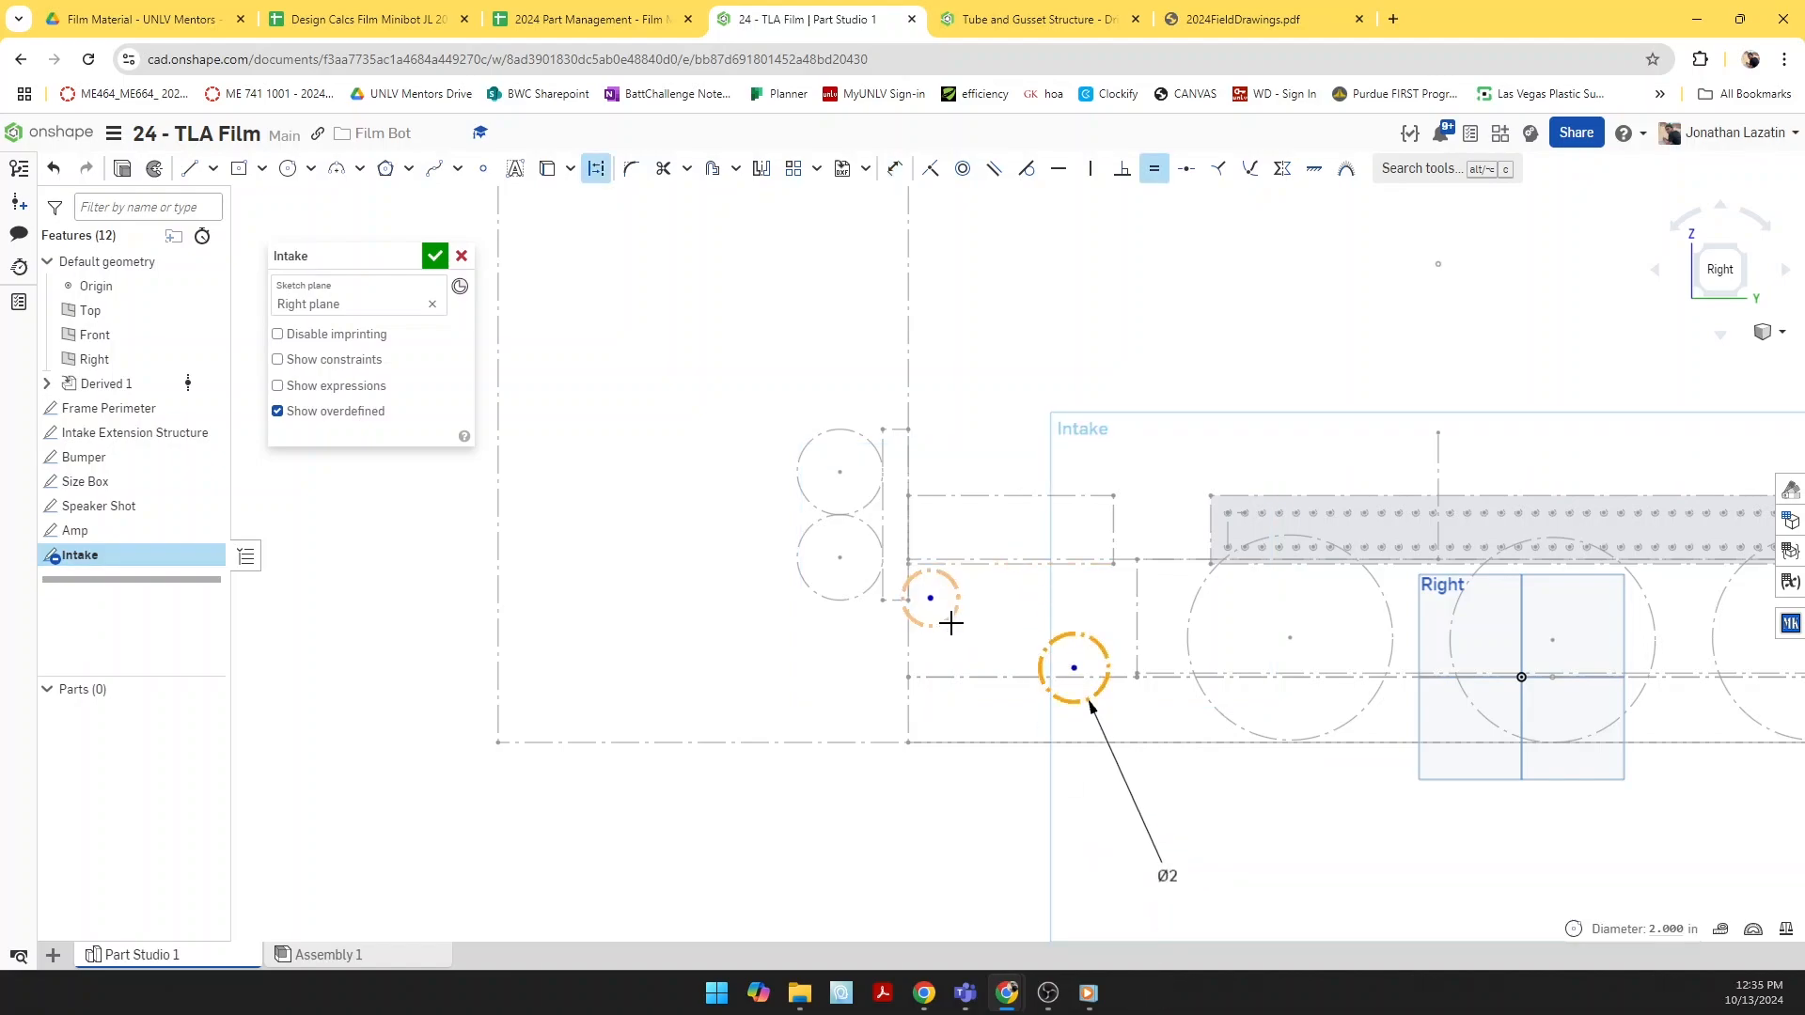
{"action": "left_click", "coordinate": [950, 621]}
{"action": "key", "text": "Escape"}
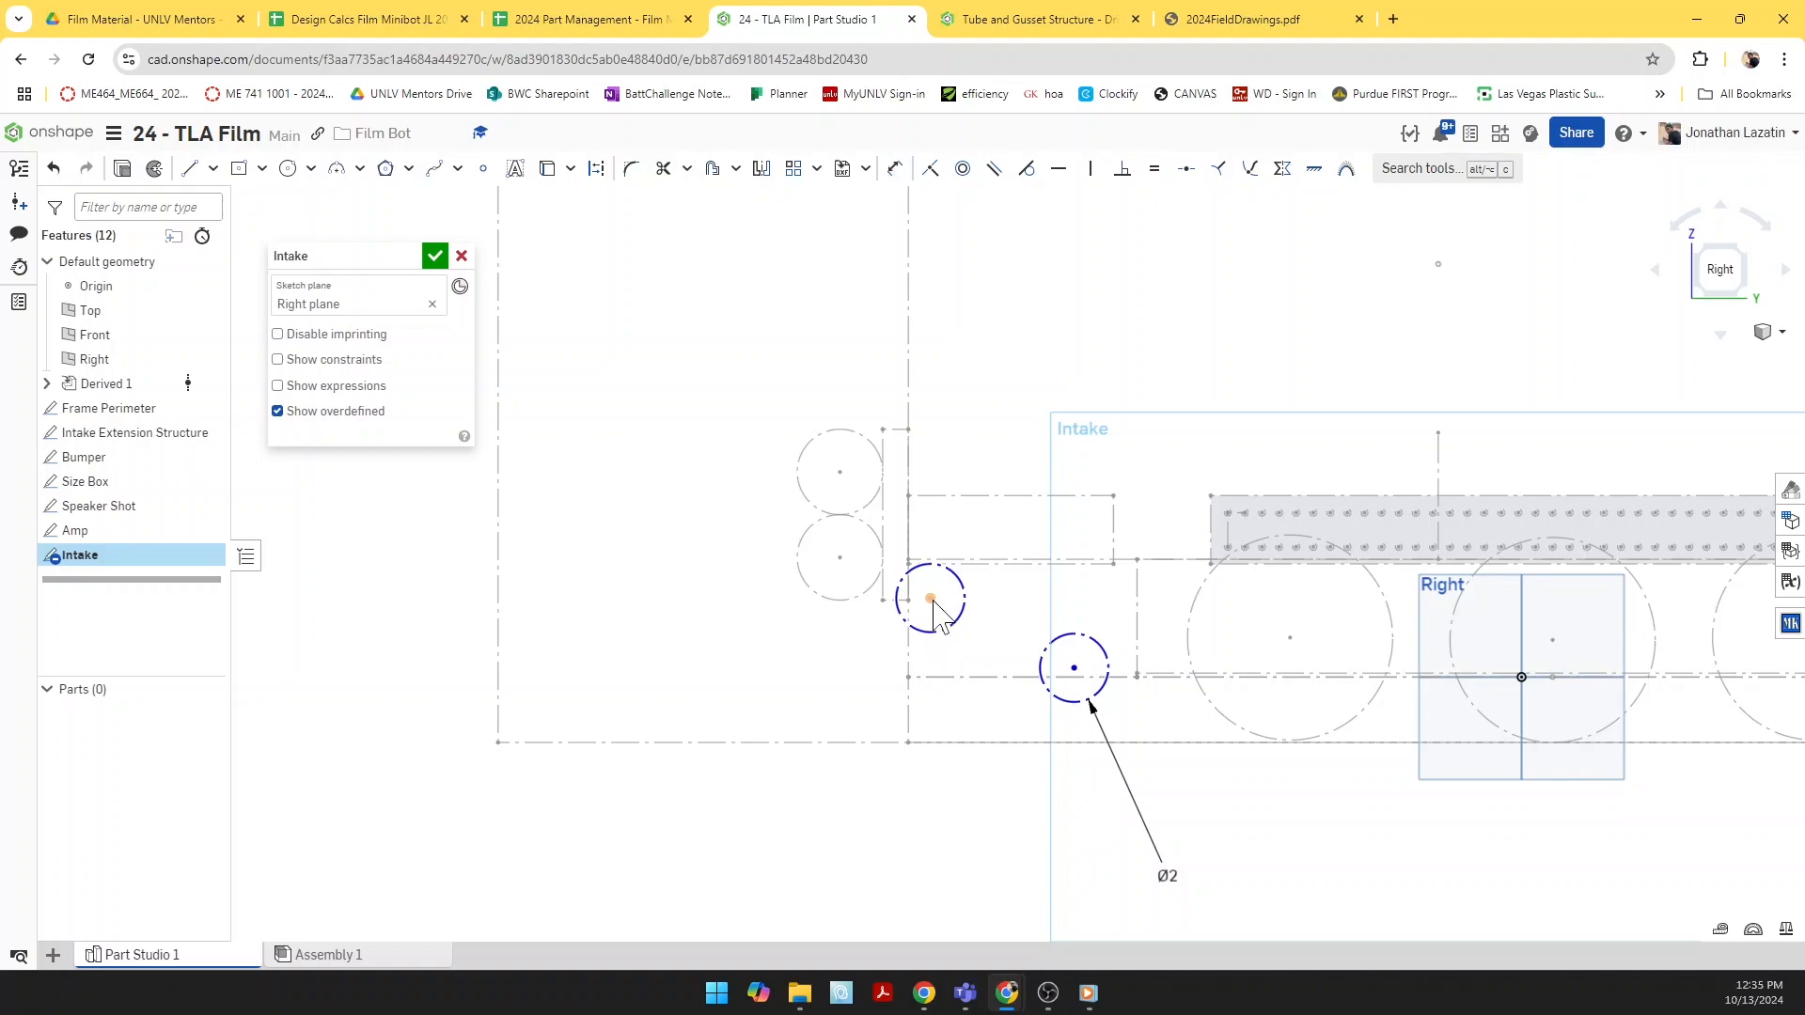
Step: Reposition both circles inside the frame and dimension the lower circle's bottom edge 0.25 in above the ground line
{"action": "left_click_drag", "start_coordinate": [968, 598], "coordinate": [1004, 602]}
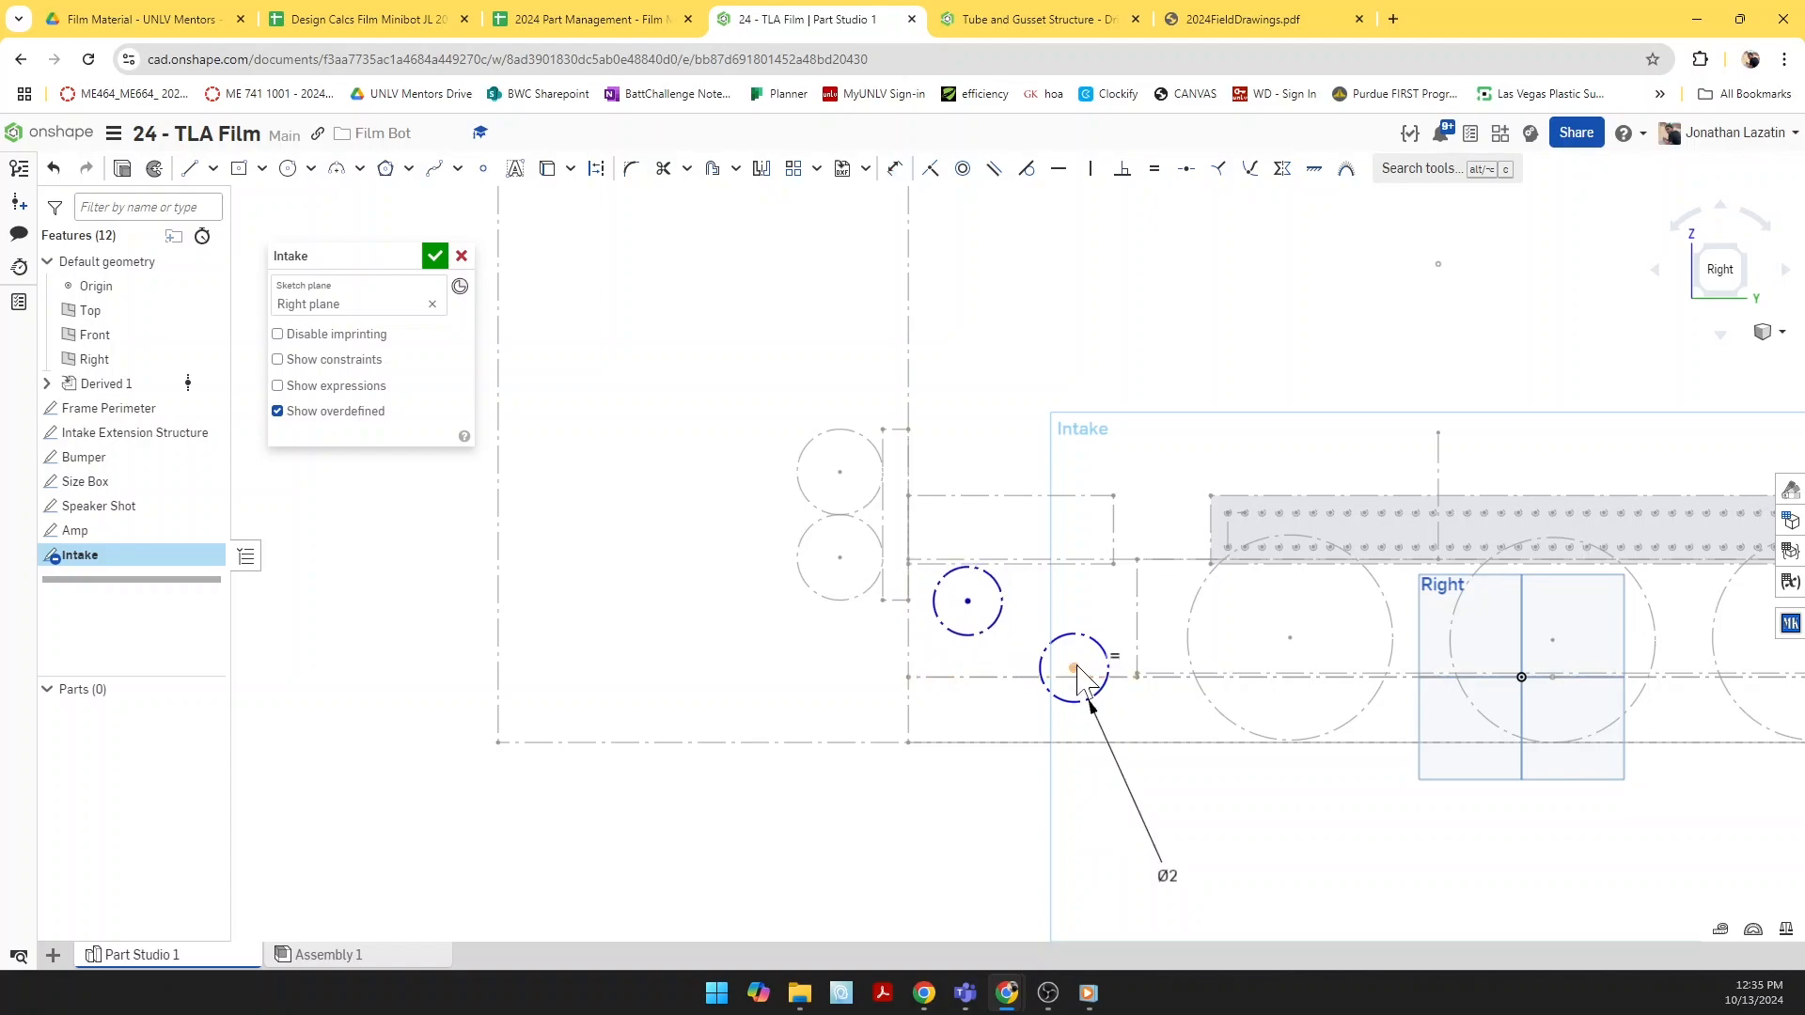
{"action": "mouse_move", "coordinate": [1080, 672]}
{"action": "left_mouse_down"}
{"action": "mouse_move", "coordinate": [1035, 692]}
{"action": "mouse_move", "coordinate": [1069, 680]}
{"action": "left_mouse_up"}
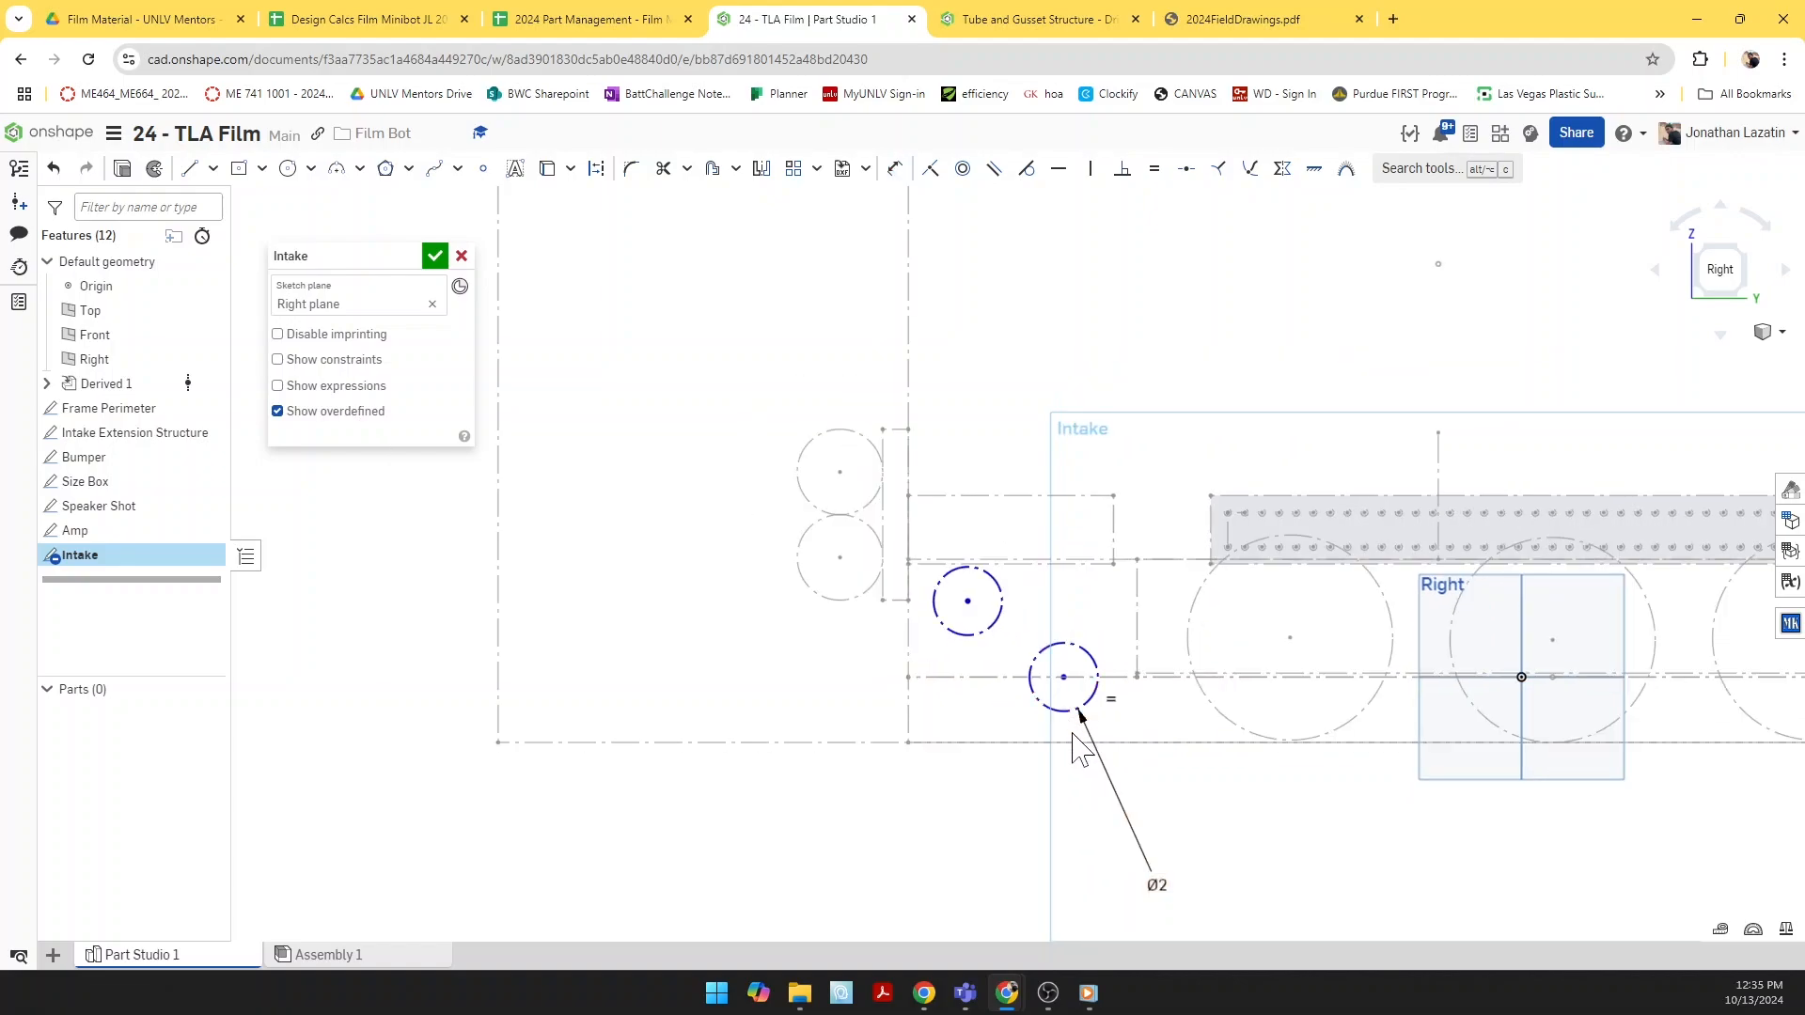
{"action": "scroll", "coordinate": [1072, 732], "scroll_direction": "up", "scroll_amount": 3}
{"action": "key", "text": "d"}
{"action": "left_click", "coordinate": [1062, 693]}
{"action": "left_click", "coordinate": [1069, 752]}
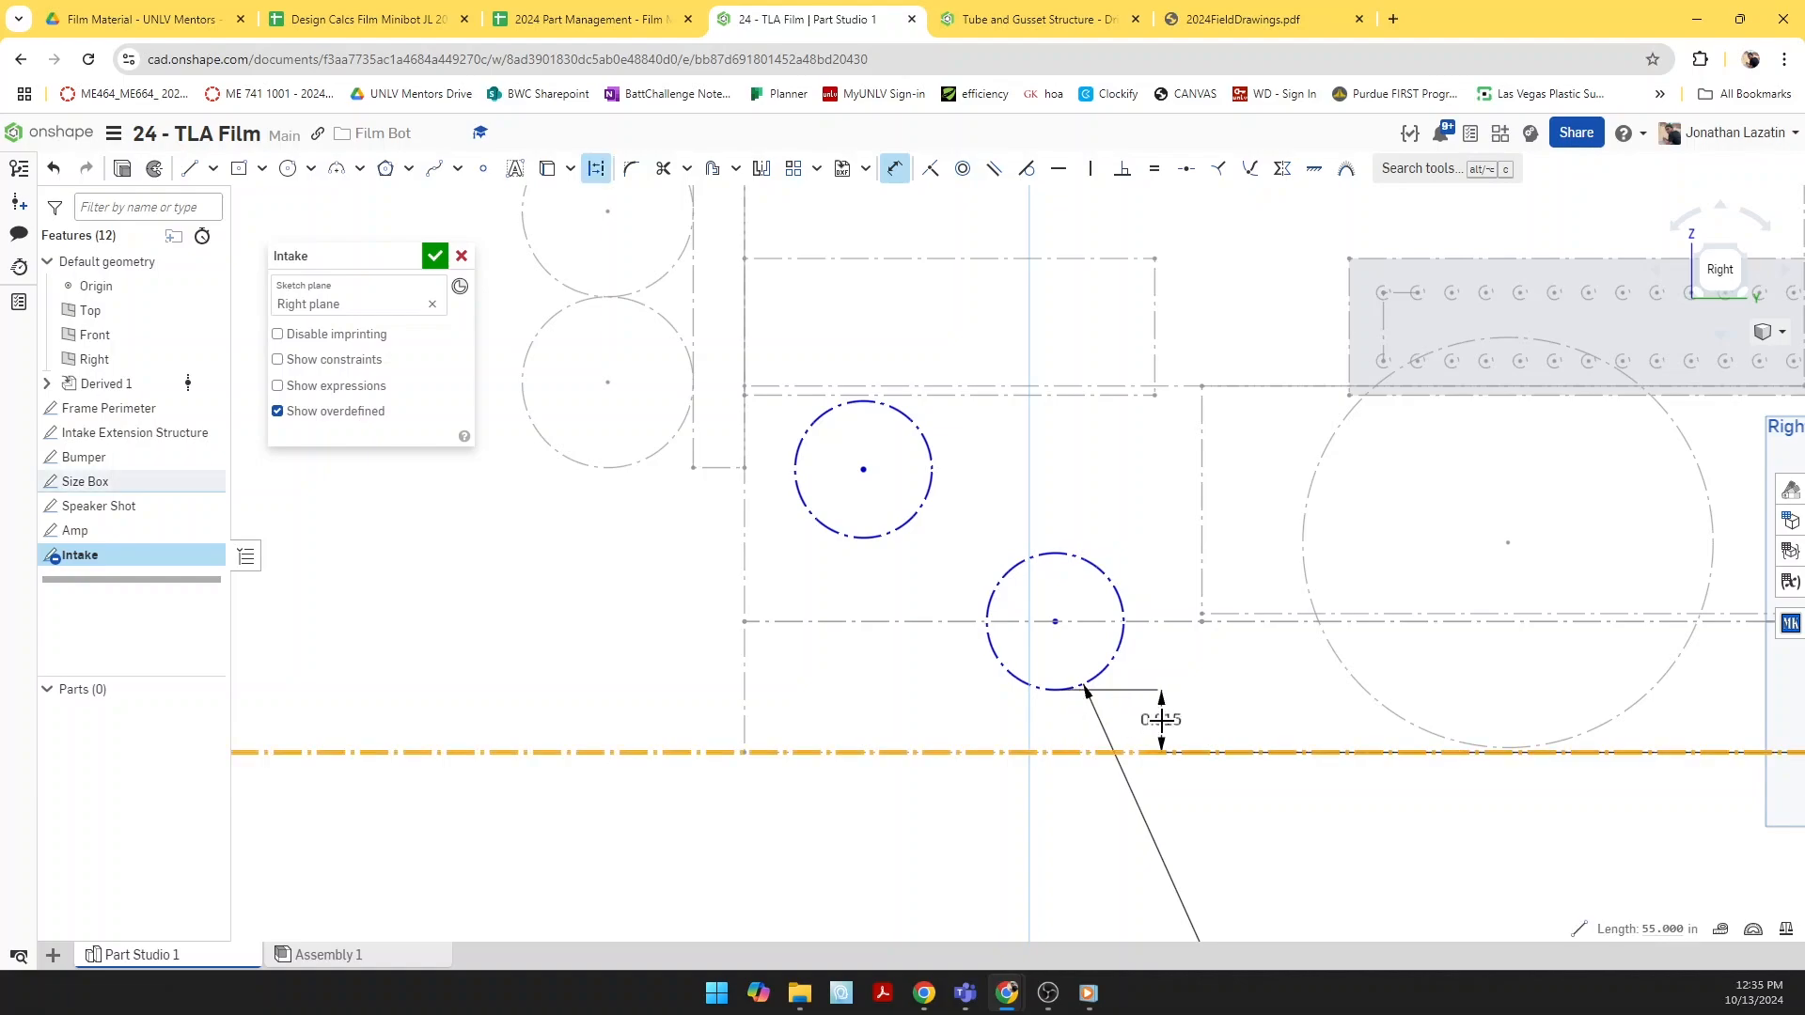
{"action": "left_click", "coordinate": [1219, 719]}
{"action": "type", "text": "0.25"}
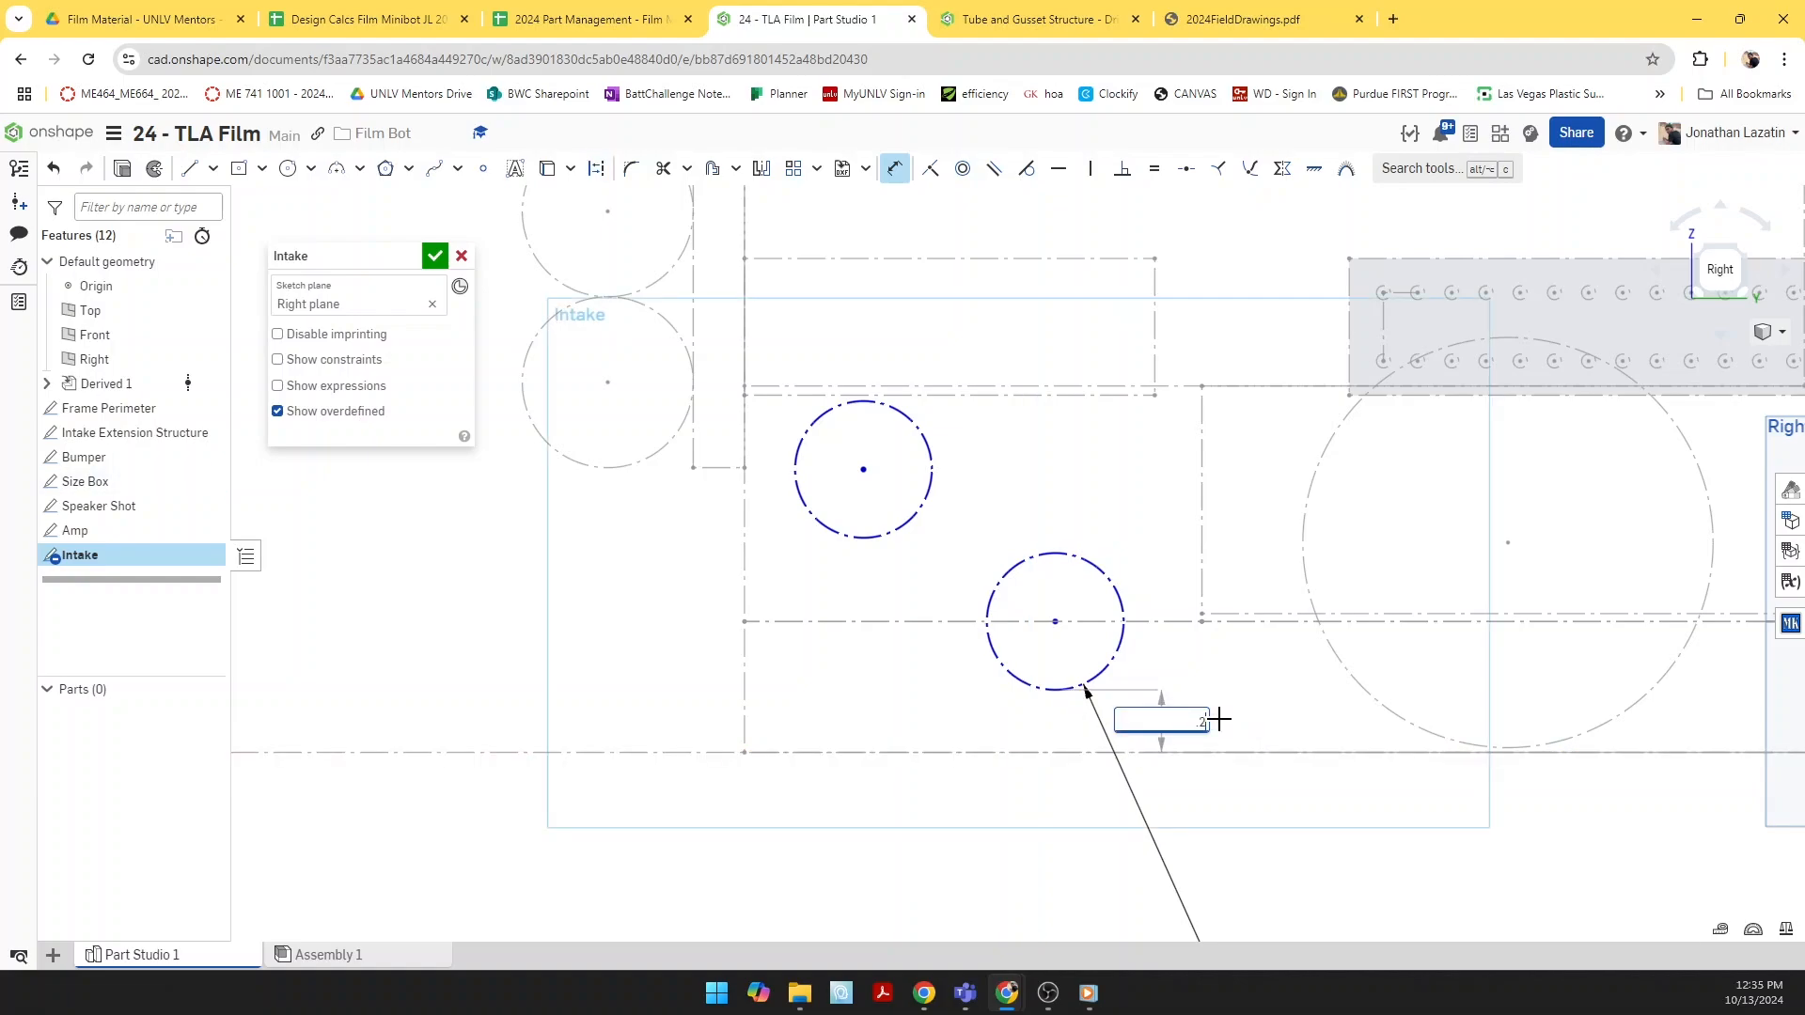
{"action": "key", "text": "Return"}
Step: Delete the horizontal constraint on the lower circle's center that conflicts with the 0.25 in dimension
{"action": "left_click", "coordinate": [1040, 612]}
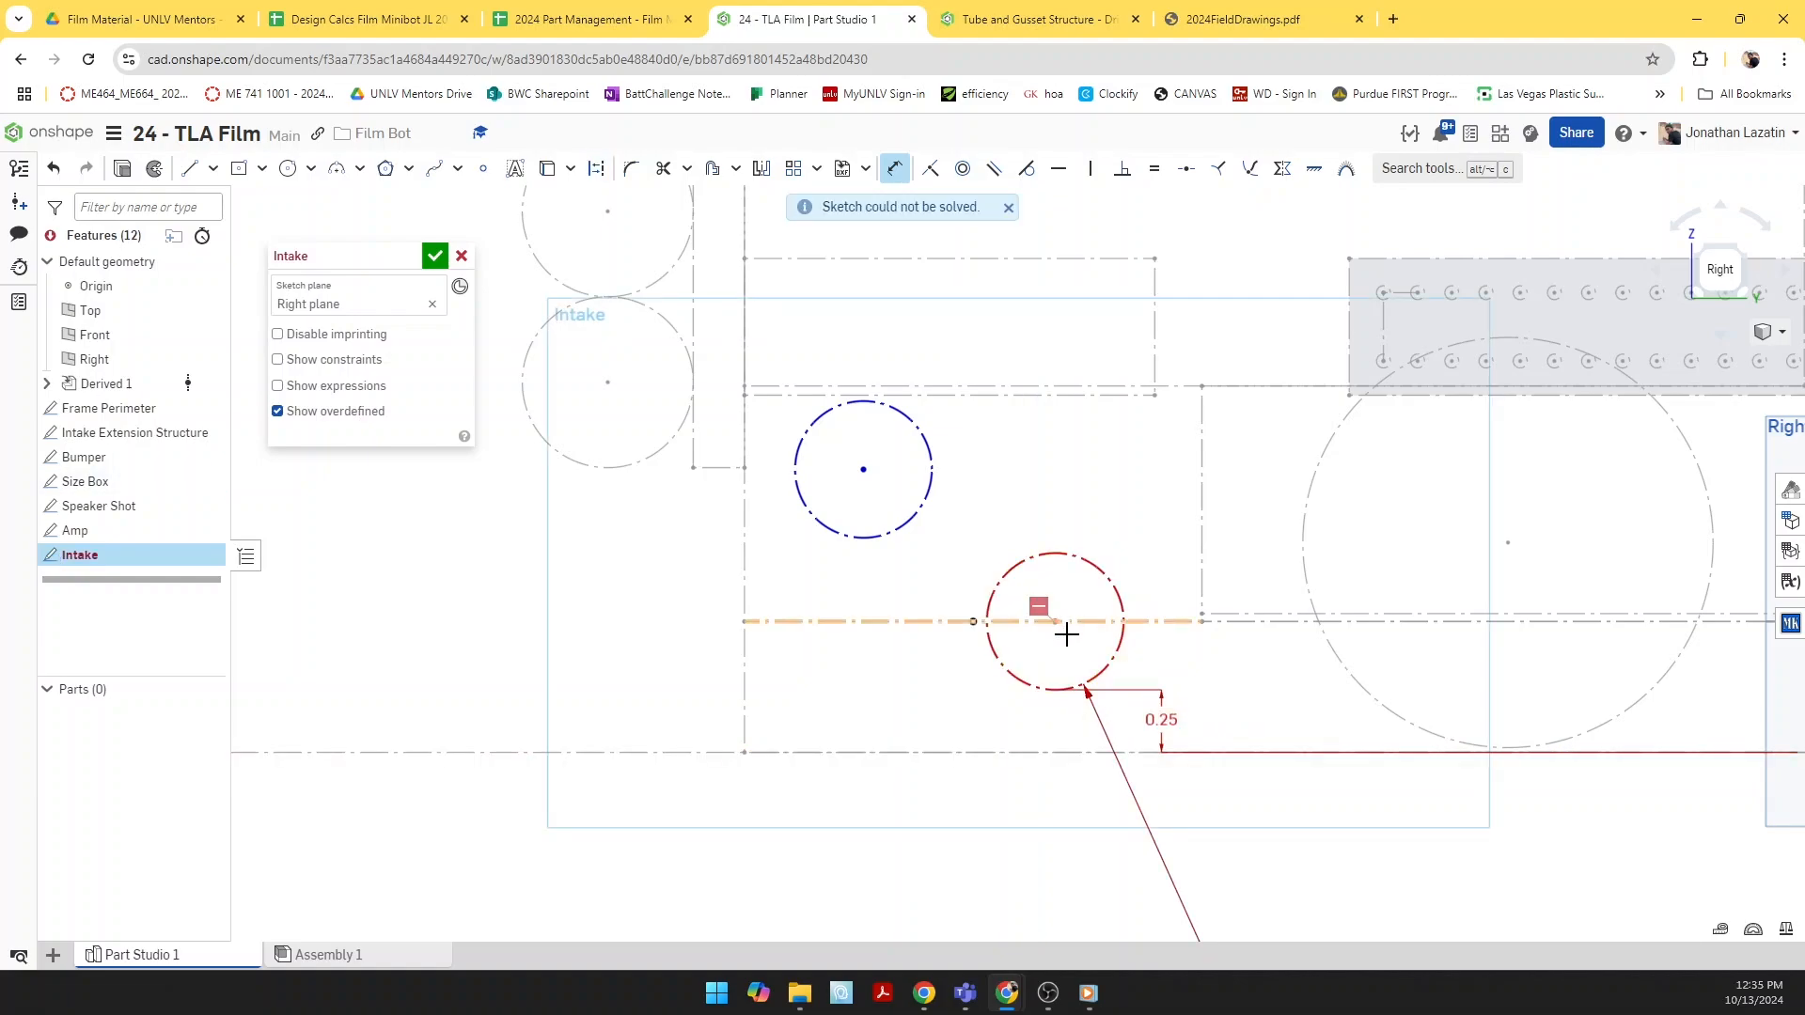
{"action": "scroll", "coordinate": [1034, 599], "scroll_direction": "up", "scroll_amount": 3}
{"action": "key", "text": "Escape"}
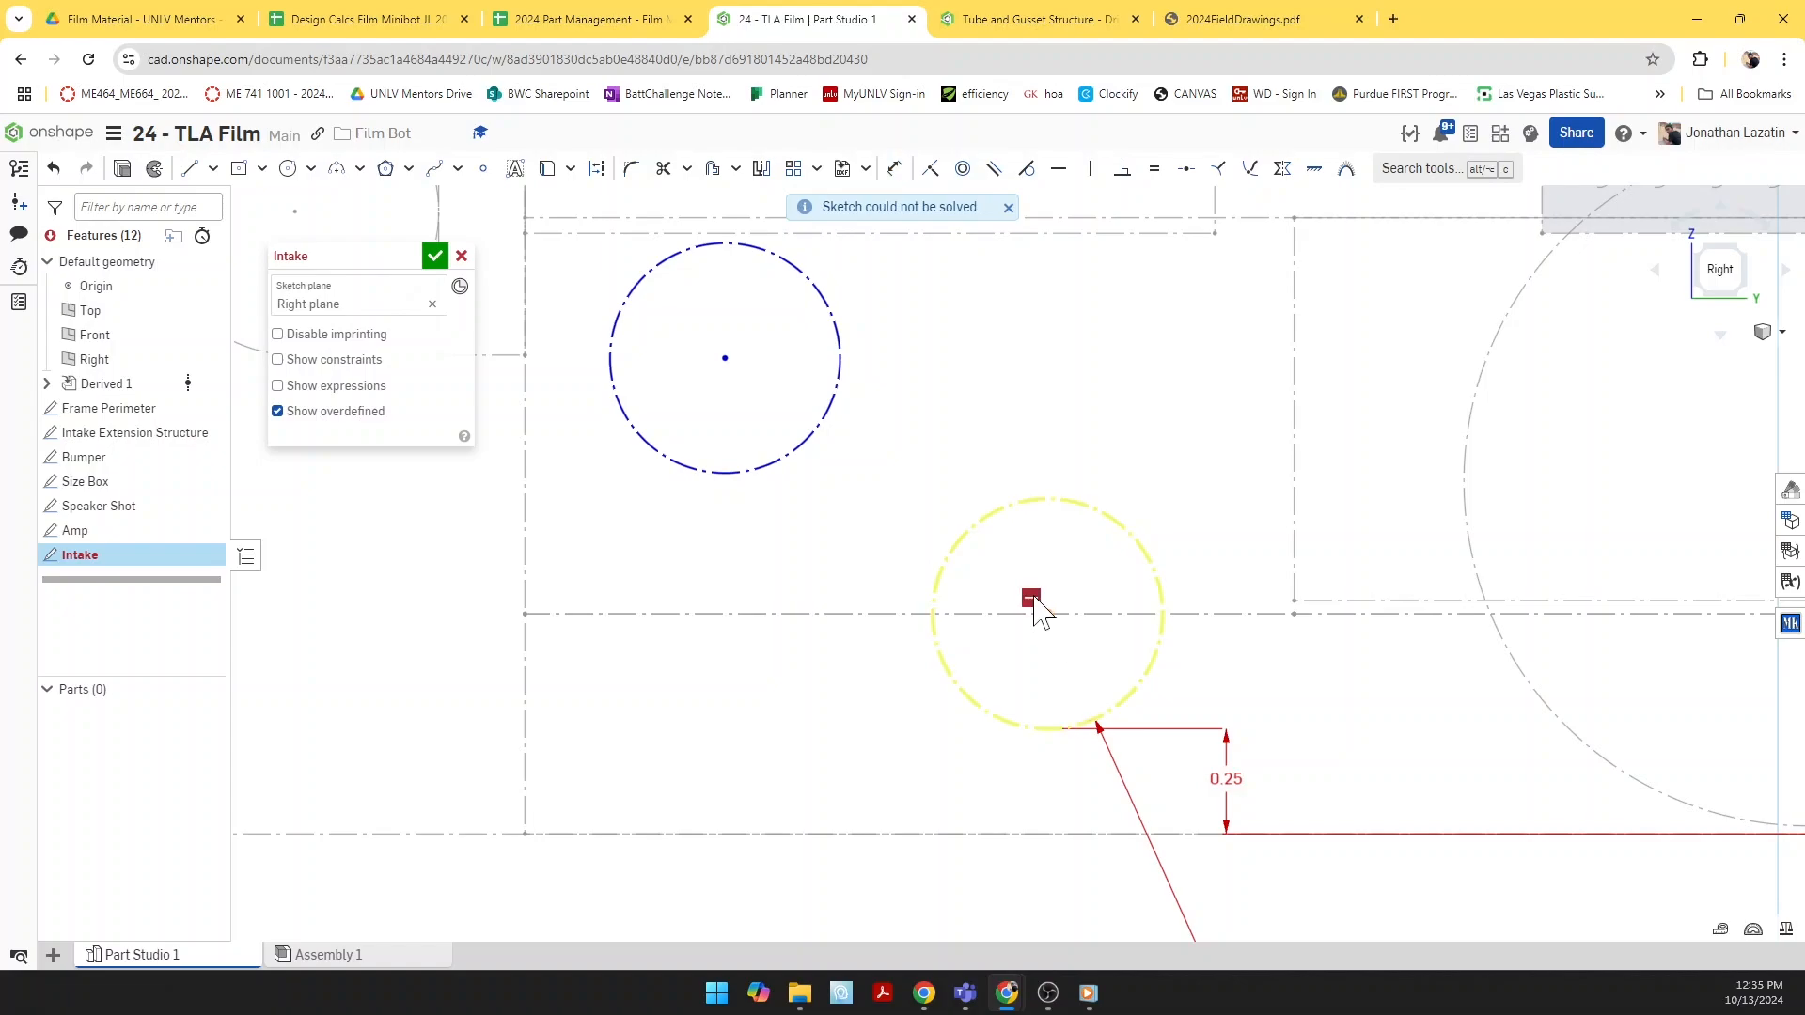
{"action": "scroll", "coordinate": [1034, 606], "scroll_direction": "down", "scroll_amount": 3}
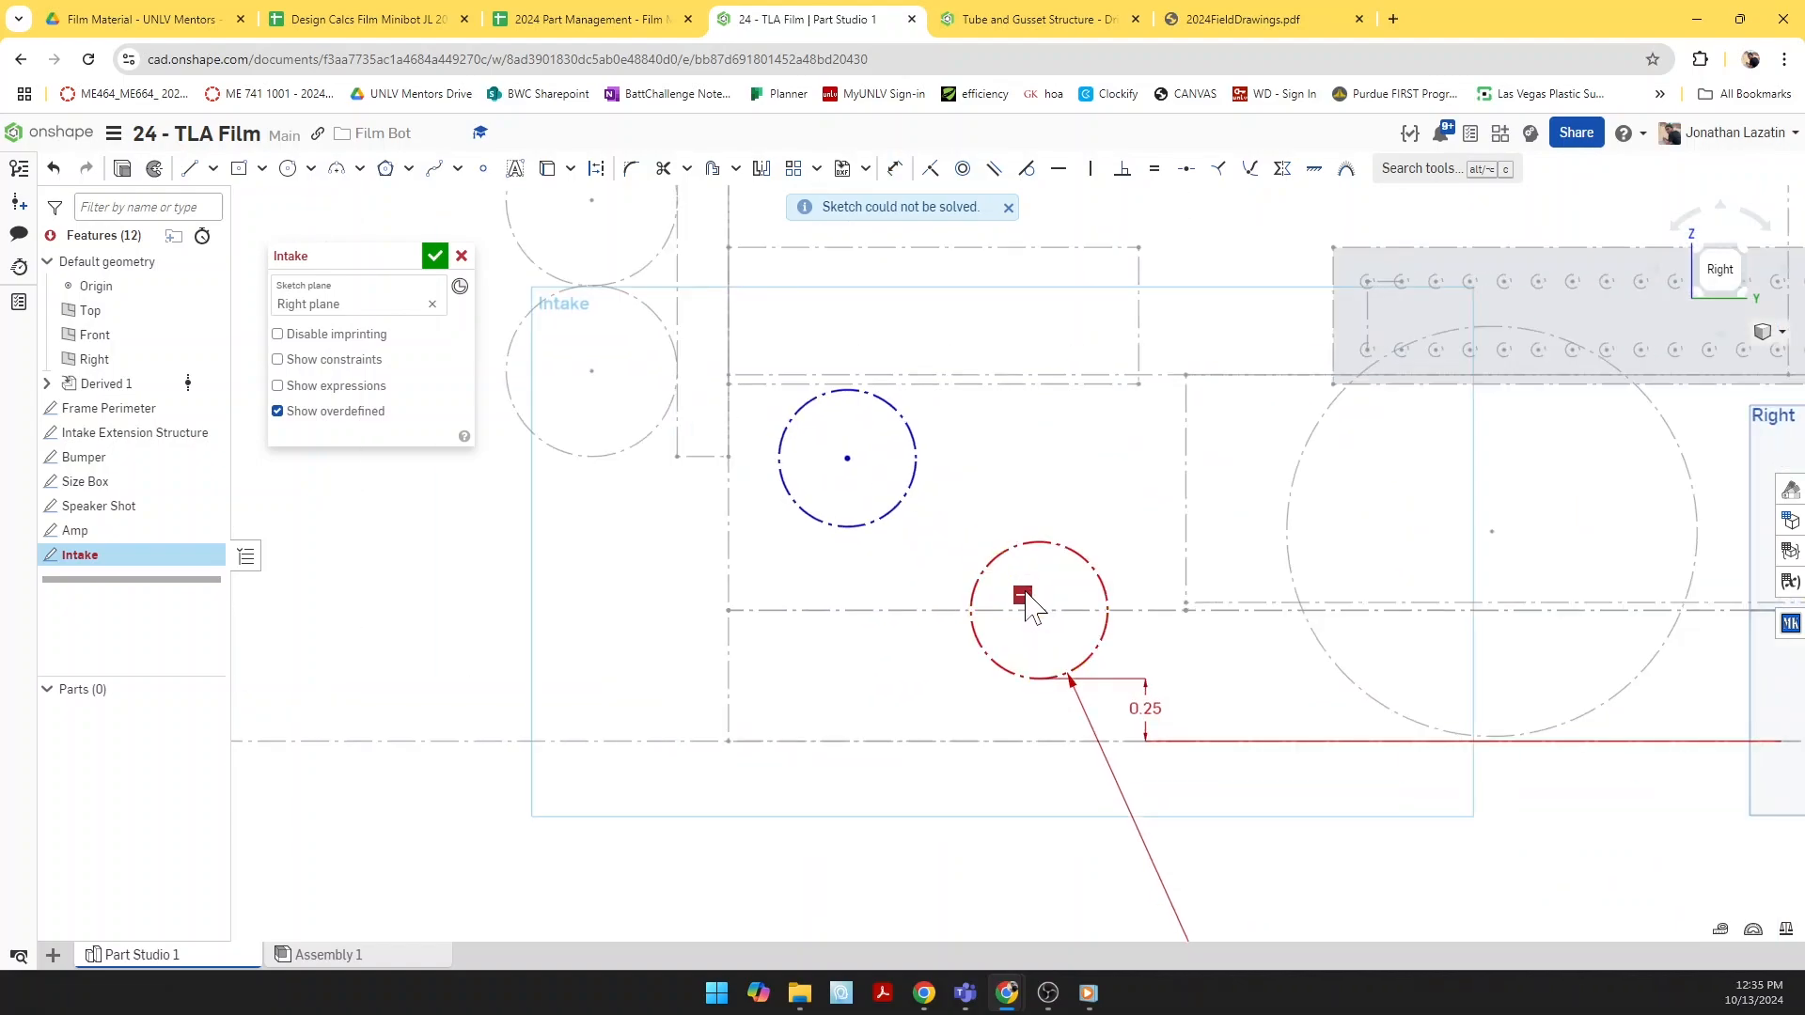
{"action": "left_click", "coordinate": [1025, 593]}
{"action": "key", "text": "Delete"}
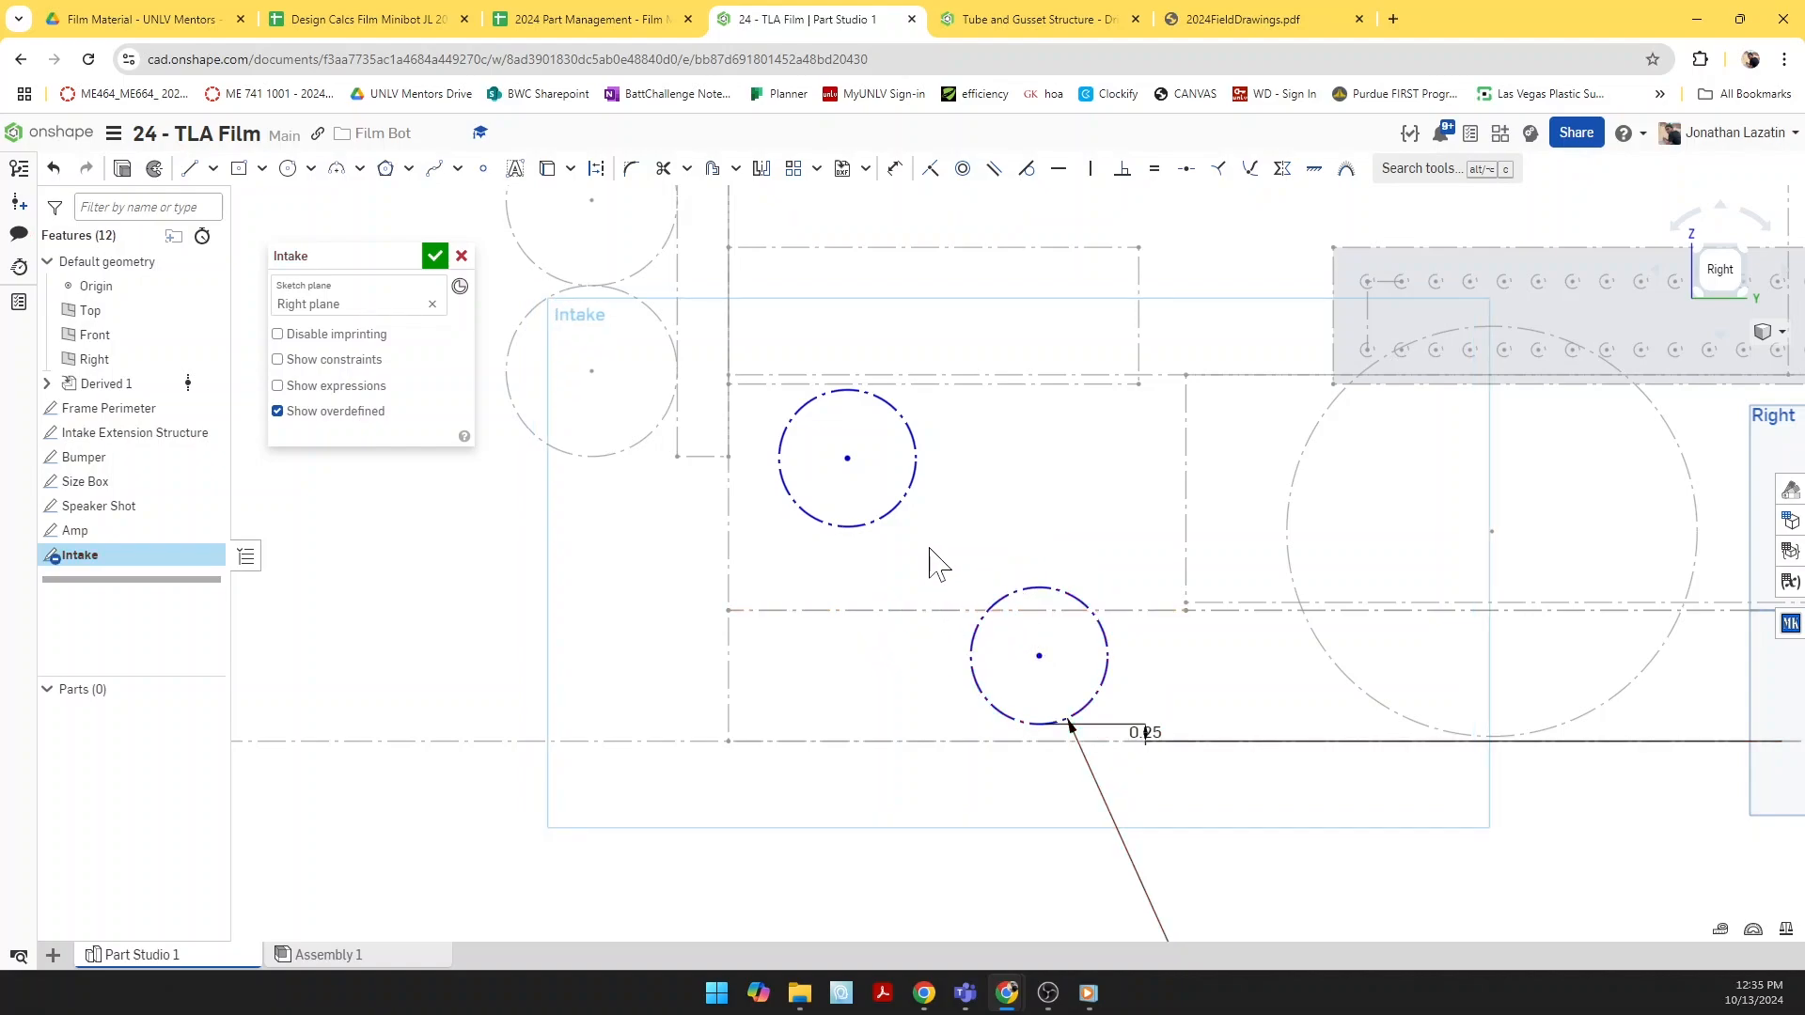
Step: Dimension the upper circle's bottom edge 2.2 in above the ground line
{"action": "key", "text": "d"}
{"action": "left_click", "coordinate": [846, 531]}
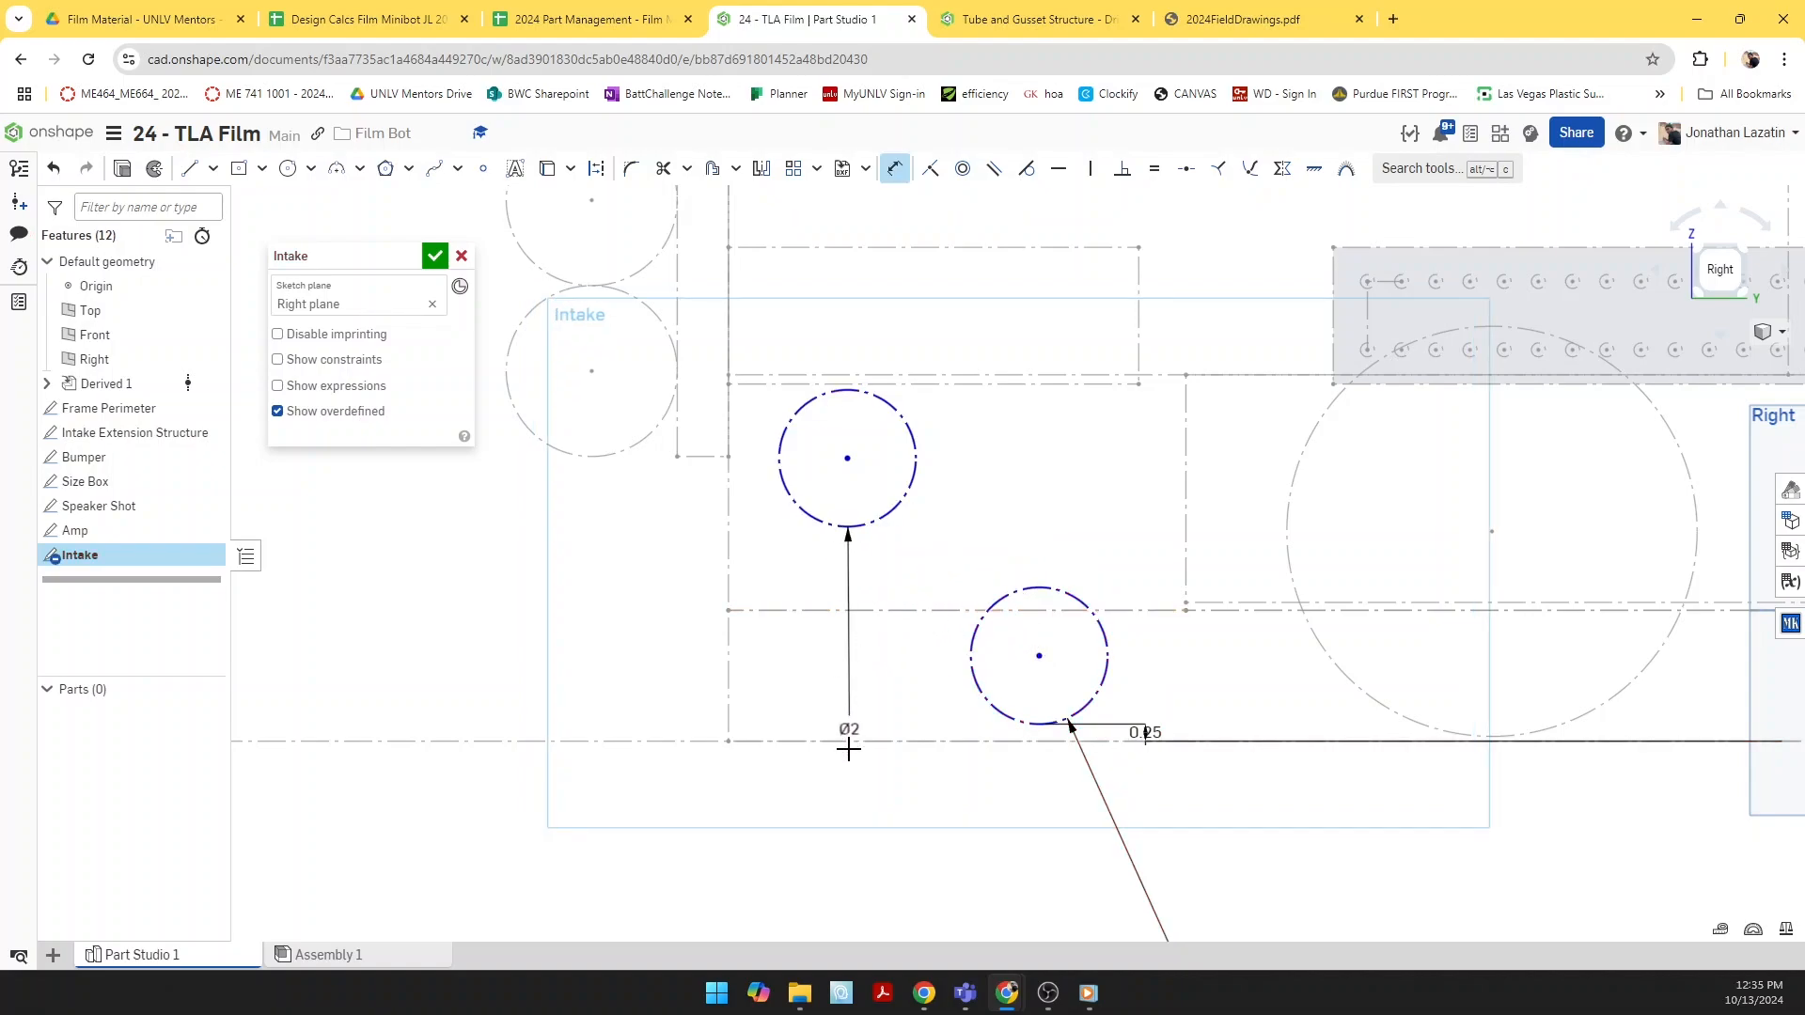
{"action": "left_click", "coordinate": [846, 741]}
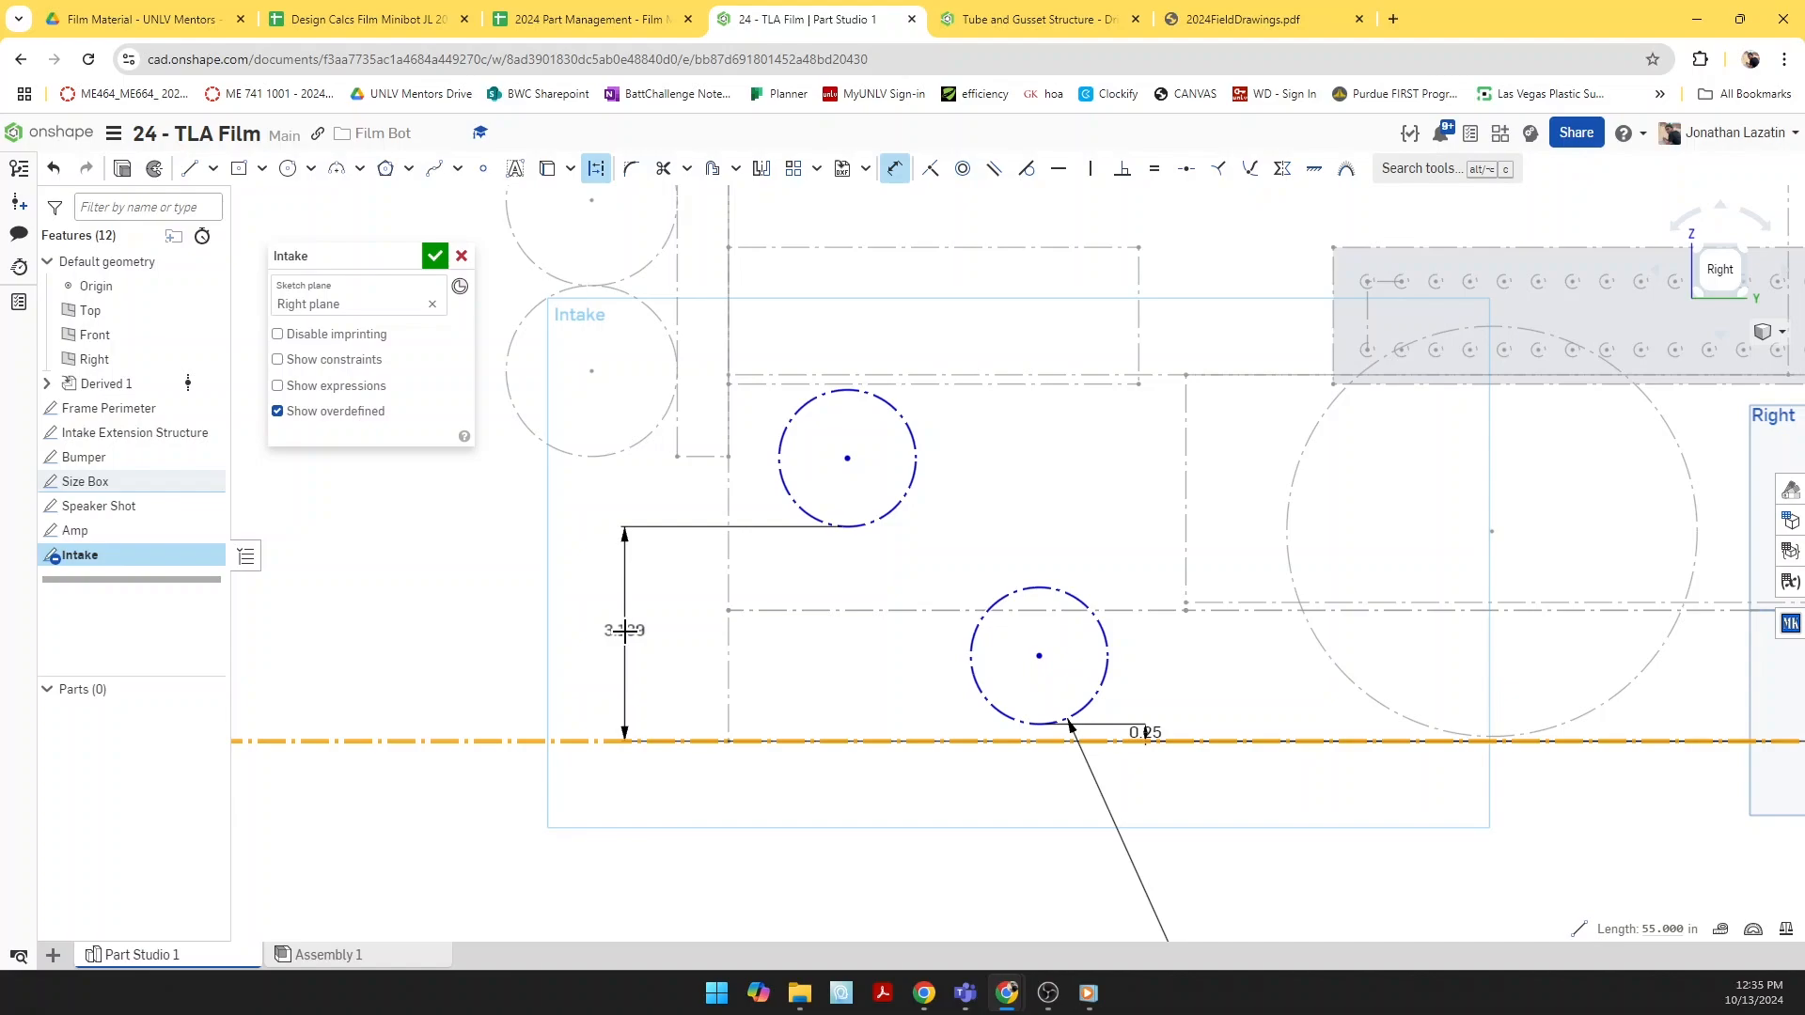
{"action": "left_click", "coordinate": [636, 628]}
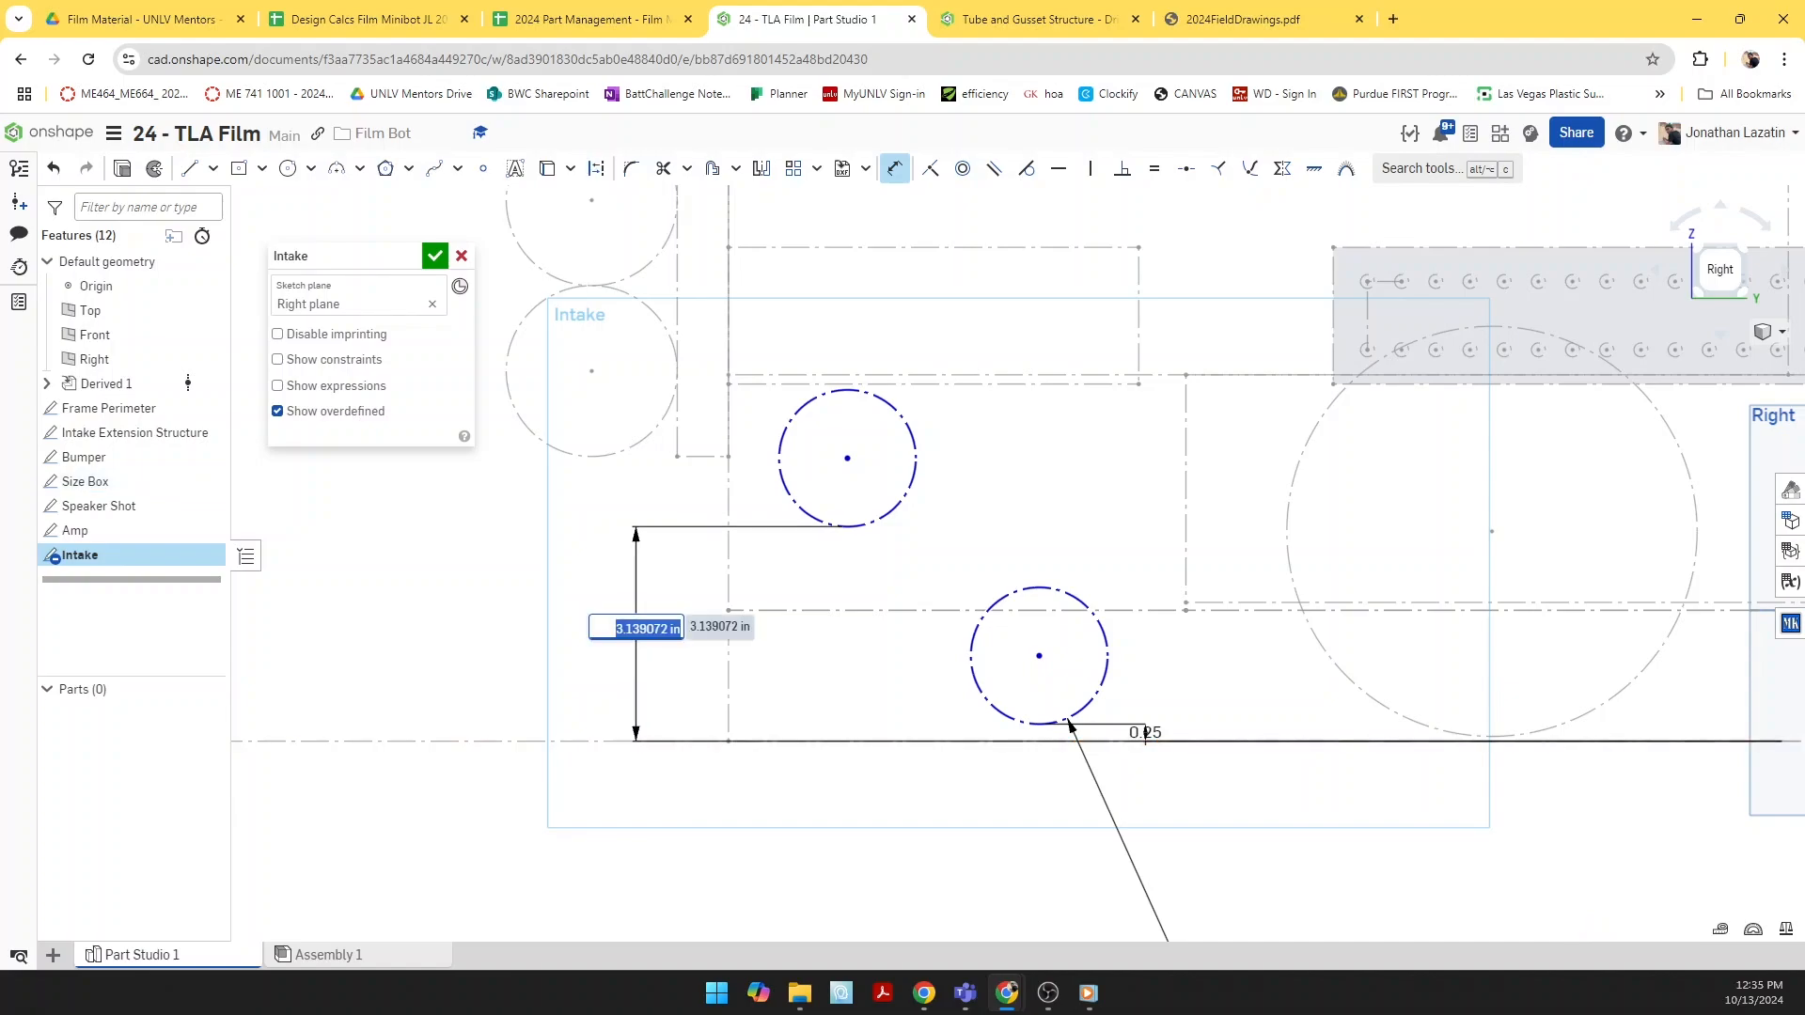
{"action": "type", "text": "2.2"}
{"action": "key", "text": "Return"}
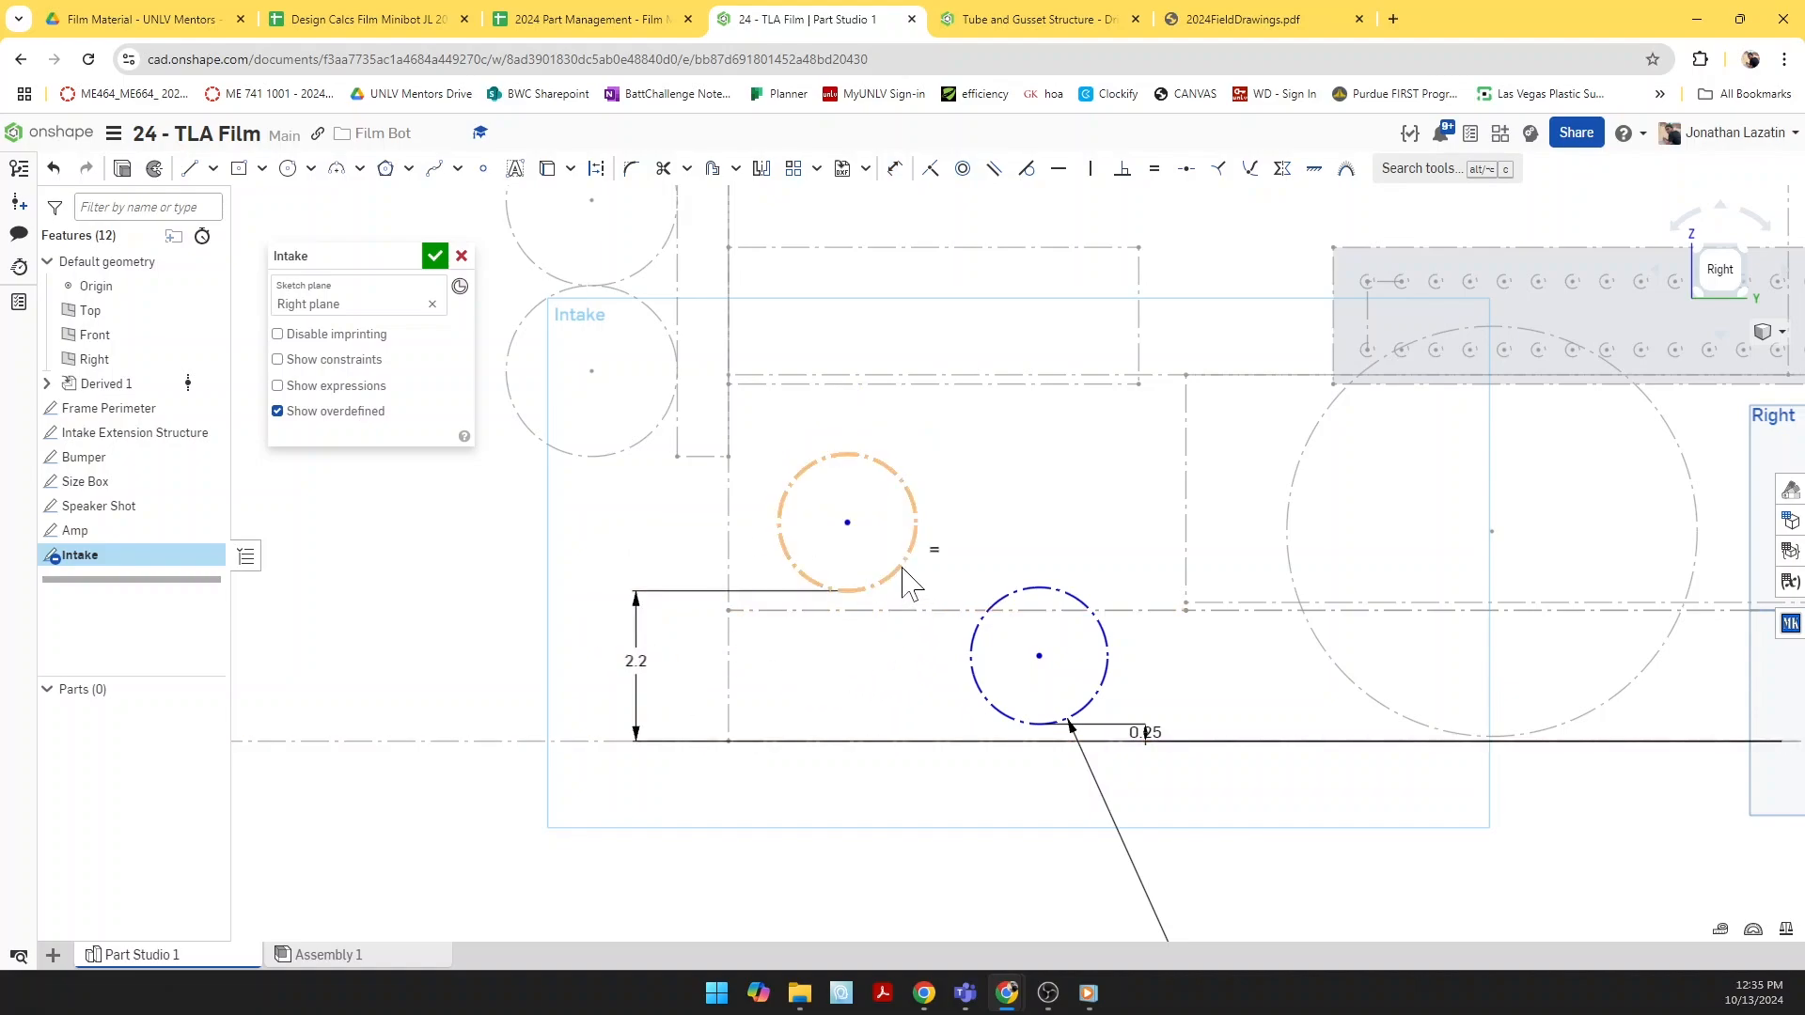
Step: Set the gap between the facing edges of the two intake circles to 1.9 in
{"action": "left_click", "coordinate": [987, 612]}
{"action": "left_click", "coordinate": [912, 543]}
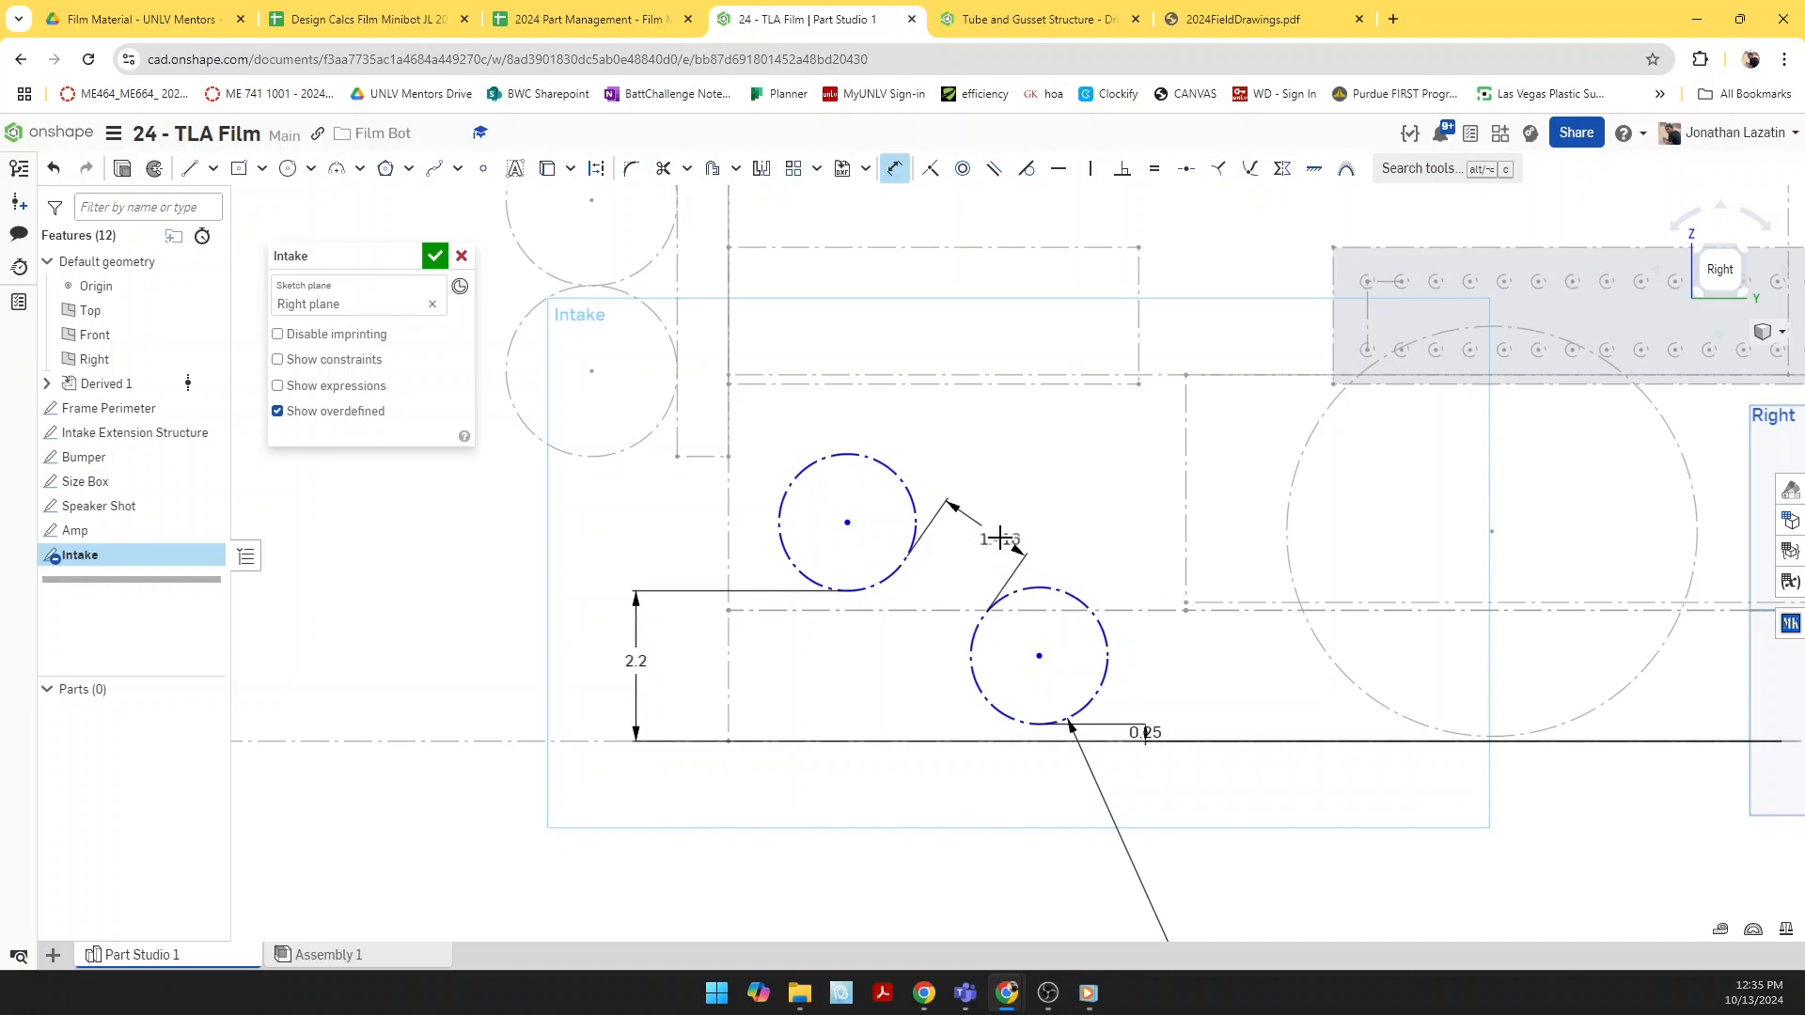
{"action": "left_click", "coordinate": [1000, 537]}
{"action": "type", "text": "1.9"}
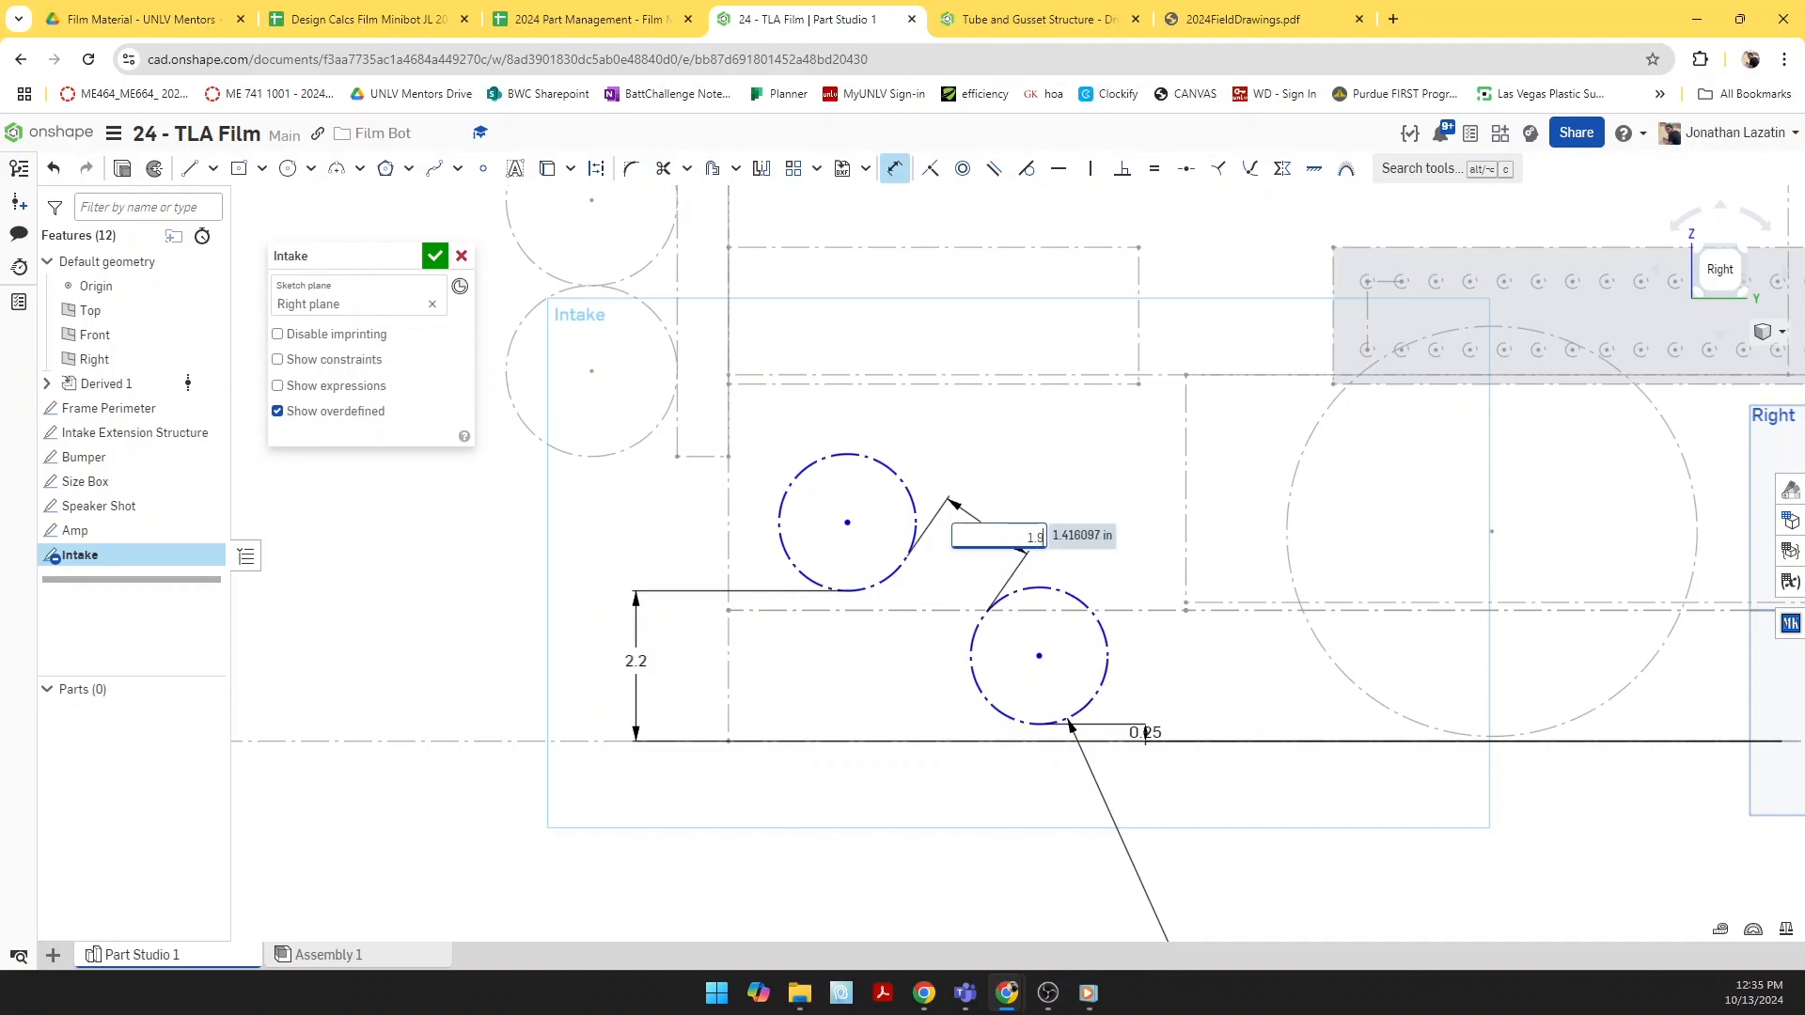
{"action": "key", "text": "Return"}
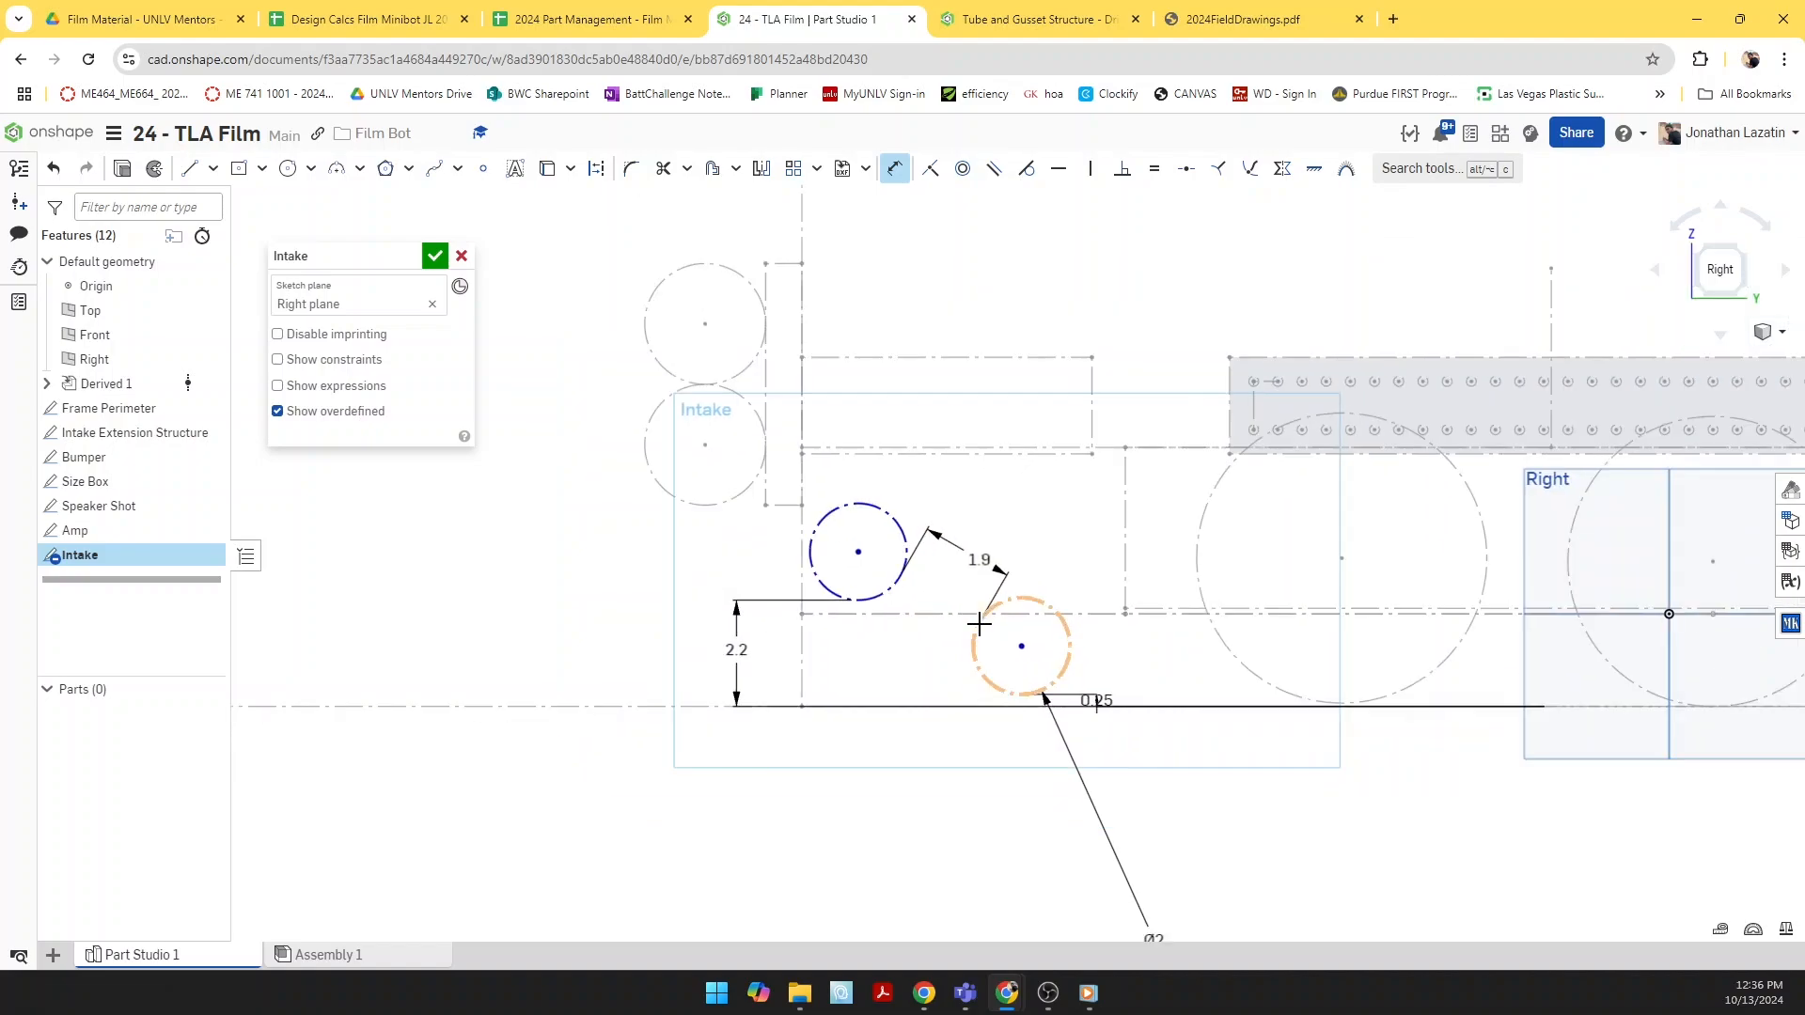
Step: Shift the upper intake circle sideways and dimension its outer edge 0.25 in inside the vertical frame line beside the bumper
{"action": "scroll", "coordinate": [980, 628], "scroll_direction": "up", "scroll_amount": 2}
{"action": "key", "text": "Escape"}
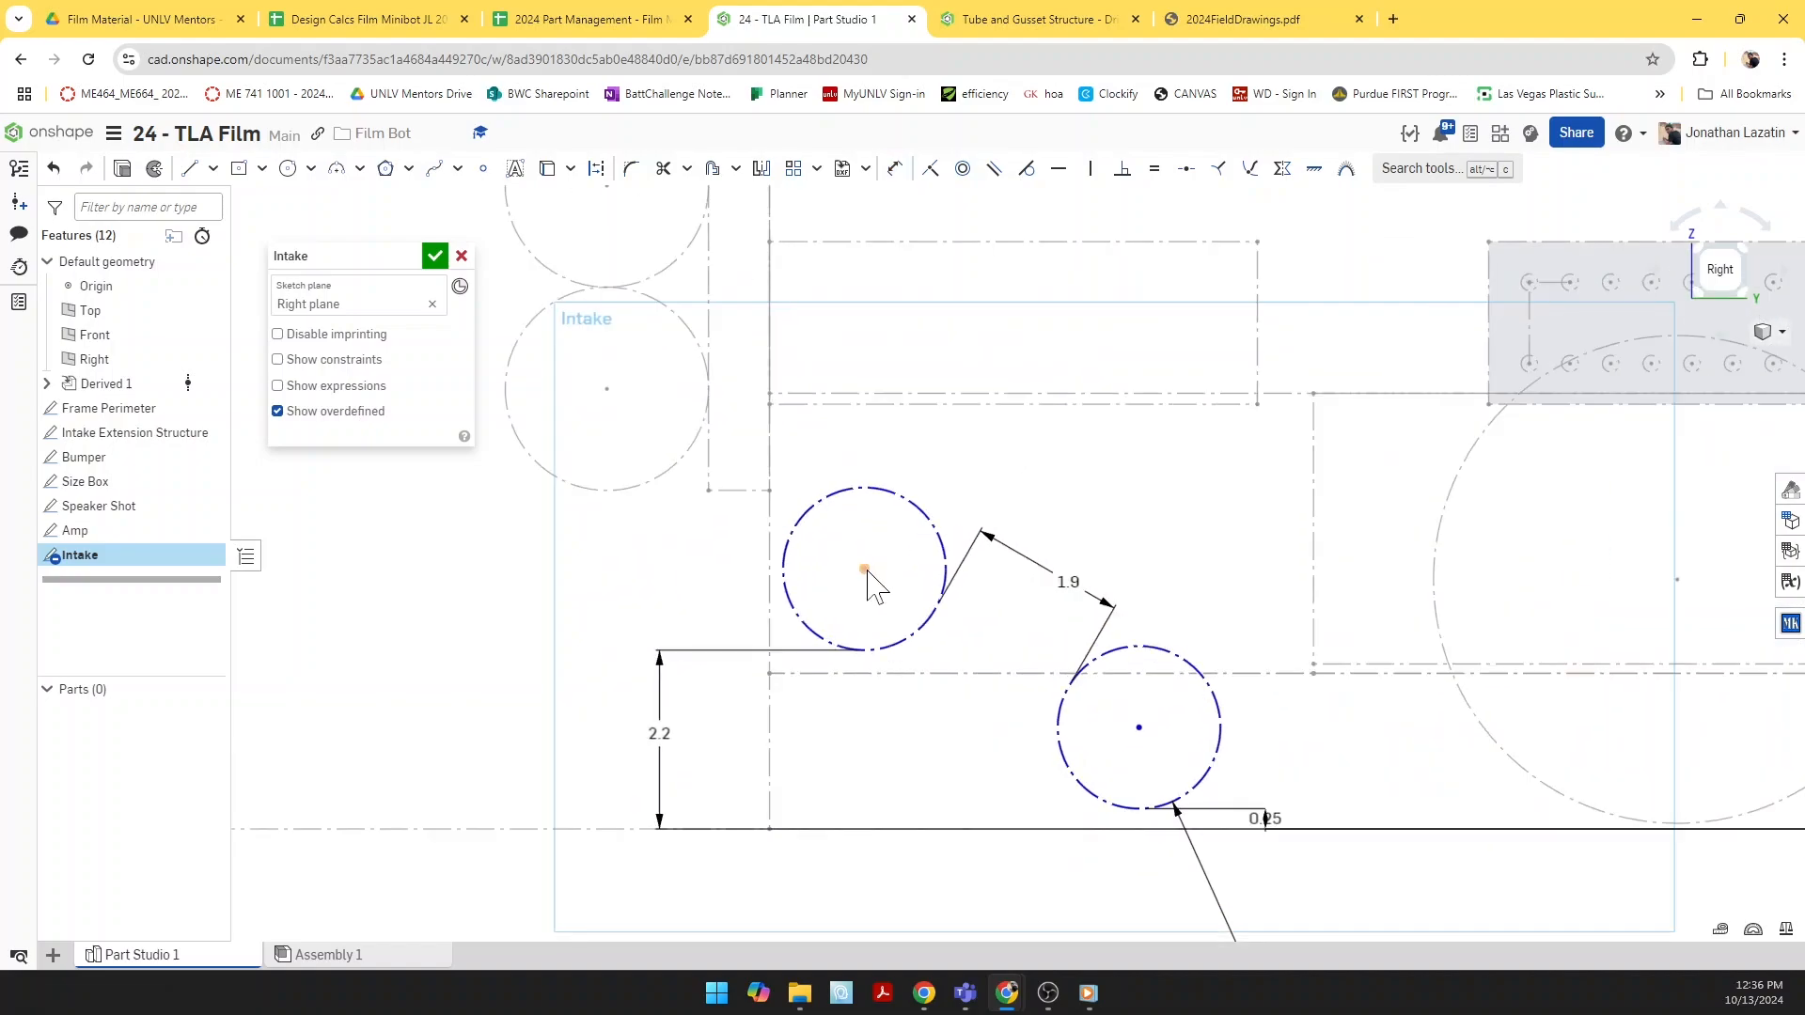
{"action": "left_click_drag", "start_coordinate": [865, 570], "coordinate": [799, 576]}
{"action": "key", "text": "d"}
{"action": "left_click", "coordinate": [772, 472]}
{"action": "left_click", "coordinate": [811, 517]}
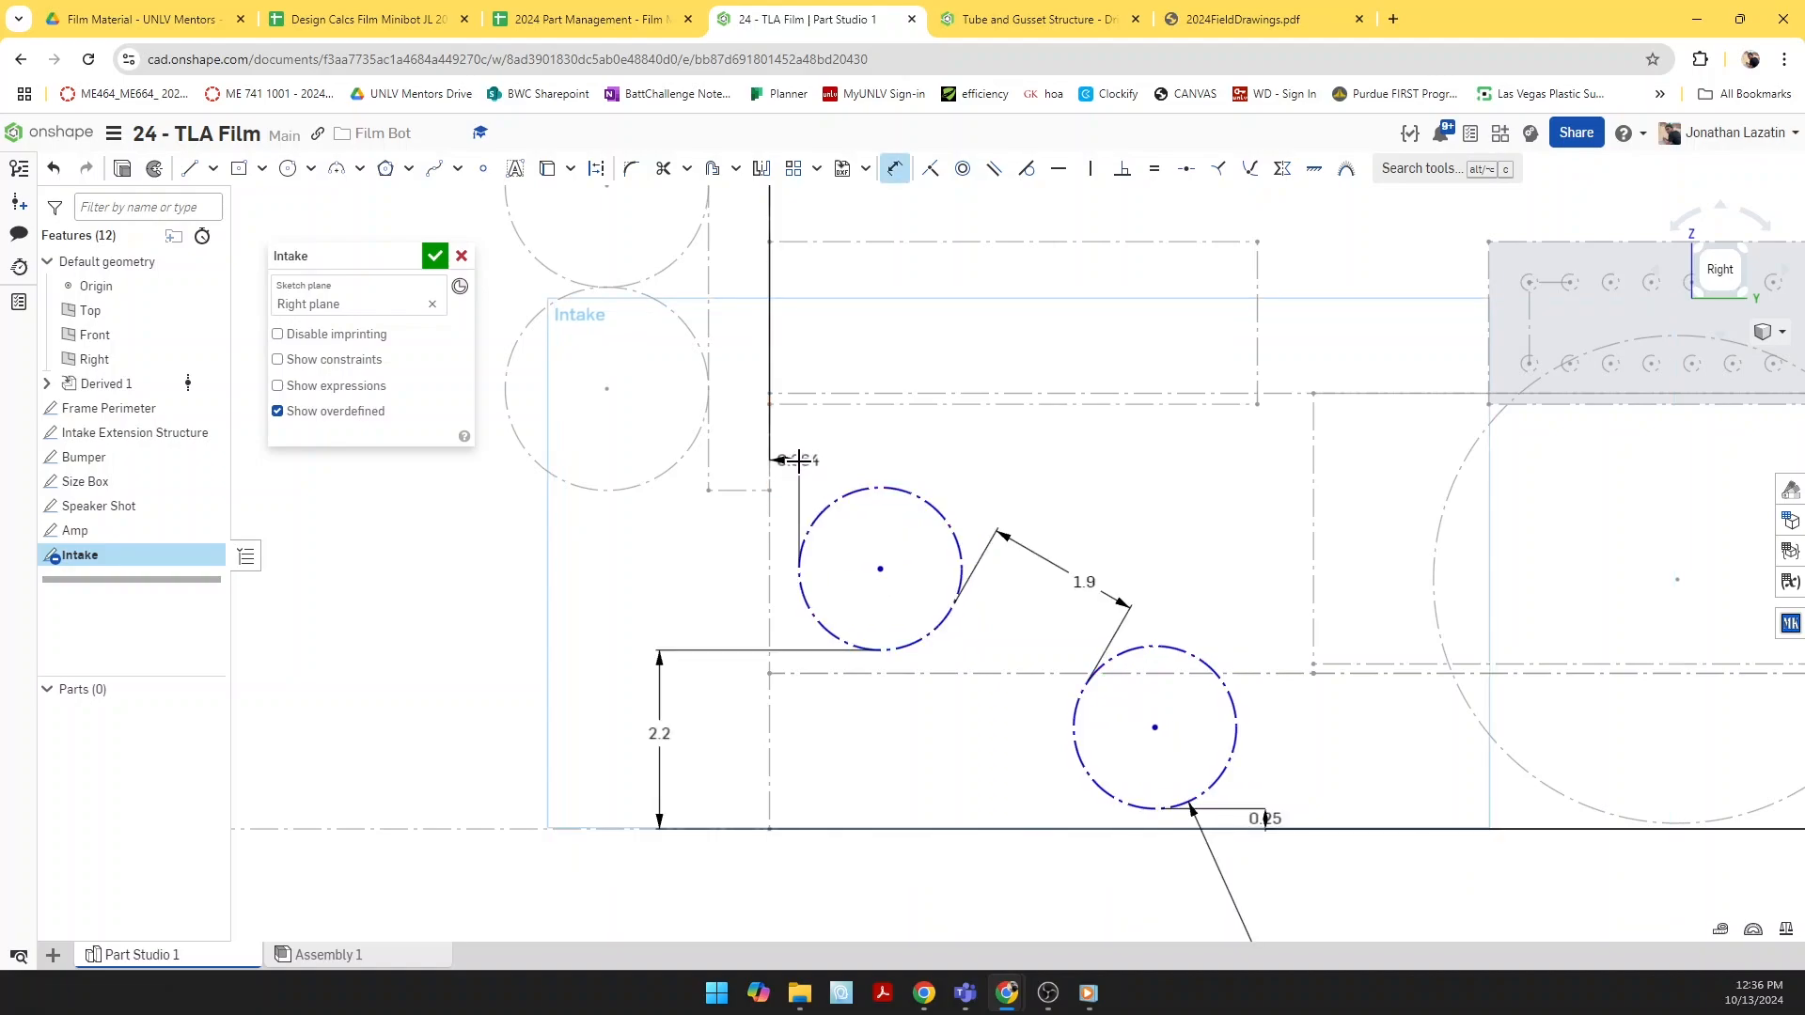
{"action": "left_click", "coordinate": [830, 455]}
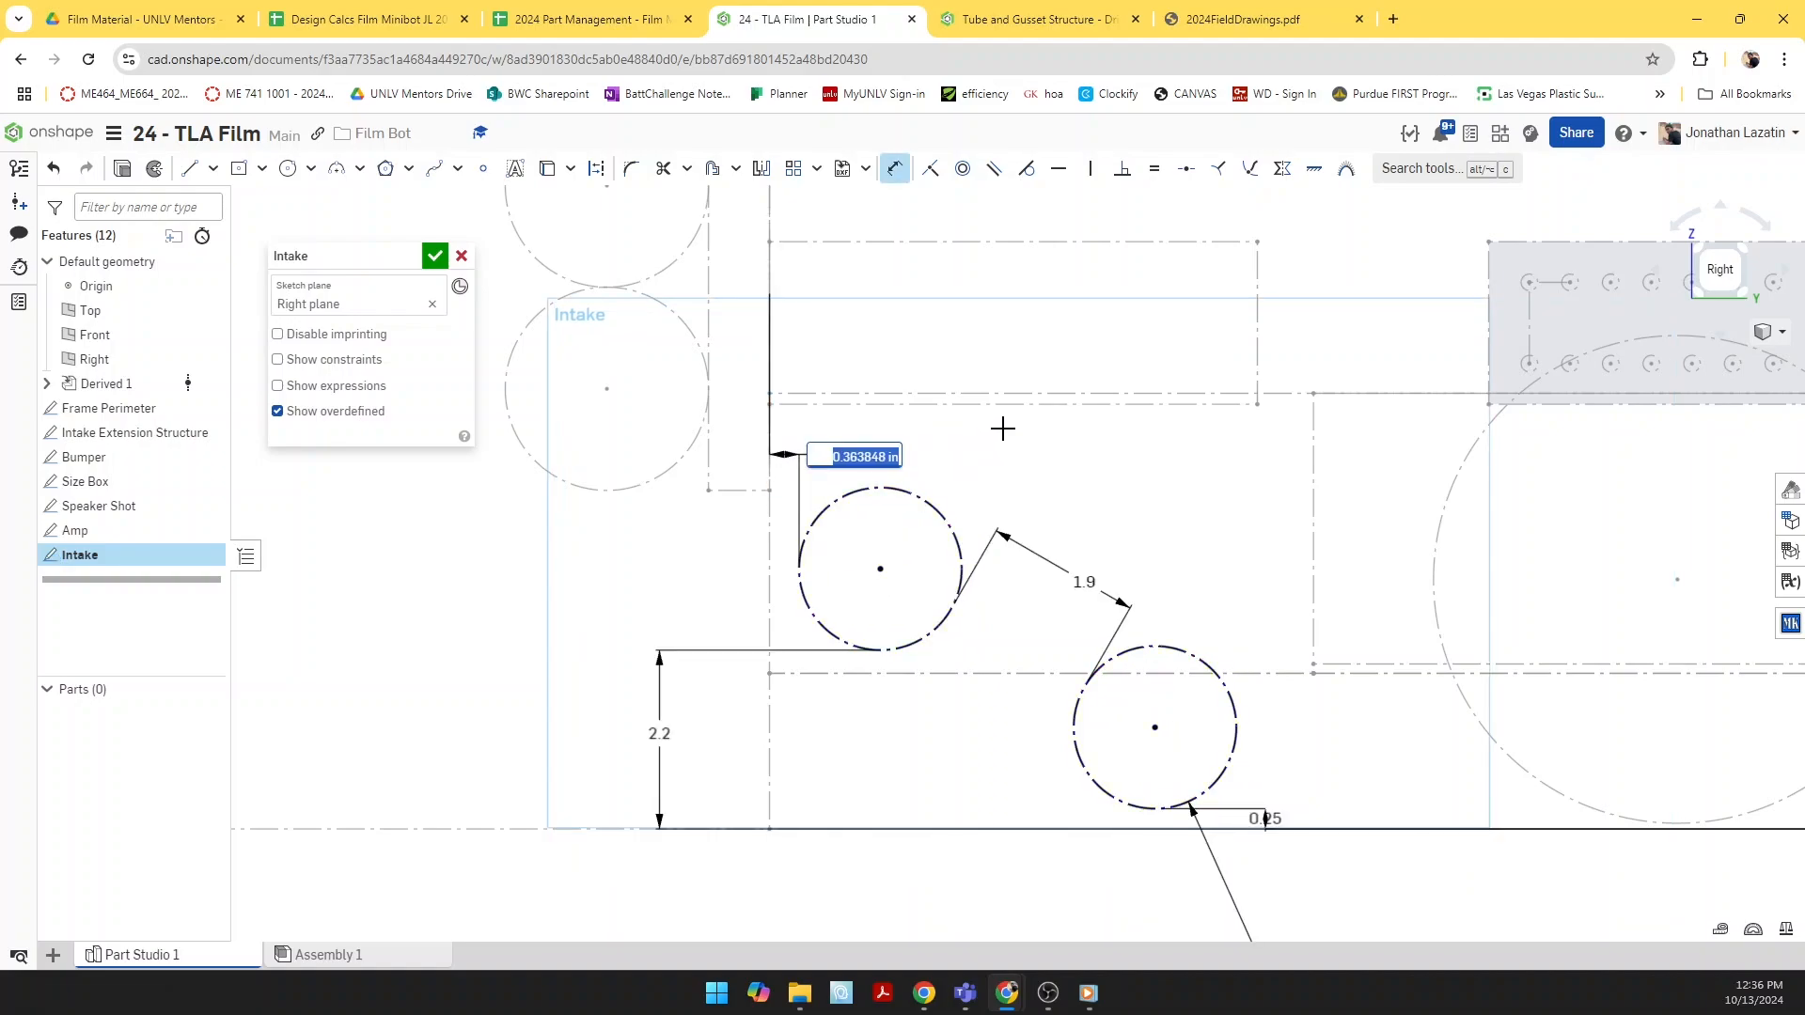
{"action": "type", "text": "0.25"}
{"action": "key", "text": "Return"}
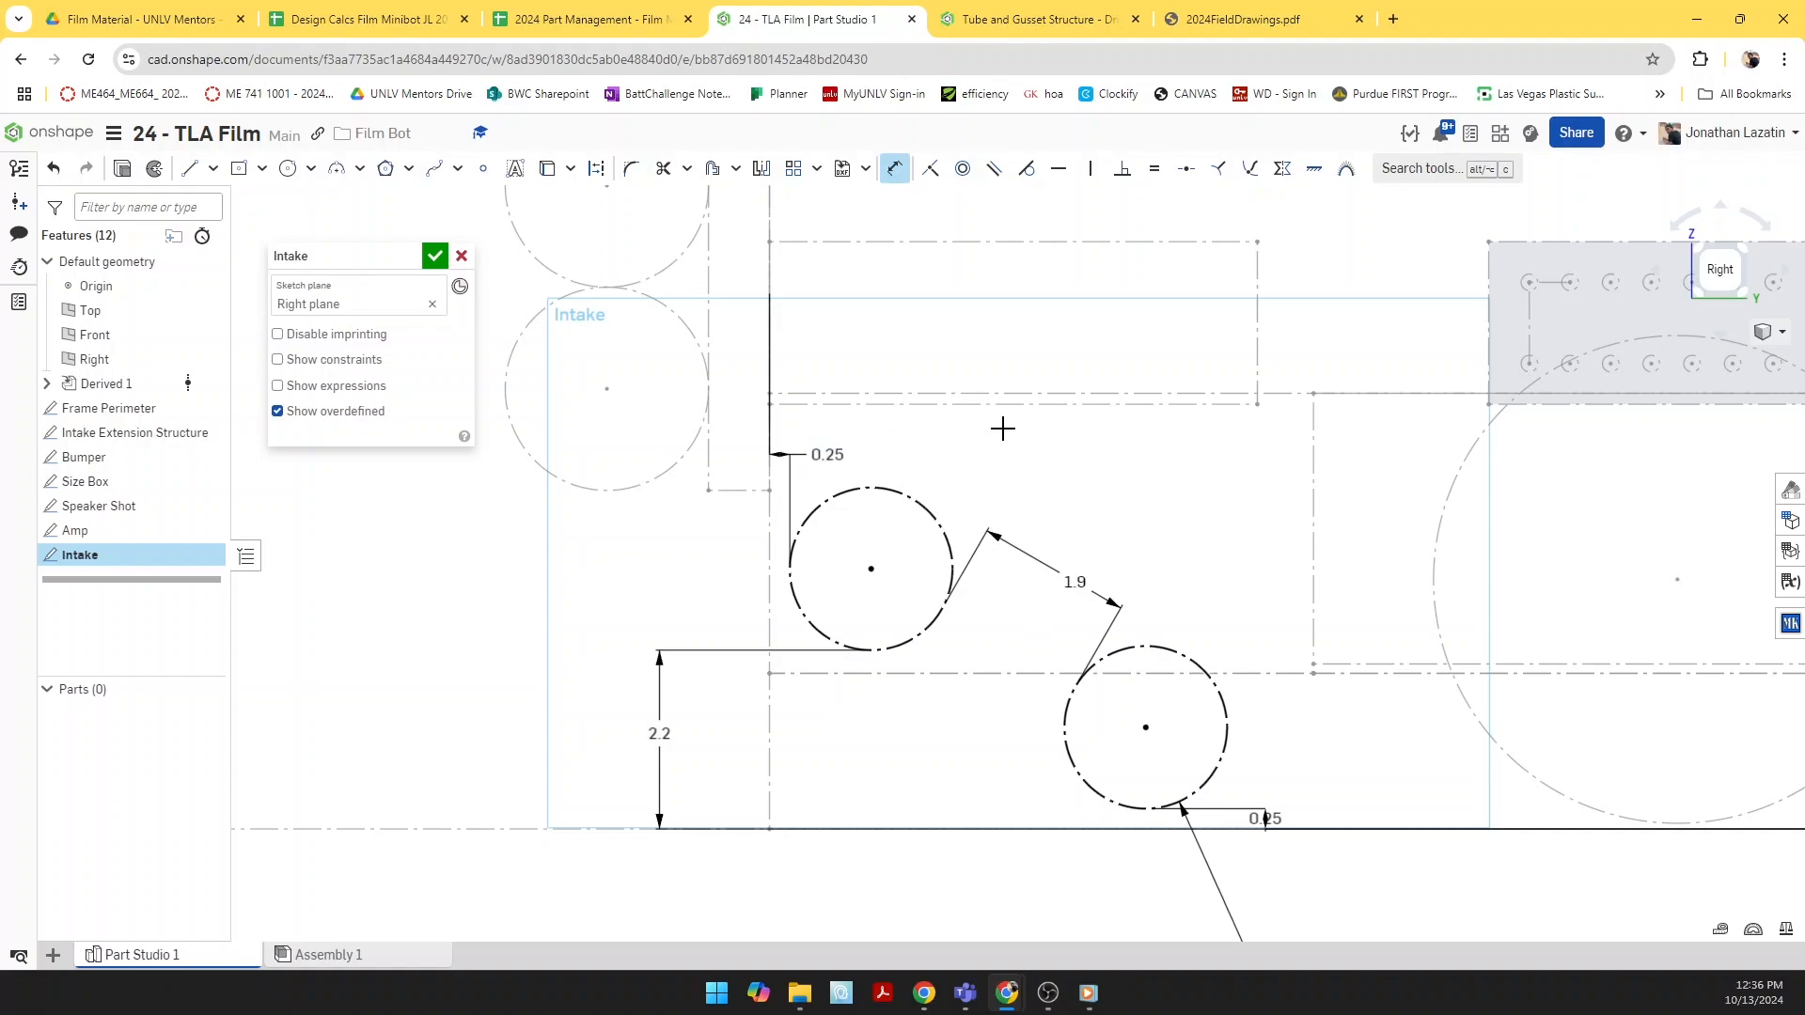
Step: Finish the Intake sketch with its two roller circles
{"action": "scroll", "coordinate": [788, 544], "scroll_direction": "up", "scroll_amount": 3}
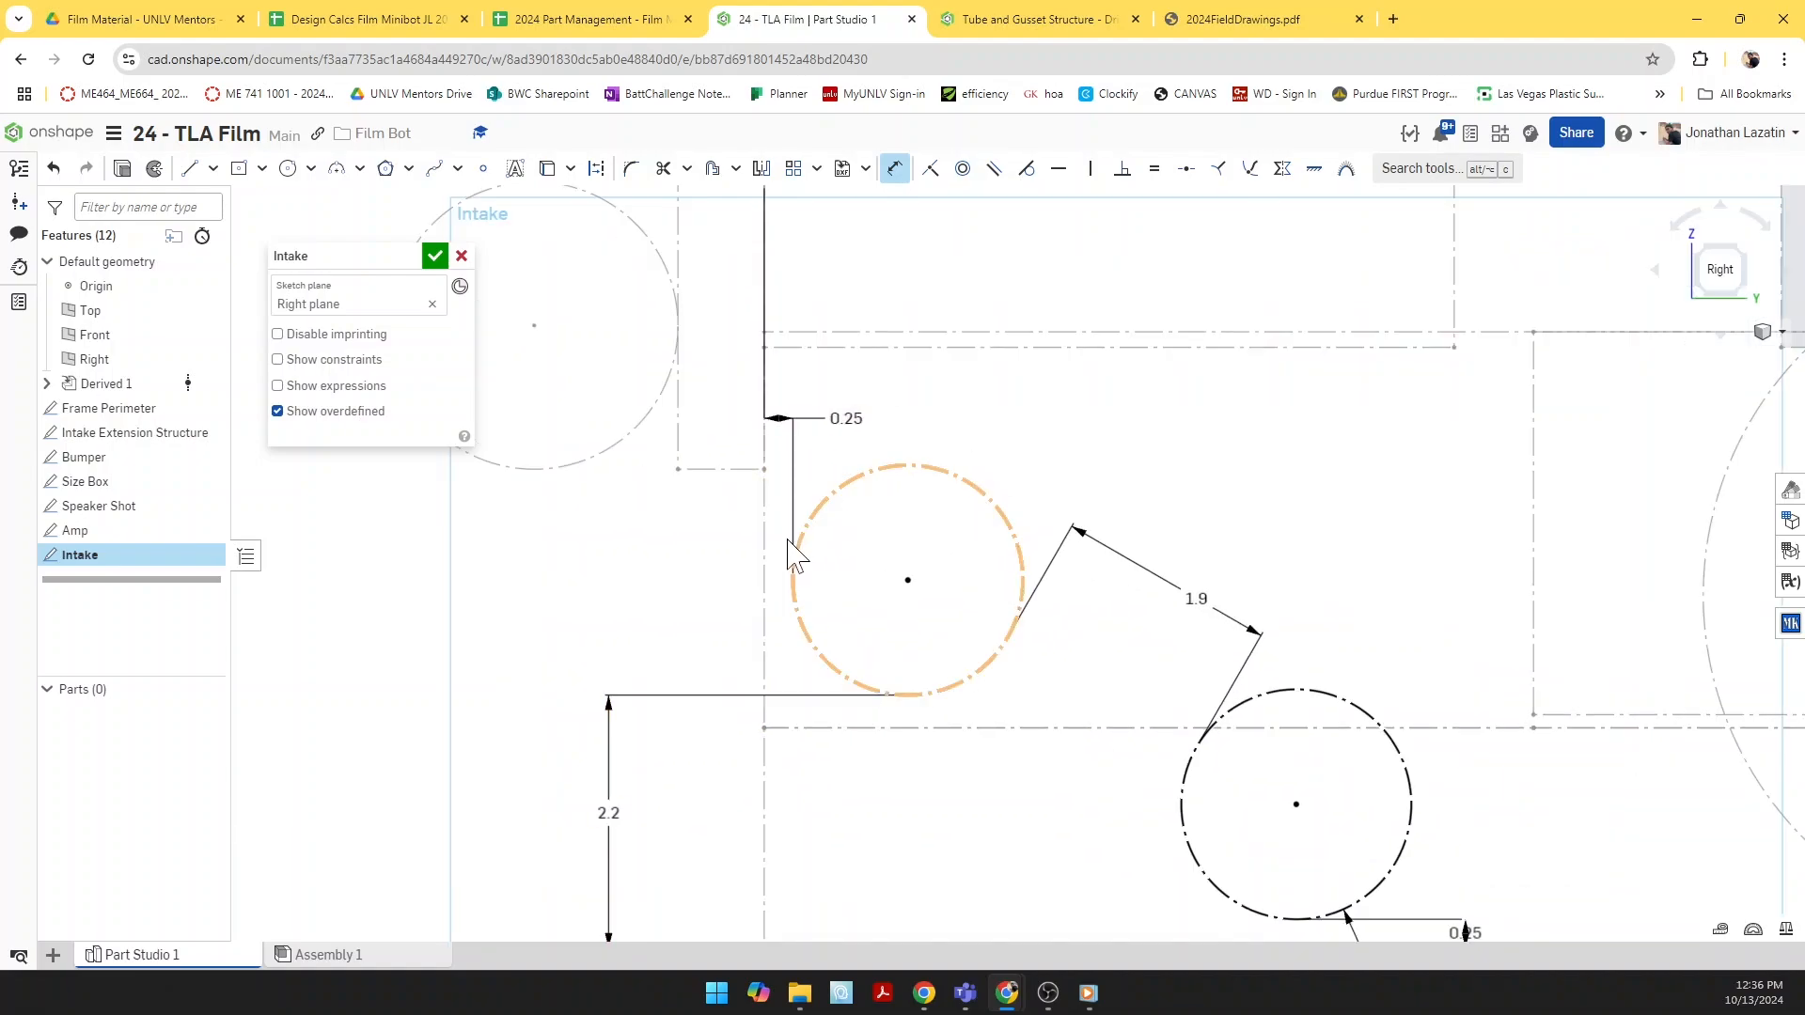
{"action": "scroll", "coordinate": [771, 475], "scroll_direction": "down", "scroll_amount": 5}
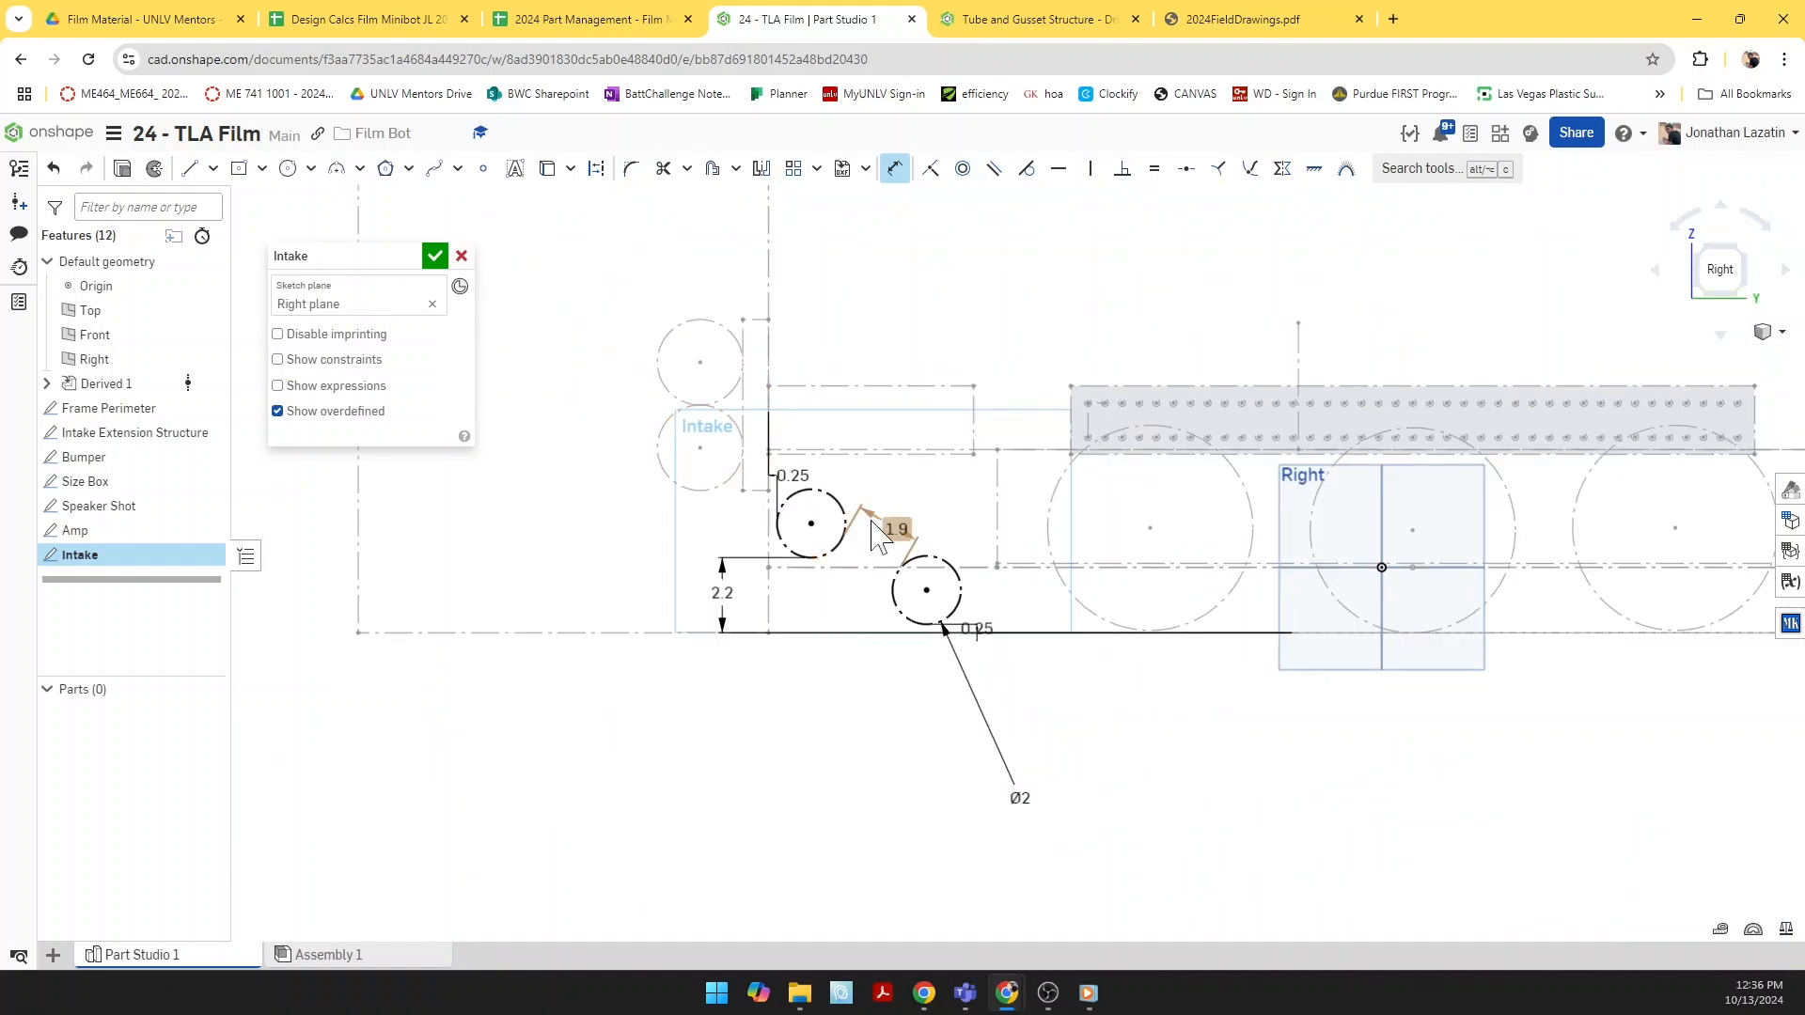
{"action": "middle_click_drag", "start_coordinate": [881, 505], "coordinate": [857, 608]}
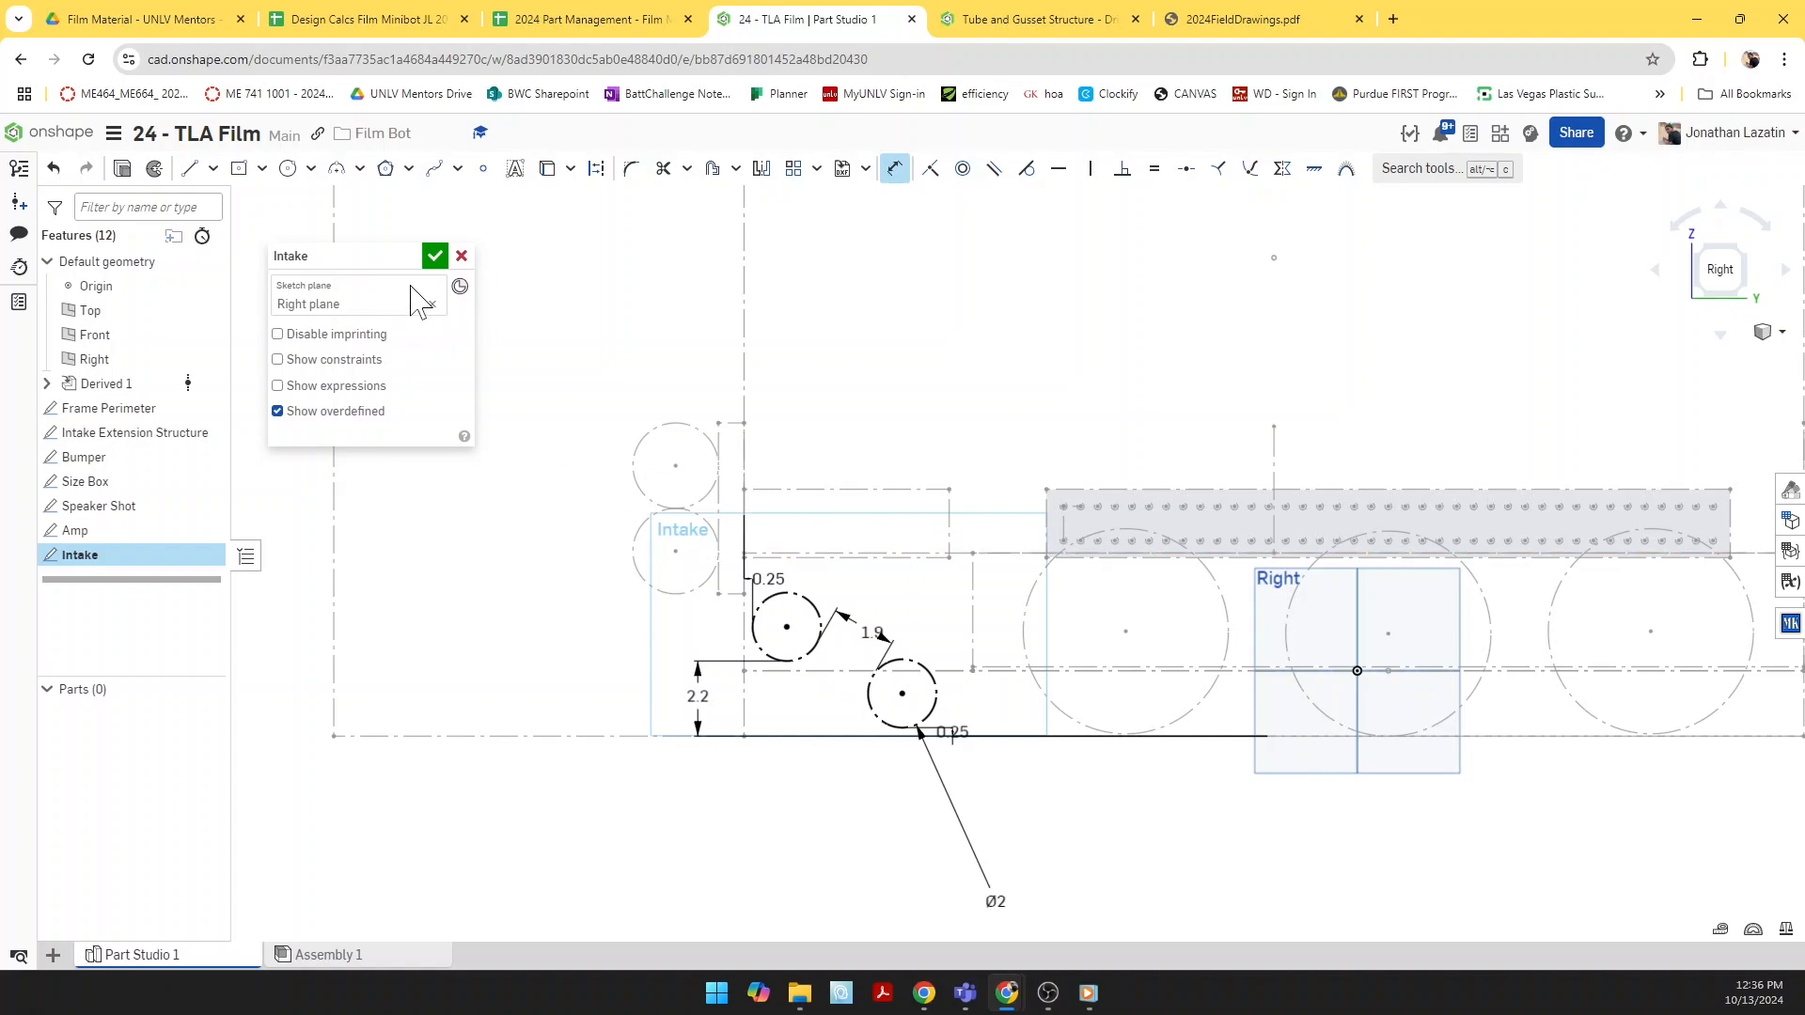
{"action": "left_click", "coordinate": [435, 256]}
{"action": "scroll", "coordinate": [508, 376], "scroll_direction": "down", "scroll_amount": 5}
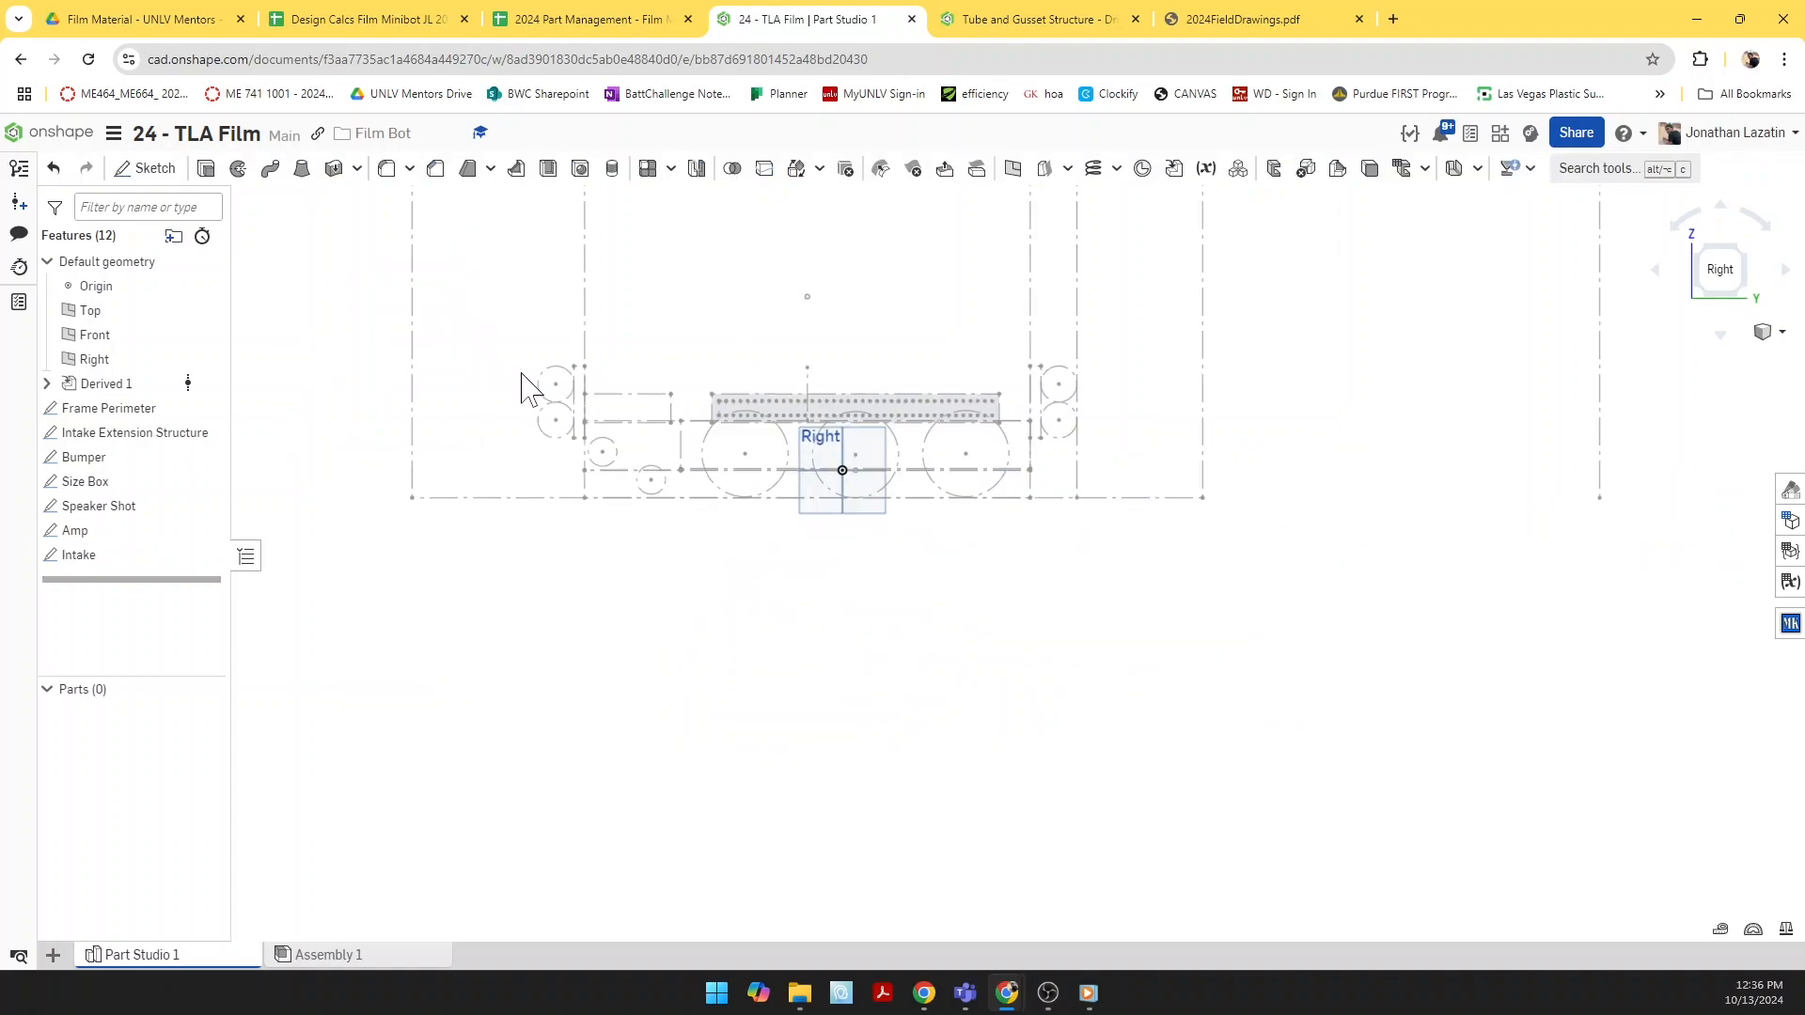
Step: Start a new sketch named "Shooter" on the Right plane
{"action": "left_click", "coordinate": [160, 170]}
{"action": "left_click", "coordinate": [404, 256]}
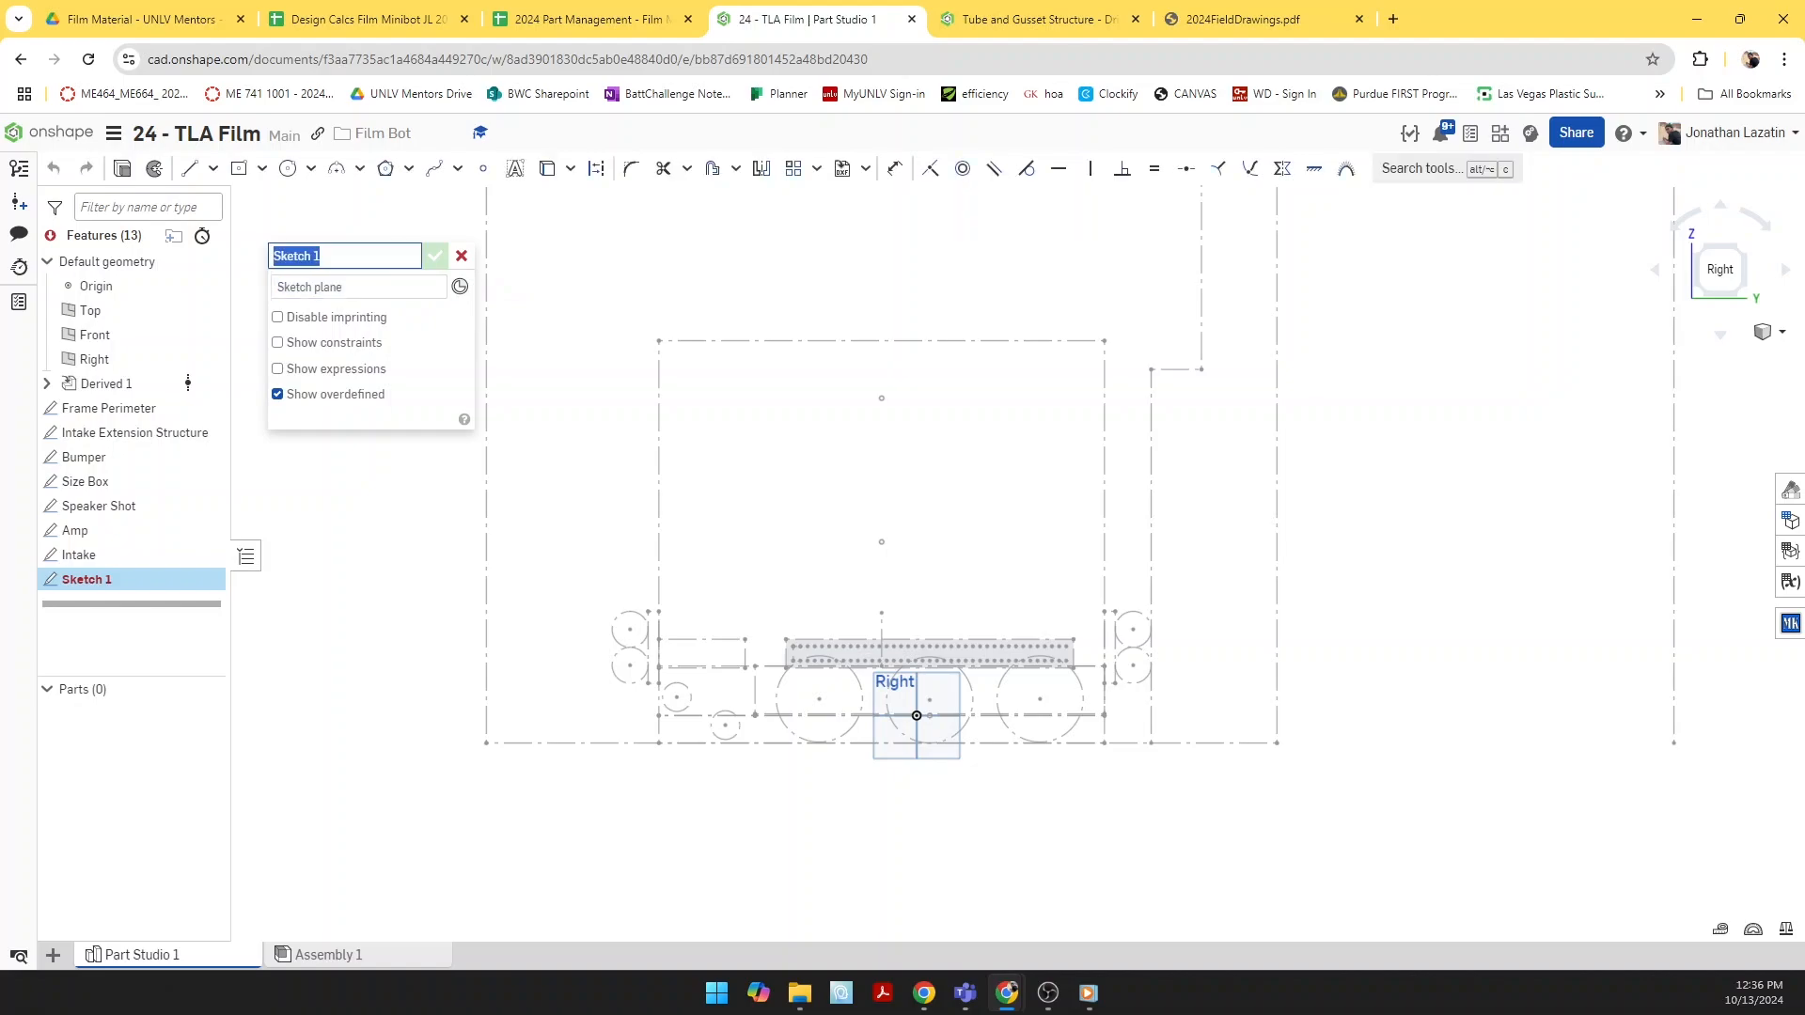
{"action": "type", "text": "Shooter"}
{"action": "left_click", "coordinate": [393, 288]}
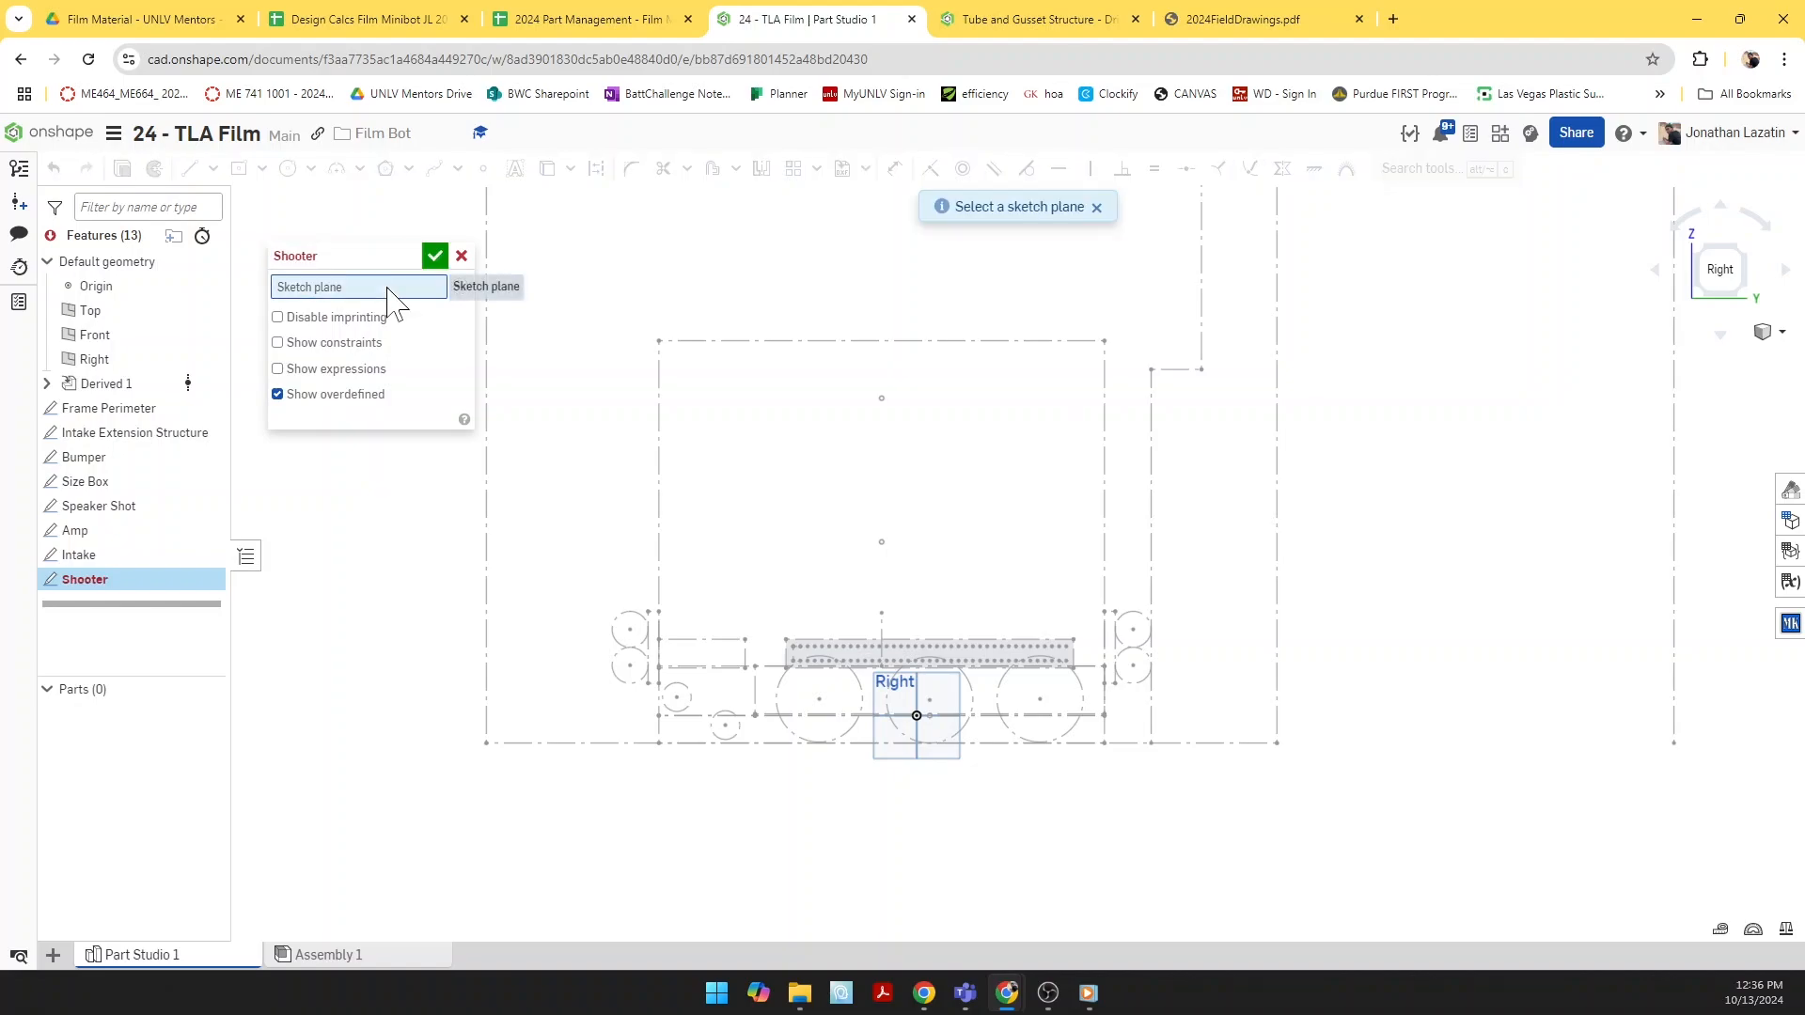
{"action": "left_click", "coordinate": [120, 360]}
{"action": "middle_click_drag", "start_coordinate": [691, 530], "coordinate": [710, 562]}
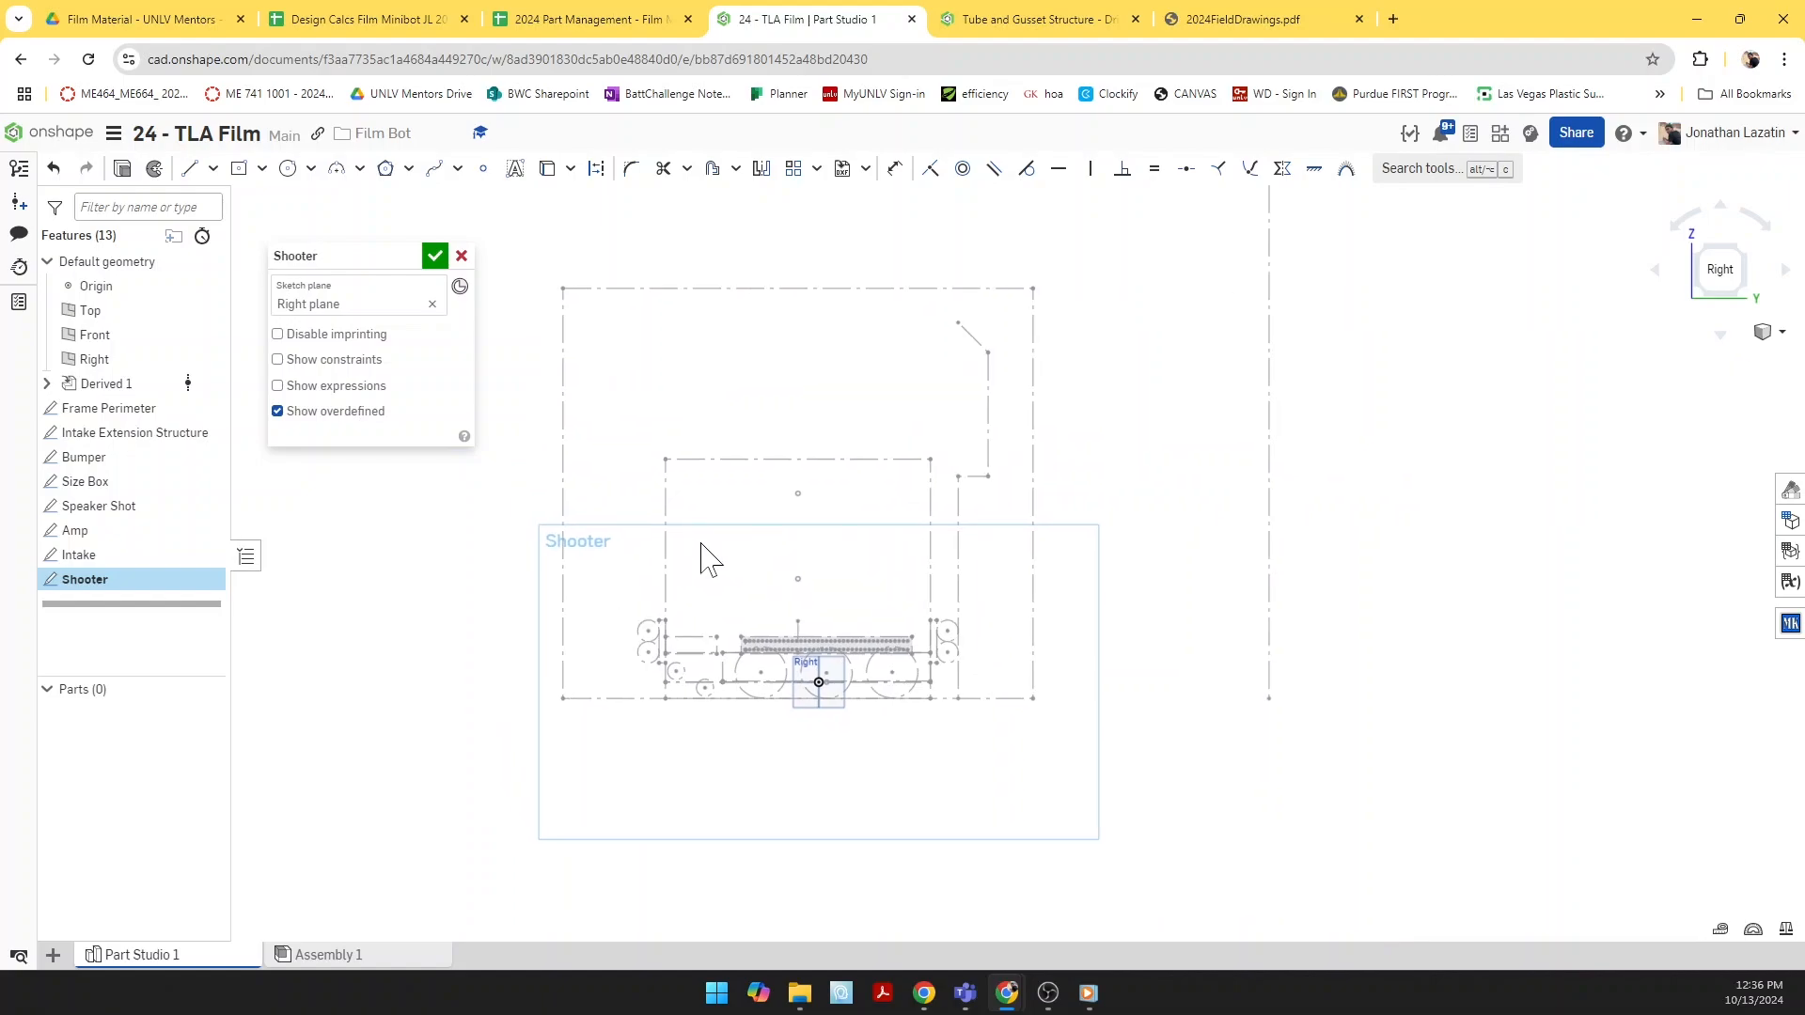
Step: Sketch two construction circles, about 4.3 in and 4.4 in in diameter, diagonally offset inside the frame area above the drive wheels
{"action": "key", "text": "c"}
{"action": "scroll", "coordinate": [855, 524], "scroll_direction": "up", "scroll_amount": 3}
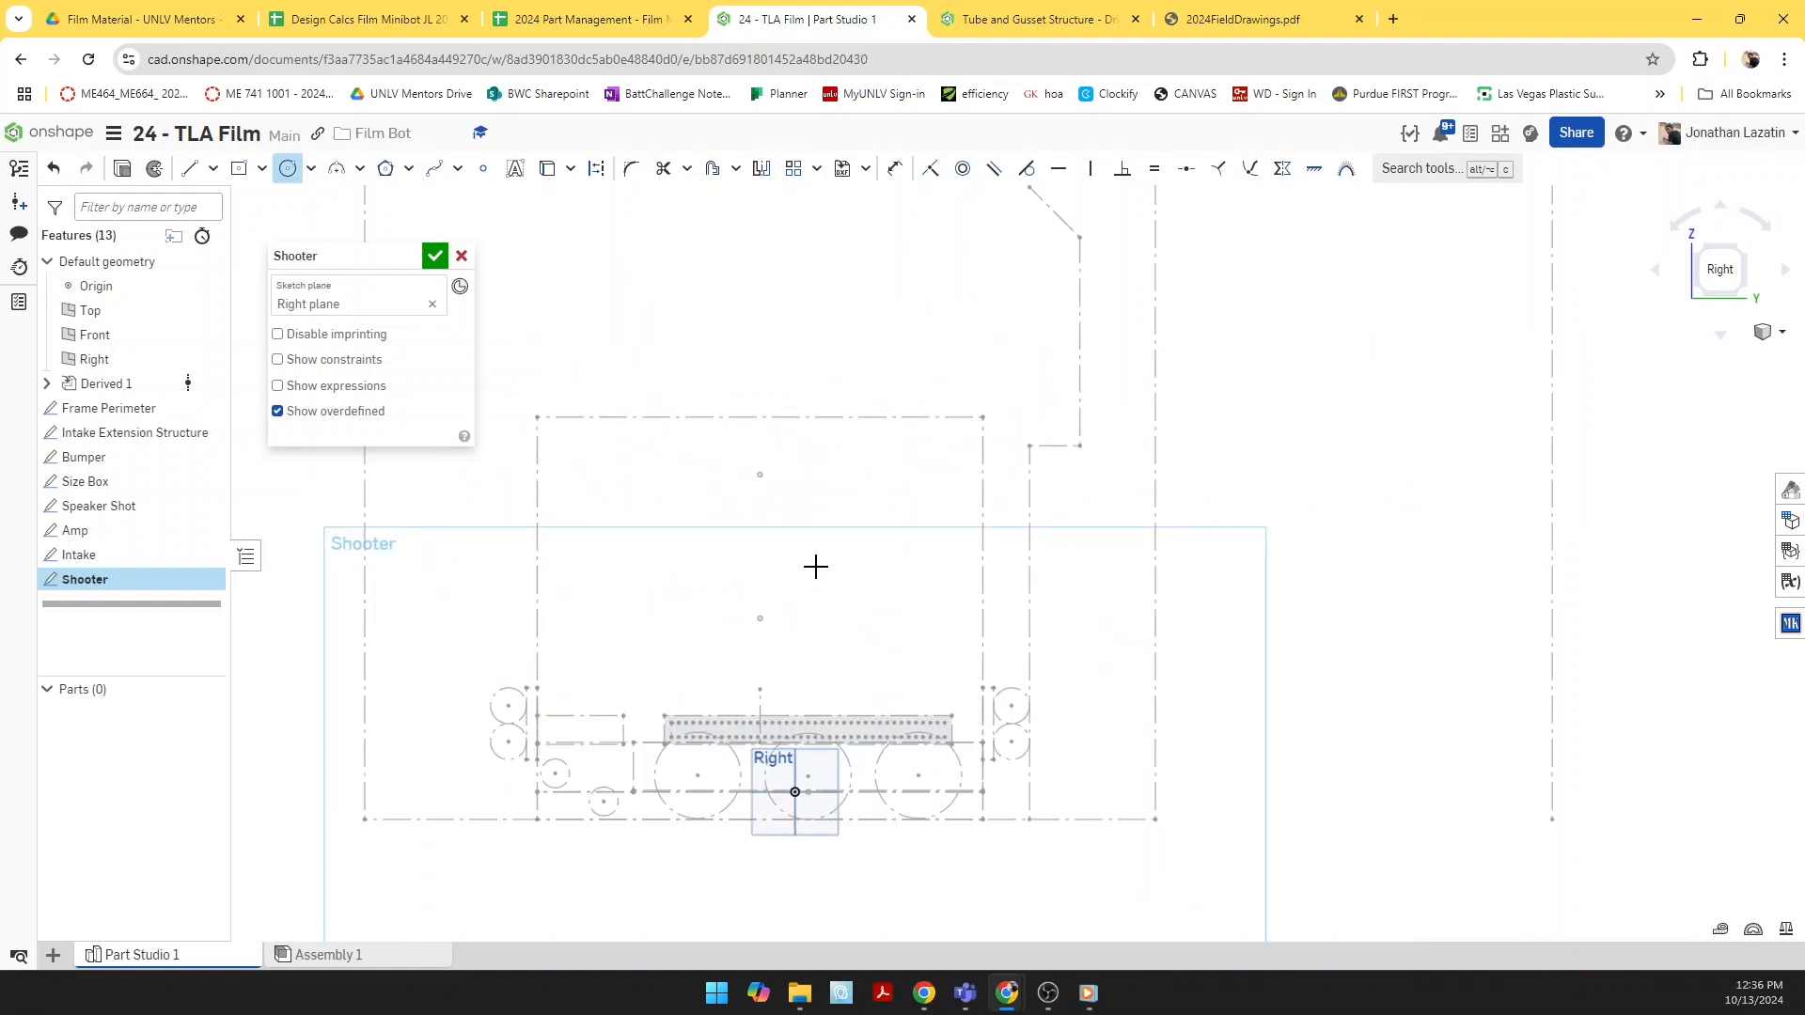
{"action": "left_click", "coordinate": [814, 552]}
{"action": "key", "text": "q"}
{"action": "left_click", "coordinate": [832, 576]}
{"action": "left_click", "coordinate": [871, 597]}
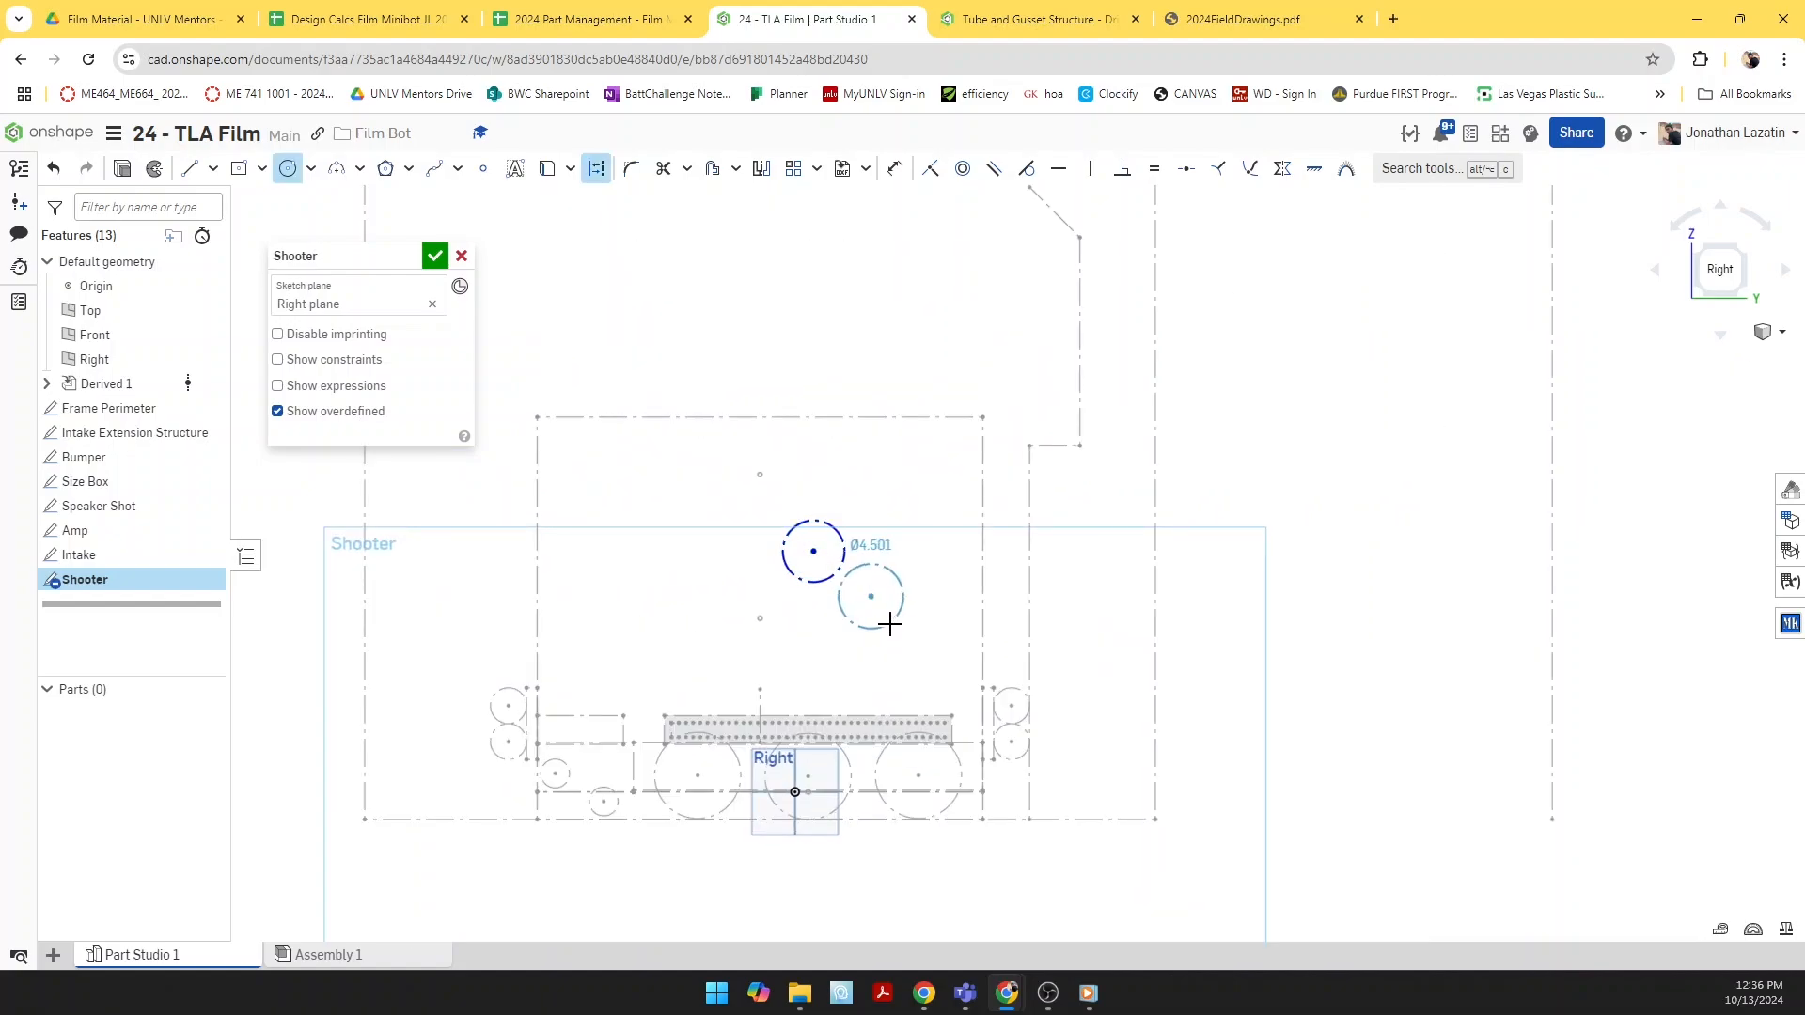
{"action": "left_click", "coordinate": [891, 625]}
{"action": "scroll", "coordinate": [884, 611], "scroll_direction": "down", "scroll_amount": 2}
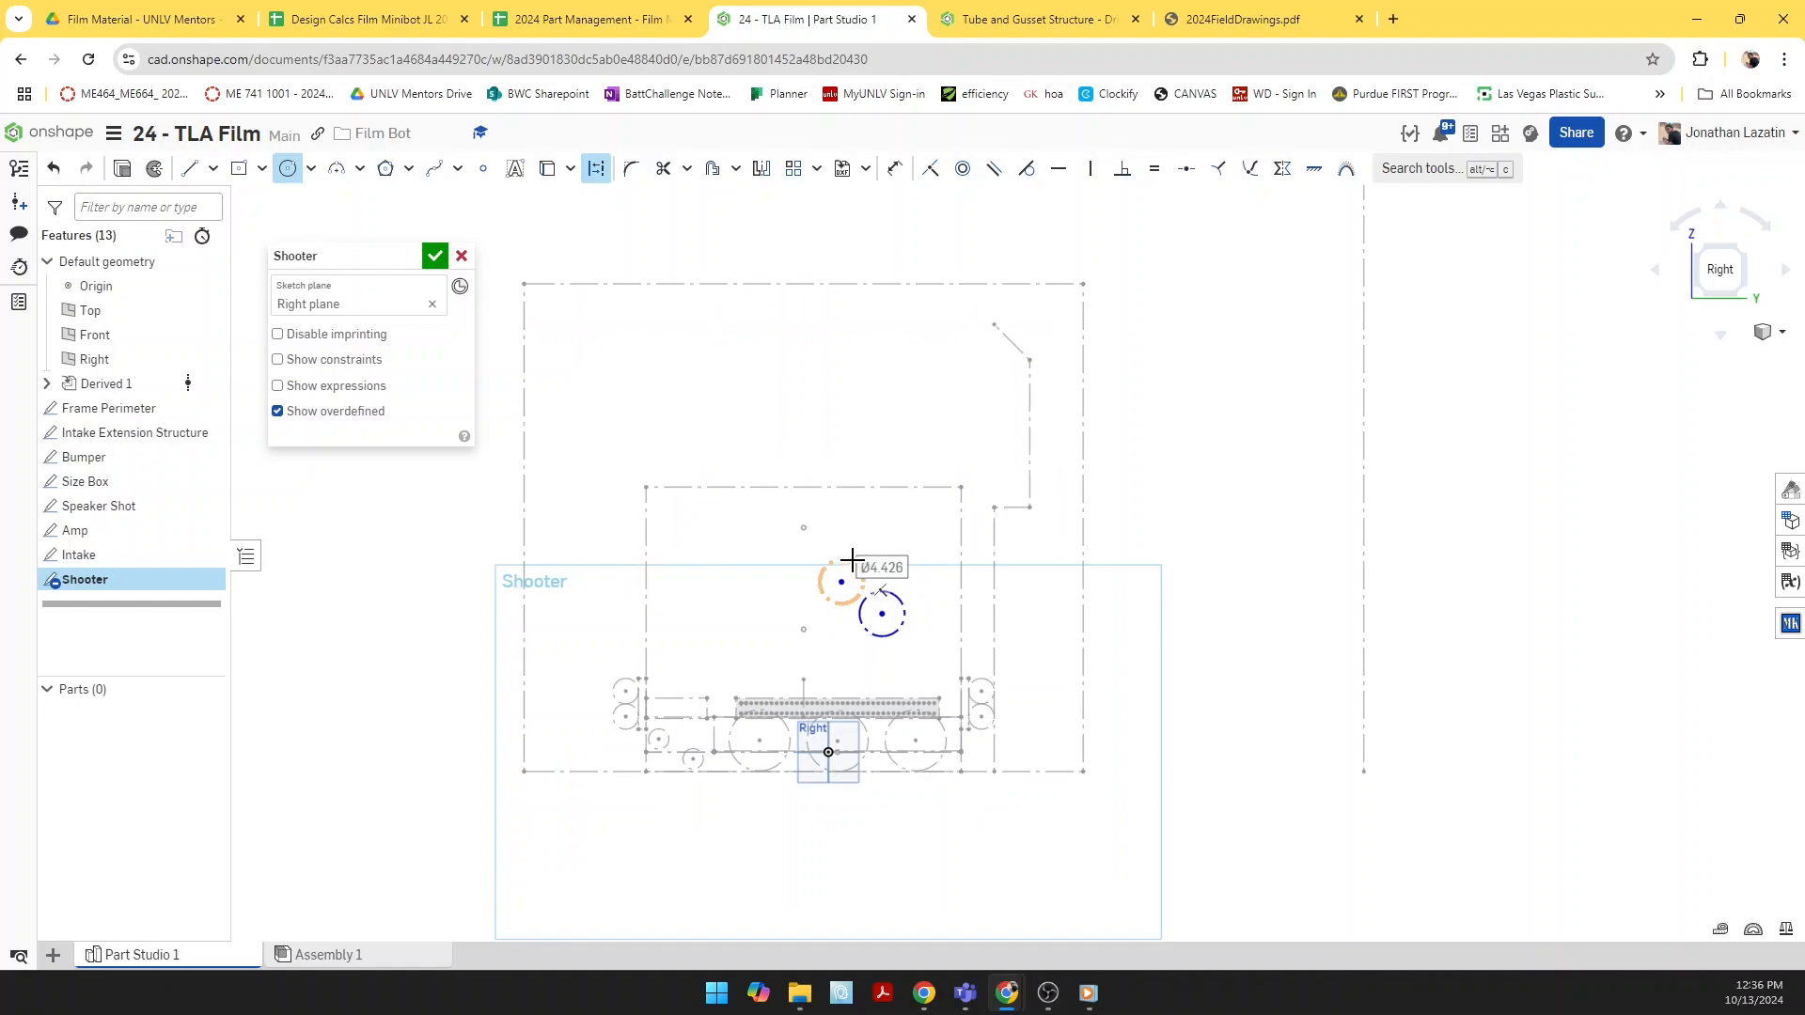
Step: Connect the centres of the two shooter circles with a construction line
{"action": "key", "text": "l"}
{"action": "scroll", "coordinate": [849, 556], "scroll_direction": "up", "scroll_amount": 2}
{"action": "left_click", "coordinate": [896, 640]}
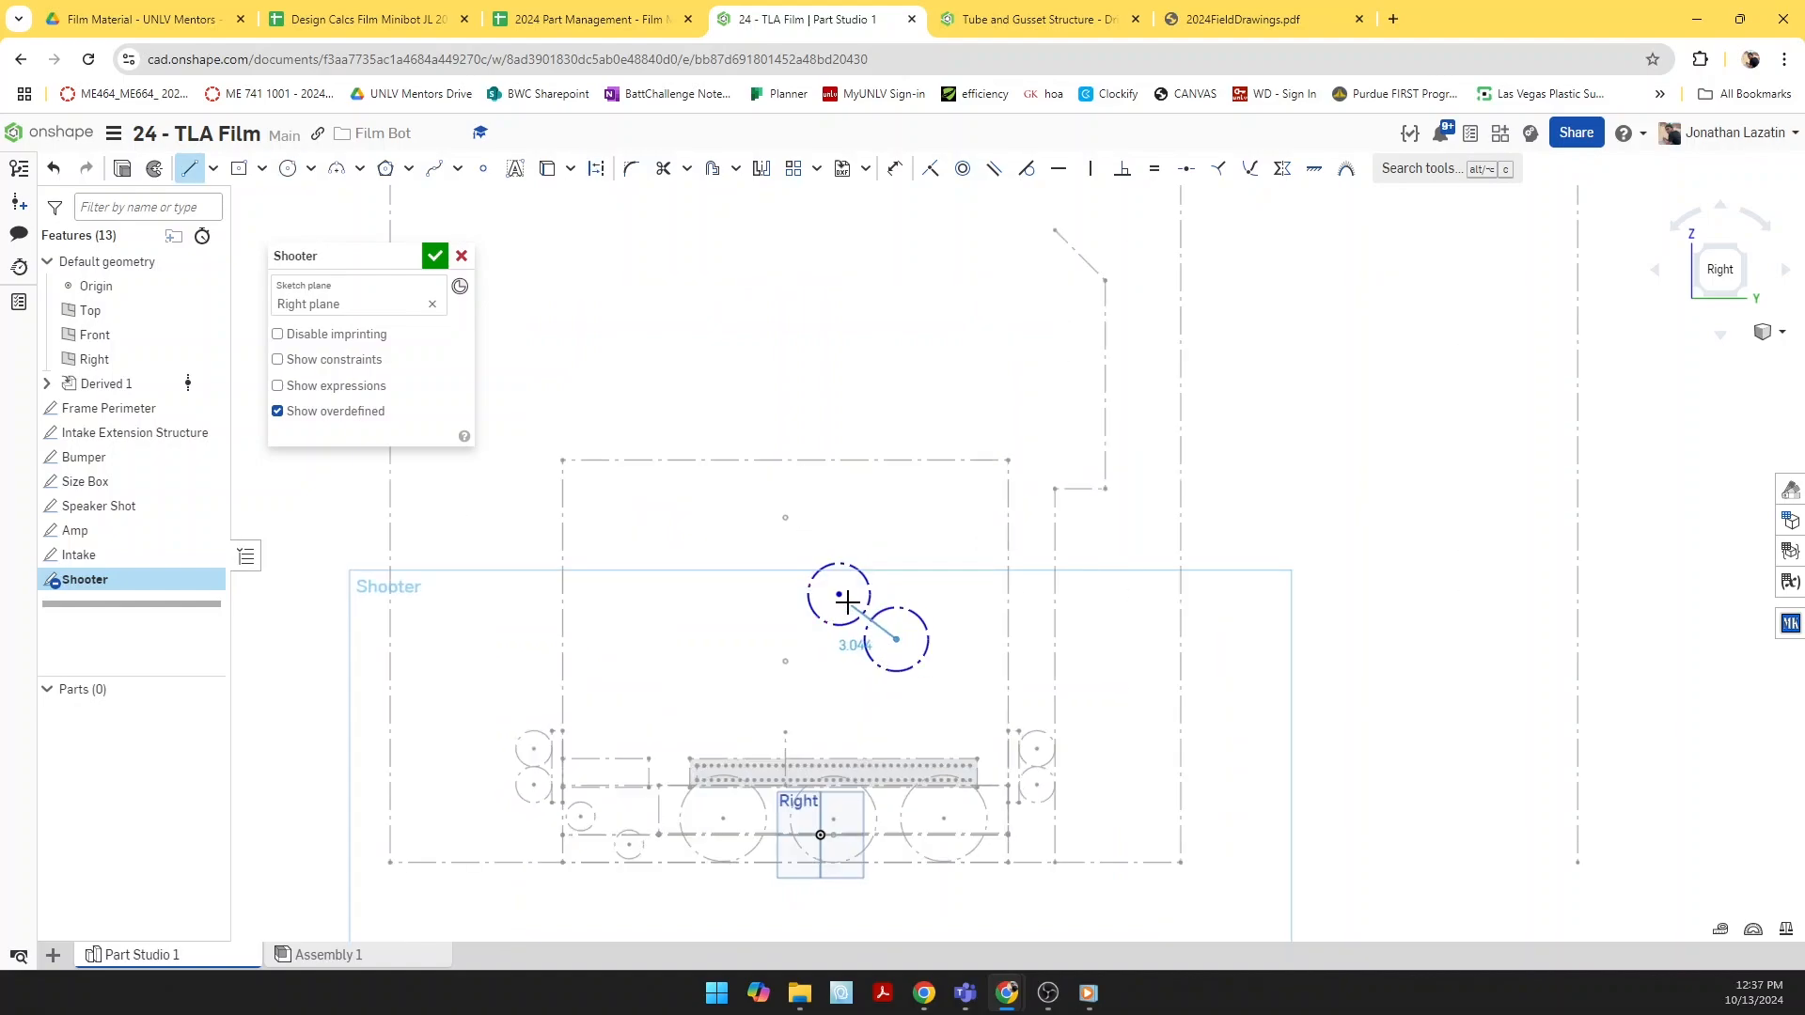
{"action": "left_click", "coordinate": [838, 593]}
{"action": "scroll", "coordinate": [828, 607], "scroll_direction": "up", "scroll_amount": 3}
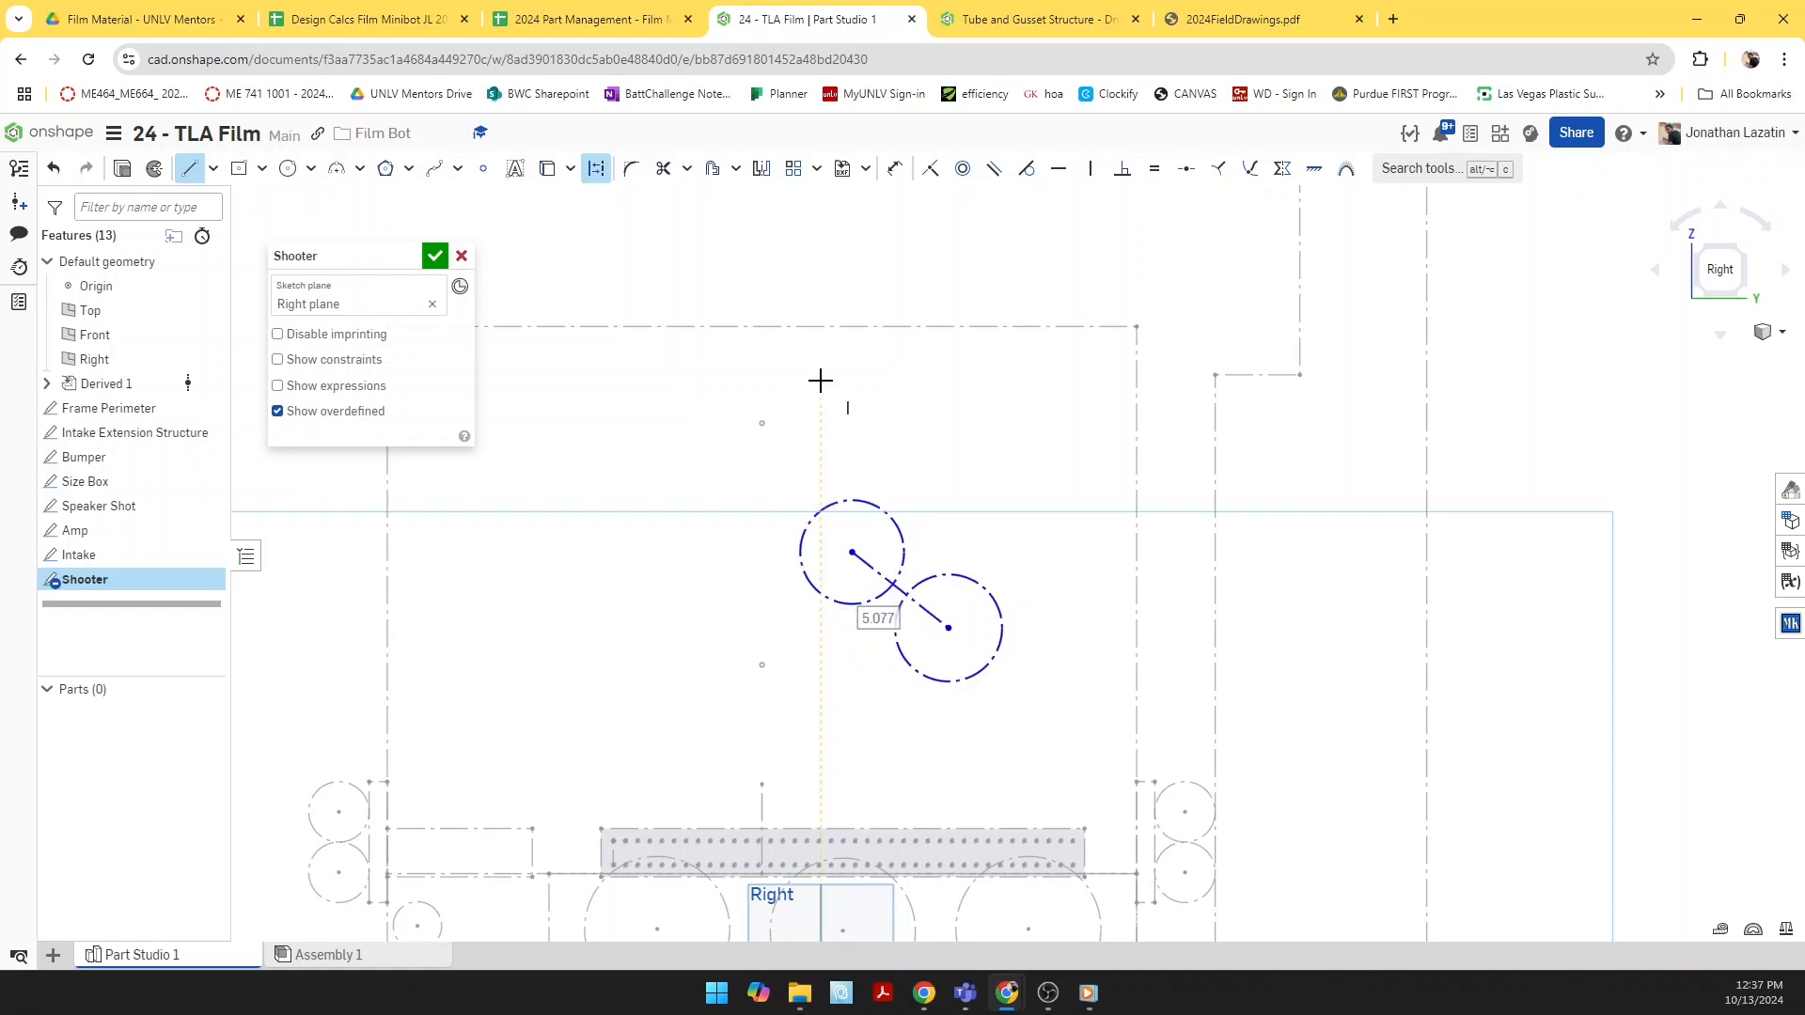
Step: Set the upper shooter circle's diameter to 3 in and make the lower circle equal to it
{"action": "key", "text": "d"}
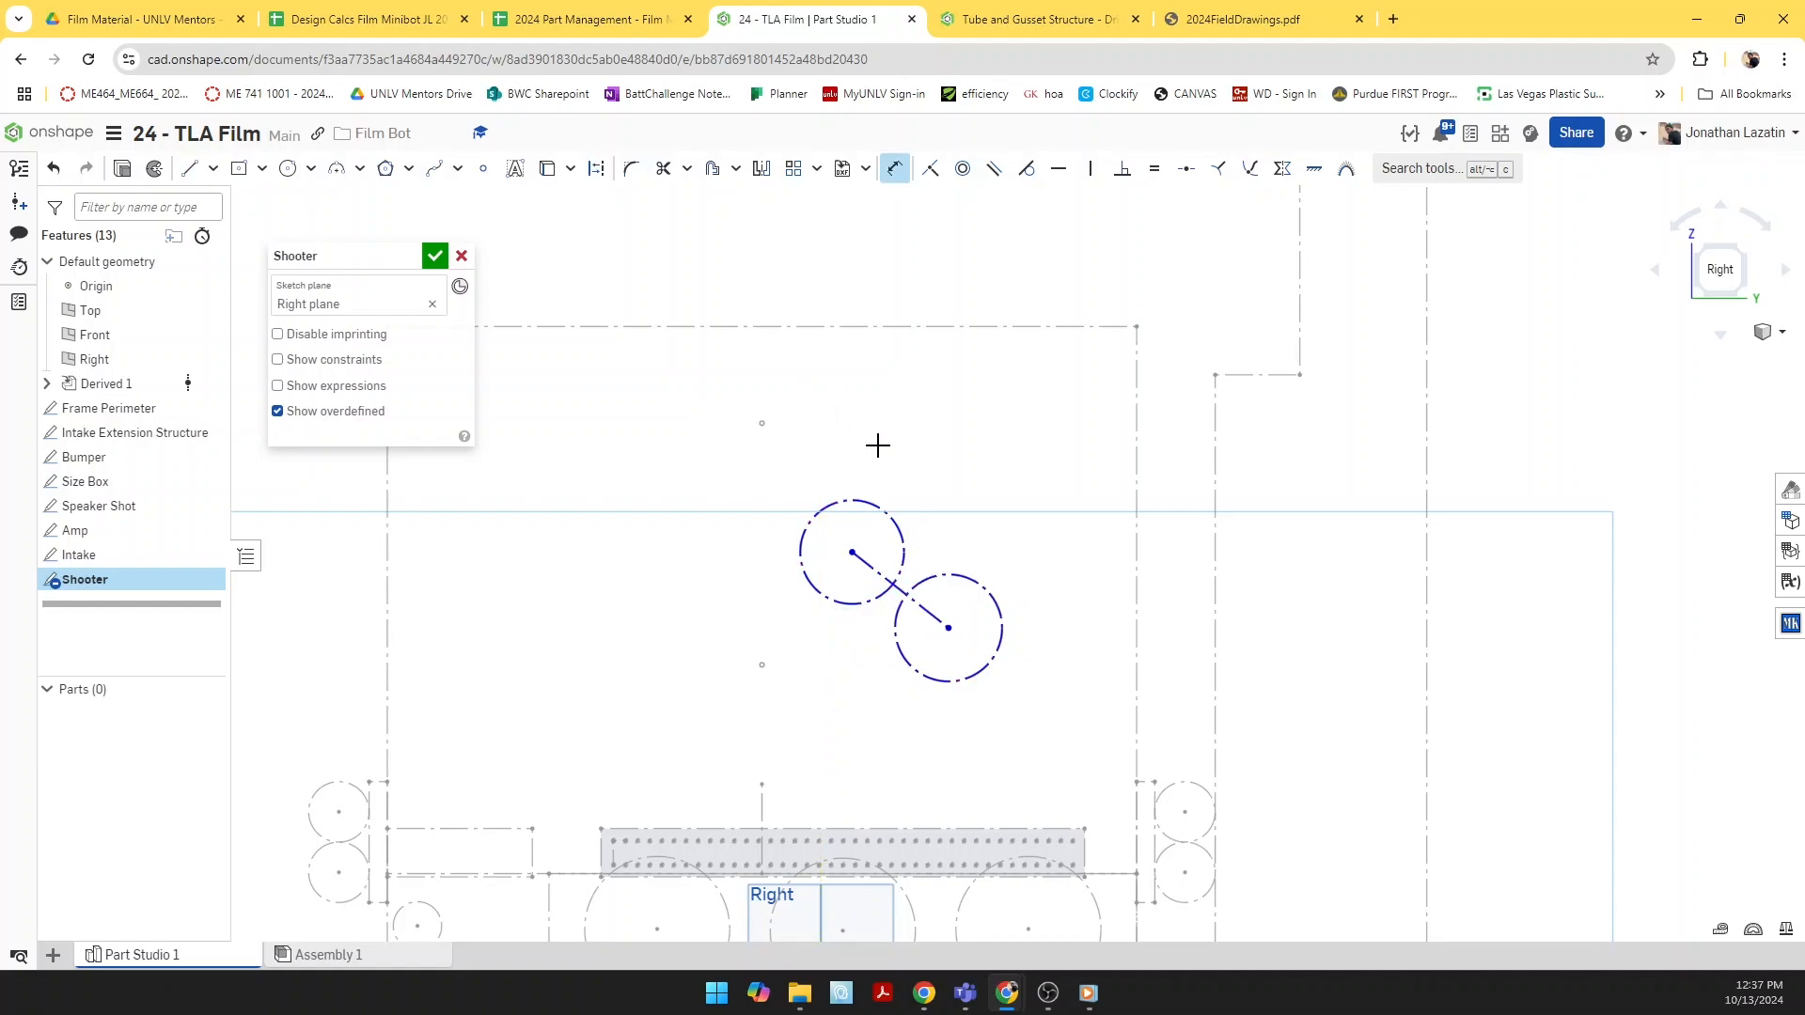
{"action": "left_click", "coordinate": [846, 499]}
{"action": "left_click", "coordinate": [819, 411]}
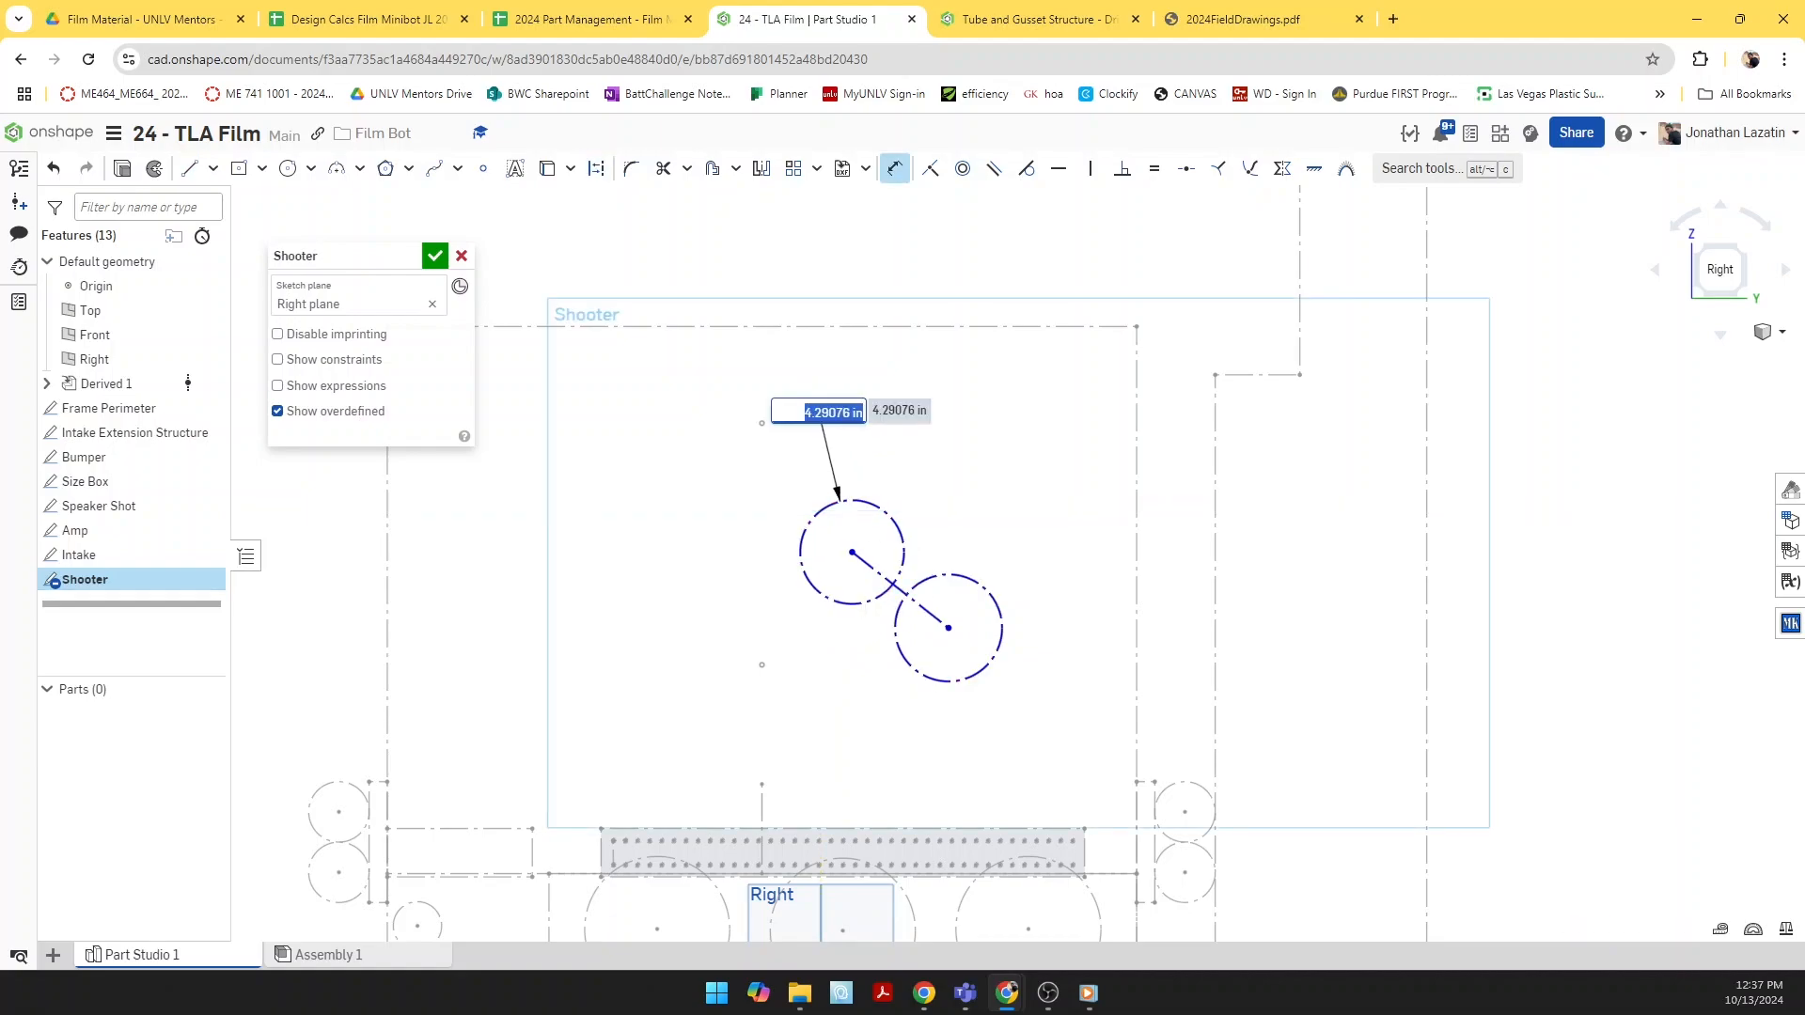
{"action": "type", "text": "3"}
{"action": "key", "text": "Return"}
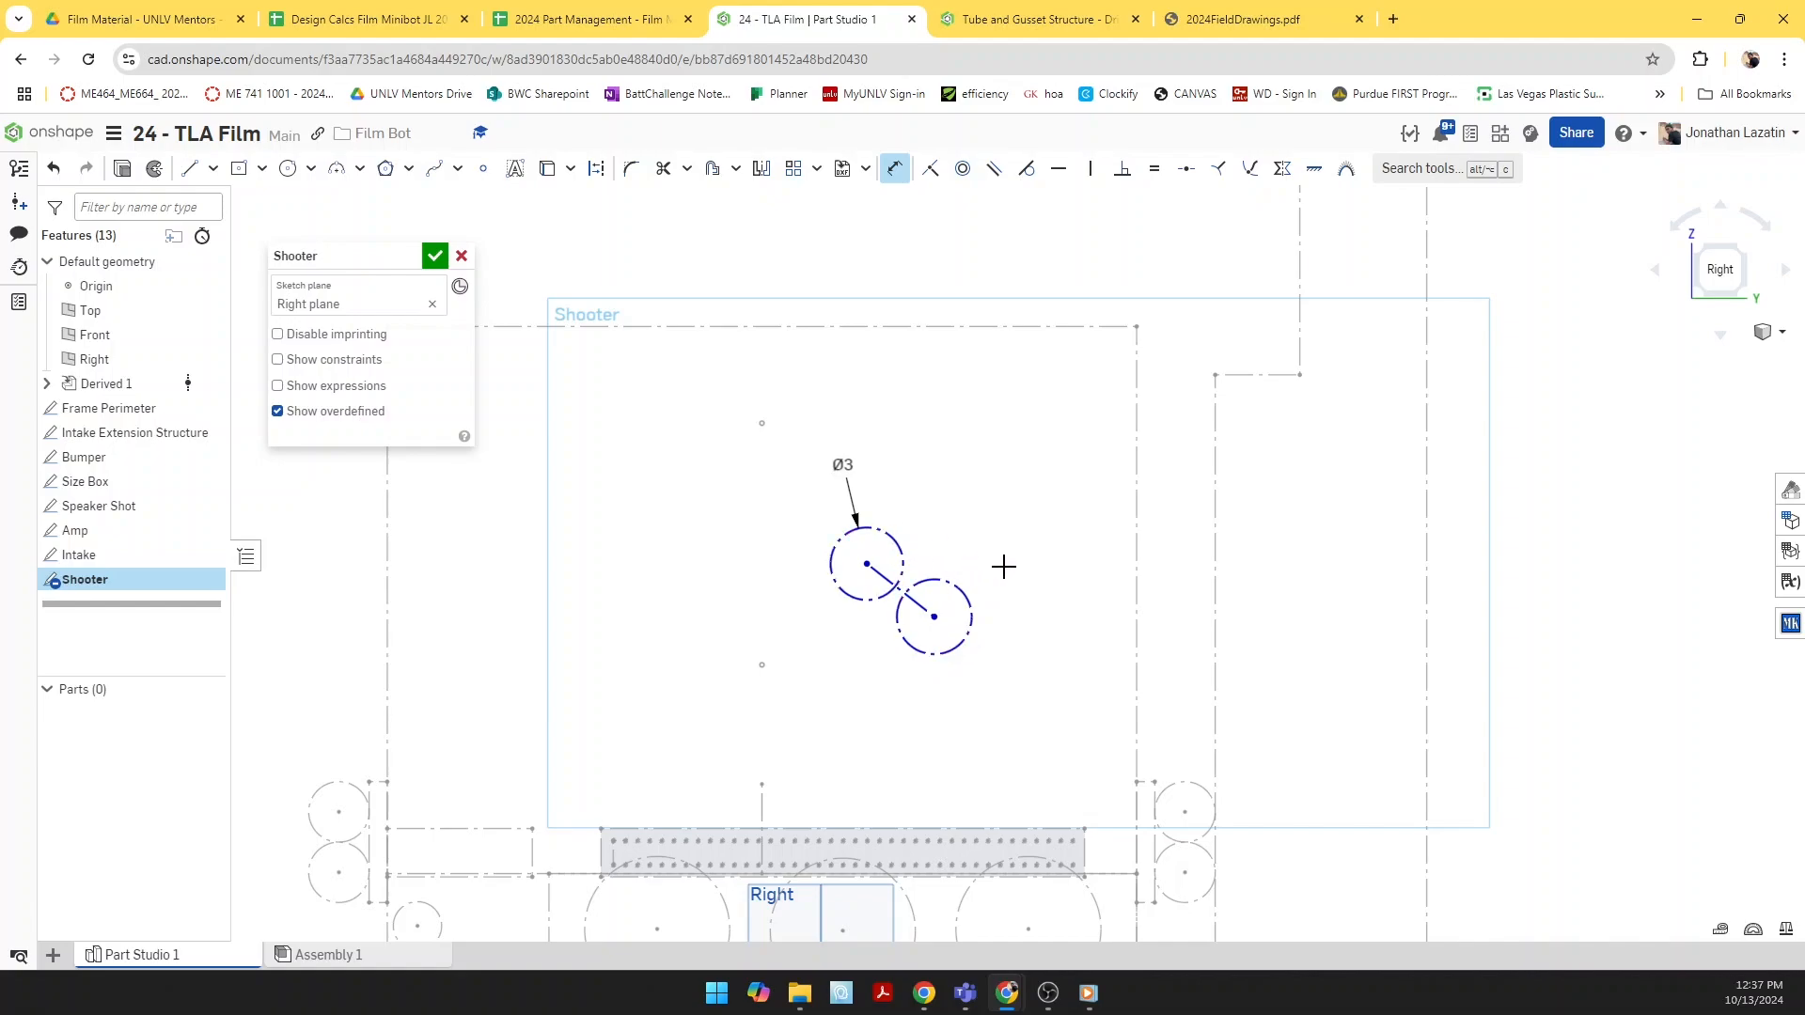
{"action": "key", "text": "e"}
{"action": "left_click", "coordinate": [933, 581]}
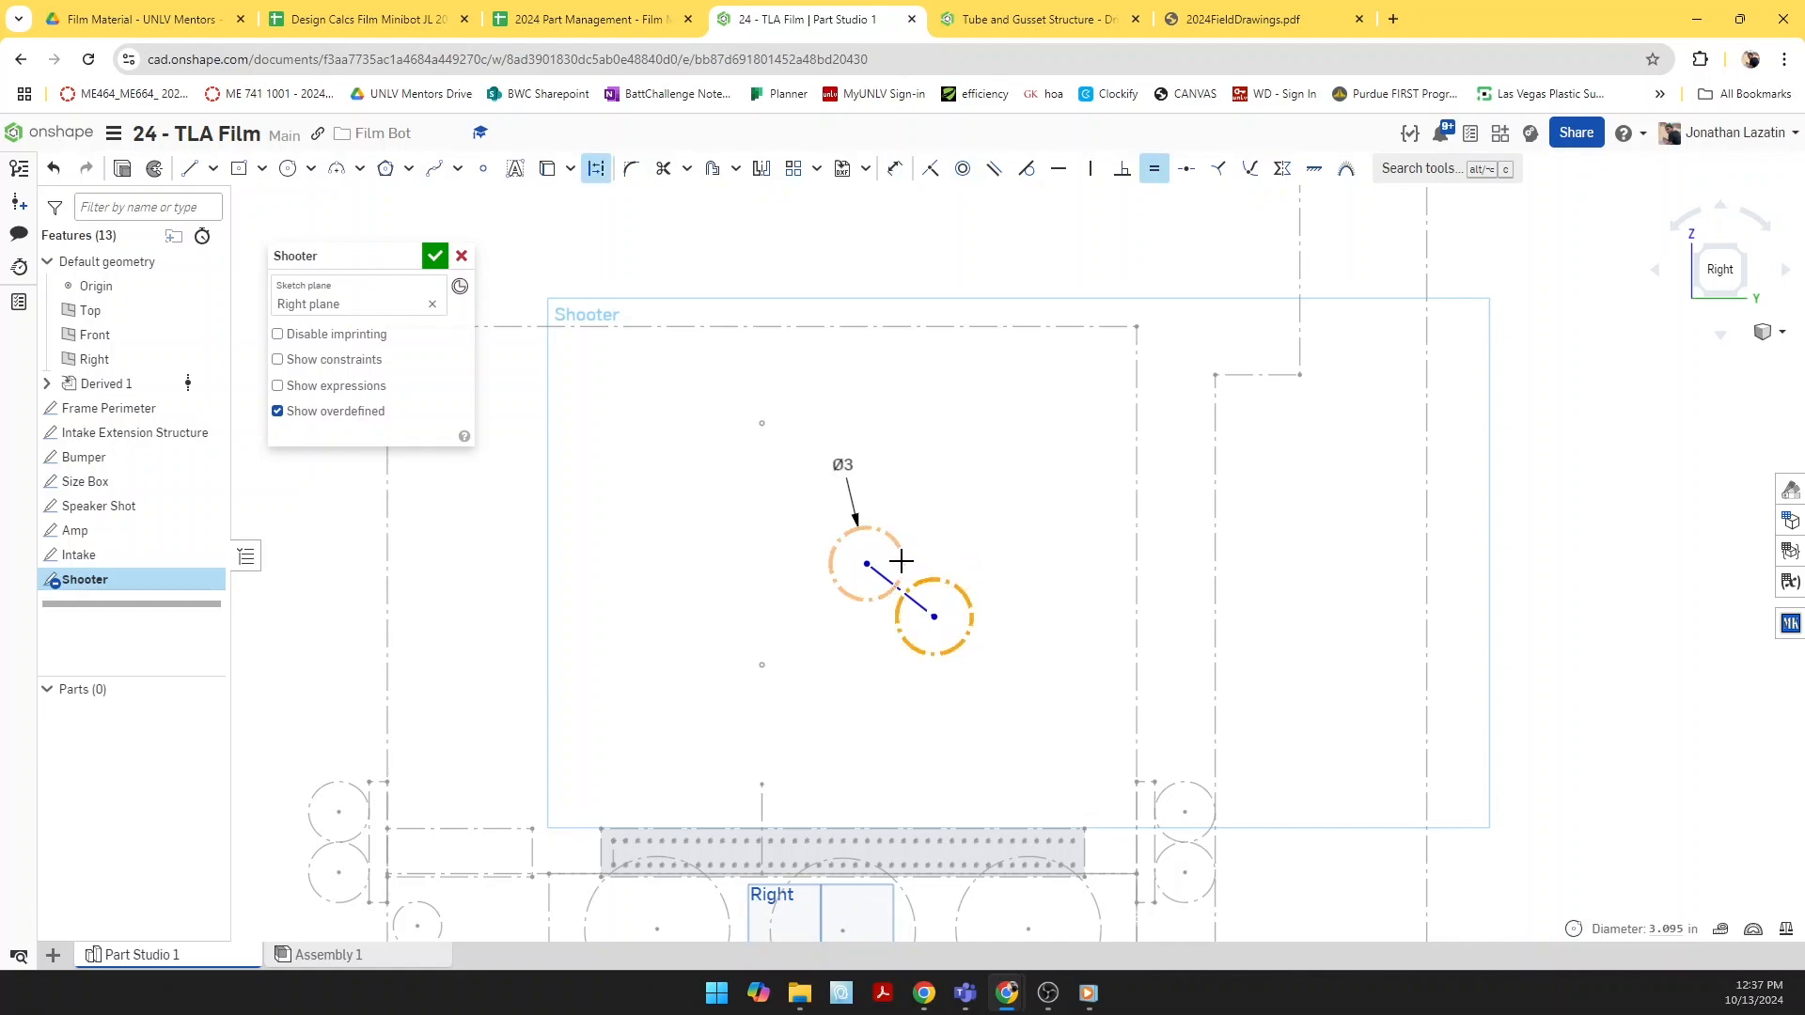
Step: Set the gap between the facing edges of the two shooter circles to 1.9 in
{"action": "key", "text": "d"}
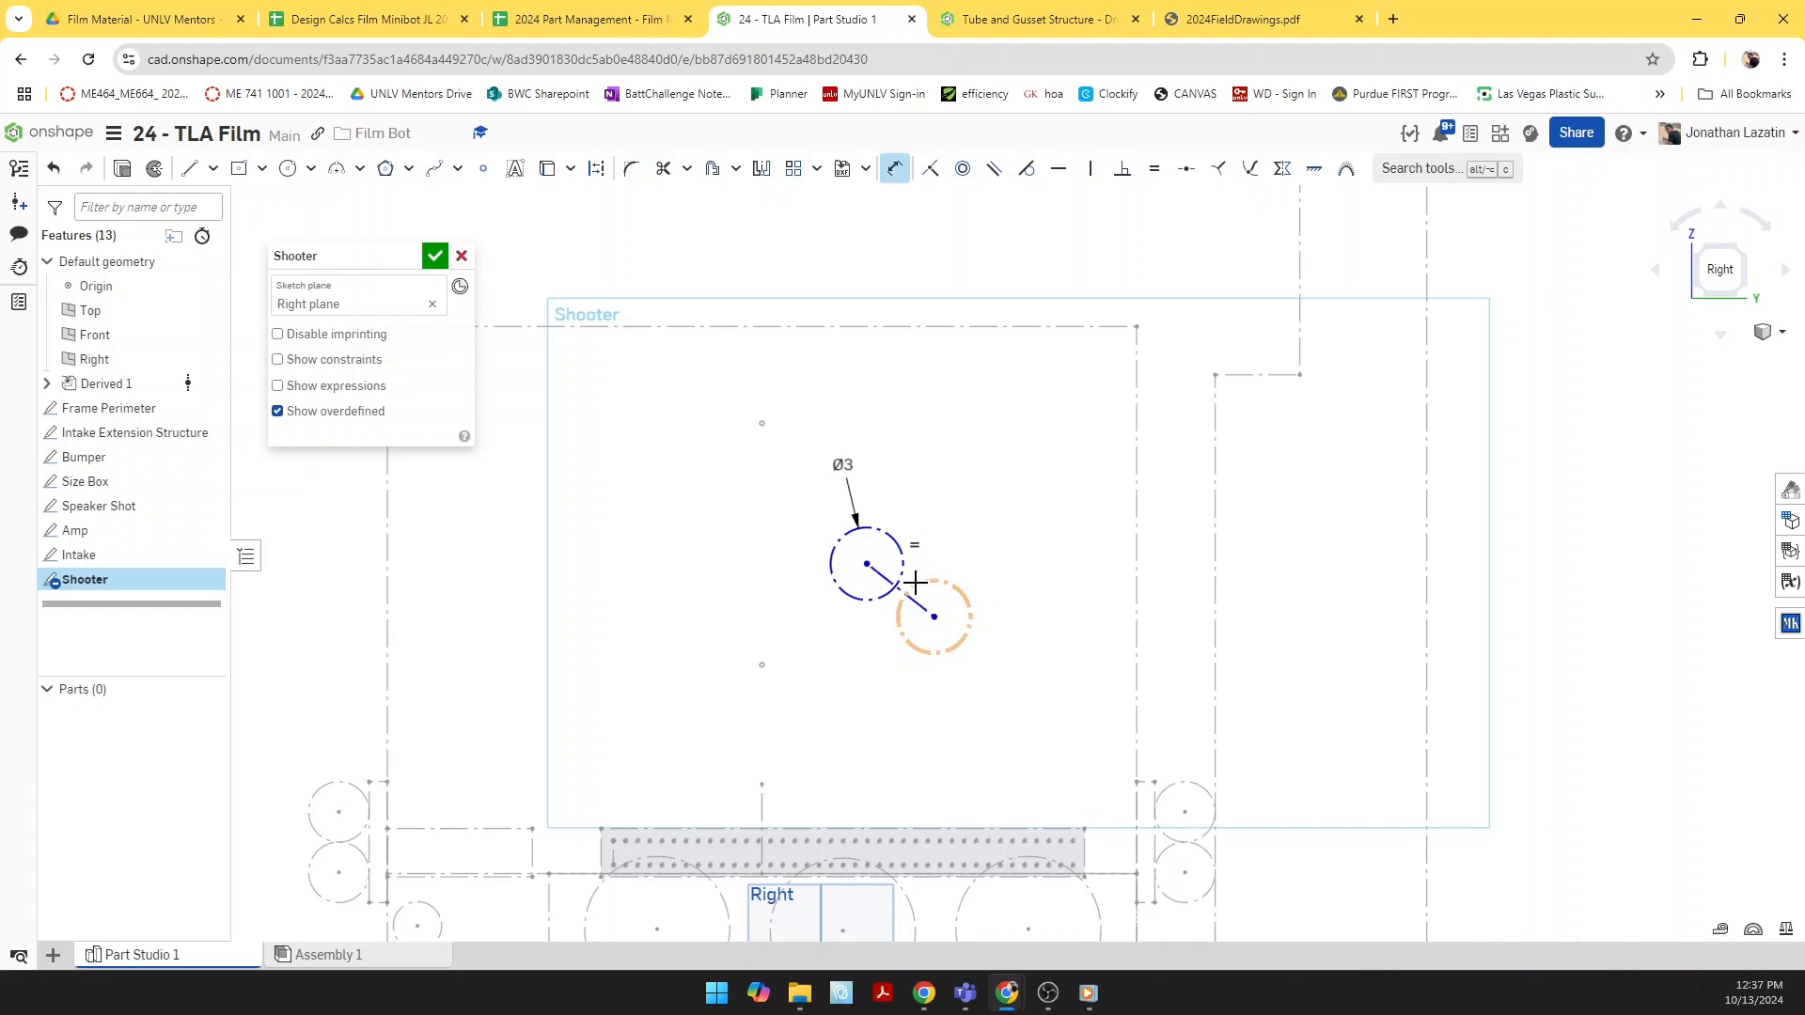
{"action": "left_click", "coordinate": [914, 585]}
{"action": "key", "text": "Escape"}
{"action": "key", "text": "u"}
{"action": "scroll", "coordinate": [920, 580], "scroll_direction": "up", "scroll_amount": 3}
{"action": "left_click", "coordinate": [881, 587]}
{"action": "left_click", "coordinate": [889, 594]}
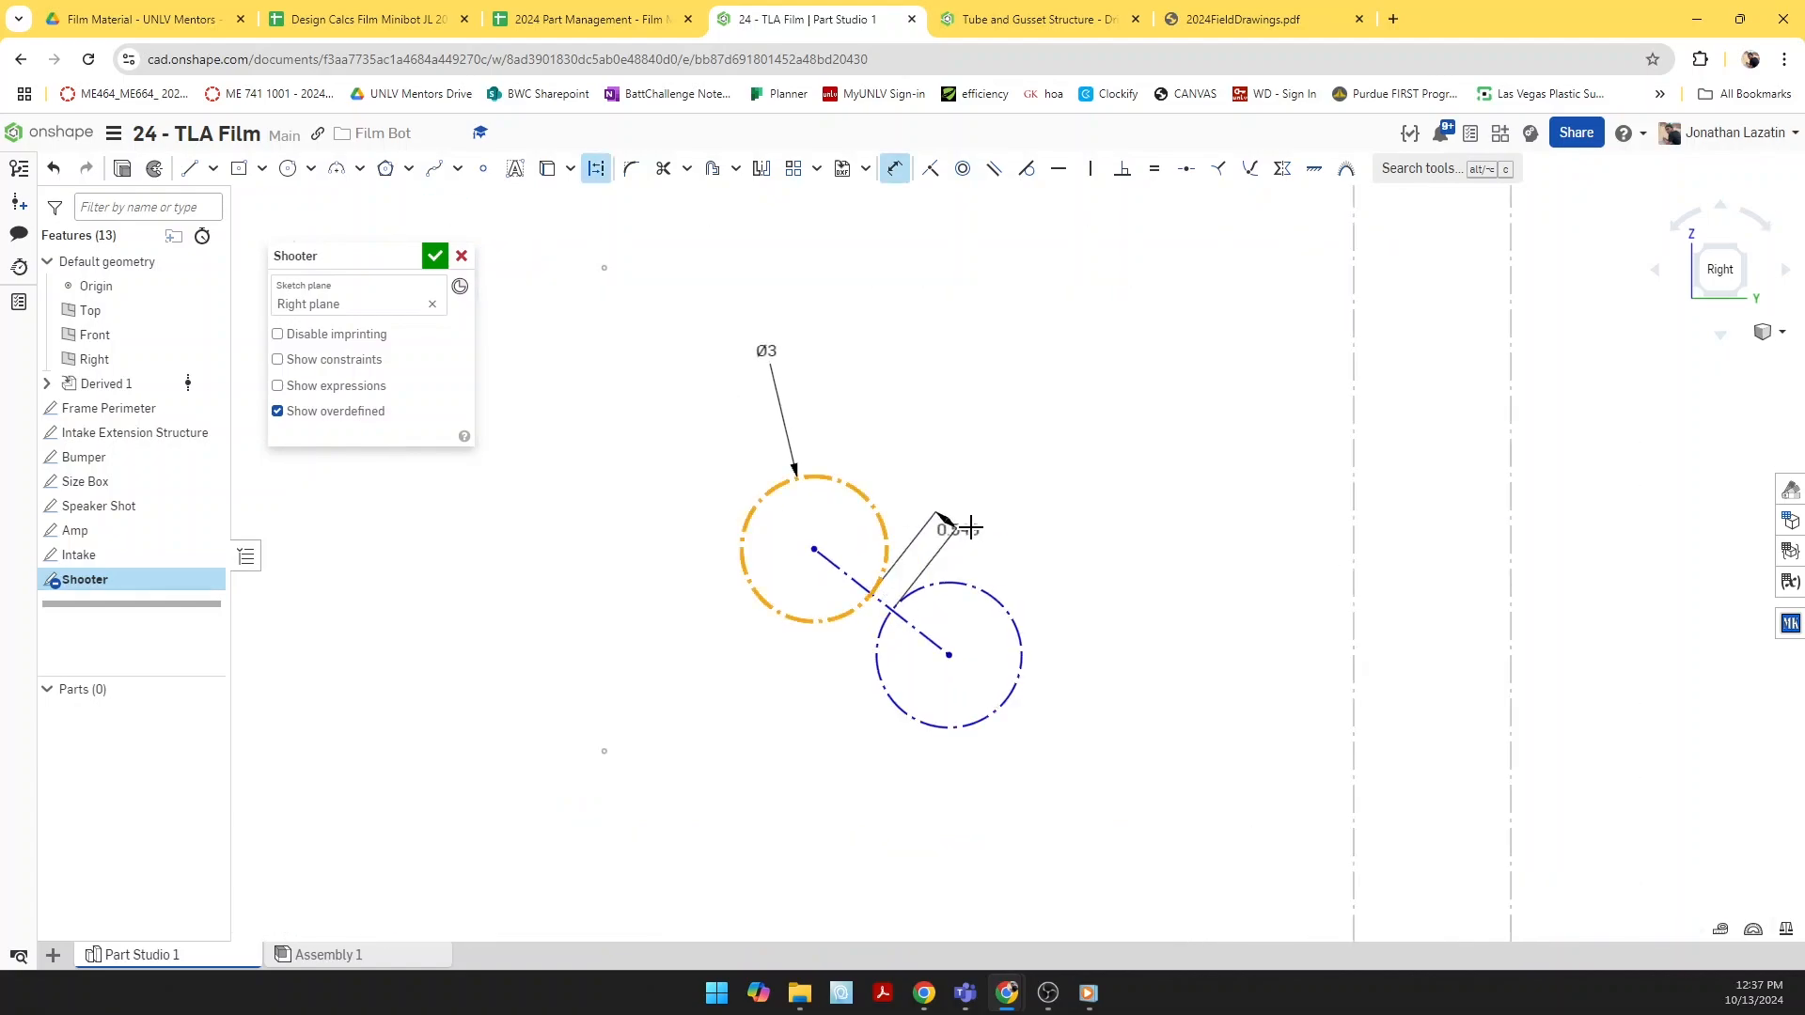
{"action": "left_click", "coordinate": [1052, 522]}
{"action": "type", "text": "1.9"}
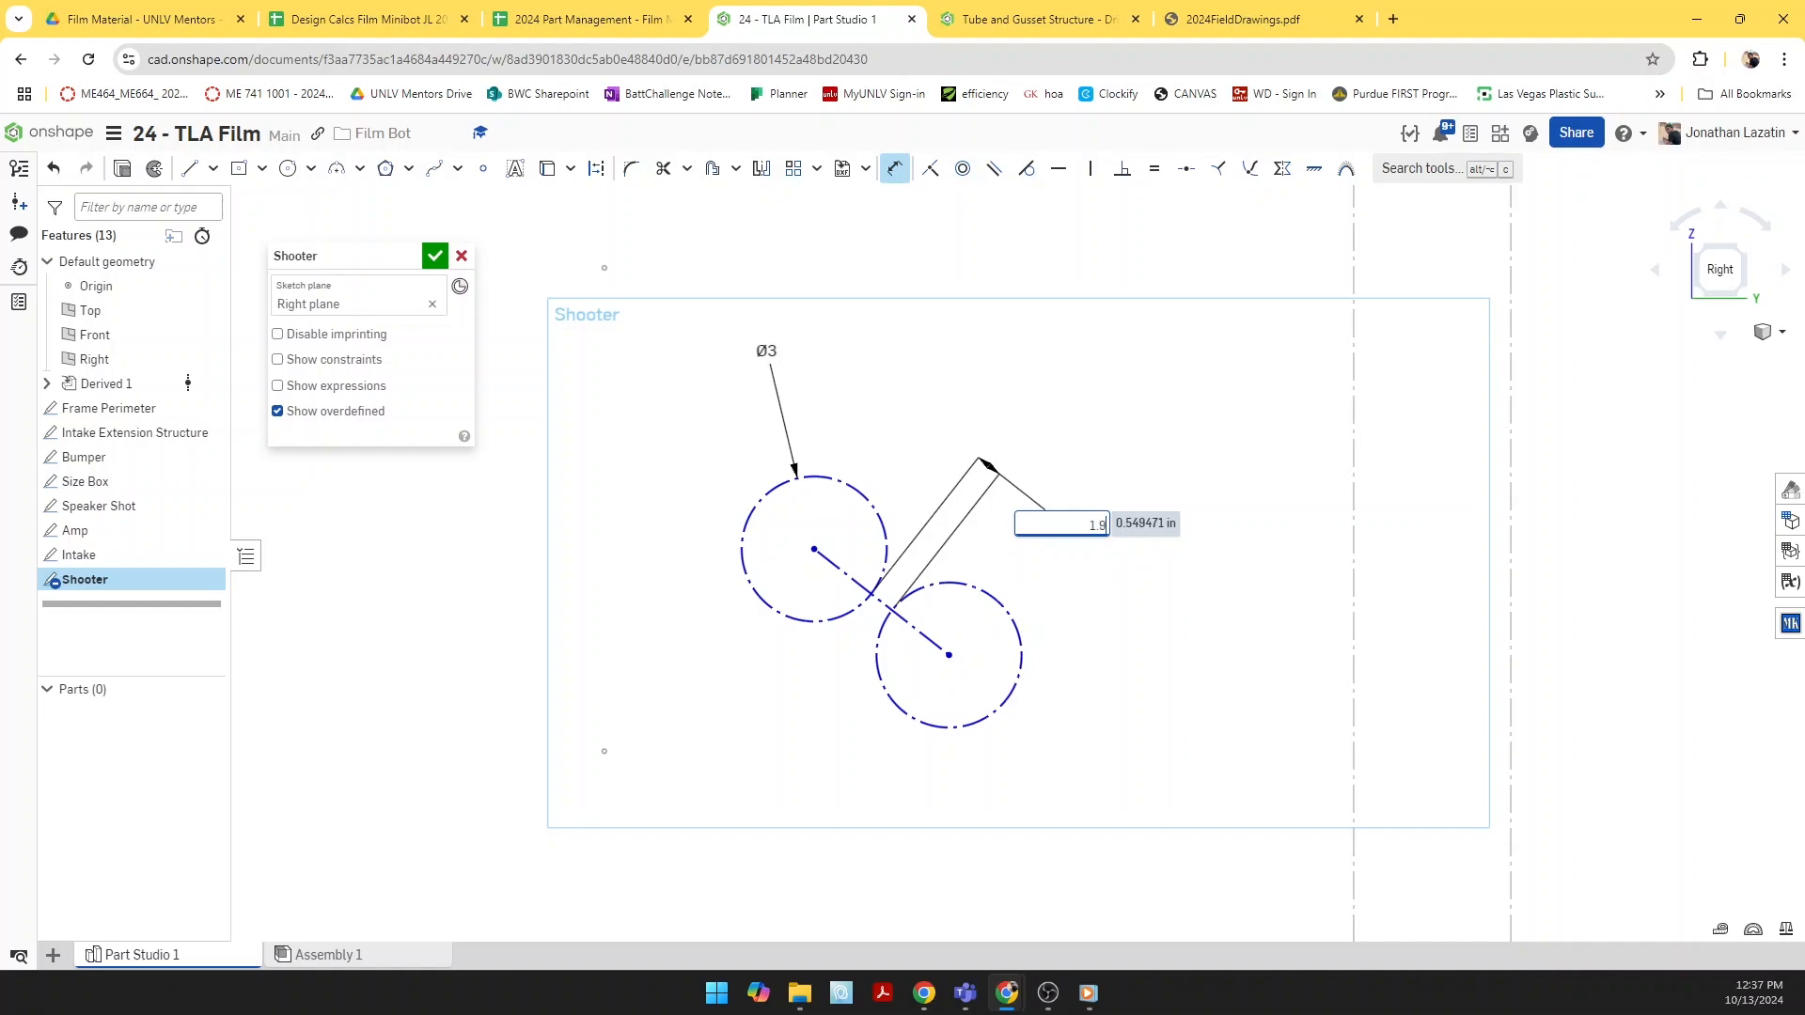
{"action": "key", "text": "Return"}
{"action": "scroll", "coordinate": [1059, 596], "scroll_direction": "down", "scroll_amount": 3}
{"action": "scroll", "coordinate": [1135, 755], "scroll_direction": "down", "scroll_amount": 1}
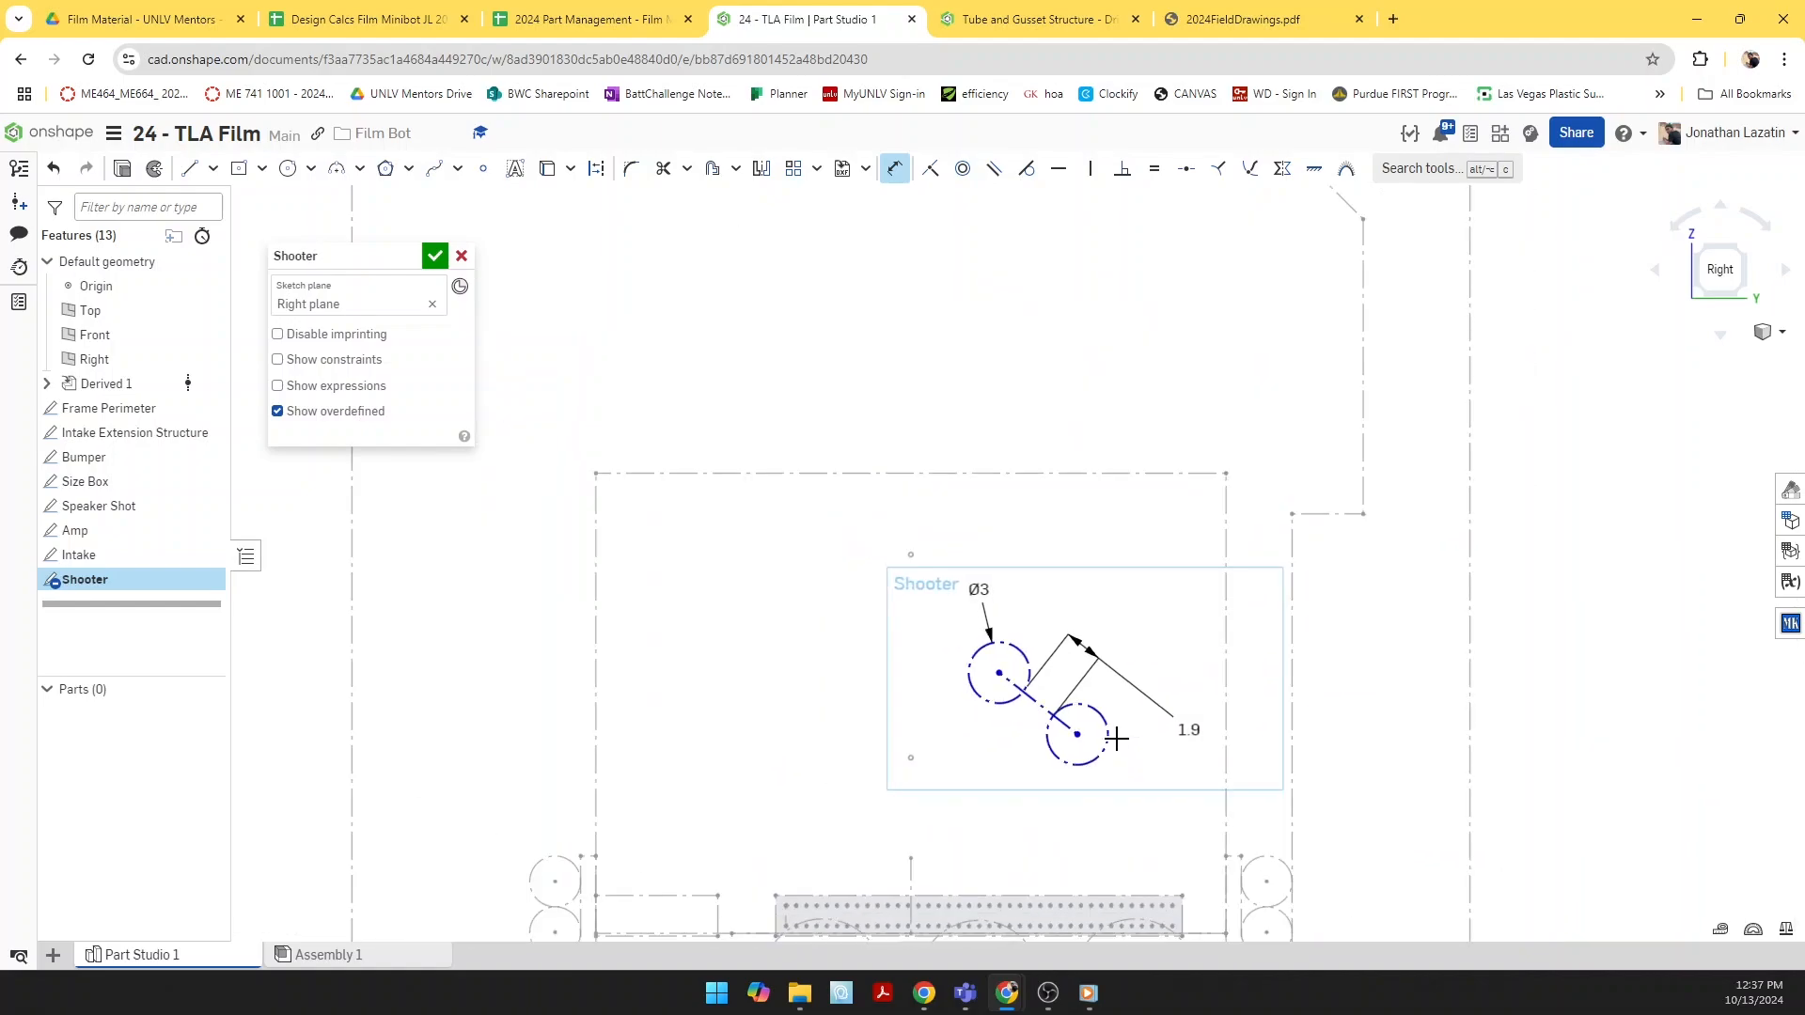
Step: Reposition the lower shooter circle and draw a construction line from the centre line's midpoint to the middle of the nearest speaker opening's slanted line
{"action": "key", "text": "Escape"}
{"action": "mouse_move", "coordinate": [1082, 747]}
{"action": "left_mouse_down"}
{"action": "mouse_move", "coordinate": [1032, 668]}
{"action": "mouse_move", "coordinate": [1091, 697]}
{"action": "mouse_move", "coordinate": [1087, 729]}
{"action": "mouse_move", "coordinate": [1032, 752]}
{"action": "mouse_move", "coordinate": [1007, 663]}
{"action": "mouse_move", "coordinate": [1035, 673]}
{"action": "mouse_move", "coordinate": [1020, 702]}
{"action": "left_mouse_up"}
{"action": "key", "text": "l"}
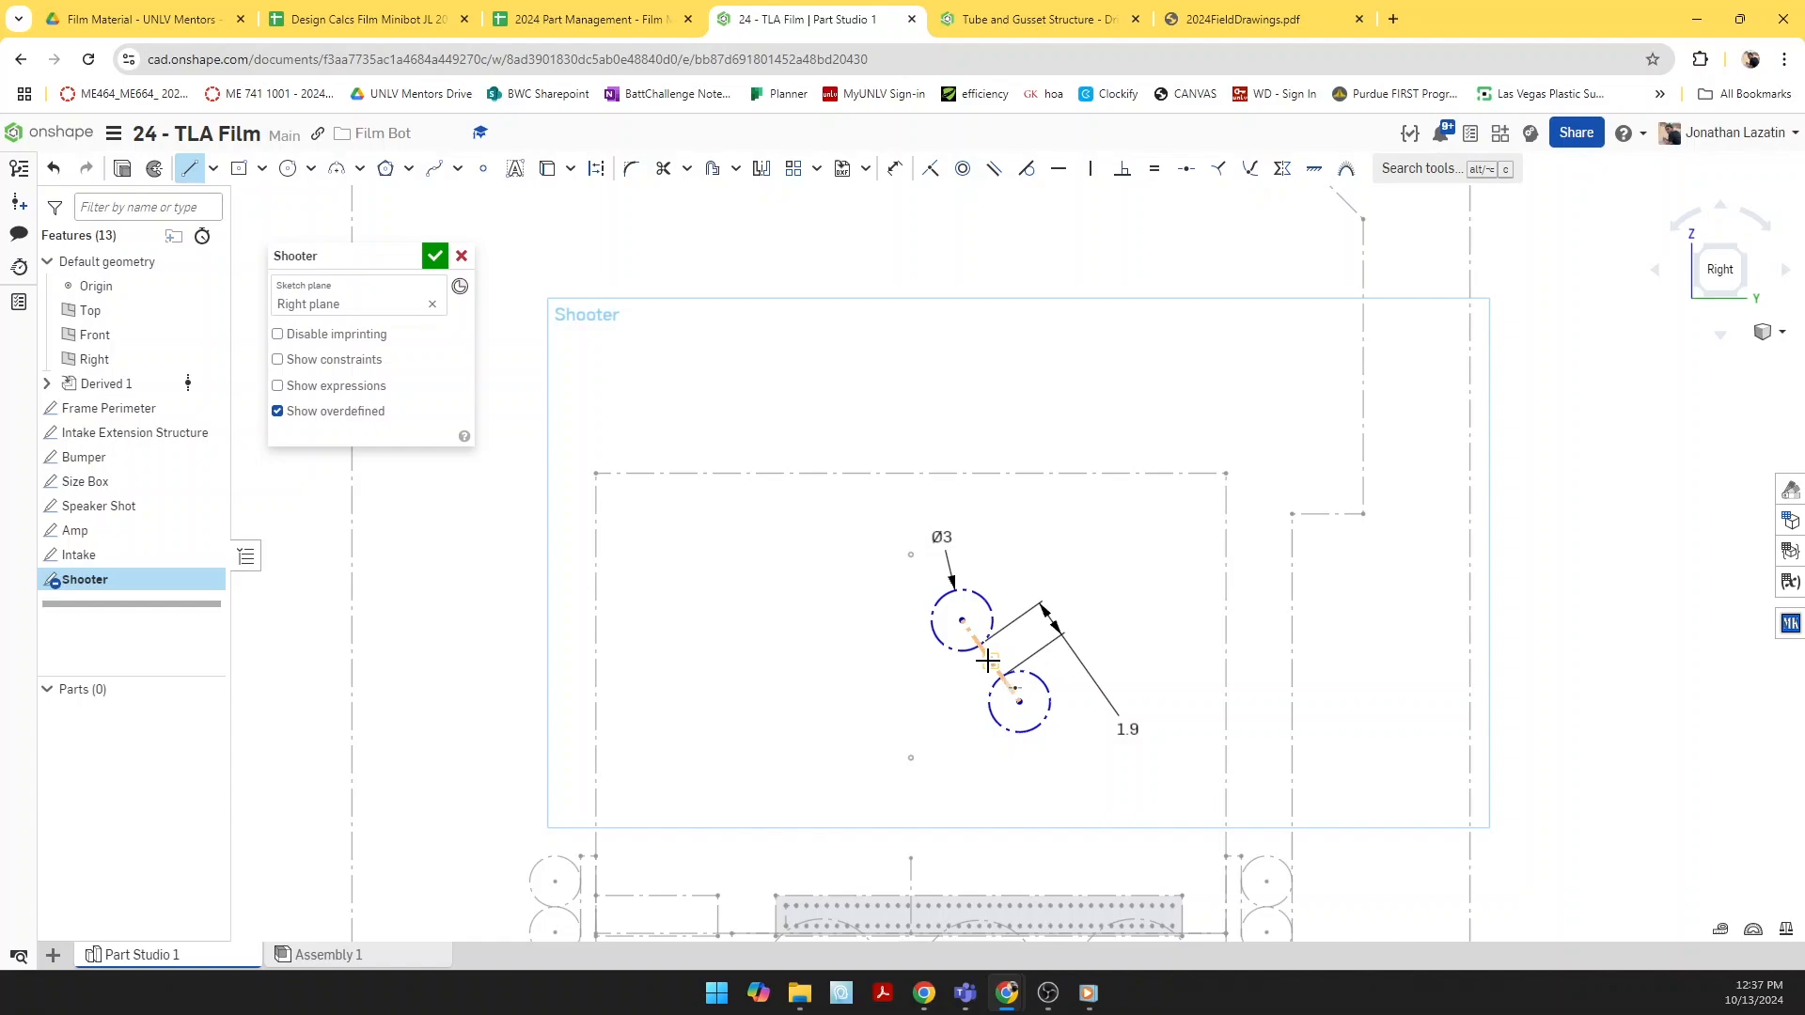
{"action": "left_click", "coordinate": [1021, 703]}
{"action": "scroll", "coordinate": [991, 663], "scroll_direction": "up", "scroll_amount": 3}
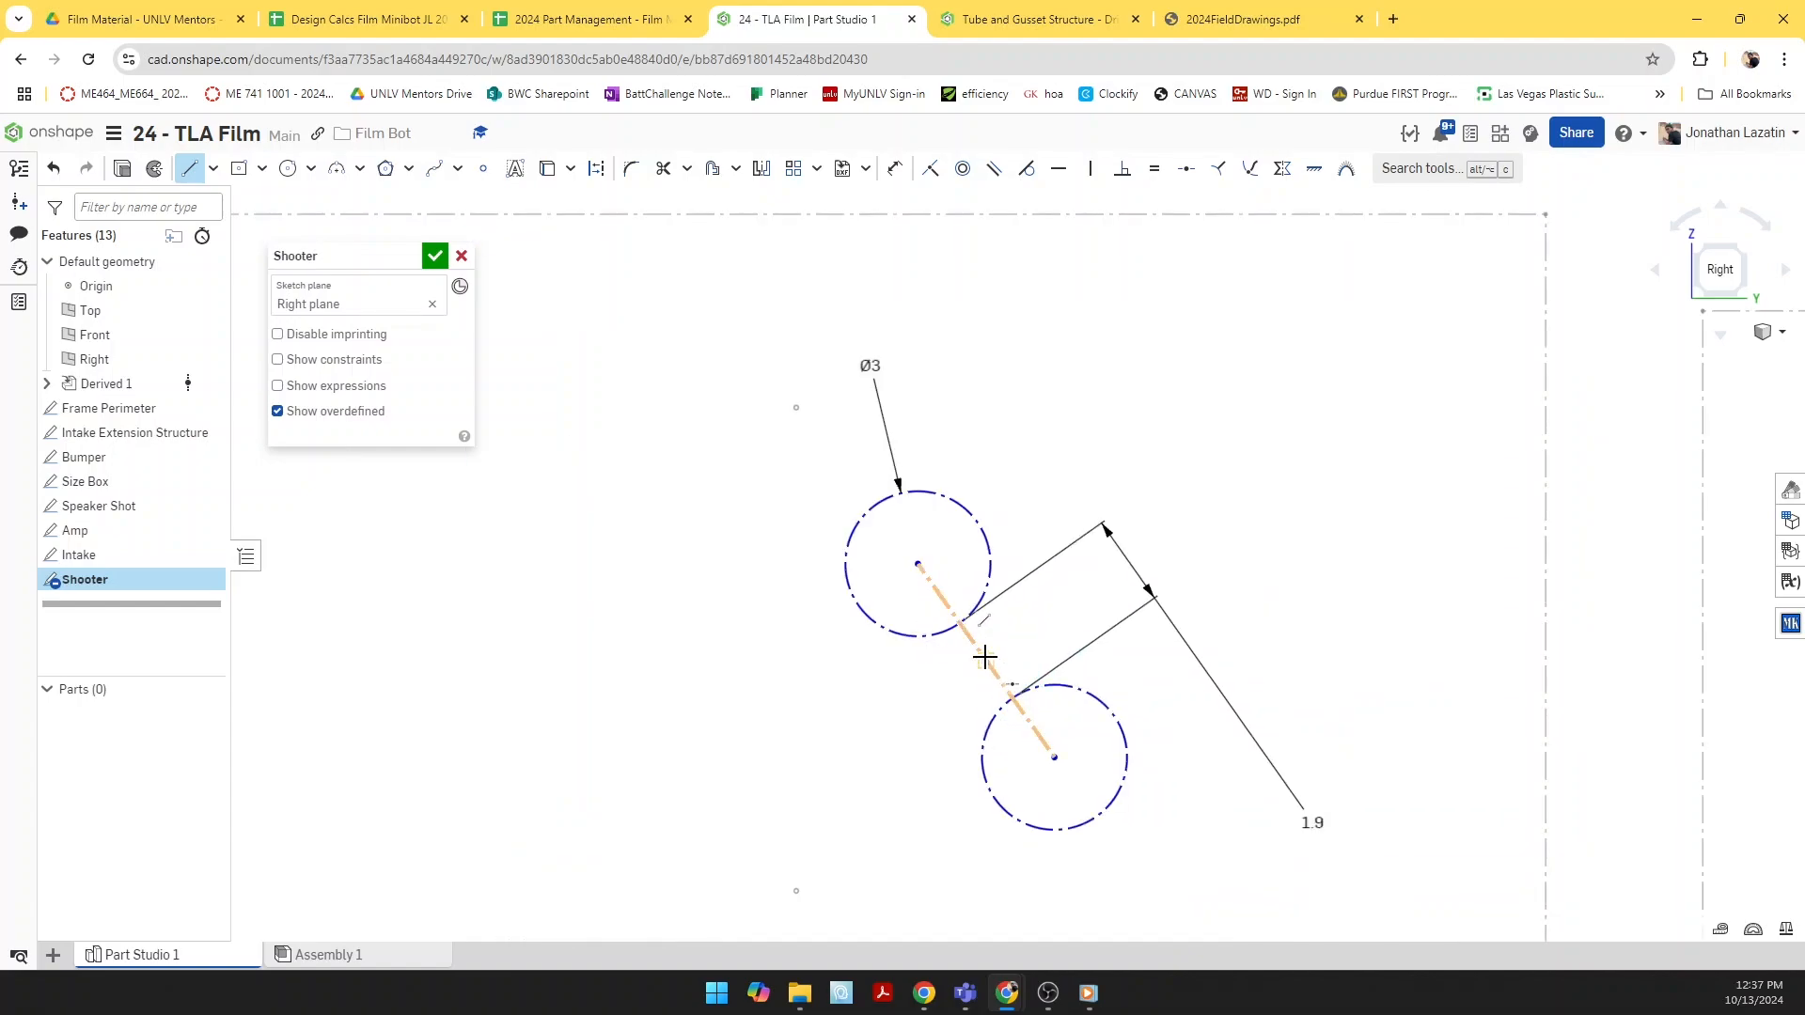
{"action": "scroll", "coordinate": [989, 663], "scroll_direction": "down", "scroll_amount": 10}
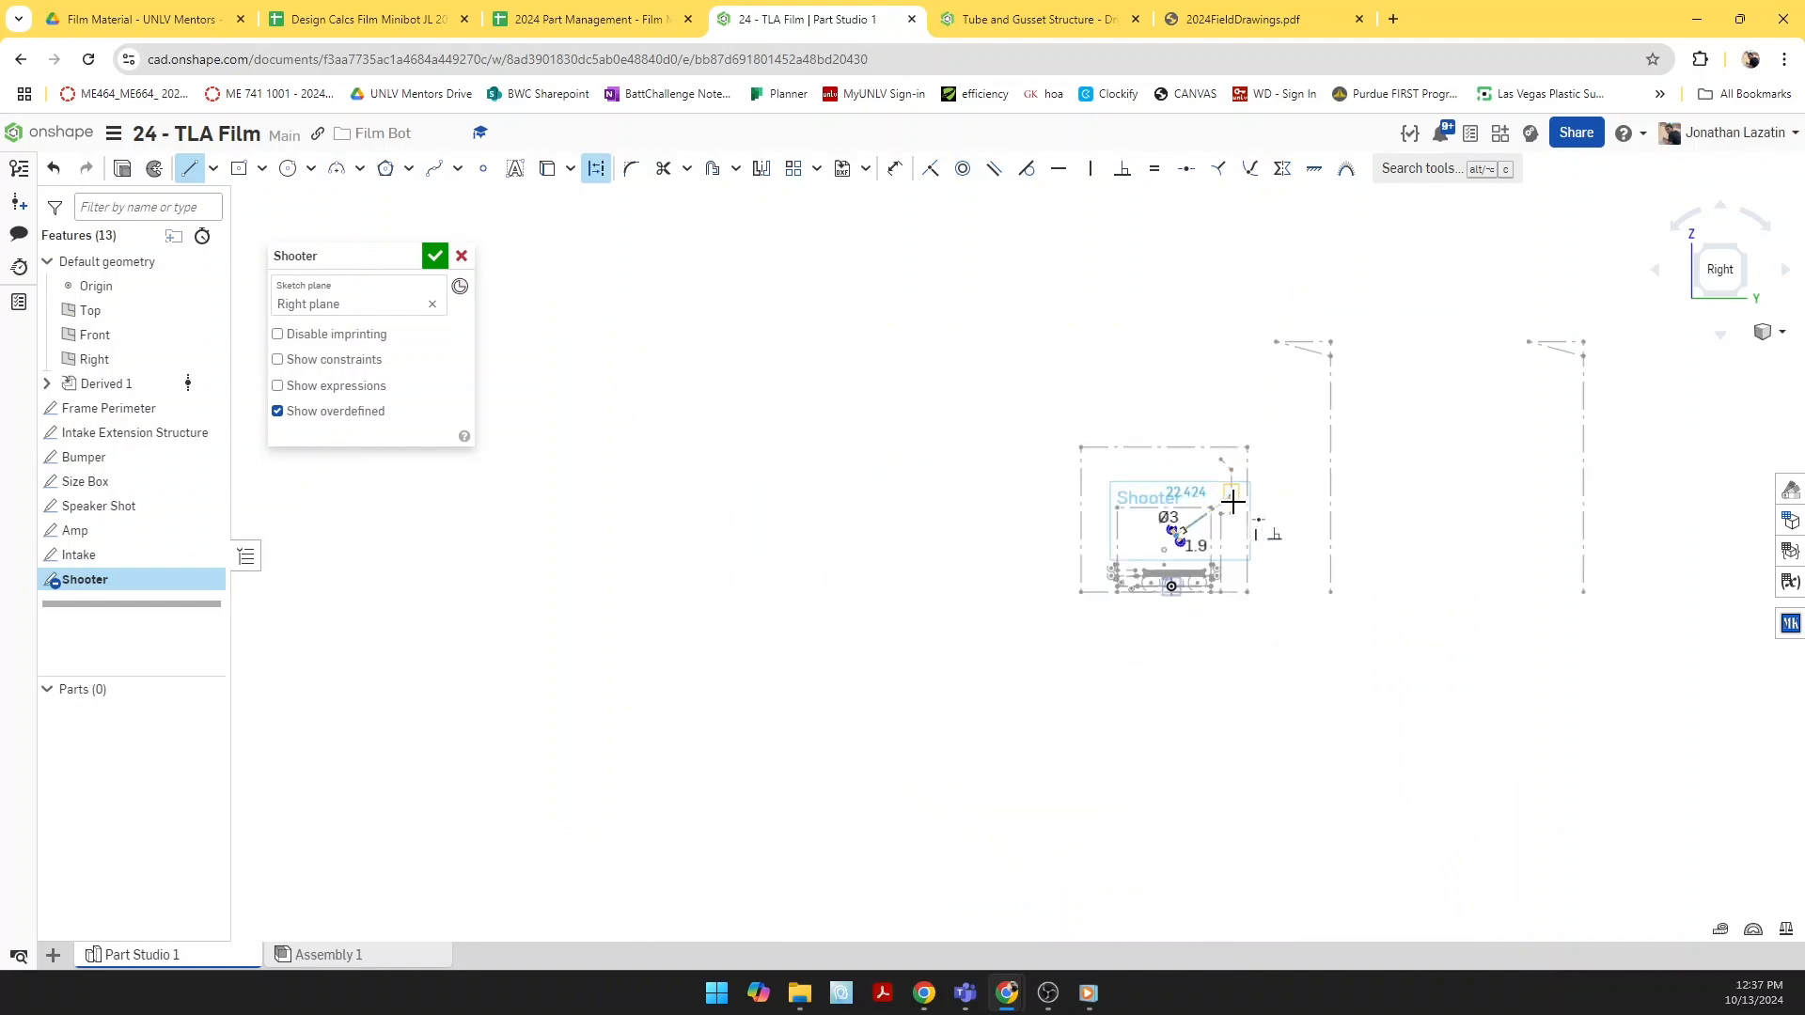
{"action": "scroll", "coordinate": [1307, 353], "scroll_direction": "up", "scroll_amount": 3}
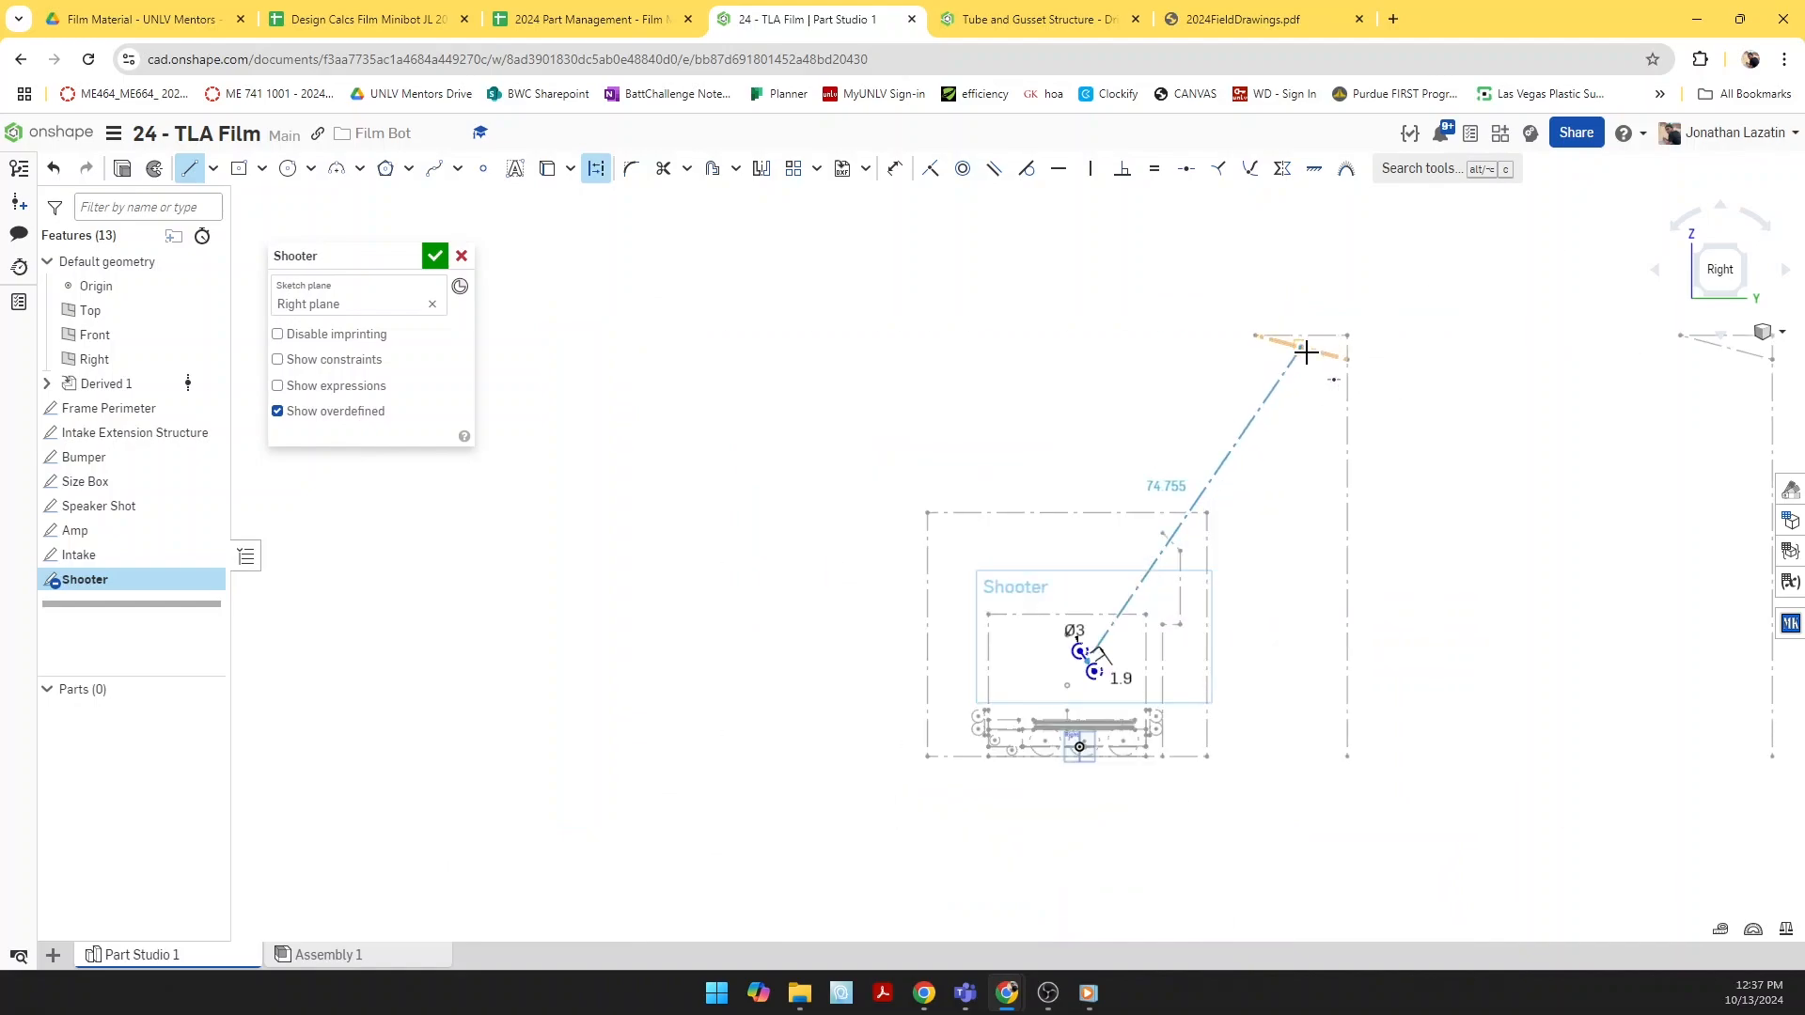
{"action": "left_click", "coordinate": [1305, 350]}
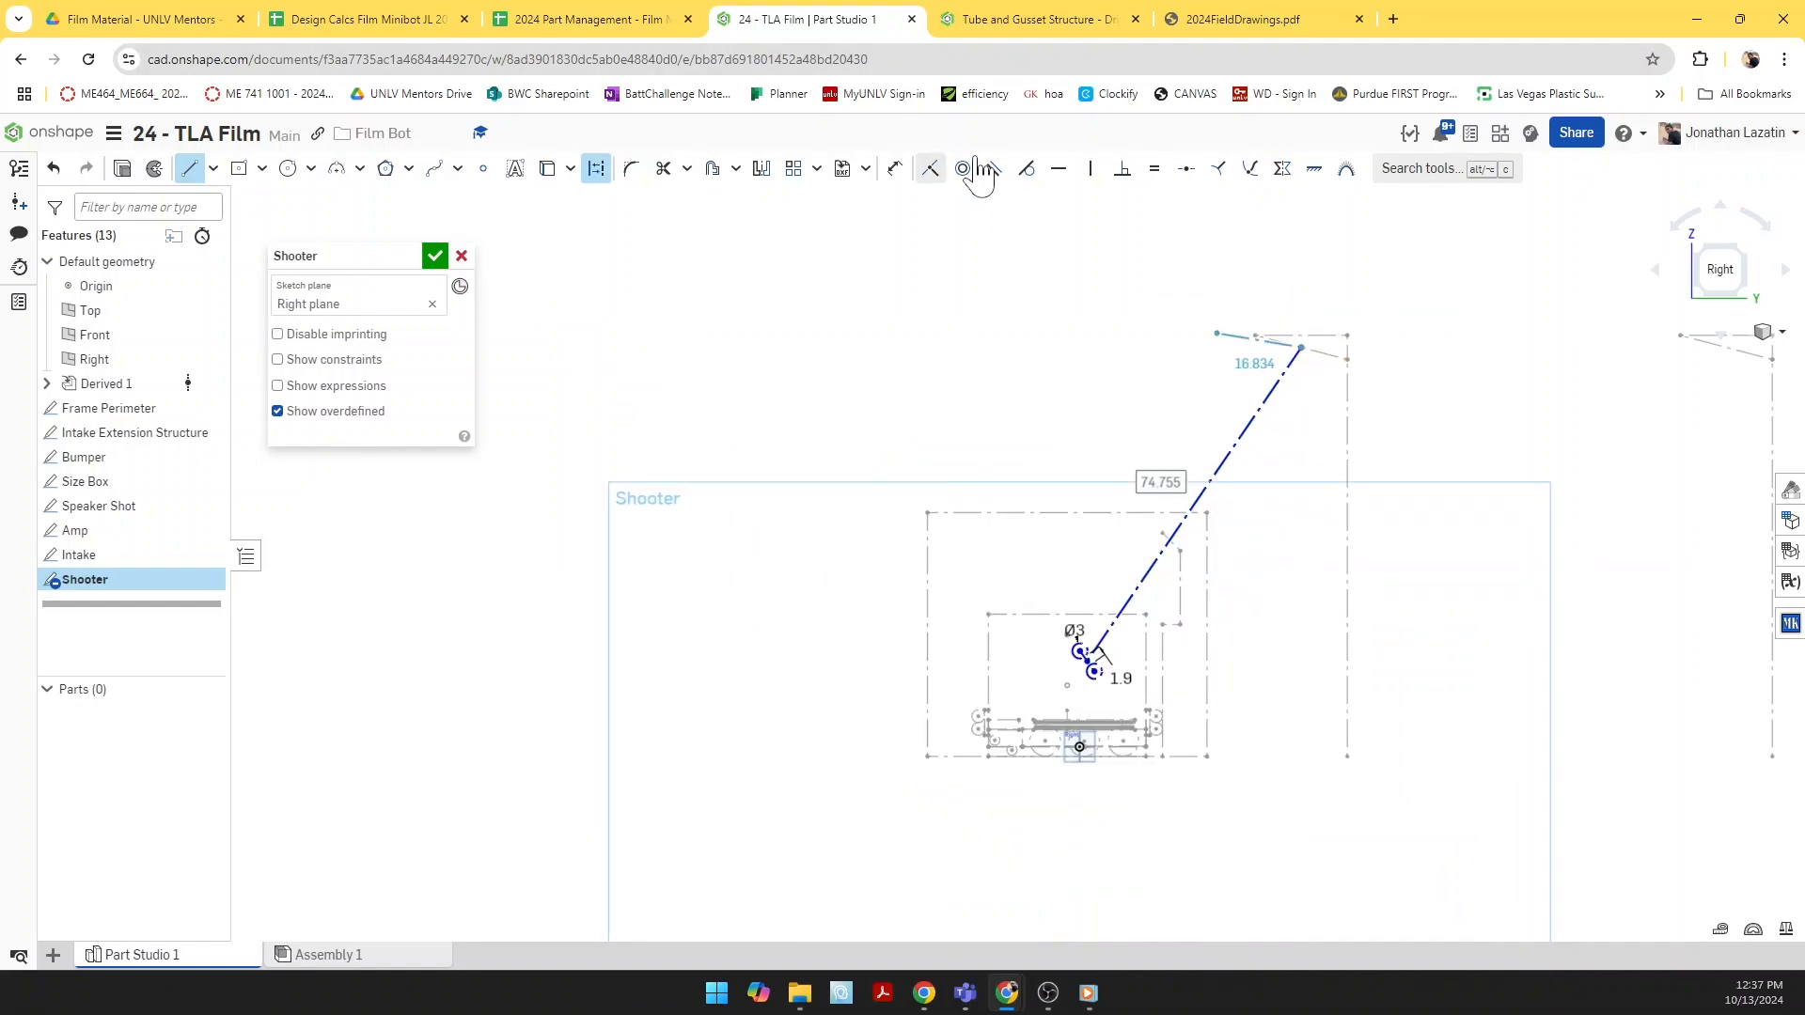
Step: Constrain the shot line to the speaker perpendicular to the line joining the shooter circle centres
{"action": "left_click", "coordinate": [1122, 168]}
{"action": "scroll", "coordinate": [1204, 545], "scroll_direction": "up", "scroll_amount": 3}
{"action": "scroll", "coordinate": [1027, 542], "scroll_direction": "up", "scroll_amount": 4}
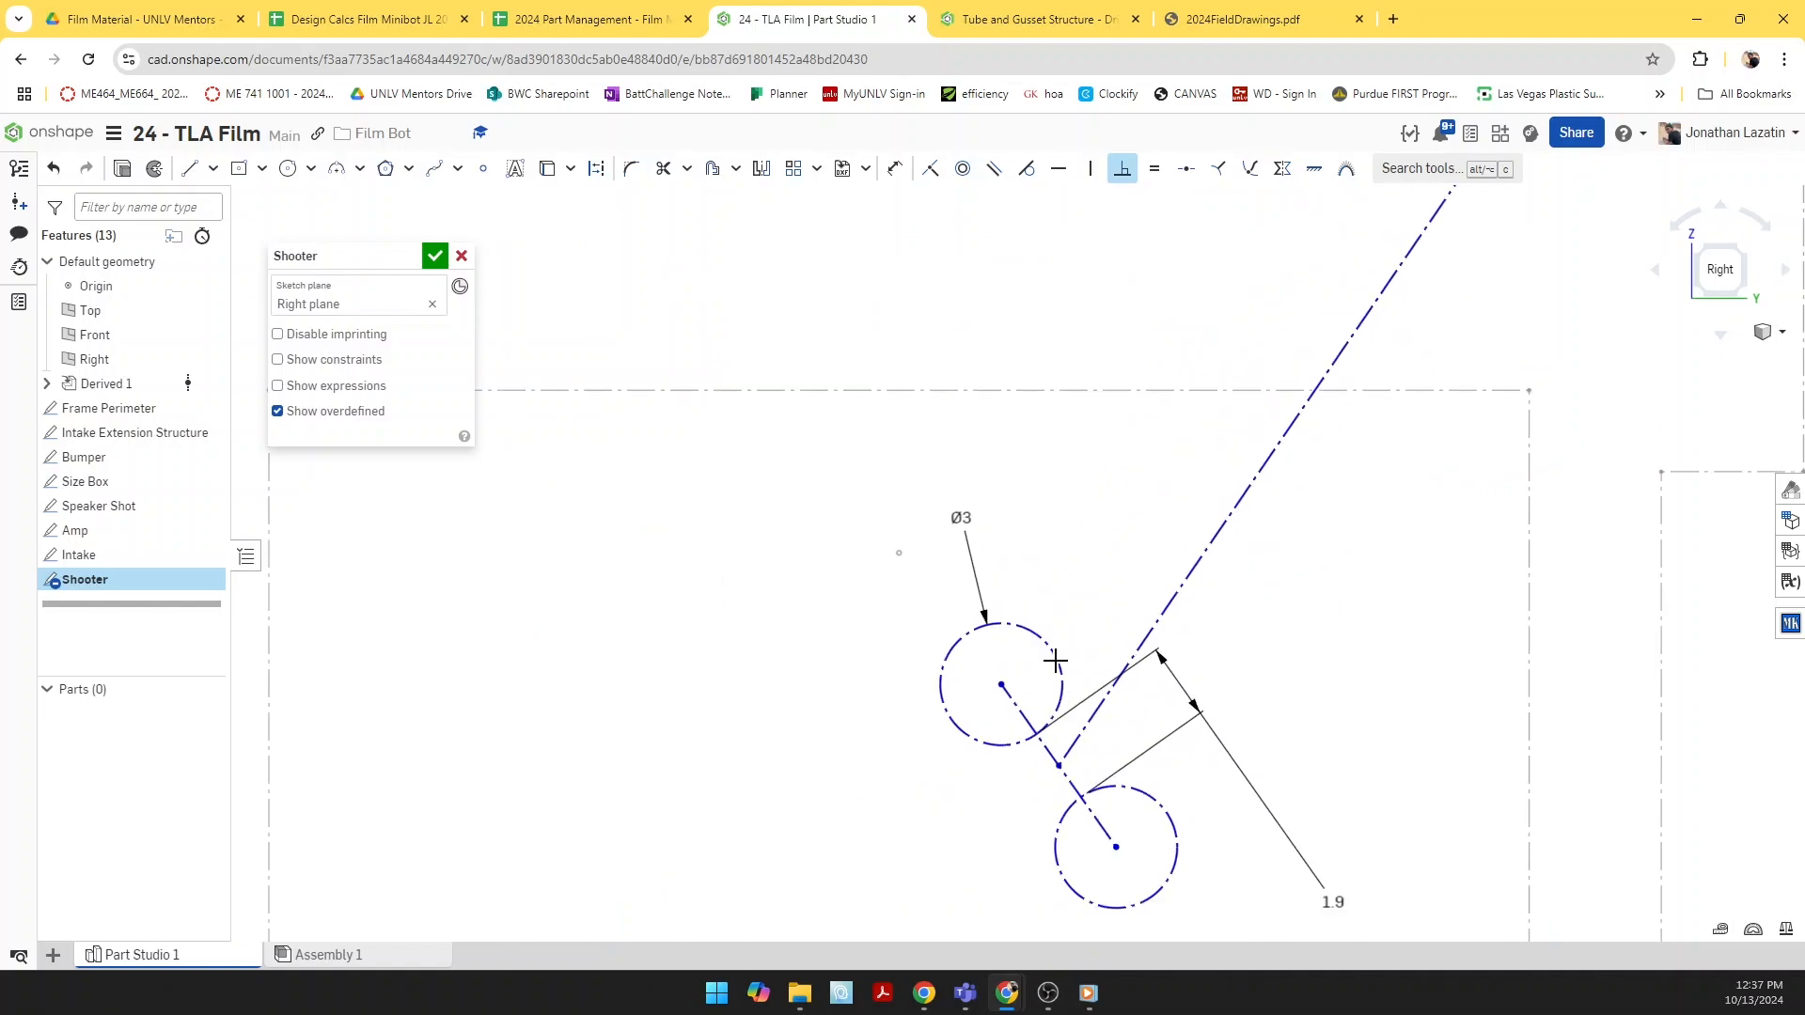
{"action": "left_click", "coordinate": [1053, 756]}
{"action": "left_click", "coordinate": [1081, 733]}
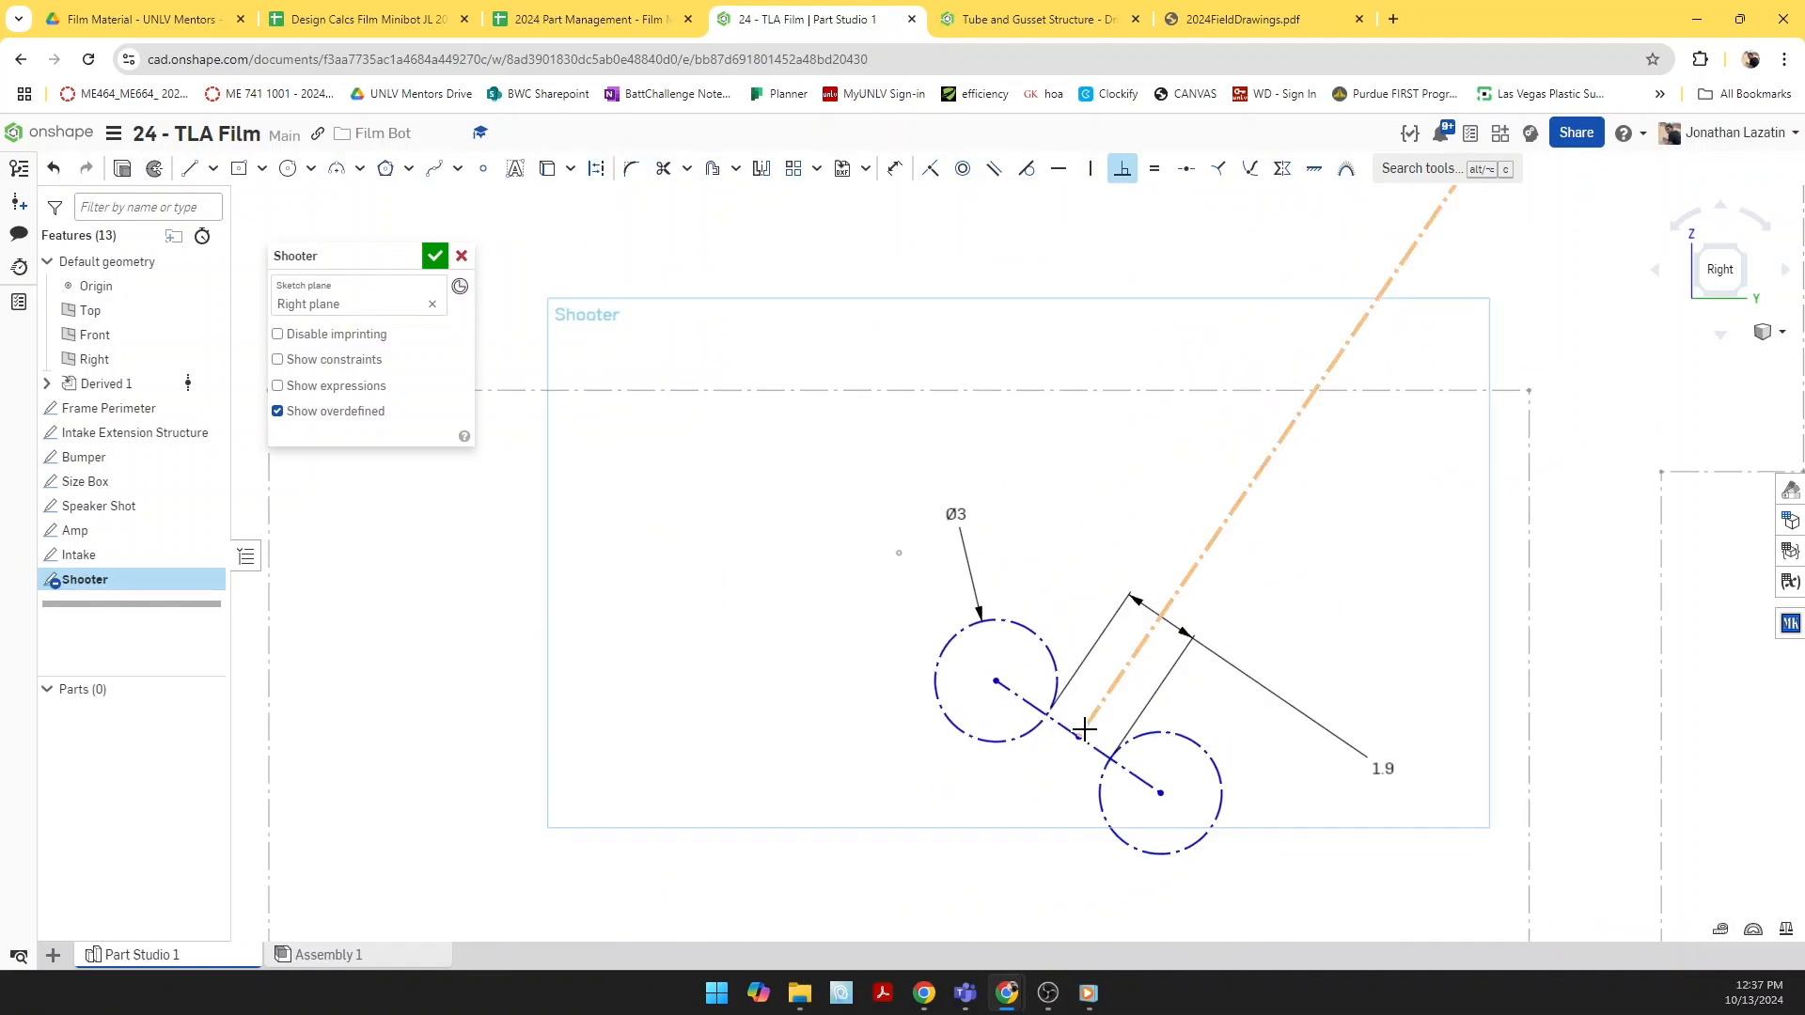
{"action": "scroll", "coordinate": [1096, 703], "scroll_direction": "down", "scroll_amount": 4}
{"action": "key", "text": "Escape"}
{"action": "scroll", "coordinate": [1072, 707], "scroll_direction": "up", "scroll_amount": 2}
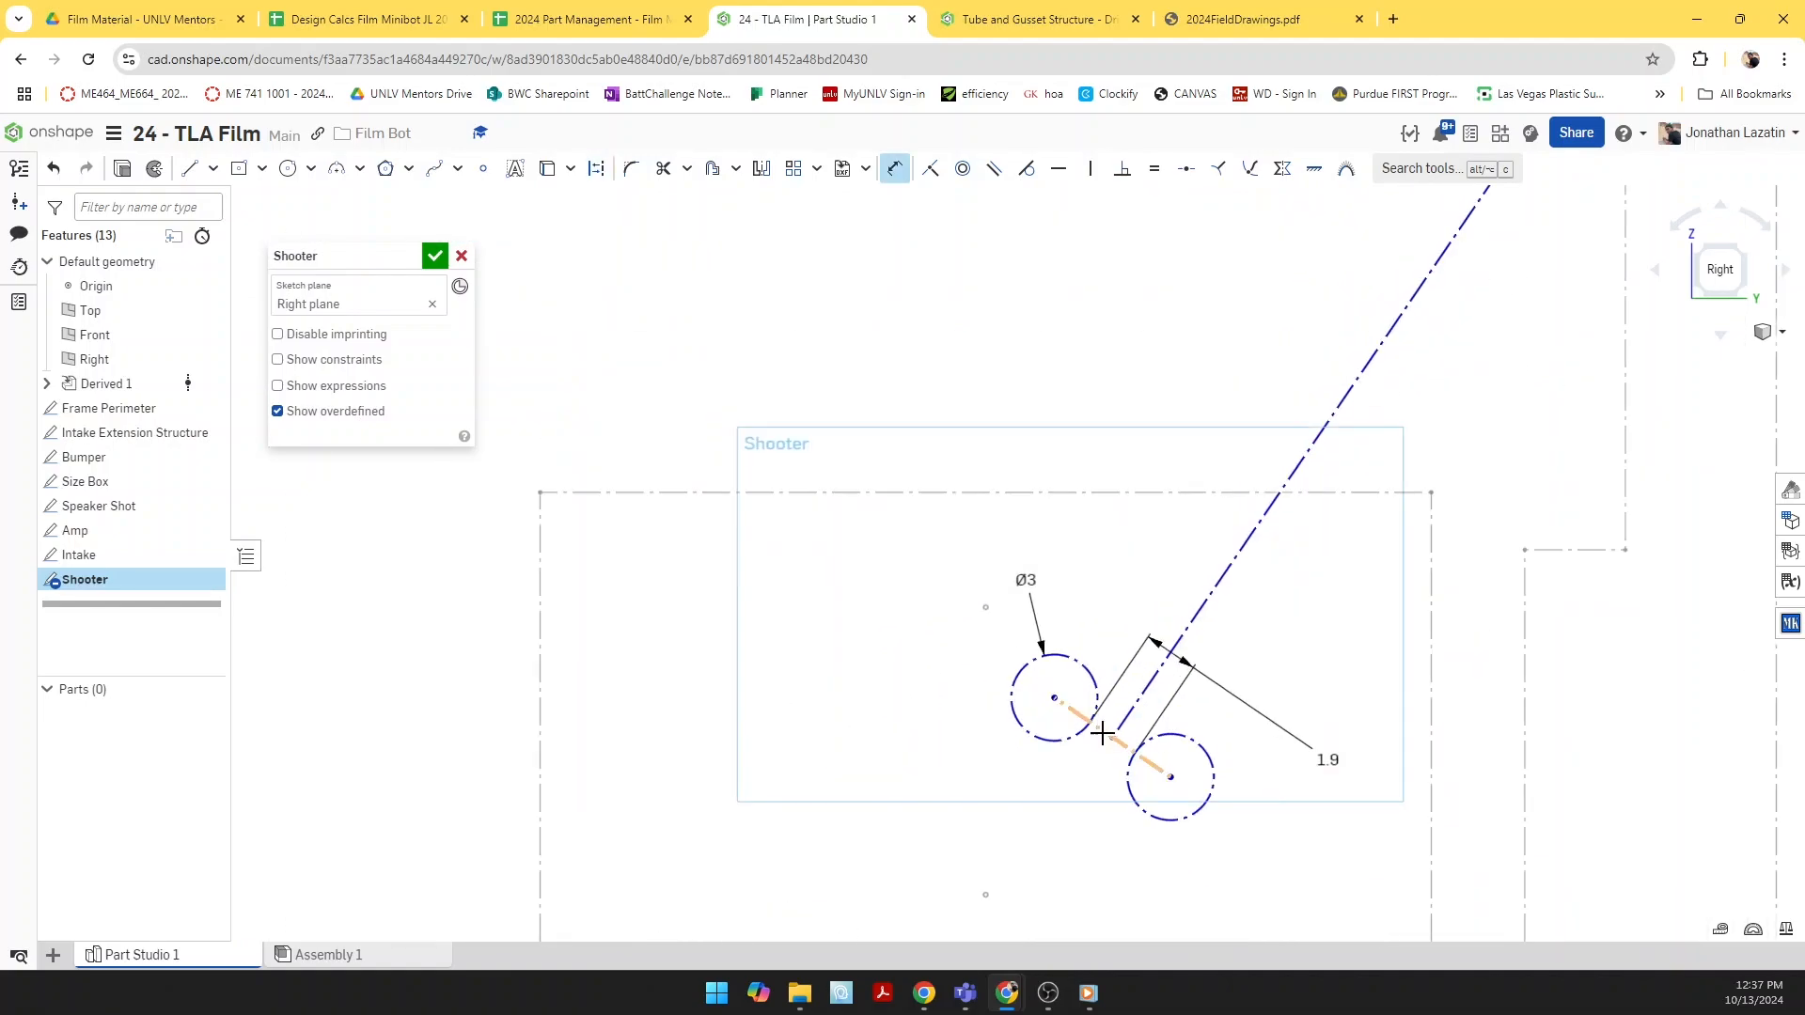
Step: Try a higher and a lower position for the shooter circle pair by moving the lower circle within the frame
{"action": "scroll", "coordinate": [1155, 783], "scroll_direction": "down", "scroll_amount": 5}
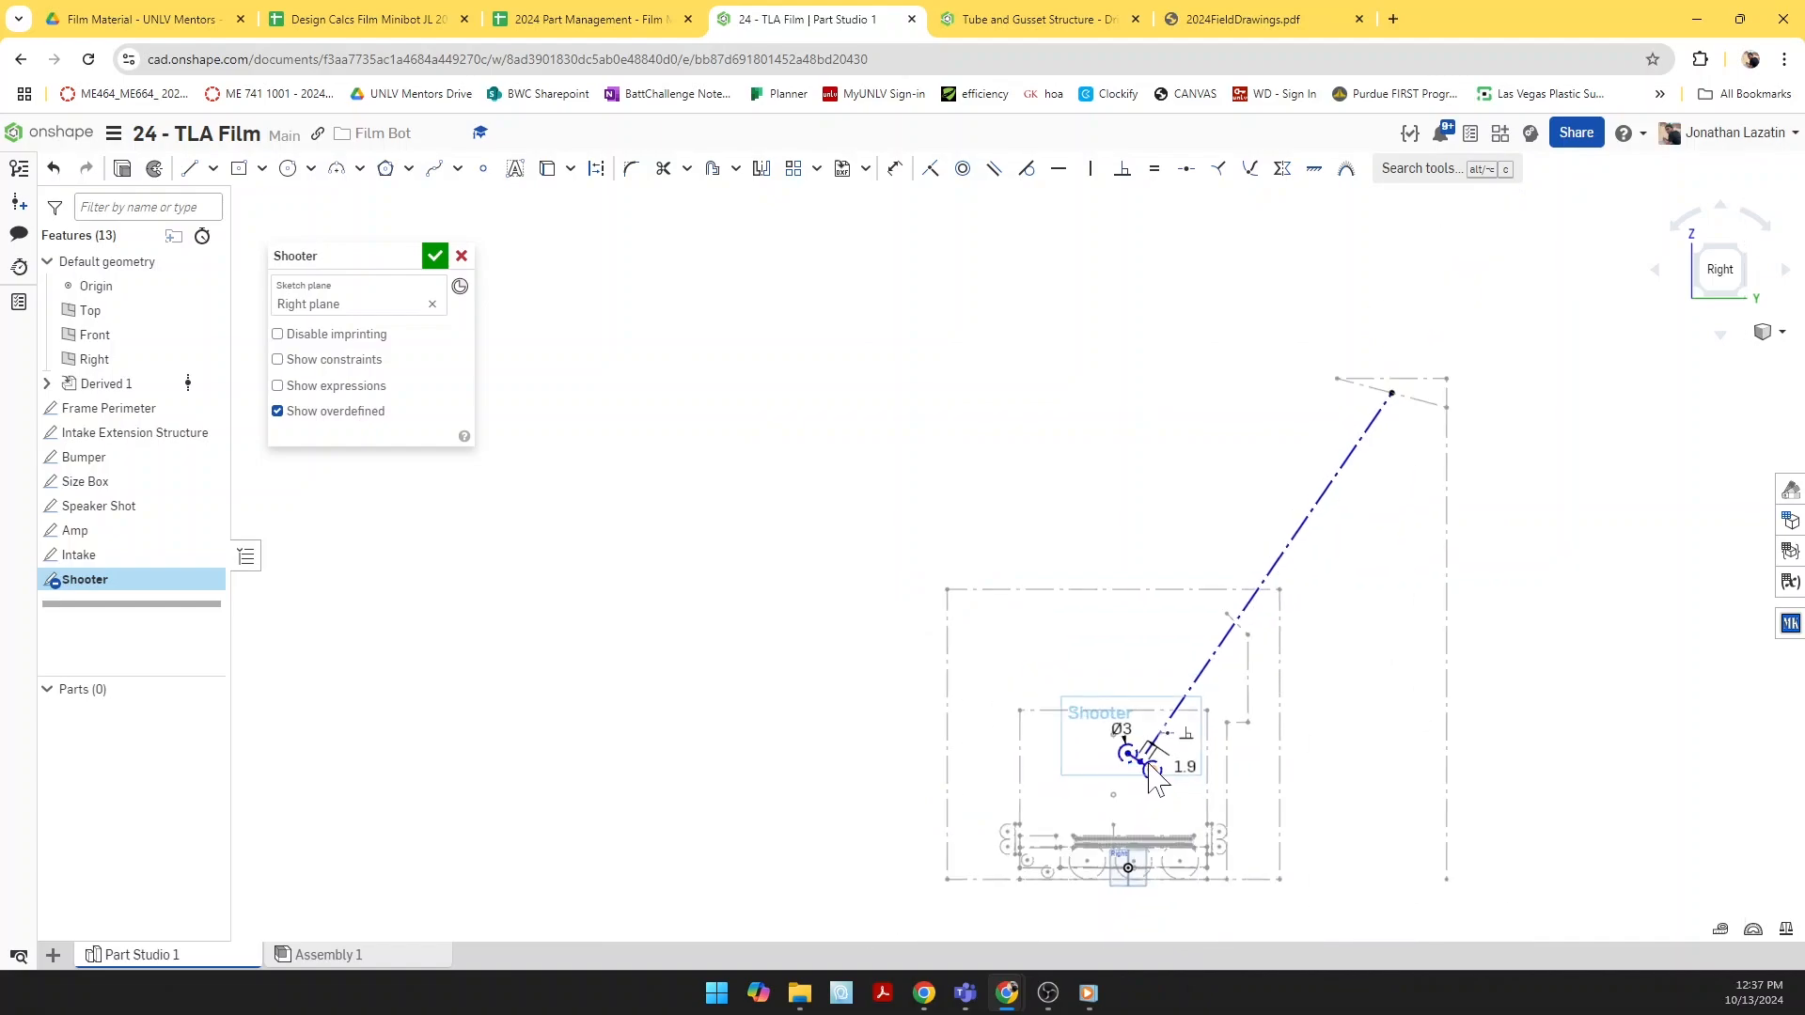
{"action": "scroll", "coordinate": [1140, 800], "scroll_direction": "up", "scroll_amount": 5}
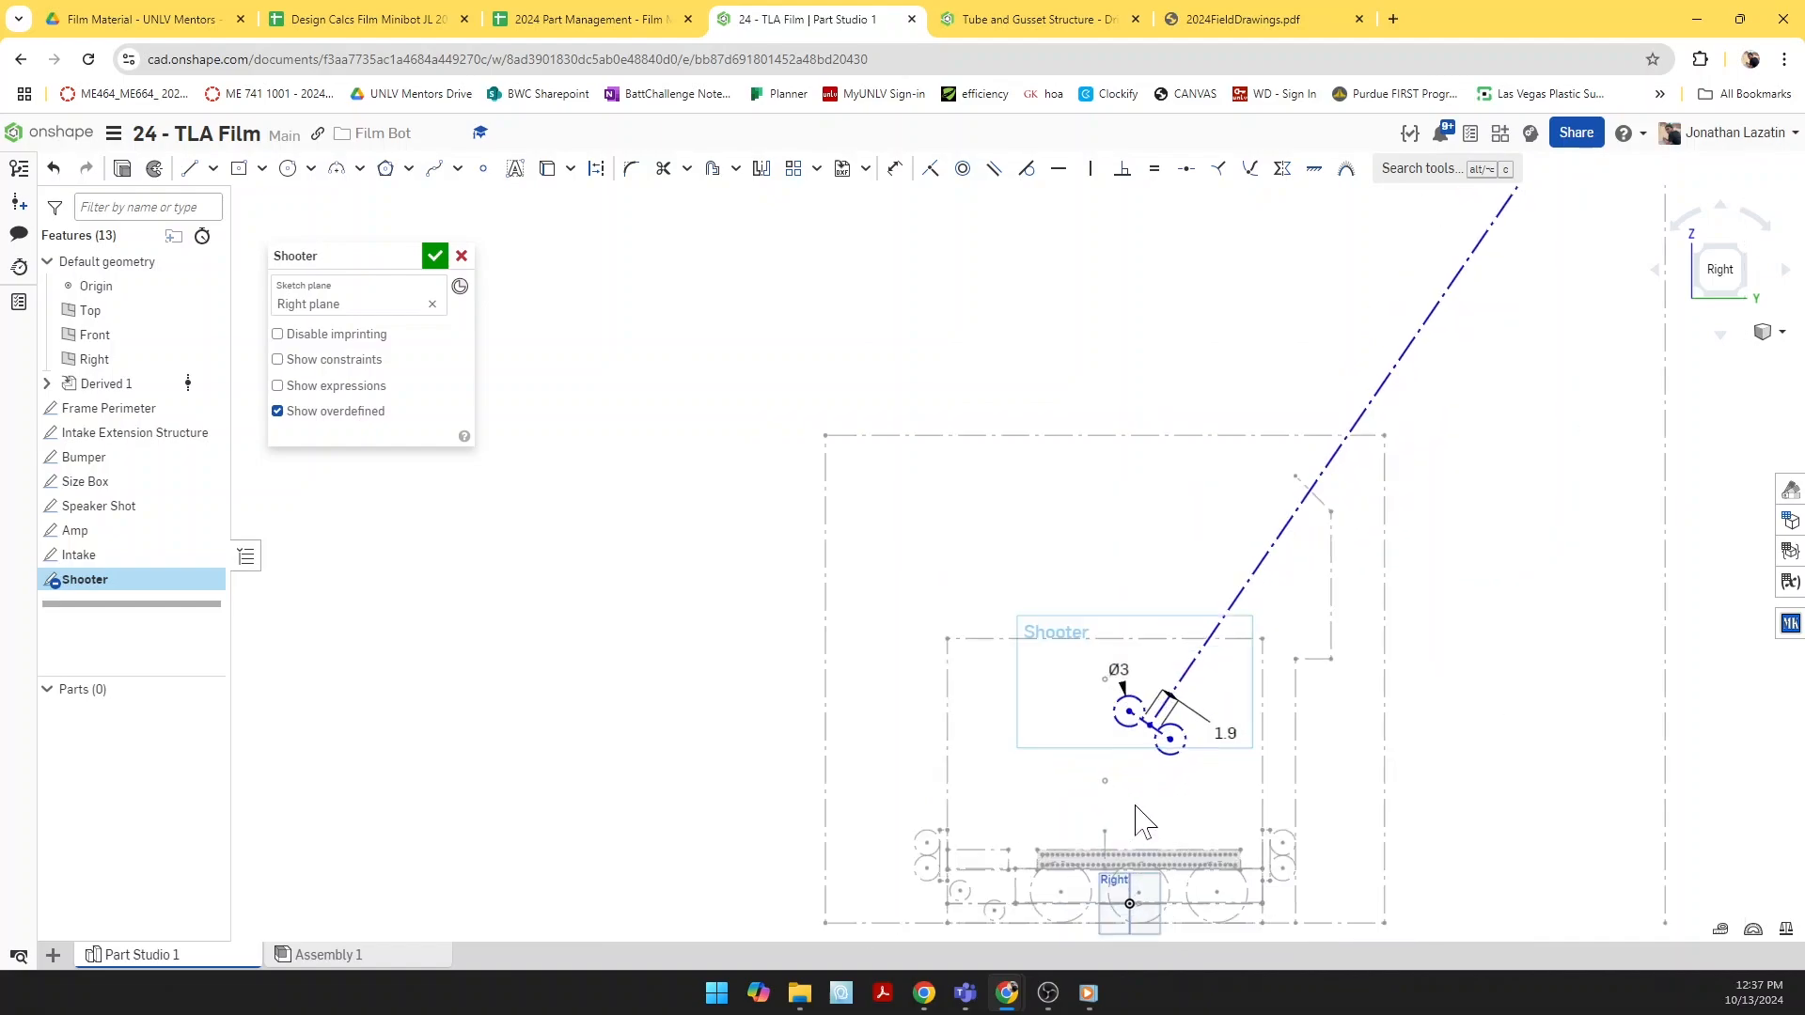
{"action": "key", "text": "d"}
{"action": "key", "text": "Escape"}
{"action": "mouse_move", "coordinate": [1180, 731]}
{"action": "left_mouse_down"}
{"action": "mouse_move", "coordinate": [1112, 710]}
{"action": "mouse_move", "coordinate": [1237, 649]}
{"action": "mouse_move", "coordinate": [1305, 677]}
{"action": "mouse_move", "coordinate": [1262, 758]}
{"action": "mouse_move", "coordinate": [1071, 765]}
{"action": "mouse_move", "coordinate": [1080, 686]}
{"action": "mouse_move", "coordinate": [1152, 655]}
{"action": "mouse_move", "coordinate": [1228, 664]}
{"action": "mouse_move", "coordinate": [1255, 722]}
{"action": "mouse_move", "coordinate": [1200, 748]}
{"action": "mouse_move", "coordinate": [1116, 703]}
{"action": "mouse_move", "coordinate": [1256, 732]}
{"action": "mouse_move", "coordinate": [1174, 727]}
{"action": "mouse_move", "coordinate": [1188, 725]}
{"action": "mouse_move", "coordinate": [1166, 679]}
{"action": "left_mouse_up"}
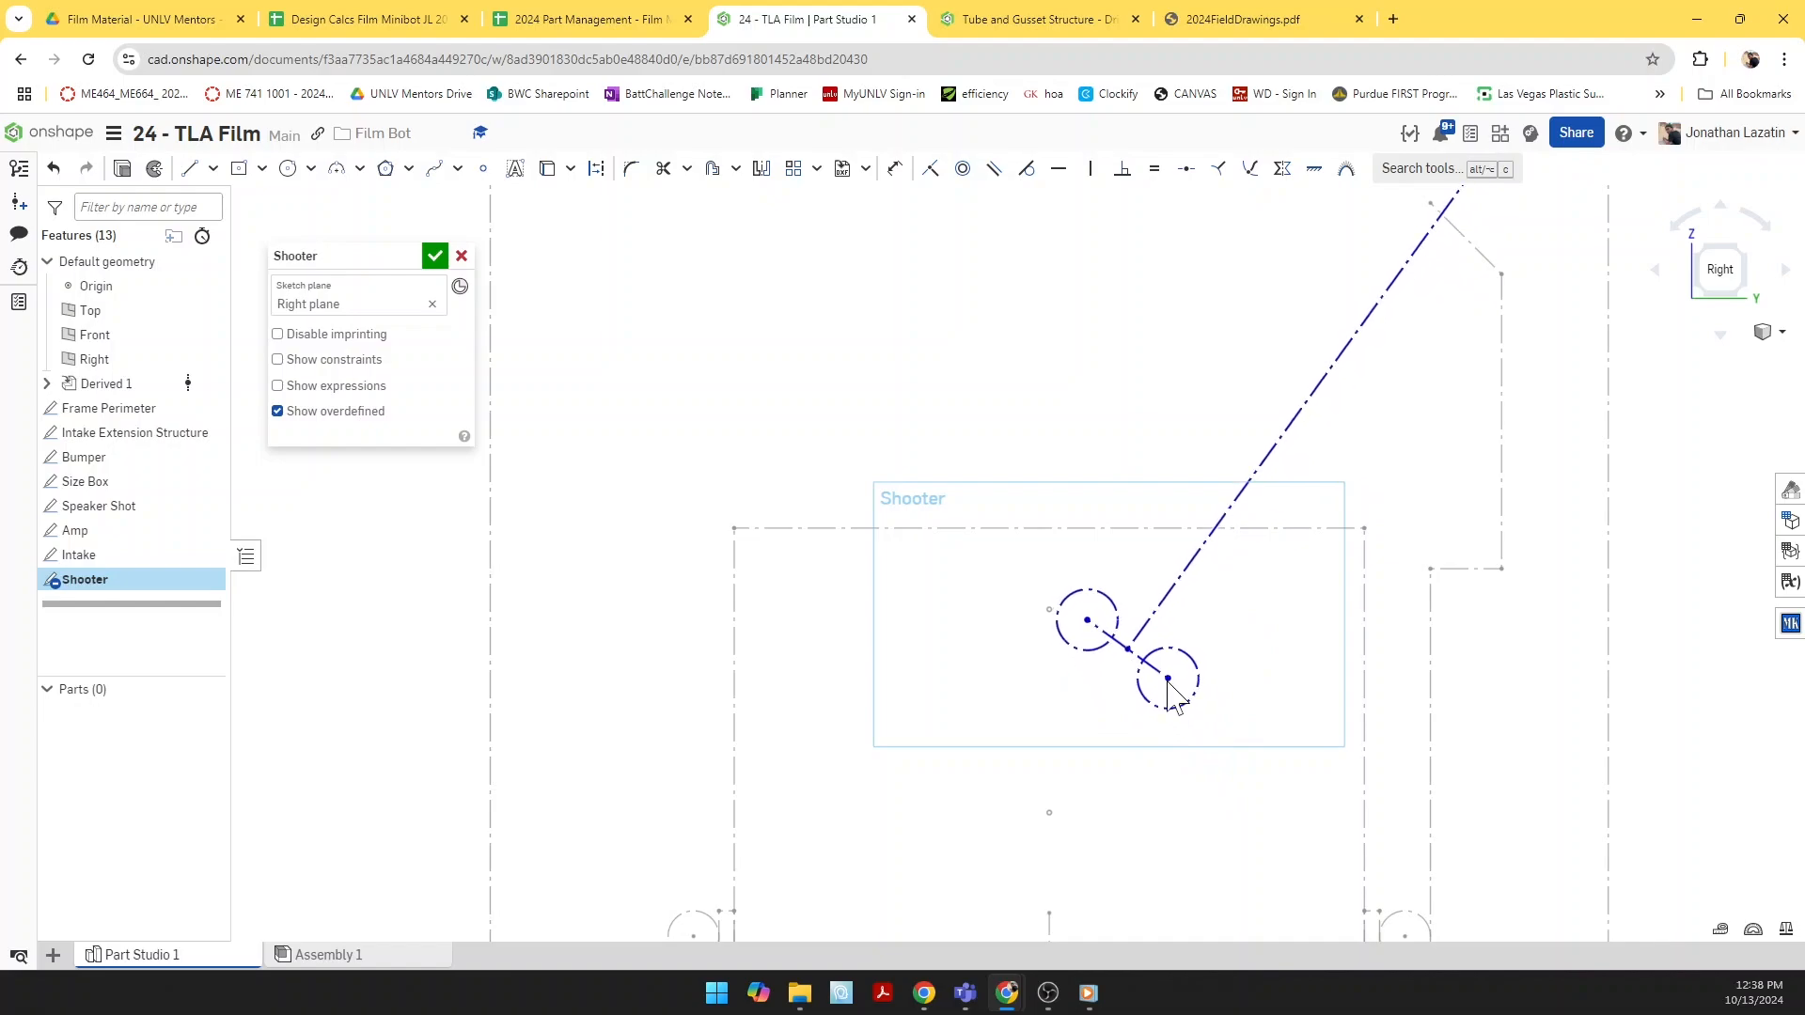
{"action": "scroll", "coordinate": [1171, 720], "scroll_direction": "down", "scroll_amount": 3}
{"action": "scroll", "coordinate": [1170, 719], "scroll_direction": "up", "scroll_amount": 3}
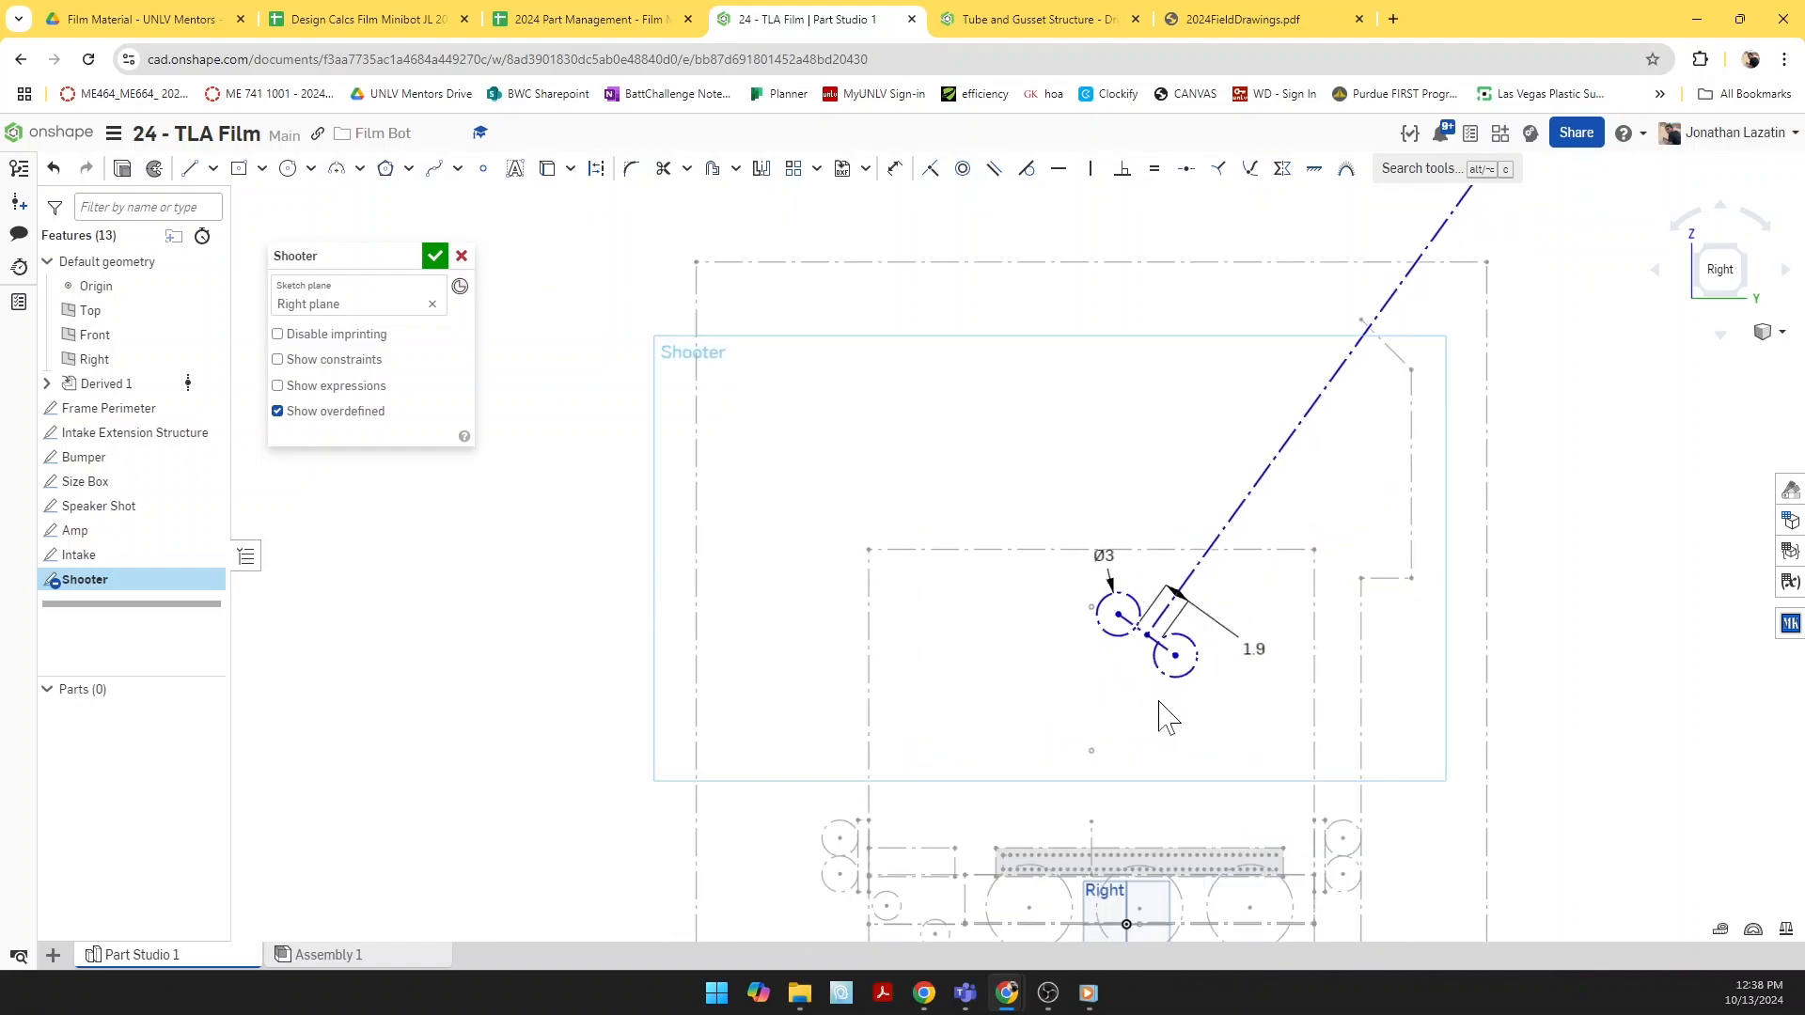
{"action": "key", "text": "l"}
{"action": "key", "text": "Escape"}
{"action": "left_click_drag", "start_coordinate": [1177, 673], "coordinate": [1215, 715]}
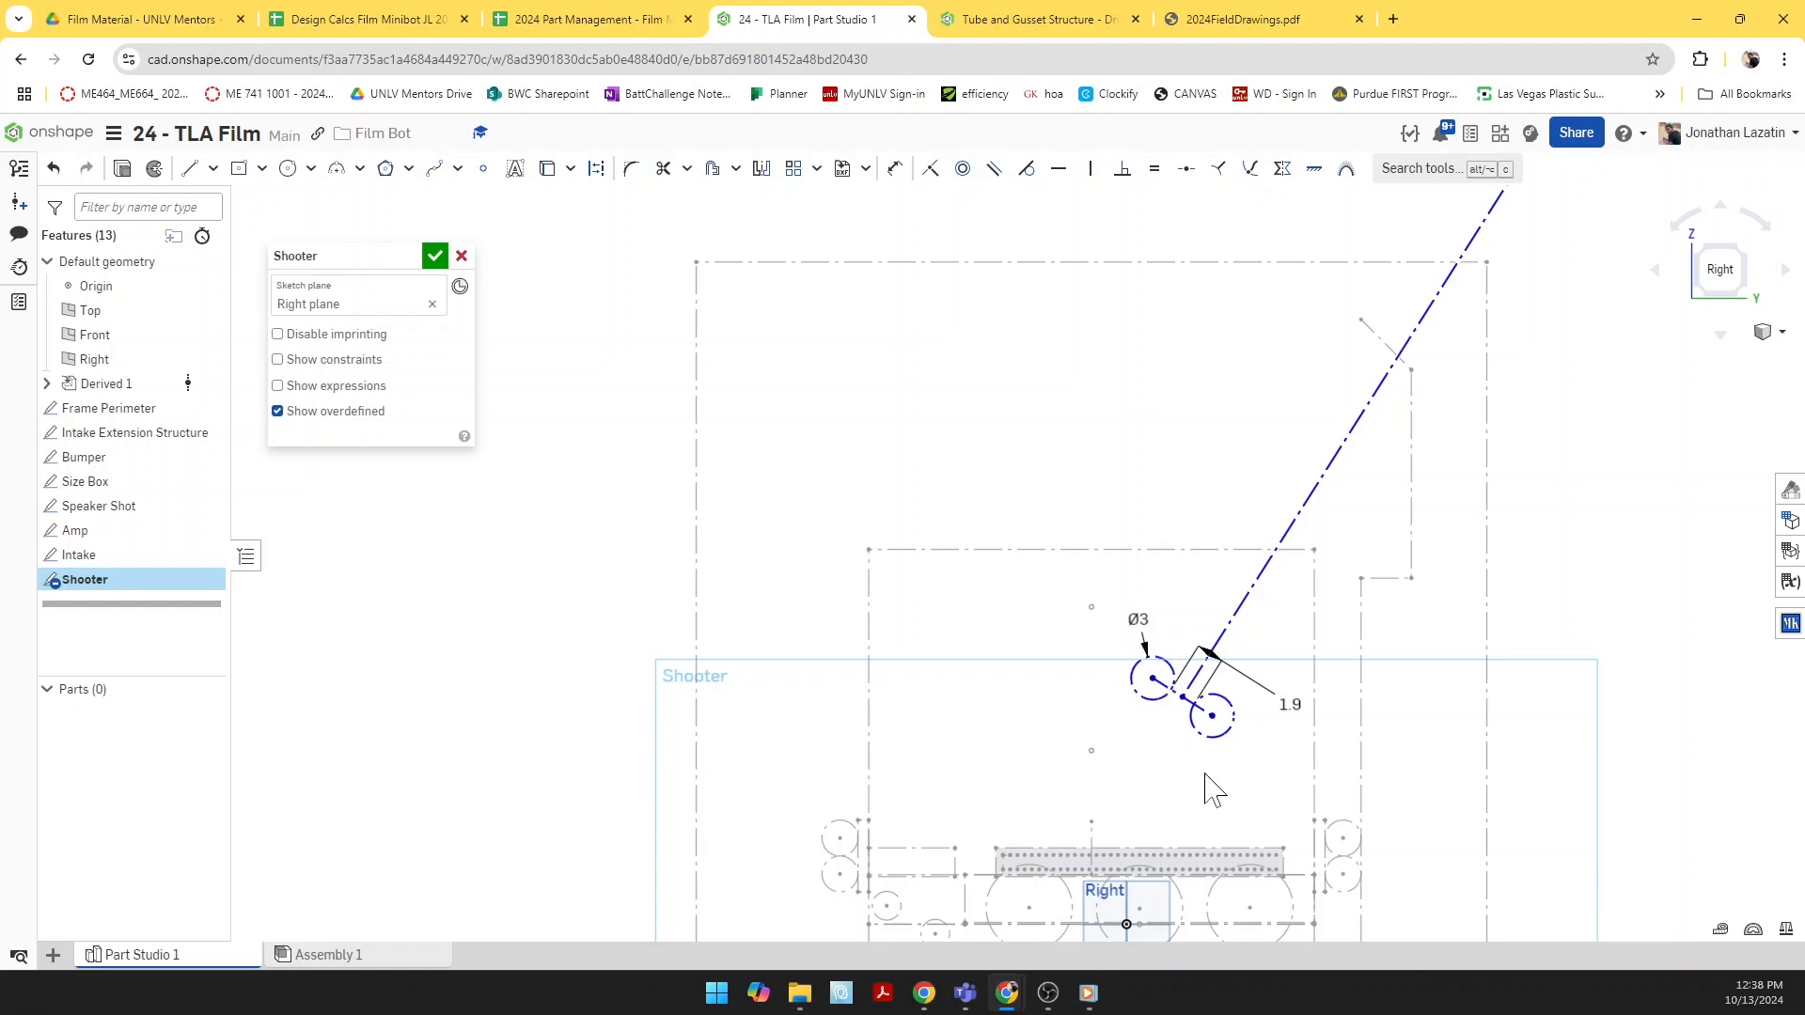
Step: Shift the shooter circle pair slightly upward by the midpoint where the shot line starts
{"action": "scroll", "coordinate": [1213, 790], "scroll_direction": "down", "scroll_amount": 8}
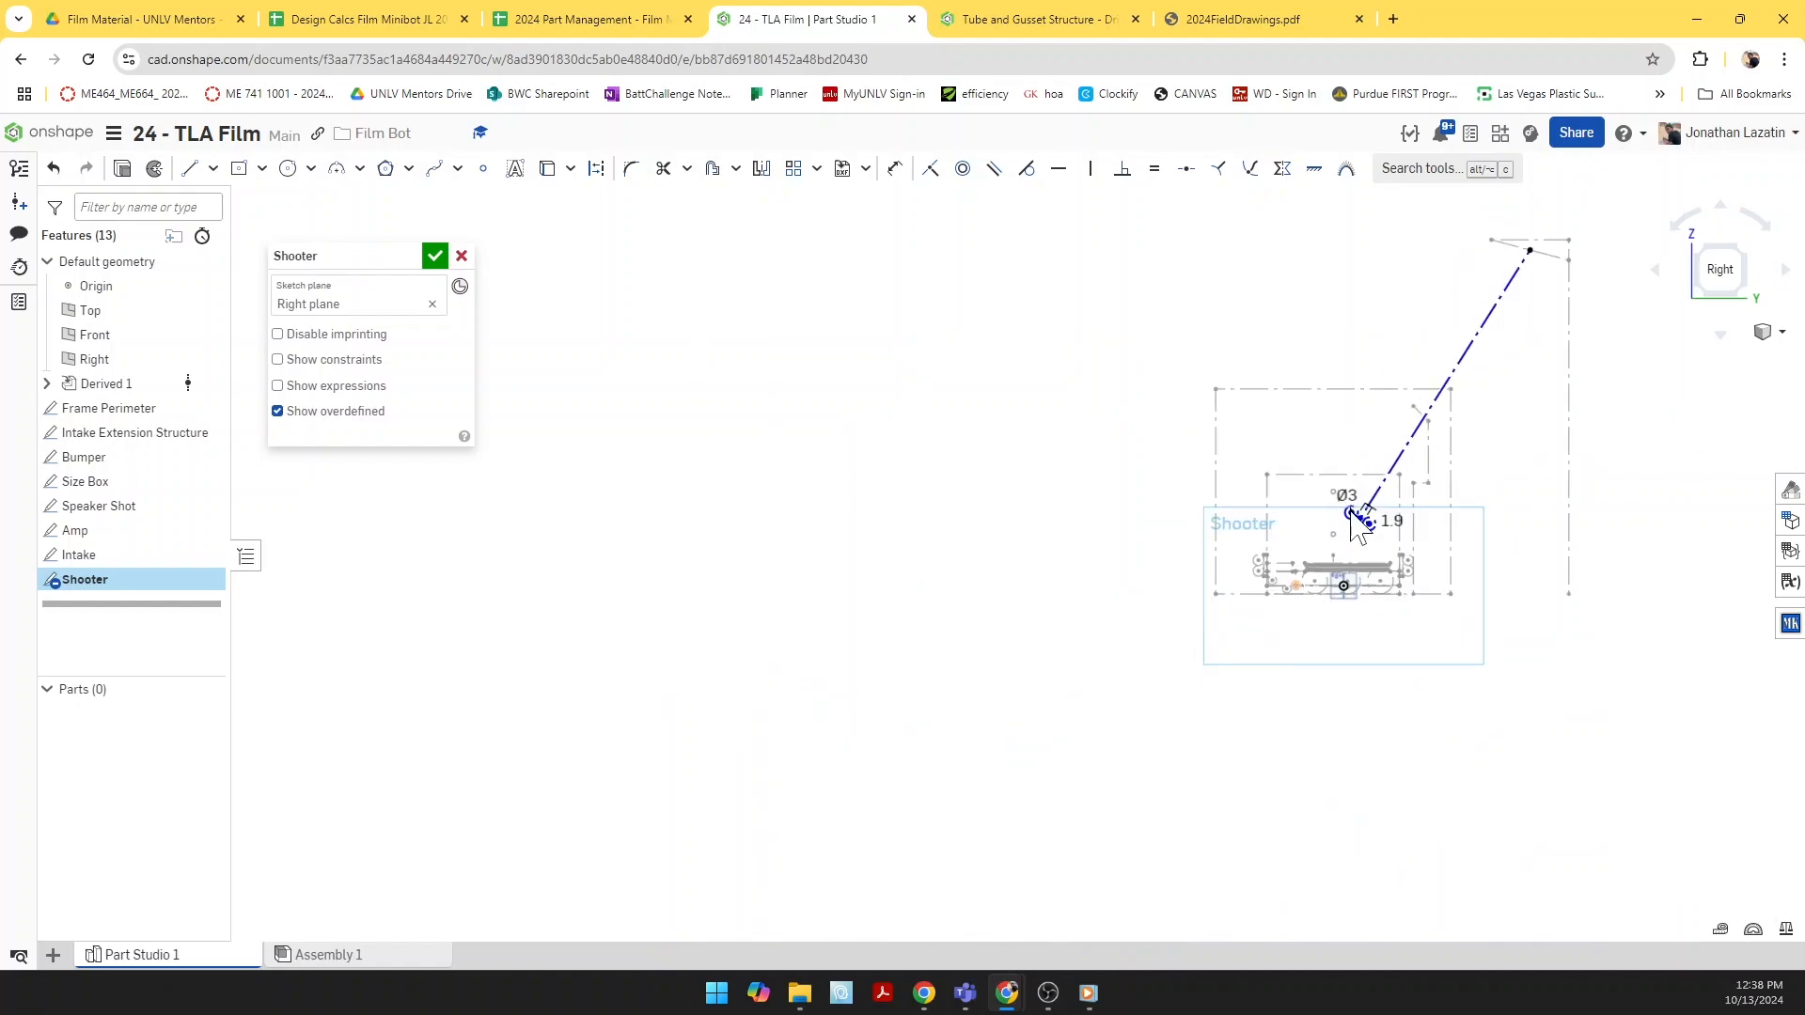
{"action": "scroll", "coordinate": [1357, 527], "scroll_direction": "up", "scroll_amount": 5}
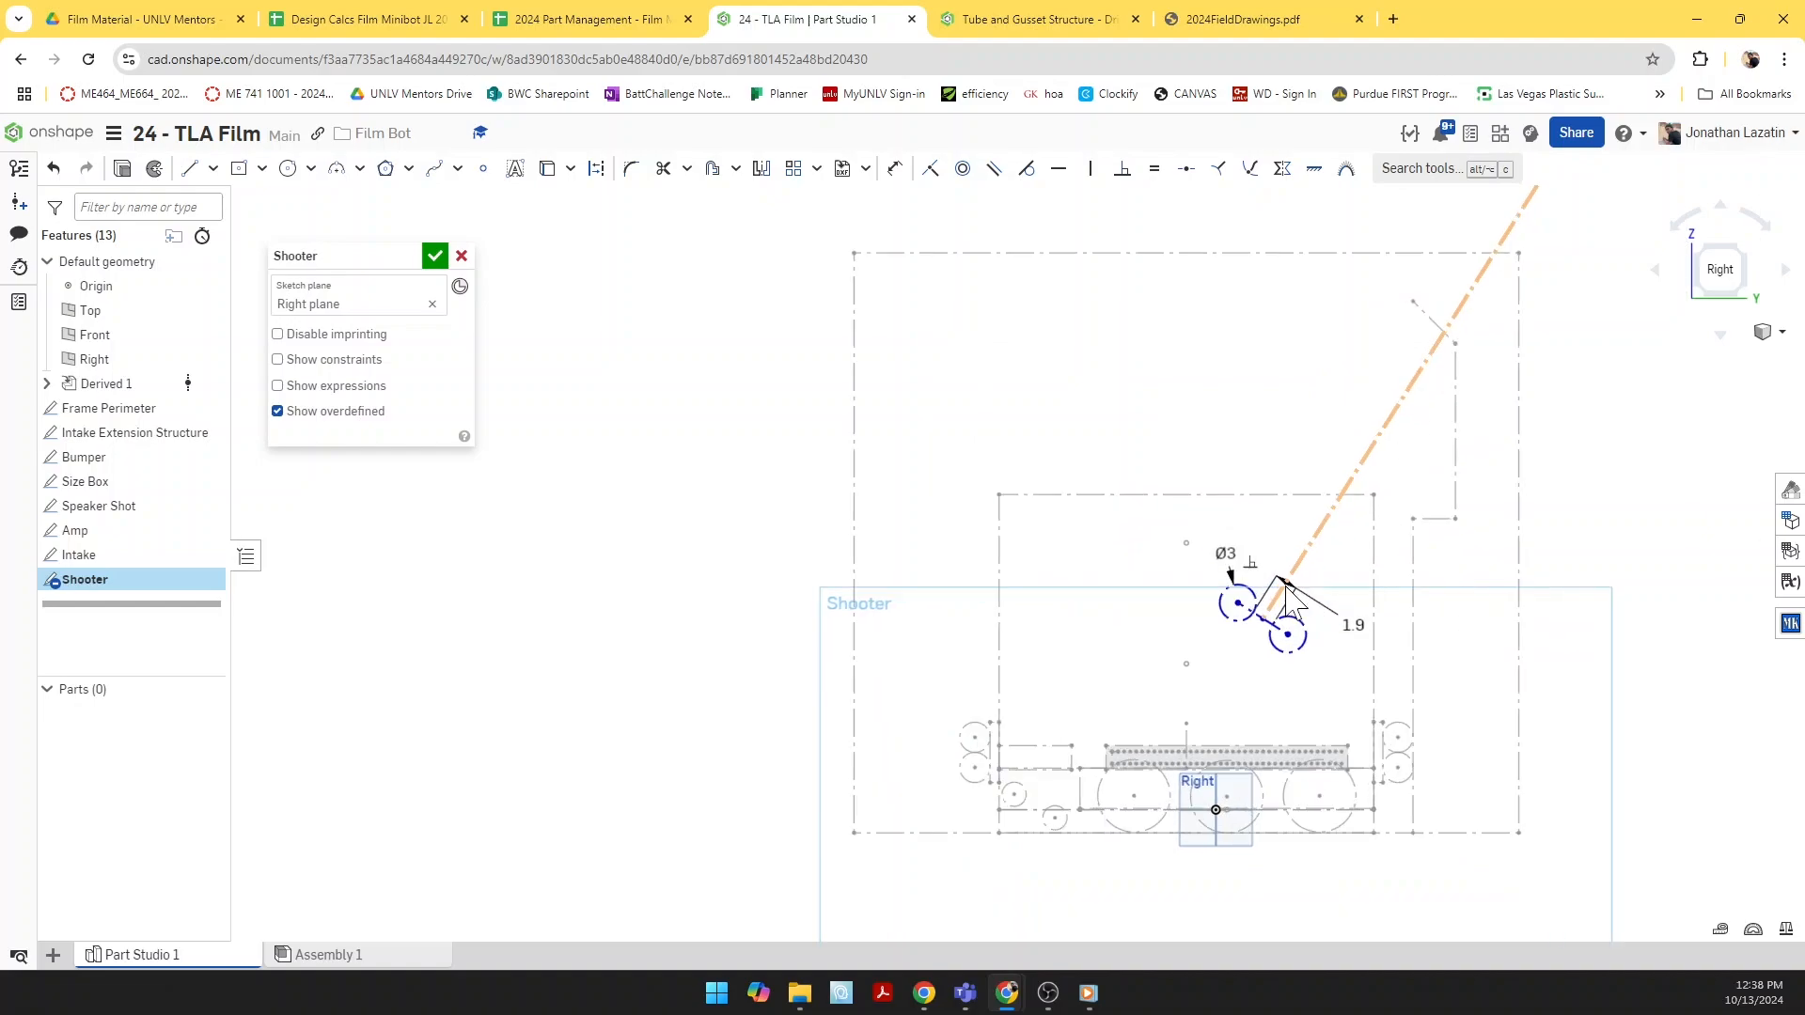
{"action": "scroll", "coordinate": [1281, 663], "scroll_direction": "up", "scroll_amount": 3}
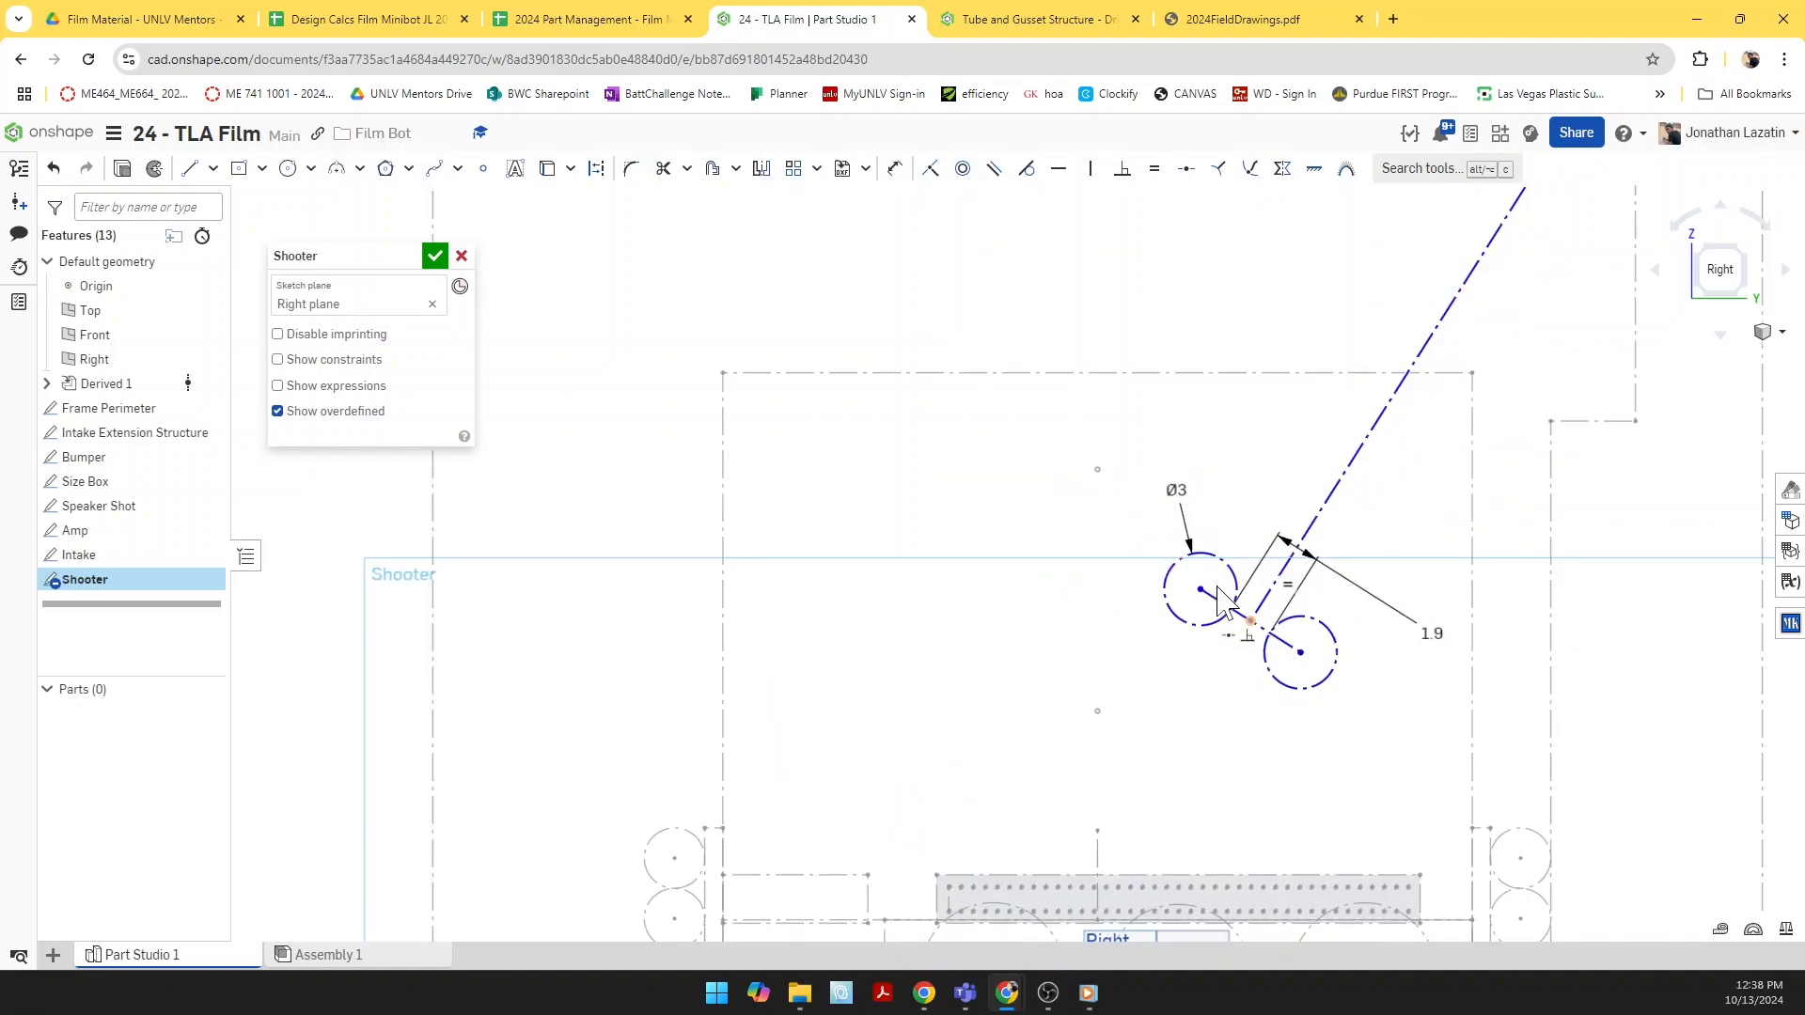
{"action": "mouse_move", "coordinate": [1252, 621]}
{"action": "left_mouse_down"}
{"action": "mouse_move", "coordinate": [1208, 612]}
{"action": "mouse_move", "coordinate": [1255, 617]}
{"action": "mouse_move", "coordinate": [1235, 598]}
{"action": "left_mouse_up"}
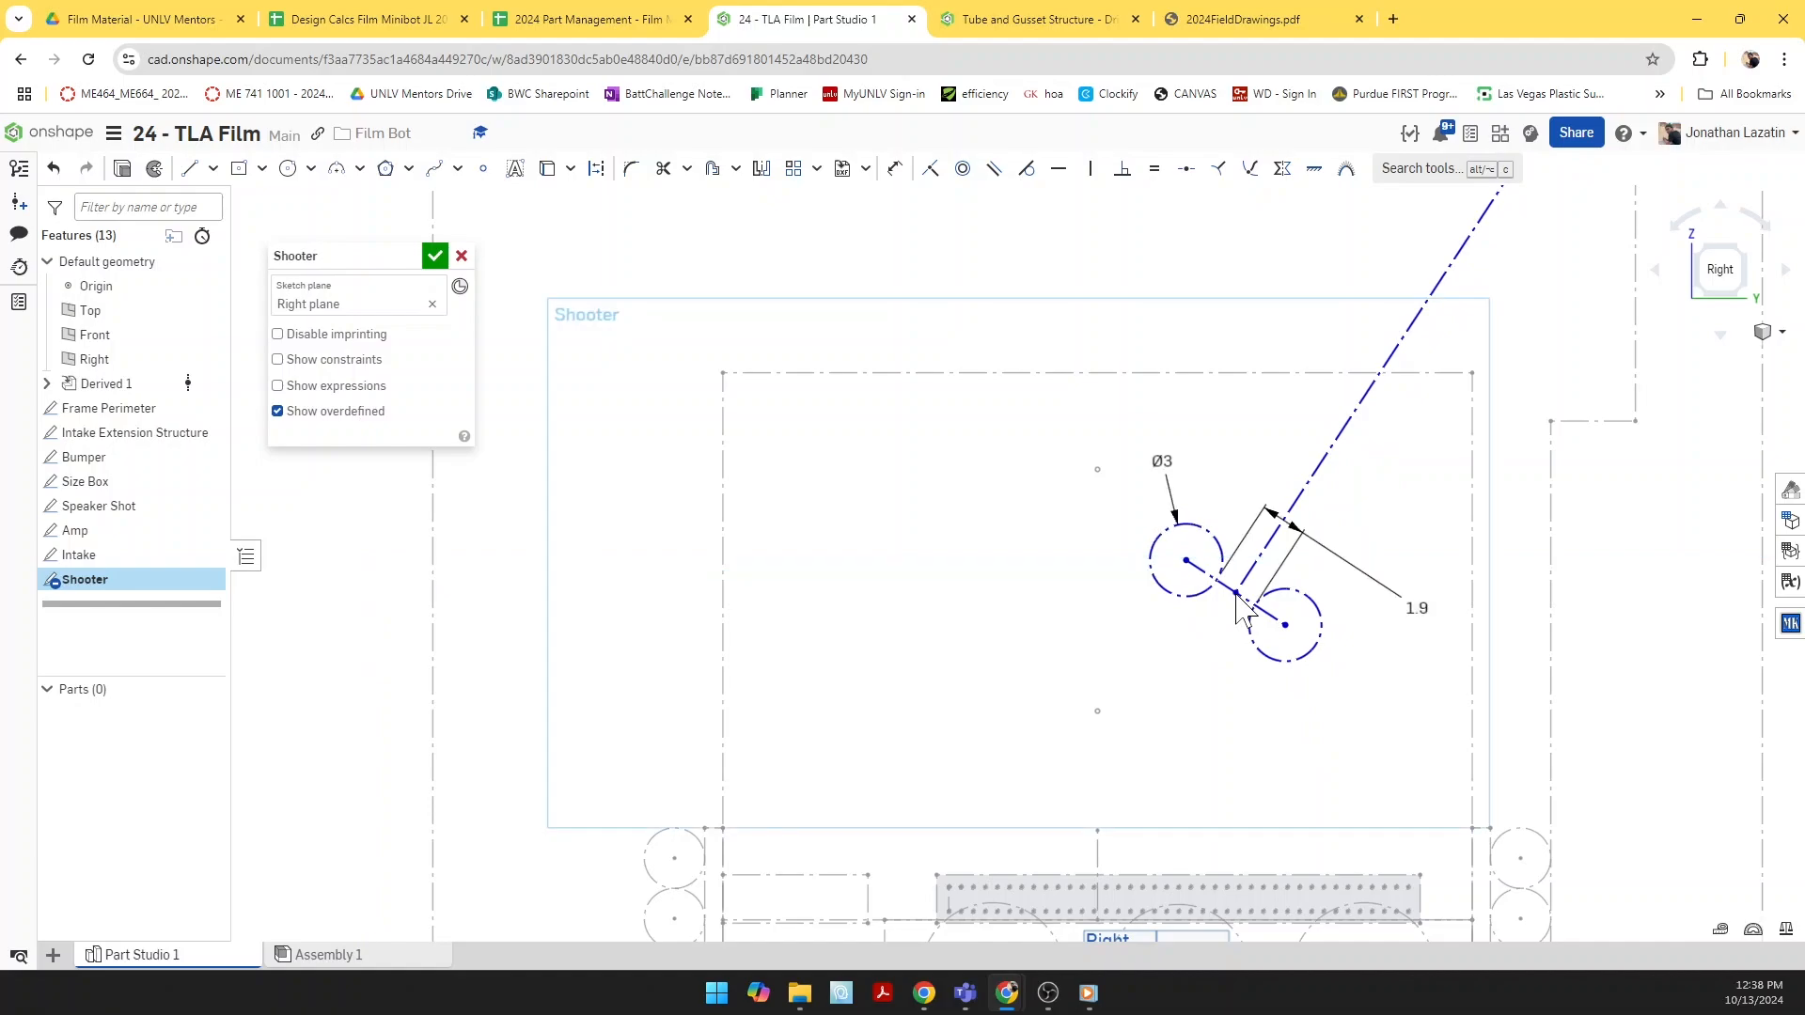
Step: Draw a construction line about 14.6 in long from the shooter midpoint down toward the intake side, ending above the perforated tube
{"action": "key", "text": "l"}
{"action": "left_click", "coordinate": [1233, 594]}
{"action": "key", "text": "q"}
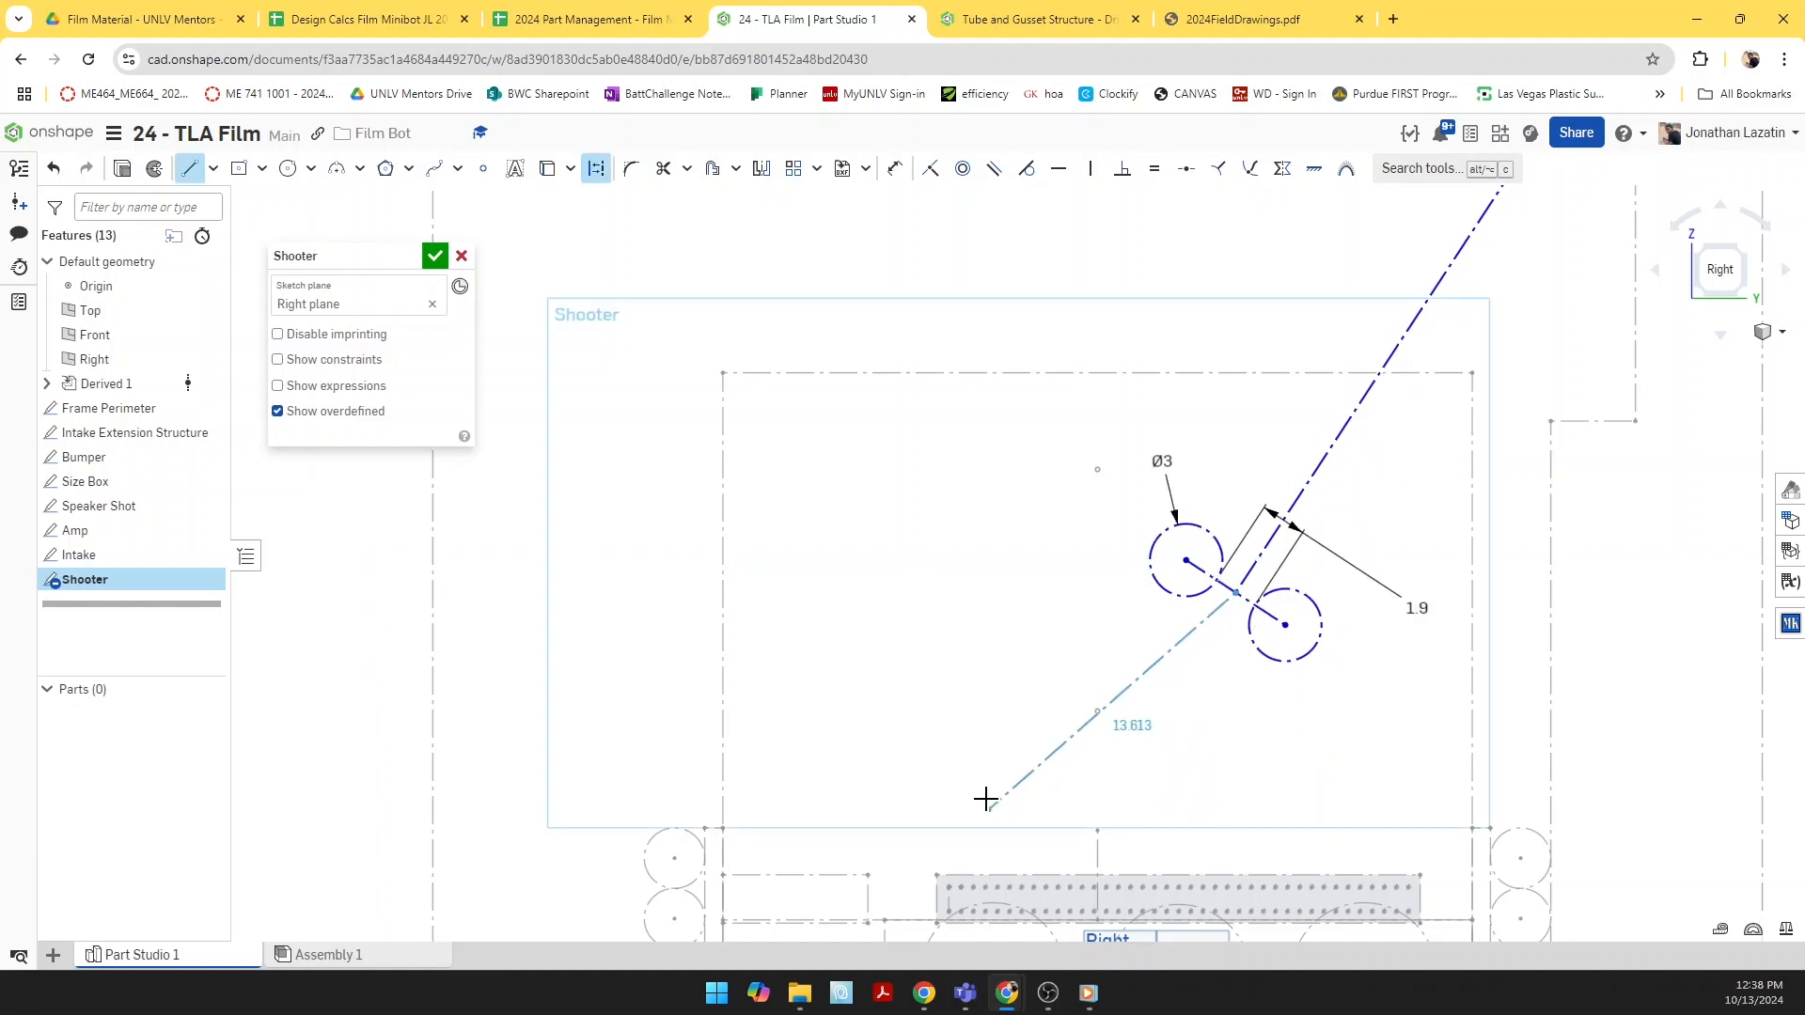
{"action": "scroll", "coordinate": [964, 742], "scroll_direction": "down", "scroll_amount": 2}
{"action": "scroll", "coordinate": [954, 743], "scroll_direction": "up", "scroll_amount": 1}
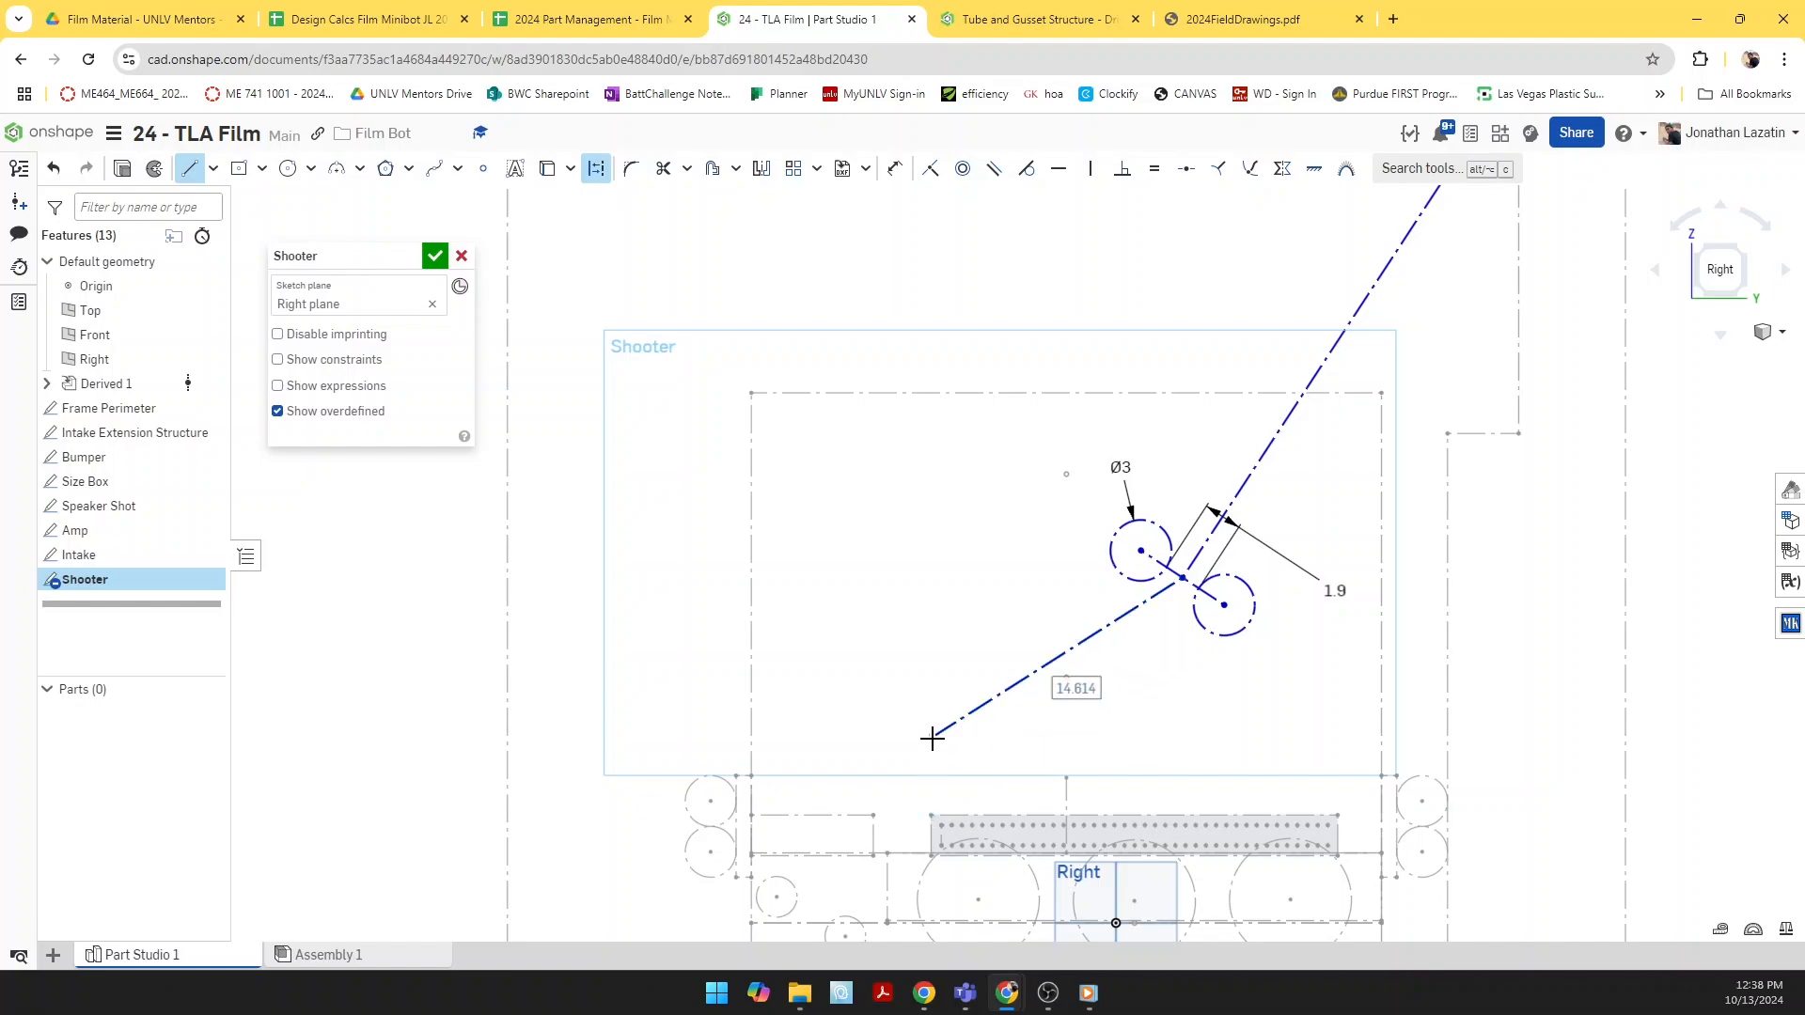
{"action": "scroll", "coordinate": [935, 737], "scroll_direction": "down", "scroll_amount": 2}
{"action": "scroll", "coordinate": [933, 740], "scroll_direction": "up", "scroll_amount": 1}
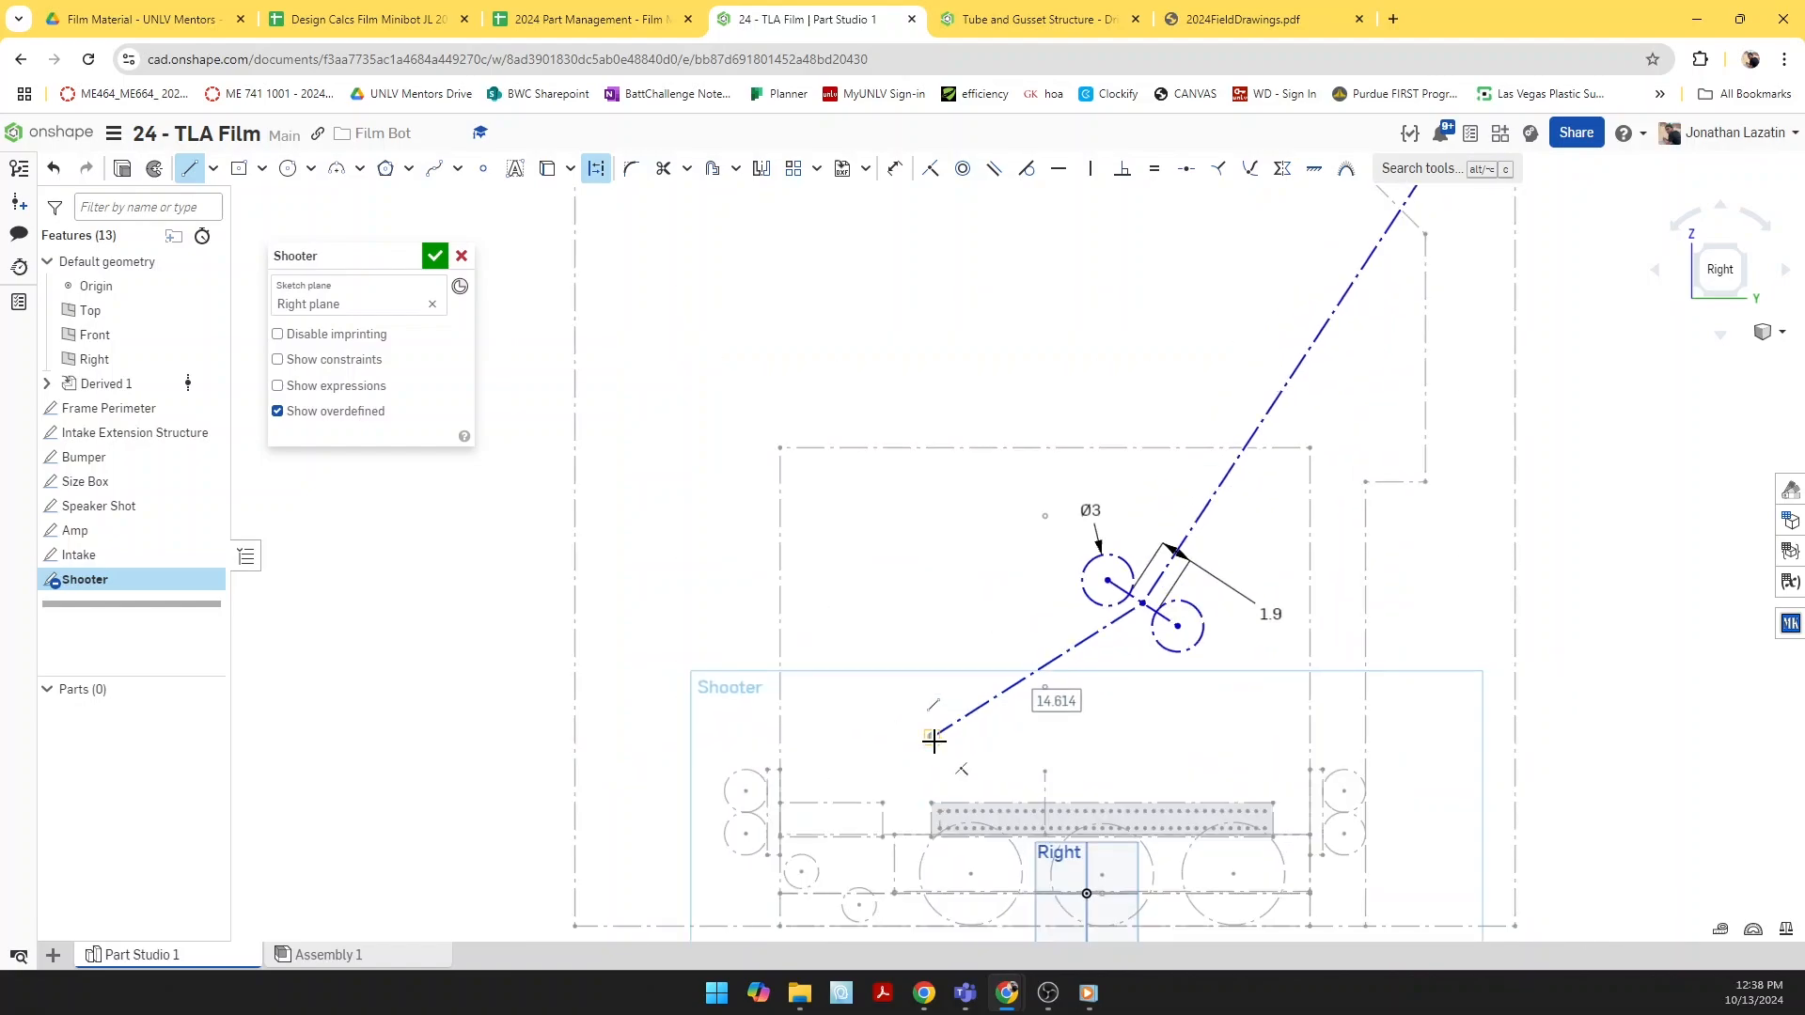
{"action": "left_click", "coordinate": [934, 739]}
Step: Align the new line's lower endpoint vertically with the perforated tube's upper corner on the intake side
{"action": "scroll", "coordinate": [984, 762], "scroll_direction": "up", "scroll_amount": 2}
{"action": "key", "text": "v"}
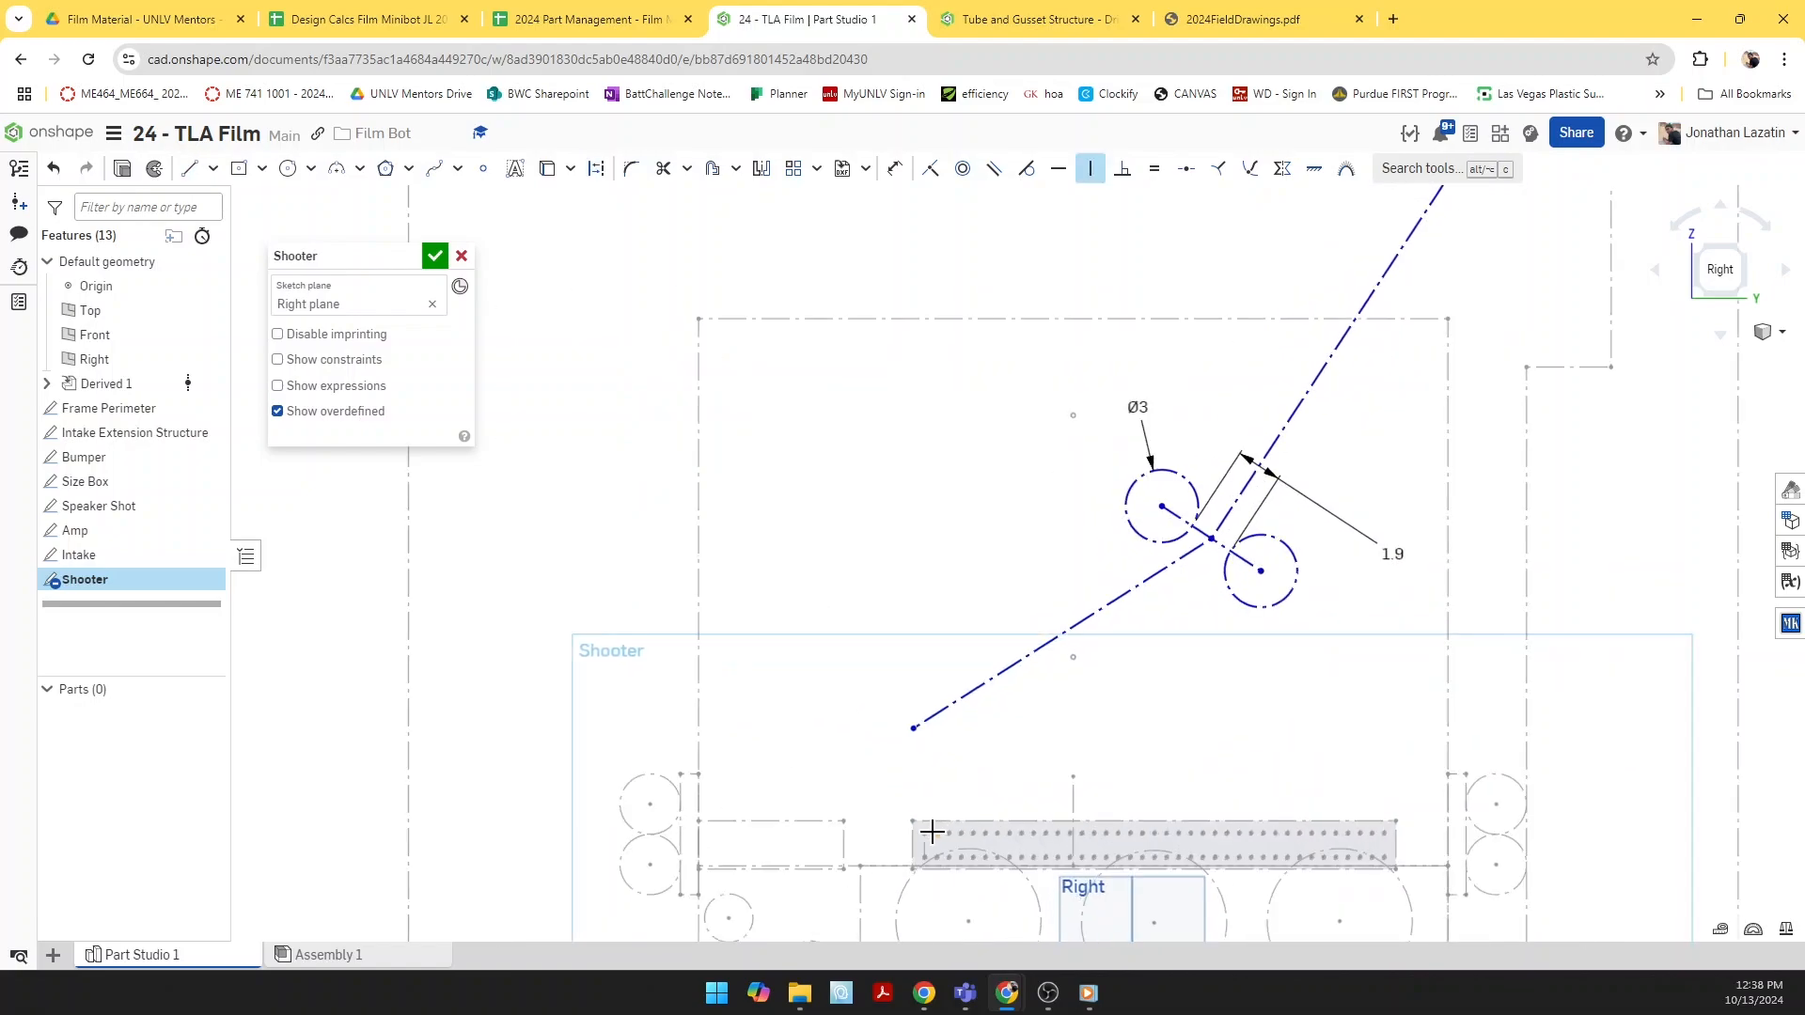
{"action": "left_click", "coordinate": [911, 821]}
{"action": "left_click", "coordinate": [913, 727]}
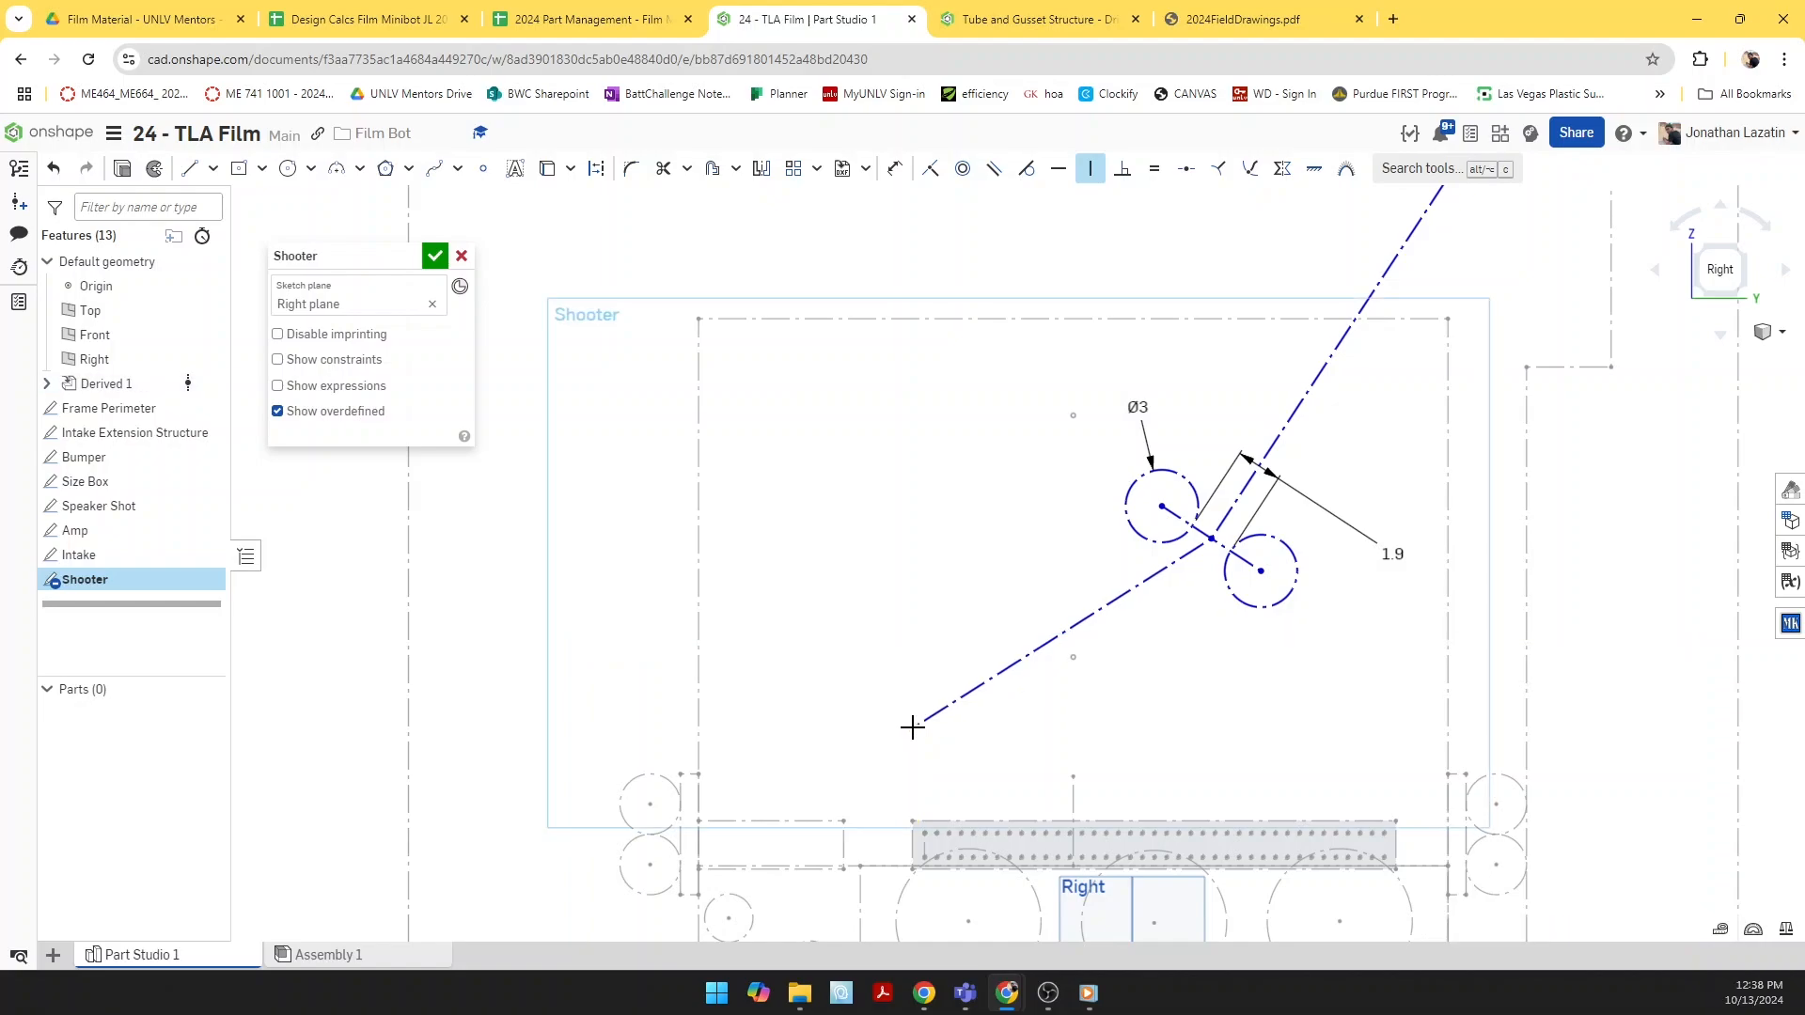
Step: Make the new construction line perpendicular to the line joining the shooter circles, and move its lower endpoint to just above the perforated tube
{"action": "left_click", "coordinate": [1122, 168]}
{"action": "left_click", "coordinate": [1194, 535]}
{"action": "left_click", "coordinate": [1190, 548]}
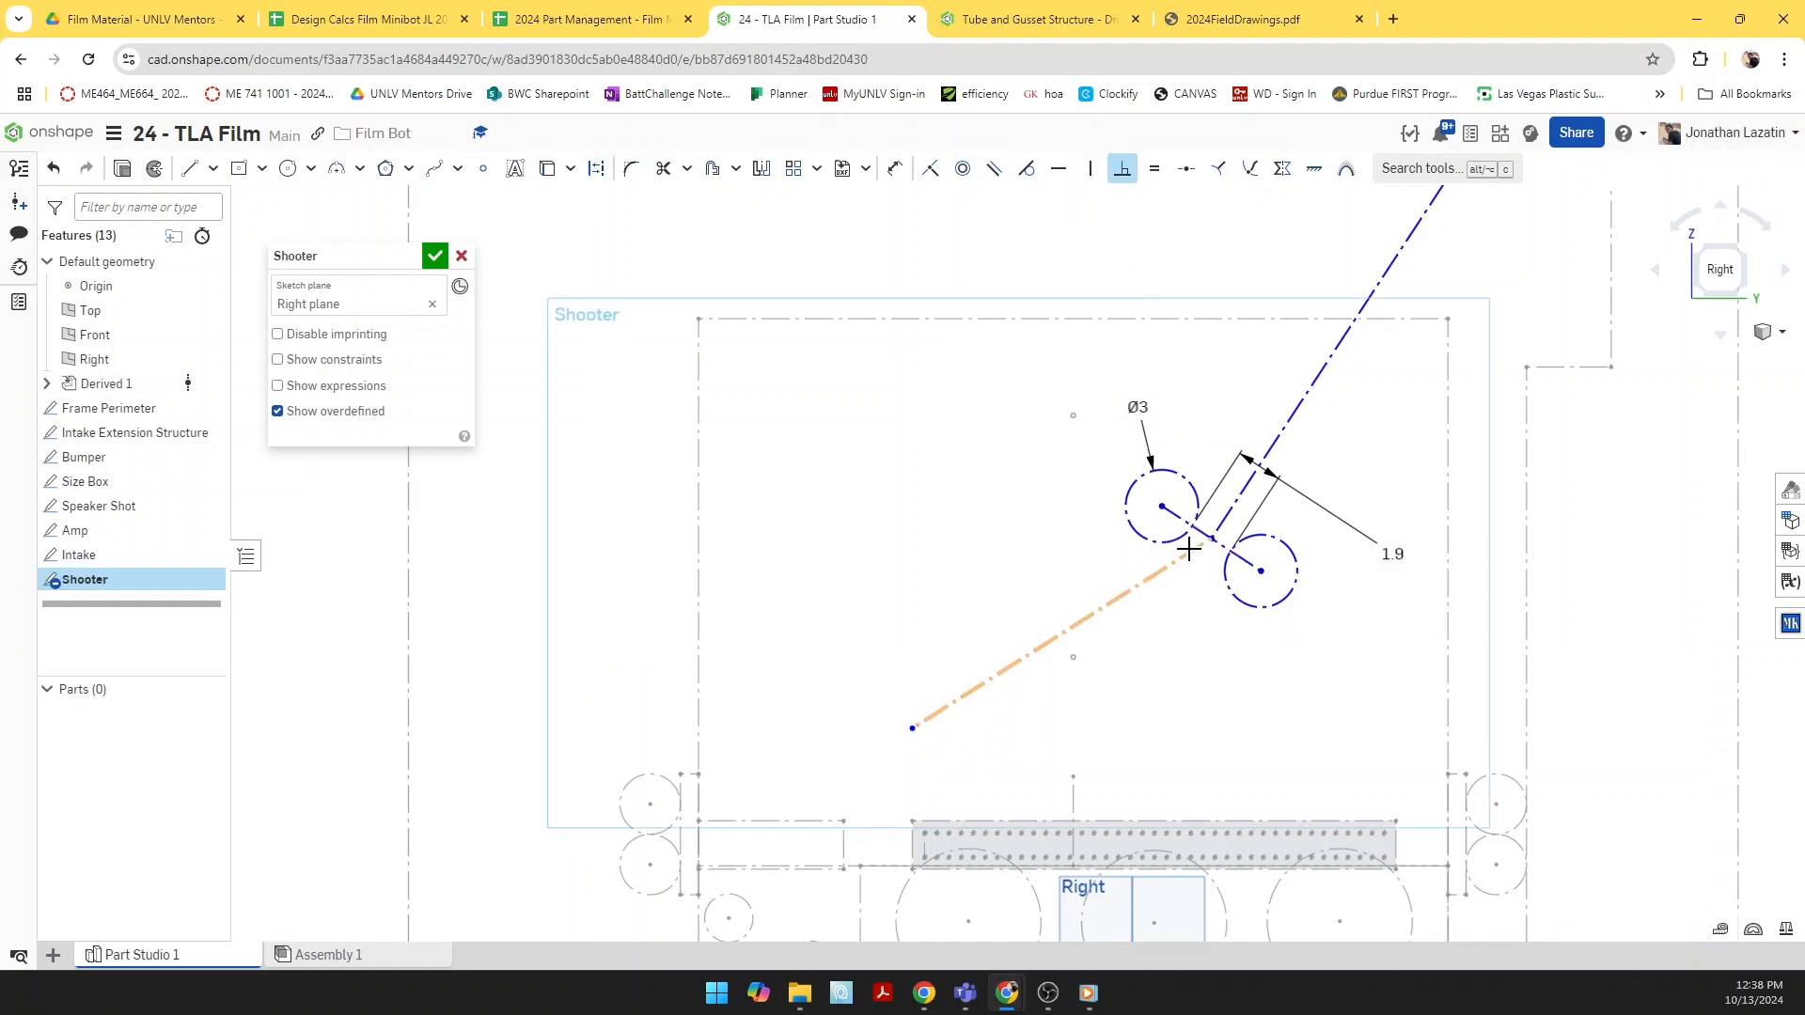
{"action": "scroll", "coordinate": [1171, 572], "scroll_direction": "down", "scroll_amount": 3}
{"action": "key", "text": "d"}
{"action": "key", "text": "Escape"}
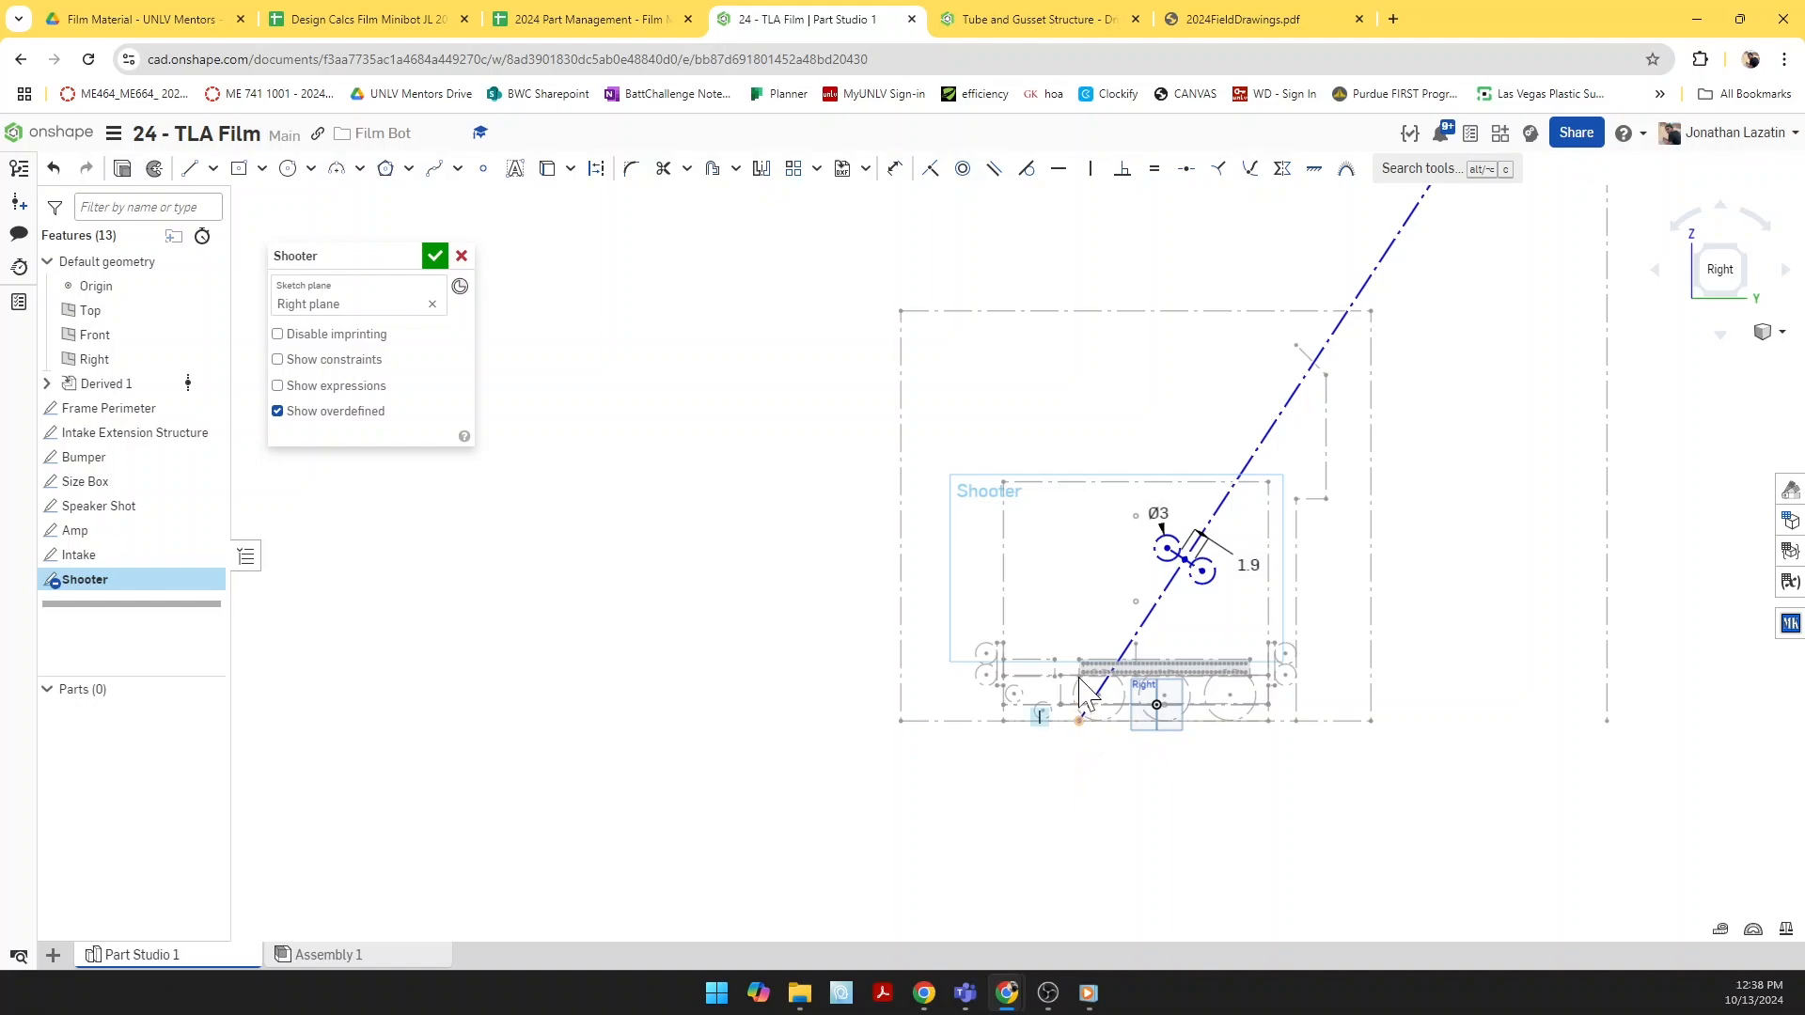
{"action": "left_click_drag", "start_coordinate": [1080, 721], "coordinate": [1081, 639]}
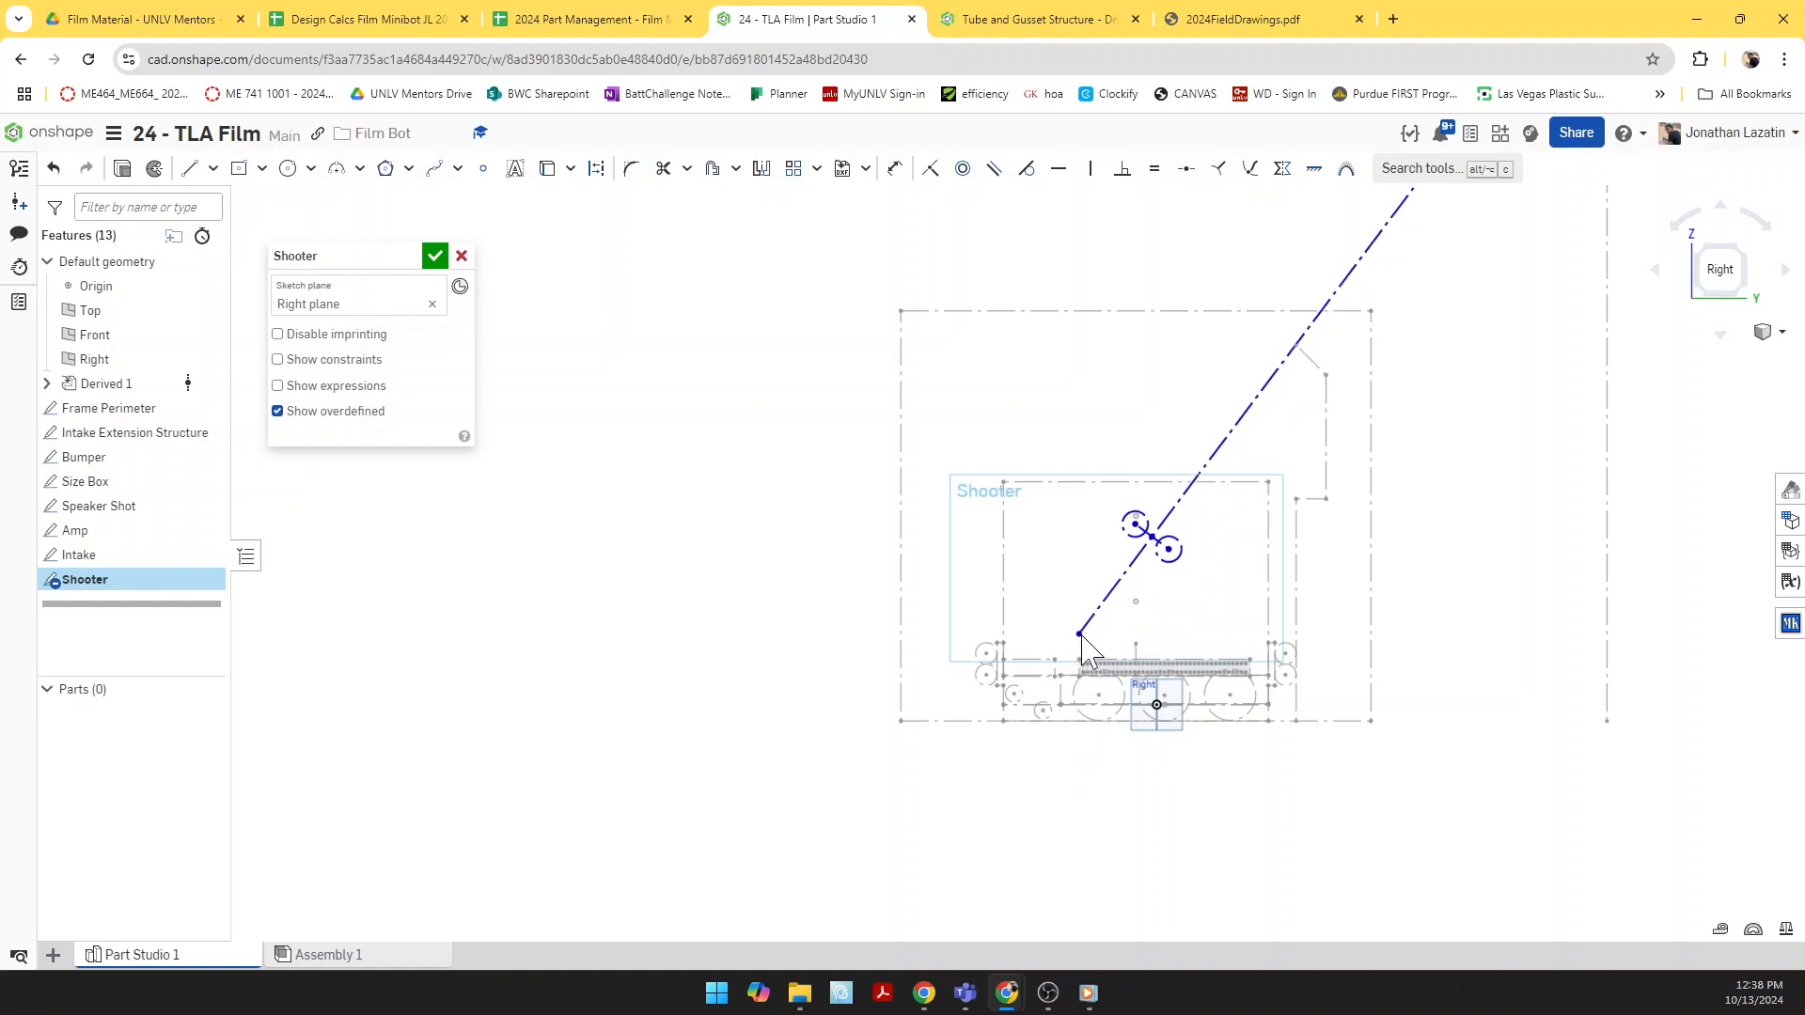
{"action": "scroll", "coordinate": [1086, 651], "scroll_direction": "up", "scroll_amount": 5}
{"action": "scroll", "coordinate": [1090, 655], "scroll_direction": "up", "scroll_amount": 2}
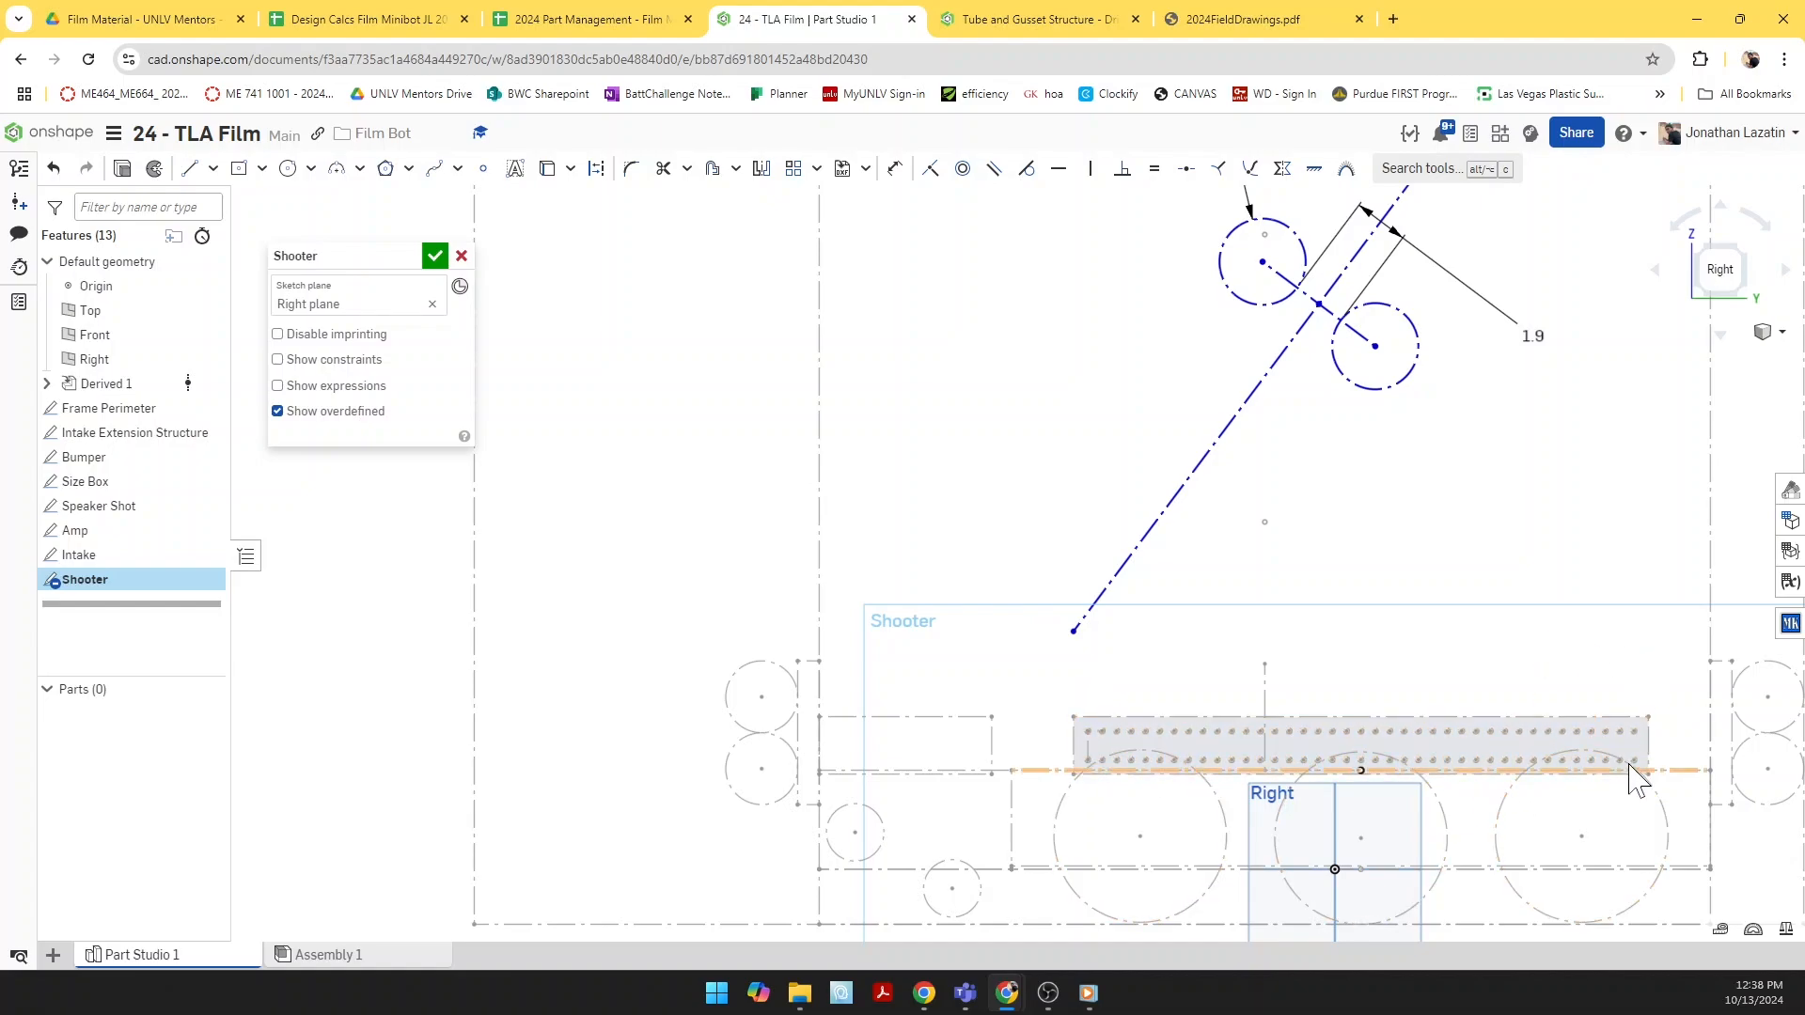
Step: Release the lower endpoint from its vertical alignment with the tube corner and reposition it inward, slightly above the tube's intake-side end
{"action": "key", "text": "u"}
{"action": "key", "text": "Escape"}
{"action": "mouse_move", "coordinate": [1073, 638]}
{"action": "left_click_drag", "start_coordinate": [1077, 632], "coordinate": [1159, 582]}
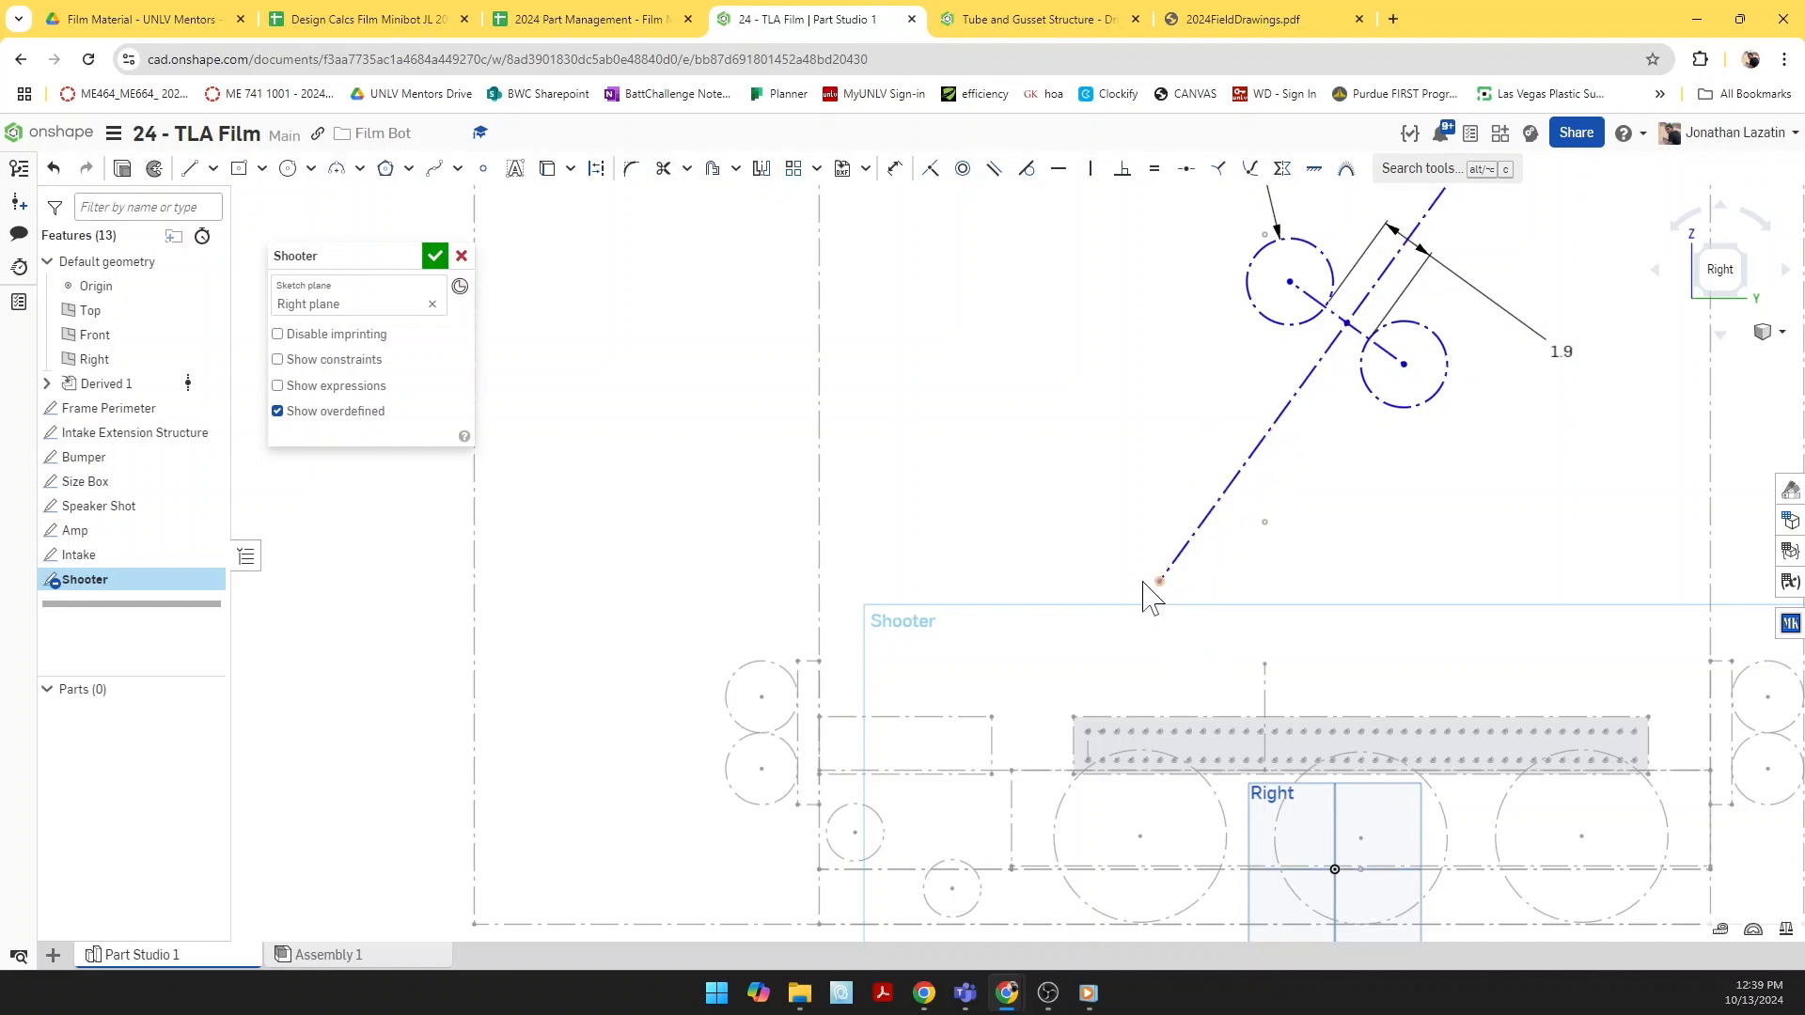
{"action": "mouse_move", "coordinate": [1144, 583]}
{"action": "left_mouse_down"}
{"action": "mouse_move", "coordinate": [1116, 611]}
{"action": "mouse_move", "coordinate": [1150, 594]}
{"action": "left_mouse_up"}
{"action": "middle_click_drag", "start_coordinate": [1246, 626], "coordinate": [1186, 677]}
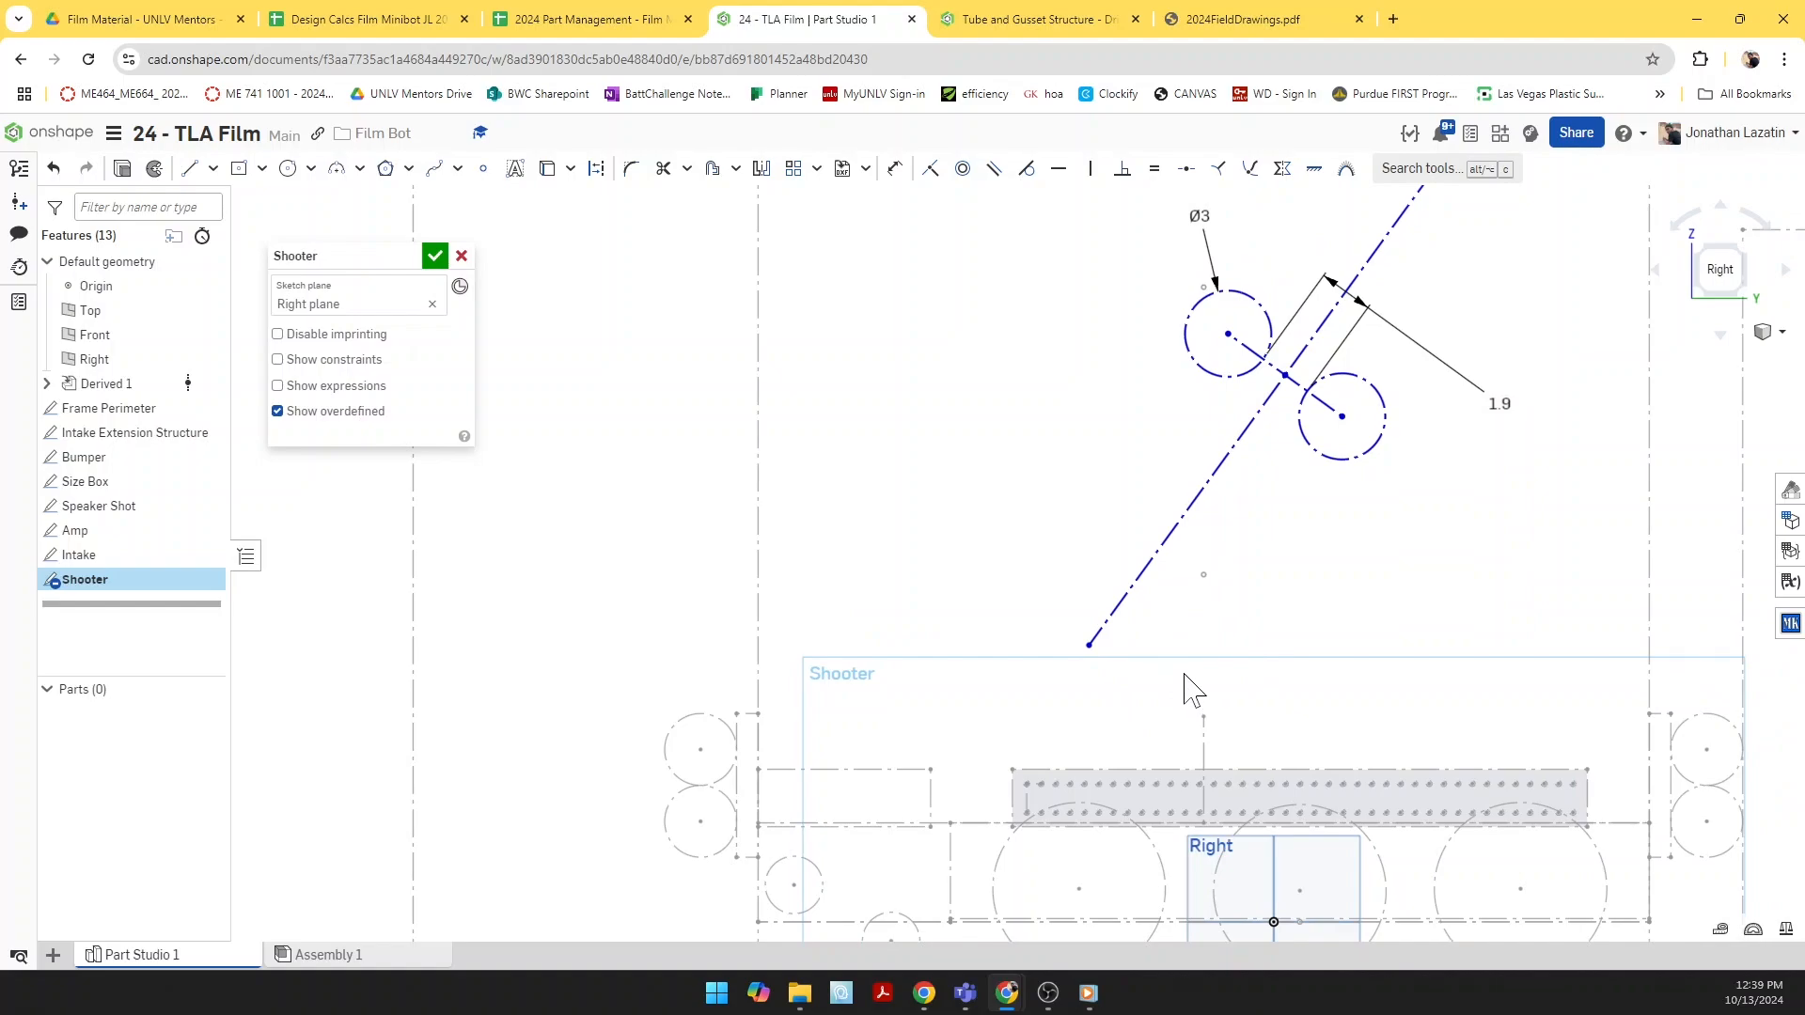
{"action": "scroll", "coordinate": [1184, 691], "scroll_direction": "down", "scroll_amount": 2}
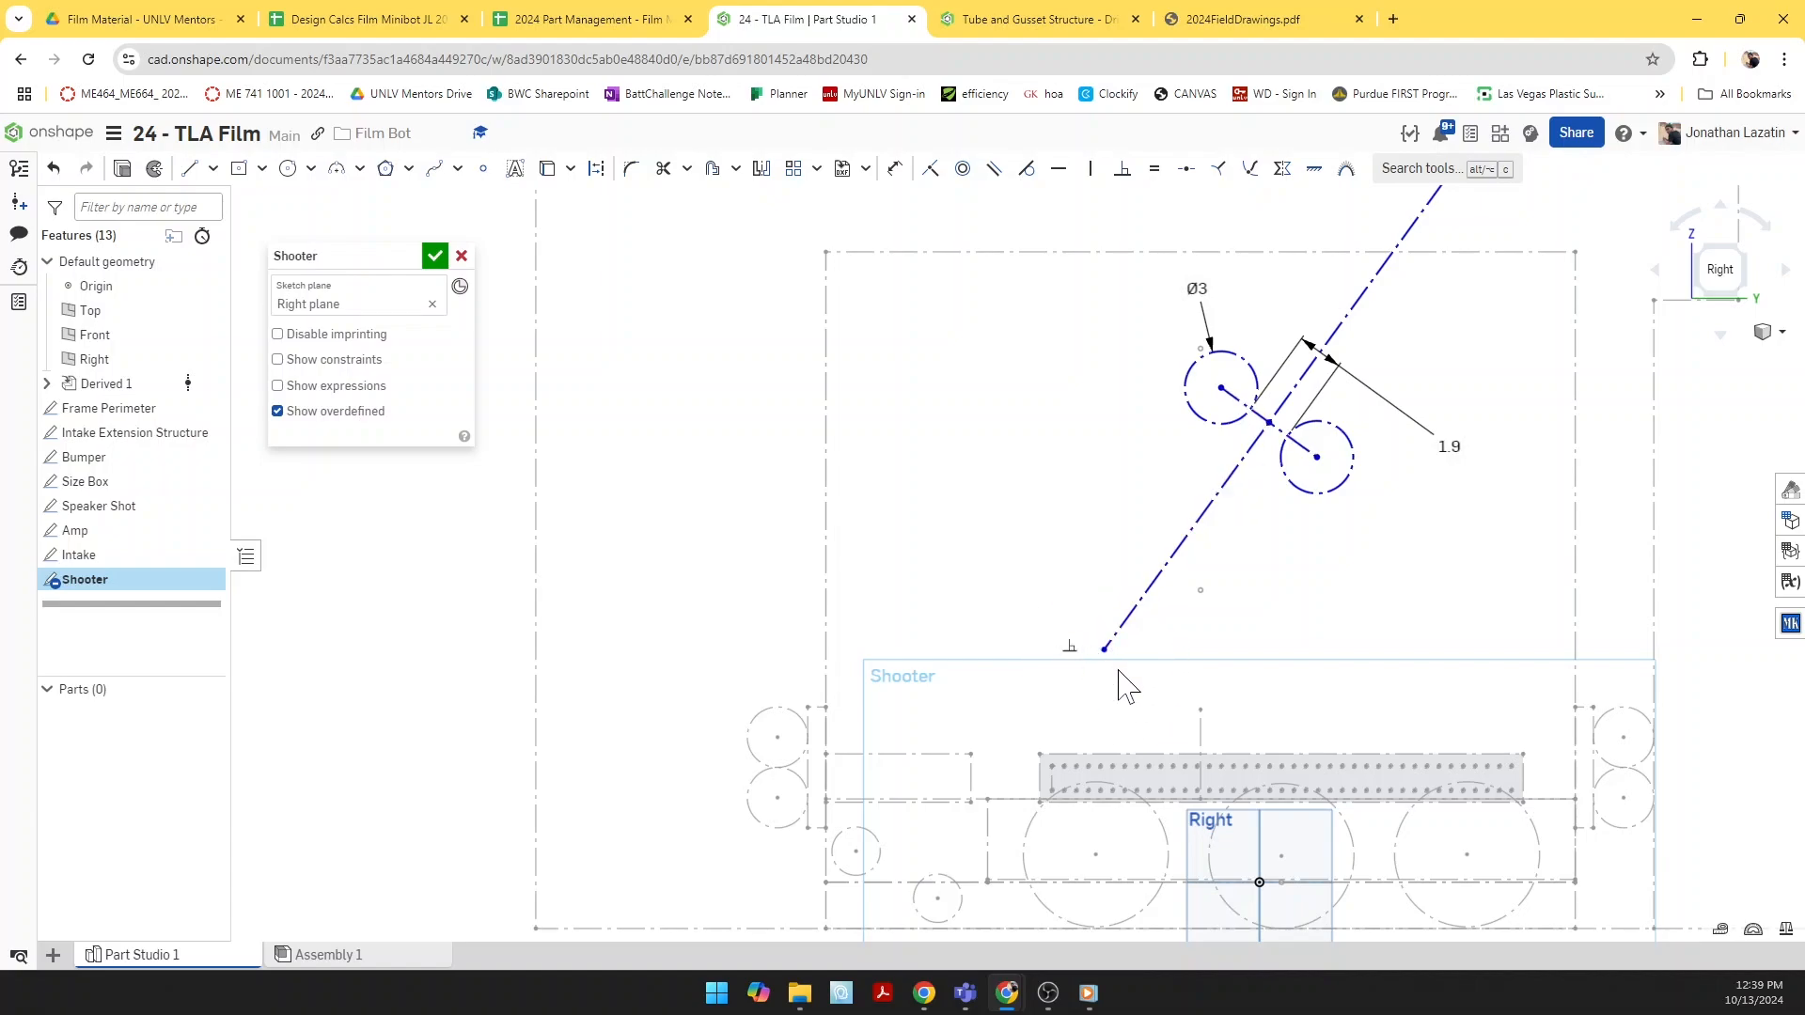
{"action": "scroll", "coordinate": [1124, 681], "scroll_direction": "up", "scroll_amount": 2}
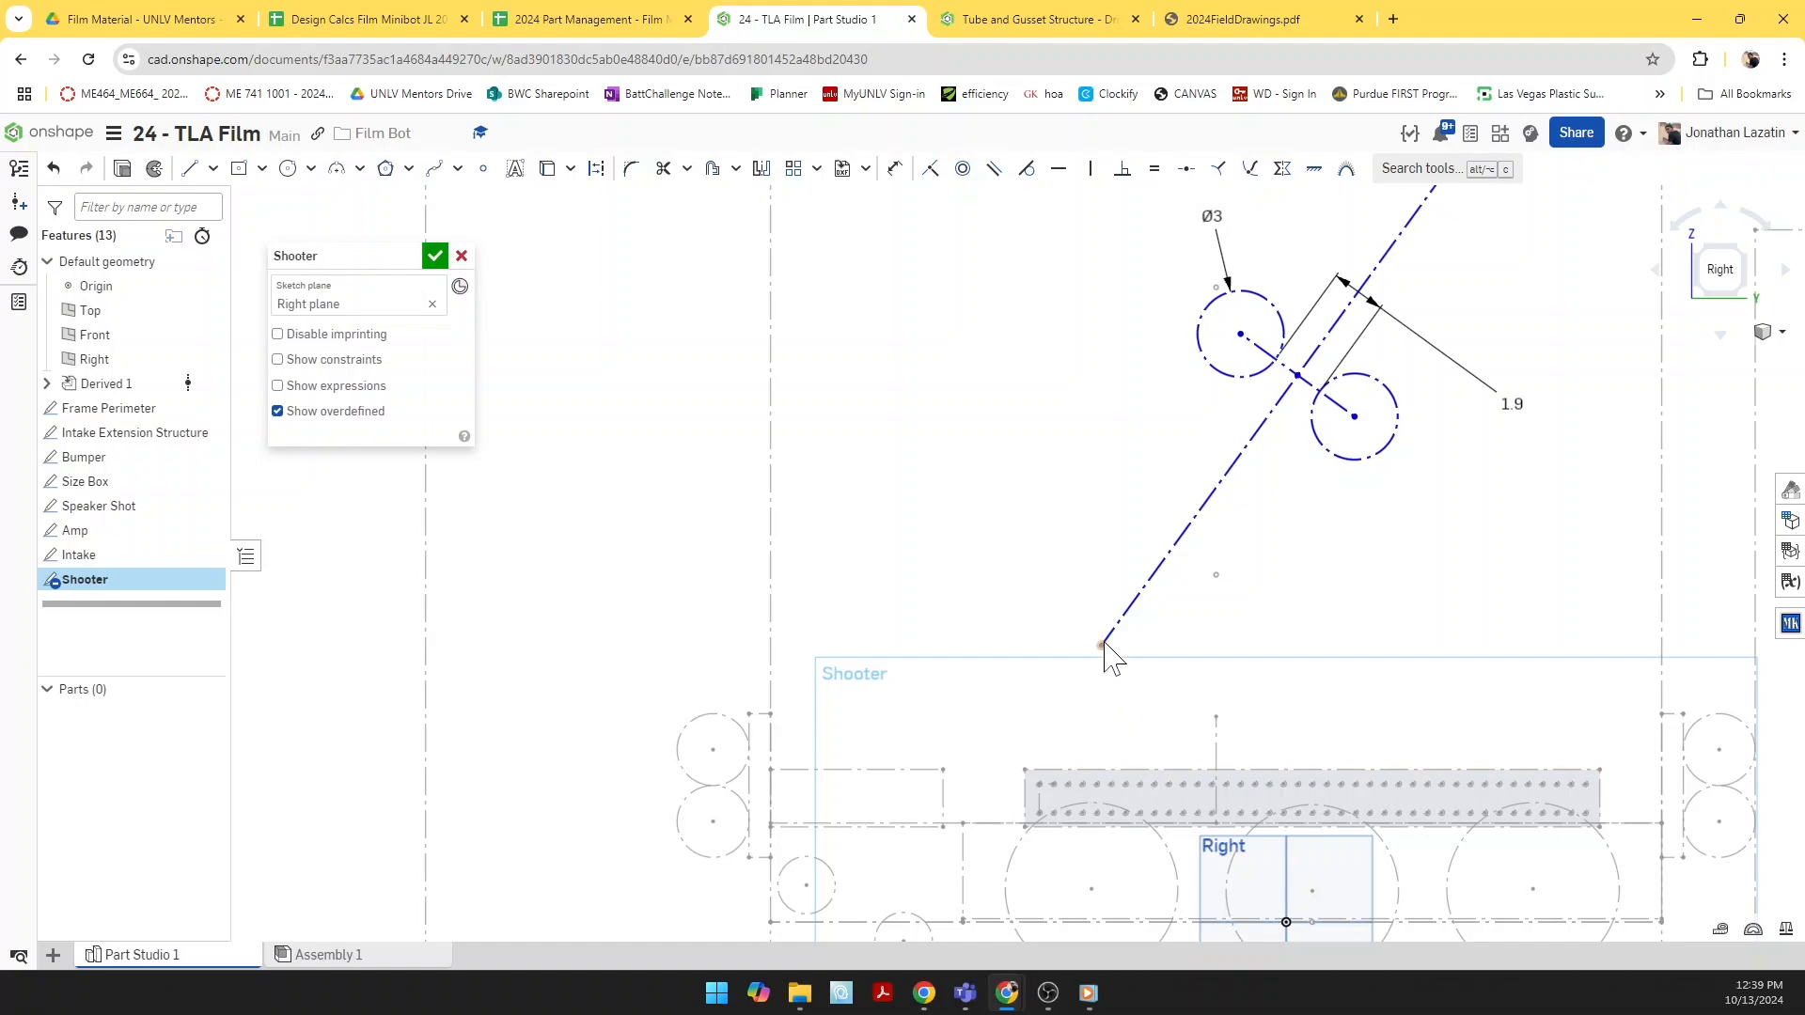
{"action": "left_click_drag", "start_coordinate": [1104, 644], "coordinate": [1063, 701]}
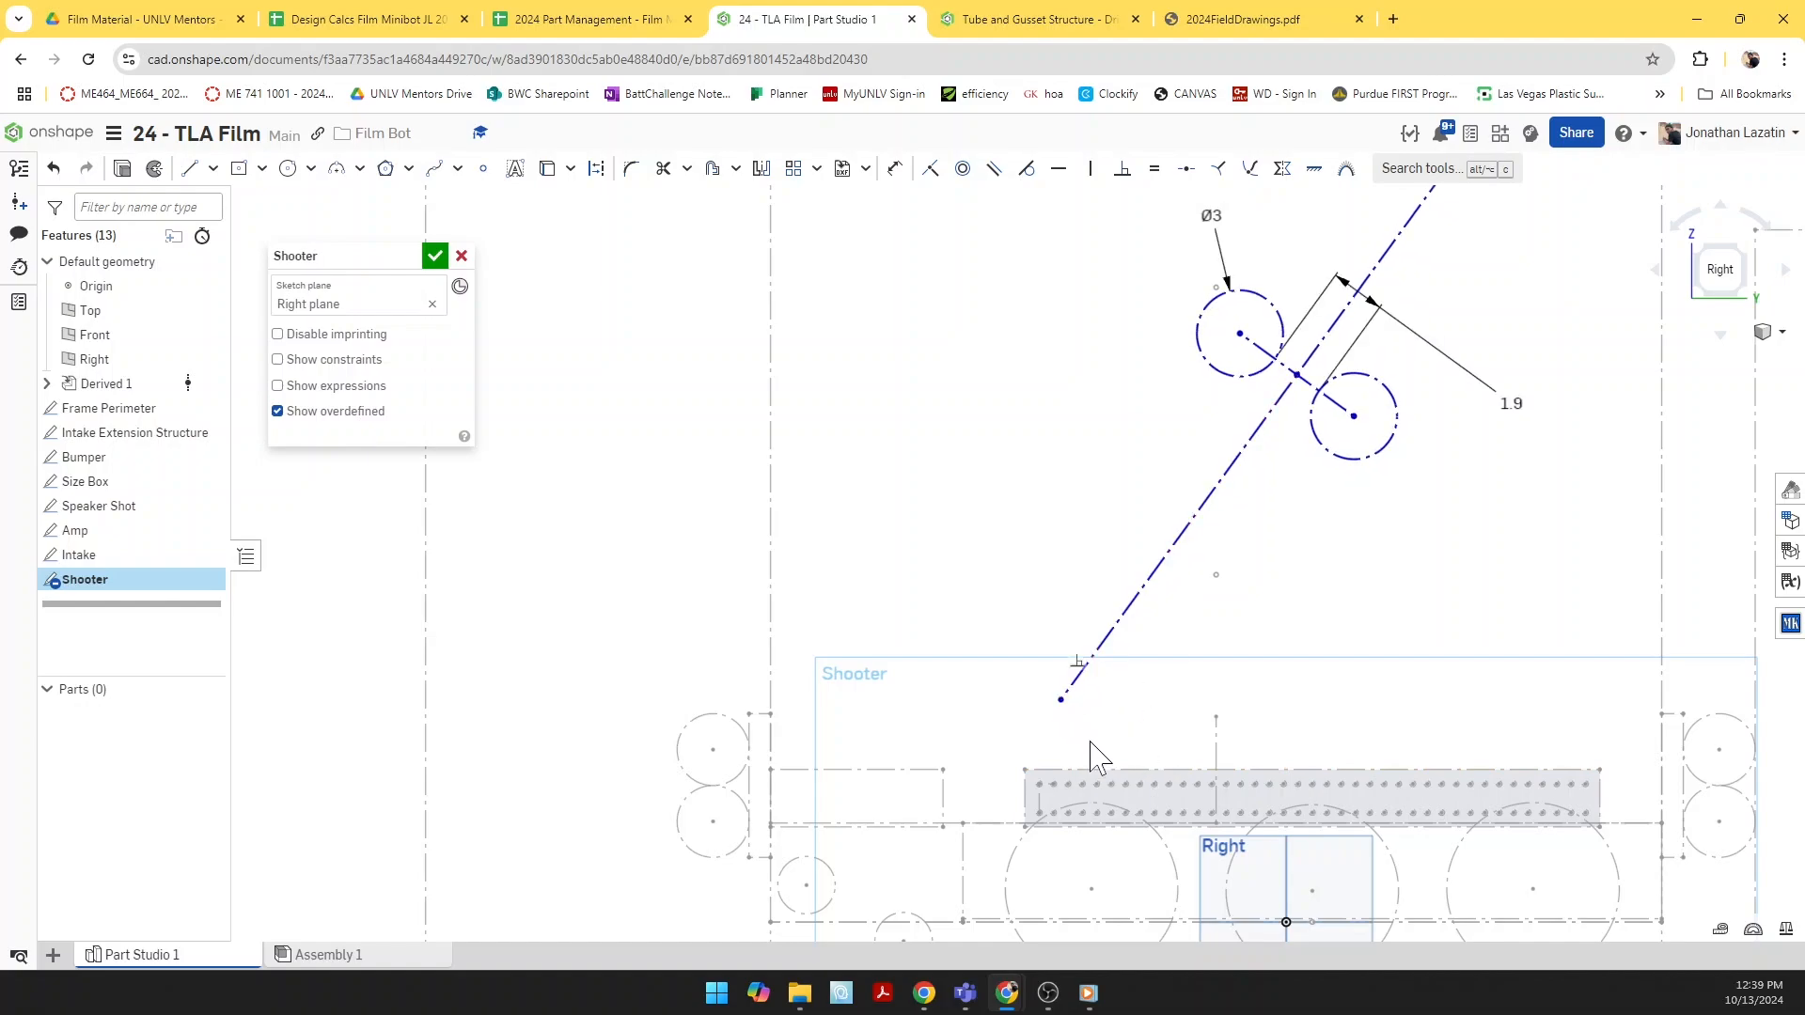
Step: Draw a construction line about 1.44 in along the tube's upper edge from its corner, and another about 2.42 in up to the shooter line's endpoint
{"action": "key", "text": "l"}
{"action": "scroll", "coordinate": [1035, 768], "scroll_direction": "up", "scroll_amount": 3}
{"action": "left_click", "coordinate": [1007, 775]}
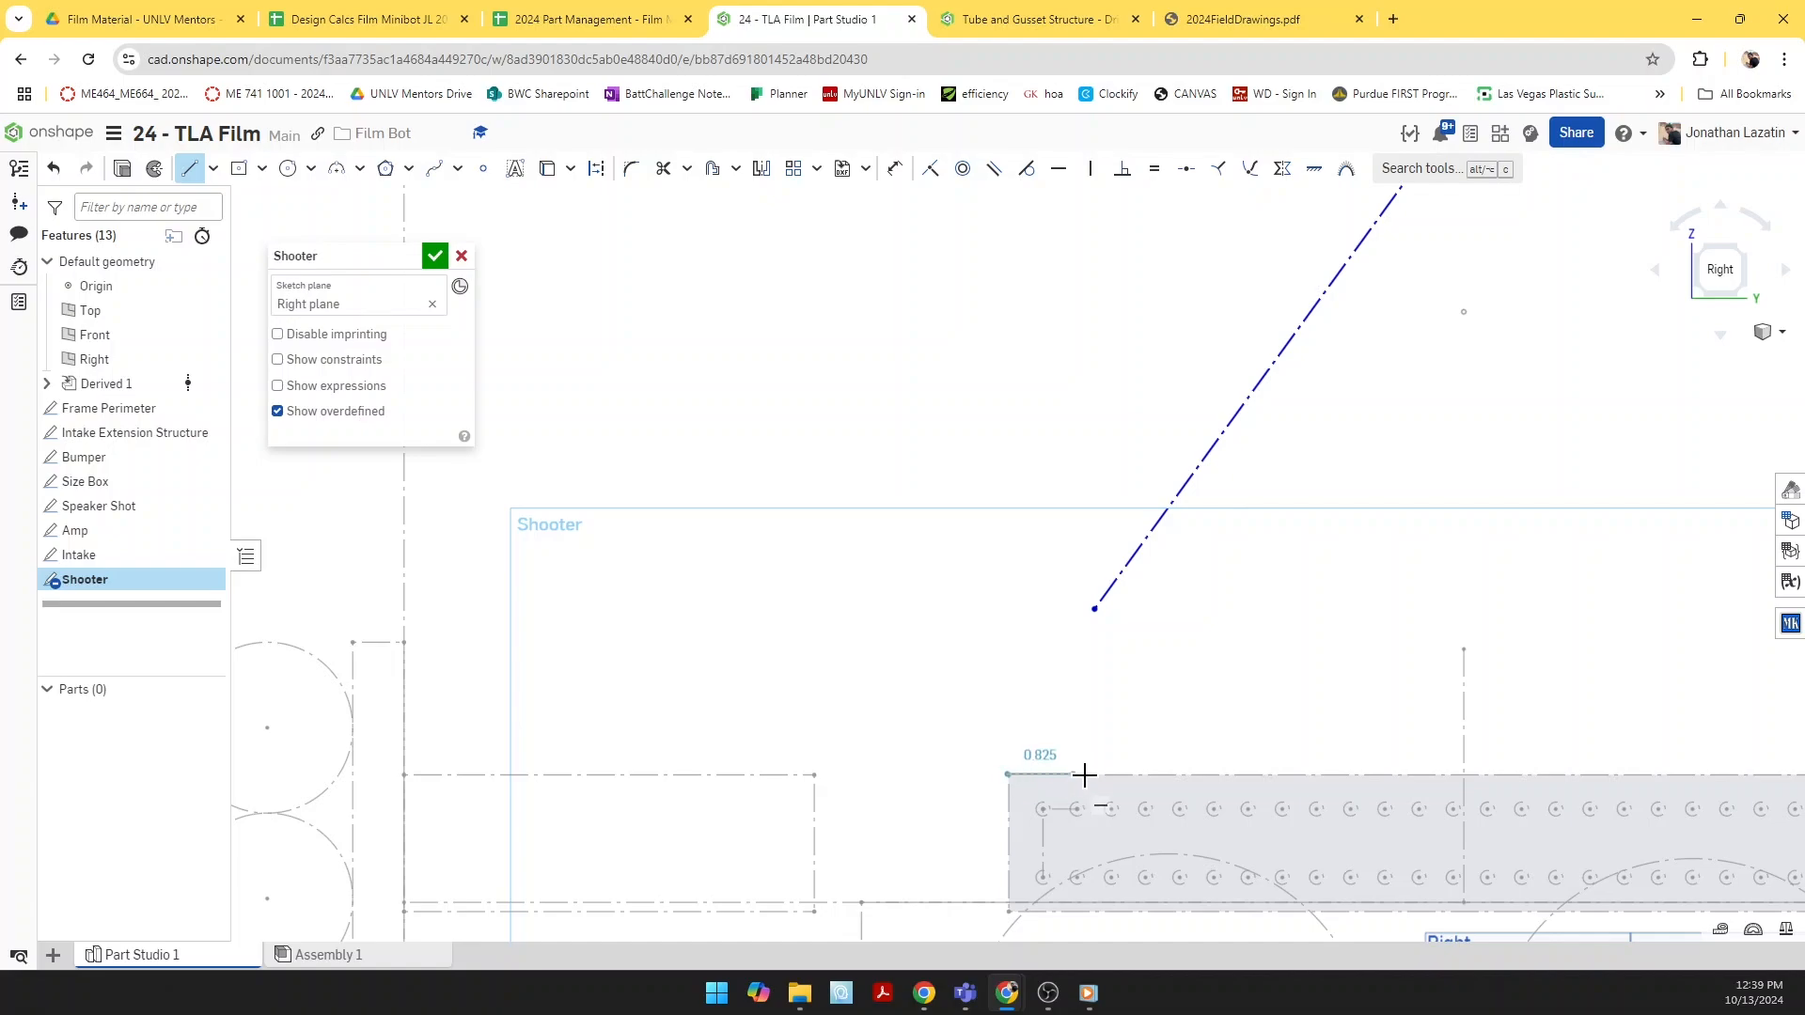
{"action": "left_click", "coordinate": [1105, 775]}
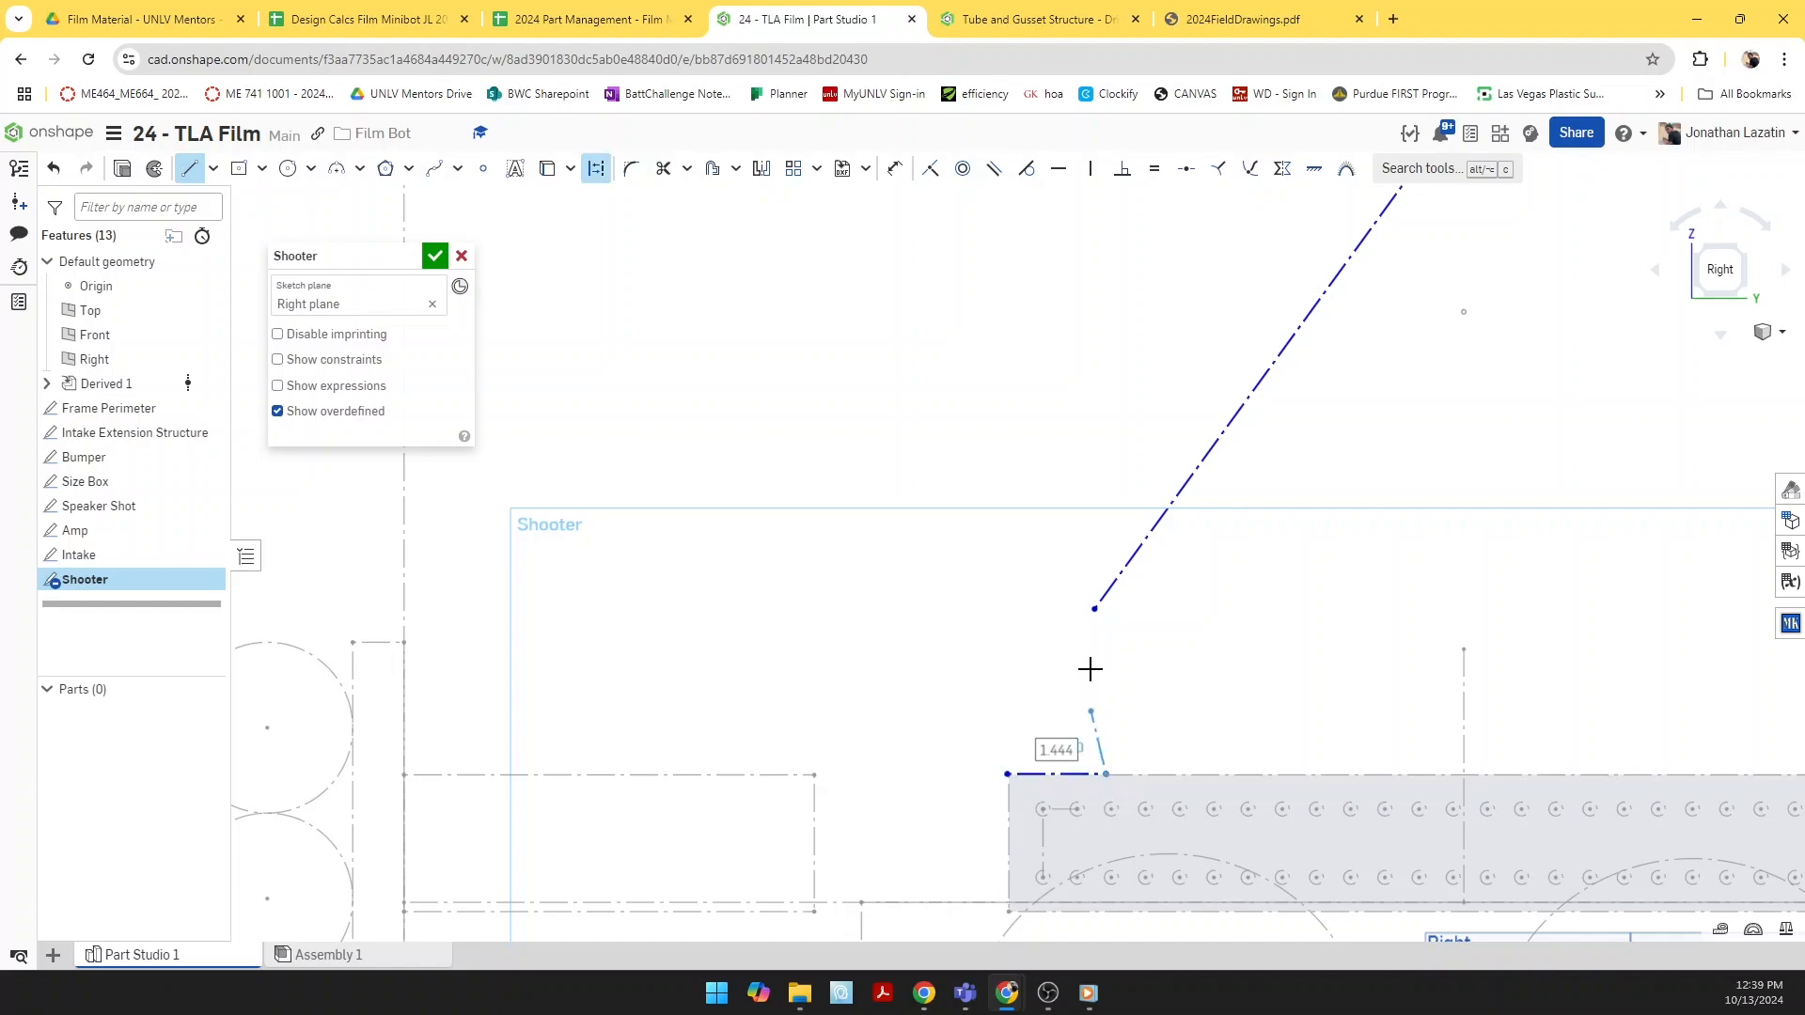
{"action": "left_click", "coordinate": [1098, 609]}
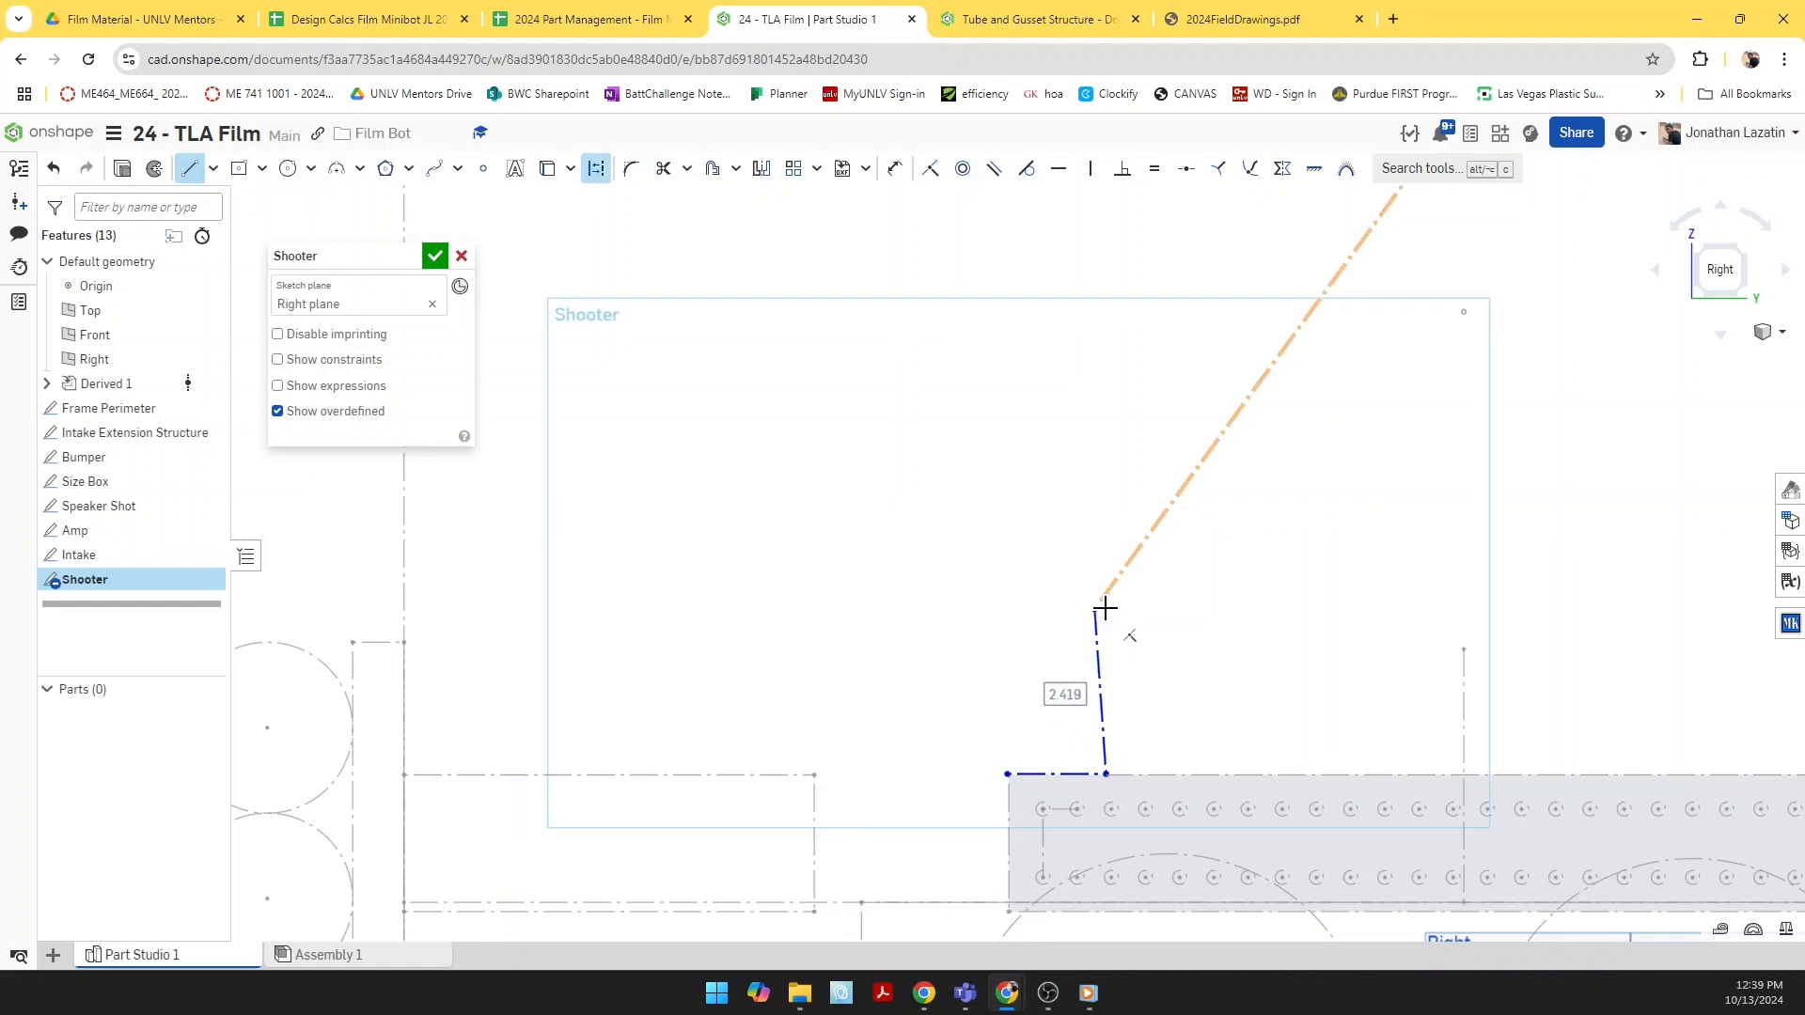
Step: Make the two short construction lines perpendicular to each other and anchor the horizontal one's start coincident with the tube's upper corner
{"action": "left_click", "coordinate": [1123, 169]}
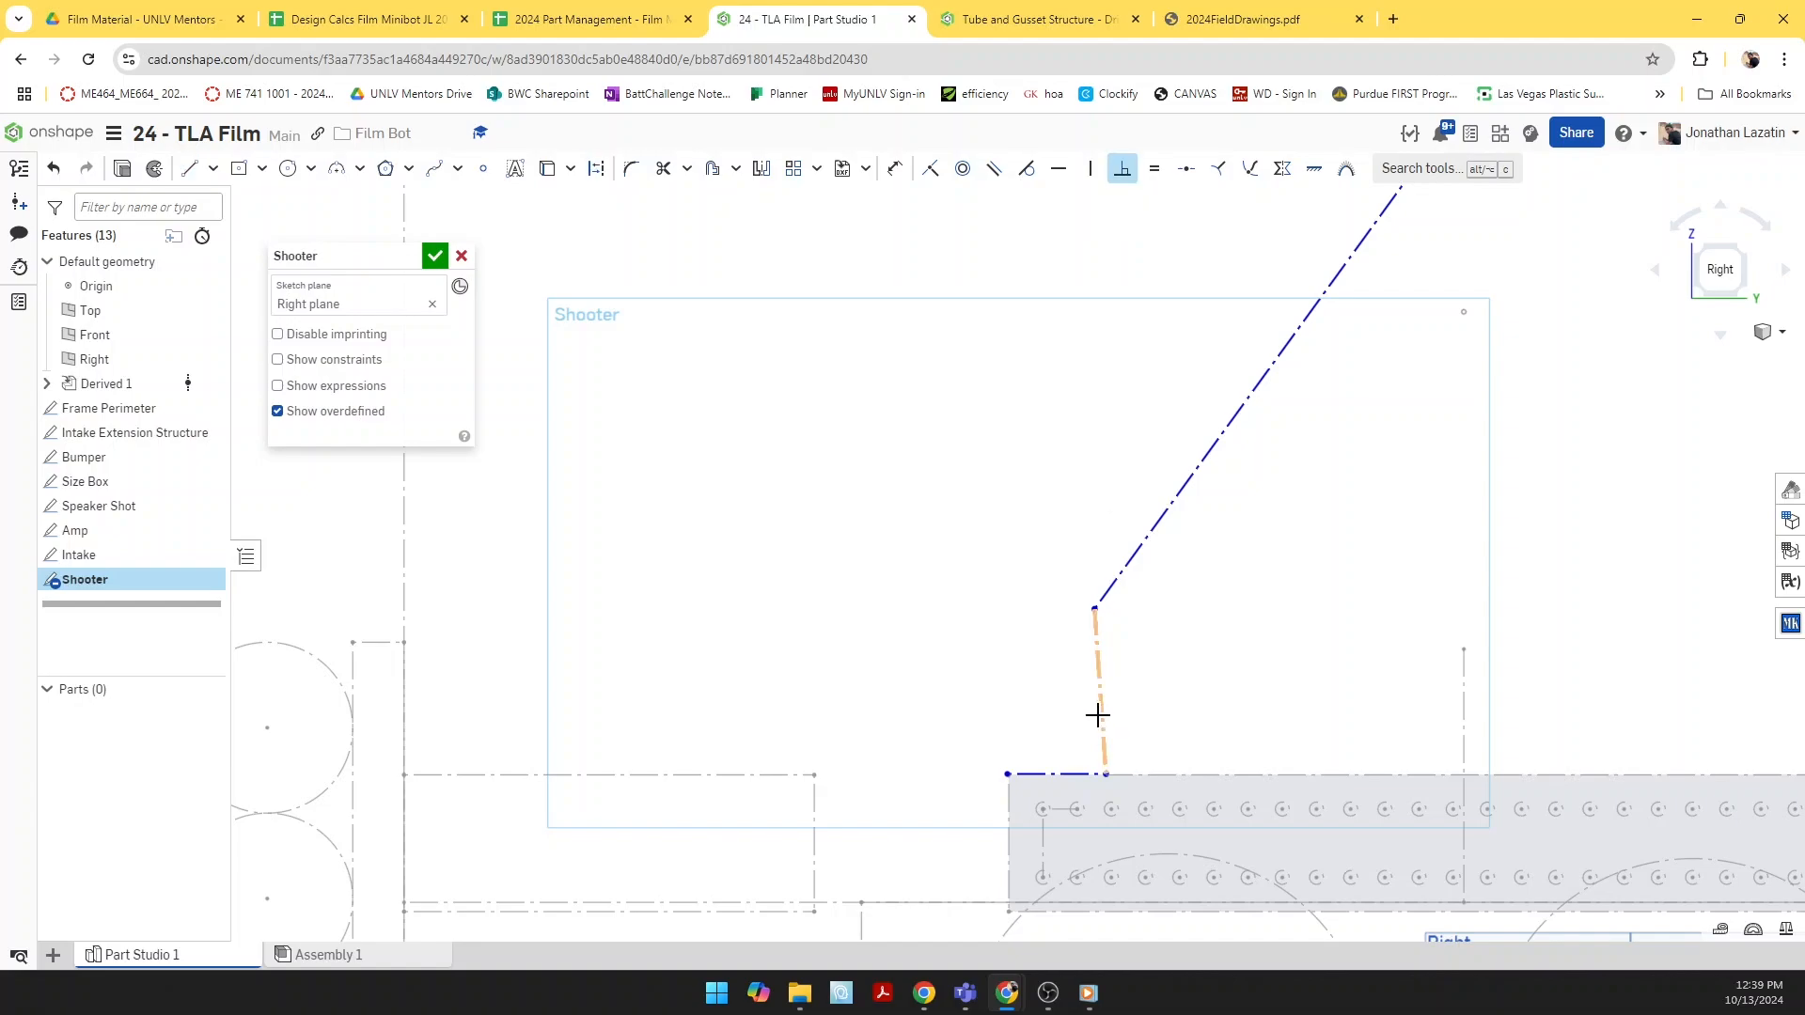
{"action": "left_click", "coordinate": [1099, 712]}
{"action": "left_click", "coordinate": [1082, 775]}
{"action": "scroll", "coordinate": [1064, 771], "scroll_direction": "up", "scroll_amount": 3}
{"action": "key", "text": "i"}
{"action": "left_click", "coordinate": [976, 777]}
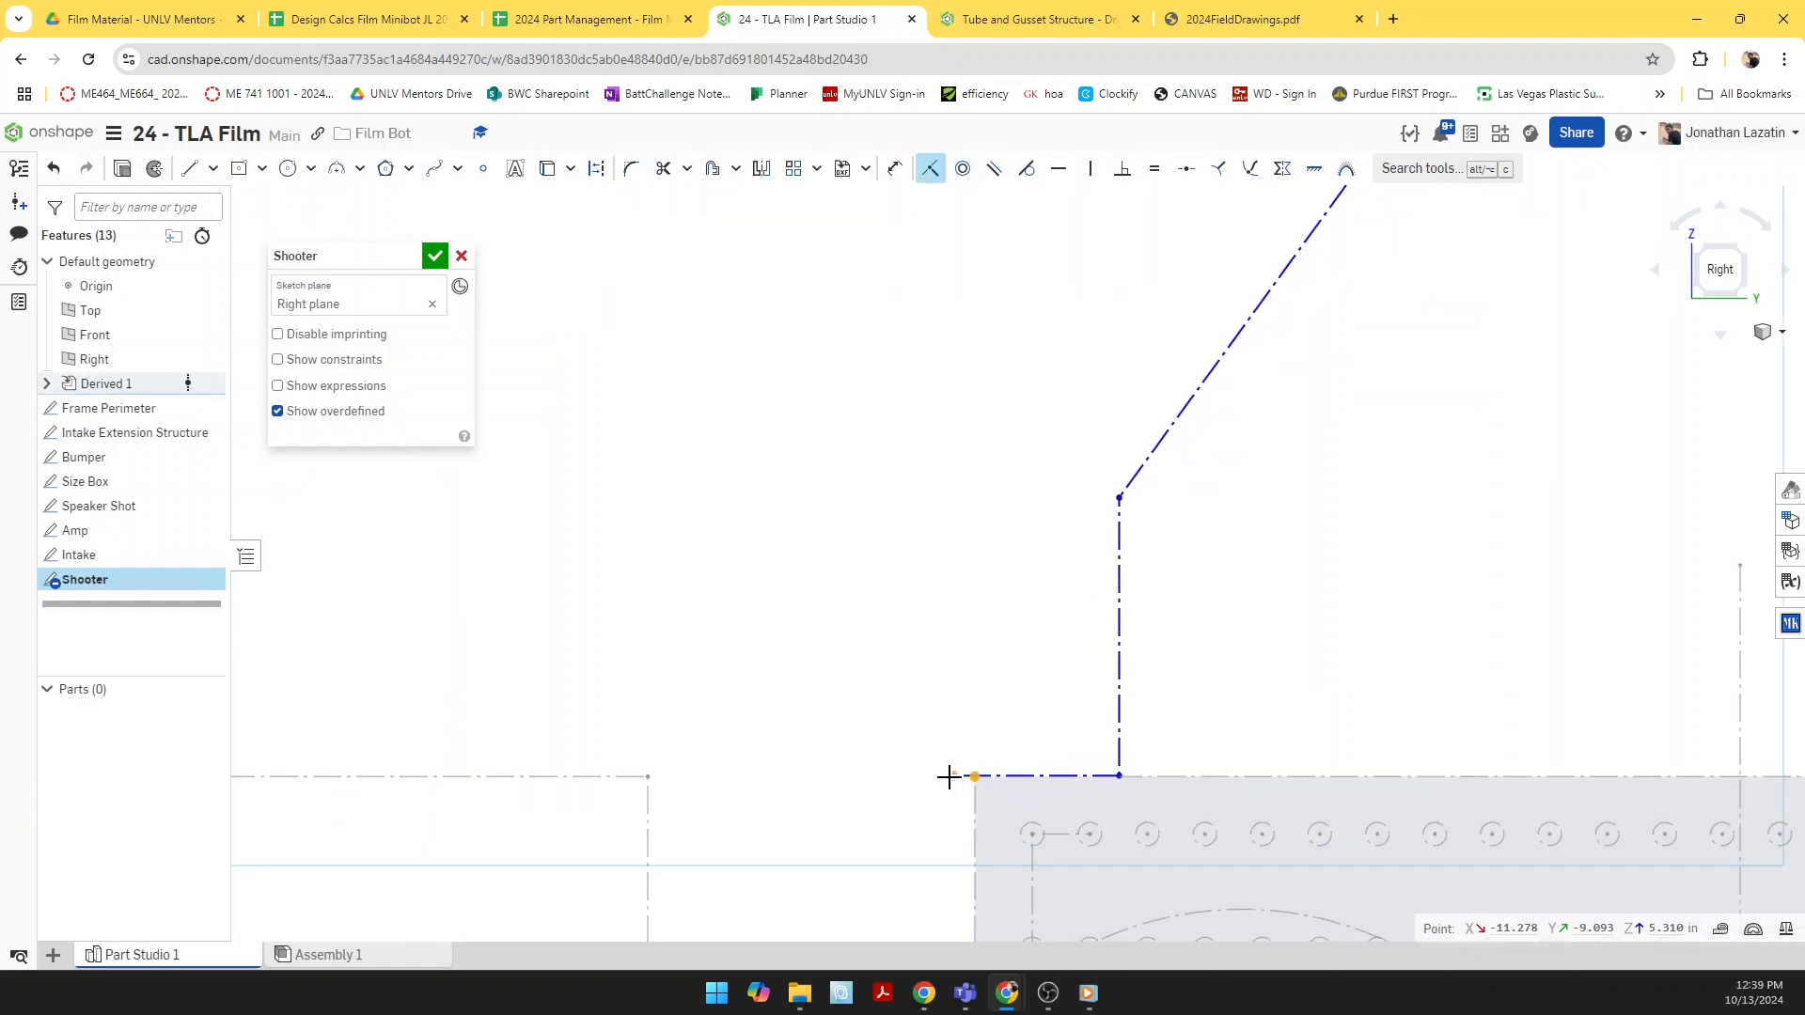
{"action": "left_click", "coordinate": [952, 776]}
Step: Align the base of the upright construction line vertically with the third hole in the tube's upper row
{"action": "scroll", "coordinate": [1116, 825], "scroll_direction": "down", "scroll_amount": 7}
{"action": "scroll", "coordinate": [1165, 833], "scroll_direction": "up", "scroll_amount": 4}
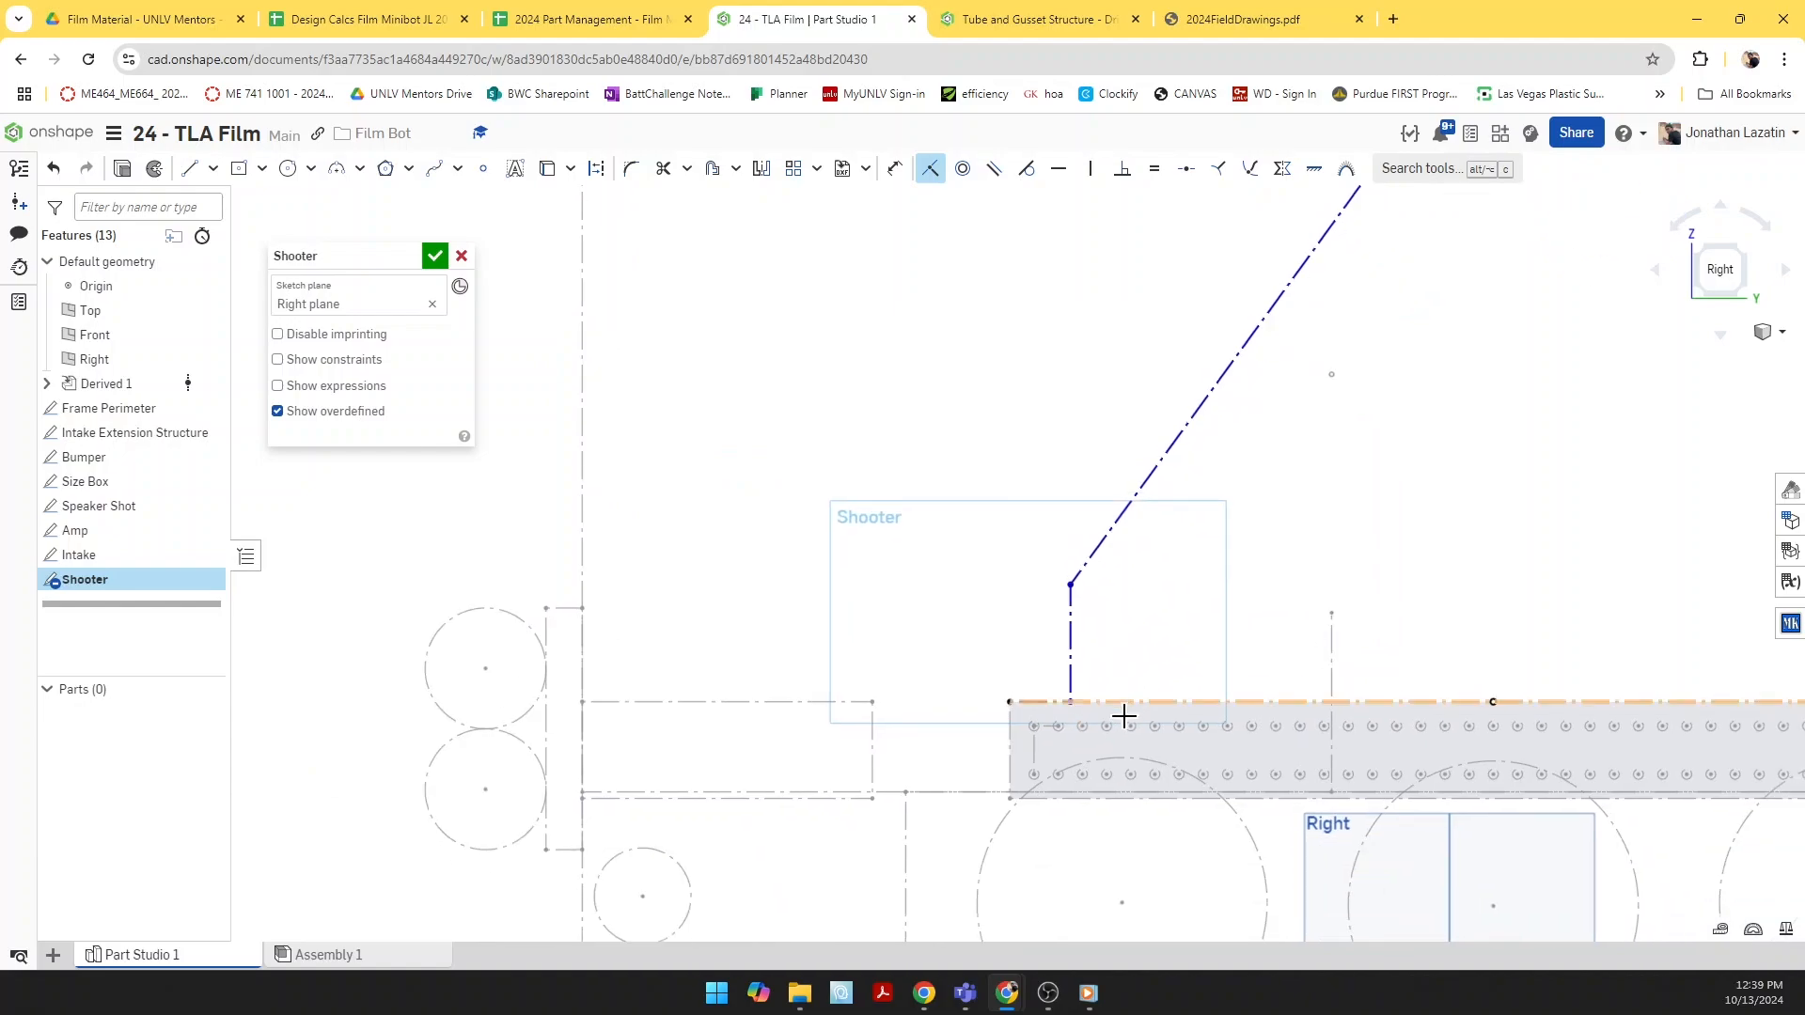
{"action": "scroll", "coordinate": [994, 729], "scroll_direction": "down", "scroll_amount": 3}
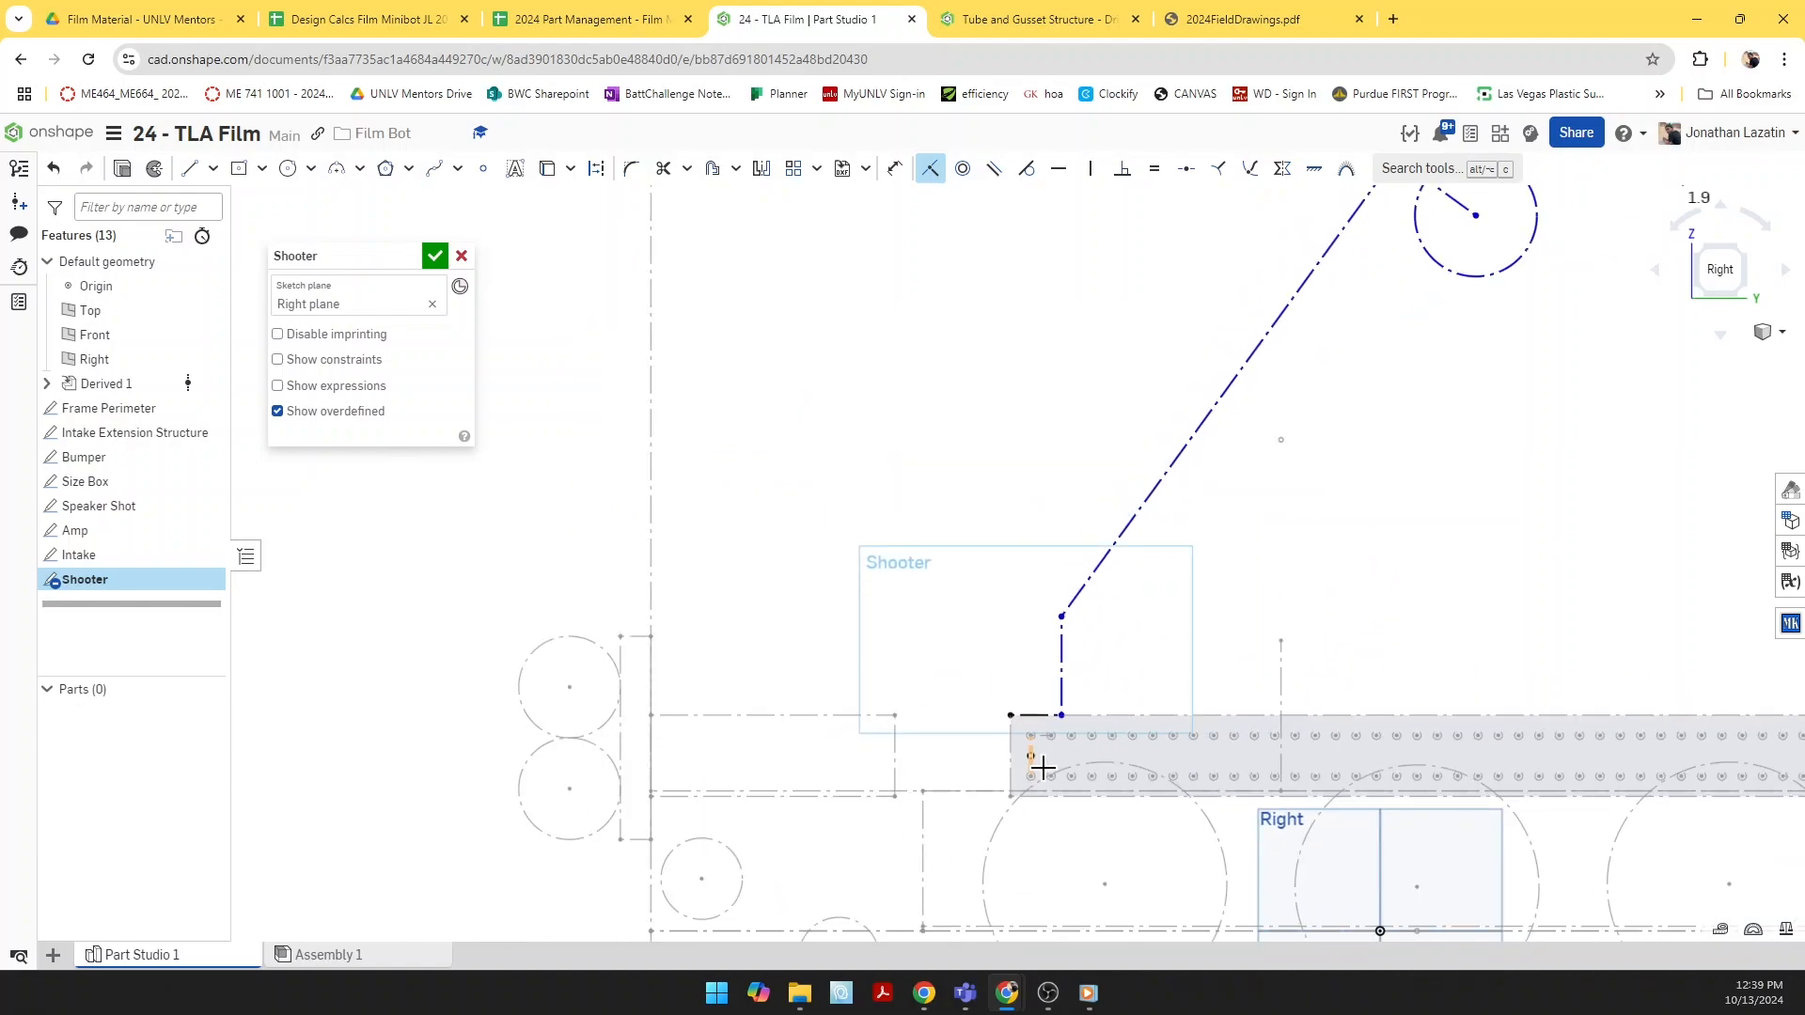
{"action": "scroll", "coordinate": [1035, 743], "scroll_direction": "up", "scroll_amount": 3}
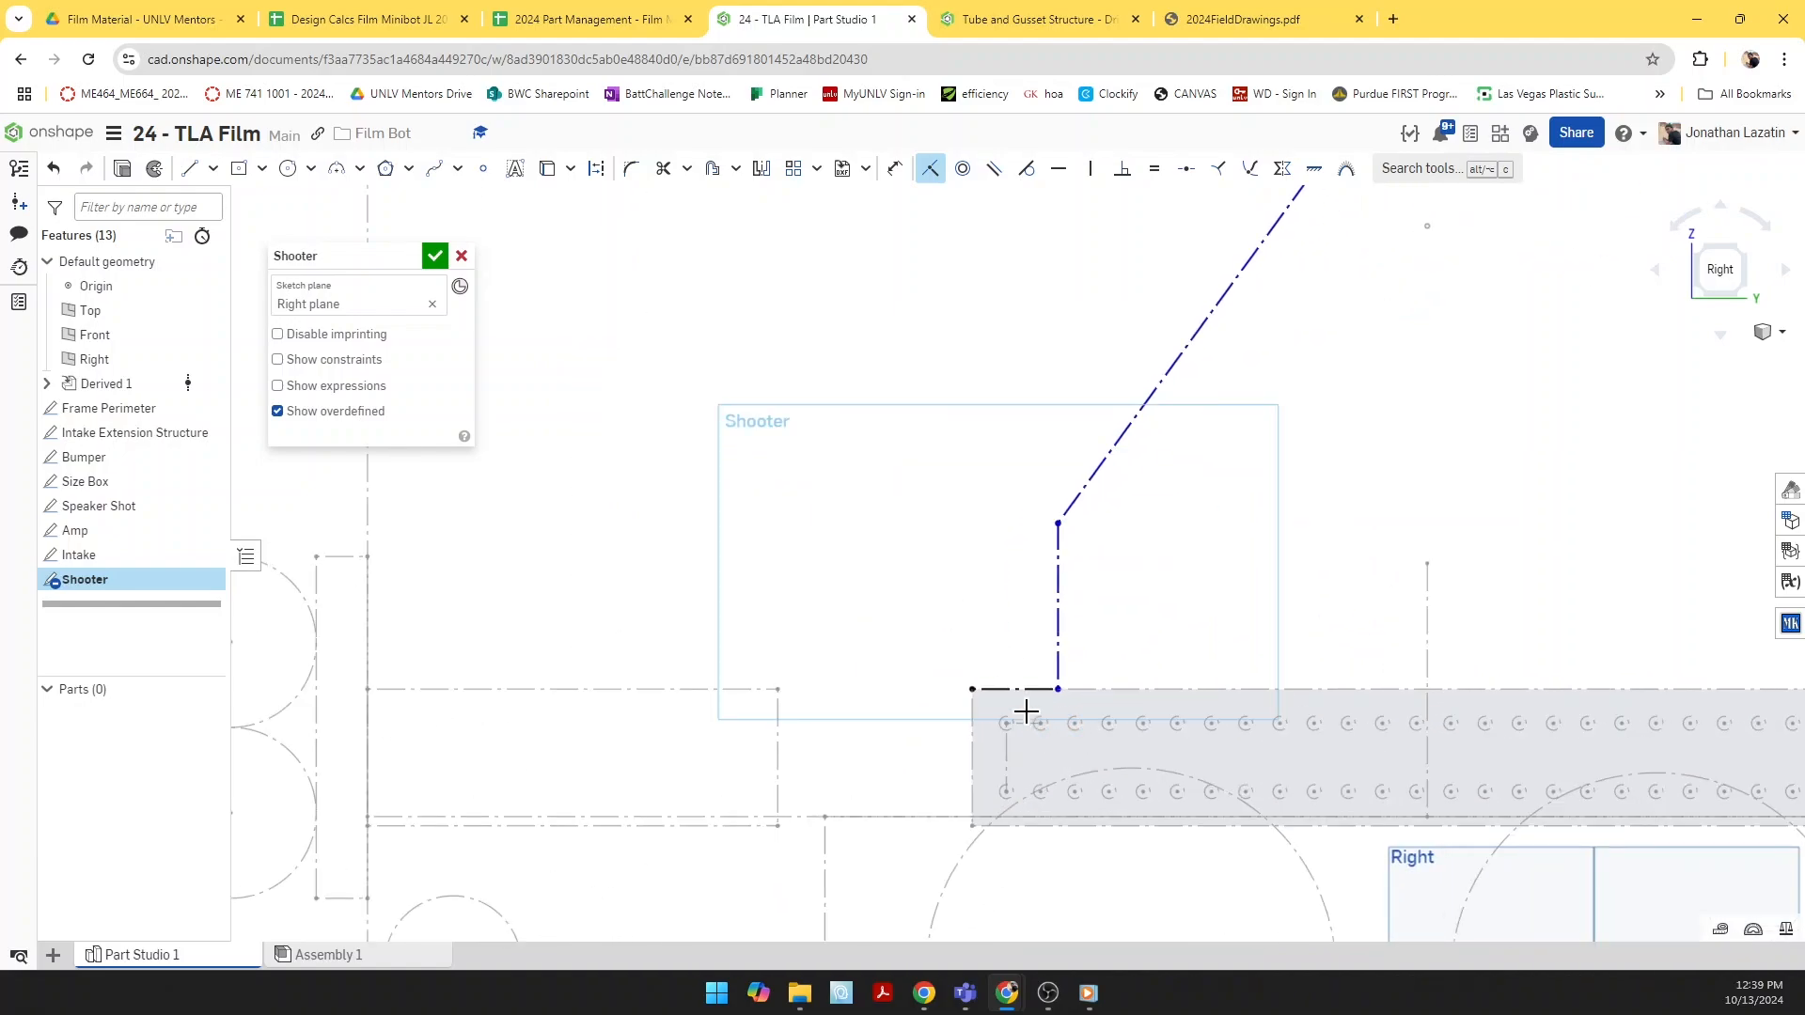
{"action": "key", "text": "u"}
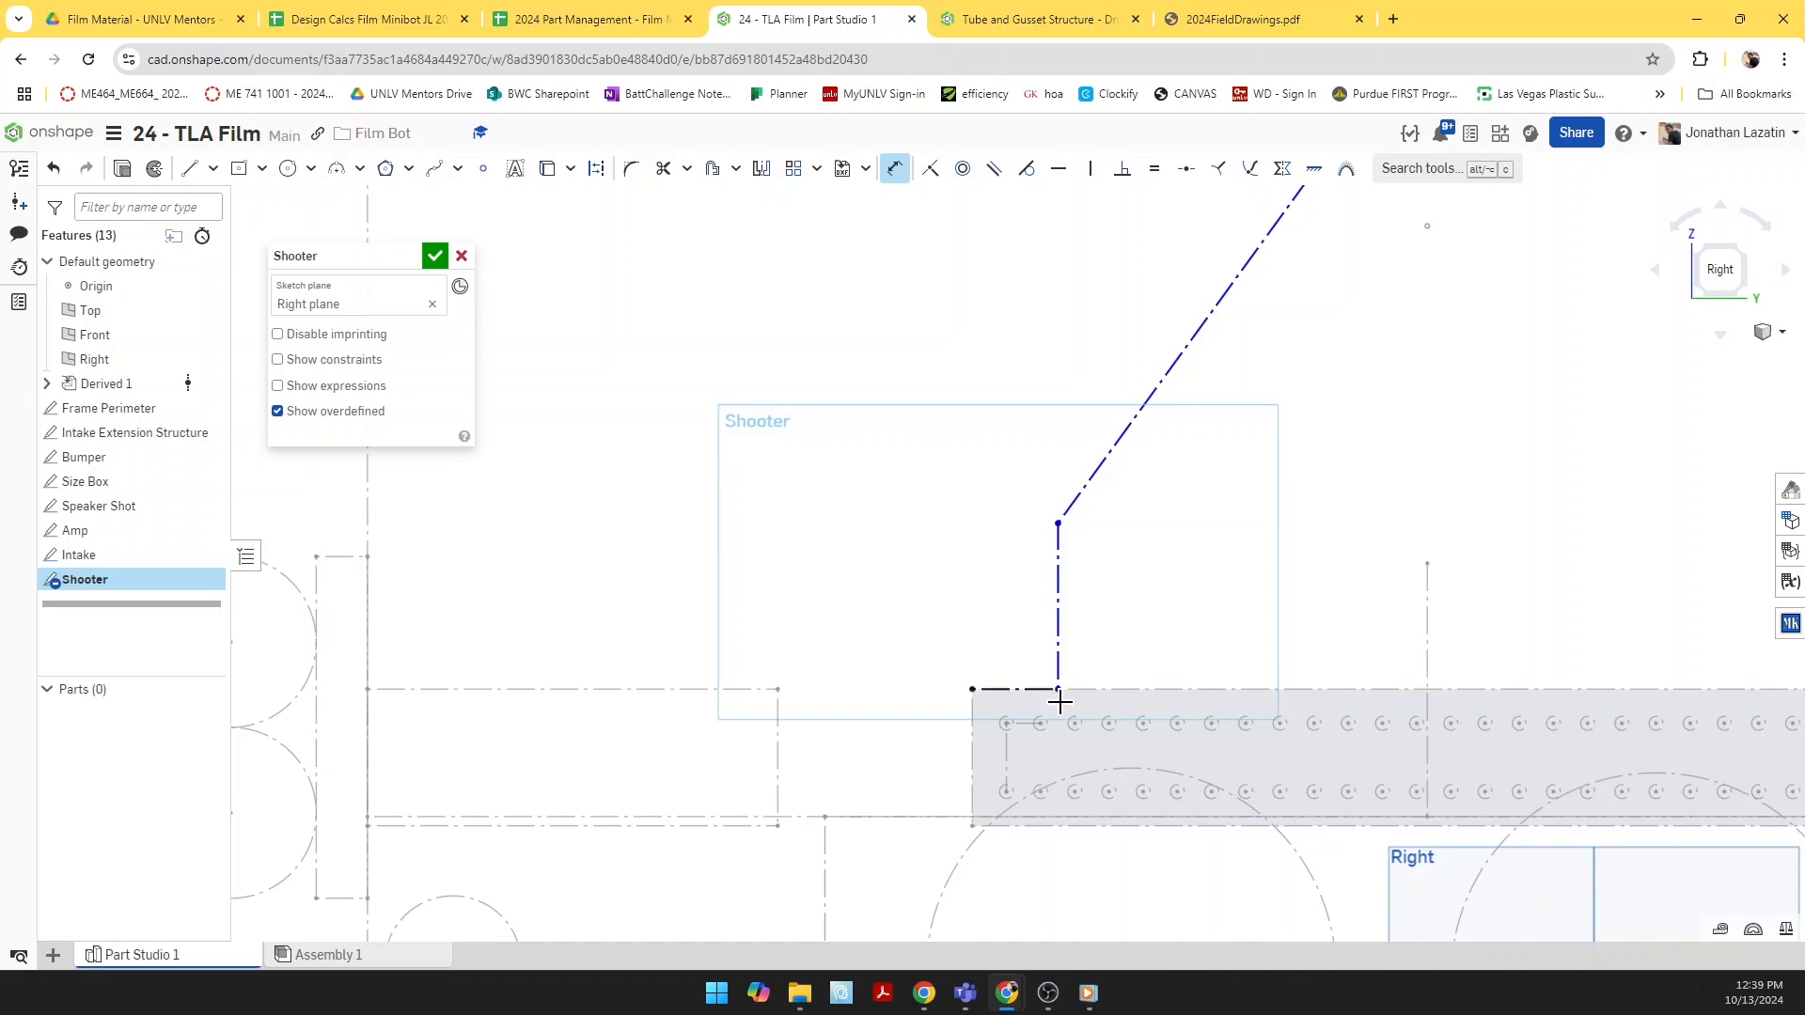
{"action": "key", "text": "v"}
{"action": "left_click", "coordinate": [1078, 725]}
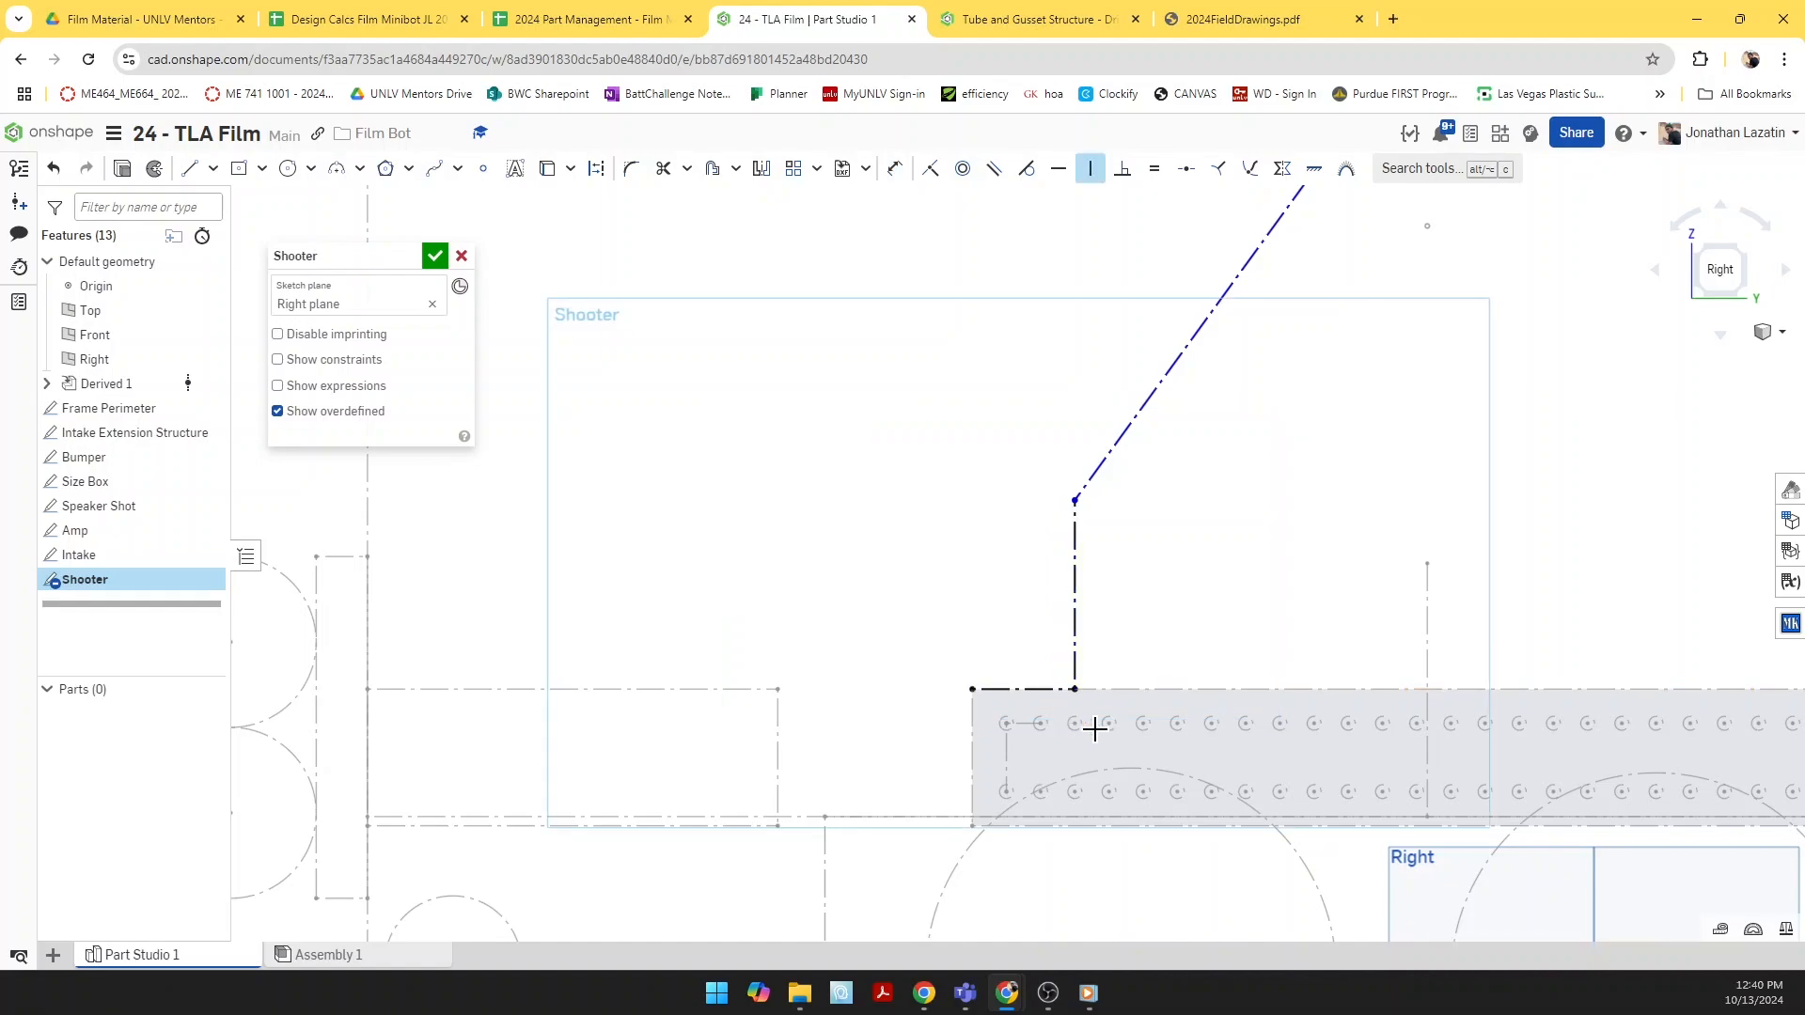
Step: Raise the upright line's upper endpoint slightly, lifting the start of the shooter line above the tube, and start a circle
{"action": "scroll", "coordinate": [1096, 726], "scroll_direction": "down", "scroll_amount": 2}
{"action": "scroll", "coordinate": [1083, 742], "scroll_direction": "up", "scroll_amount": 3}
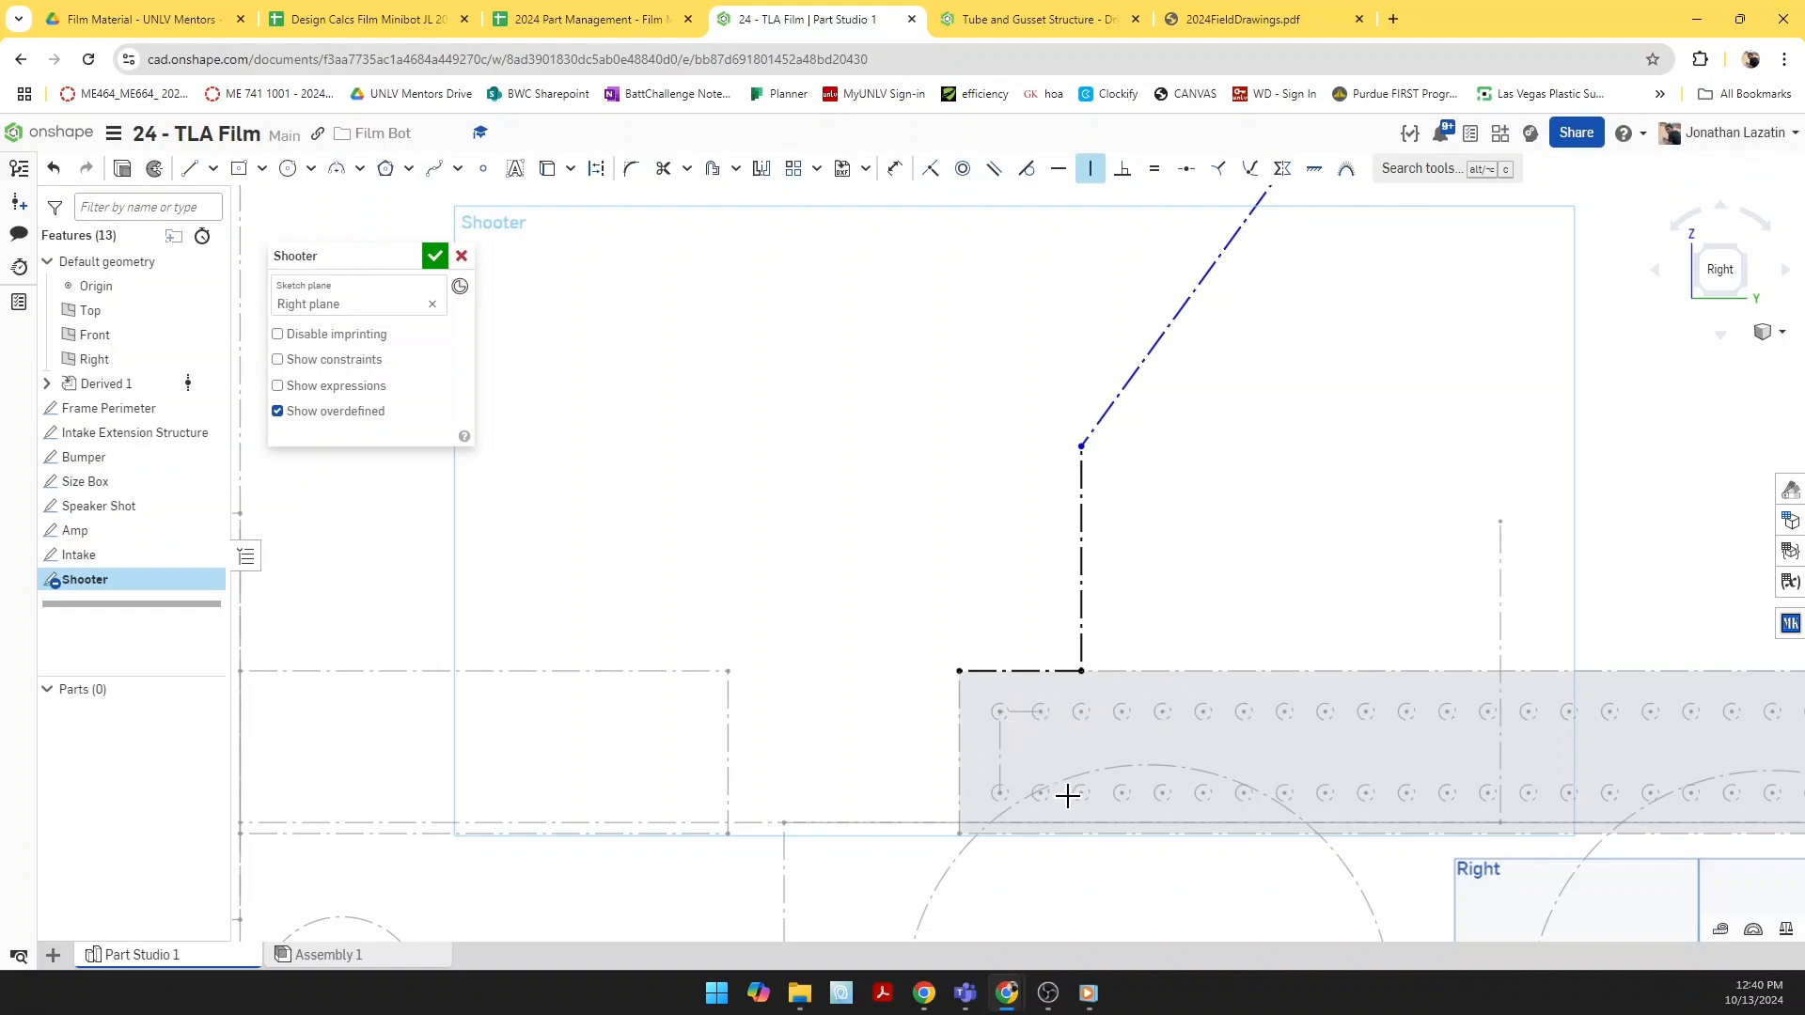
{"action": "scroll", "coordinate": [1122, 527], "scroll_direction": "down", "scroll_amount": 4}
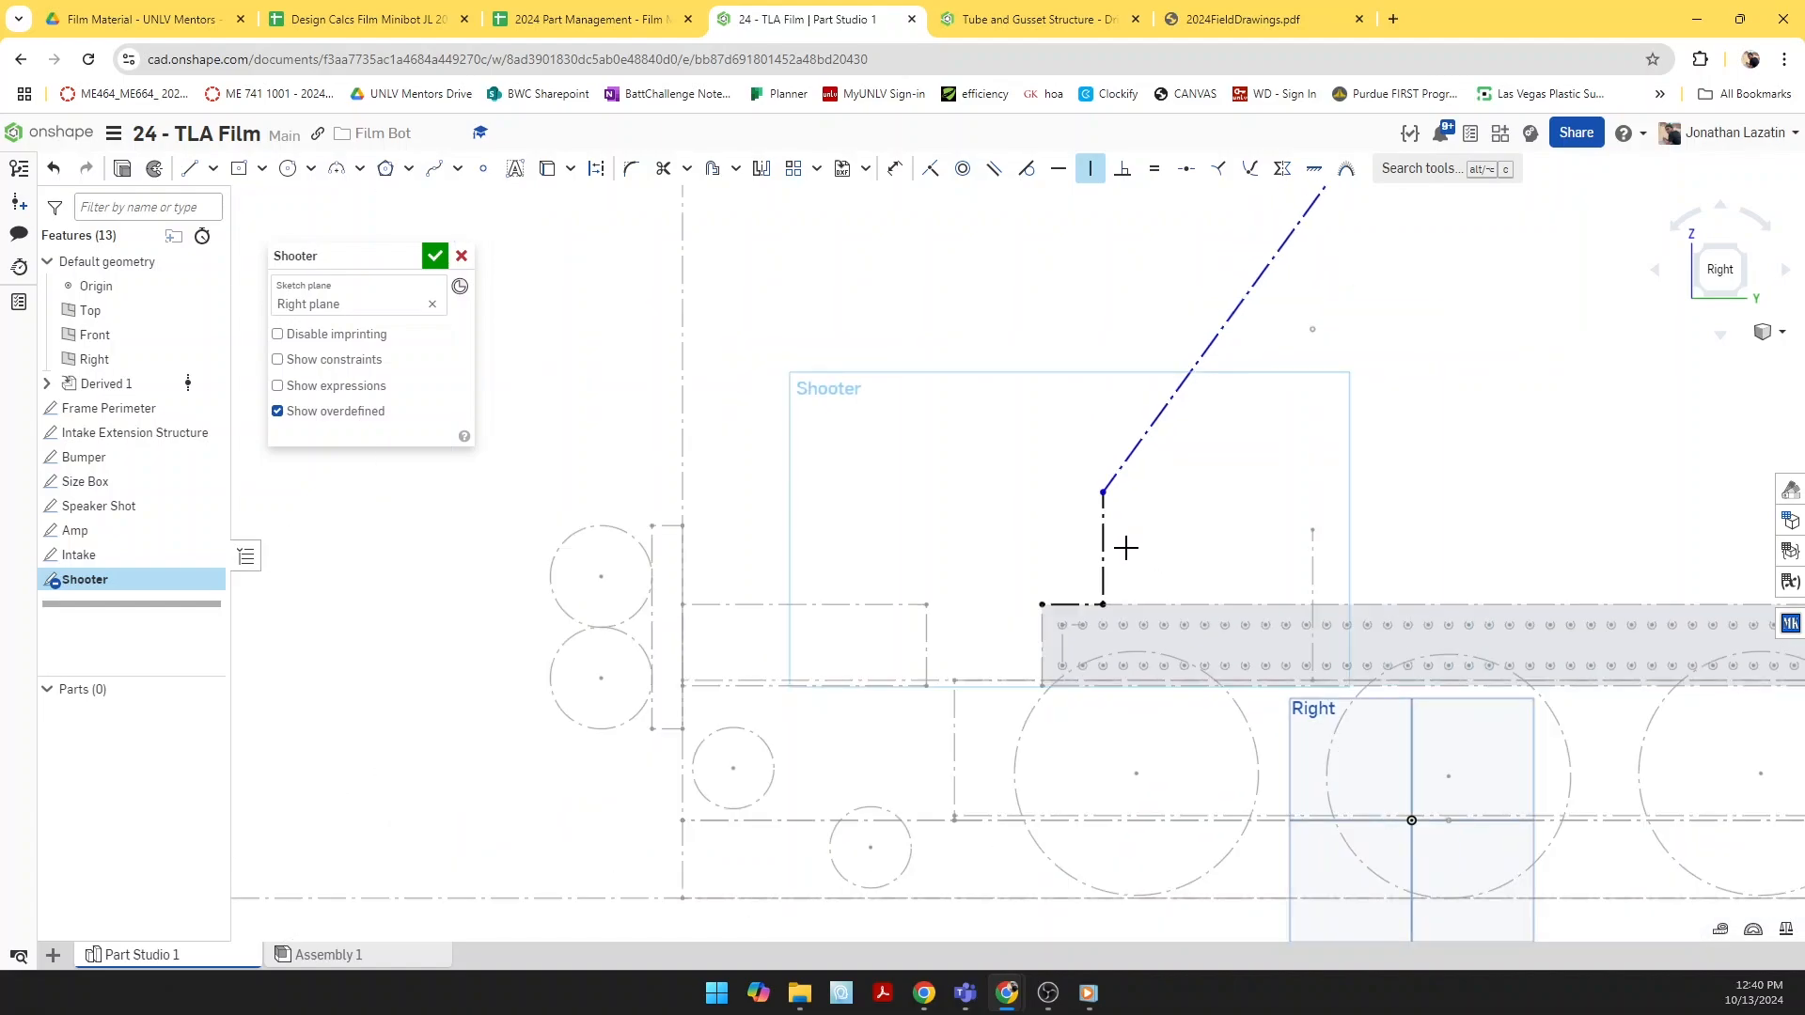
{"action": "scroll", "coordinate": [1102, 607], "scroll_direction": "up", "scroll_amount": 2}
{"action": "scroll", "coordinate": [1105, 613], "scroll_direction": "down", "scroll_amount": 3}
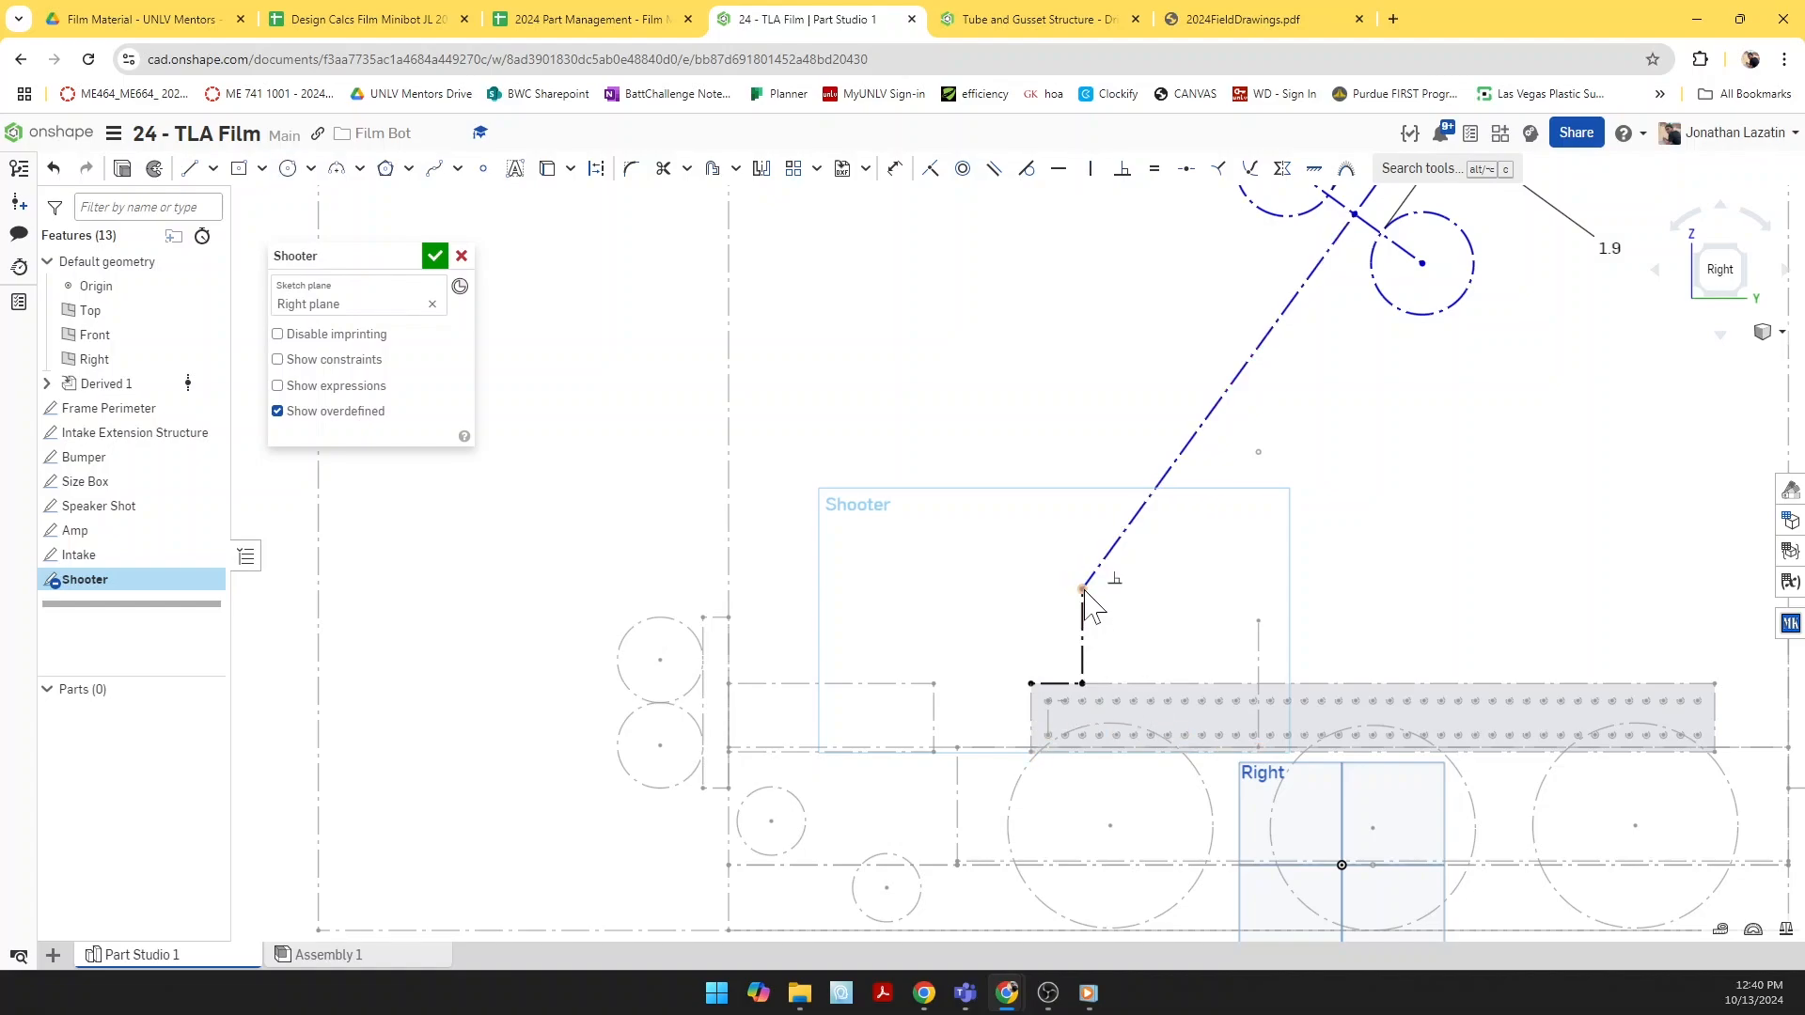
{"action": "left_click_drag", "start_coordinate": [1084, 591], "coordinate": [1083, 564]}
{"action": "key", "text": "c"}
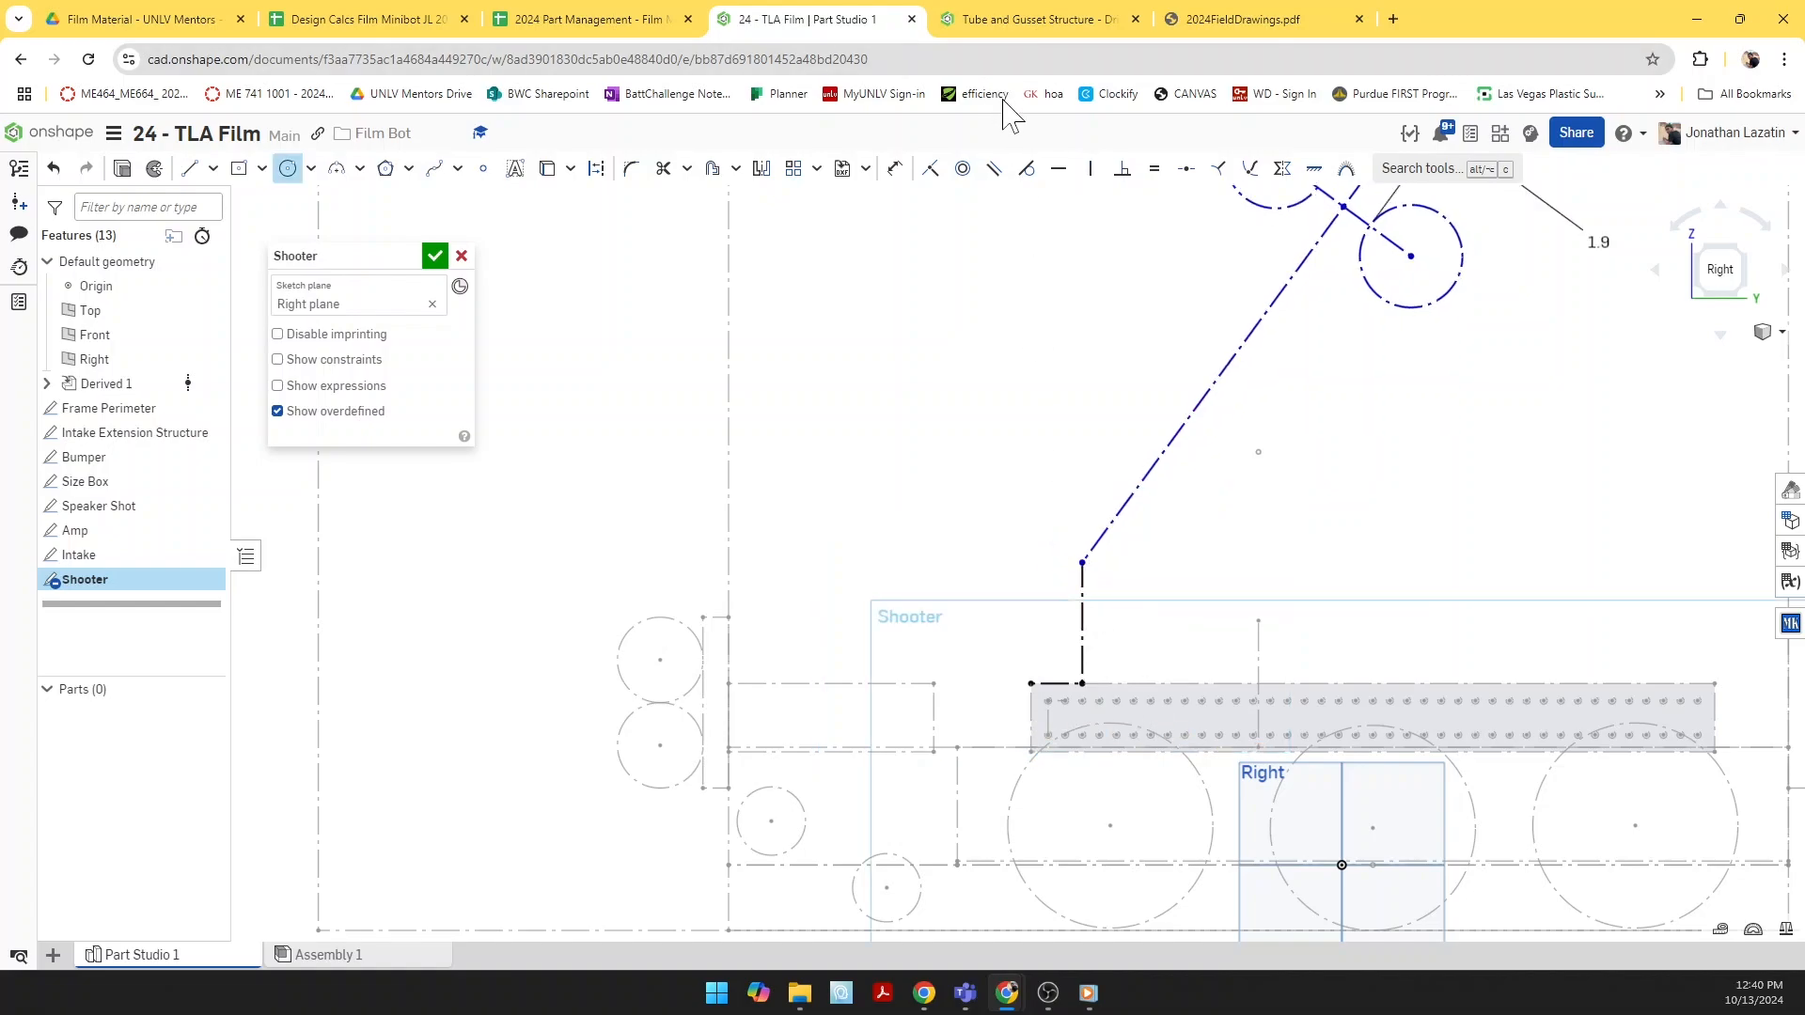
Step: Switch to a new browser tab, go to wcproducts.com and open the Belts, Chain & Gears collection
{"action": "left_click", "coordinate": [1394, 19]}
{"action": "type", "text": "wcproducts.com"}
{"action": "key", "text": "Return"}
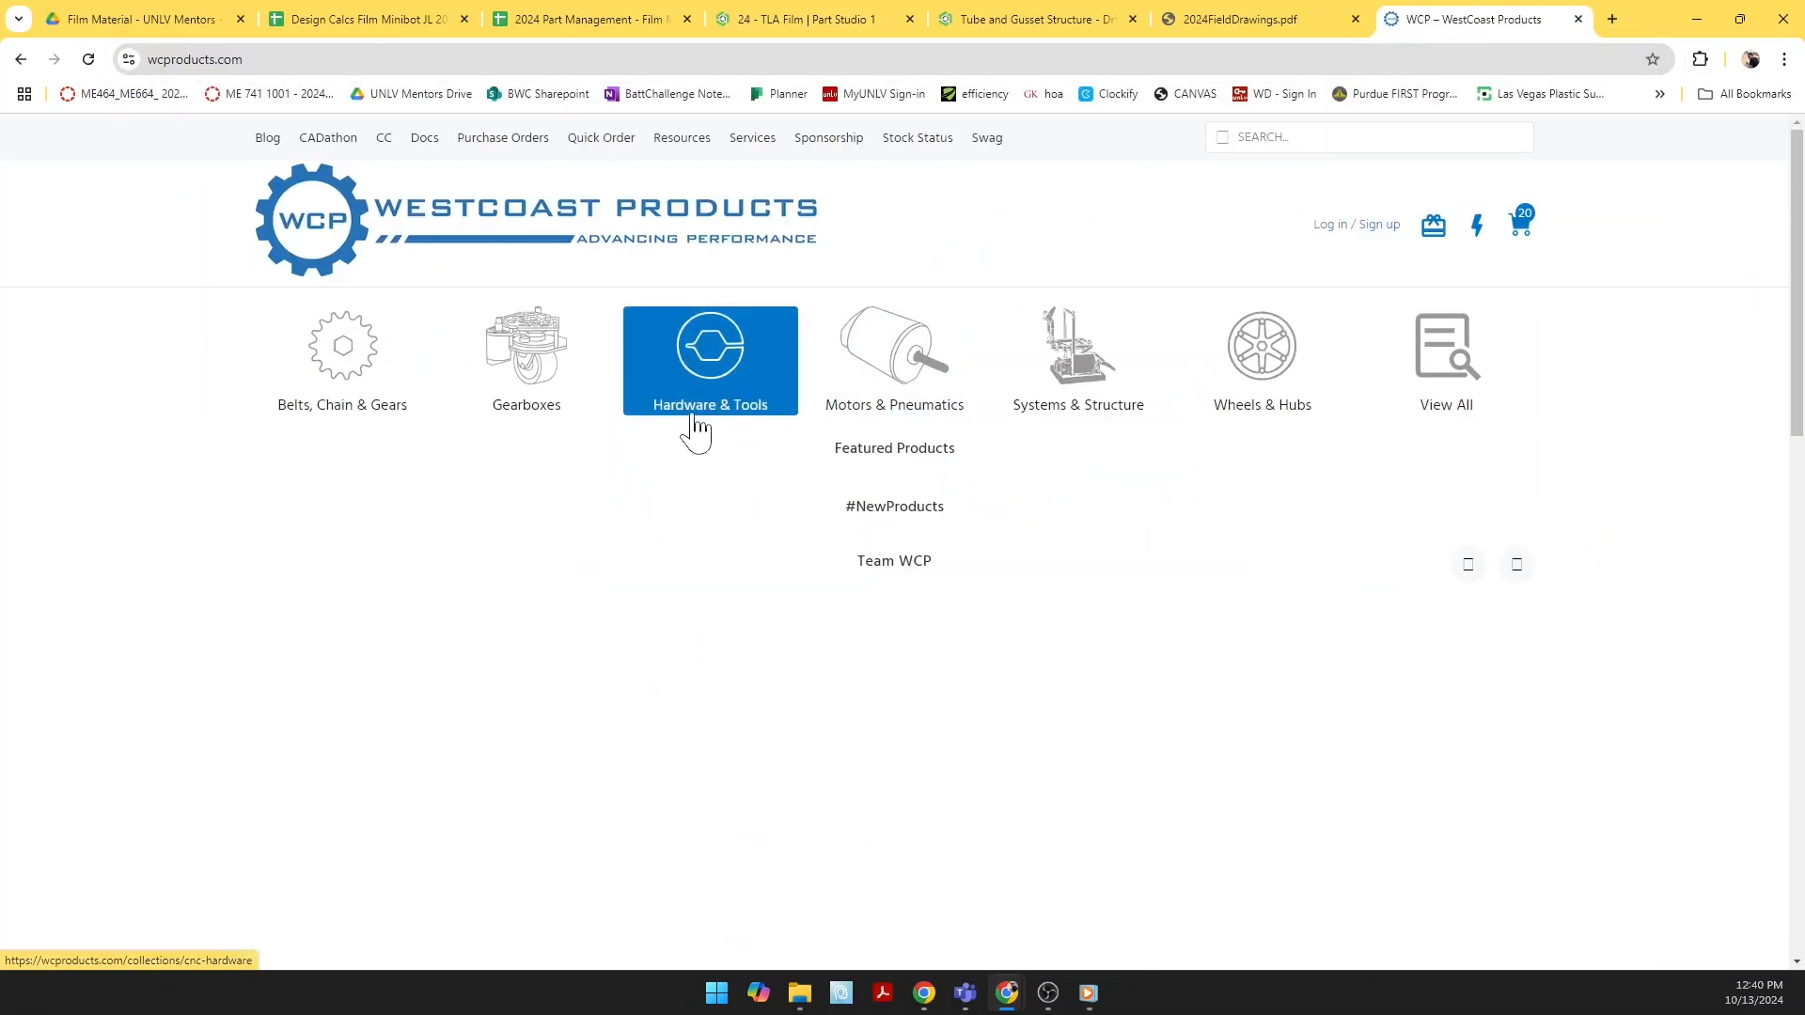
{"action": "left_click", "coordinate": [409, 403]}
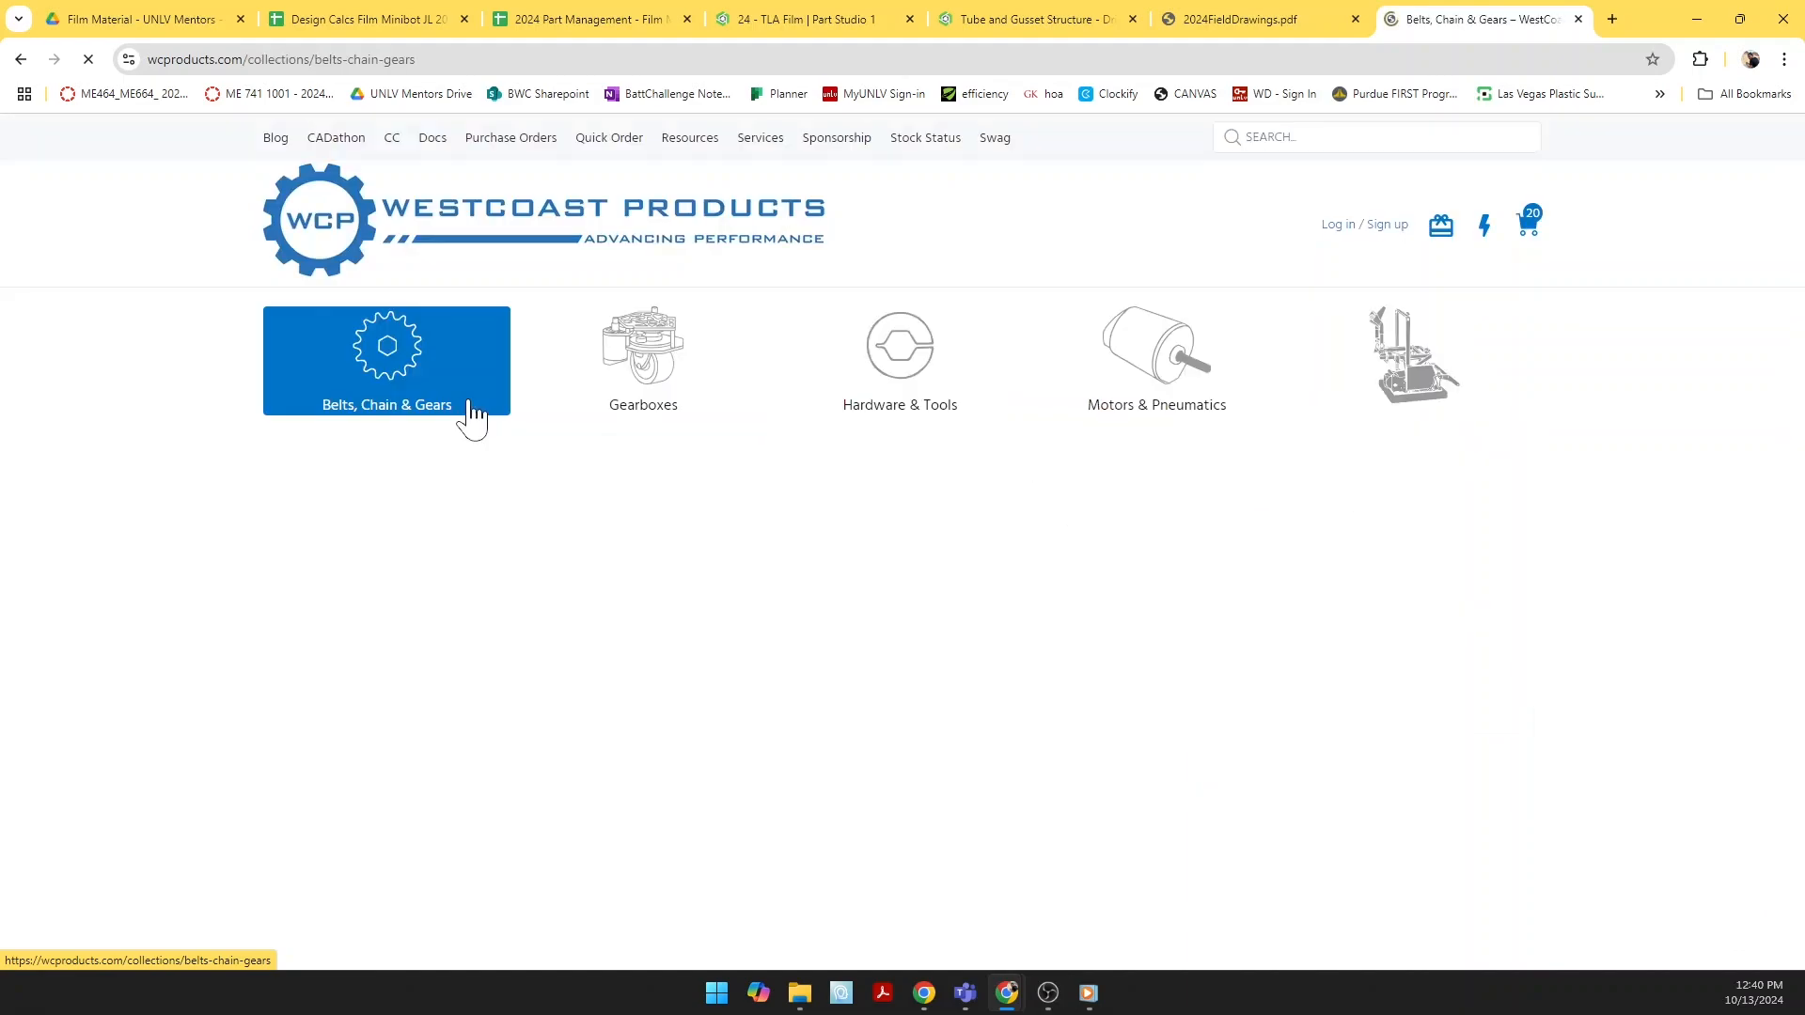
Step: Find the #35 Sprockets in the Belts, Chain & Gears collection and open their product page
{"action": "scroll", "coordinate": [677, 508], "scroll_direction": "down", "scroll_amount": 2}
{"action": "scroll", "coordinate": [1363, 635], "scroll_direction": "down", "scroll_amount": 2}
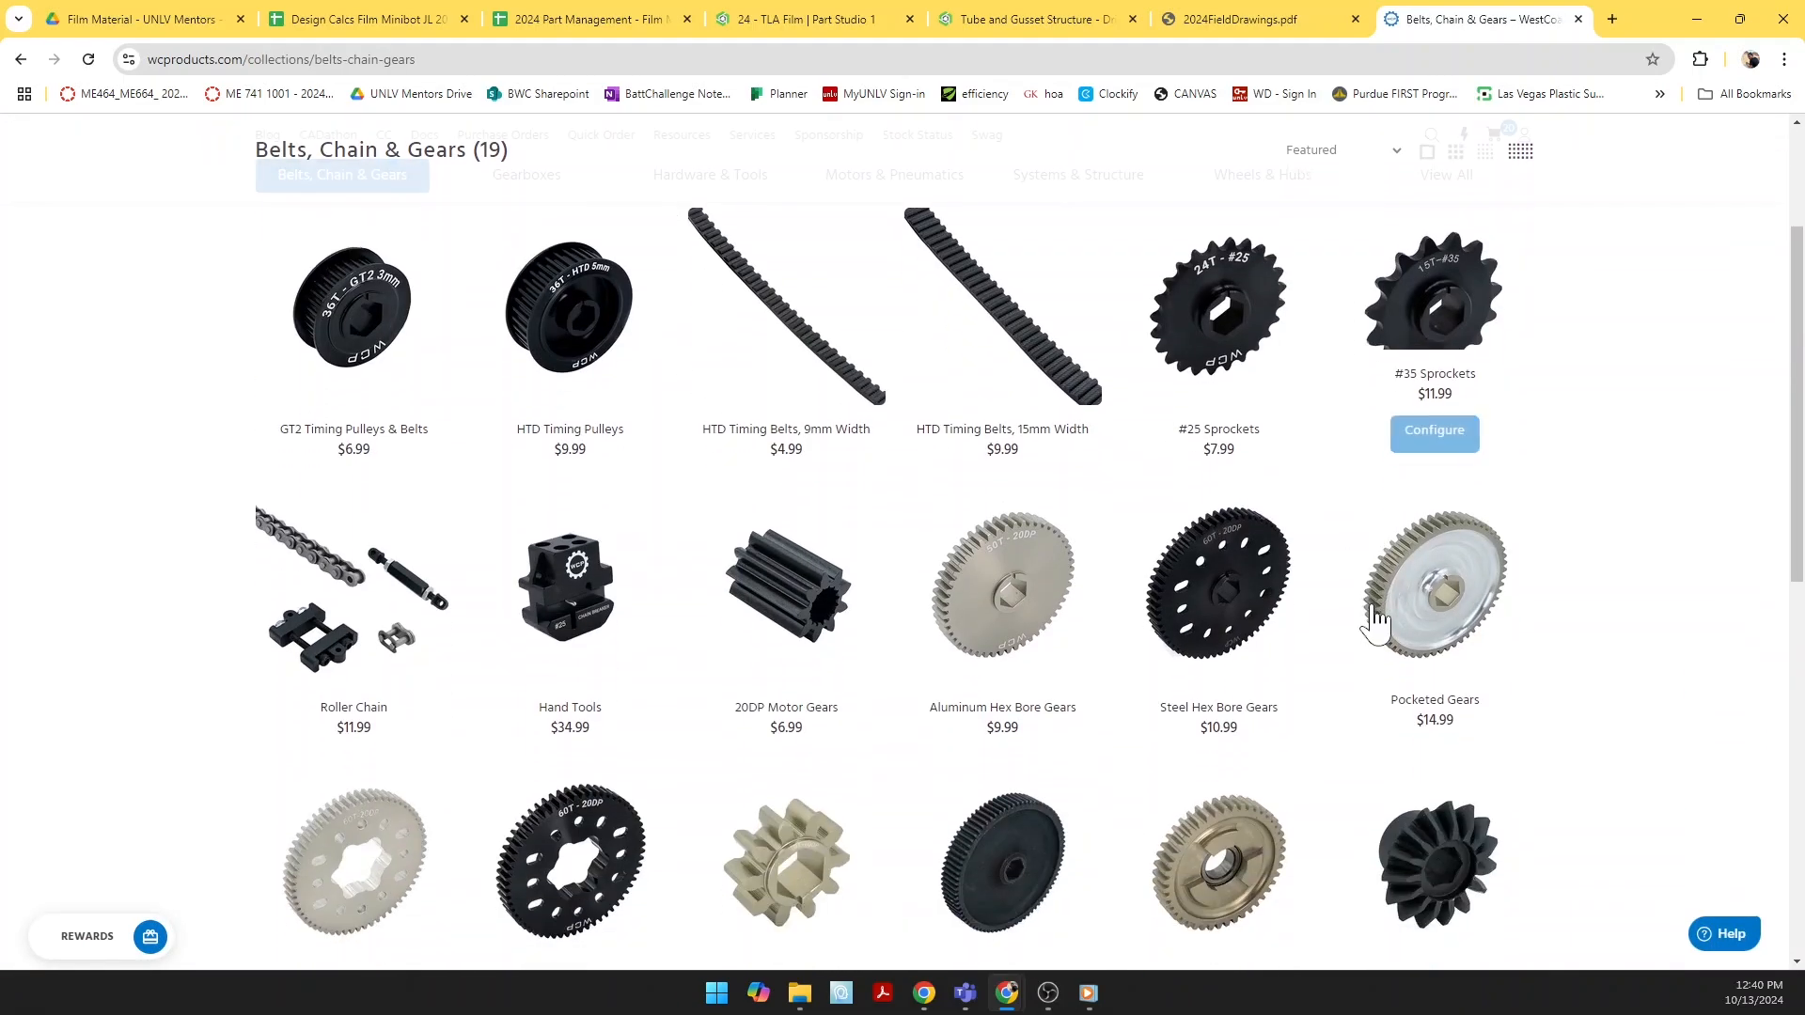
{"action": "scroll", "coordinate": [1429, 743], "scroll_direction": "down", "scroll_amount": 2}
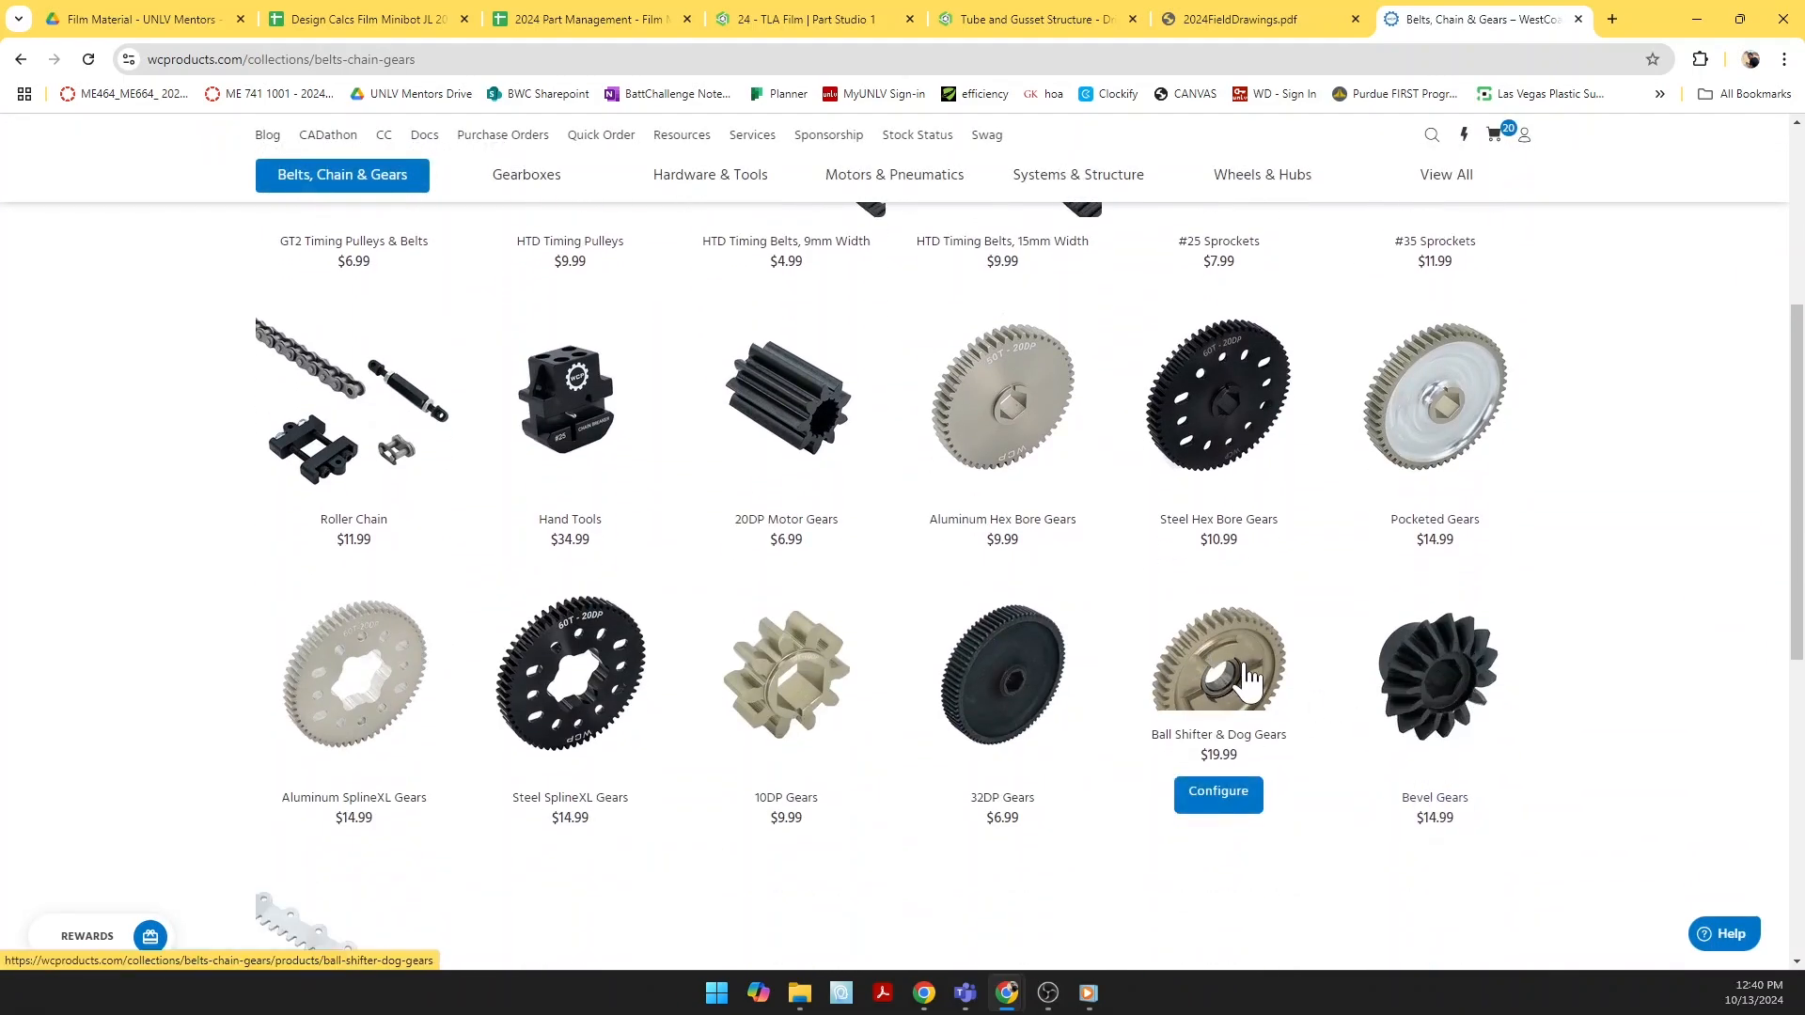
{"action": "scroll", "coordinate": [1259, 669], "scroll_direction": "up", "scroll_amount": 1}
{"action": "scroll", "coordinate": [1260, 670], "scroll_direction": "up", "scroll_amount": 1}
{"action": "left_click", "coordinate": [1436, 345]}
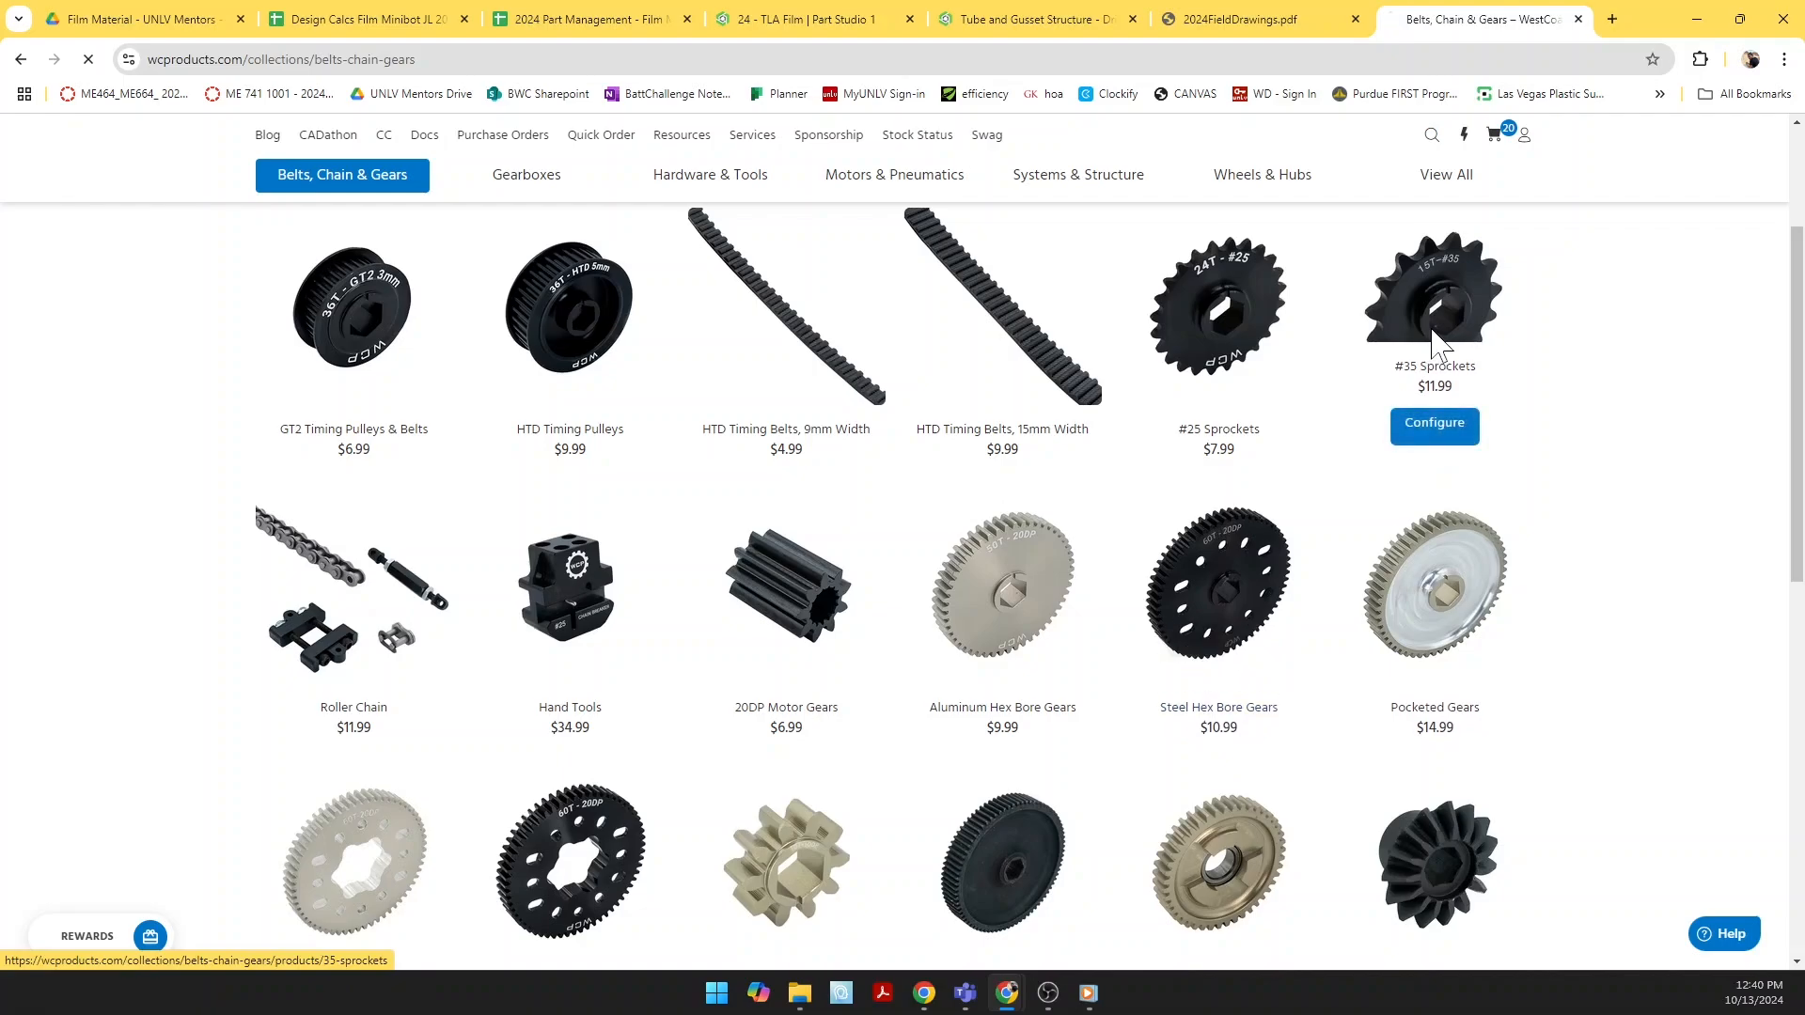
Step: Open the PDF drawing of the 60-tooth #35 aluminum plate sprocket (WCP-0987) and highlight its outer diameter with chain
{"action": "scroll", "coordinate": [1072, 667], "scroll_direction": "down", "scroll_amount": 8}
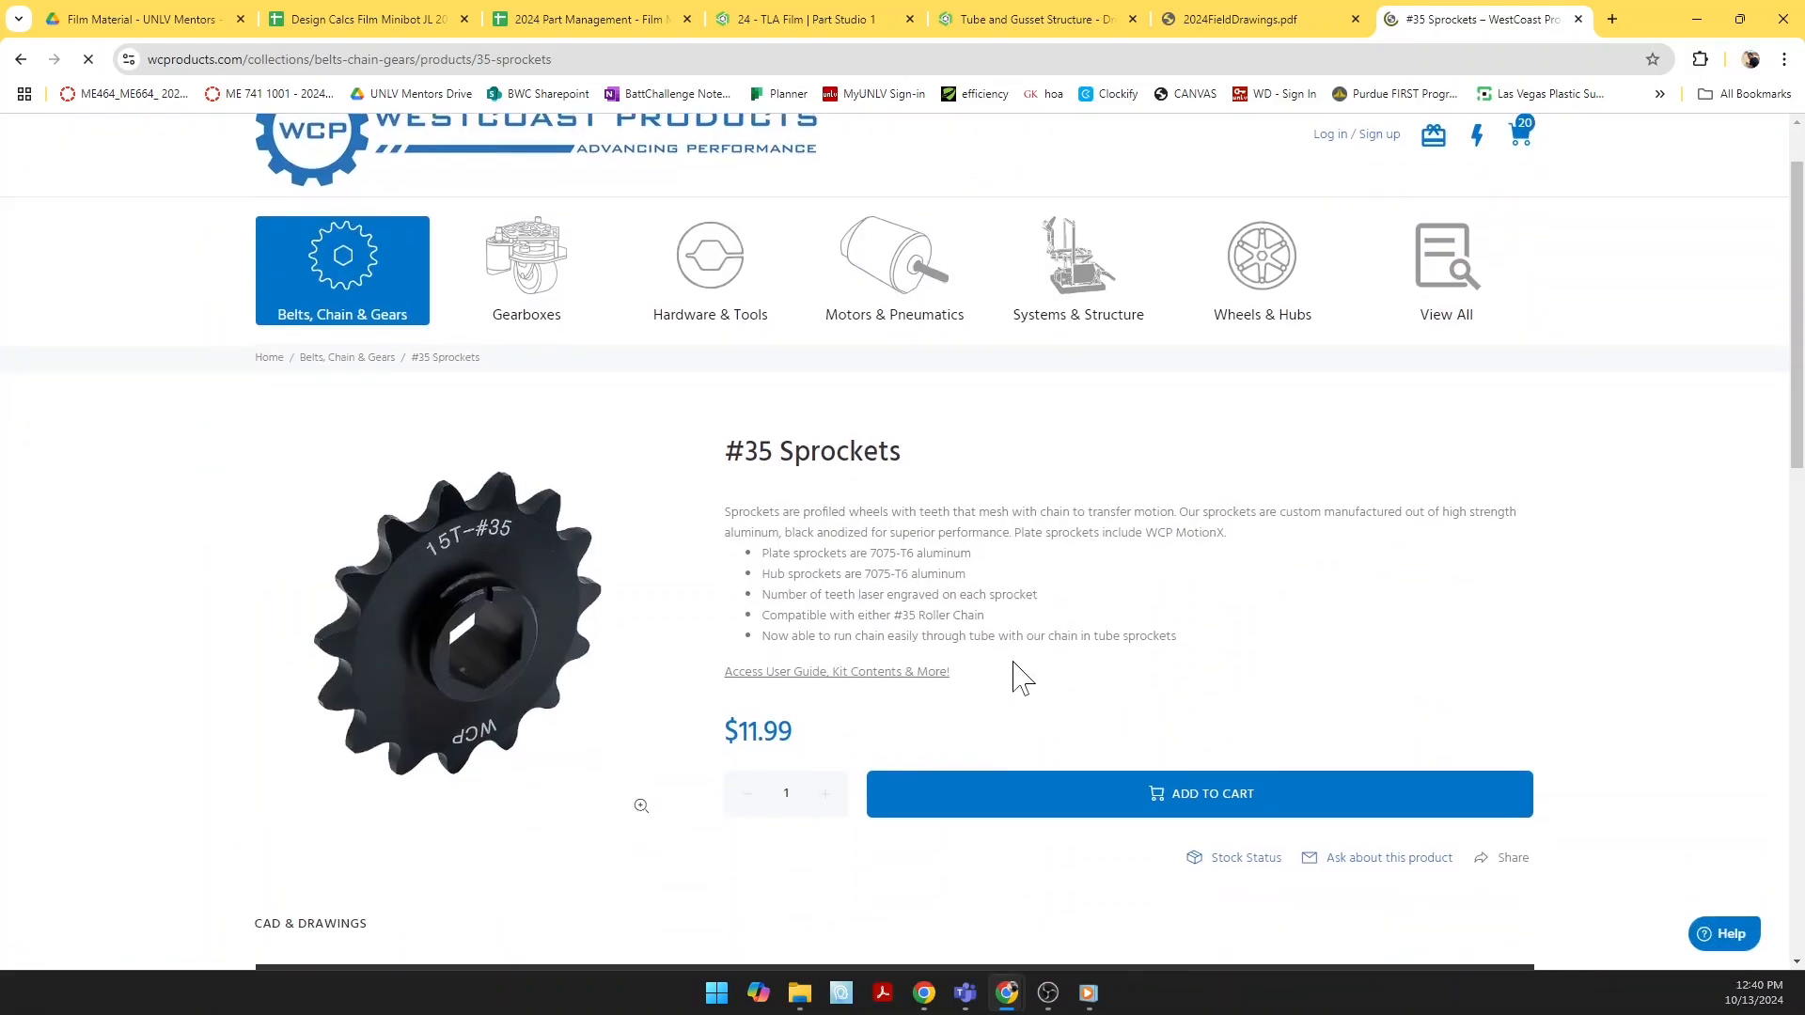
{"action": "scroll", "coordinate": [1006, 725], "scroll_direction": "down", "scroll_amount": 9}
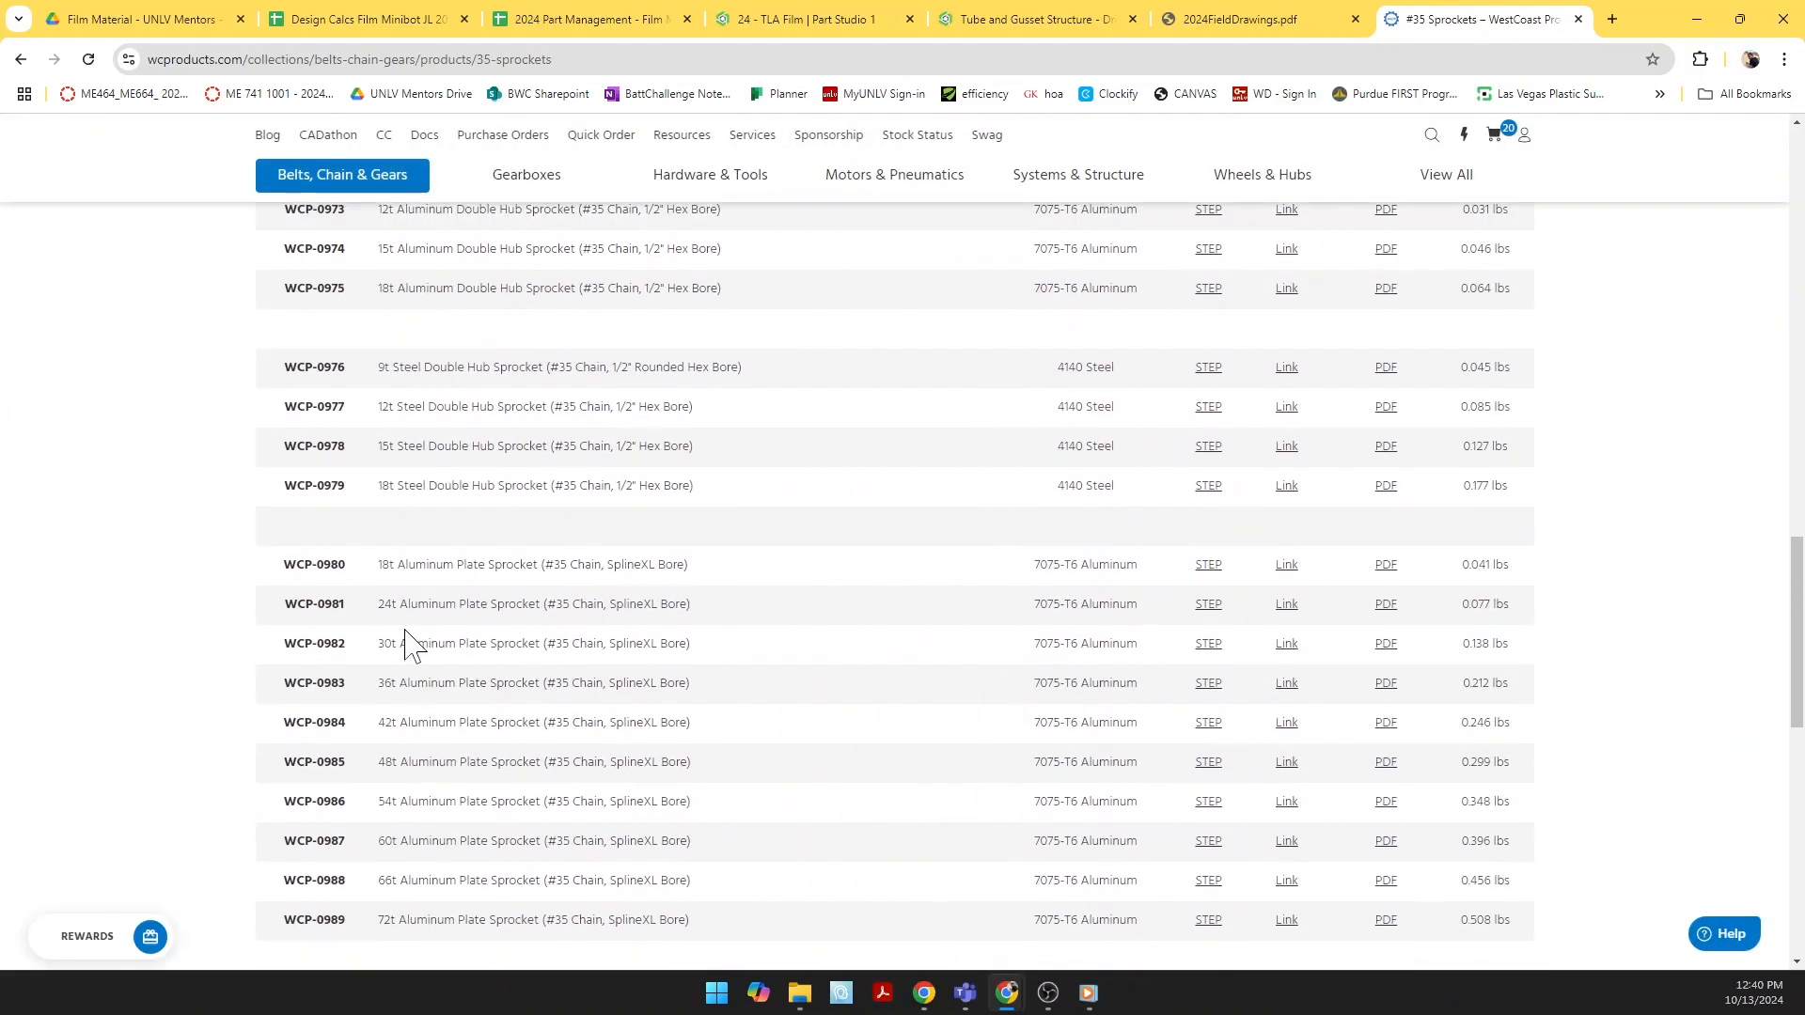
{"action": "scroll", "coordinate": [414, 841], "scroll_direction": "down", "scroll_amount": 1}
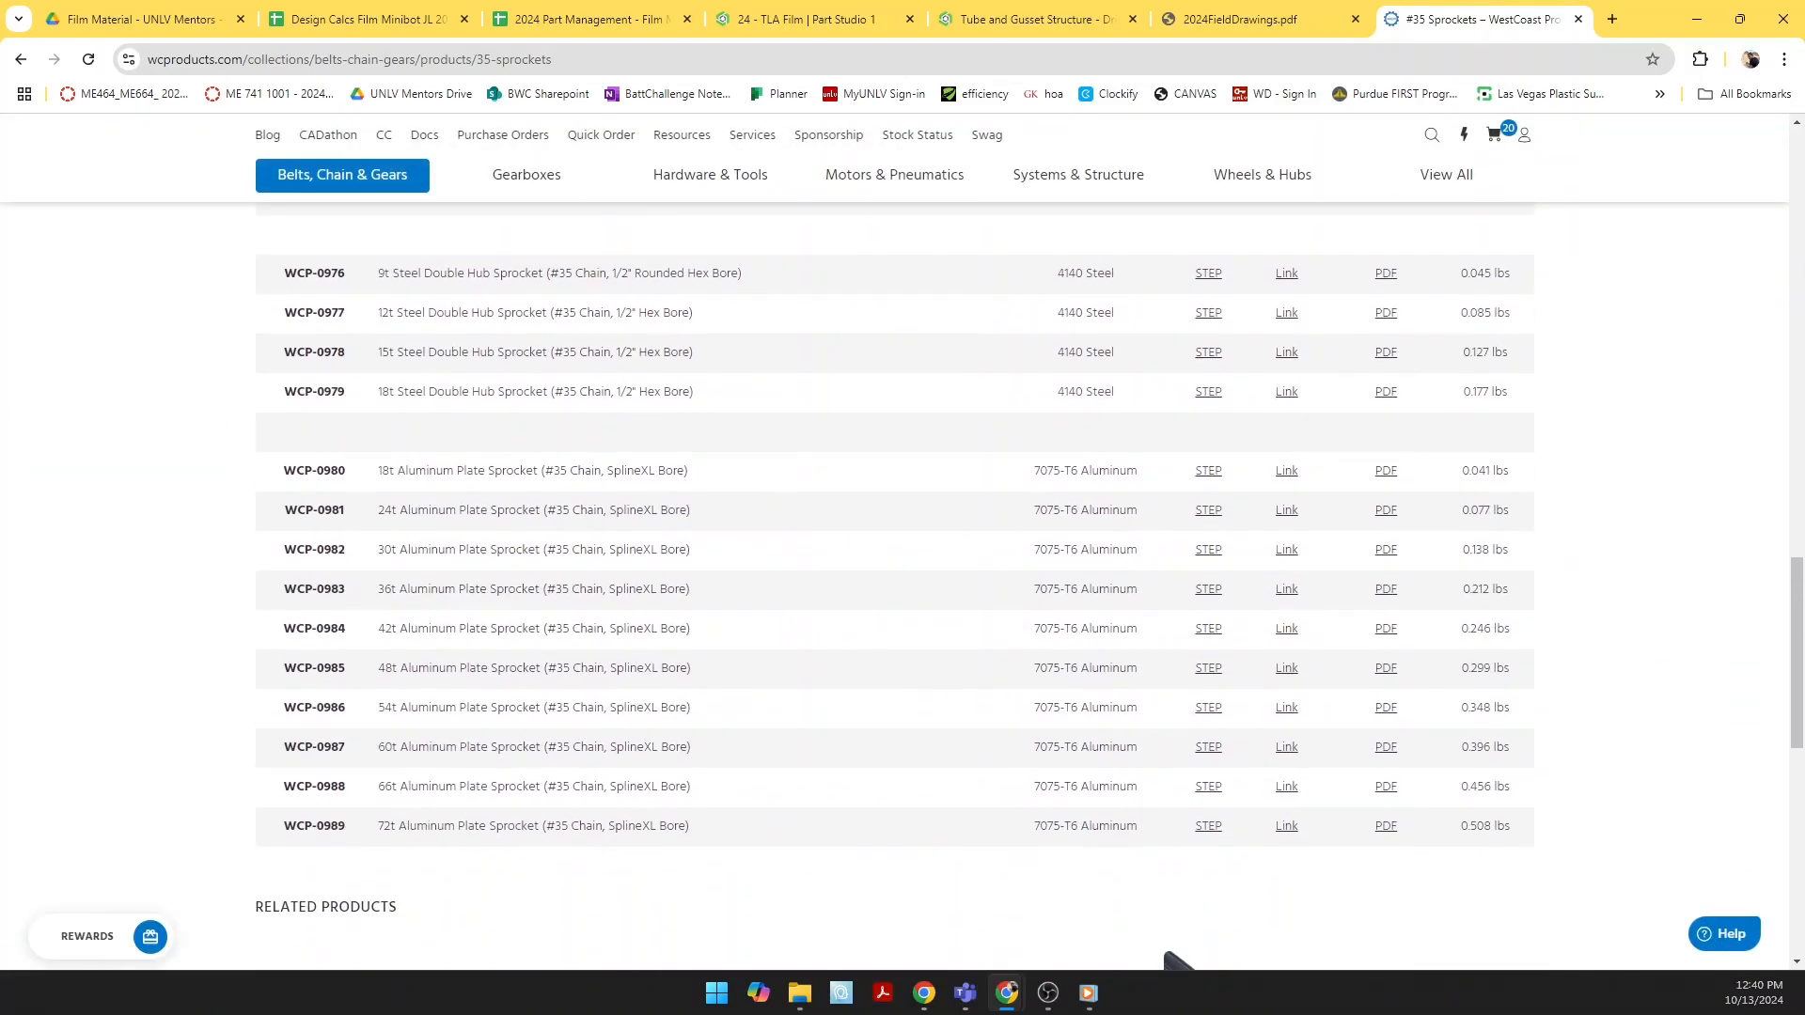
{"action": "left_click", "coordinate": [1388, 748]}
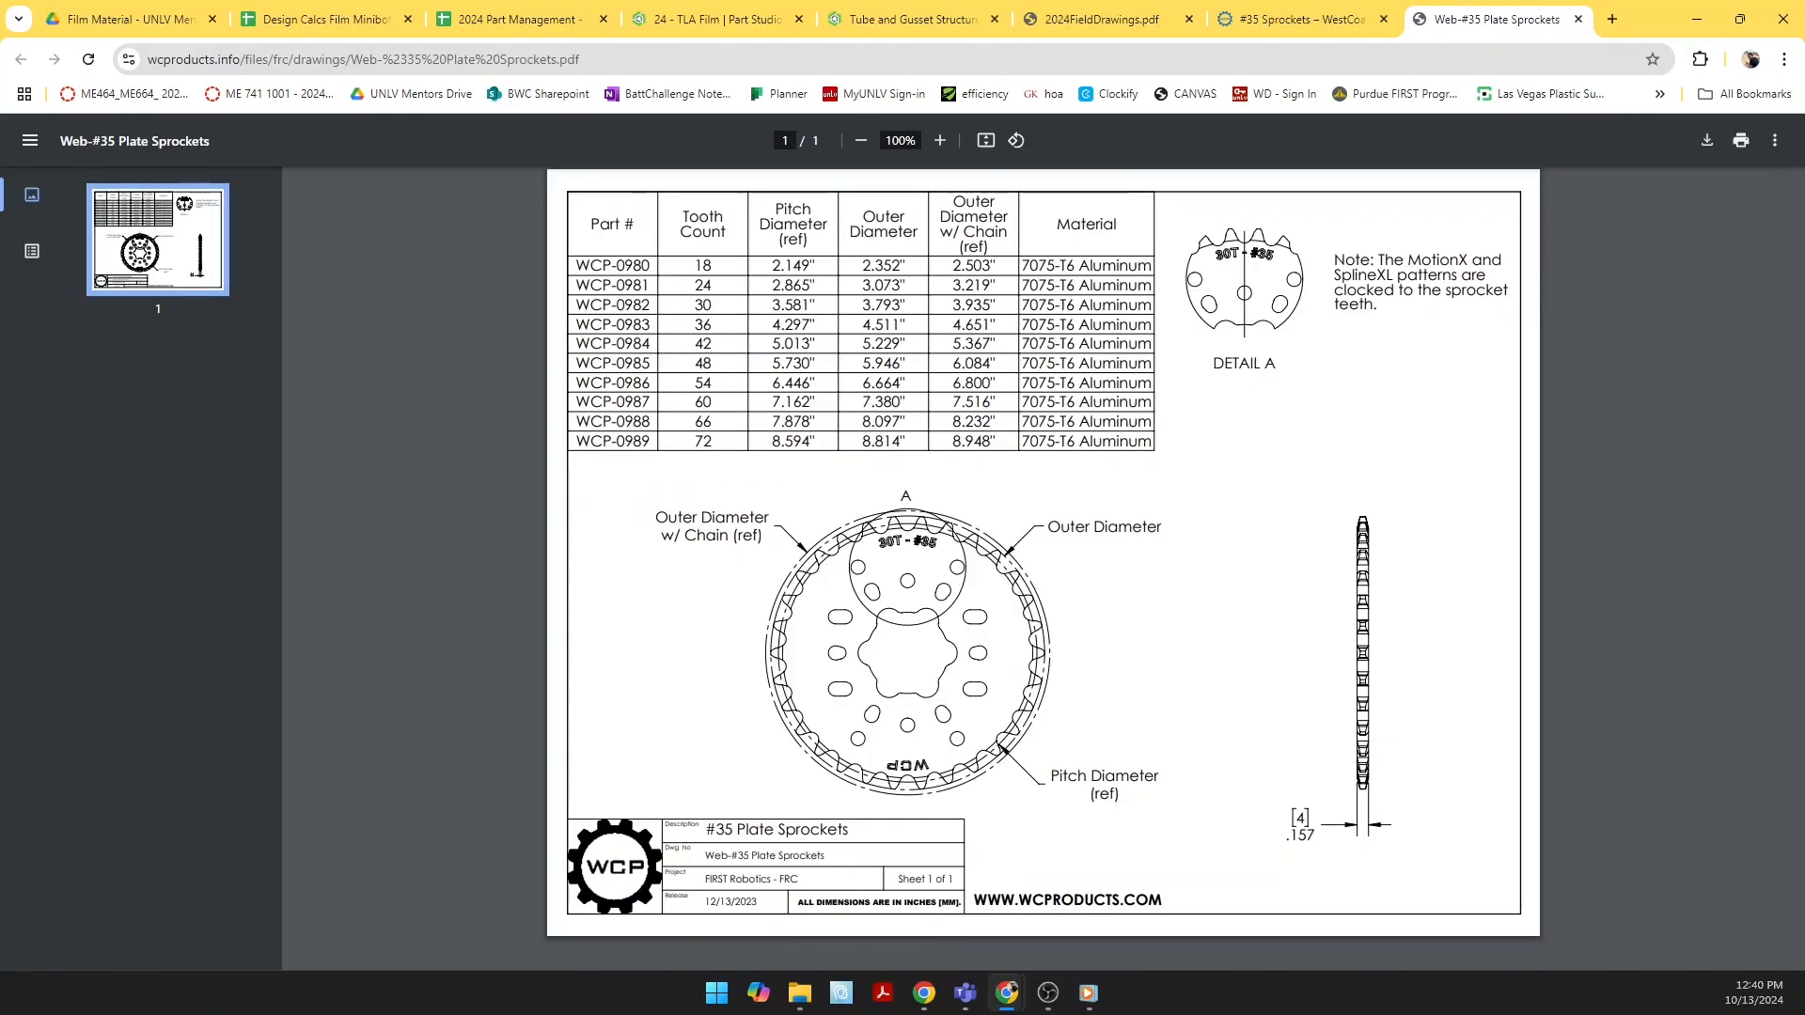
{"action": "left_click_drag", "start_coordinate": [863, 402], "coordinate": [907, 403]}
{"action": "double_click", "coordinate": [974, 402]}
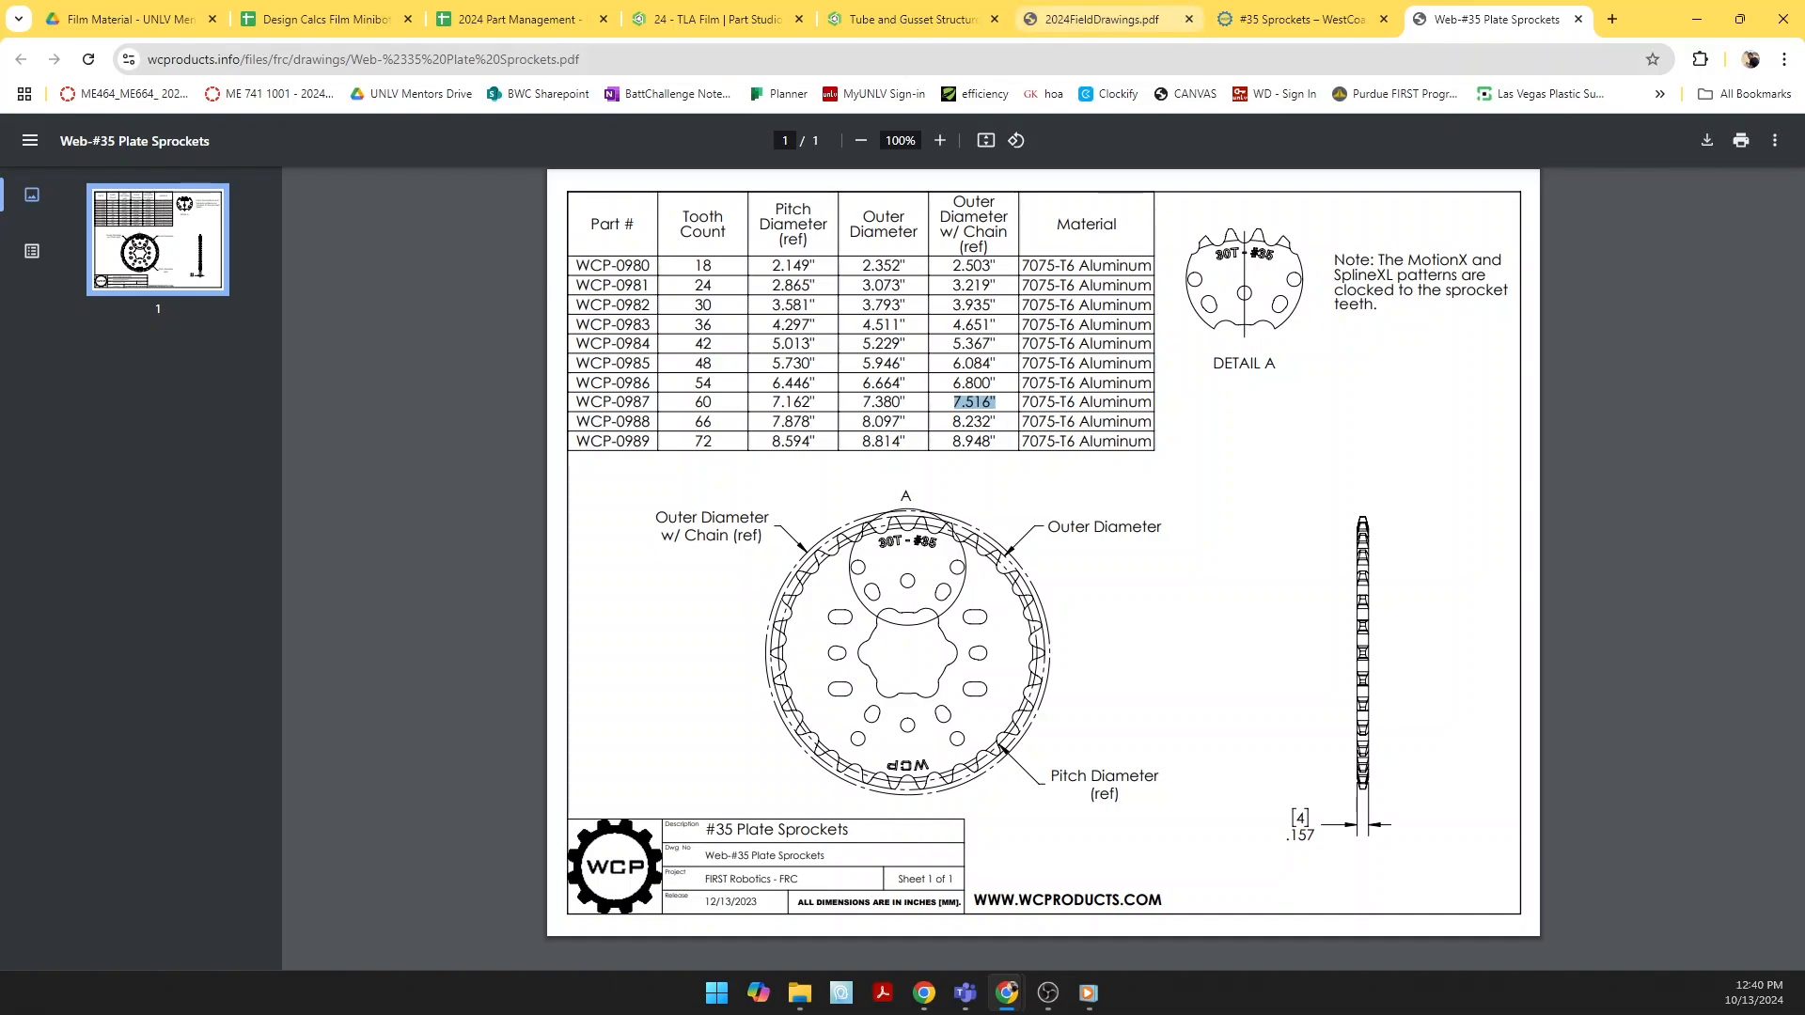
Step: Switch to the Onshape Shooter sketch and draw a construction circle about 6 in across, centred on the lower end of the diagonal line
{"action": "left_click", "coordinate": [879, 20]}
{"action": "left_click", "coordinate": [745, 26]}
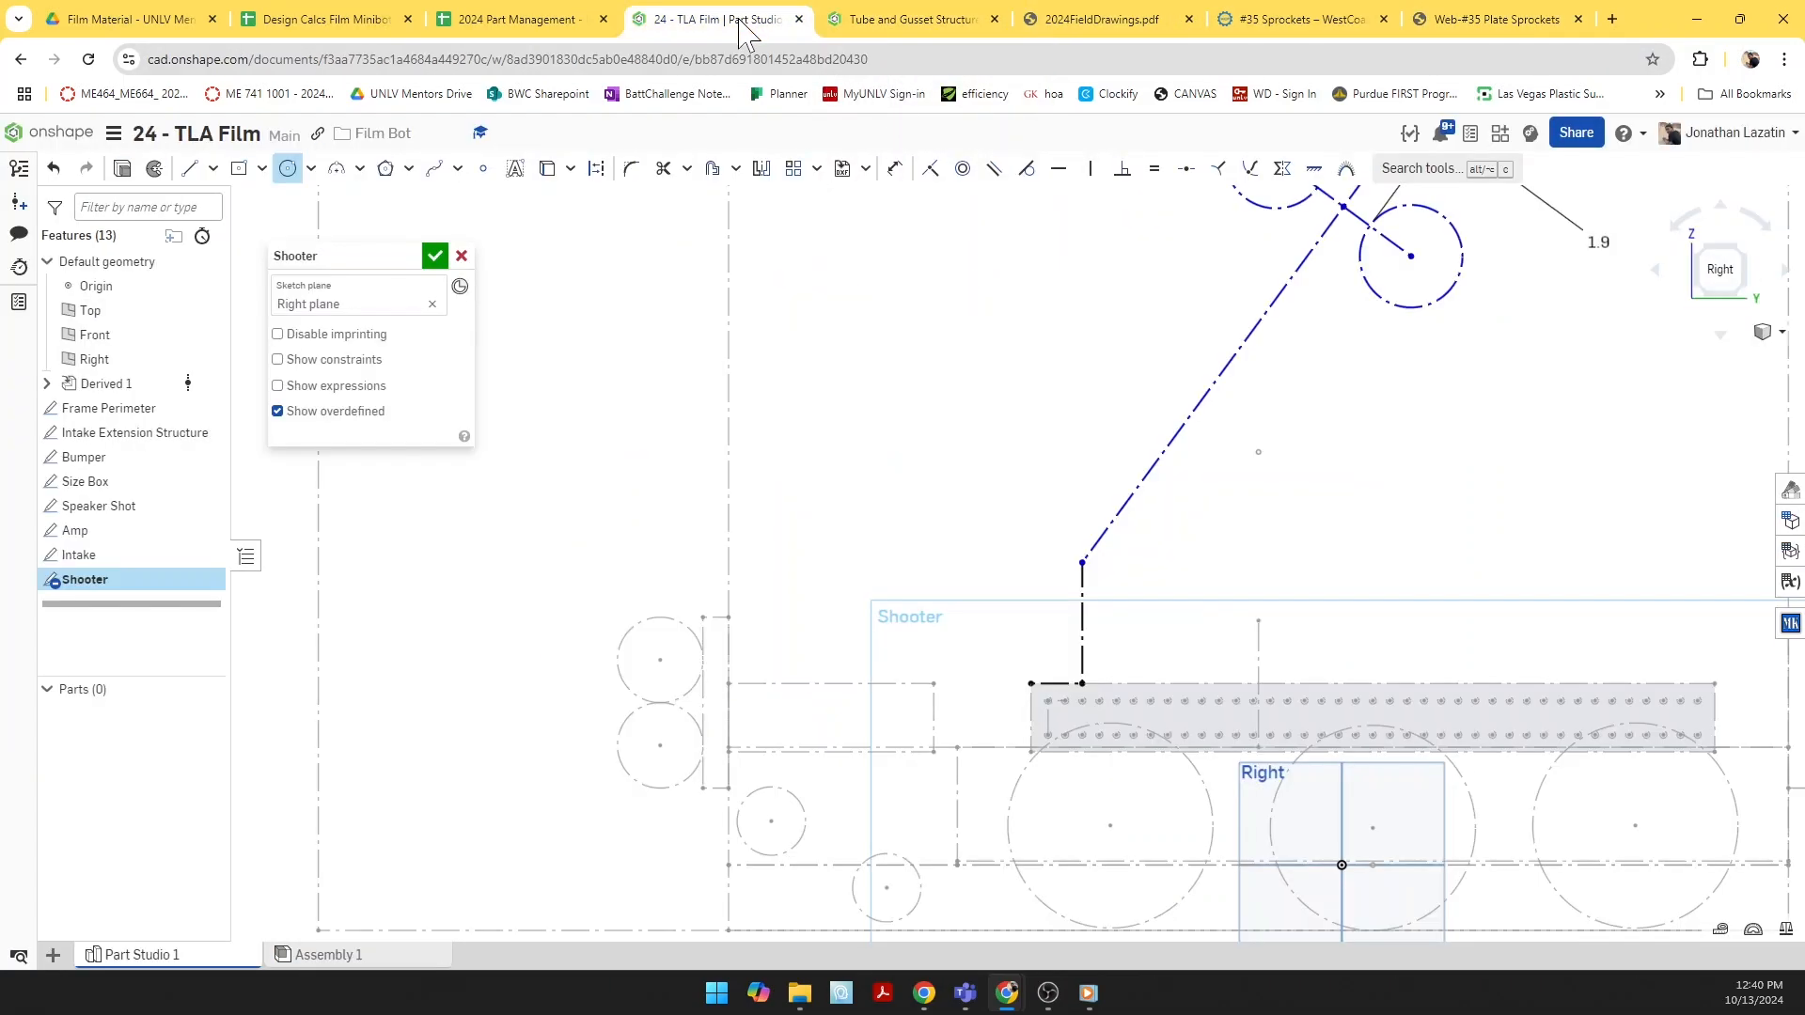
{"action": "left_click", "coordinate": [1083, 562]}
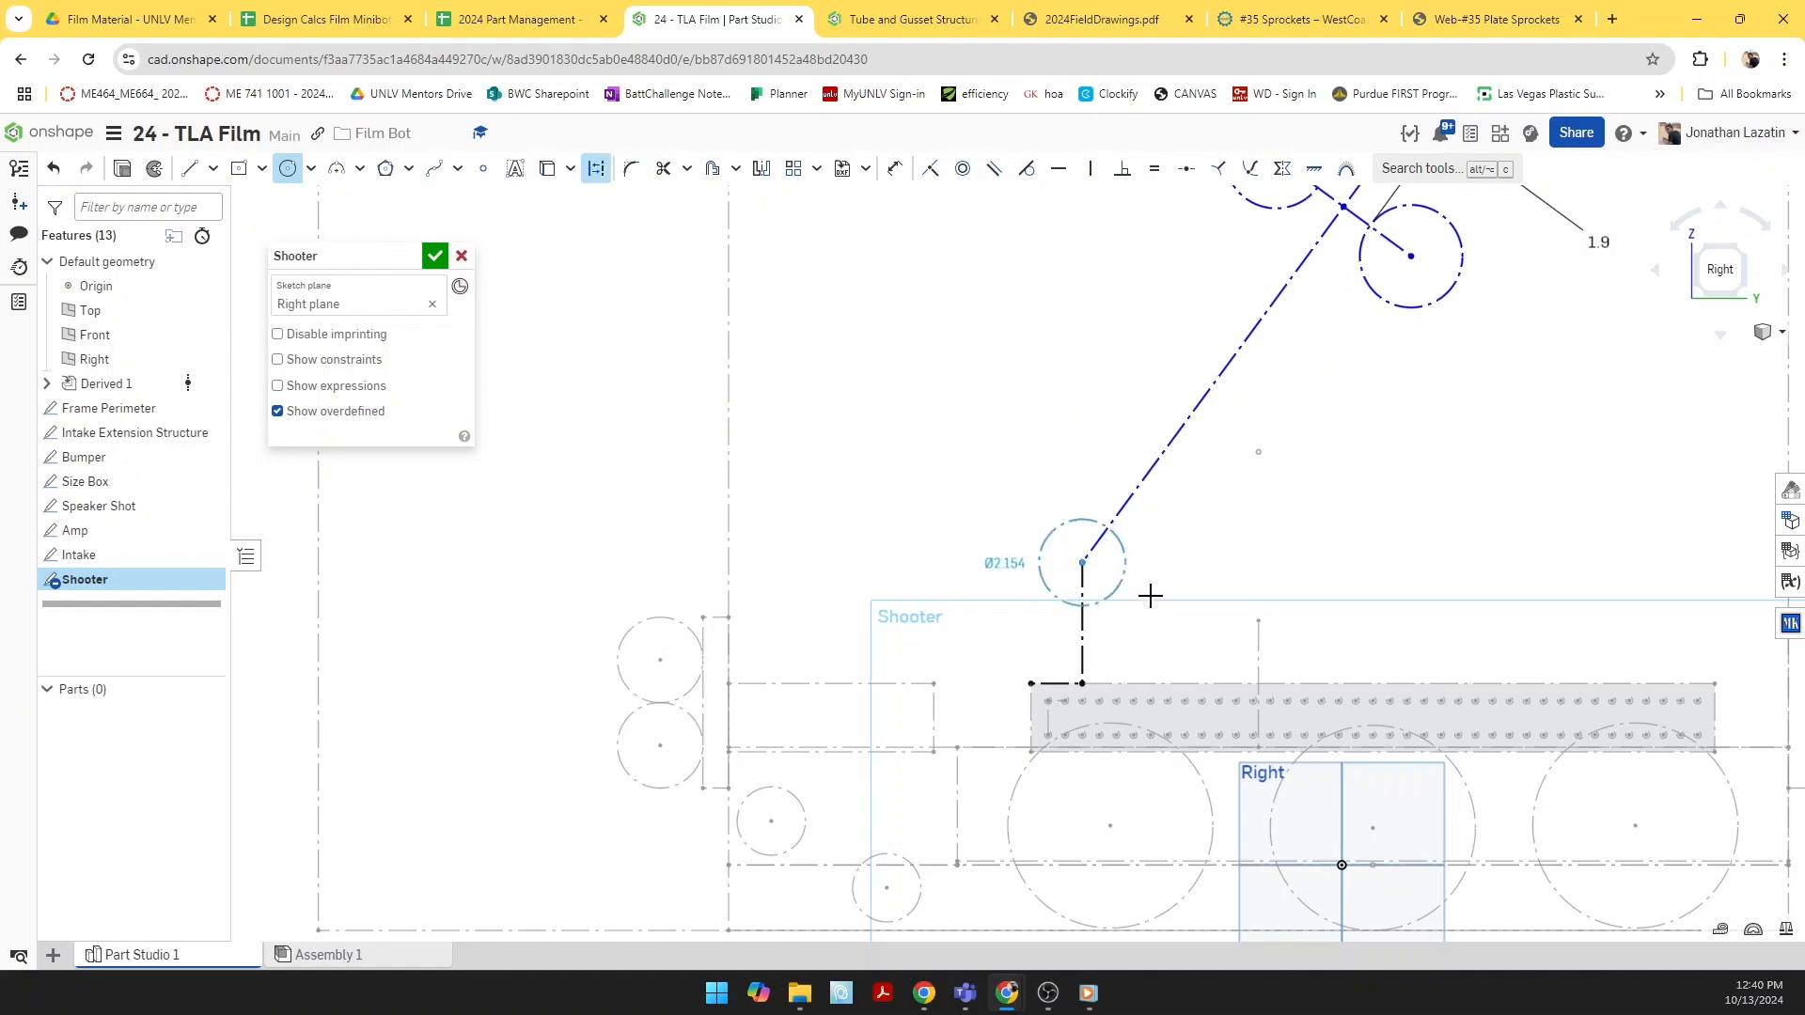
{"action": "left_click", "coordinate": [1179, 602]}
Step: Recheck the sprocket drawing's outer diameter with chain and dimension the new circle's diameter as 7.6 in
{"action": "key", "text": "d"}
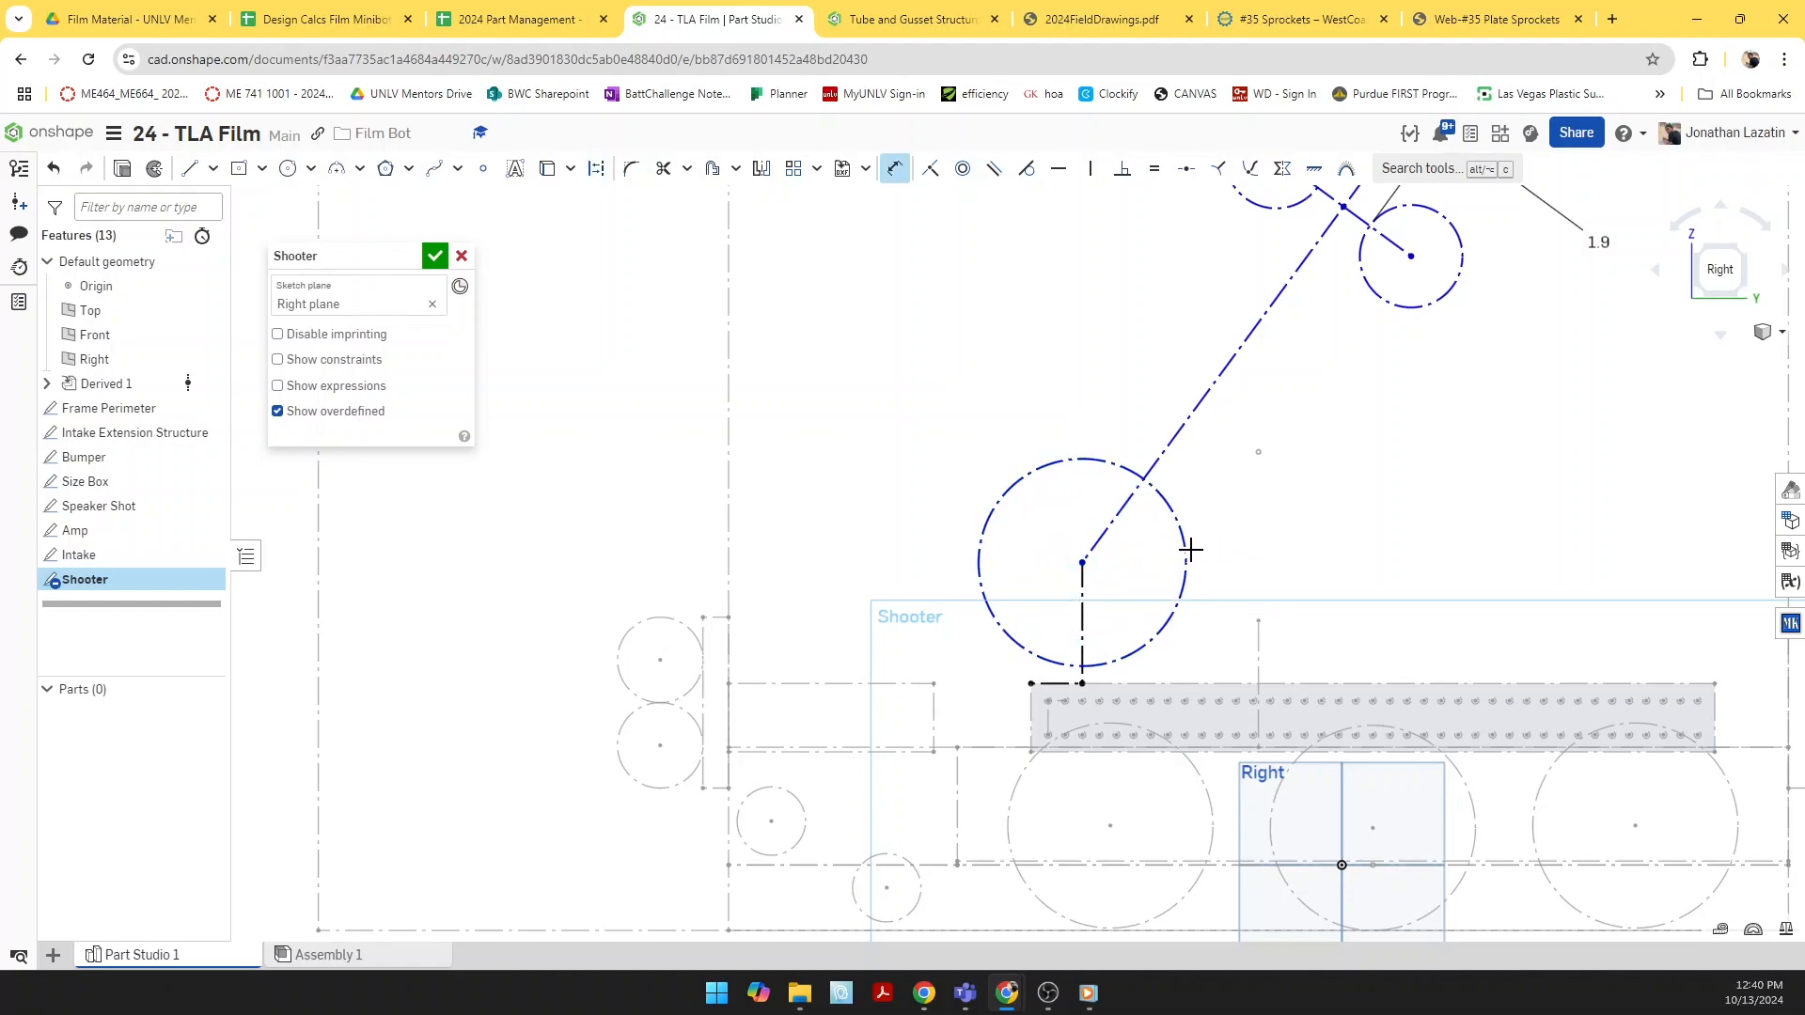
{"action": "left_click", "coordinate": [1493, 19]}
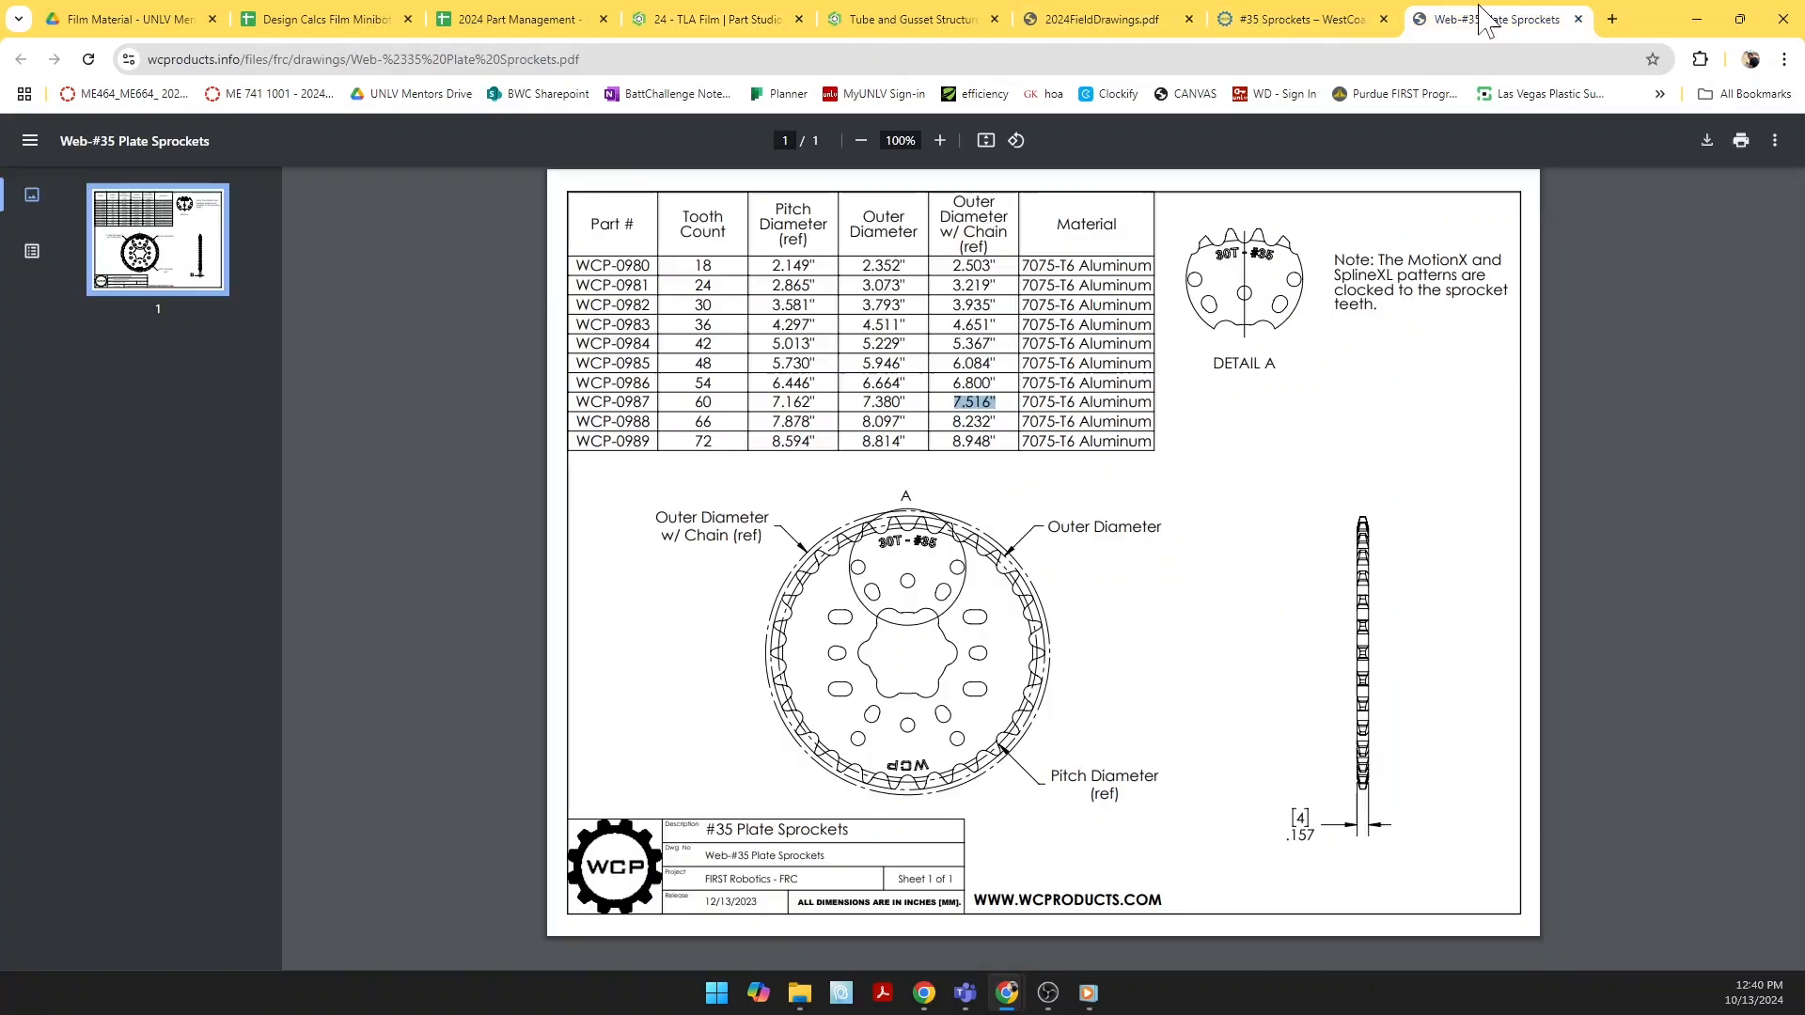
{"action": "left_click", "coordinate": [701, 17]}
{"action": "left_click", "coordinate": [1187, 540]}
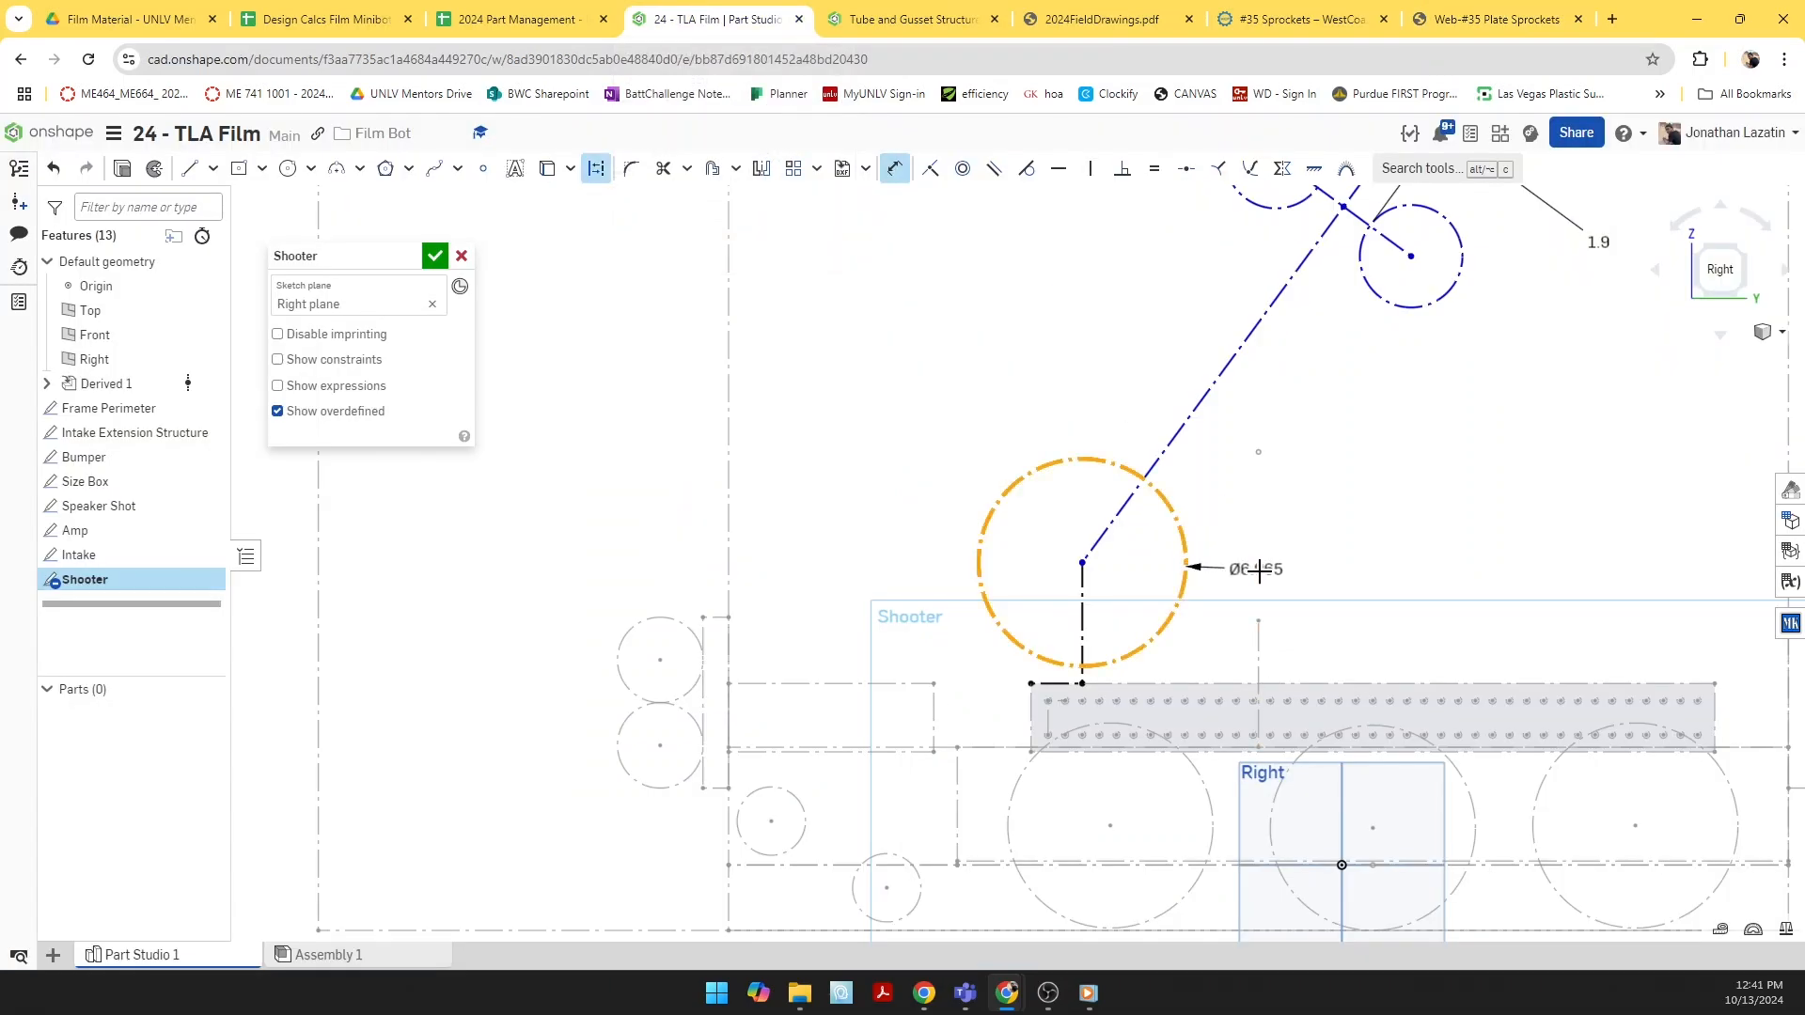
{"action": "left_click", "coordinate": [1260, 571]}
{"action": "type", "text": "7.6"}
{"action": "key", "text": "Return"}
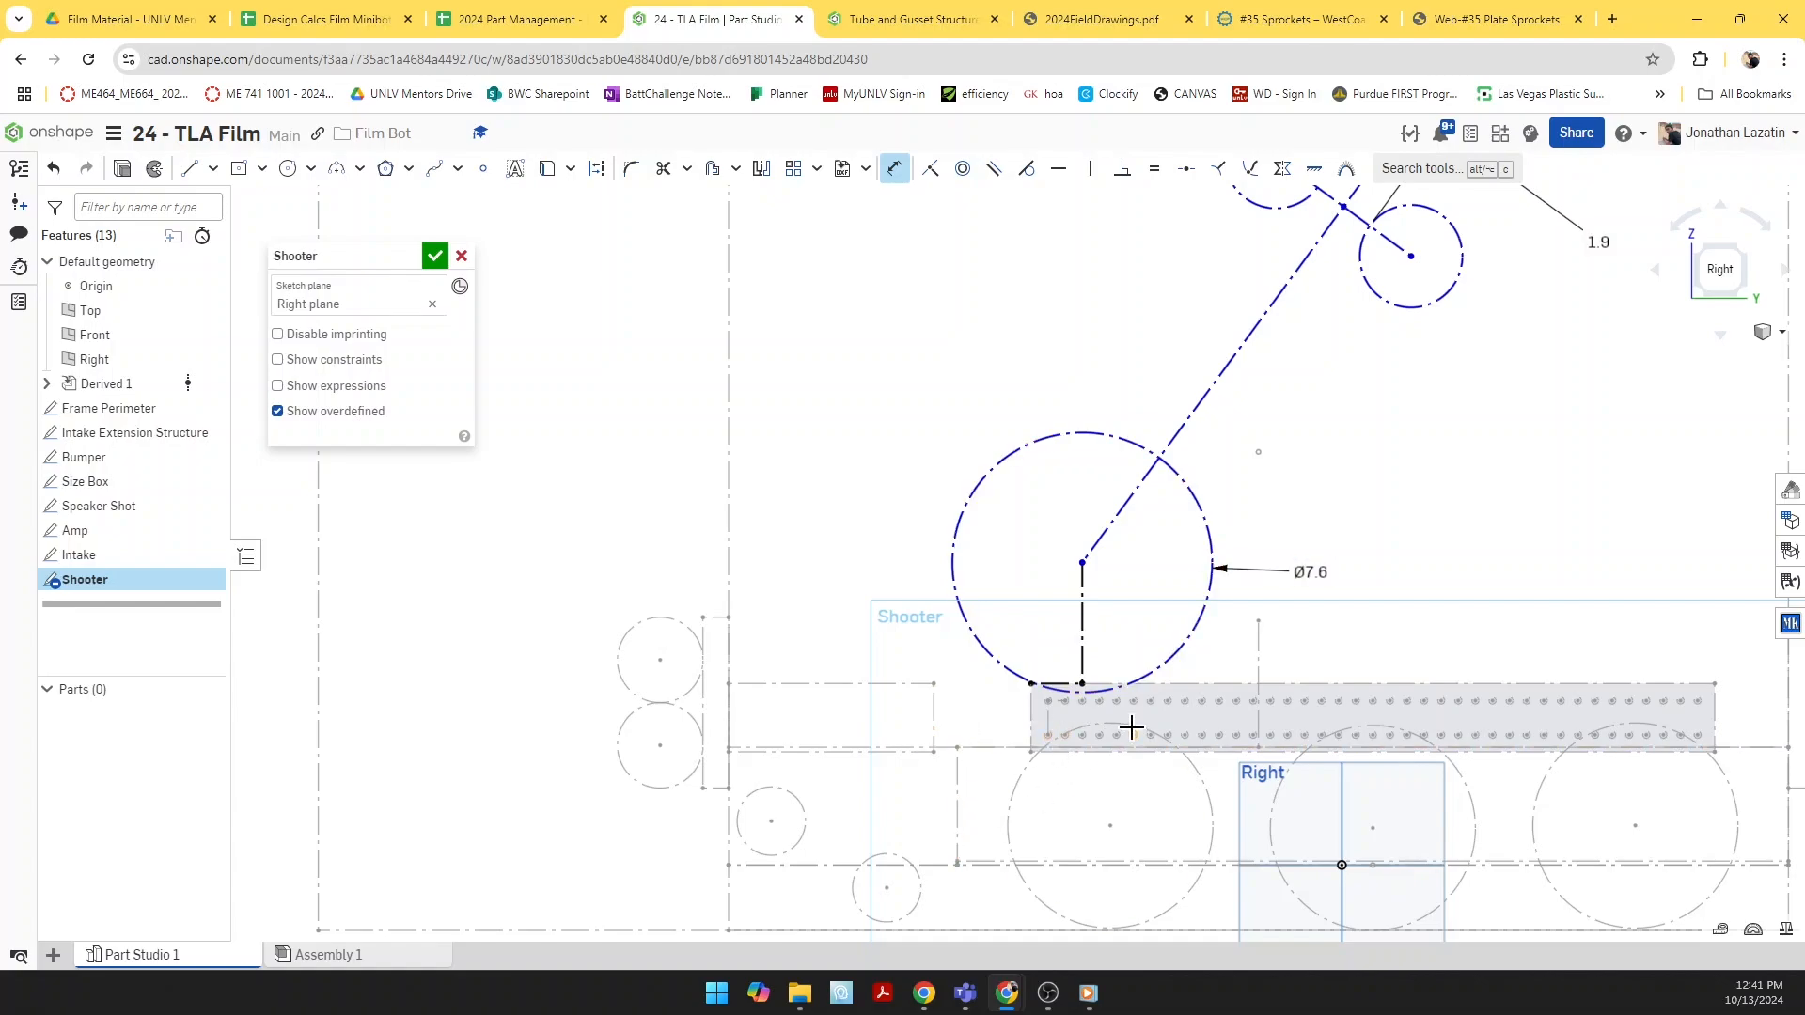
Step: Dimension the vertical gap between the sprocket circle's lowest edge and the frame's upper horizontal line as 2 in
{"action": "key", "text": "Escape"}
{"action": "key", "text": "d"}
{"action": "left_click", "coordinate": [1012, 675]}
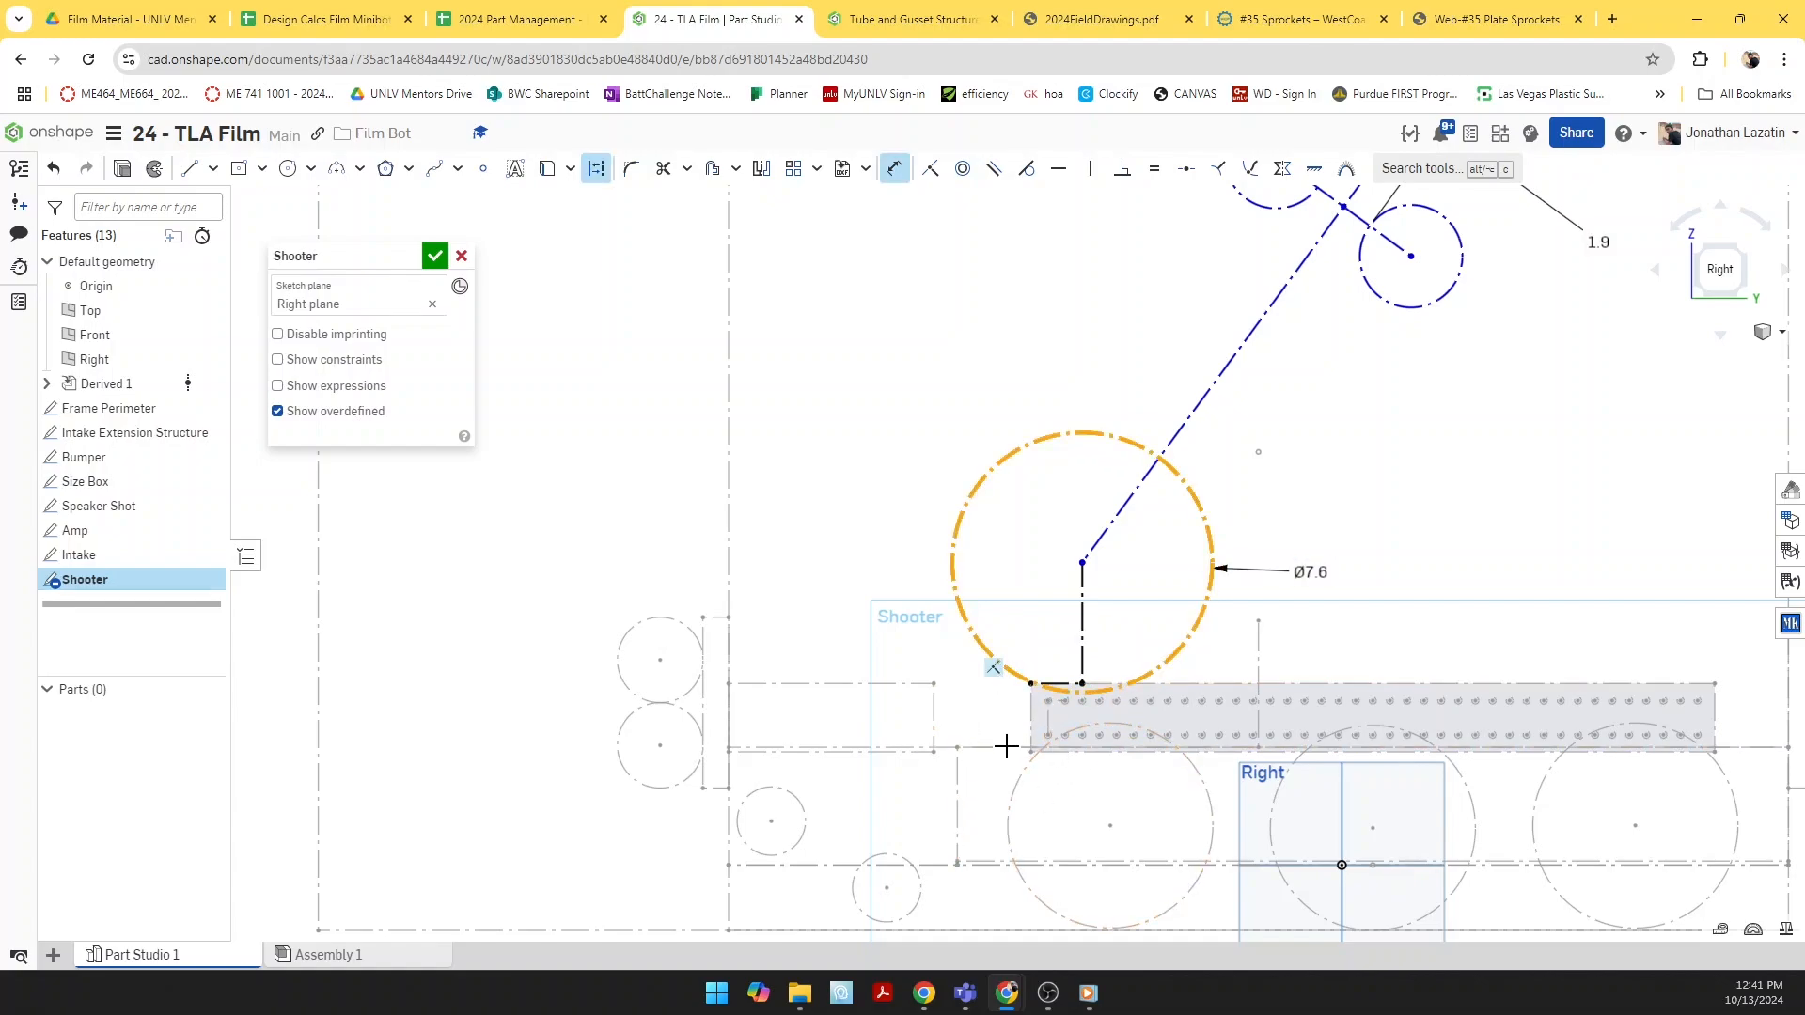
{"action": "left_click", "coordinate": [983, 749]}
{"action": "left_click", "coordinate": [978, 720]}
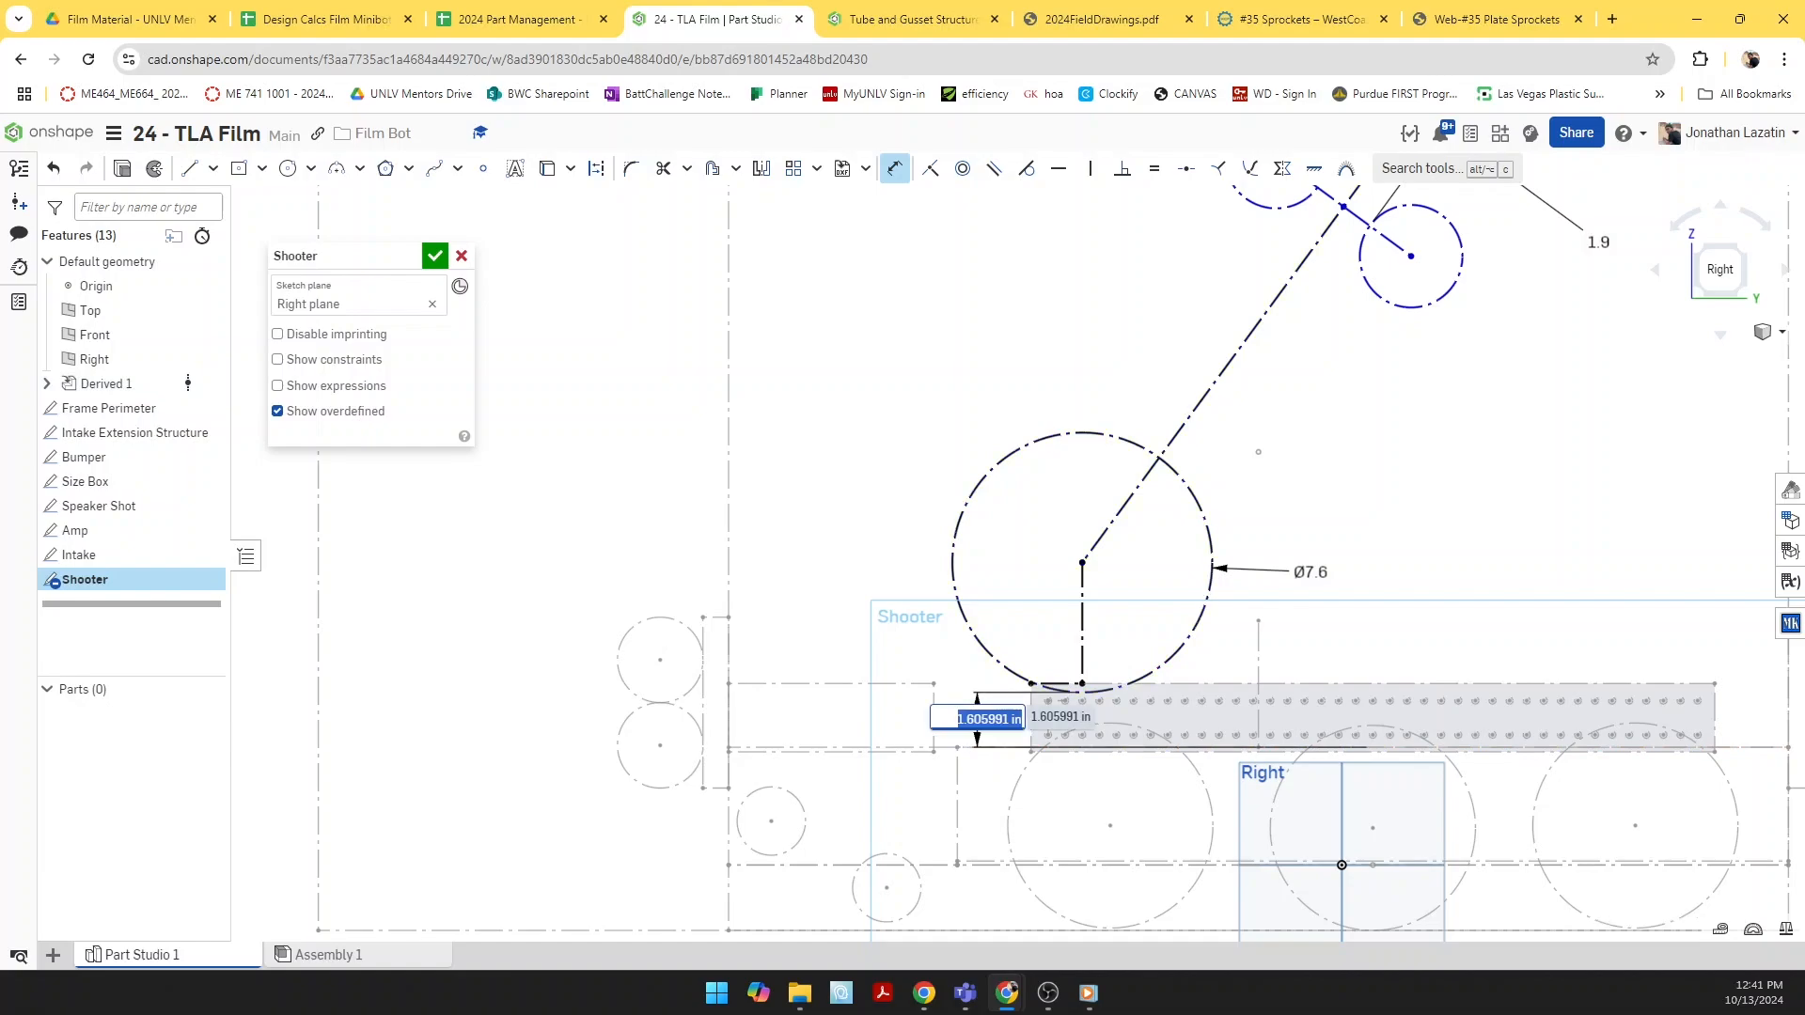
{"action": "type", "text": "2"}
{"action": "key", "text": "Return"}
{"action": "scroll", "coordinate": [1015, 732], "scroll_direction": "down", "scroll_amount": 5}
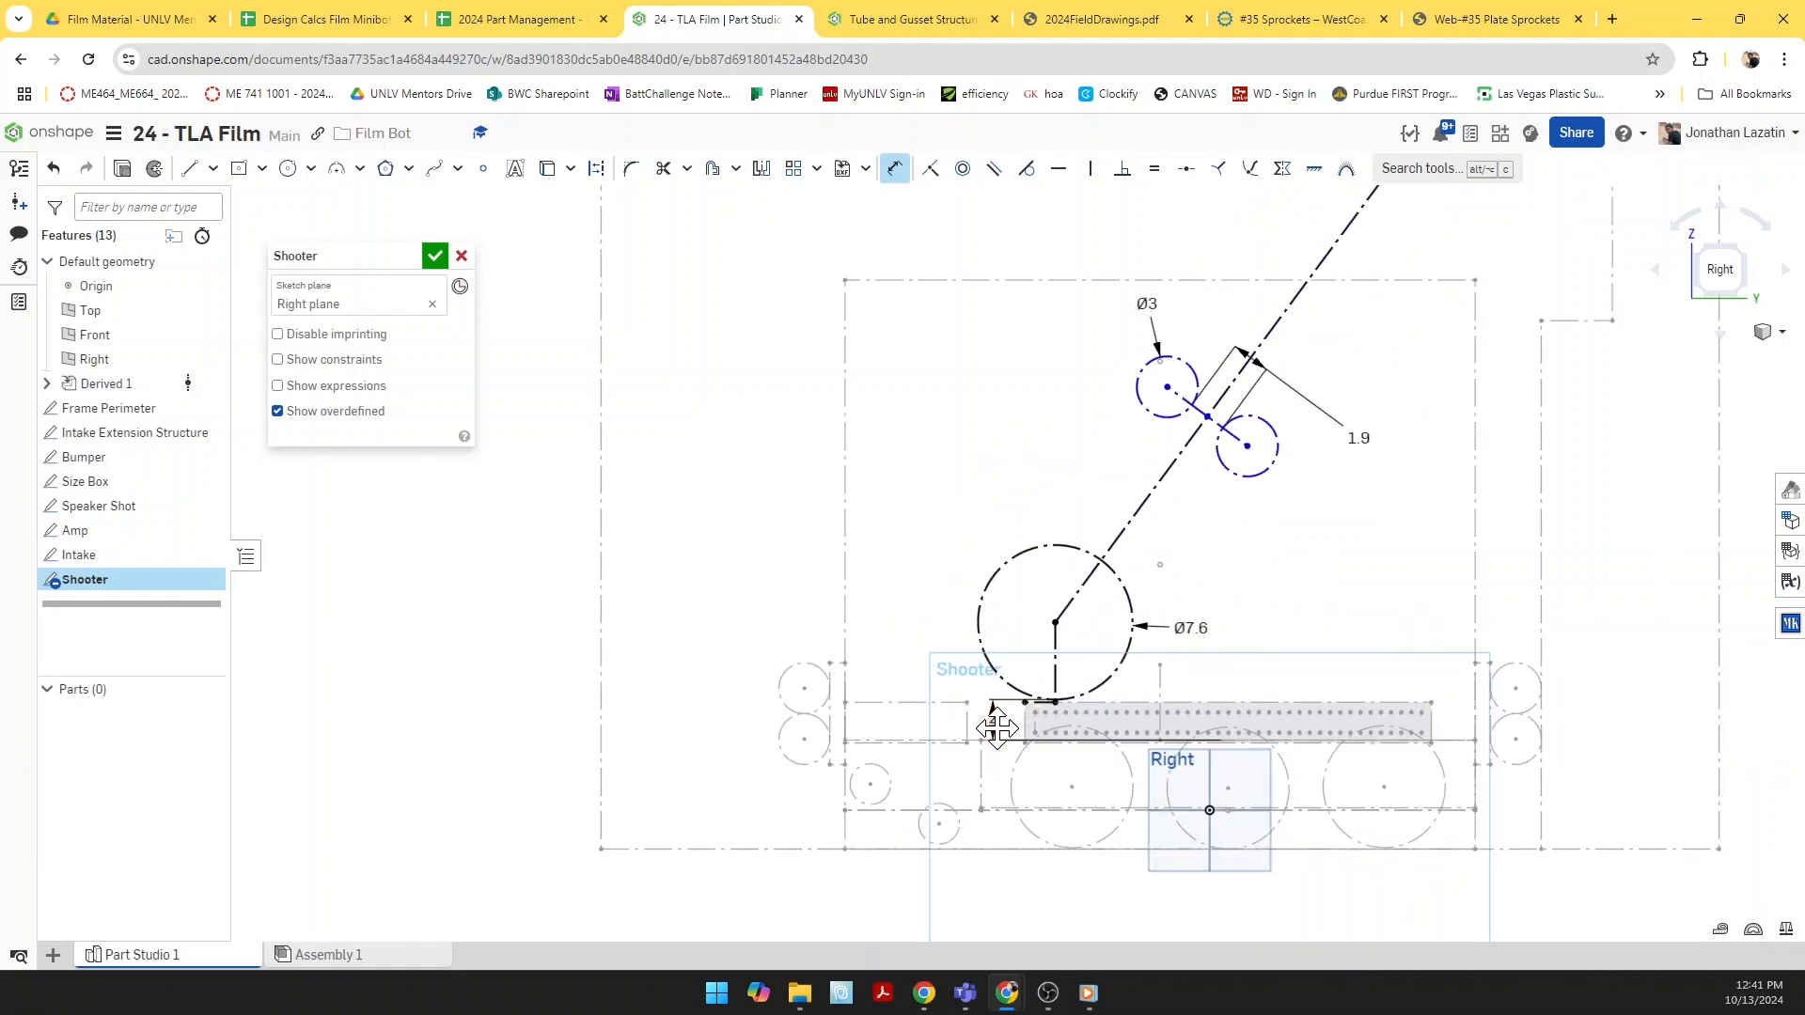
{"action": "key", "text": "Escape"}
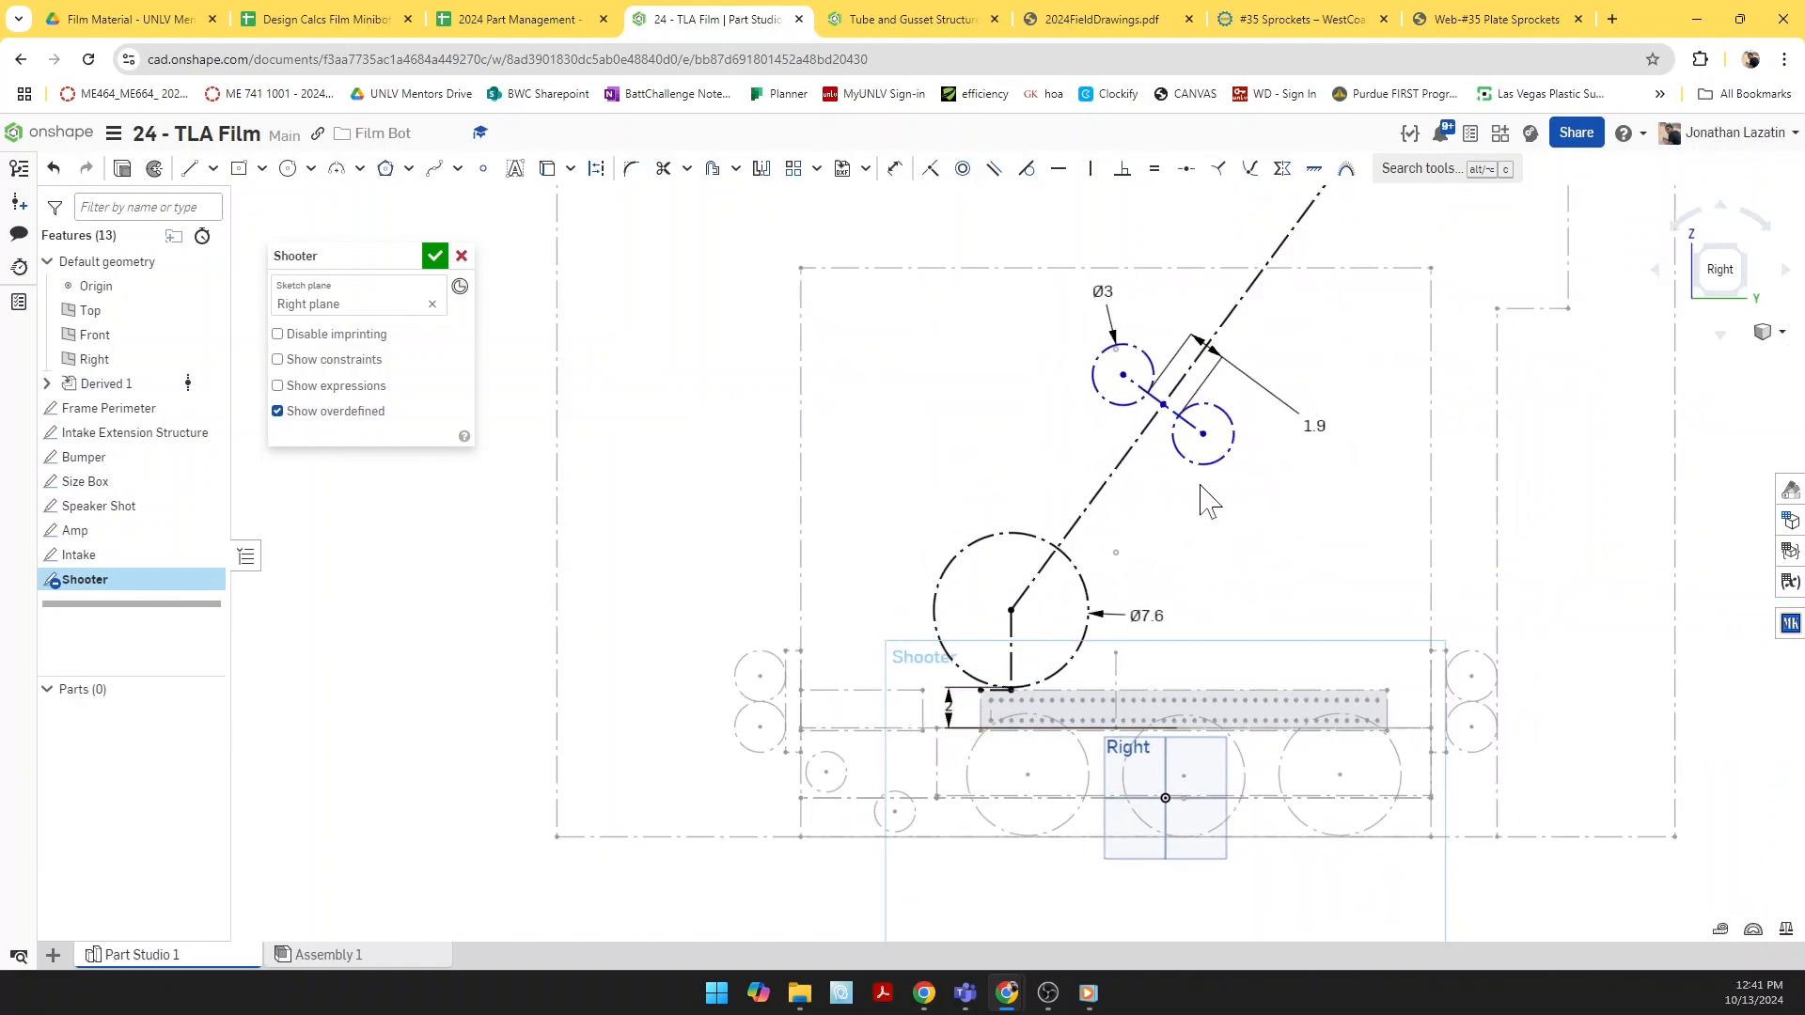
{"action": "left_click_drag", "start_coordinate": [1166, 413], "coordinate": [1255, 466]}
{"action": "key", "text": "d"}
{"action": "left_click", "coordinate": [1109, 481]}
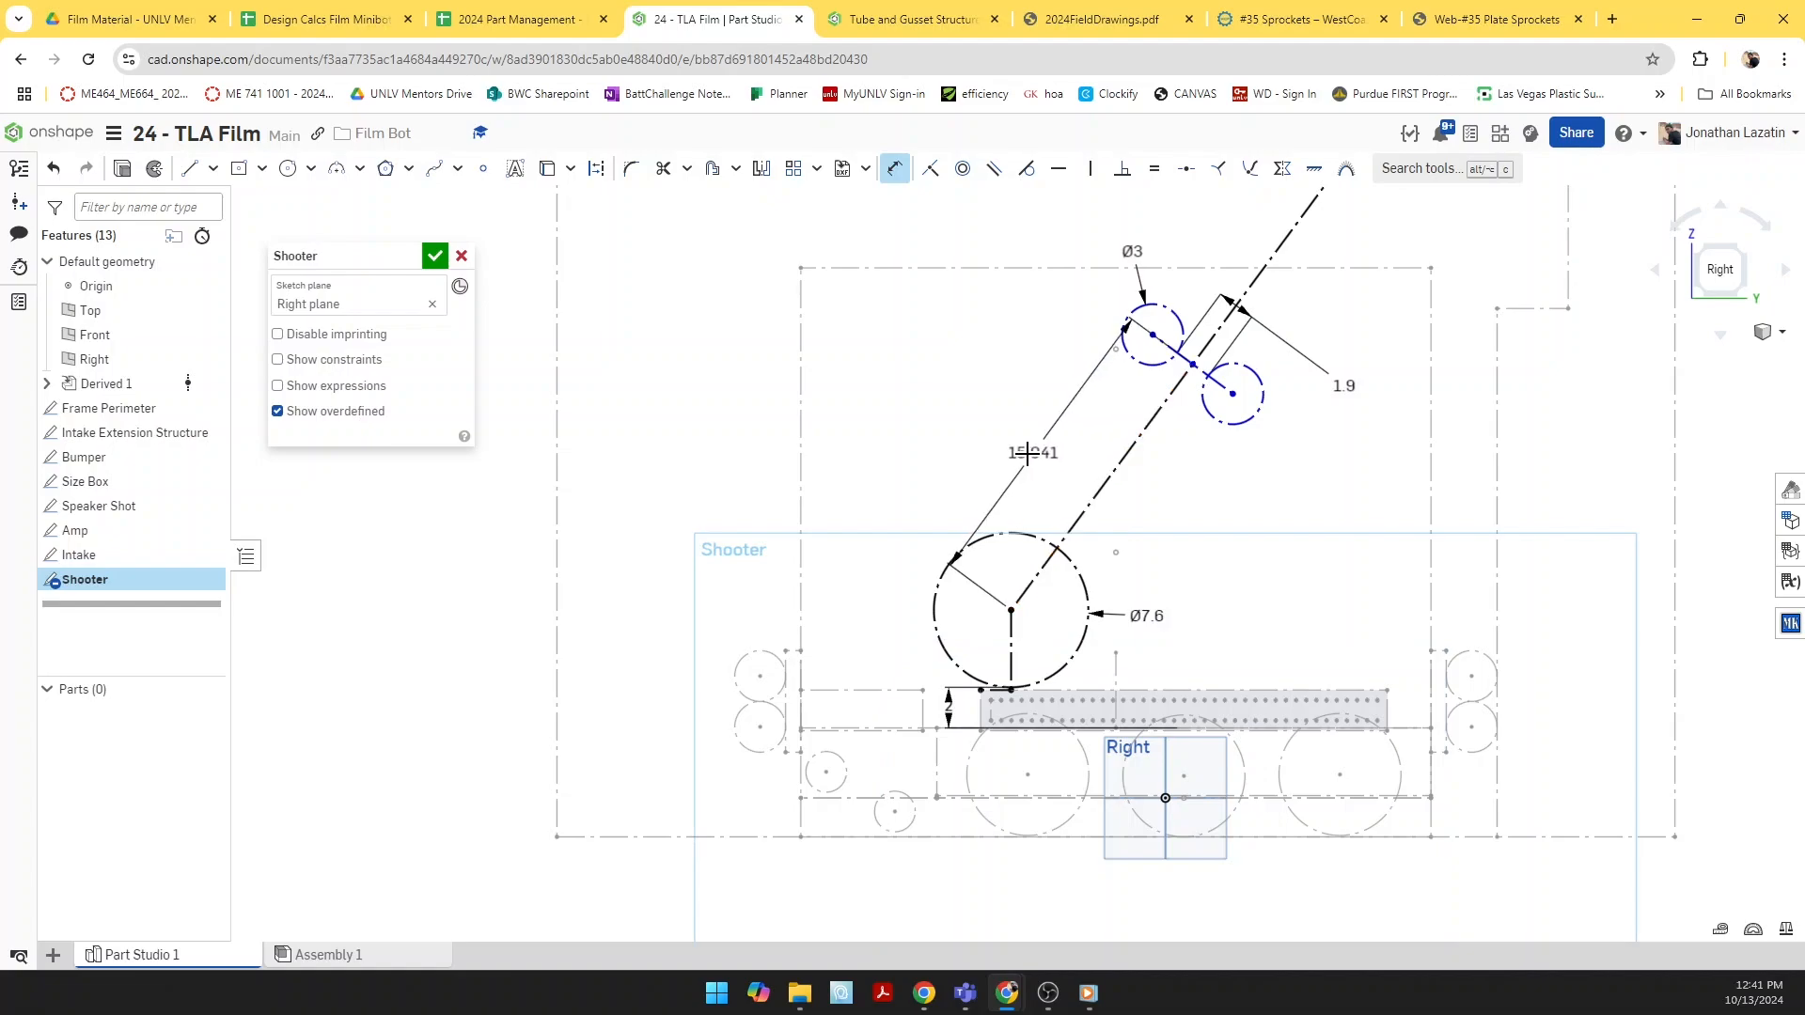
{"action": "left_click", "coordinate": [1030, 454]}
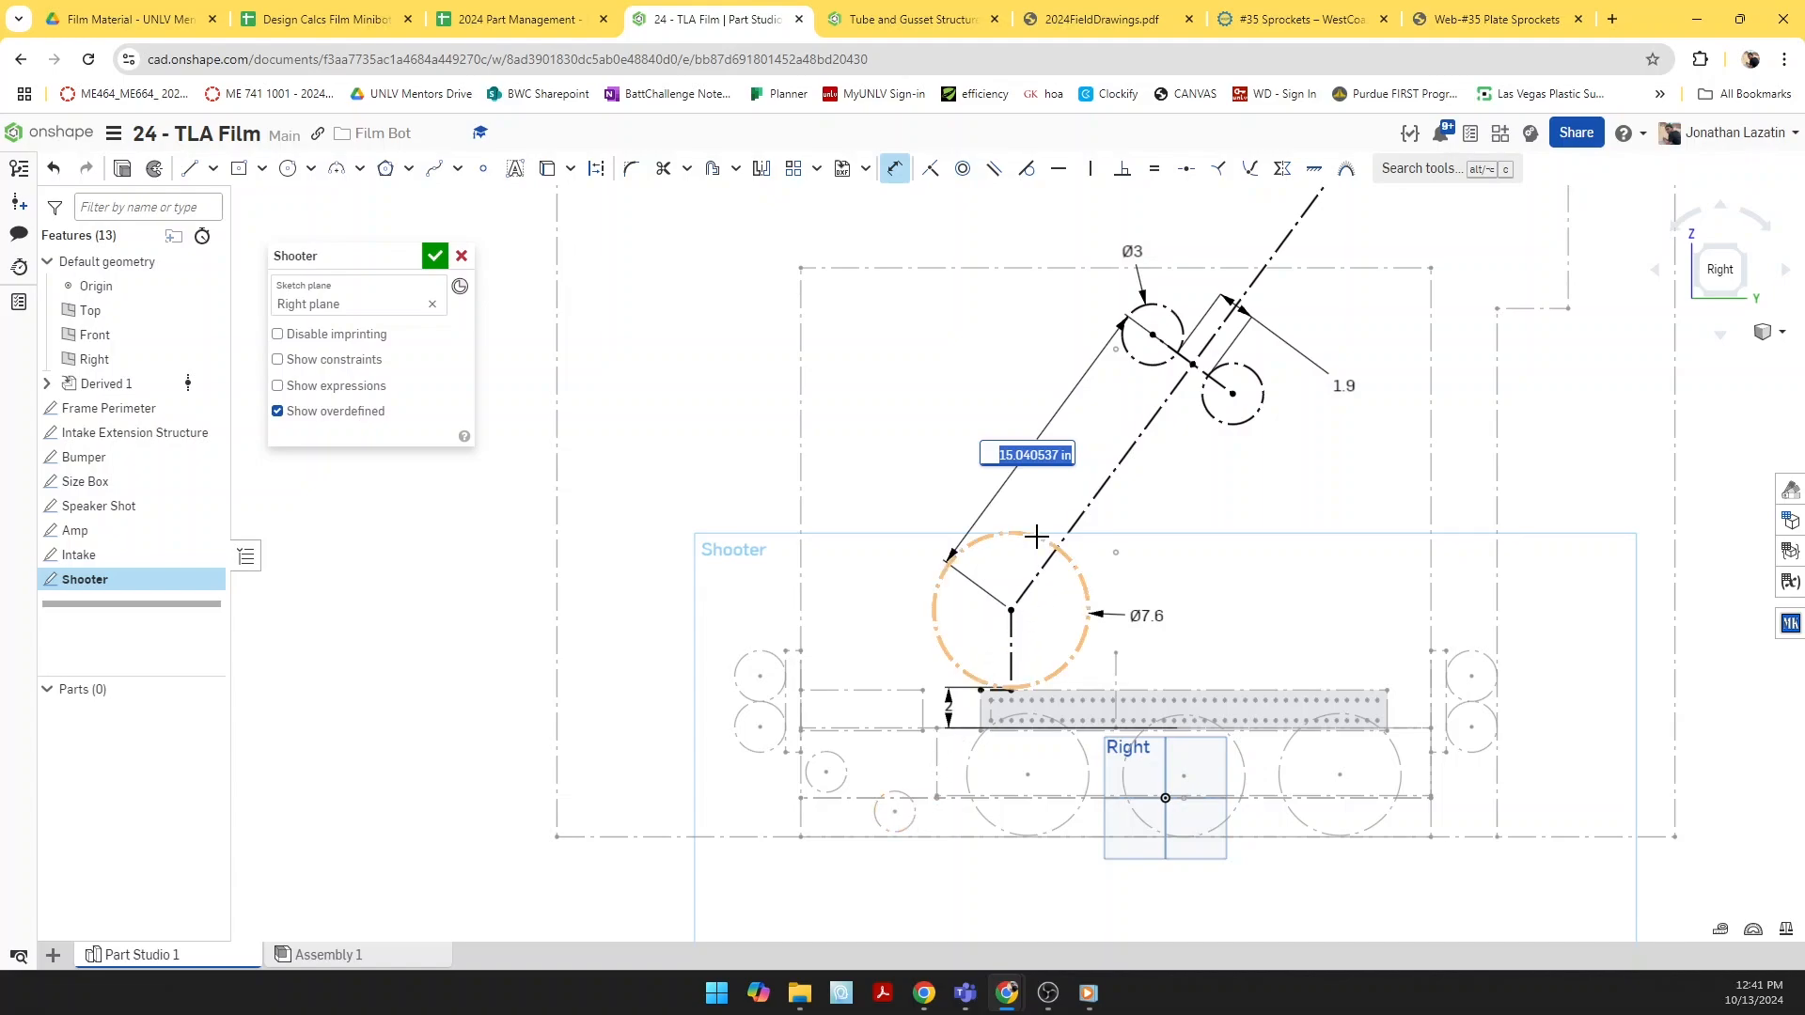
{"action": "type", "text": "d"}
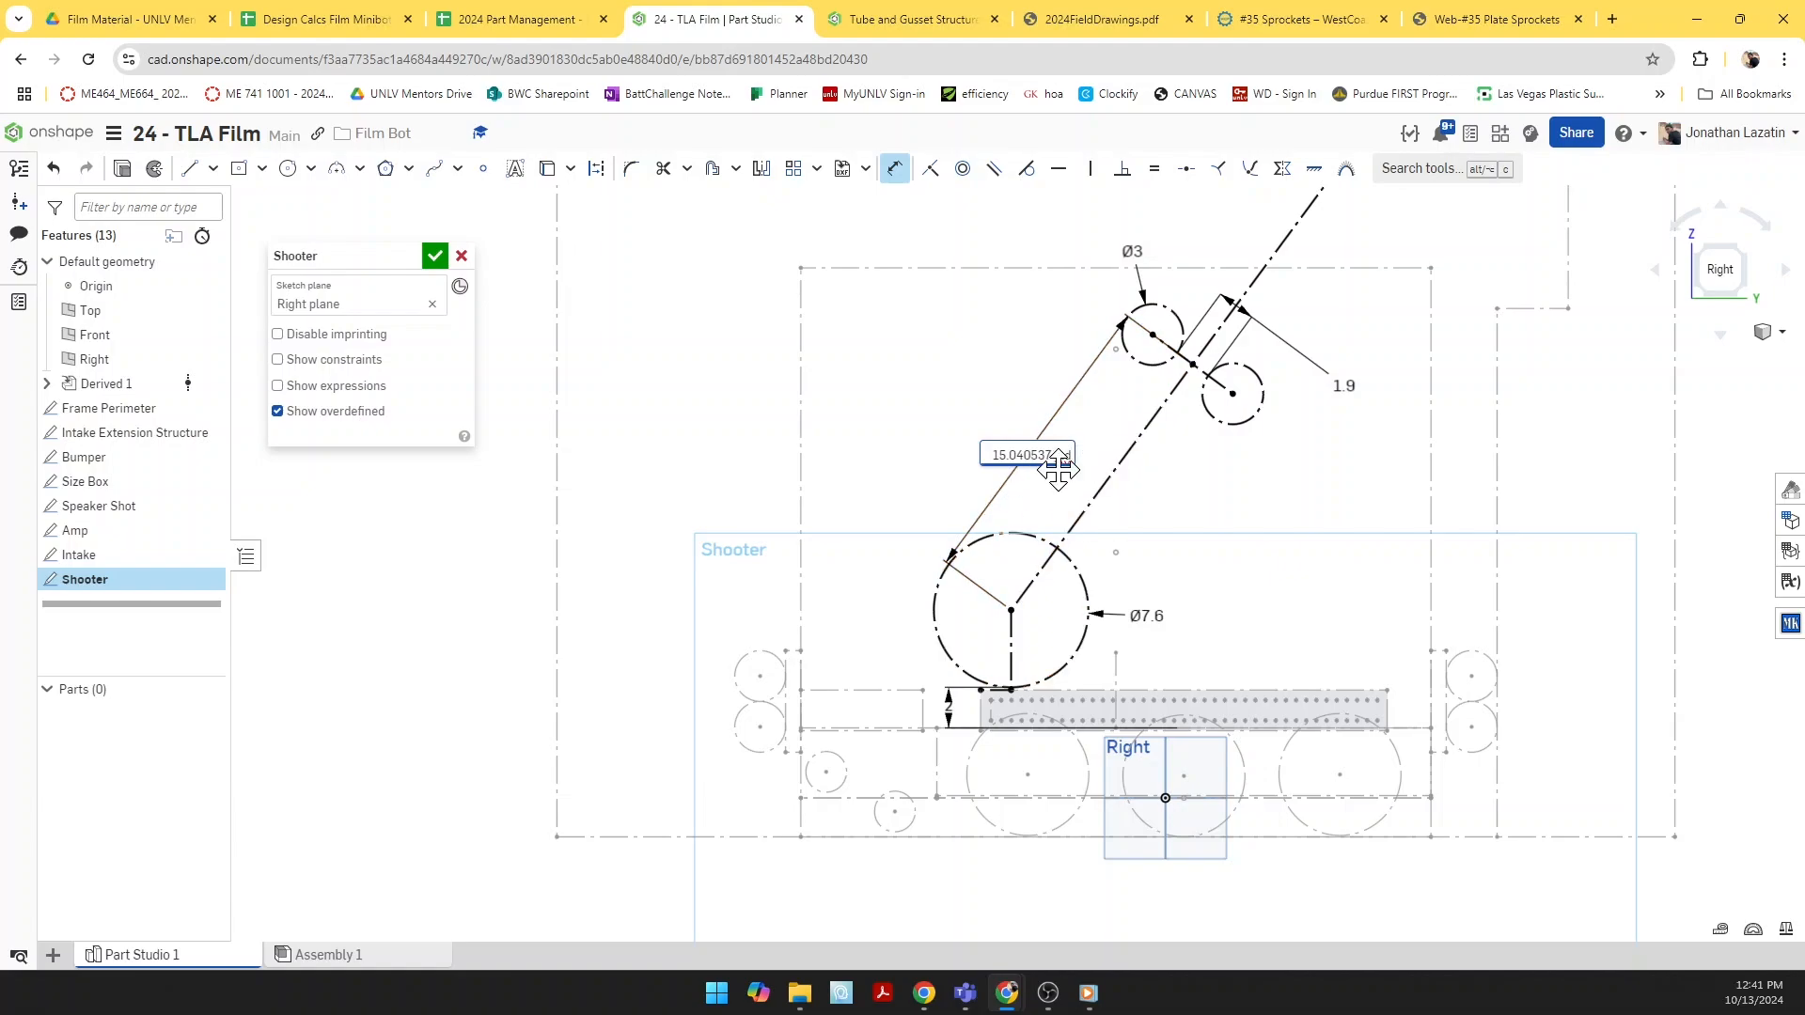
{"action": "double_click", "coordinate": [1022, 455]}
{"action": "key", "text": "BackSpace"}
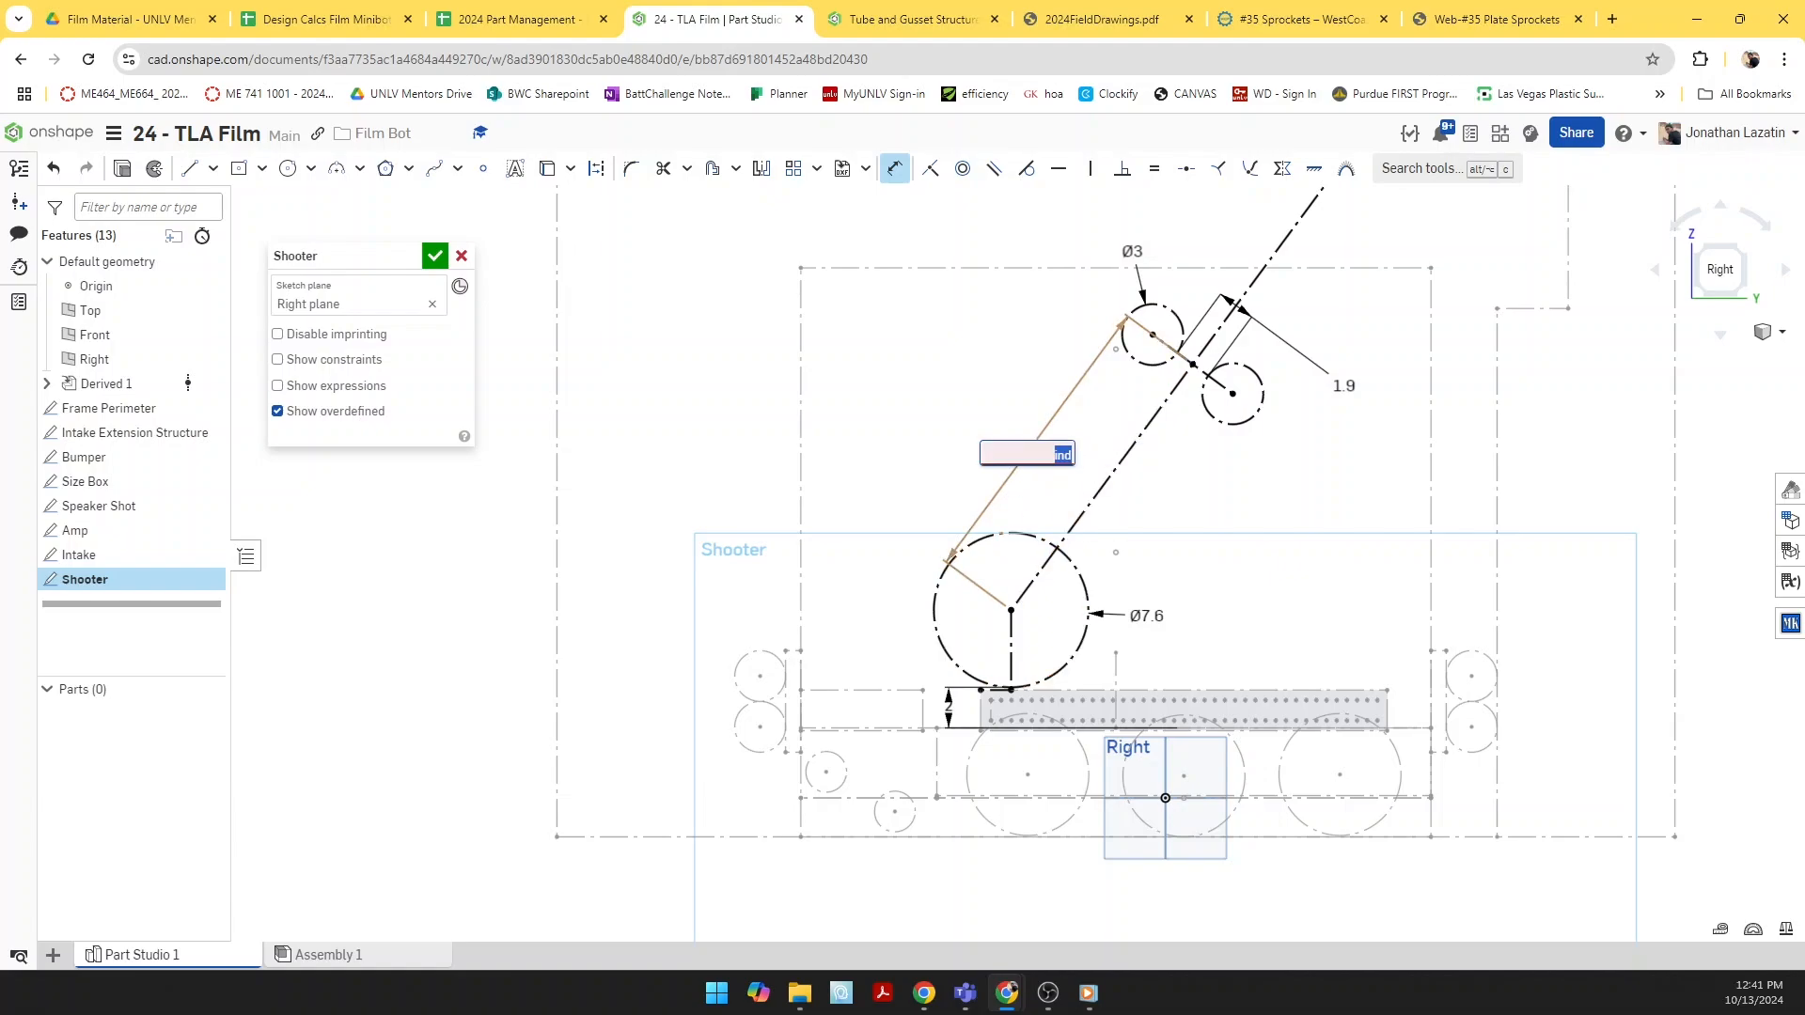
{"action": "key", "text": "BackSpace"}
{"action": "key", "text": "Escape"}
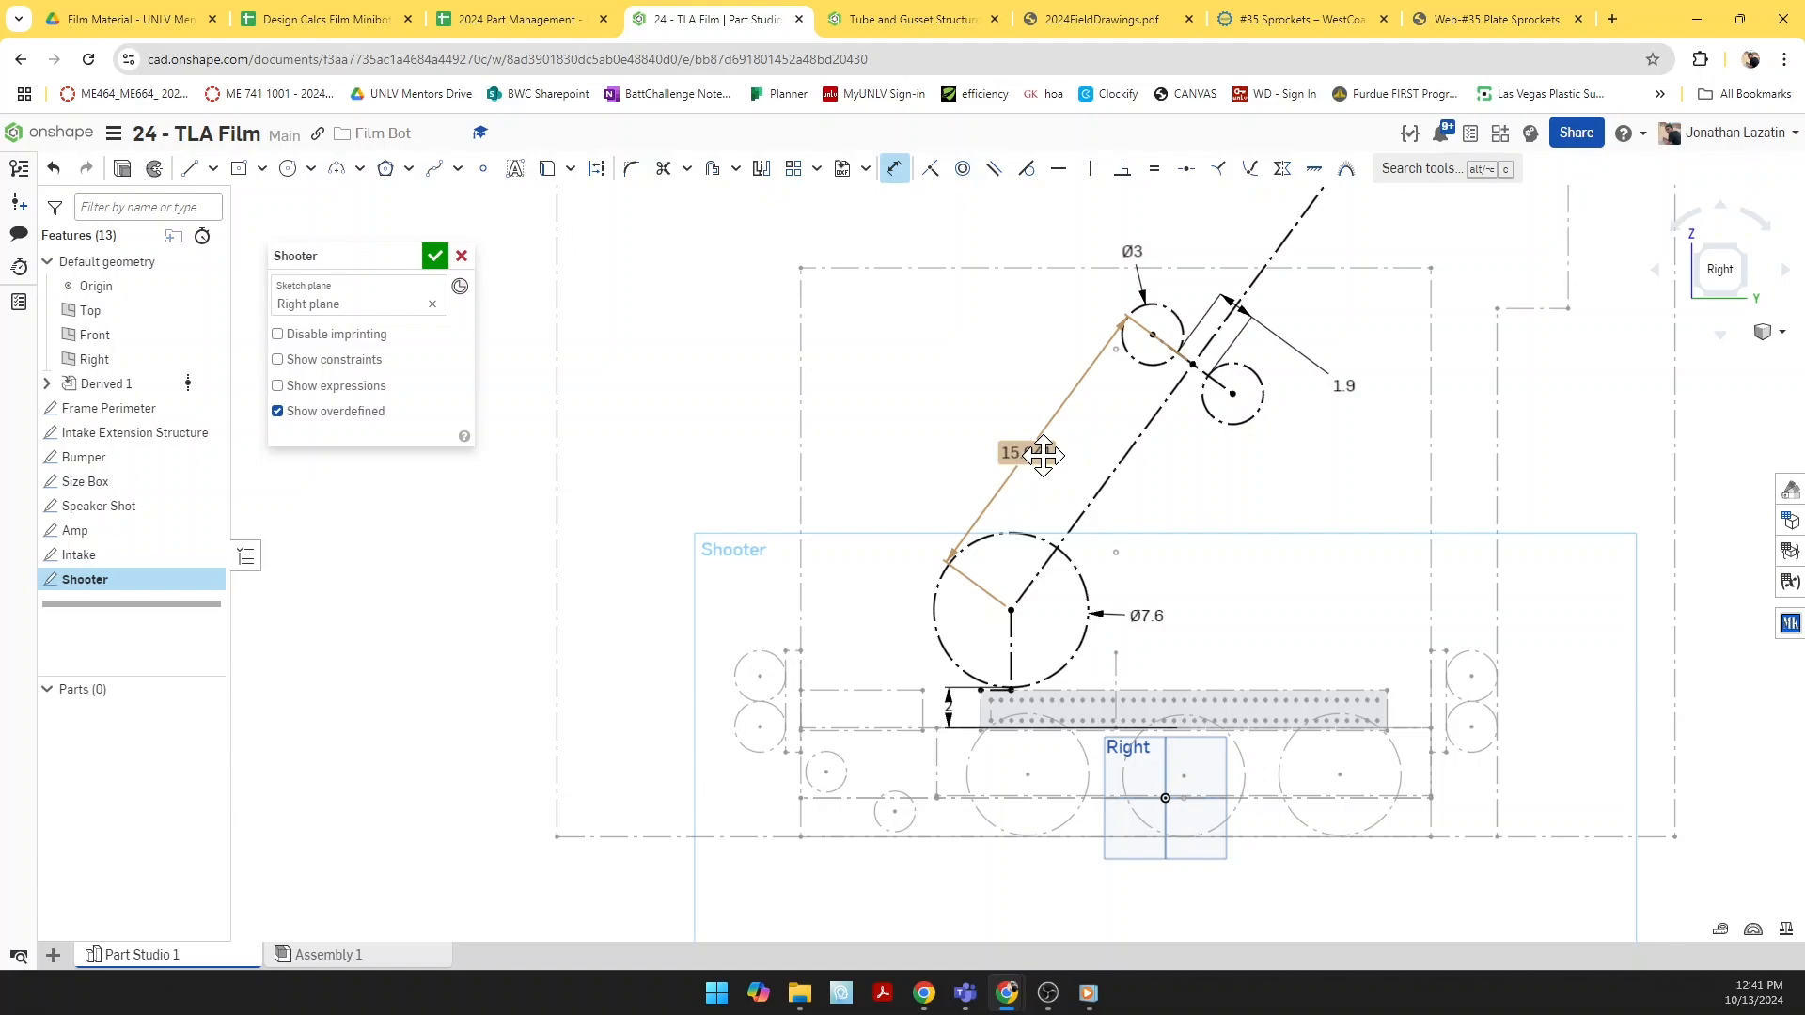
{"action": "key", "text": "Delete"}
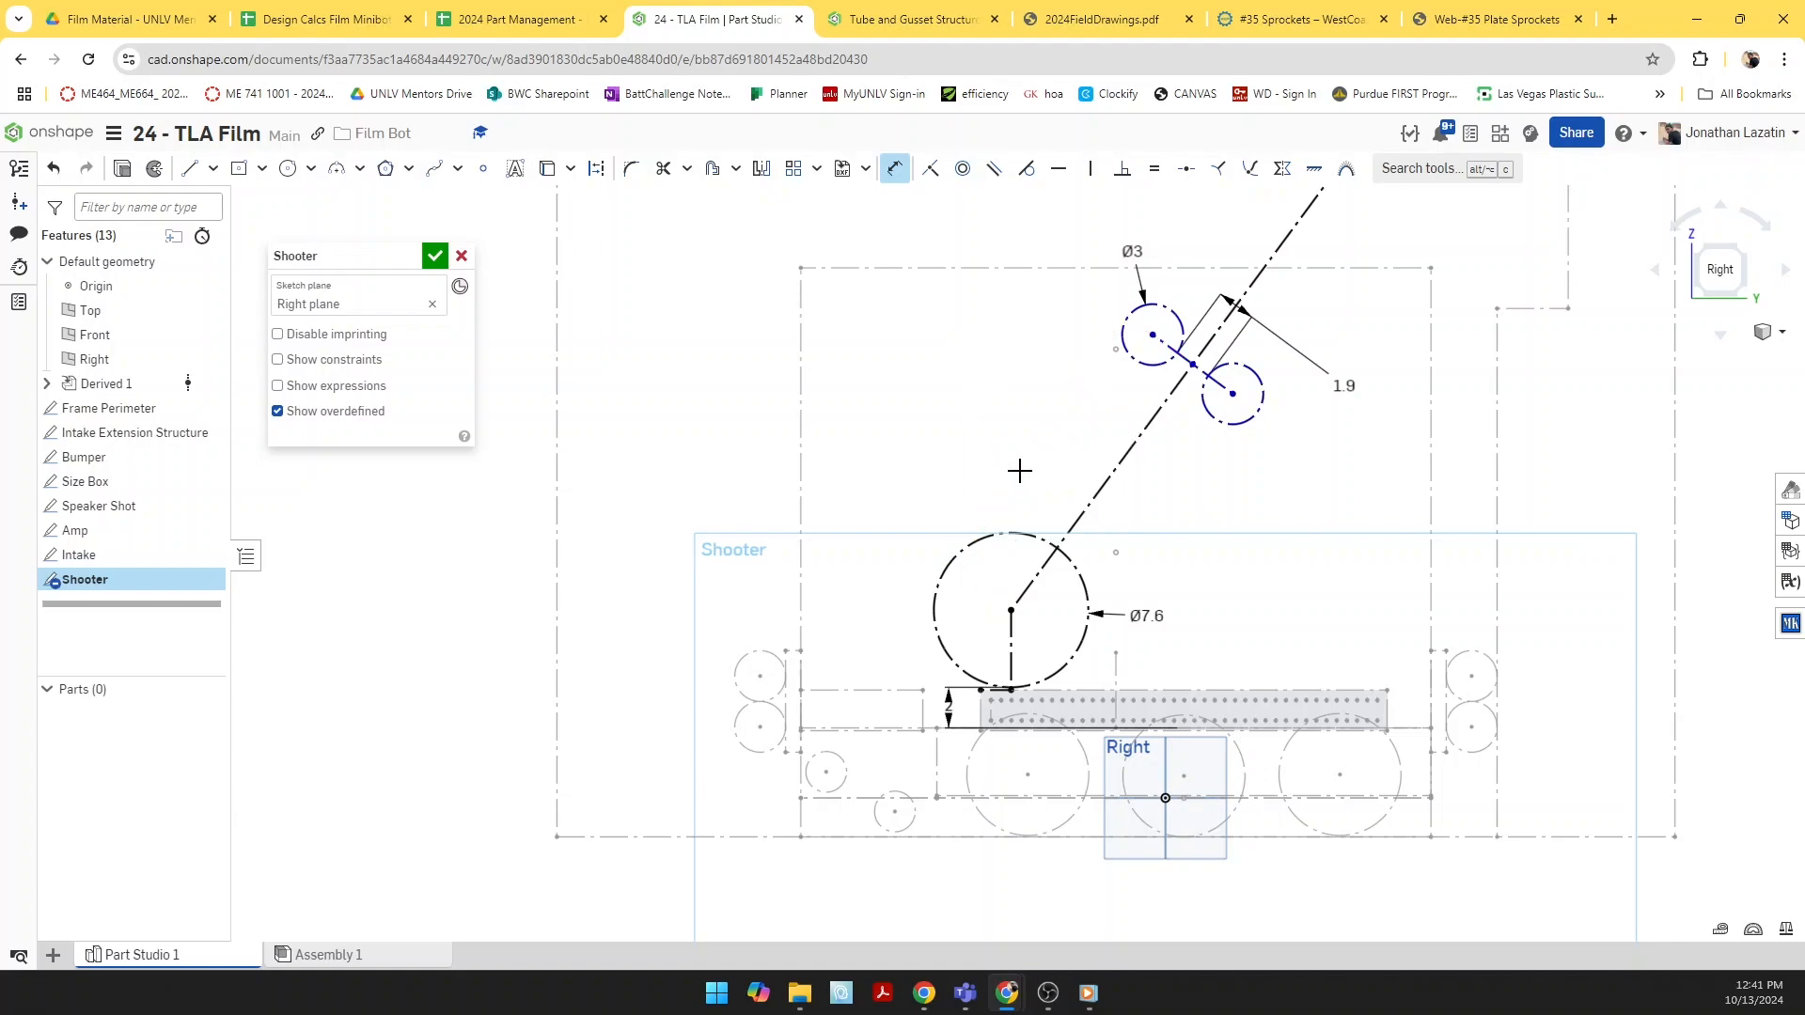
{"action": "key", "text": "Escape"}
Step: Dimension the distance from the line joining the two shooter rollers to the upper intake roller's centre as 18 in
{"action": "key", "text": "d"}
{"action": "left_click", "coordinate": [1179, 356]}
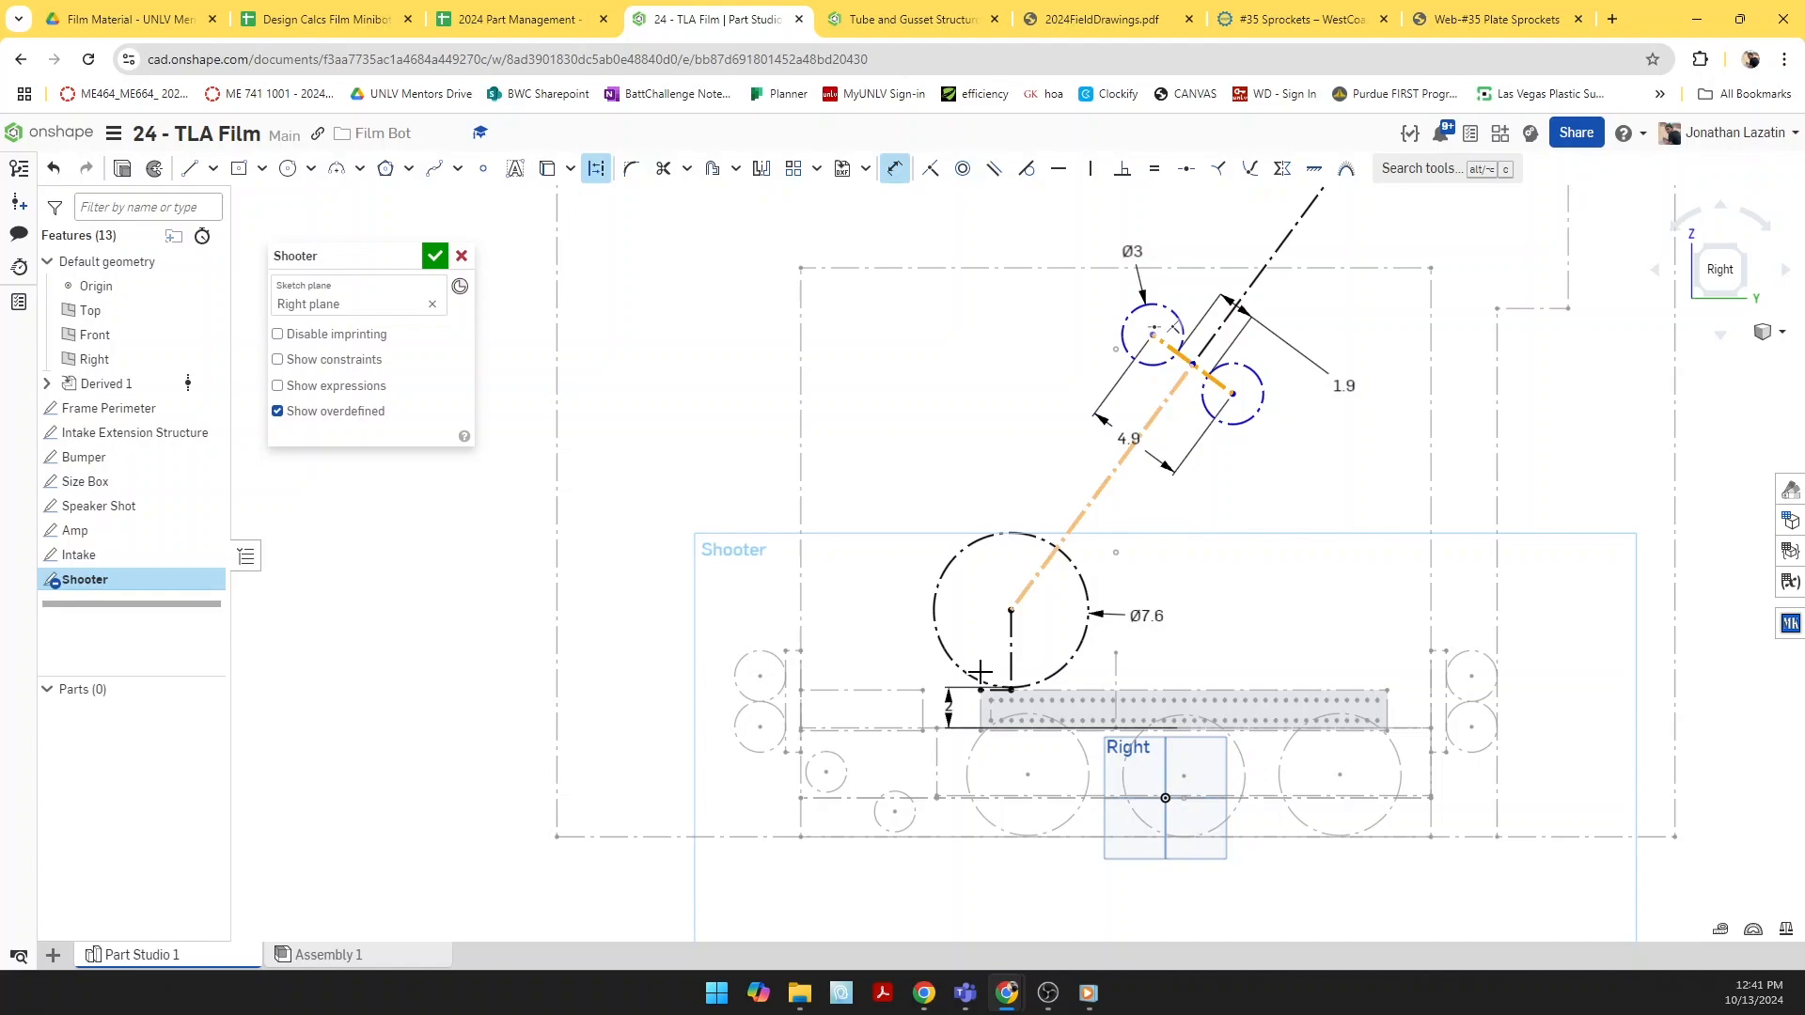
{"action": "left_click", "coordinate": [827, 772]}
{"action": "left_click", "coordinate": [926, 500]}
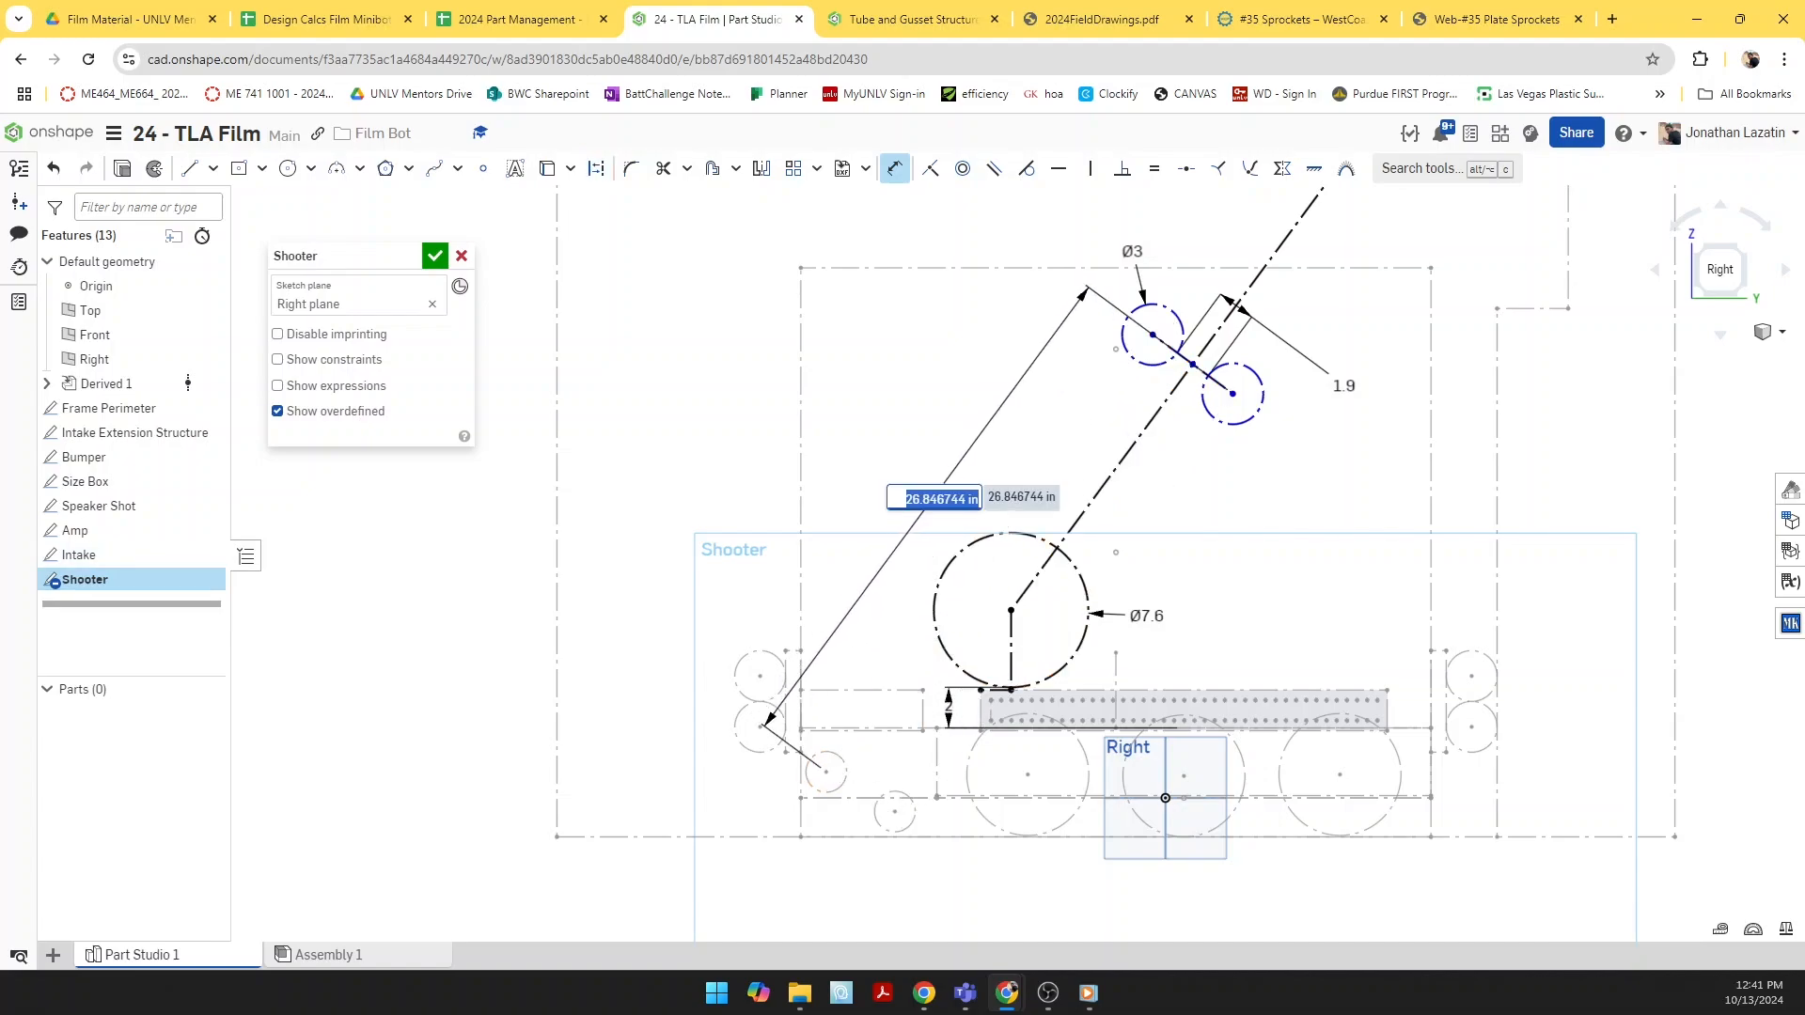
{"action": "type", "text": "168"}
{"action": "key", "text": "Return"}
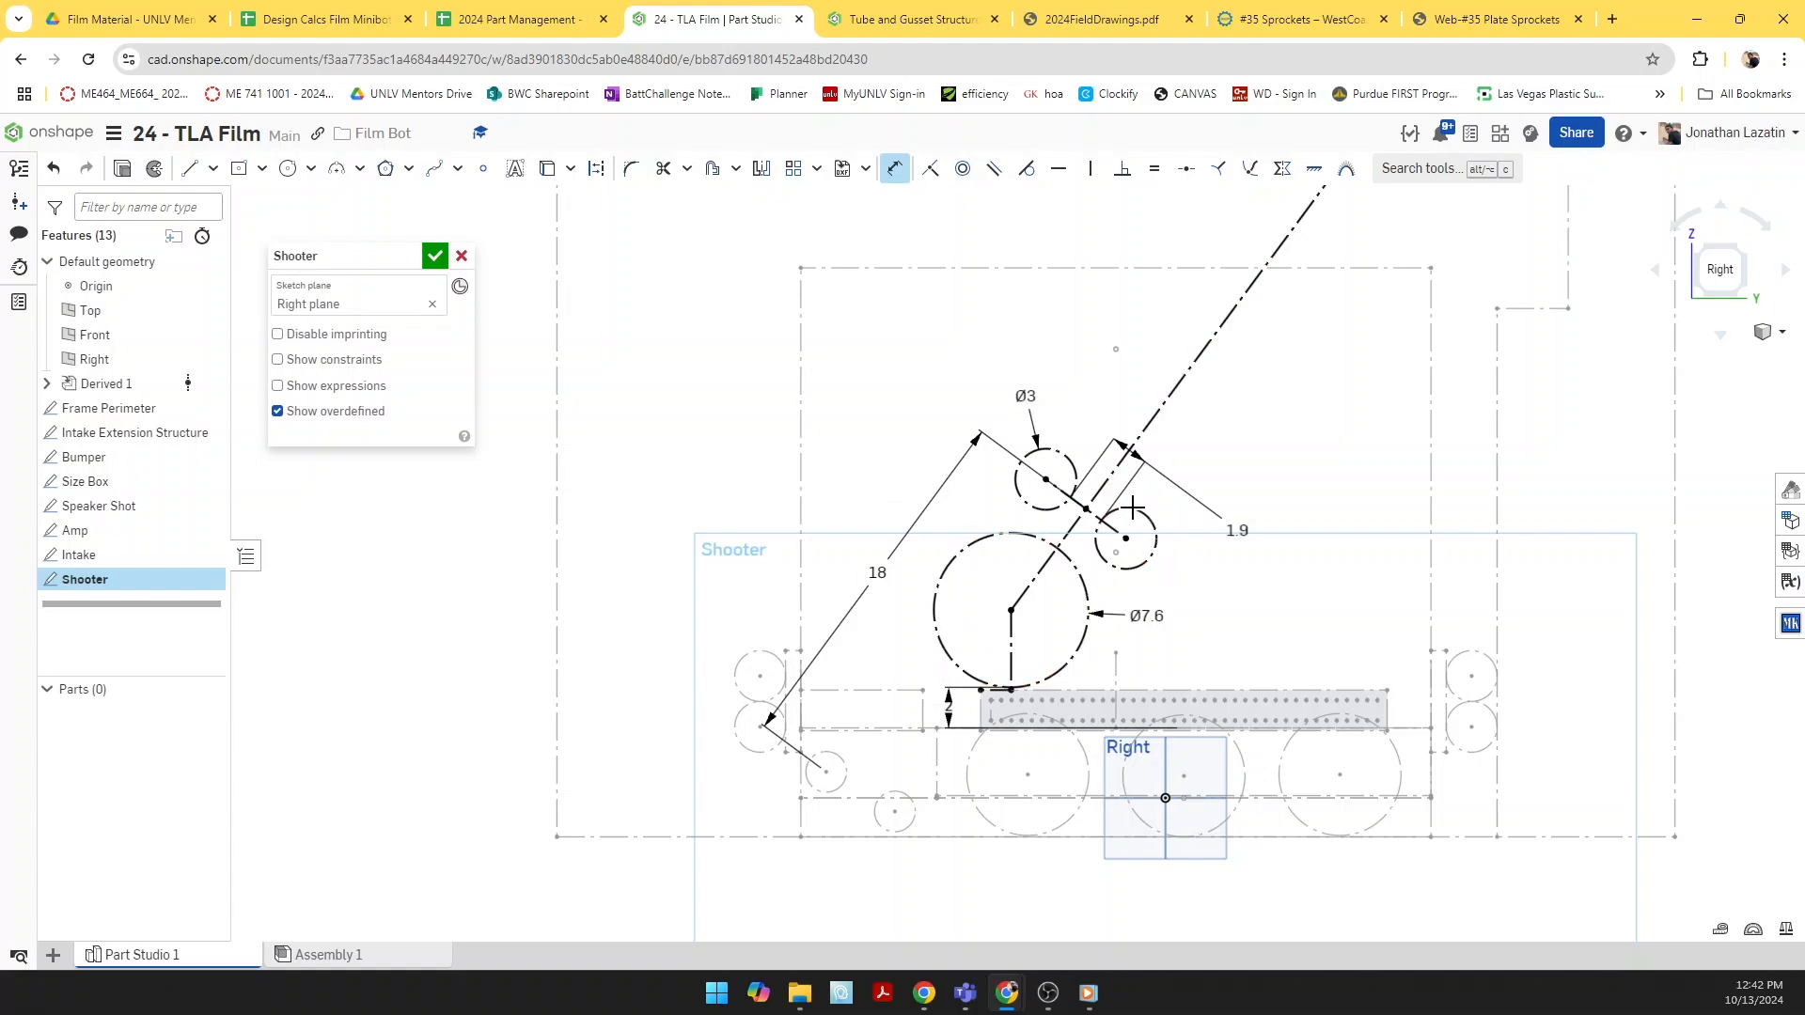
Step: Change the distance between the shooter roller line and the intake roller's centre to 25 in
{"action": "scroll", "coordinate": [1133, 508], "scroll_direction": "down", "scroll_amount": 5}
{"action": "middle_click_drag", "start_coordinate": [1190, 456], "coordinate": [944, 516]}
{"action": "scroll", "coordinate": [846, 563], "scroll_direction": "up", "scroll_amount": 3}
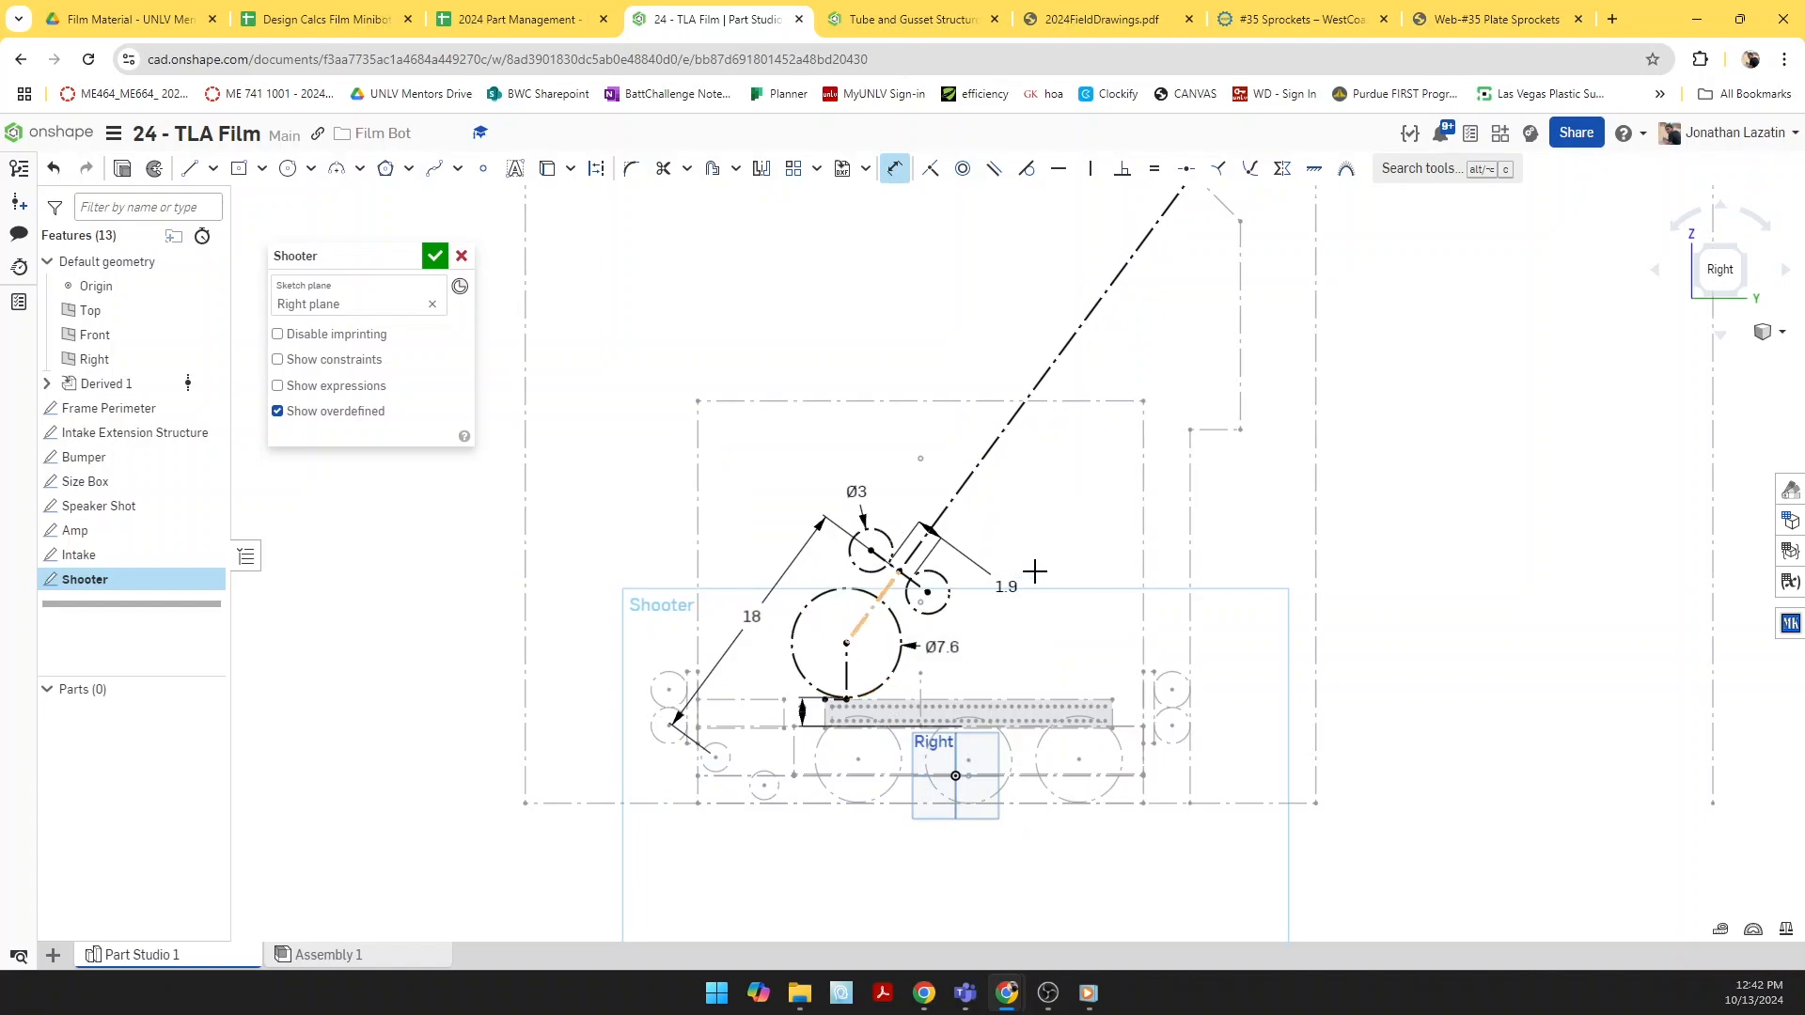
{"action": "middle_click_drag", "start_coordinate": [1034, 570], "coordinate": [1054, 647]}
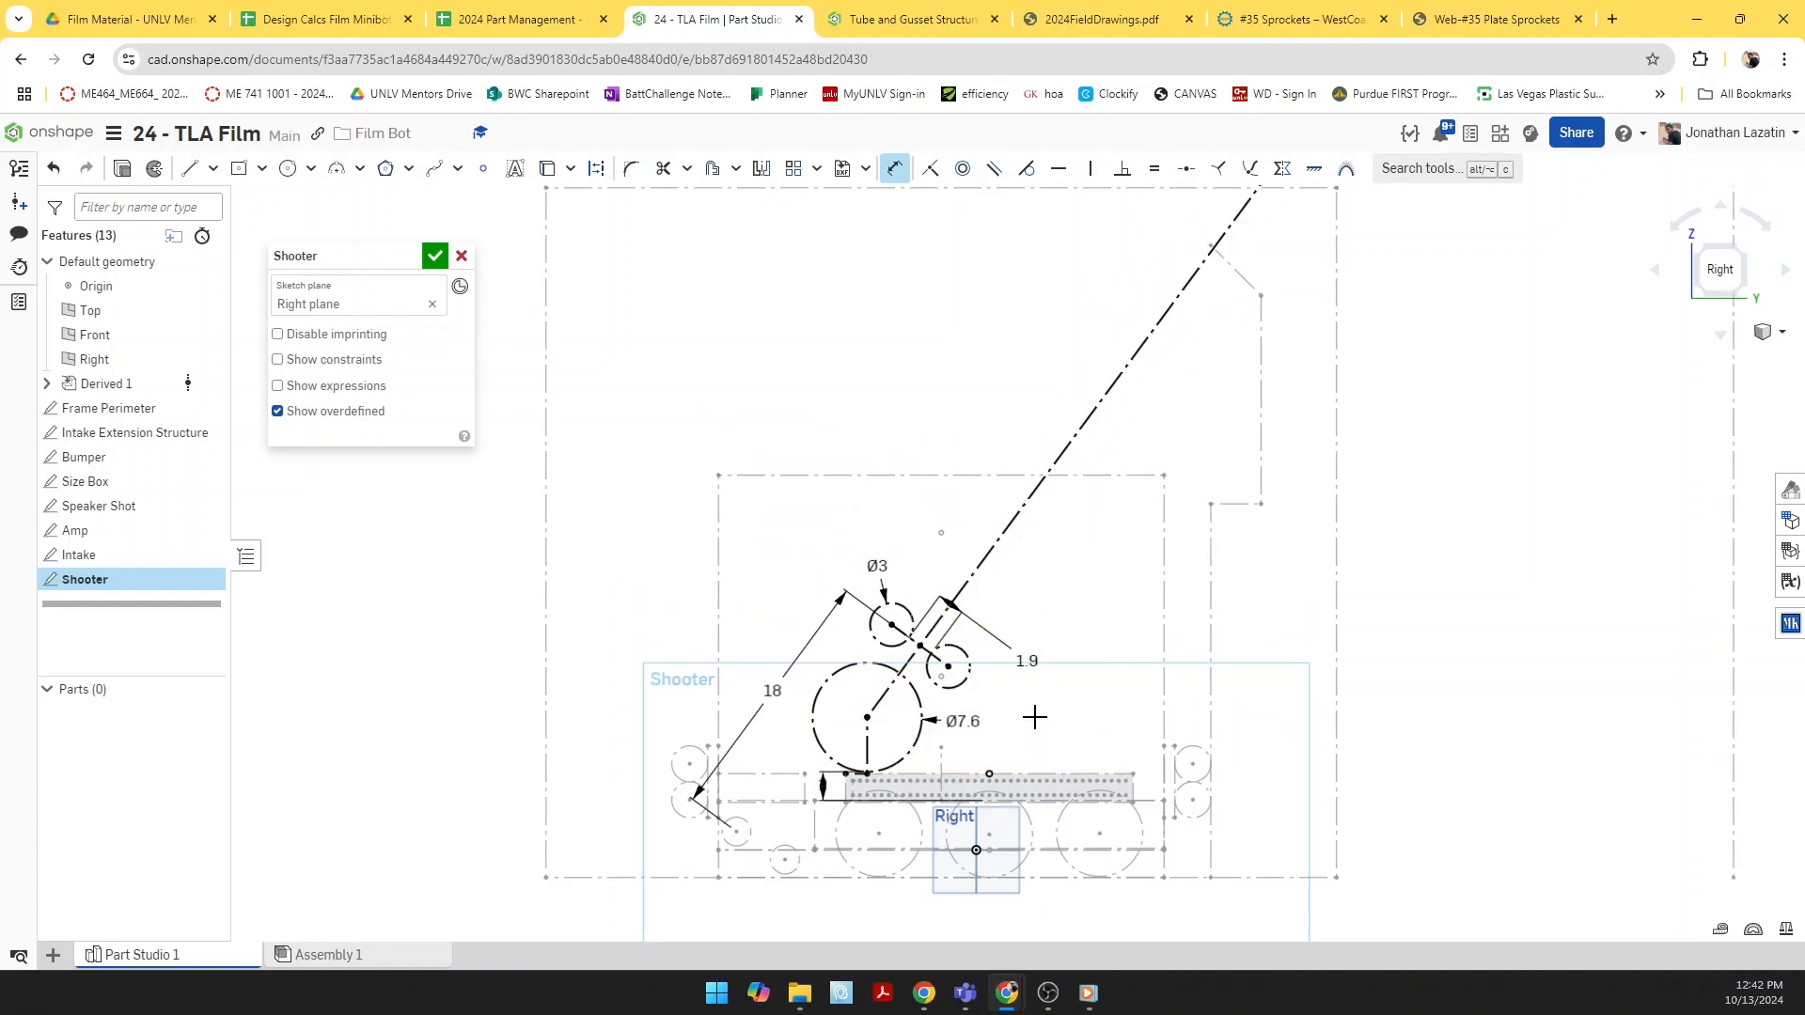
{"action": "double_click", "coordinate": [774, 693]}
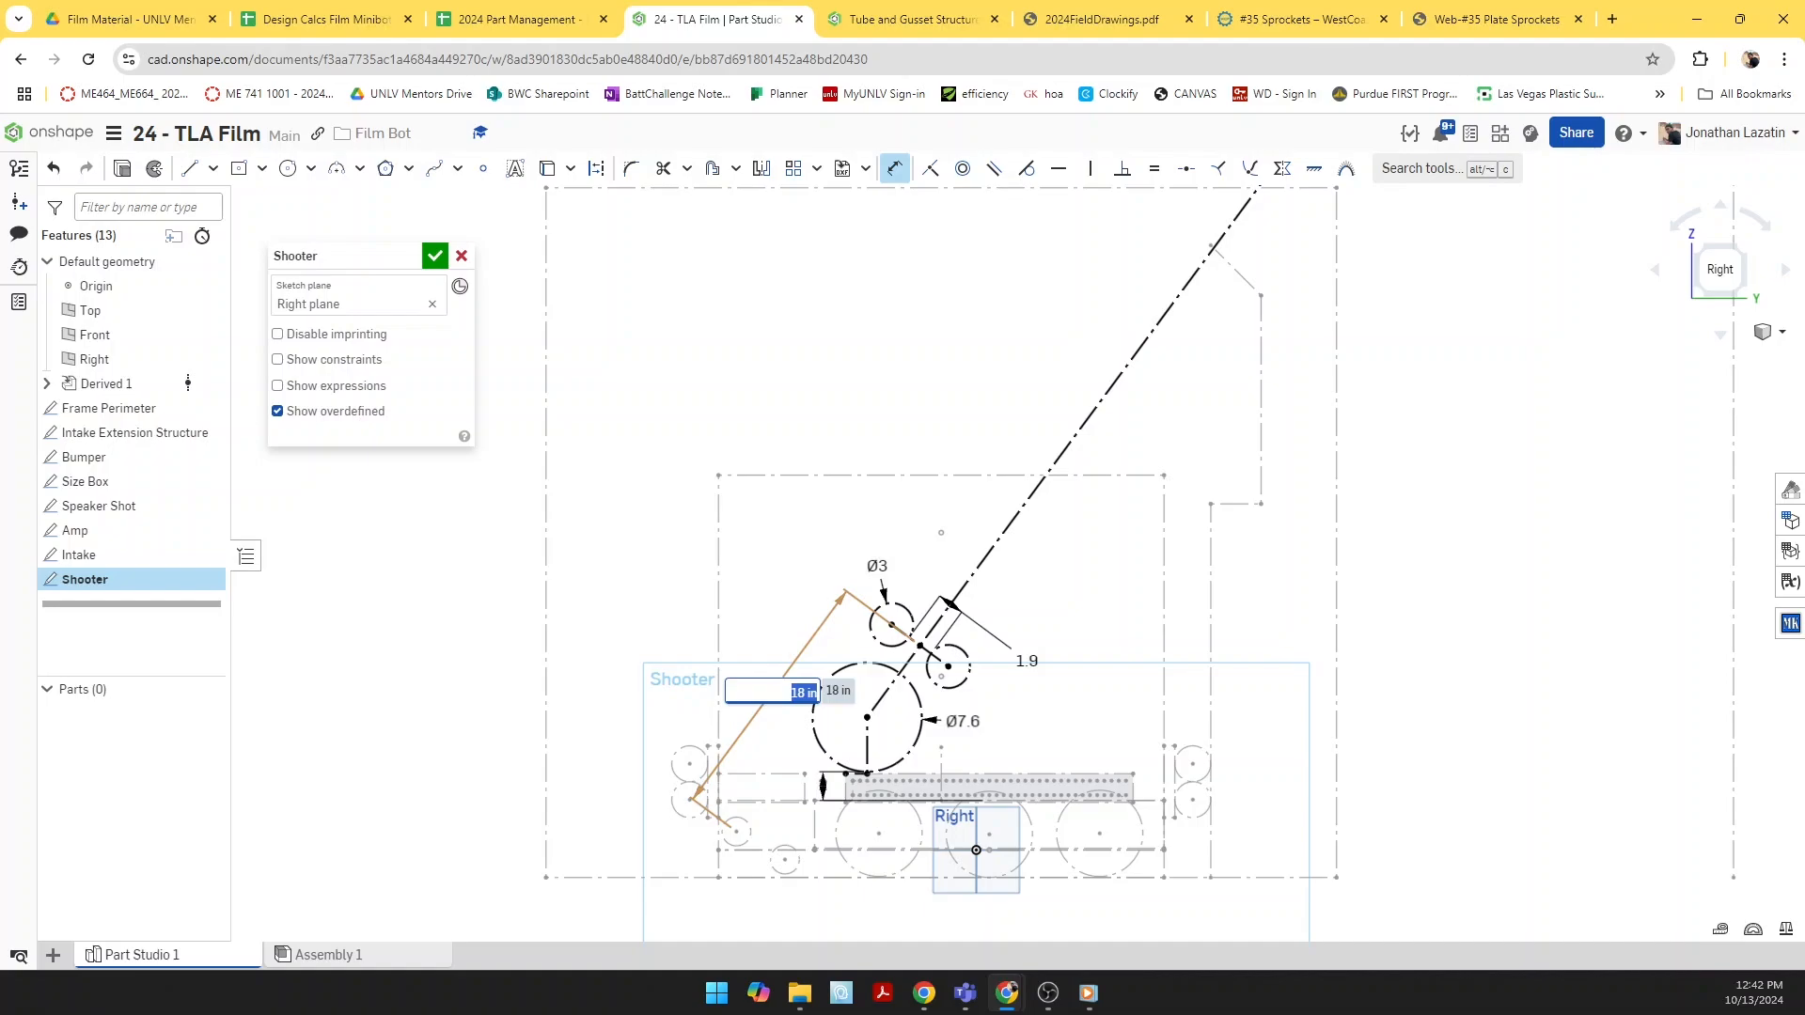
{"action": "type", "text": "25"}
{"action": "key", "text": "Return"}
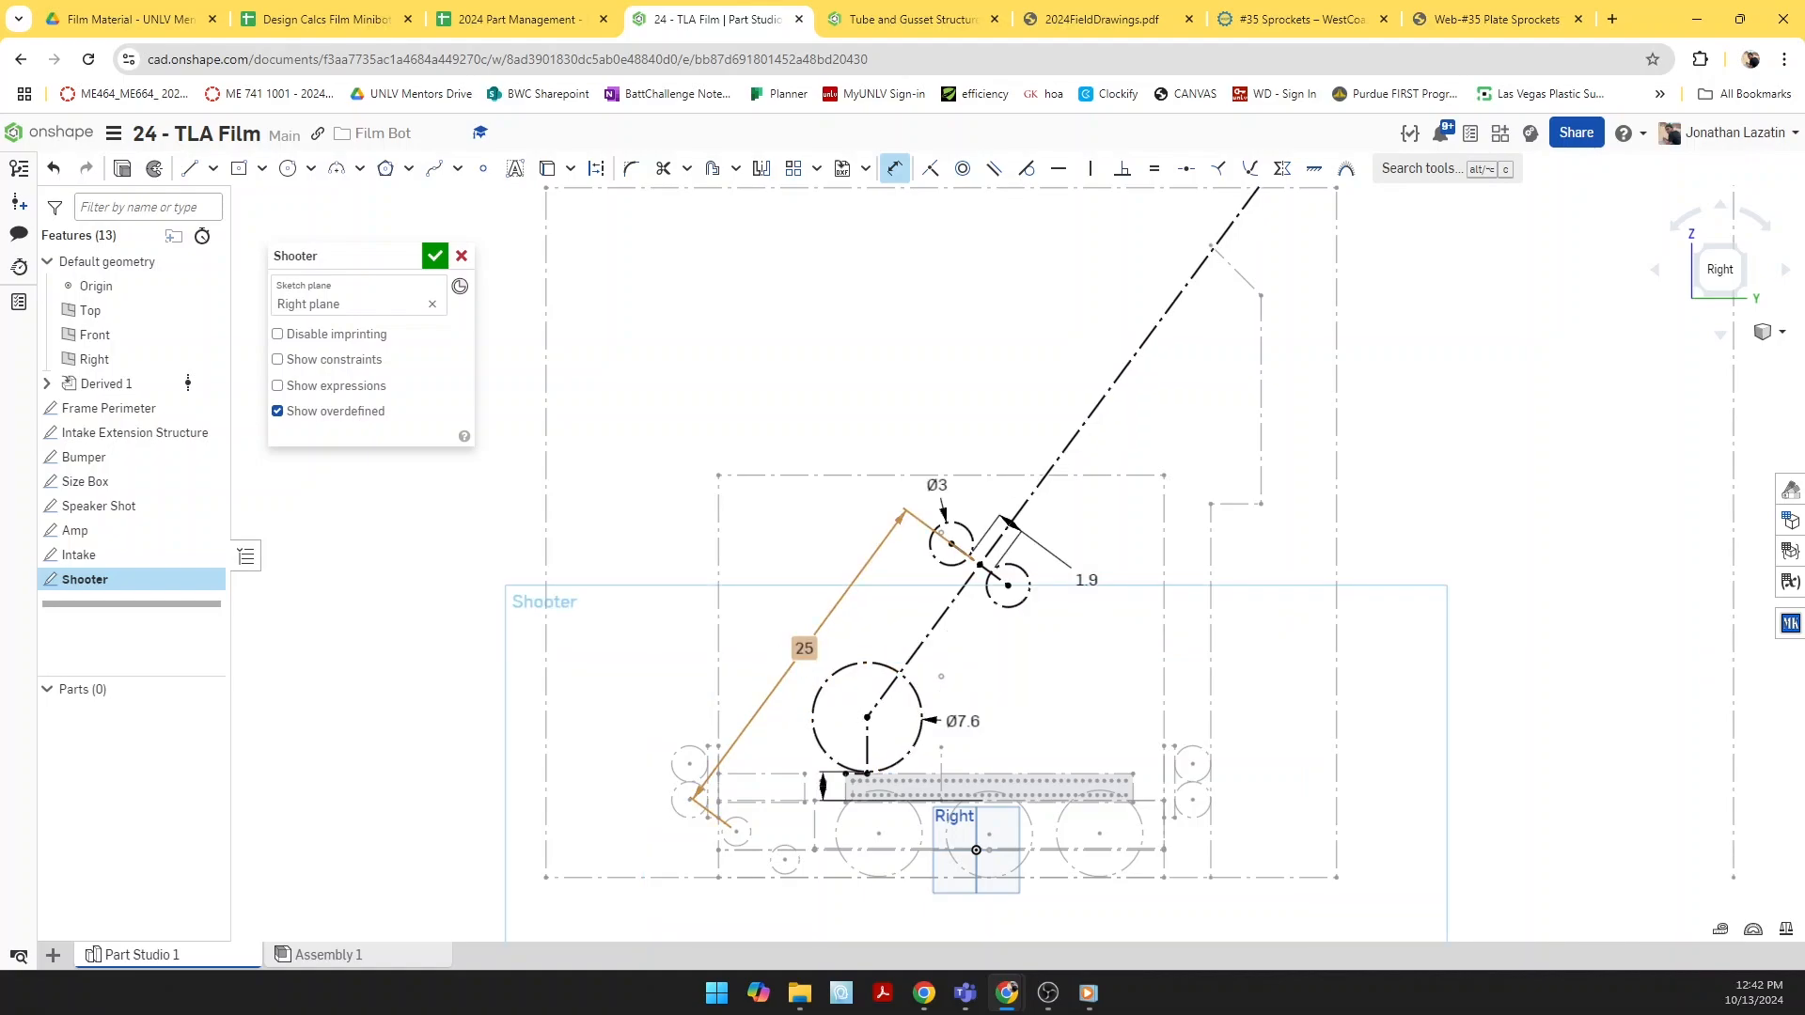
Step: Set the distance between the shooter roller line and the intake roller's centre to 22 in
{"action": "double_click", "coordinate": [774, 693]}
{"action": "type", "text": "22"}
{"action": "key", "text": "Return"}
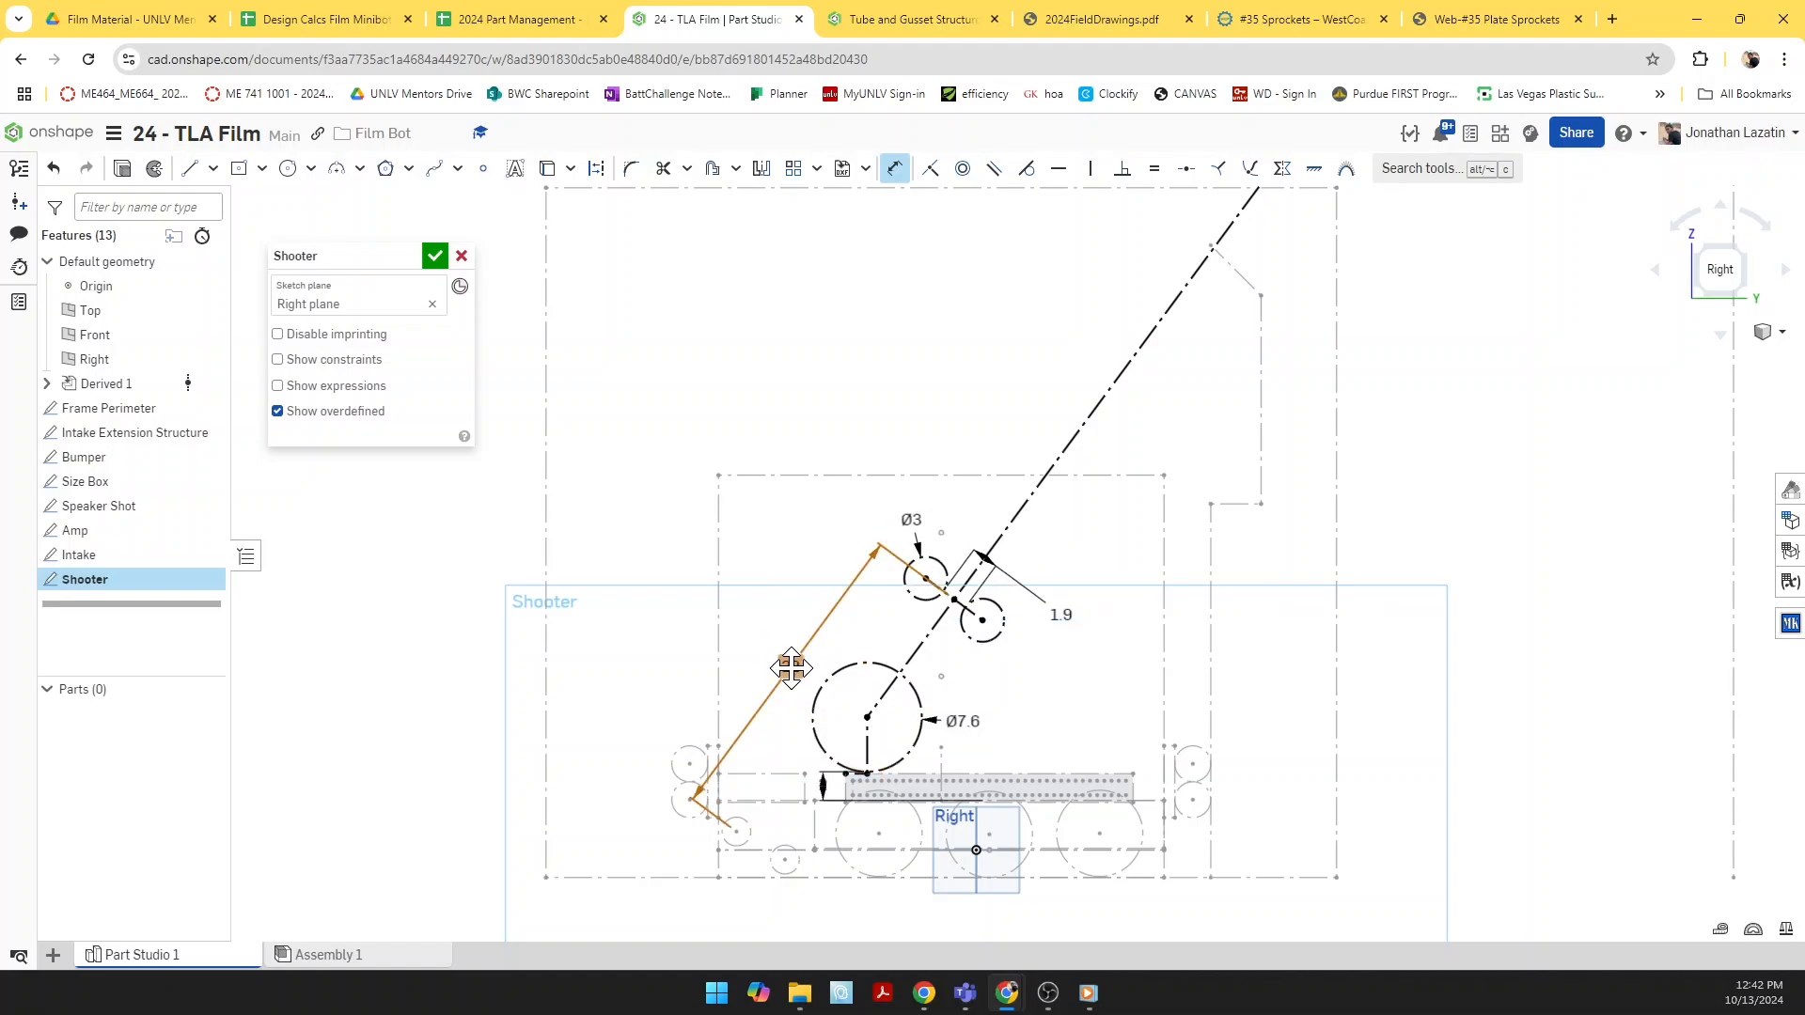
{"action": "double_click", "coordinate": [788, 666]}
{"action": "key", "text": "Escape"}
{"action": "middle_click_drag", "start_coordinate": [1090, 703], "coordinate": [1023, 718]}
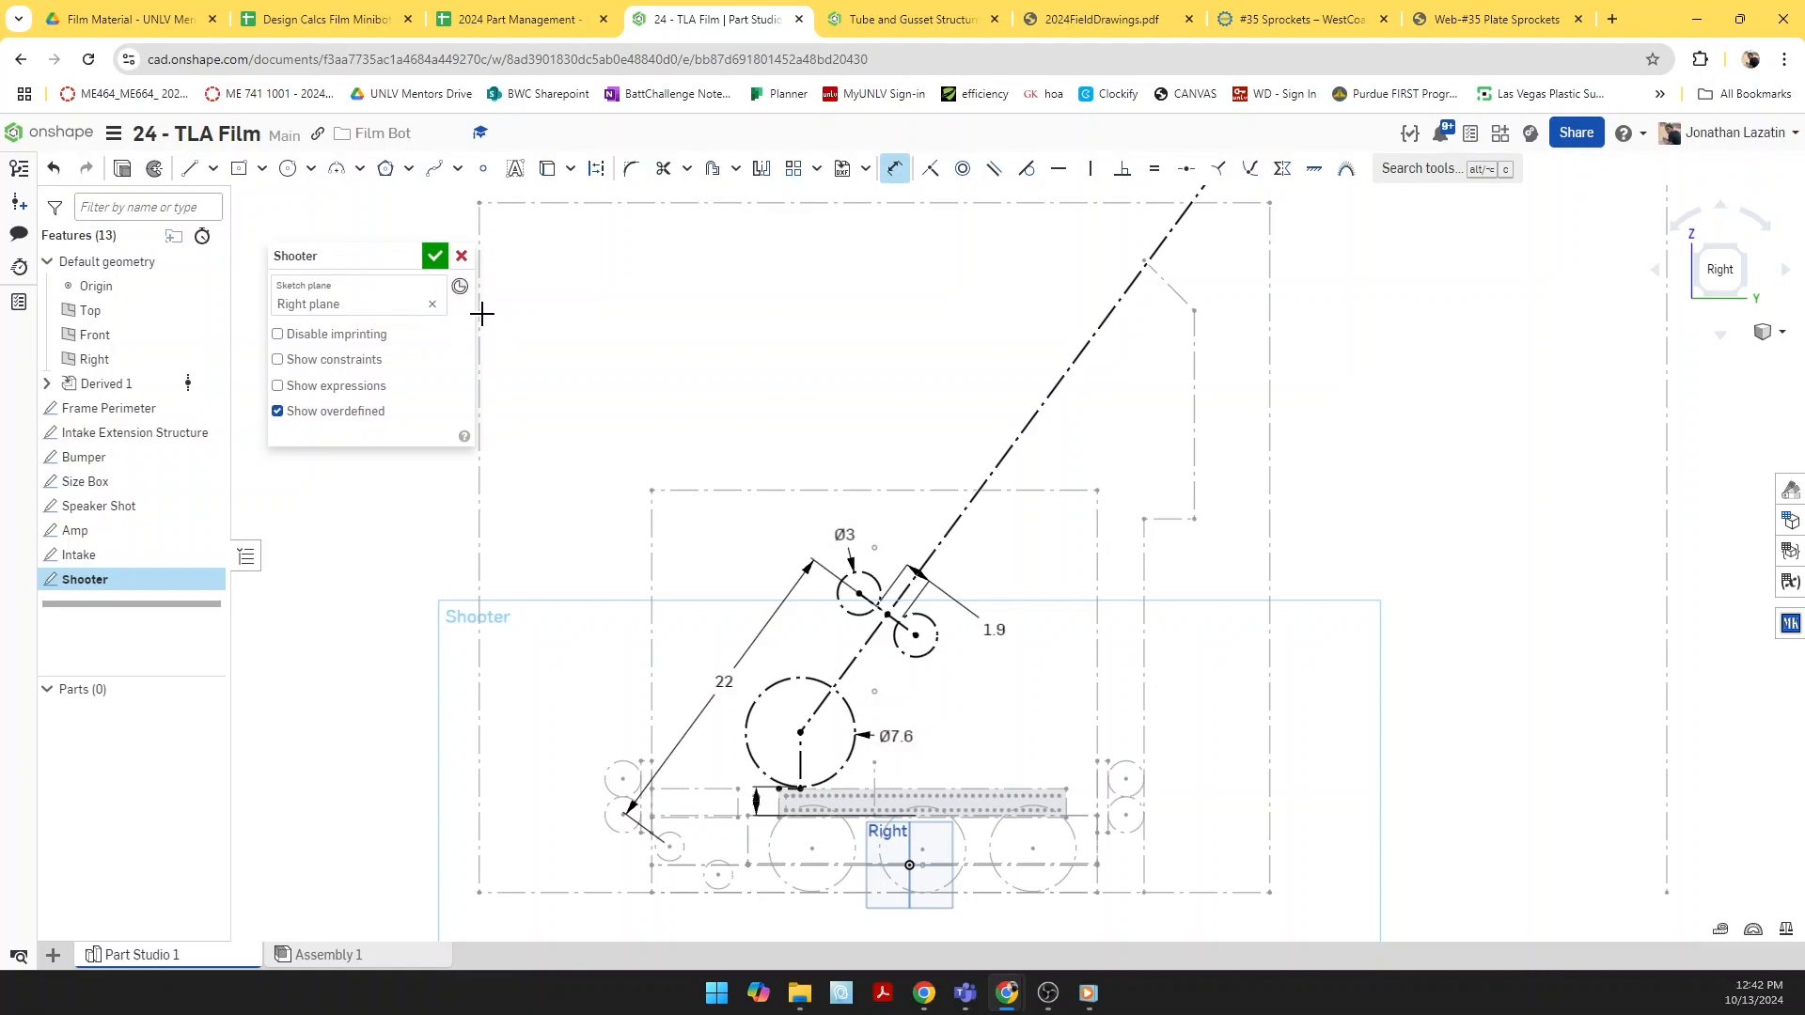
Step: Sketch two small construction circles, one above the other, beyond the lower shooter roller and the sprocket circle
{"action": "left_click", "coordinate": [195, 175]}
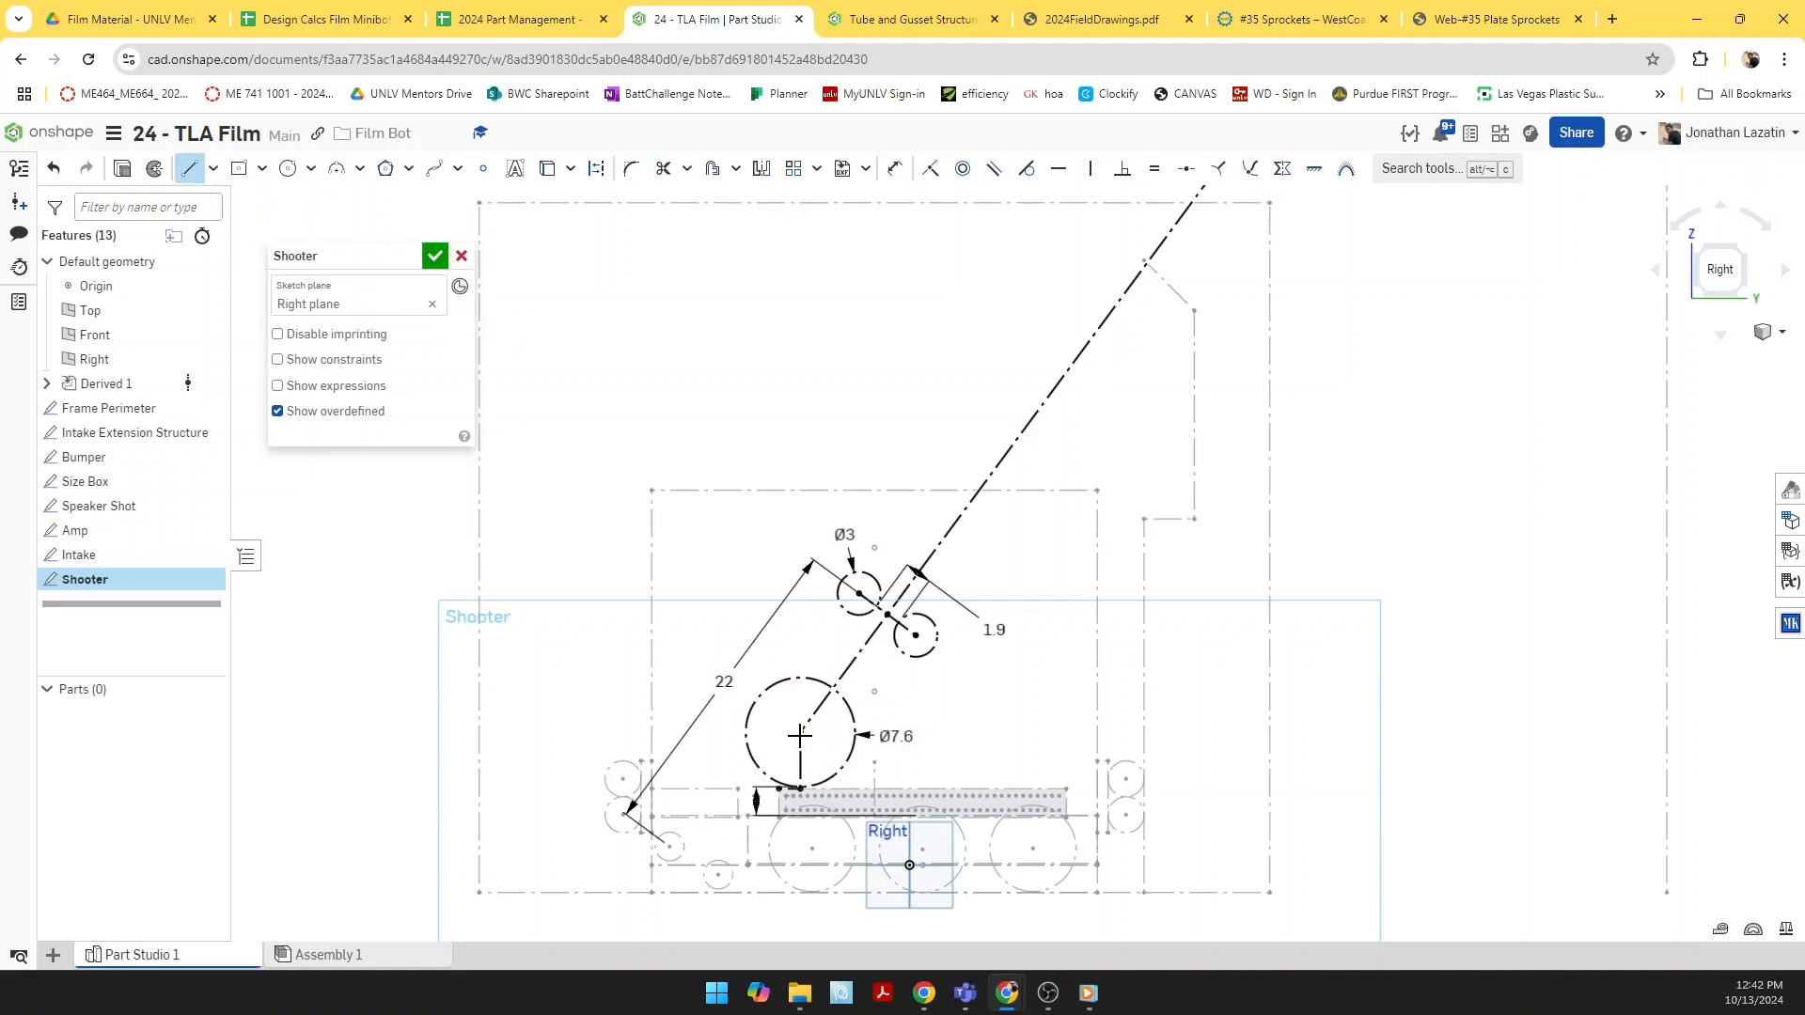
{"action": "left_click", "coordinate": [799, 731]}
{"action": "key", "text": "q"}
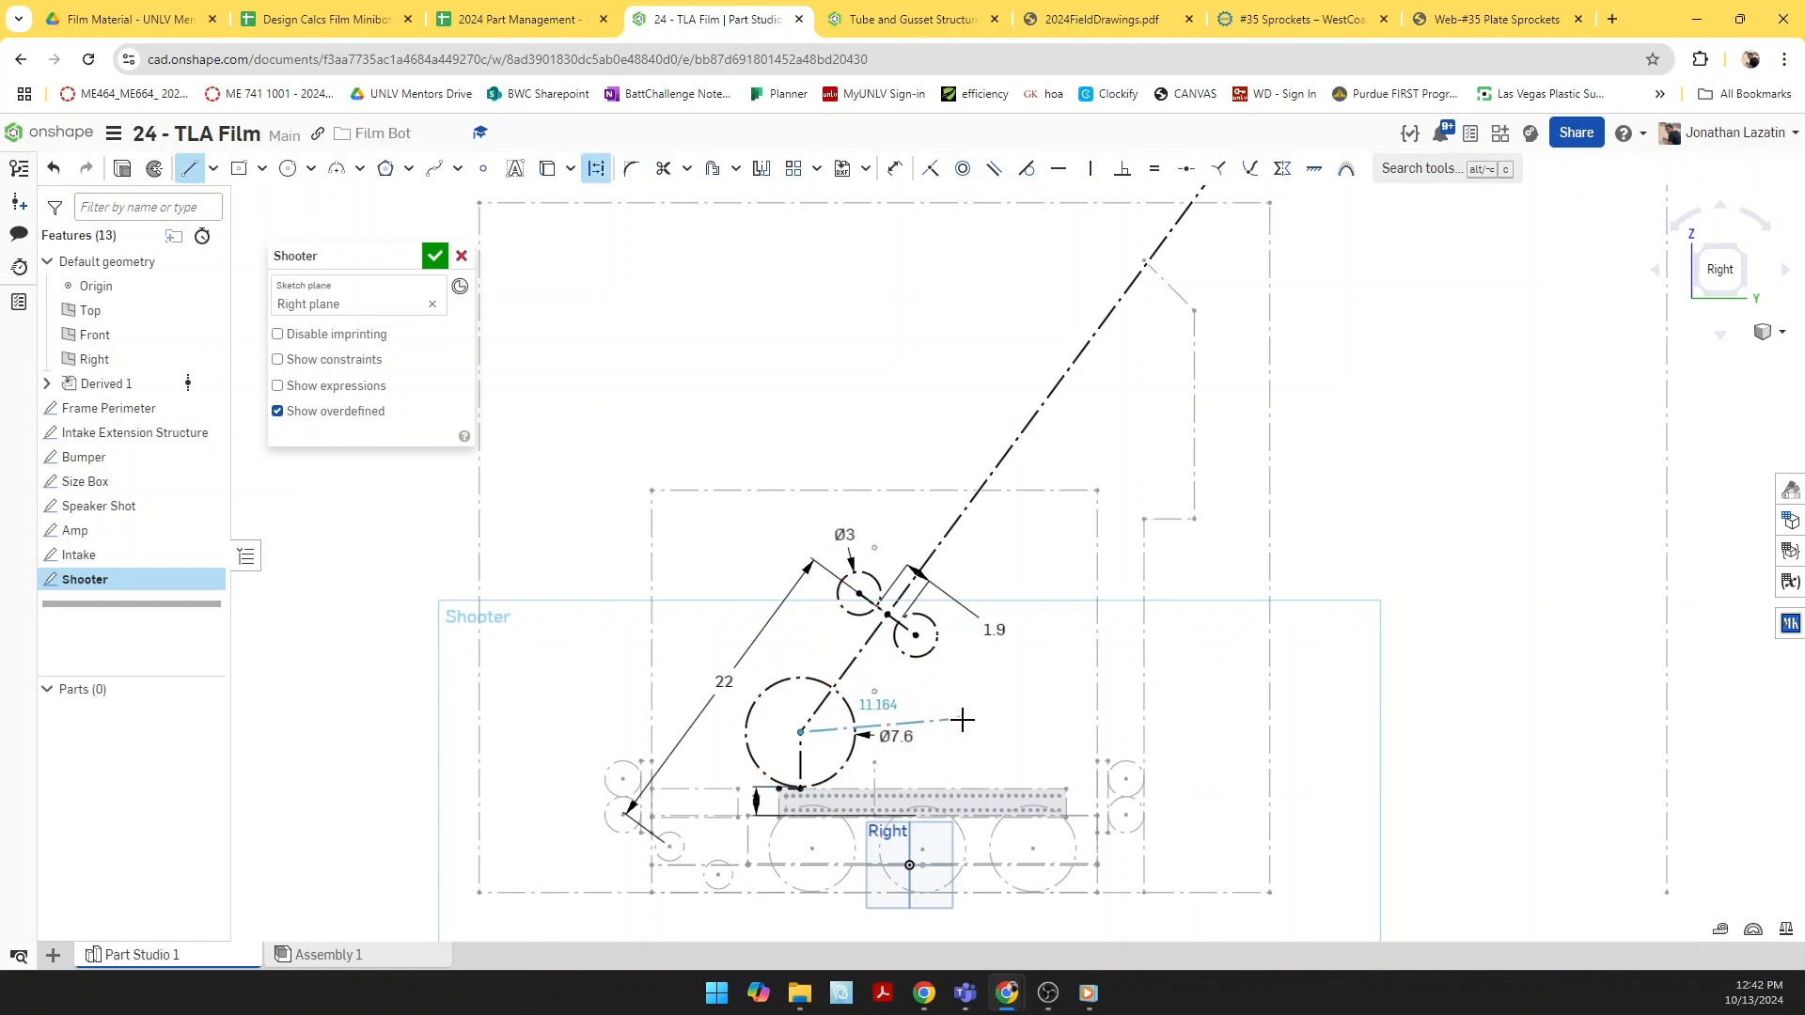
{"action": "key", "text": "c"}
{"action": "left_click", "coordinate": [979, 678]}
{"action": "left_click", "coordinate": [986, 695]}
{"action": "left_click", "coordinate": [983, 735]}
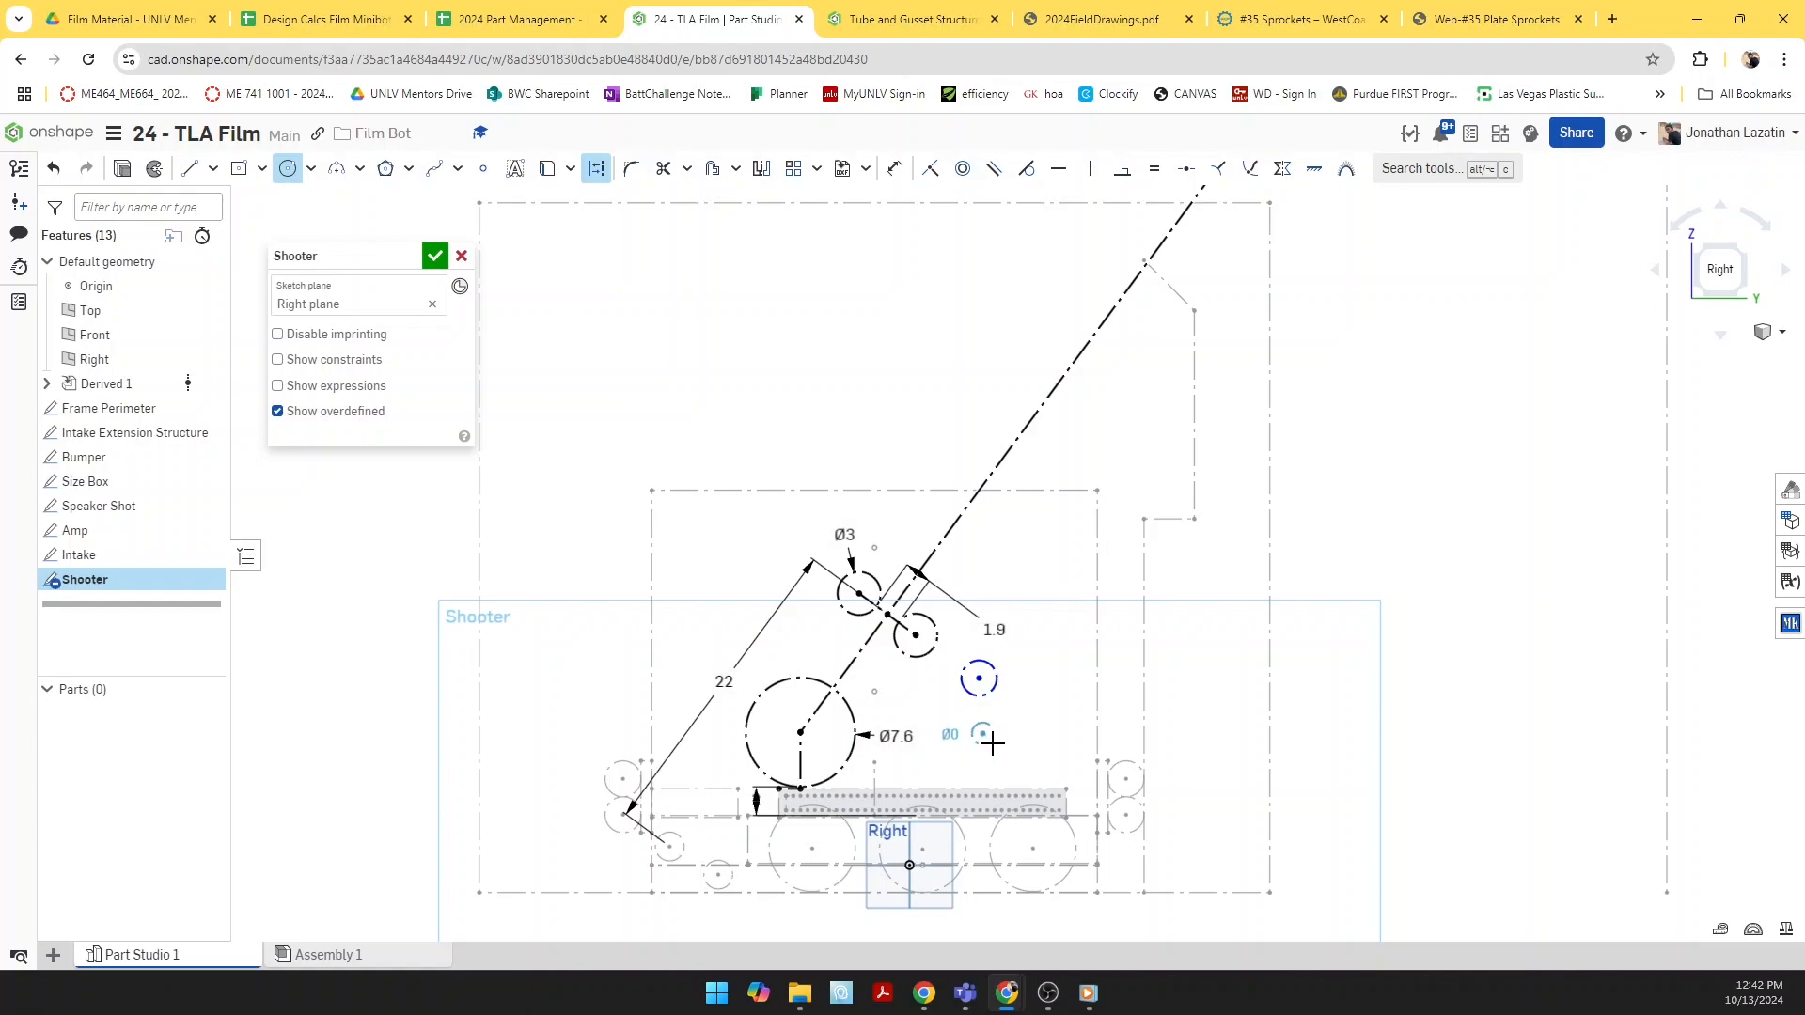
{"action": "left_click", "coordinate": [996, 749]}
Step: Join the new circles' centres with a construction line about 3.87 in long and connect its midpoint to the sprocket centre
{"action": "key", "text": "l"}
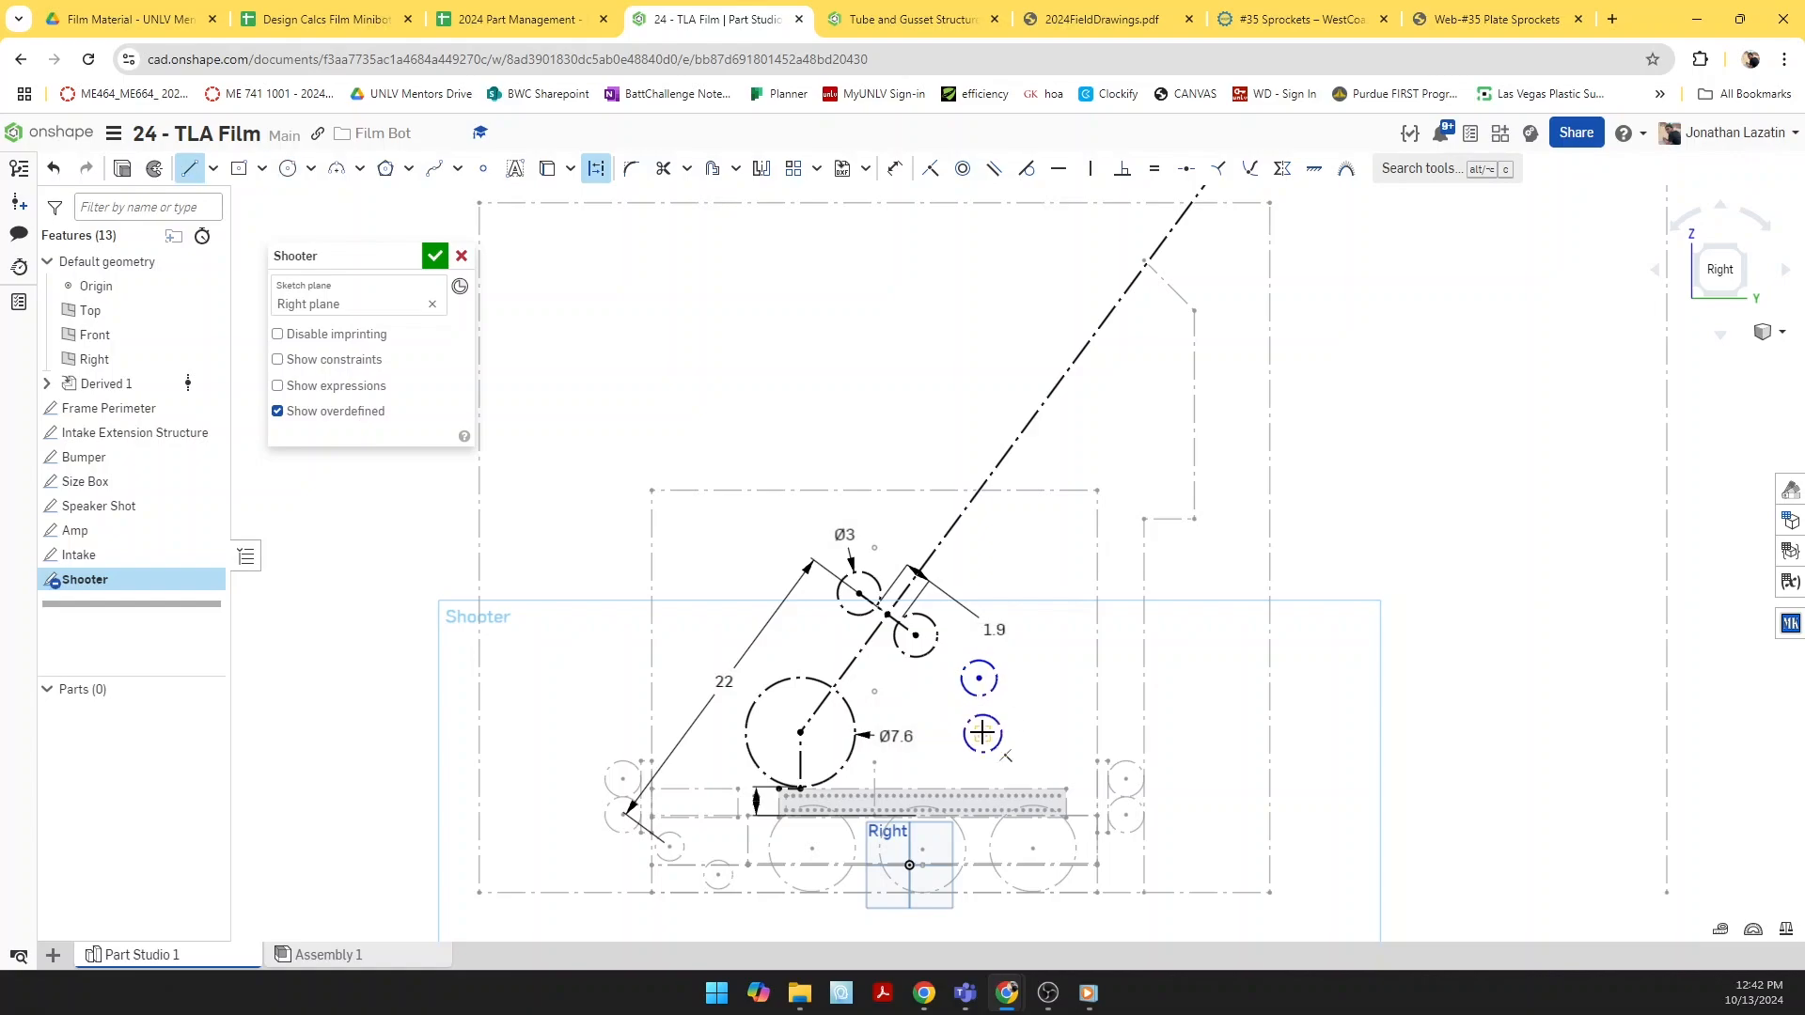
{"action": "left_click", "coordinate": [983, 734]}
{"action": "scroll", "coordinate": [979, 680], "scroll_direction": "up", "scroll_amount": 3}
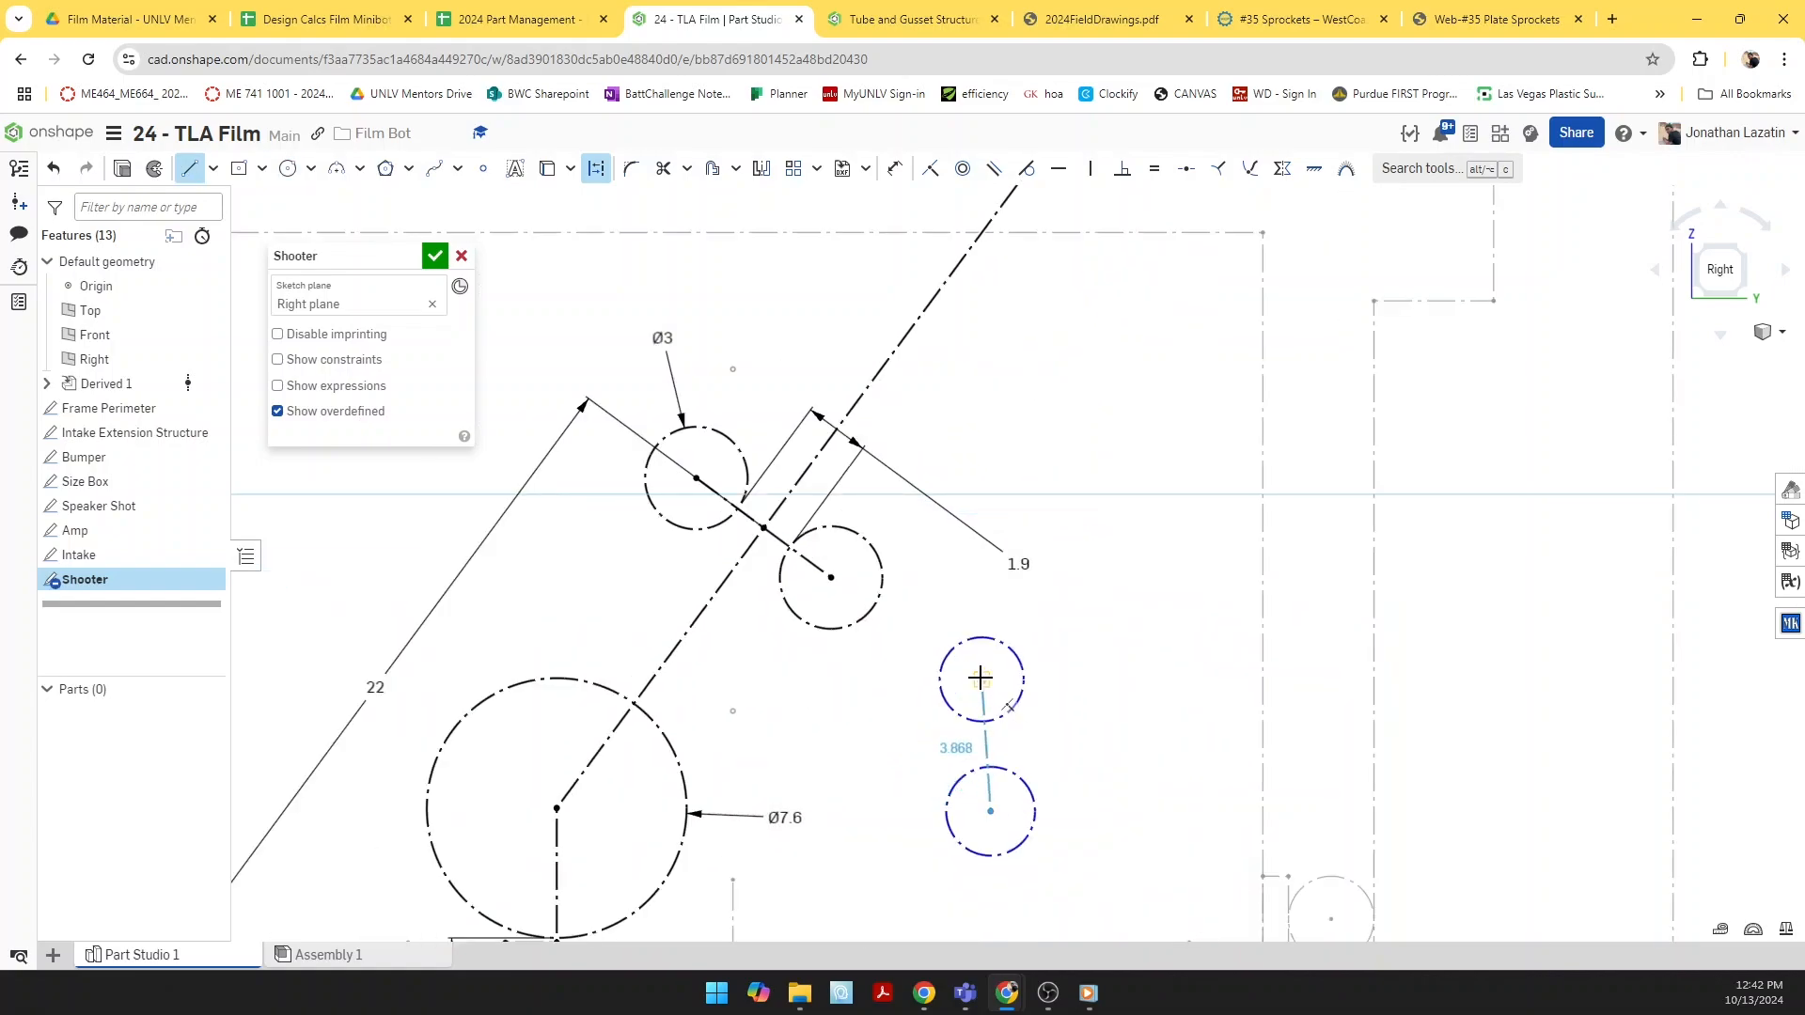
{"action": "left_click", "coordinate": [980, 679]}
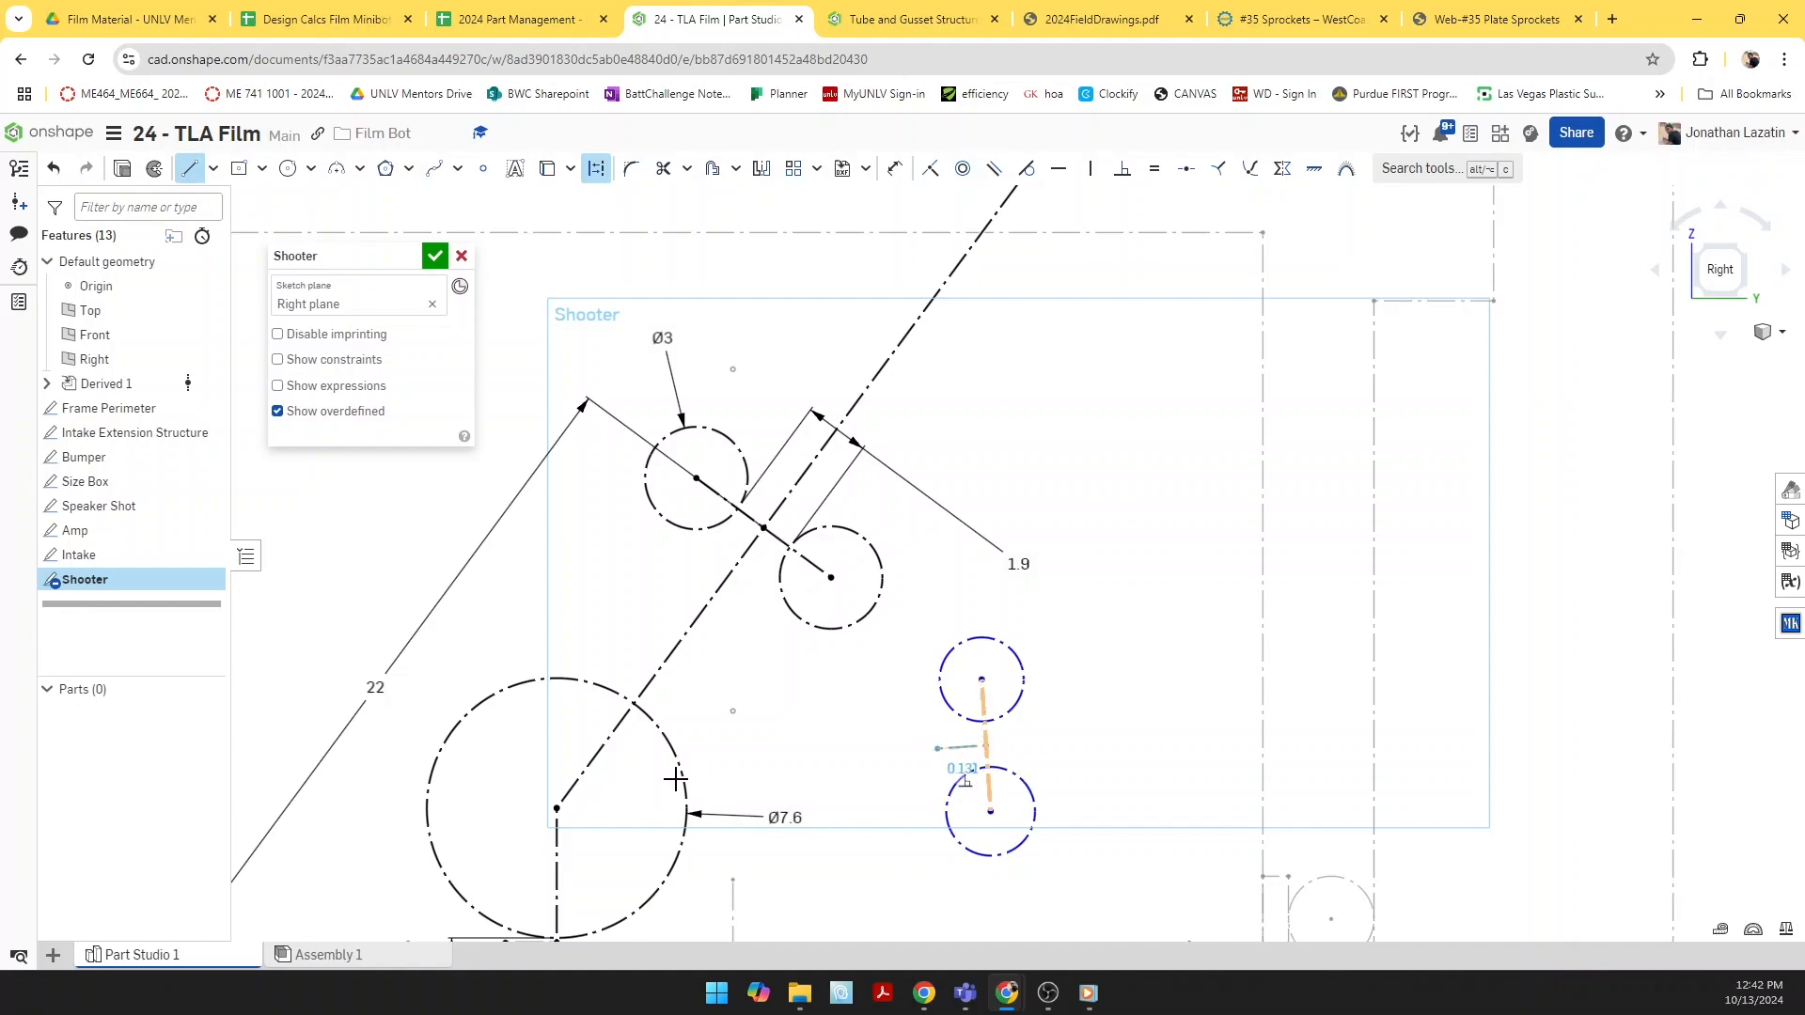
{"action": "left_click", "coordinate": [557, 808]}
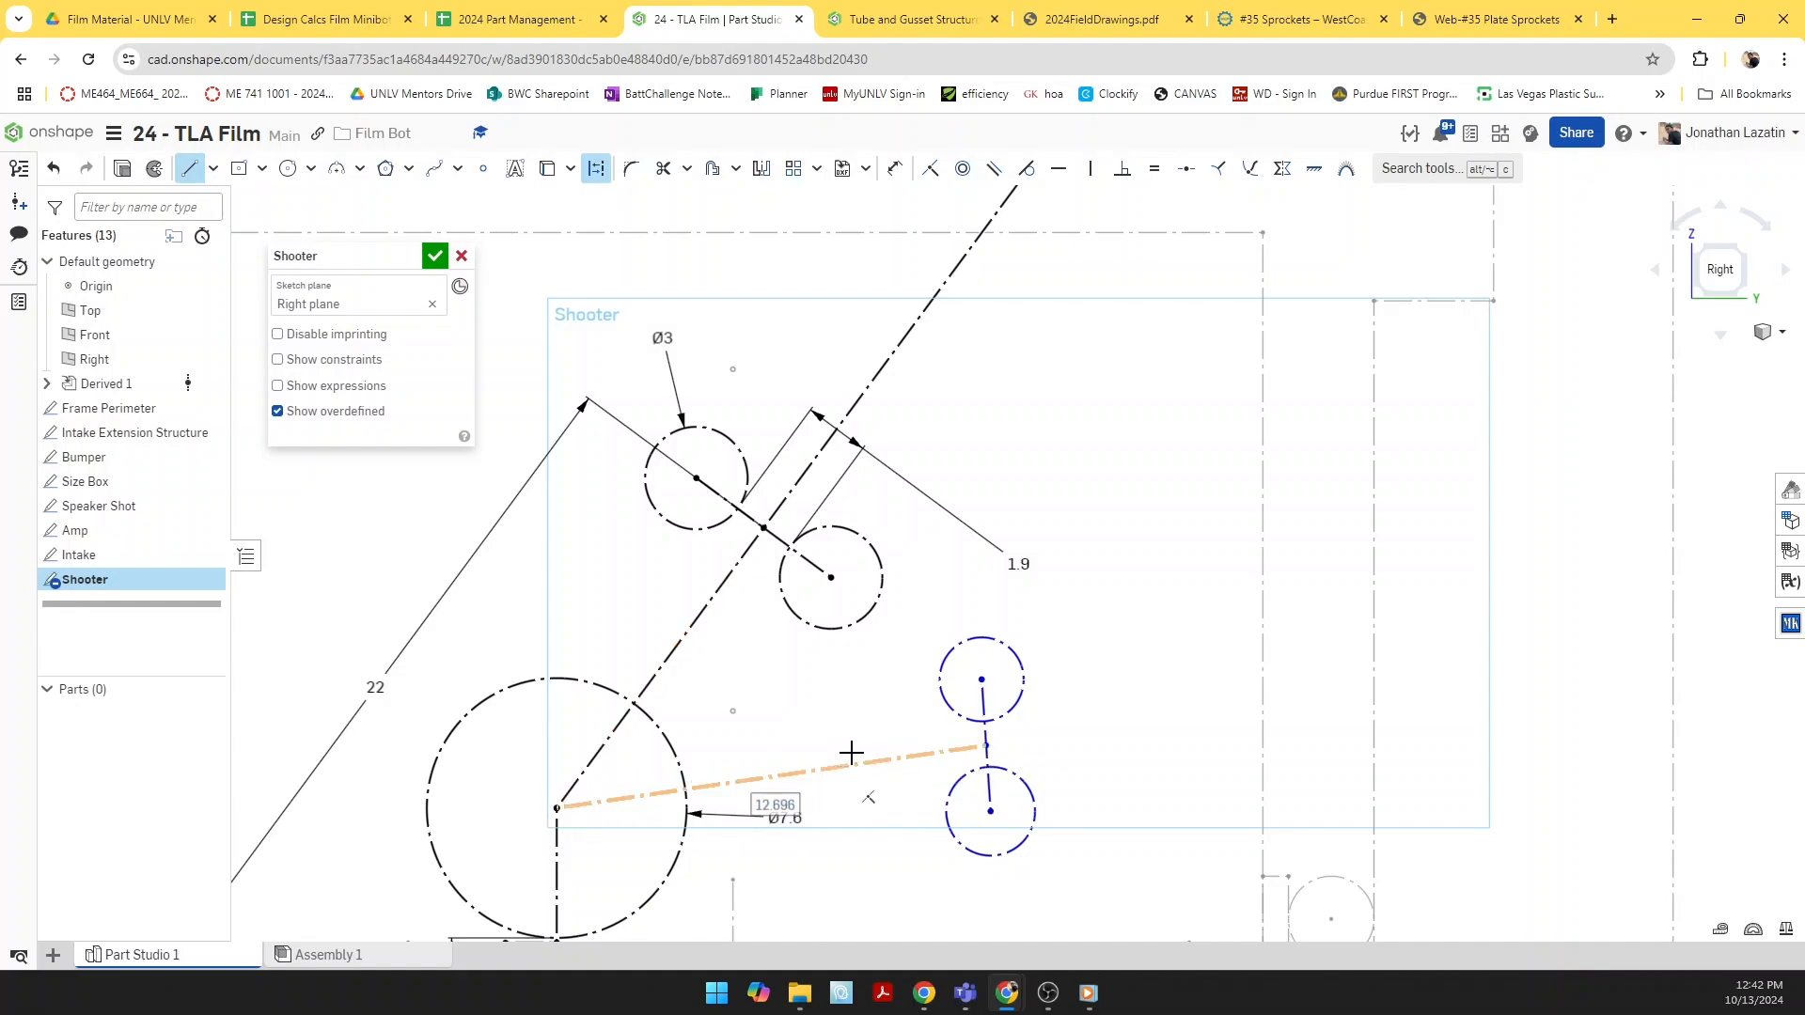
Step: Make the two new circles equal to the existing shooter rollers and their centre line equal to the existing roller line
{"action": "key", "text": "e"}
{"action": "left_click", "coordinate": [716, 530]}
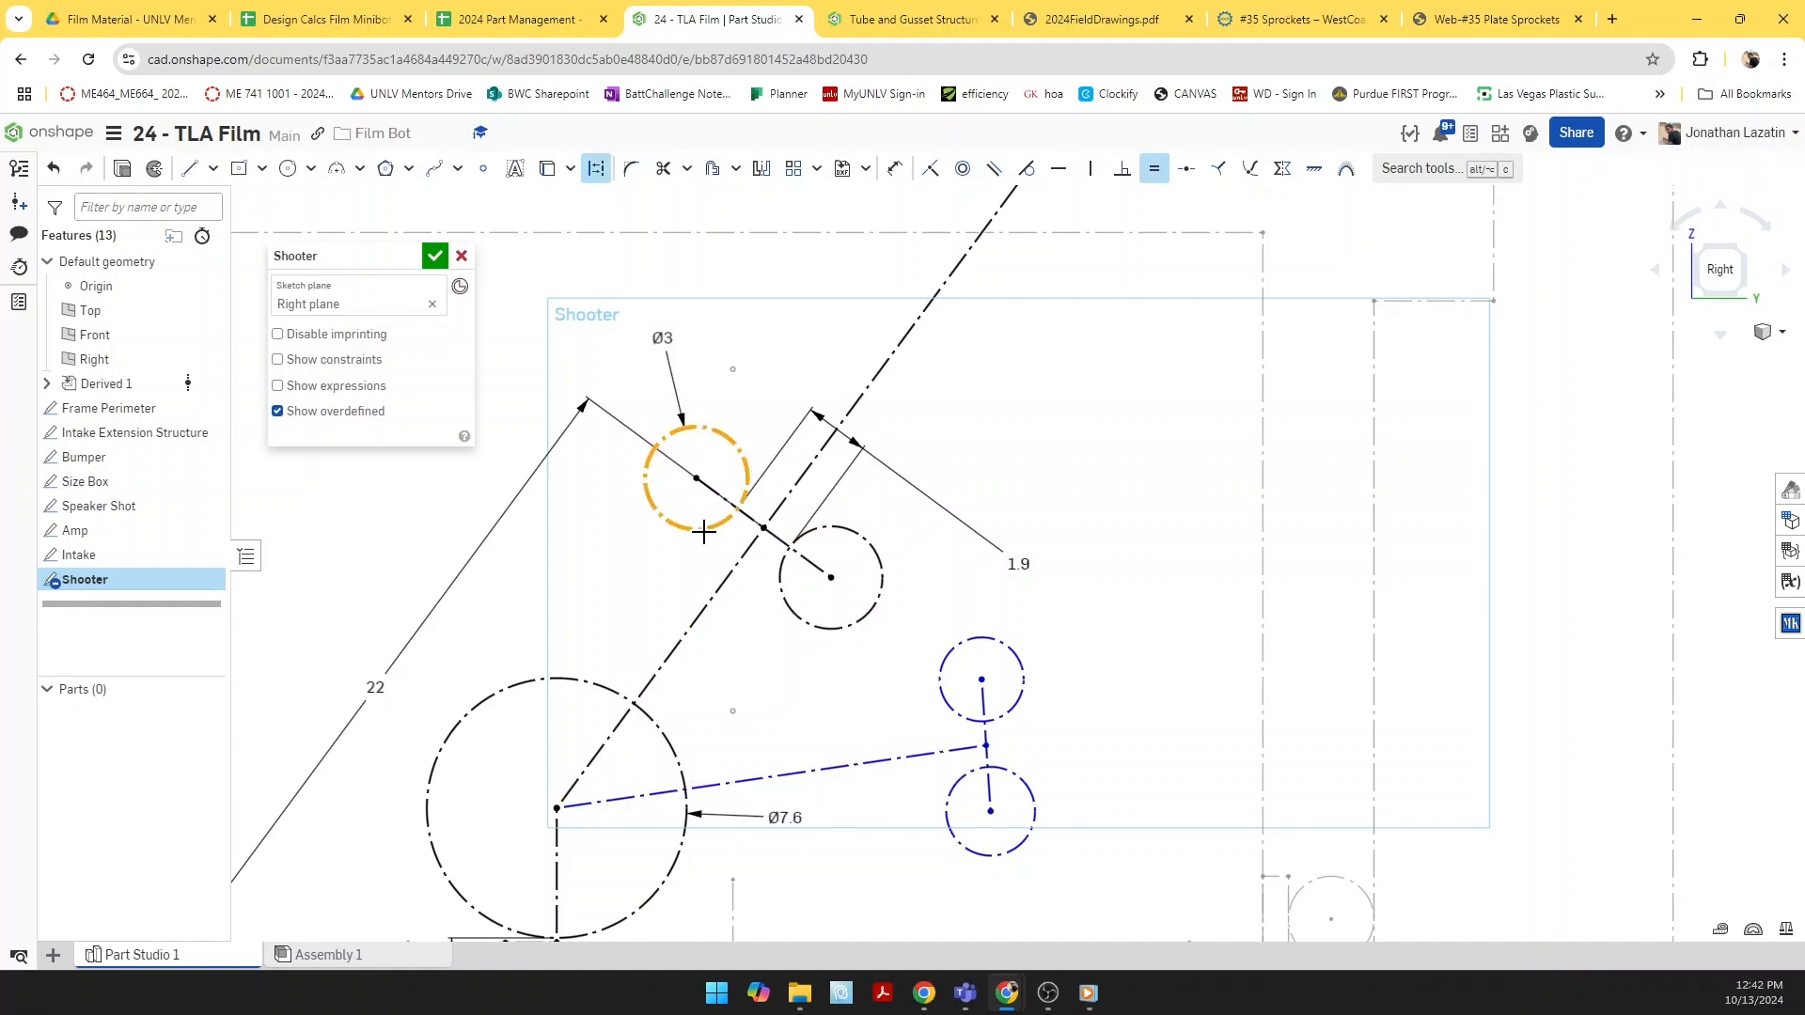
{"action": "left_click", "coordinate": [1012, 649]}
{"action": "left_click", "coordinate": [848, 618]}
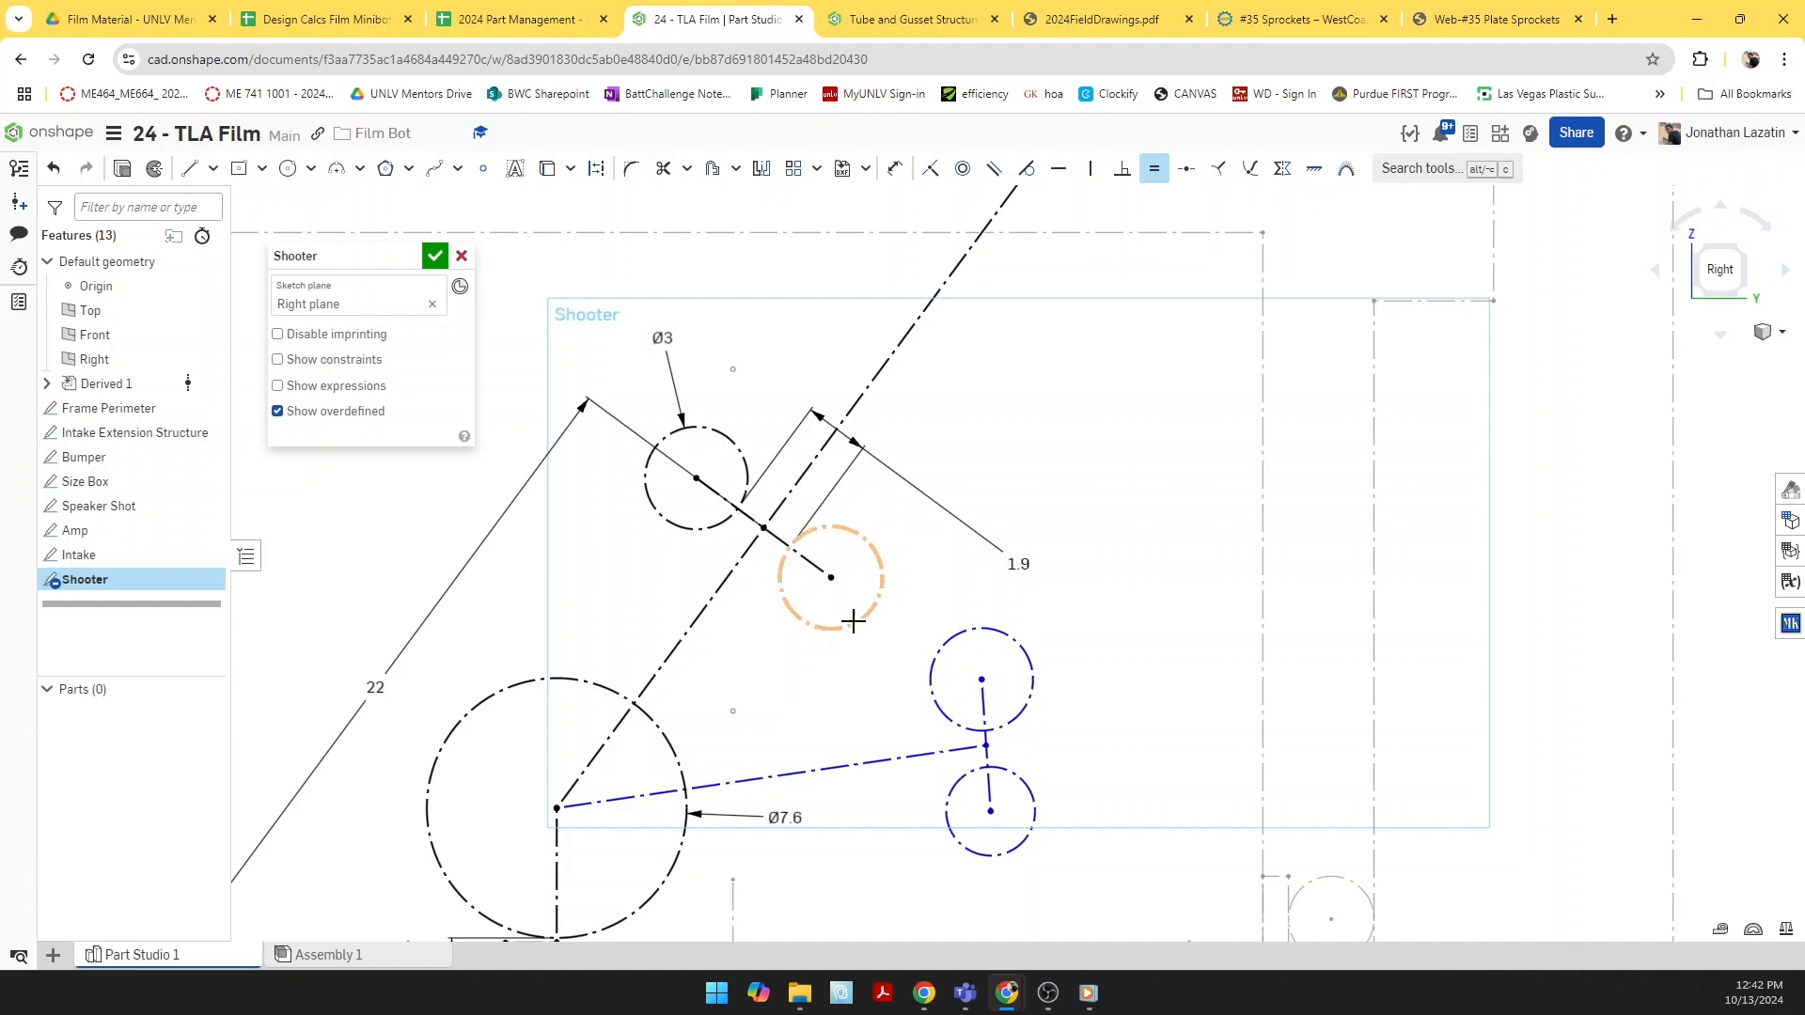
{"action": "left_click", "coordinate": [1029, 786]}
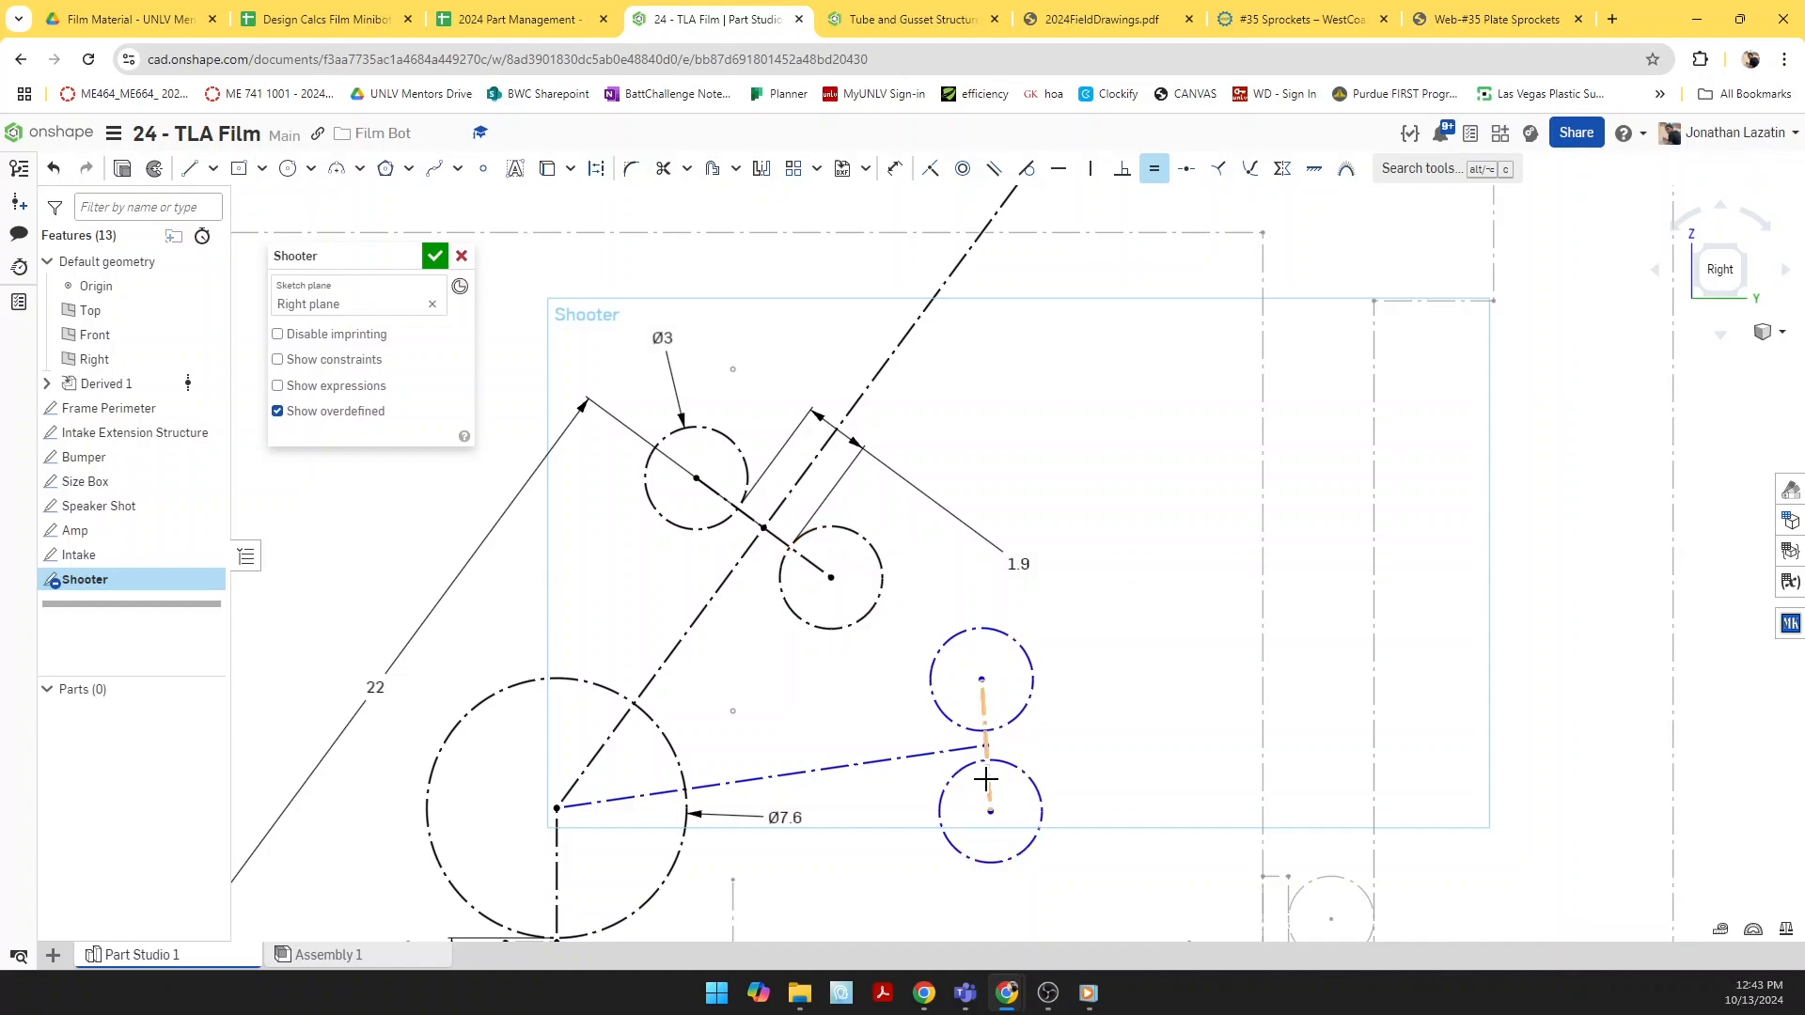
{"action": "left_click", "coordinate": [986, 779]}
{"action": "left_click", "coordinate": [814, 565]}
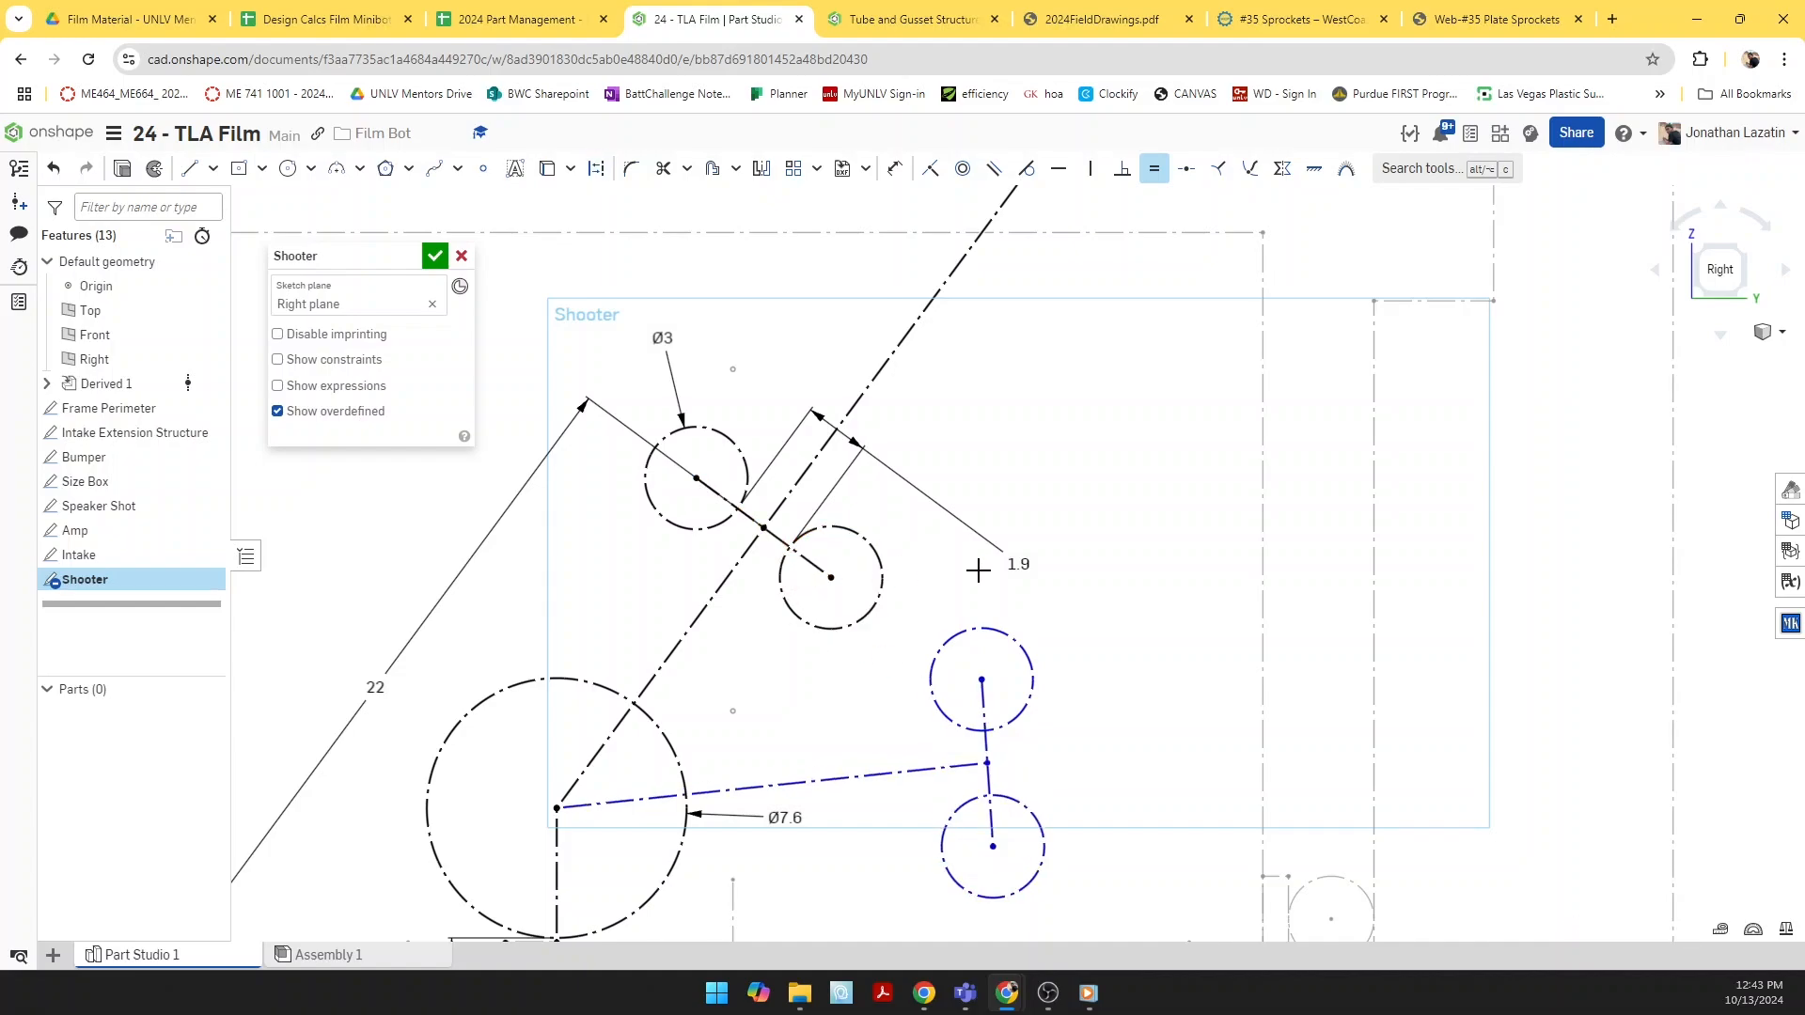
Step: Constrain the new roller line perpendicular to the line running to the sprocket centre
{"action": "left_click", "coordinate": [1122, 169]}
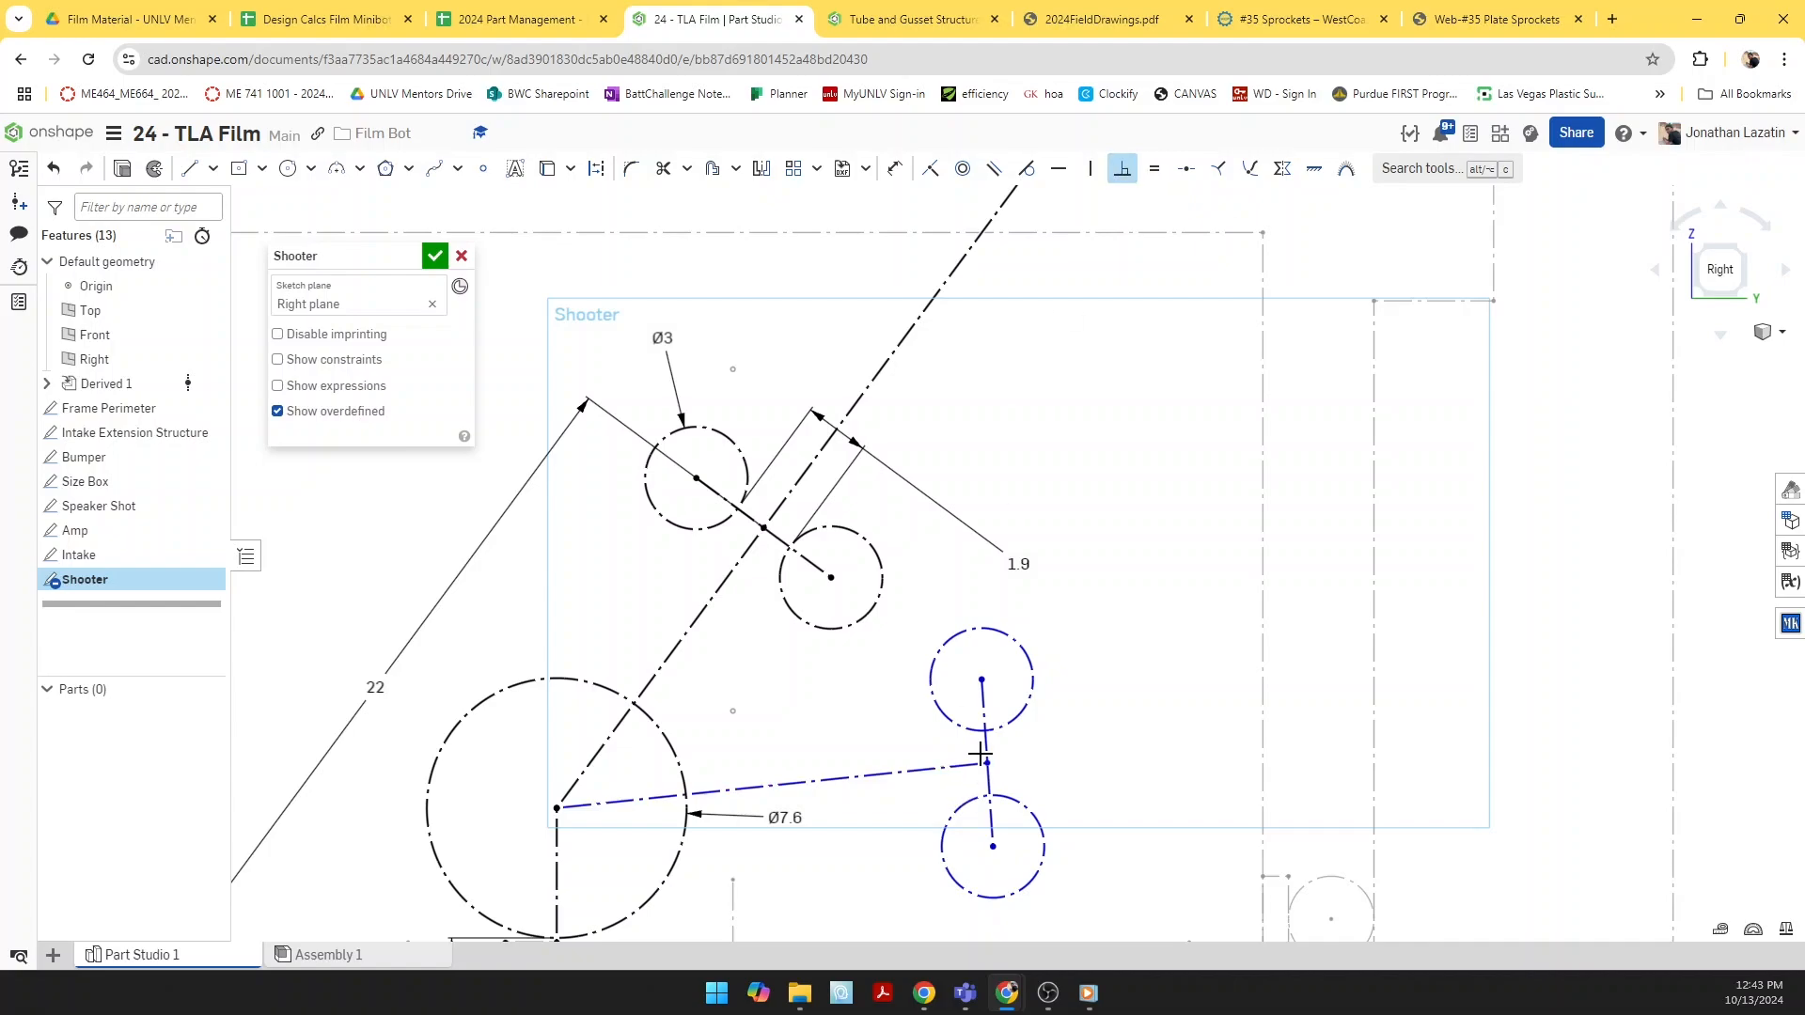
{"action": "left_click", "coordinate": [981, 745]}
{"action": "left_click", "coordinate": [968, 765]}
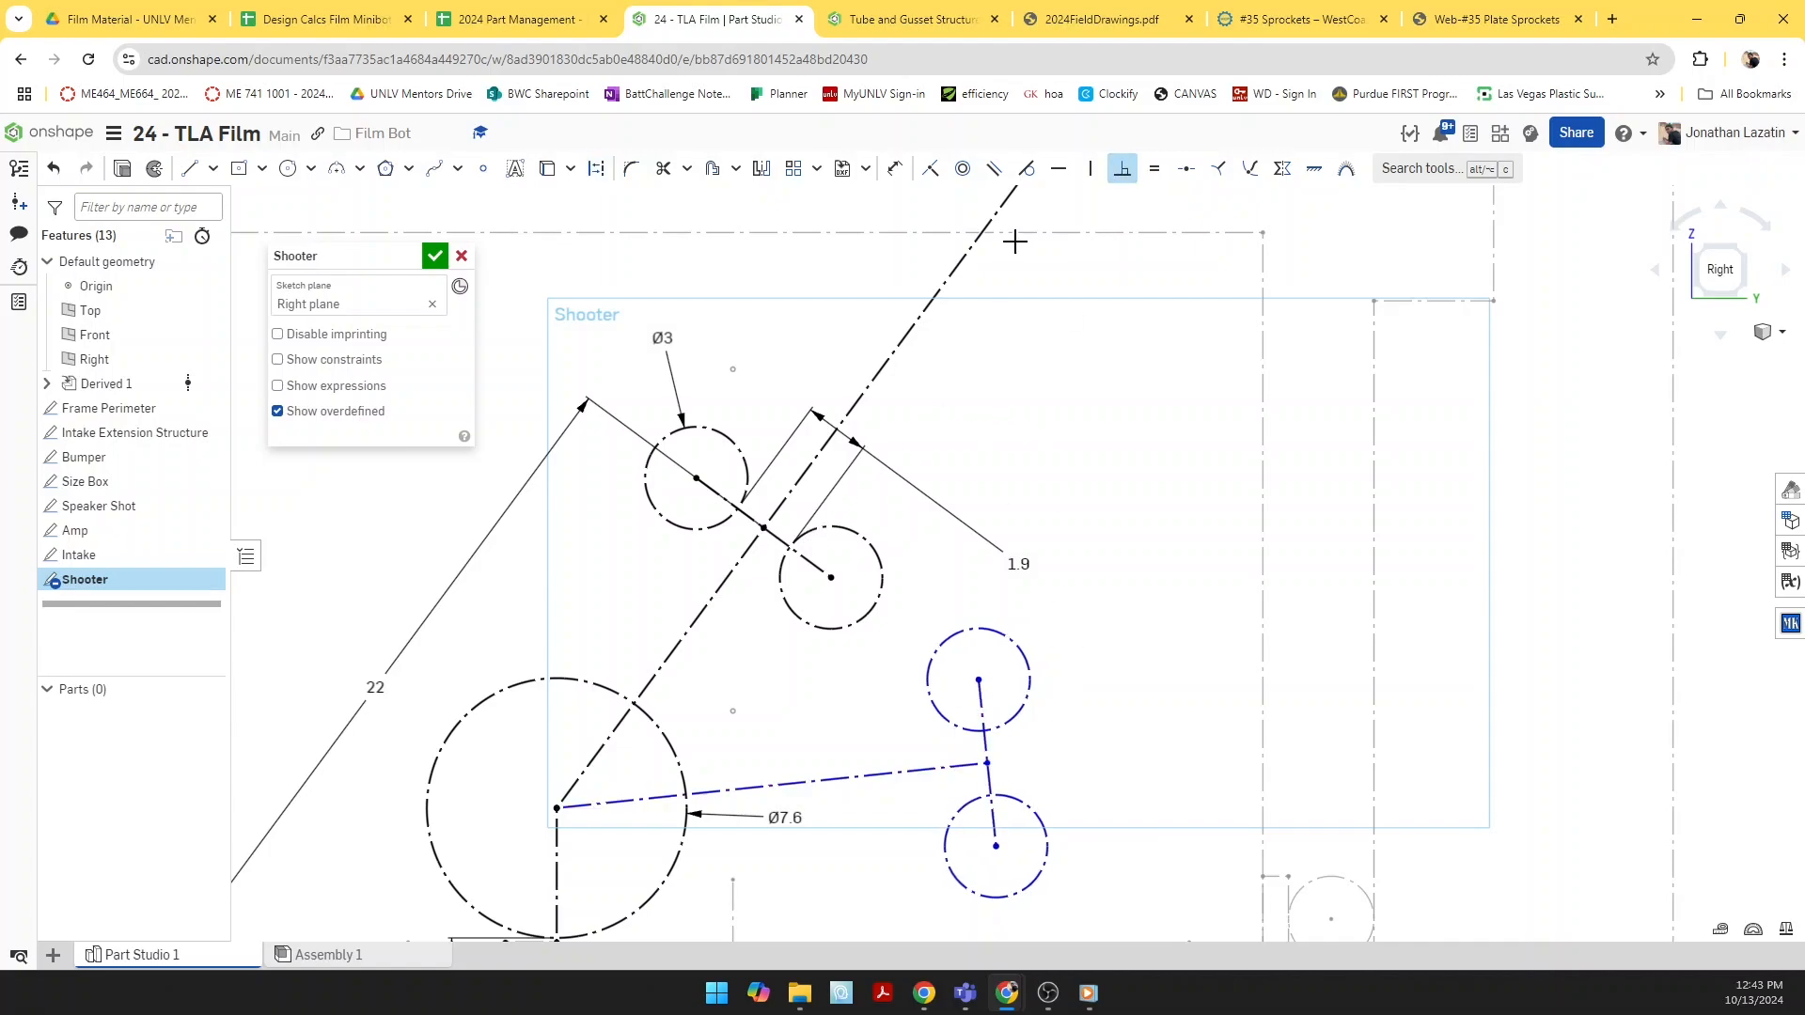
Step: Make the second arm line equal in length to the first arm line and swing the new rollers slightly upward
{"action": "left_click", "coordinate": [1154, 169]}
{"action": "left_click", "coordinate": [701, 610]}
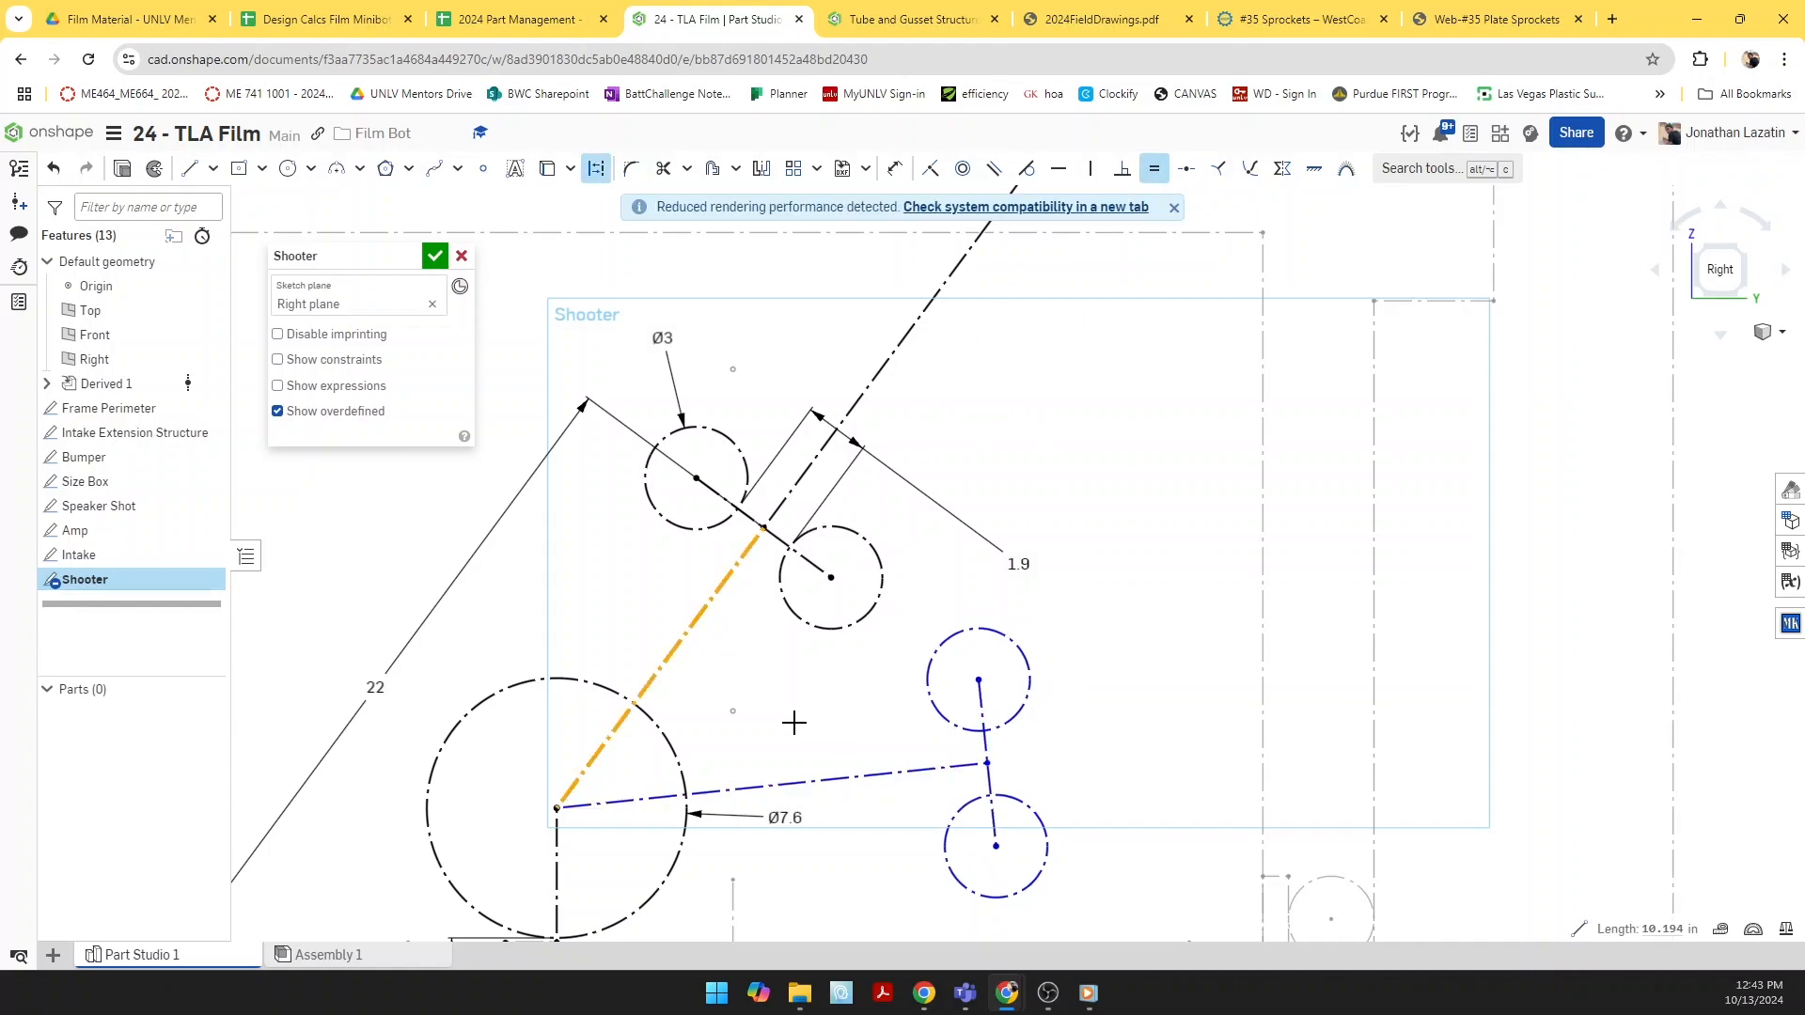
{"action": "left_click", "coordinate": [818, 784]}
{"action": "key", "text": "d"}
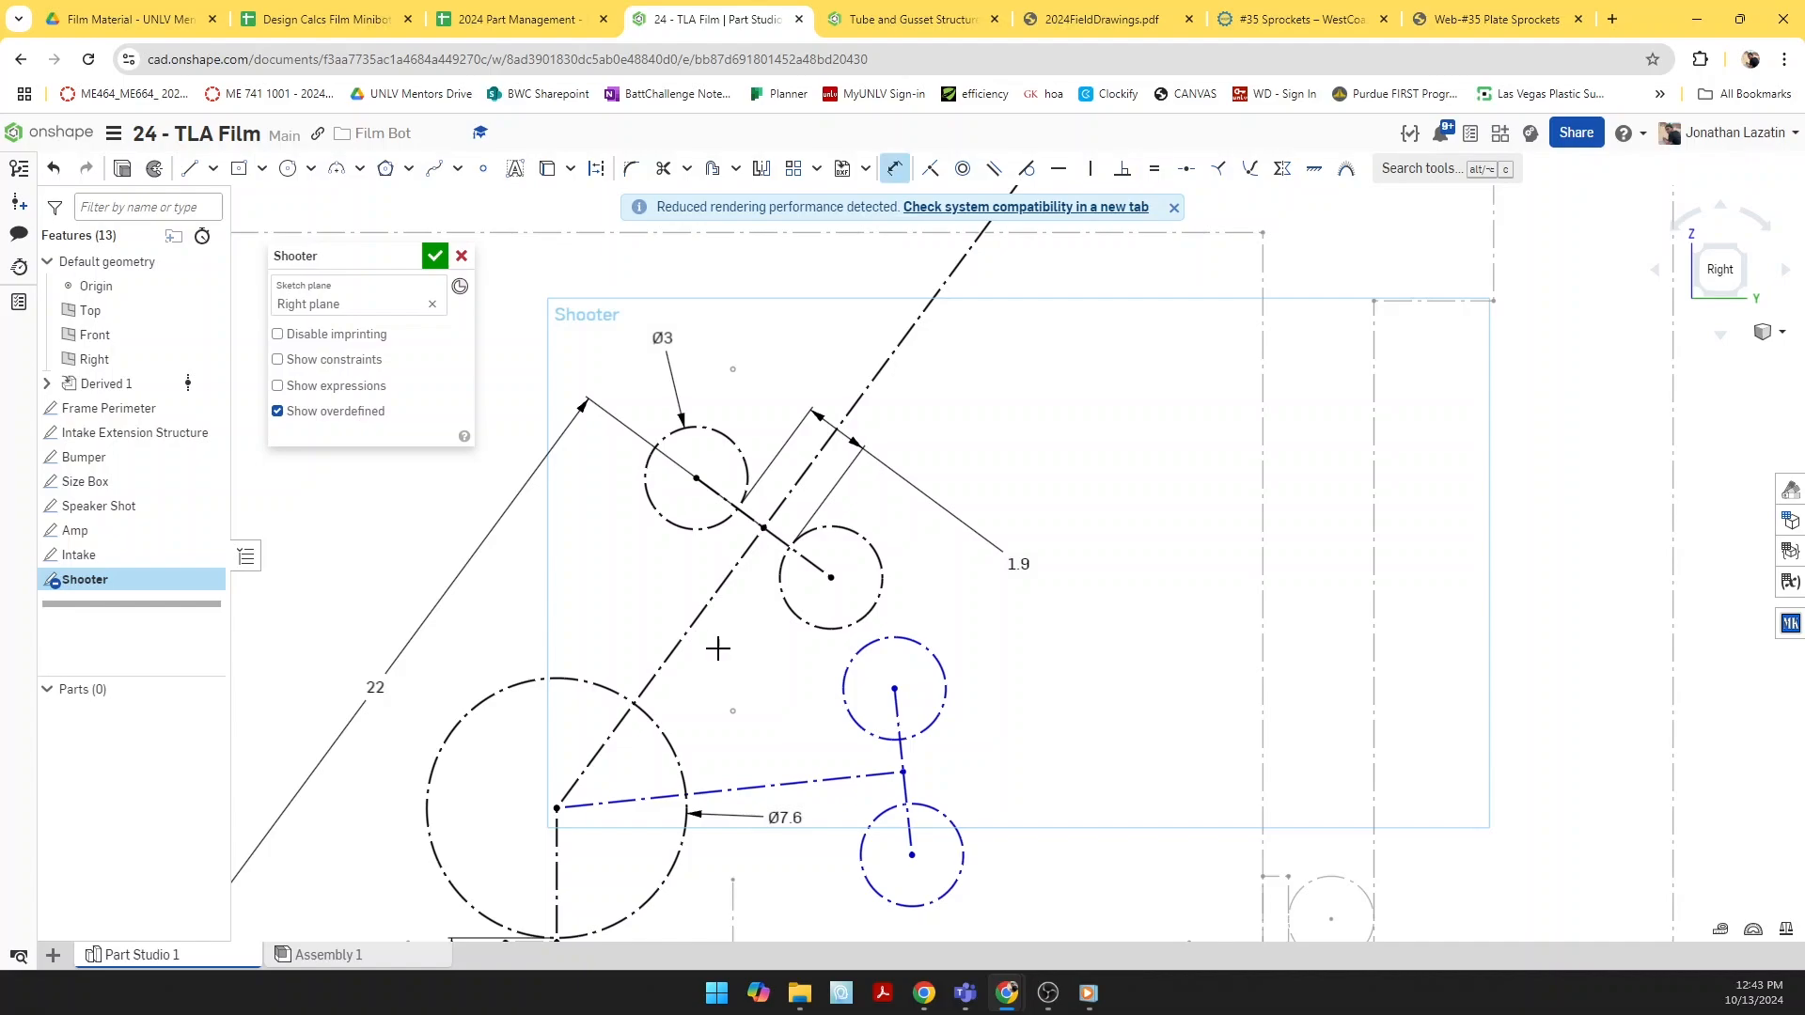
{"action": "key", "text": "Escape"}
{"action": "mouse_move", "coordinate": [895, 689]}
{"action": "left_mouse_down"}
{"action": "mouse_move", "coordinate": [812, 575]}
{"action": "mouse_move", "coordinate": [695, 482]}
{"action": "mouse_move", "coordinate": [896, 645]}
{"action": "left_mouse_up"}
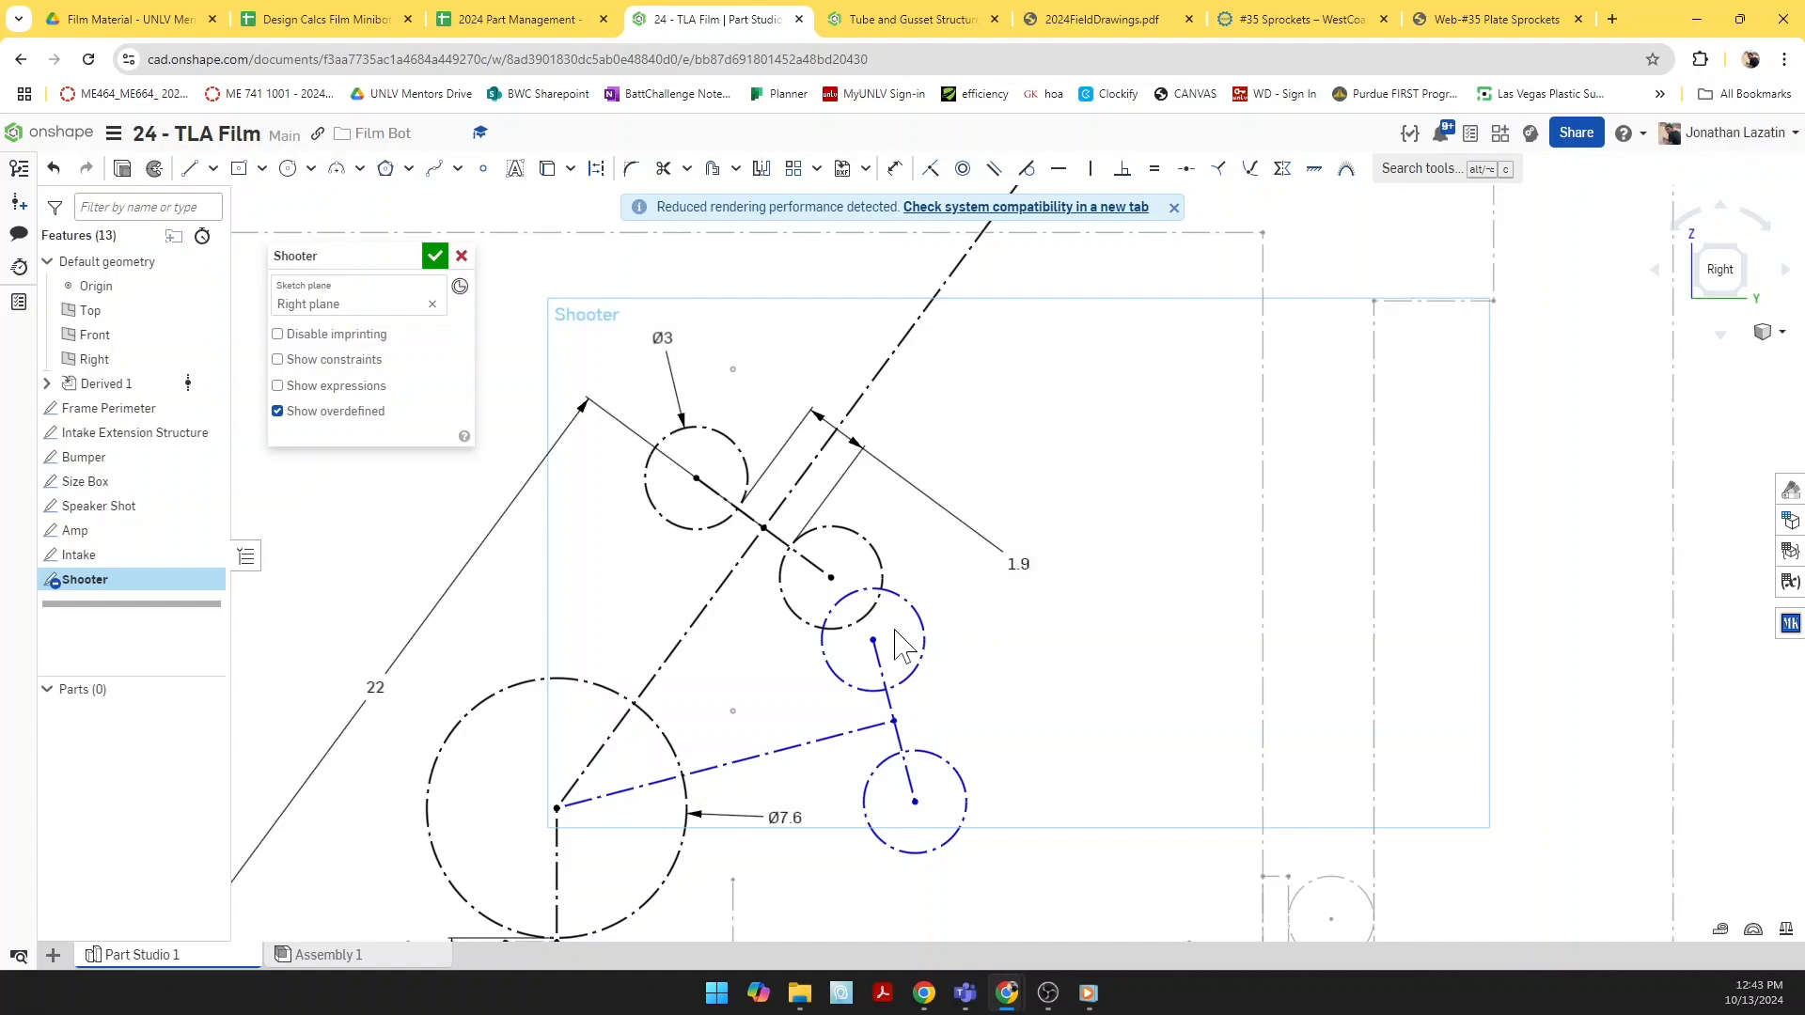
Step: Draw a construction line from the new roller line's midpoint to the midpoint of the farther speaker opening's sloped edge
{"action": "key", "text": "l"}
{"action": "left_click", "coordinate": [893, 722]}
{"action": "key", "text": "q"}
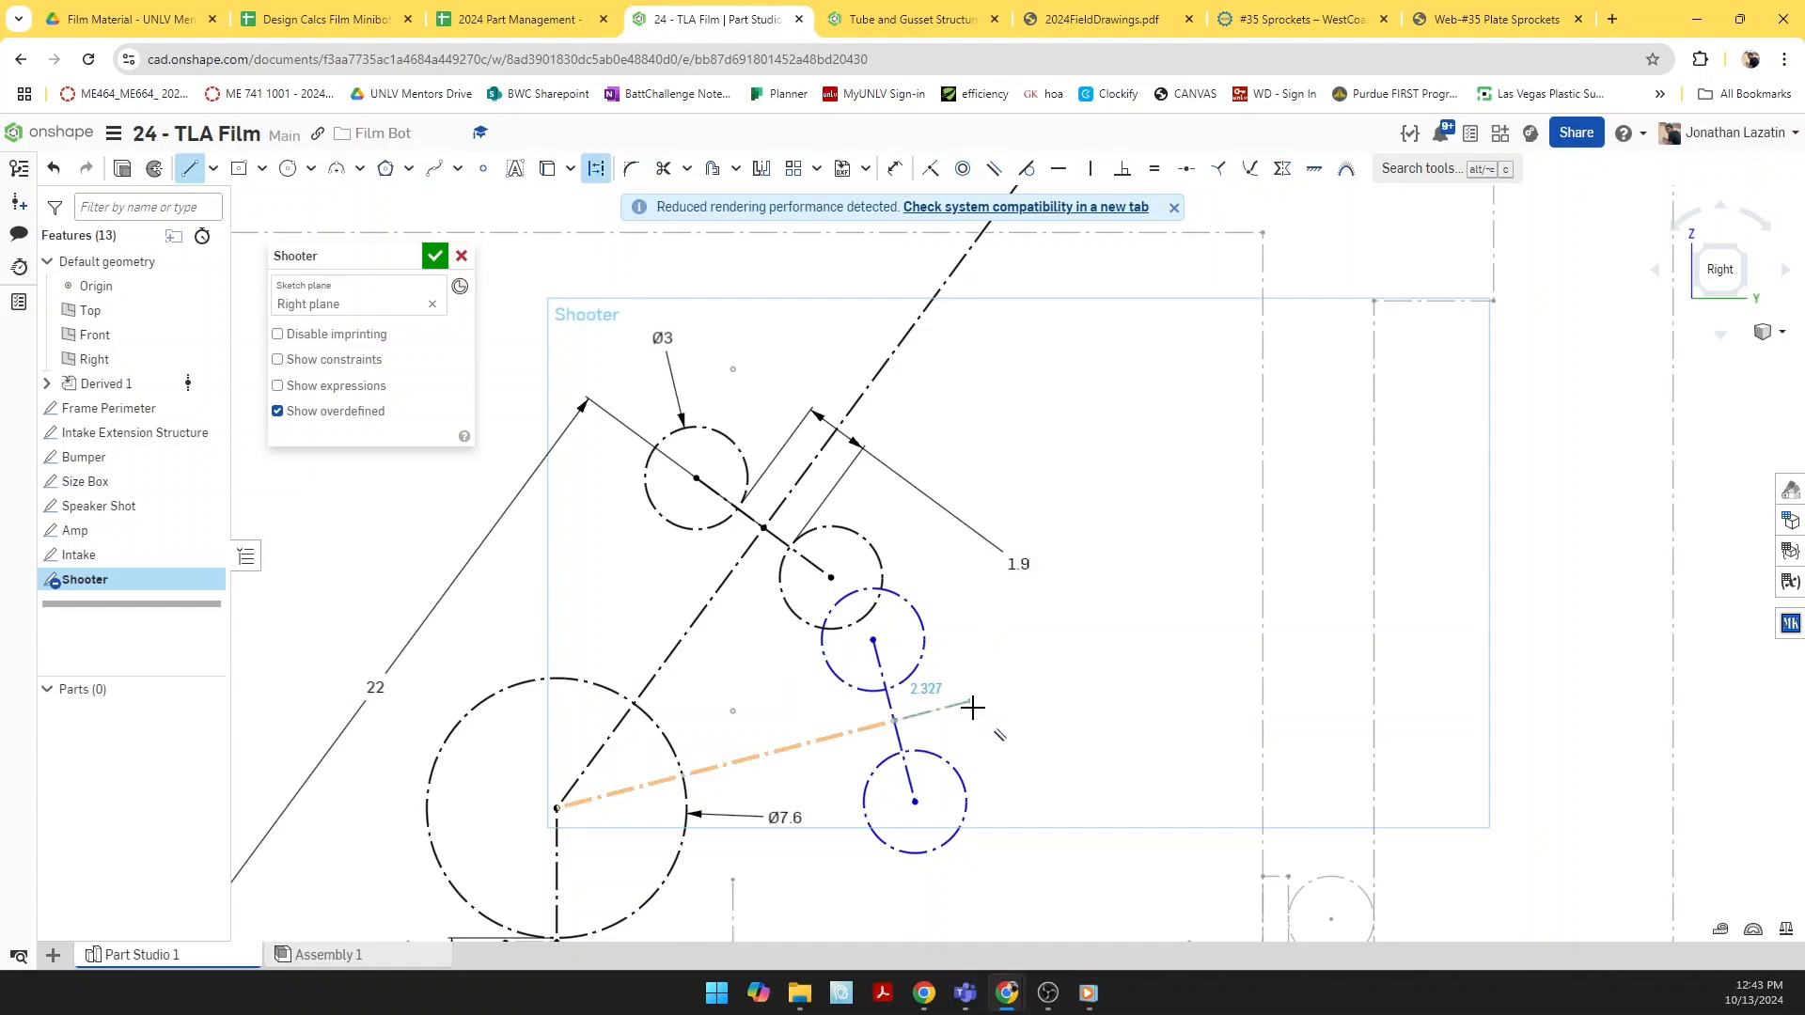
{"action": "scroll", "coordinate": [973, 707], "scroll_direction": "down", "scroll_amount": 5}
{"action": "scroll", "coordinate": [1261, 573], "scroll_direction": "up", "scroll_amount": 10}
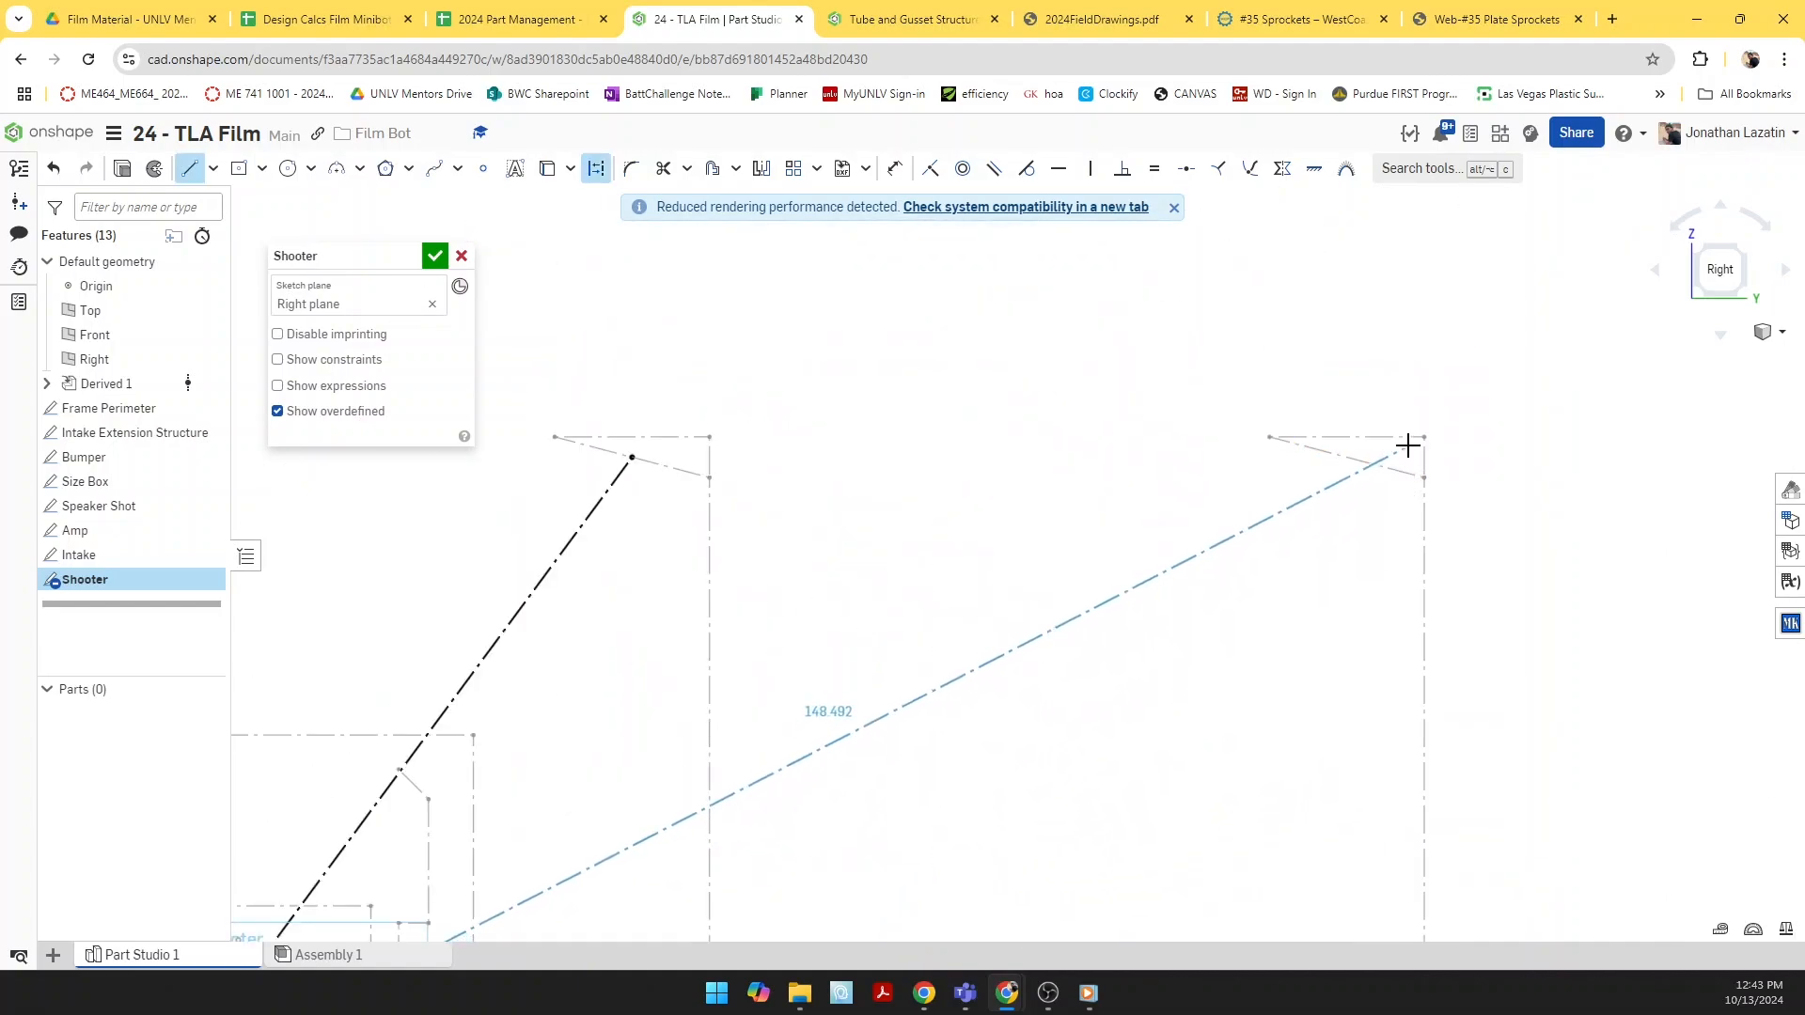
{"action": "left_click", "coordinate": [1354, 460]}
{"action": "scroll", "coordinate": [1350, 456], "scroll_direction": "down", "scroll_amount": 5}
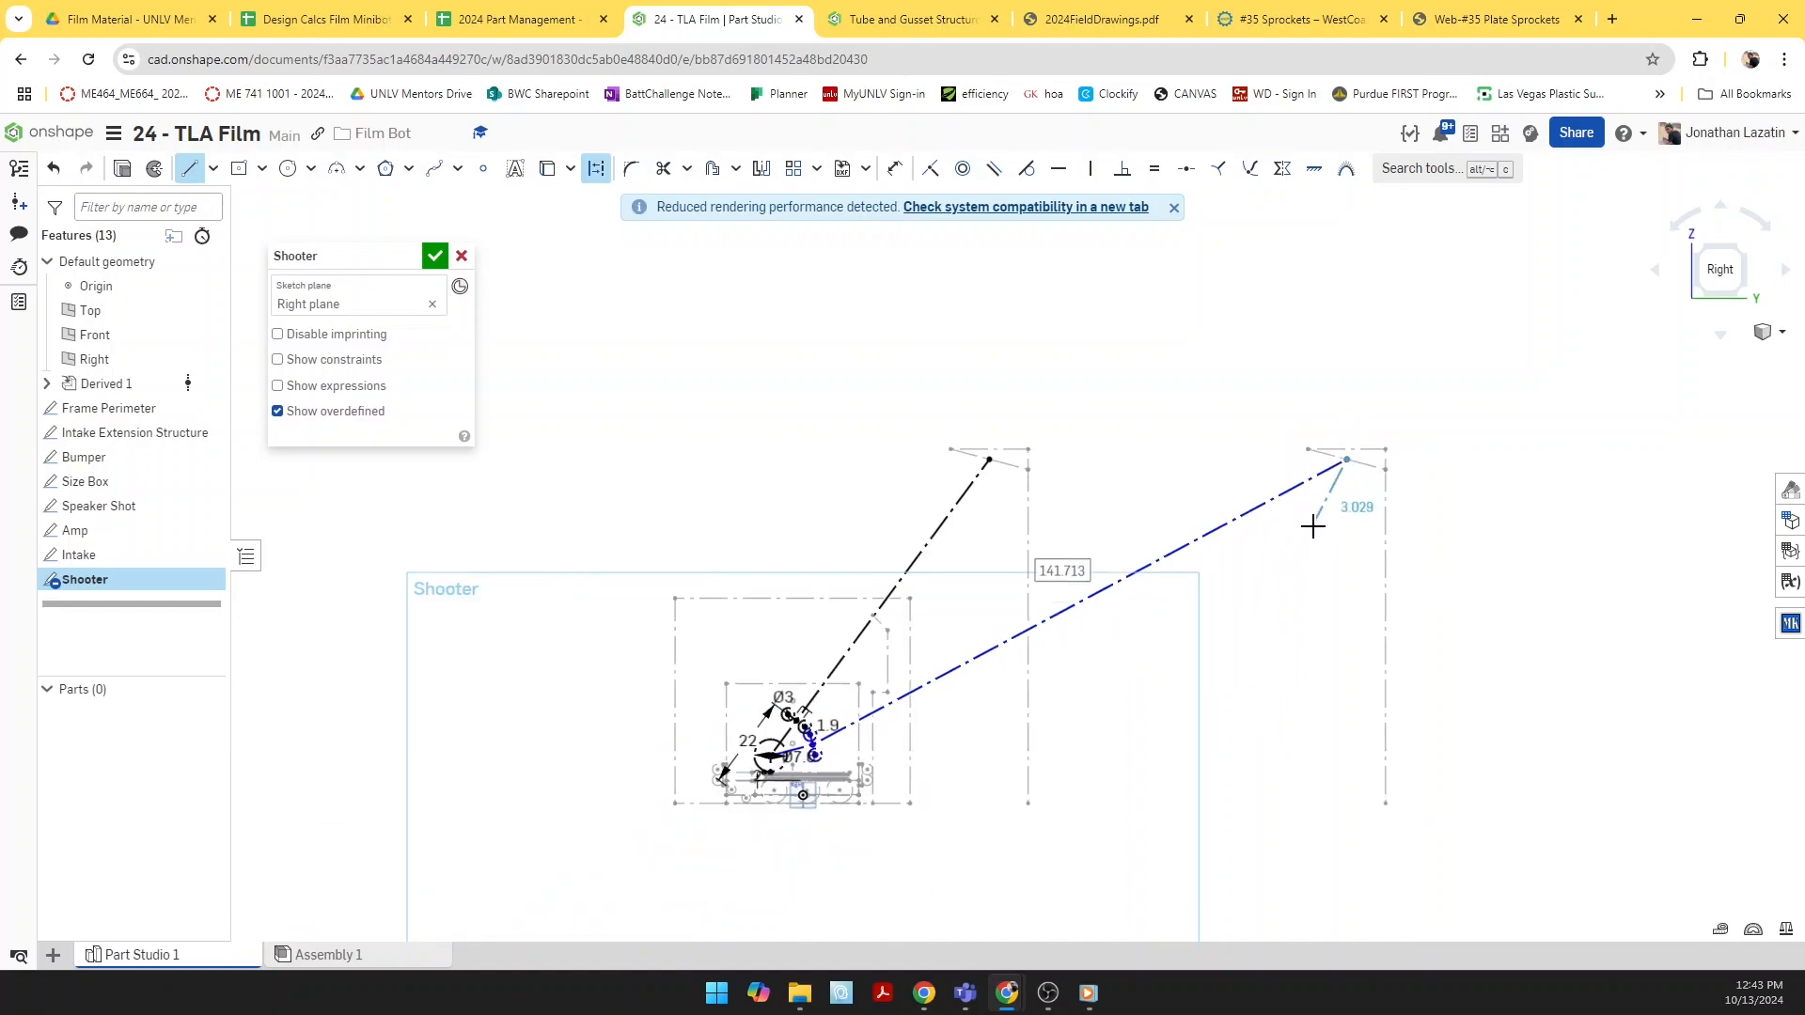
{"action": "scroll", "coordinate": [1314, 525], "scroll_direction": "down", "scroll_amount": 3}
Step: Try to constrain the far shot line perpendicular to the second arm line, then undo it
{"action": "left_click", "coordinate": [1124, 173]}
{"action": "scroll", "coordinate": [1062, 691], "scroll_direction": "up", "scroll_amount": 3}
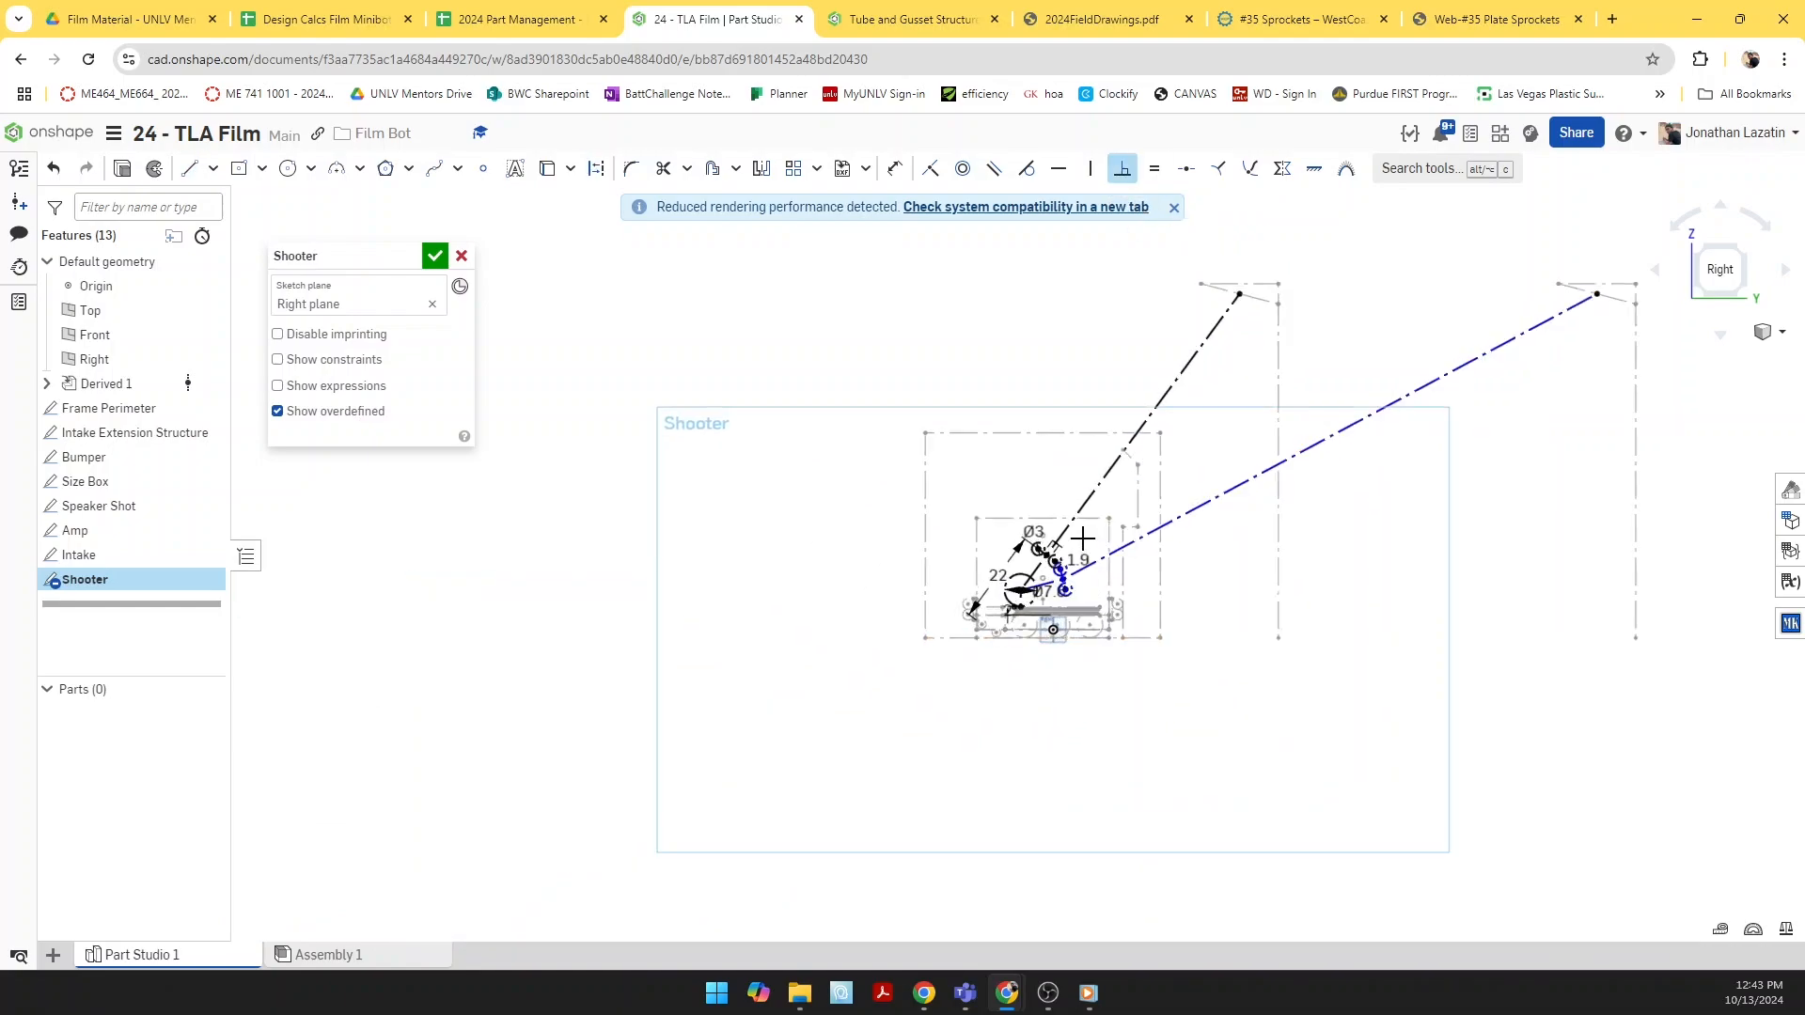
{"action": "scroll", "coordinate": [1076, 562], "scroll_direction": "up", "scroll_amount": 5}
{"action": "key", "text": "d"}
{"action": "left_click", "coordinate": [1074, 601]}
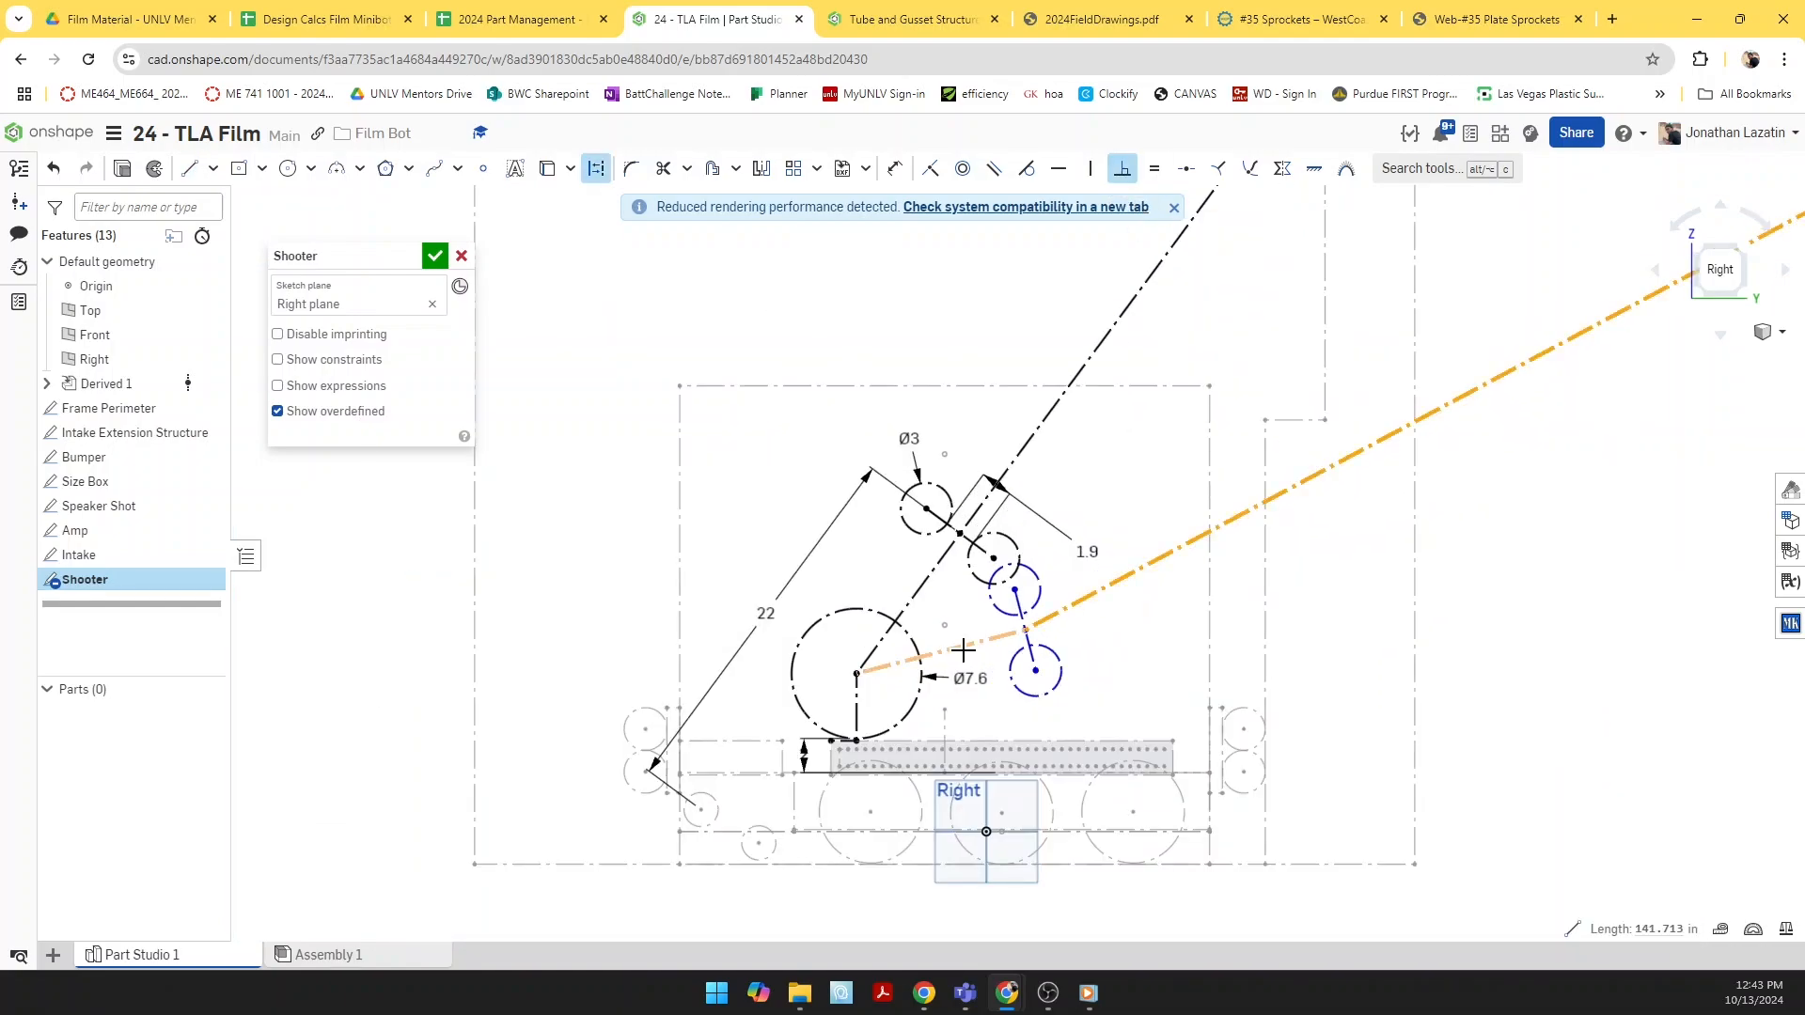
{"action": "left_click", "coordinate": [963, 650]}
{"action": "key", "text": "ctrl+z"}
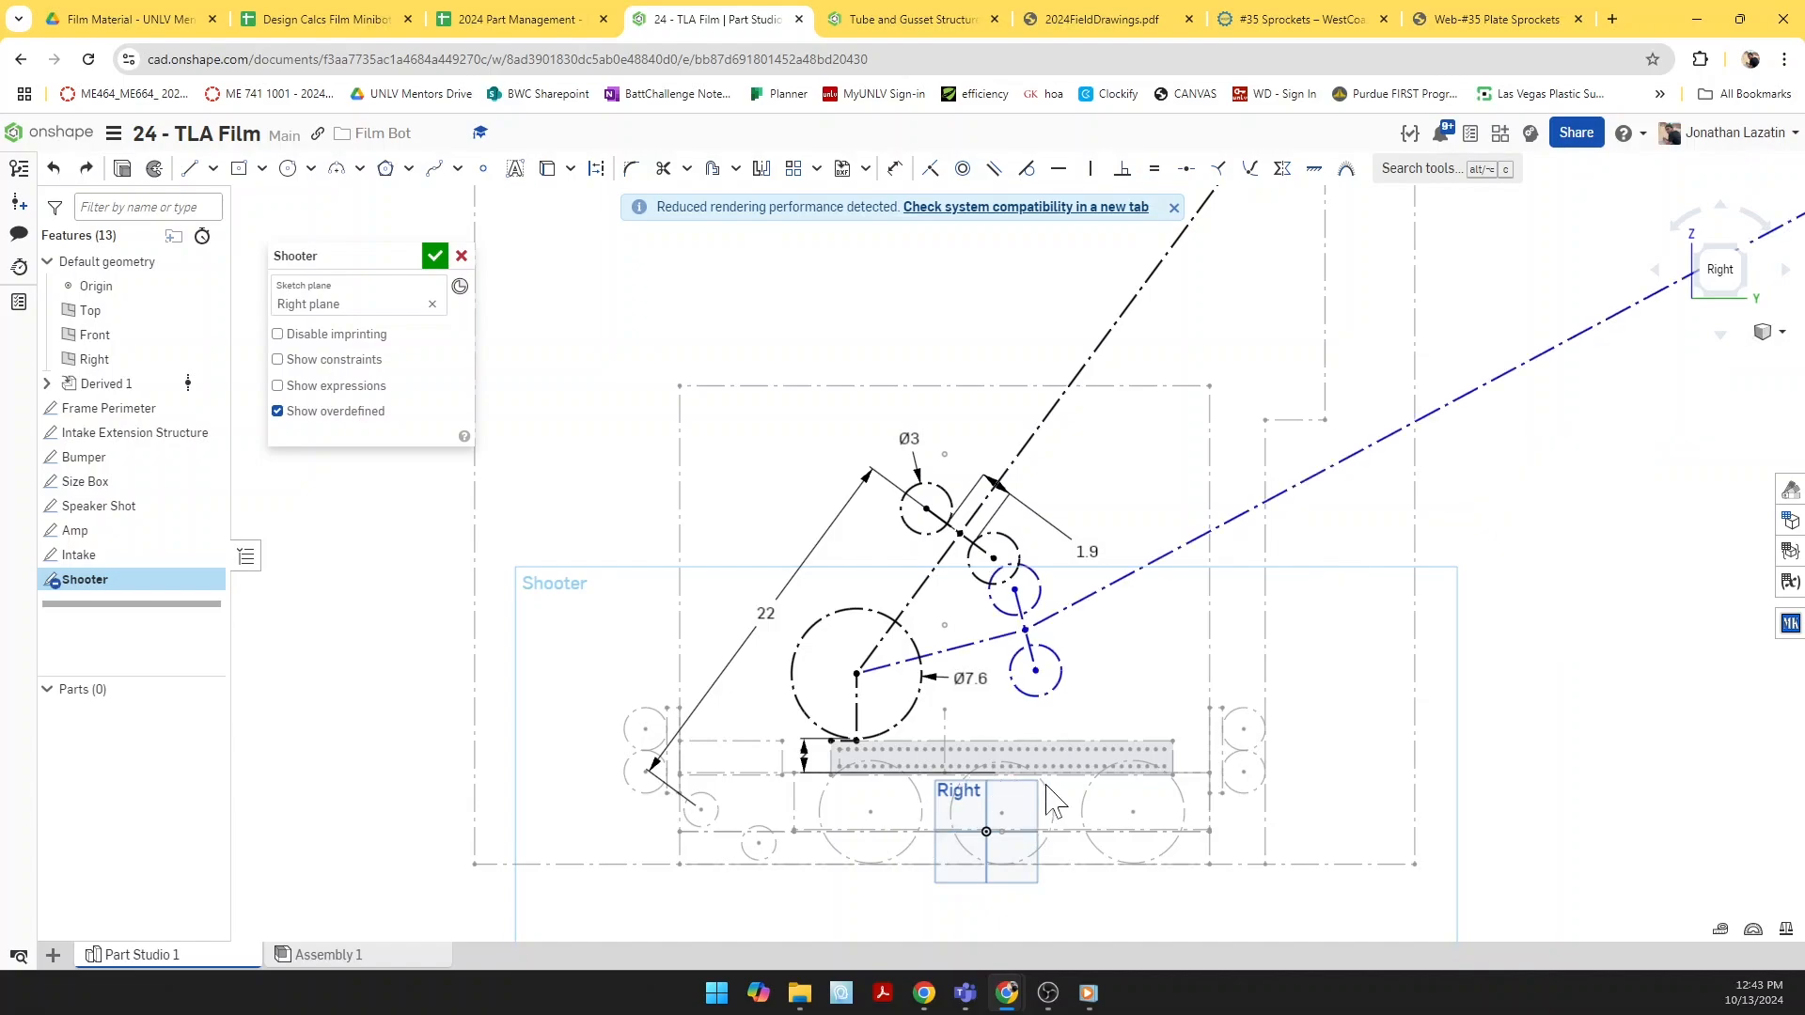
Step: Constrain the far shot line perpendicular to the new roller line
{"action": "left_click", "coordinate": [1122, 168]}
{"action": "scroll", "coordinate": [1027, 632], "scroll_direction": "up", "scroll_amount": 3}
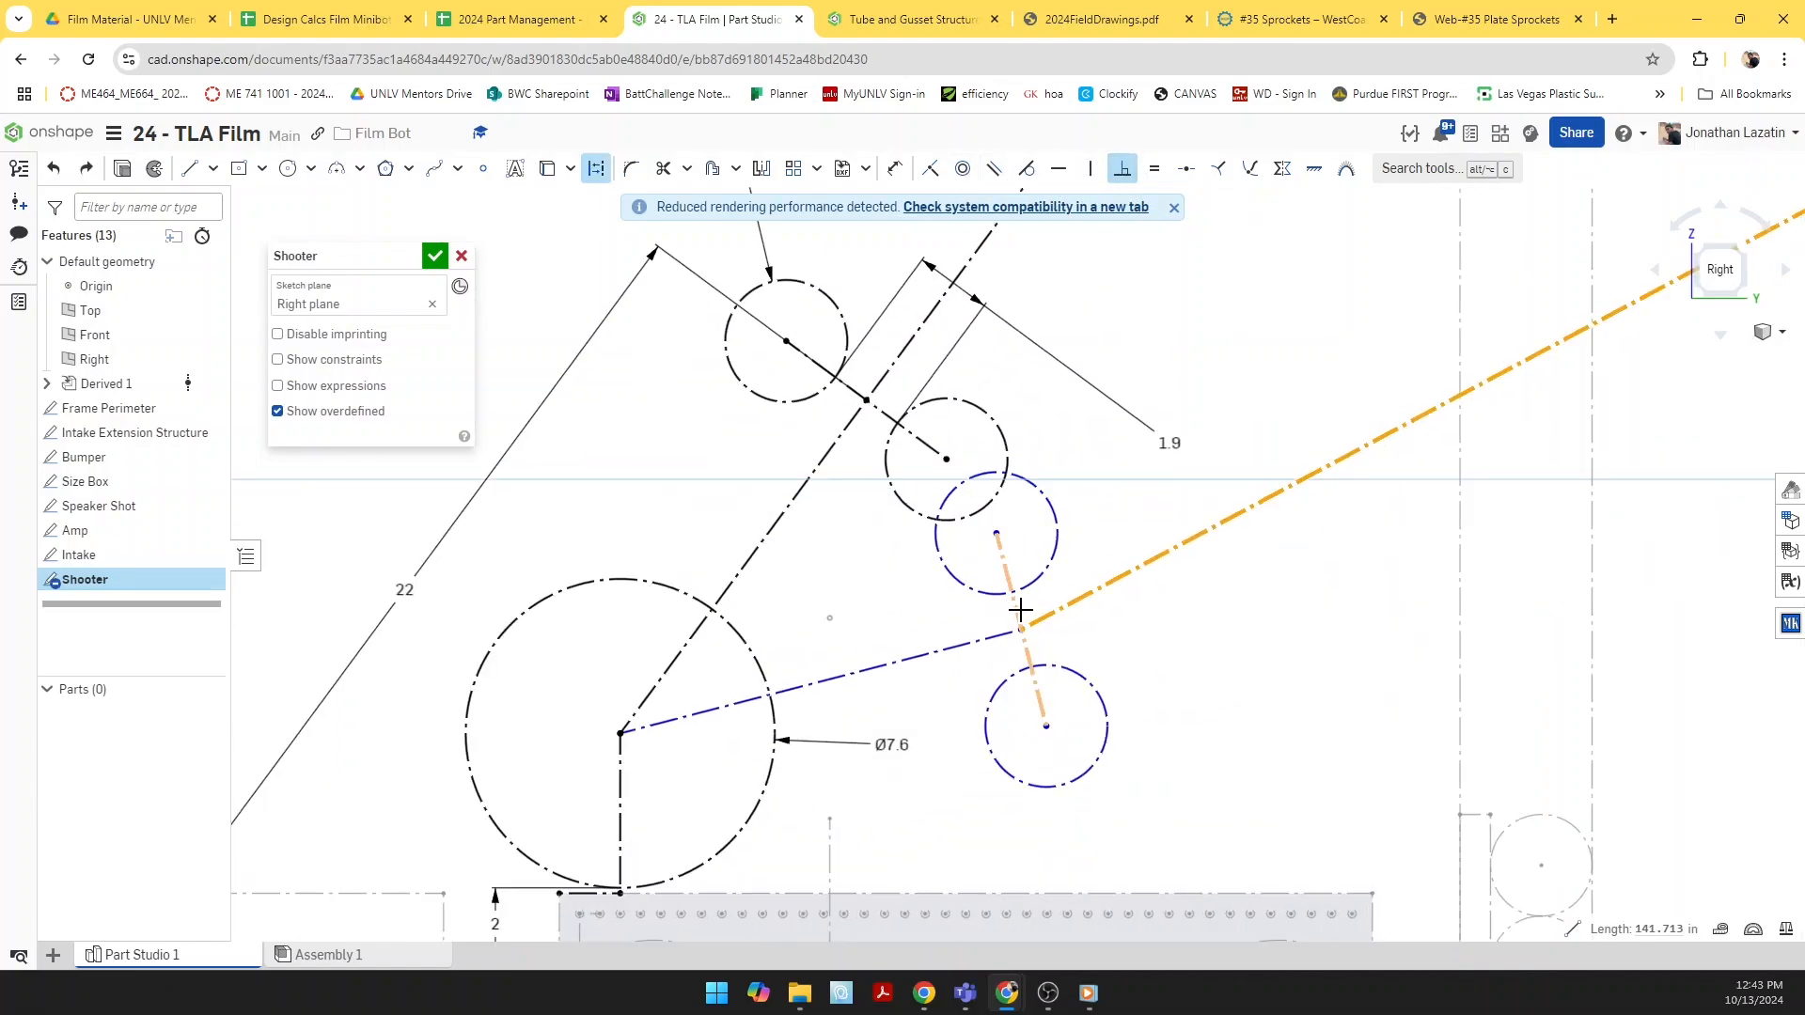
{"action": "left_click", "coordinate": [1017, 608]}
{"action": "key", "text": "Escape"}
Step: Add a reference dimension for the angle between the two shooter arm lines
{"action": "scroll", "coordinate": [1050, 763], "scroll_direction": "down", "scroll_amount": 5}
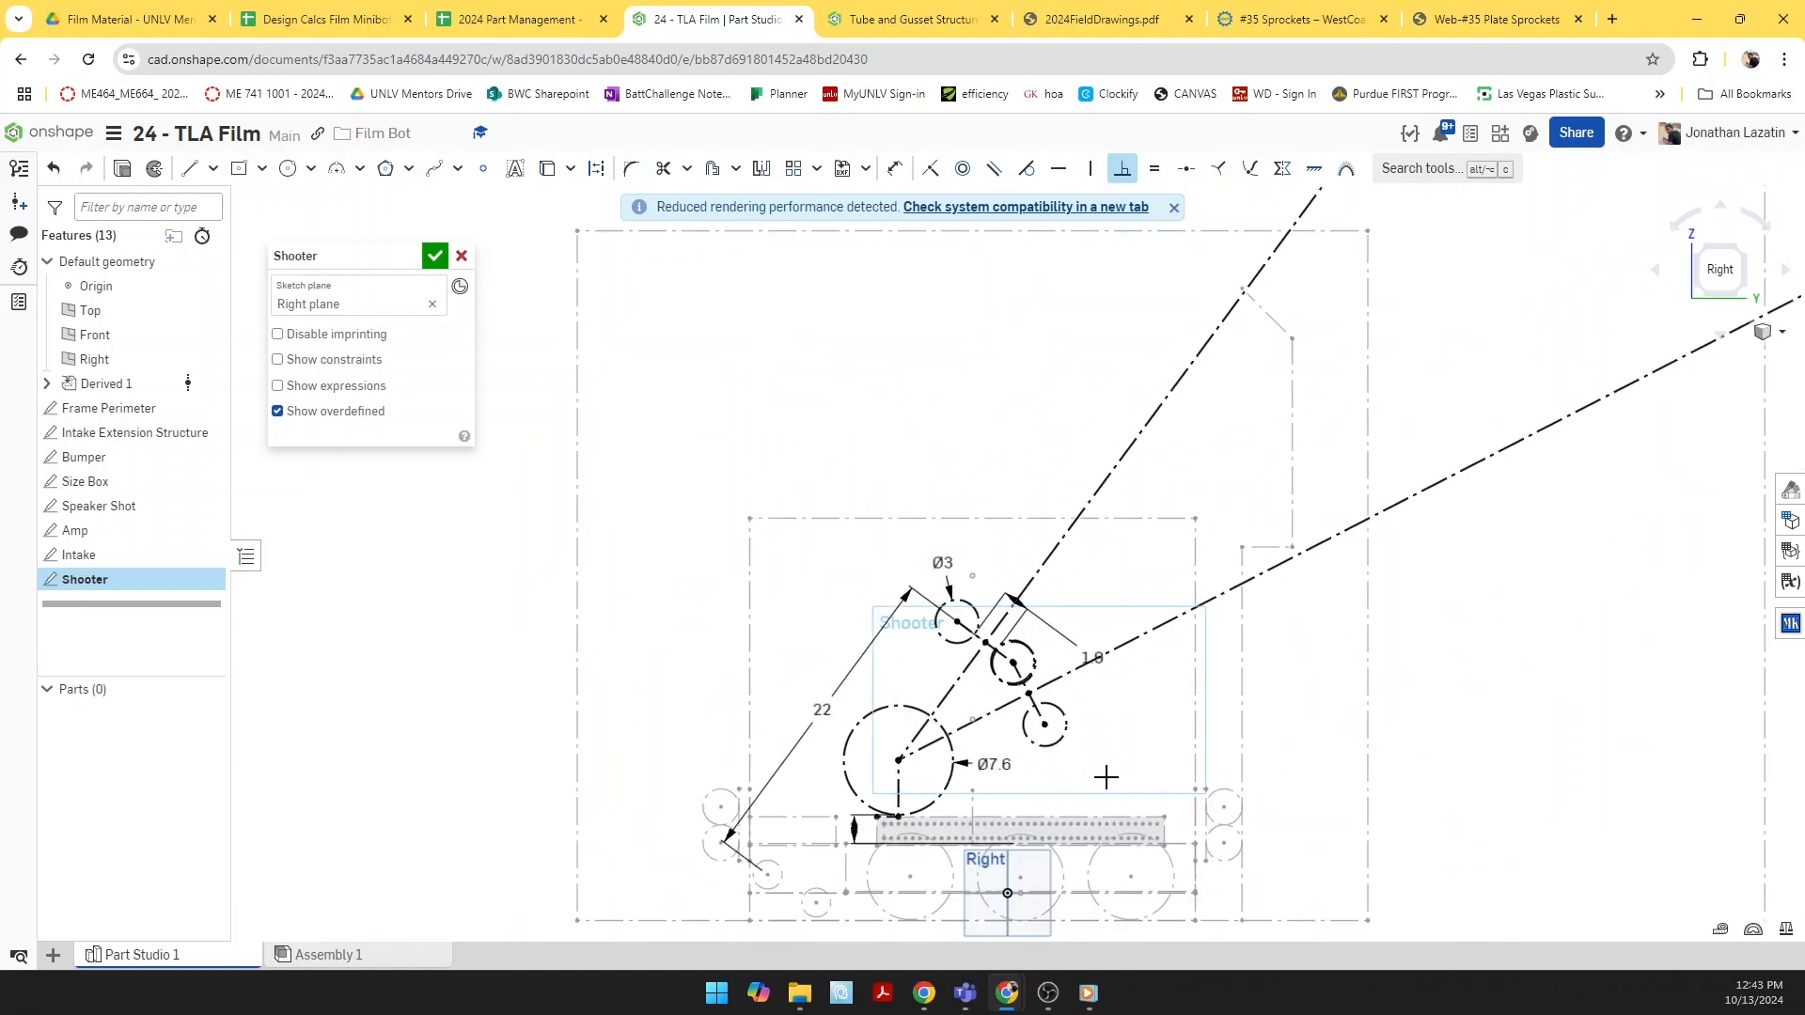
{"action": "scroll", "coordinate": [940, 780], "scroll_direction": "down", "scroll_amount": 5}
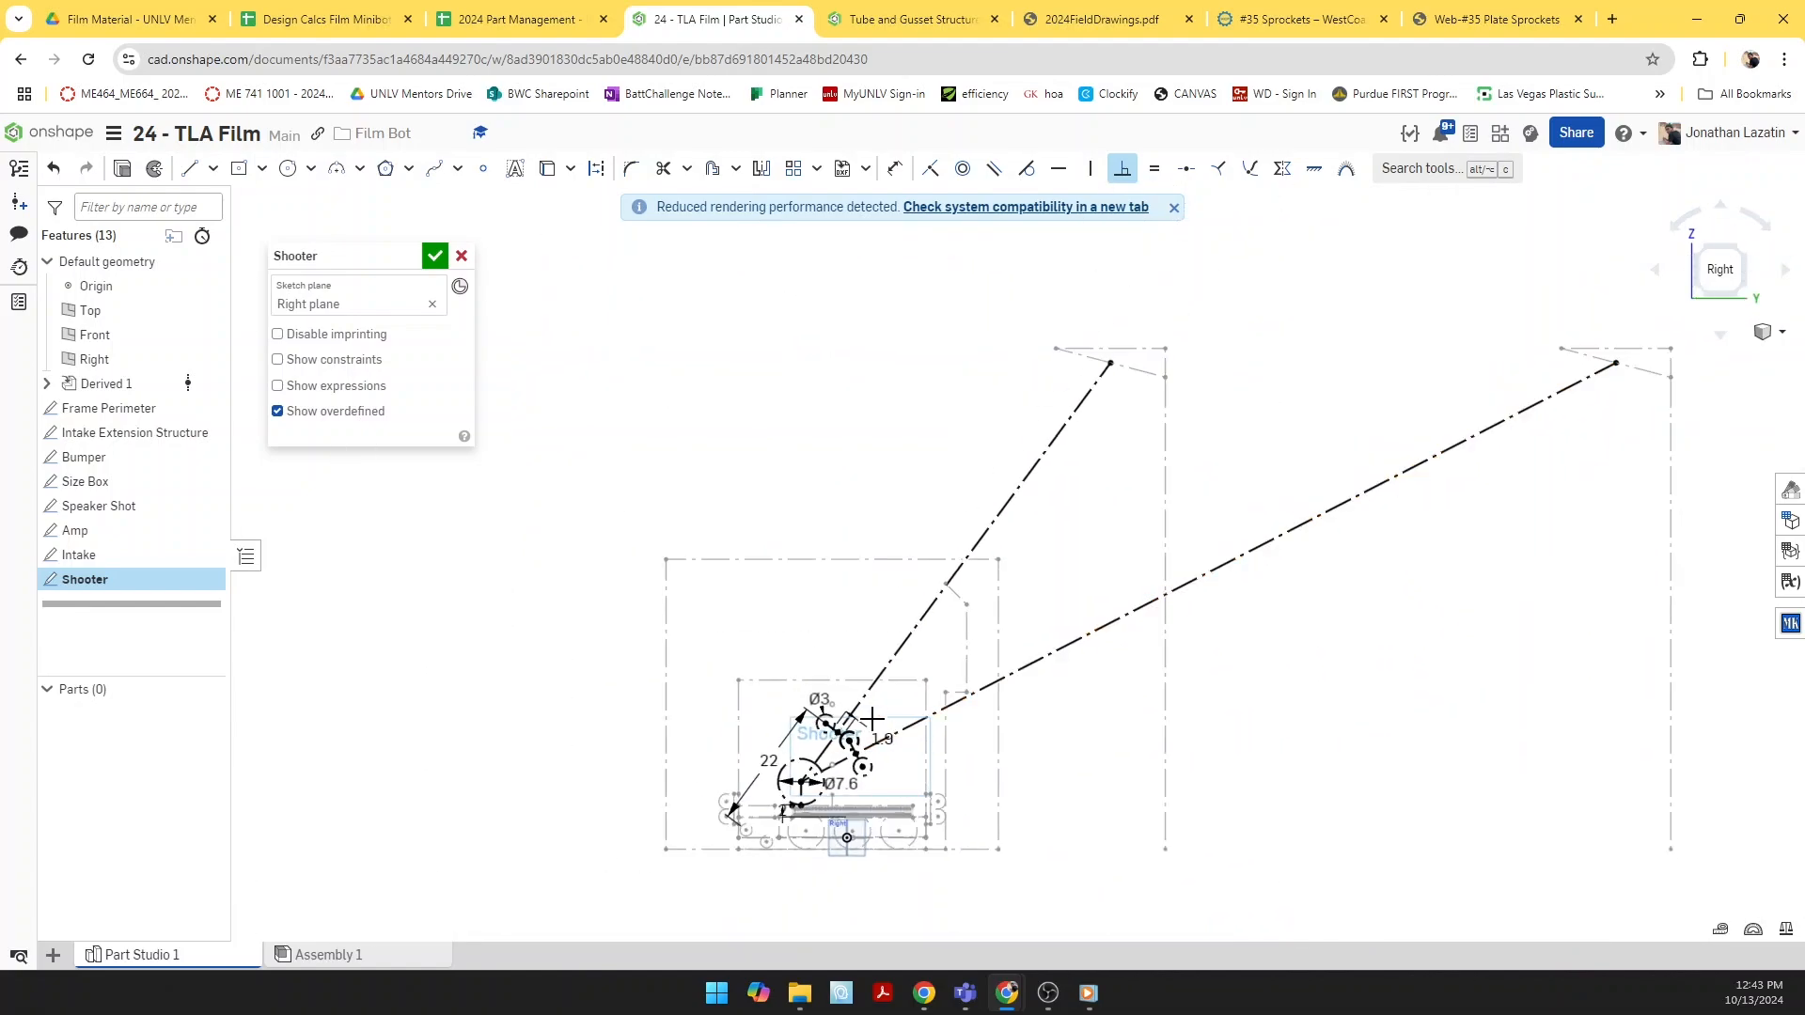
{"action": "scroll", "coordinate": [691, 858], "scroll_direction": "up", "scroll_amount": 6}
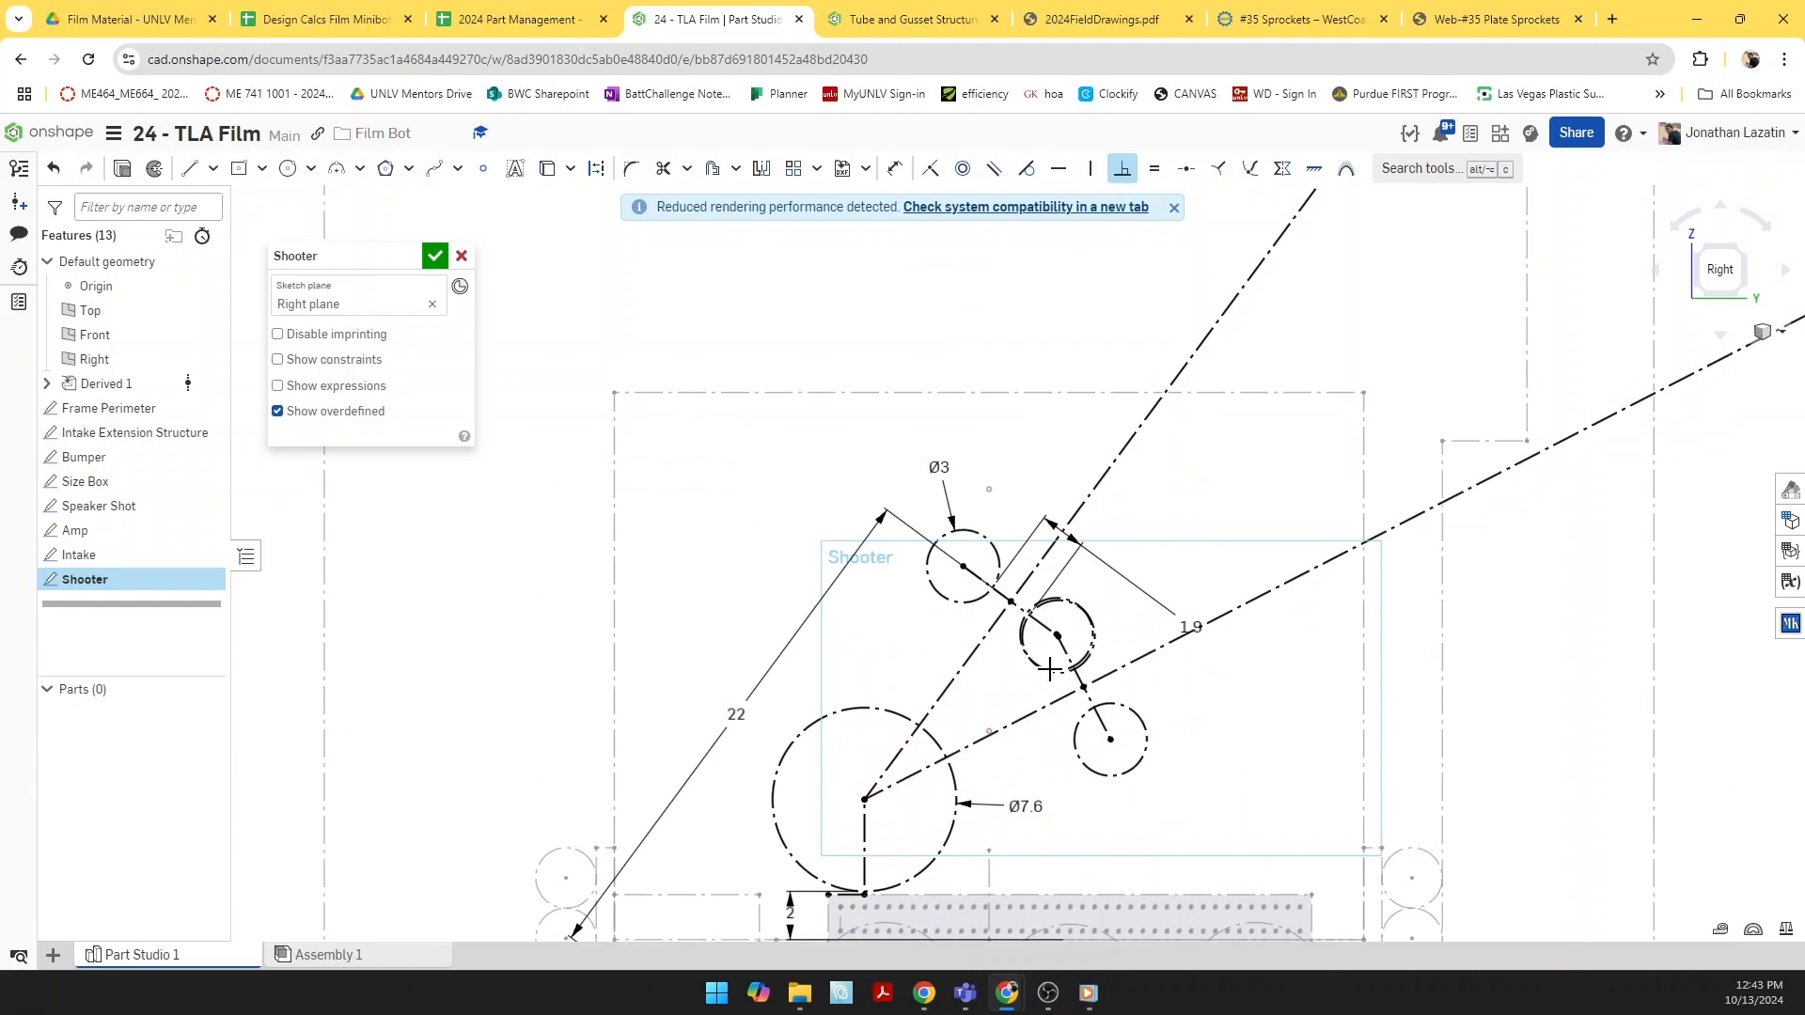
{"action": "key", "text": "u"}
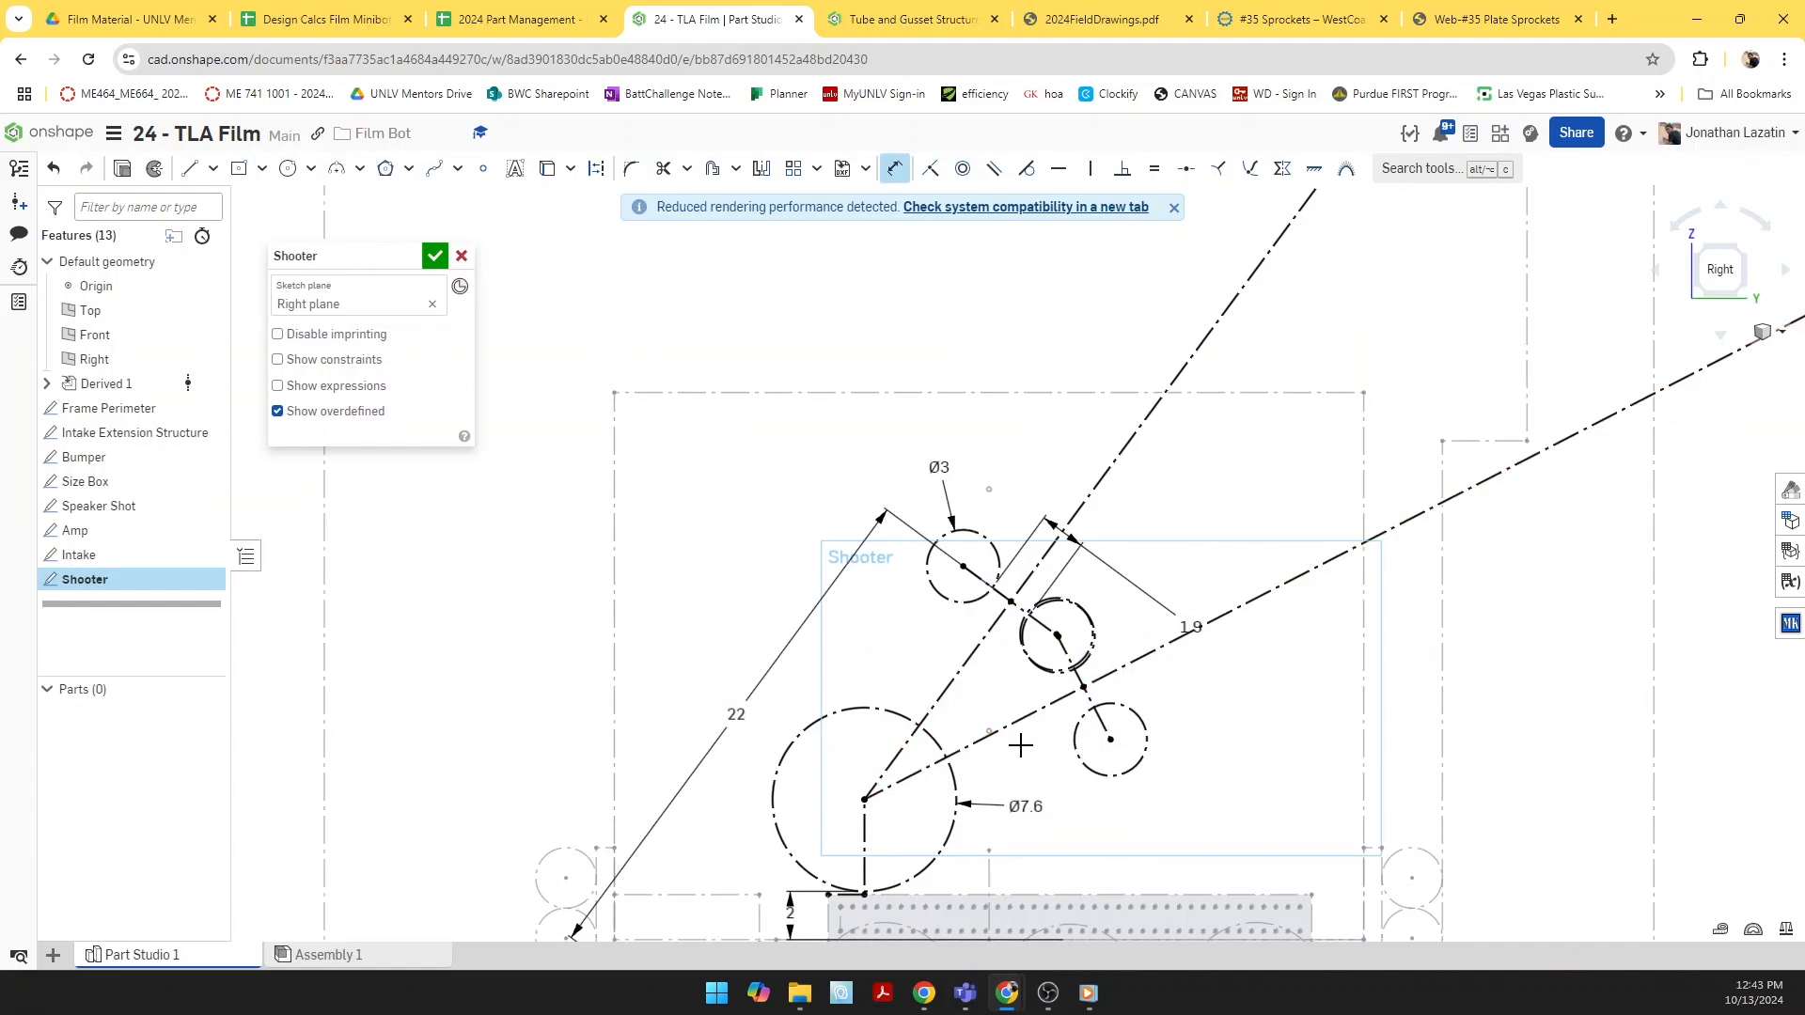
{"action": "scroll", "coordinate": [1004, 730], "scroll_direction": "up", "scroll_amount": 2}
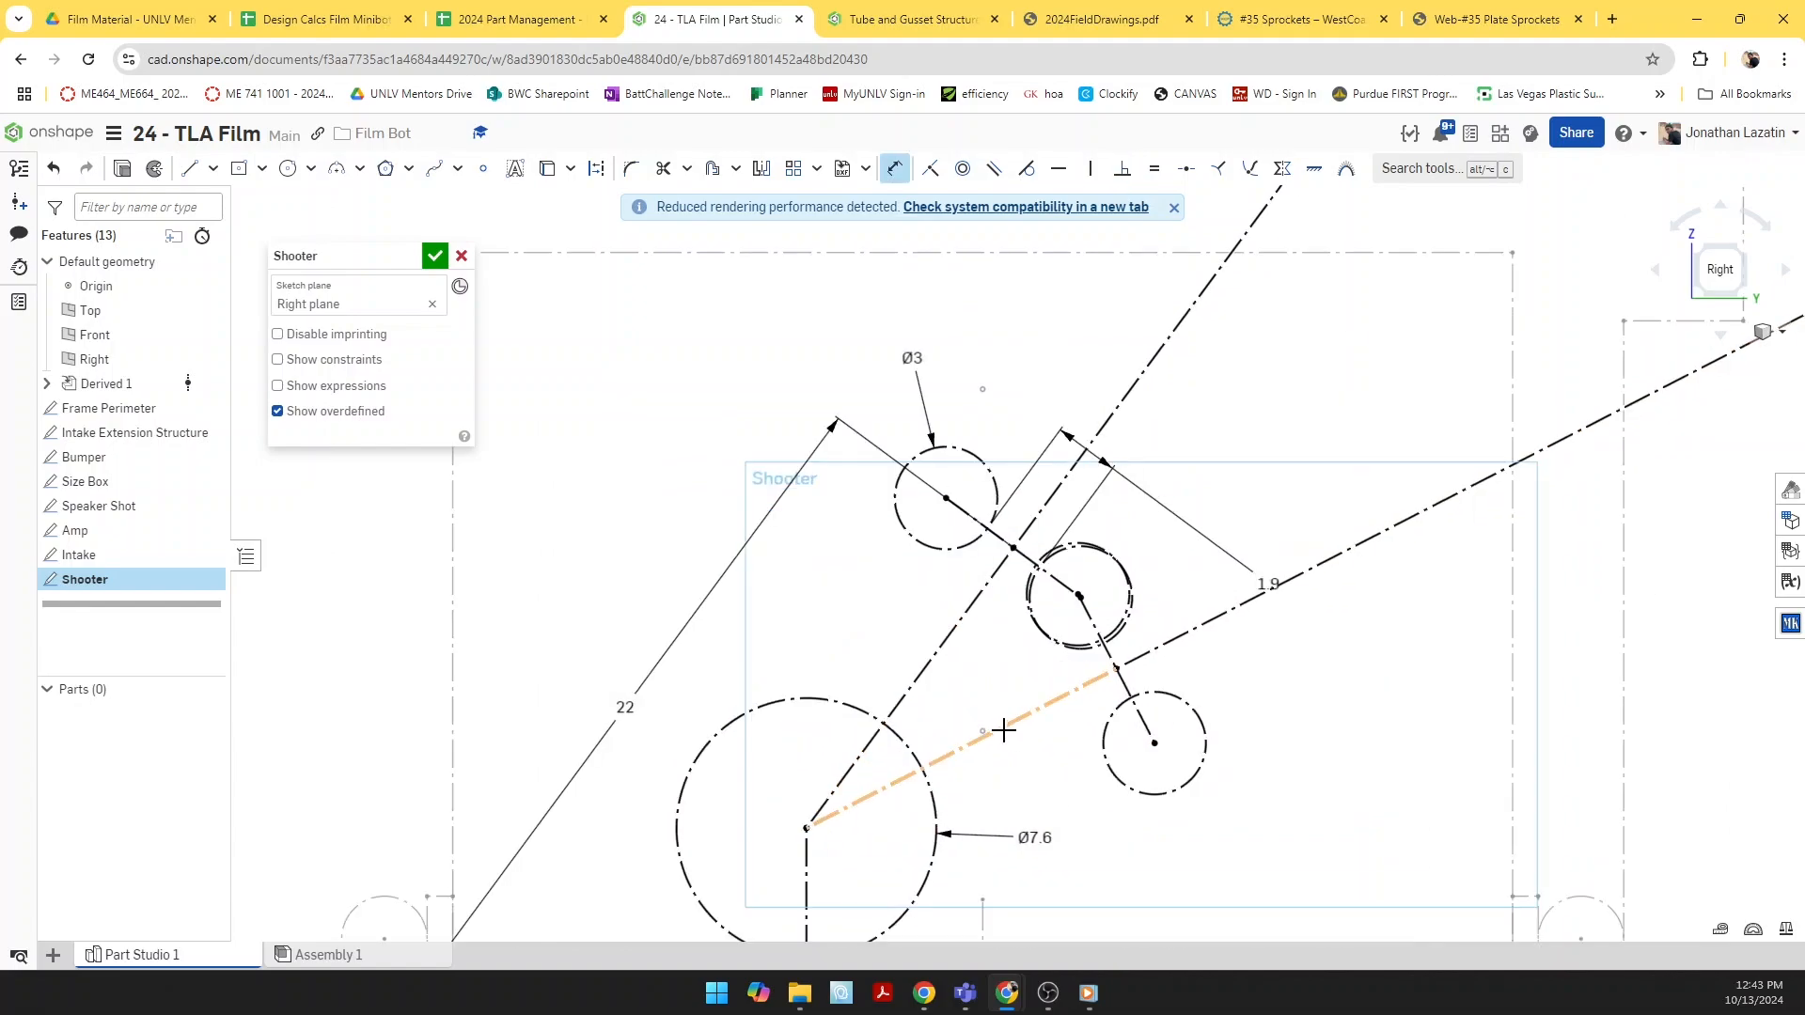
{"action": "left_click", "coordinate": [938, 652]}
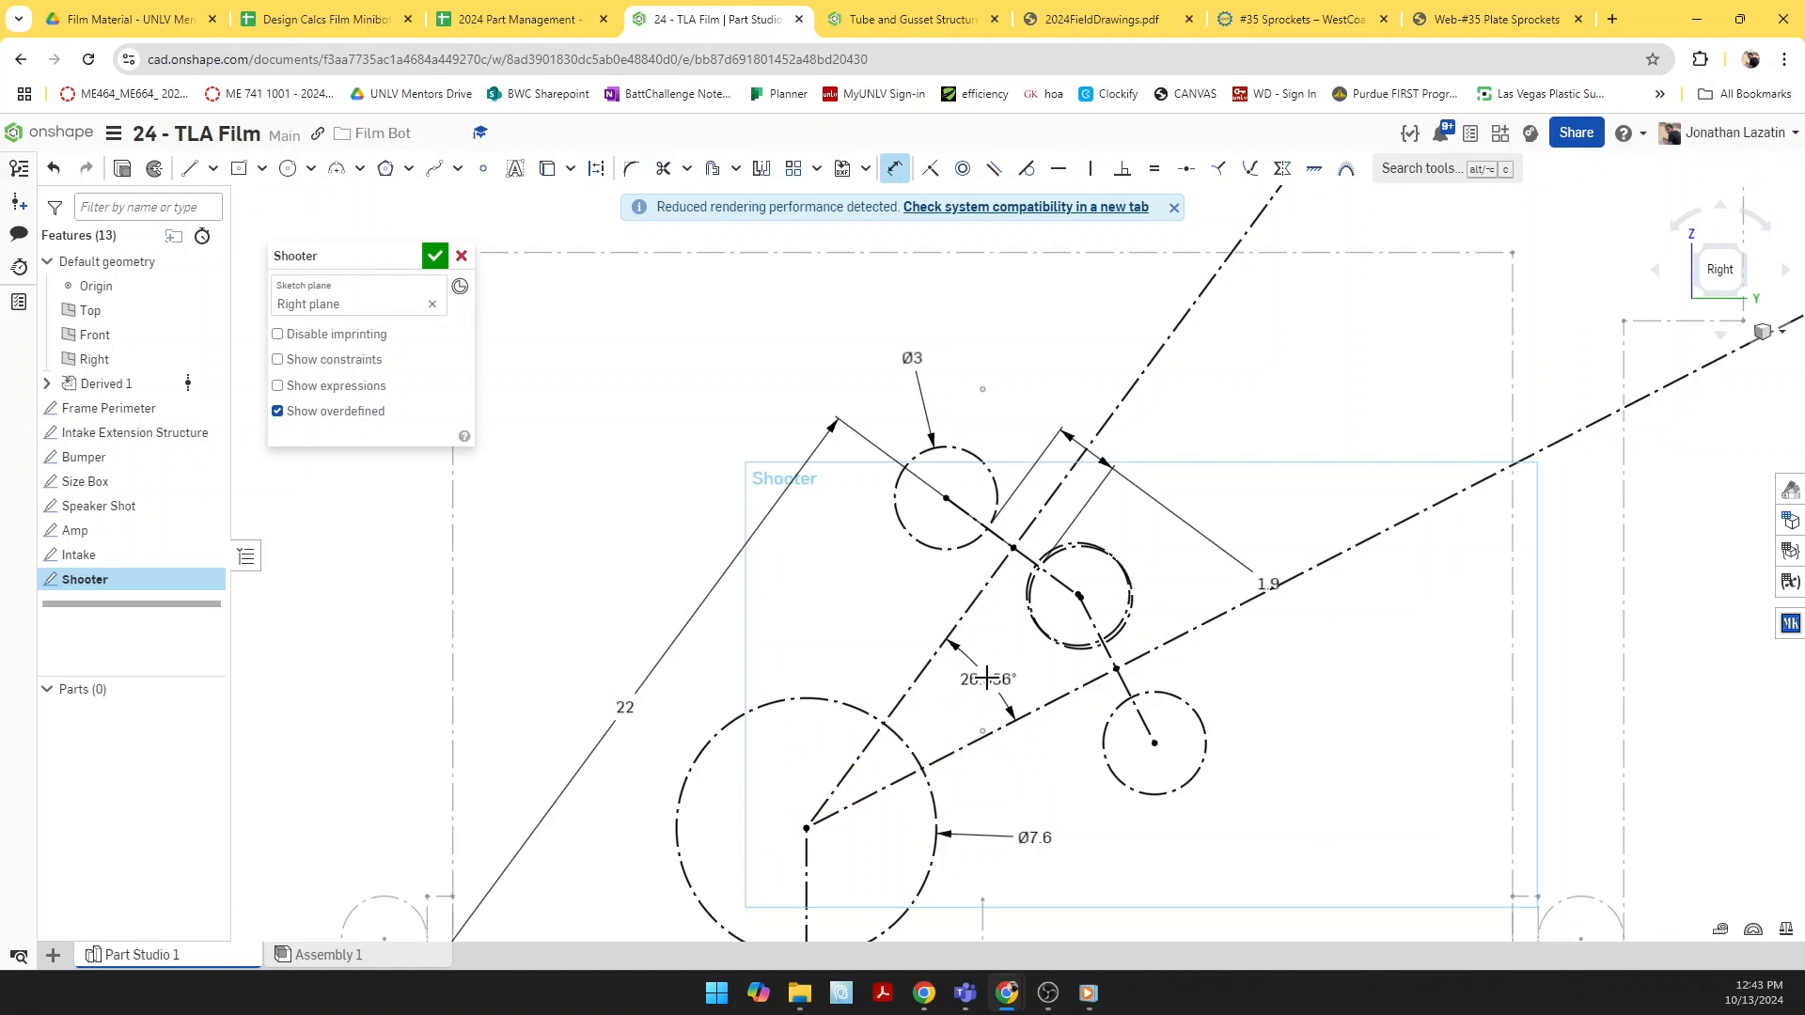
{"action": "left_click", "coordinate": [987, 679]}
{"action": "key", "text": "Return"}
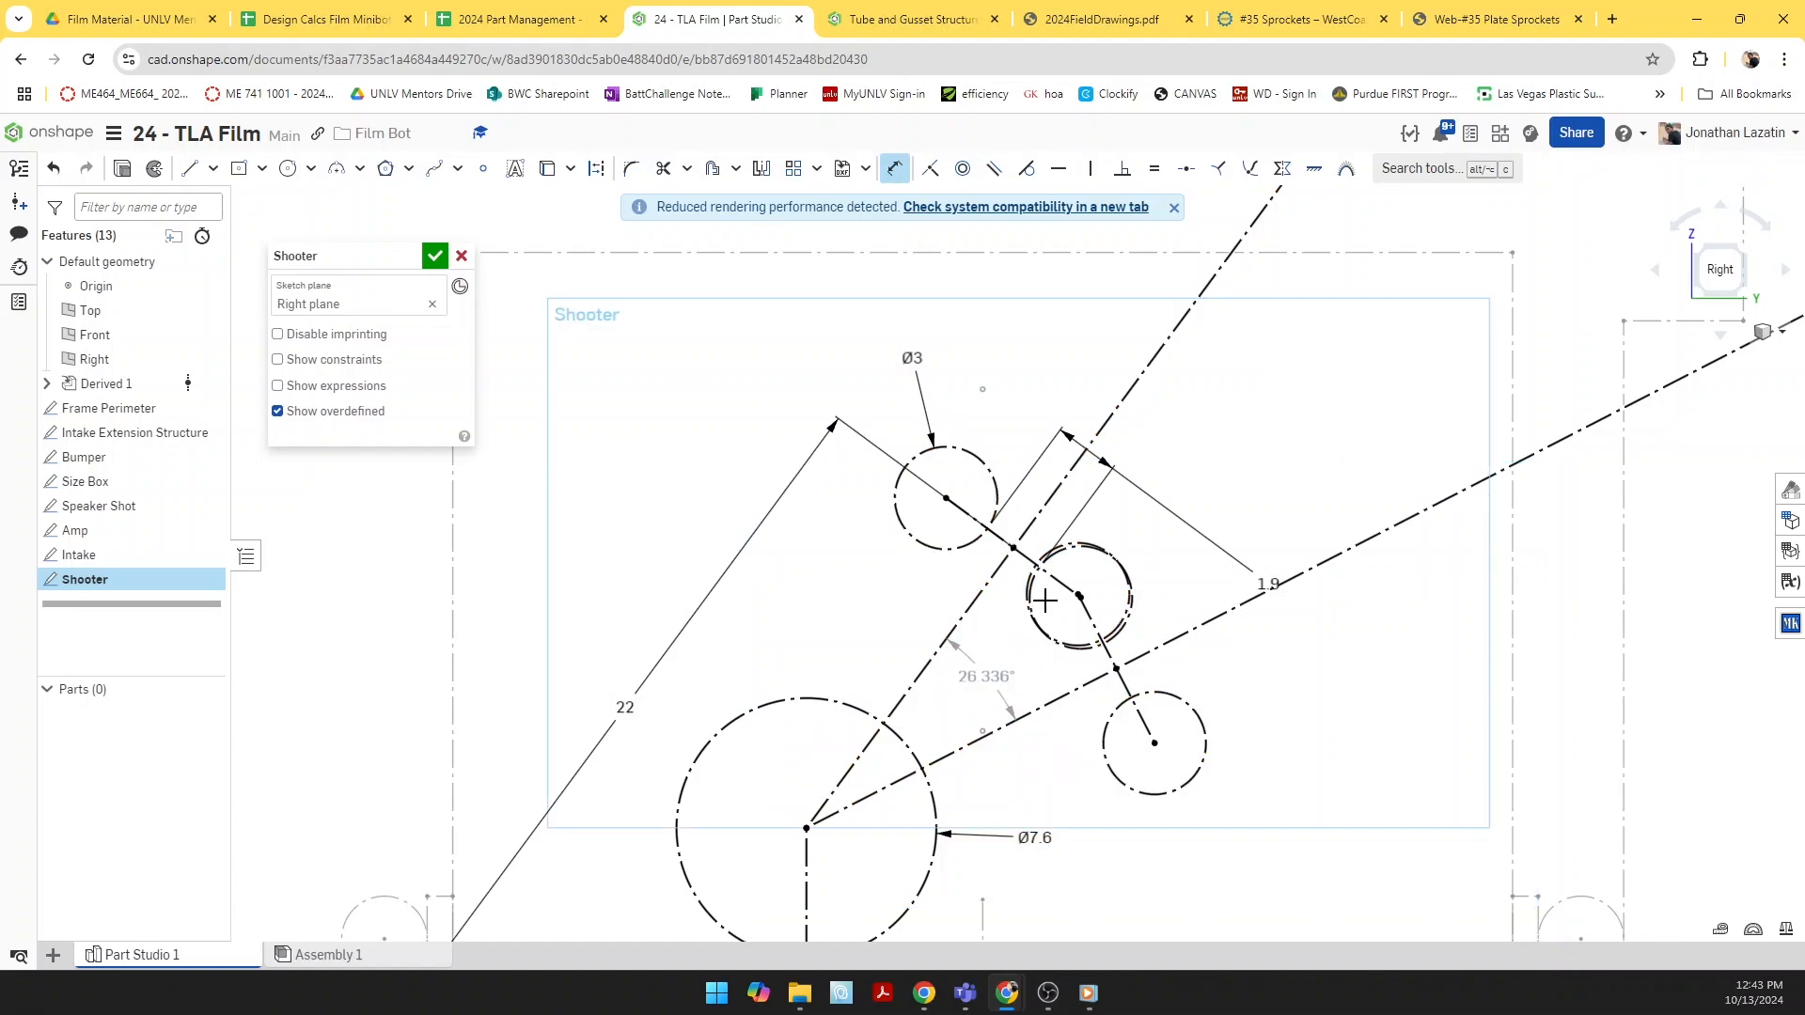
Step: Accept and close the Shooter sketch
{"action": "scroll", "coordinate": [981, 684], "scroll_direction": "up", "scroll_amount": 5}
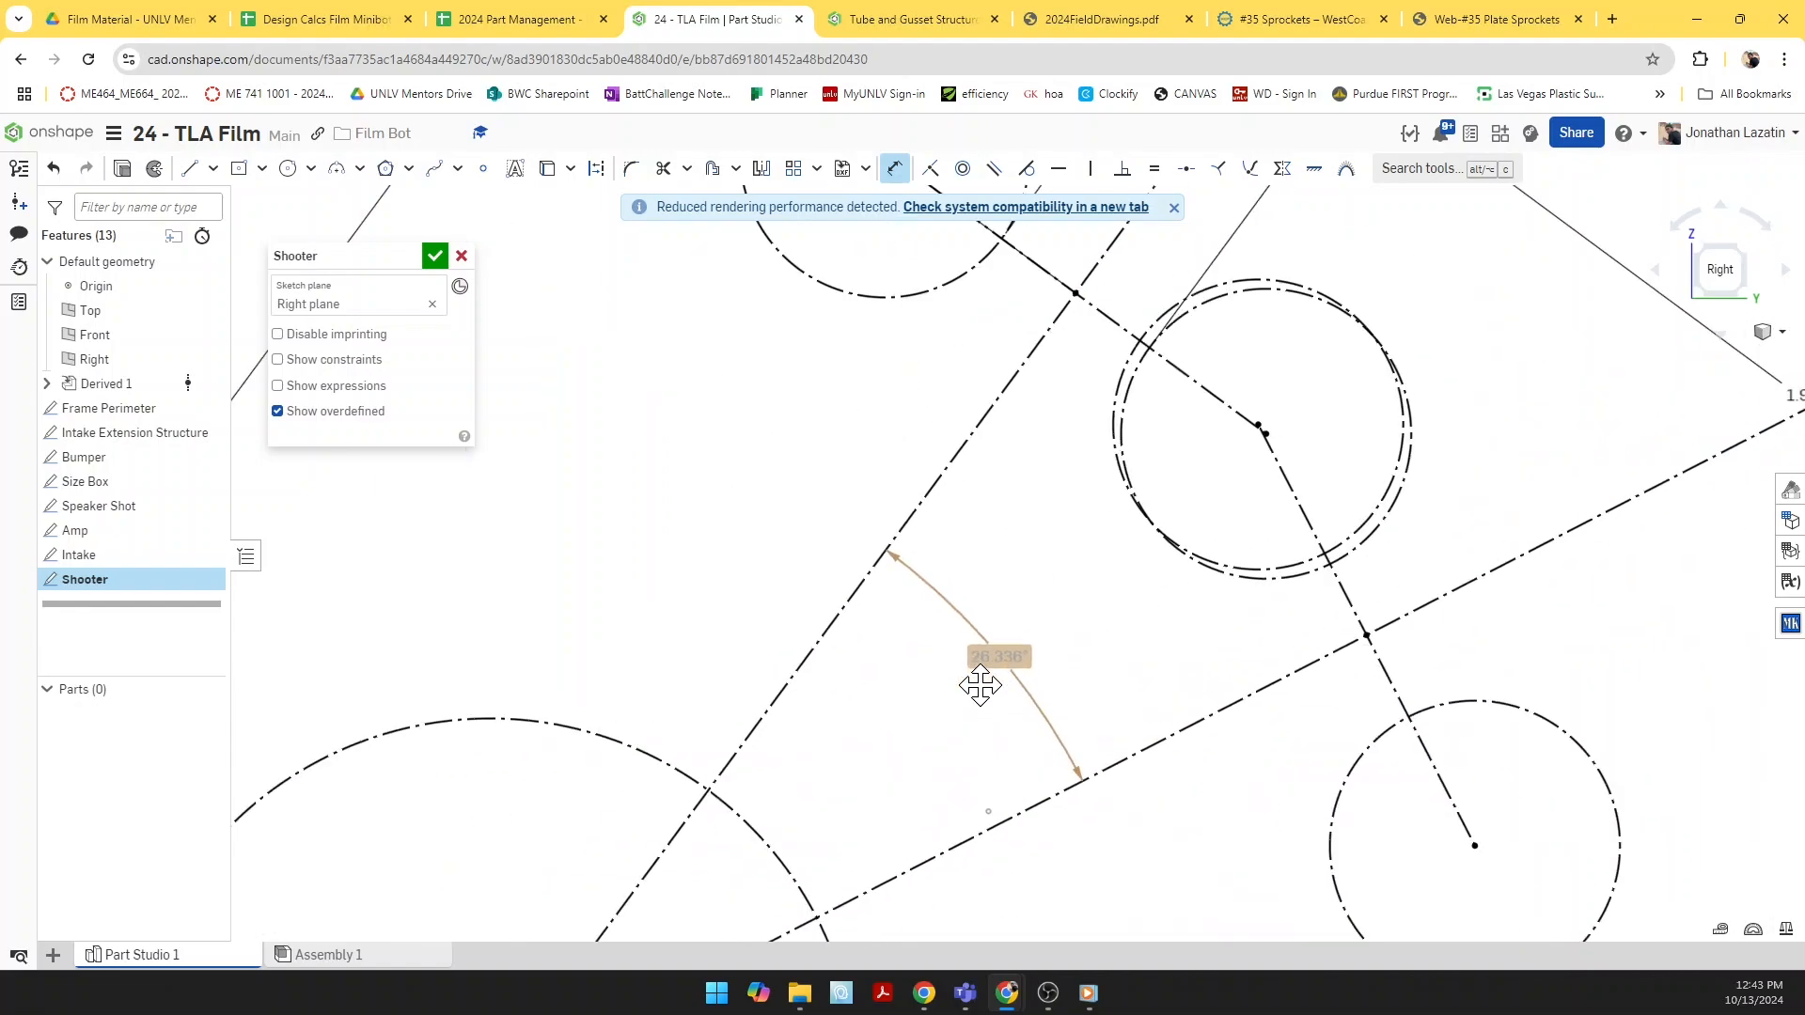
{"action": "scroll", "coordinate": [988, 691], "scroll_direction": "down", "scroll_amount": 5}
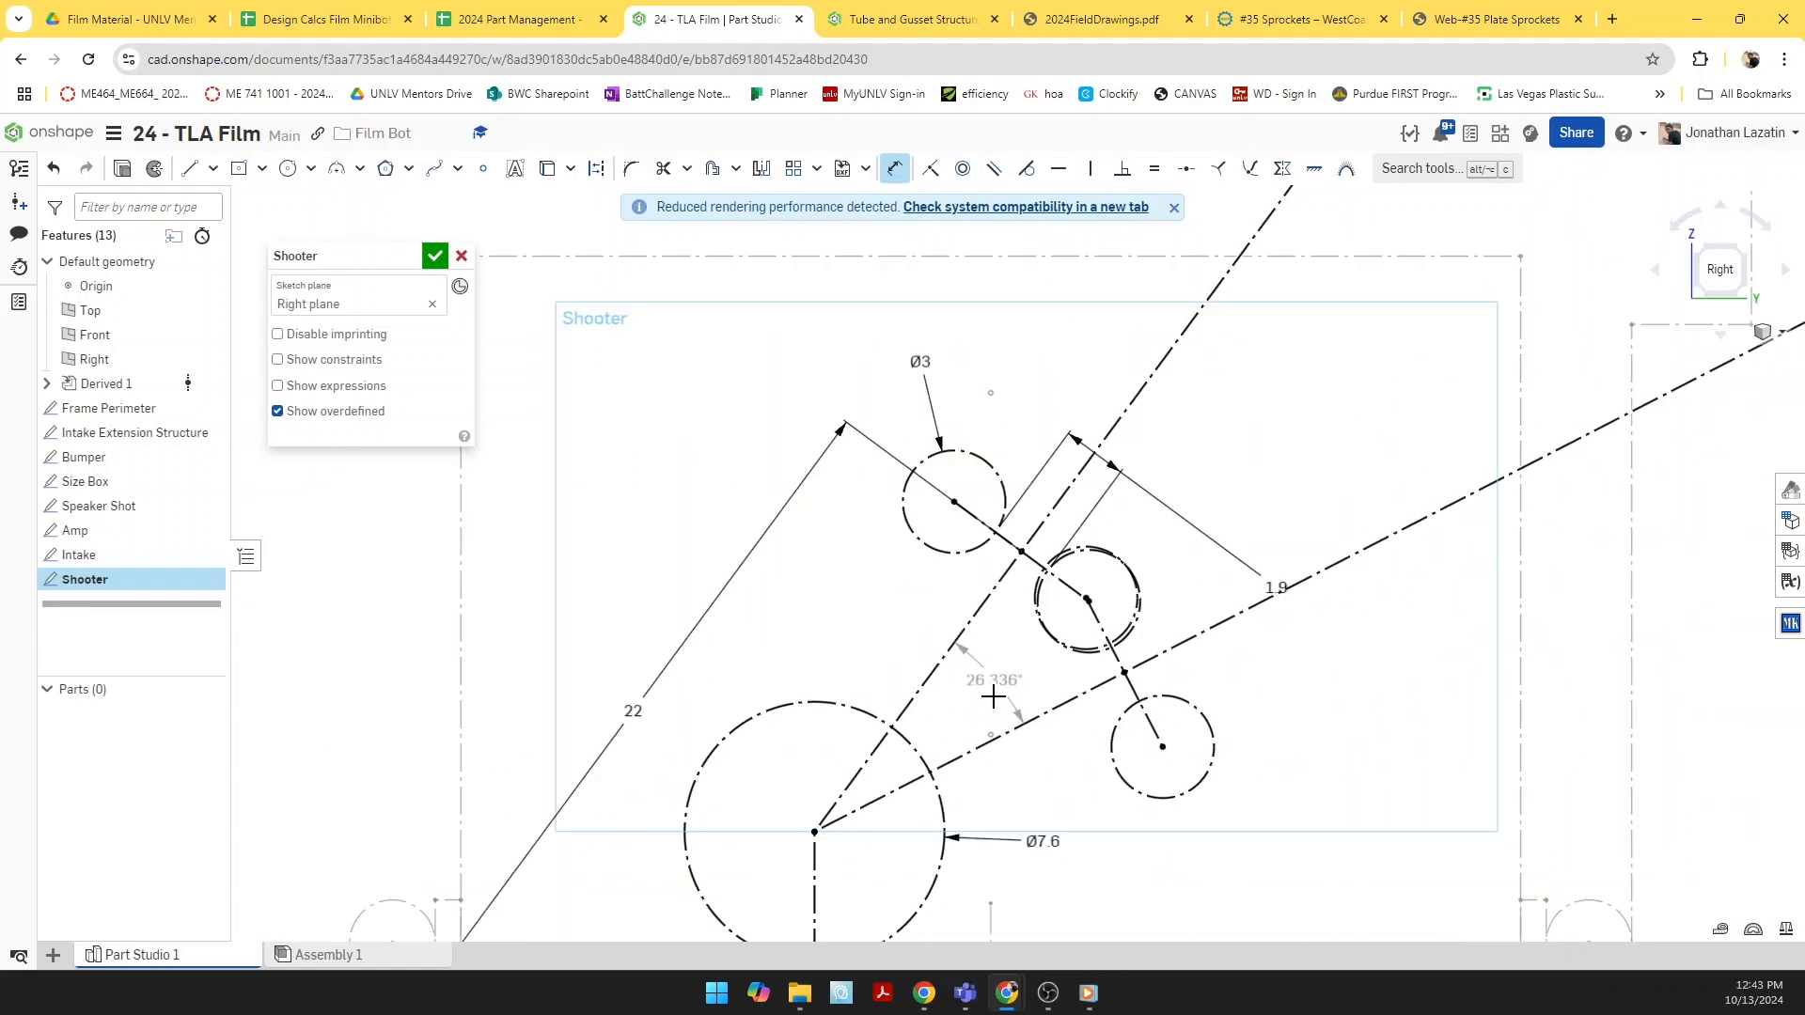
{"action": "scroll", "coordinate": [994, 696], "scroll_direction": "down", "scroll_amount": 6}
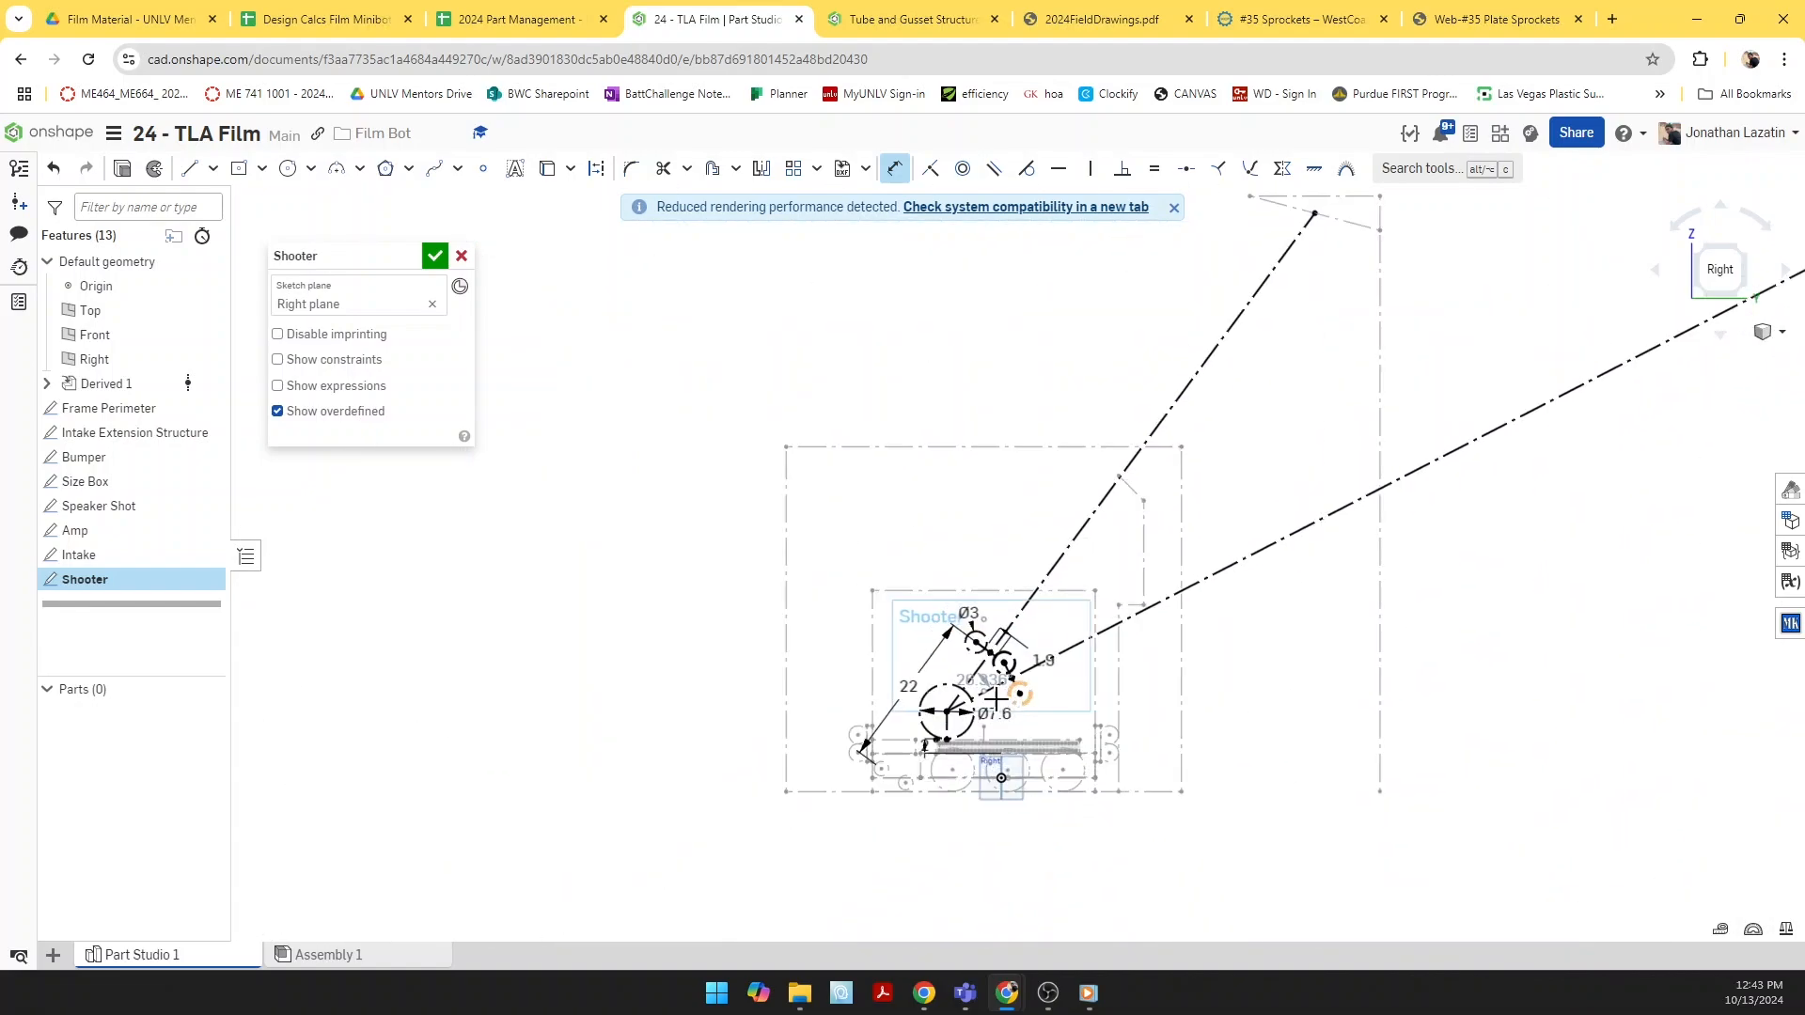
{"action": "left_click", "coordinate": [434, 256]}
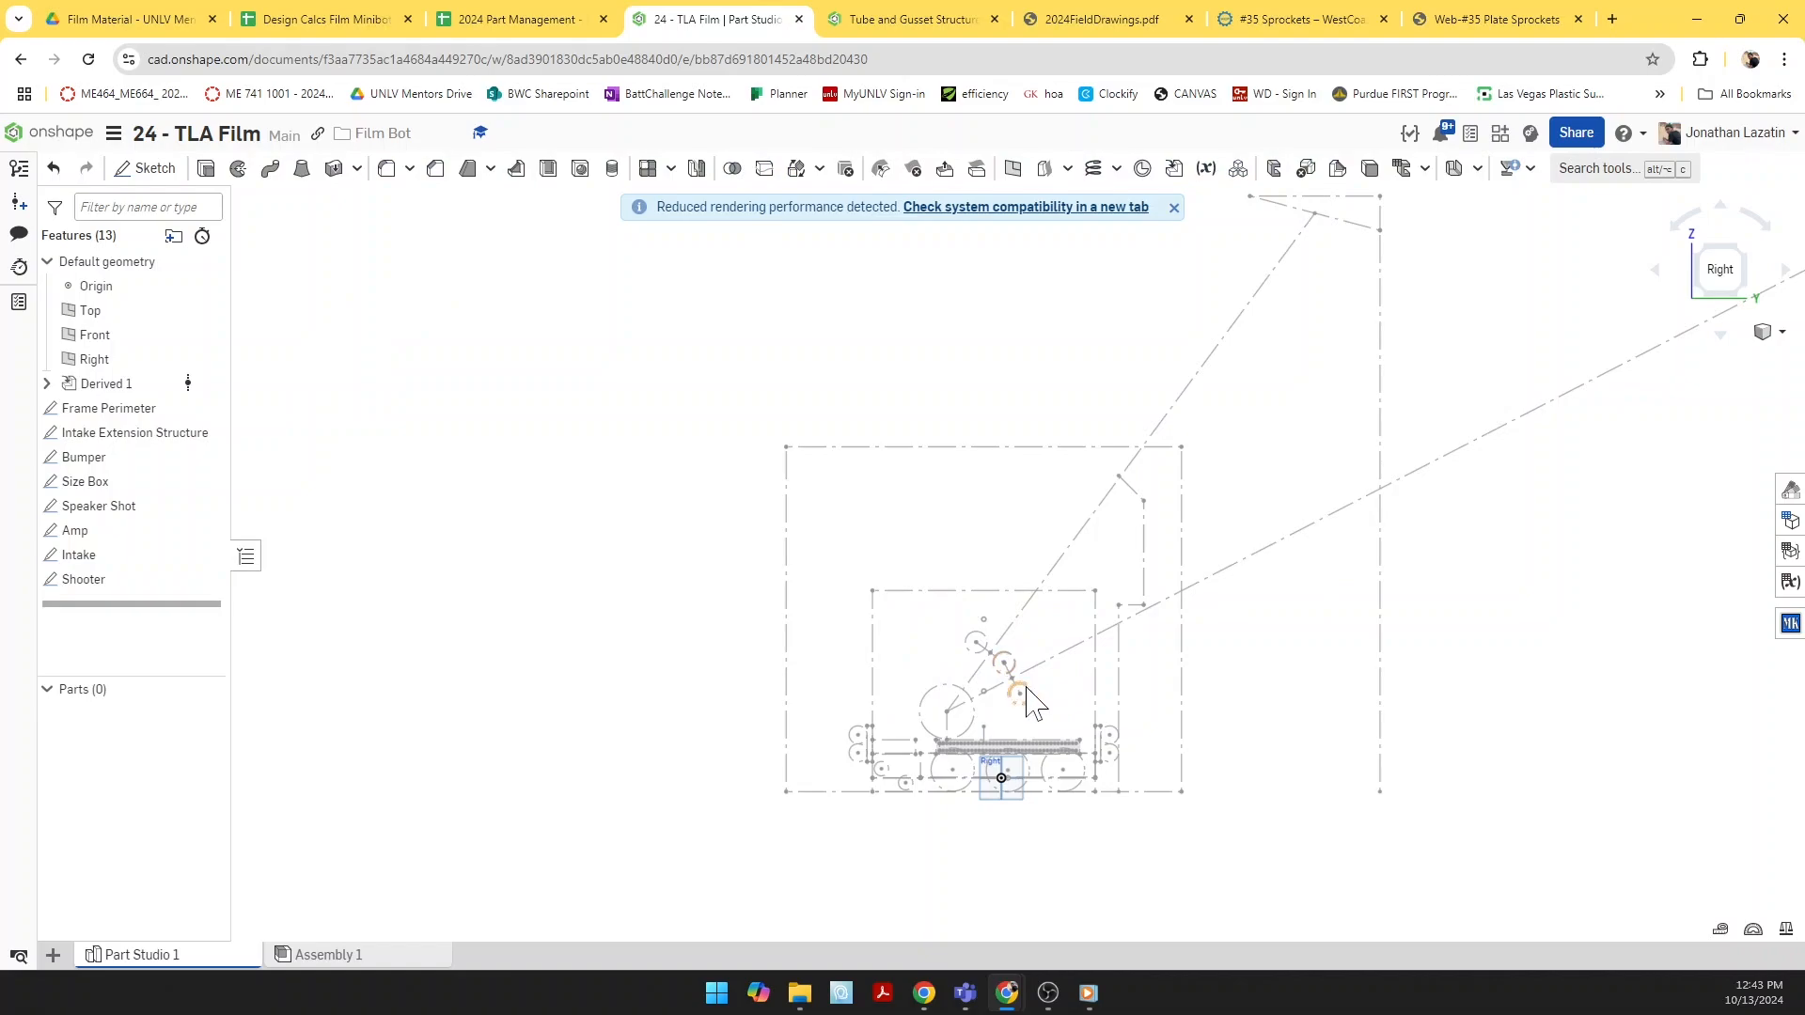
{"action": "scroll", "coordinate": [906, 788], "scroll_direction": "up", "scroll_amount": 2}
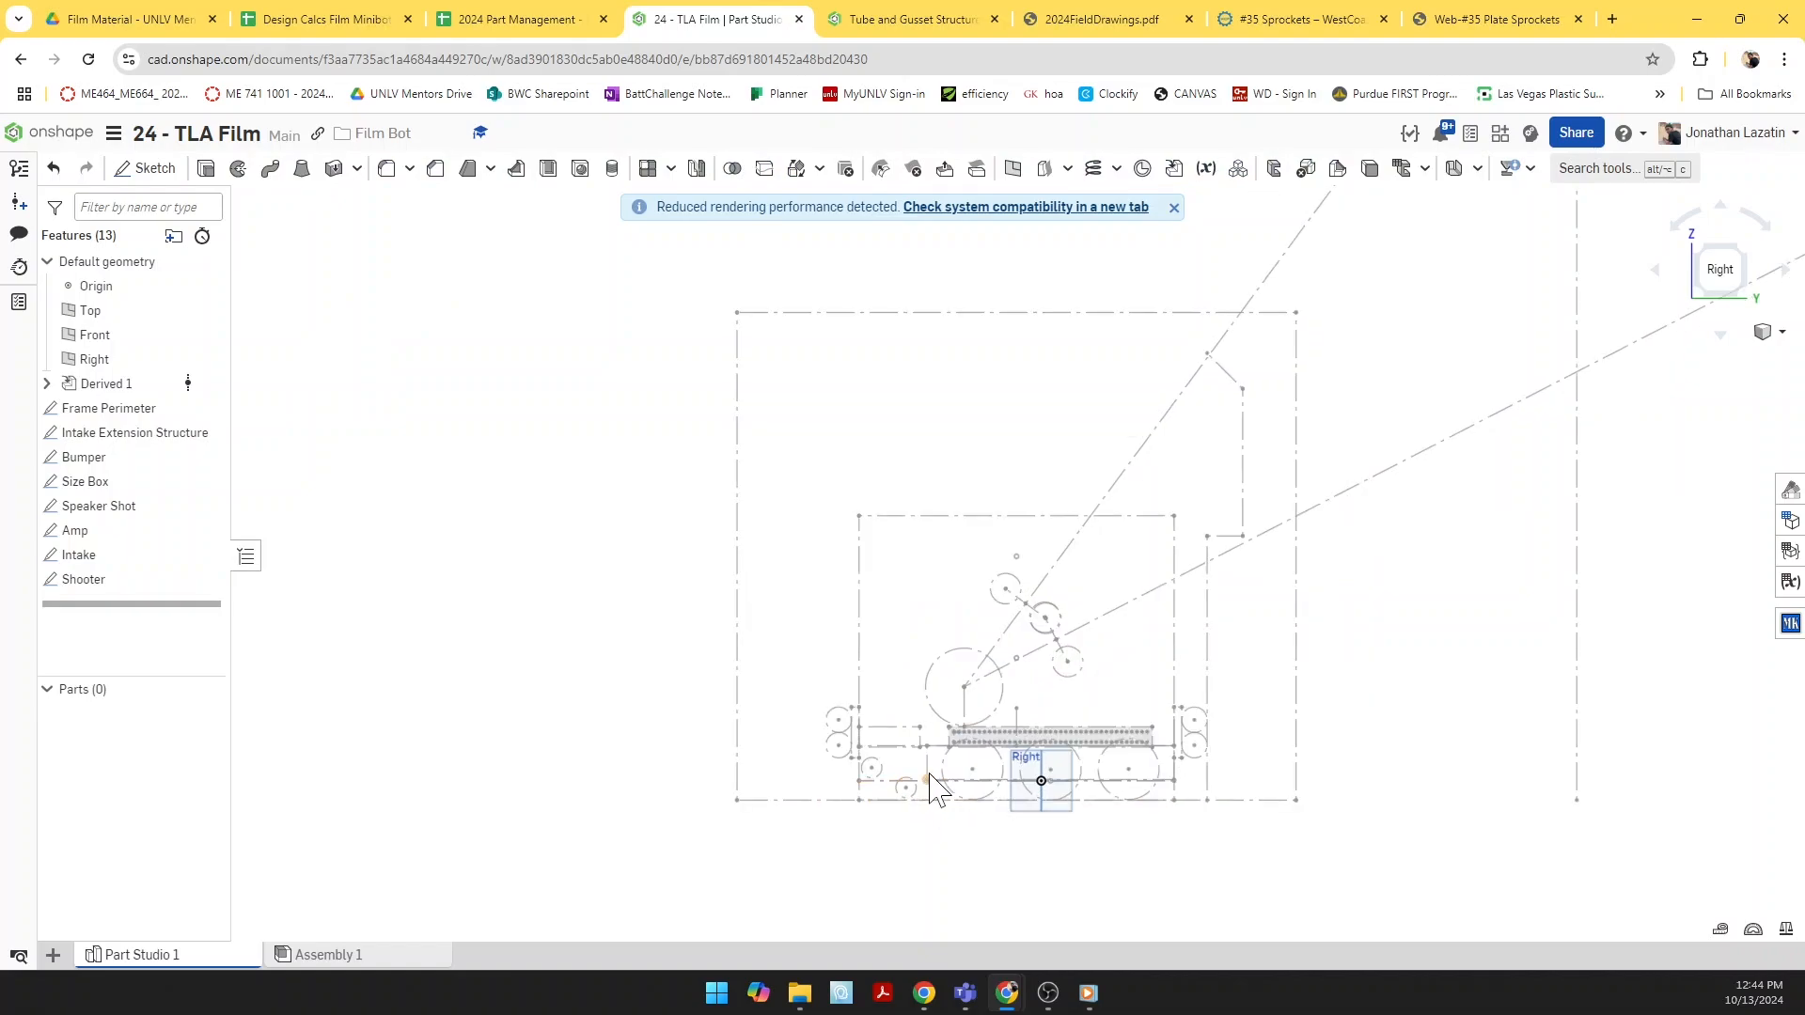
{"action": "scroll", "coordinate": [929, 788], "scroll_direction": "up", "scroll_amount": 1}
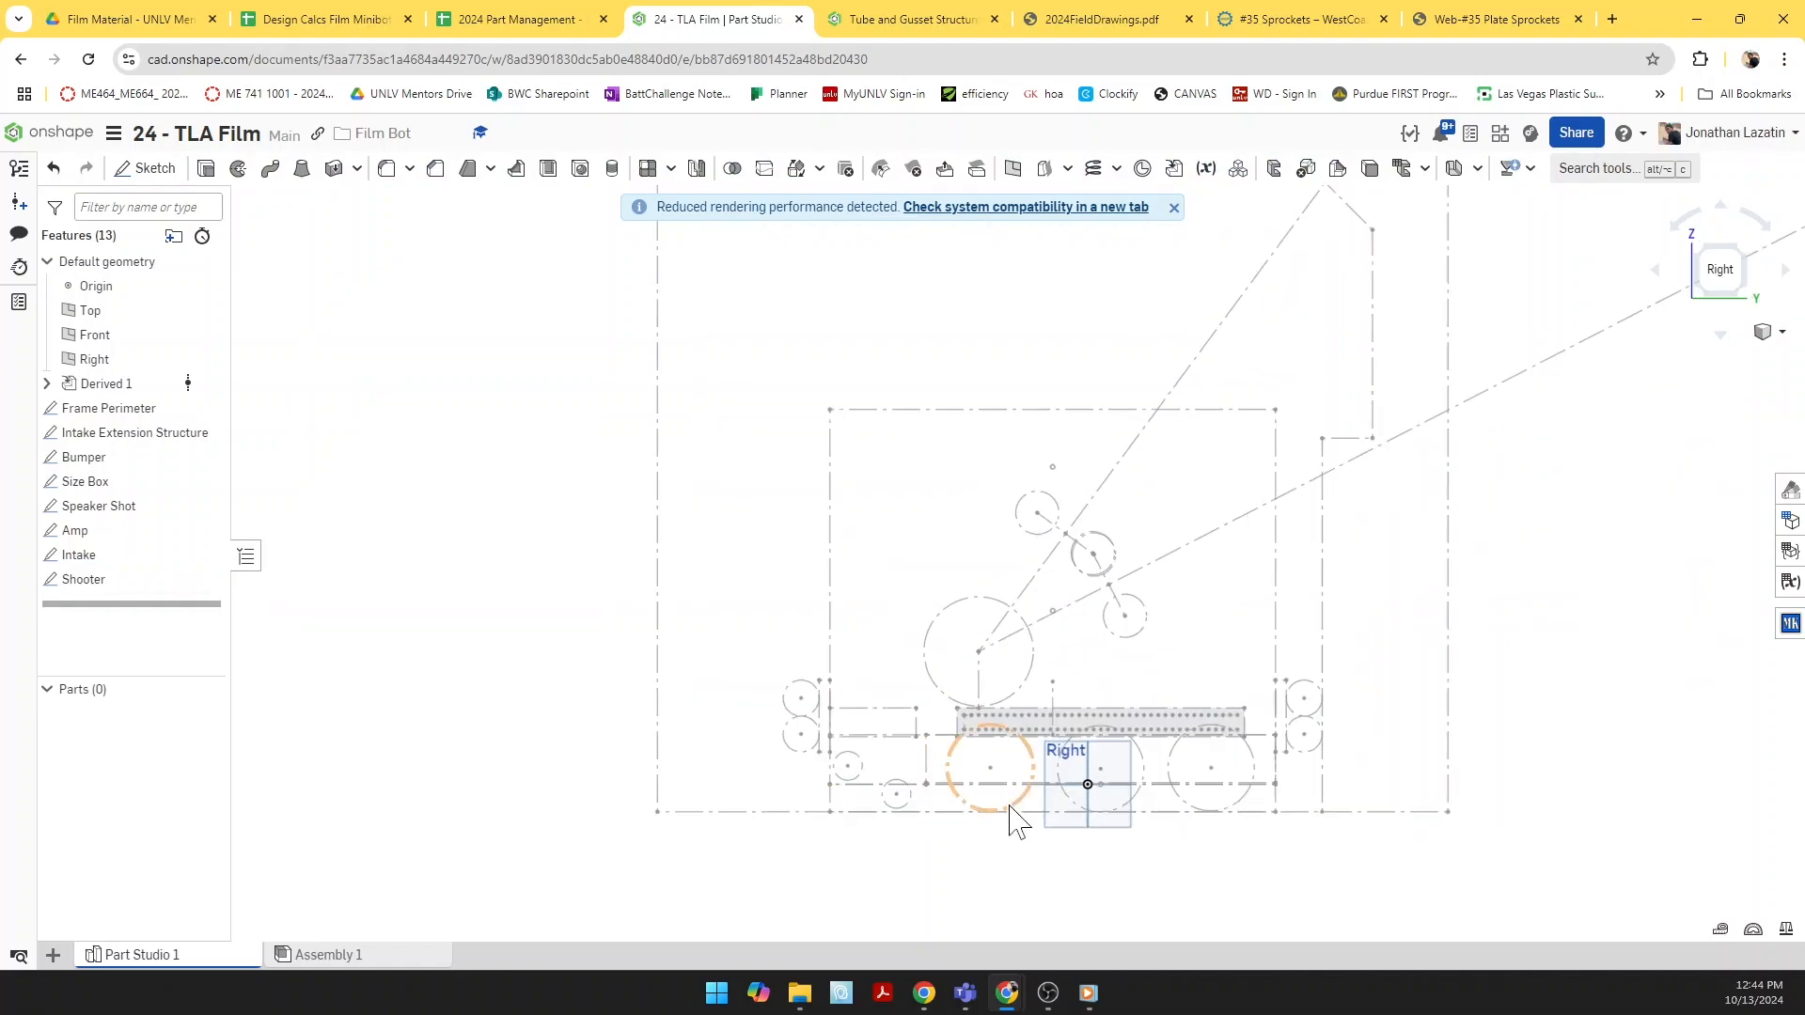
{"action": "scroll", "coordinate": [893, 778], "scroll_direction": "up", "scroll_amount": 3}
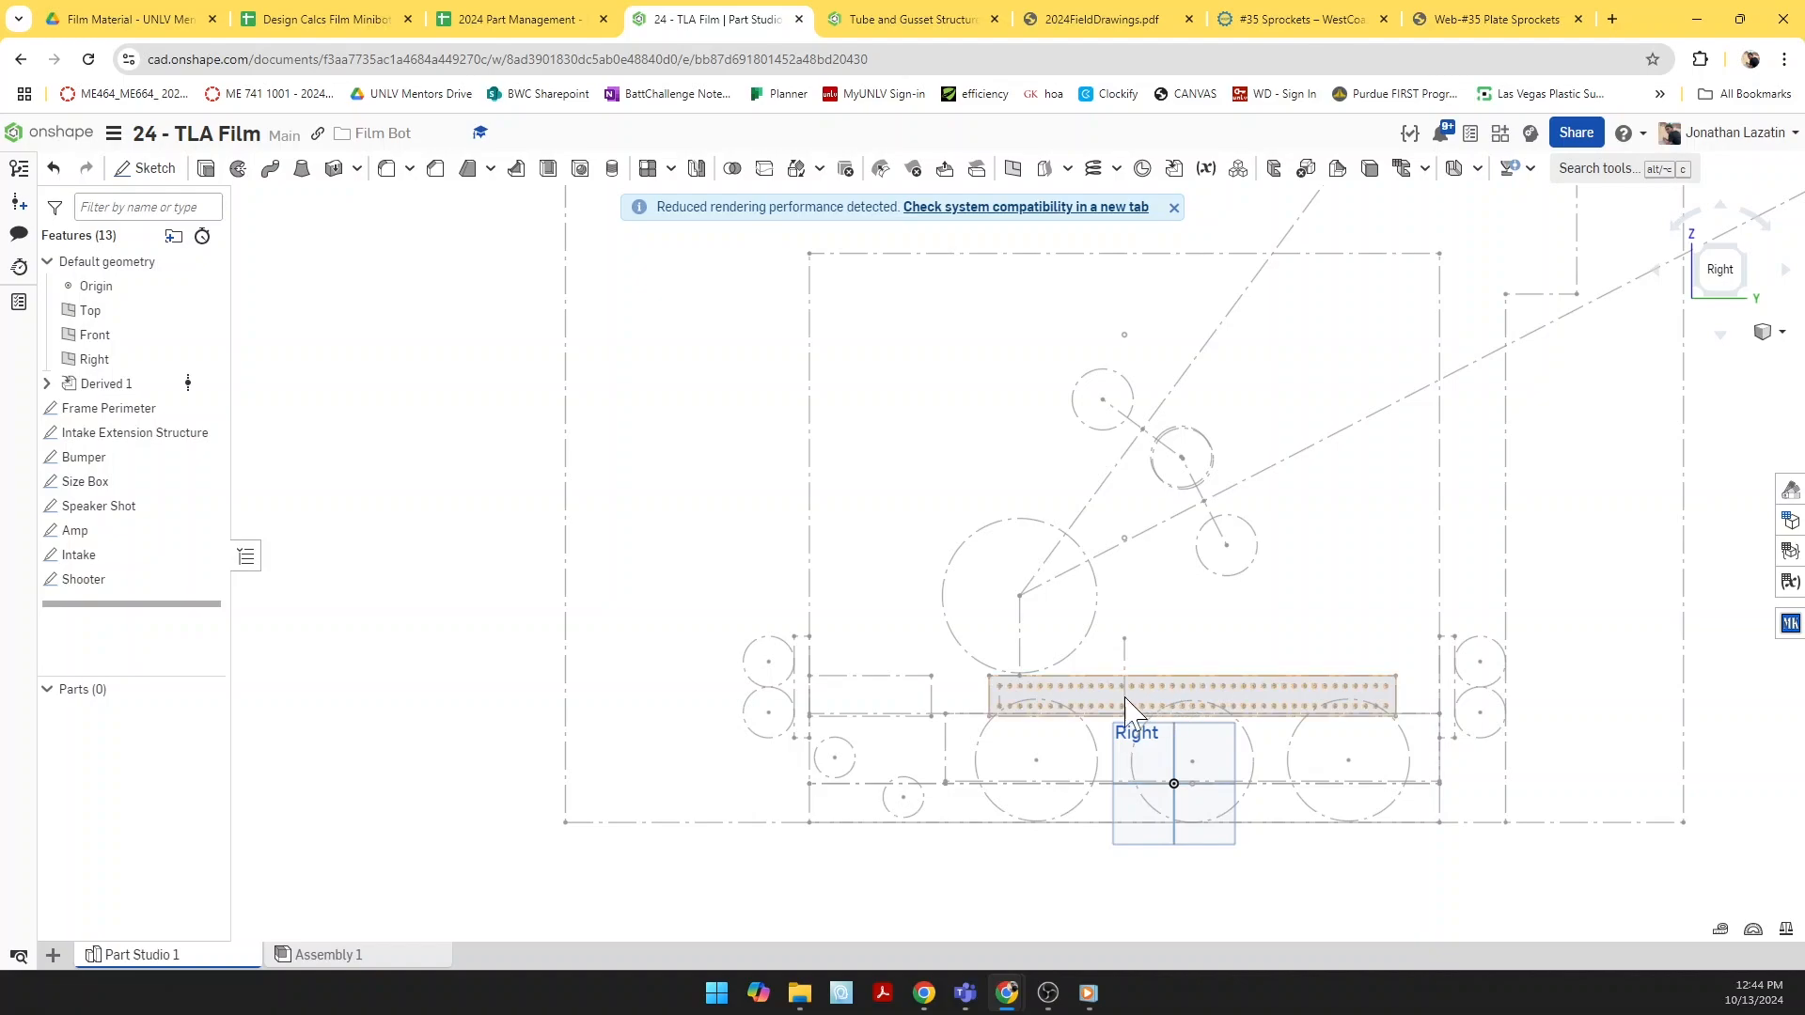
{"action": "scroll", "coordinate": [983, 724], "scroll_direction": "up", "scroll_amount": 5}
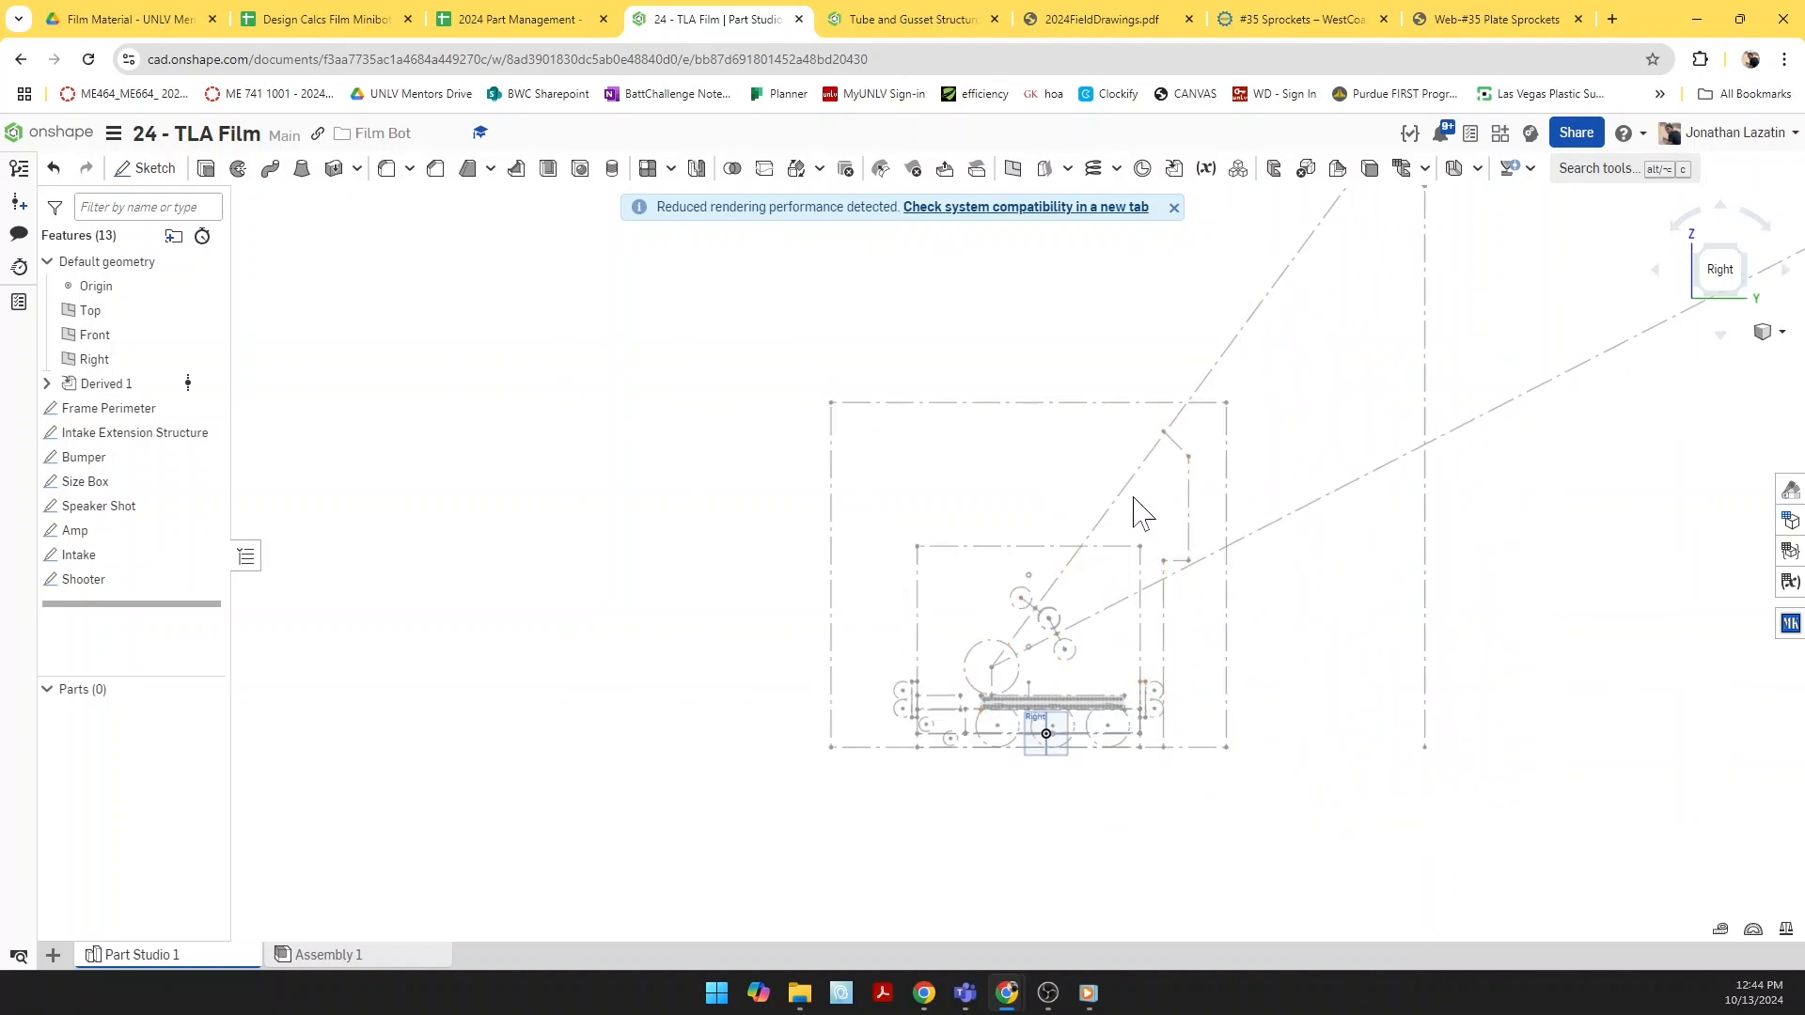
{"action": "scroll", "coordinate": [1217, 512], "scroll_direction": "up", "scroll_amount": 4}
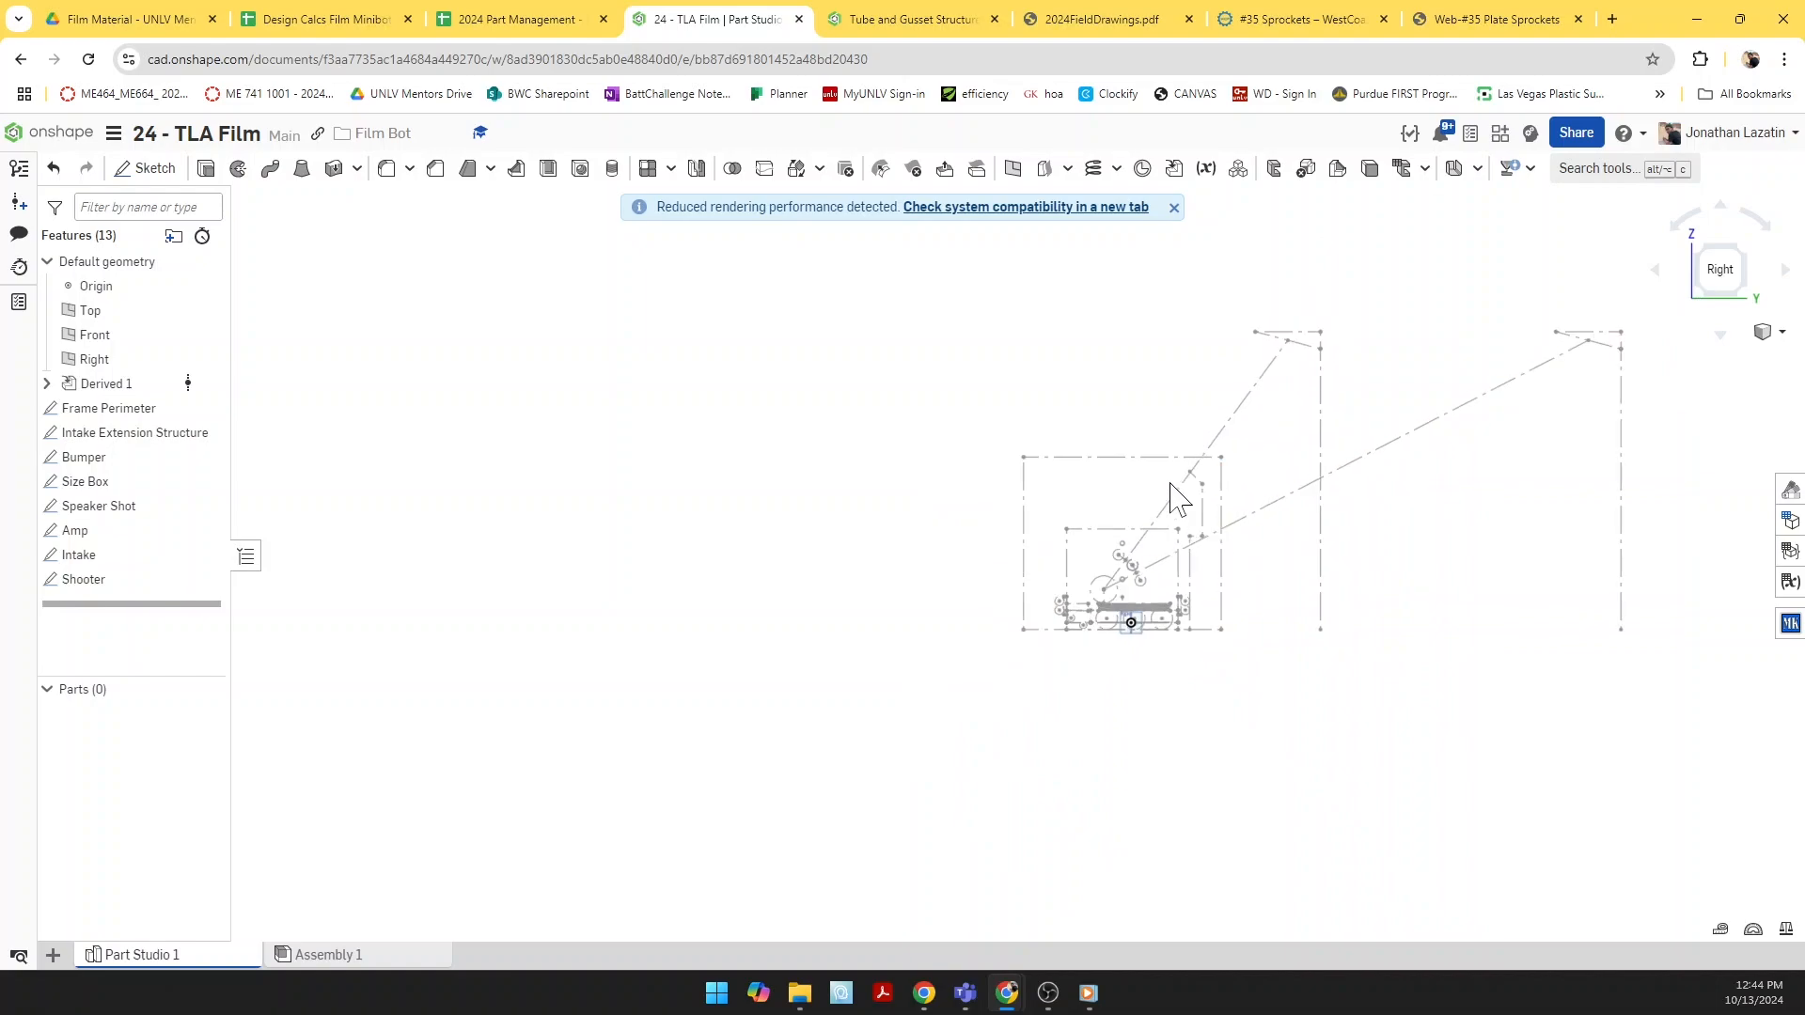
{"action": "scroll", "coordinate": [1168, 483], "scroll_direction": "down", "scroll_amount": 5}
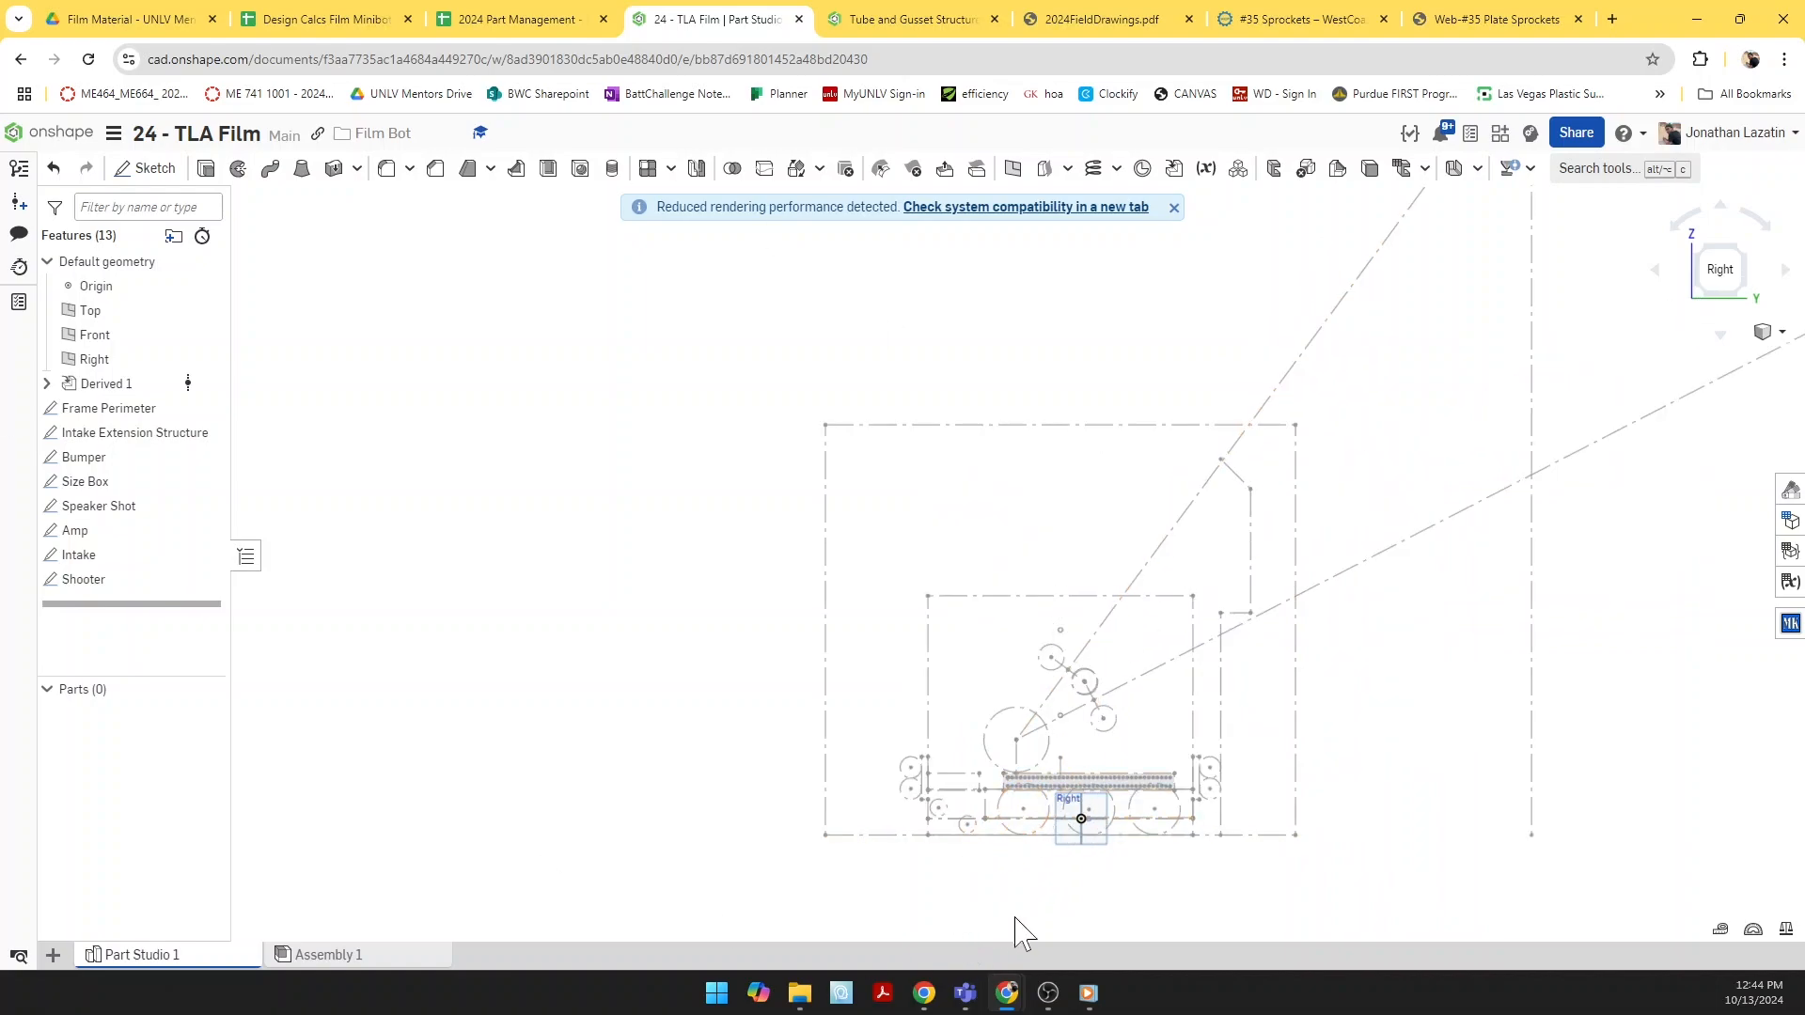
Step: Rename Part Studio 1 as Mainsketch
{"action": "right_click", "coordinate": [202, 959]}
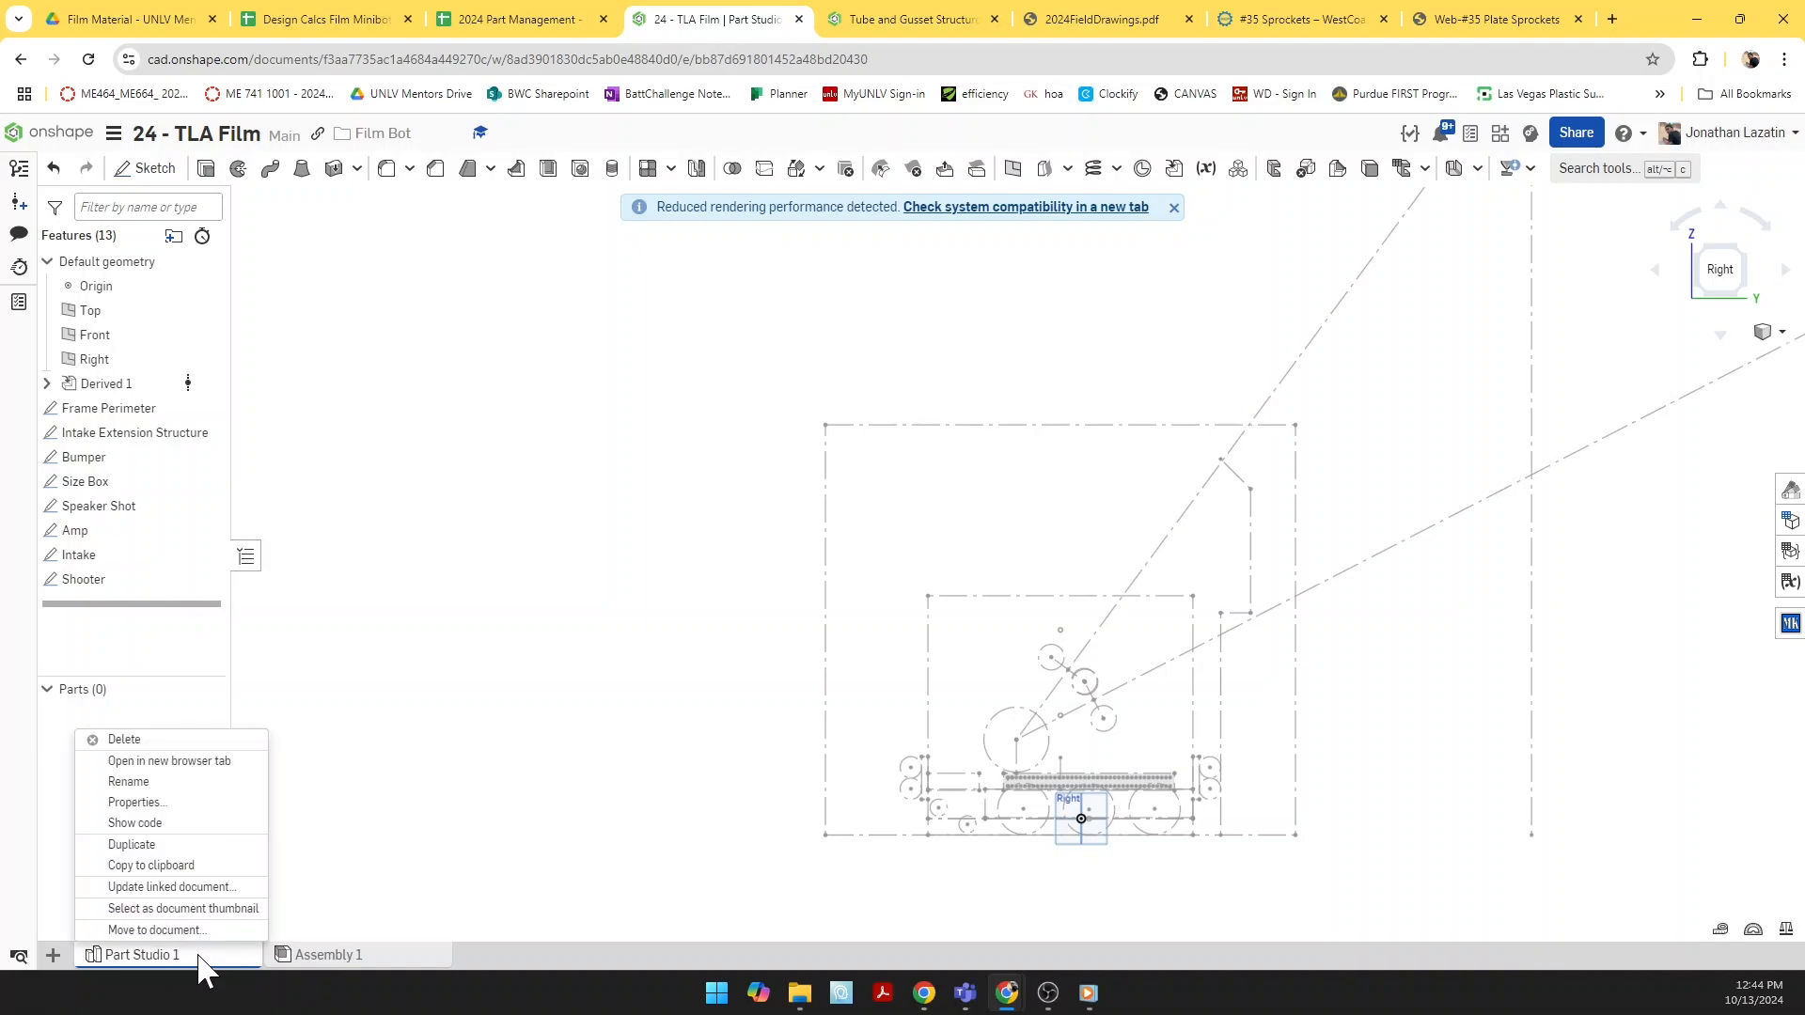
{"action": "left_click", "coordinate": [128, 781]}
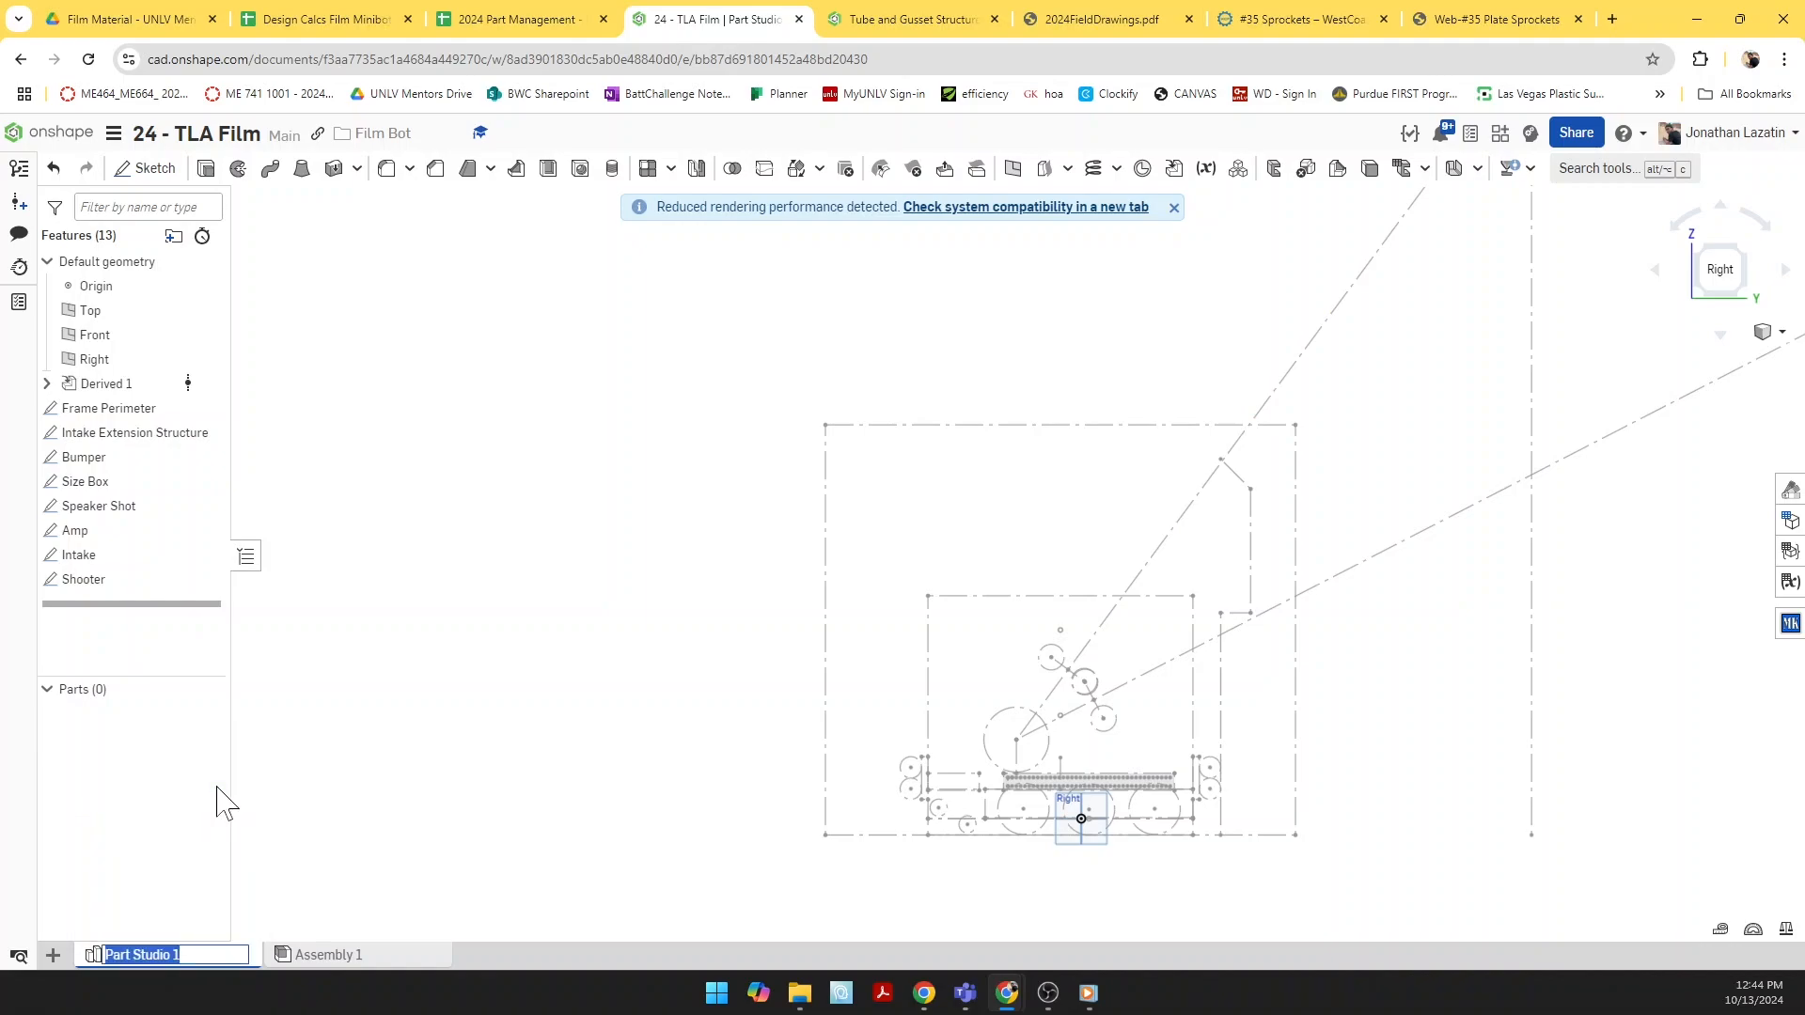
{"action": "type", "text": "Mainsketch"}
Step: Open Assembly 1 and rename it as Top Level Assembly
{"action": "left_click", "coordinate": [346, 961]}
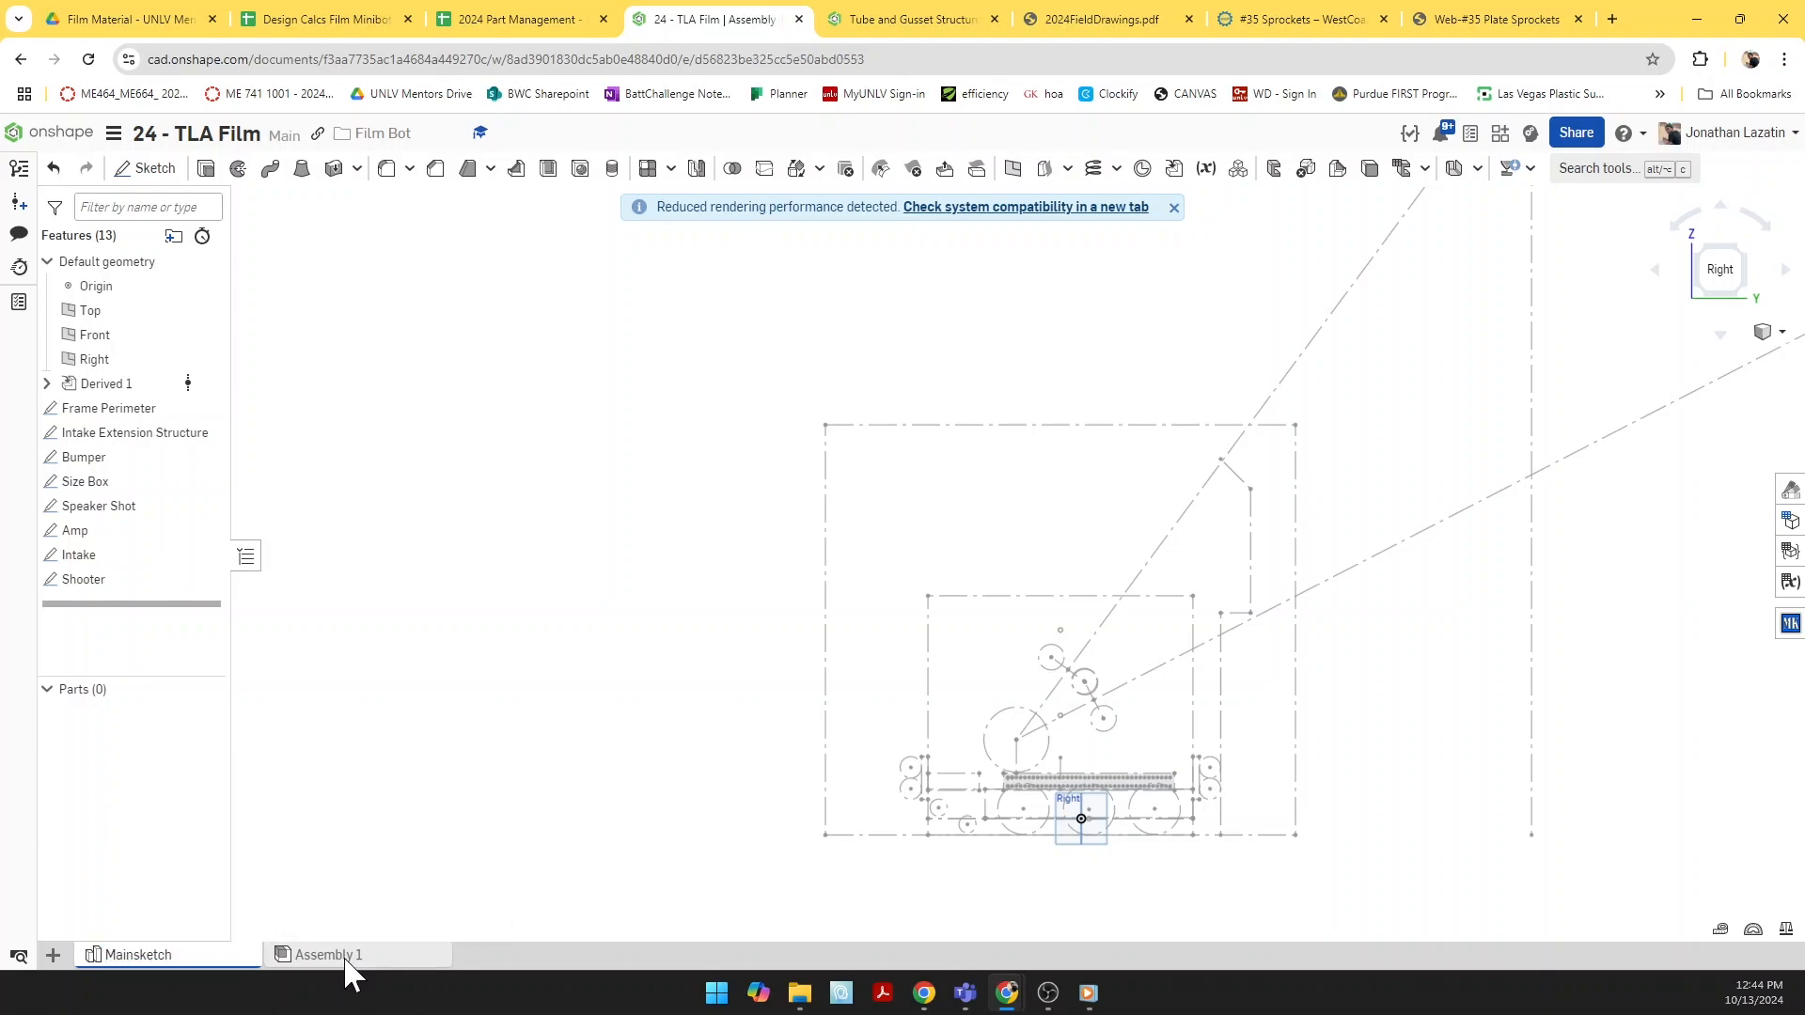
{"action": "right_click", "coordinate": [348, 961]}
{"action": "left_click", "coordinate": [376, 783]}
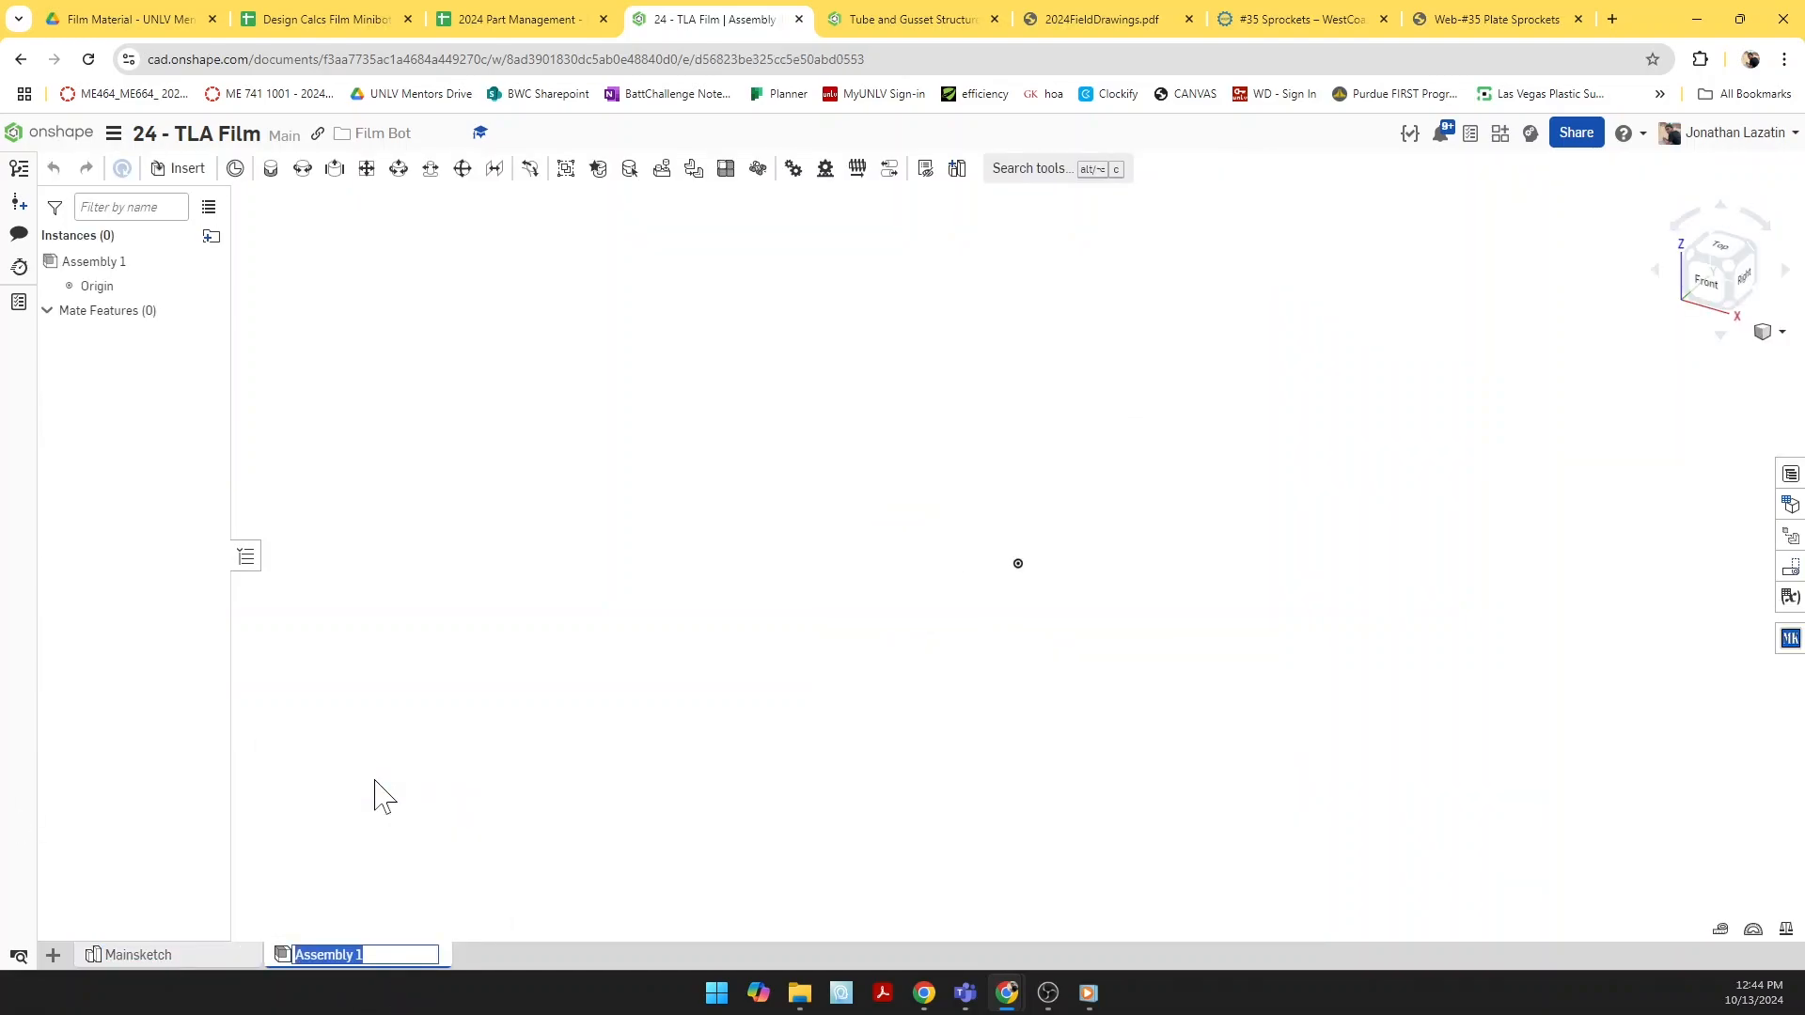
{"action": "type", "text": "Top Level Assembly"}
{"action": "key", "text": "Return"}
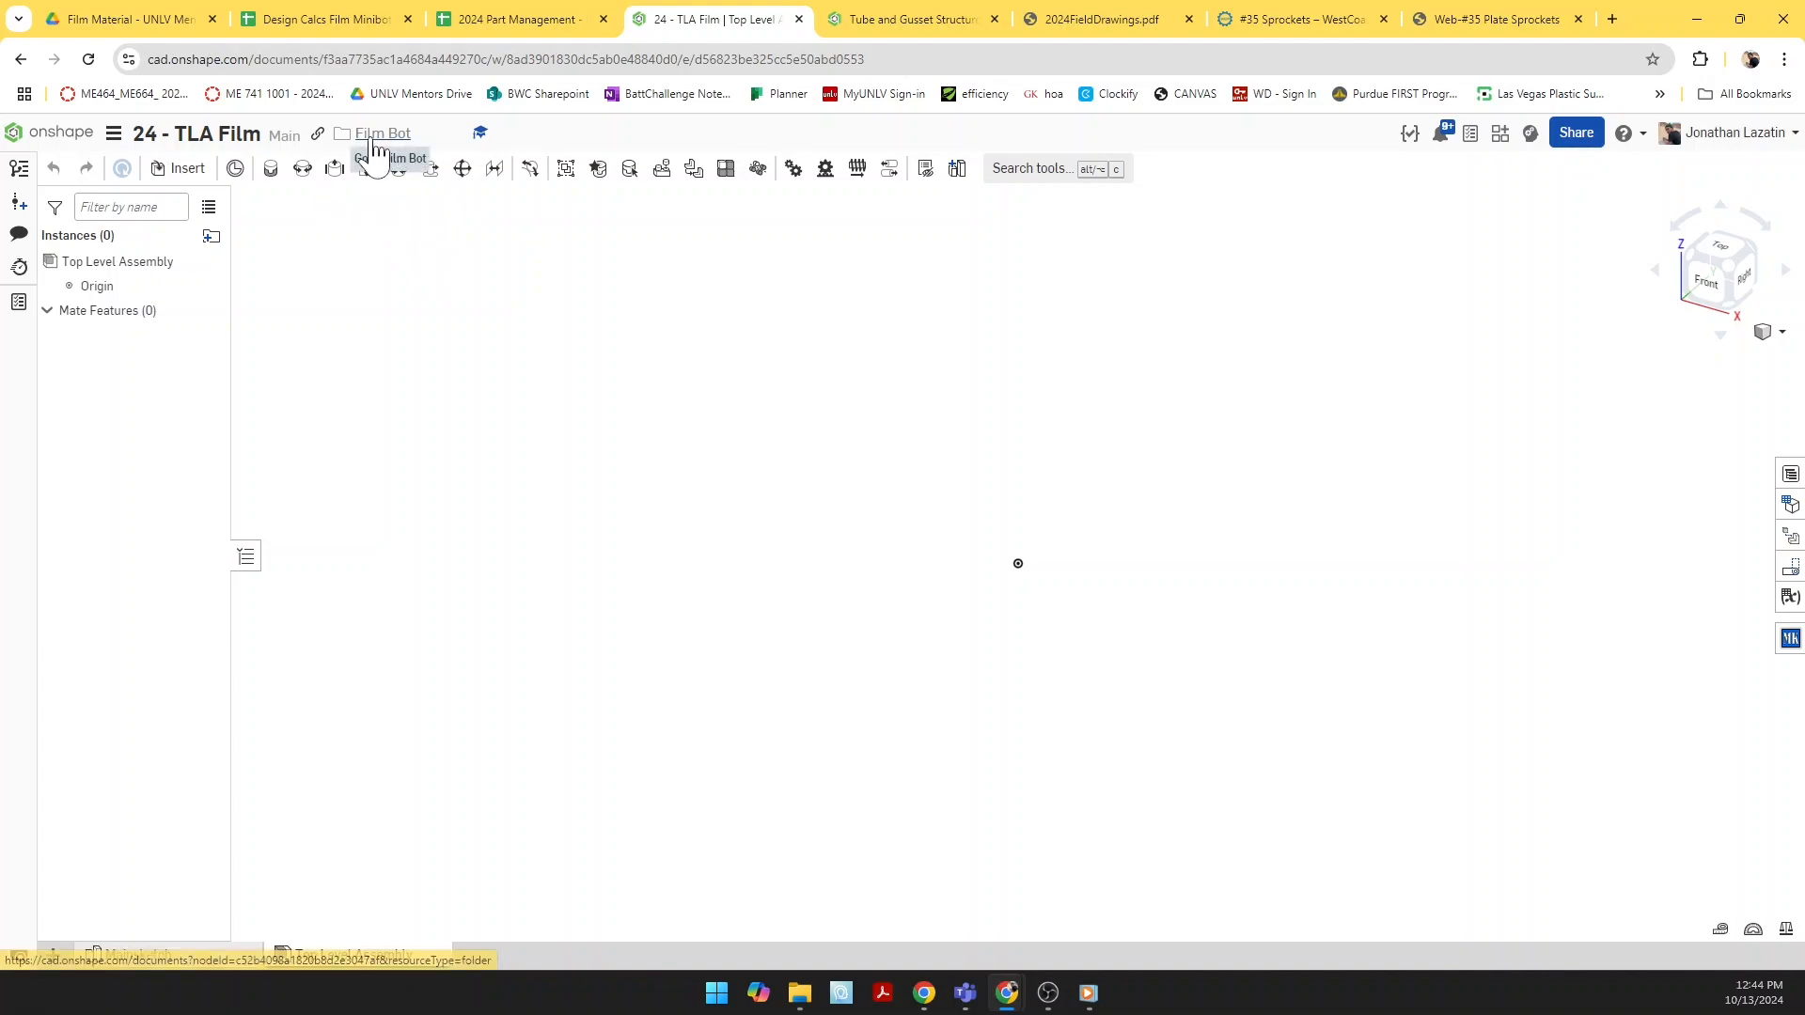
Step: Open the Film Bot folder and create a new document named 24A - Drive in it
{"action": "left_click", "coordinate": [374, 139]}
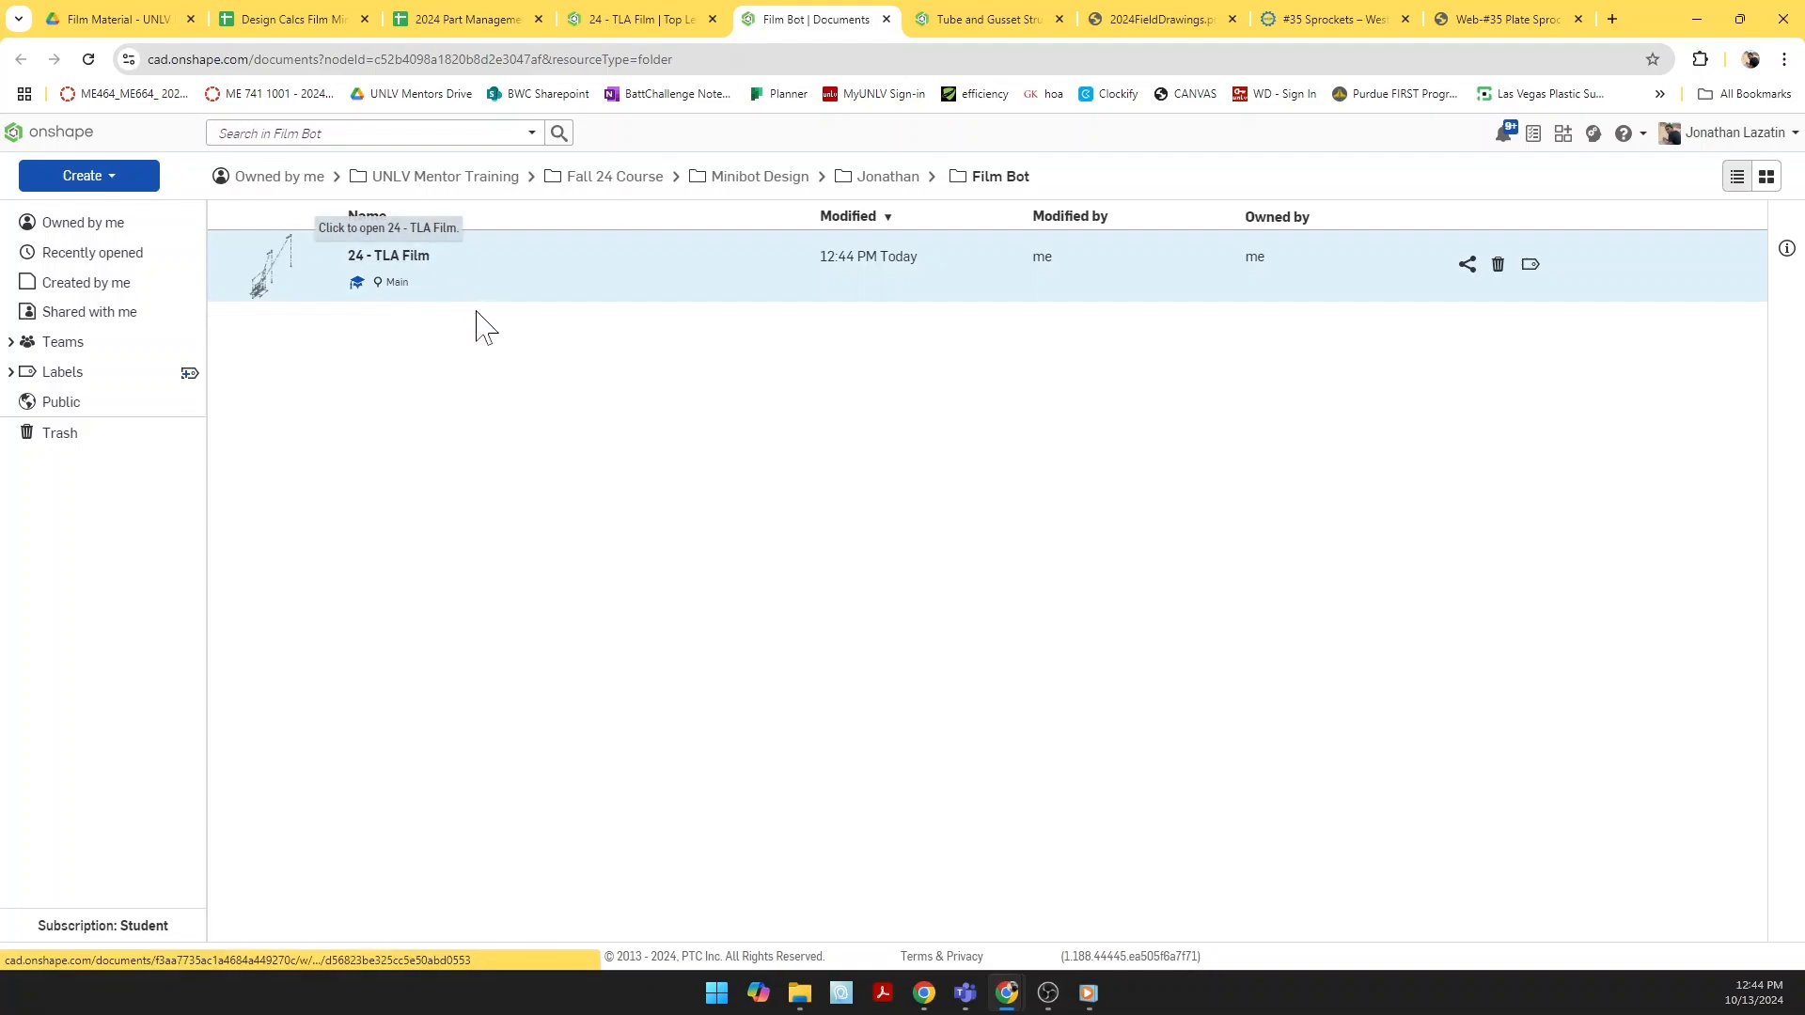
{"action": "left_click", "coordinate": [130, 189]}
{"action": "left_click", "coordinate": [117, 209]}
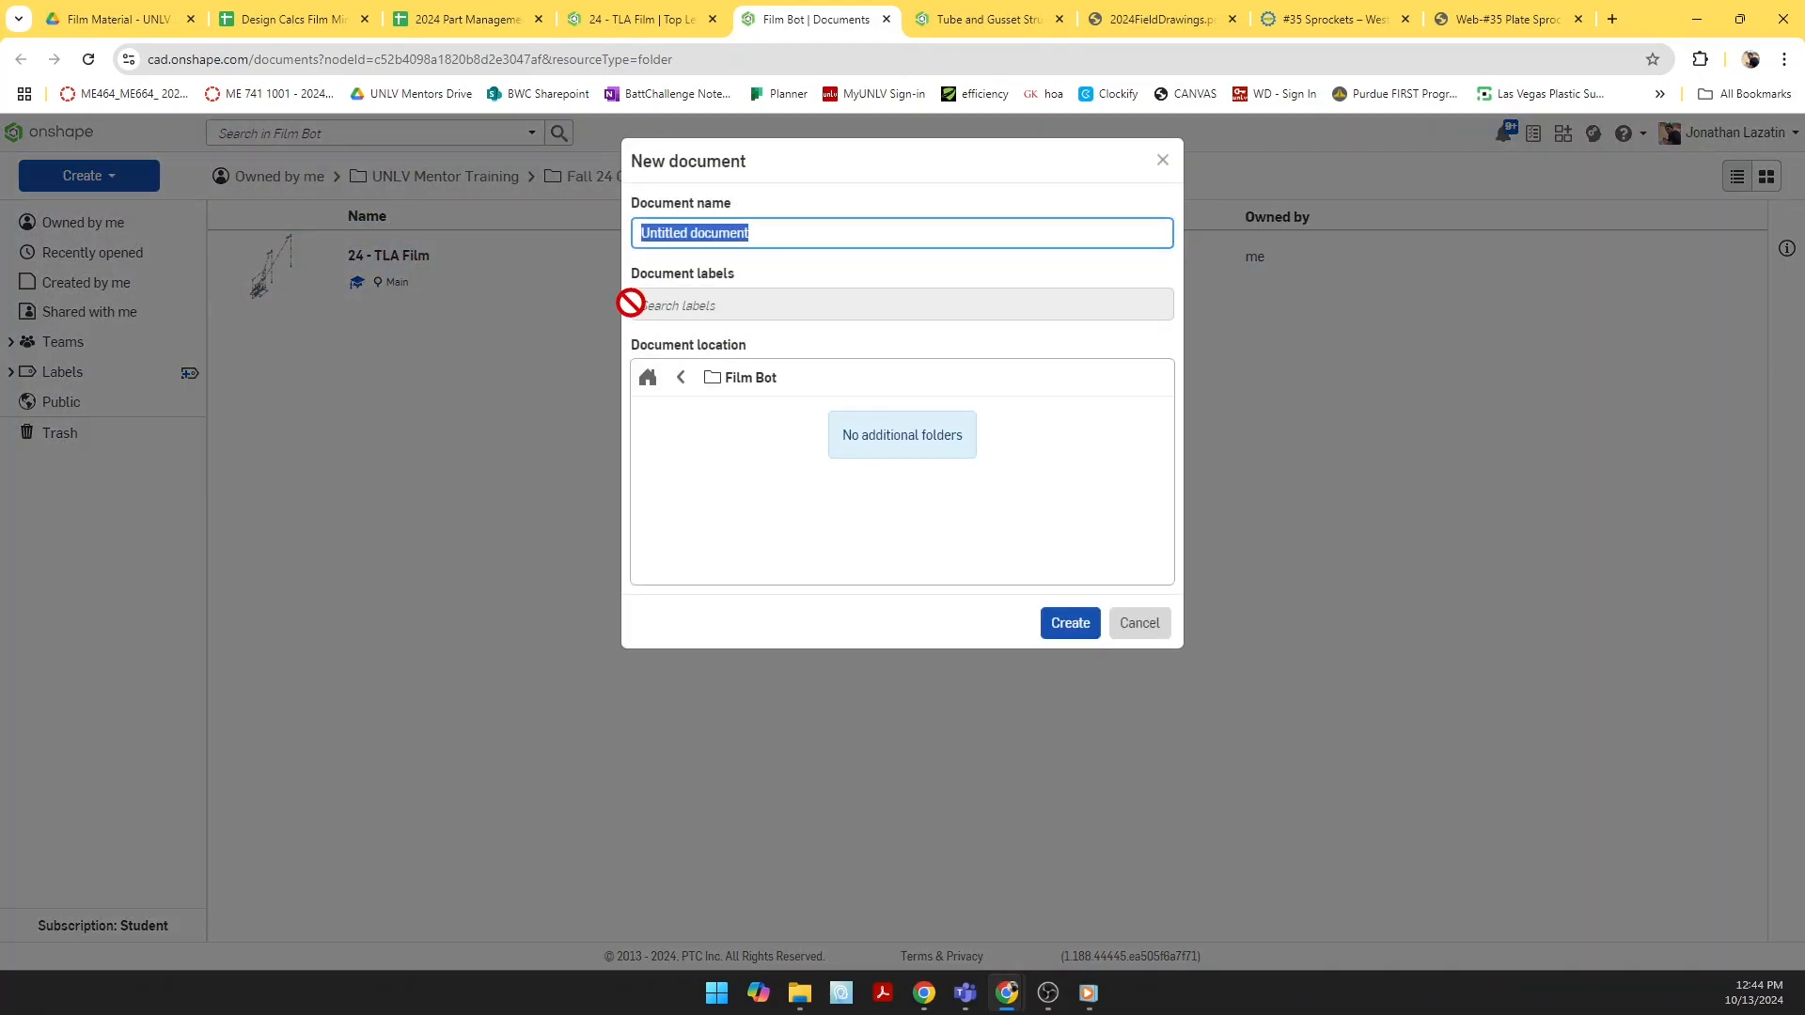
{"action": "type", "text": "24A - Drive"}
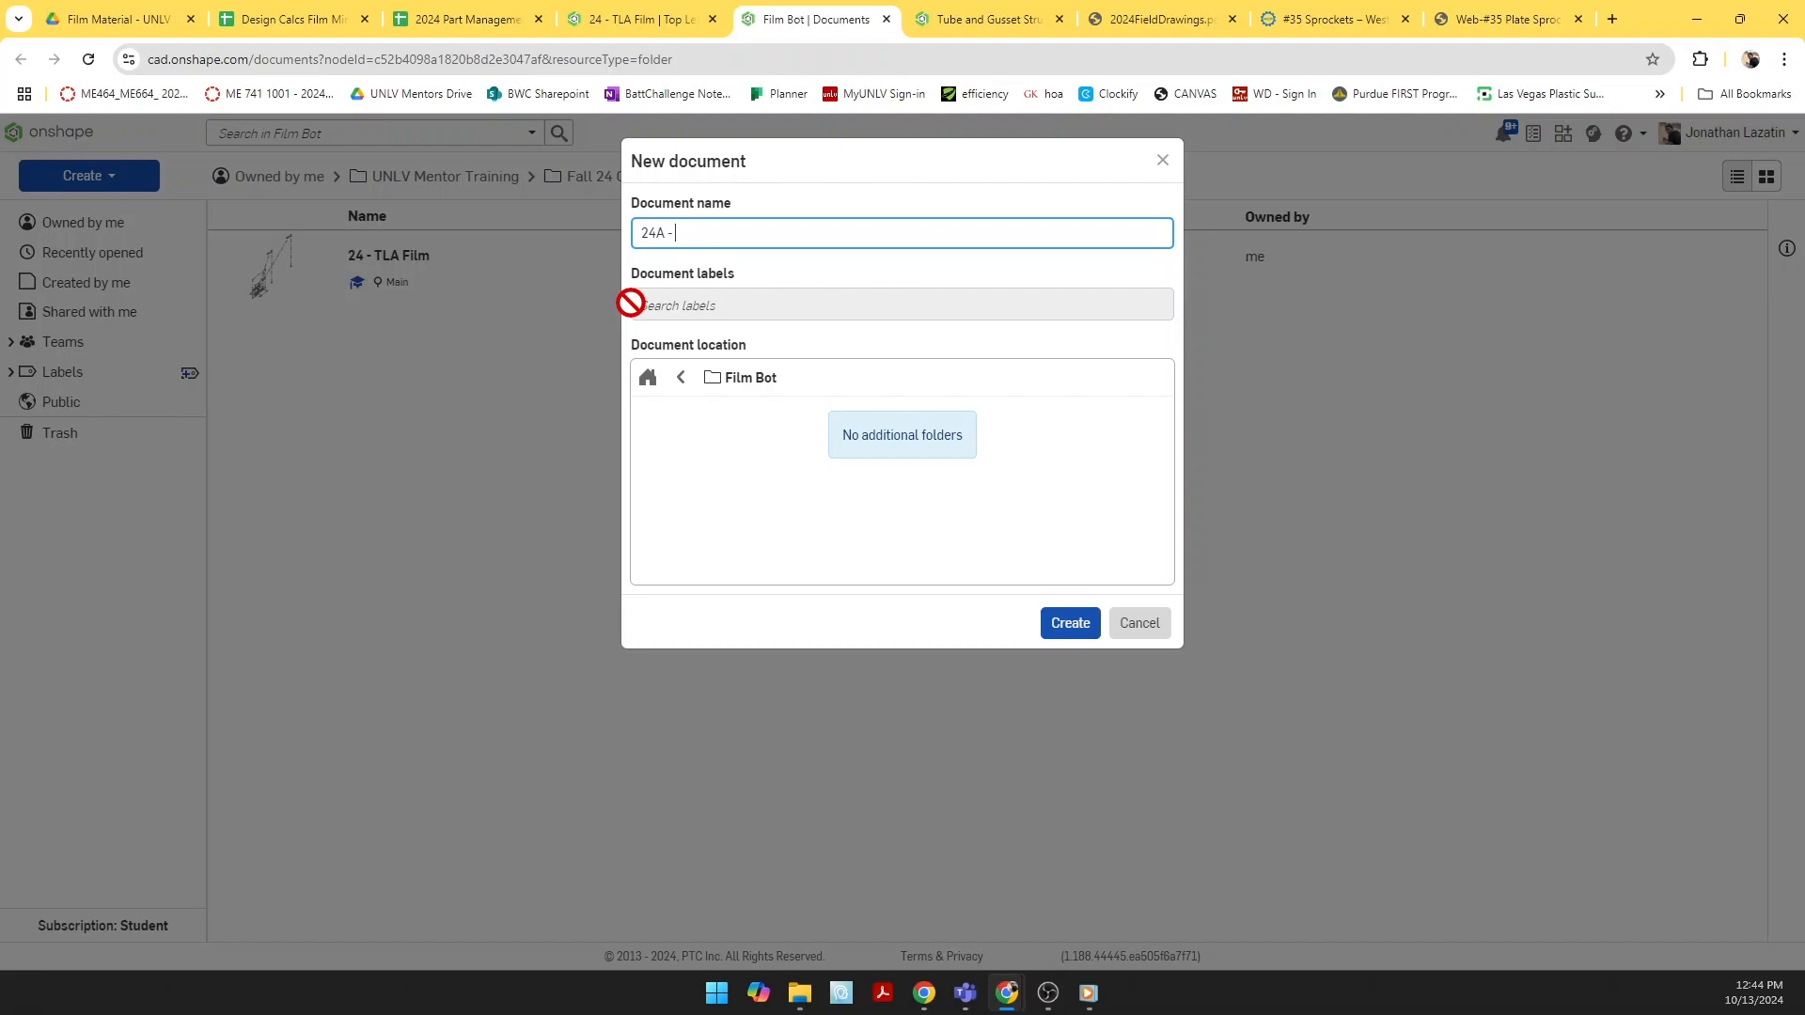
{"action": "left_click", "coordinate": [1073, 624]}
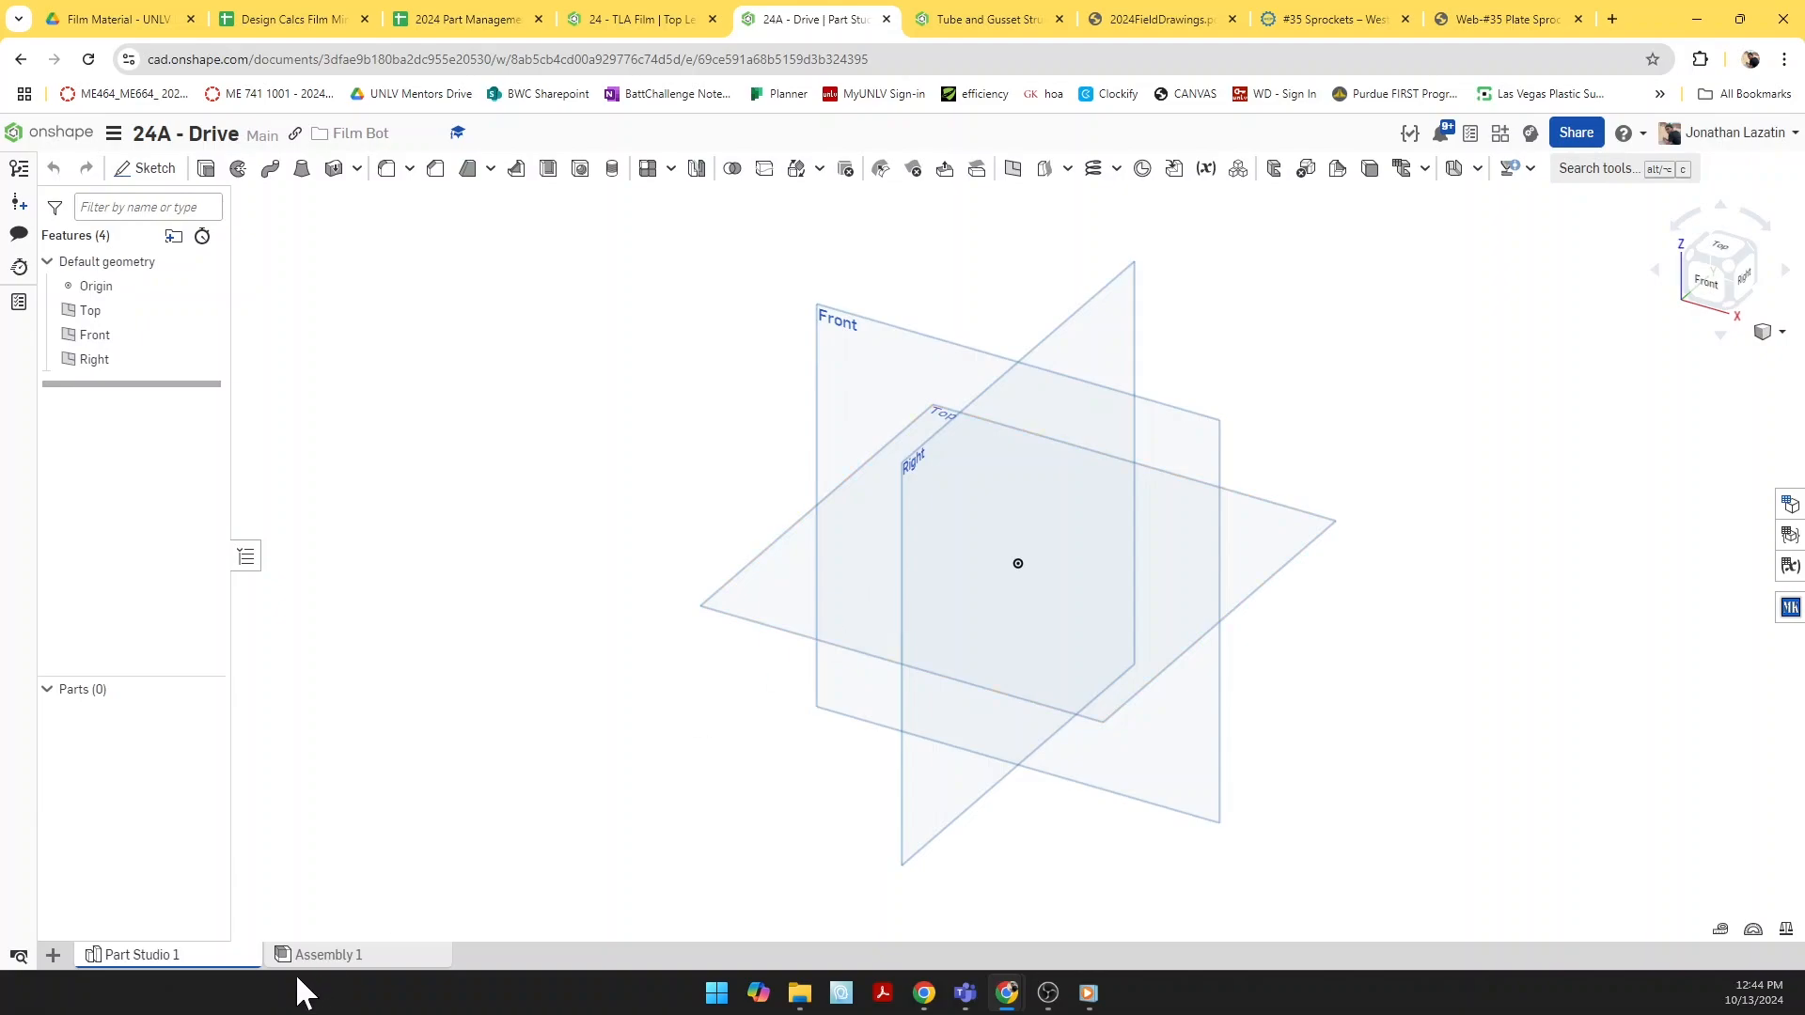
{"action": "right_click", "coordinate": [211, 959]}
{"action": "left_click", "coordinate": [365, 914]}
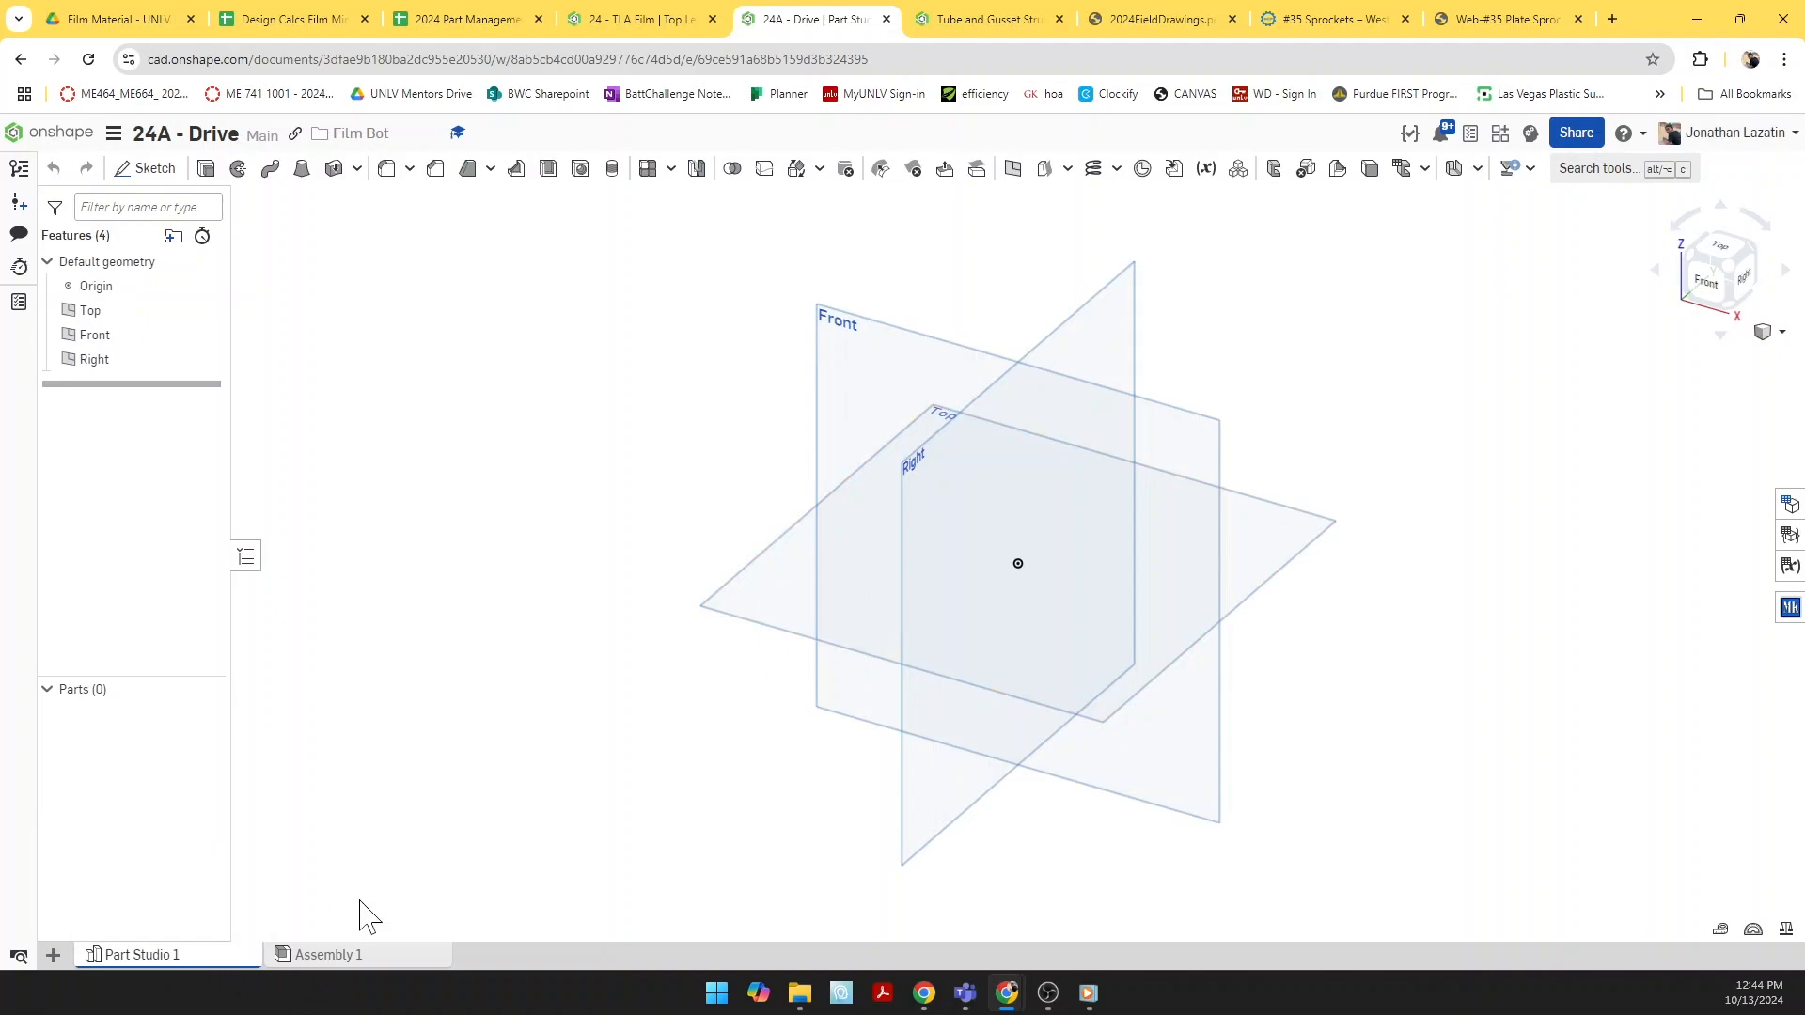
{"action": "right_click", "coordinate": [362, 961]}
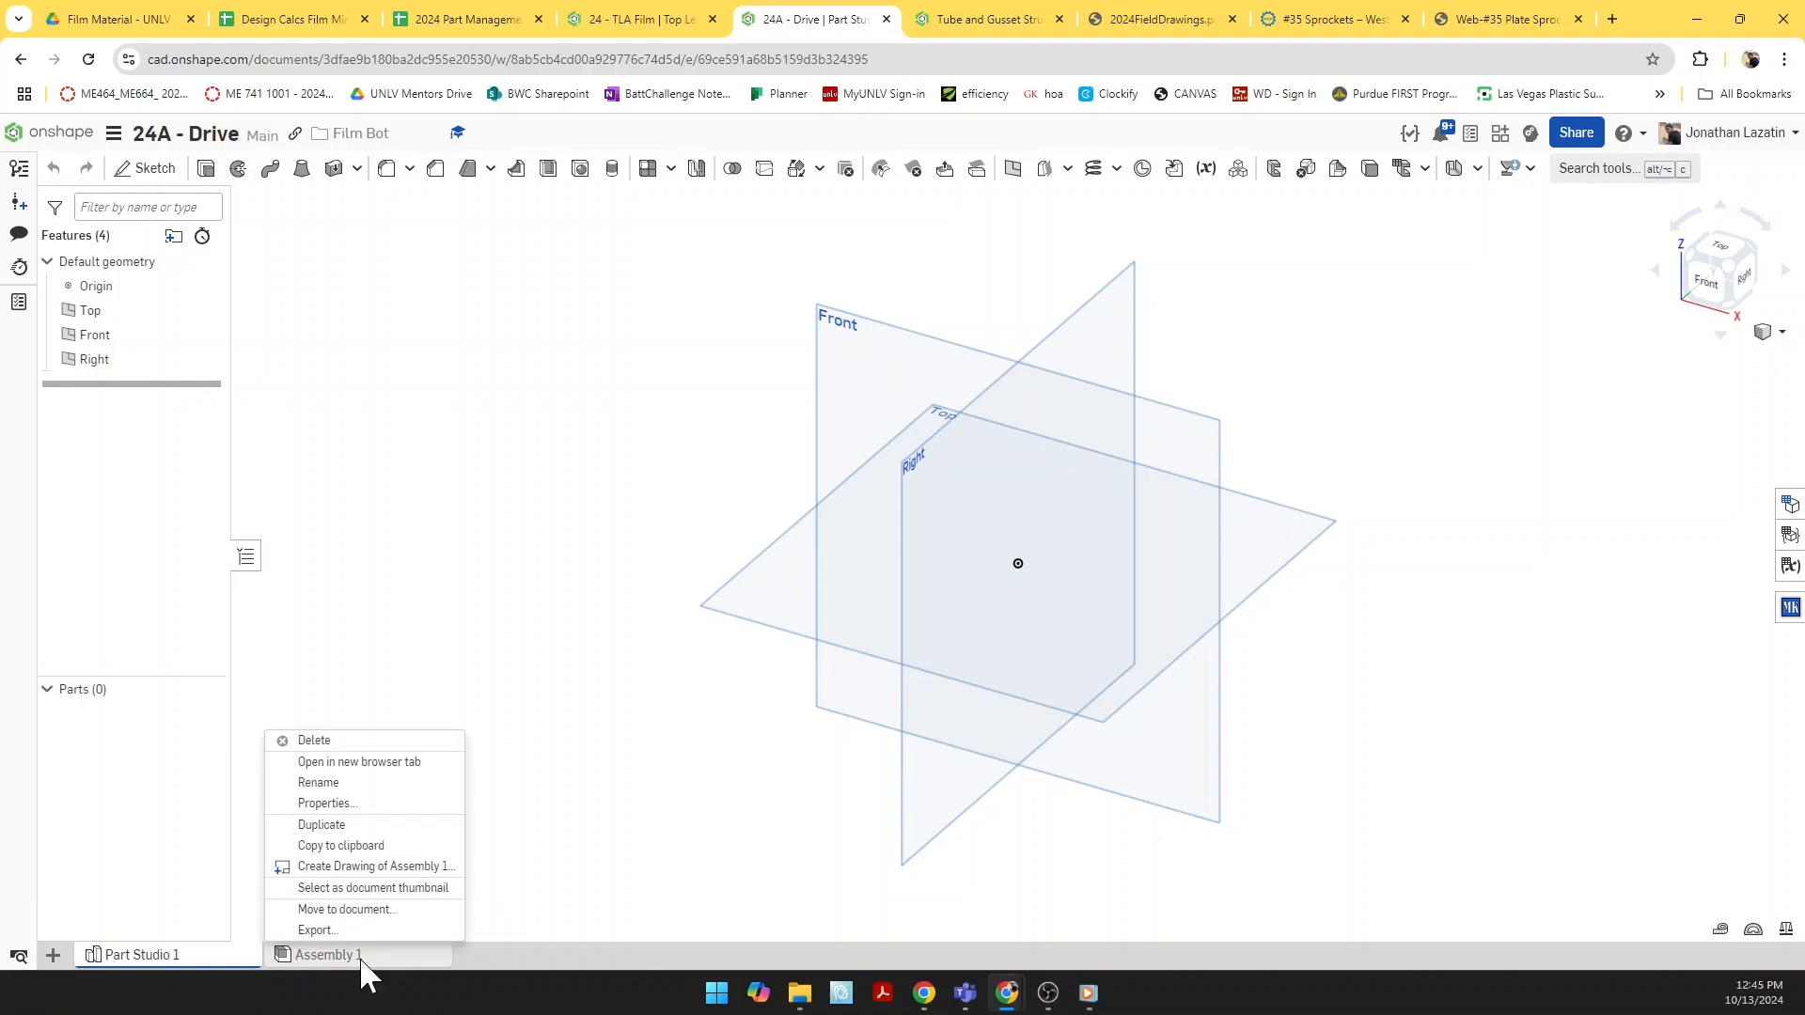
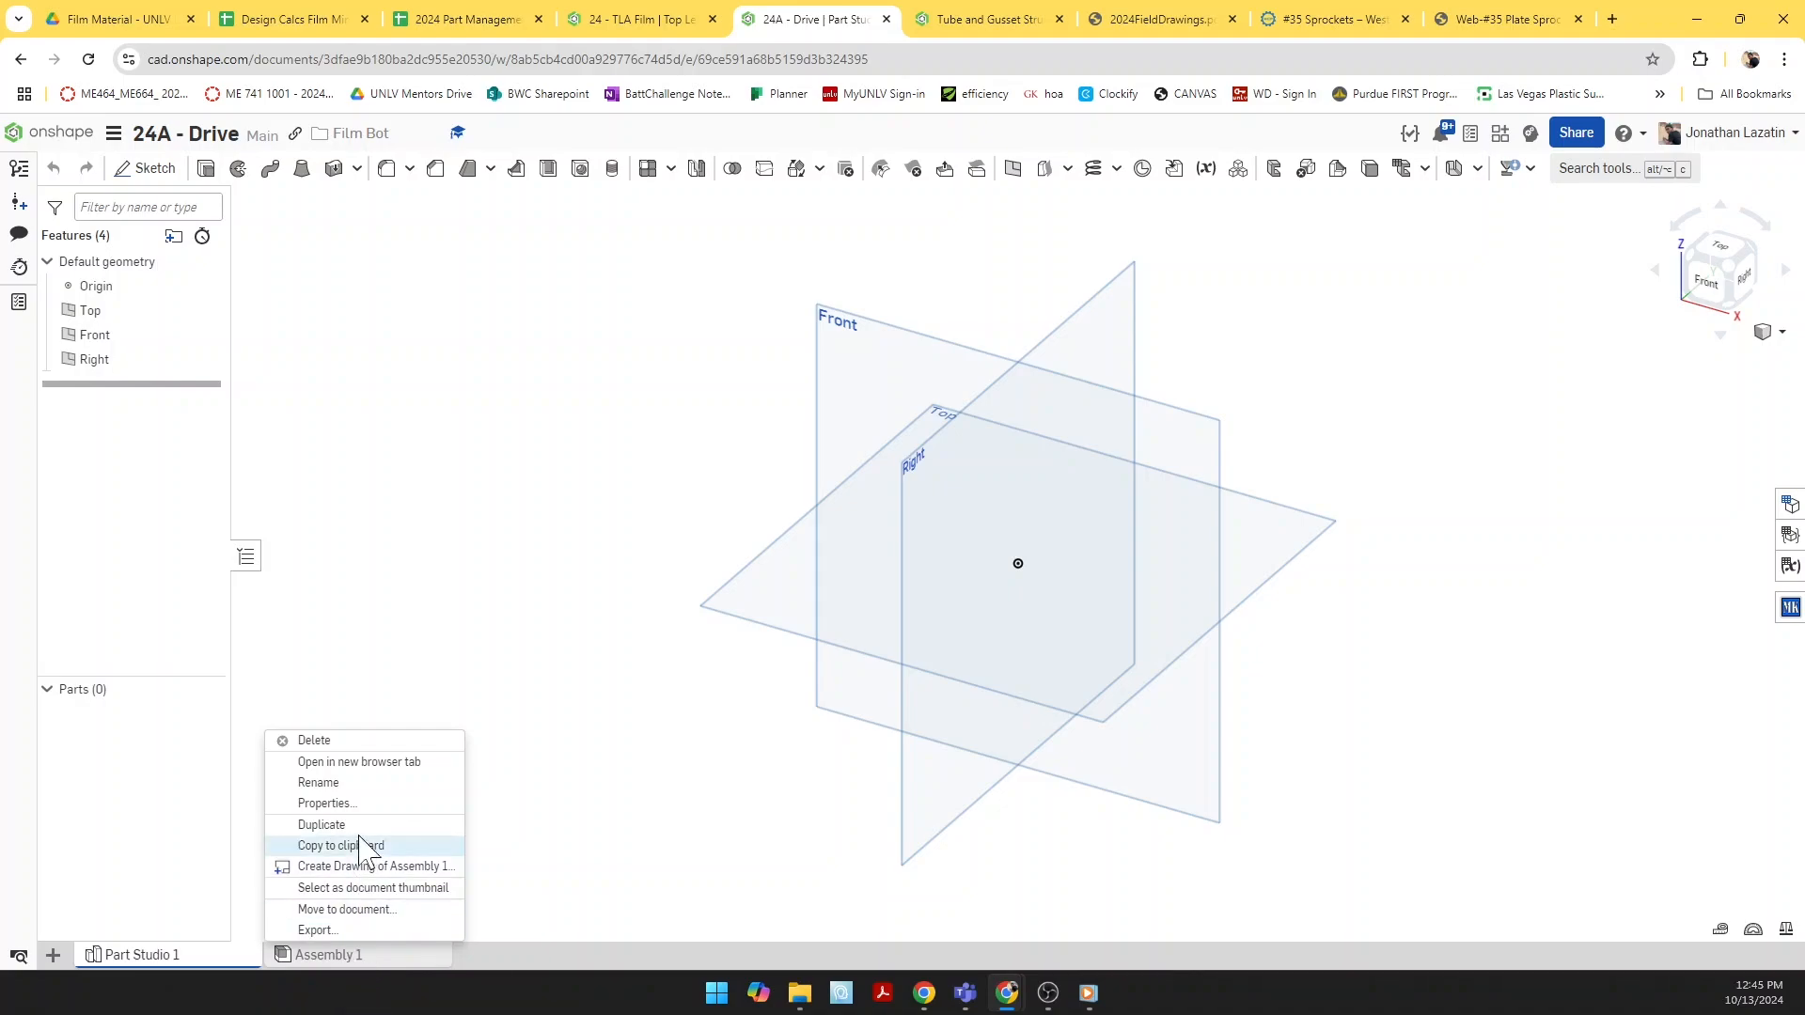
{"action": "left_click", "coordinate": [501, 531]}
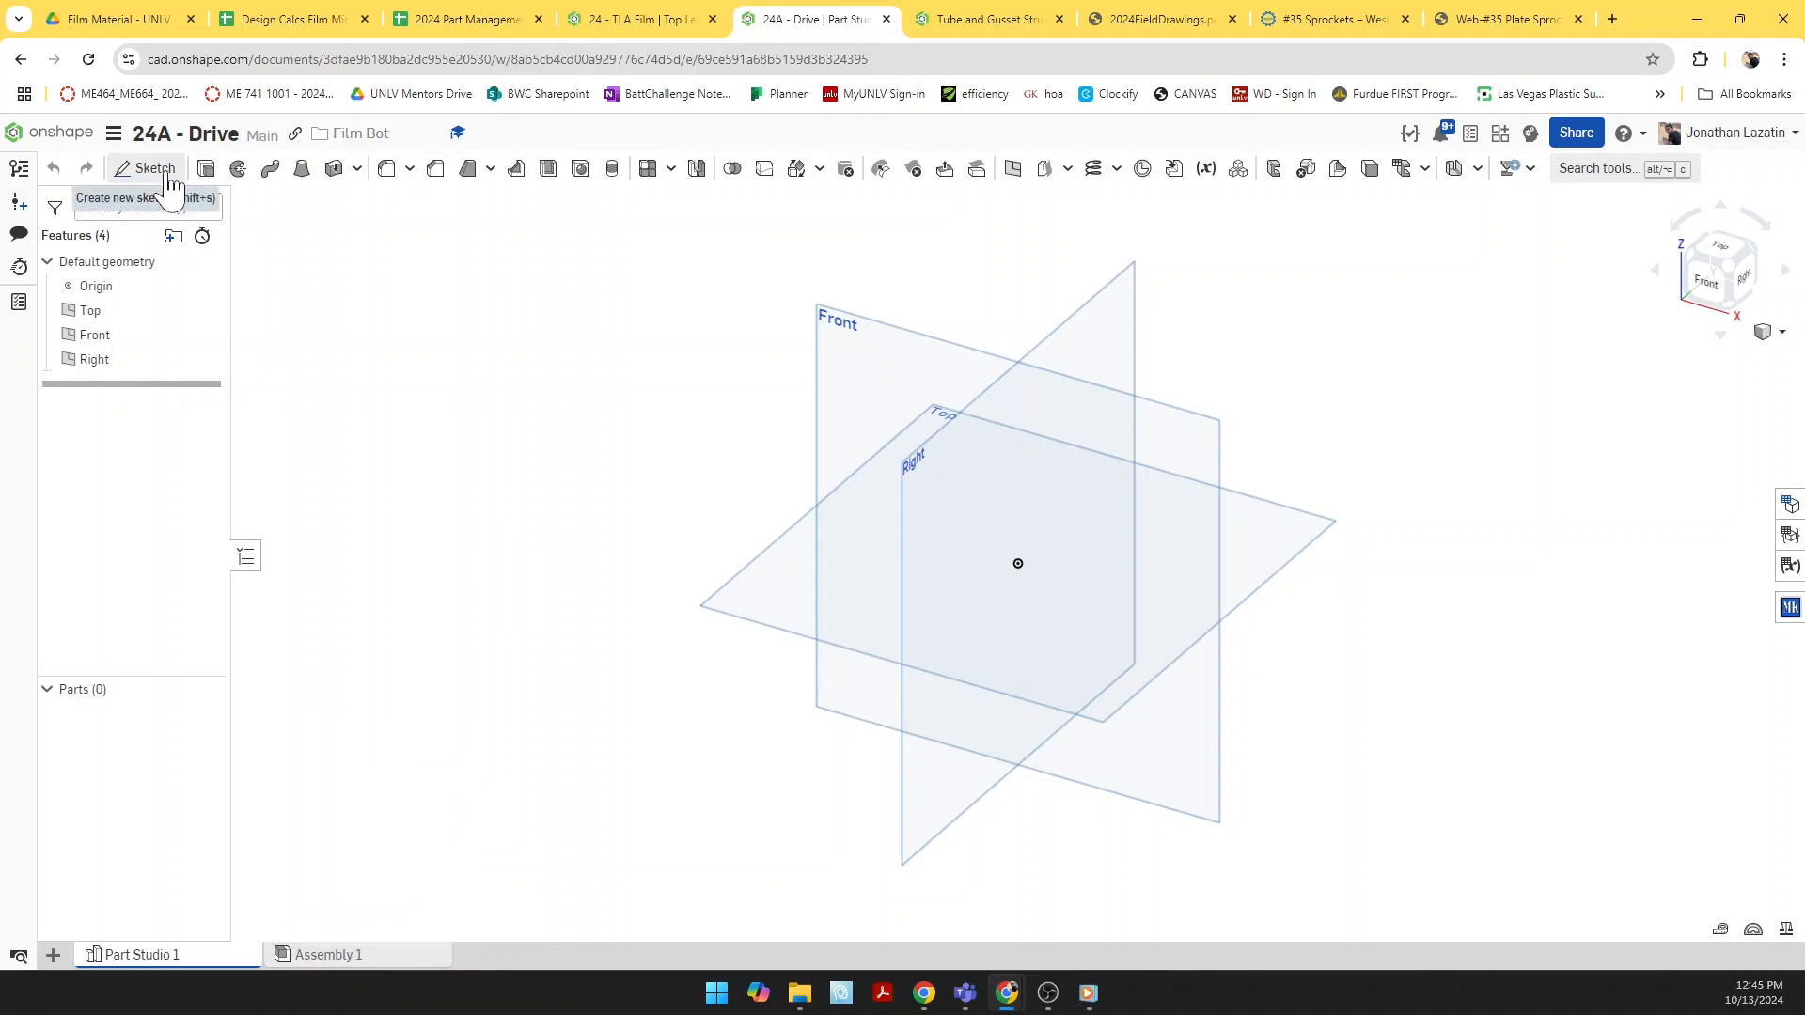
Step: Start an insert in Assembly 1 and browse the owned Fall 24 Course documents to Tube and Gusset Structure - Drive in Tube and Gusset Structures
{"action": "left_click", "coordinate": [420, 962]}
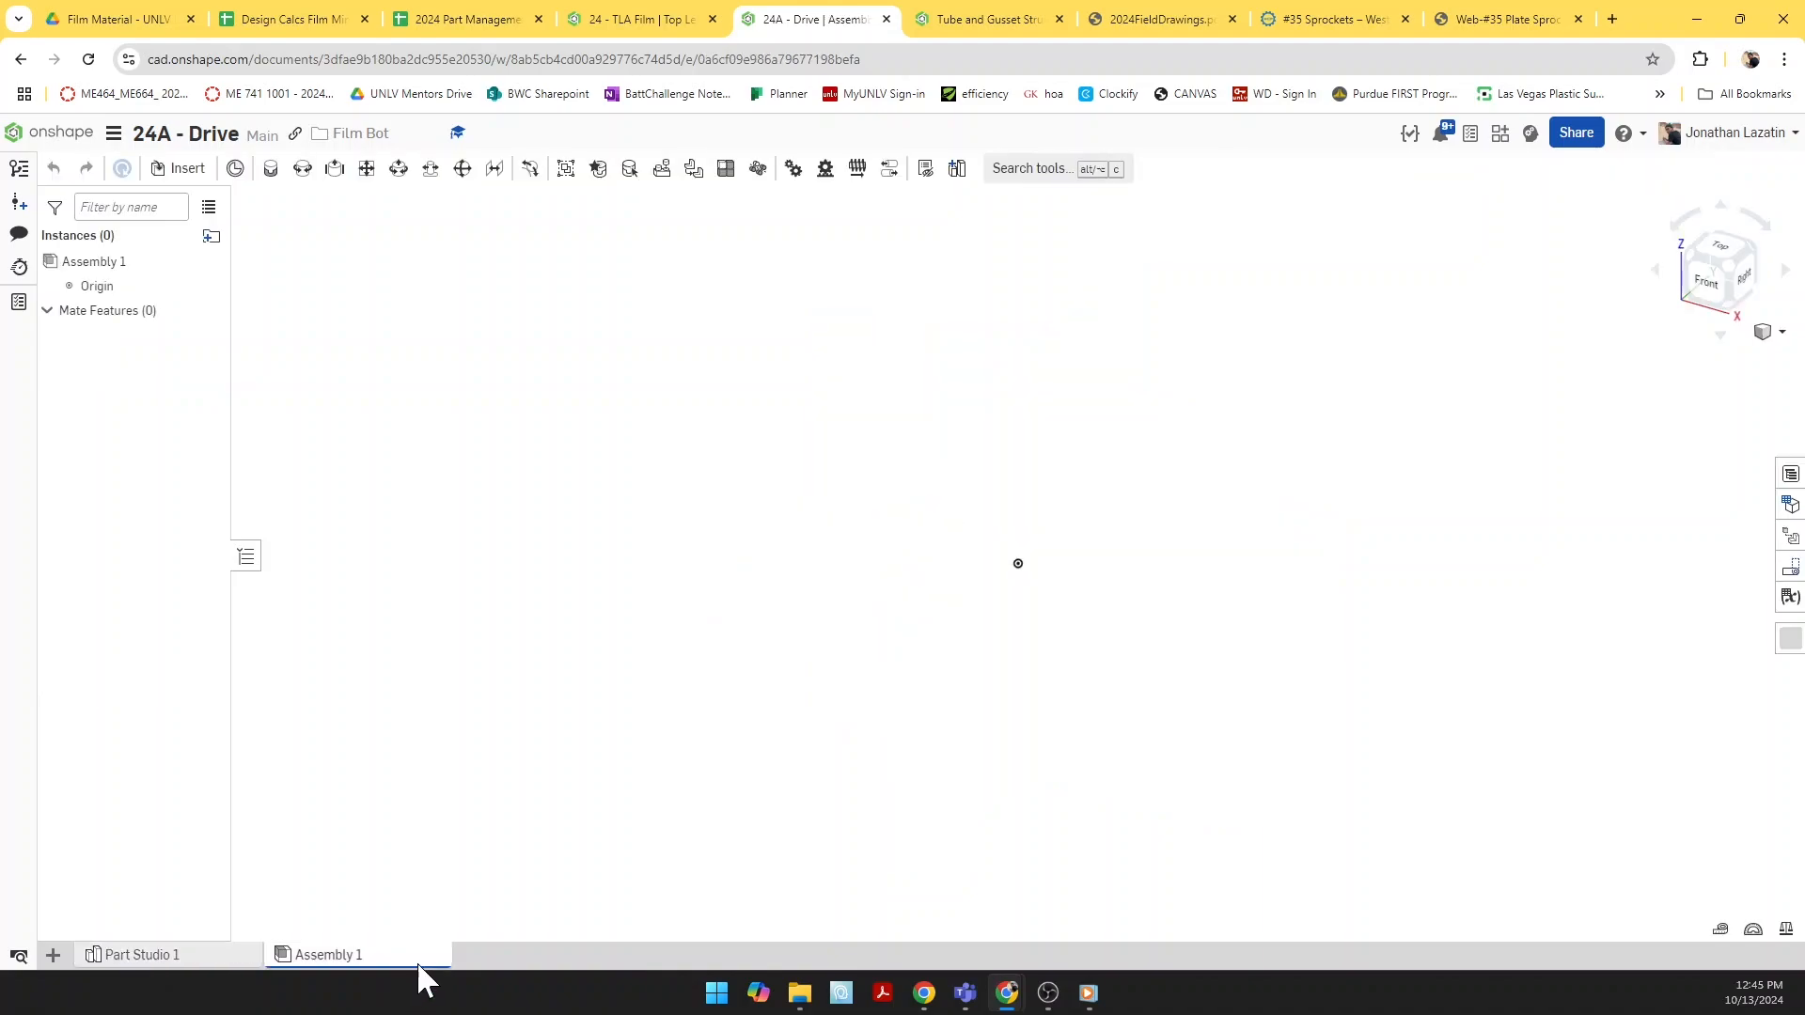
{"action": "left_click", "coordinate": [183, 170]}
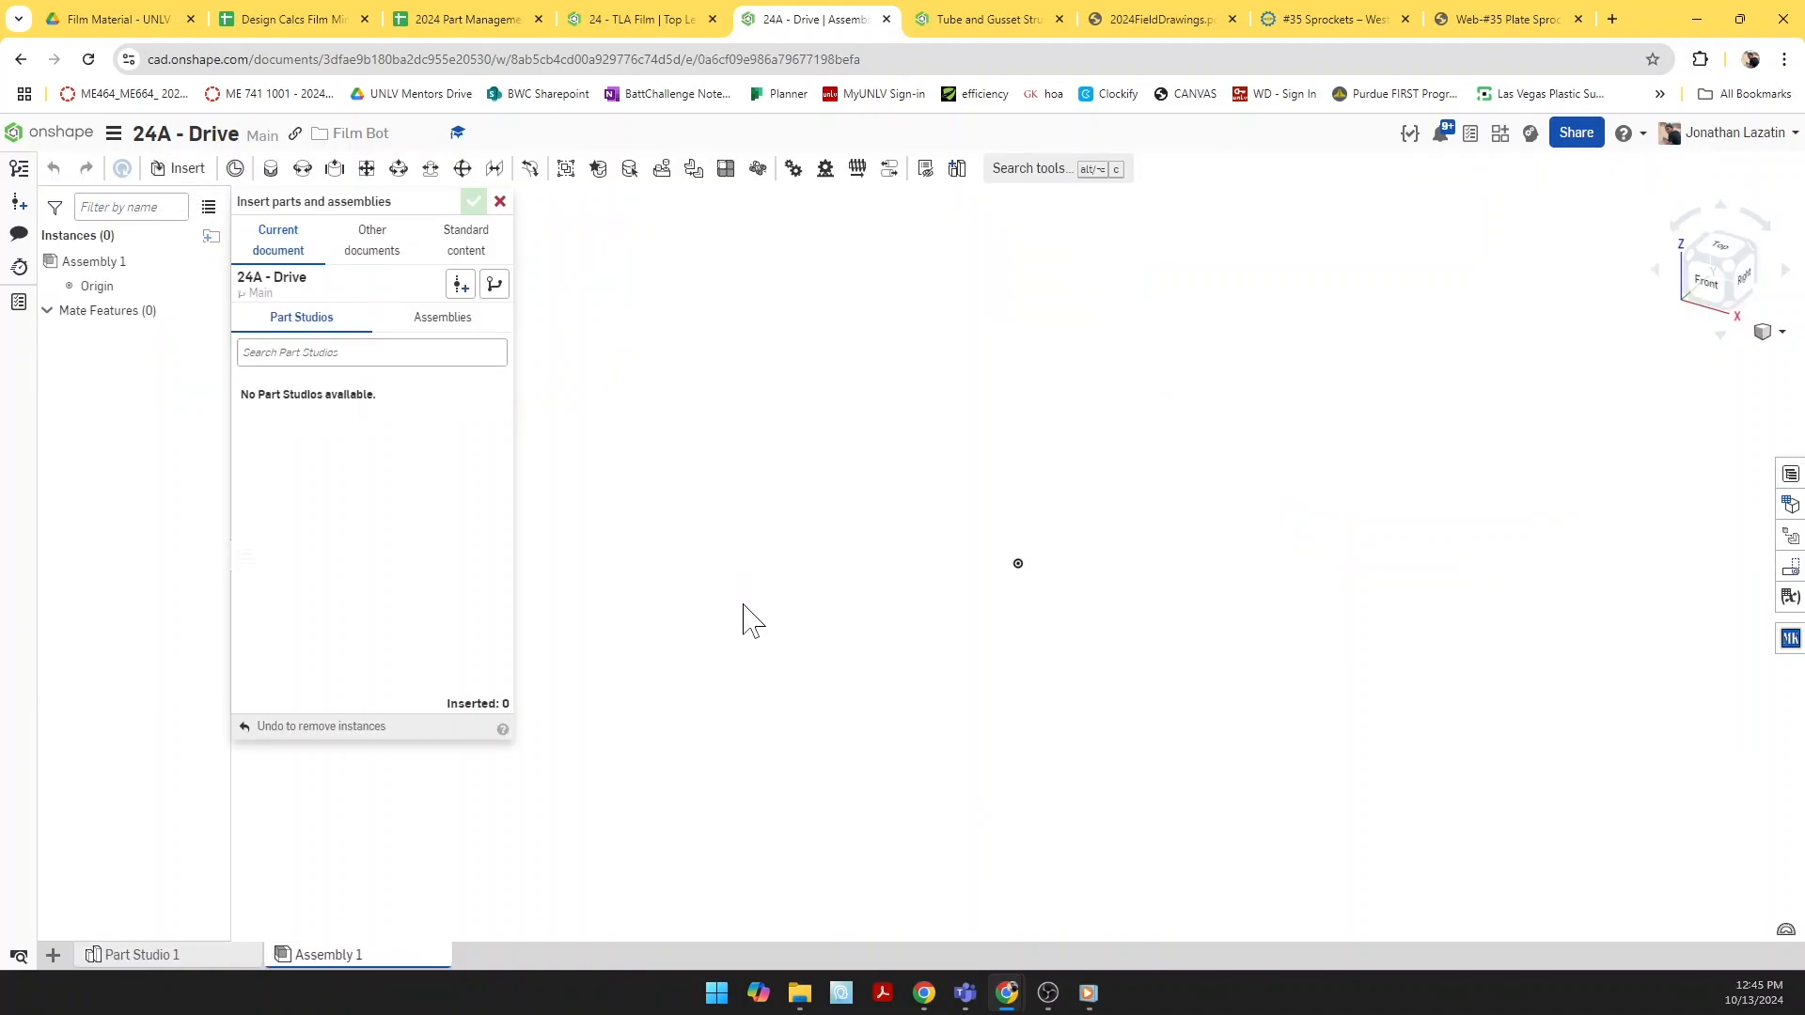
{"action": "left_click", "coordinate": [365, 245]}
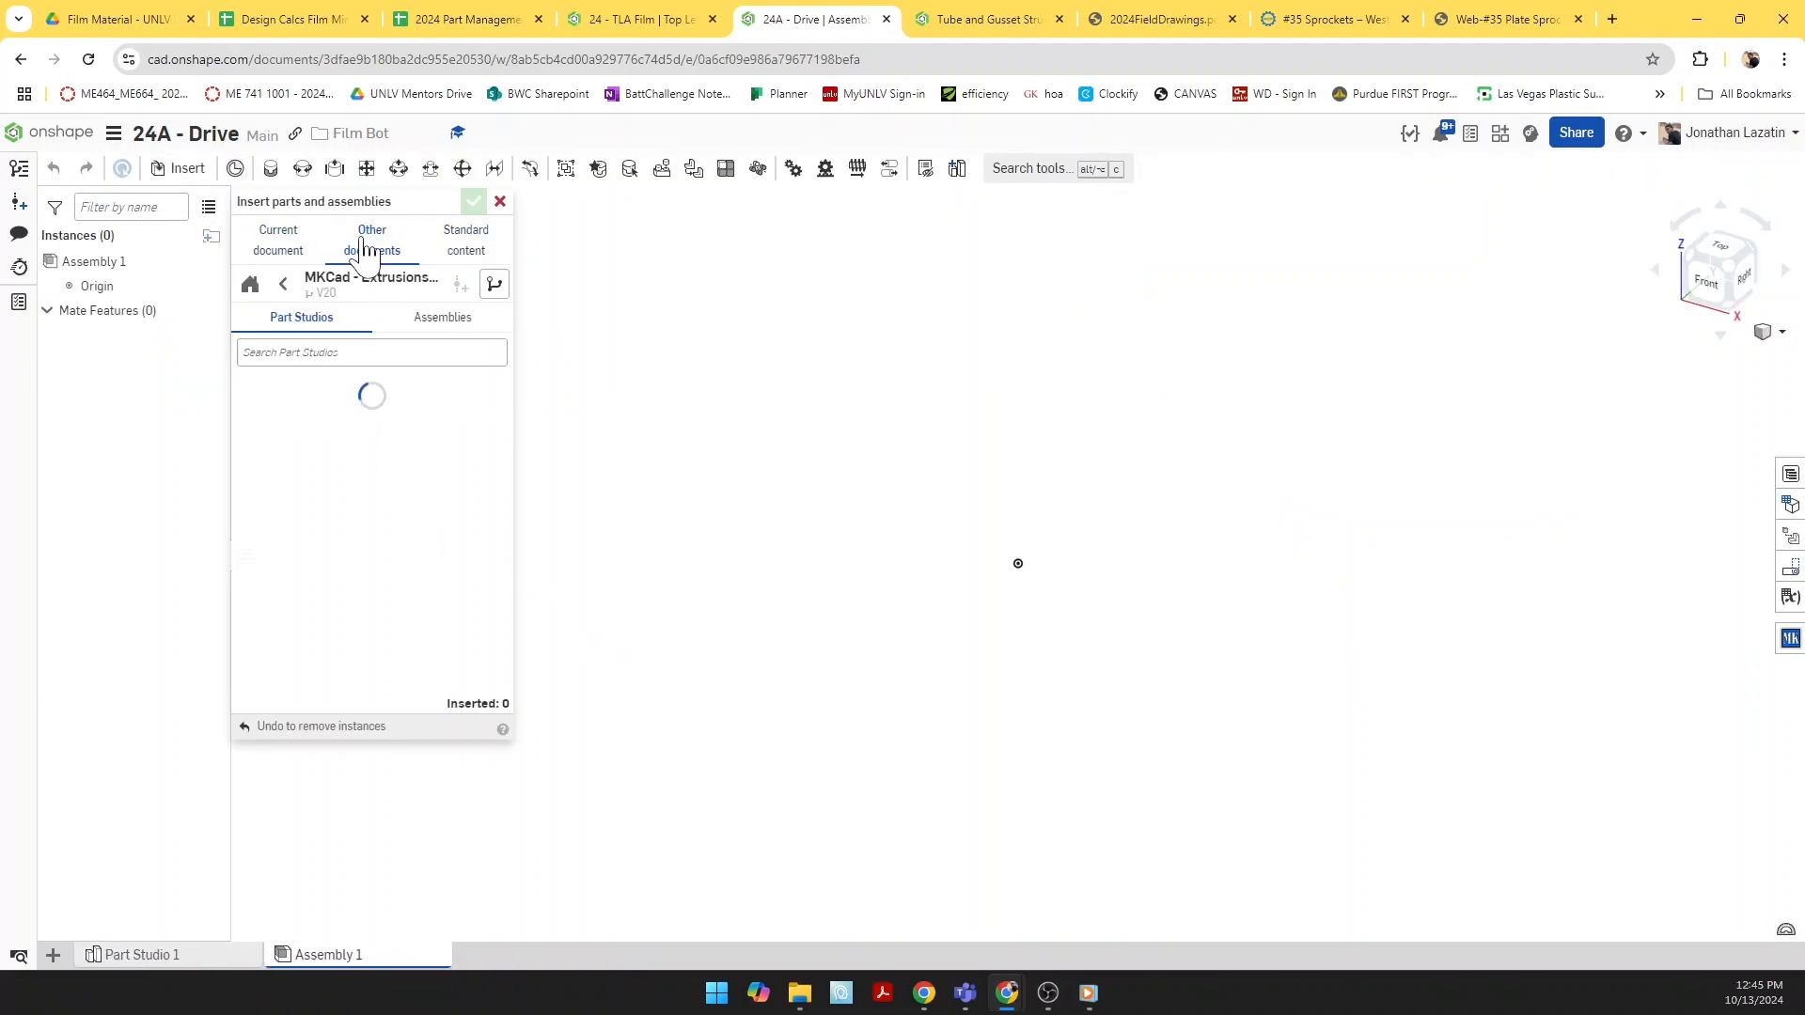
{"action": "left_click", "coordinate": [446, 321]}
{"action": "left_click", "coordinate": [250, 287]}
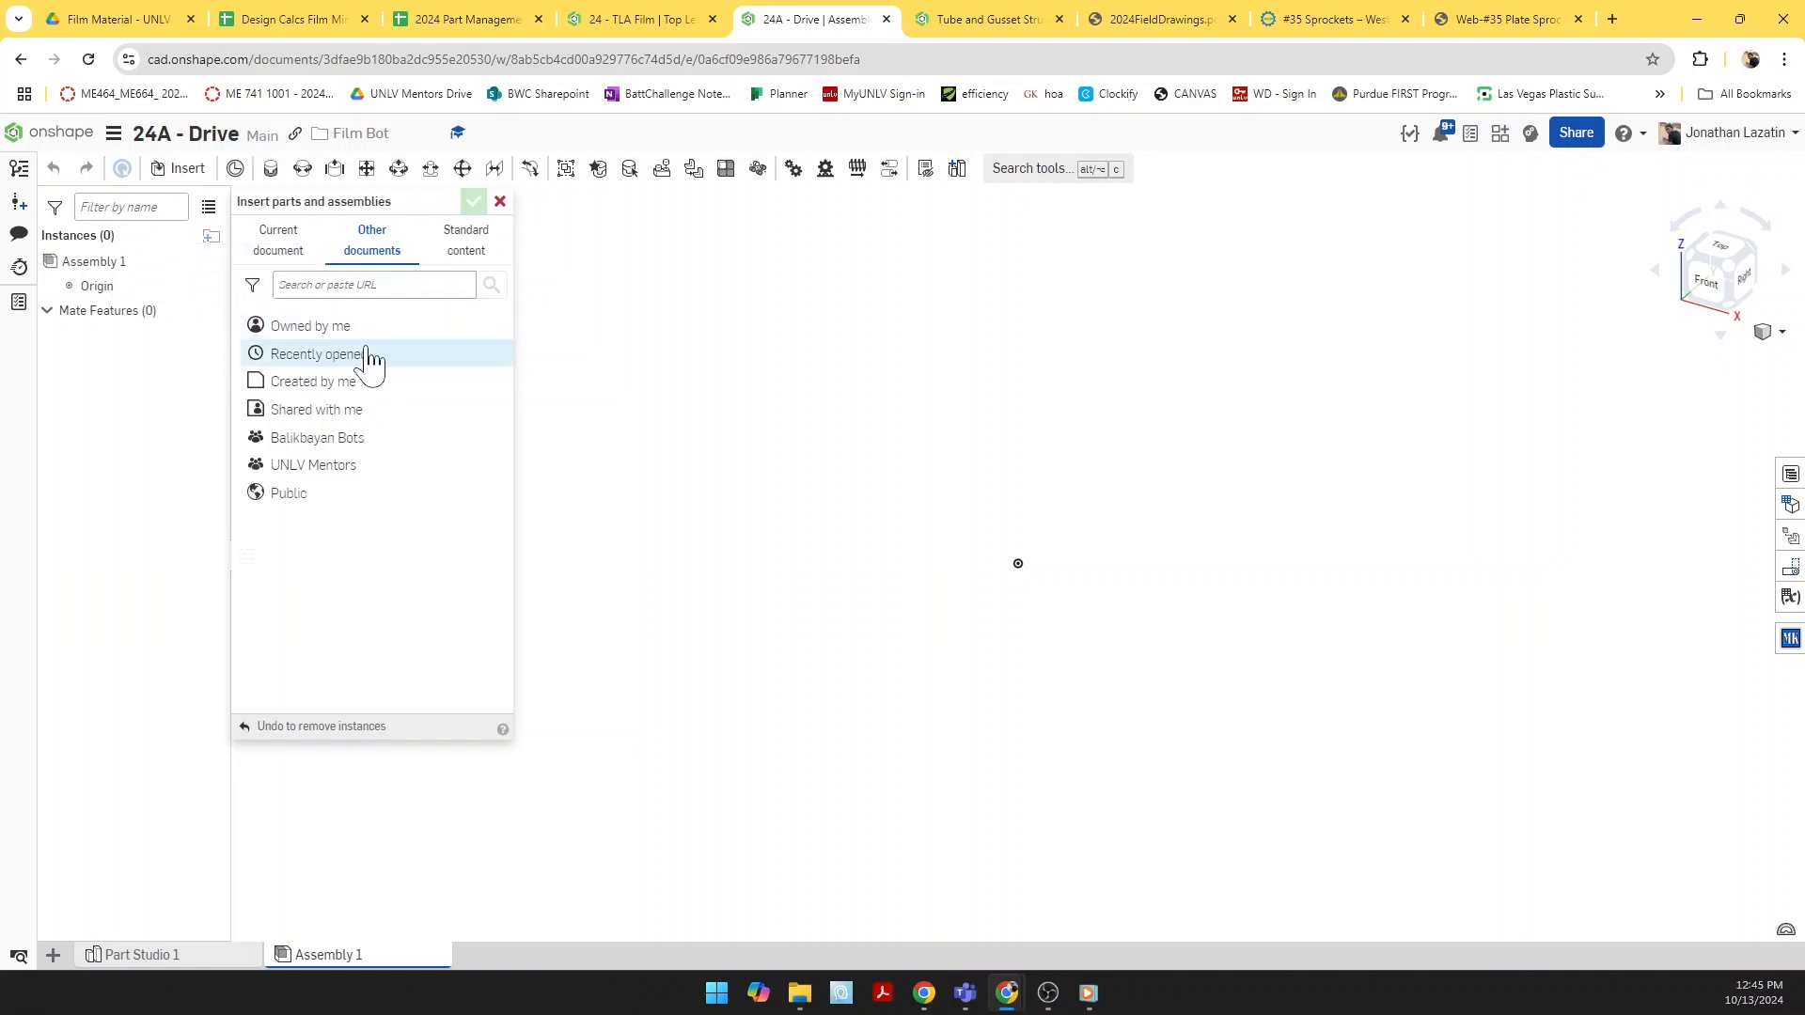
{"action": "left_click", "coordinate": [330, 328]}
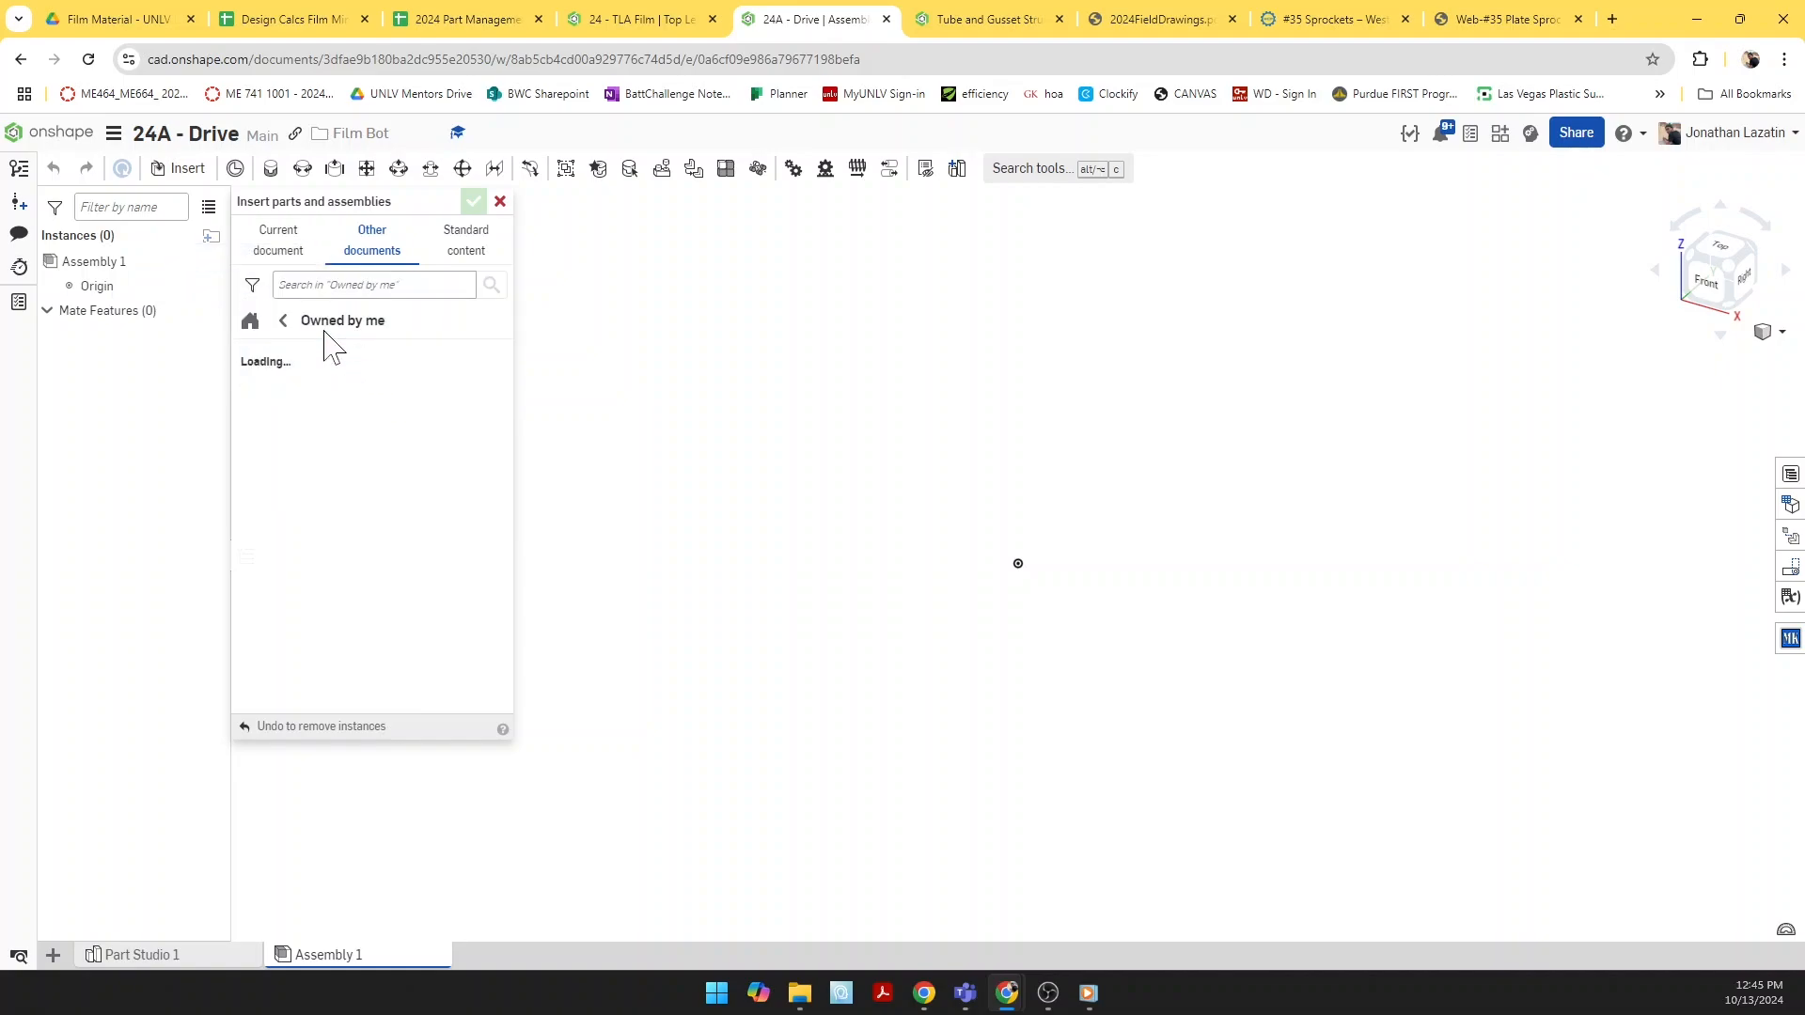
{"action": "left_click", "coordinate": [388, 366]}
{"action": "left_click", "coordinate": [384, 376]}
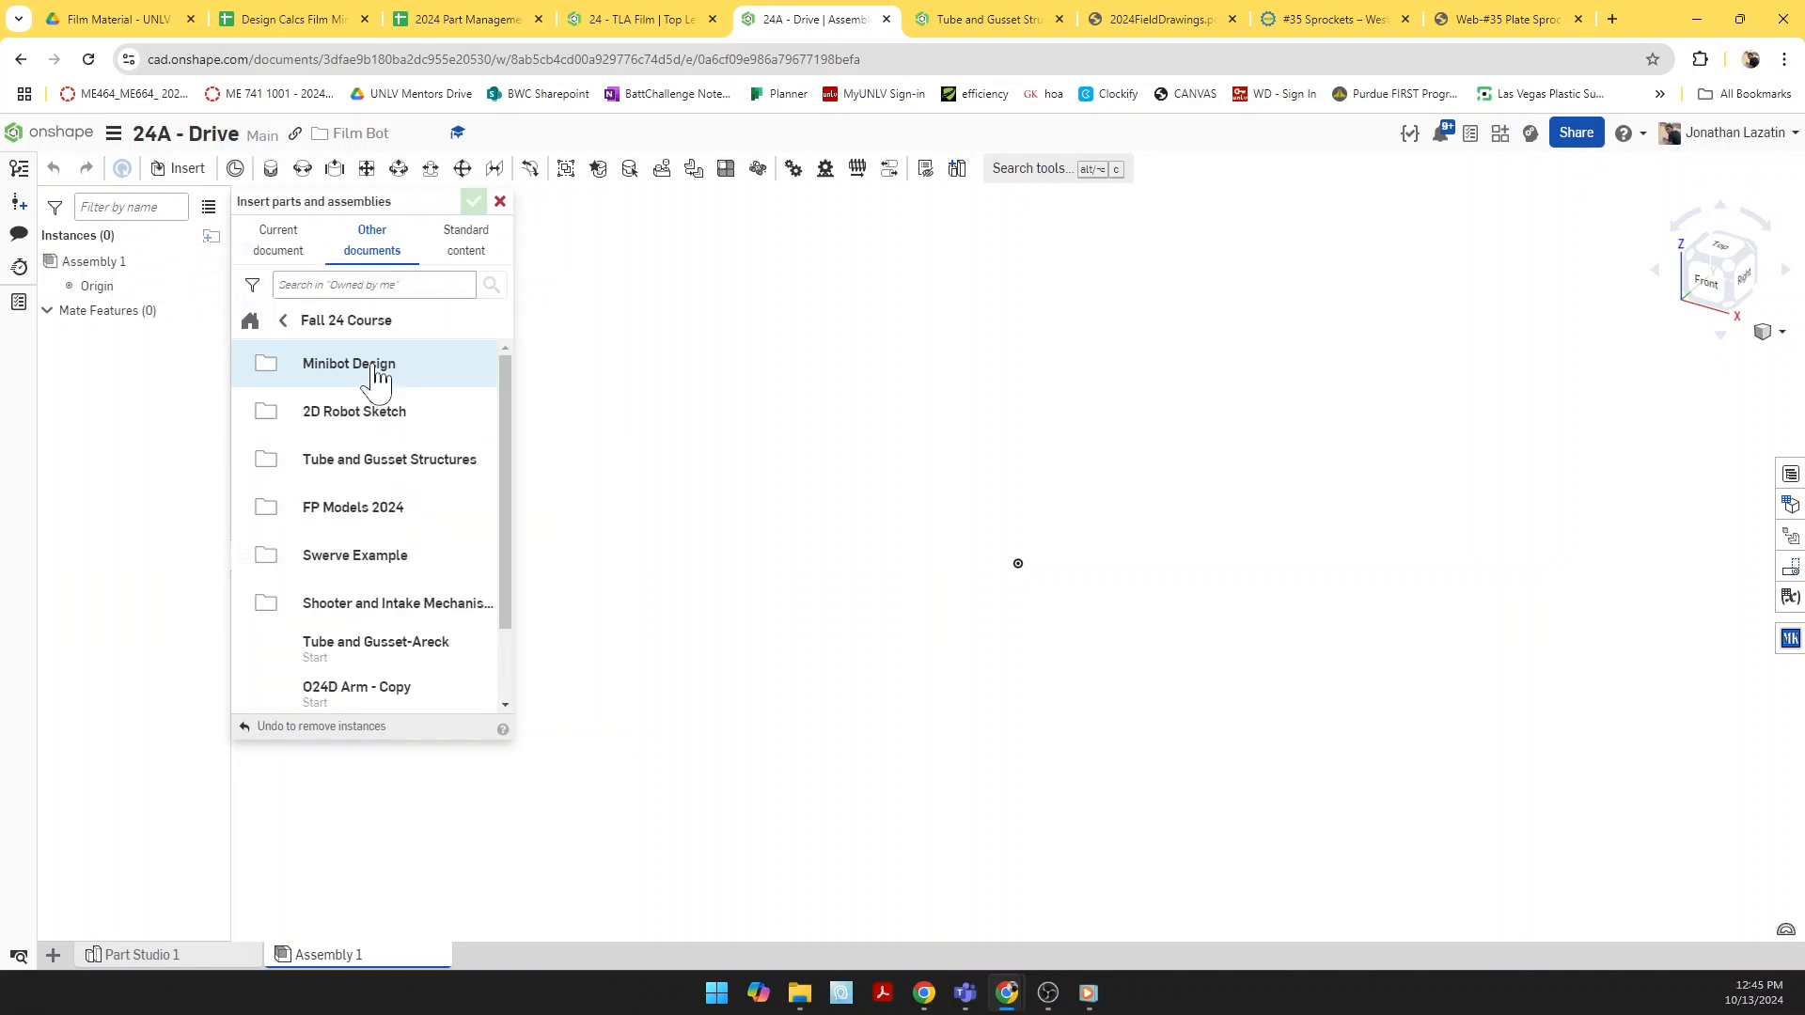
{"action": "left_click", "coordinate": [375, 461]}
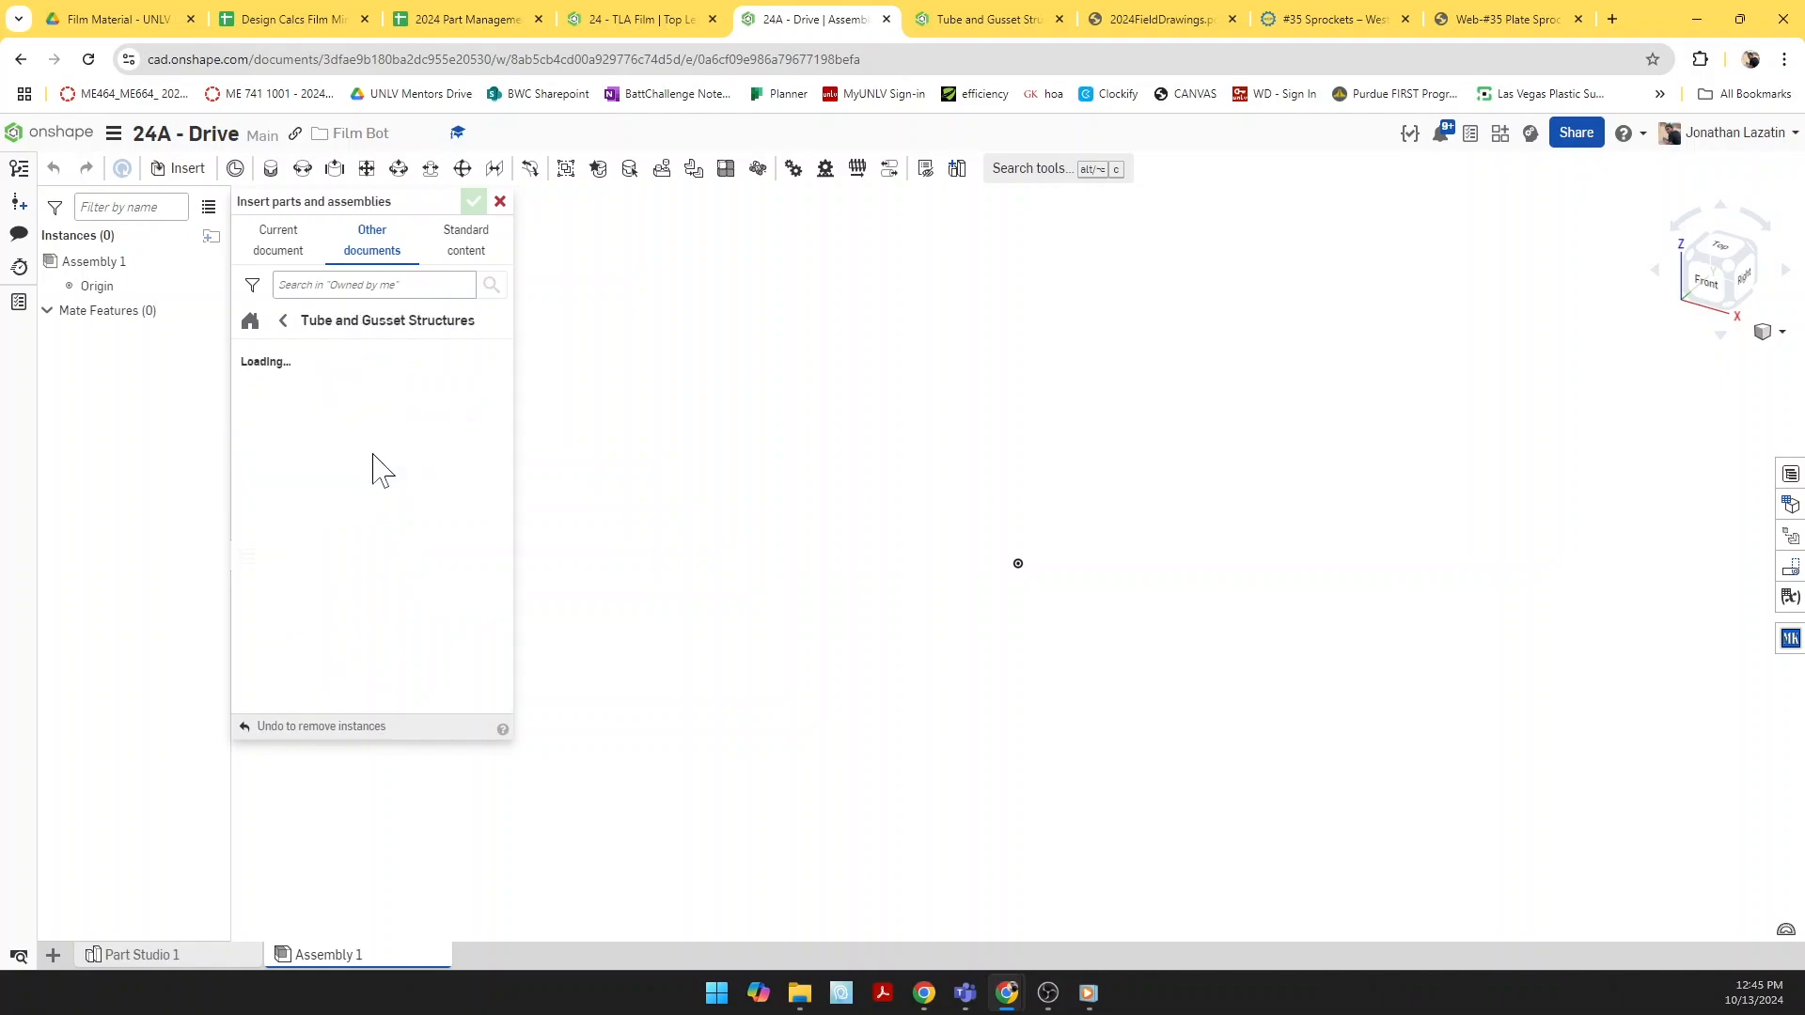
{"action": "scroll", "coordinate": [470, 597], "scroll_direction": "down", "scroll_amount": 5}
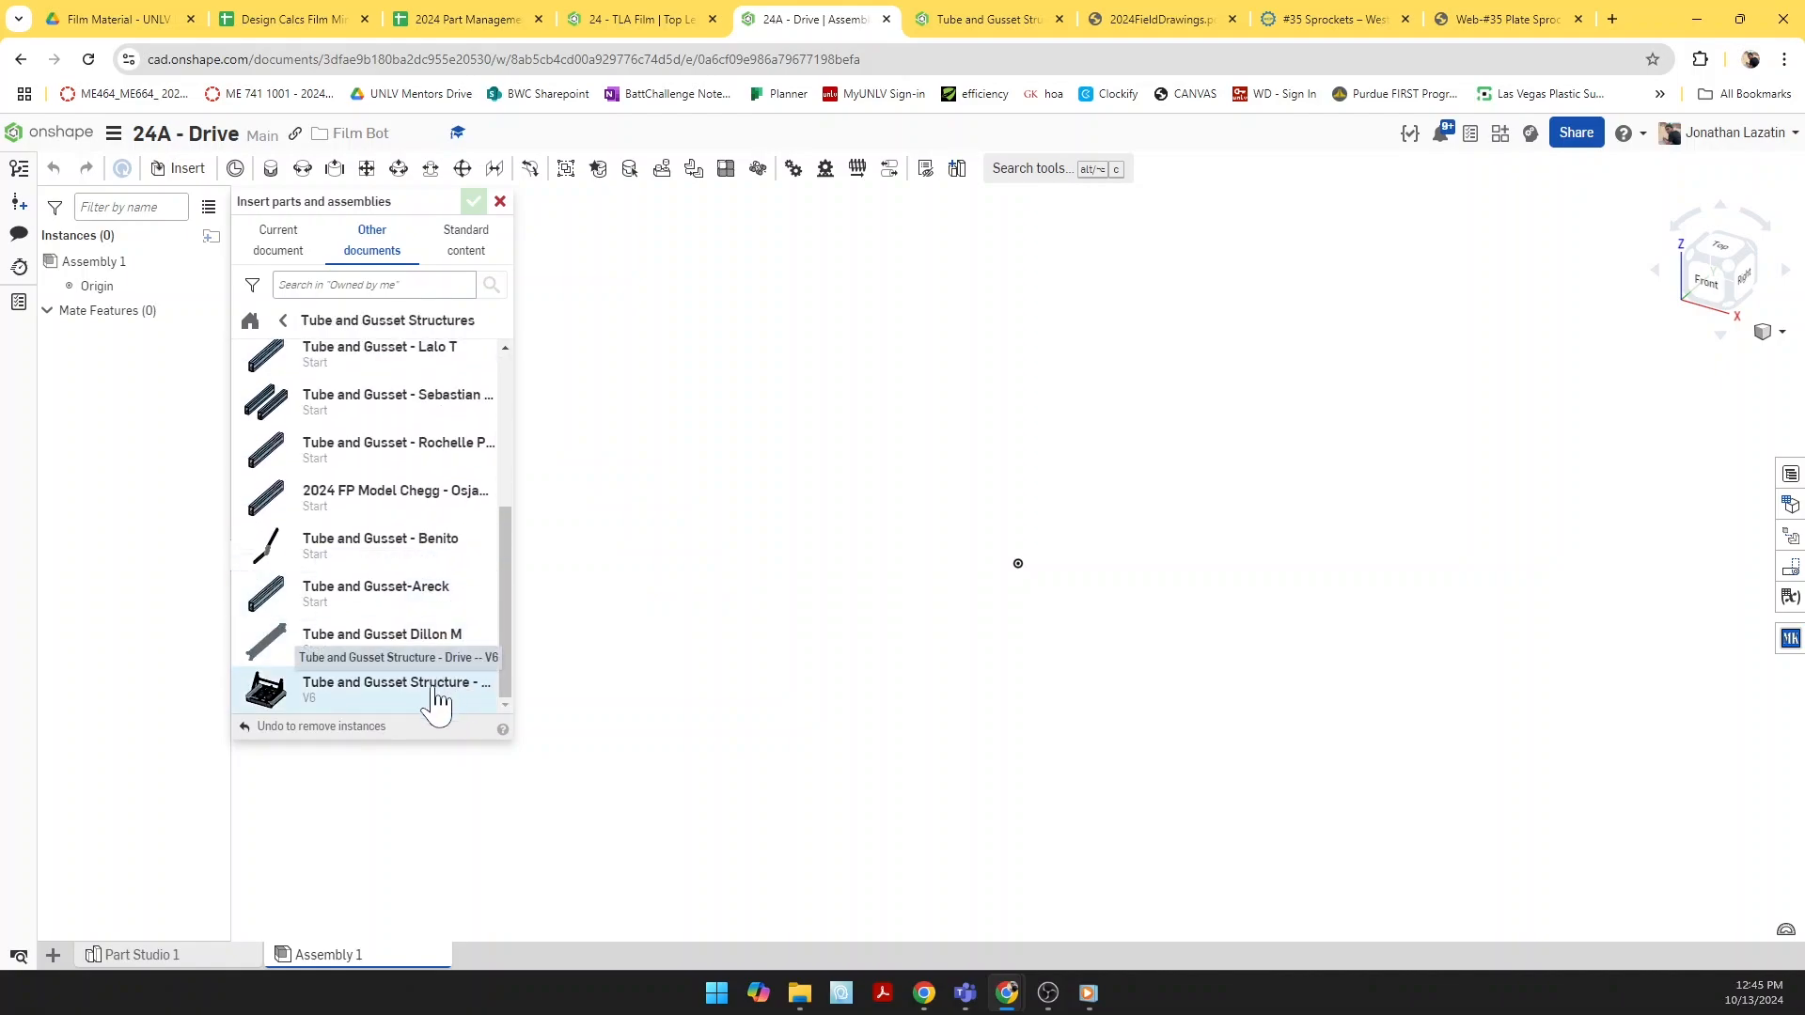
{"action": "left_click", "coordinate": [425, 694]}
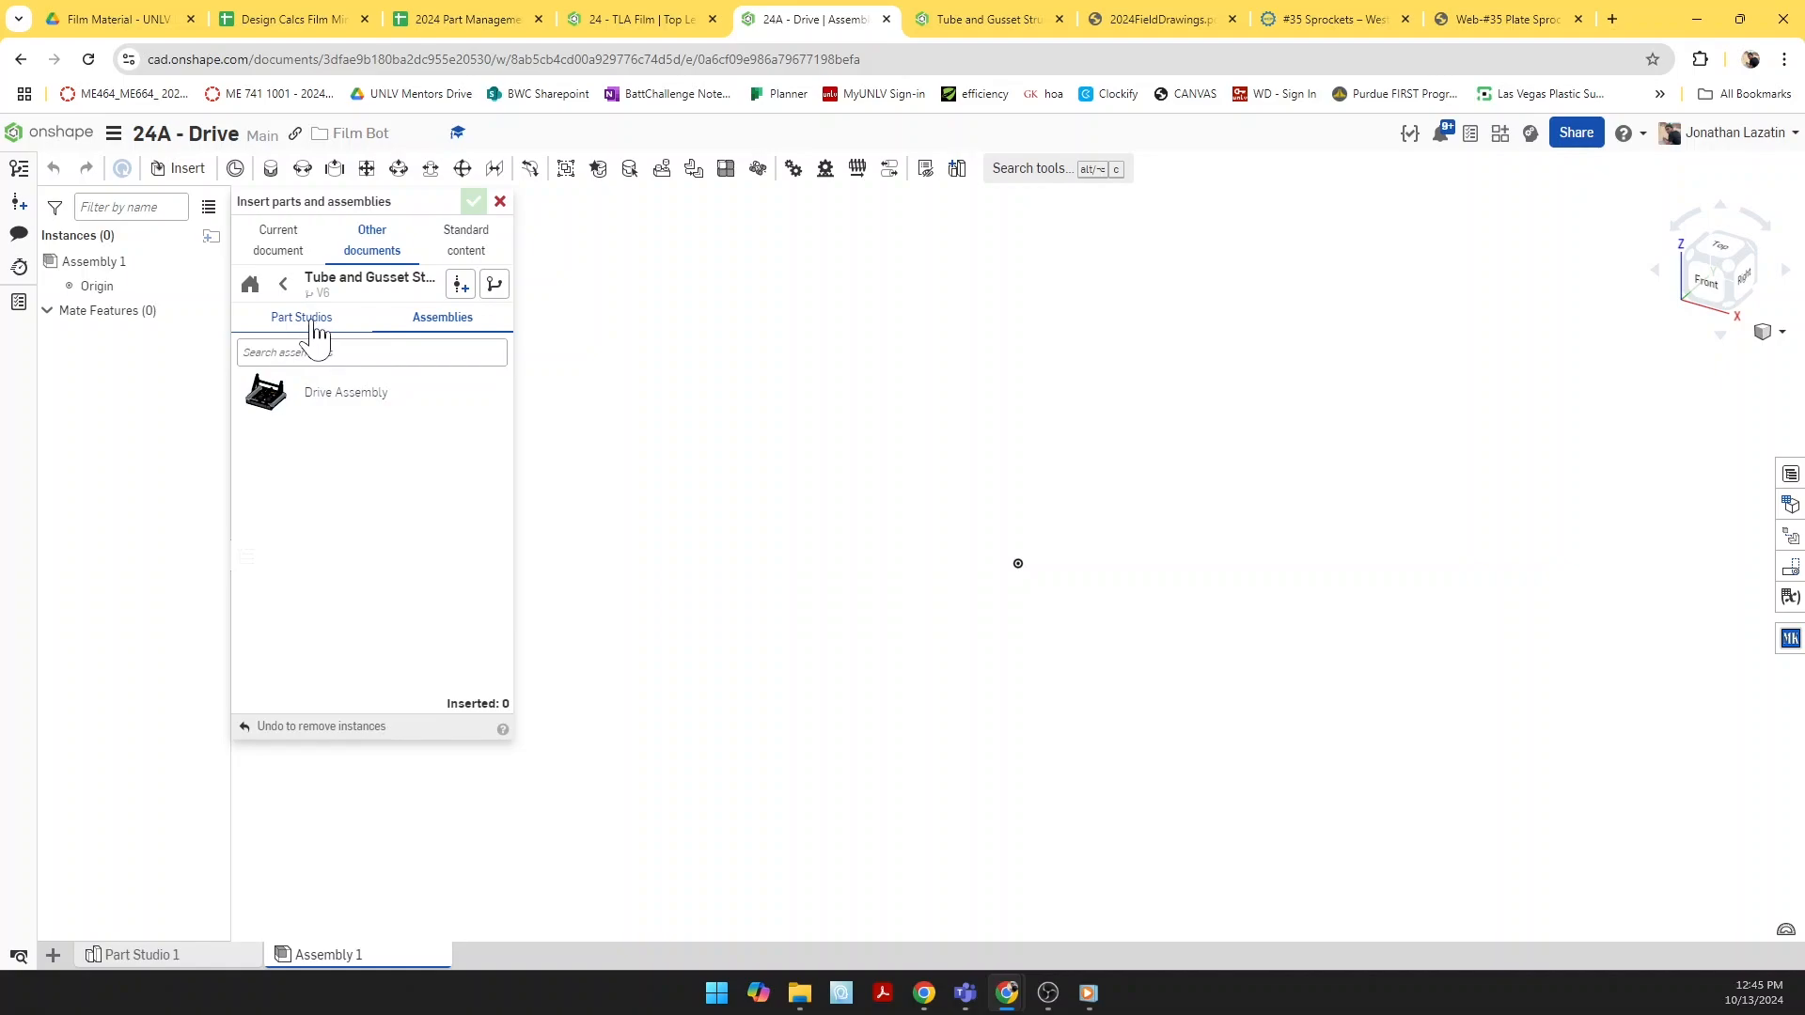
Step: Insert the Drive Assembly from the Tube and Gusset Structure - Drive document into Assembly 1
{"action": "left_click", "coordinate": [314, 329]}
{"action": "left_click", "coordinate": [442, 331]}
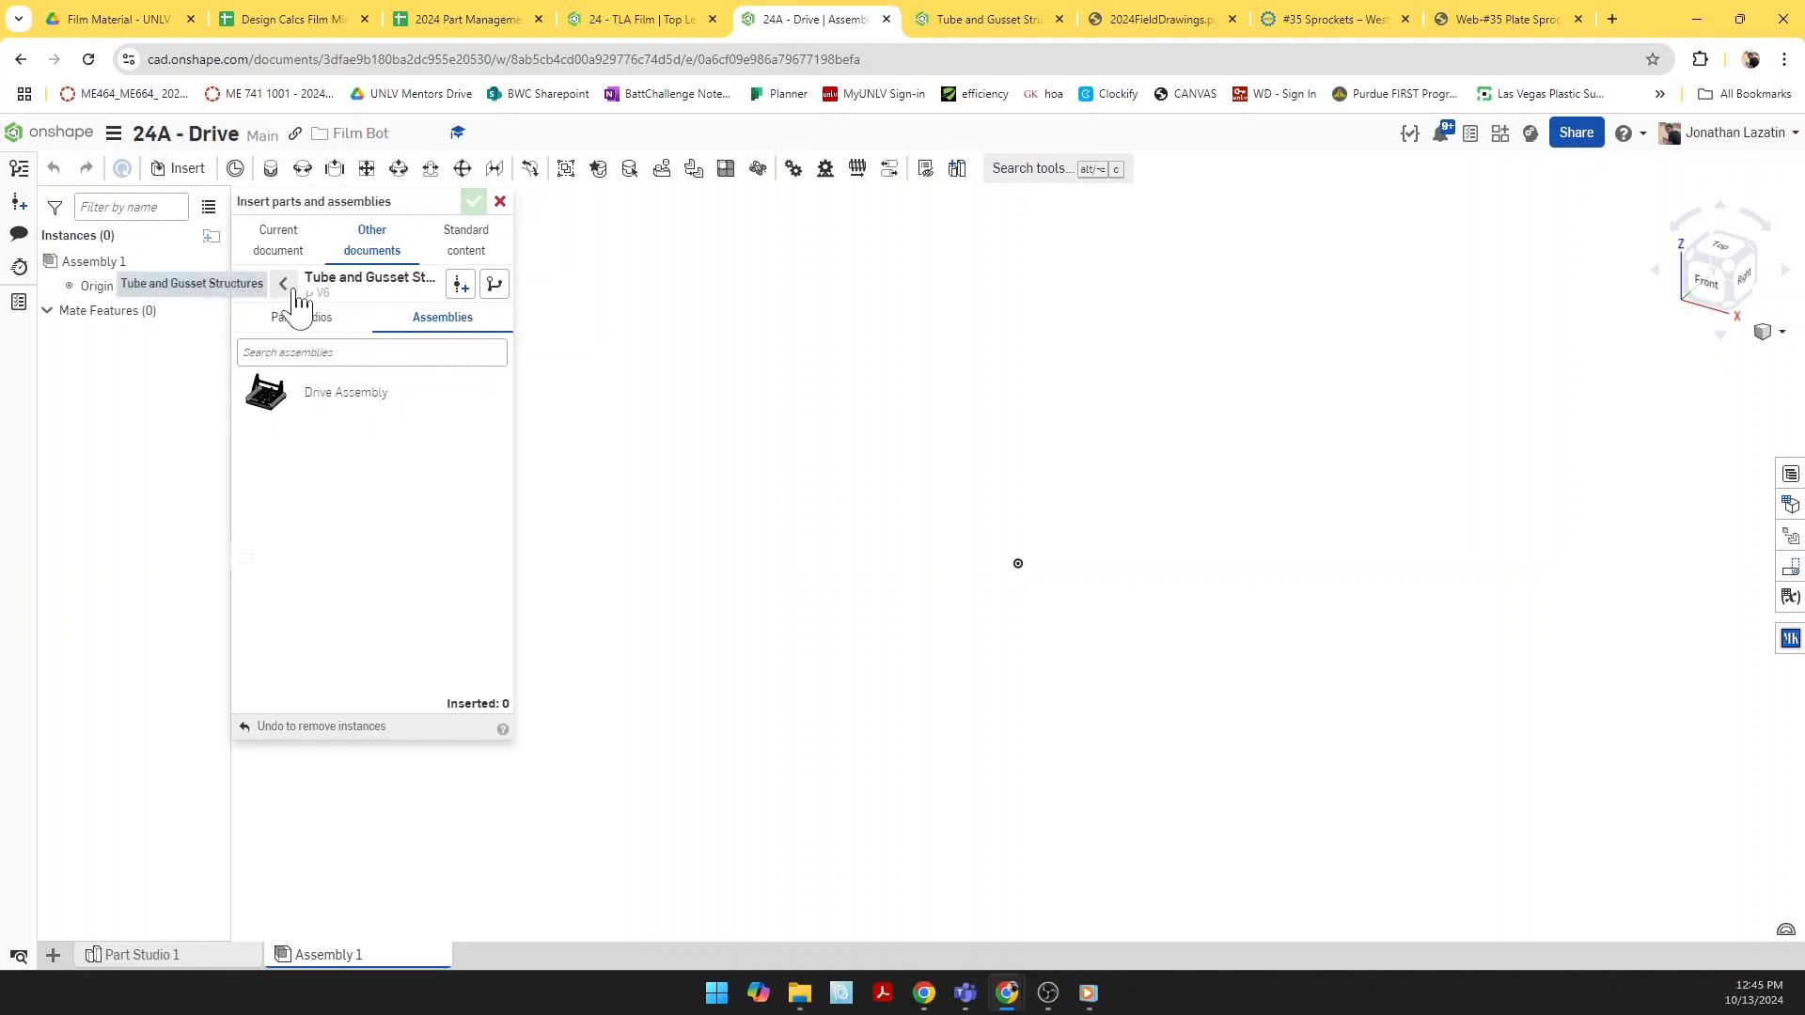
{"action": "left_click", "coordinate": [386, 395]}
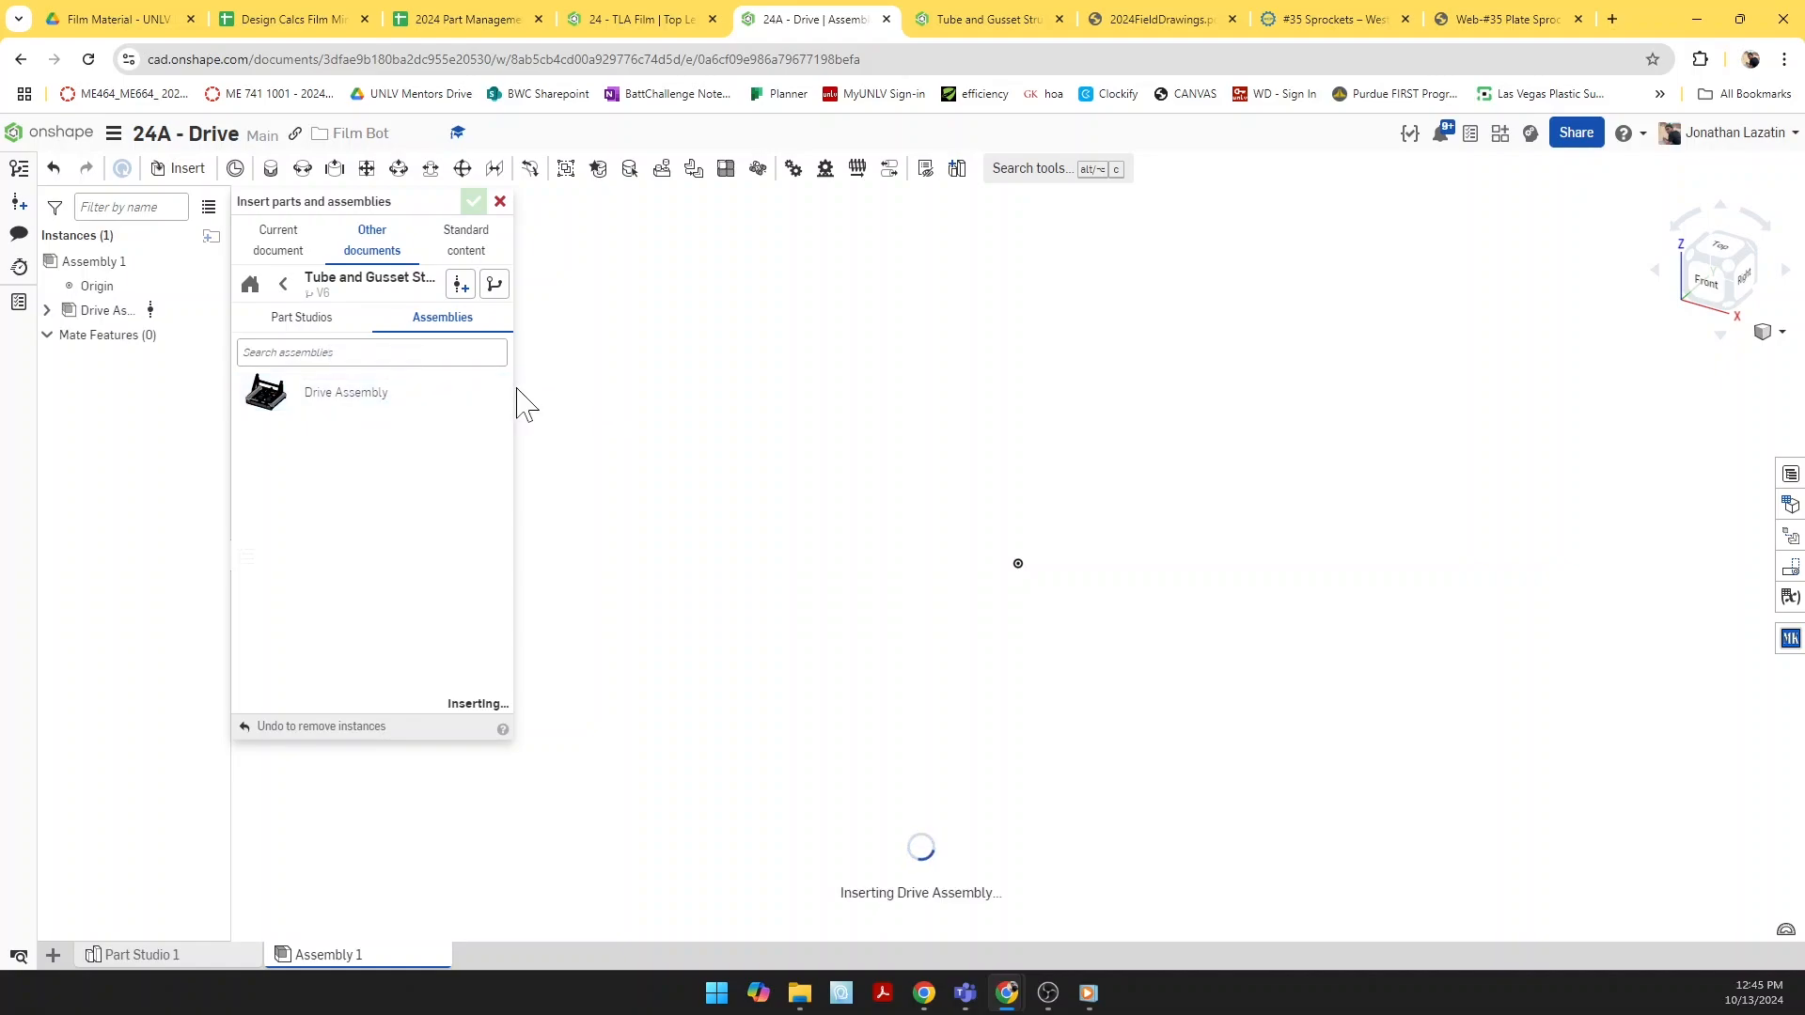
Step: Switch to the Tube and Gusset Structure - Drive document and delete the upright tube frame subassembly from its Drive Assembly
{"action": "left_click", "coordinate": [984, 22]}
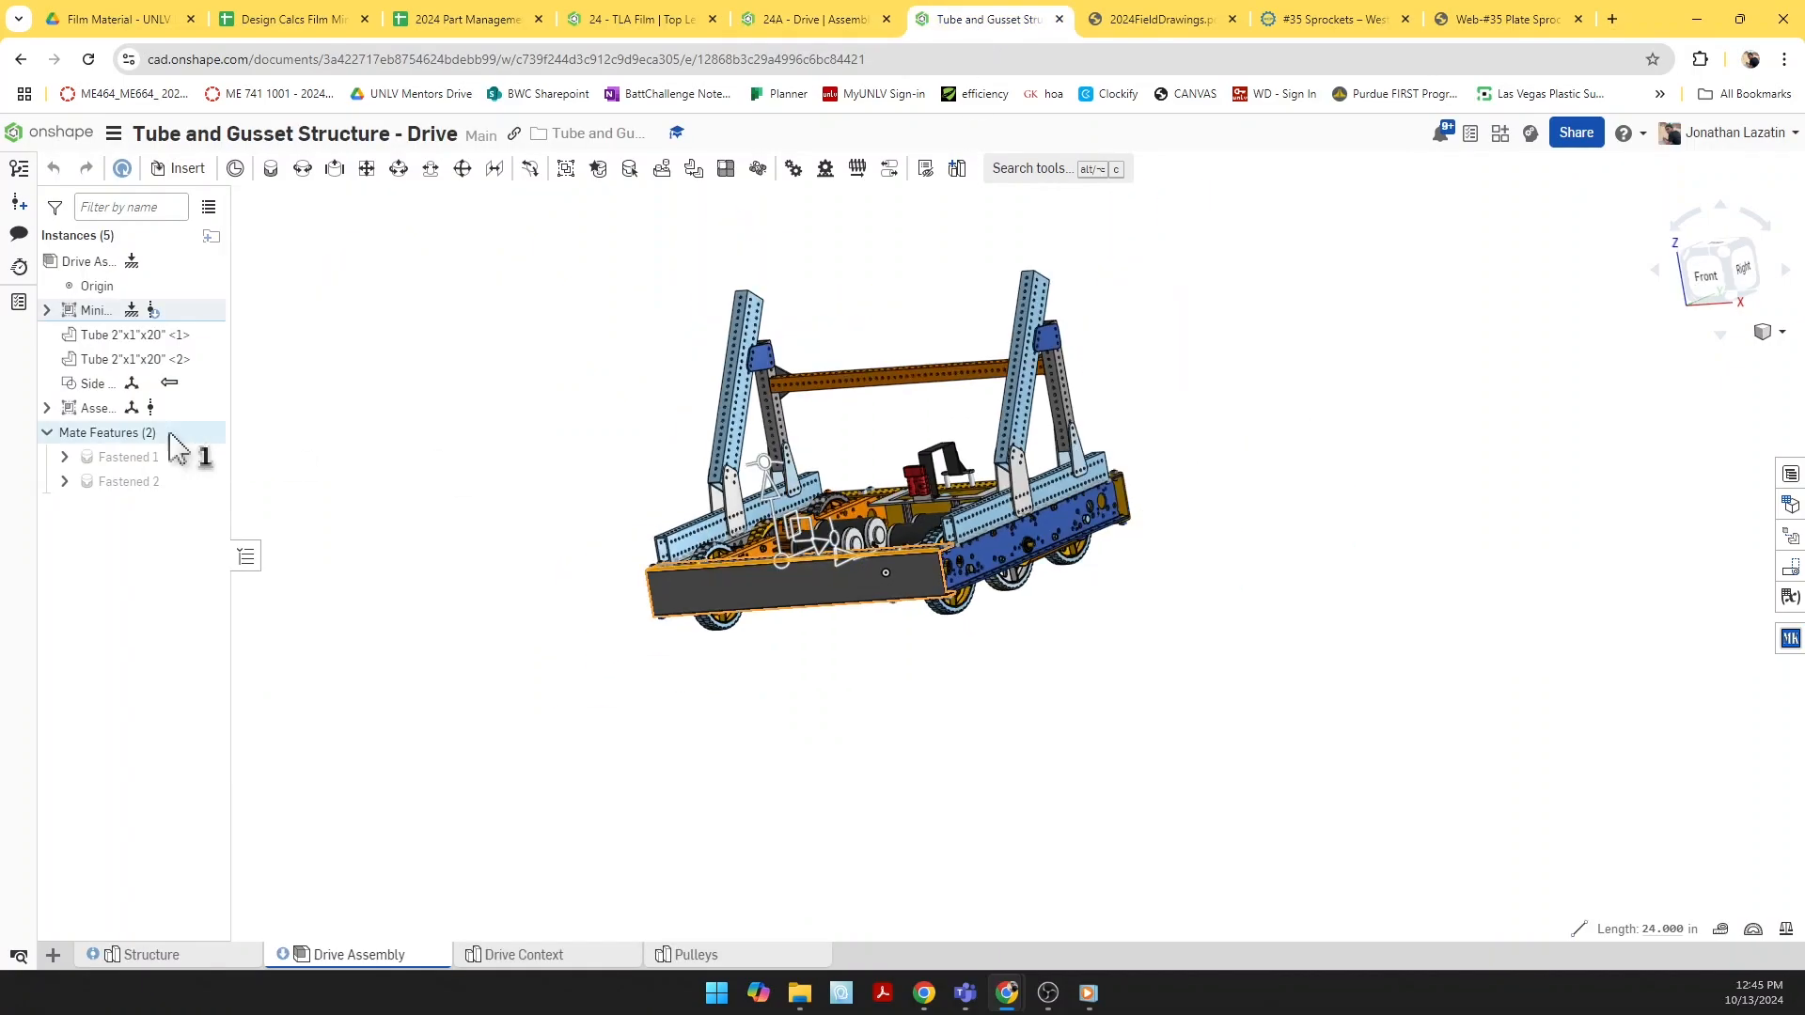
{"action": "right_click", "coordinate": [111, 410]}
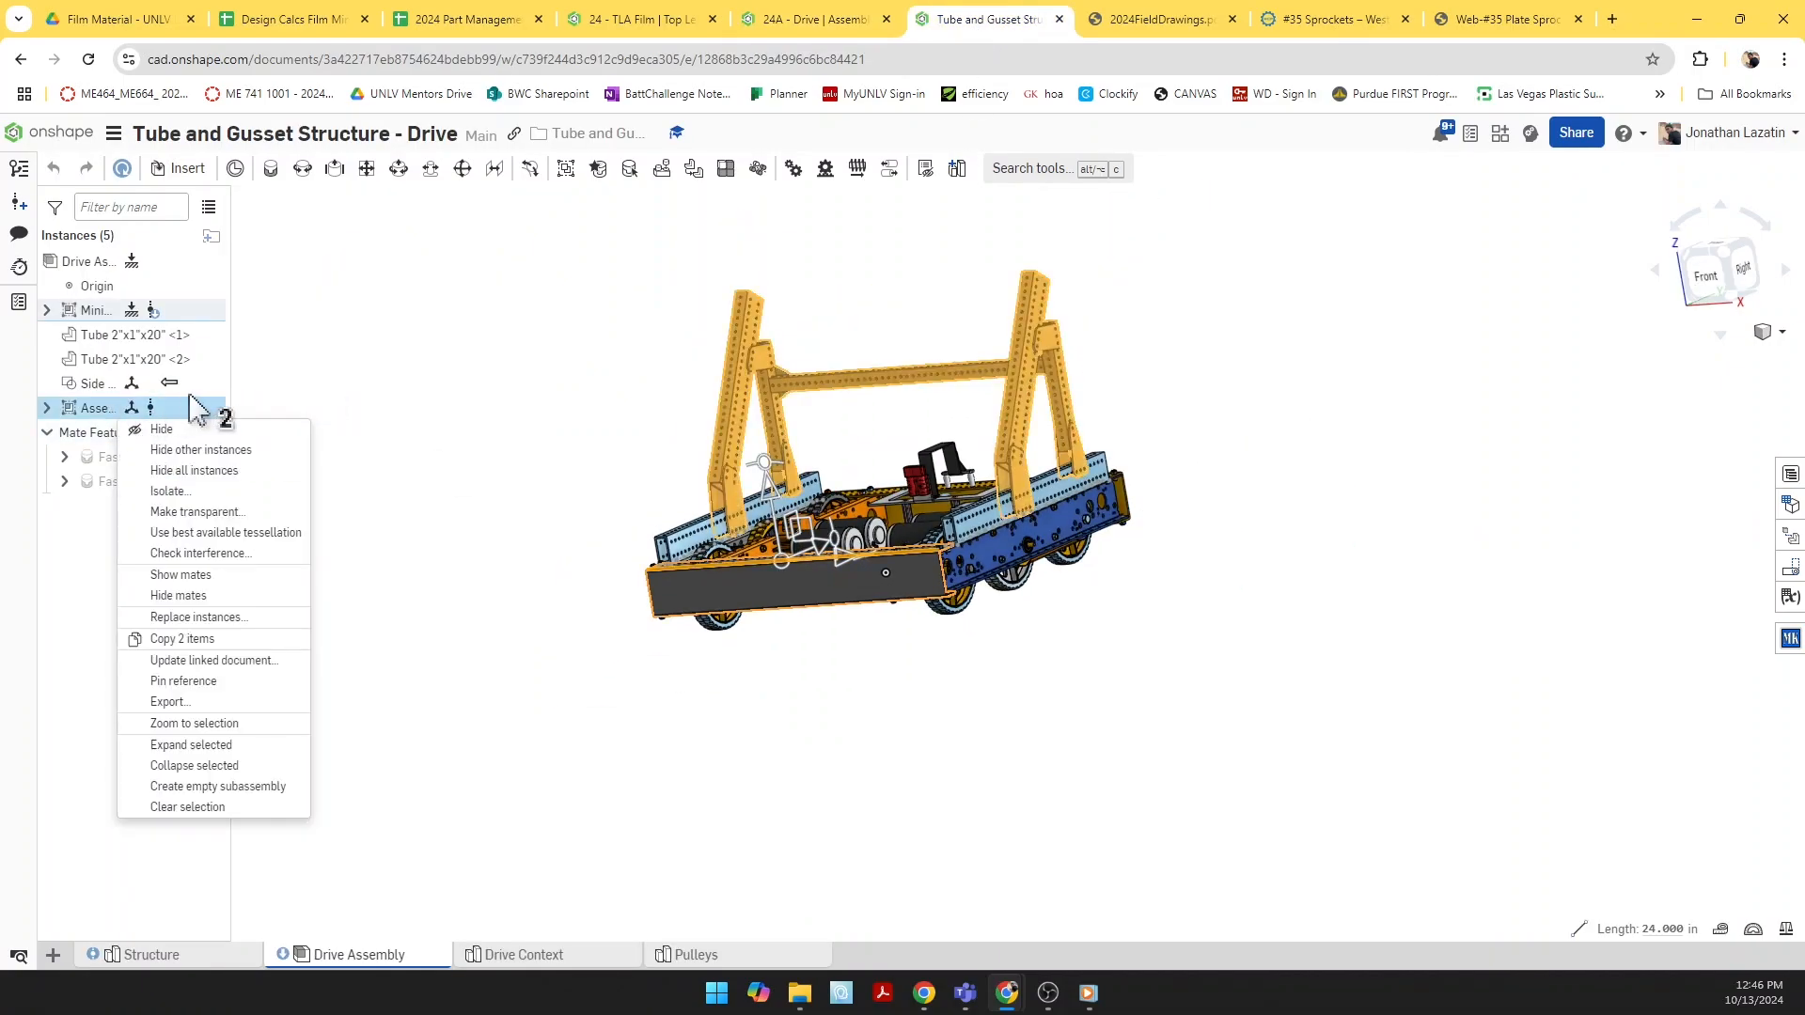
{"action": "left_click", "coordinate": [532, 604]}
{"action": "left_click", "coordinate": [331, 545]}
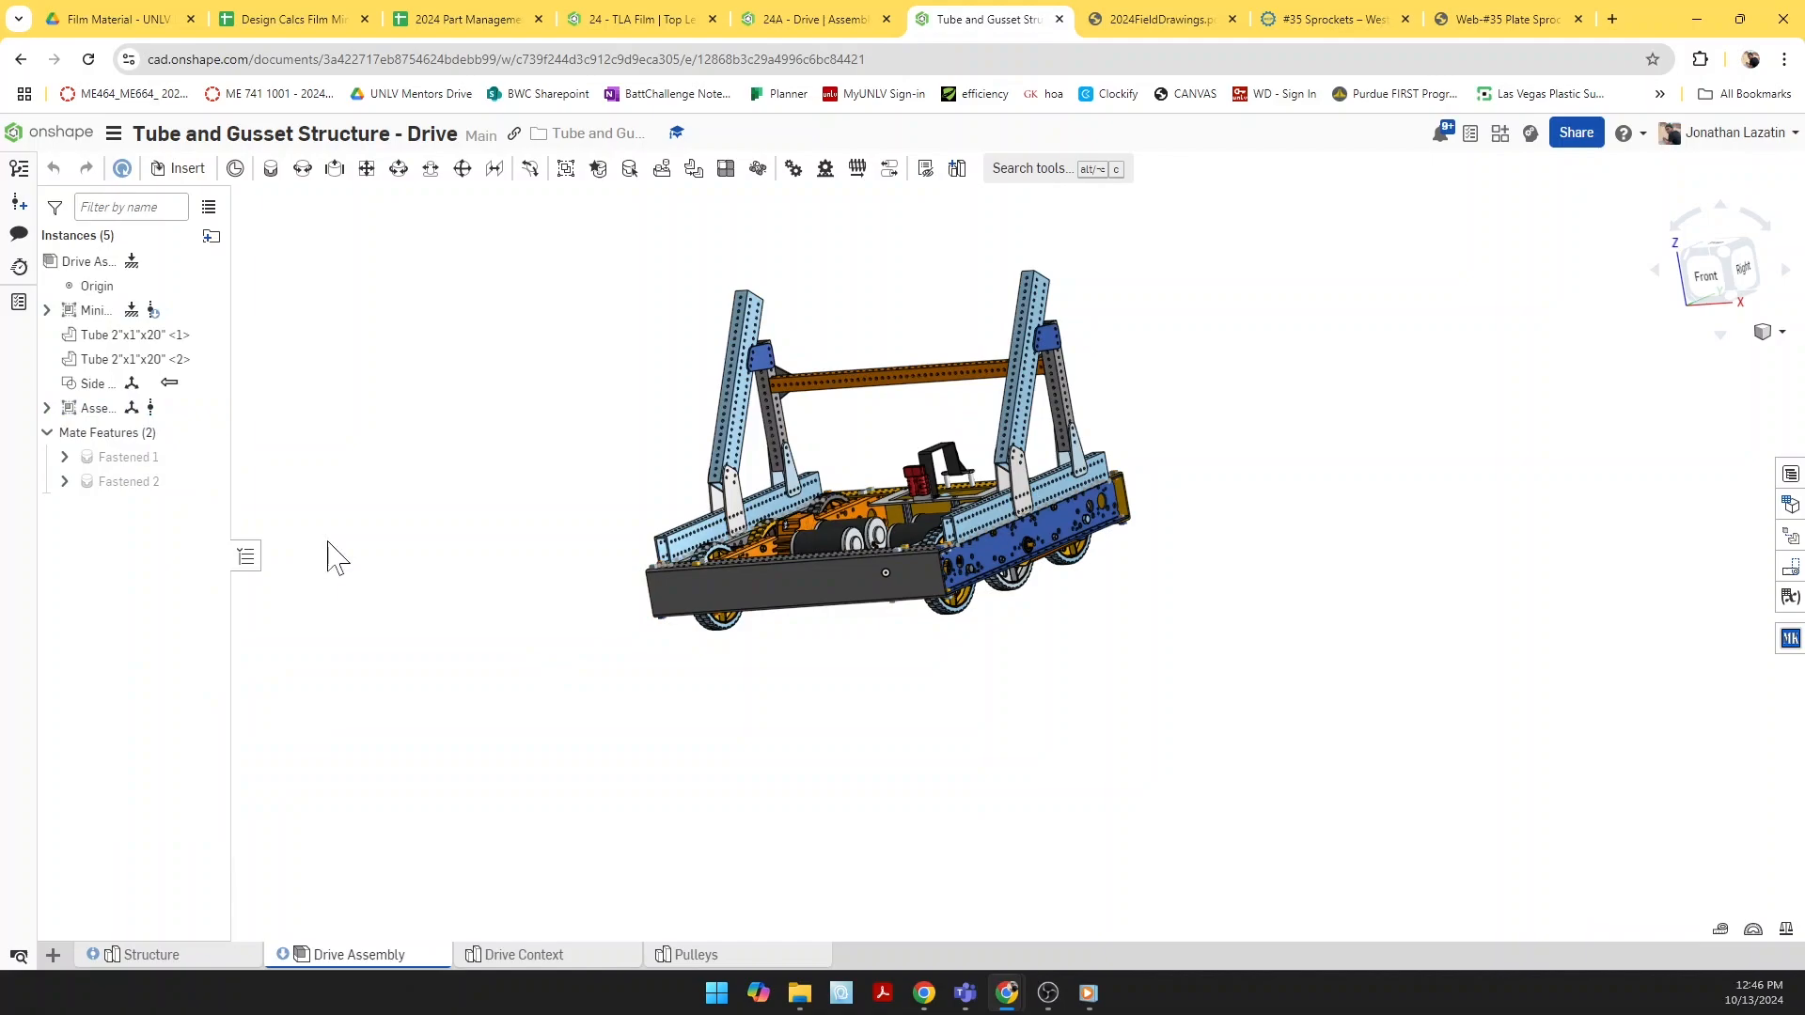
{"action": "left_click", "coordinate": [106, 411]}
{"action": "key", "text": "Delete"}
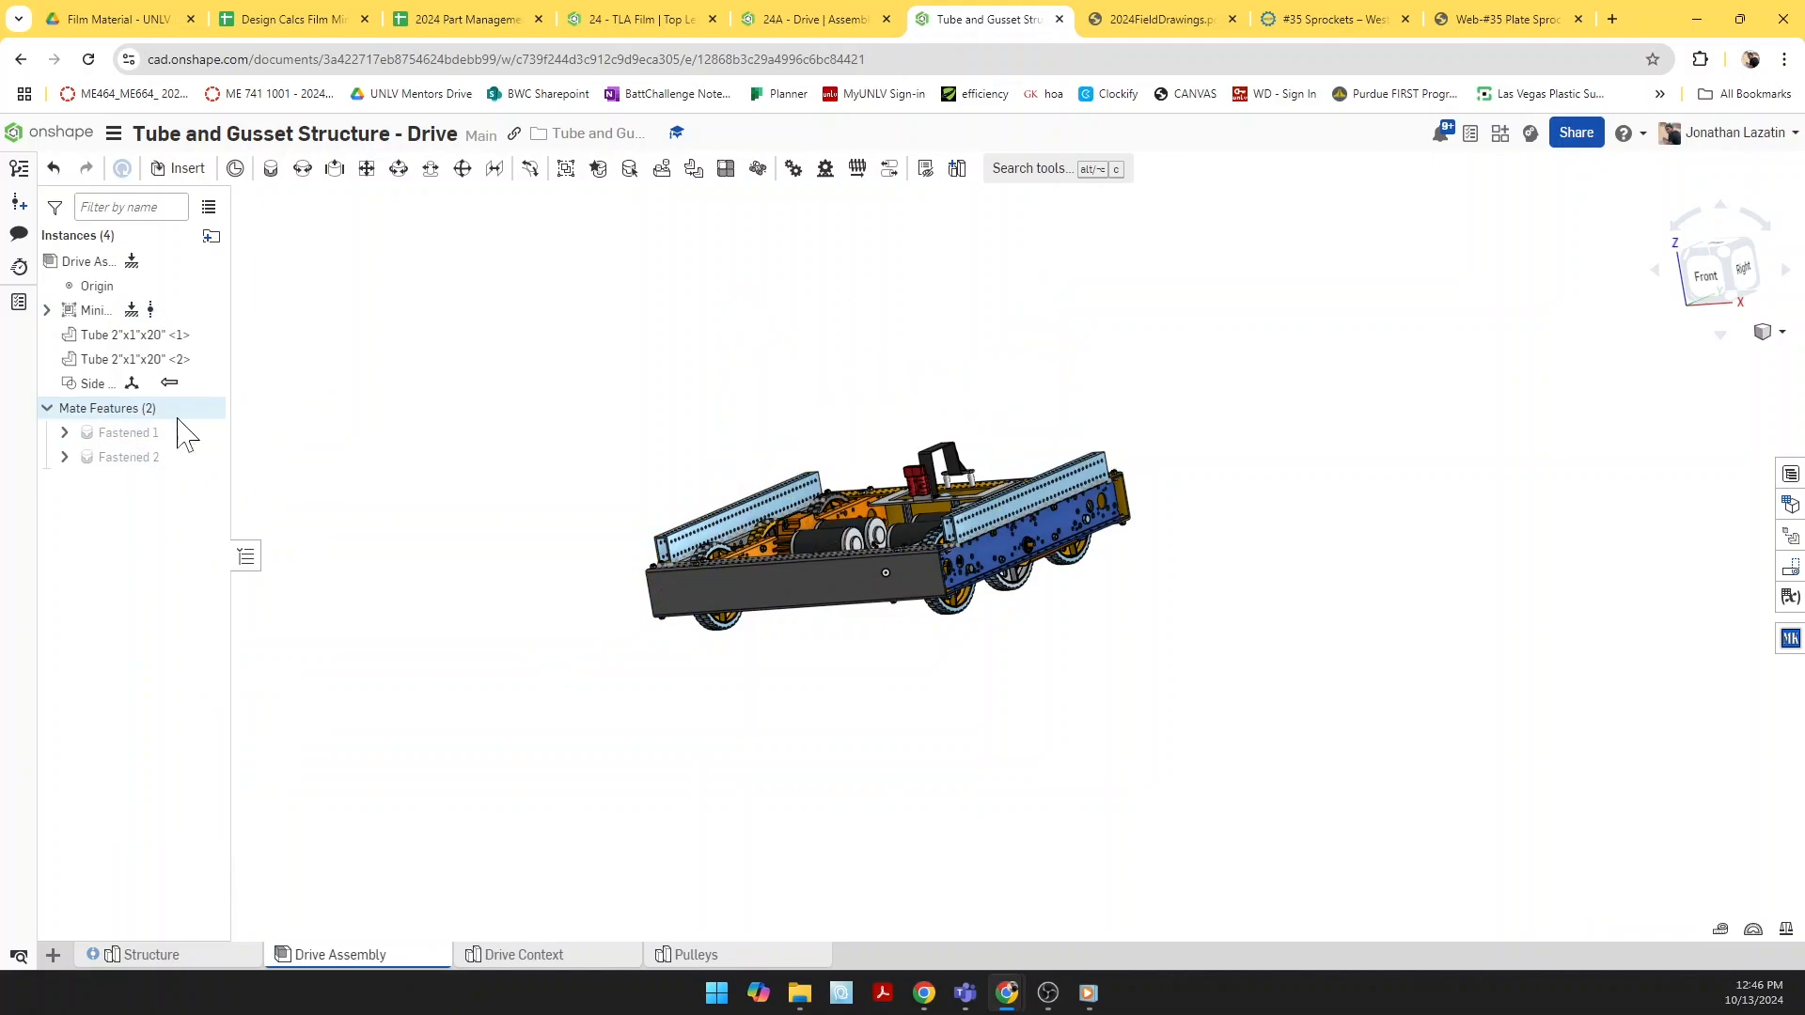
{"action": "right_click_drag", "start_coordinate": [569, 491], "coordinate": [854, 543]}
{"action": "scroll", "coordinate": [860, 545], "scroll_direction": "up", "scroll_amount": 5}
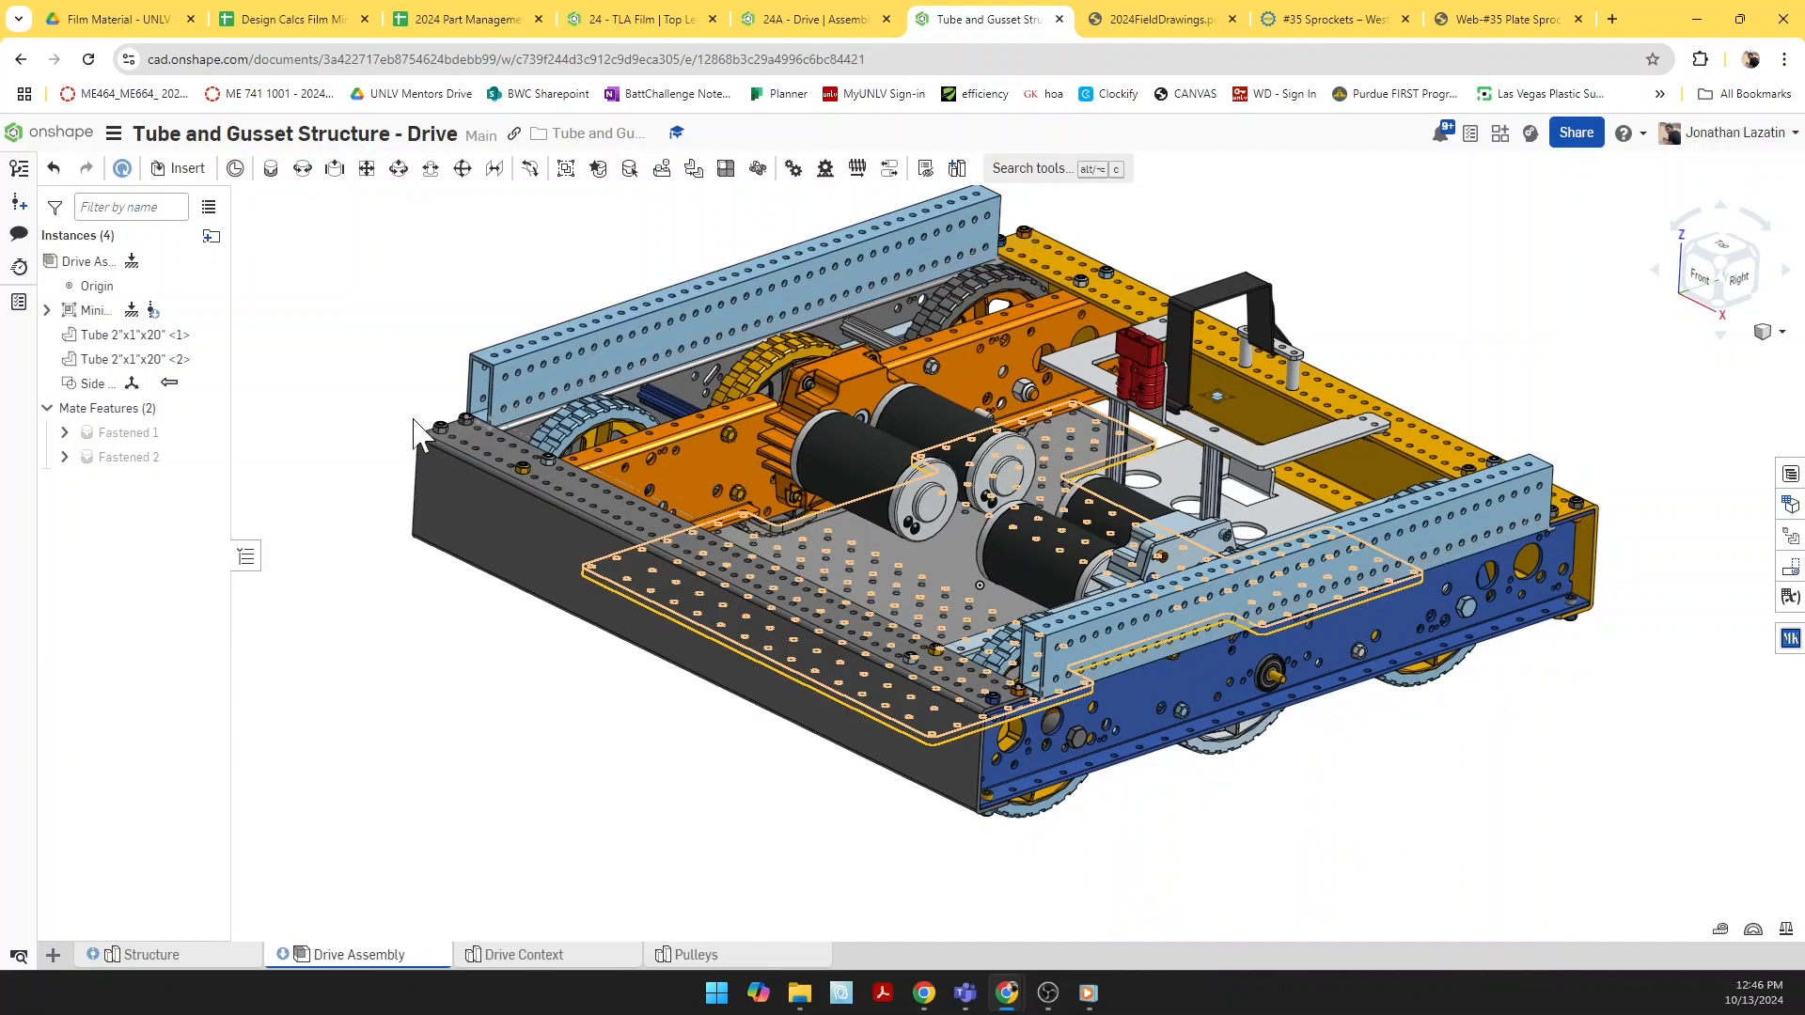
{"action": "scroll", "coordinate": [479, 358], "scroll_direction": "down", "scroll_amount": 2}
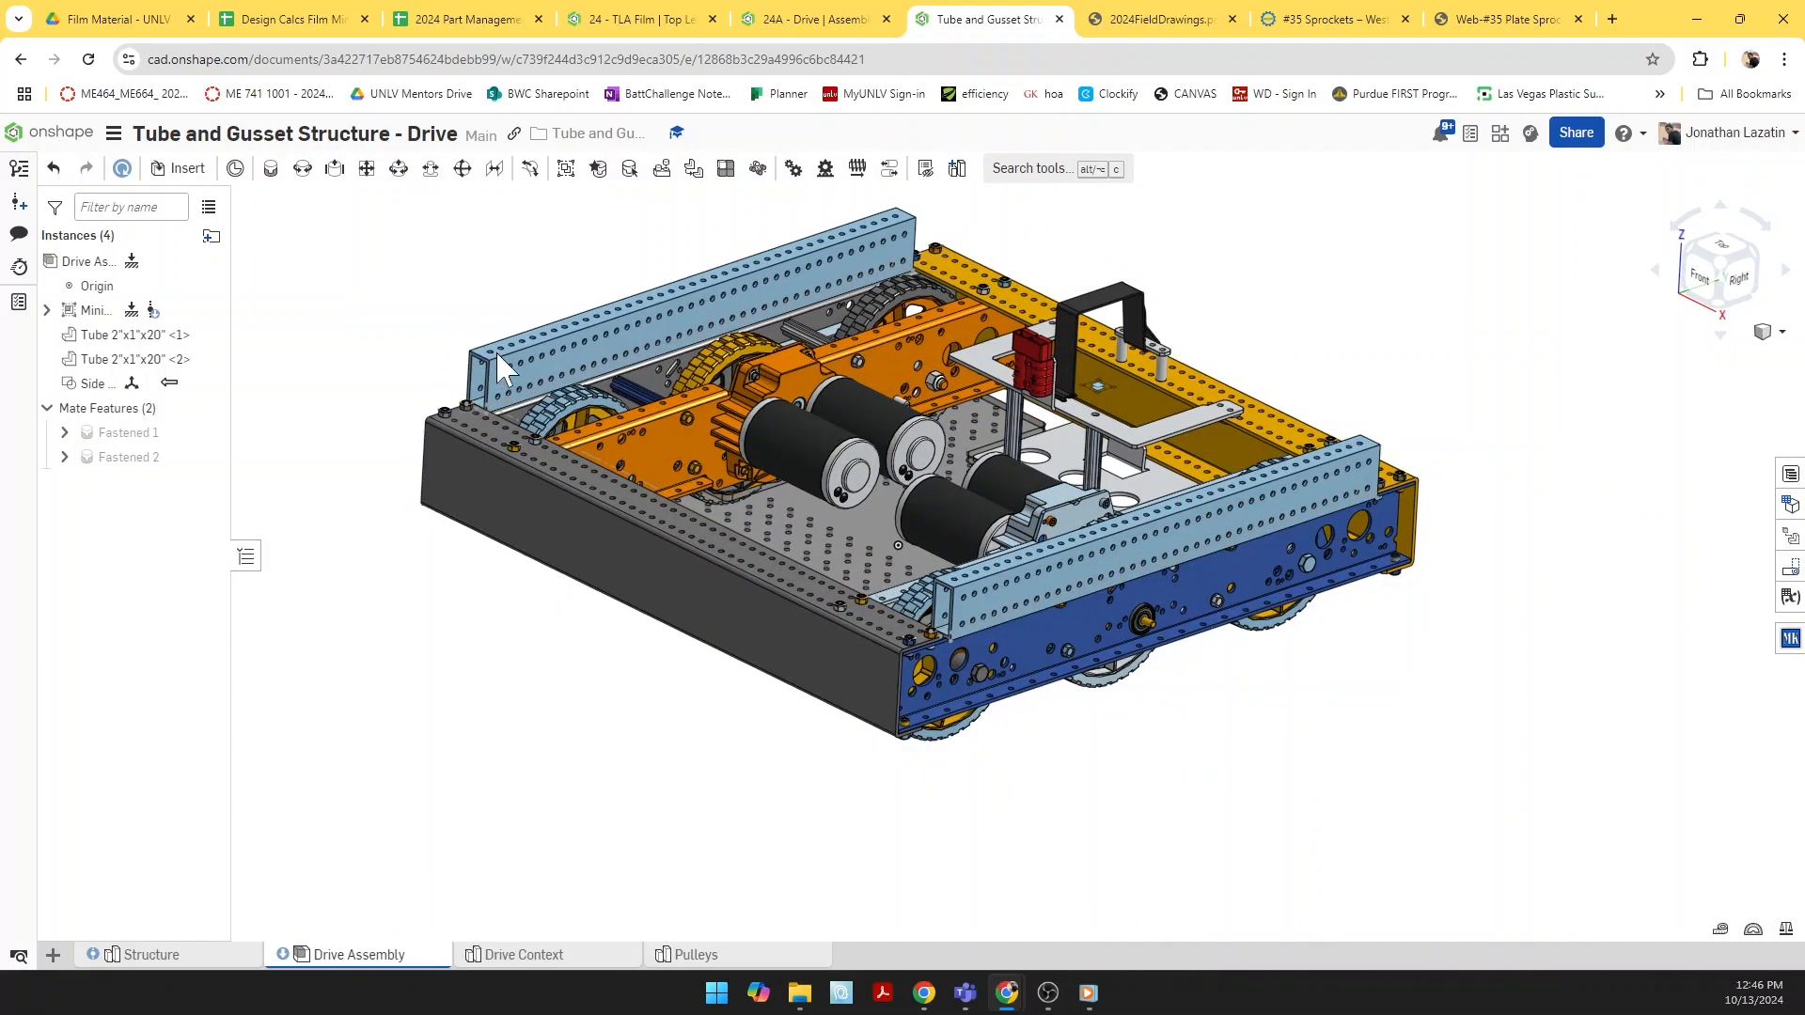
Step: Create a new version of the Tube and Gusset Structure - Drive document
{"action": "left_click", "coordinate": [17, 207]}
{"action": "left_click", "coordinate": [1007, 411]}
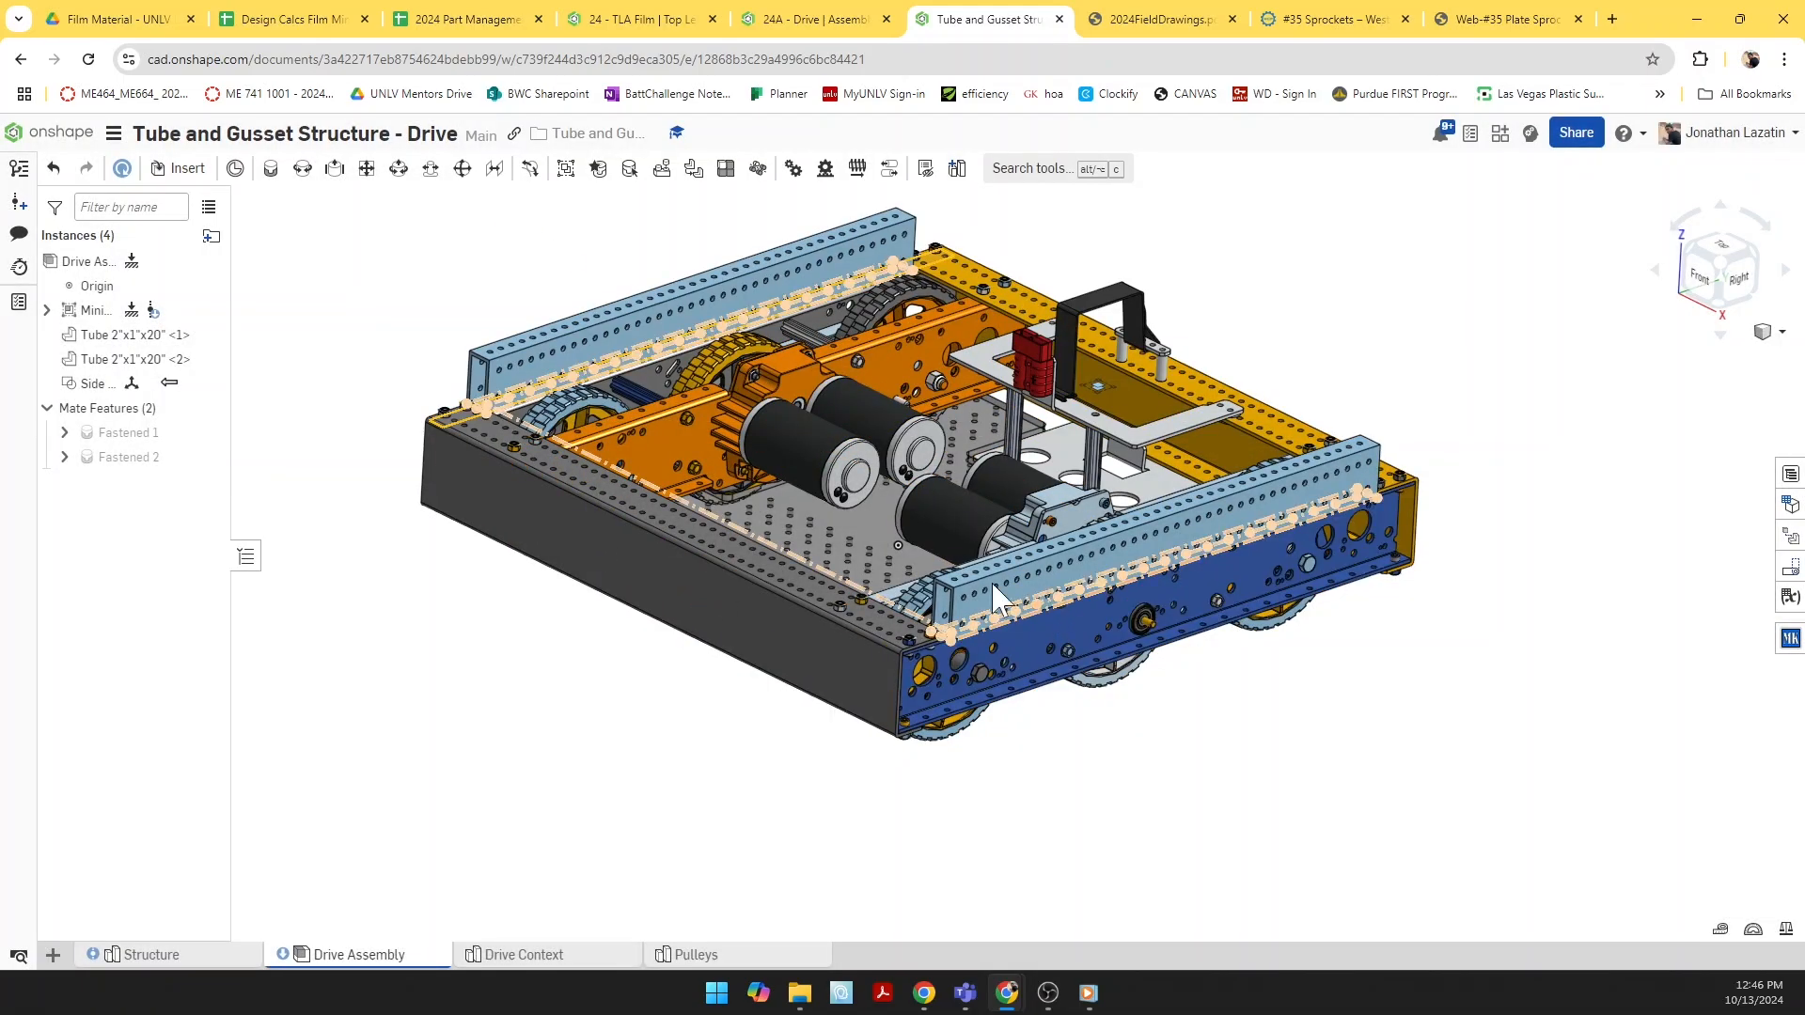
Step: Switch to the 24A - Drive document, finish inserting the Drive Assembly and fix it in place in Assembly 1
{"action": "left_click", "coordinate": [816, 20]}
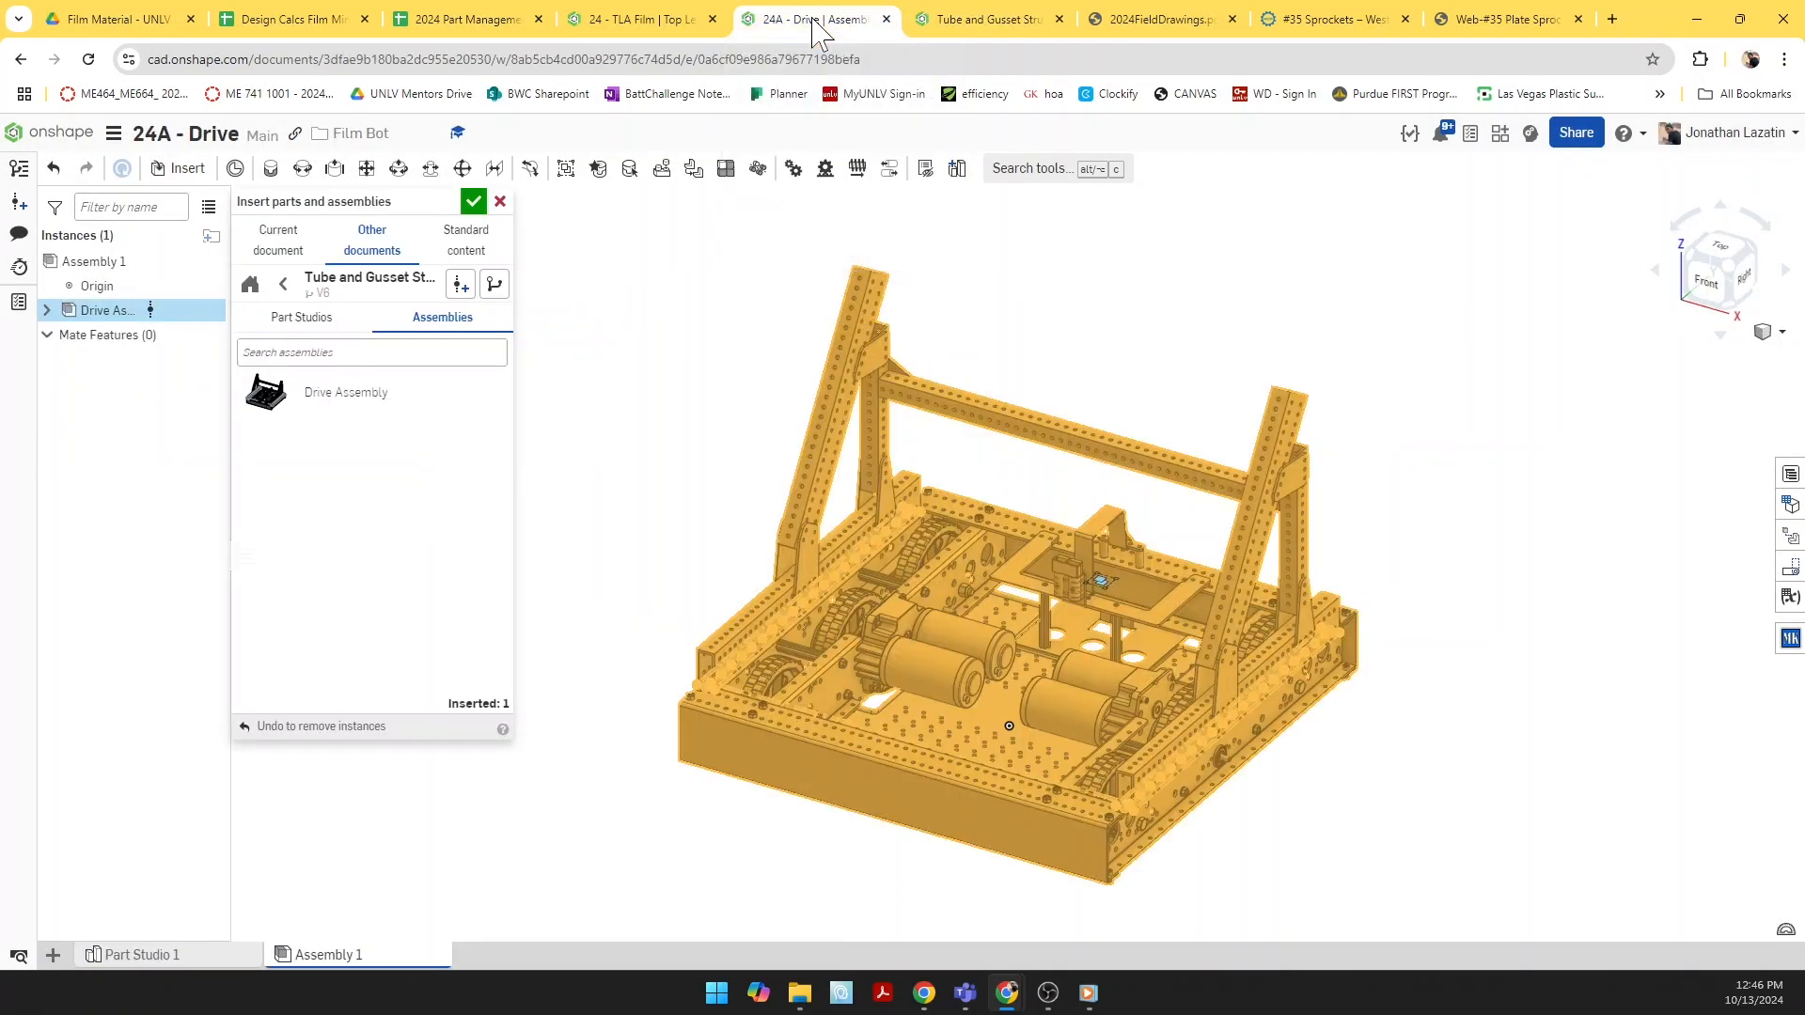
{"action": "left_click", "coordinate": [475, 202]}
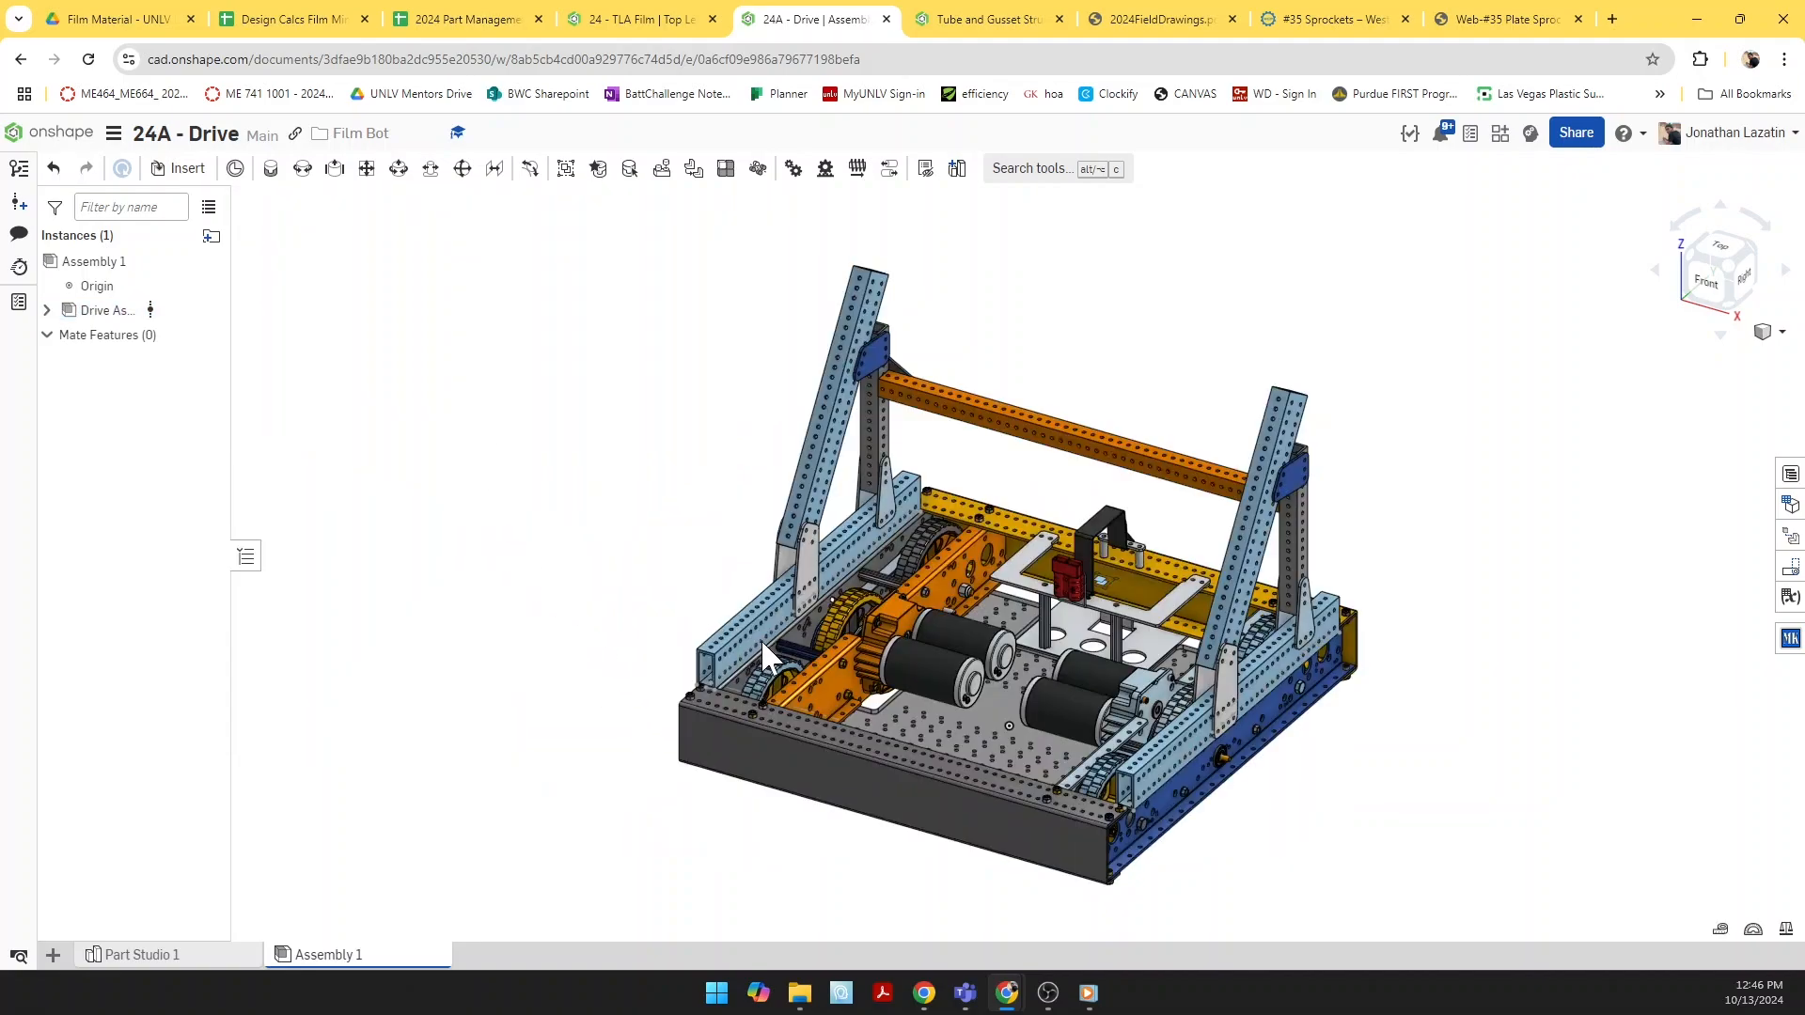
{"action": "right_click", "coordinate": [949, 708]}
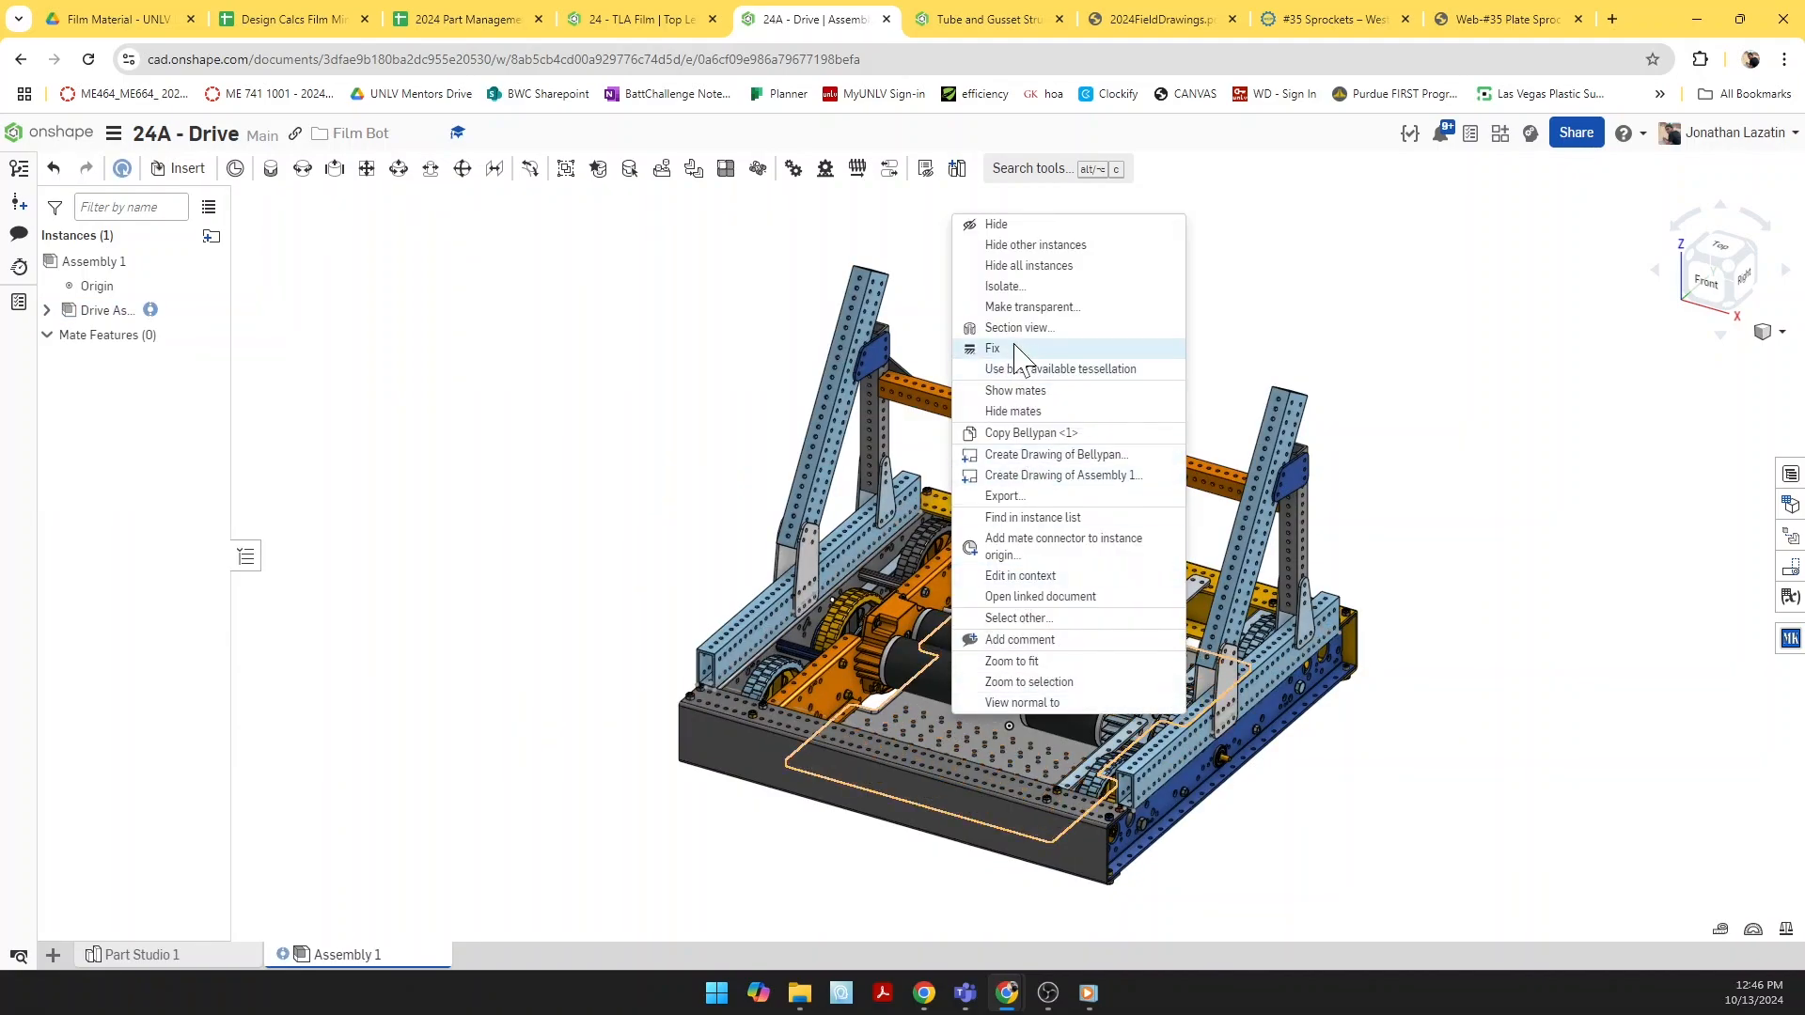
{"action": "left_click", "coordinate": [588, 368]}
Step: Selectively update the Drive Assembly's Tube and Gusset Structure - Drive reference to version V7
{"action": "left_click", "coordinate": [150, 312]}
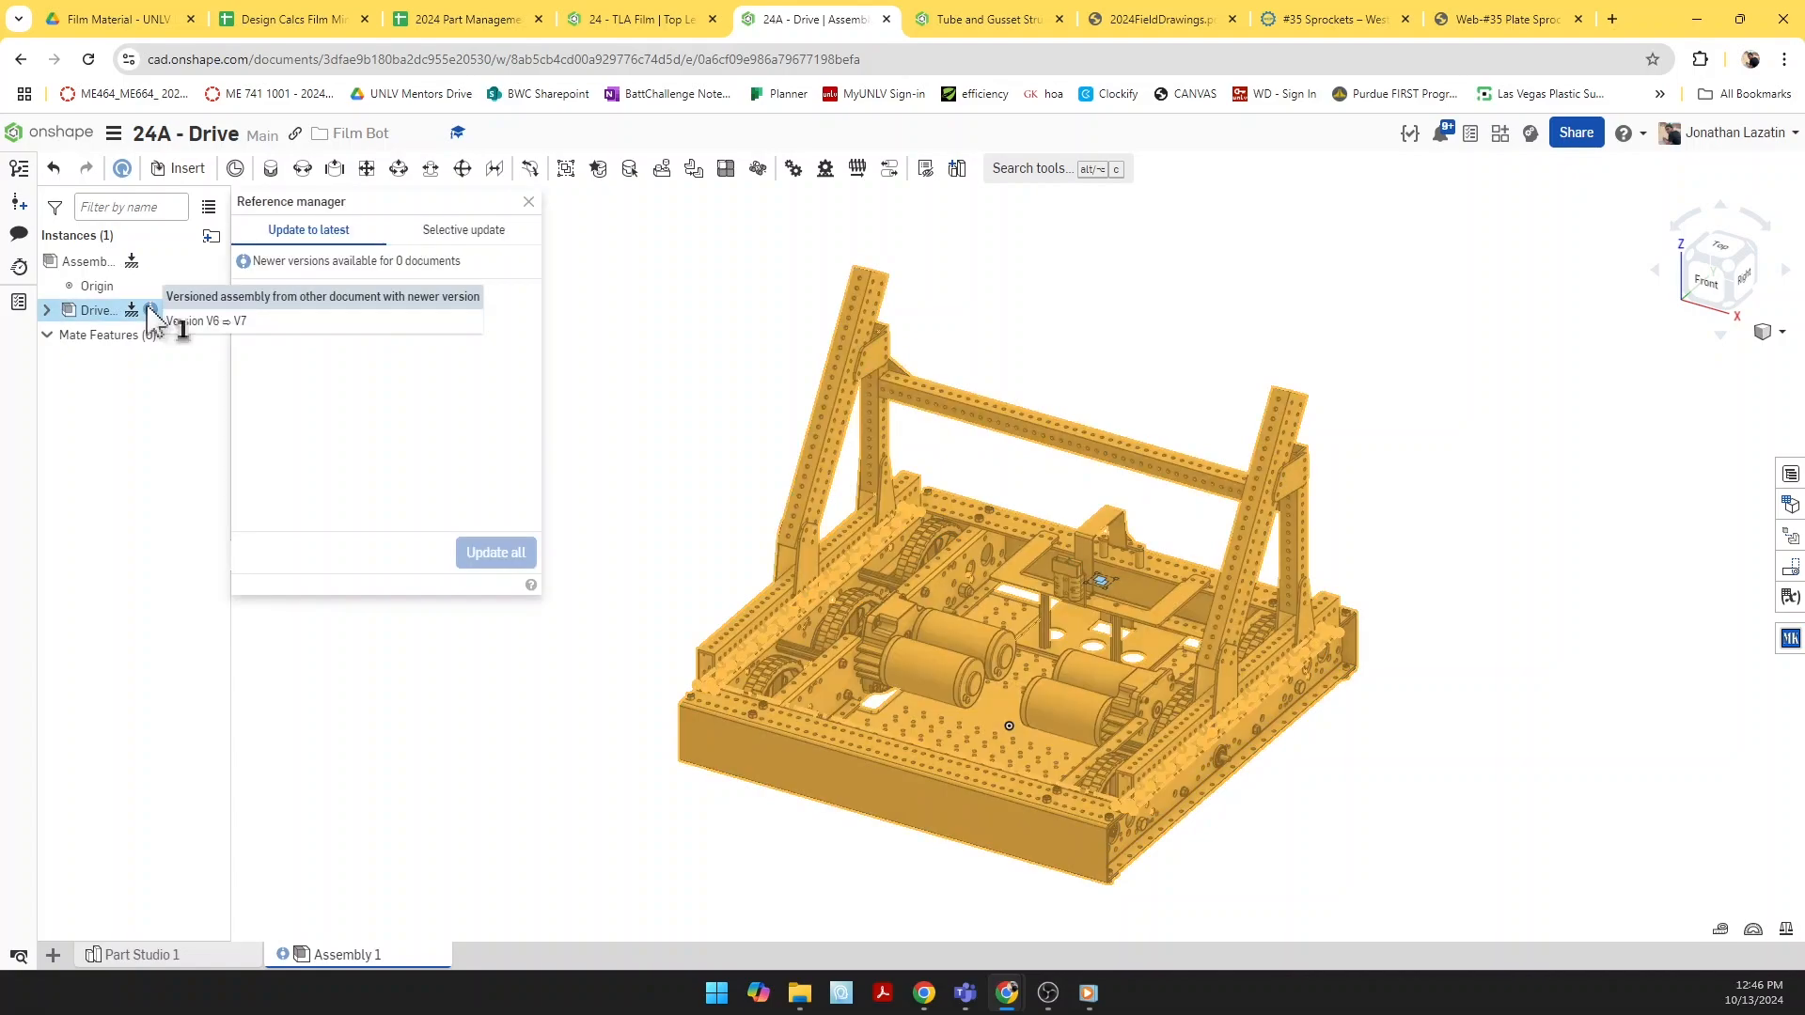
{"action": "right_click", "coordinate": [151, 314]}
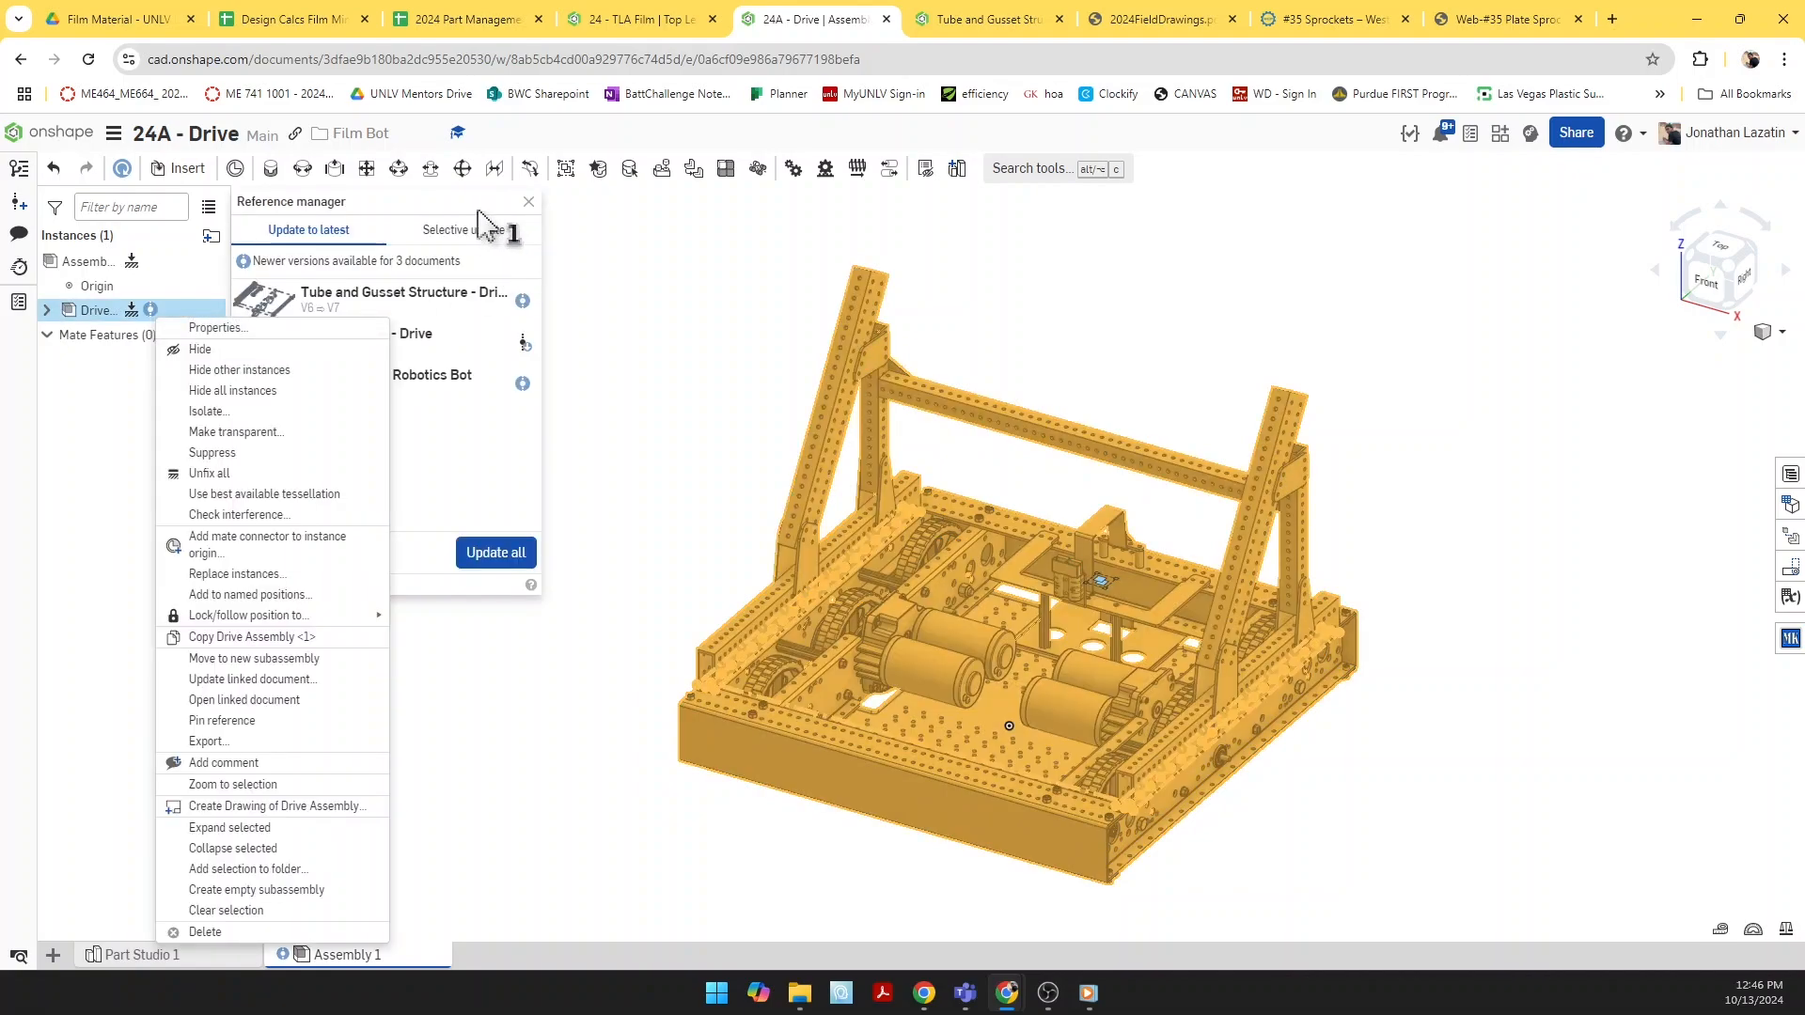
{"action": "left_click", "coordinate": [478, 235]}
{"action": "left_click", "coordinate": [468, 236]}
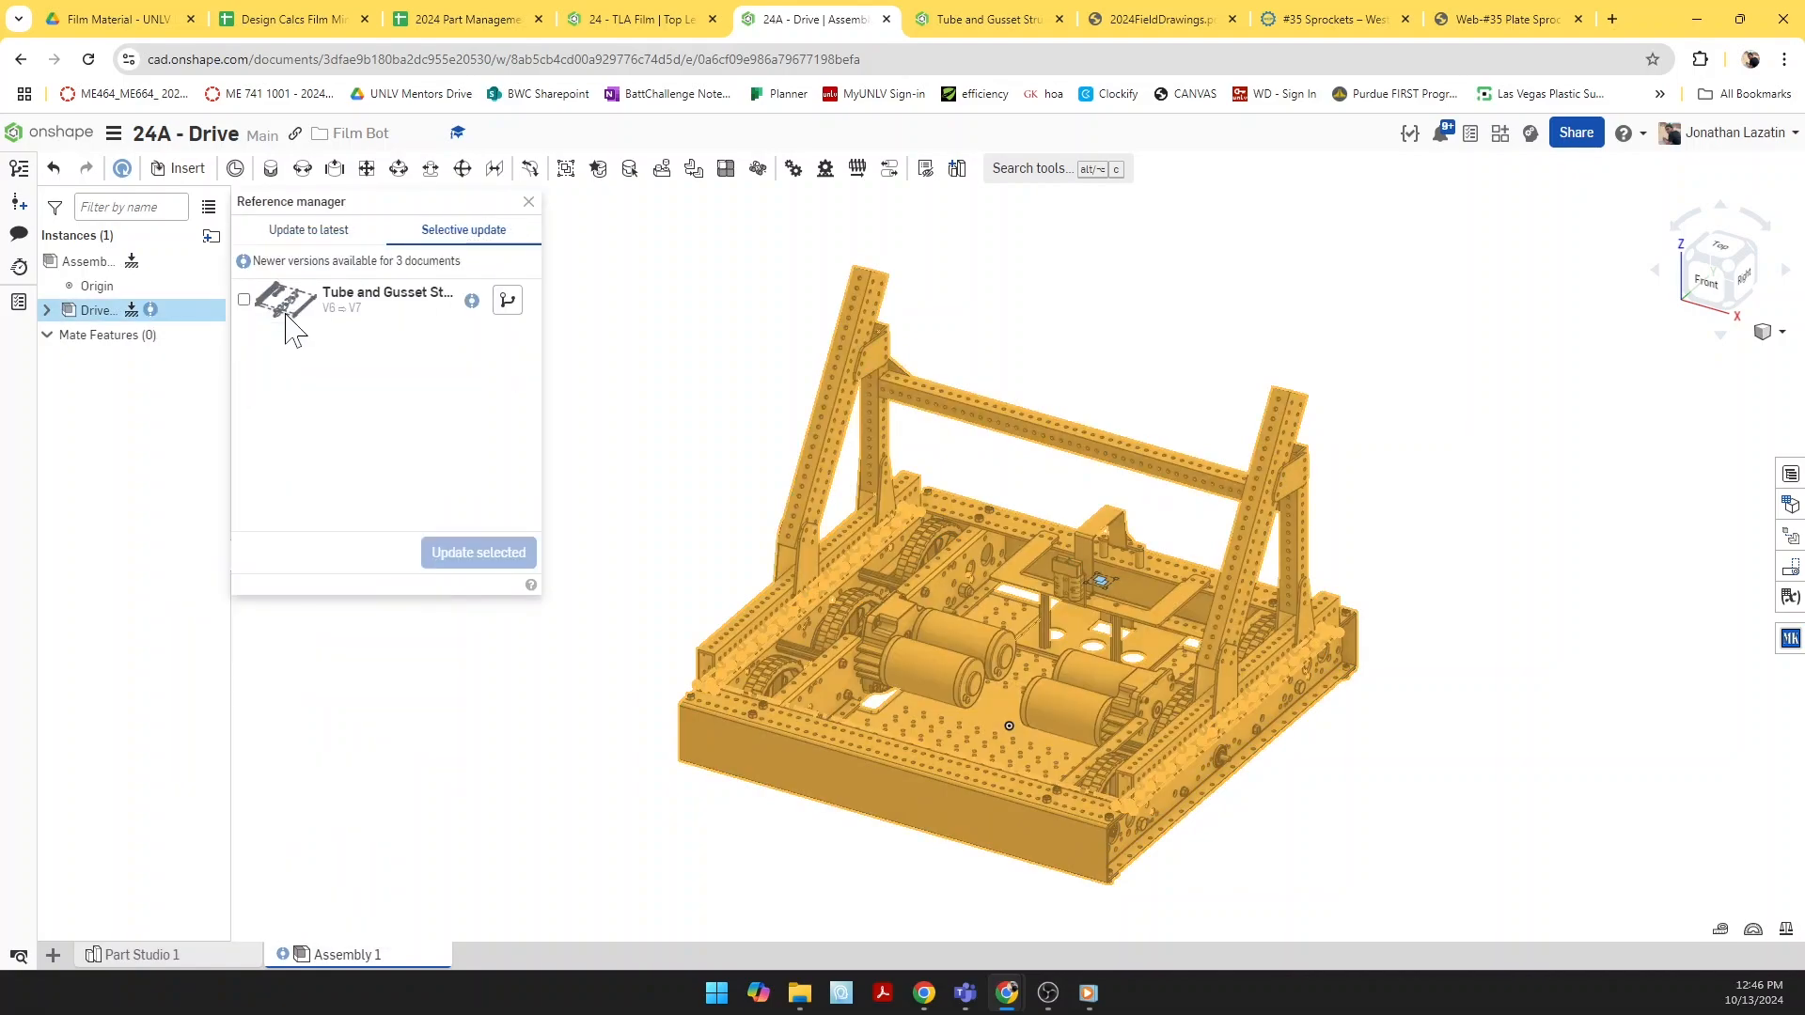
{"action": "left_click", "coordinate": [245, 300]}
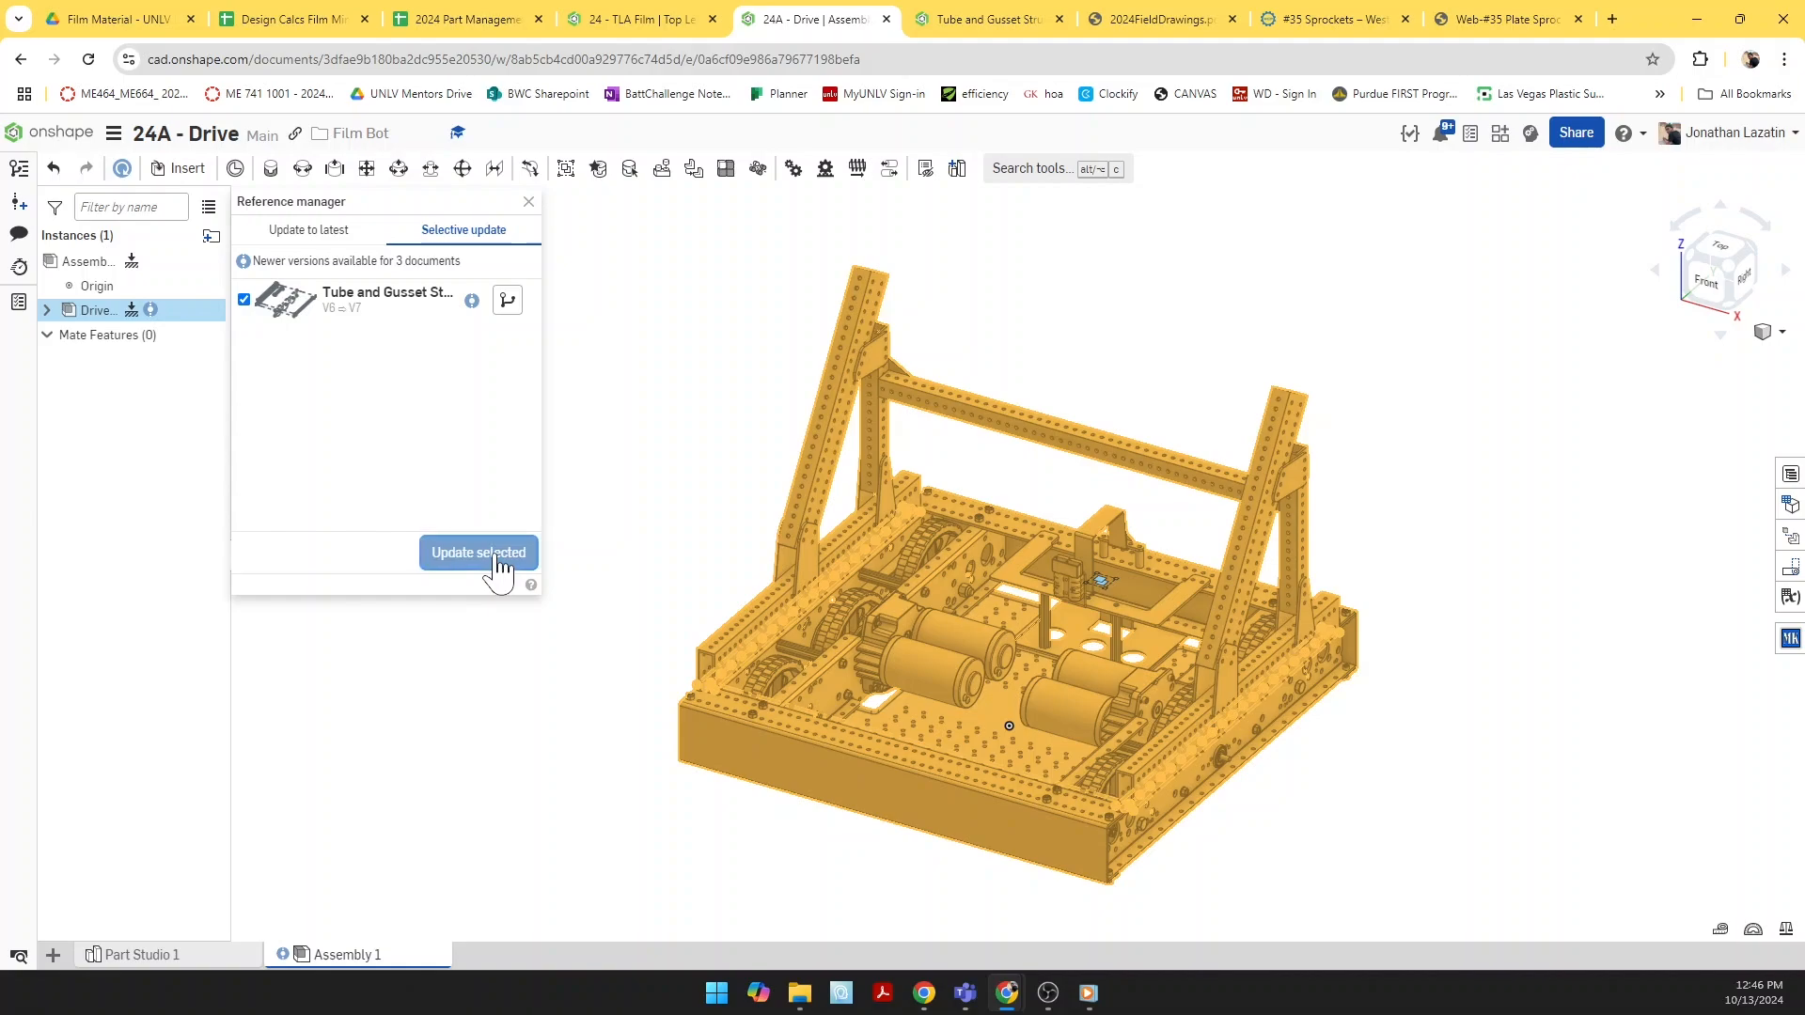
{"action": "left_click", "coordinate": [501, 556]}
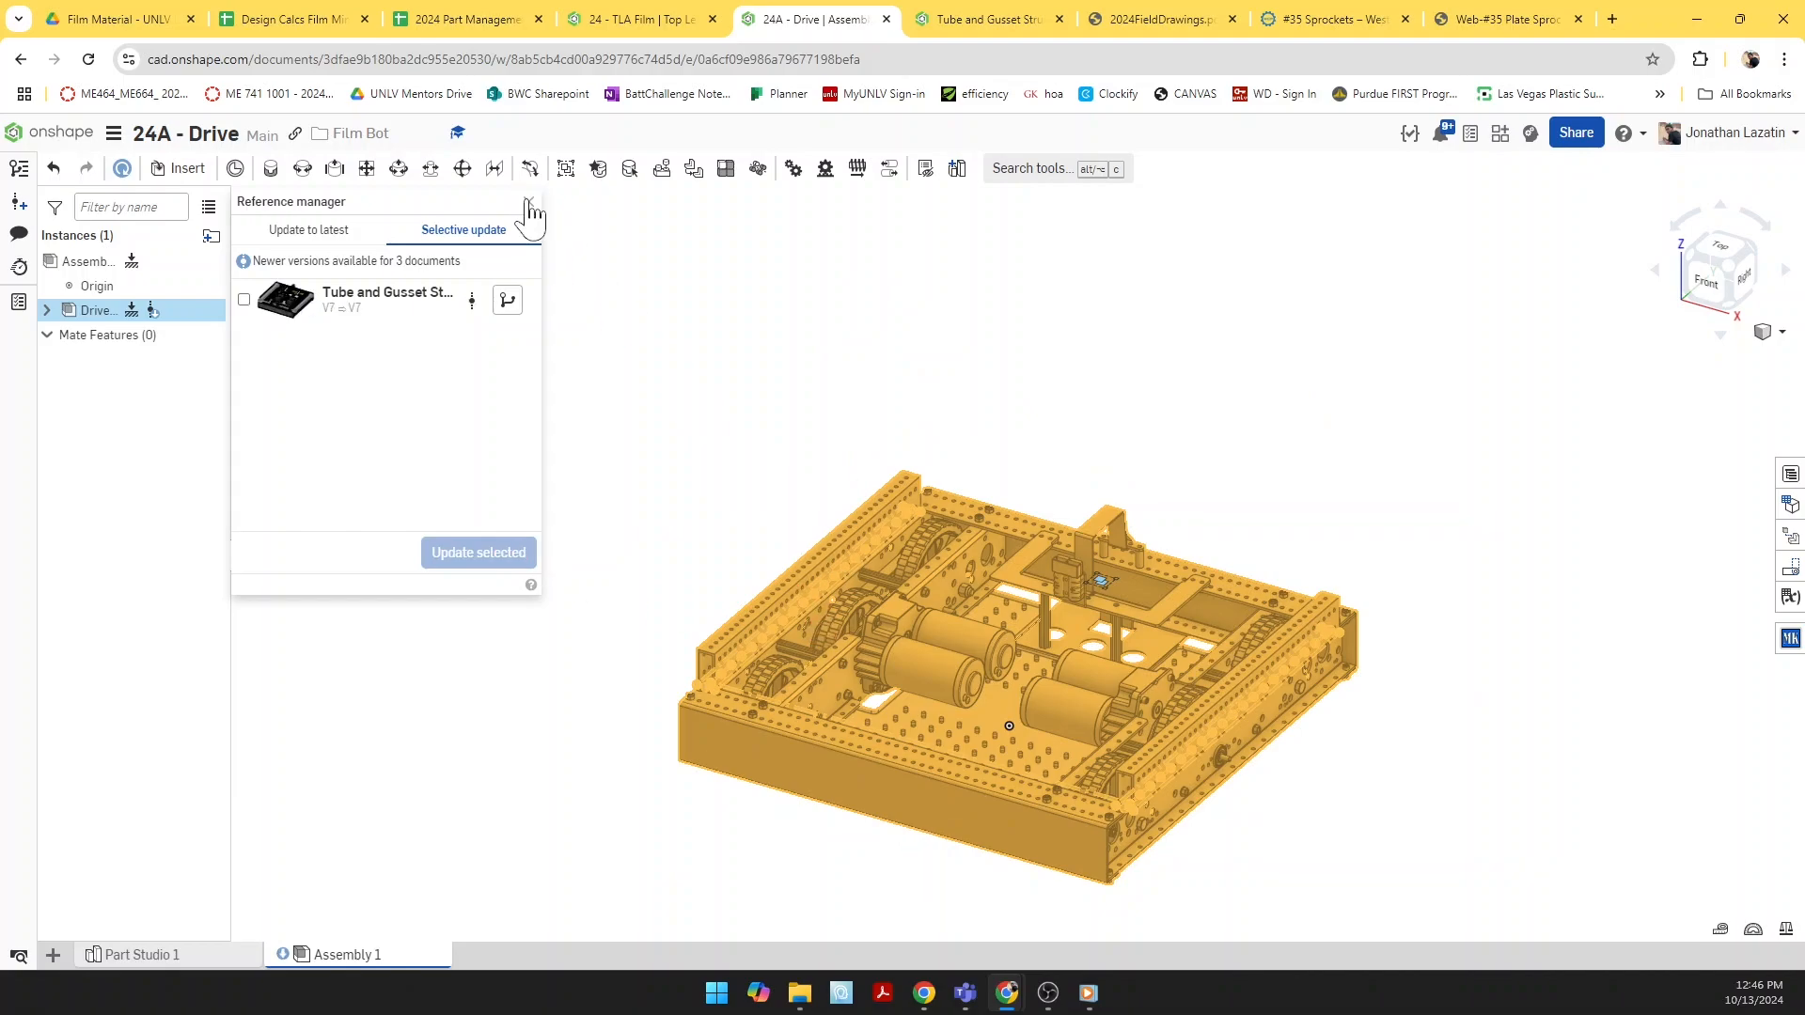
{"action": "left_click", "coordinate": [530, 203]}
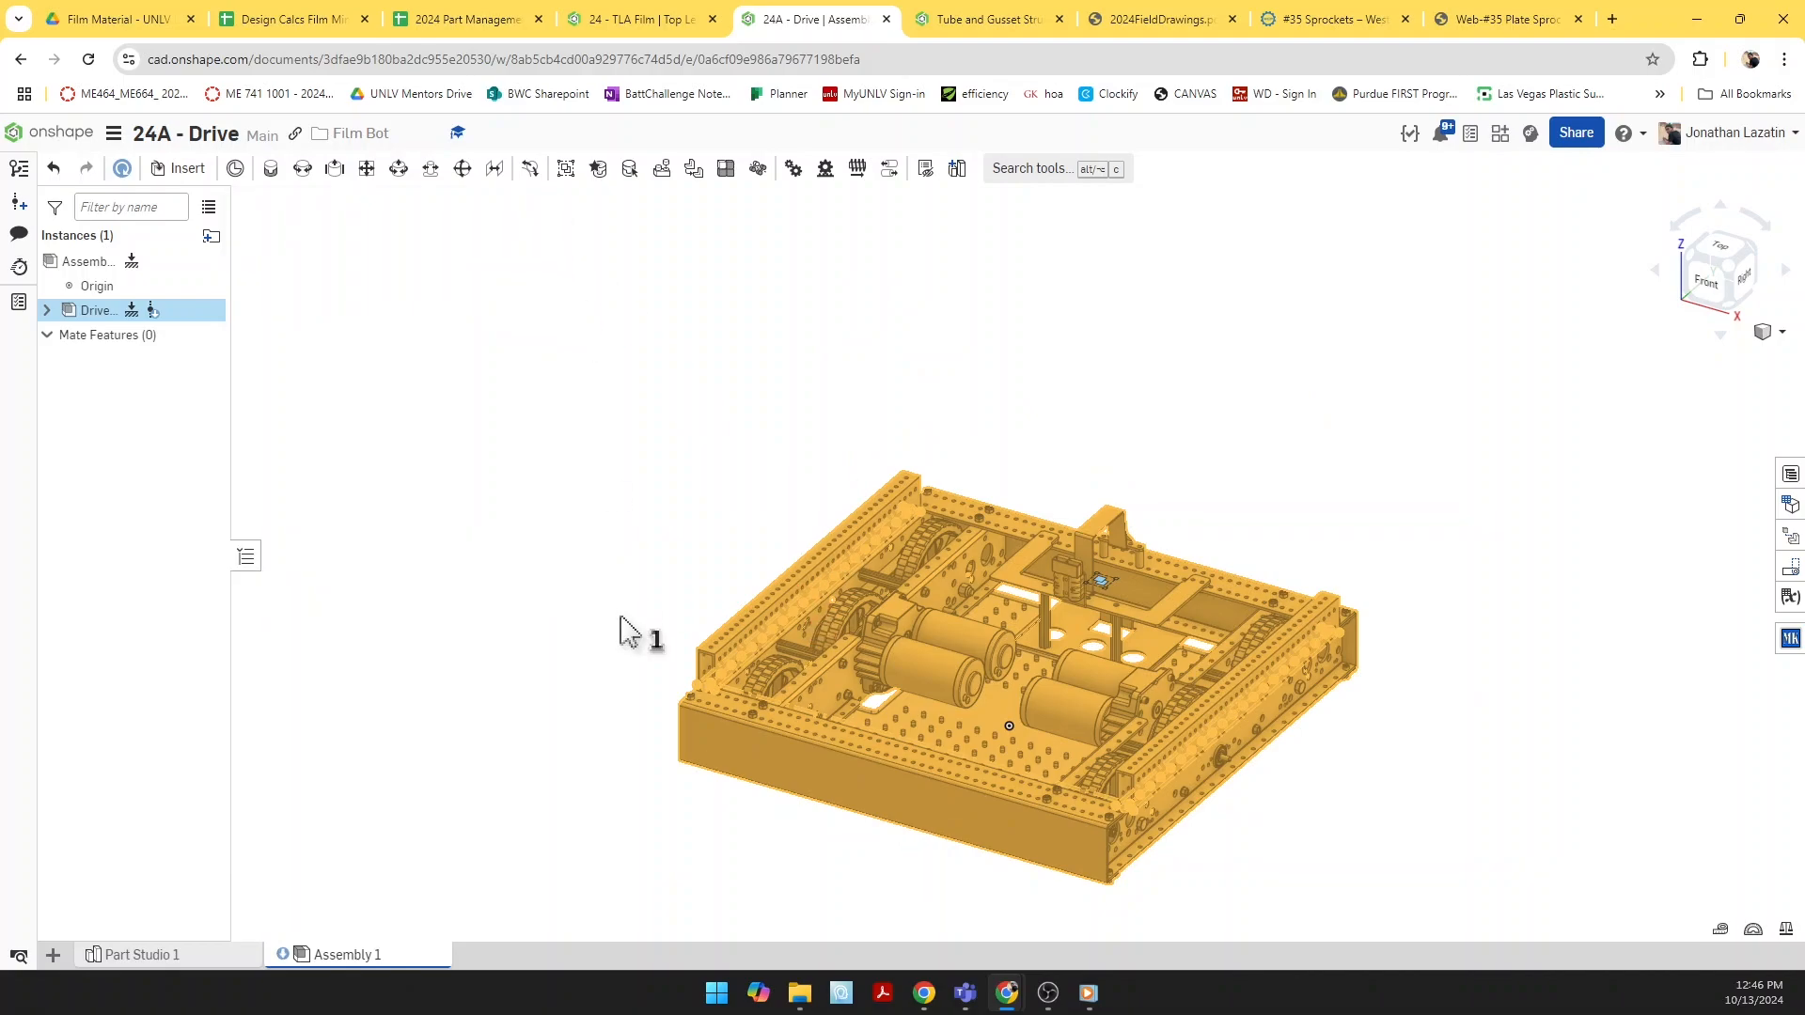
Step: Create a Part Studio in context of Assembly 1, using the assembly origin as its origin
{"action": "right_click_drag", "start_coordinate": [572, 628], "coordinate": [602, 698]}
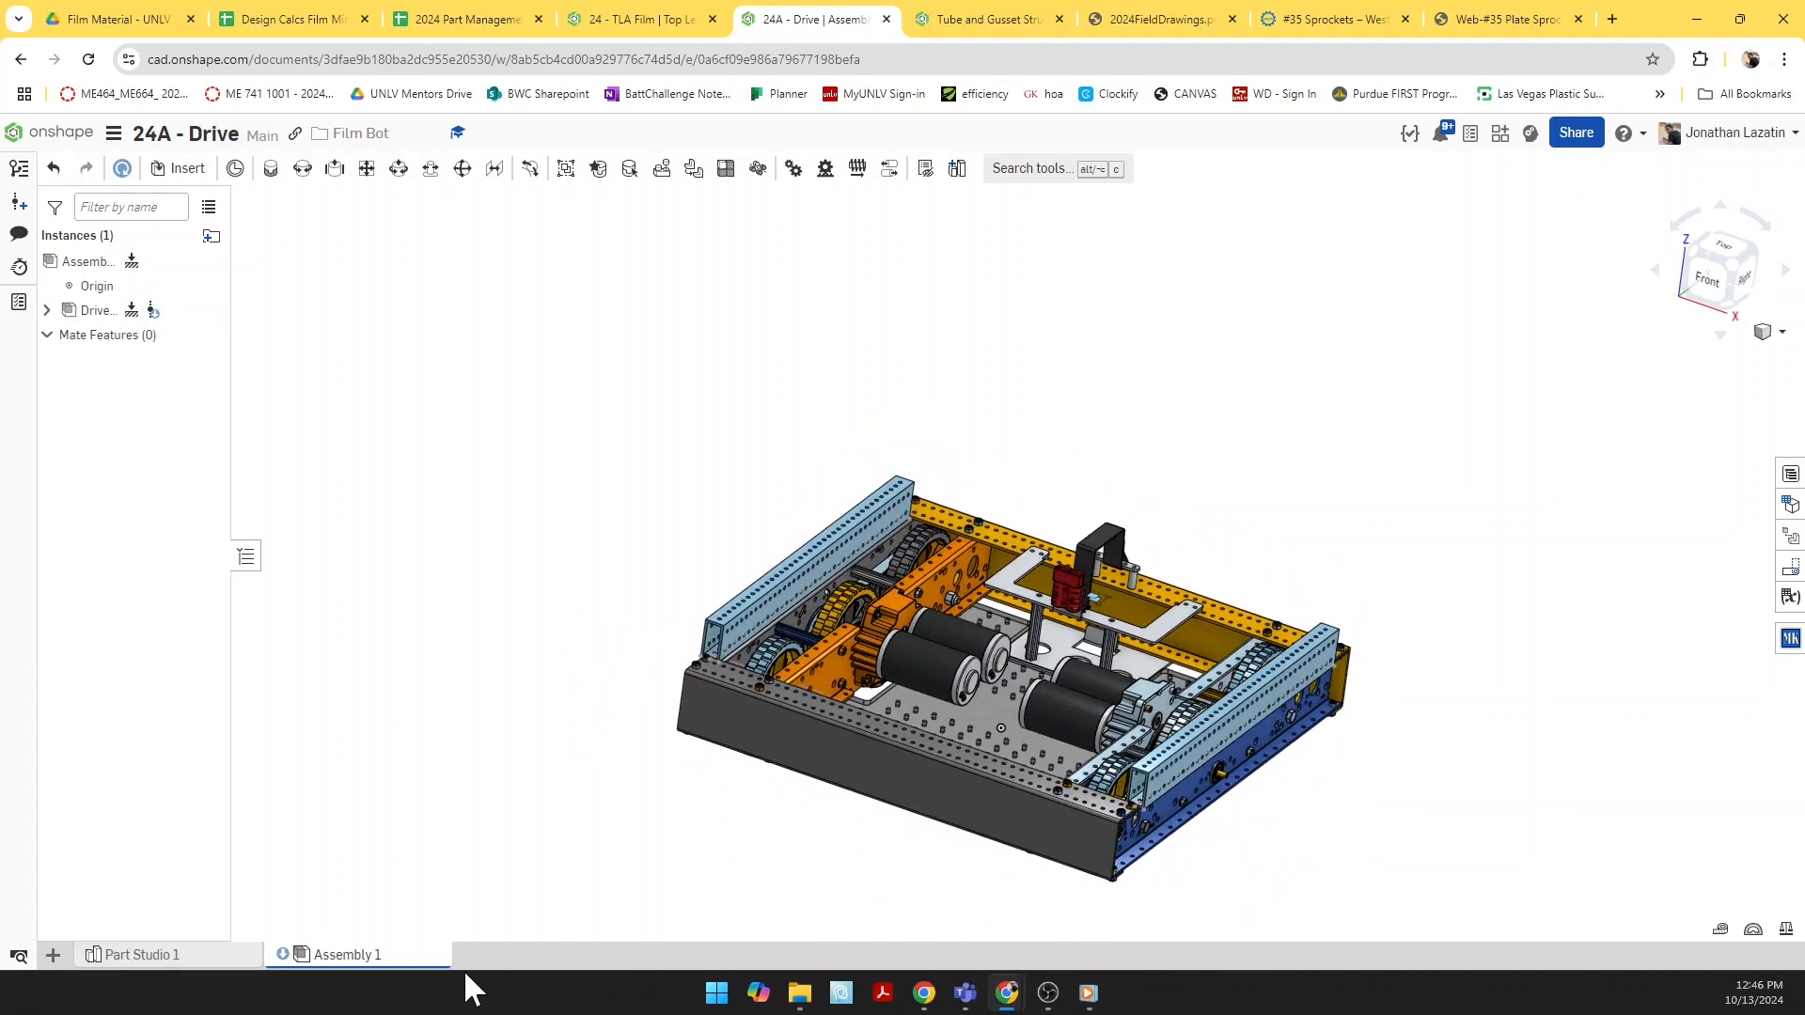
{"action": "mouse_move", "coordinate": [389, 975]}
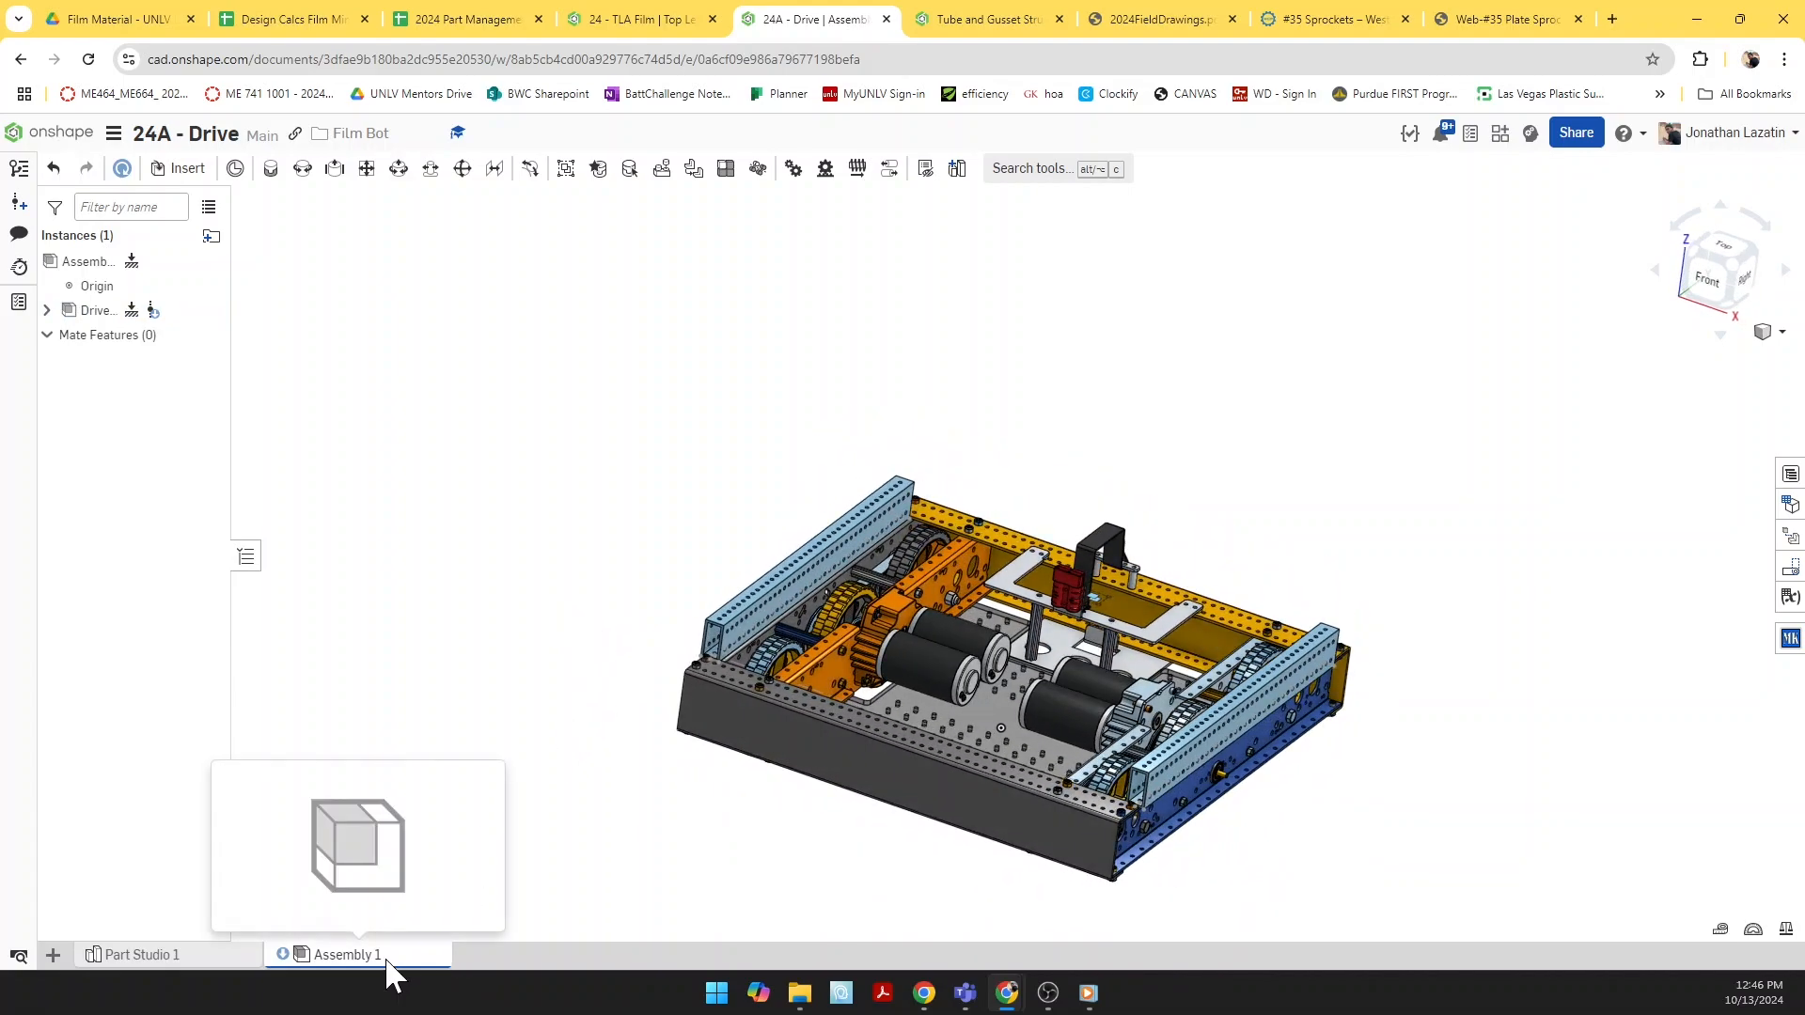
{"action": "right_click_drag", "start_coordinate": [571, 587], "coordinate": [846, 553]}
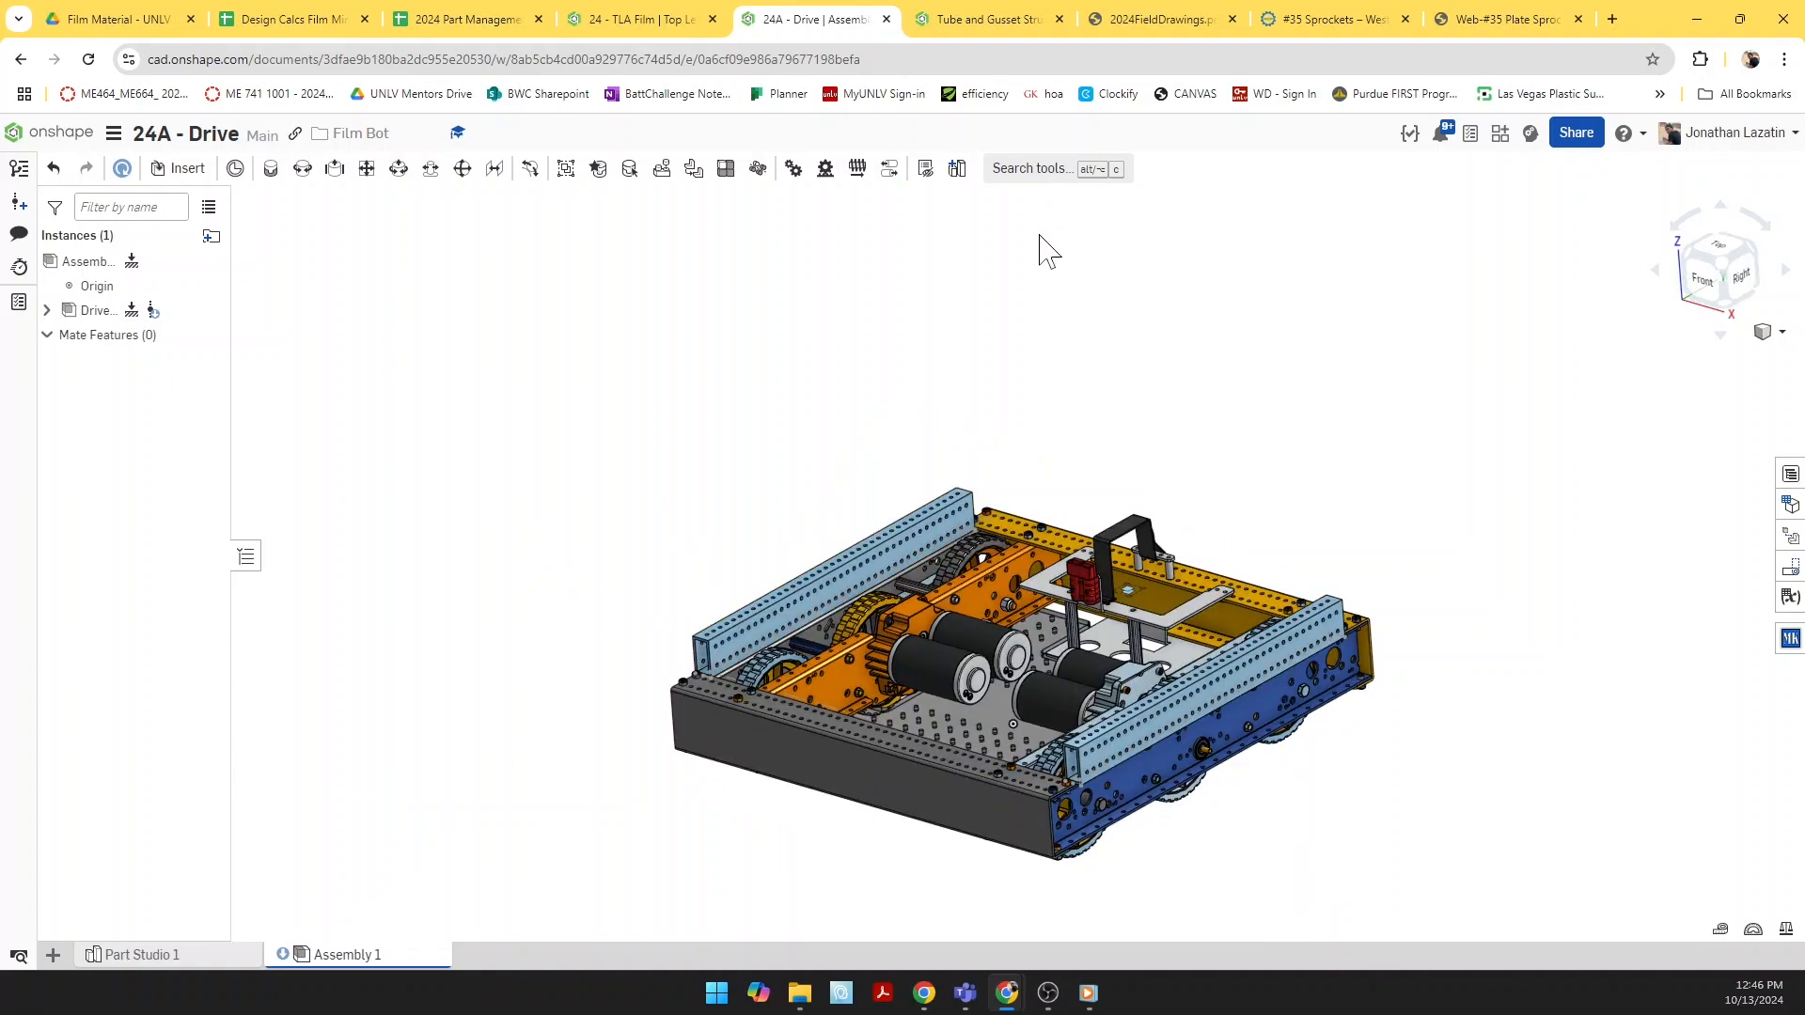
{"action": "left_click", "coordinate": [1048, 181]}
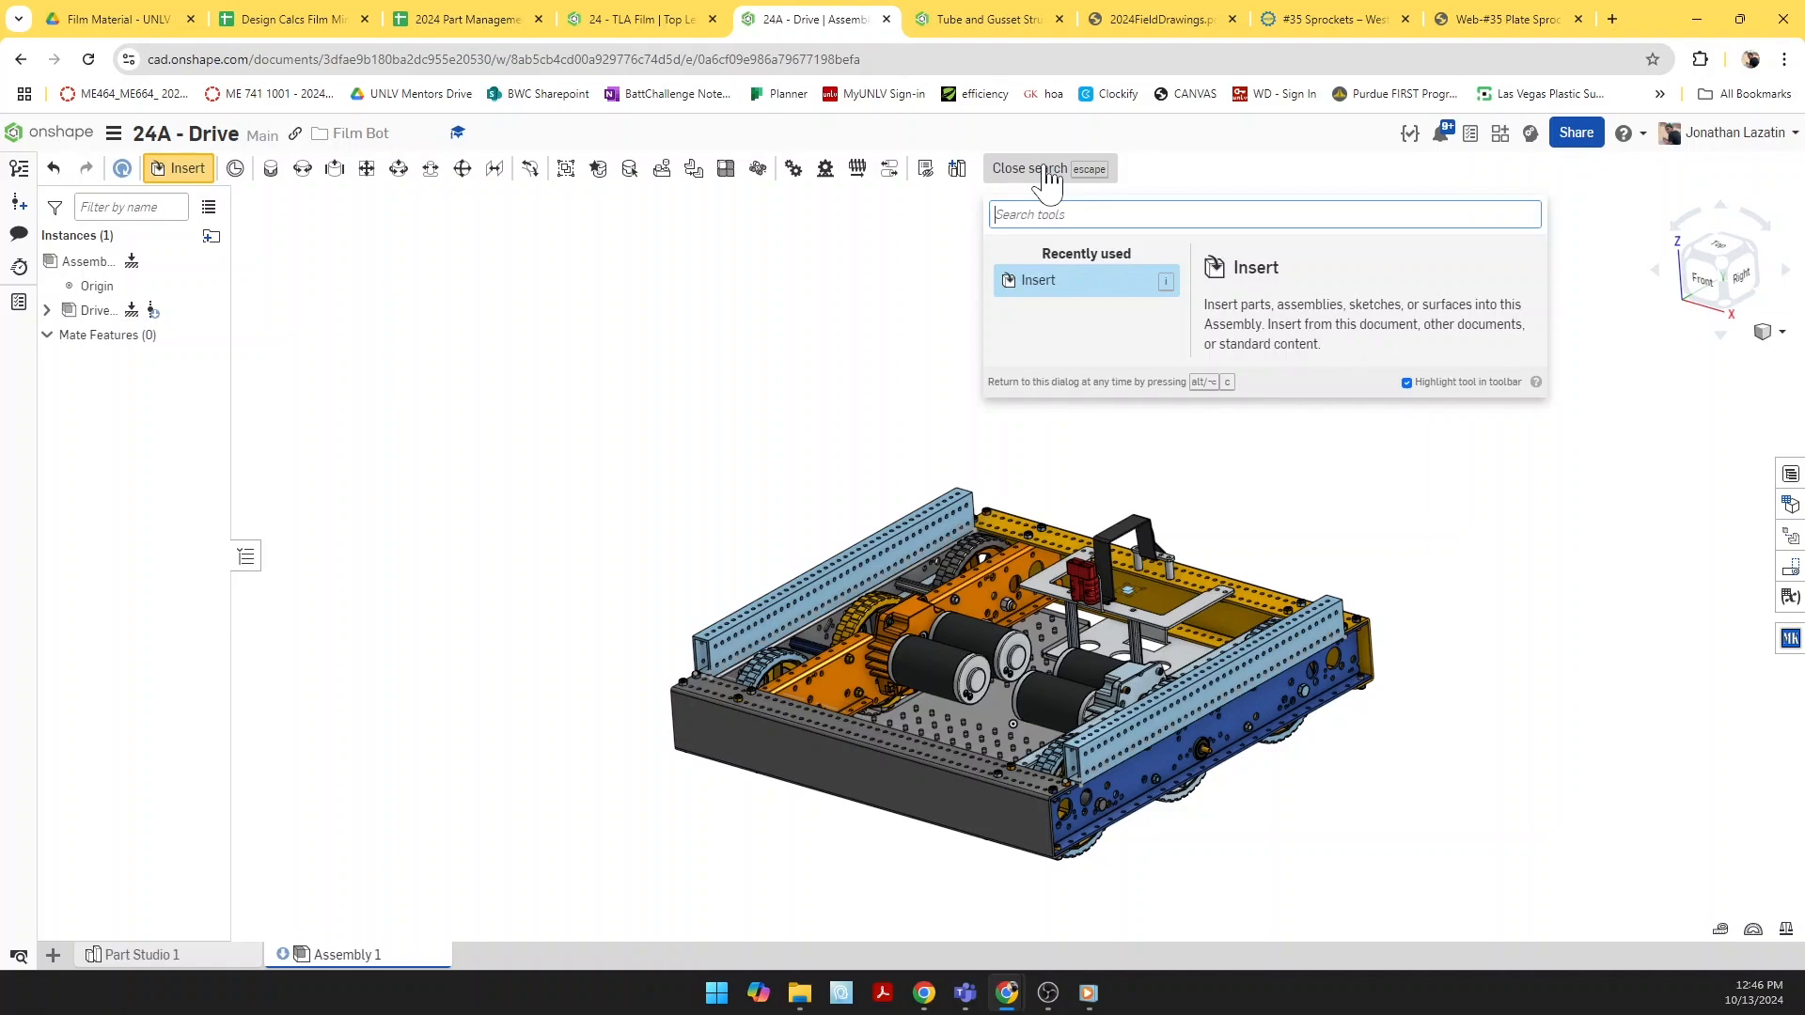
{"action": "type", "text": "in conte"}
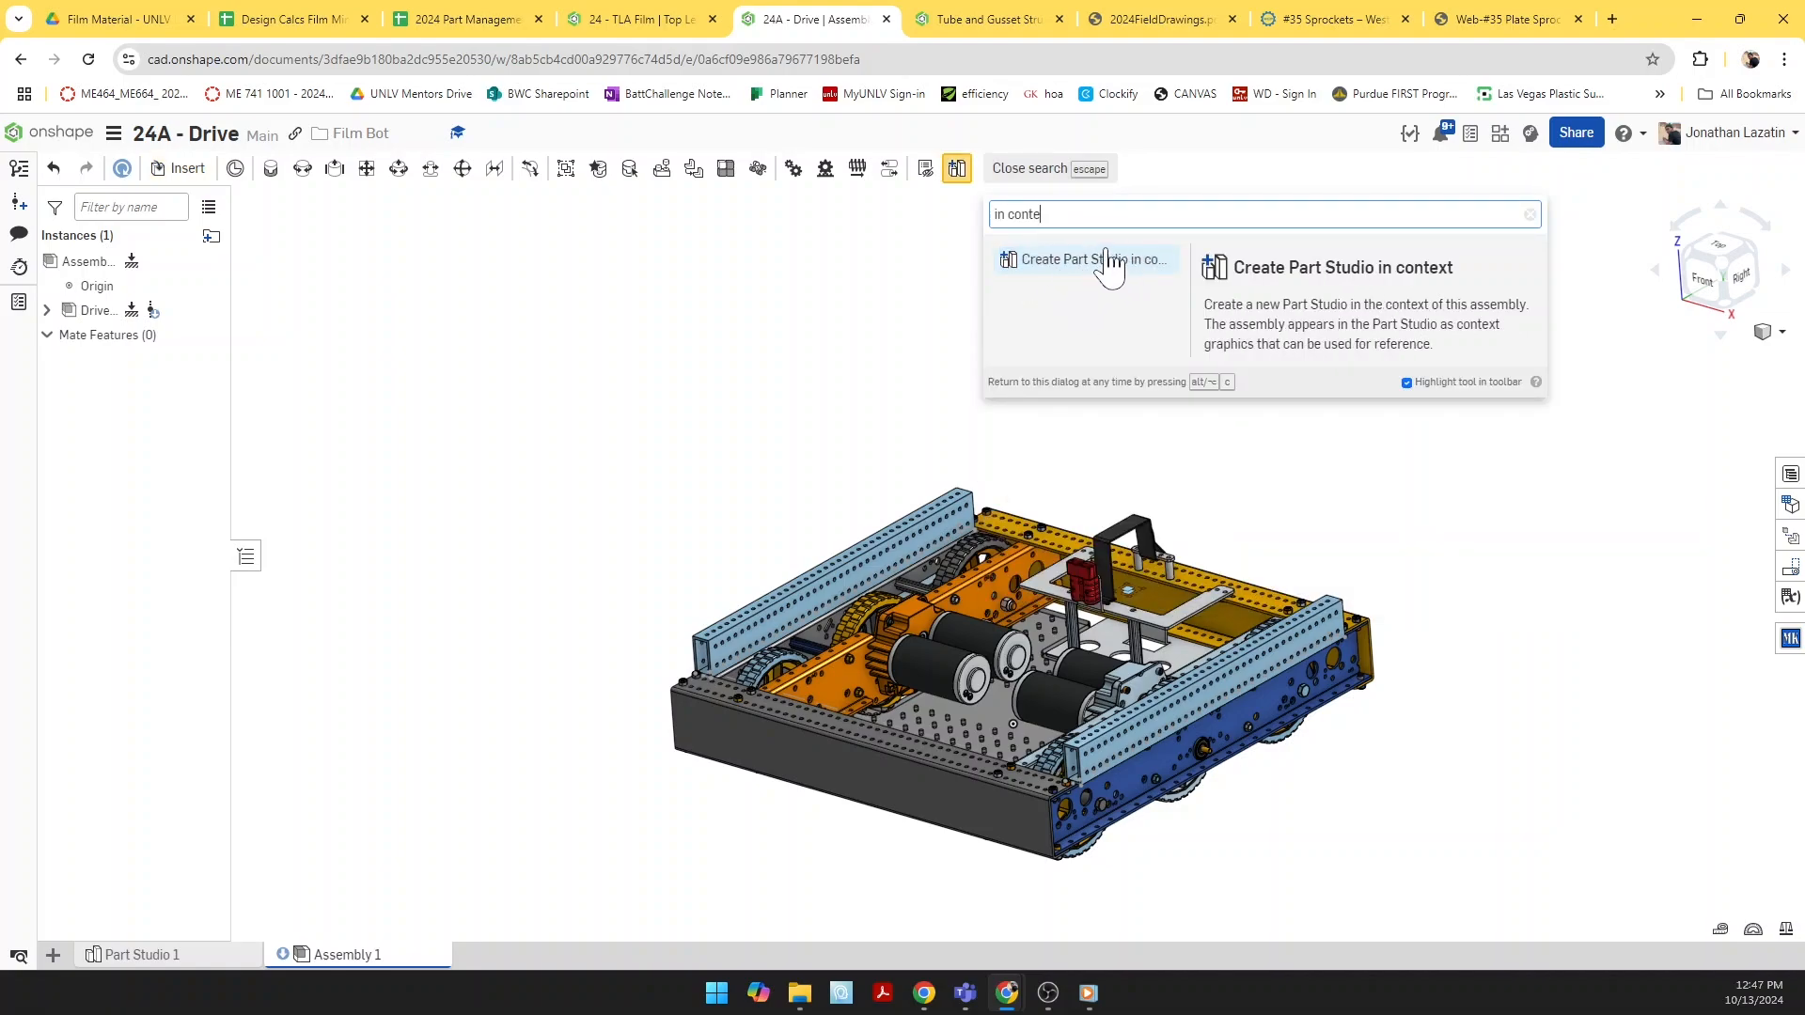
{"action": "left_click", "coordinate": [1108, 261]}
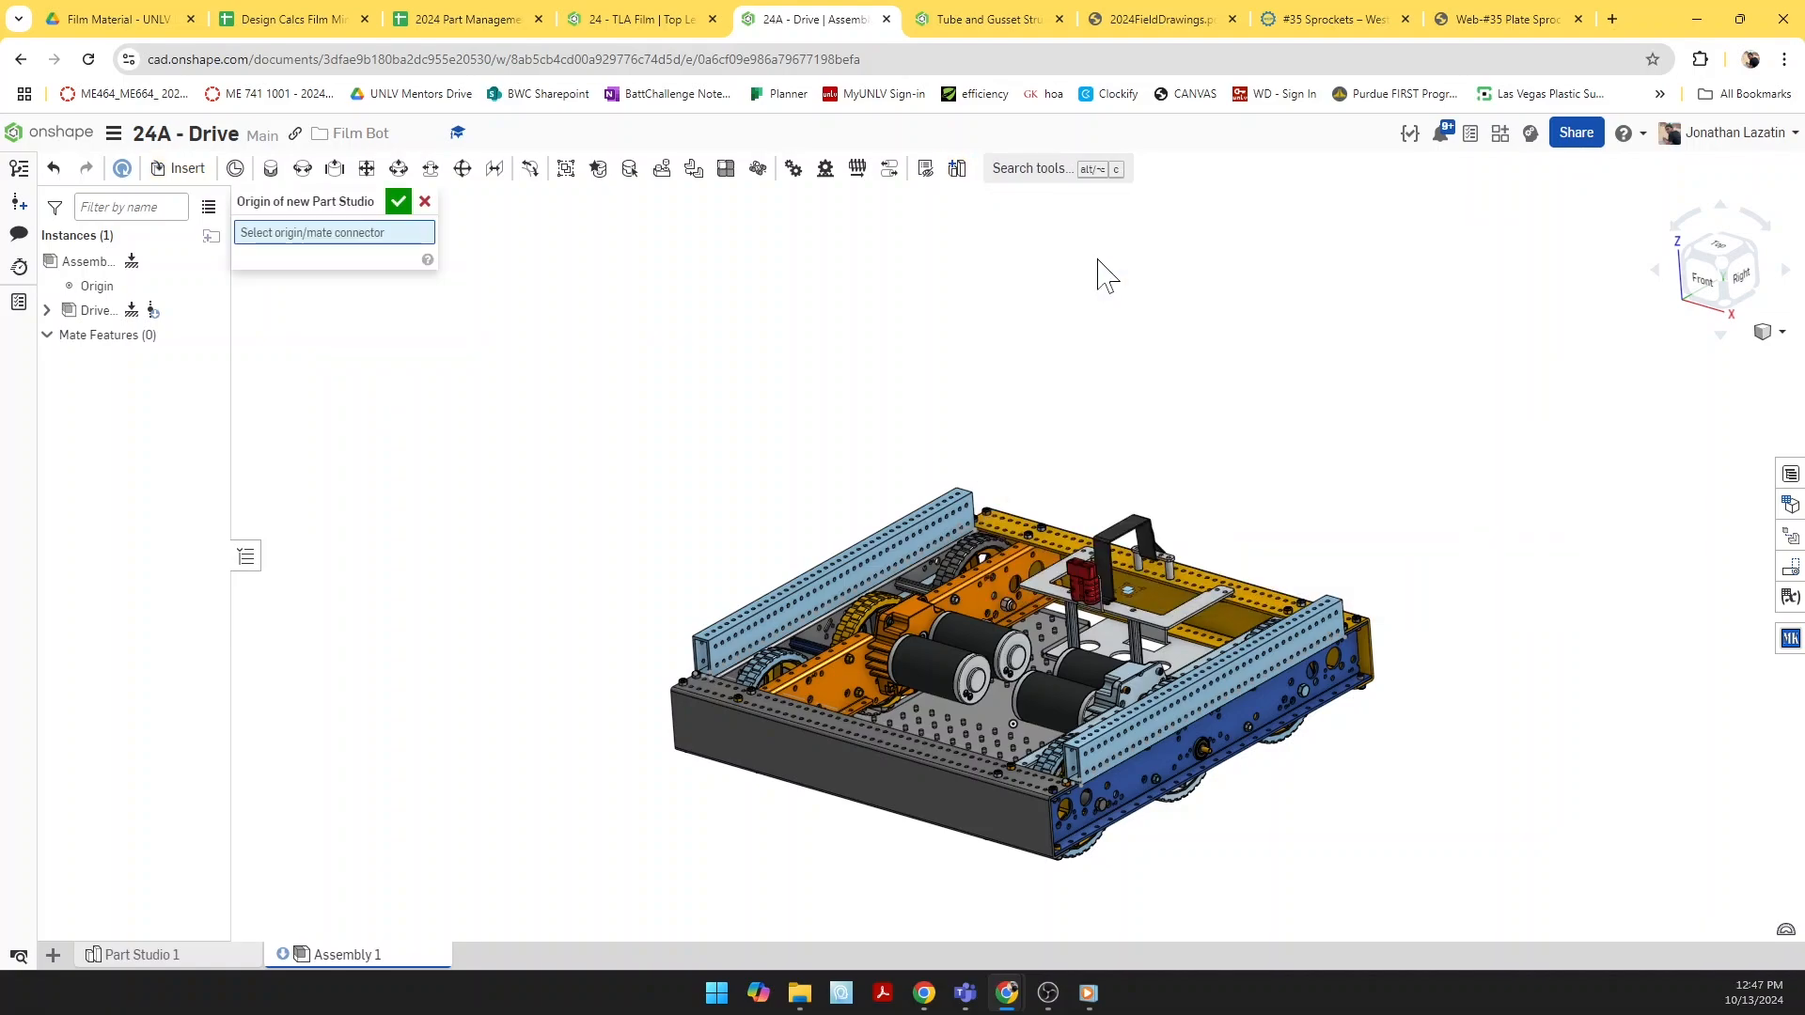
{"action": "left_click", "coordinate": [1012, 724]}
{"action": "left_click", "coordinate": [399, 204]}
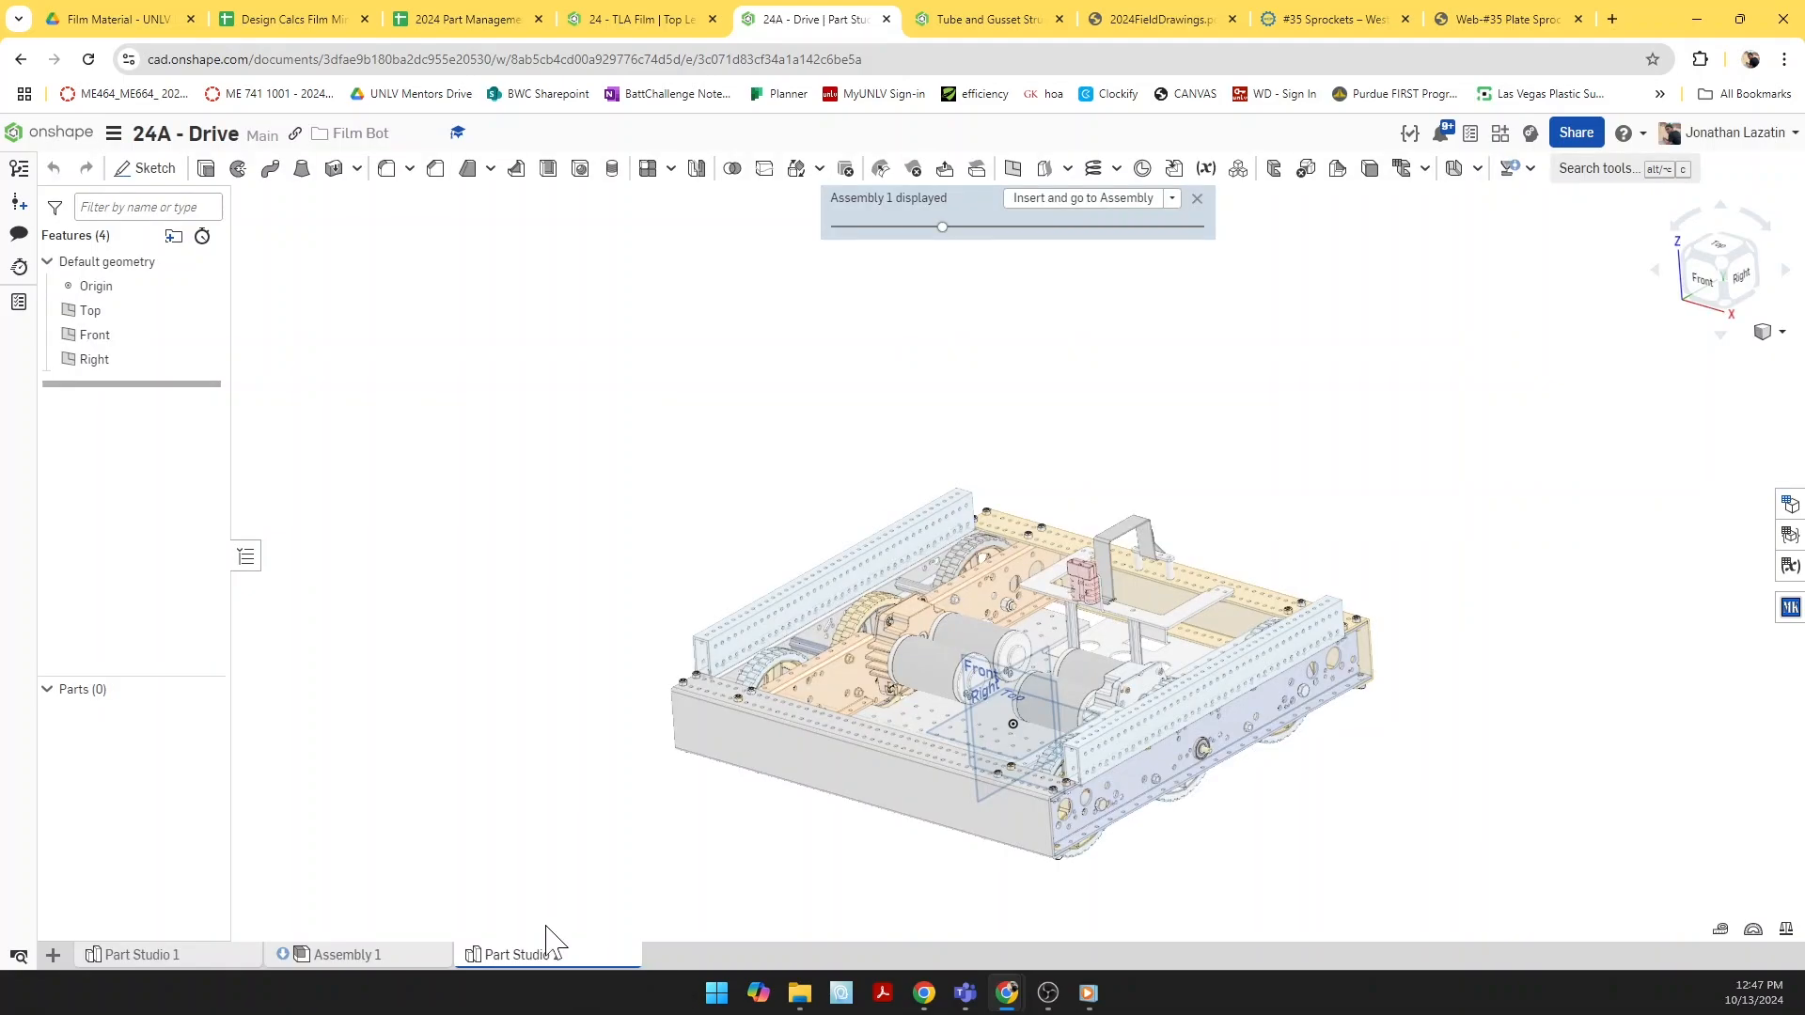
Step: Start a Derived feature in Part Studio 2 and create version V1 of the 24 - TLA Film document from its Mainsketch
{"action": "right_click_drag", "start_coordinate": [977, 685], "coordinate": [752, 763]}
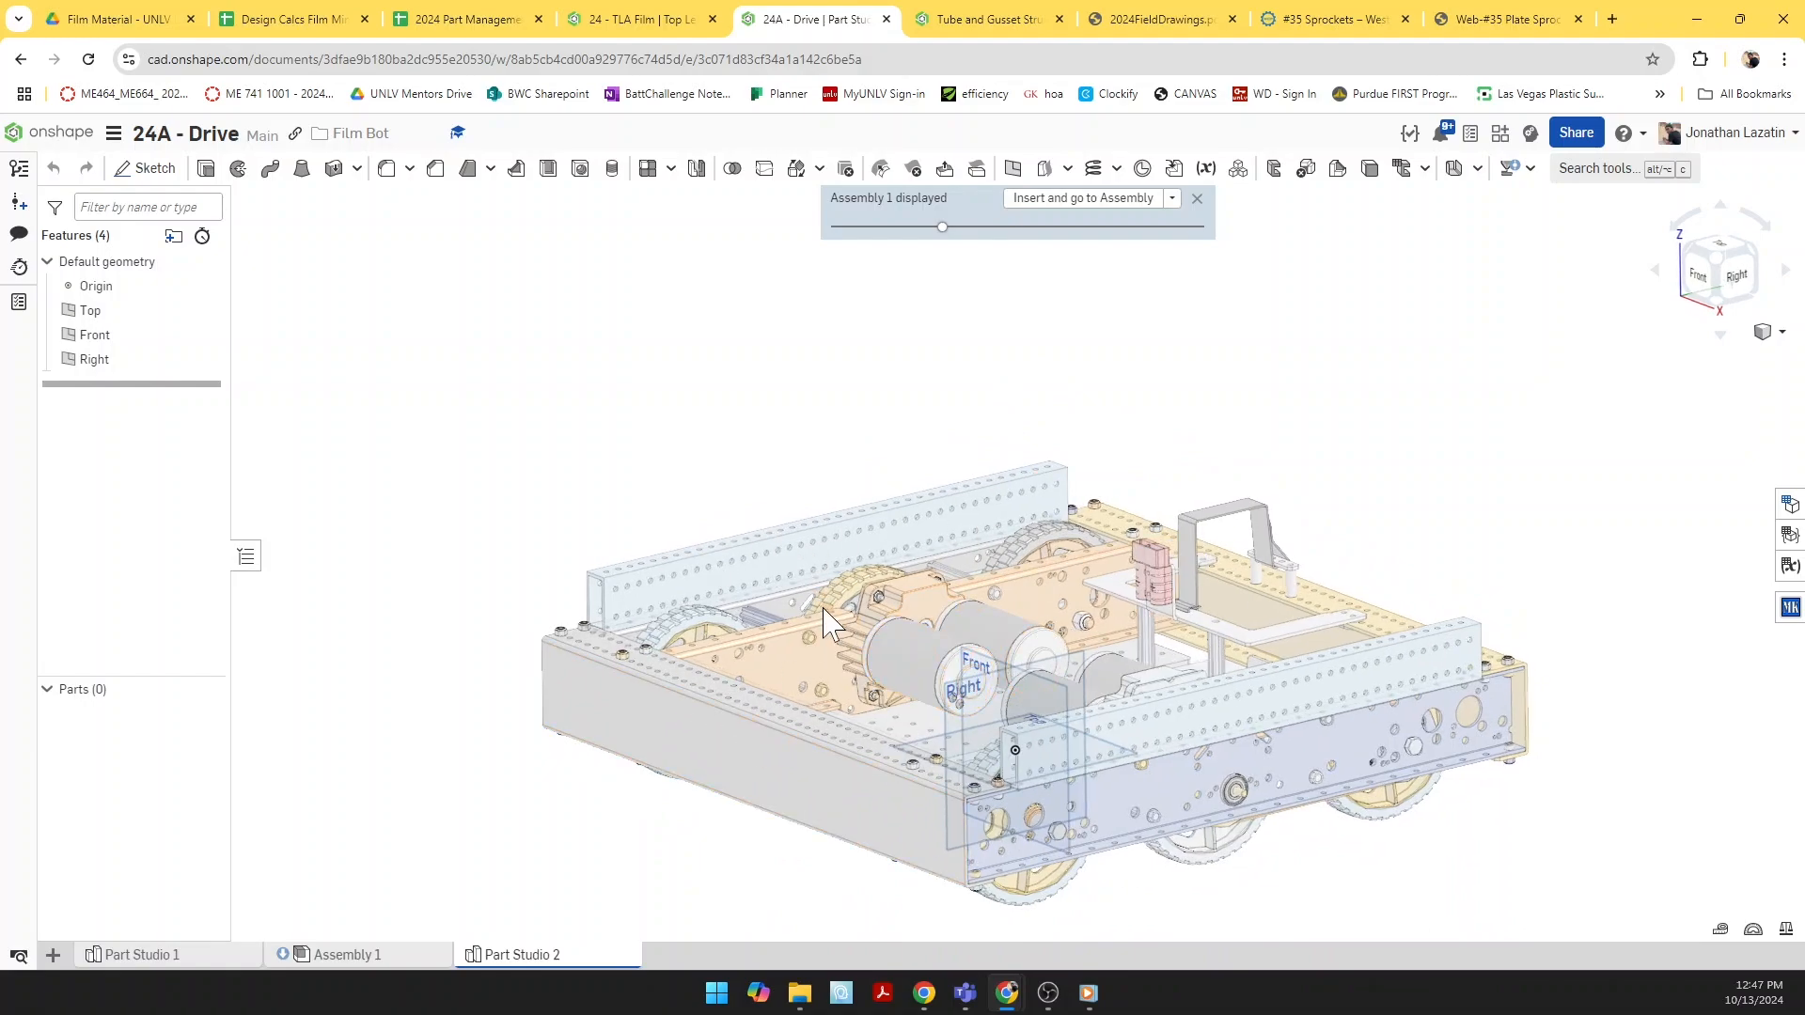
{"action": "right_click_drag", "start_coordinate": [763, 738], "coordinate": [364, 640]}
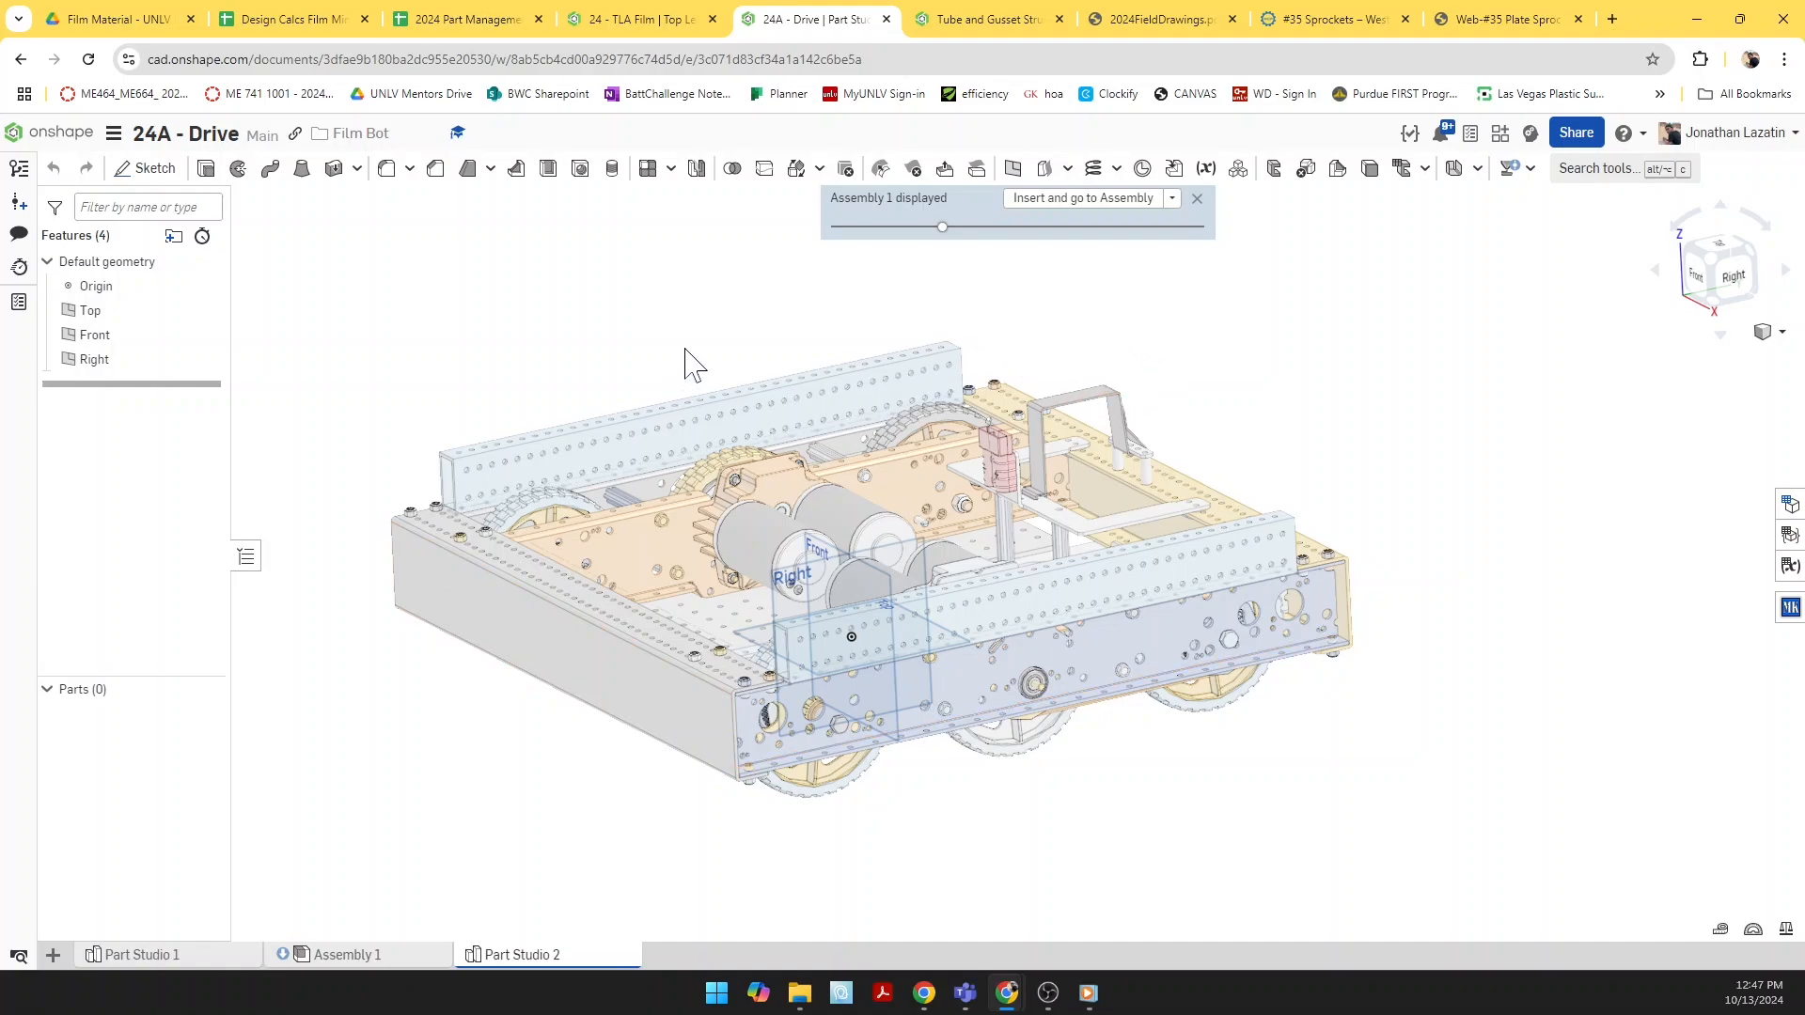
{"action": "left_click", "coordinate": [1174, 174]}
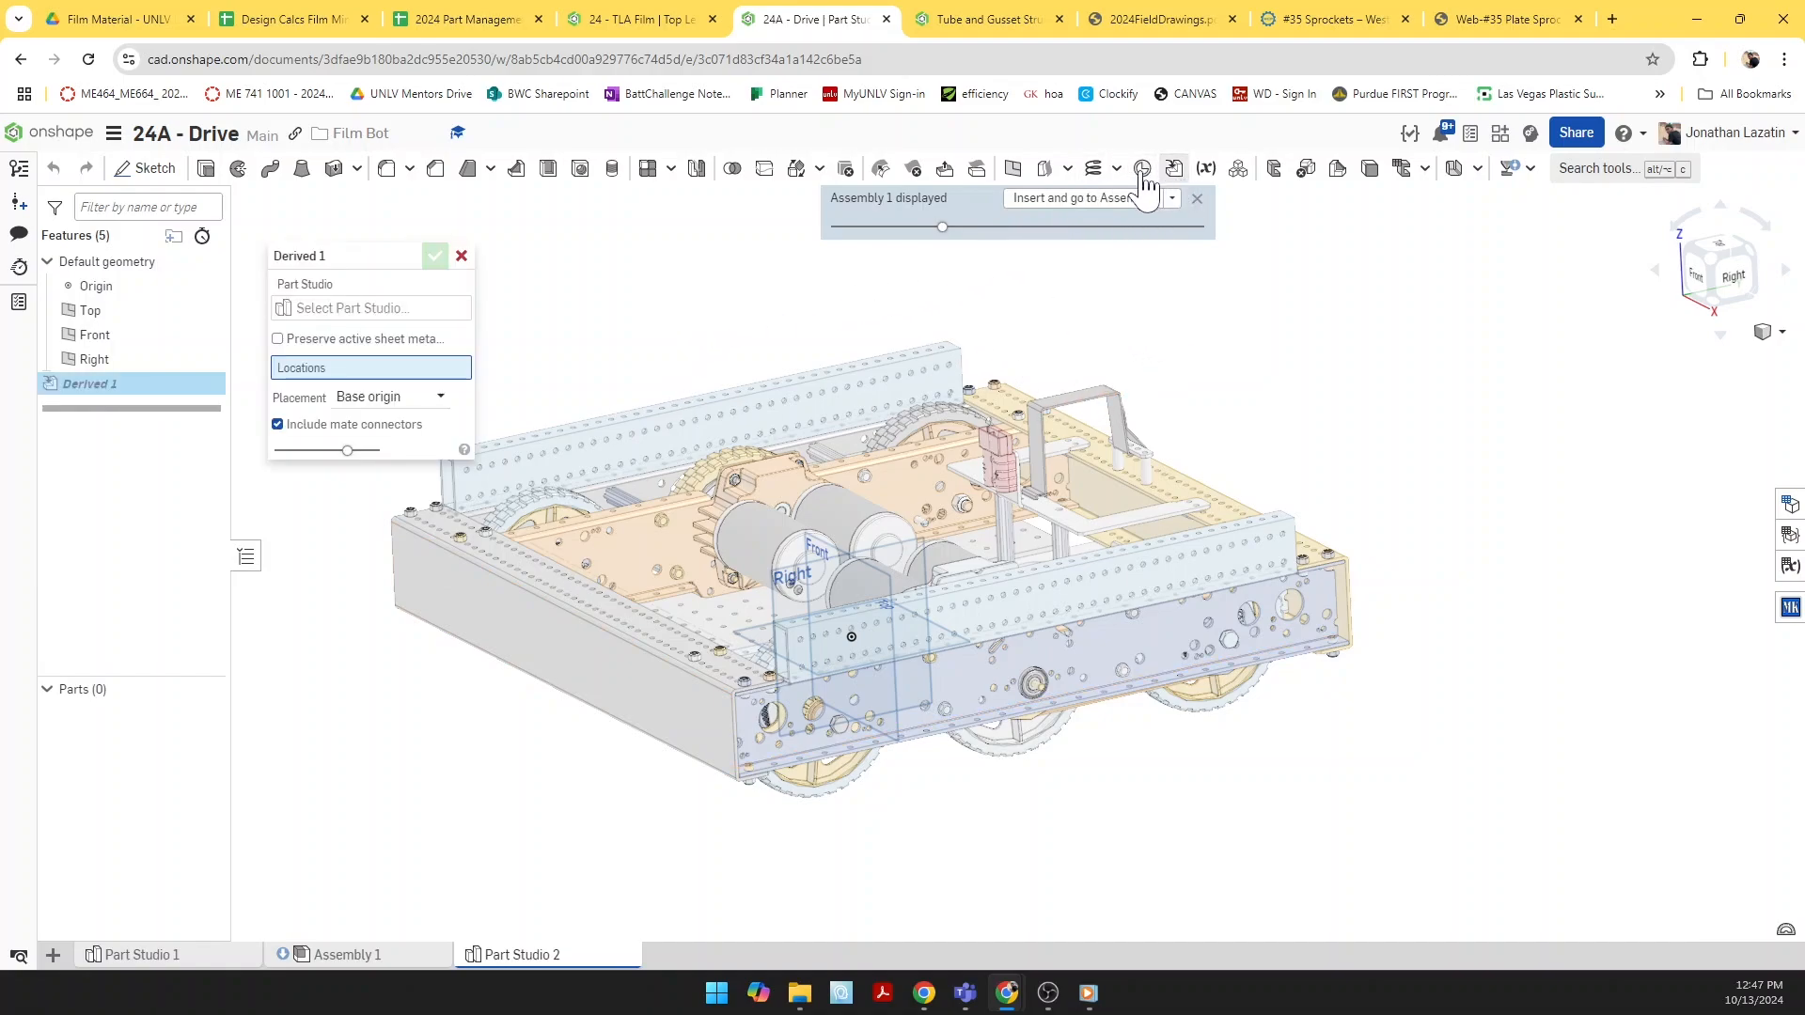
{"action": "left_click", "coordinate": [626, 14]}
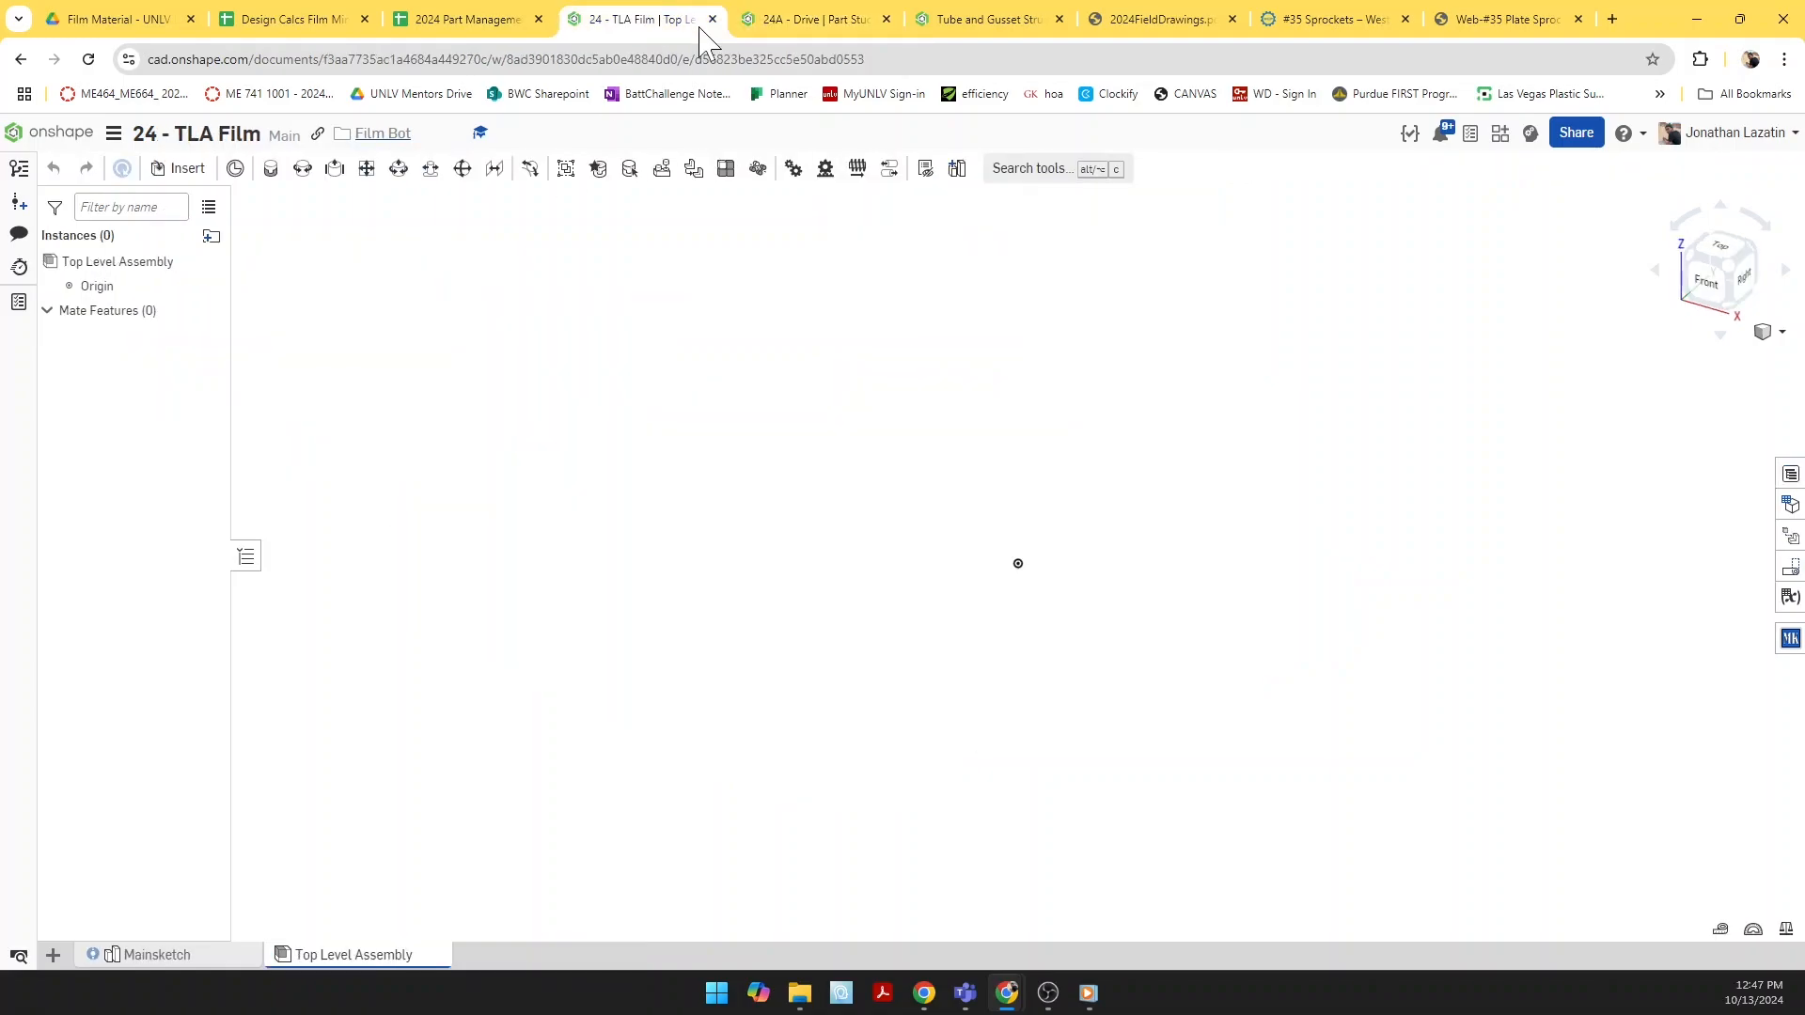
{"action": "left_click", "coordinate": [216, 969]}
{"action": "left_click", "coordinate": [20, 202]}
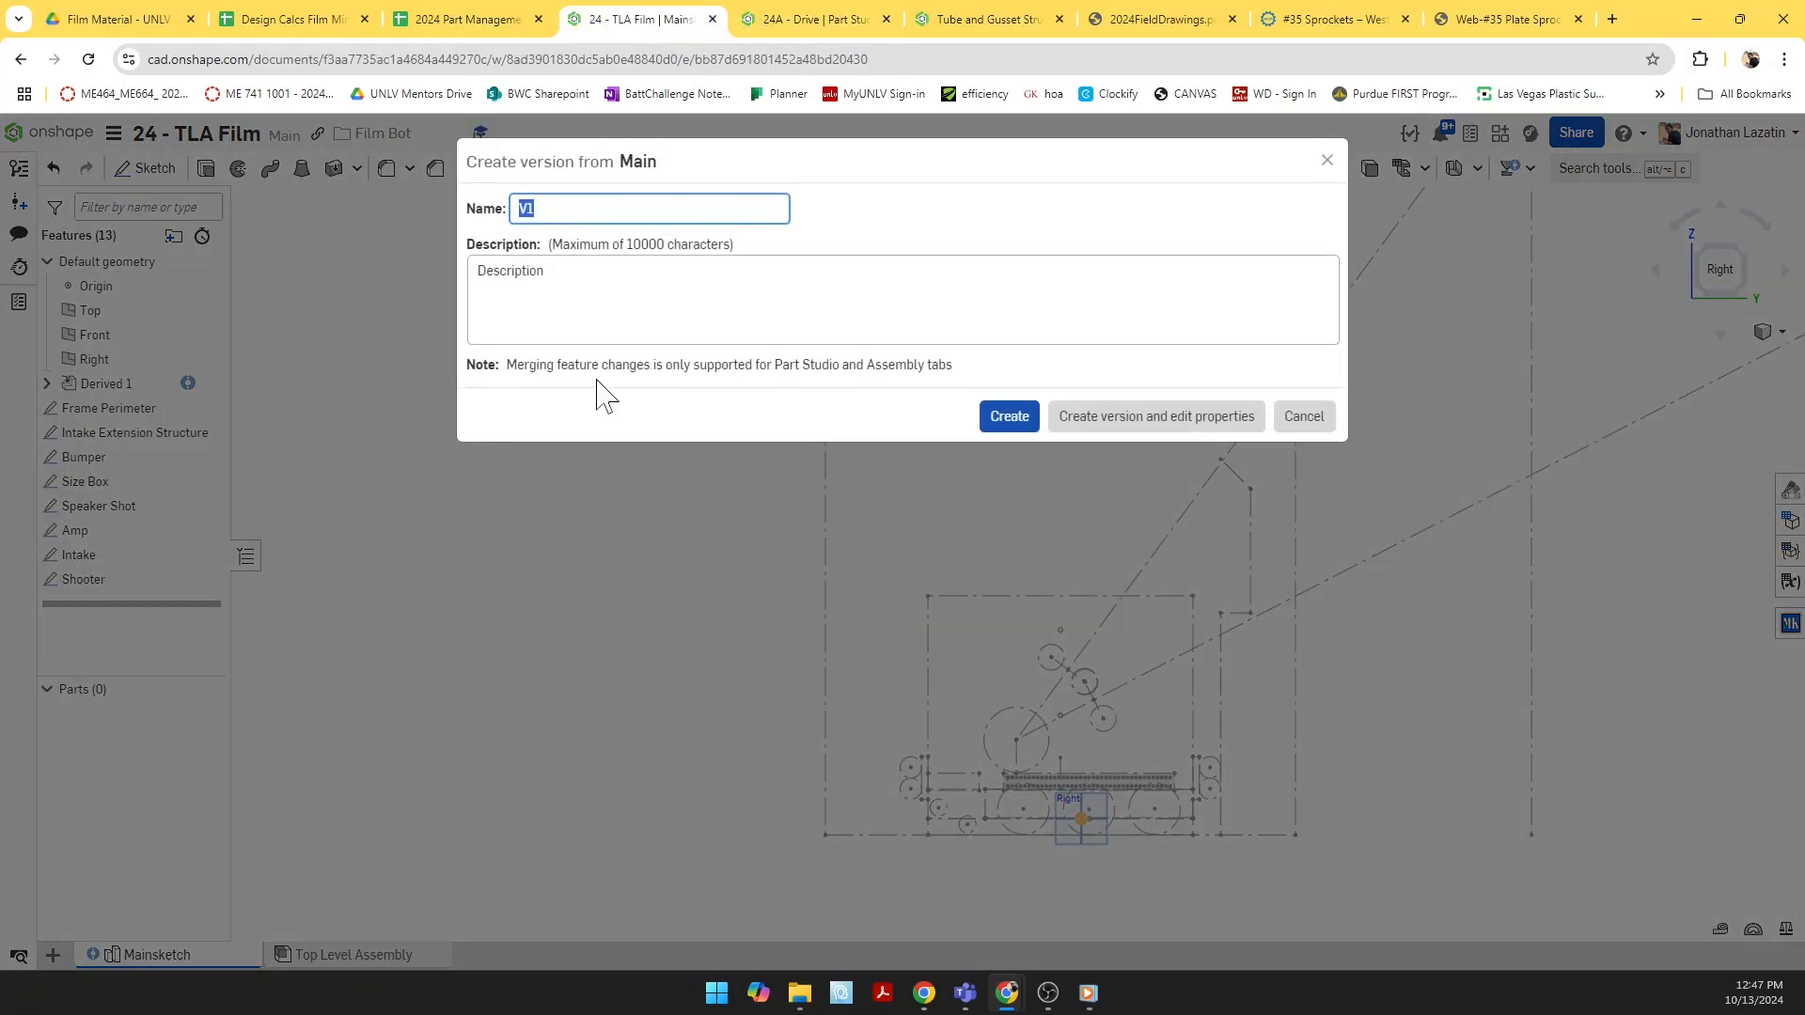
{"action": "left_click", "coordinate": [1022, 425]}
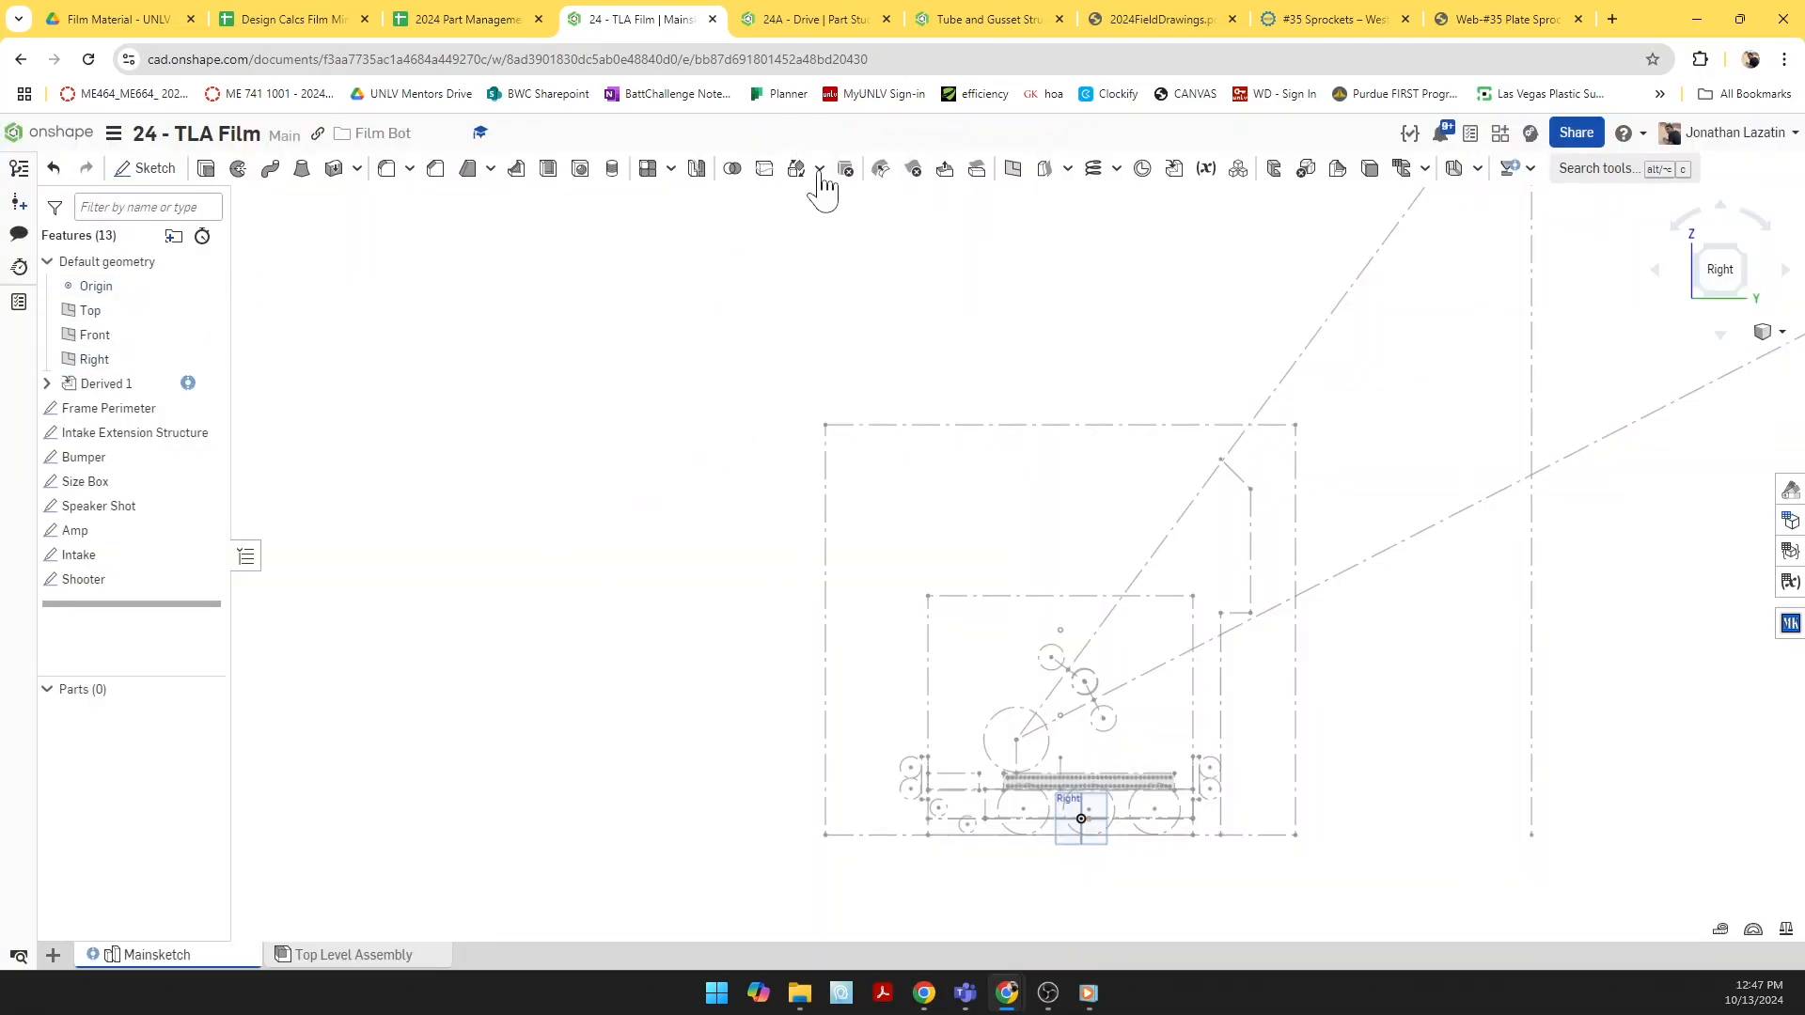
Step: Back in 24A - Drive, browse the owned Fall 24 Course documents to 24 - TLA Film in Film Bot as the Derived source
{"action": "left_click", "coordinate": [804, 21]}
{"action": "left_click", "coordinate": [366, 313]}
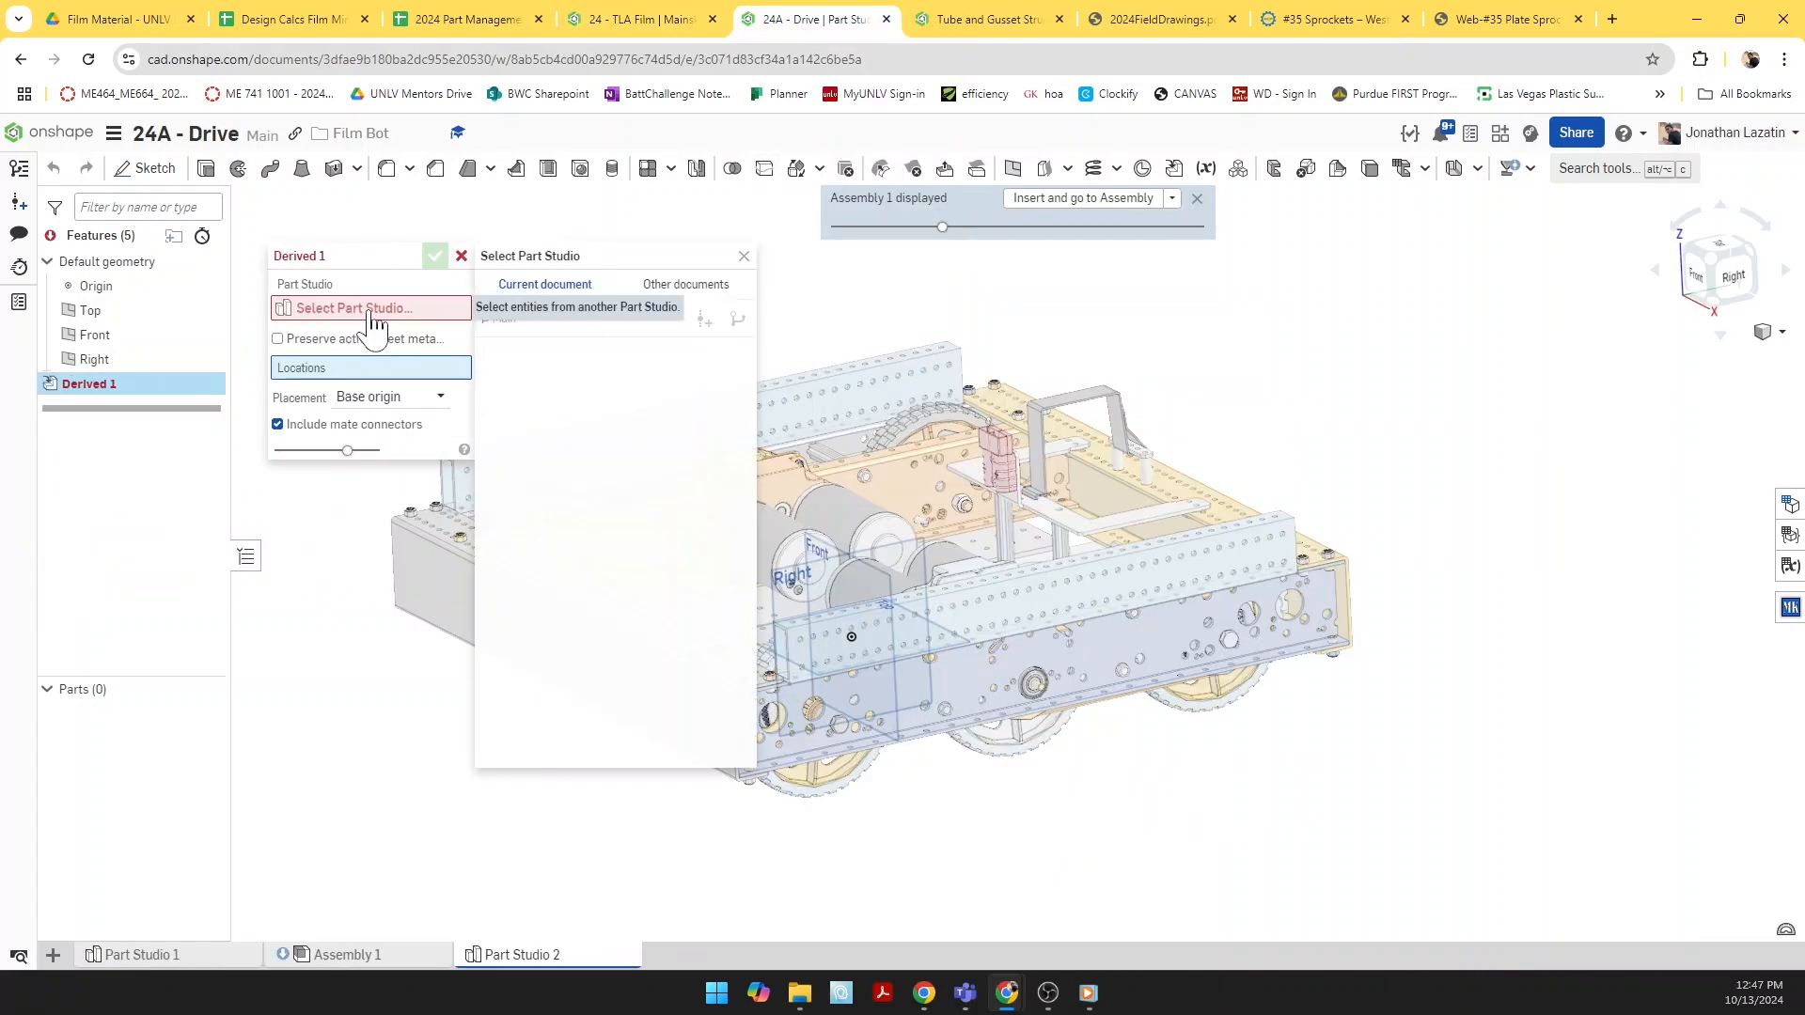
{"action": "left_click", "coordinate": [703, 287]}
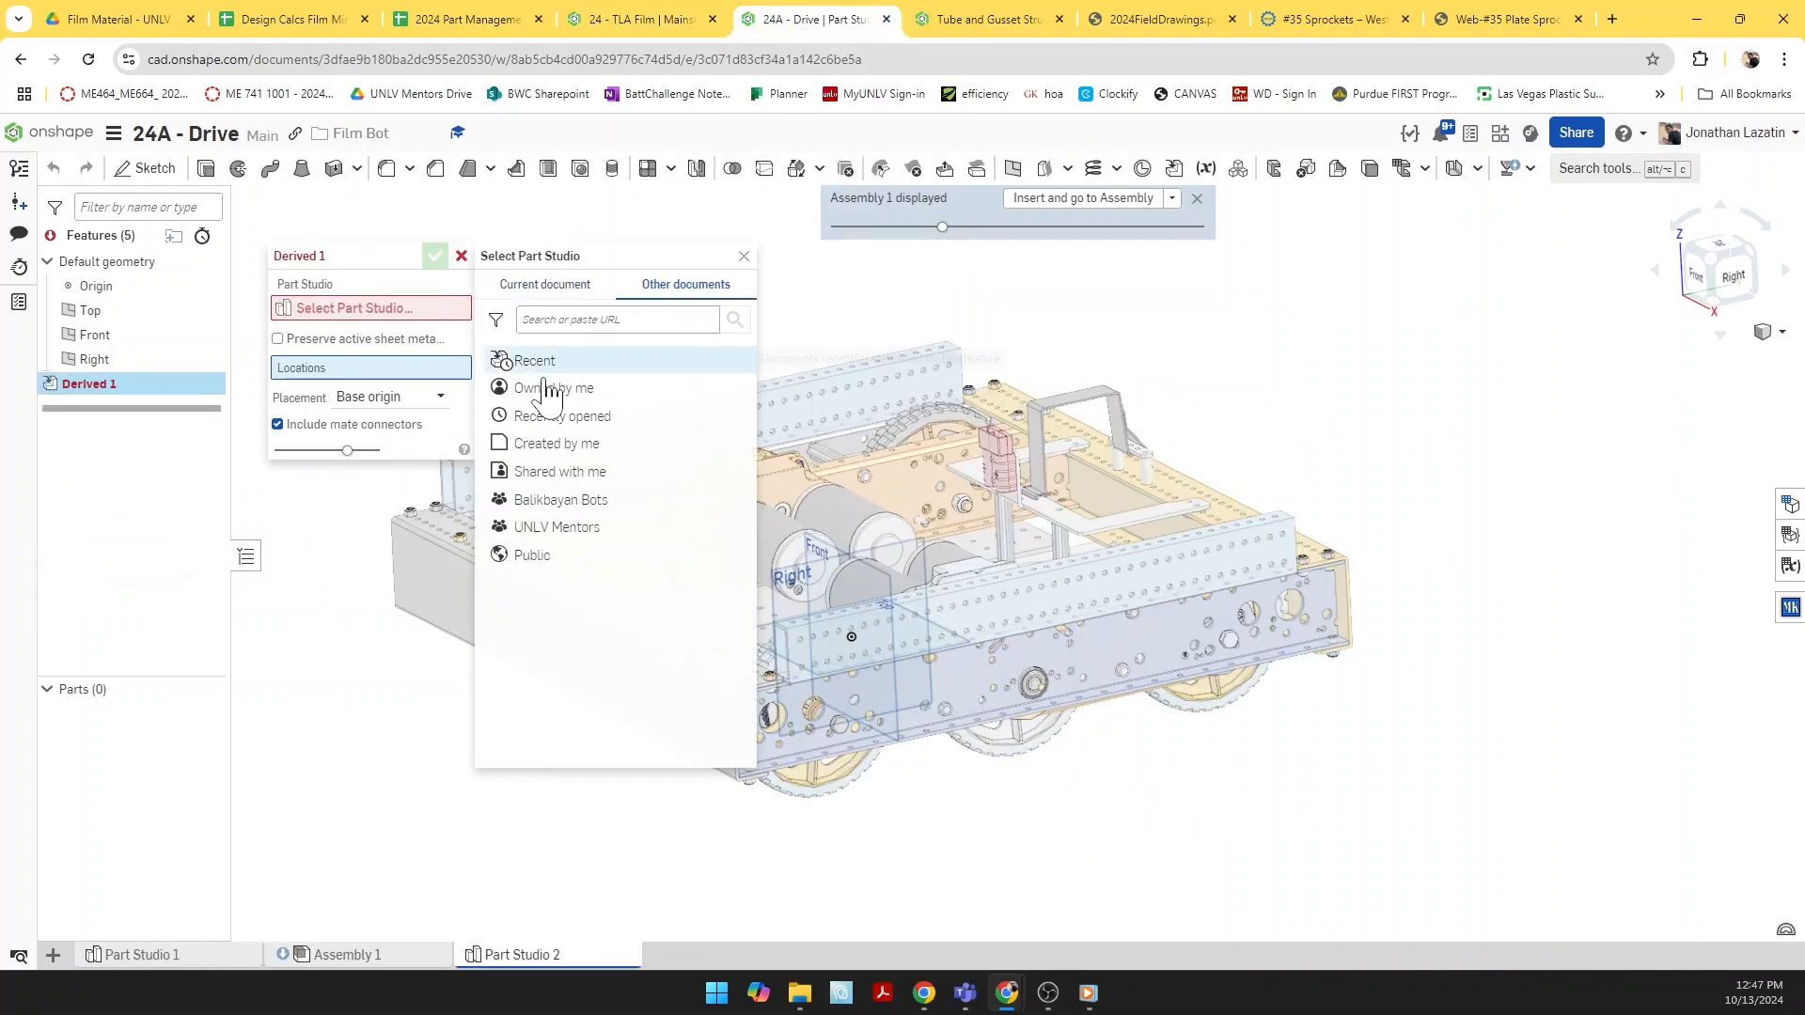
{"action": "left_click", "coordinate": [562, 389]}
{"action": "left_click", "coordinate": [576, 410]}
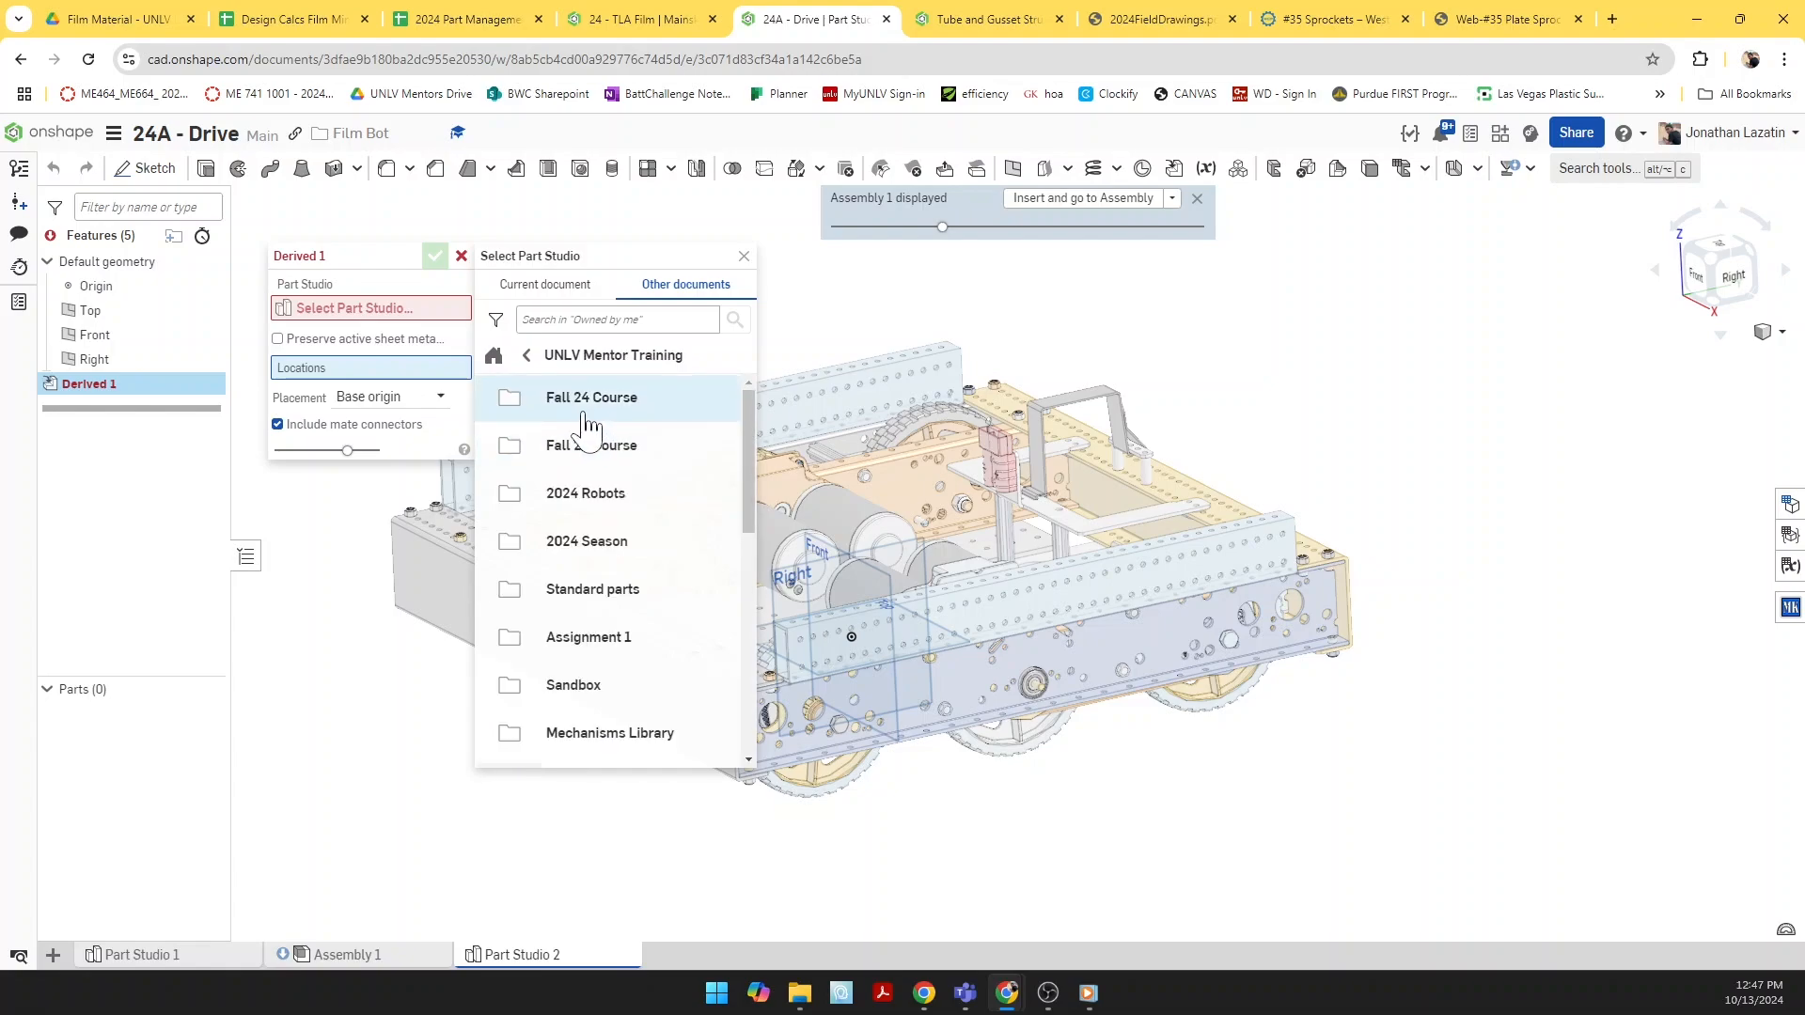
{"action": "left_click", "coordinate": [605, 404]}
{"action": "left_click", "coordinate": [615, 401]}
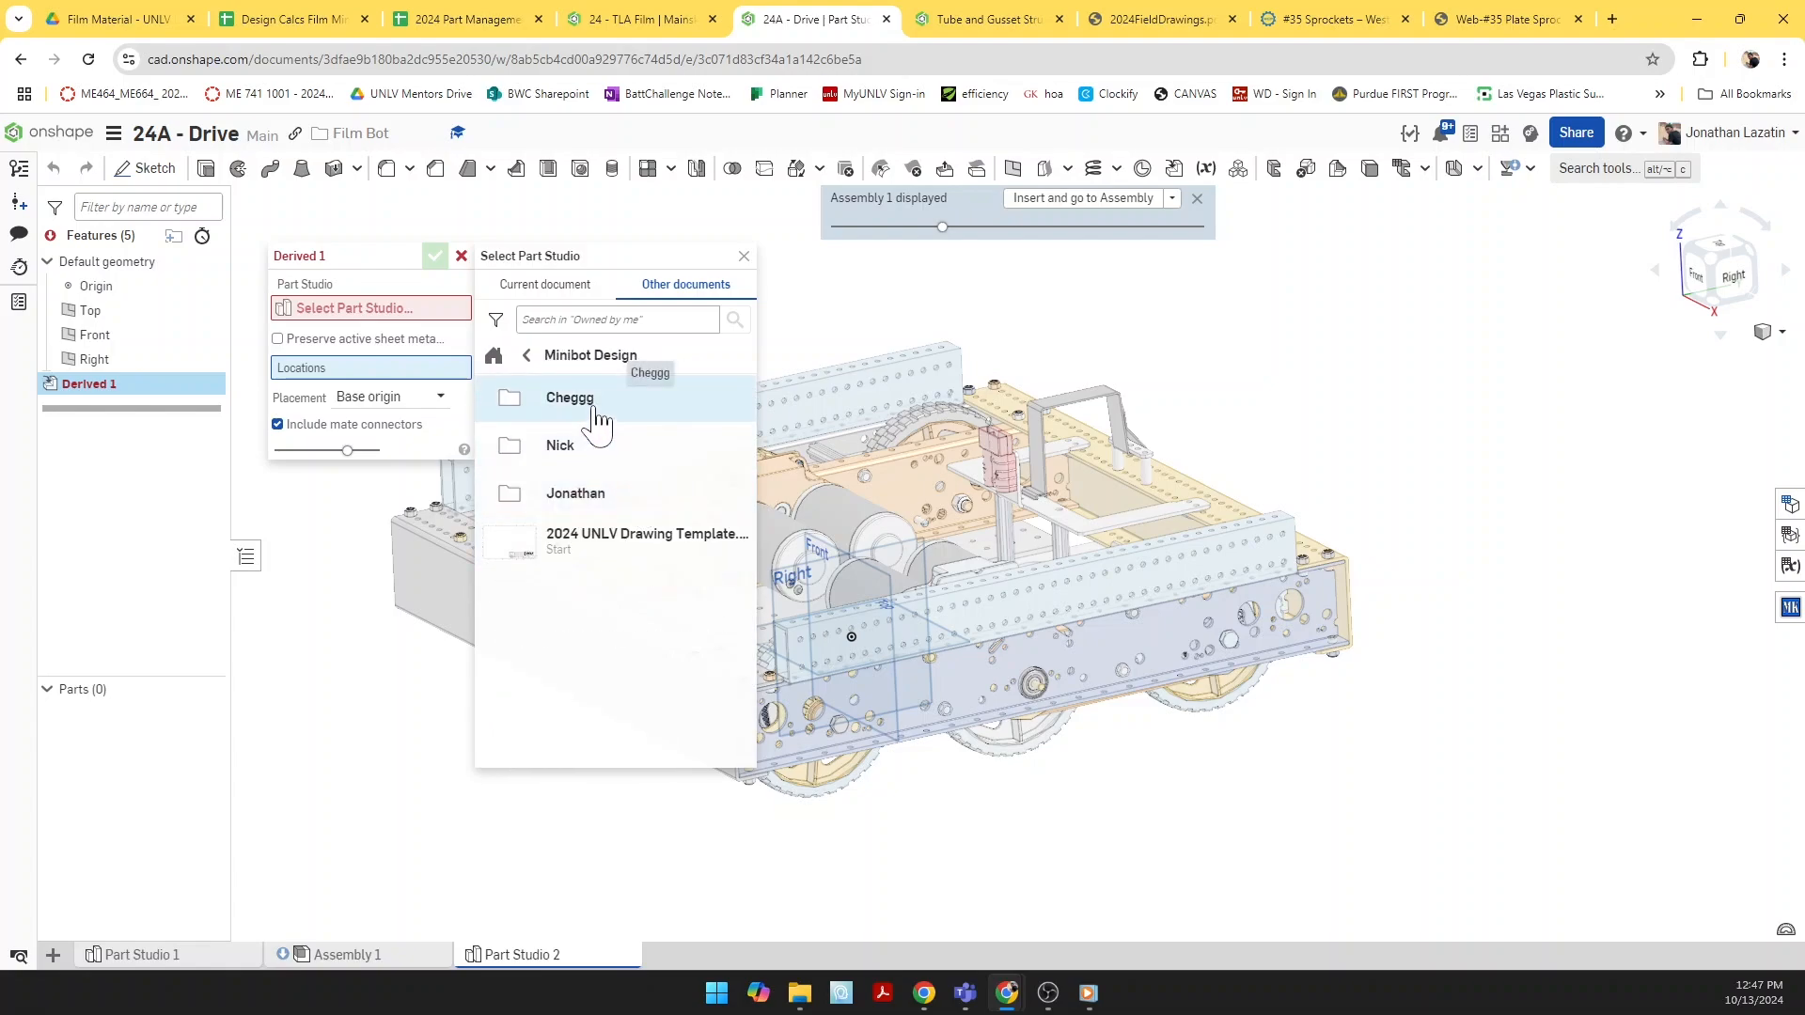
{"action": "left_click", "coordinate": [611, 495]}
{"action": "left_click", "coordinate": [596, 397]}
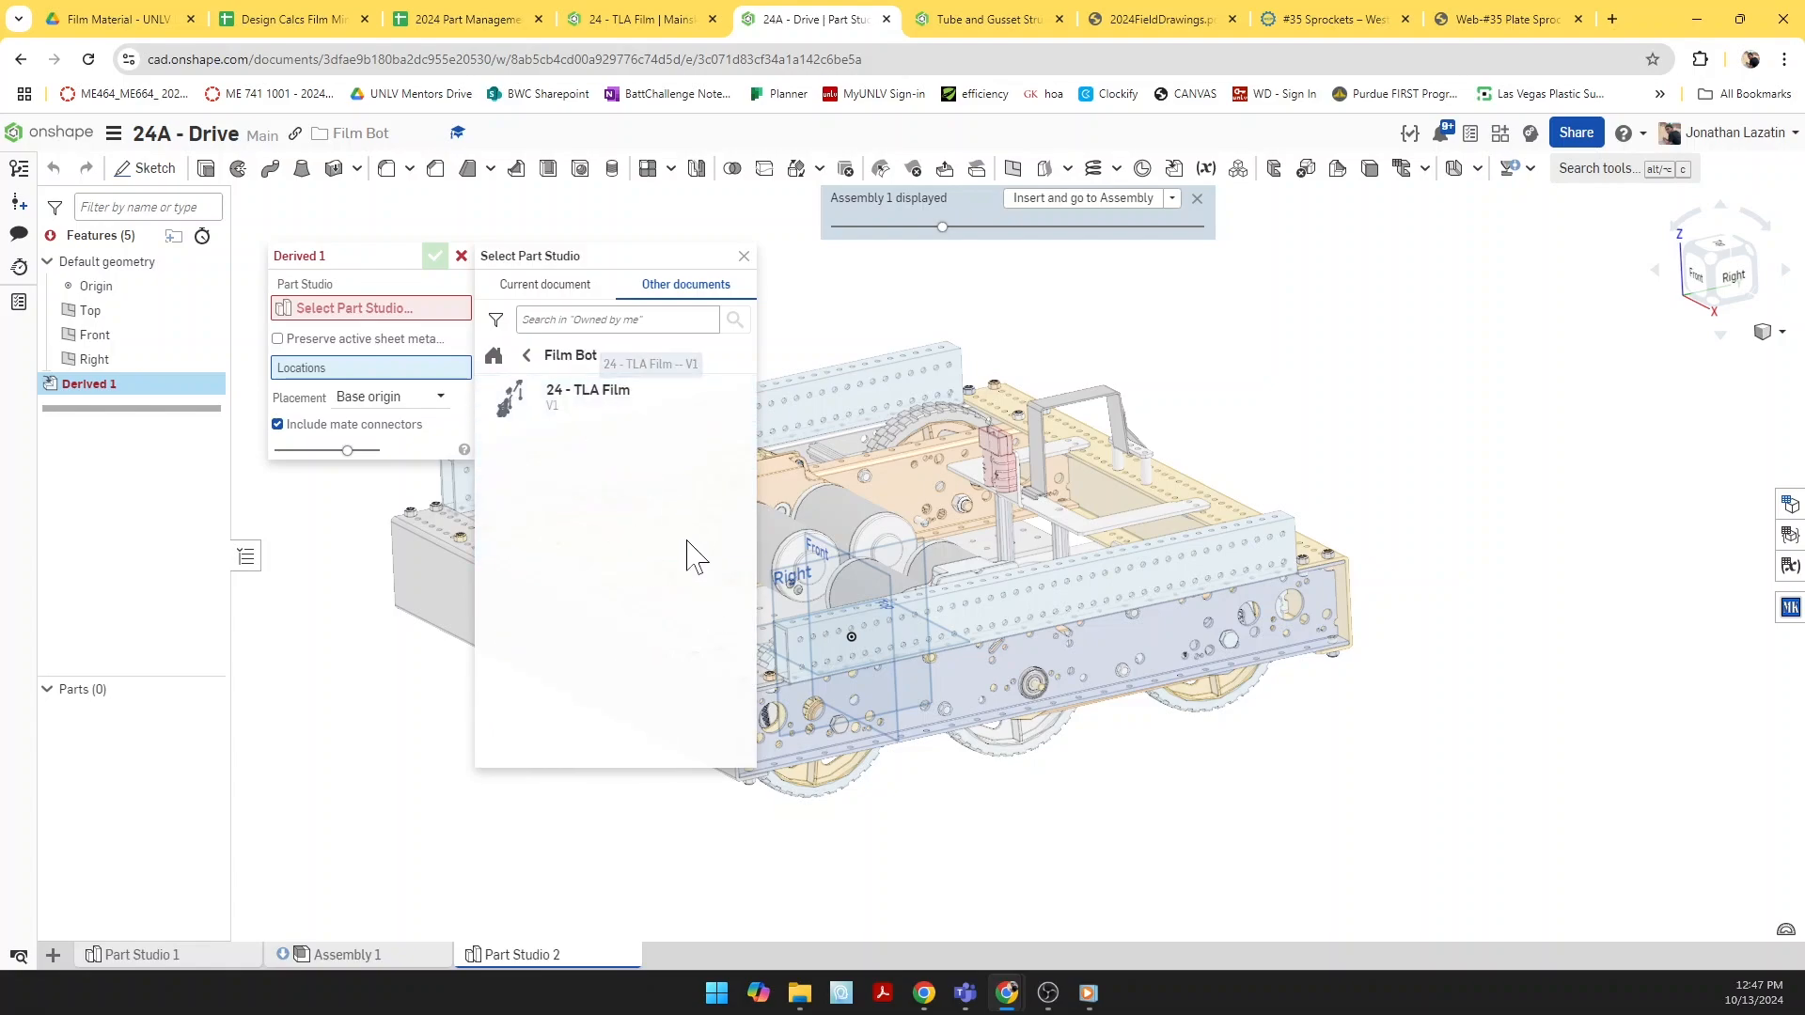
{"action": "left_click", "coordinate": [596, 404]}
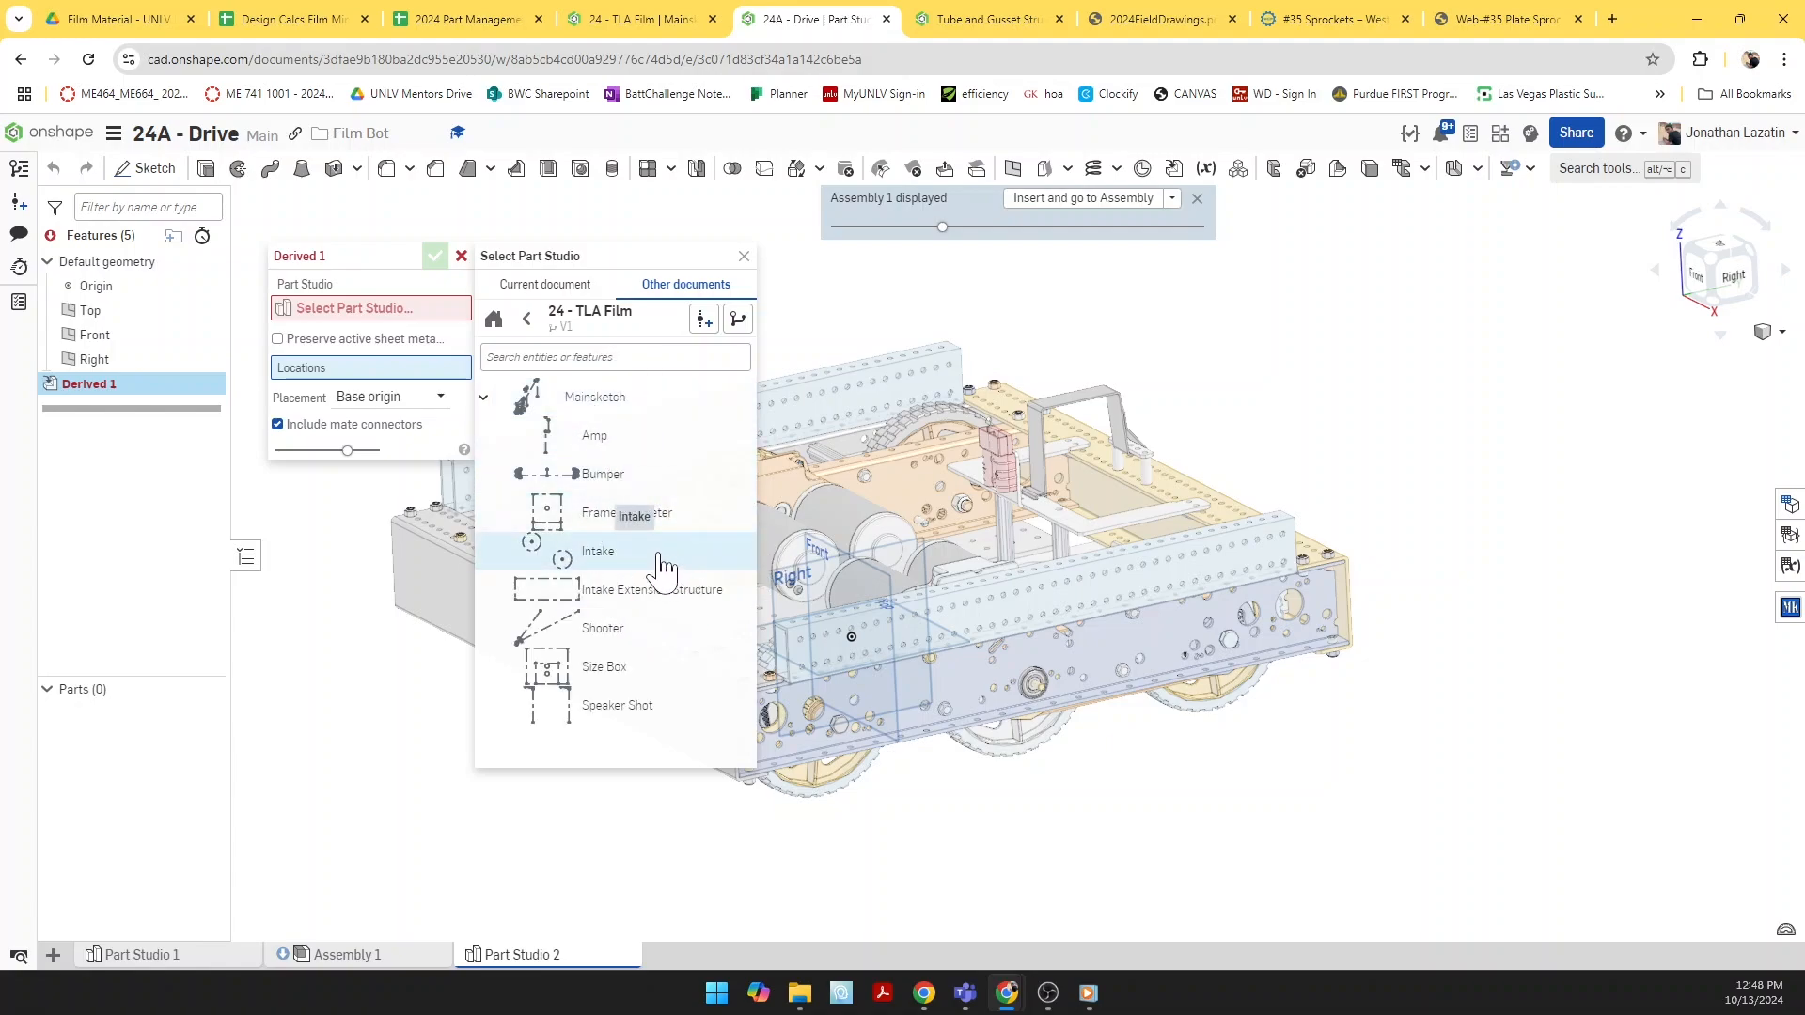
Step: Derive the Bumper and Intake Extension Structure sketches from Mainsketch into Part Studio 2
{"action": "left_click", "coordinate": [628, 479]}
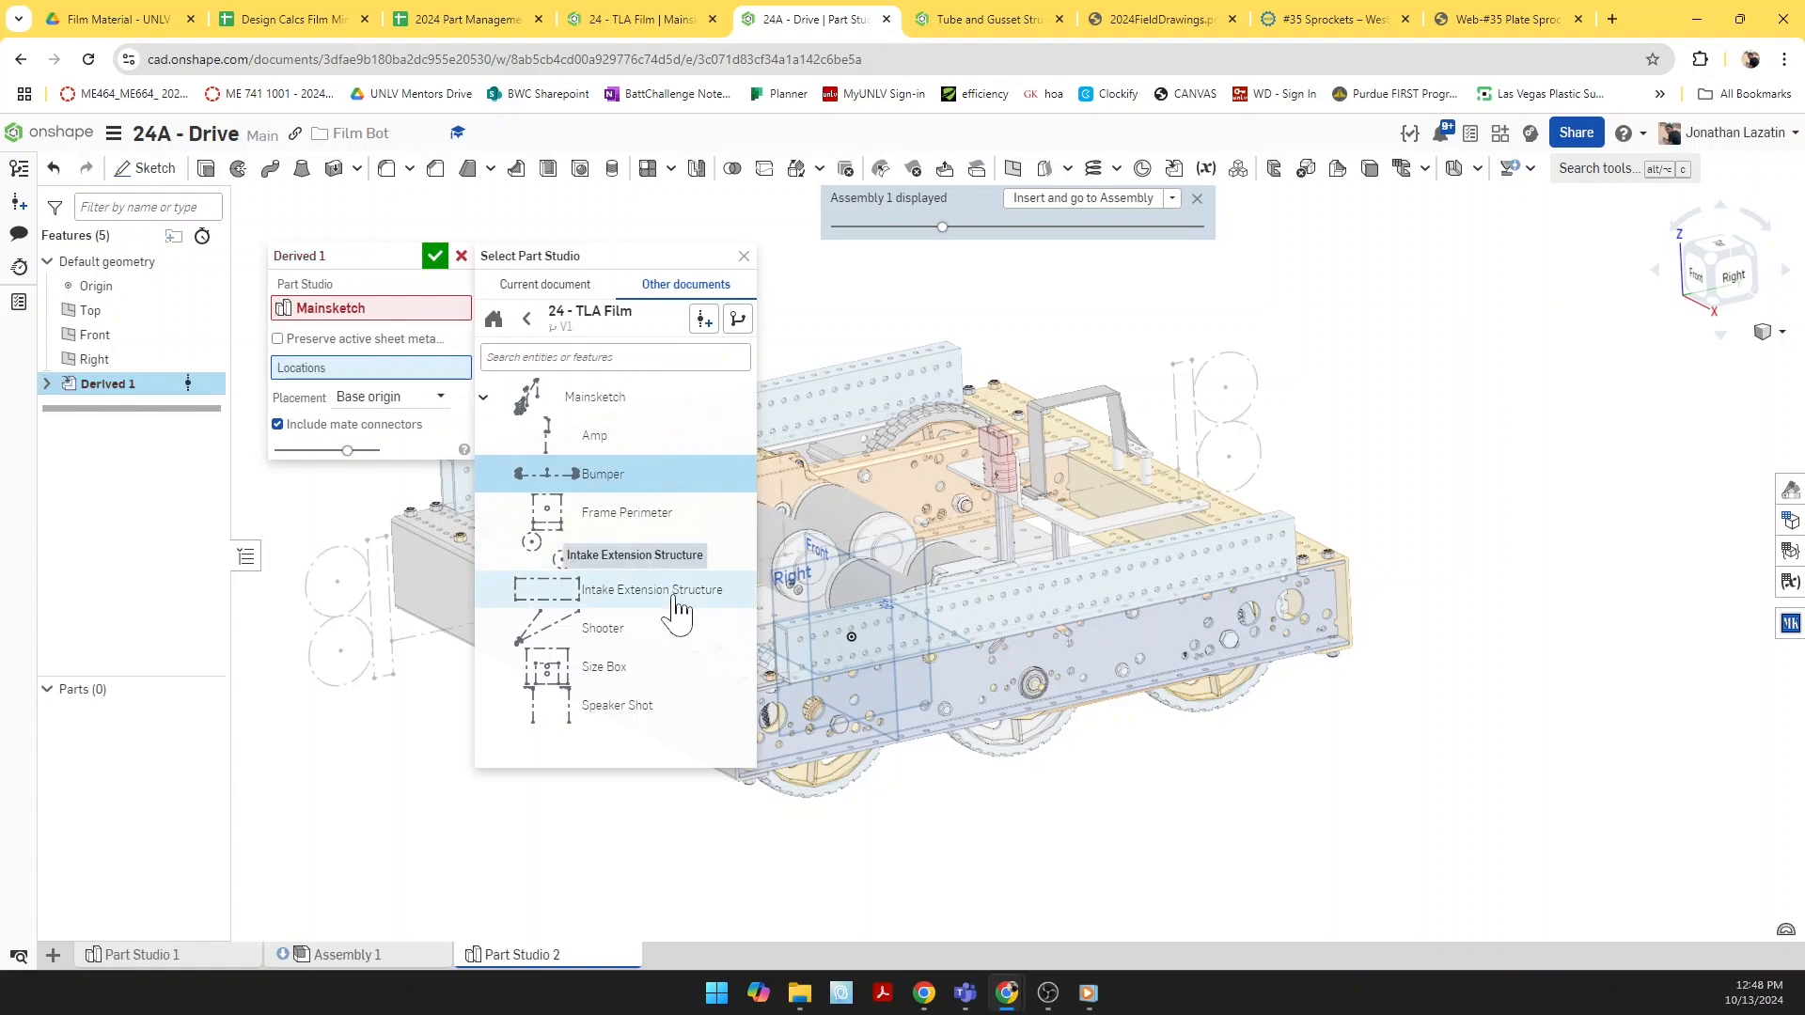
{"action": "left_click", "coordinate": [677, 593]}
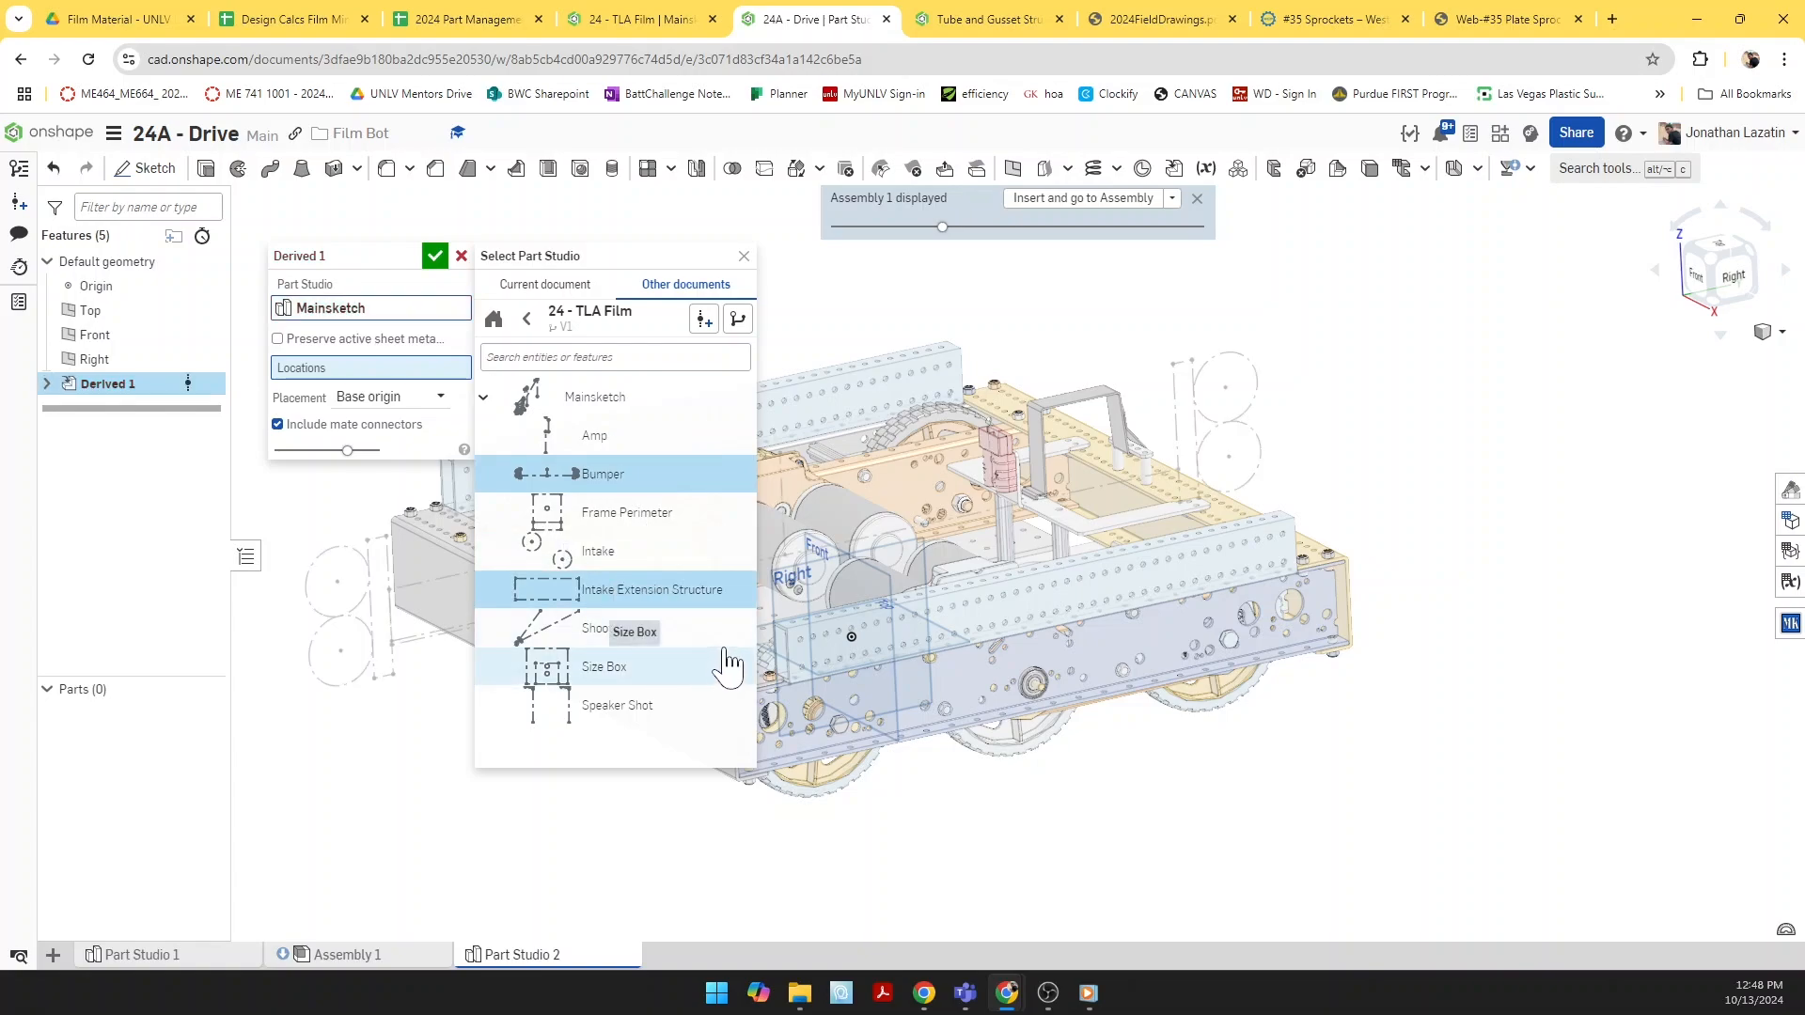
{"action": "left_click", "coordinate": [435, 257]}
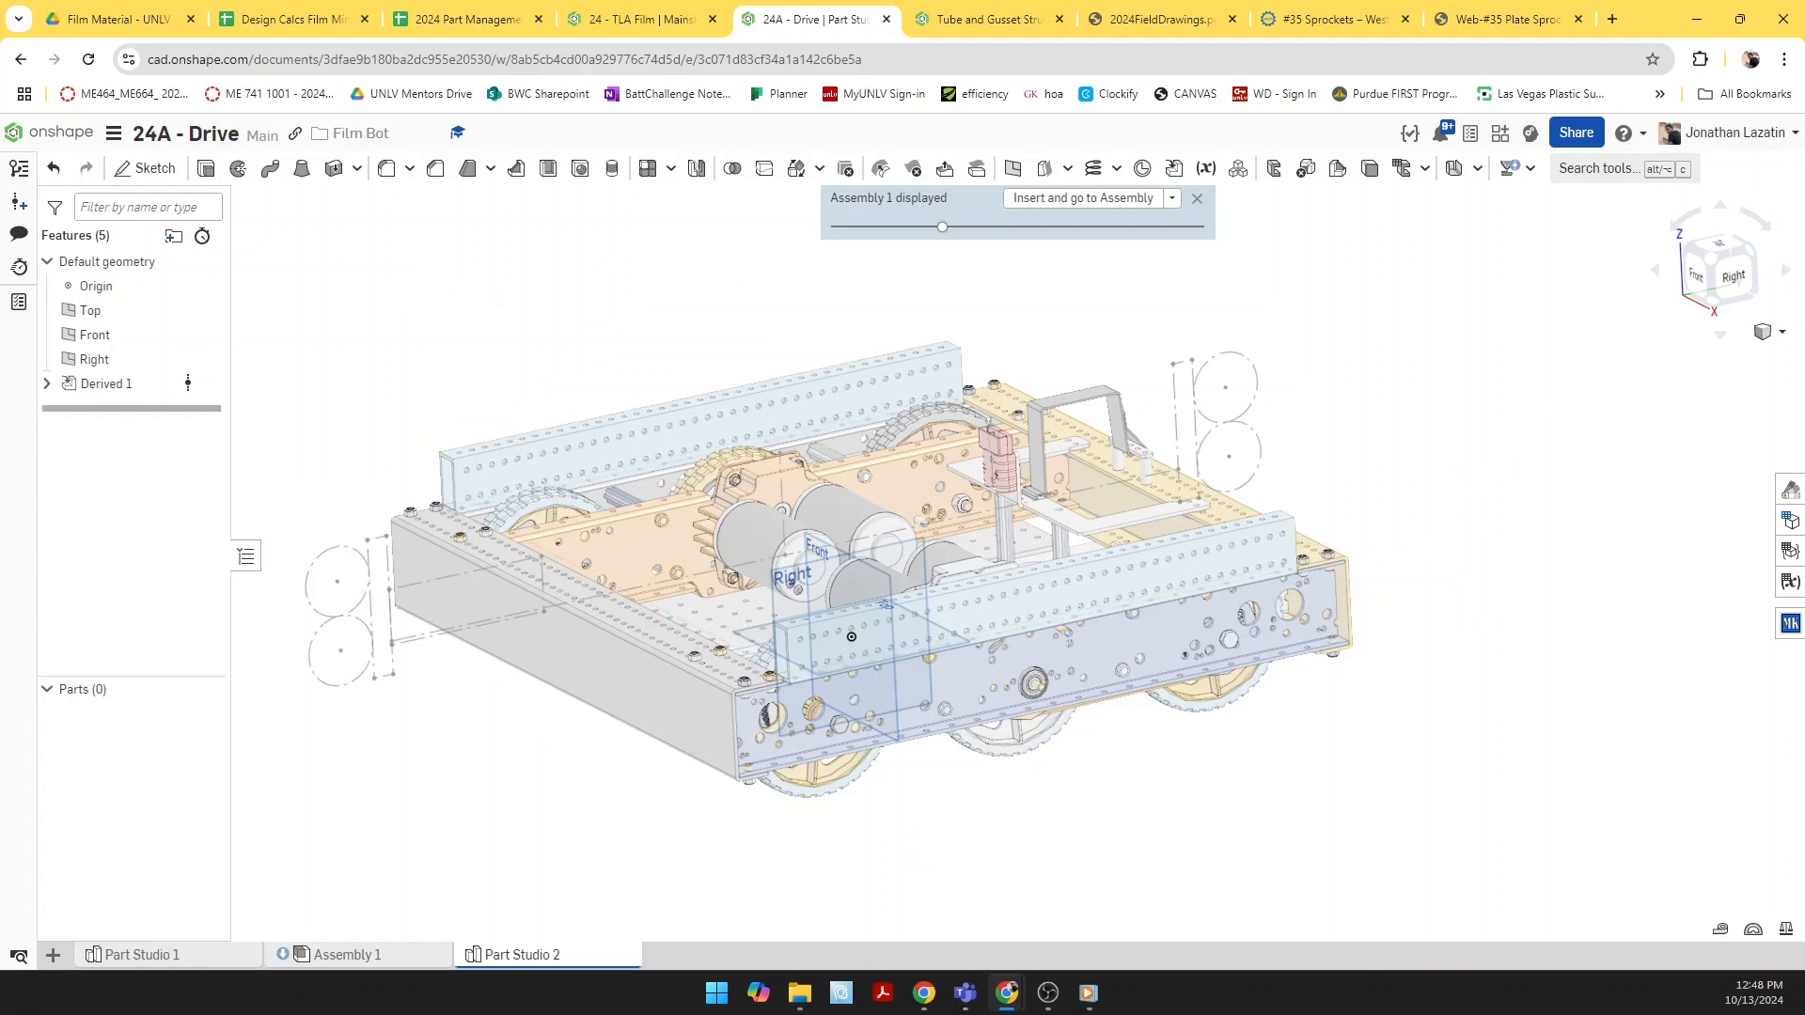
Step: Start a sketch on the outer side face of the perforated tube above the right drive rail, viewed normal to the face
{"action": "left_click", "coordinate": [1746, 287]}
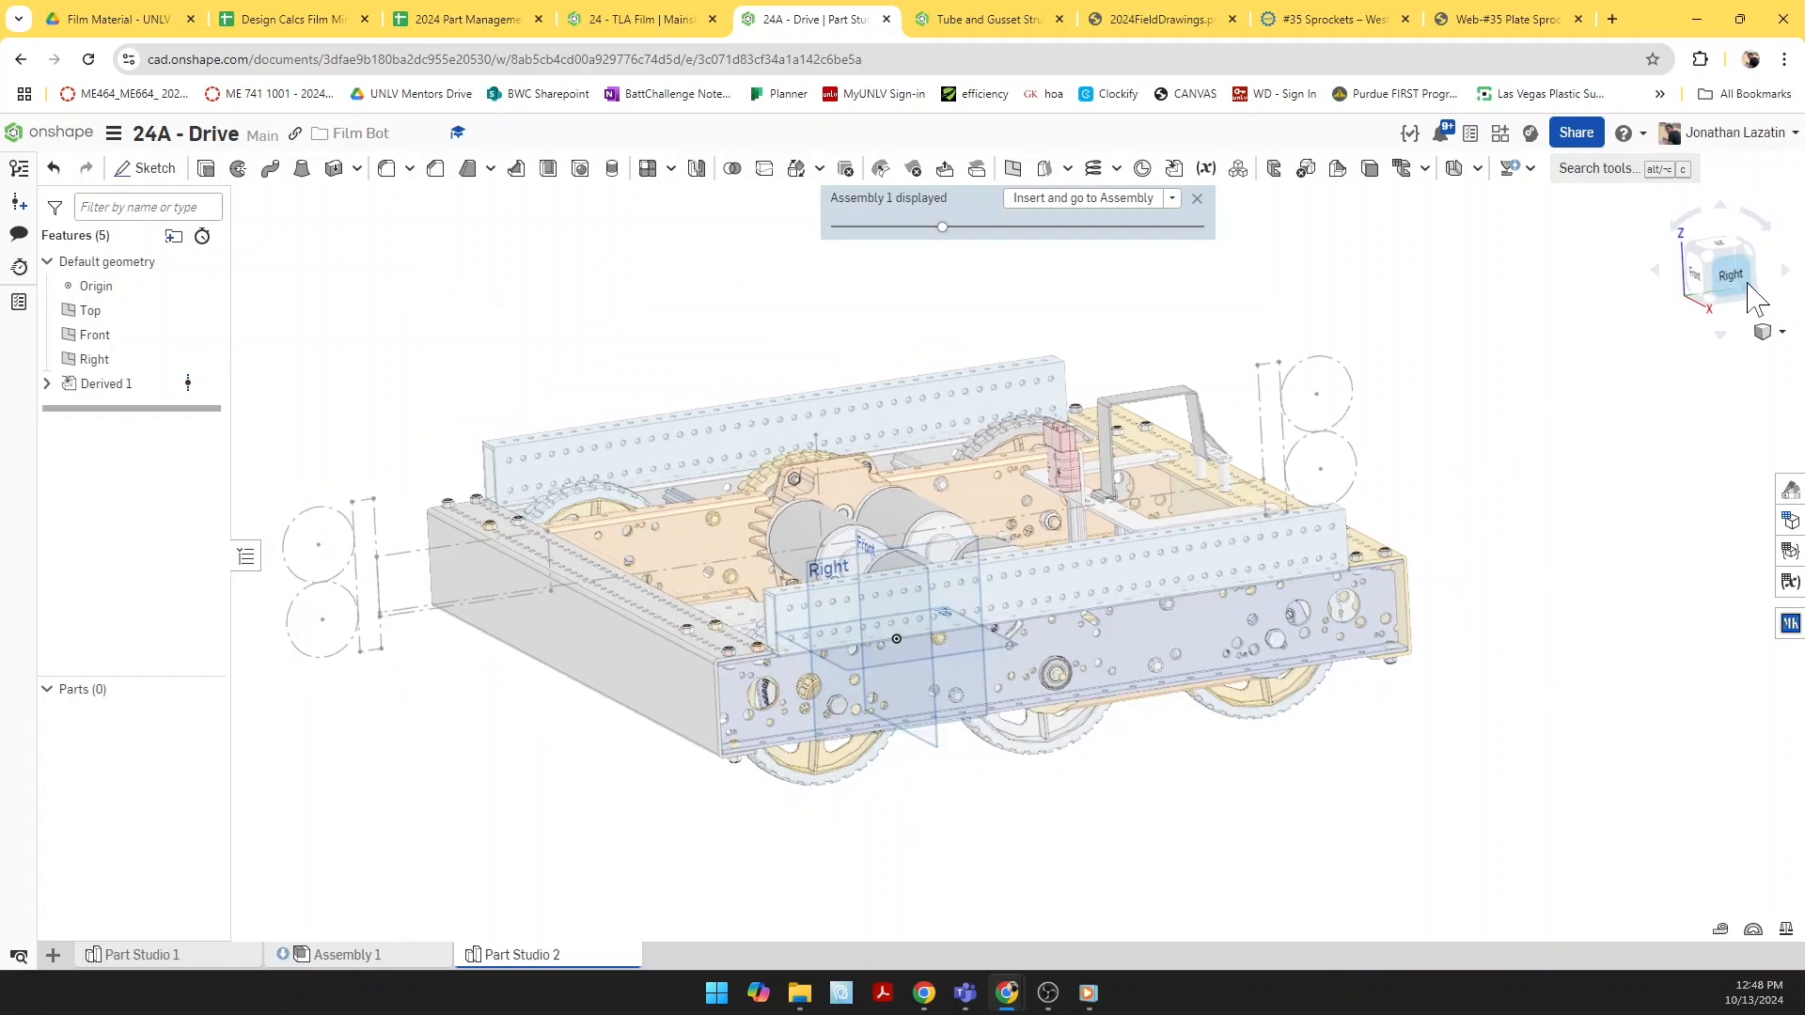
{"action": "scroll", "coordinate": [853, 494], "scroll_direction": "up", "scroll_amount": 5}
{"action": "right_click_drag", "start_coordinate": [852, 493], "coordinate": [1055, 722]}
{"action": "middle_click_drag", "start_coordinate": [1054, 722], "coordinate": [881, 585]}
{"action": "left_click", "coordinate": [828, 616]}
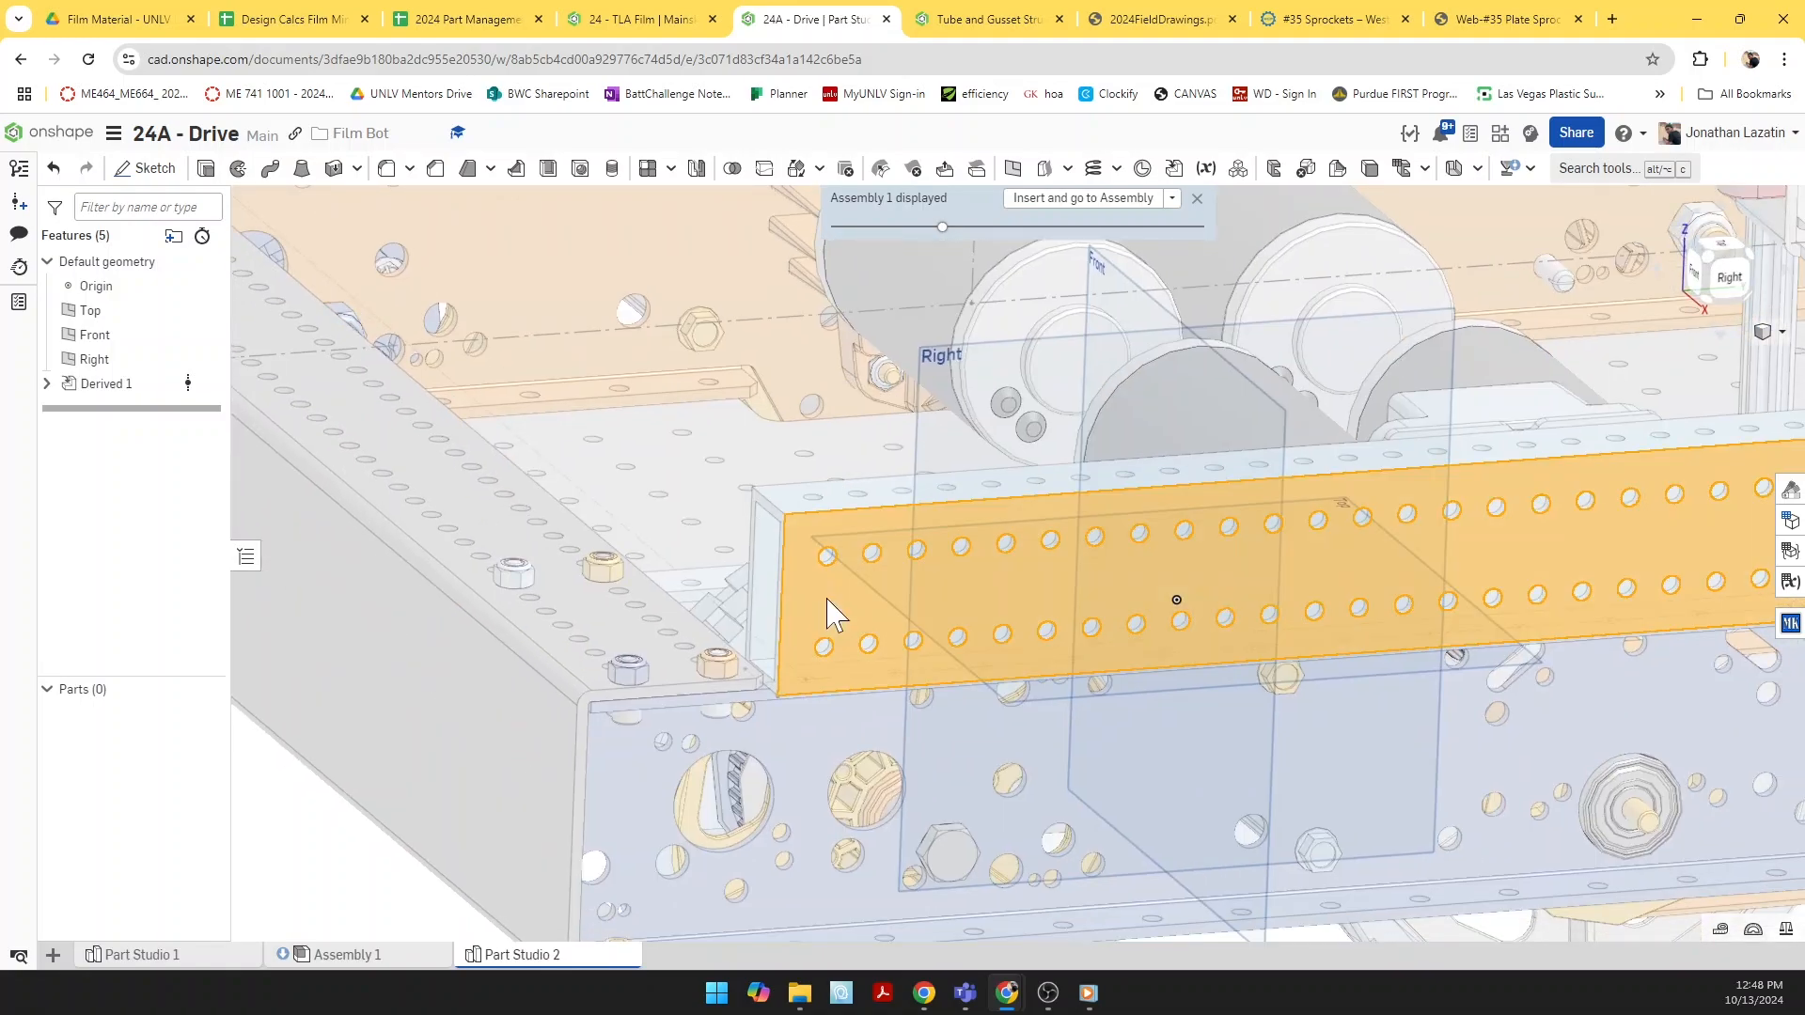
{"action": "scroll", "coordinate": [827, 615], "scroll_direction": "down", "scroll_amount": 2}
{"action": "left_click", "coordinate": [148, 169]}
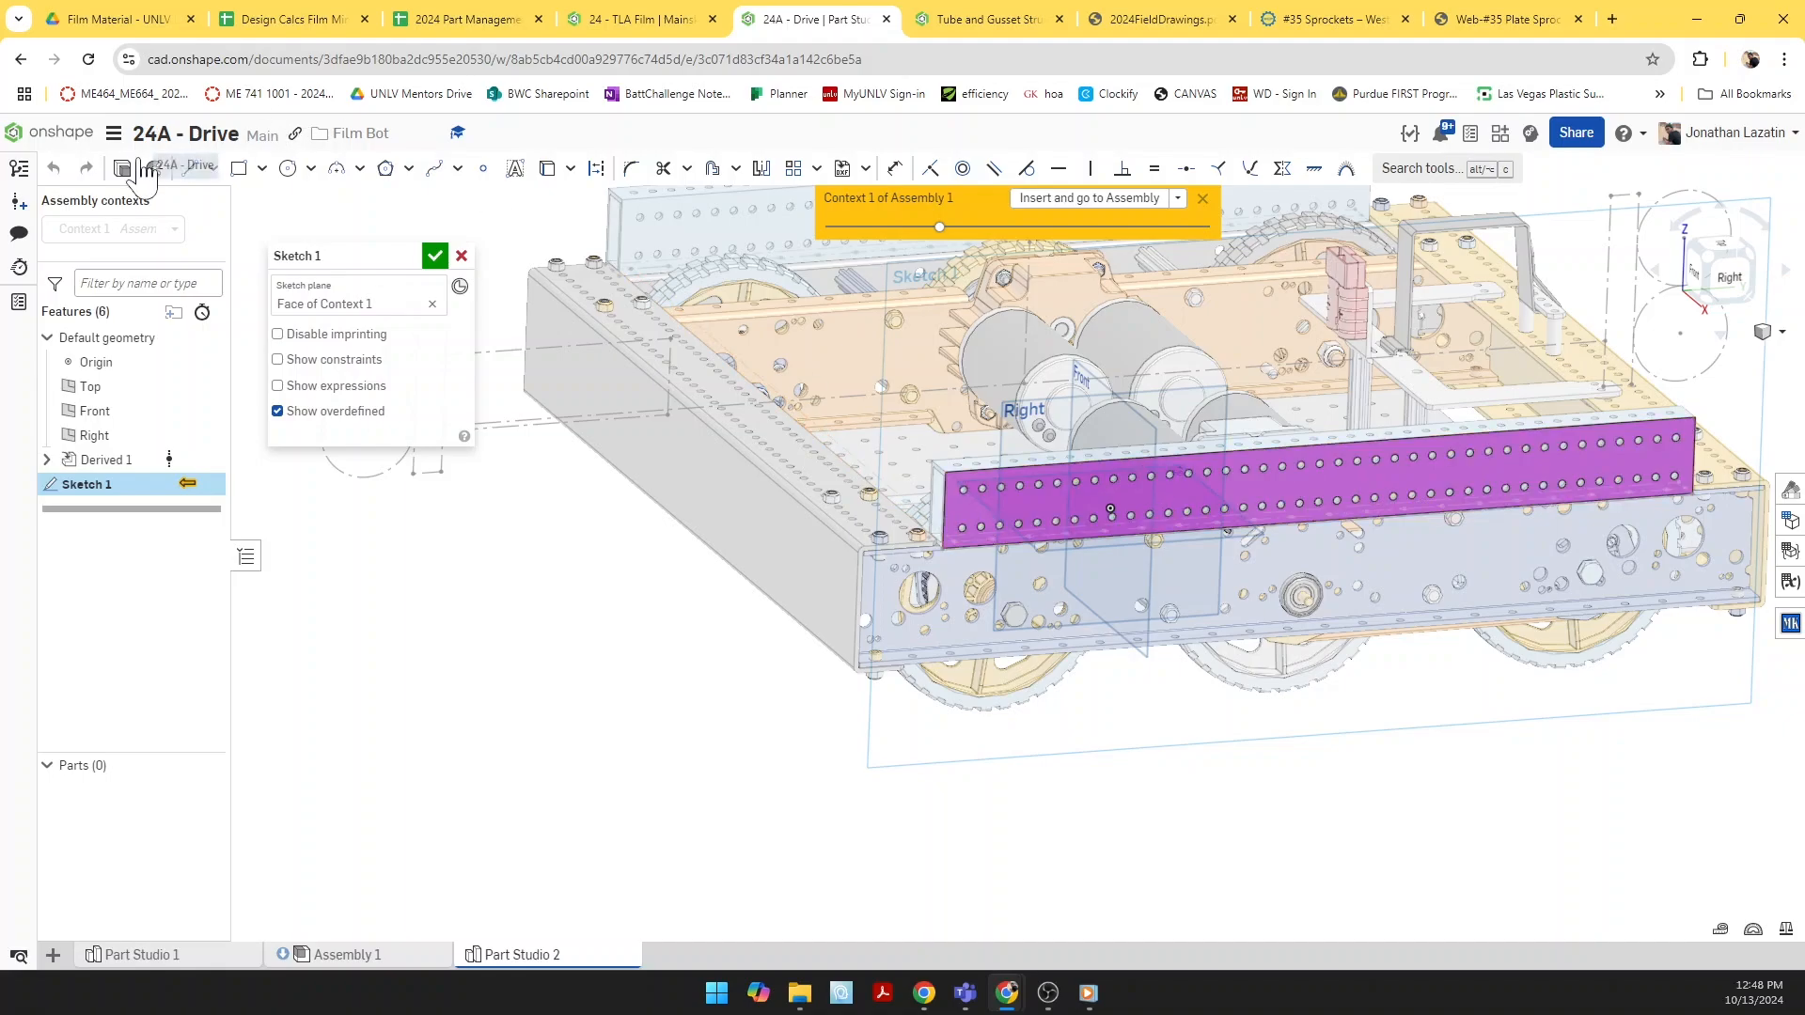
{"action": "key", "text": "n"}
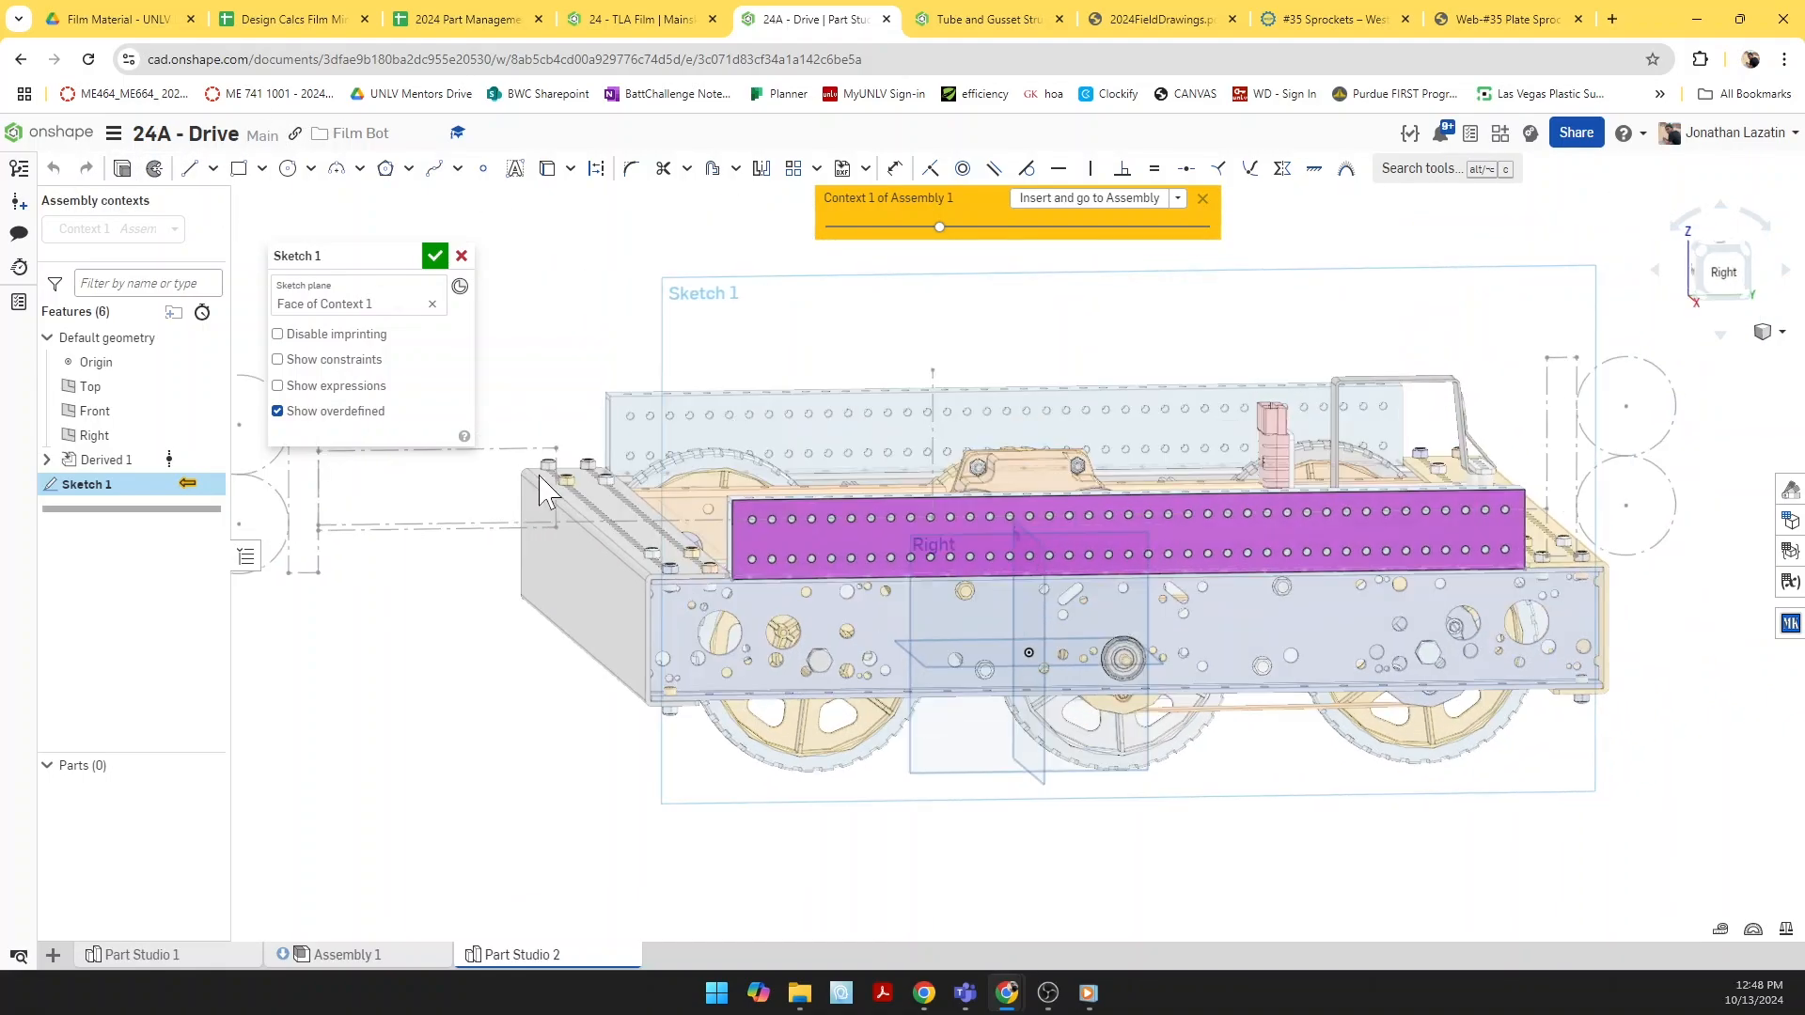
Step: Sketch a corner rectangle about 5.645 by 1.835 in over the derived intake extension outline ahead of the frame
{"action": "key", "text": "g"}
{"action": "key", "text": "ctrl"}
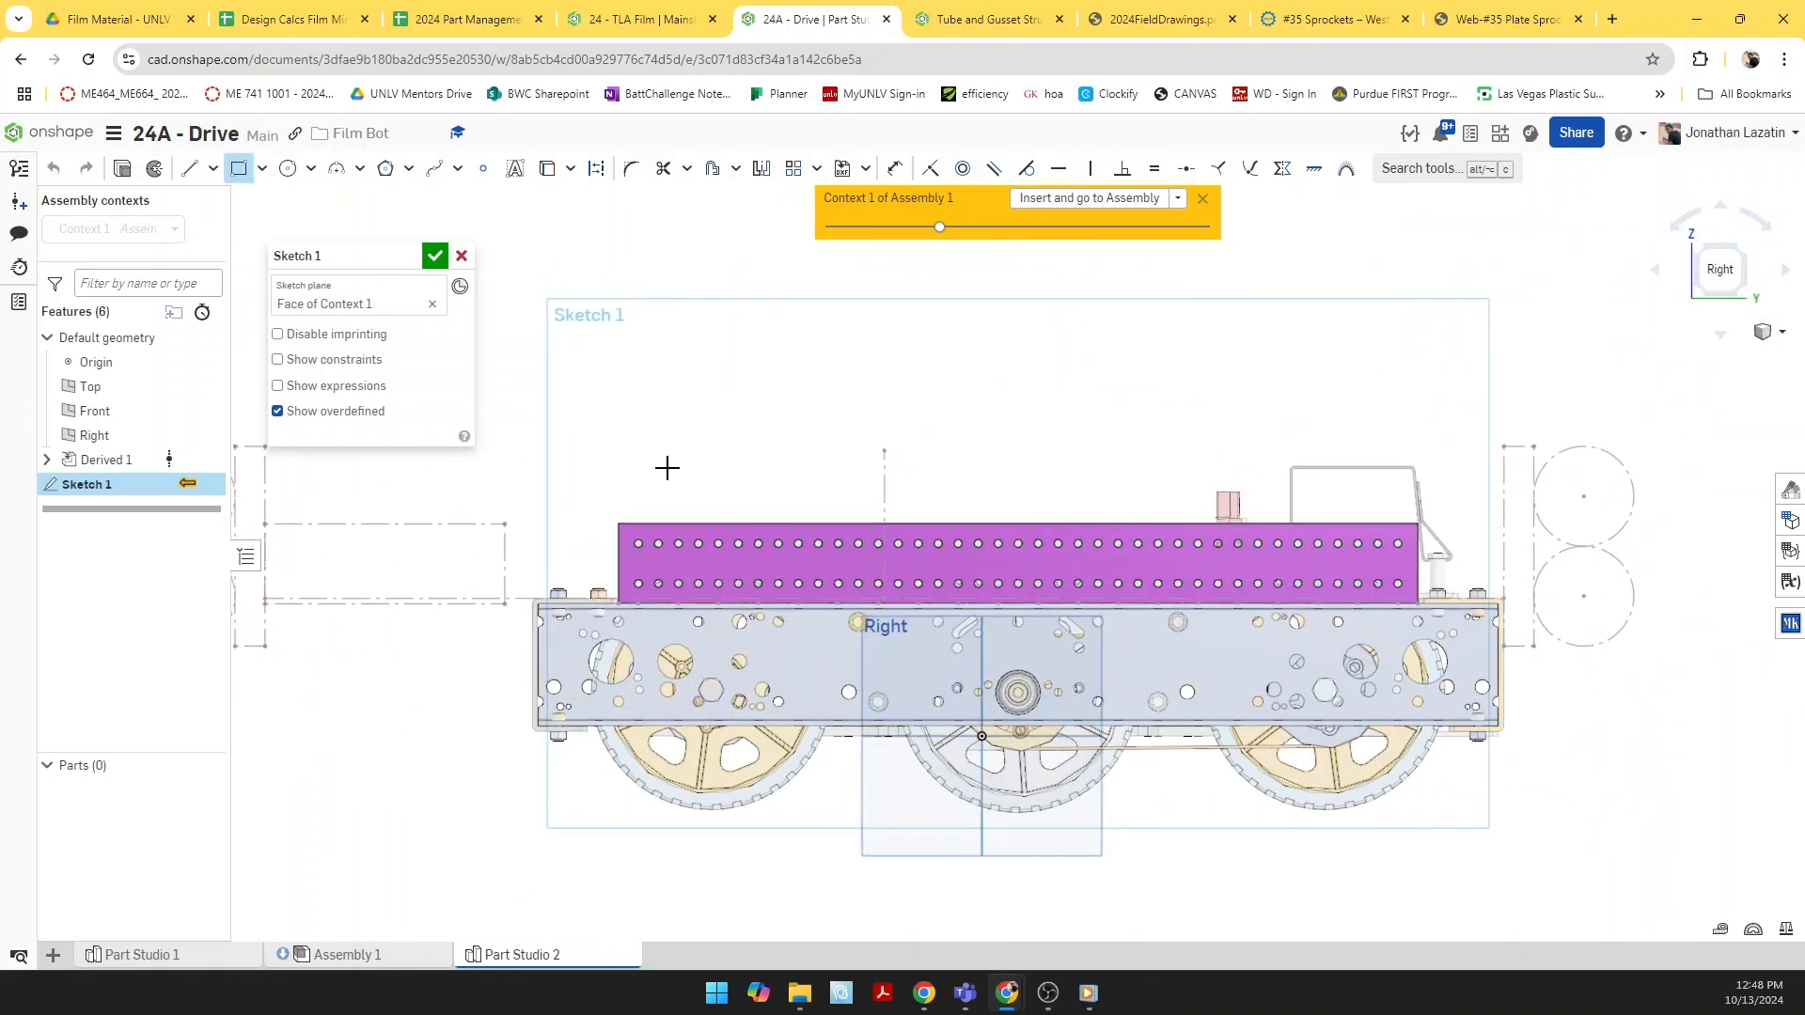
{"action": "mouse_move", "coordinate": [507, 516]}
{"action": "left_mouse_down"}
{"action": "mouse_move", "coordinate": [355, 585]}
{"action": "mouse_move", "coordinate": [285, 589]}
{"action": "left_mouse_up"}
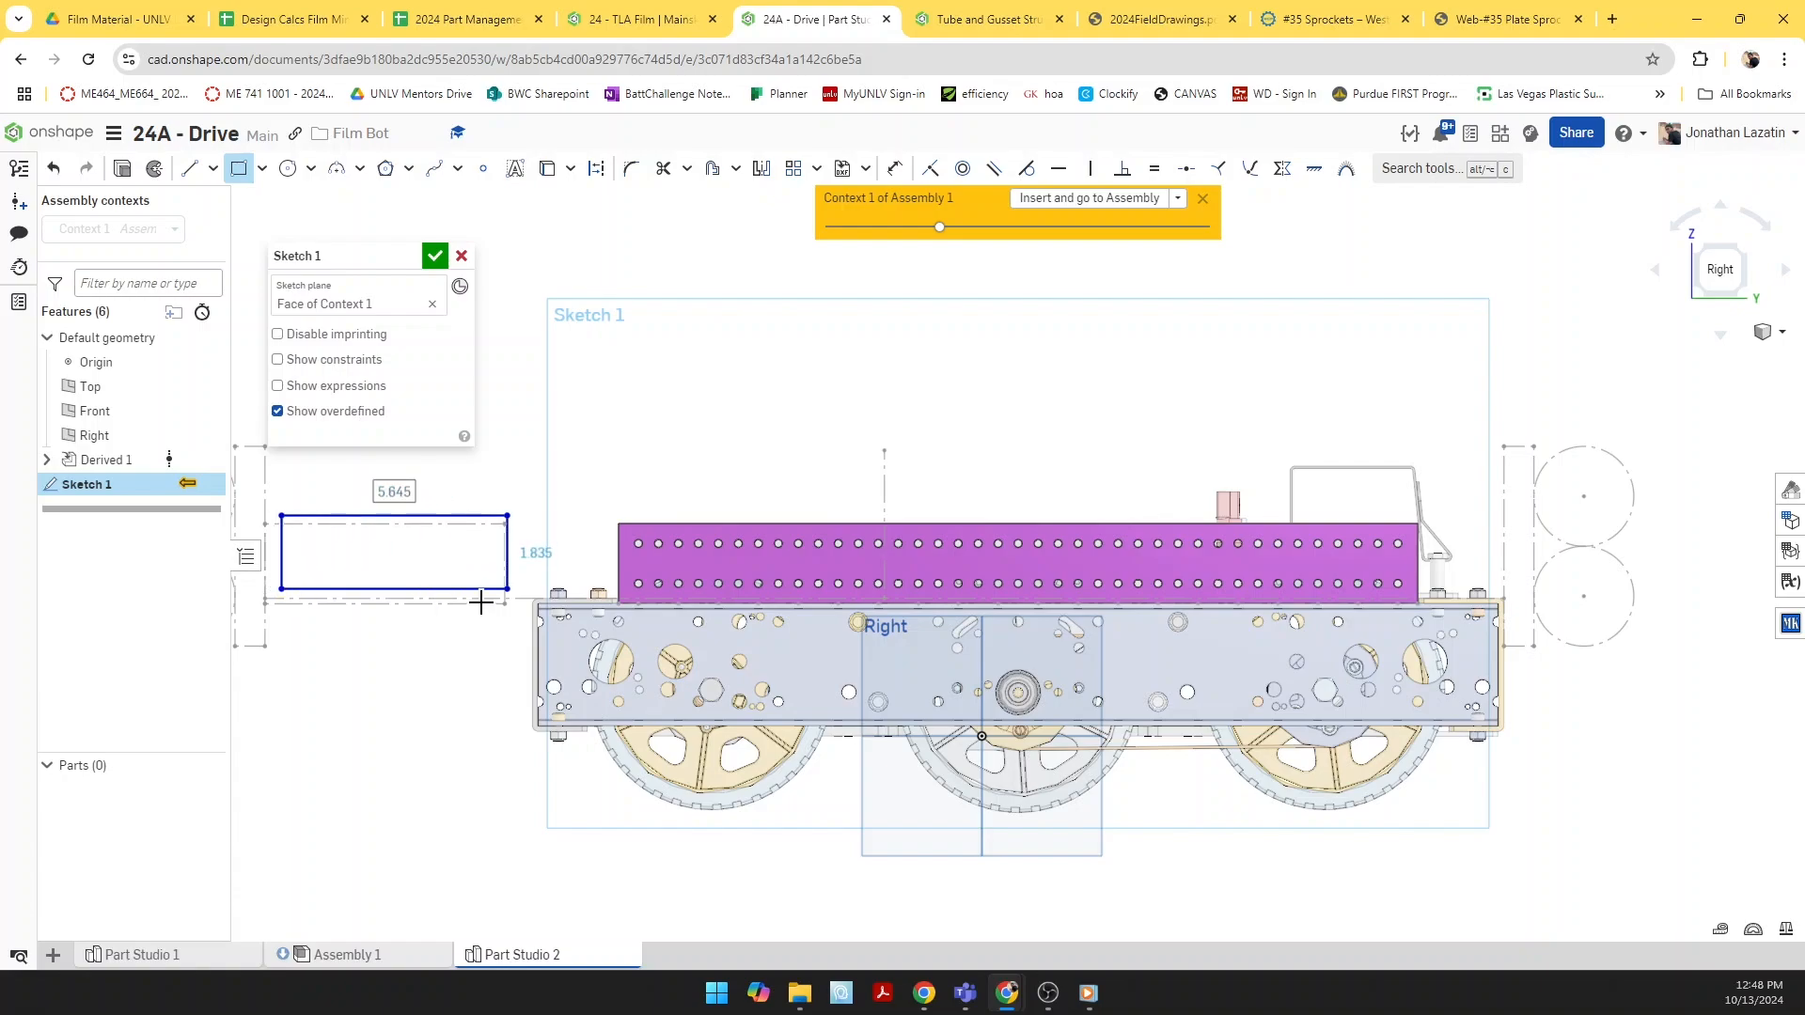
Step: Make two opposite corners of the rectangle coincident with the matching corners of the derived extension outline
{"action": "key", "text": "d"}
{"action": "scroll", "coordinate": [551, 568], "scroll_direction": "up", "scroll_amount": 10}
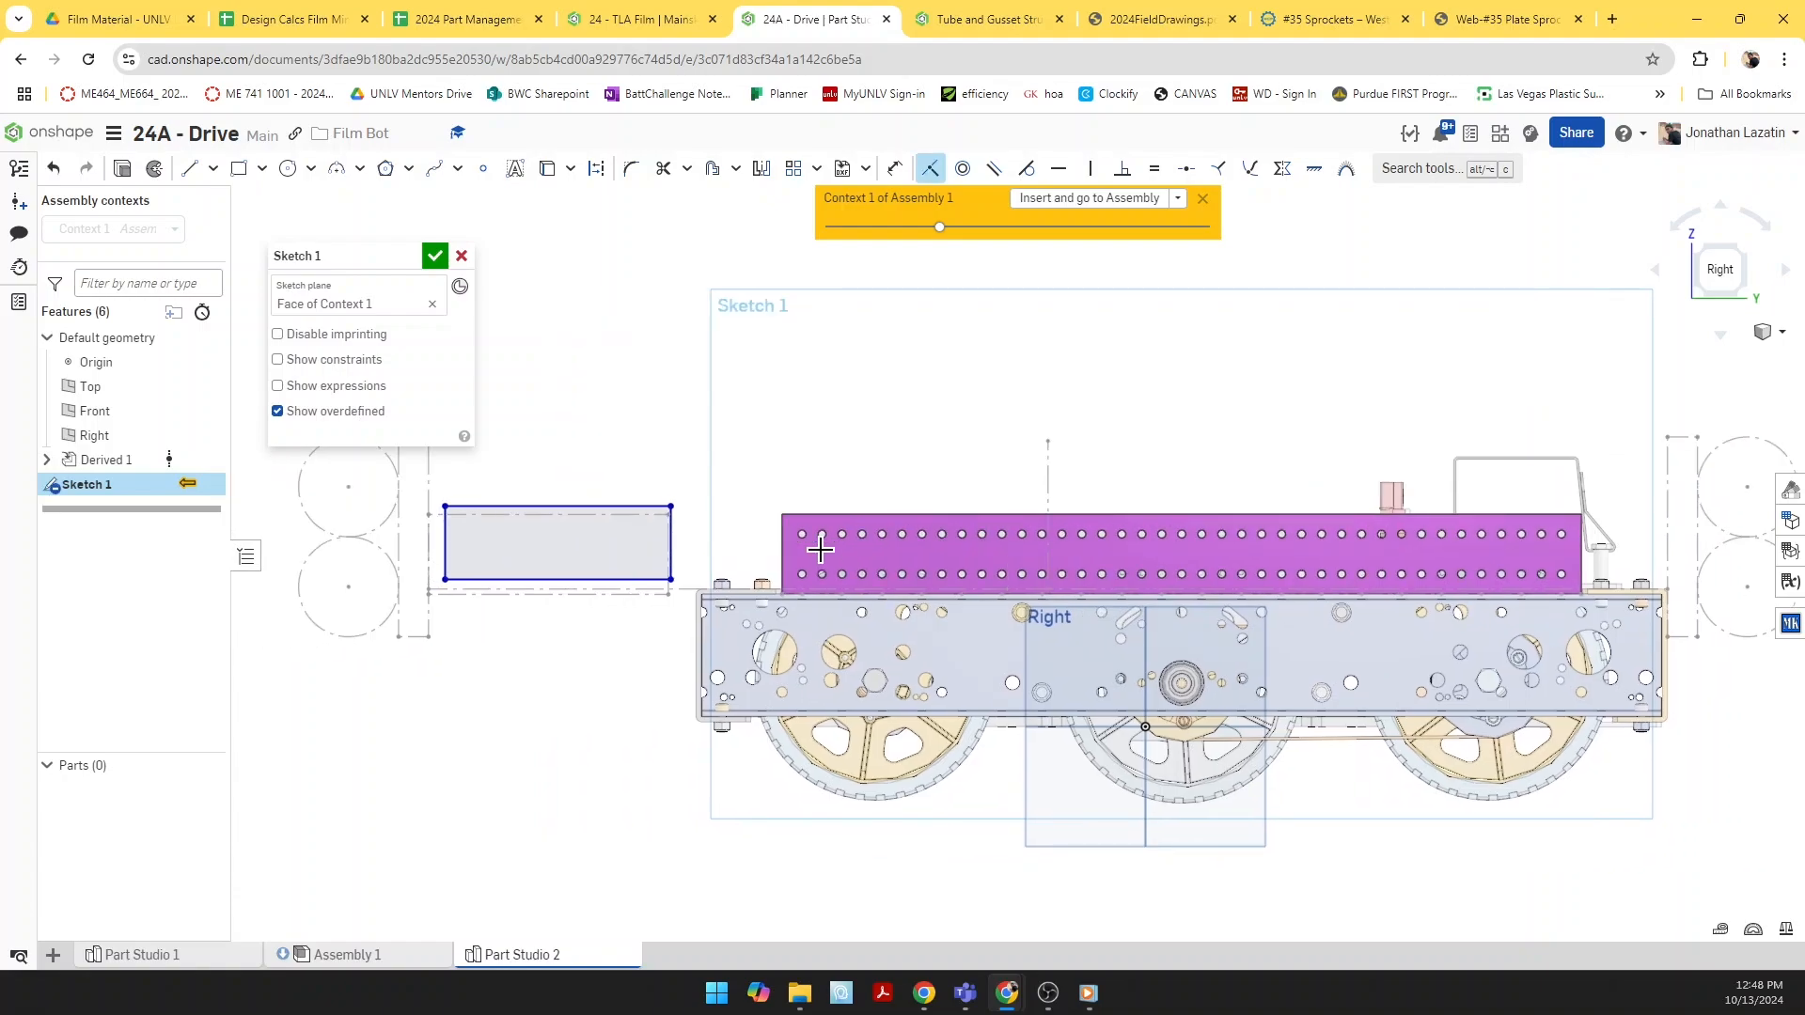
{"action": "middle_click_drag", "start_coordinate": [1053, 504], "coordinate": [1286, 490]}
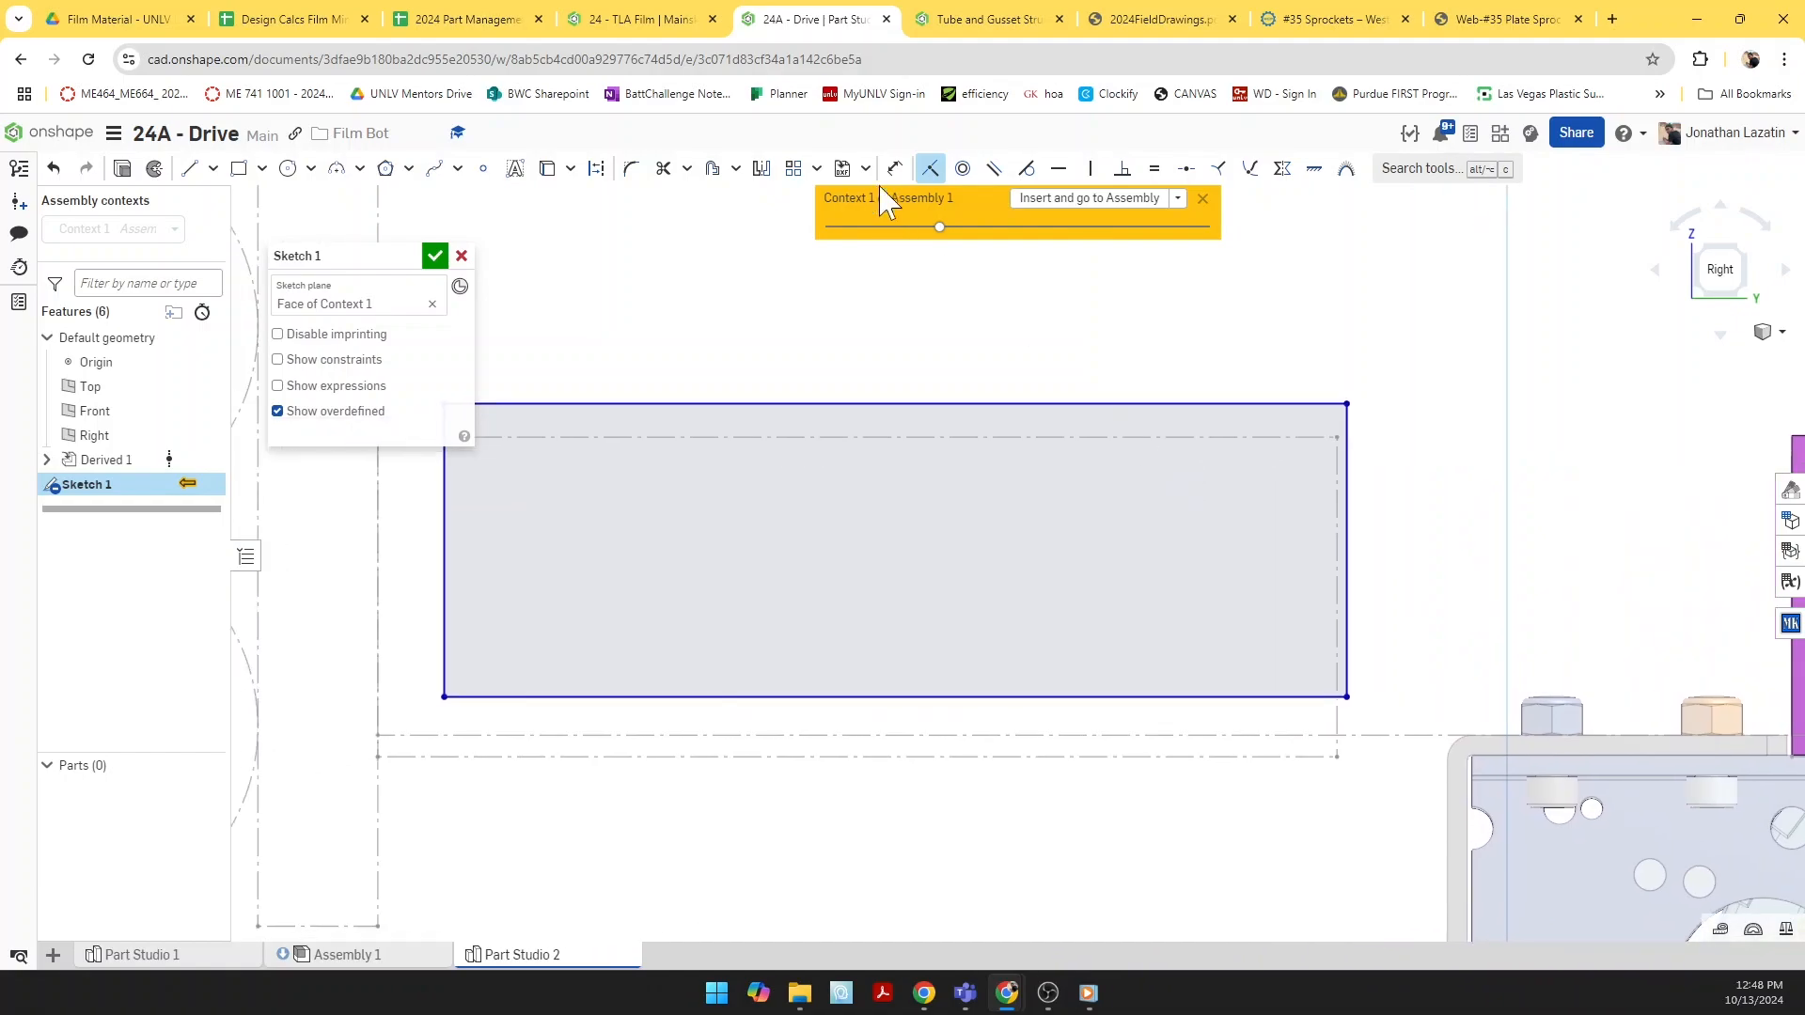
{"action": "scroll", "coordinate": [858, 379], "scroll_direction": "down", "scroll_amount": 3}
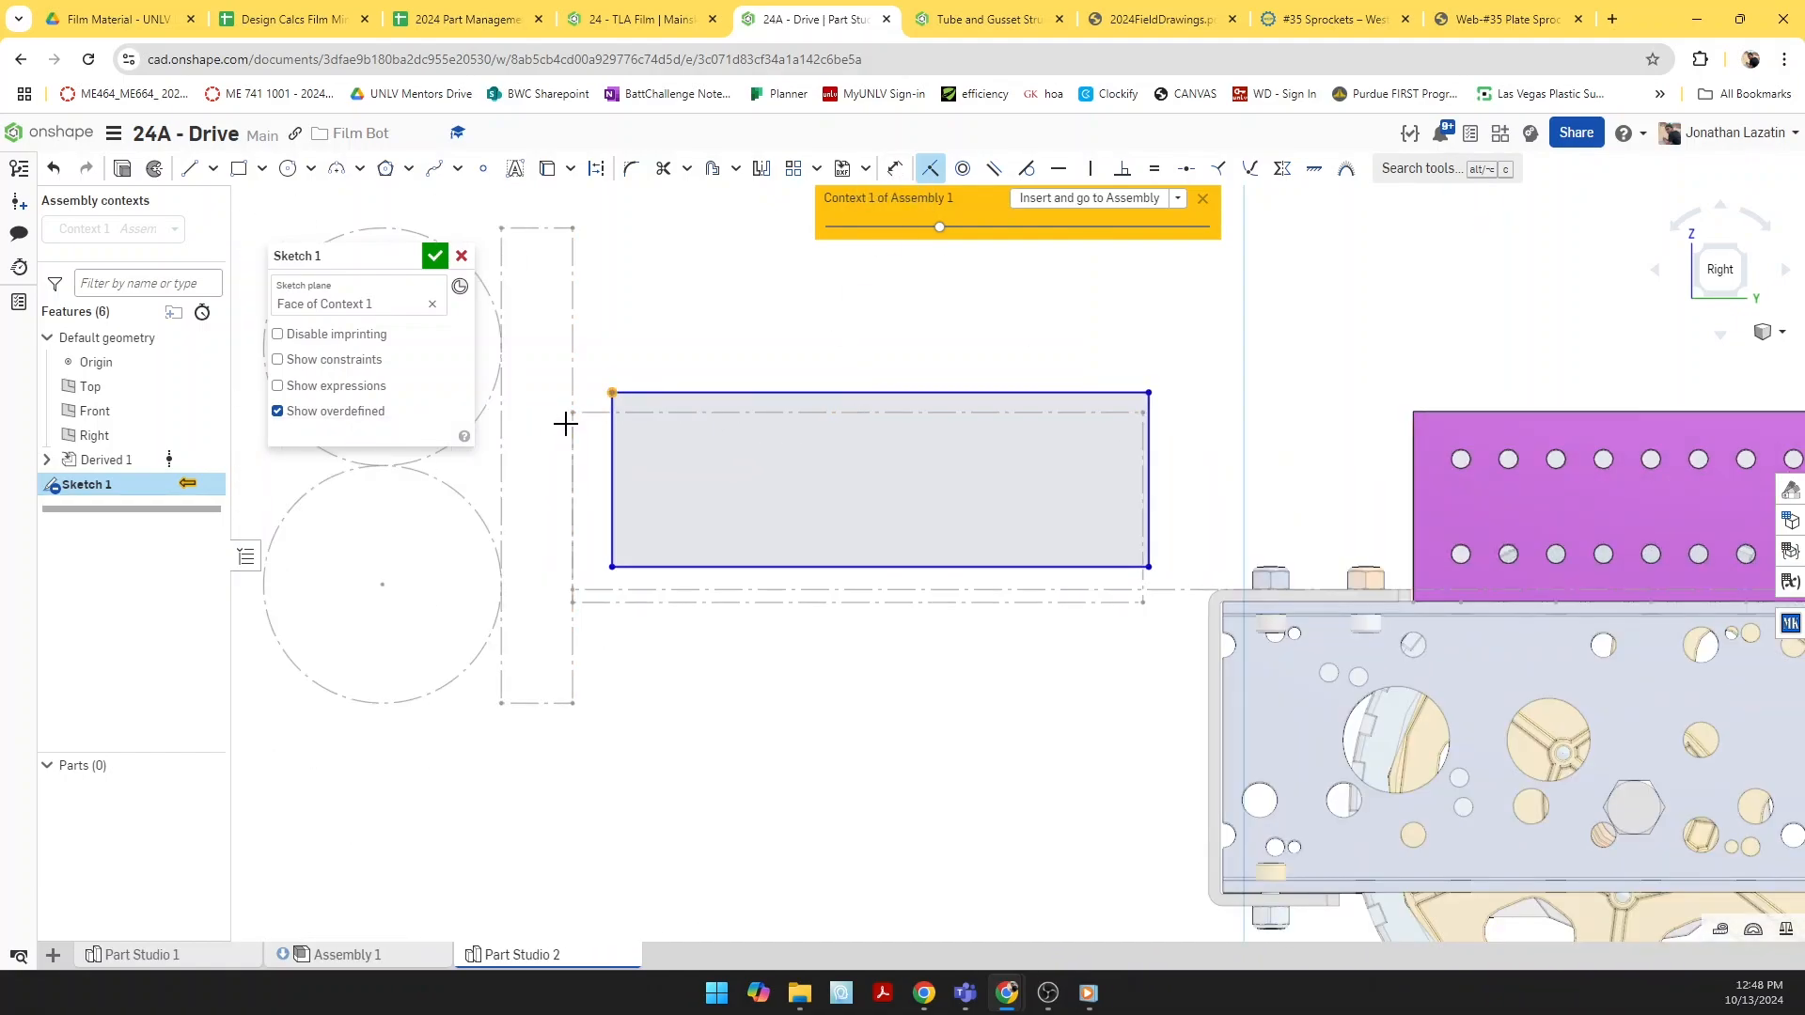
{"action": "left_click", "coordinate": [573, 412]}
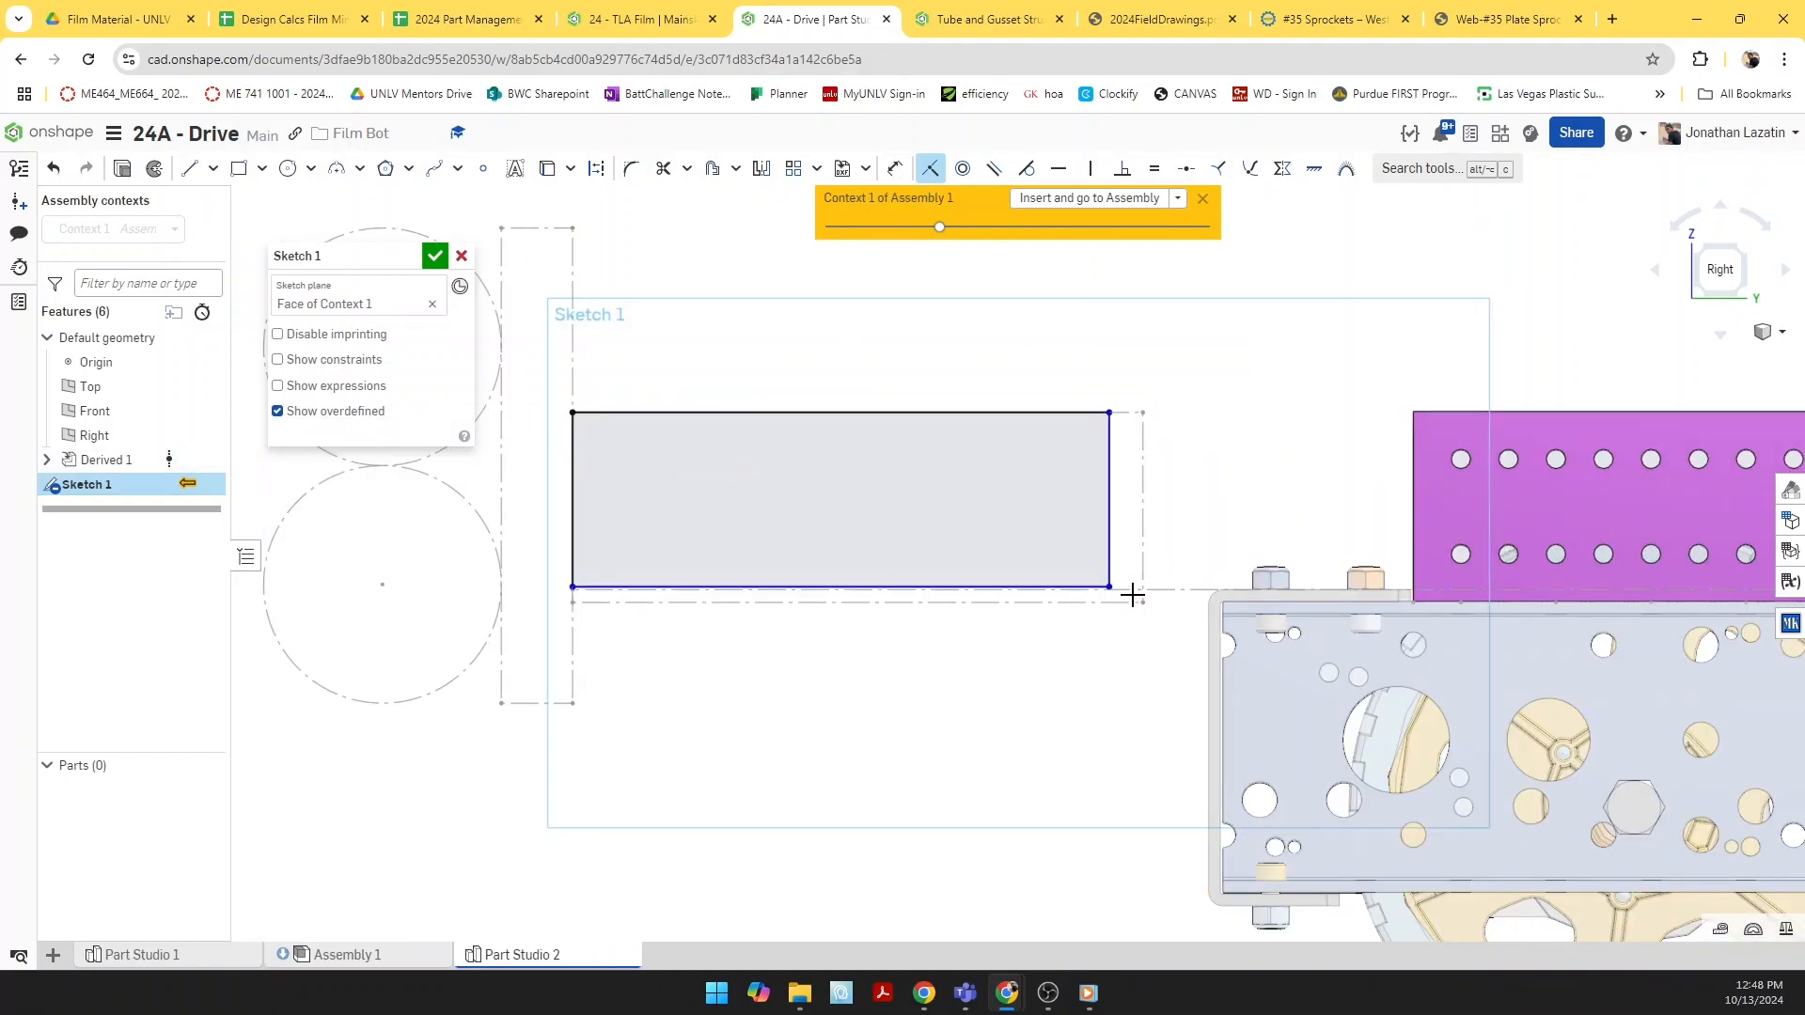
{"action": "scroll", "coordinate": [1132, 596], "scroll_direction": "up", "scroll_amount": 3}
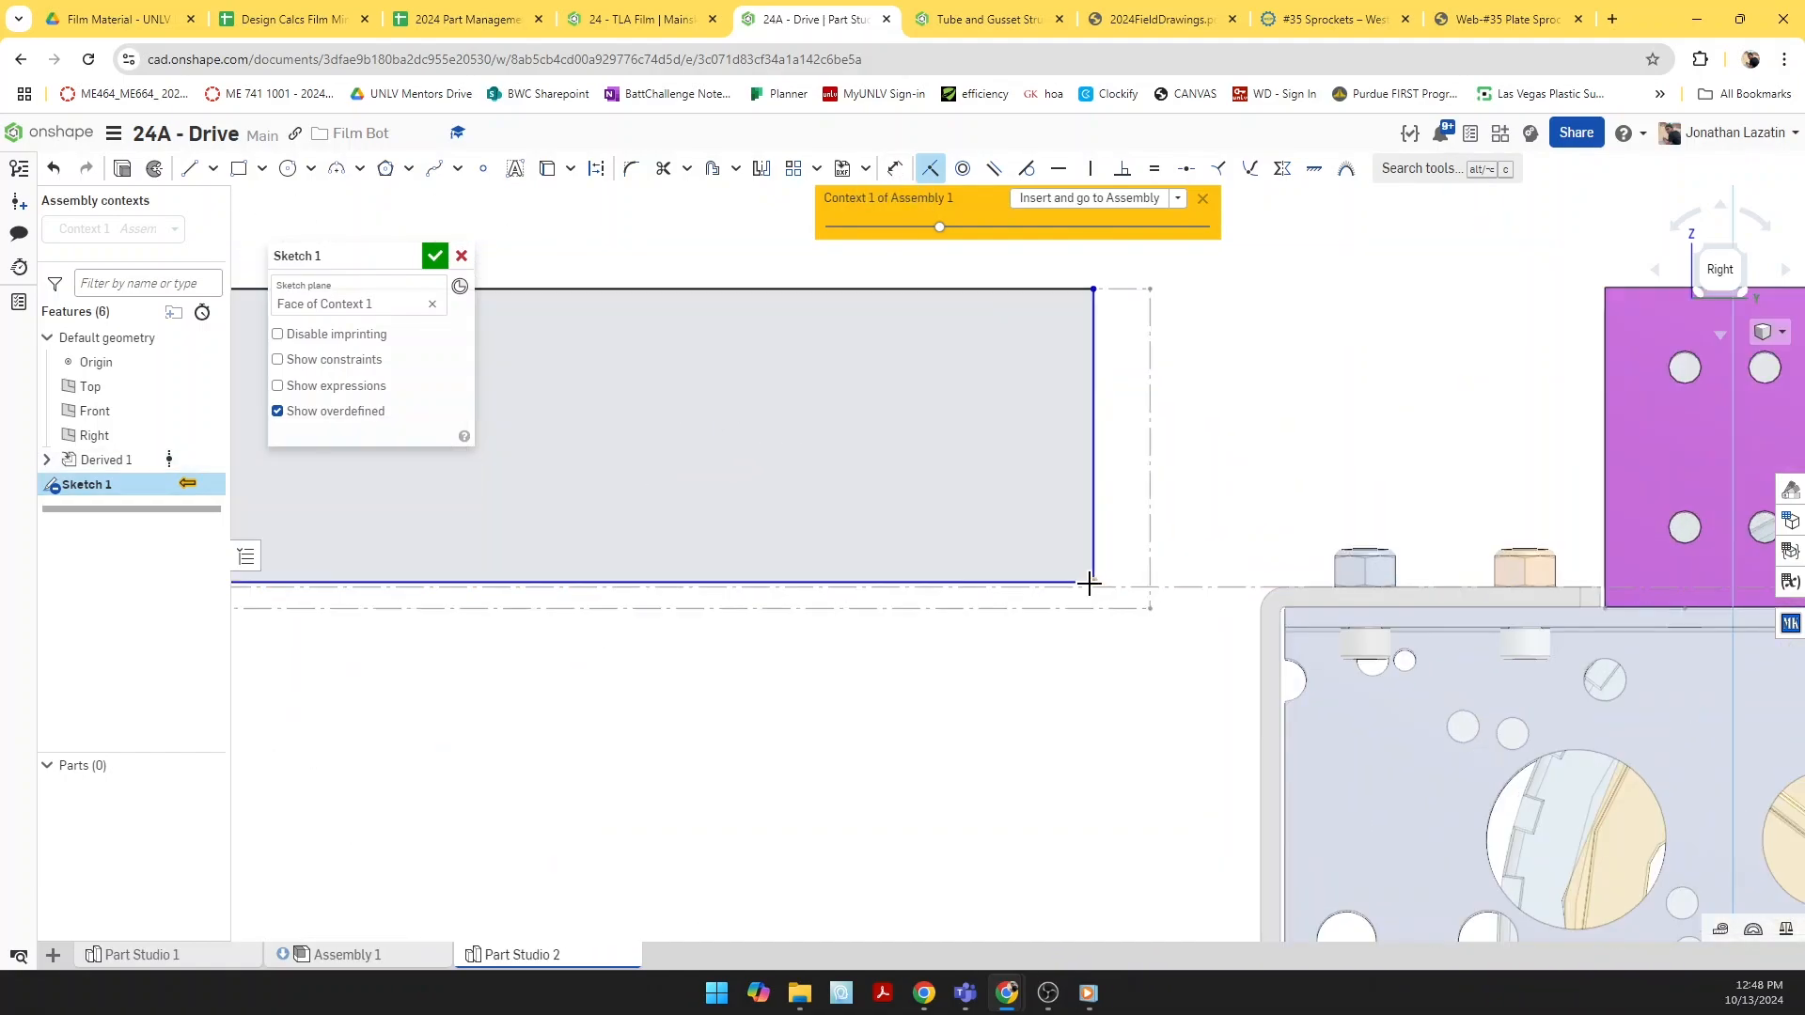
{"action": "left_click", "coordinate": [1147, 607]}
{"action": "scroll", "coordinate": [1119, 729], "scroll_direction": "down", "scroll_amount": 5}
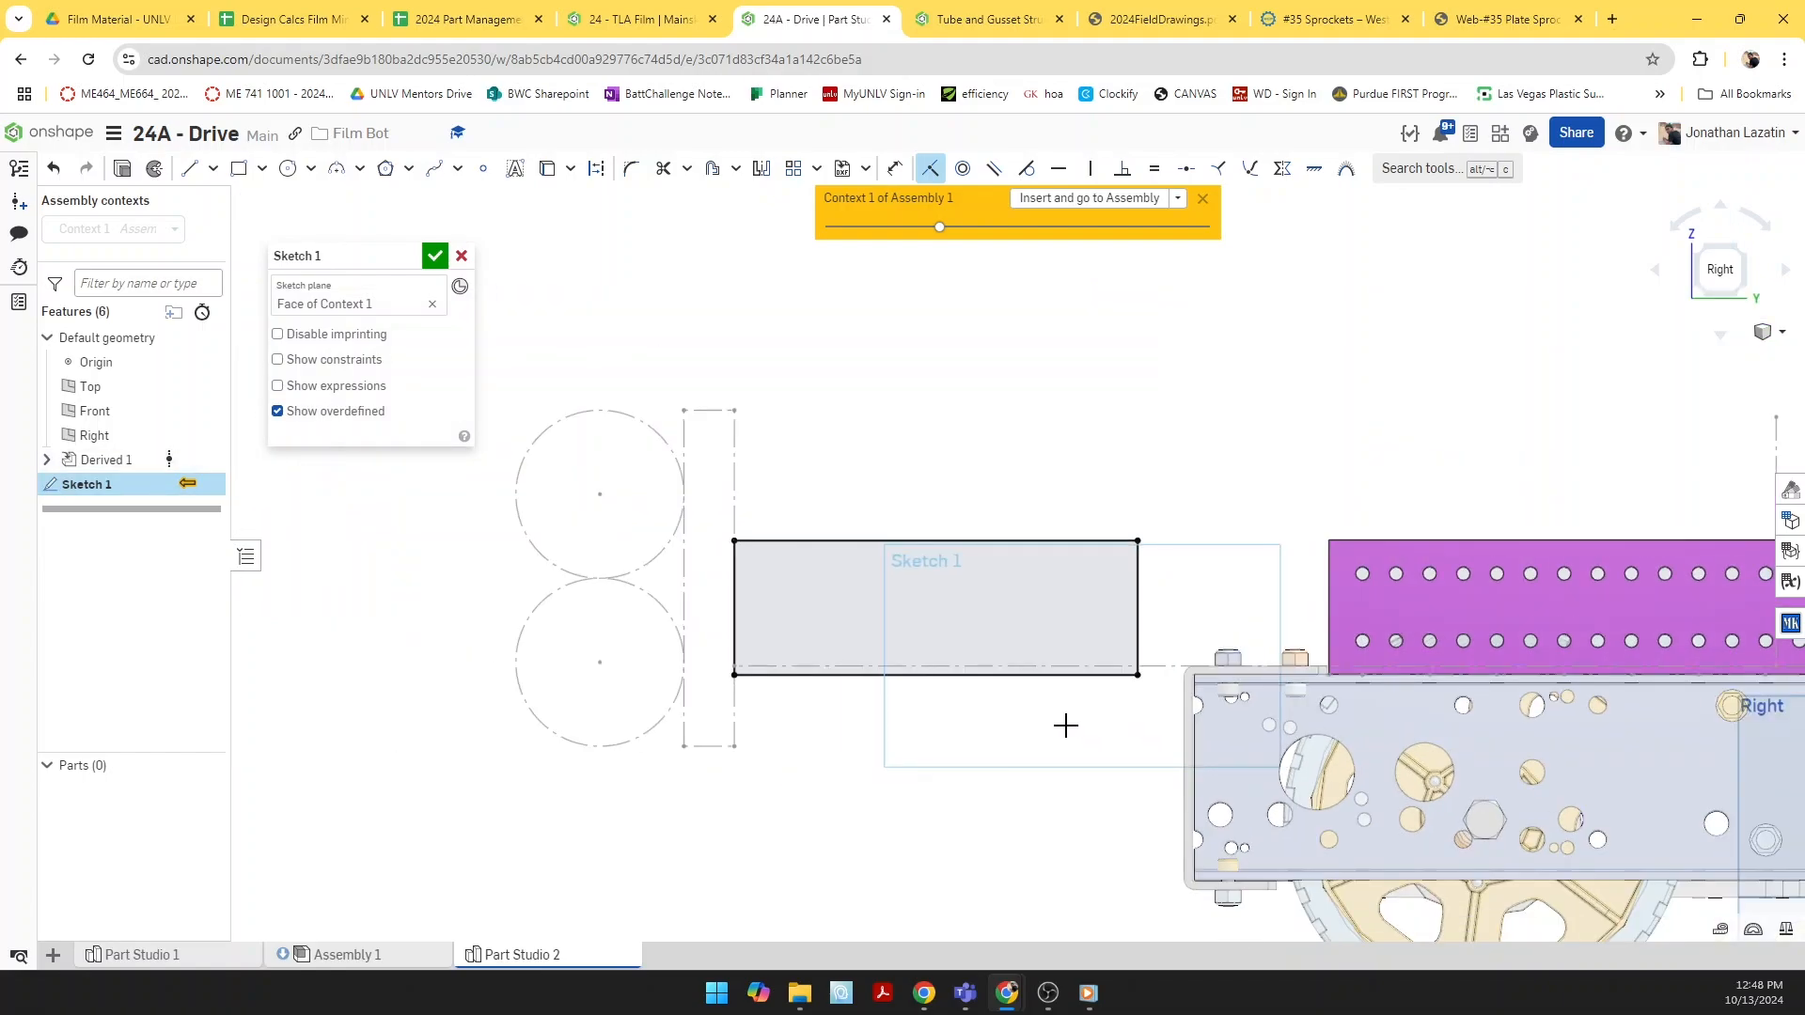
Step: Extrude the rectangle as a new solid with a blind depth of 1 in, flipped inward toward the robot's centre
{"action": "left_click", "coordinate": [123, 169]}
{"action": "right_click_drag", "start_coordinate": [666, 621], "coordinate": [698, 632]}
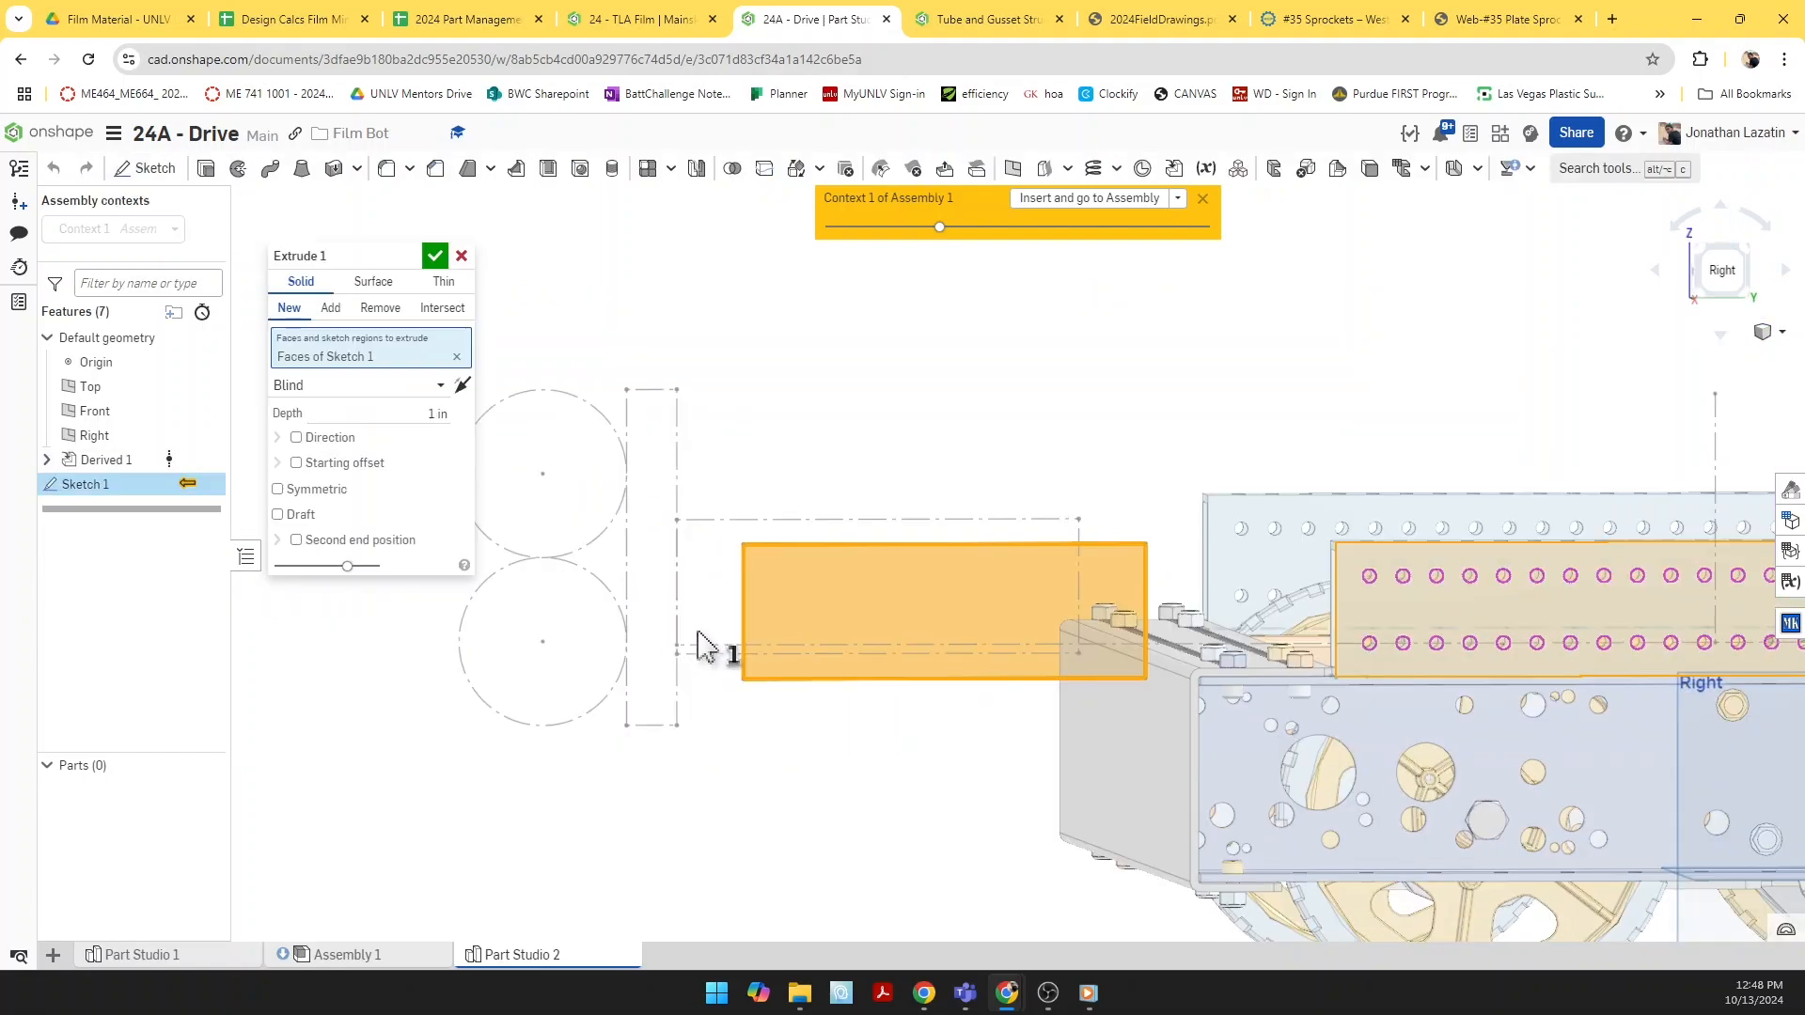
{"action": "right_click_drag", "start_coordinate": [1344, 747], "coordinate": [1350, 750]}
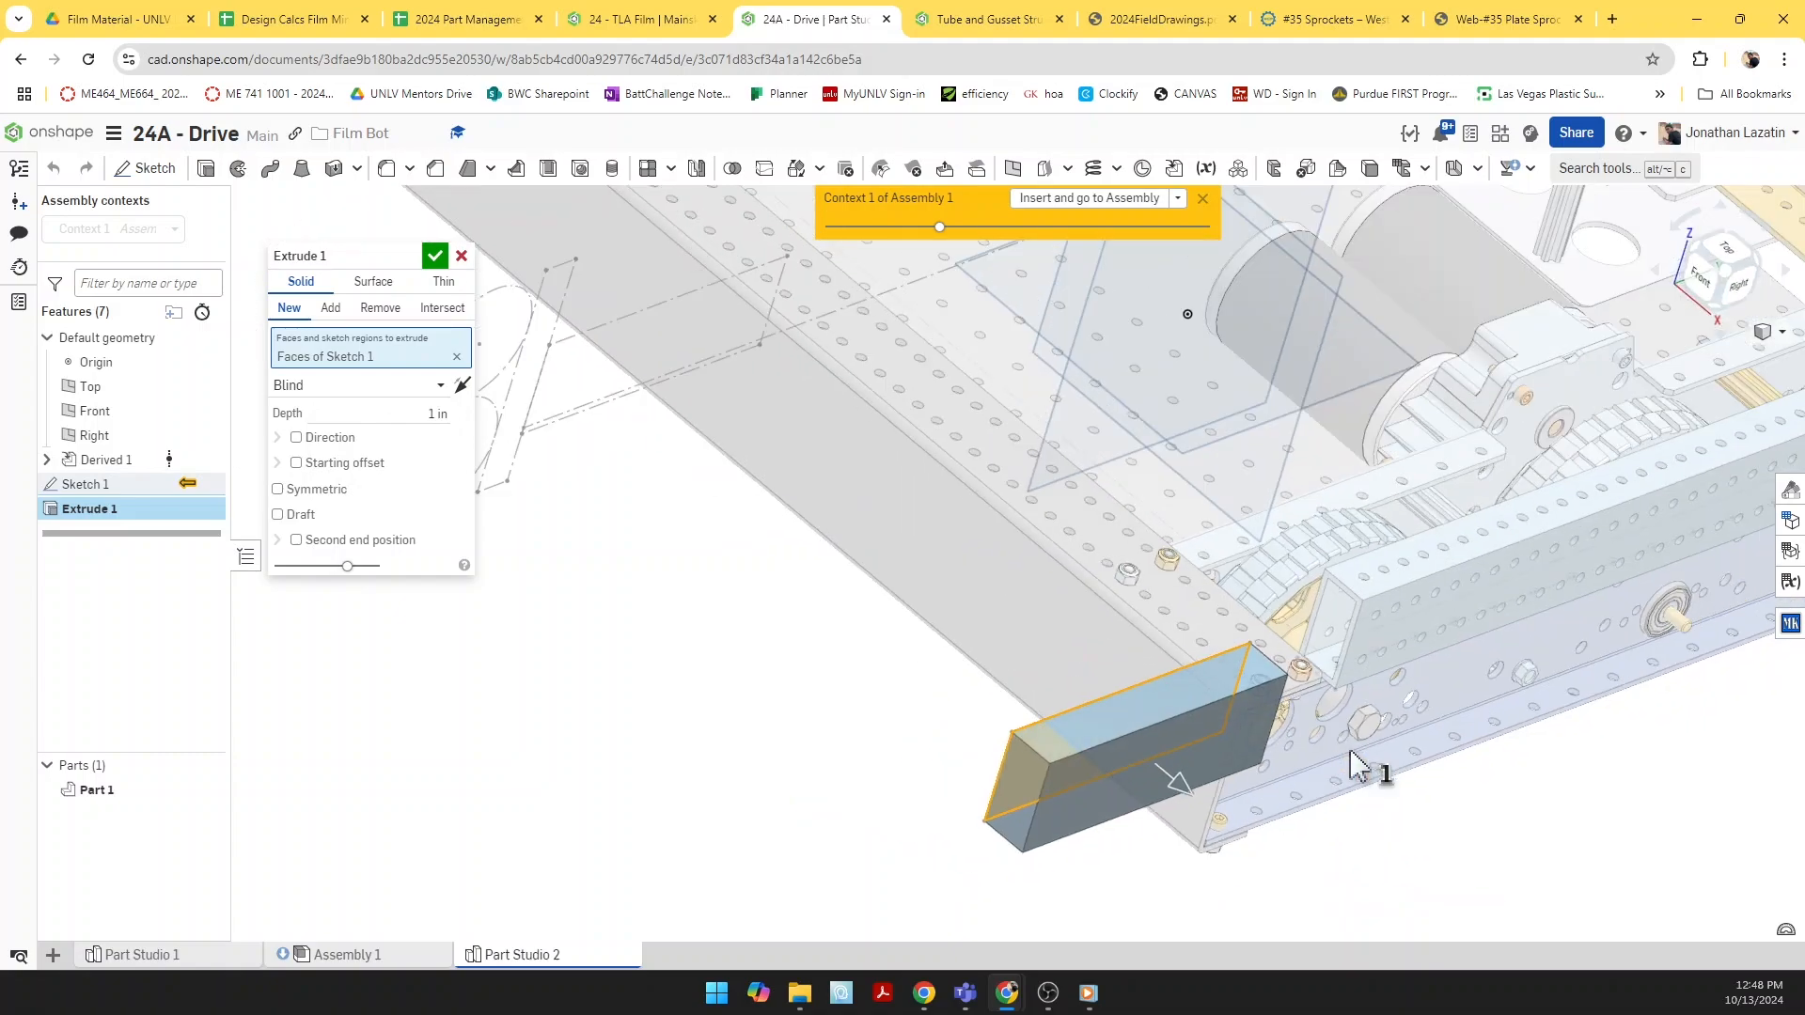
{"action": "left_click", "coordinate": [462, 385]}
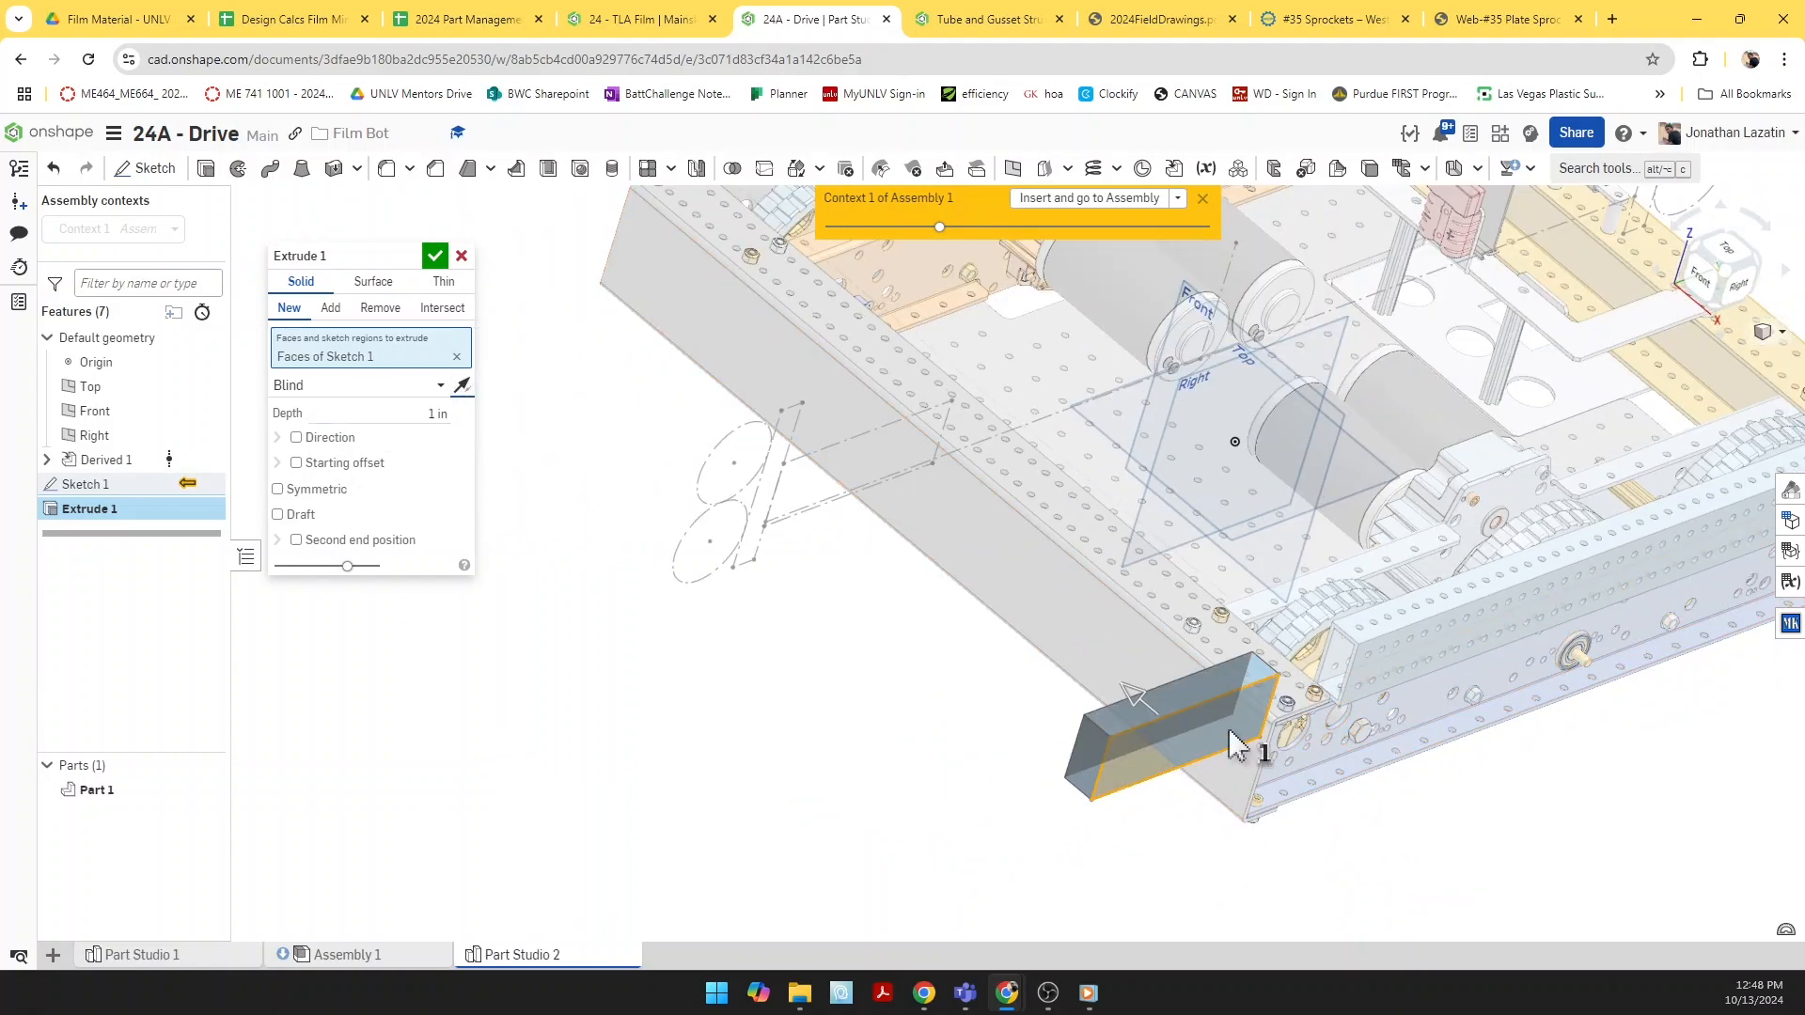
{"action": "left_click", "coordinate": [435, 256]}
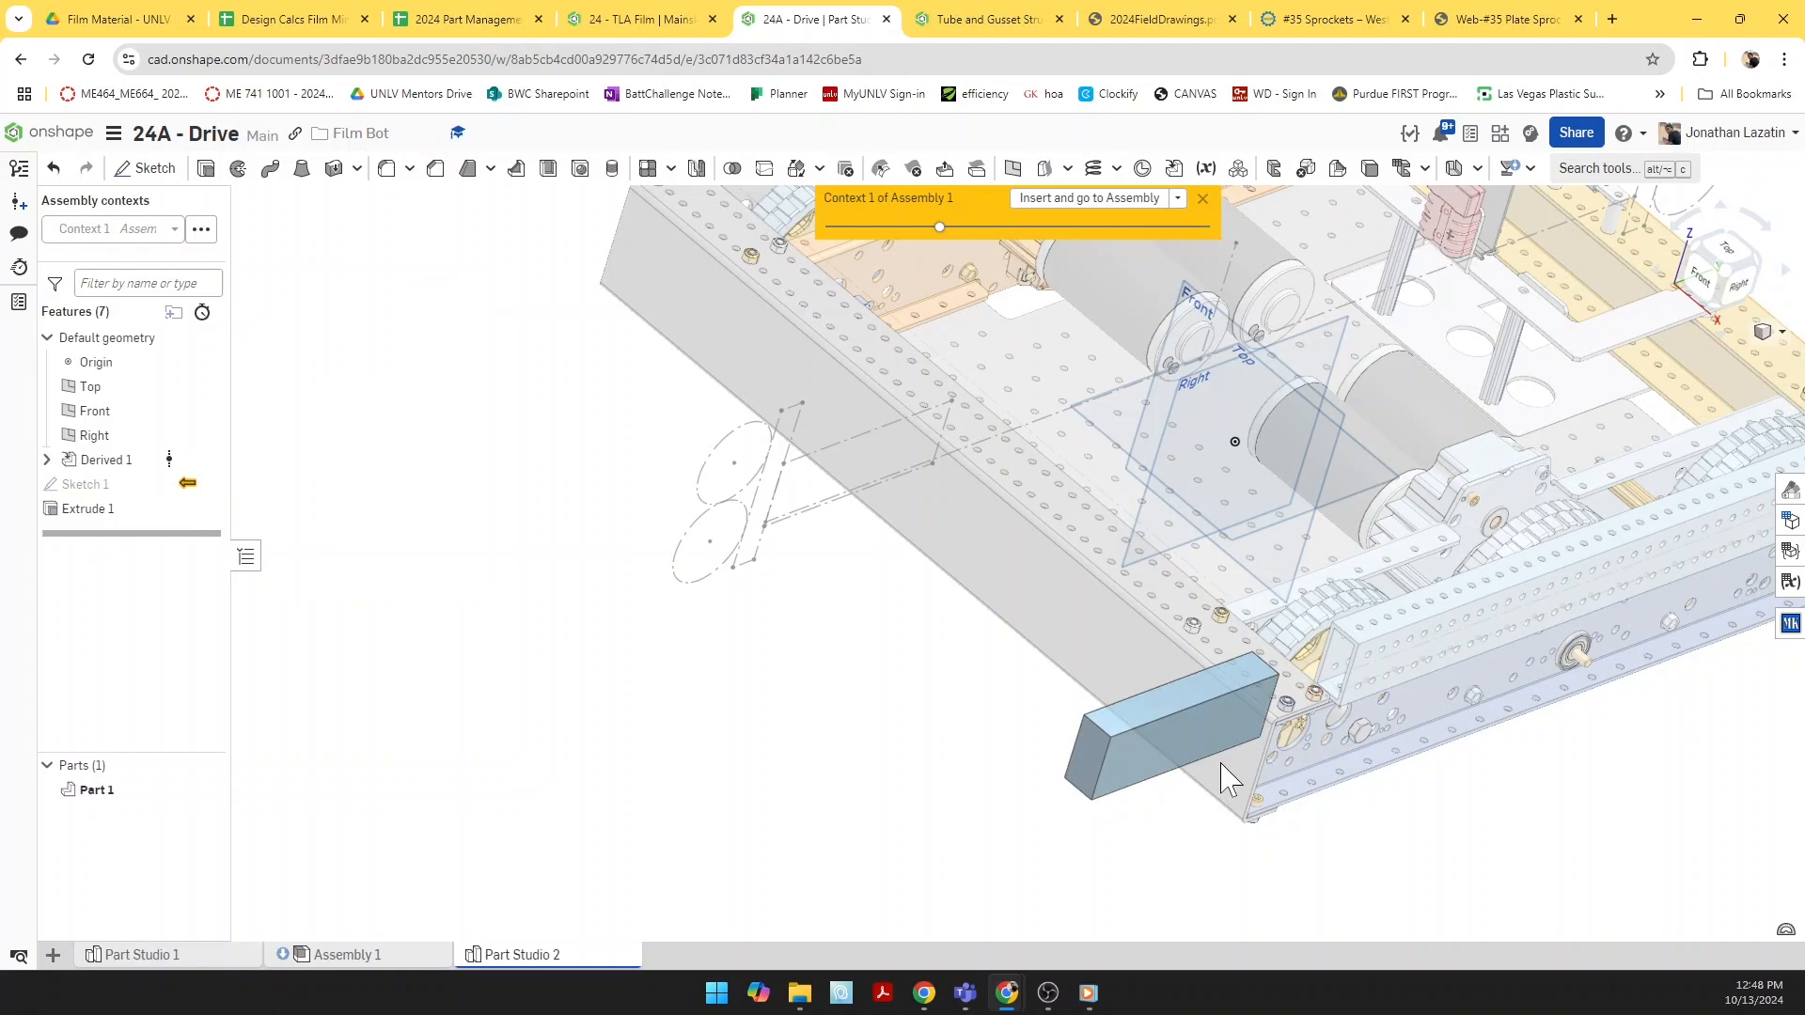
Step: Start a sketch on the inner face of the extruded extension tube, viewed normal to the face
{"action": "left_click", "coordinate": [1098, 730]}
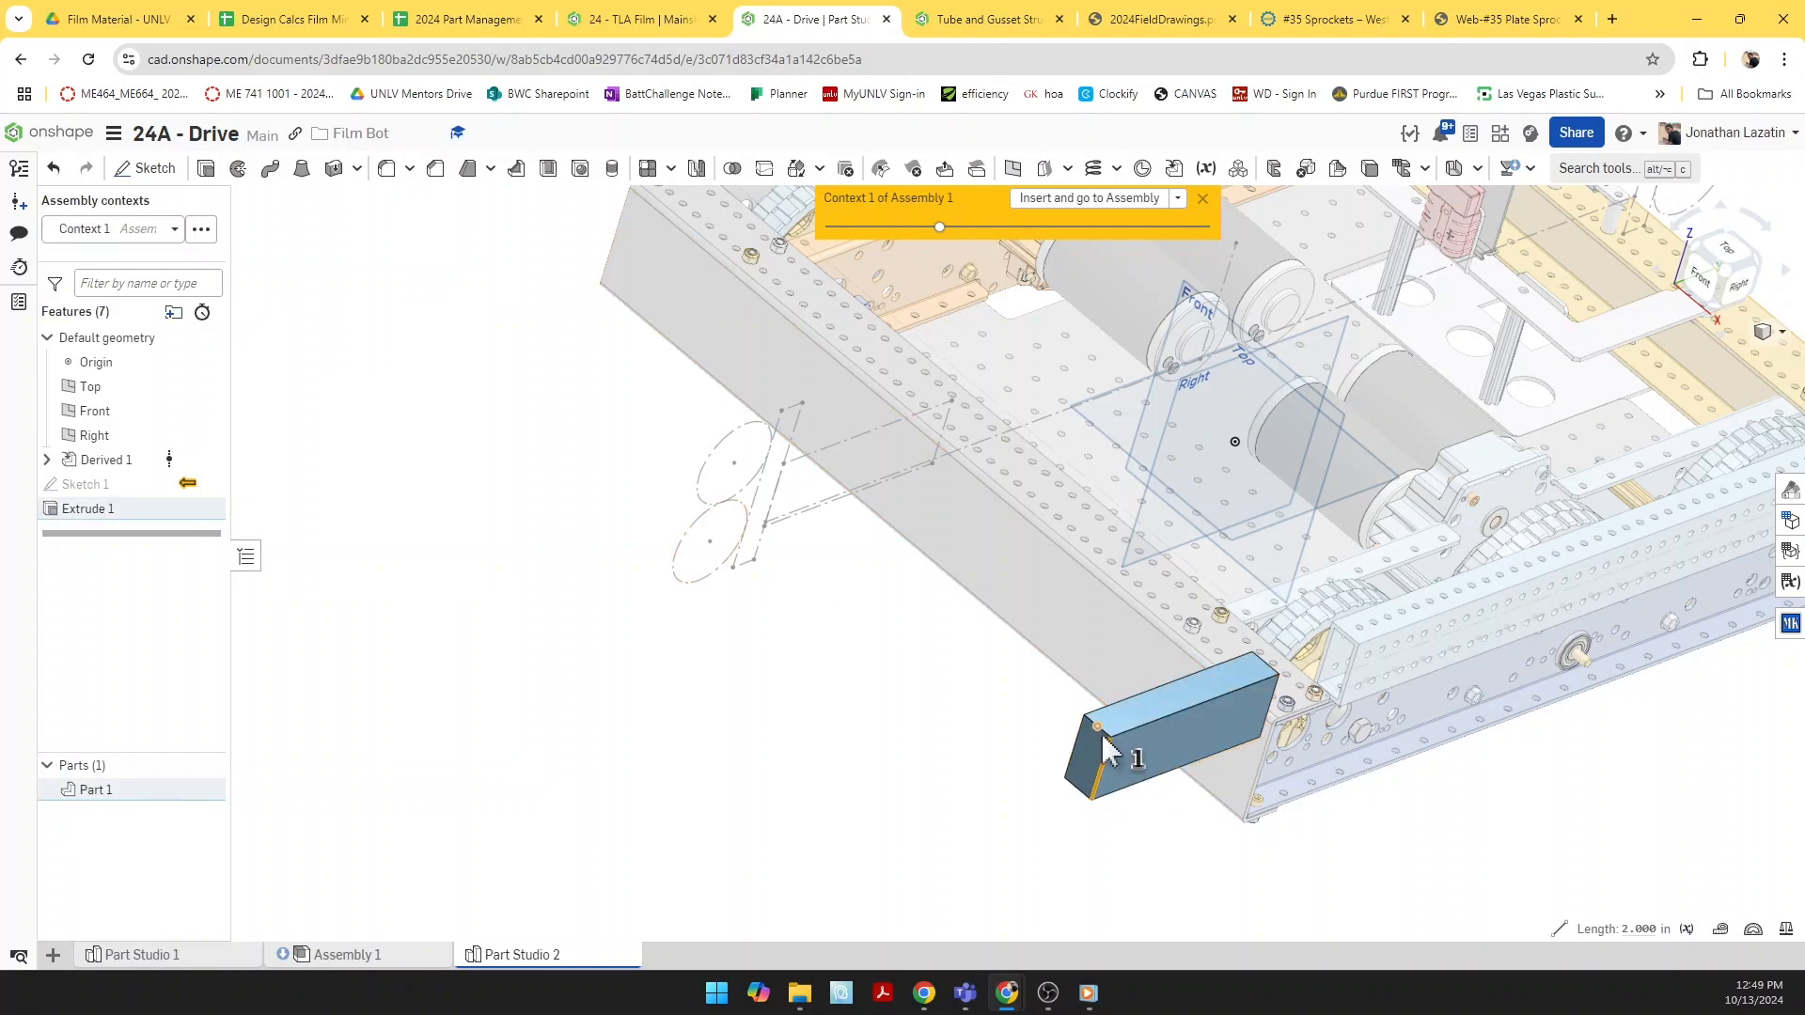
{"action": "scroll", "coordinate": [1101, 731], "scroll_direction": "up", "scroll_amount": 5}
{"action": "left_click", "coordinate": [766, 737]}
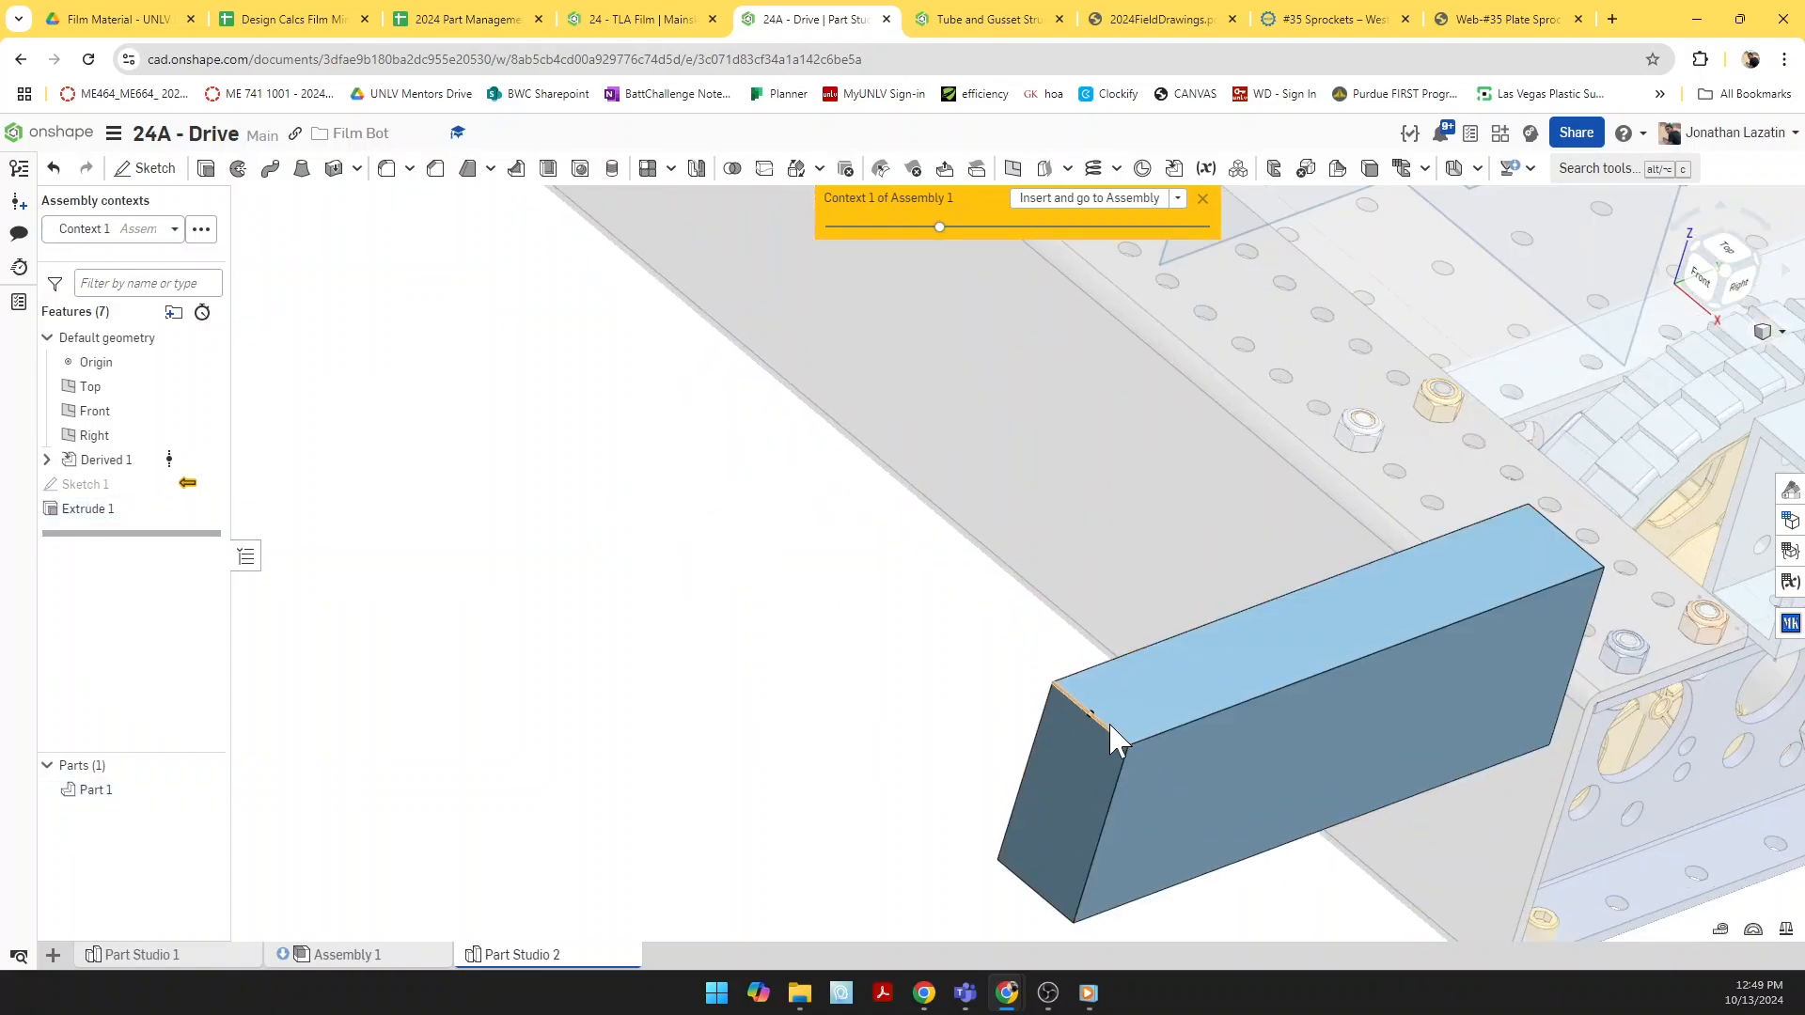
{"action": "left_click", "coordinate": [1110, 726]}
{"action": "left_click", "coordinate": [759, 764]}
{"action": "scroll", "coordinate": [756, 741], "scroll_direction": "down", "scroll_amount": 4}
{"action": "mouse_move", "coordinate": [756, 741]}
{"action": "right_mouse_down"}
{"action": "mouse_move", "coordinate": [886, 744]}
{"action": "mouse_move", "coordinate": [927, 786]}
{"action": "right_mouse_up"}
{"action": "left_click", "coordinate": [962, 698]}
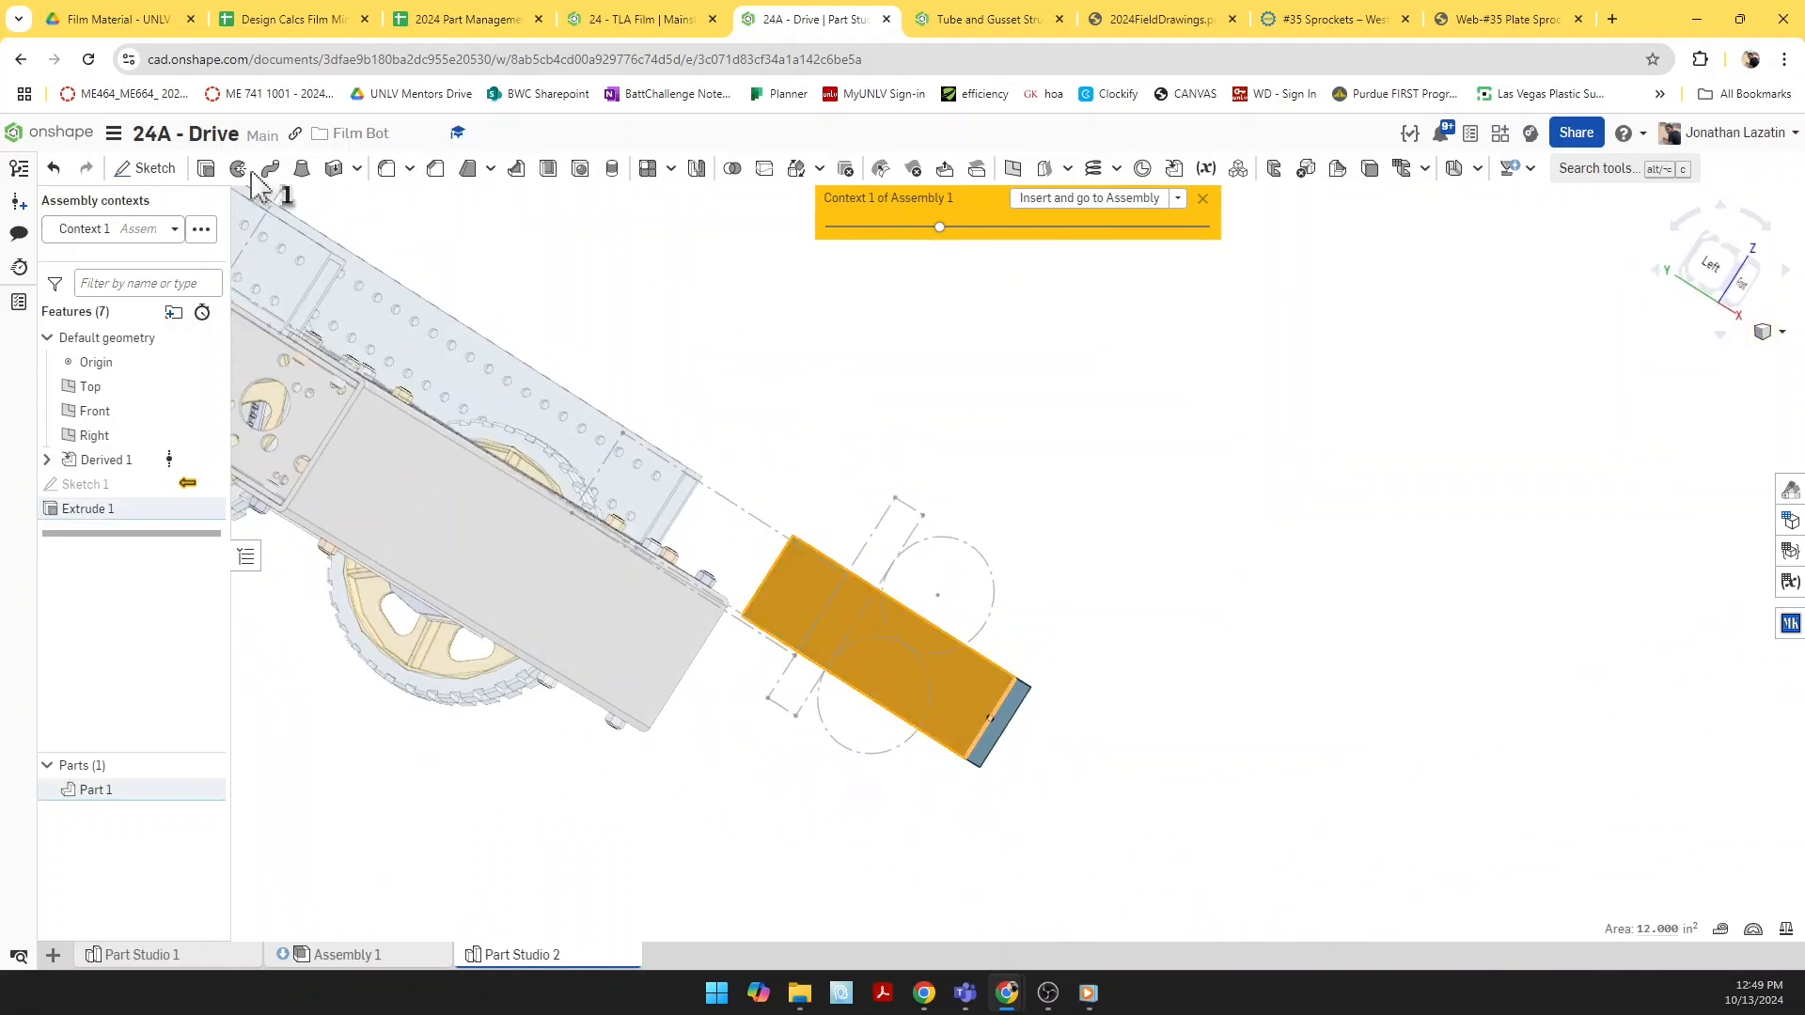
{"action": "left_click", "coordinate": [144, 188]}
{"action": "key", "text": "n"}
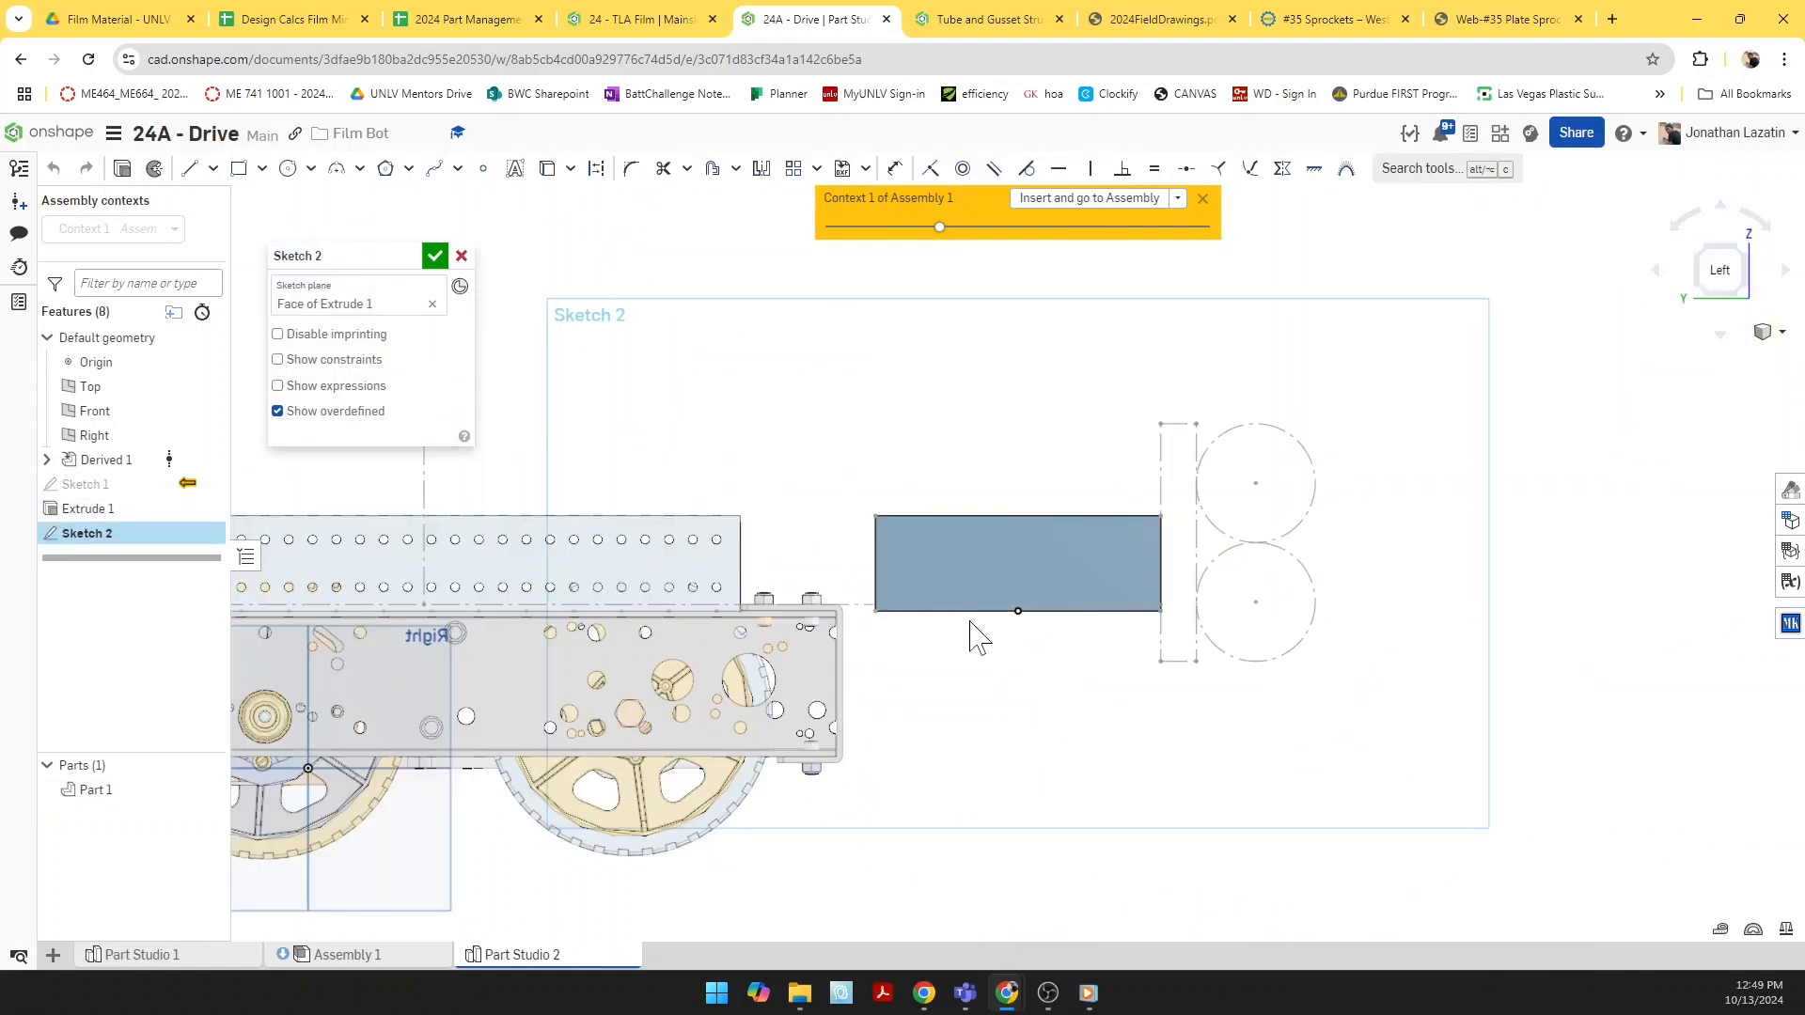
Step: Sketch a full-height rectangle about 0.963 by 2 in at the outer end of the extension tube's inner face
{"action": "mouse_move", "coordinate": [1004, 613]}
{"action": "right_mouse_down"}
{"action": "mouse_move", "coordinate": [919, 578]}
{"action": "mouse_move", "coordinate": [762, 590]}
{"action": "mouse_move", "coordinate": [802, 605]}
{"action": "mouse_move", "coordinate": [756, 591]}
{"action": "mouse_move", "coordinate": [798, 612]}
{"action": "mouse_move", "coordinate": [1106, 632]}
{"action": "mouse_move", "coordinate": [1120, 583]}
{"action": "mouse_move", "coordinate": [1069, 577]}
{"action": "right_mouse_up"}
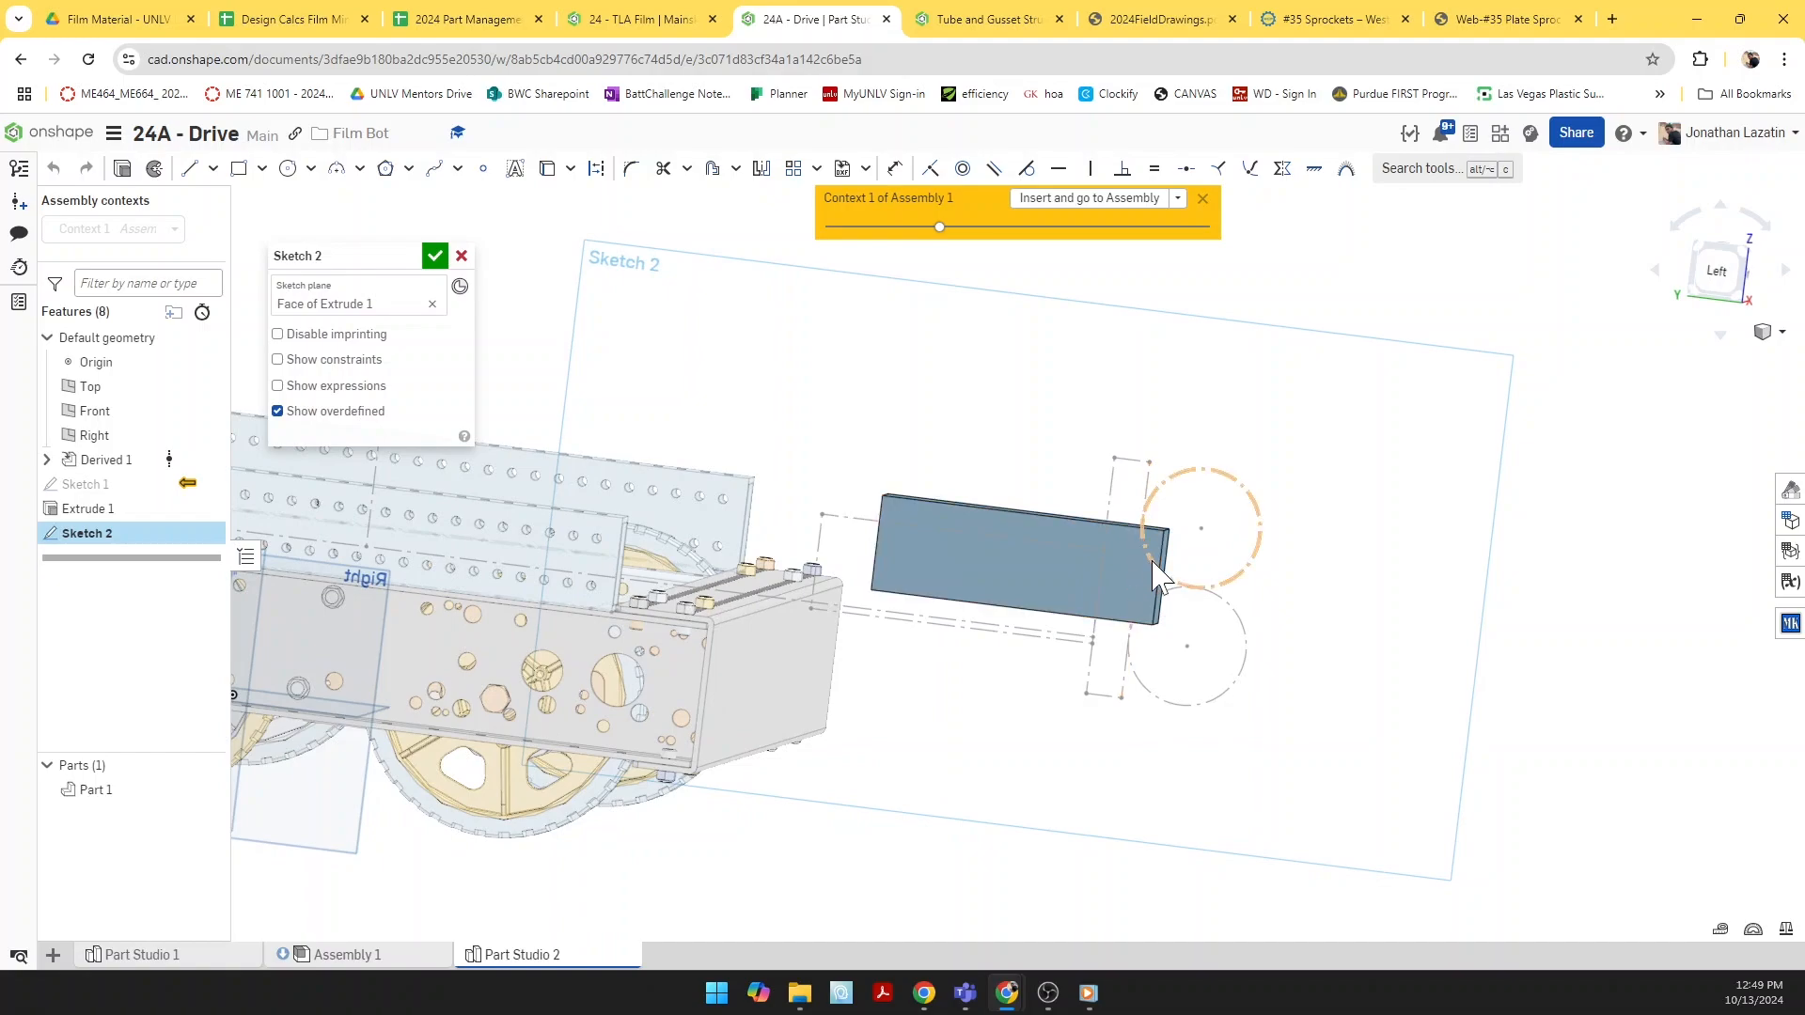
{"action": "scroll", "coordinate": [1156, 578], "scroll_direction": "up", "scroll_amount": 5}
{"action": "left_click", "coordinate": [1154, 603]}
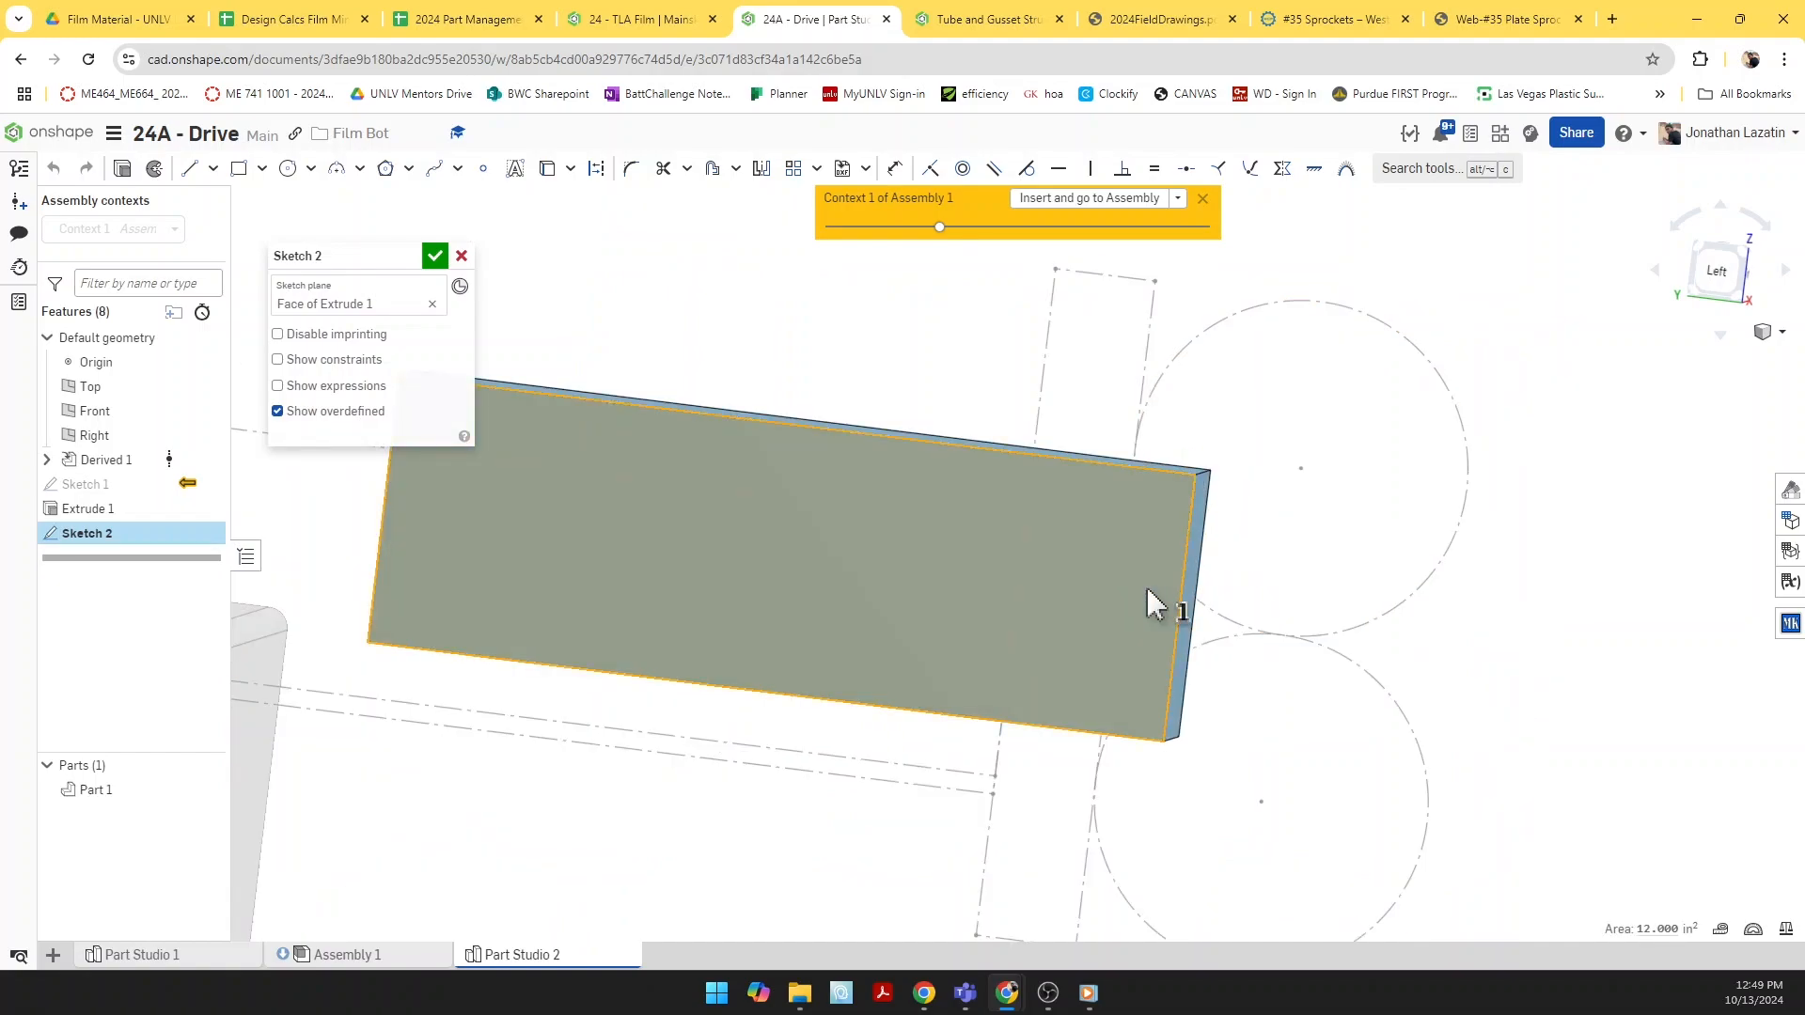
{"action": "key", "text": "r"}
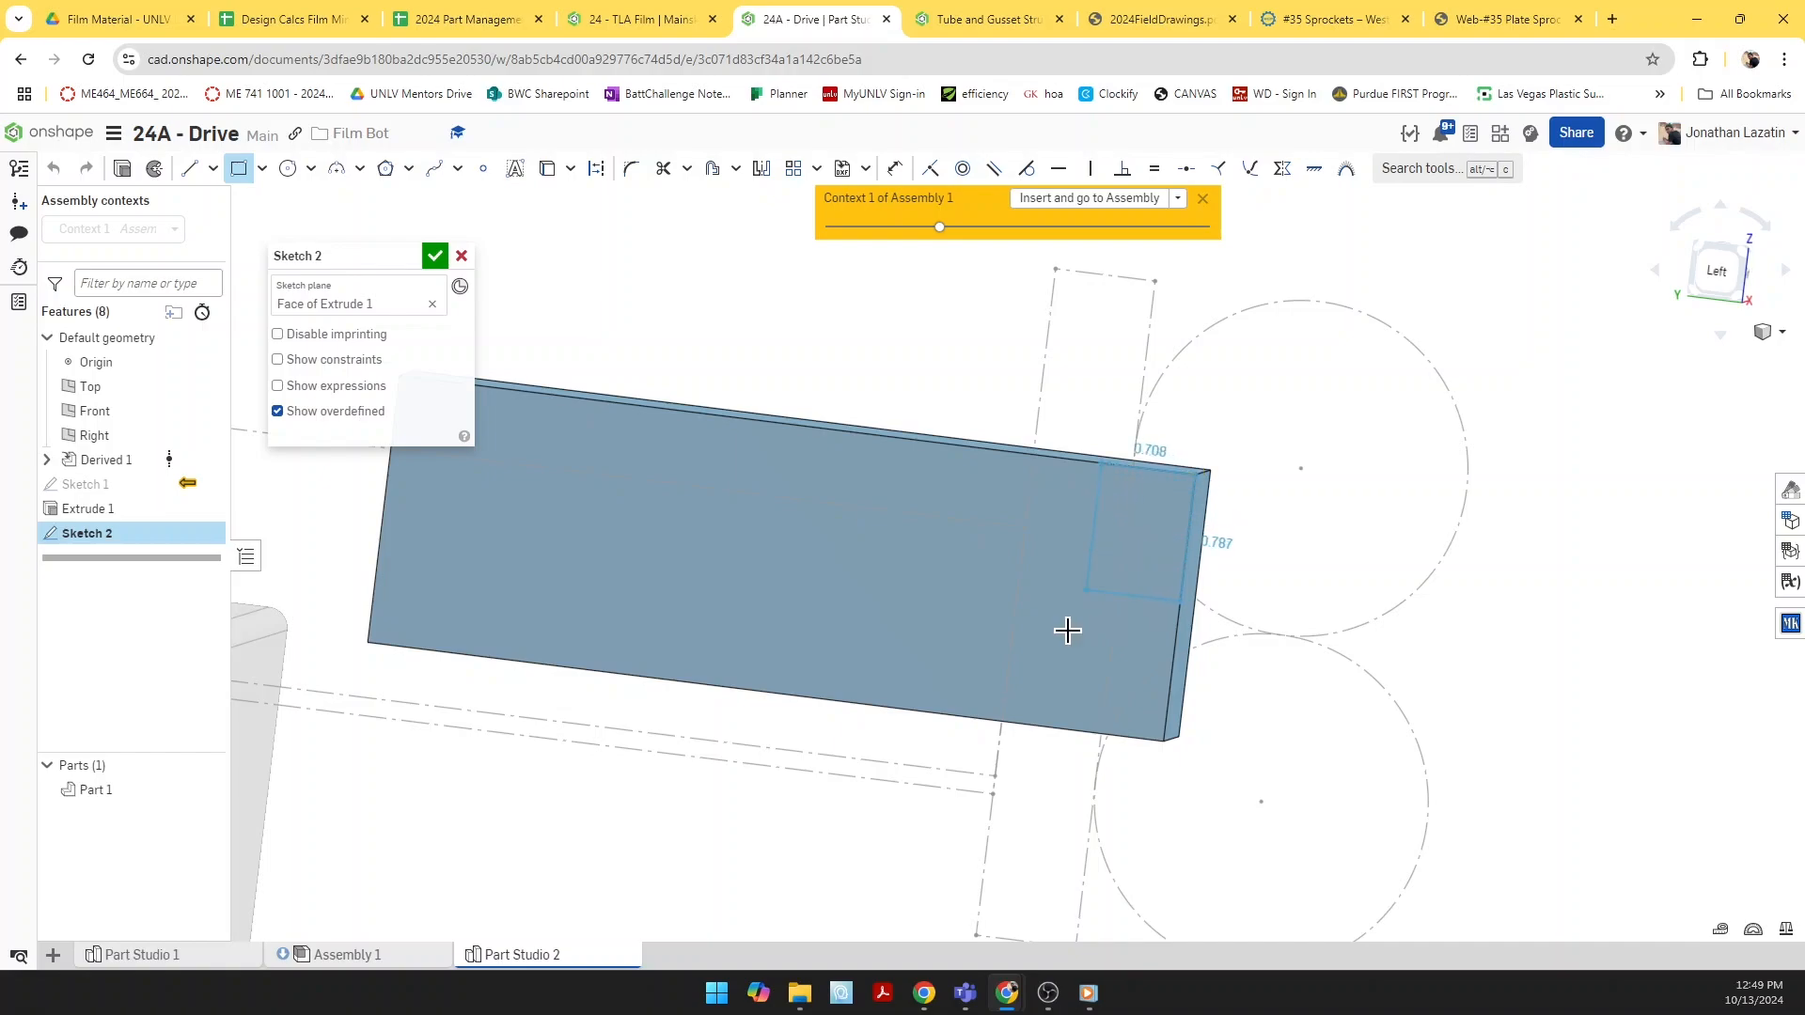
{"action": "left_click", "coordinate": [1036, 727]}
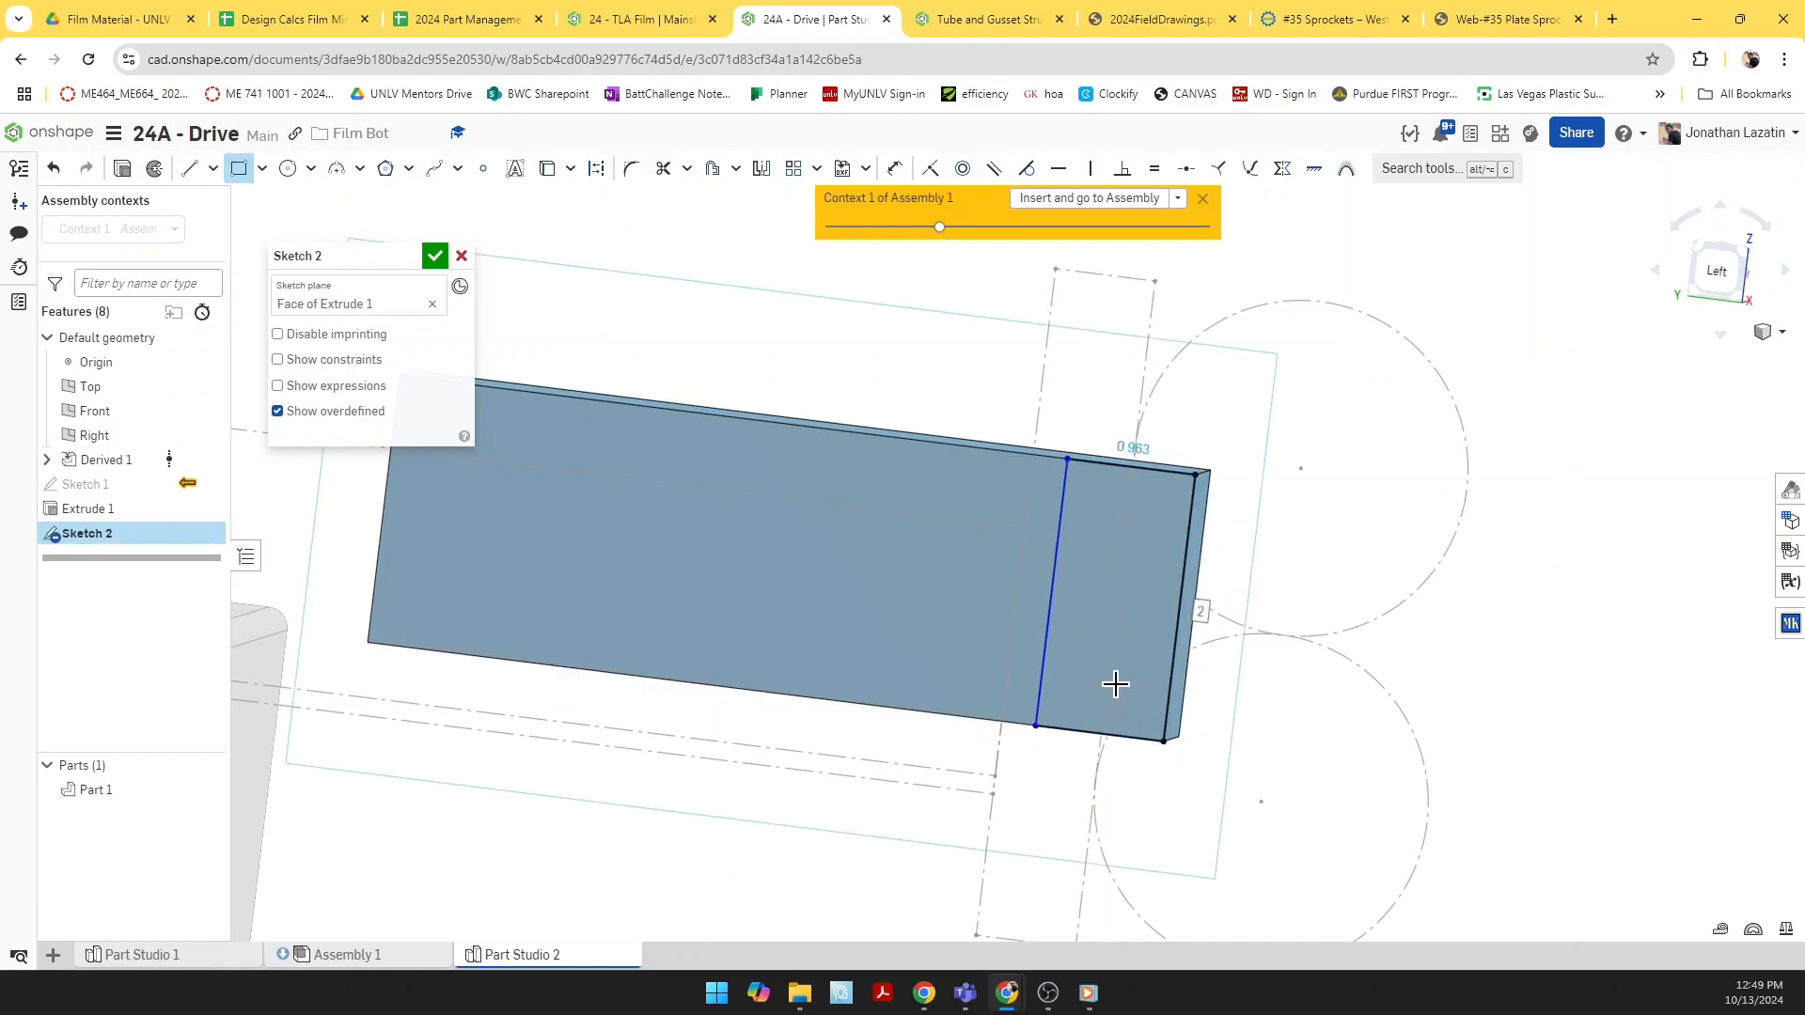
{"action": "key", "text": "d"}
{"action": "key", "text": "Escape"}
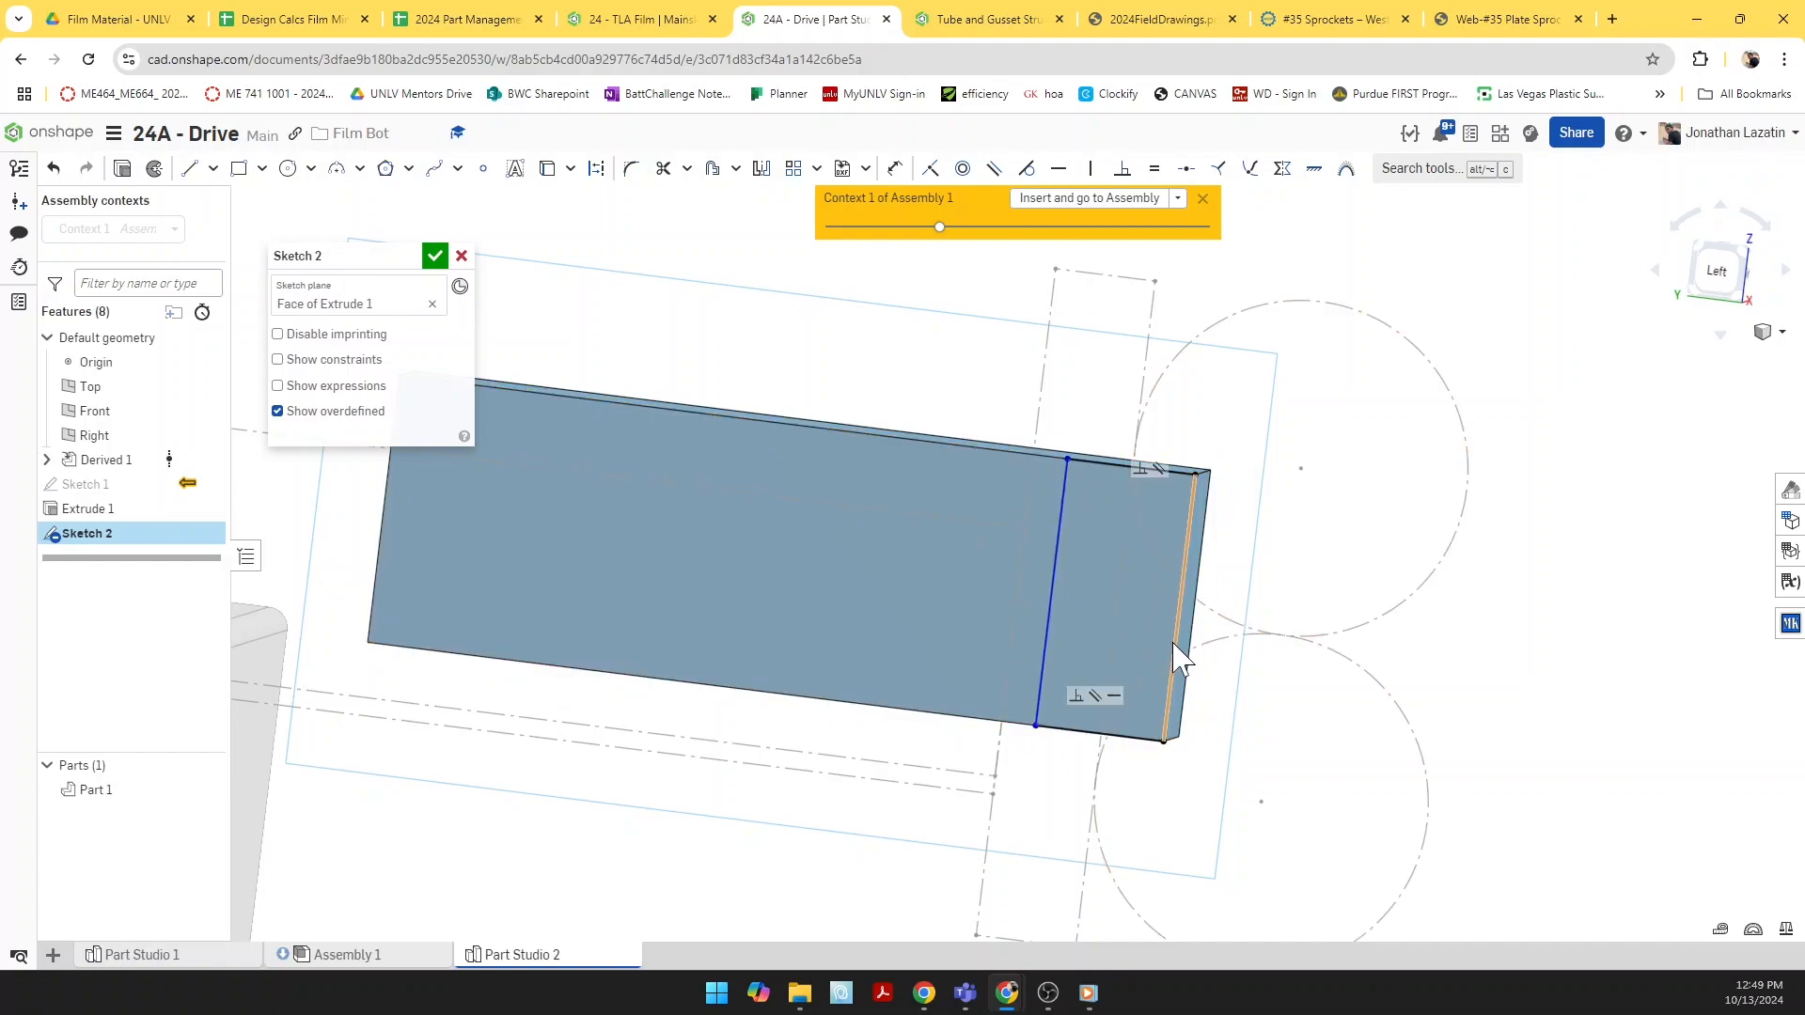
Step: Dimension the width of the end rectangle along its upper edge
{"action": "key", "text": "d"}
{"action": "scroll", "coordinate": [1110, 446], "scroll_direction": "up", "scroll_amount": 2}
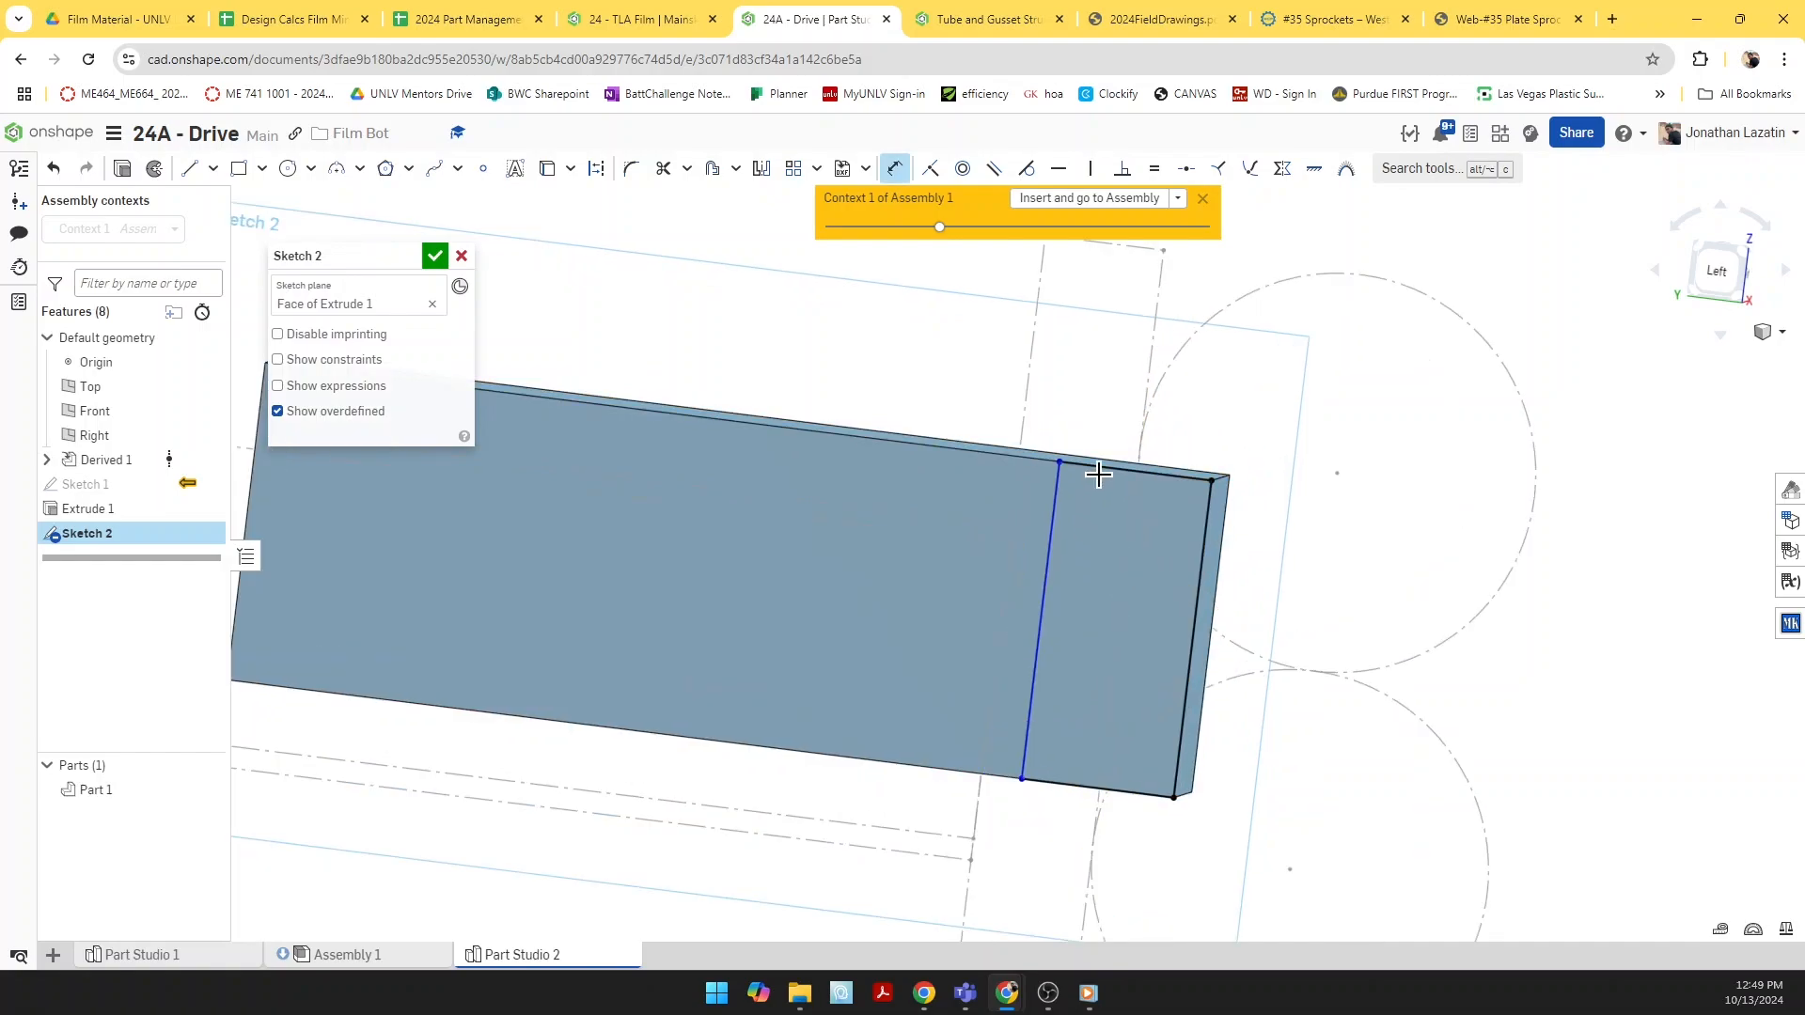
{"action": "left_click", "coordinate": [1100, 472]}
{"action": "left_click", "coordinate": [1090, 415]}
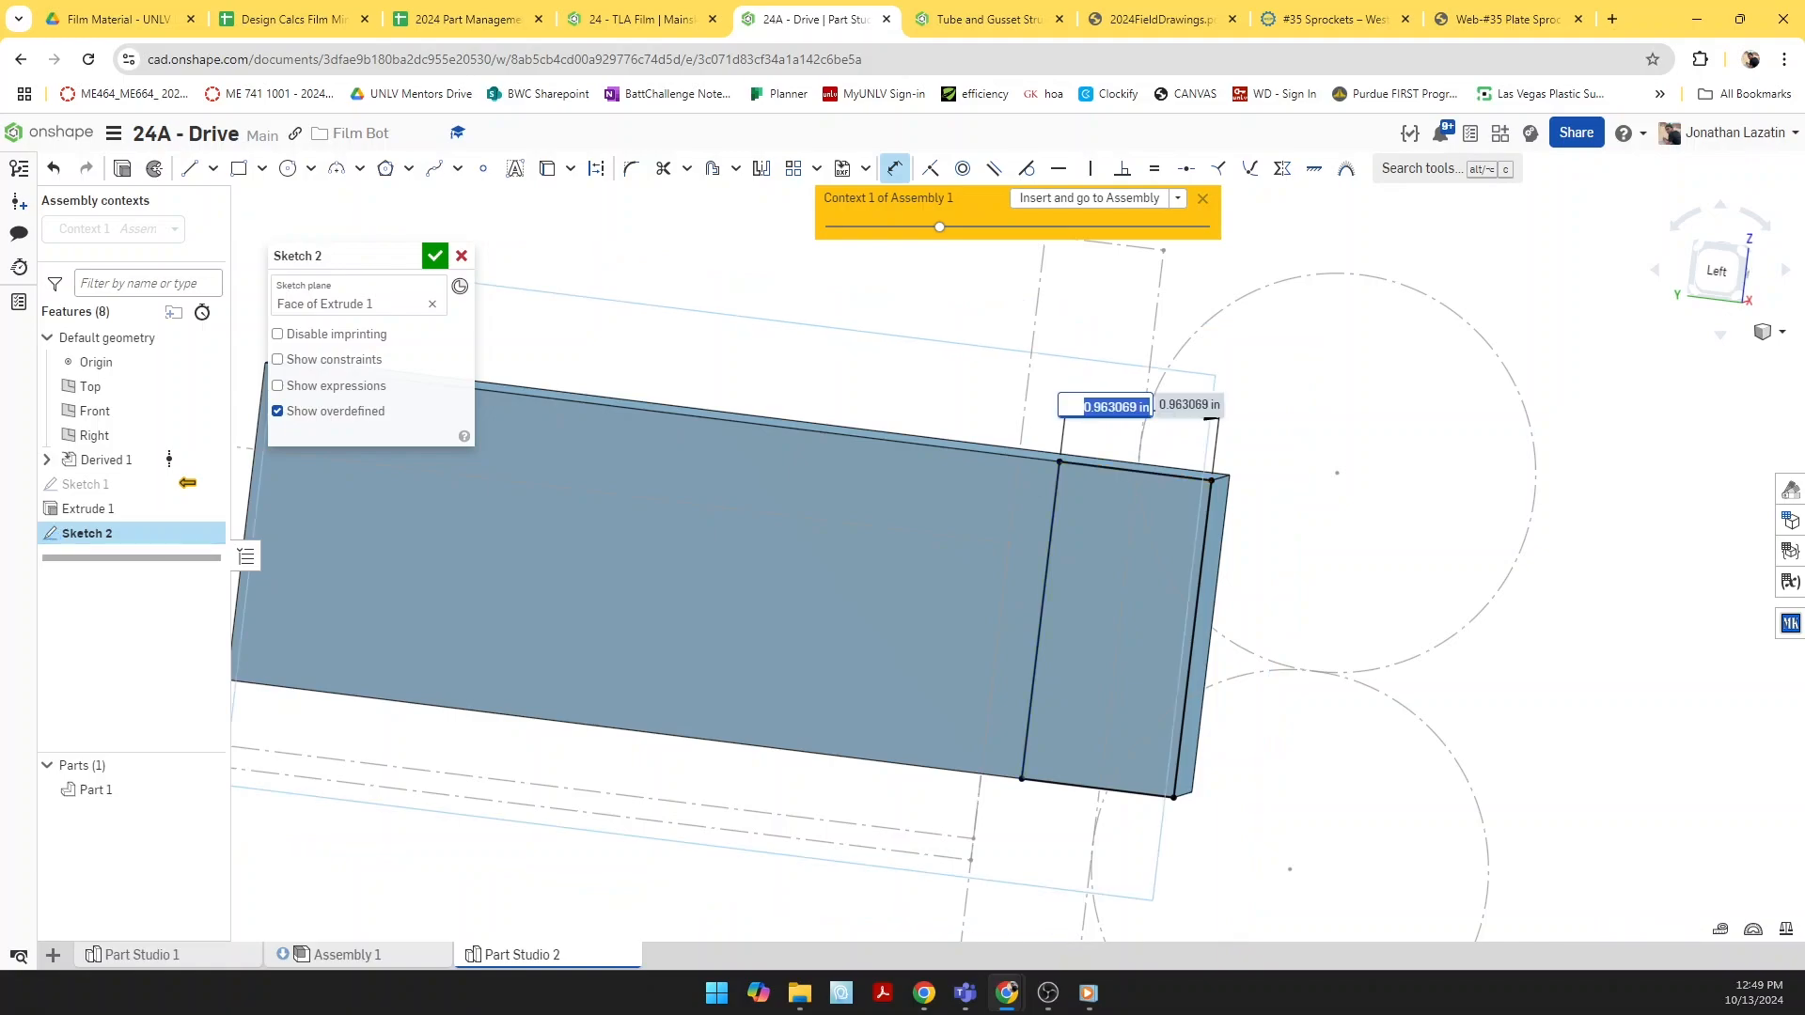
{"action": "key", "text": "Return"}
Step: Start extruding the end rectangle of the tube sketch as a new solid, with the end type set to Up to face
{"action": "scroll", "coordinate": [1096, 423], "scroll_direction": "down", "scroll_amount": 5}
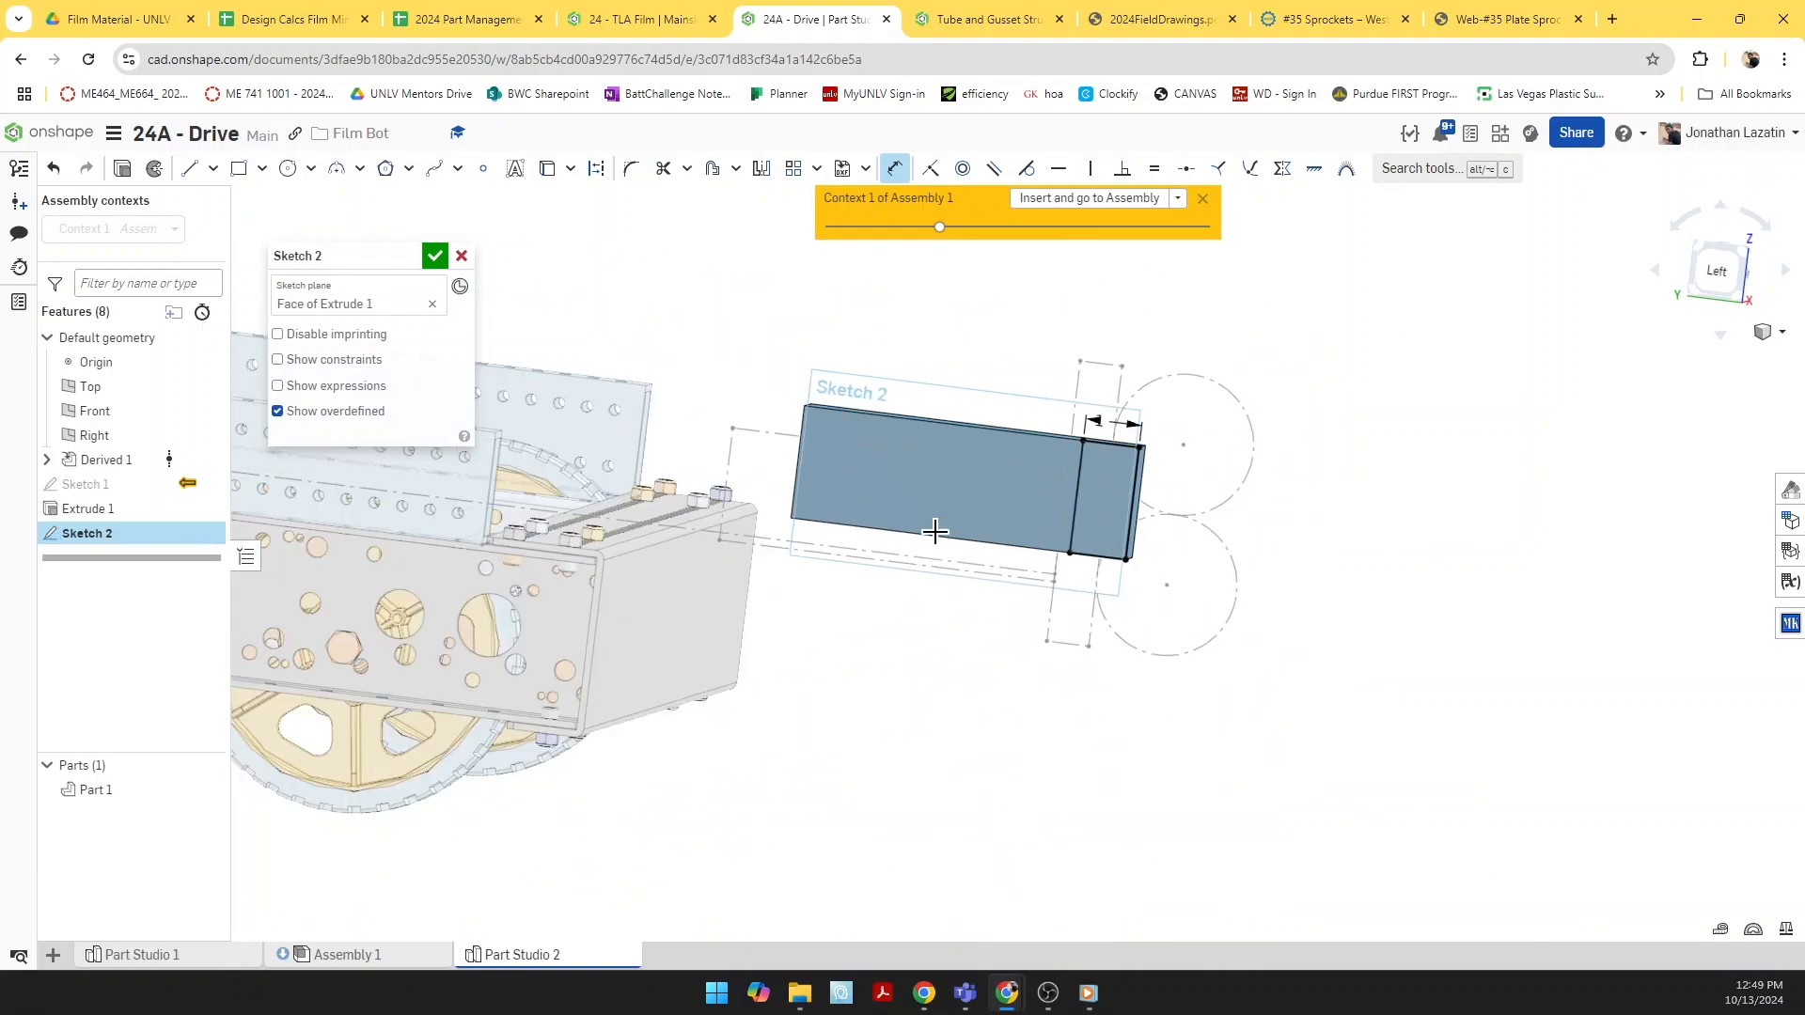
{"action": "middle_click_drag", "start_coordinate": [877, 525], "coordinate": [1273, 464]}
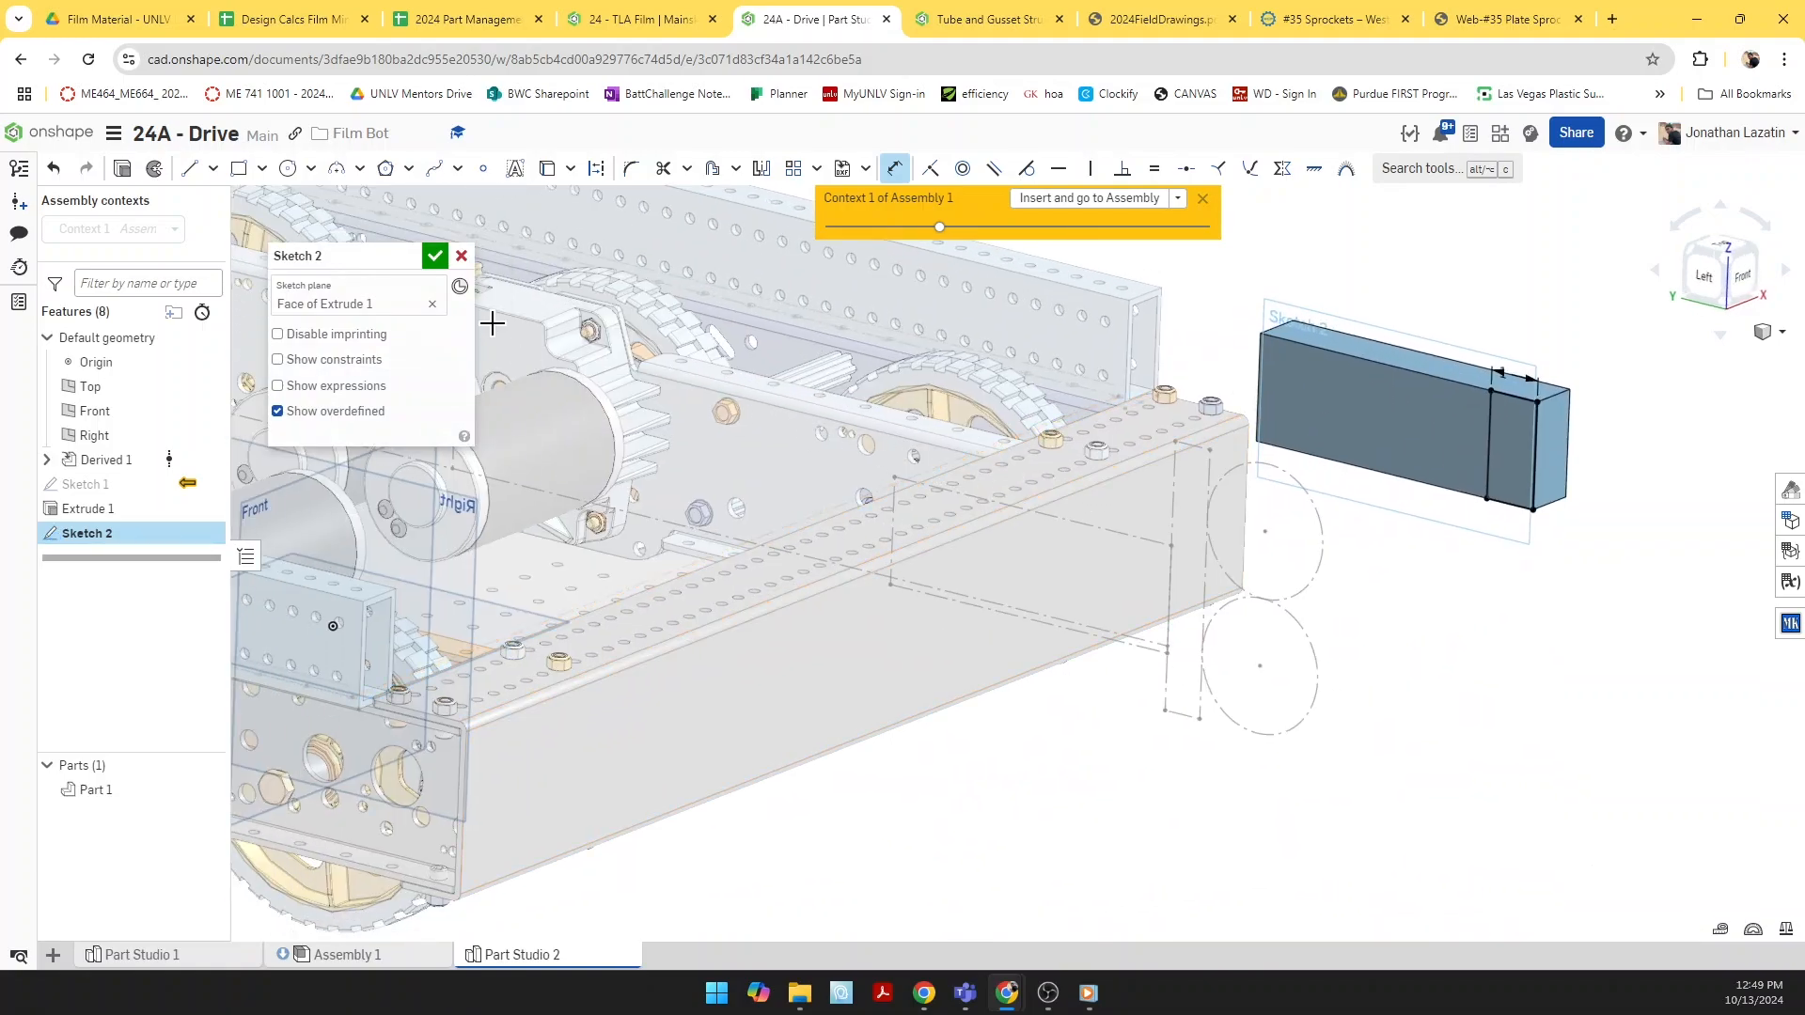
{"action": "left_click", "coordinate": [122, 170]}
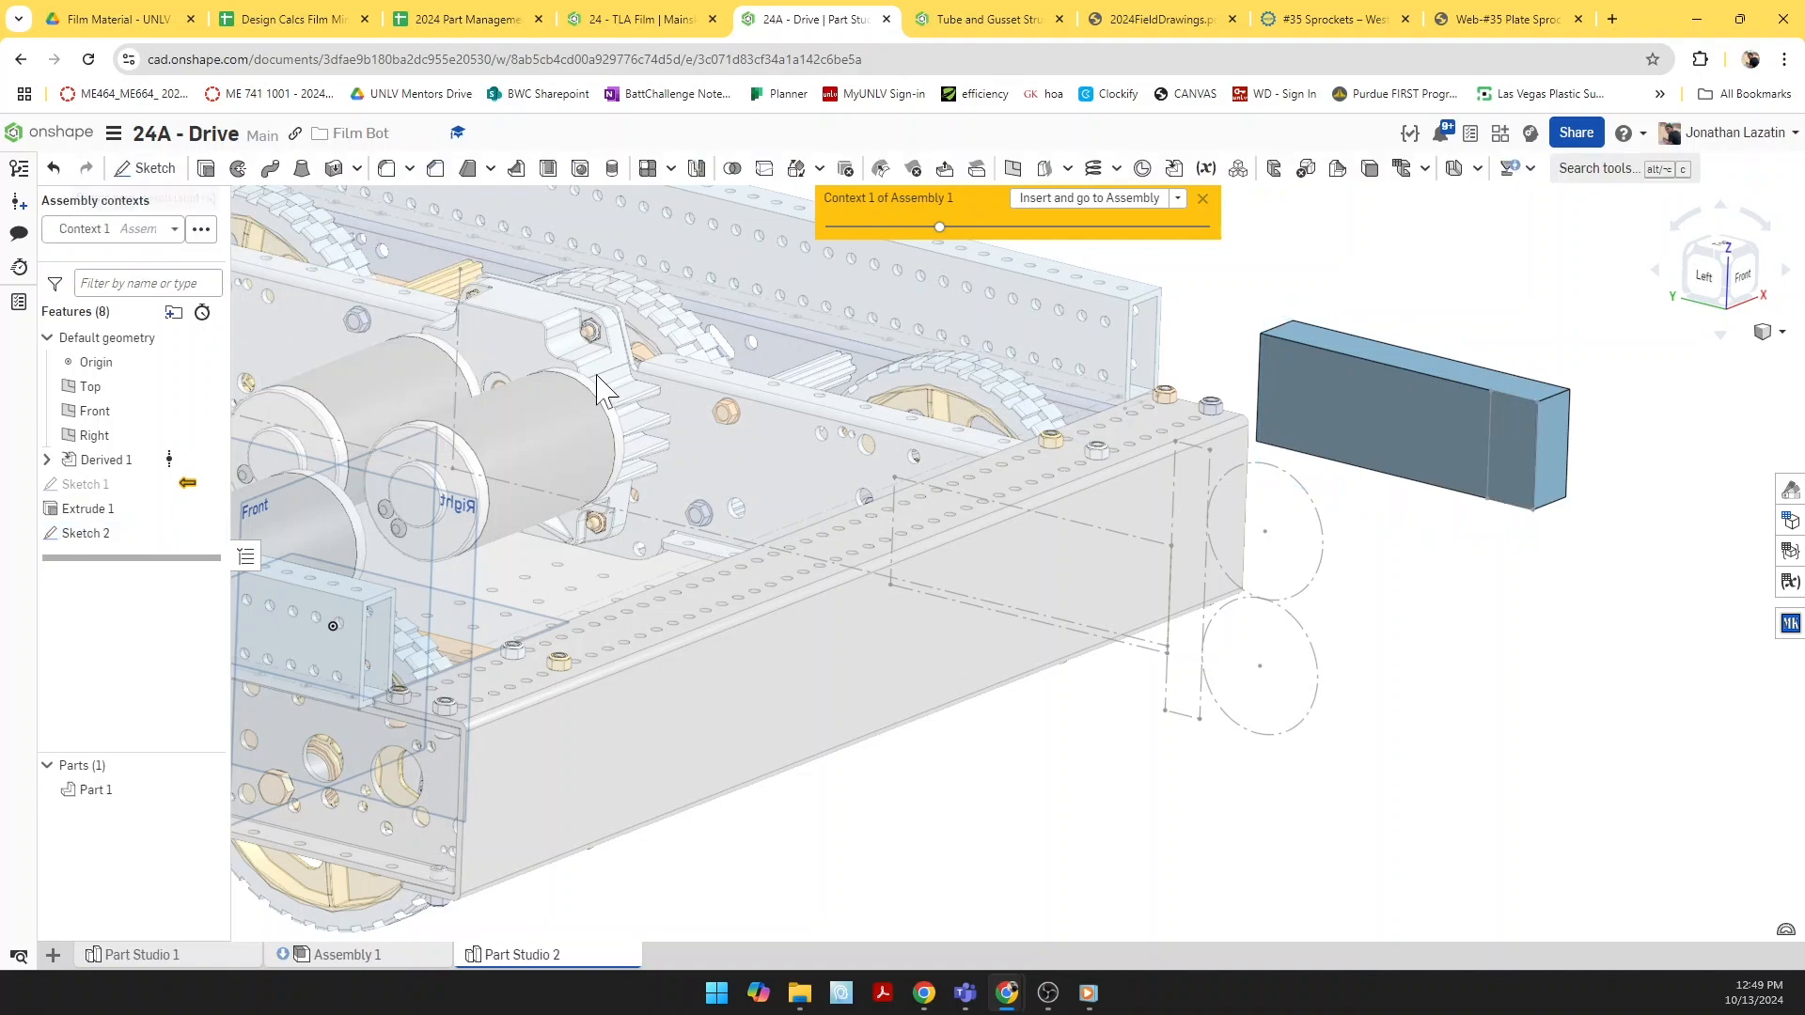
{"action": "left_click", "coordinate": [1368, 414]}
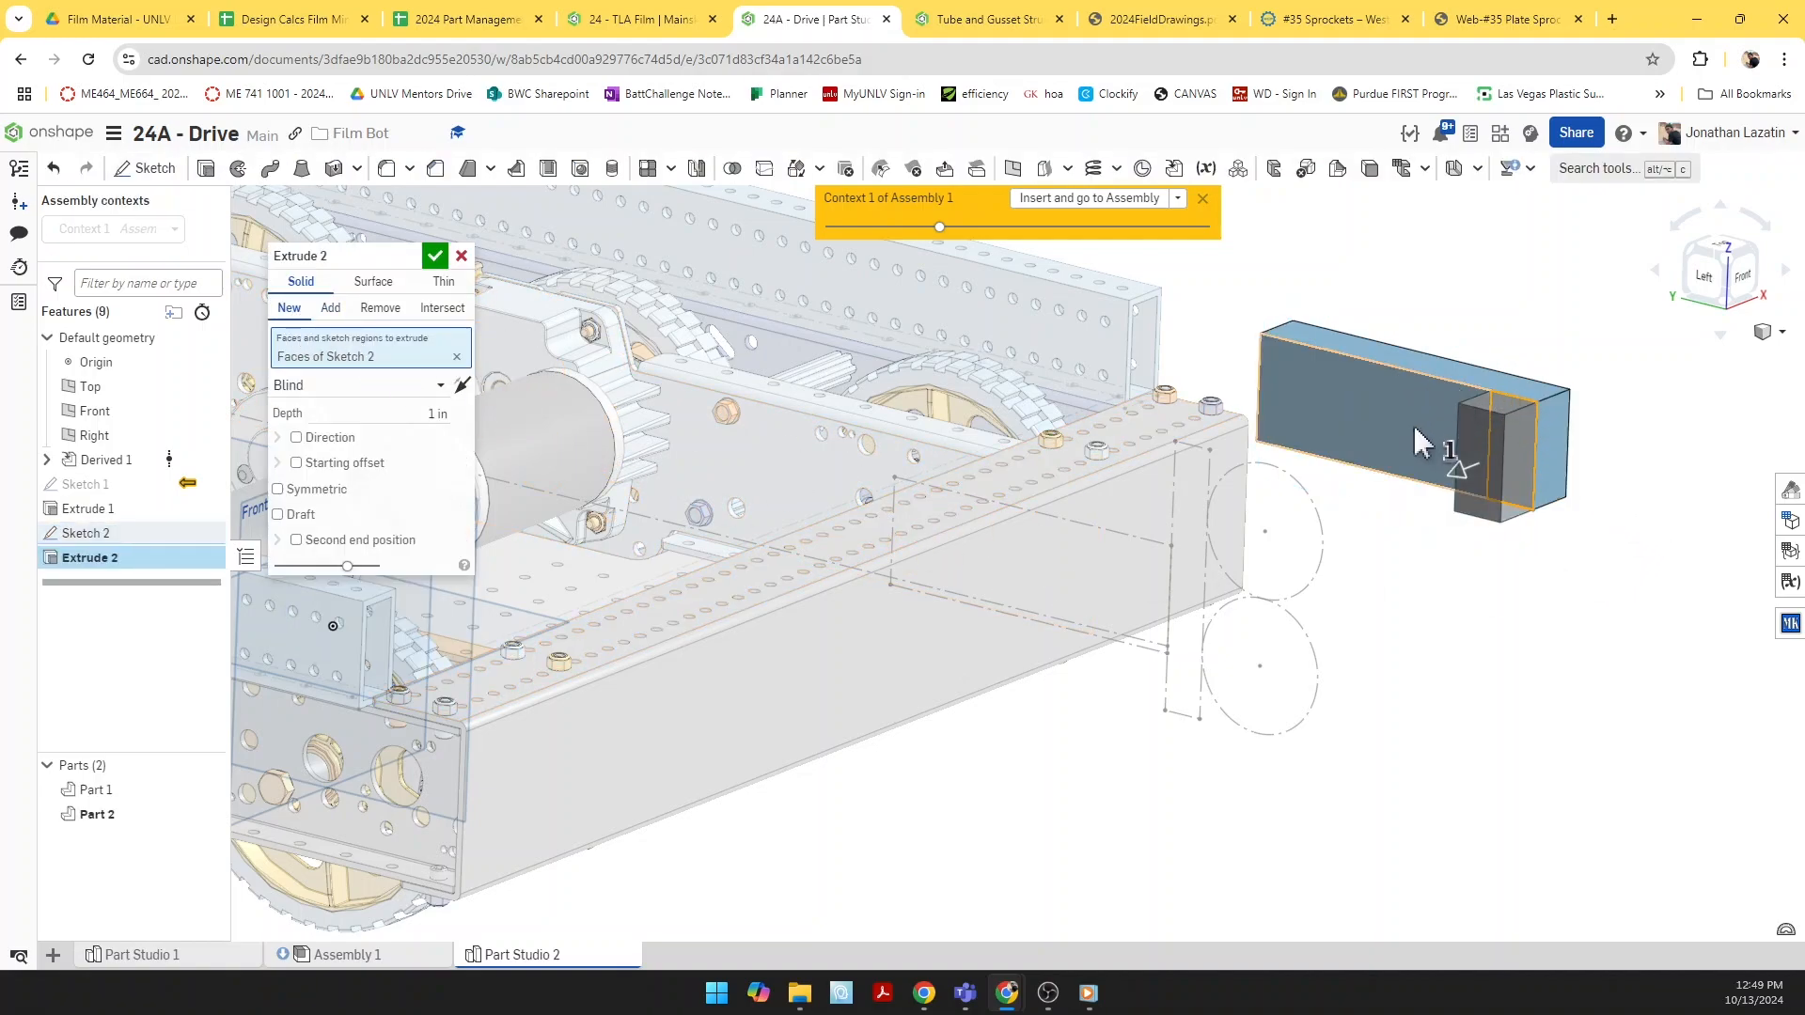
{"action": "scroll", "coordinate": [1419, 446], "scroll_direction": "down", "scroll_amount": 5}
{"action": "left_click", "coordinate": [424, 393]}
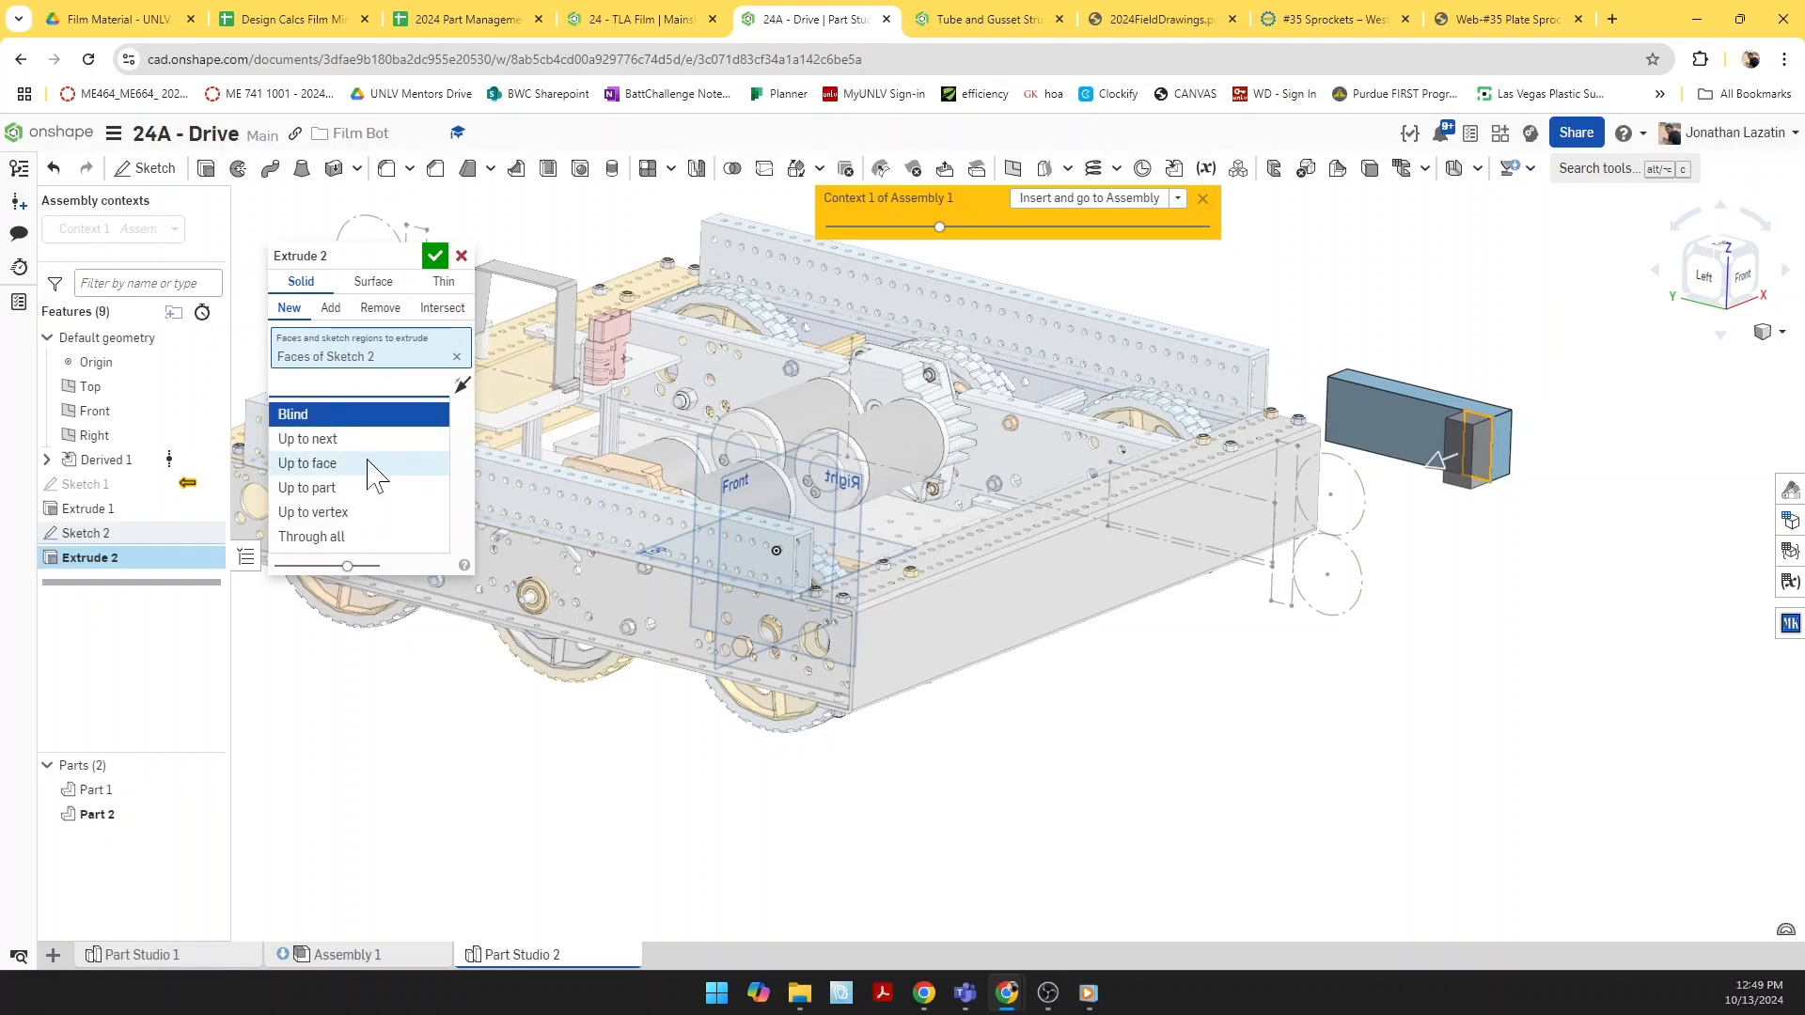
{"action": "left_click", "coordinate": [367, 461]}
Step: End the extrusion at the inner face of the raised side tube on the opposite side of the drive and accept it
{"action": "right_click_drag", "start_coordinate": [893, 546], "coordinate": [762, 556]}
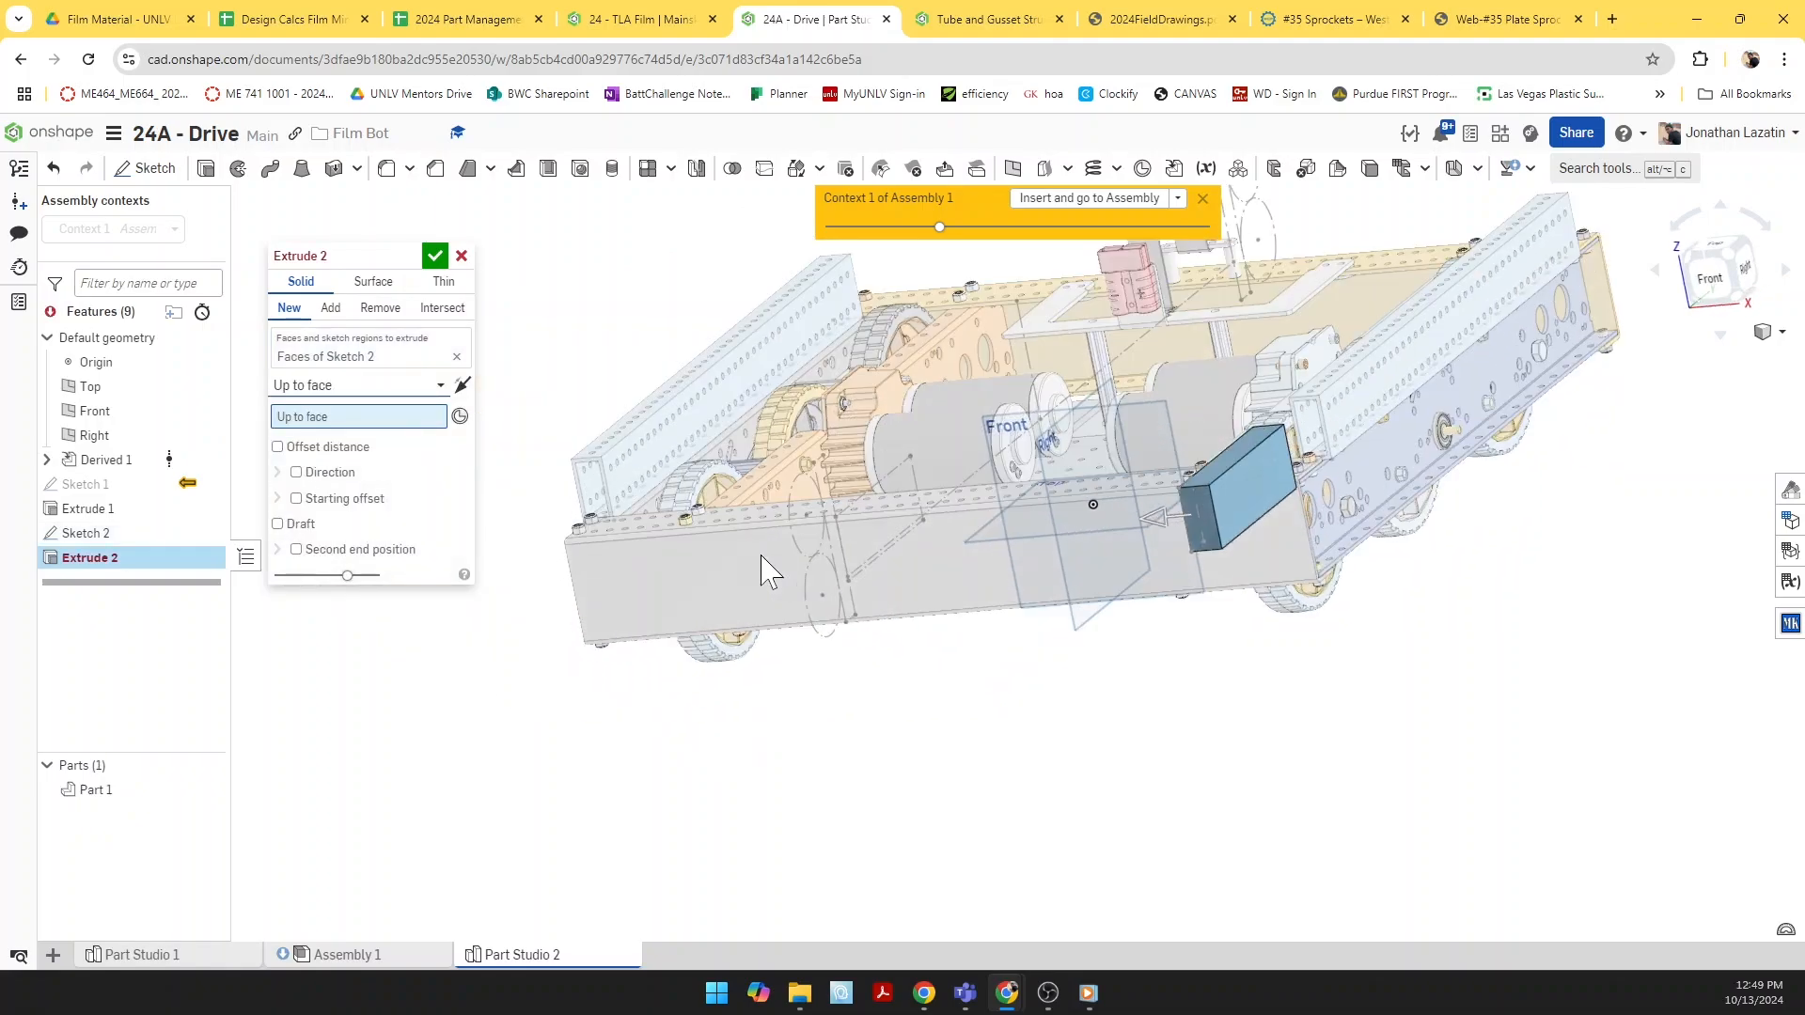
{"action": "scroll", "coordinate": [658, 489], "scroll_direction": "up", "scroll_amount": 5}
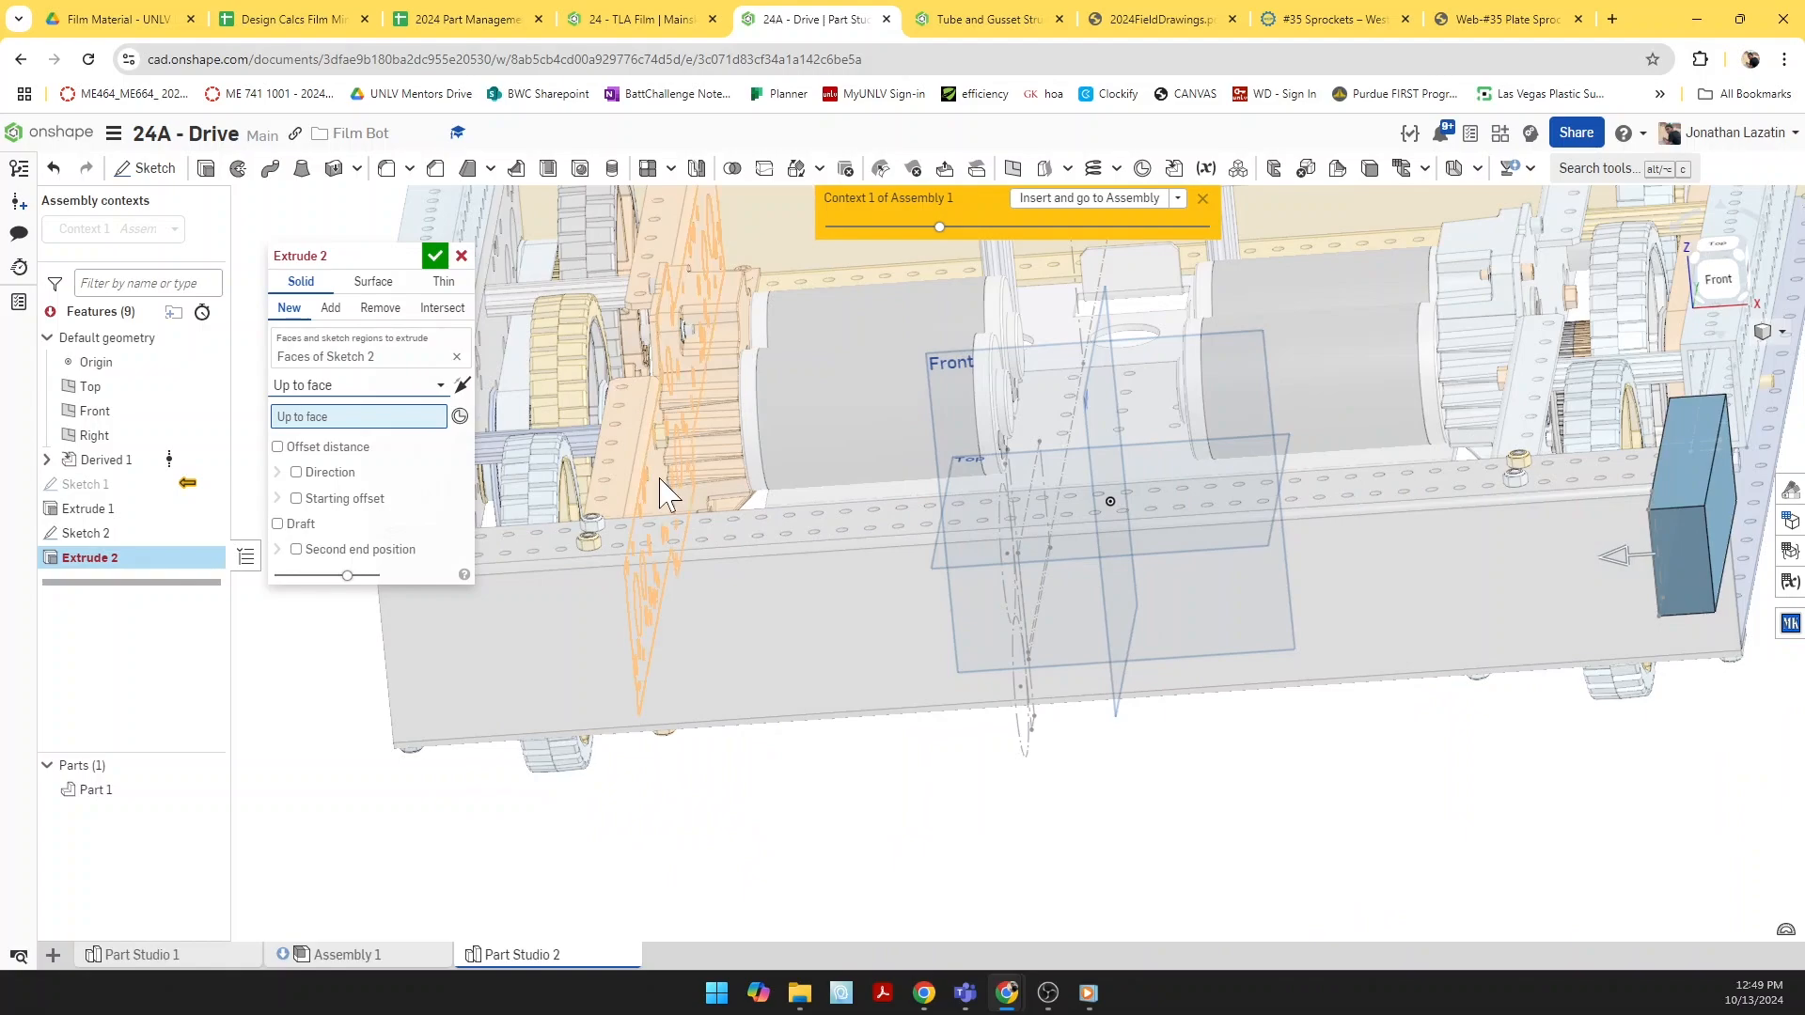
{"action": "middle_click_drag", "start_coordinate": [660, 480], "coordinate": [1025, 494]}
{"action": "right_click_drag", "start_coordinate": [860, 521], "coordinate": [886, 503]}
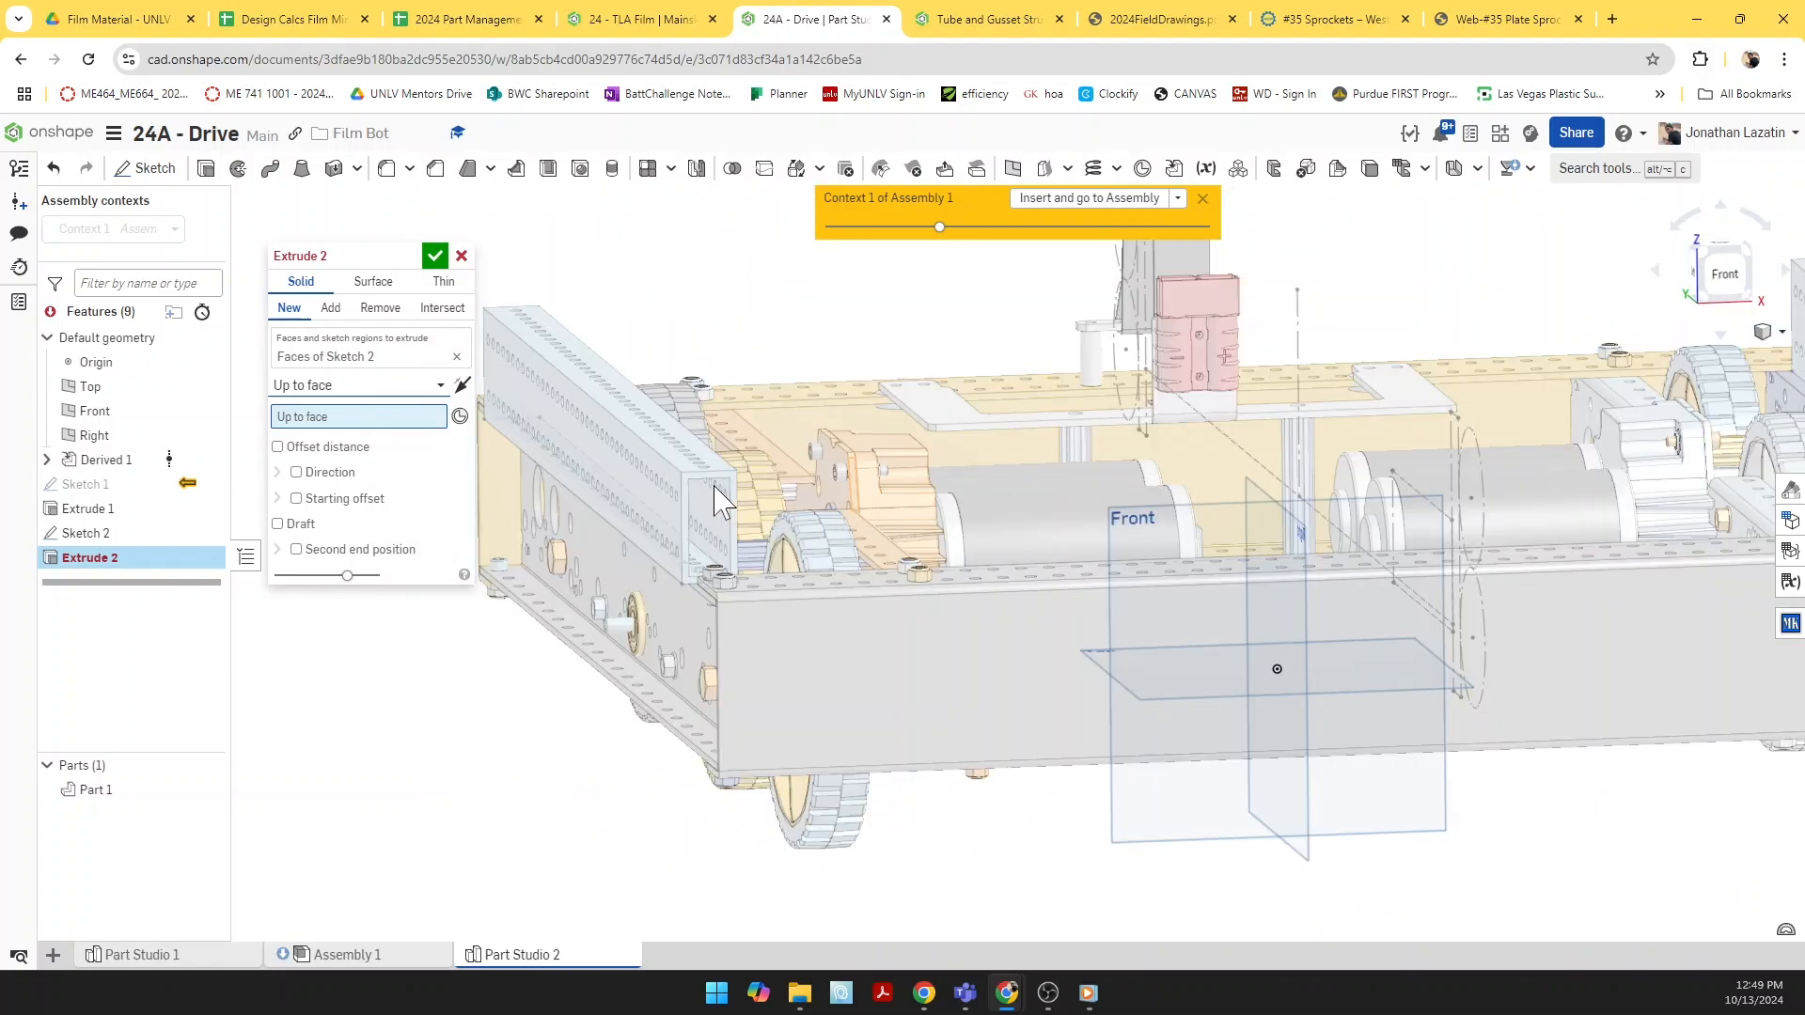
{"action": "right_click_drag", "start_coordinate": [717, 497], "coordinate": [634, 512]}
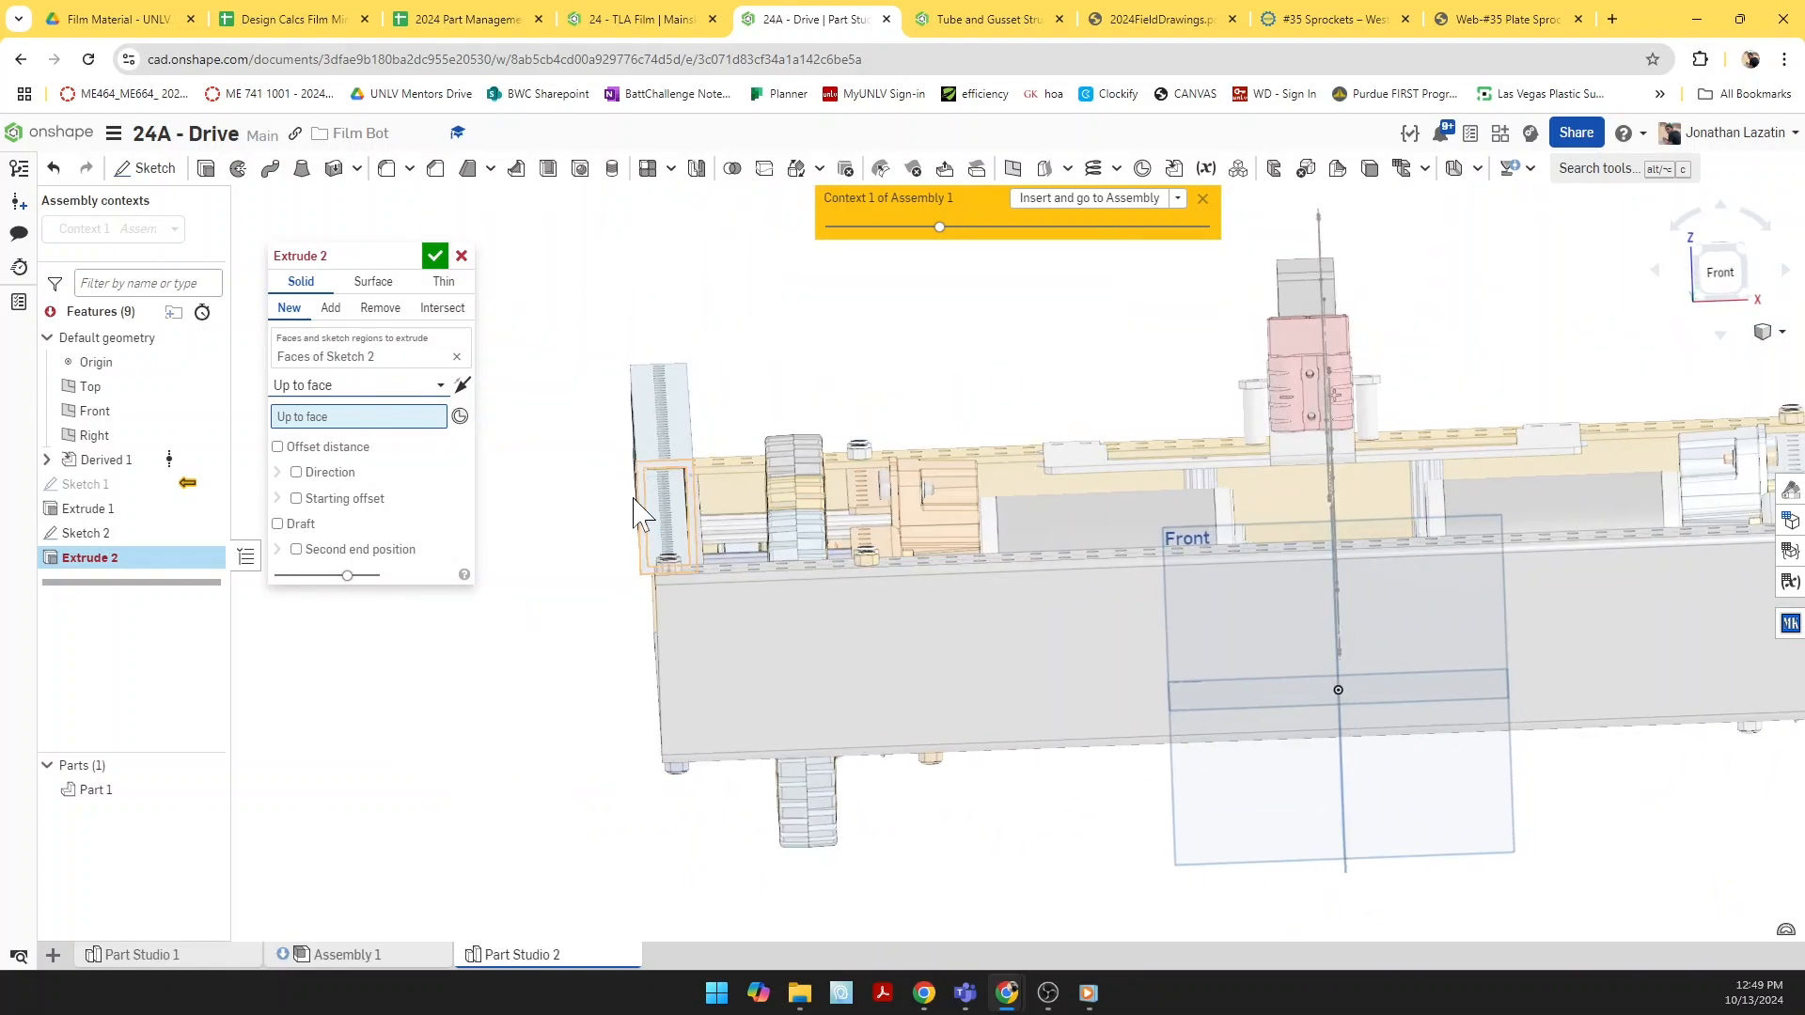
{"action": "scroll", "coordinate": [685, 494], "scroll_direction": "up", "scroll_amount": 3}
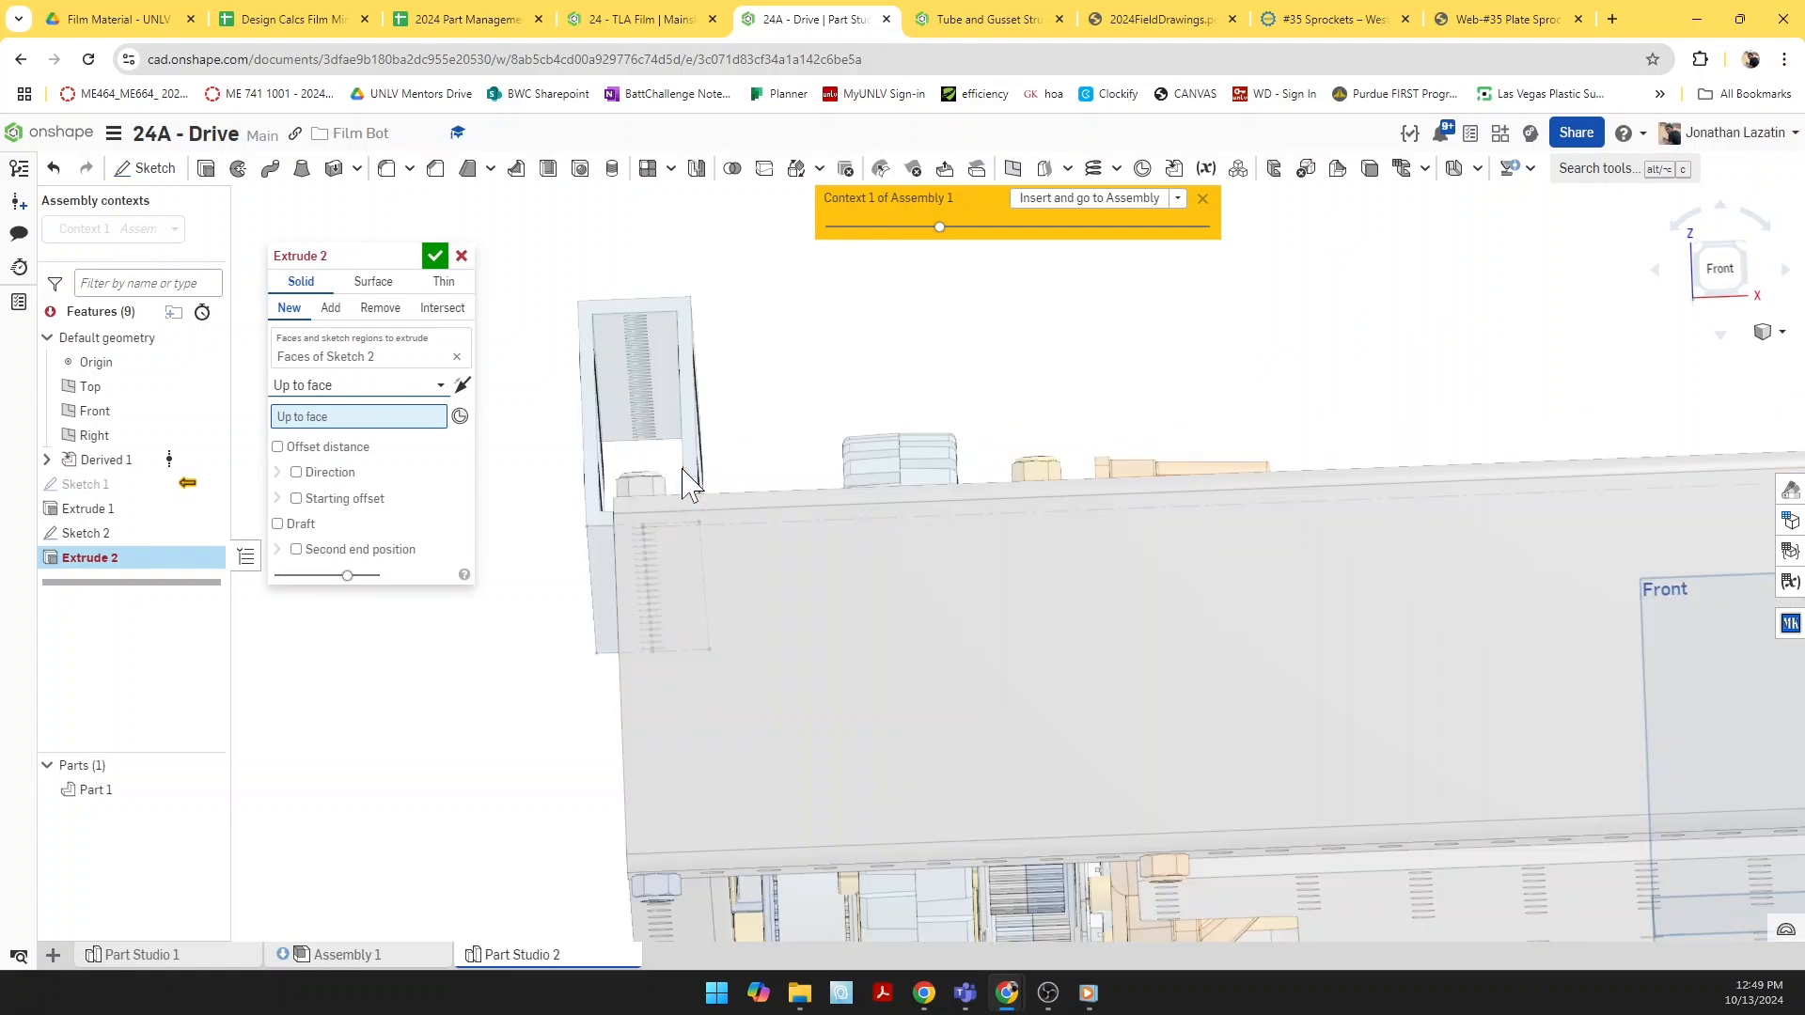
{"action": "scroll", "coordinate": [673, 517], "scroll_direction": "up", "scroll_amount": 3}
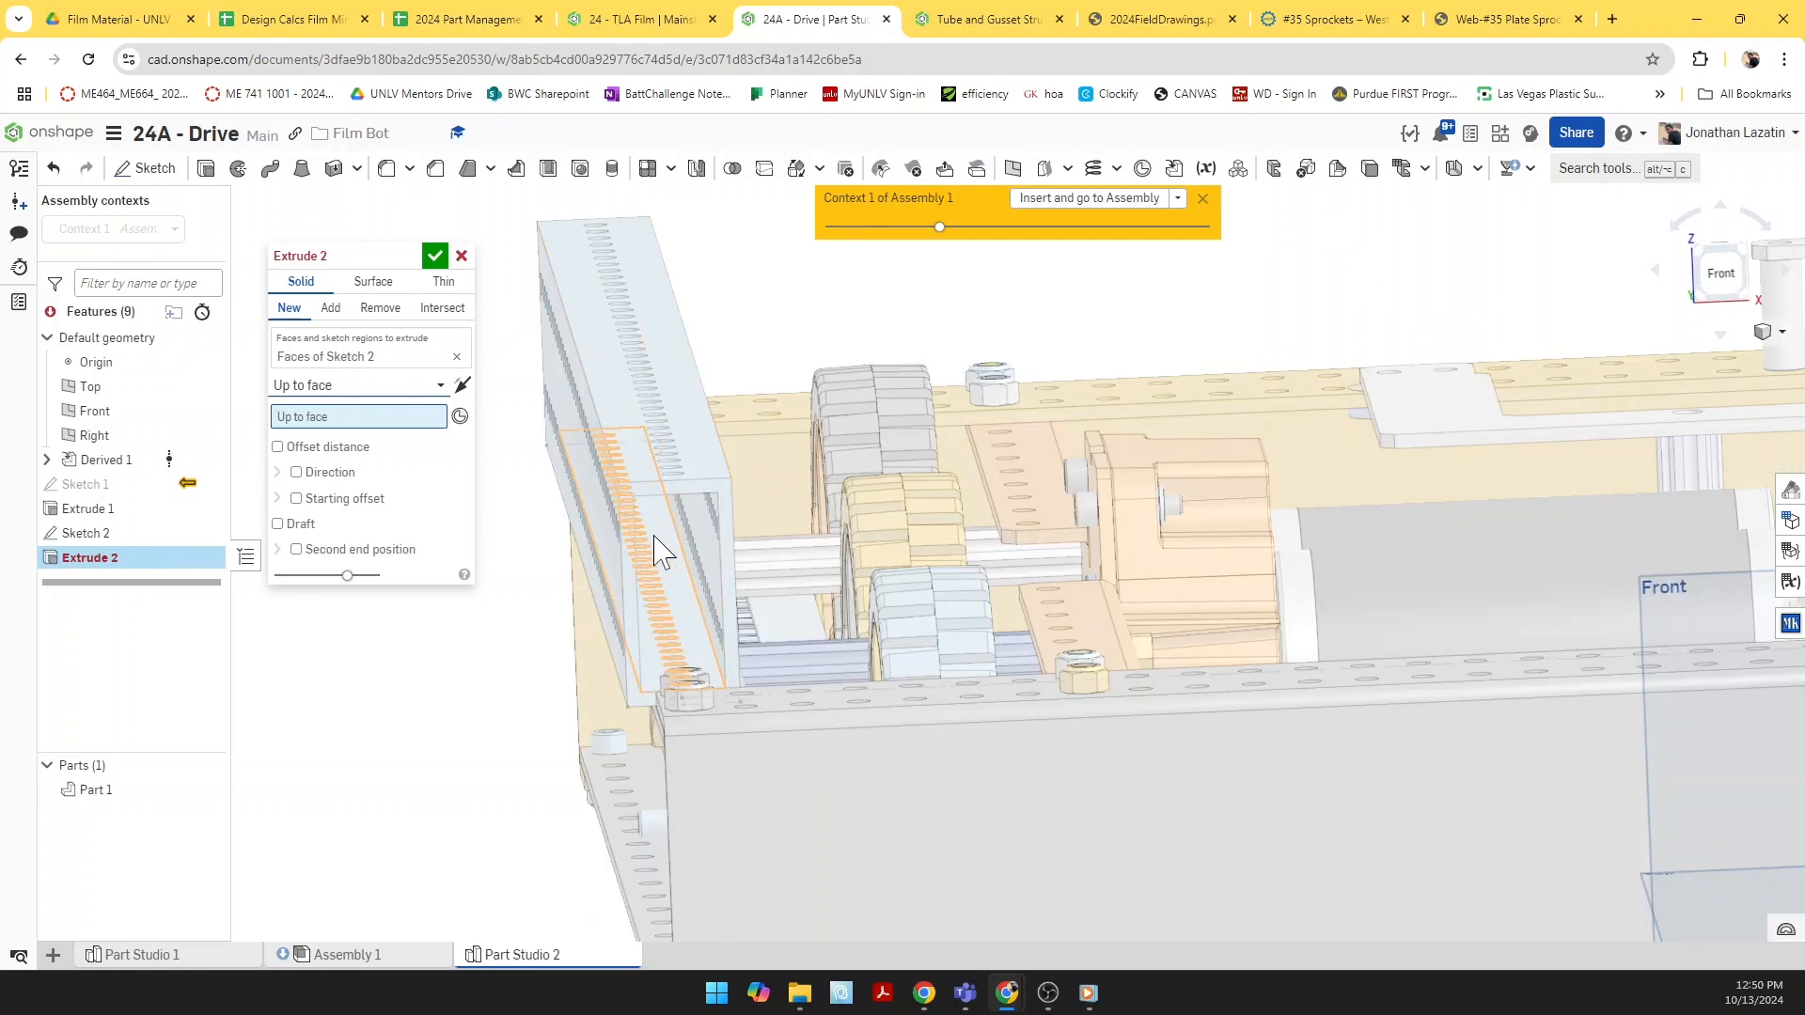
{"action": "scroll", "coordinate": [655, 550], "scroll_direction": "up", "scroll_amount": 3}
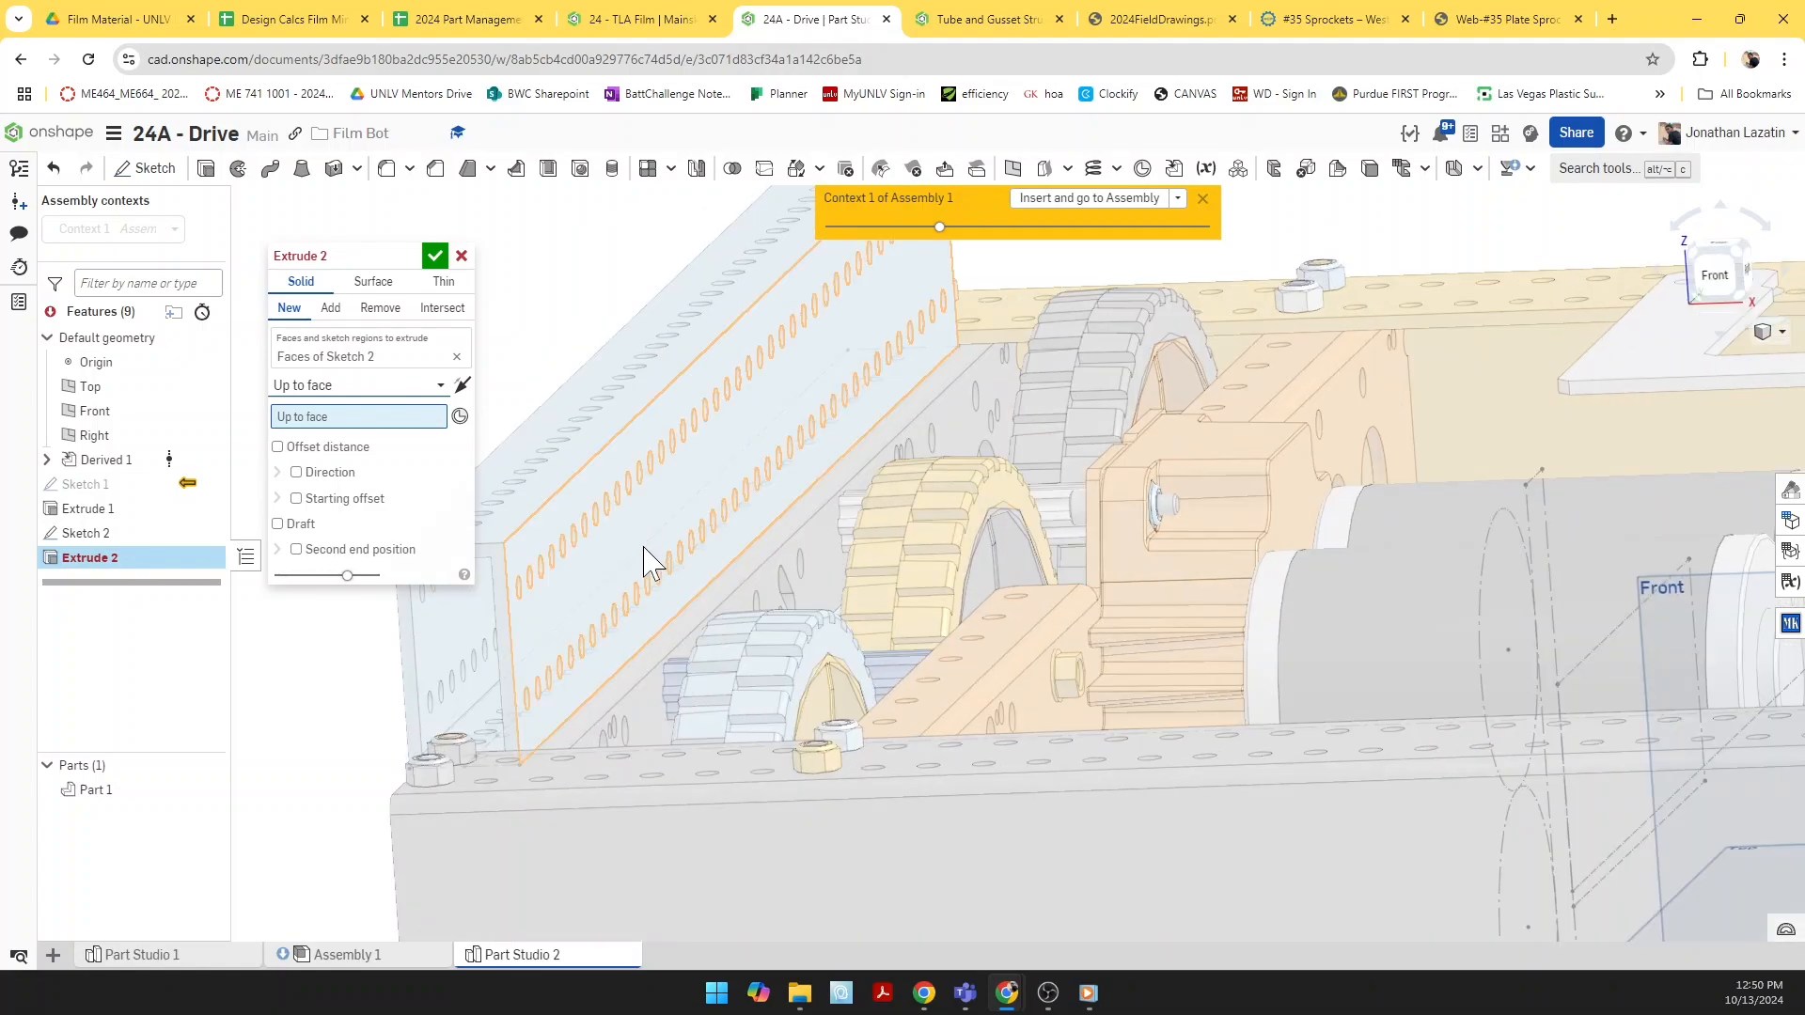
{"action": "left_click", "coordinate": [559, 637]}
{"action": "scroll", "coordinate": [562, 658], "scroll_direction": "down", "scroll_amount": 5}
{"action": "right_click_drag", "start_coordinate": [602, 671], "coordinate": [715, 686]}
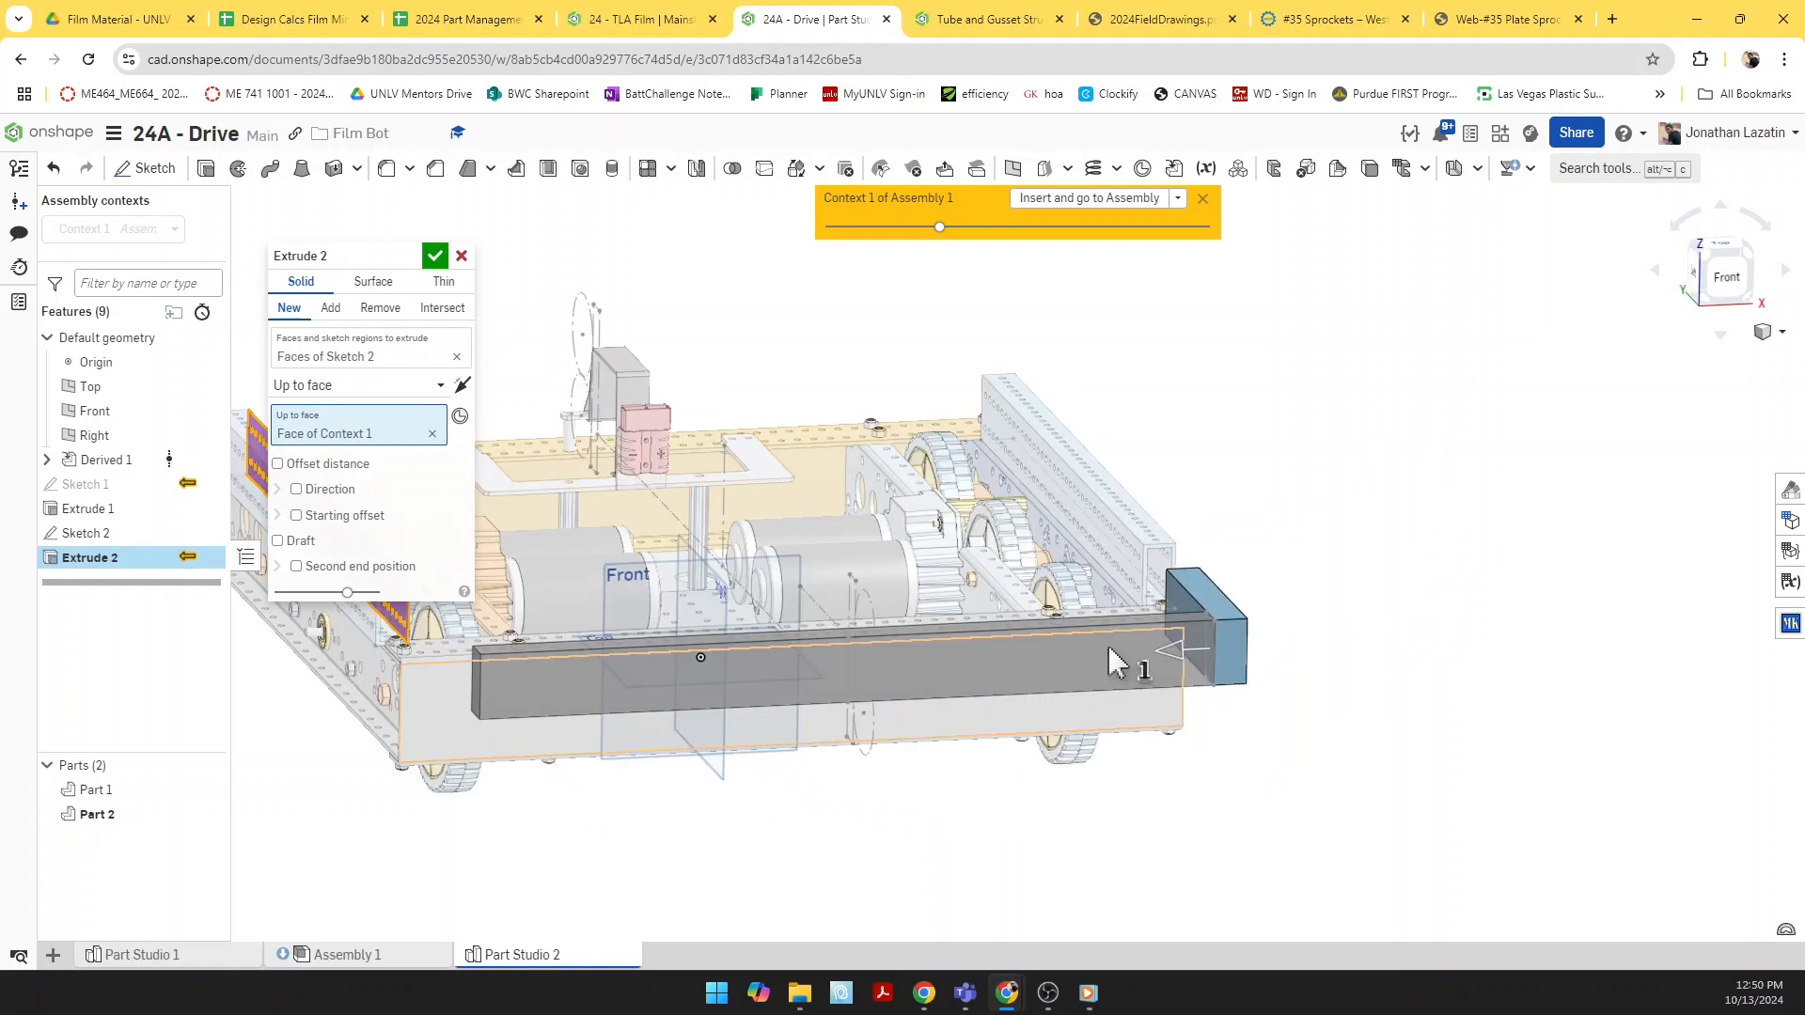
{"action": "left_click", "coordinate": [435, 257]}
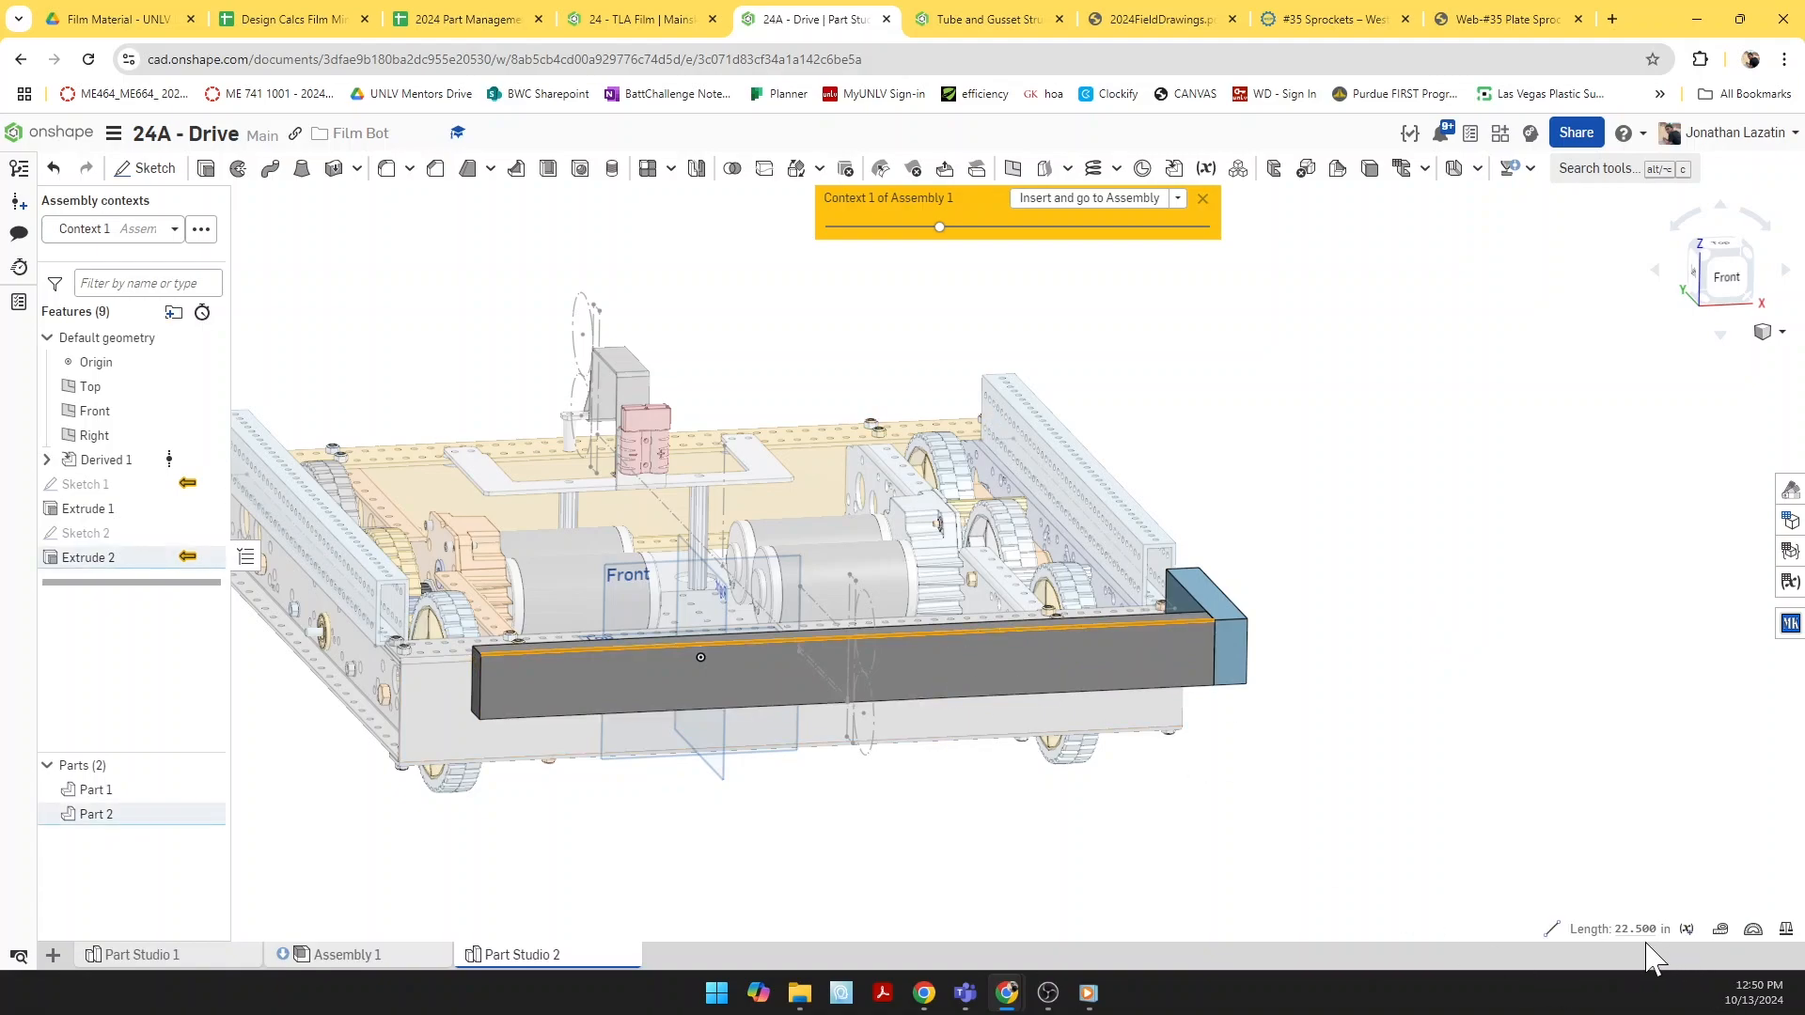
{"action": "left_click", "coordinate": [1489, 752]}
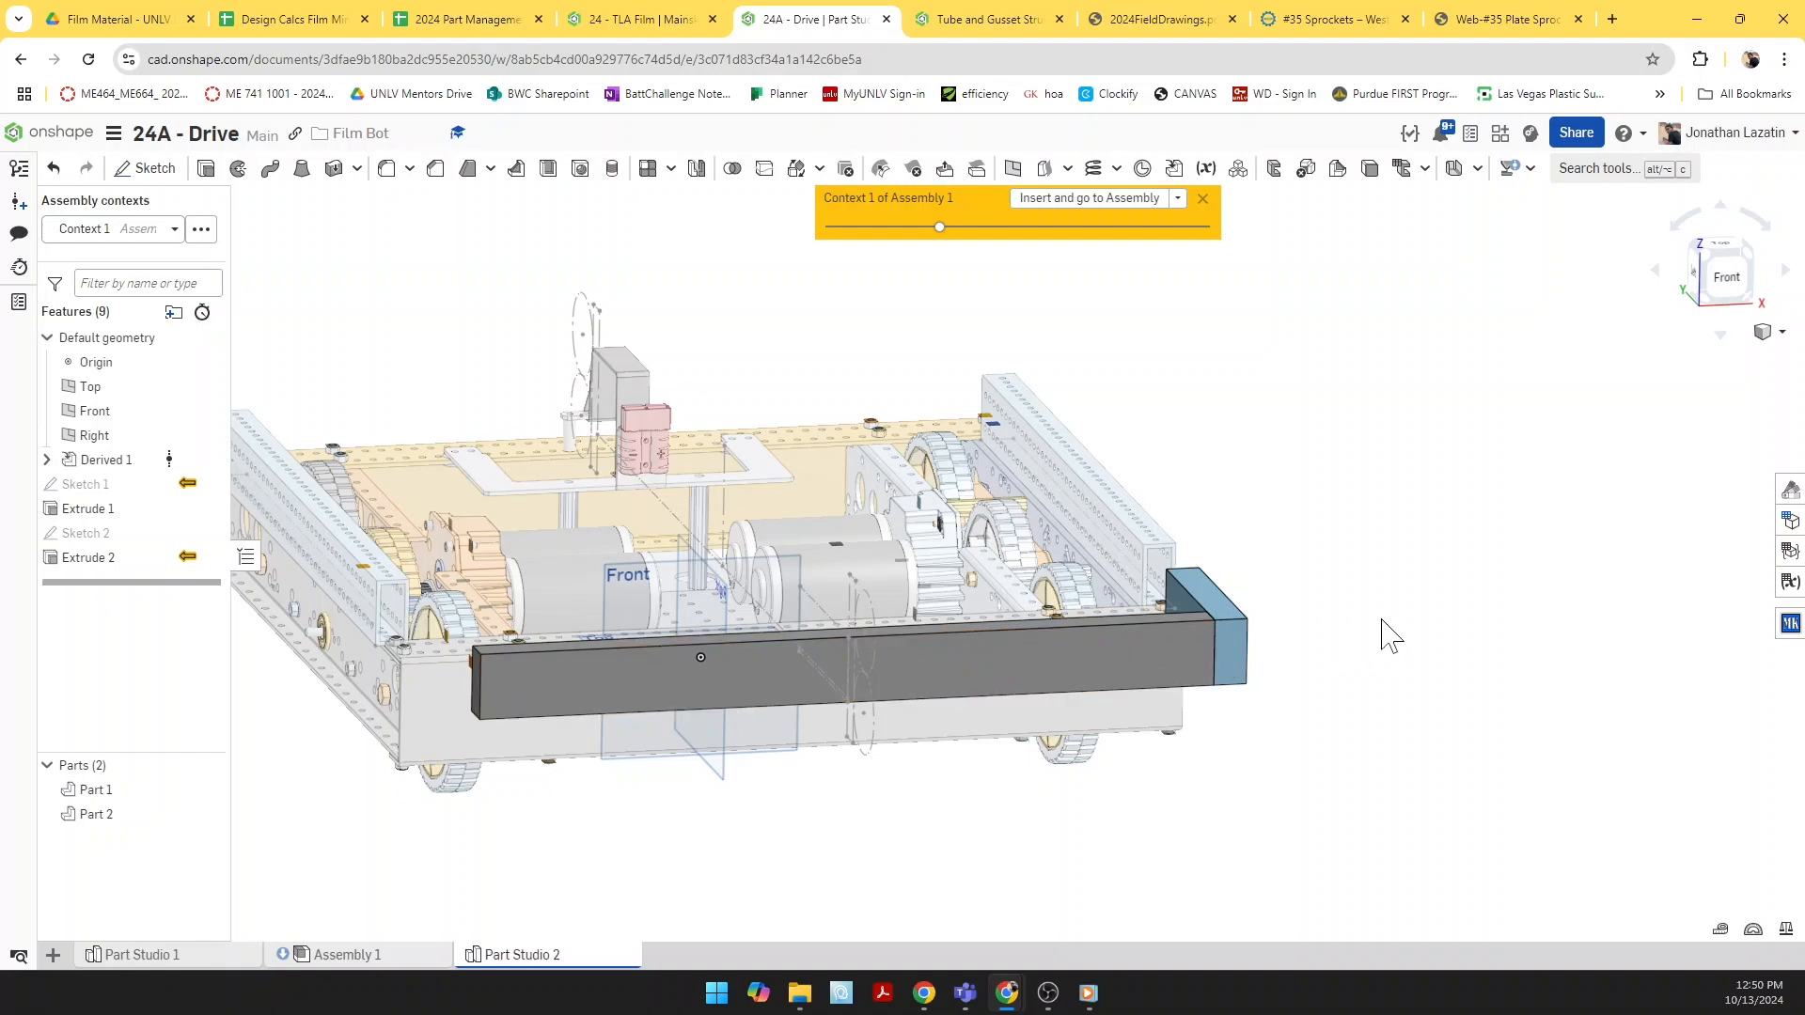
Step: Apply Tube Converter to both the extension tube and the crossbar, keeping the 0.125 in wall thickness and the hole pattern on
{"action": "left_click", "coordinate": [1597, 169]}
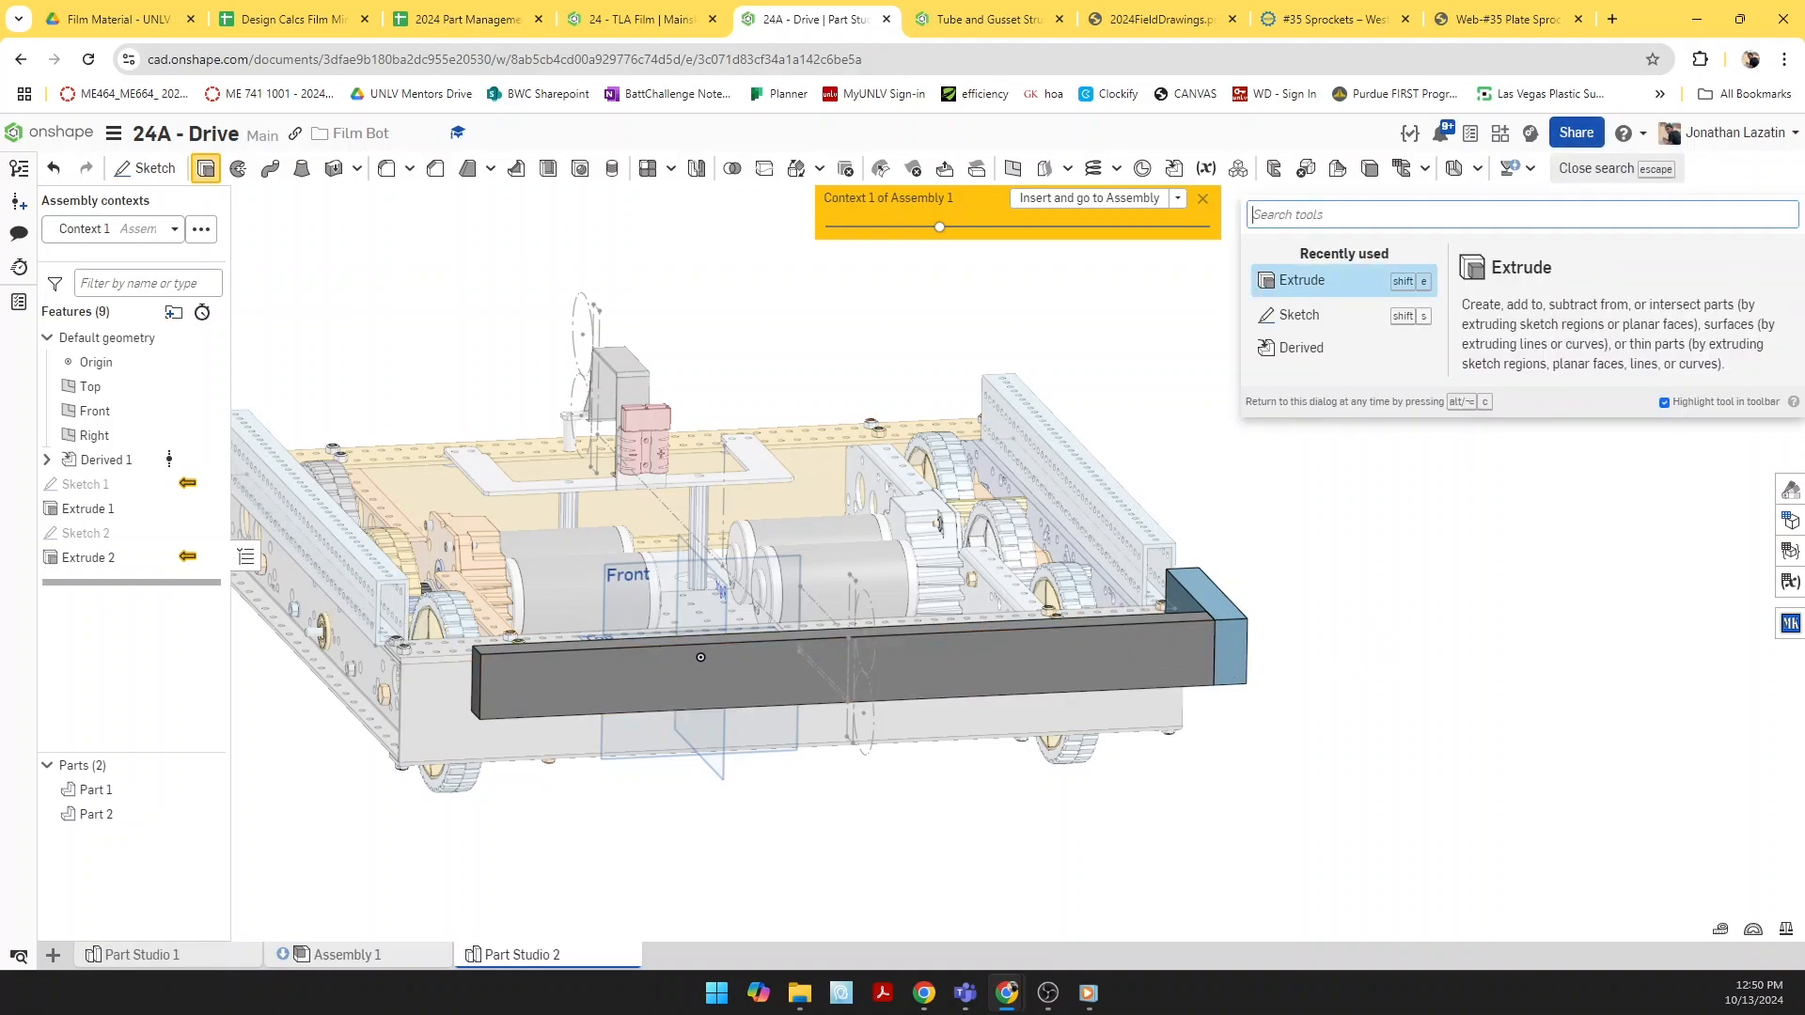
{"action": "type", "text": "tube"}
{"action": "left_click", "coordinate": [1349, 299]}
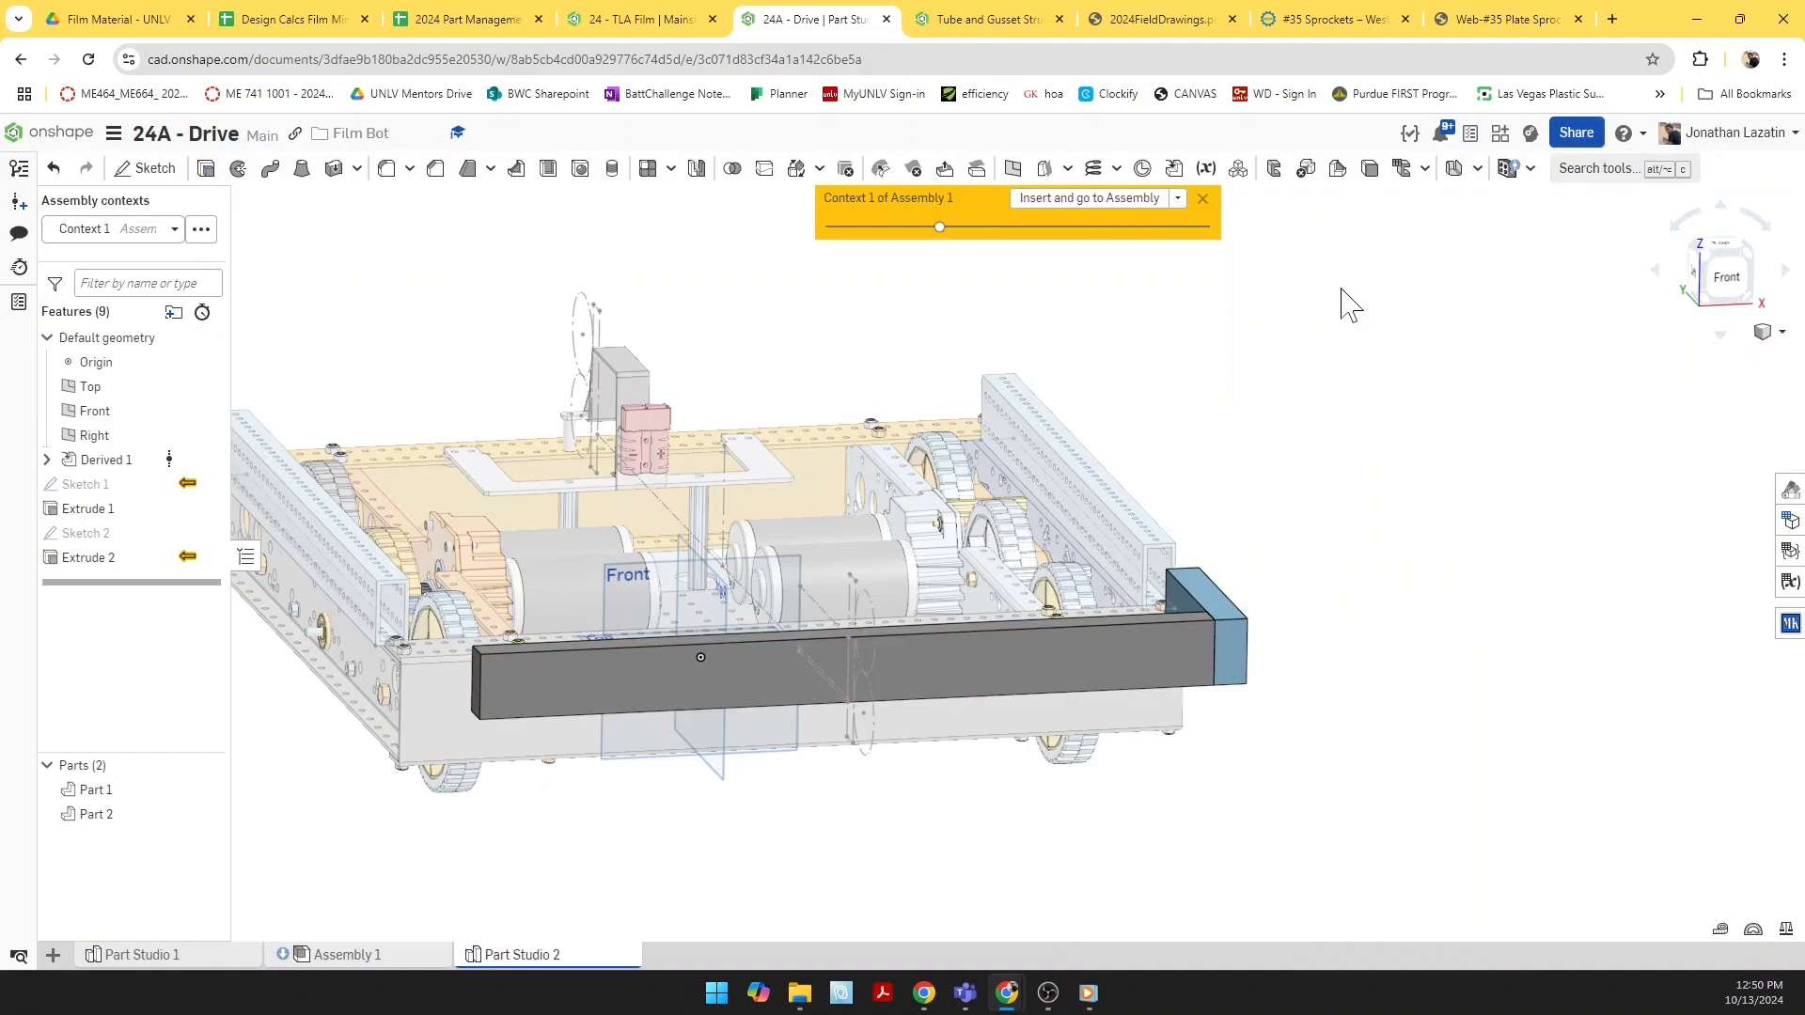
{"action": "middle_click_drag", "start_coordinate": [1320, 445], "coordinate": [1516, 434]}
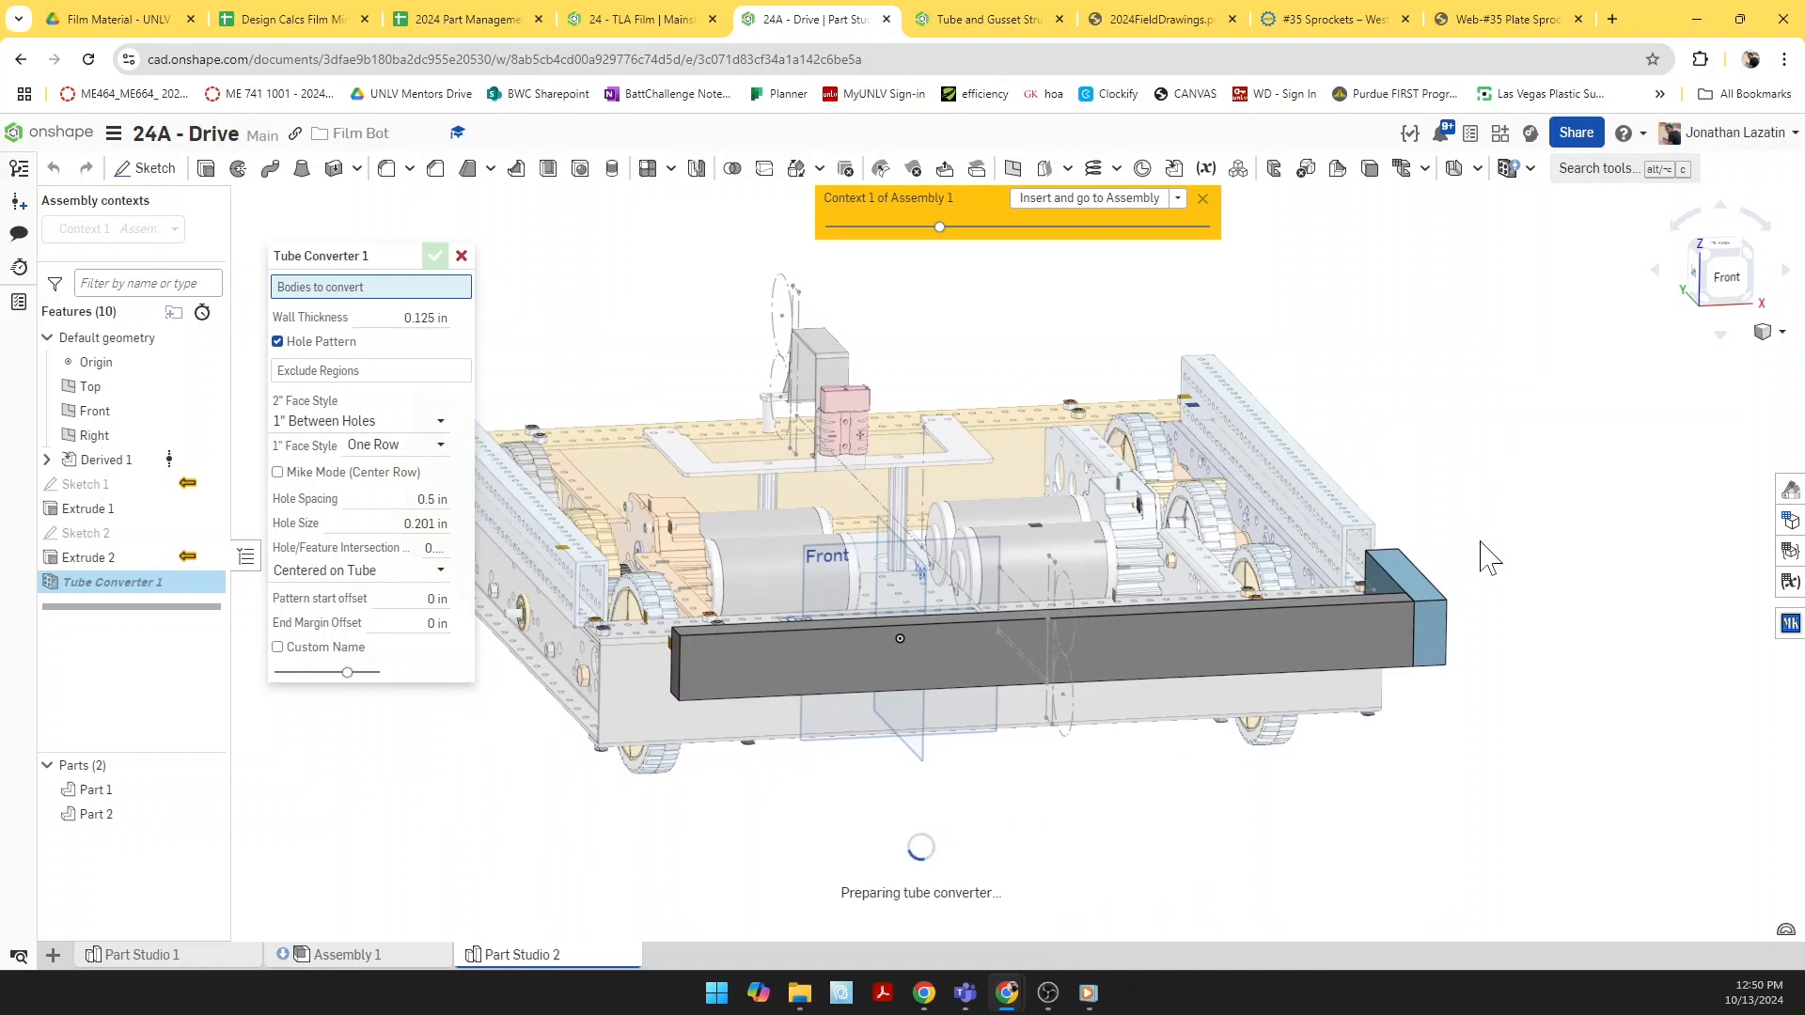
{"action": "left_click", "coordinate": [1423, 588]}
{"action": "left_click", "coordinate": [1328, 646]}
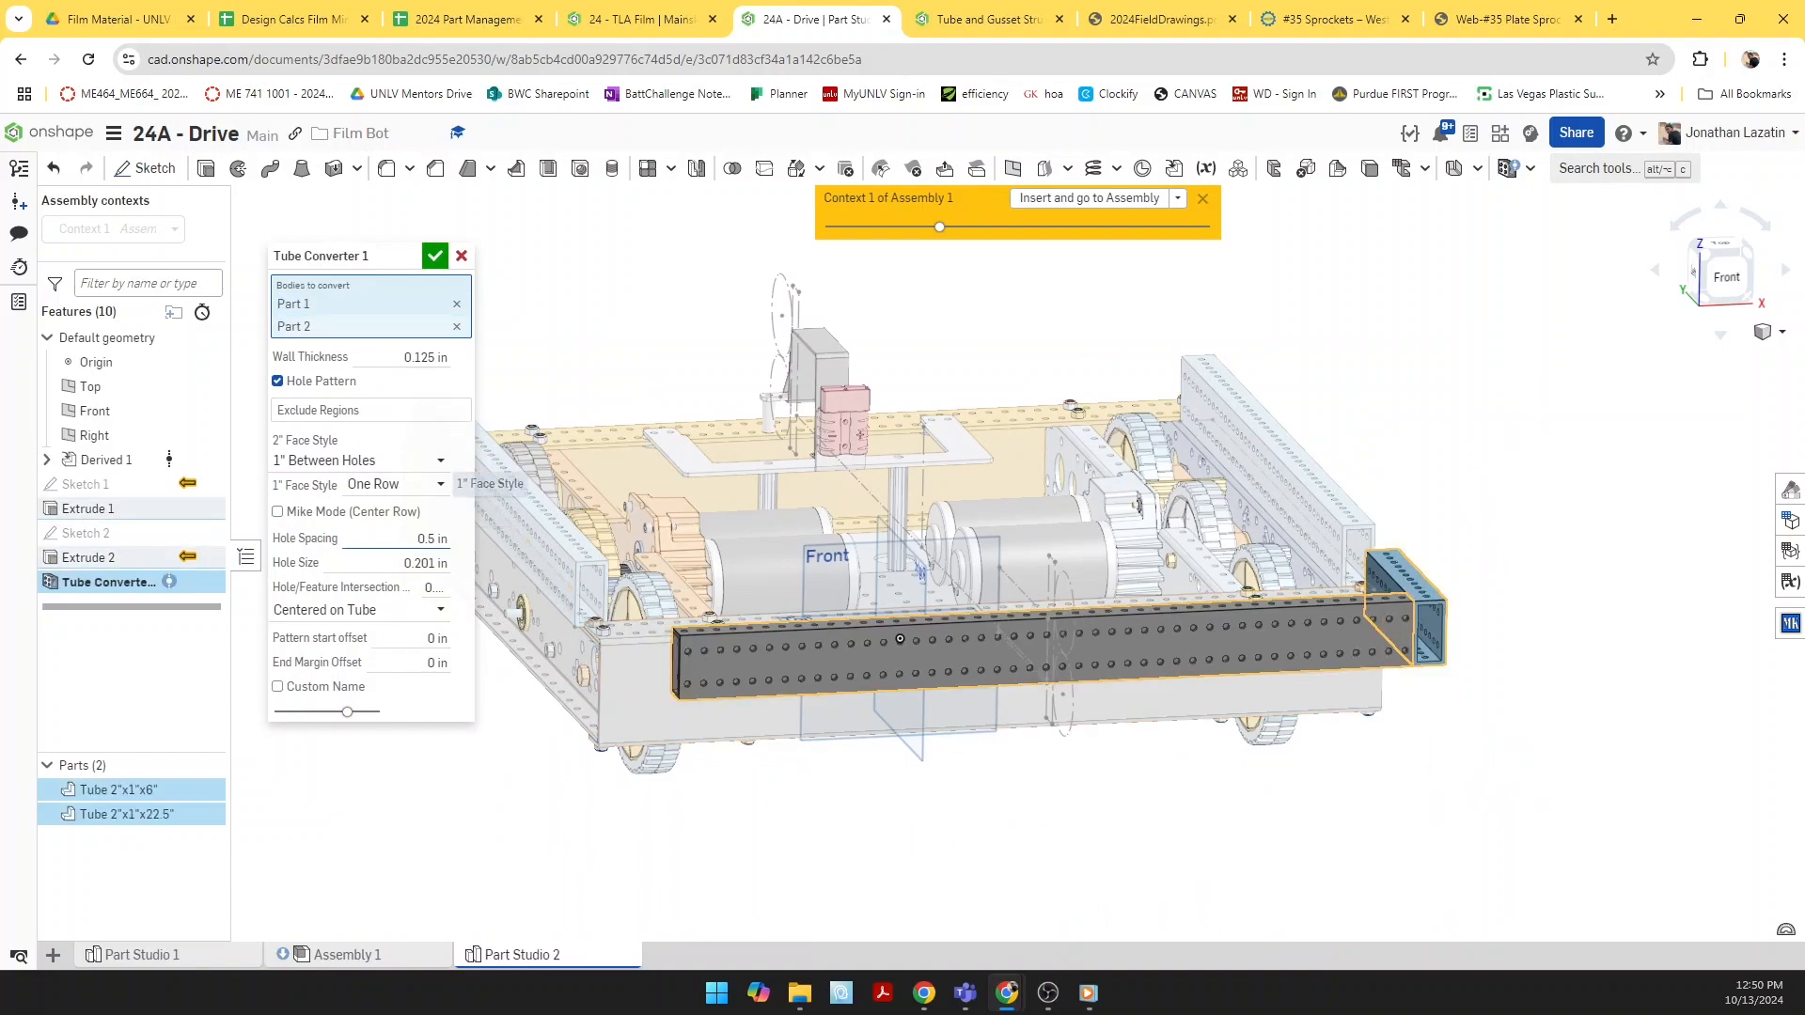
Step: Examine the crossbar's previewed hole pattern at its joint with the extension tube and at its free end
{"action": "right_click_drag", "start_coordinate": [1628, 789], "coordinate": [1542, 783]}
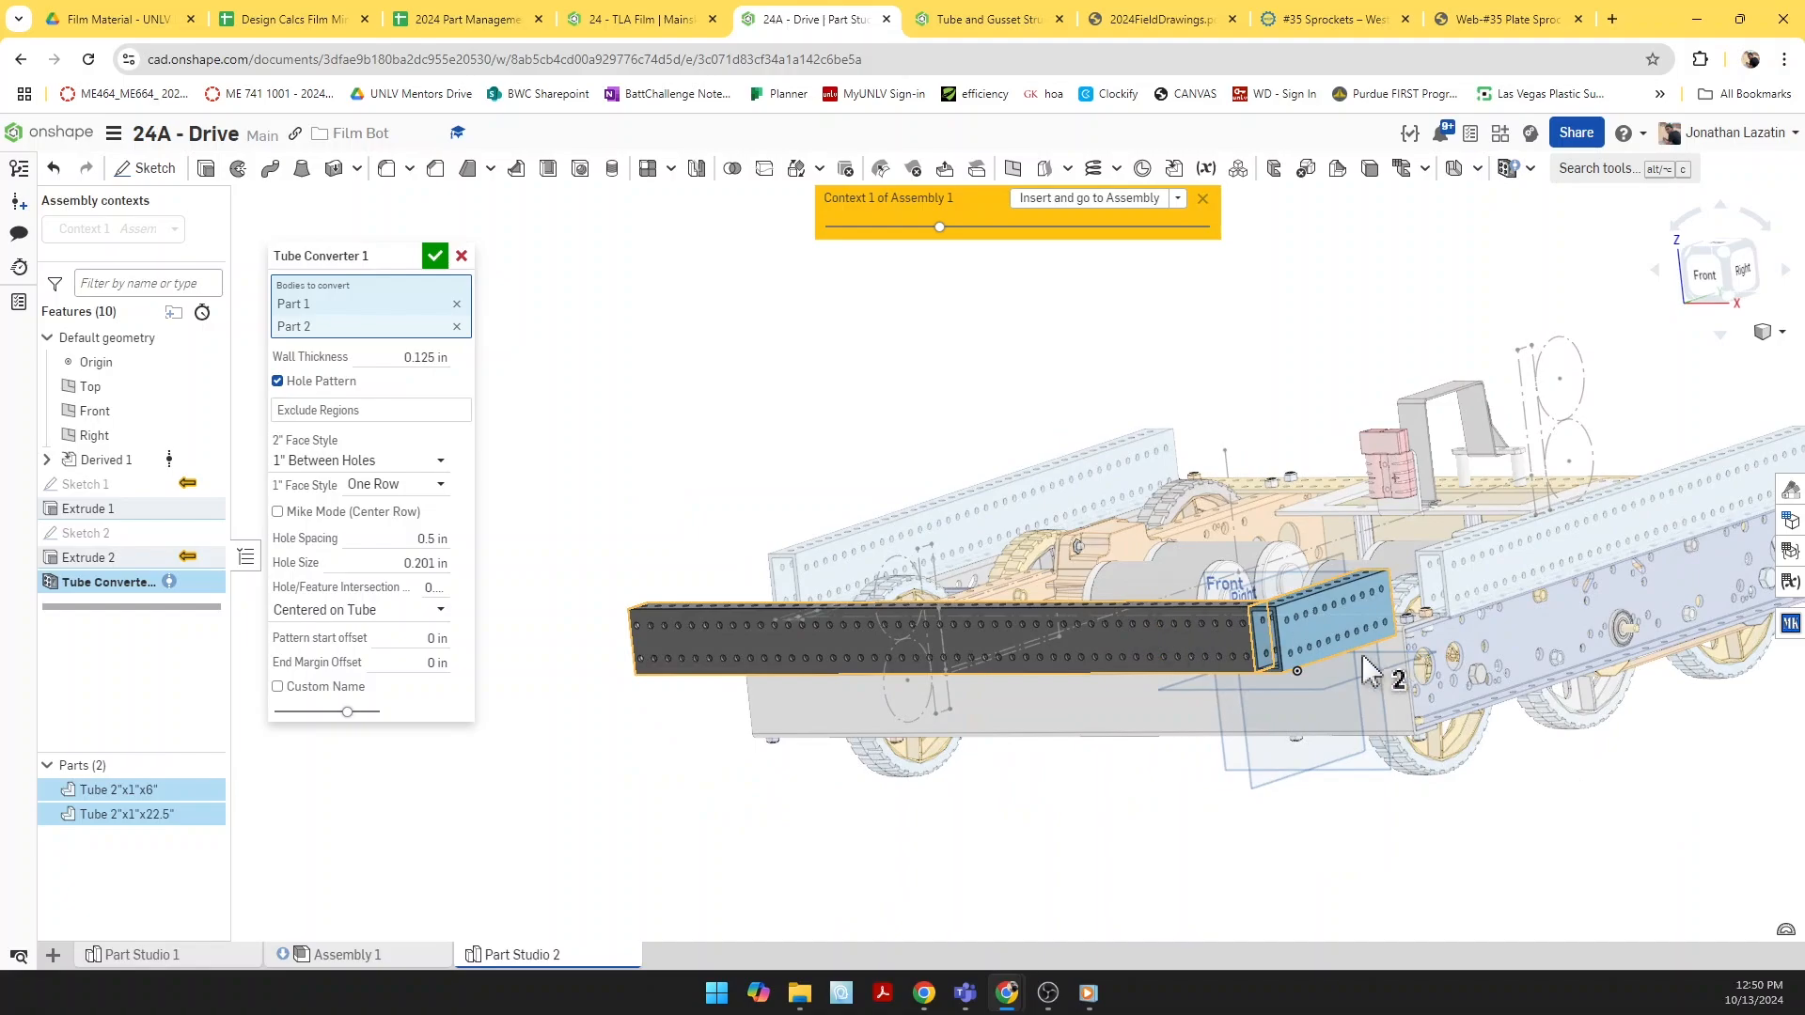
{"action": "scroll", "coordinate": [1250, 691], "scroll_direction": "up", "scroll_amount": 10}
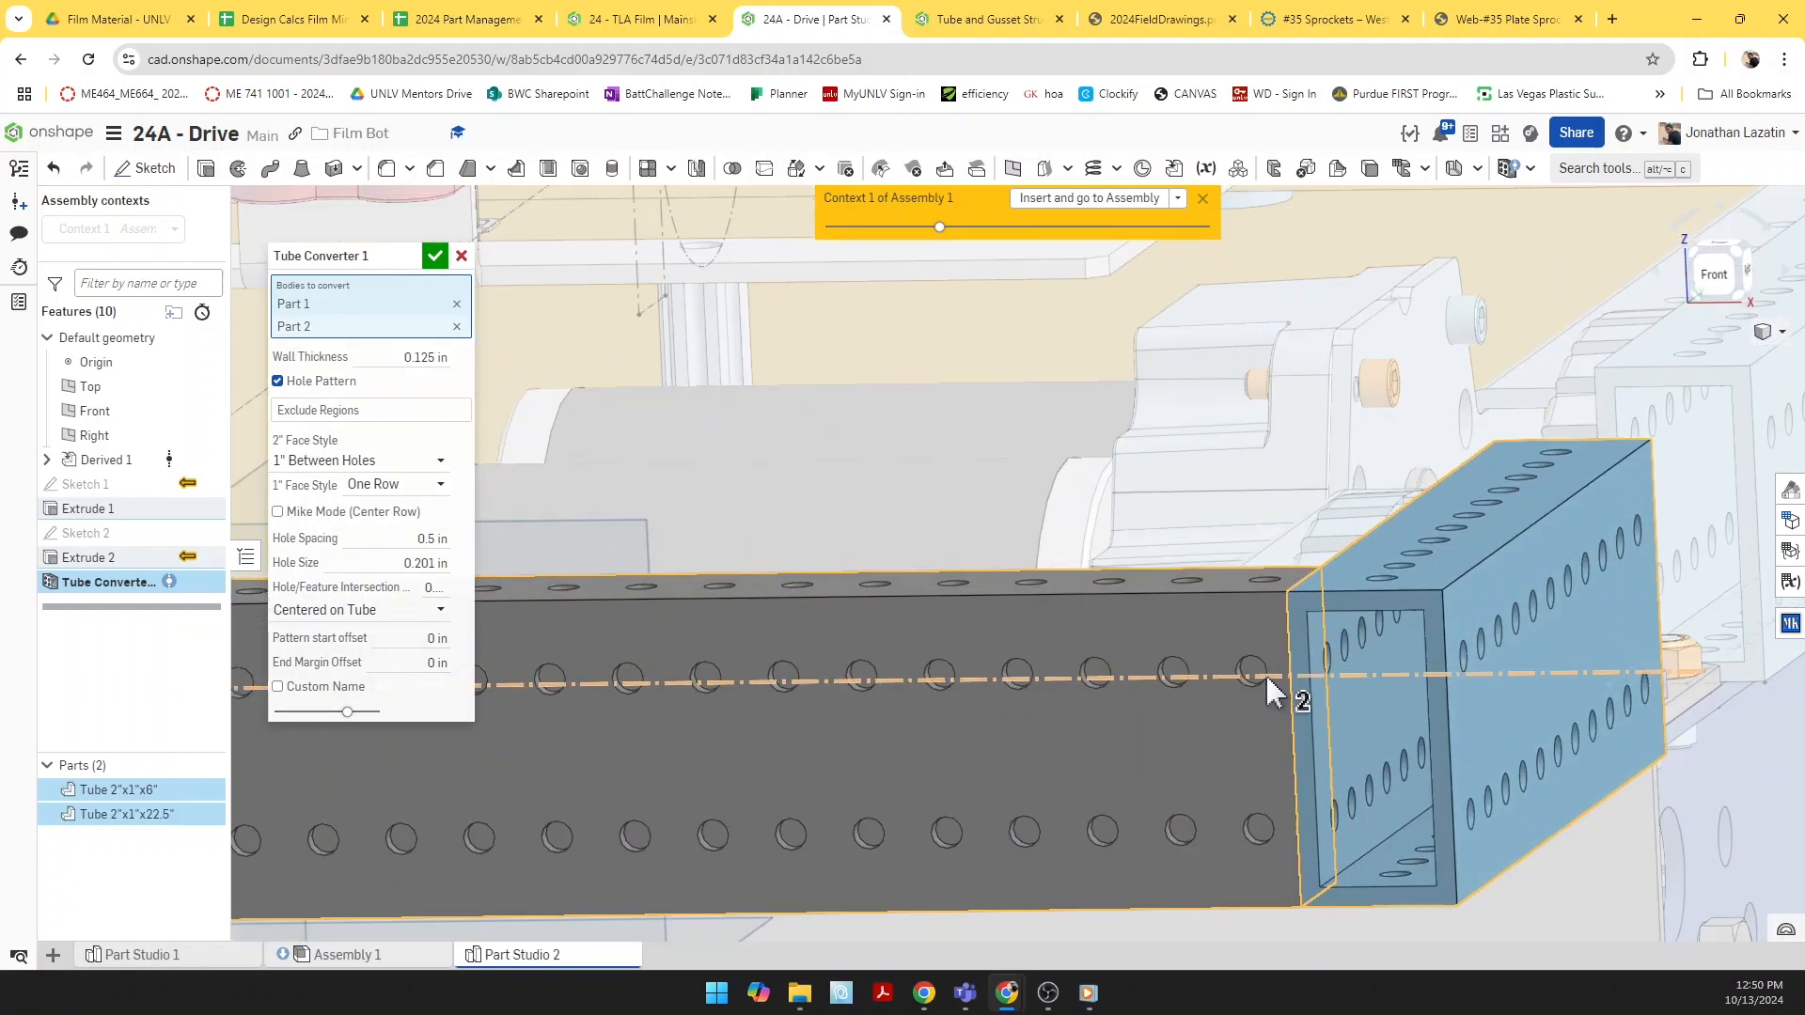
{"action": "scroll", "coordinate": [1267, 678], "scroll_direction": "up", "scroll_amount": 5}
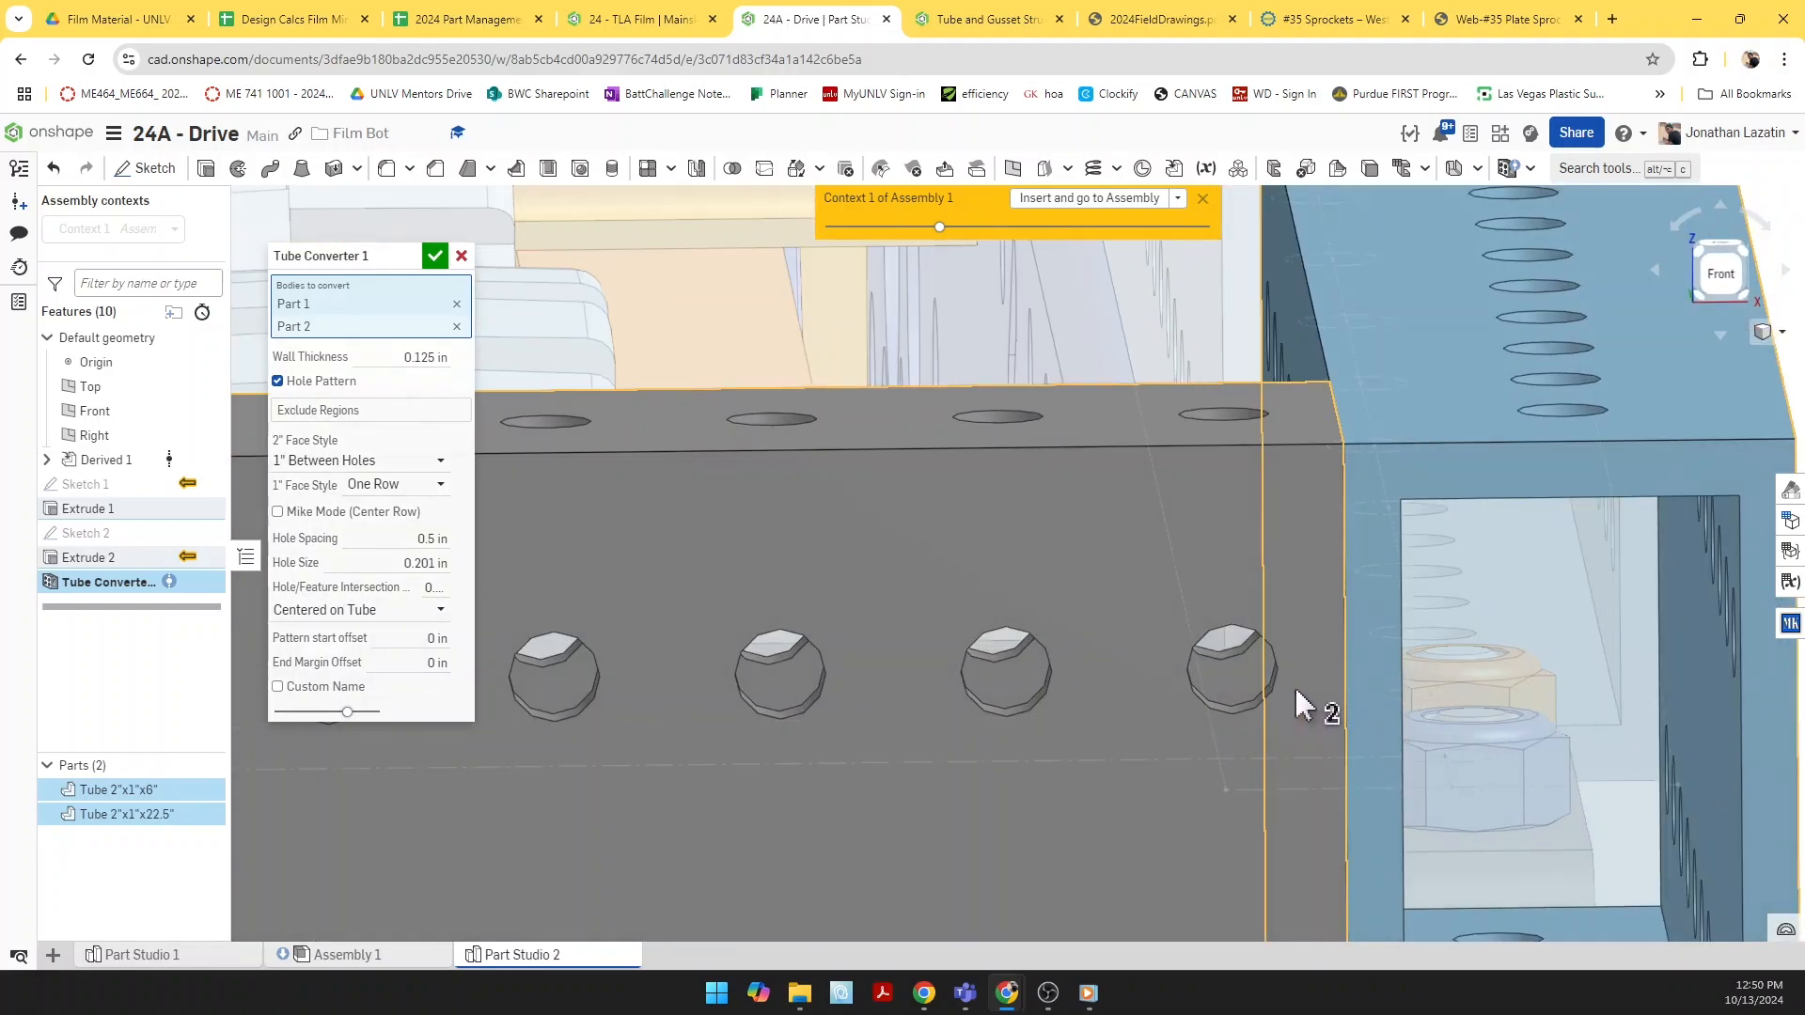
{"action": "scroll", "coordinate": [1296, 705], "scroll_direction": "down", "scroll_amount": 10}
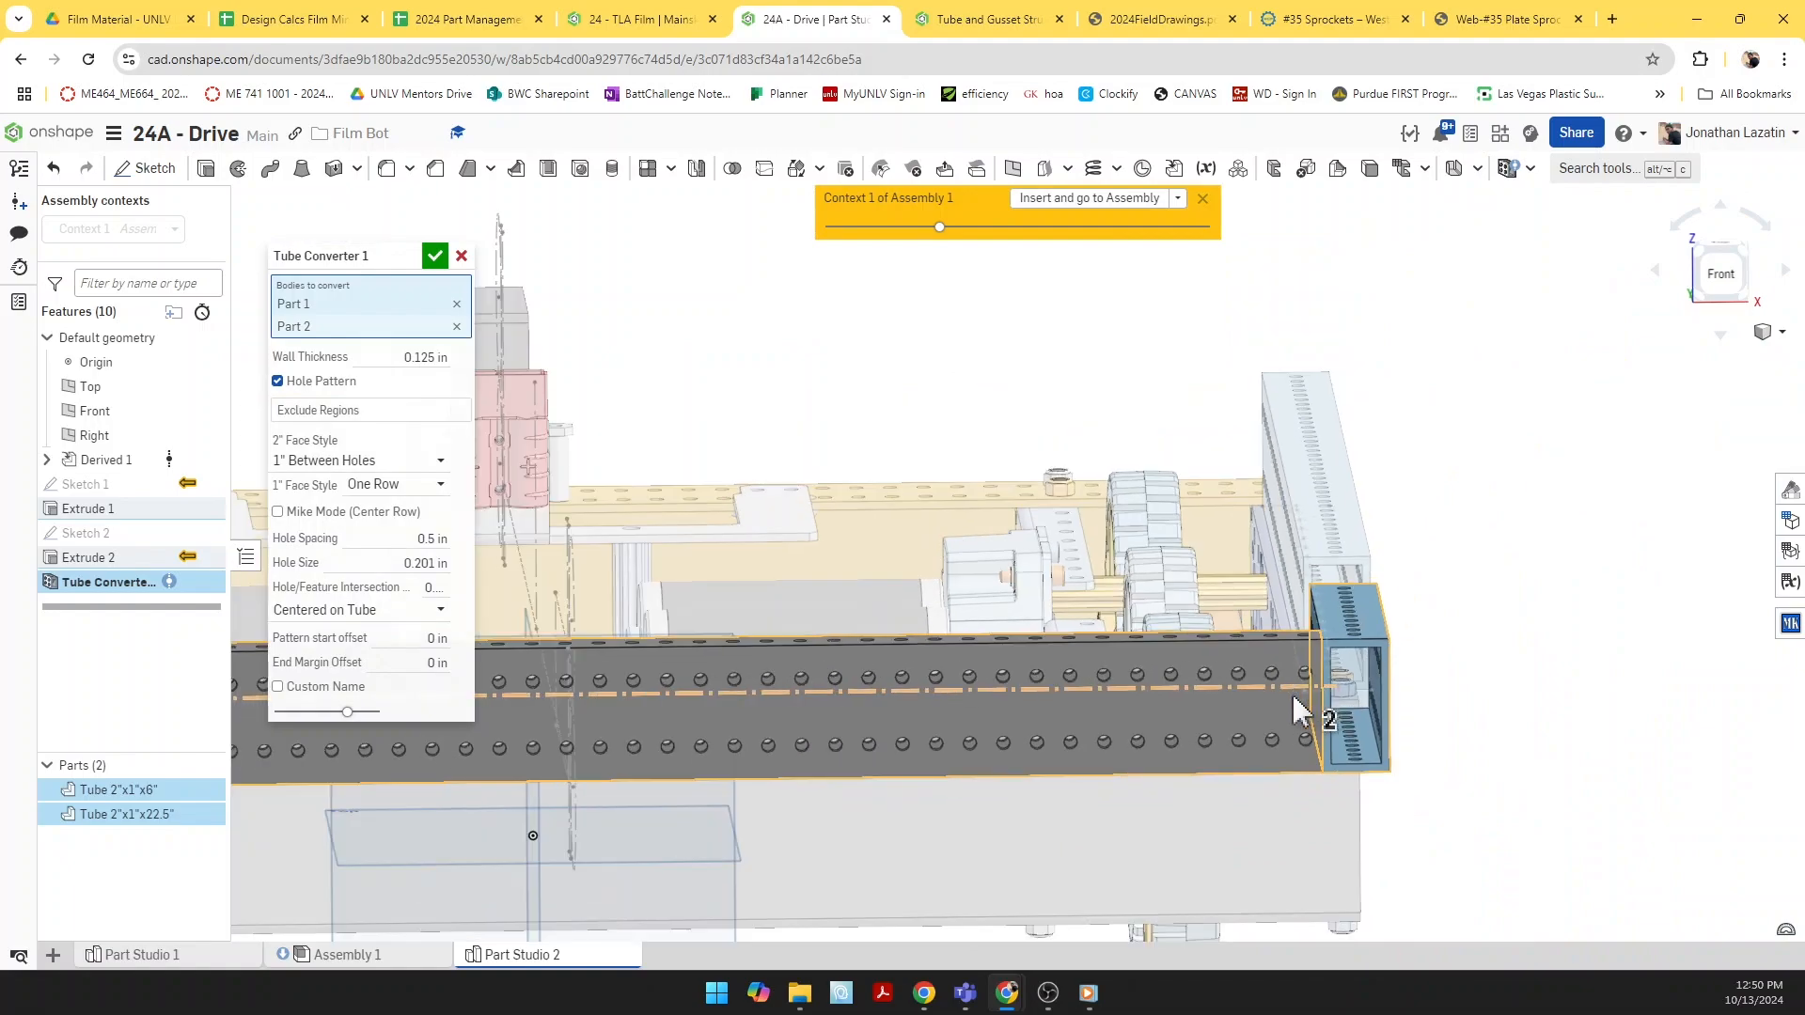
{"action": "scroll", "coordinate": [1294, 697], "scroll_direction": "down", "scroll_amount": 1}
{"action": "scroll", "coordinate": [766, 693], "scroll_direction": "down", "scroll_amount": 1}
{"action": "middle_click_drag", "start_coordinate": [766, 694], "coordinate": [957, 703]}
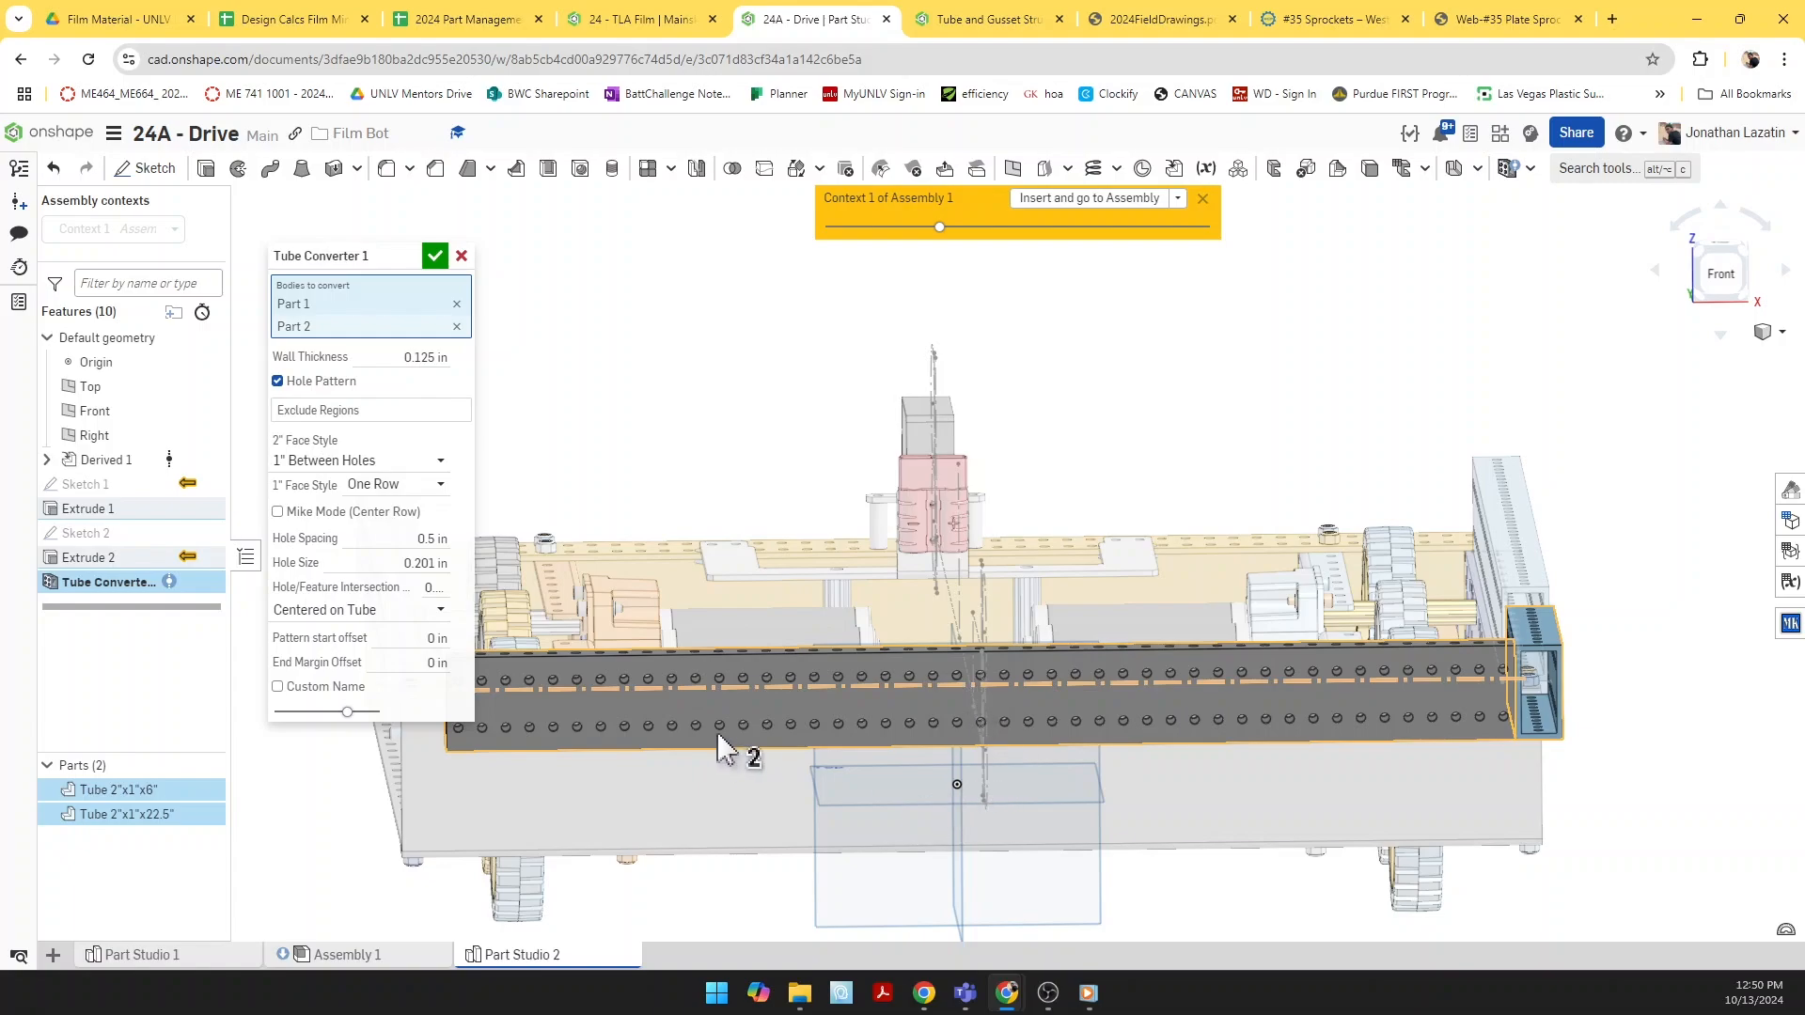
{"action": "middle_click_drag", "start_coordinate": [763, 699], "coordinate": [945, 669]}
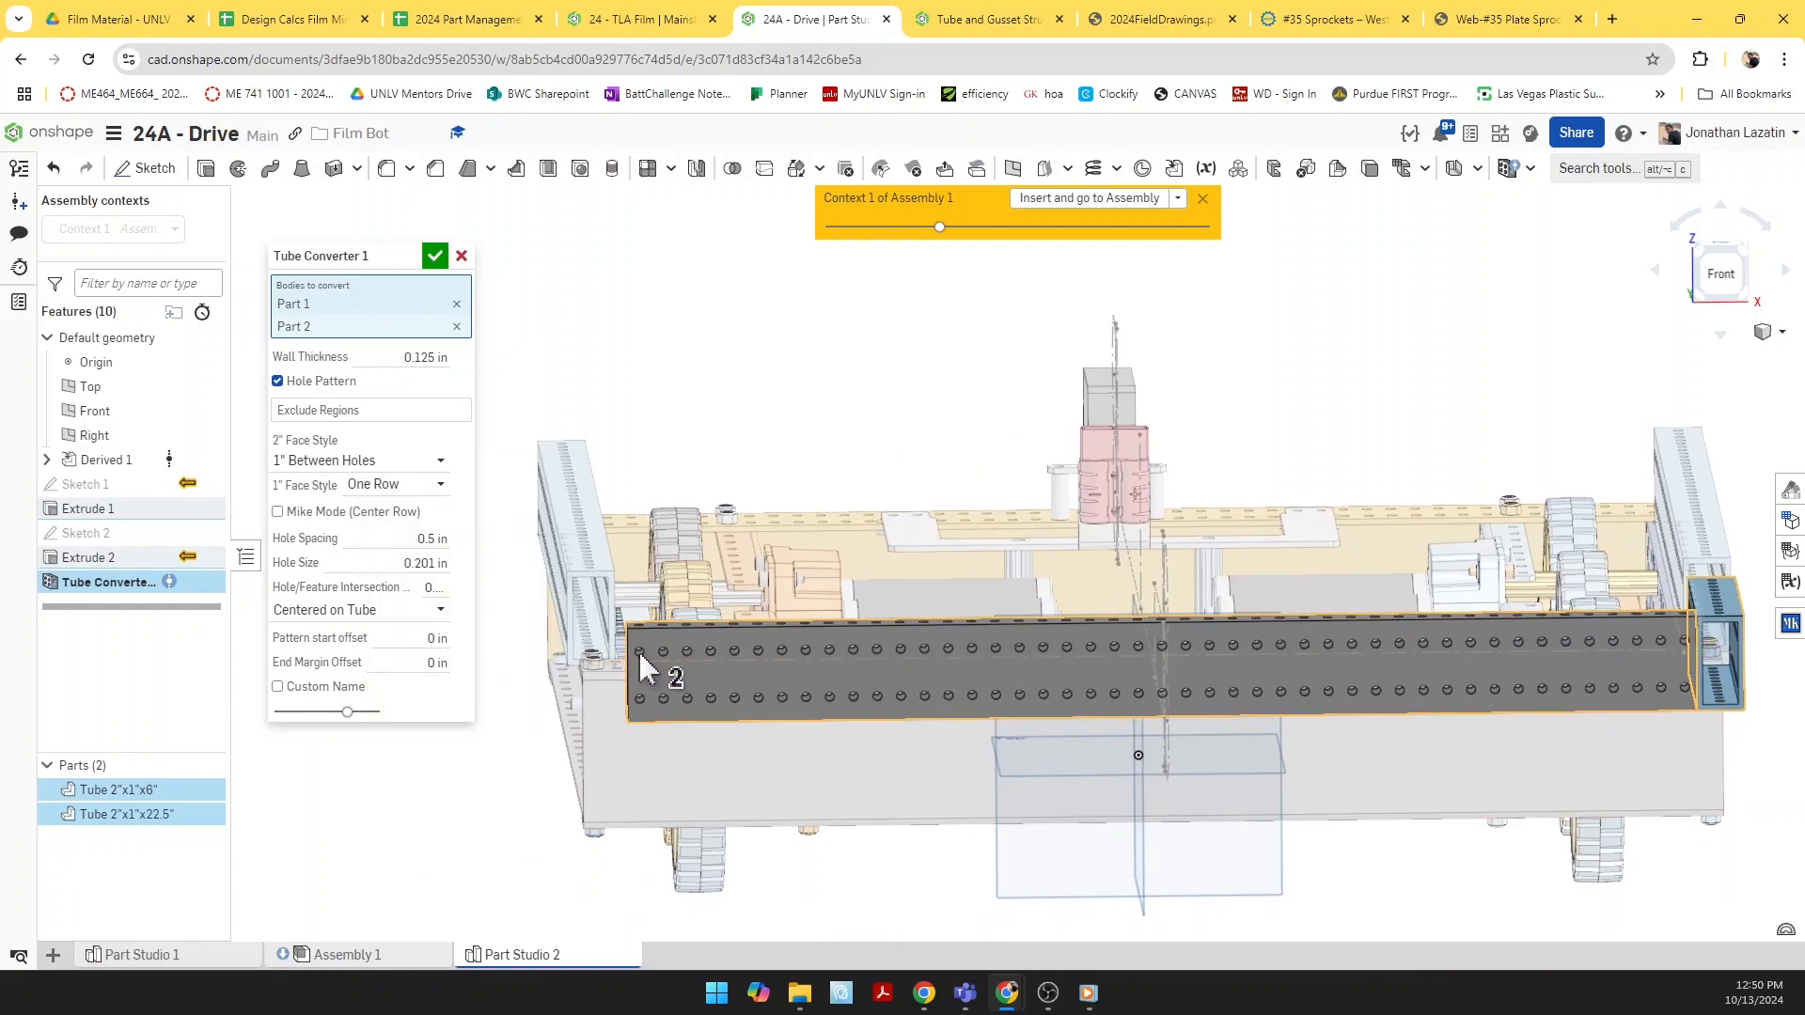
{"action": "scroll", "coordinate": [644, 650], "scroll_direction": "up", "scroll_amount": 5}
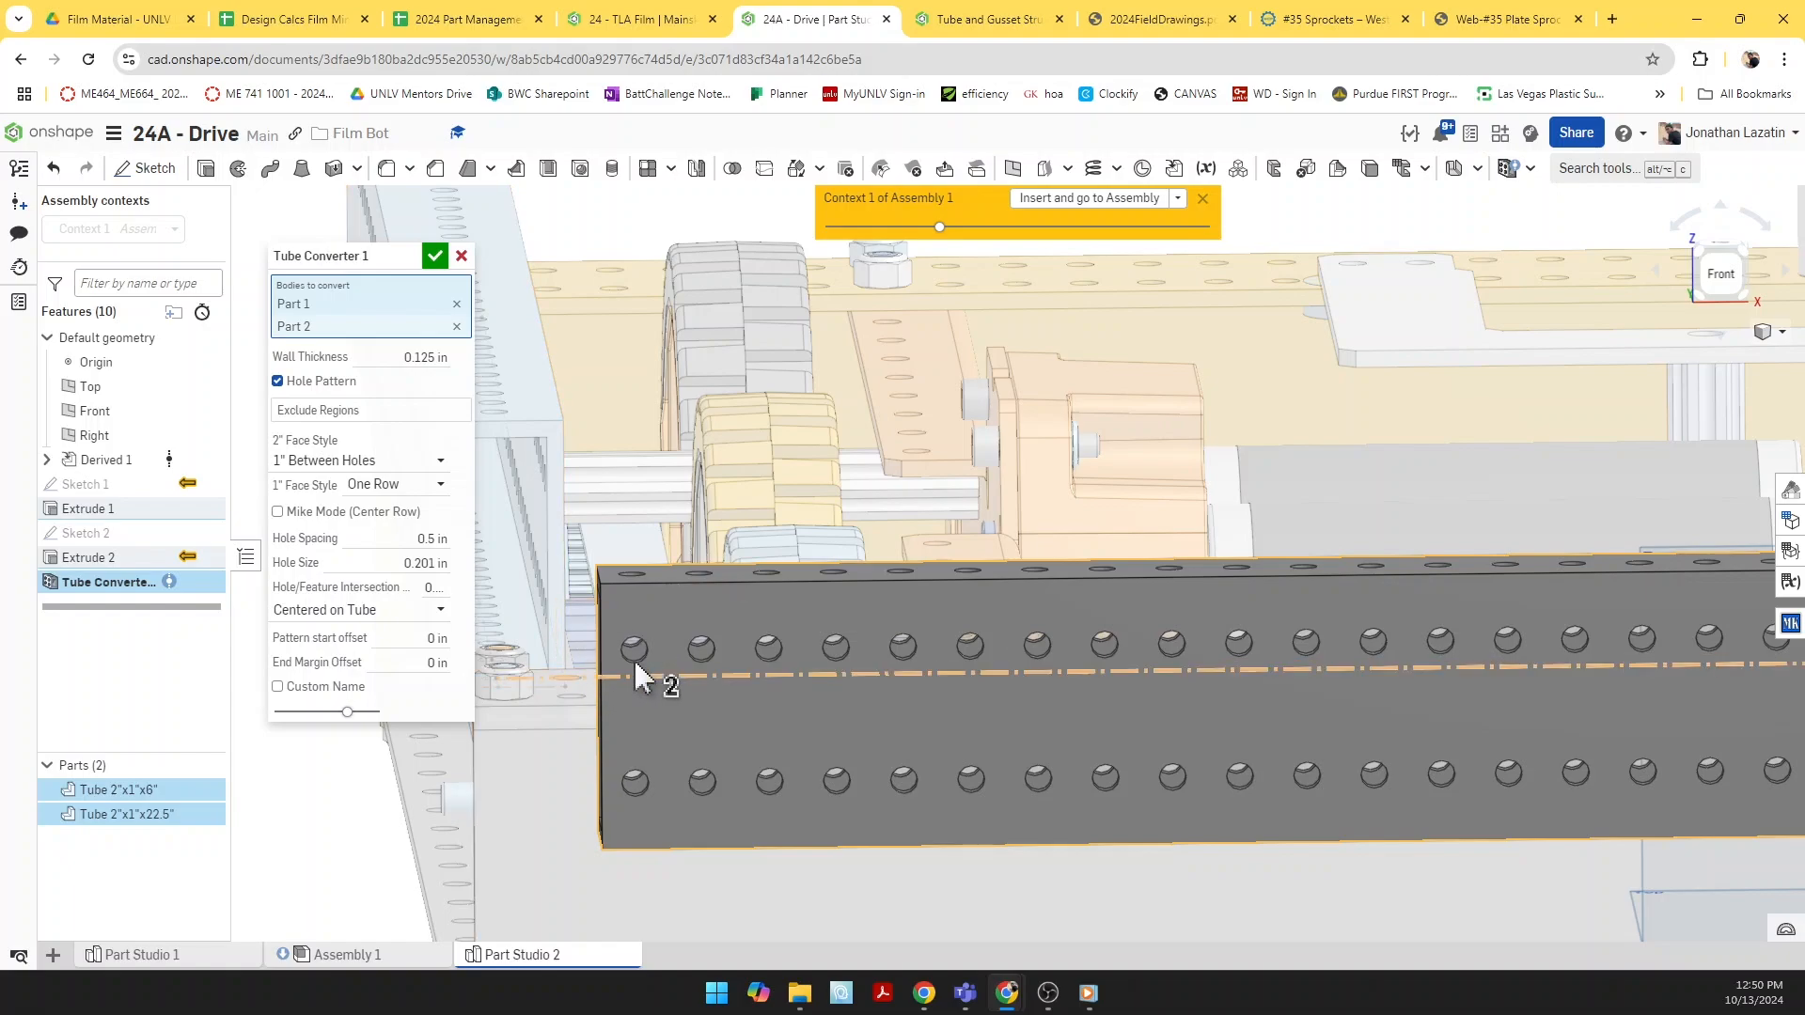
{"action": "scroll", "coordinate": [515, 610], "scroll_direction": "down", "scroll_amount": 5}
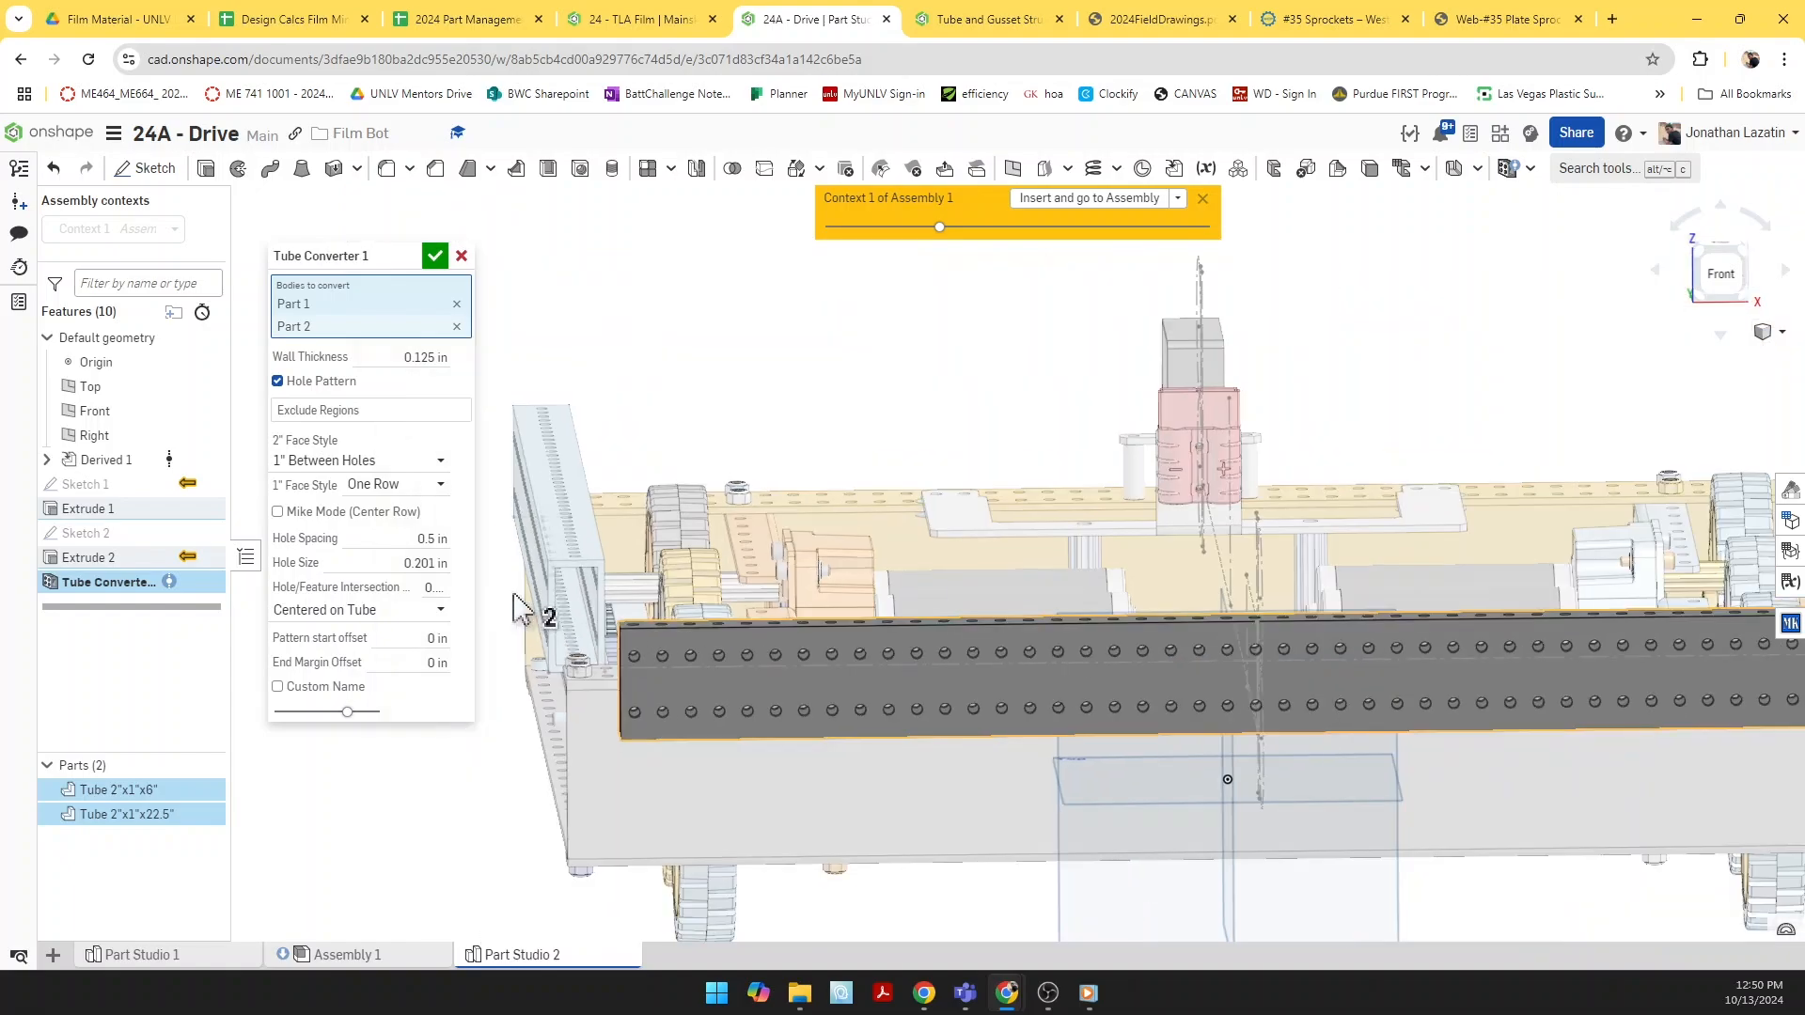
Step: Remove the crossbar from the bodies to convert and accept Tube Converter for the extension tube alone
{"action": "left_click", "coordinate": [457, 328]}
{"action": "middle_click_drag", "start_coordinate": [928, 612], "coordinate": [574, 545]}
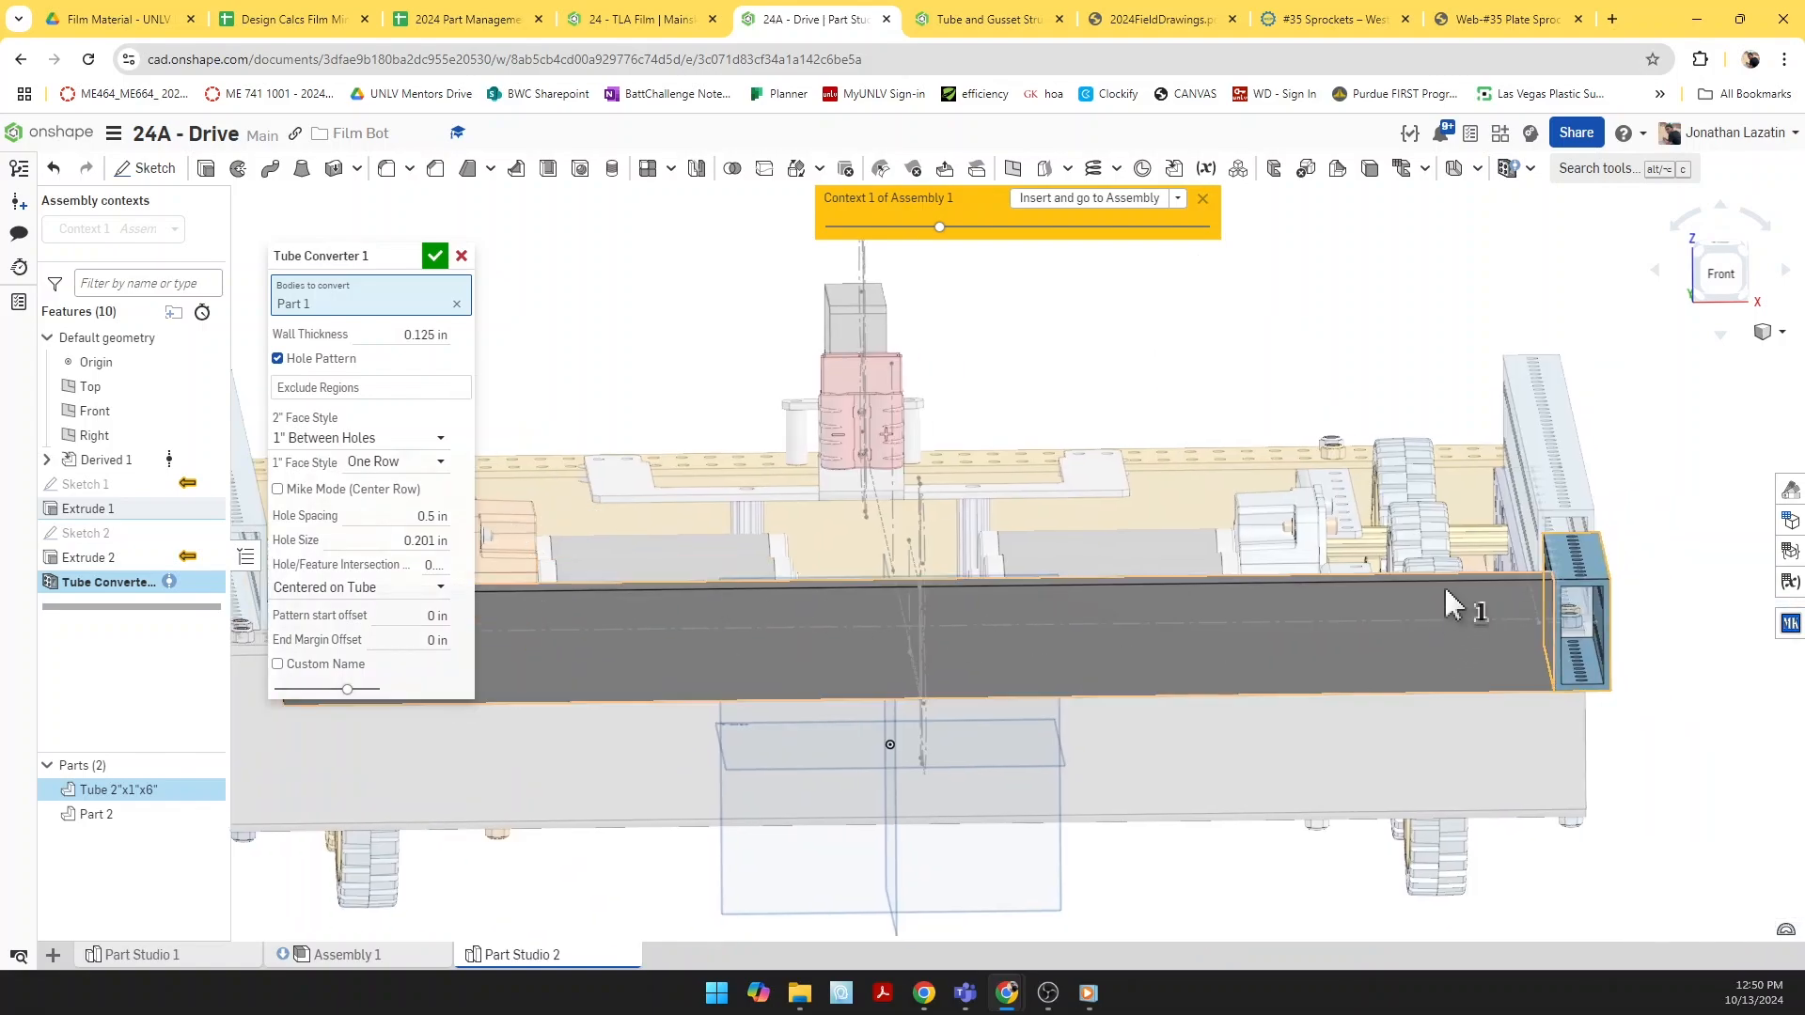
{"action": "left_click", "coordinate": [435, 256]}
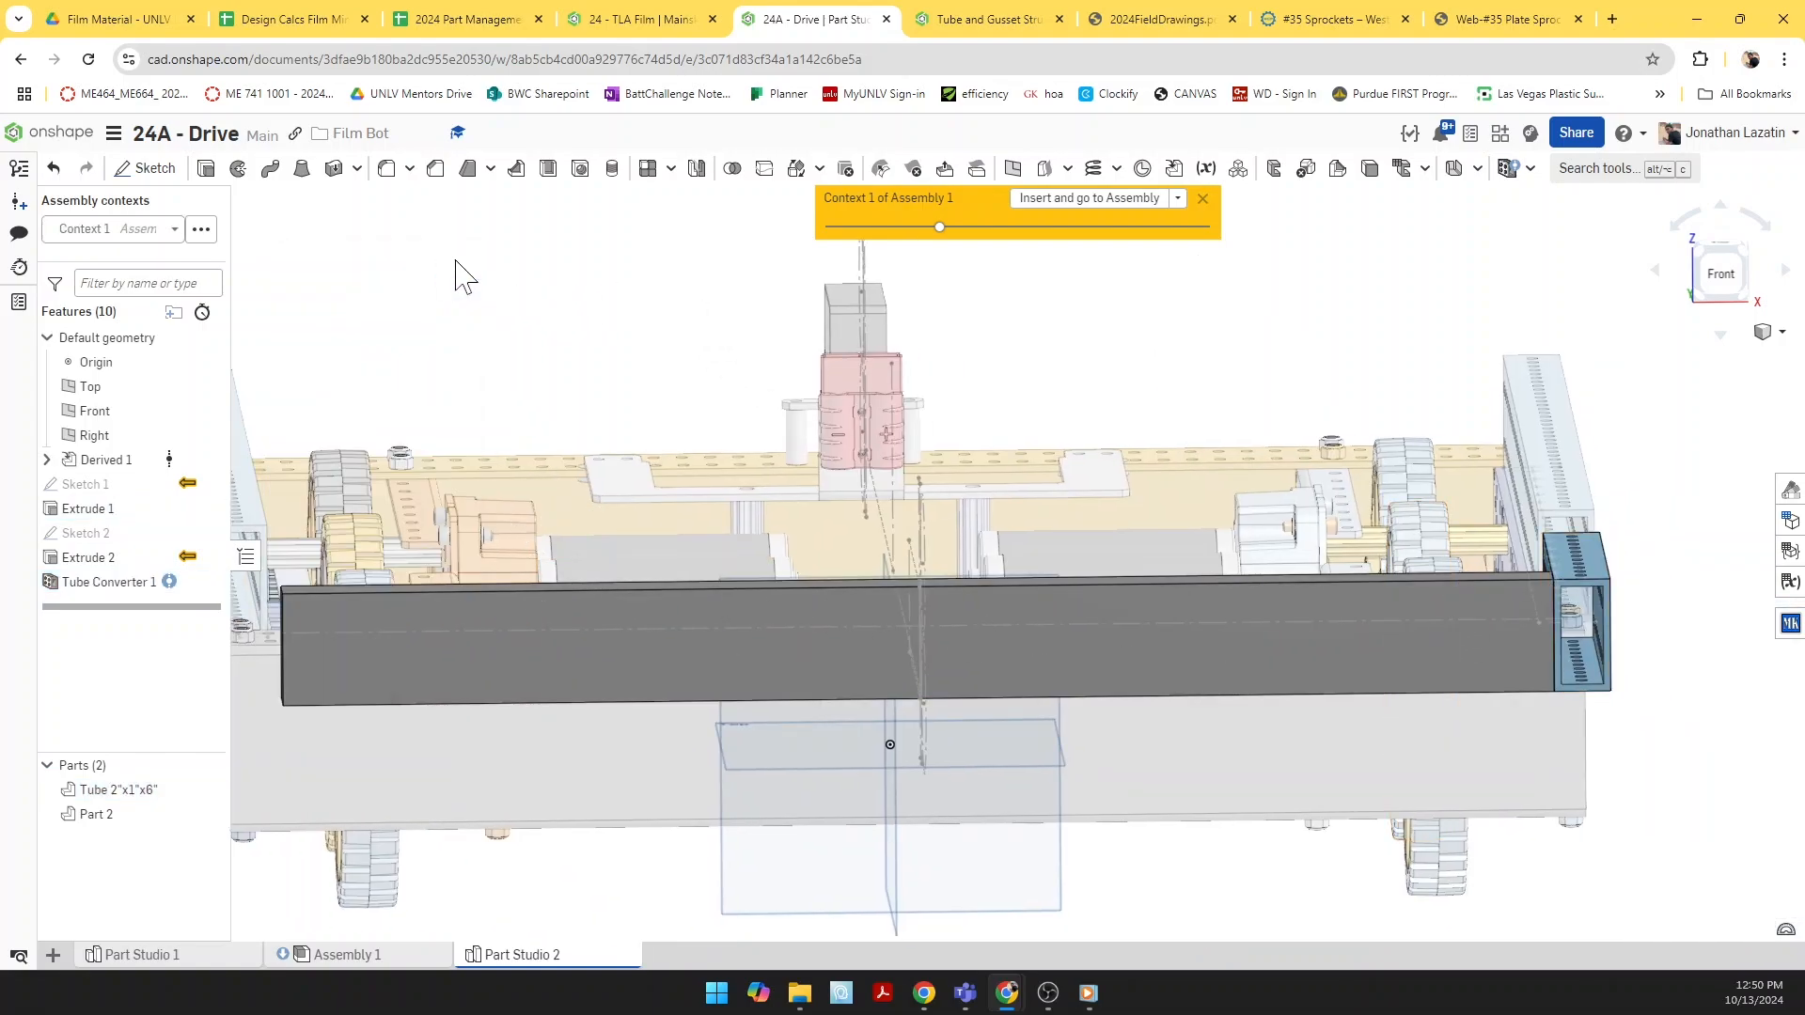
Step: Start Tube Converter on the crossbar with the hole pattern on and set its pattern placement to Offset From End
{"action": "left_click", "coordinate": [1510, 171]}
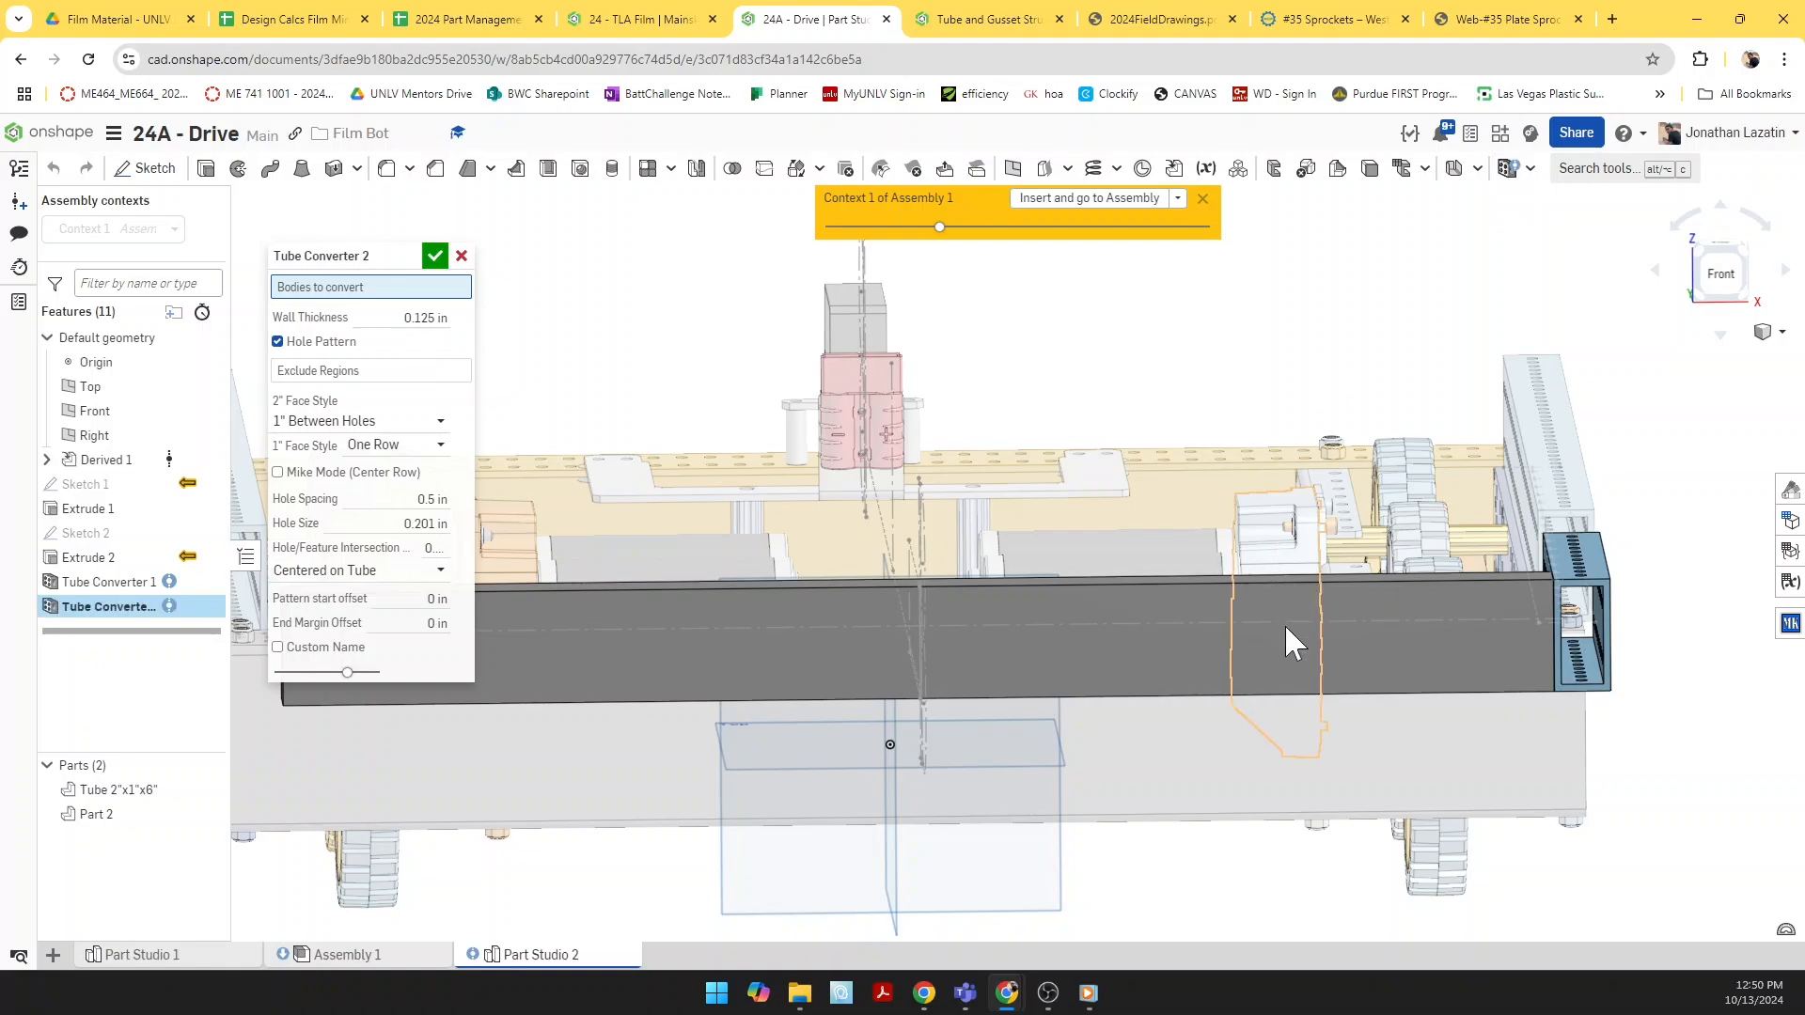
{"action": "left_click", "coordinate": [1446, 663]}
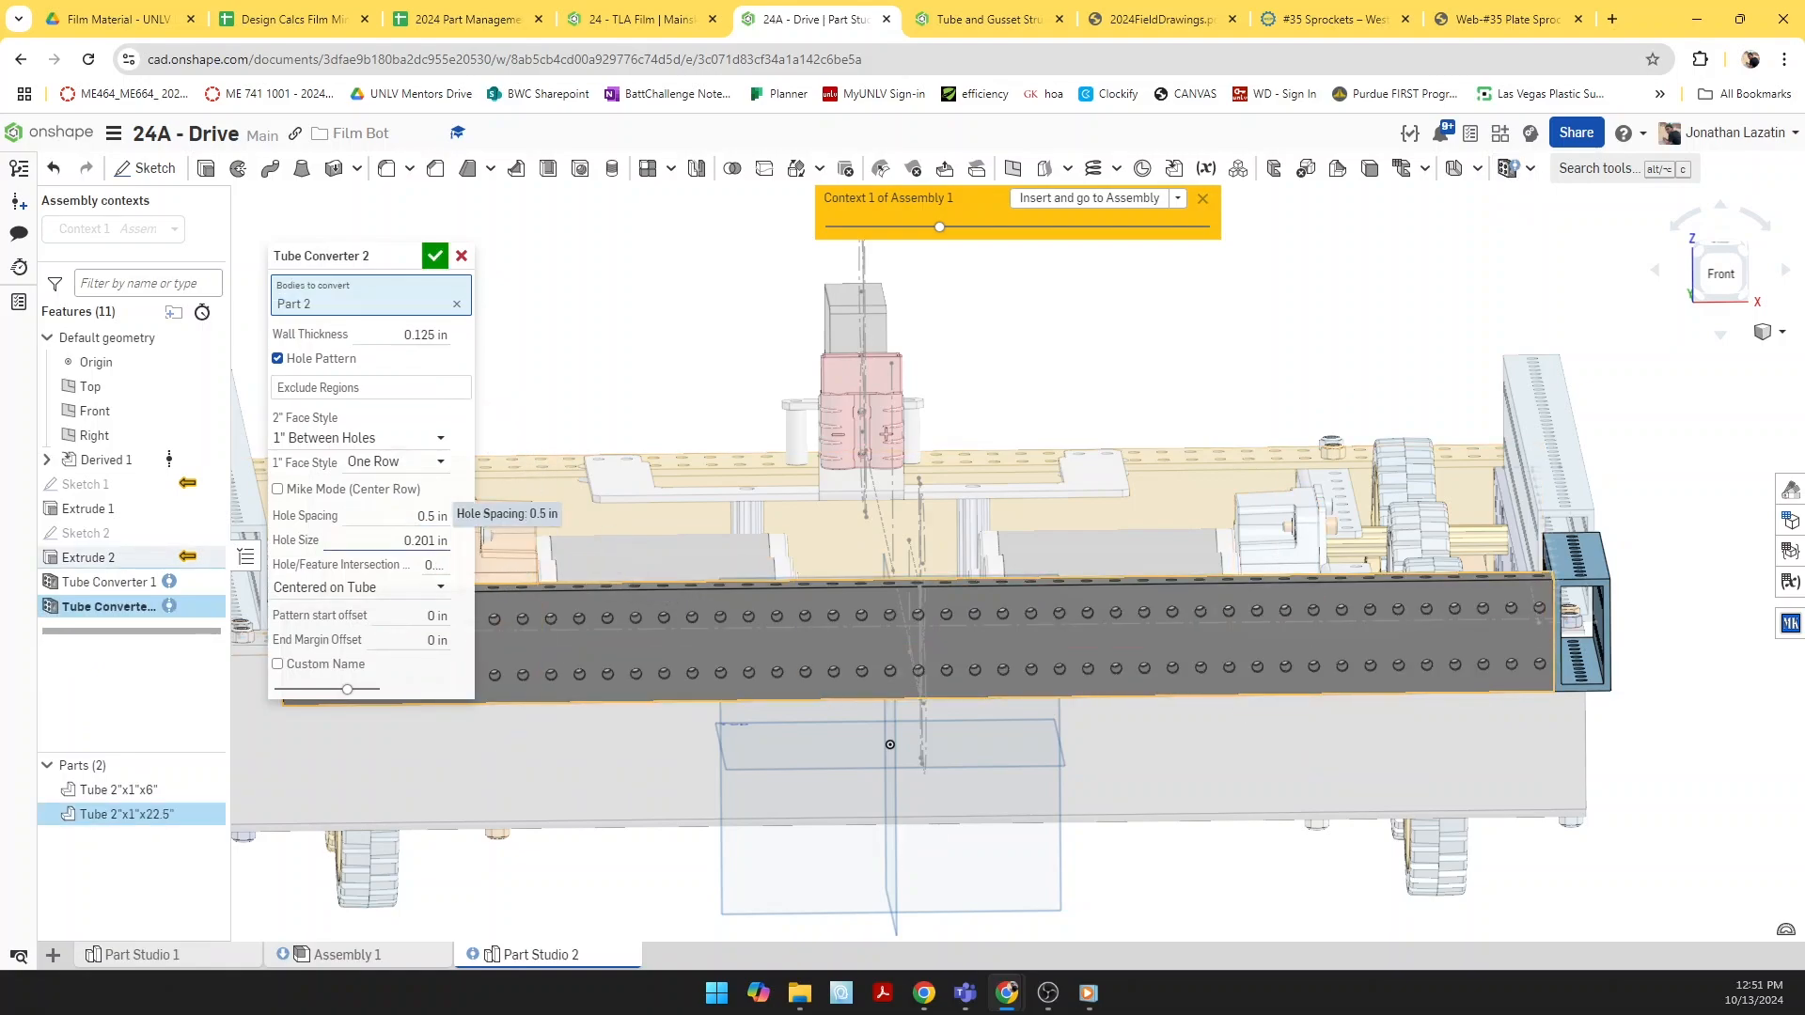
{"action": "left_click", "coordinate": [402, 589]}
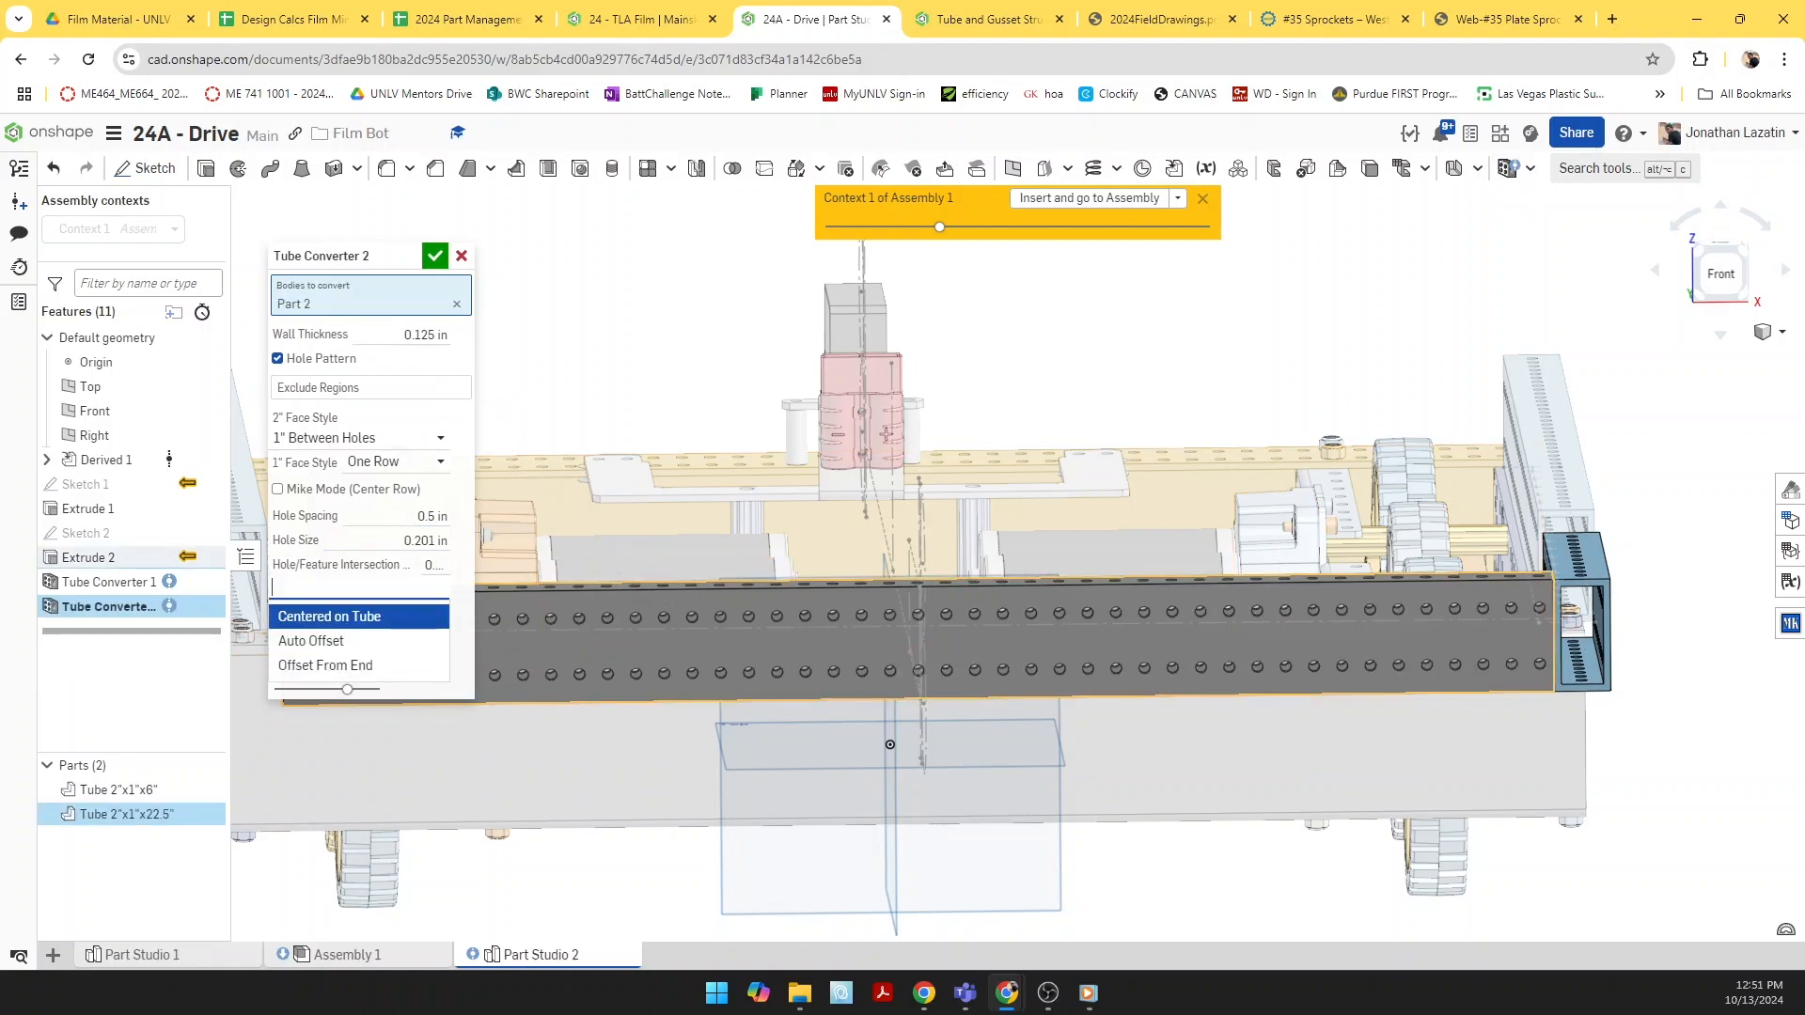
{"action": "left_click", "coordinate": [377, 665]}
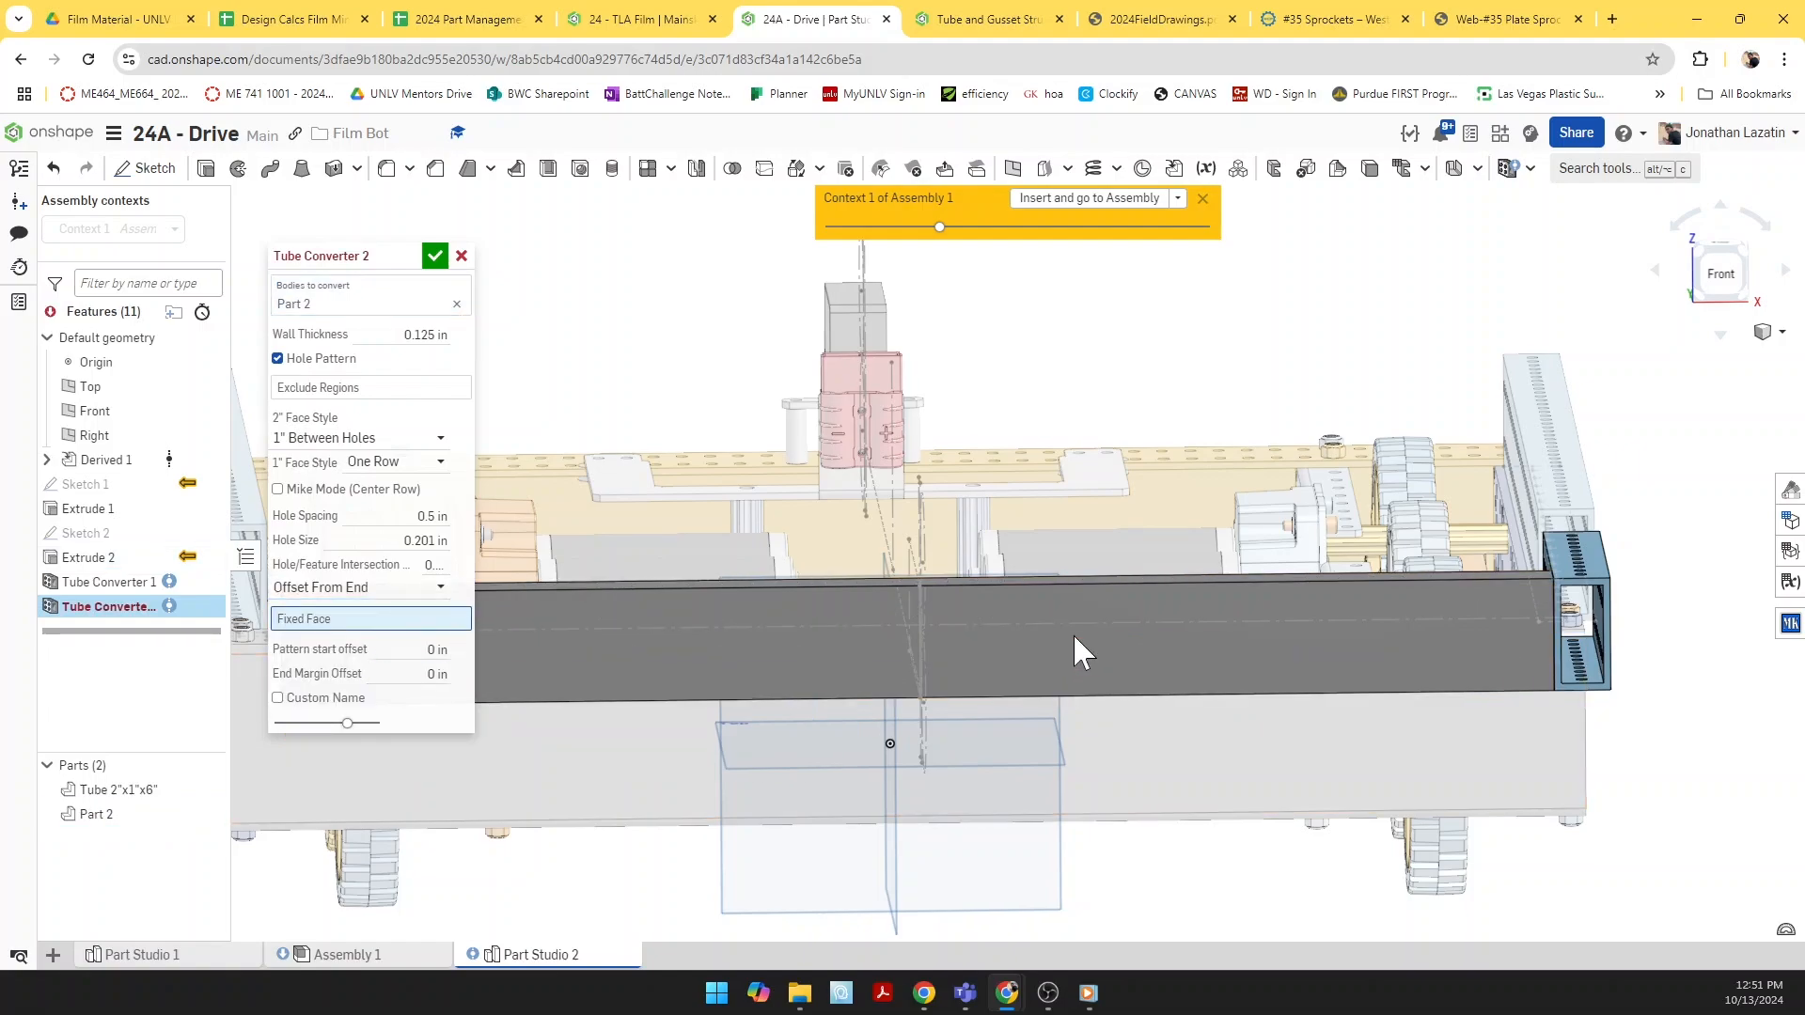
Step: Use the crossbar's free end face as the fixed face for the hole pattern and accept Tube Converter
{"action": "middle_click_drag", "start_coordinate": [1074, 634], "coordinate": [1411, 555]}
{"action": "right_click_drag", "start_coordinate": [677, 611], "coordinate": [704, 595]}
{"action": "scroll", "coordinate": [651, 578], "scroll_direction": "up", "scroll_amount": 2}
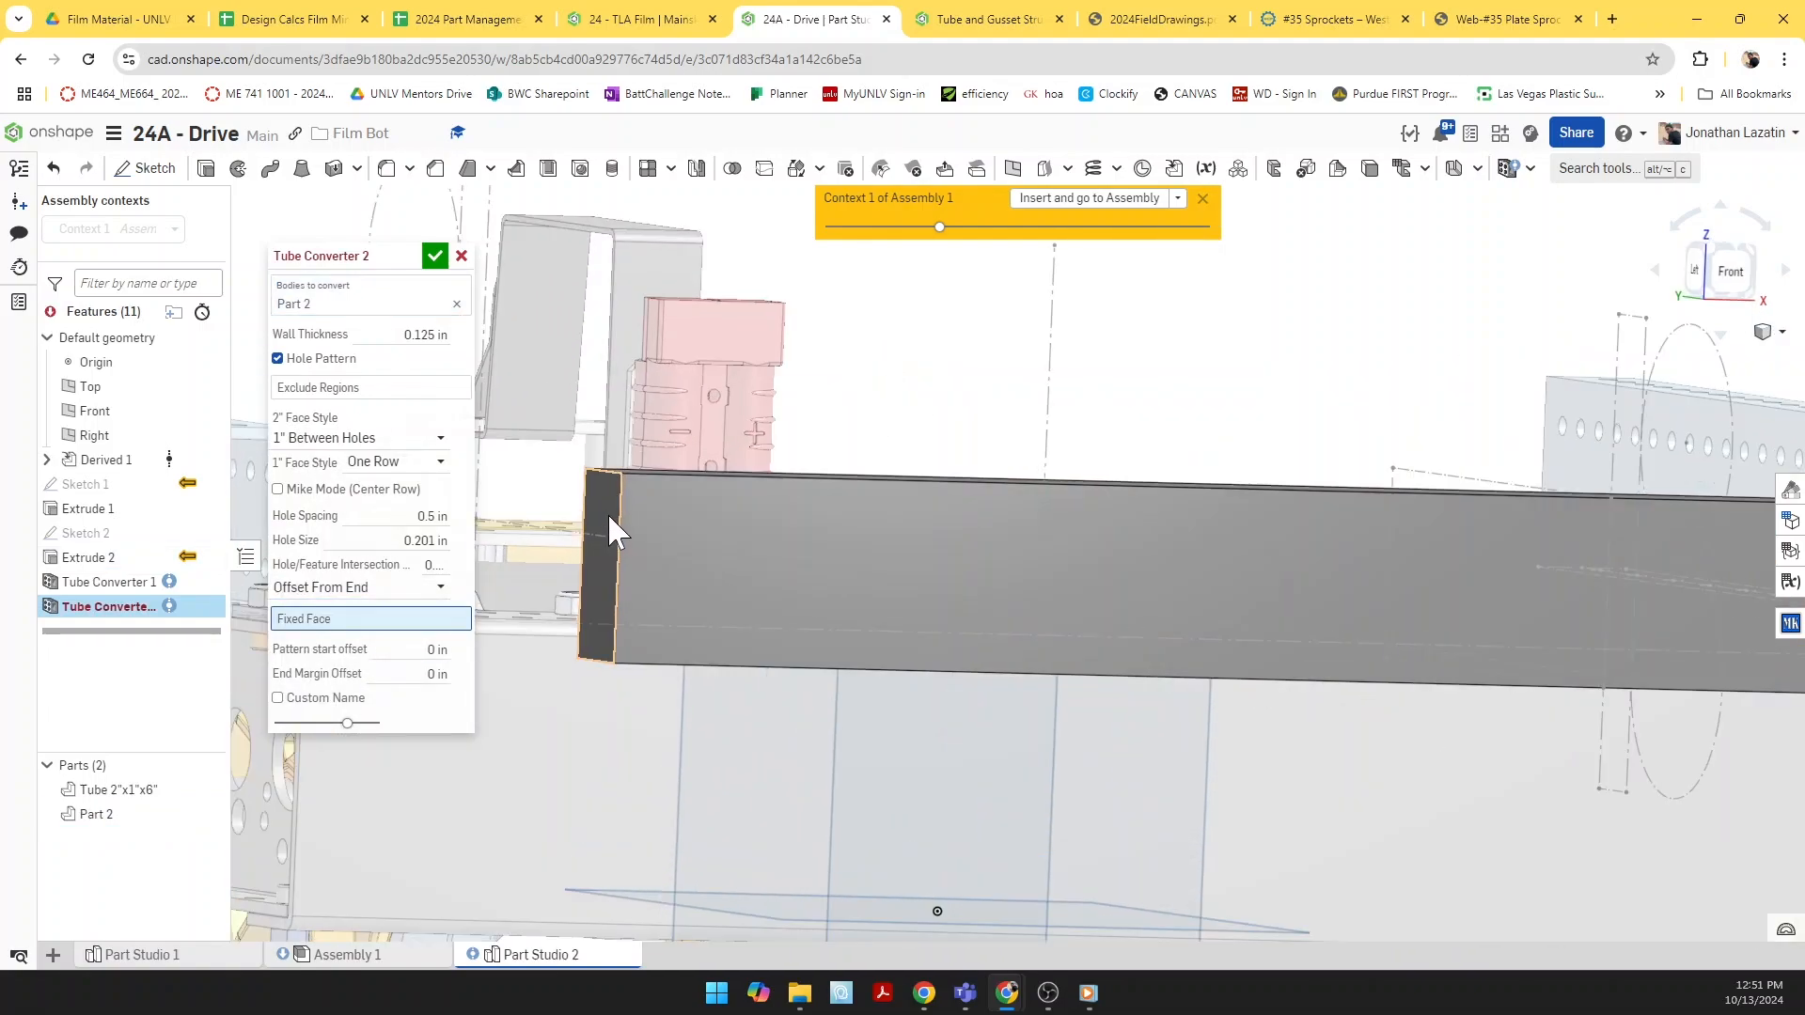
{"action": "left_click", "coordinate": [609, 517]}
{"action": "scroll", "coordinate": [715, 639], "scroll_direction": "down", "scroll_amount": 2}
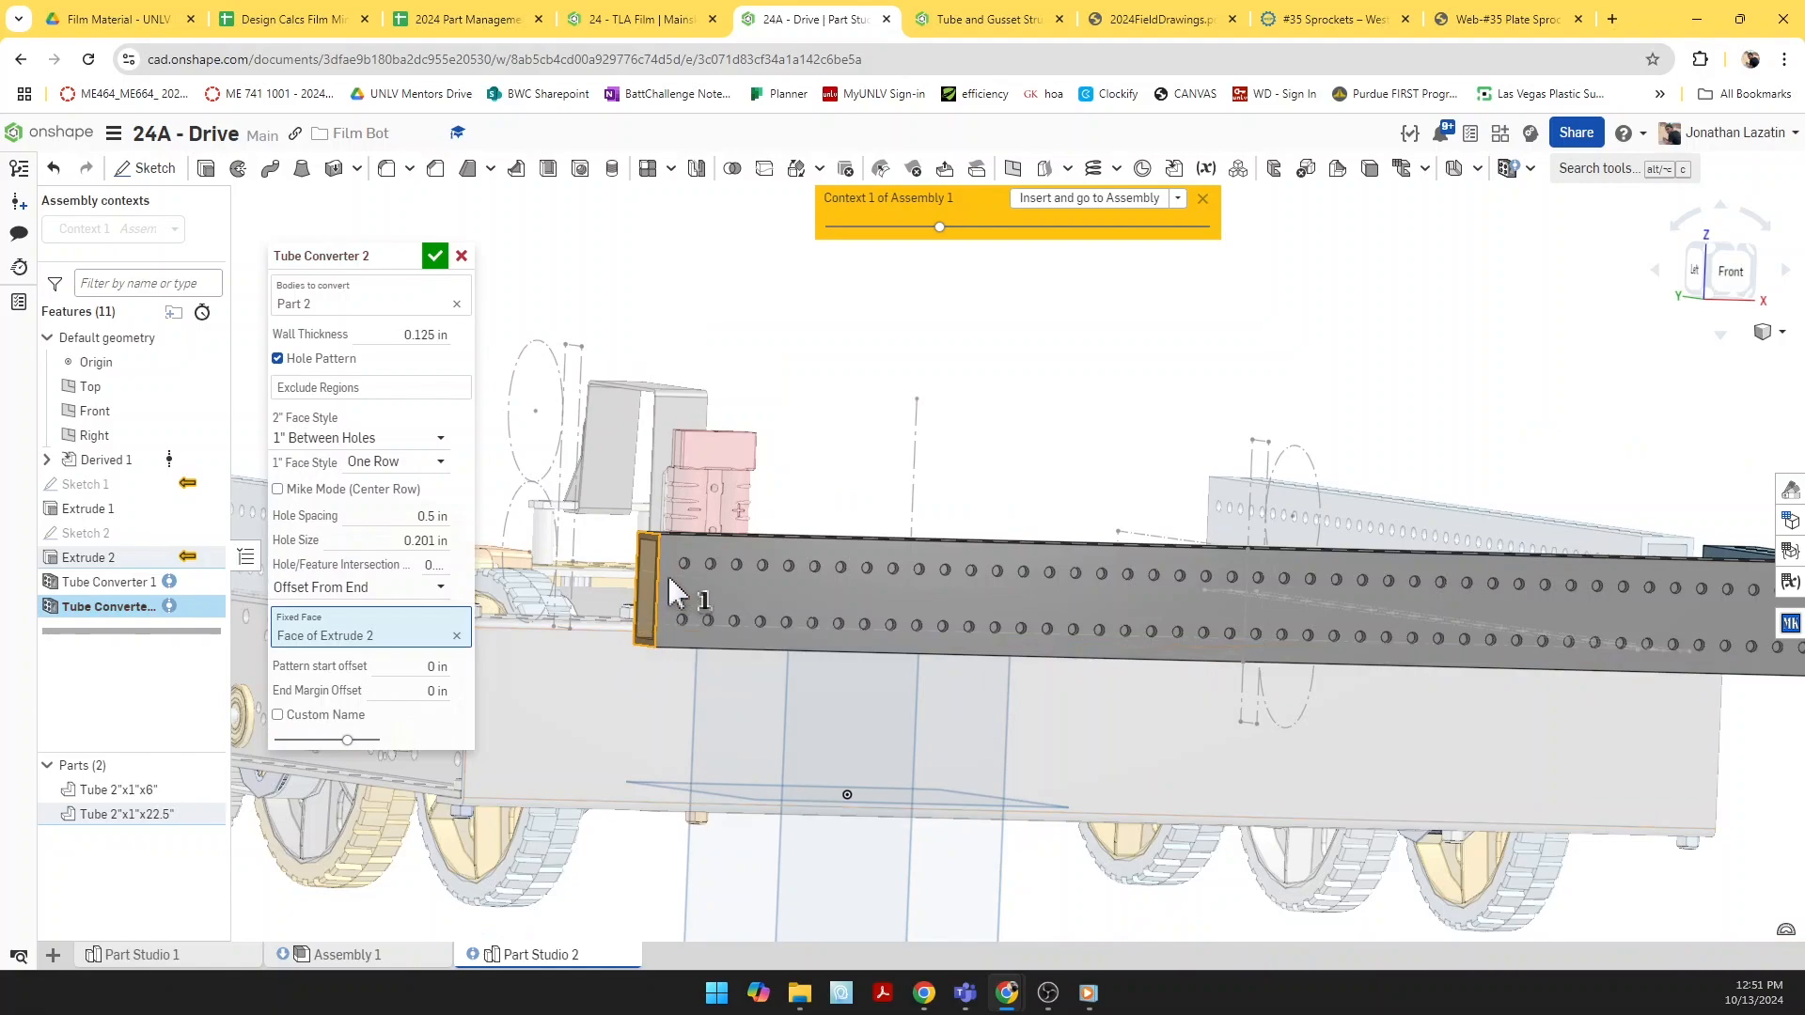
{"action": "scroll", "coordinate": [672, 579], "scroll_direction": "up", "scroll_amount": 3}
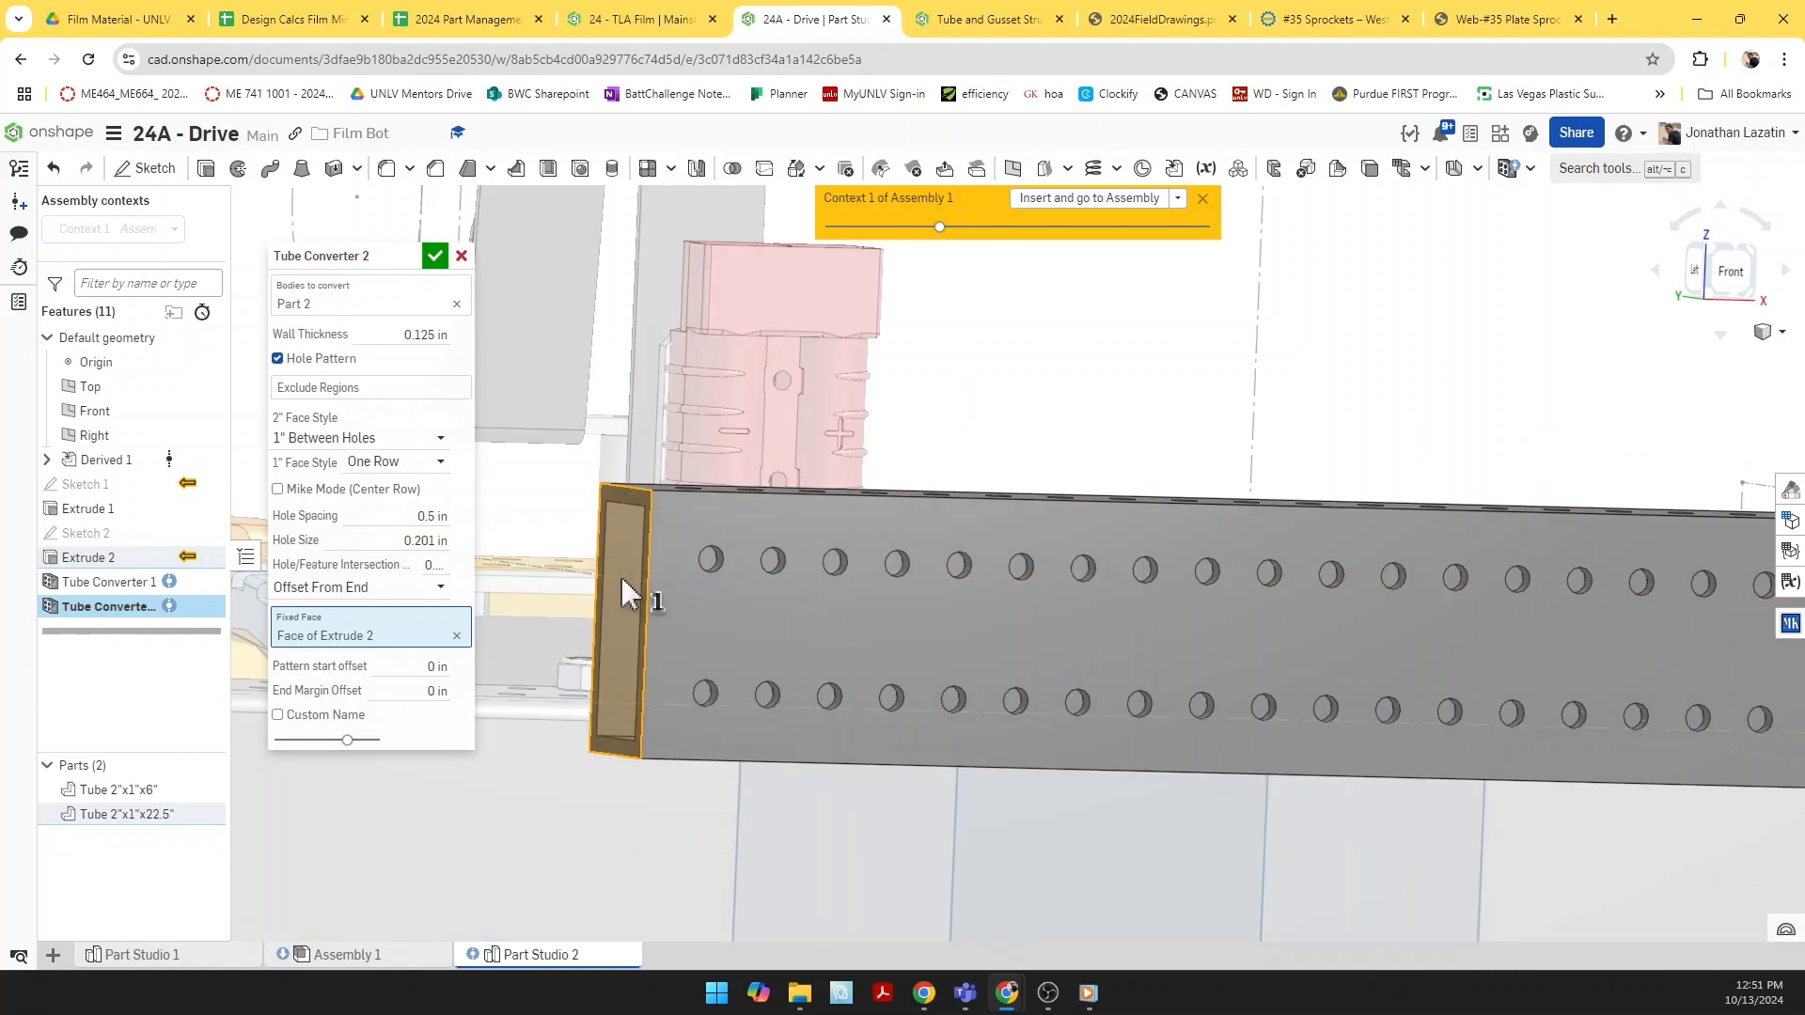
{"action": "left_click", "coordinate": [434, 256]}
Step: Measure from the crossbar's last upper hole to the edge where it meets the extension tube
{"action": "scroll", "coordinate": [1000, 633], "scroll_direction": "down", "scroll_amount": 4}
{"action": "scroll", "coordinate": [1410, 626], "scroll_direction": "up", "scroll_amount": 5}
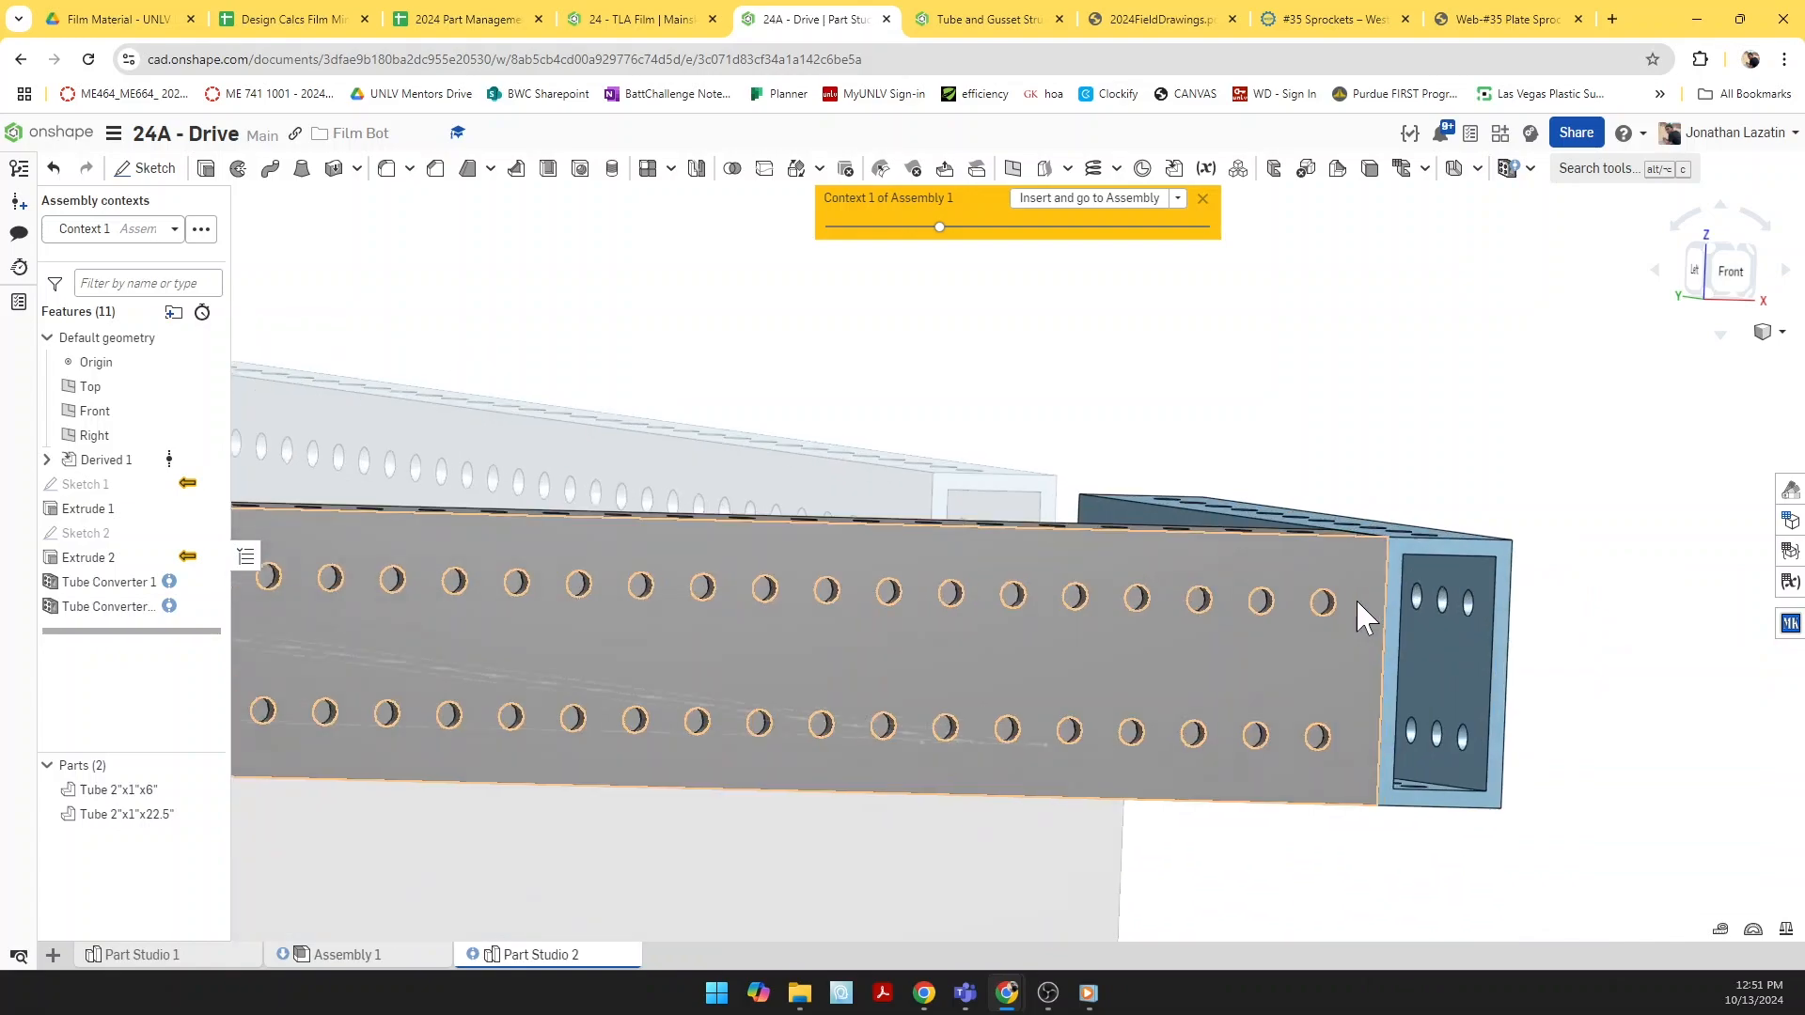
{"action": "right_click_drag", "start_coordinate": [1355, 598], "coordinate": [1294, 605]}
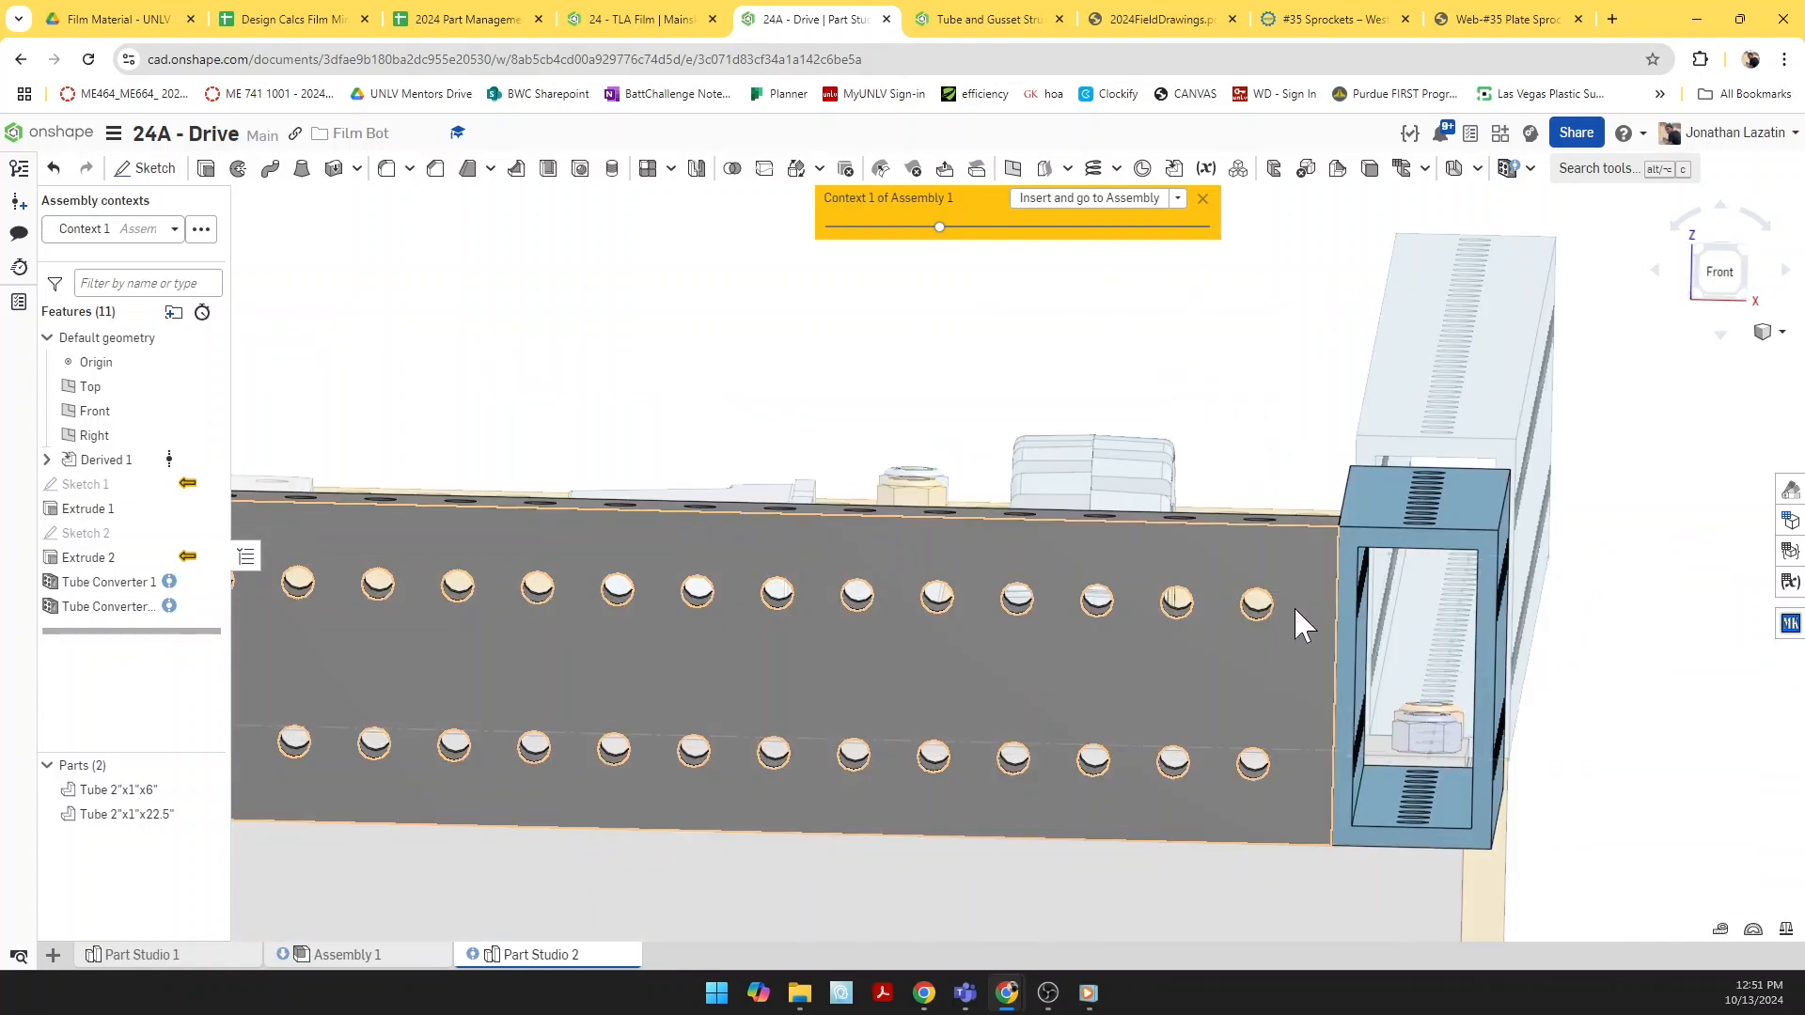
{"action": "left_click", "coordinate": [1192, 522]}
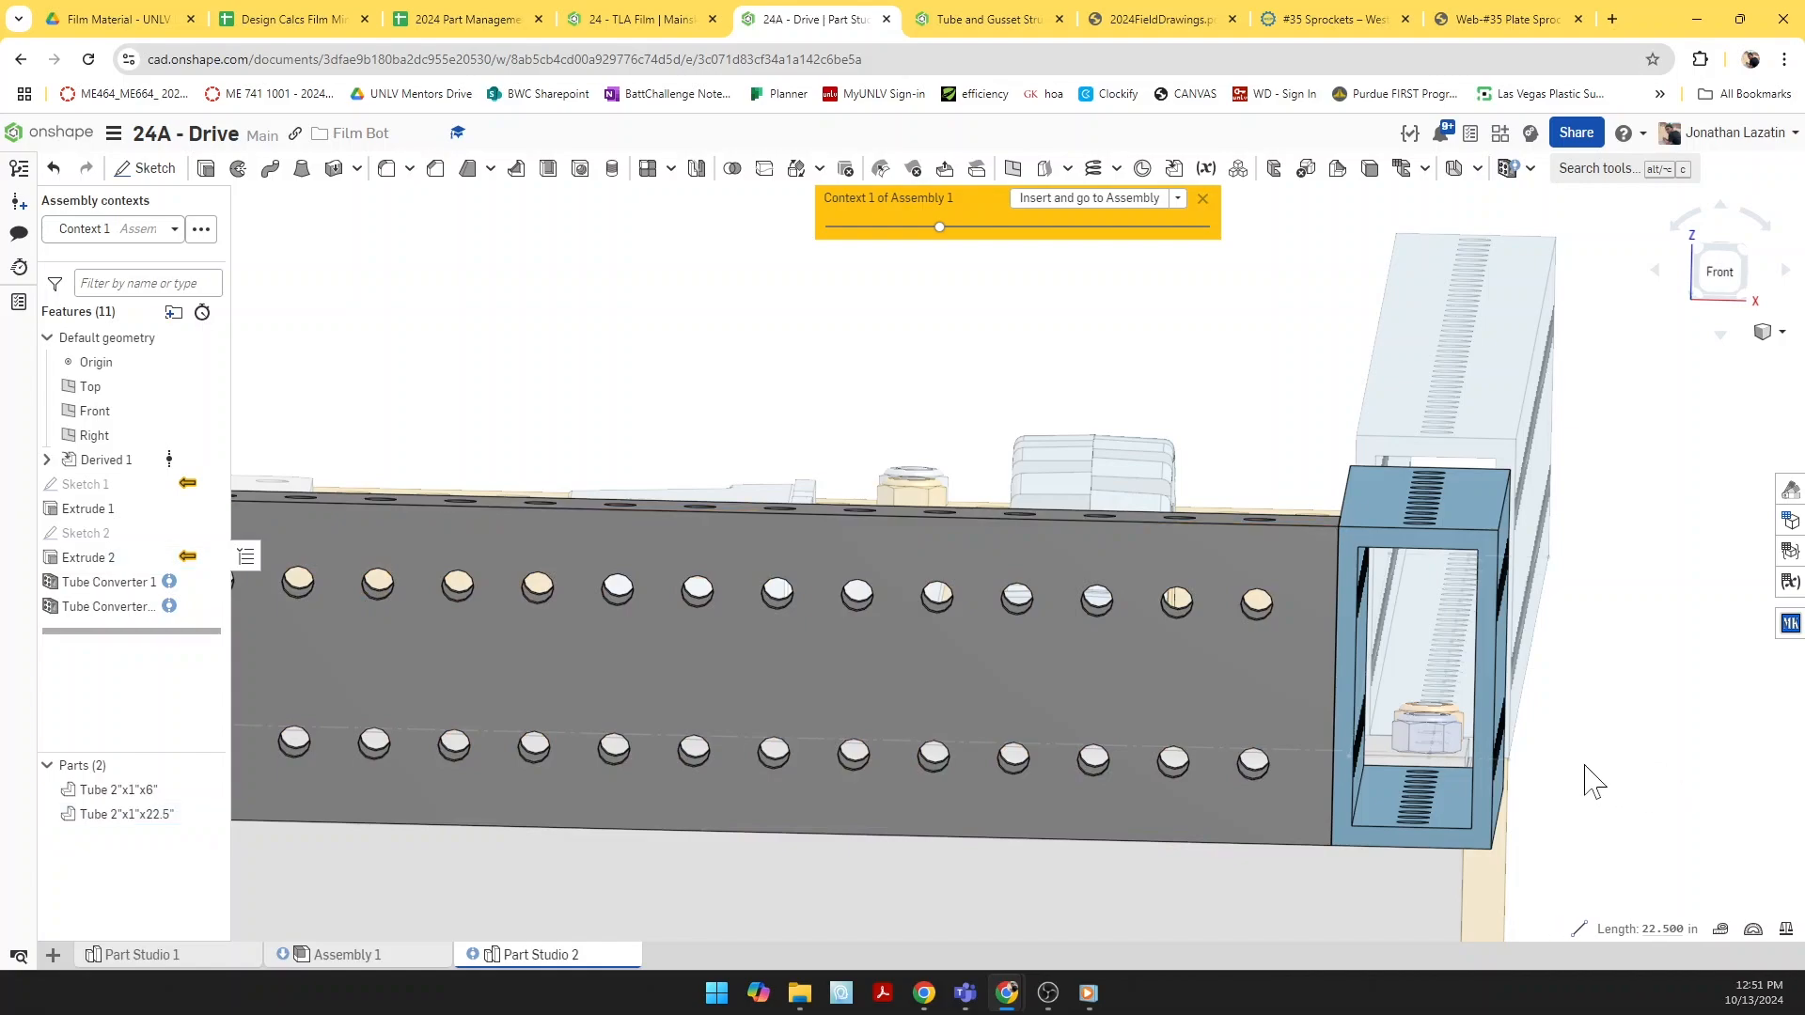
{"action": "left_click", "coordinate": [1260, 607]}
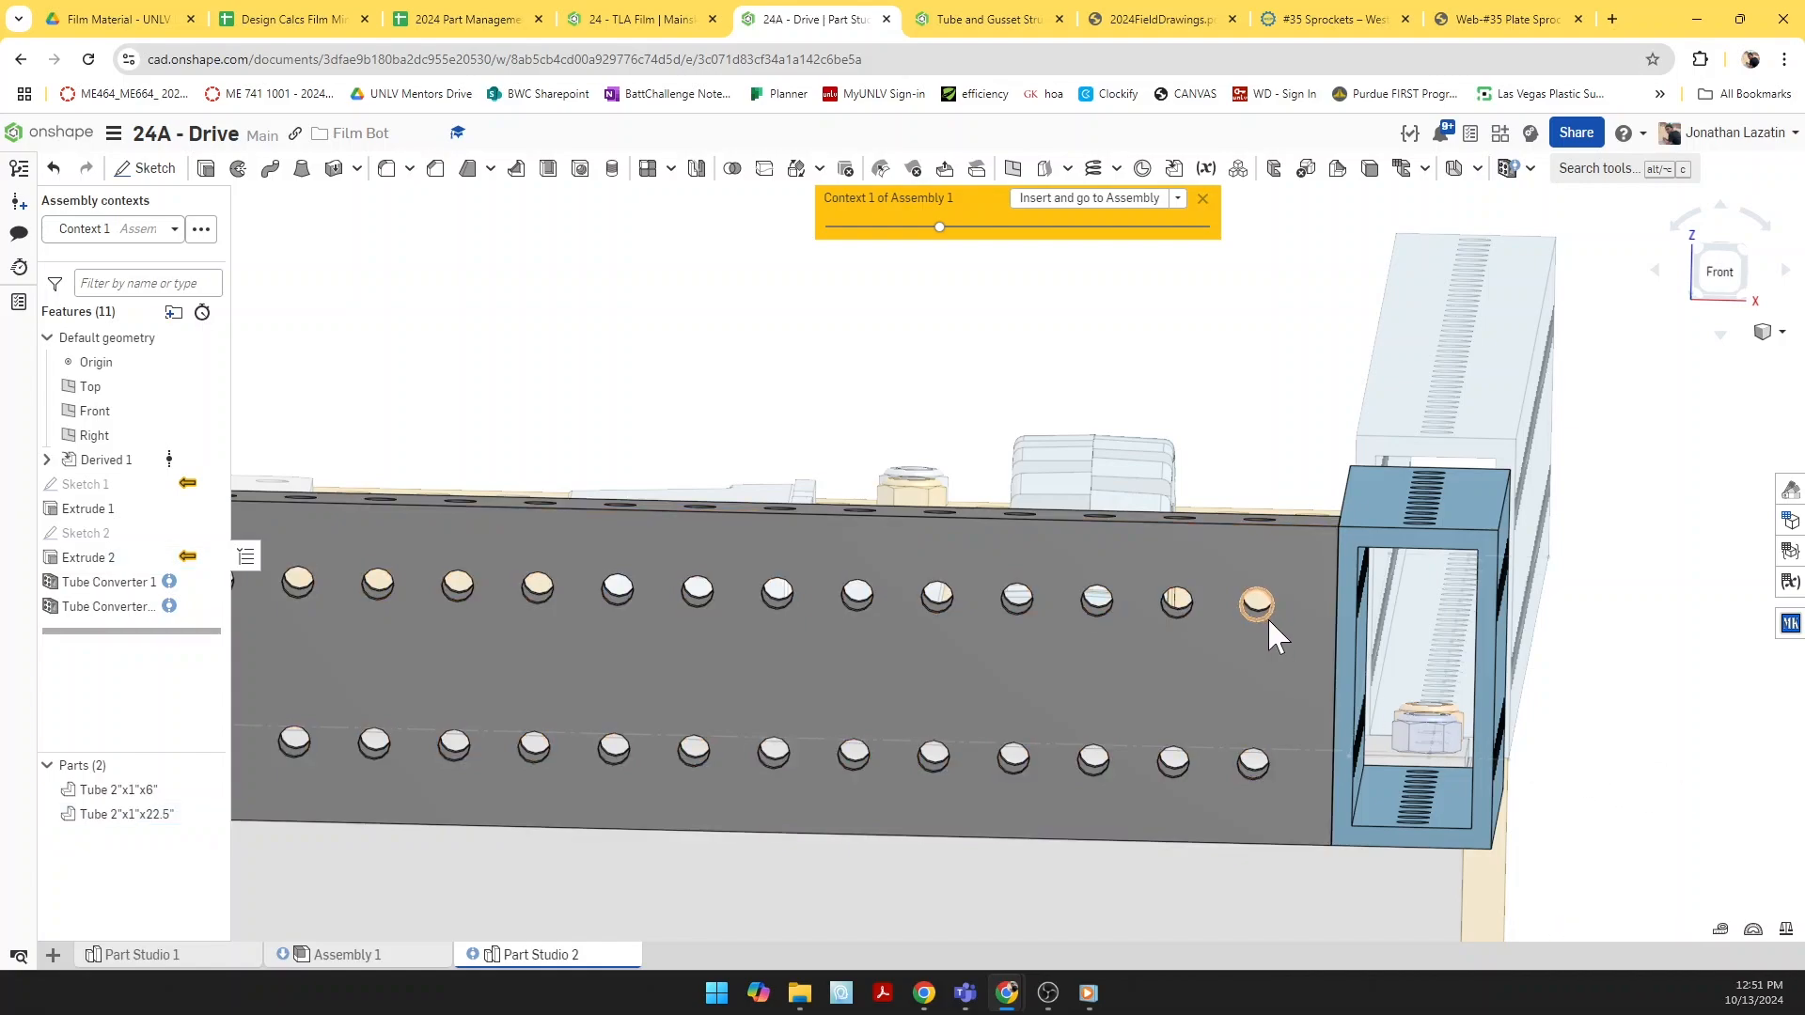
{"action": "left_click", "coordinate": [1339, 609]}
{"action": "left_click", "coordinate": [1720, 933]}
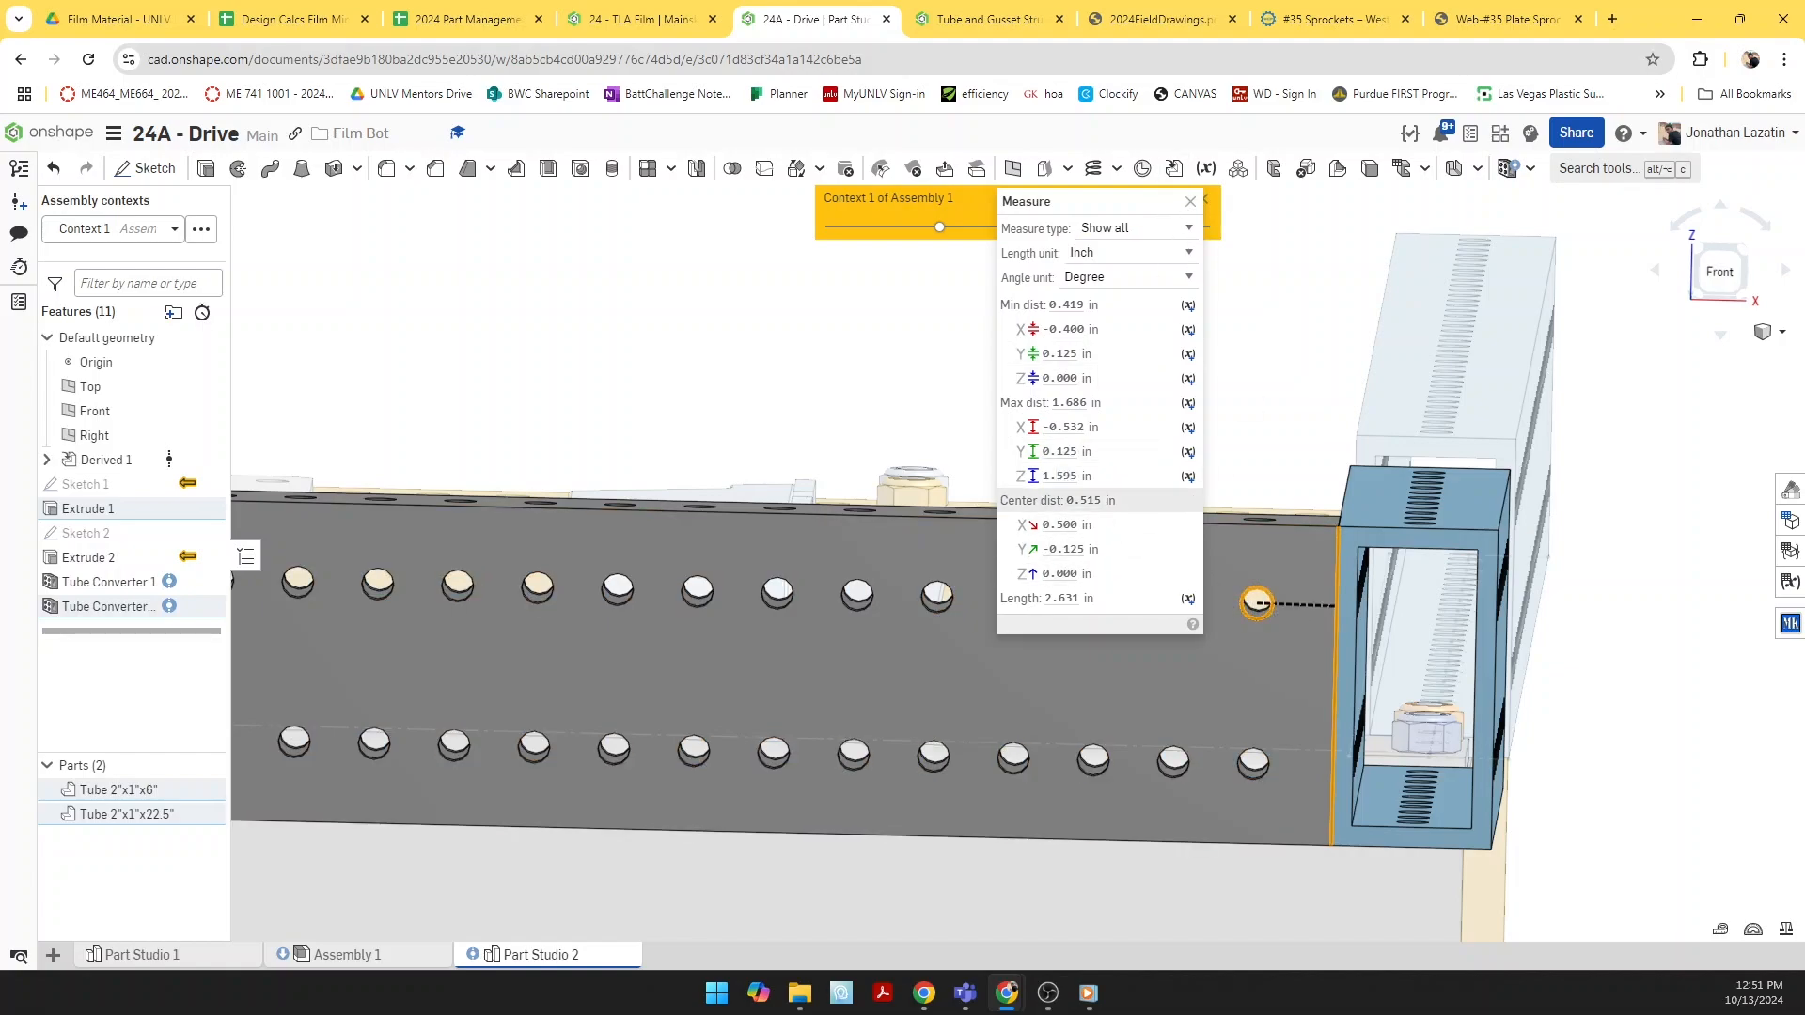
{"action": "left_click", "coordinate": [1191, 203]}
Step: Measure from the crossbar's first upper hole to the edge of its free end
{"action": "scroll", "coordinate": [1233, 408], "scroll_direction": "down", "scroll_amount": 8}
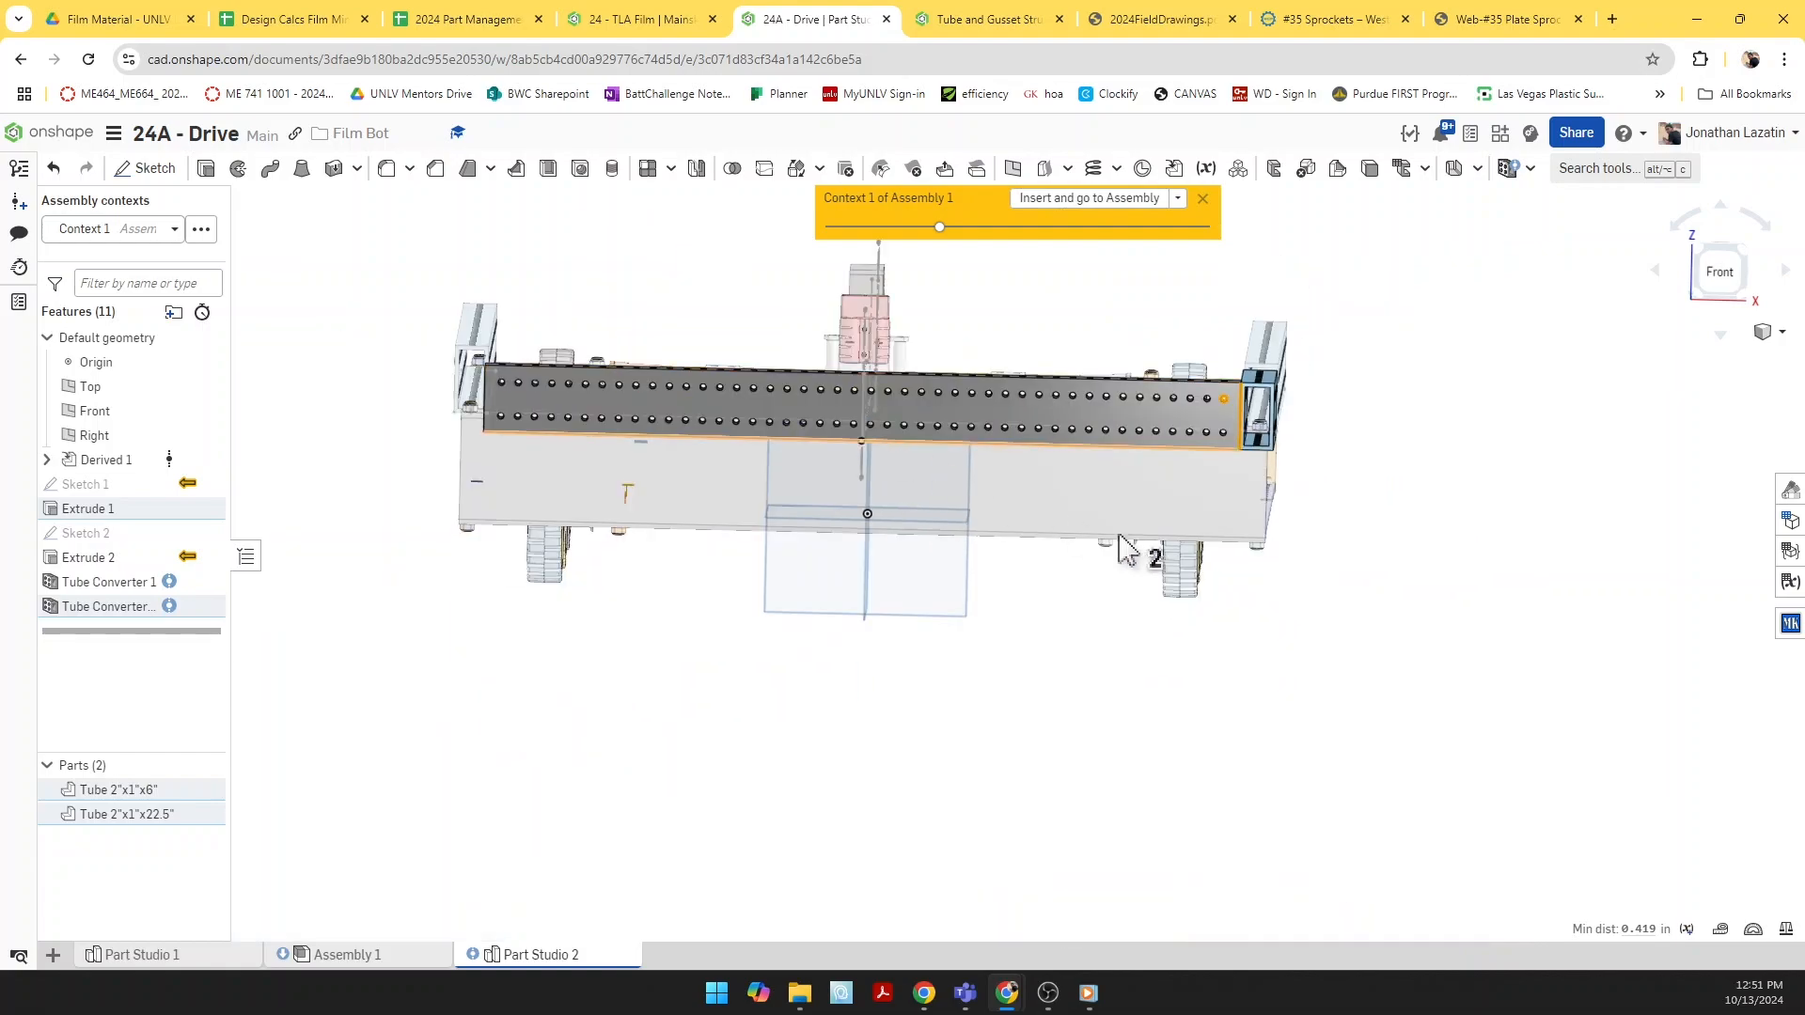
{"action": "middle_click_drag", "start_coordinate": [1120, 541], "coordinate": [1420, 677]}
{"action": "scroll", "coordinate": [786, 517], "scroll_direction": "up", "scroll_amount": 8}
{"action": "scroll", "coordinate": [879, 609], "scroll_direction": "up", "scroll_amount": 3}
{"action": "left_click", "coordinate": [1020, 588]}
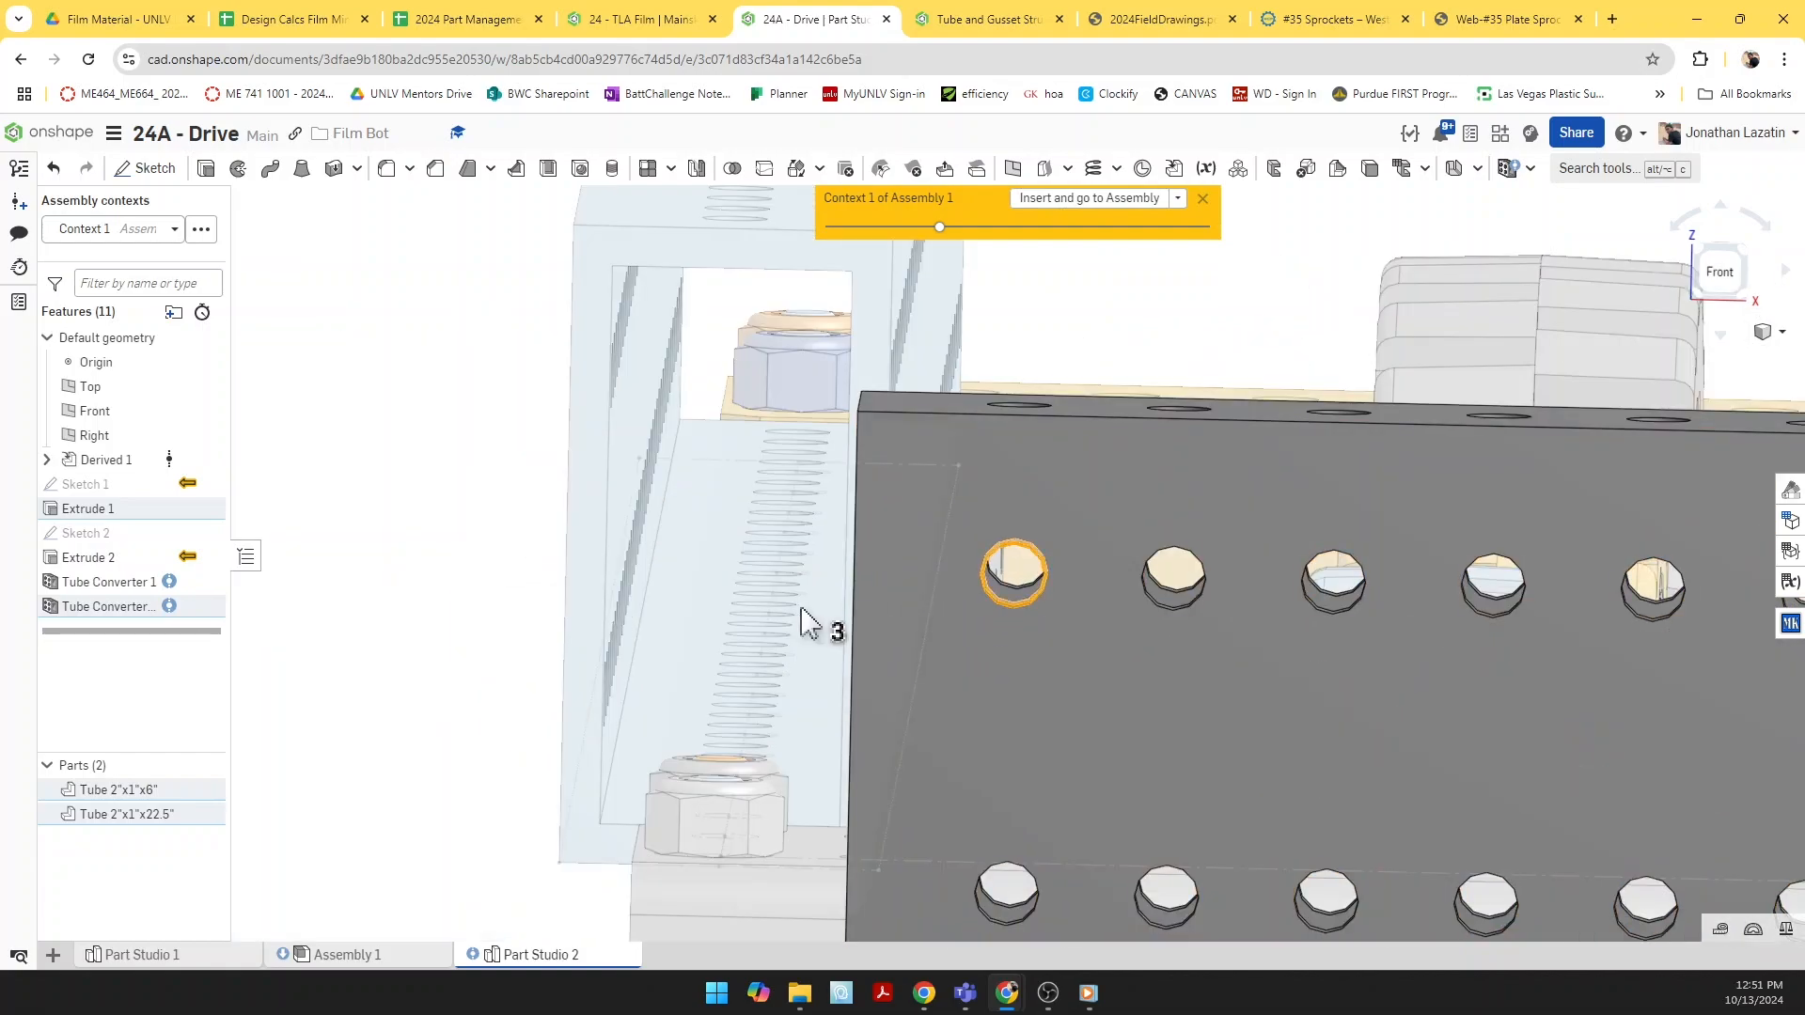
{"action": "left_click", "coordinate": [852, 593]}
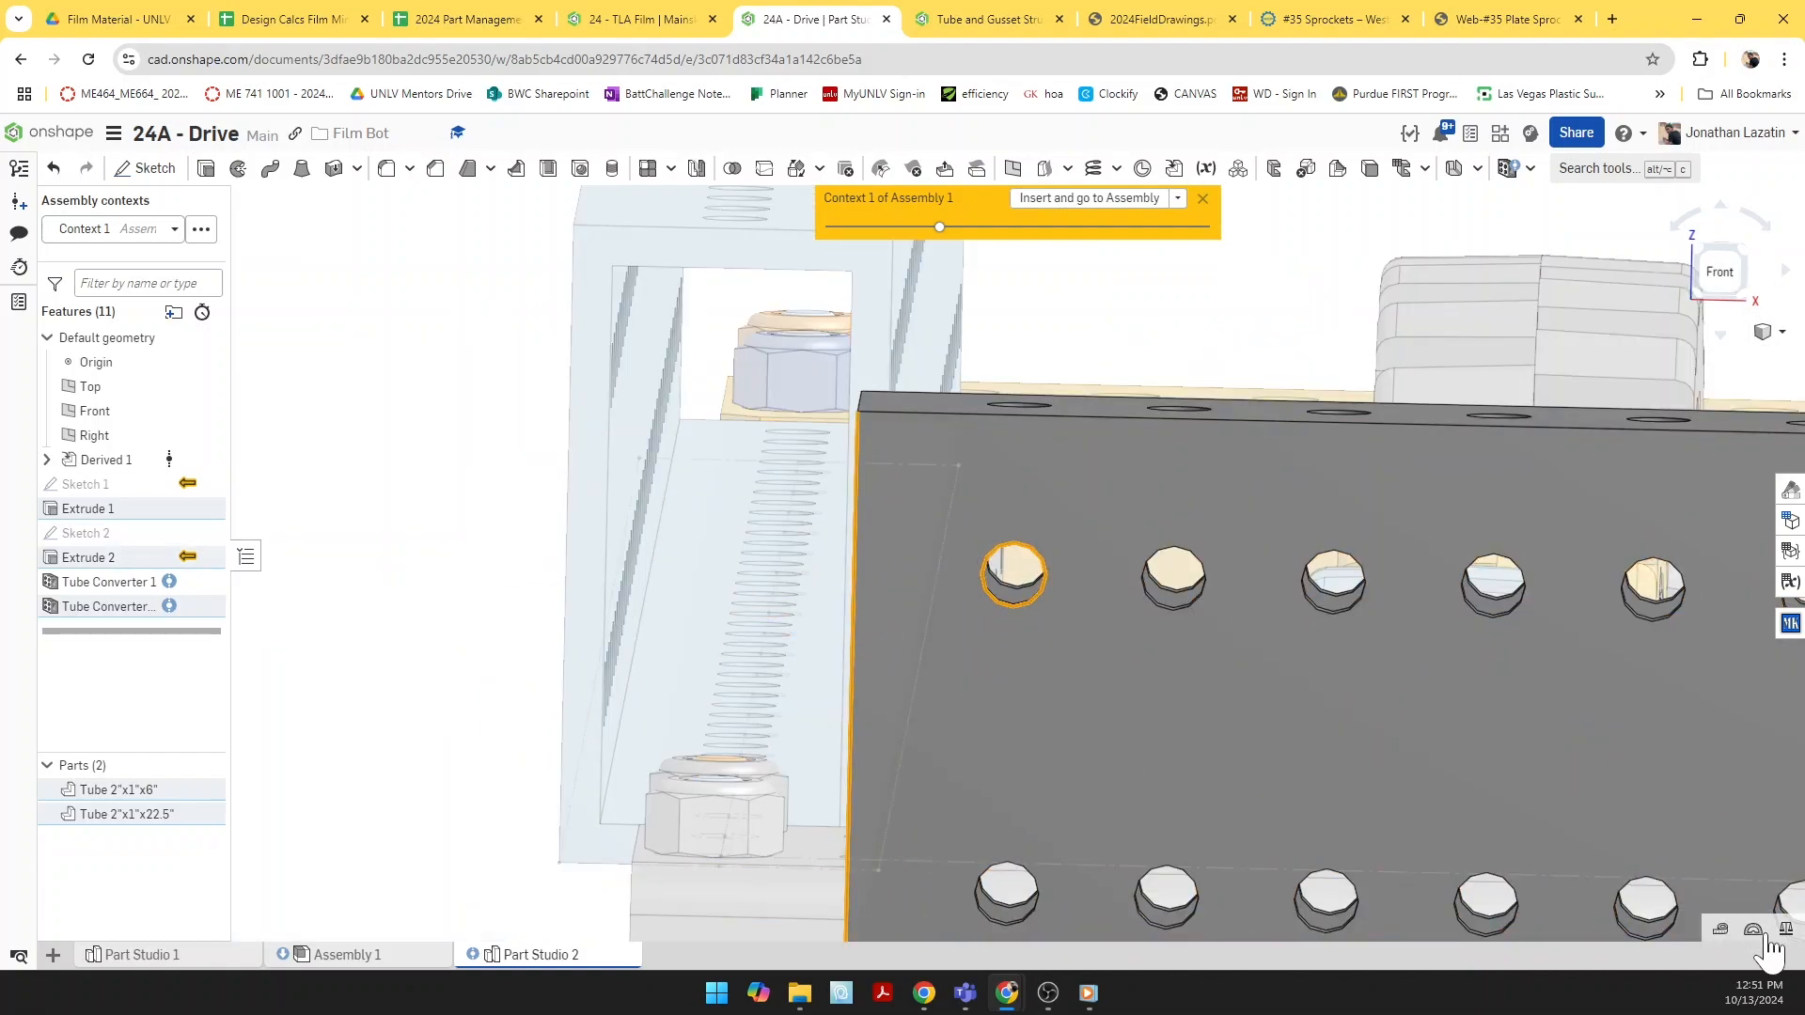
{"action": "left_click", "coordinate": [1721, 931]}
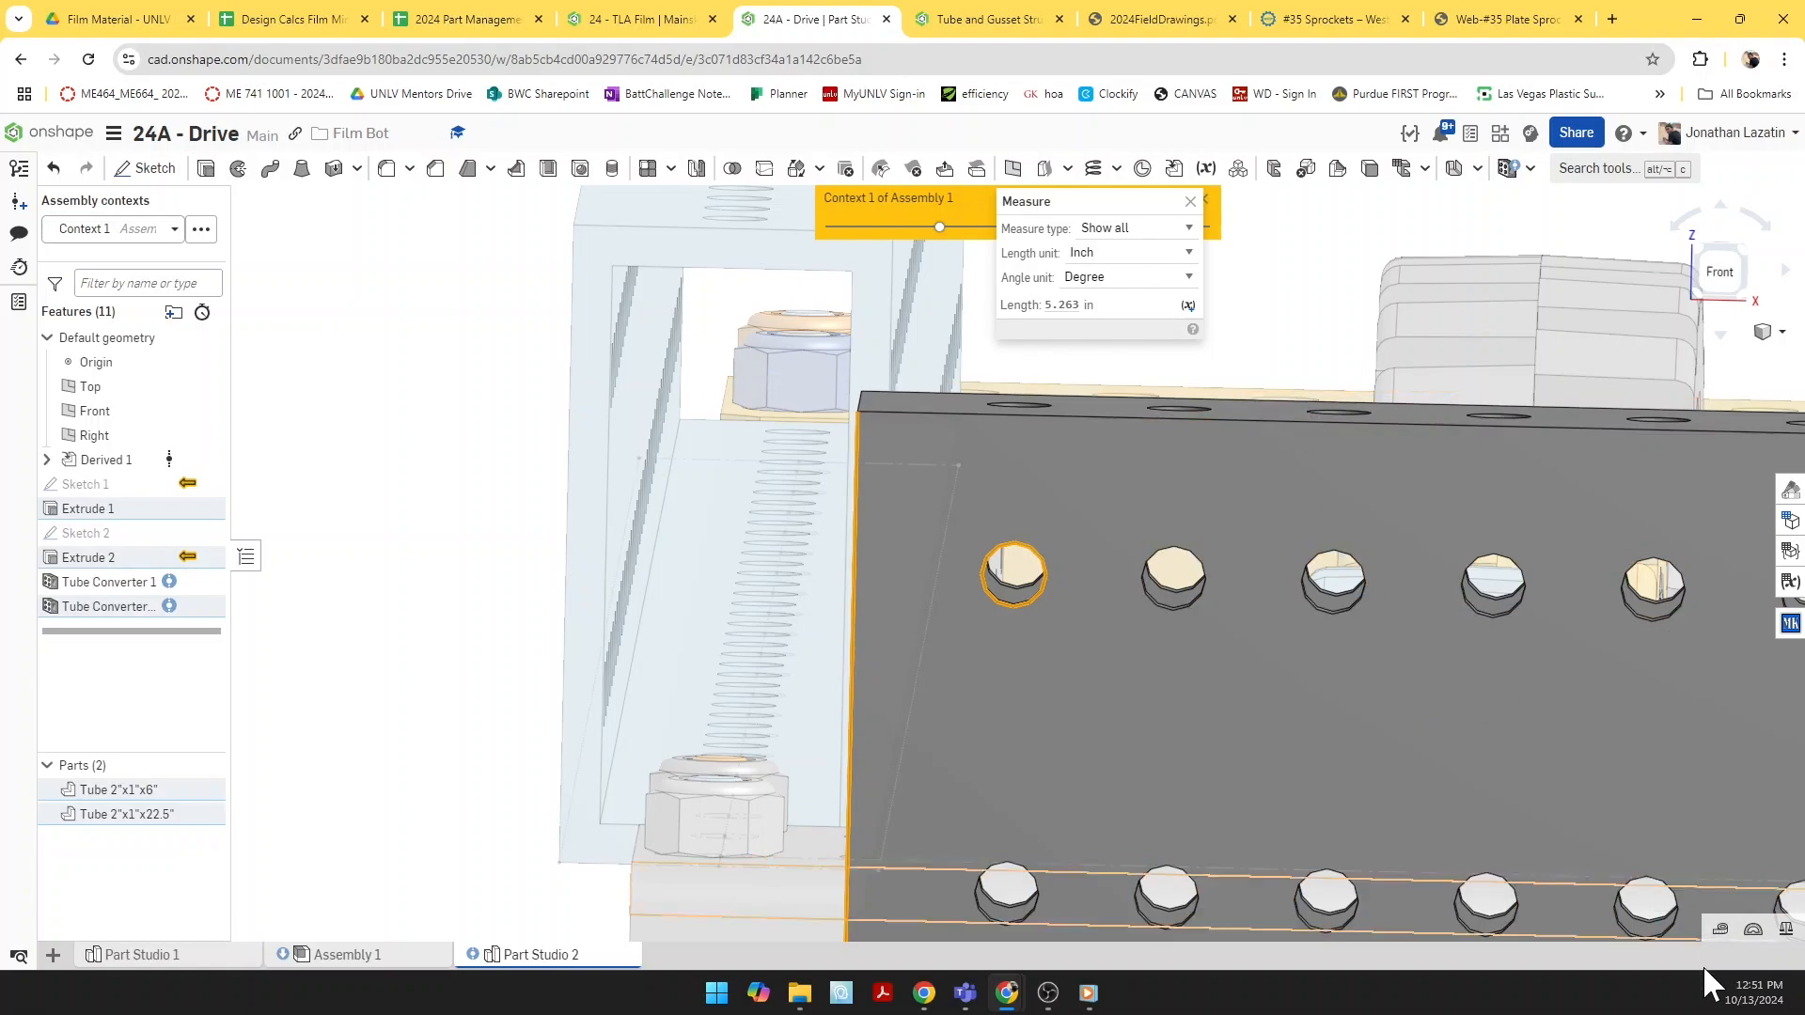
{"action": "scroll", "coordinate": [1196, 677], "scroll_direction": "down", "scroll_amount": 5}
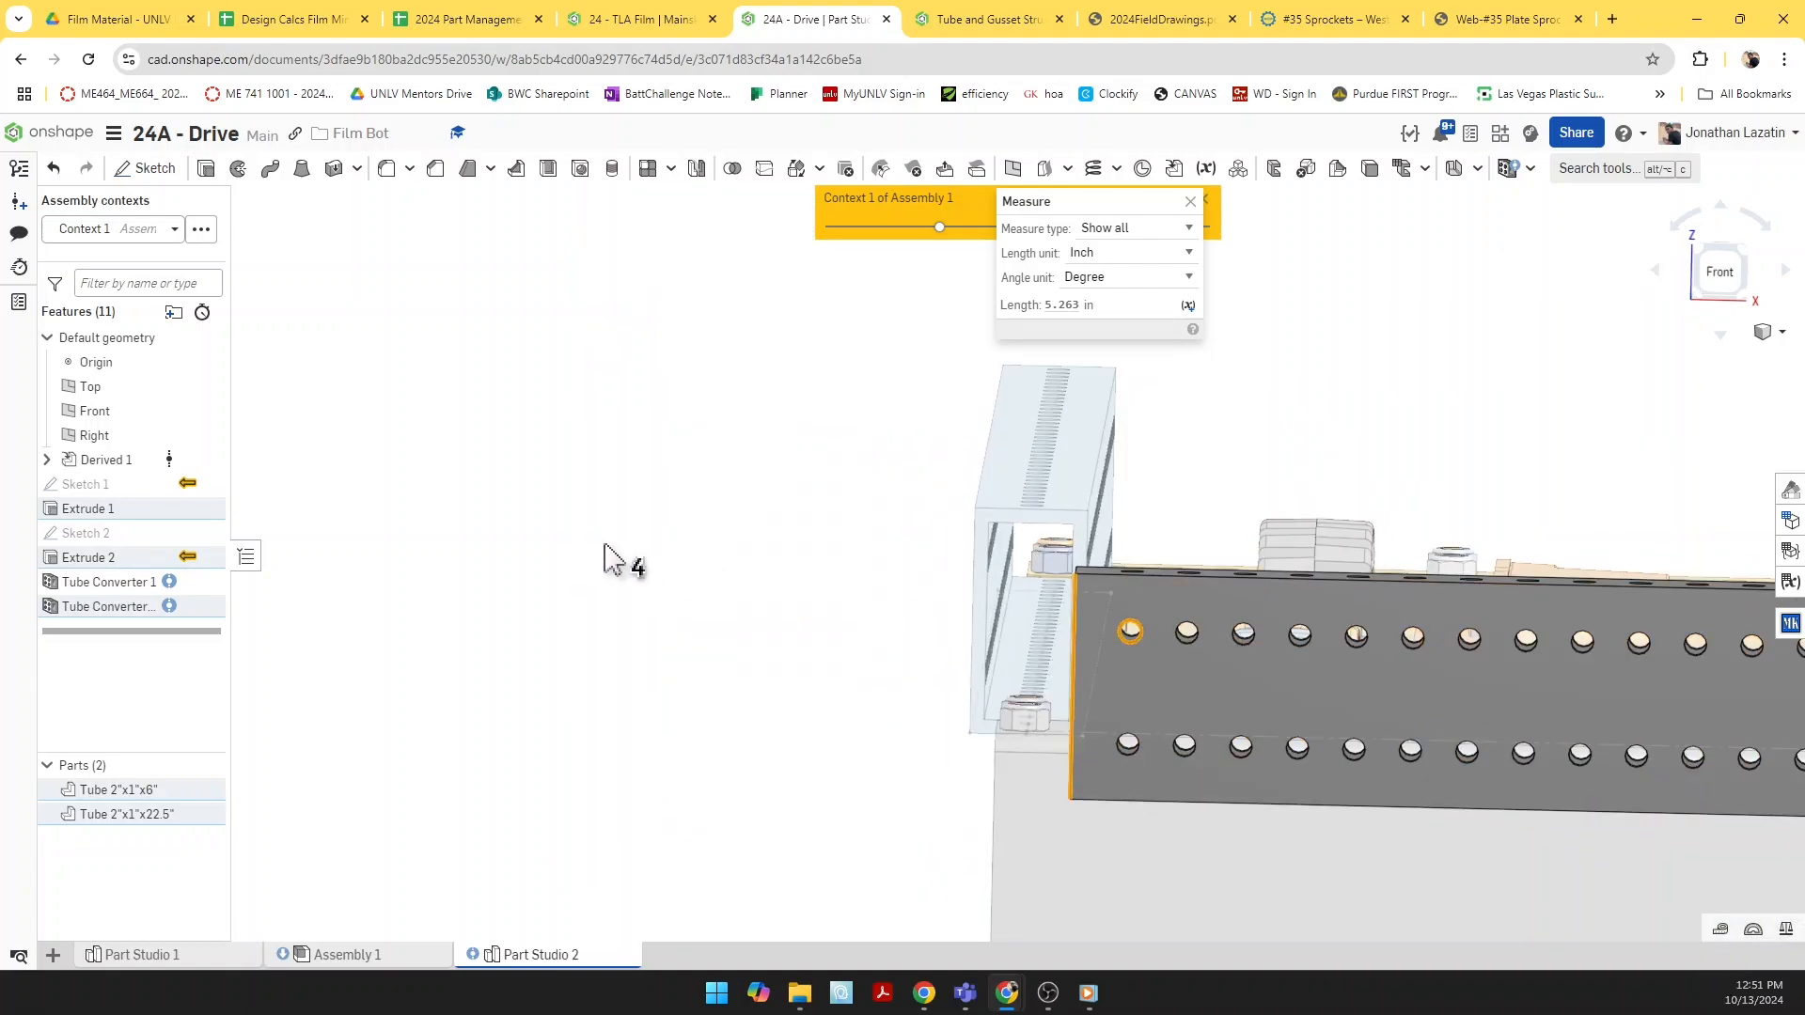
{"action": "left_click", "coordinate": [617, 561]}
{"action": "scroll", "coordinate": [987, 632], "scroll_direction": "up", "scroll_amount": 5}
{"action": "left_click", "coordinate": [856, 657]}
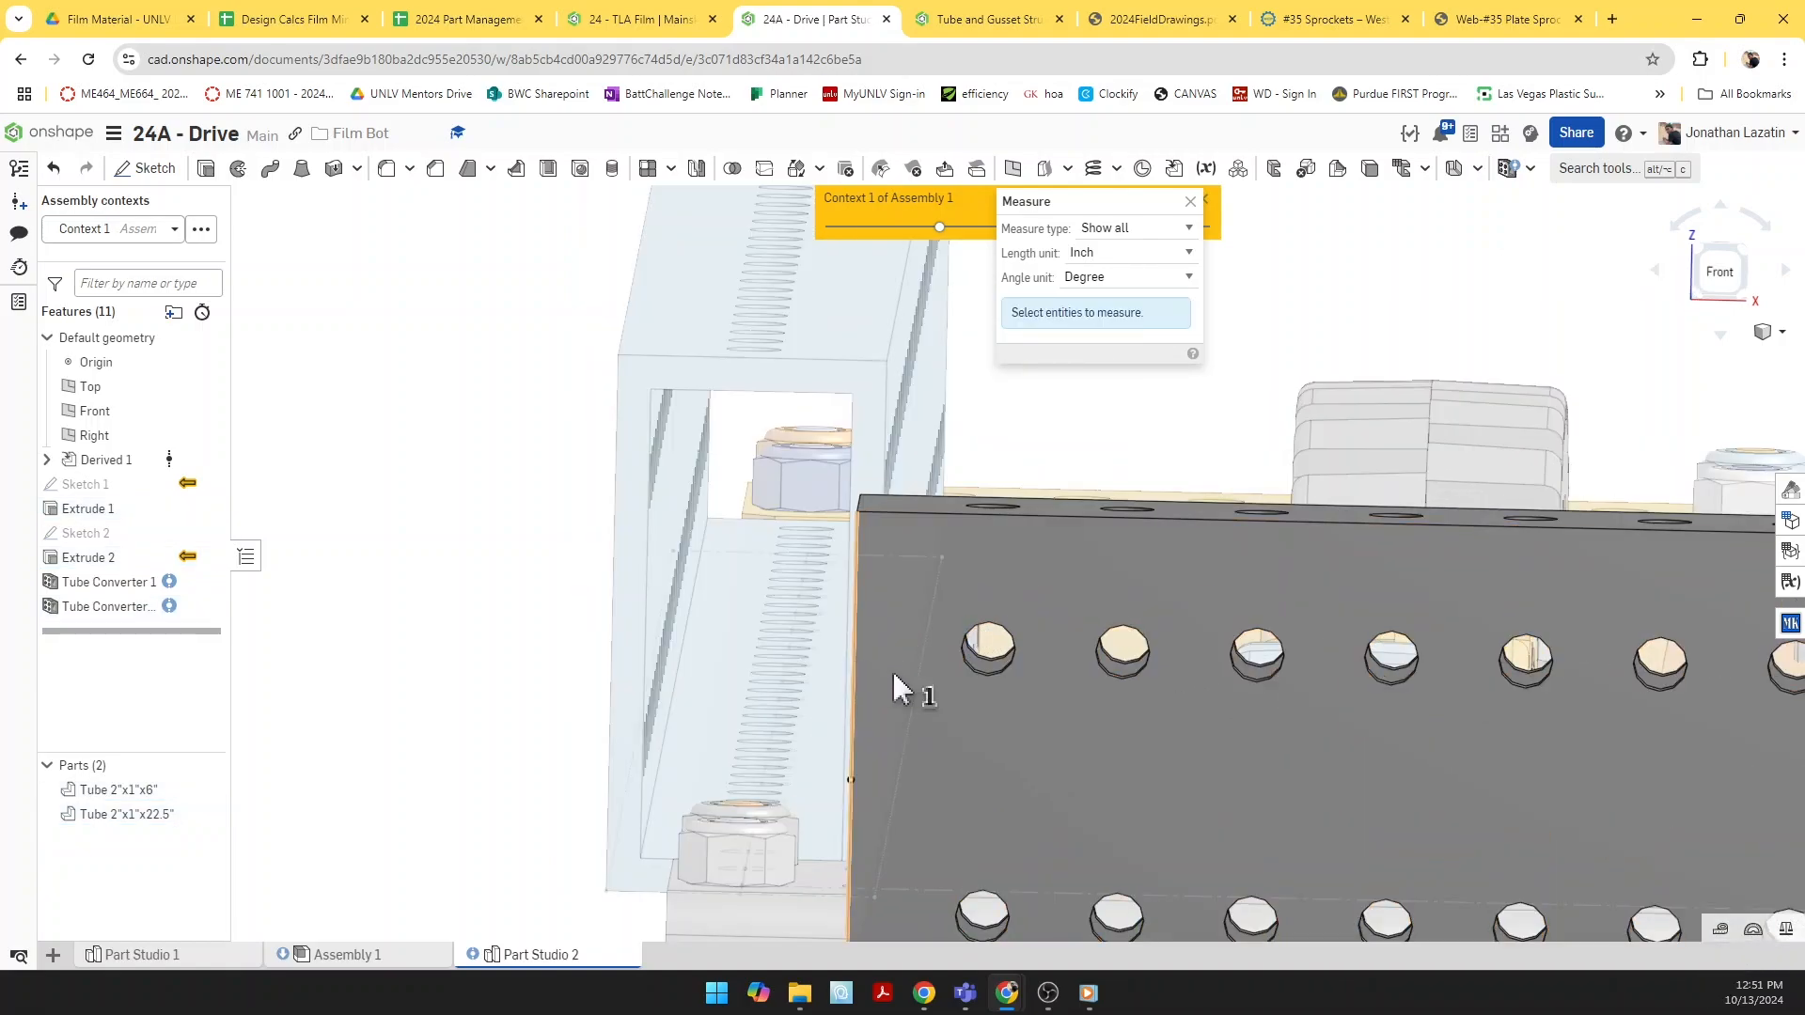
{"action": "left_click", "coordinate": [989, 673]}
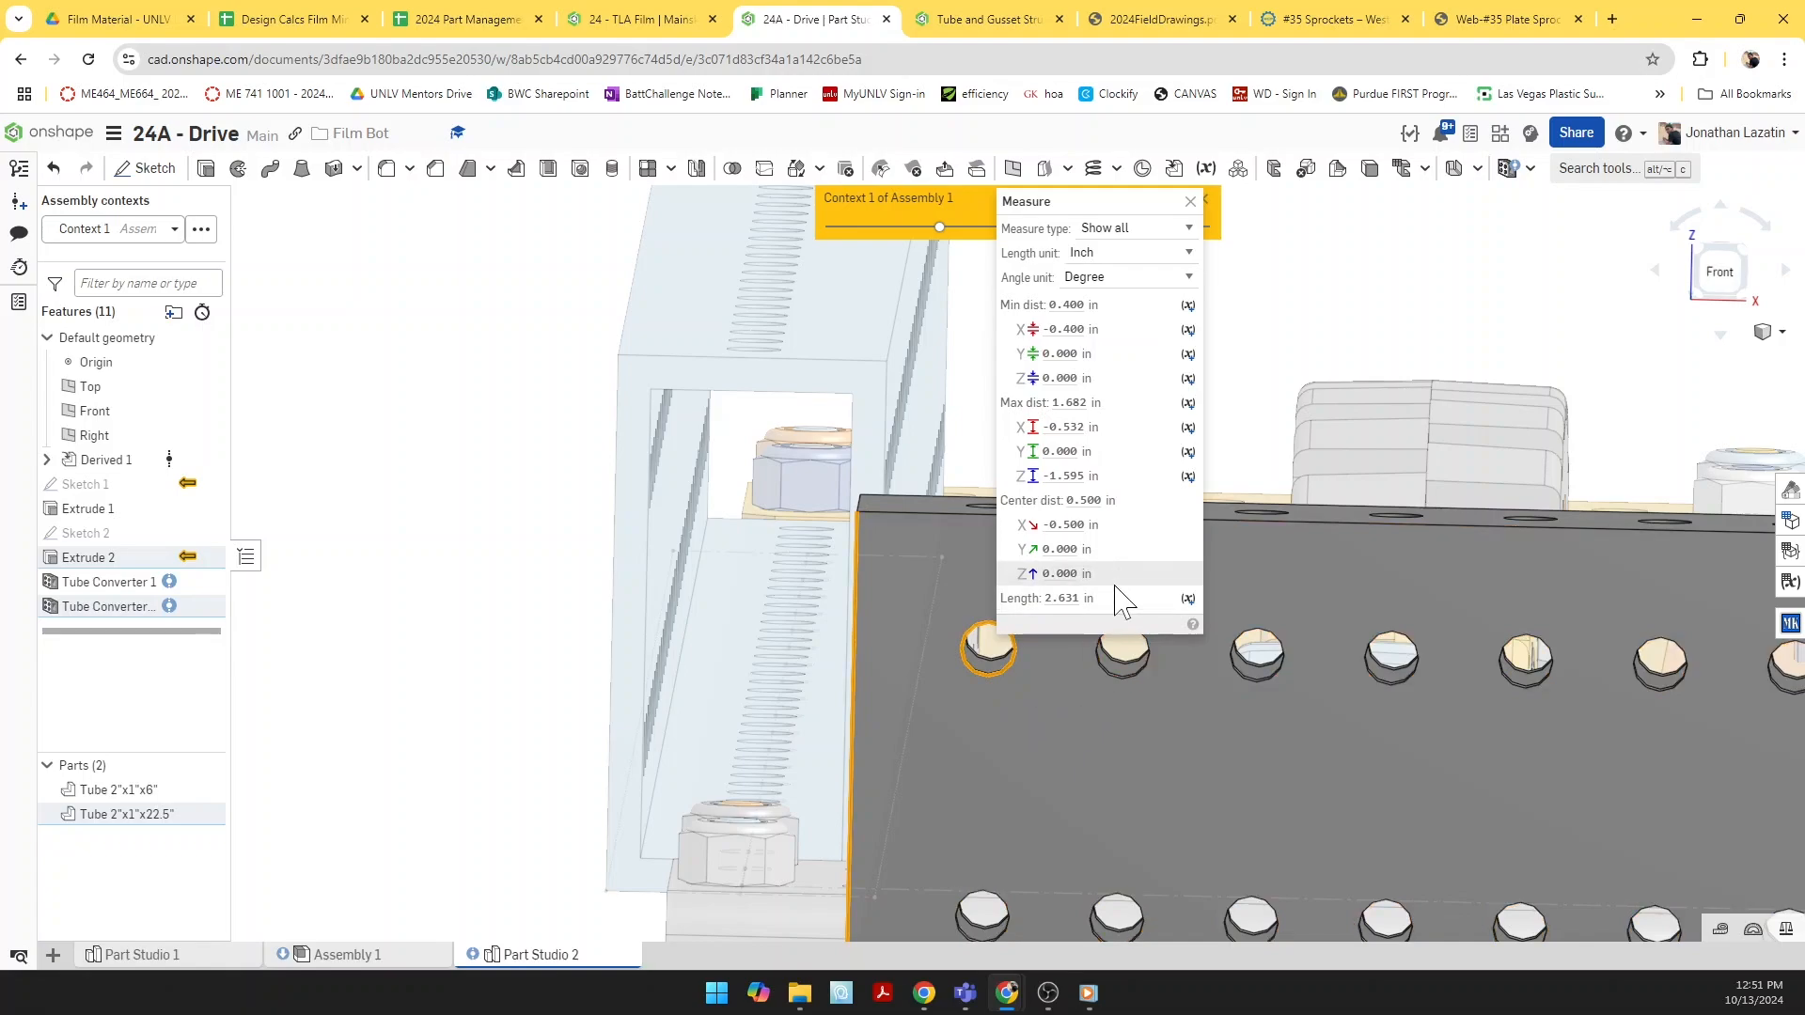
Step: Measure from the outer rim of the crossbar's last lower hole to the edge at the extension tube
{"action": "scroll", "coordinate": [1341, 697], "scroll_direction": "down", "scroll_amount": 5}
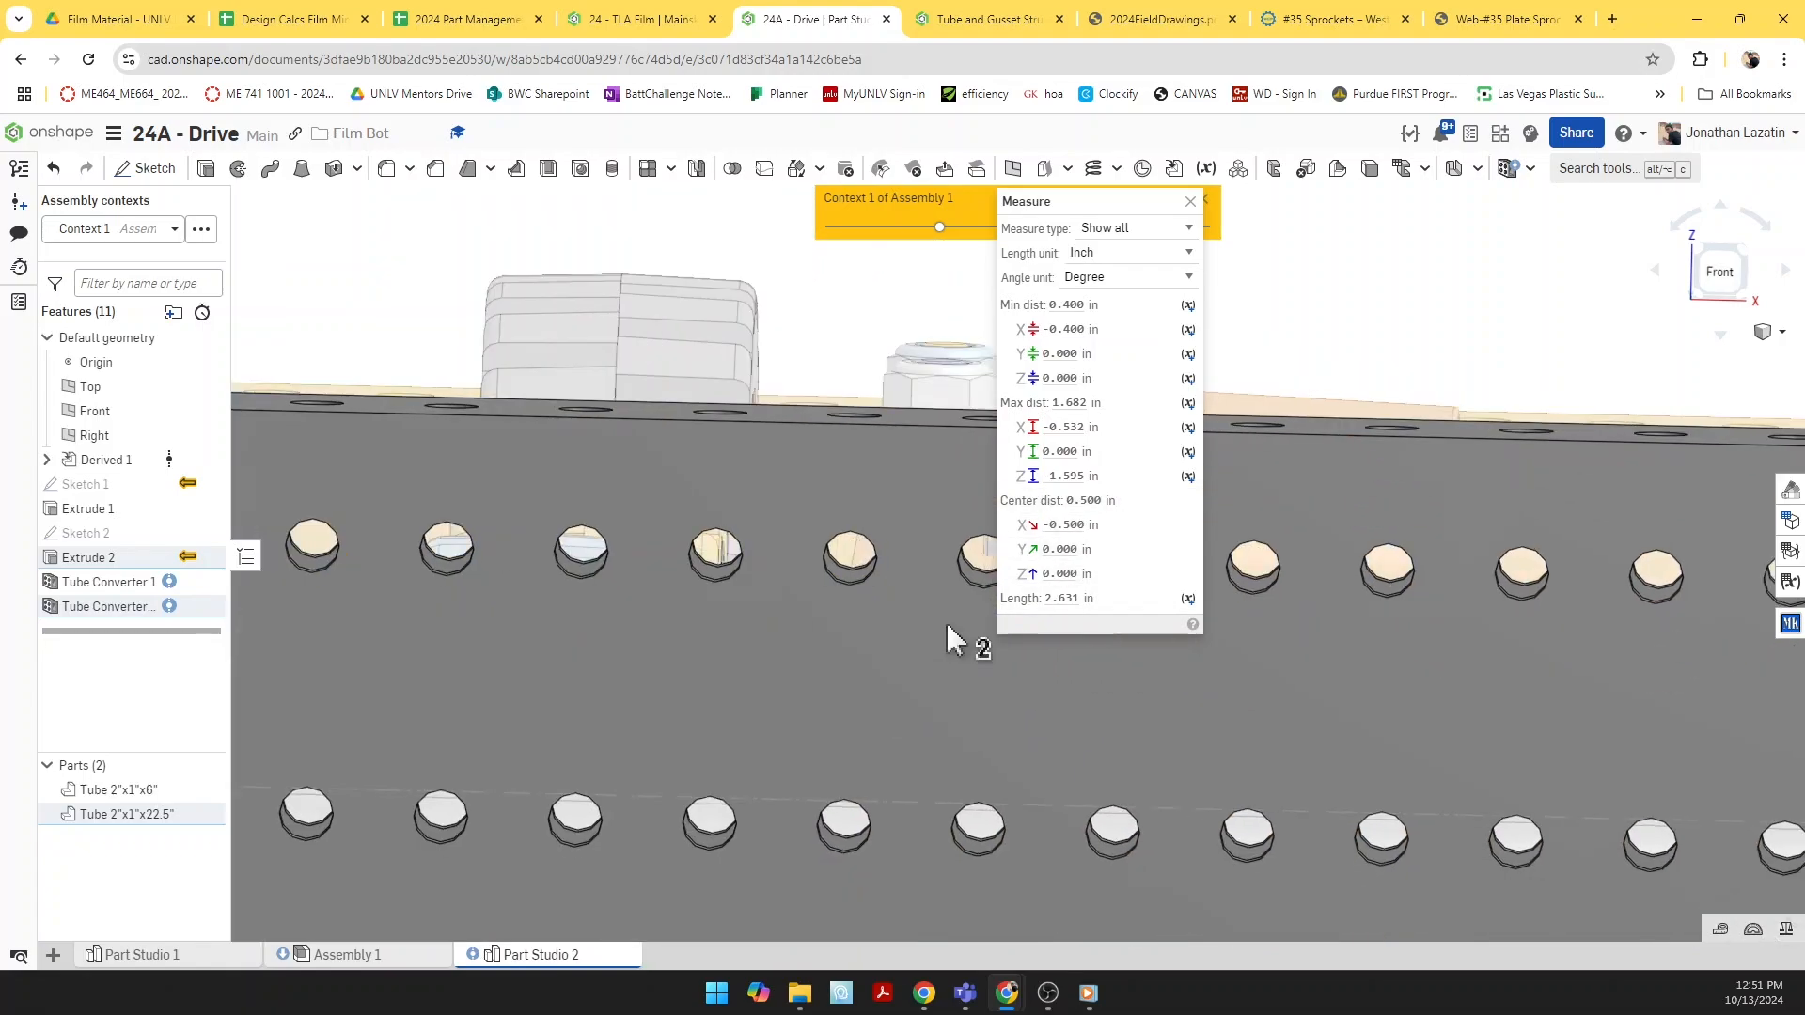
{"action": "middle_click_drag", "start_coordinate": [1518, 807], "coordinate": [881, 715]}
{"action": "left_click", "coordinate": [1362, 828]}
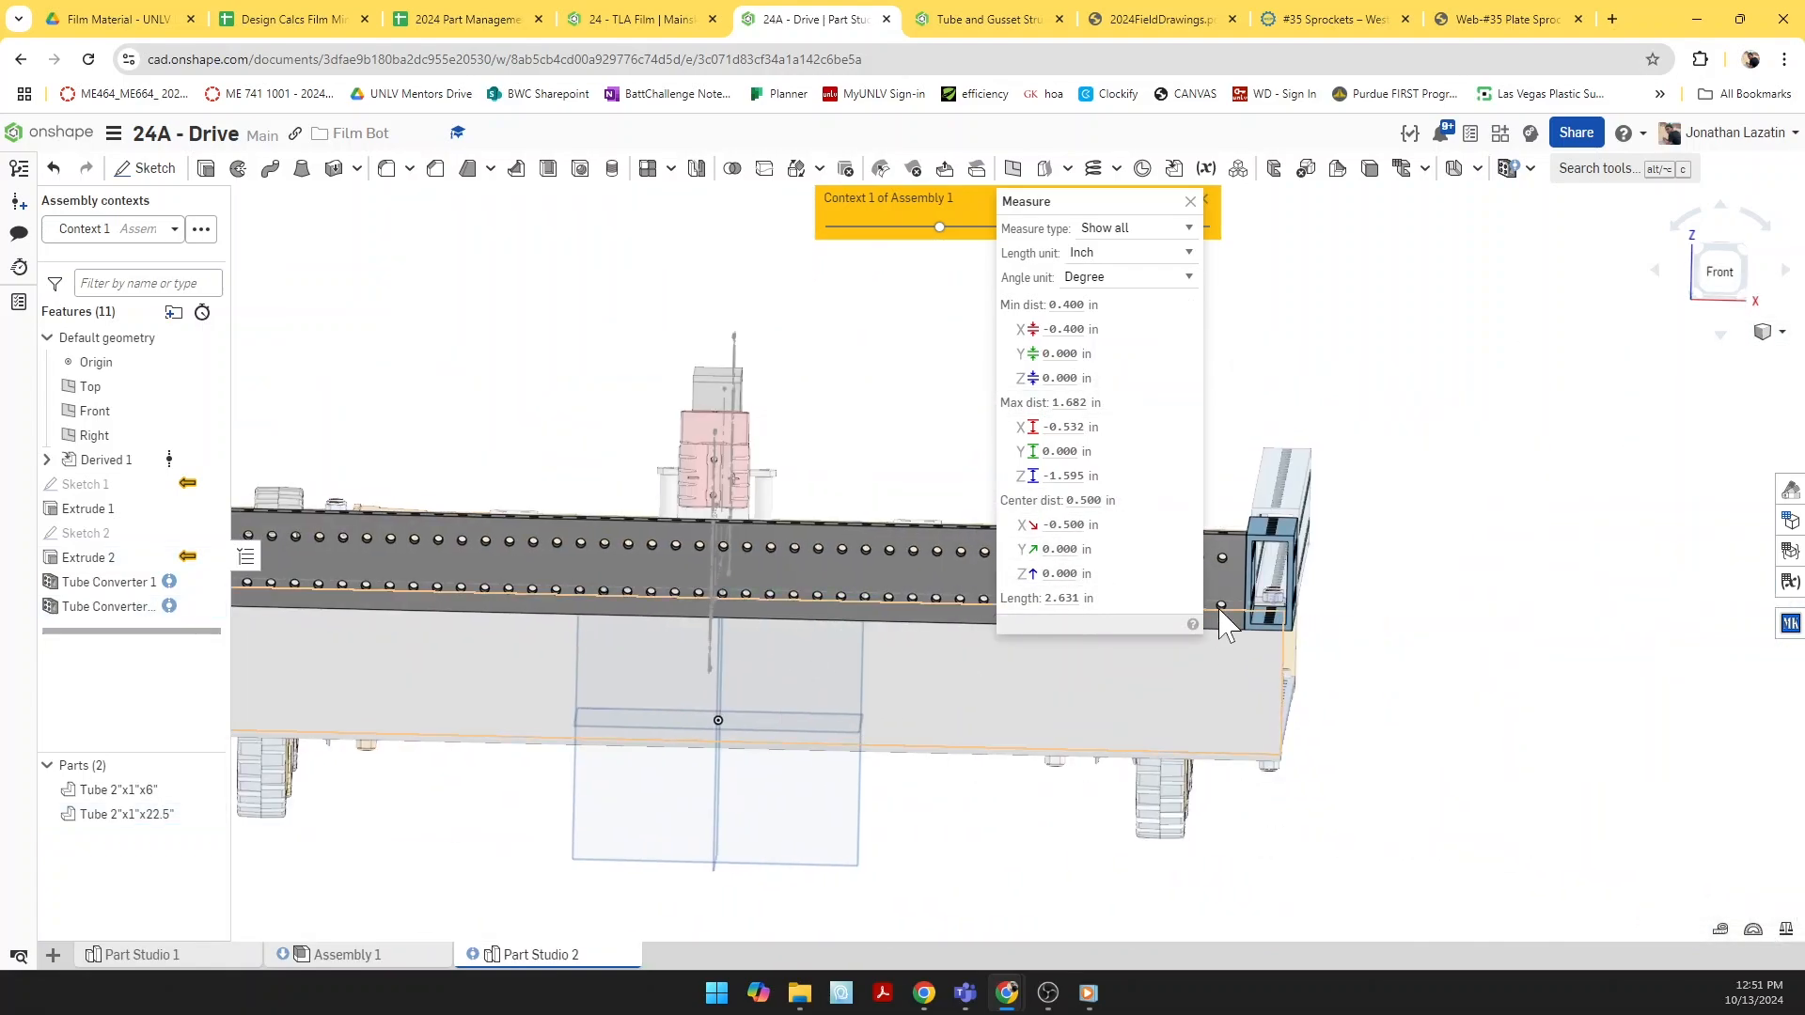
{"action": "scroll", "coordinate": [1219, 614], "scroll_direction": "up", "scroll_amount": 5}
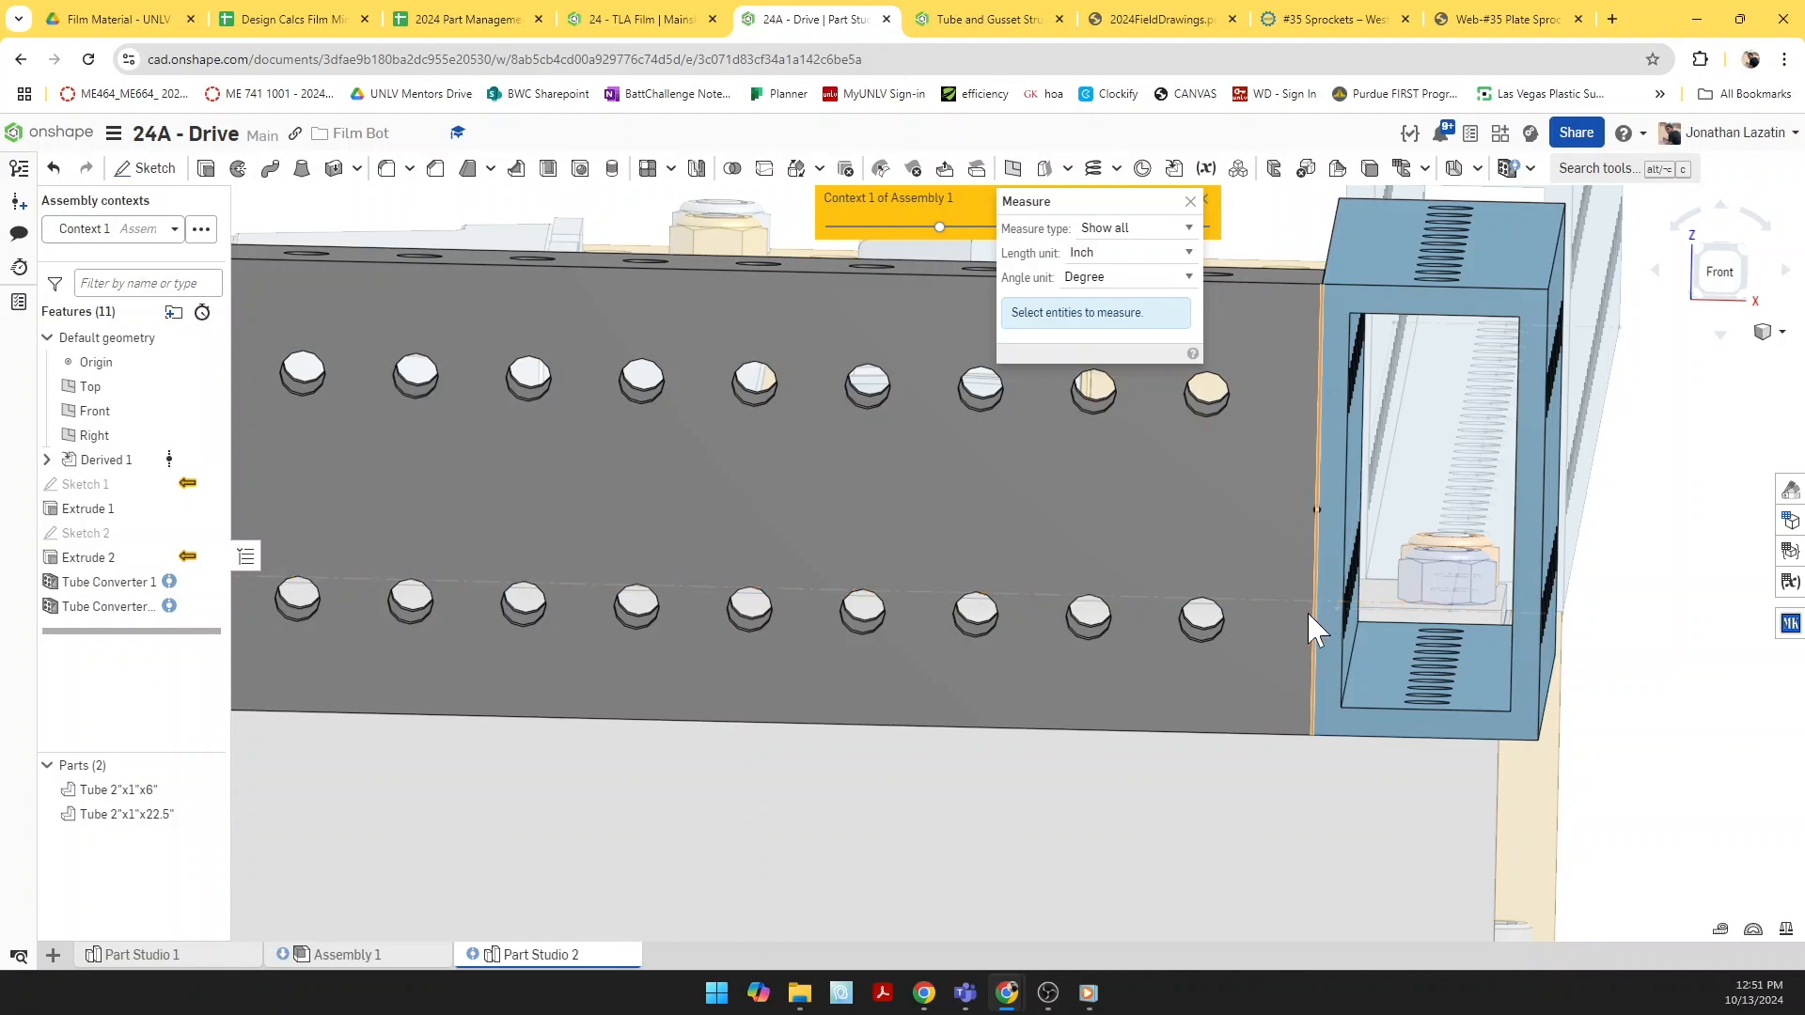
{"action": "left_click", "coordinate": [1308, 607]}
{"action": "scroll", "coordinate": [1220, 607], "scroll_direction": "up", "scroll_amount": 6}
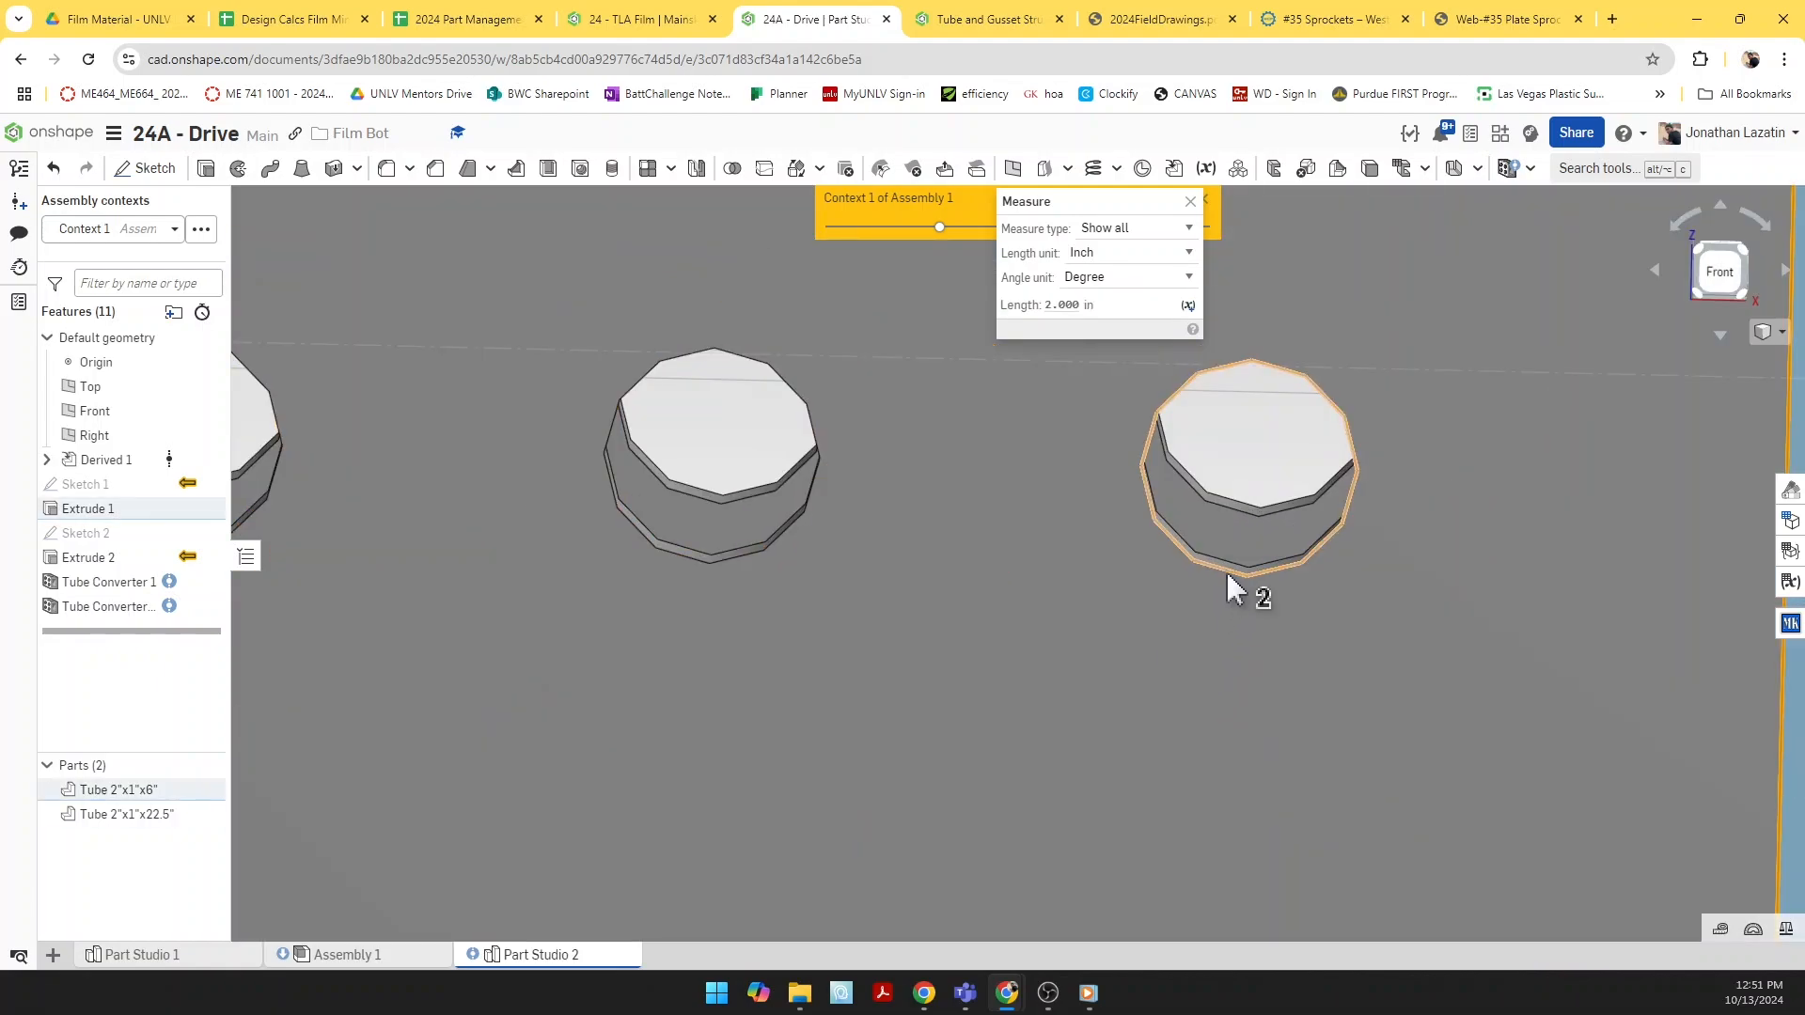
{"action": "left_click", "coordinate": [1226, 572]}
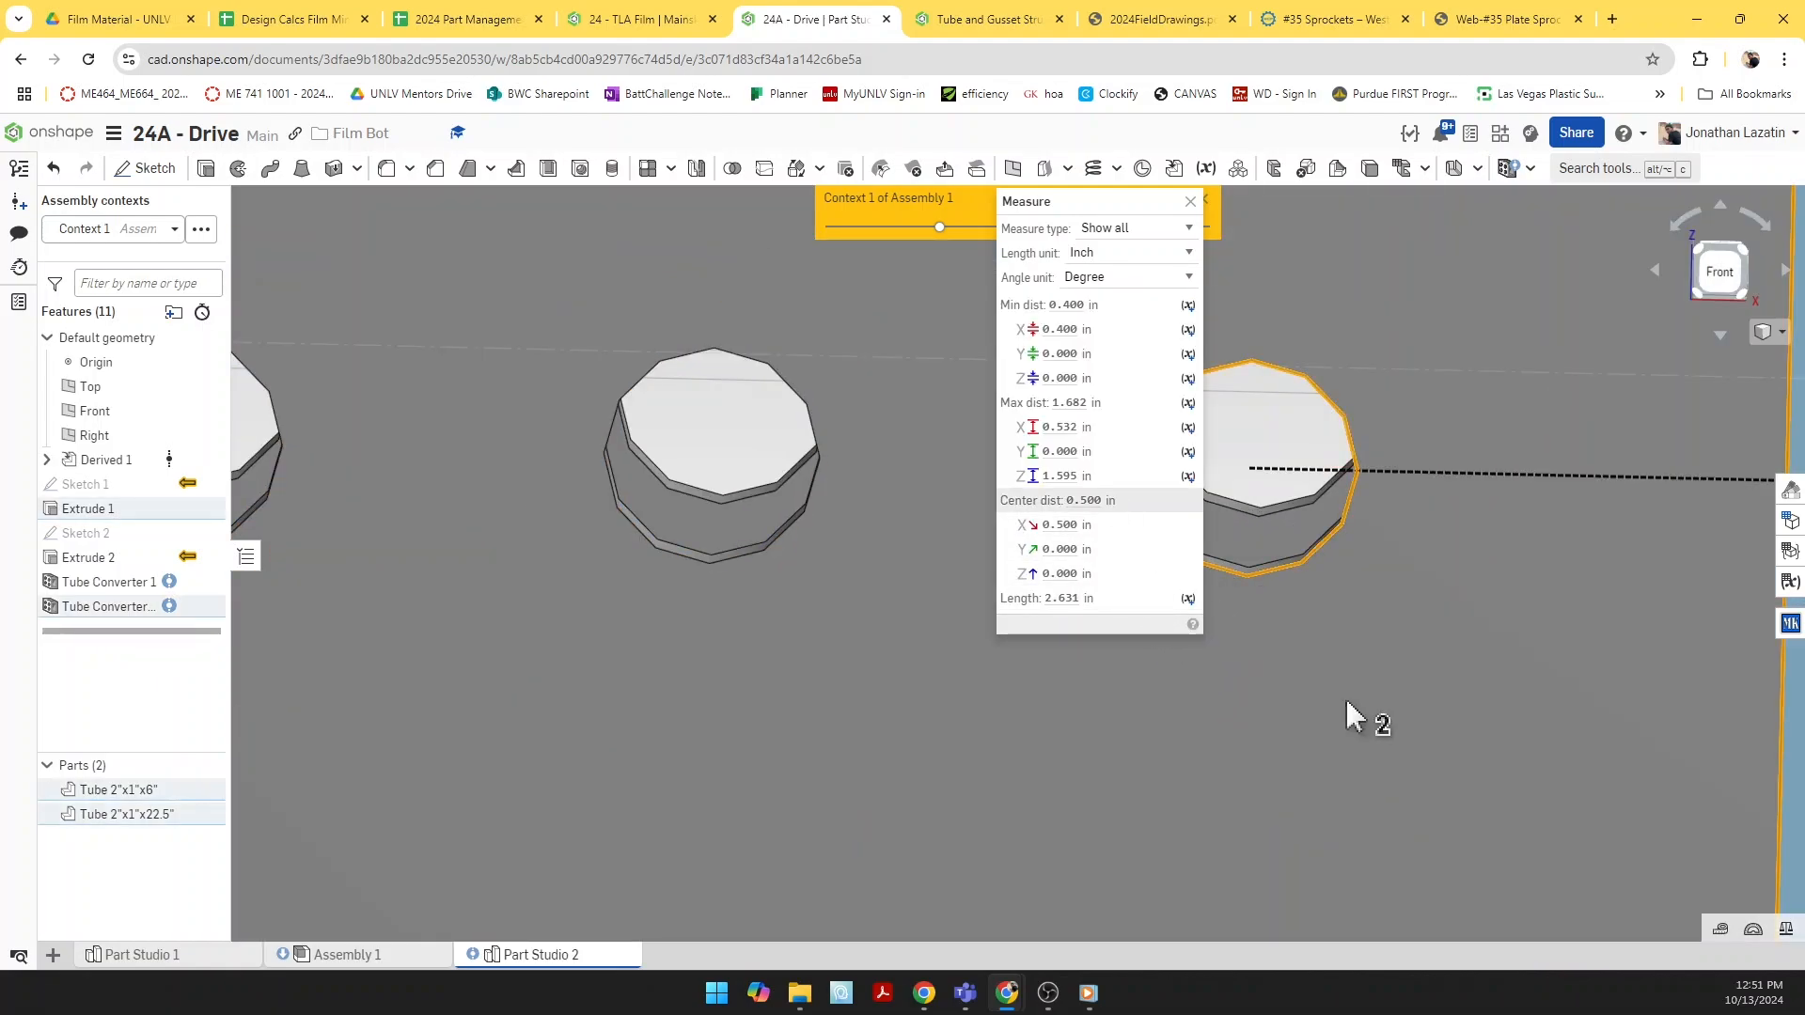
{"action": "scroll", "coordinate": [1293, 630], "scroll_direction": "down", "scroll_amount": 4}
{"action": "scroll", "coordinate": [1326, 707], "scroll_direction": "up", "scroll_amount": 8}
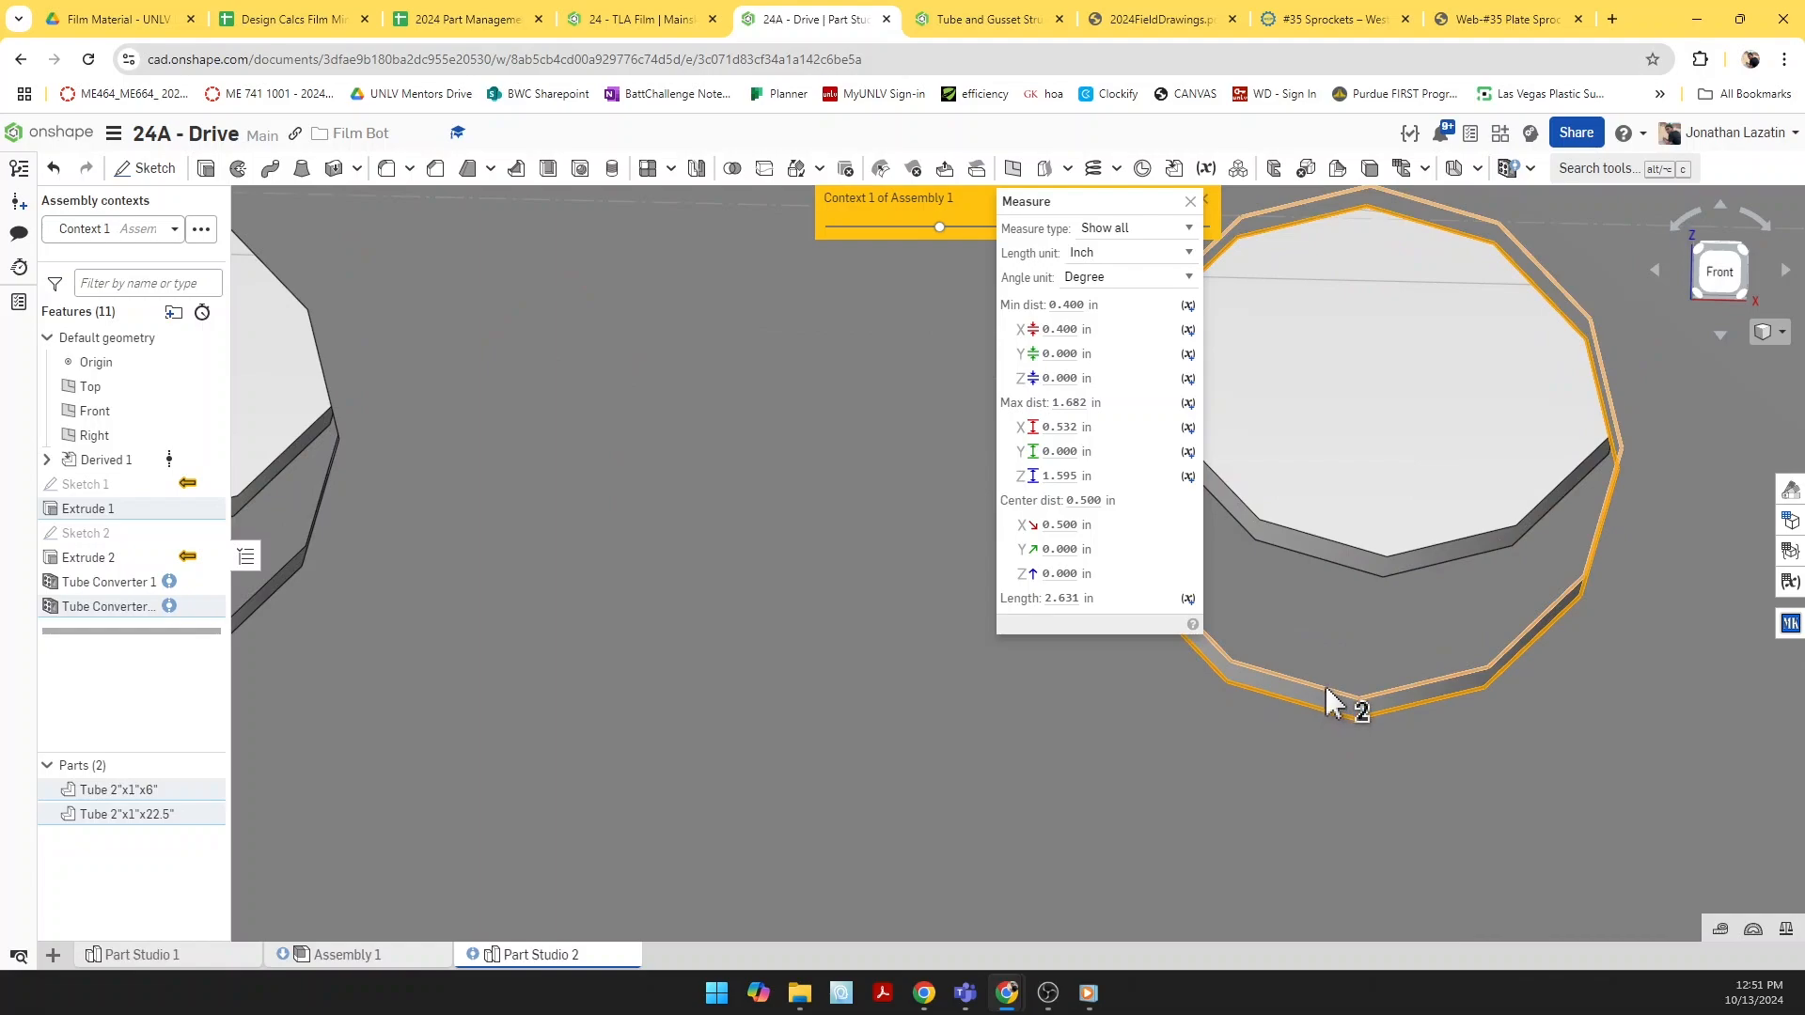
{"action": "scroll", "coordinate": [1339, 705], "scroll_direction": "down", "scroll_amount": 6}
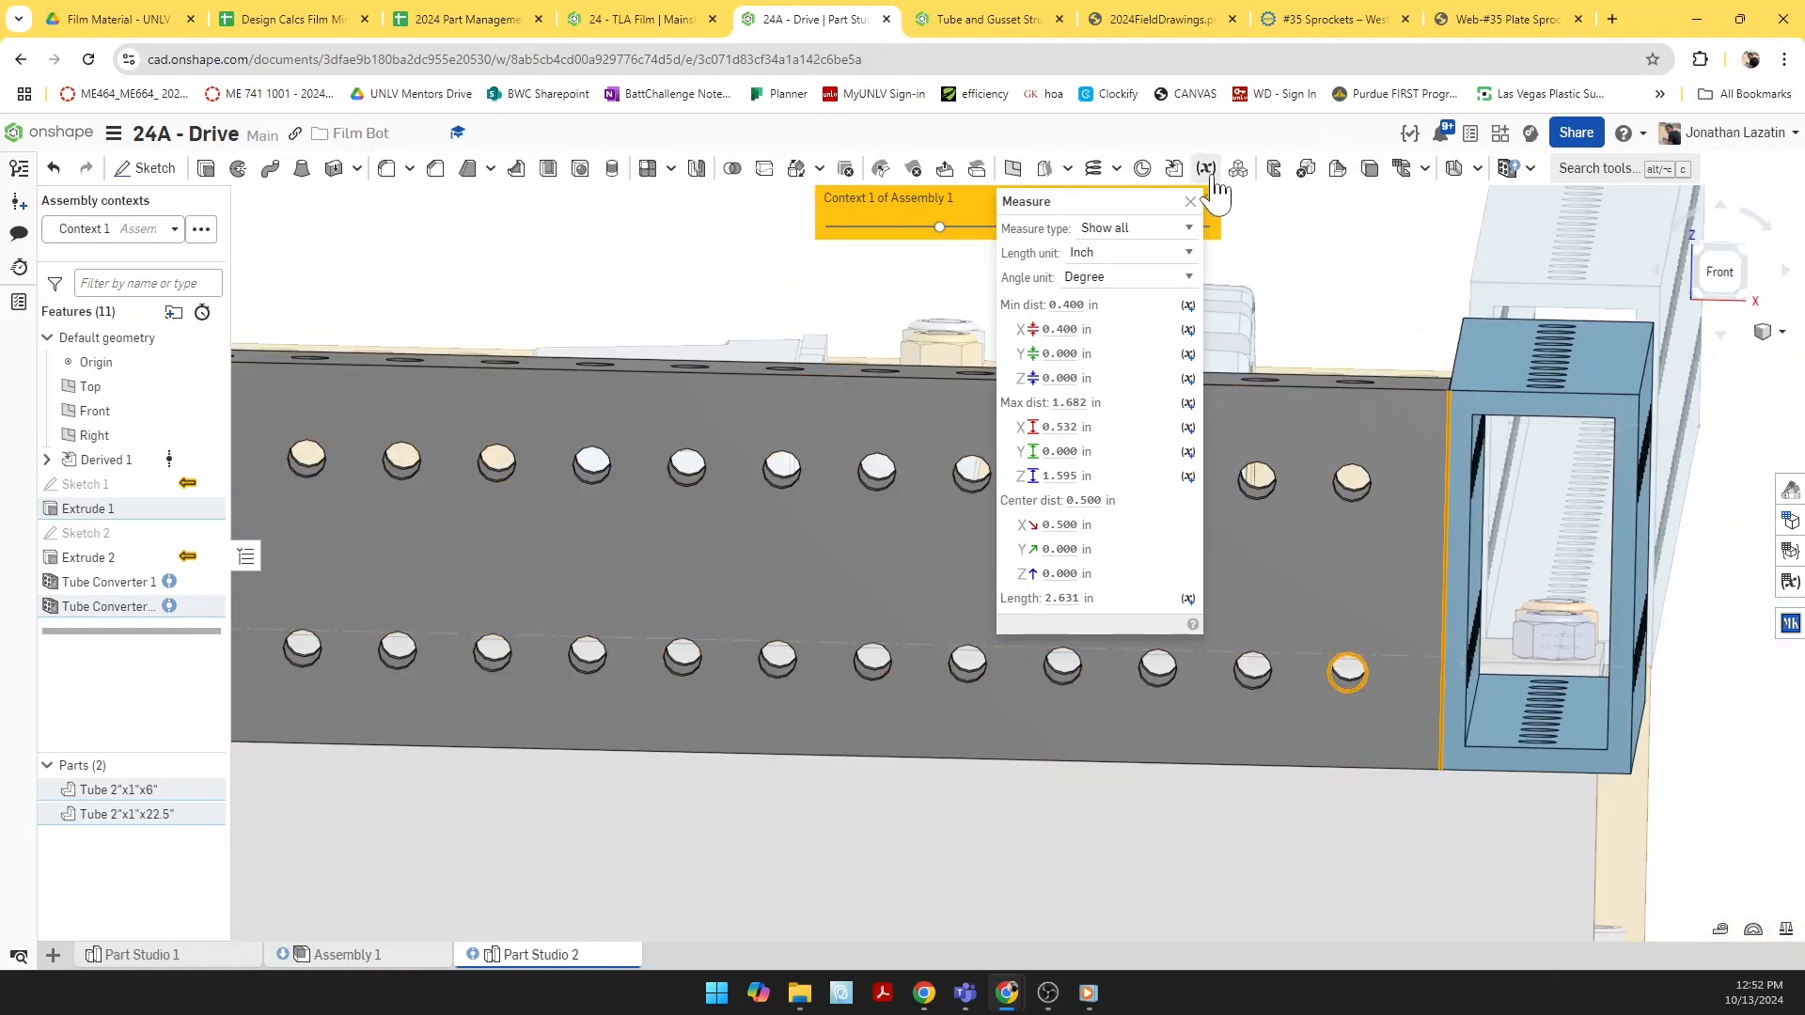
{"action": "left_click", "coordinate": [1192, 203]}
Step: Measure from the inner rim of the crossbar's last lower hole to the extension tube joint edge, viewing the measured edges from above
{"action": "scroll", "coordinate": [1359, 691], "scroll_direction": "up", "scroll_amount": 8}
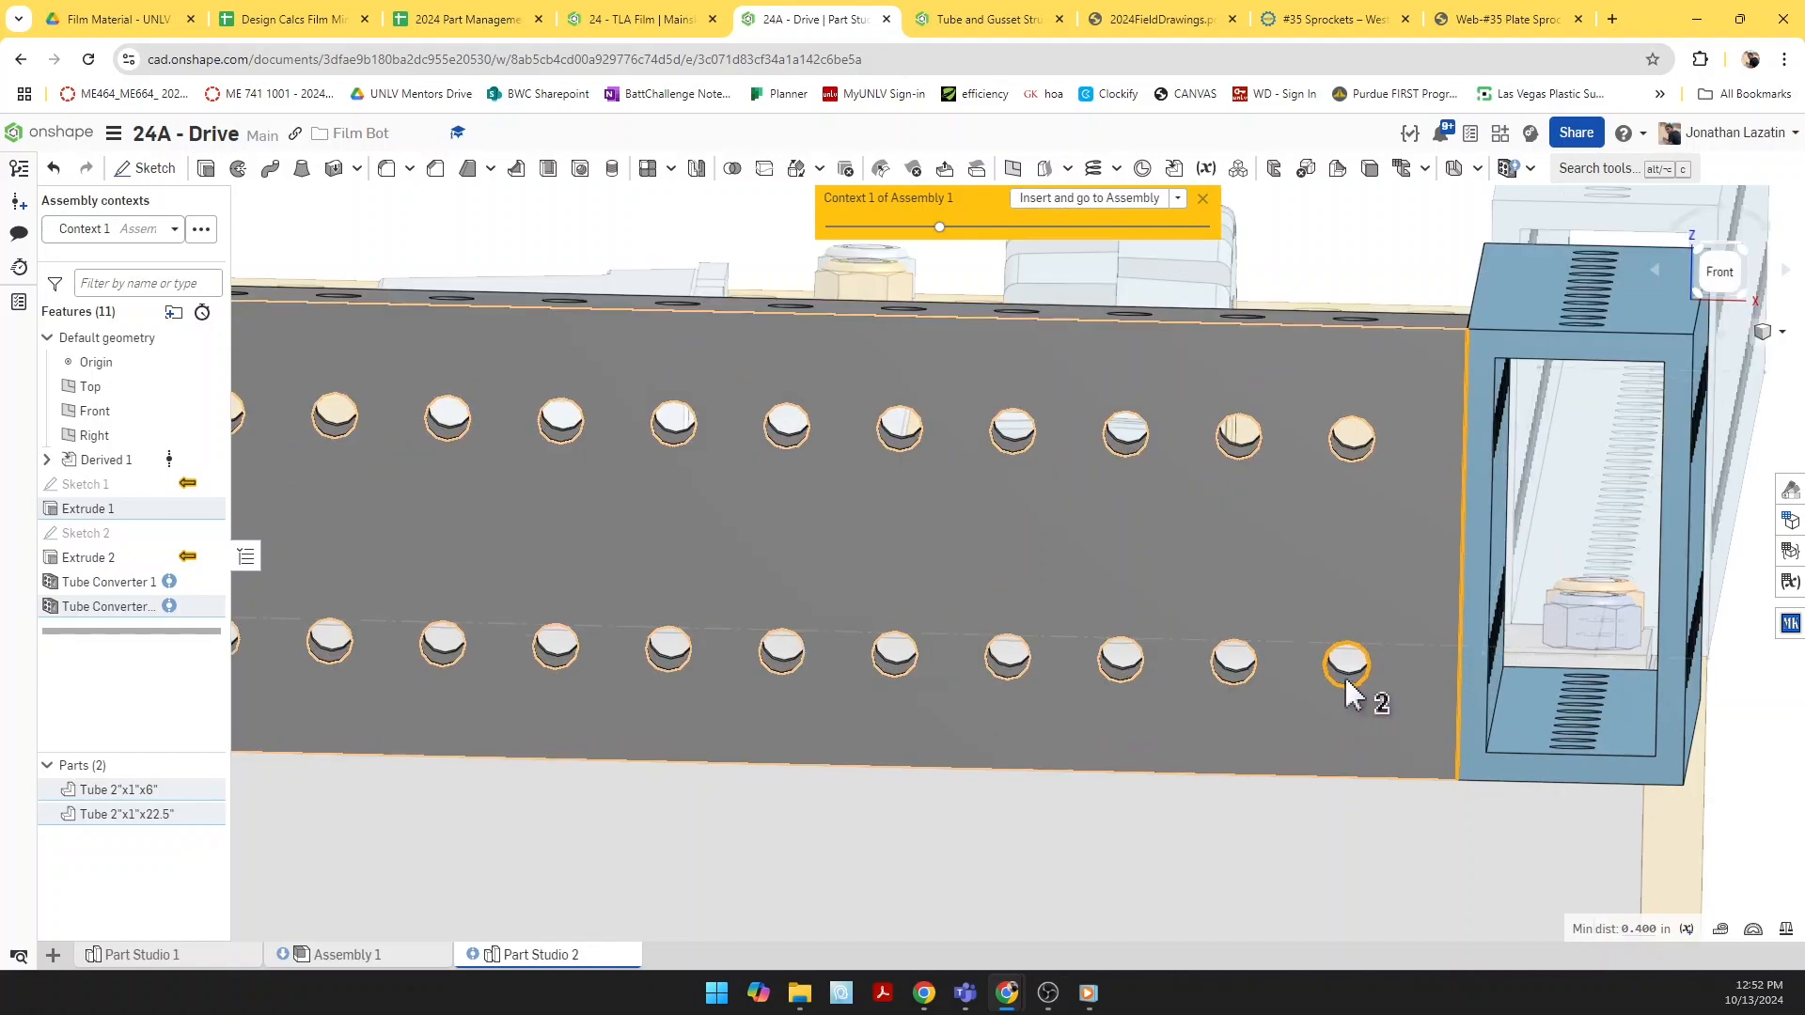
{"action": "scroll", "coordinate": [1344, 667], "scroll_direction": "down", "scroll_amount": 8}
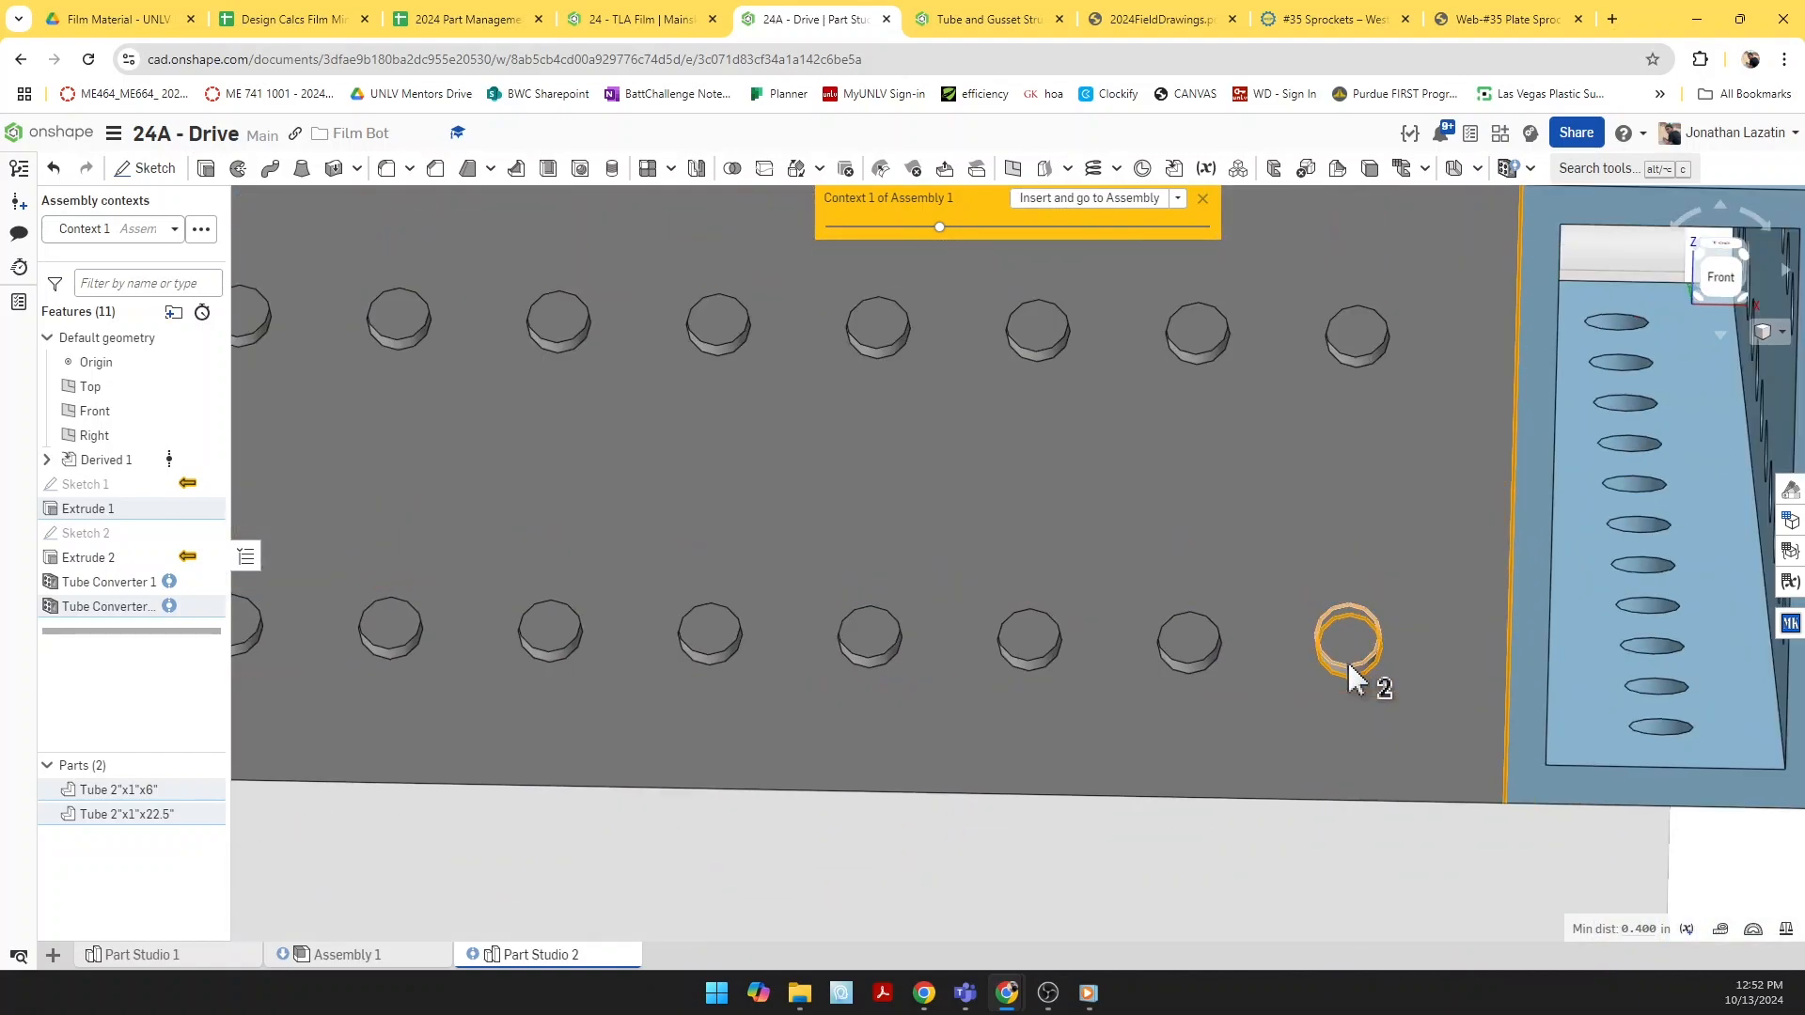
{"action": "left_click", "coordinate": [1607, 858]}
{"action": "scroll", "coordinate": [1391, 664], "scroll_direction": "up", "scroll_amount": 8}
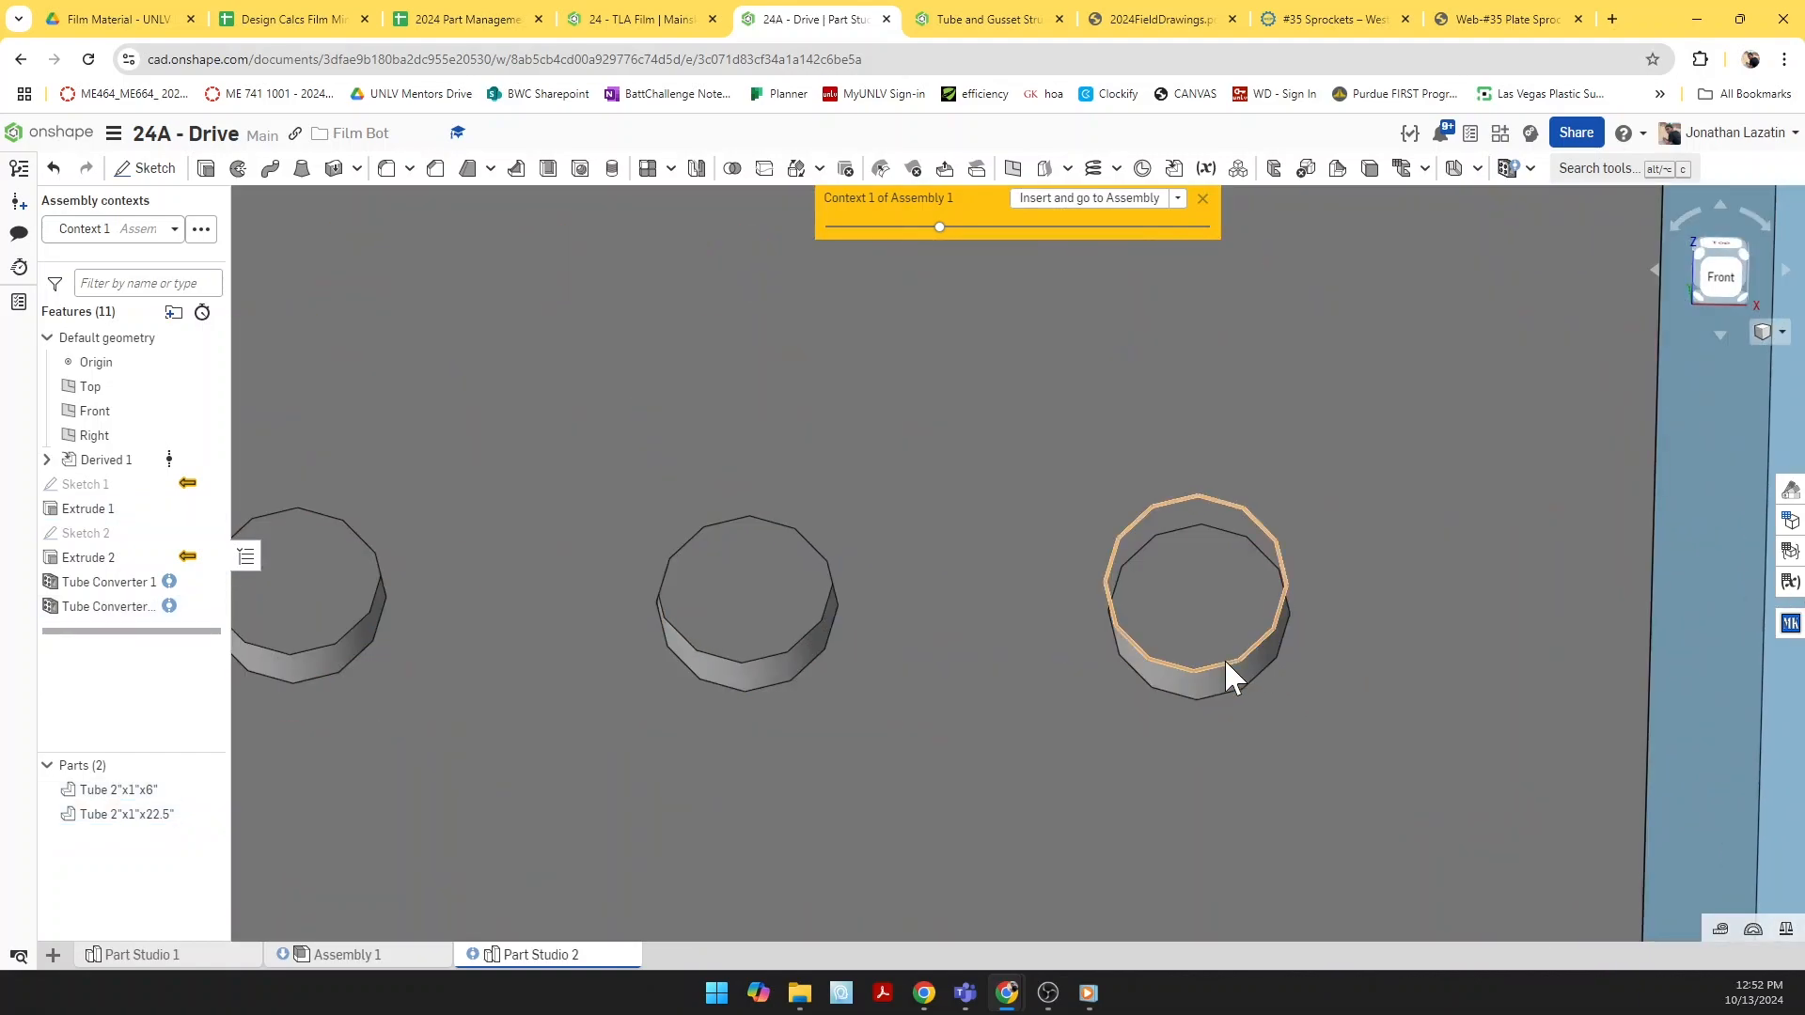
{"action": "left_click", "coordinate": [1224, 658]}
{"action": "left_click", "coordinate": [1655, 679]}
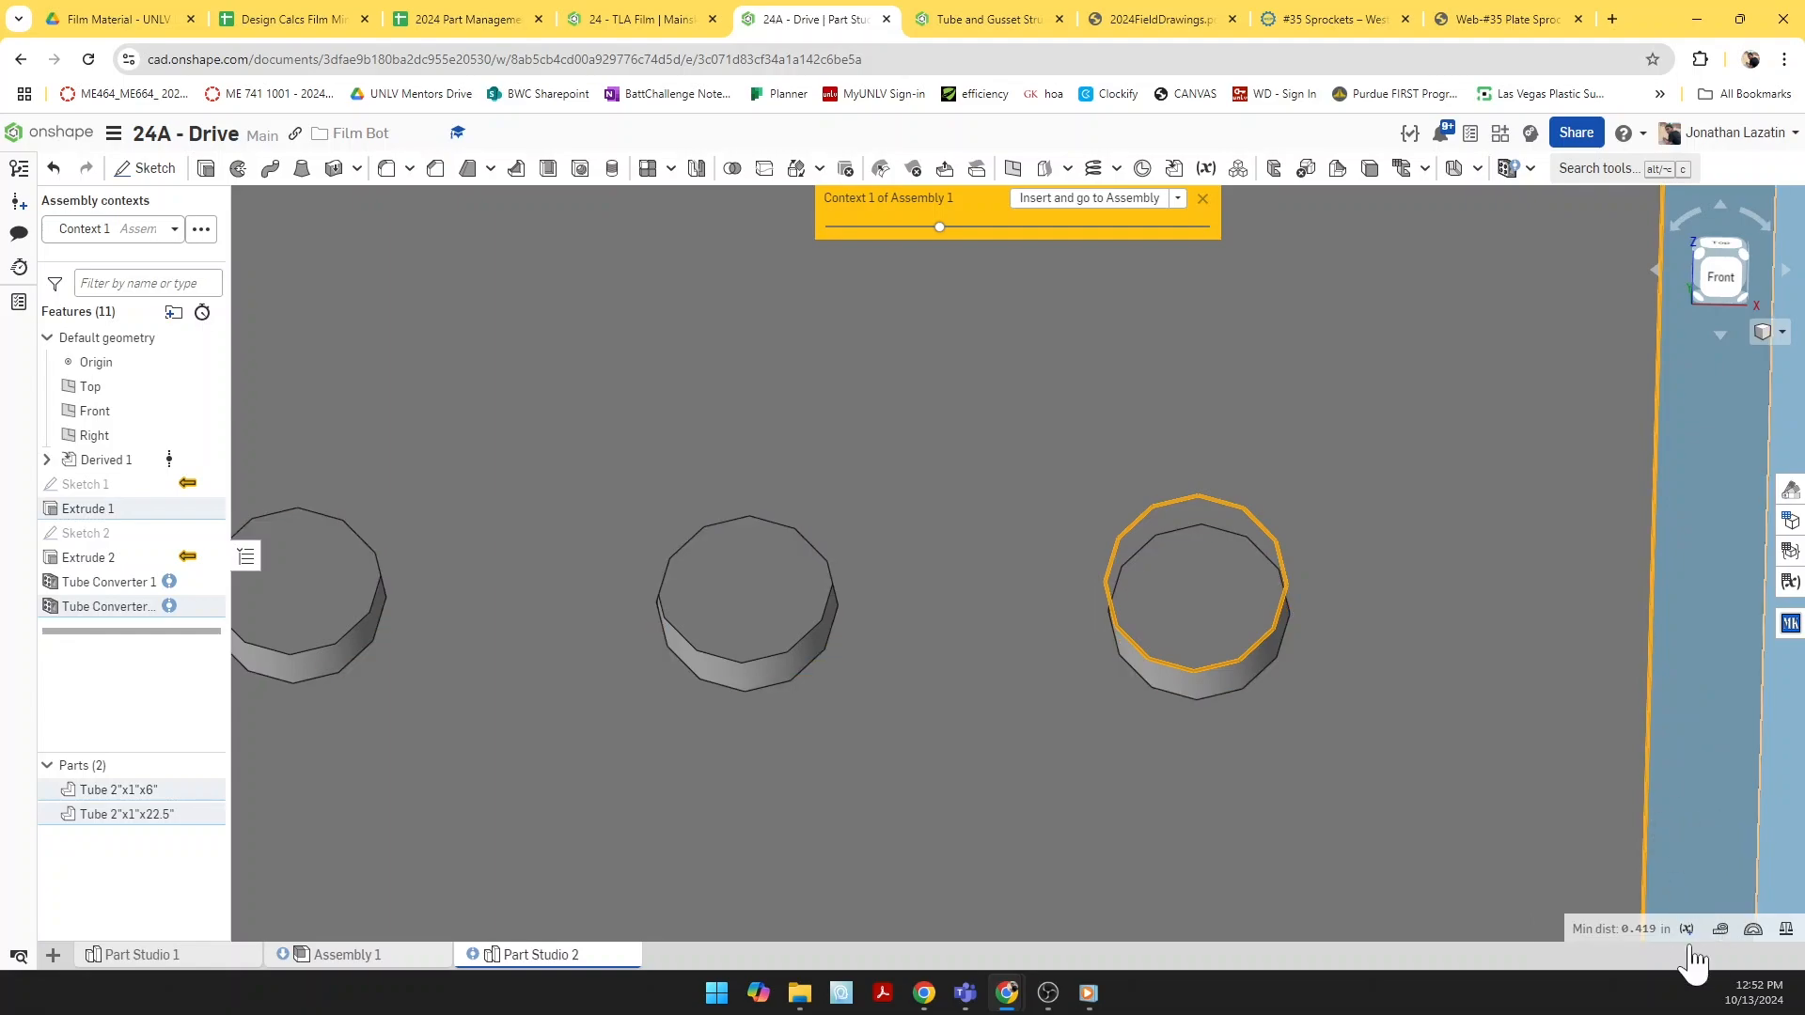
{"action": "left_click", "coordinate": [1723, 931]}
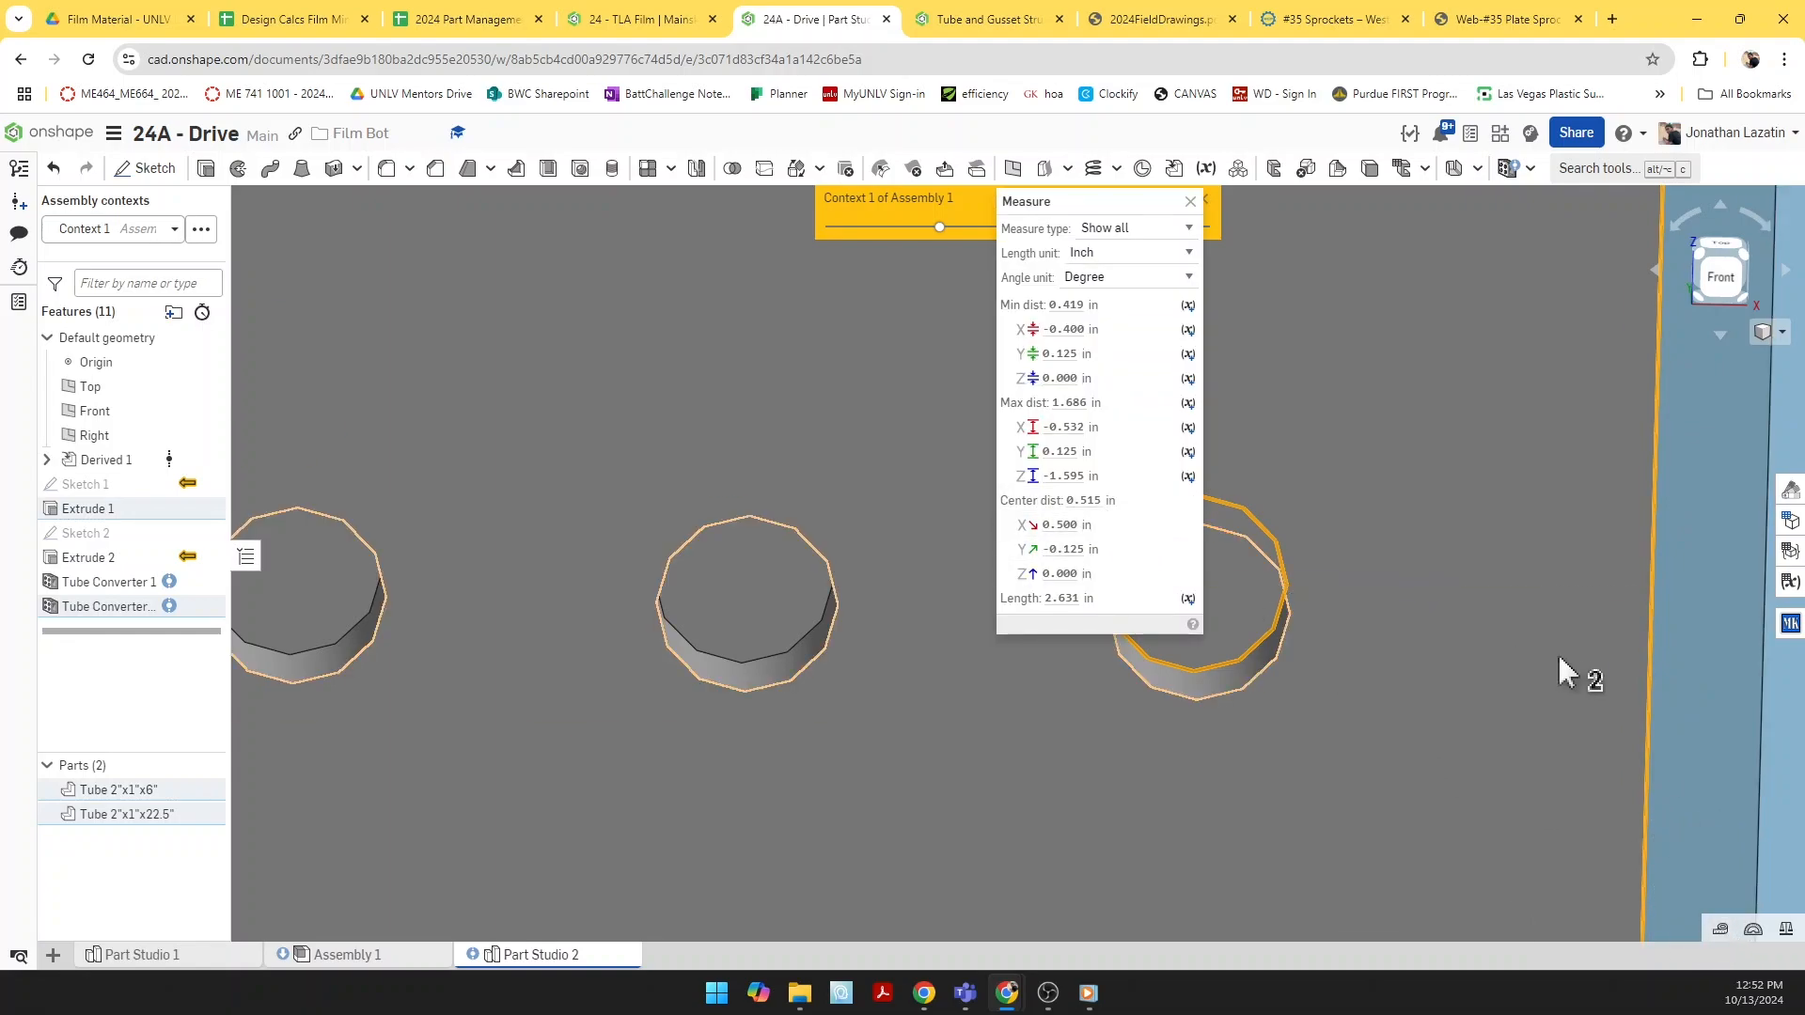
{"action": "mouse_move", "coordinate": [1570, 630]}
{"action": "middle_mouse_down"}
{"action": "mouse_move", "coordinate": [1678, 633]}
{"action": "mouse_move", "coordinate": [1564, 634]}
{"action": "middle_mouse_up"}
{"action": "scroll", "coordinate": [1564, 635], "scroll_direction": "down", "scroll_amount": 5}
{"action": "right_click_drag", "start_coordinate": [1564, 675], "coordinate": [1580, 633]}
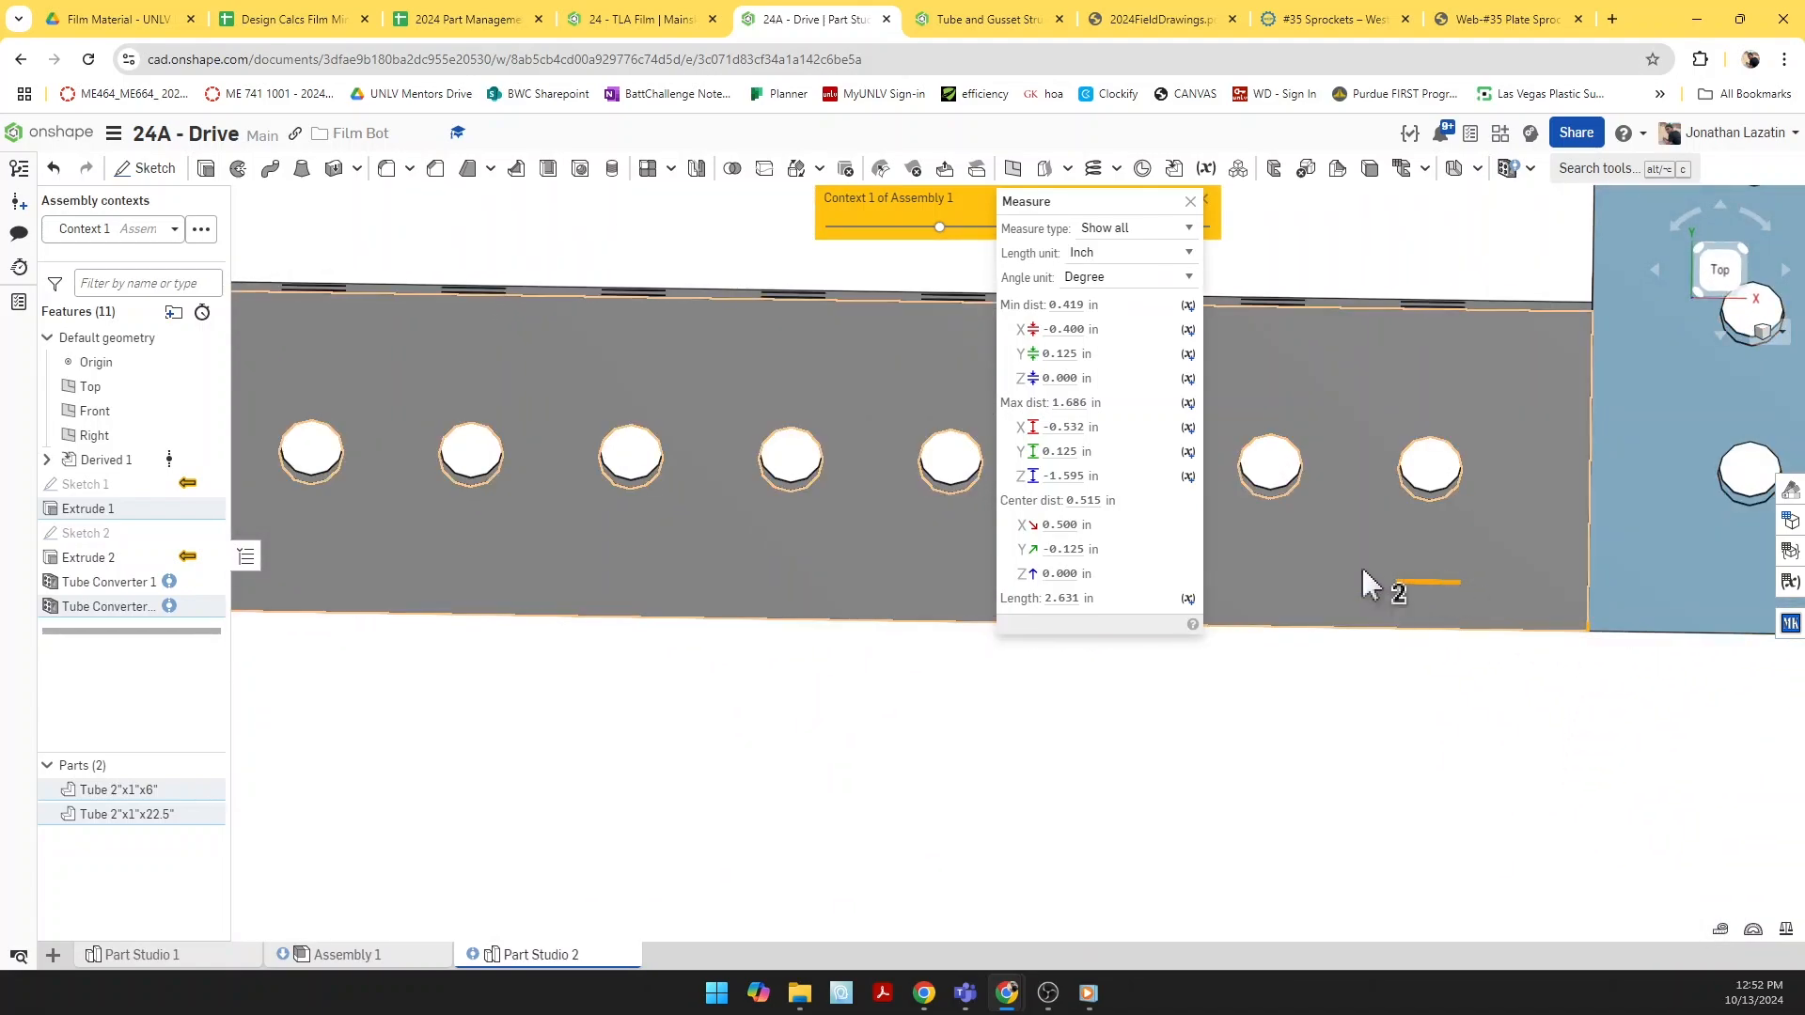
{"action": "left_click", "coordinate": [1191, 203]}
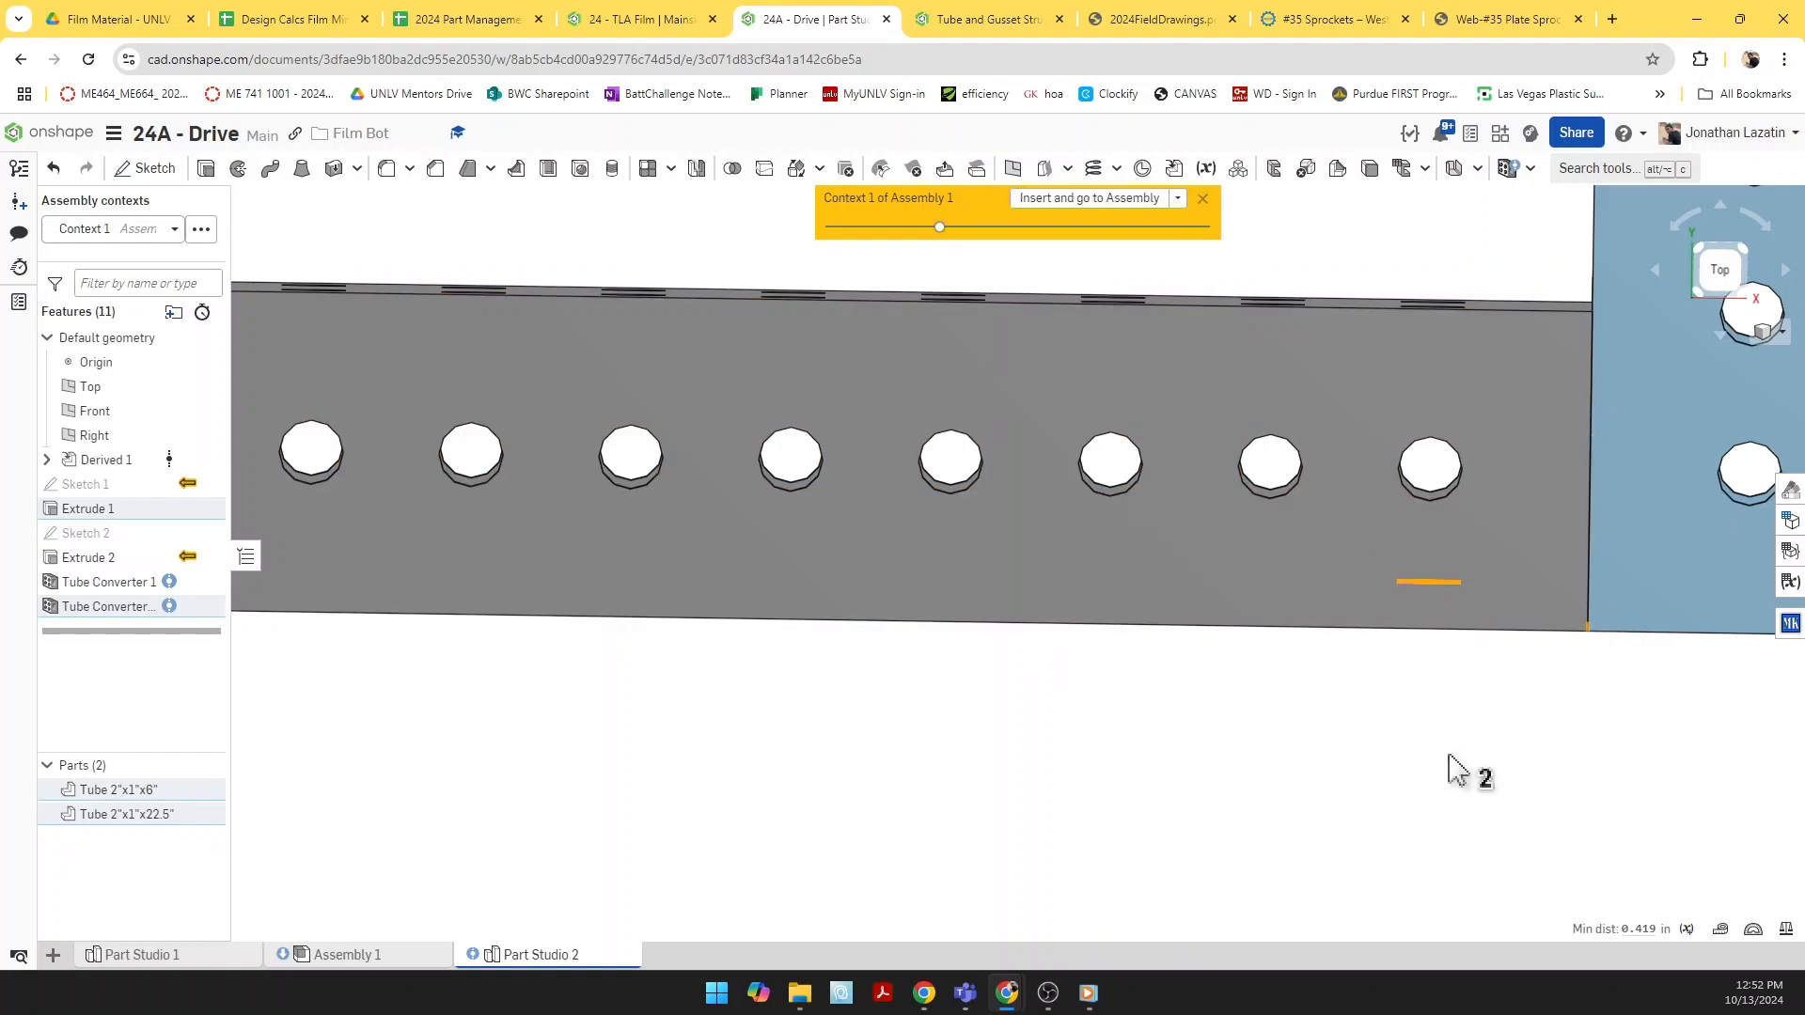
Step: Clear the measurement selection and start a sketch on the extension tube's outer side face, viewed straight on
{"action": "scroll", "coordinate": [1452, 753], "scroll_direction": "down", "scroll_amount": 5}
{"action": "left_click", "coordinate": [1651, 624]}
{"action": "scroll", "coordinate": [1651, 628], "scroll_direction": "down", "scroll_amount": 4}
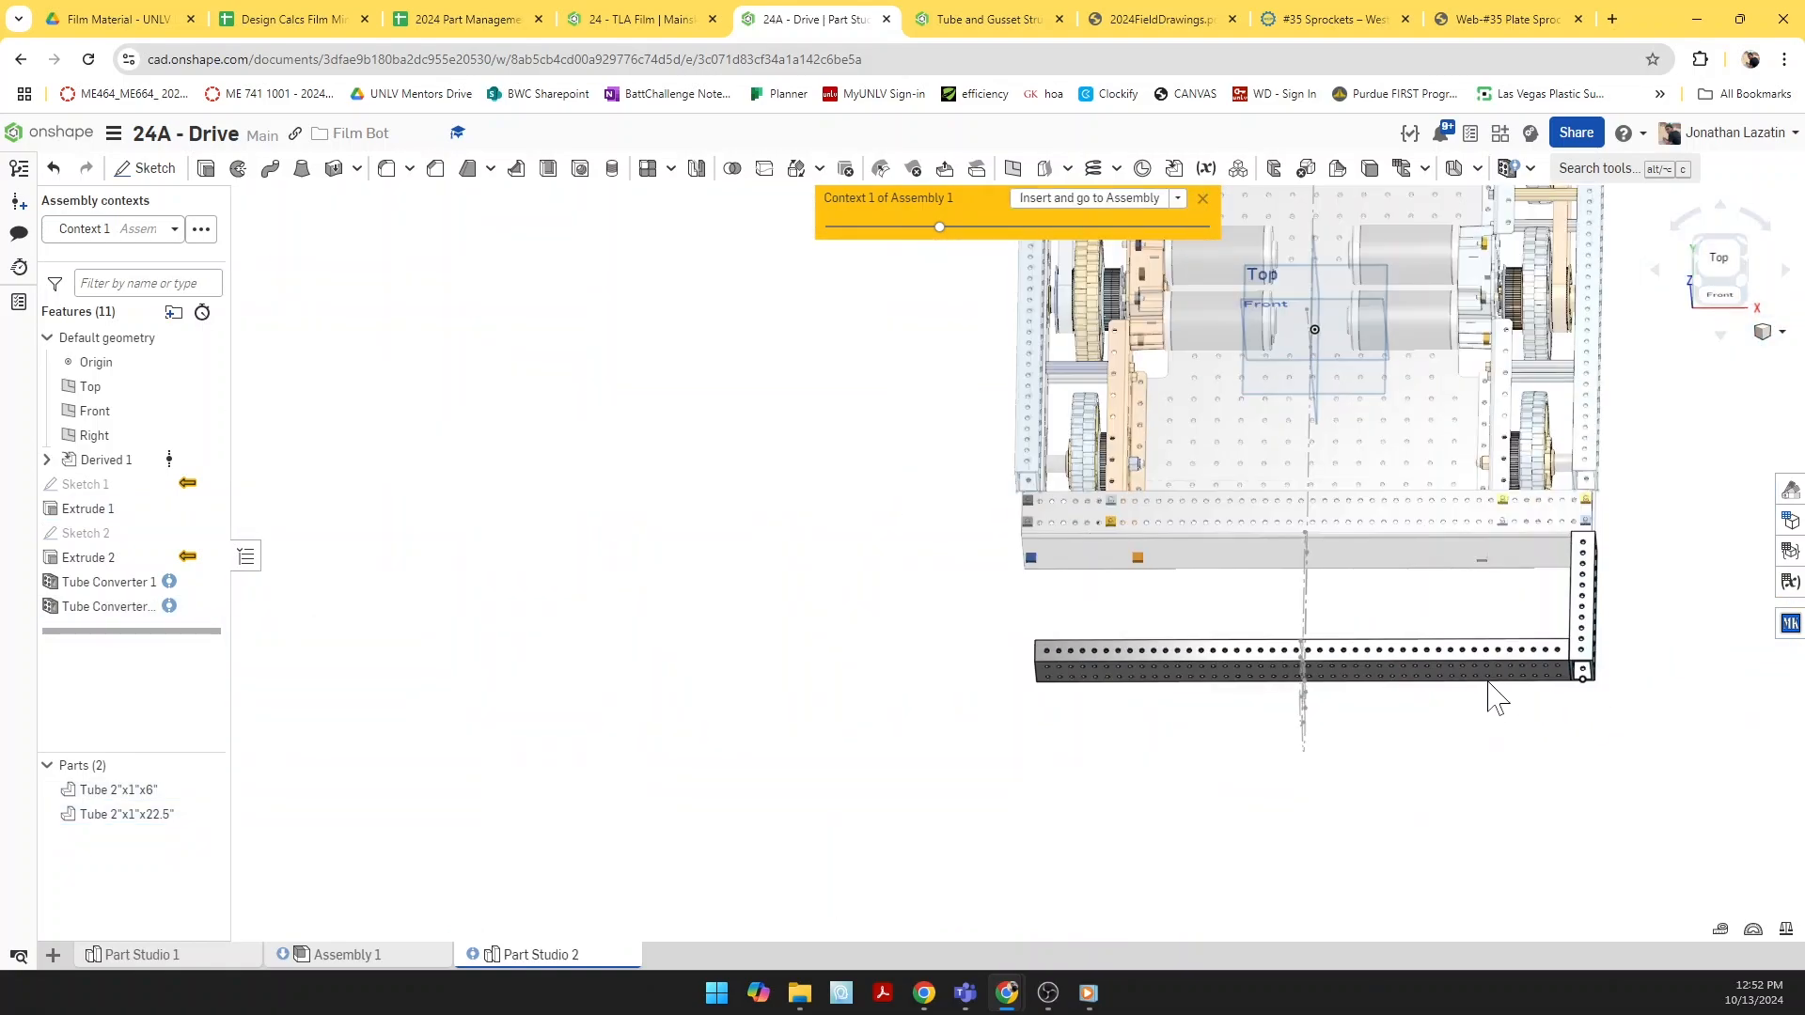
{"action": "right_click_drag", "start_coordinate": [1488, 680], "coordinate": [1589, 644]}
{"action": "scroll", "coordinate": [1566, 644], "scroll_direction": "up", "scroll_amount": 5}
{"action": "left_click", "coordinate": [1565, 639]}
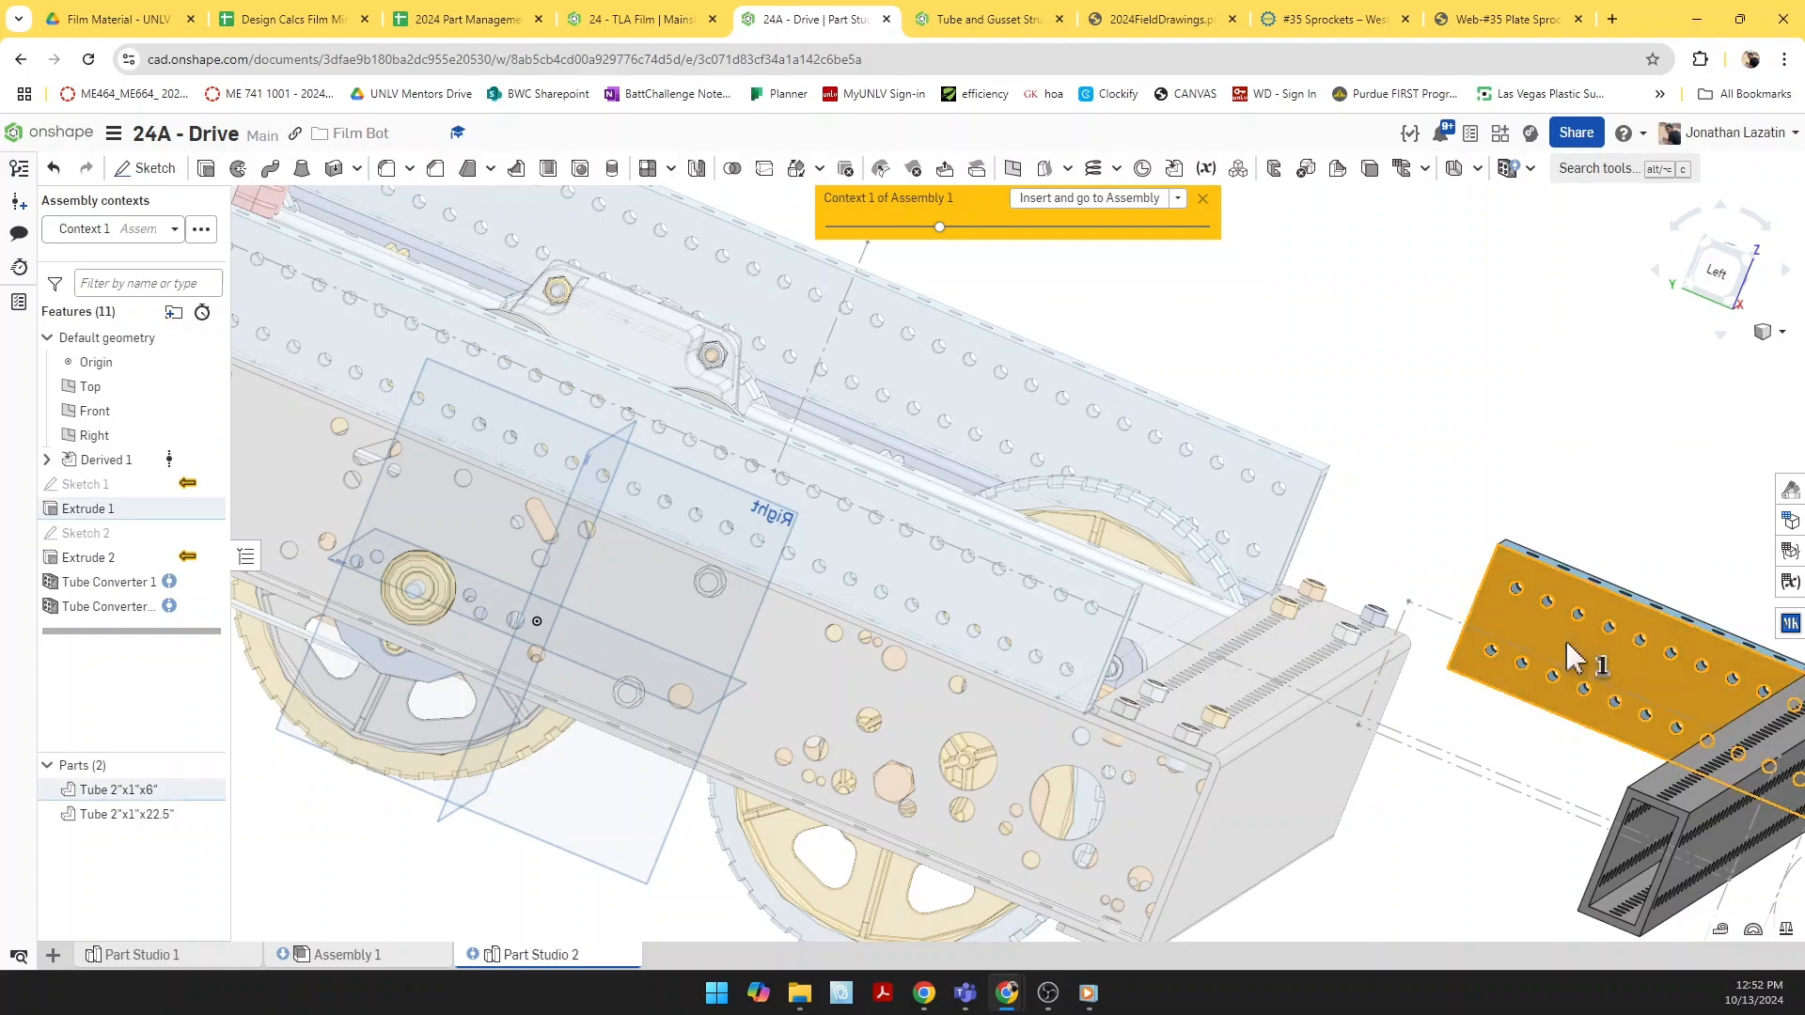
{"action": "key", "text": "n"}
{"action": "middle_click_drag", "start_coordinate": [1008, 682], "coordinate": [1473, 698]}
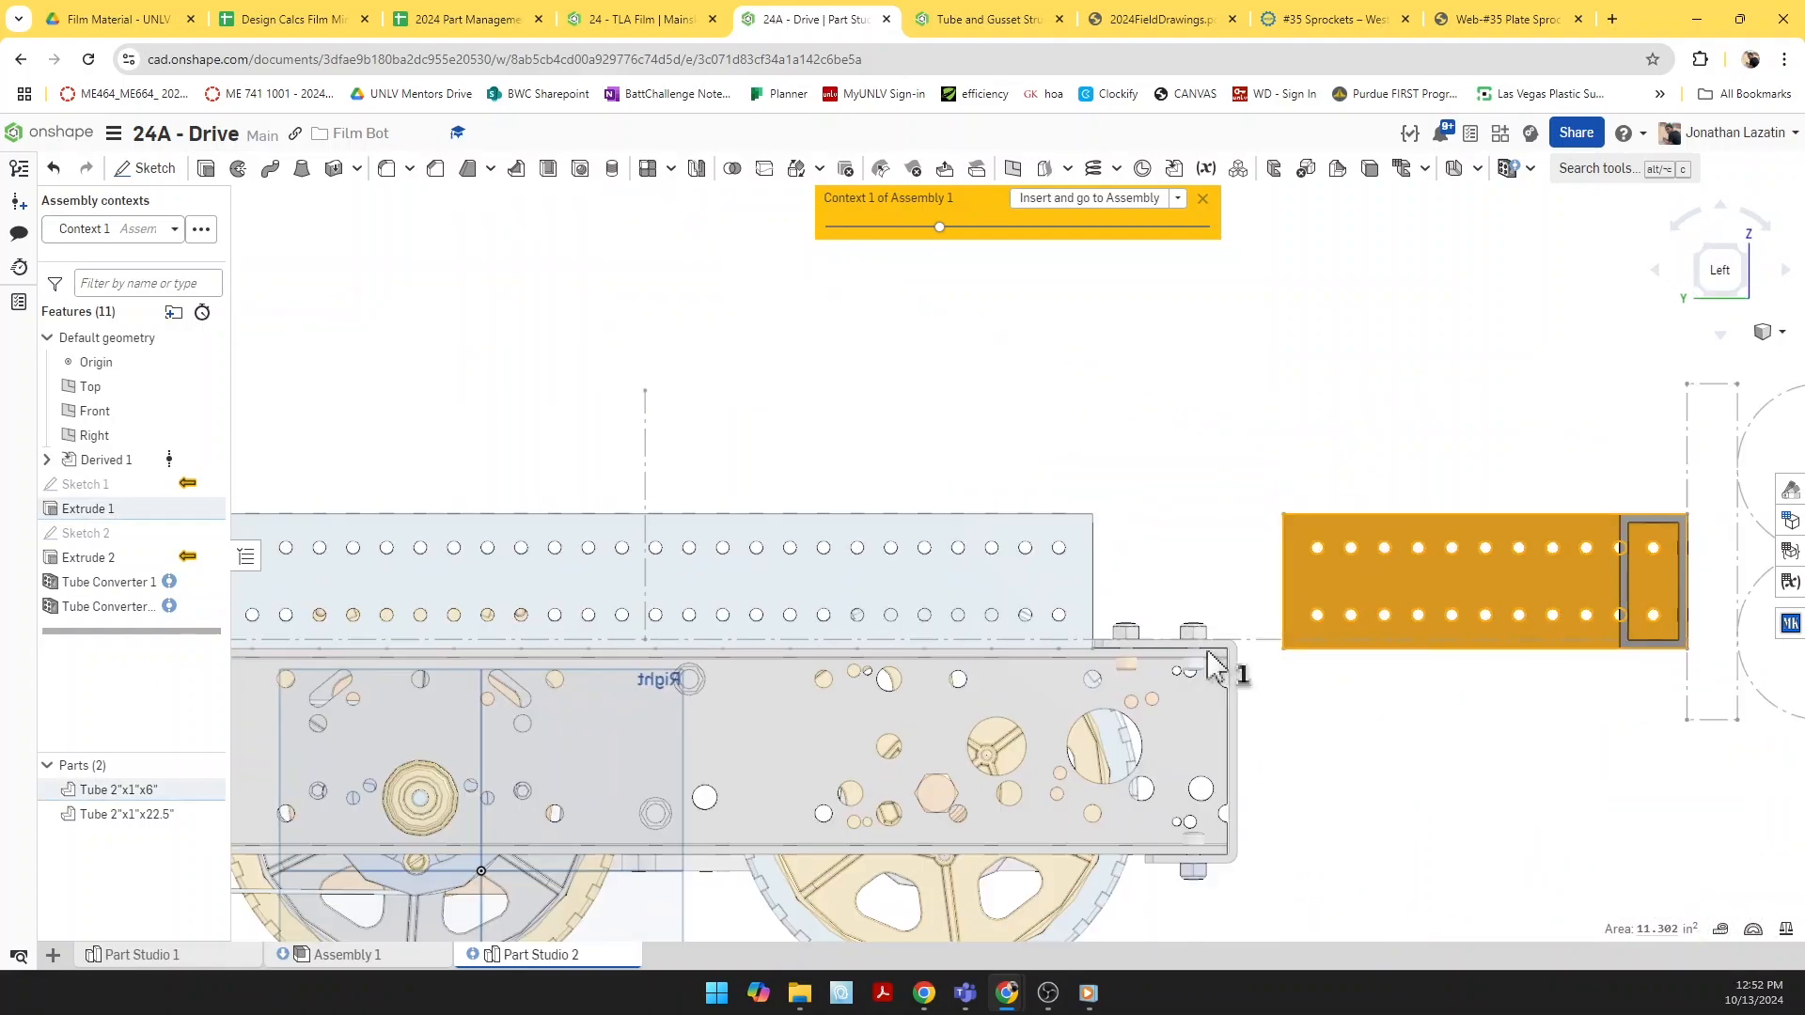
{"action": "left_click", "coordinate": [141, 168]}
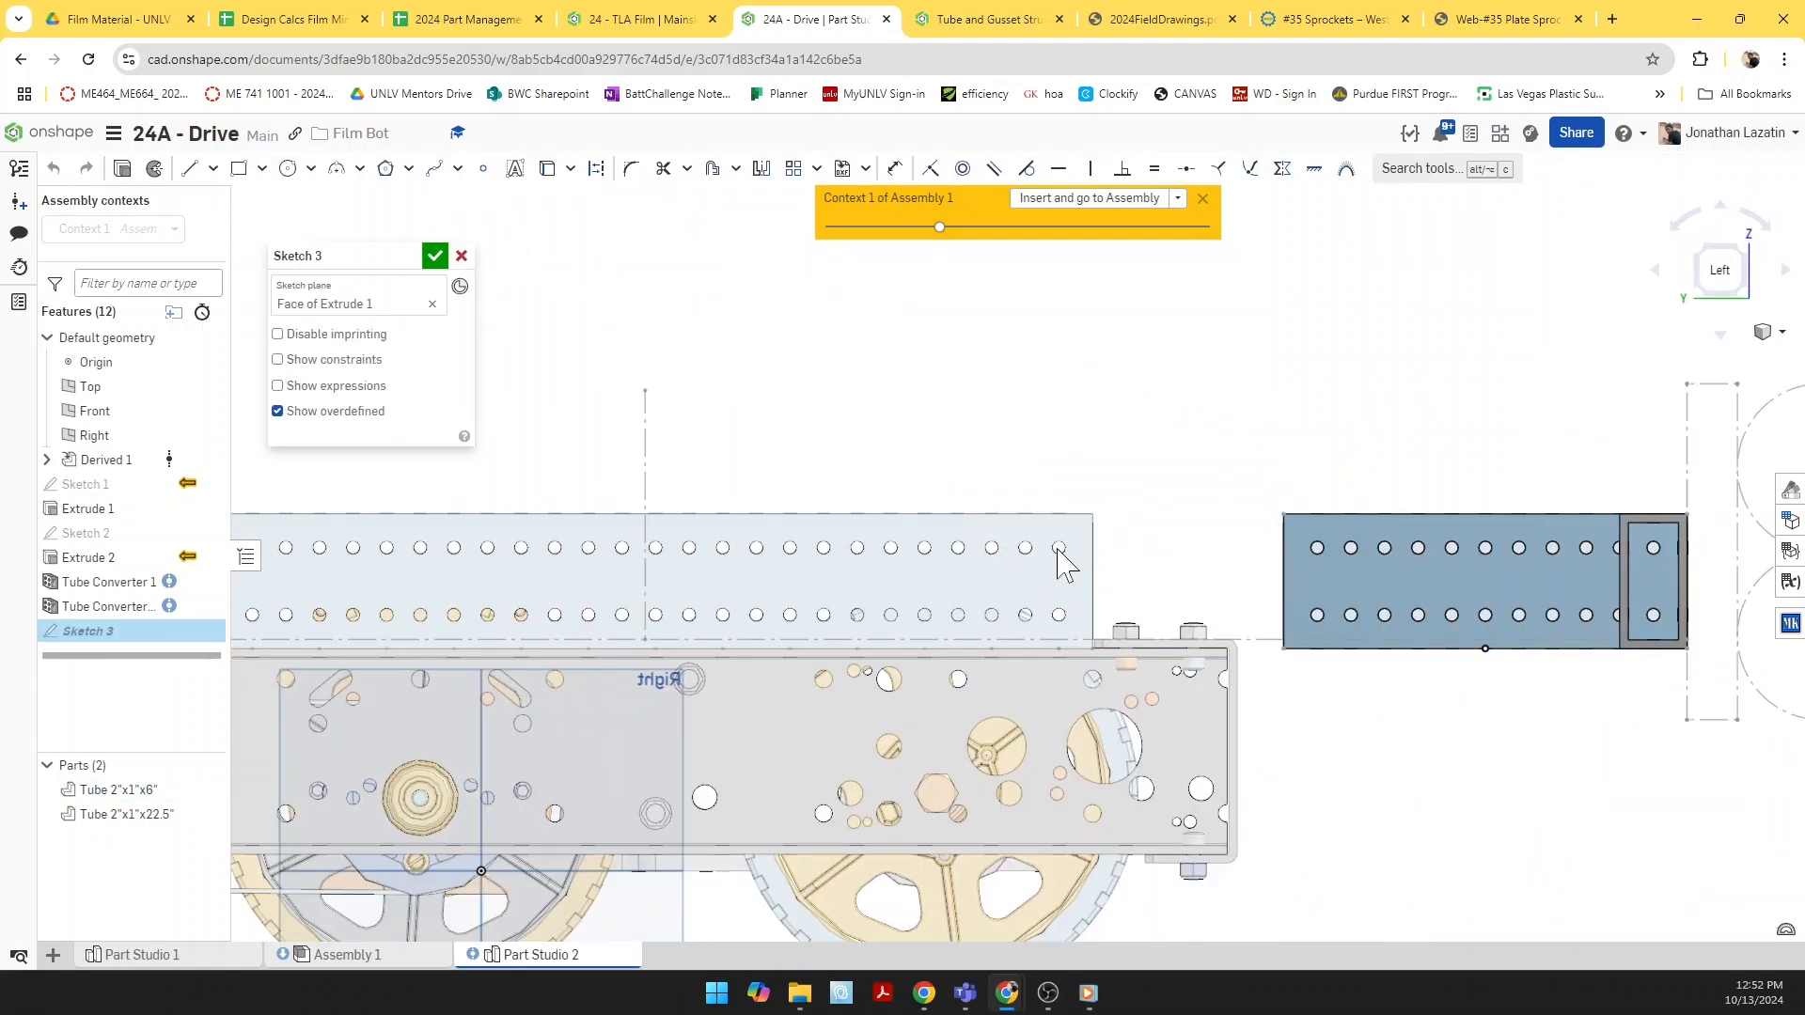
Step: Sketch one circle at the drive tube's third-from-last upper hole and one on the extension tube's first upper hole
{"action": "scroll", "coordinate": [1053, 560], "scroll_direction": "up", "scroll_amount": 5}
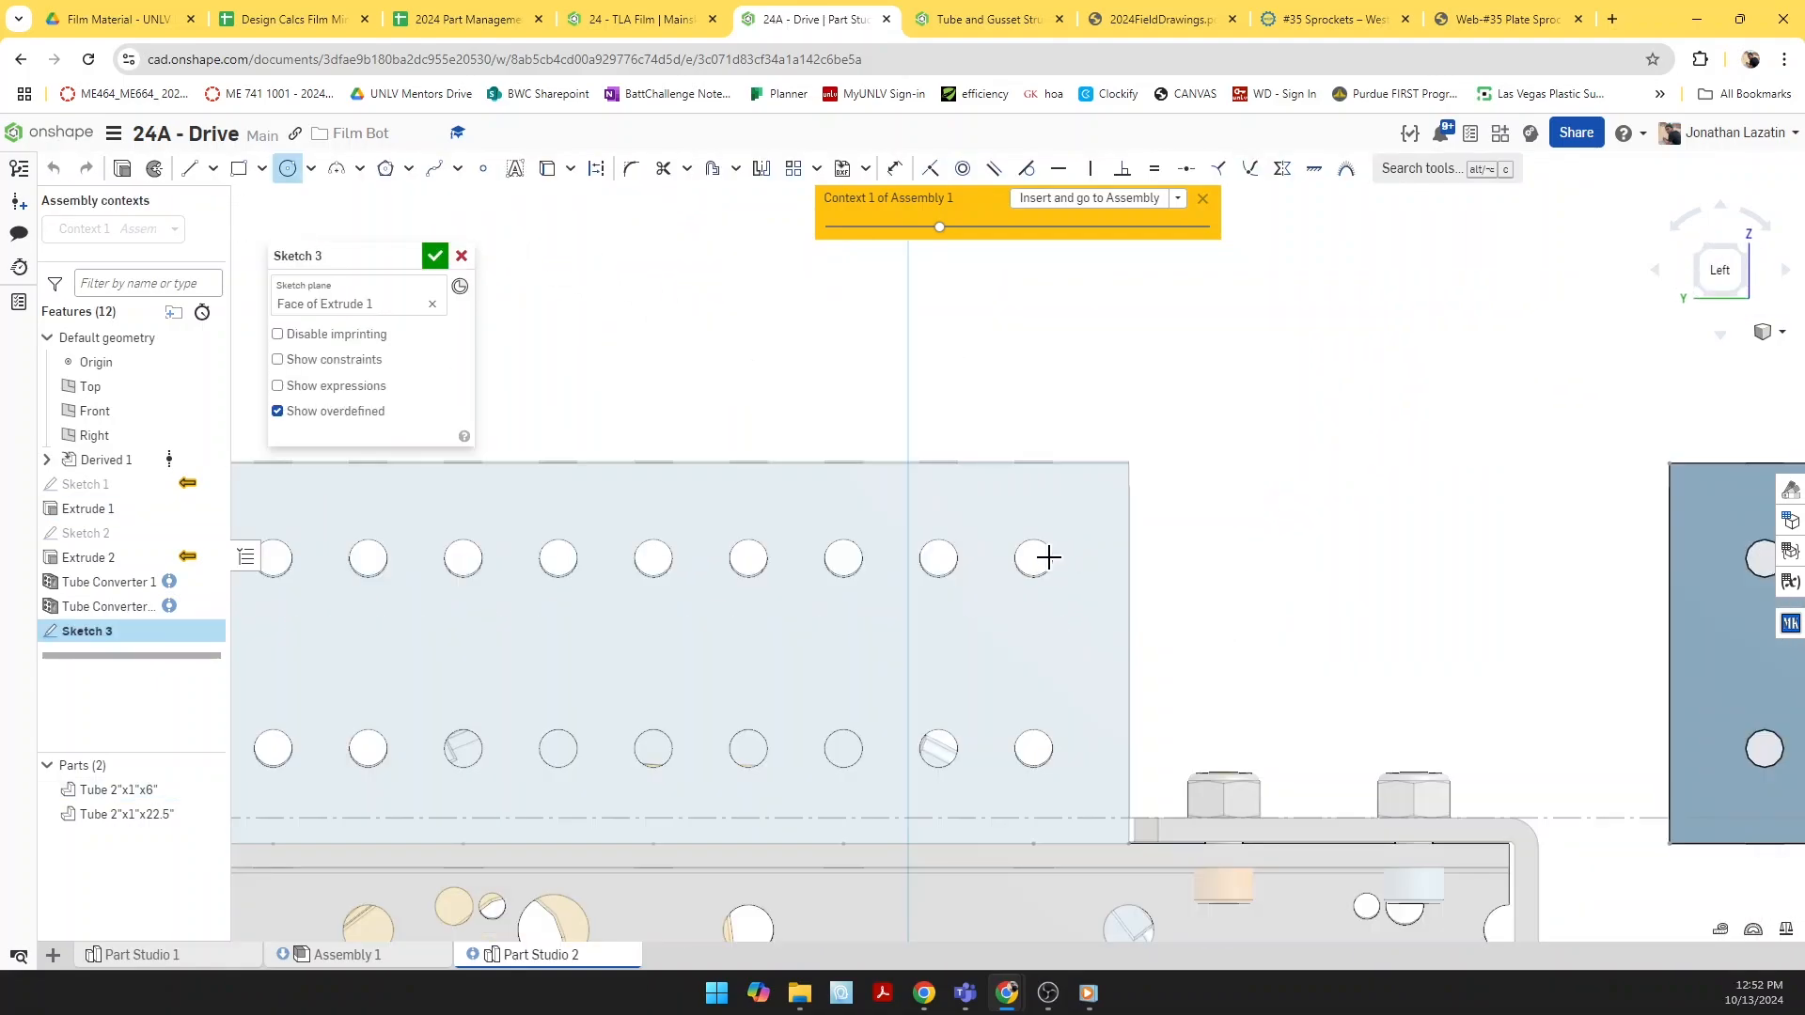
{"action": "left_click", "coordinate": [861, 584]}
{"action": "scroll", "coordinate": [860, 585], "scroll_direction": "down", "scroll_amount": 5}
{"action": "scroll", "coordinate": [1164, 580], "scroll_direction": "up", "scroll_amount": 4}
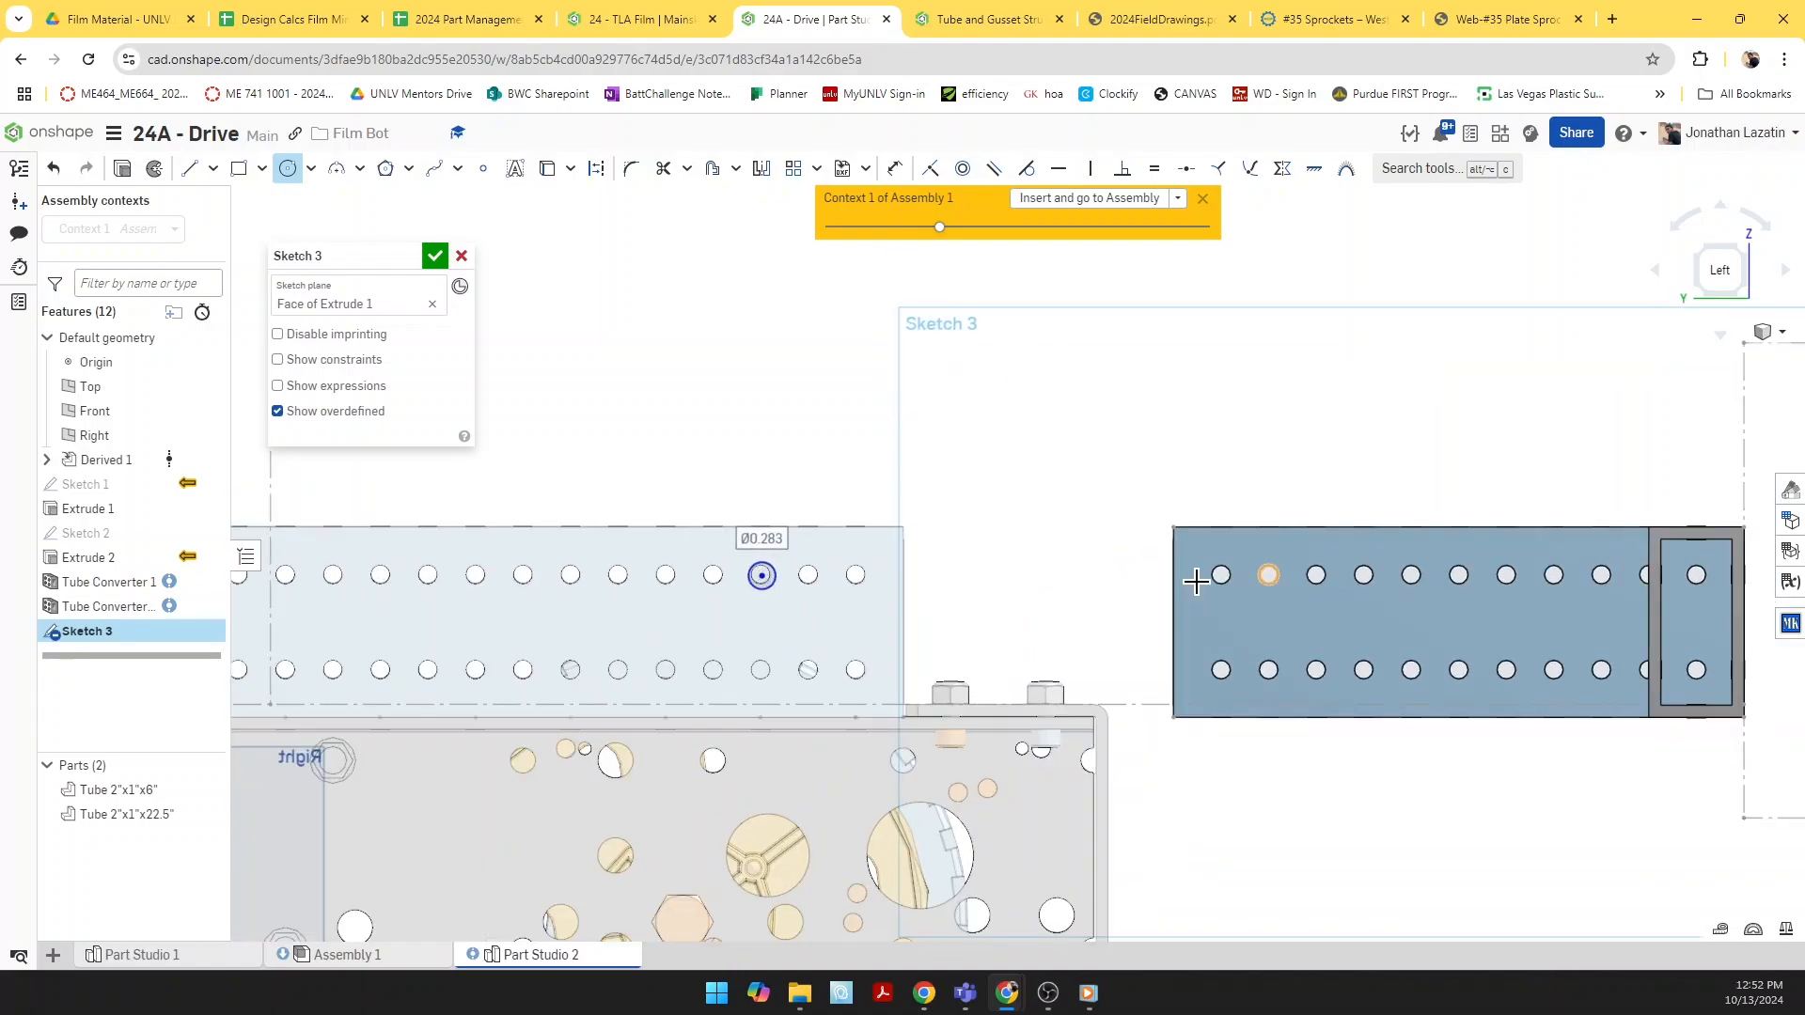
{"action": "left_click", "coordinate": [1190, 604]}
{"action": "key", "text": "e"}
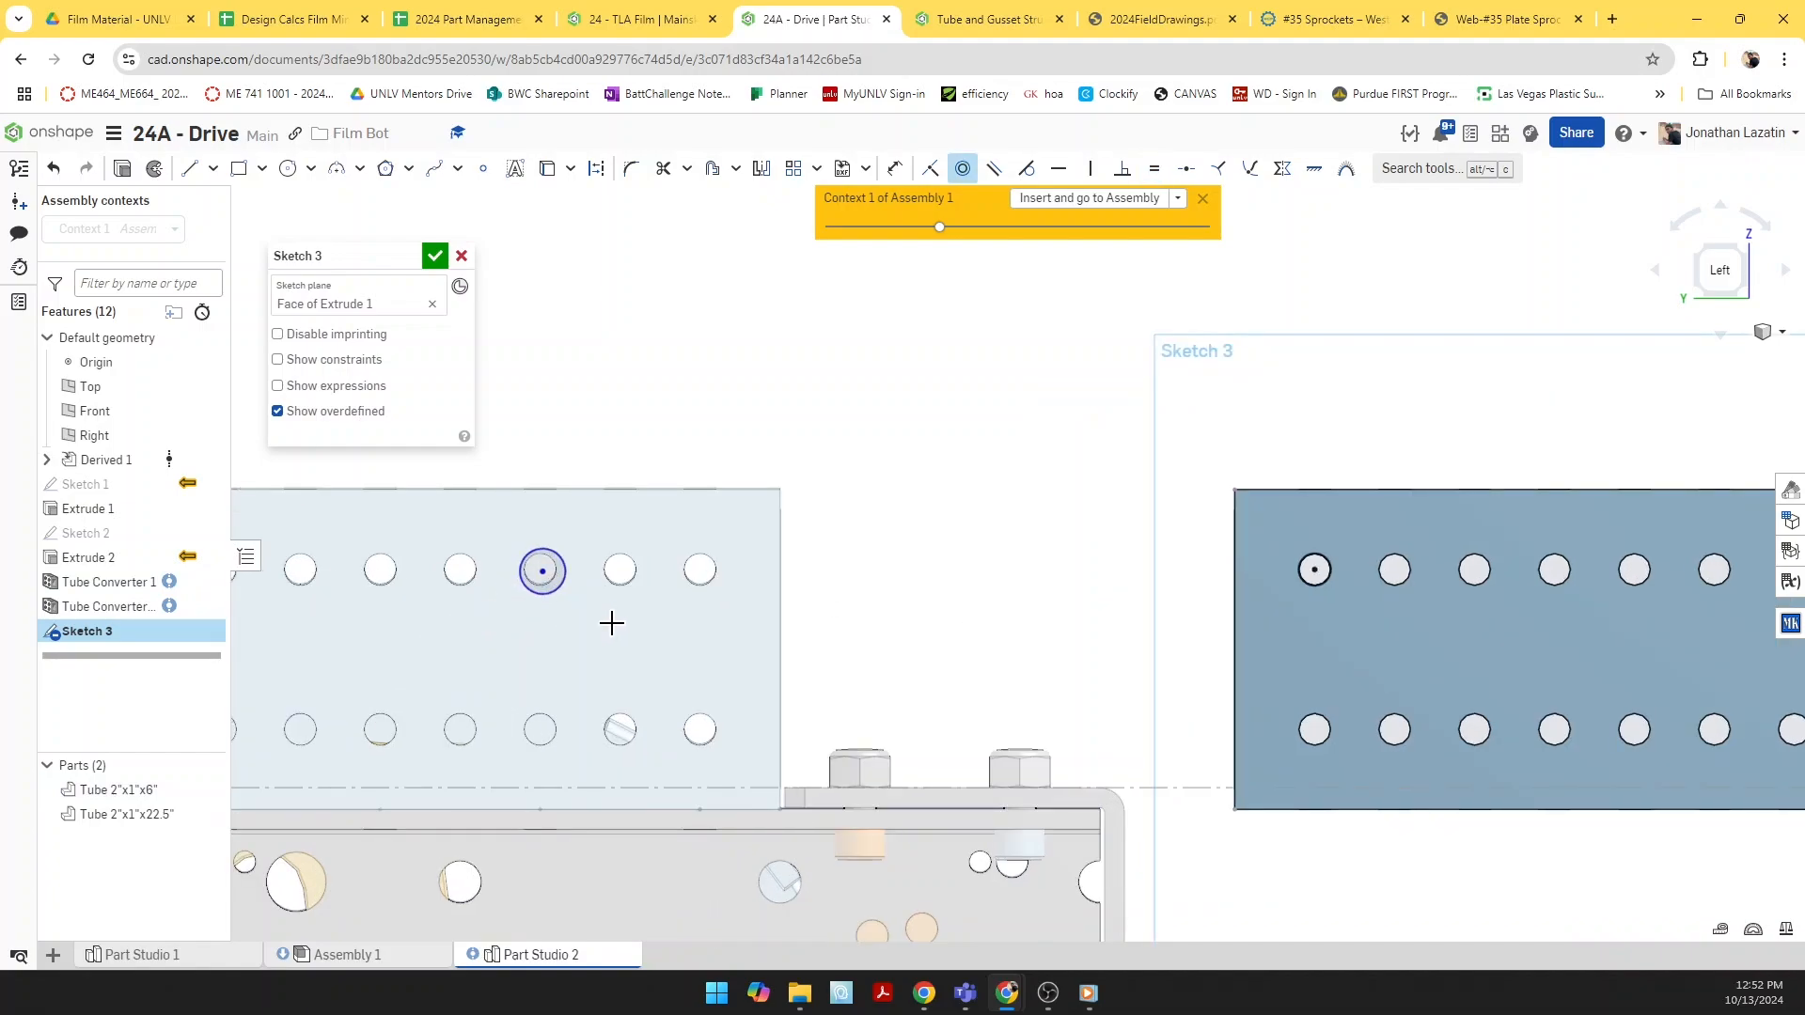
Step: Constrain the drive-side circle to be concentric with and equal to the drive tube hole beneath it
{"action": "scroll", "coordinate": [639, 592], "scroll_direction": "up", "scroll_amount": 4}
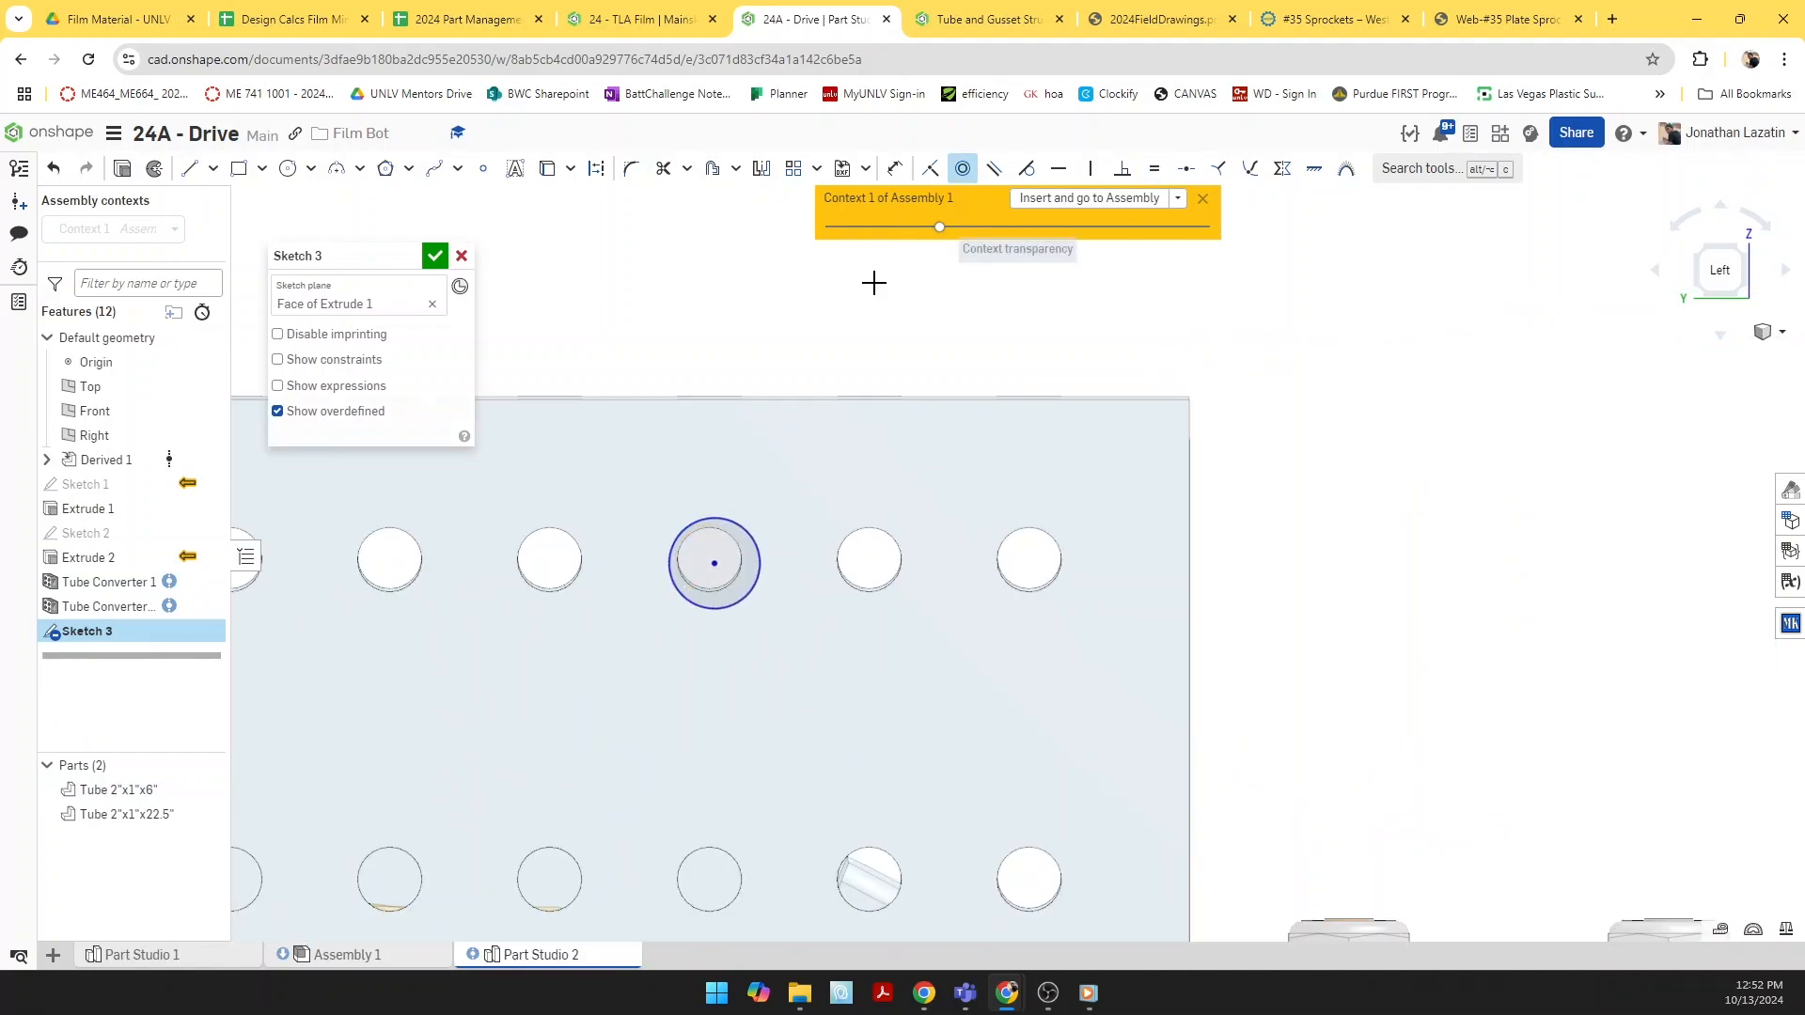
{"action": "scroll", "coordinate": [744, 590], "scroll_direction": "up", "scroll_amount": 3}
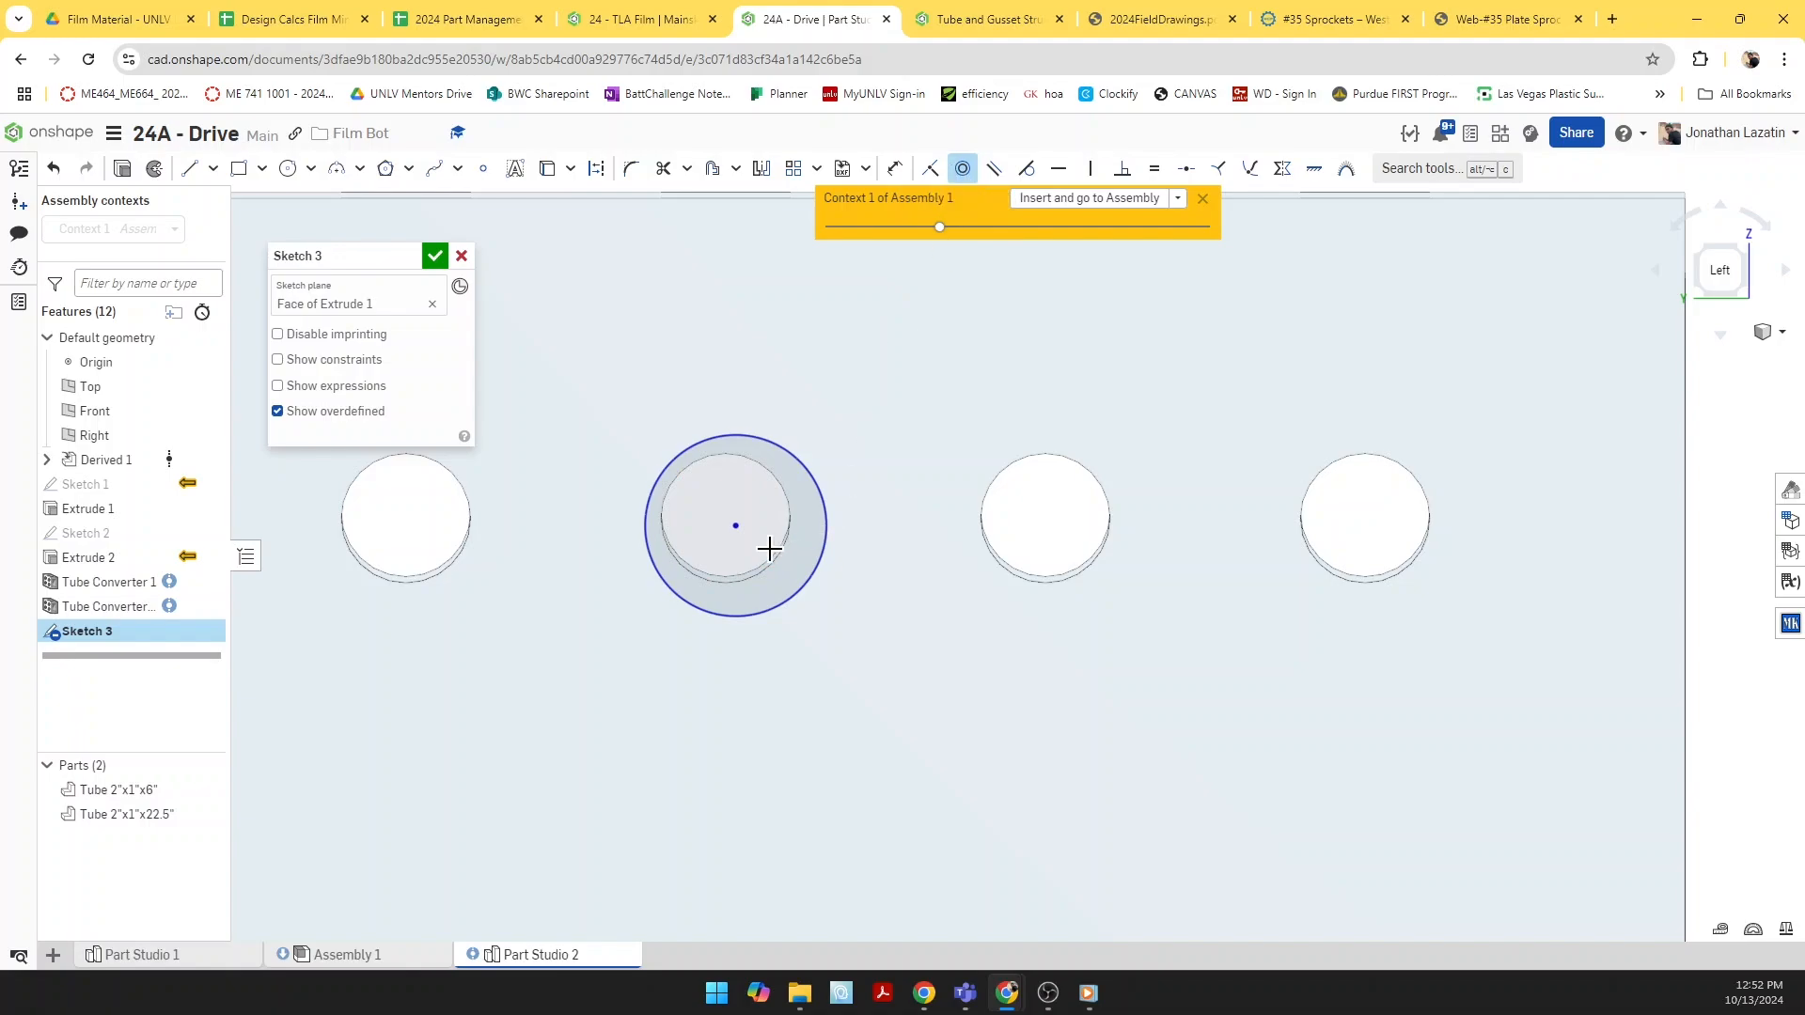
{"action": "left_click", "coordinate": [764, 611]}
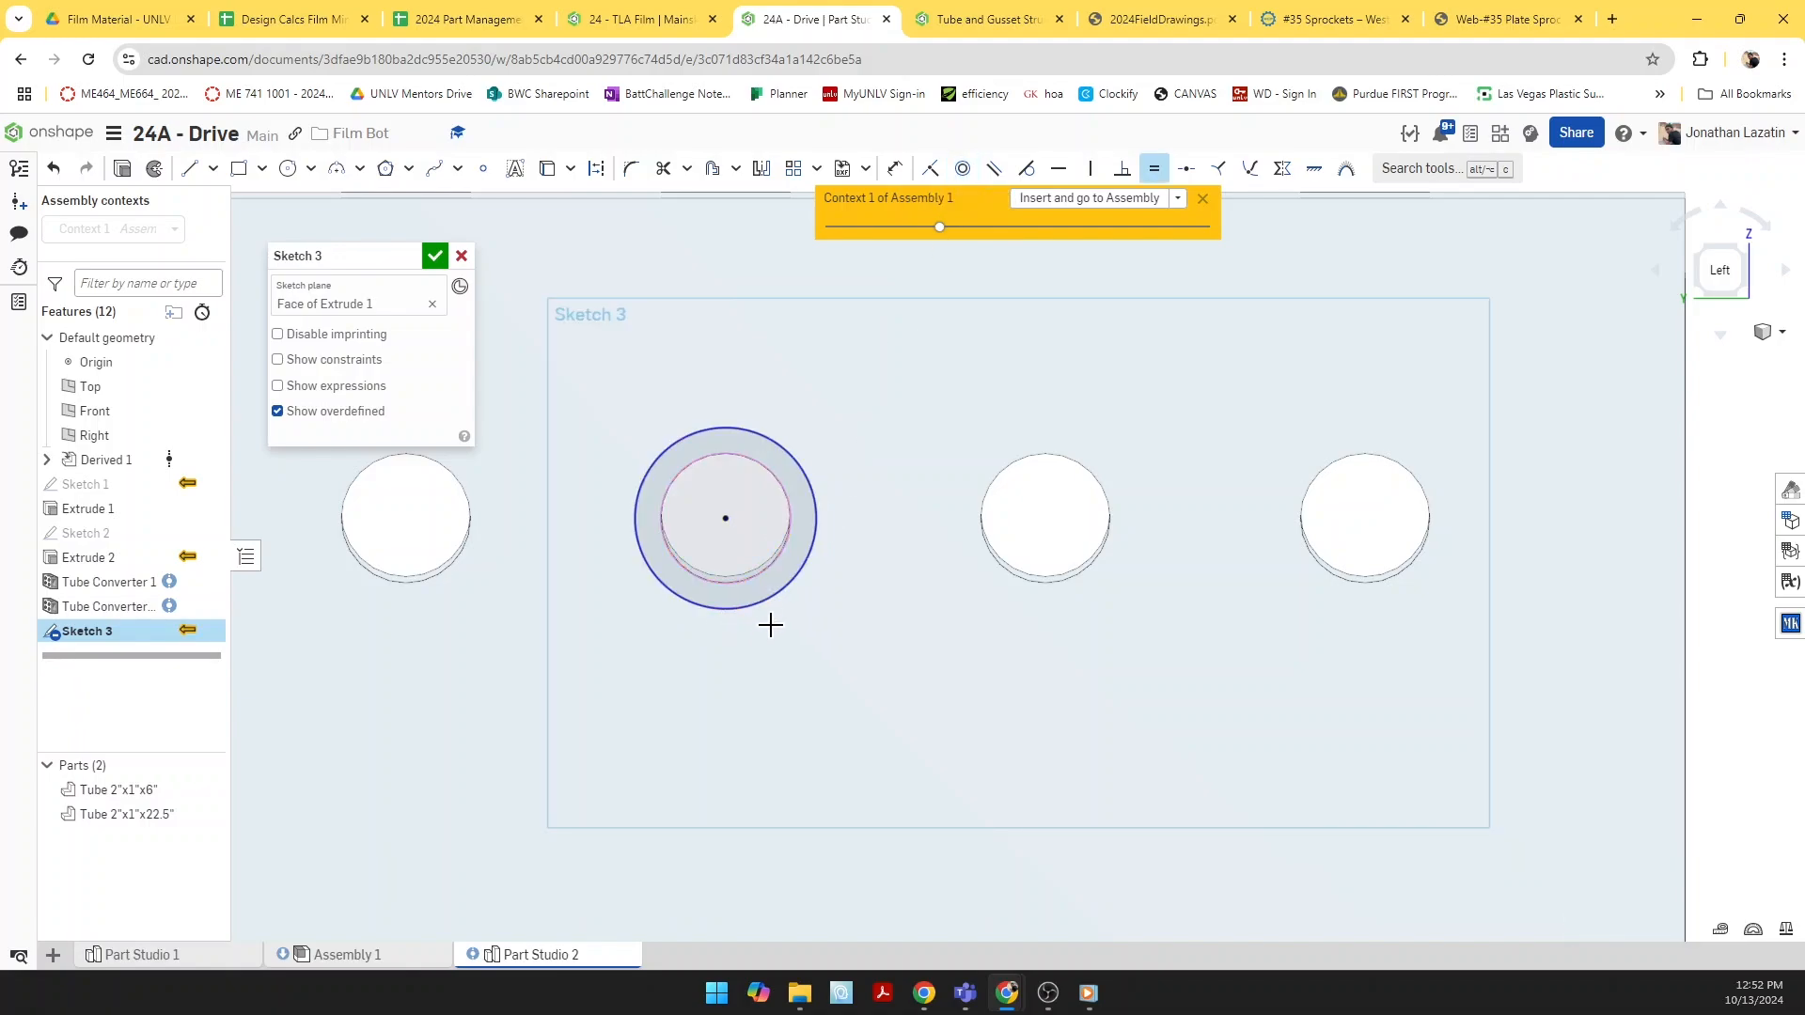
{"action": "key", "text": "ctrl+z"}
{"action": "left_click", "coordinate": [725, 519]}
{"action": "left_click", "coordinate": [802, 632]}
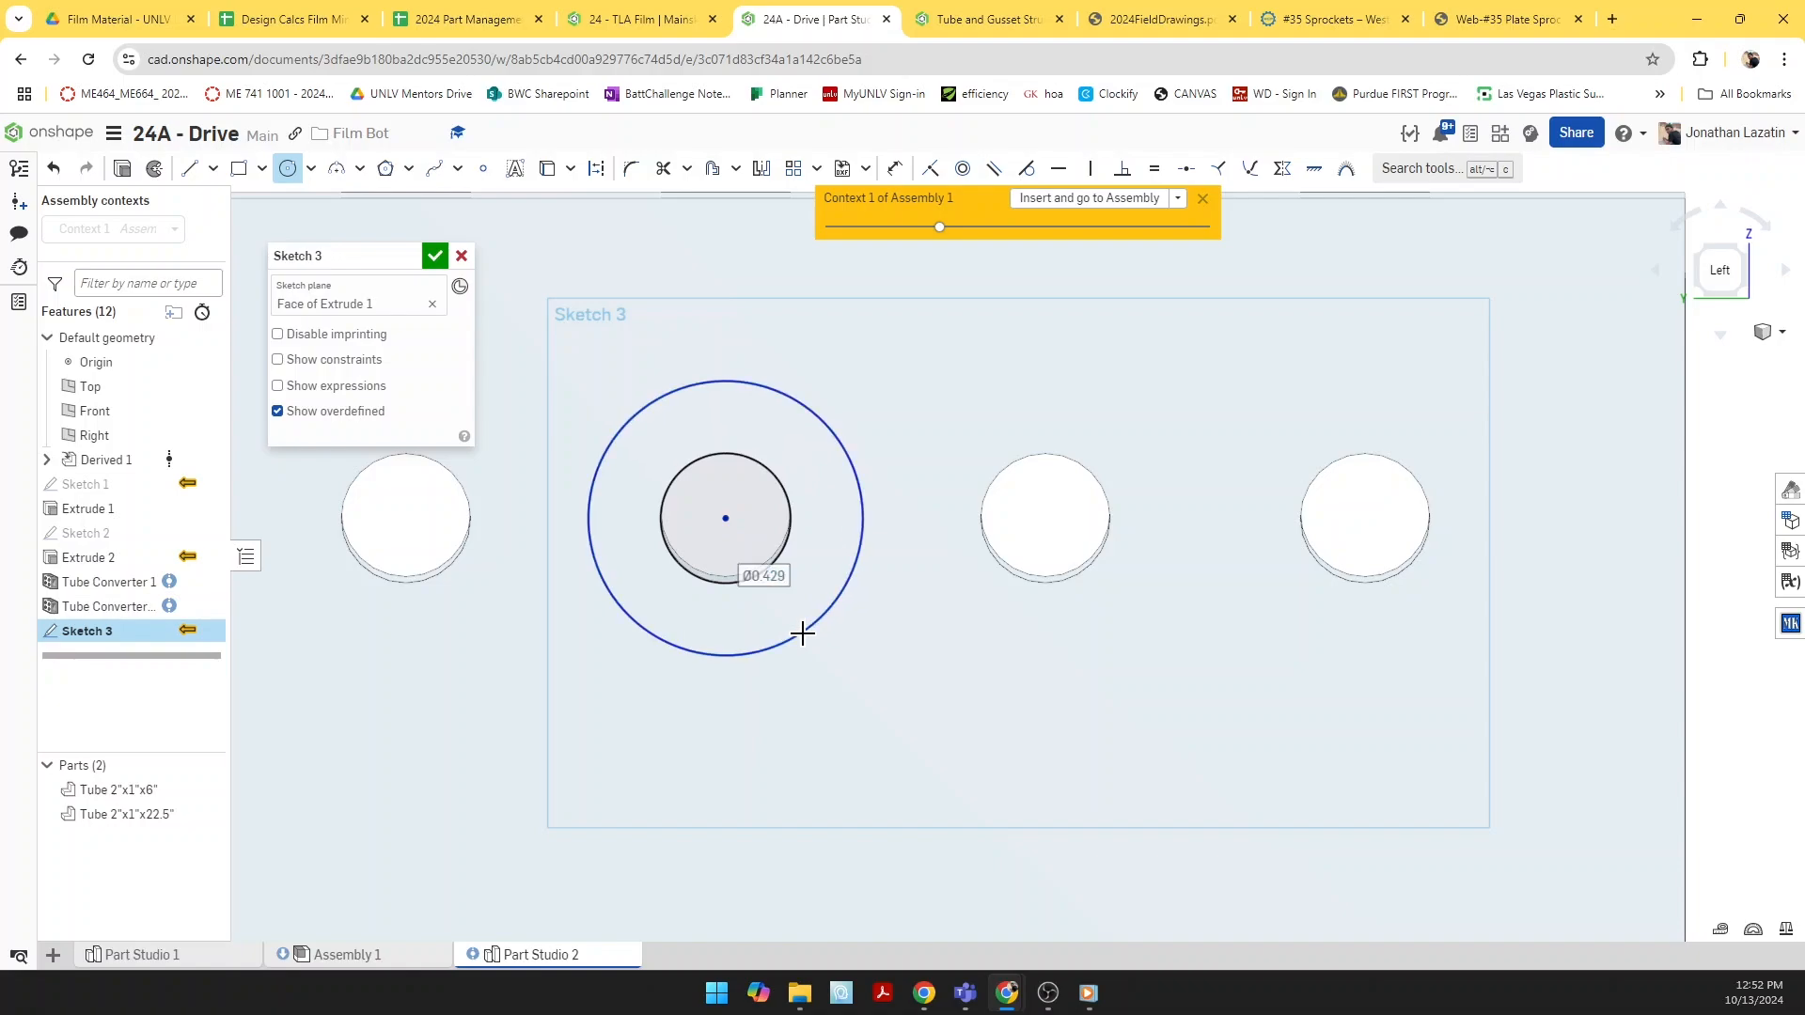
{"action": "scroll", "coordinate": [802, 633], "scroll_direction": "down", "scroll_amount": 5}
{"action": "scroll", "coordinate": [823, 682], "scroll_direction": "down", "scroll_amount": 4}
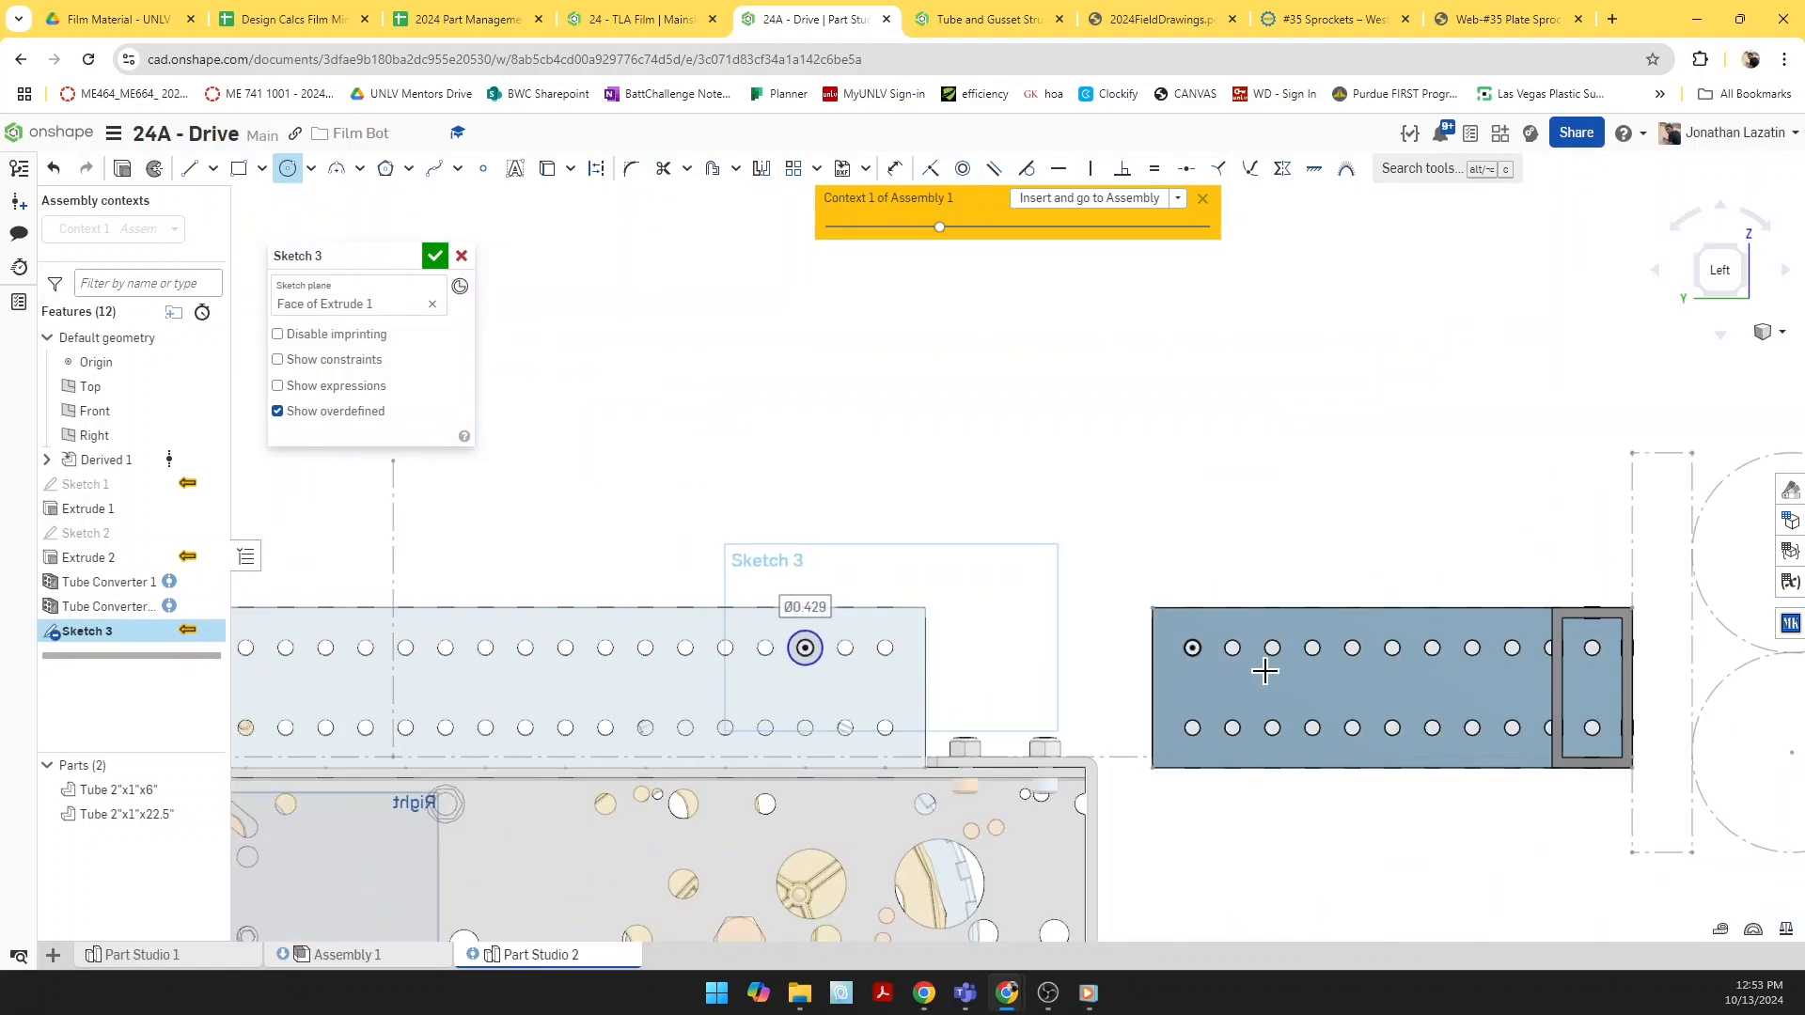
{"action": "key", "text": "u"}
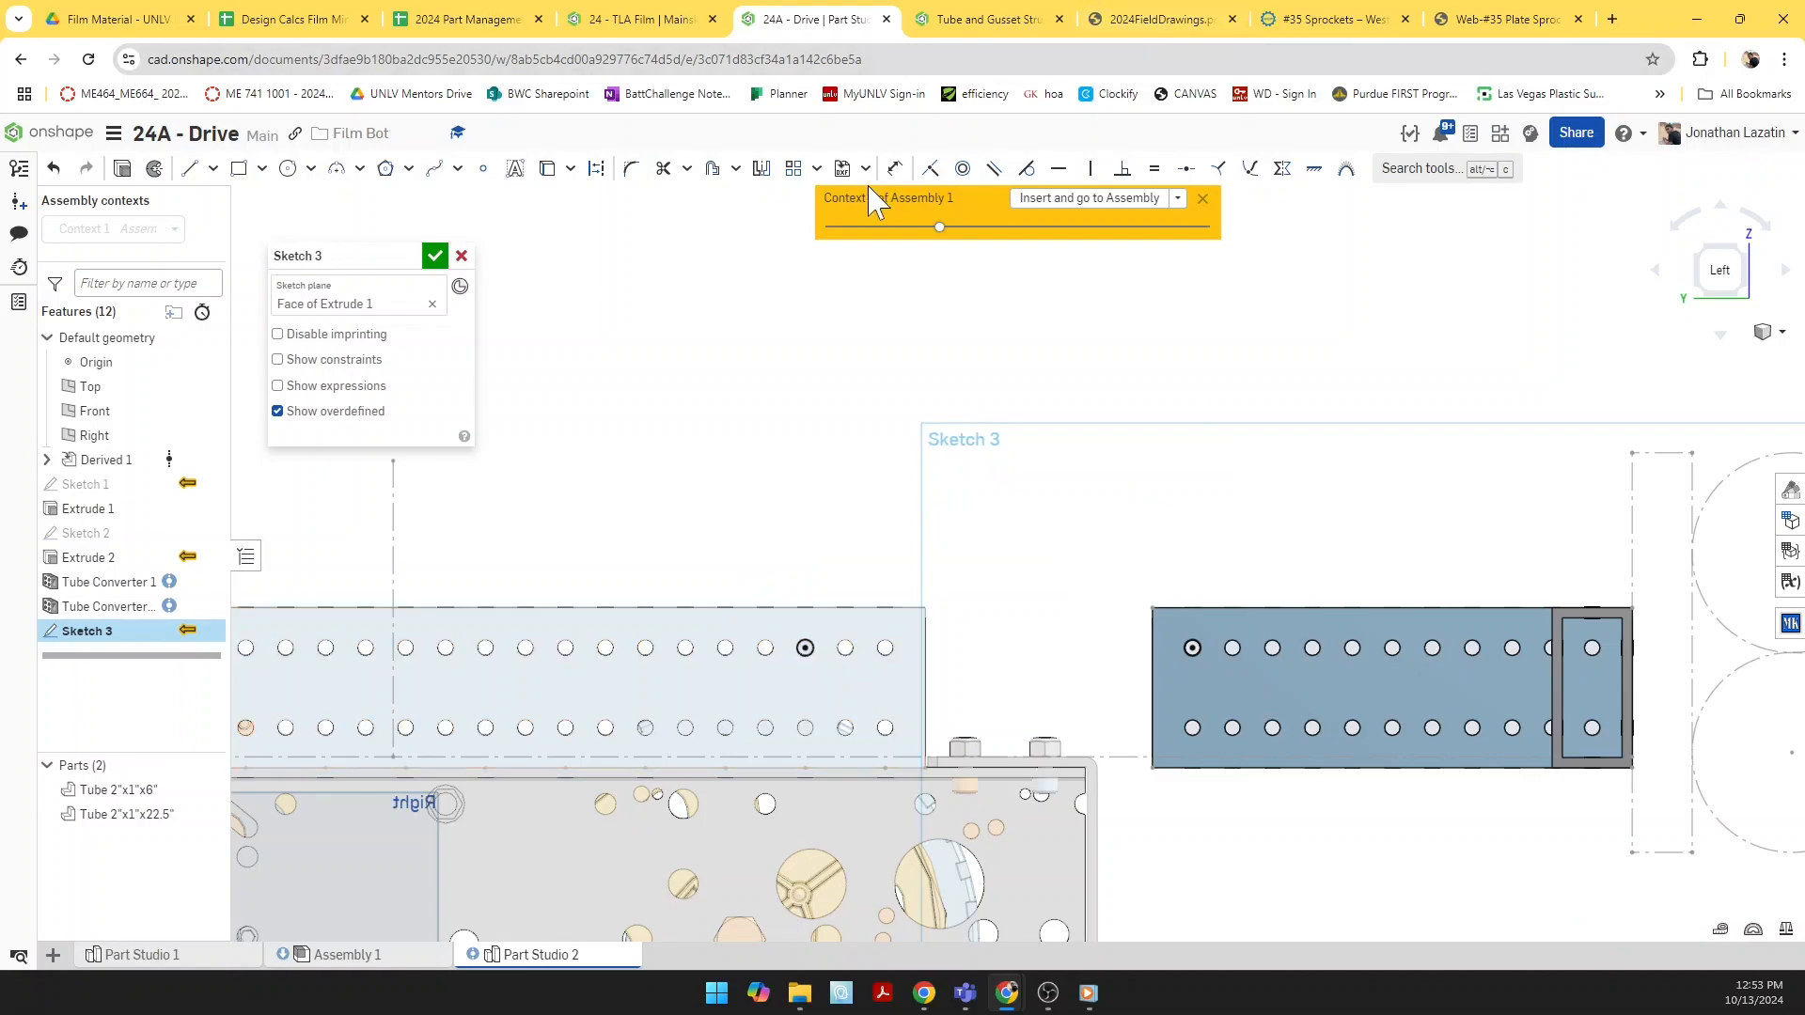
Step: Linear-pattern both hole circles, three along the tube at 0.5 in spacing and two rows downward at 1 in spacing
{"action": "left_click", "coordinate": [806, 648]}
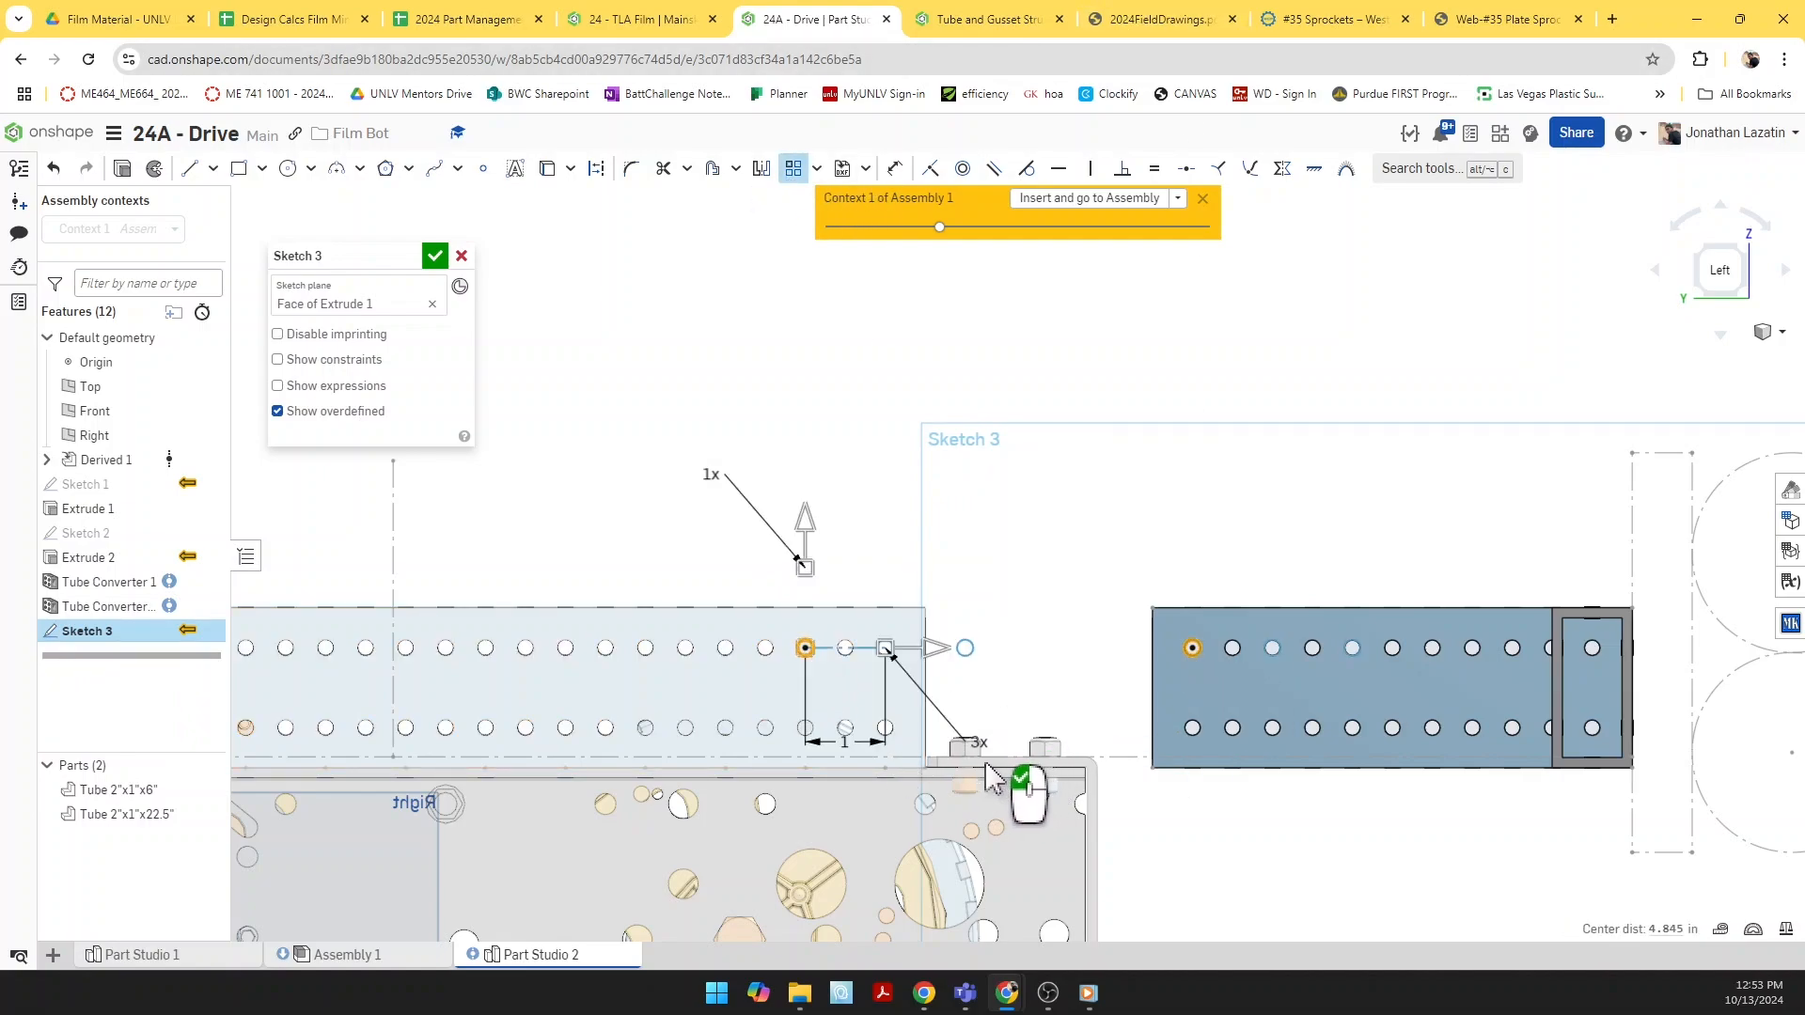
{"action": "left_click_drag", "start_coordinate": [961, 688], "coordinate": [840, 554]}
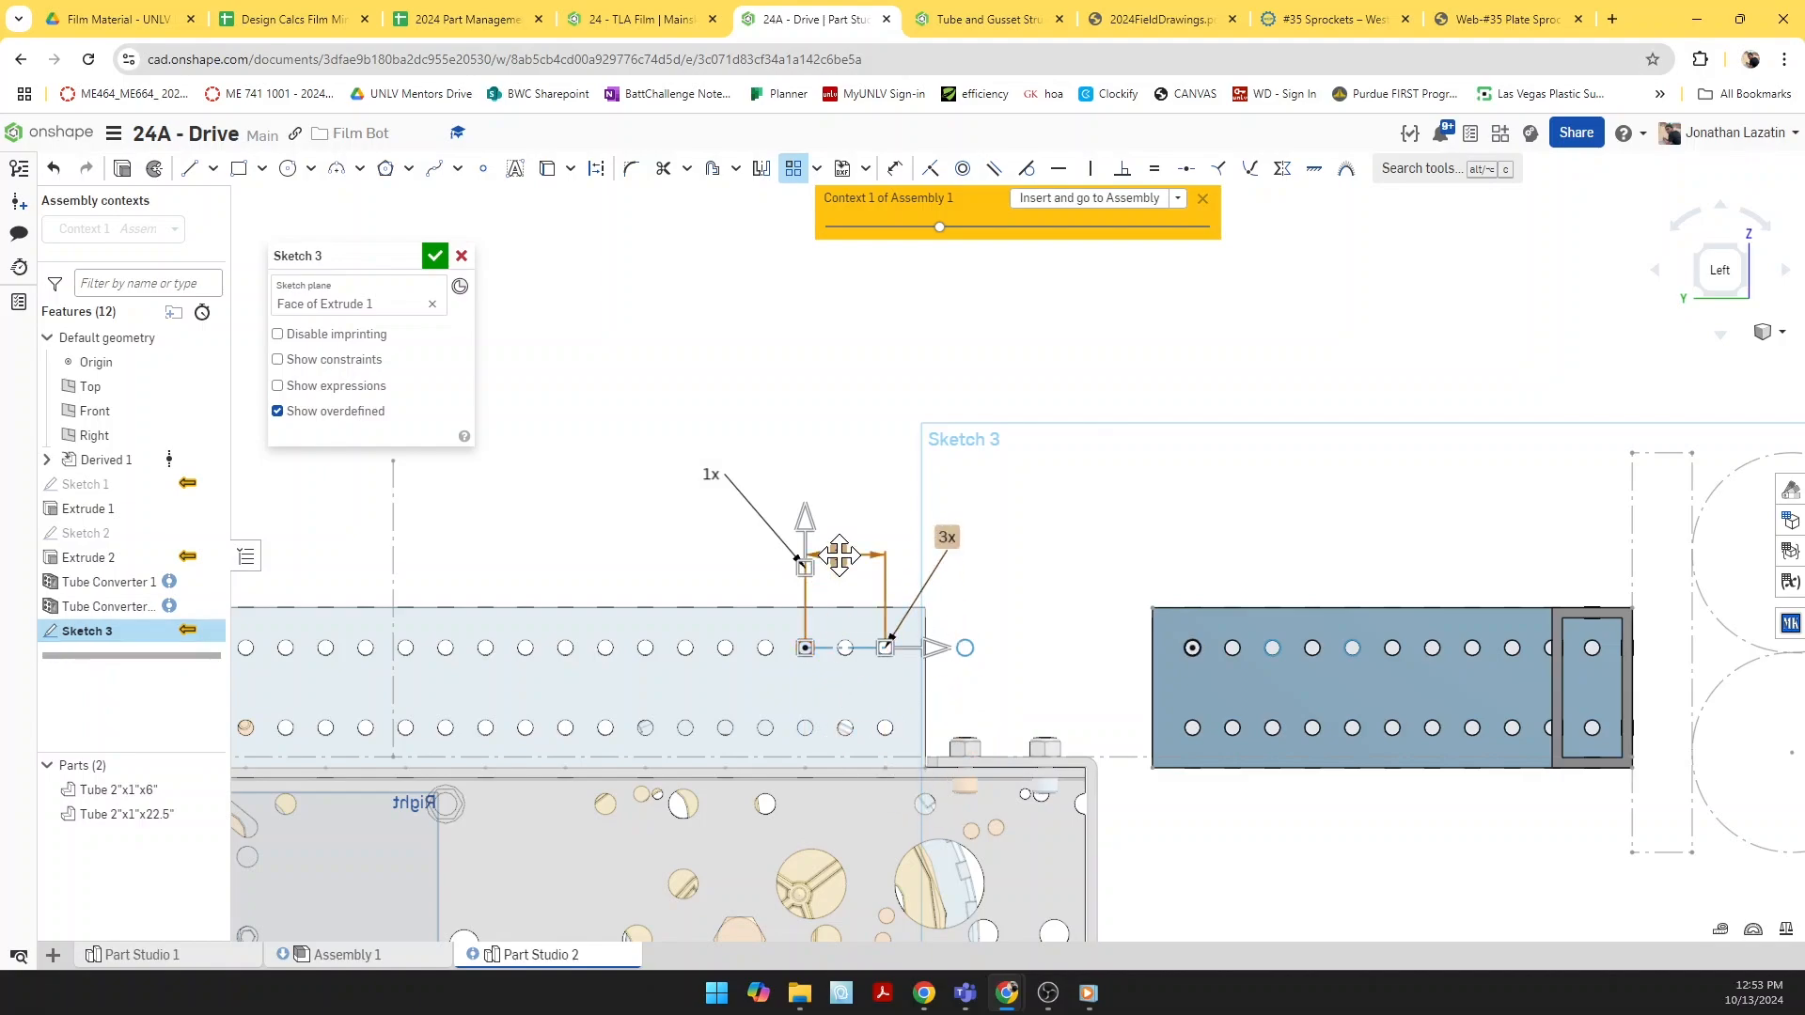
{"action": "left_click", "coordinate": [839, 555]}
{"action": "type", "text": "0.5"}
{"action": "key", "text": "Return"}
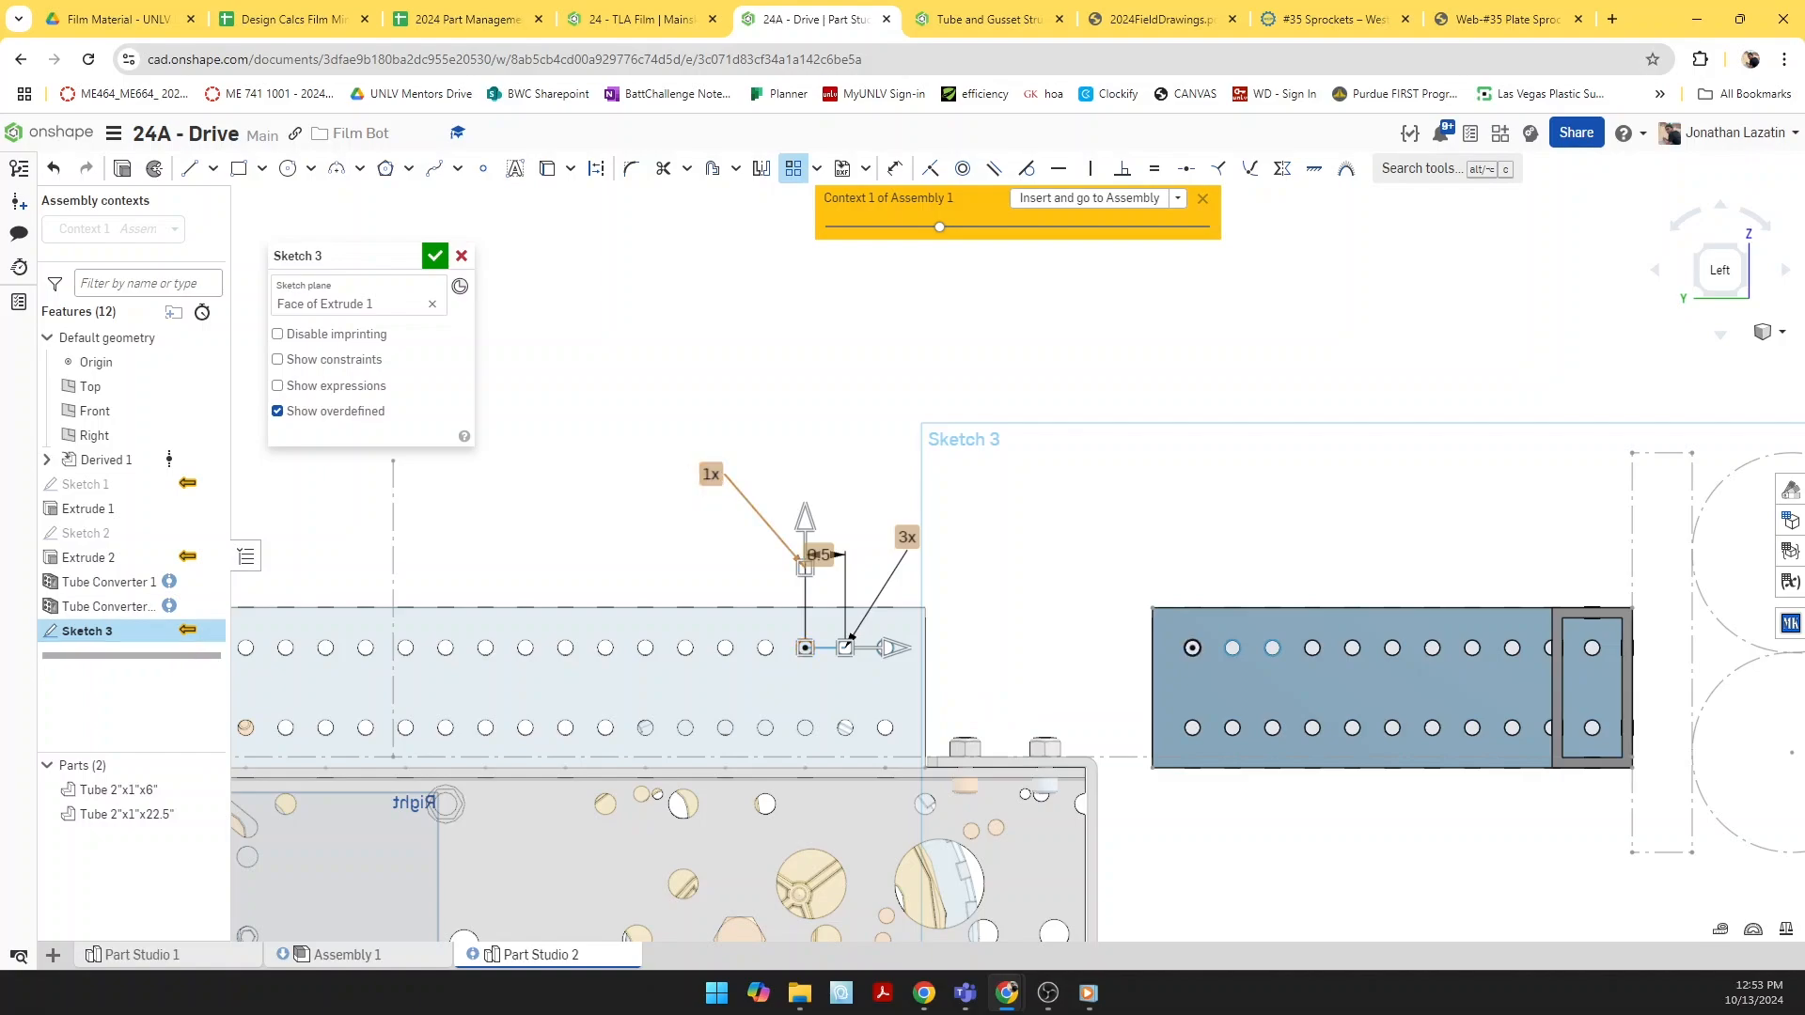
{"action": "key", "text": "Return"}
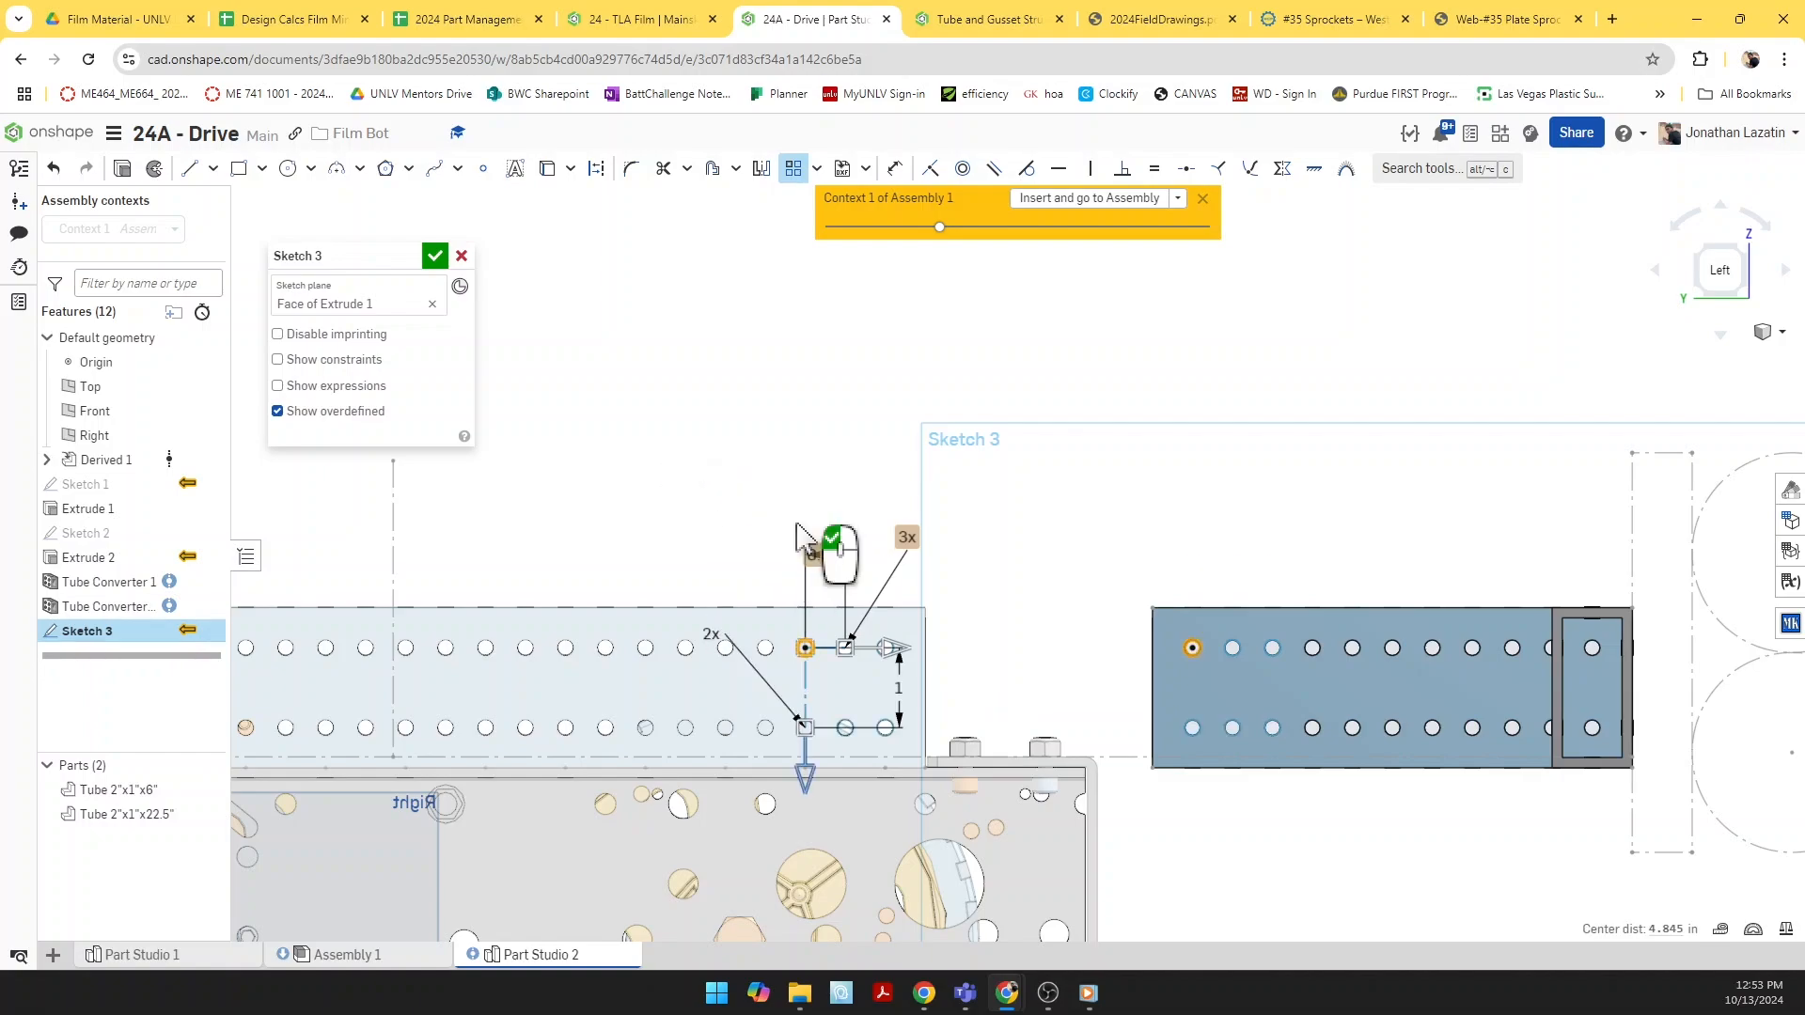
{"action": "left_click", "coordinate": [1234, 540]}
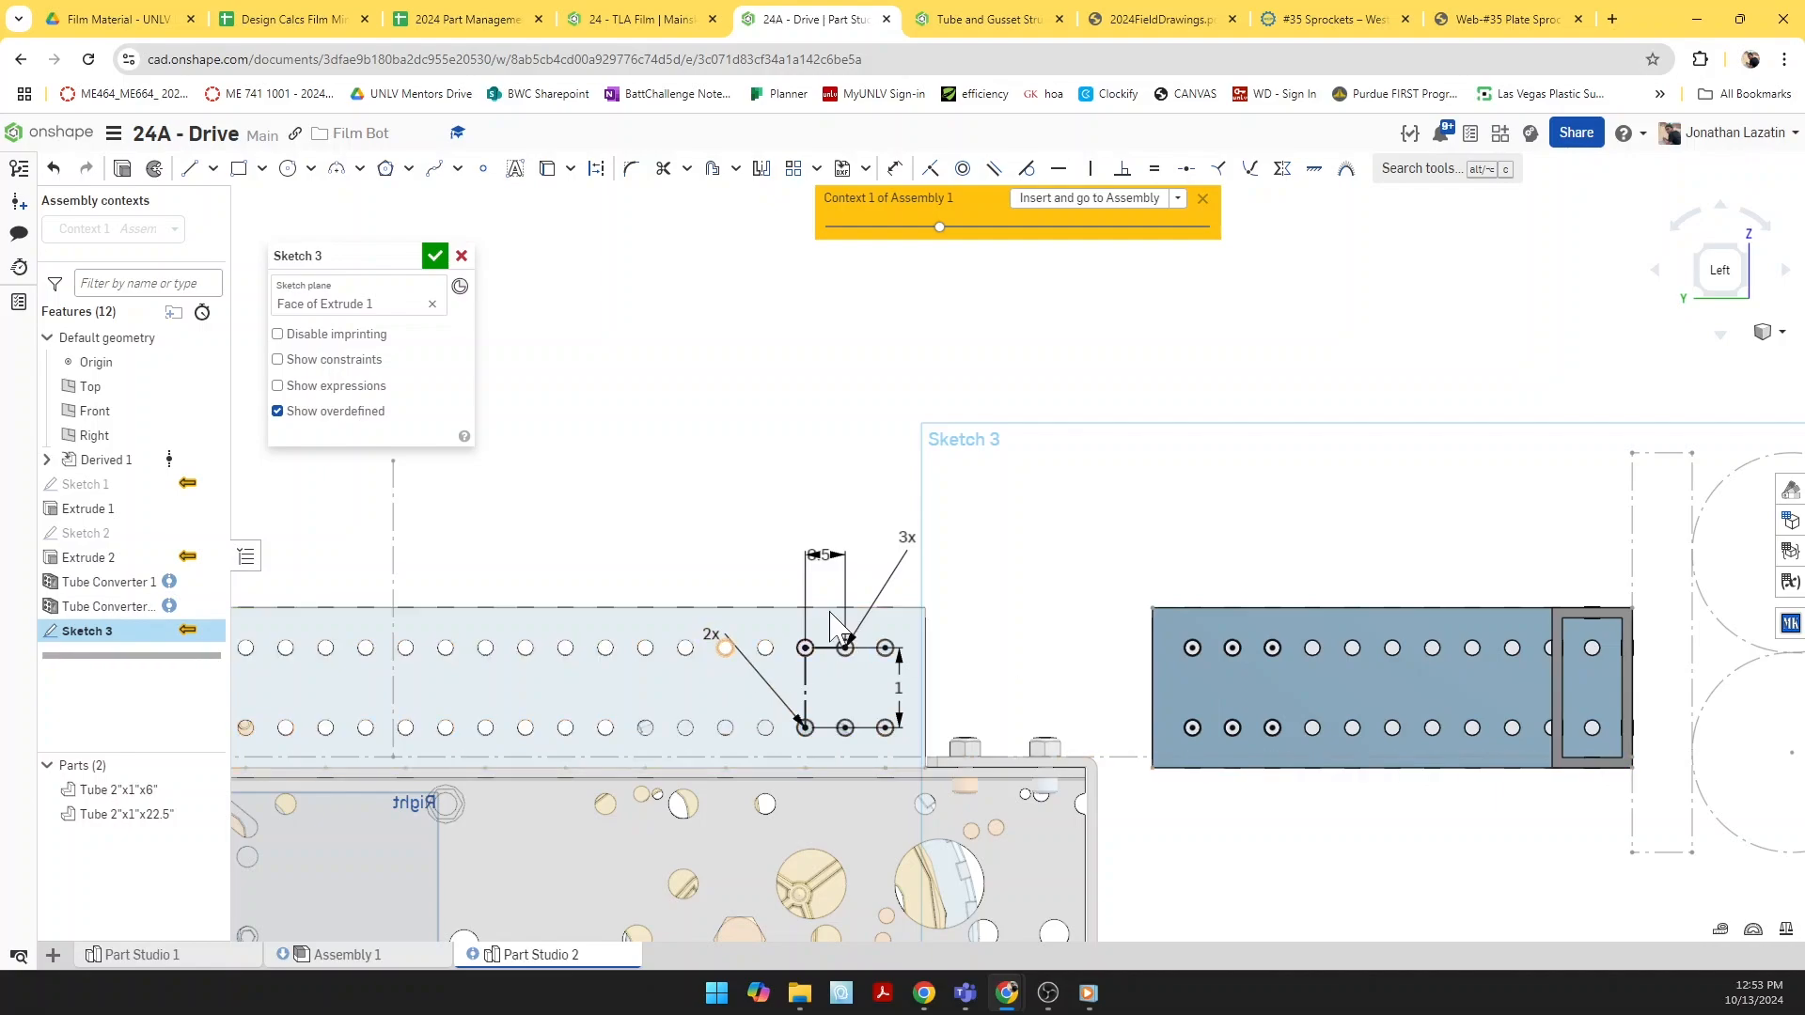
Step: Sketch larger circles, about 0.4 in in diameter, around the upper and lower holes farthest from the gap in both hole groups
{"action": "scroll", "coordinate": [816, 662], "scroll_direction": "up", "scroll_amount": 3}
{"action": "key", "text": "c"}
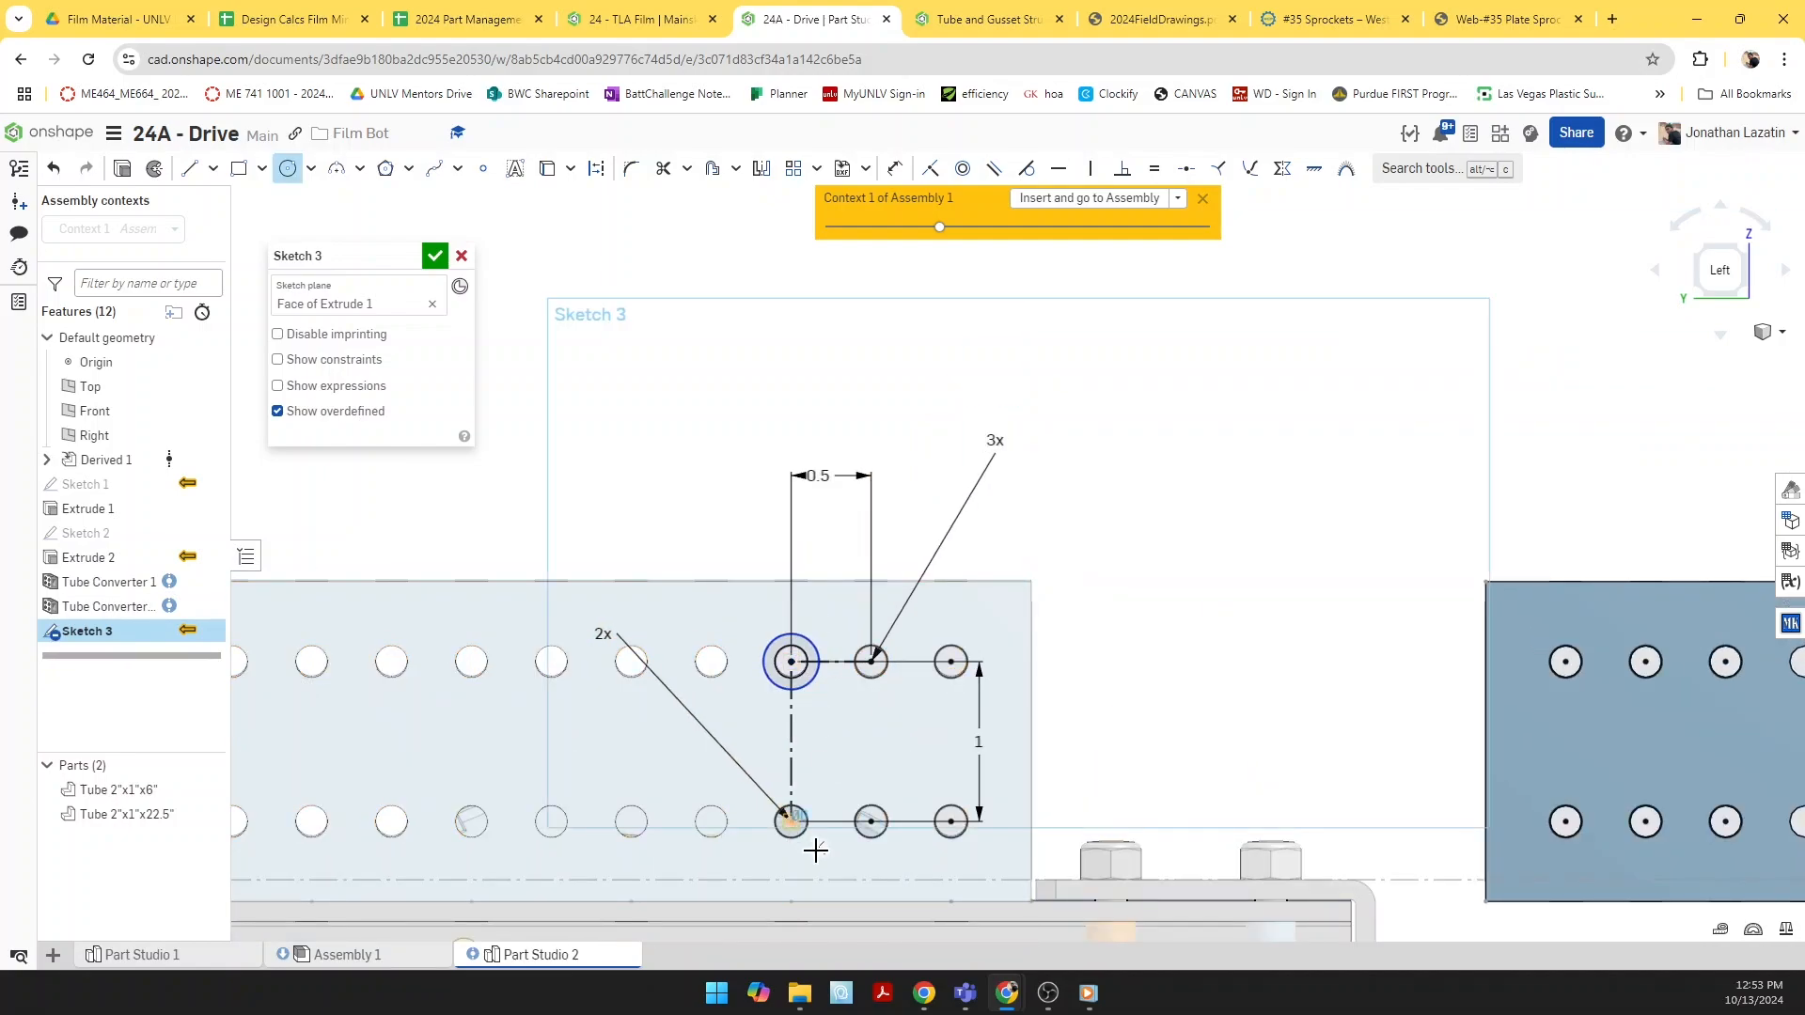
{"action": "scroll", "coordinate": [814, 849], "scroll_direction": "down", "scroll_amount": 3}
{"action": "scroll", "coordinate": [1197, 745], "scroll_direction": "up", "scroll_amount": 3}
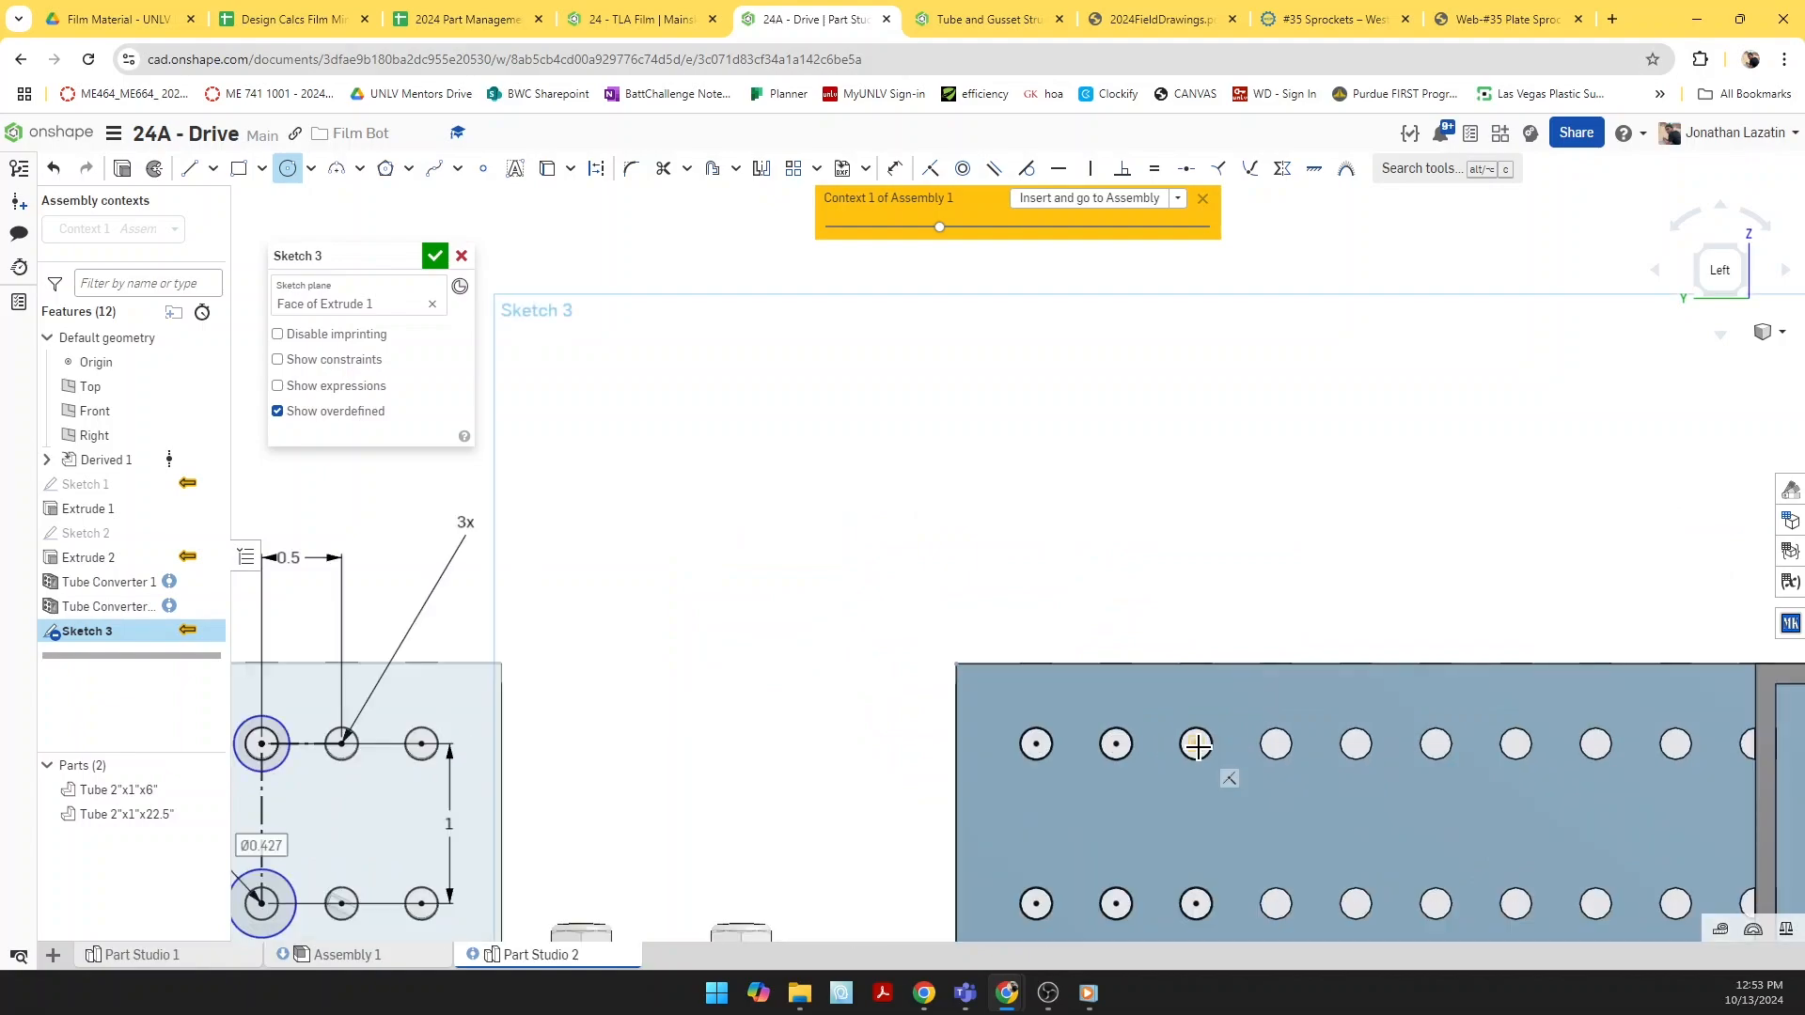
{"action": "left_click", "coordinate": [1197, 903]}
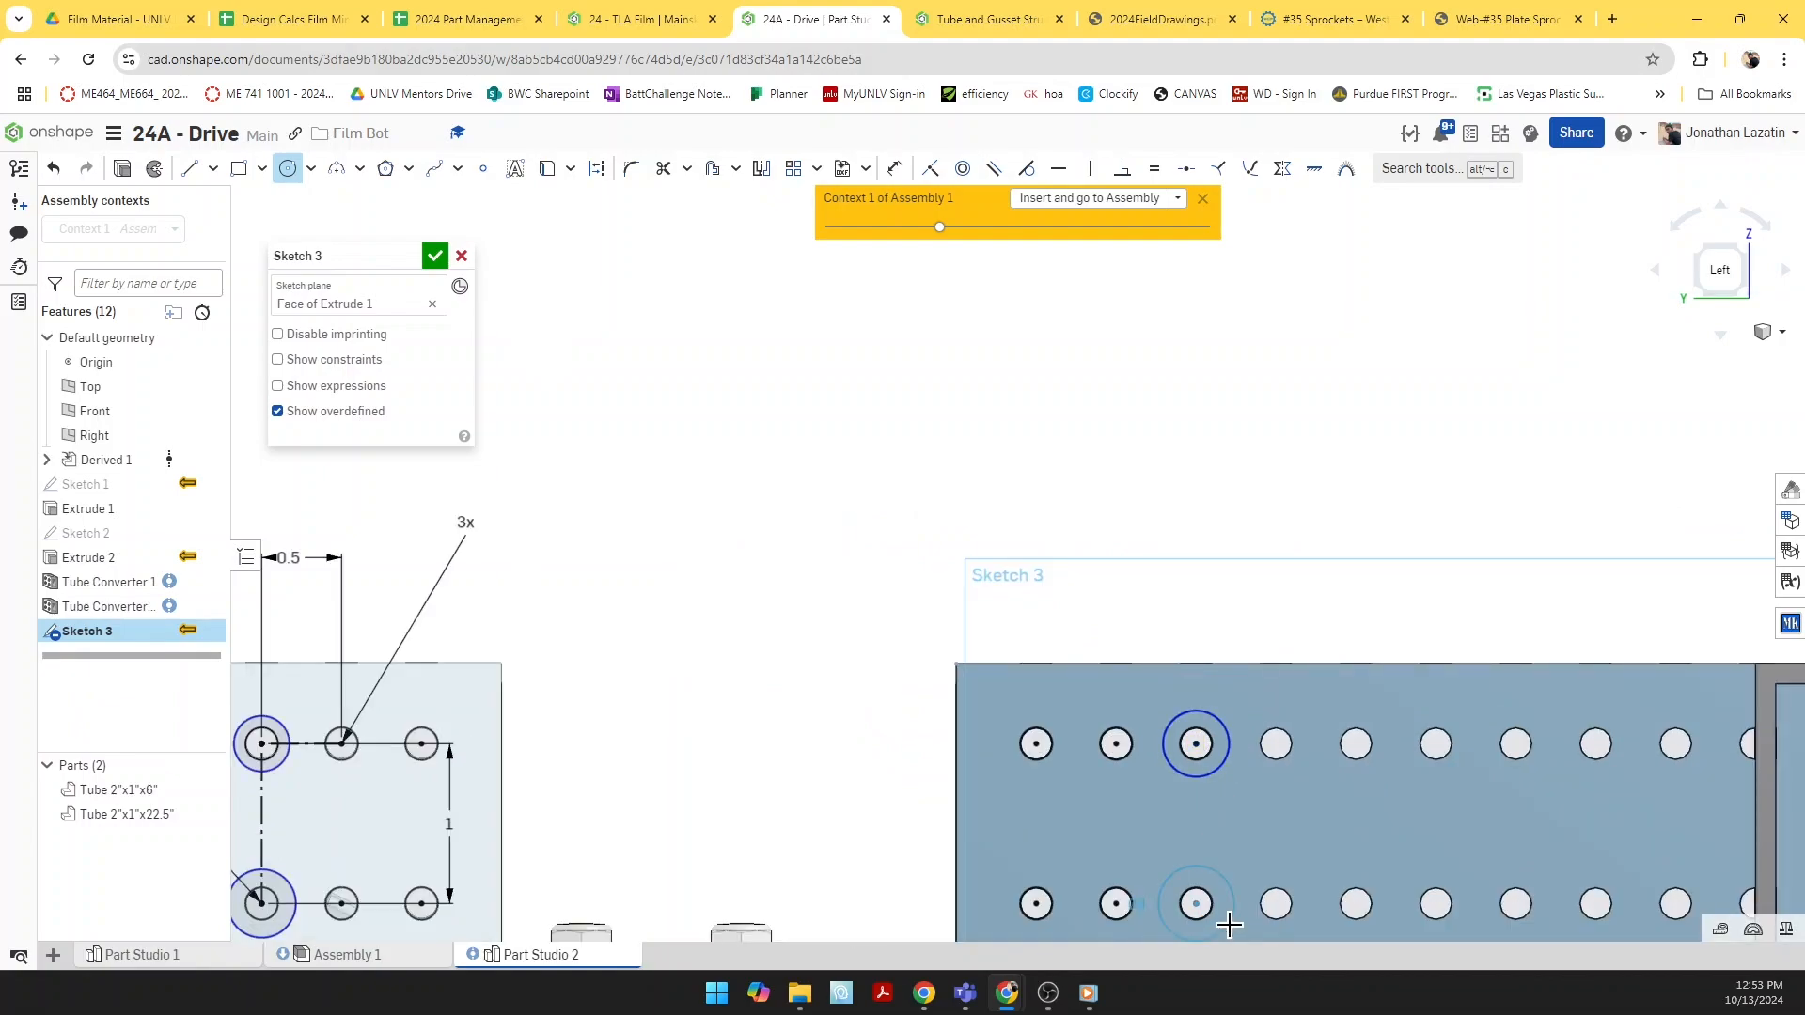
{"action": "scroll", "coordinate": [1295, 688], "scroll_direction": "down", "scroll_amount": 3}
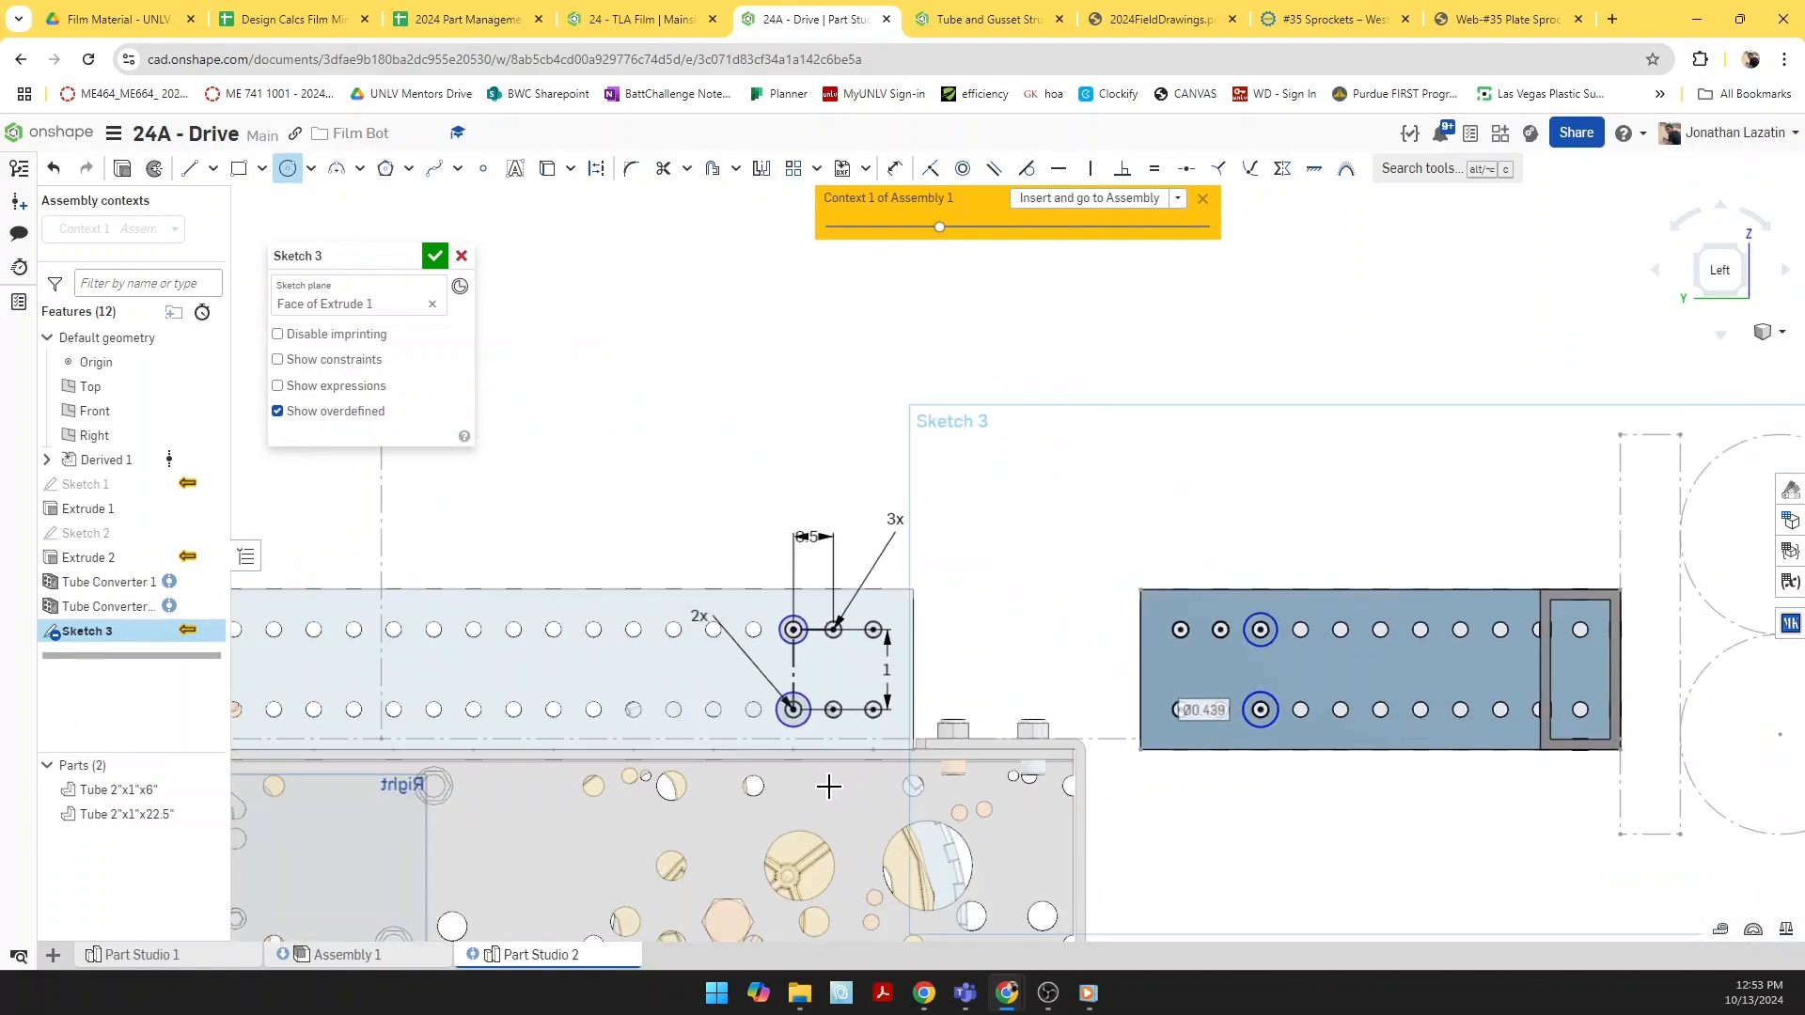
Step: Draw a line about 5.7 in long joining the tops of the upper circles, plus an outer line joining each upper and lower pair
{"action": "key", "text": "l"}
{"action": "scroll", "coordinate": [832, 674], "scroll_direction": "up", "scroll_amount": 3}
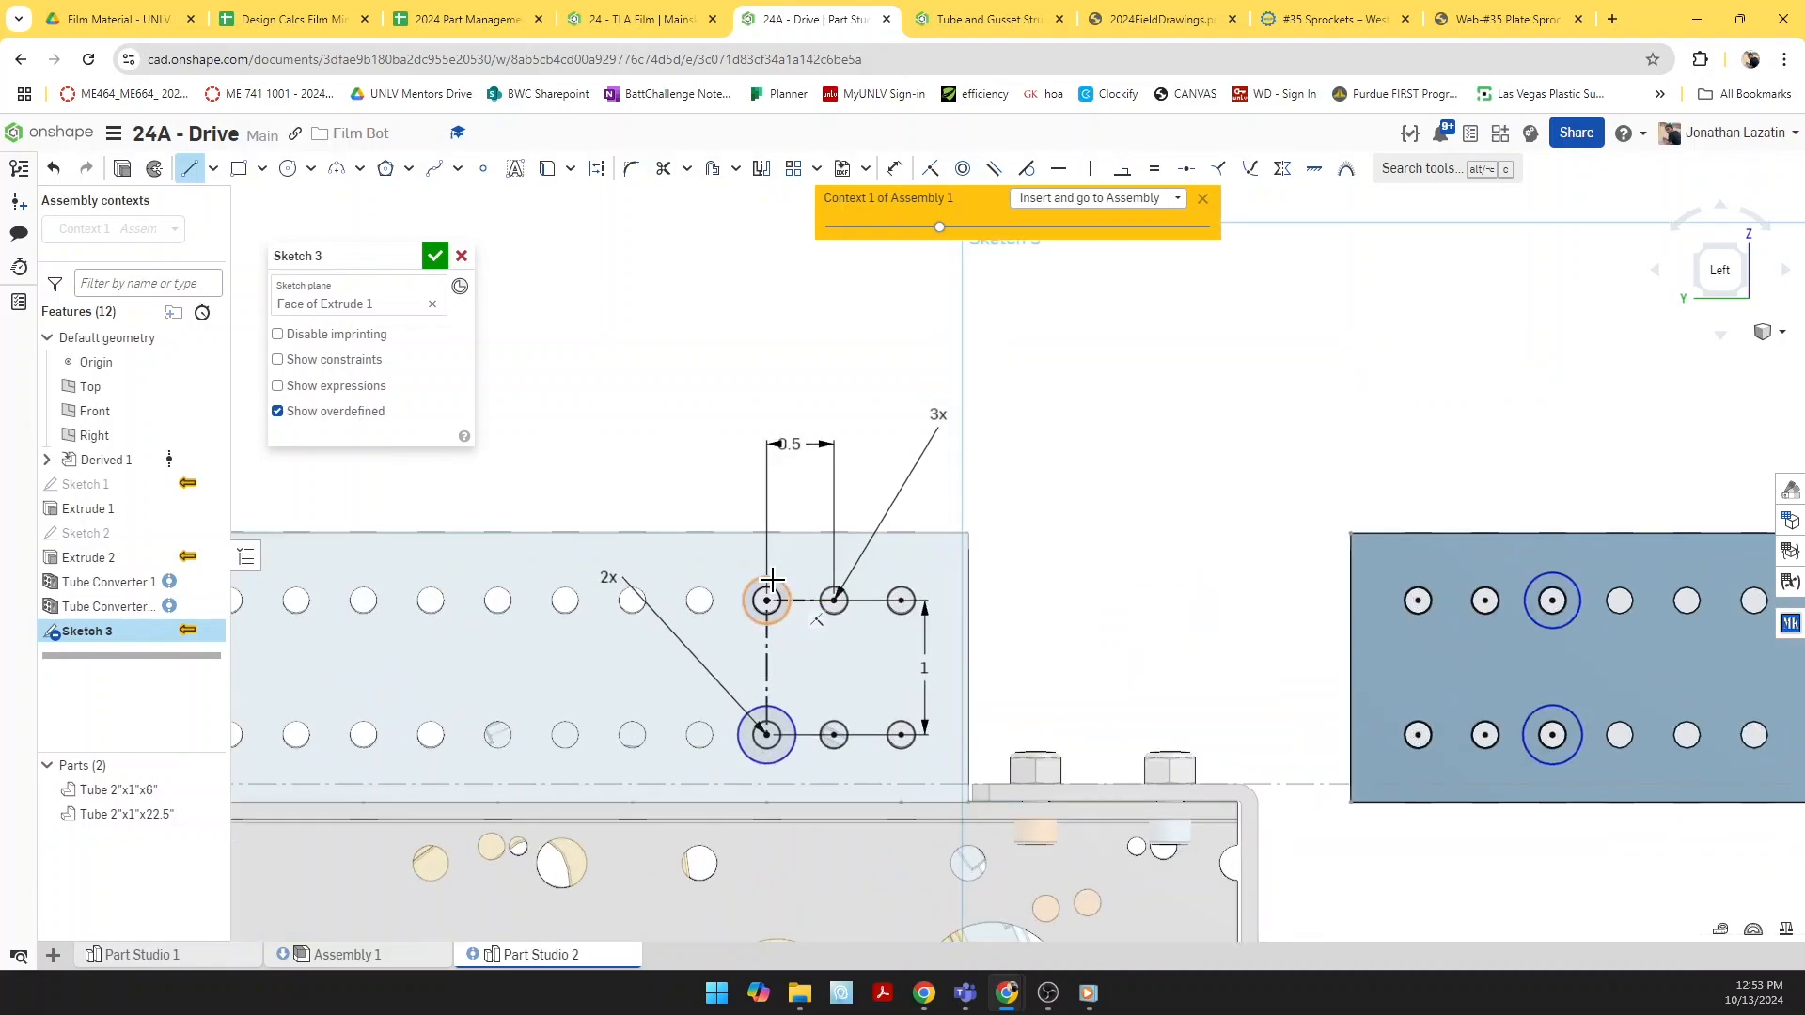
{"action": "left_click", "coordinate": [1536, 577]}
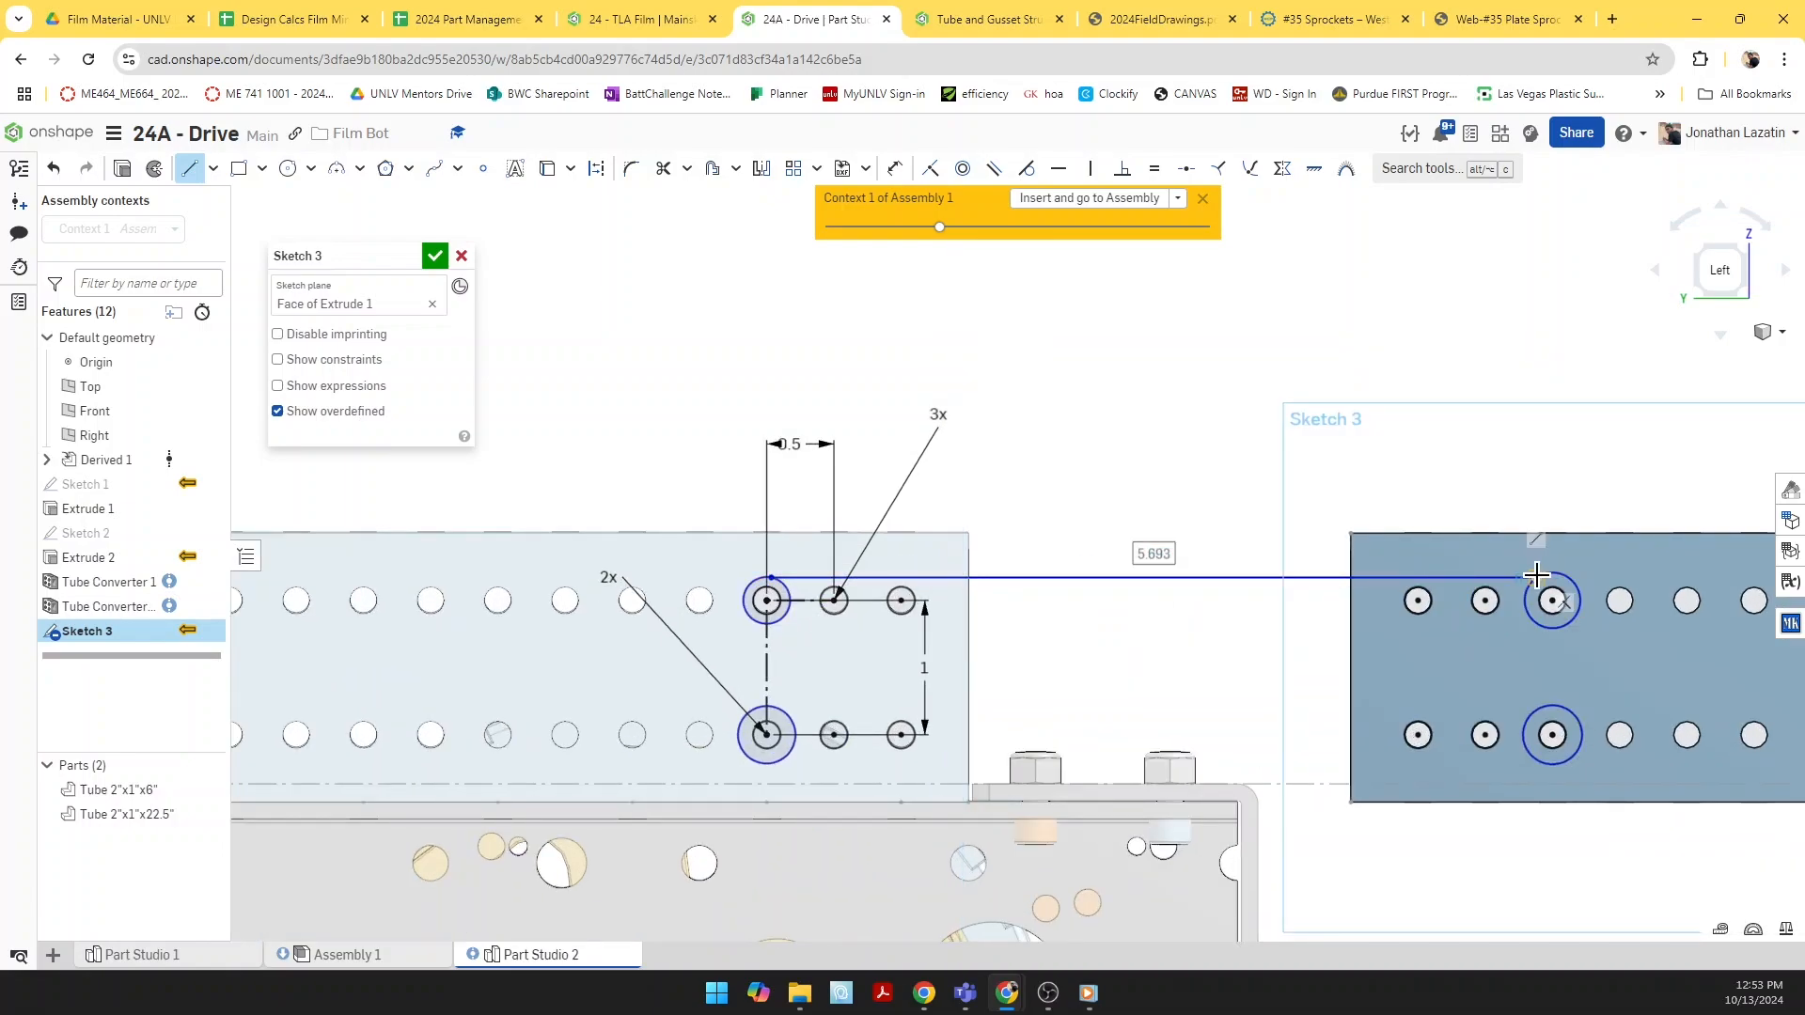
{"action": "left_click", "coordinate": [1579, 723]}
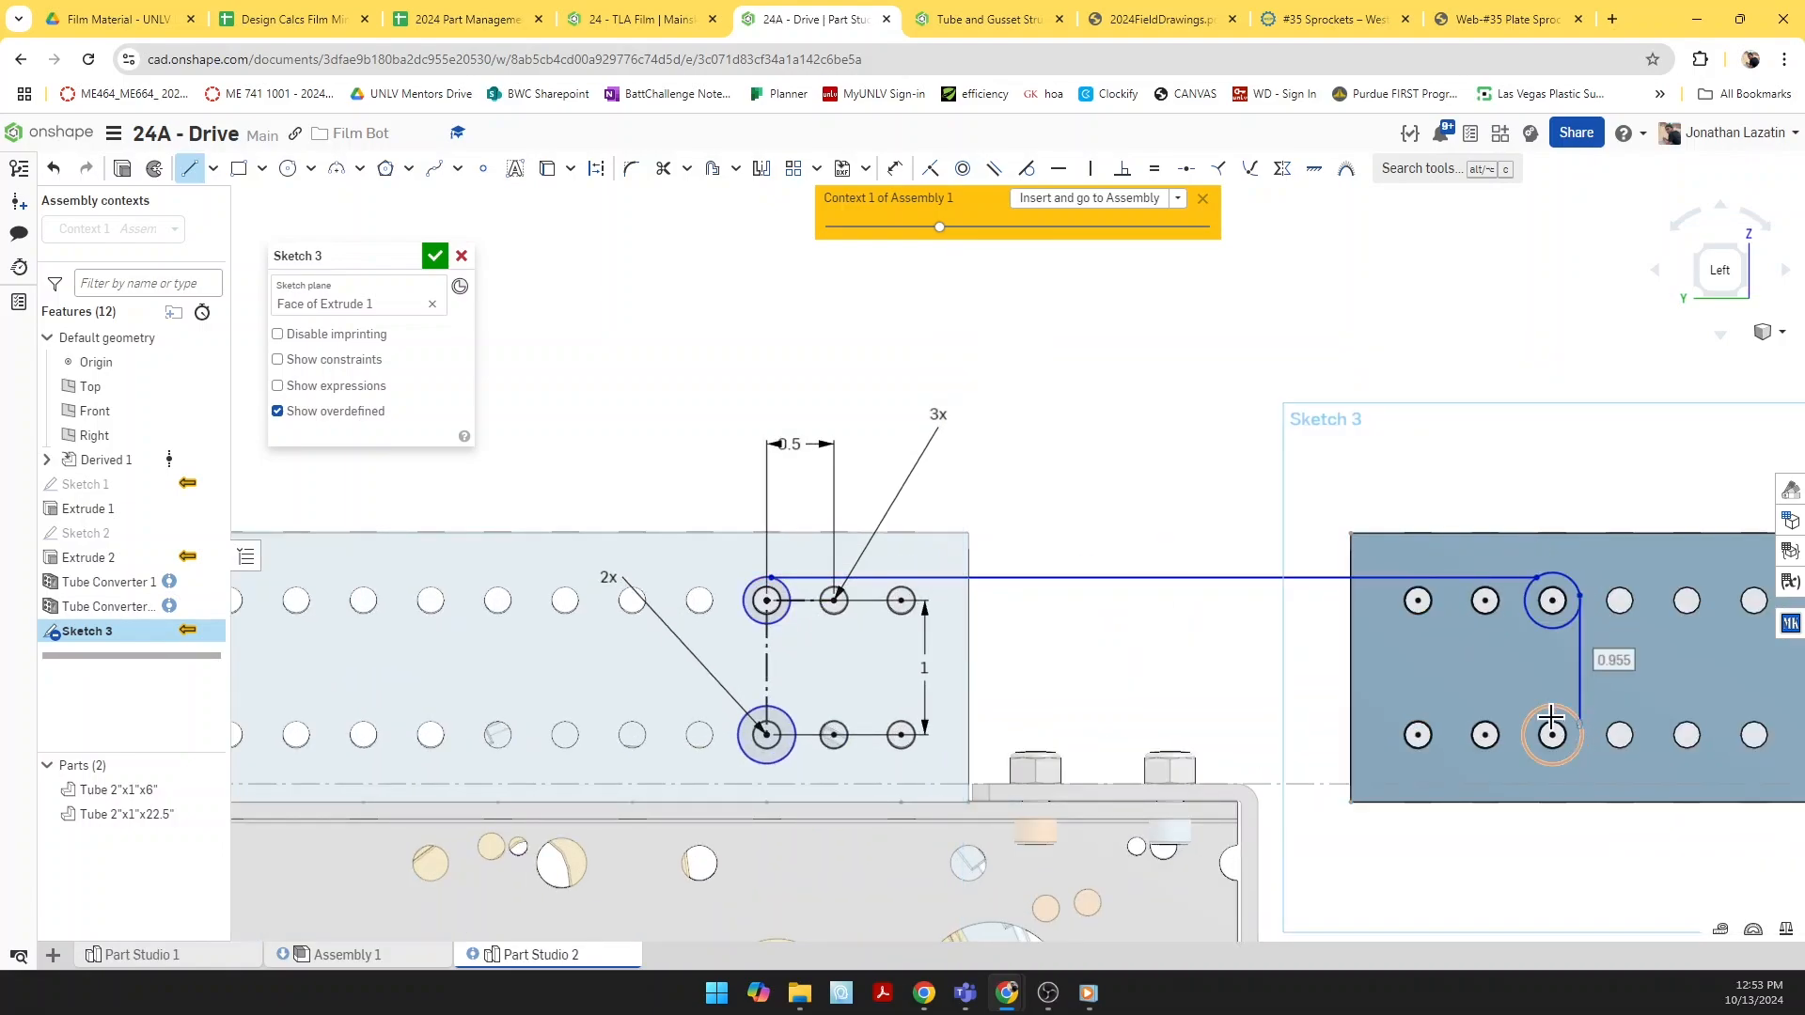
{"action": "left_click", "coordinate": [740, 726]}
{"action": "left_click", "coordinate": [744, 611]}
{"action": "key", "text": "Escape"}
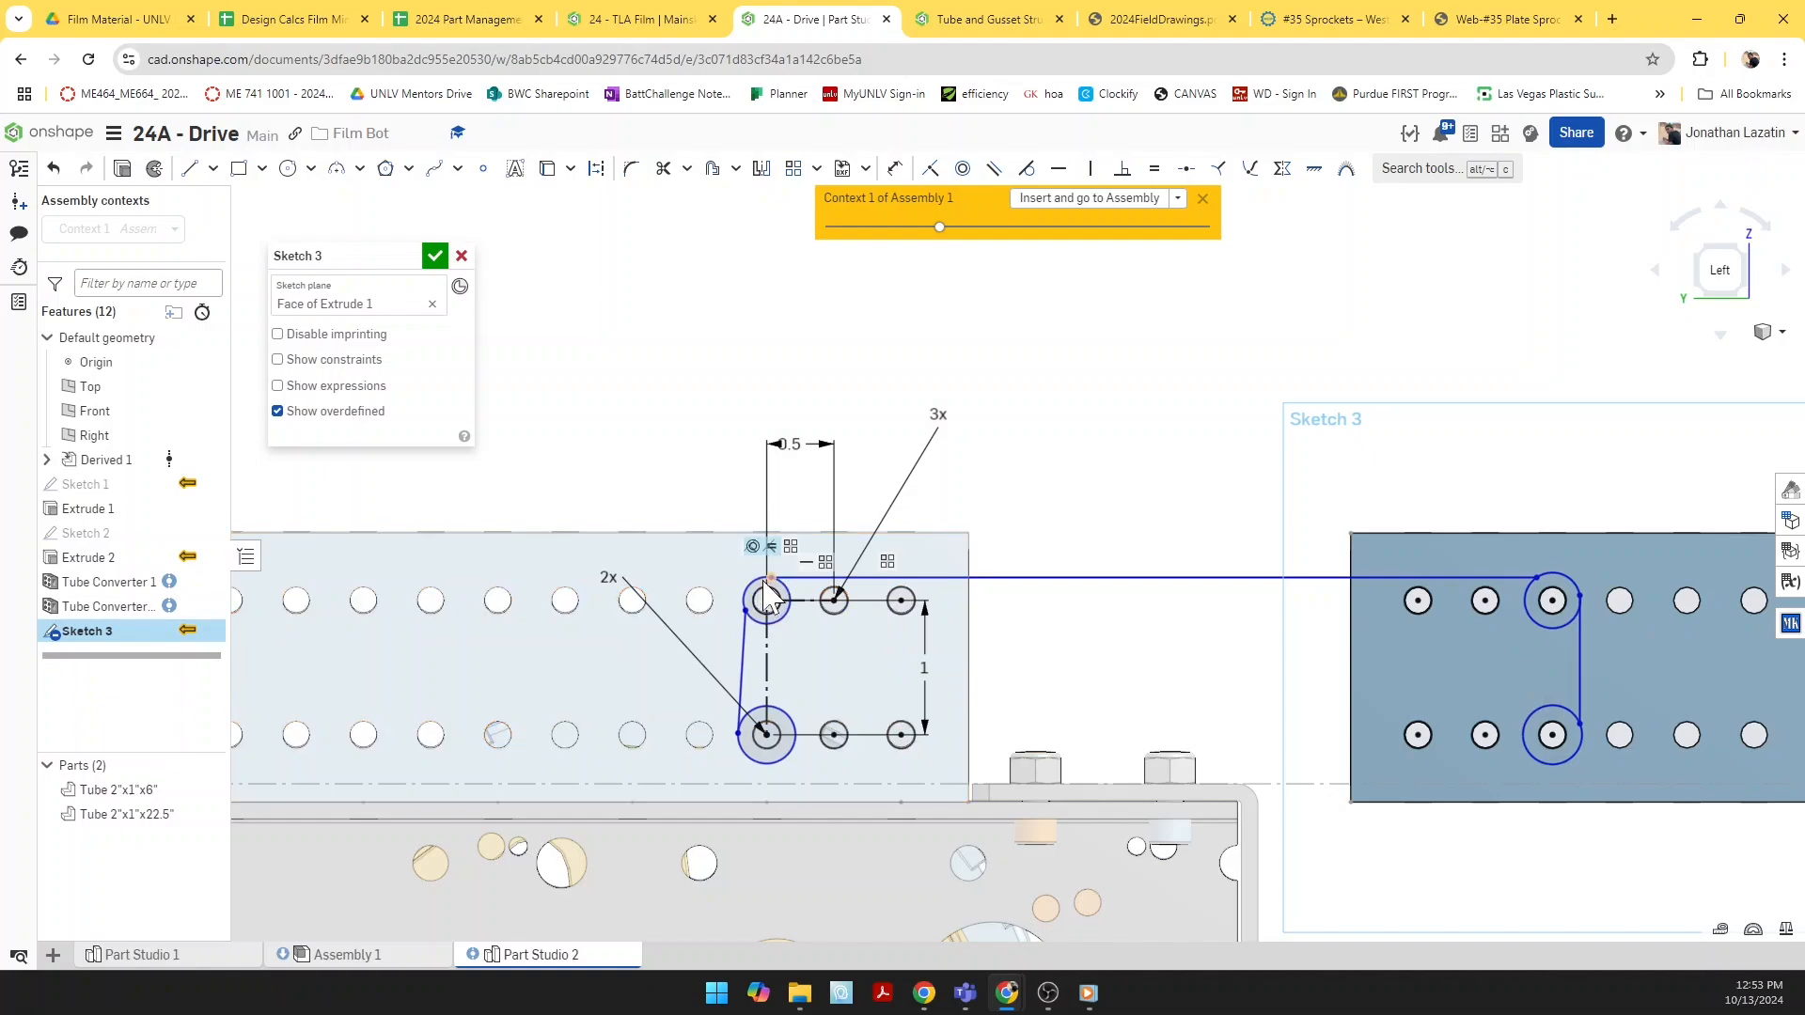
Step: Dimension the drive-side upper outer circle to a diameter of 0.75 in
{"action": "key", "text": "u"}
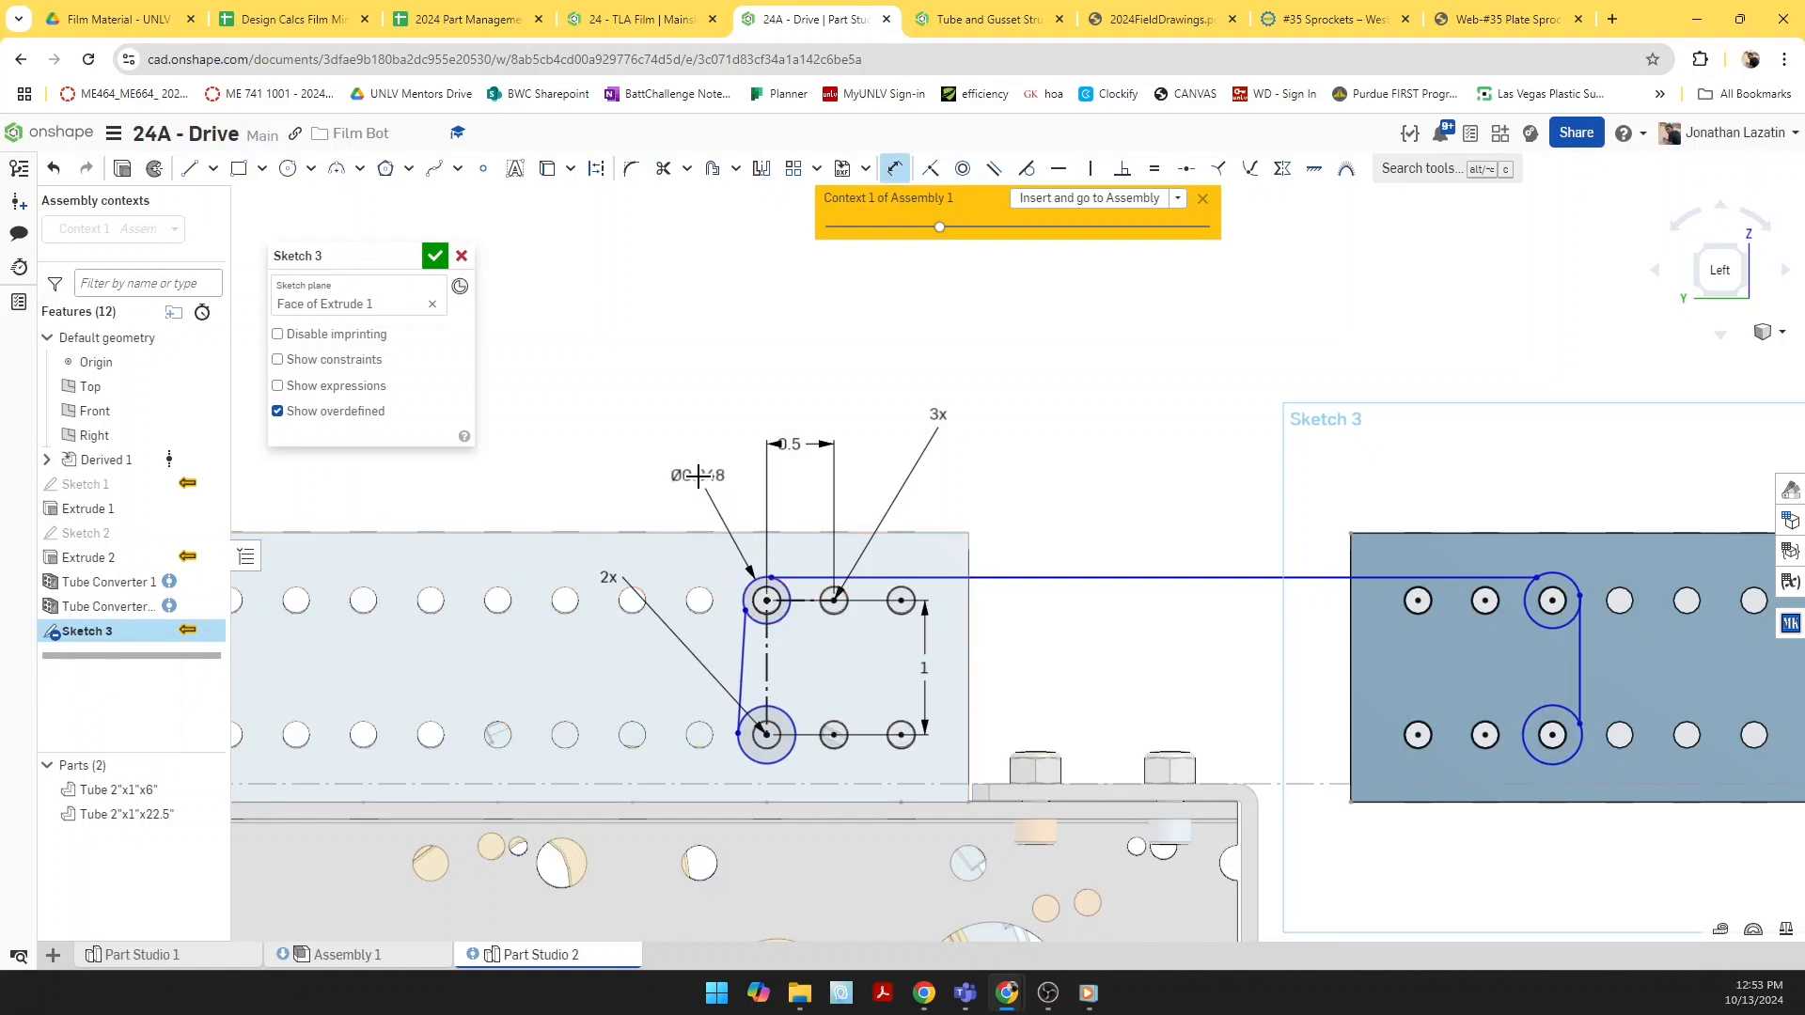
{"action": "double_click", "coordinate": [698, 477]}
{"action": "type", "text": "0.75"}
{"action": "key", "text": "Return"}
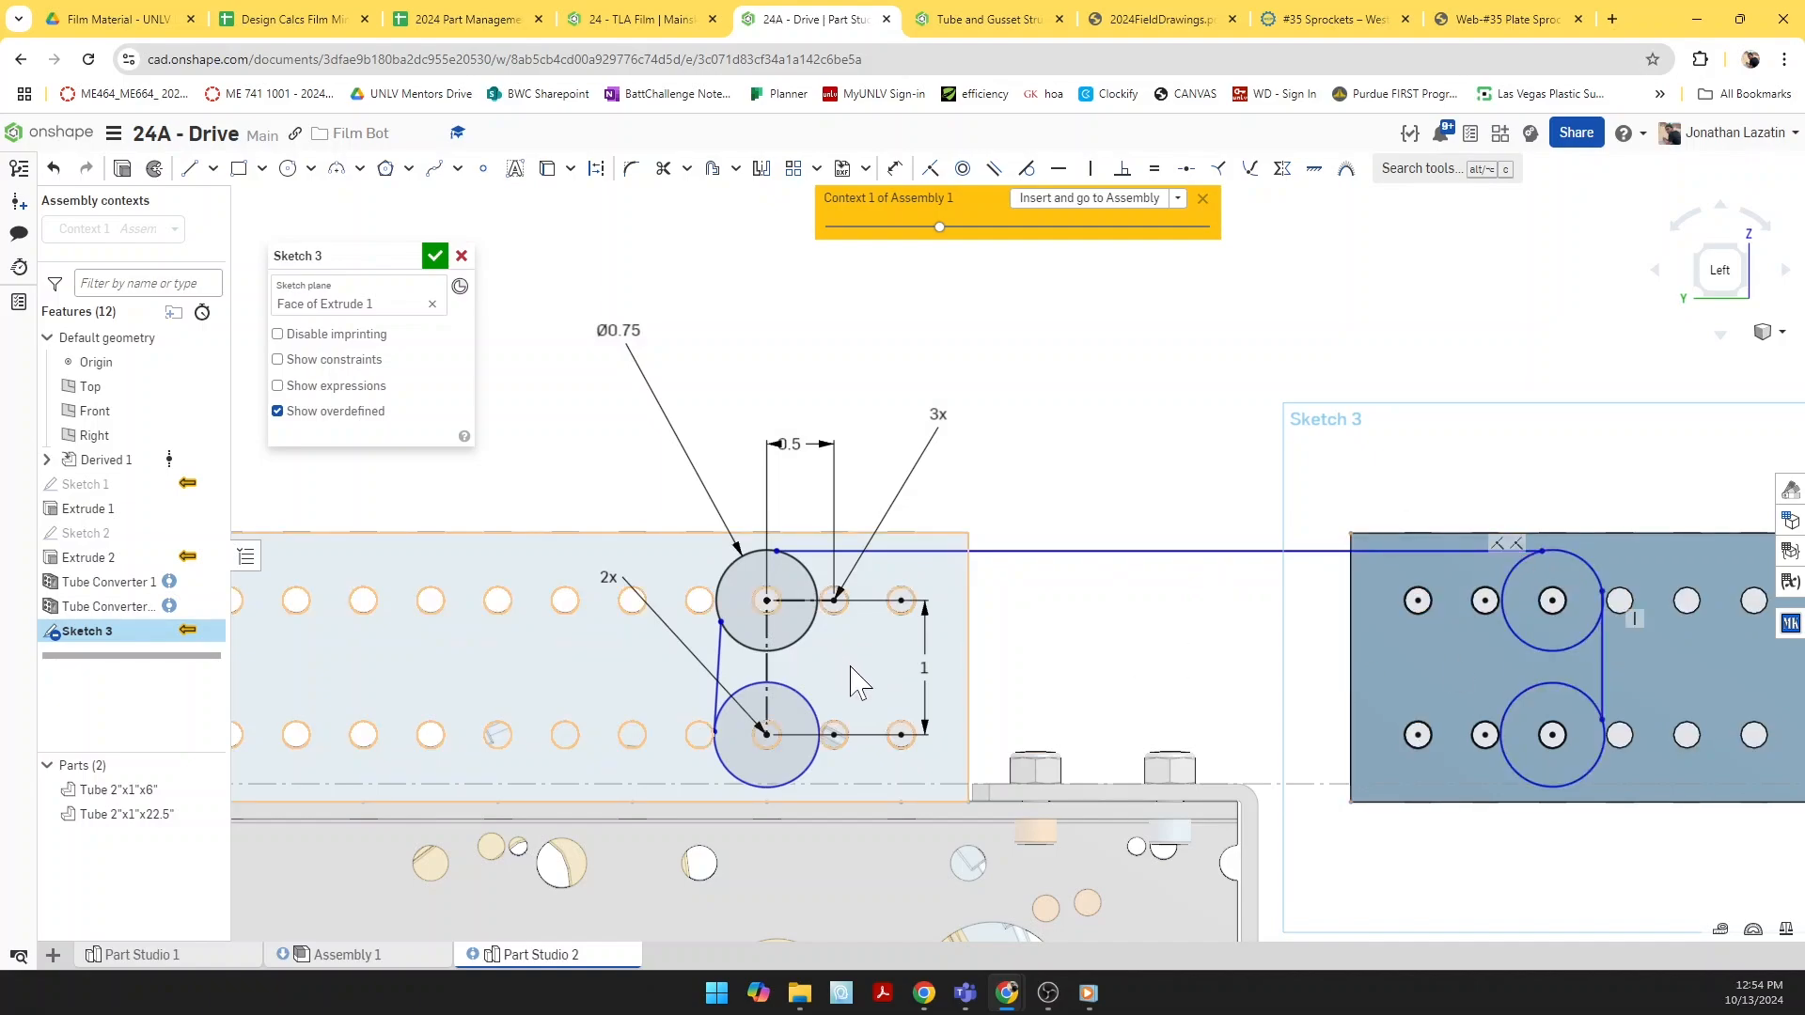
Step: Apply an equal constraint to all four large corner circles
{"action": "key", "text": "u"}
{"action": "key", "text": "Escape"}
{"action": "left_click", "coordinate": [810, 647]}
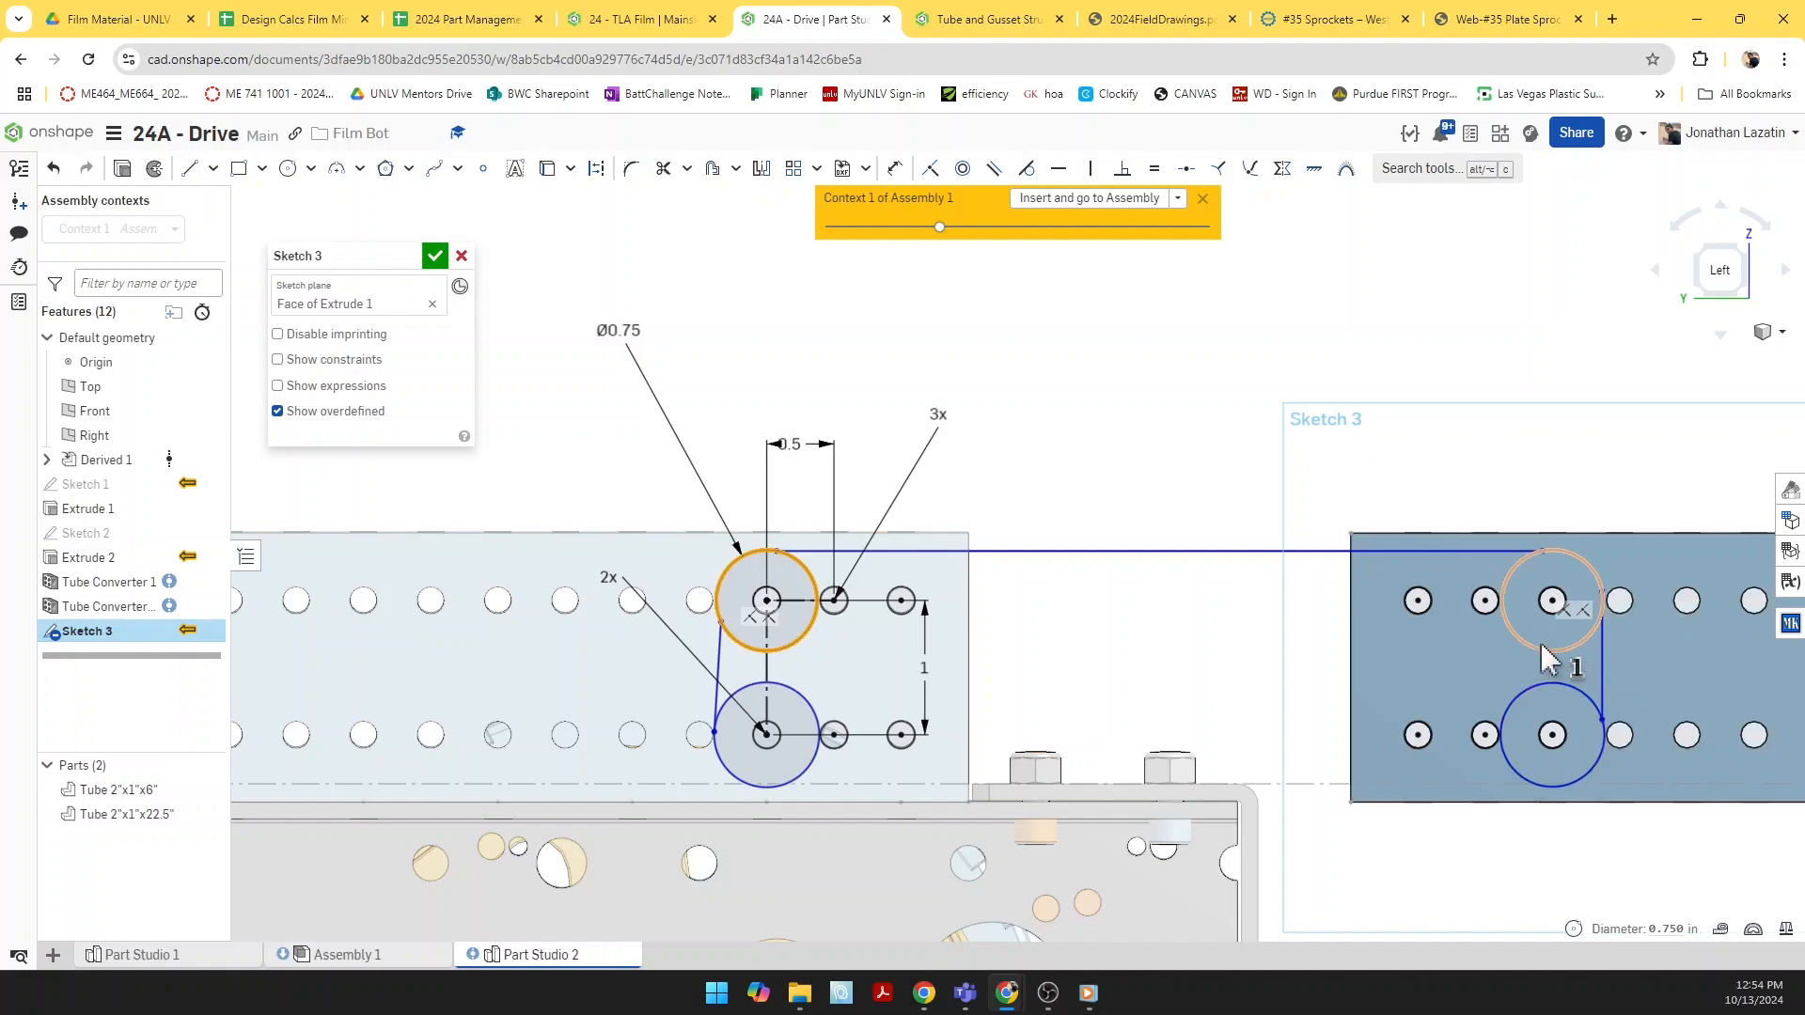
{"action": "left_click", "coordinate": [1589, 636]}
{"action": "left_click", "coordinate": [816, 719]}
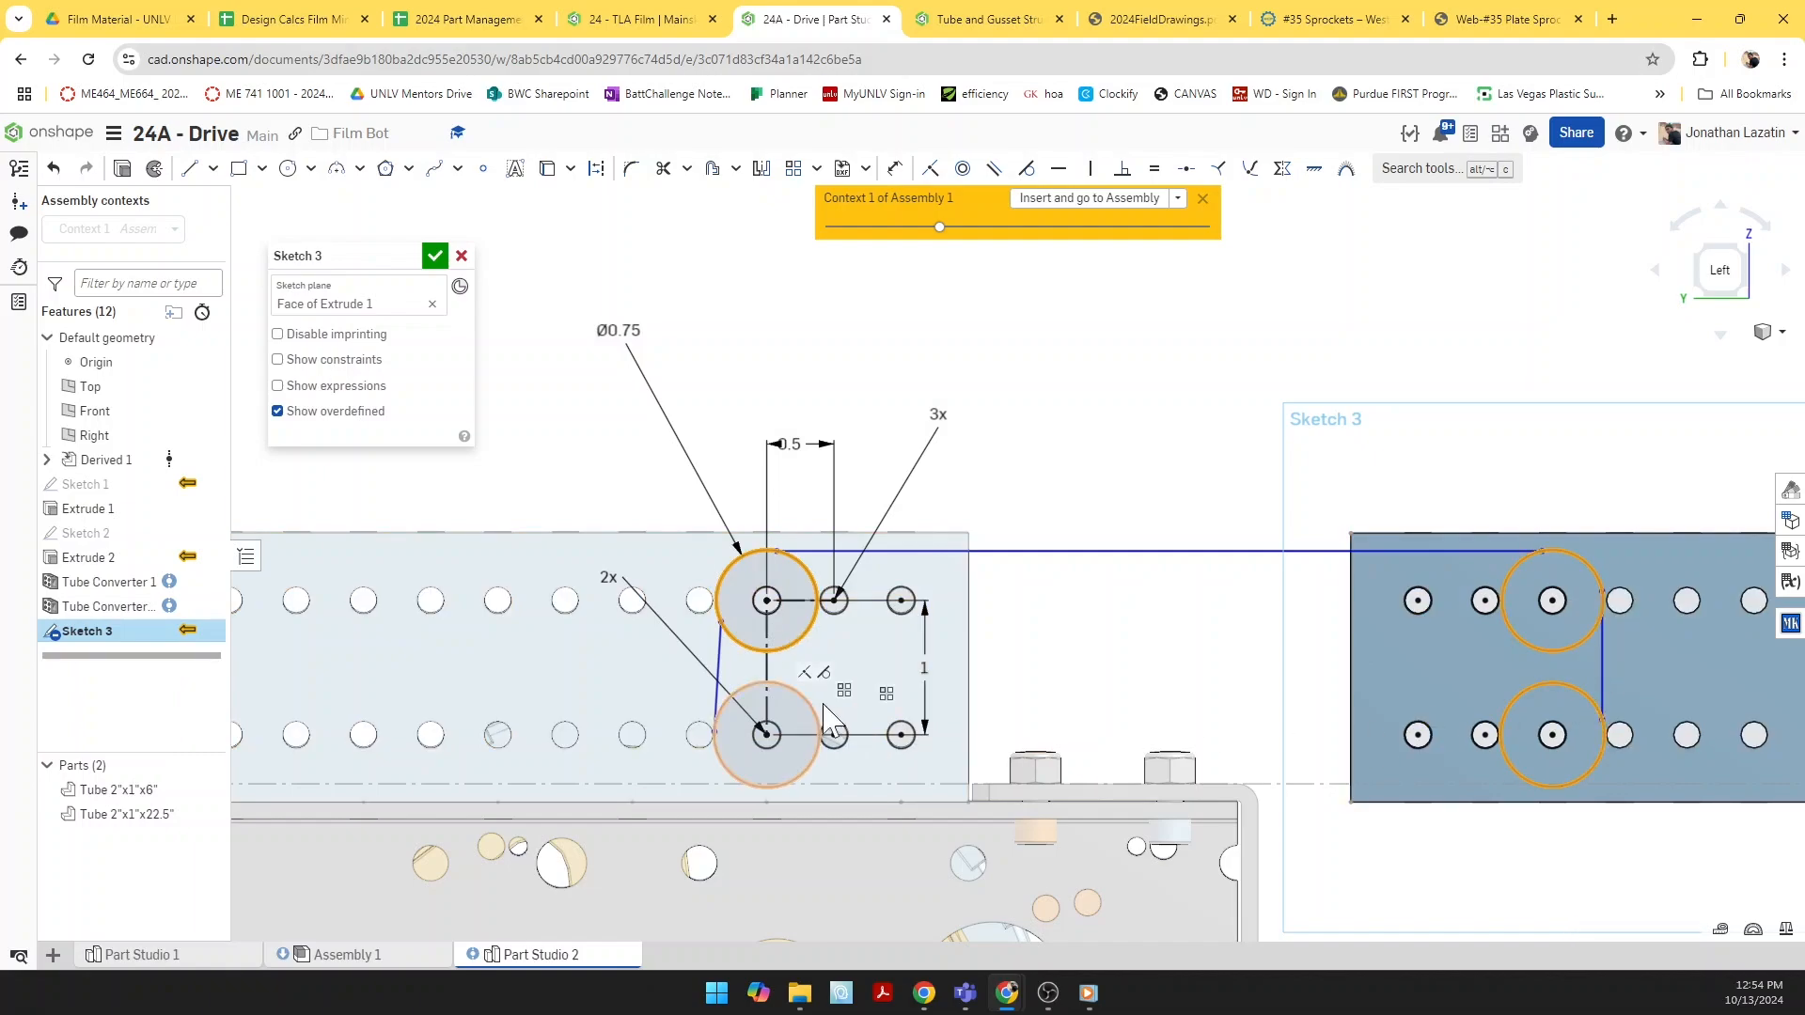
{"action": "key", "text": "Escape"}
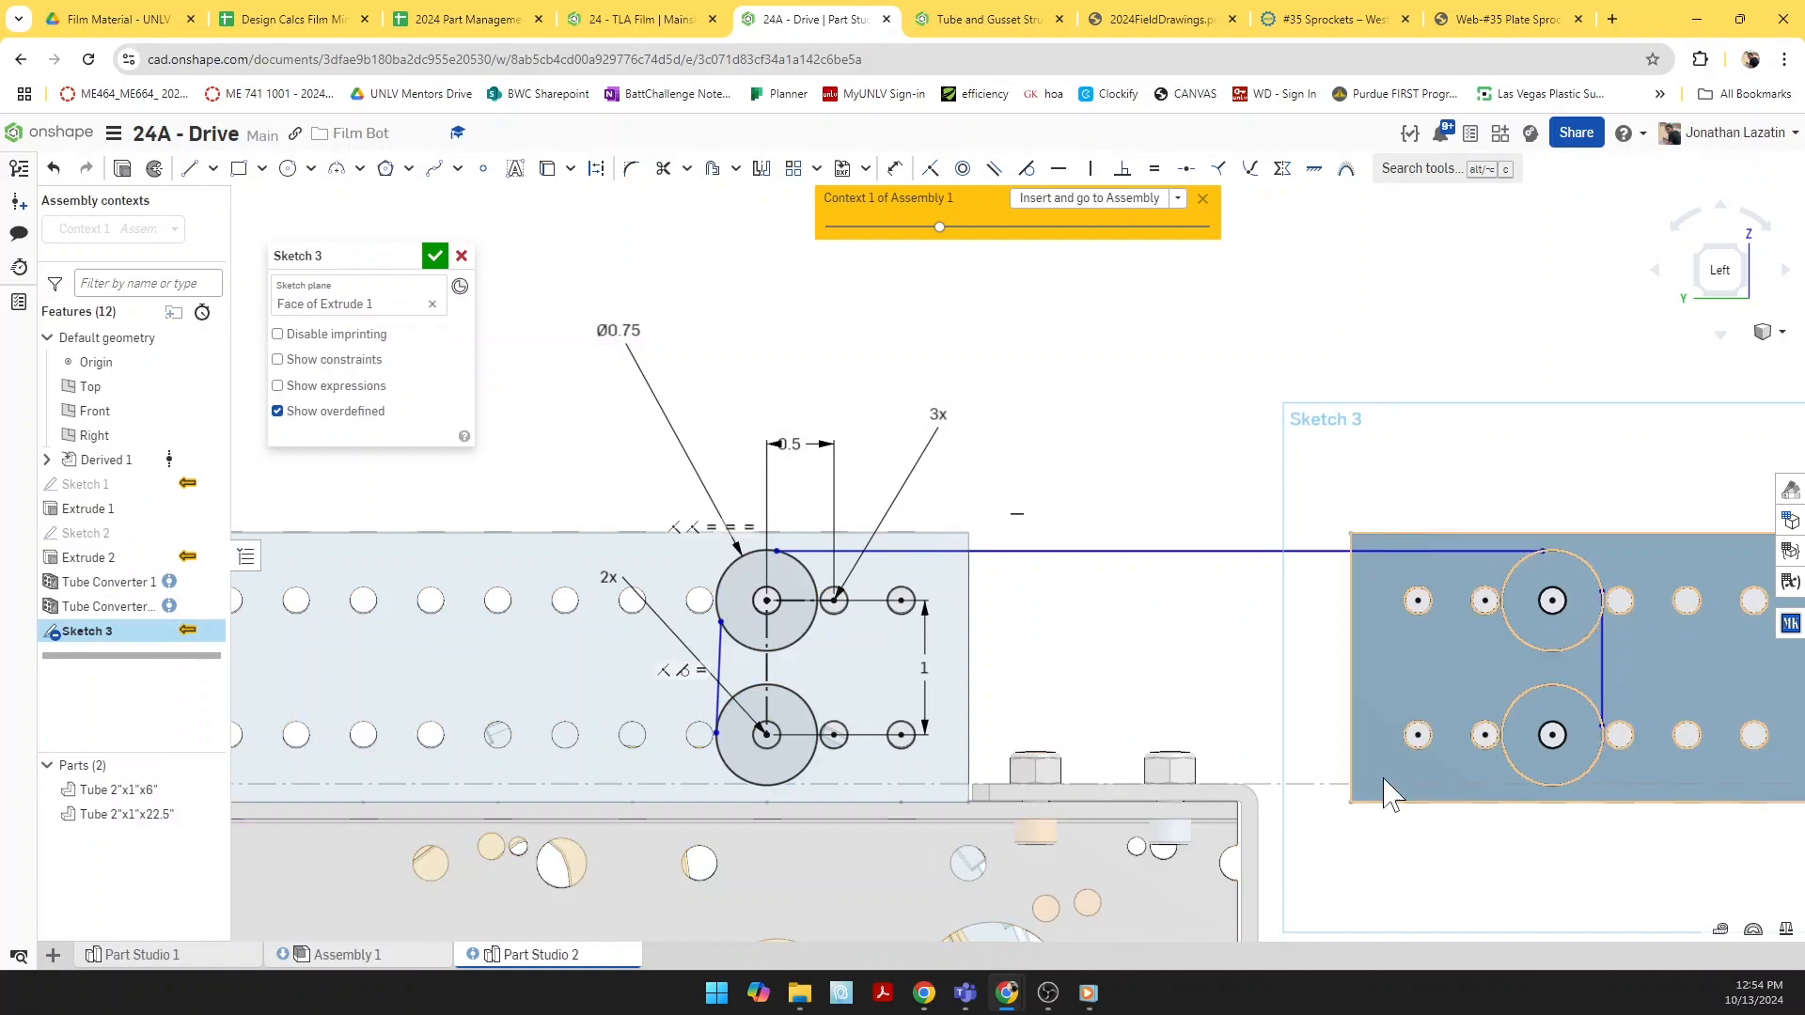
Step: Make the long upper line tangent to the drive-side upper corner circle and the extension-side outer line tangent to the corner circles
{"action": "key", "text": "t"}
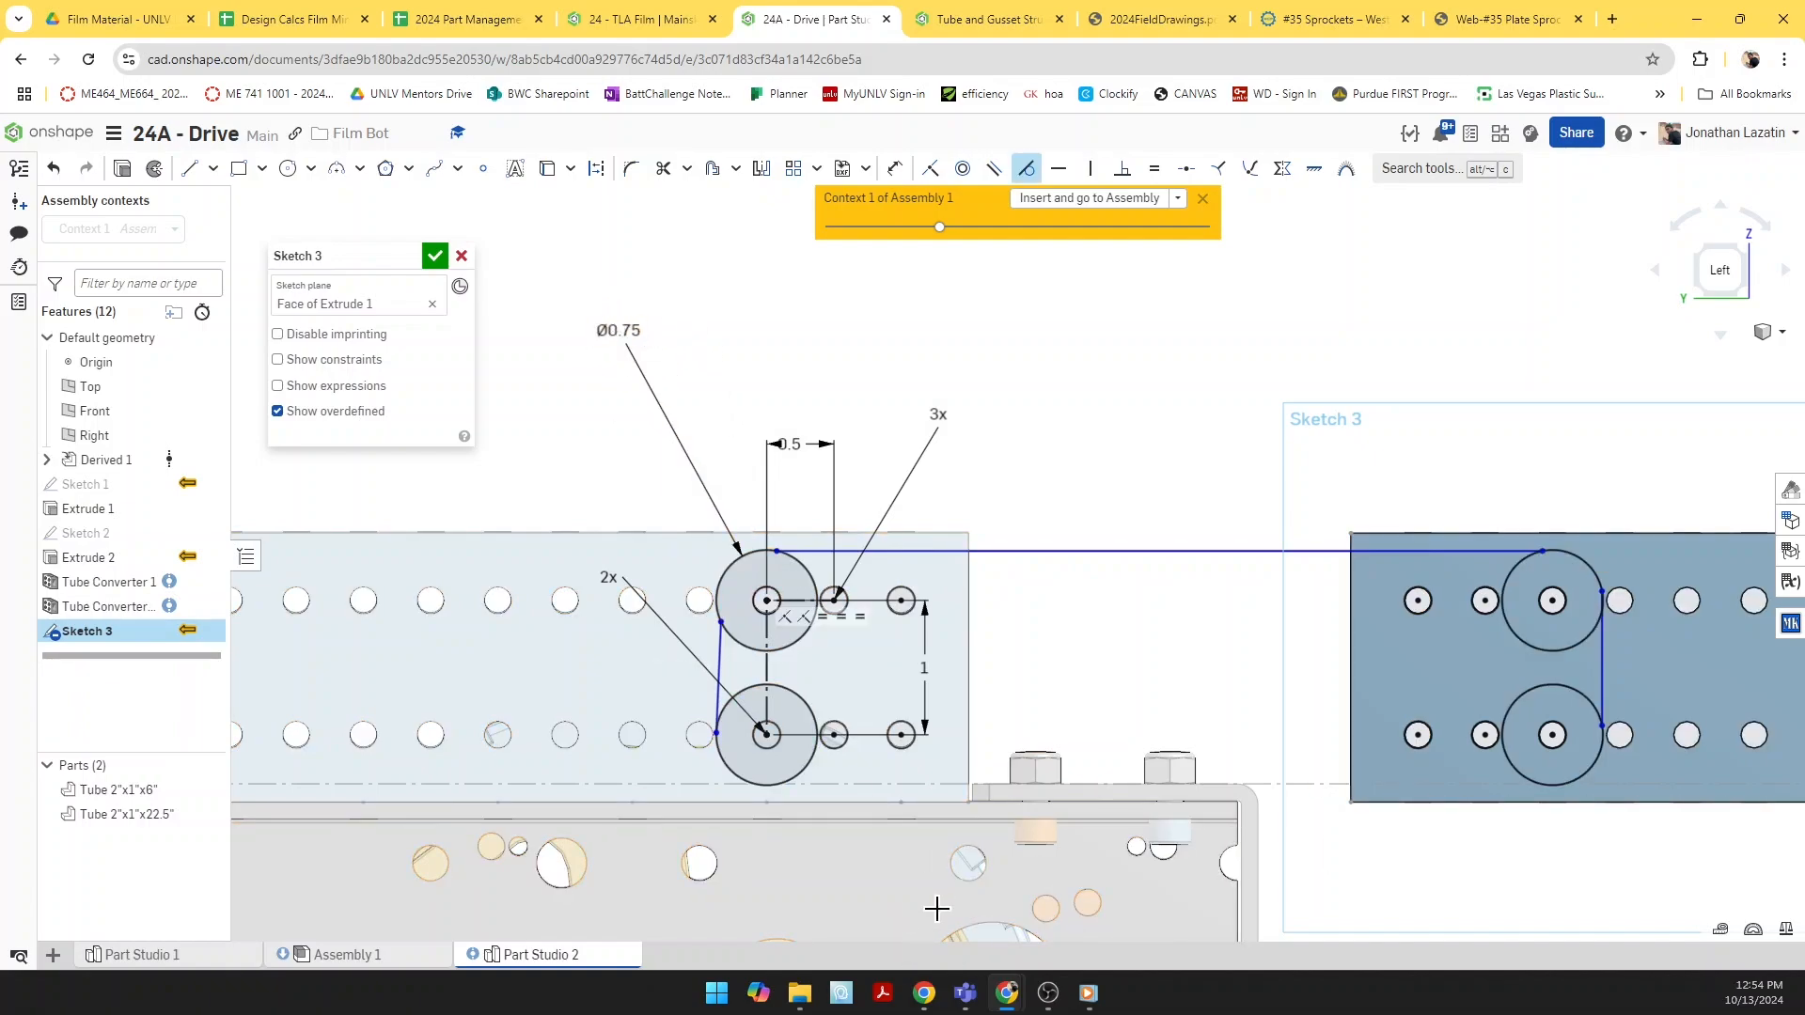
{"action": "left_click", "coordinate": [804, 555]}
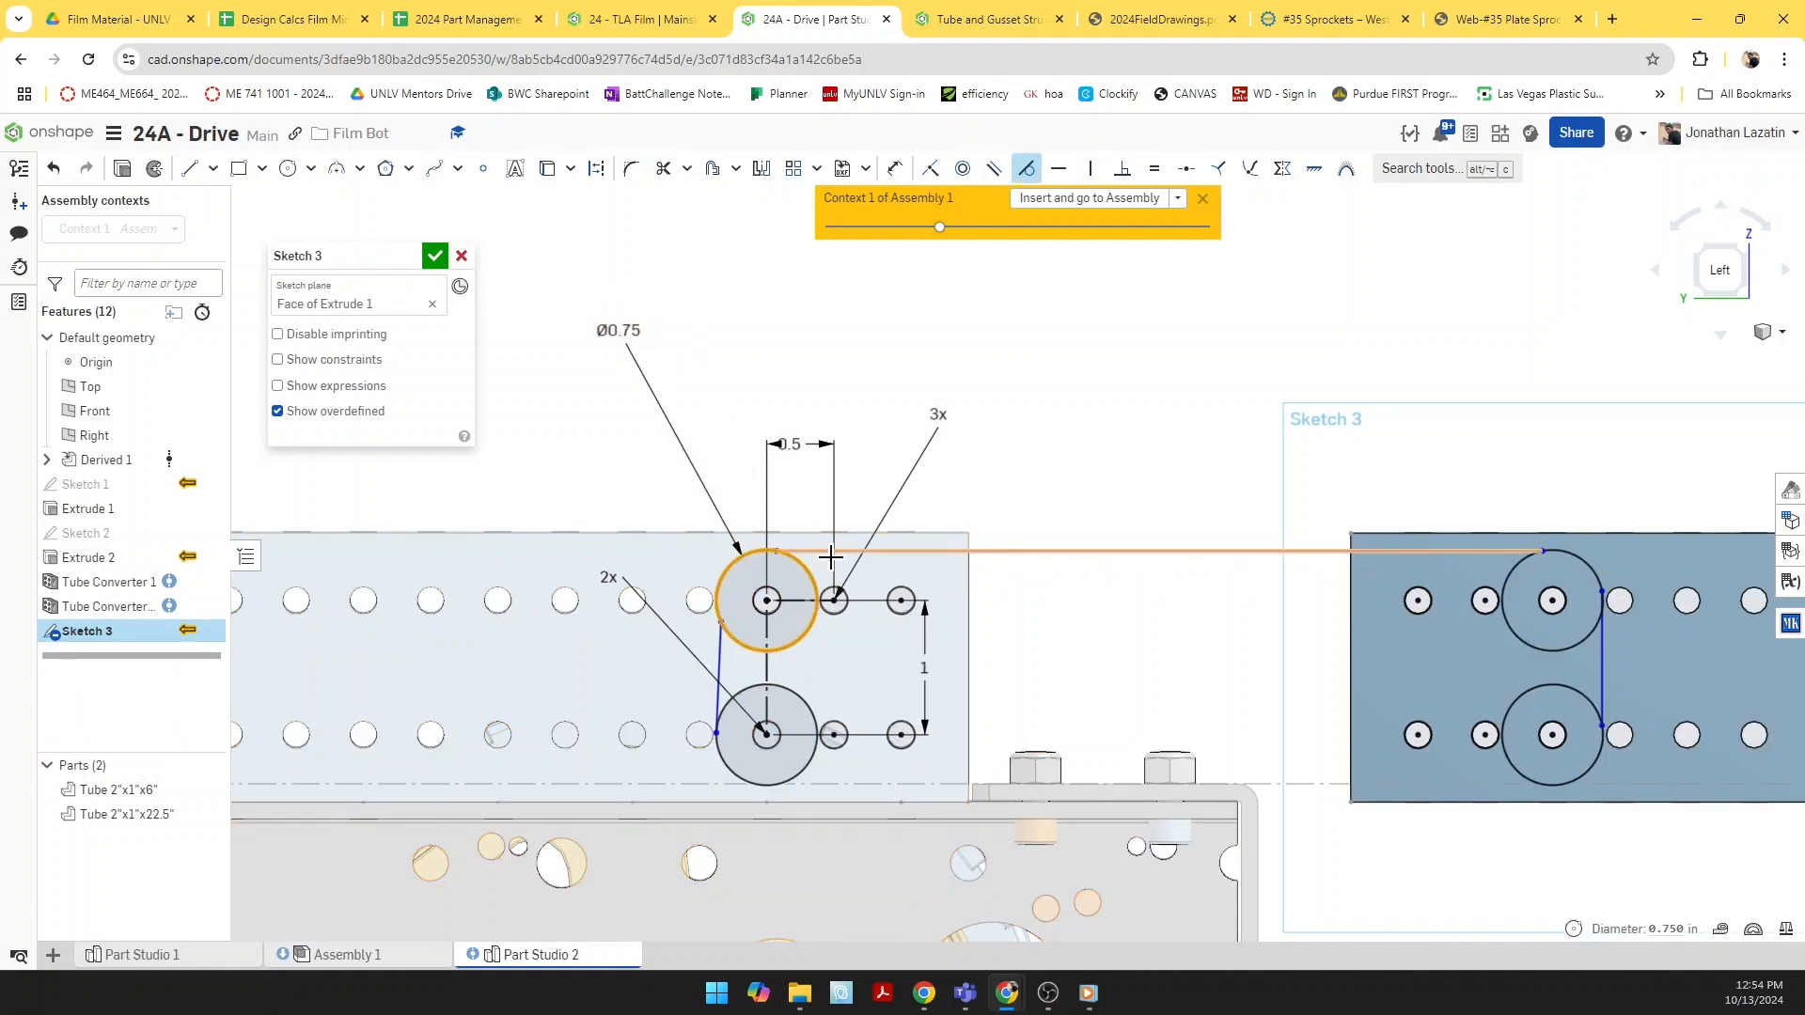
{"action": "left_click", "coordinate": [833, 556]}
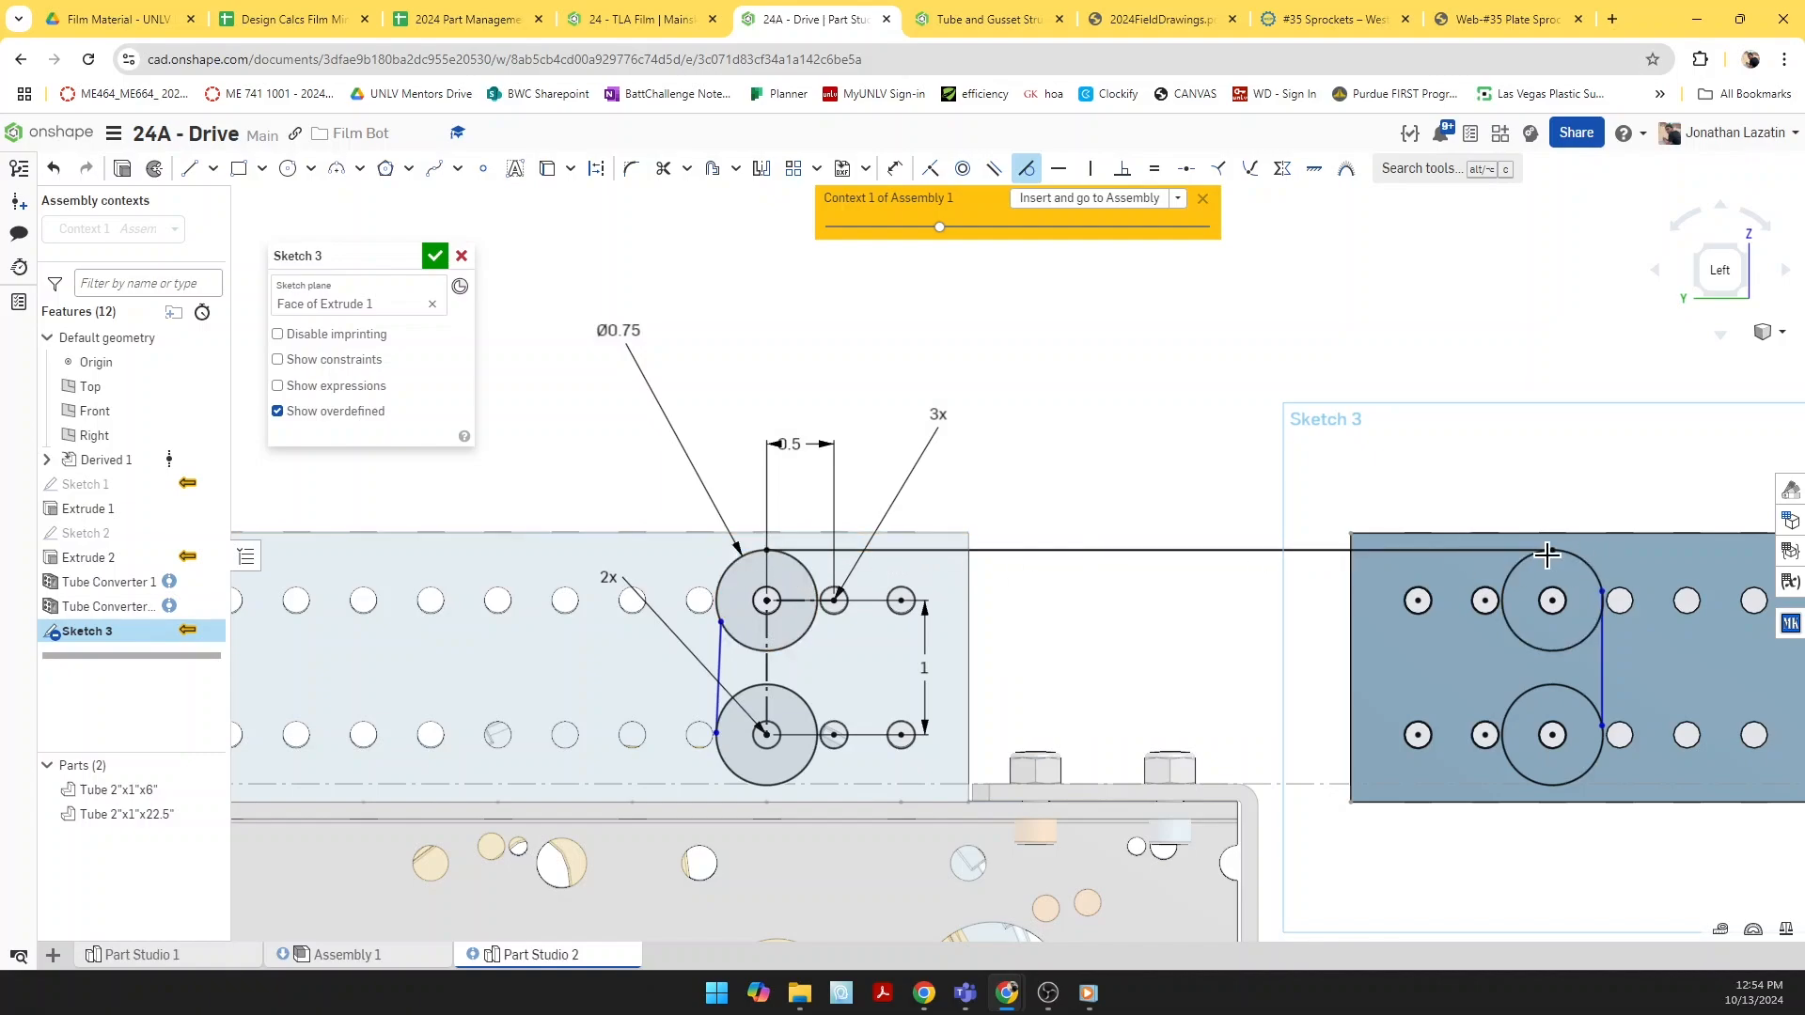
{"action": "left_click", "coordinate": [1583, 637]}
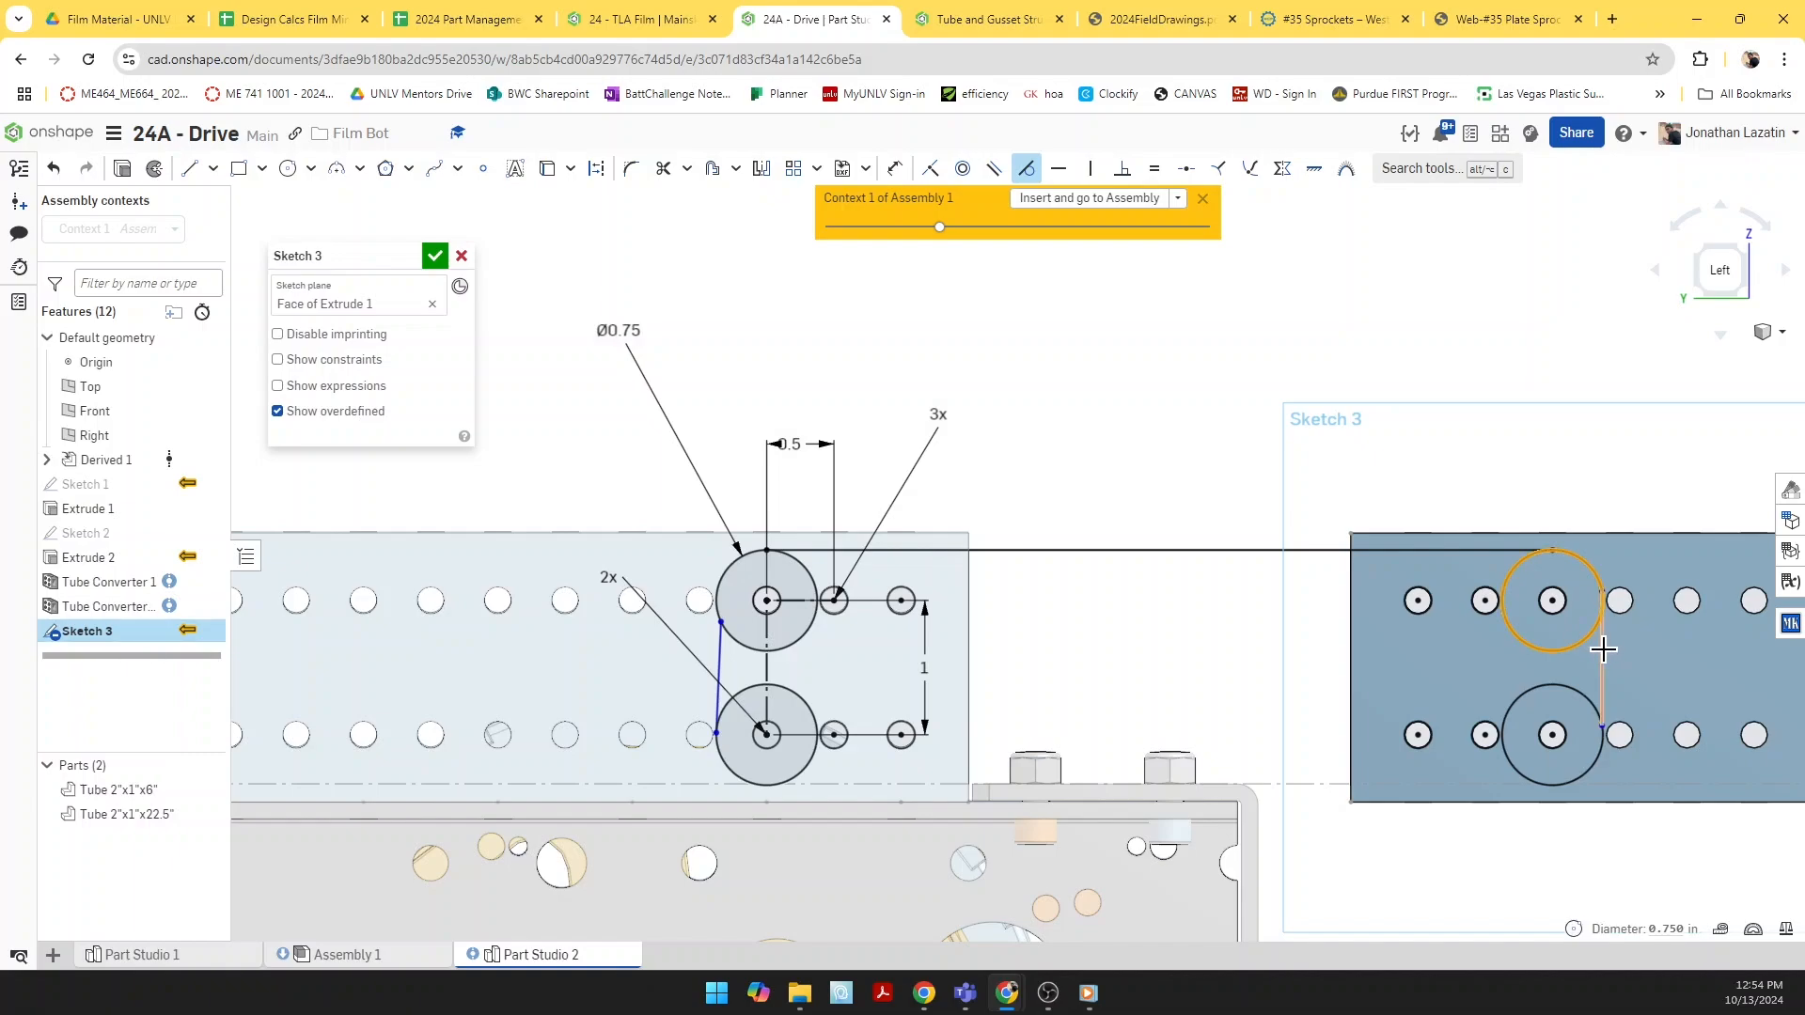
{"action": "left_click", "coordinate": [1603, 651]}
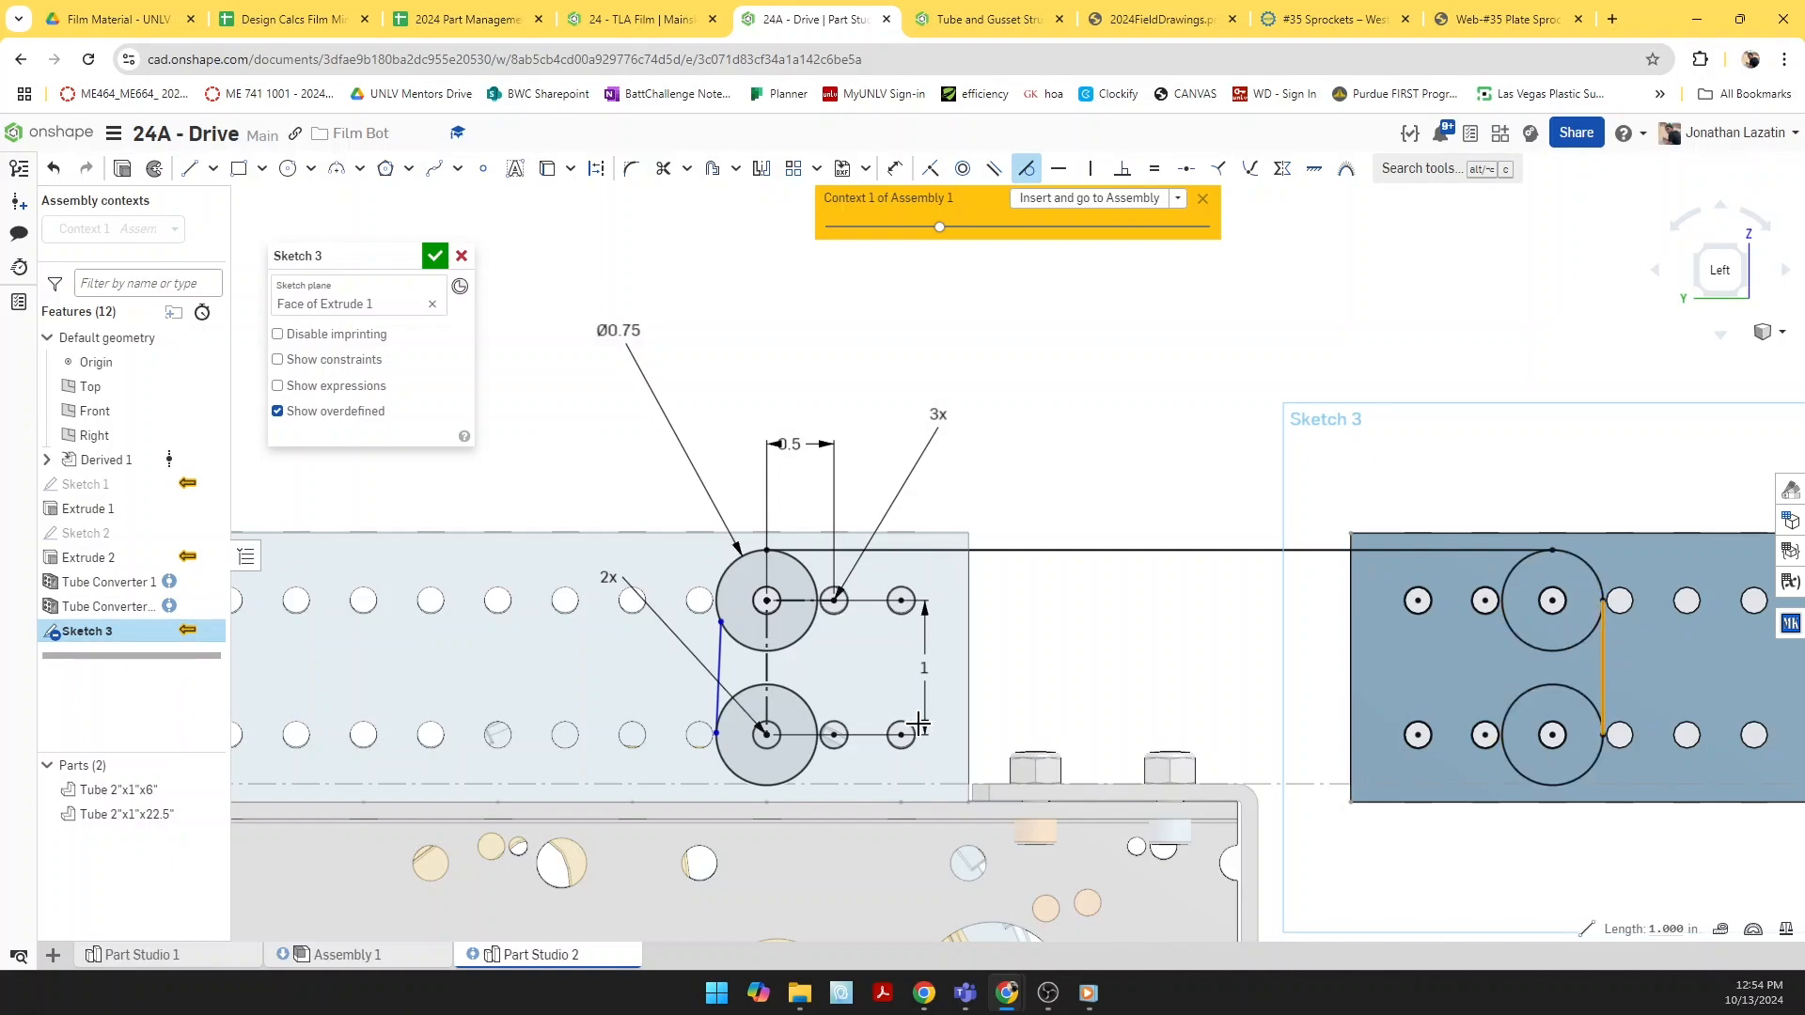
Step: Make the drive-side outer line tangent to the upper and lower corner circles, undoing the constraint attempt that conflicts
{"action": "left_click", "coordinate": [751, 689]}
{"action": "left_click", "coordinate": [721, 648]}
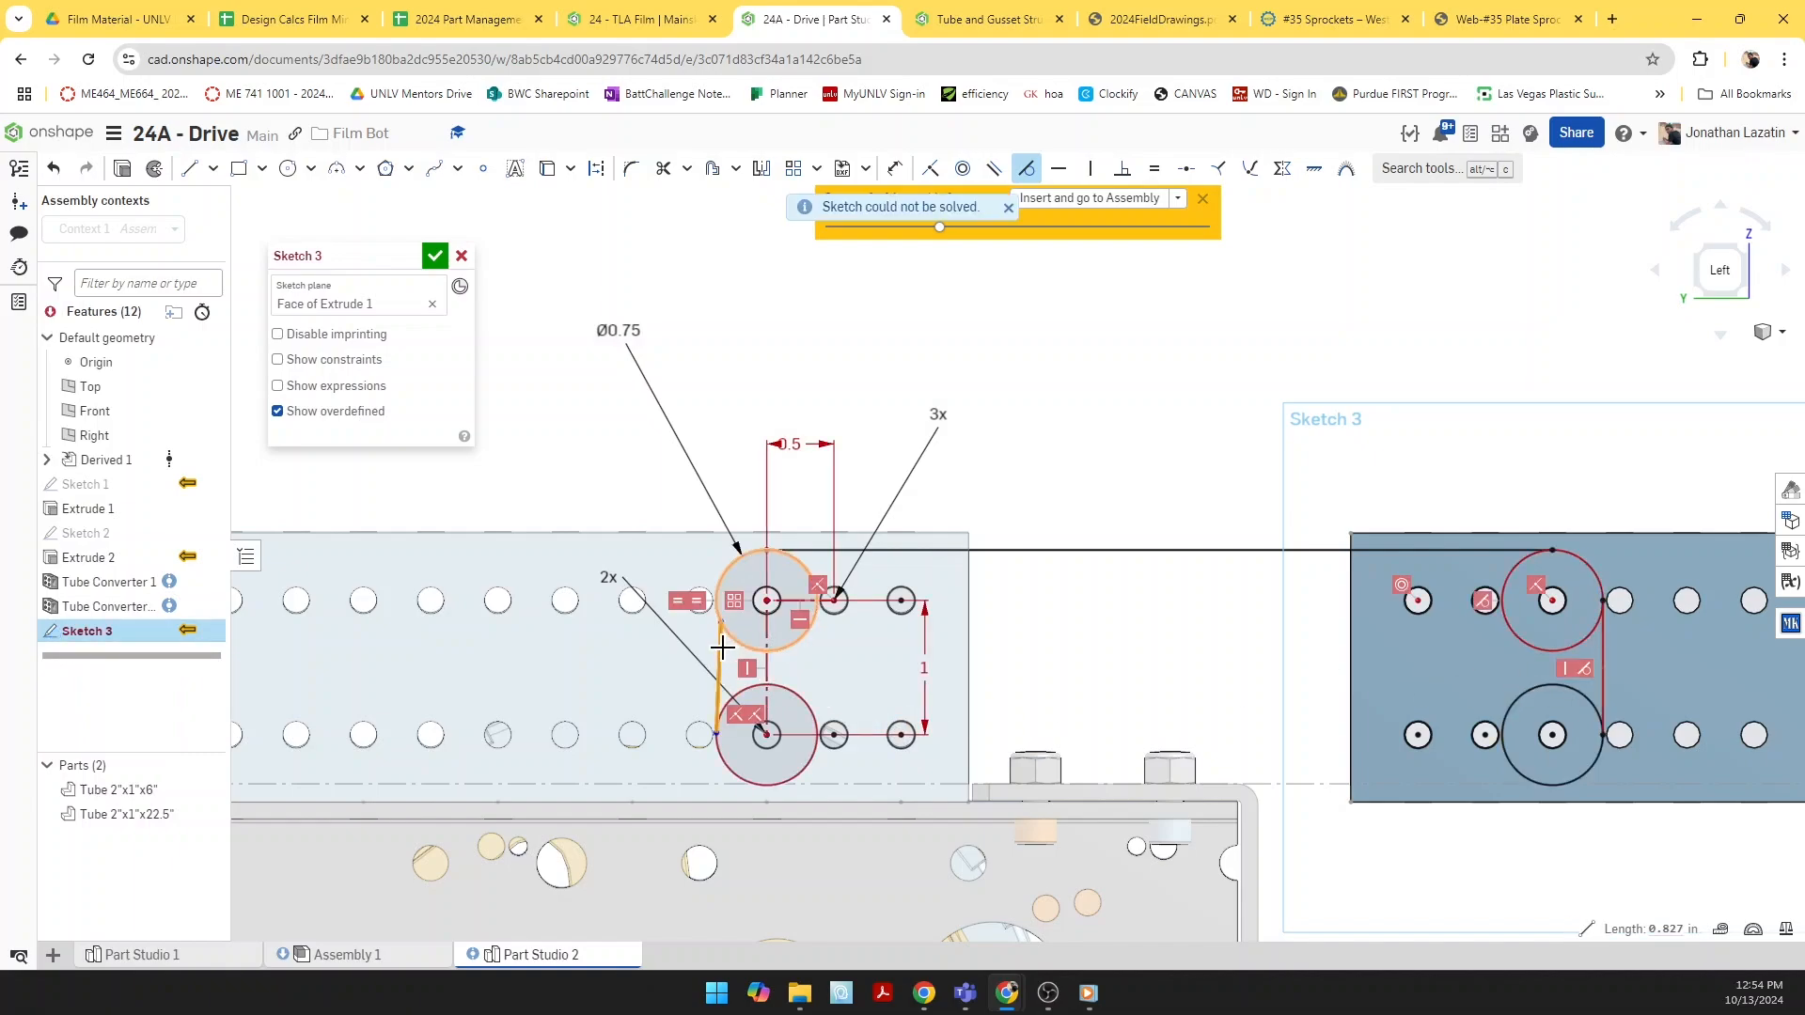
{"action": "key", "text": "ctrl+z"}
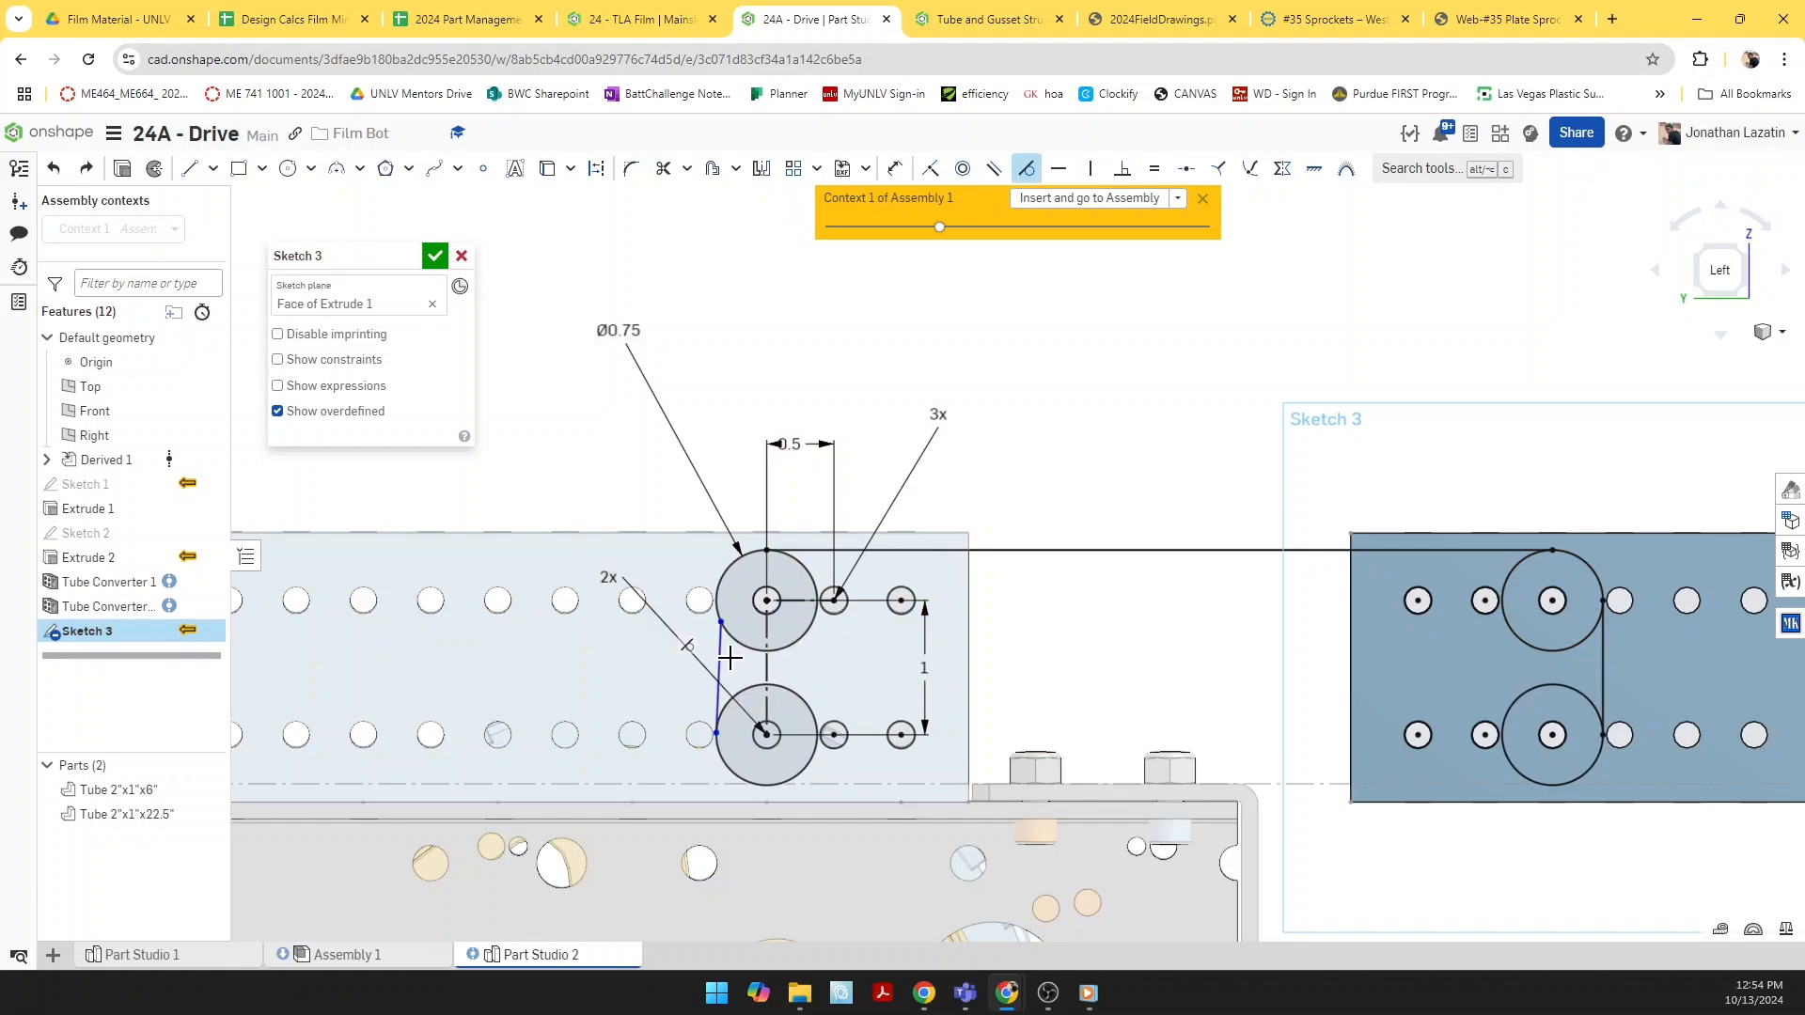
{"action": "left_click", "coordinate": [727, 646]}
{"action": "left_click", "coordinate": [719, 646]}
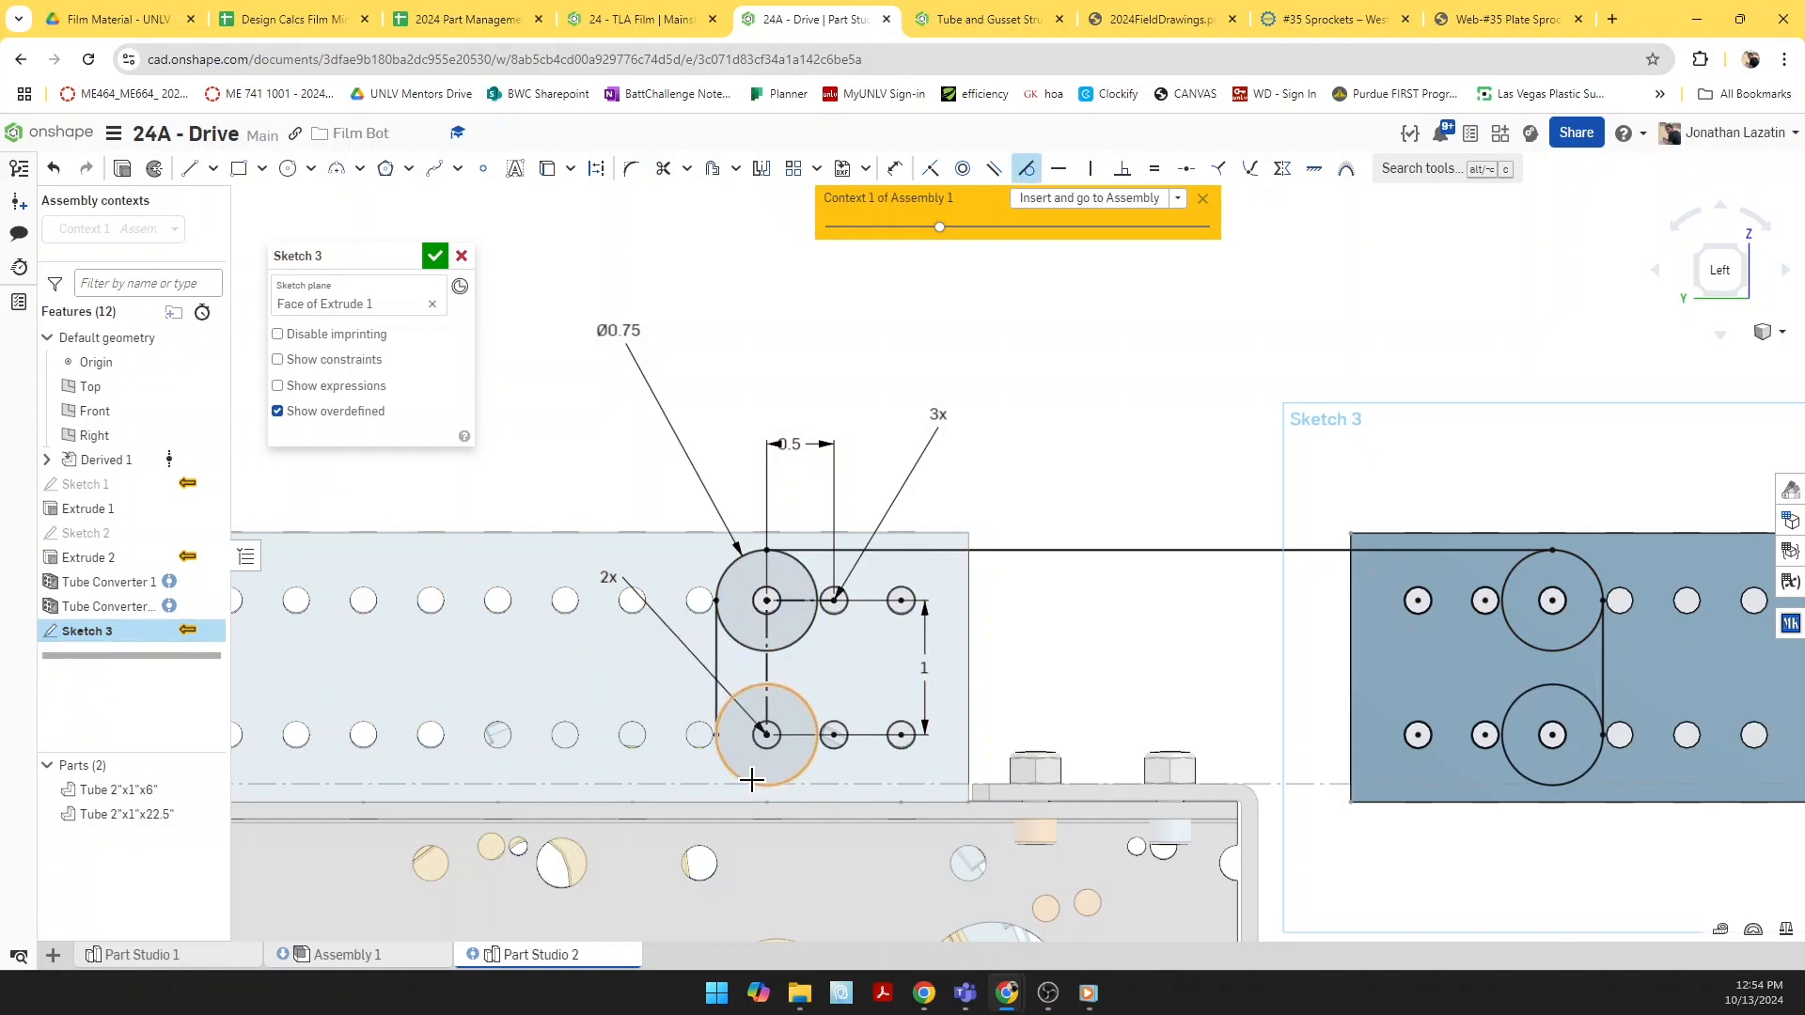
Step: Try a line about 5.87 in long joining the bottoms of the two lower corner circles
{"action": "scroll", "coordinate": [723, 744], "scroll_direction": "up", "scroll_amount": 1}
{"action": "scroll", "coordinate": [724, 745], "scroll_direction": "down", "scroll_amount": 3}
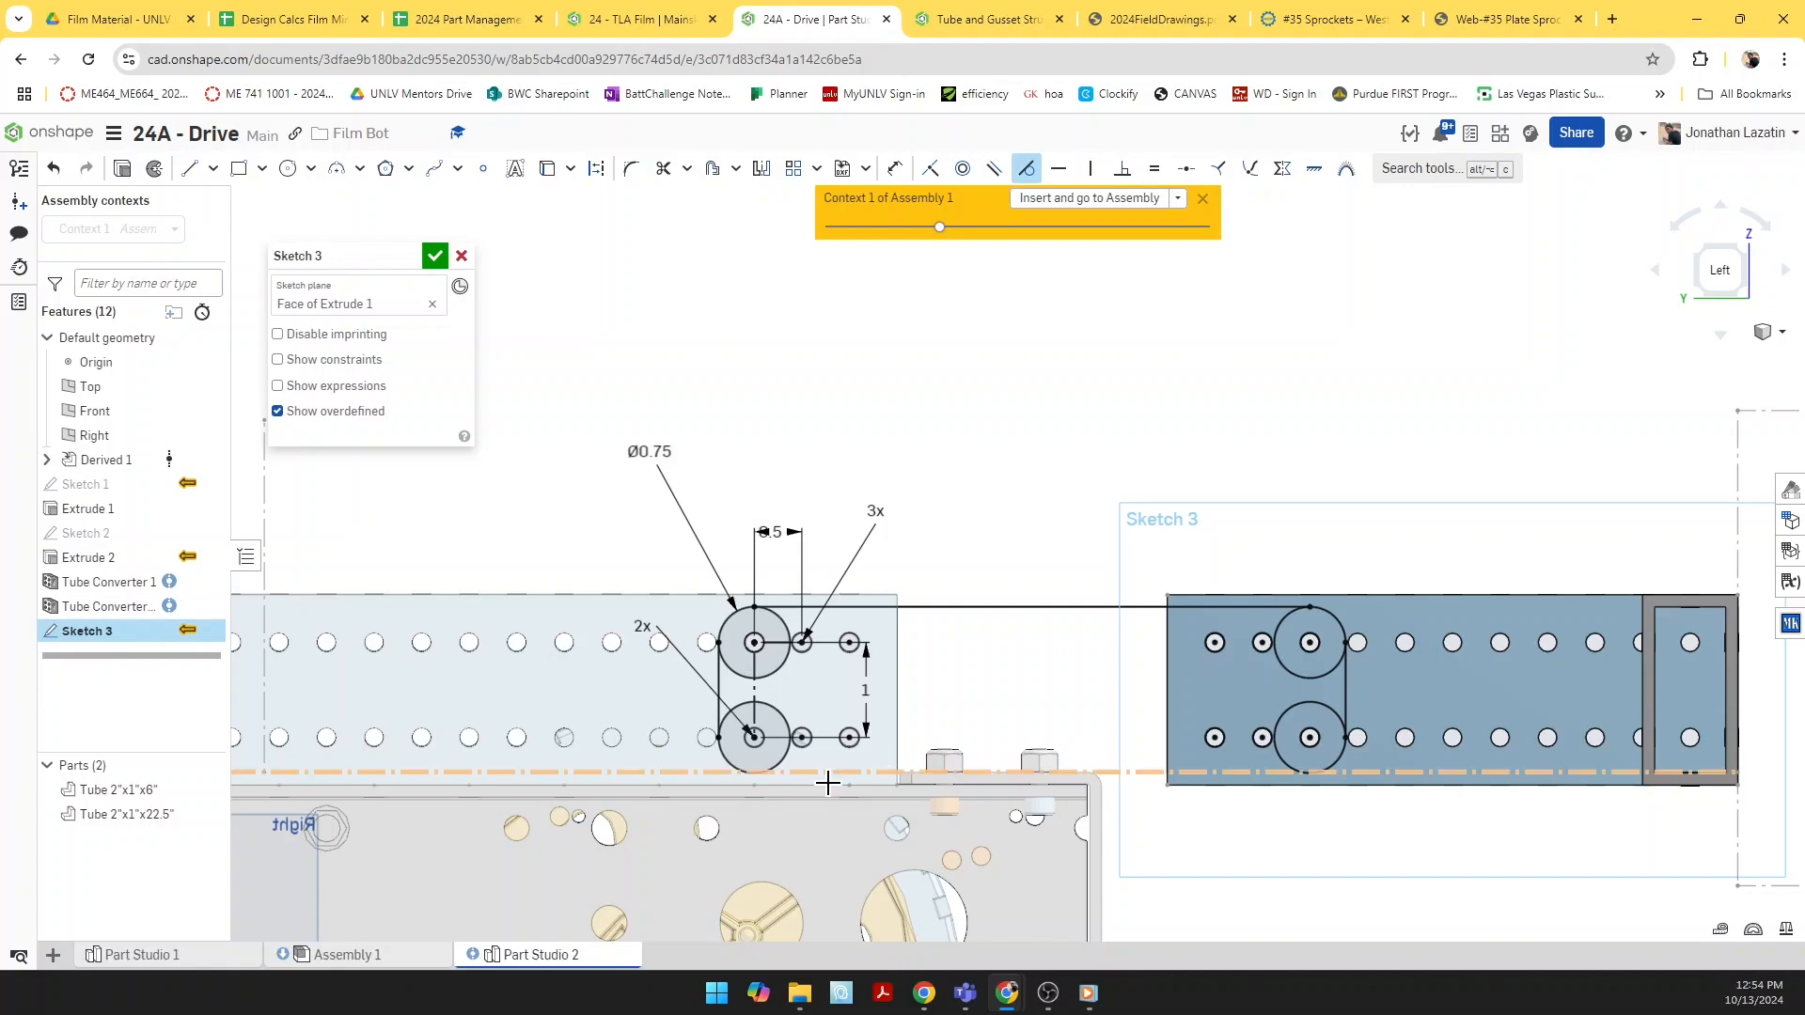
{"action": "key", "text": "l"}
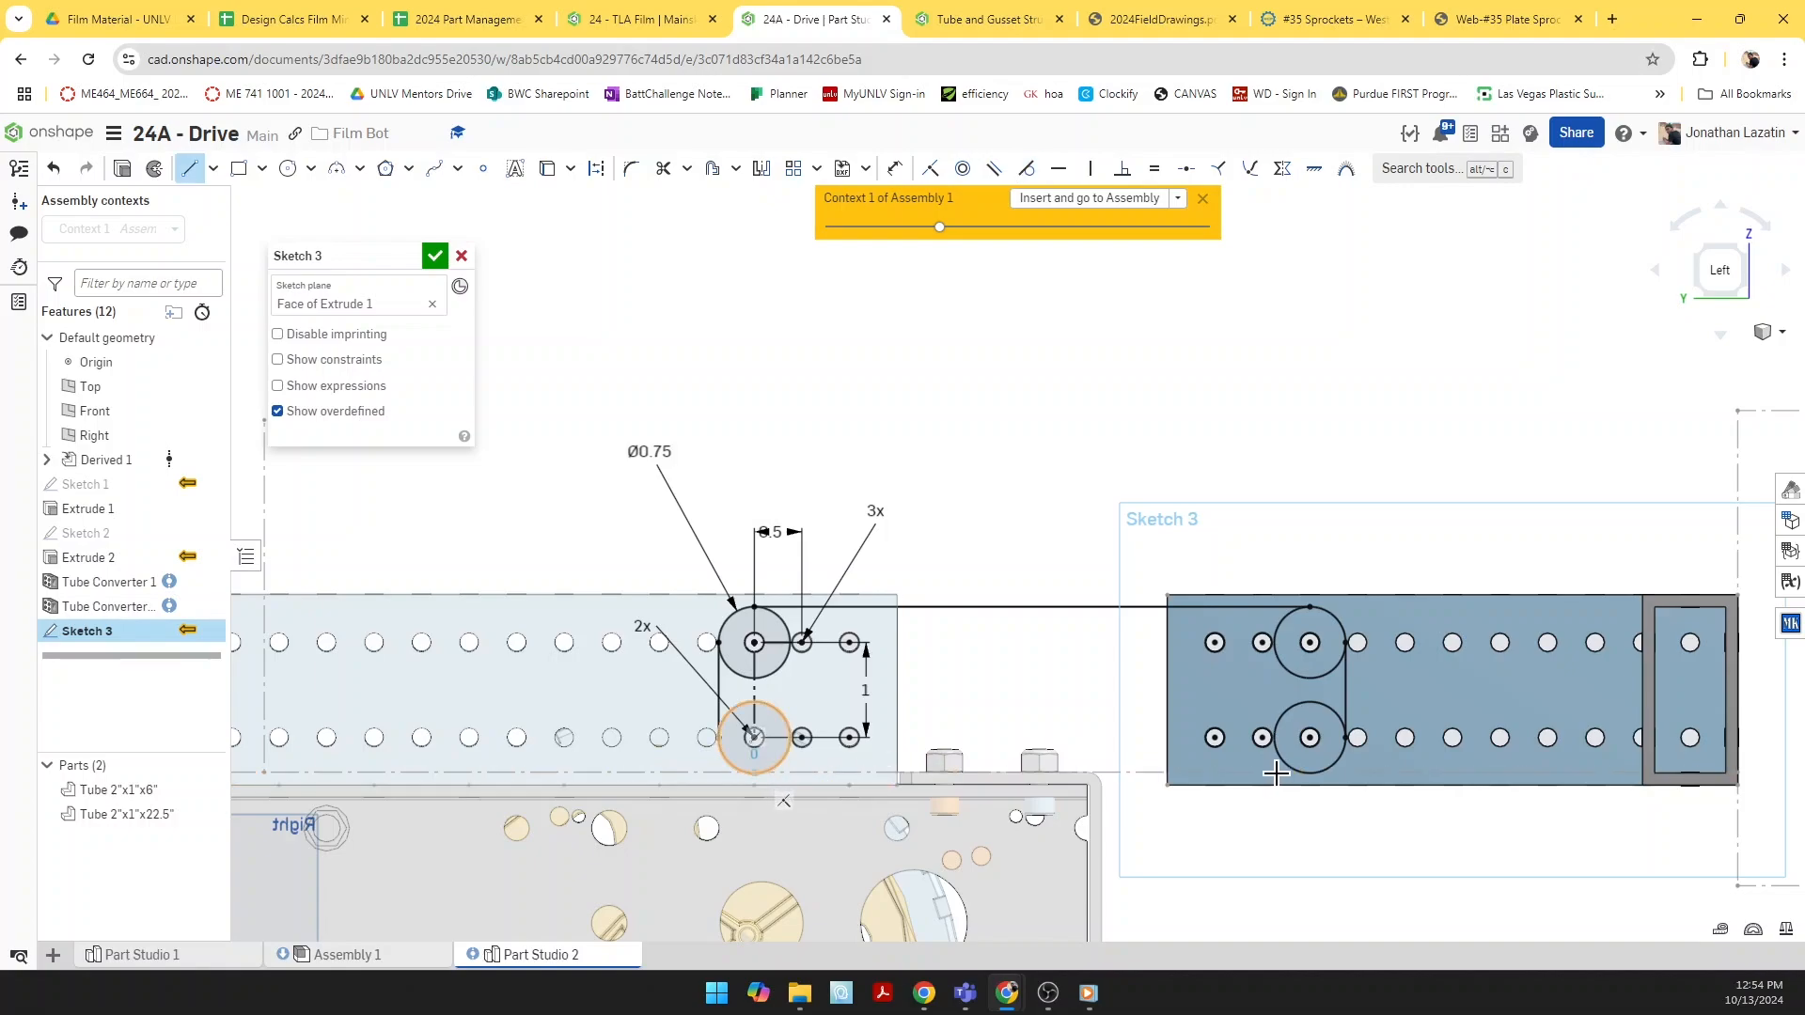
{"action": "left_click", "coordinate": [1310, 773]}
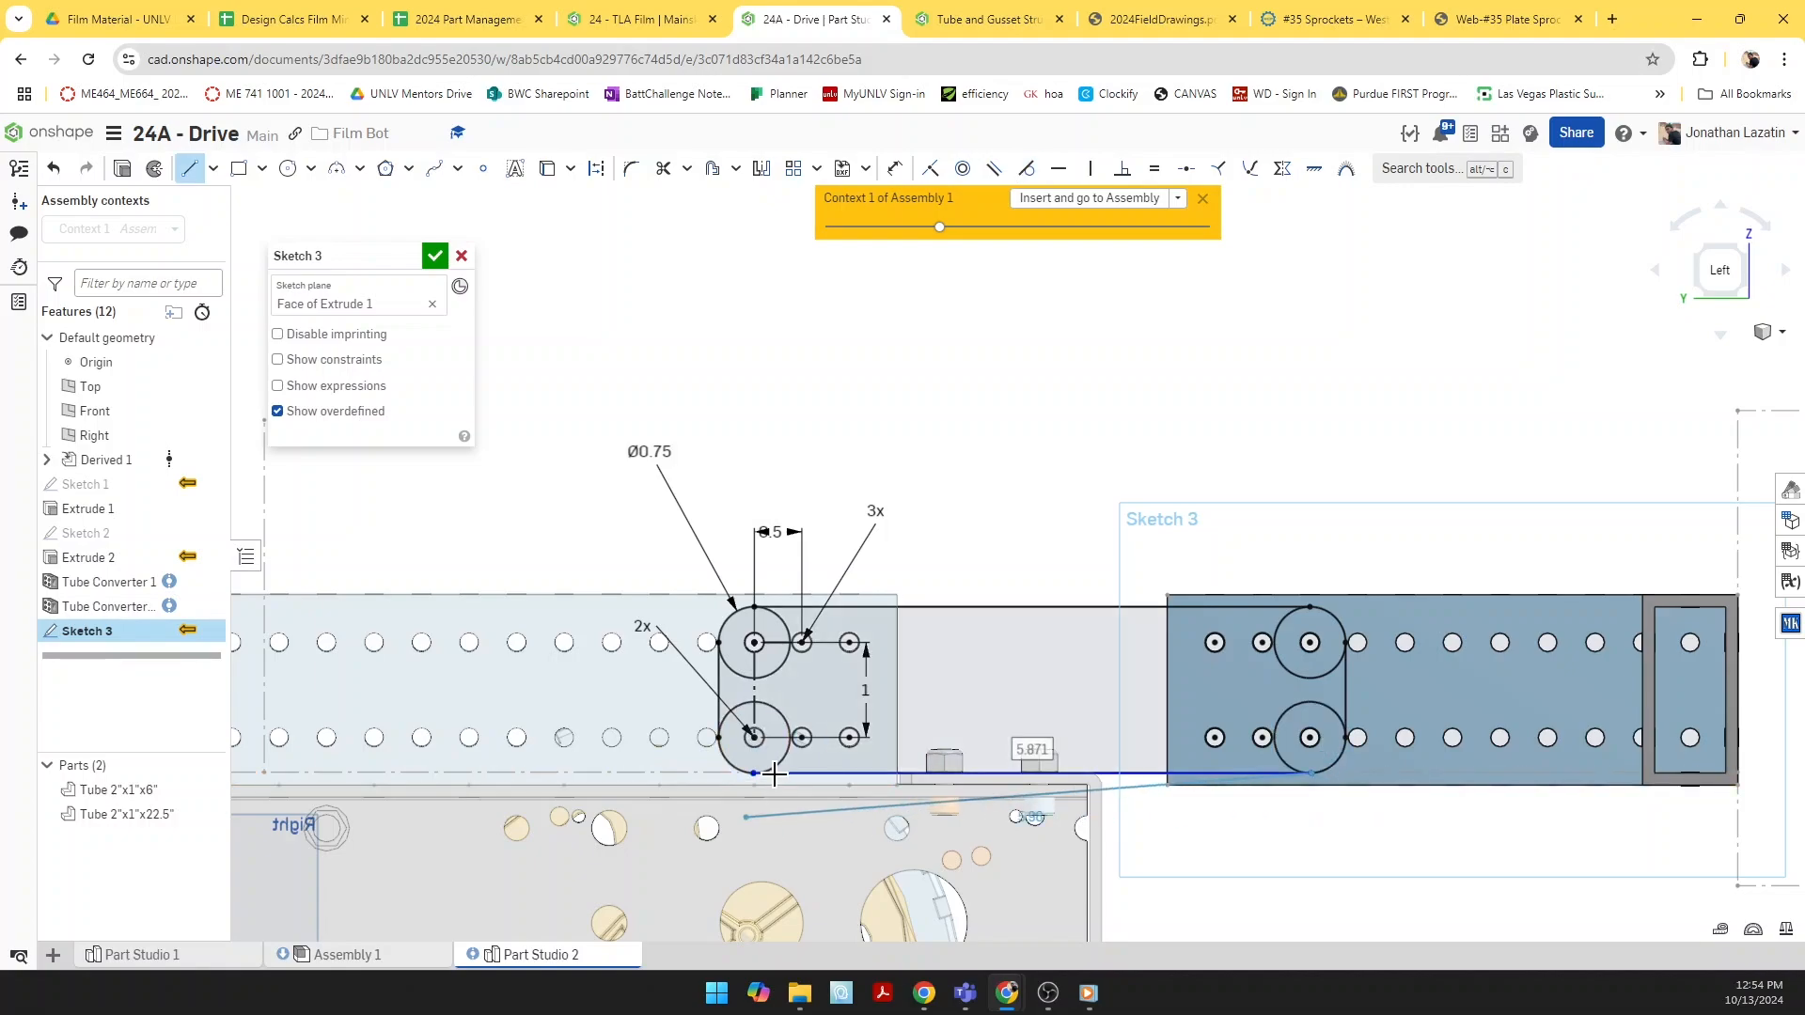
{"action": "key", "text": "t"}
{"action": "scroll", "coordinate": [1062, 790], "scroll_direction": "up", "scroll_amount": 3}
{"action": "scroll", "coordinate": [770, 758], "scroll_direction": "up", "scroll_amount": 4}
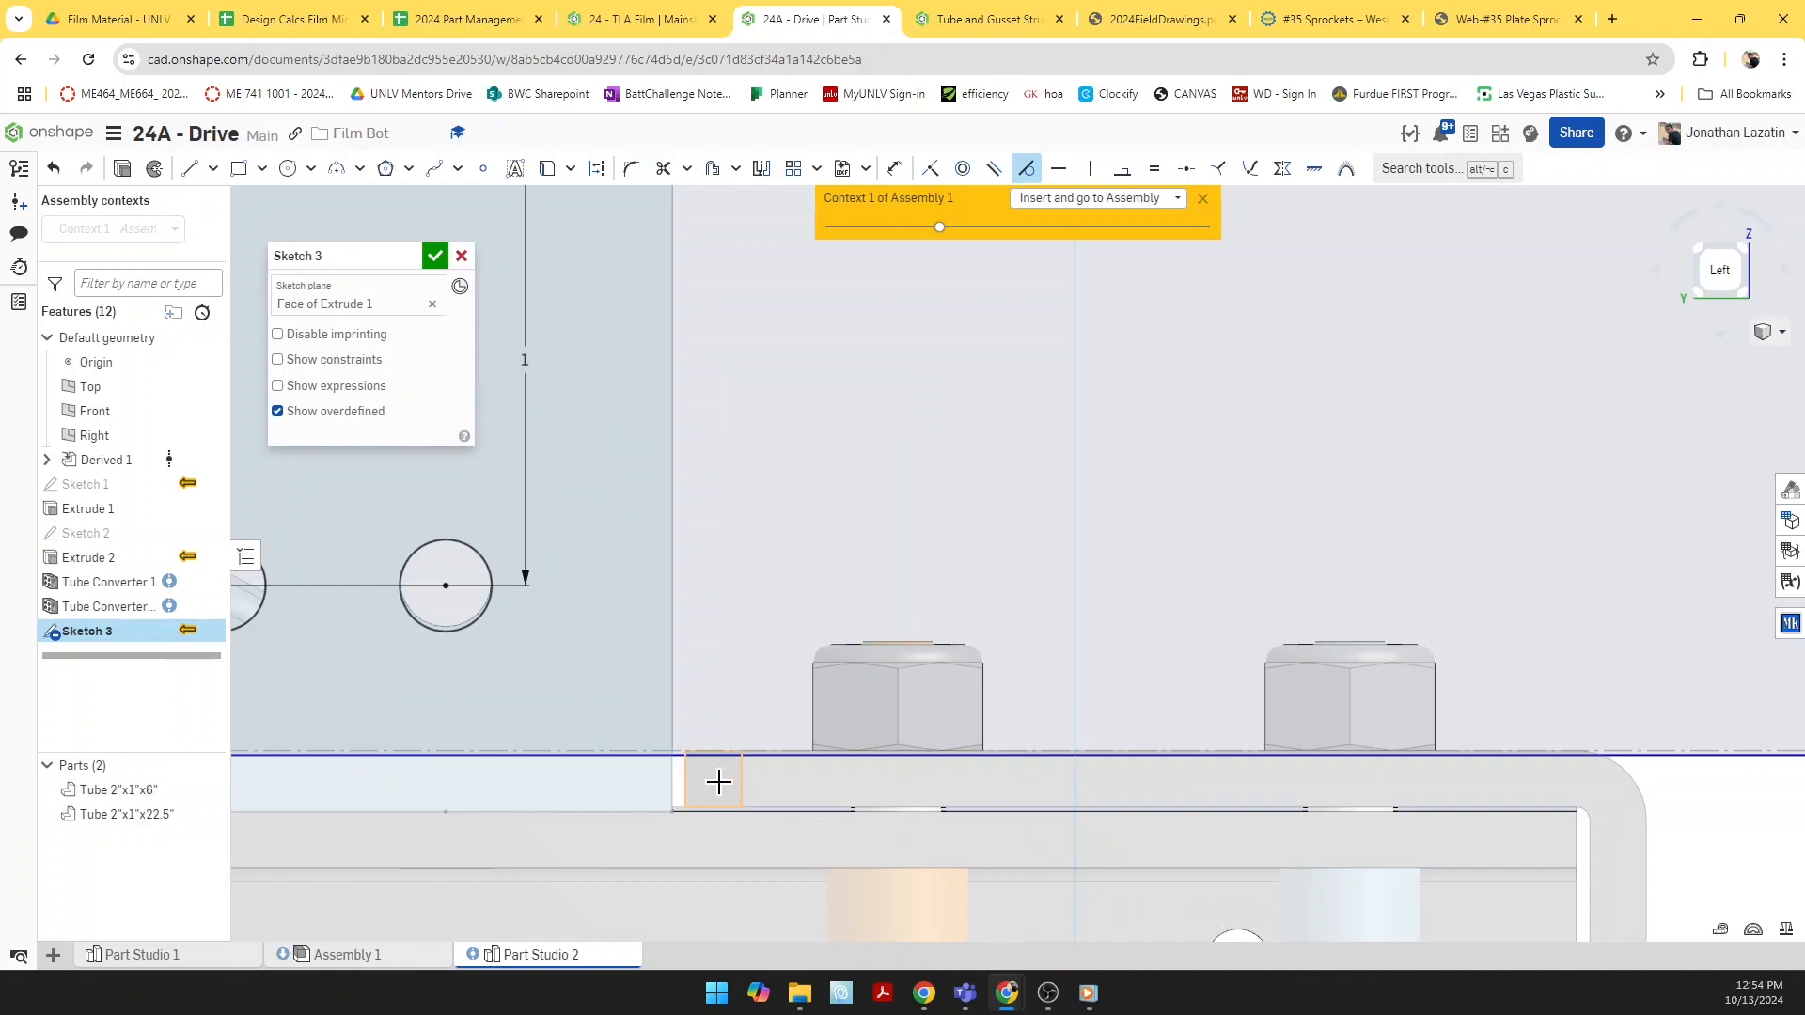
{"action": "scroll", "coordinate": [714, 775], "scroll_direction": "up", "scroll_amount": 3}
{"action": "scroll", "coordinate": [680, 773], "scroll_direction": "down", "scroll_amount": 6}
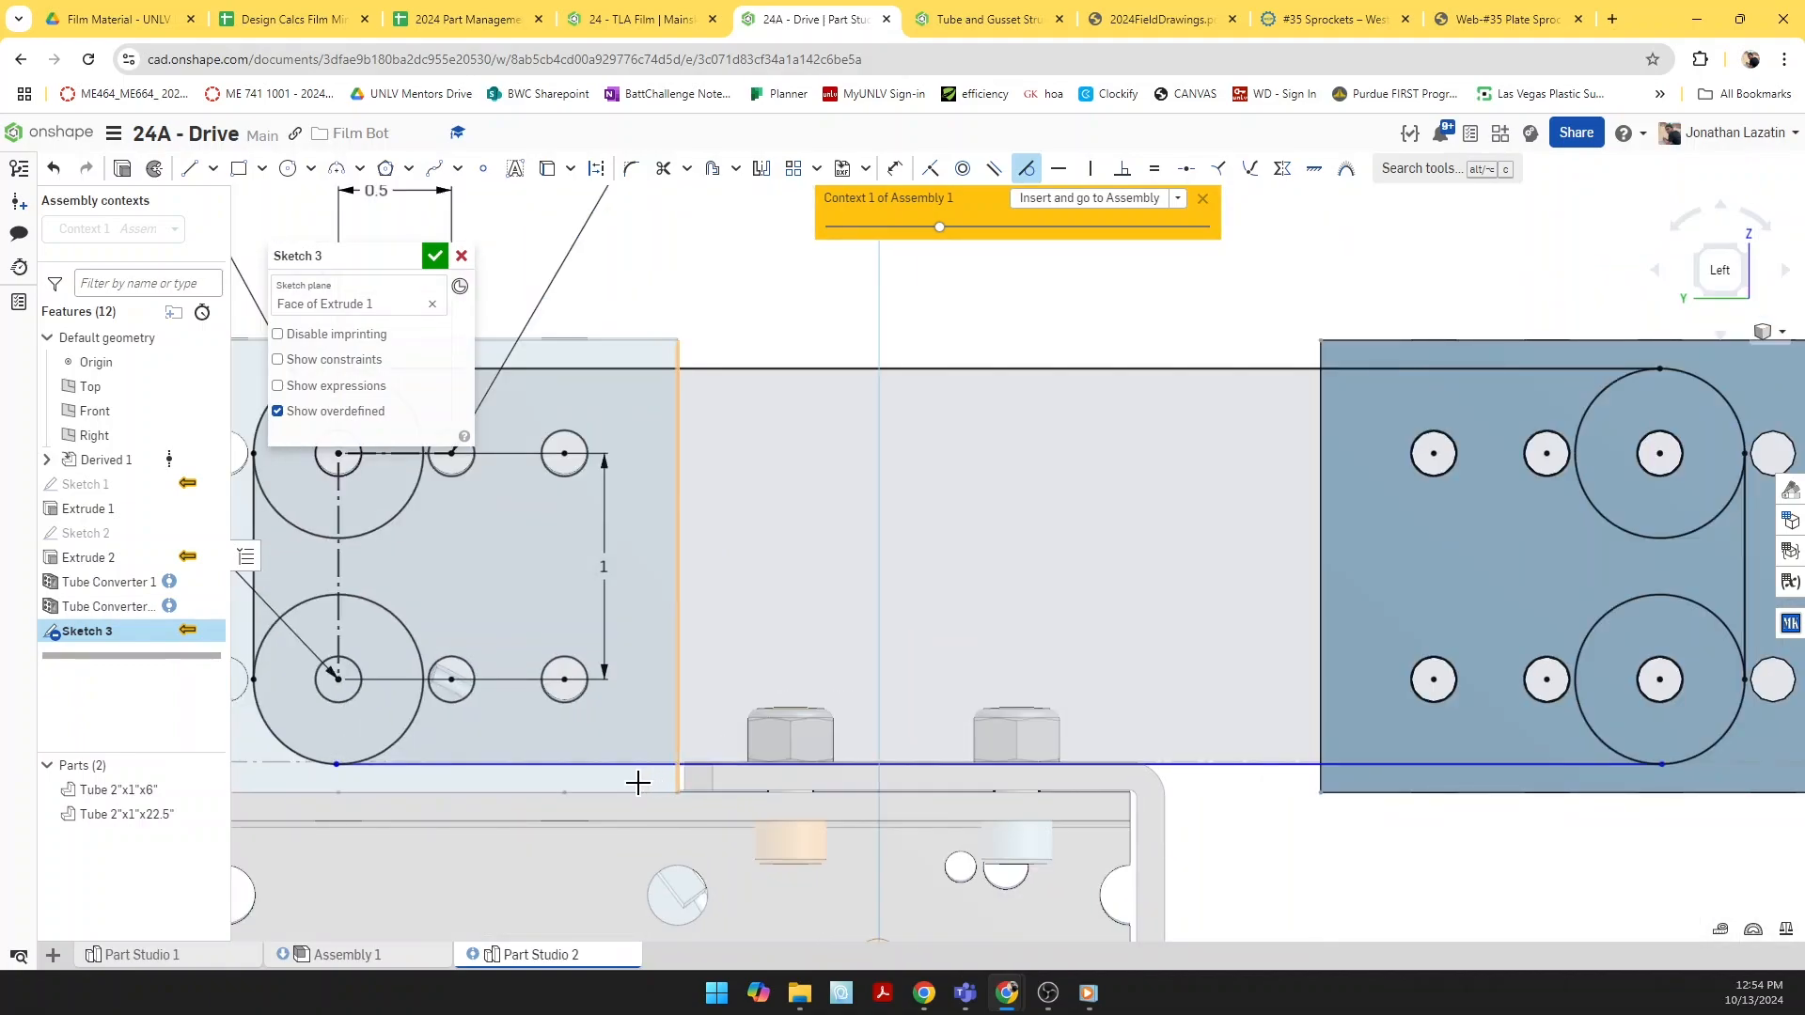
{"action": "key", "text": "Escape"}
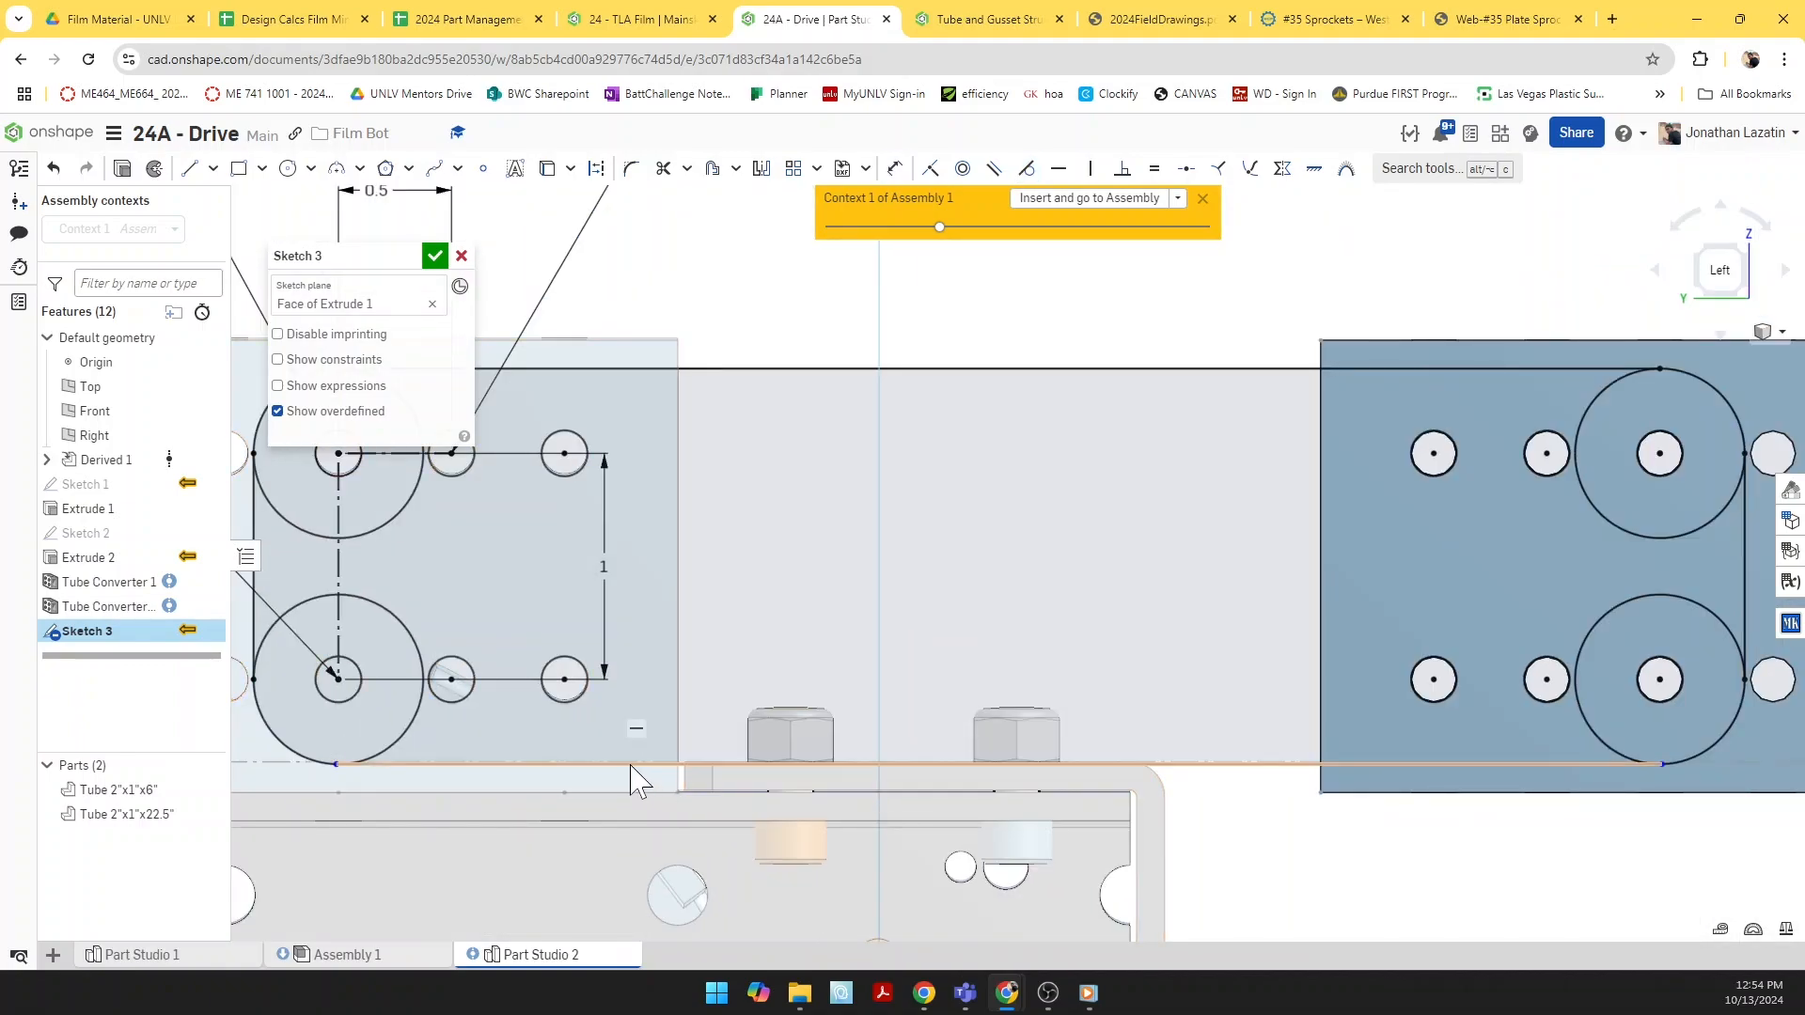
Step: Sketch a larger circle around the lower hole nearest the gap in each group, about 0.43 in in diameter on the drive side
{"action": "key", "text": "c"}
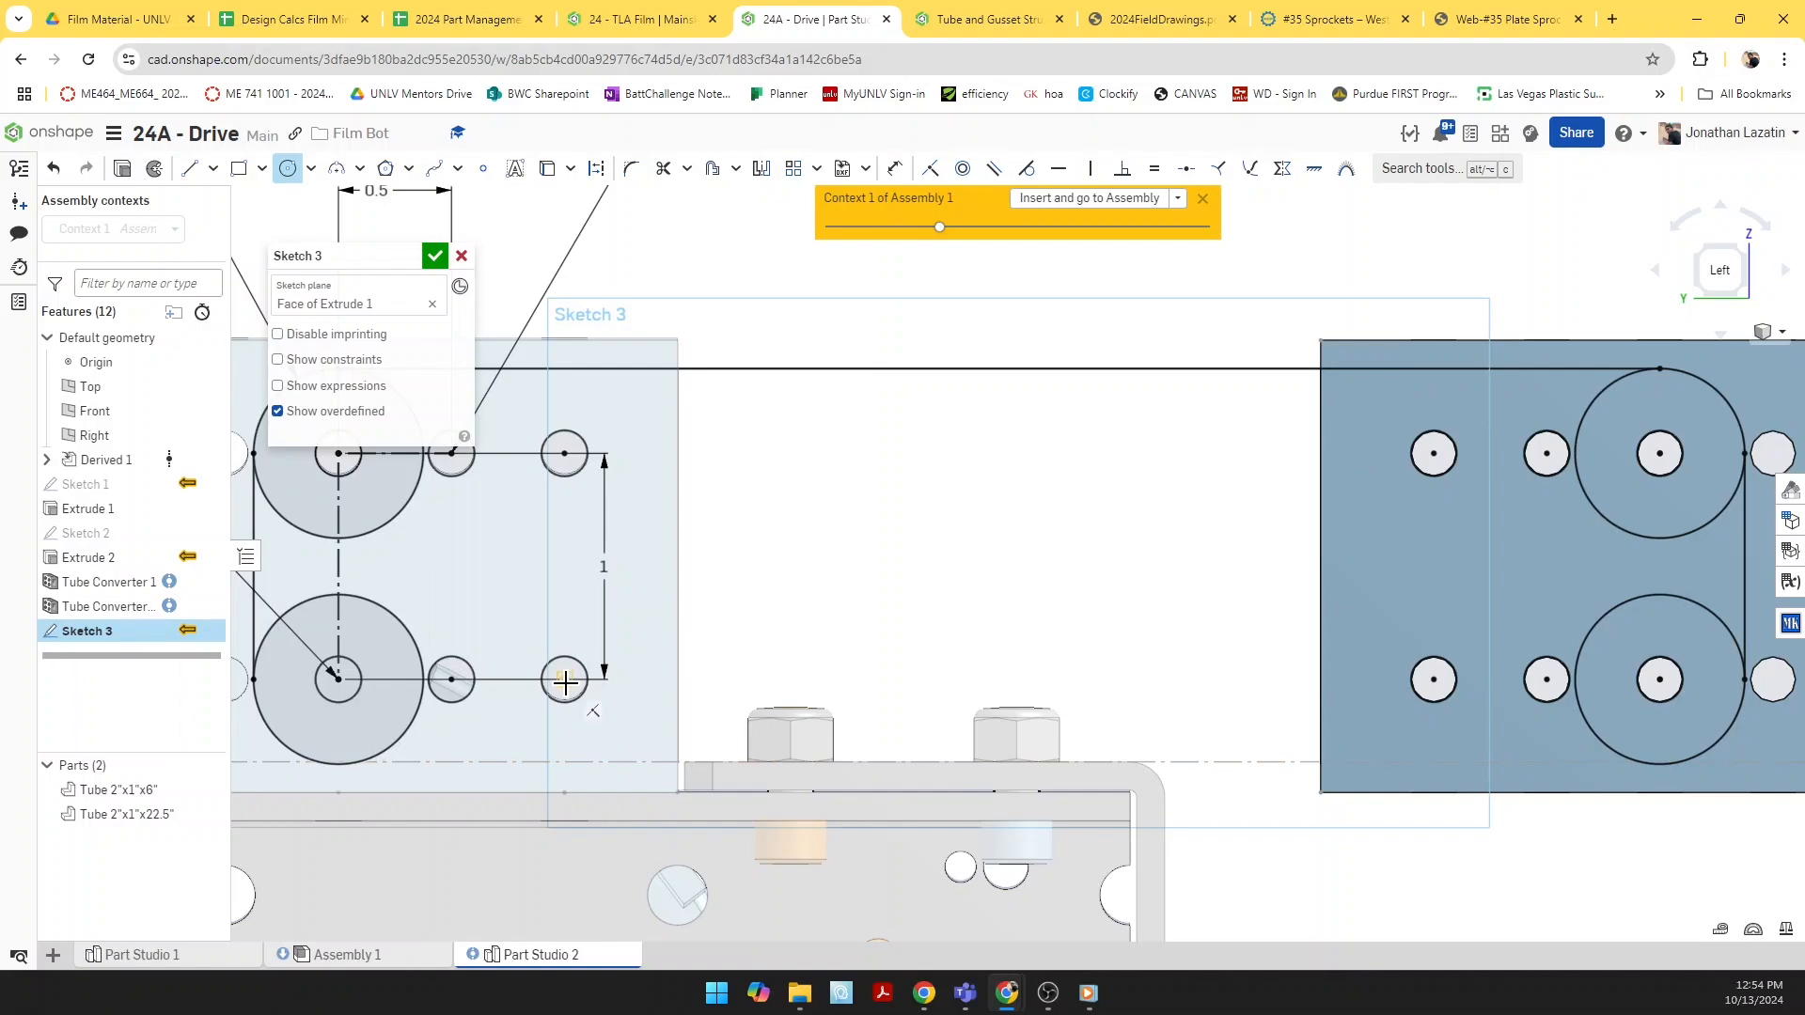
{"action": "left_click", "coordinate": [596, 718]}
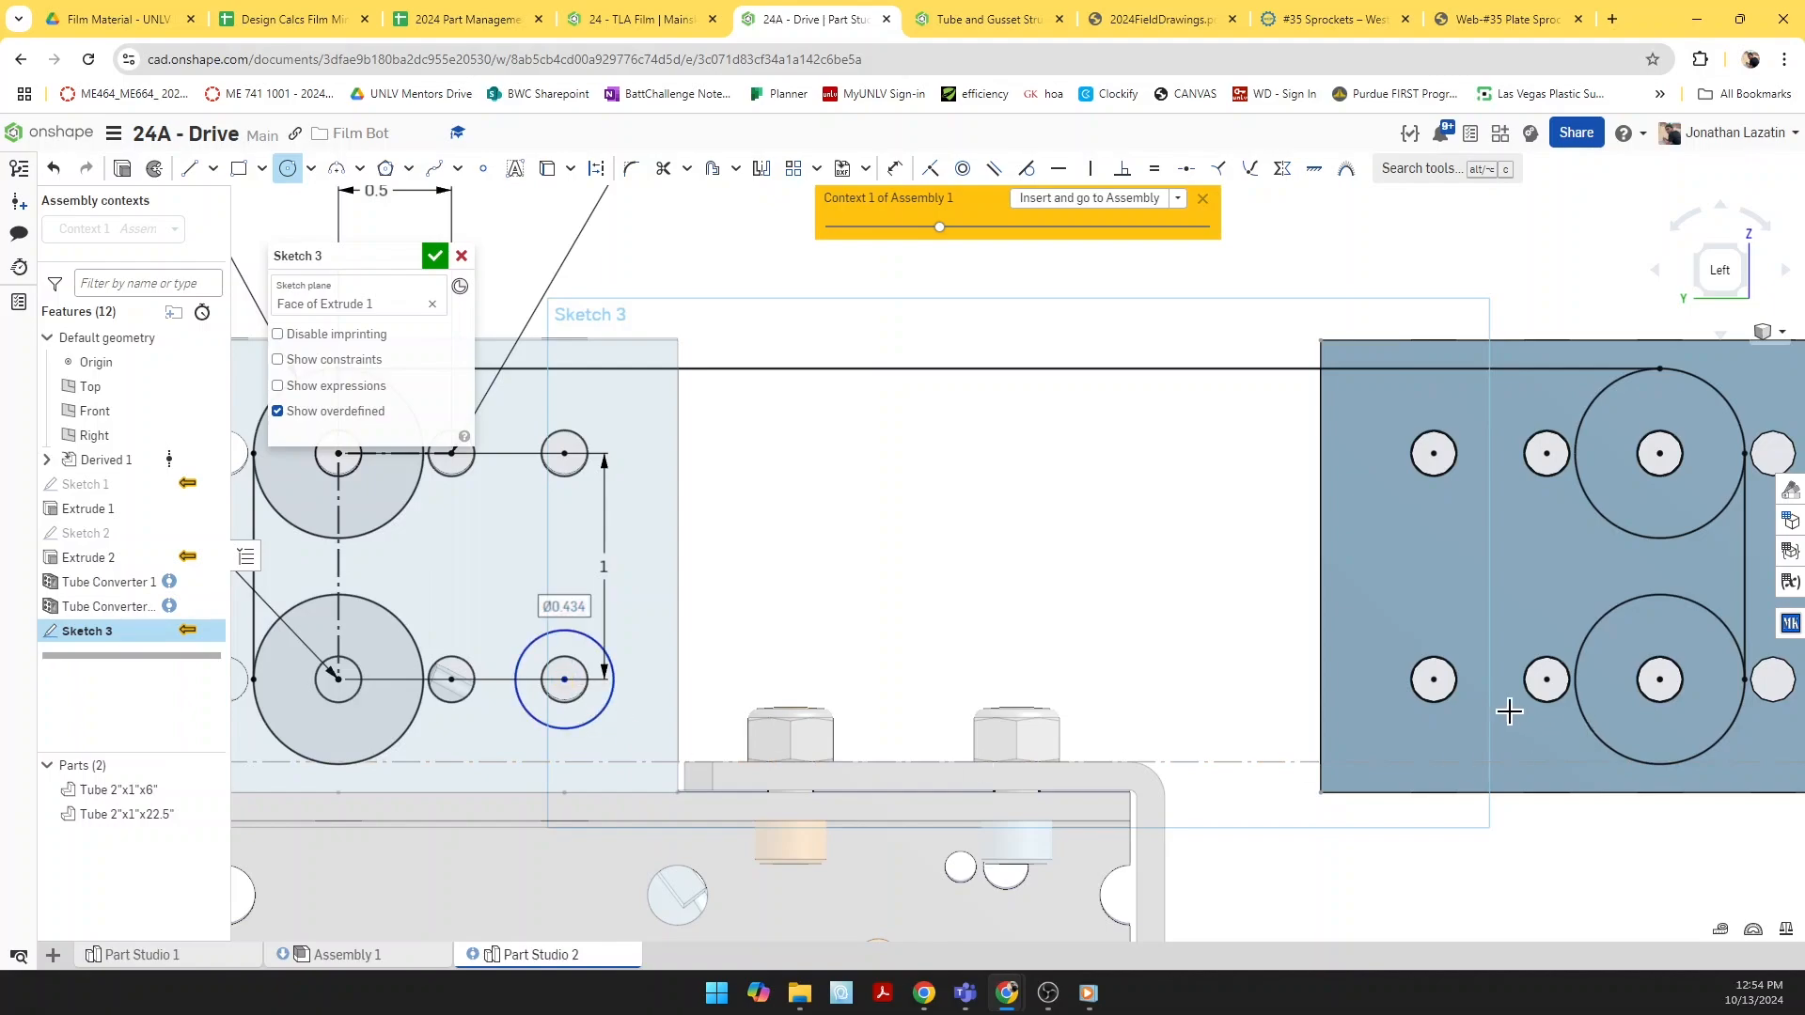
{"action": "left_click", "coordinate": [1436, 679]}
{"action": "left_click", "coordinate": [1460, 707]}
Step: Apply equal constraints between the two new lower circles and the large corner circles
{"action": "key", "text": "e"}
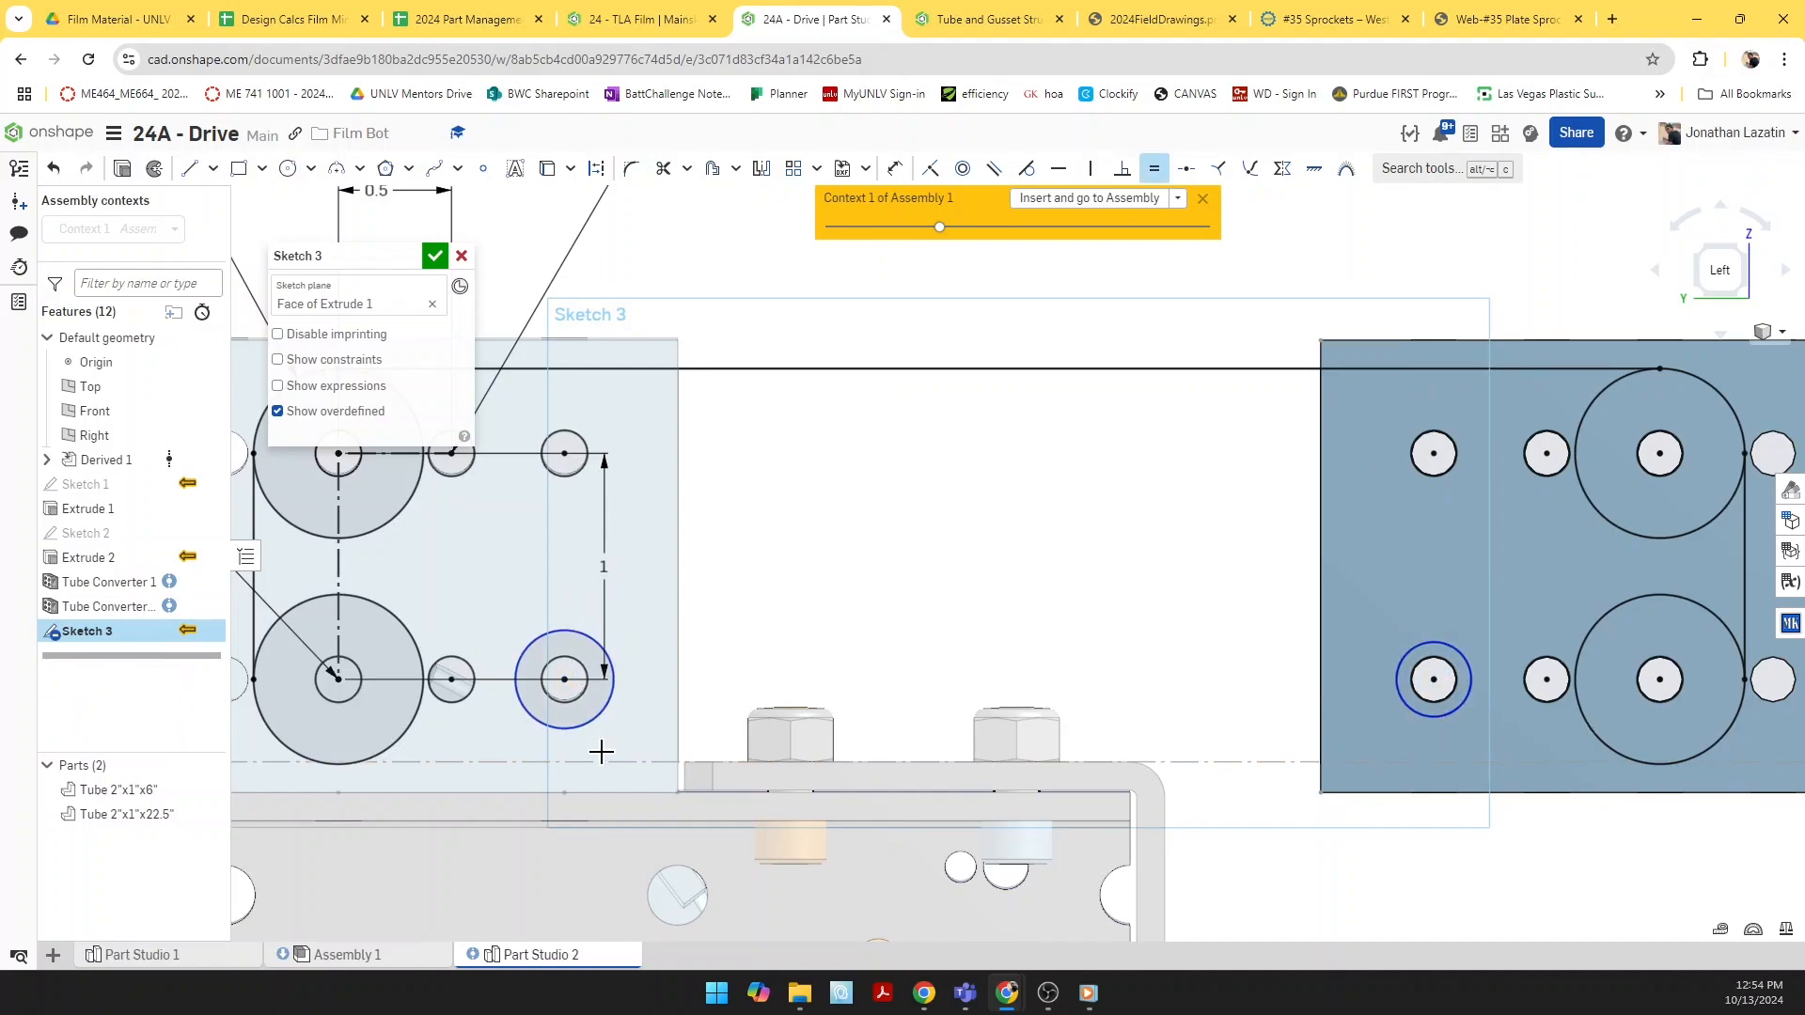
{"action": "left_click", "coordinate": [376, 748]}
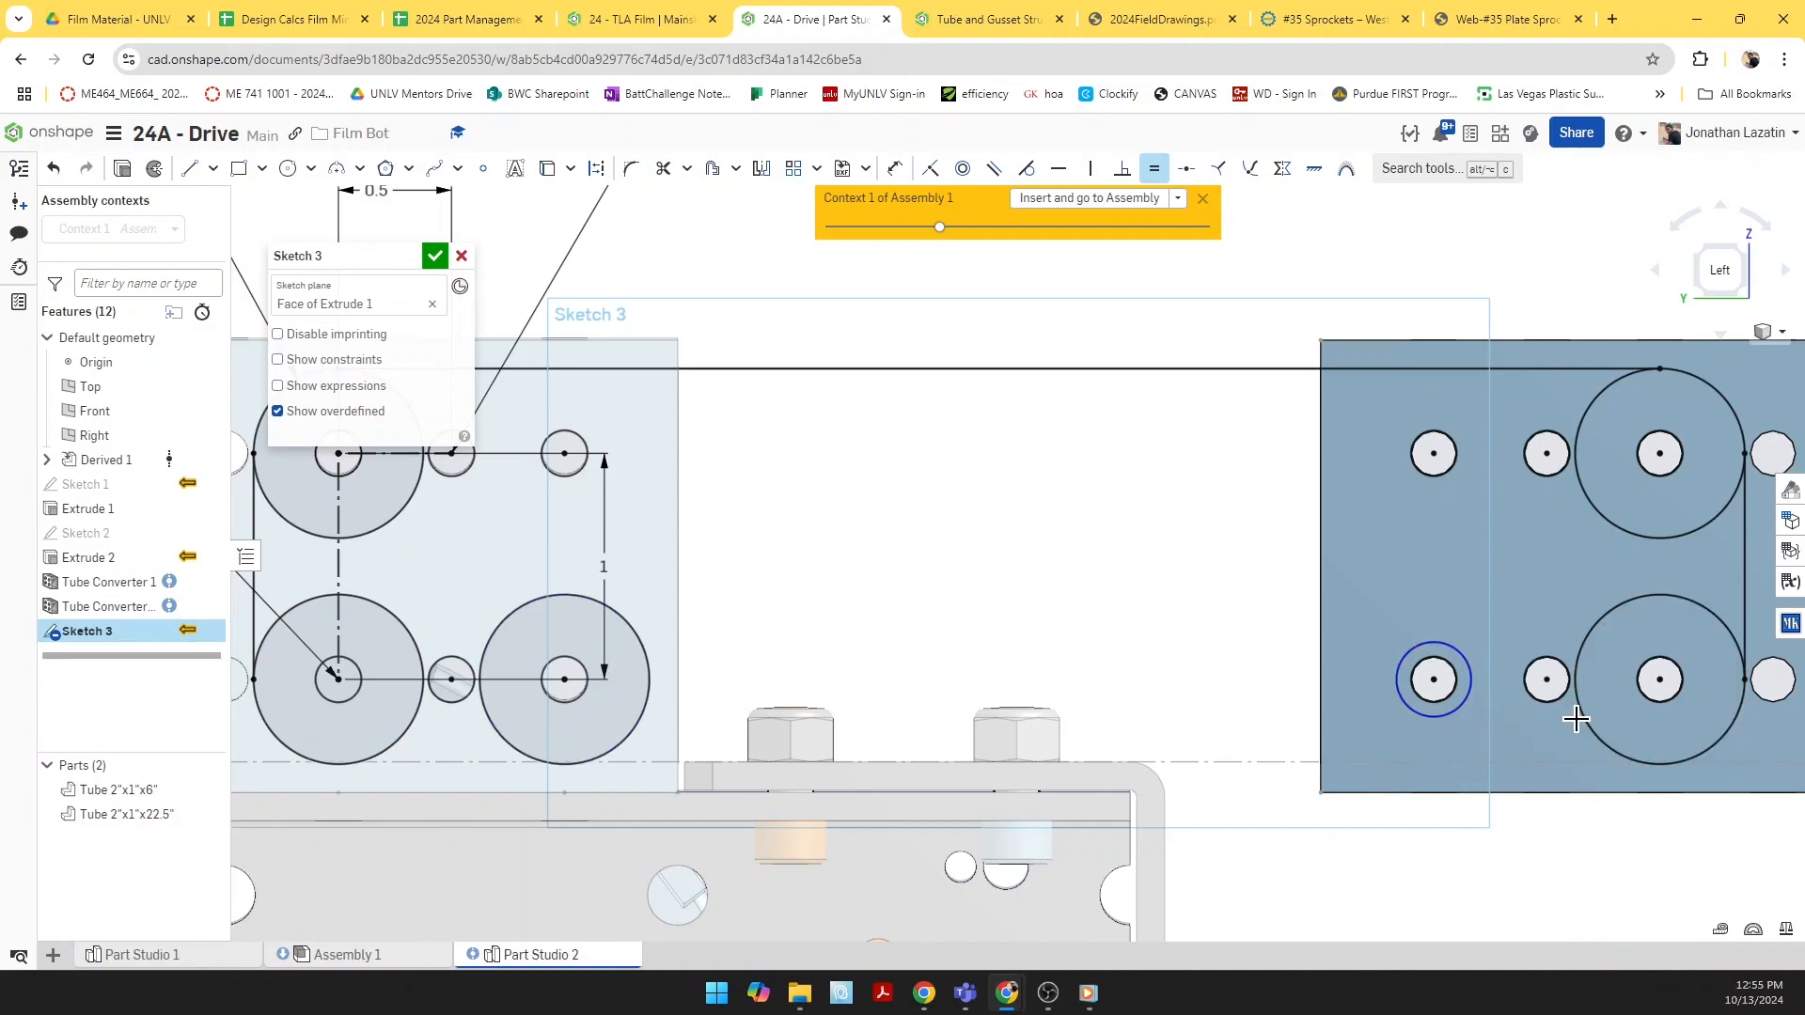
{"action": "left_click", "coordinate": [1576, 717]}
Step: Draw a horizontal line across the gap joining the lower portions of the two inner large circles
{"action": "key", "text": "l"}
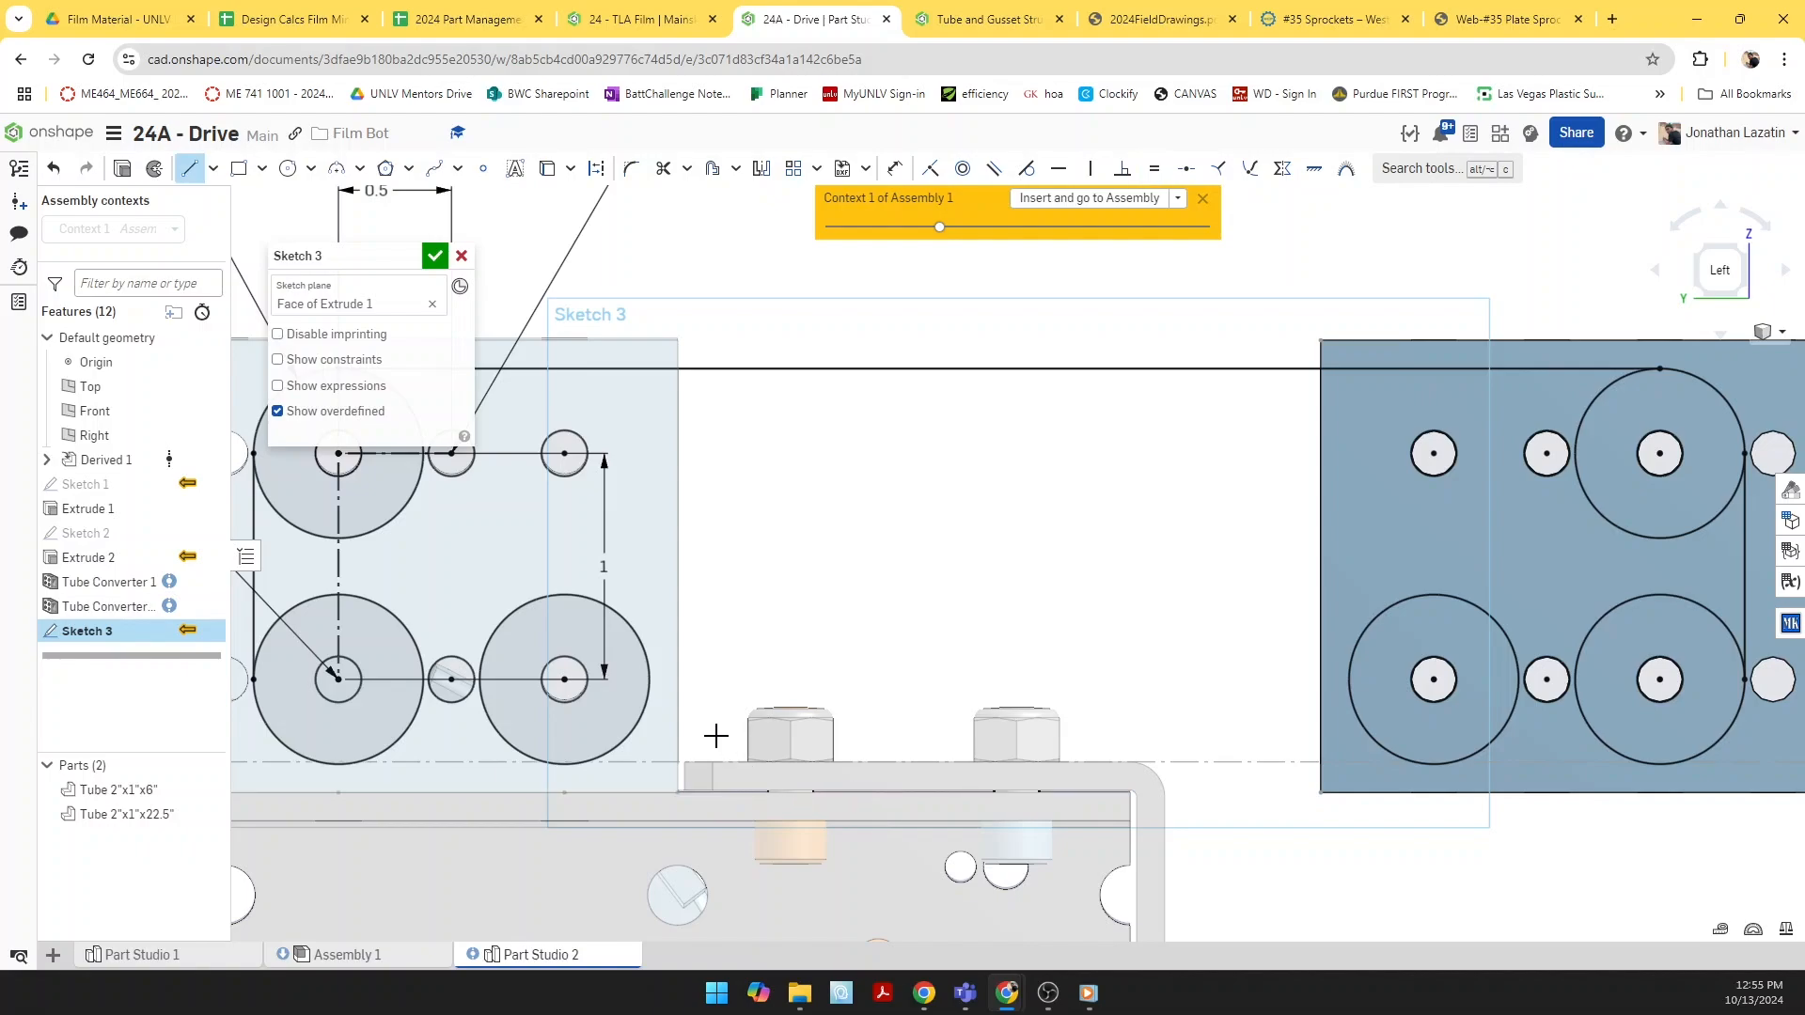
{"action": "left_click", "coordinate": [640, 719]}
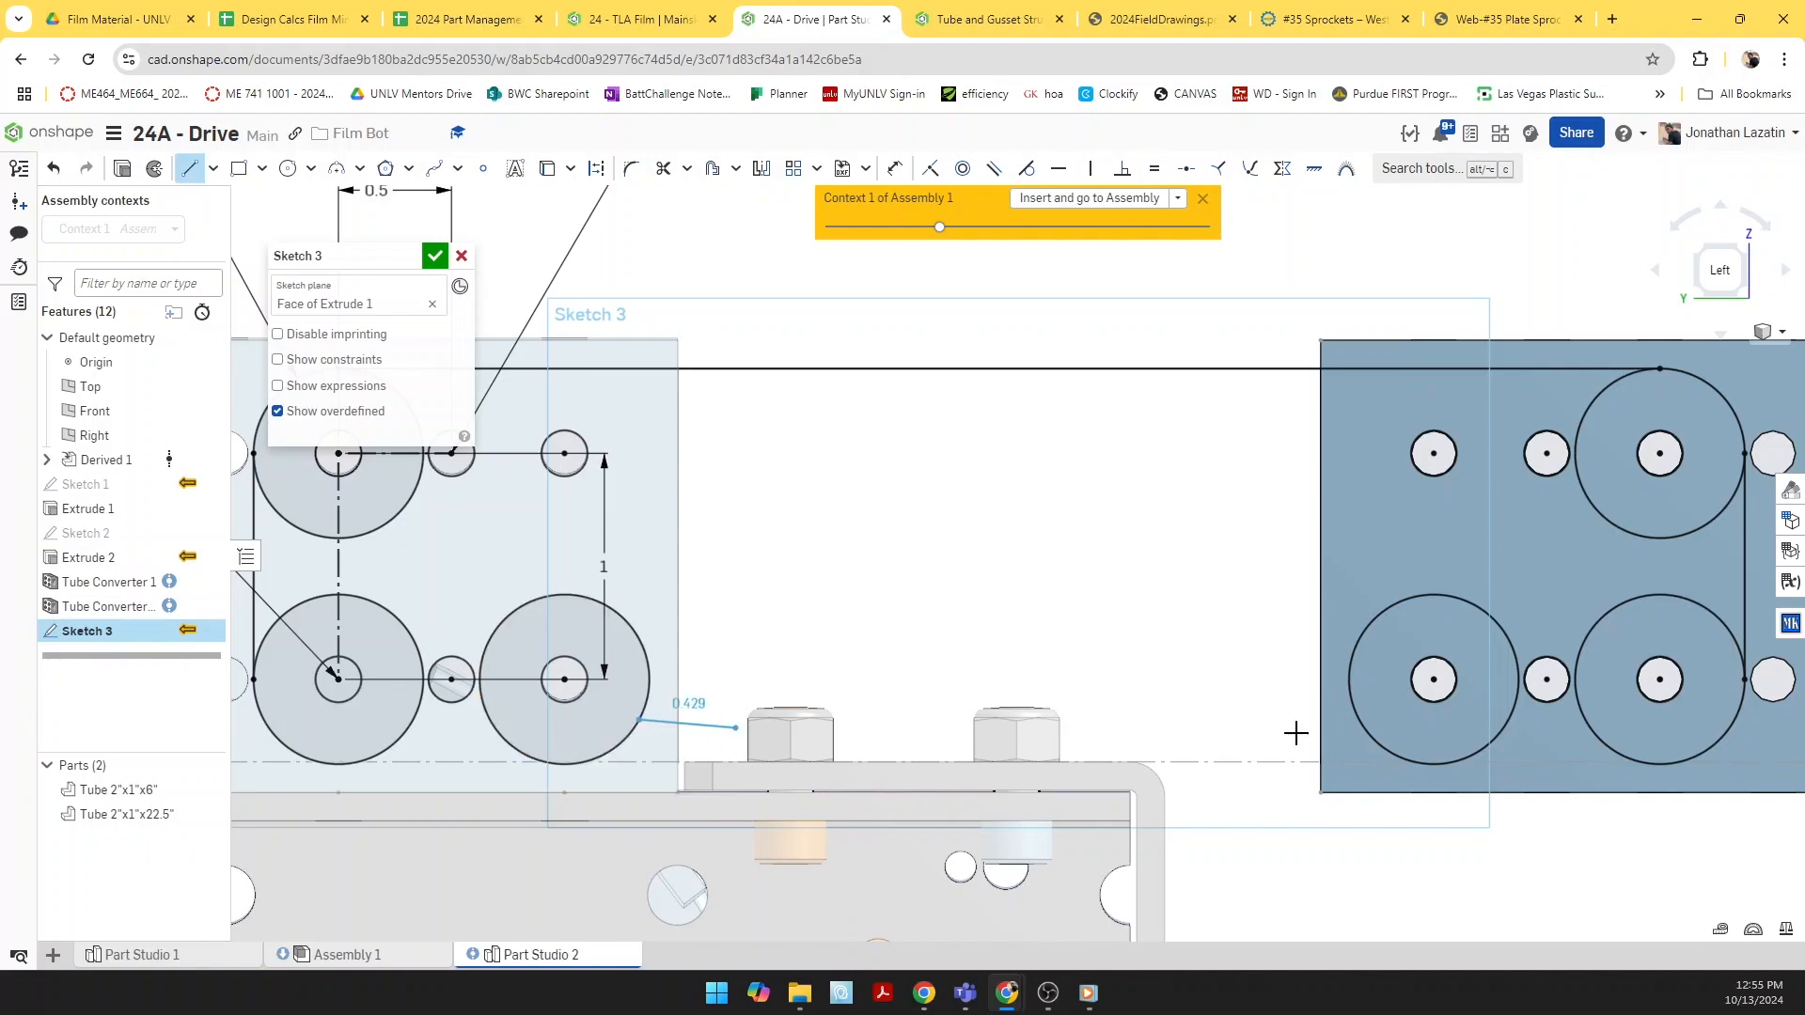
{"action": "left_click", "coordinate": [1361, 719]}
Step: Project the derived layout line along the frame's top and dimension the lower gap line 0.125 in above it
{"action": "key", "text": "d"}
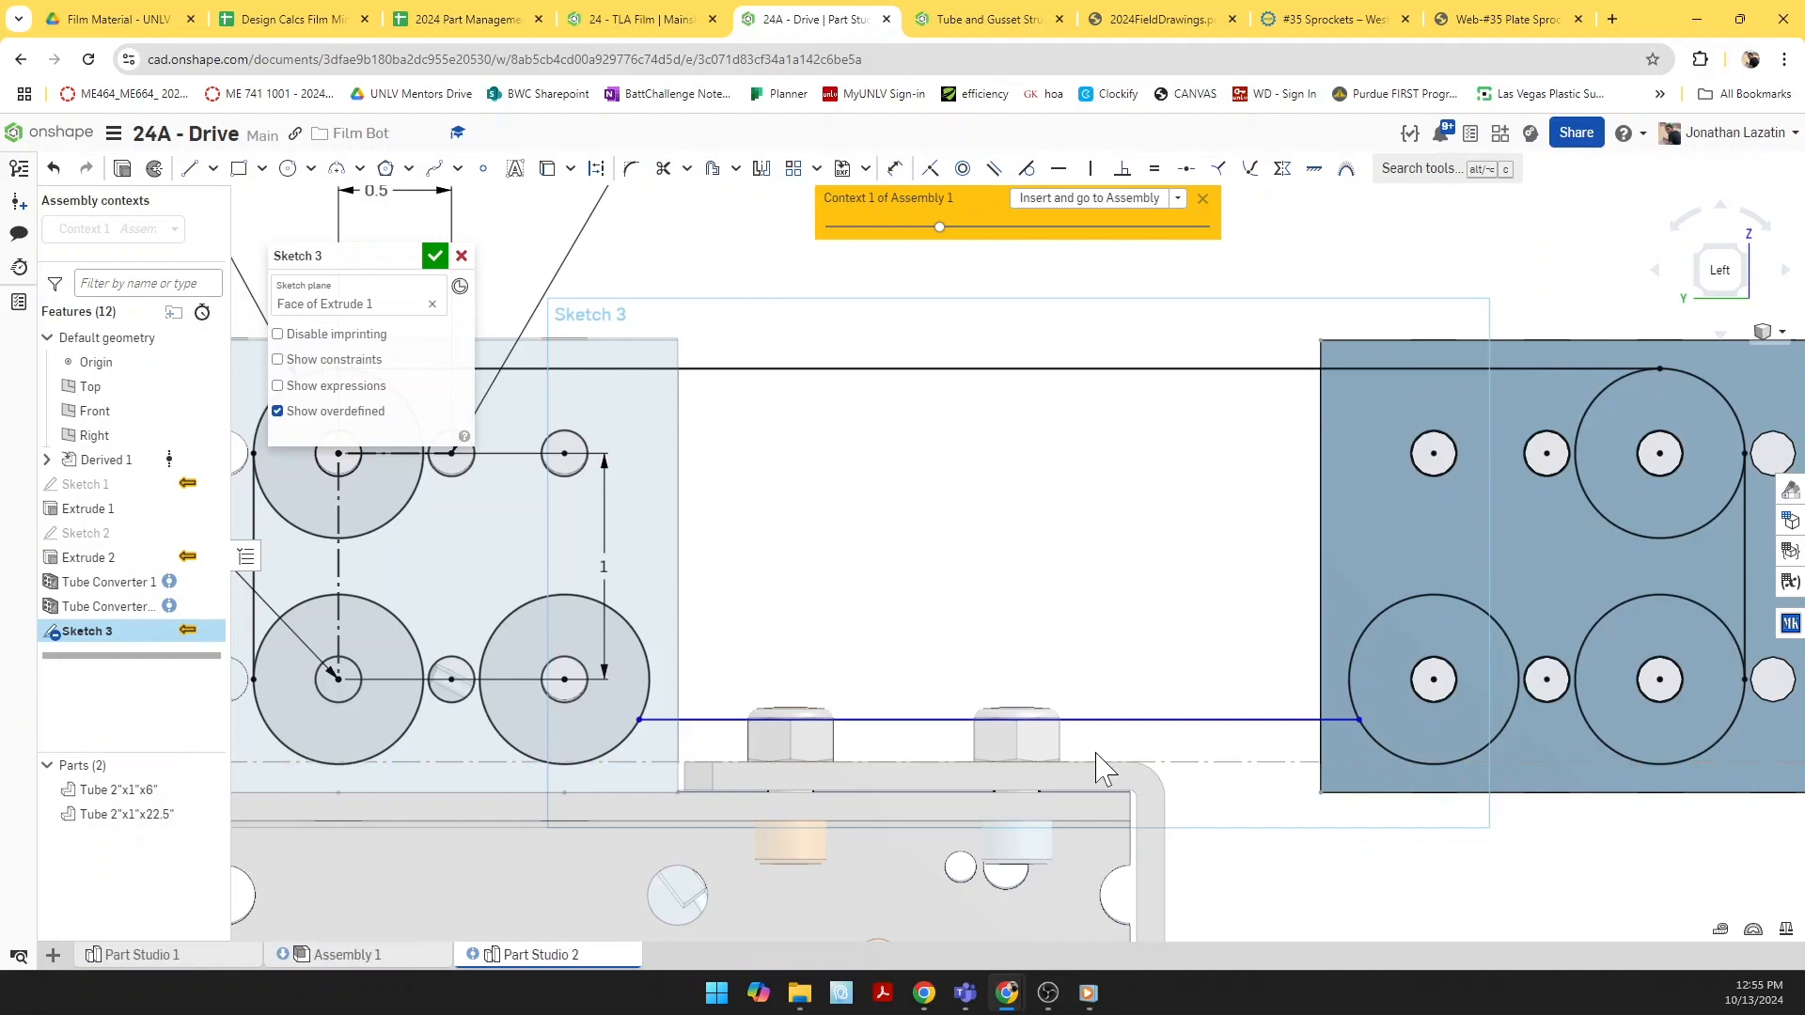
{"action": "key", "text": "u"}
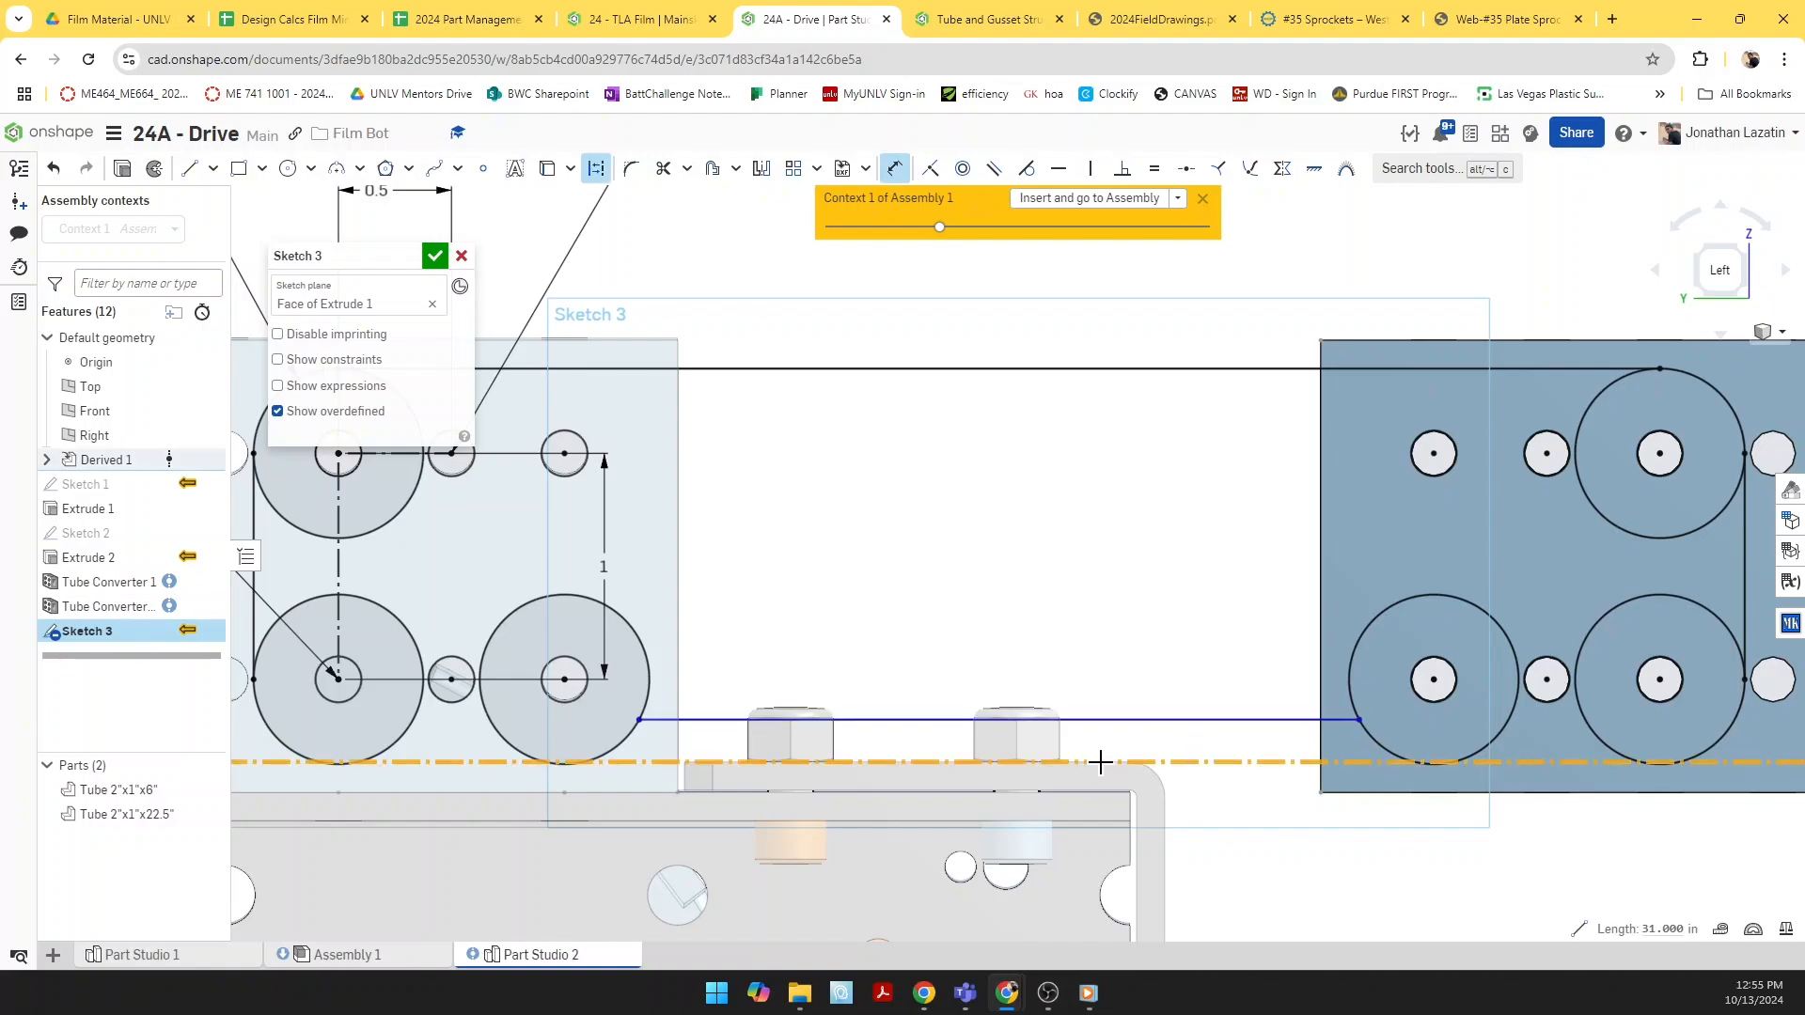
{"action": "scroll", "coordinate": [1086, 758], "scroll_direction": "up", "scroll_amount": 5}
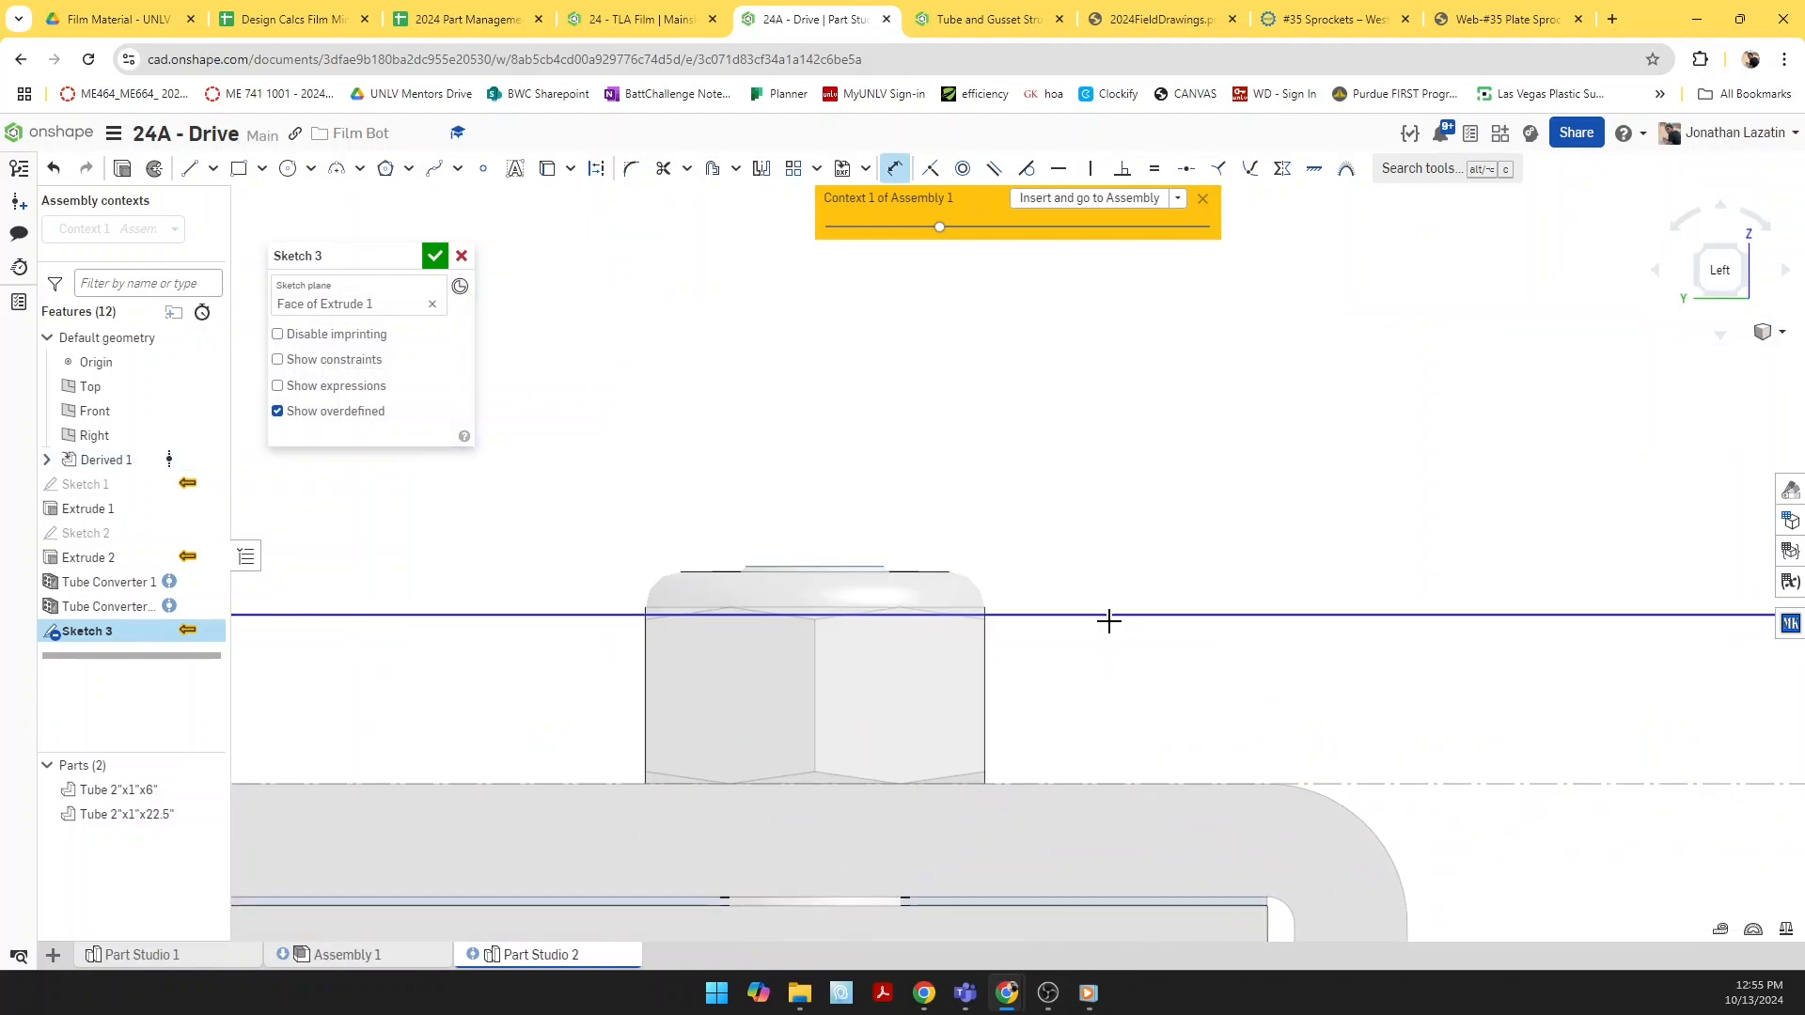
{"action": "left_click", "coordinate": [1108, 616]}
{"action": "scroll", "coordinate": [1108, 616], "scroll_direction": "down", "scroll_amount": 3}
{"action": "left_click", "coordinate": [1306, 776]}
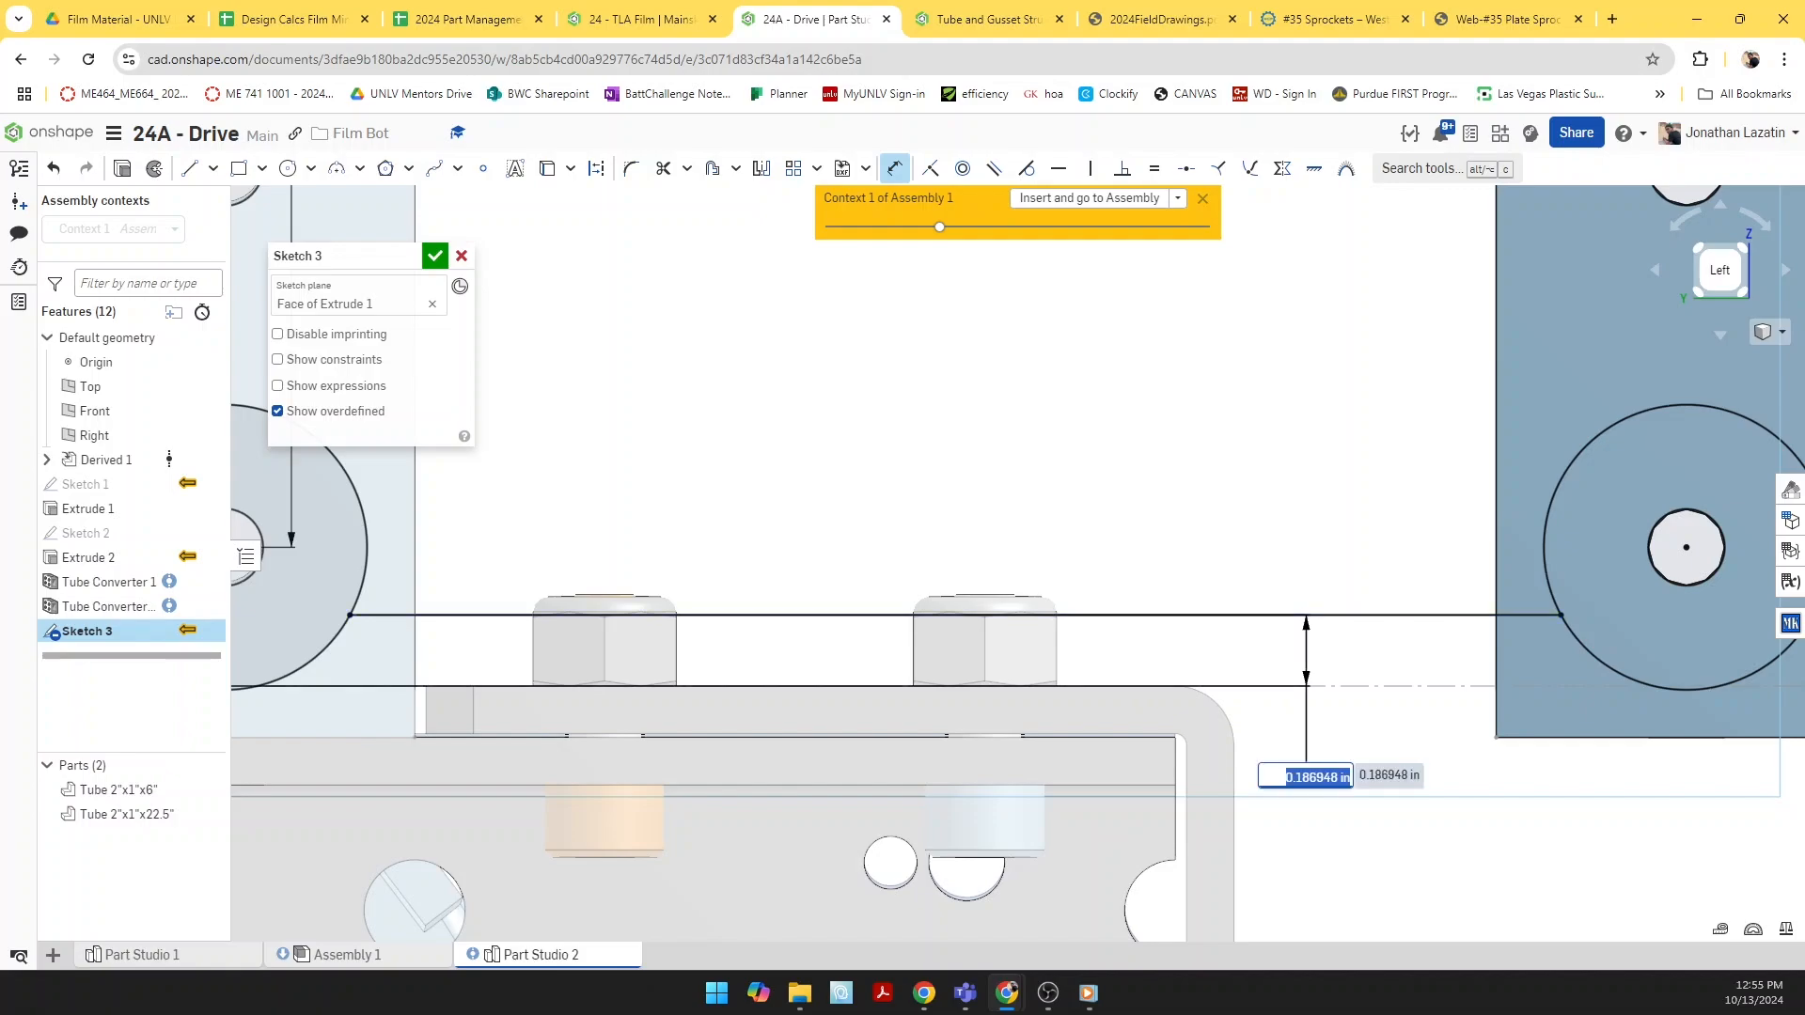
{"action": "type", "text": "0.125"}
{"action": "key", "text": "Return"}
{"action": "scroll", "coordinate": [1262, 796], "scroll_direction": "down", "scroll_amount": 3}
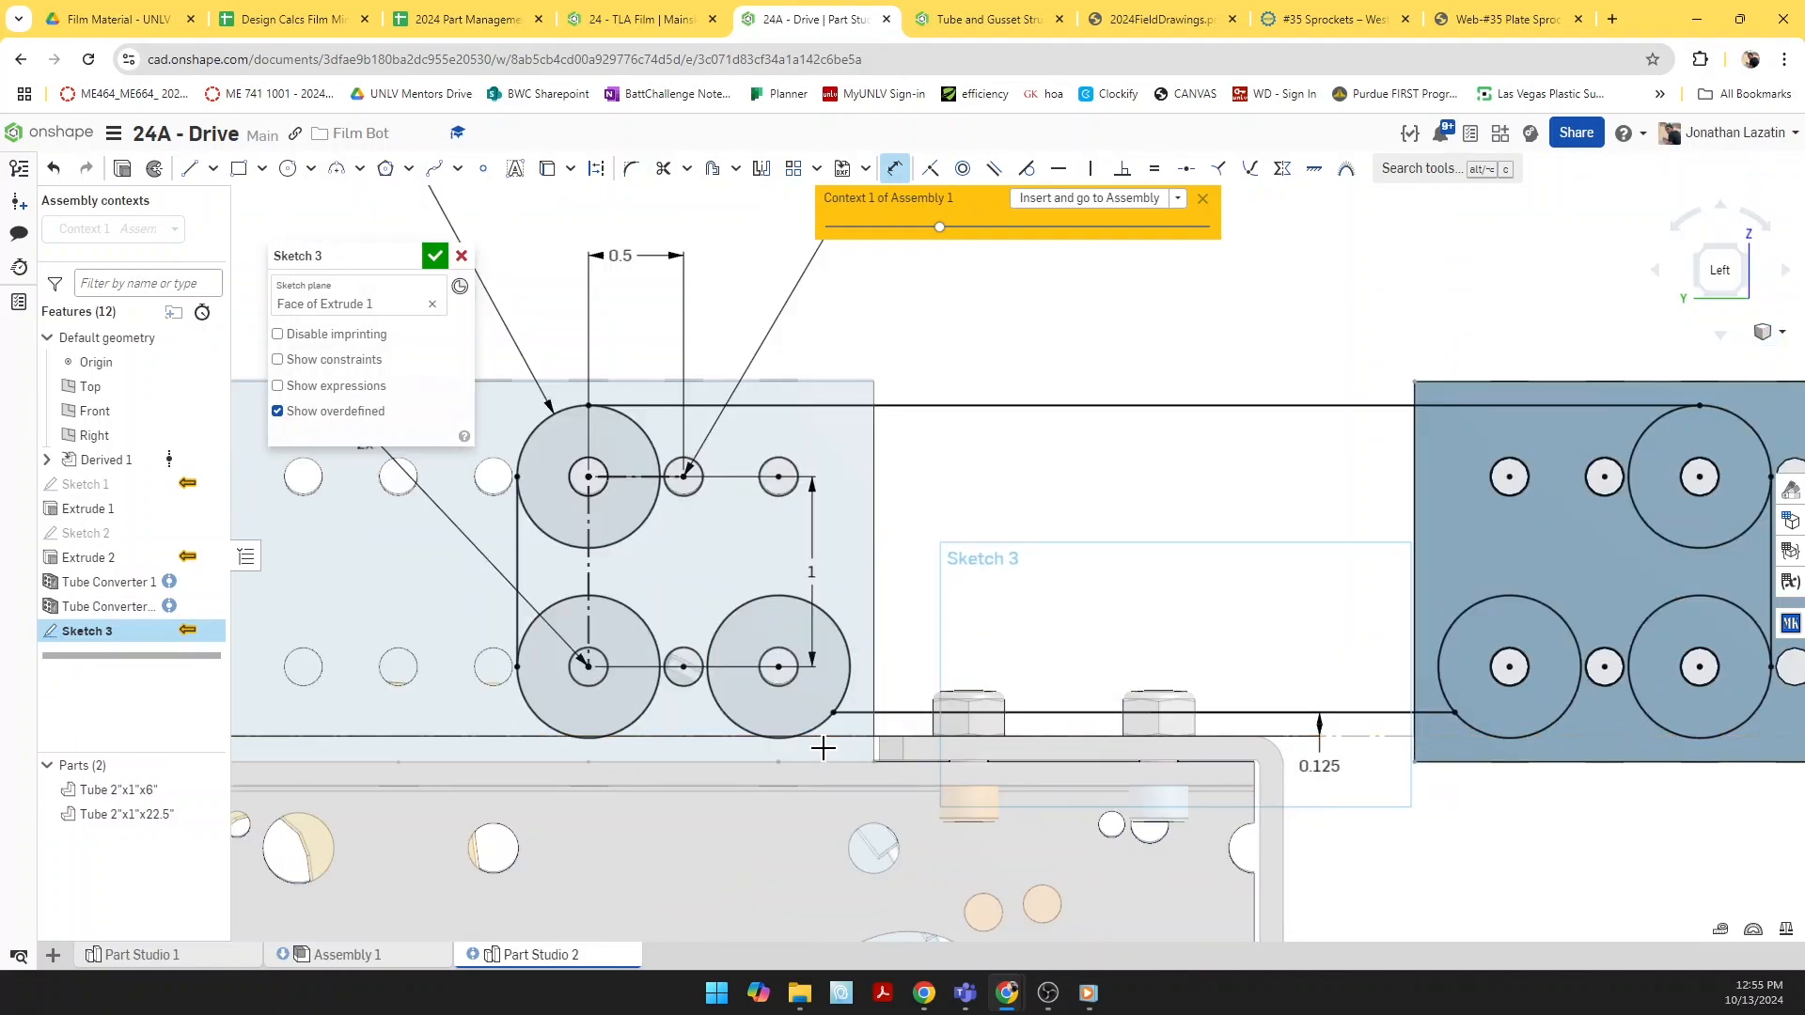
Step: Try to add a sketch fillet where the lower gap line meets the drive-side inner circle
{"action": "left_click", "coordinate": [632, 170]}
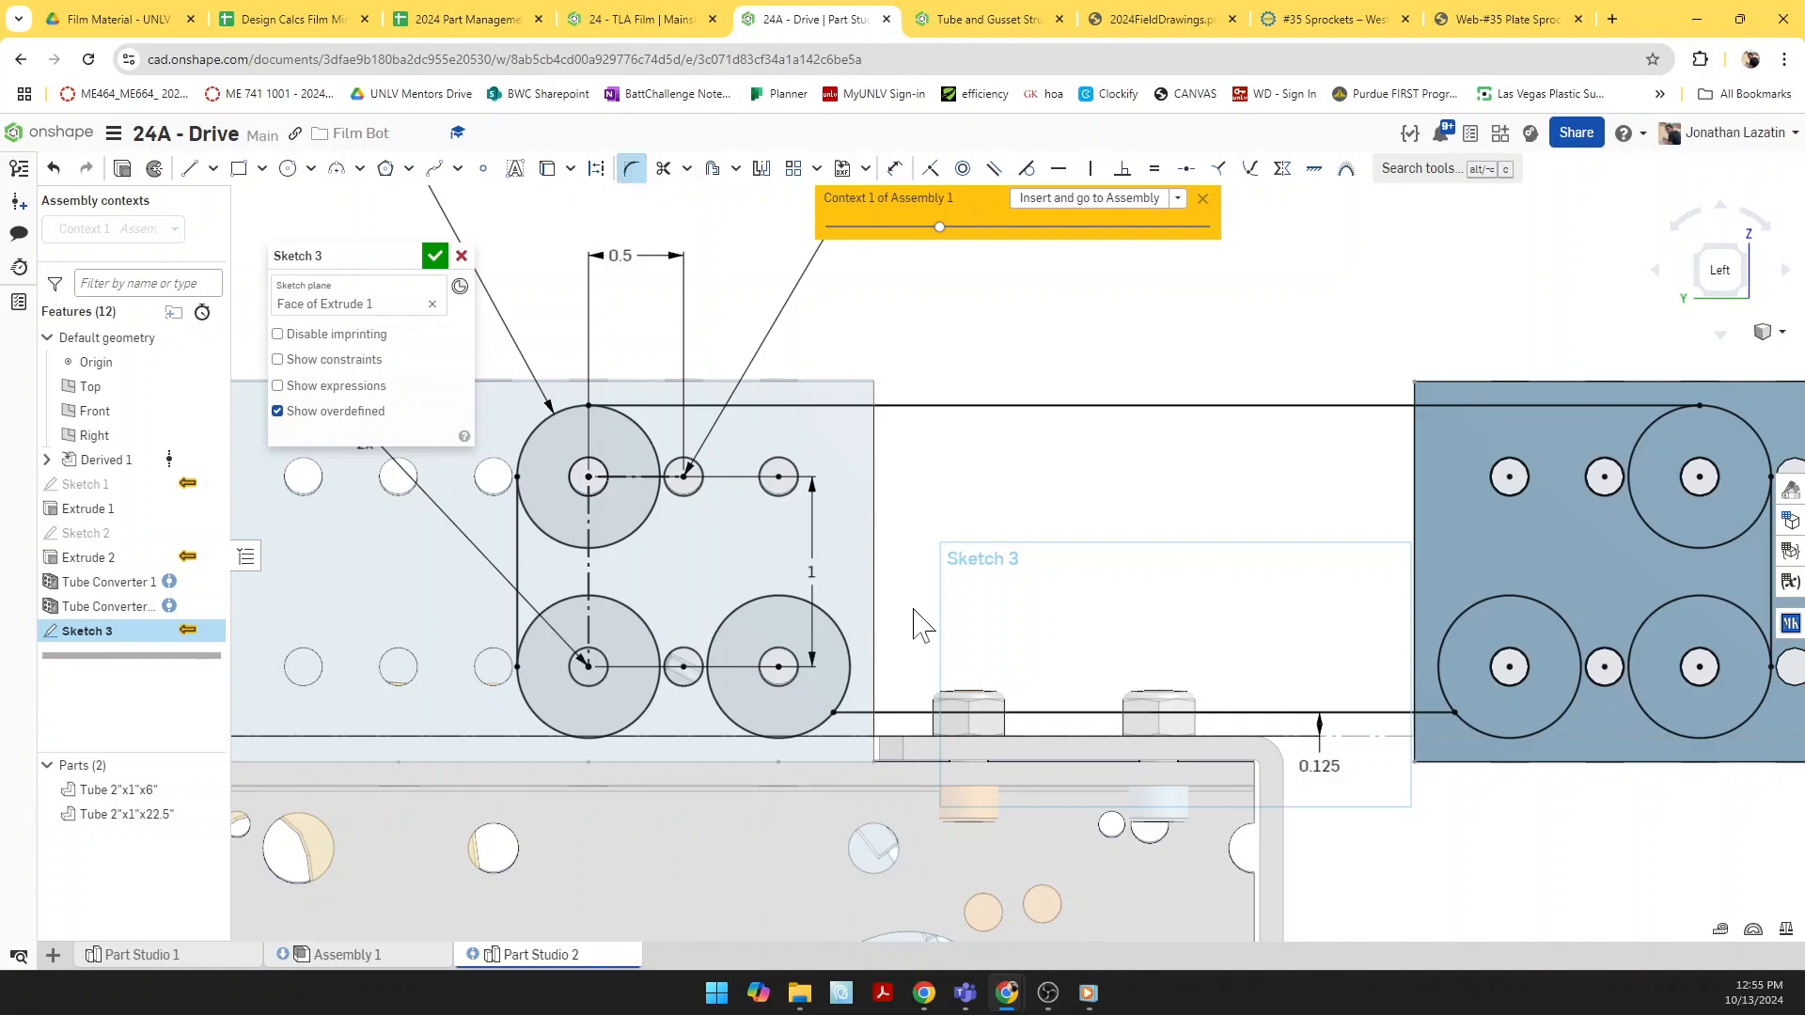
{"action": "scroll", "coordinate": [862, 816], "scroll_direction": "up", "scroll_amount": 3}
{"action": "left_click", "coordinate": [805, 640]}
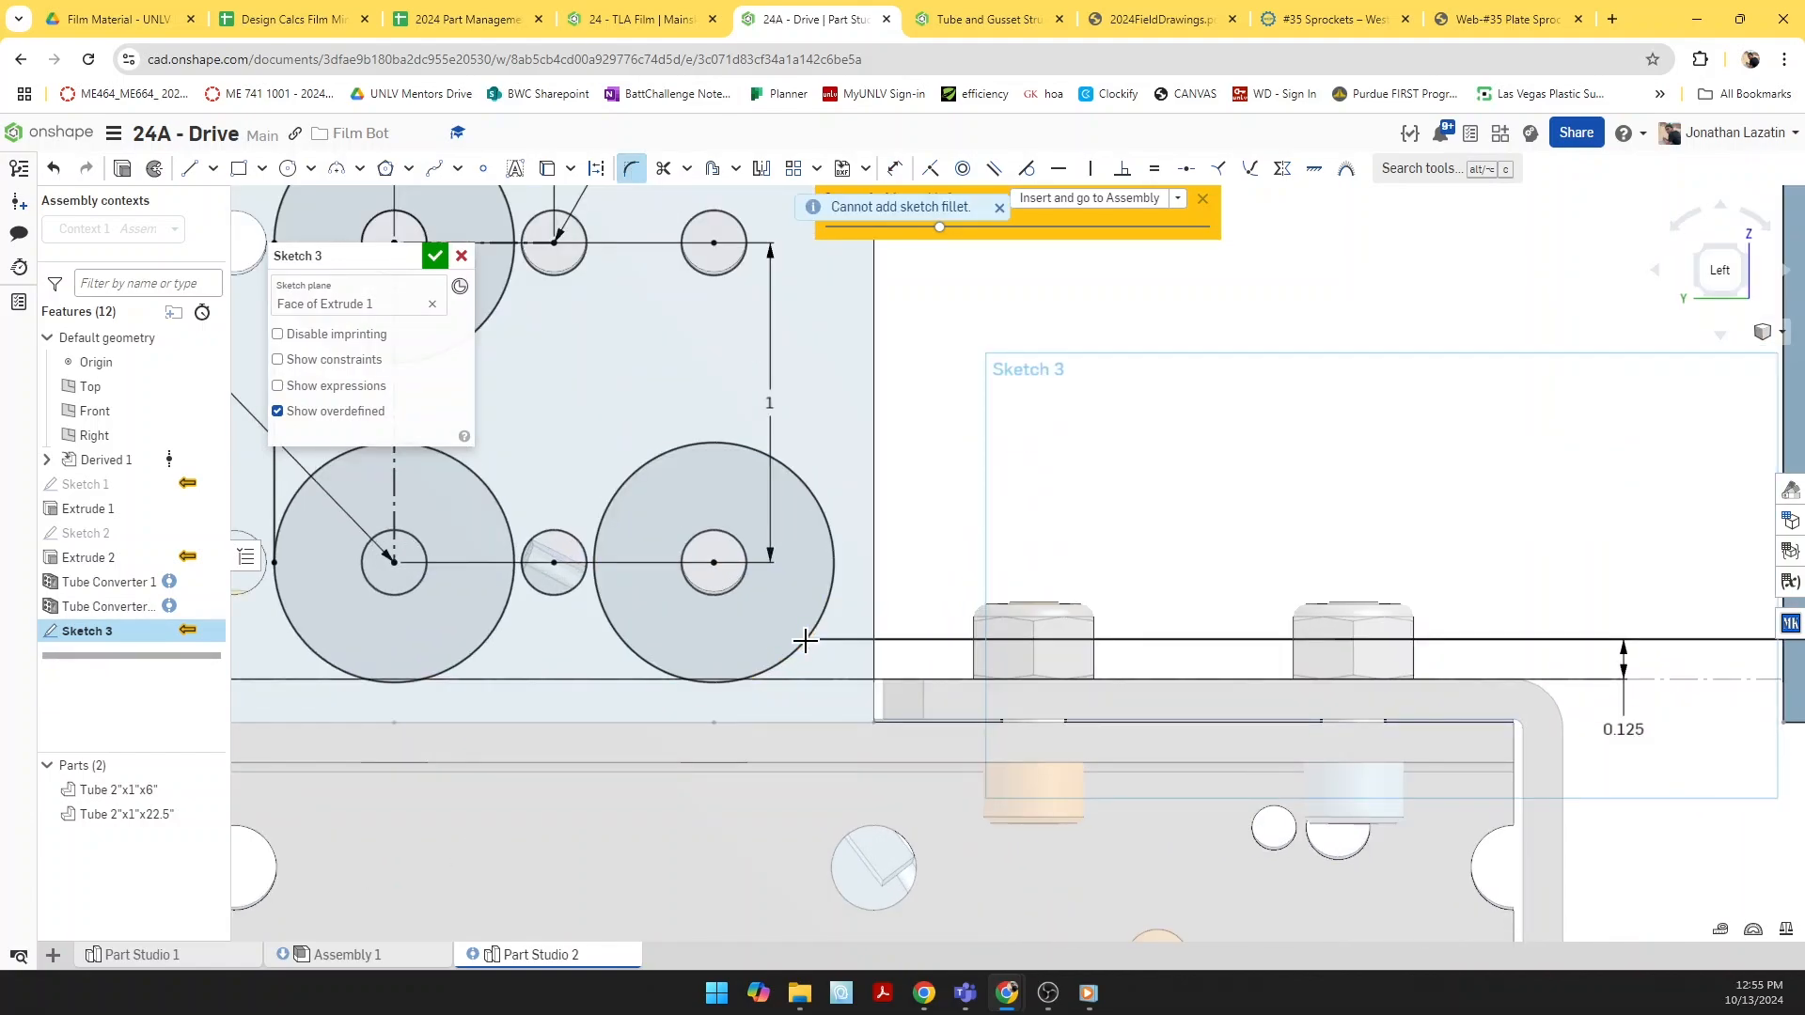
{"action": "left_click", "coordinate": [795, 642]}
{"action": "left_click", "coordinate": [632, 168]}
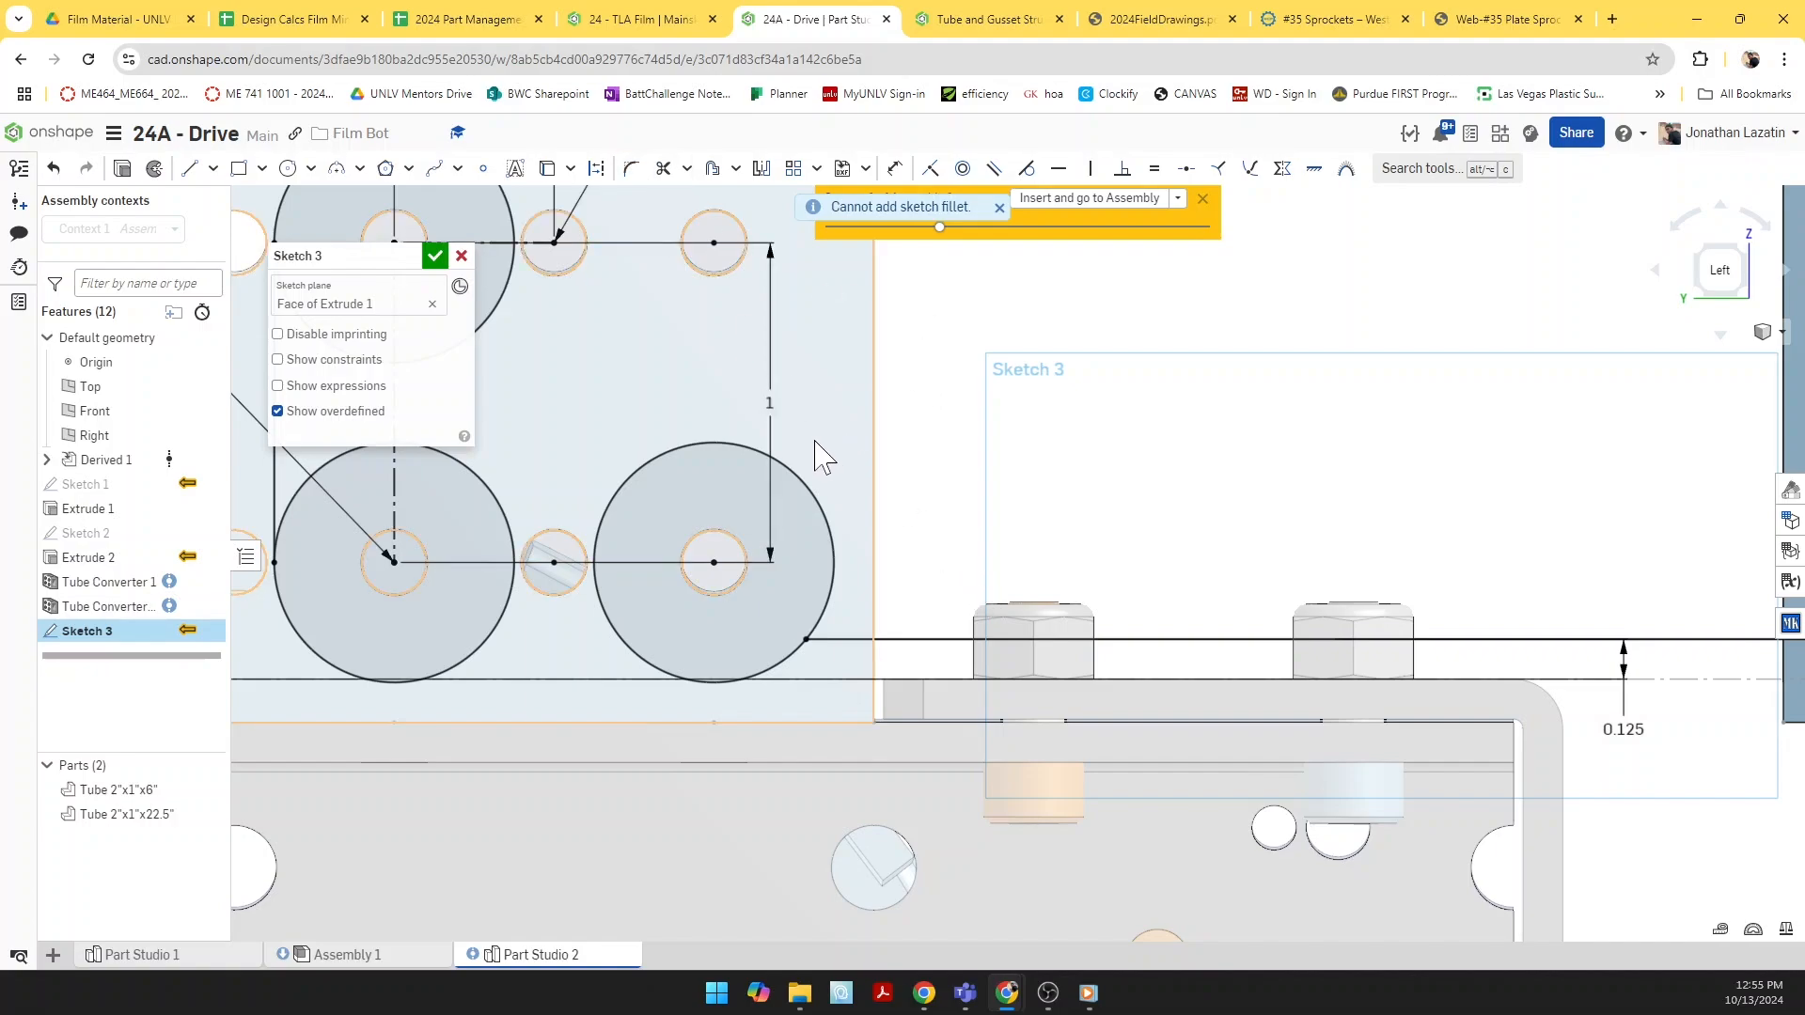
Step: Draw a line joining the bottoms of the two lower large circles in each hole group and make both lines tangent to the circles
{"action": "scroll", "coordinate": [816, 454], "scroll_direction": "down", "scroll_amount": 3}
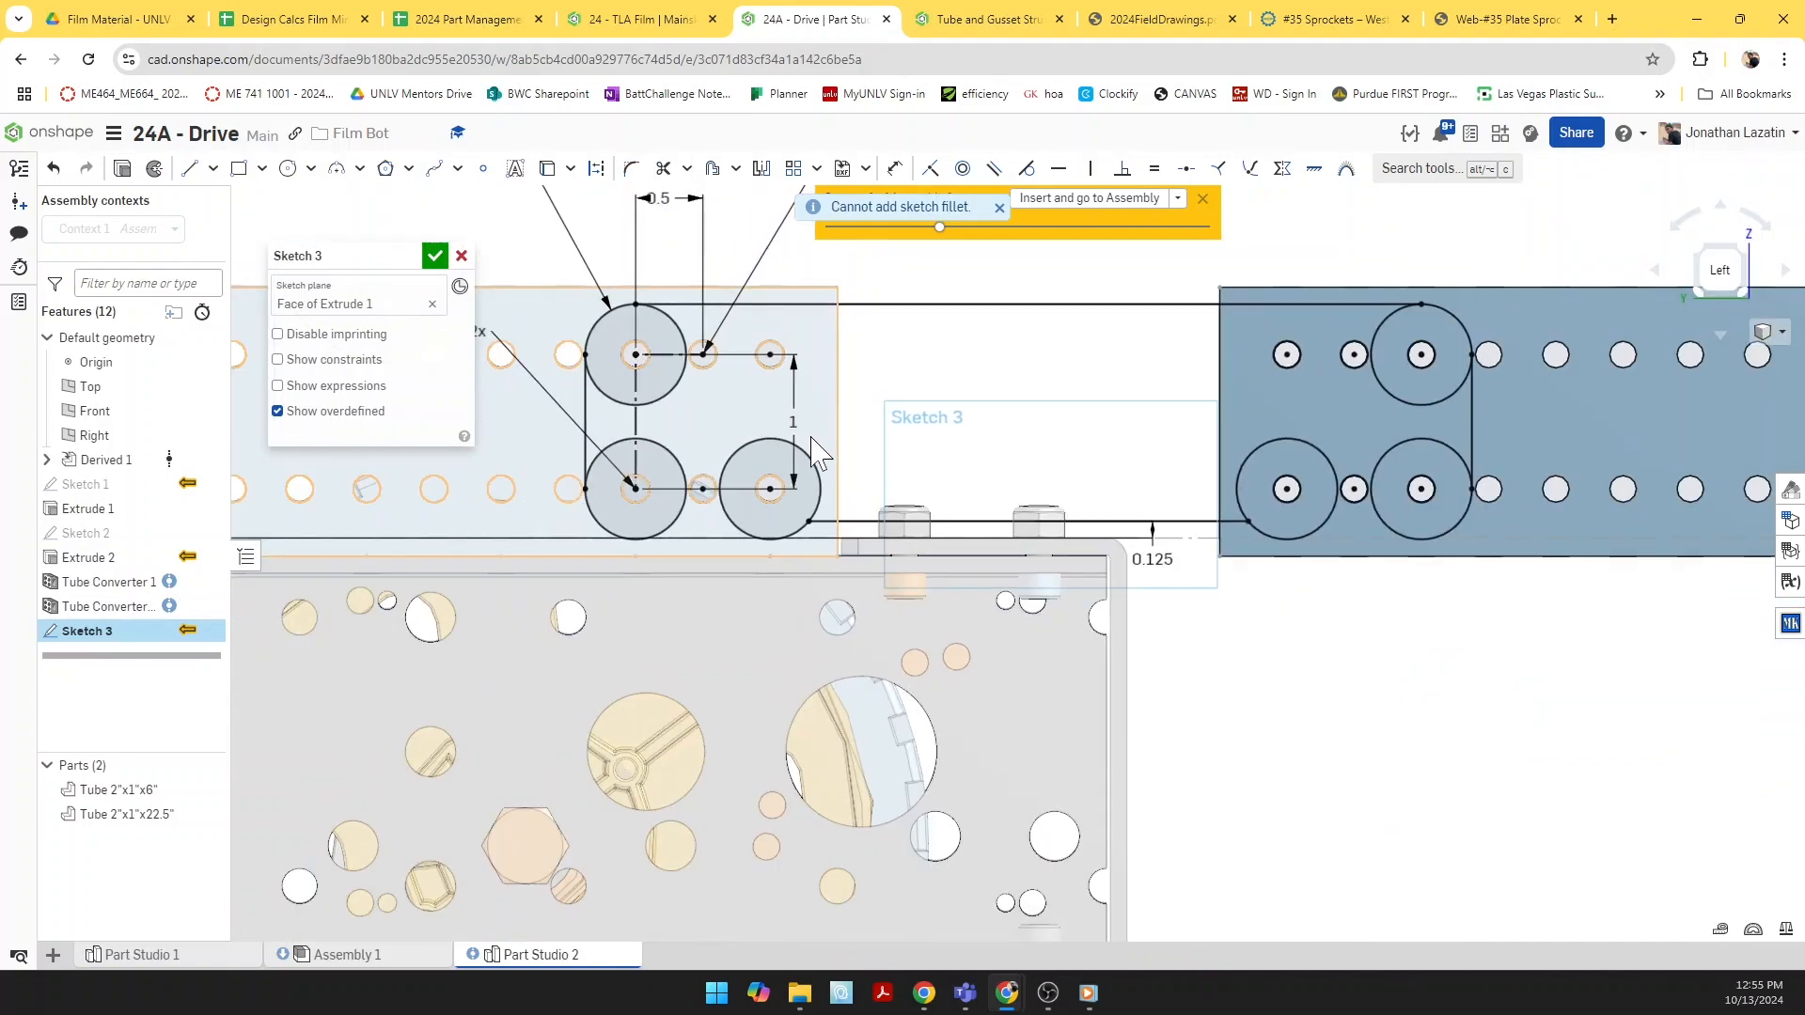
{"action": "key", "text": "l"}
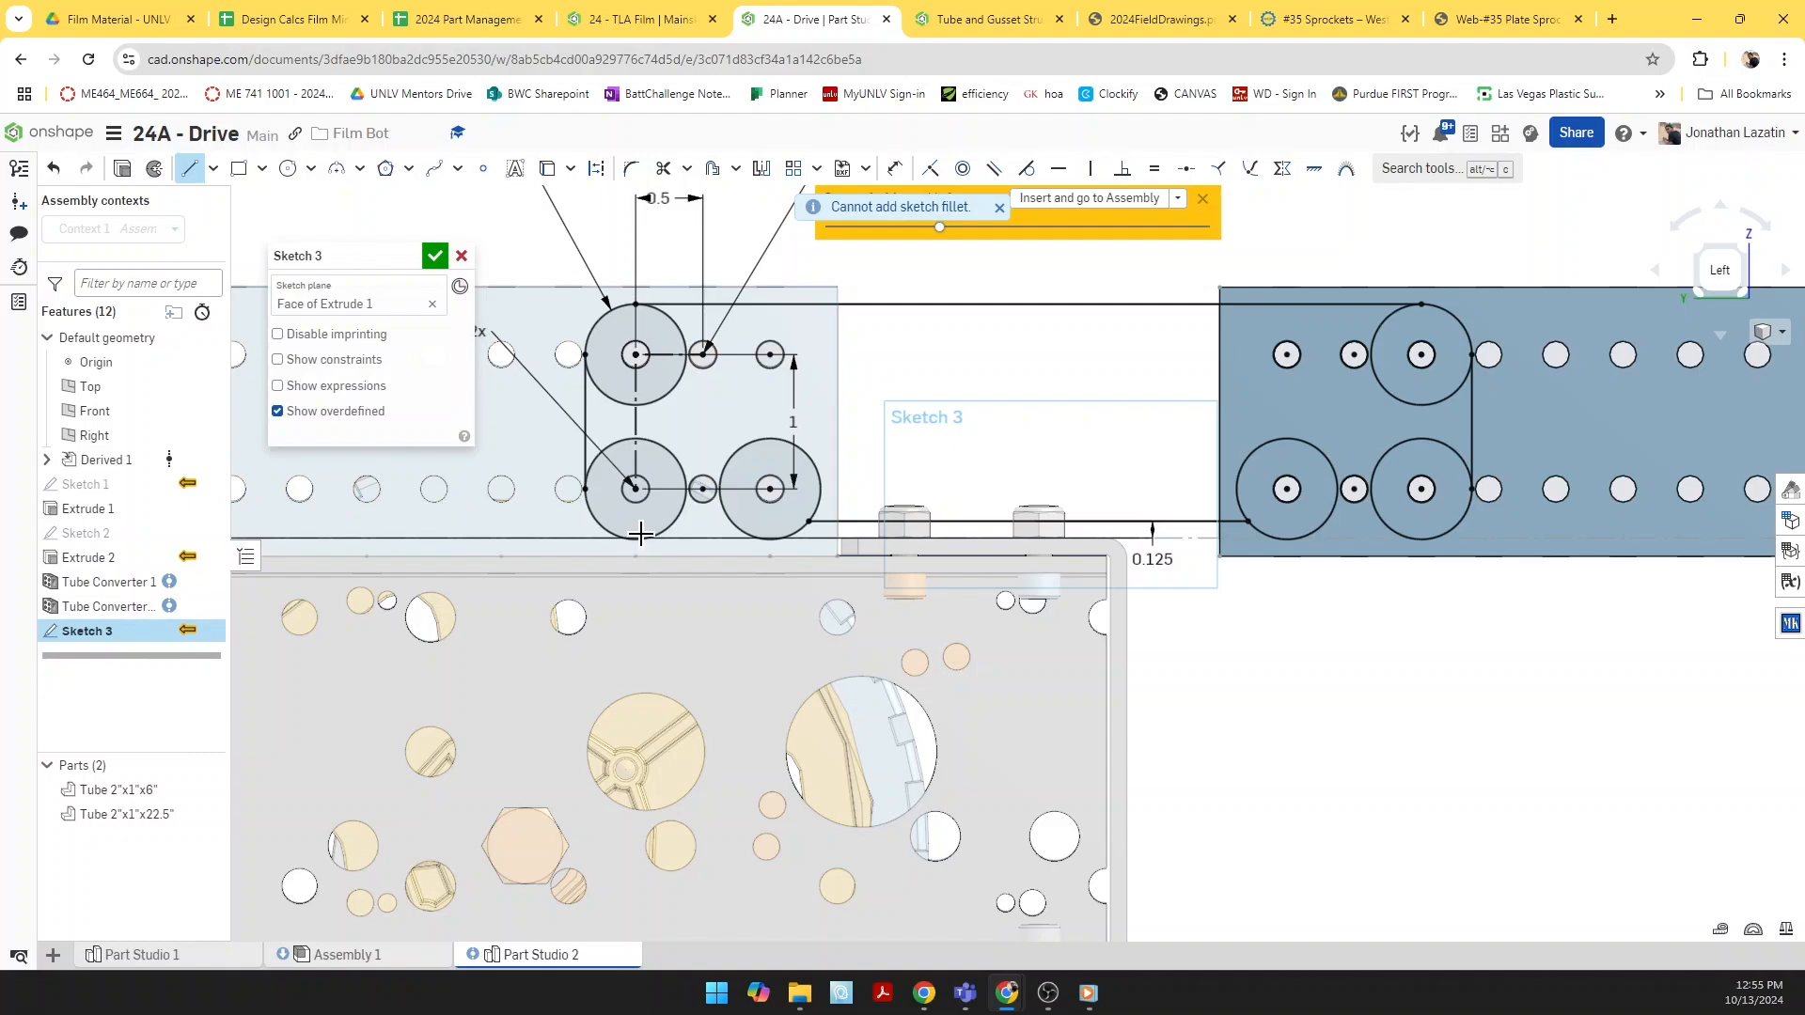
{"action": "scroll", "coordinate": [640, 534], "scroll_direction": "up", "scroll_amount": 3}
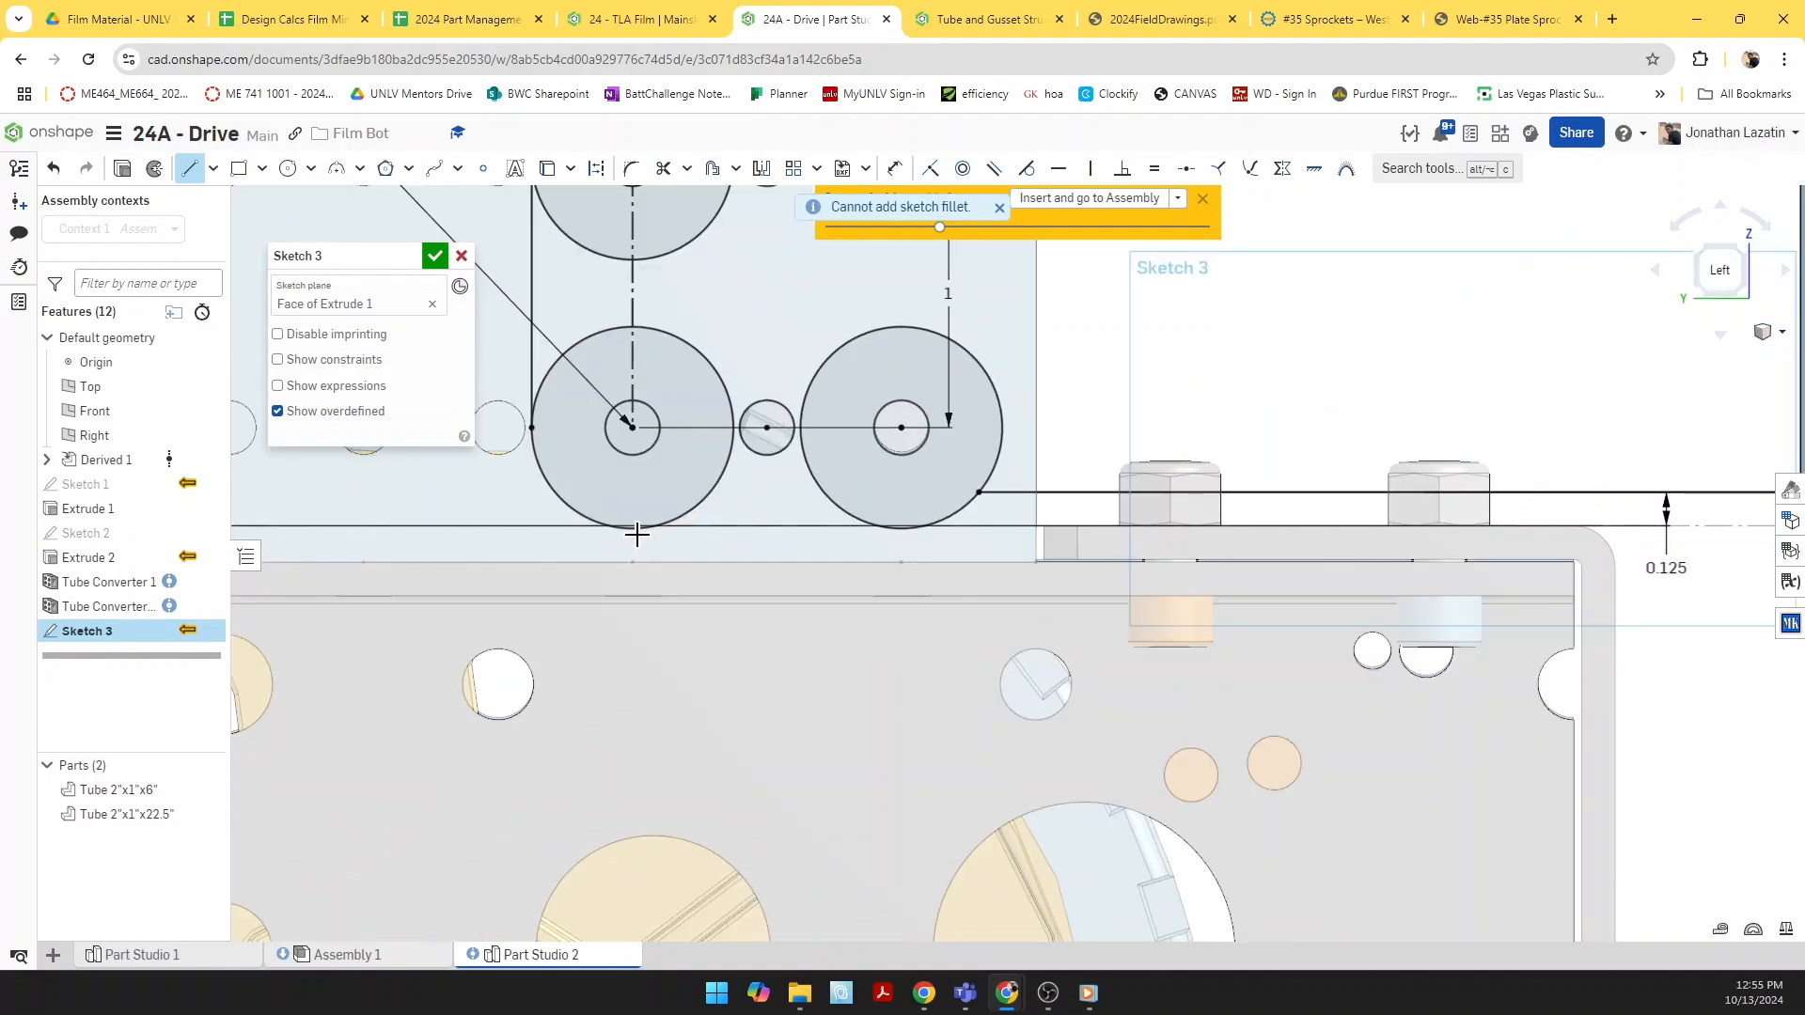
{"action": "left_click", "coordinate": [893, 532]}
{"action": "scroll", "coordinate": [893, 532], "scroll_direction": "down", "scroll_amount": 5}
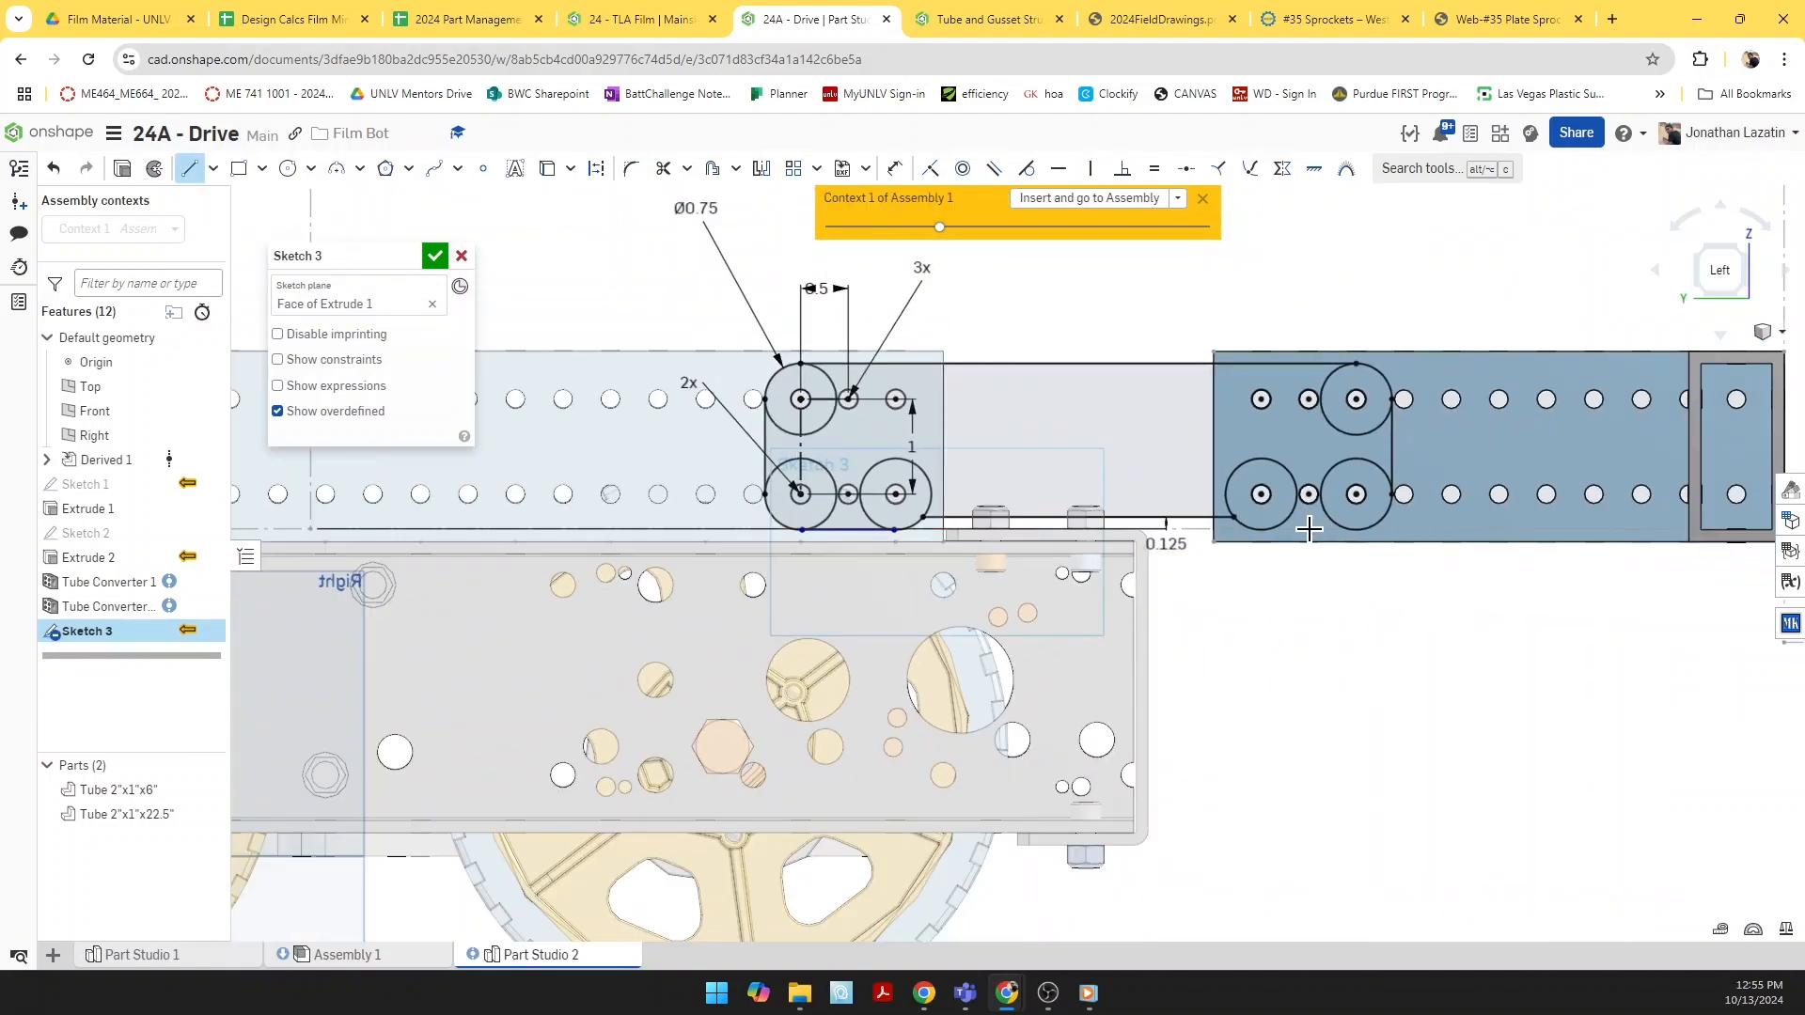
{"action": "scroll", "coordinate": [1244, 531], "scroll_direction": "up", "scroll_amount": 4}
{"action": "left_click", "coordinate": [1244, 531]}
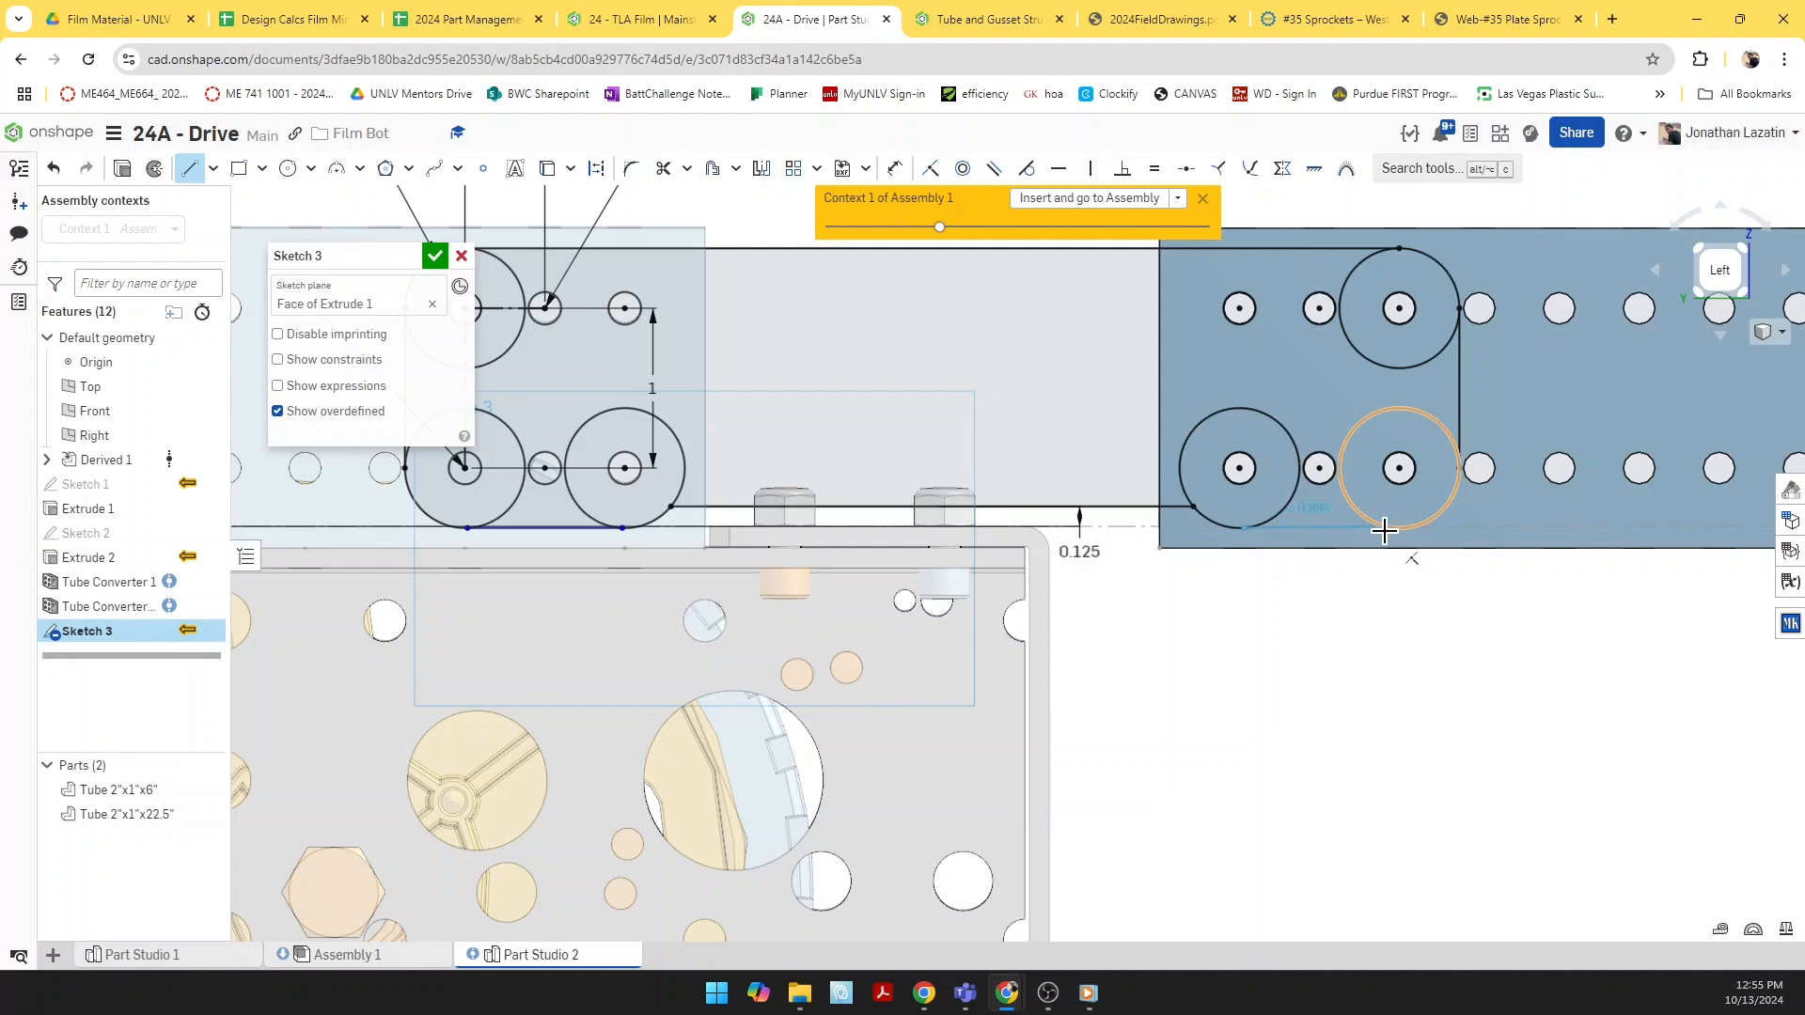
{"action": "left_click", "coordinate": [1351, 526]}
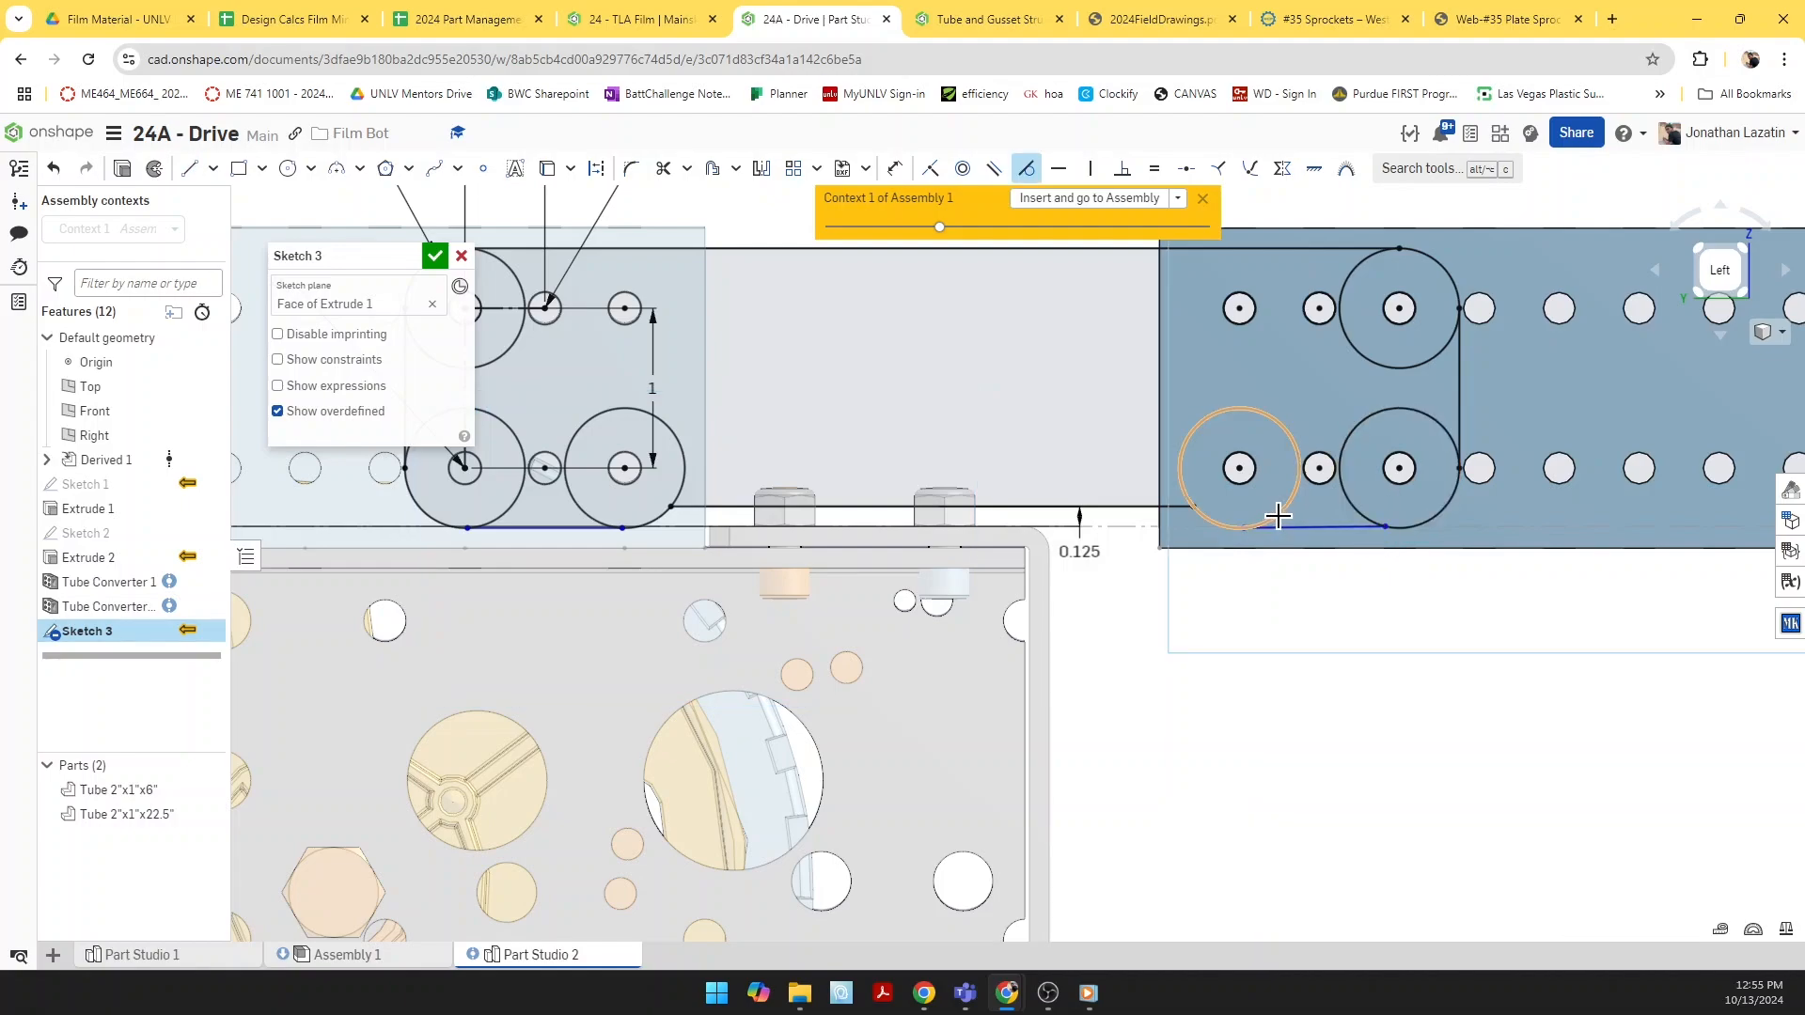
{"action": "left_click", "coordinate": [602, 513]}
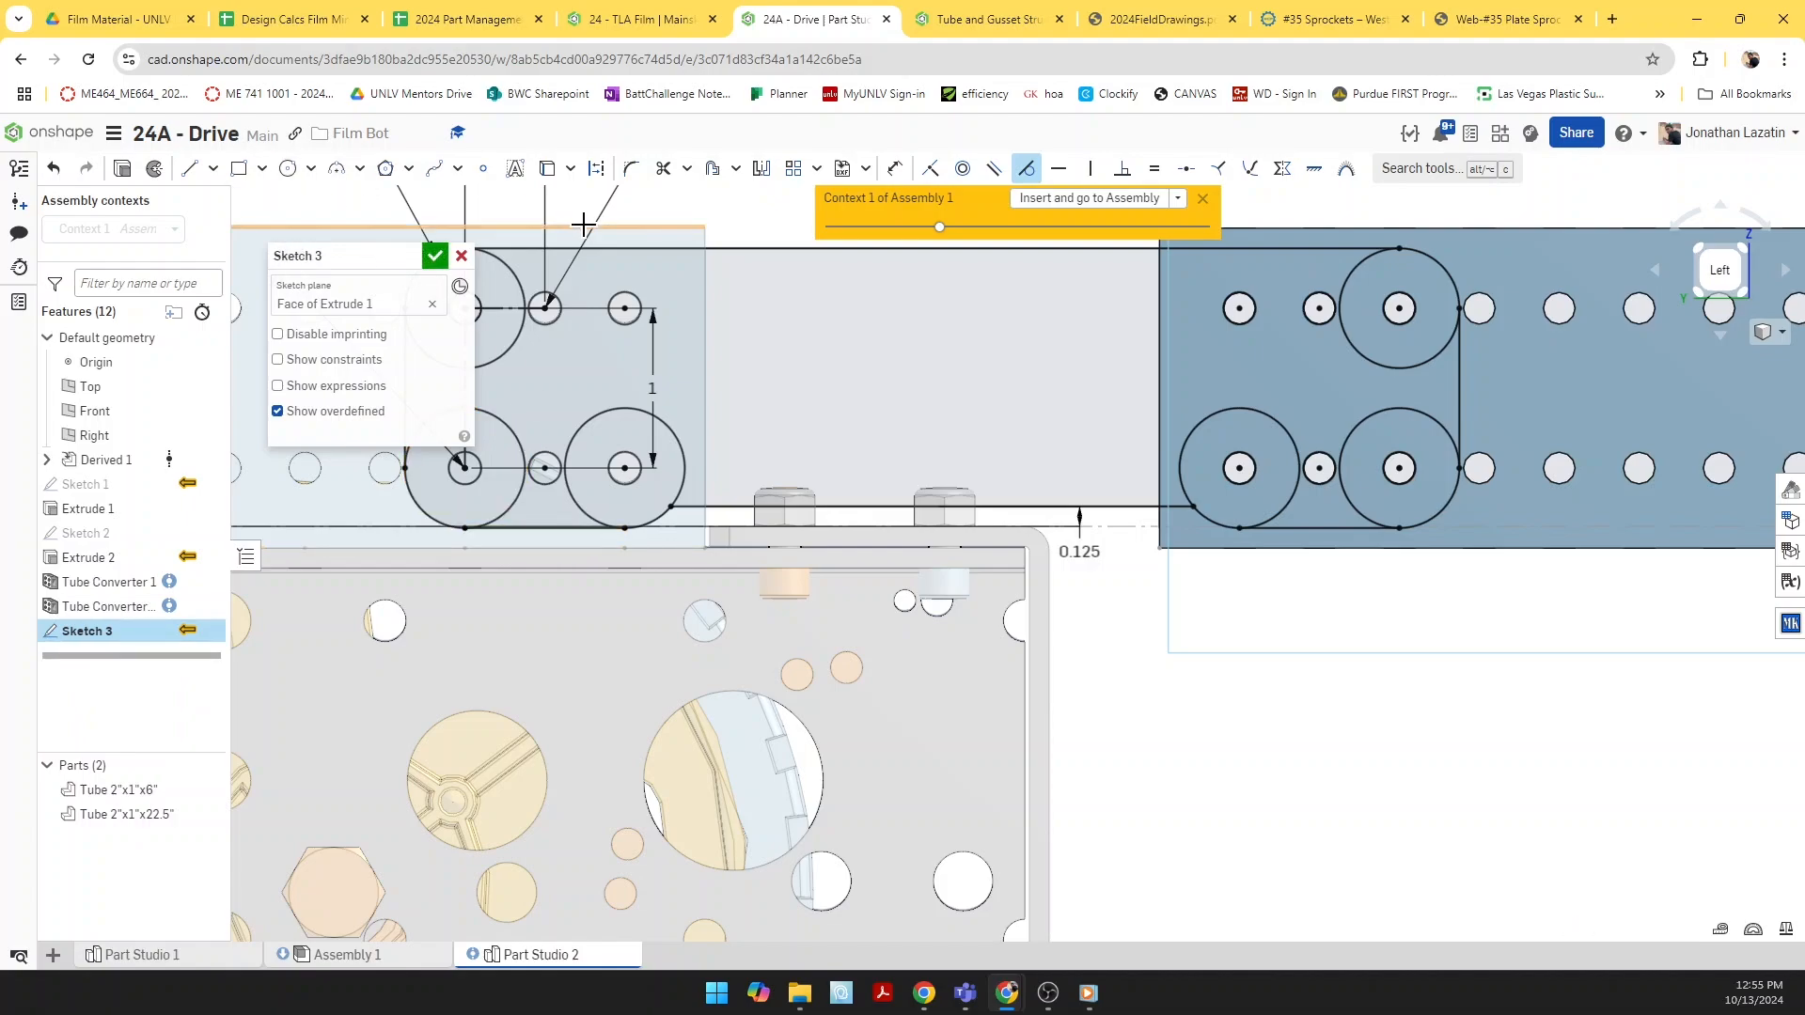
Step: Finish the plate sketch and extrude its profile 0.25 in as a new part
{"action": "left_click", "coordinate": [435, 254]}
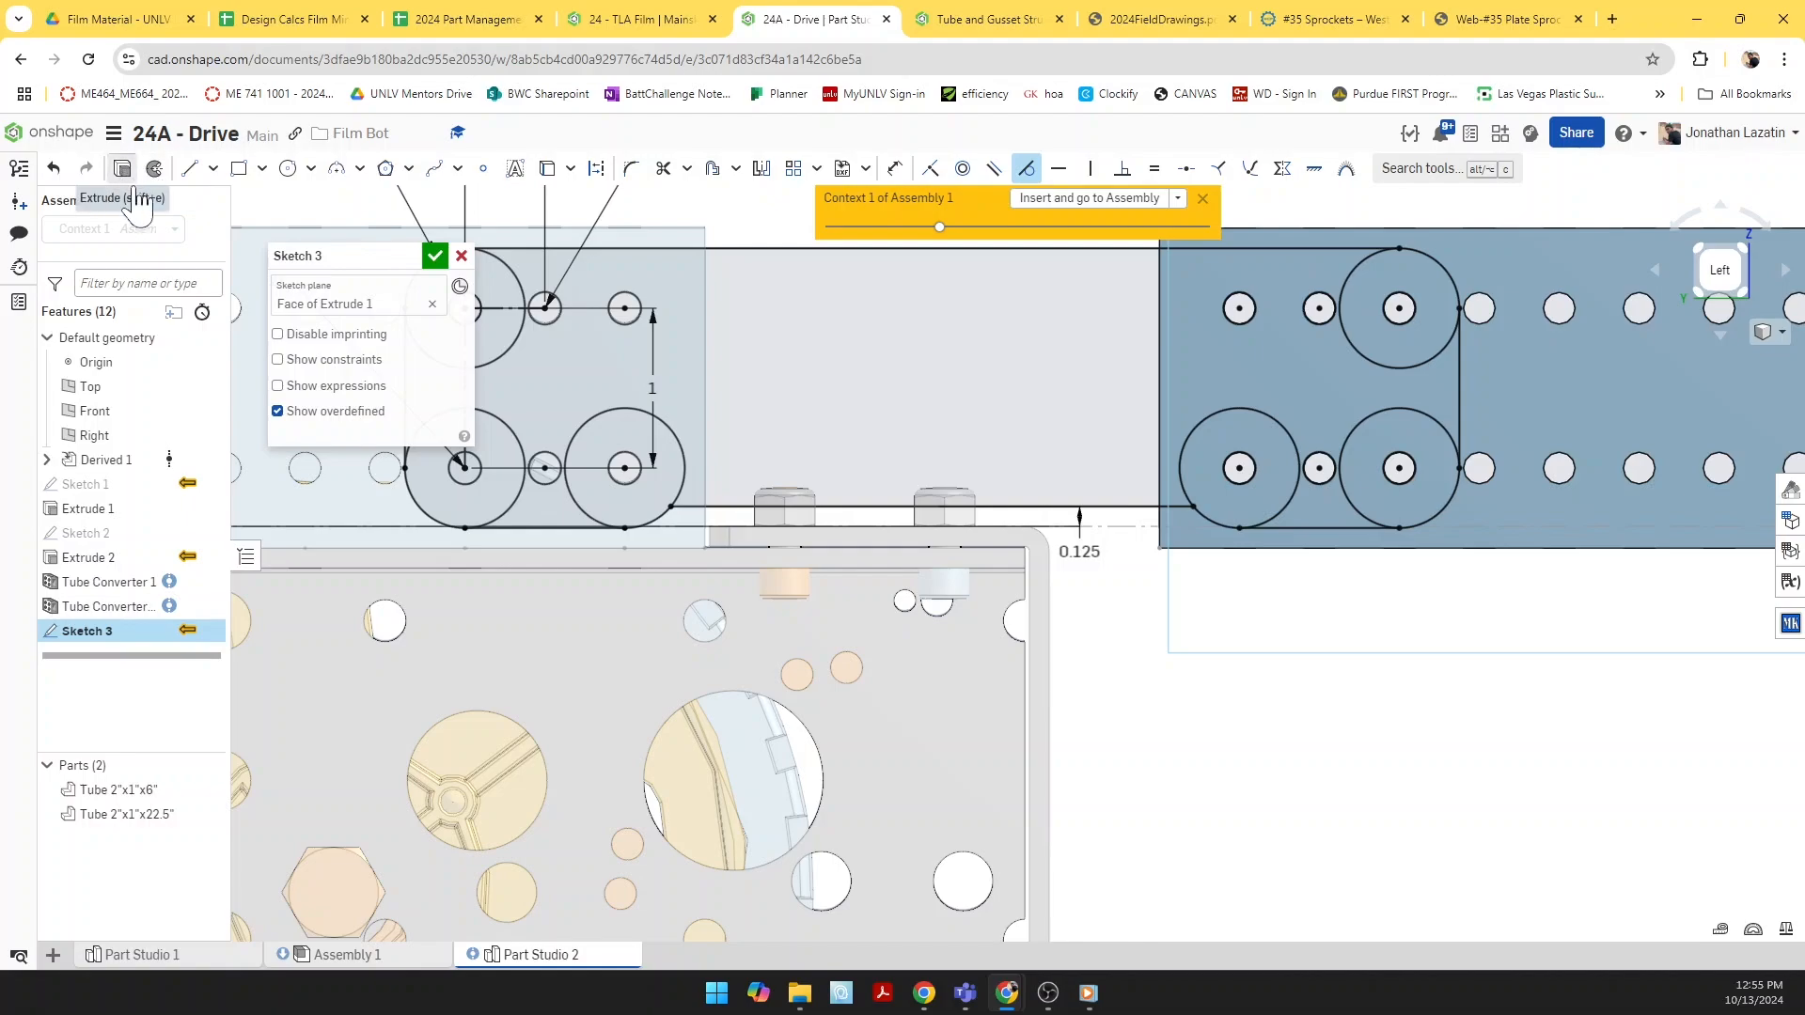
{"action": "key", "text": "shift+e"}
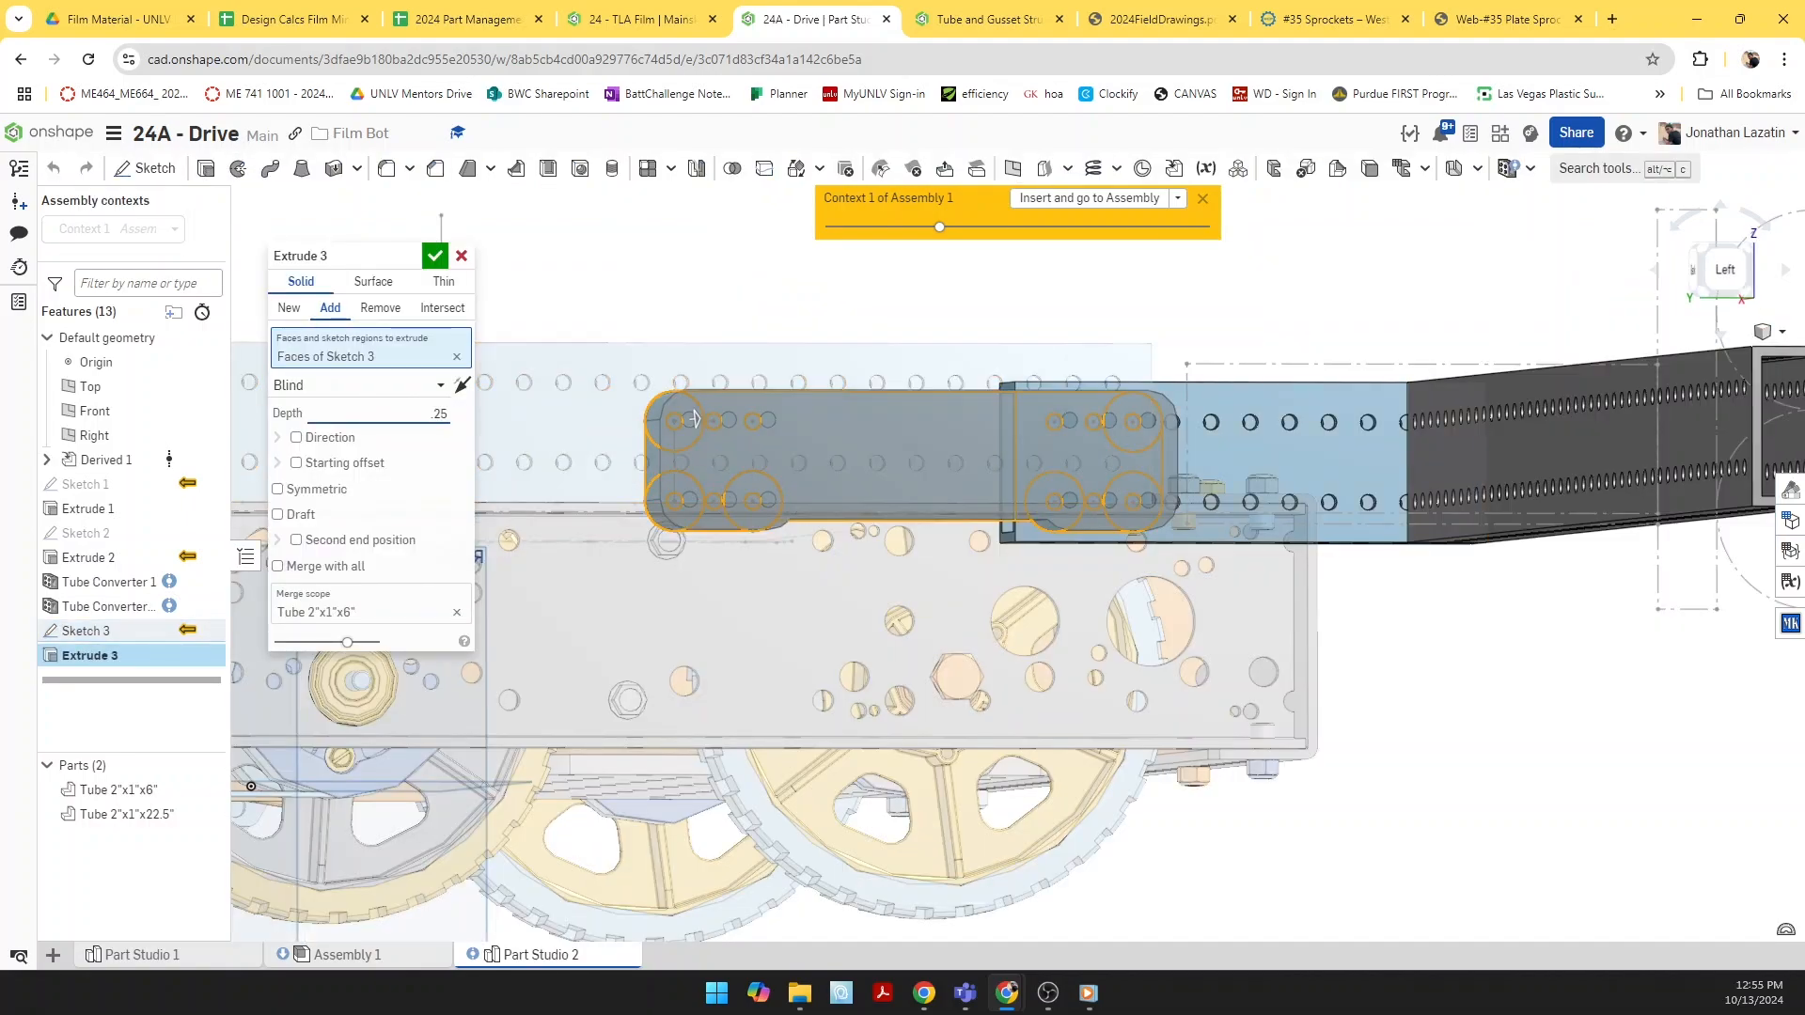
{"action": "left_click", "coordinate": [289, 307]}
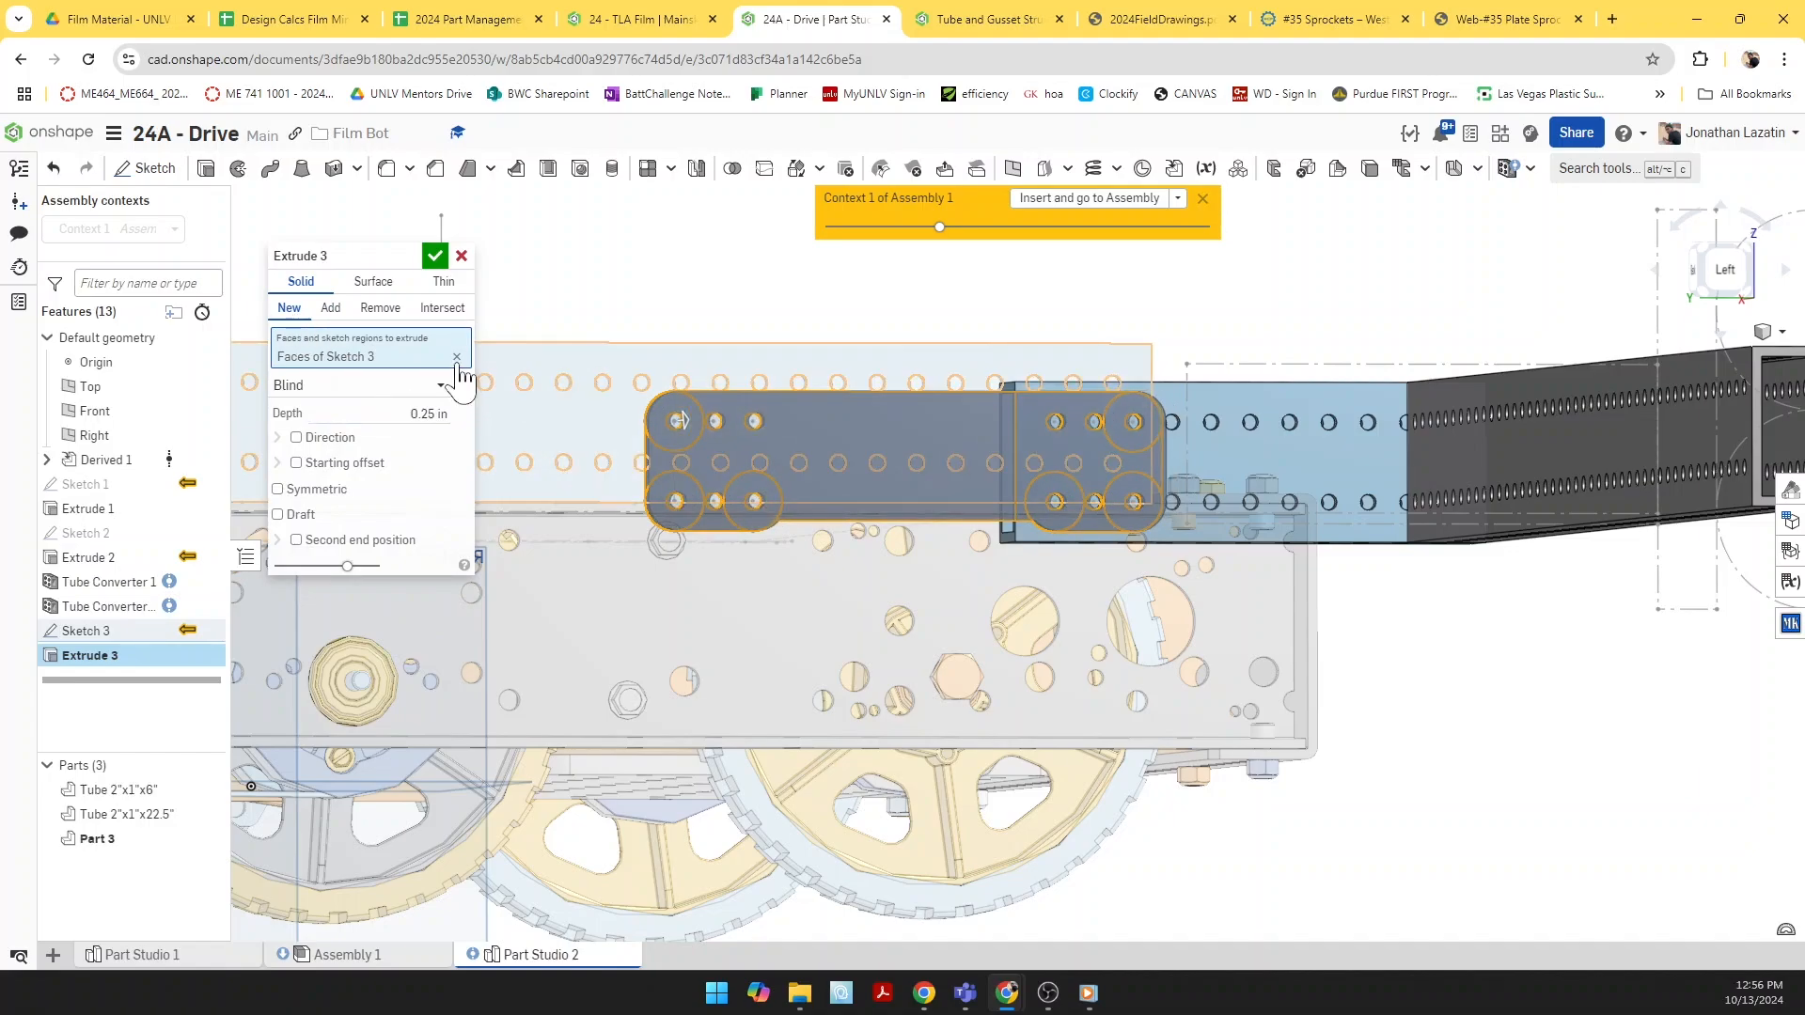
{"action": "right_click_drag", "start_coordinate": [946, 455], "coordinate": [966, 469]}
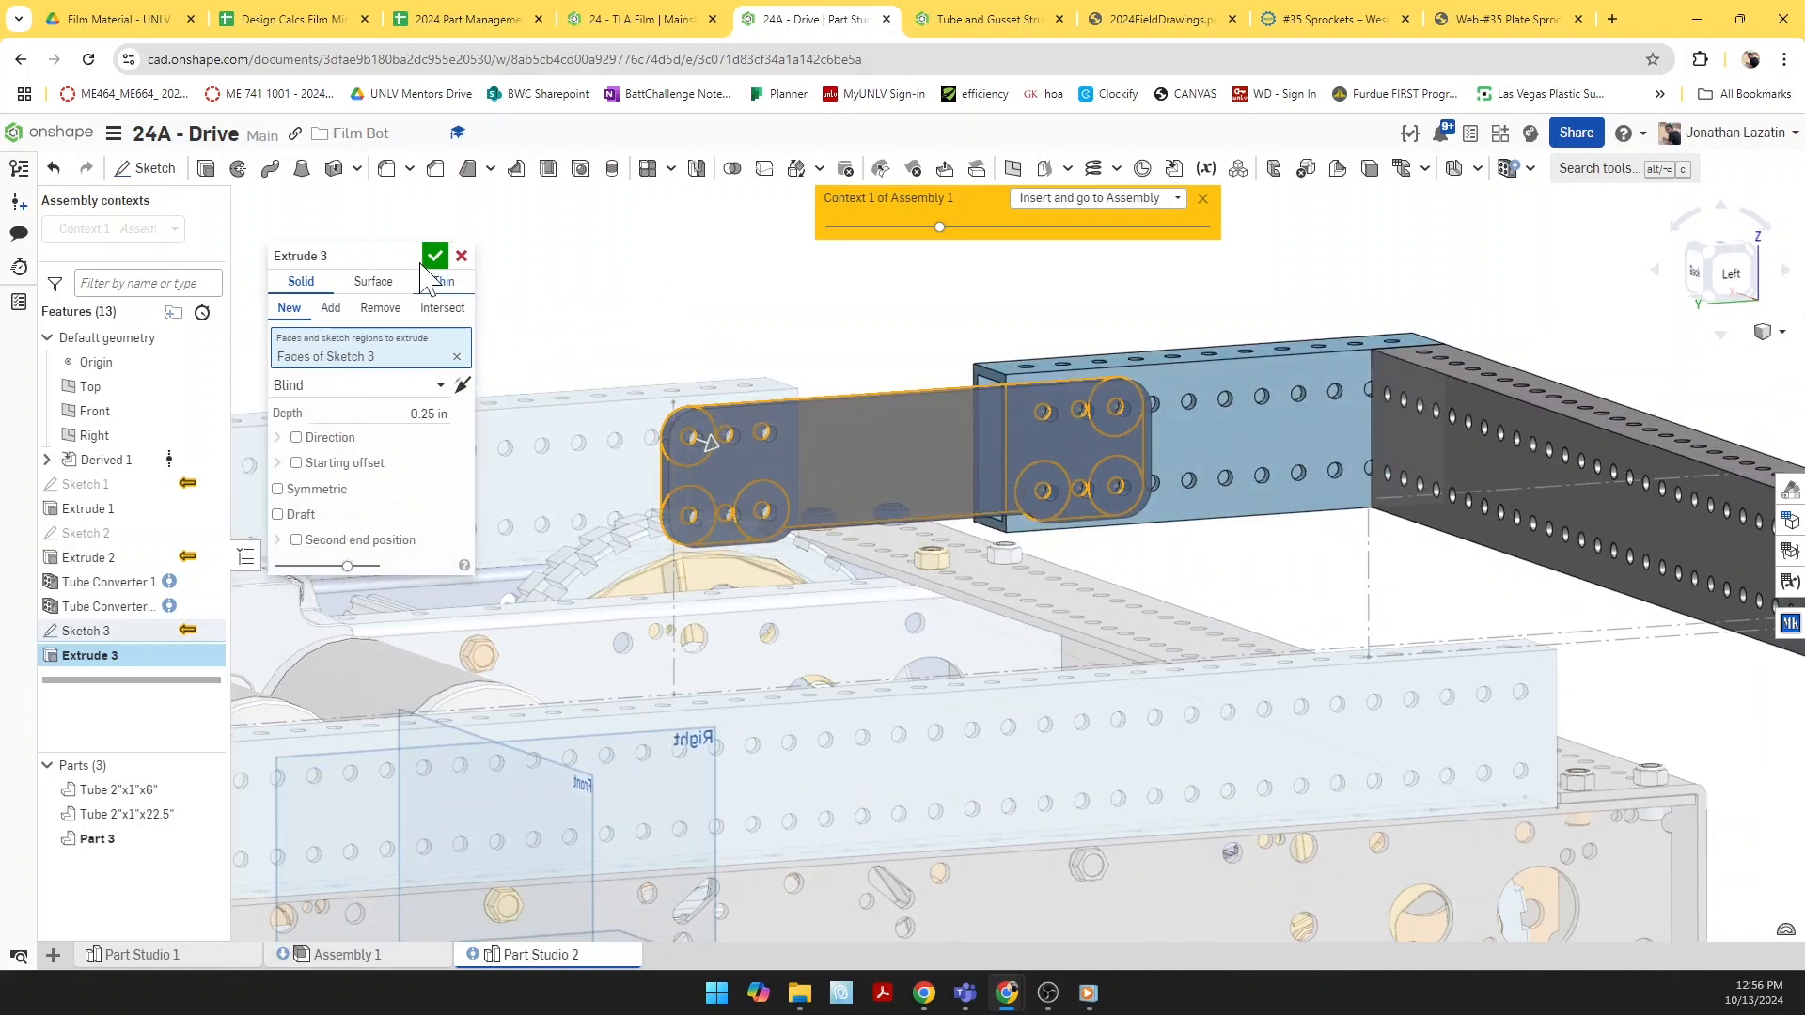
{"action": "left_click", "coordinate": [434, 256]}
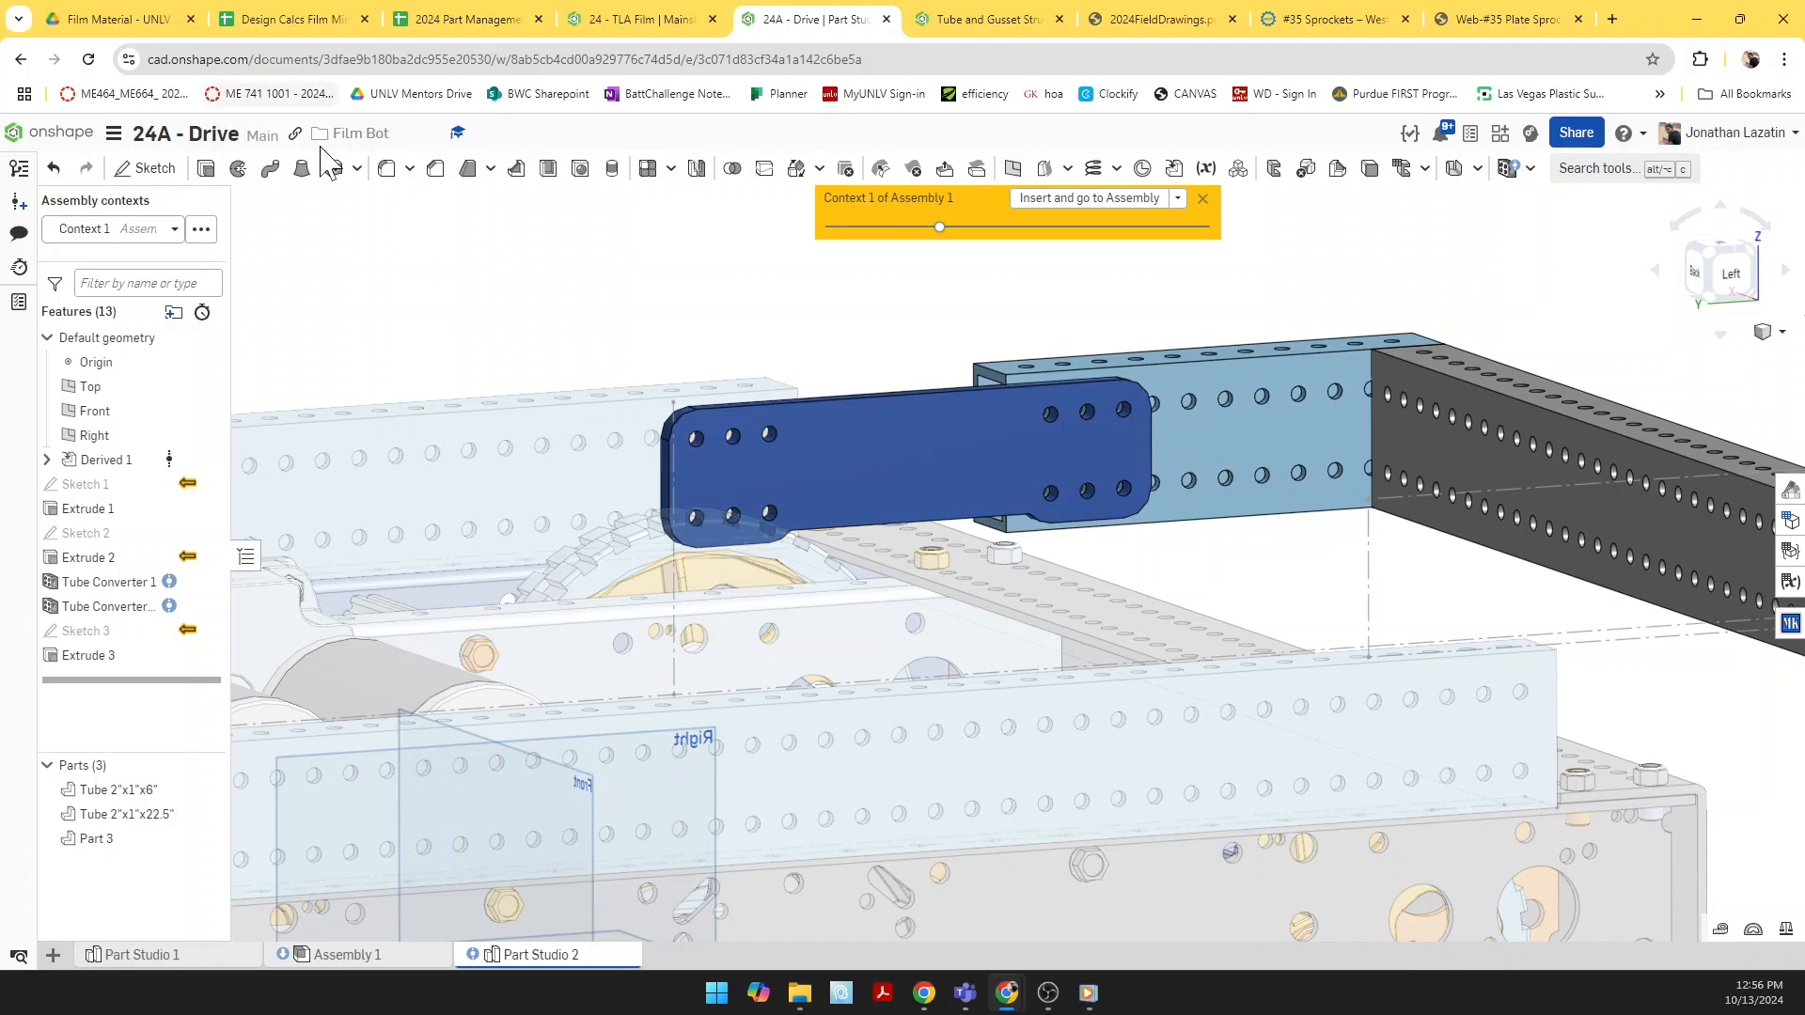
Step: Fillet the two inside corner edges along the joining plate's lower edge with a 0.25 in radius
{"action": "left_click", "coordinate": [400, 169]}
{"action": "scroll", "coordinate": [814, 504], "scroll_direction": "up", "scroll_amount": 5}
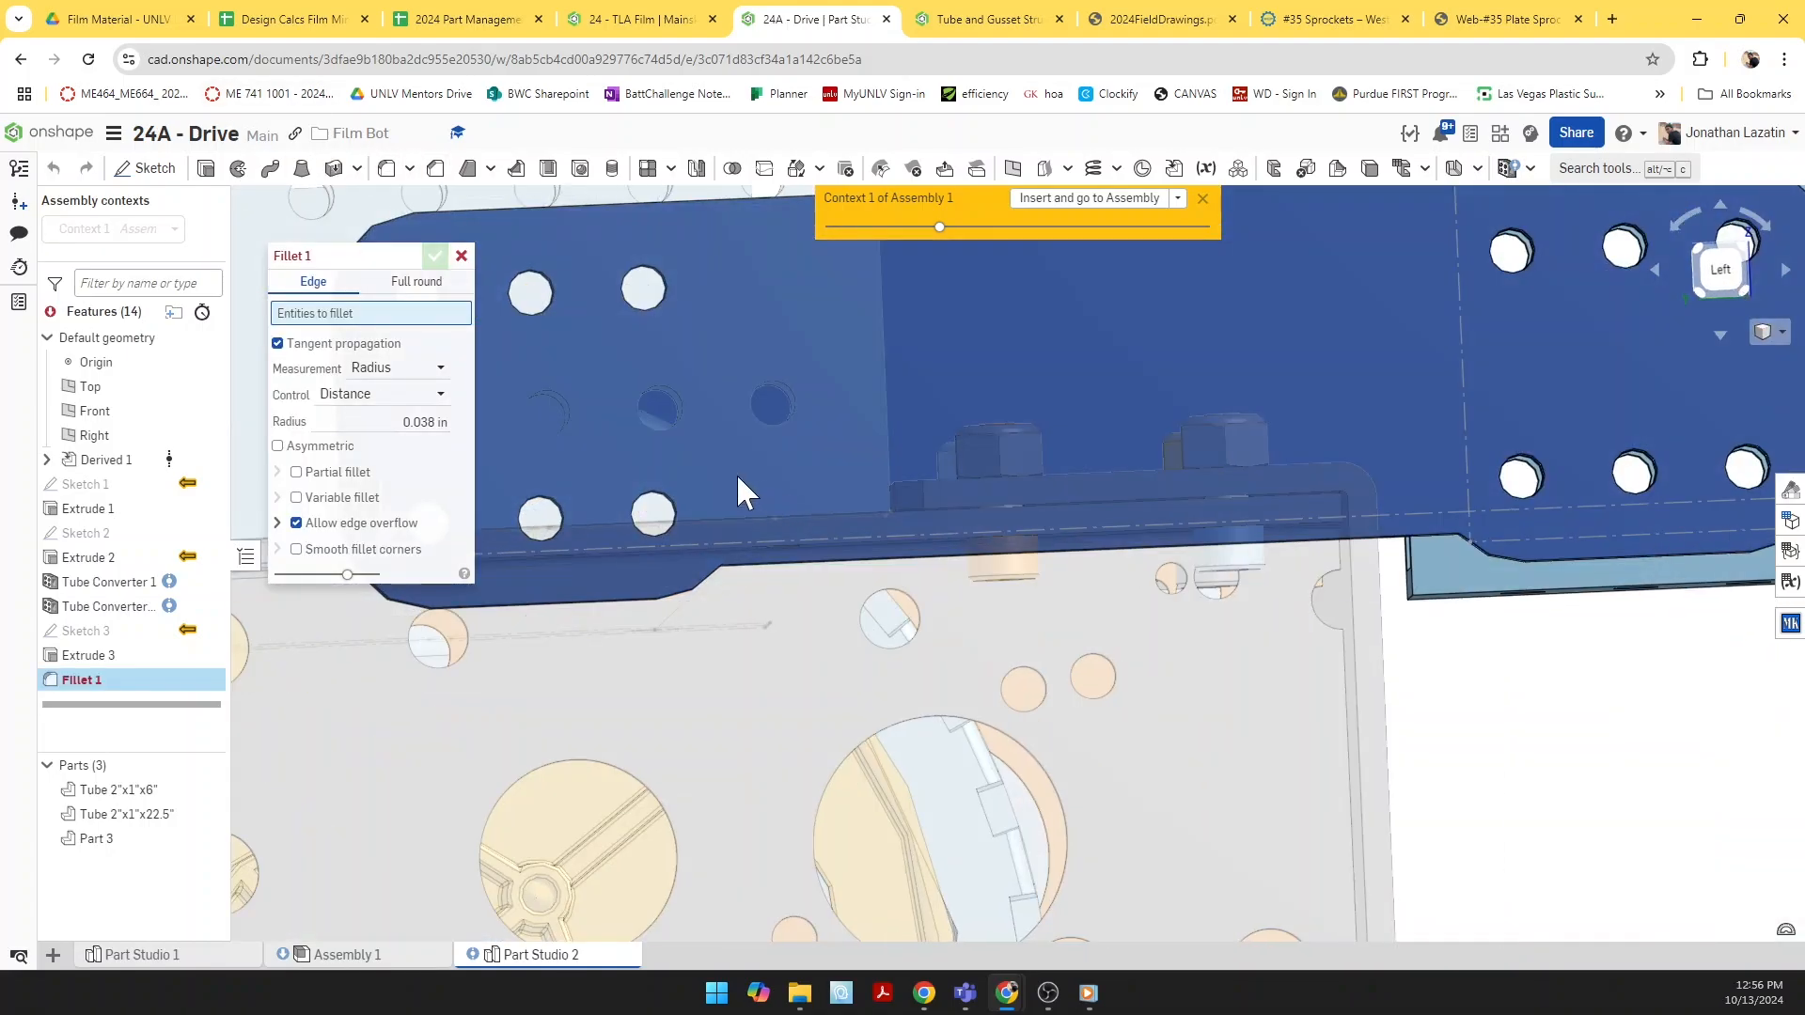
{"action": "right_click_drag", "start_coordinate": [737, 477], "coordinate": [730, 477]}
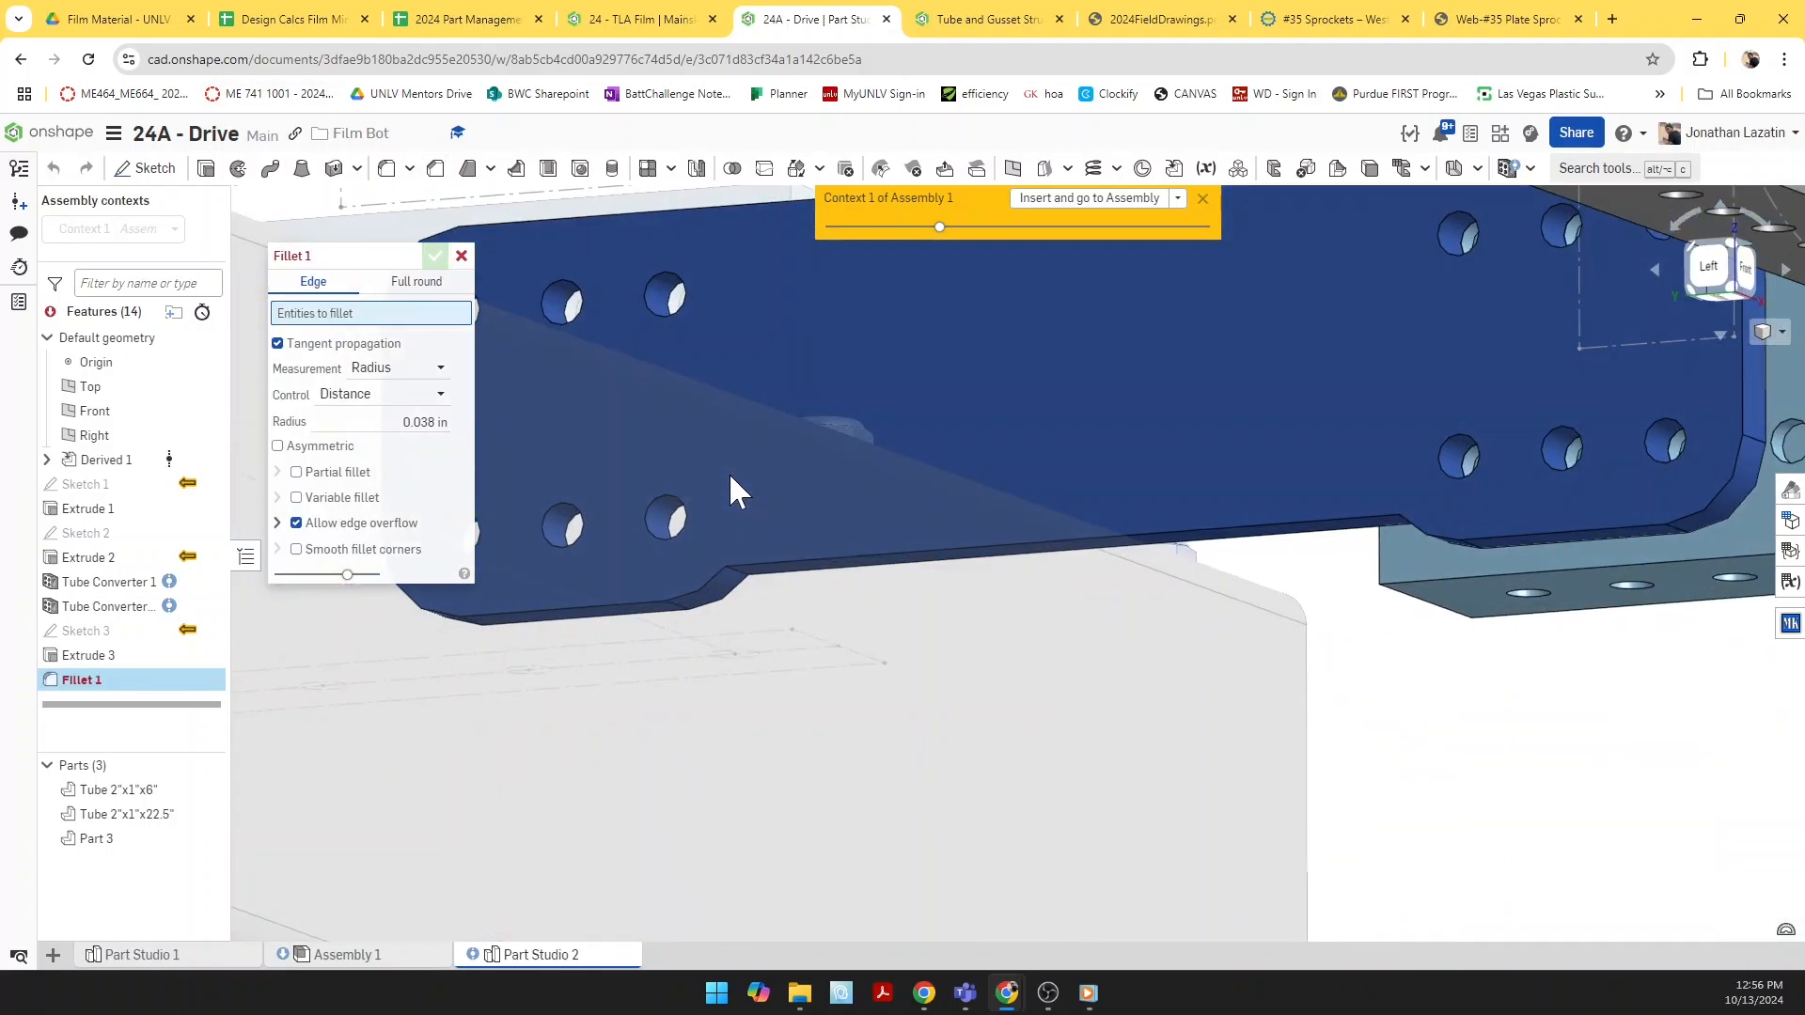
{"action": "left_click", "coordinate": [740, 571]}
{"action": "left_click", "coordinate": [1407, 522]}
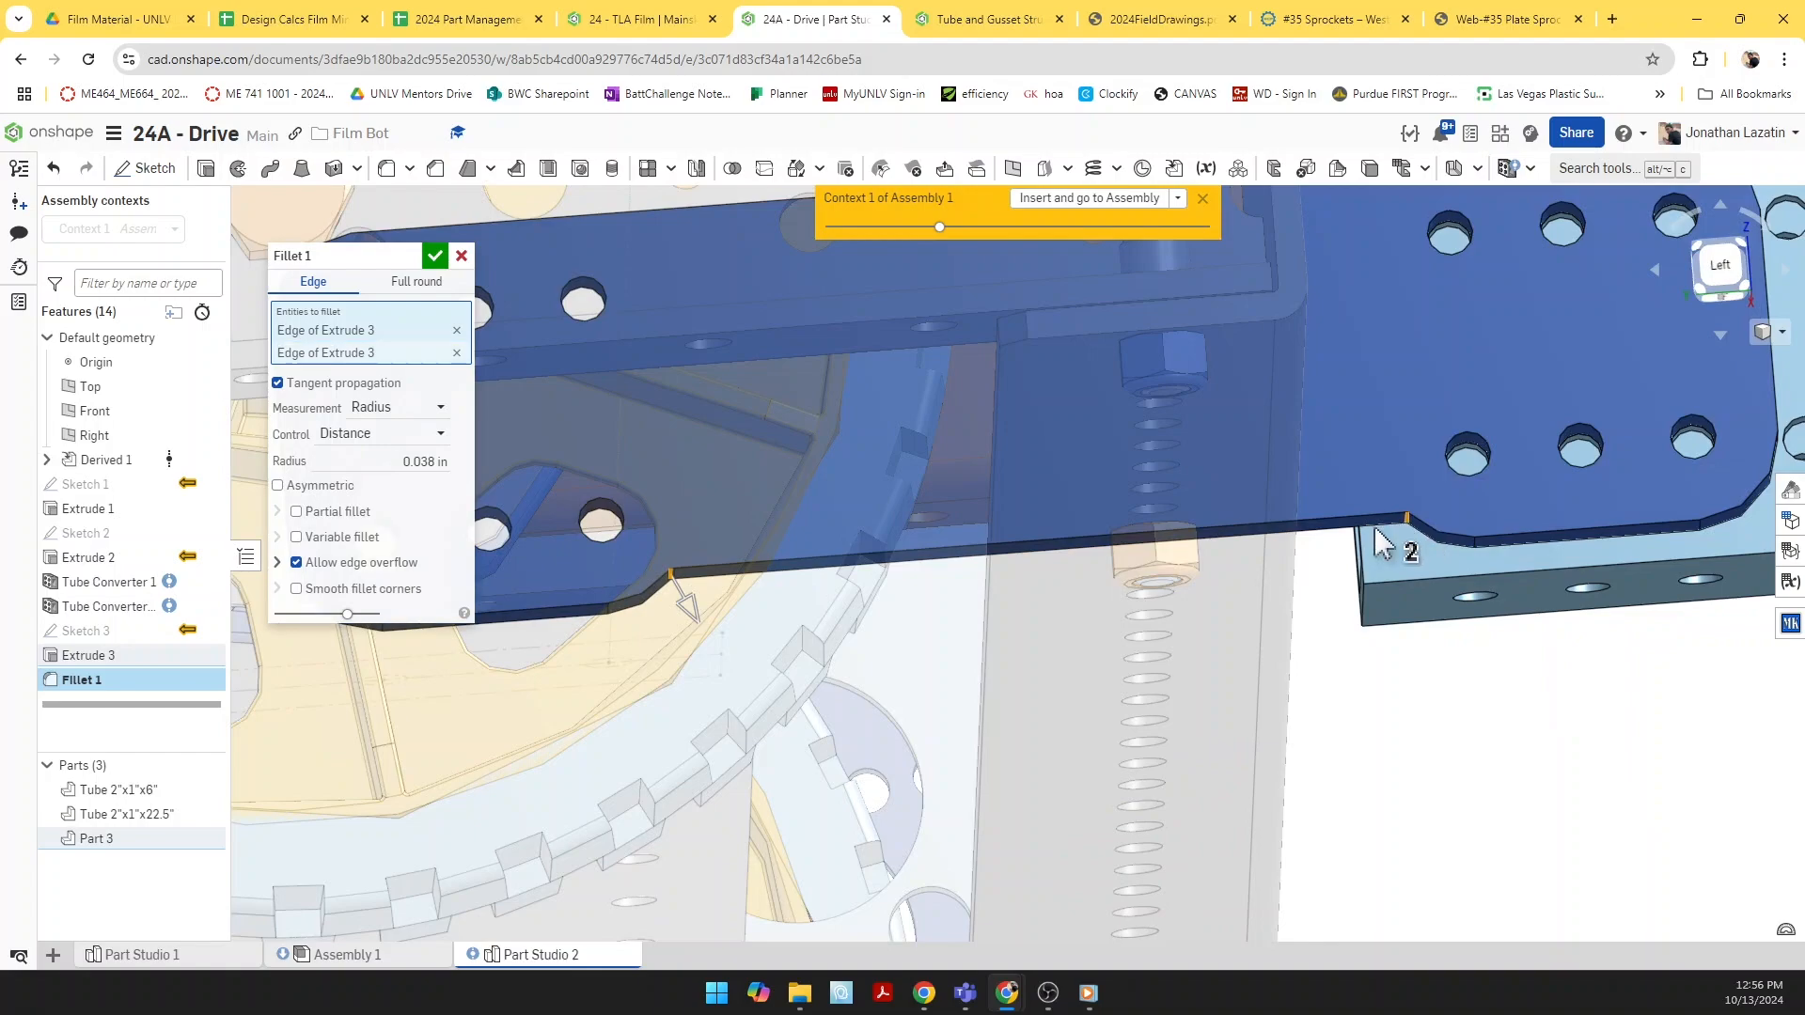
{"action": "left_click", "coordinate": [435, 461]}
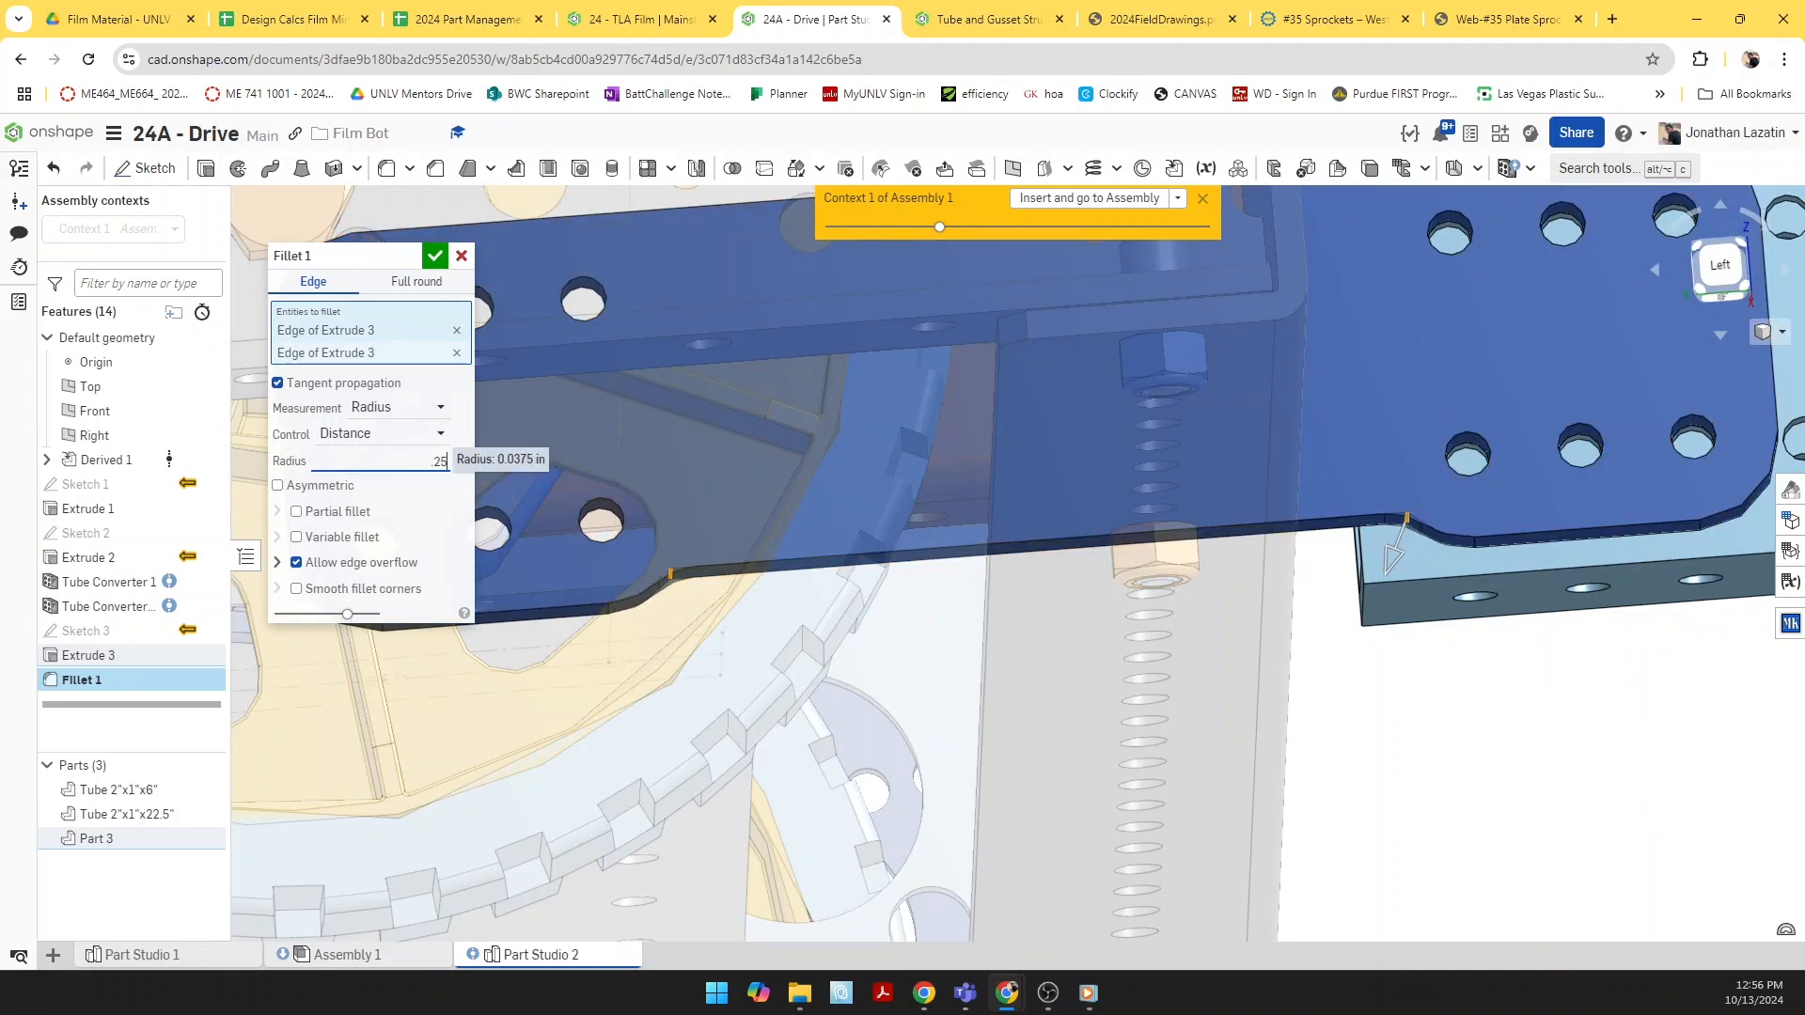
{"action": "left_click", "coordinate": [434, 255]}
{"action": "scroll", "coordinate": [758, 438], "scroll_direction": "down", "scroll_amount": 3}
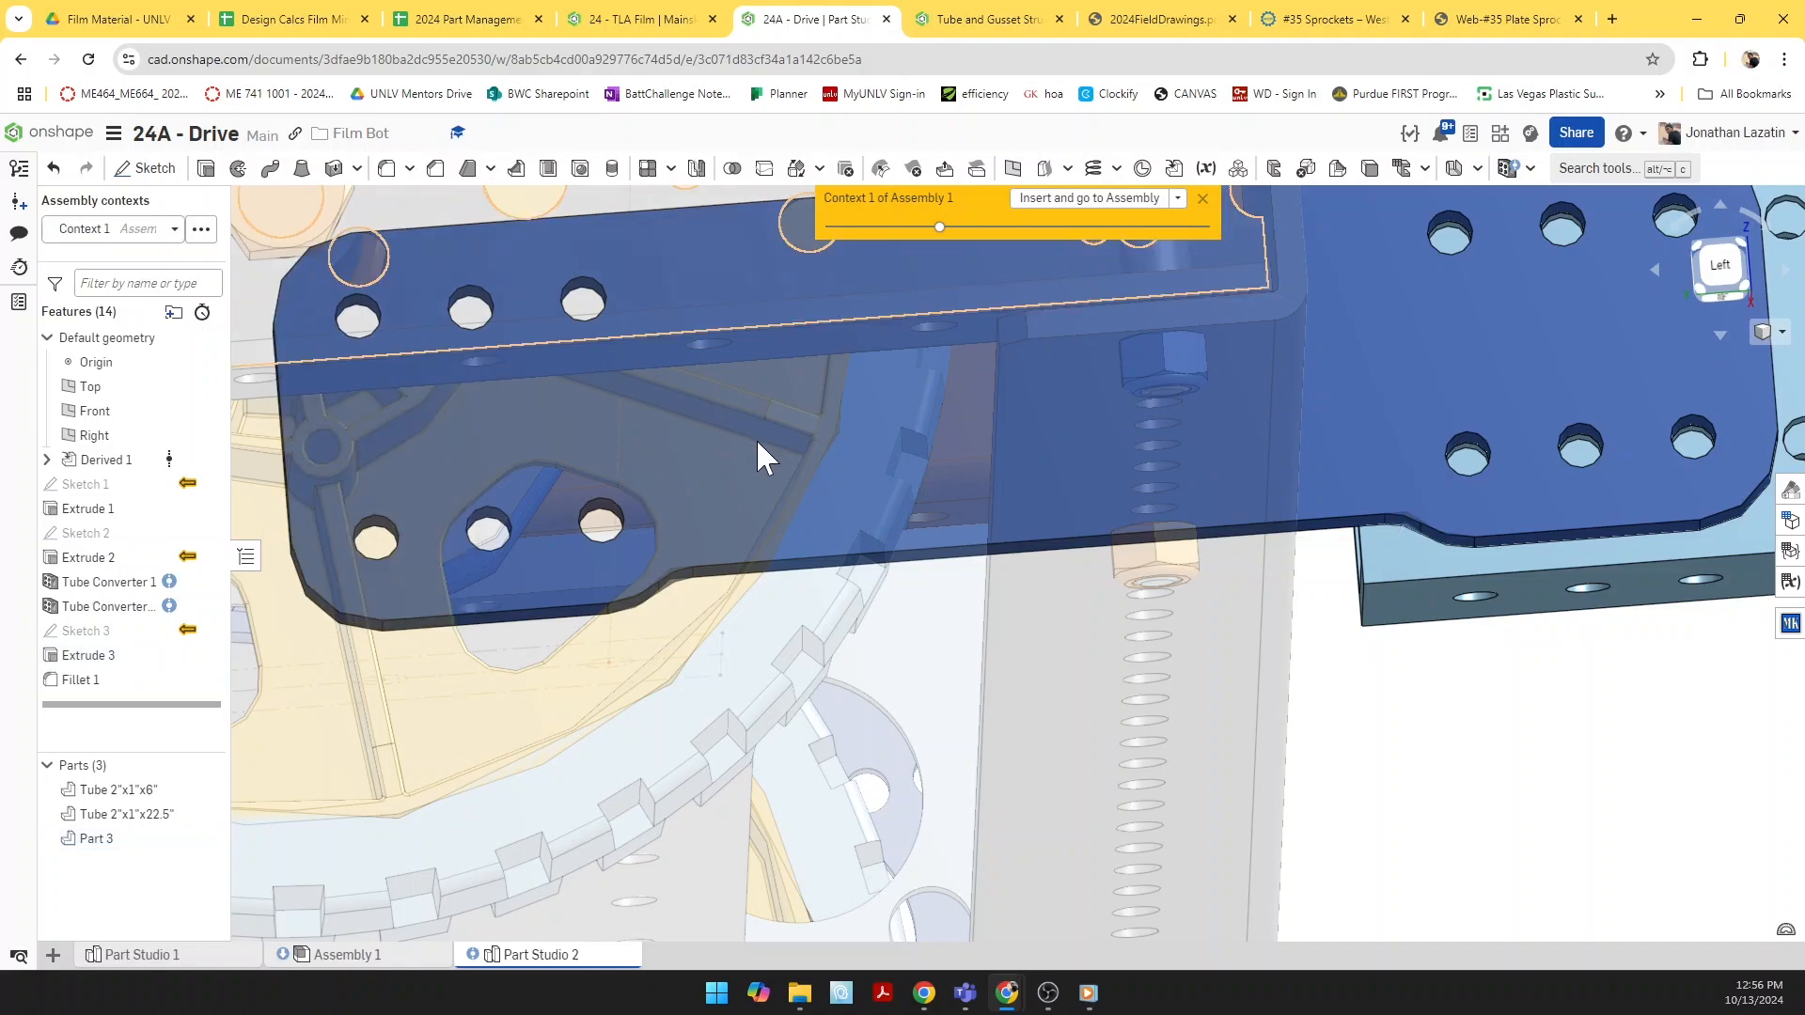
Step: Start a sketch on the top face of the 2"x1"x6" tube and view it straight on
{"action": "right_click_drag", "start_coordinate": [765, 457], "coordinate": [746, 546]}
{"action": "scroll", "coordinate": [825, 529], "scroll_direction": "up", "scroll_amount": 3}
{"action": "scroll", "coordinate": [771, 533], "scroll_direction": "down", "scroll_amount": 5}
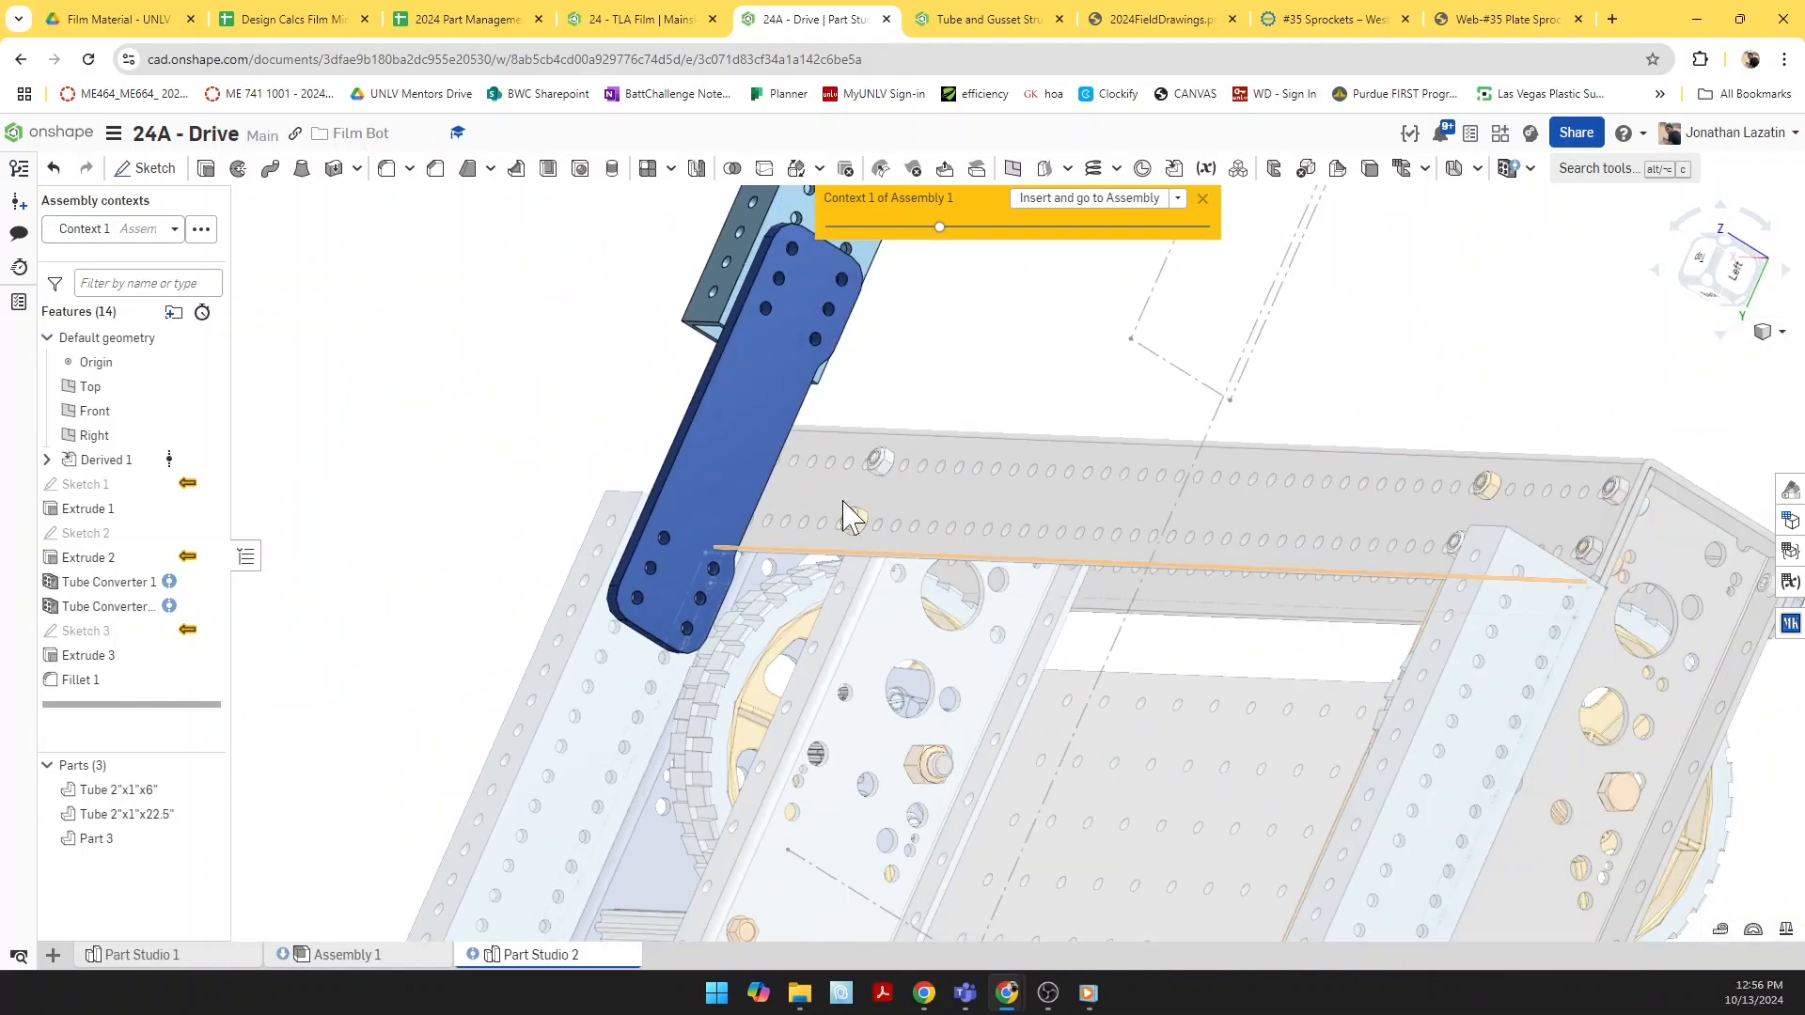
{"action": "right_click_drag", "start_coordinate": [844, 500], "coordinate": [906, 552], "text": "ctrl"}
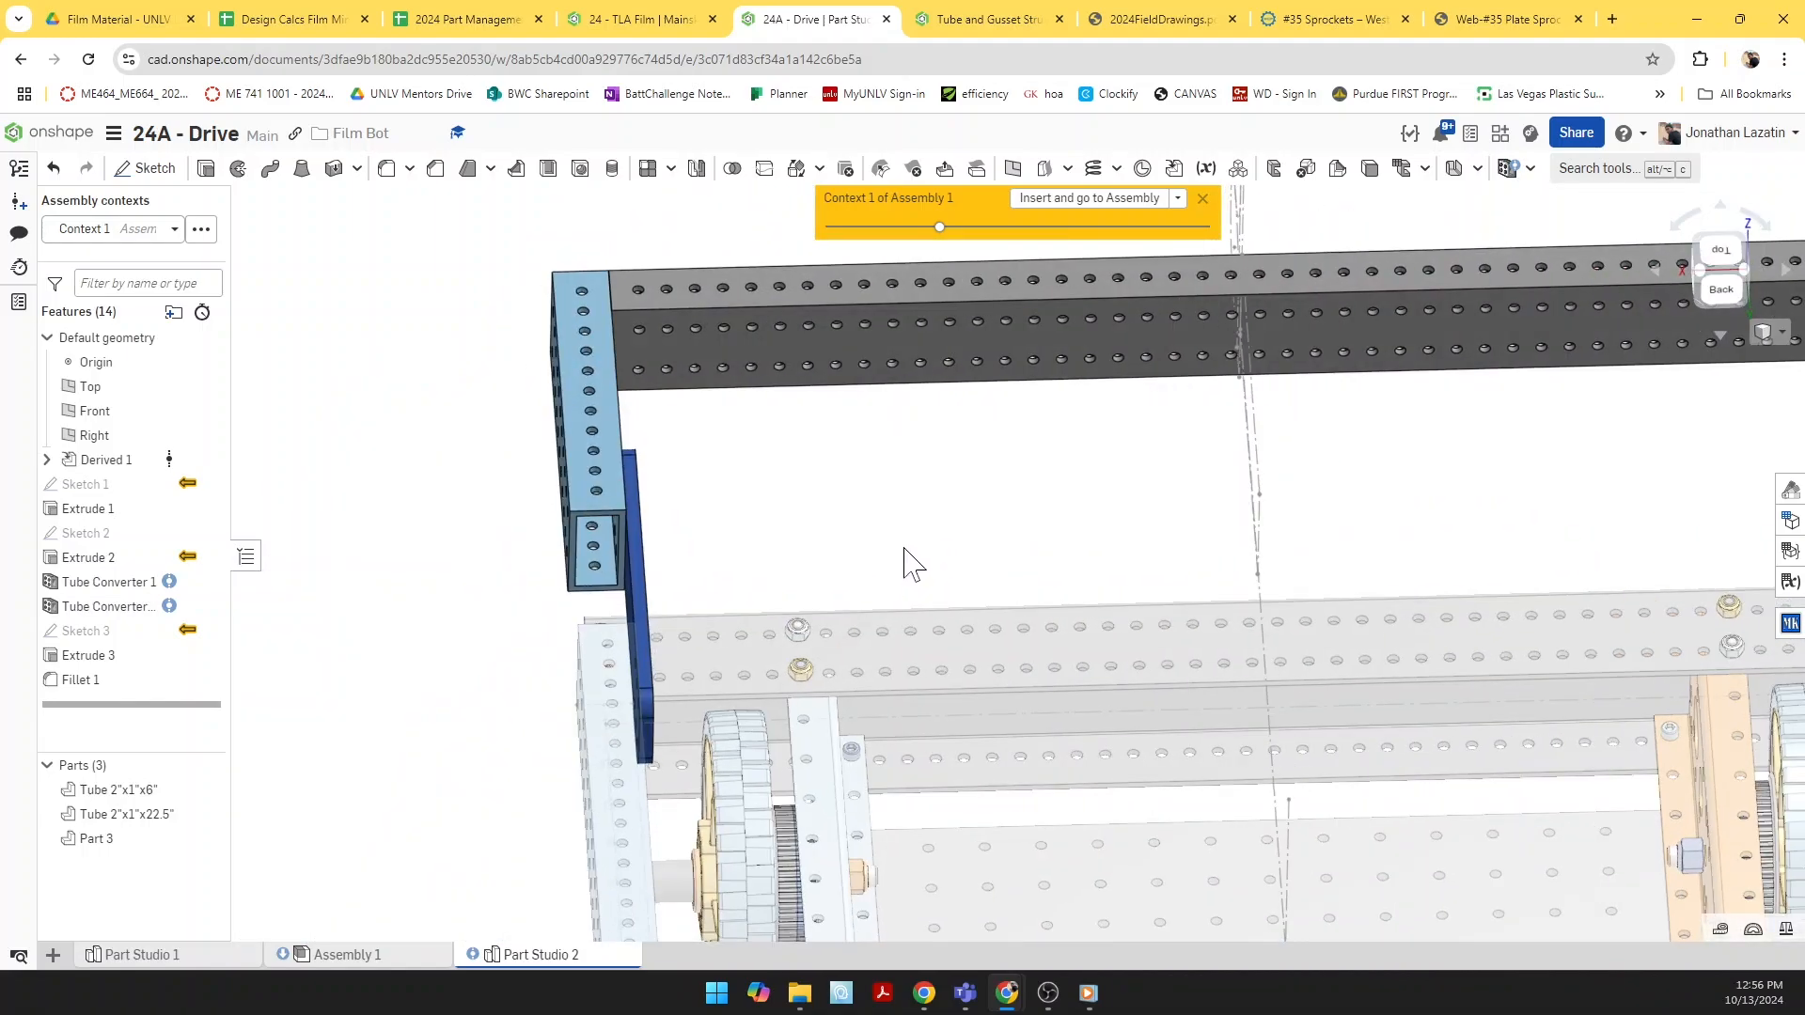
{"action": "scroll", "coordinate": [903, 561], "scroll_direction": "down", "scroll_amount": 1}
{"action": "scroll", "coordinate": [733, 433], "scroll_direction": "up", "scroll_amount": 3}
{"action": "left_click", "coordinate": [765, 451]}
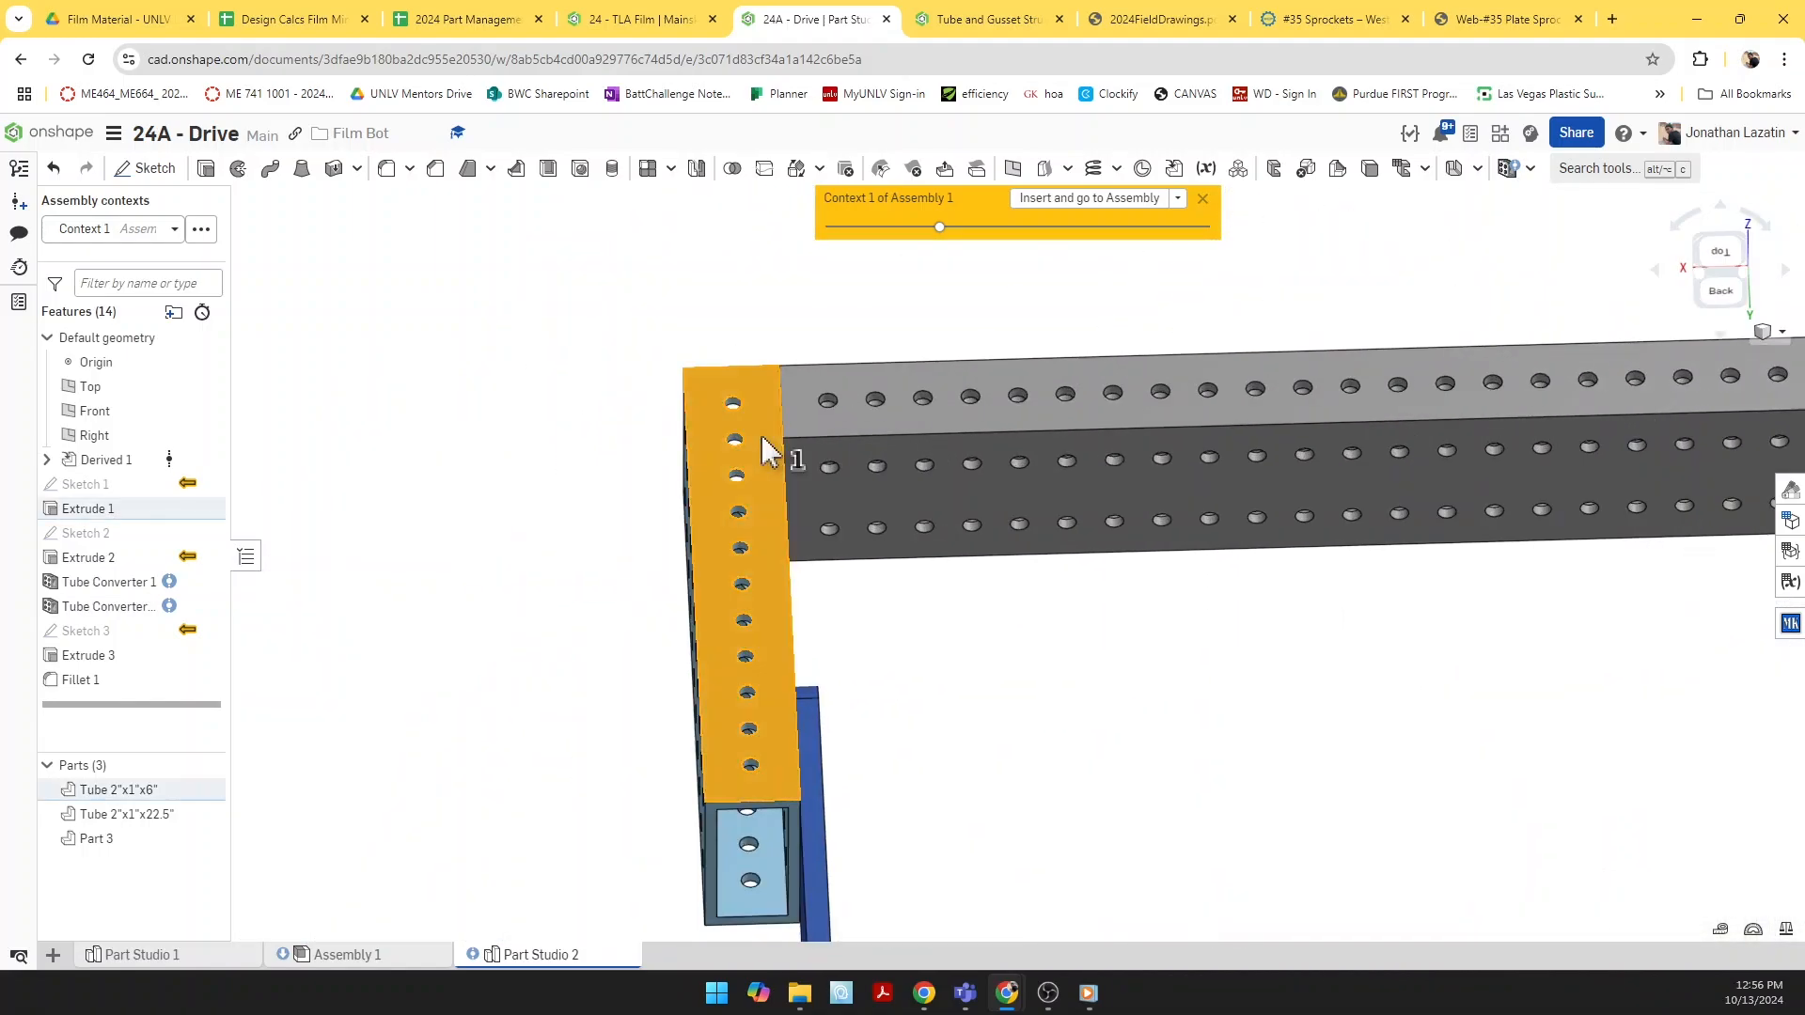
{"action": "left_click", "coordinate": [146, 168]}
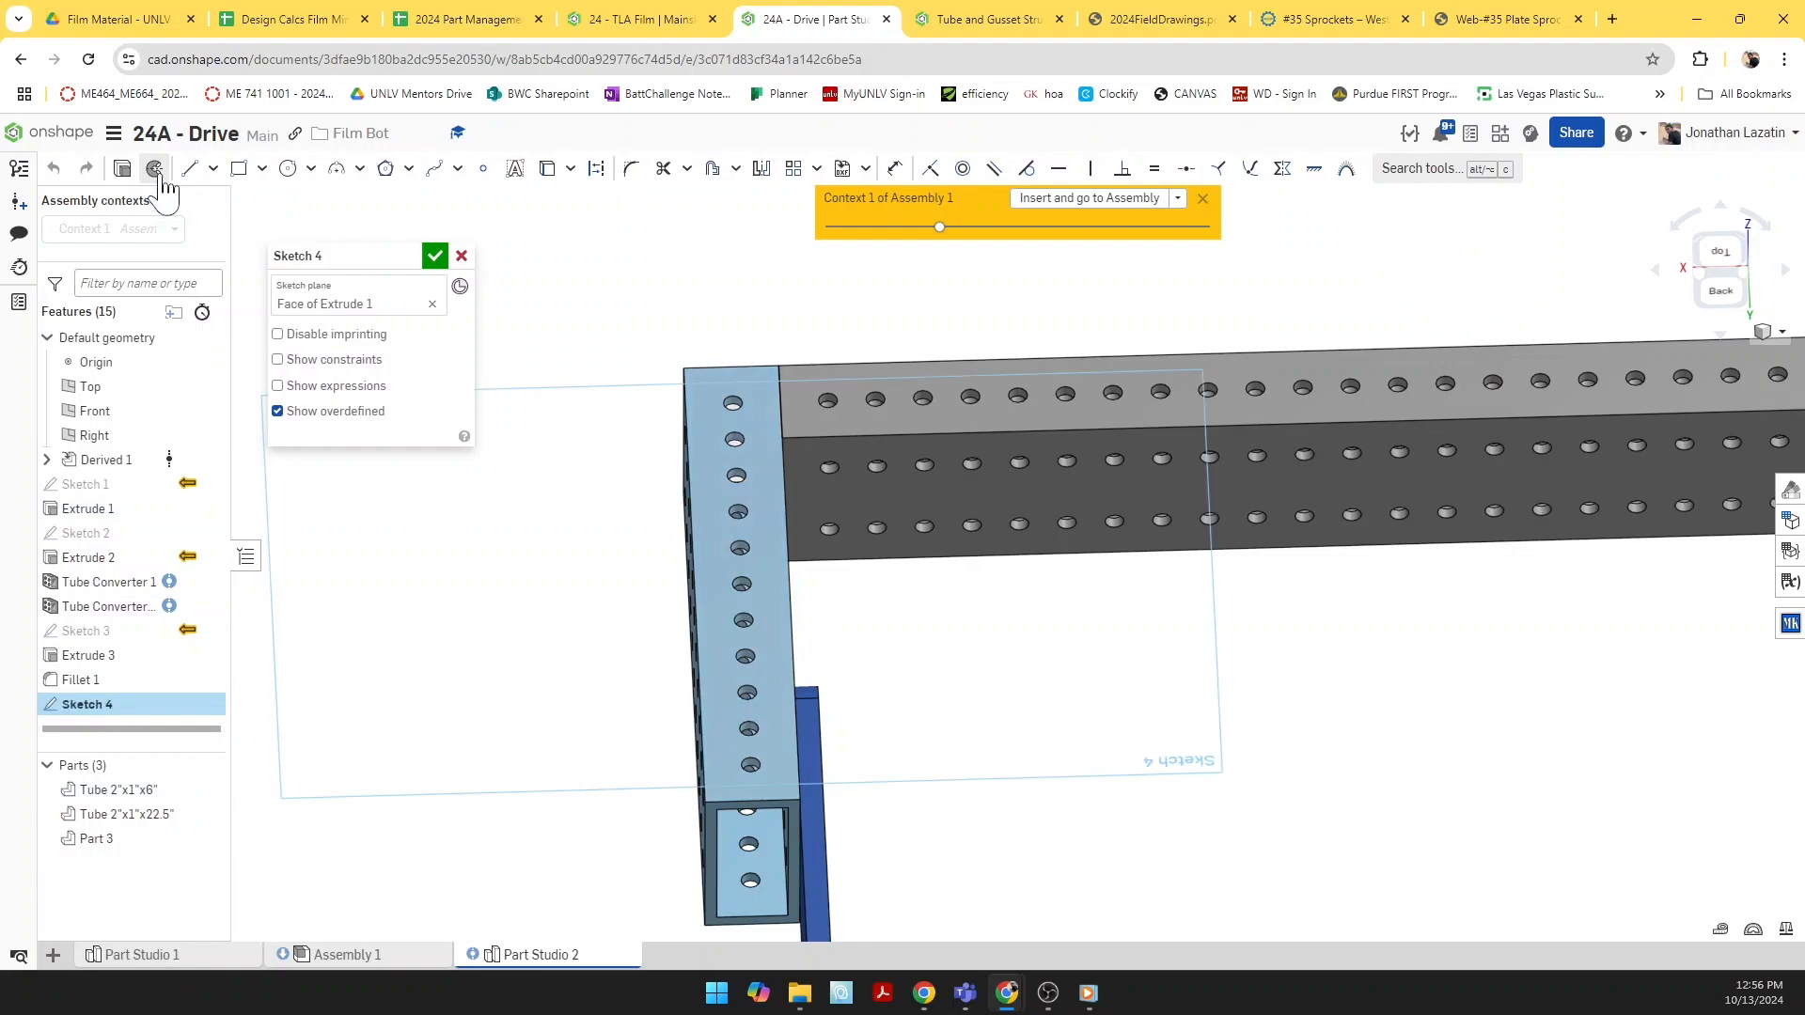
{"action": "key", "text": "n"}
Step: Draw circles on the side tube's third hole and the cross tube's first hole, and make each equal to its hole
{"action": "key", "text": "c"}
{"action": "scroll", "coordinate": [988, 452], "scroll_direction": "up", "scroll_amount": 2}
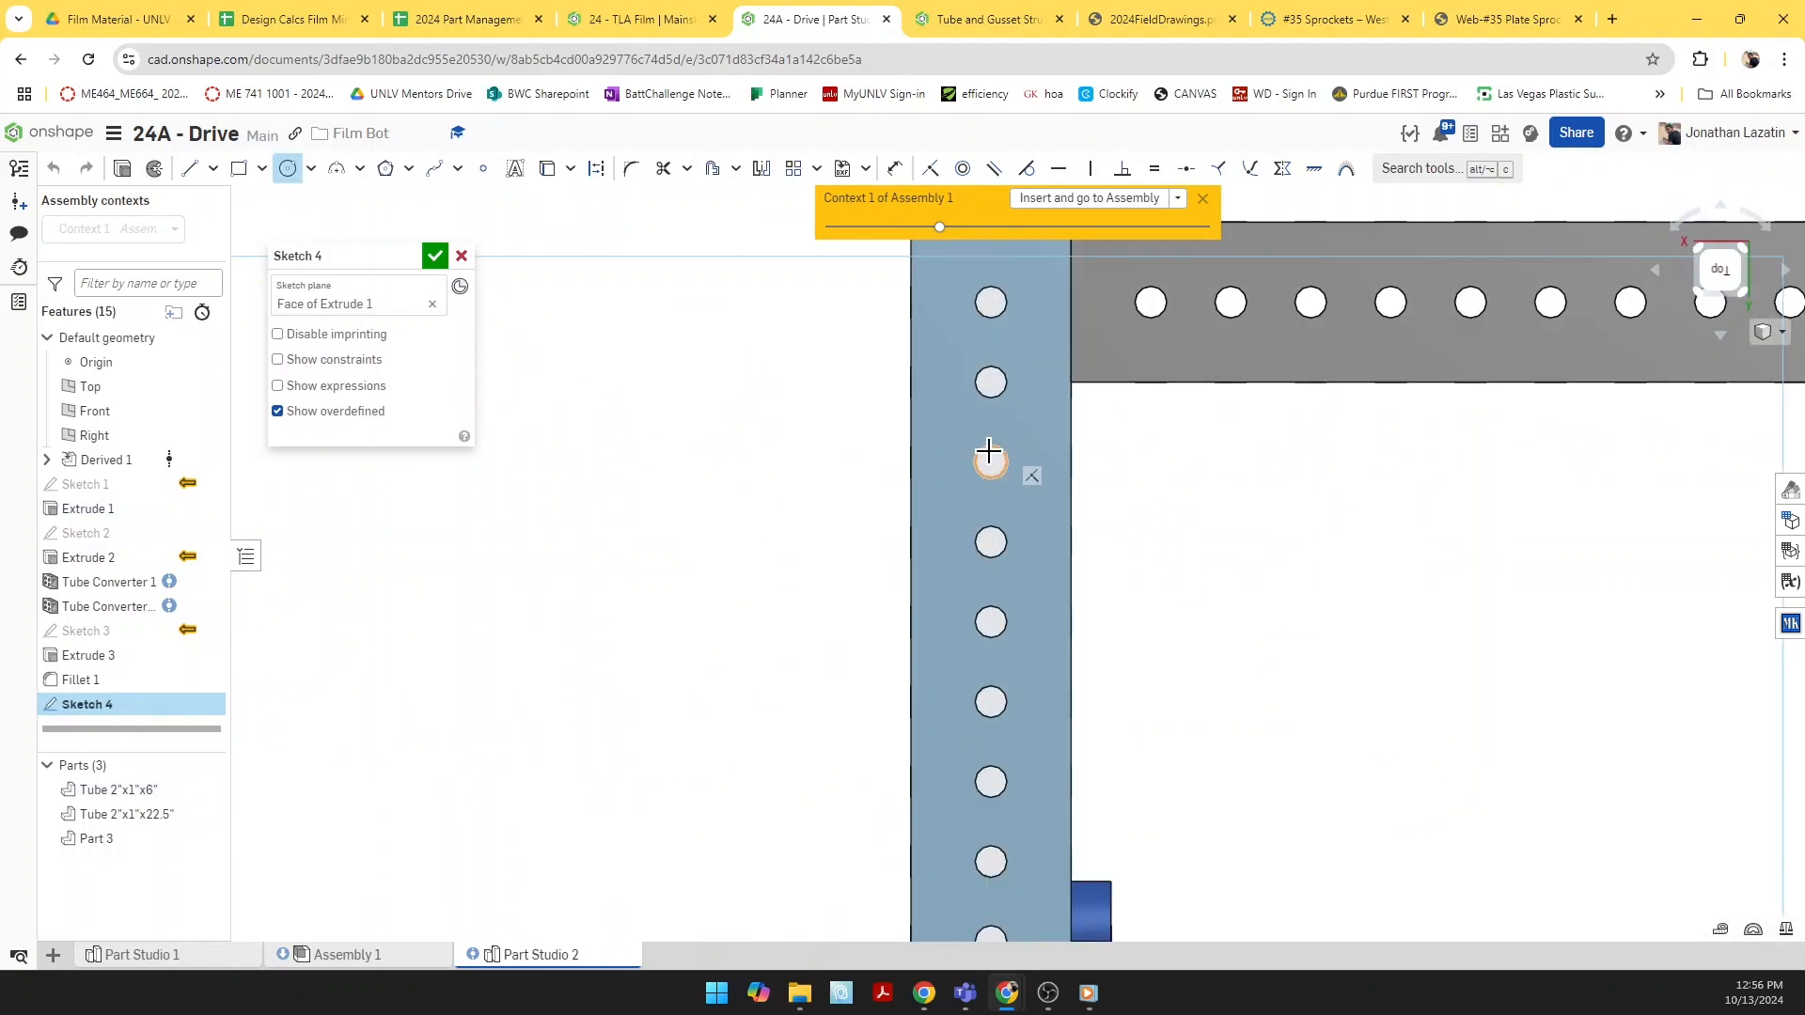
{"action": "left_click", "coordinate": [1008, 478]}
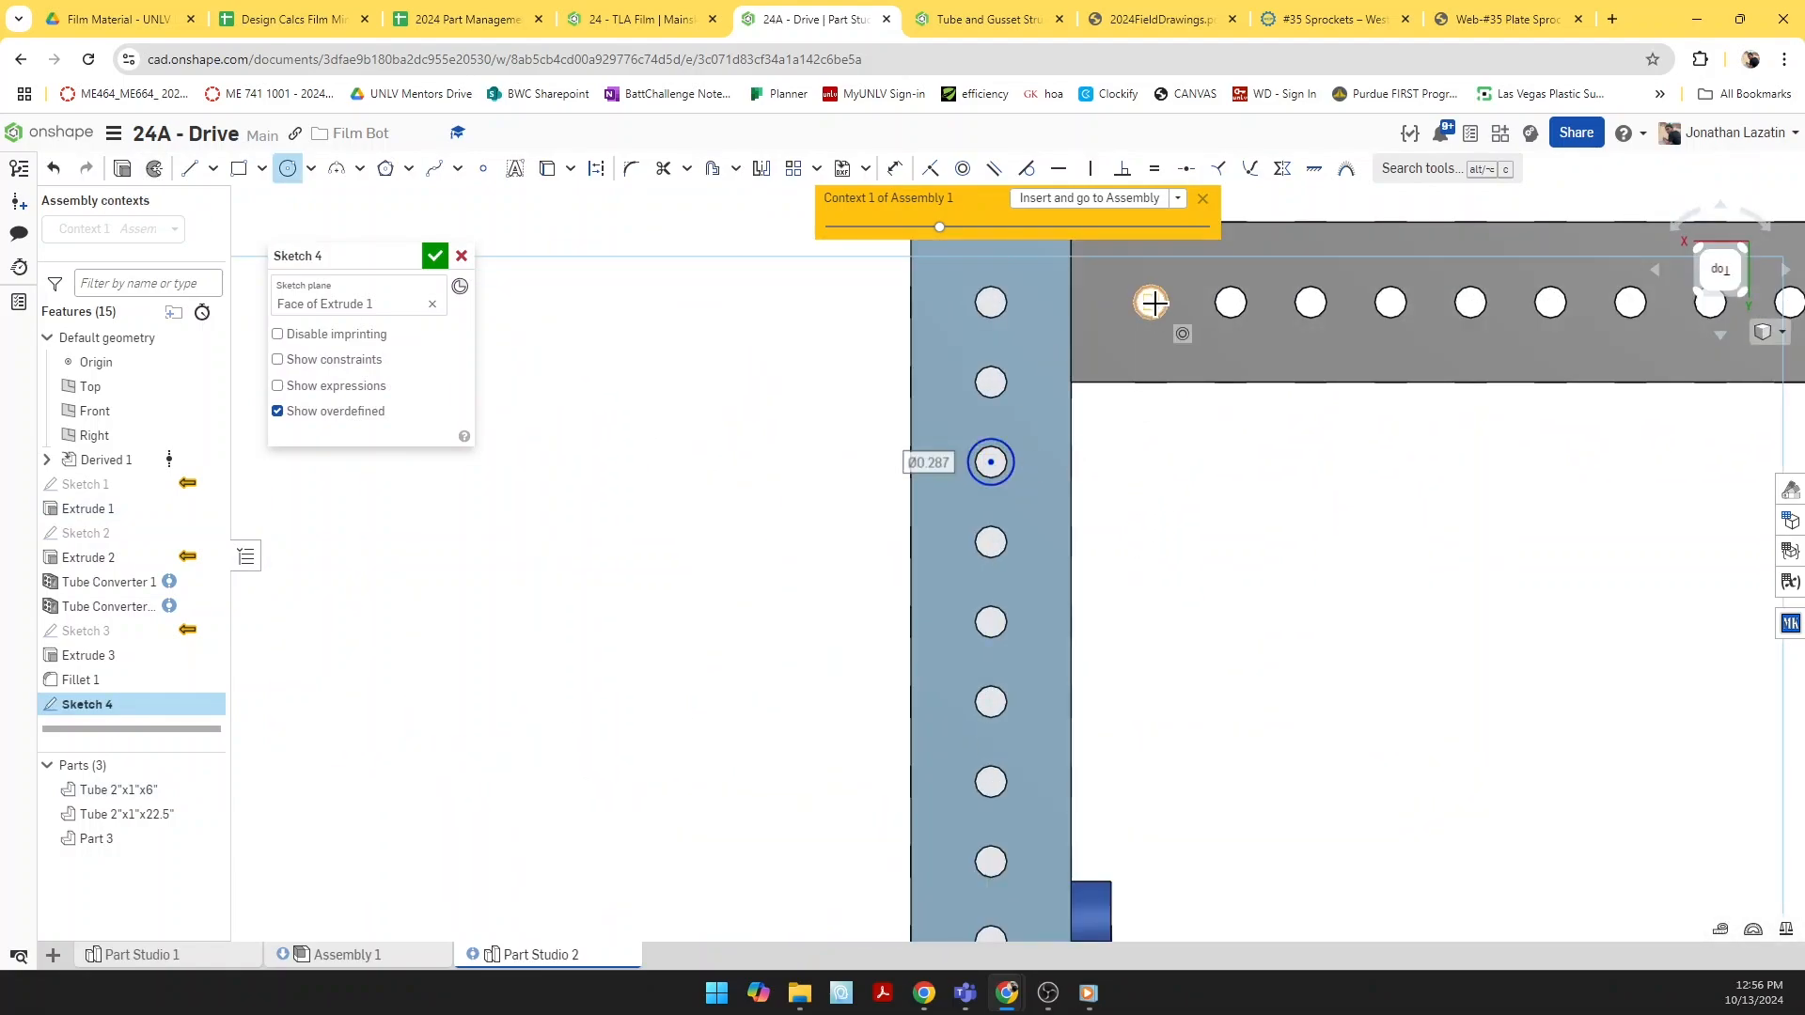
{"action": "left_click", "coordinate": [1151, 302]}
{"action": "left_click", "coordinate": [1164, 325]}
{"action": "key", "text": "e"}
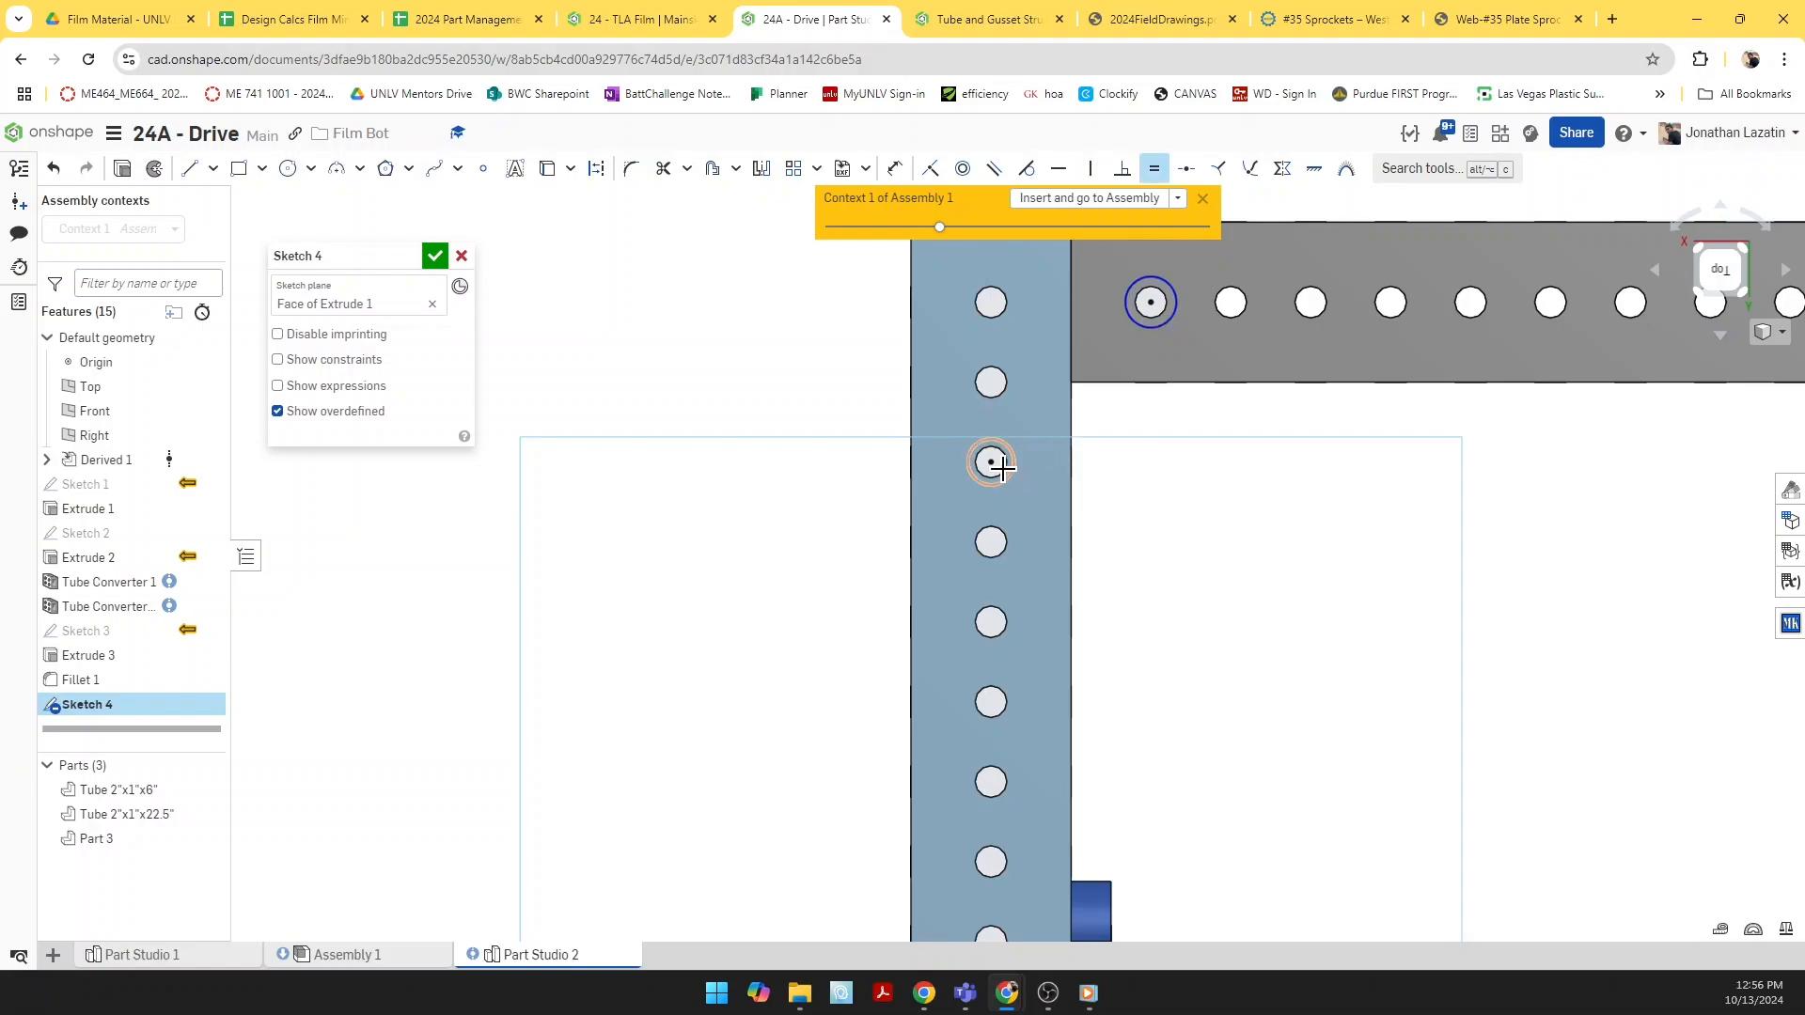
{"action": "left_click", "coordinate": [1001, 471]}
{"action": "left_click", "coordinate": [1008, 478]}
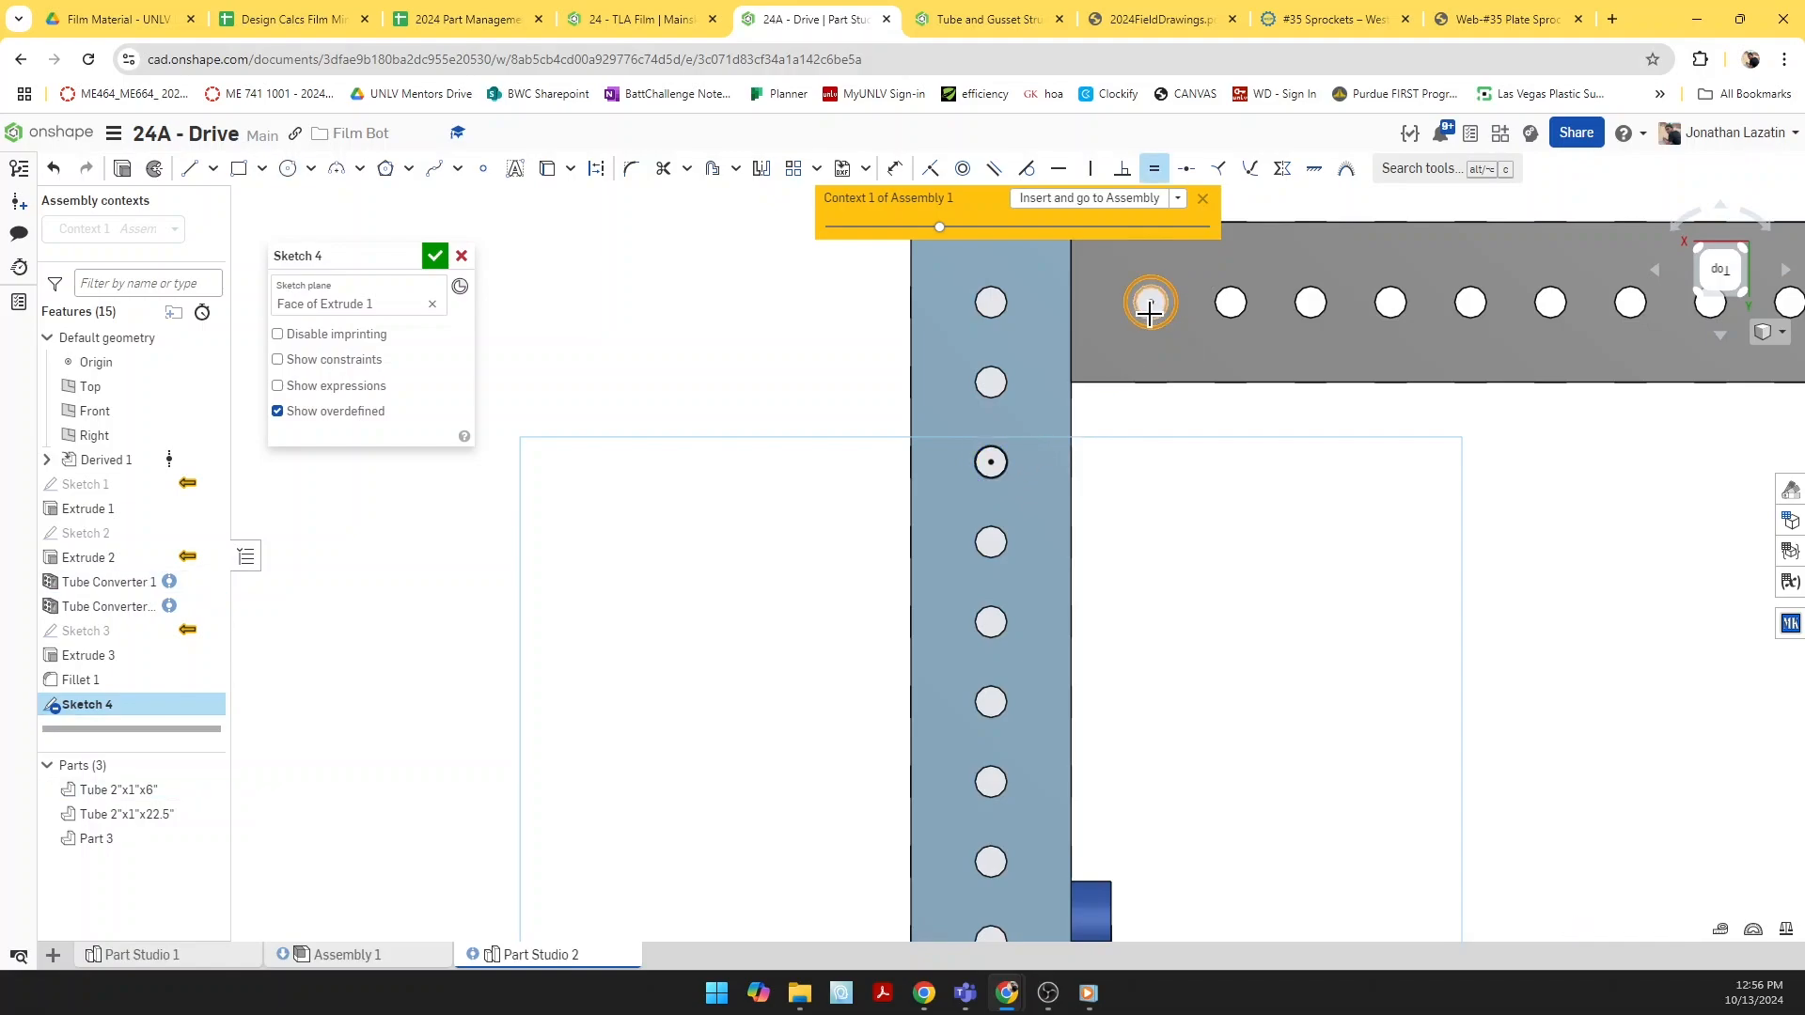
{"action": "left_click", "coordinate": [1149, 313]}
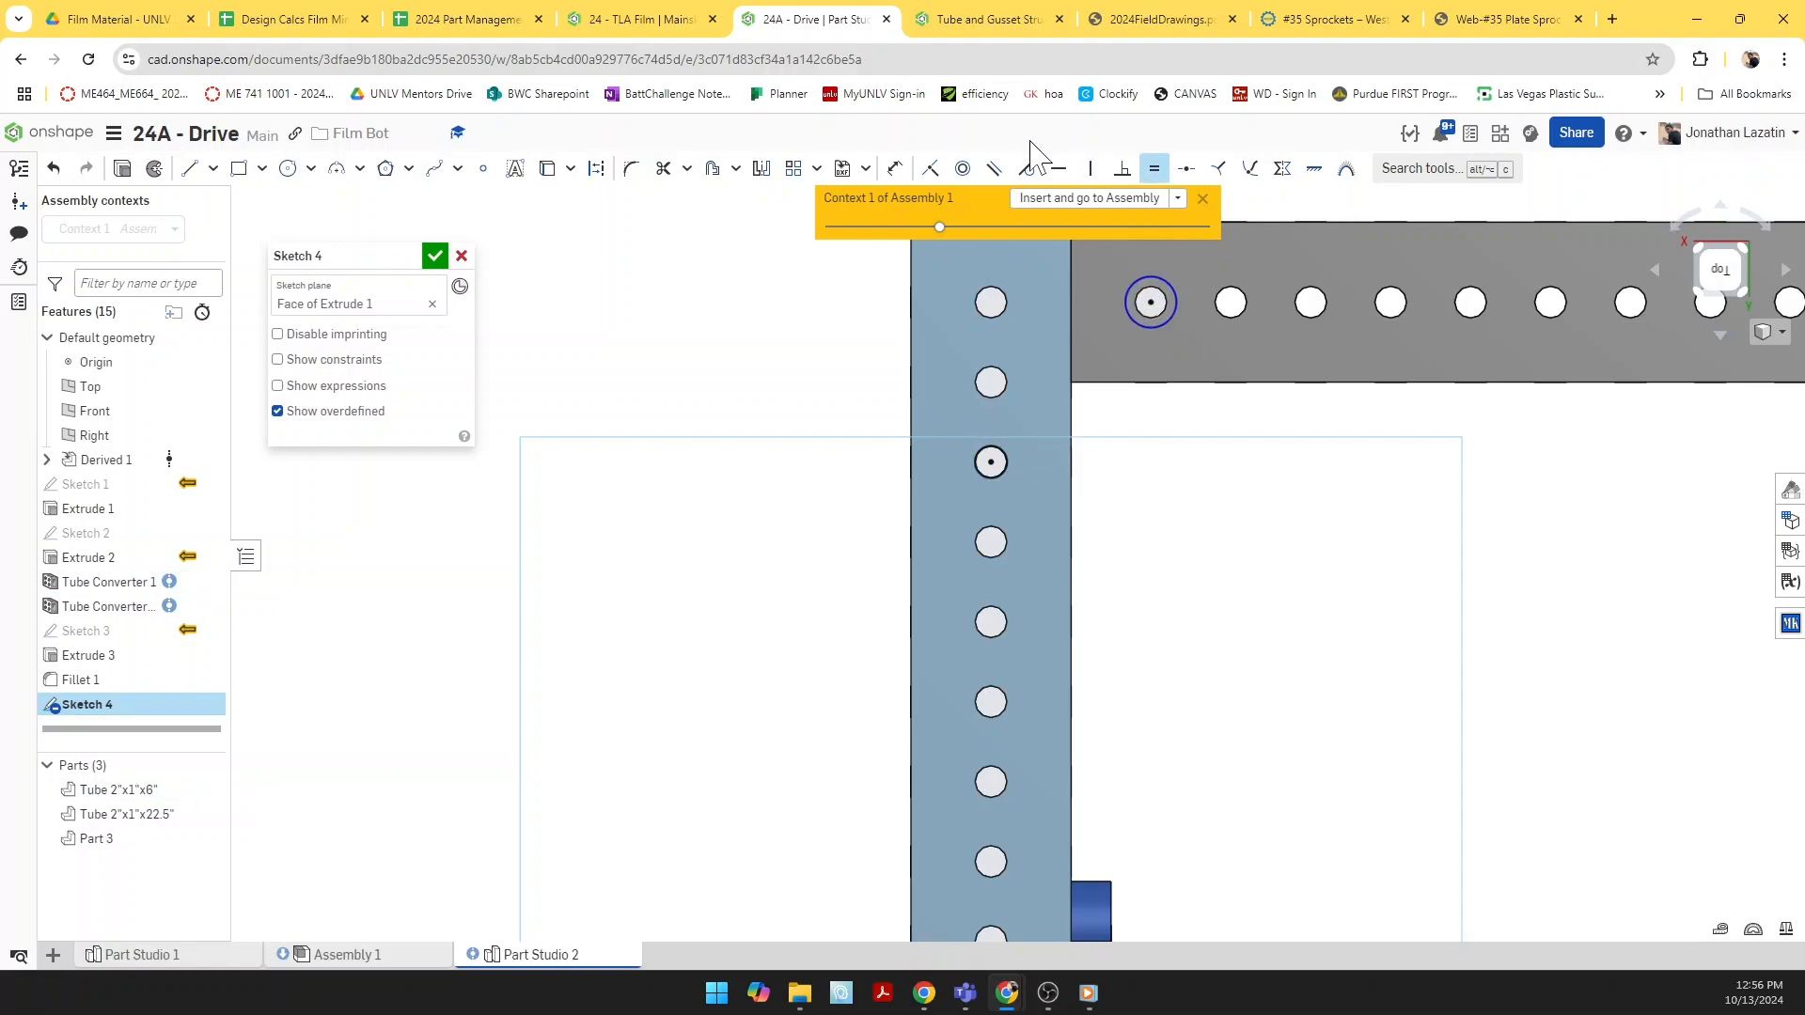
Step: Linear-pattern the side tube's circle toward the corner with 3 instances spaced 0.5 in and 1 instance in the other direction
{"action": "left_click", "coordinate": [788, 178]}
{"action": "left_click", "coordinate": [1007, 471]}
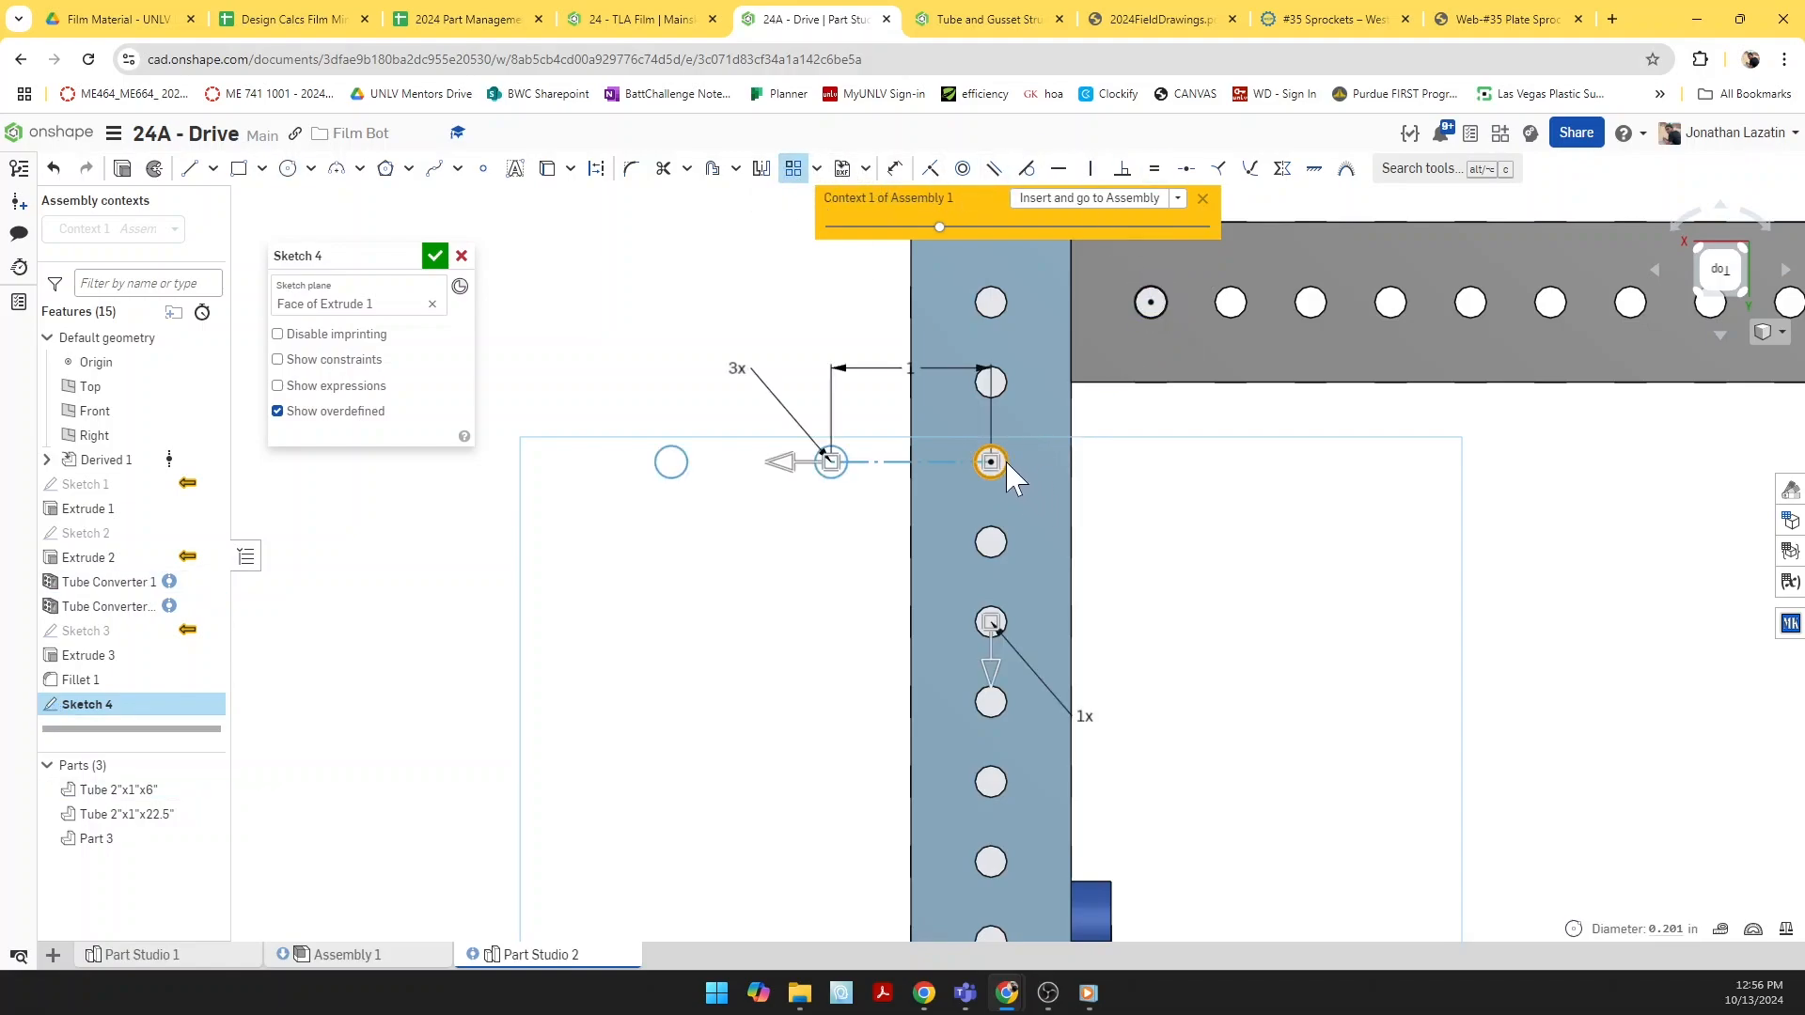
{"action": "left_click", "coordinate": [747, 365]}
{"action": "type", "text": "1"}
{"action": "key", "text": "Return"}
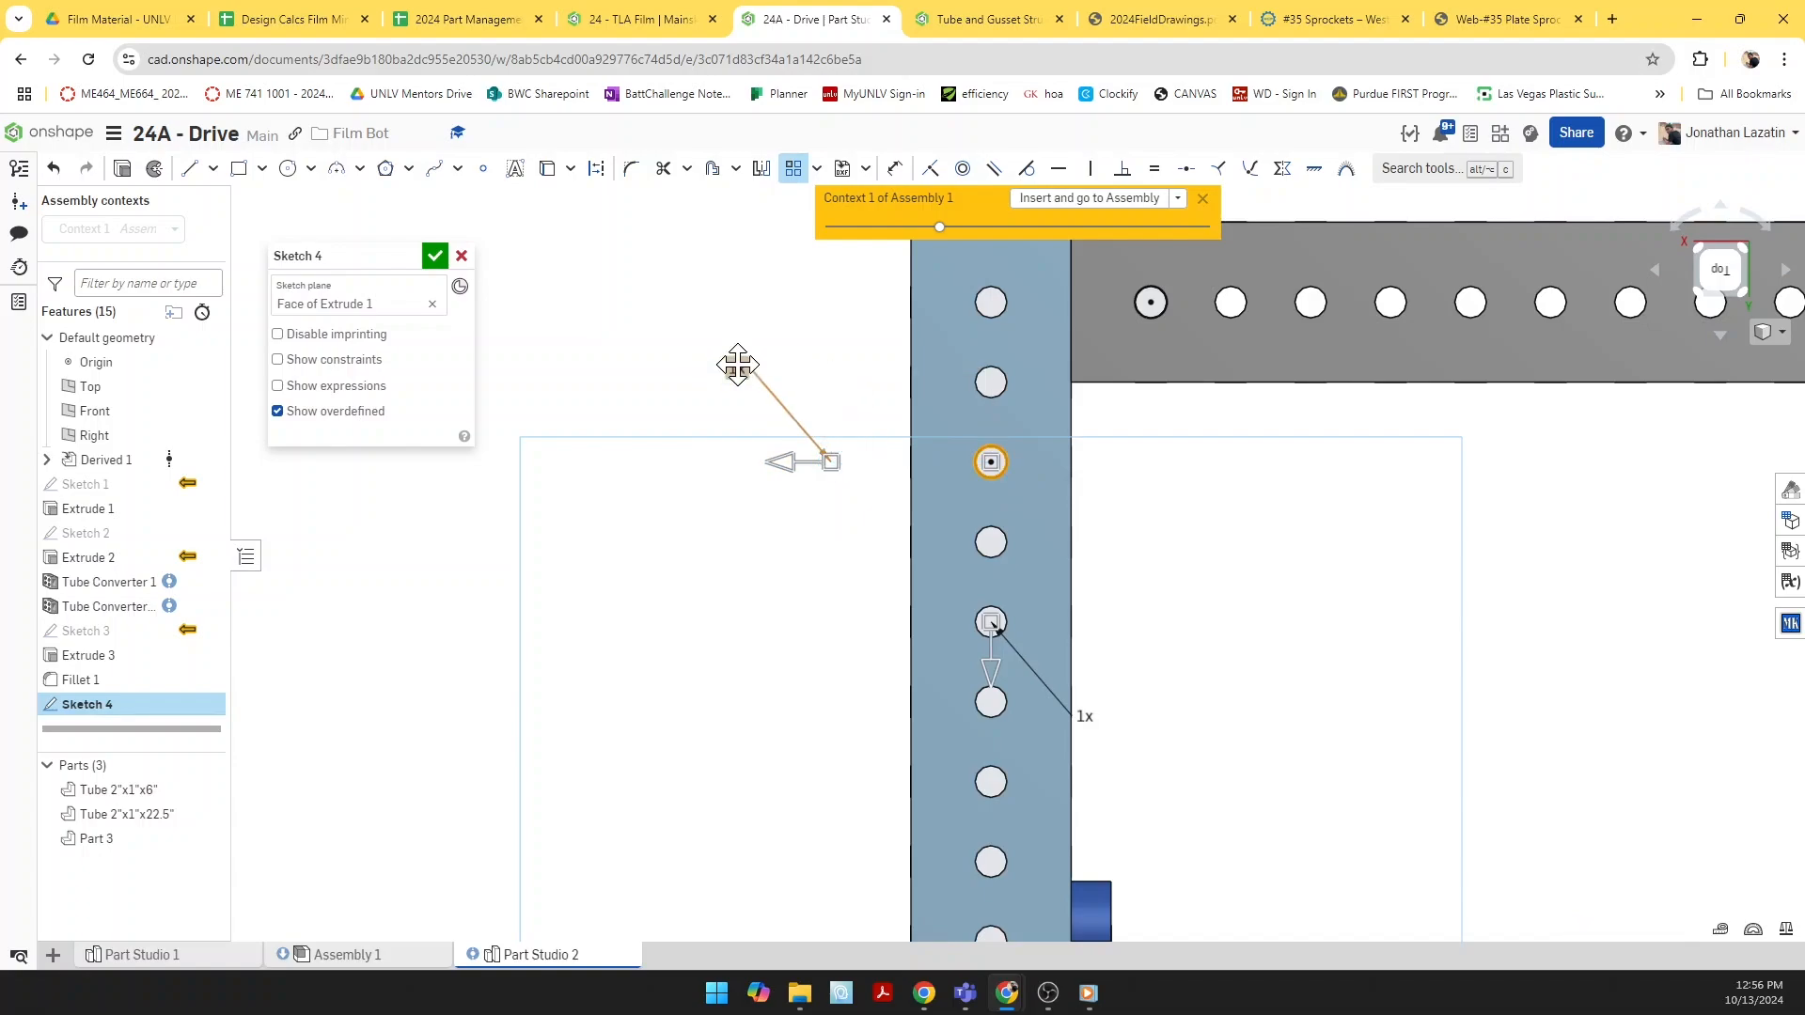
{"action": "left_click", "coordinate": [985, 676]}
{"action": "middle_click_drag", "start_coordinate": [1033, 398], "coordinate": [1013, 563]}
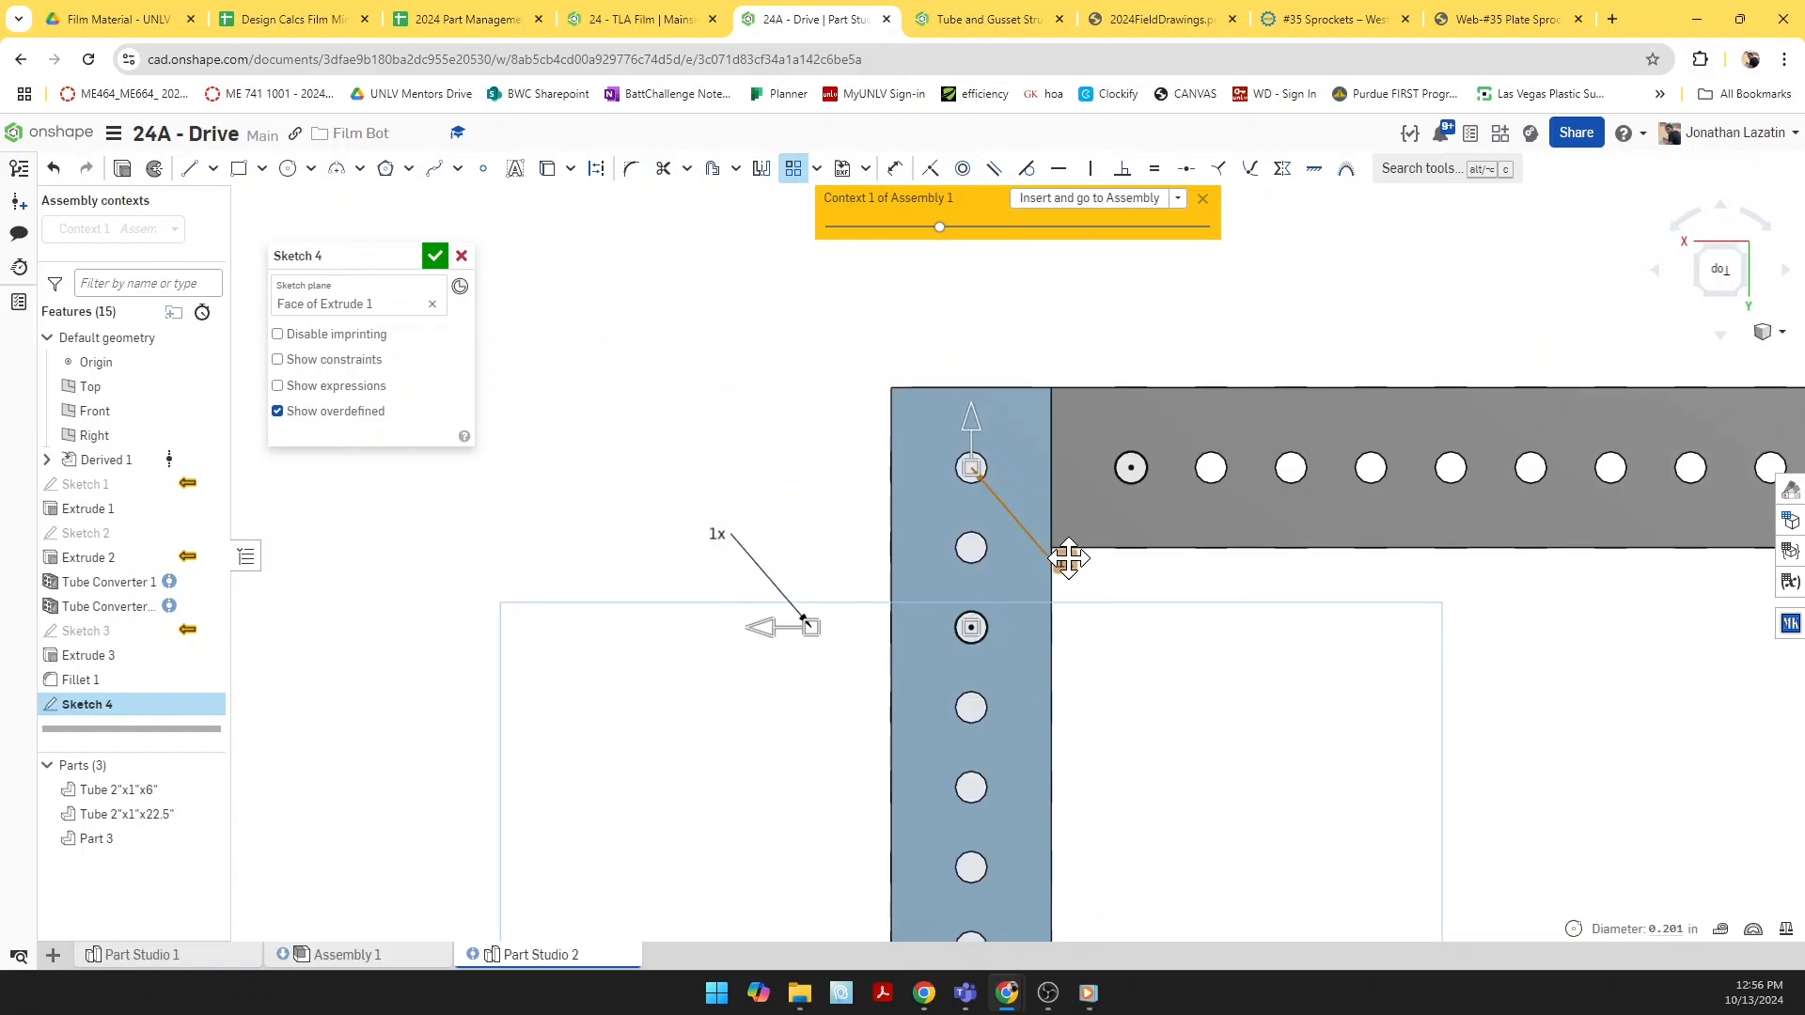
{"action": "left_click", "coordinate": [1069, 559]}
{"action": "type", "text": "3"}
{"action": "key", "text": "Return"}
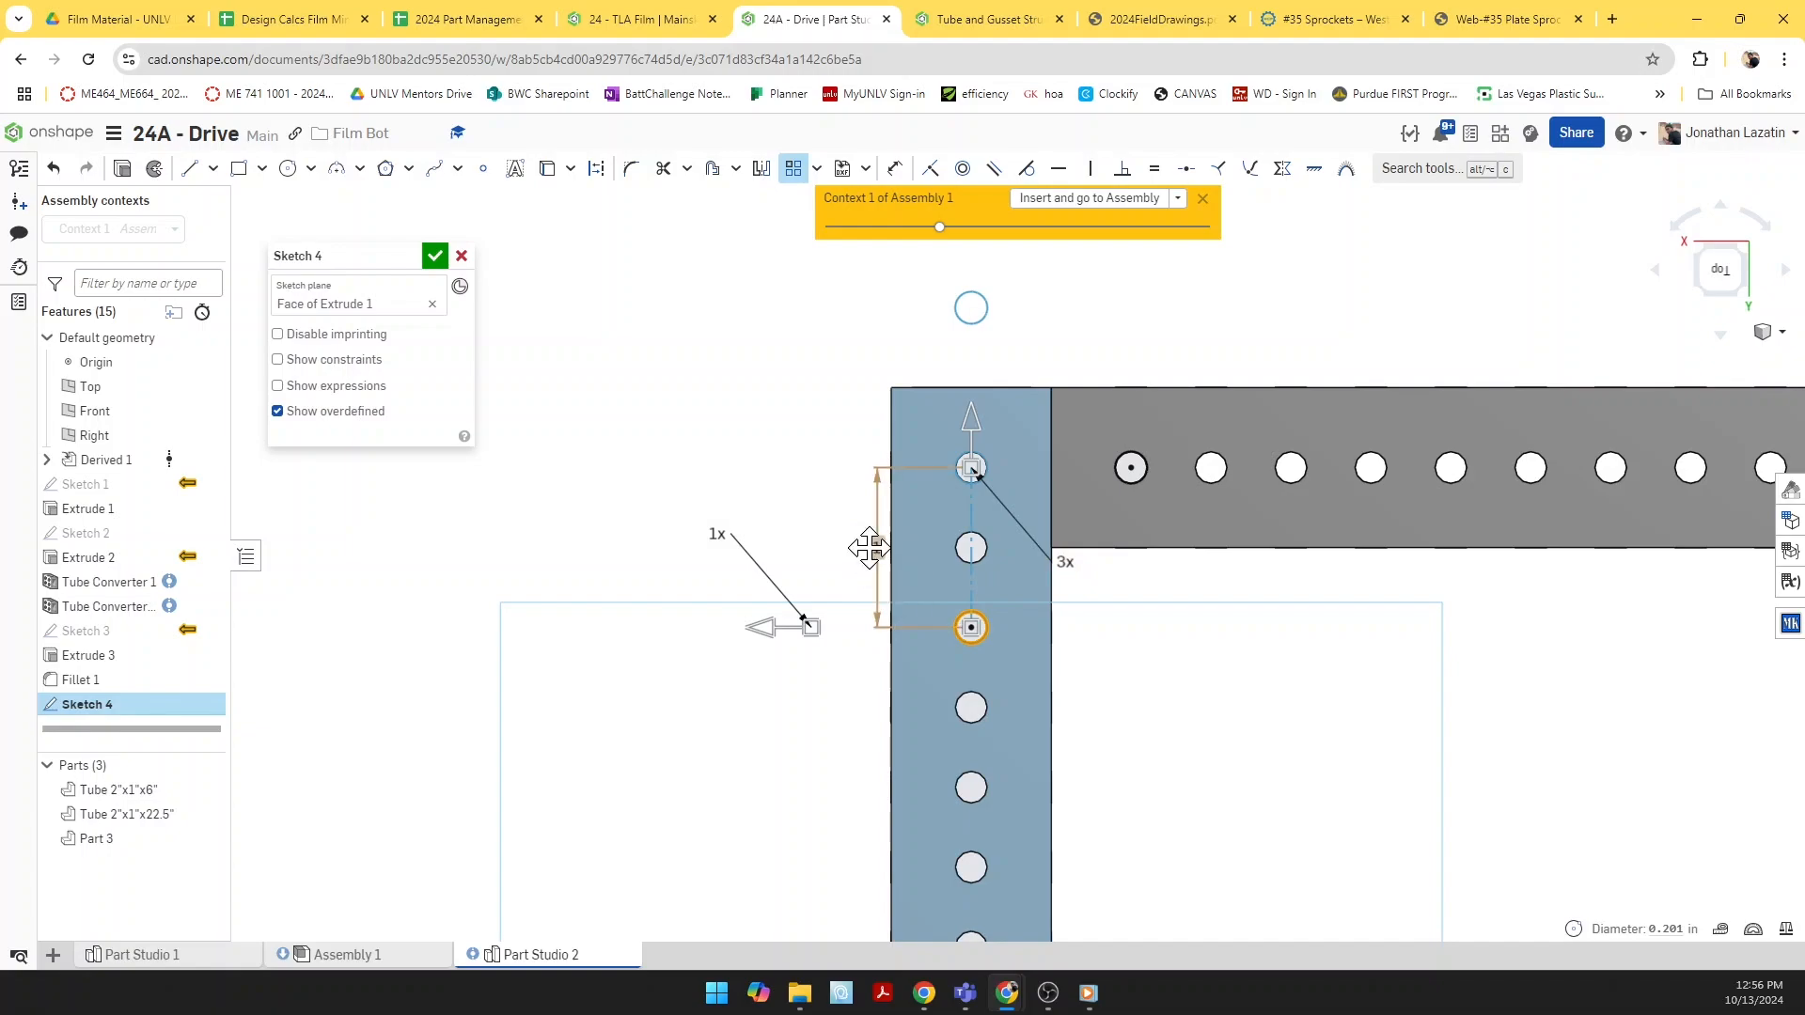
{"action": "double_click", "coordinate": [869, 549]}
{"action": "type", "text": ".5"}
{"action": "key", "text": "Return"}
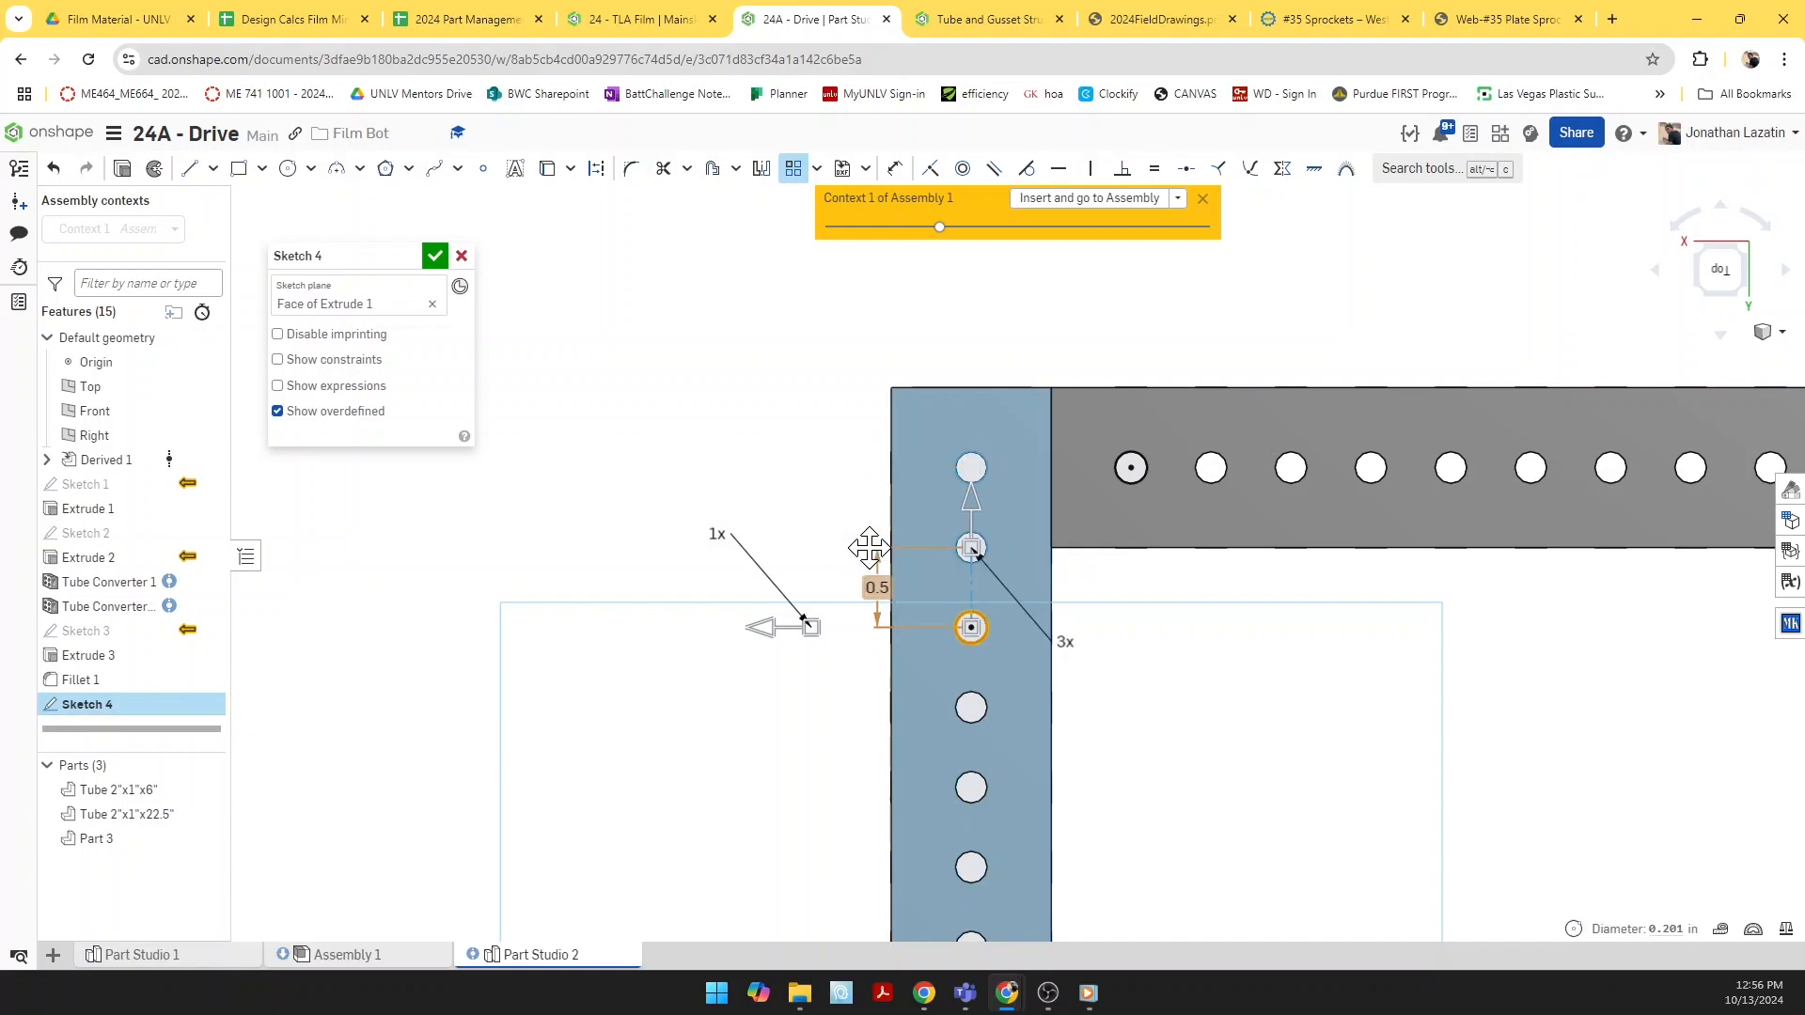
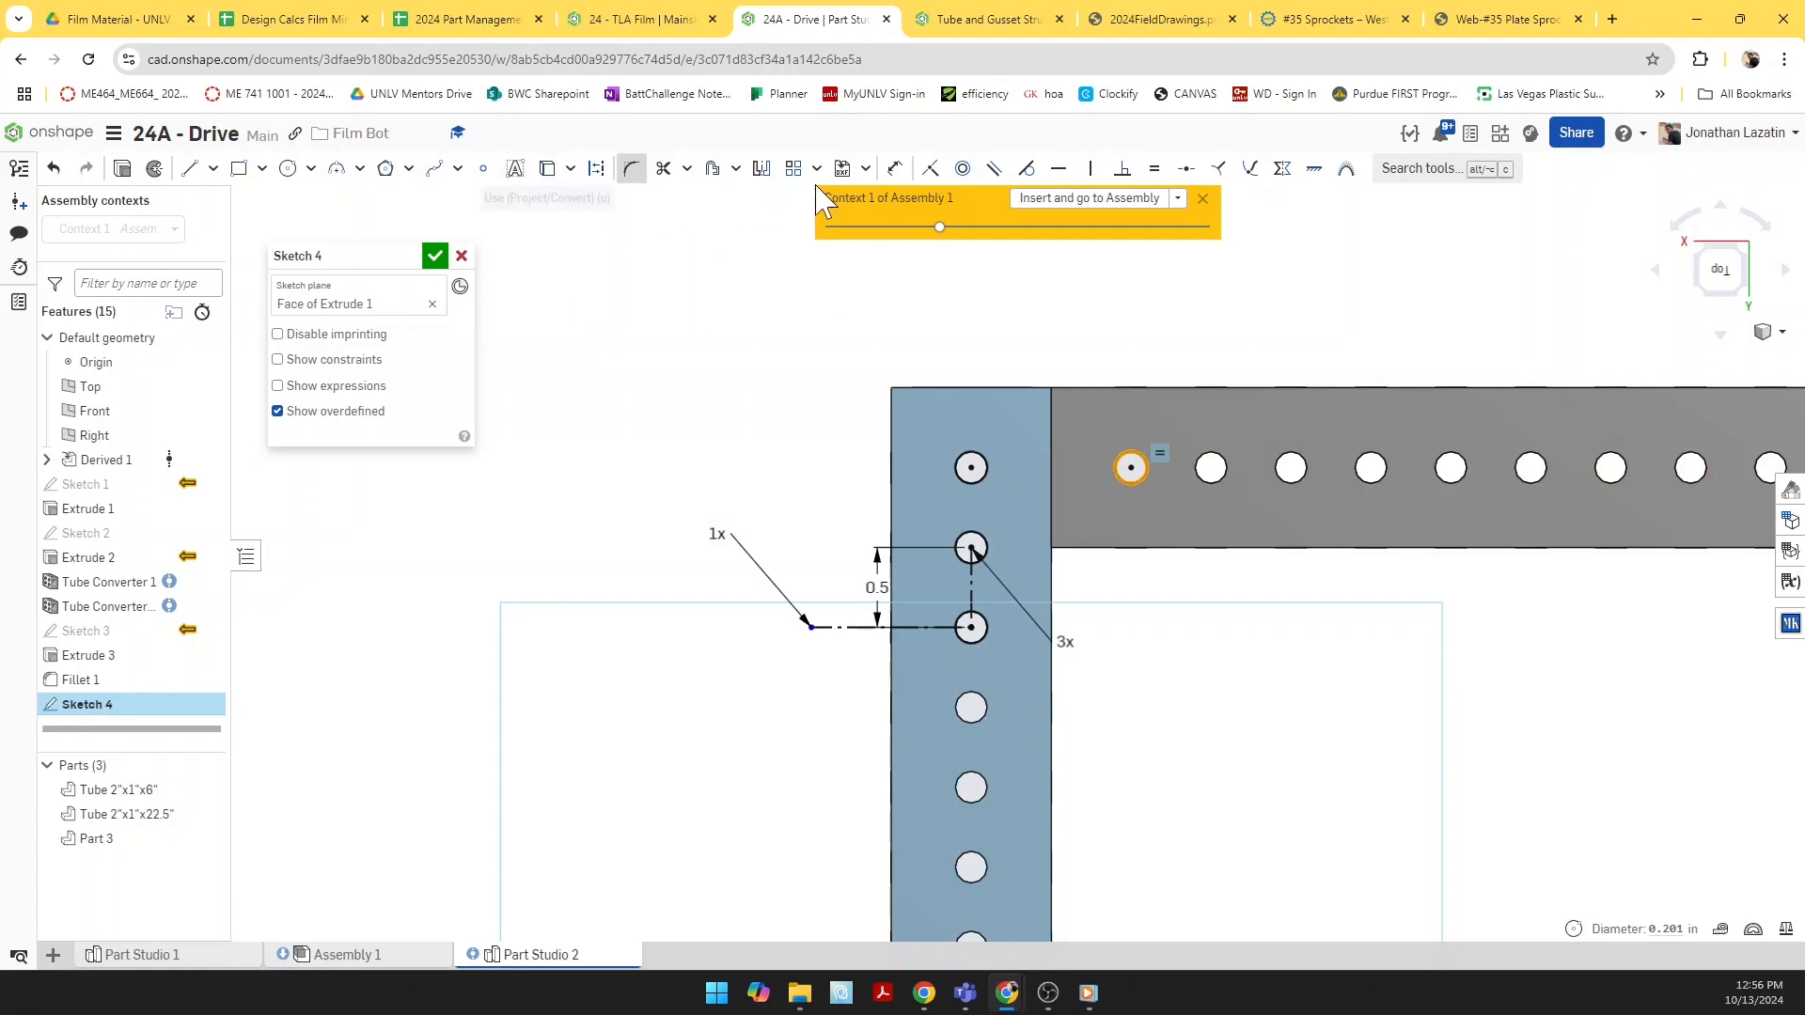
Step: Linear-pattern the cross tube's circle along that tube, away from the corner, with 3 instances spaced 0.5 in
{"action": "left_click", "coordinate": [792, 169]}
{"action": "double_click", "coordinate": [1054, 376]}
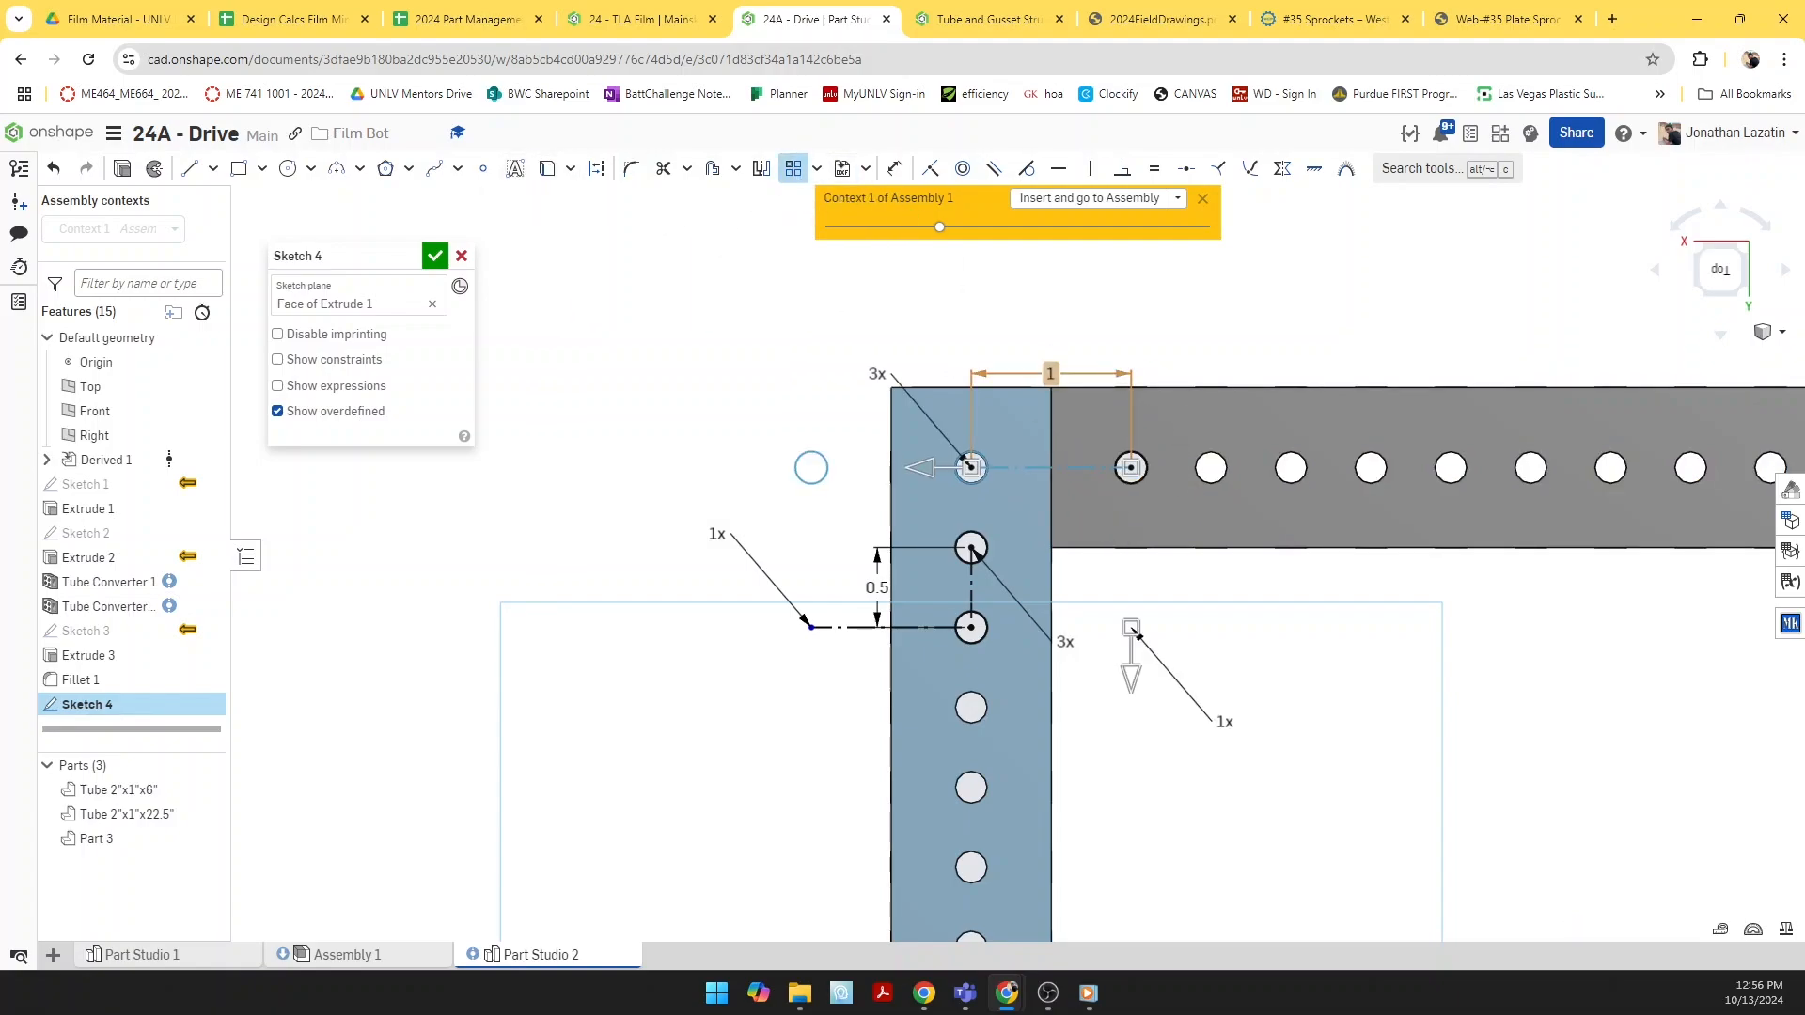
{"action": "type", "text": "0.5"}
{"action": "key", "text": "Return"}
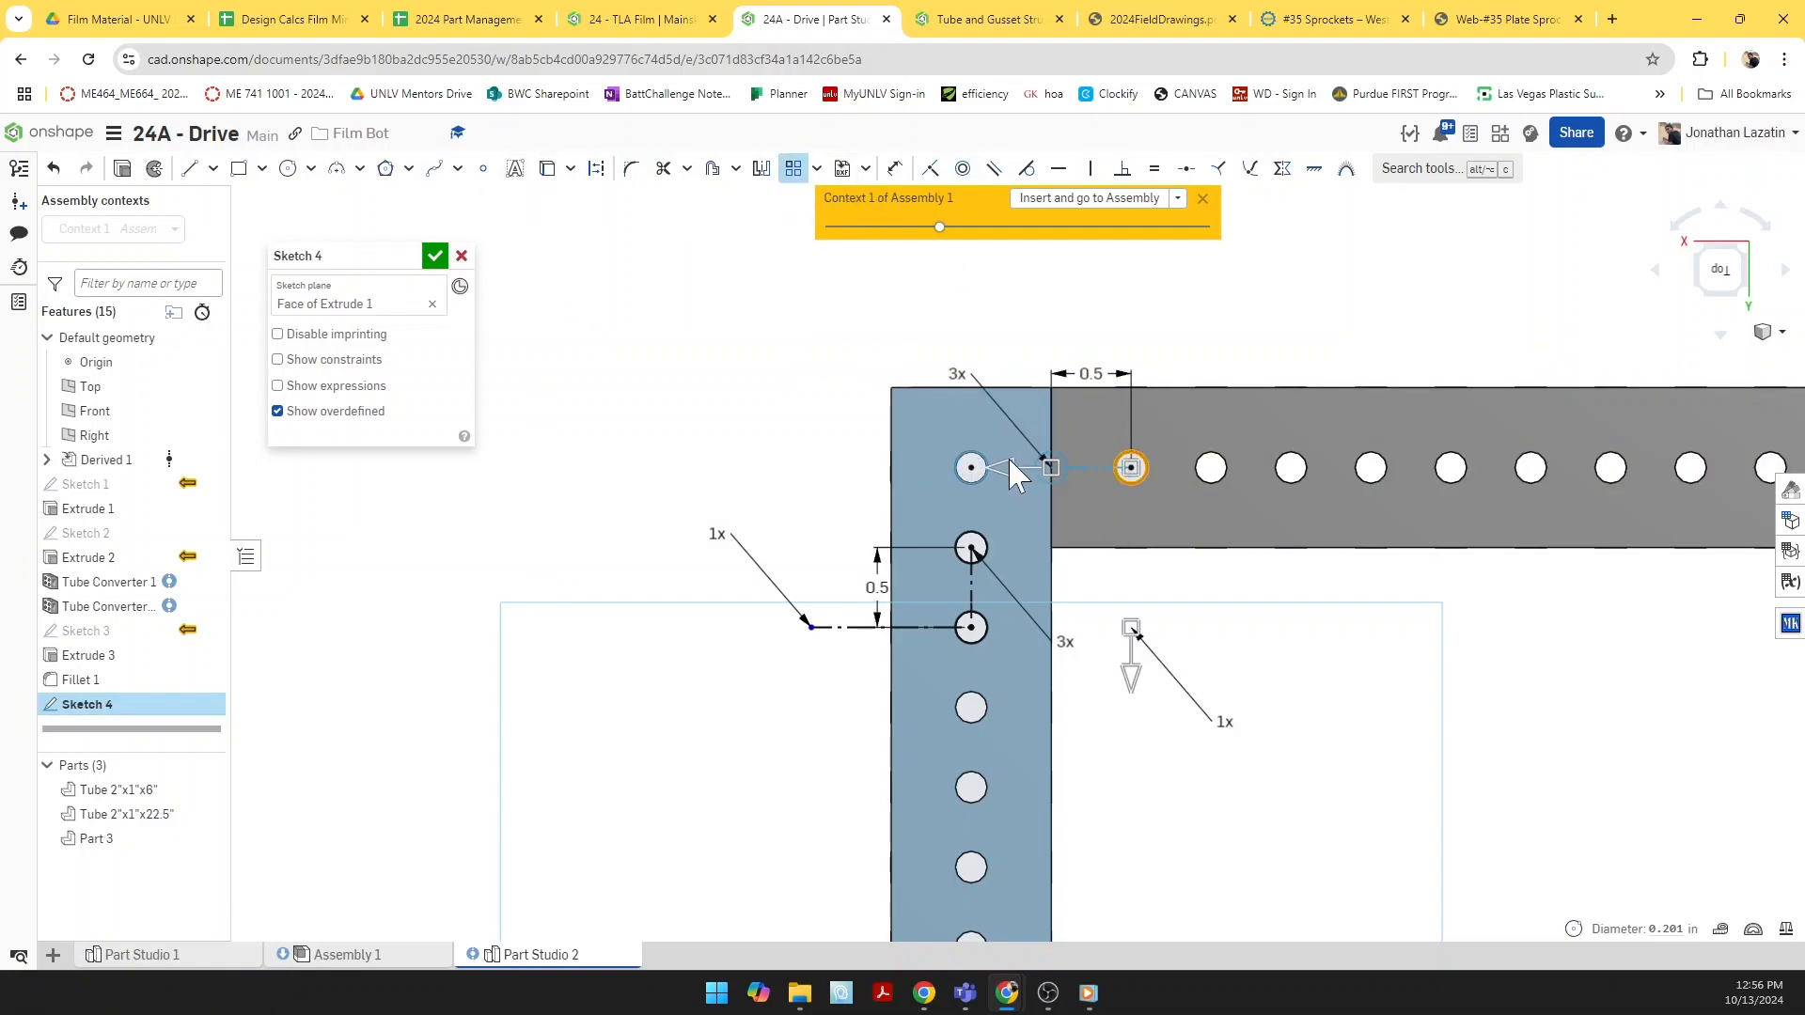
{"action": "left_click", "coordinate": [1529, 701]}
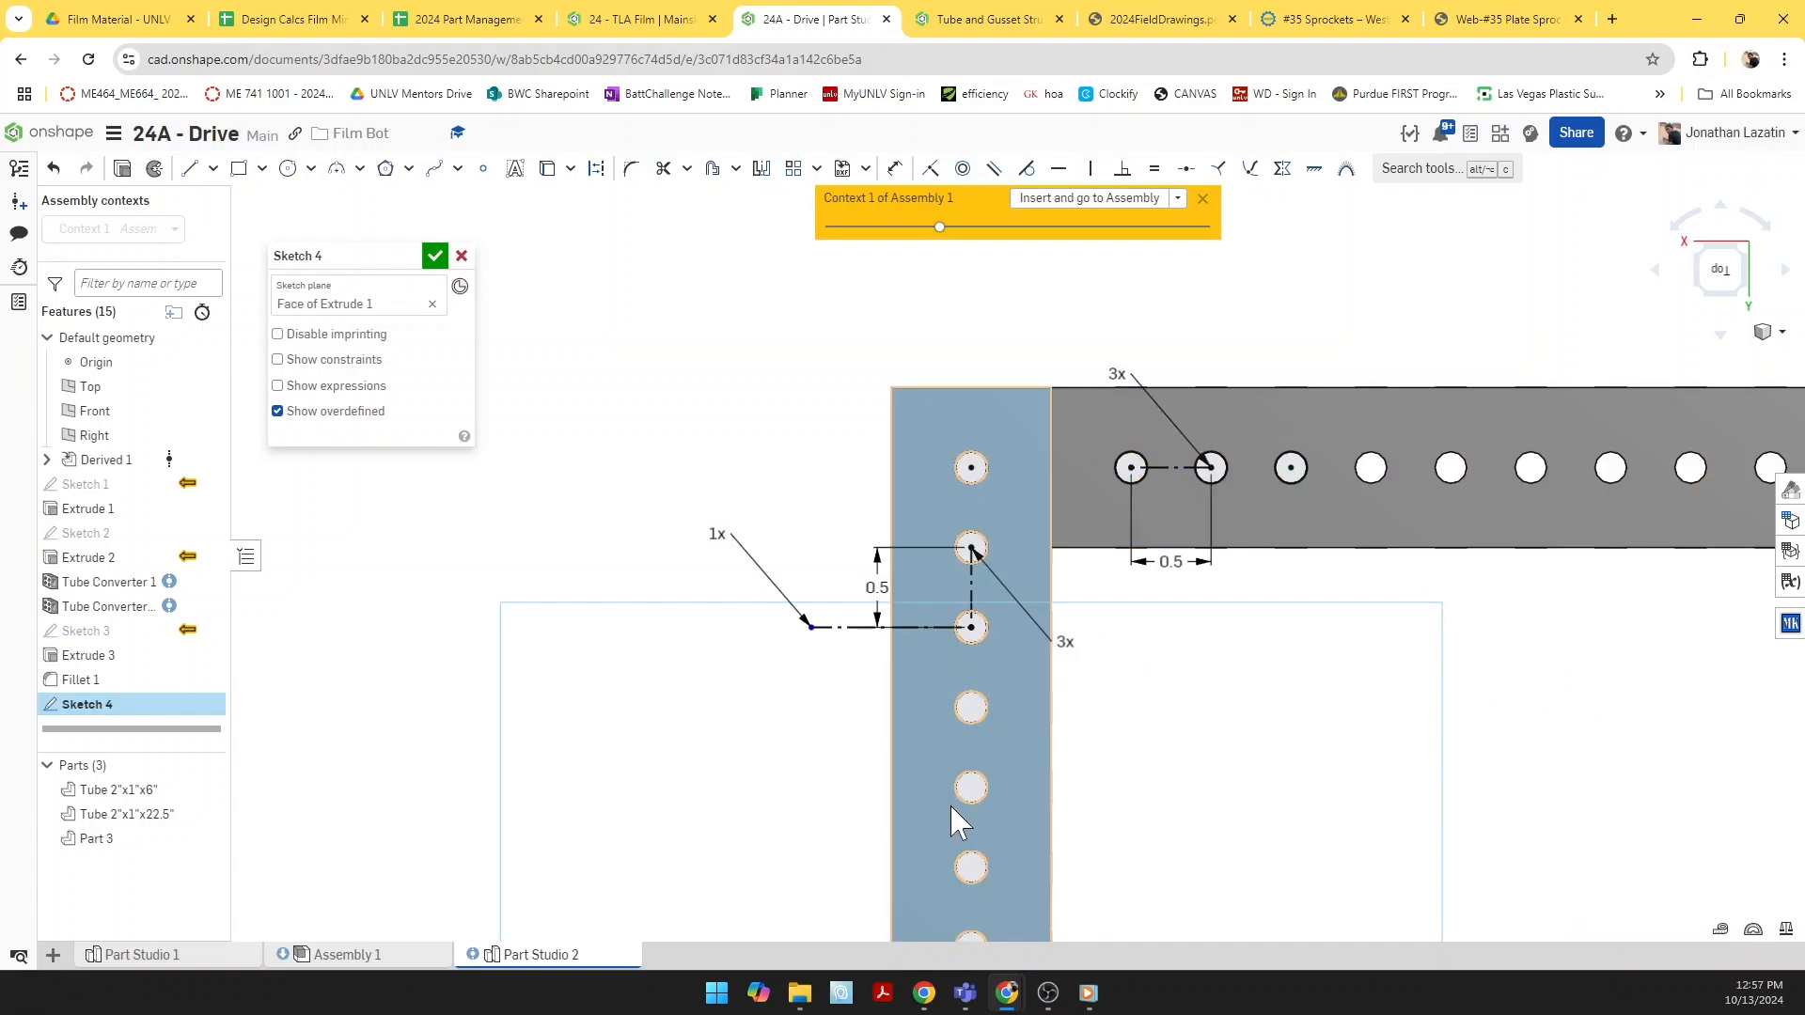
Step: Draw a circle centred on the side tube's fourth hole and make it equal to the hole
{"action": "key", "text": "c"}
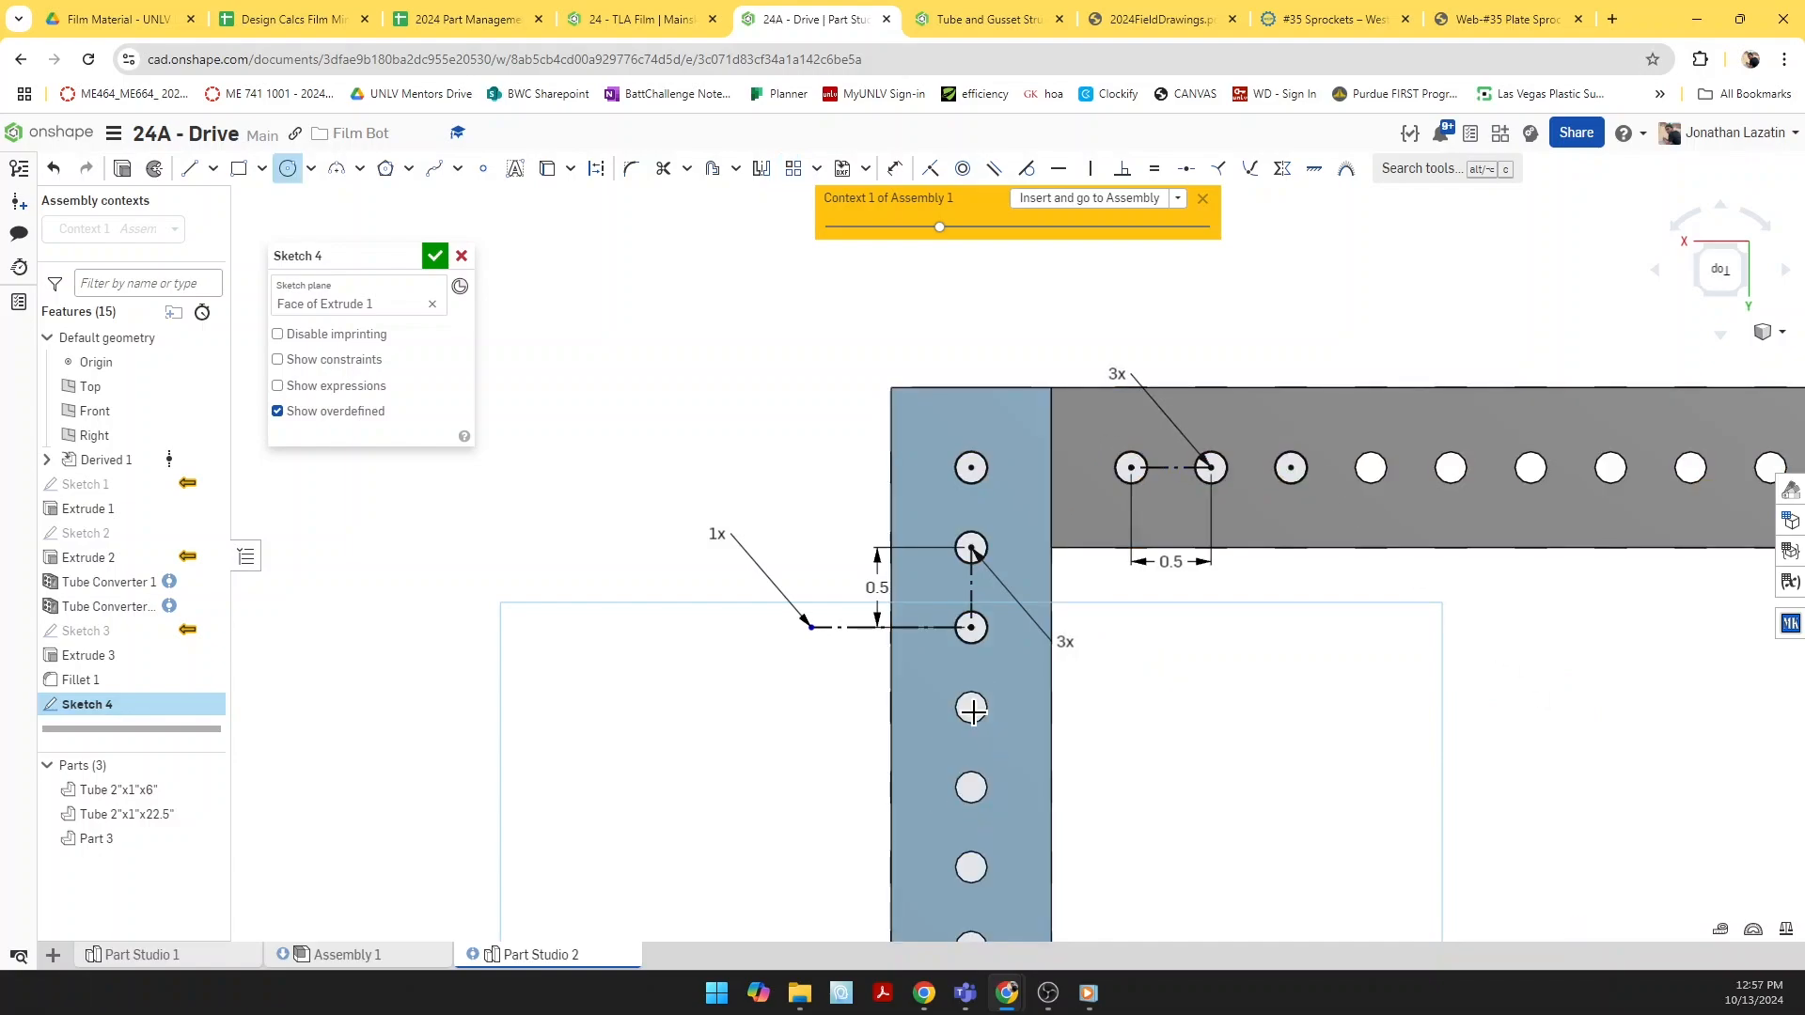
{"action": "scroll", "coordinate": [972, 705], "scroll_direction": "up", "scroll_amount": 3}
{"action": "left_click", "coordinate": [971, 704]}
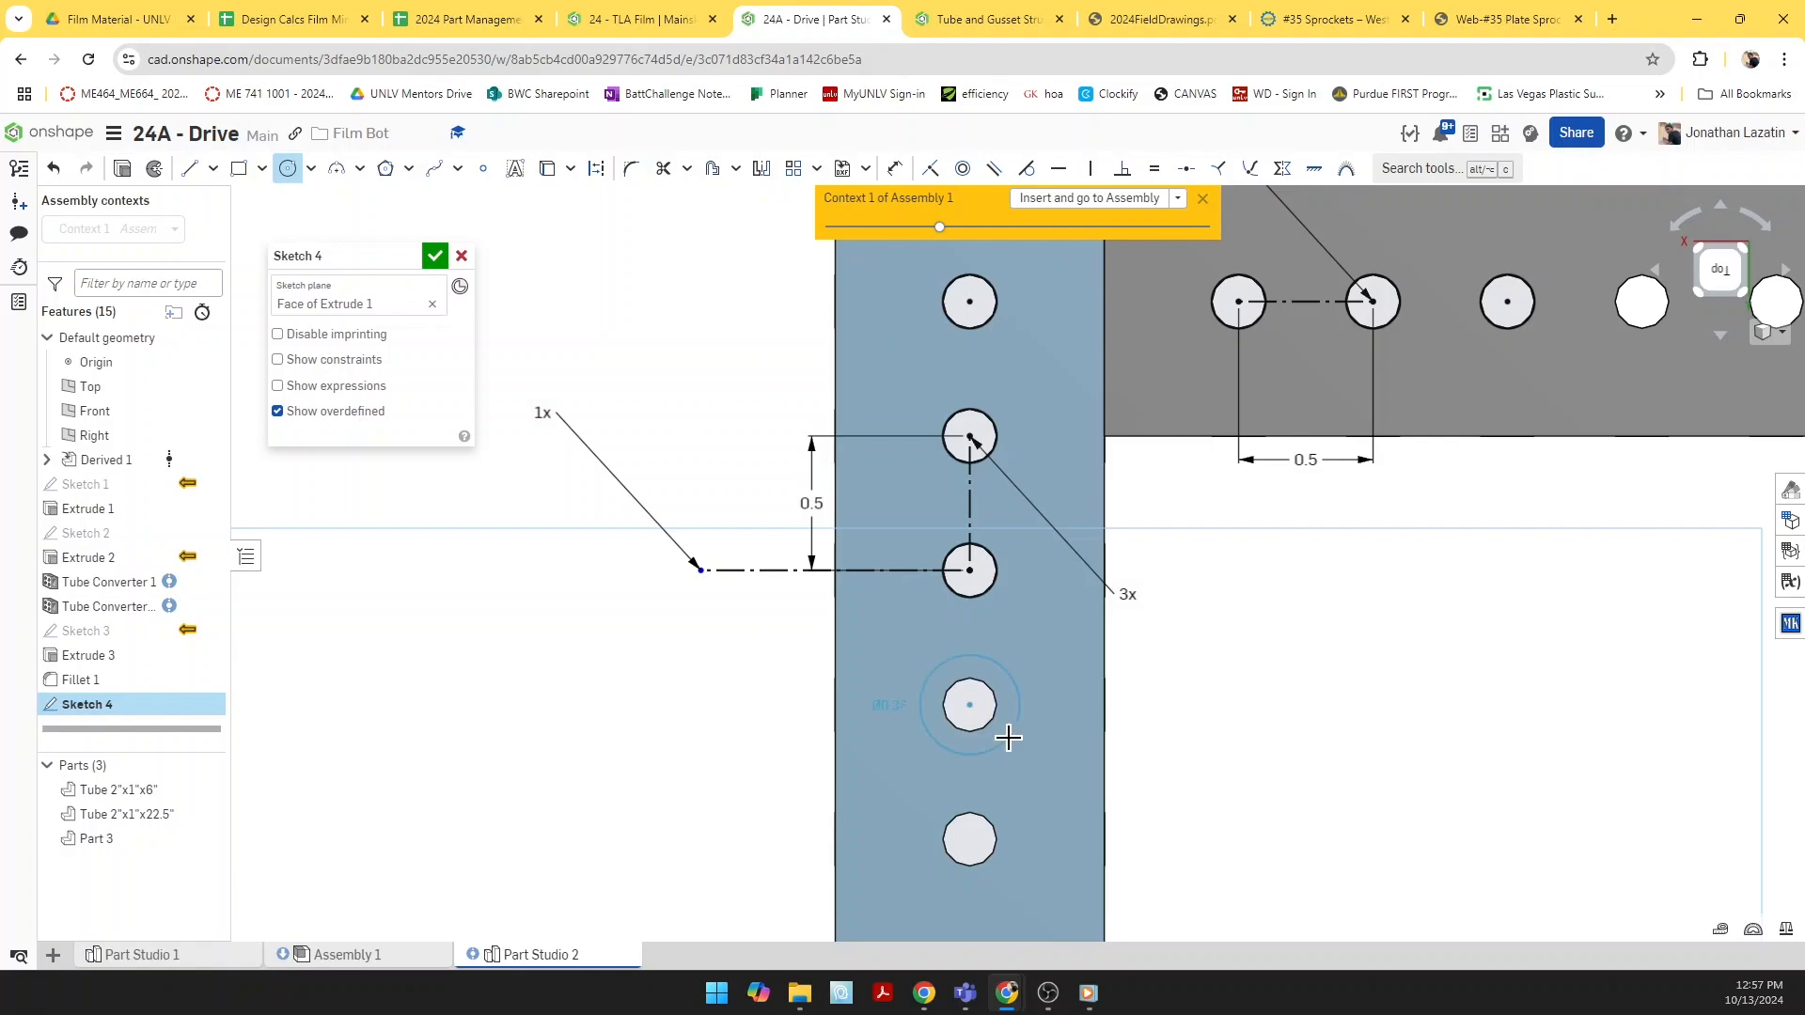
{"action": "left_click", "coordinate": [1004, 739]}
{"action": "key", "text": "e"}
{"action": "left_click", "coordinate": [1005, 739]}
{"action": "scroll", "coordinate": [997, 732], "scroll_direction": "down", "scroll_amount": 3}
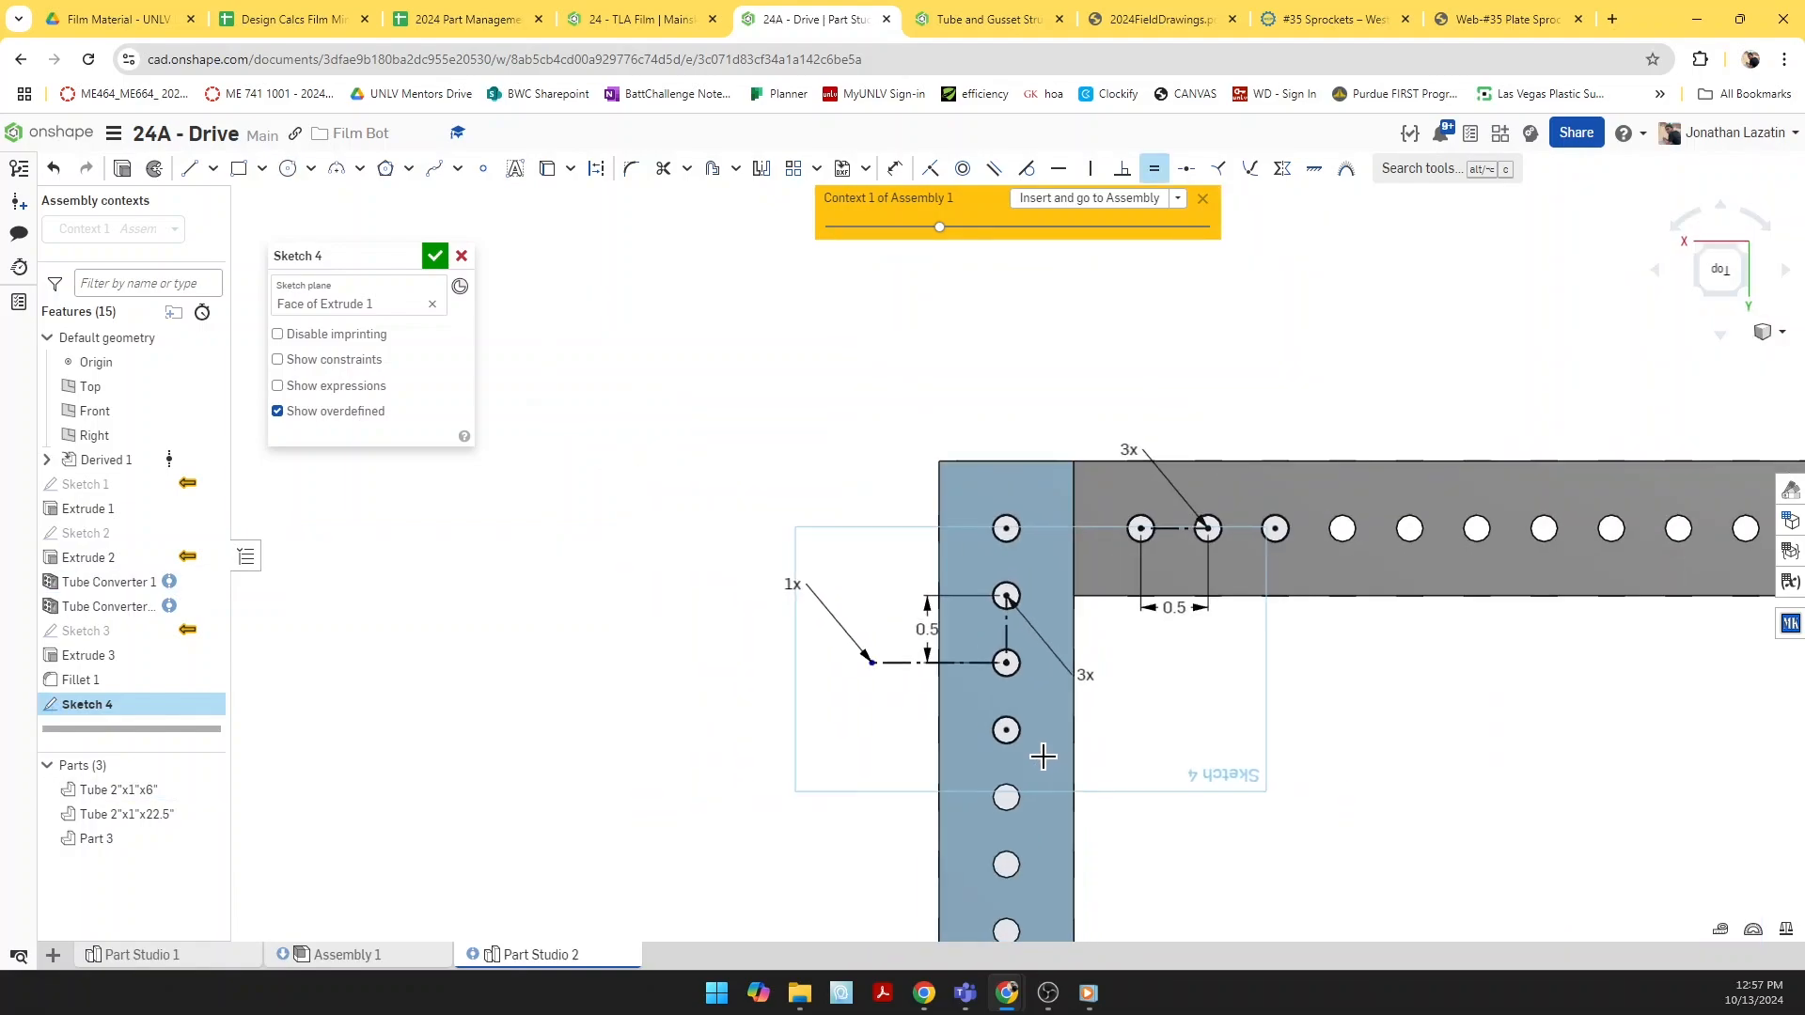
{"action": "scroll", "coordinate": [972, 711], "scroll_direction": "down", "scroll_amount": 3}
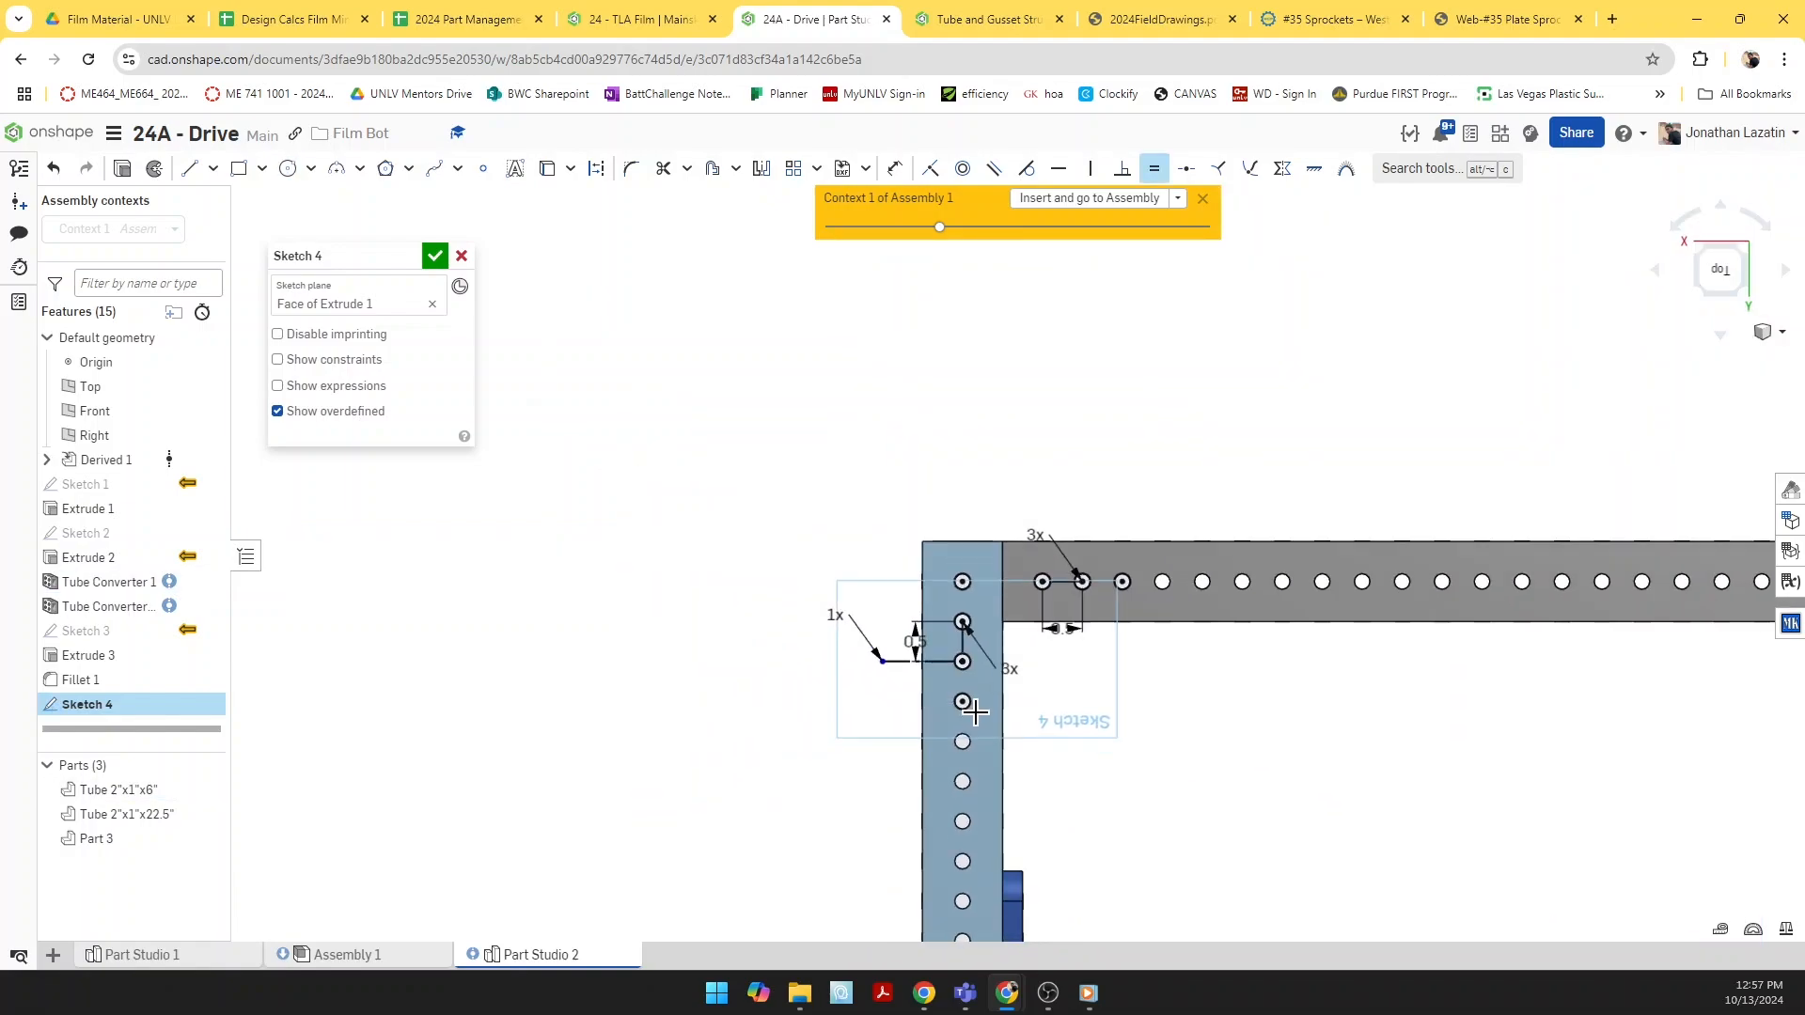
{"action": "scroll", "coordinate": [974, 712], "scroll_direction": "up", "scroll_amount": 4}
{"action": "key", "text": "c"}
{"action": "key", "text": "Escape"}
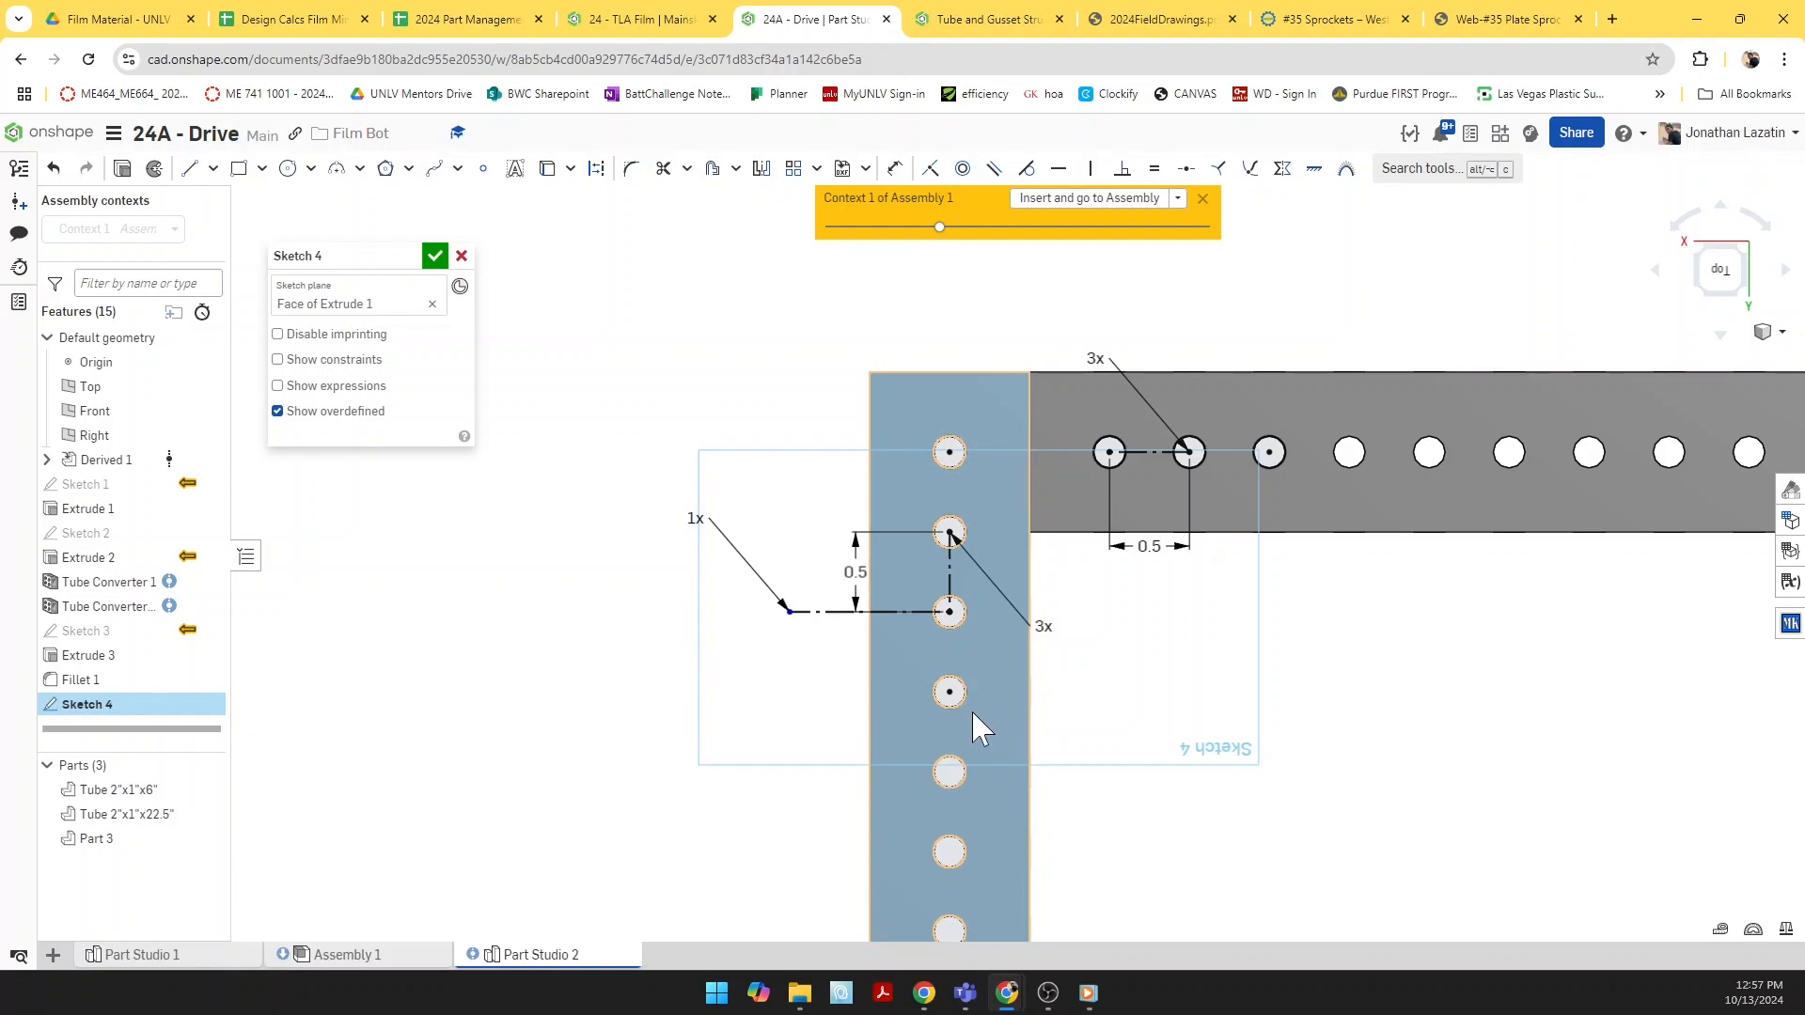
{"action": "scroll", "coordinate": [978, 715], "scroll_direction": "up", "scroll_amount": 2}
{"action": "scroll", "coordinate": [978, 705], "scroll_direction": "down", "scroll_amount": 2}
{"action": "key", "text": "c"}
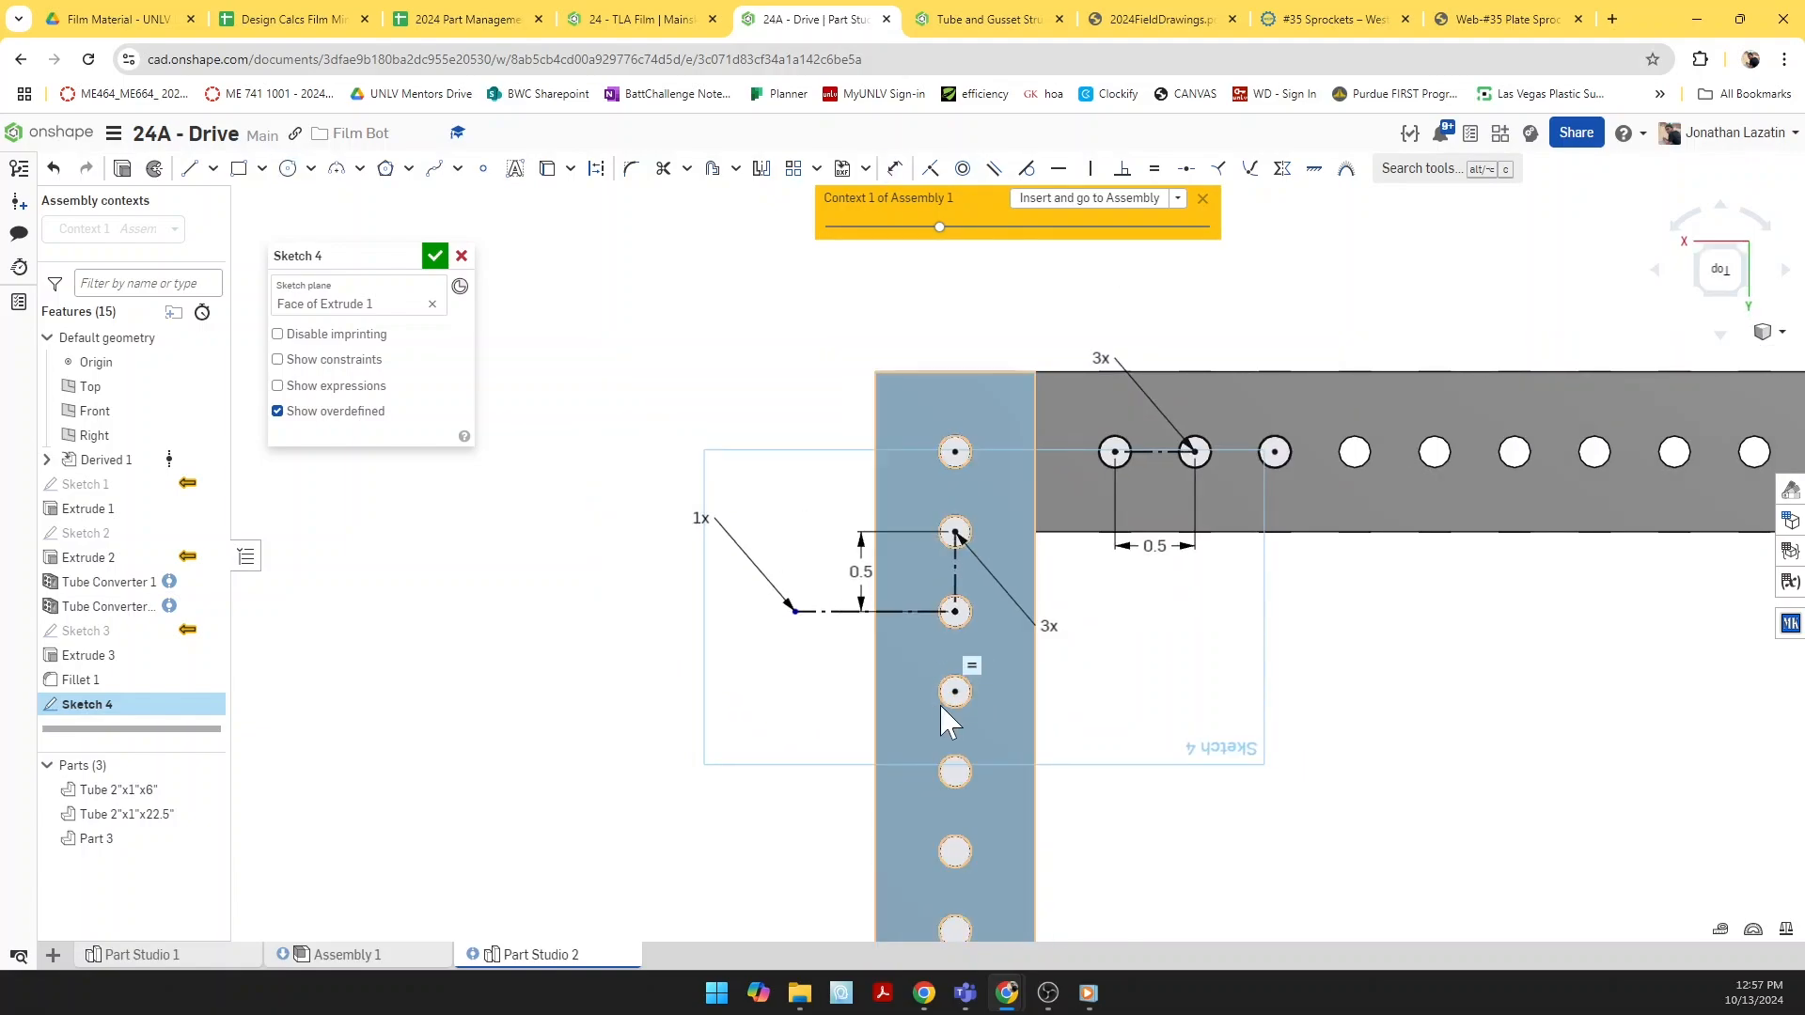
{"action": "scroll", "coordinate": [954, 712], "scroll_direction": "down", "scroll_amount": 1}
{"action": "scroll", "coordinate": [955, 714], "scroll_direction": "down", "scroll_amount": 5}
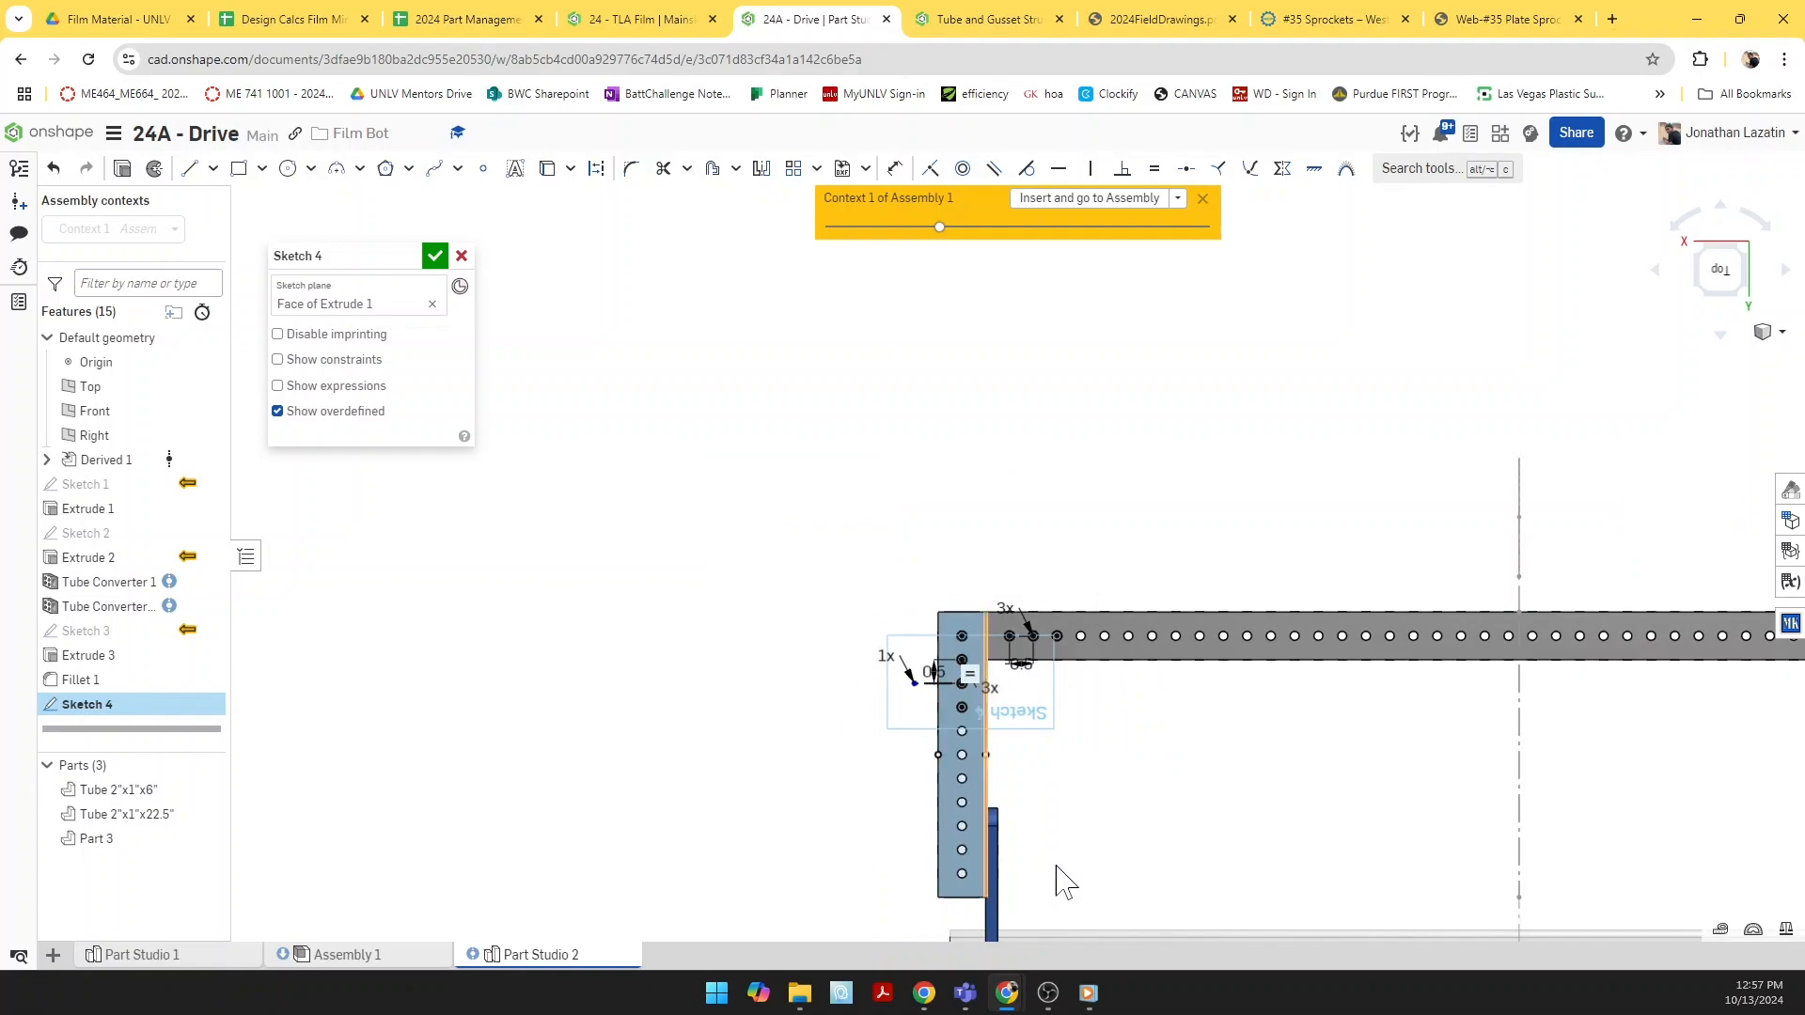
Step: Delete the circle on the side tube's fourth hole
{"action": "scroll", "coordinate": [1128, 884], "scroll_direction": "down", "scroll_amount": 2}
{"action": "scroll", "coordinate": [1116, 875], "scroll_direction": "up", "scroll_amount": 3}
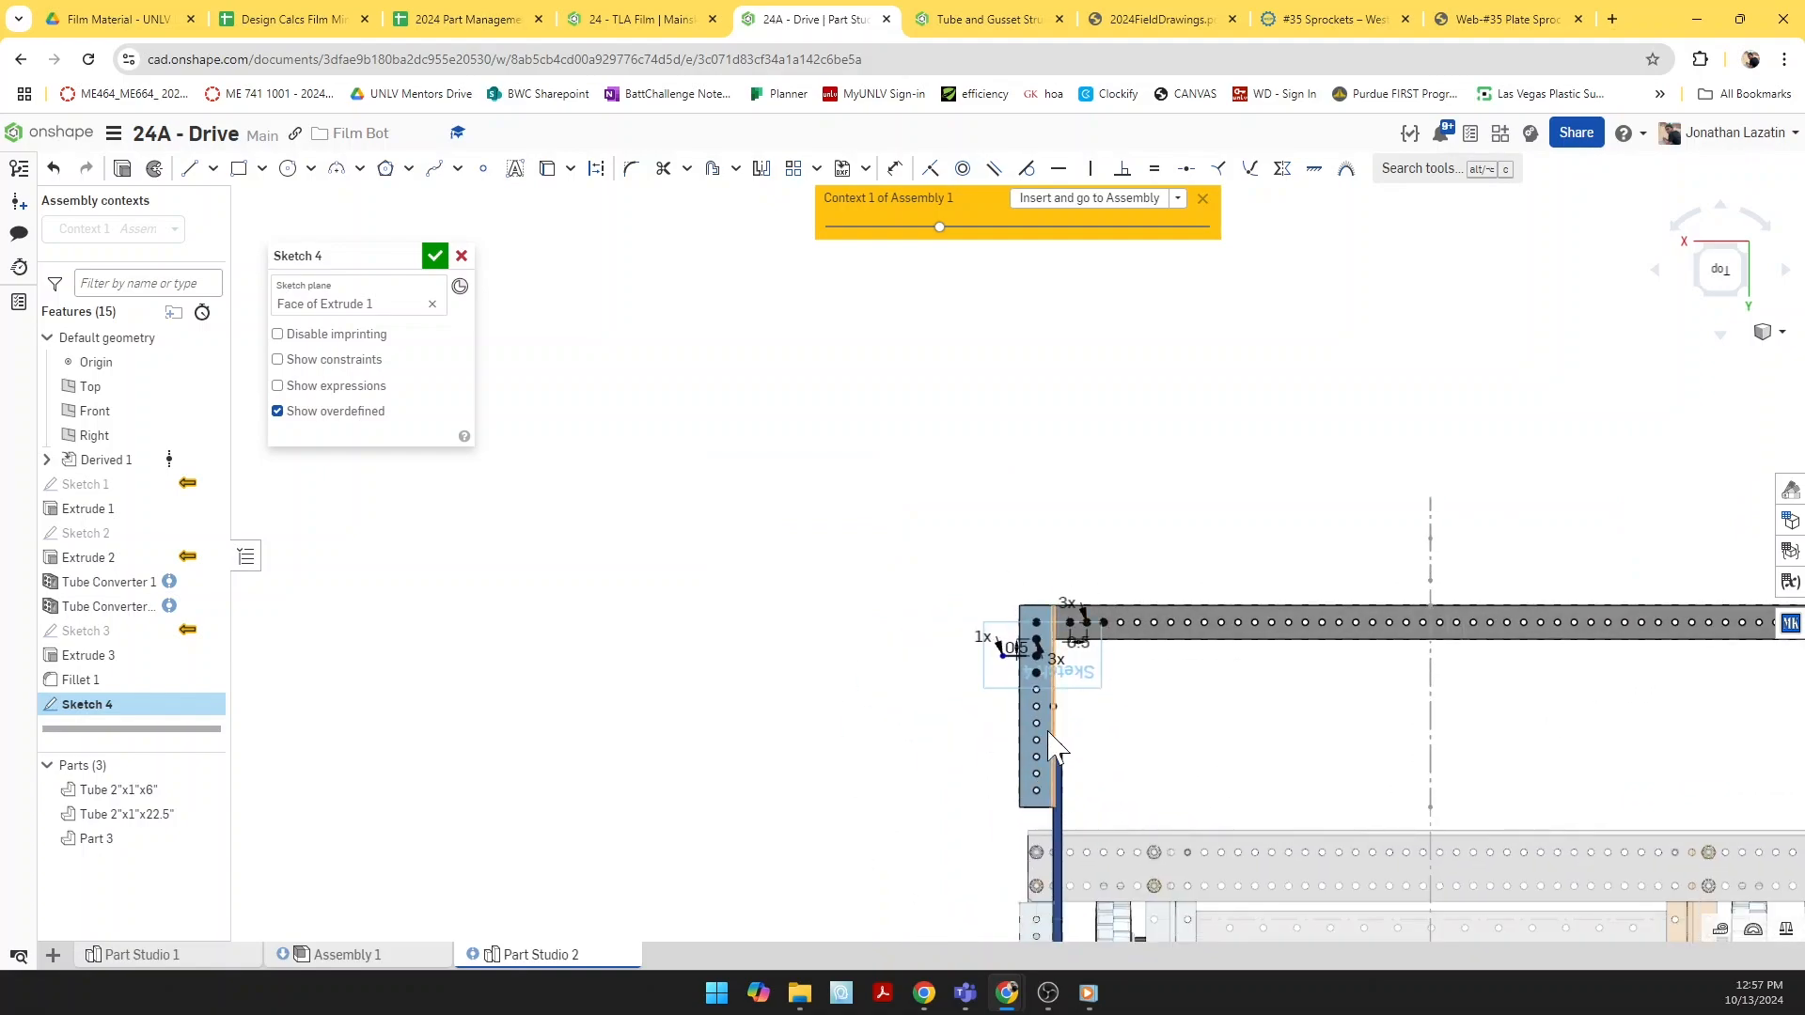
{"action": "scroll", "coordinate": [1034, 640], "scroll_direction": "up", "scroll_amount": 4}
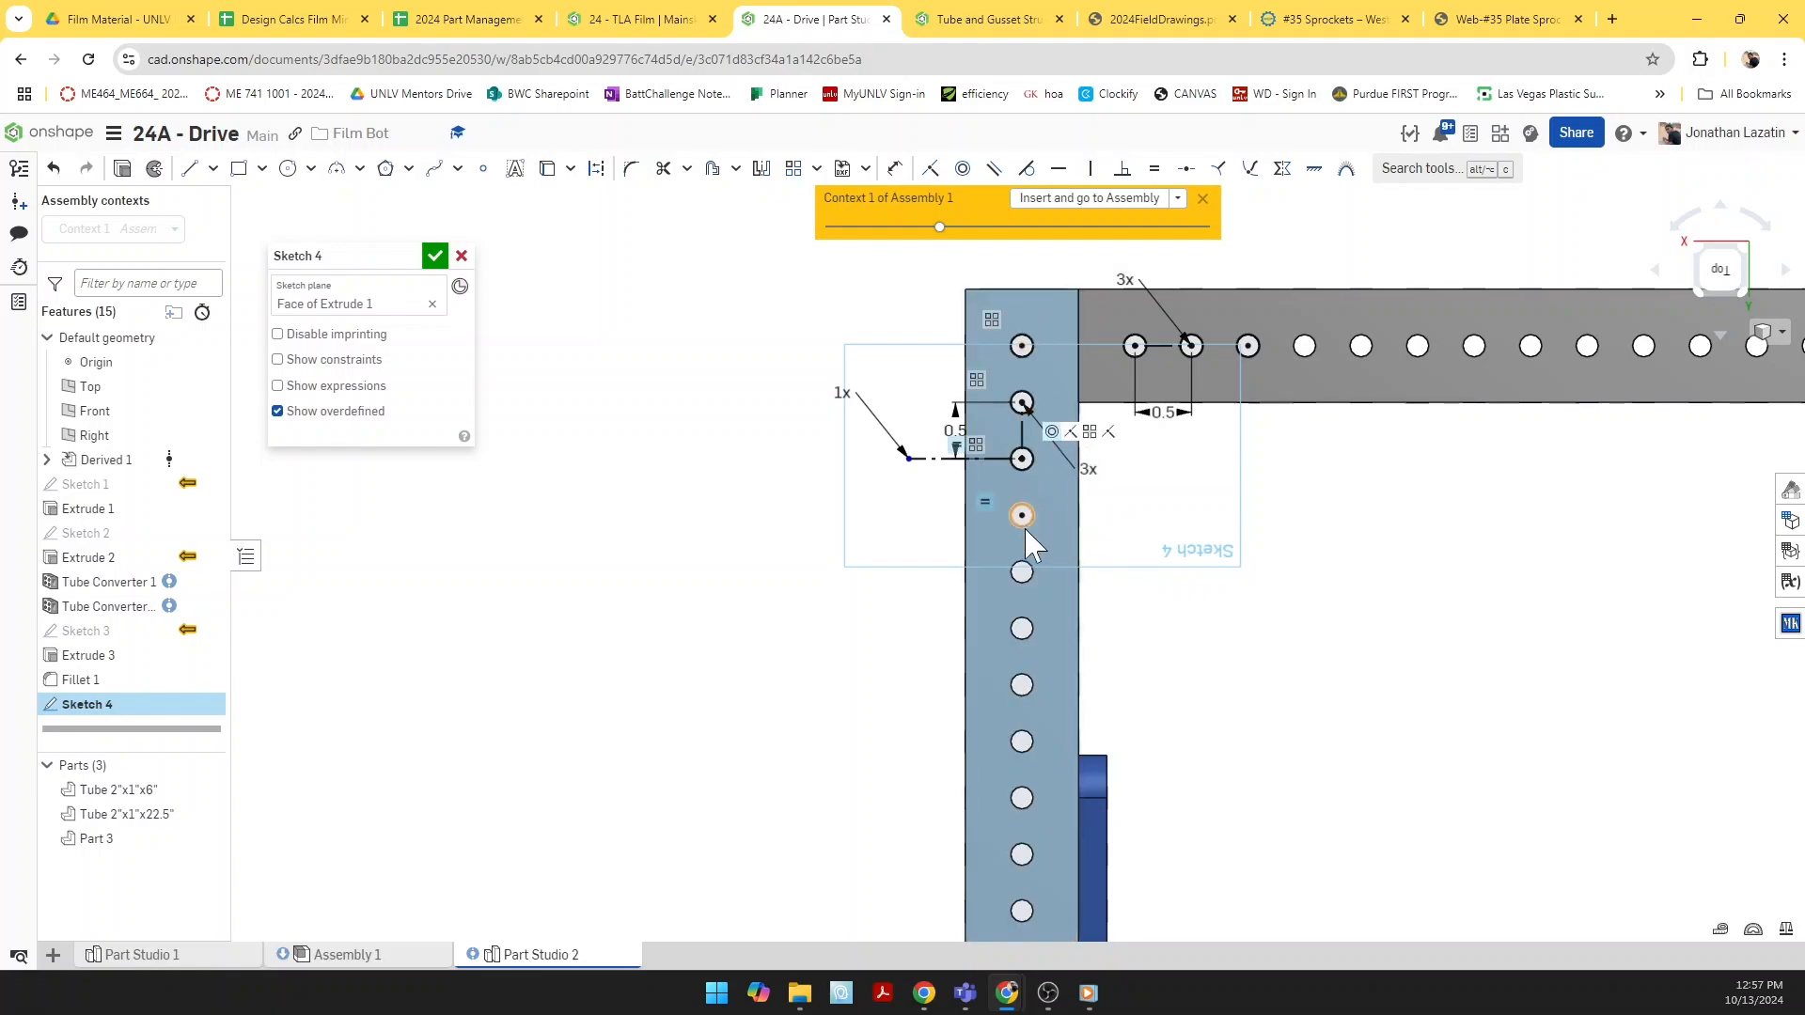
{"action": "scroll", "coordinate": [1027, 519], "scroll_direction": "up", "scroll_amount": 1}
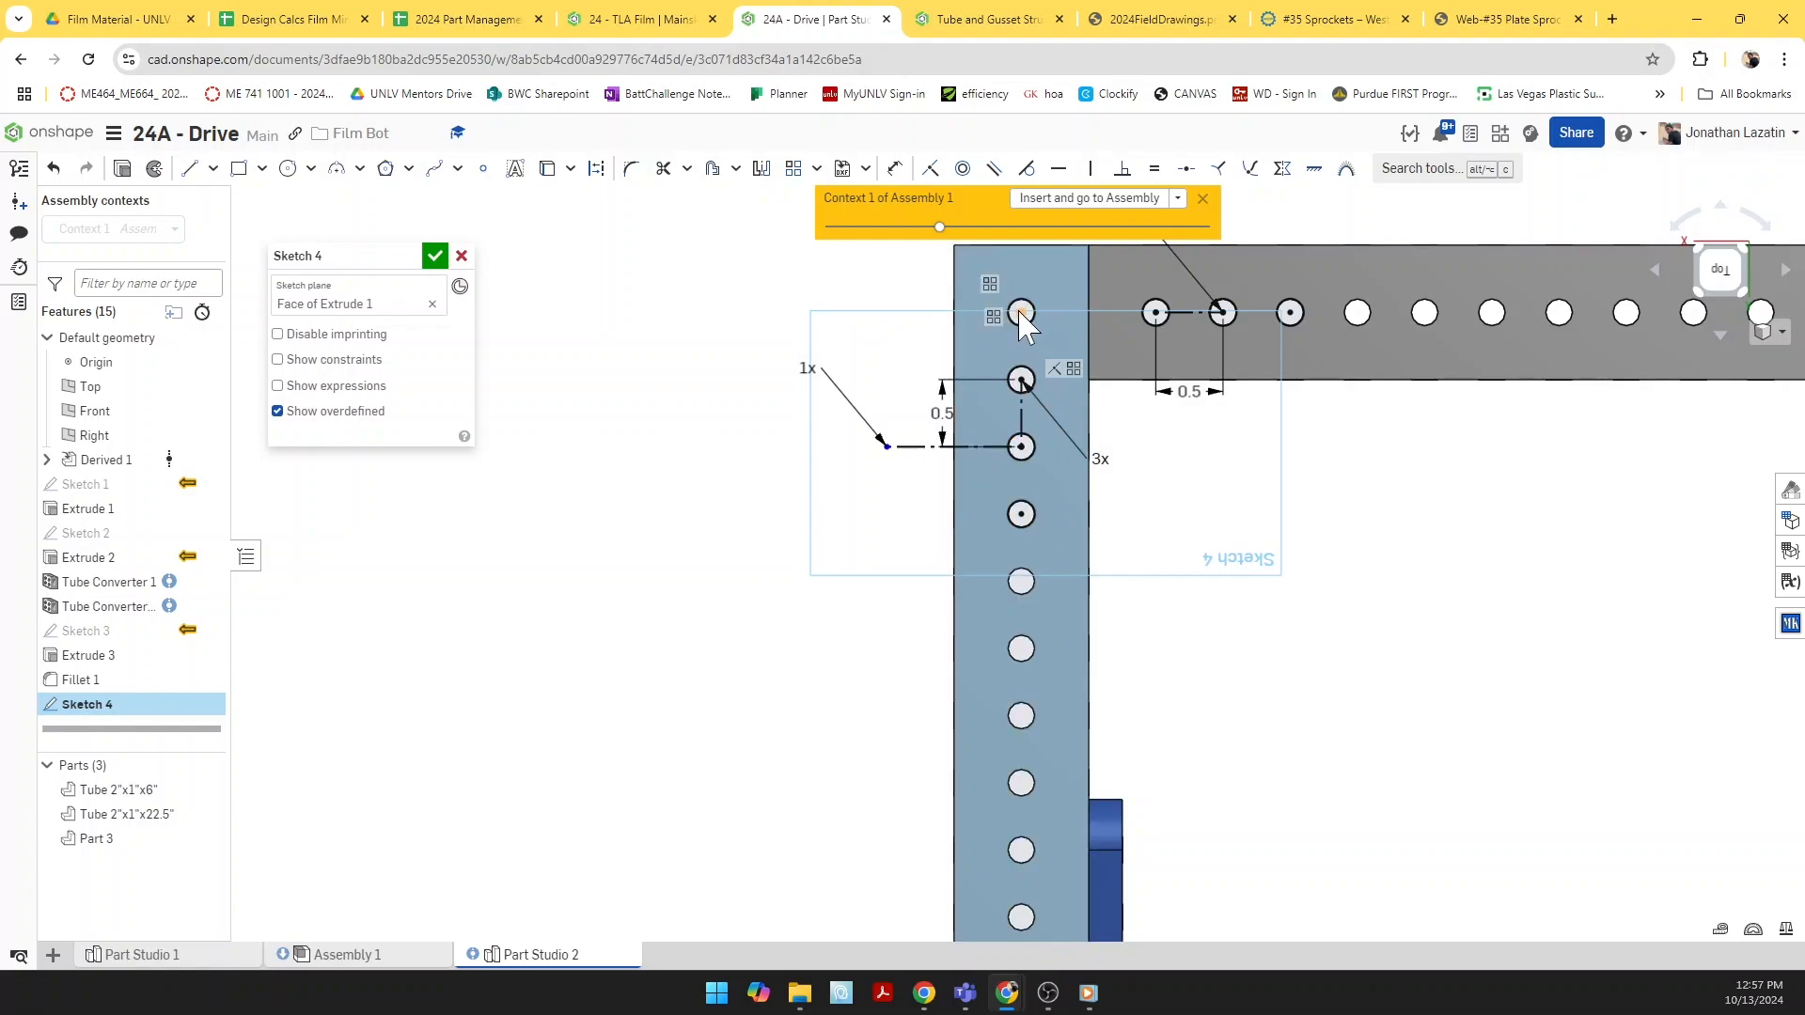
{"action": "scroll", "coordinate": [1019, 513], "scroll_direction": "up", "scroll_amount": 2}
{"action": "left_click", "coordinate": [1027, 530]}
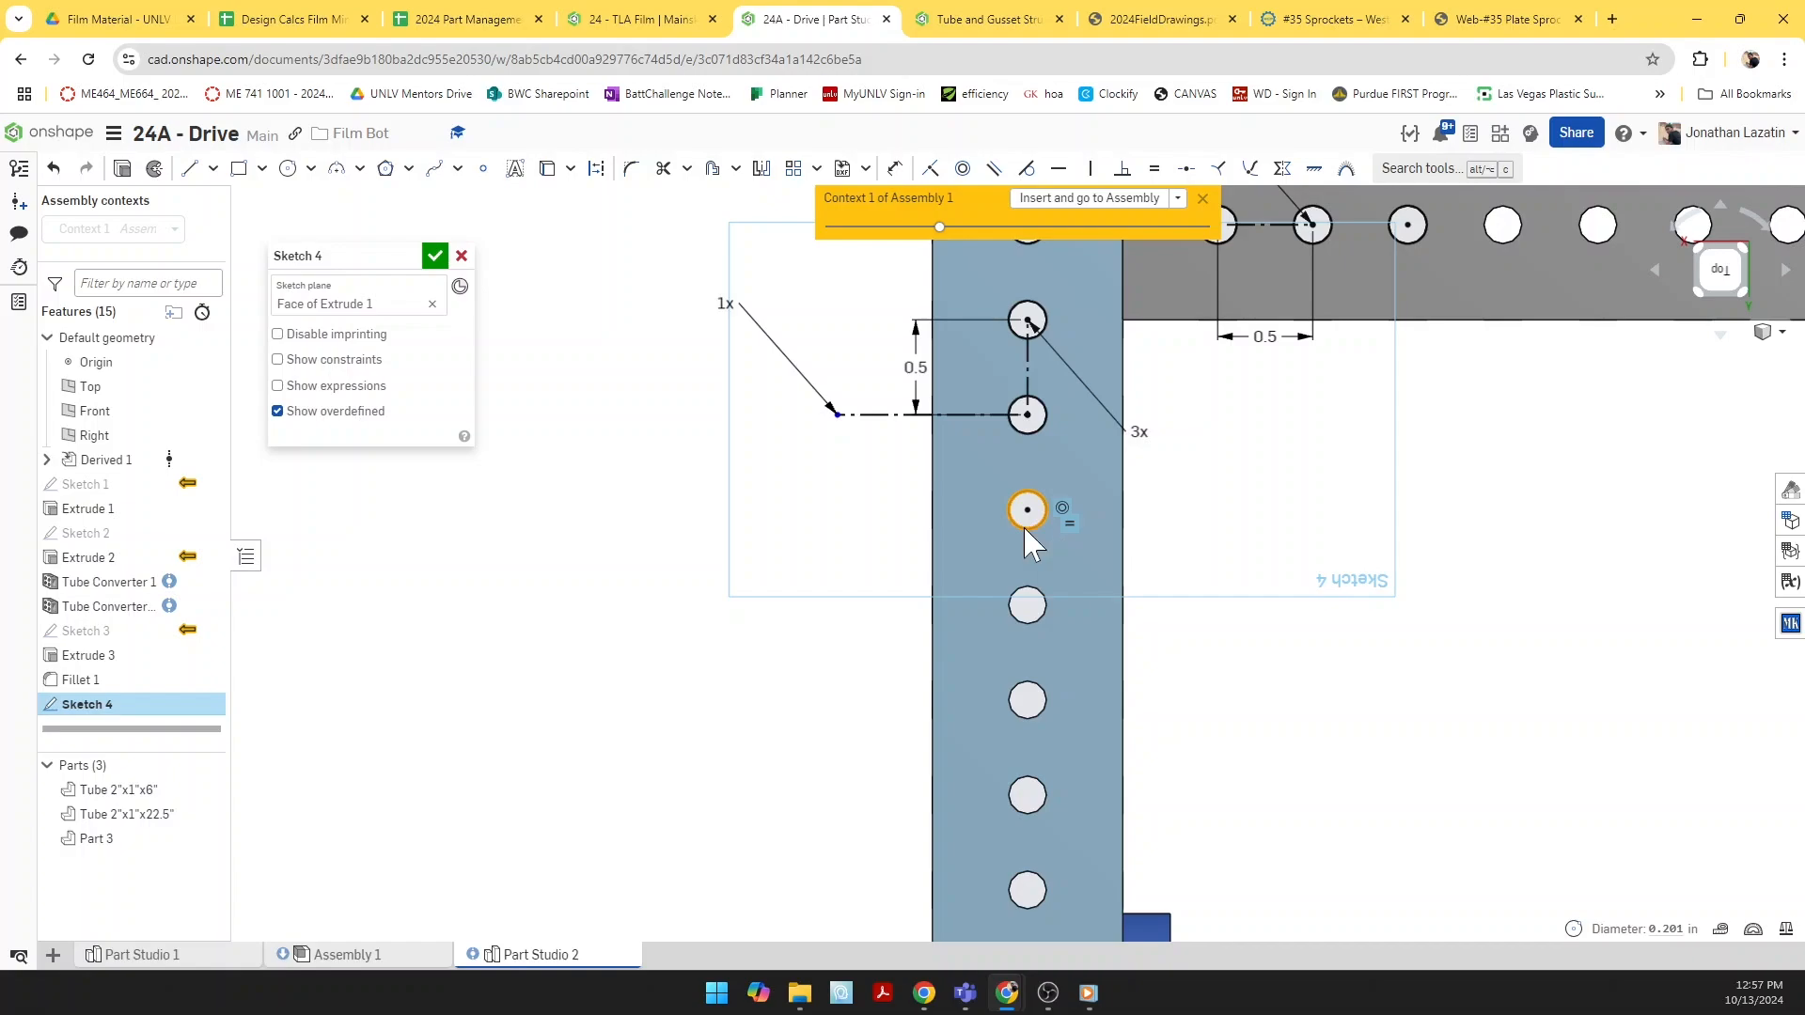
{"action": "key", "text": "Escape"}
{"action": "scroll", "coordinate": [1026, 531], "scroll_direction": "down", "scroll_amount": 3}
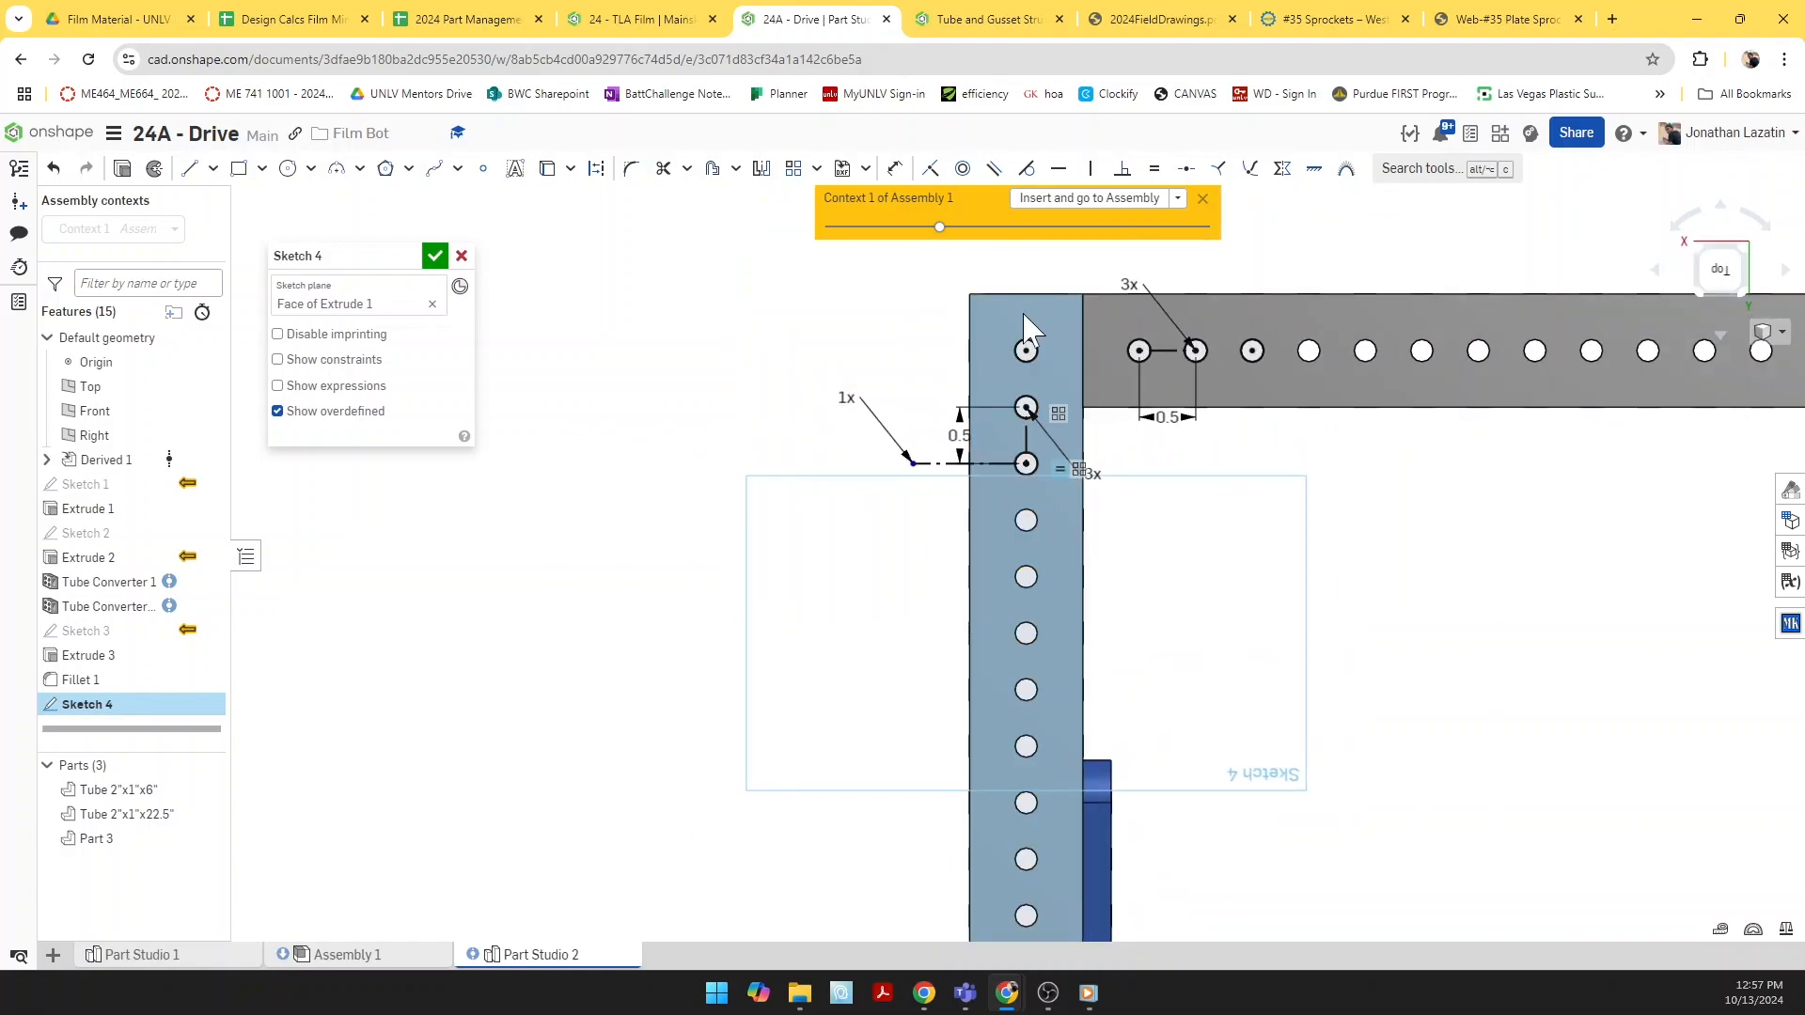
Step: Remove the pattern seed circle's concentric constraint with the side tube's third hole and make it concentric with the fourth hole
{"action": "scroll", "coordinate": [1016, 475], "scroll_direction": "up", "scroll_amount": 4}
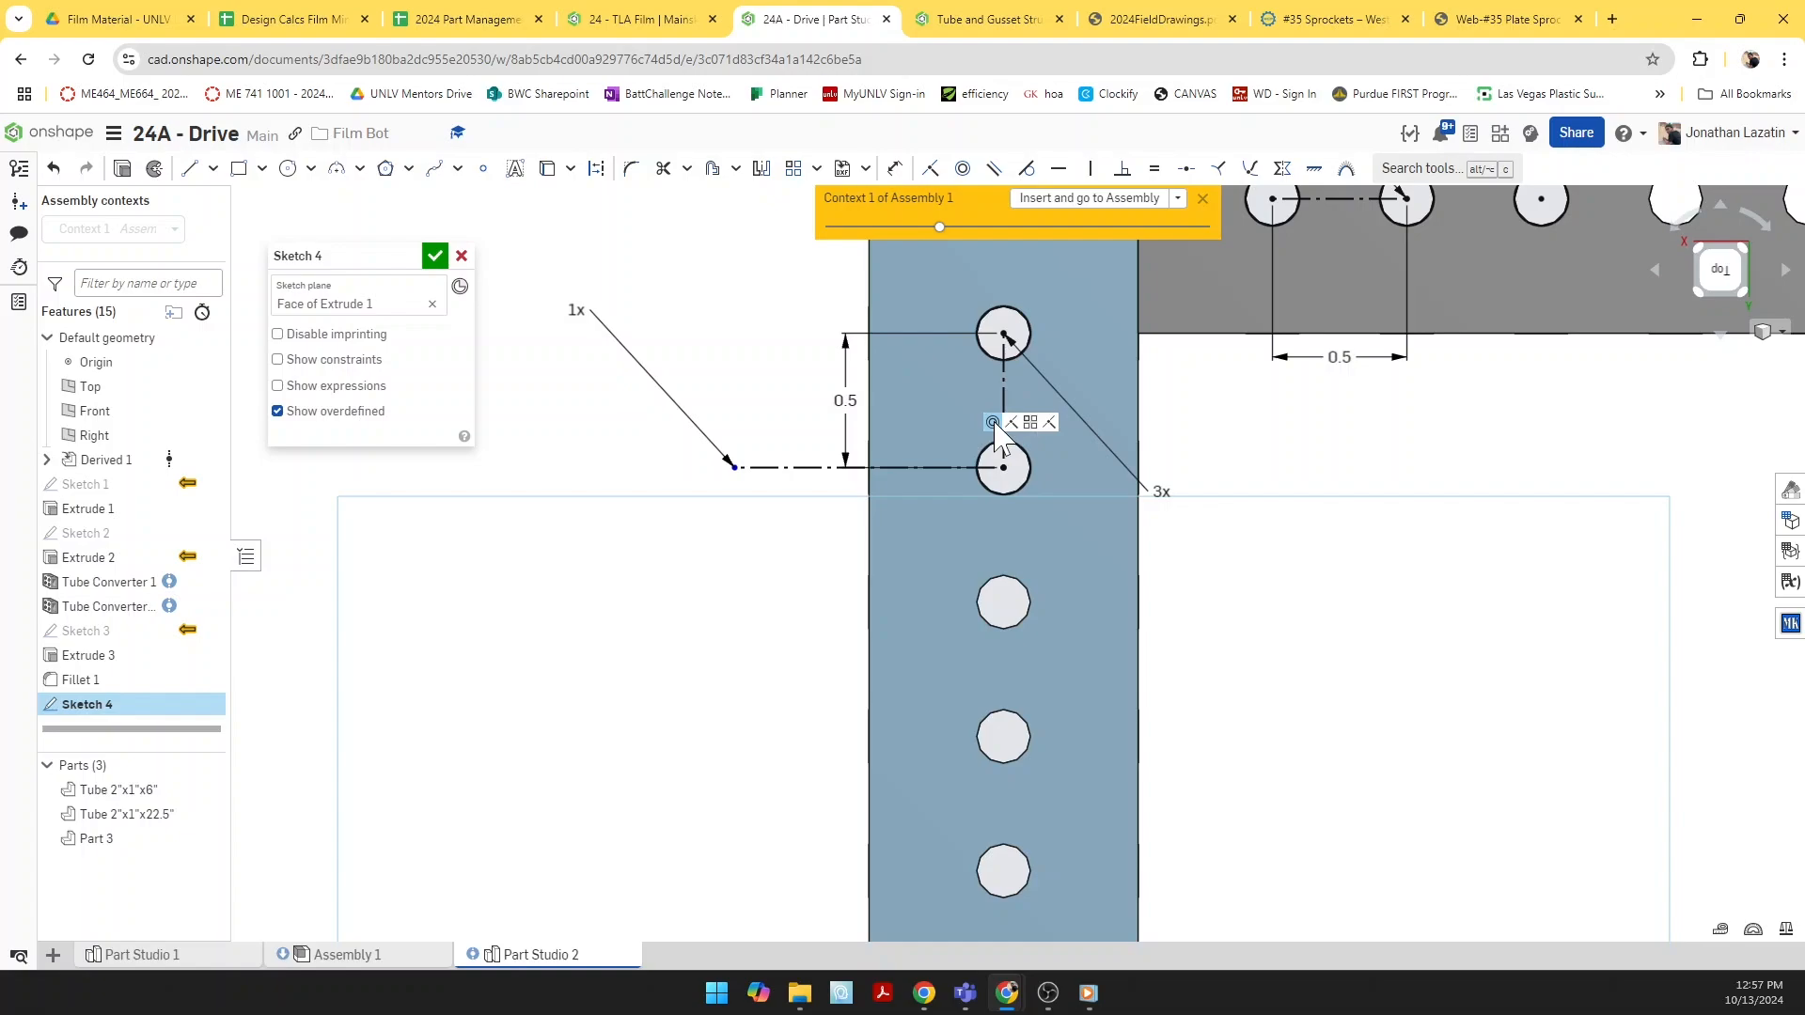
{"action": "key", "text": "Delete"}
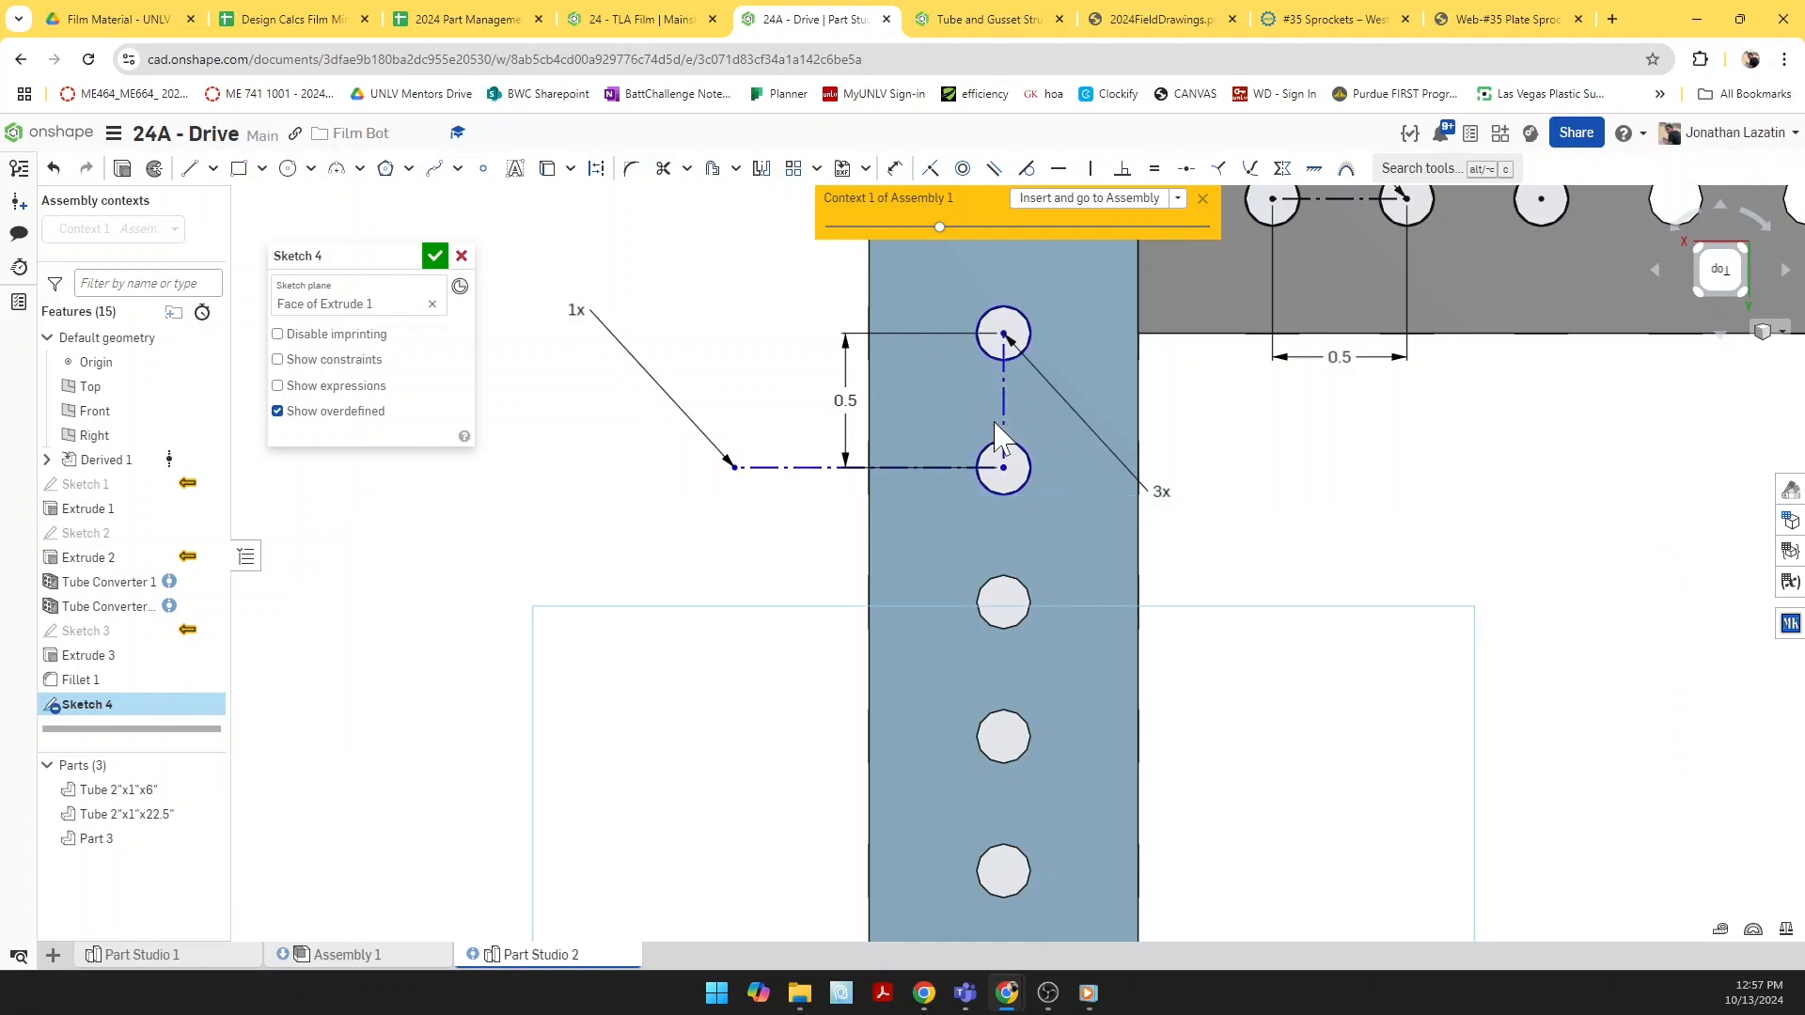
{"action": "key", "text": "n"}
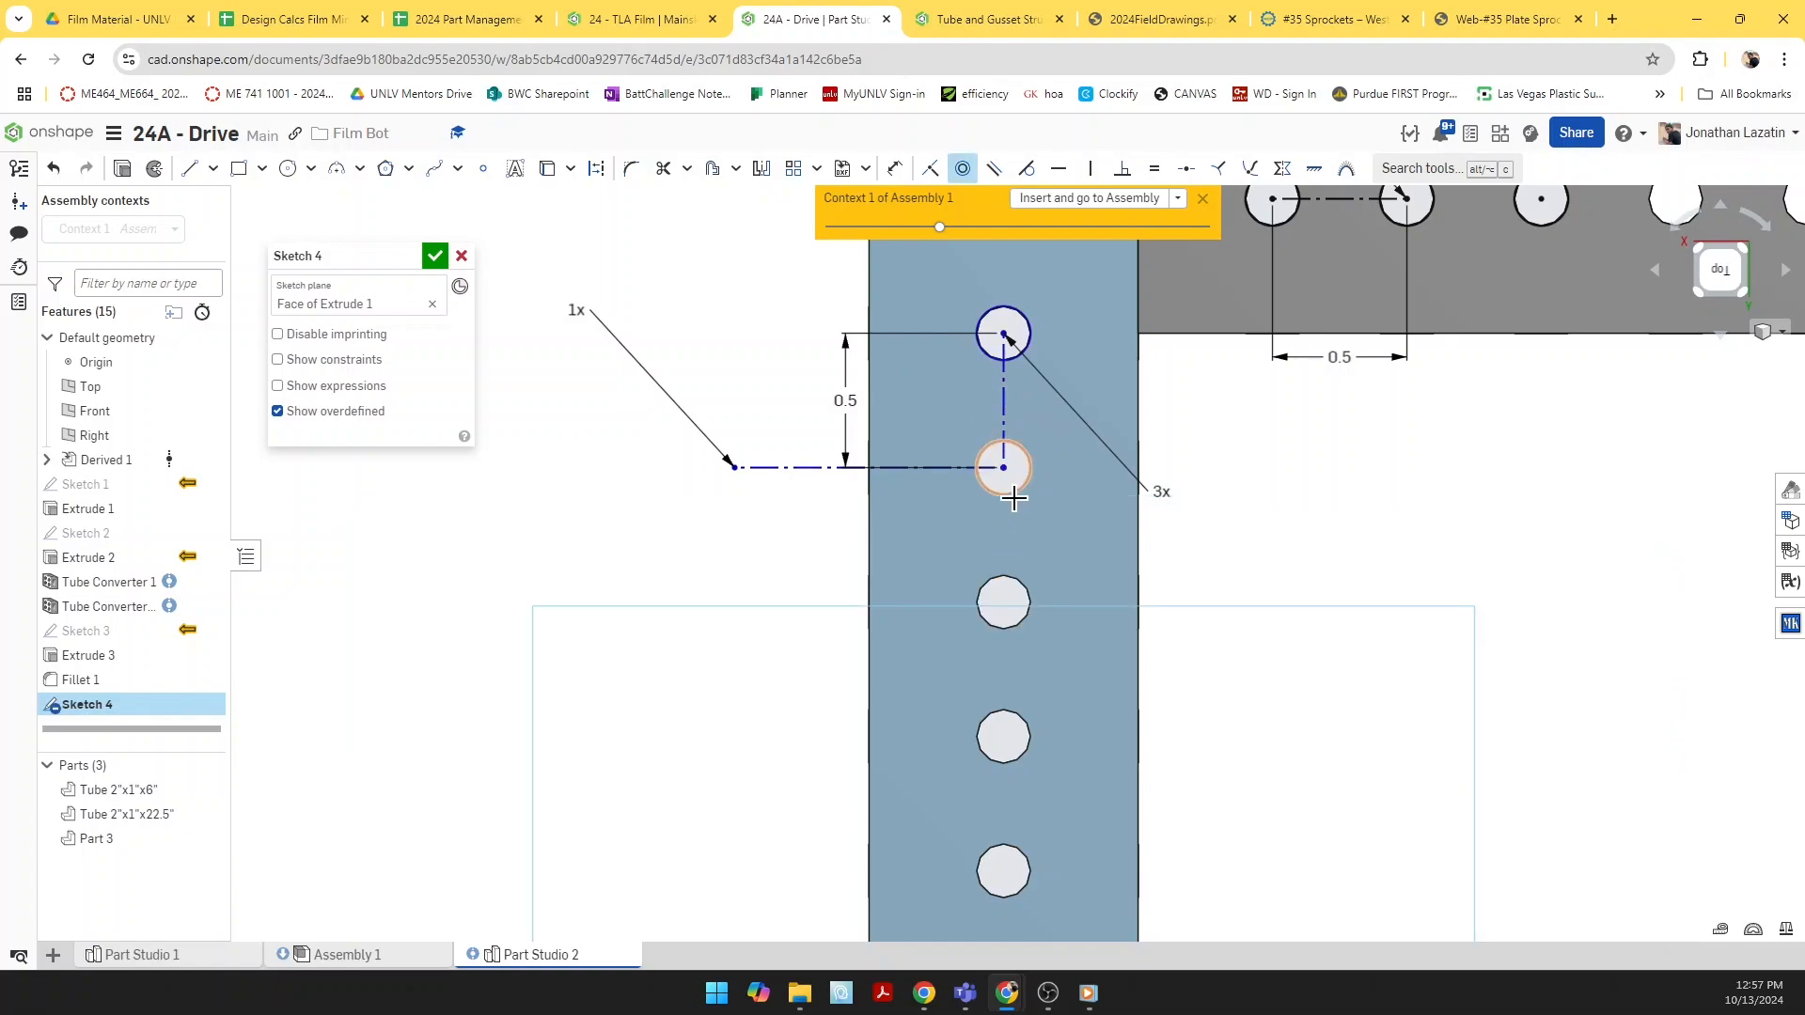
{"action": "left_click", "coordinate": [1014, 499]}
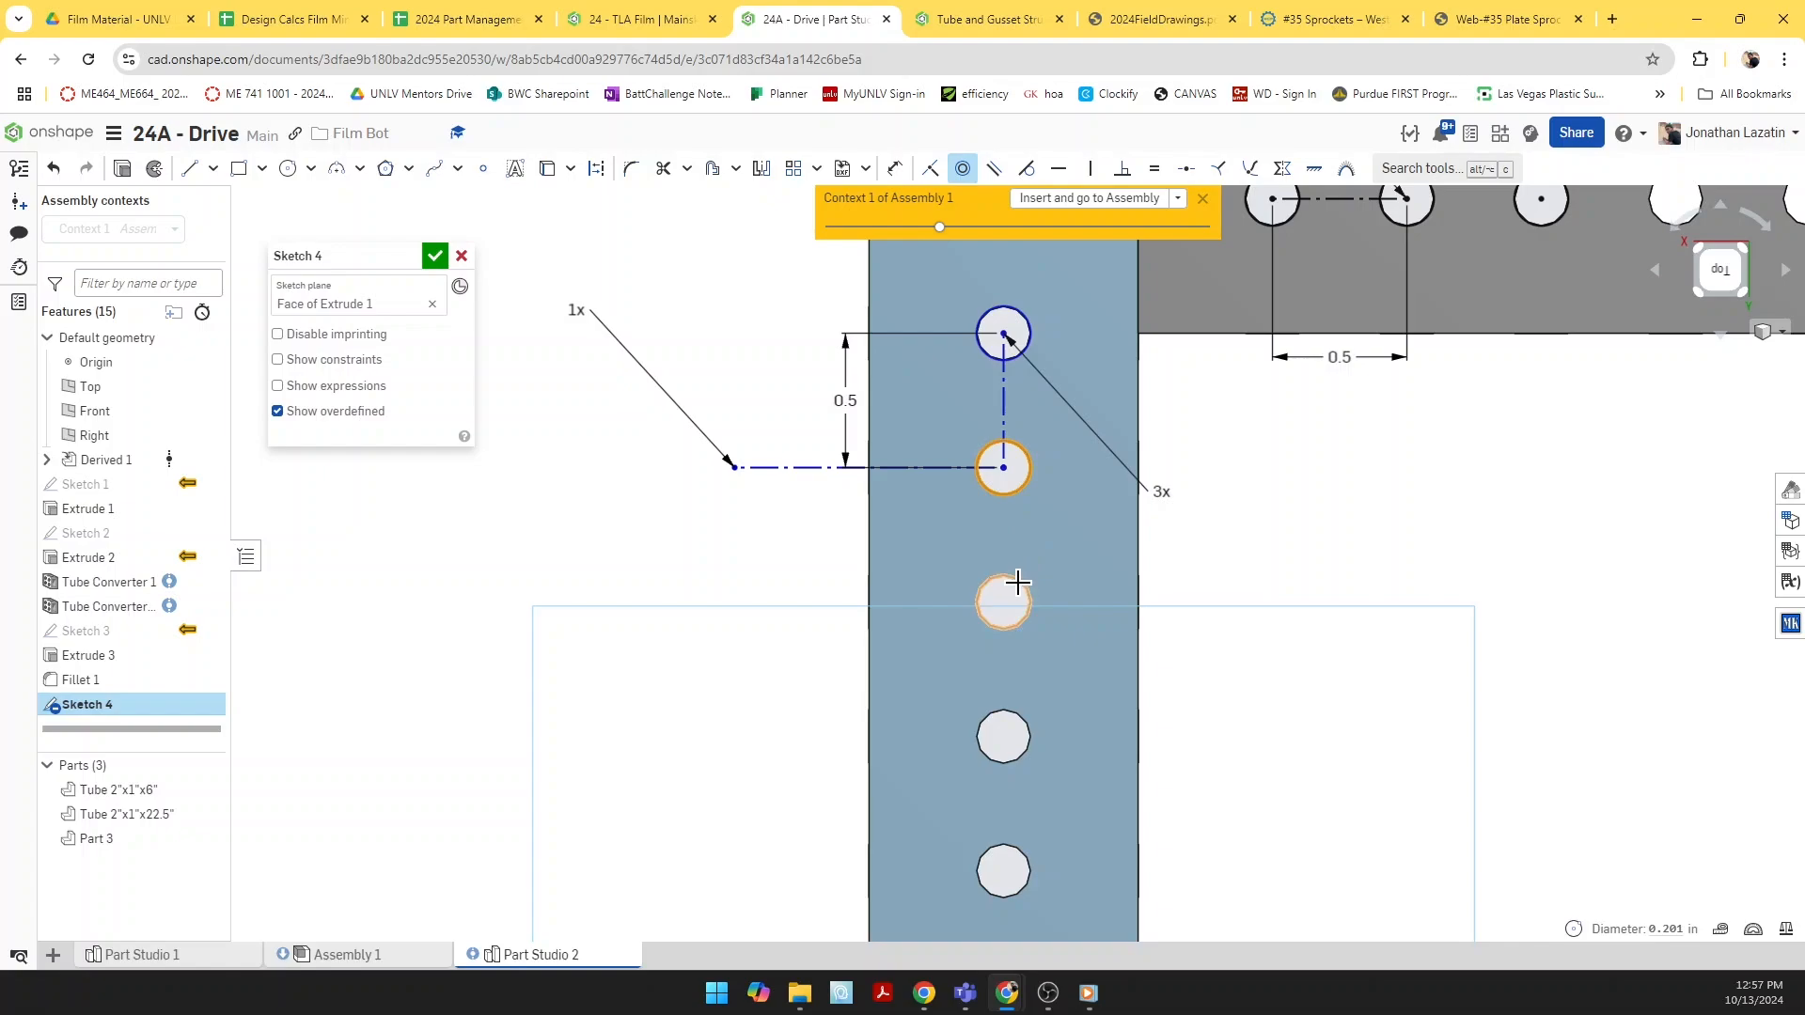
{"action": "left_click", "coordinate": [1018, 583]}
Step: Set the side tube's circle pattern to 4 instances
{"action": "scroll", "coordinate": [1025, 597], "scroll_direction": "down", "scroll_amount": 3}
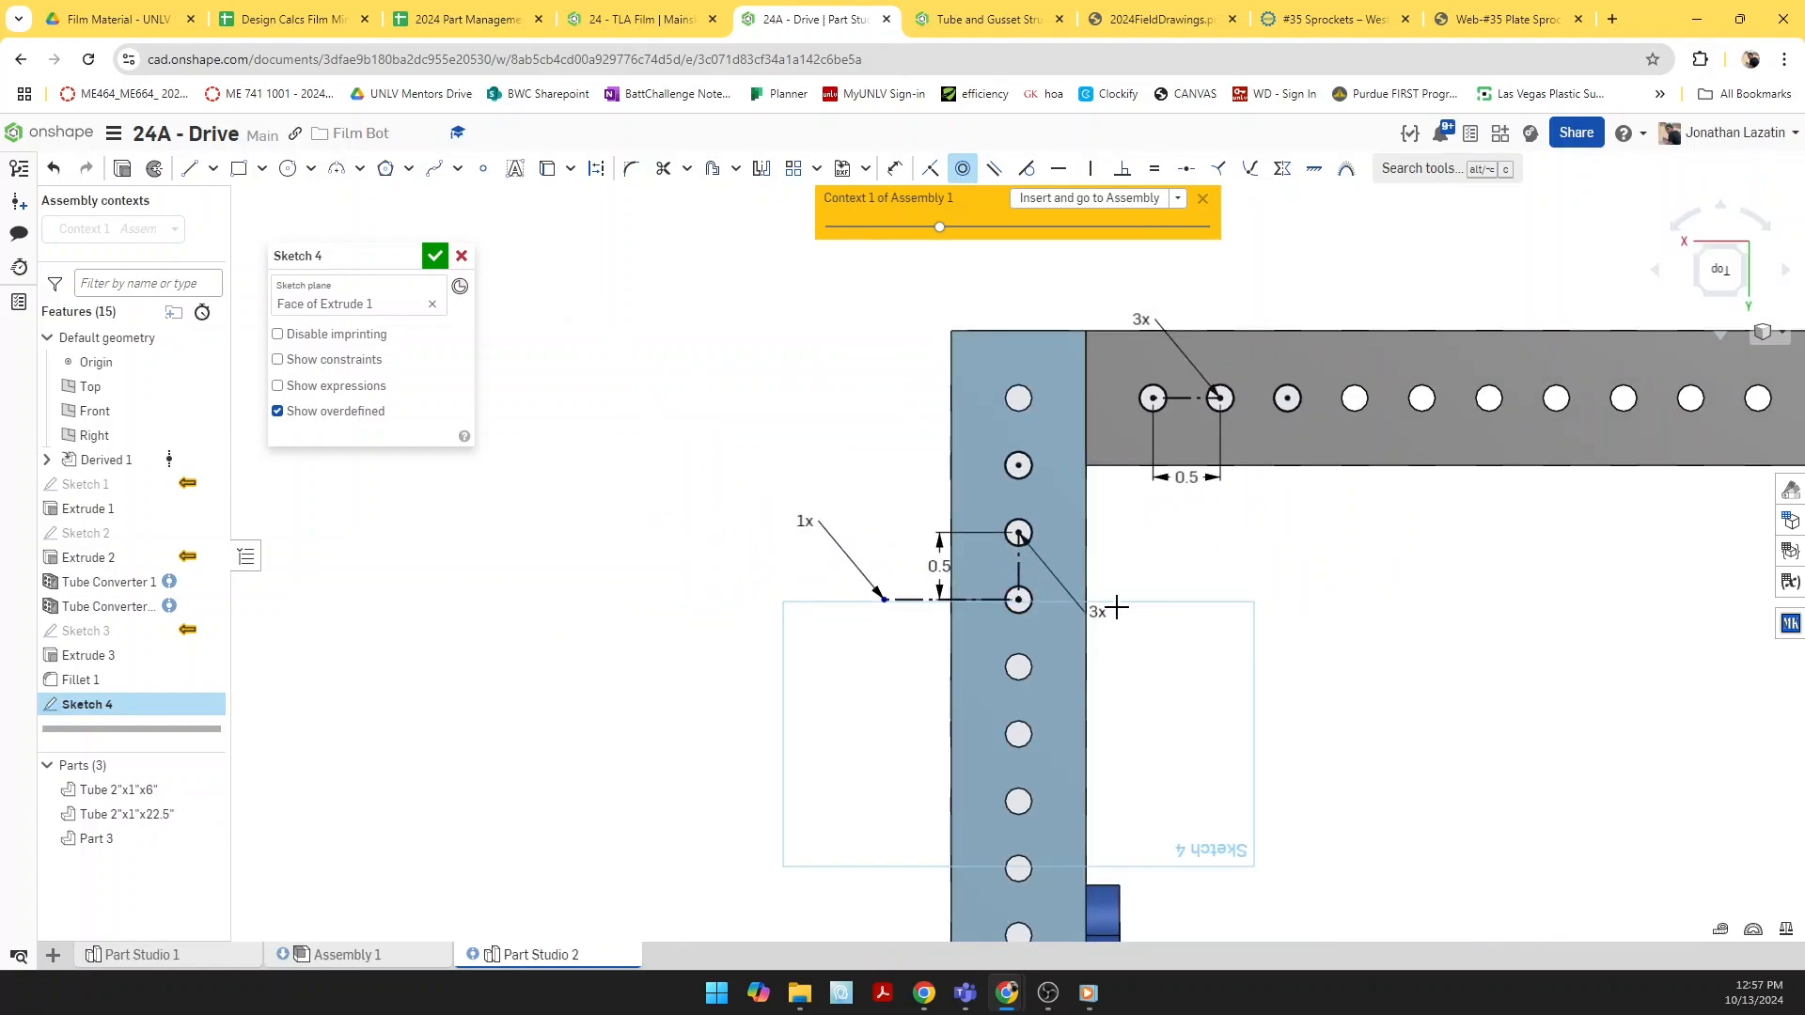
{"action": "key", "text": "u"}
{"action": "left_click", "coordinate": [1096, 612]}
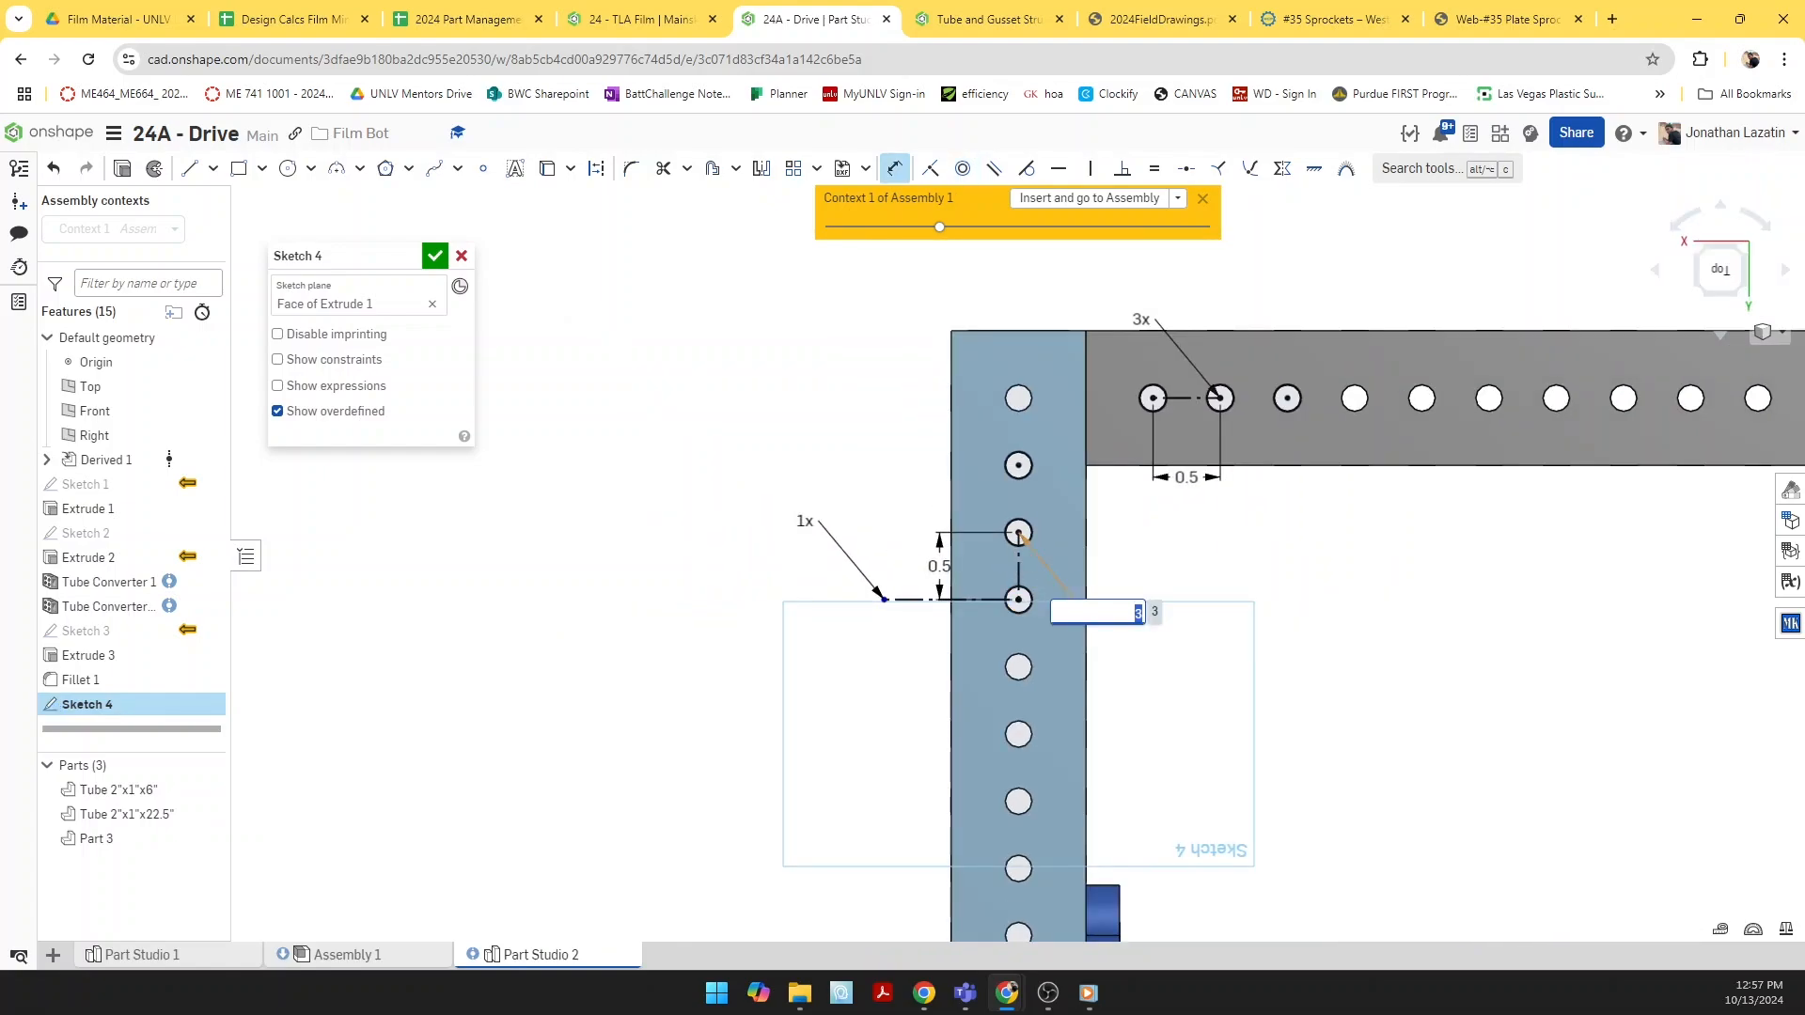
{"action": "type", "text": "4"}
{"action": "key", "text": "Return"}
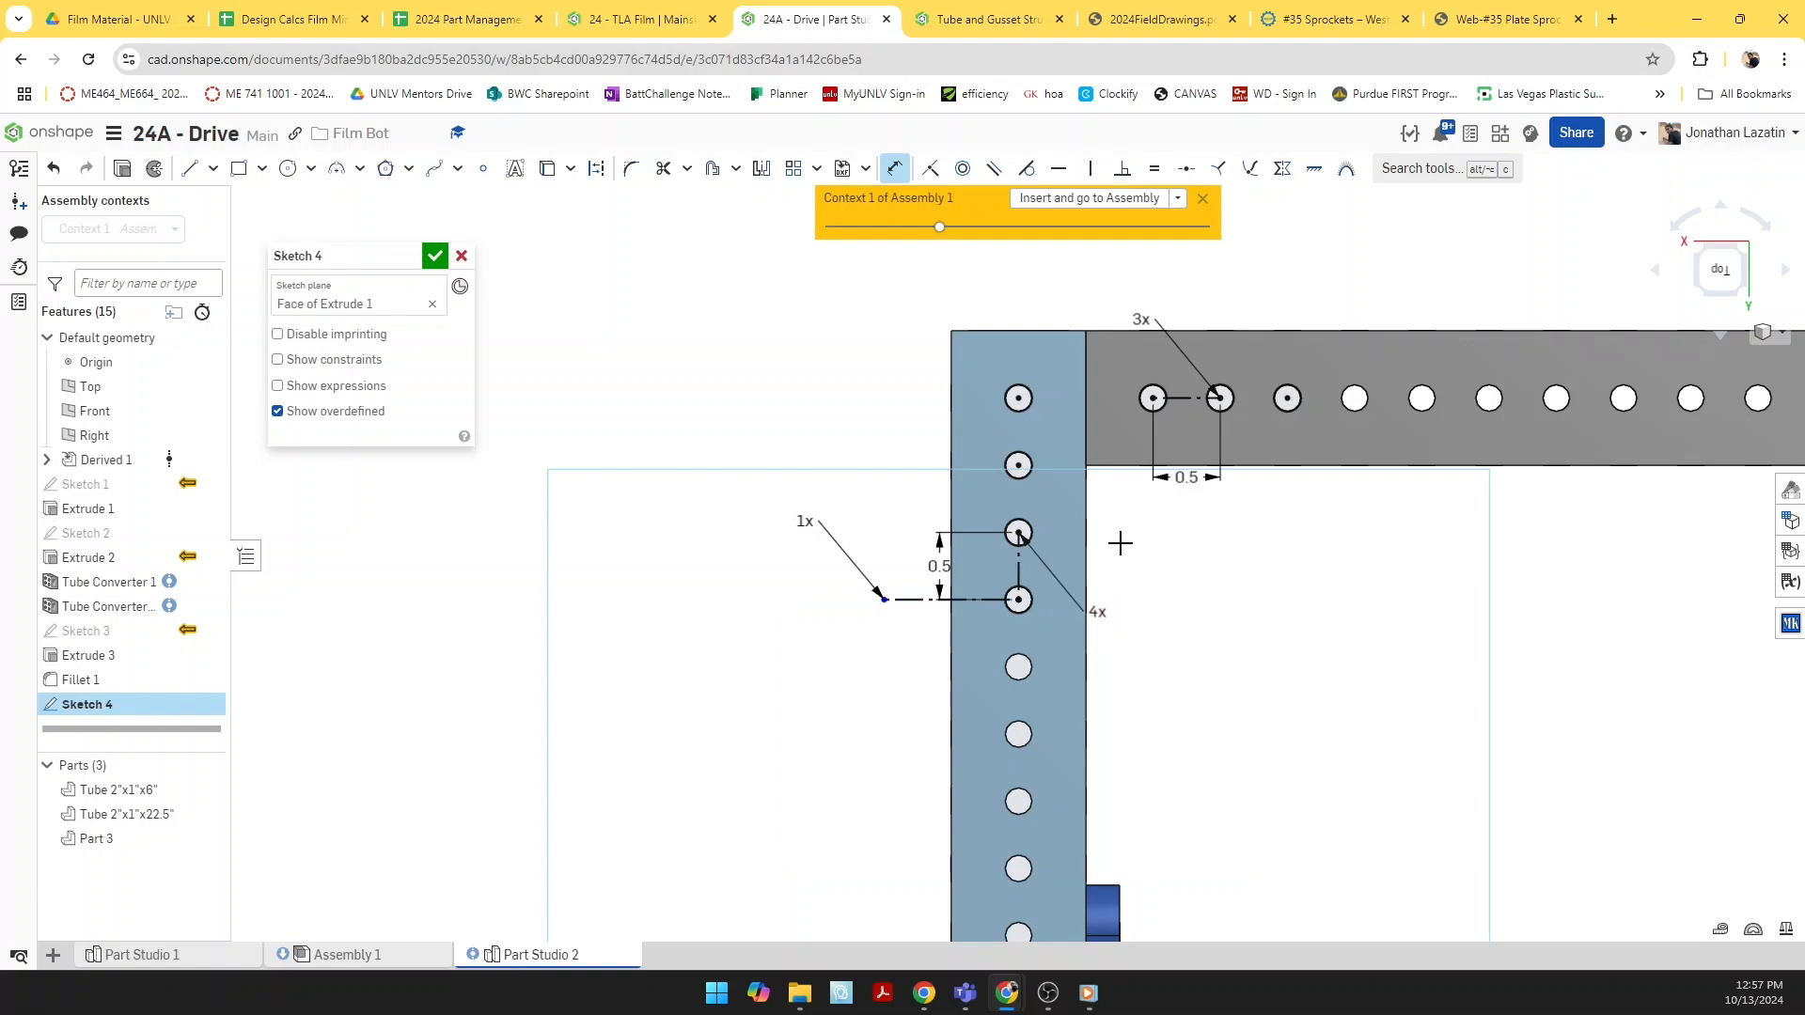
Step: Draw larger concentric circles around the side tube's fourth hole, the cross tube's third hole and the corner hole
{"action": "key", "text": "c"}
{"action": "scroll", "coordinate": [1133, 478], "scroll_direction": "up", "scroll_amount": 1}
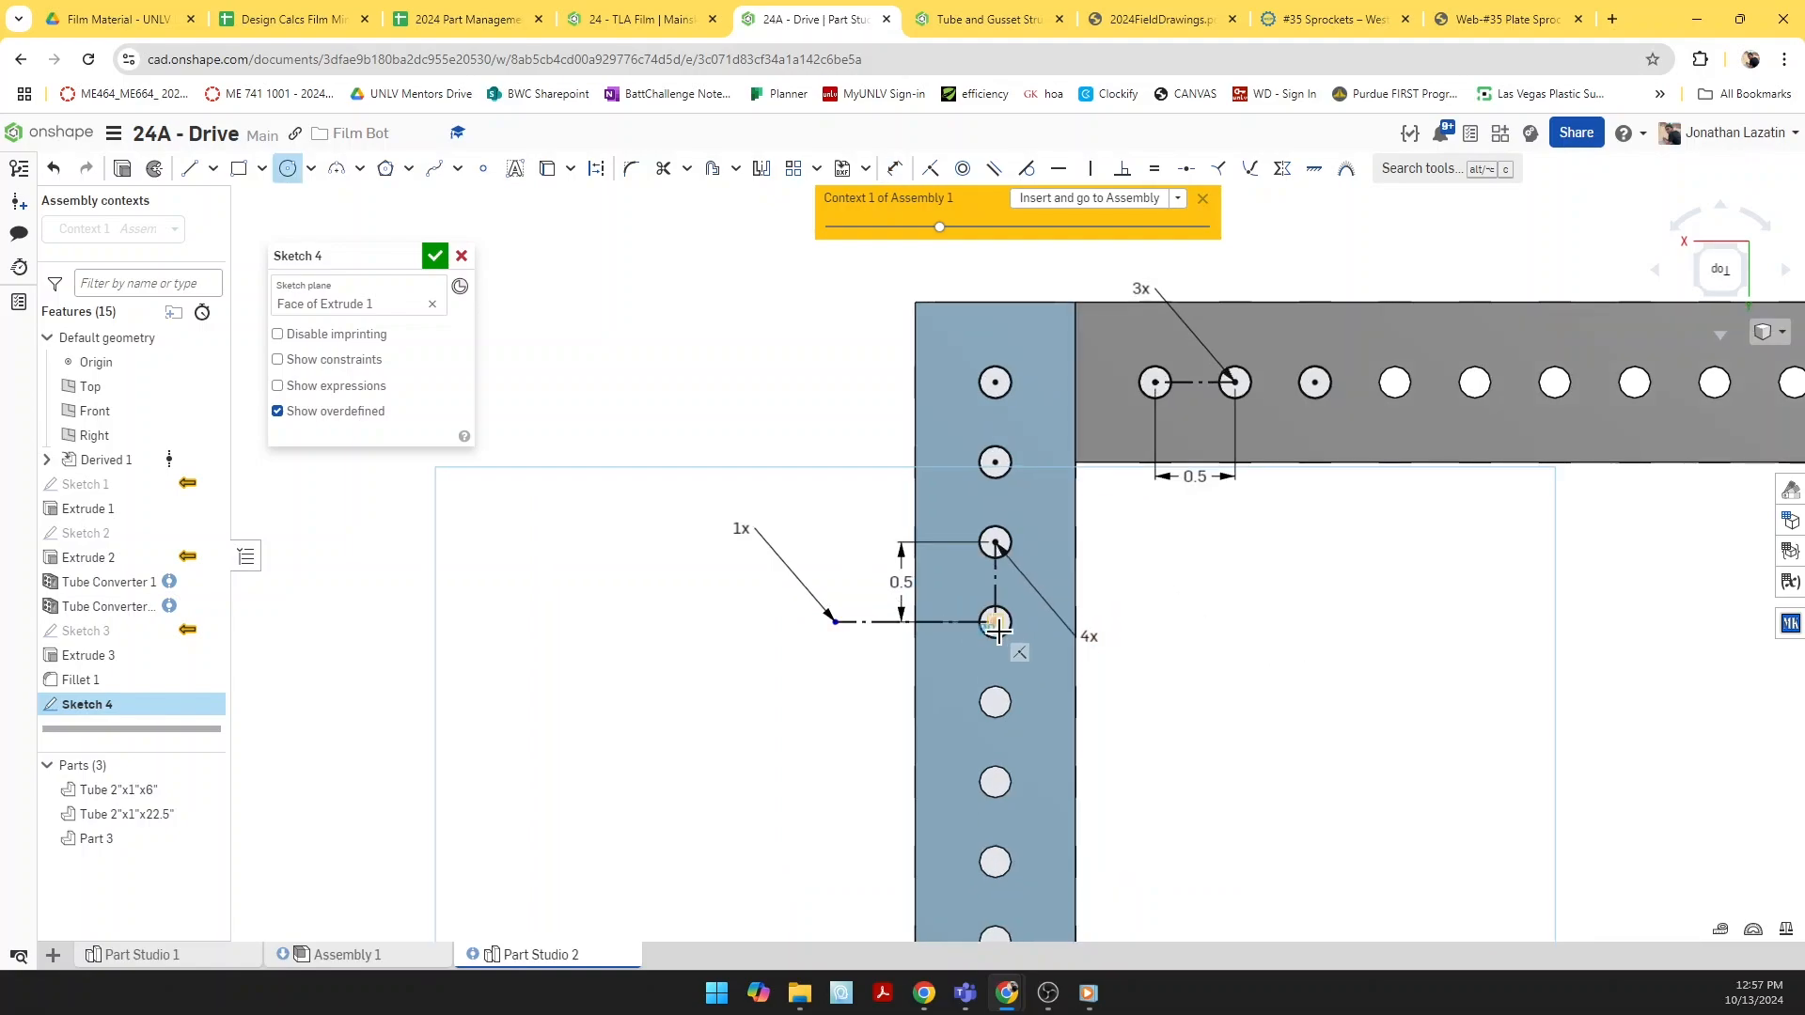
{"action": "left_click", "coordinate": [1015, 647]}
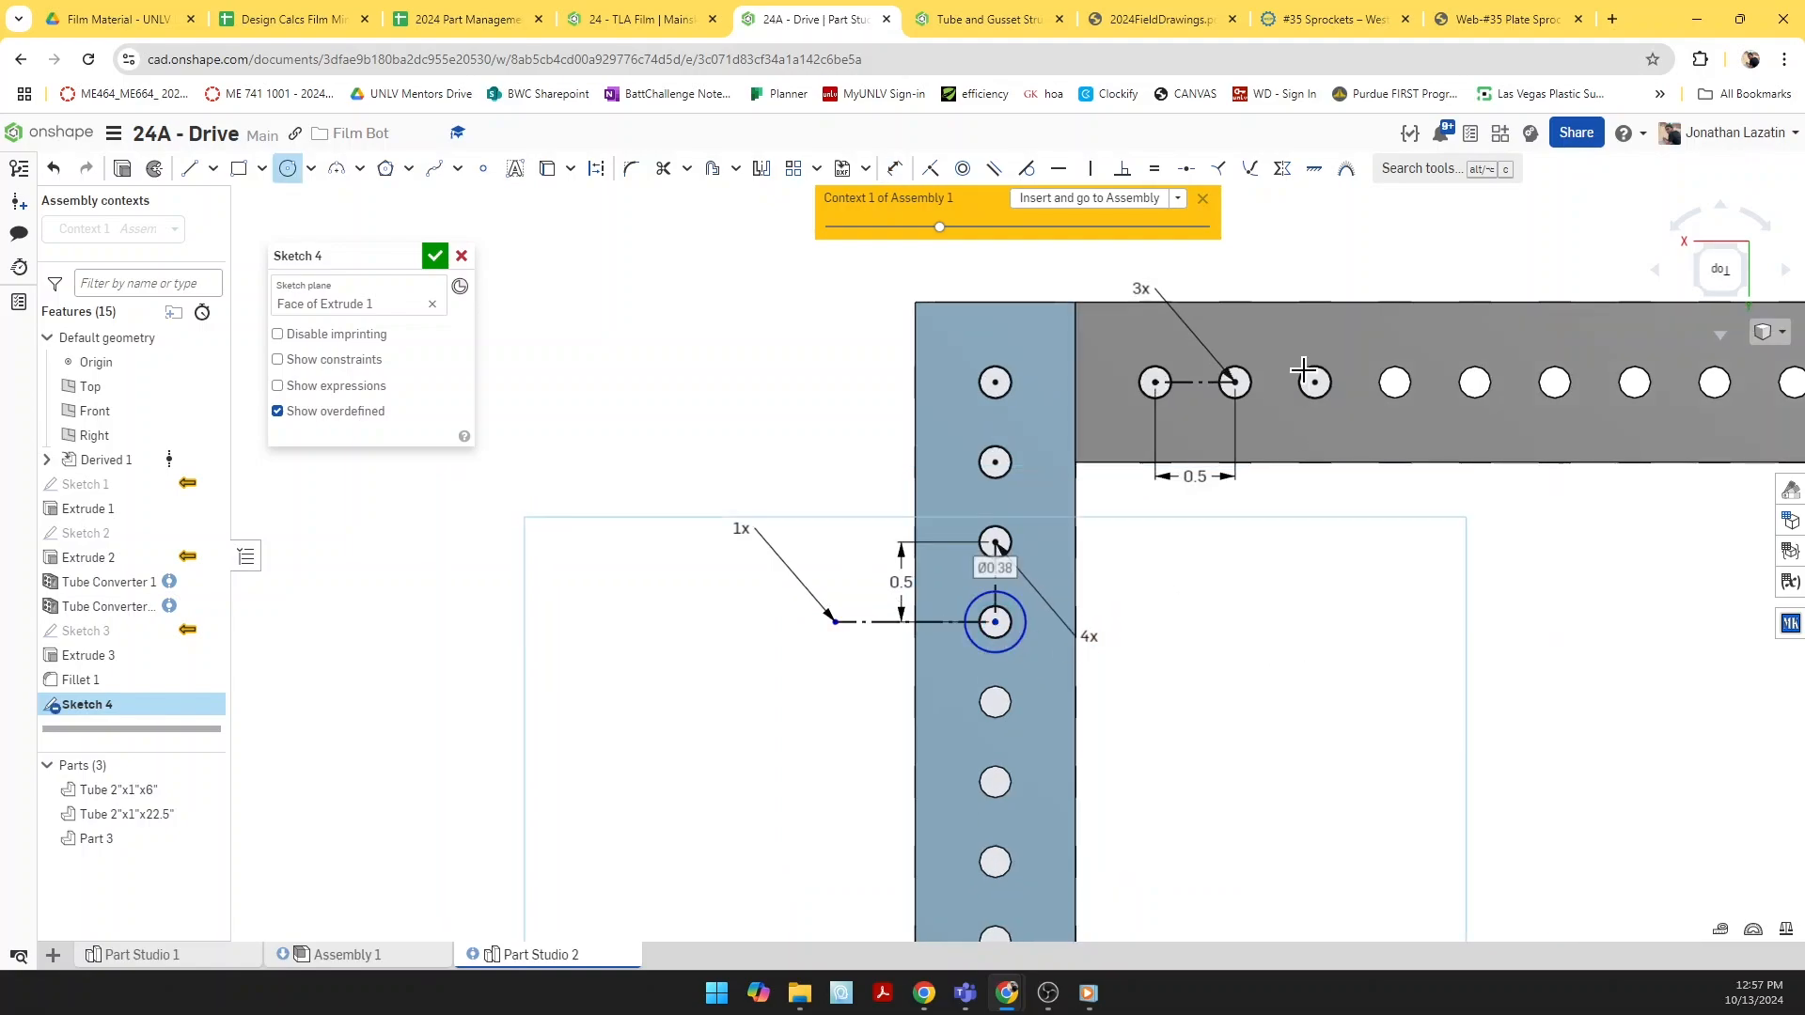
{"action": "left_click", "coordinate": [1334, 415]}
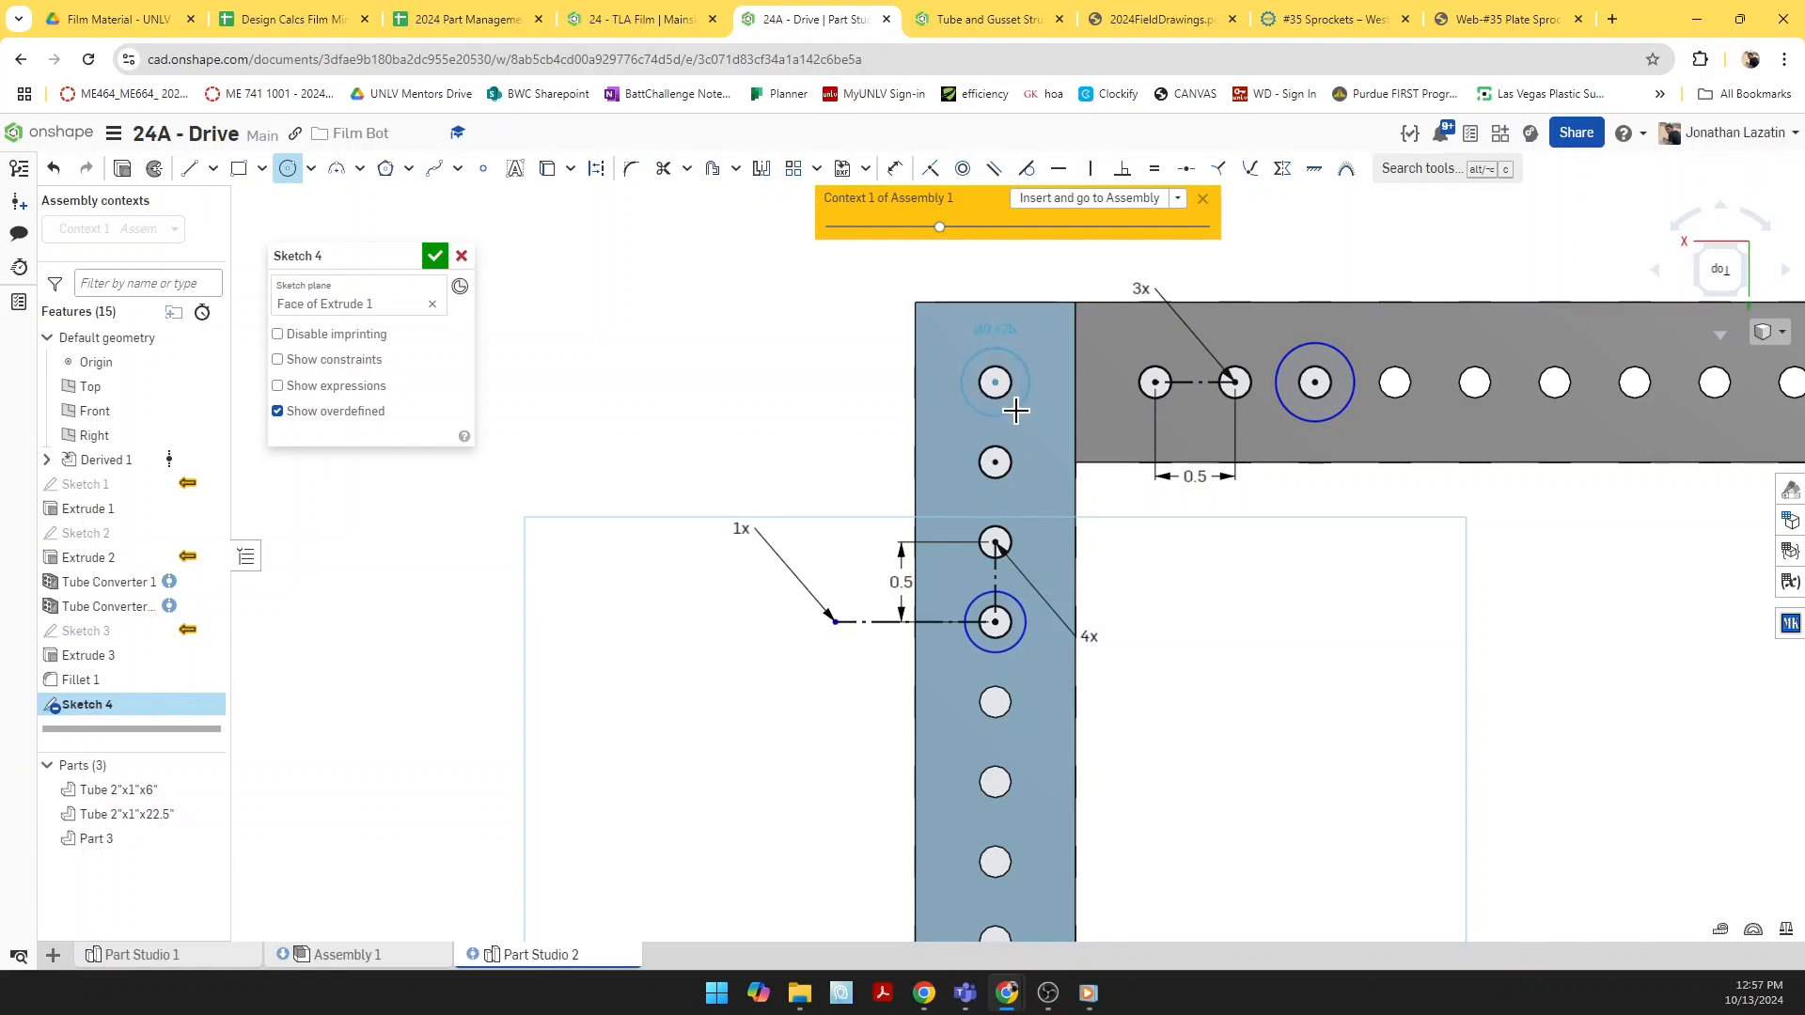
{"action": "left_click", "coordinate": [1016, 411]}
Step: Dimension the cross tube's large circle to 0.75 in diameter and make the other two large circles equal to it
{"action": "scroll", "coordinate": [1072, 423], "scroll_direction": "down", "scroll_amount": 3}
{"action": "key", "text": "u"}
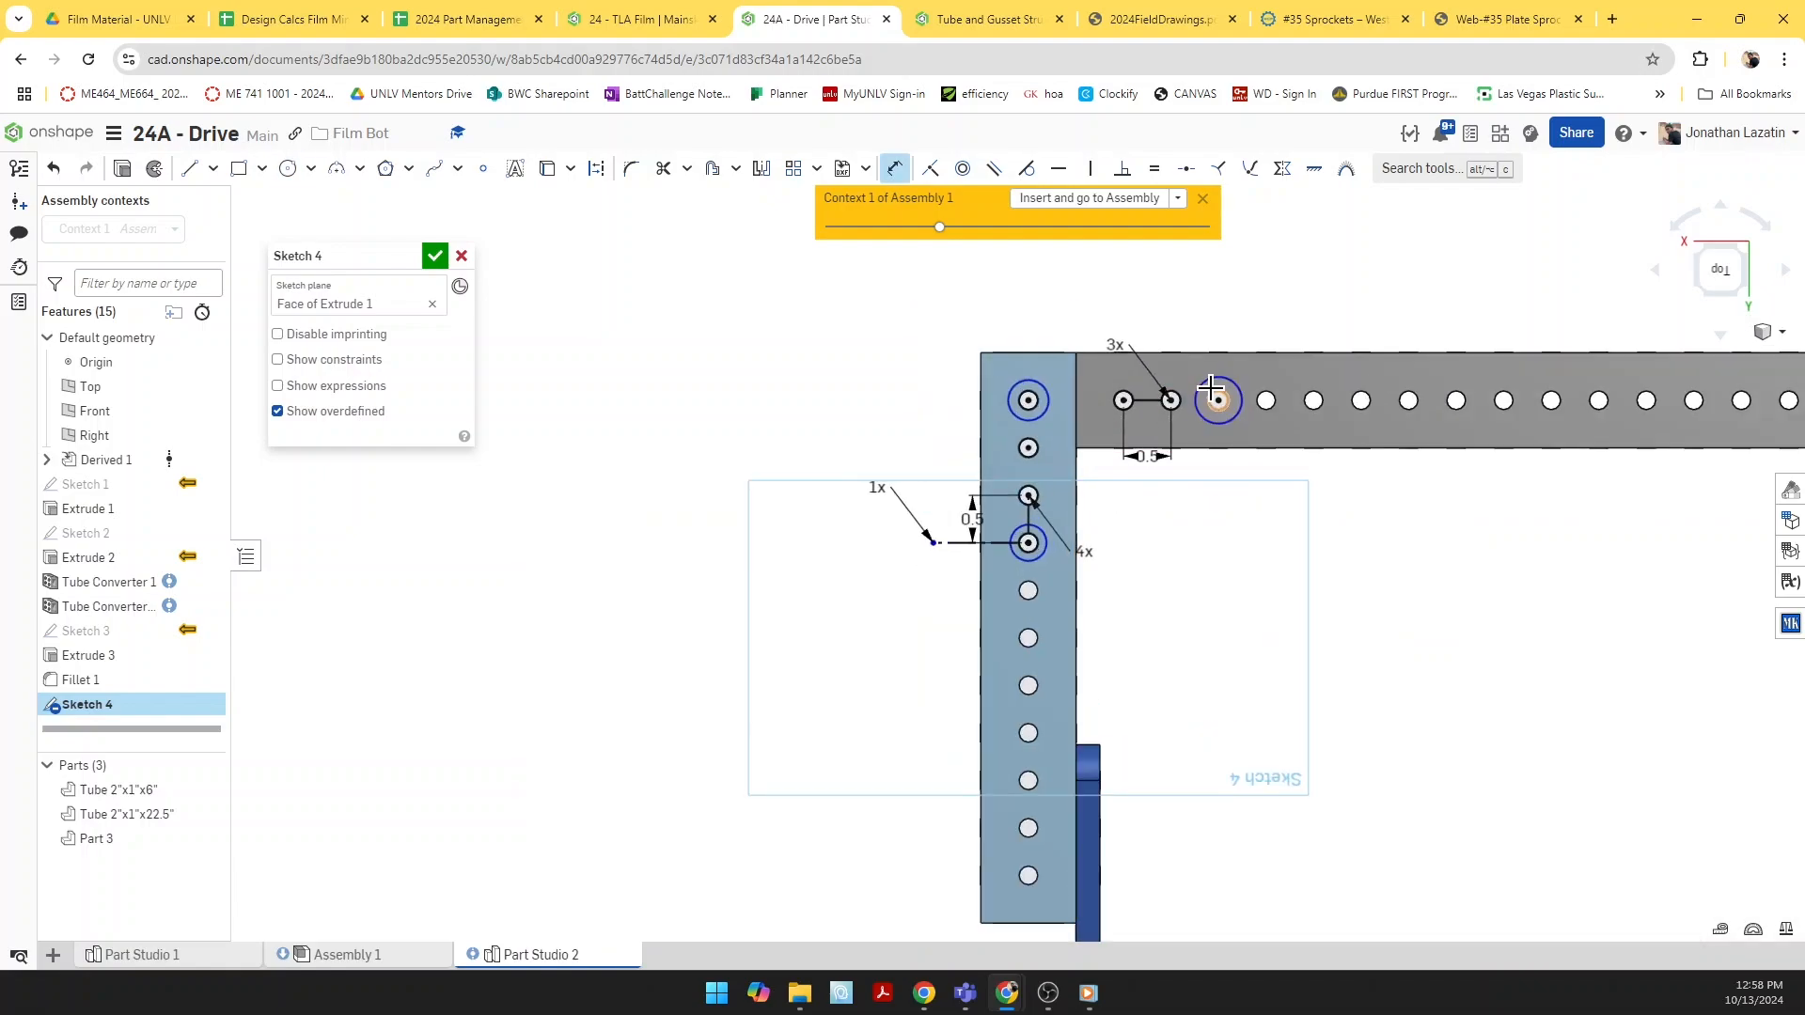
{"action": "left_click", "coordinate": [1212, 387]}
{"action": "left_click", "coordinate": [1289, 305]}
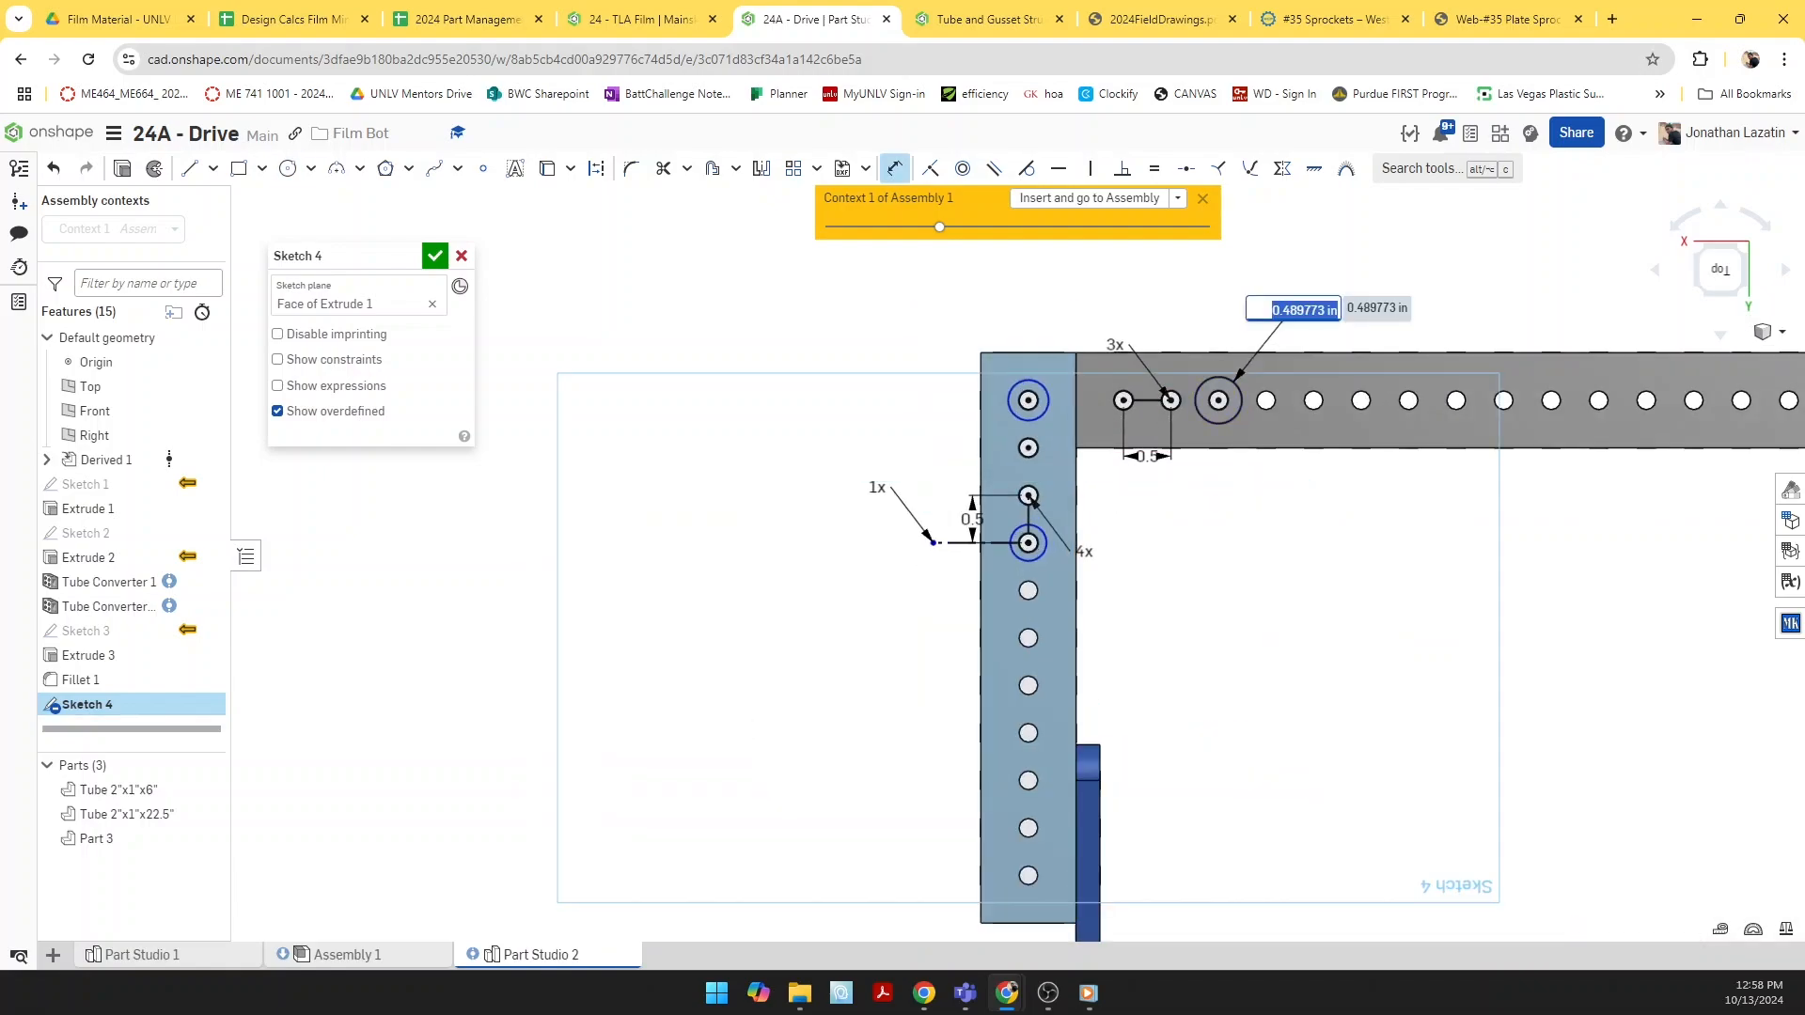
{"action": "type", "text": ".75"}
{"action": "key", "text": "Return"}
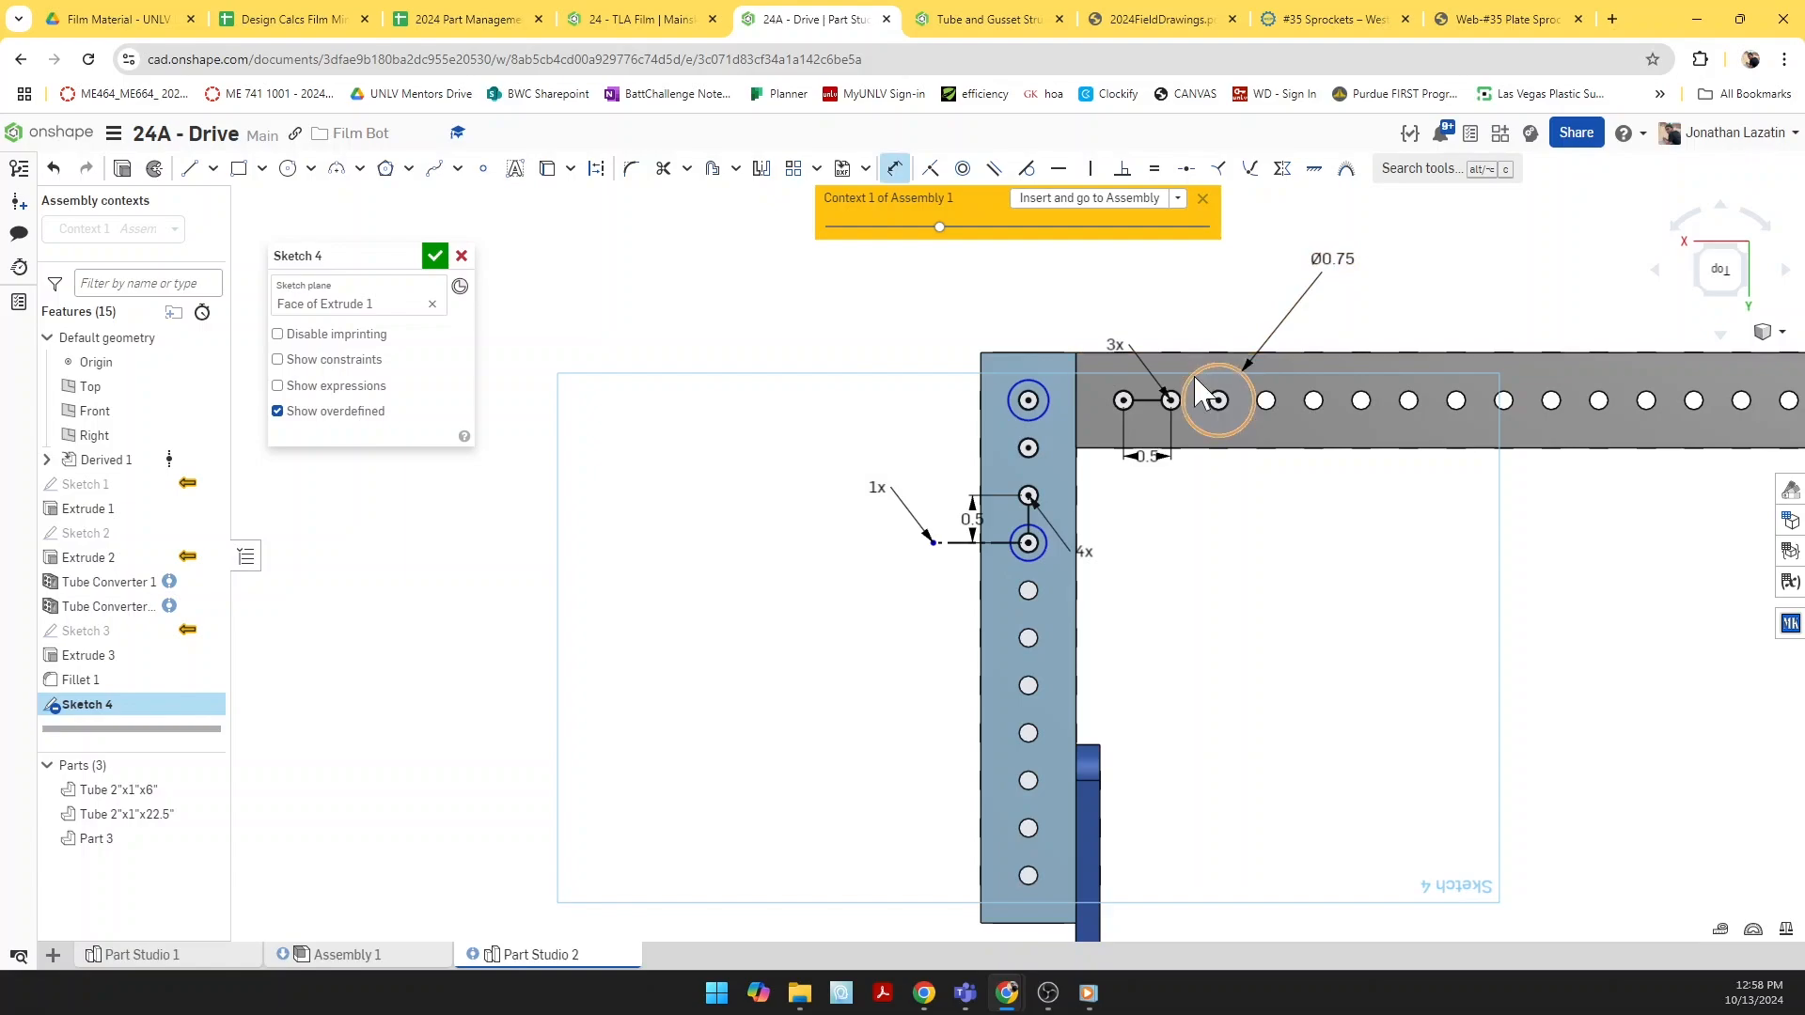
{"action": "left_click", "coordinate": [1040, 414]}
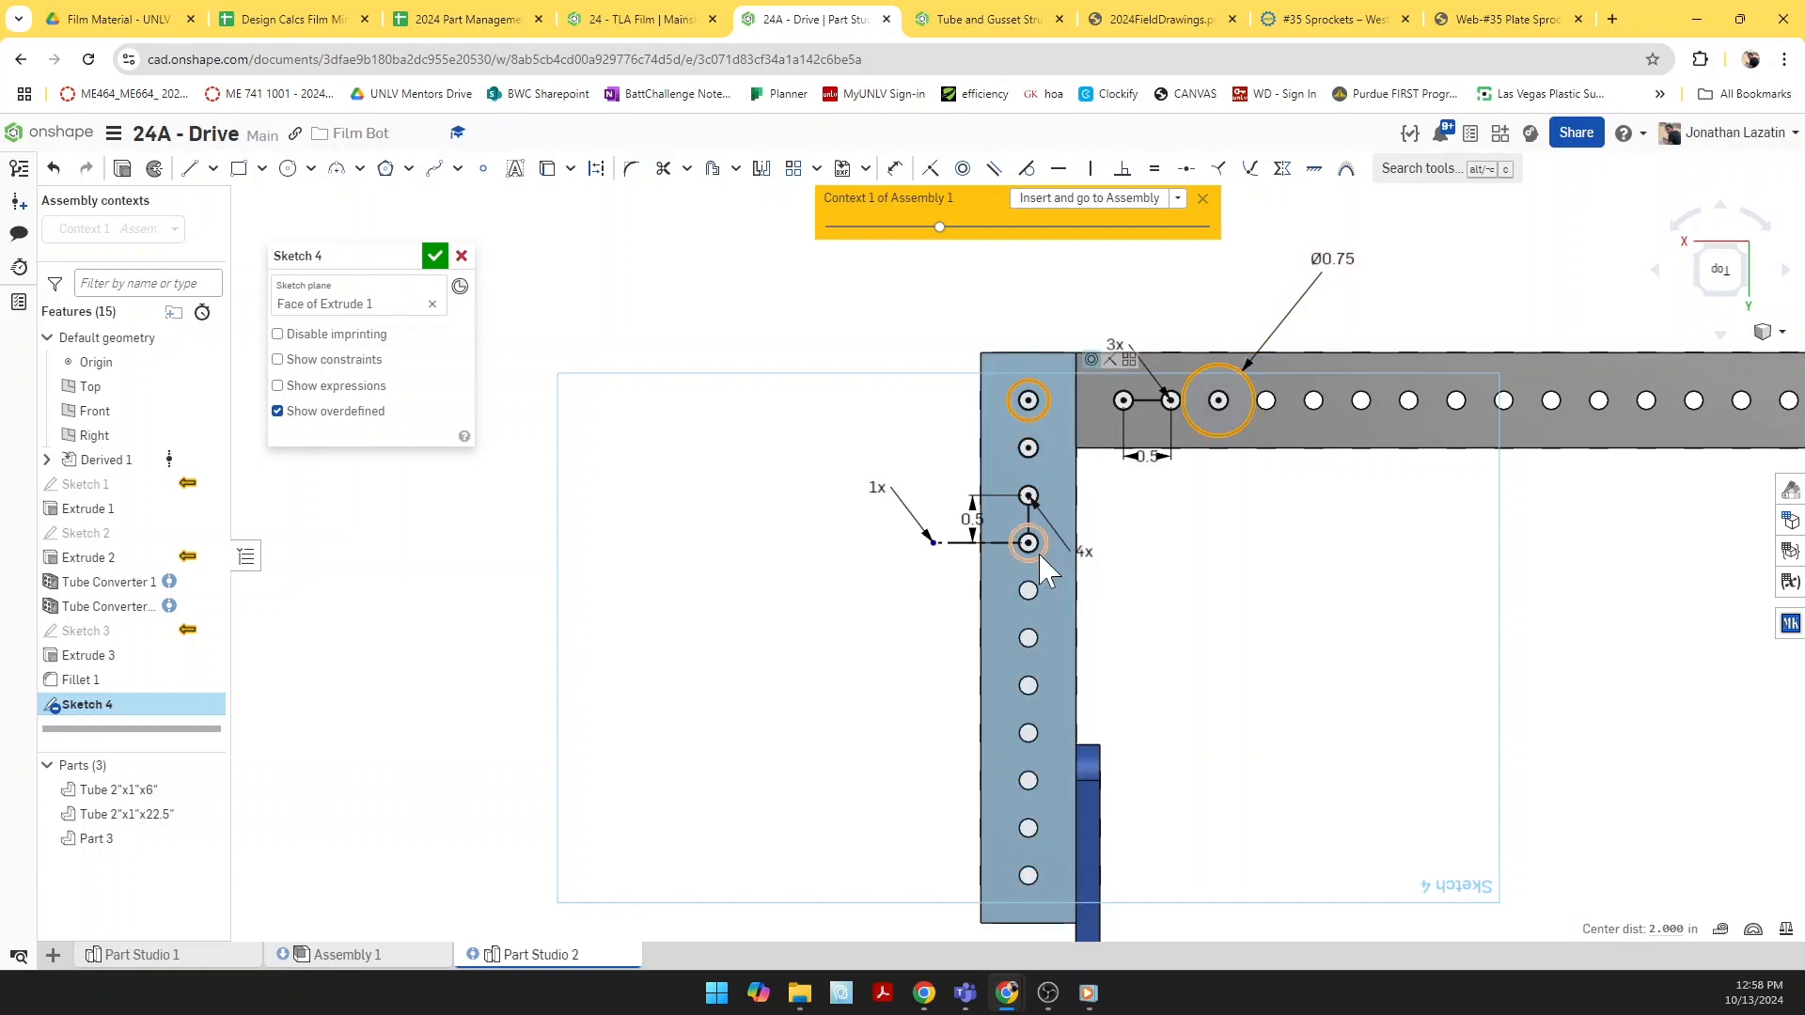
{"action": "left_click", "coordinate": [1041, 557]}
{"action": "key", "text": "e"}
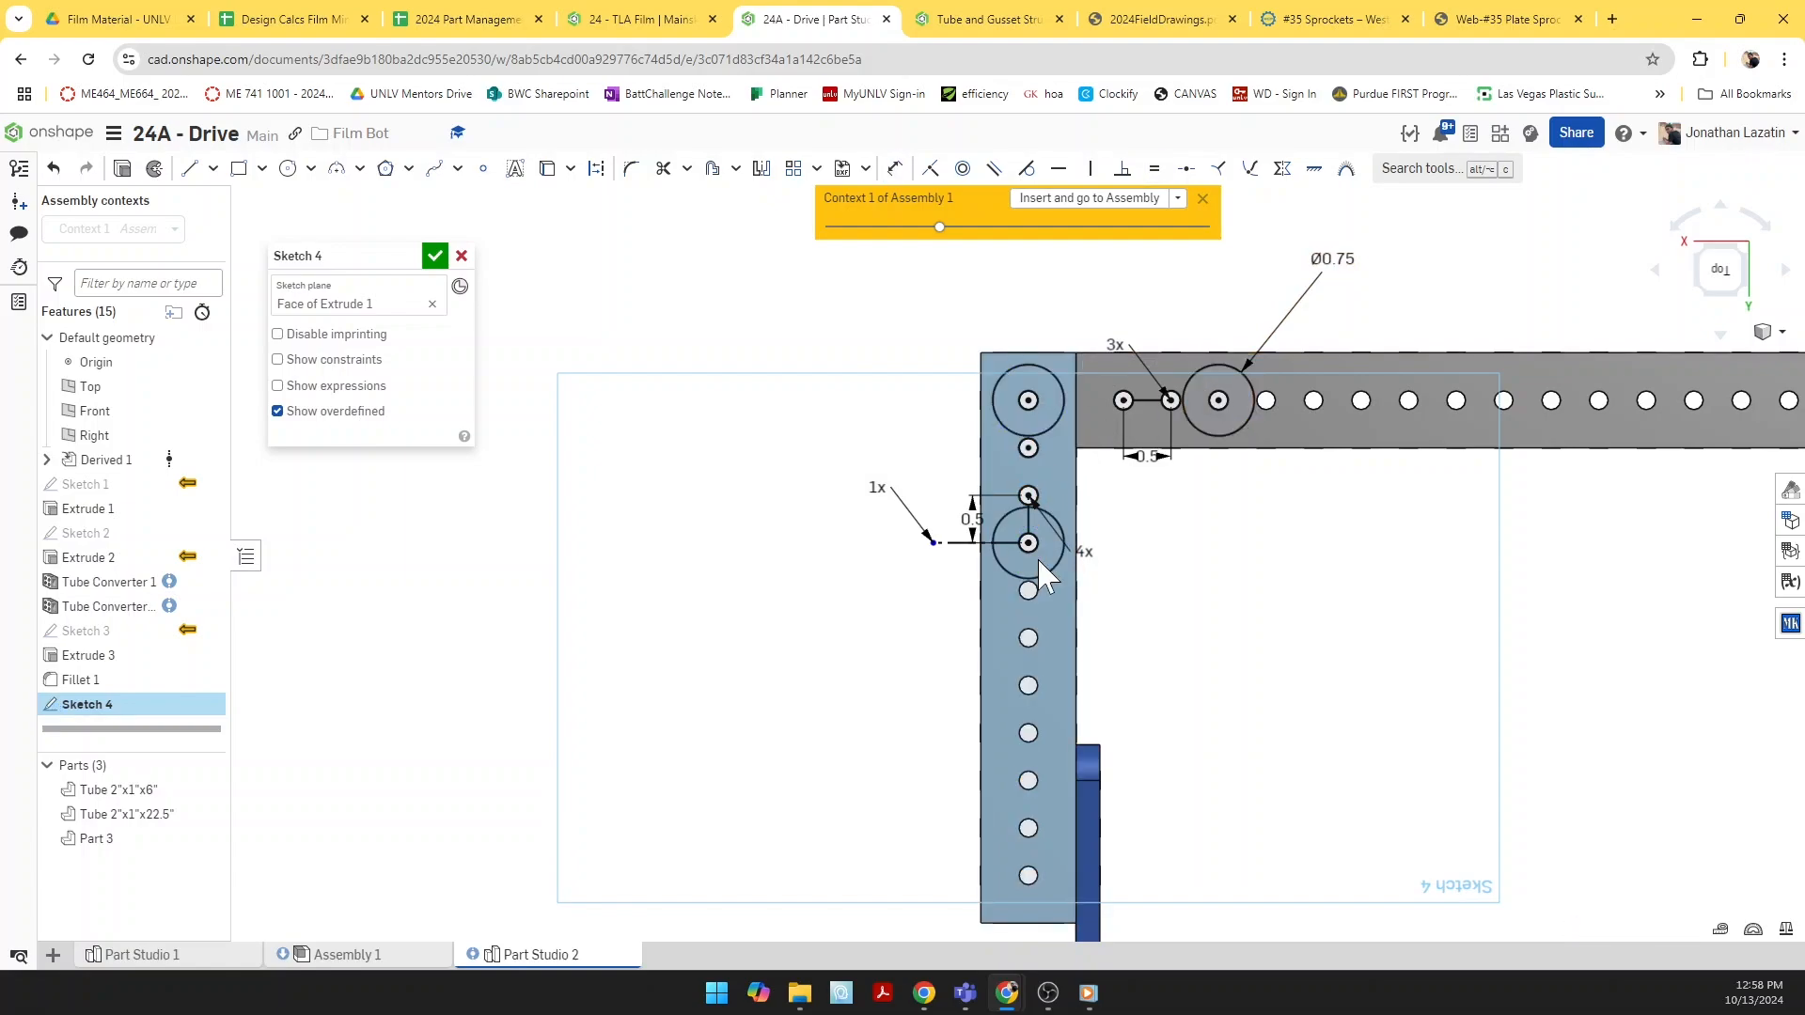
Step: Draw outer edge lines from the corner's large circle to the large circles on the side tube and cross tube
{"action": "key", "text": "l"}
{"action": "mouse_move", "coordinate": [994, 534]}
{"action": "left_mouse_down"}
{"action": "mouse_move", "coordinate": [994, 409]}
{"action": "mouse_move", "coordinate": [1207, 366]}
{"action": "left_mouse_up"}
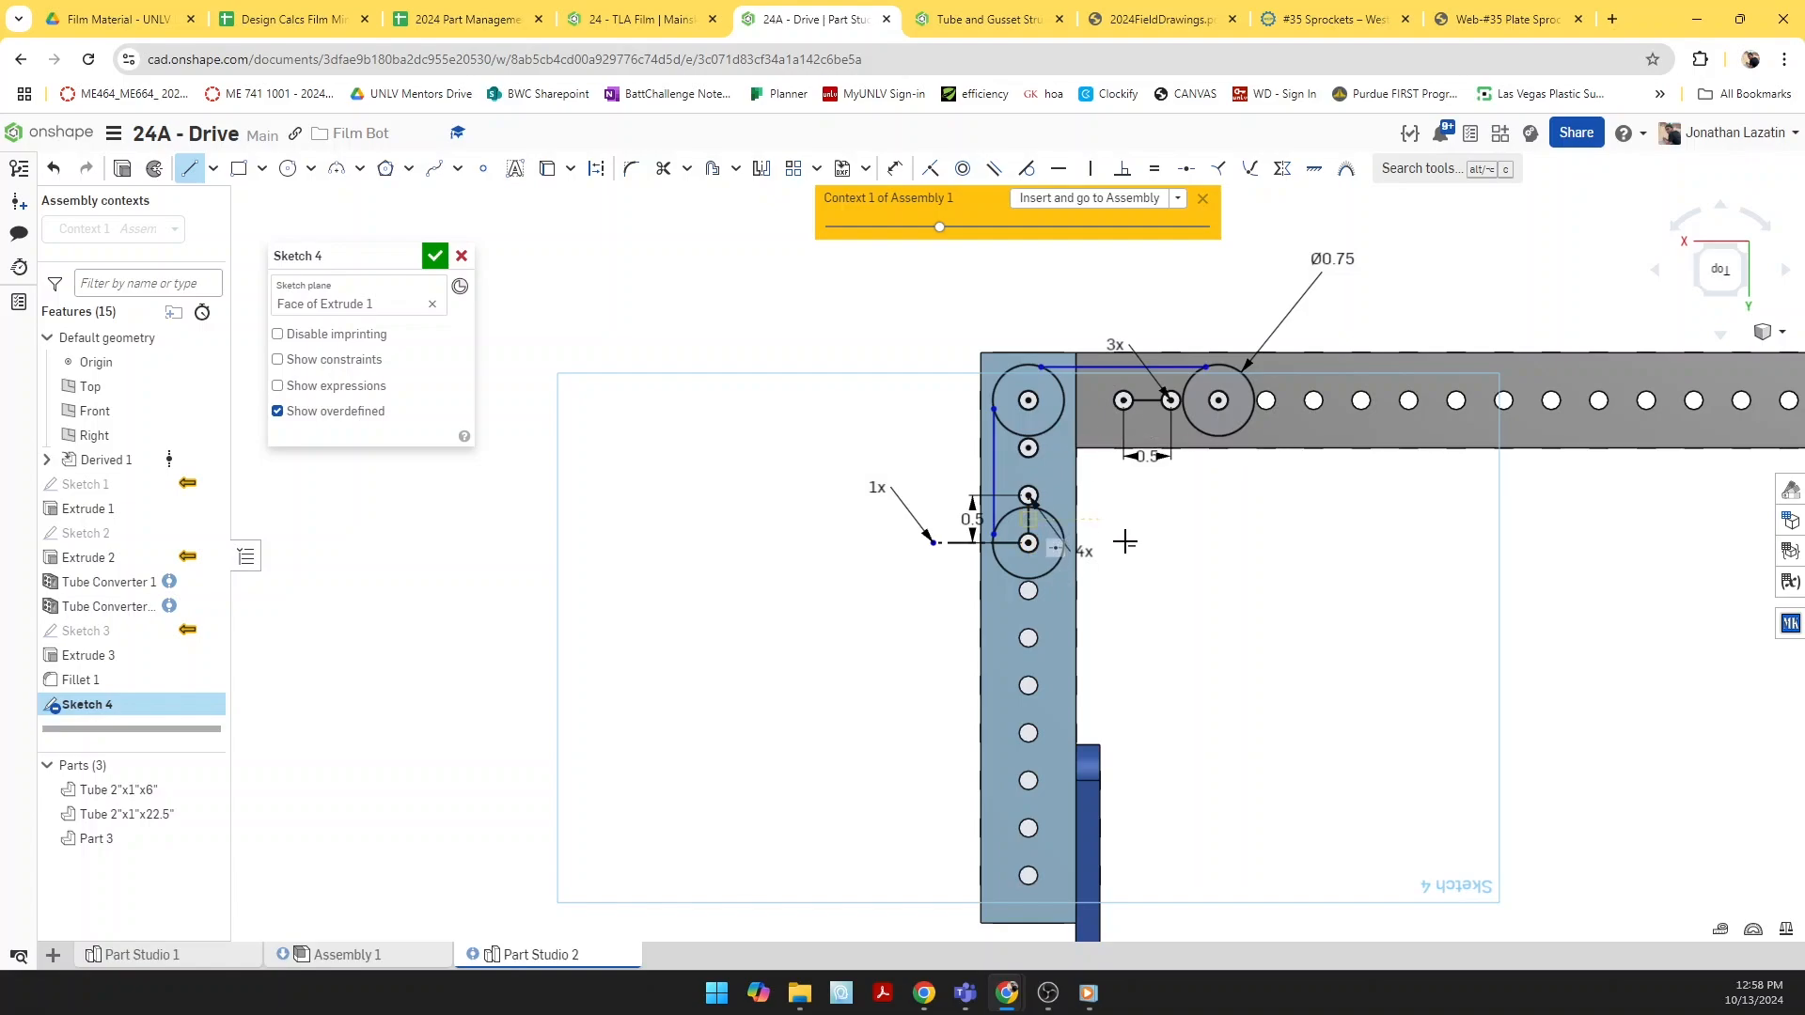
Step: Examine the tube corner and the plate outline in 3D against the rest of the drive assembly
{"action": "right_click_drag", "start_coordinate": [1146, 538], "coordinate": [1136, 510]}
{"action": "scroll", "coordinate": [1157, 571], "scroll_direction": "down", "scroll_amount": 9}
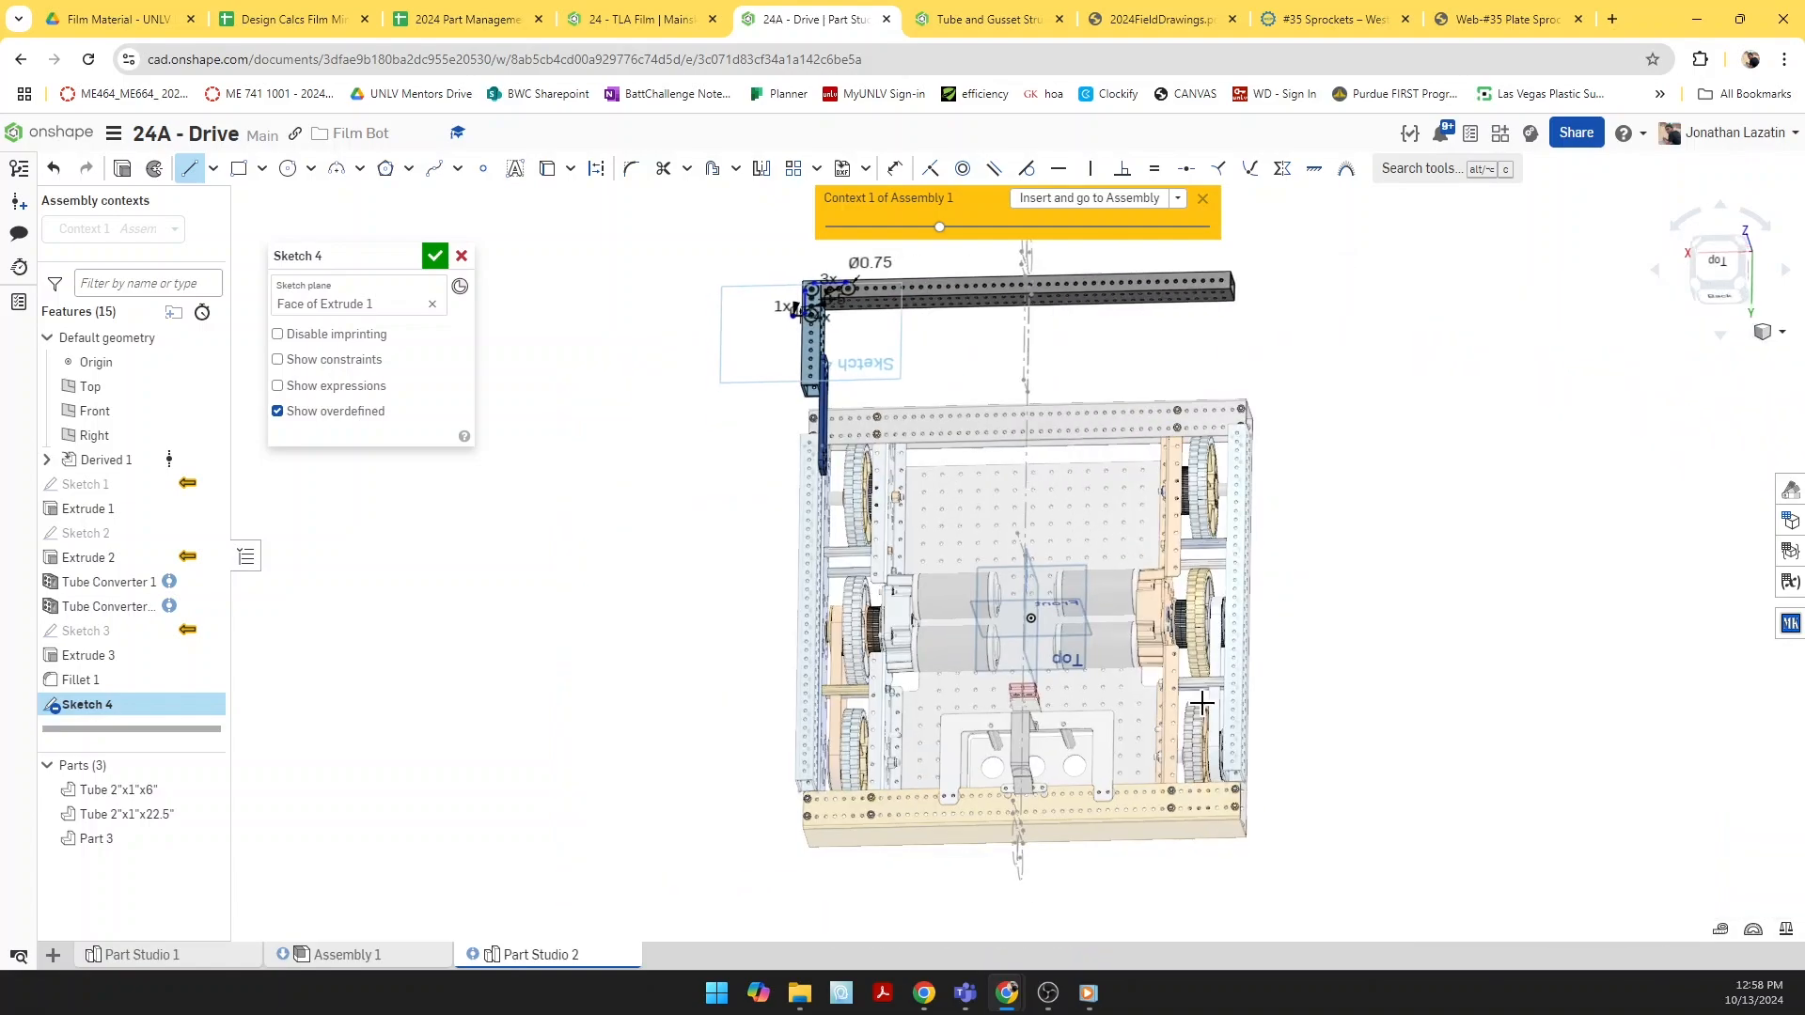
{"action": "middle_click_drag", "start_coordinate": [1203, 703], "coordinate": [1306, 839]}
{"action": "scroll", "coordinate": [1307, 840], "scroll_direction": "down", "scroll_amount": 1}
{"action": "scroll", "coordinate": [1171, 718], "scroll_direction": "up", "scroll_amount": 3}
{"action": "right_click_drag", "start_coordinate": [1149, 711], "coordinate": [1100, 694]}
{"action": "scroll", "coordinate": [1084, 618], "scroll_direction": "up", "scroll_amount": 4}
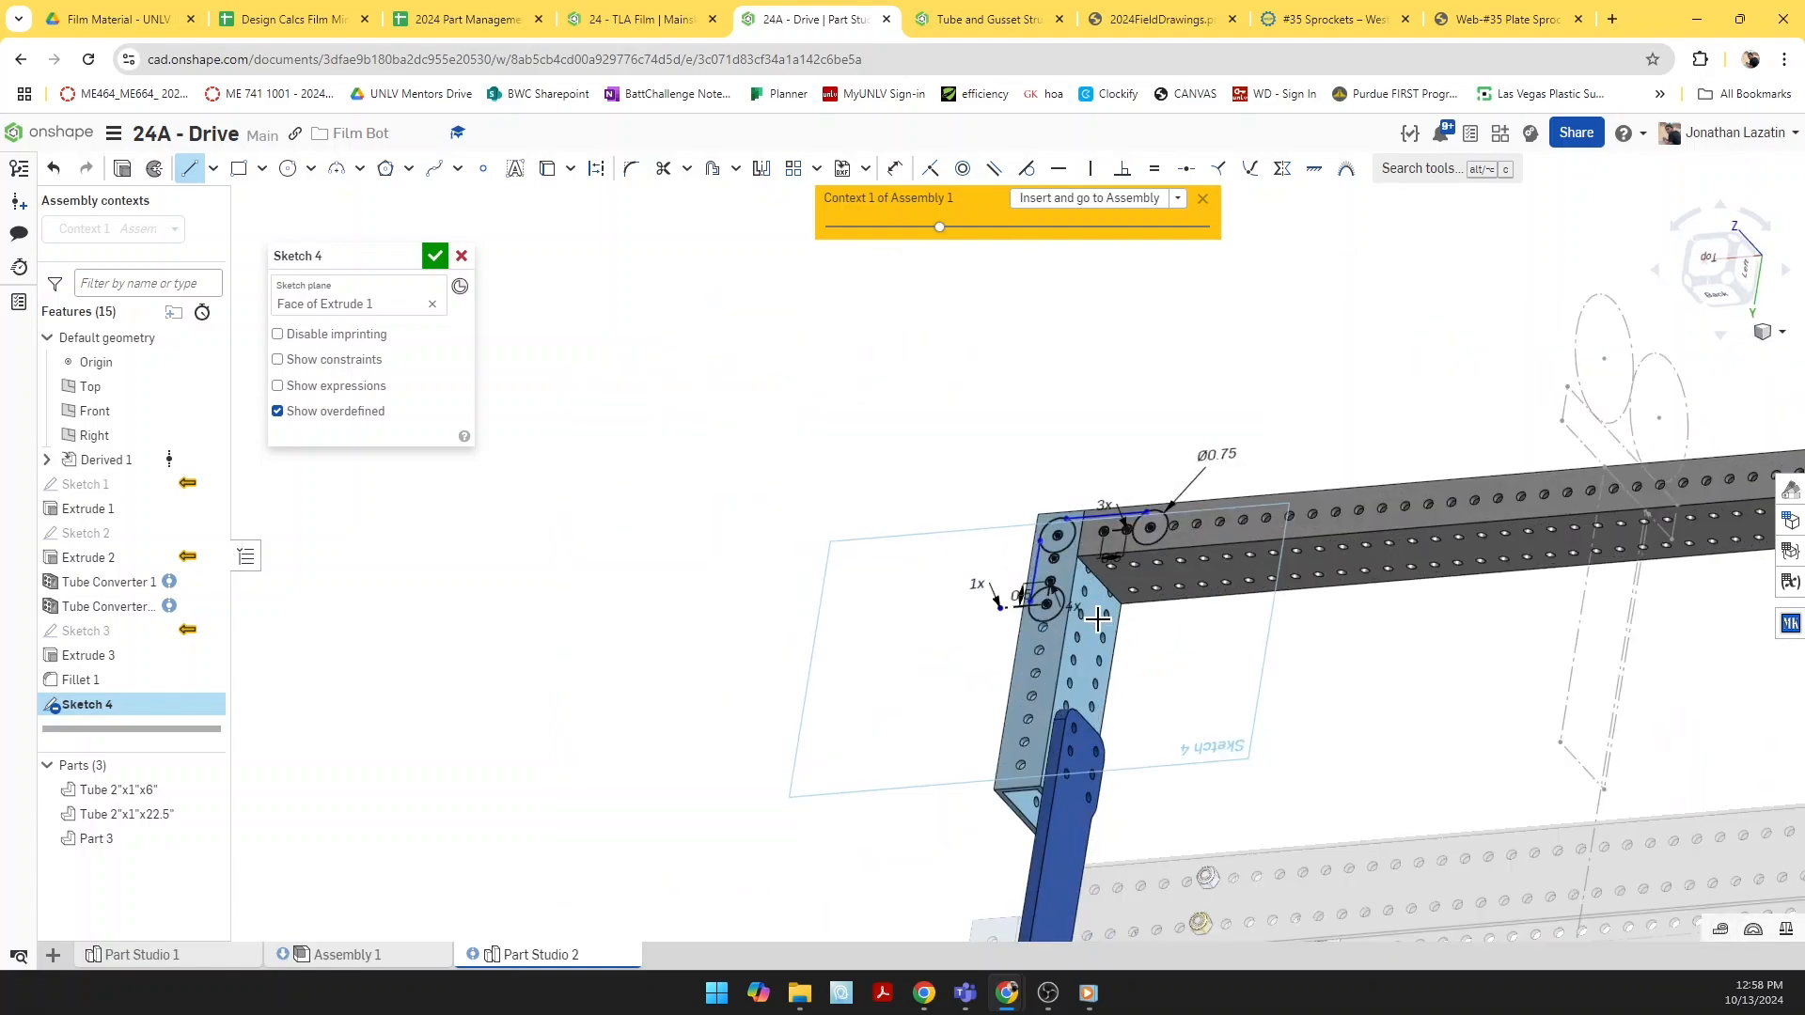
{"action": "scroll", "coordinate": [1095, 634], "scroll_direction": "up", "scroll_amount": 3}
{"action": "scroll", "coordinate": [1080, 620], "scroll_direction": "down", "scroll_amount": 2}
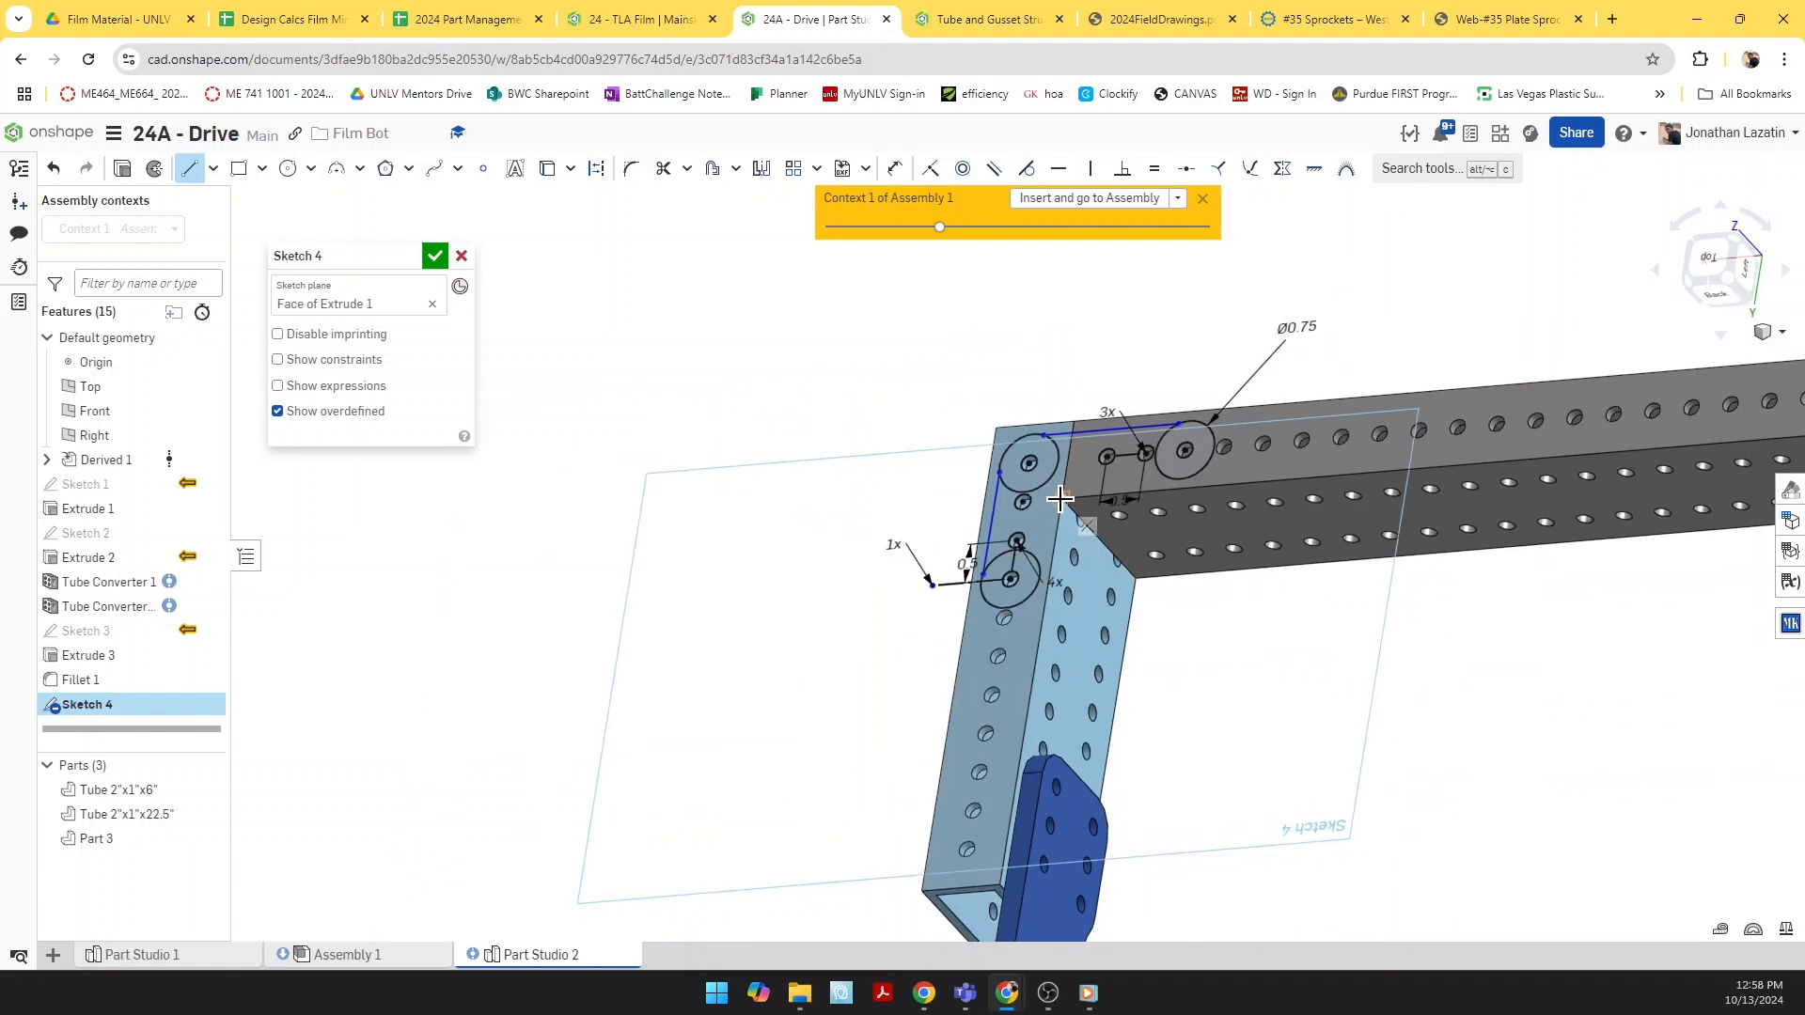
{"action": "scroll", "coordinate": [1060, 500], "scroll_direction": "up", "scroll_amount": 2}
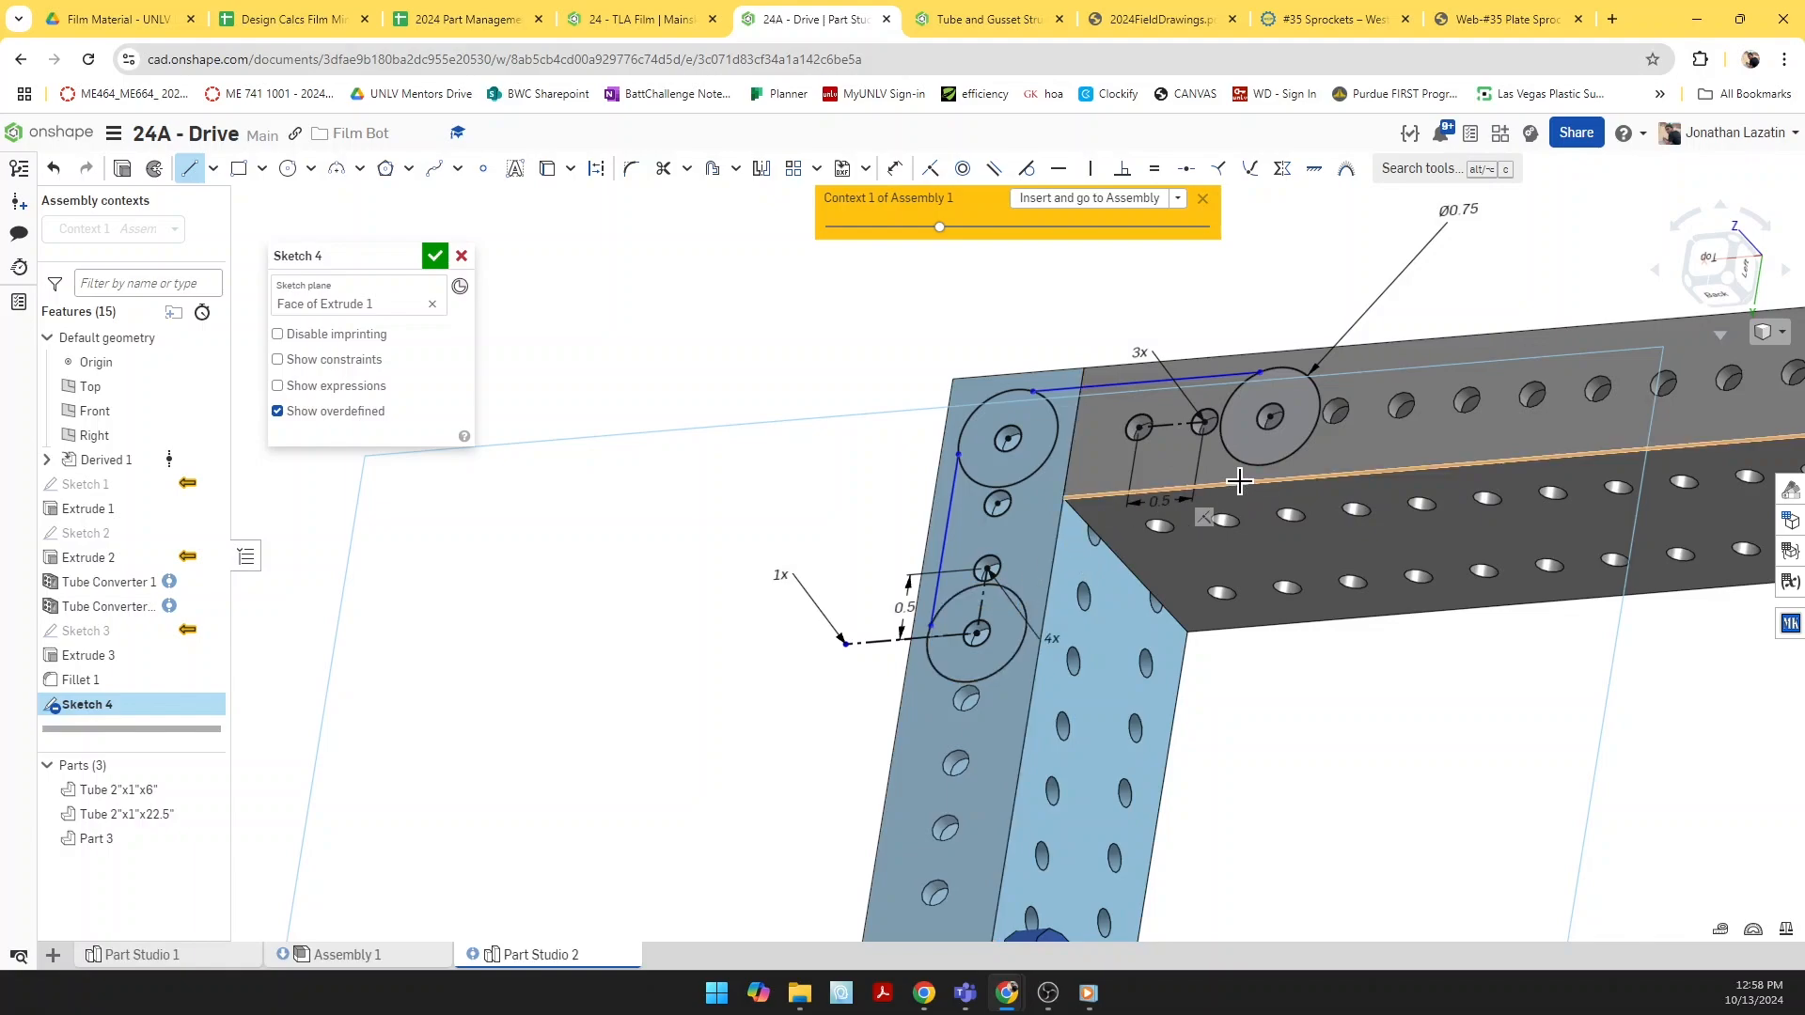
{"action": "key", "text": "Escape"}
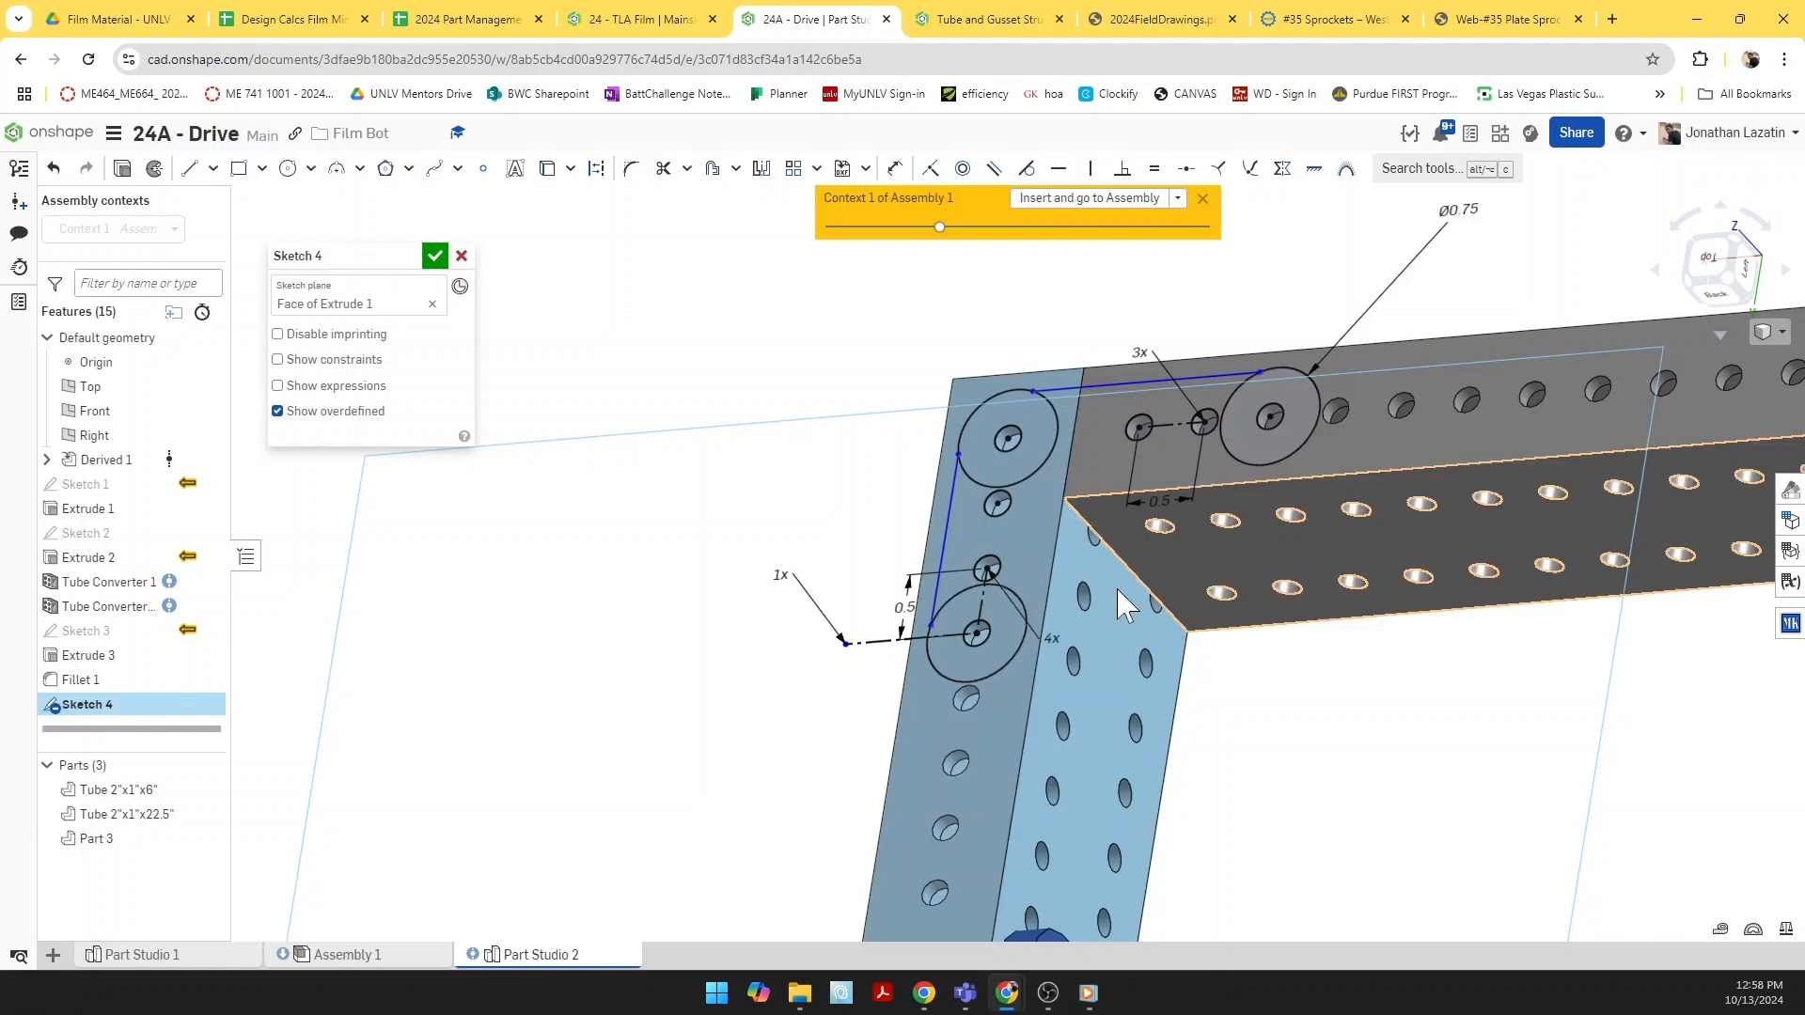
Step: Try a diagonal line about 2.48 in long joining the side tube's and cross tube's large circles on the inner side
{"action": "key", "text": "l"}
{"action": "left_click", "coordinate": [1004, 669]}
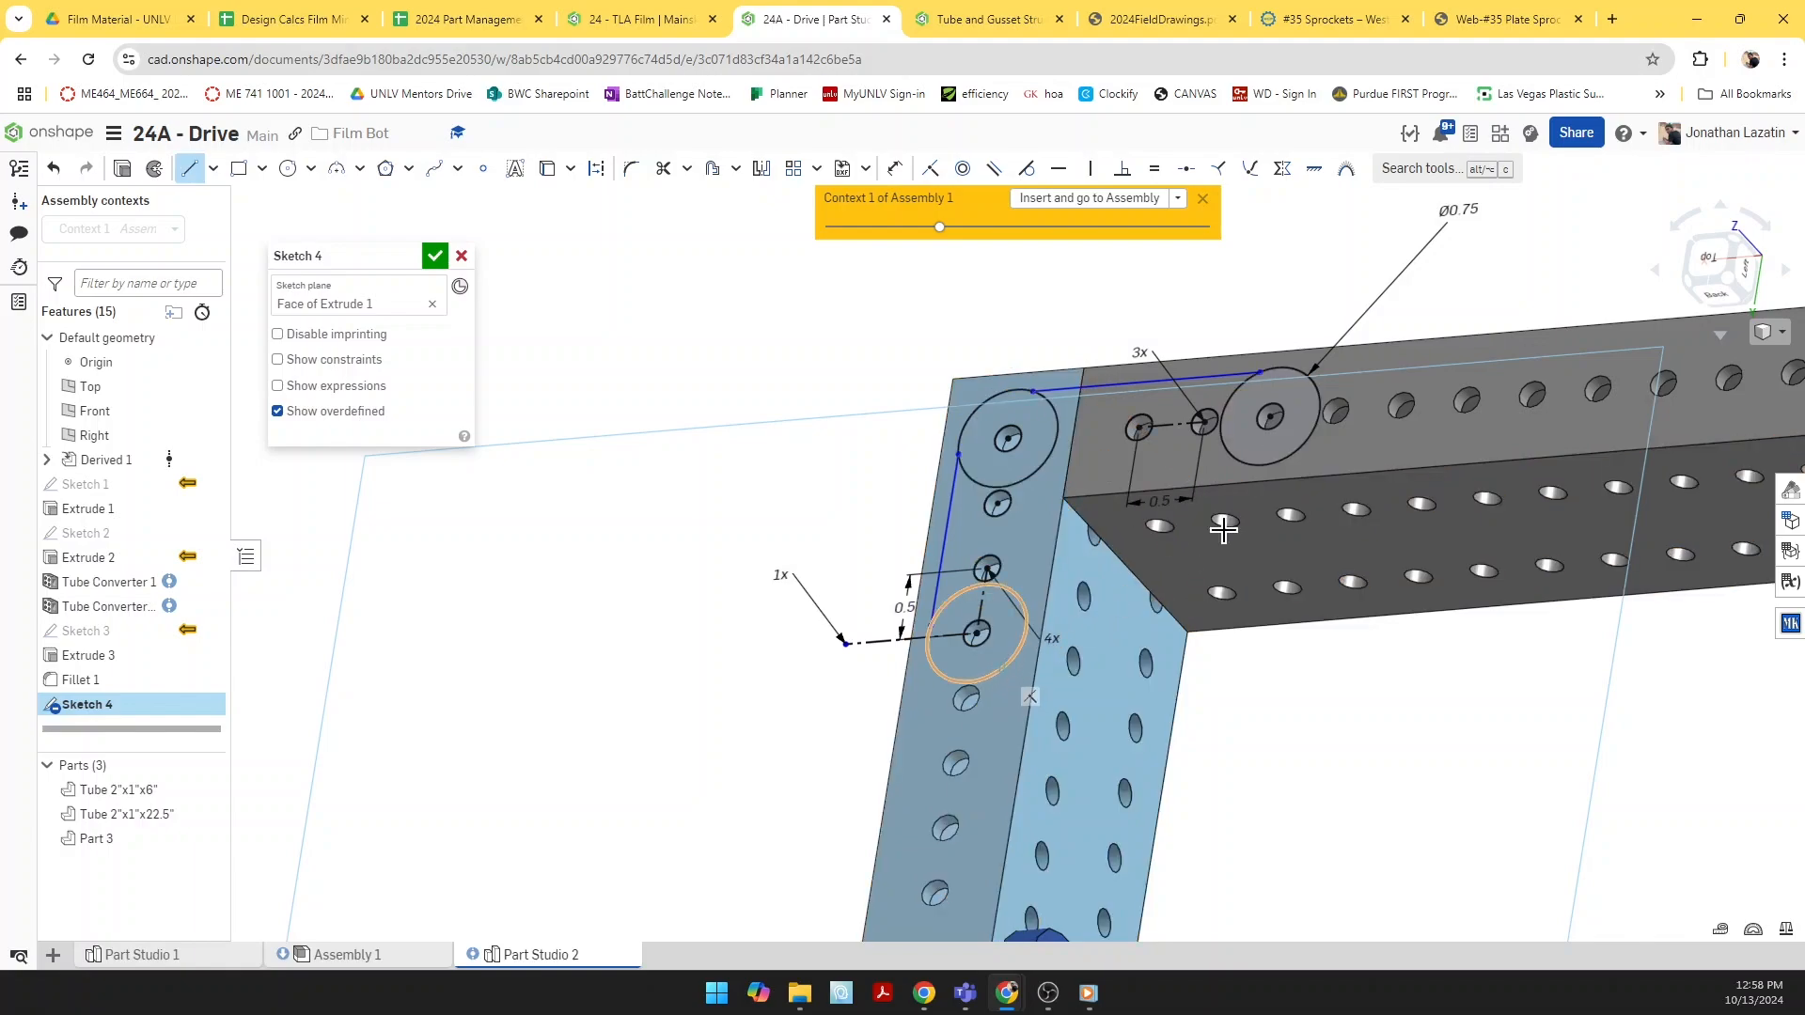
{"action": "left_click", "coordinate": [1294, 454]}
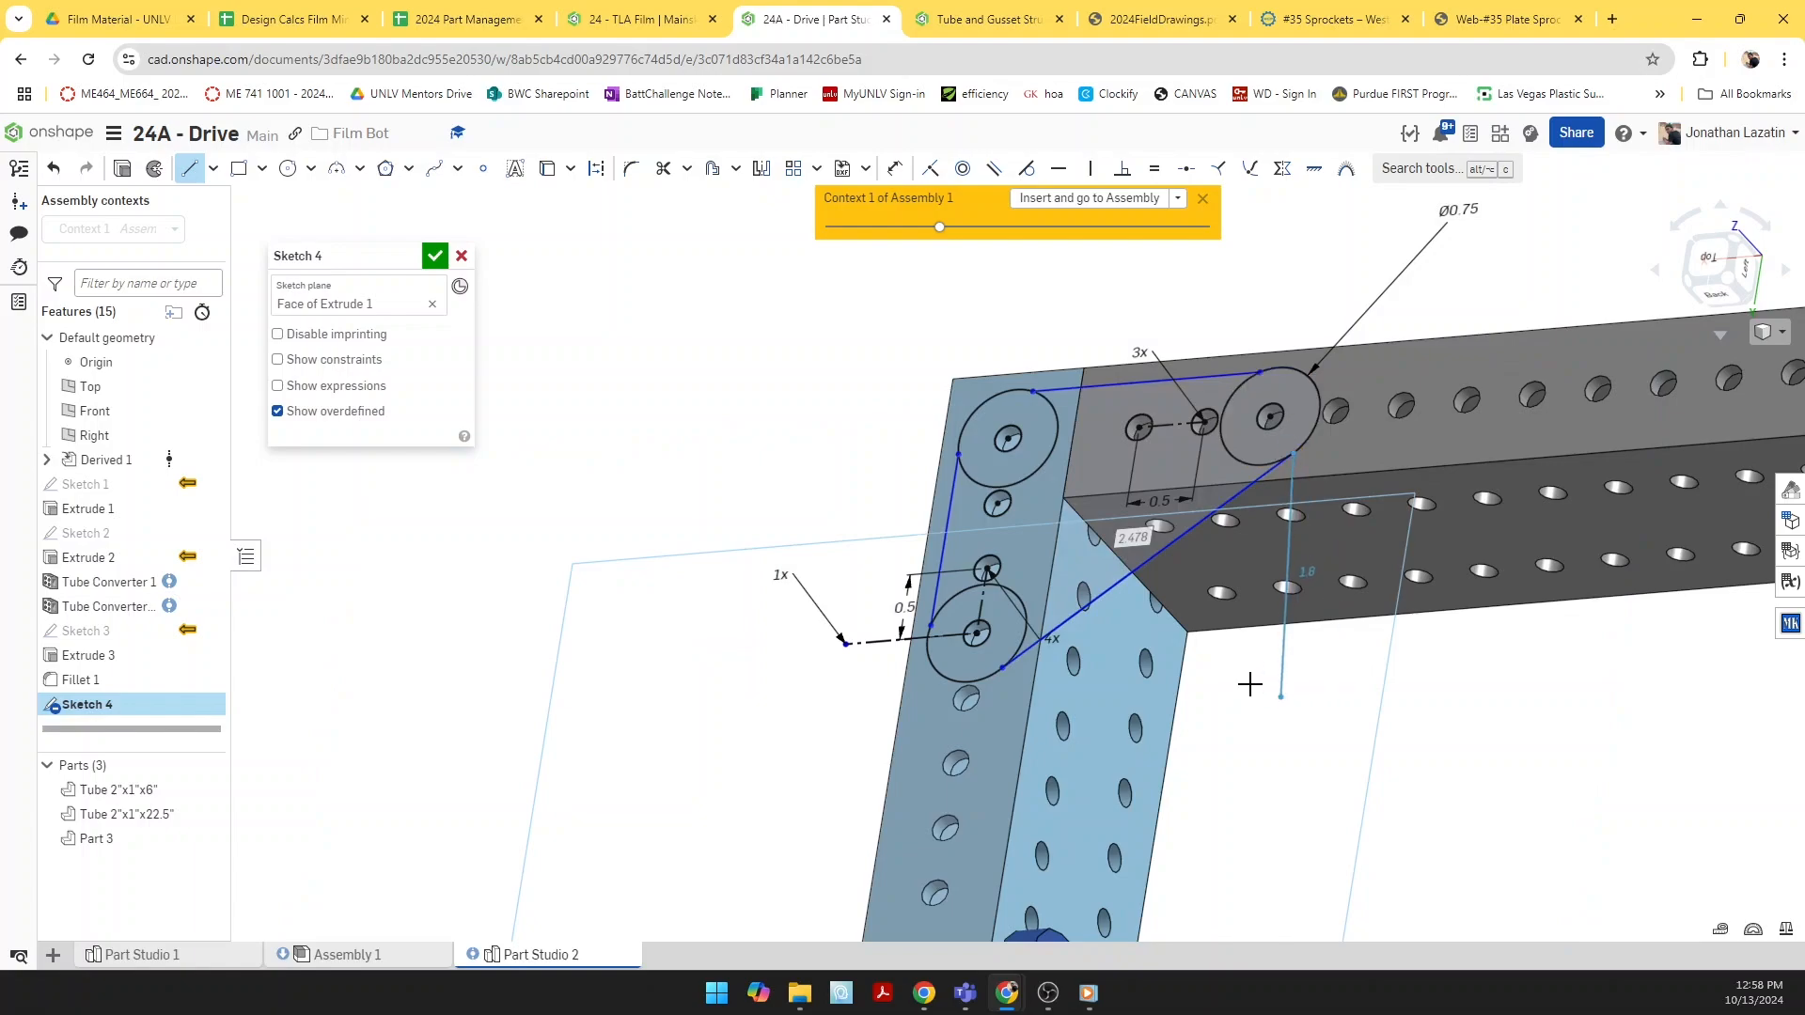
{"action": "key", "text": "u"}
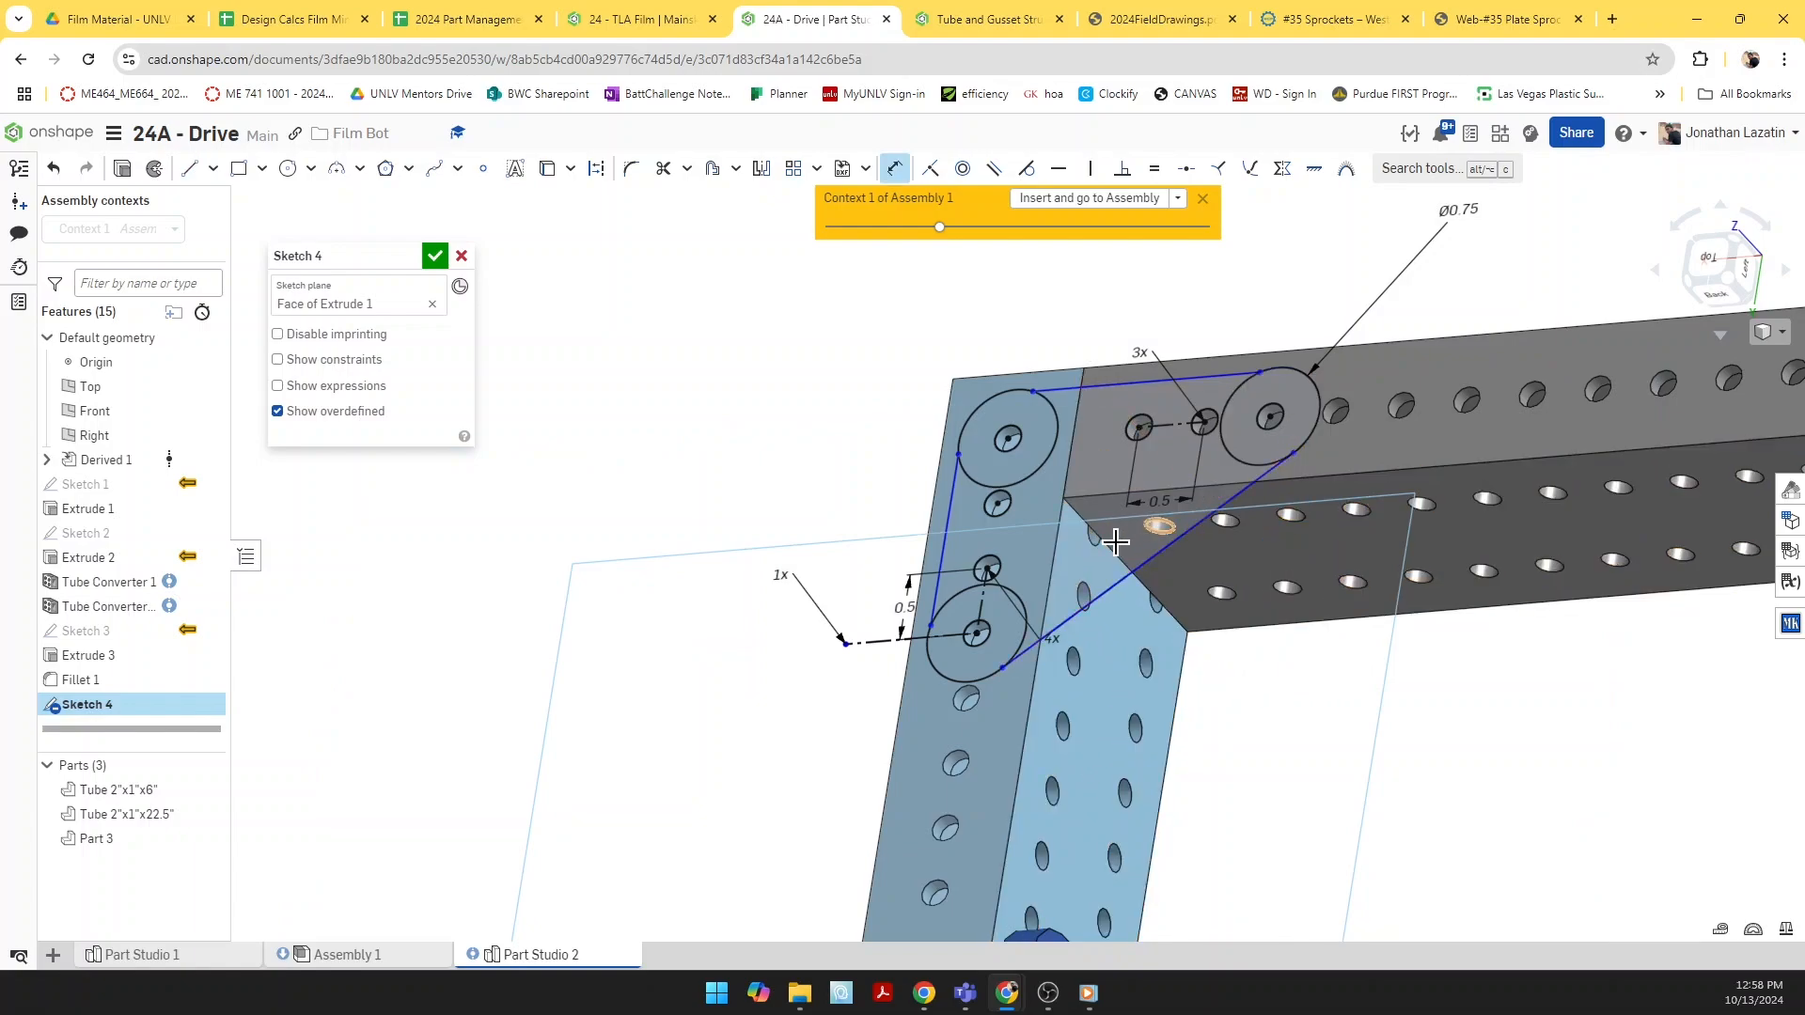
{"action": "key", "text": "Escape"}
{"action": "right_click_drag", "start_coordinate": [1144, 561], "coordinate": [1183, 621]}
{"action": "left_click", "coordinate": [1180, 618]}
{"action": "key", "text": "Delete"}
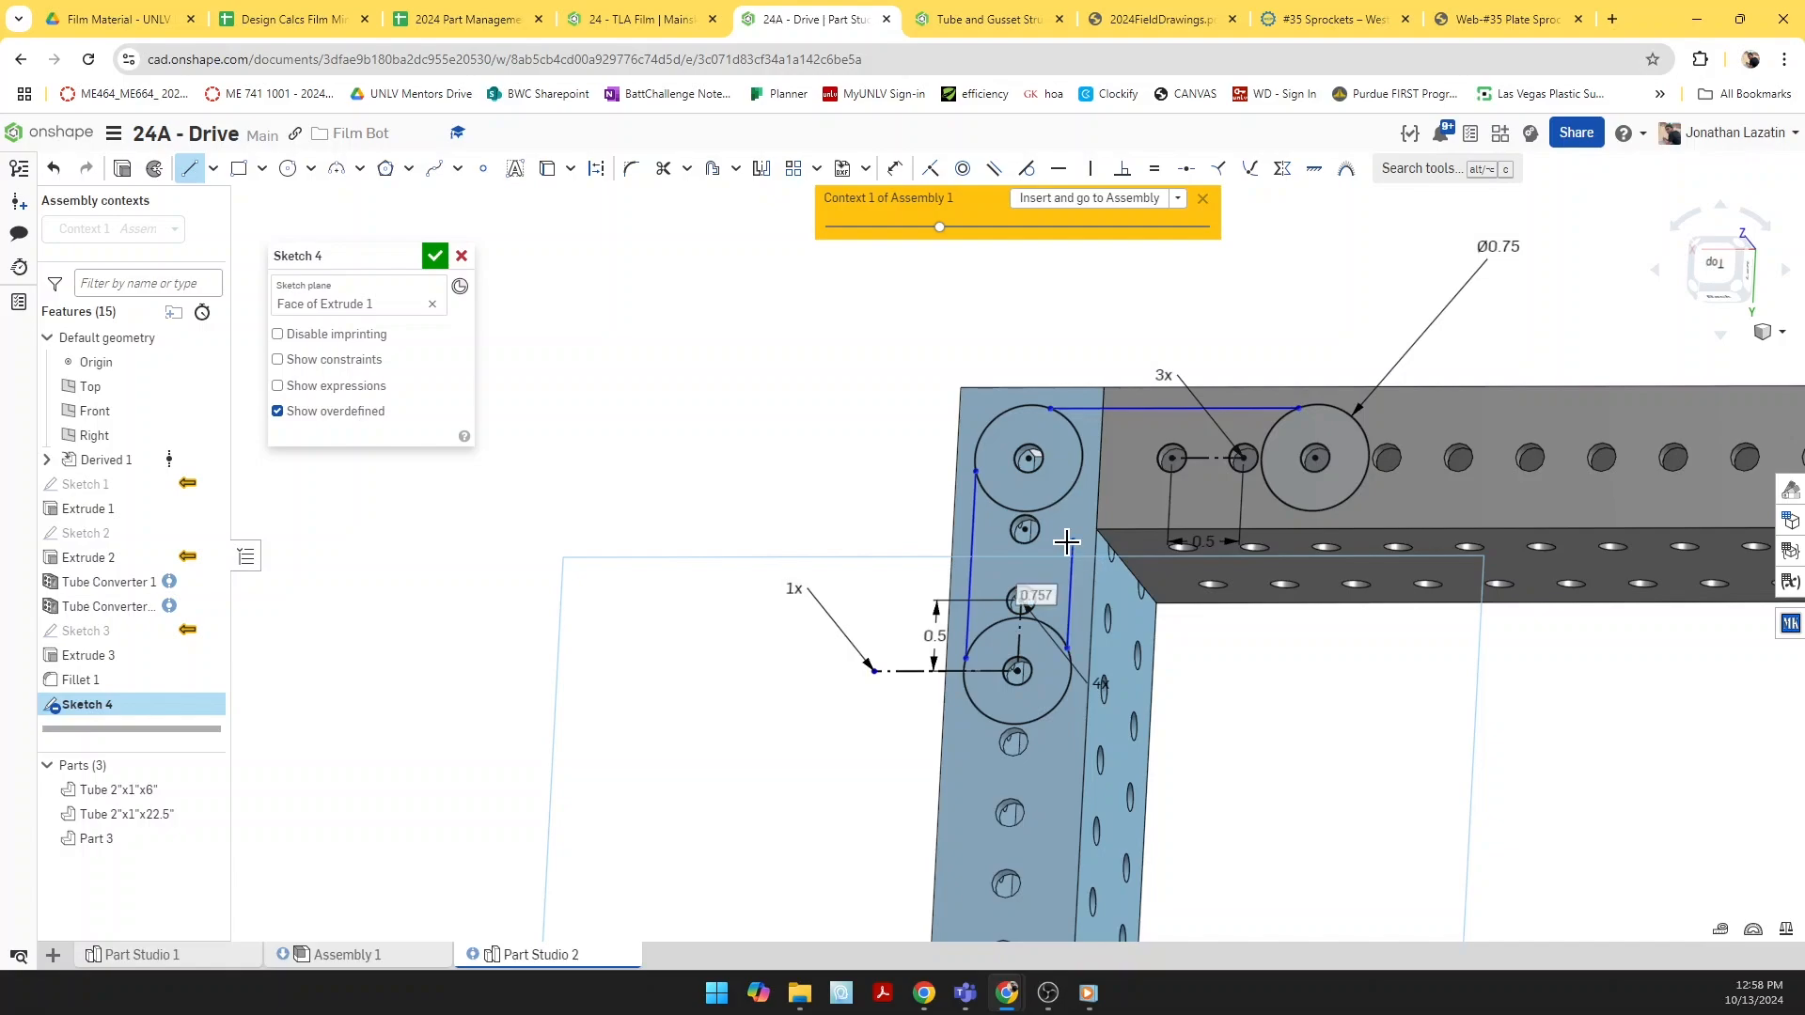
Step: Sketch an inner edge line about 1.15 in long on the cross tube and join it to the side tube's inner line with a three-point arc
{"action": "left_click", "coordinate": [1300, 509]}
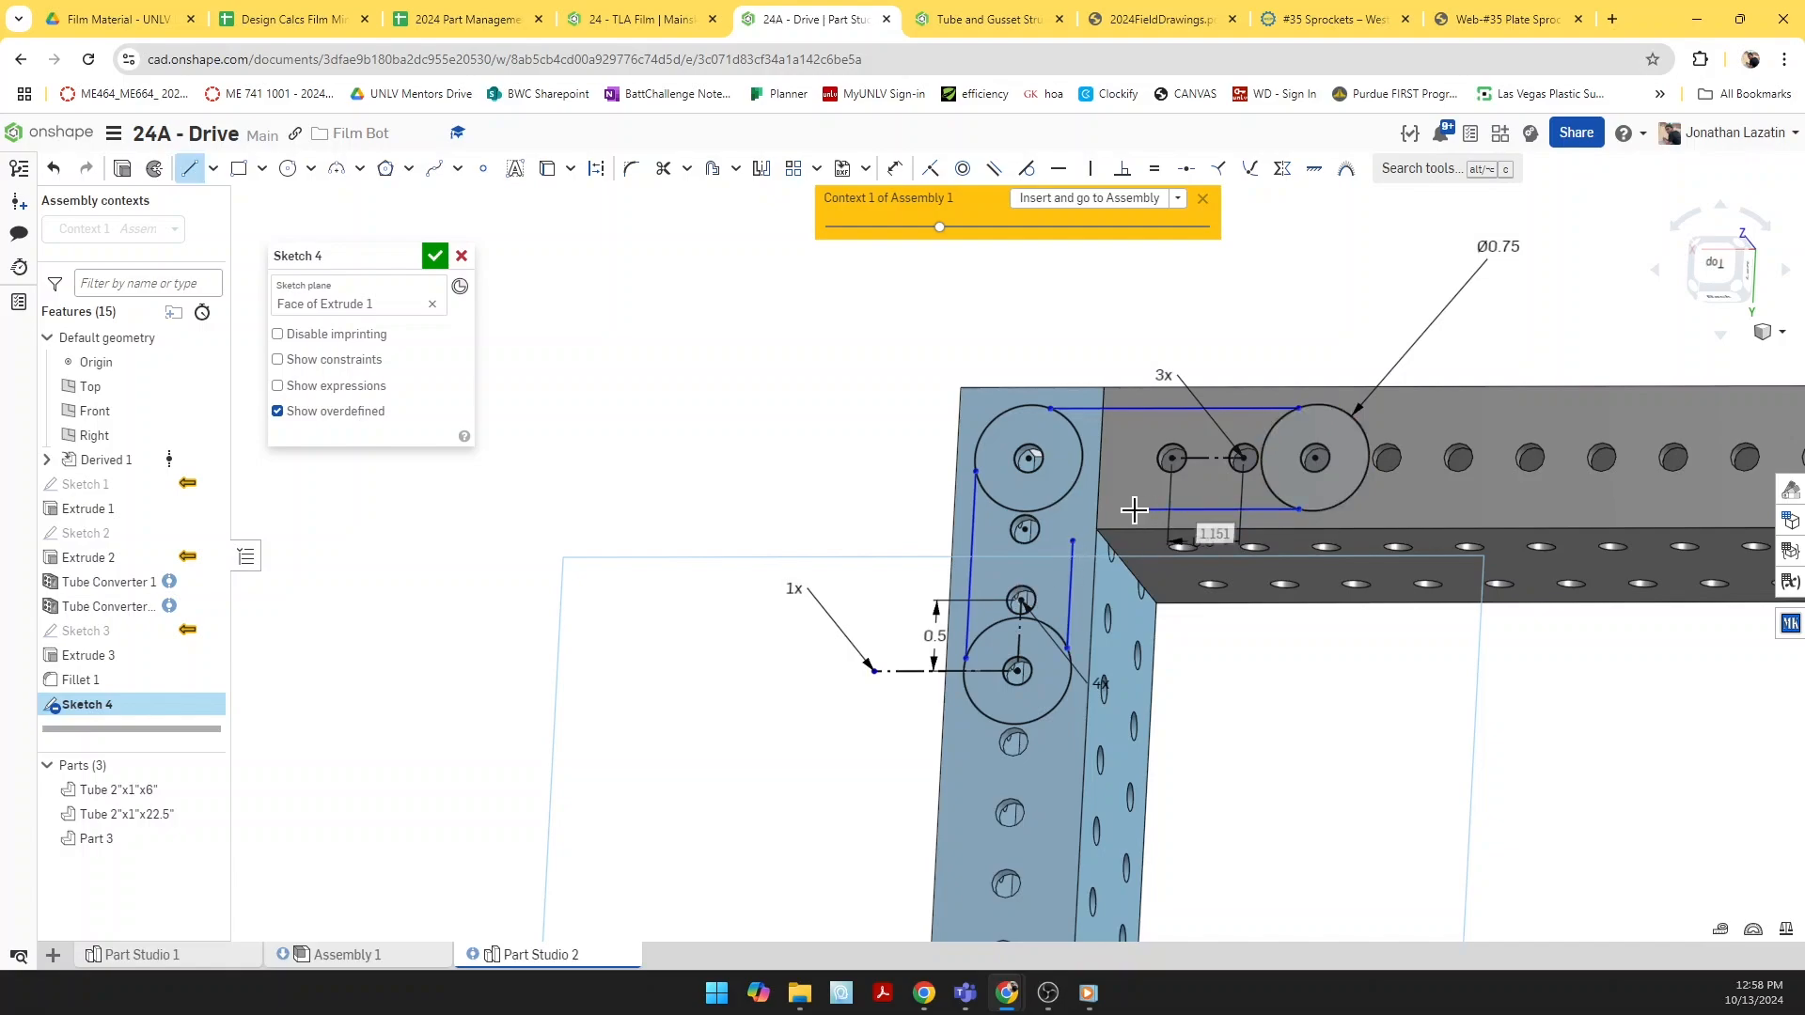
{"action": "key", "text": "n"}
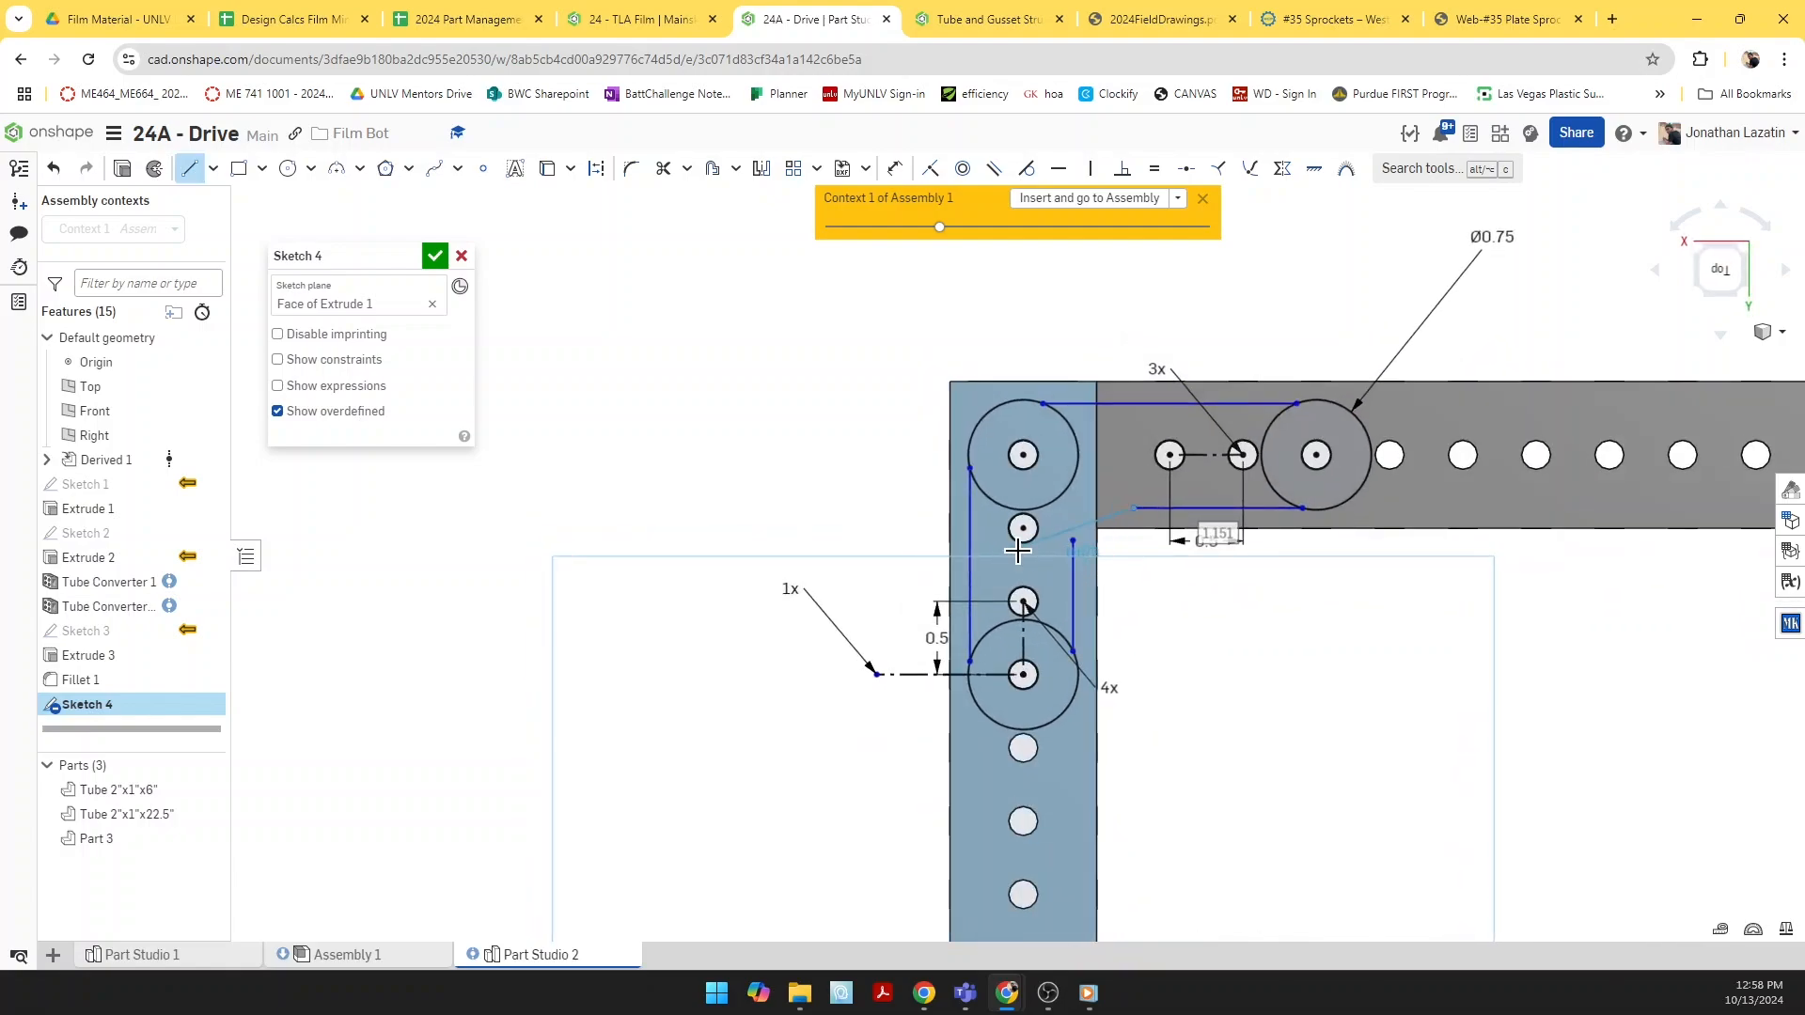
{"action": "key", "text": "a"}
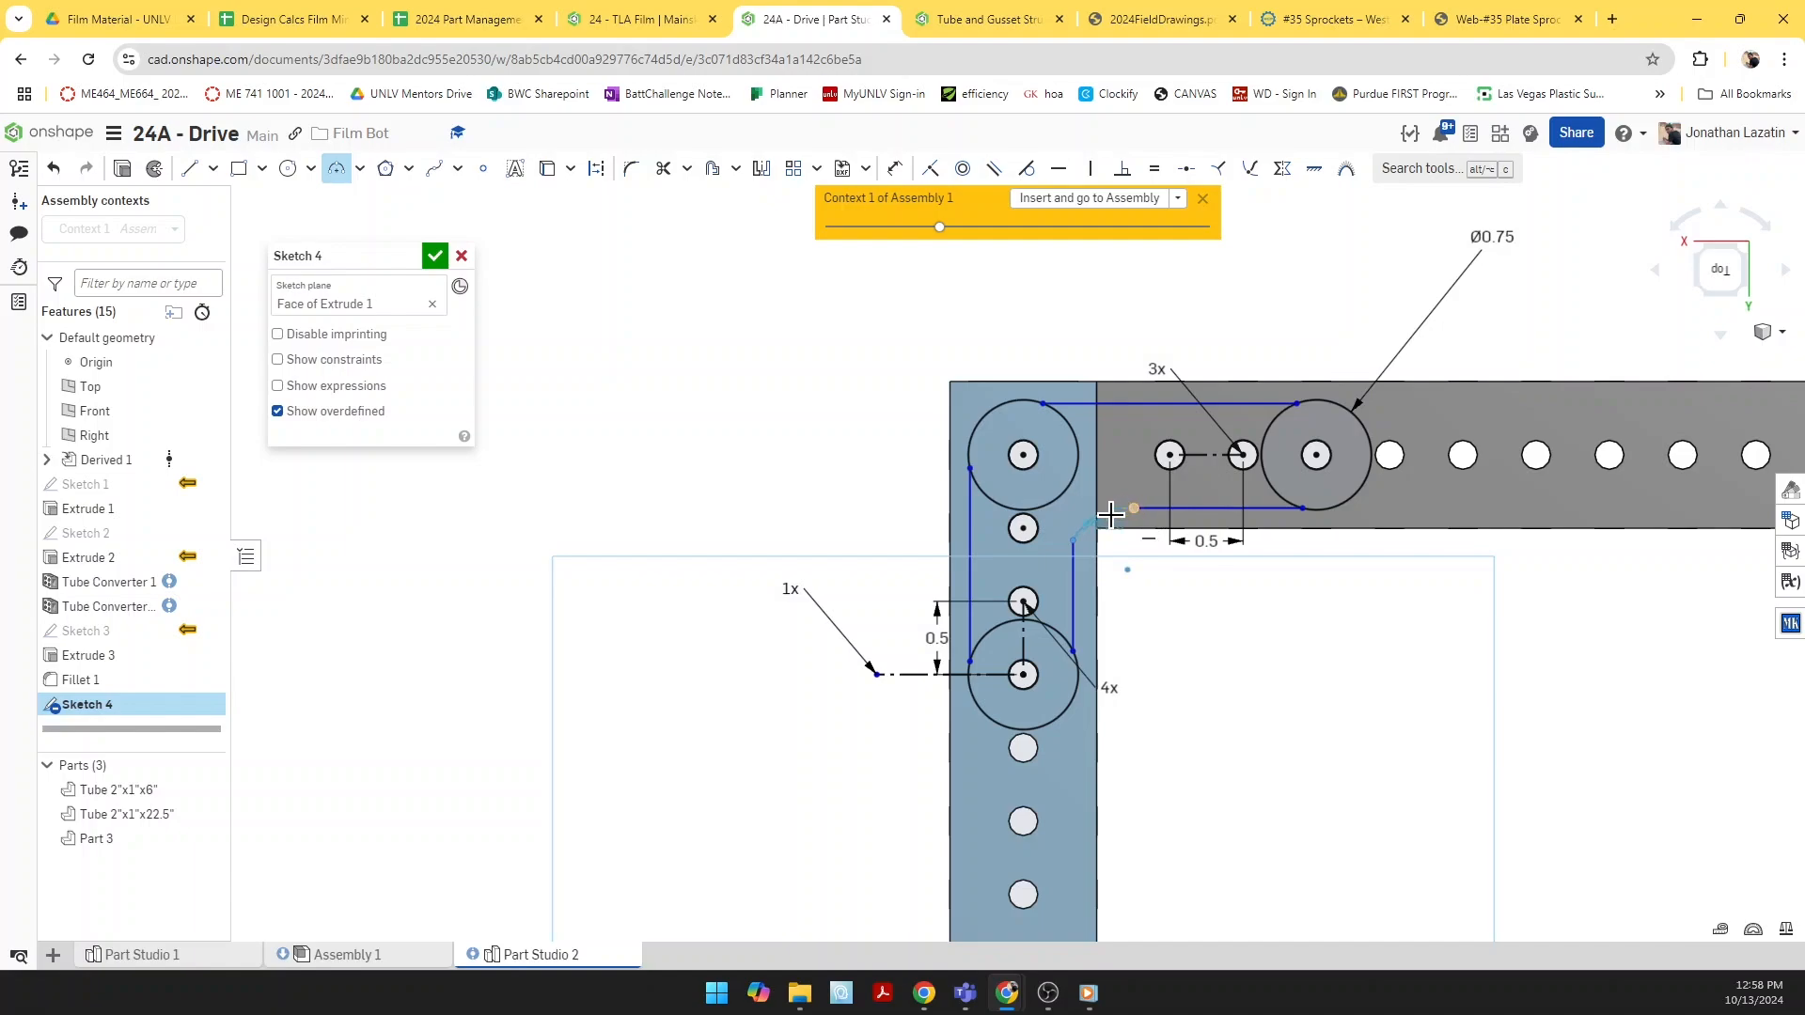
{"action": "left_click", "coordinate": [1111, 514]}
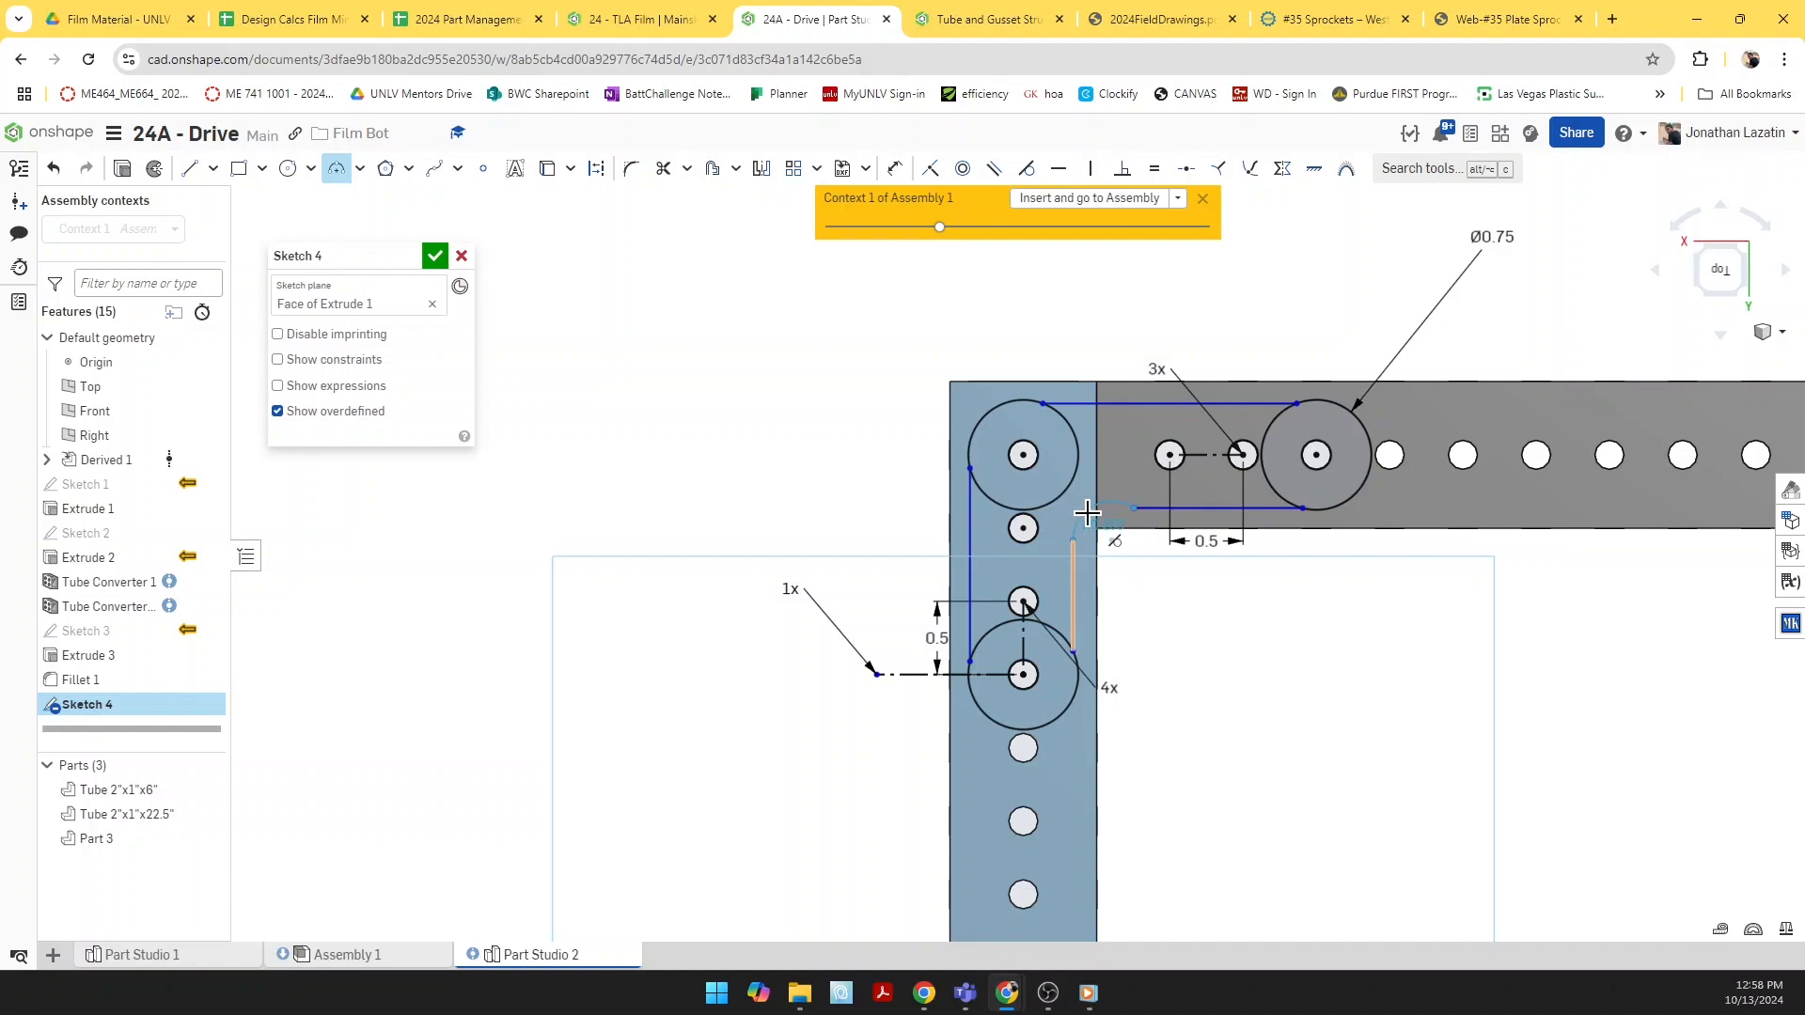
{"action": "scroll", "coordinate": [1087, 512], "scroll_direction": "up", "scroll_amount": 5}
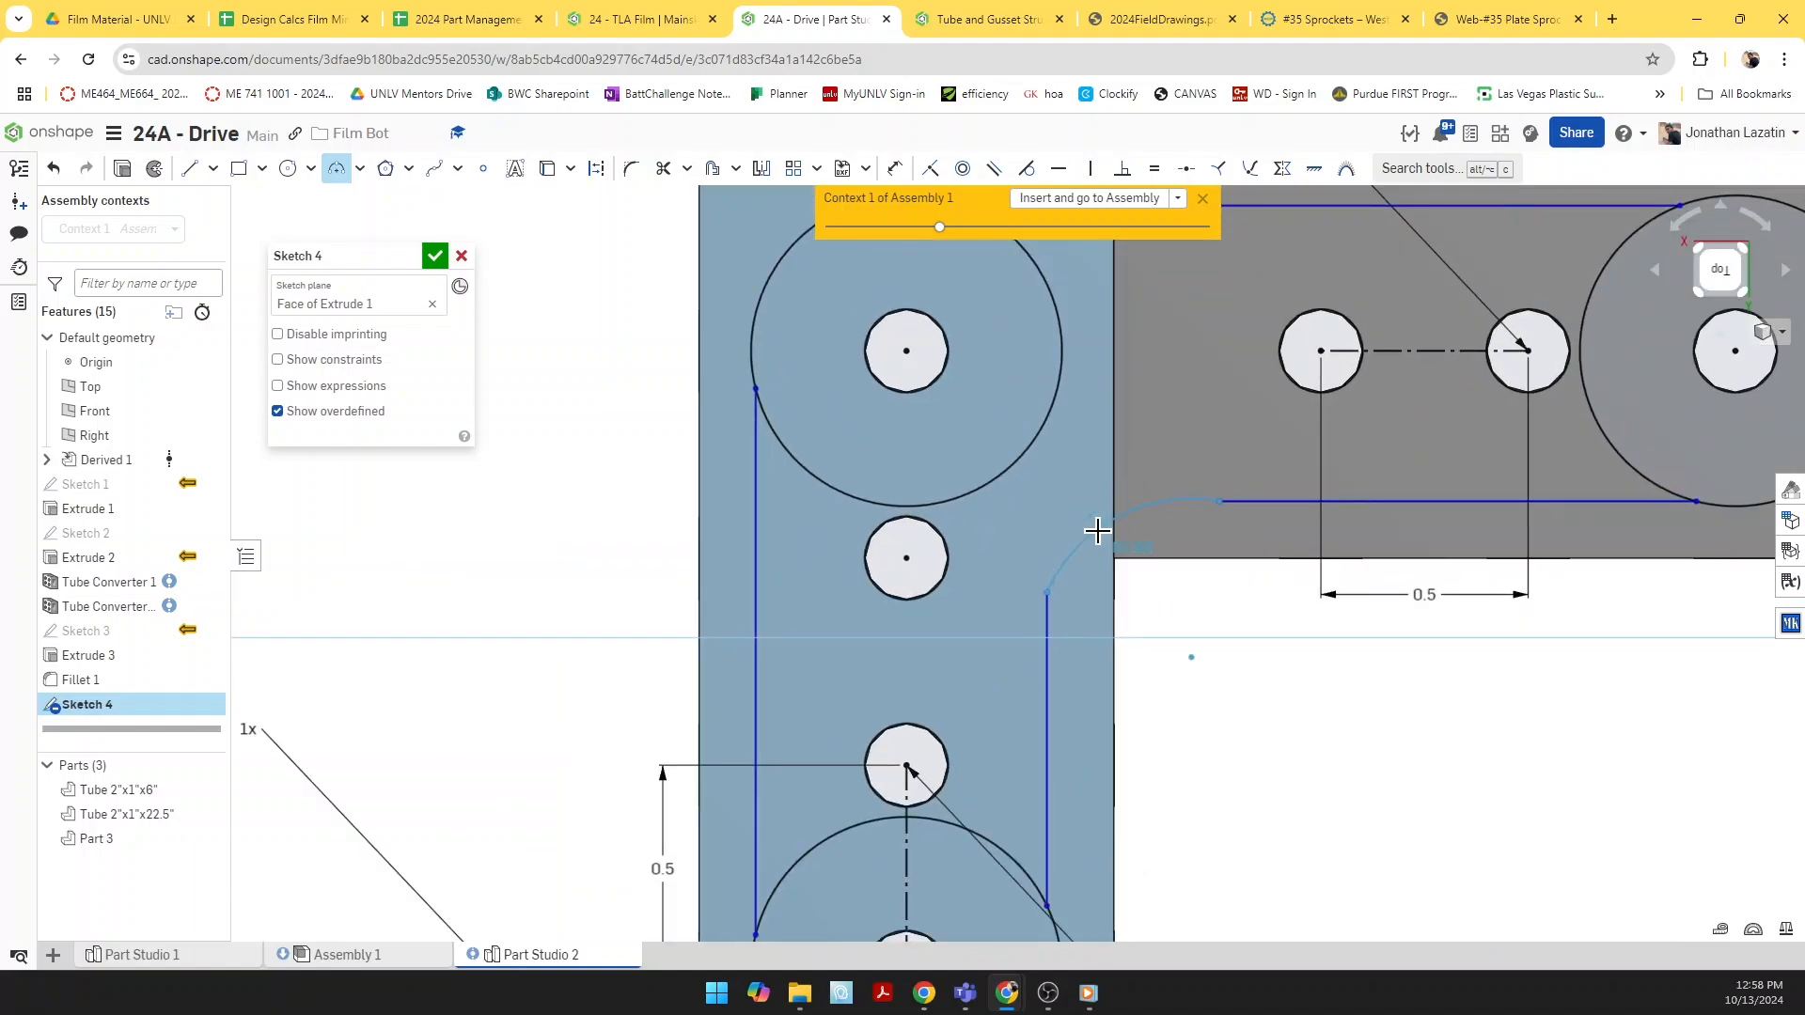
{"action": "left_click", "coordinate": [1096, 531]}
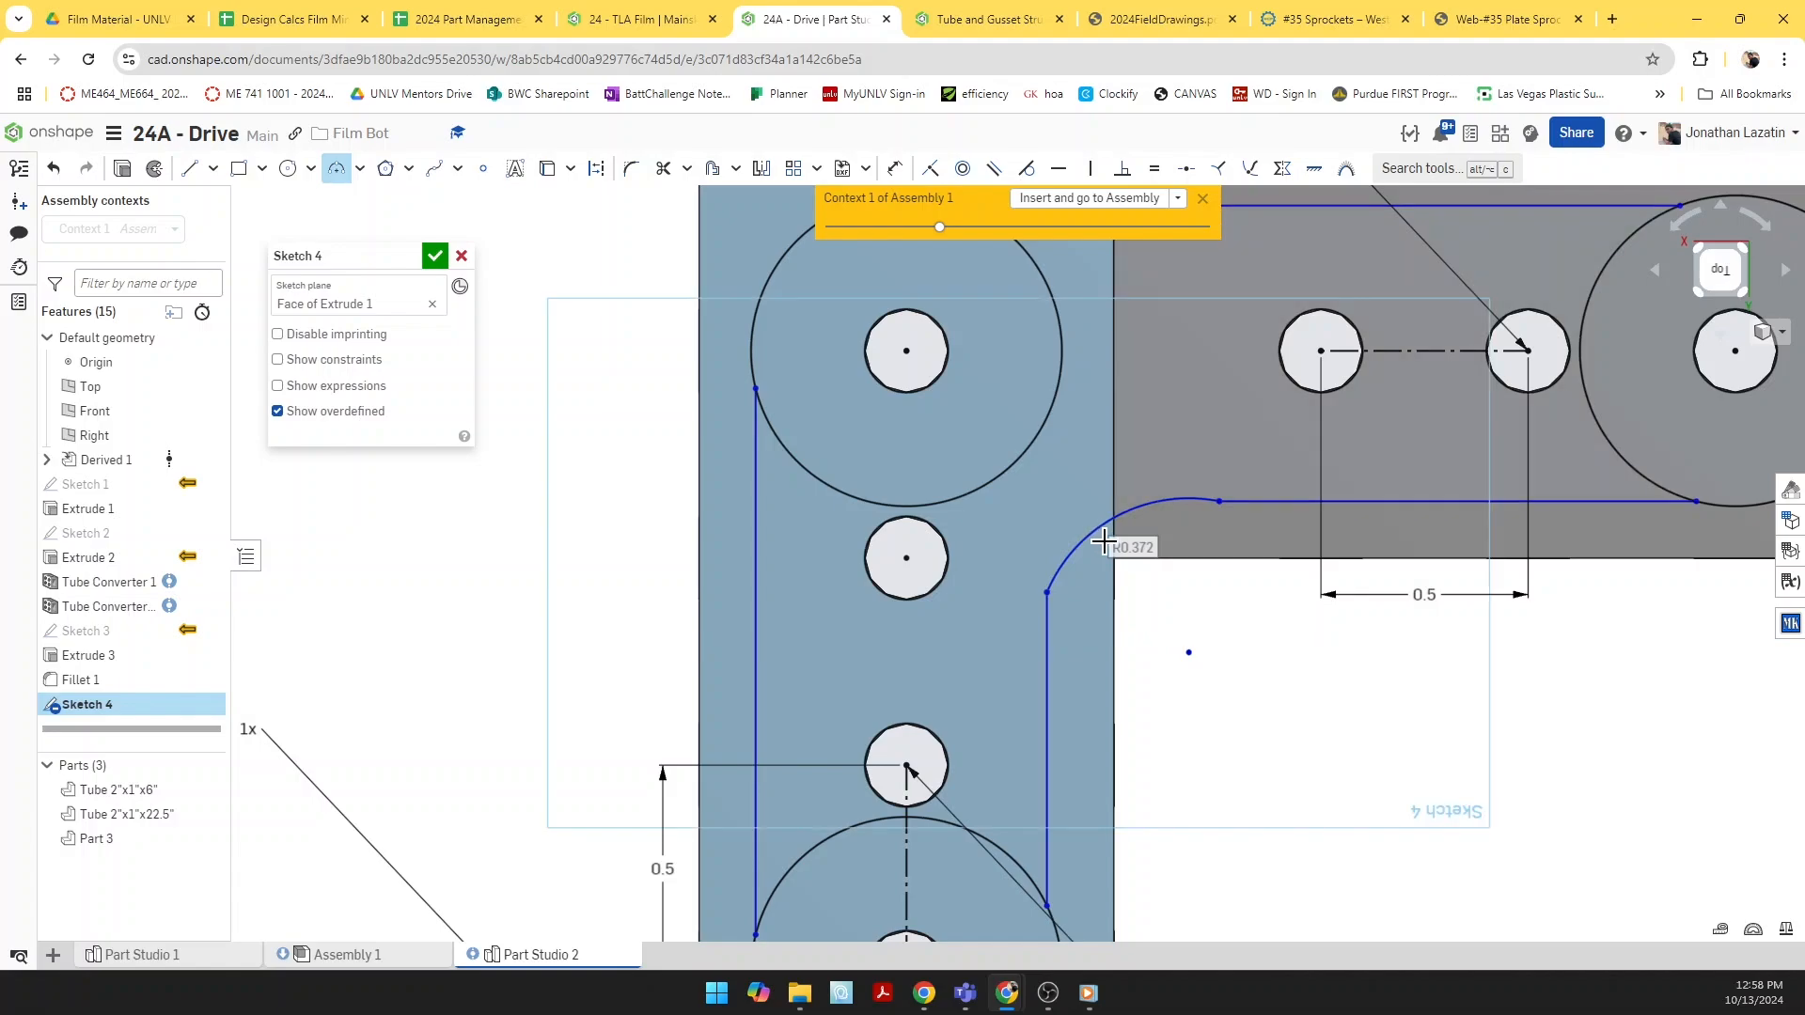
{"action": "scroll", "coordinate": [1107, 623], "scroll_direction": "down", "scroll_amount": 1}
{"action": "scroll", "coordinate": [1110, 626], "scroll_direction": "down", "scroll_amount": 3}
Step: Make the outer cross tube line and both inner edge lines tangent to the large end circles
{"action": "key", "text": "t"}
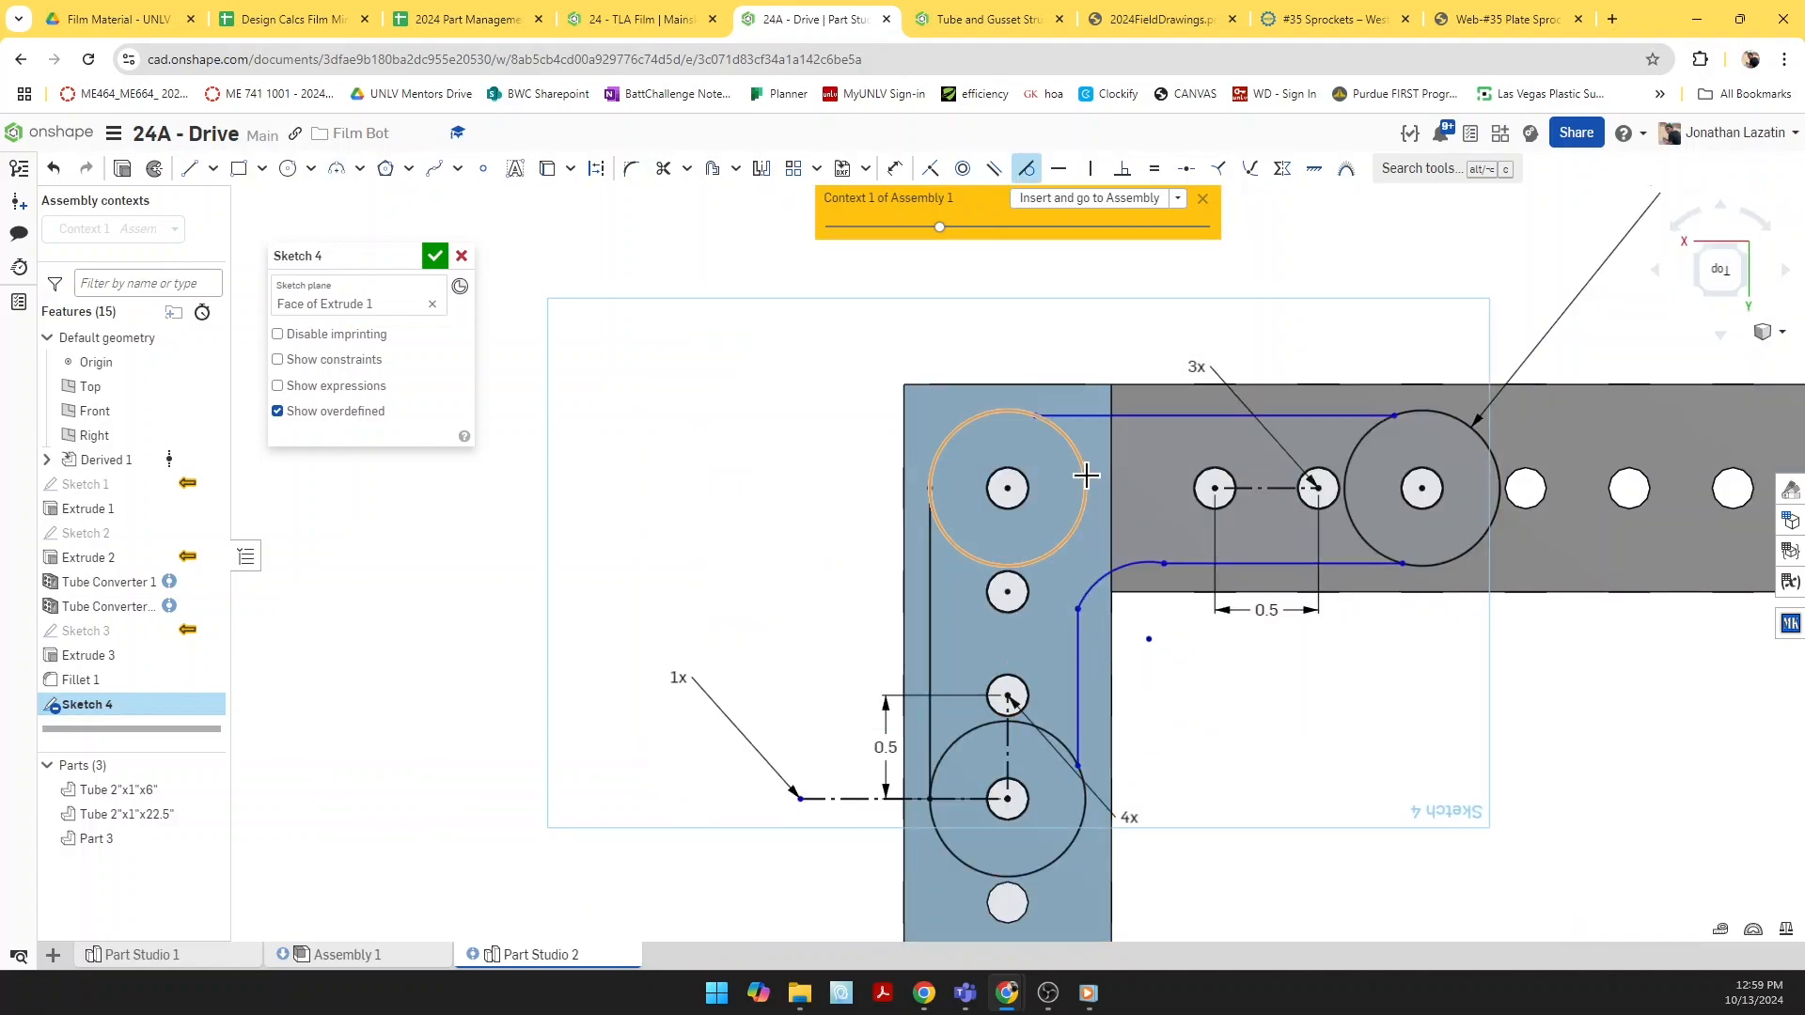
{"action": "left_click", "coordinate": [1096, 415]}
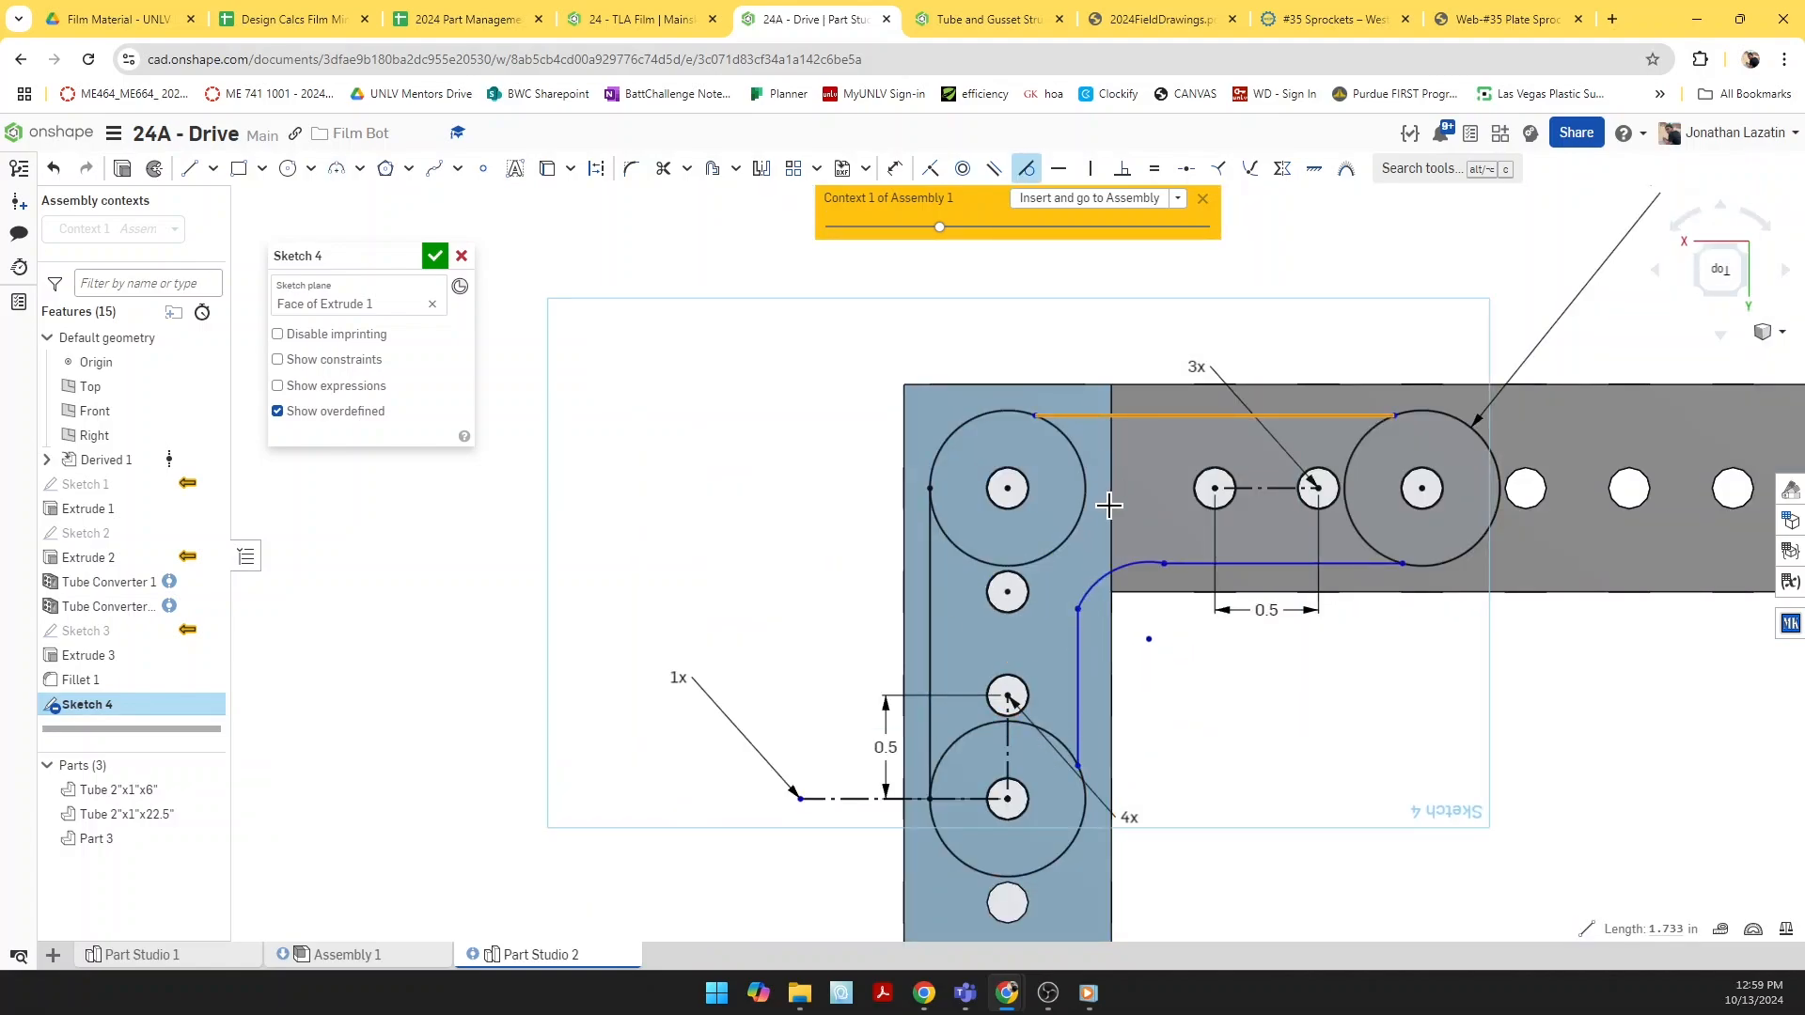
{"action": "left_click", "coordinate": [1361, 448]}
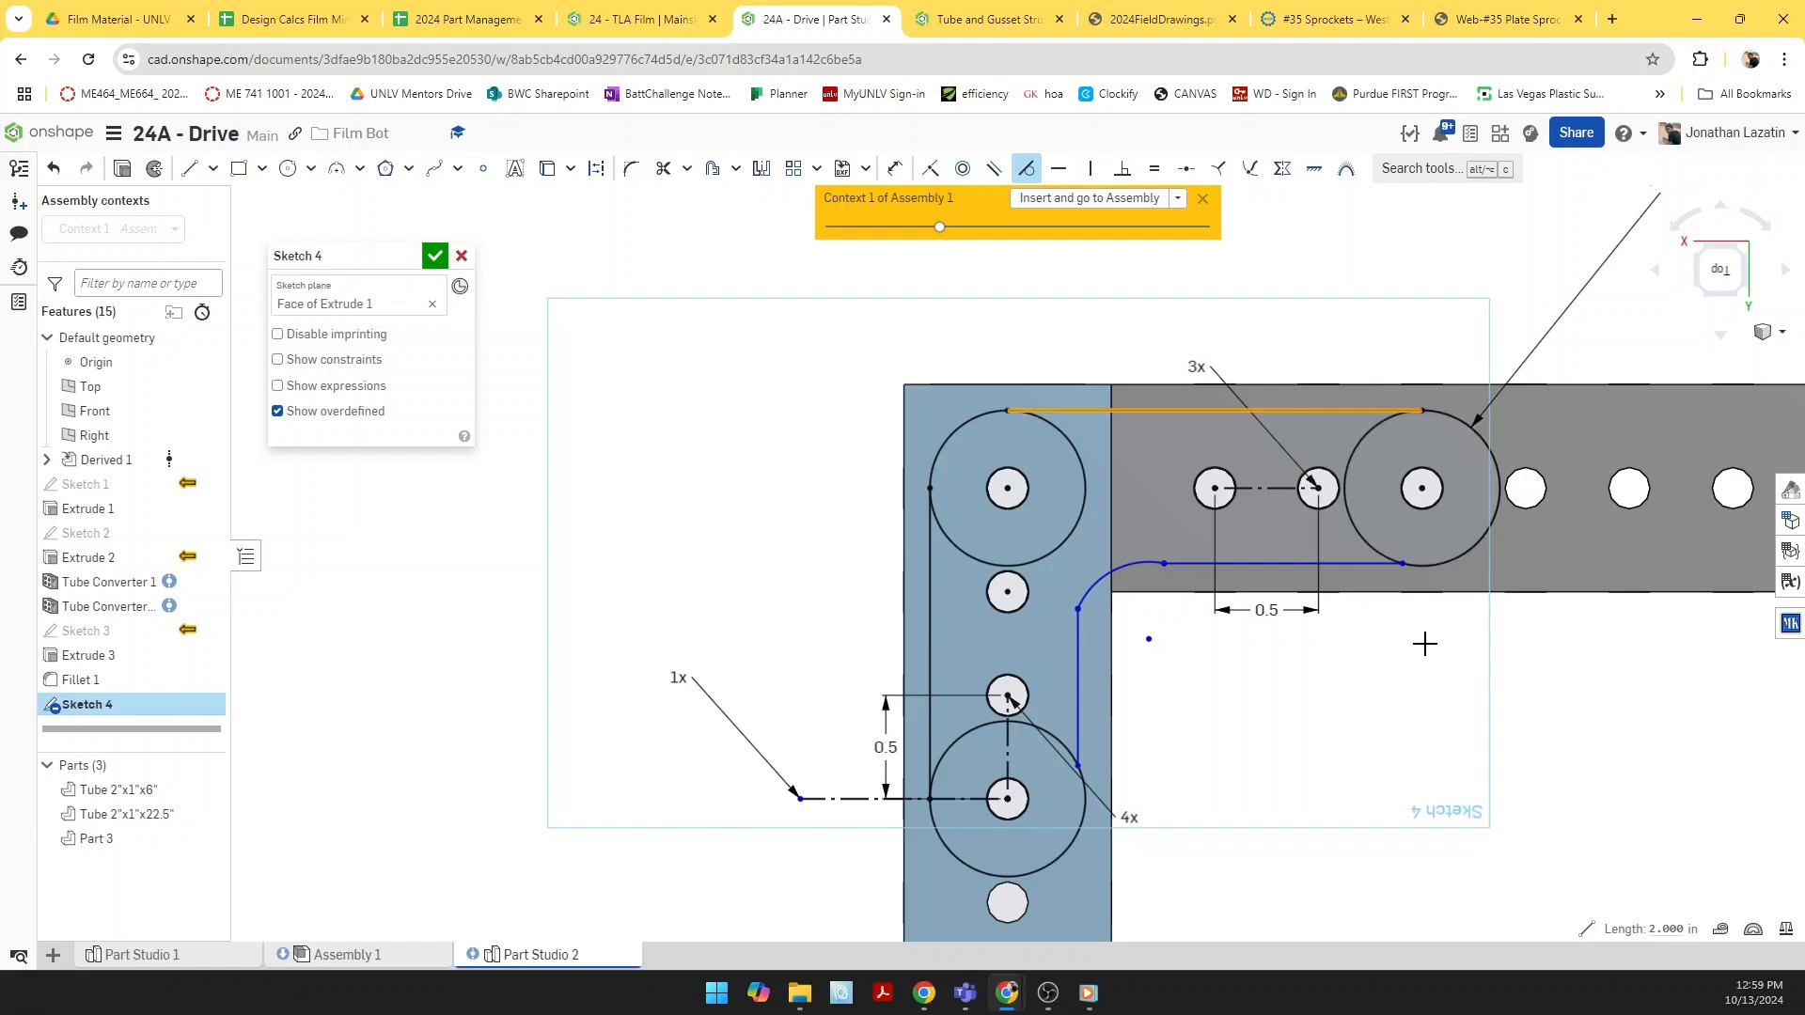
{"action": "key", "text": "space"}
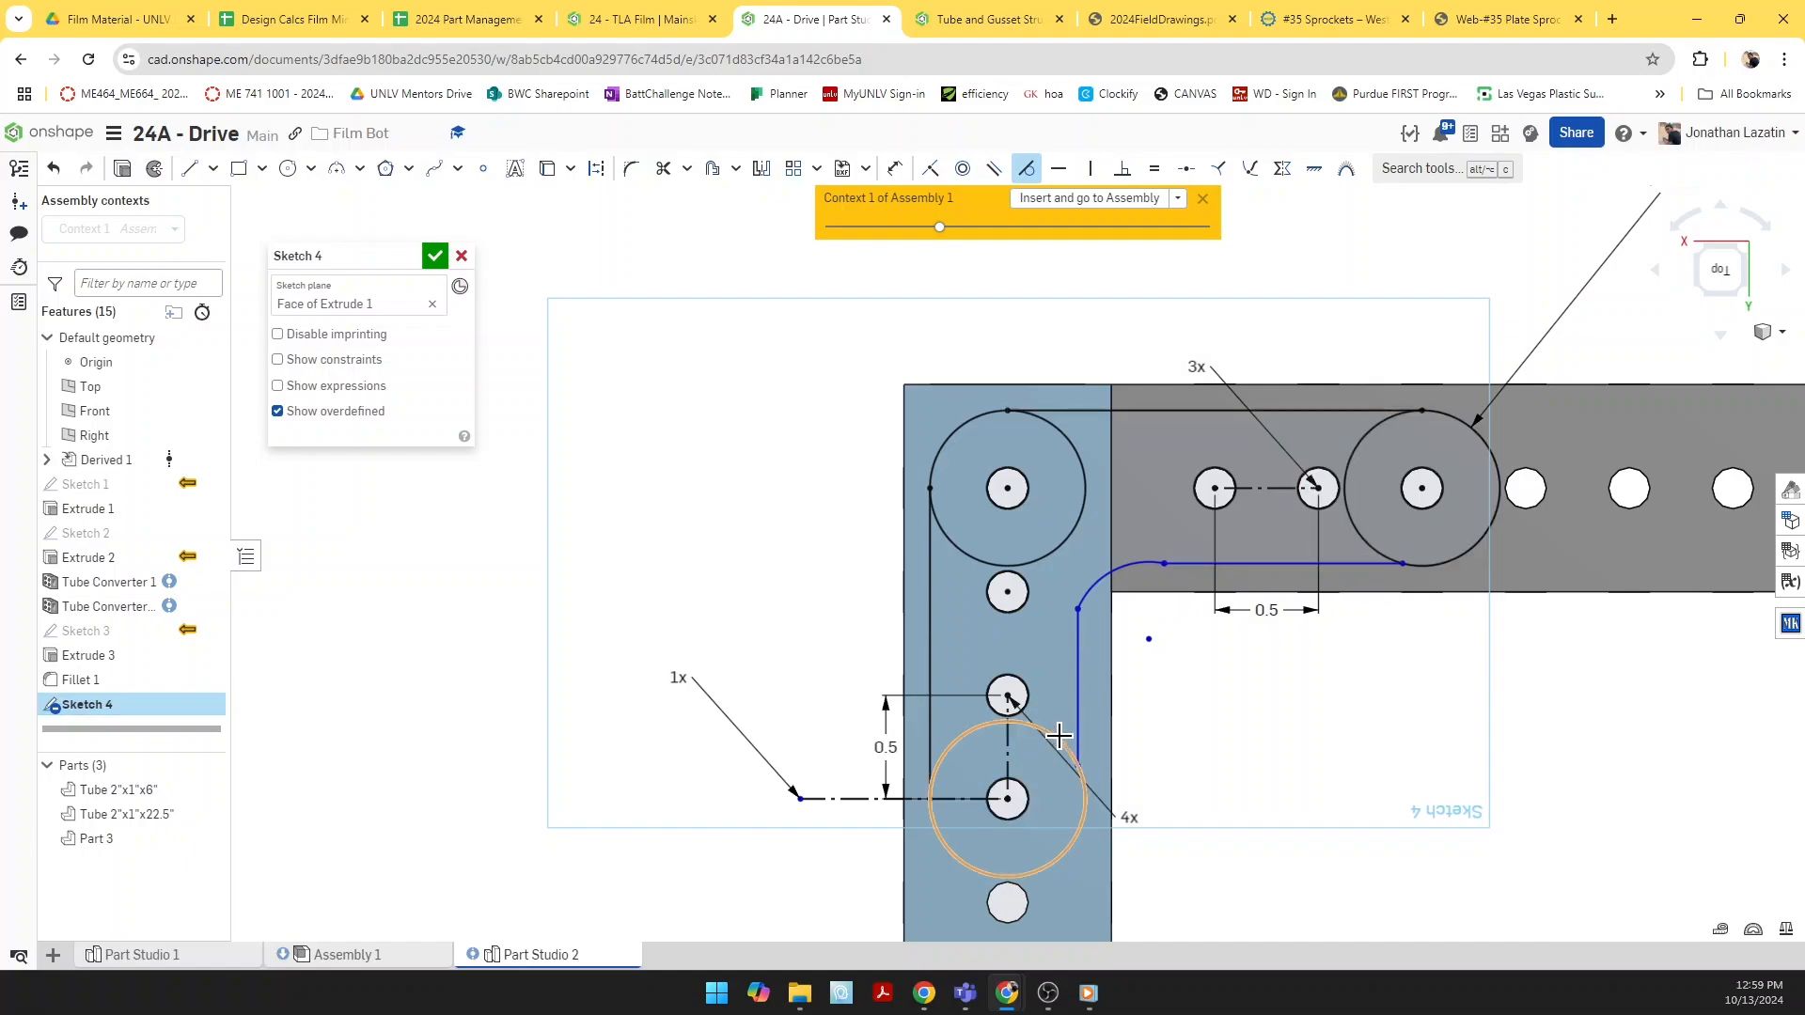
{"action": "left_click", "coordinate": [1060, 736]}
{"action": "left_click", "coordinate": [1081, 712]}
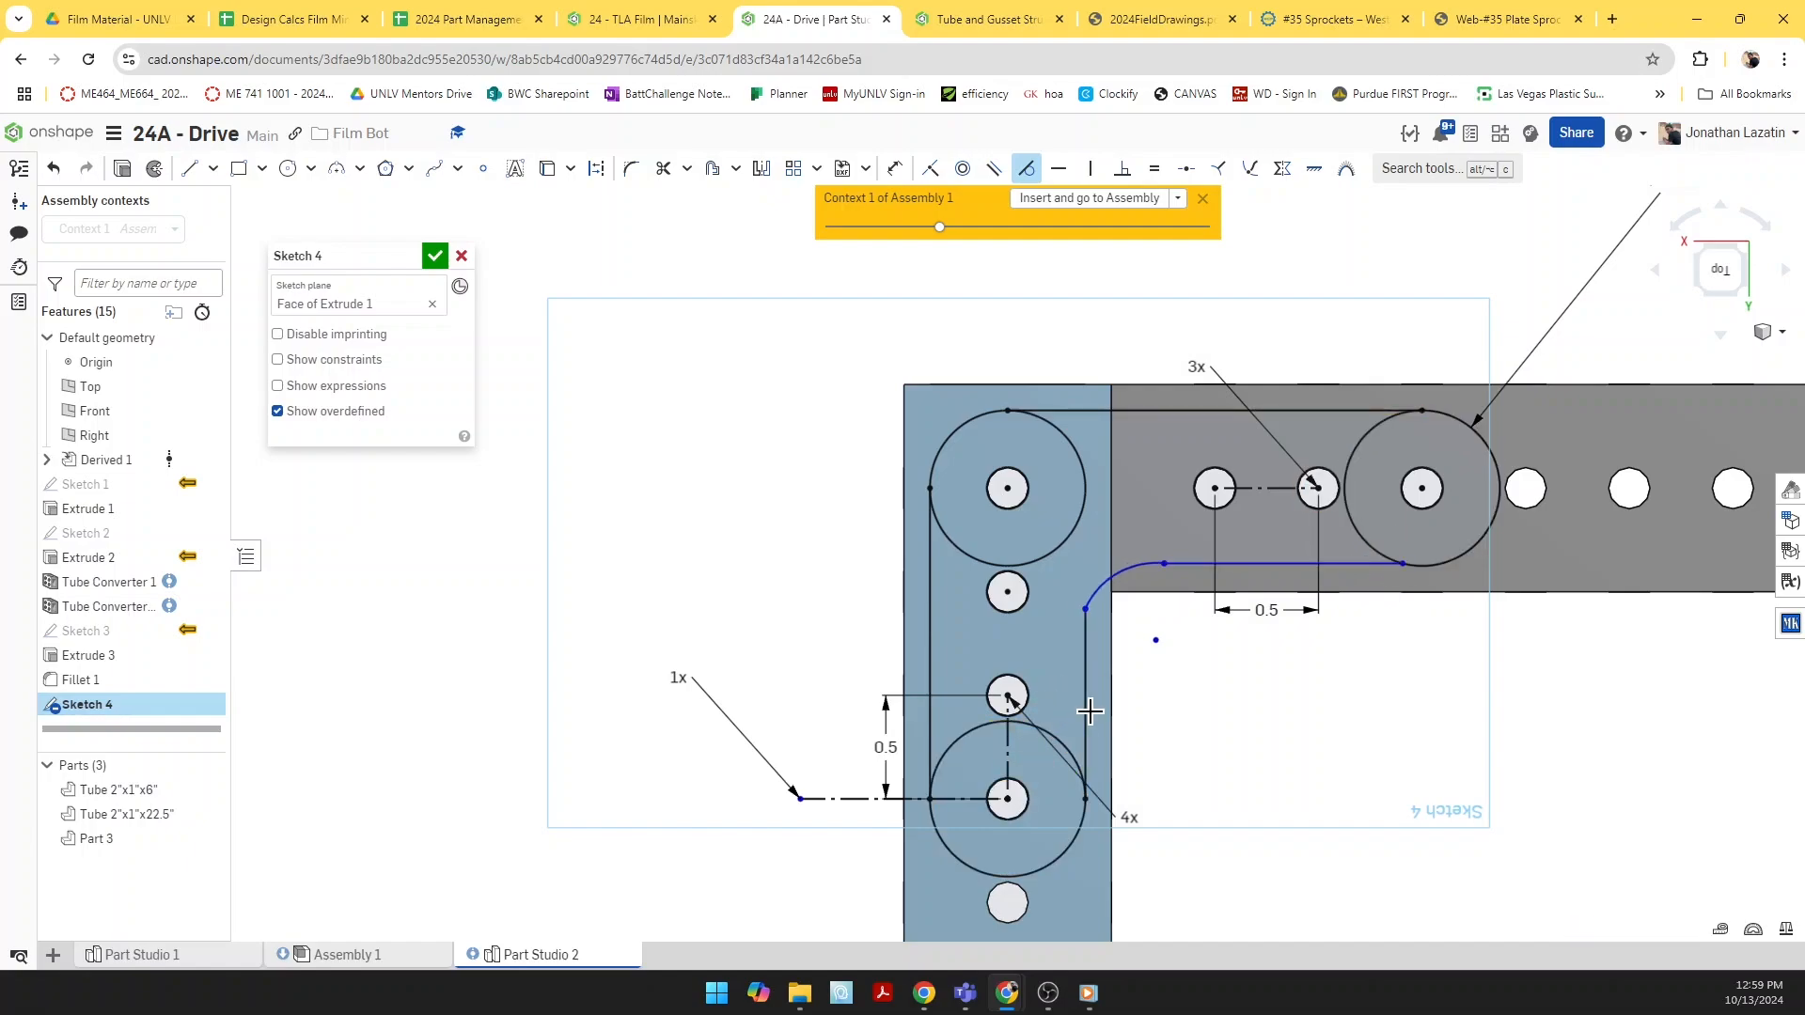
{"action": "left_click", "coordinate": [1365, 544]}
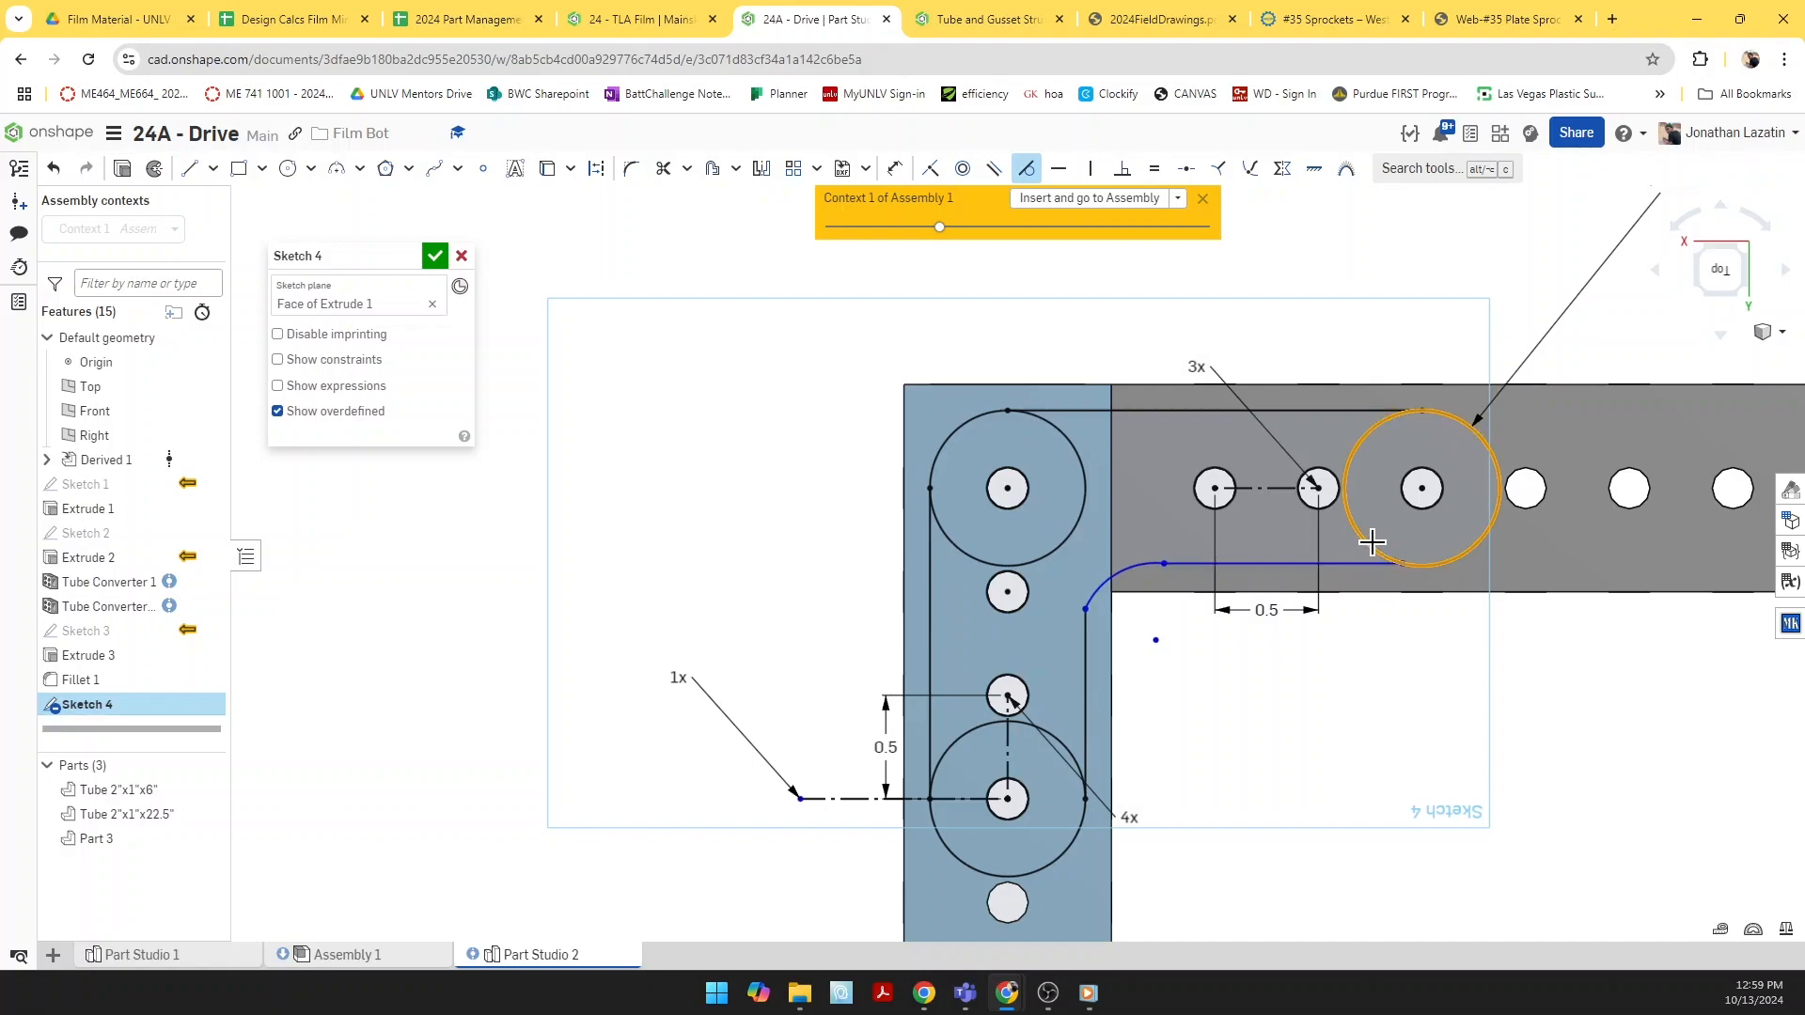
{"action": "left_click", "coordinate": [1189, 564]}
Step: Make the inner arc tangent to the side tube's inner line and dimension it 0.0625 in from the inside tube corner
{"action": "left_click", "coordinate": [1140, 565]}
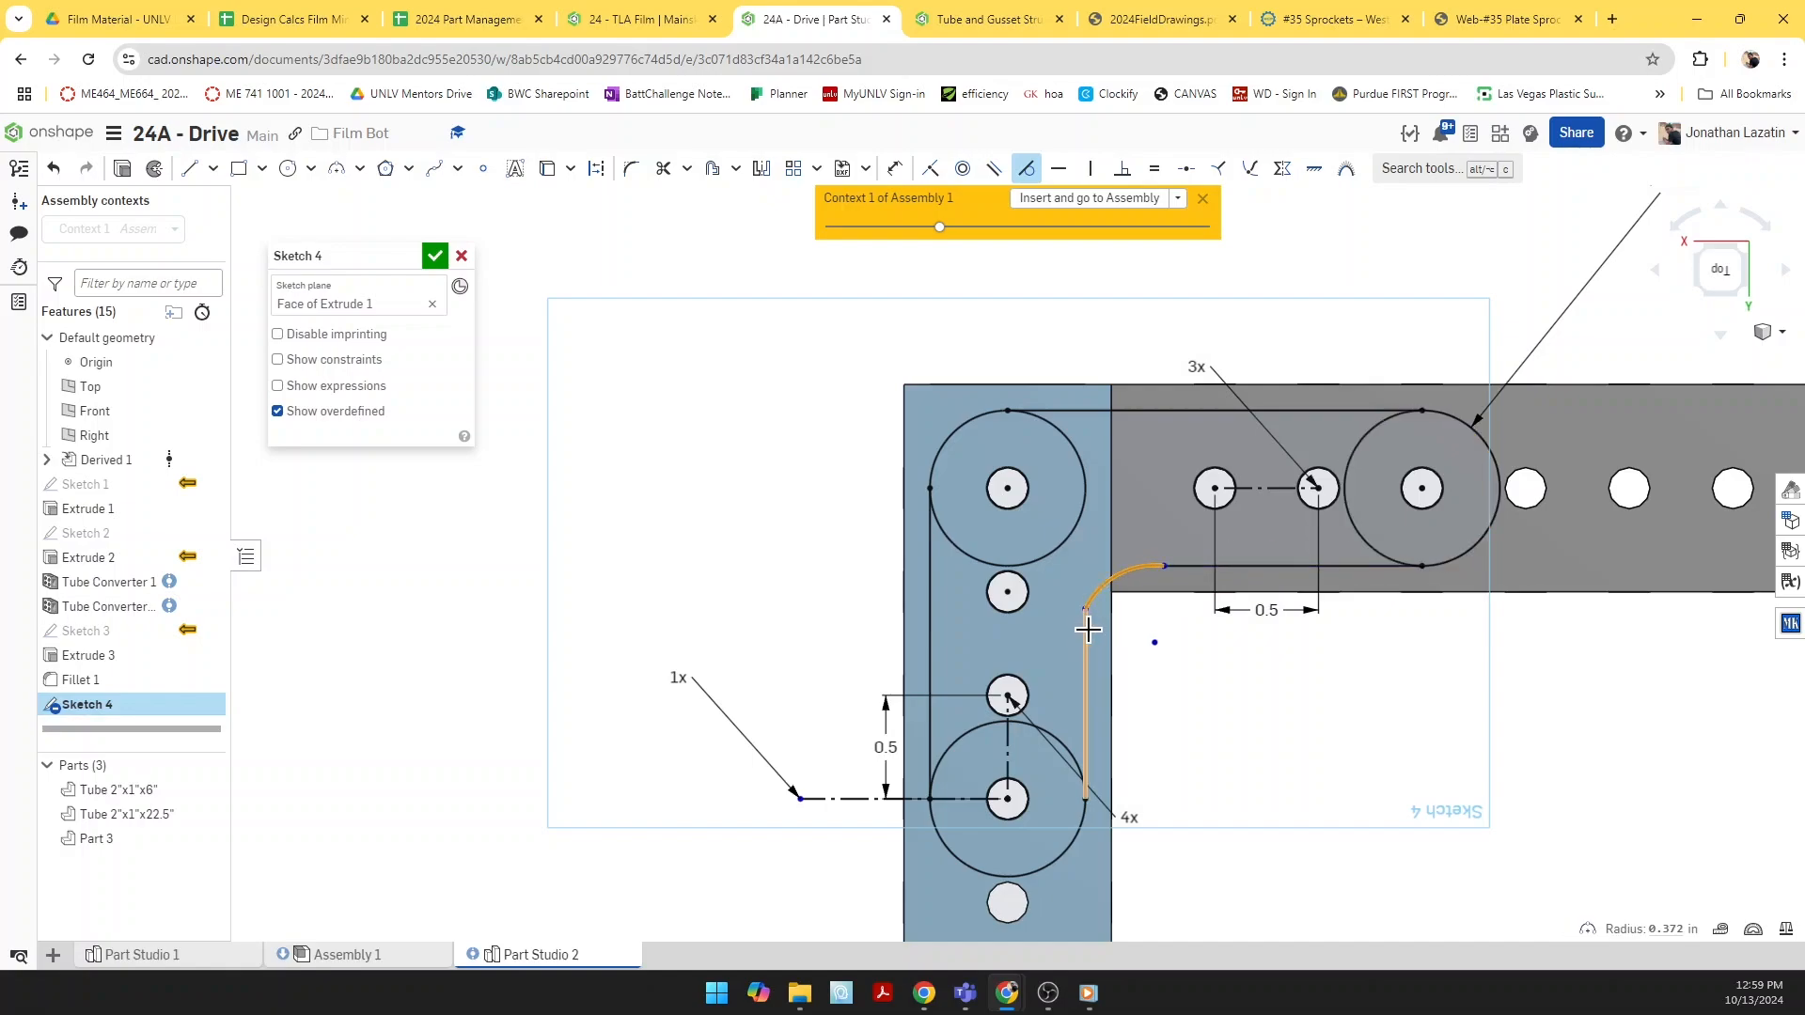
{"action": "left_click", "coordinate": [1087, 616]}
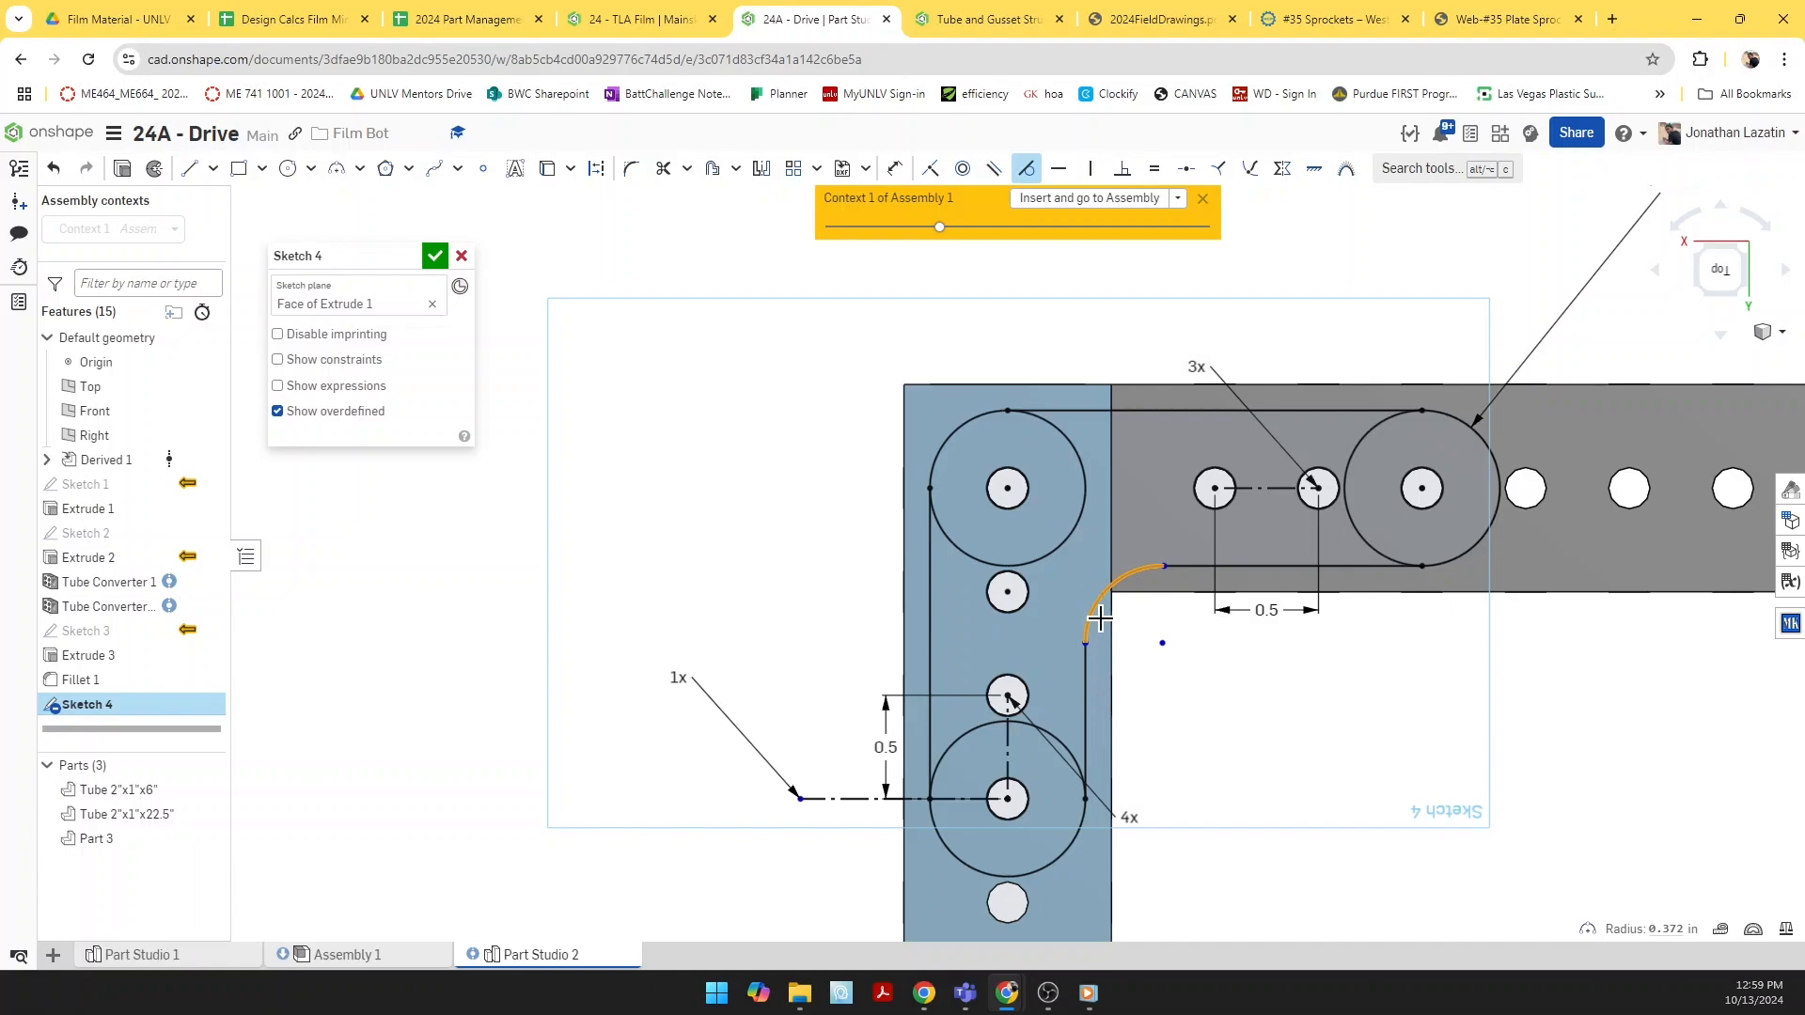
{"action": "scroll", "coordinate": [1101, 618], "scroll_direction": "up", "scroll_amount": 5}
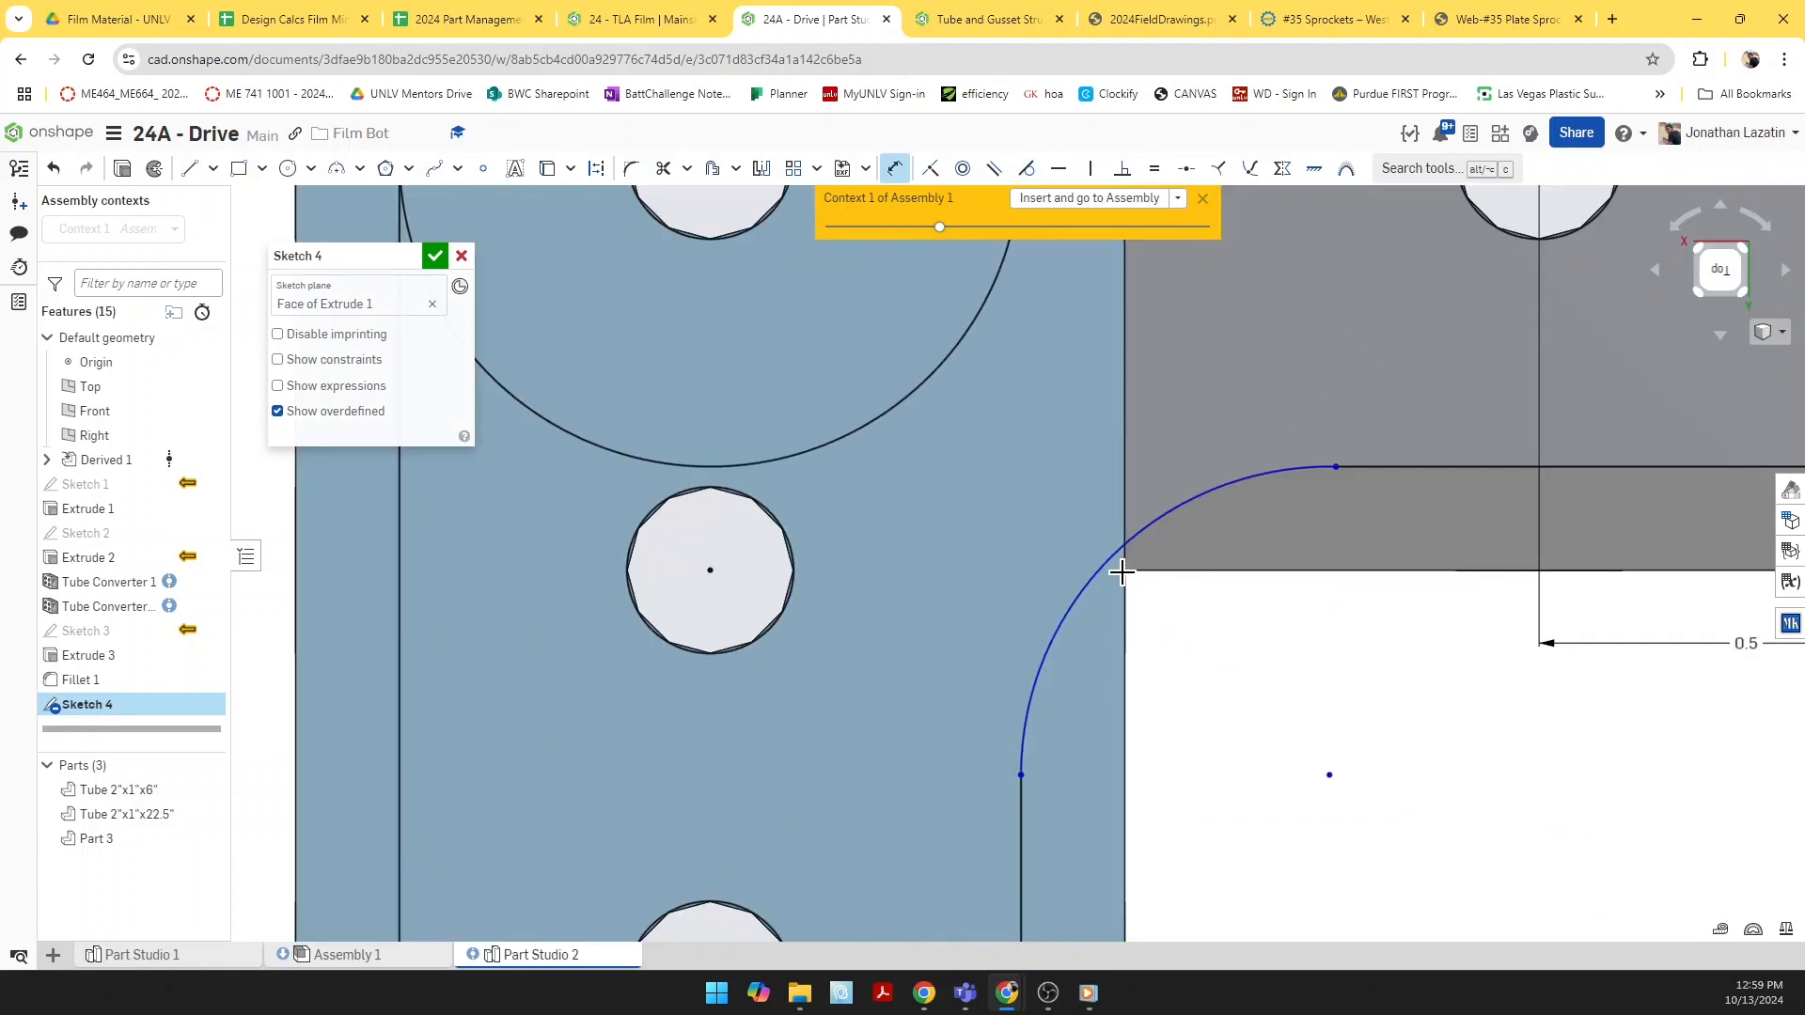
{"action": "left_click", "coordinate": [1120, 552]}
{"action": "left_click", "coordinate": [1192, 545]}
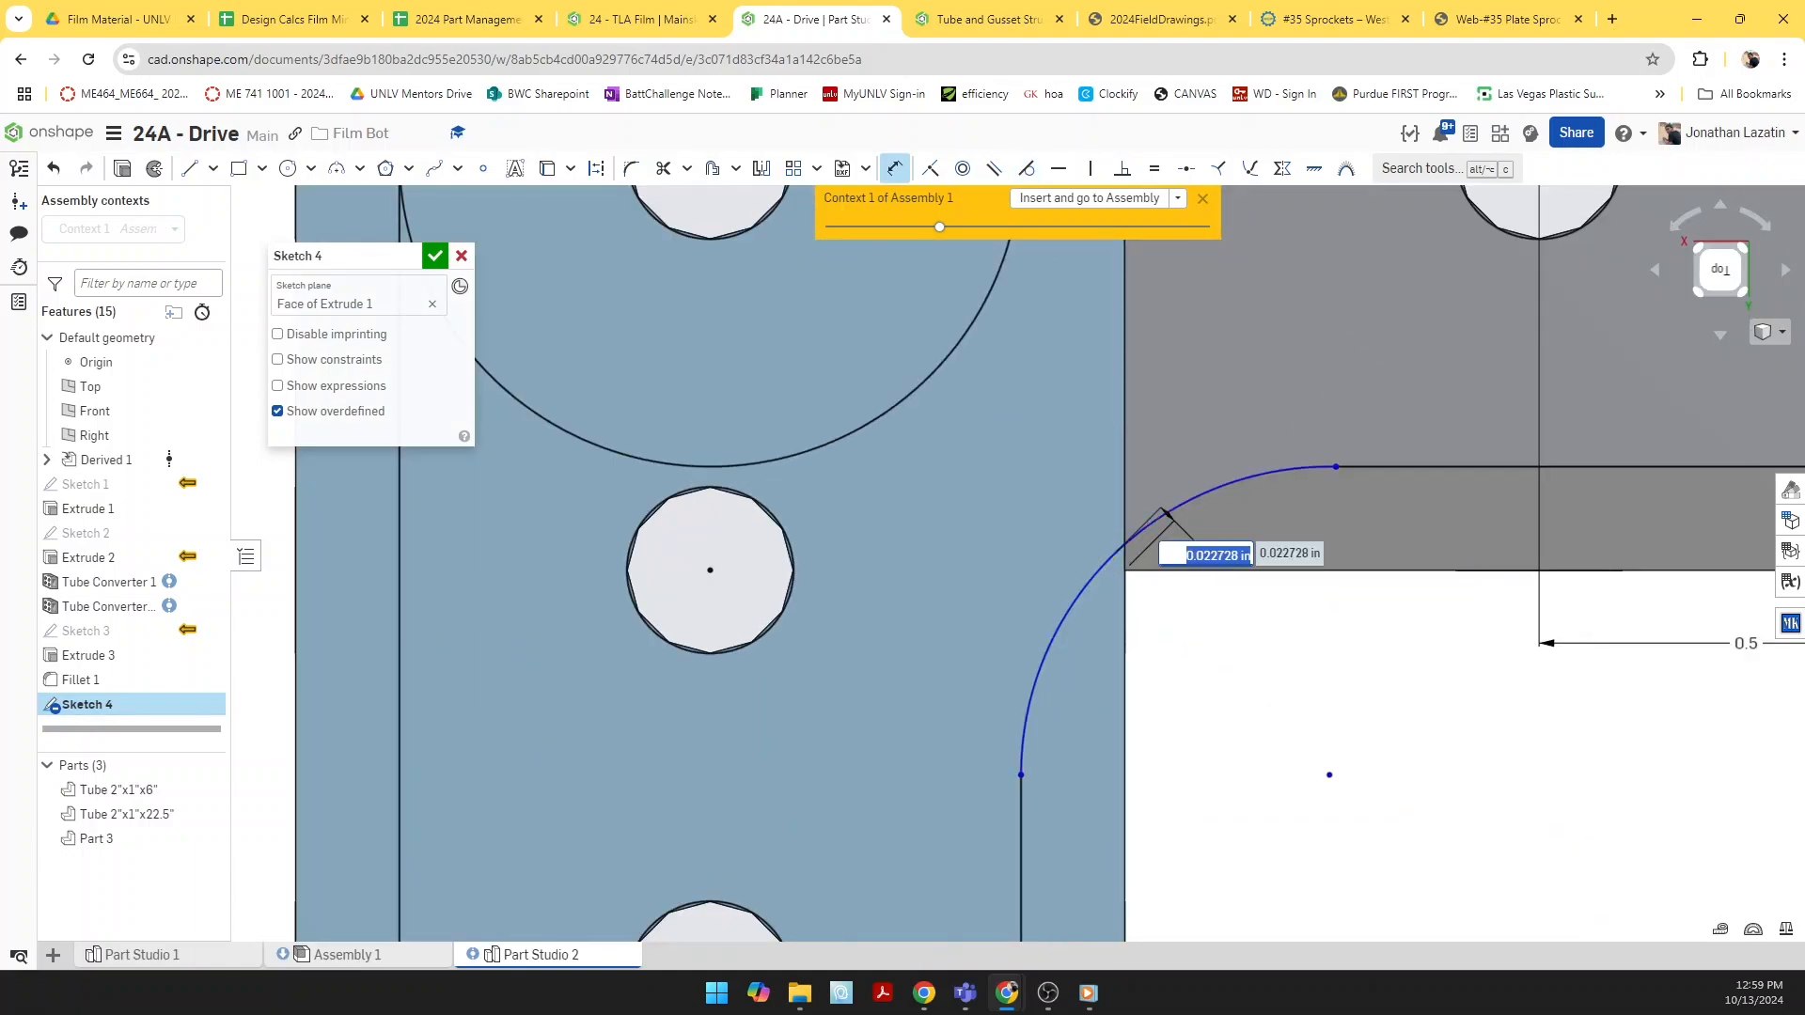
{"action": "type", "text": ".0625"}
{"action": "key", "text": "Return"}
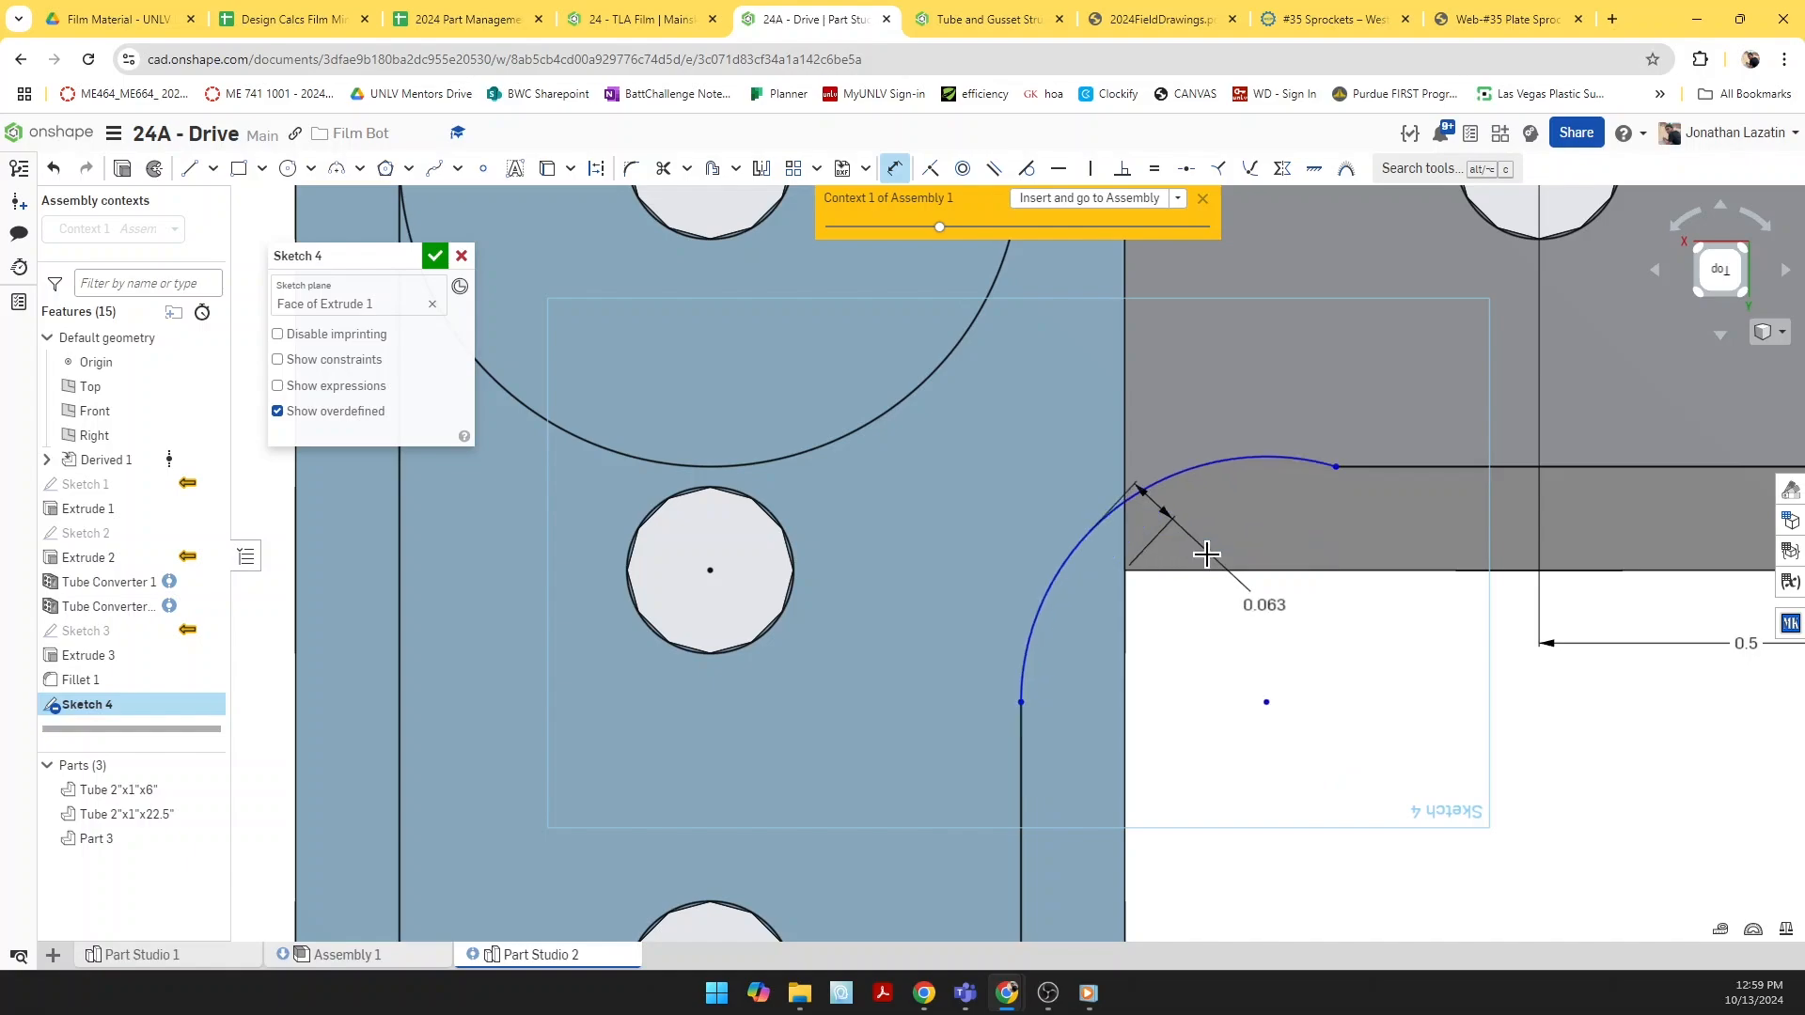
Step: Make the inner arc tangent to the cross tube's inner edge line
{"action": "scroll", "coordinate": [1207, 555], "scroll_direction": "up", "scroll_amount": 3}
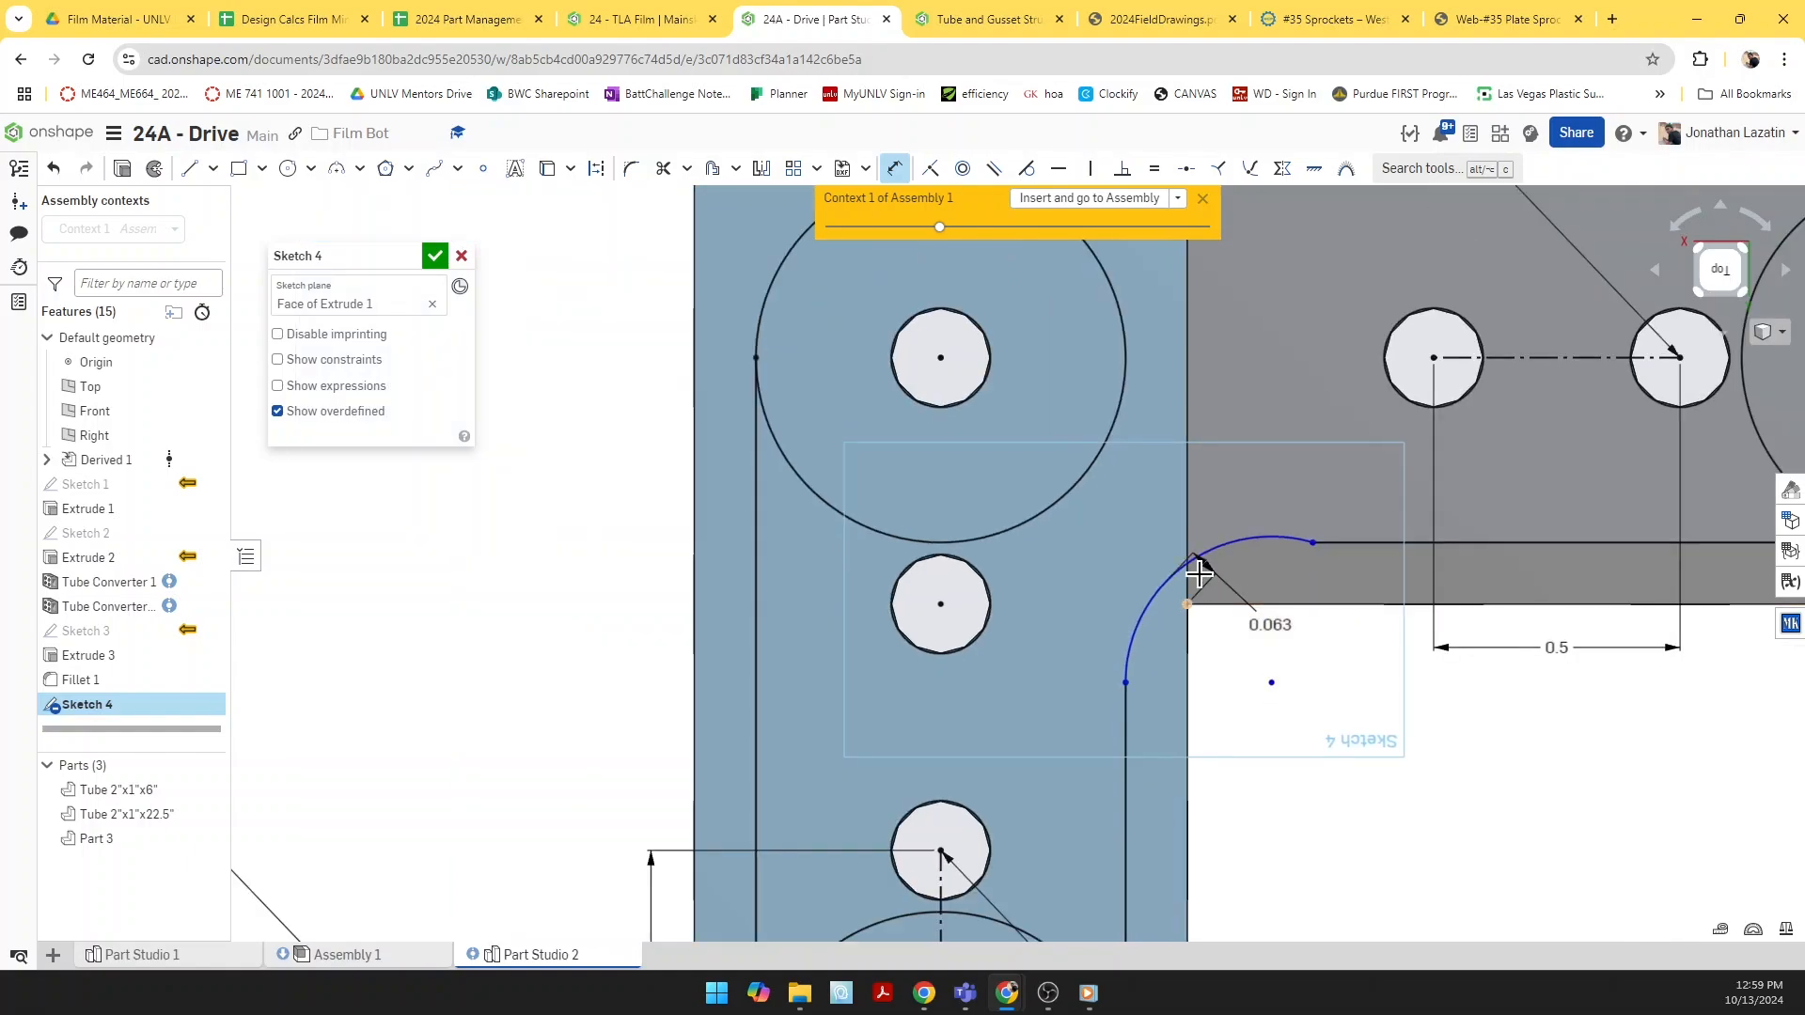
{"action": "key", "text": "t"}
{"action": "left_click", "coordinate": [1339, 541]}
{"action": "left_click", "coordinate": [1273, 539]}
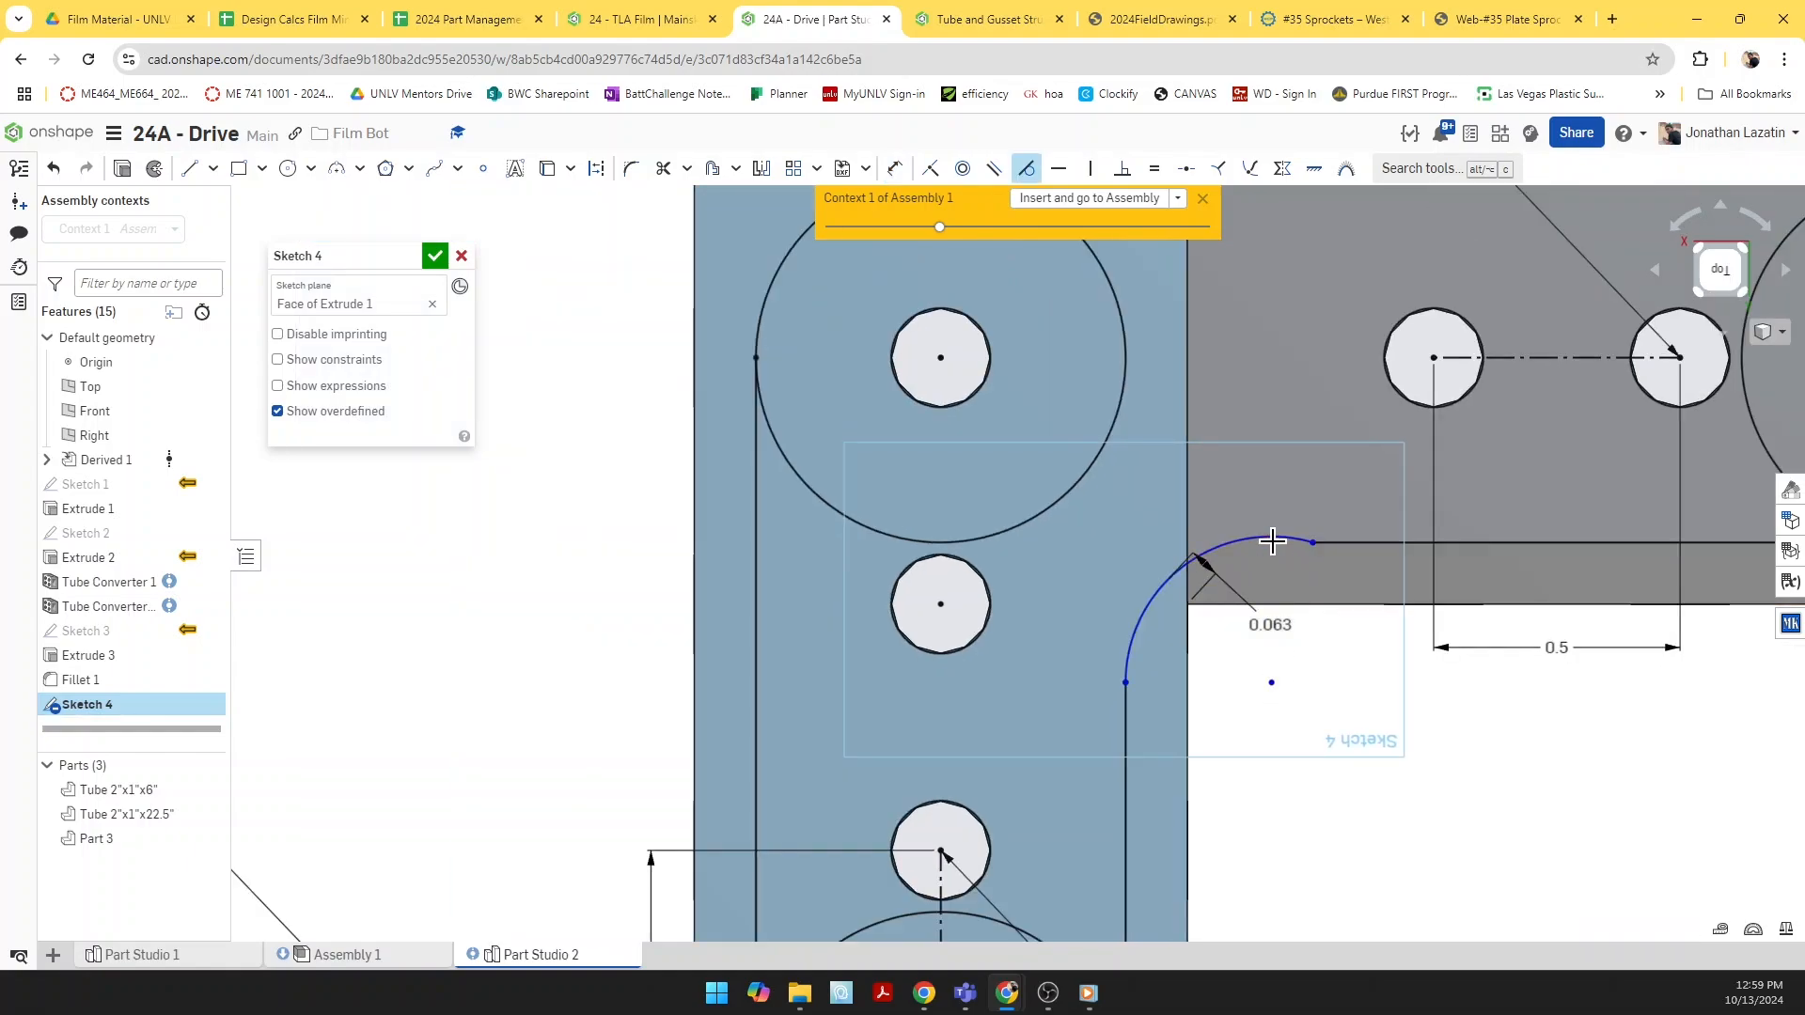
{"action": "scroll", "coordinate": [1299, 621], "scroll_direction": "up", "scroll_amount": 3}
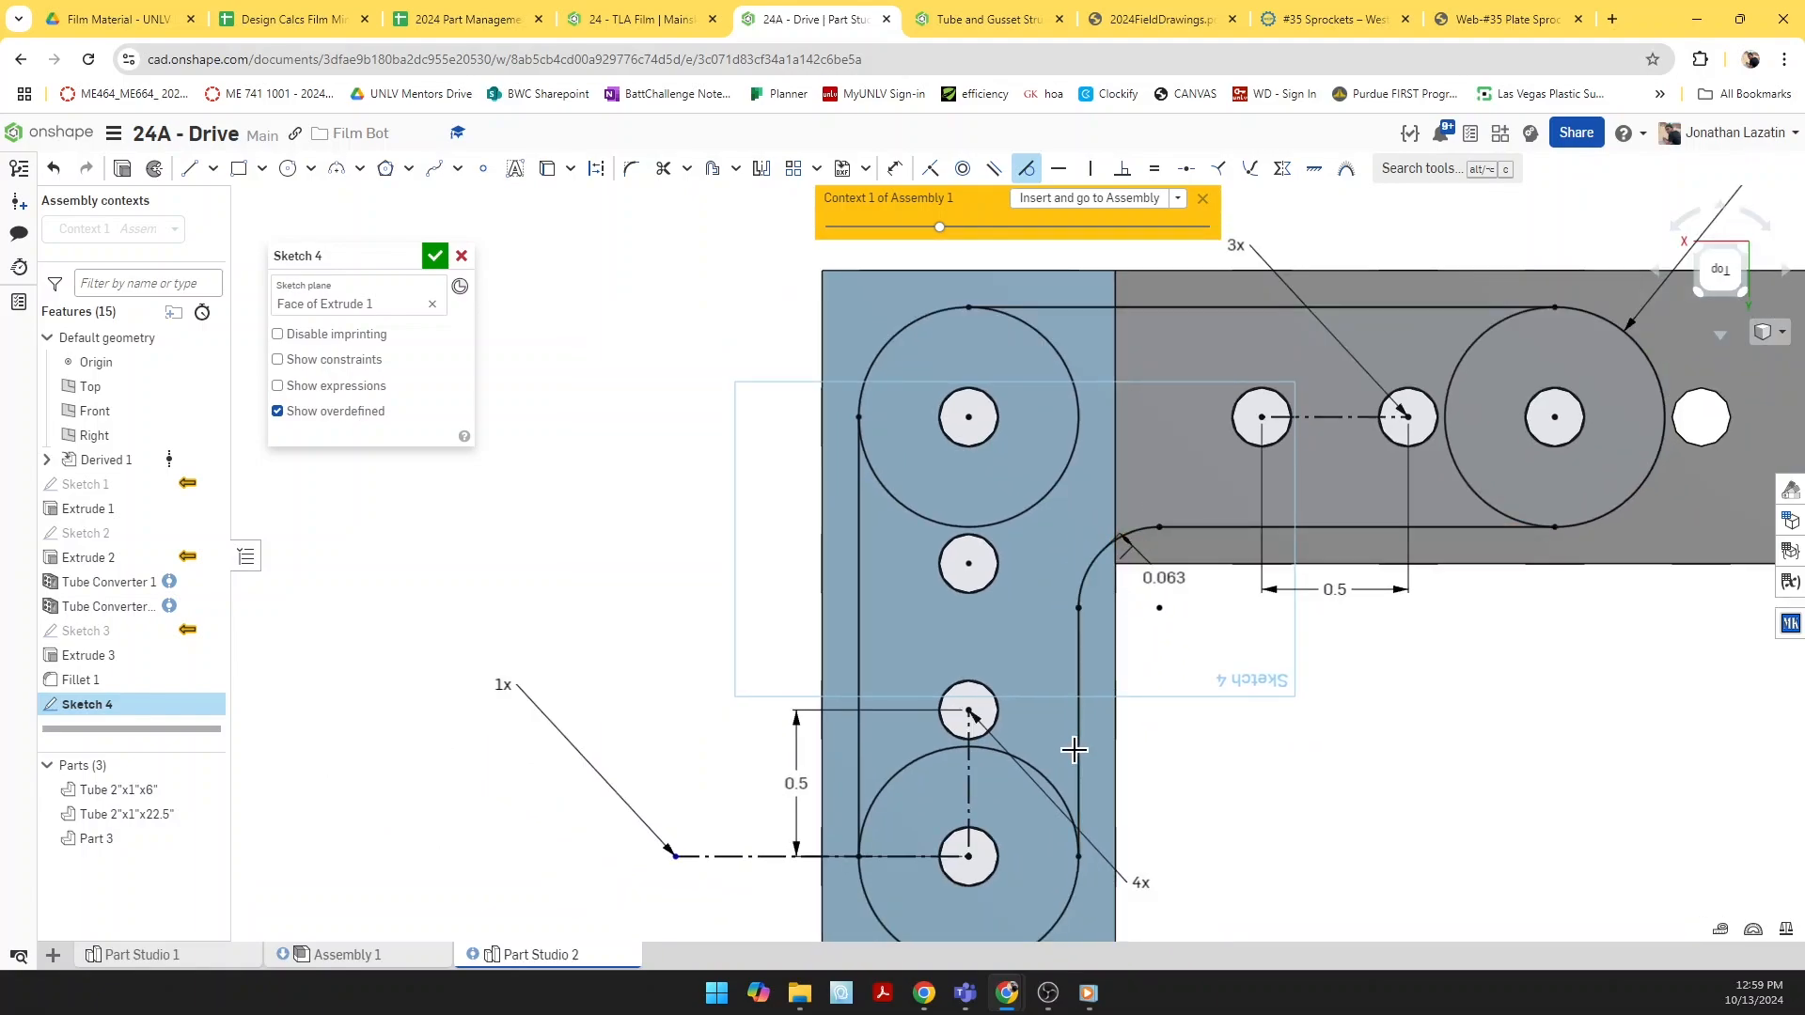
Step: Extrude the L-shaped gusset sketch with its holes as a new solid part on top of the tube corner
{"action": "scroll", "coordinate": [1166, 592], "scroll_direction": "down", "scroll_amount": 5}
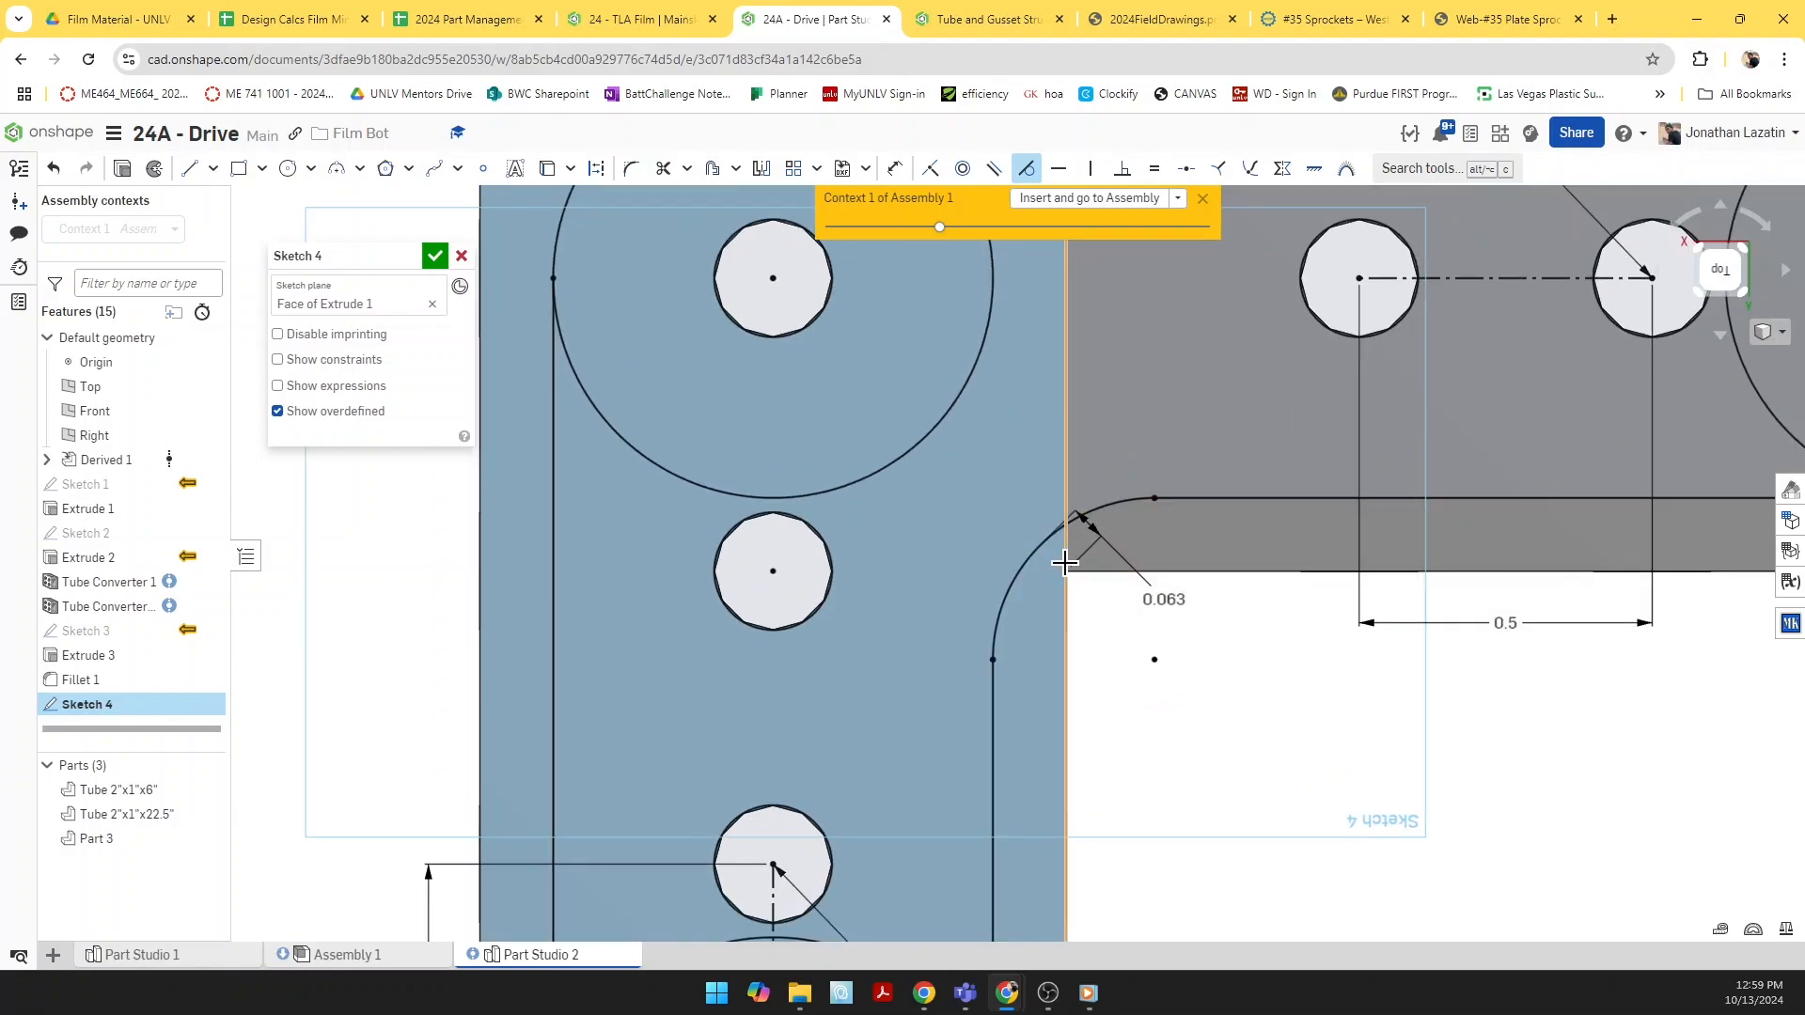
{"action": "scroll", "coordinate": [1049, 534], "scroll_direction": "down", "scroll_amount": 3}
{"action": "scroll", "coordinate": [1062, 526], "scroll_direction": "up", "scroll_amount": 5}
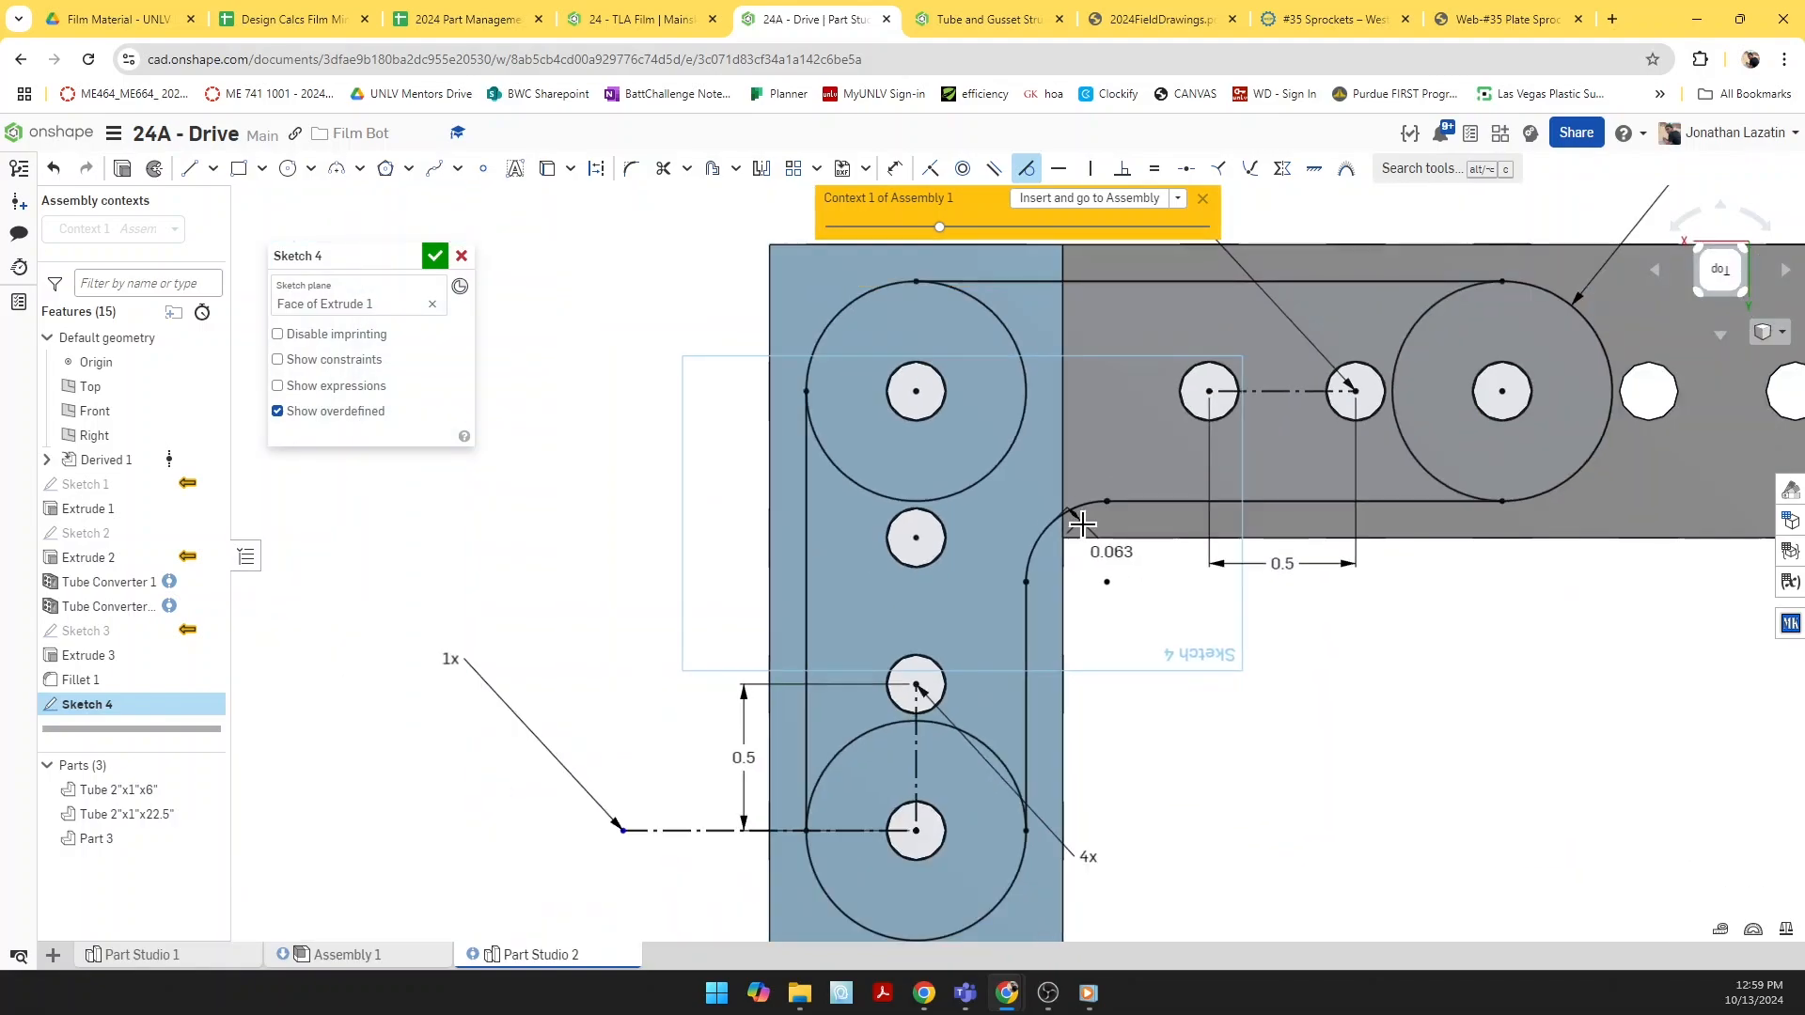
{"action": "mouse_move", "coordinate": [1076, 517]}
{"action": "right_mouse_down"}
{"action": "mouse_move", "coordinate": [1100, 580]}
{"action": "mouse_move", "coordinate": [1081, 588]}
{"action": "right_mouse_up"}
{"action": "scroll", "coordinate": [1081, 588], "scroll_direction": "up", "scroll_amount": 3}
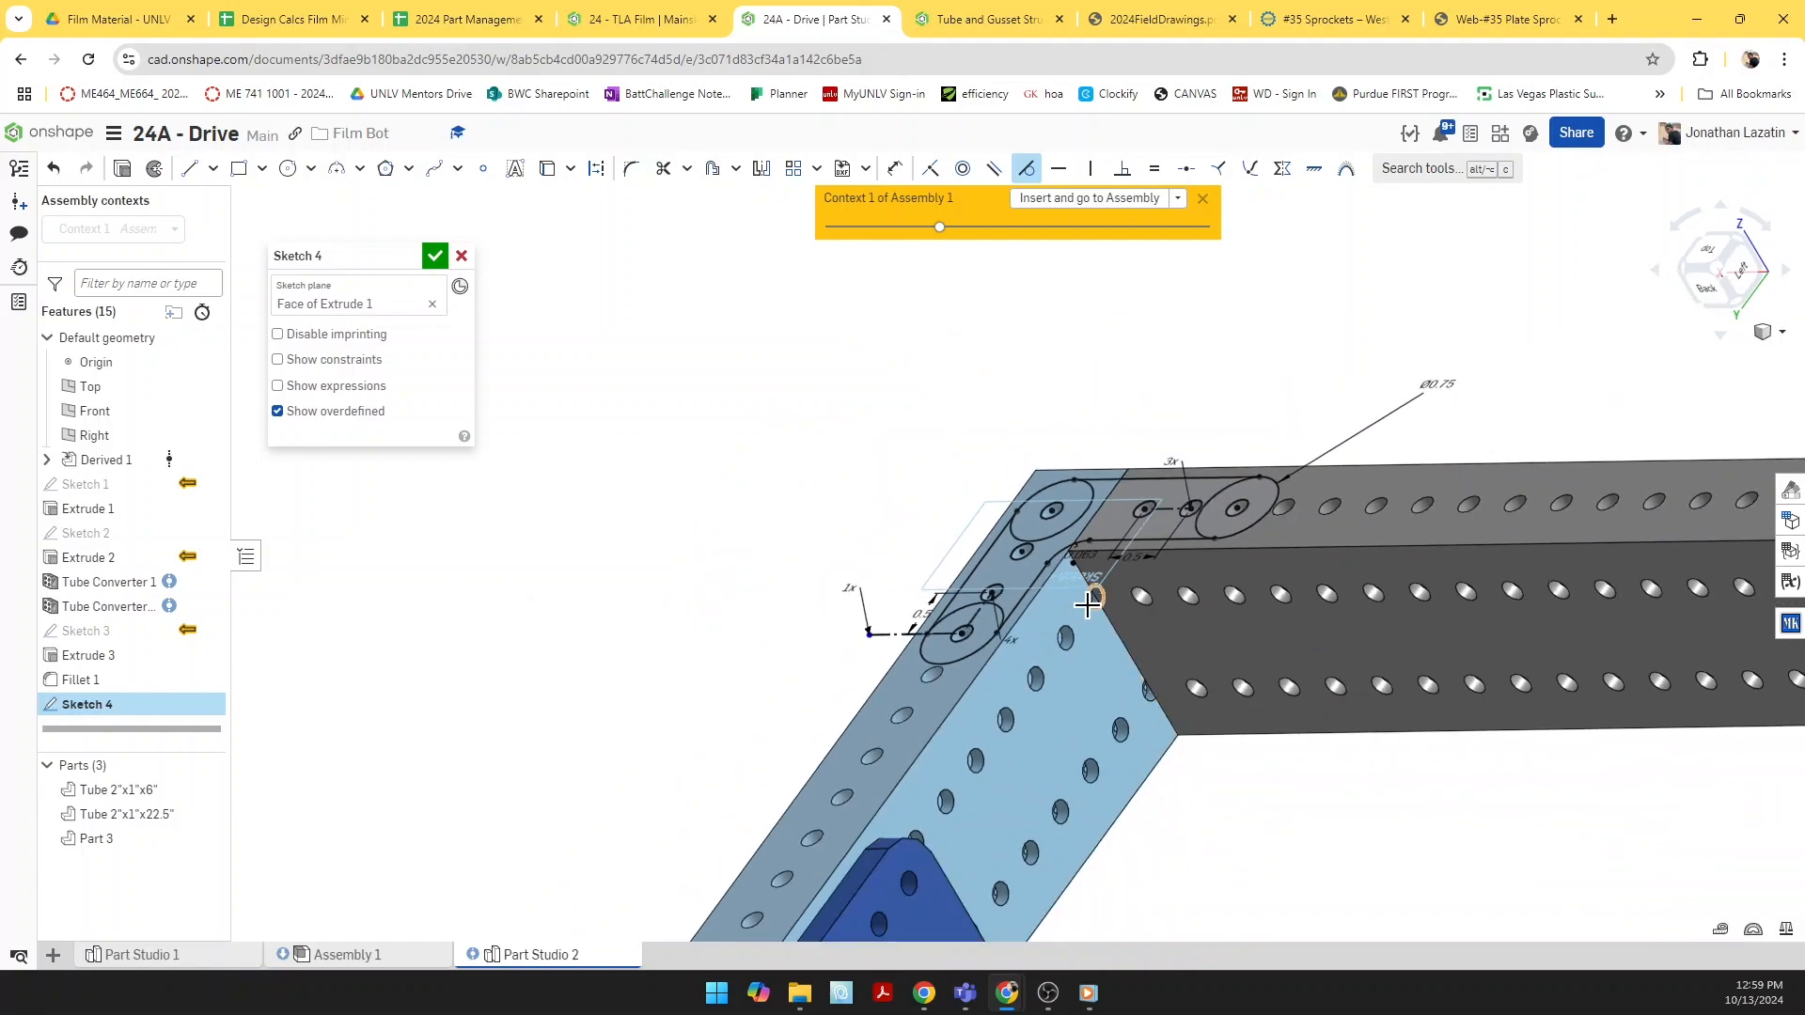
{"action": "key", "text": "shift+e"}
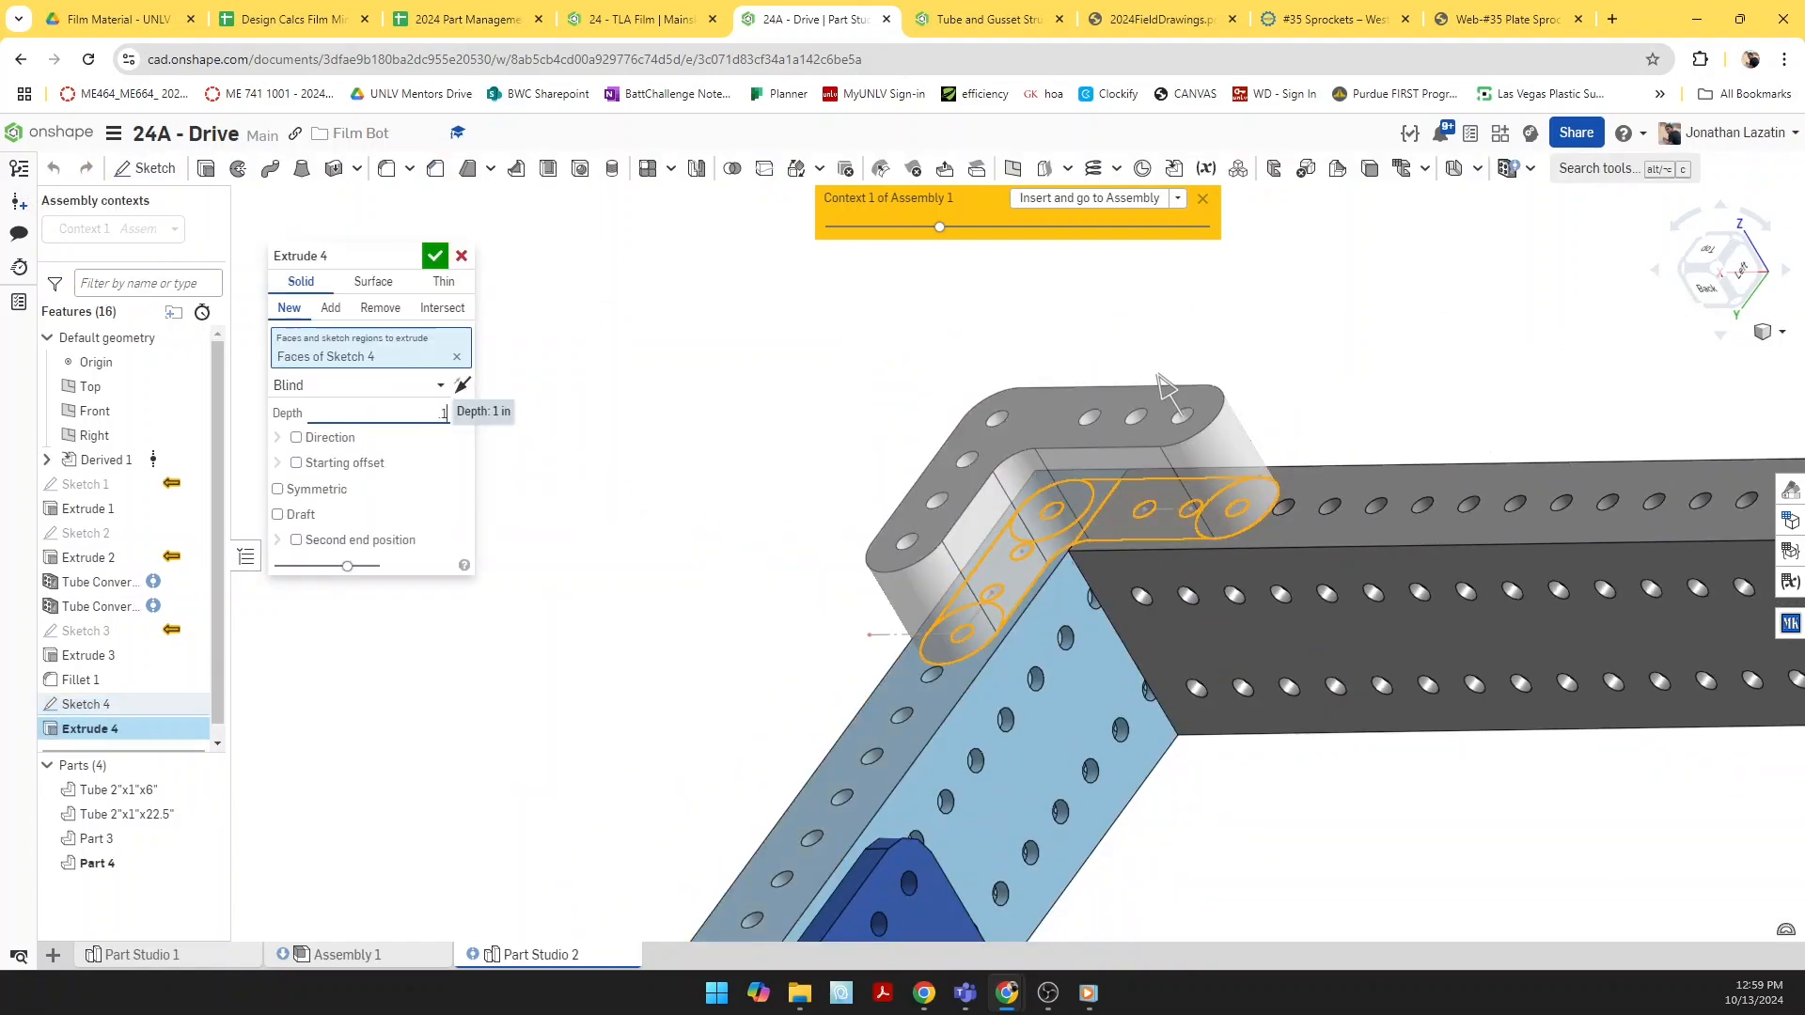
{"action": "left_click", "coordinate": [434, 255]}
Step: Check the finished gusset at the tube corner against the drive and return to Assembly 1
{"action": "right_click_drag", "start_coordinate": [787, 585], "coordinate": [996, 623]}
{"action": "scroll", "coordinate": [884, 566], "scroll_direction": "down", "scroll_amount": 4}
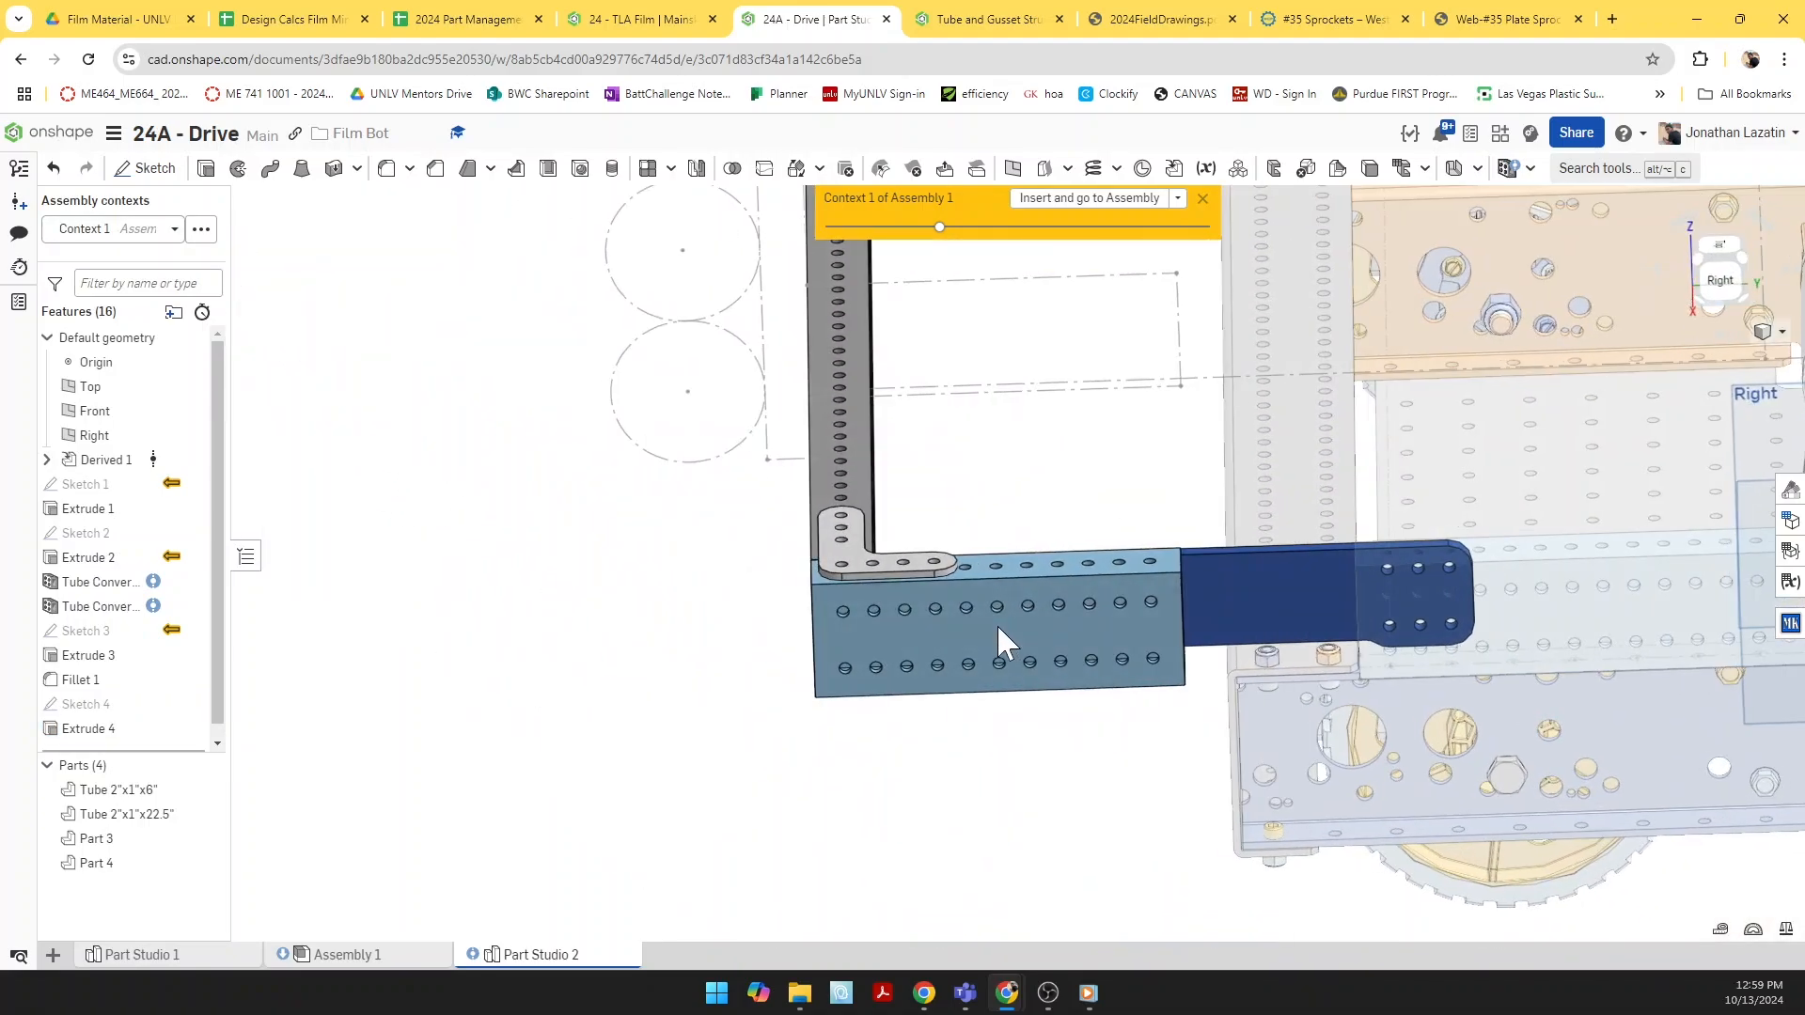
{"action": "scroll", "coordinate": [997, 624], "scroll_direction": "down", "scroll_amount": 2}
{"action": "scroll", "coordinate": [629, 689], "scroll_direction": "down", "scroll_amount": 2}
{"action": "scroll", "coordinate": [643, 606], "scroll_direction": "up", "scroll_amount": 2}
{"action": "right_click_drag", "start_coordinate": [645, 605], "coordinate": [657, 595]}
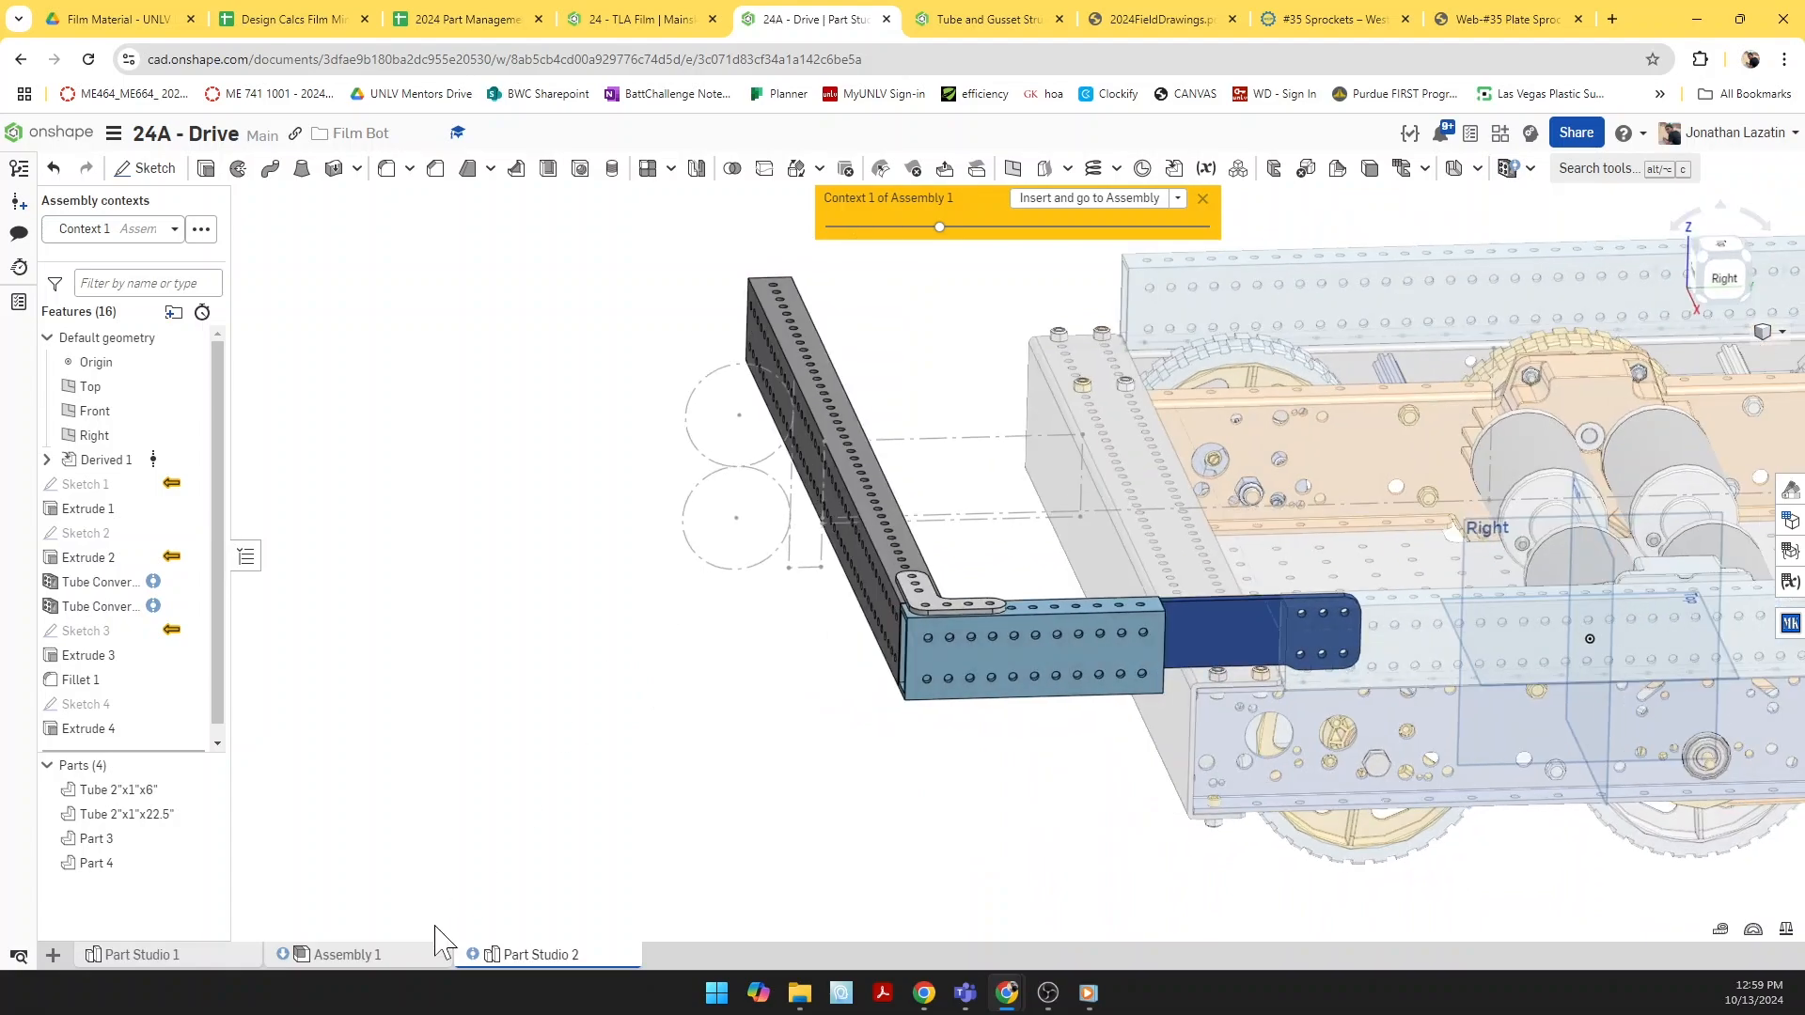
{"action": "right_click", "coordinate": [405, 968]}
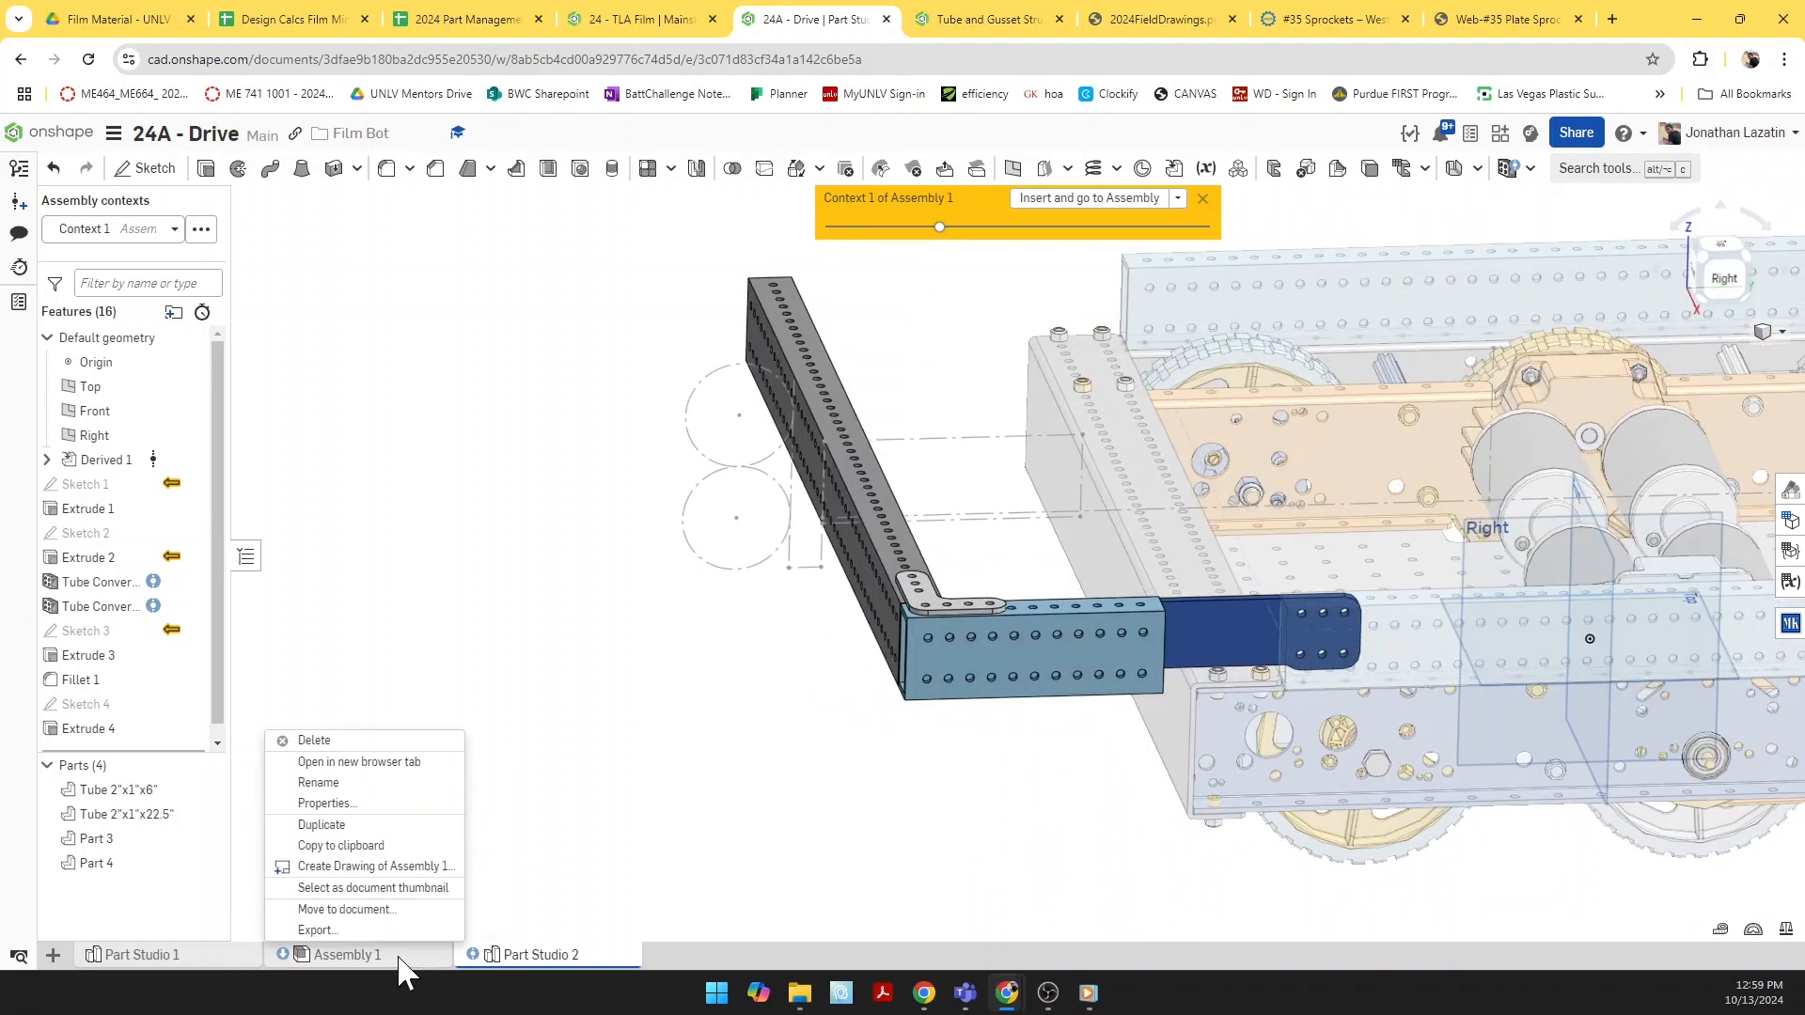
{"action": "left_click", "coordinate": [351, 964]}
{"action": "left_click", "coordinate": [360, 963]}
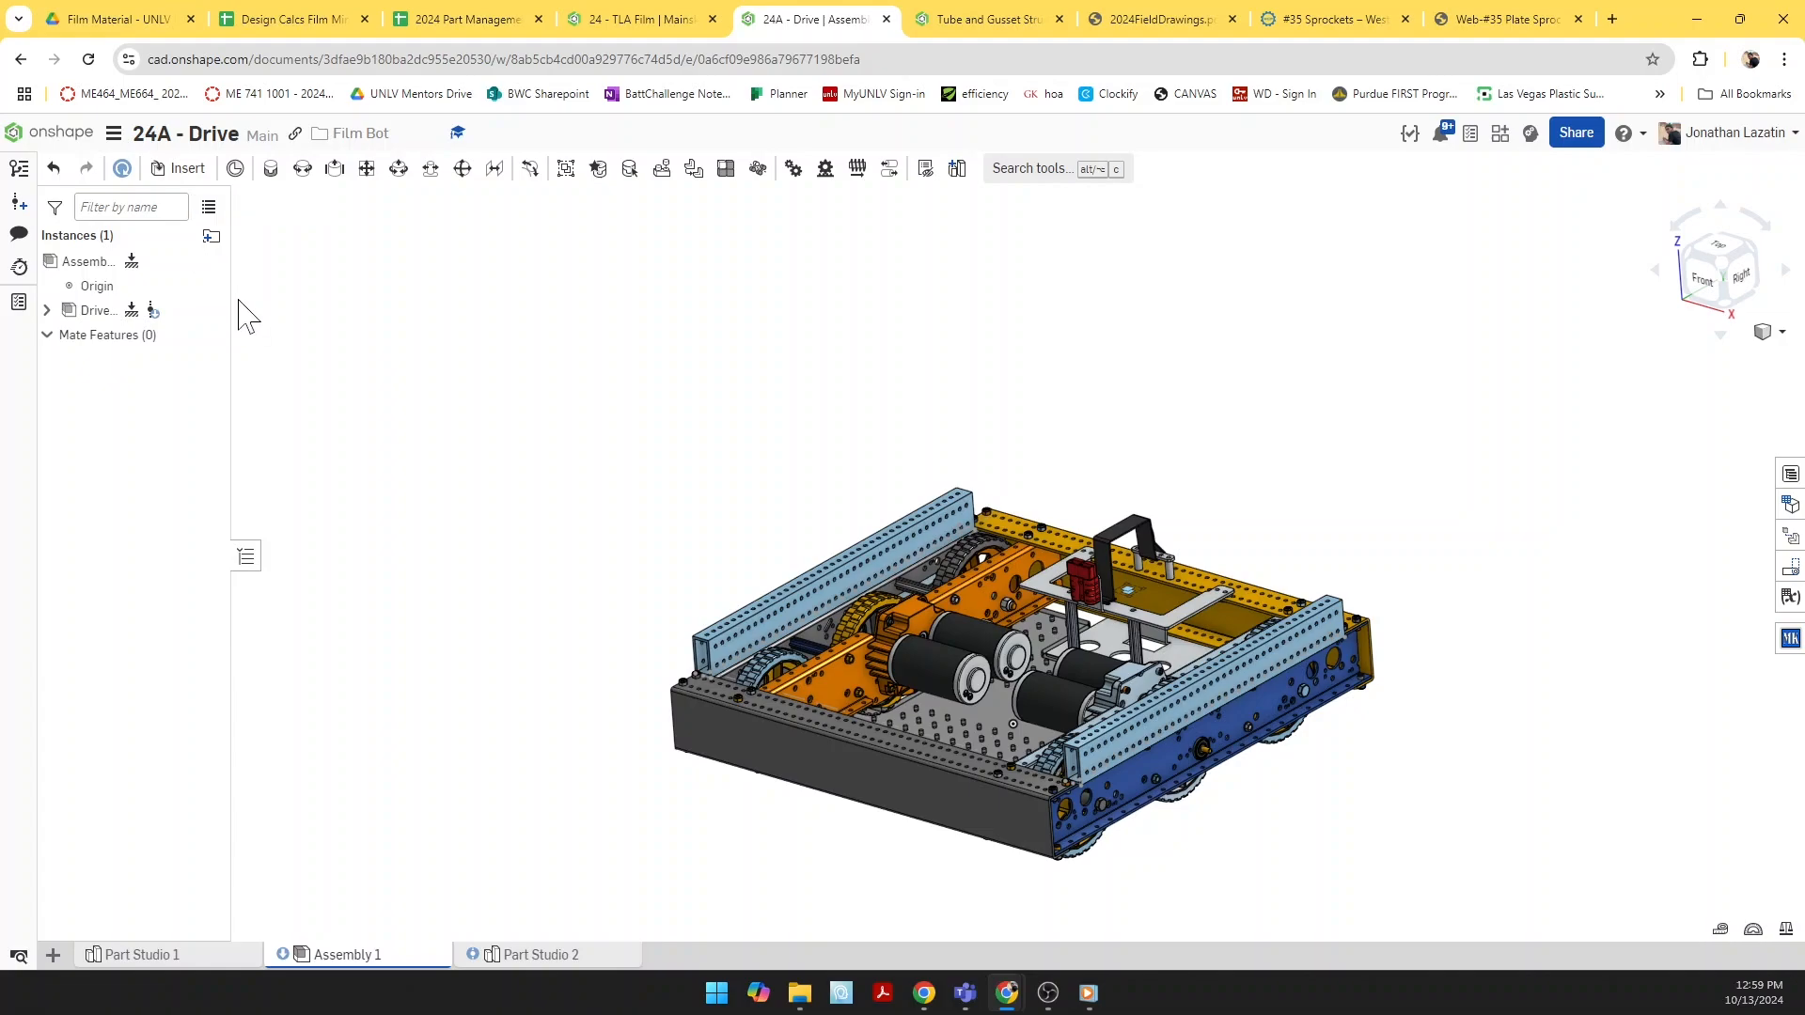
Step: Insert all parts of Part Studio 2 from the current document into Assembly 1
{"action": "left_click", "coordinate": [181, 171]}
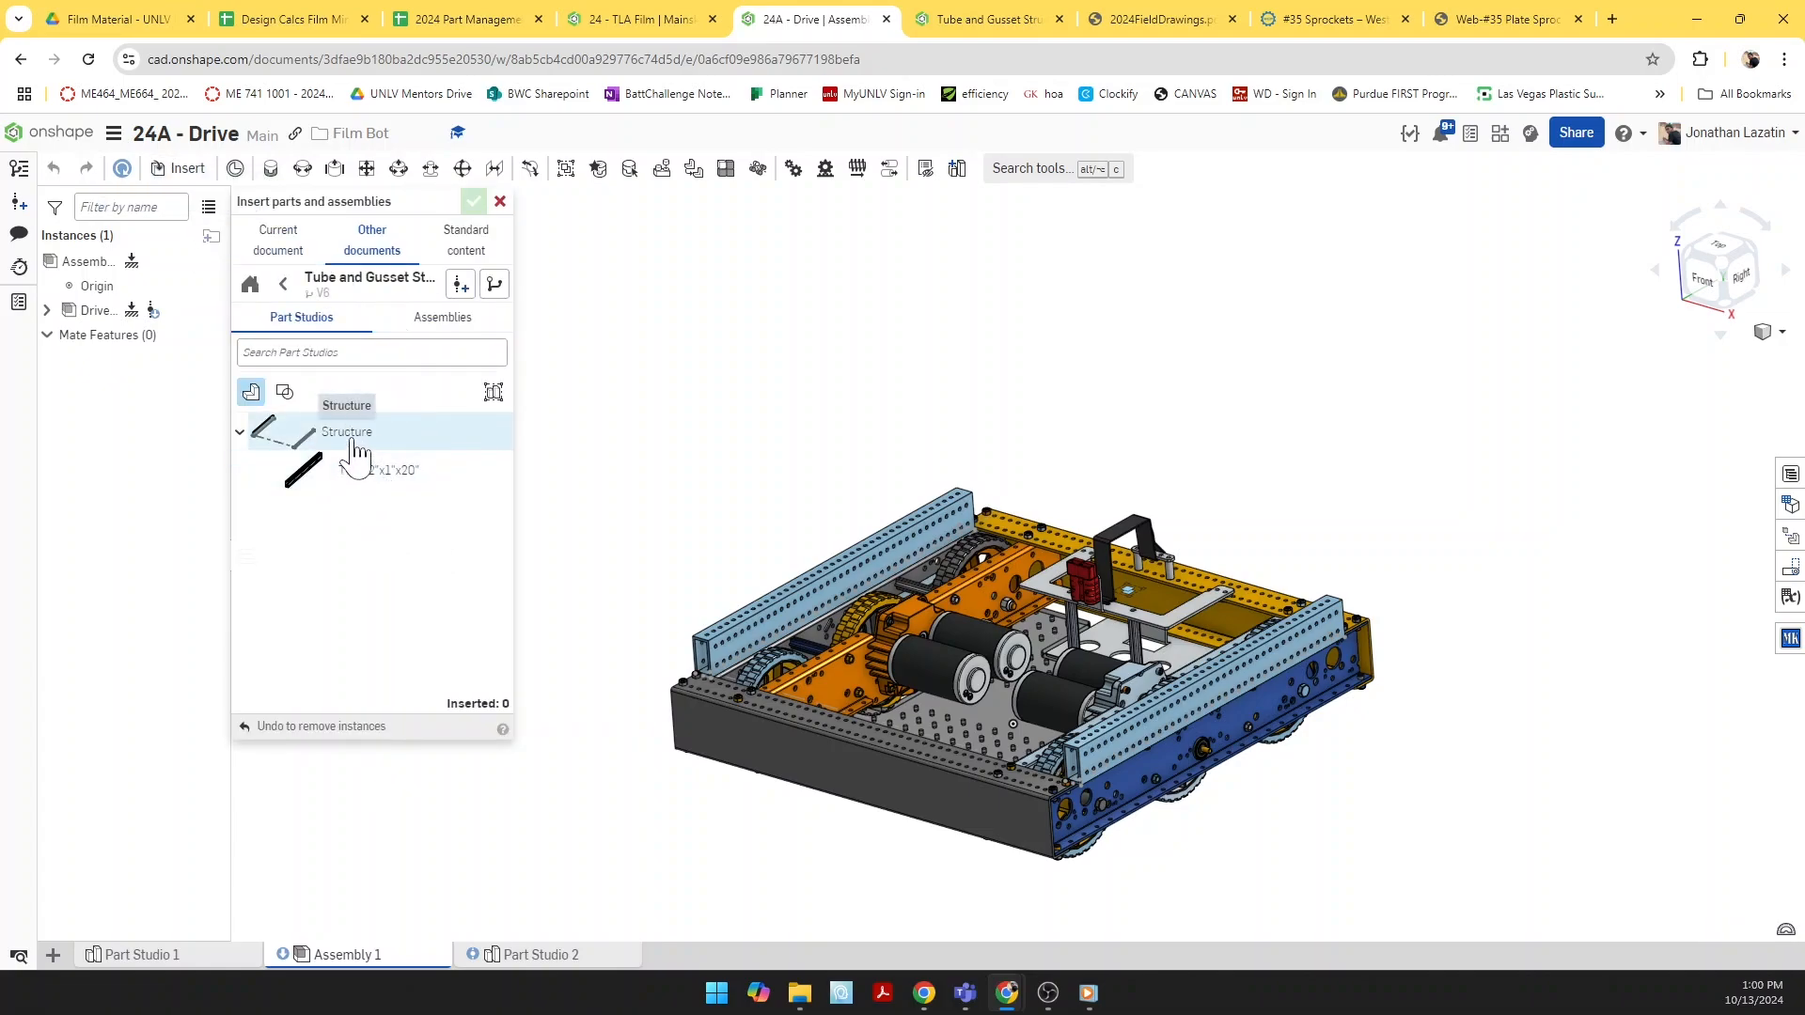
{"action": "left_click", "coordinate": [281, 243]}
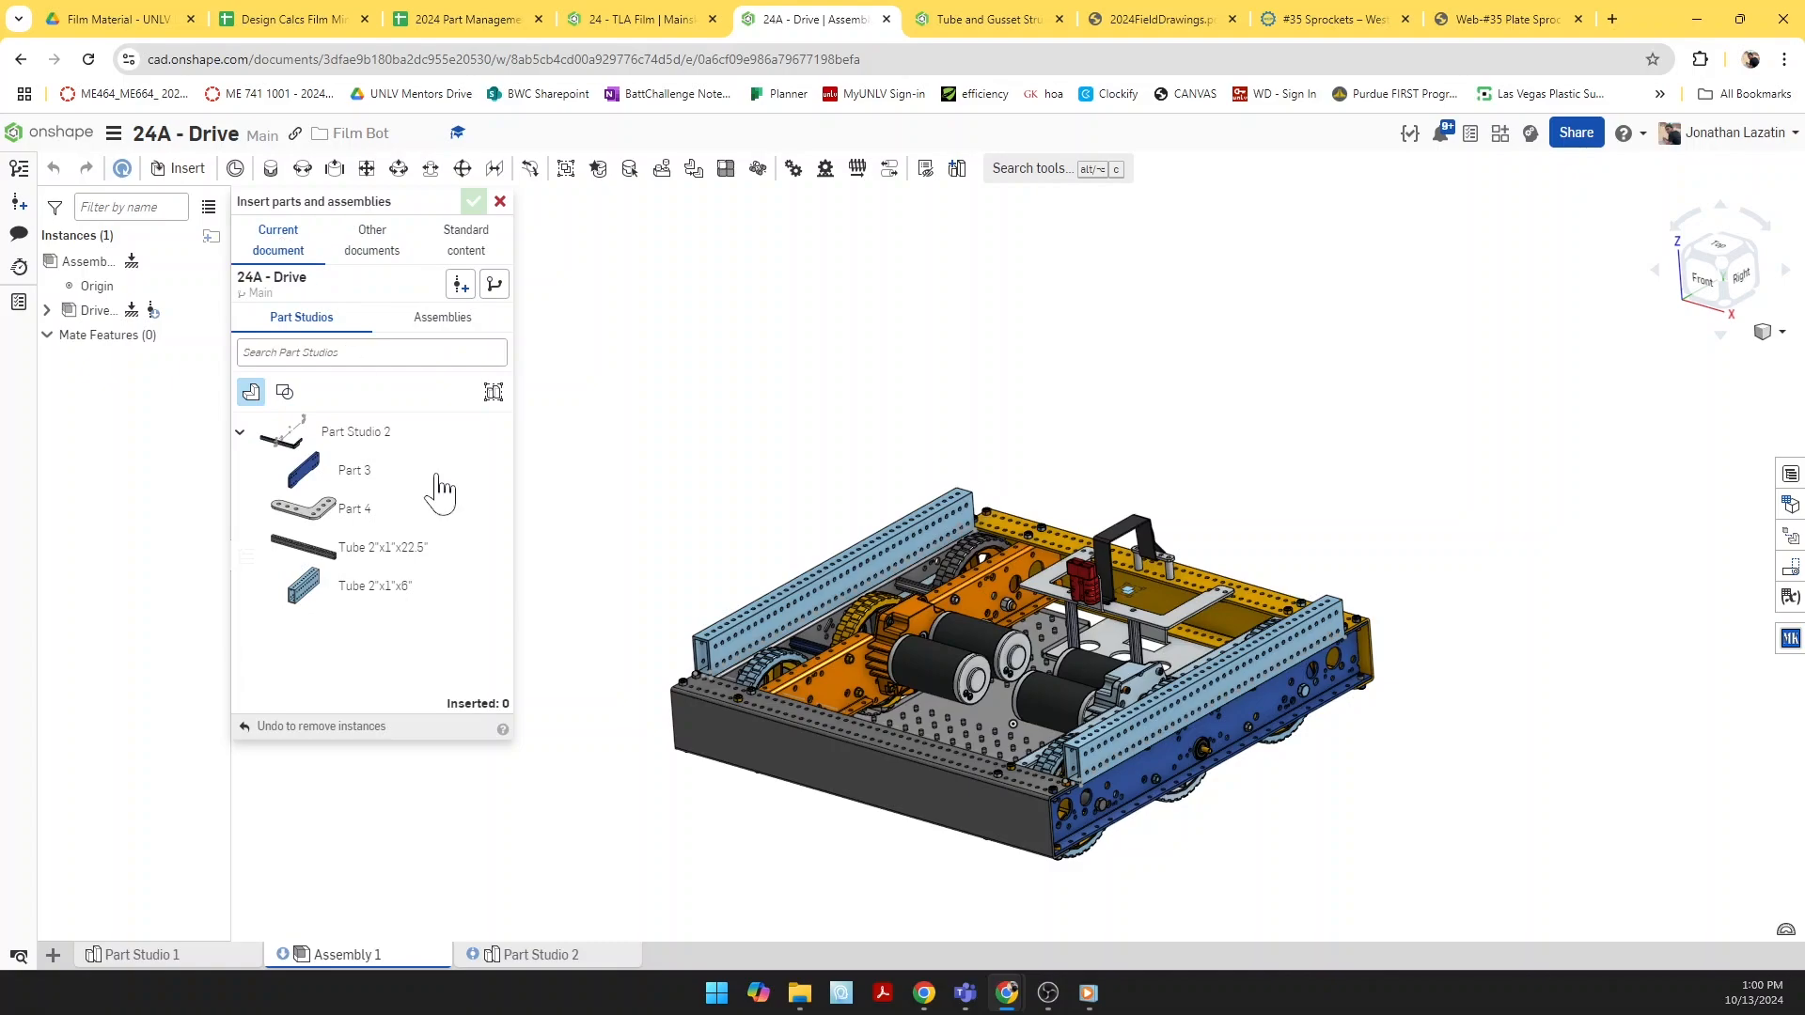
{"action": "left_click", "coordinate": [417, 450]}
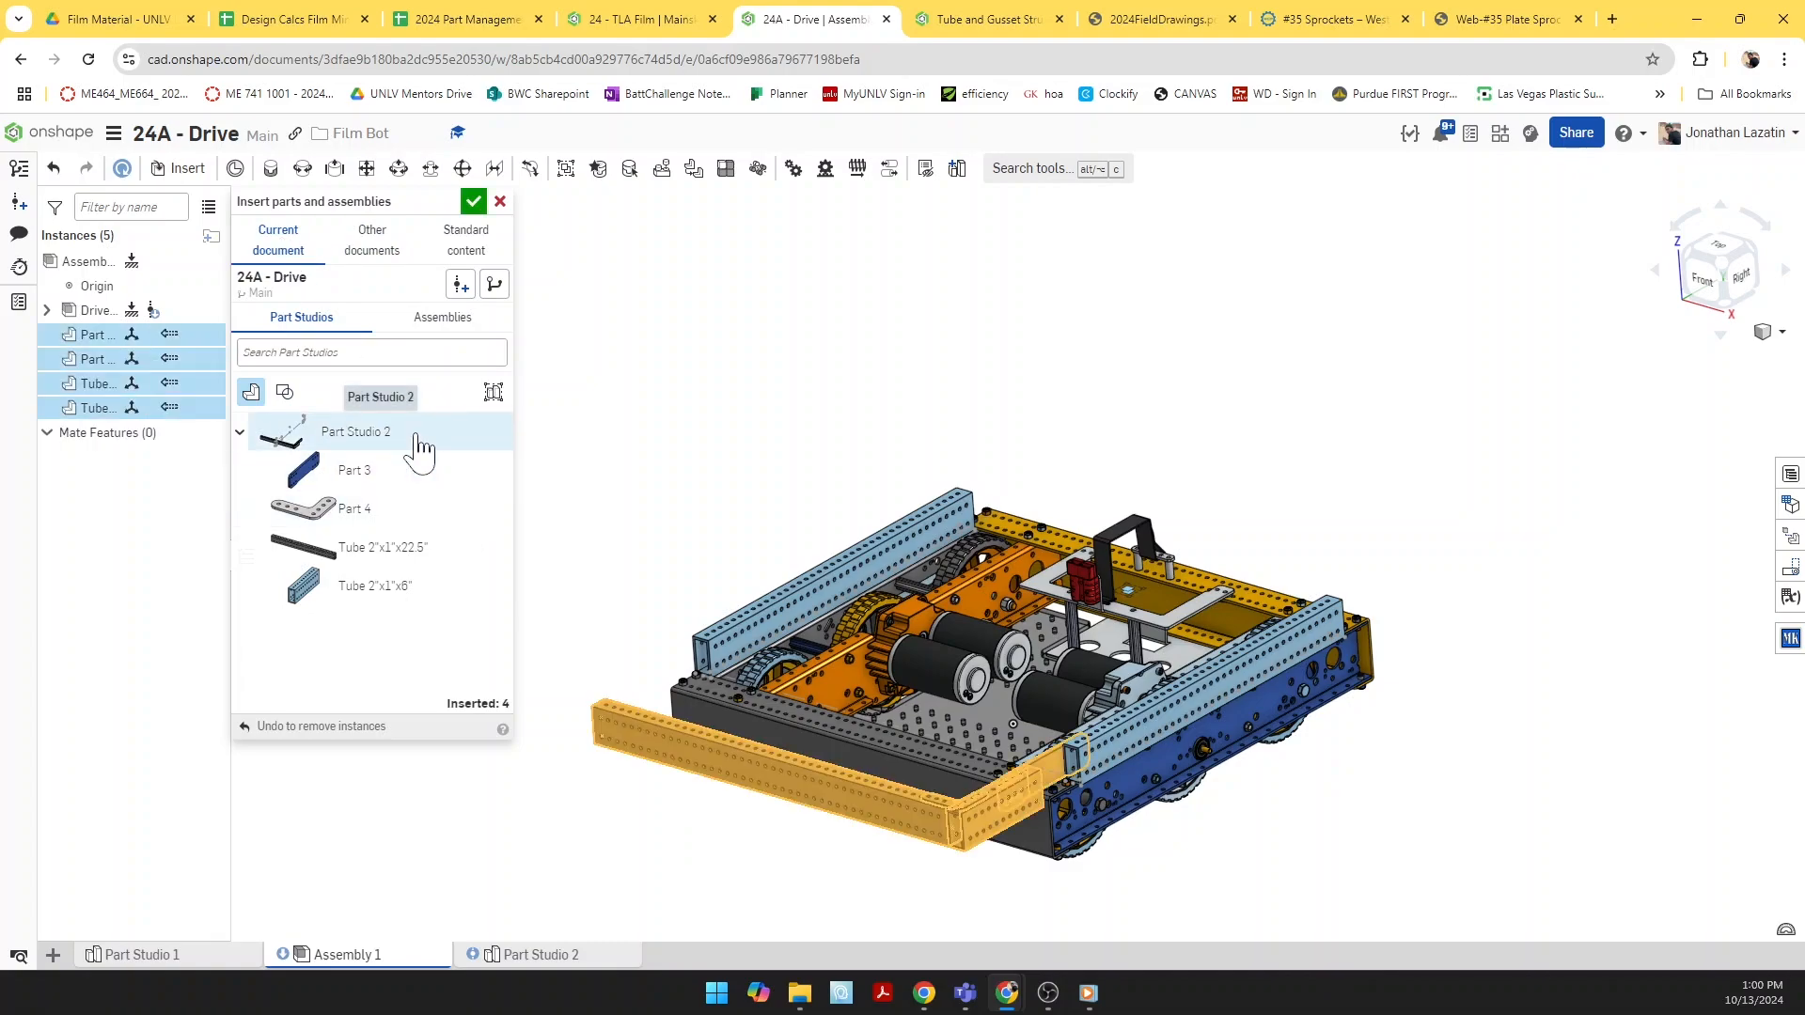
{"action": "left_click", "coordinate": [473, 200]}
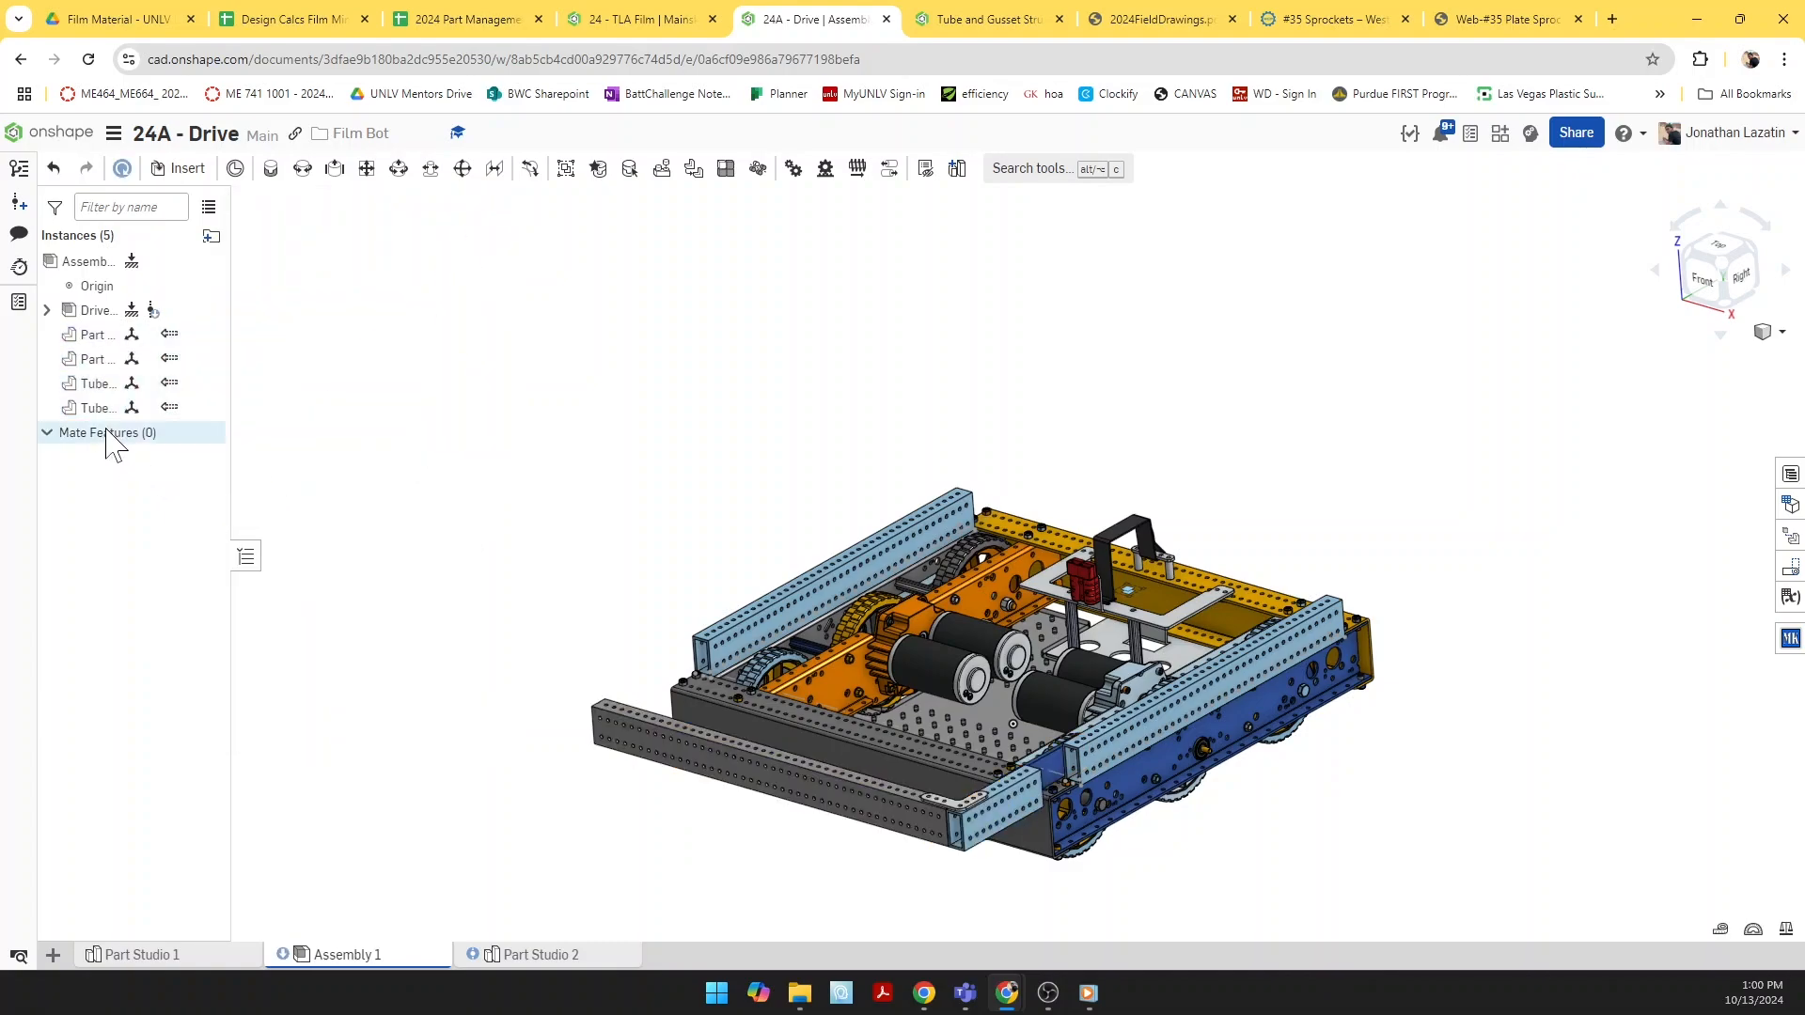
Step: Group the four inserted extension parts and move the group clear of the drive base
{"action": "left_click", "coordinate": [91, 339], "text": "shift"}
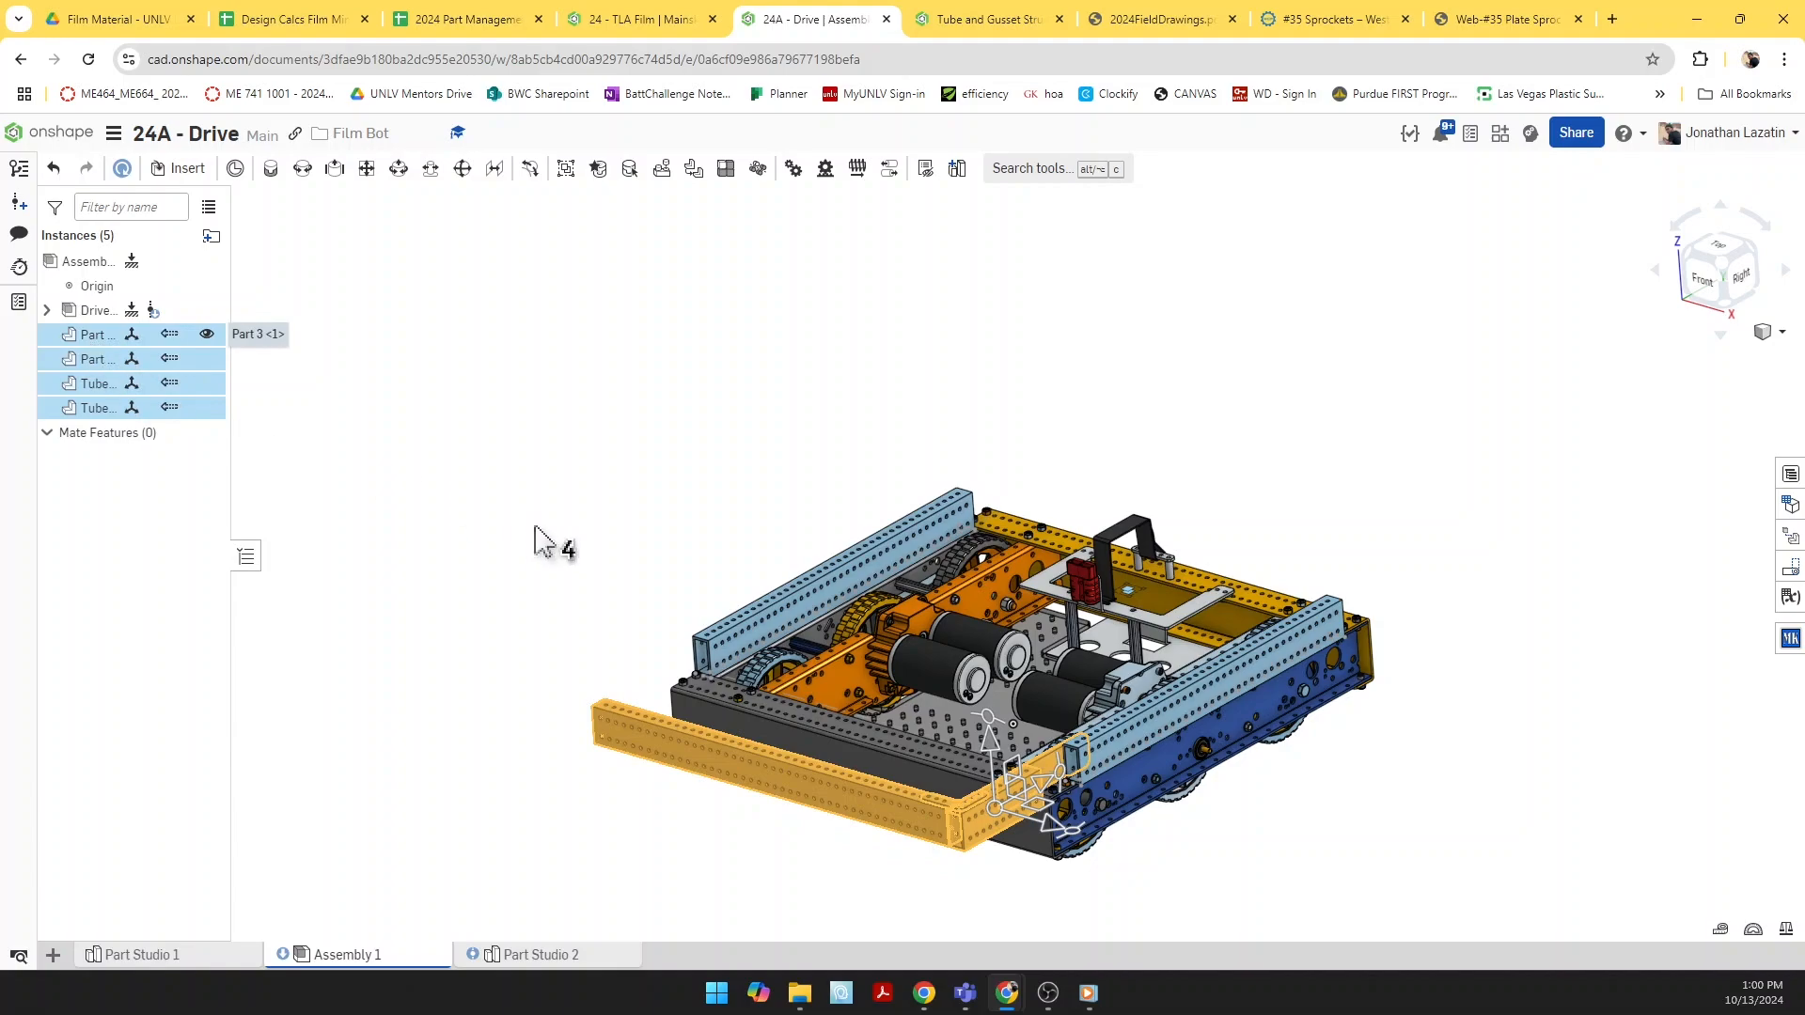
{"action": "left_click", "coordinate": [567, 170]}
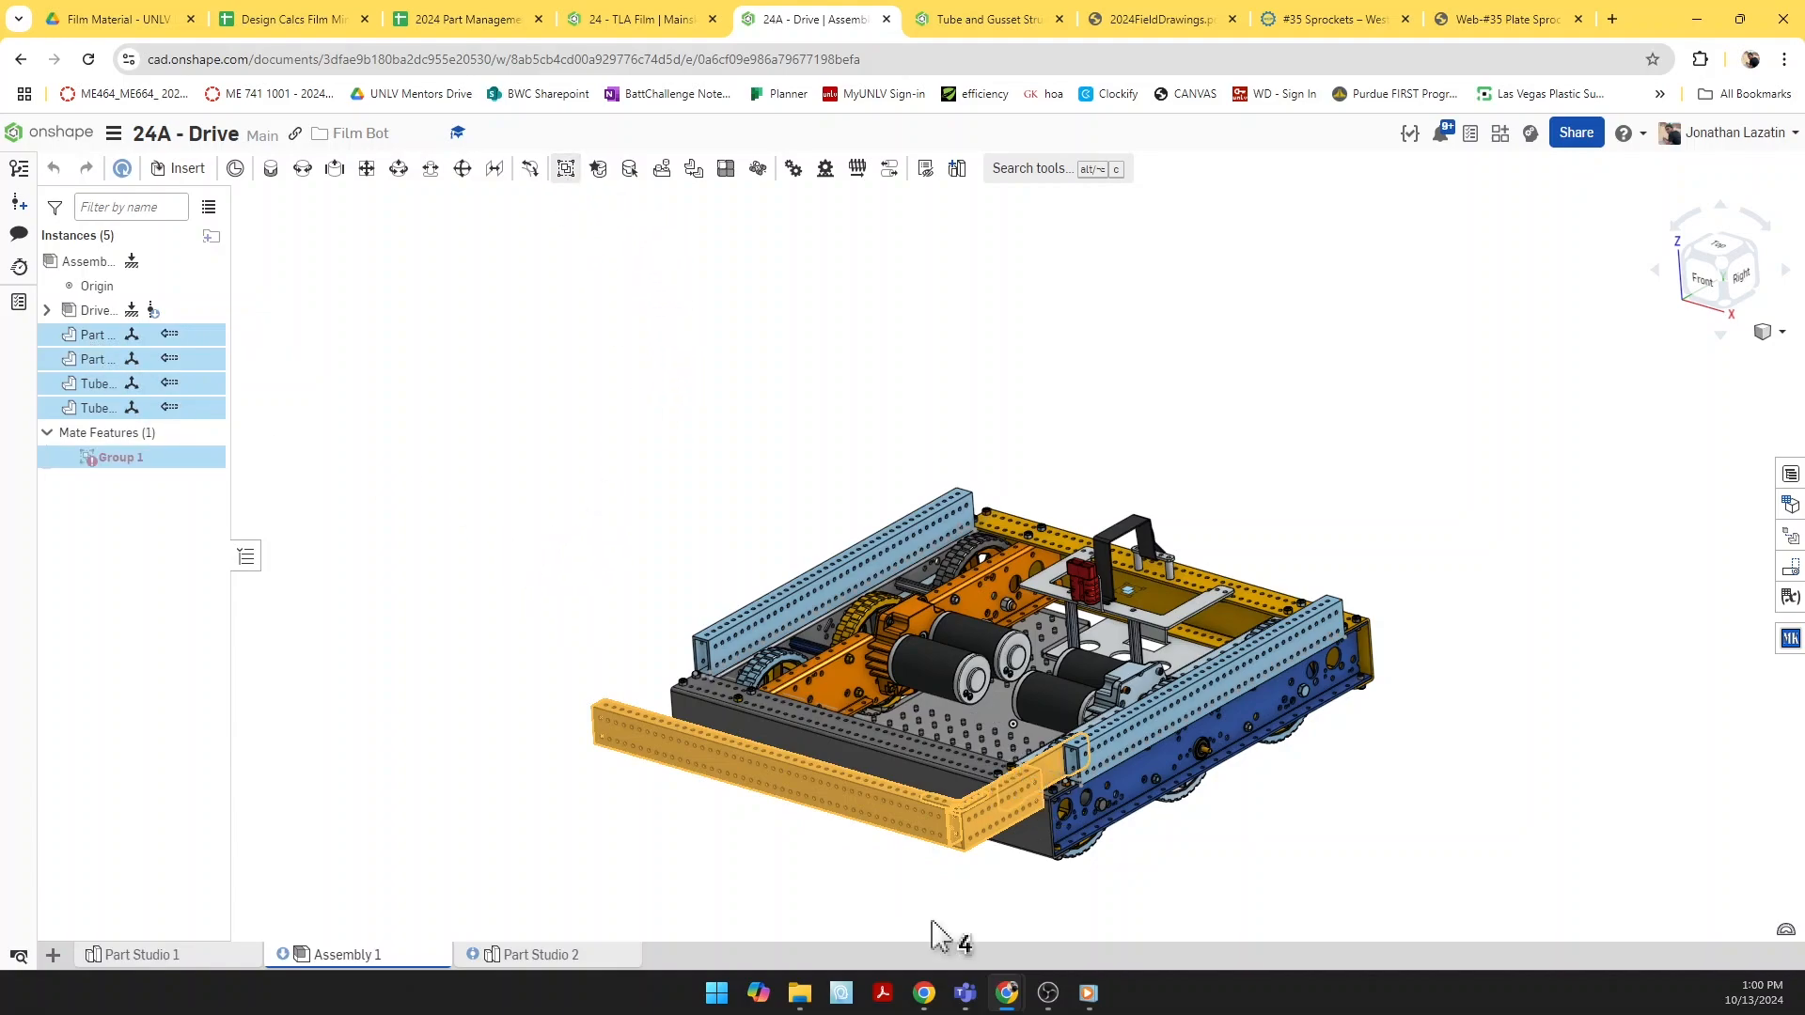
{"action": "scroll", "coordinate": [940, 847], "scroll_direction": "up", "scroll_amount": 5}
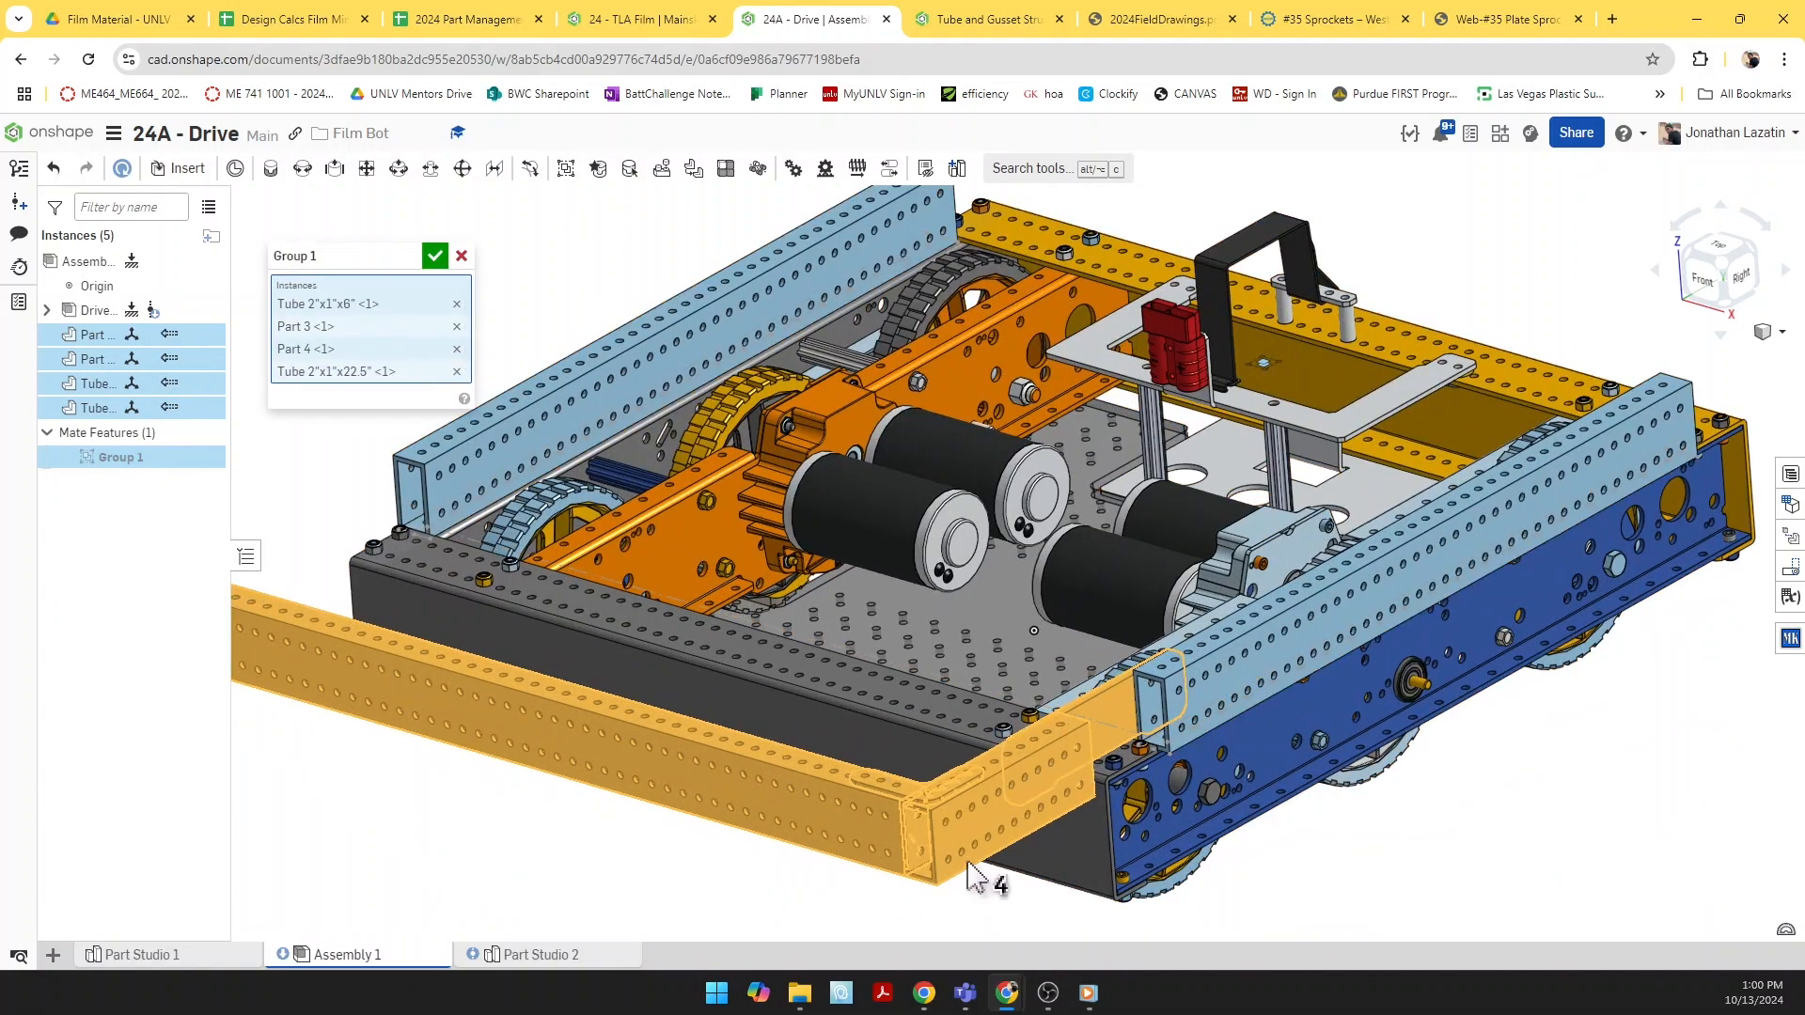
{"action": "left_click", "coordinate": [436, 257]}
{"action": "scroll", "coordinate": [476, 351], "scroll_direction": "down", "scroll_amount": 5}
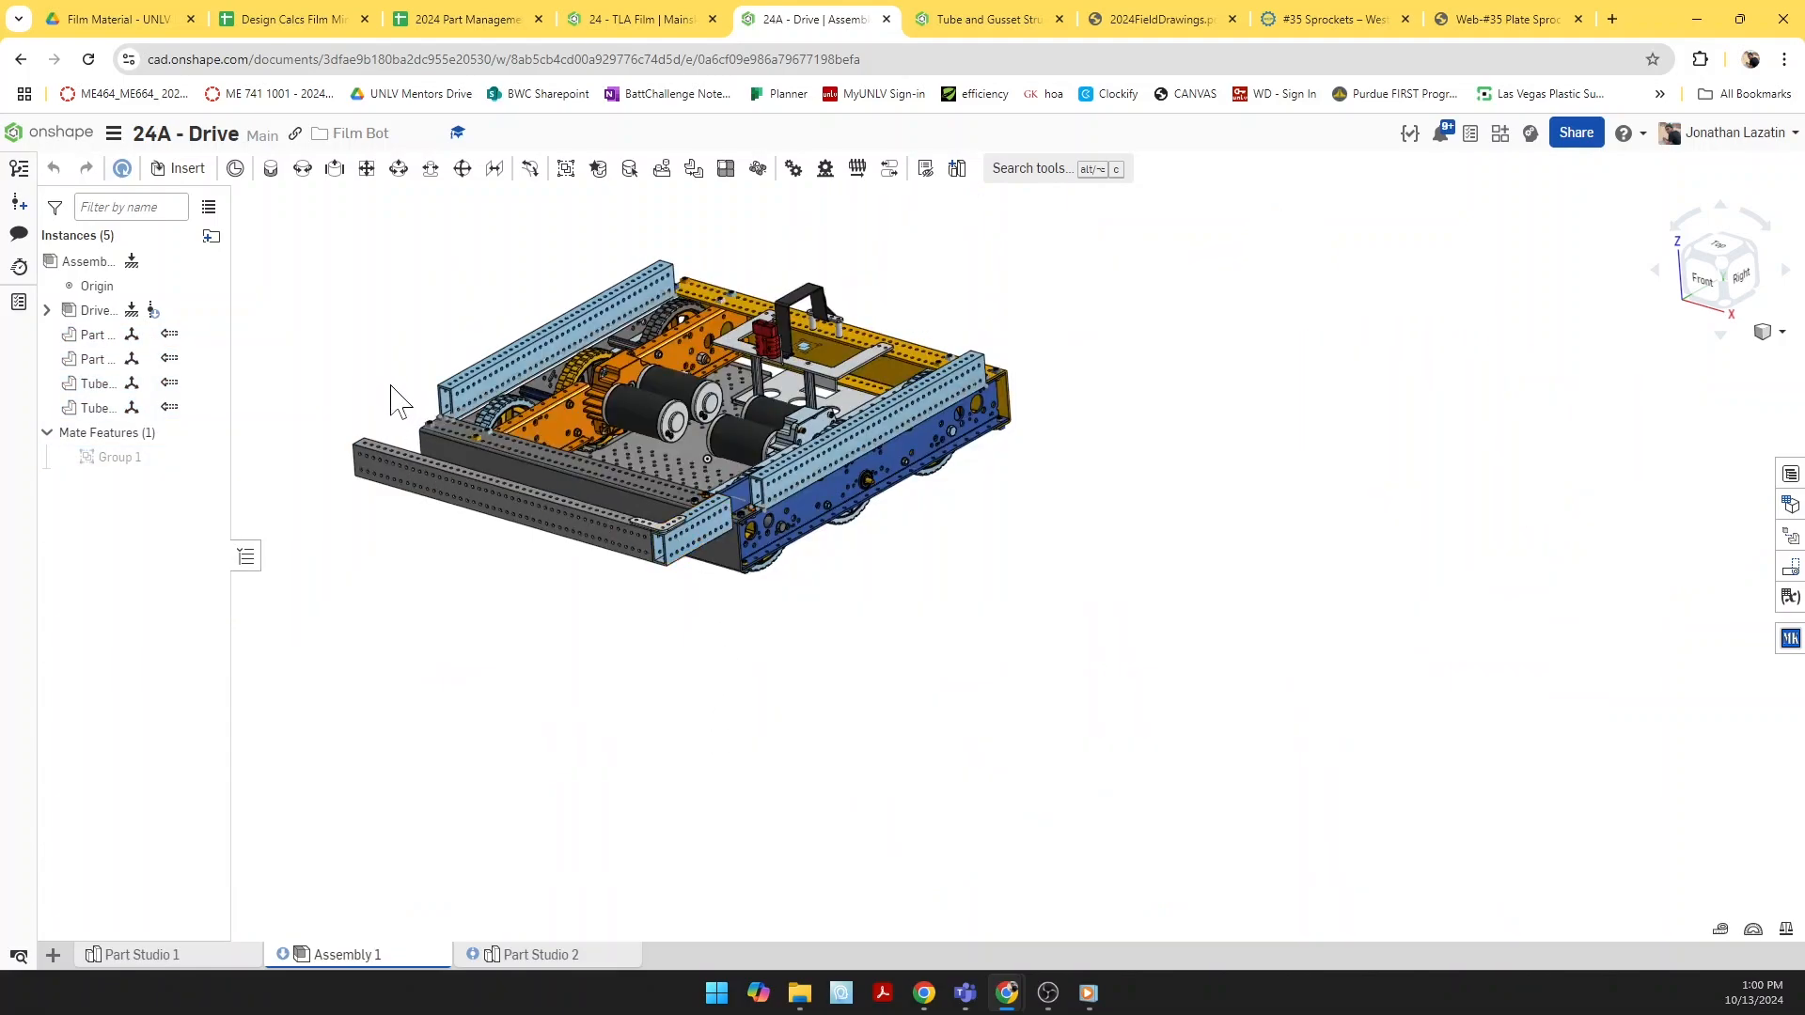
{"action": "left_click_drag", "start_coordinate": [390, 386], "coordinate": [484, 334]}
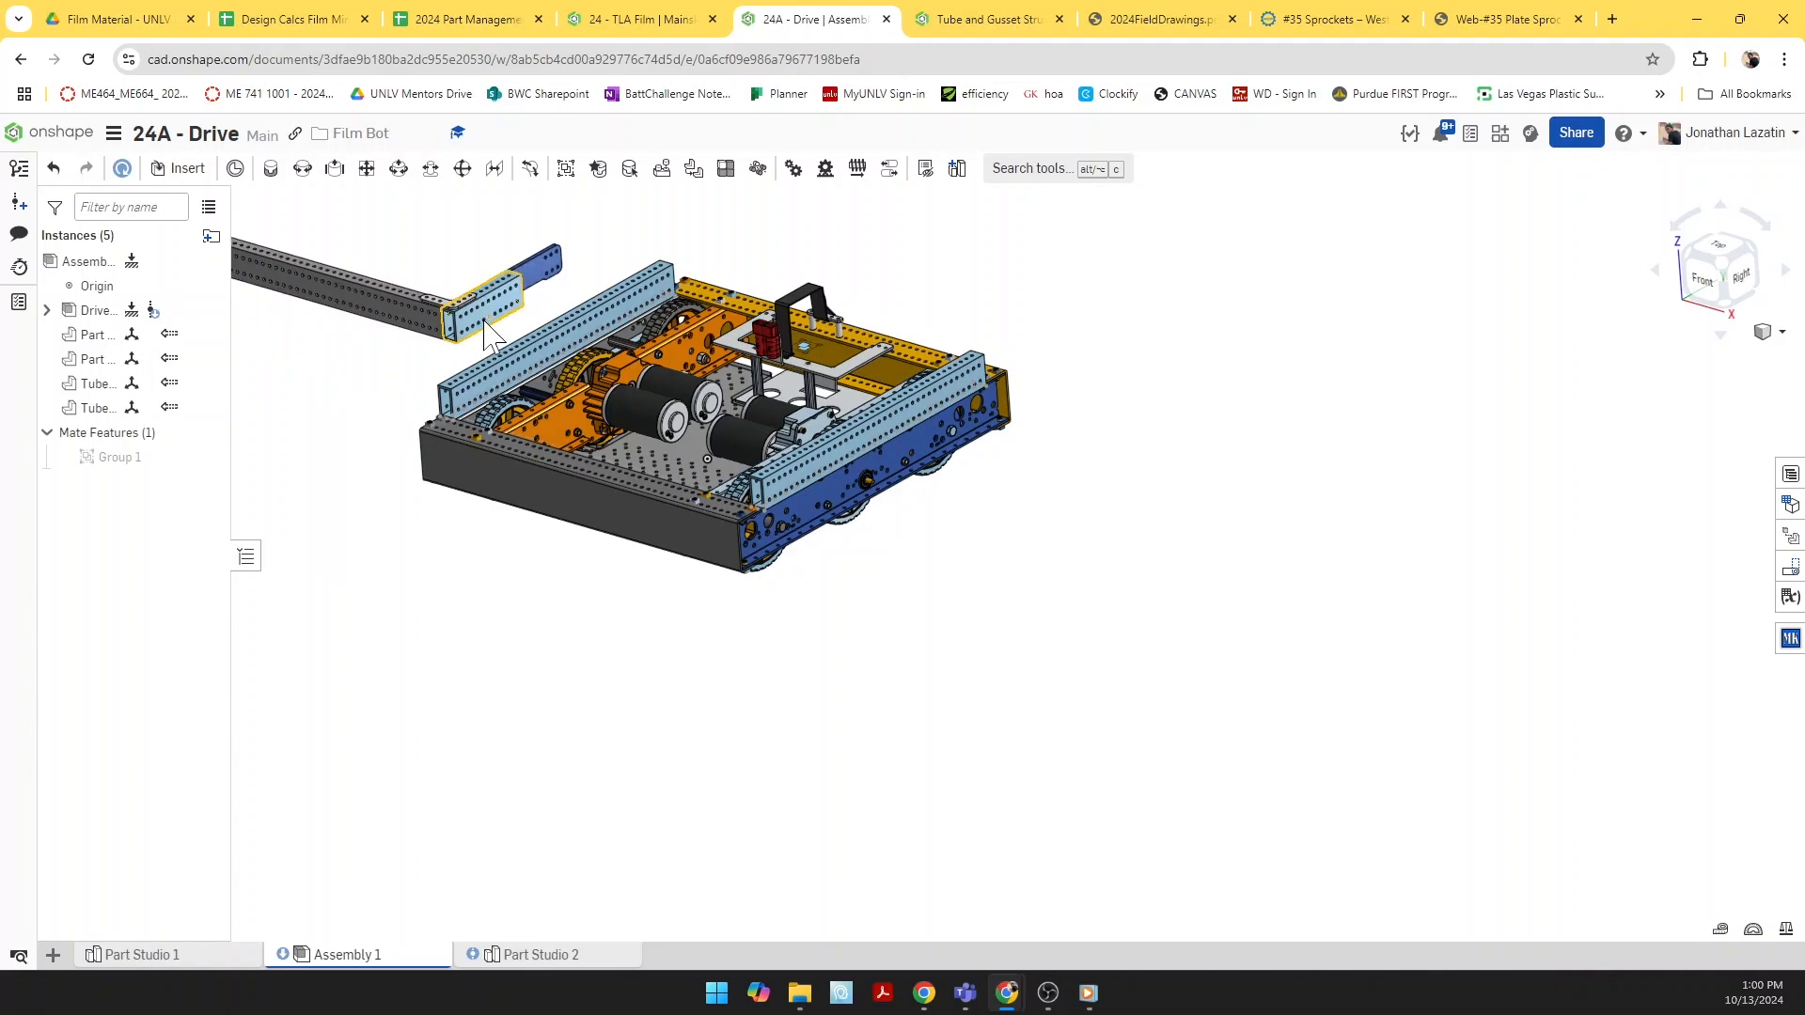
Step: Fasten the extension's blue connecting plate by one of its holes to the matching hole on the drive's upper side tube
{"action": "key", "text": "j"}
{"action": "scroll", "coordinate": [541, 239], "scroll_direction": "up", "scroll_amount": 5}
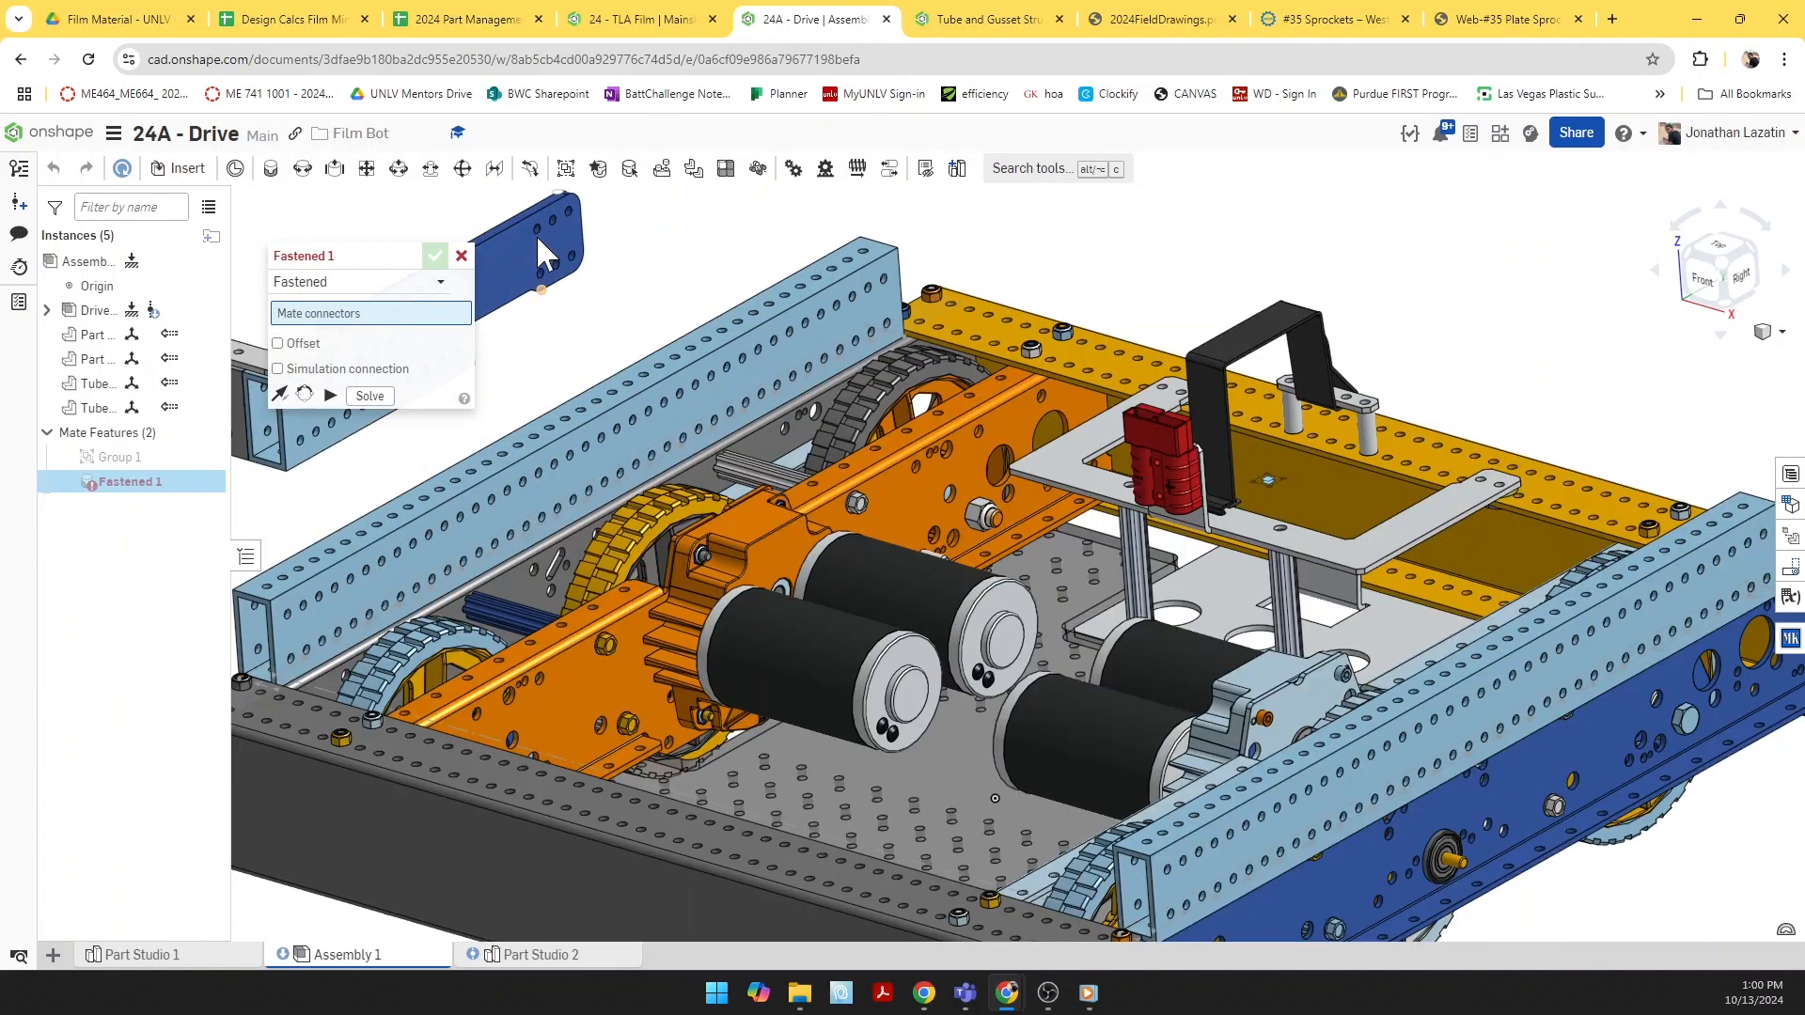
{"action": "left_click", "coordinate": [537, 230]}
{"action": "scroll", "coordinate": [718, 451], "scroll_direction": "down", "scroll_amount": 5}
{"action": "right_click_drag", "start_coordinate": [856, 686], "coordinate": [943, 673]}
{"action": "scroll", "coordinate": [944, 679], "scroll_direction": "up", "scroll_amount": 5}
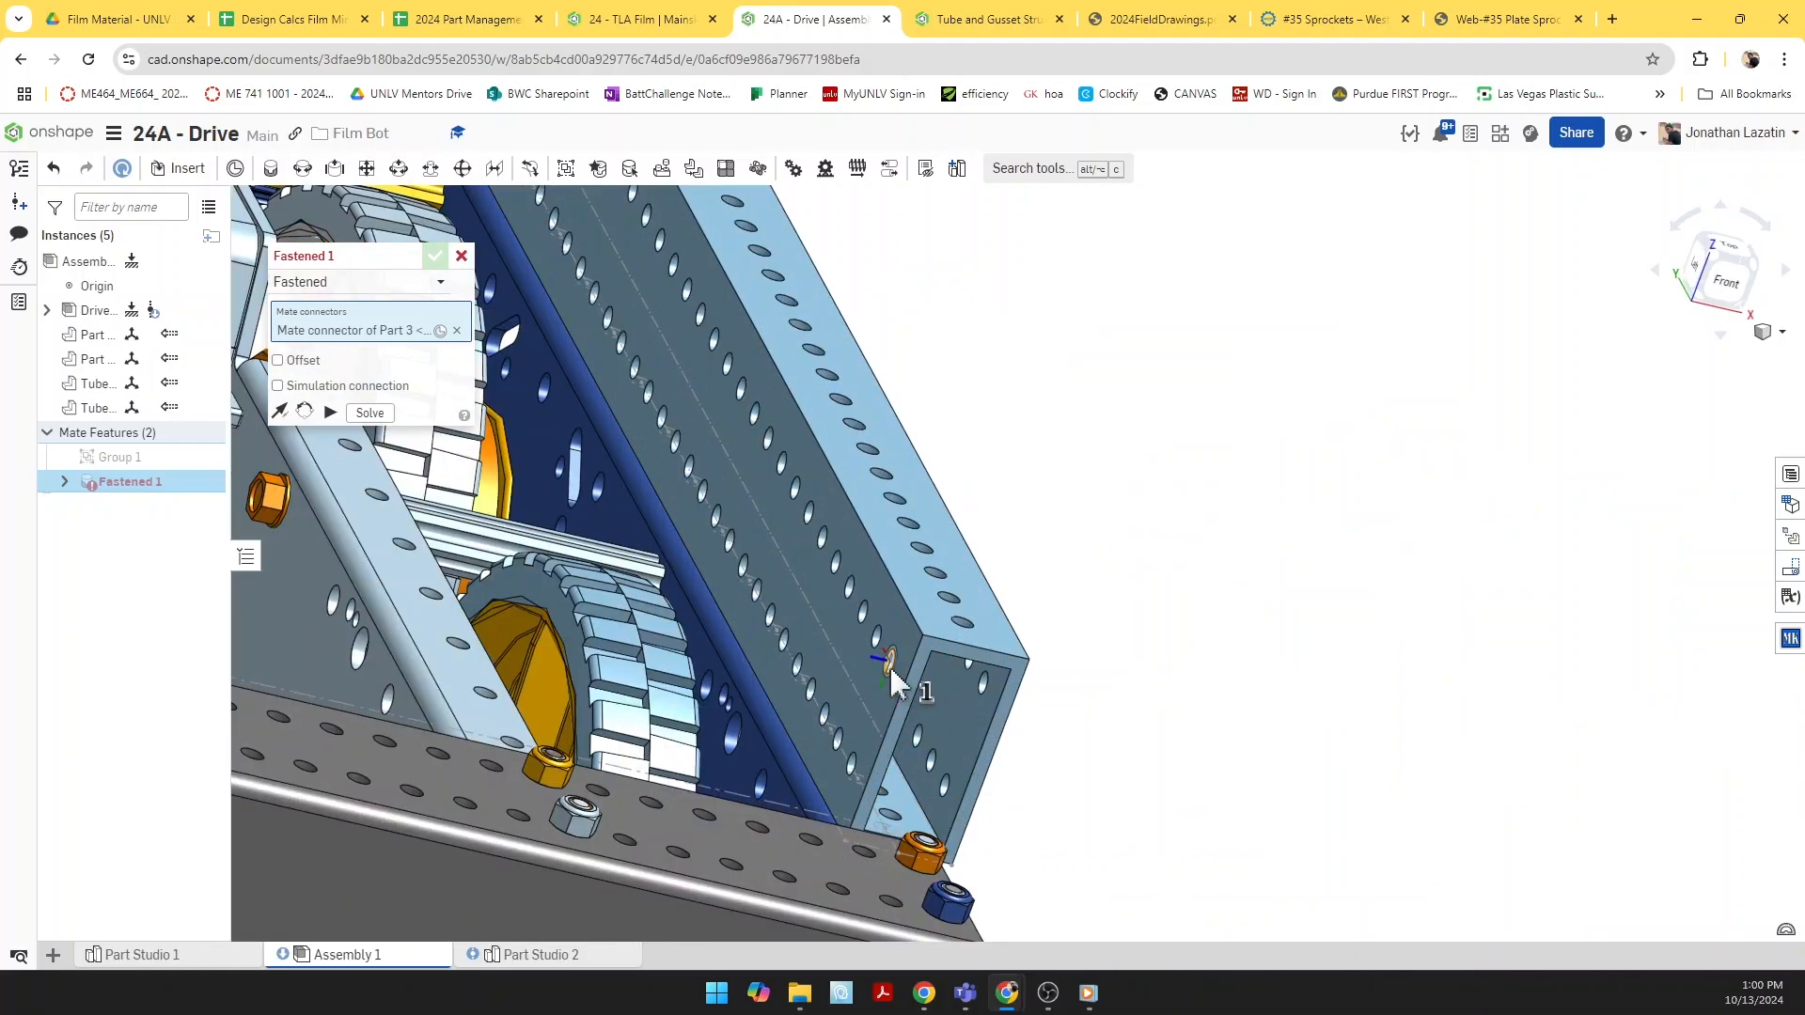
Step: Fasten the blue plate to the end hole on the inner side of the long blue side tube
{"action": "left_click", "coordinate": [889, 664]}
{"action": "key", "text": "Return"}
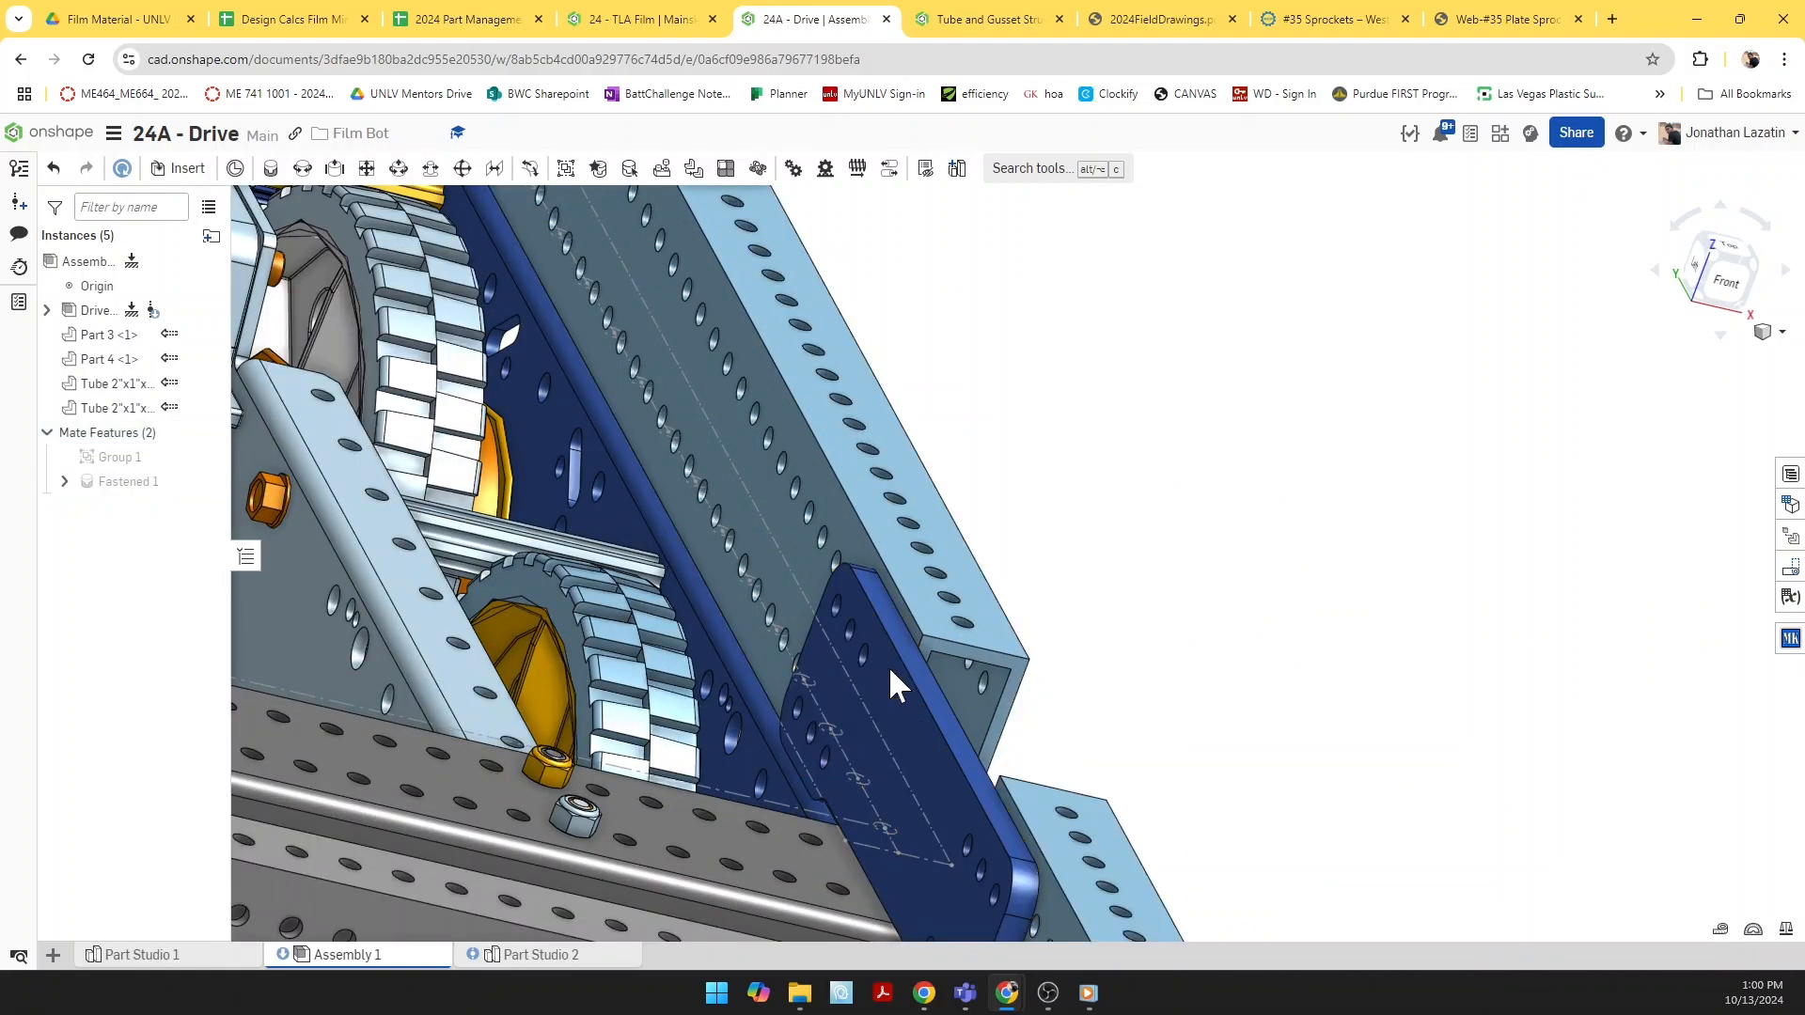
{"action": "scroll", "coordinate": [888, 665], "scroll_direction": "down", "scroll_amount": 4}
{"action": "middle_click_drag", "start_coordinate": [919, 658], "coordinate": [1040, 419]}
{"action": "right_click_drag", "start_coordinate": [1040, 418], "coordinate": [1085, 529]}
{"action": "scroll", "coordinate": [1085, 527], "scroll_direction": "down", "scroll_amount": 4}
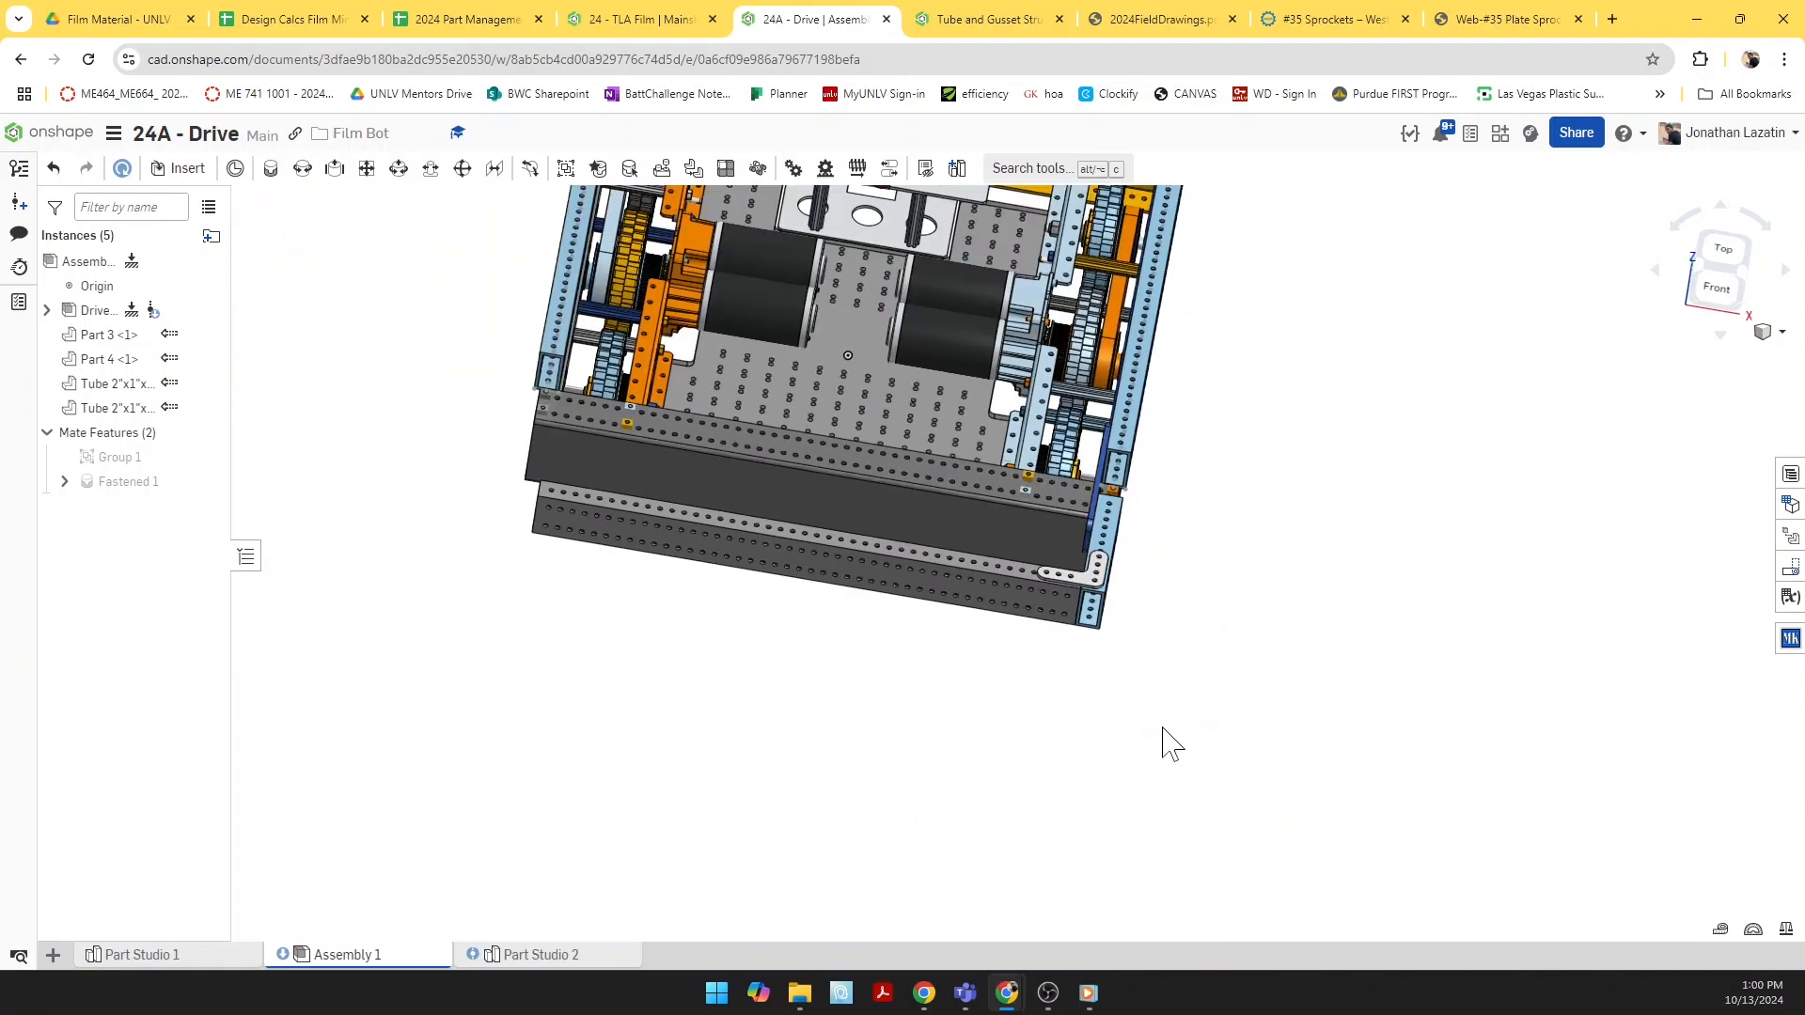
{"action": "right_click_drag", "start_coordinate": [1165, 742], "coordinate": [1258, 663]}
{"action": "scroll", "coordinate": [1222, 621], "scroll_direction": "up", "scroll_amount": 4}
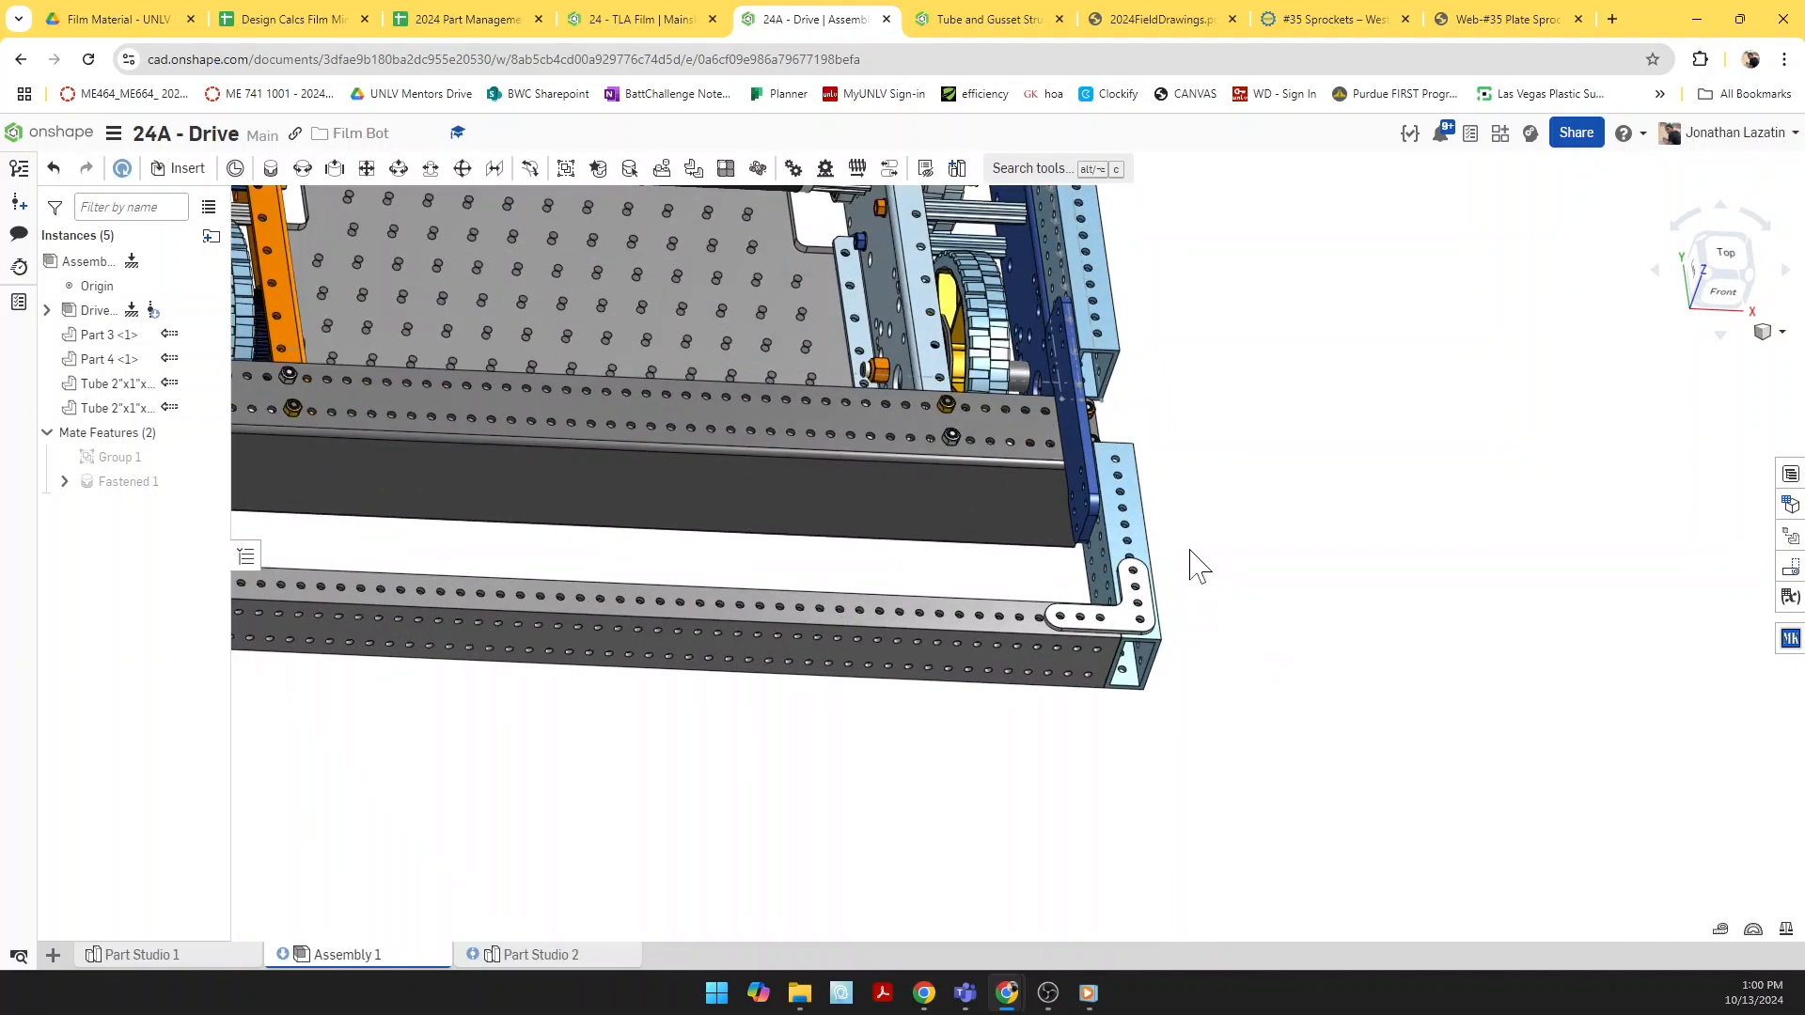
Step: Paste copies of the short blue end tube and the blue connecting plate in front of the frame
{"action": "left_click", "coordinate": [1125, 508]}
{"action": "scroll", "coordinate": [1335, 809], "scroll_direction": "down", "scroll_amount": 5}
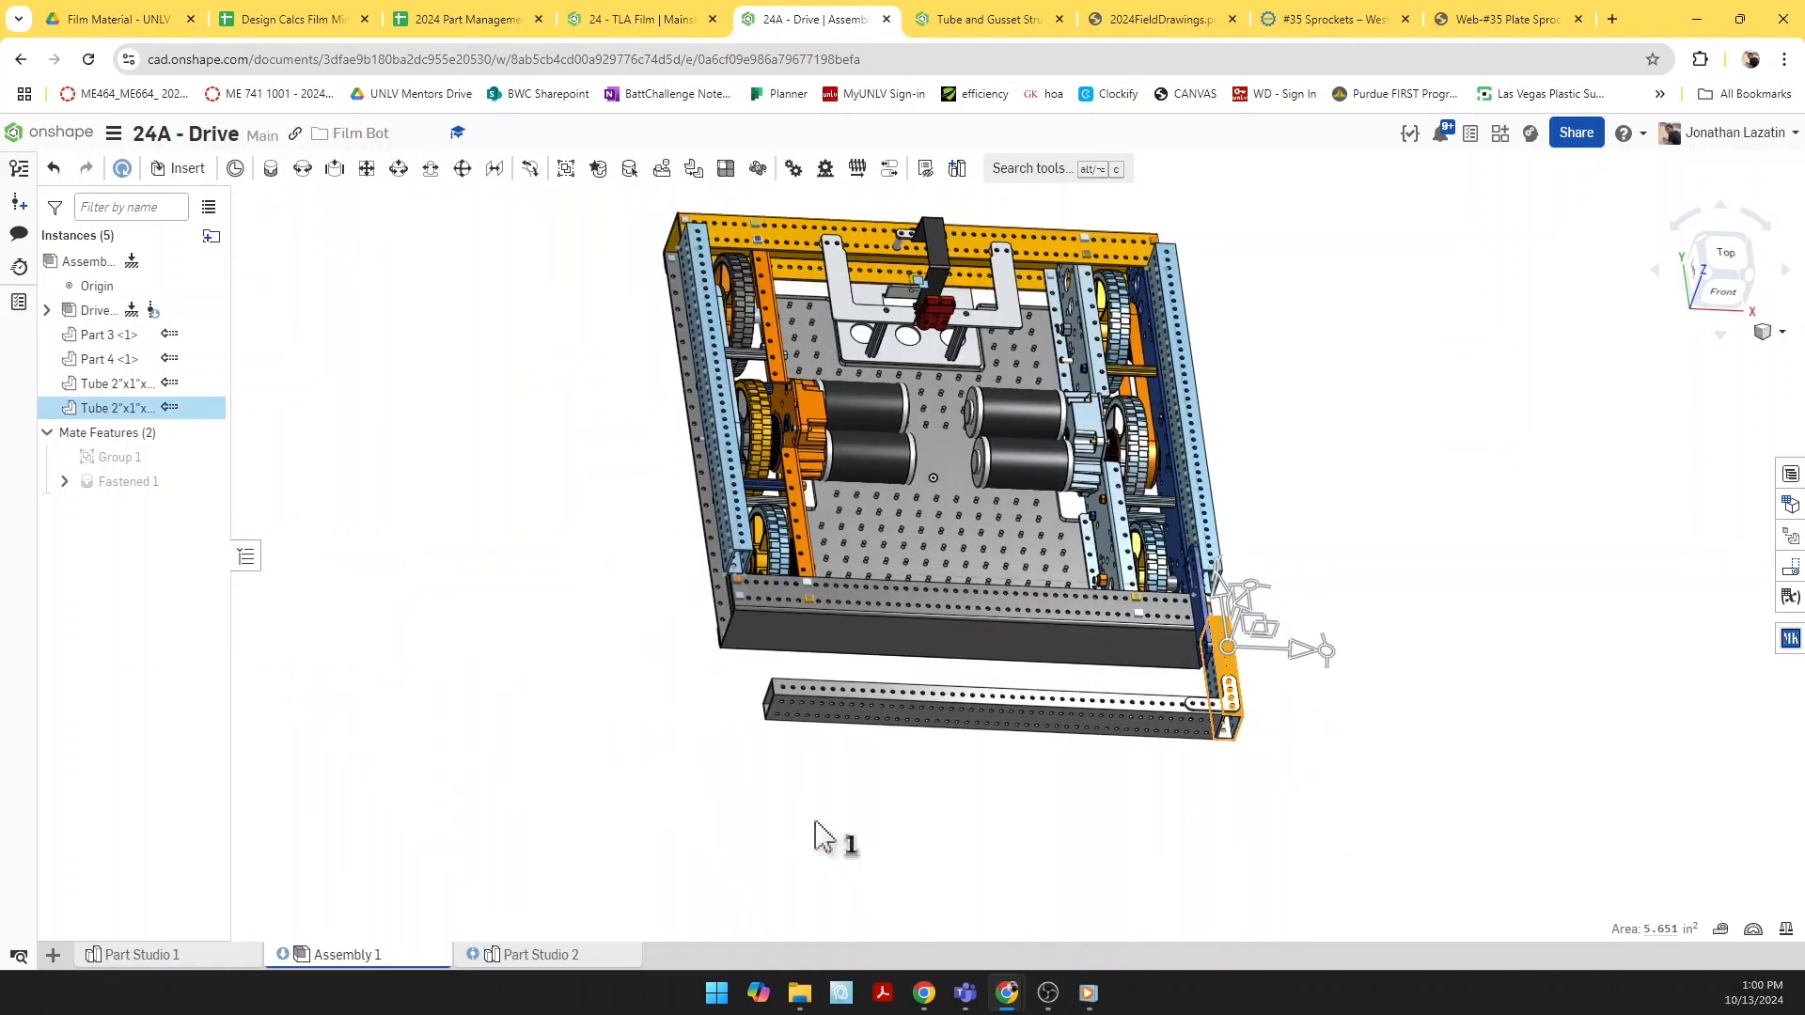
{"action": "left_click", "coordinate": [709, 733]}
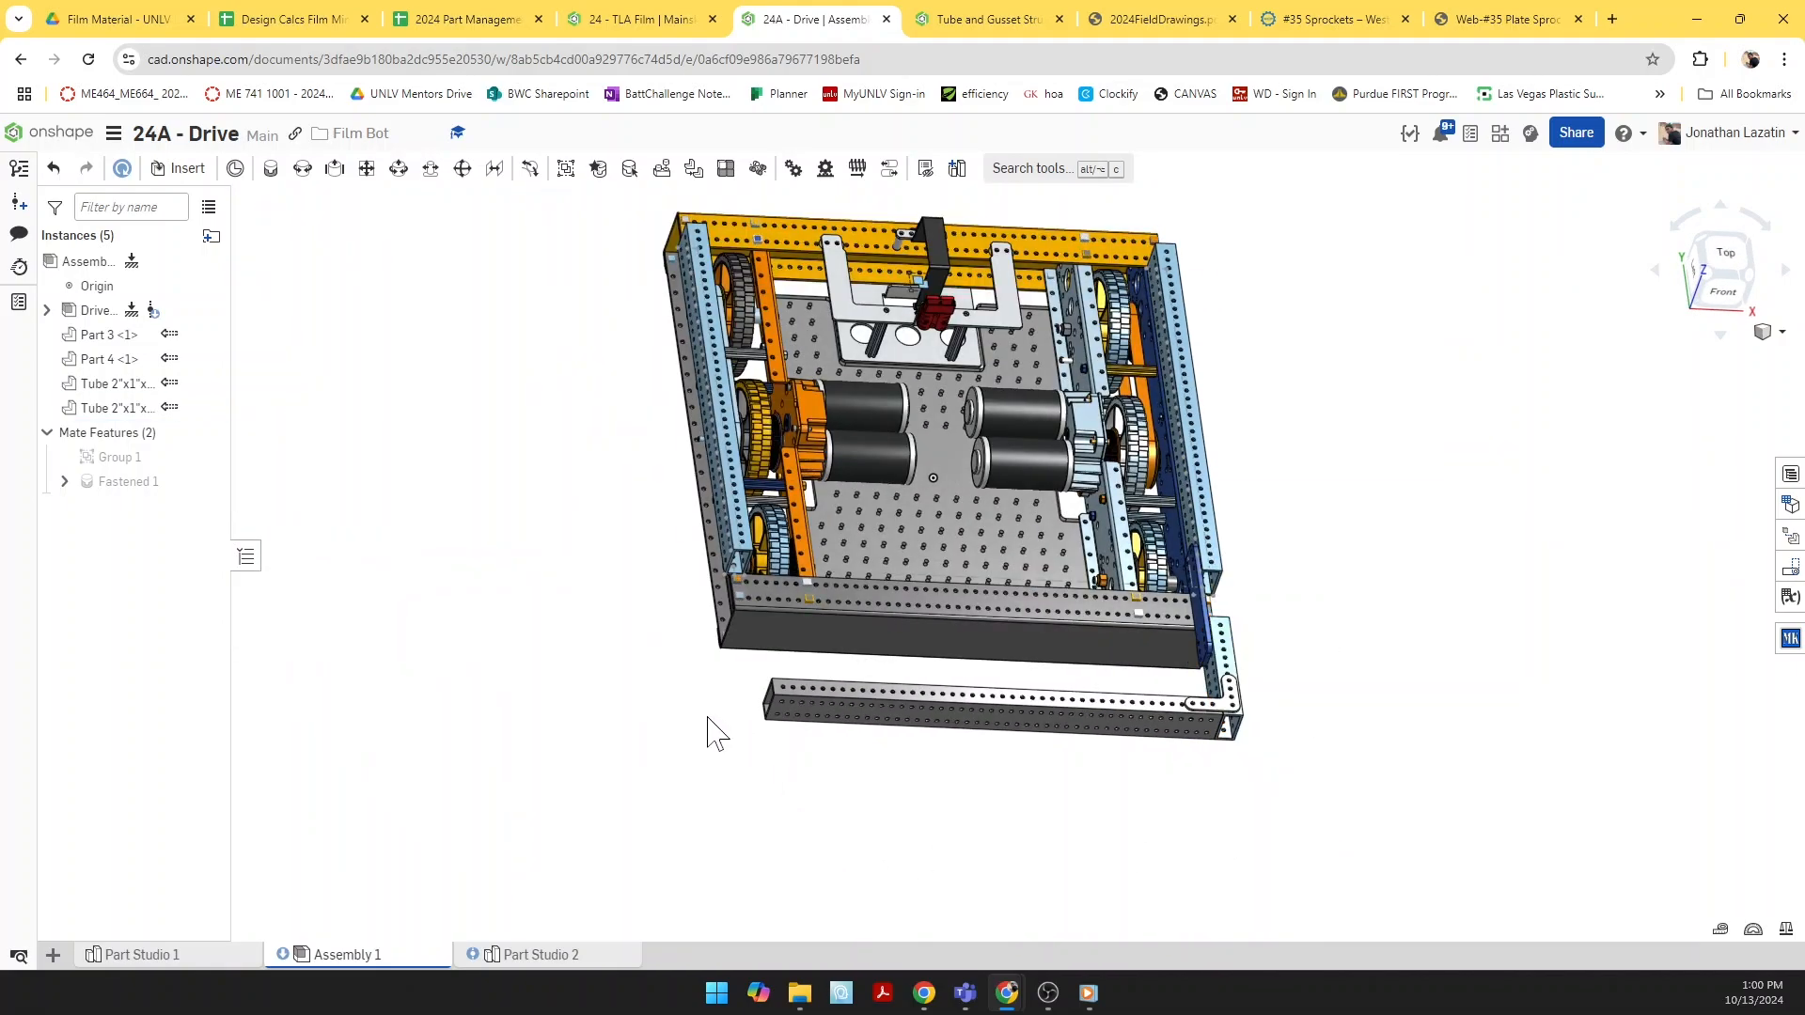
{"action": "scroll", "coordinate": [1195, 616], "scroll_direction": "up", "scroll_amount": 4}
{"action": "left_click", "coordinate": [1199, 619]}
{"action": "key", "text": "ctrl+c"}
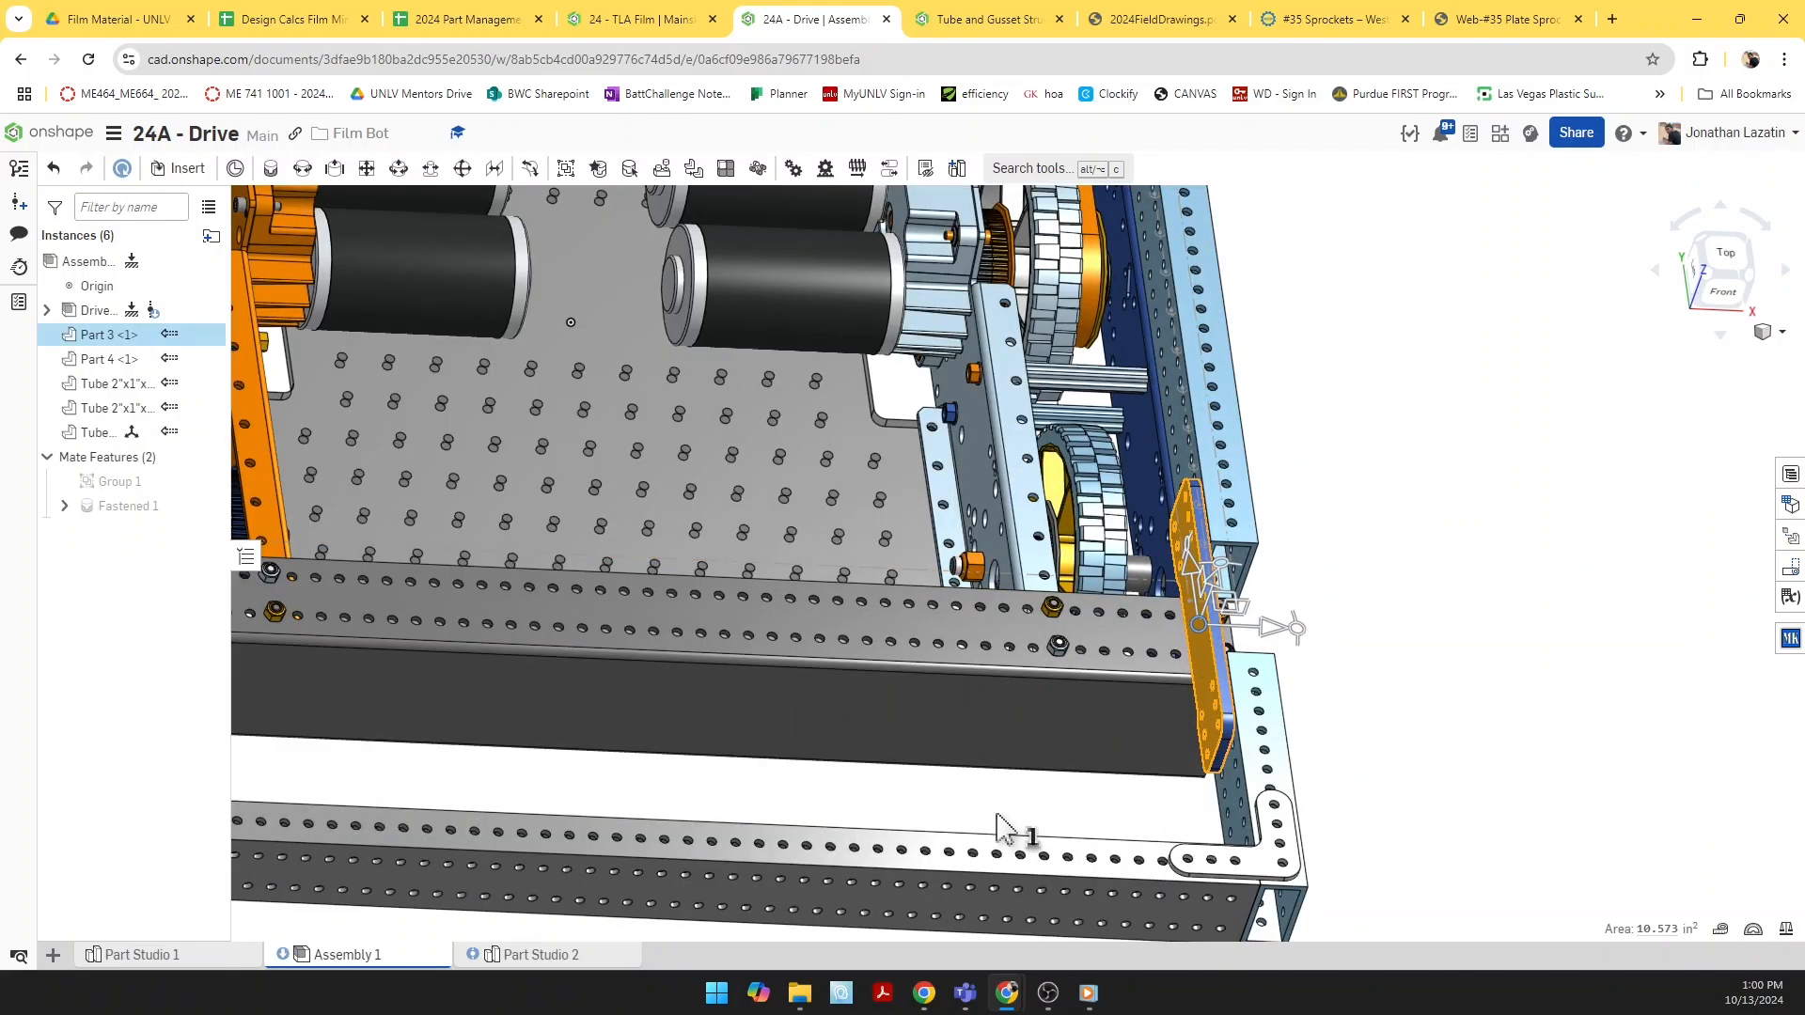
{"action": "key", "text": "ctrl+v"}
{"action": "scroll", "coordinate": [996, 815], "scroll_direction": "down", "scroll_amount": 4}
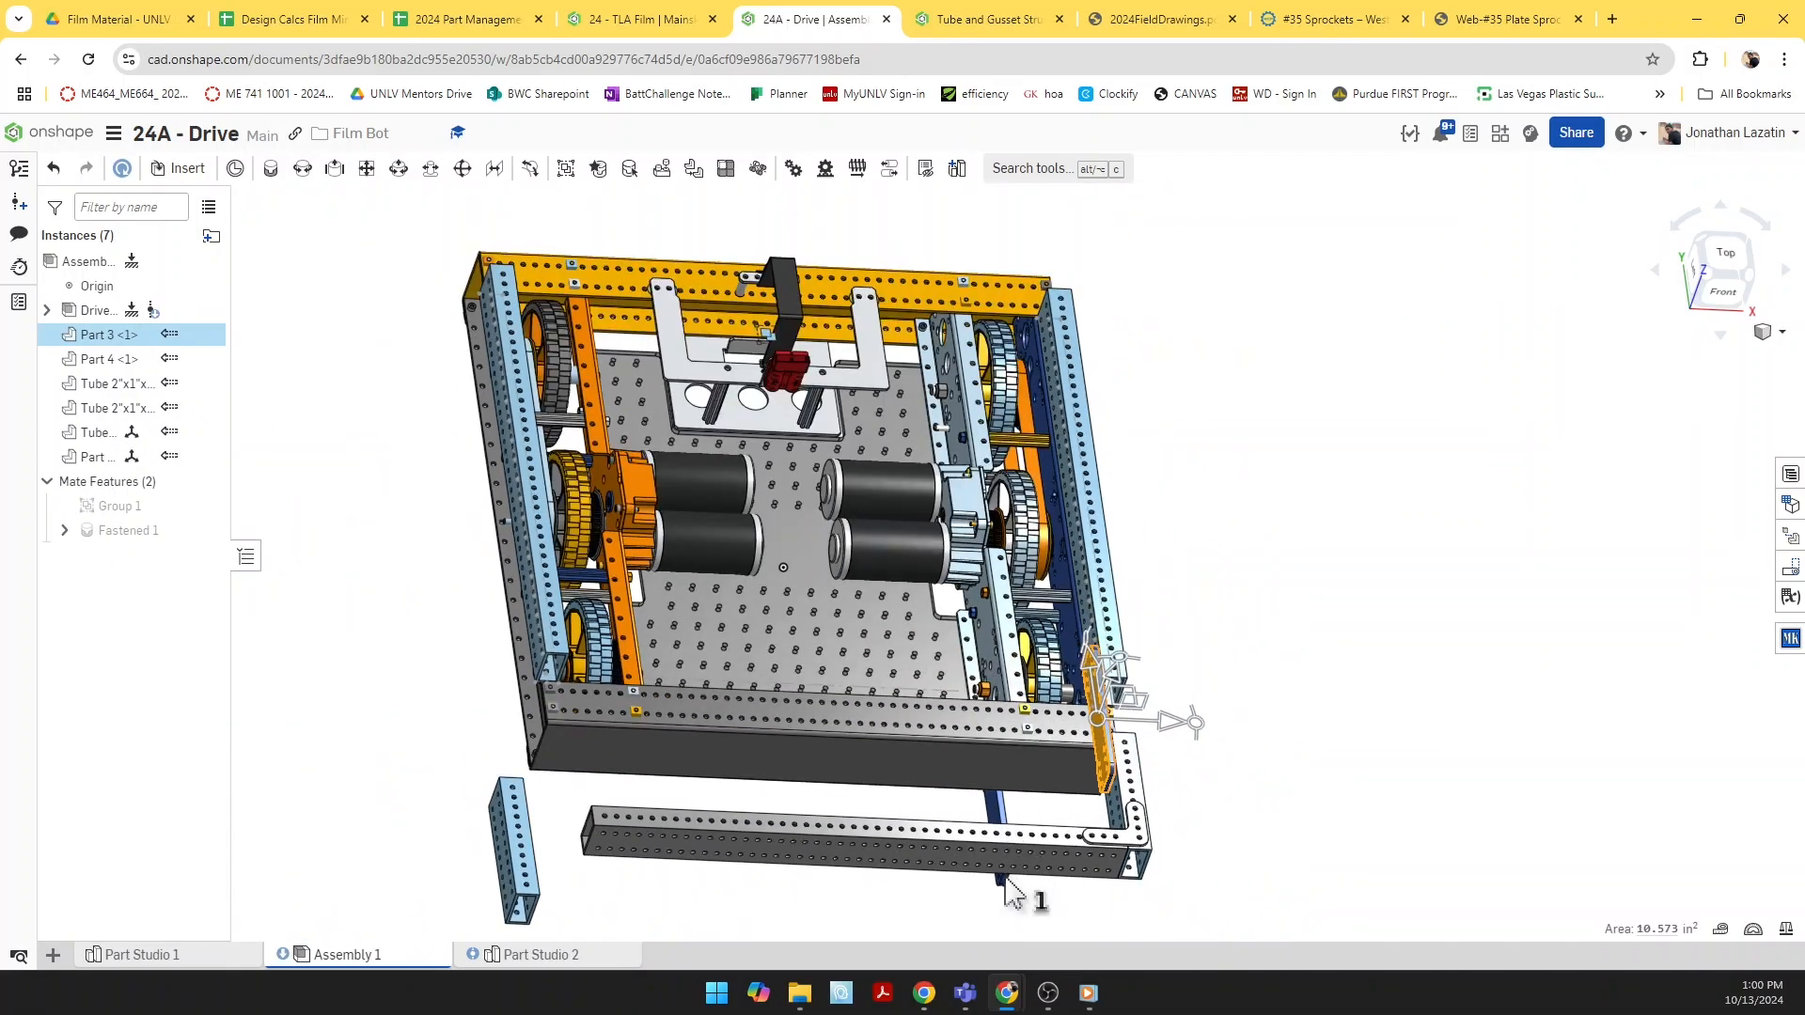
Step: Paste a copy of the L-shaped corner gusset beside the front corner of the frame
{"action": "left_click", "coordinate": [1130, 832]}
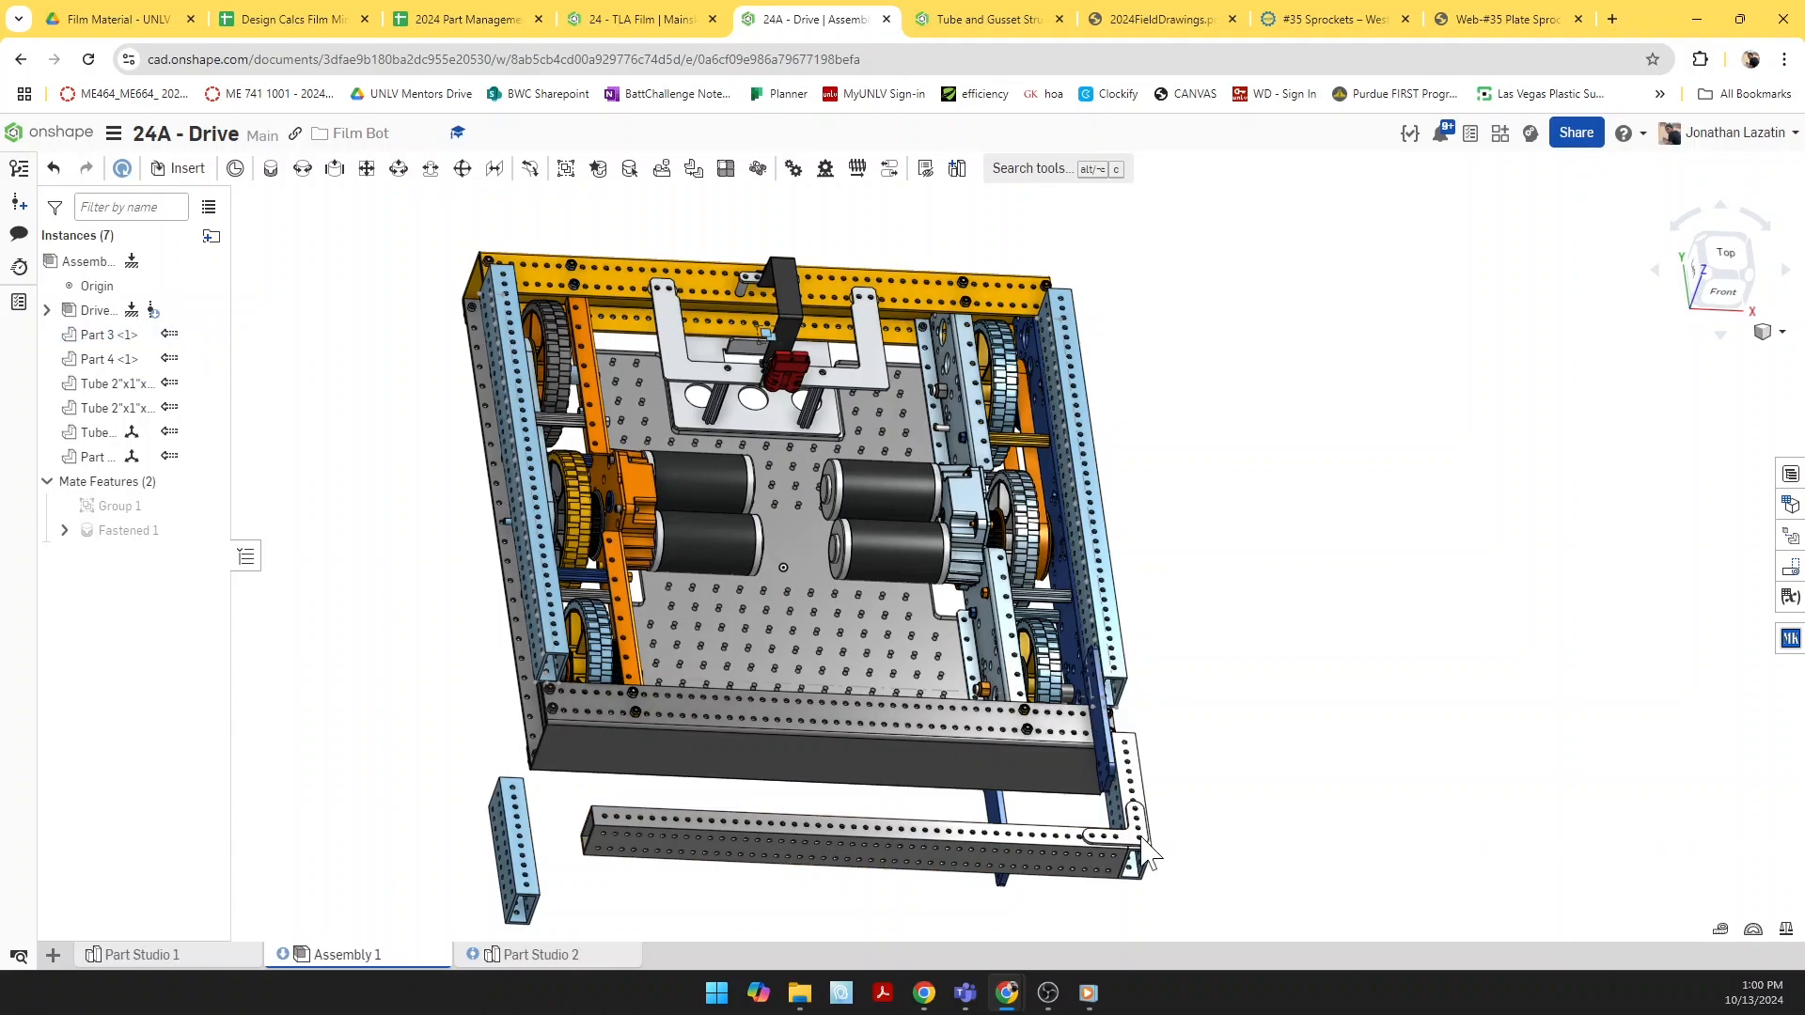
{"action": "scroll", "coordinate": [1142, 846], "scroll_direction": "up", "scroll_amount": 4}
{"action": "left_click", "coordinate": [1074, 829]}
{"action": "key", "text": "ctrl+c"}
{"action": "key", "text": "ctrl+v"}
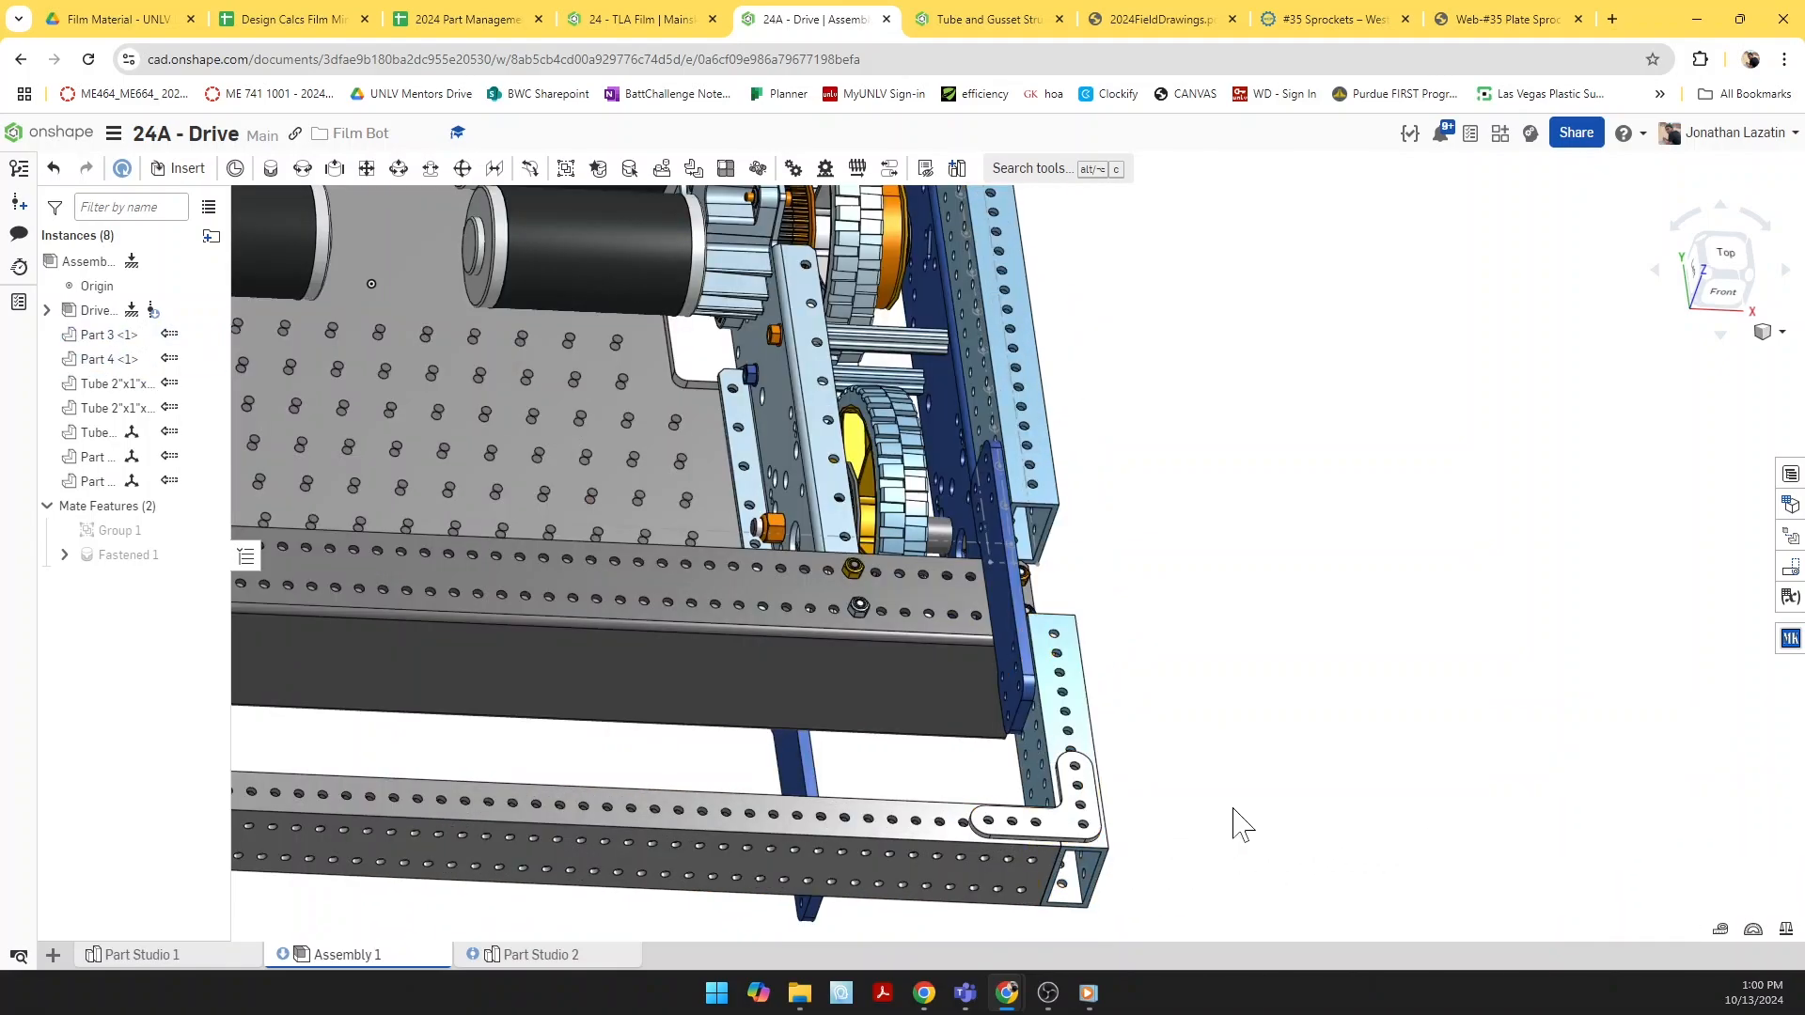
{"action": "scroll", "coordinate": [1298, 771], "scroll_direction": "down", "scroll_amount": 4}
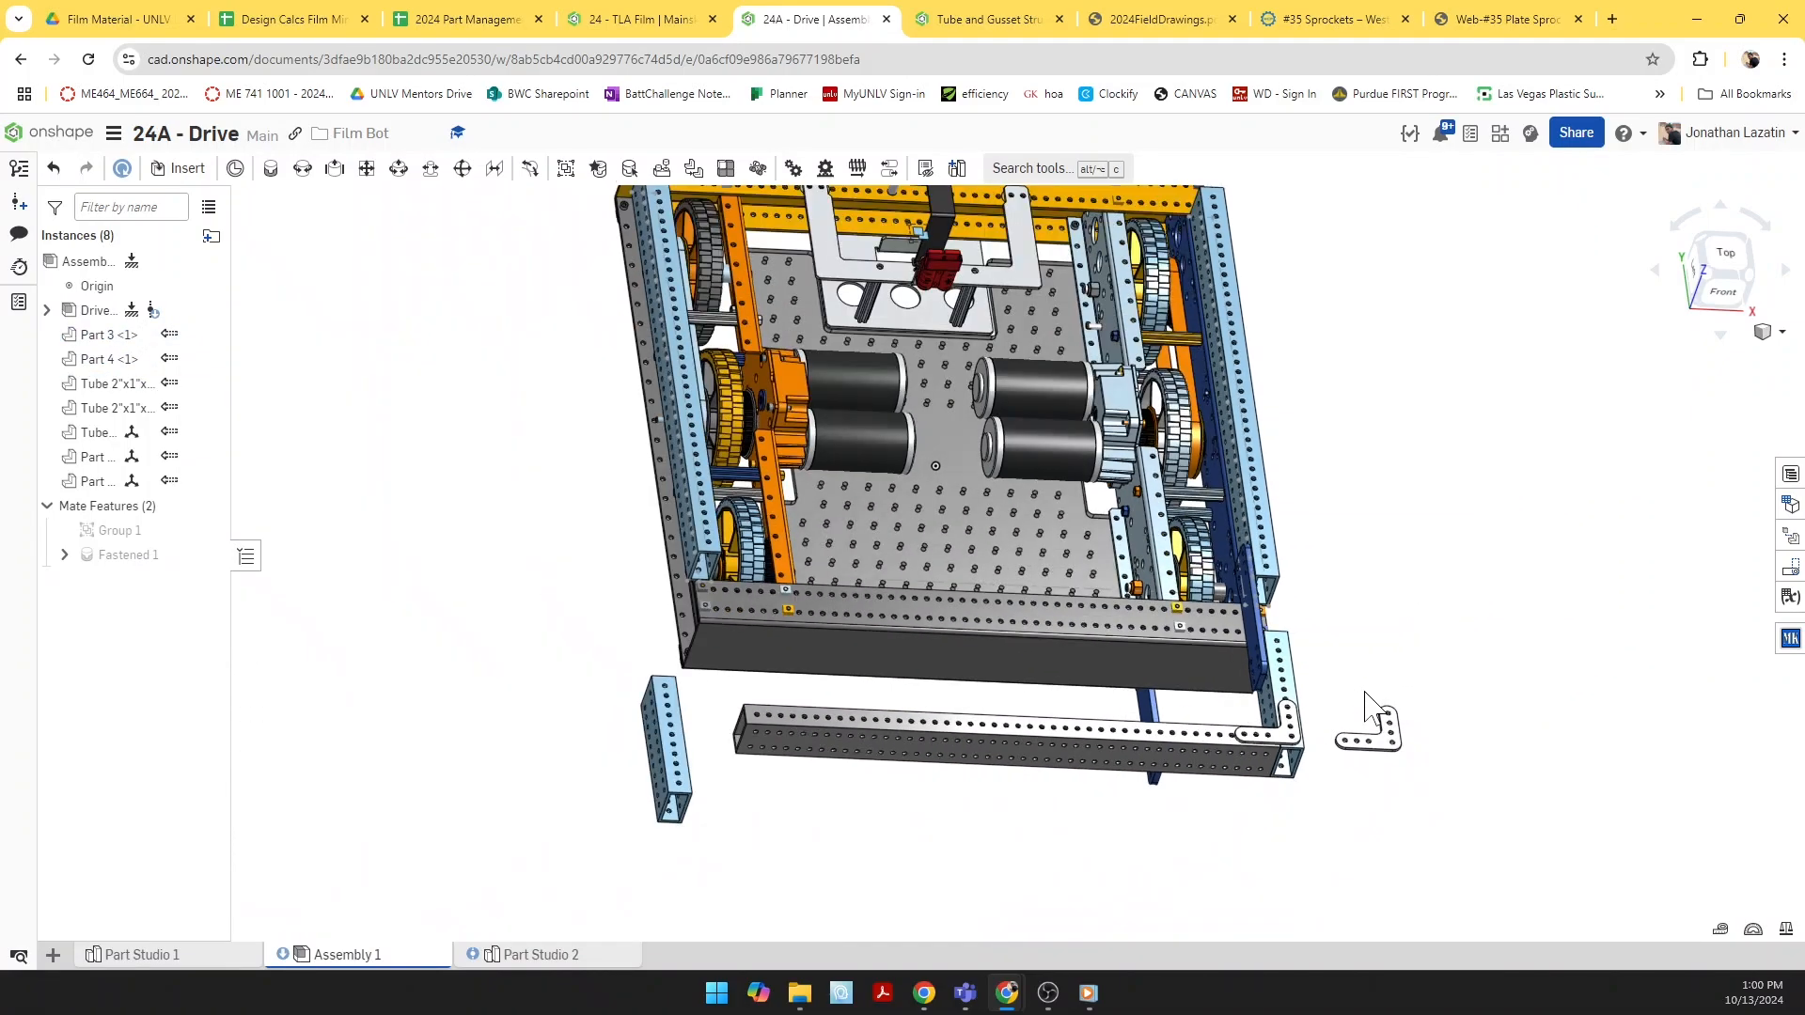
{"action": "left_click", "coordinate": [1371, 712]}
Step: Delete the loose pasted copies of the short tube, the blue plate and the L-shaped gusset
{"action": "right_click_drag", "start_coordinate": [1333, 836], "coordinate": [1295, 910]}
{"action": "left_click", "coordinate": [691, 814]}
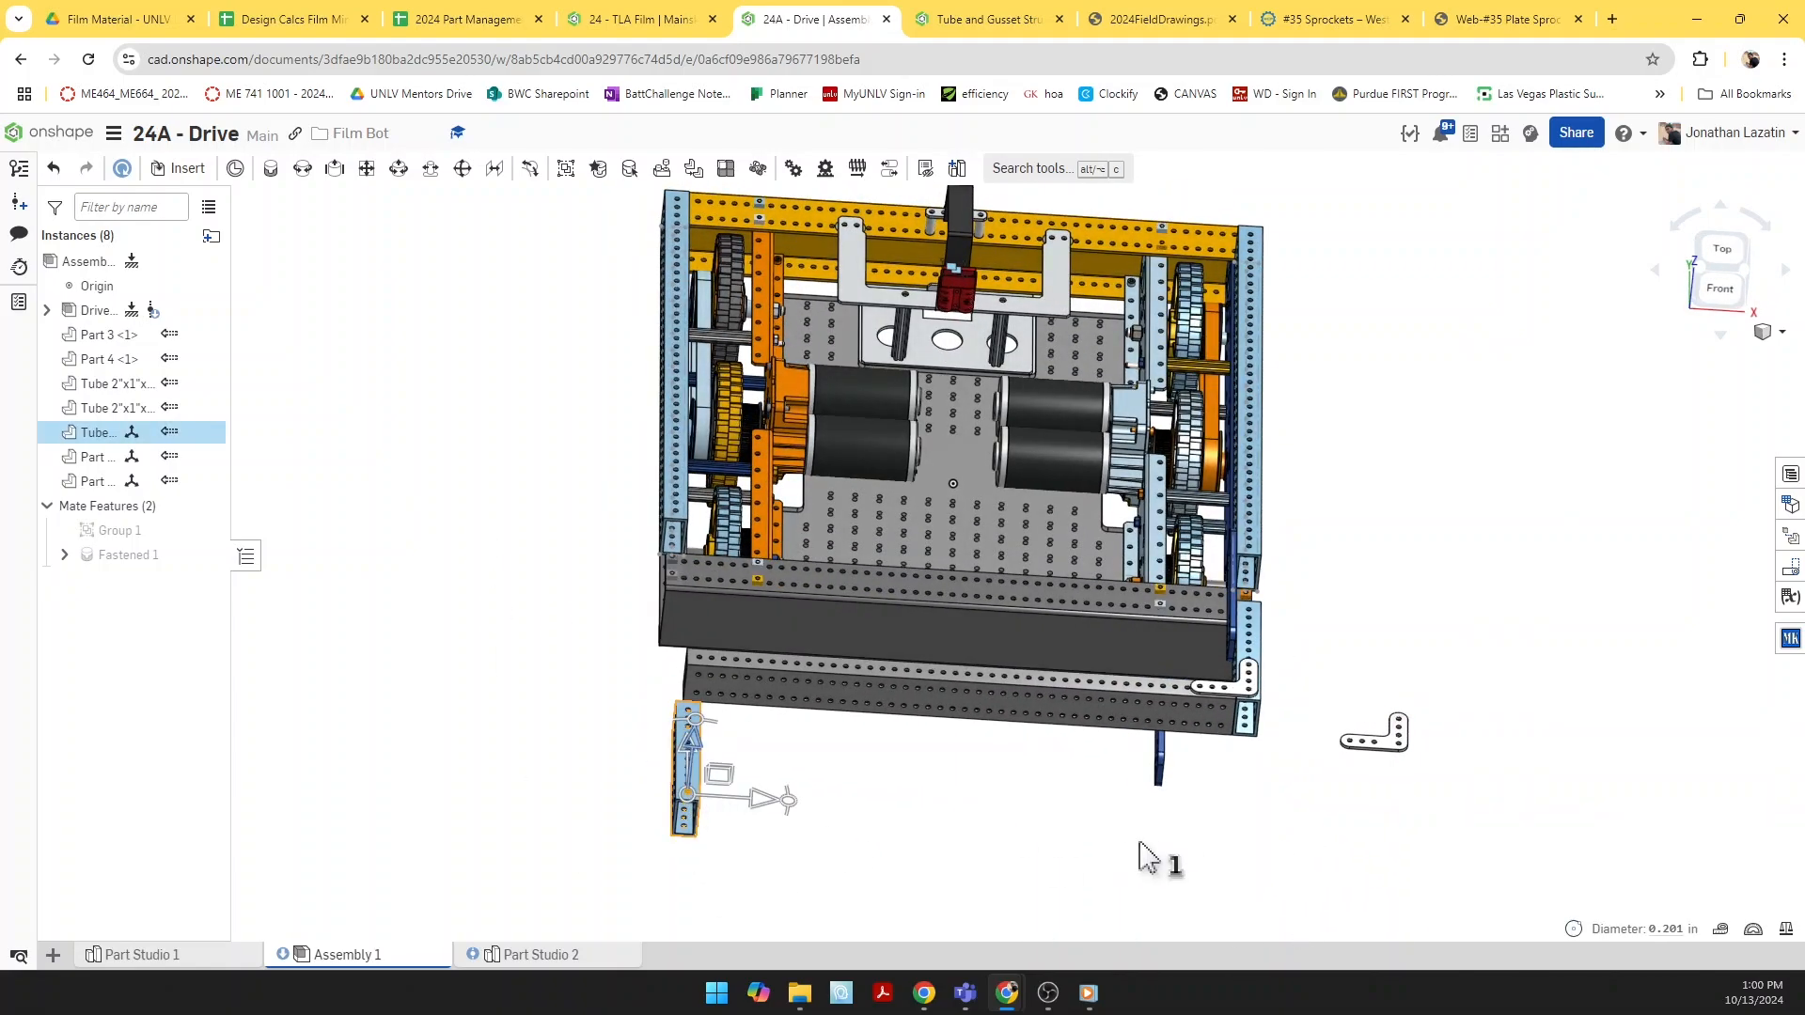
{"action": "key", "text": "Delete"}
{"action": "left_click", "coordinate": [1162, 767]}
{"action": "left_click", "coordinate": [1378, 747]}
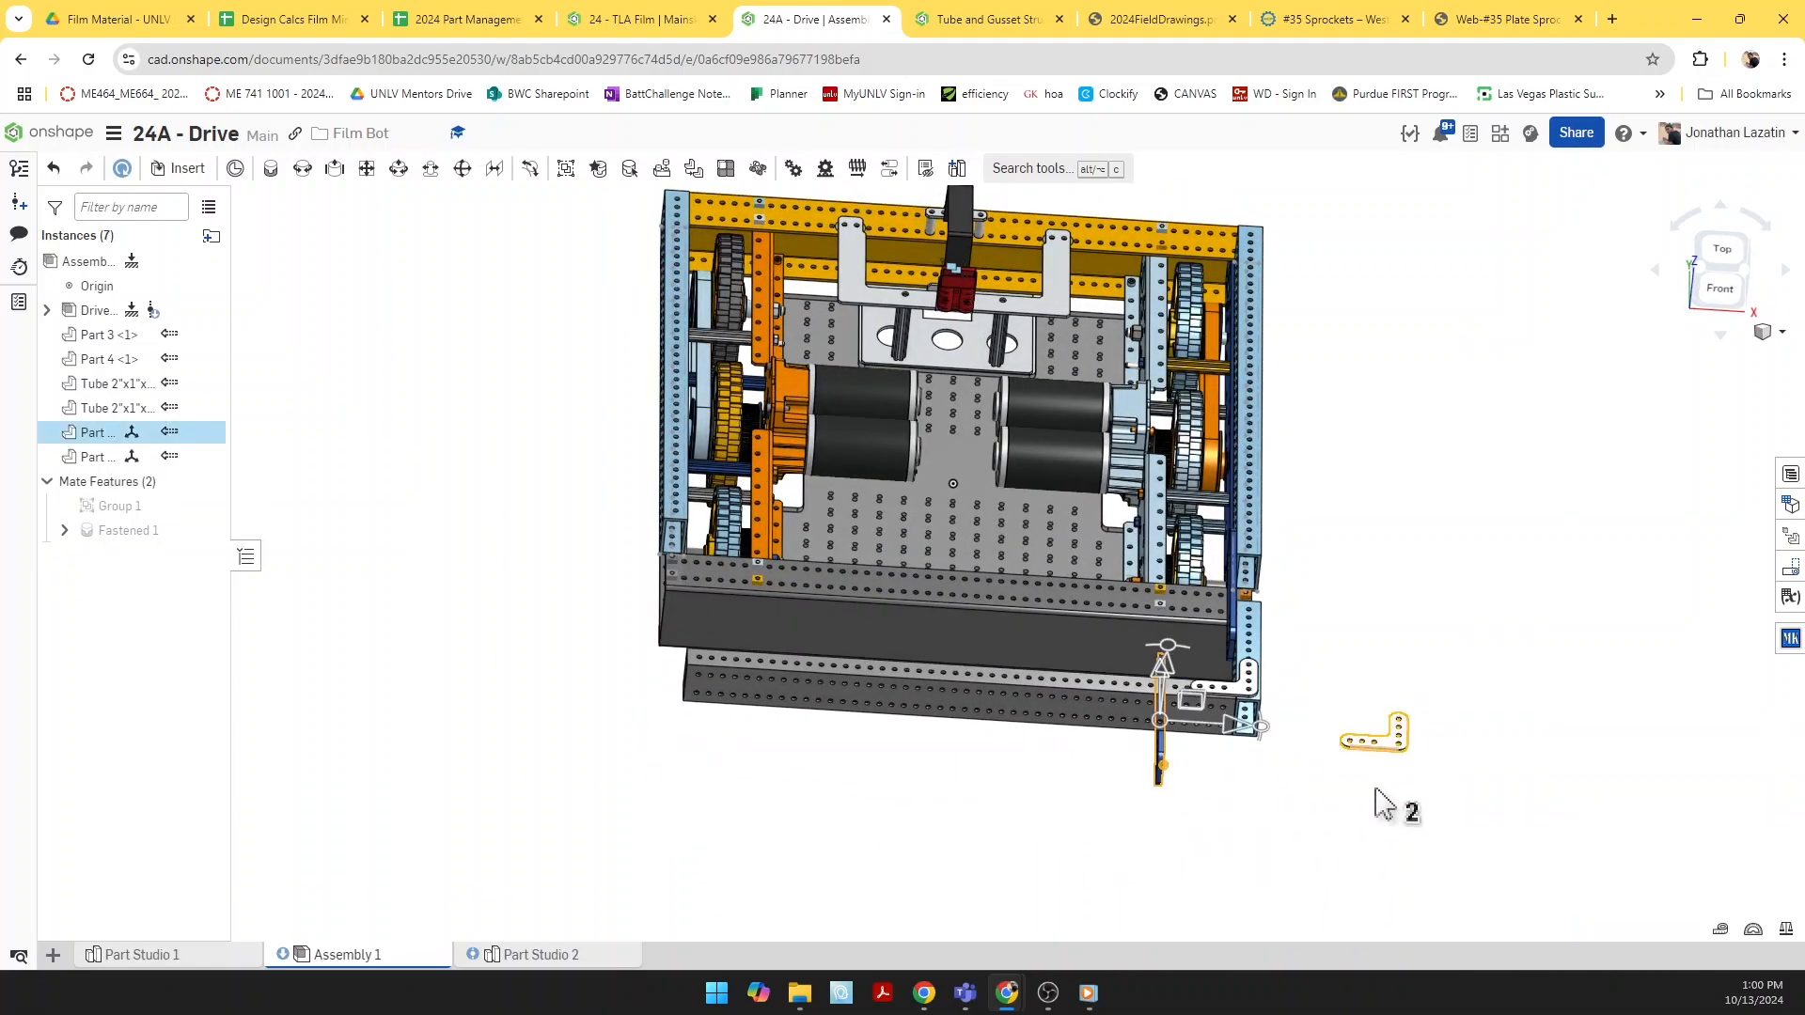
{"action": "key", "text": "Delete"}
Step: Set up a two-instance linear pattern of the 6-inch tube along the chassis's lower front edge, 22.5 in toward the opposite side
{"action": "left_click", "coordinate": [1248, 624]}
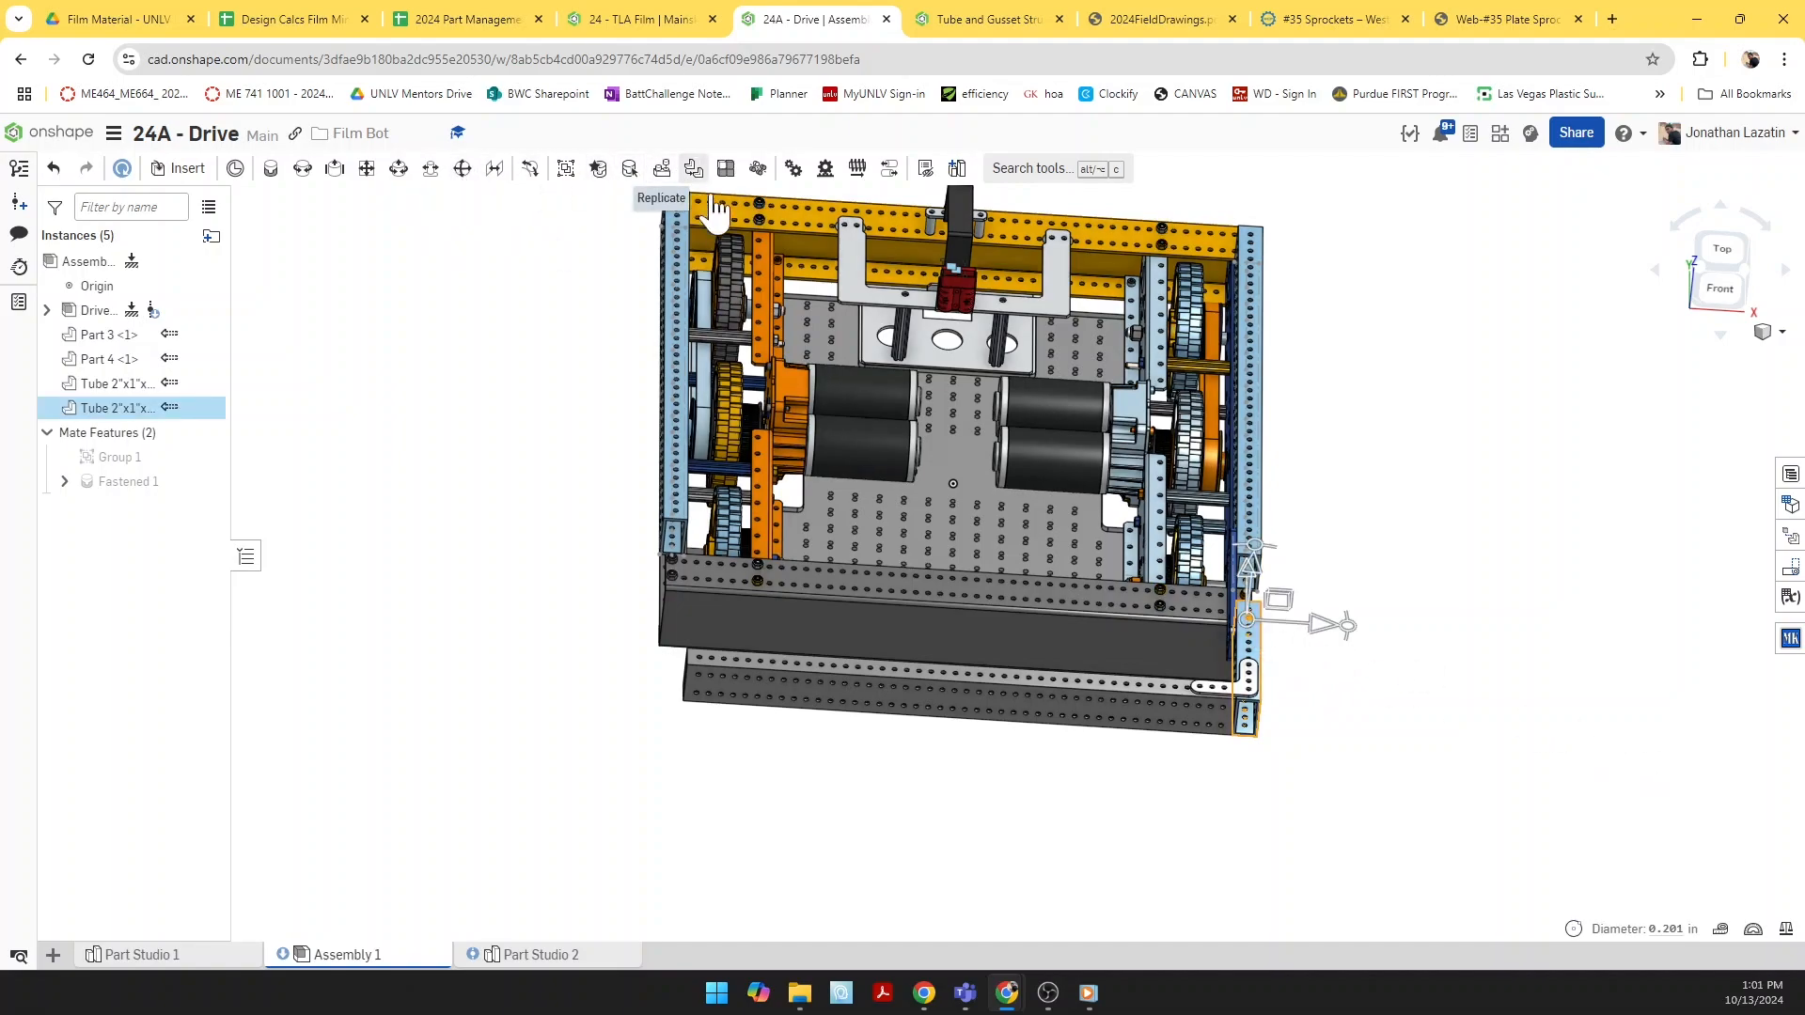
{"action": "left_click", "coordinate": [725, 169]}
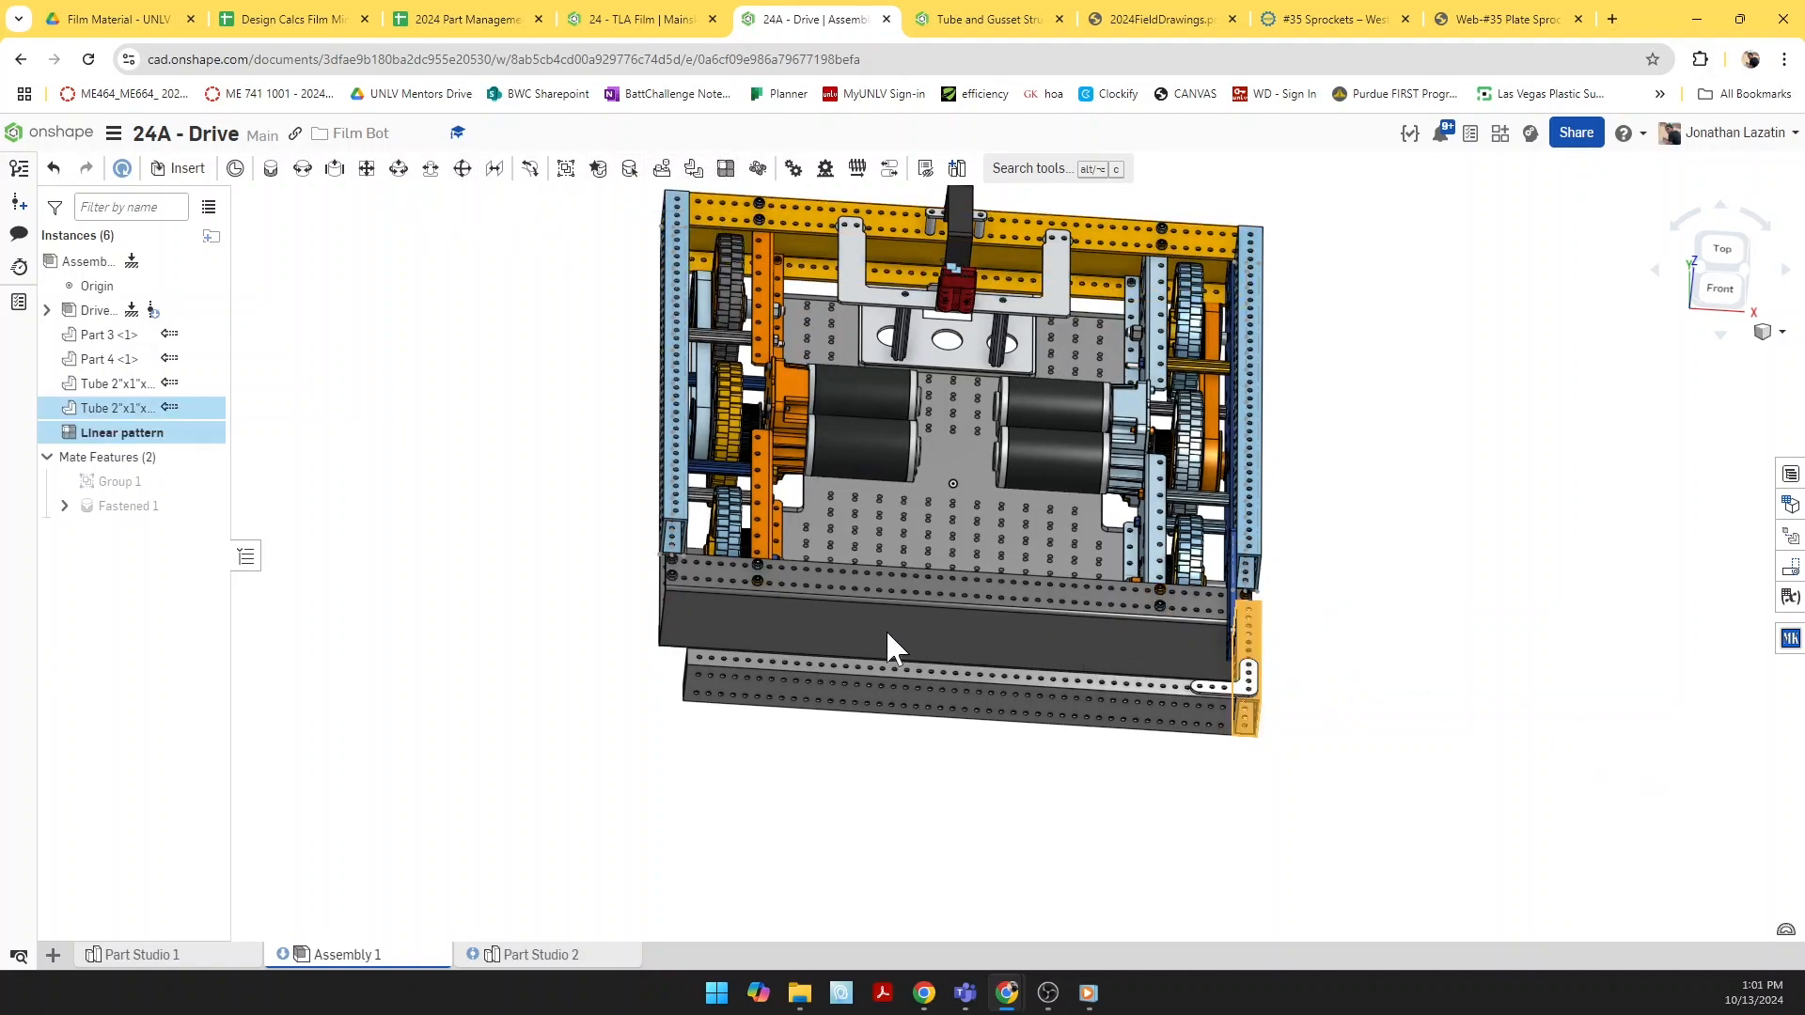
{"action": "left_click", "coordinate": [388, 333]}
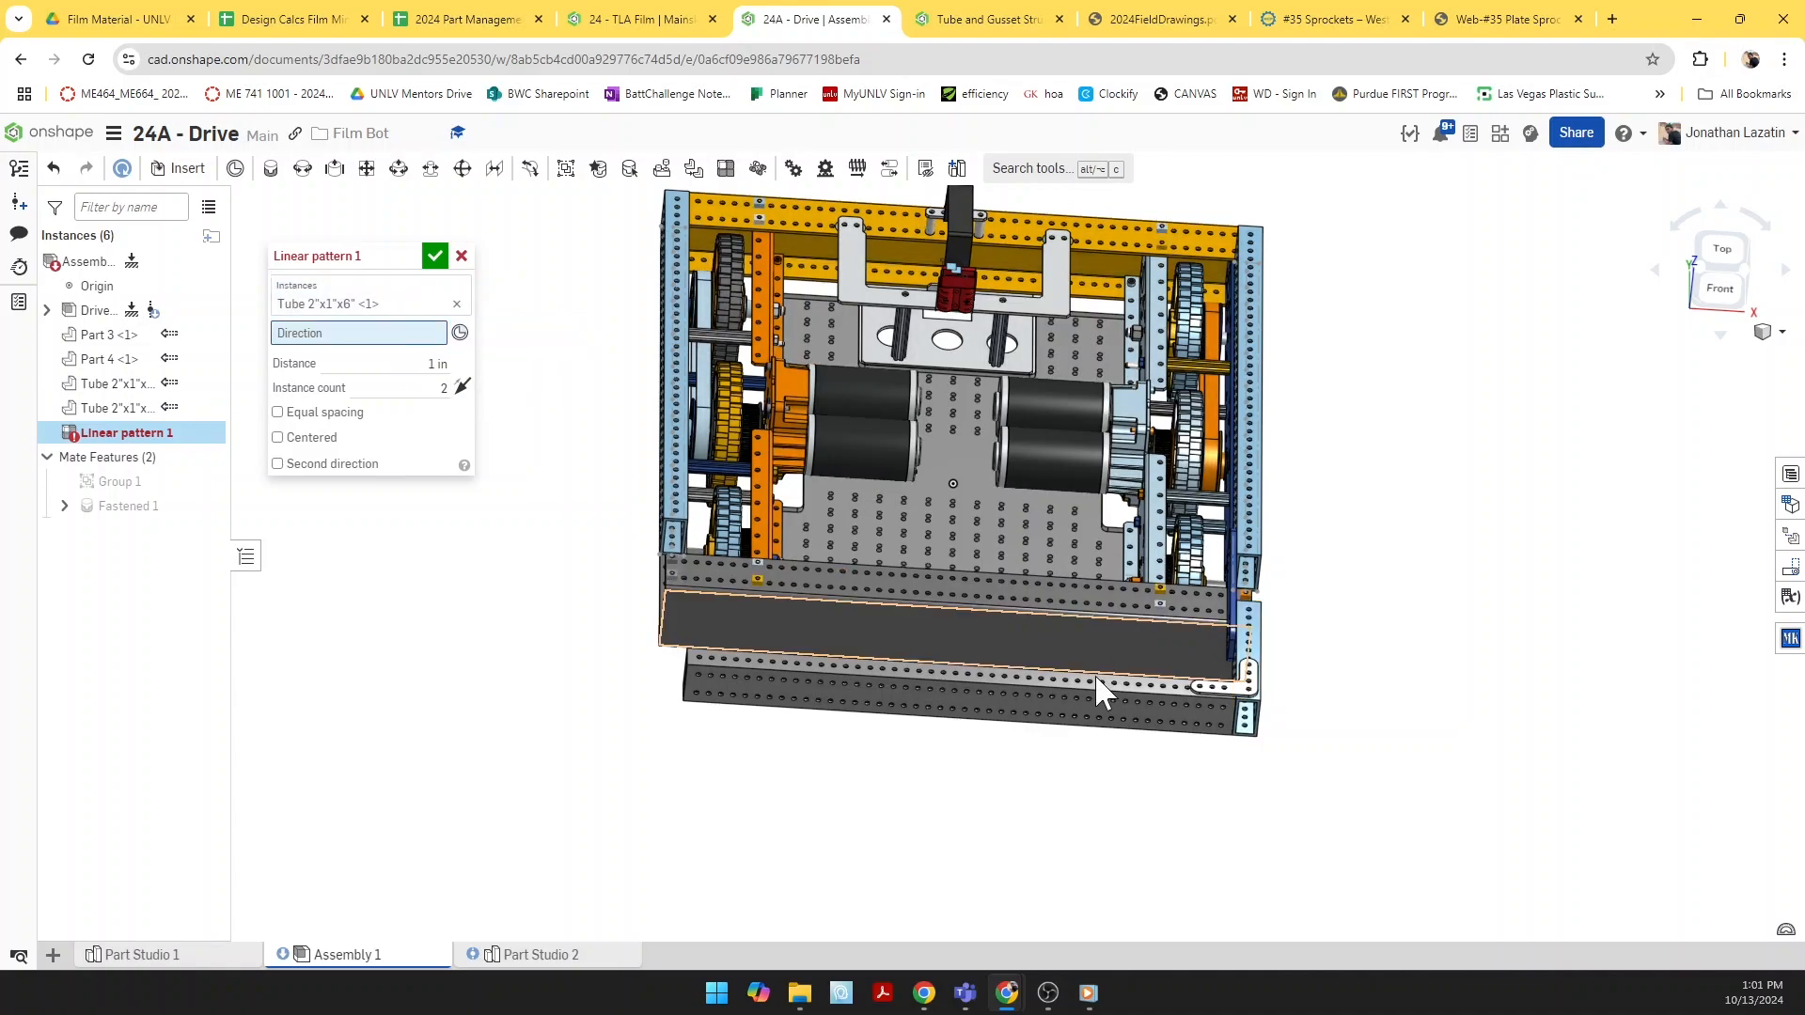
{"action": "left_click", "coordinate": [1095, 689]}
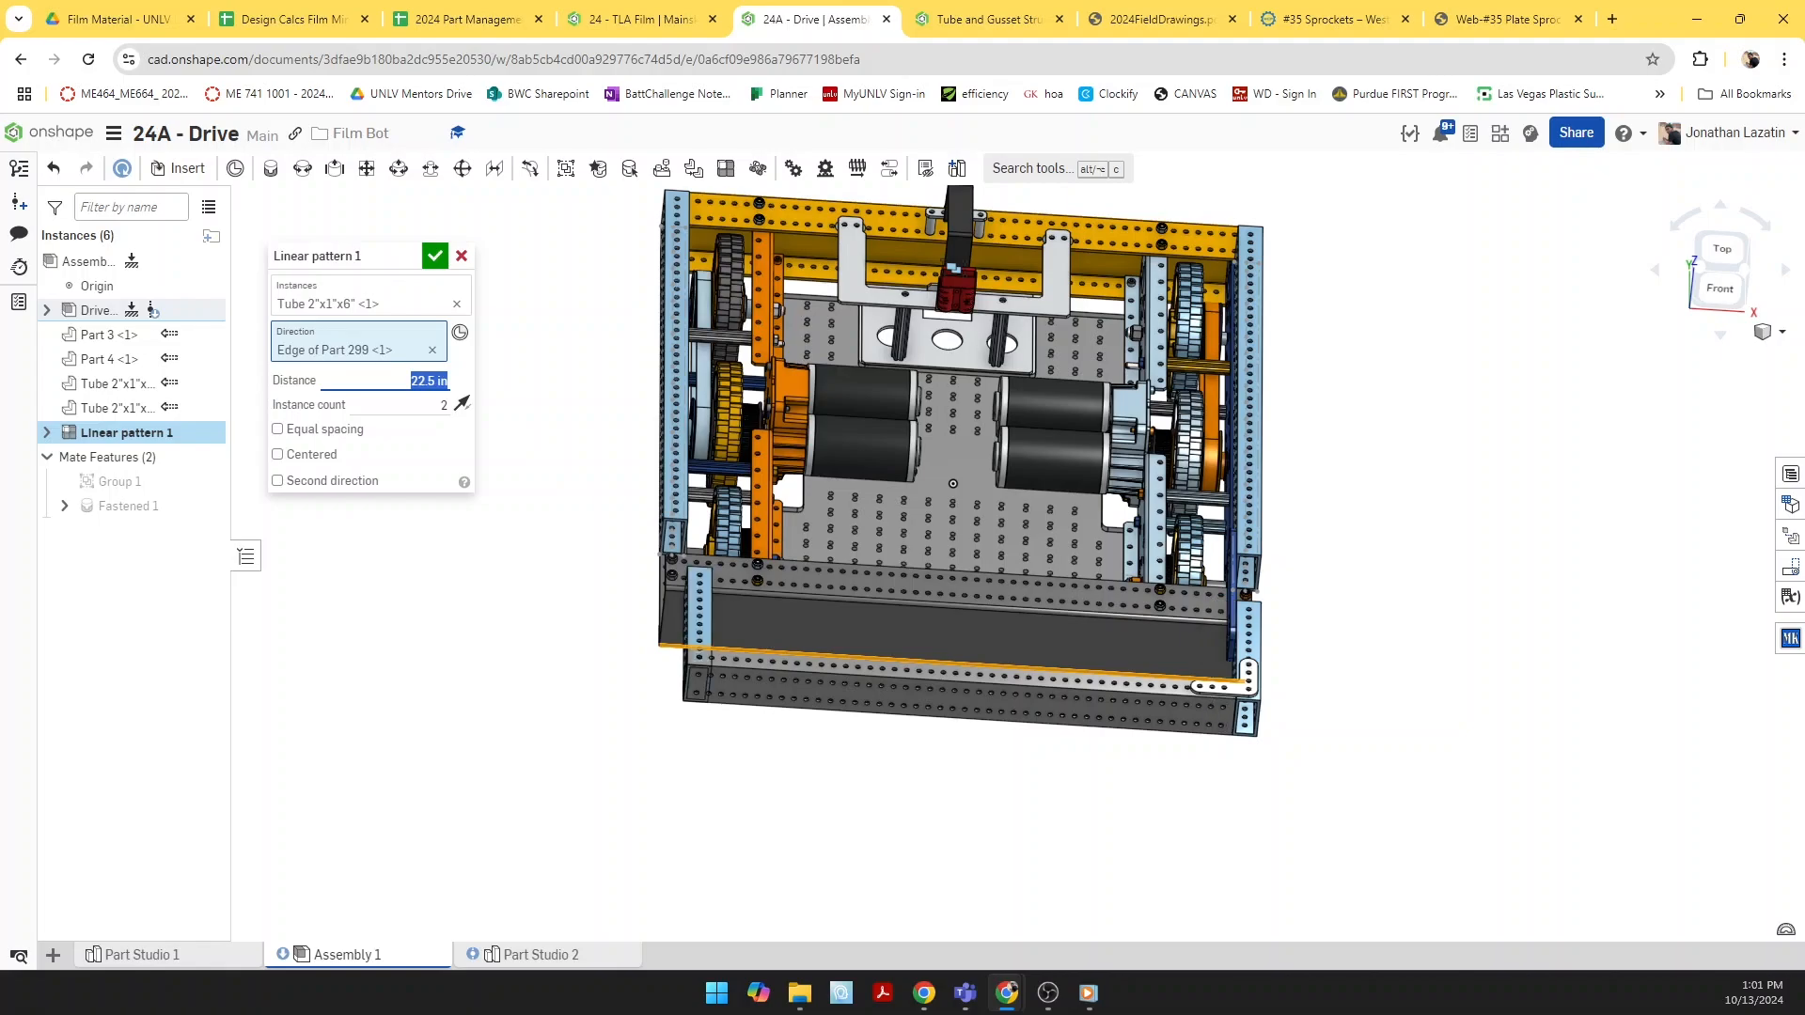
Step: Set the tube pattern's distance to (22.5+1) in and accept the pattern
{"action": "scroll", "coordinate": [669, 580], "scroll_direction": "up", "scroll_amount": 5}
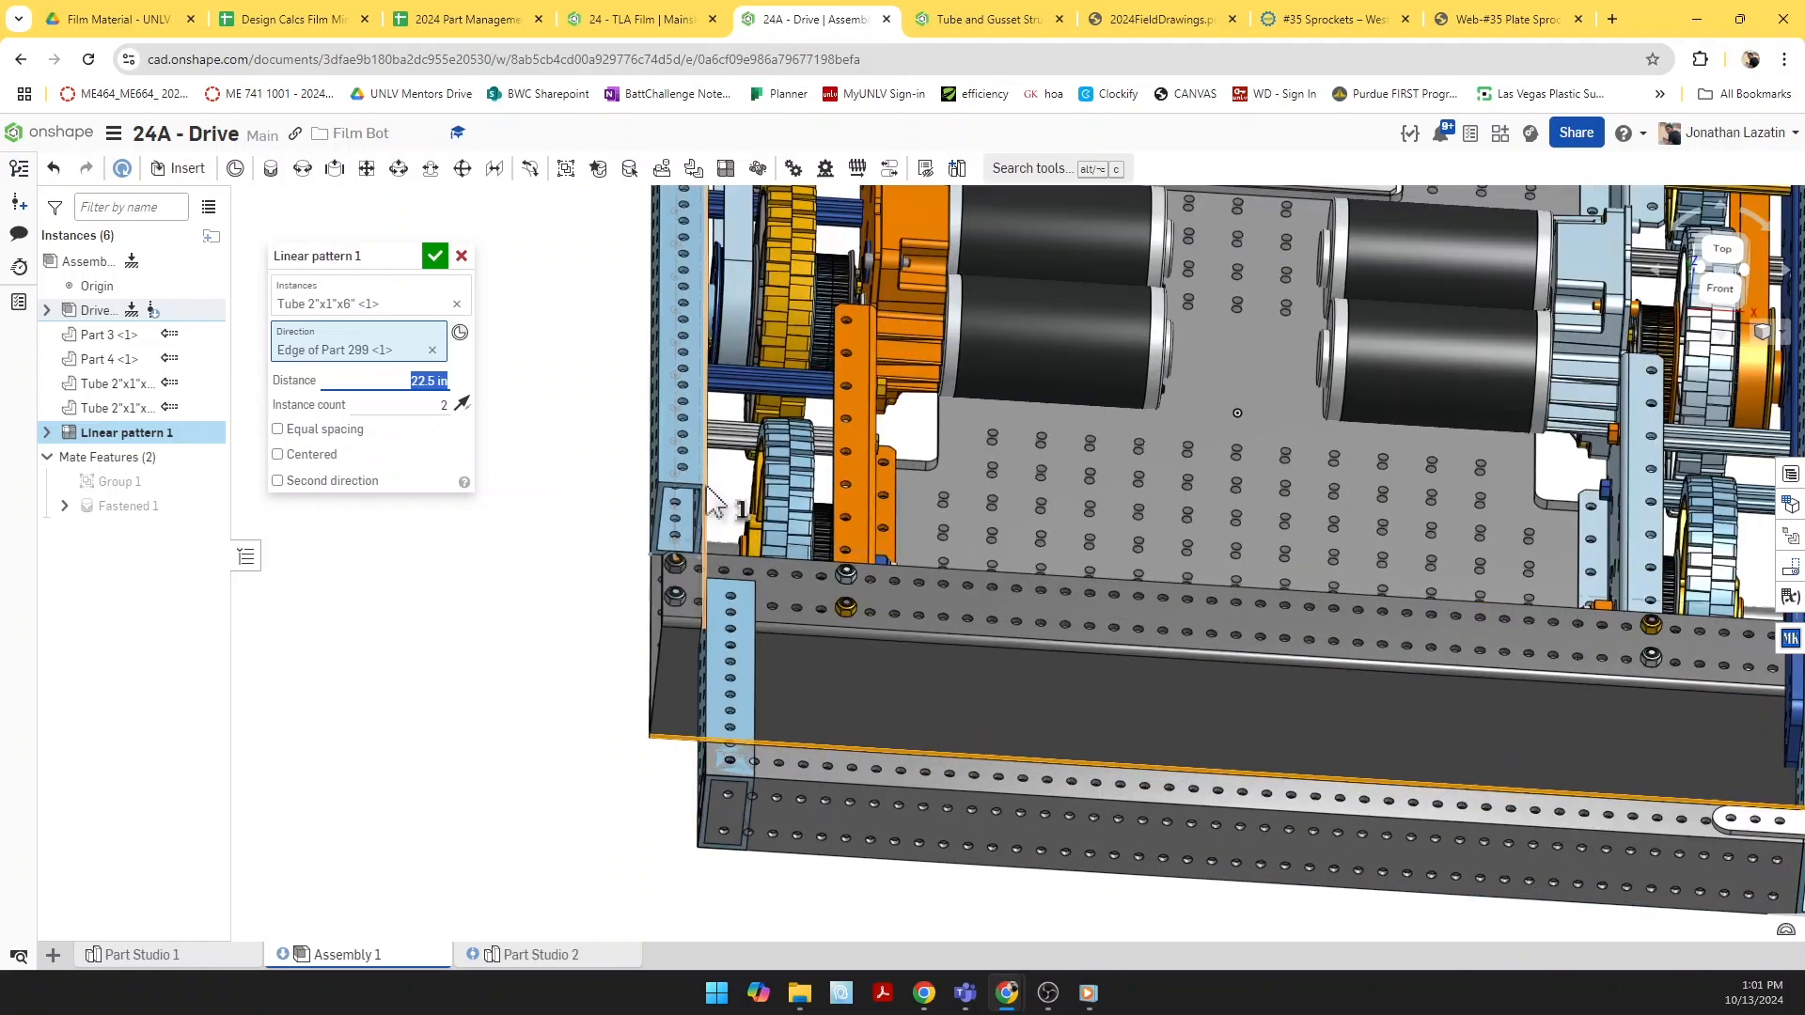
{"action": "scroll", "coordinate": [687, 799], "scroll_direction": "up", "scroll_amount": 3}
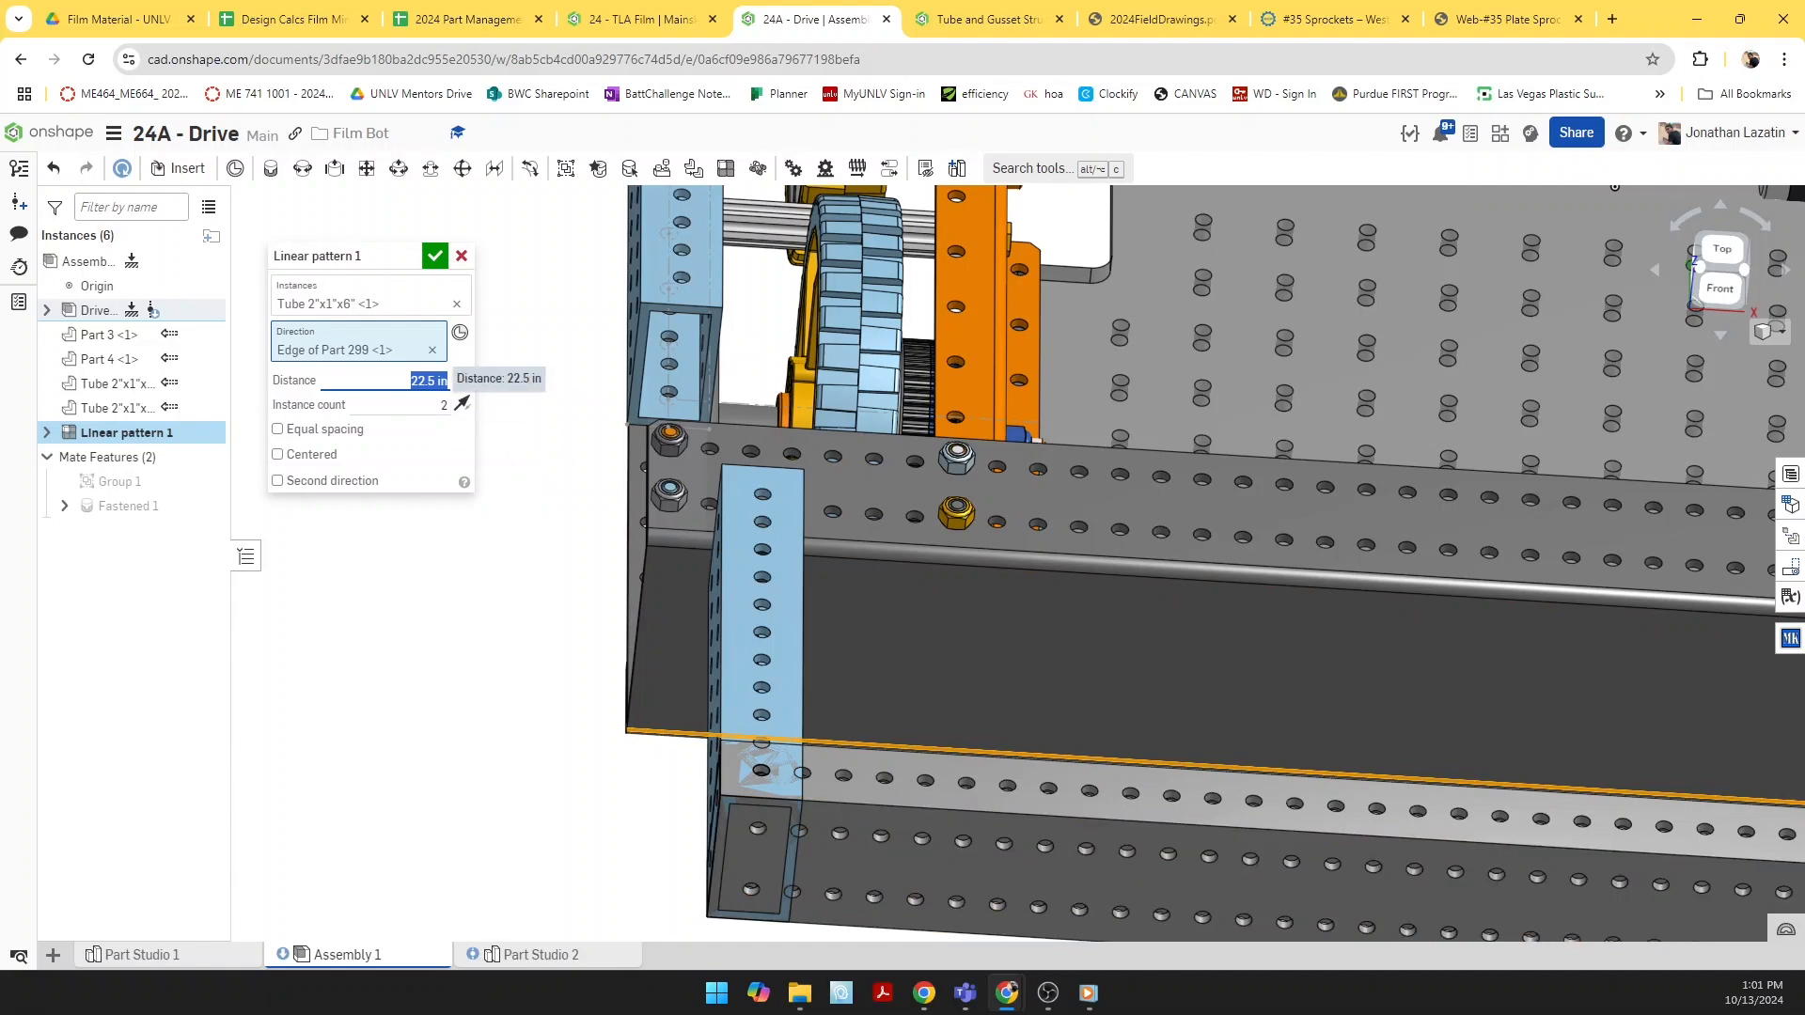
{"action": "left_click", "coordinate": [451, 381]}
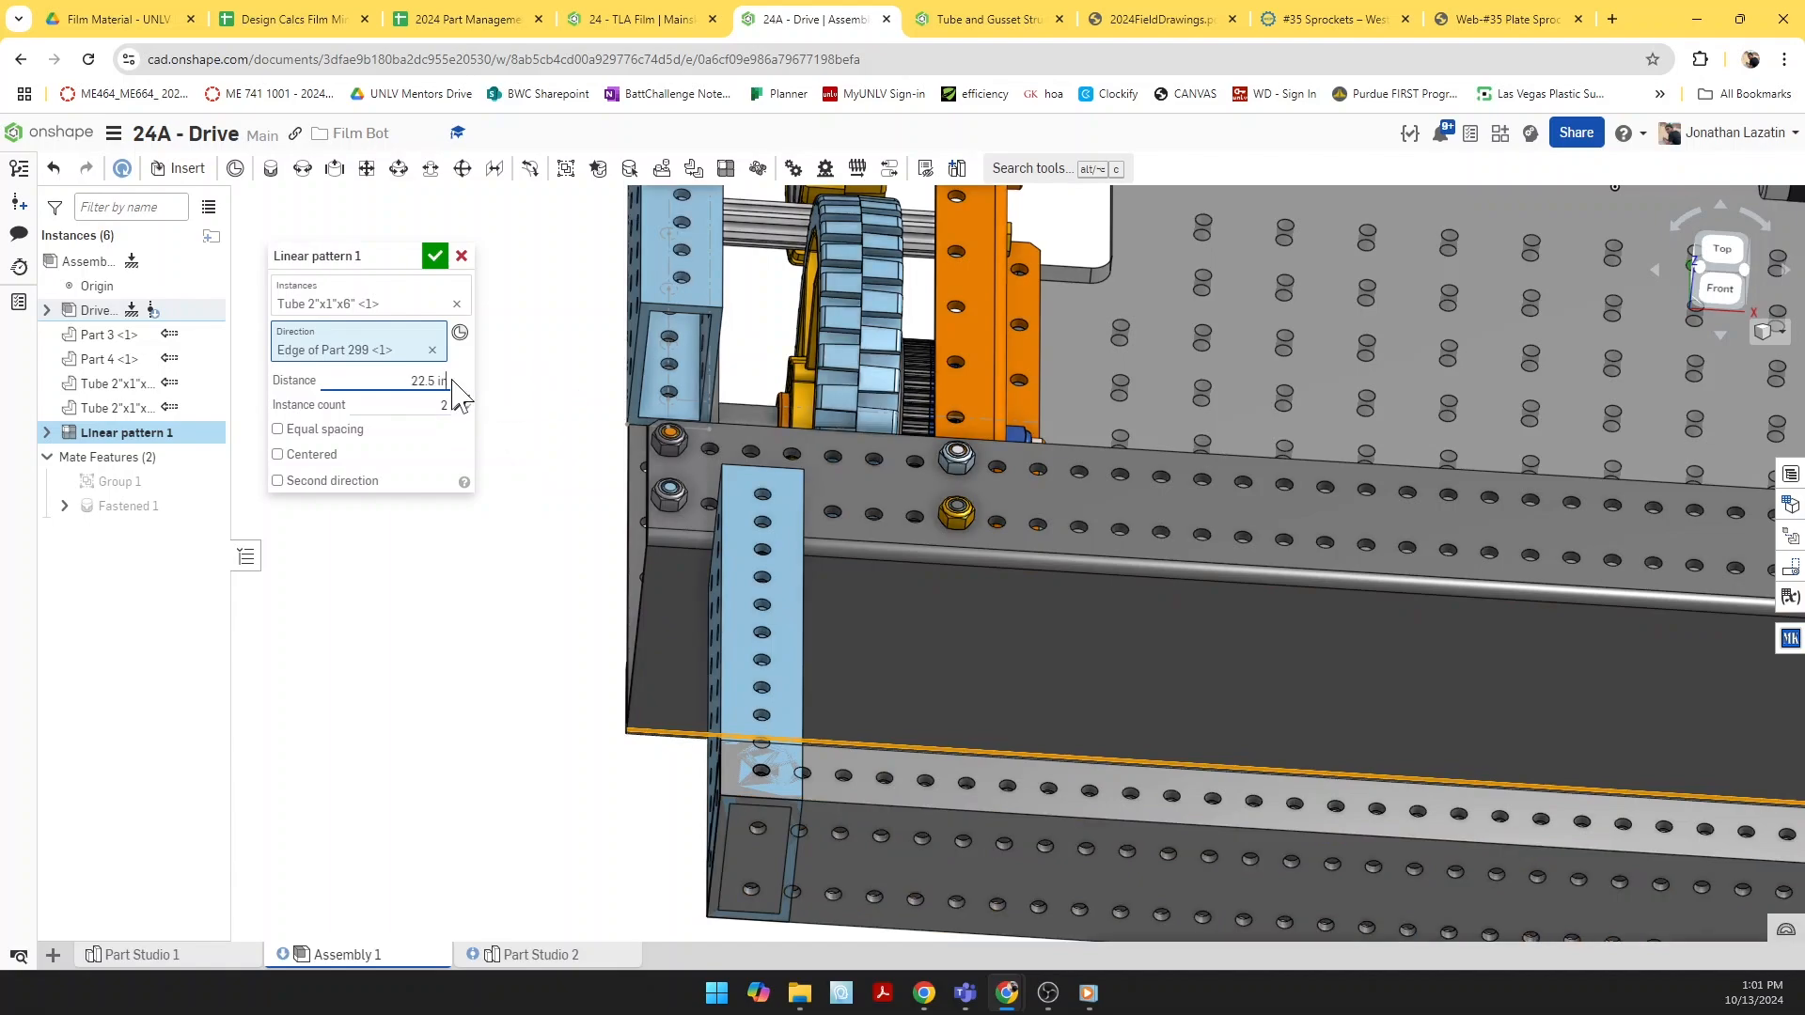
{"action": "type", "text": "+1"}
{"action": "key", "text": "Return"}
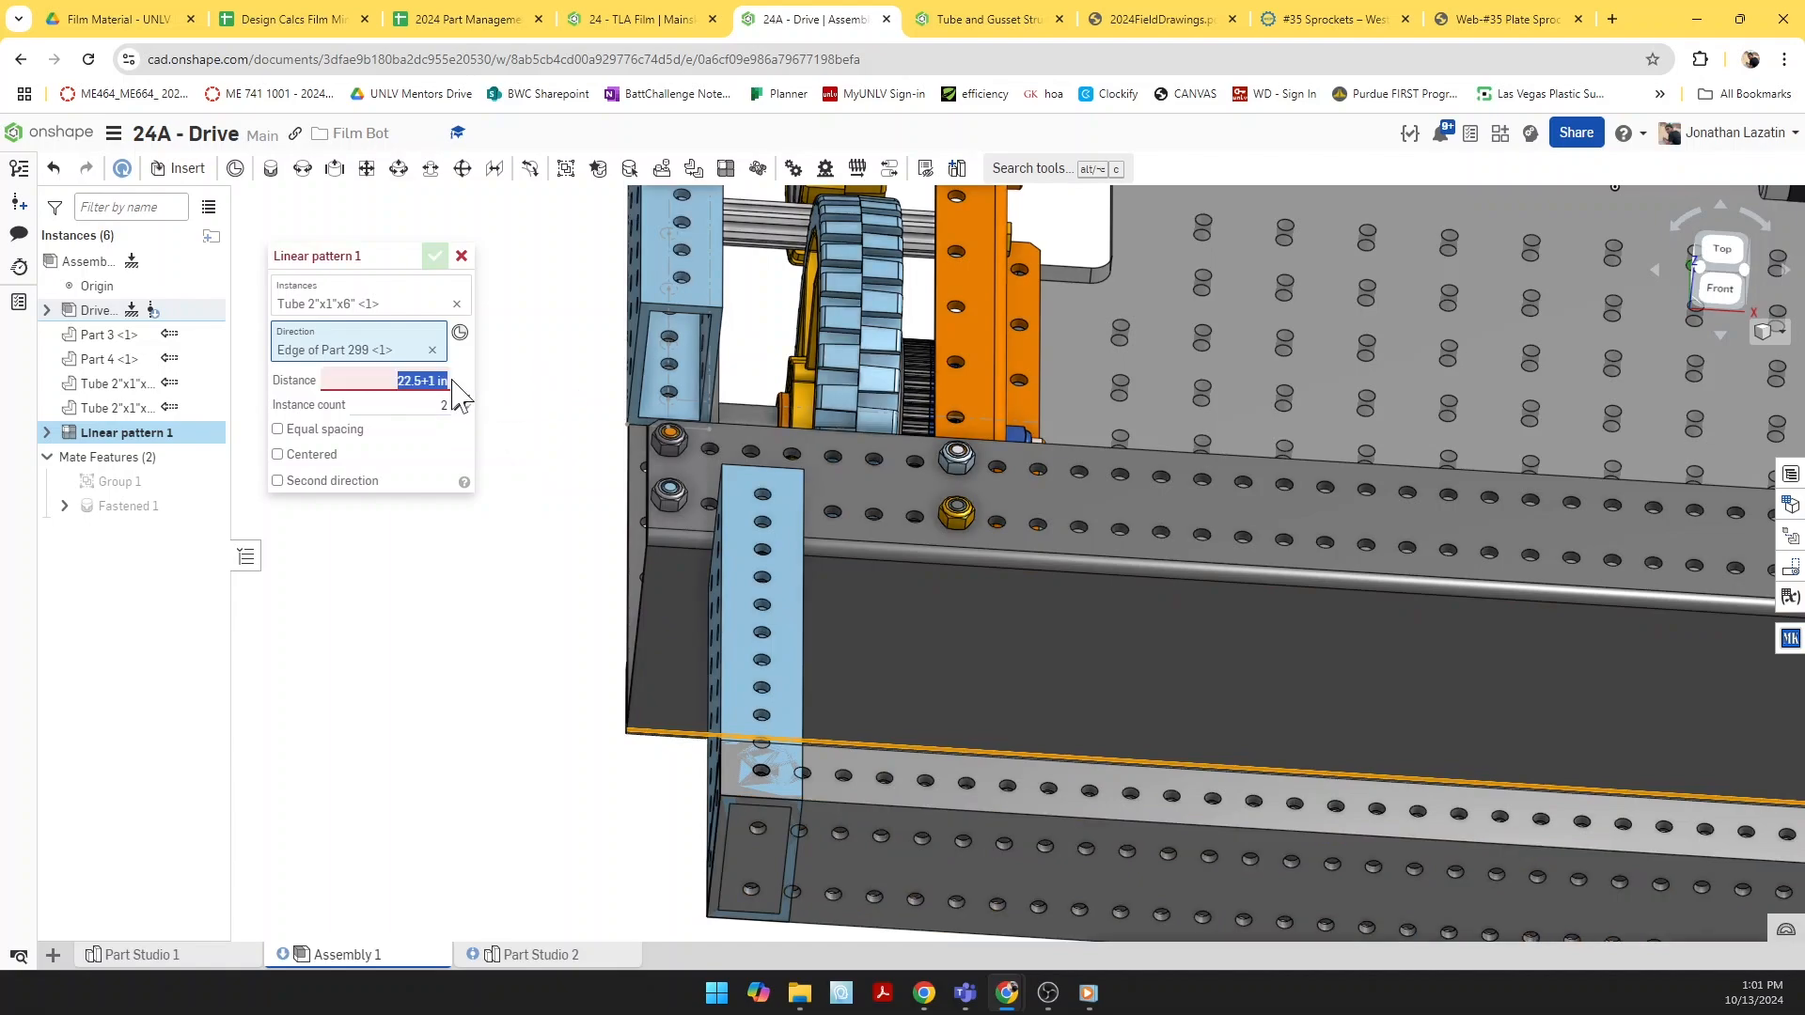
{"action": "left_click", "coordinate": [429, 381]}
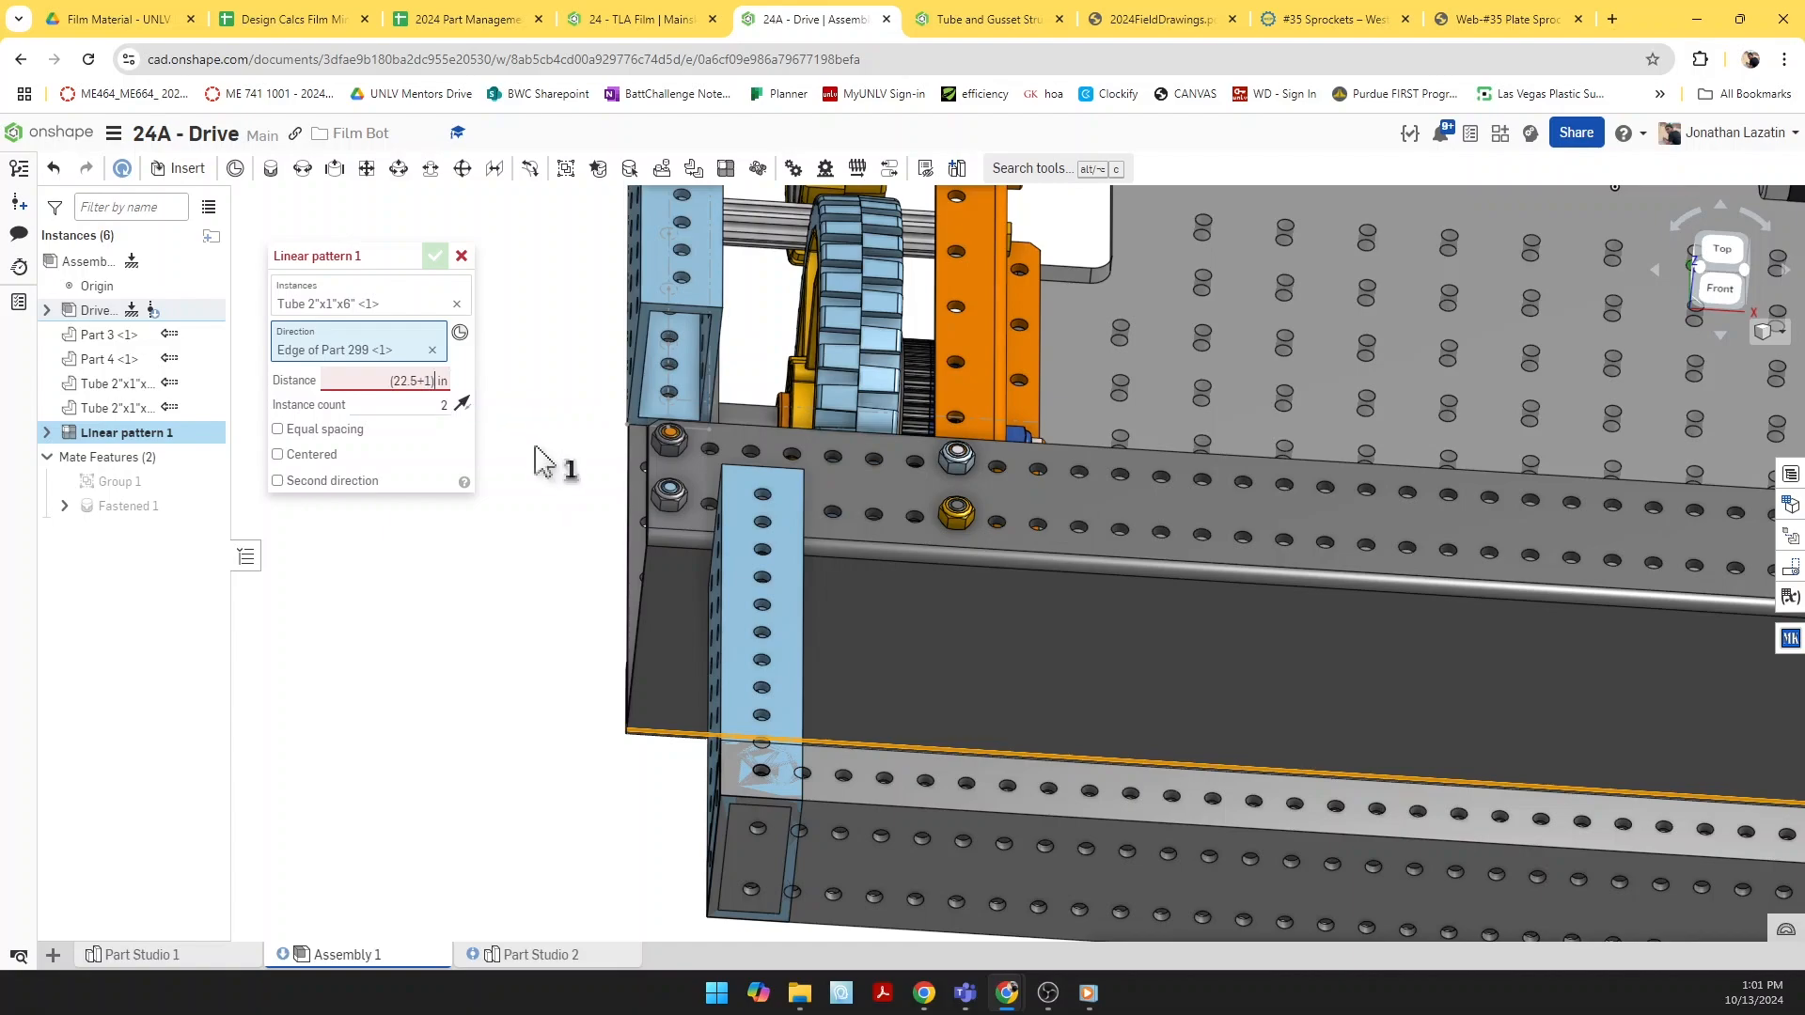
{"action": "key", "text": "Return"}
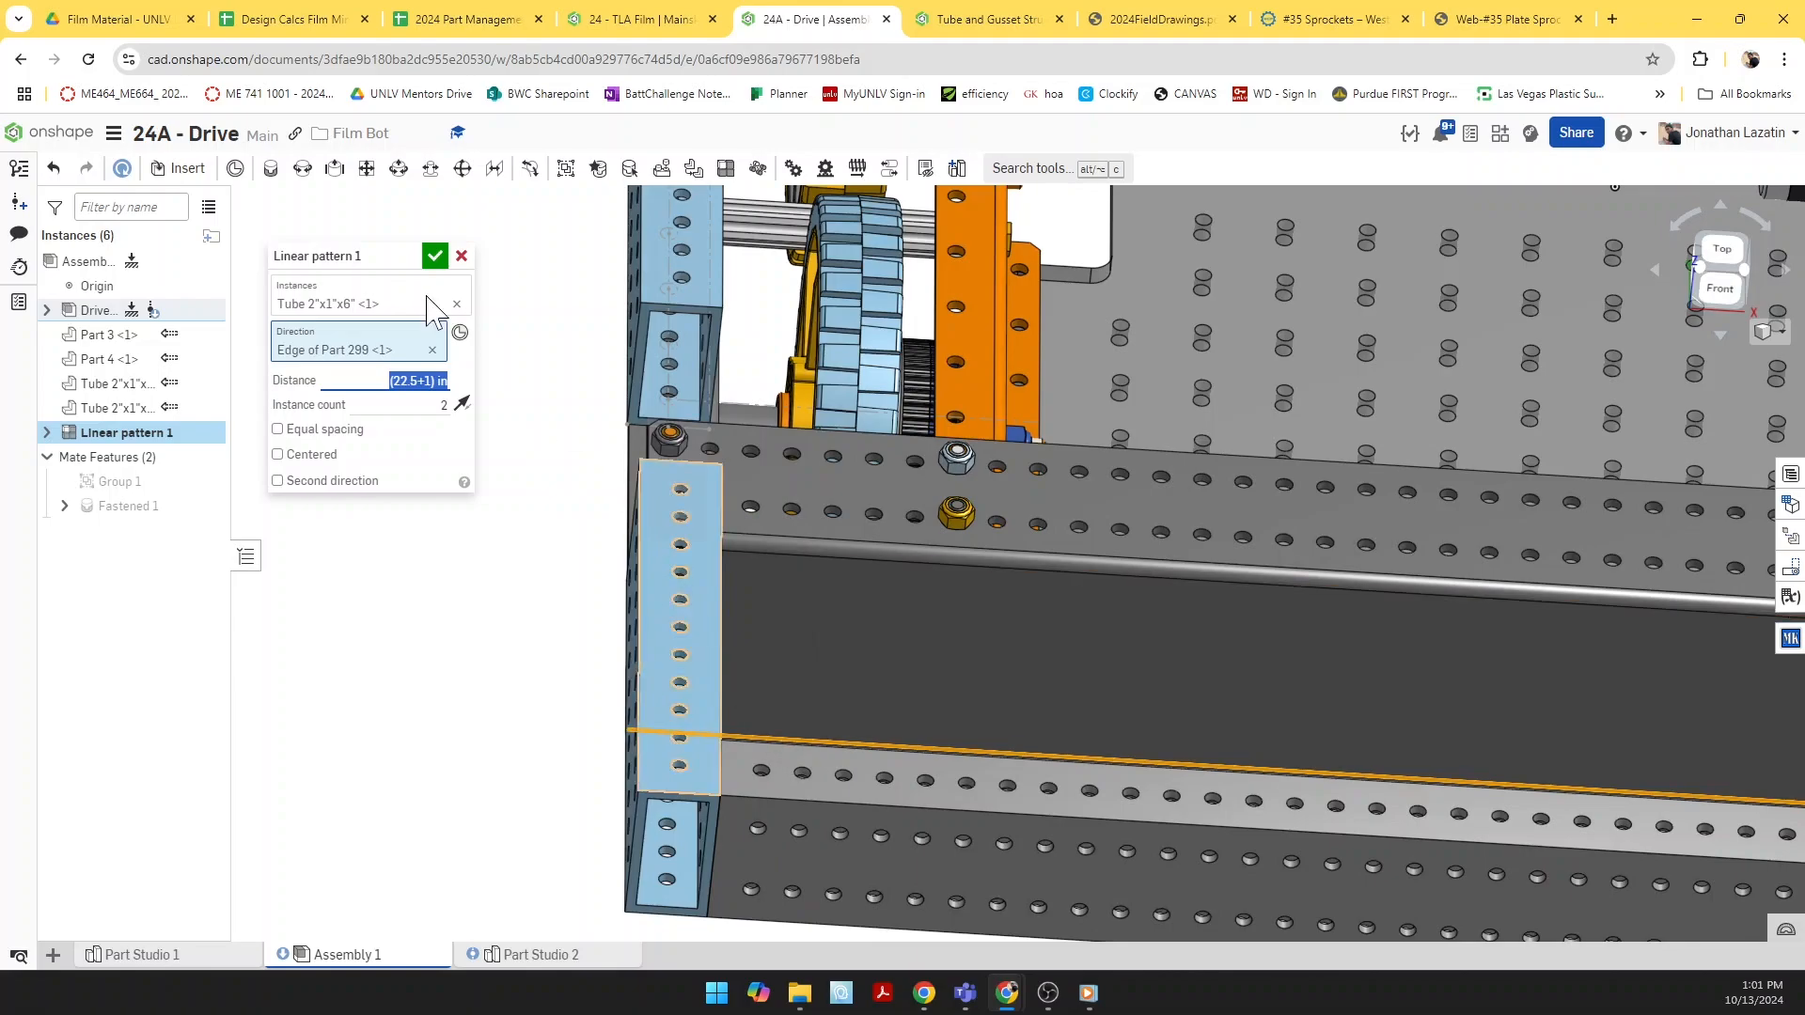
{"action": "left_click", "coordinate": [441, 261]}
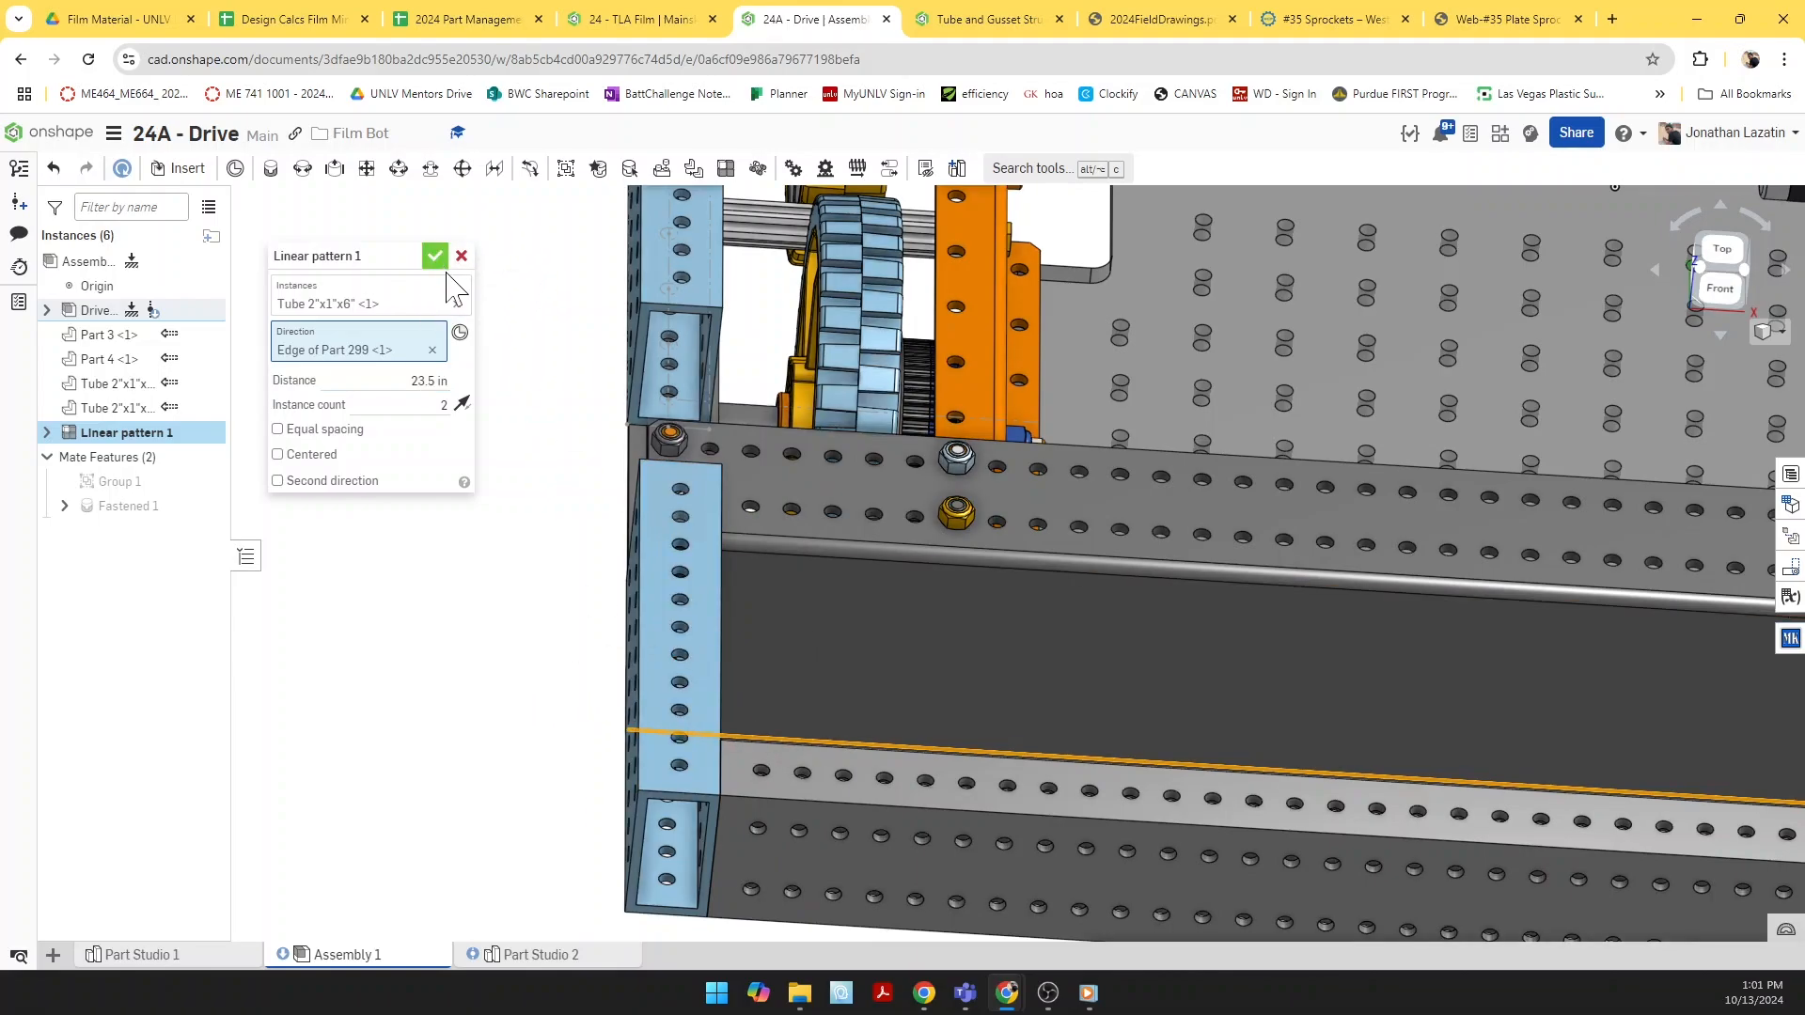
Step: Set up a two-instance linear pattern of the blue plate along the front tube's long edge, 22.5 in toward the opposite side
{"action": "scroll", "coordinate": [801, 625], "scroll_direction": "down", "scroll_amount": 3}
{"action": "scroll", "coordinate": [801, 623], "scroll_direction": "down", "scroll_amount": 2}
{"action": "right_click_drag", "start_coordinate": [662, 621], "coordinate": [929, 189]}
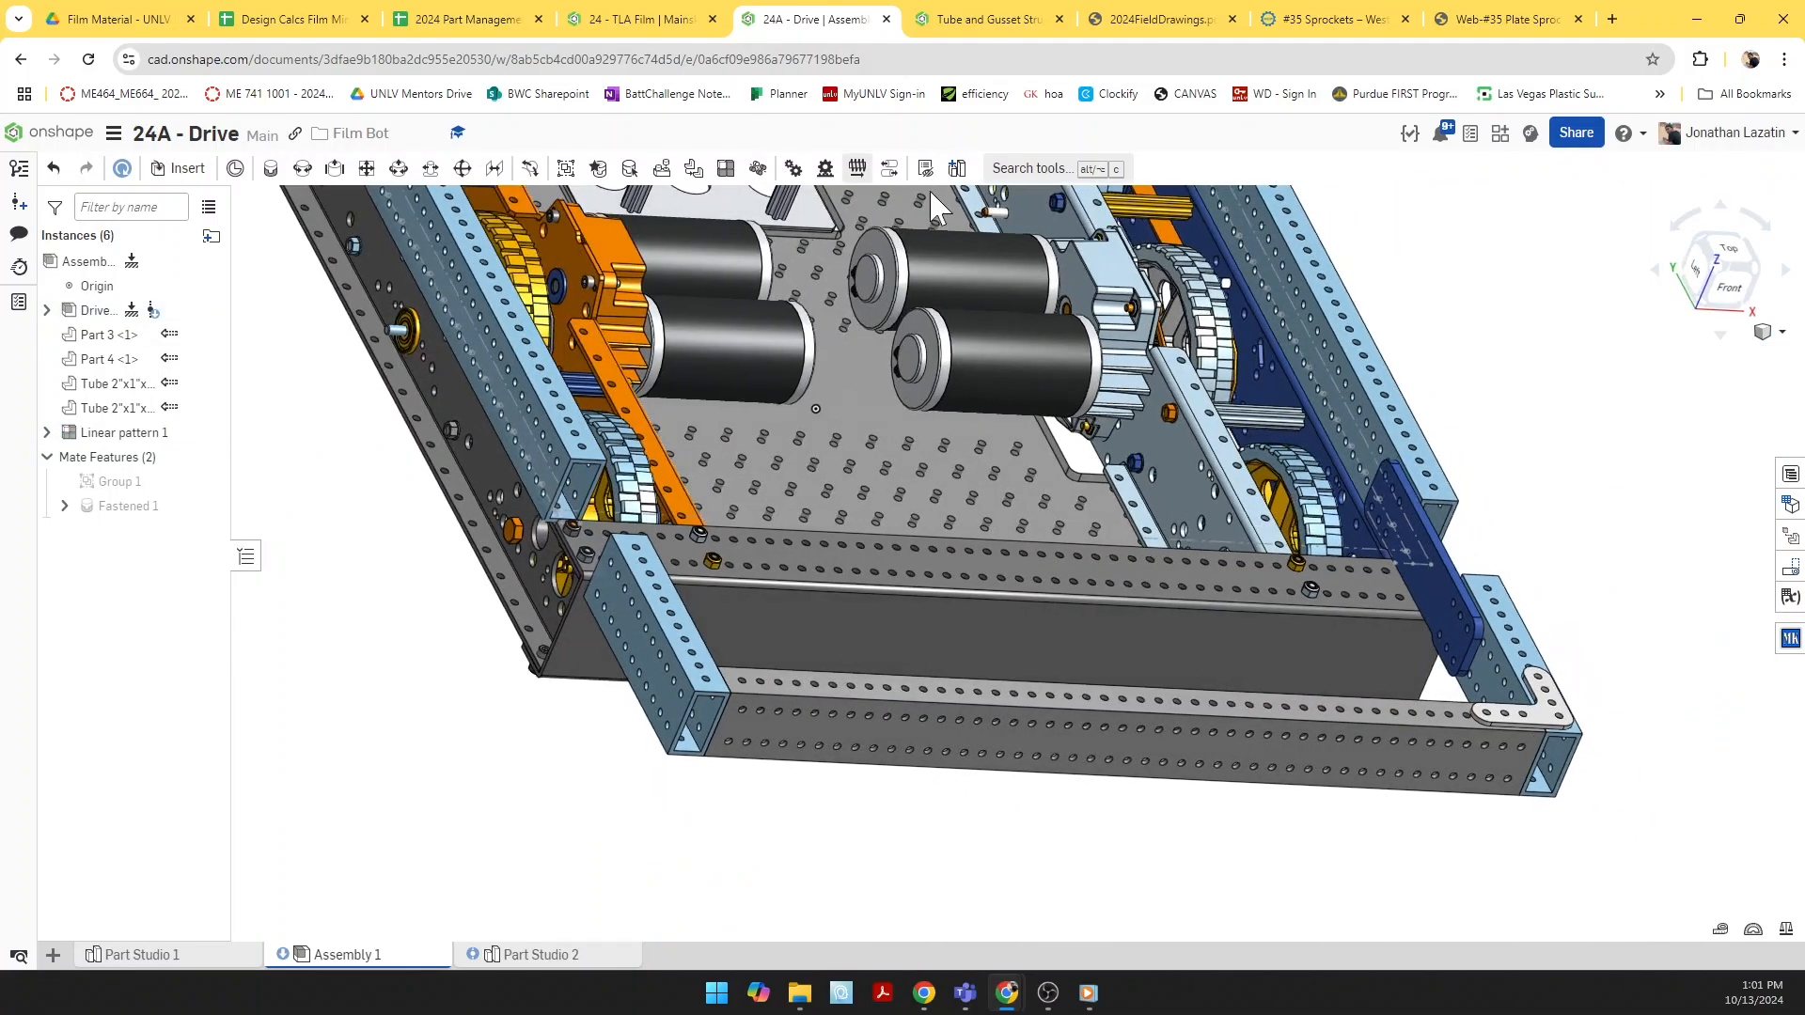
{"action": "left_click", "coordinate": [693, 171]}
{"action": "left_click", "coordinate": [1441, 602]}
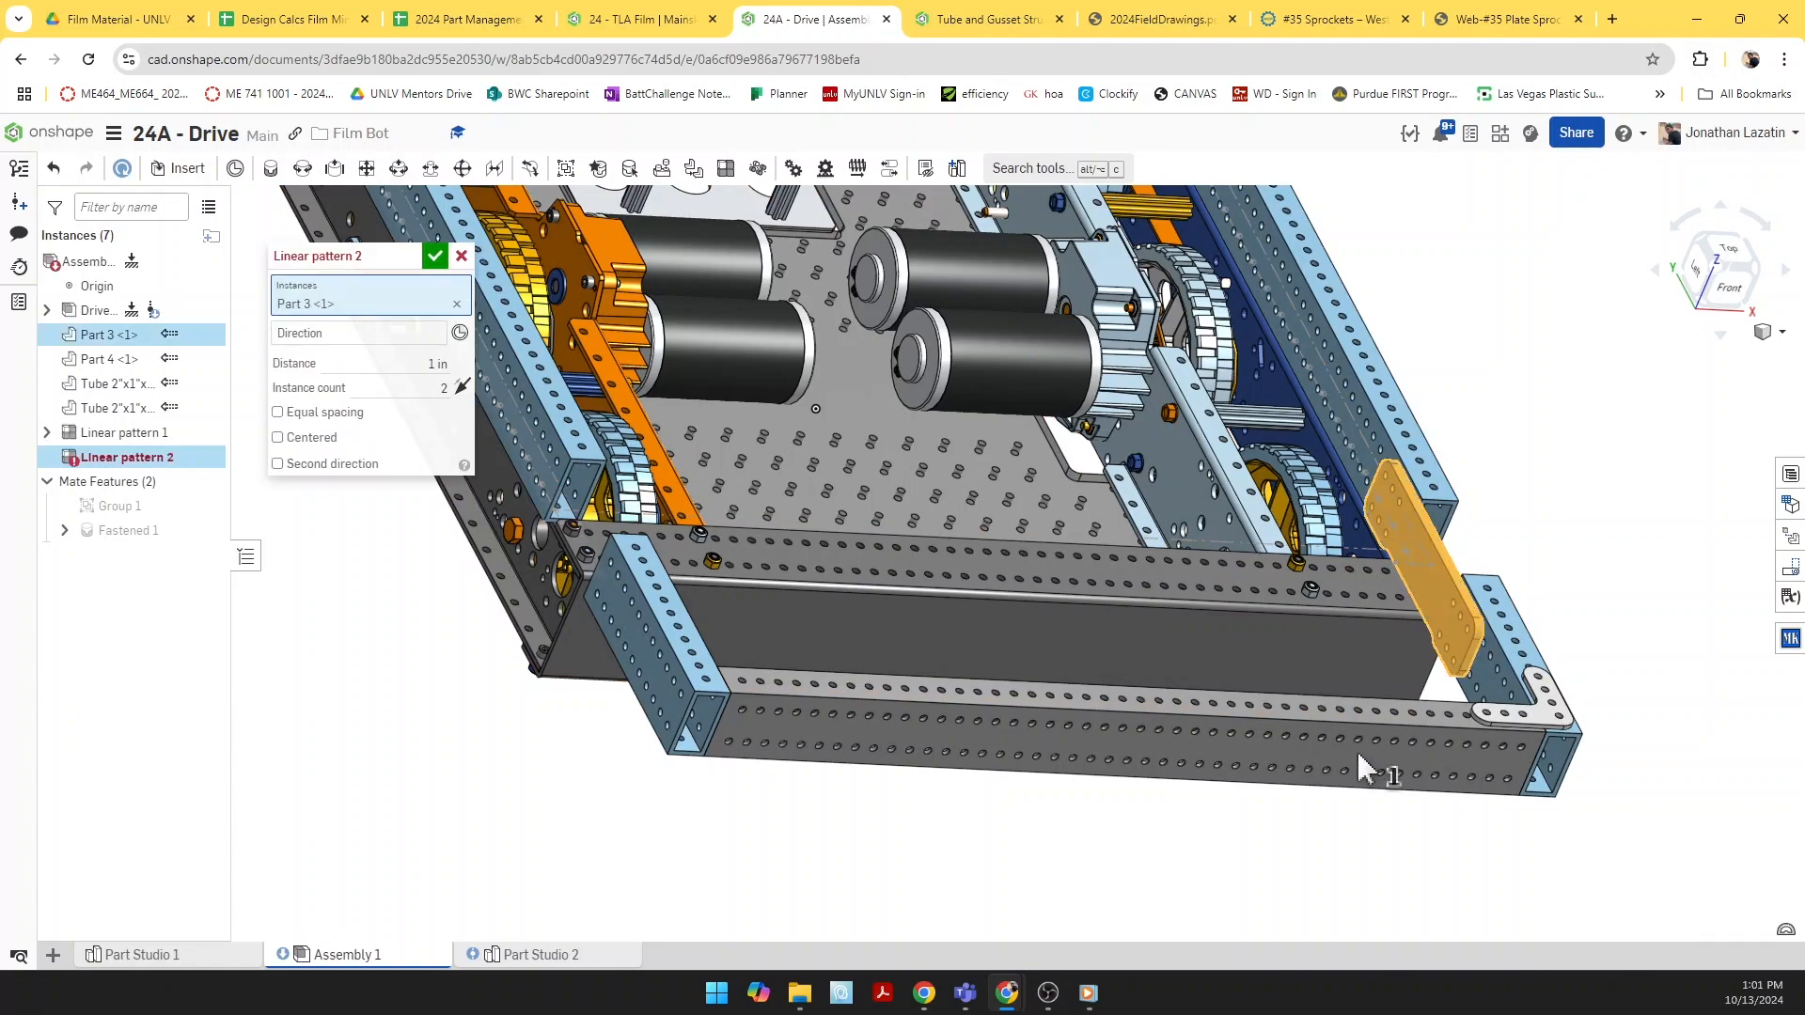
{"action": "left_click", "coordinate": [407, 340]}
{"action": "left_click", "coordinate": [944, 679]}
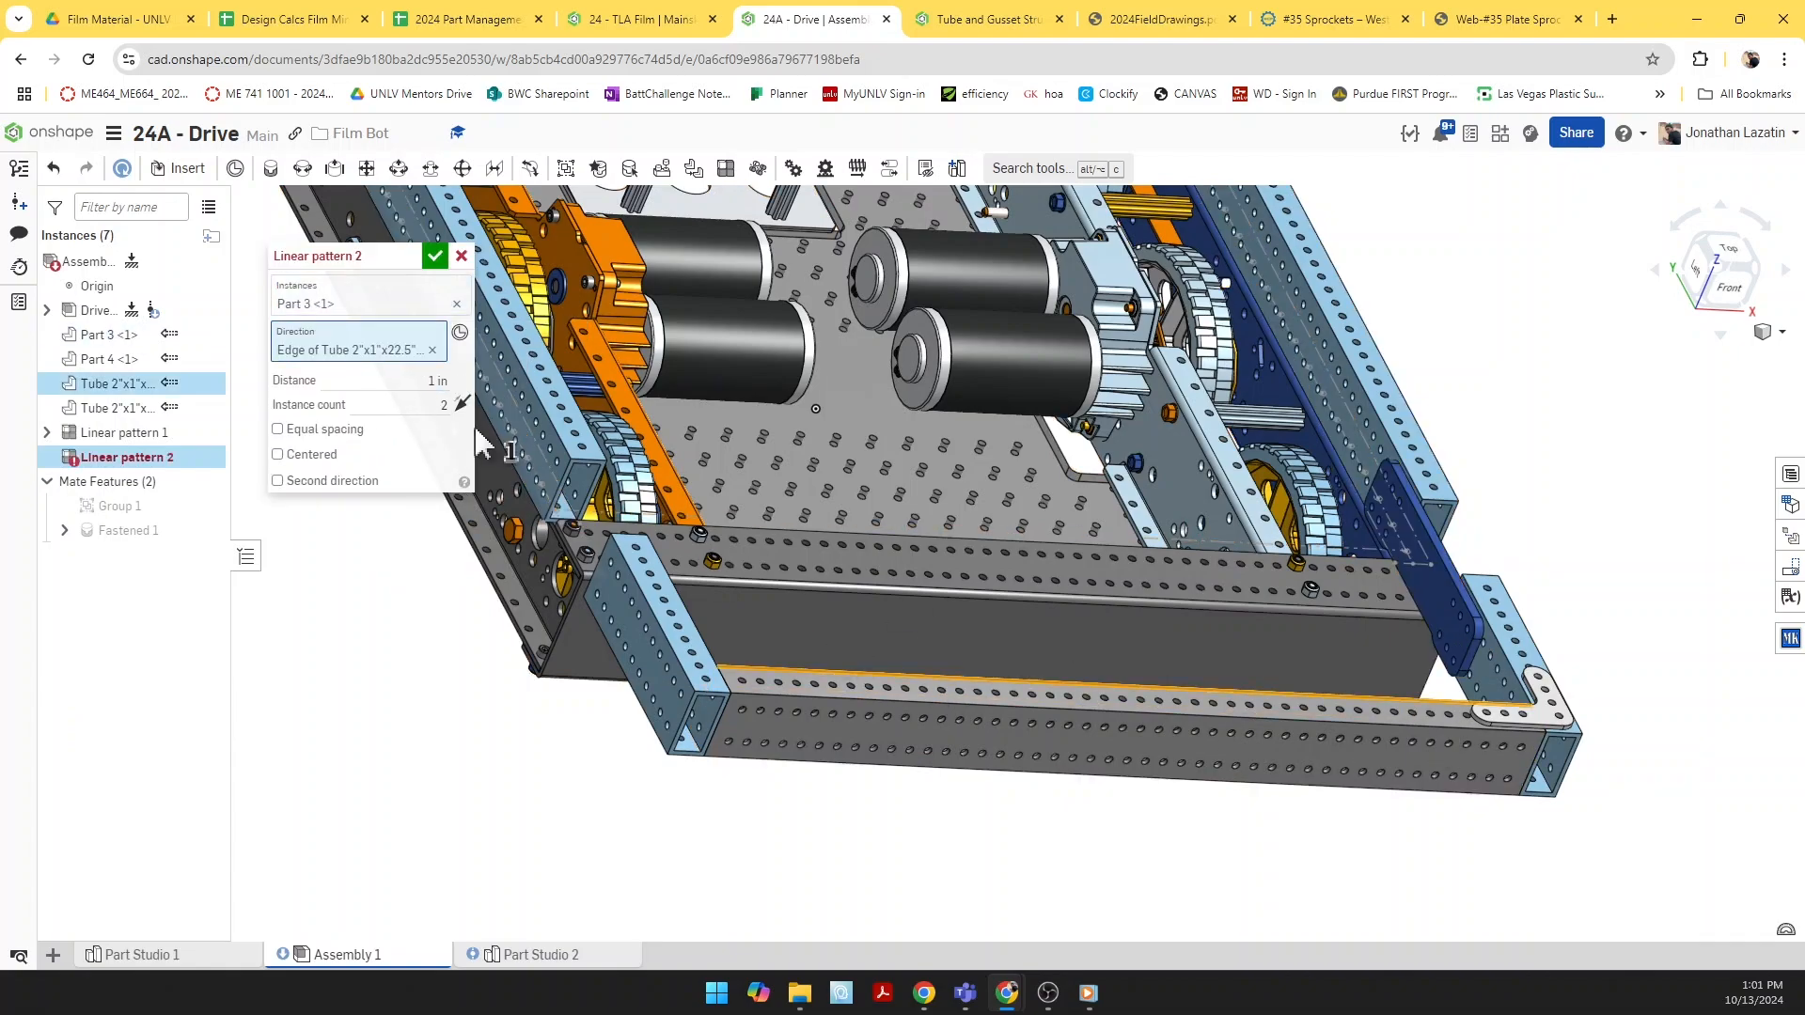
{"action": "left_click", "coordinate": [434, 382]}
{"action": "type", "text": "22"}
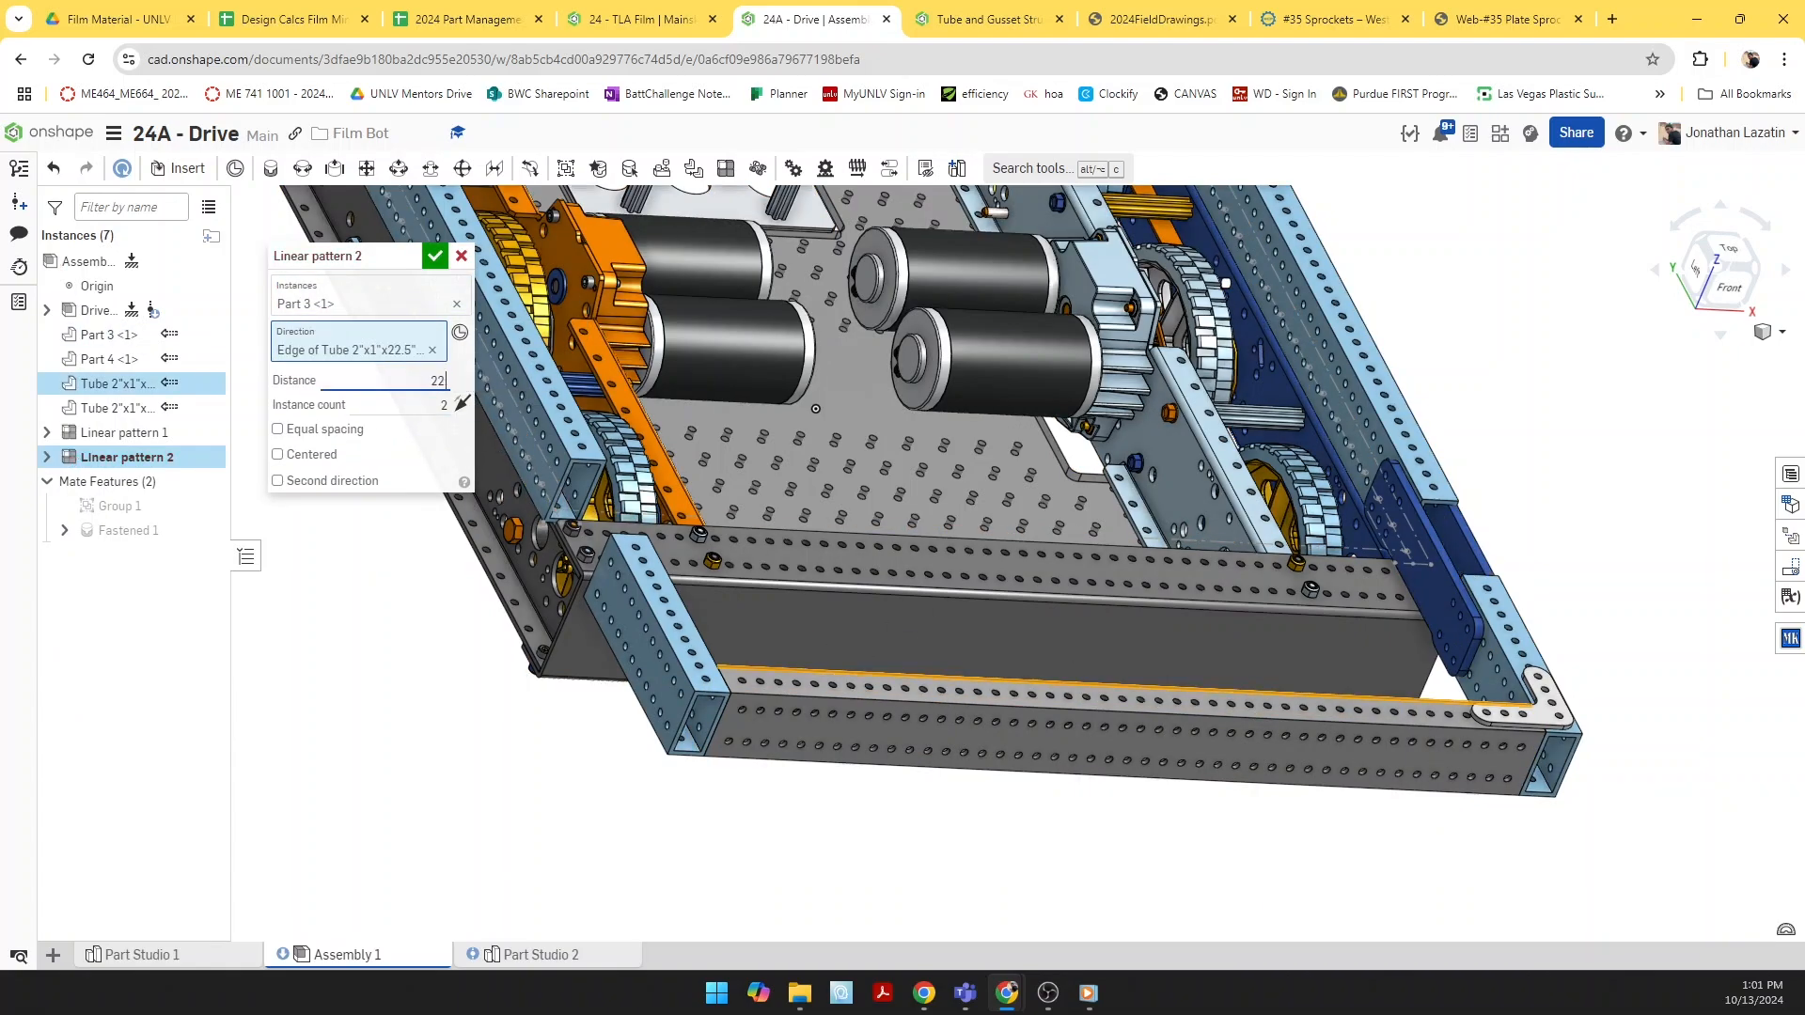
{"action": "type", "text": ".5"}
{"action": "key", "text": "Return"}
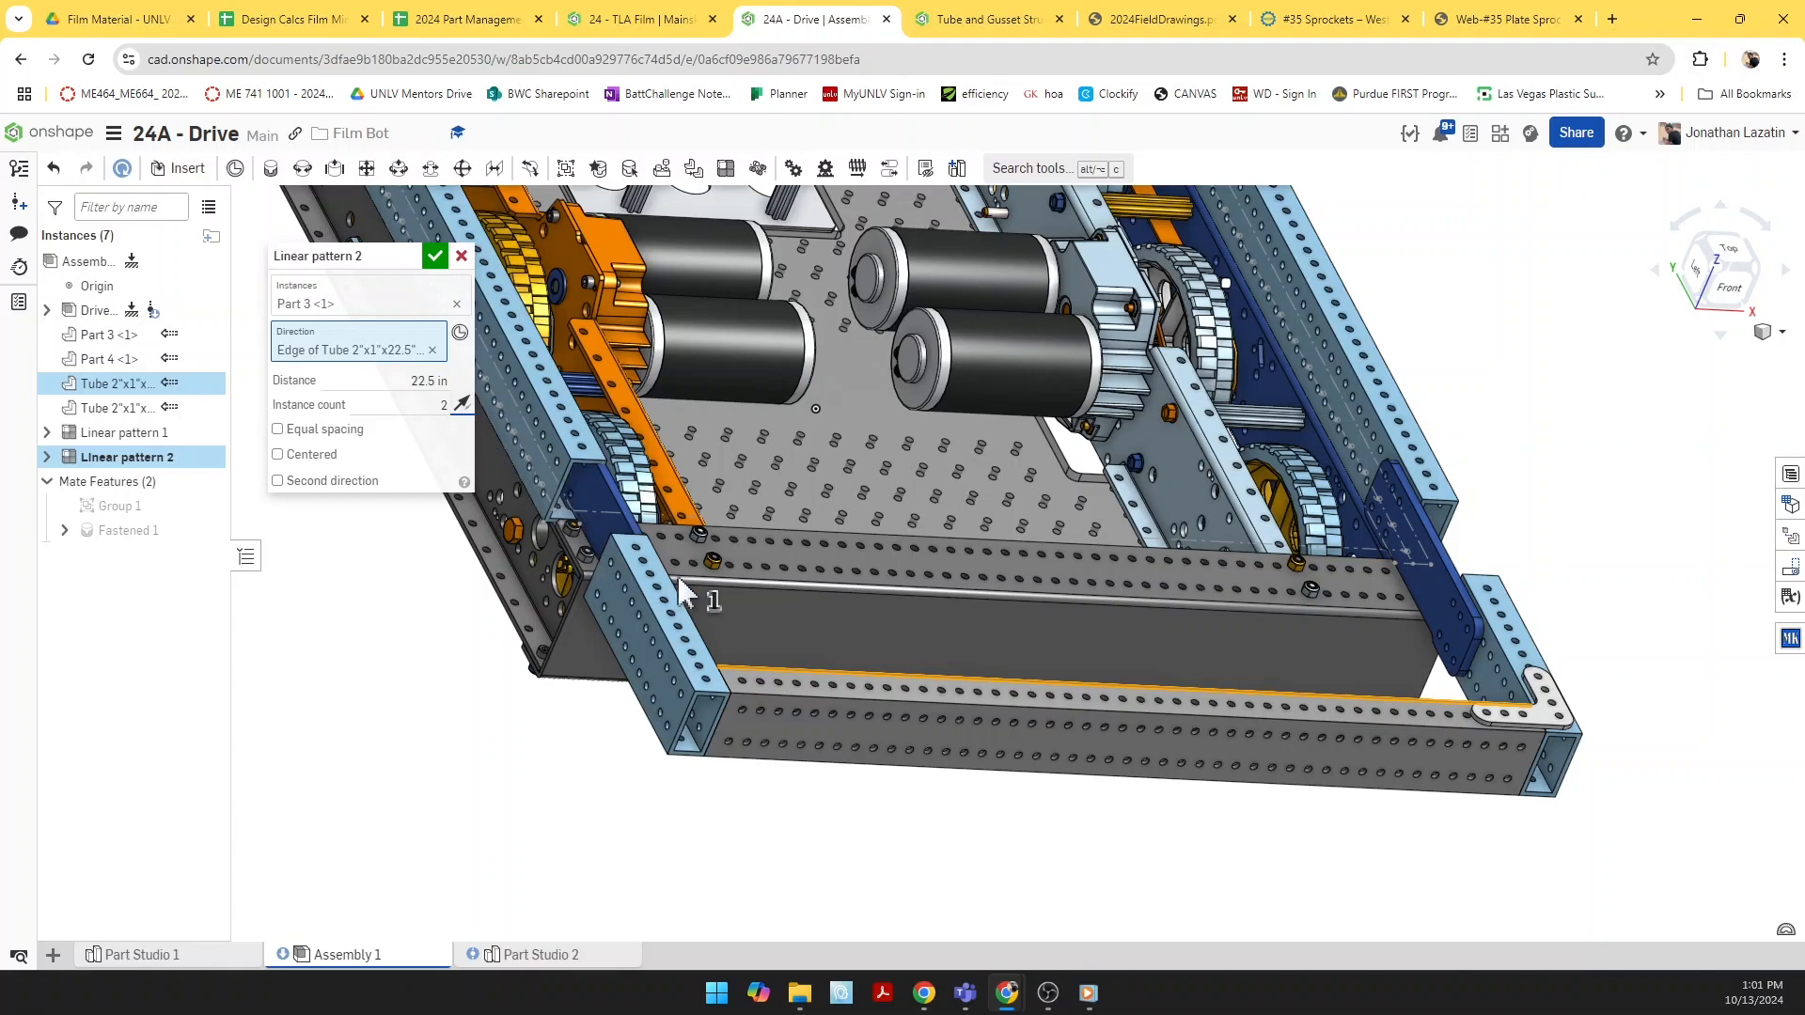
Step: Set the plate pattern's distance to (22.5-.25) in and accept the pattern
{"action": "right_click_drag", "start_coordinate": [691, 593], "coordinate": [631, 526]}
{"action": "scroll", "coordinate": [621, 489], "scroll_direction": "up", "scroll_amount": 5}
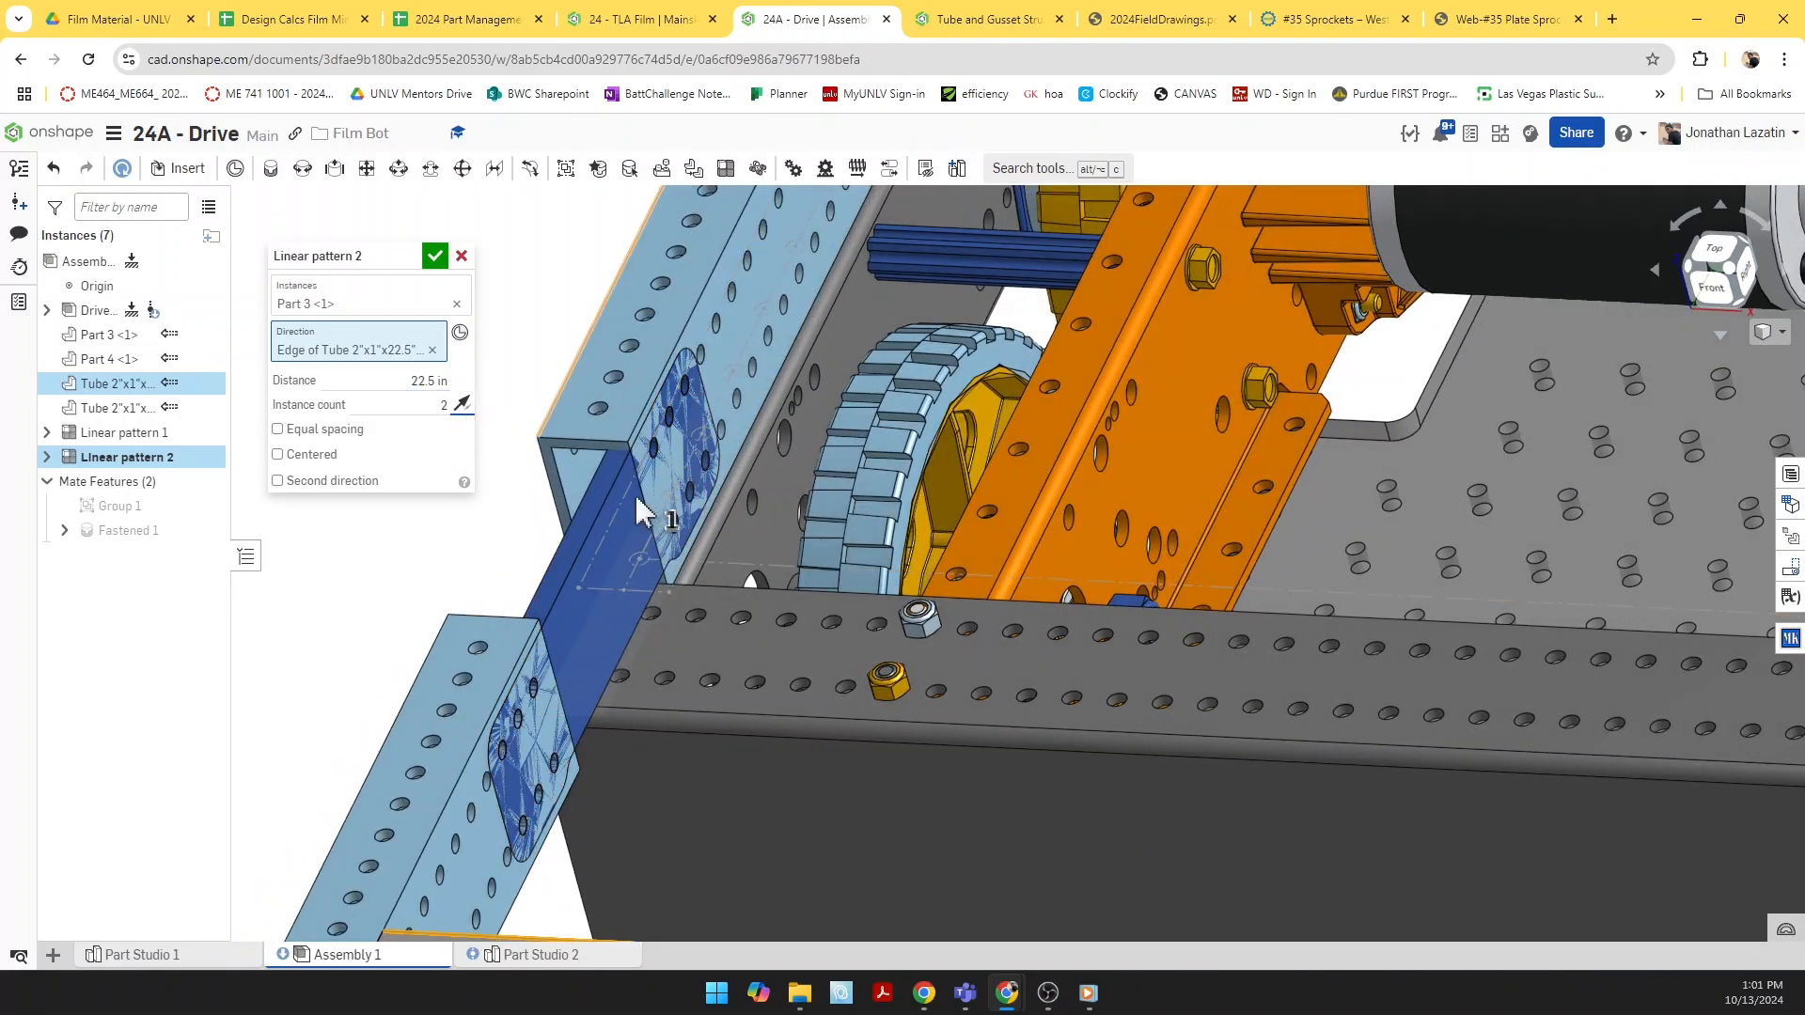
{"action": "left_click", "coordinate": [429, 381]}
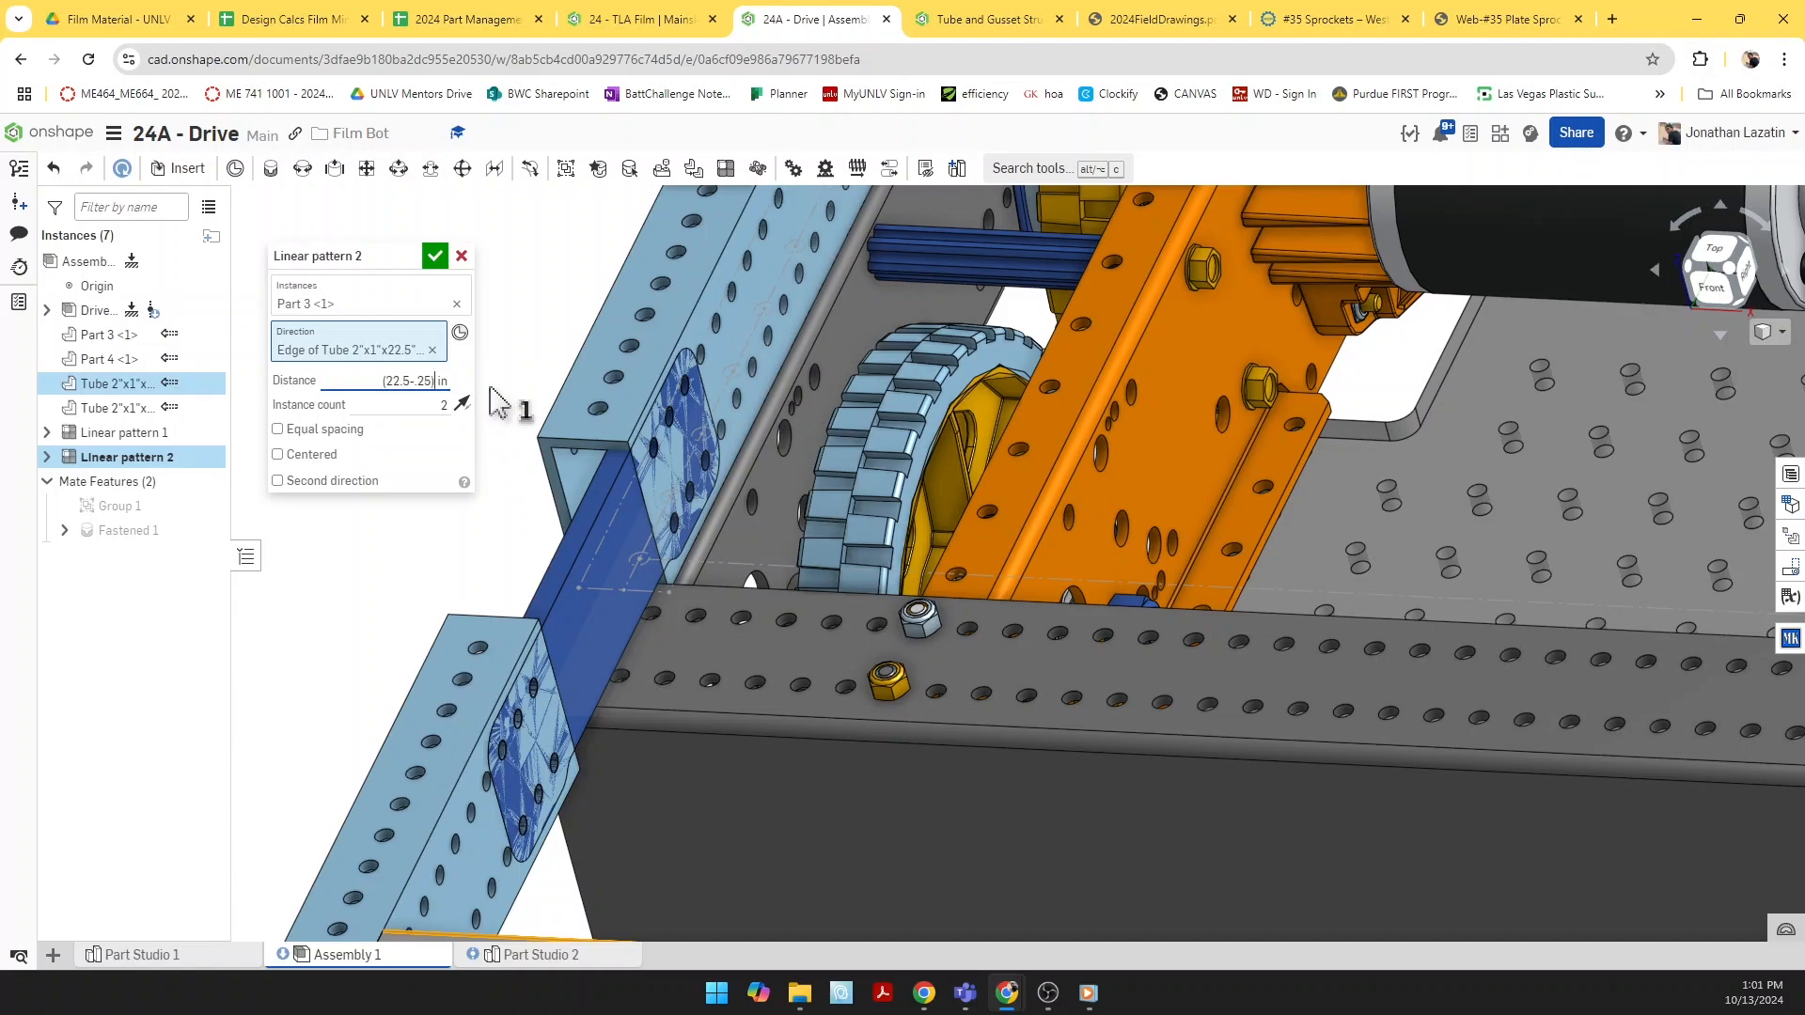
{"action": "key", "text": "Return"}
{"action": "left_click", "coordinate": [435, 256]}
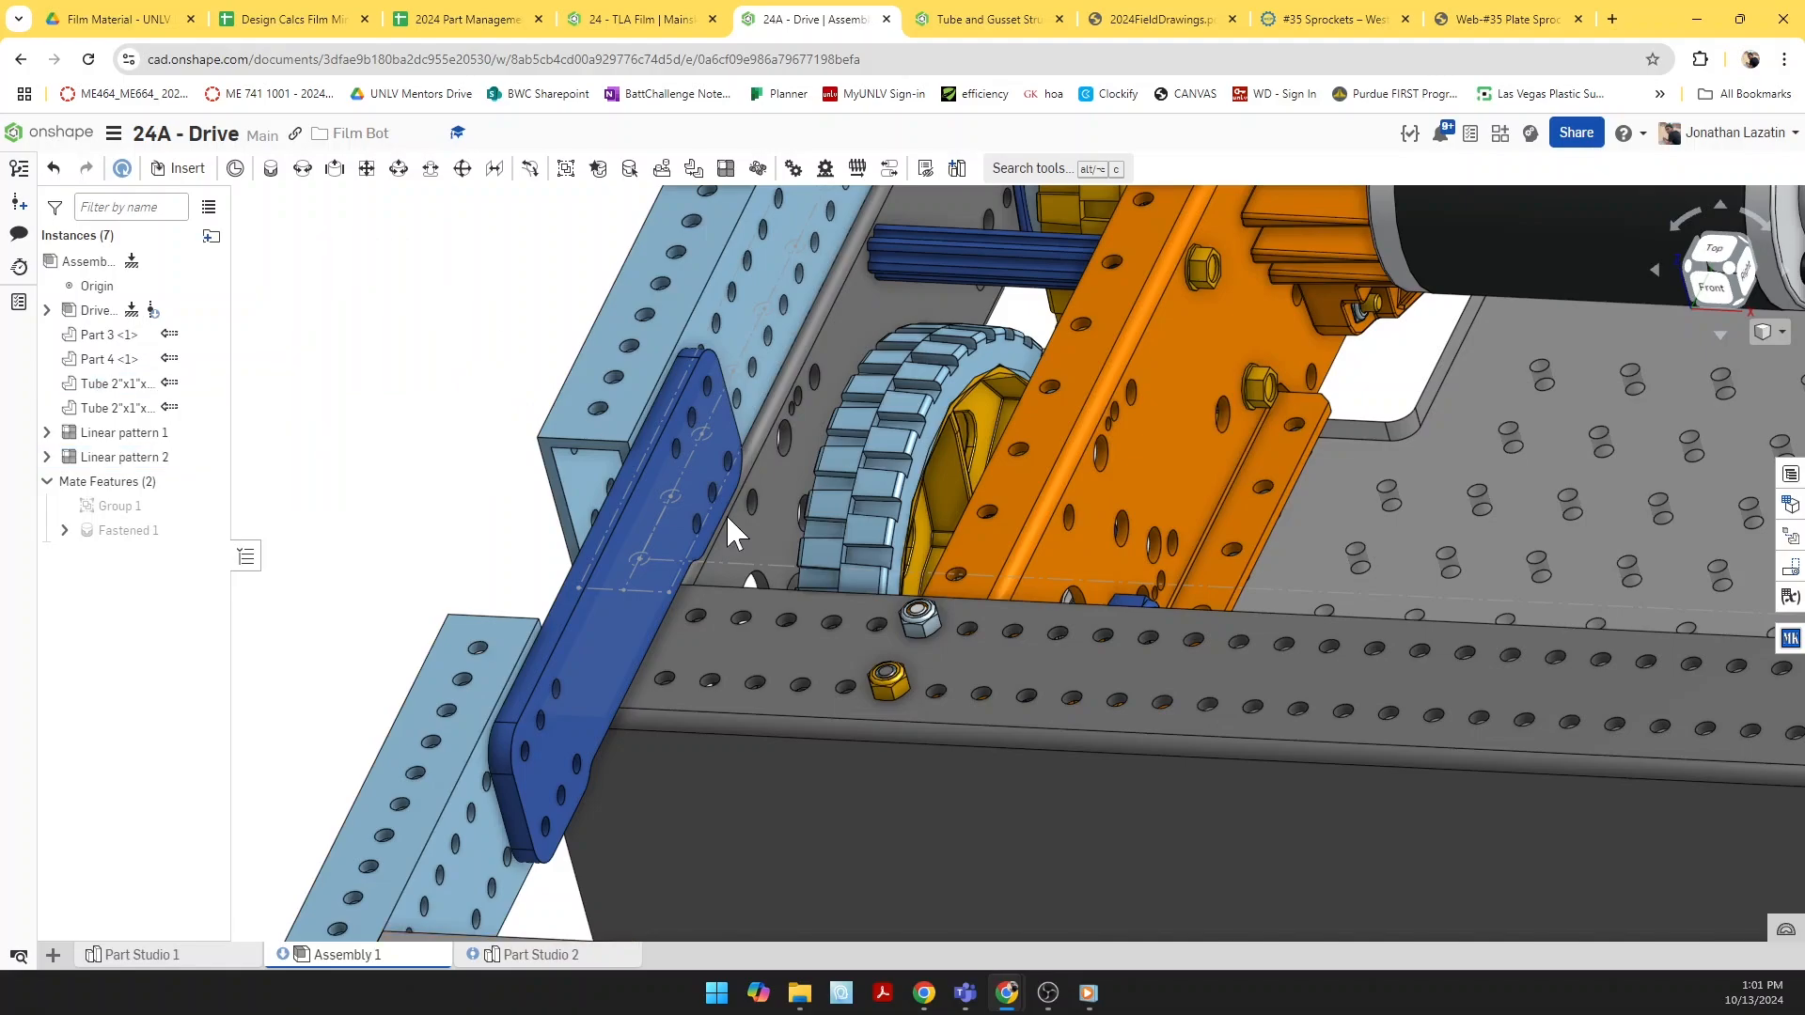
Step: Copy the L-shaped corner gusset and place the duplicate in the empty space in front of the frame
{"action": "scroll", "coordinate": [726, 513], "scroll_direction": "down", "scroll_amount": 5}
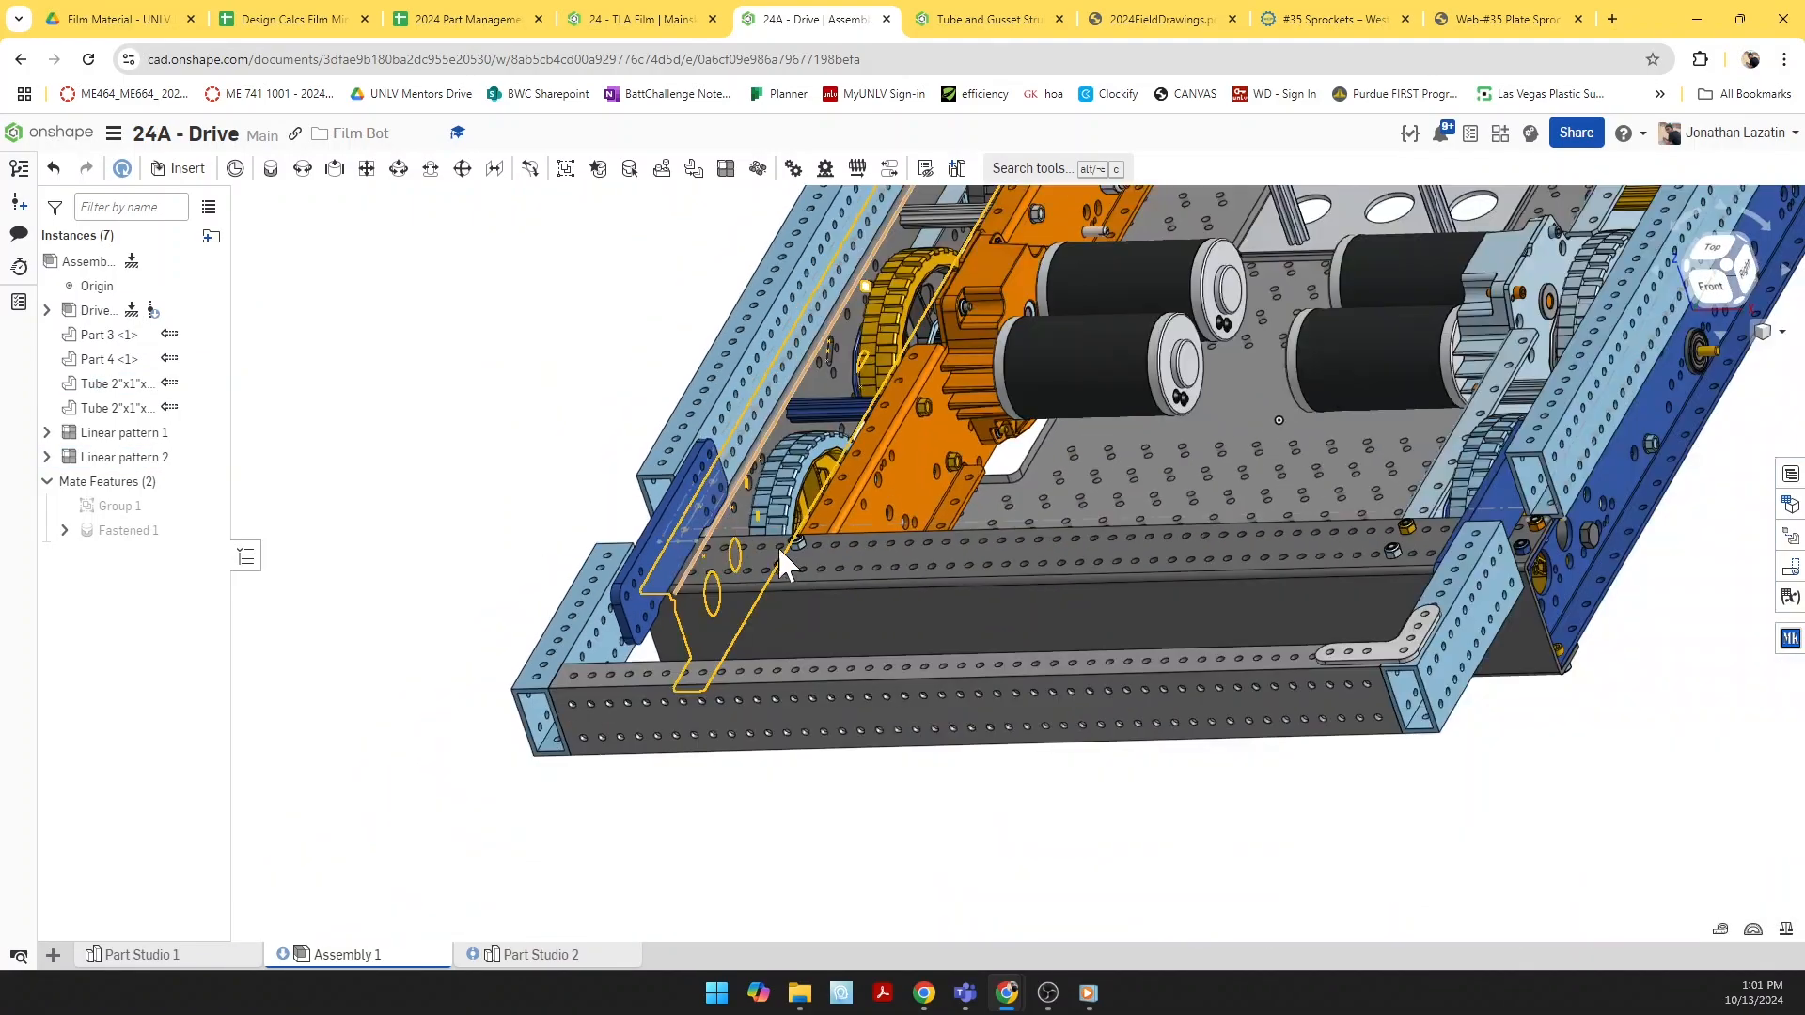
{"action": "scroll", "coordinate": [779, 549], "scroll_direction": "down", "scroll_amount": 4}
{"action": "right_click_drag", "start_coordinate": [780, 549], "coordinate": [848, 566]}
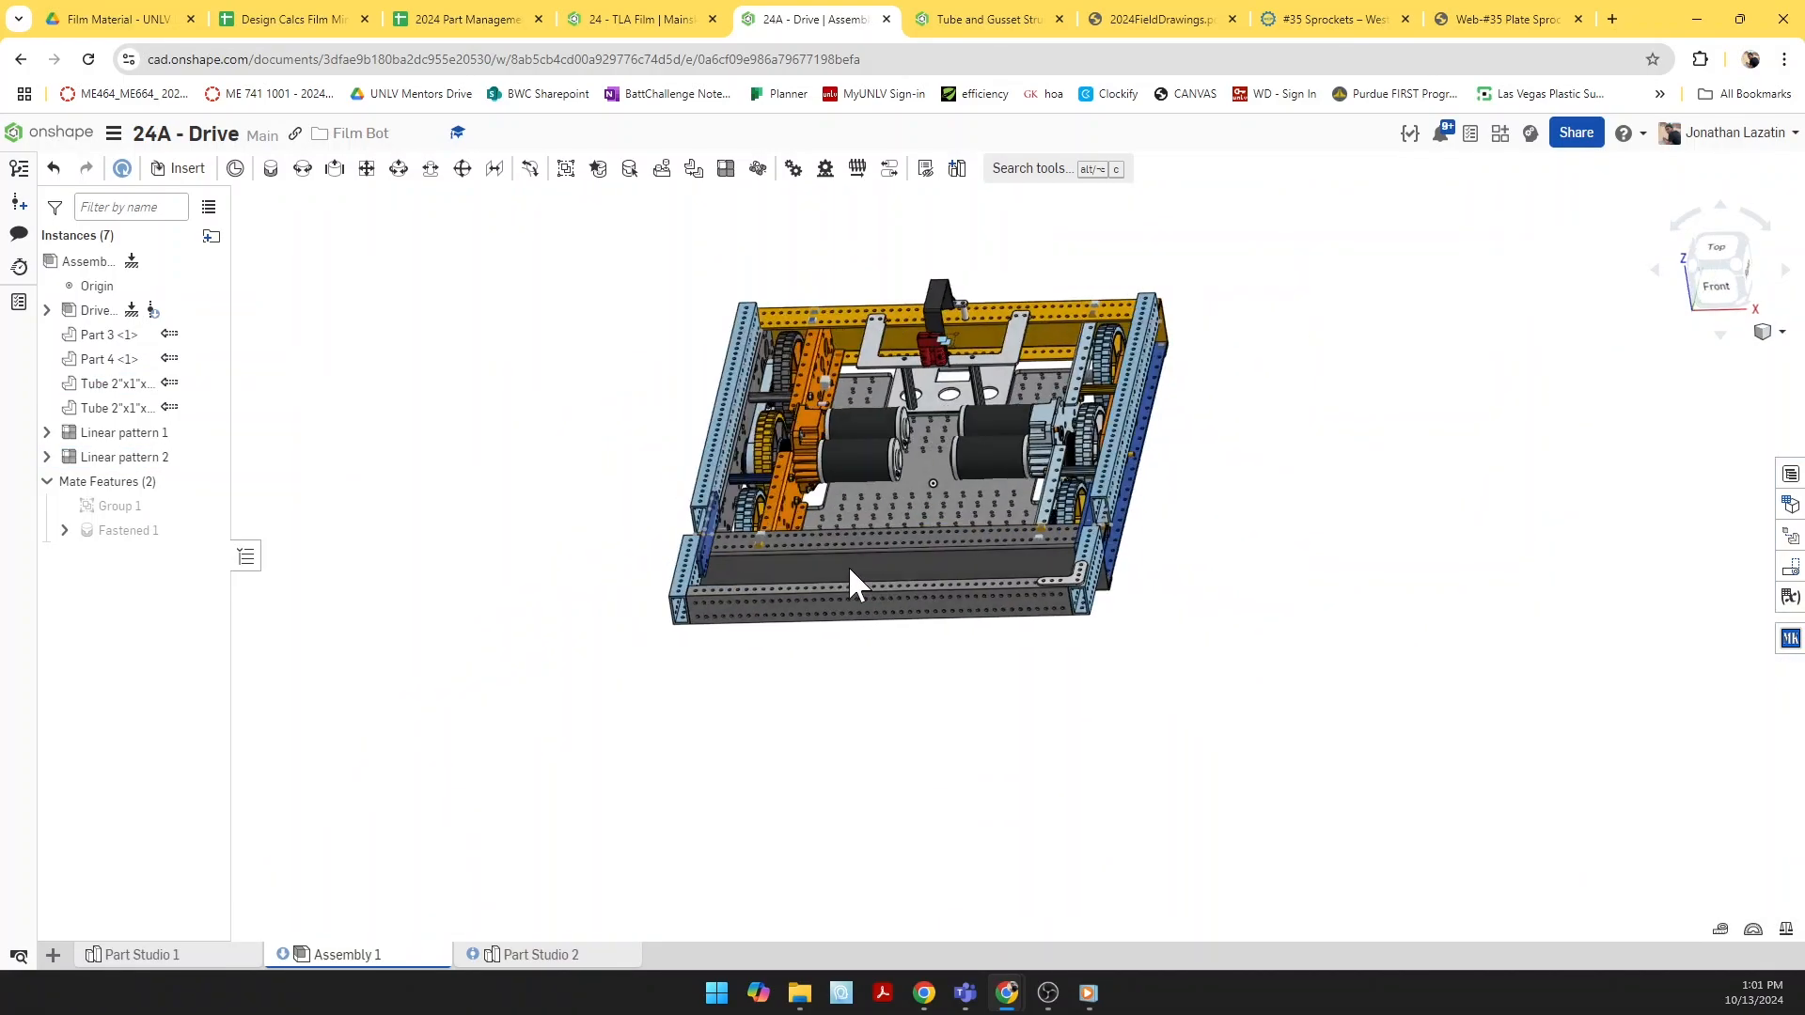
{"action": "scroll", "coordinate": [1063, 555], "scroll_direction": "up", "scroll_amount": 7}
{"action": "left_click", "coordinate": [916, 565]}
{"action": "key", "text": "ctrl+c"}
{"action": "key", "text": "ctrl+v"}
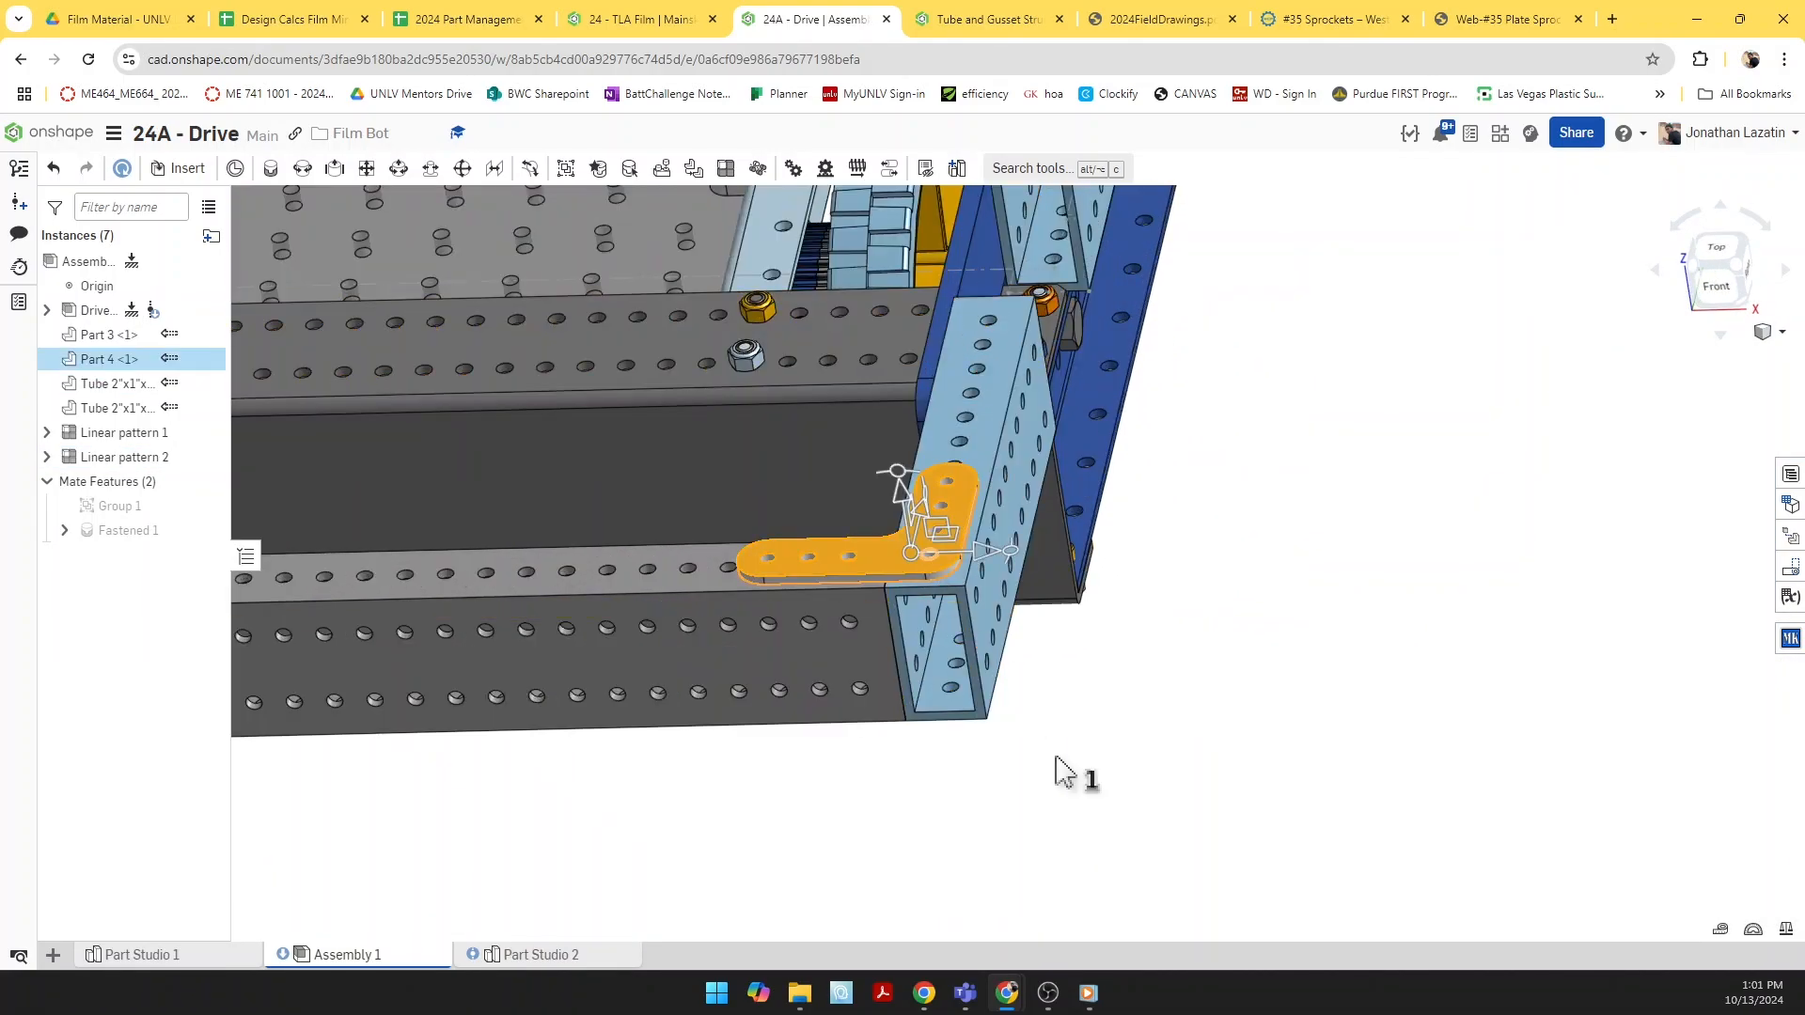
{"action": "left_click", "coordinate": [1241, 841]}
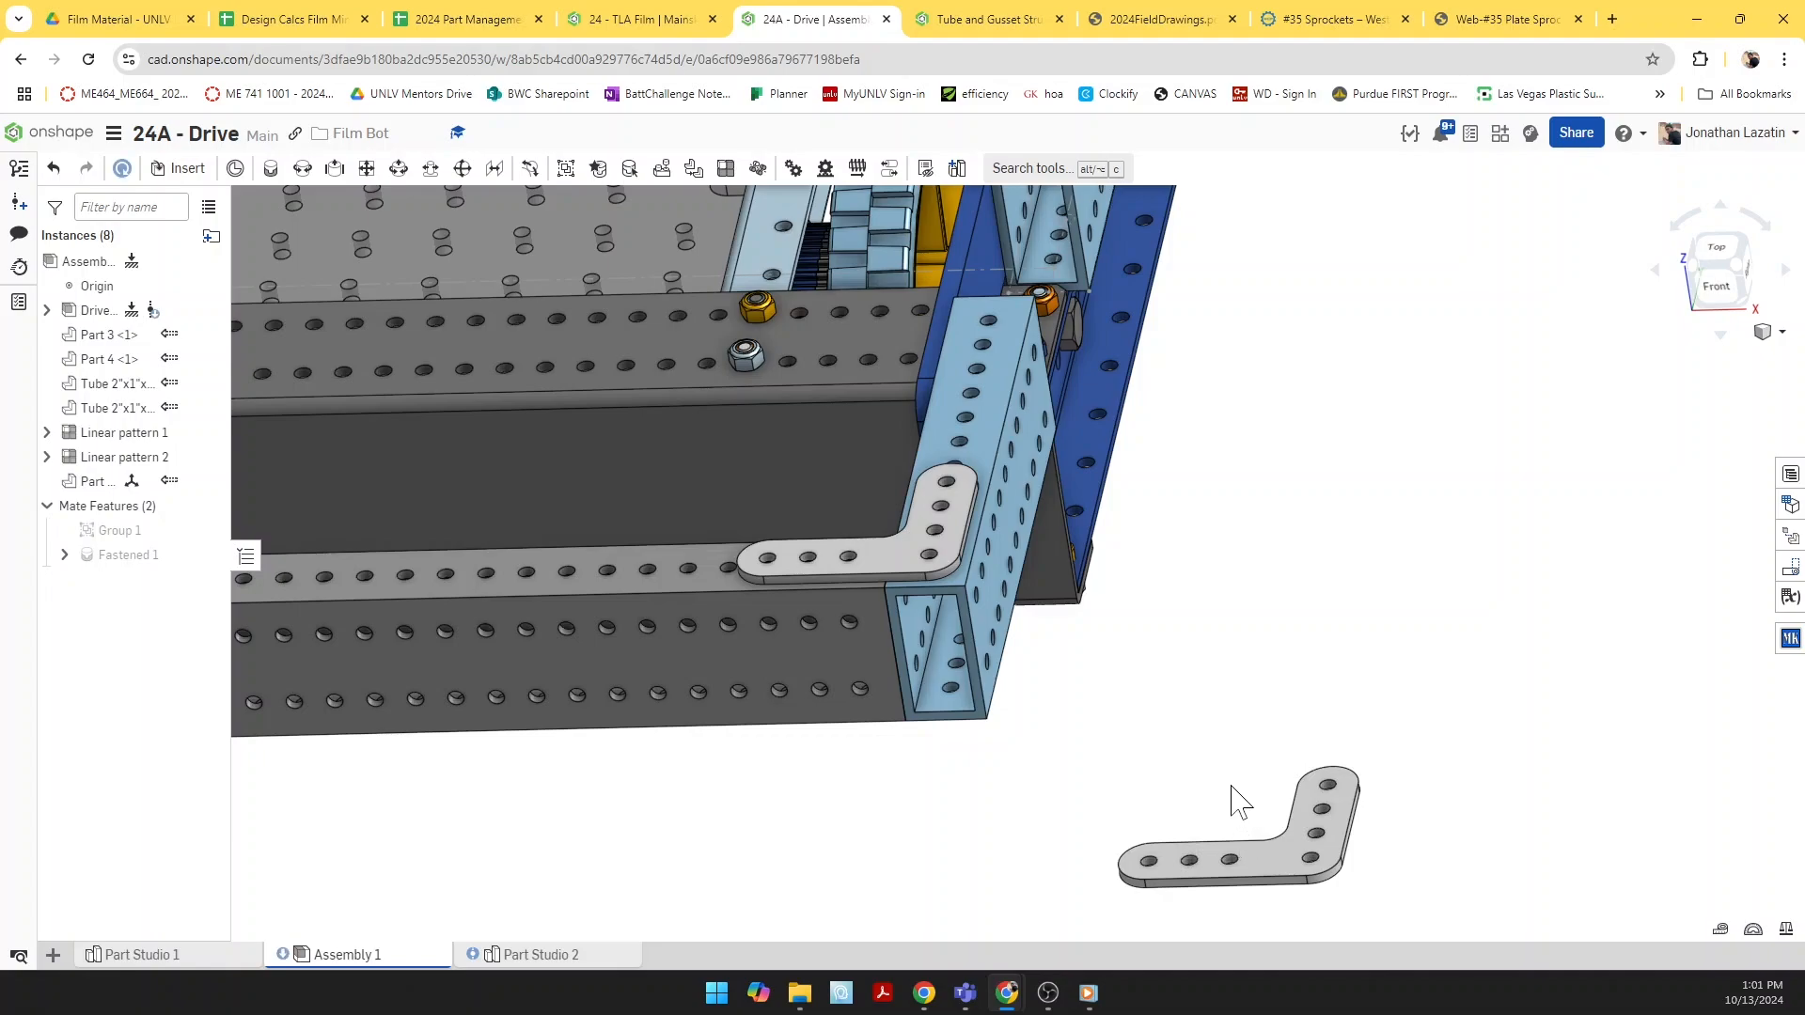
Step: Fasten the copied L-gusset's corner hole to the front end hole on top of the opposite short tube
{"action": "key", "text": "f"}
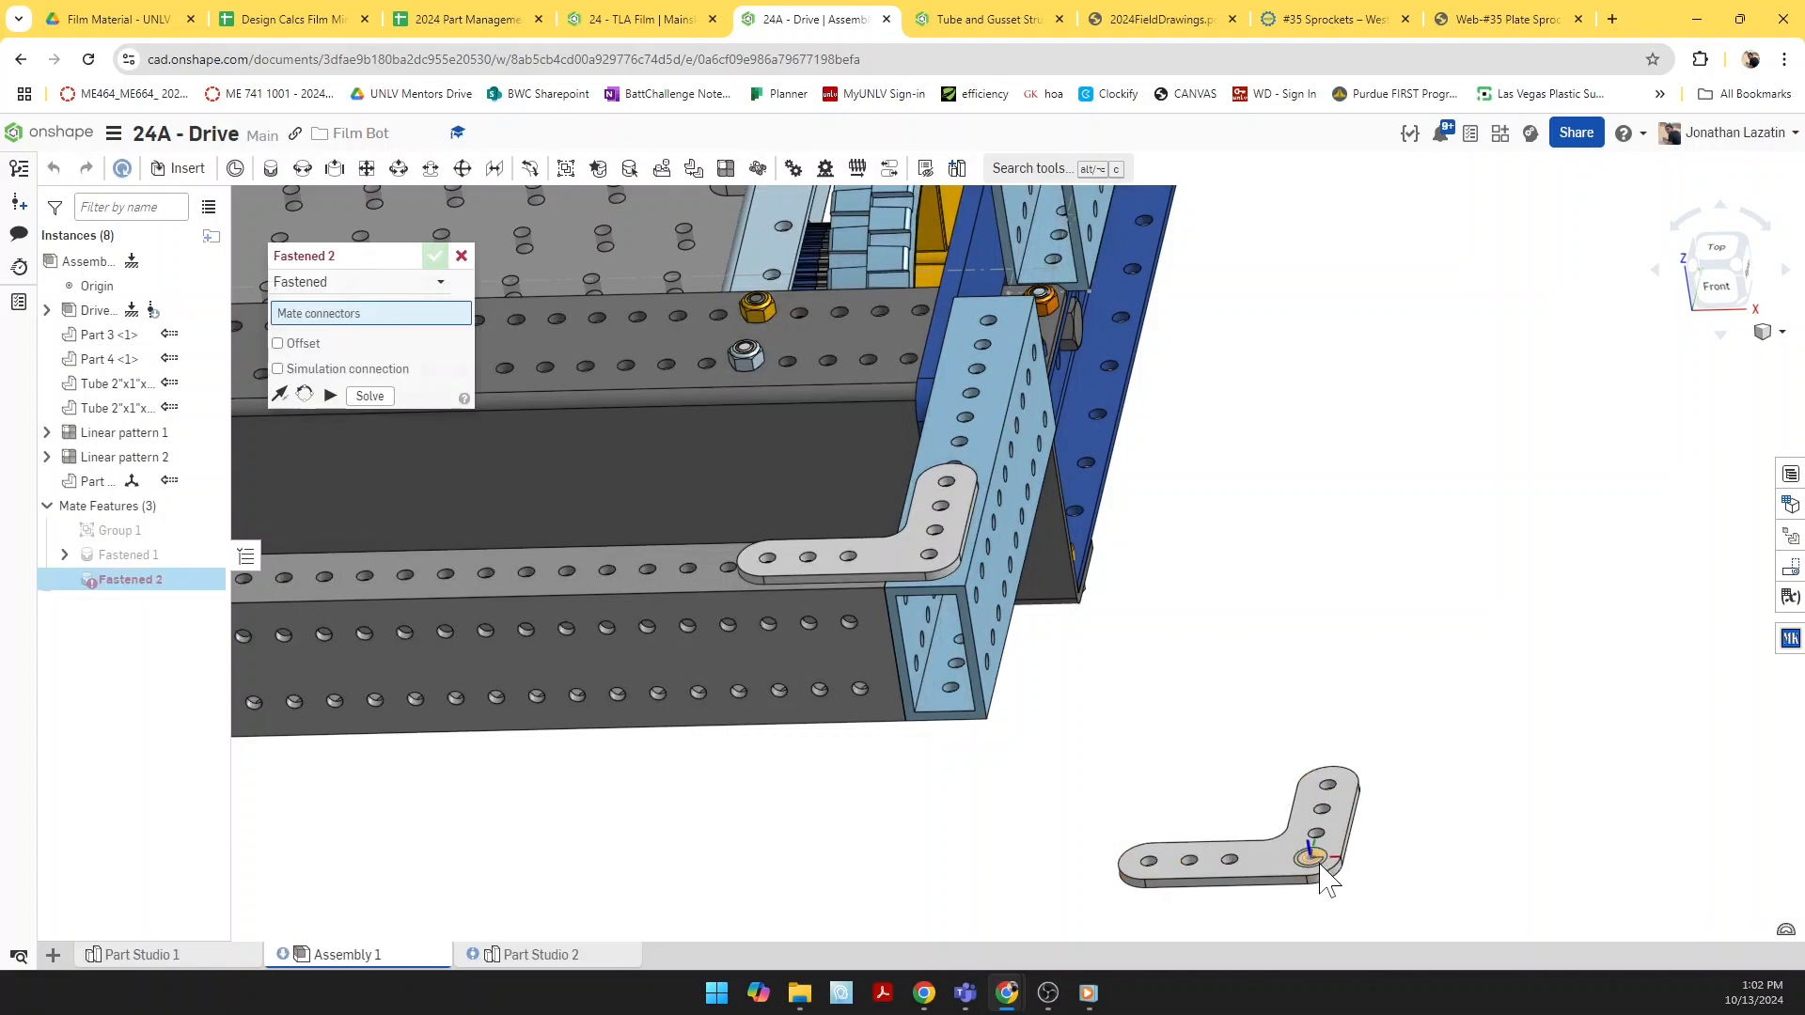
{"action": "left_click", "coordinate": [1321, 863]}
{"action": "scroll", "coordinate": [1377, 870], "scroll_direction": "down", "scroll_amount": 2}
{"action": "scroll", "coordinate": [1323, 860], "scroll_direction": "down", "scroll_amount": 3}
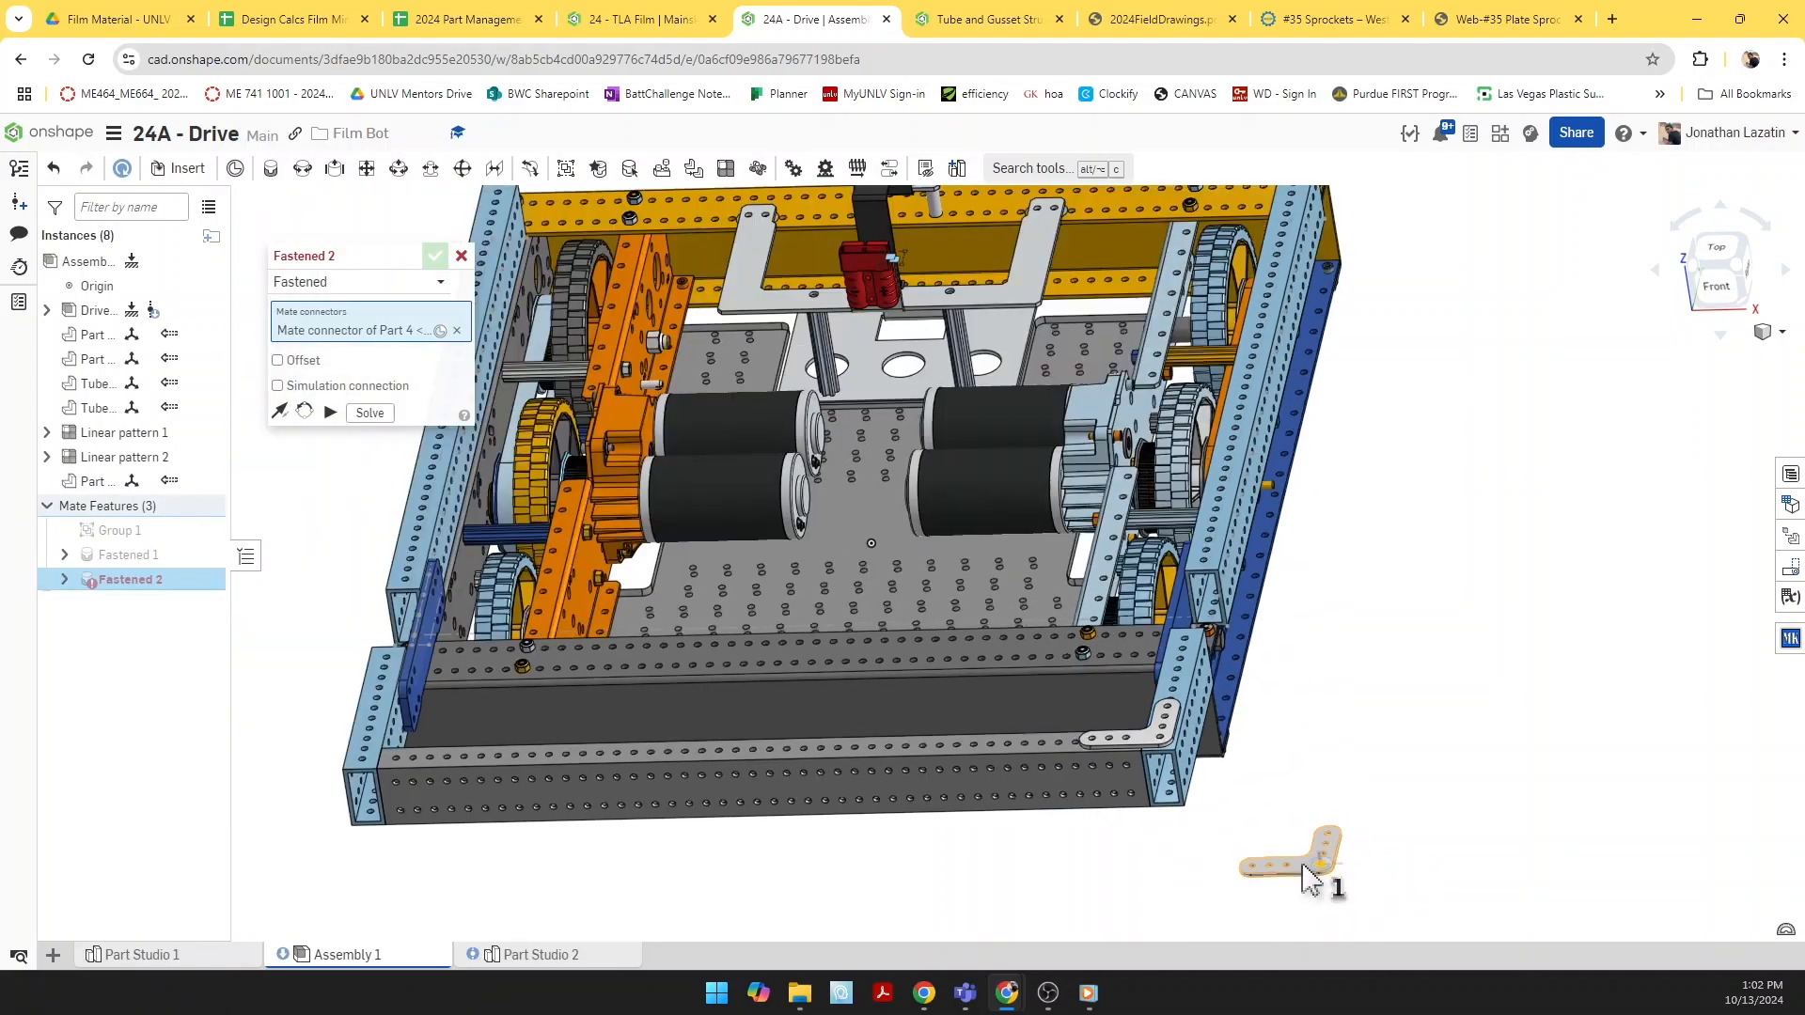
{"action": "scroll", "coordinate": [1053, 846], "scroll_direction": "up", "scroll_amount": 3}
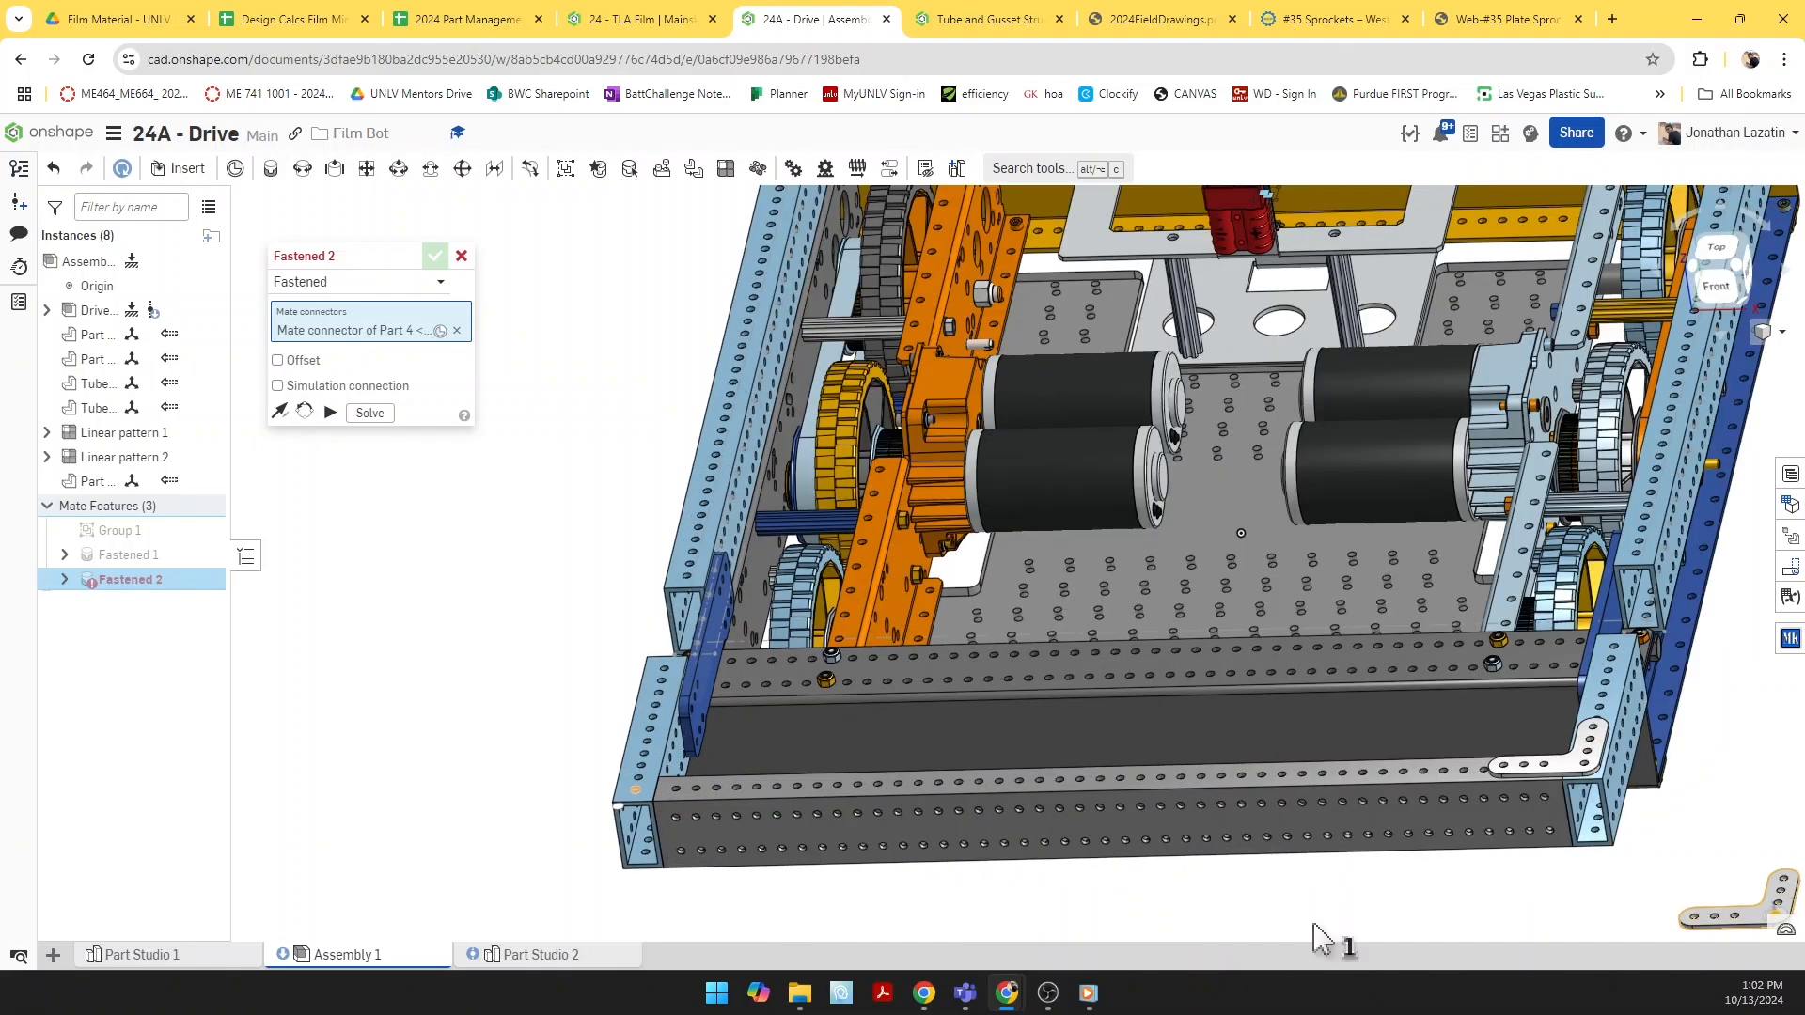
{"action": "scroll", "coordinate": [1495, 837], "scroll_direction": "up", "scroll_amount": 5}
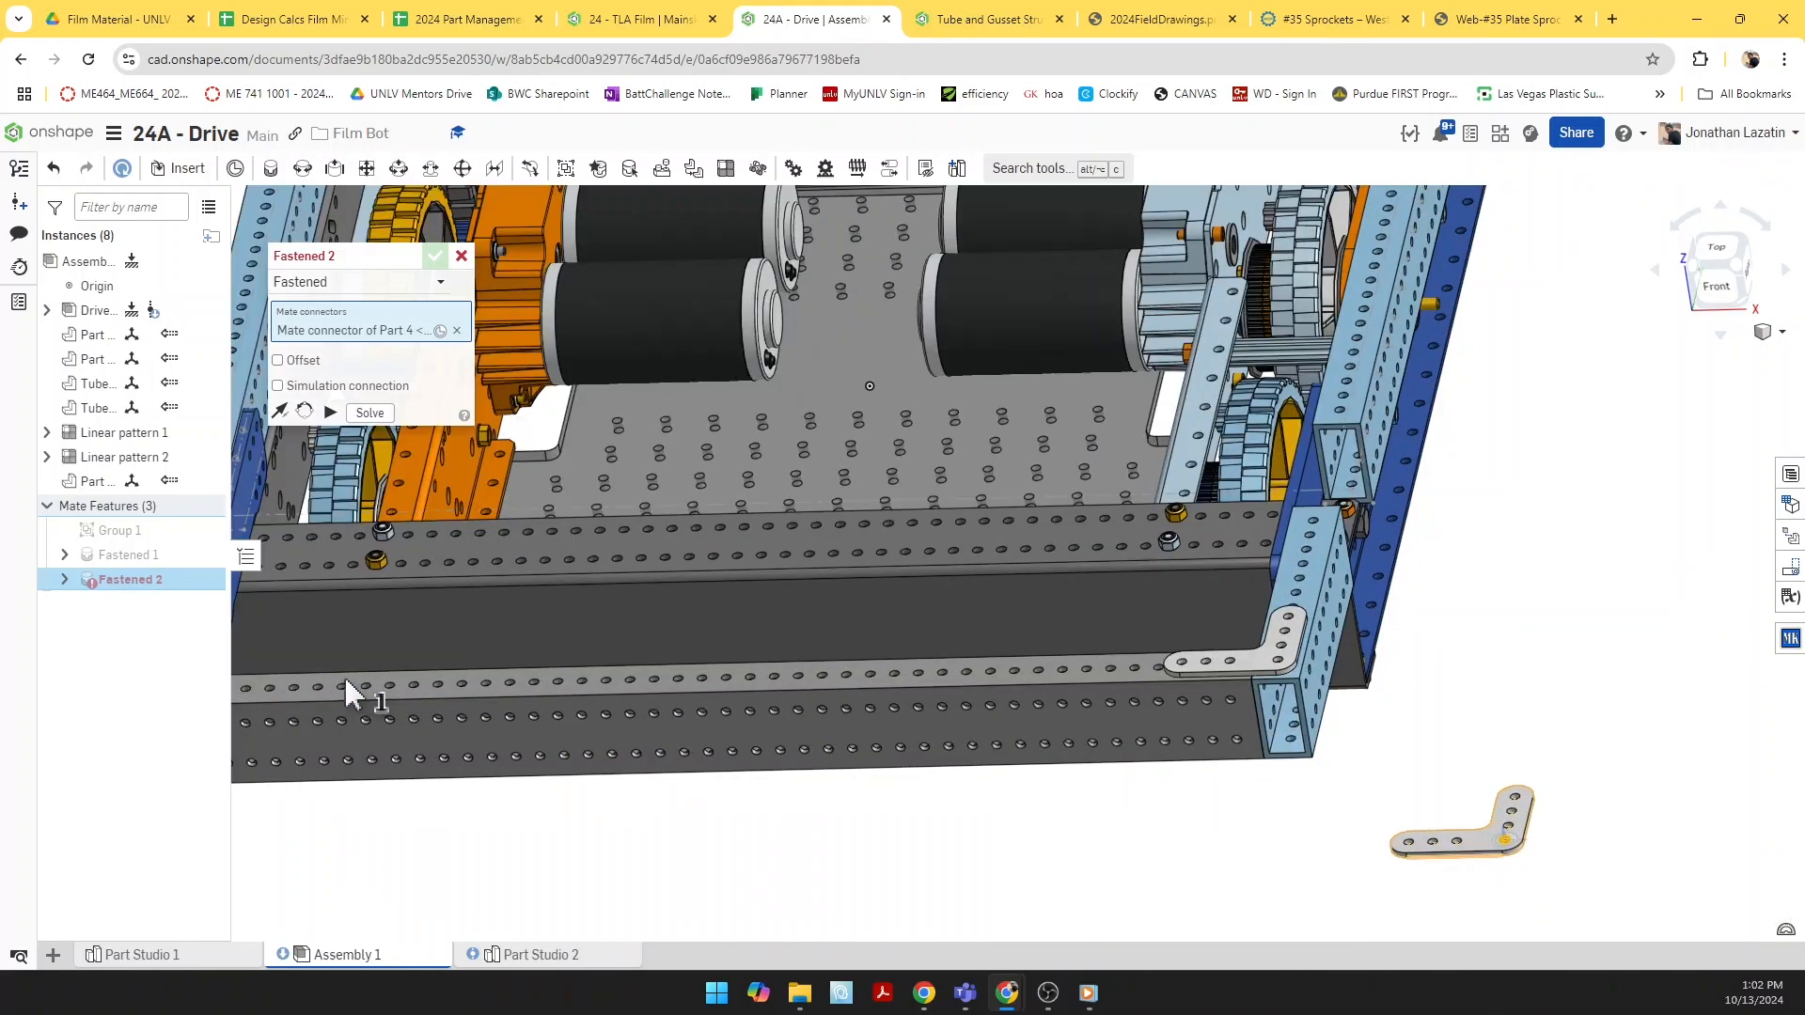
{"action": "scroll", "coordinate": [623, 698], "scroll_direction": "up", "scroll_amount": 3}
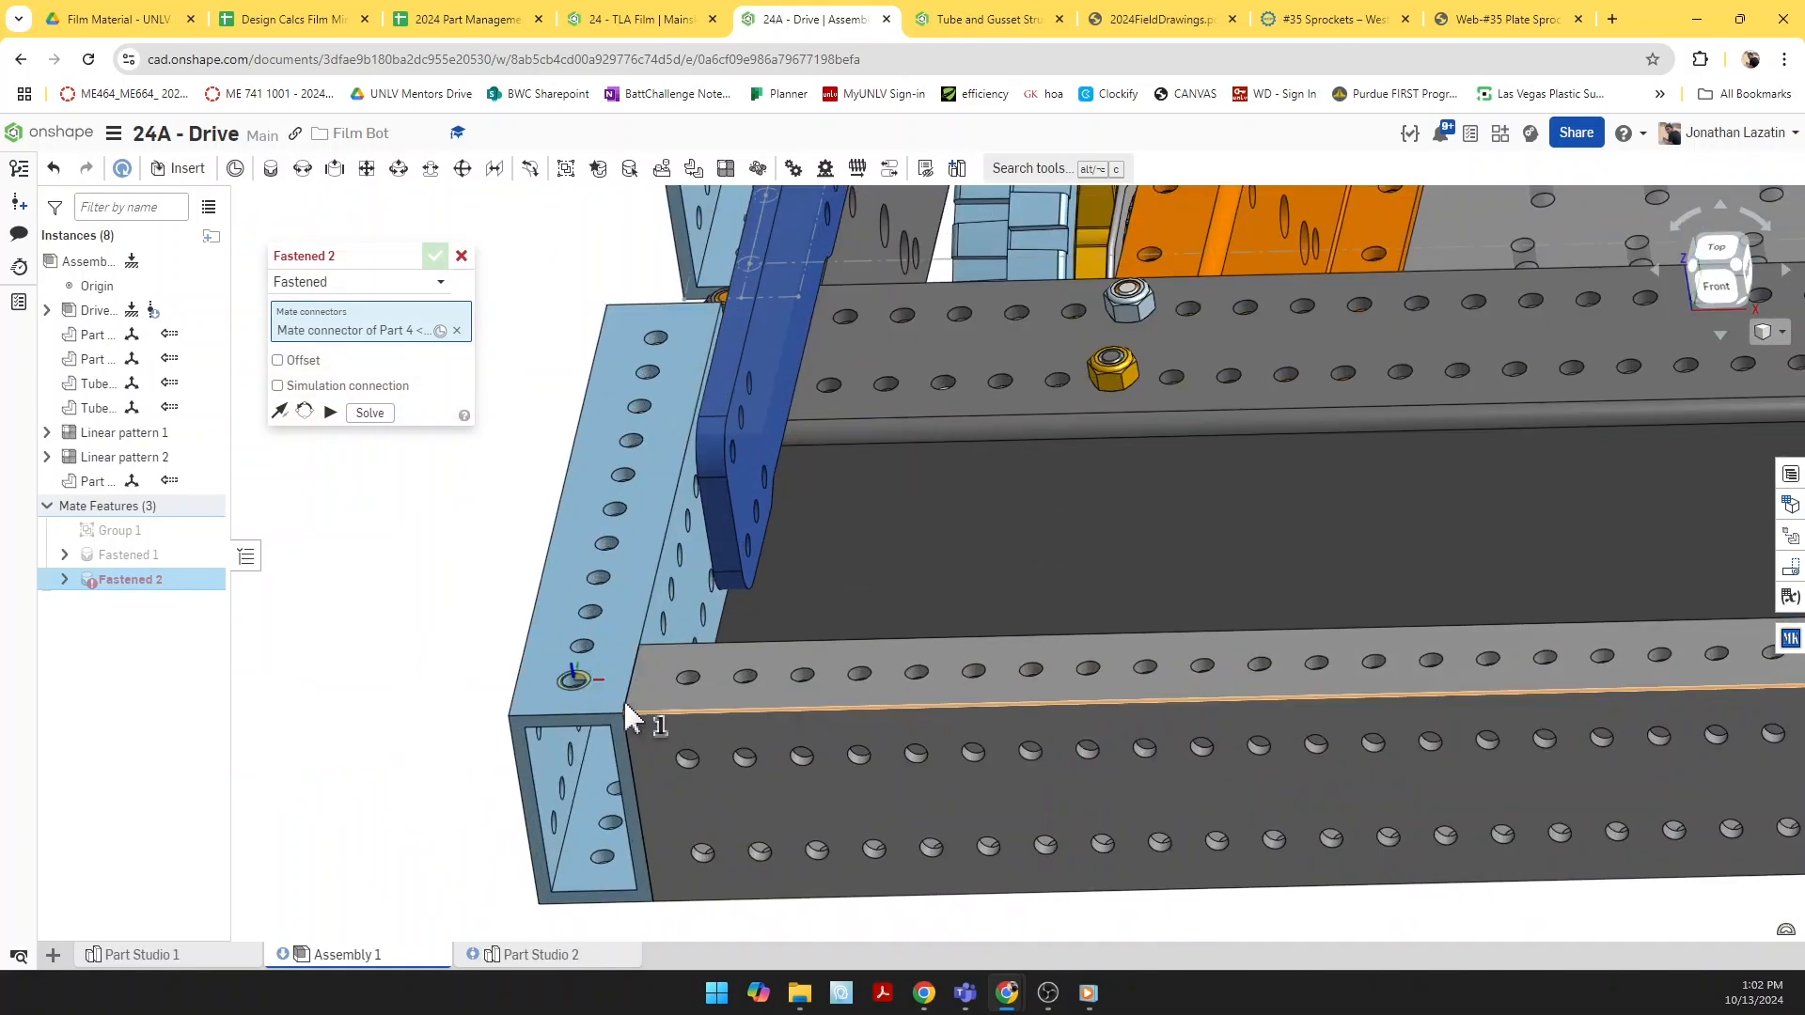
{"action": "left_click", "coordinate": [574, 681]}
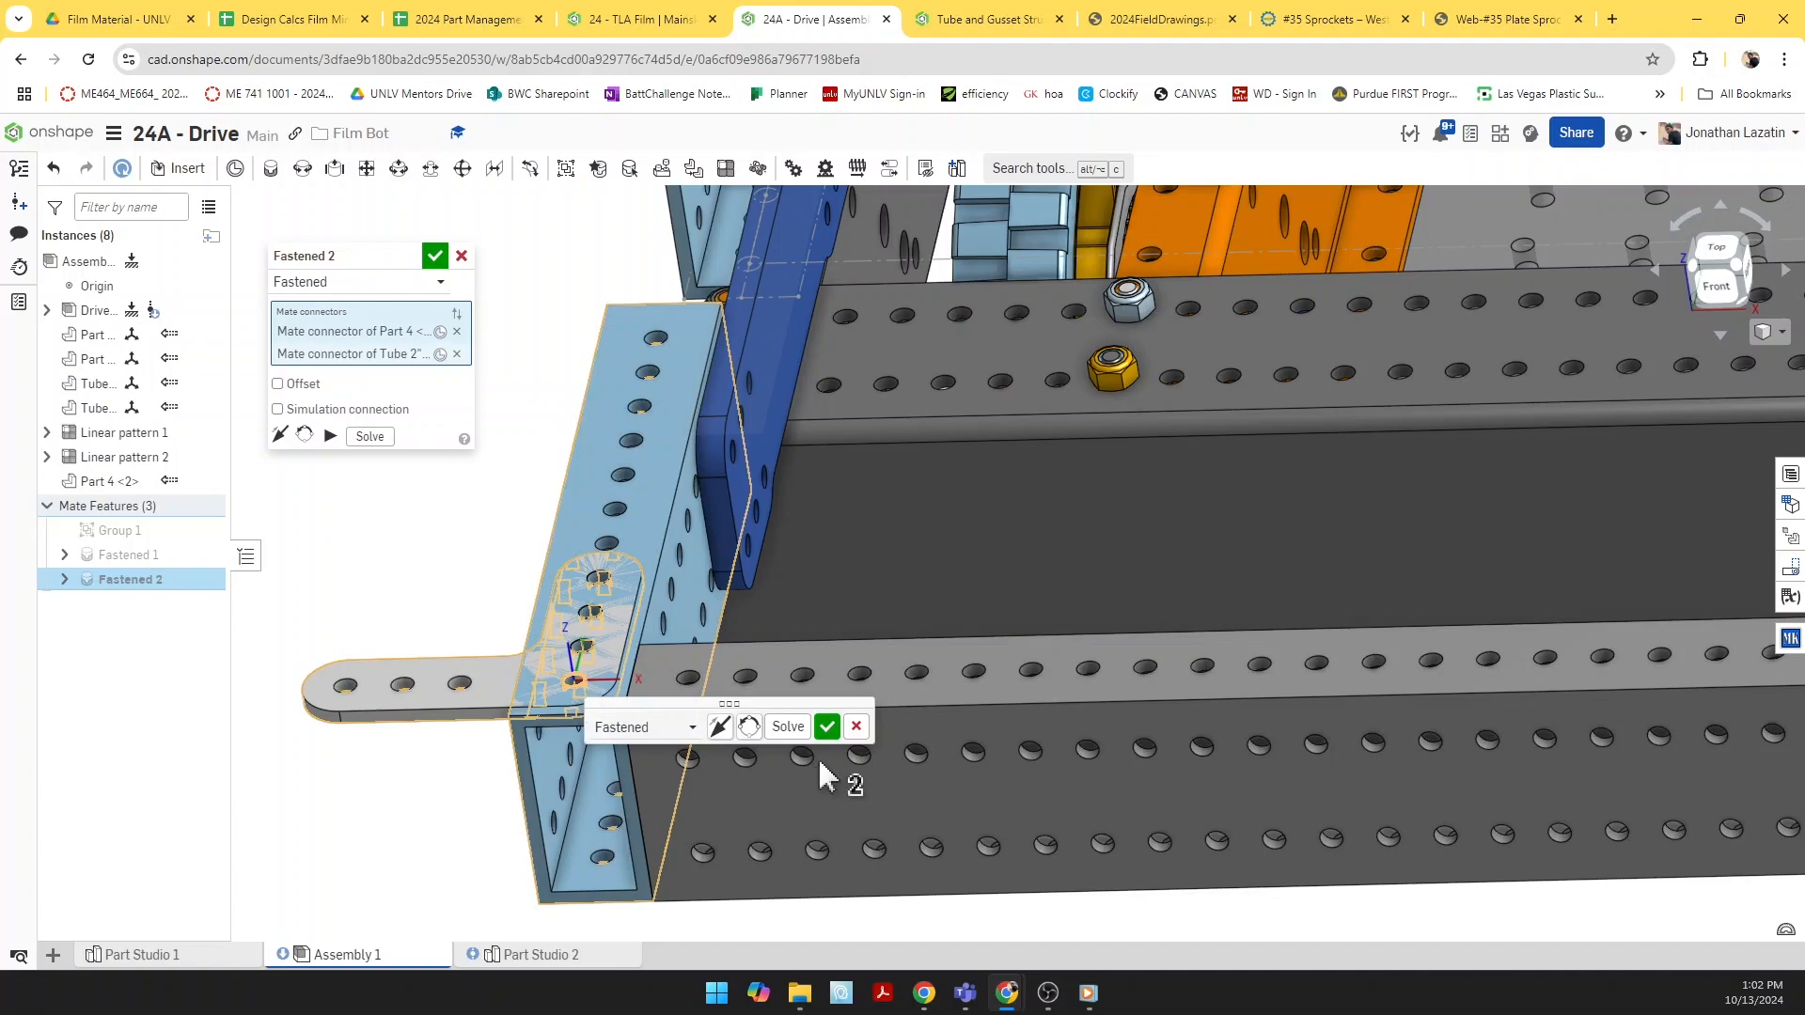
Step: Reorient the fastened gusset so its legs lie along the short tube and the front tube, and accept the mate
{"action": "left_click", "coordinate": [751, 728]}
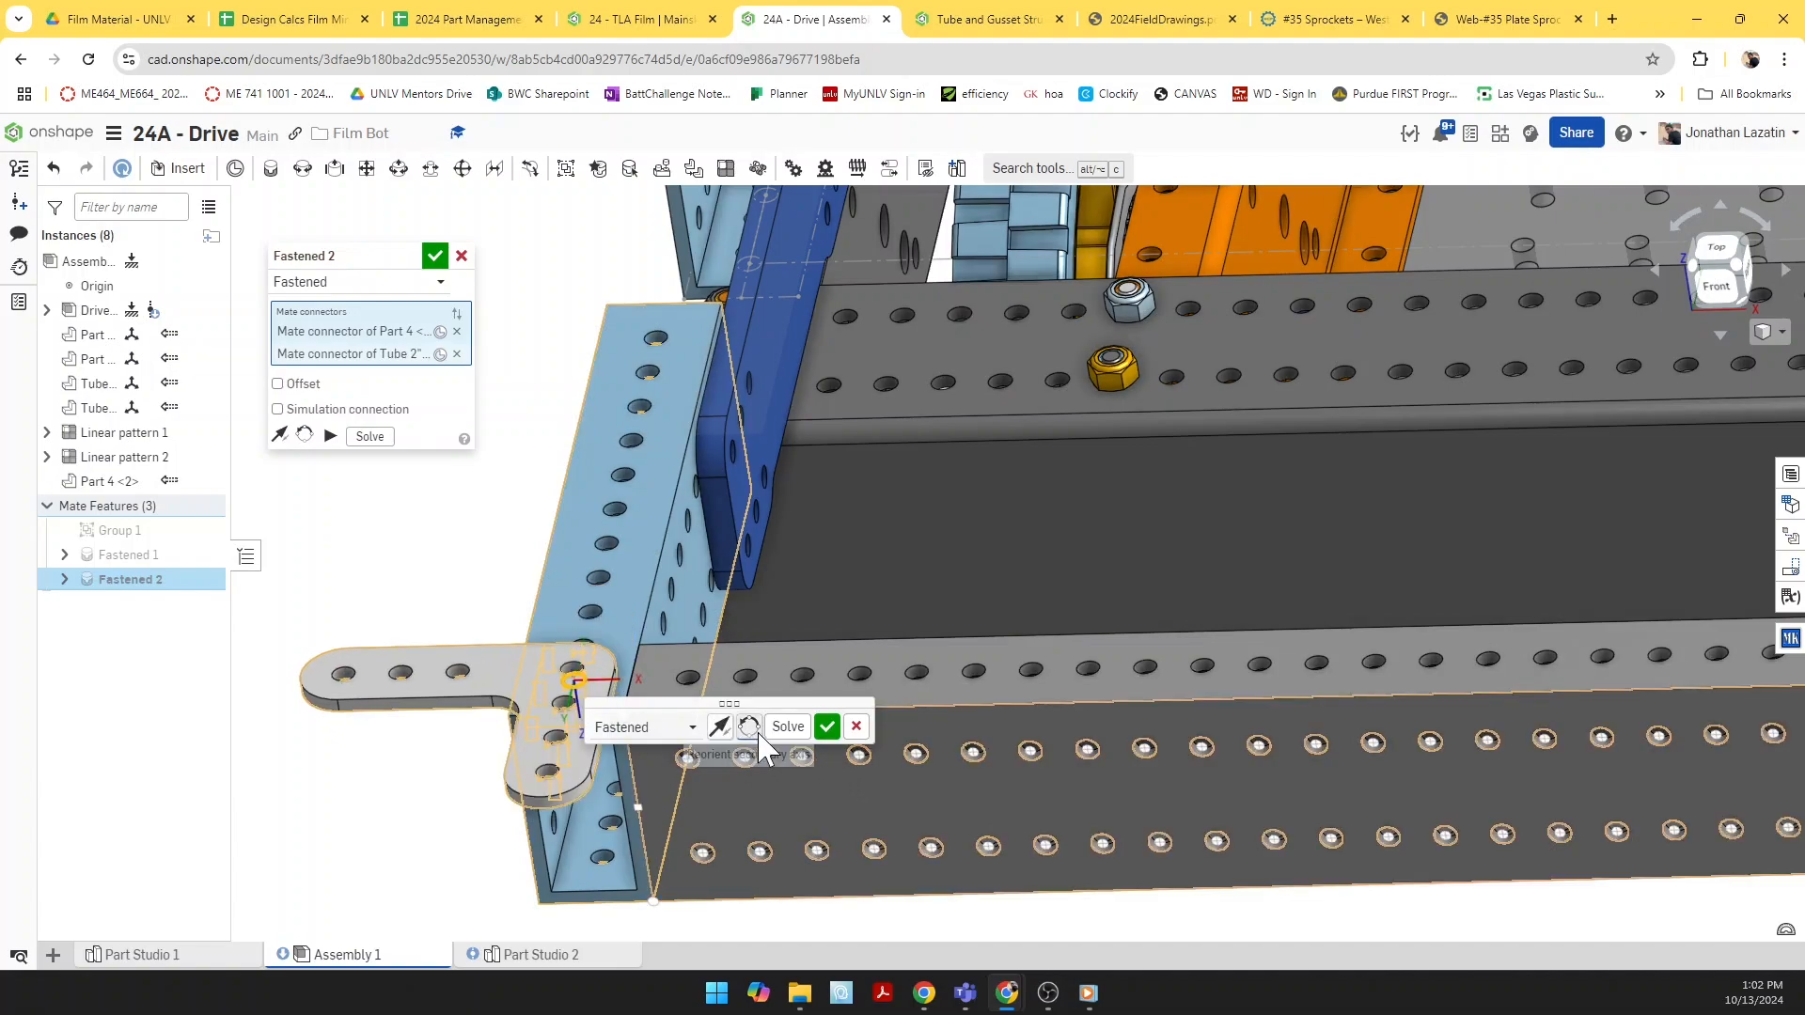
{"action": "left_click", "coordinate": [749, 727]}
{"action": "left_click", "coordinate": [749, 727]}
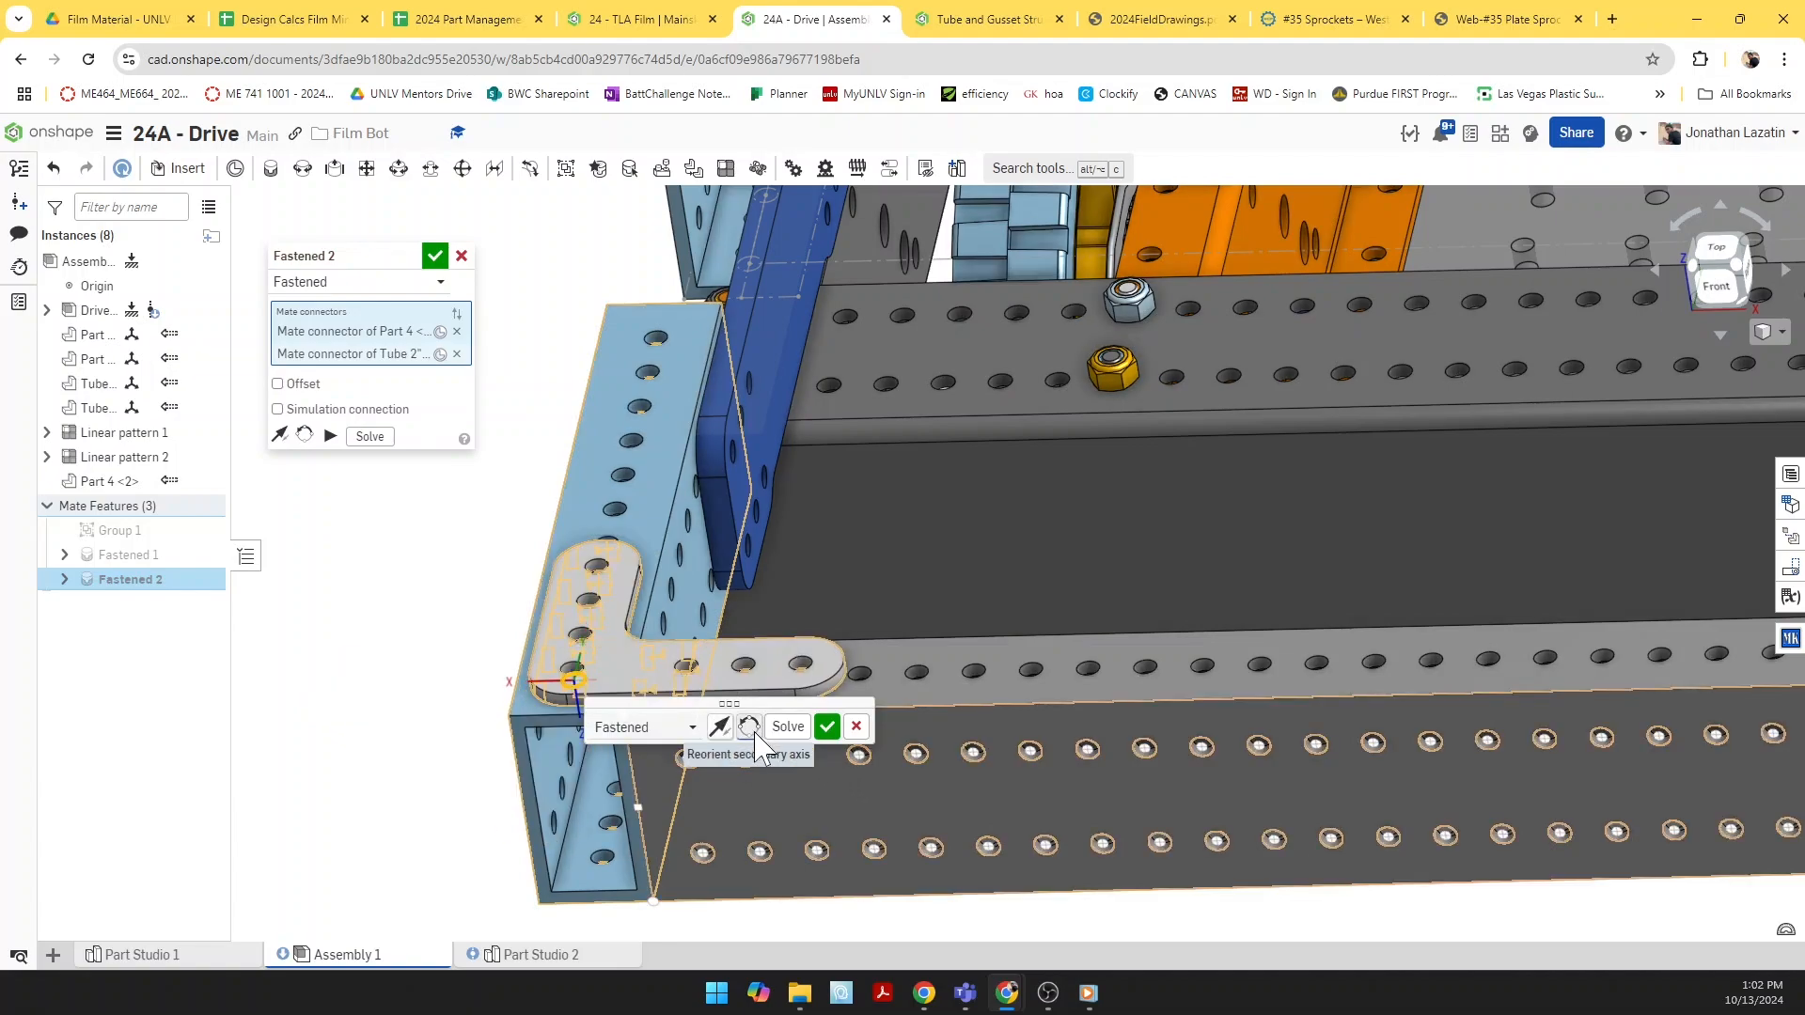
{"action": "left_click", "coordinate": [828, 732]}
{"action": "scroll", "coordinate": [828, 734], "scroll_direction": "down", "scroll_amount": 4}
{"action": "right_click_drag", "start_coordinate": [919, 805], "coordinate": [991, 809]}
{"action": "scroll", "coordinate": [993, 812], "scroll_direction": "down", "scroll_amount": 4}
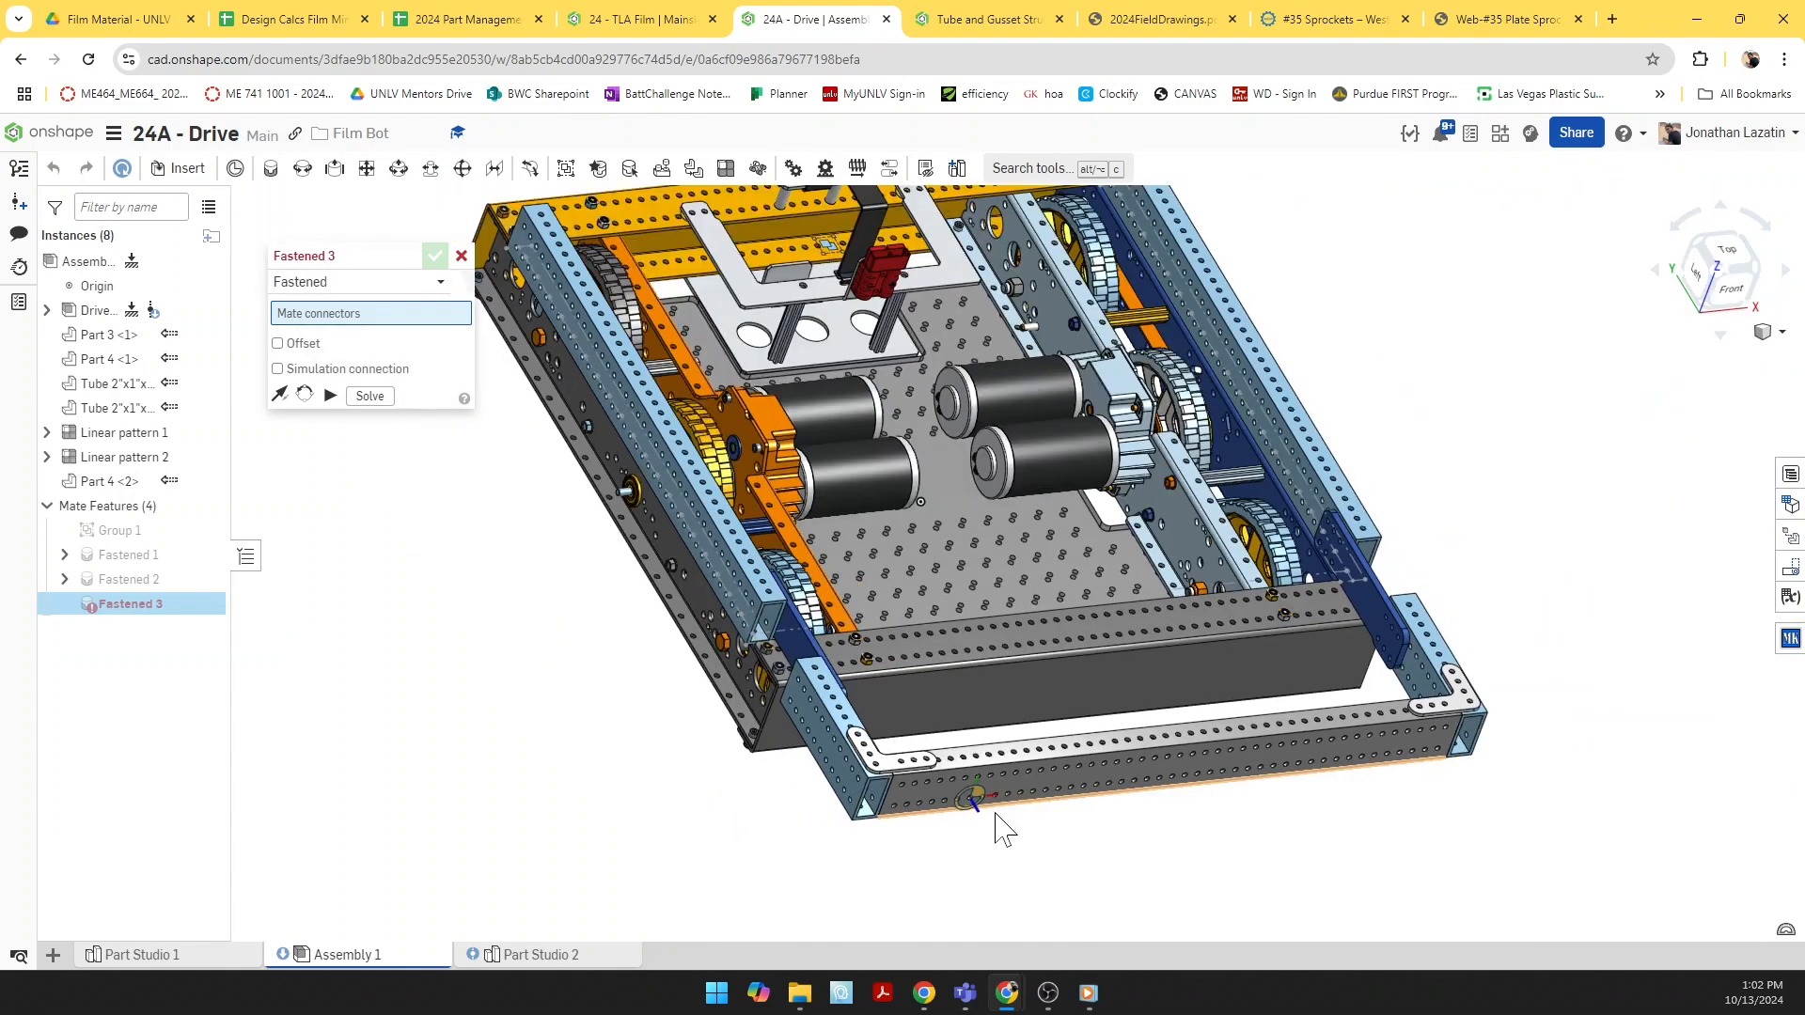
{"action": "left_click", "coordinate": [460, 256]}
Step: Set up a two-instance linear pattern of both corner gussets along the vertical edge of the short tube's open end
{"action": "left_click", "coordinate": [893, 774]}
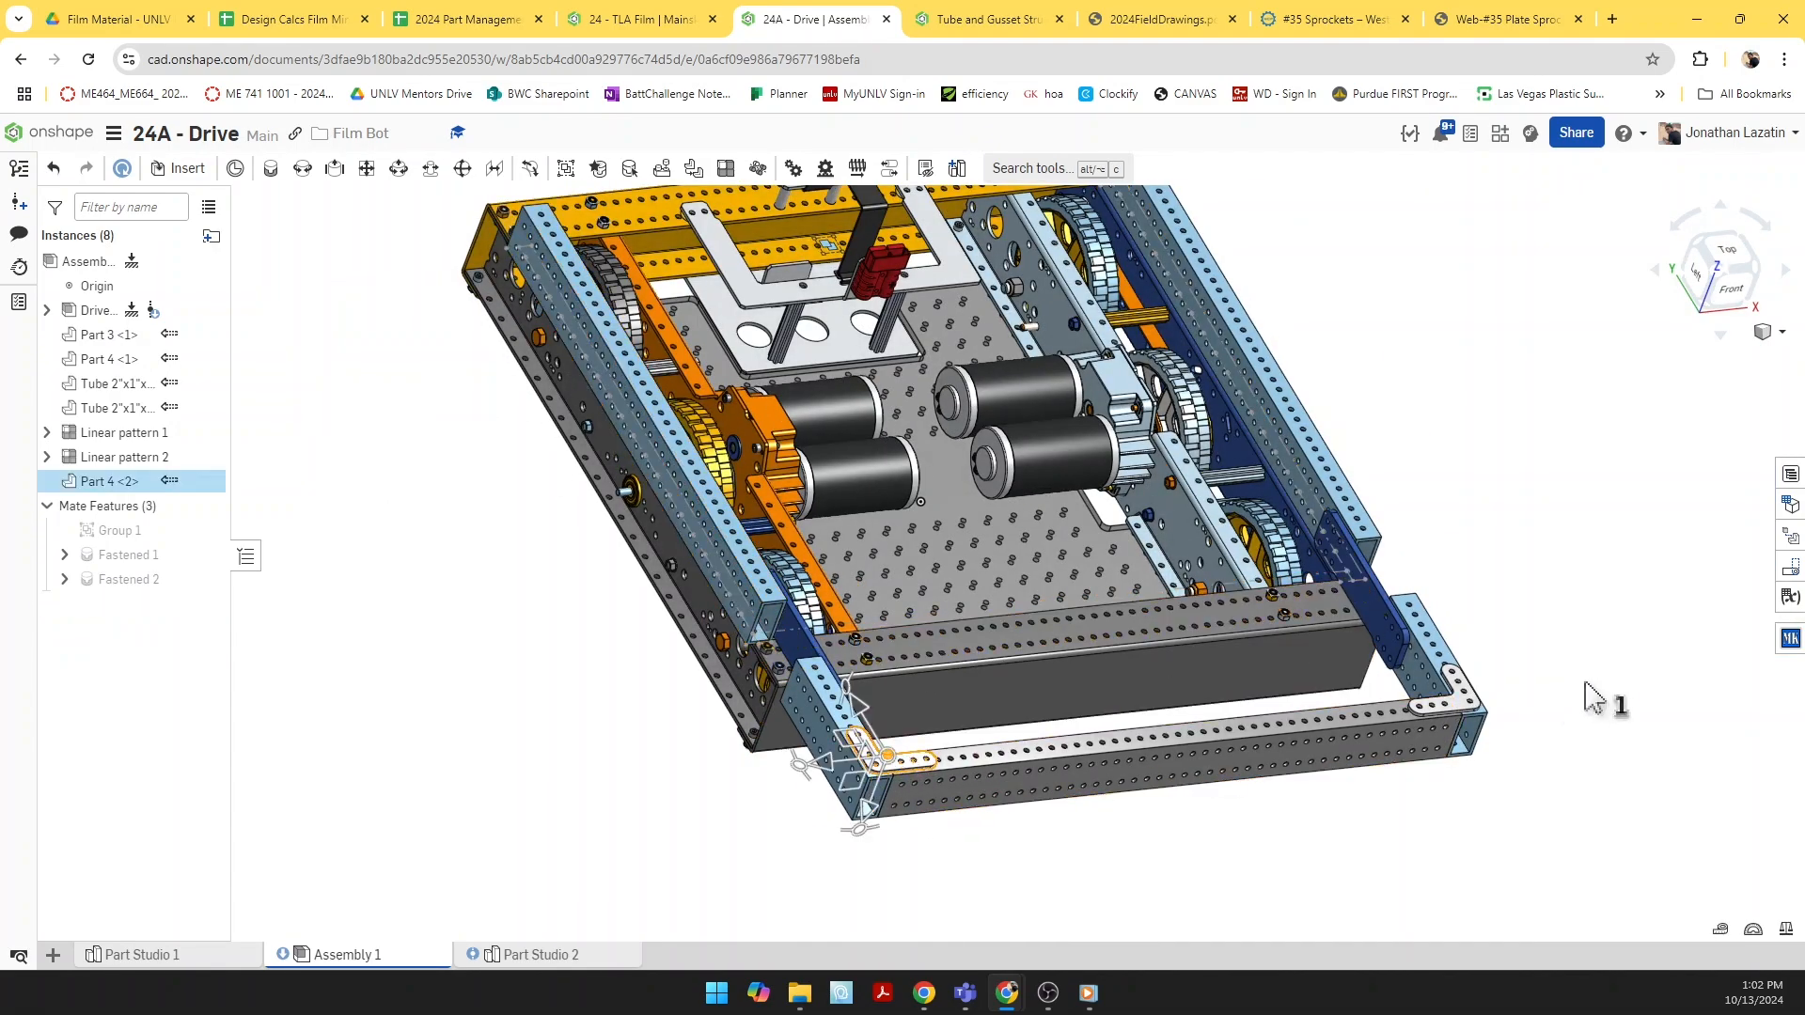
{"action": "left_click", "coordinate": [1448, 695]}
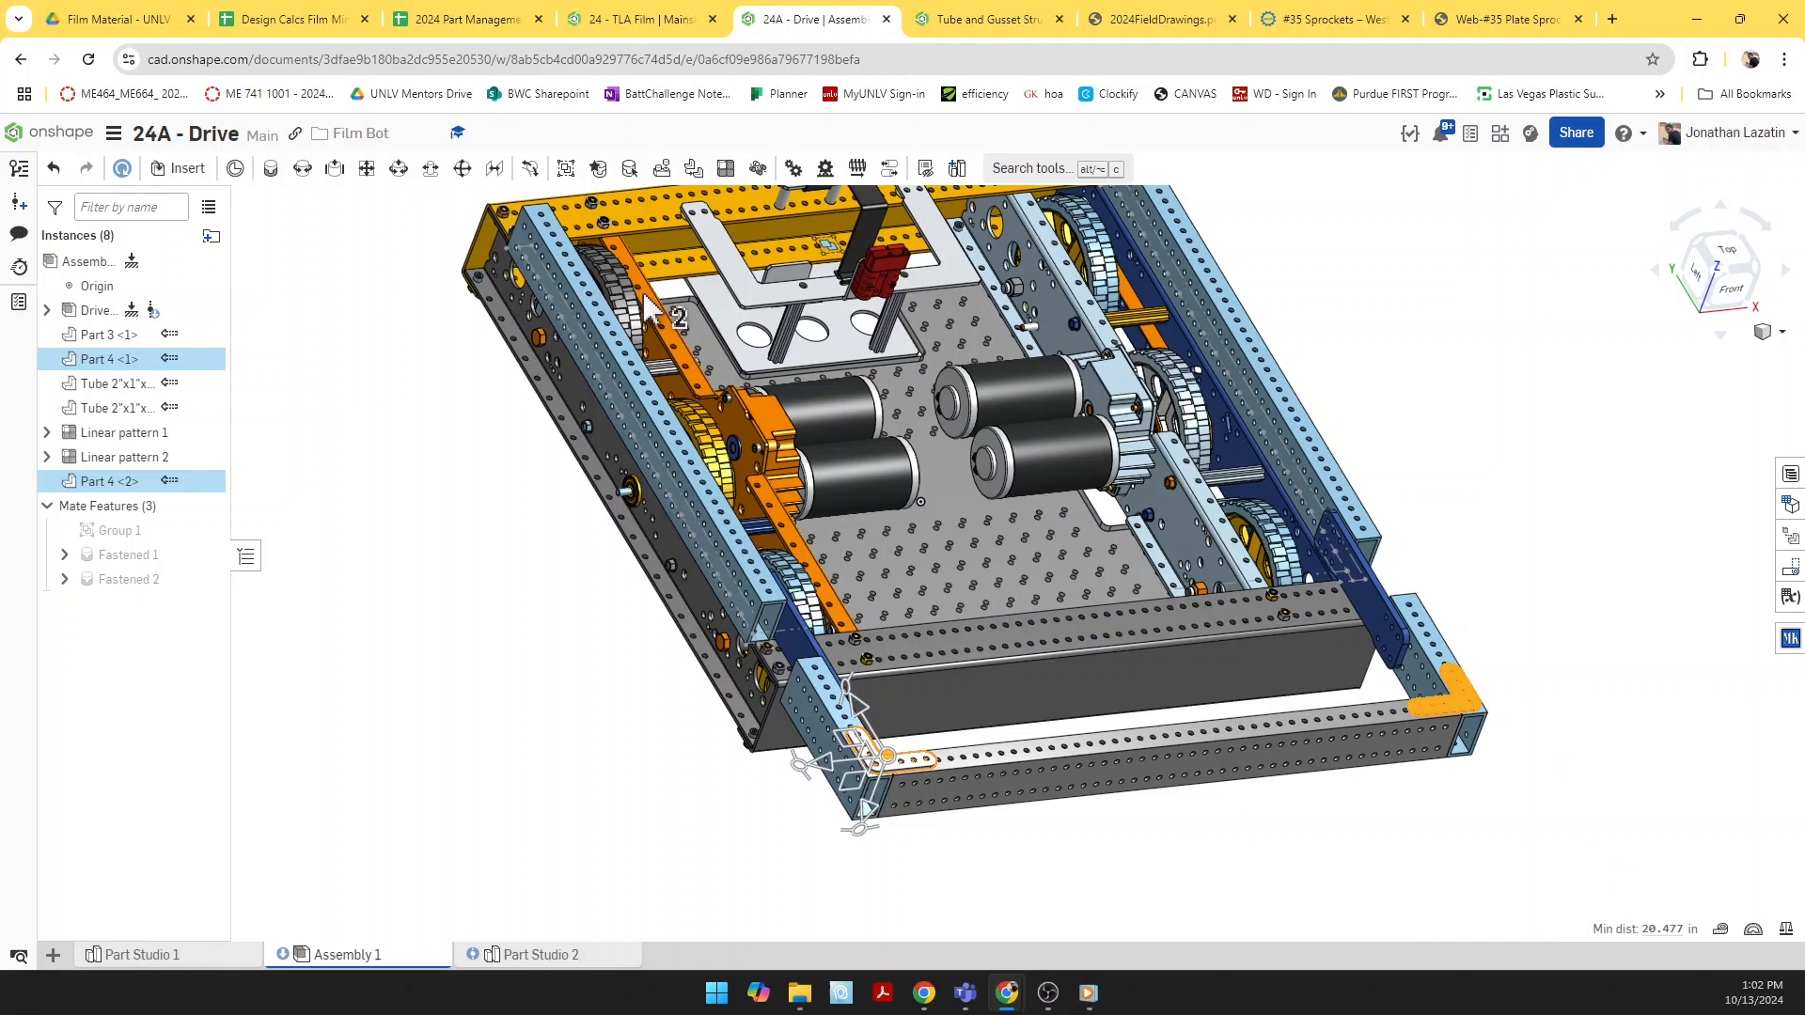
{"action": "left_click", "coordinate": [726, 167]}
{"action": "scroll", "coordinate": [837, 799], "scroll_direction": "up", "scroll_amount": 2}
{"action": "scroll", "coordinate": [837, 799], "scroll_direction": "up", "scroll_amount": 2}
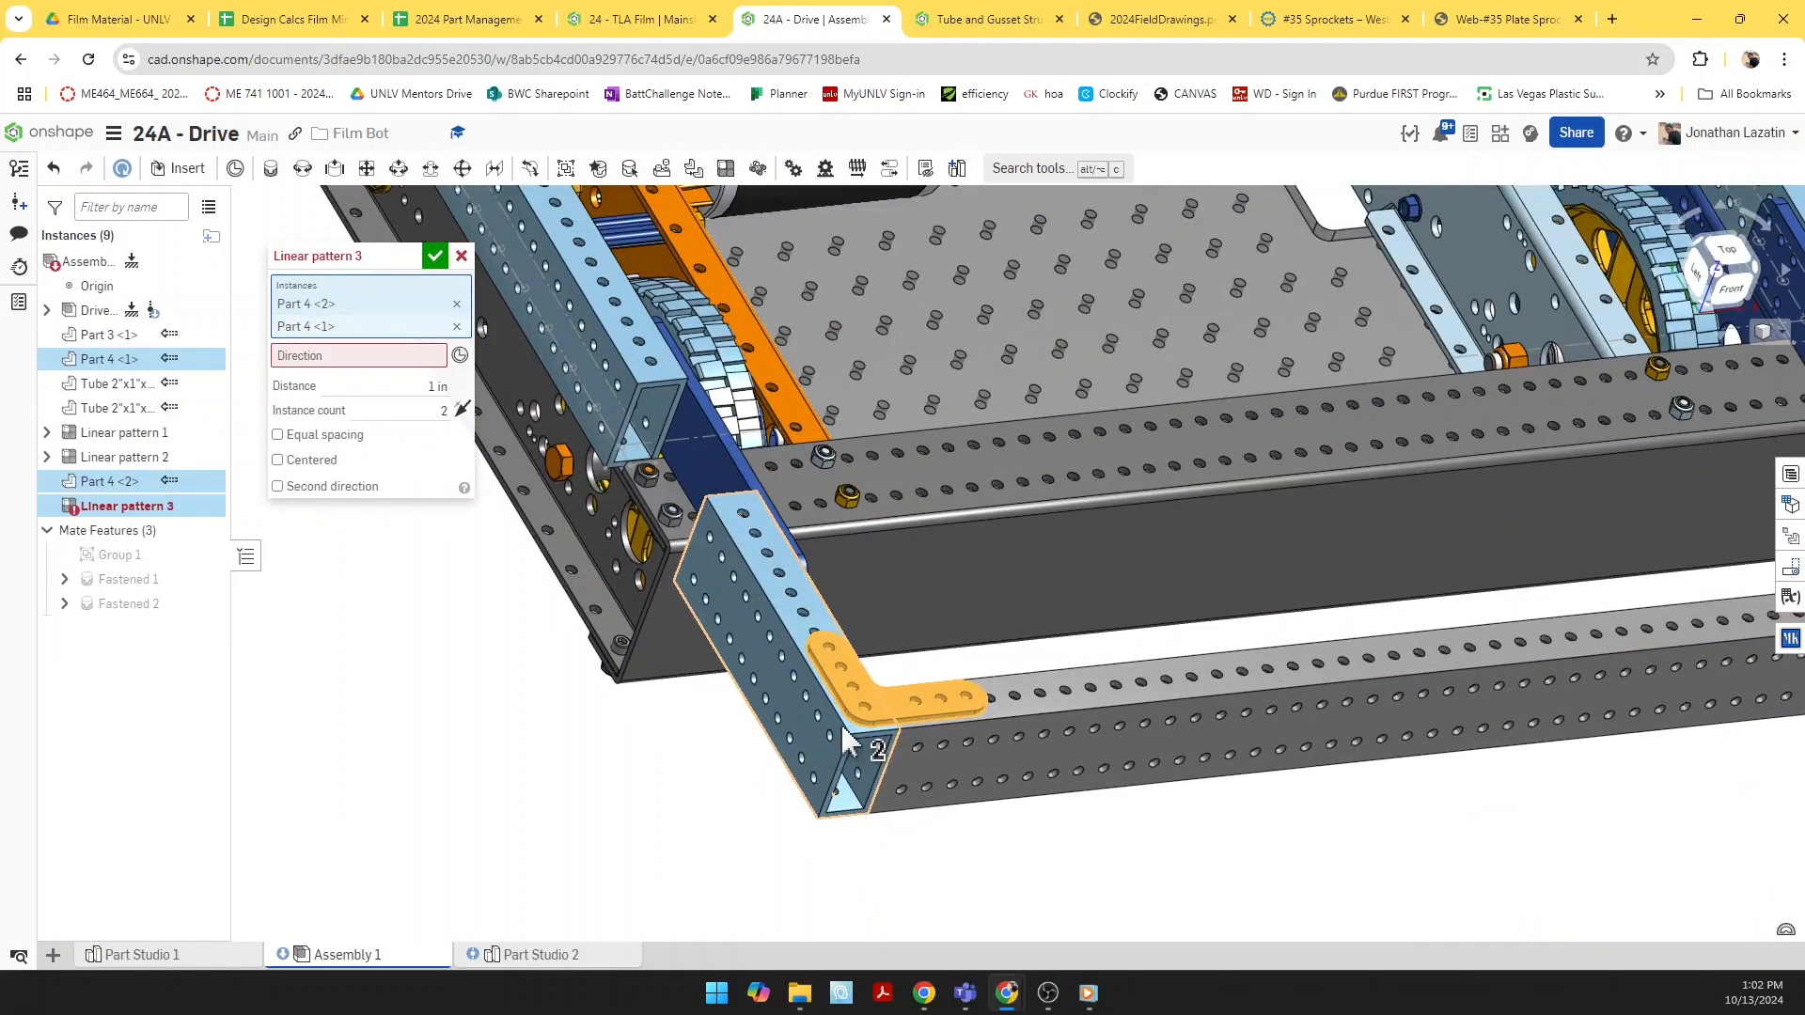
{"action": "scroll", "coordinate": [850, 752], "scroll_direction": "up", "scroll_amount": 3}
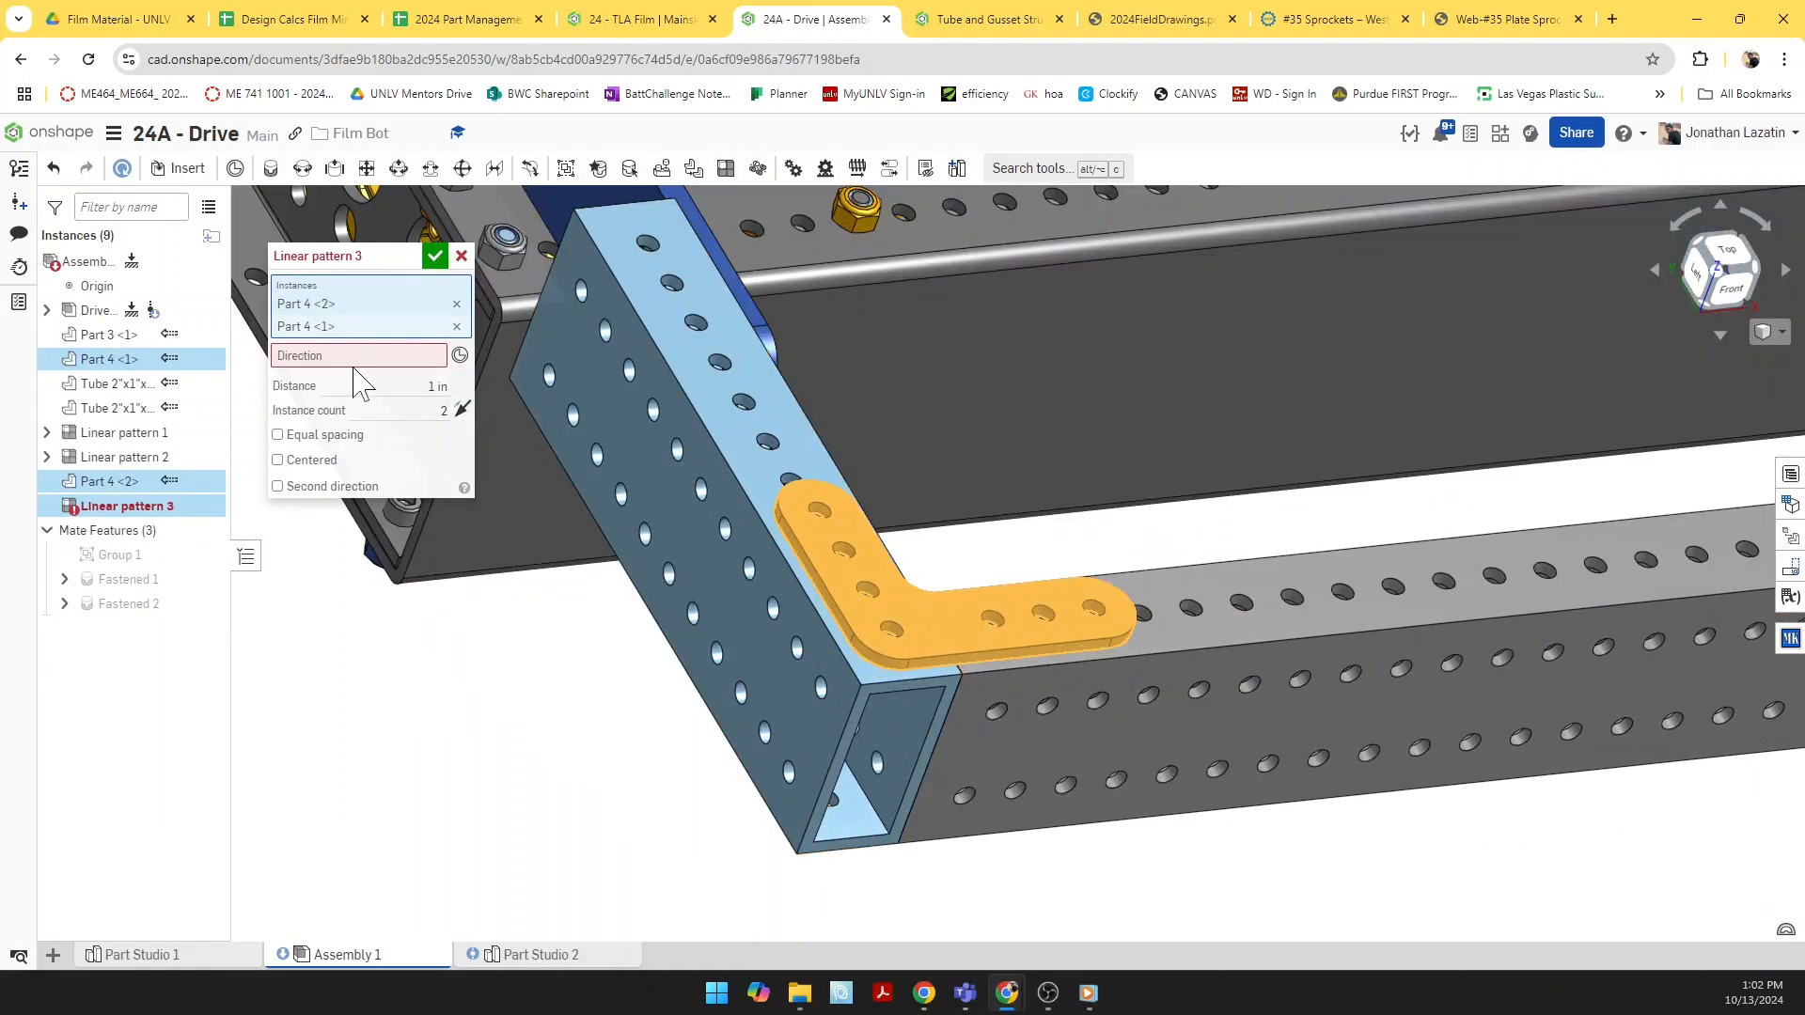
{"action": "left_click", "coordinate": [853, 733]}
{"action": "scroll", "coordinate": [853, 734], "scroll_direction": "down", "scroll_amount": 3}
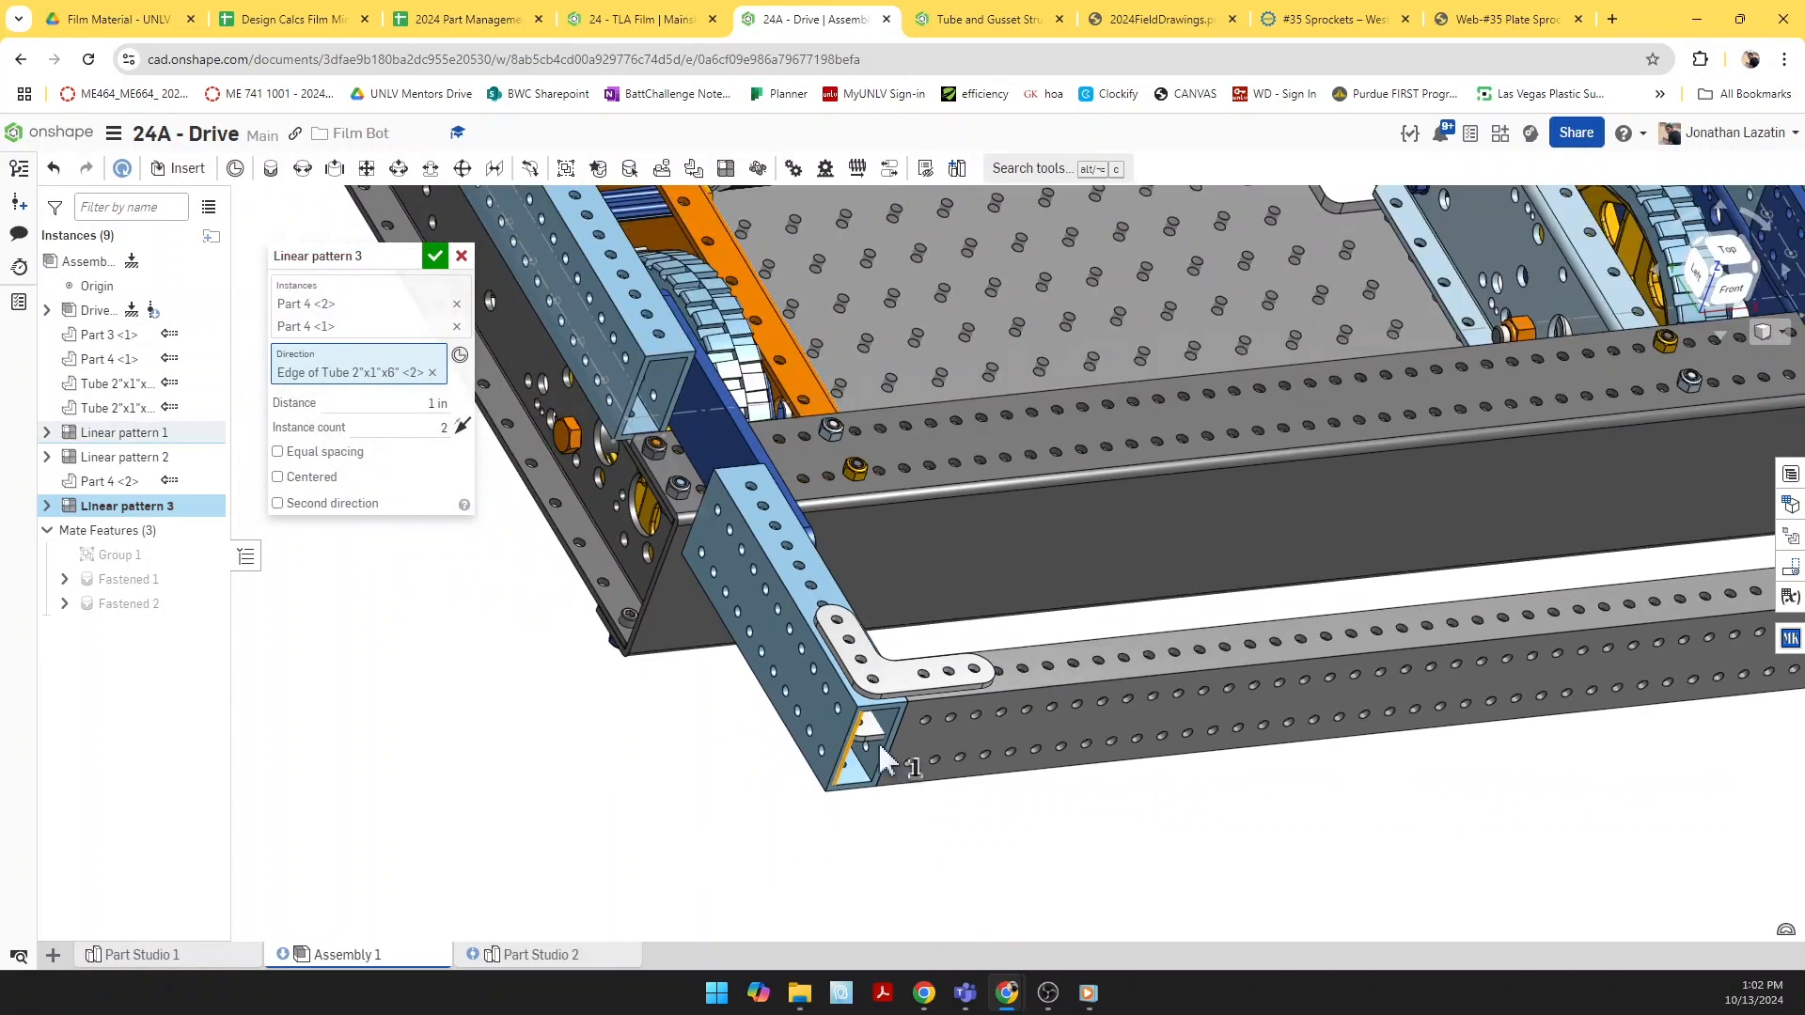
{"action": "right_click_drag", "start_coordinate": [926, 738], "coordinate": [922, 684]}
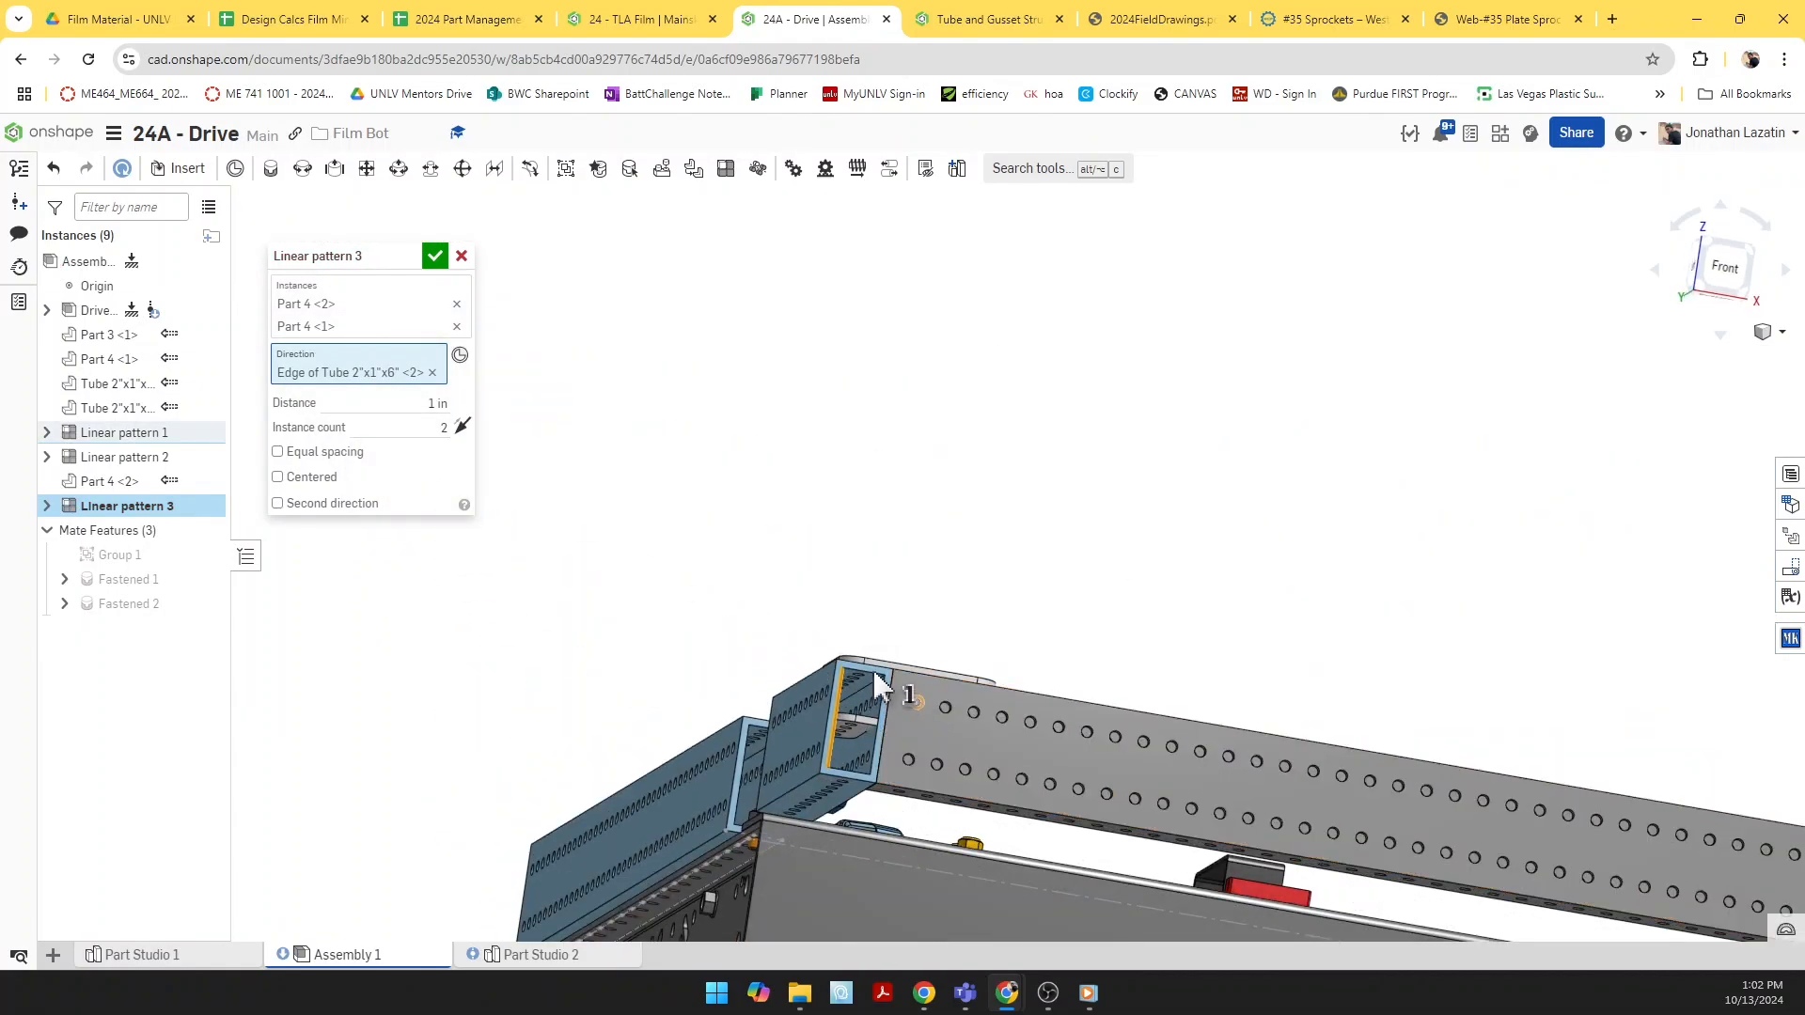
{"action": "scroll", "coordinate": [883, 675], "scroll_direction": "up", "scroll_amount": 1}
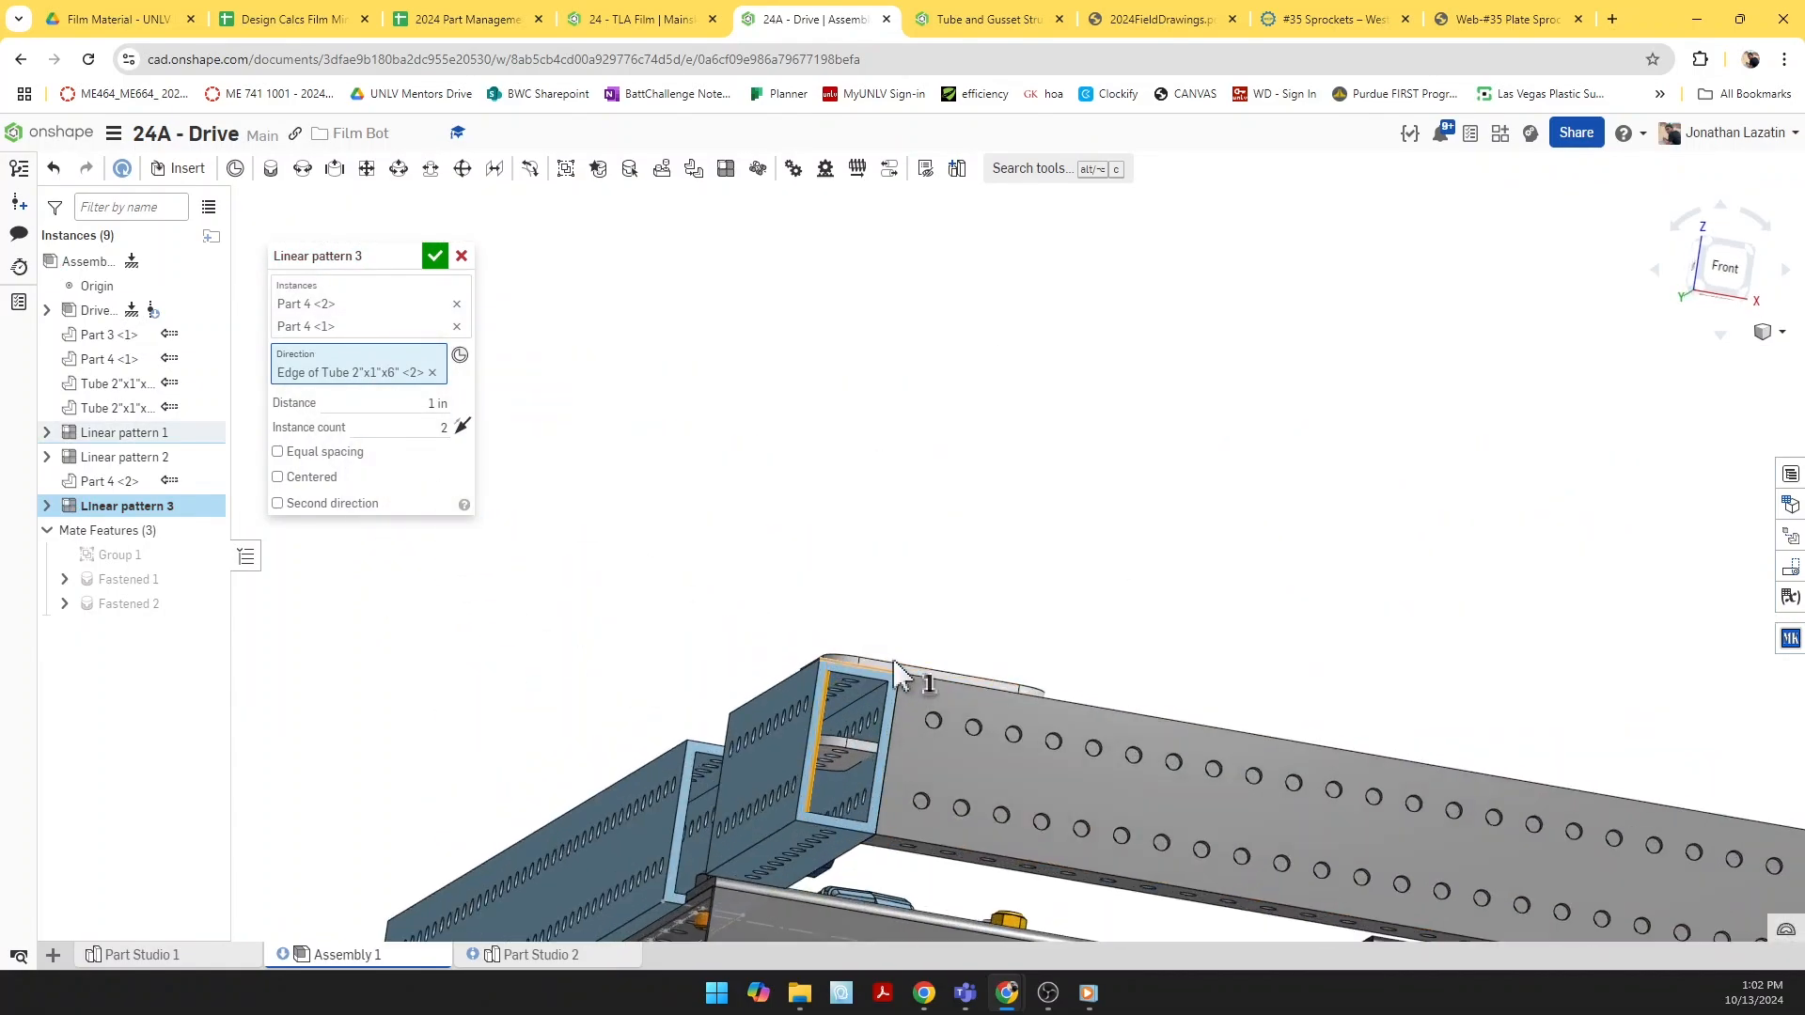
Step: Set the gusset pattern's distance to (2+.125) in and accept the pattern
{"action": "left_click", "coordinate": [436, 404]}
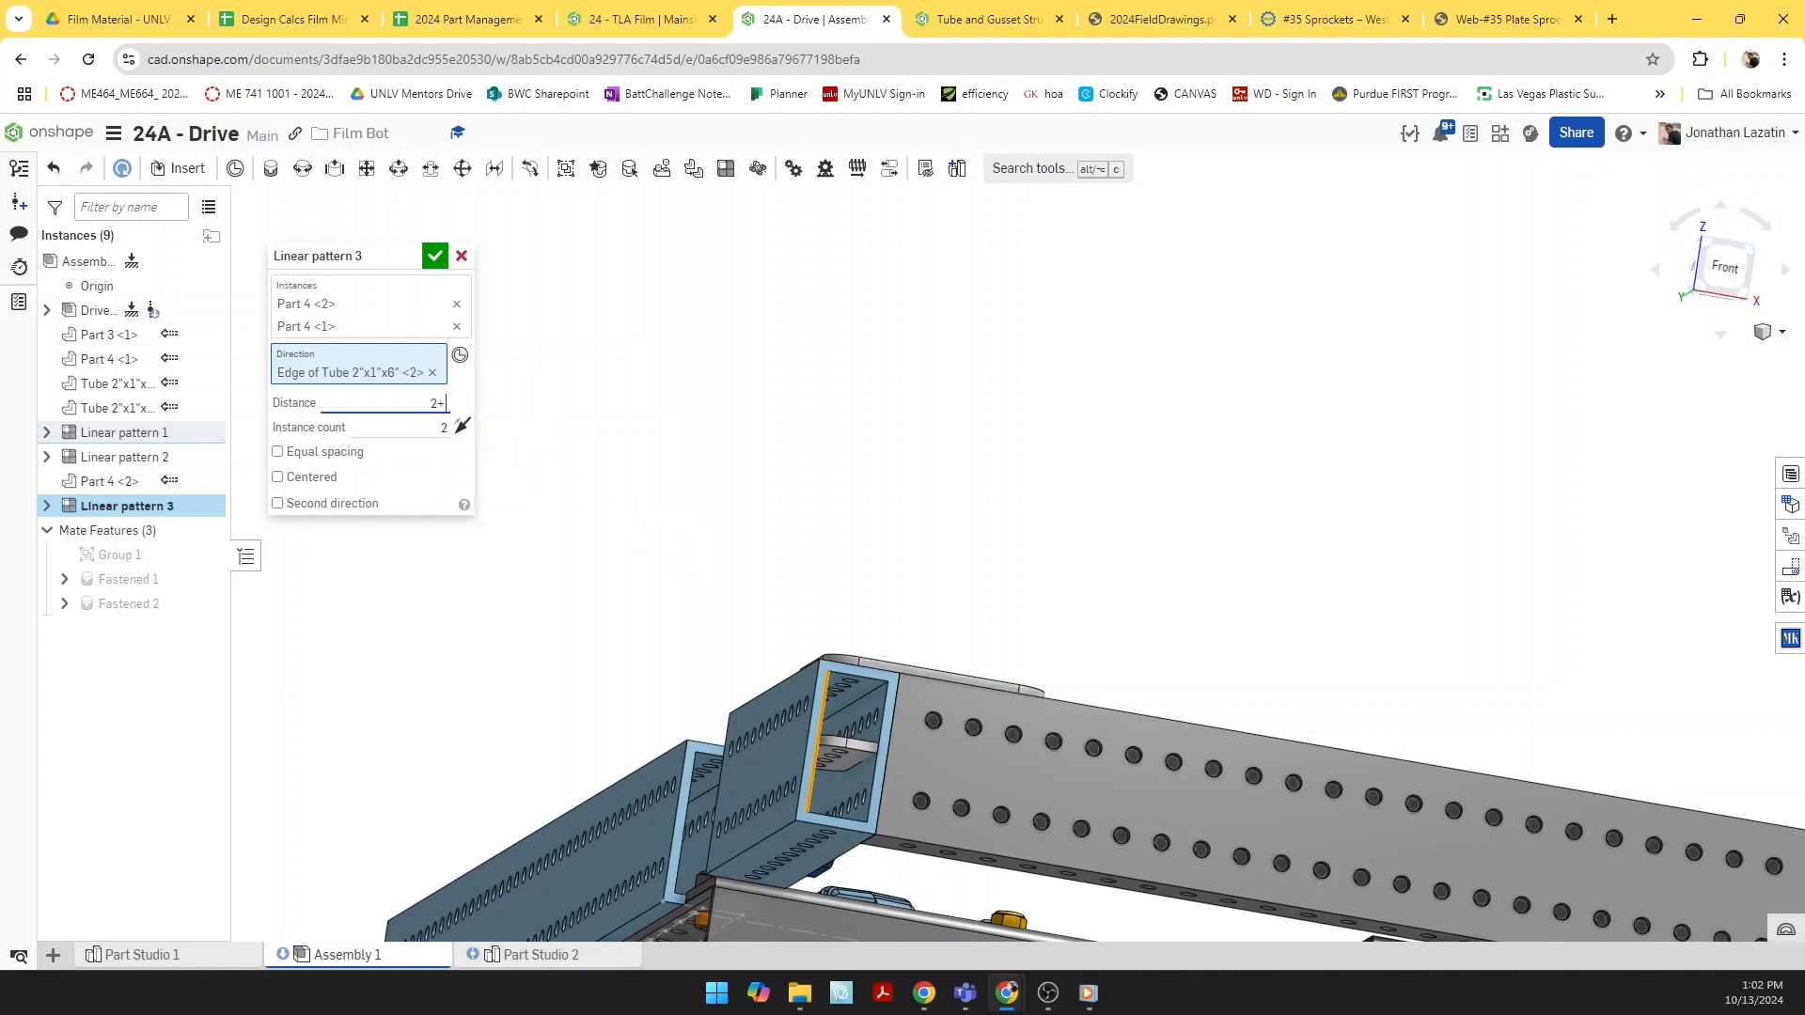
{"action": "key", "text": "Return"}
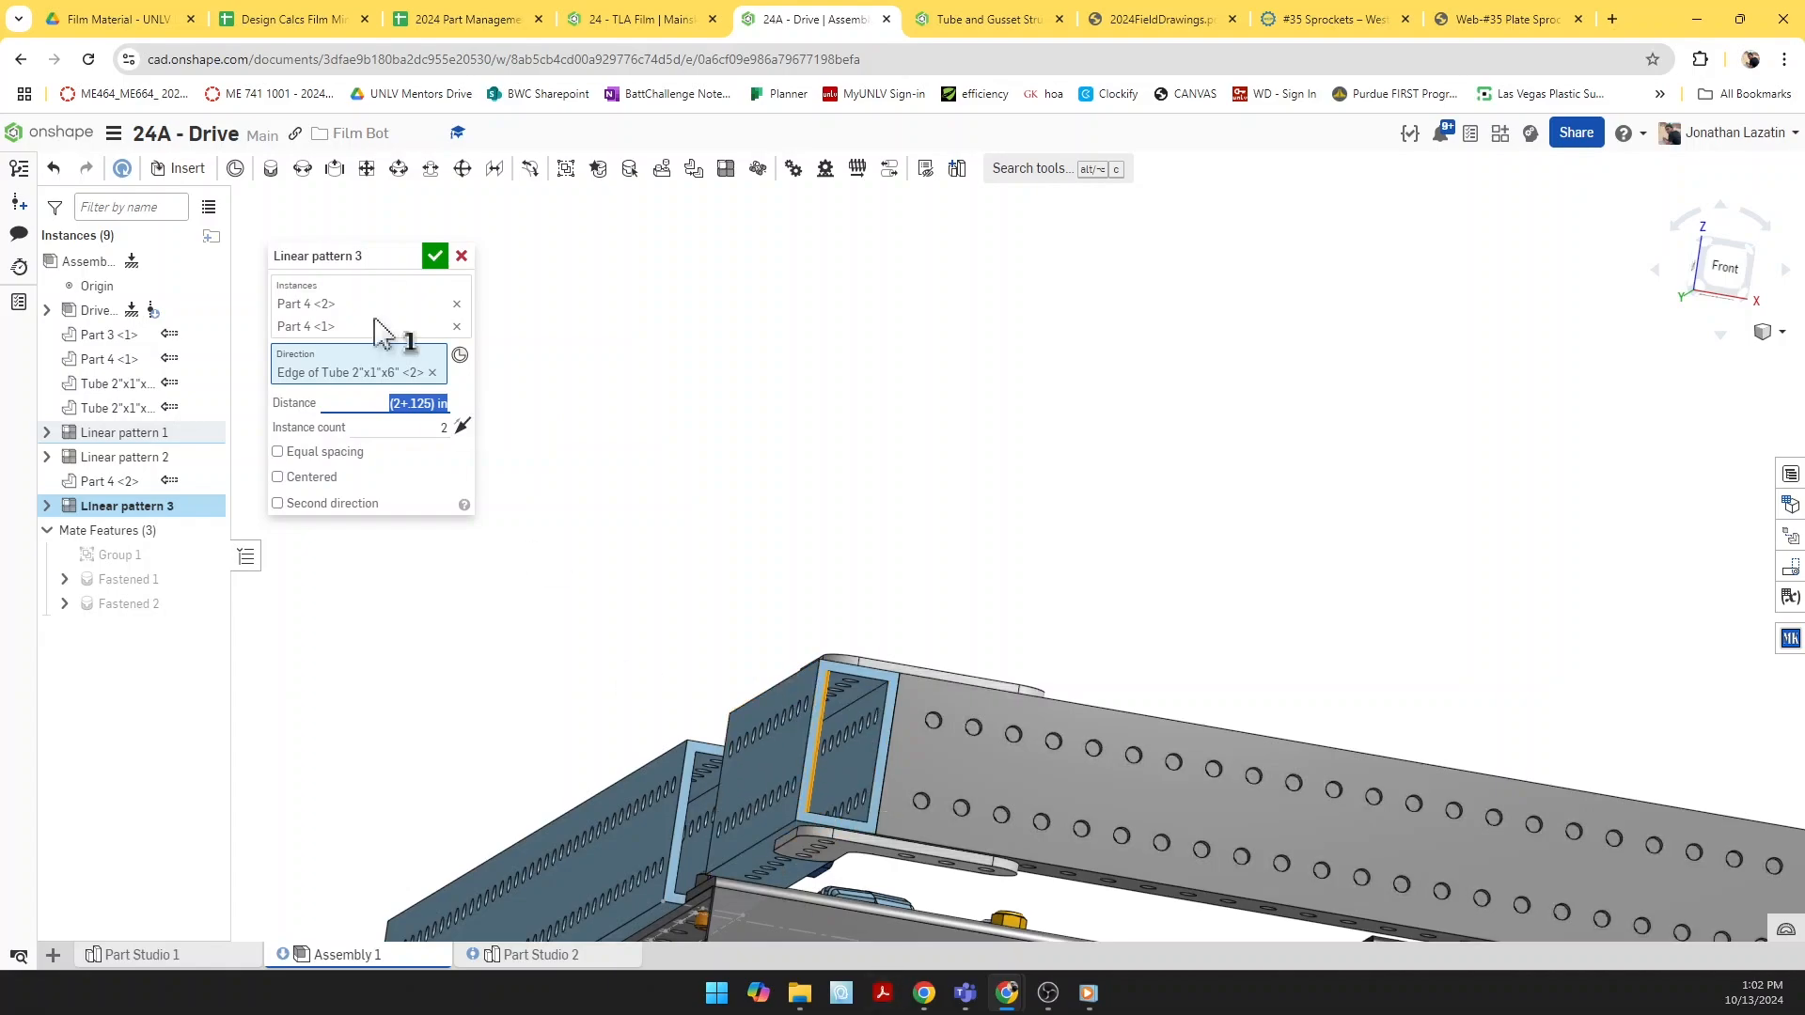
{"action": "key", "text": "Return"}
Step: Examine the gussets above and below the front frame's corners from both sides of the drive
{"action": "scroll", "coordinate": [831, 643], "scroll_direction": "up", "scroll_amount": 5}
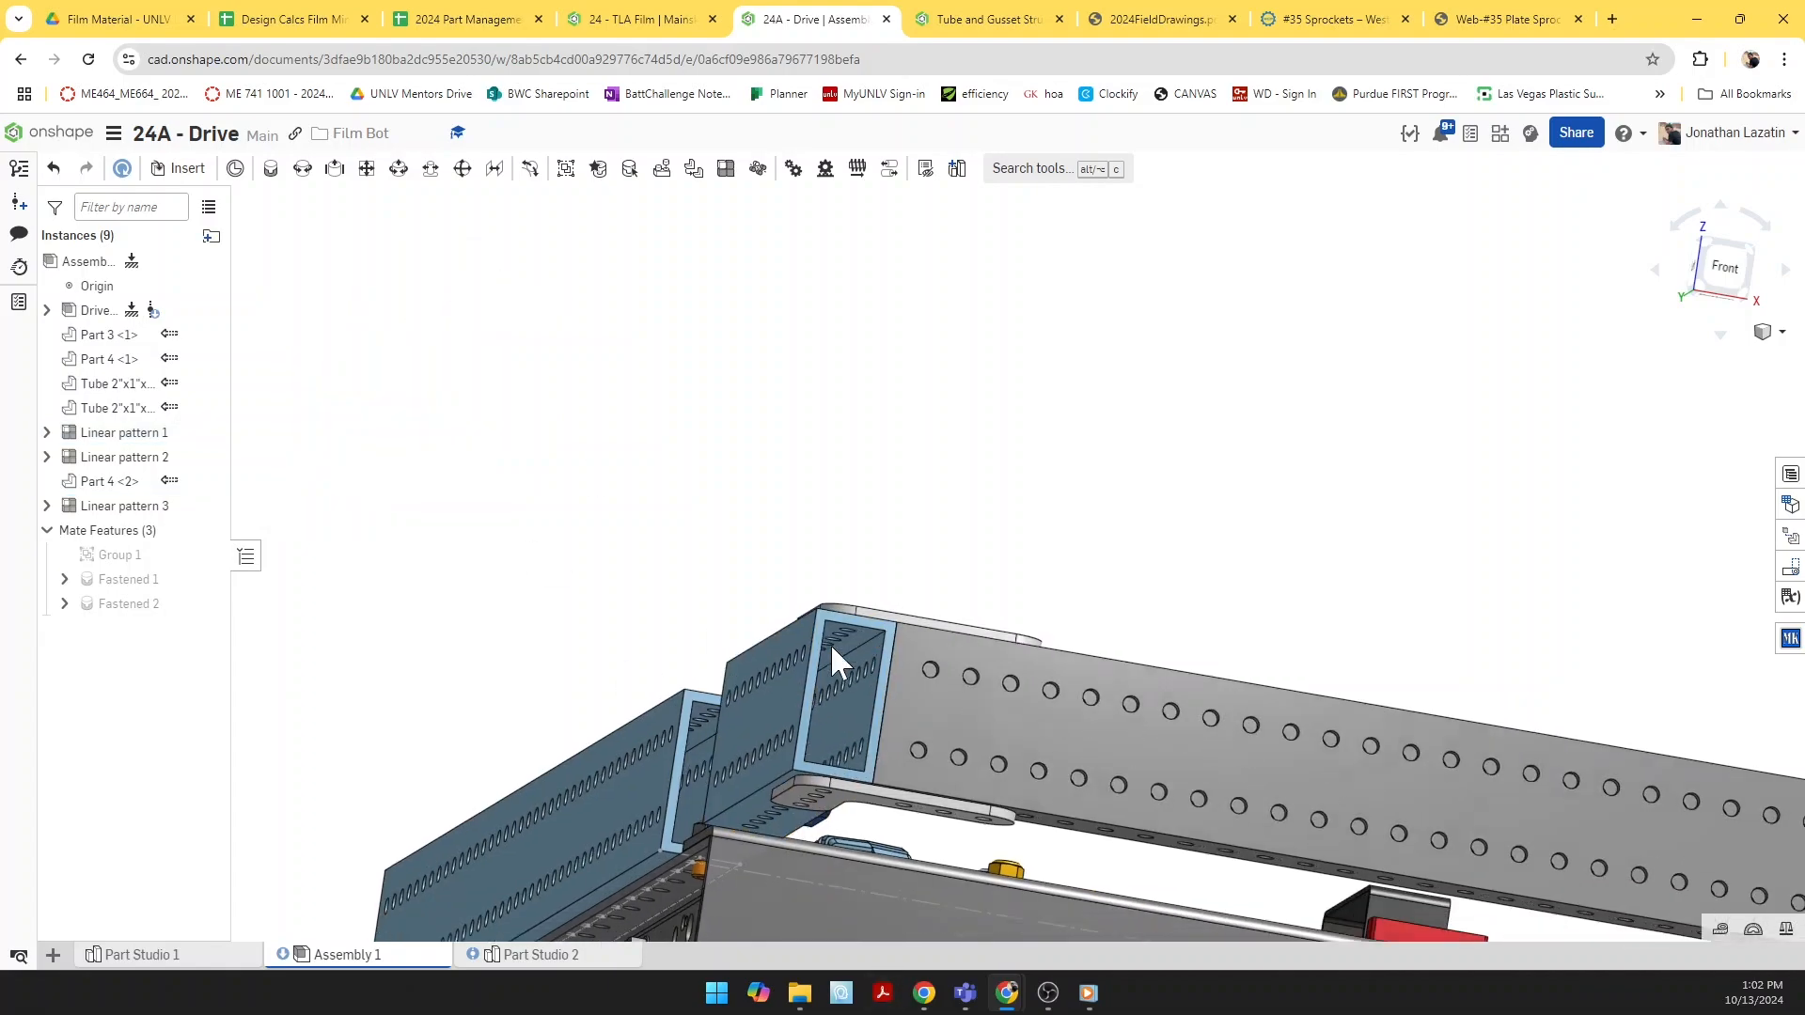
{"action": "right_click_drag", "start_coordinate": [846, 678], "coordinate": [888, 740]}
{"action": "scroll", "coordinate": [888, 740], "scroll_direction": "down", "scroll_amount": 5}
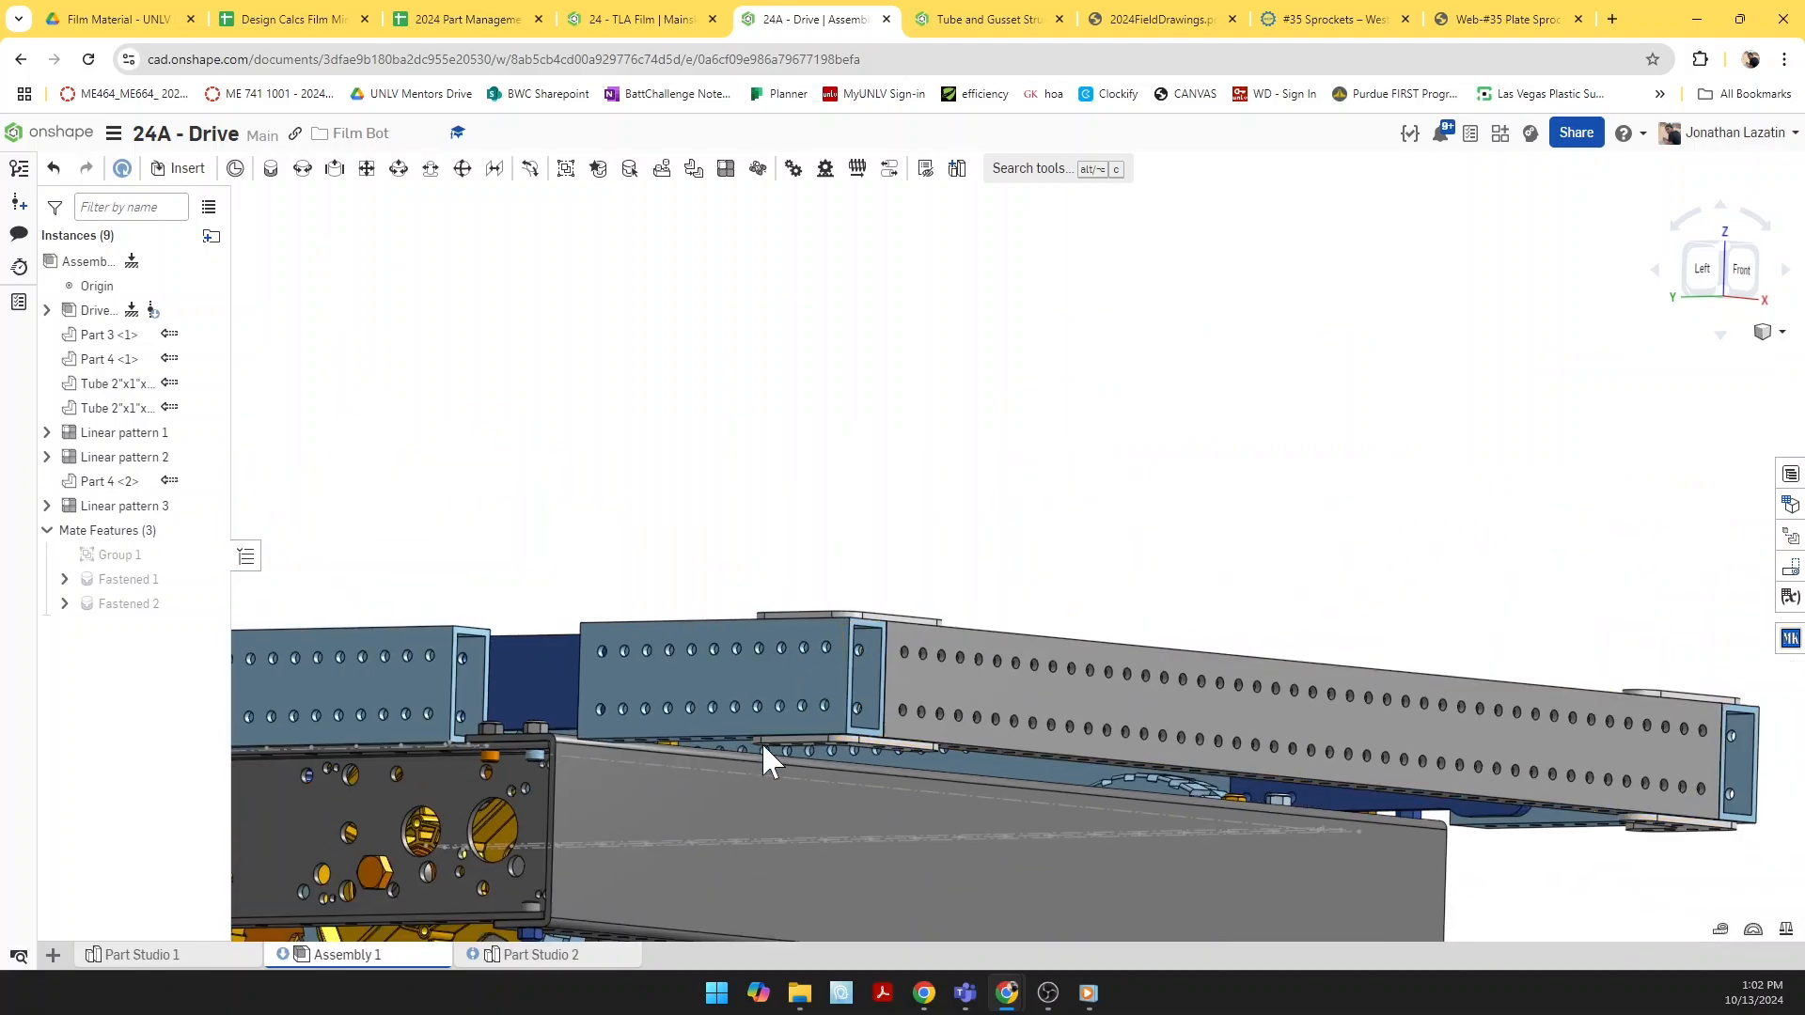
{"action": "right_click_drag", "start_coordinate": [762, 742], "coordinate": [1149, 722]}
{"action": "right_click_drag", "start_coordinate": [1284, 816], "coordinate": [1117, 754]}
{"action": "scroll", "coordinate": [1080, 788], "scroll_direction": "down", "scroll_amount": 6}
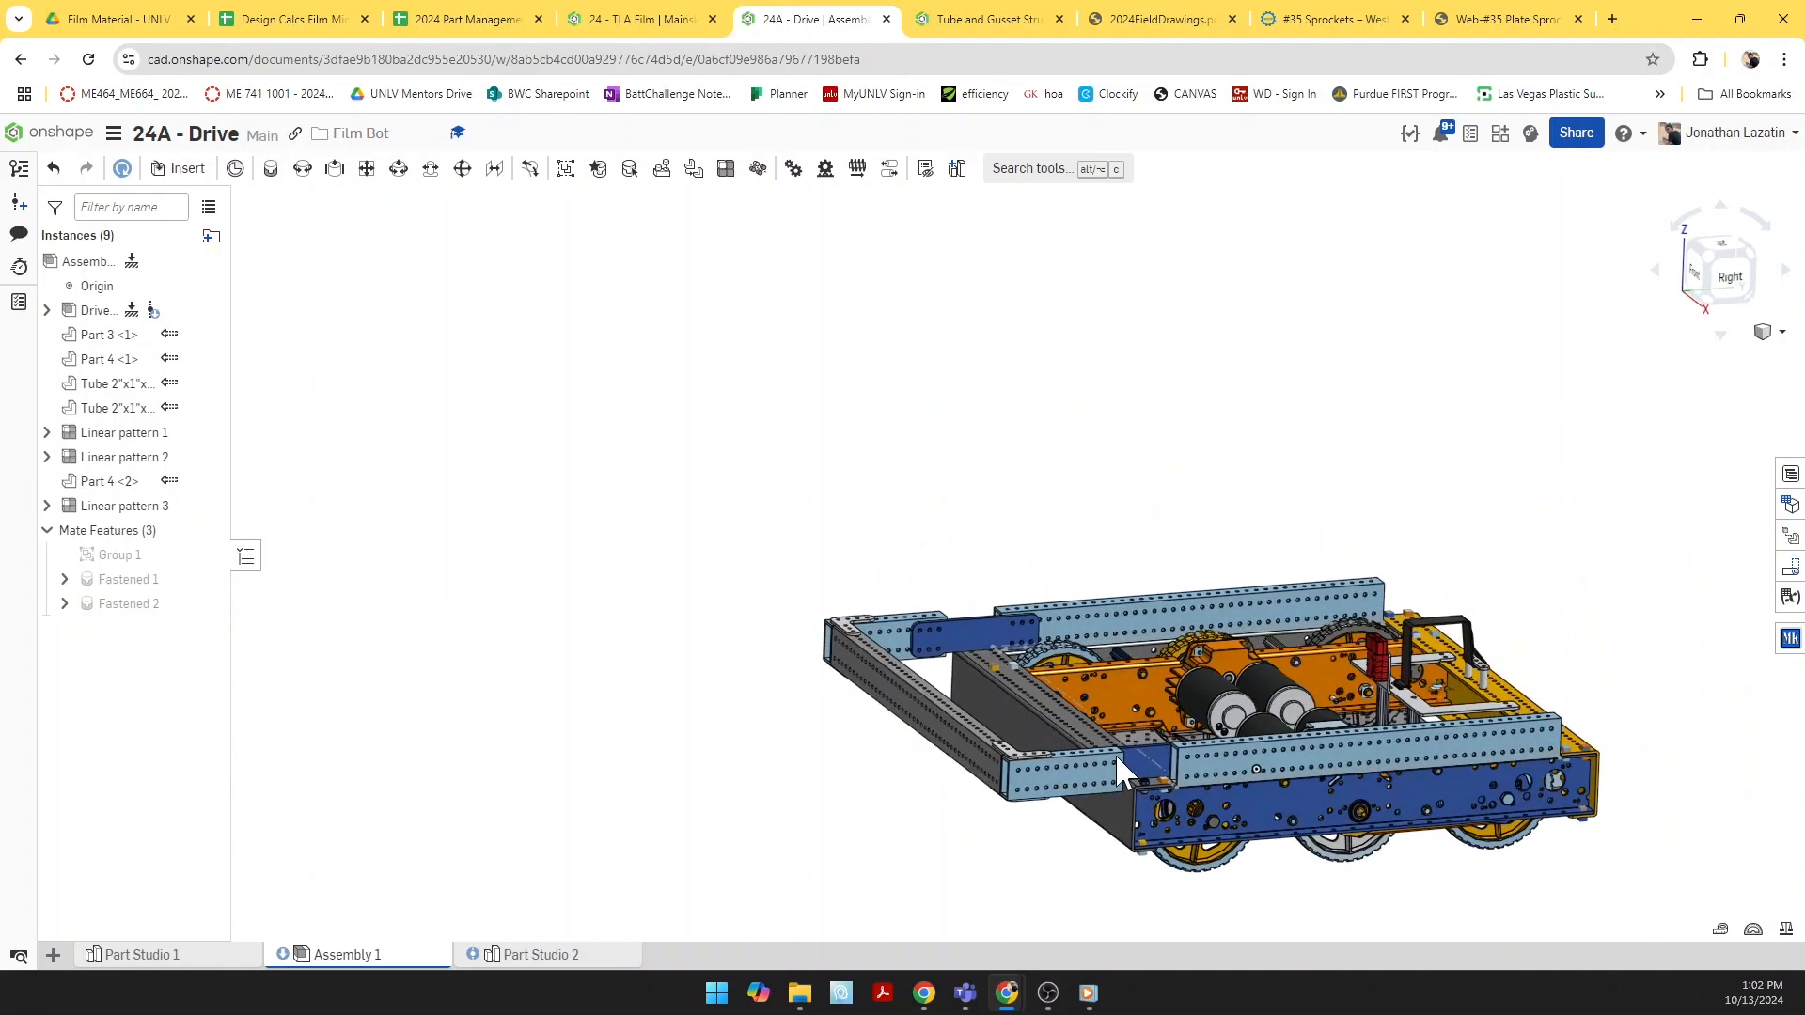
{"action": "middle_click_drag", "start_coordinate": [1106, 731], "coordinate": [1041, 686]}
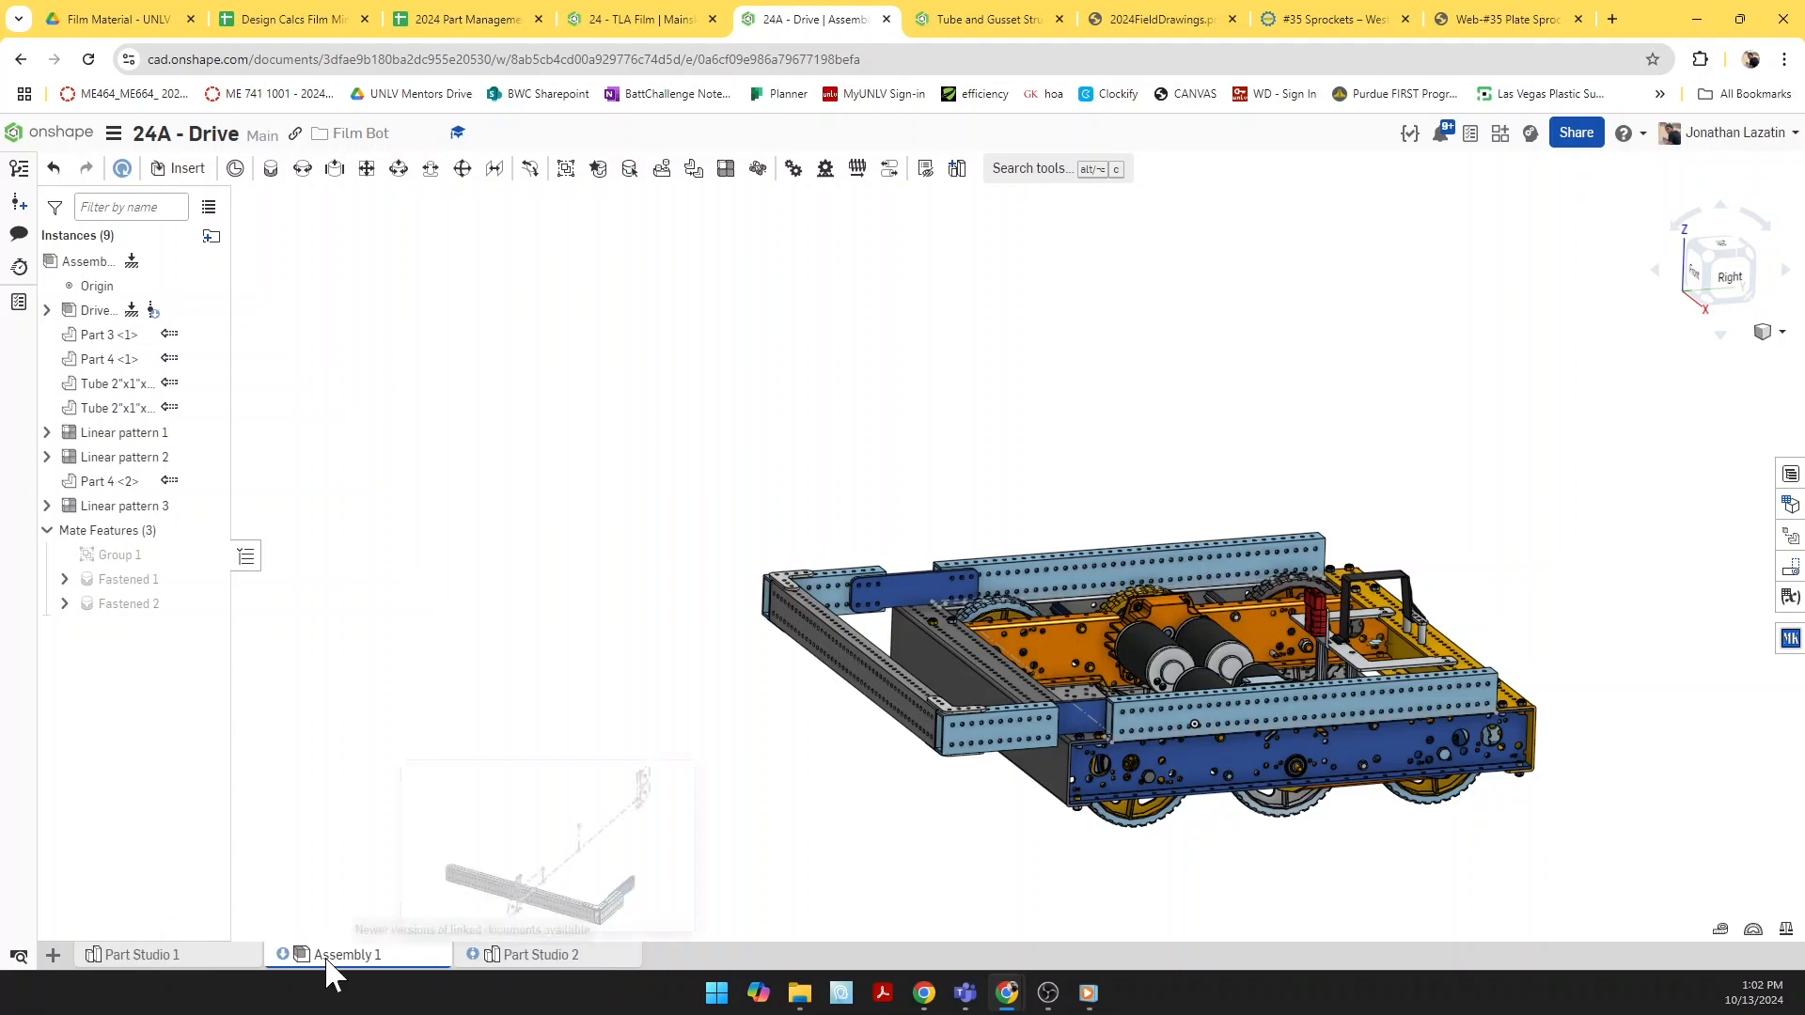
Step: Delete the empty Part Studio 1 and place Part Studio 2 ahead of Assembly 1 in the document
{"action": "left_click", "coordinate": [176, 975]}
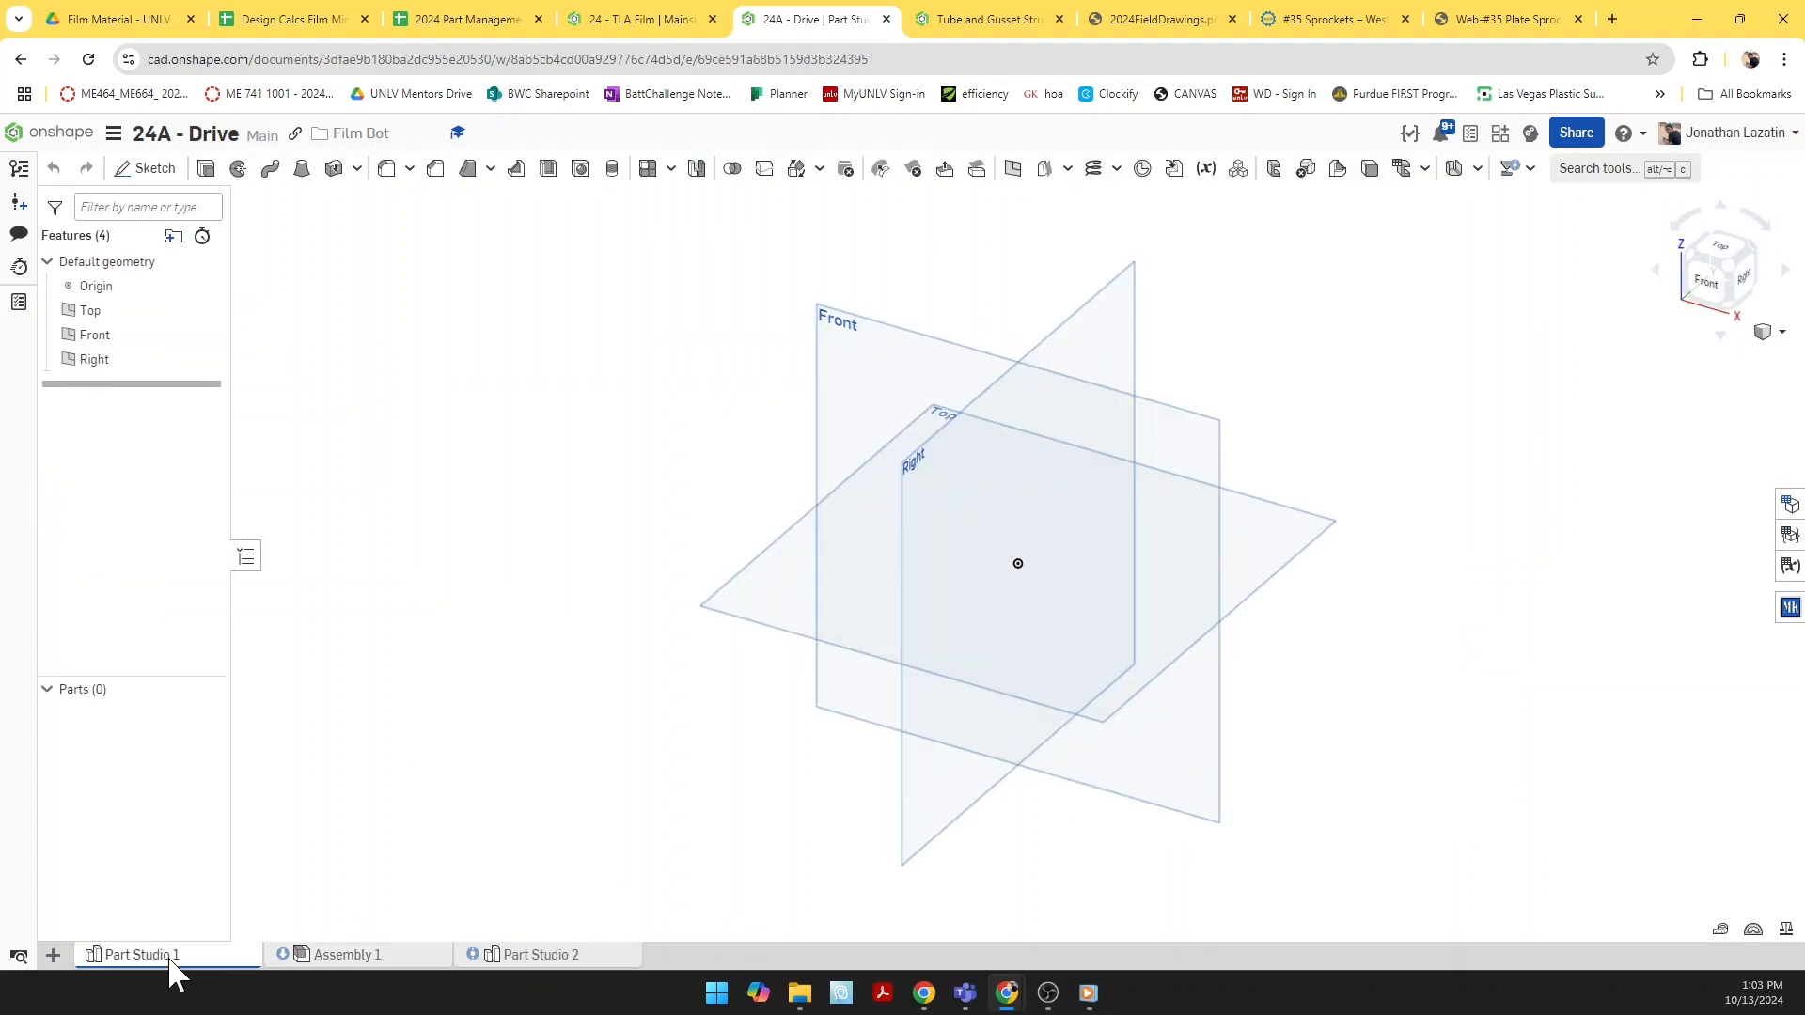
{"action": "right_click", "coordinate": [171, 969]}
{"action": "left_click", "coordinate": [169, 785]}
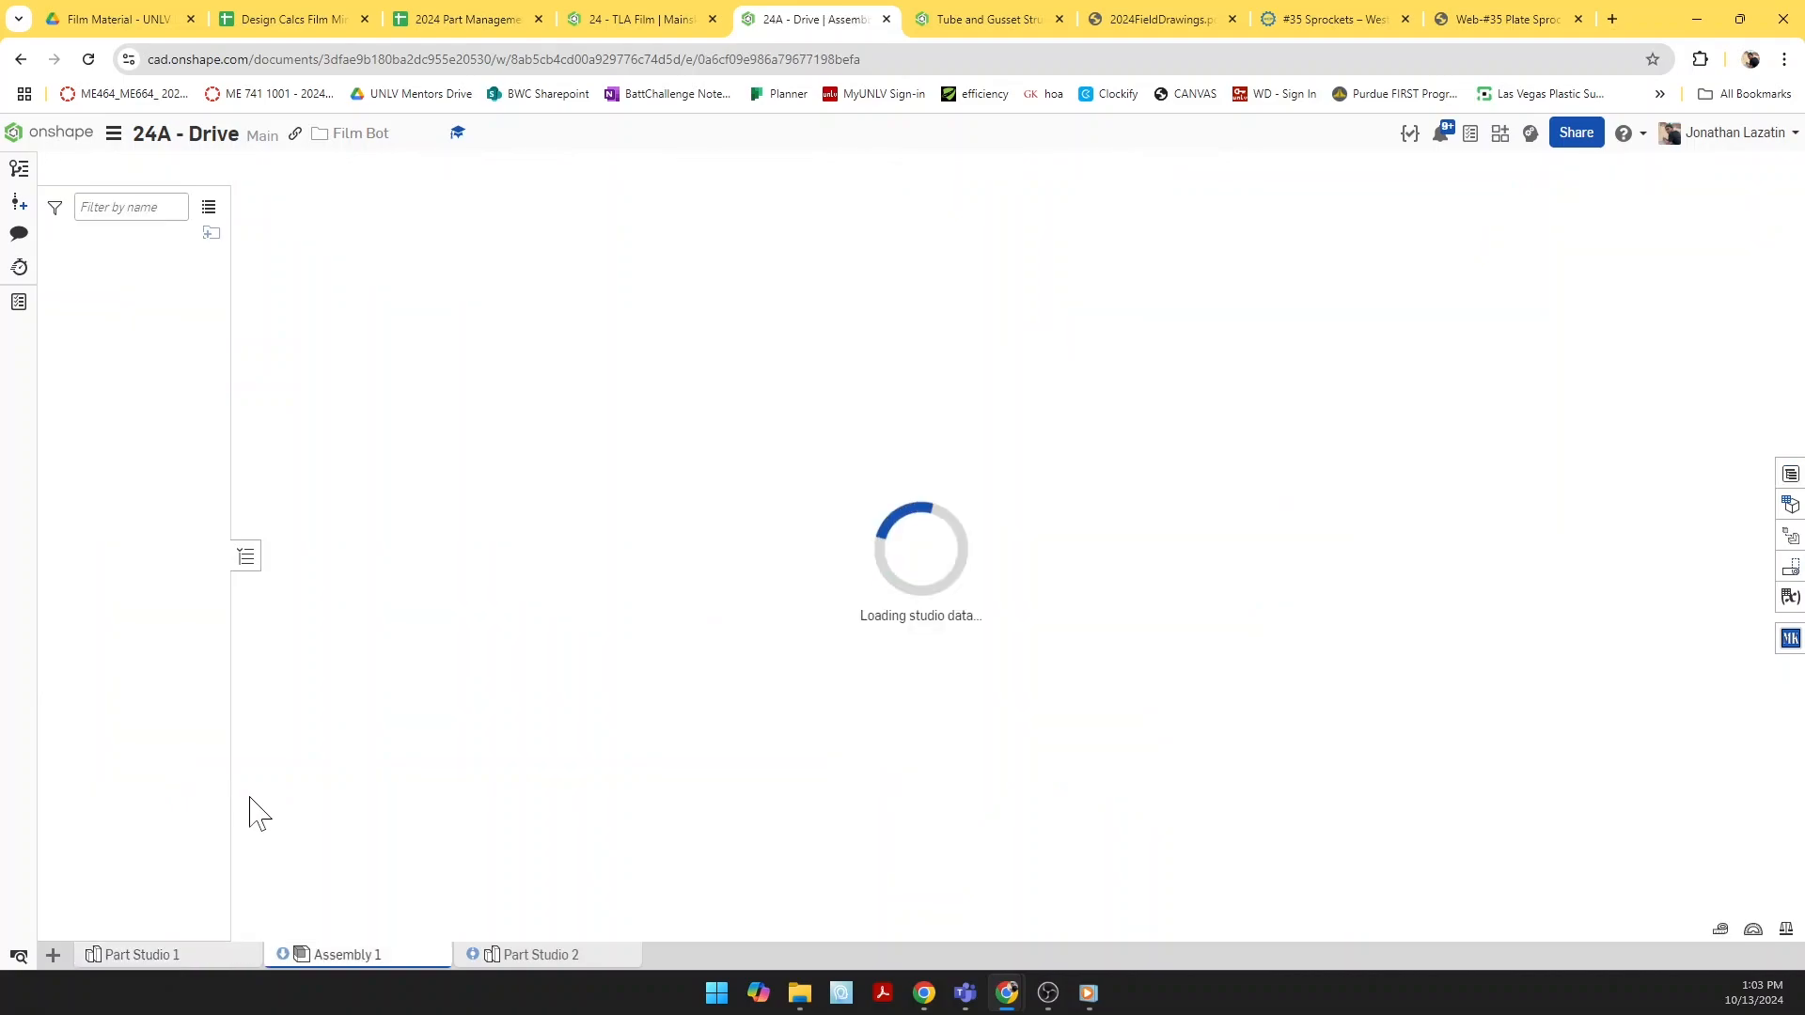
{"action": "left_click_drag", "start_coordinate": [317, 963], "coordinate": [123, 971]}
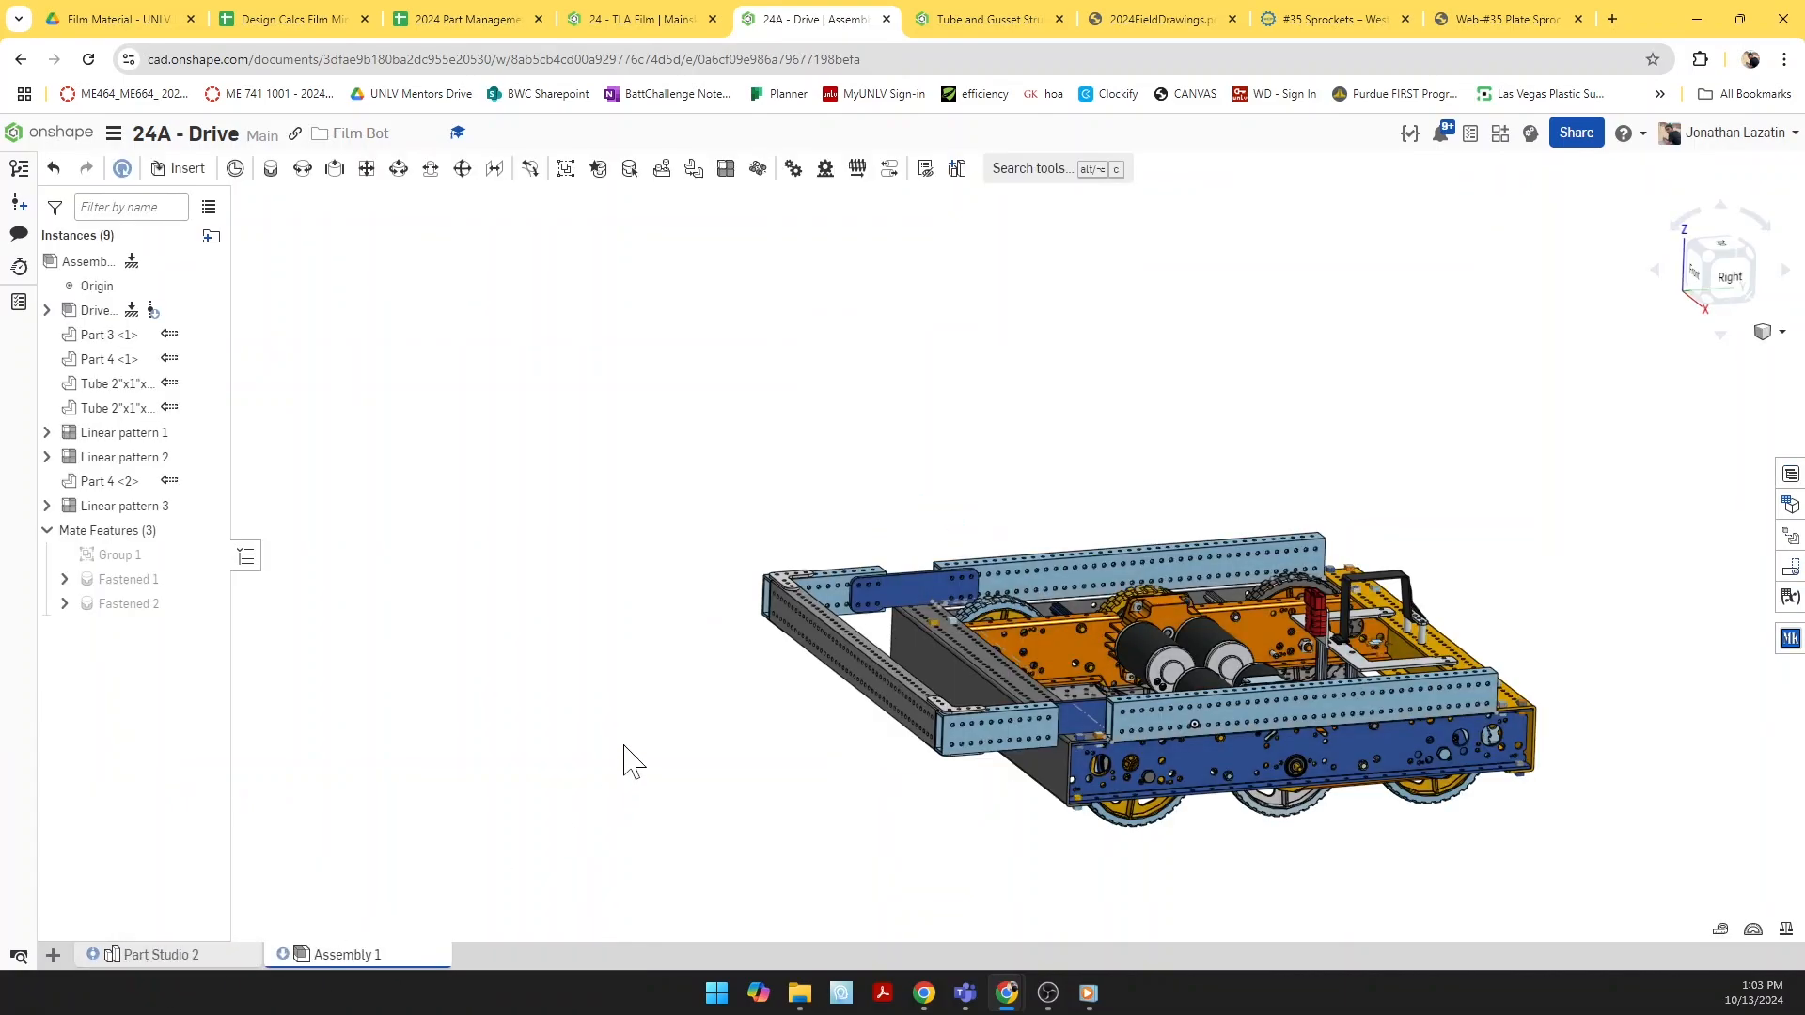
{"action": "right_click_drag", "start_coordinate": [739, 665], "coordinate": [723, 676]}
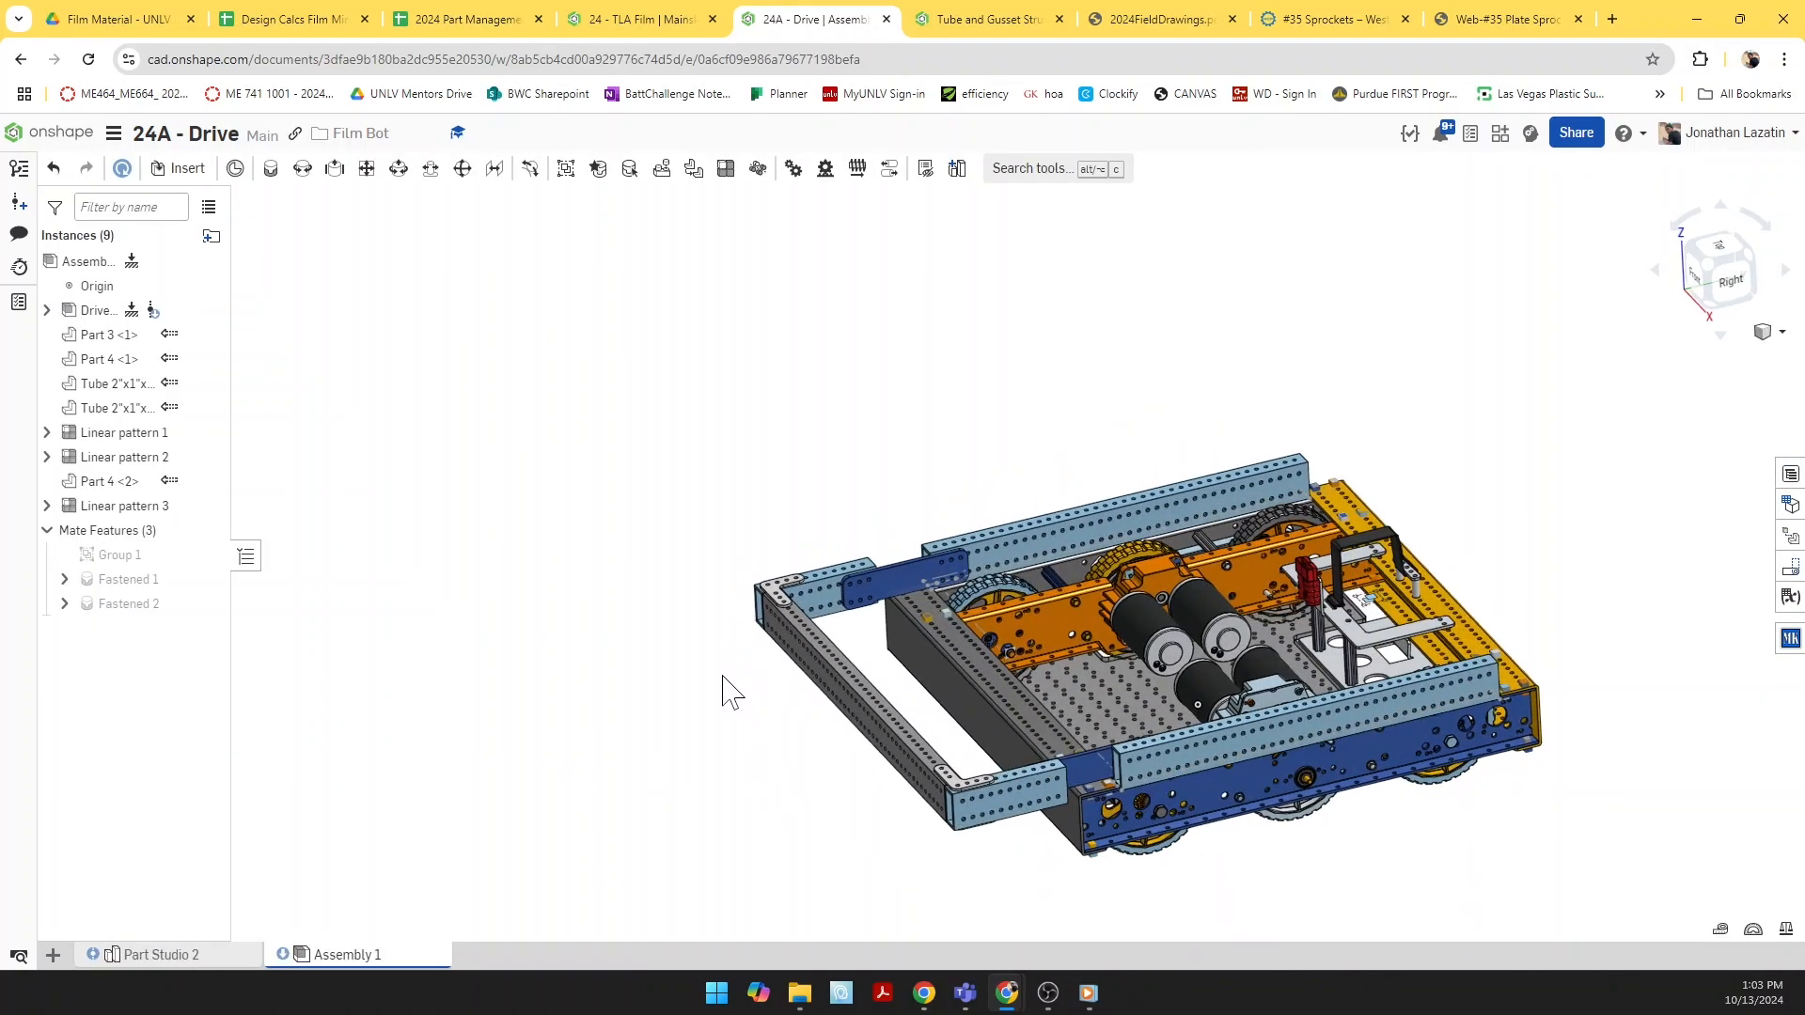
Step: Rename Part Studio 2 as 24A - Drive
{"action": "right_click", "coordinate": [155, 973]}
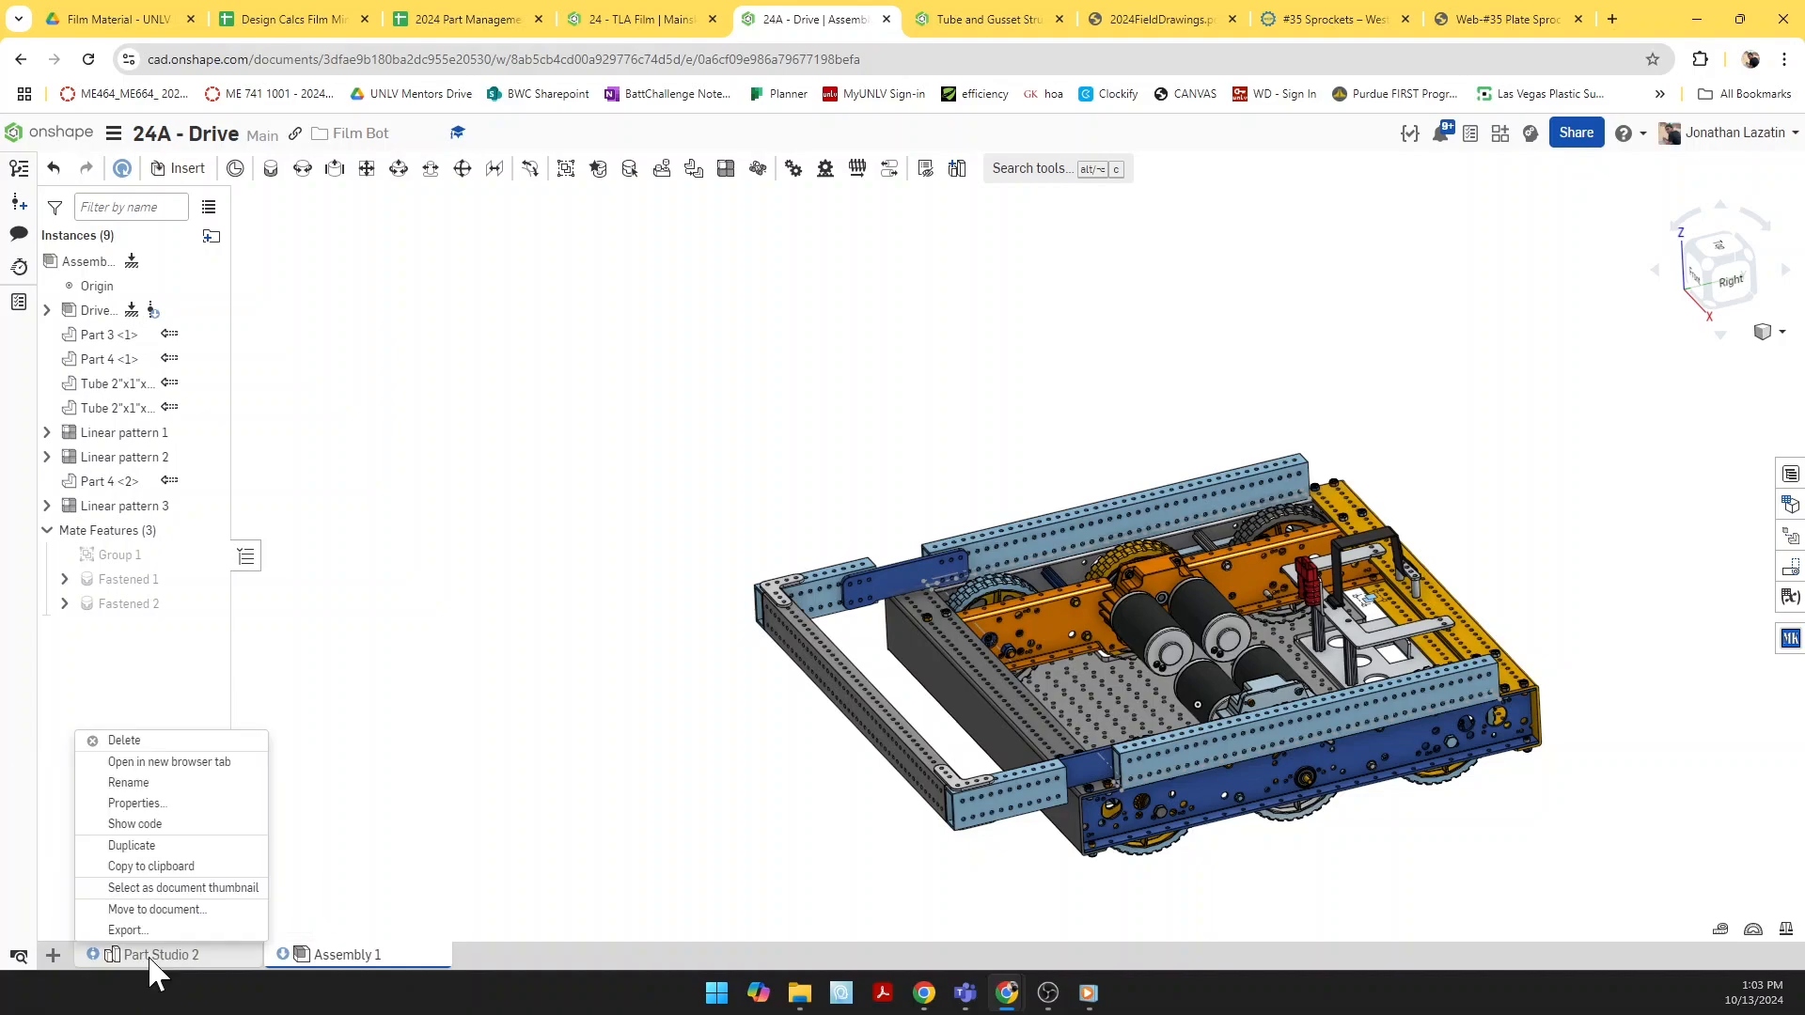
{"action": "left_click", "coordinate": [179, 793]}
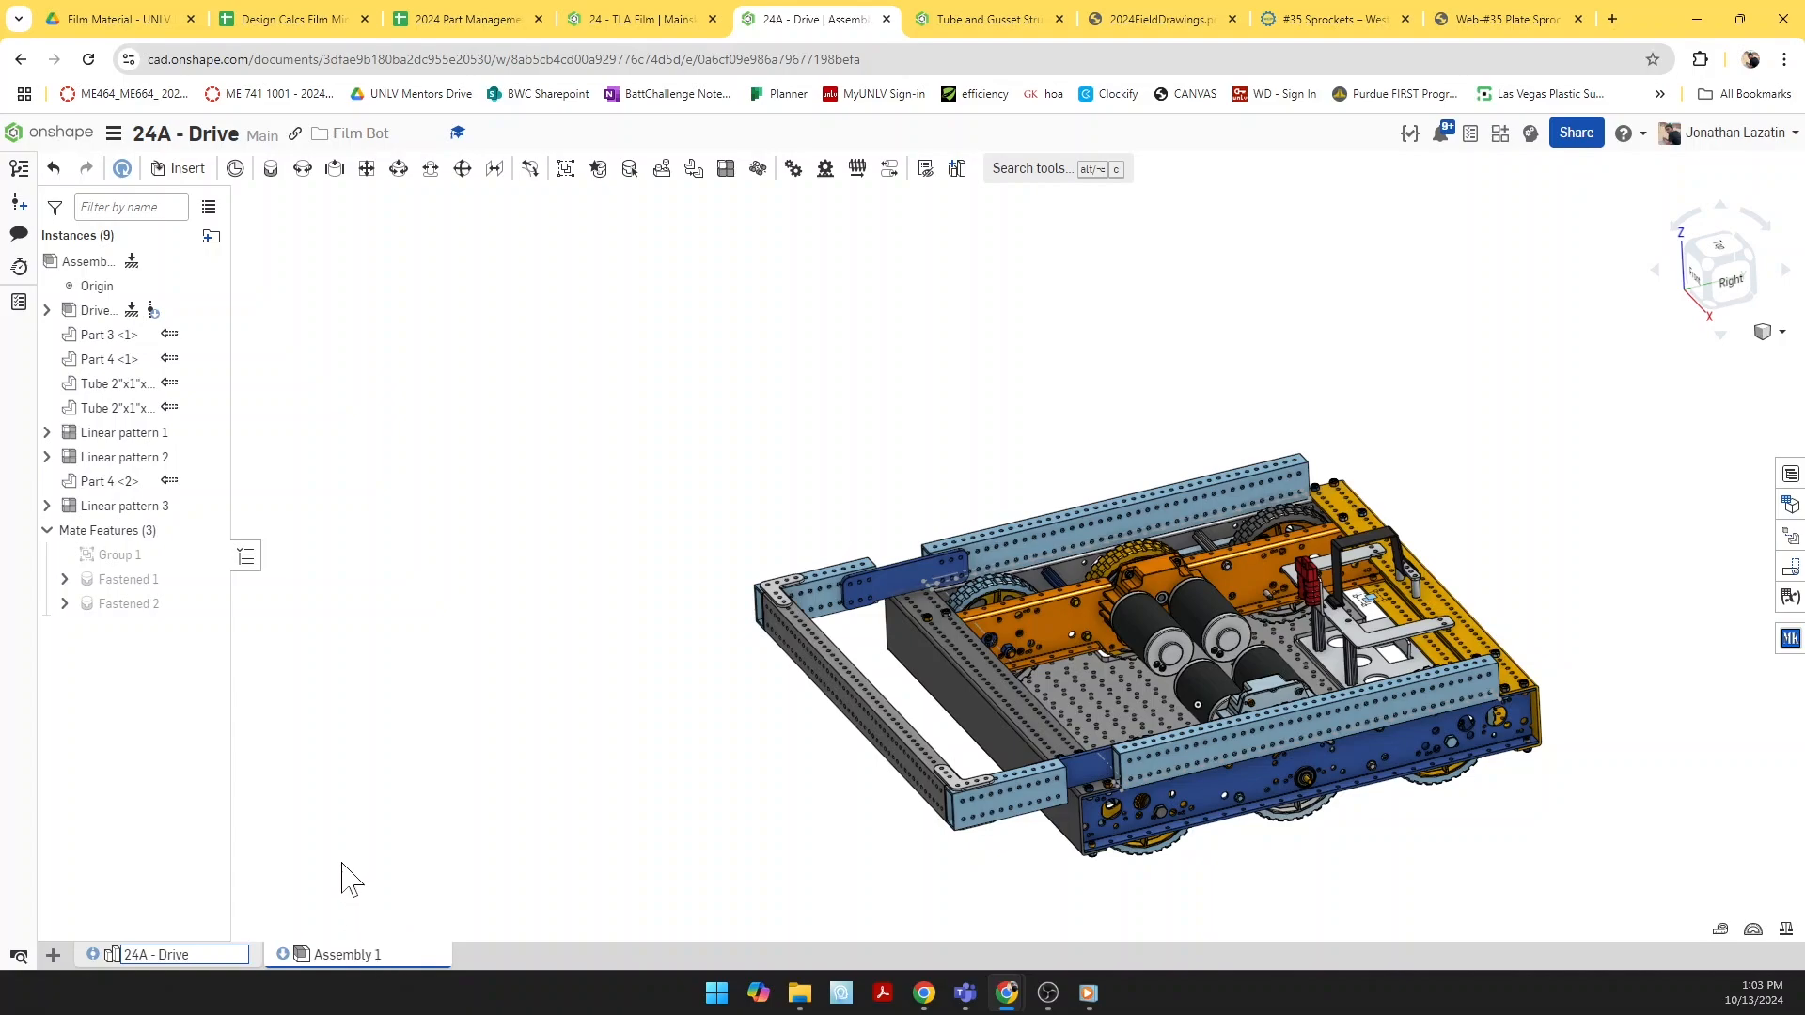
{"action": "key", "text": "Return"}
Step: Rename Assembly 1 as Drive Assem
{"action": "right_click", "coordinate": [346, 957]}
{"action": "left_click", "coordinate": [366, 760]}
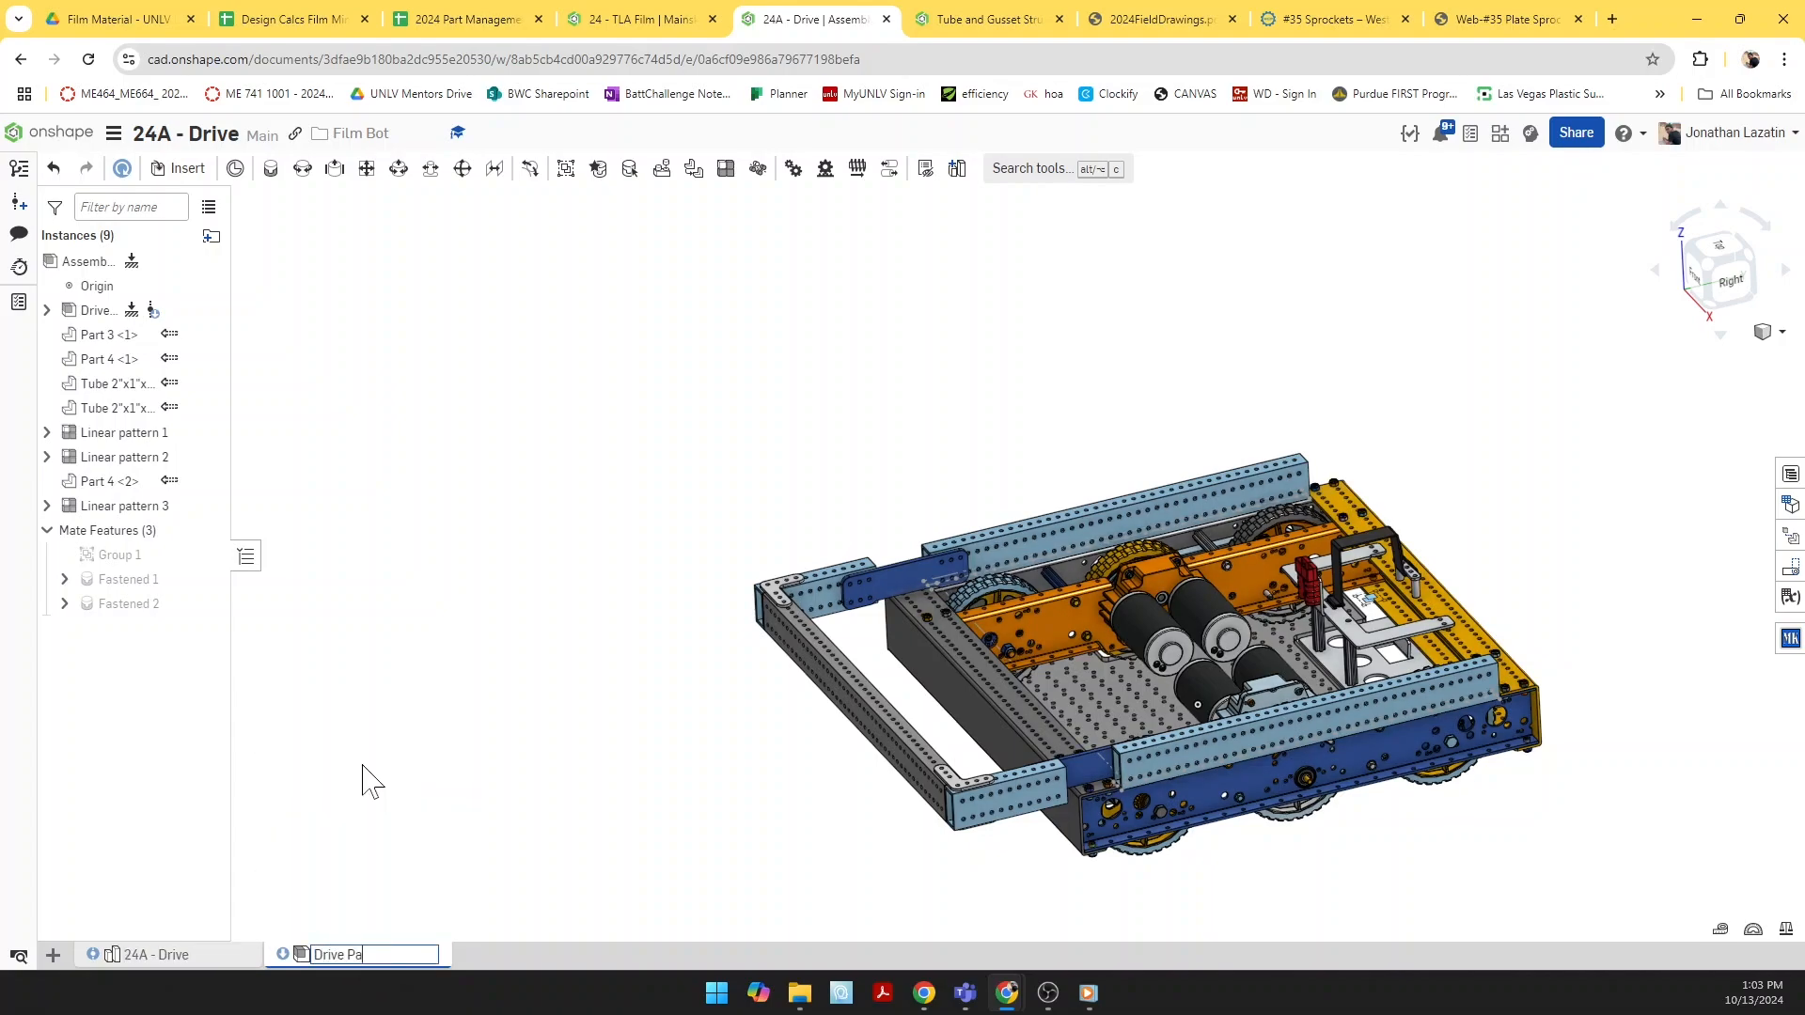
{"action": "type", "text": "Drive Assem"}
{"action": "key", "text": "Return"}
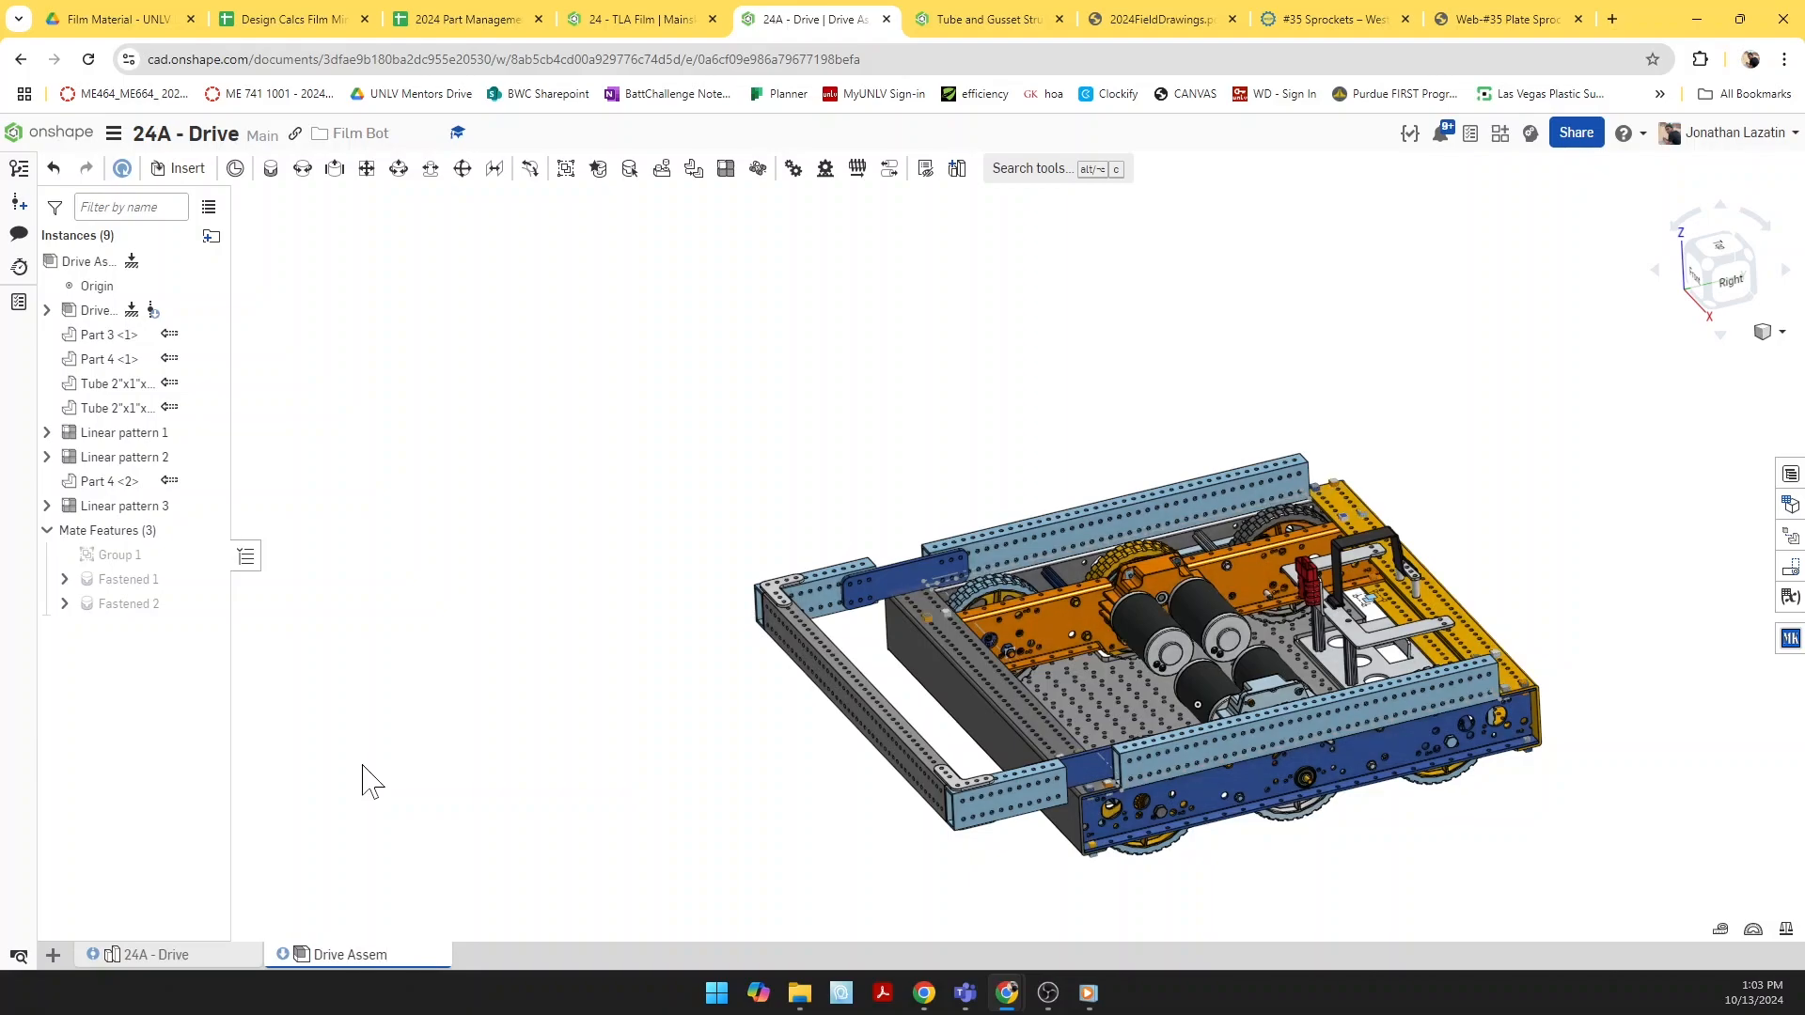
Step: Examine the complete drive assembly with its front bumper frame from several angles
{"action": "mouse_move", "coordinate": [370, 742]}
{"action": "right_mouse_down"}
{"action": "mouse_move", "coordinate": [431, 765]}
{"action": "mouse_move", "coordinate": [394, 767]}
{"action": "right_mouse_up"}
{"action": "middle_click_drag", "start_coordinate": [749, 788], "coordinate": [564, 675]}
{"action": "right_click_drag", "start_coordinate": [565, 675], "coordinate": [527, 675]}
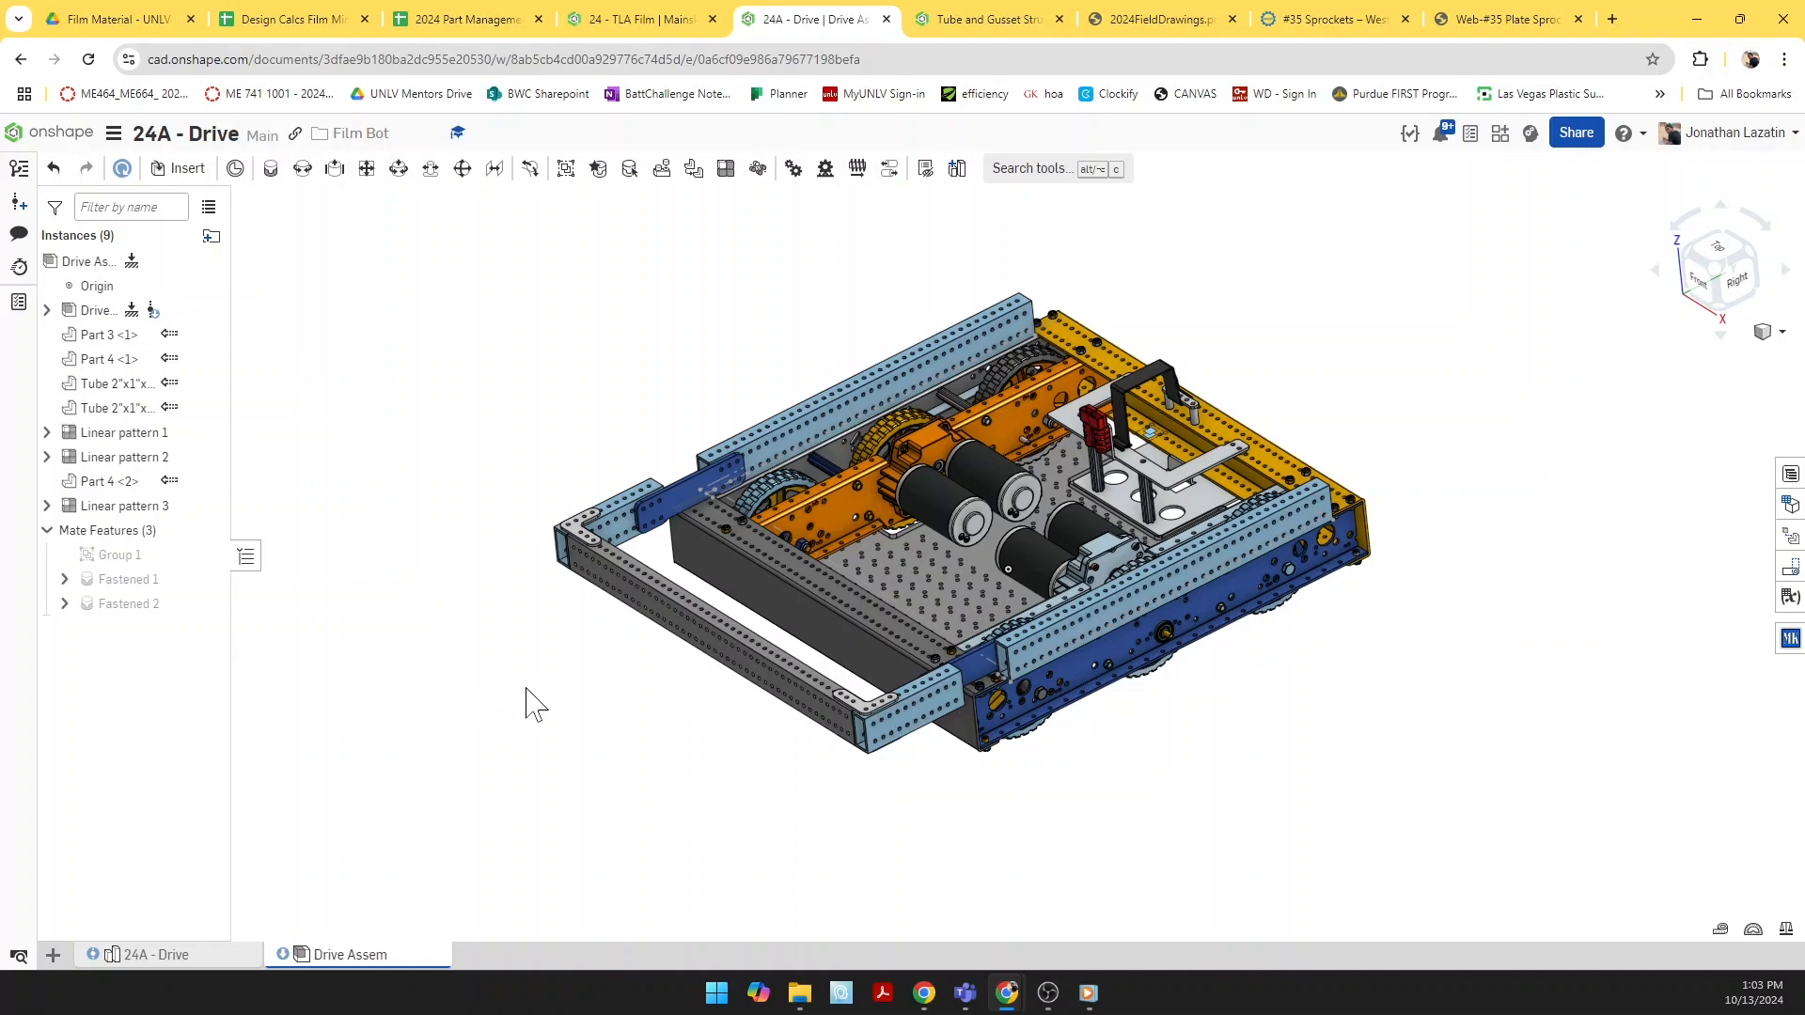
{"action": "right_click_drag", "start_coordinate": [502, 617], "coordinate": [509, 614]}
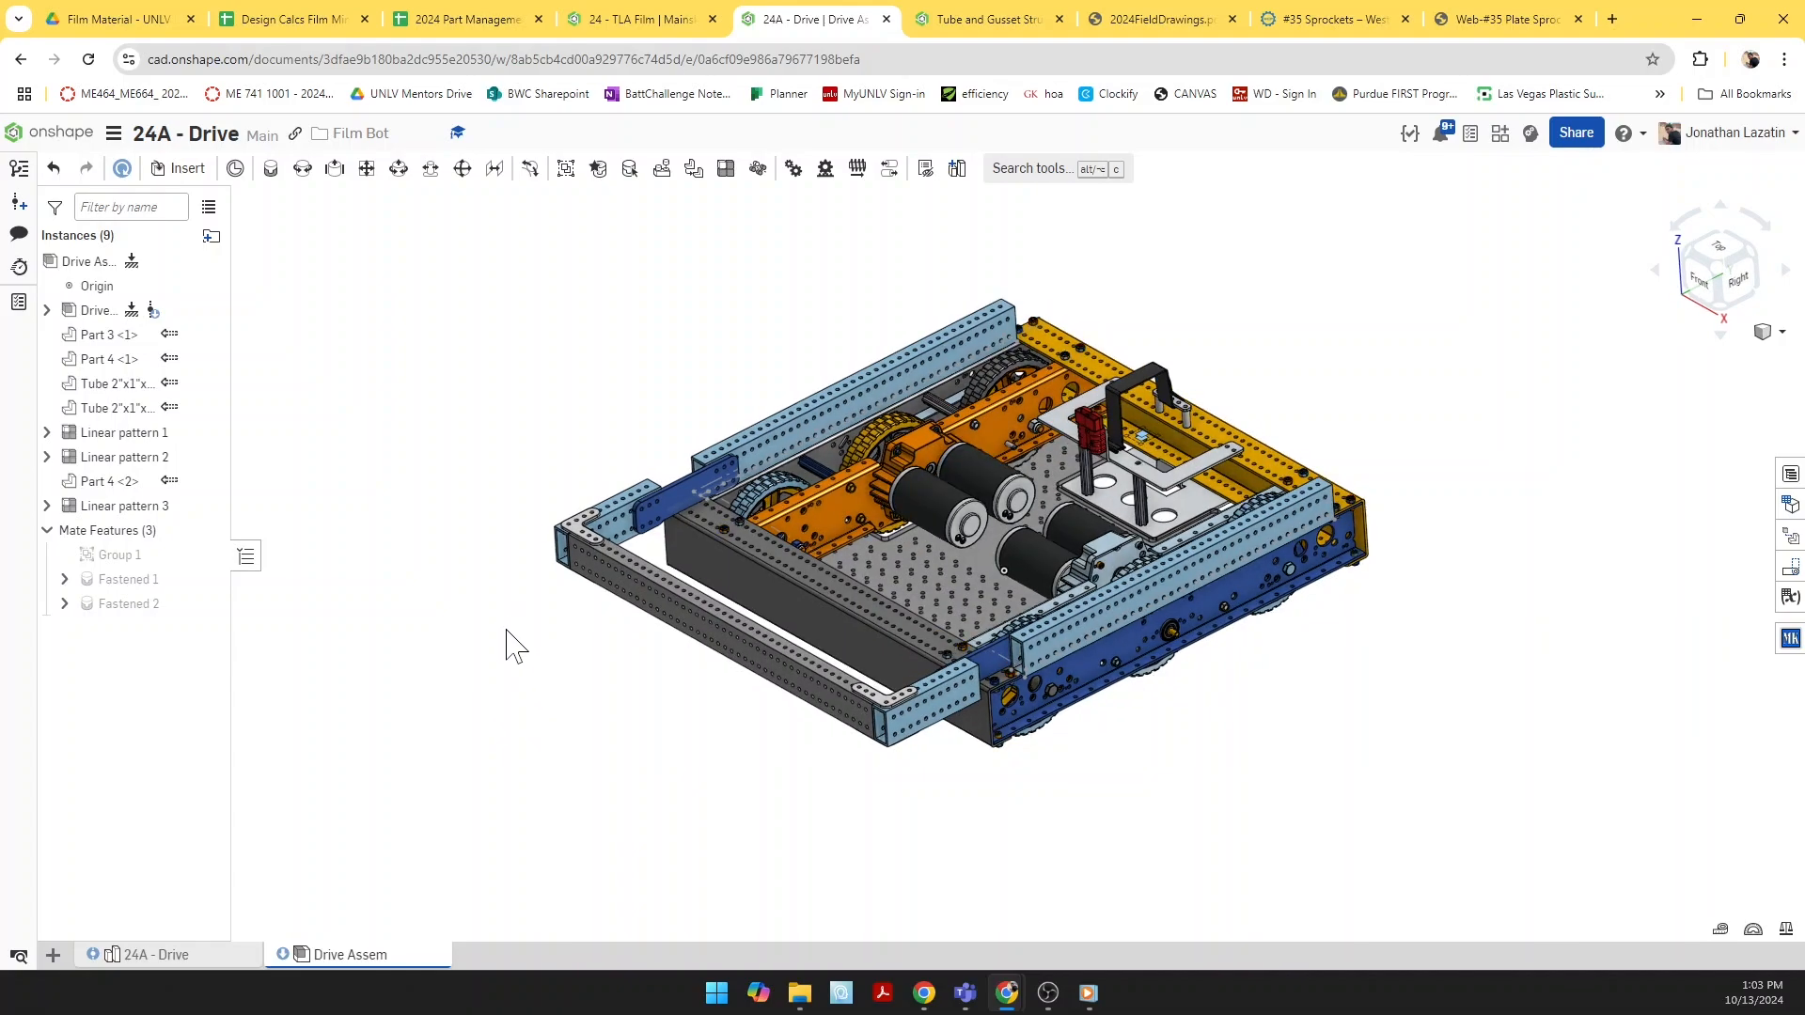
{"action": "right_click_drag", "start_coordinate": [498, 612], "coordinate": [499, 607]}
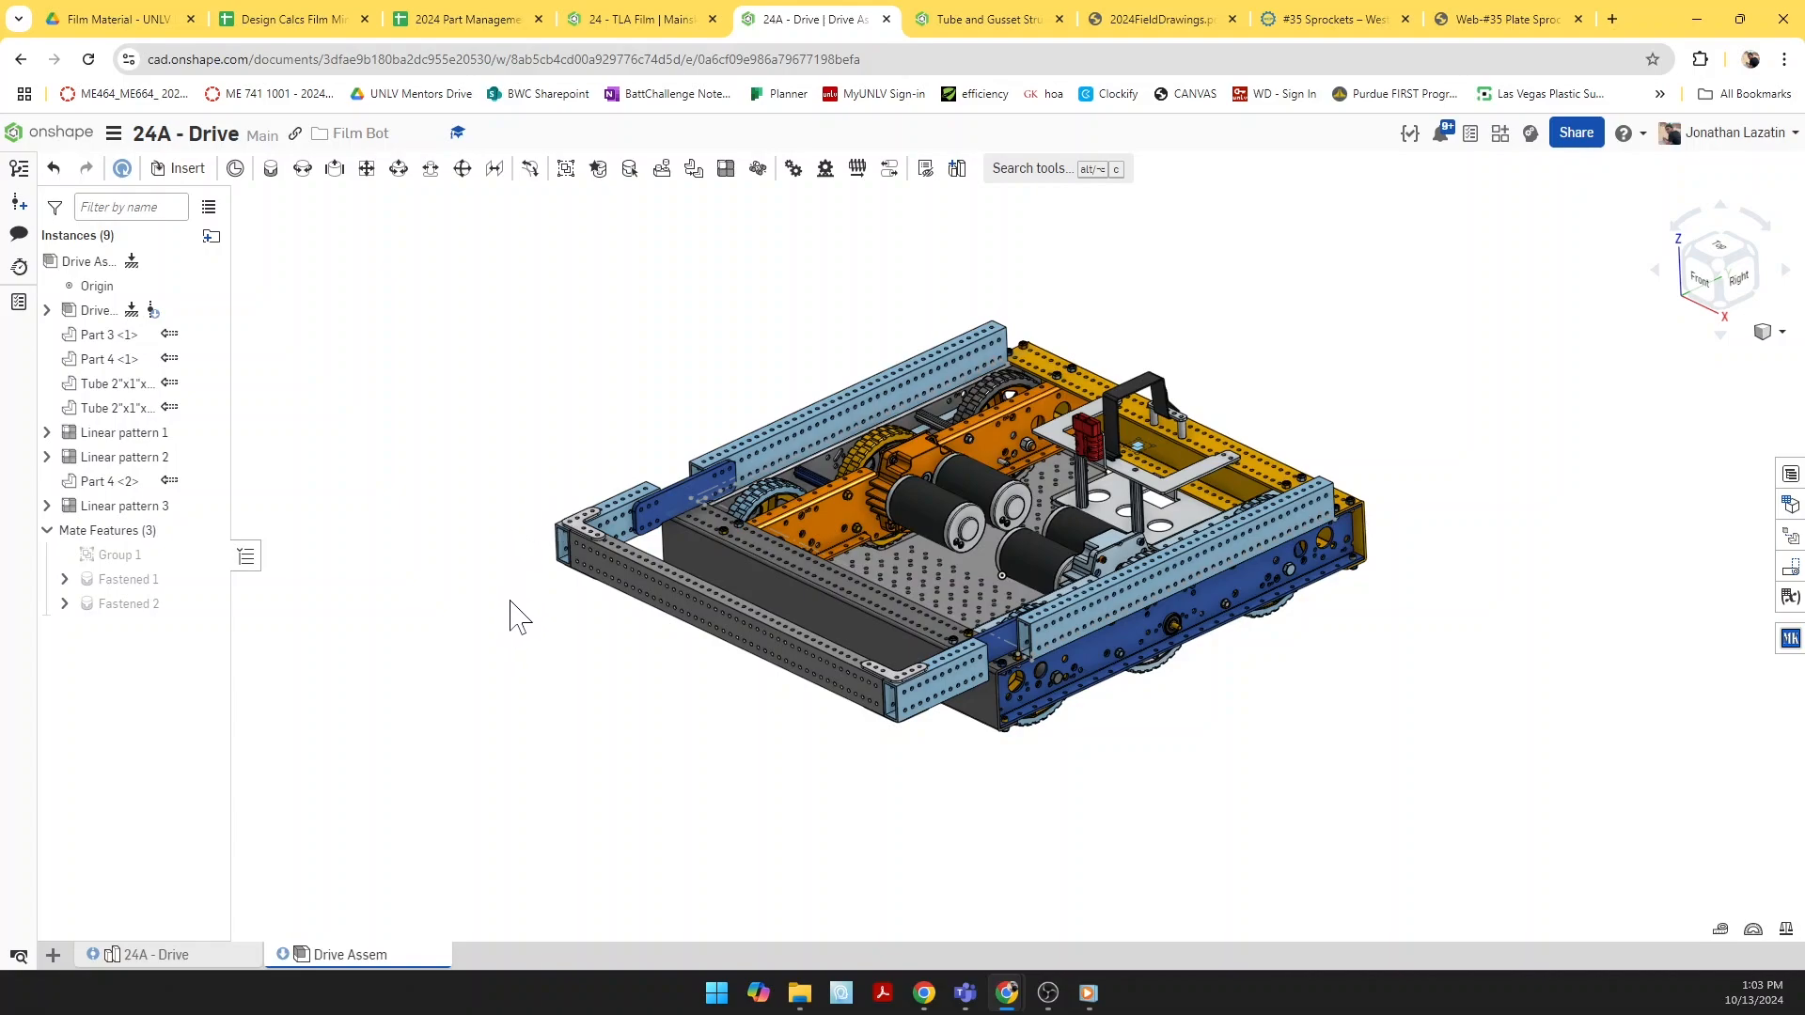
{"action": "right_click_drag", "start_coordinate": [562, 458], "coordinate": [554, 478]}
{"action": "middle_click_drag", "start_coordinate": [554, 479], "coordinate": [486, 508]}
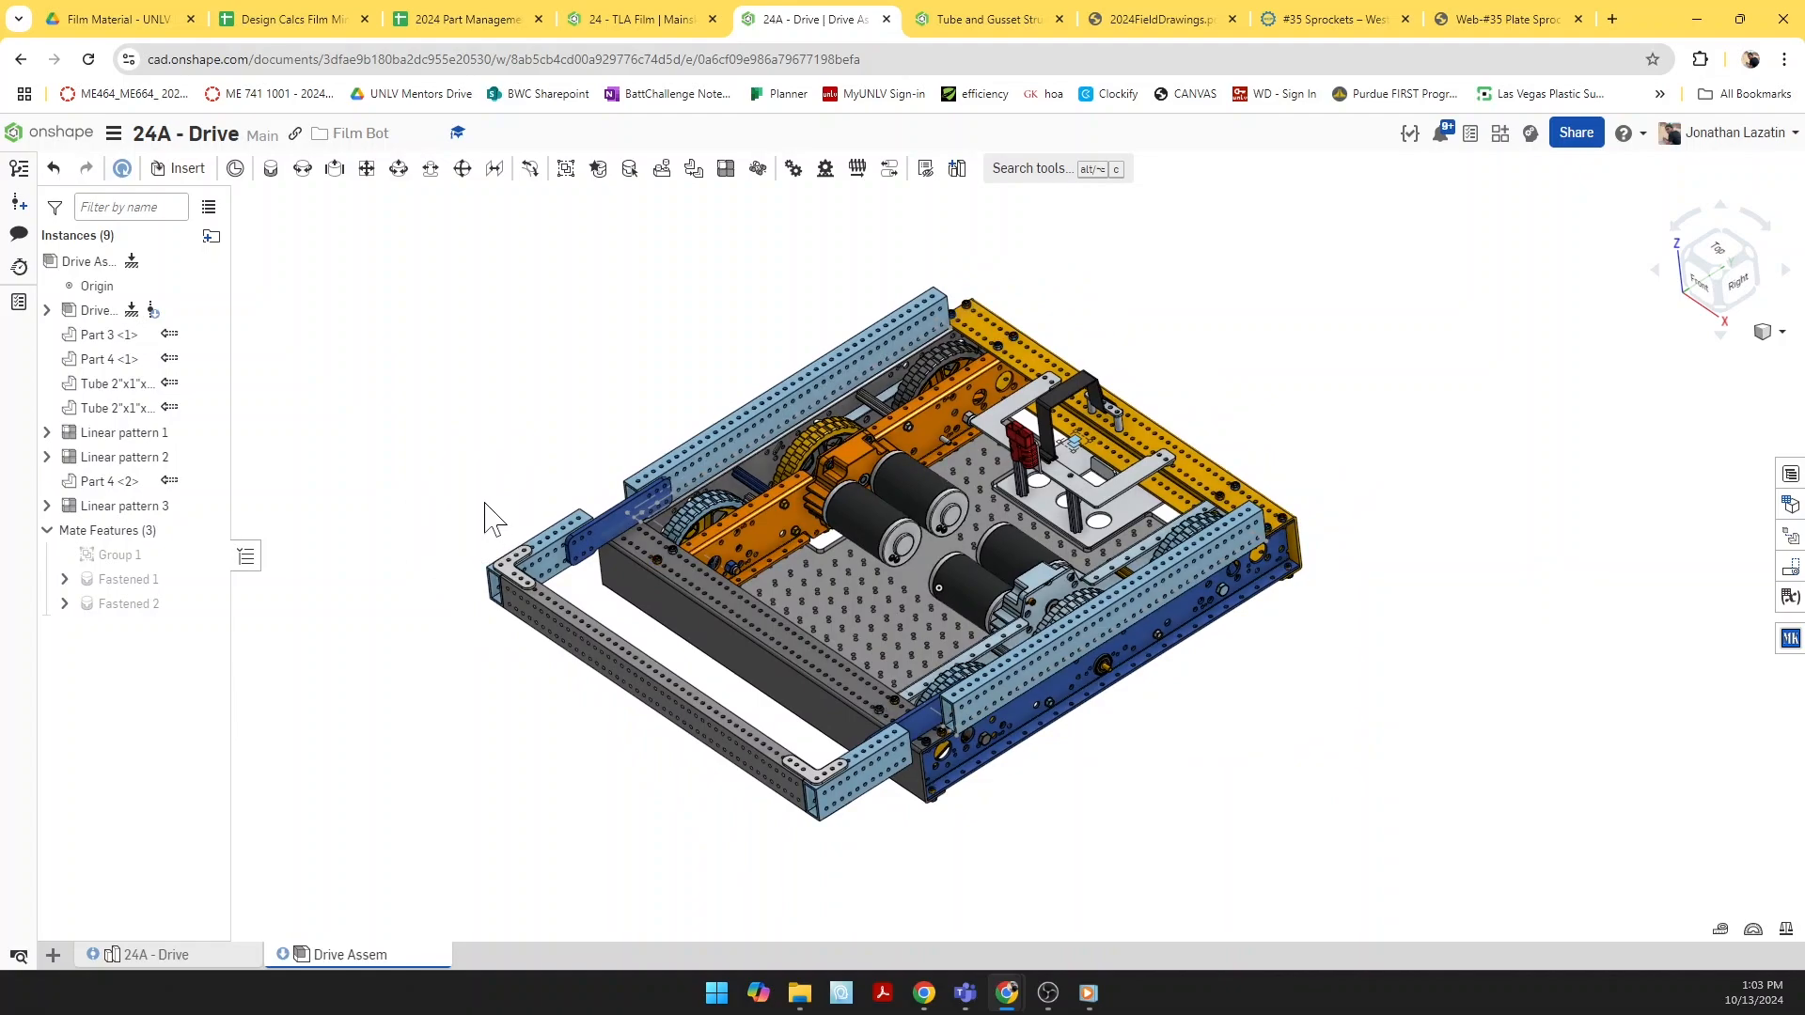
{"action": "right_click_drag", "start_coordinate": [486, 503], "coordinate": [498, 461]}
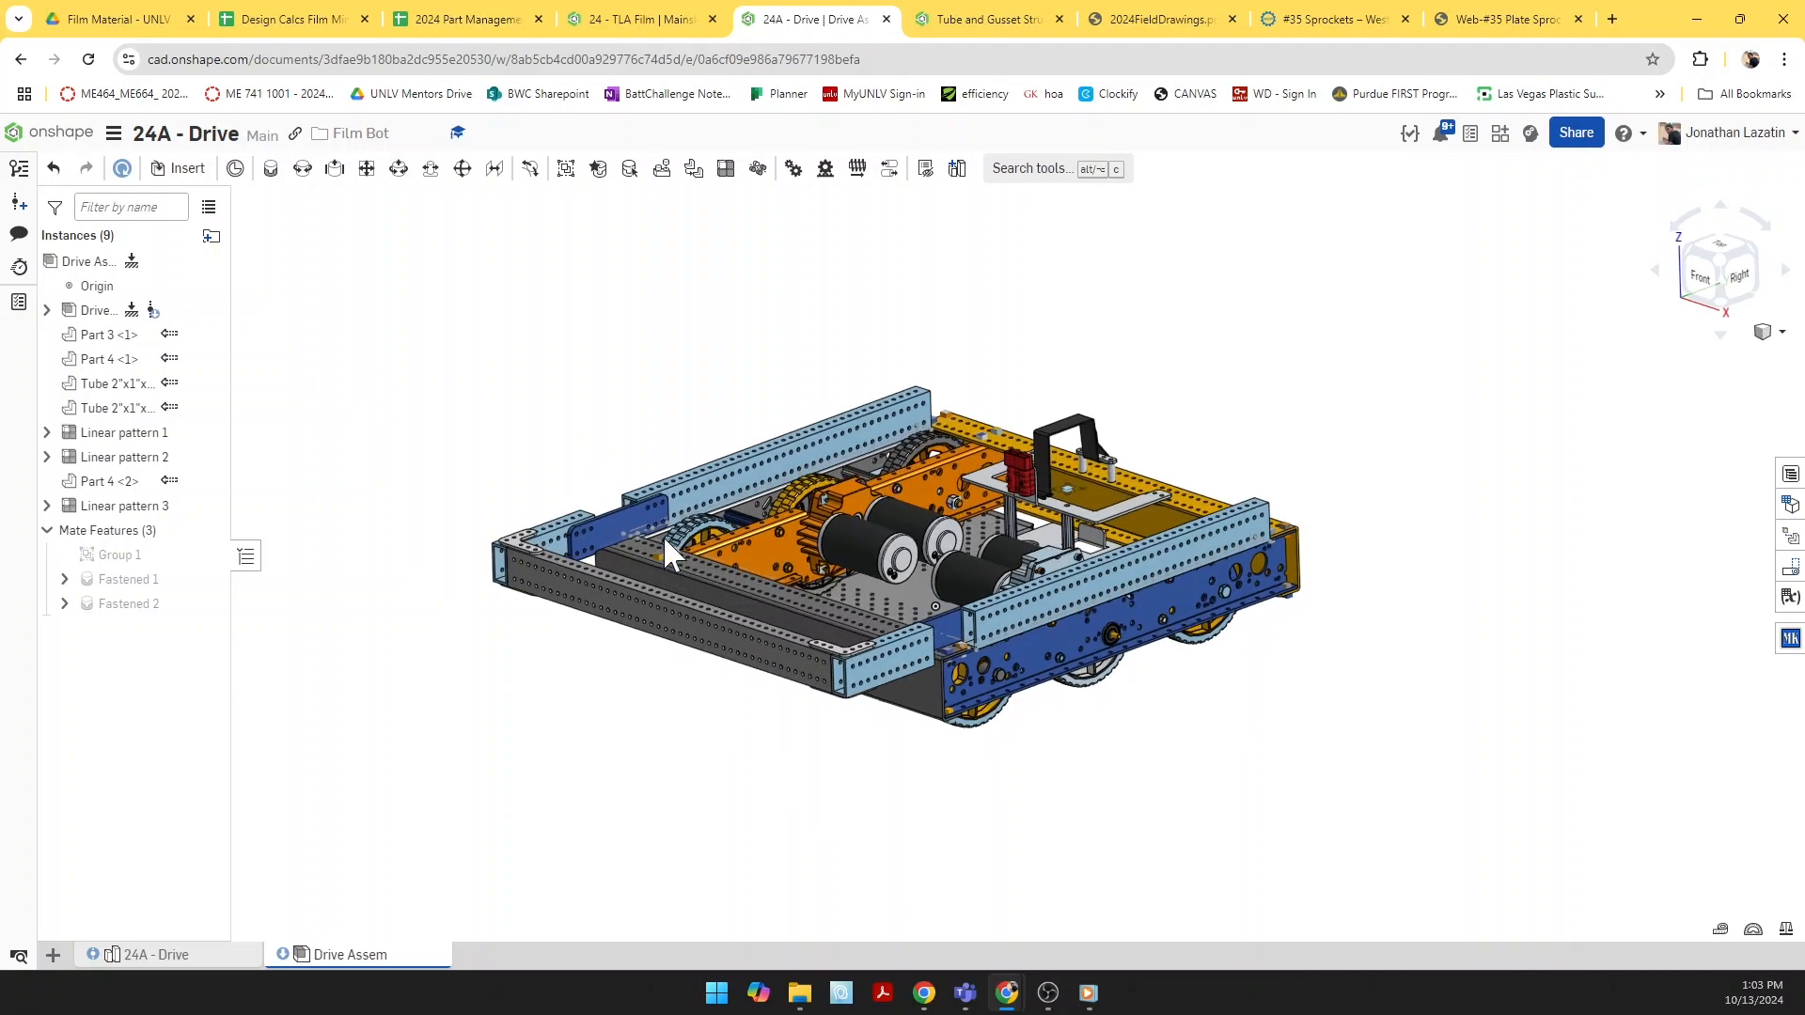
Step: Examine the side rails, connecting plates, front tubes and corner gussets of the drive assembly to identify the distinct parts needing part numbers
{"action": "scroll", "coordinate": [721, 588], "scroll_direction": "up", "scroll_amount": 4}
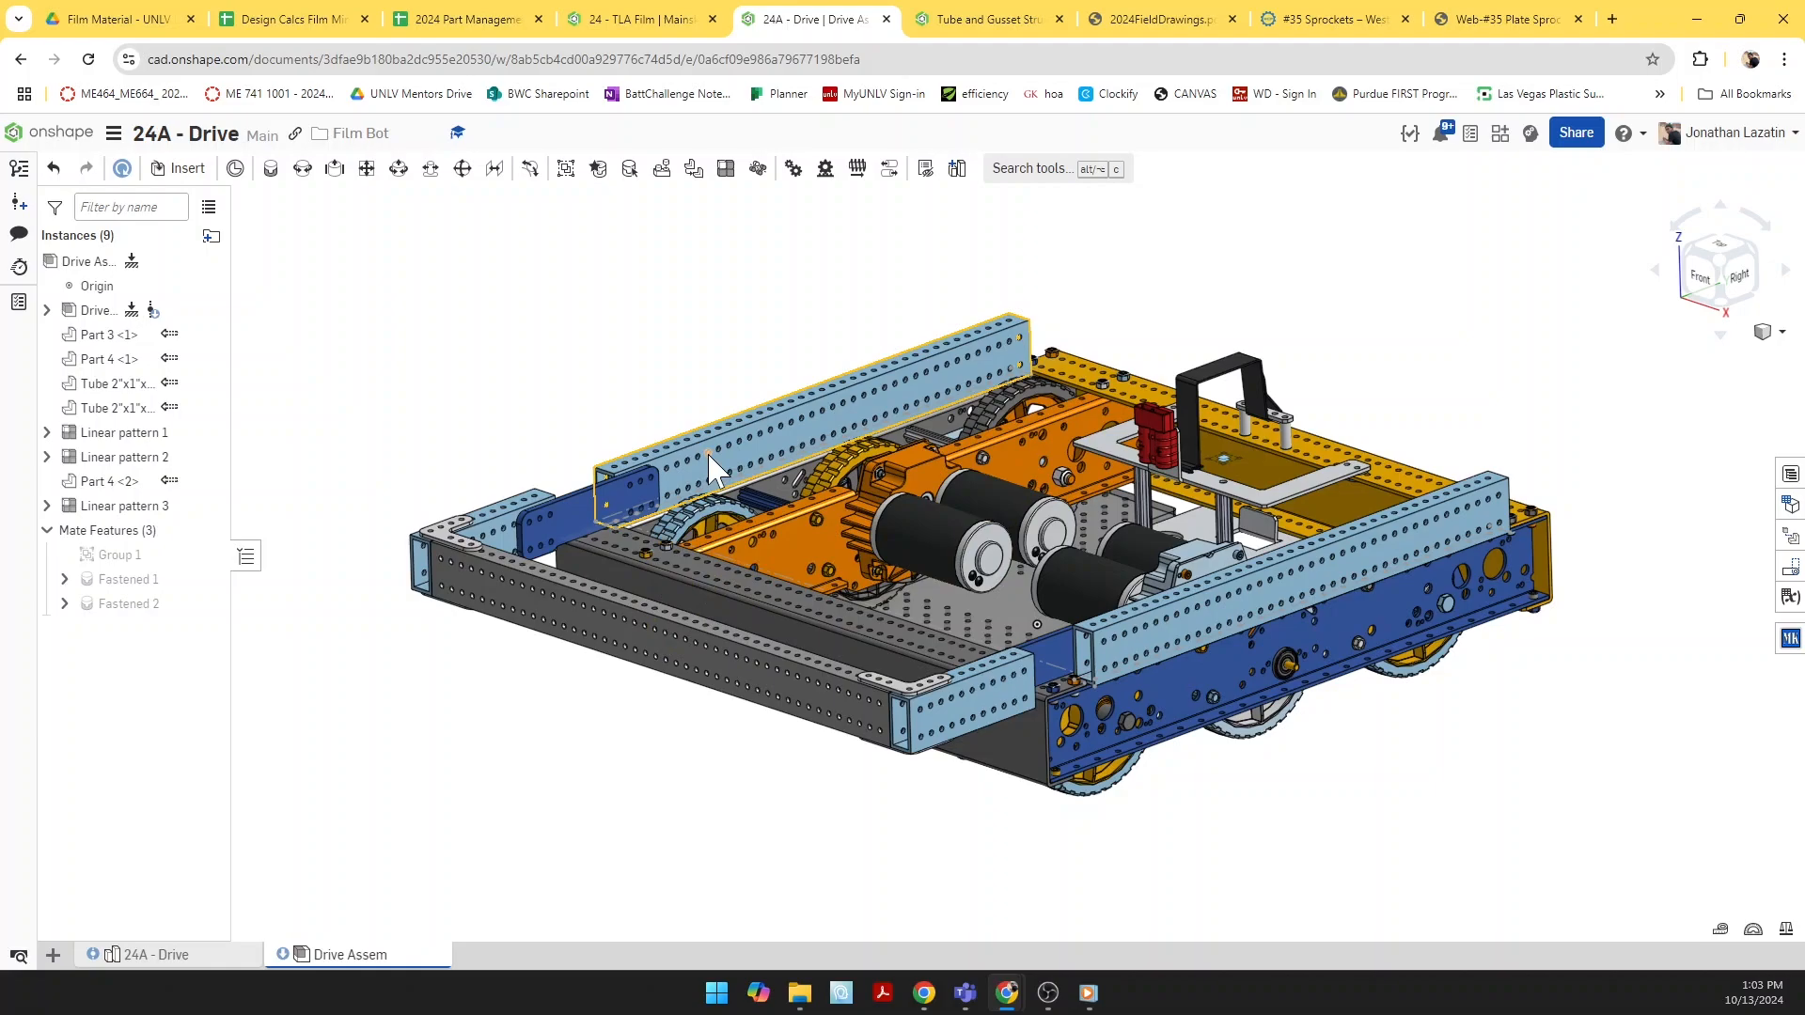
{"action": "scroll", "coordinate": [711, 468], "scroll_direction": "up", "scroll_amount": 3}
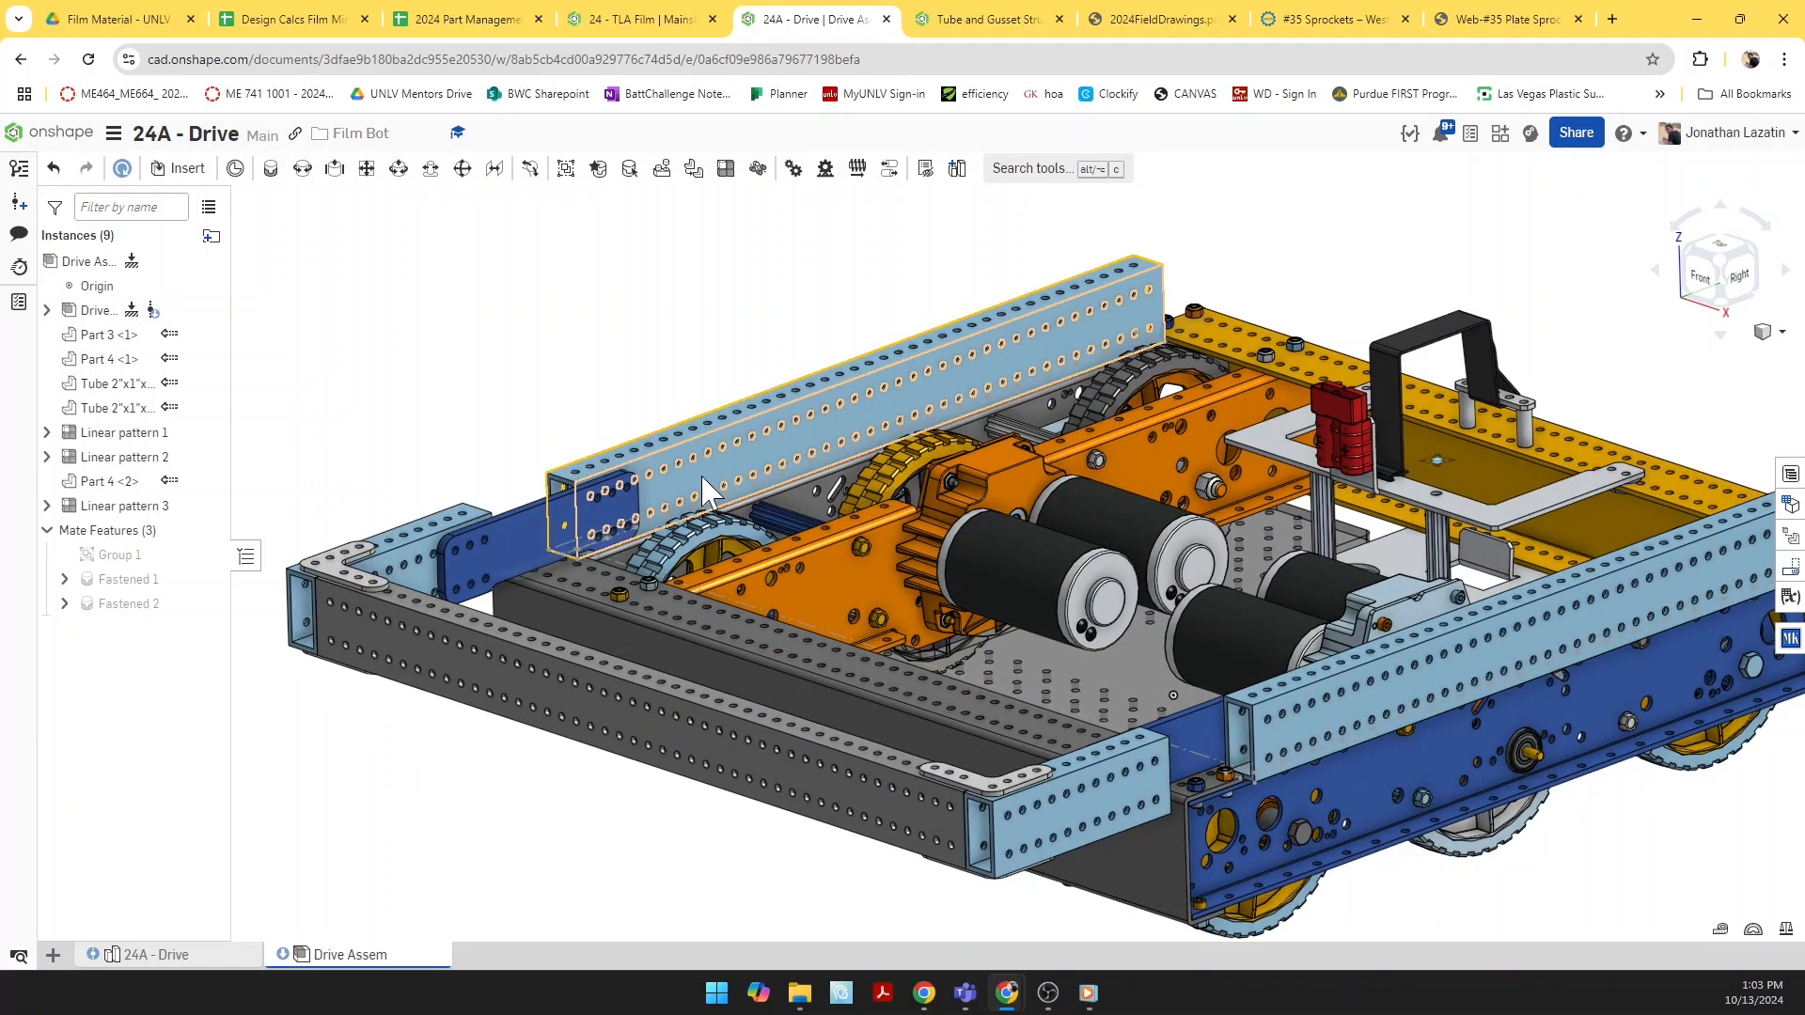
{"action": "left_click", "coordinate": [552, 553]}
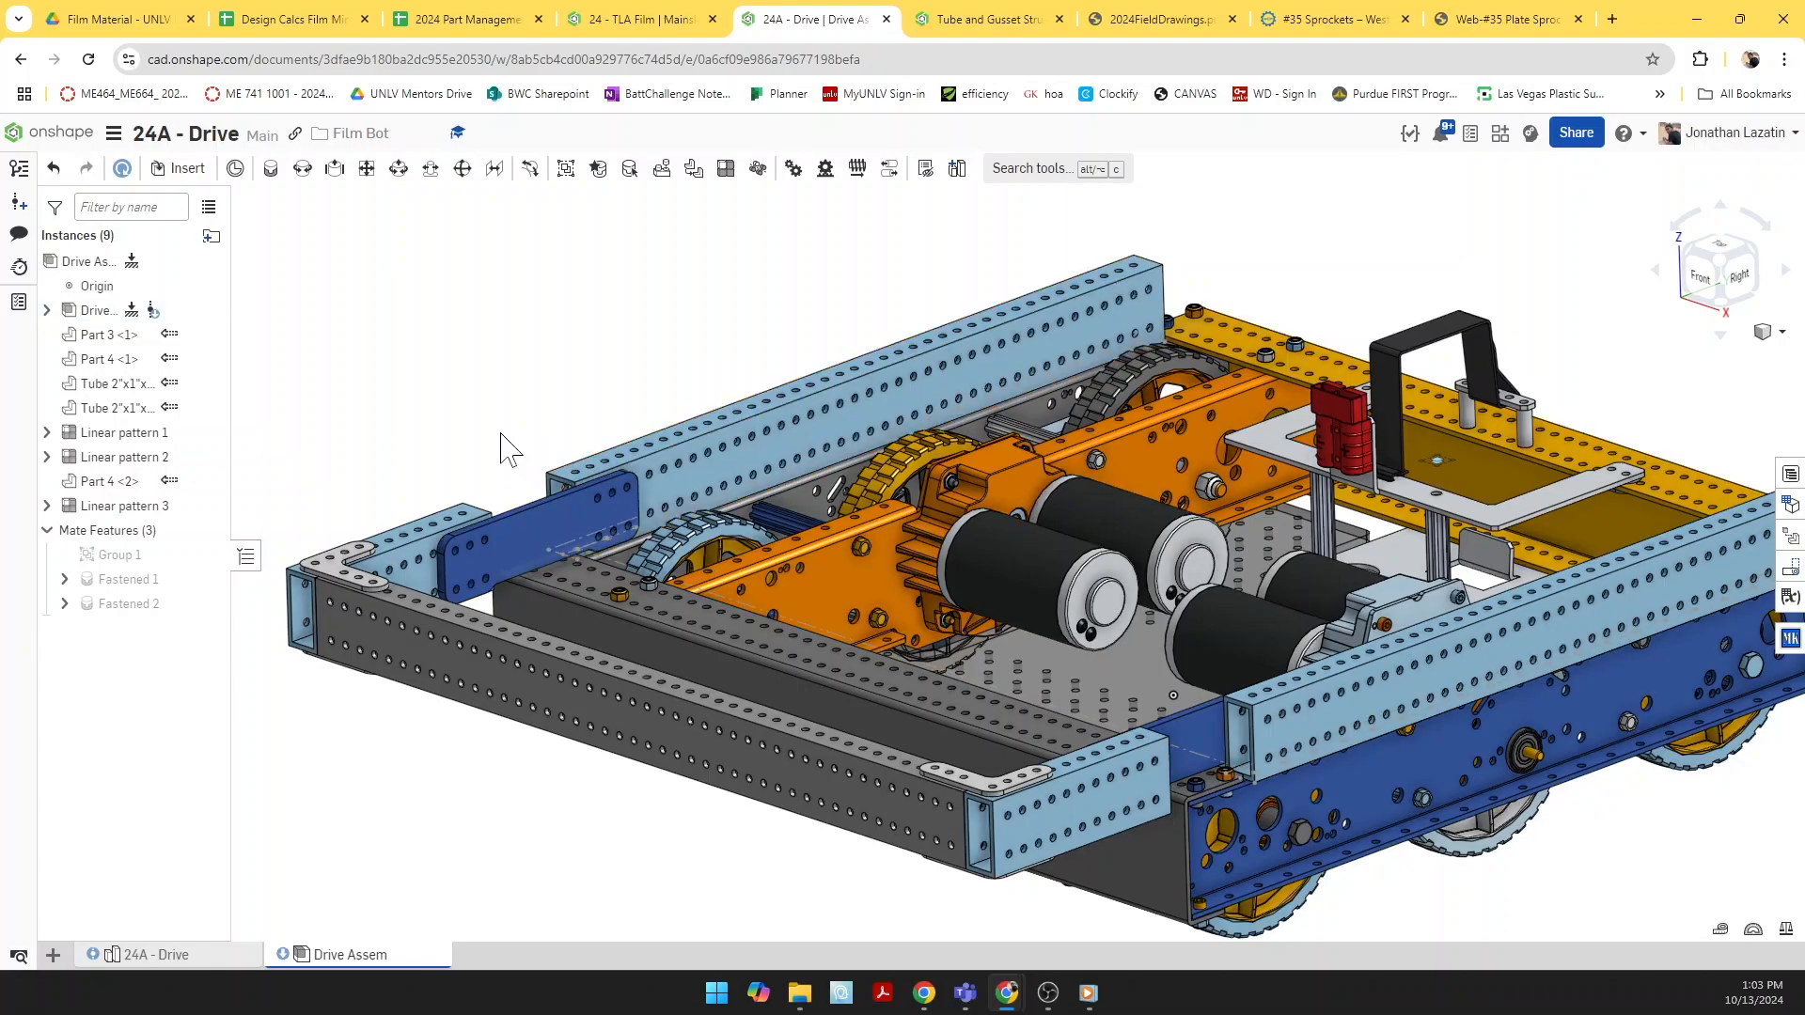
{"action": "left_click", "coordinate": [421, 562]}
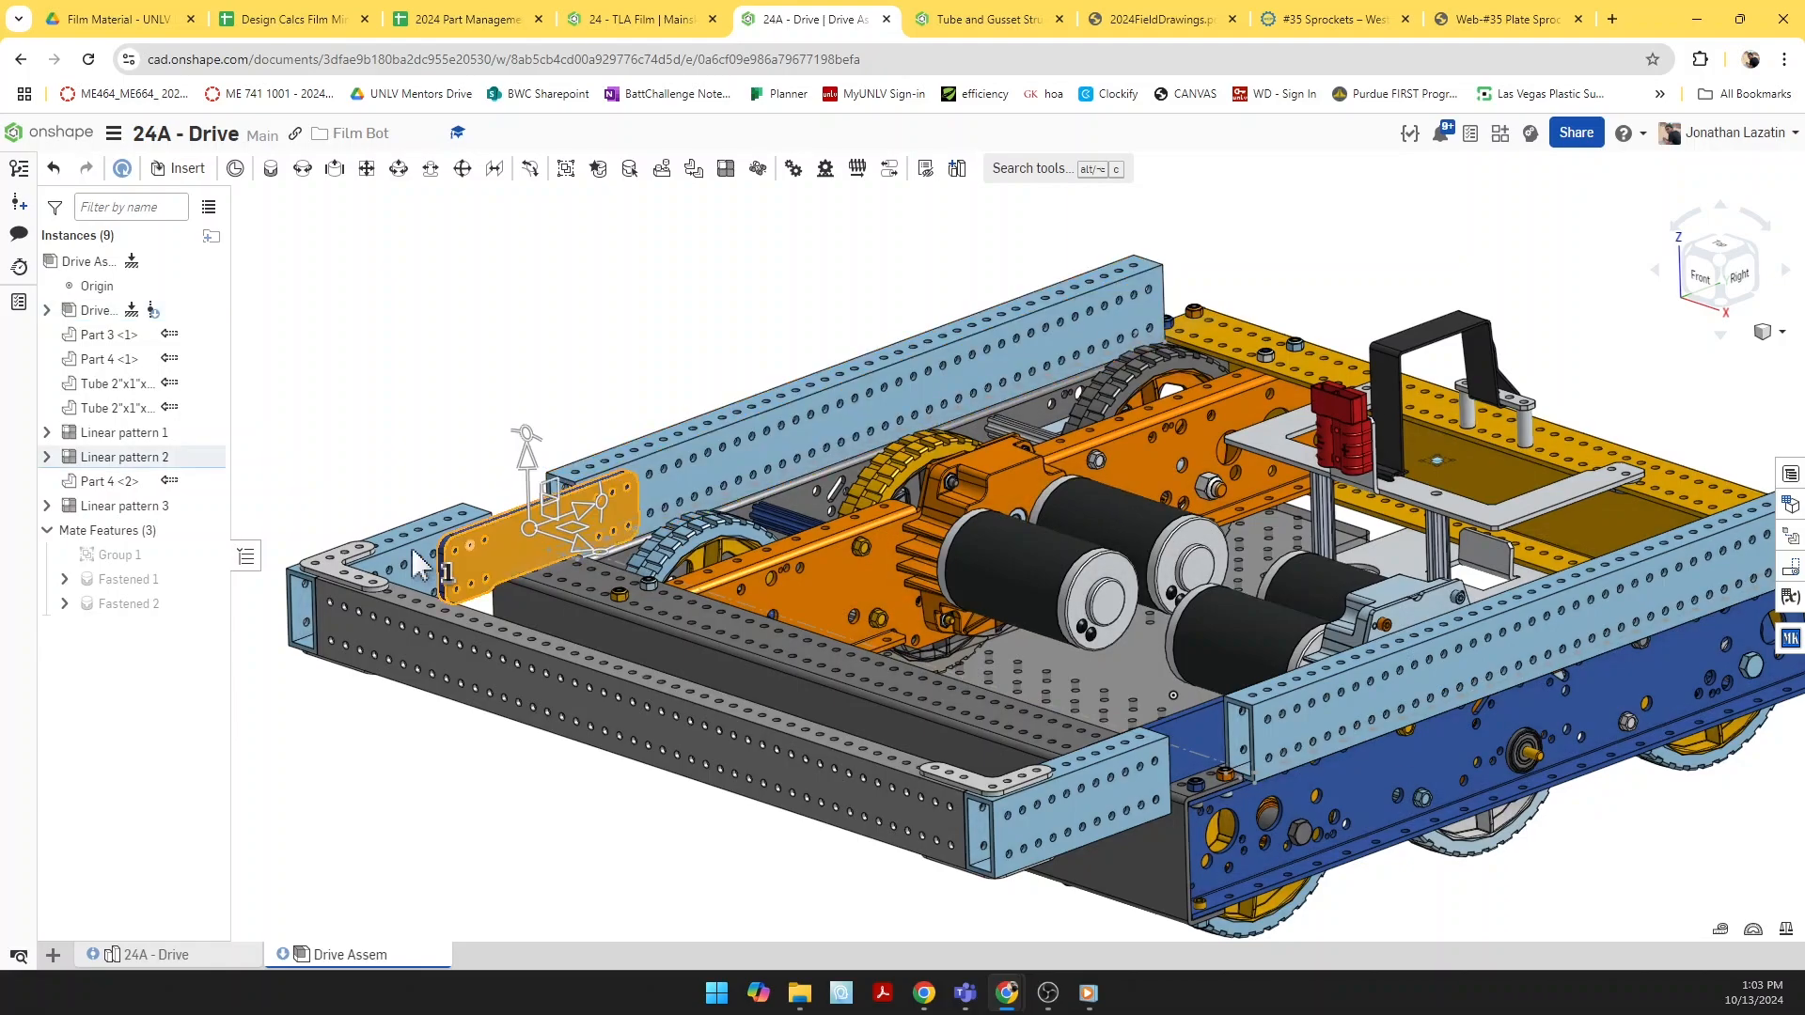
{"action": "left_click", "coordinate": [490, 693]}
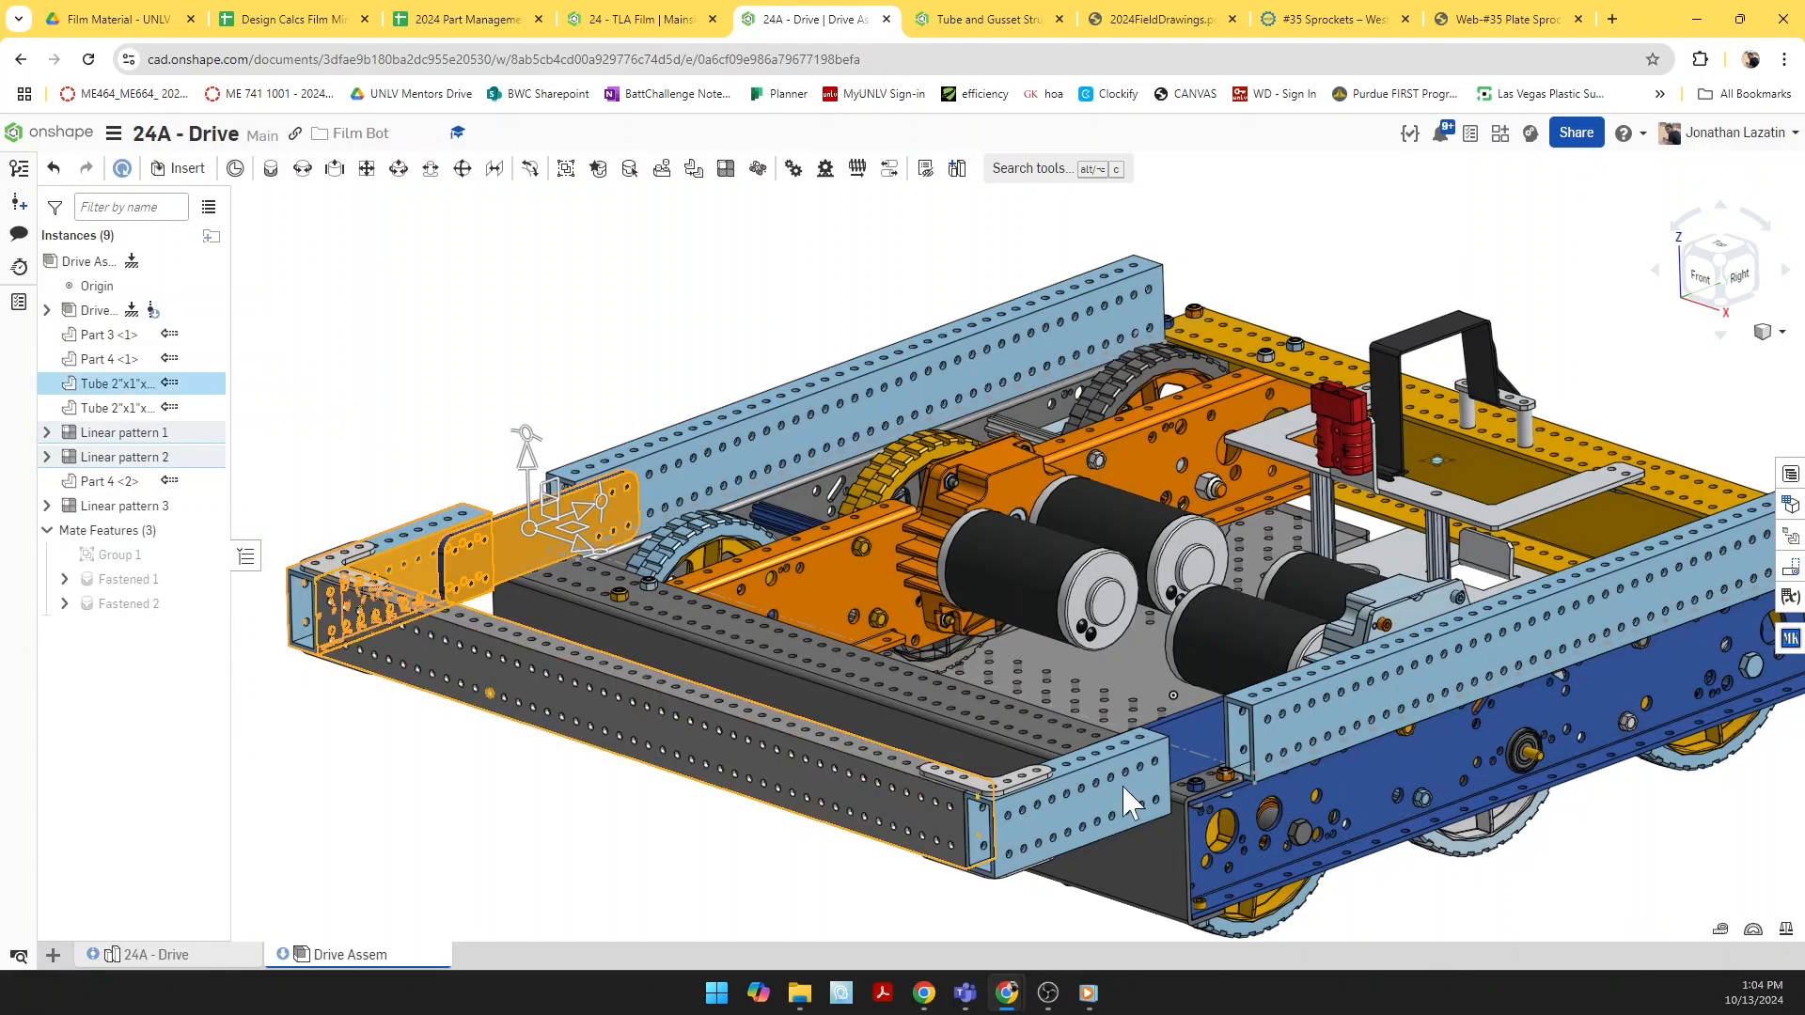
{"action": "left_click", "coordinate": [584, 347]}
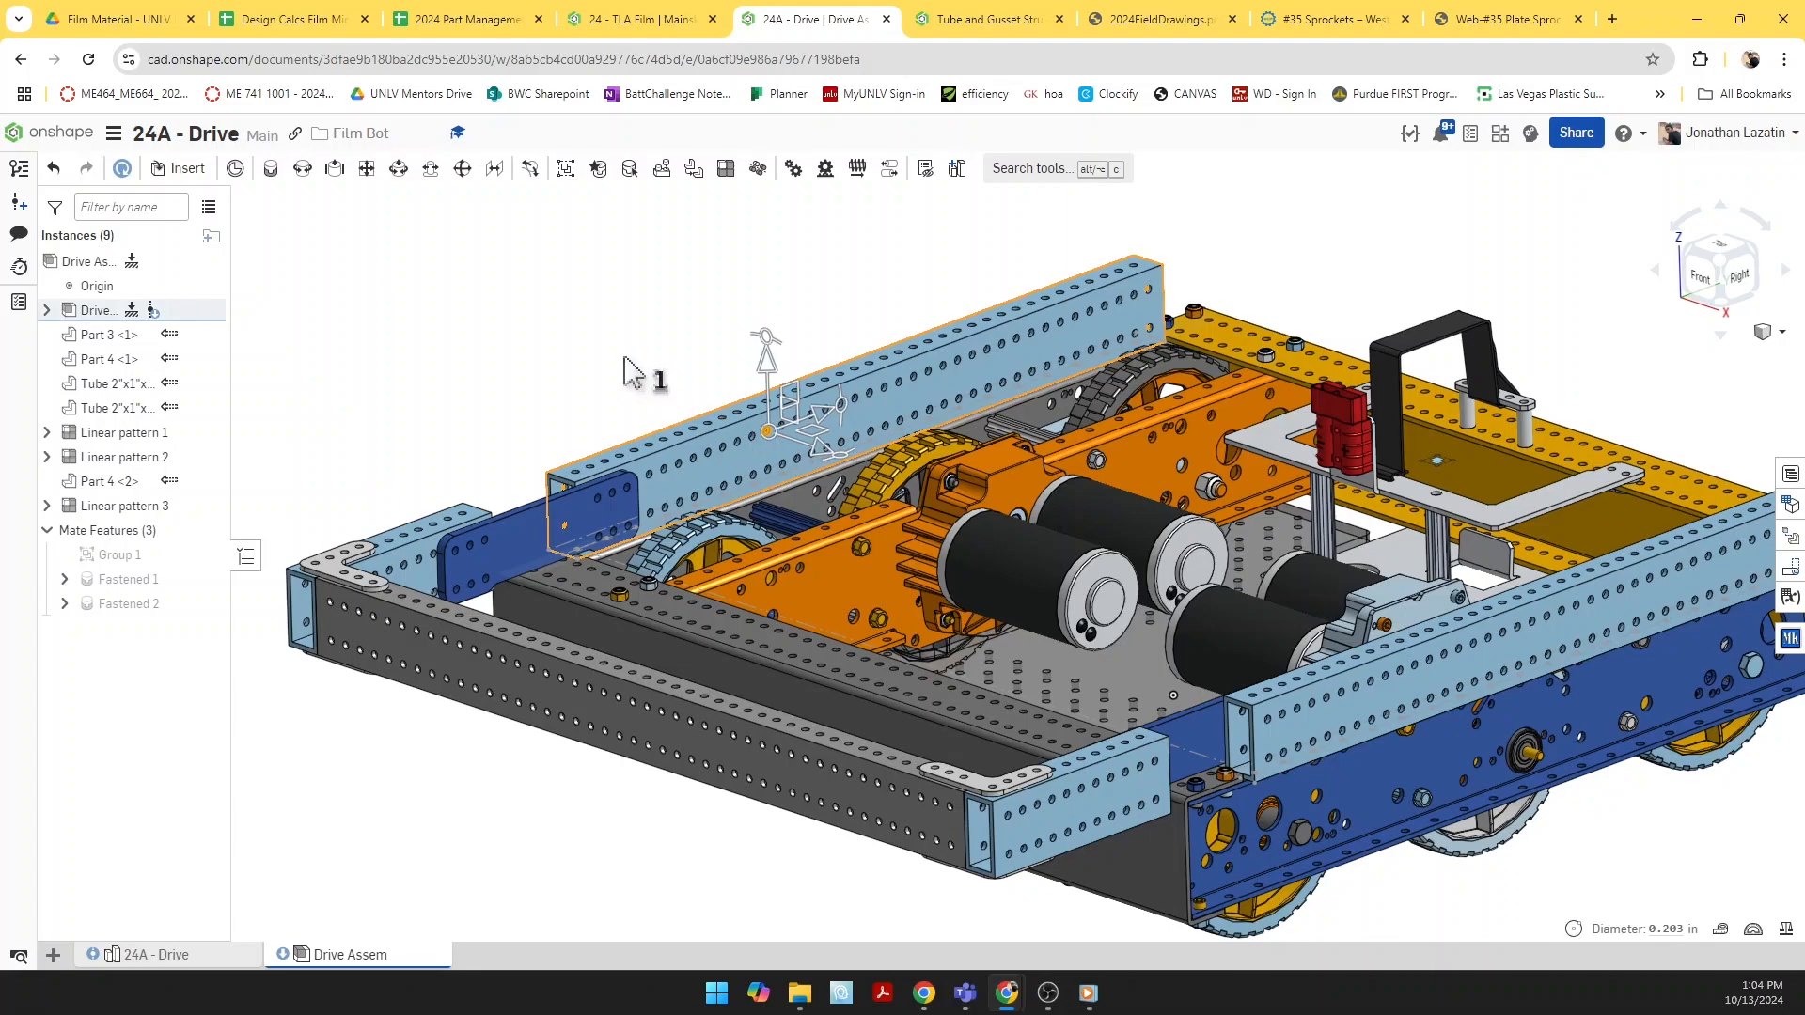
{"action": "left_click", "coordinate": [421, 565]}
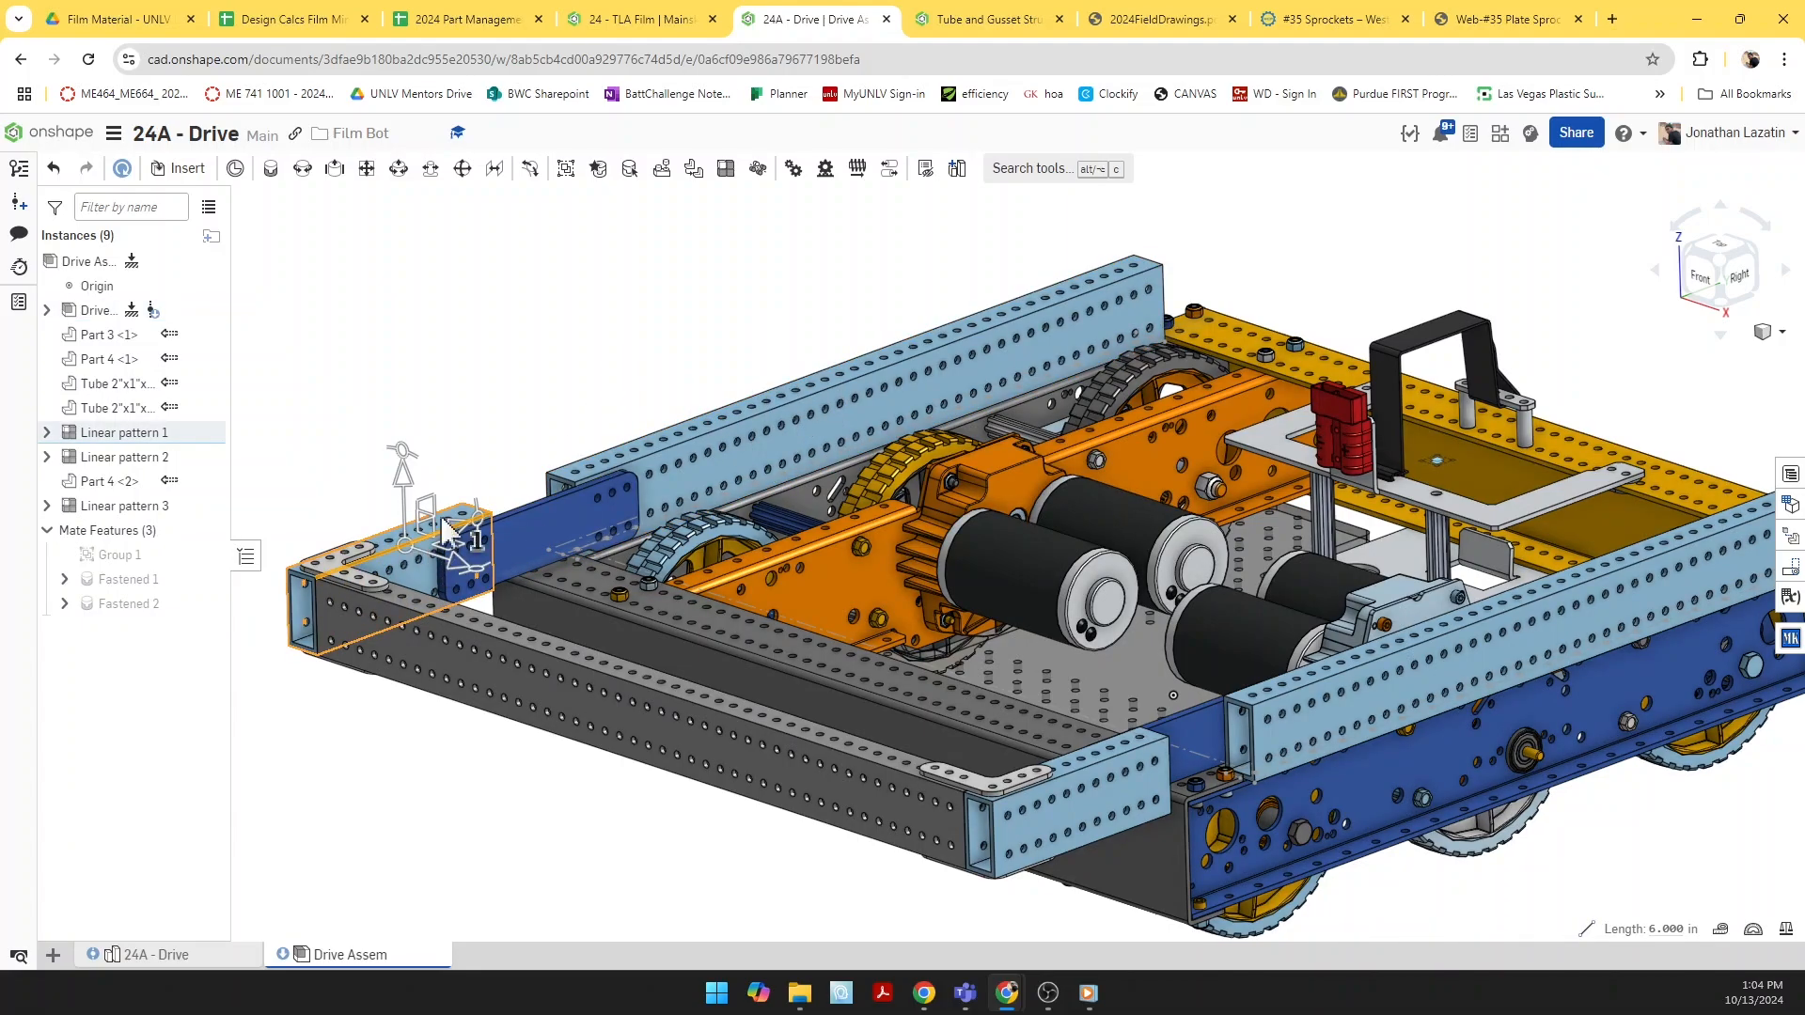
{"action": "left_click", "coordinate": [508, 383]}
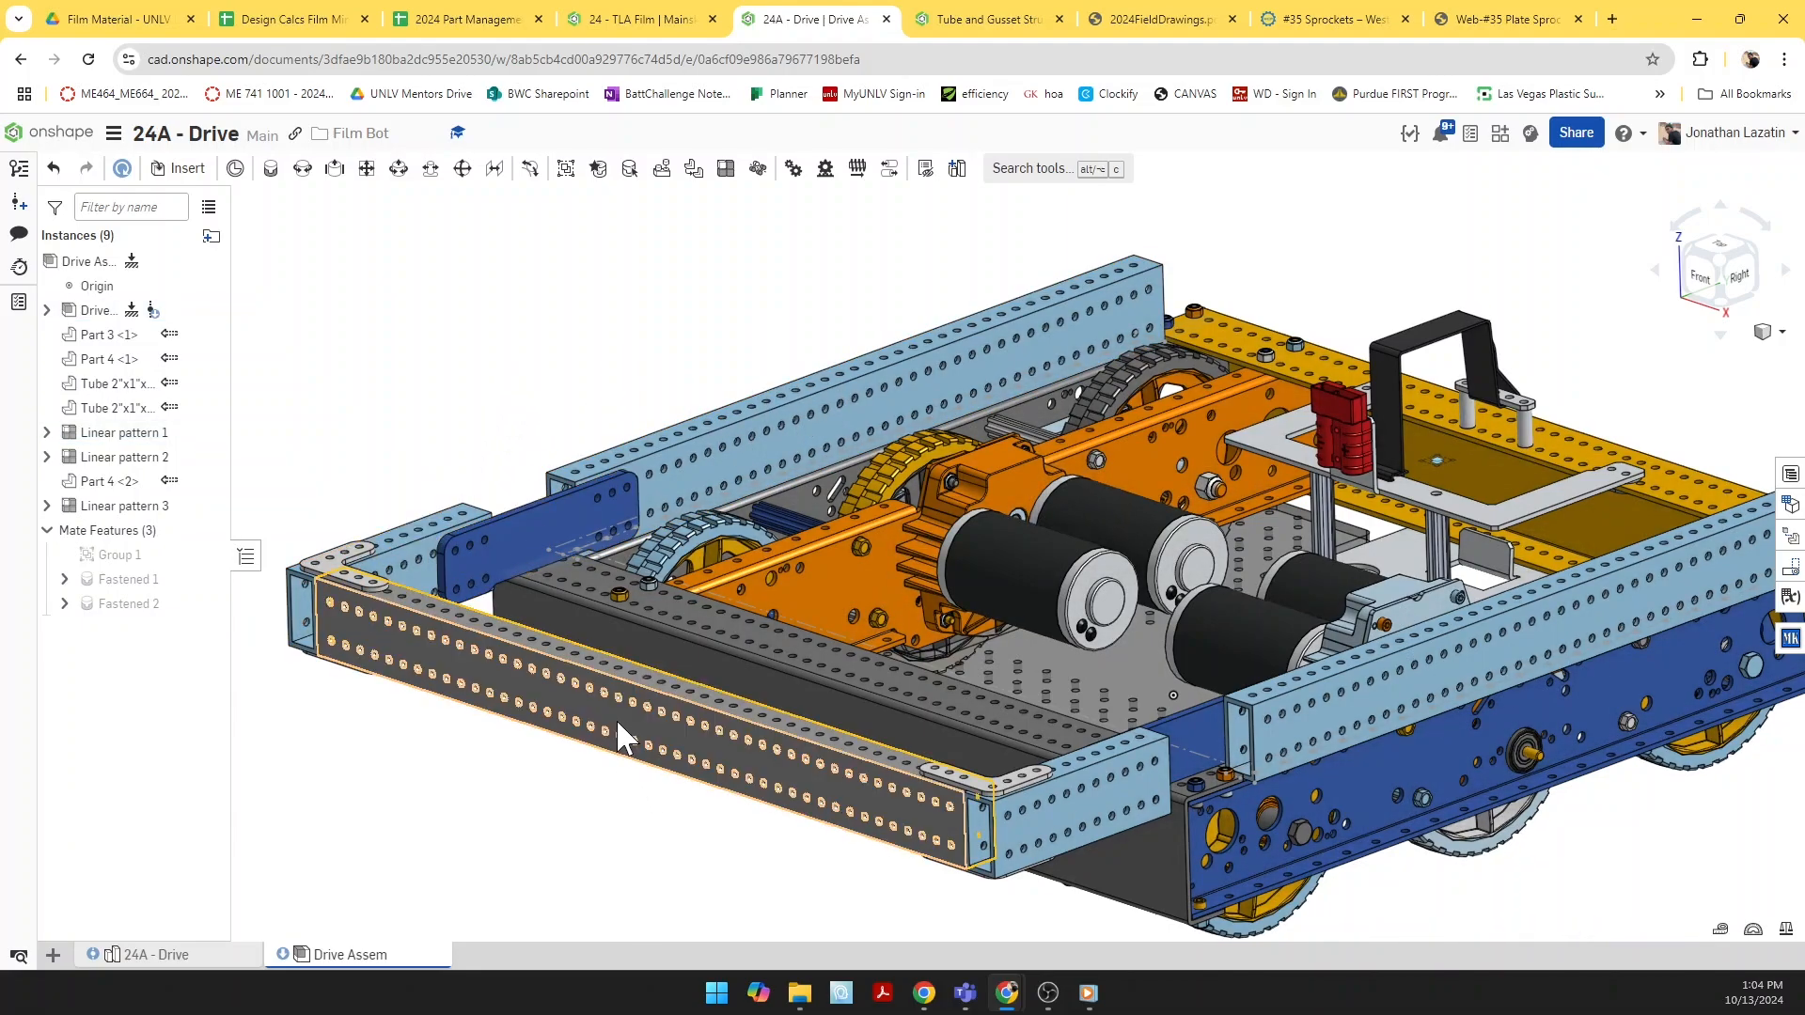
{"action": "left_click", "coordinate": [617, 737]}
{"action": "left_click", "coordinate": [541, 828]}
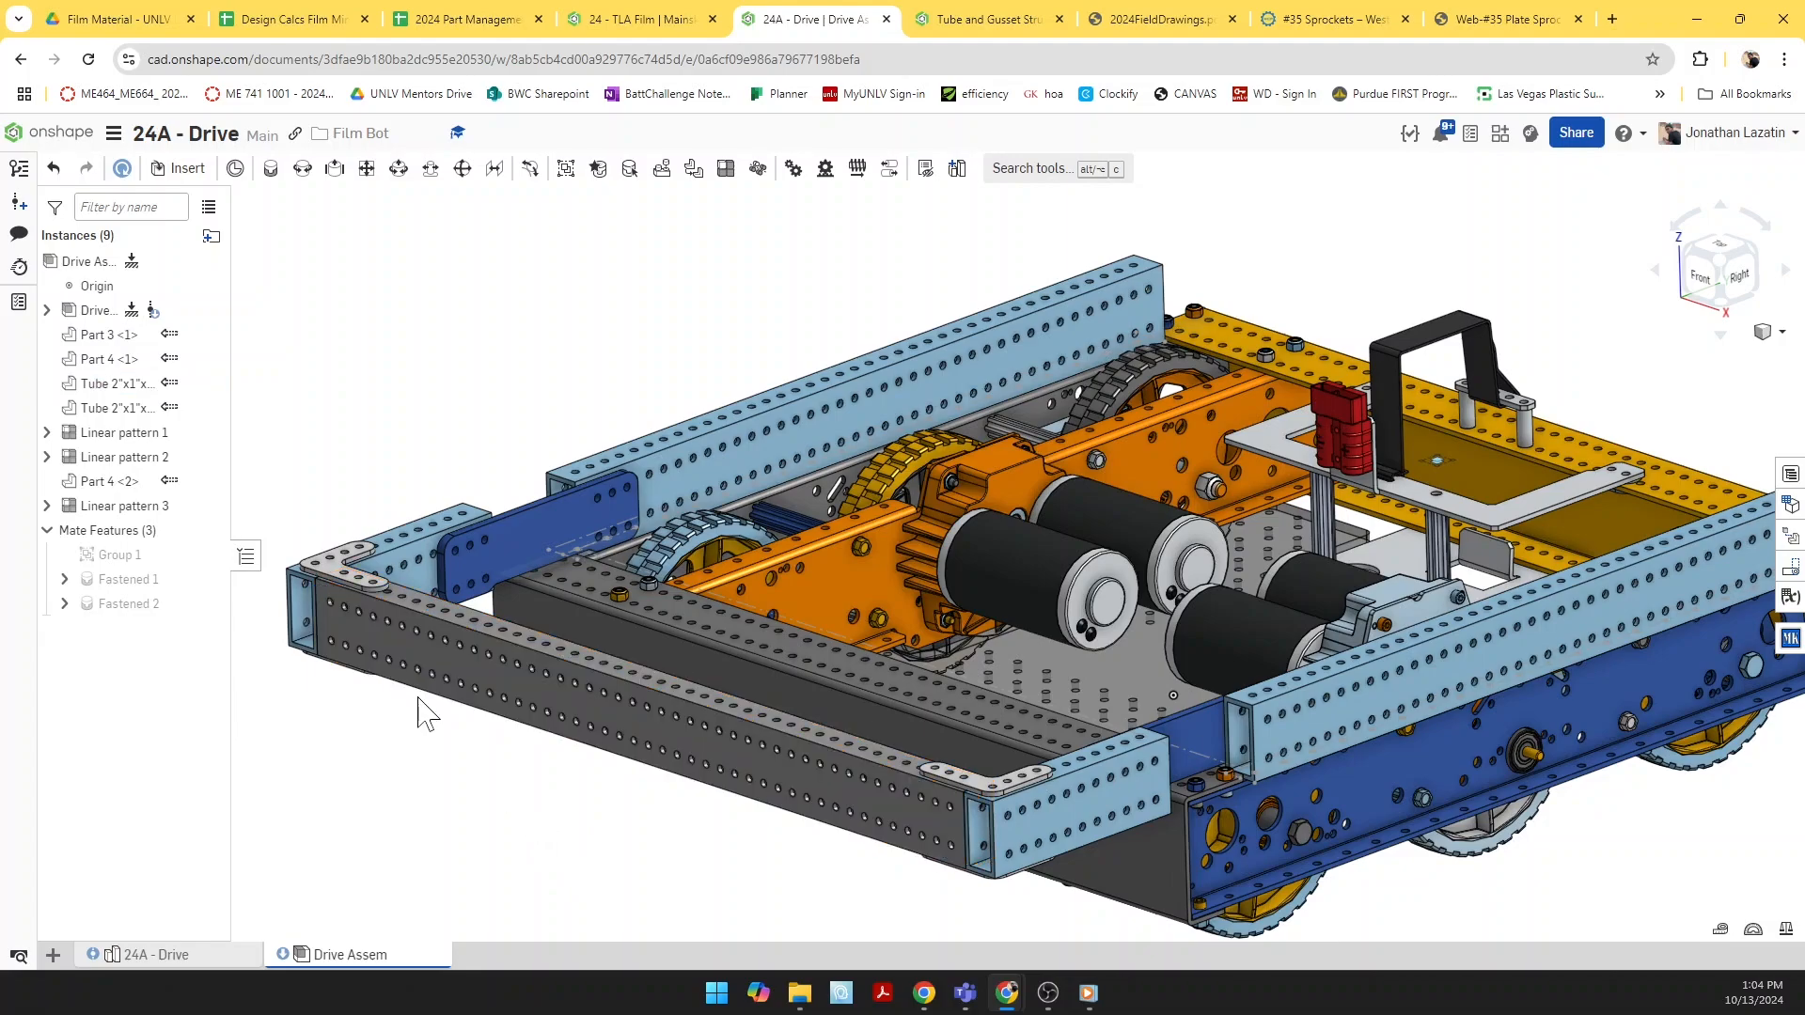
{"action": "scroll", "coordinate": [340, 573], "scroll_direction": "up", "scroll_amount": 3}
{"action": "left_click", "coordinate": [348, 569]}
{"action": "key", "text": "f"}
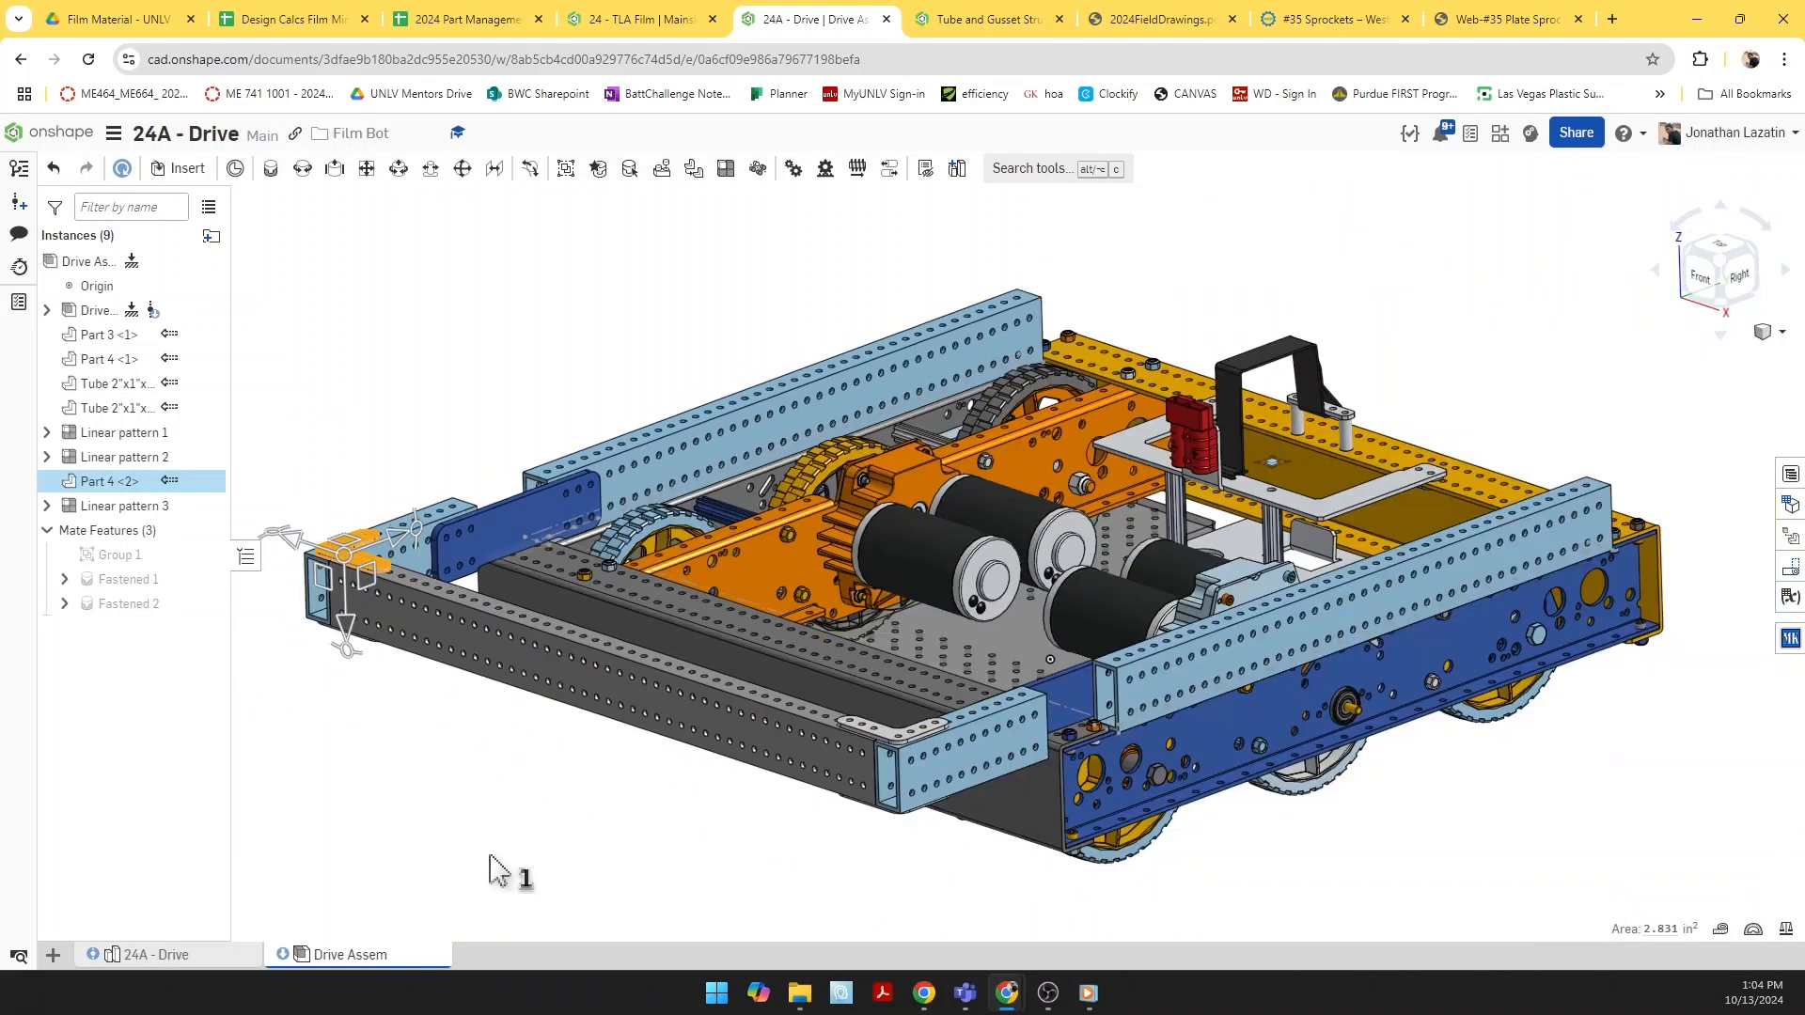
{"action": "left_click", "coordinate": [493, 848]}
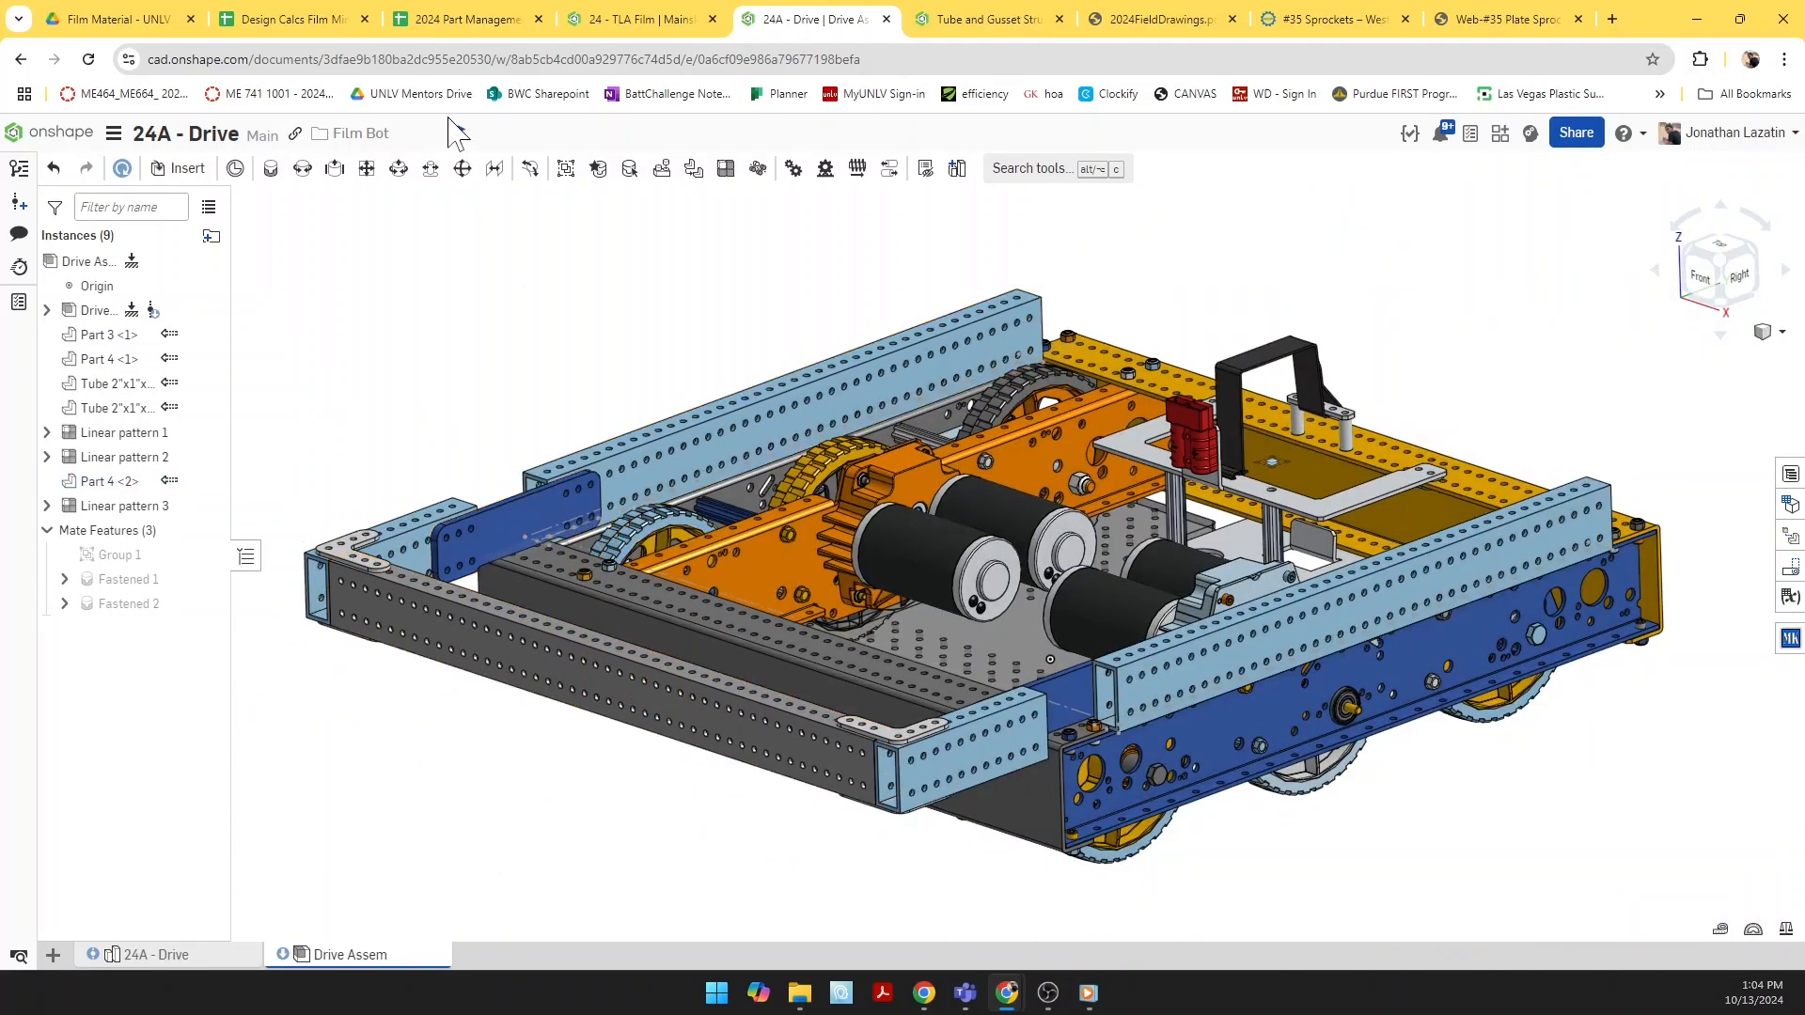
Step: Switch to the 2024 Part Management spreadsheet and look up the Drive entry in the subsystem list
{"action": "left_click", "coordinate": [463, 20]}
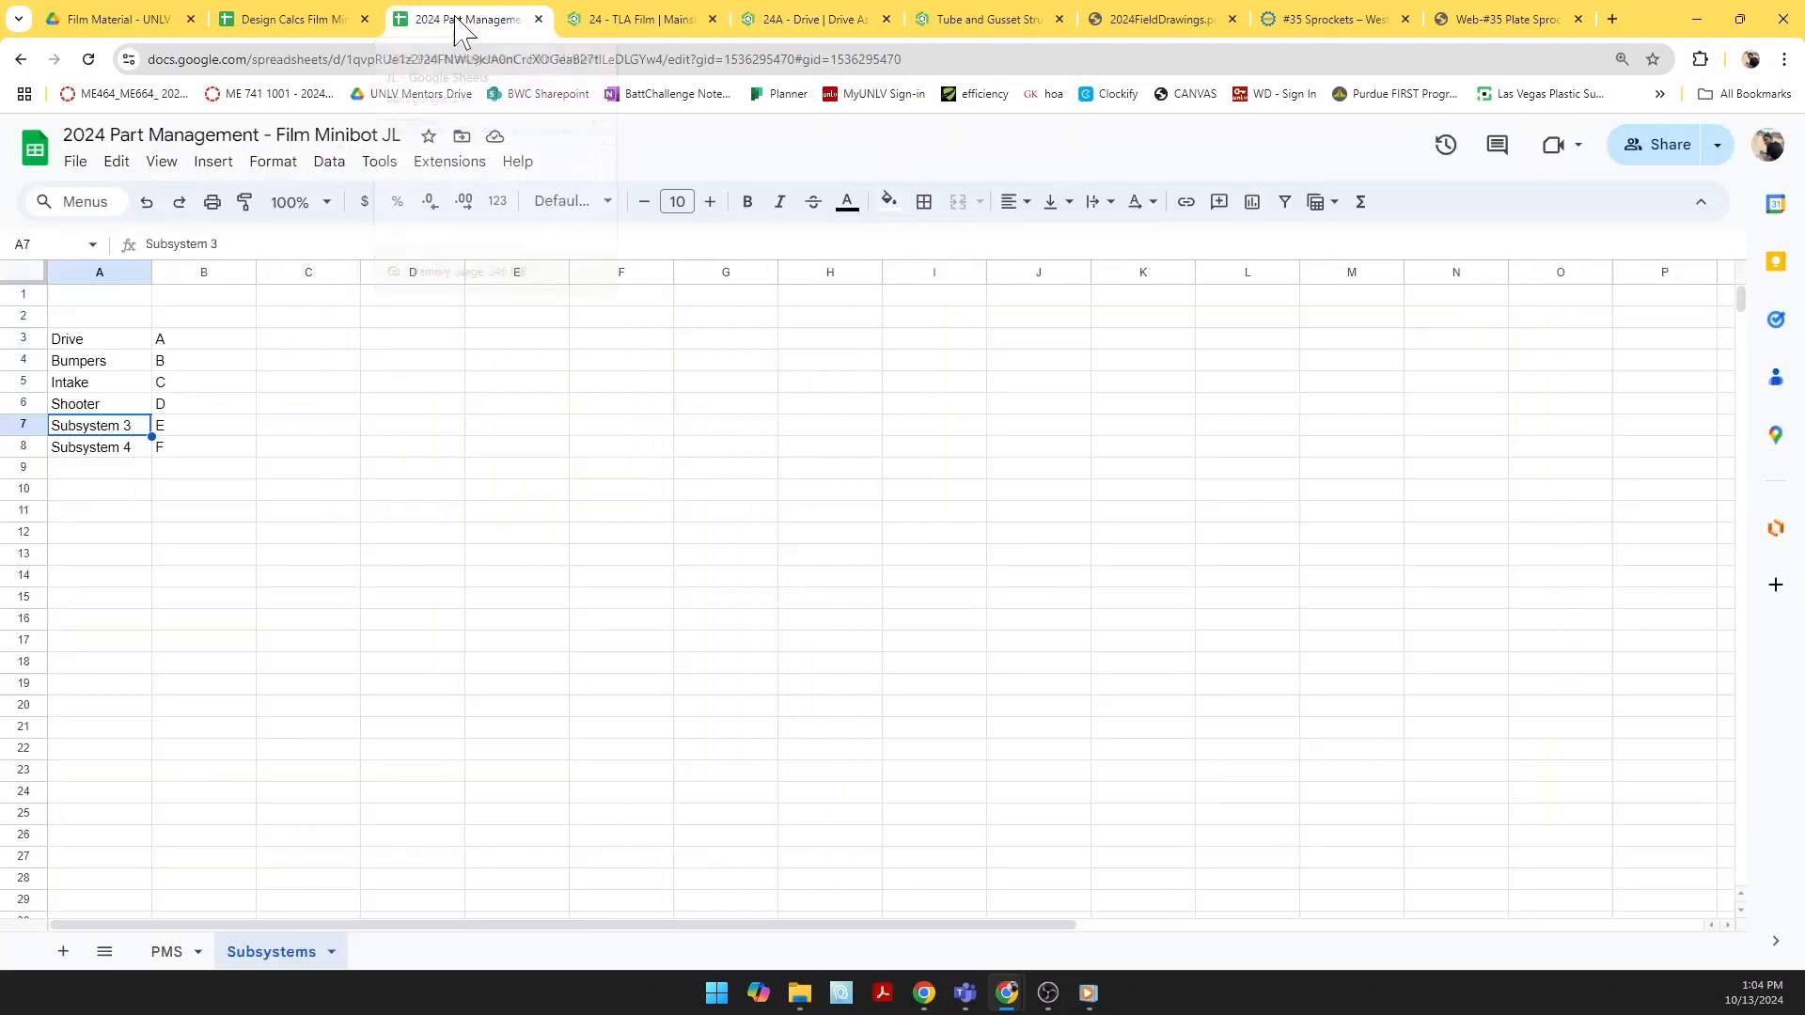
{"action": "left_click", "coordinate": [635, 20]}
{"action": "left_click", "coordinate": [807, 21]}
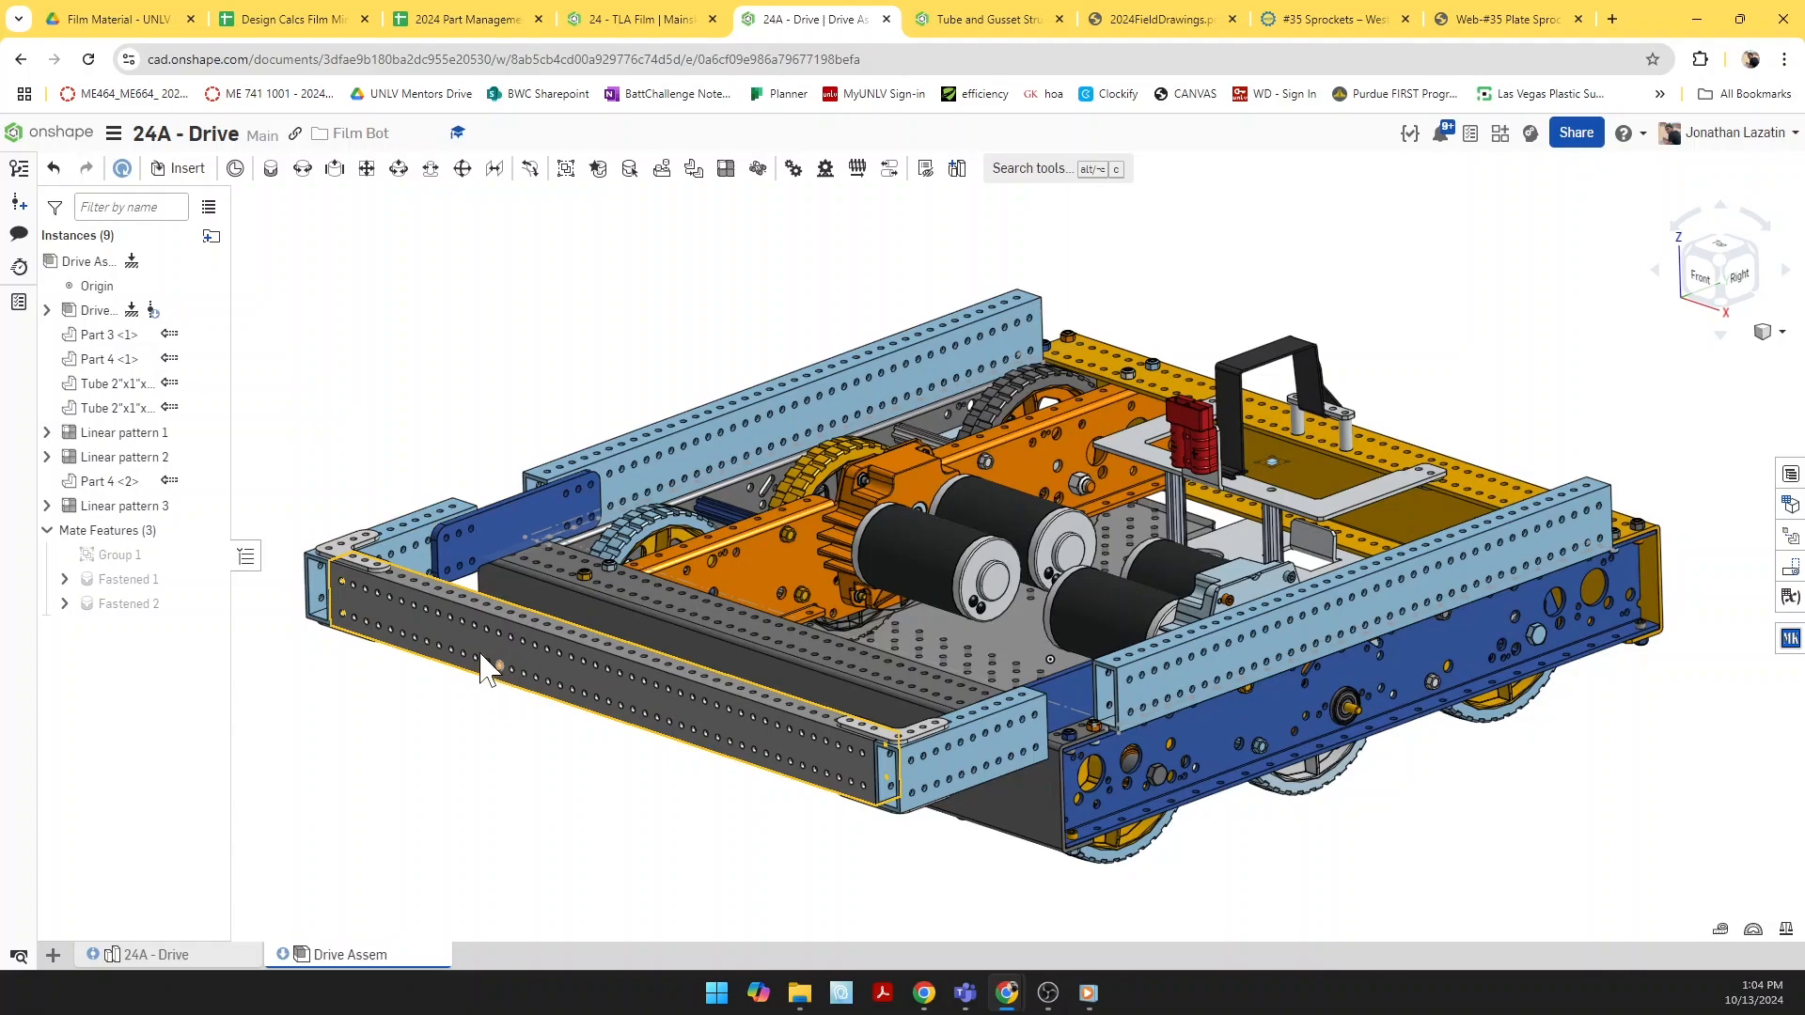
{"action": "left_click", "coordinate": [470, 20]}
{"action": "left_click", "coordinate": [299, 487]}
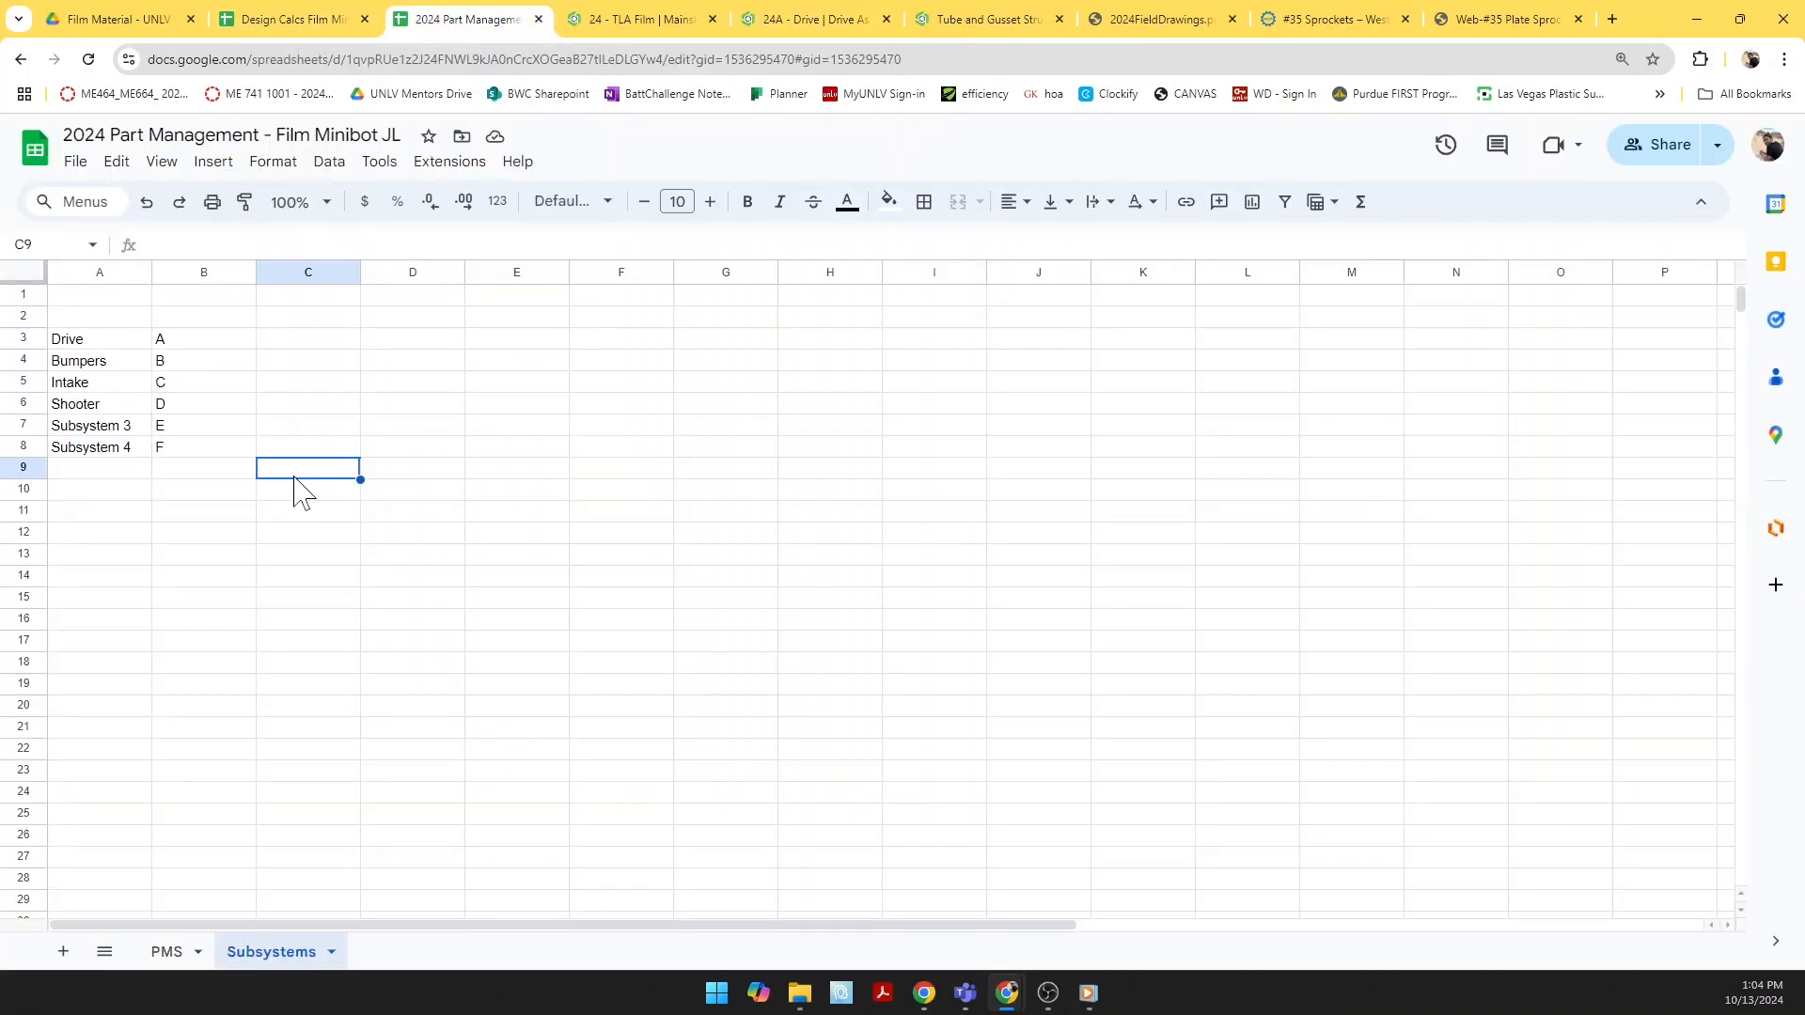
{"action": "left_click", "coordinate": [118, 344]}
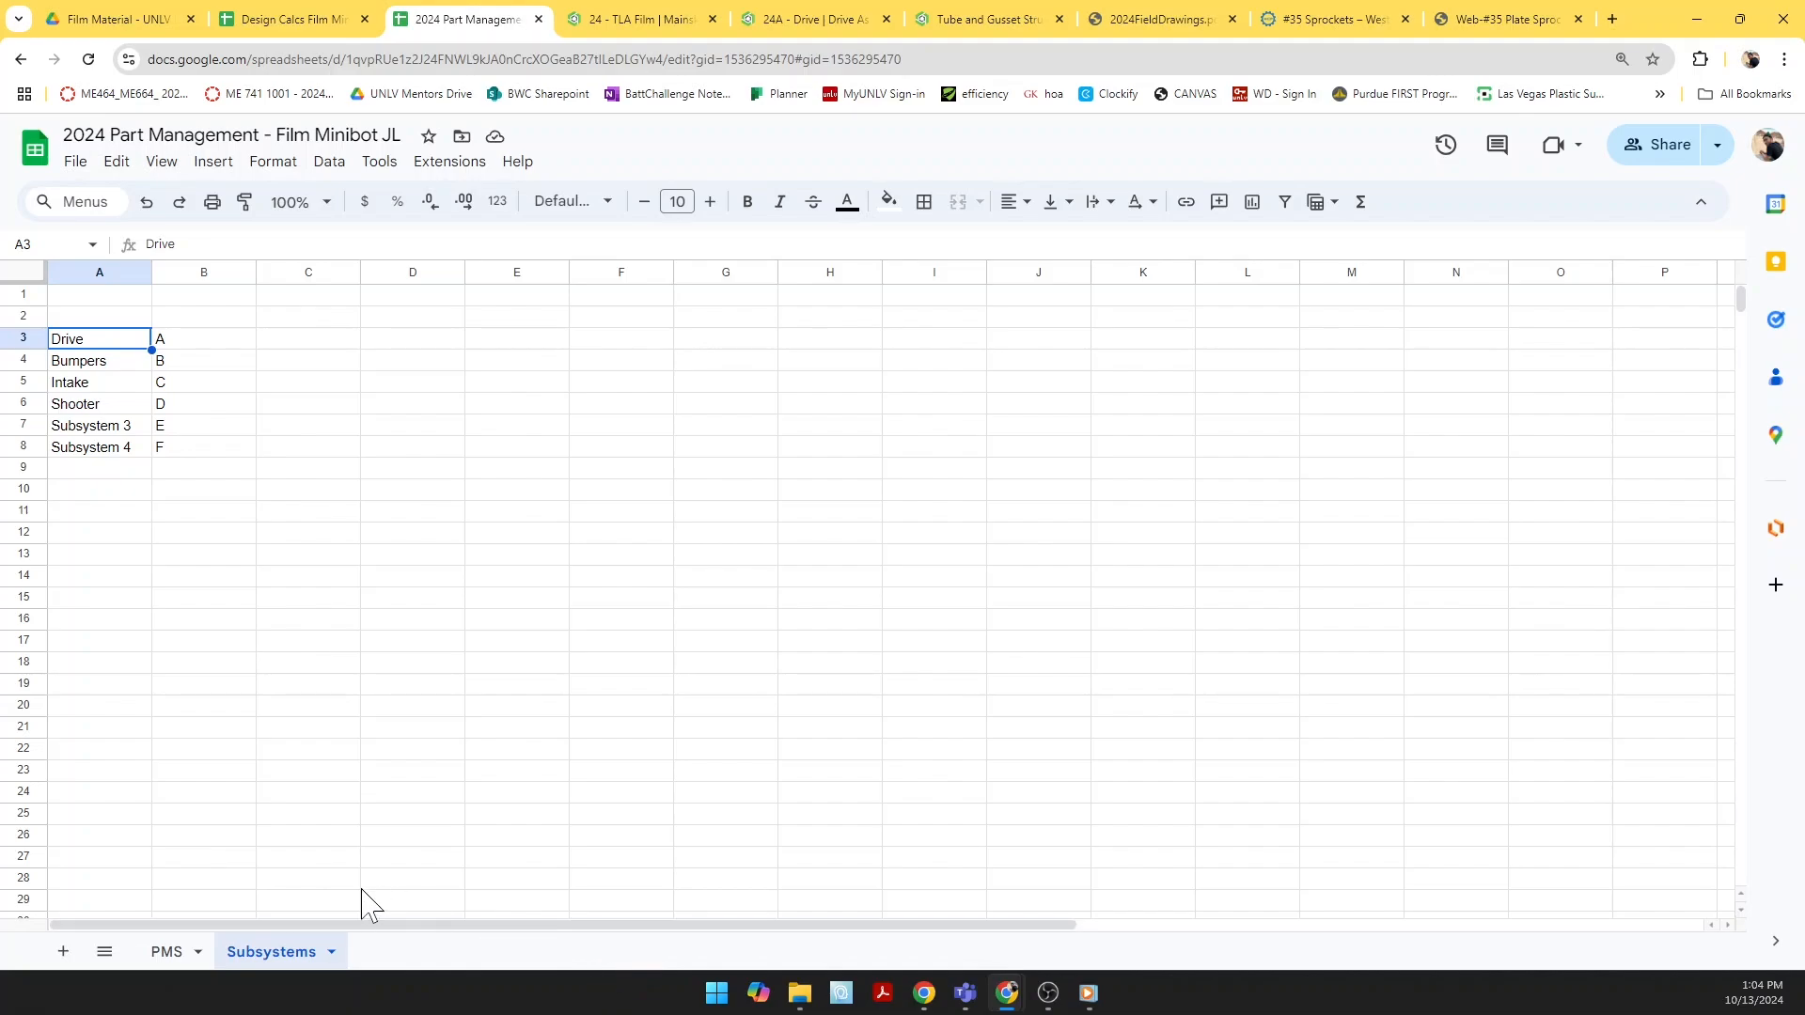
Step: On the PMS sheet, copy the generated part numbers 24A0001 and 24A0002 as values into the first two Part Number rows
{"action": "left_click", "coordinate": [170, 953]}
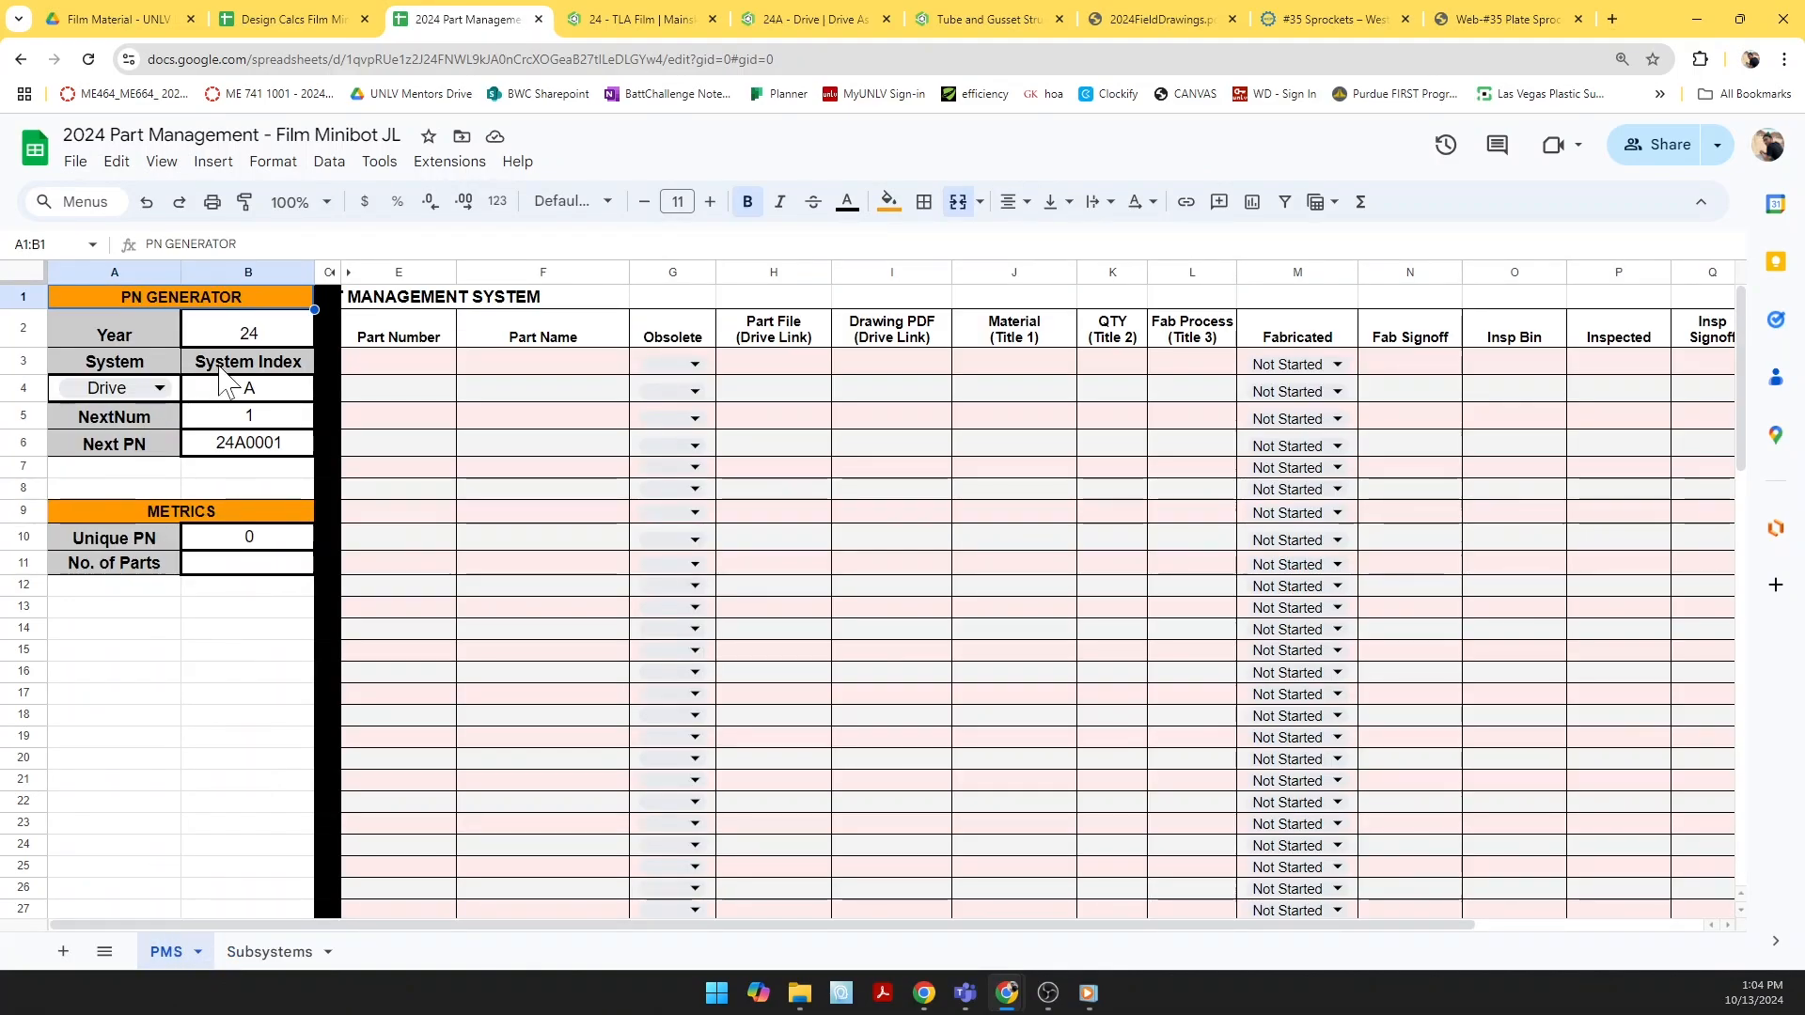
{"action": "left_click", "coordinate": [282, 443]}
{"action": "key", "text": "ctrl+c"}
{"action": "left_click", "coordinate": [393, 363]}
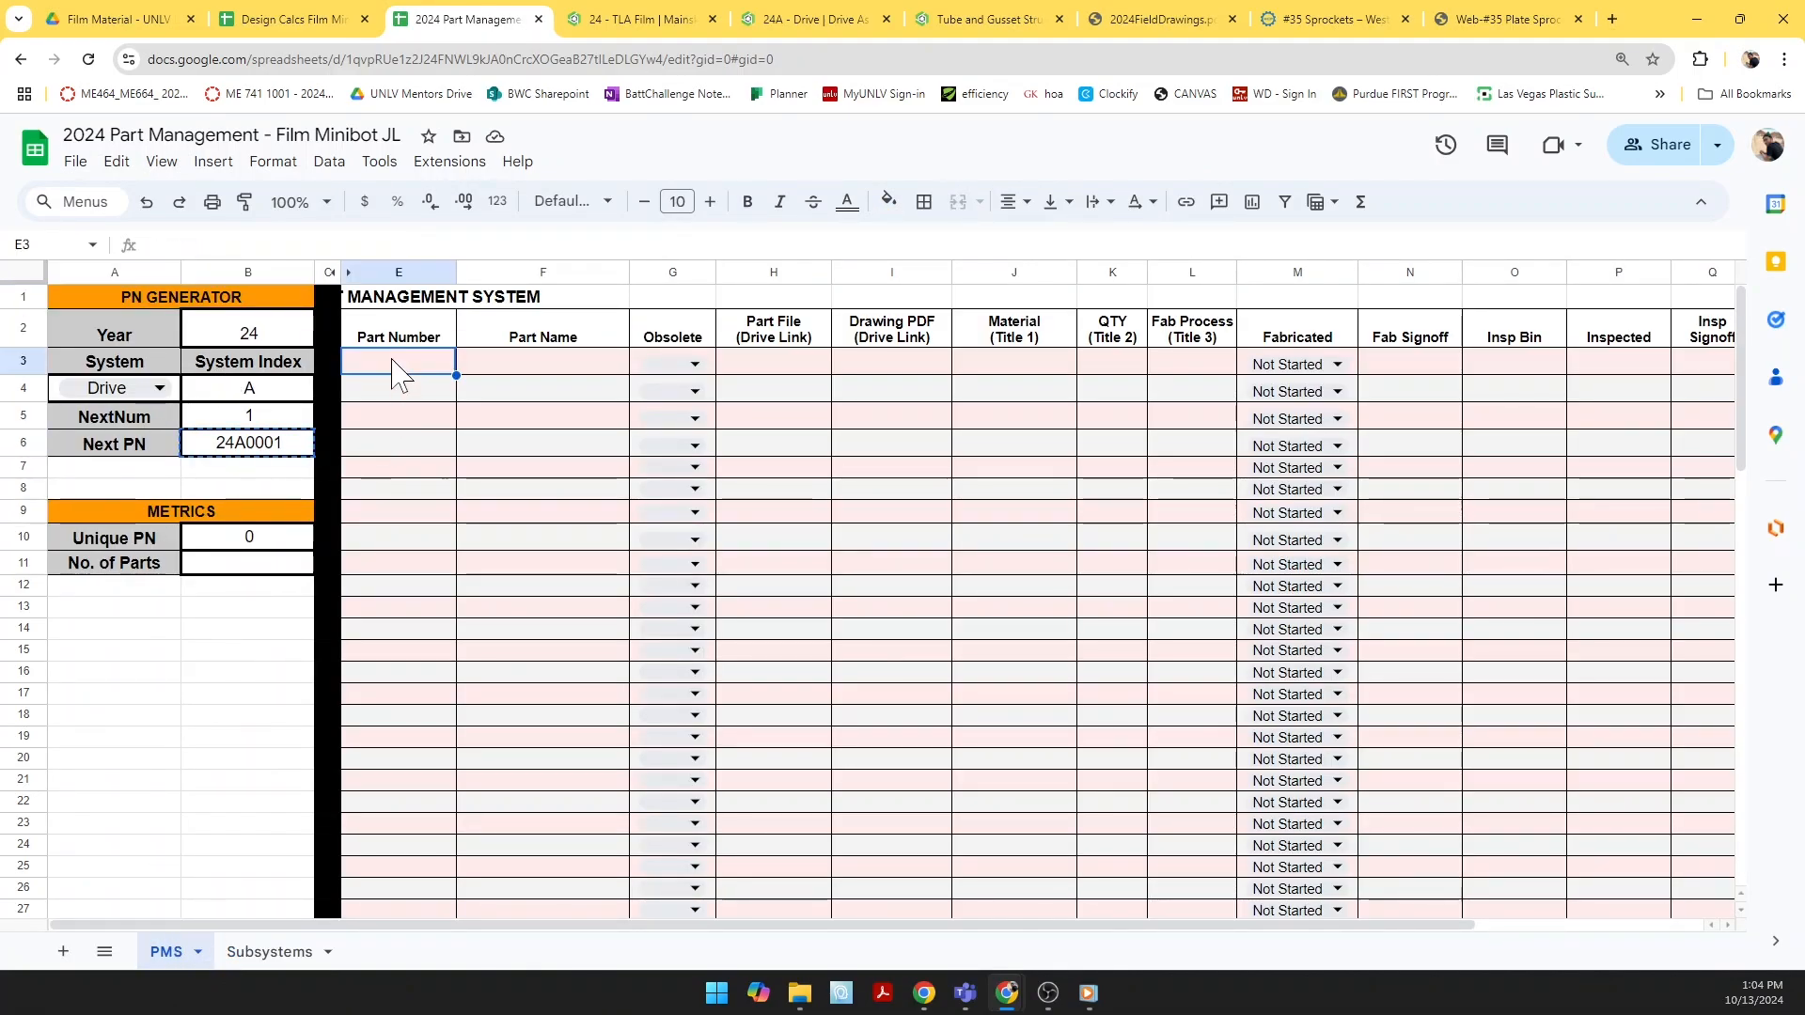
{"action": "key", "text": "ctrl+v"}
{"action": "left_click", "coordinate": [381, 407]}
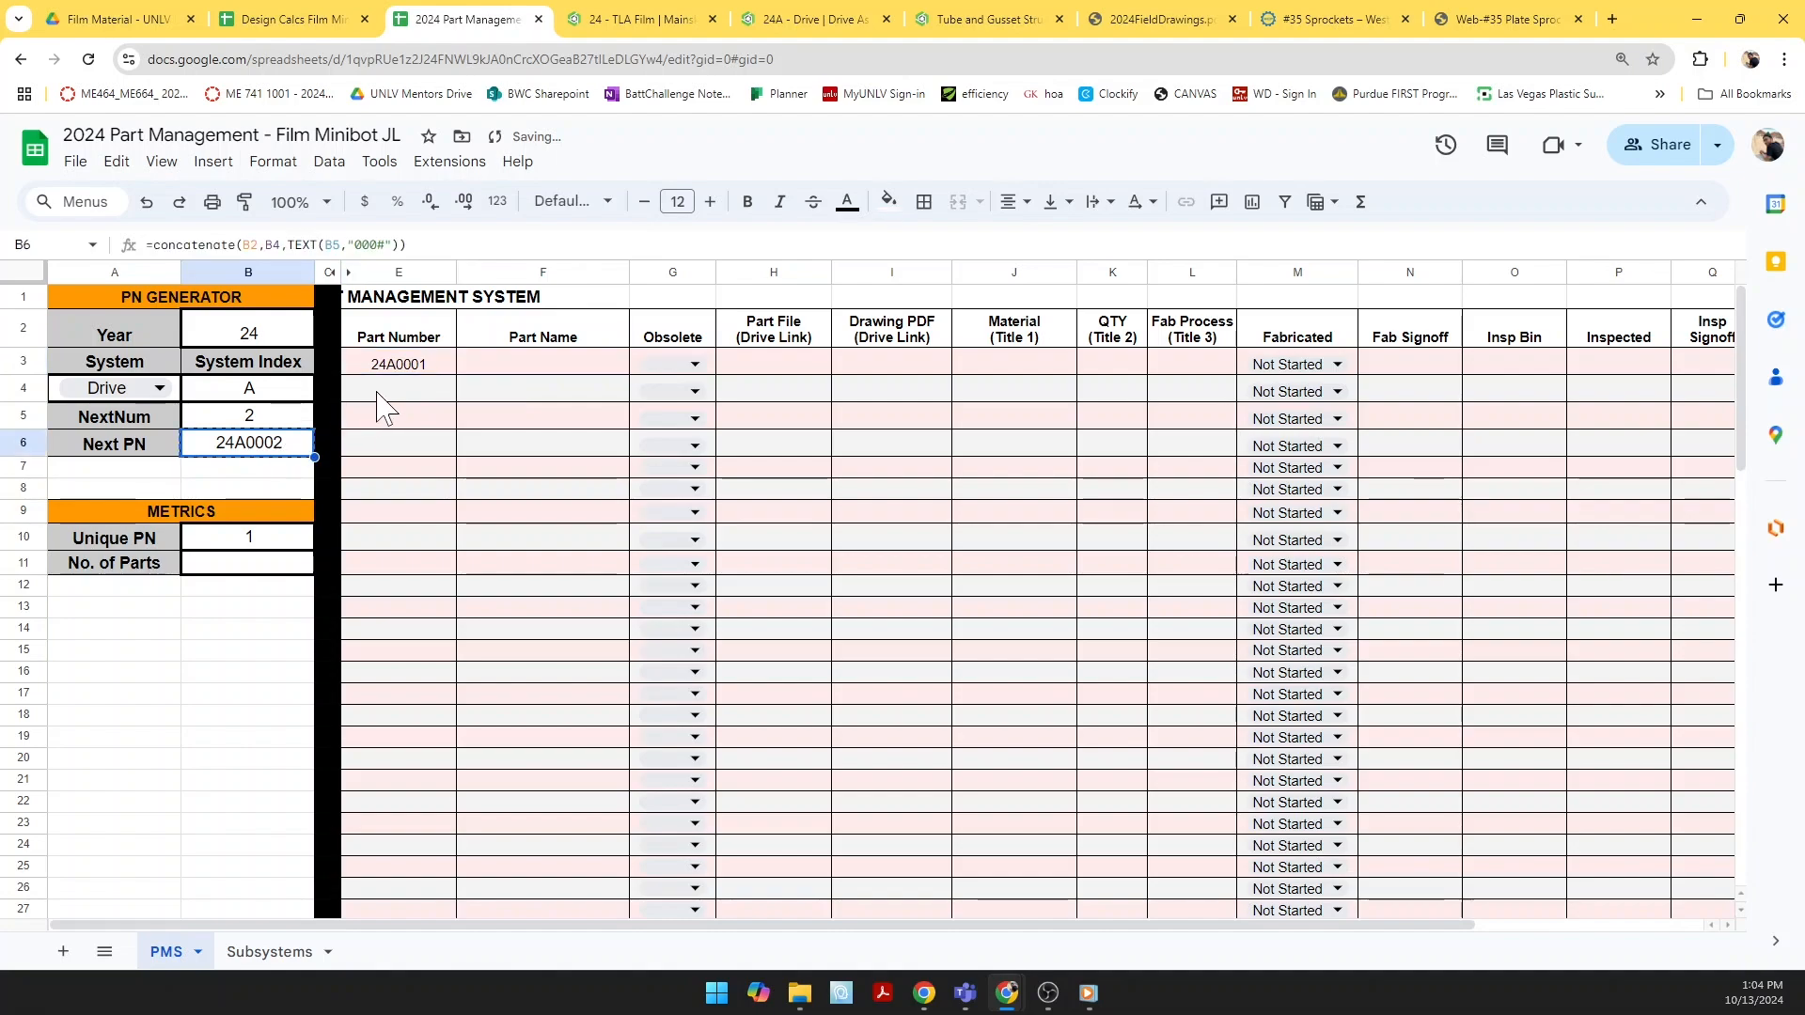
{"action": "key", "text": "ctrl+shift+v"}
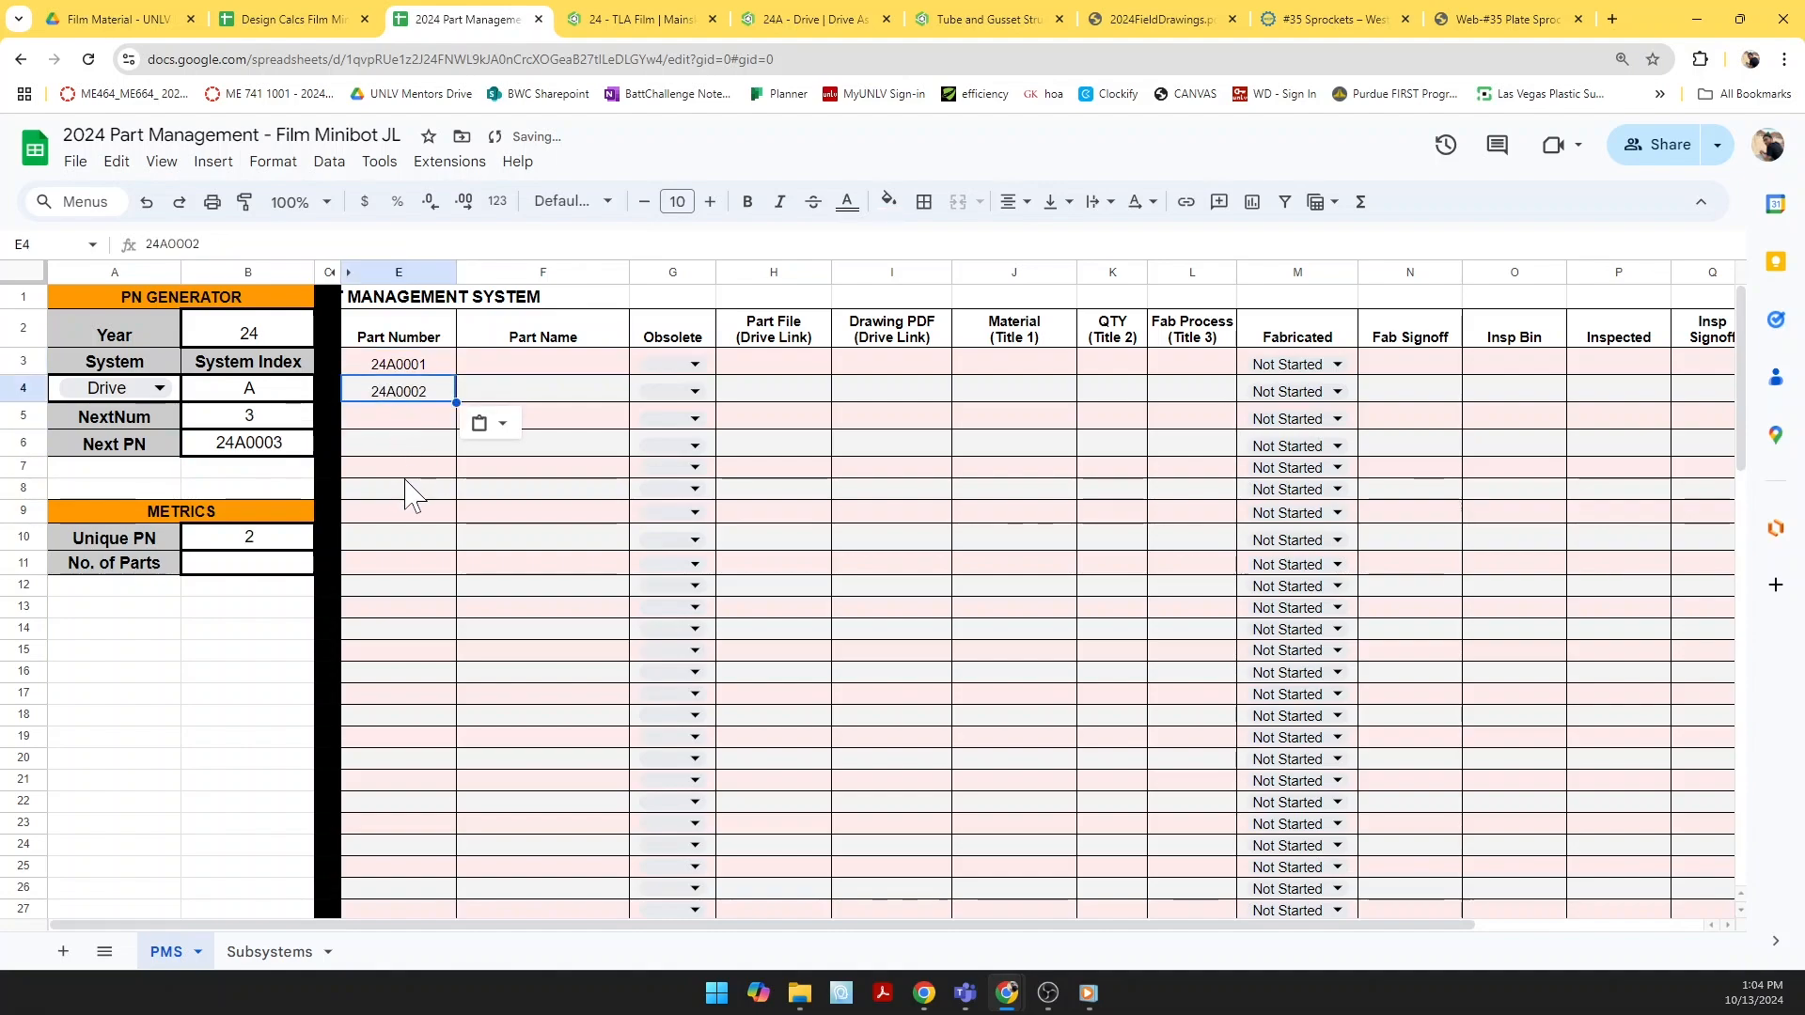
Step: Copy the next generated part numbers 24A0003, 24A0004 and 24A0005 as values into the following Part Number rows
{"action": "left_click", "coordinate": [262, 450]}
{"action": "left_click_drag", "start_coordinate": [375, 404], "coordinate": [371, 423]}
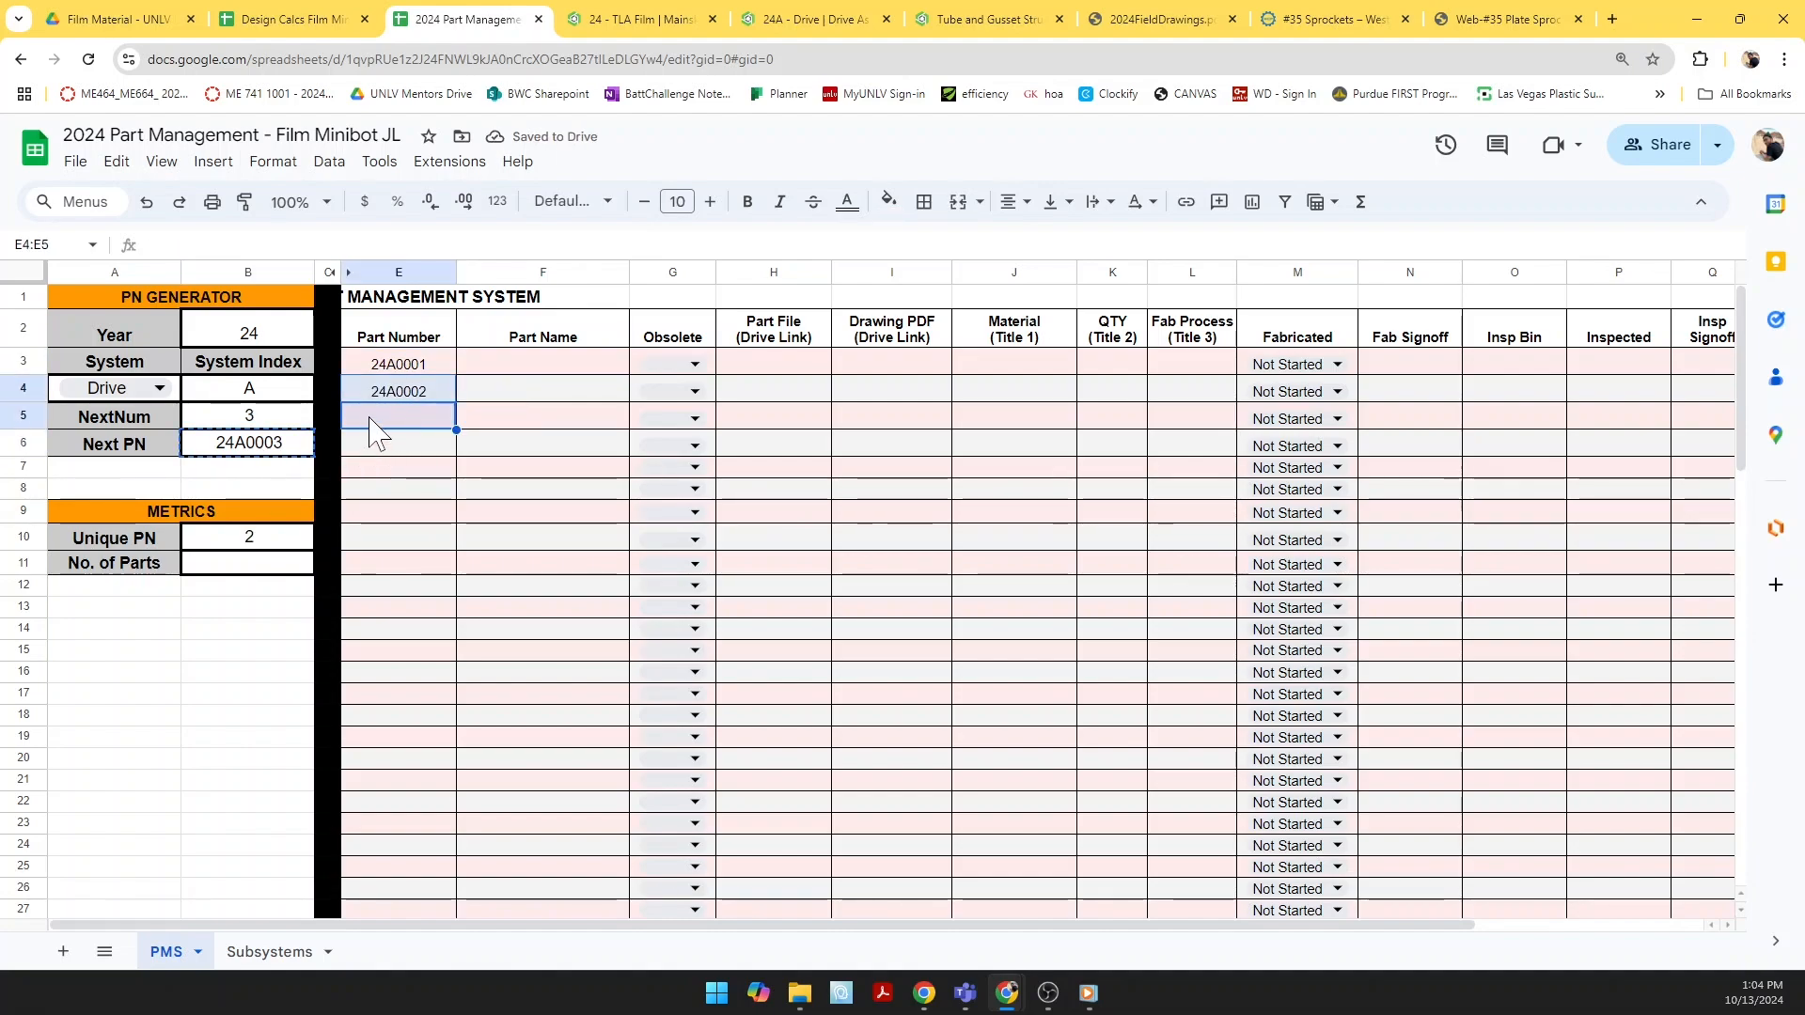
{"action": "left_click", "coordinate": [375, 420]}
{"action": "key", "text": "ctrl+shift+v"}
{"action": "left_click", "coordinate": [249, 444]}
{"action": "key", "text": "ctrl+c"}
{"action": "left_click", "coordinate": [391, 443]}
{"action": "key", "text": "ctrl+shift+v"}
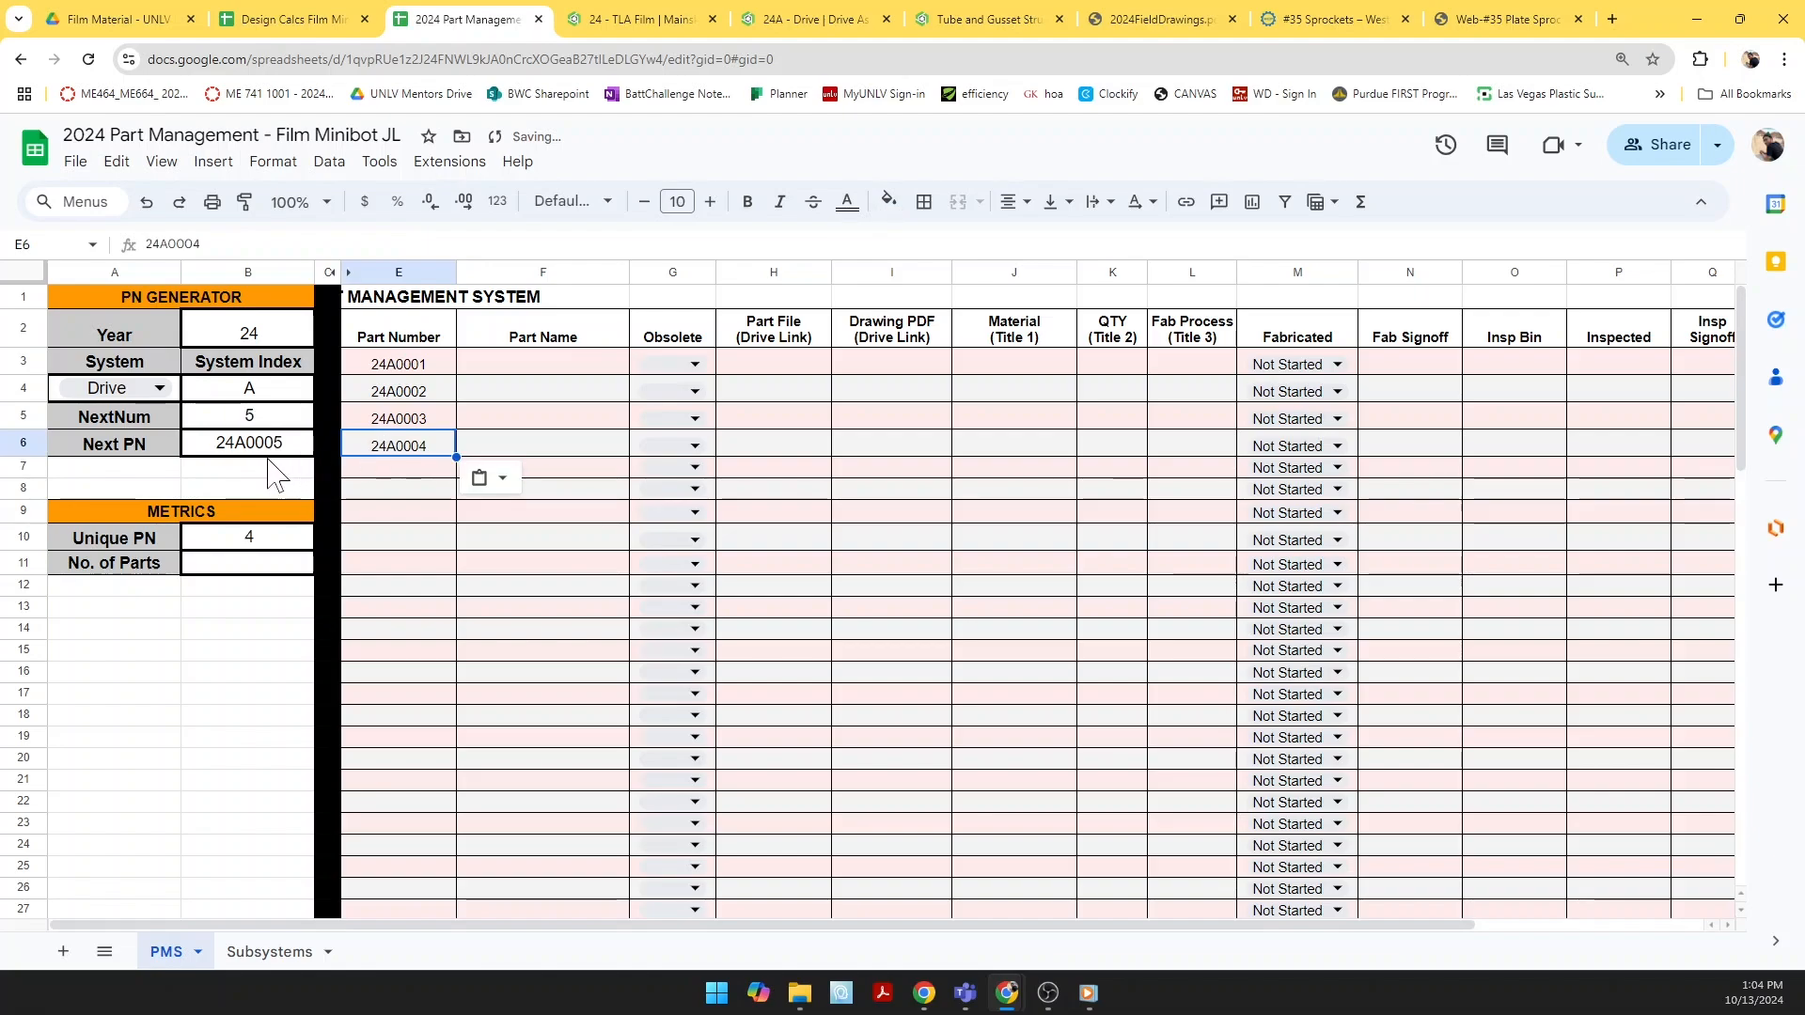
{"action": "left_click", "coordinate": [268, 451]}
{"action": "key", "text": "ctrl+c"}
{"action": "left_click", "coordinate": [398, 467]}
{"action": "key", "text": "ctrl+shift+v"}
{"action": "left_click", "coordinate": [495, 538]}
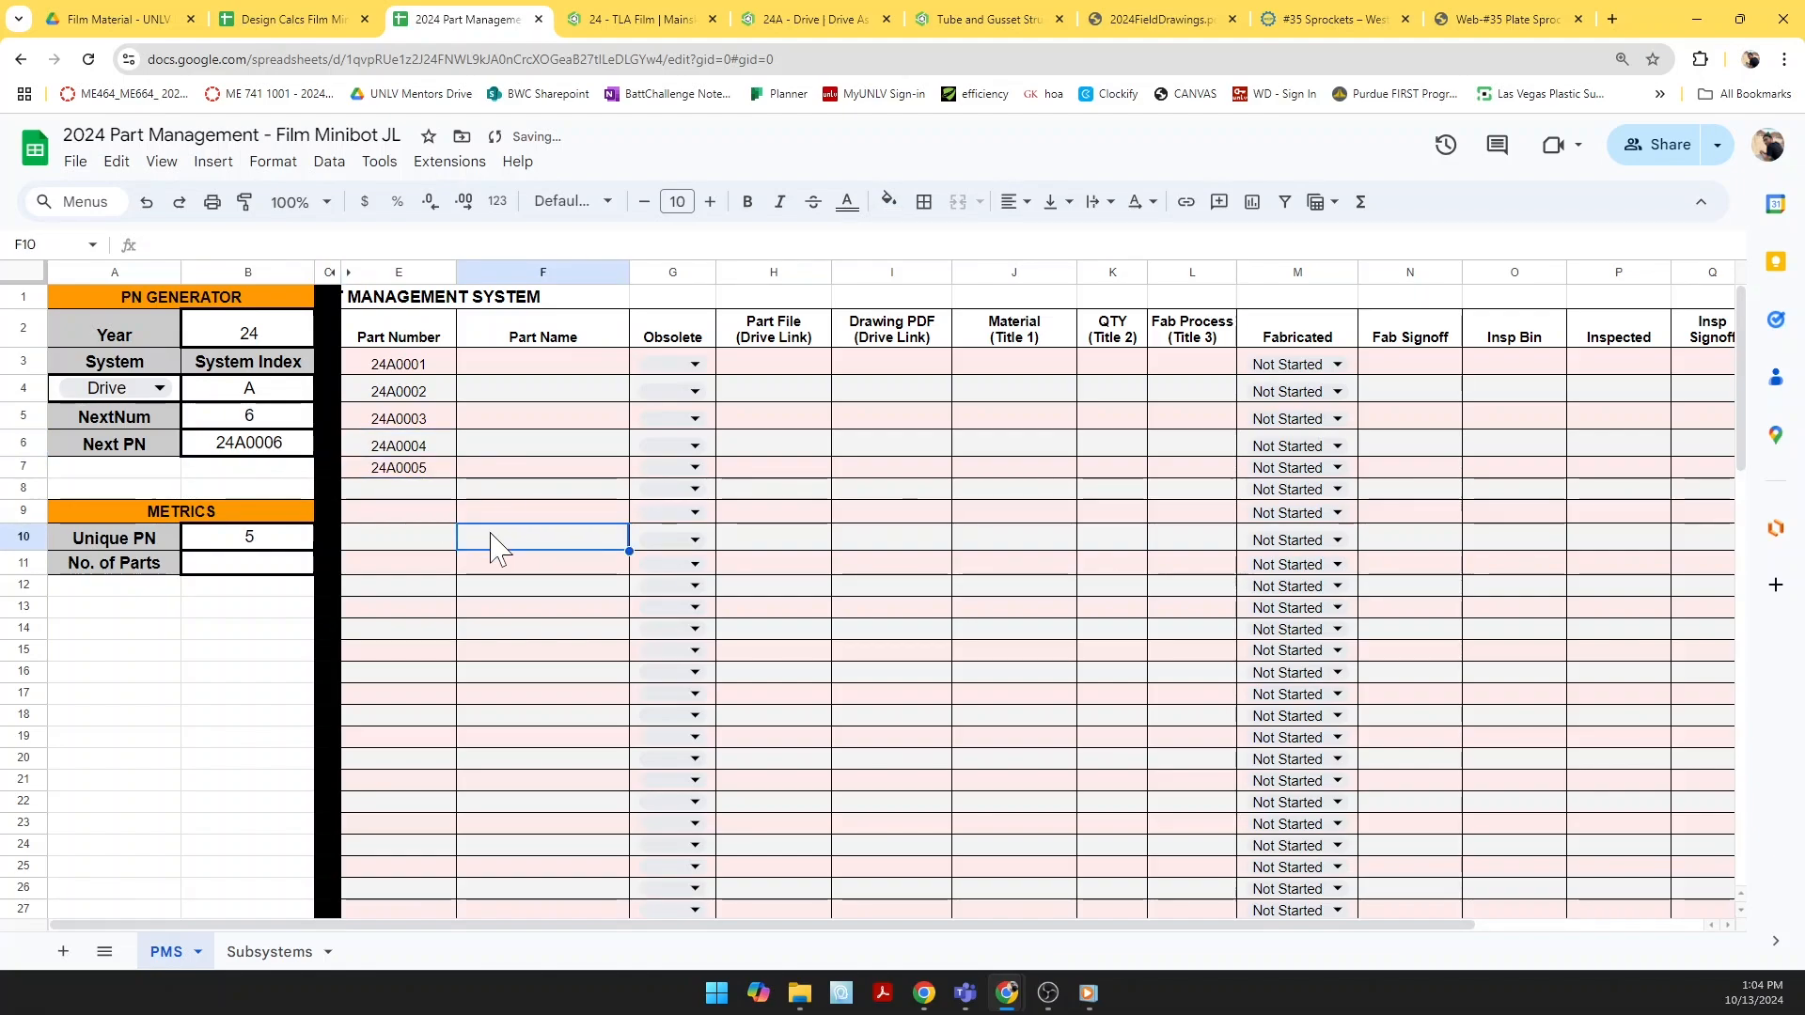
Step: Place the 24A - Drive browser tab directly after the part management spreadsheet and inspect the assembly's side rails
{"action": "left_click_drag", "start_coordinate": [778, 26], "coordinate": [612, 28]}
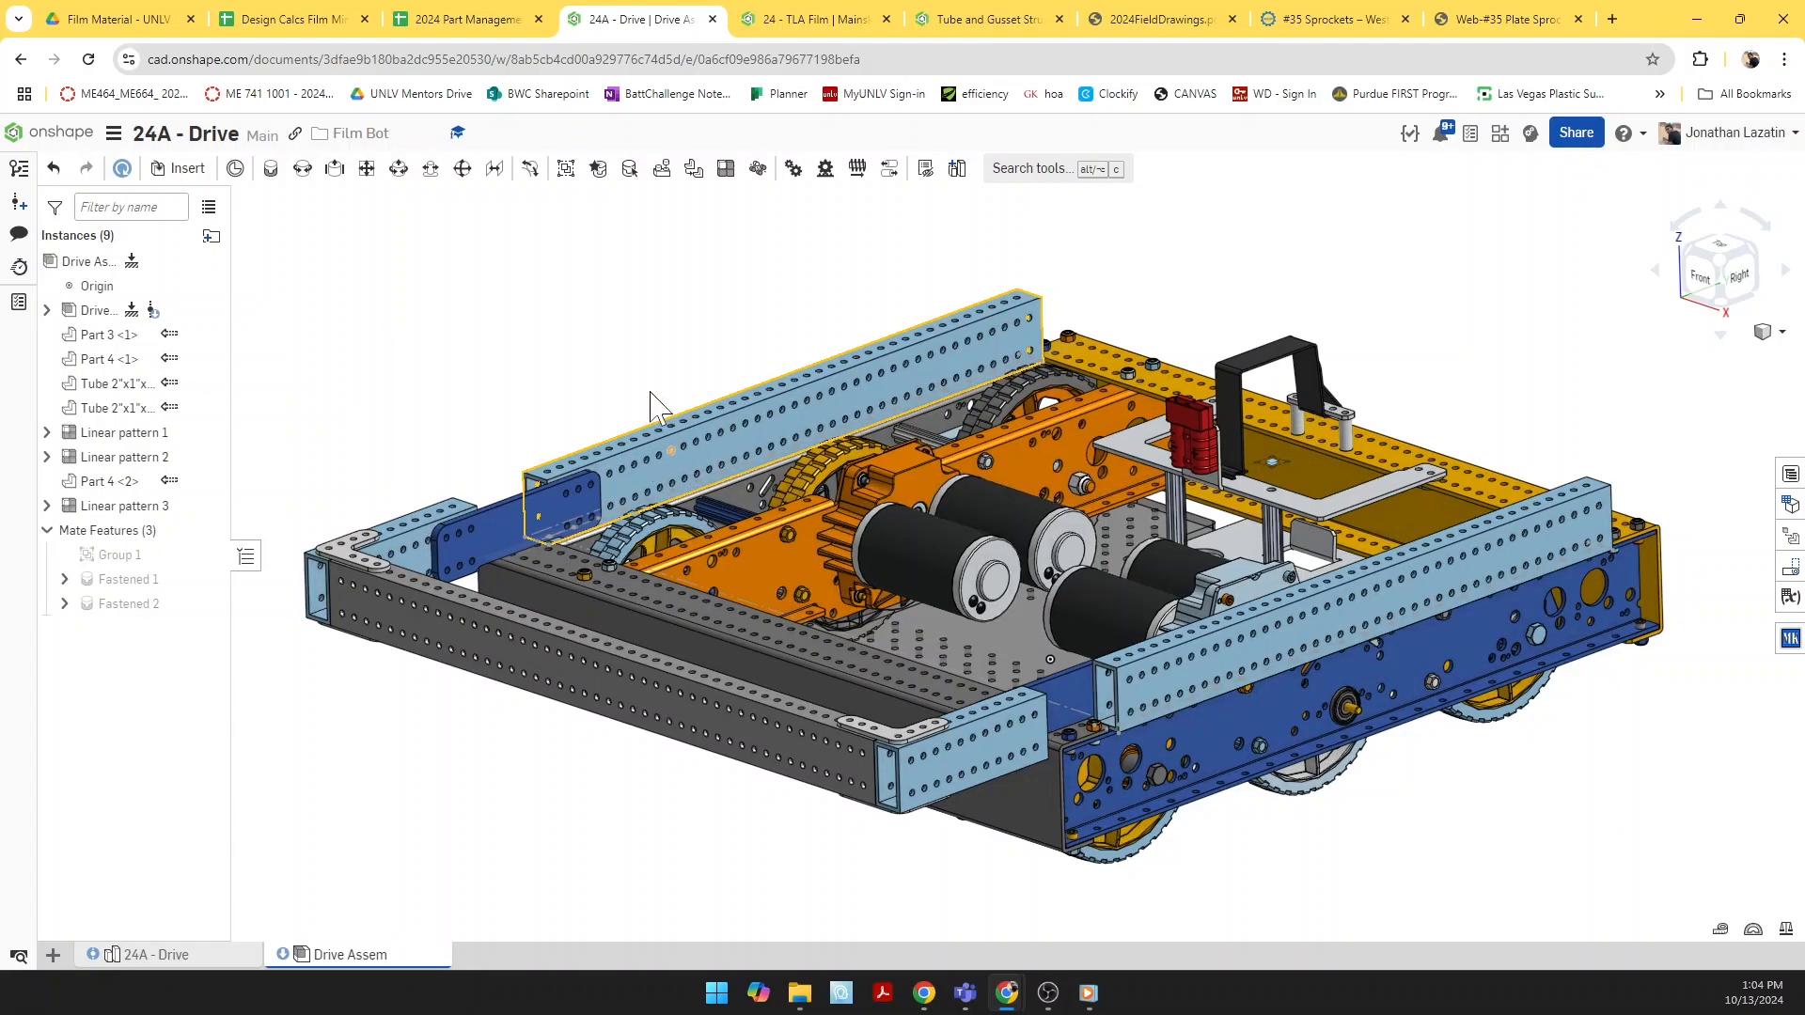
{"action": "right_click_drag", "start_coordinate": [656, 406], "coordinate": [760, 532]}
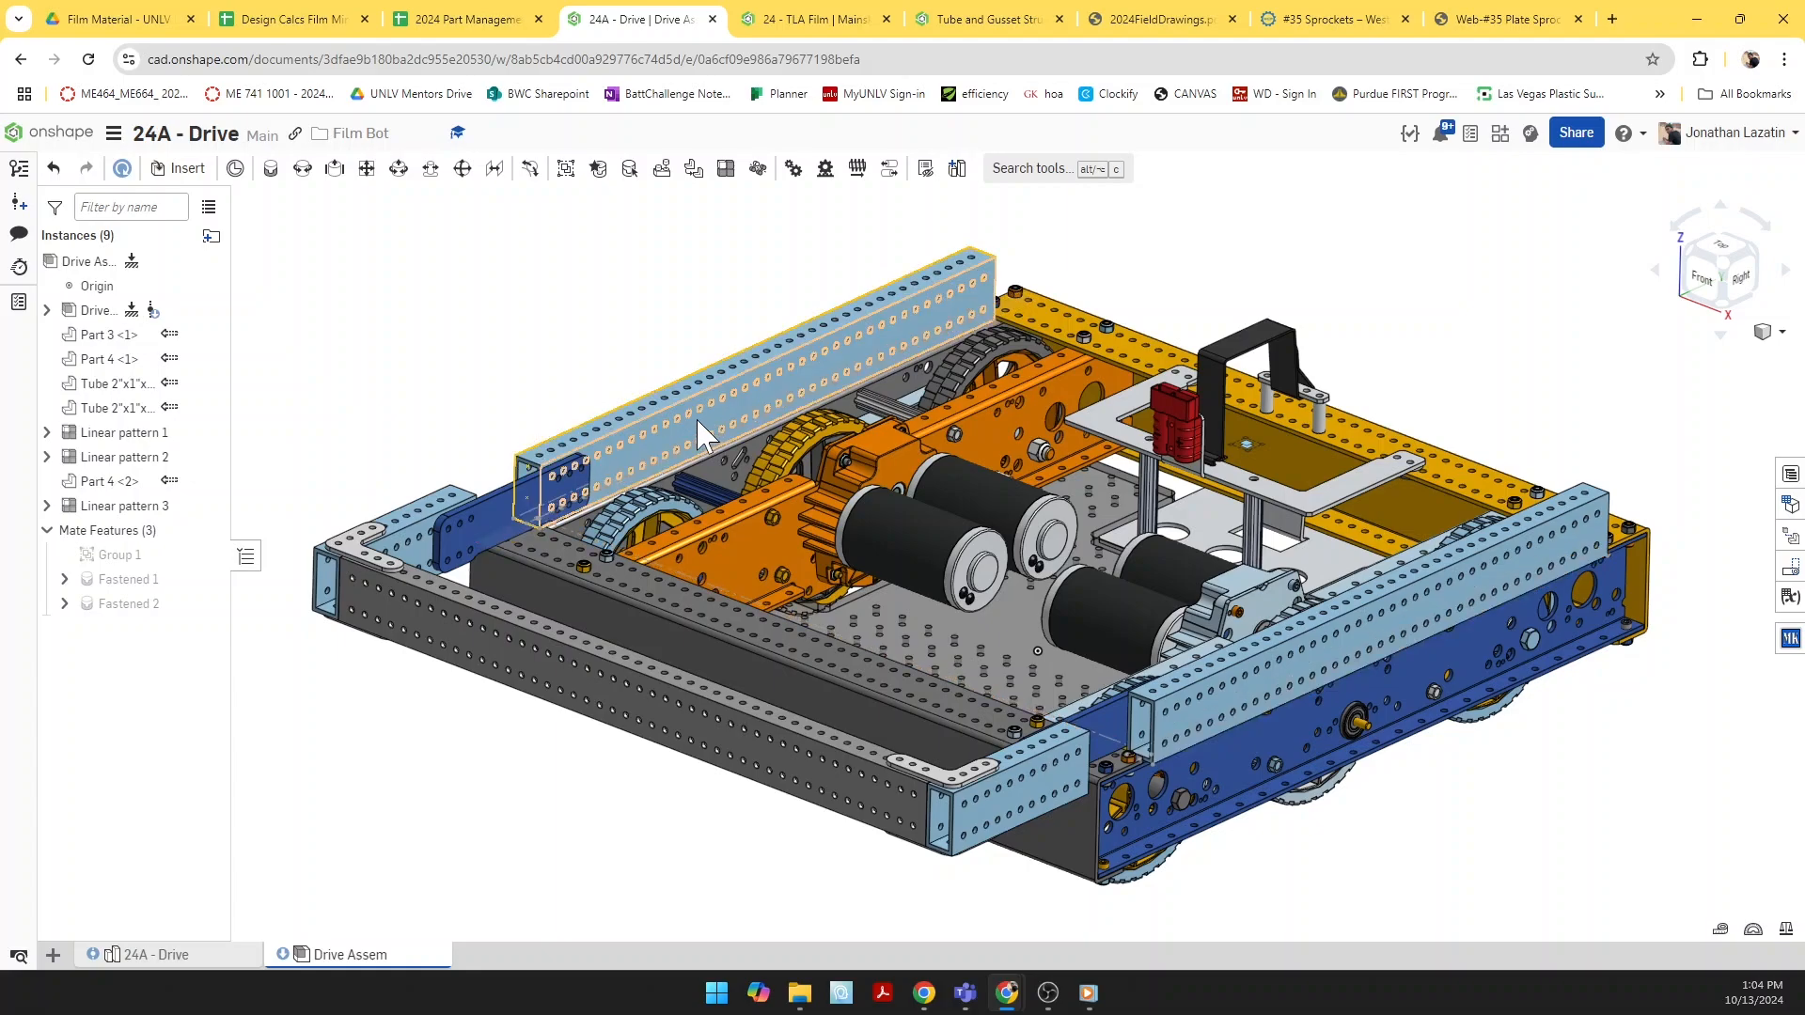
{"action": "right_click_drag", "start_coordinate": [705, 423], "coordinate": [584, 459]}
{"action": "right_click_drag", "start_coordinate": [498, 362], "coordinate": [522, 340]}
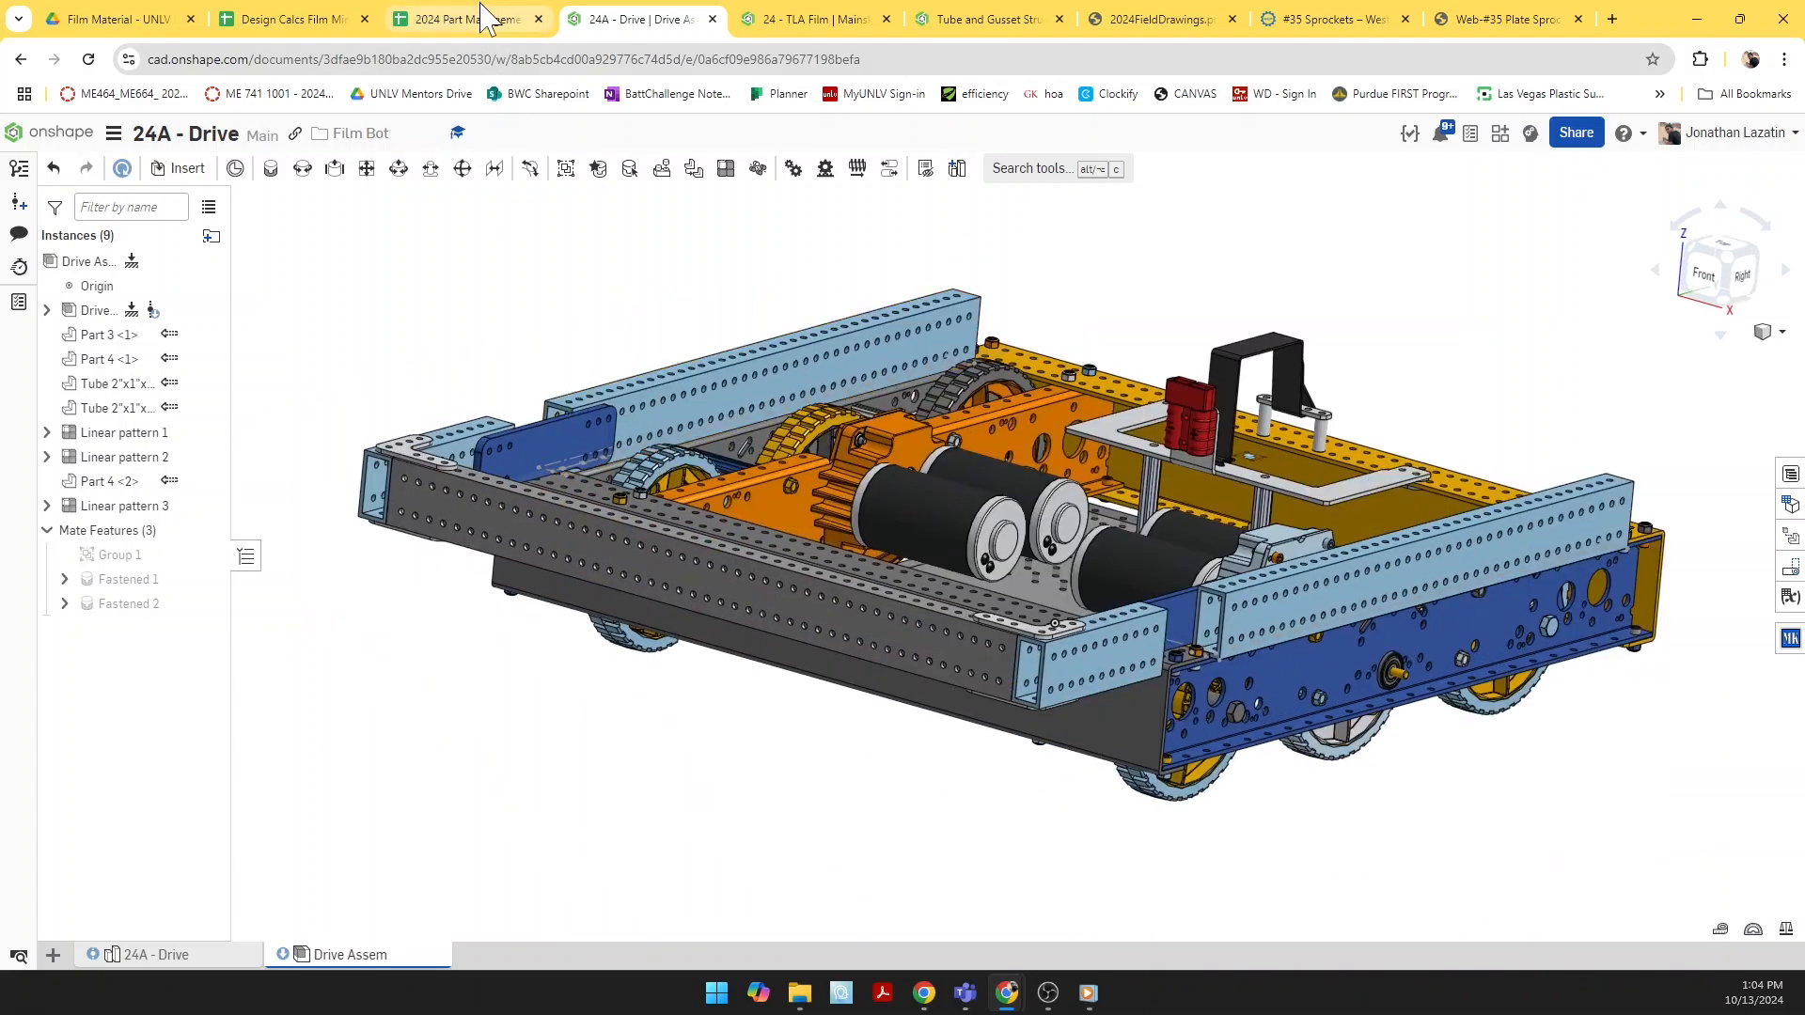
Step: In the part management spreadsheet, enter Side Mounting Rail as the part name for 24A0001
{"action": "left_click", "coordinate": [475, 20]}
{"action": "left_click", "coordinate": [569, 370]}
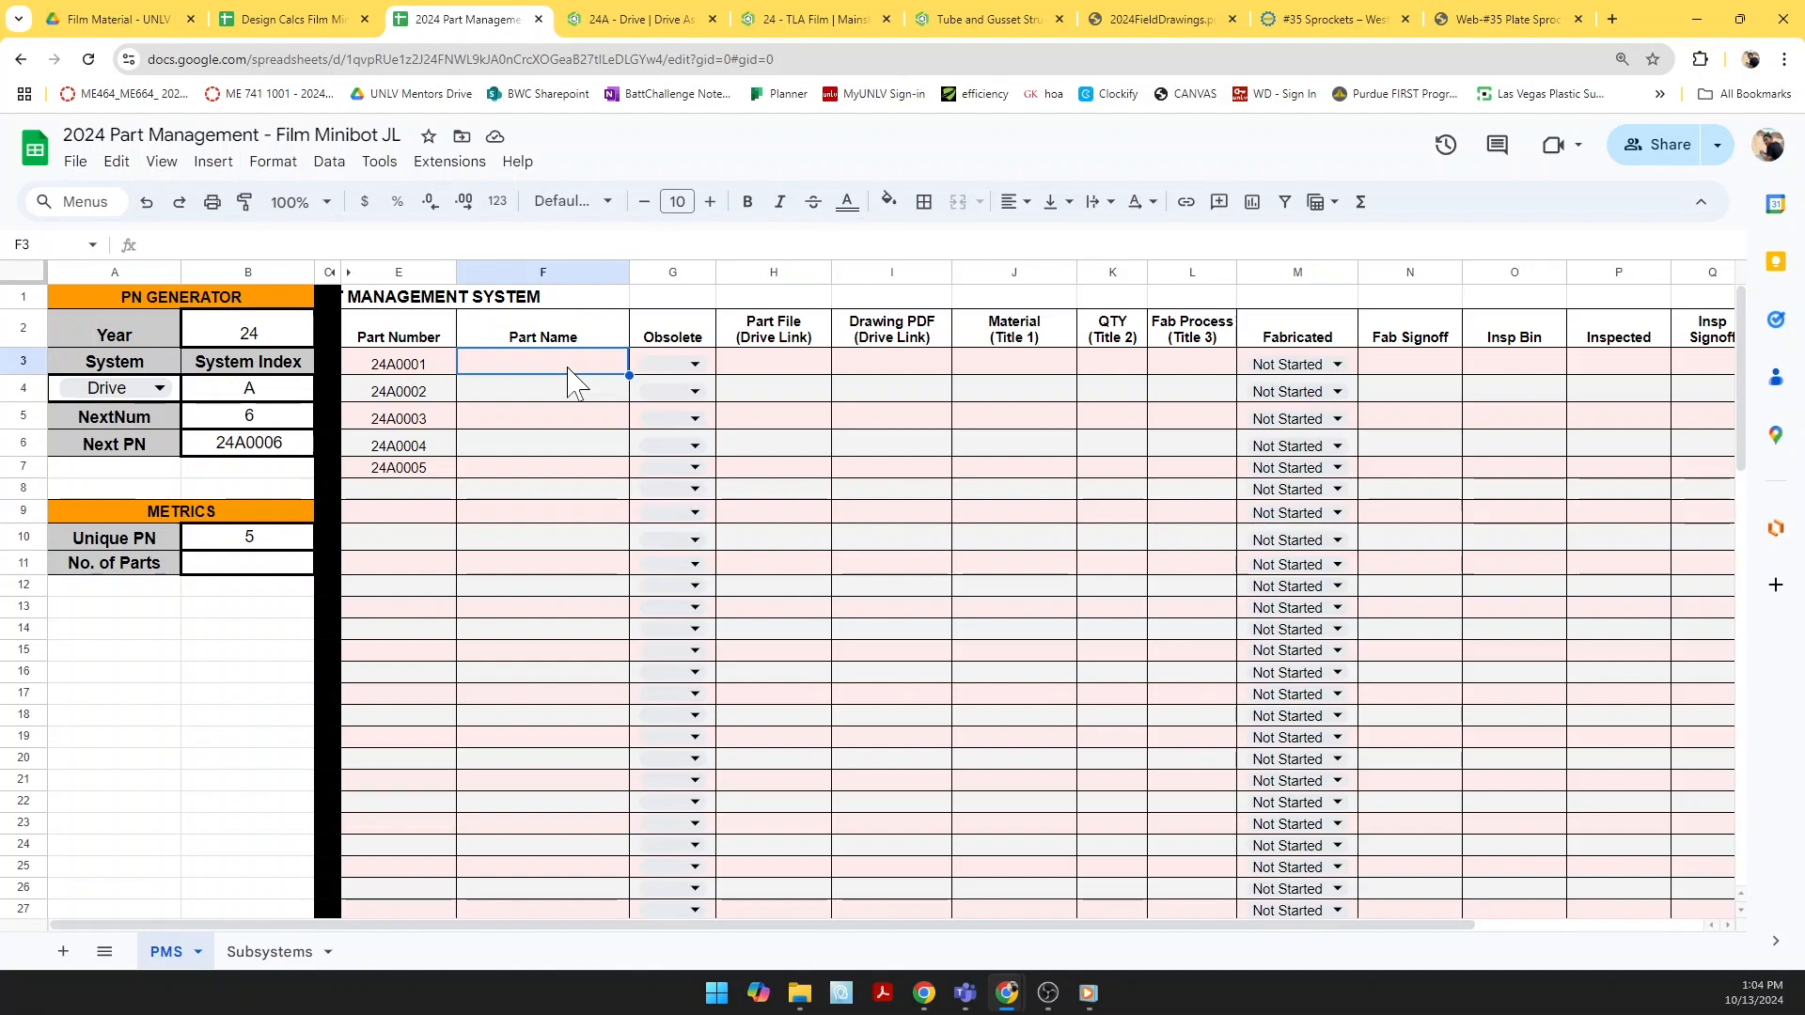
{"action": "type", "text": "Si"}
{"action": "type", "text": "Side M"}
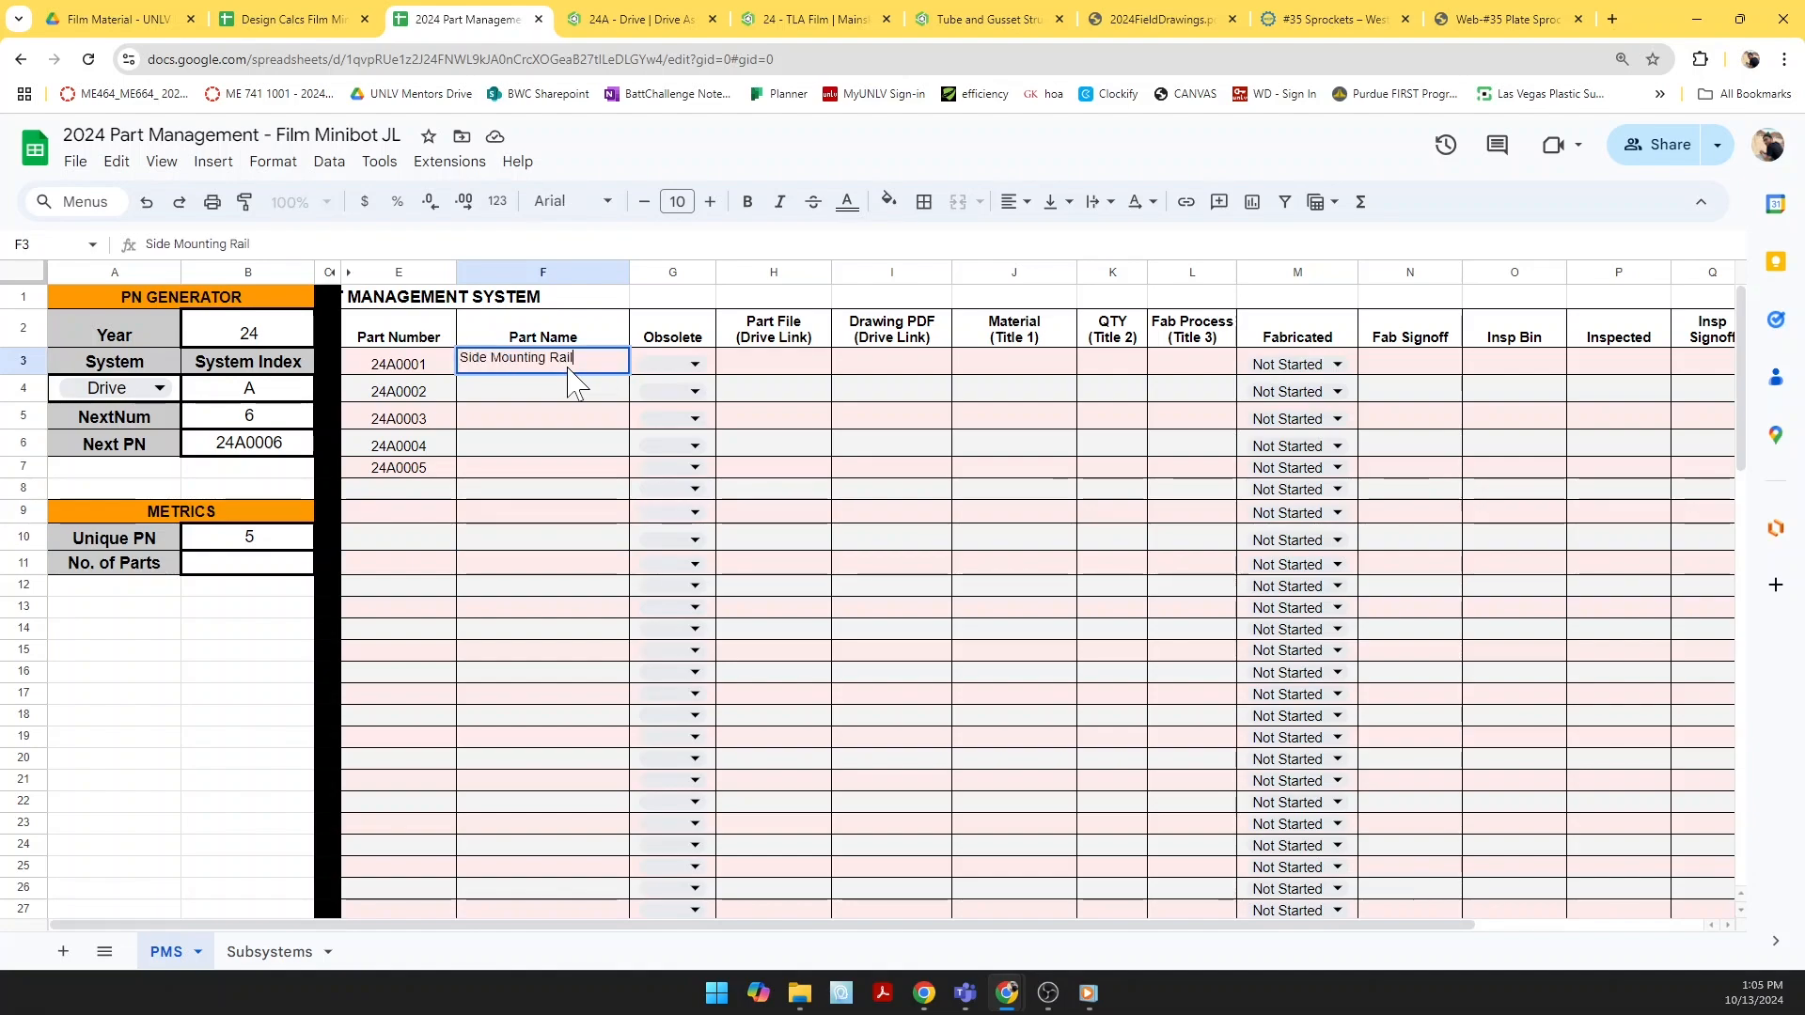
{"action": "type", "text": "ounting Rail"}
{"action": "key", "text": "Return"}
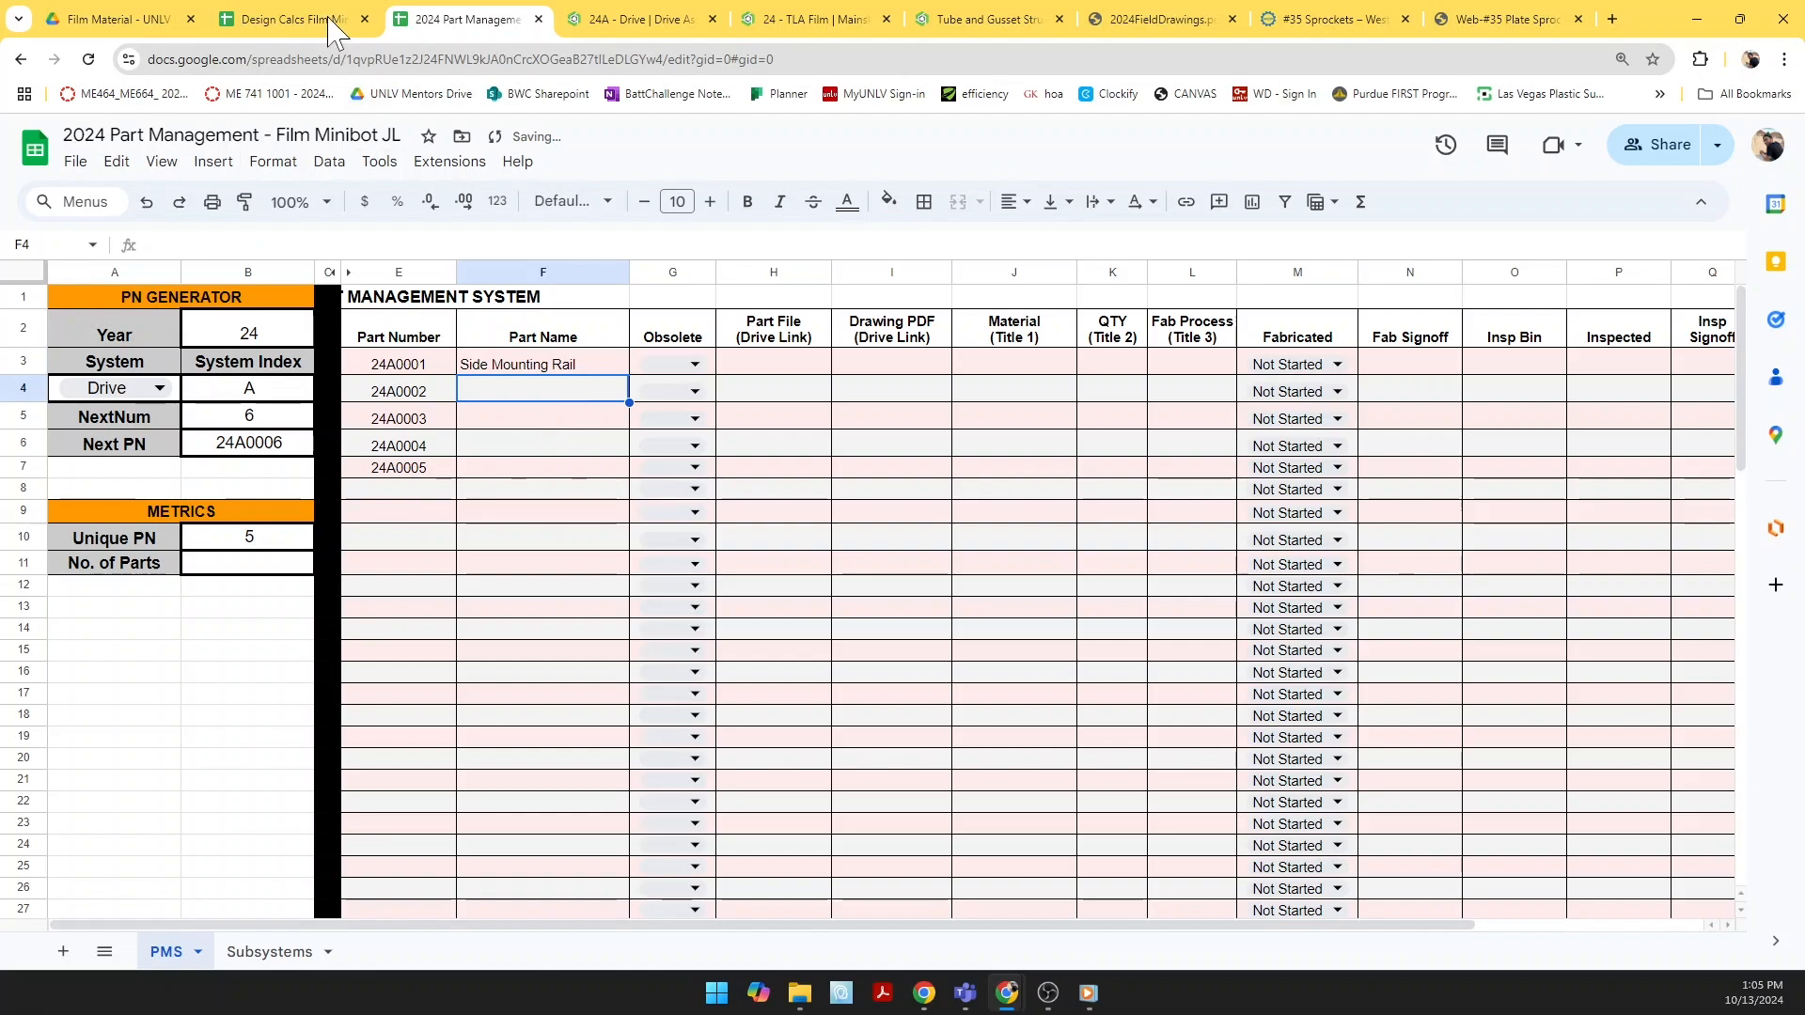
Step: Check the connecting plate in the drive assembly and enter Intake Side Gusset as the part name for 24A0002
{"action": "left_click", "coordinate": [292, 19]}
{"action": "left_click", "coordinate": [639, 19]}
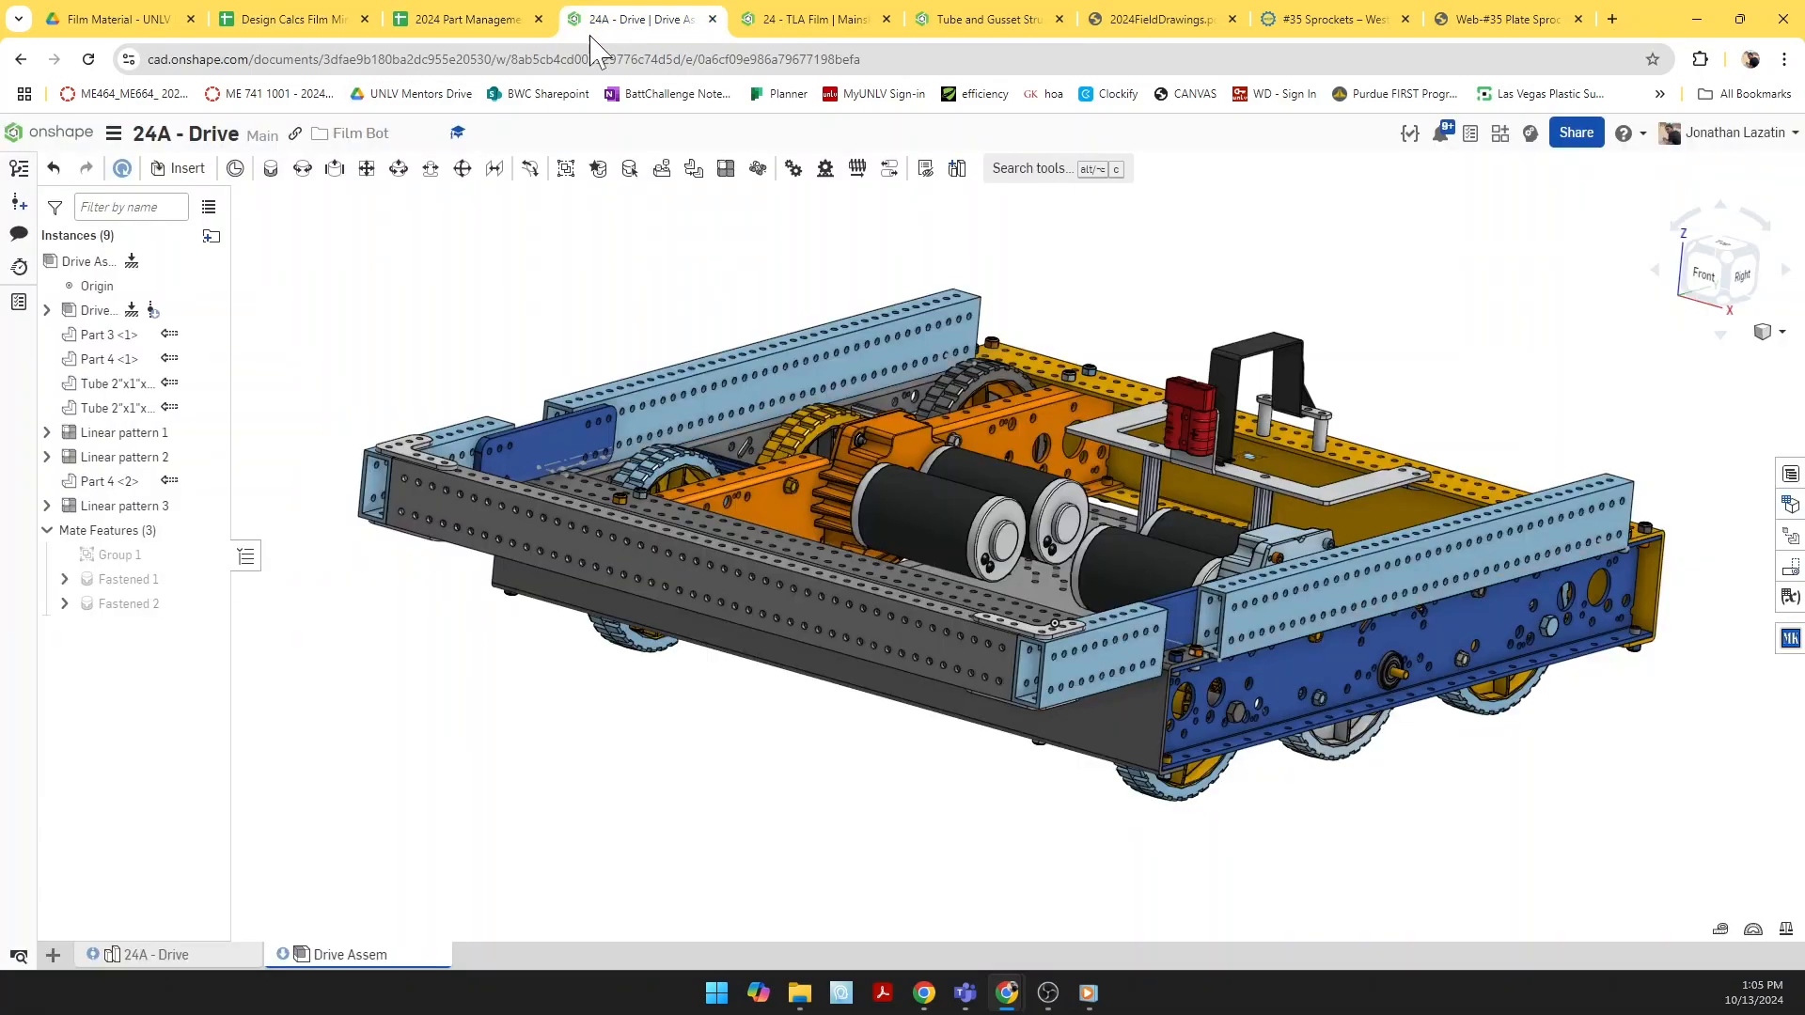
{"action": "left_click", "coordinate": [499, 19]}
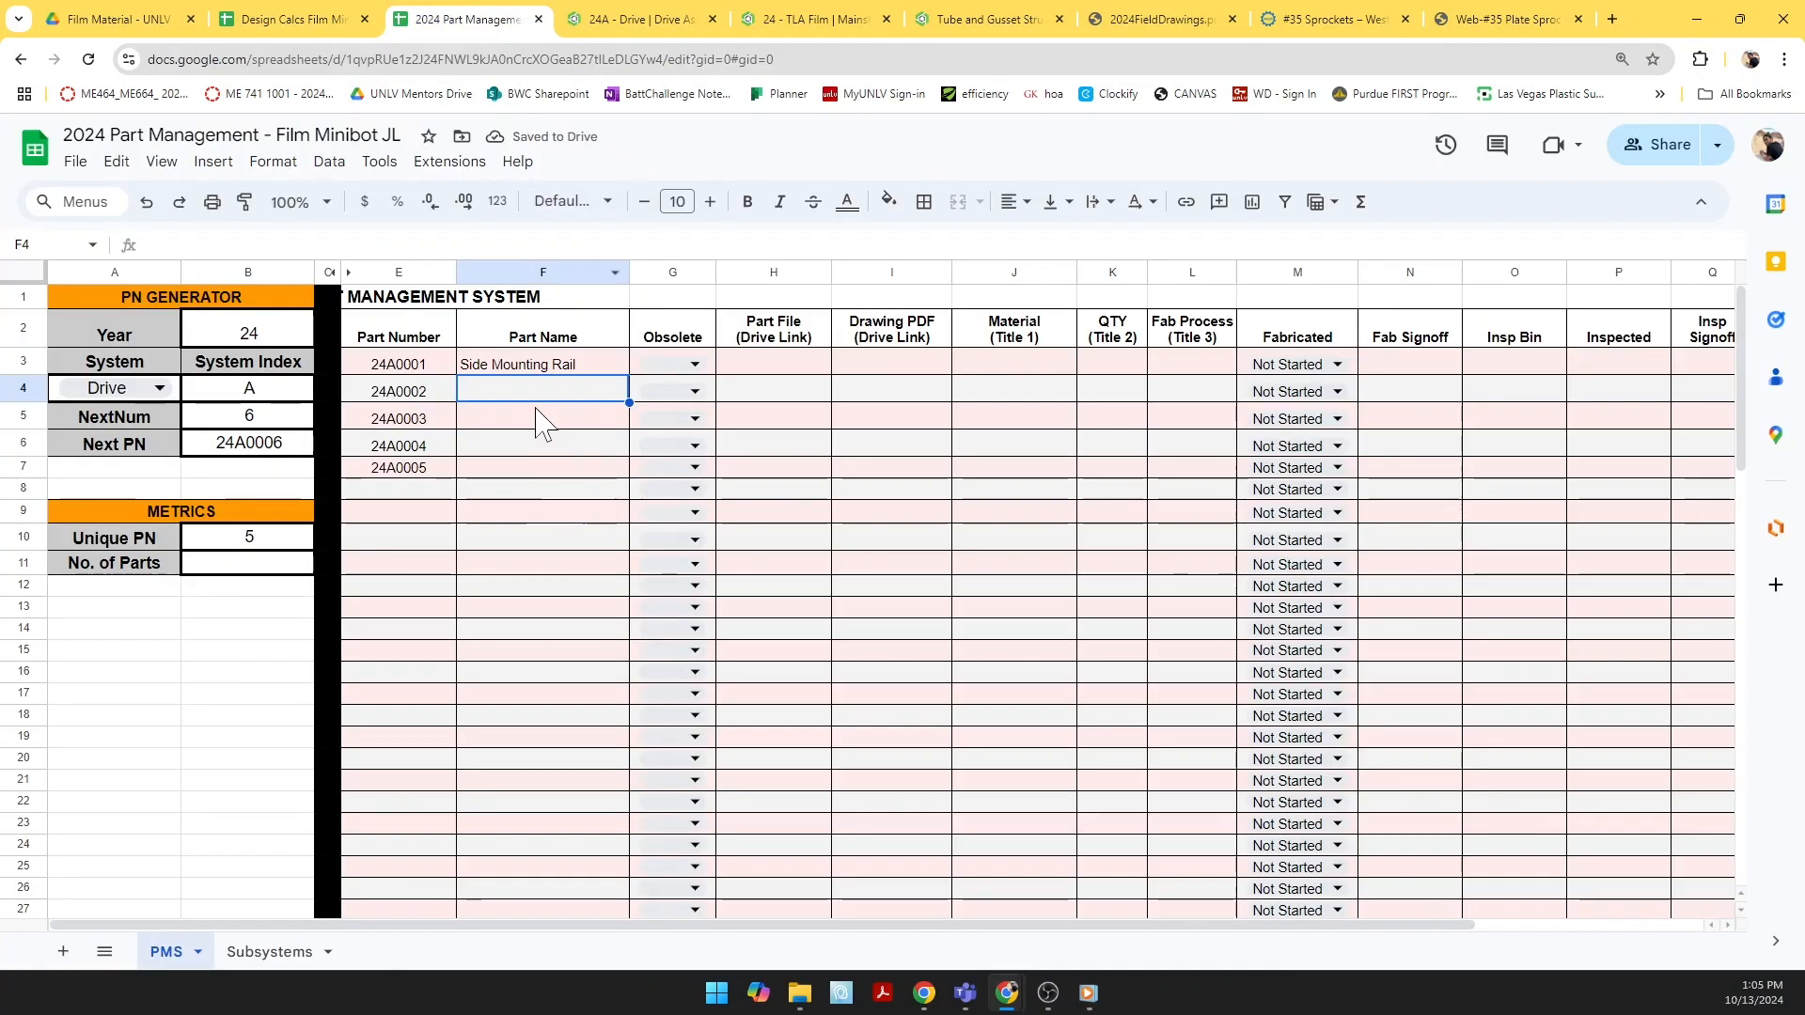
{"action": "type", "text": "Intake Gusset"}
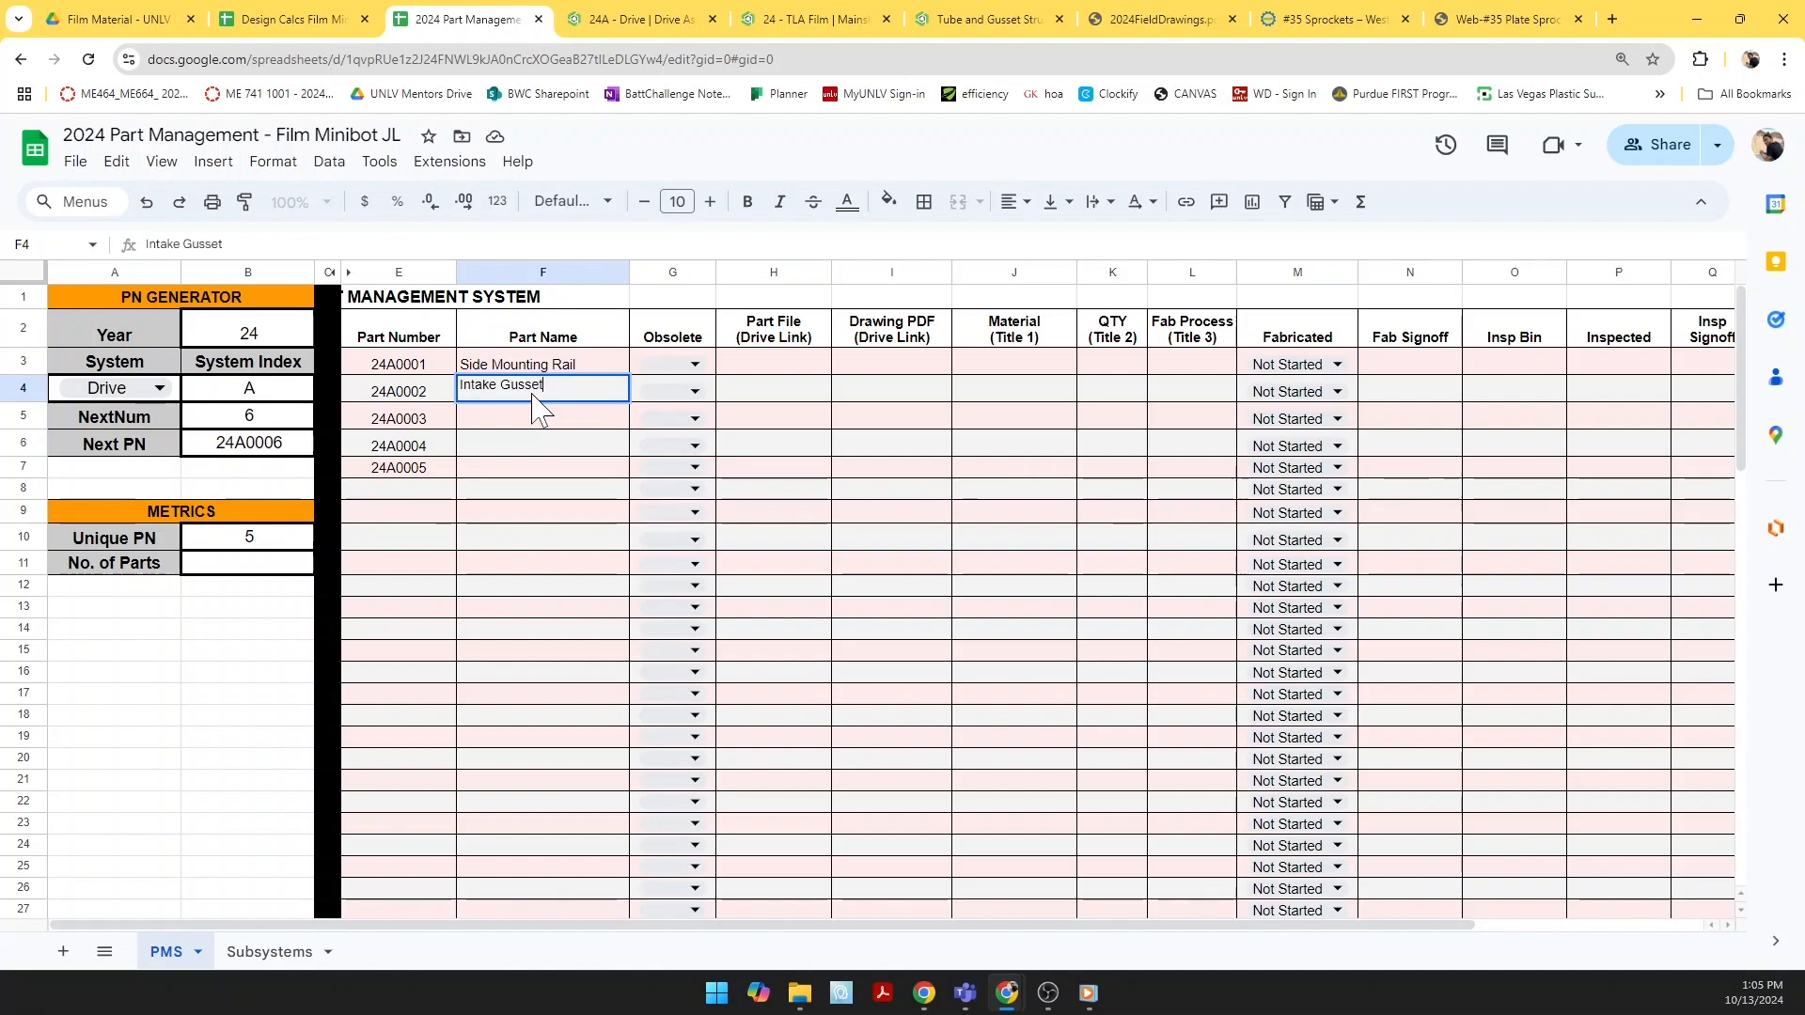
{"action": "key", "text": "BackSpace"}
{"action": "key", "text": "BackSpace"}
{"action": "key", "text": "BackSpace"}
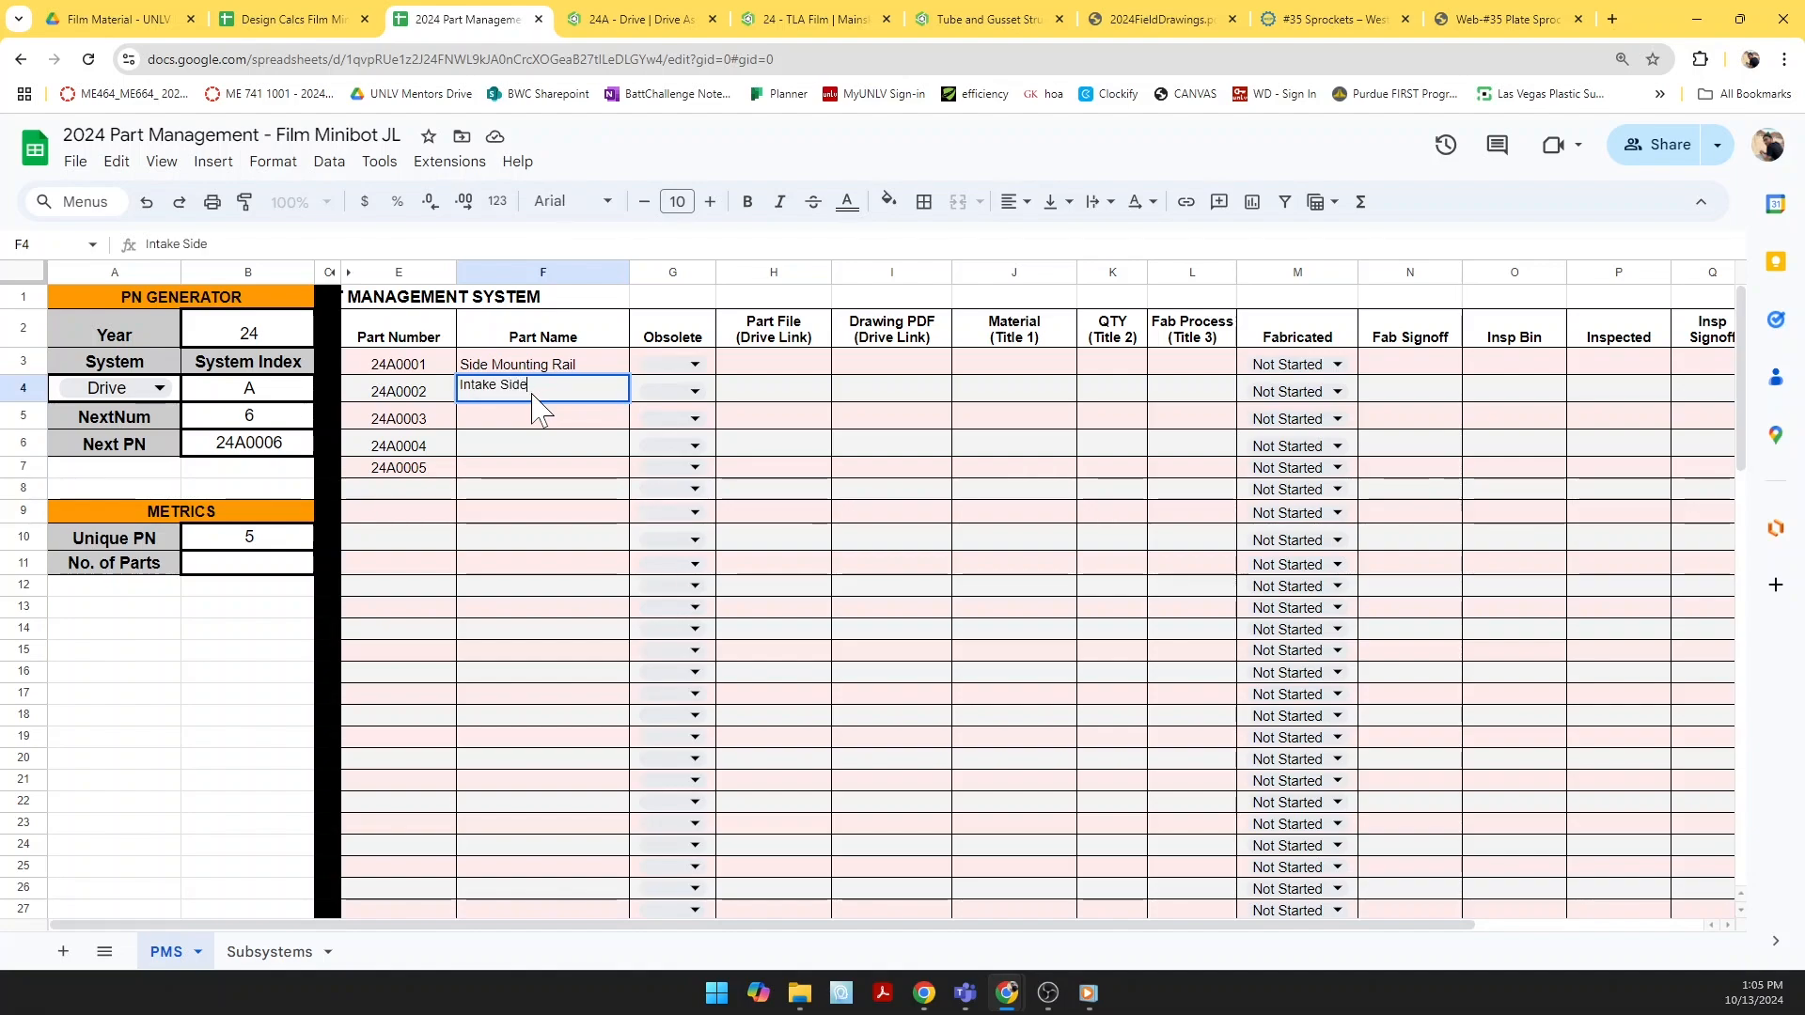
{"action": "type", "text": "usset"}
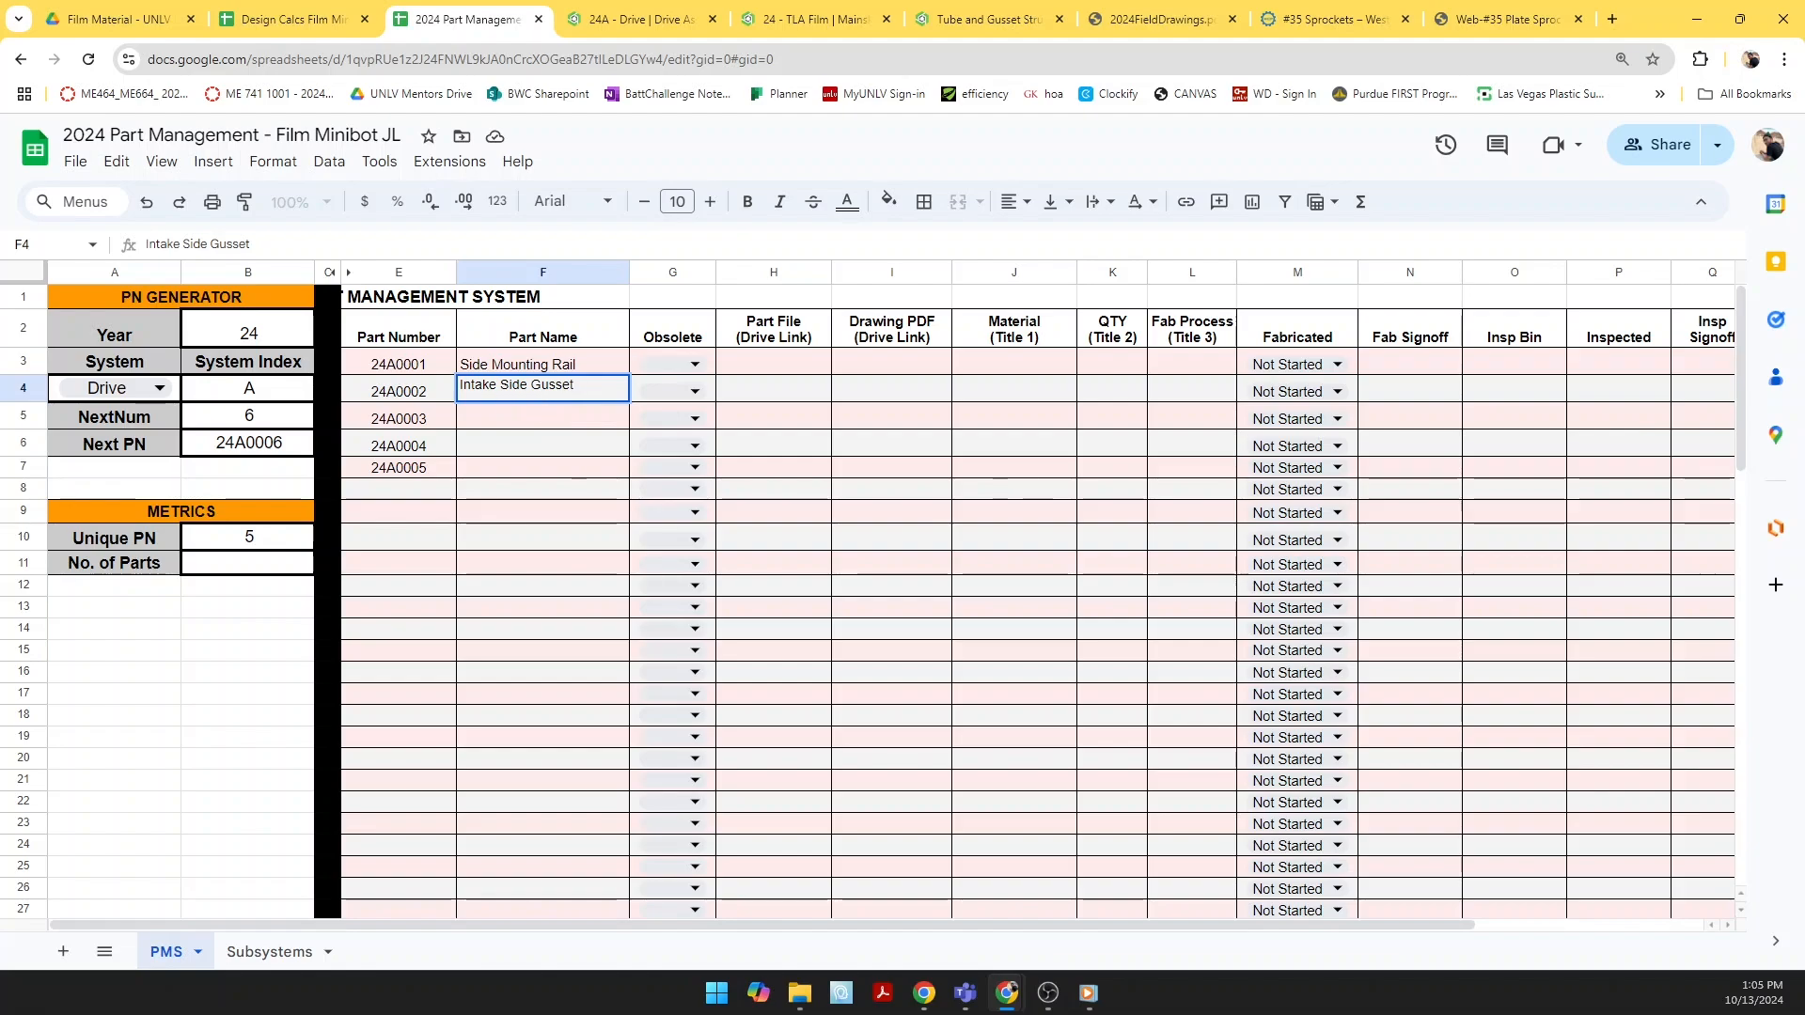
Step: Check the short side rails in the drive assembly and enter Side Intake Structure Rail as the part name for 24A0003
{"action": "left_click", "coordinate": [661, 19]}
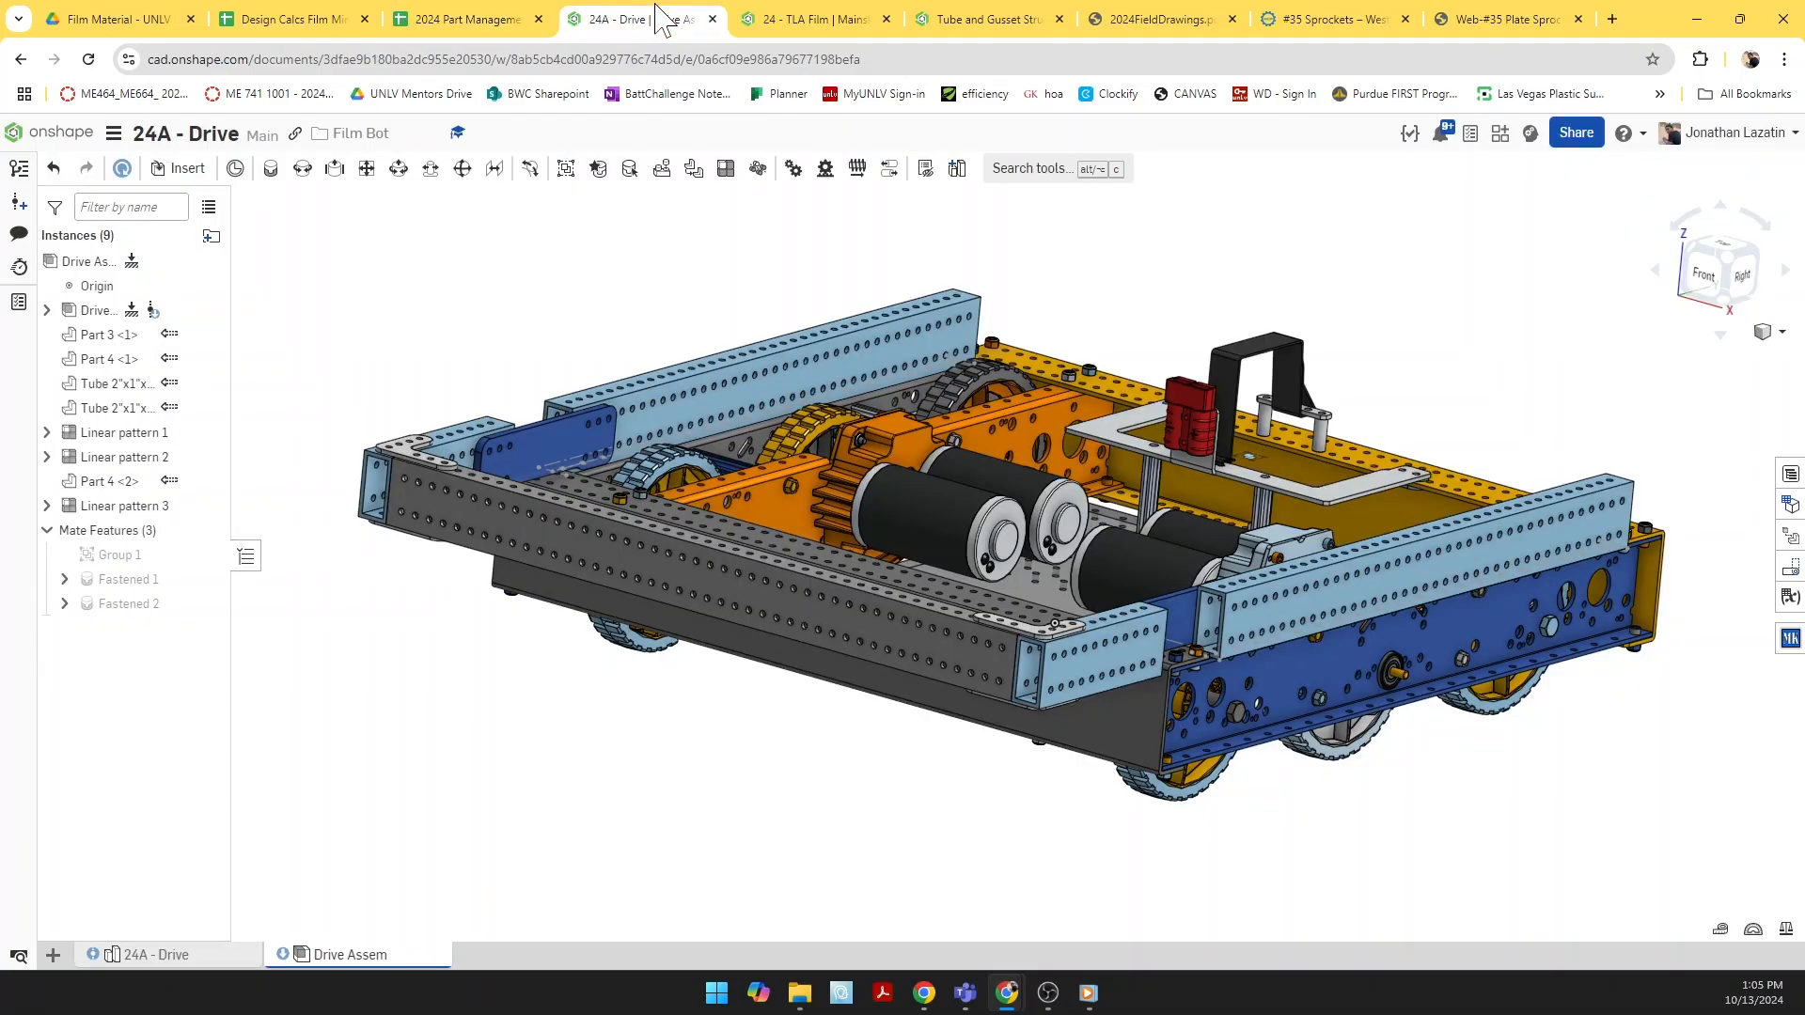
{"action": "scroll", "coordinate": [423, 365], "scroll_direction": "up", "scroll_amount": 2}
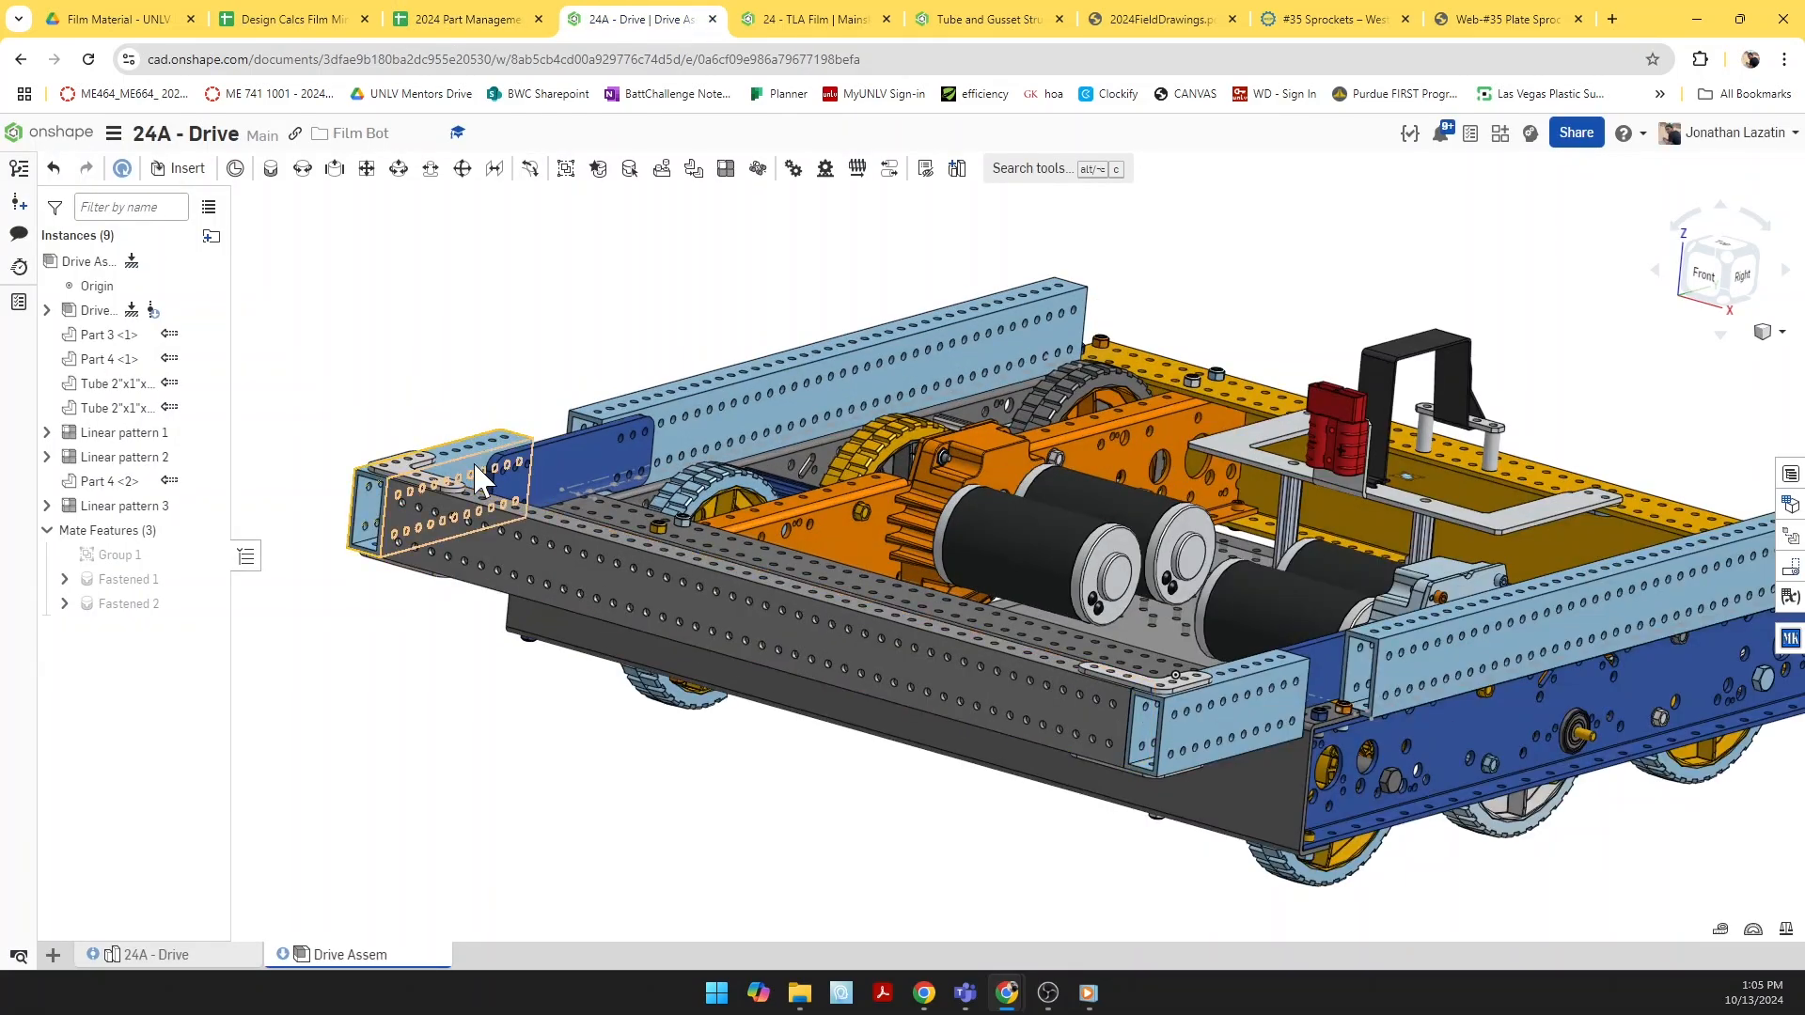
{"action": "left_click", "coordinate": [503, 21]}
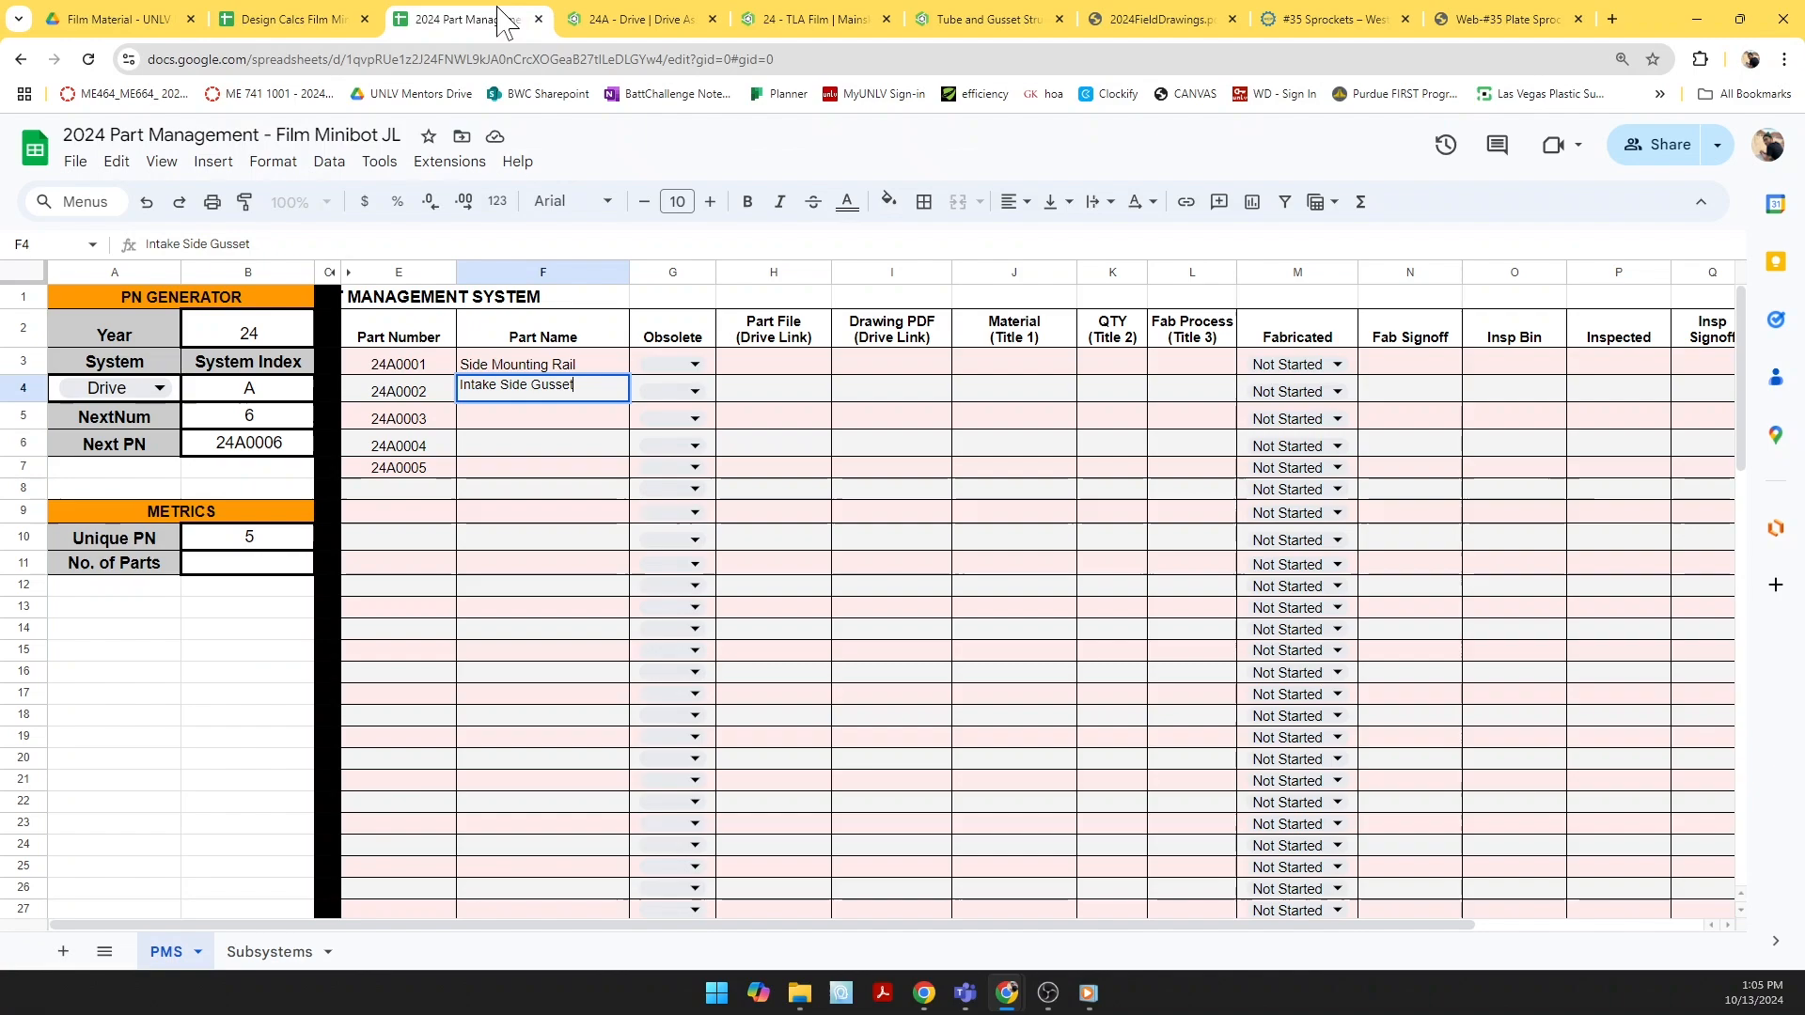
{"action": "left_click", "coordinate": [554, 420]}
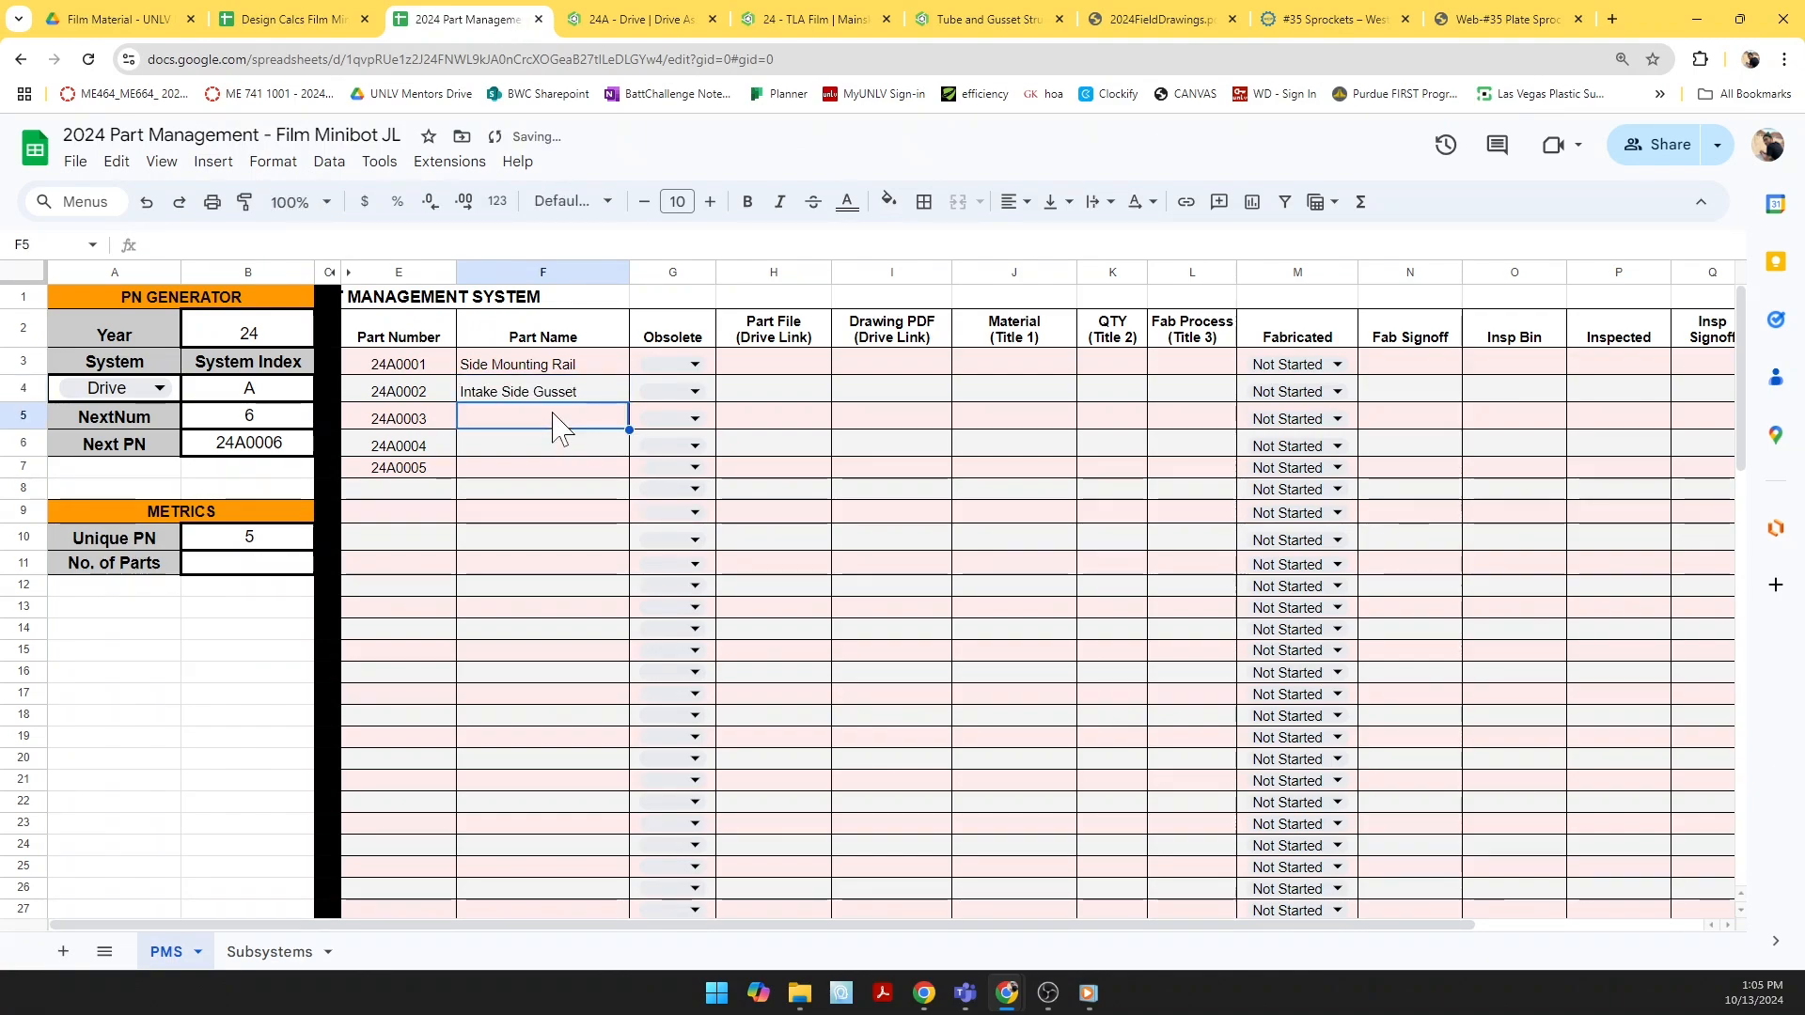
{"action": "type", "text": "Side "}
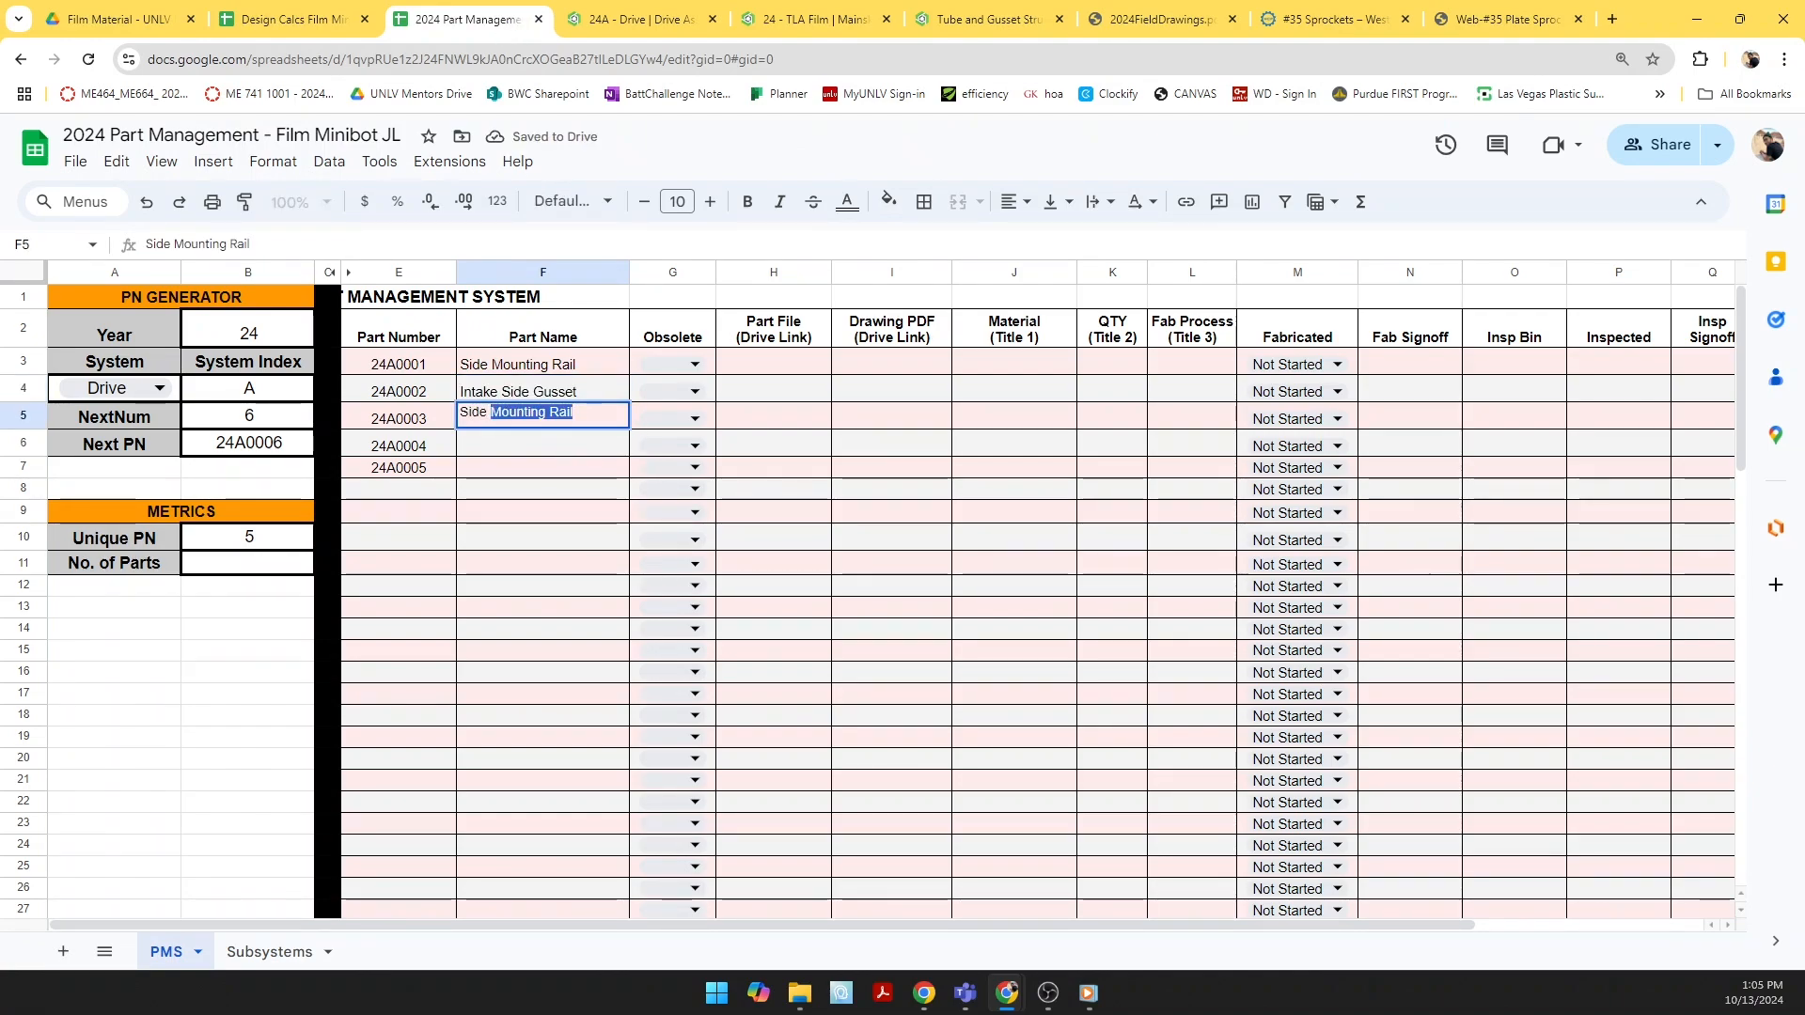
{"action": "type", "text": "Intake Structure Rail"}
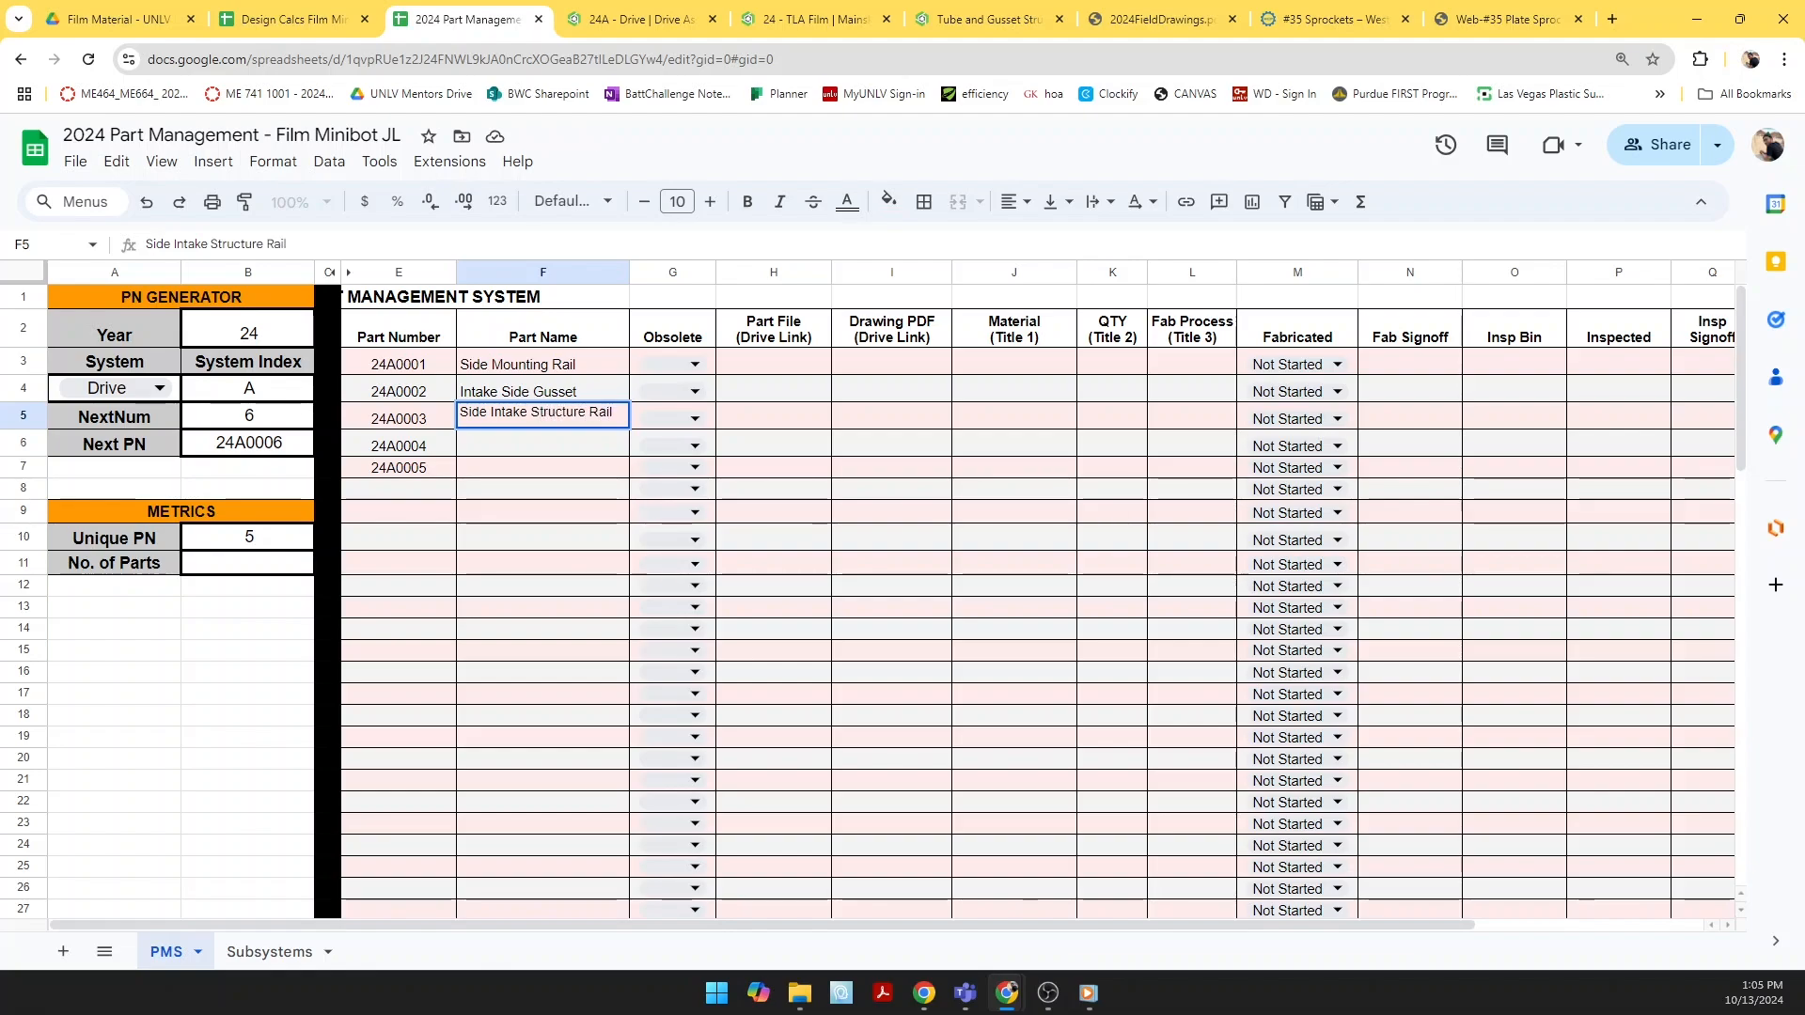
{"action": "left_click", "coordinate": [291, 19]}
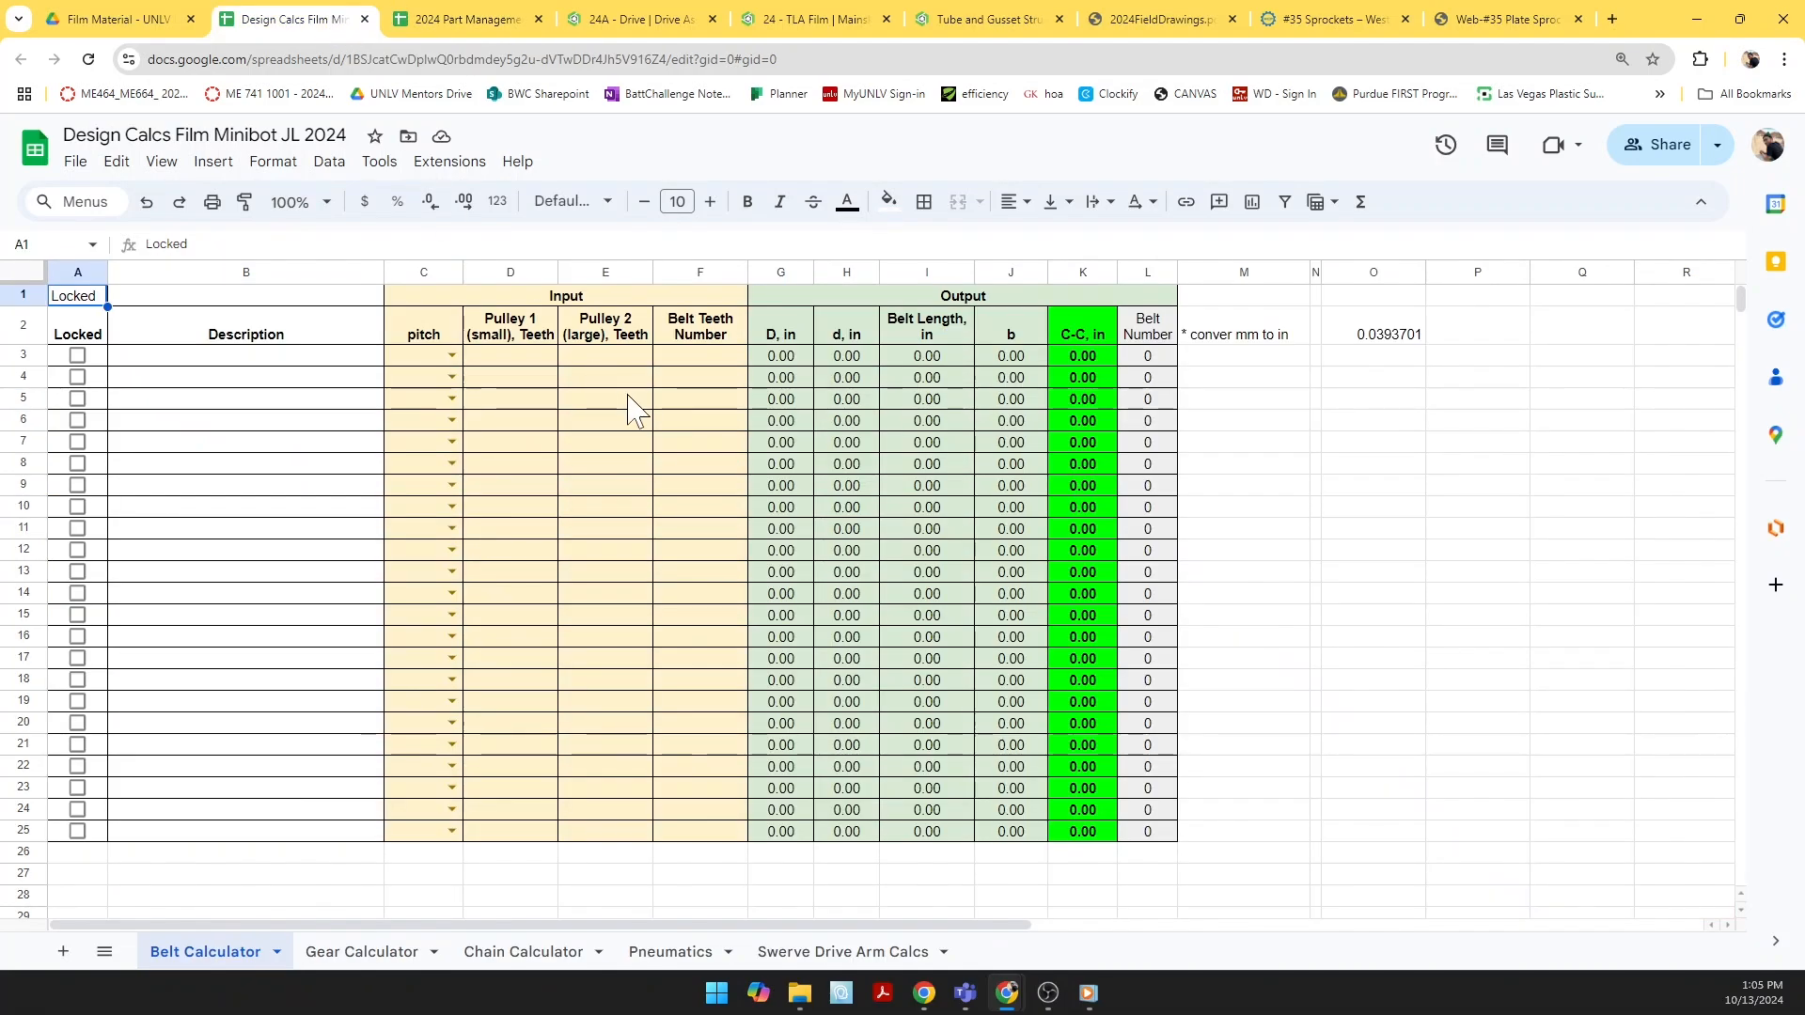
{"action": "left_click", "coordinate": [458, 19]}
{"action": "left_click", "coordinate": [634, 19]}
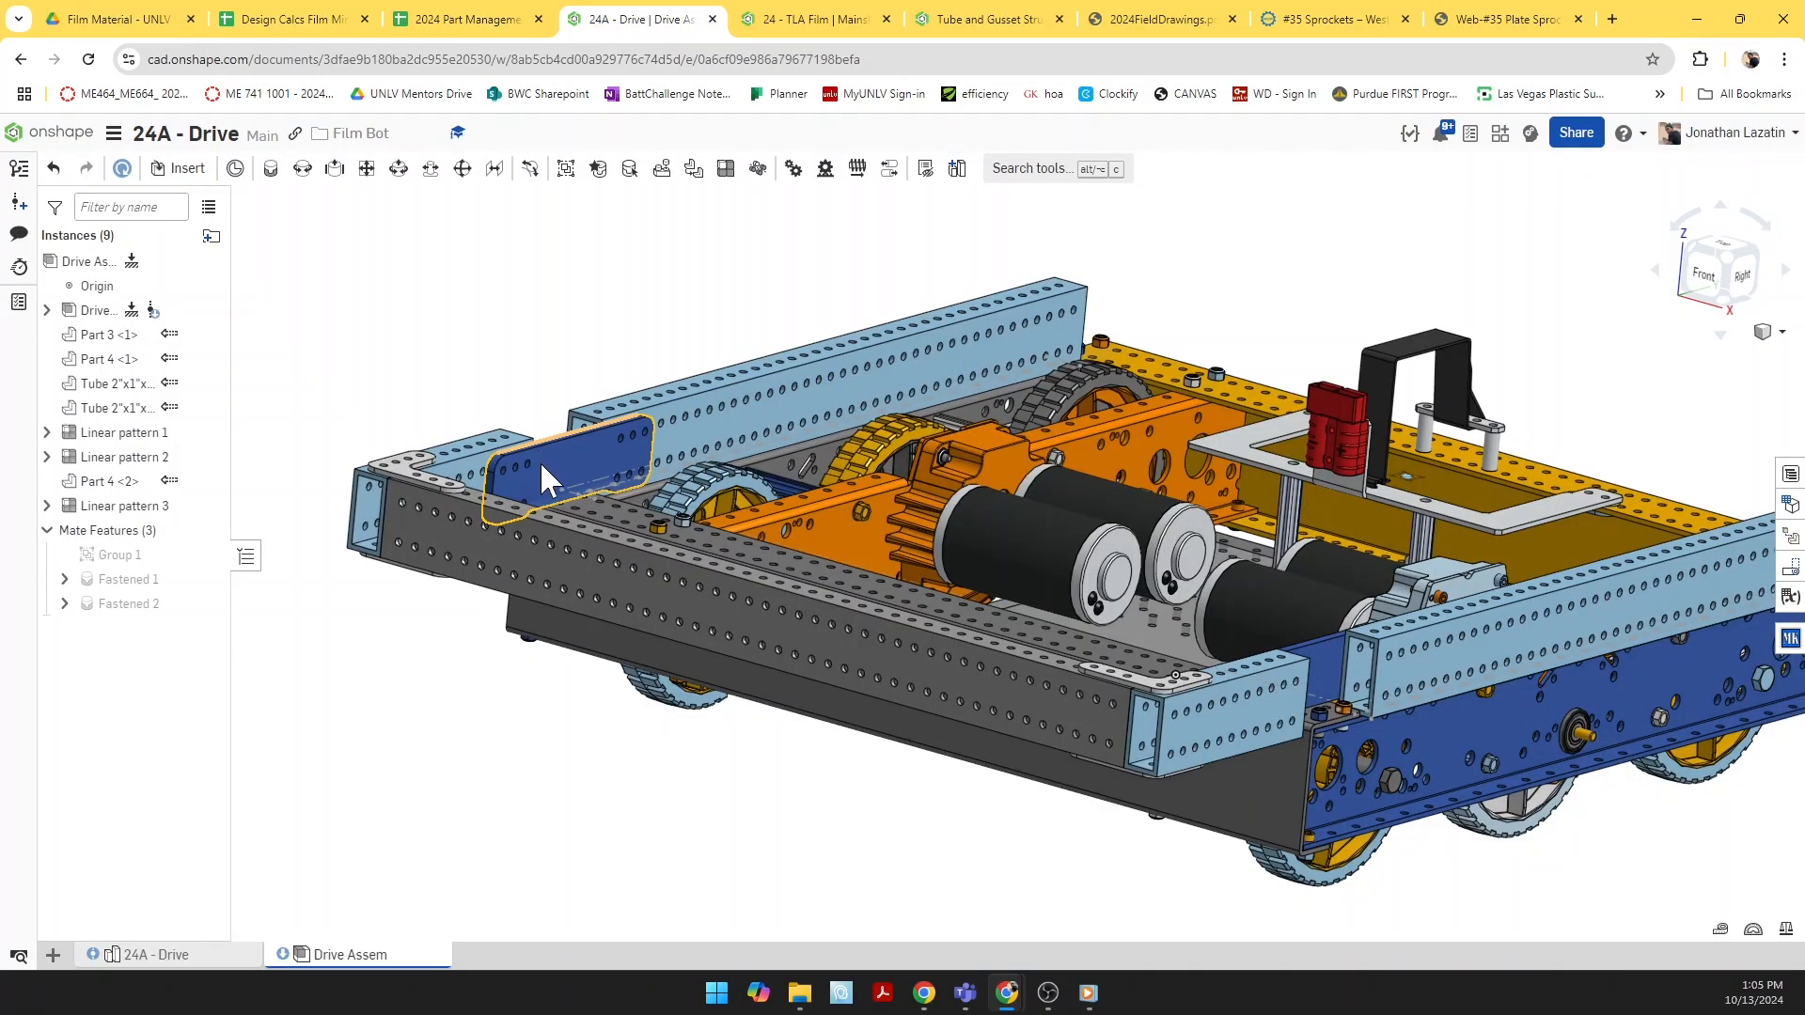
{"action": "left_click", "coordinate": [462, 19]}
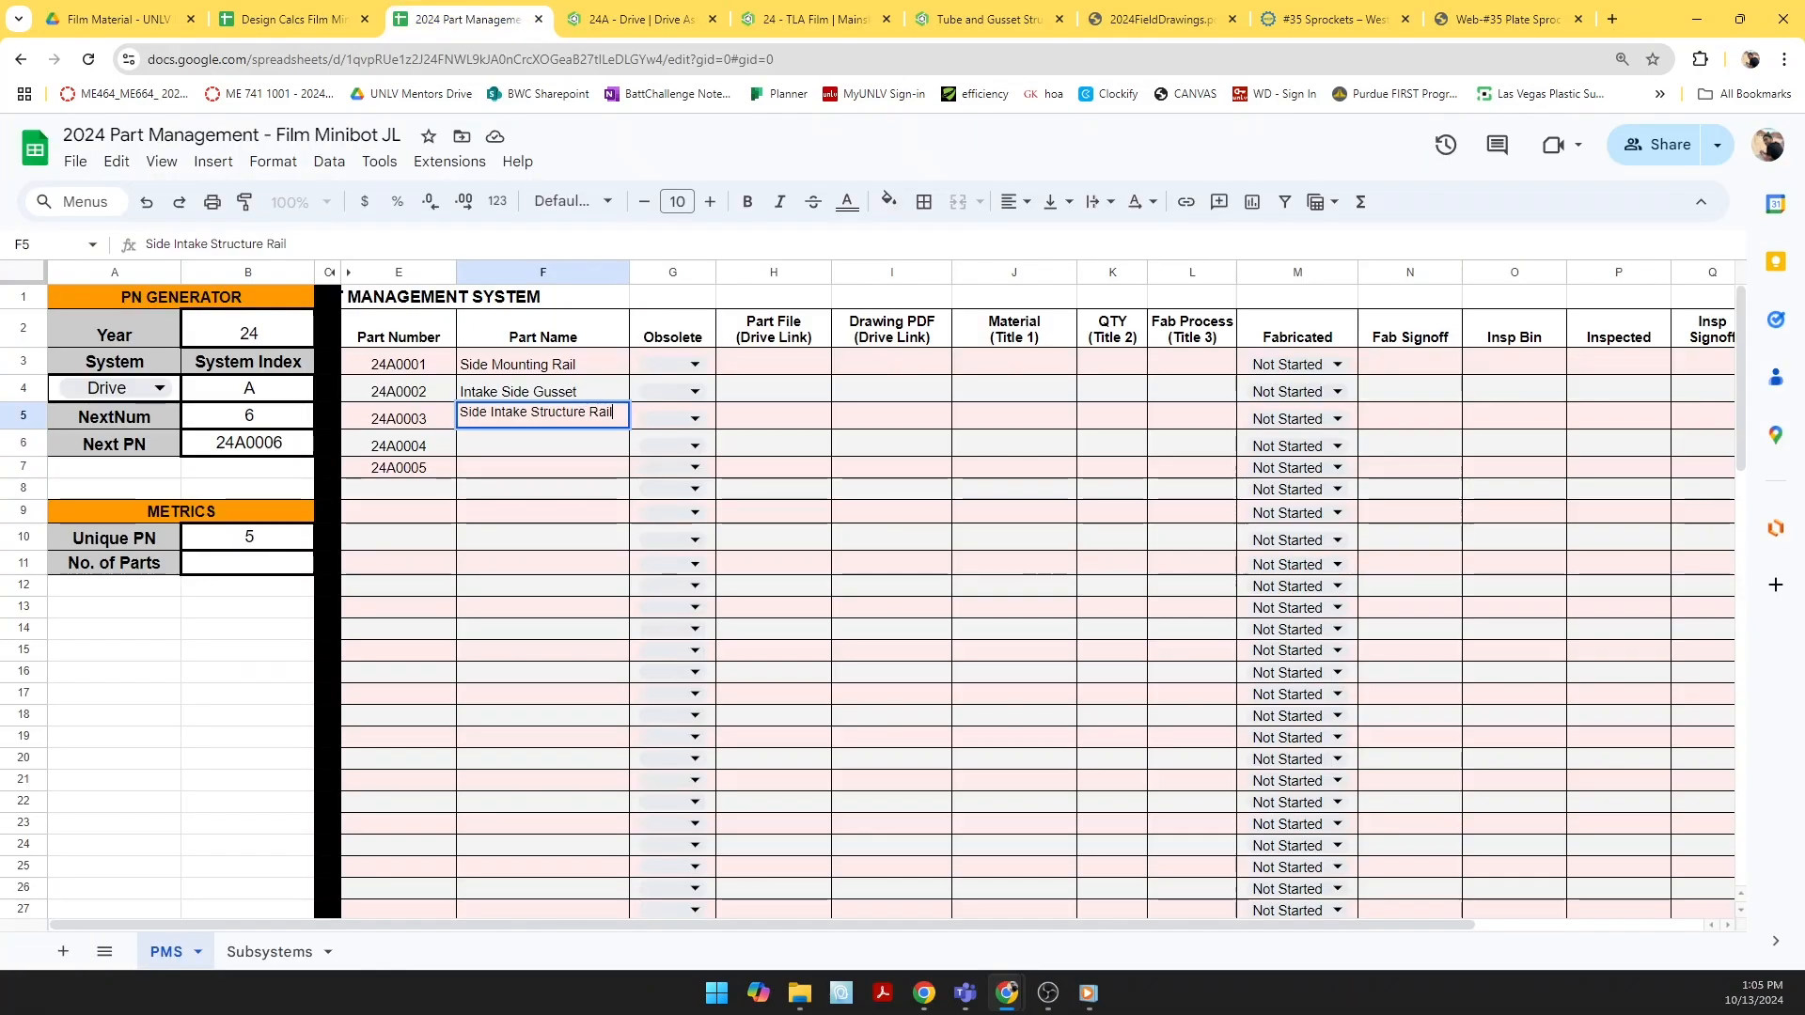
{"action": "key", "text": "Return"}
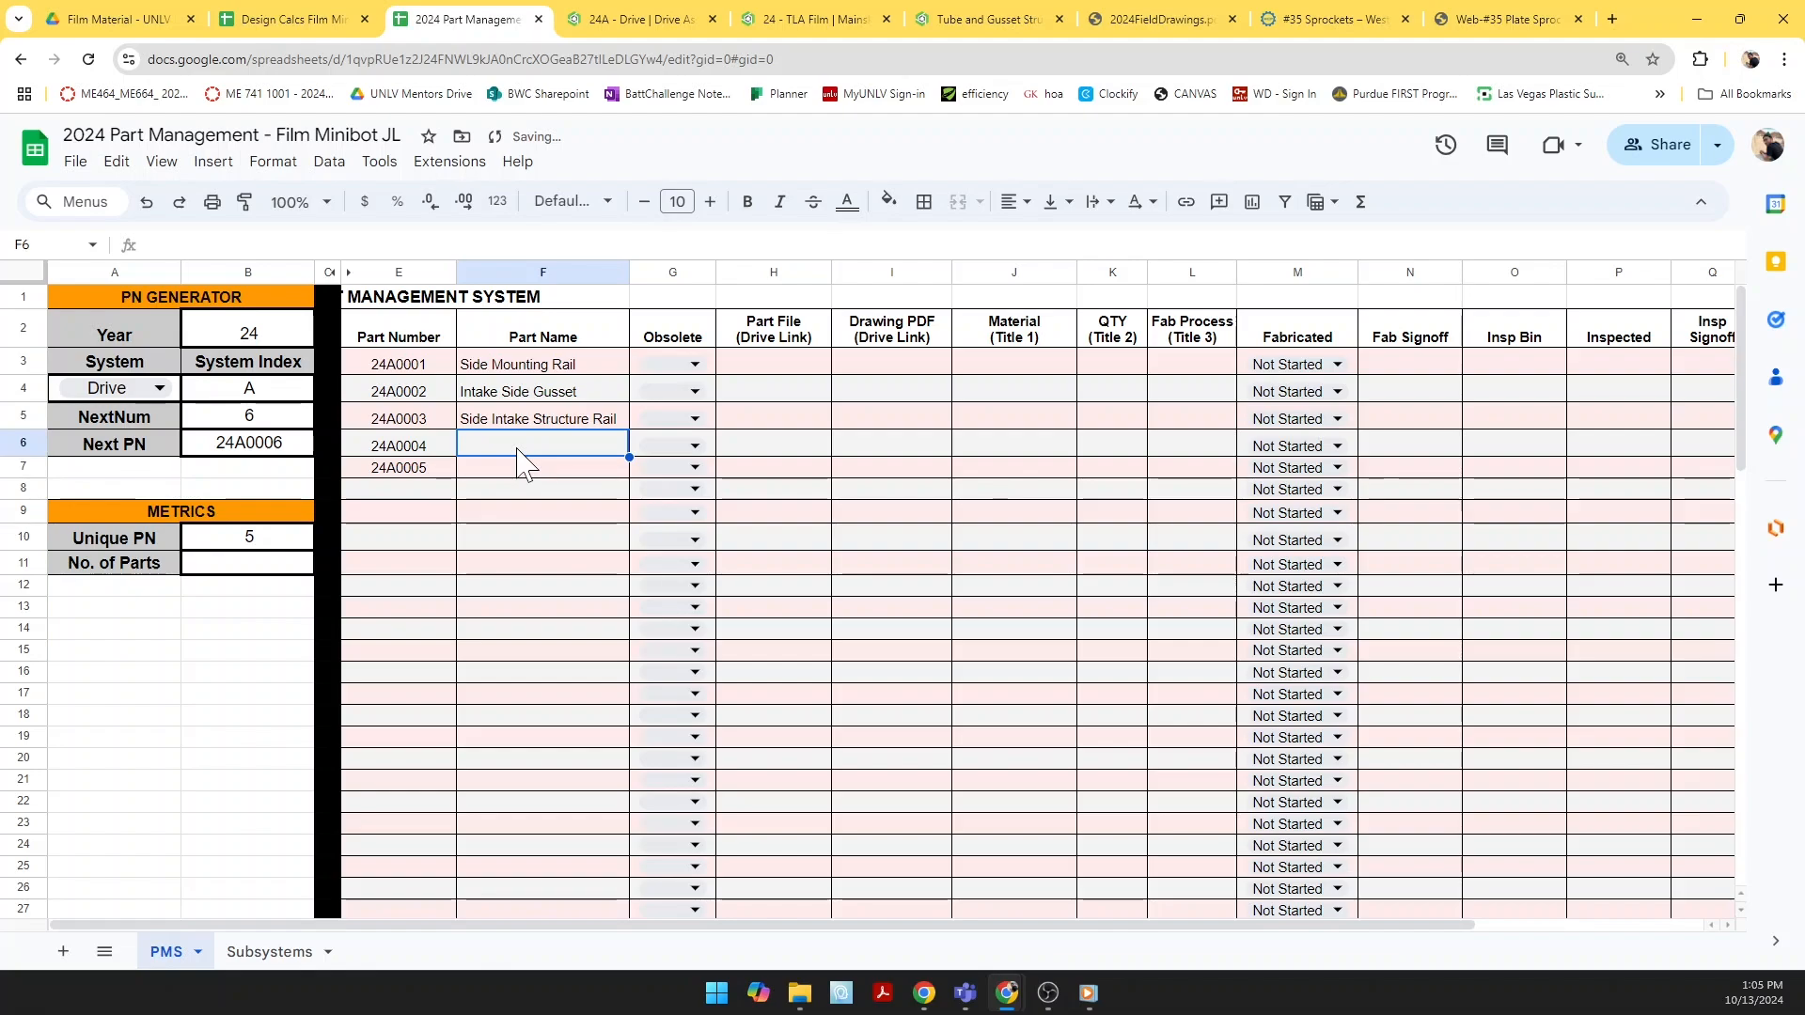
Step: Enter Intake Corner Gusset as the part name for 24A0004
{"action": "type", "text": "Intake Corner Gusset"}
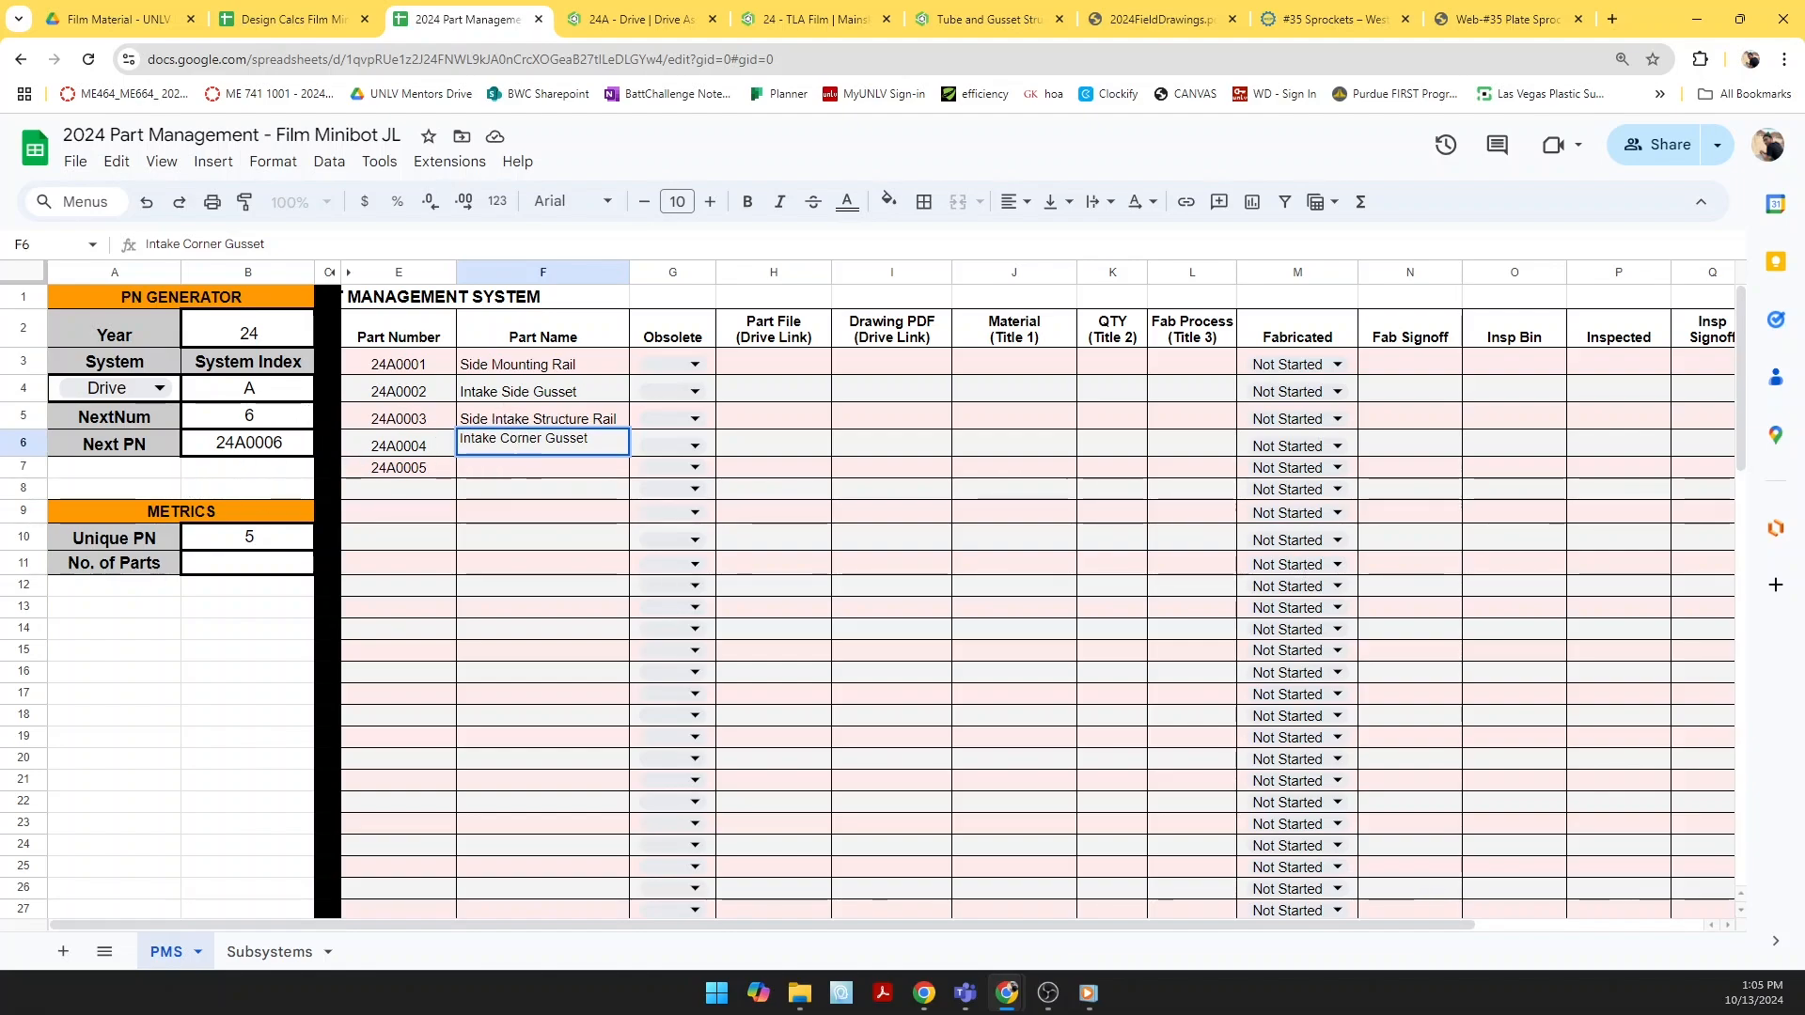
{"action": "double_click", "coordinate": [517, 416]}
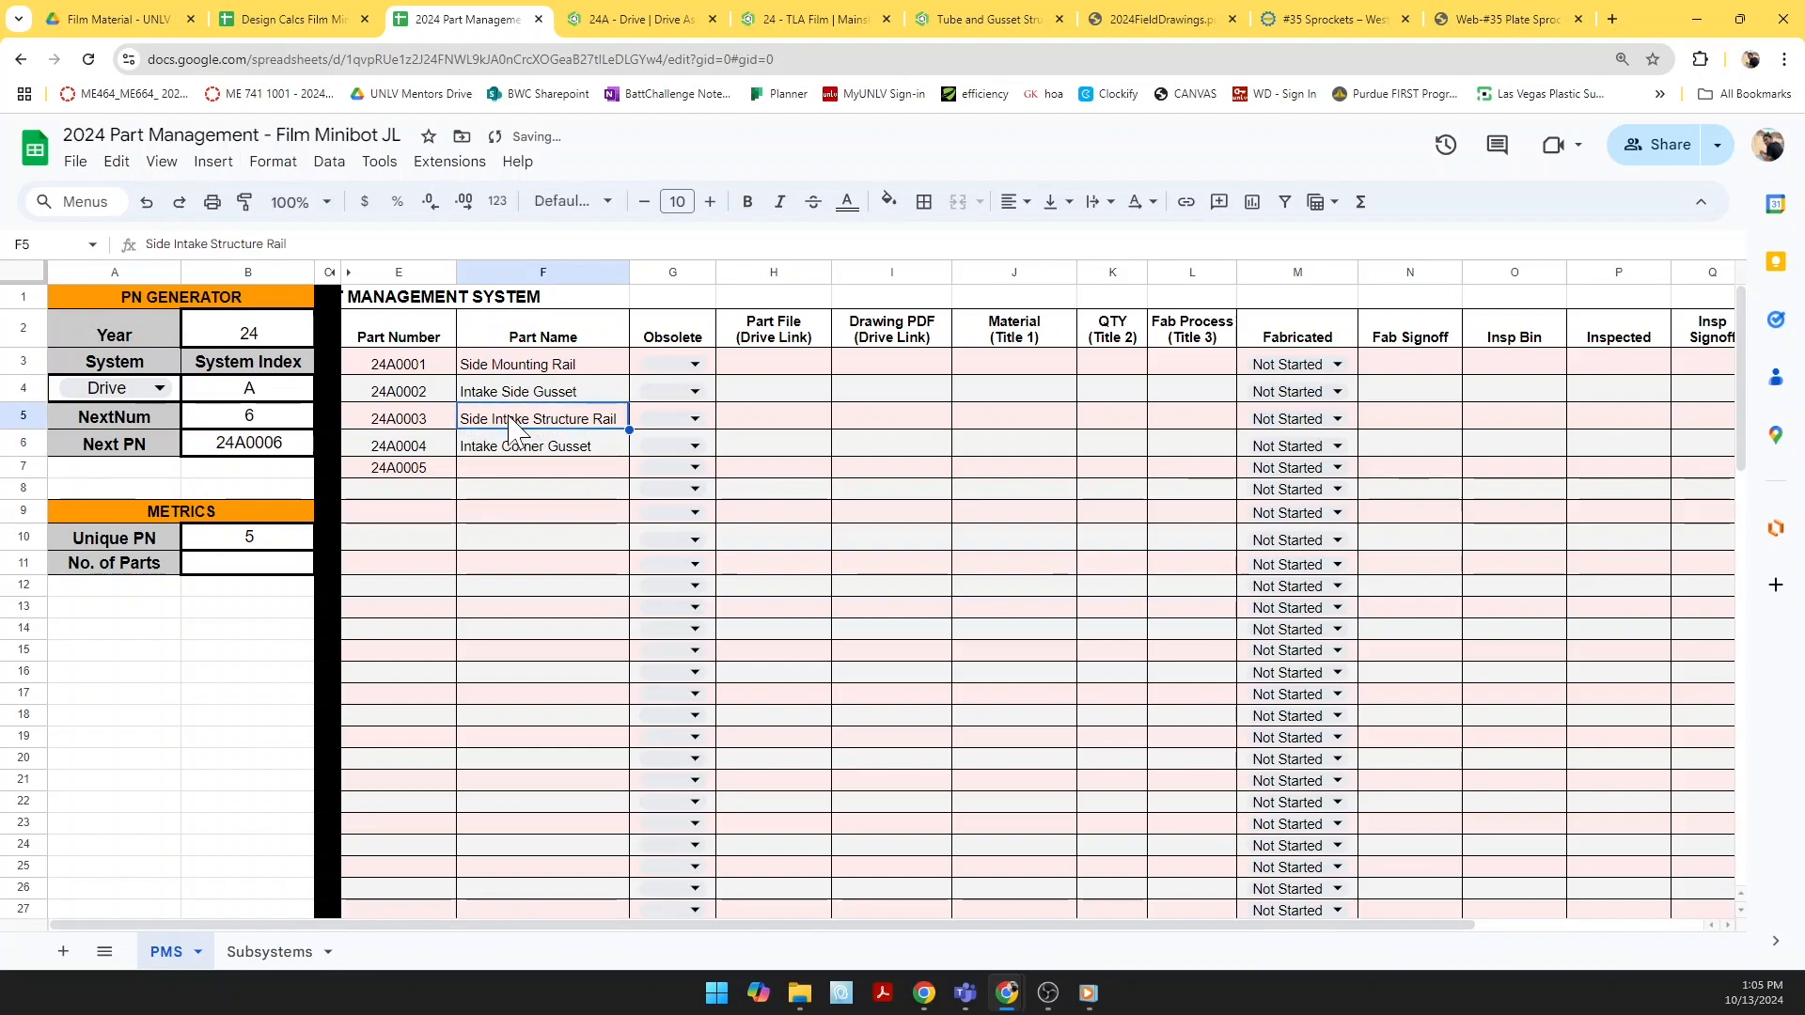
{"action": "left_click", "coordinate": [493, 452]}
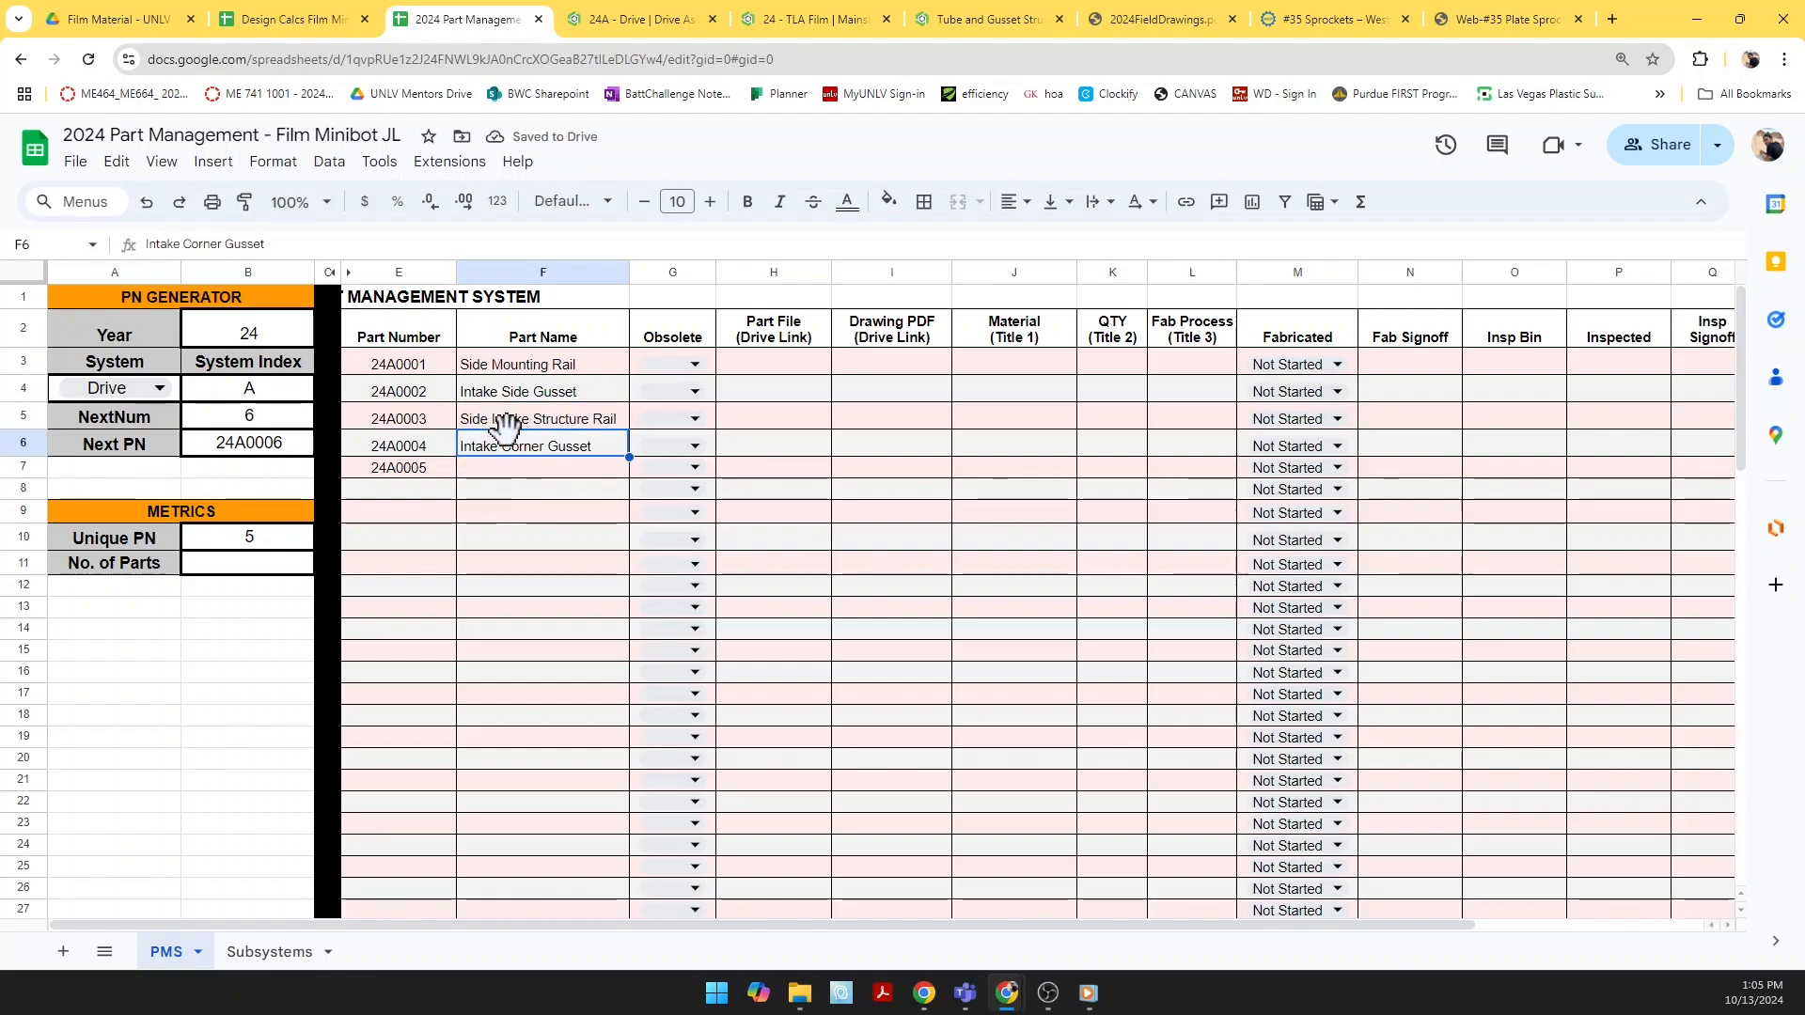
Step: Check the front tube in the drive assembly and enter Front Intake Structure Tube as the part name for 24A0005
{"action": "left_click", "coordinate": [496, 469]}
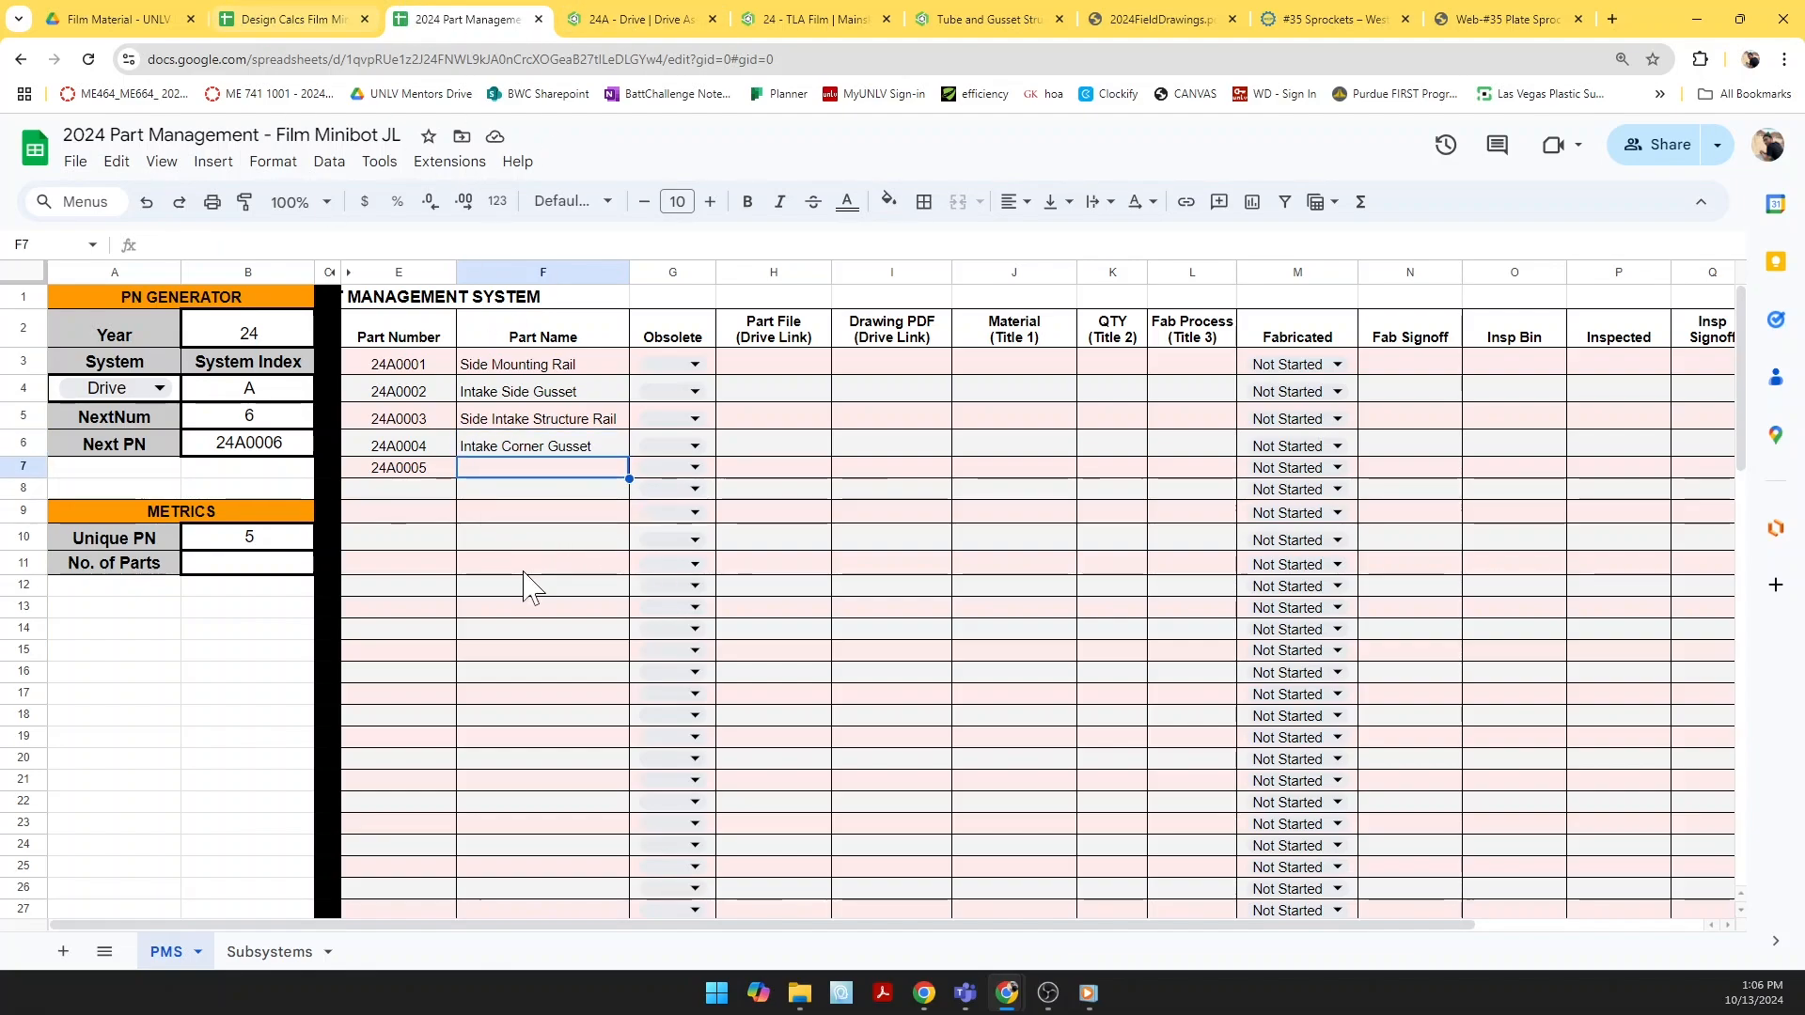
{"action": "left_click", "coordinate": [616, 16]}
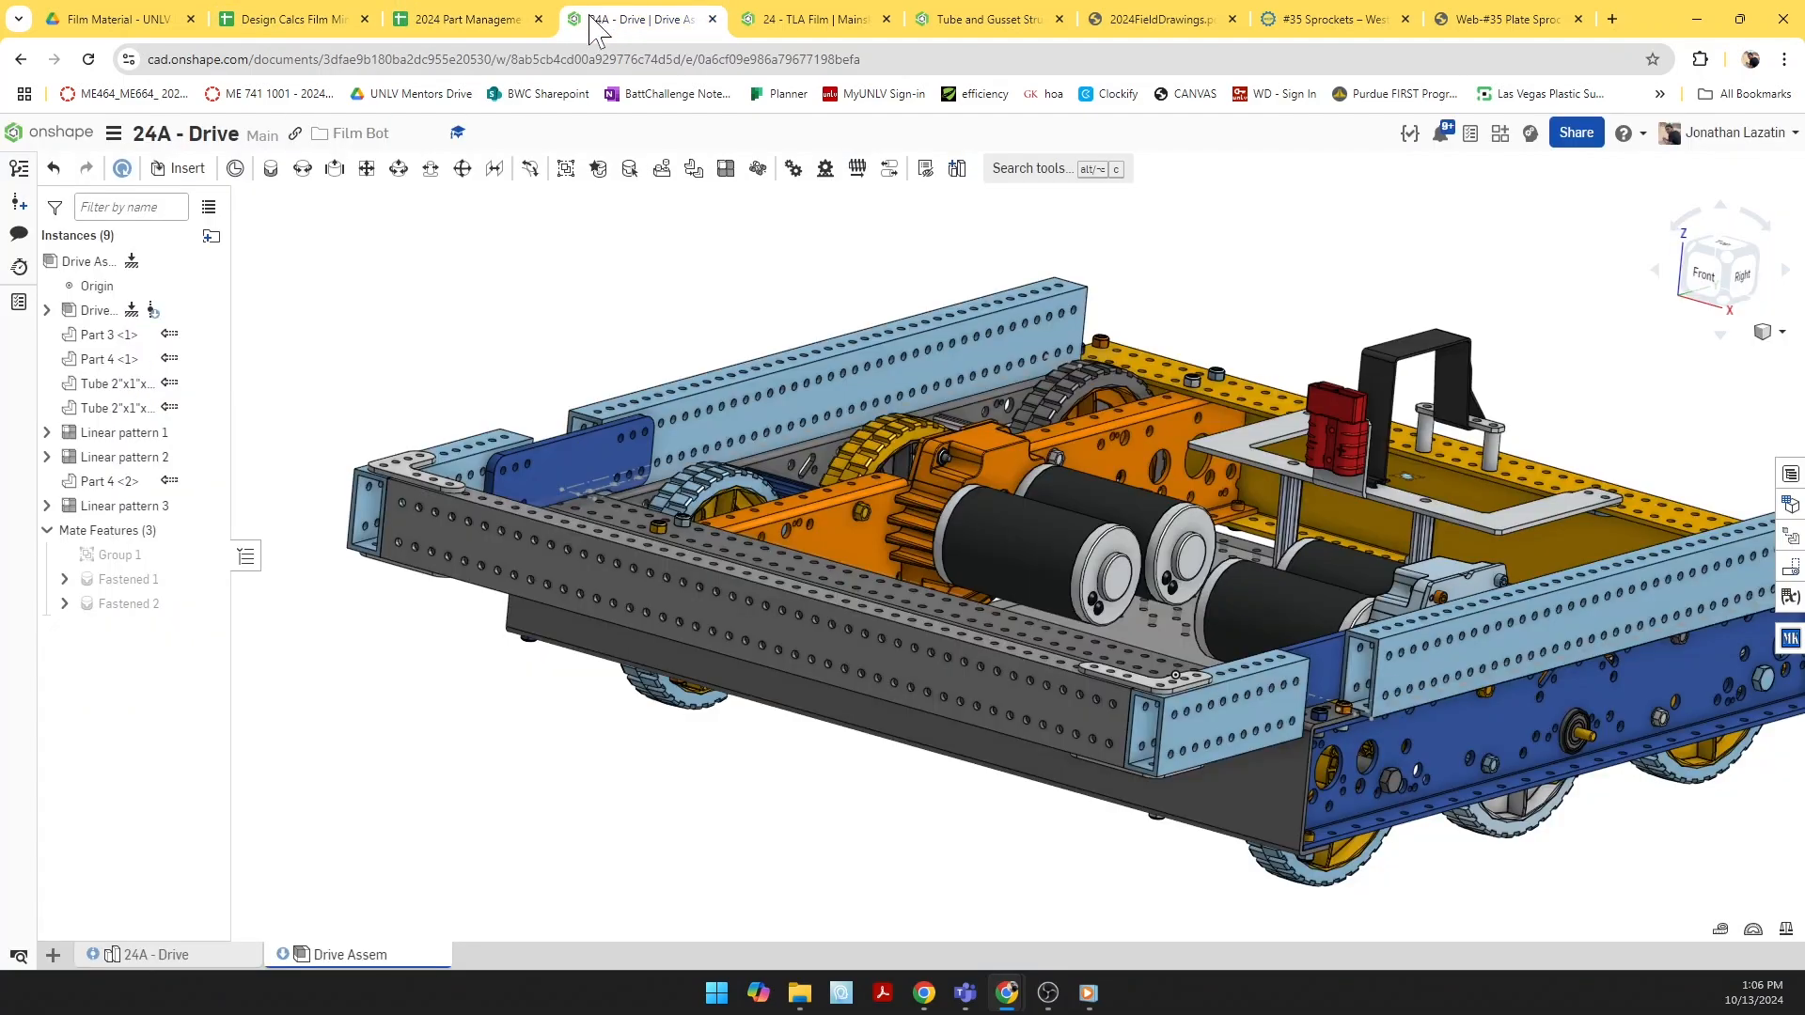
{"action": "left_click", "coordinate": [460, 18]}
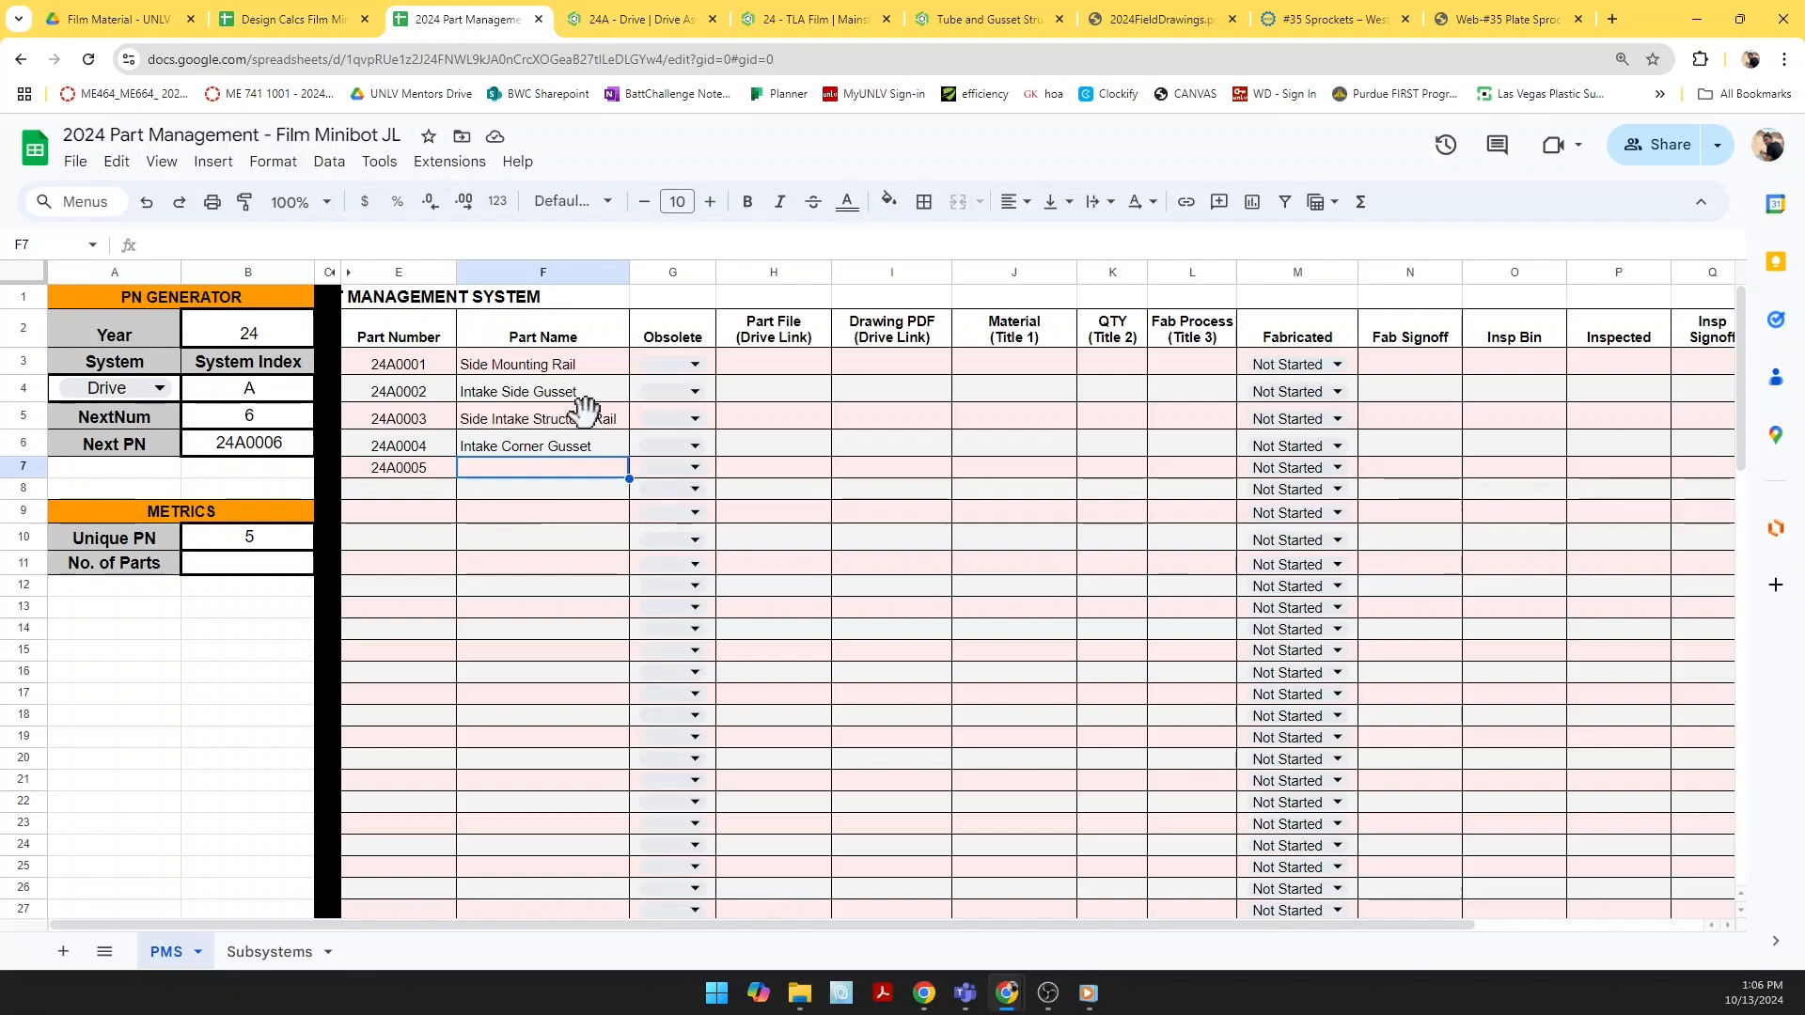
{"action": "left_click", "coordinate": [636, 23]}
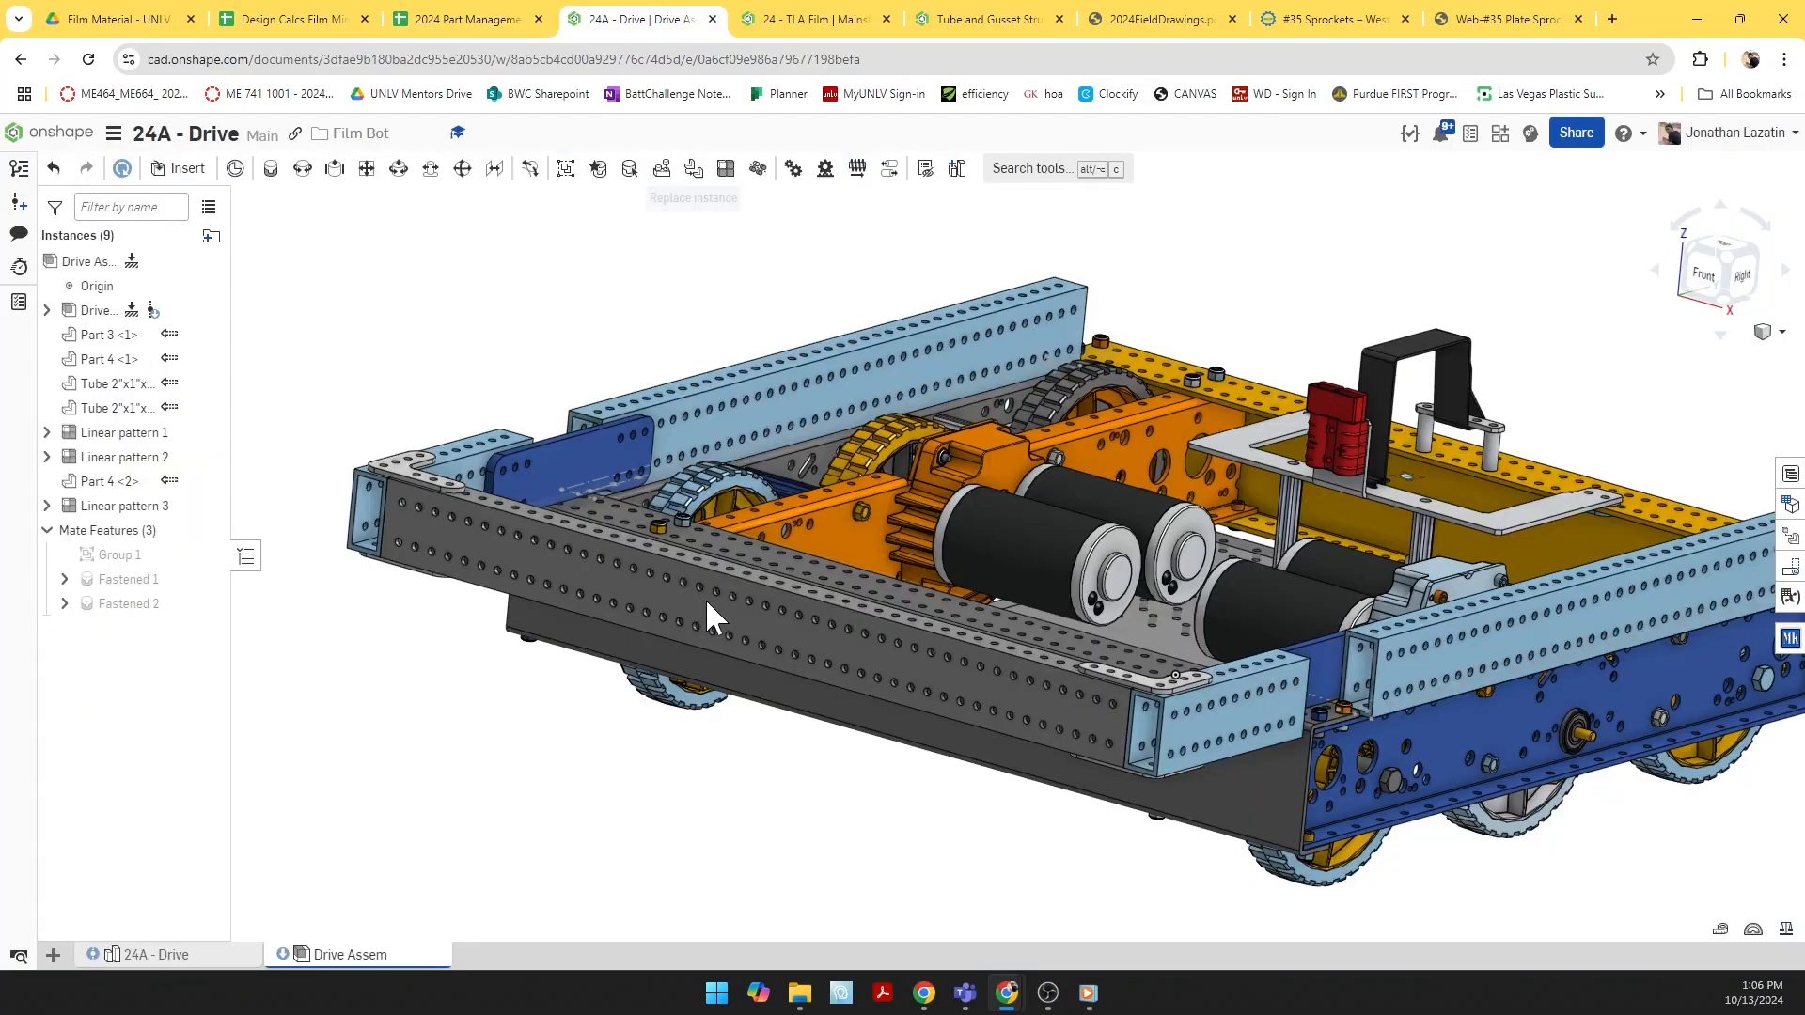
{"action": "left_click", "coordinate": [480, 550]}
{"action": "left_click", "coordinate": [449, 311]}
{"action": "left_click", "coordinate": [494, 19]}
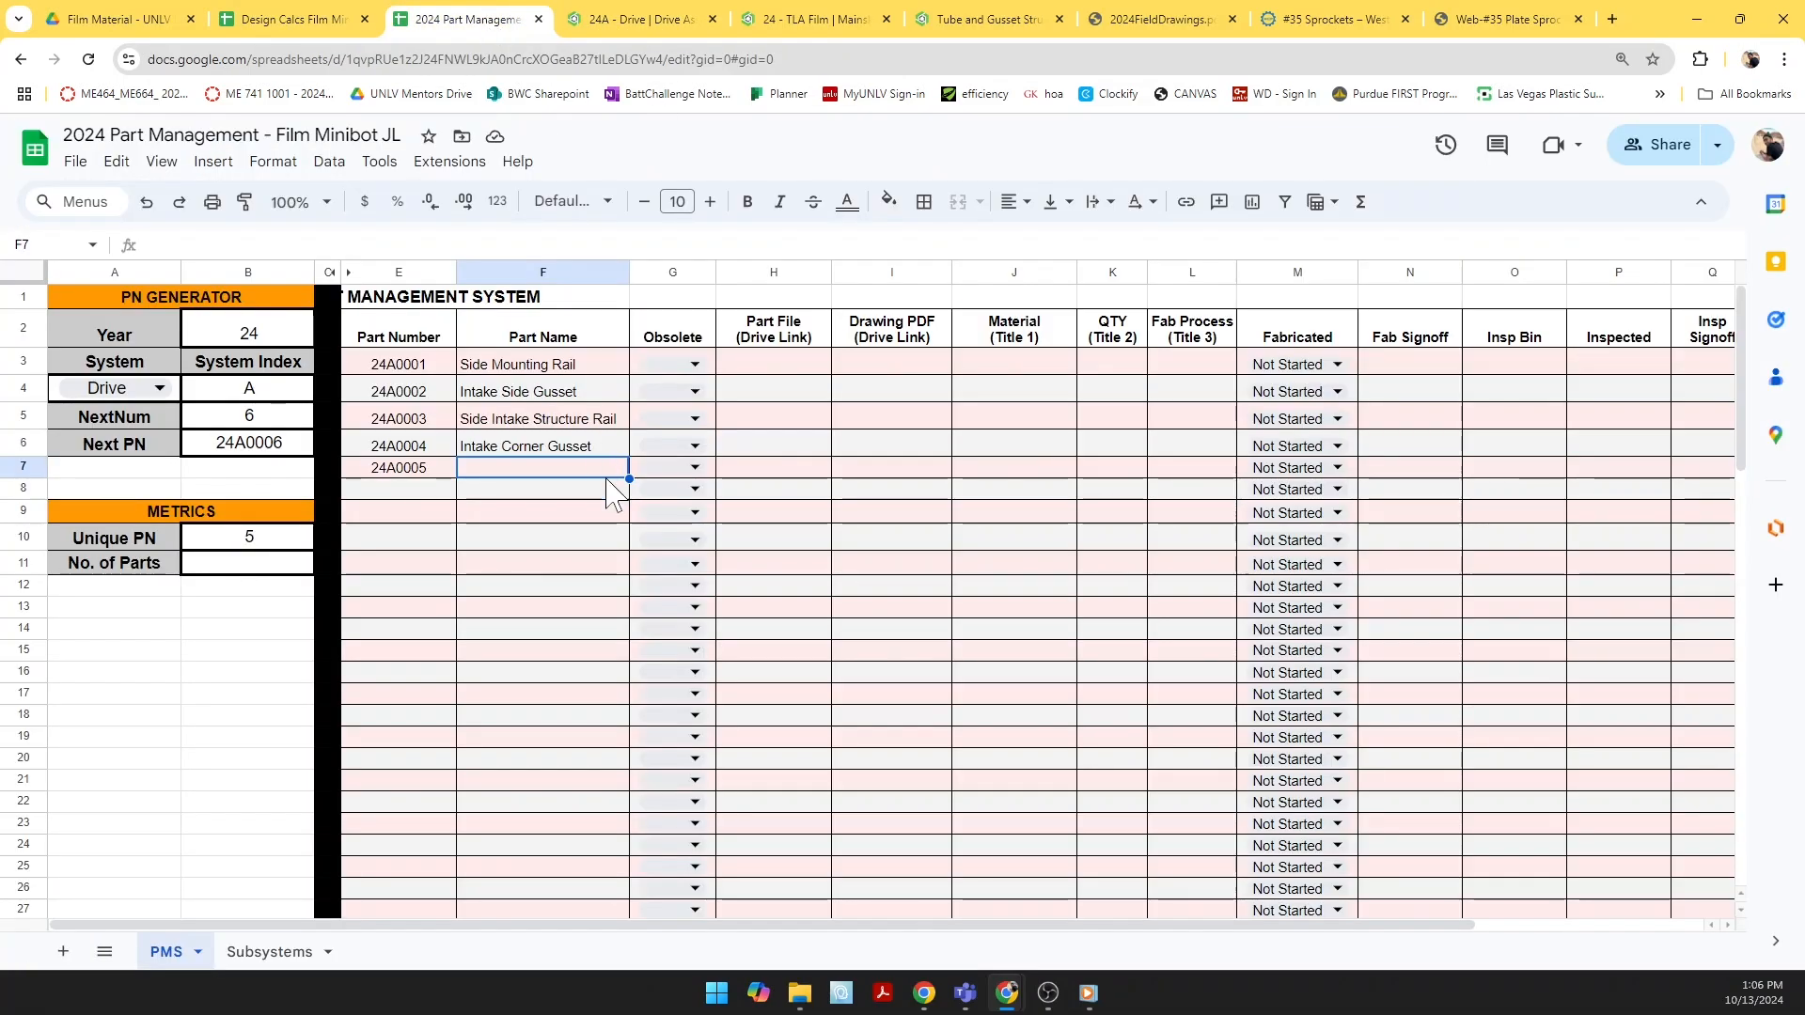
{"action": "type", "text": "Front "}
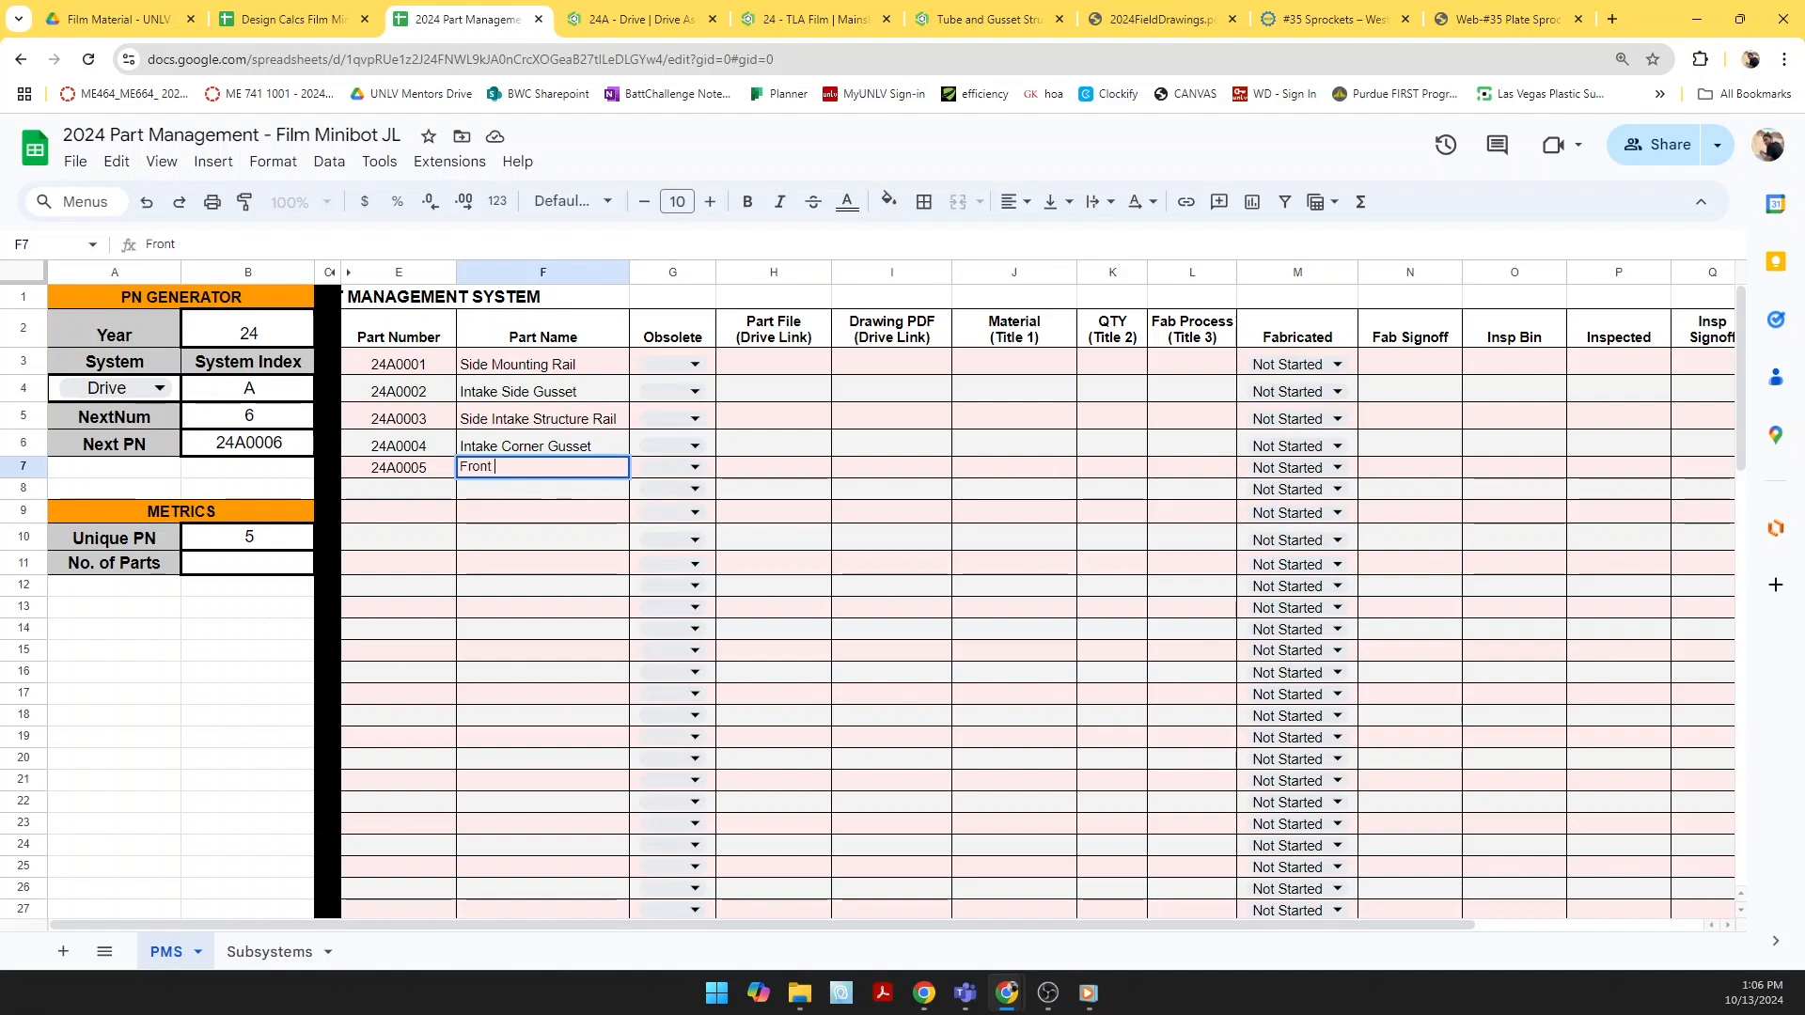
{"action": "type", "text": "Intake Structure Tube"}
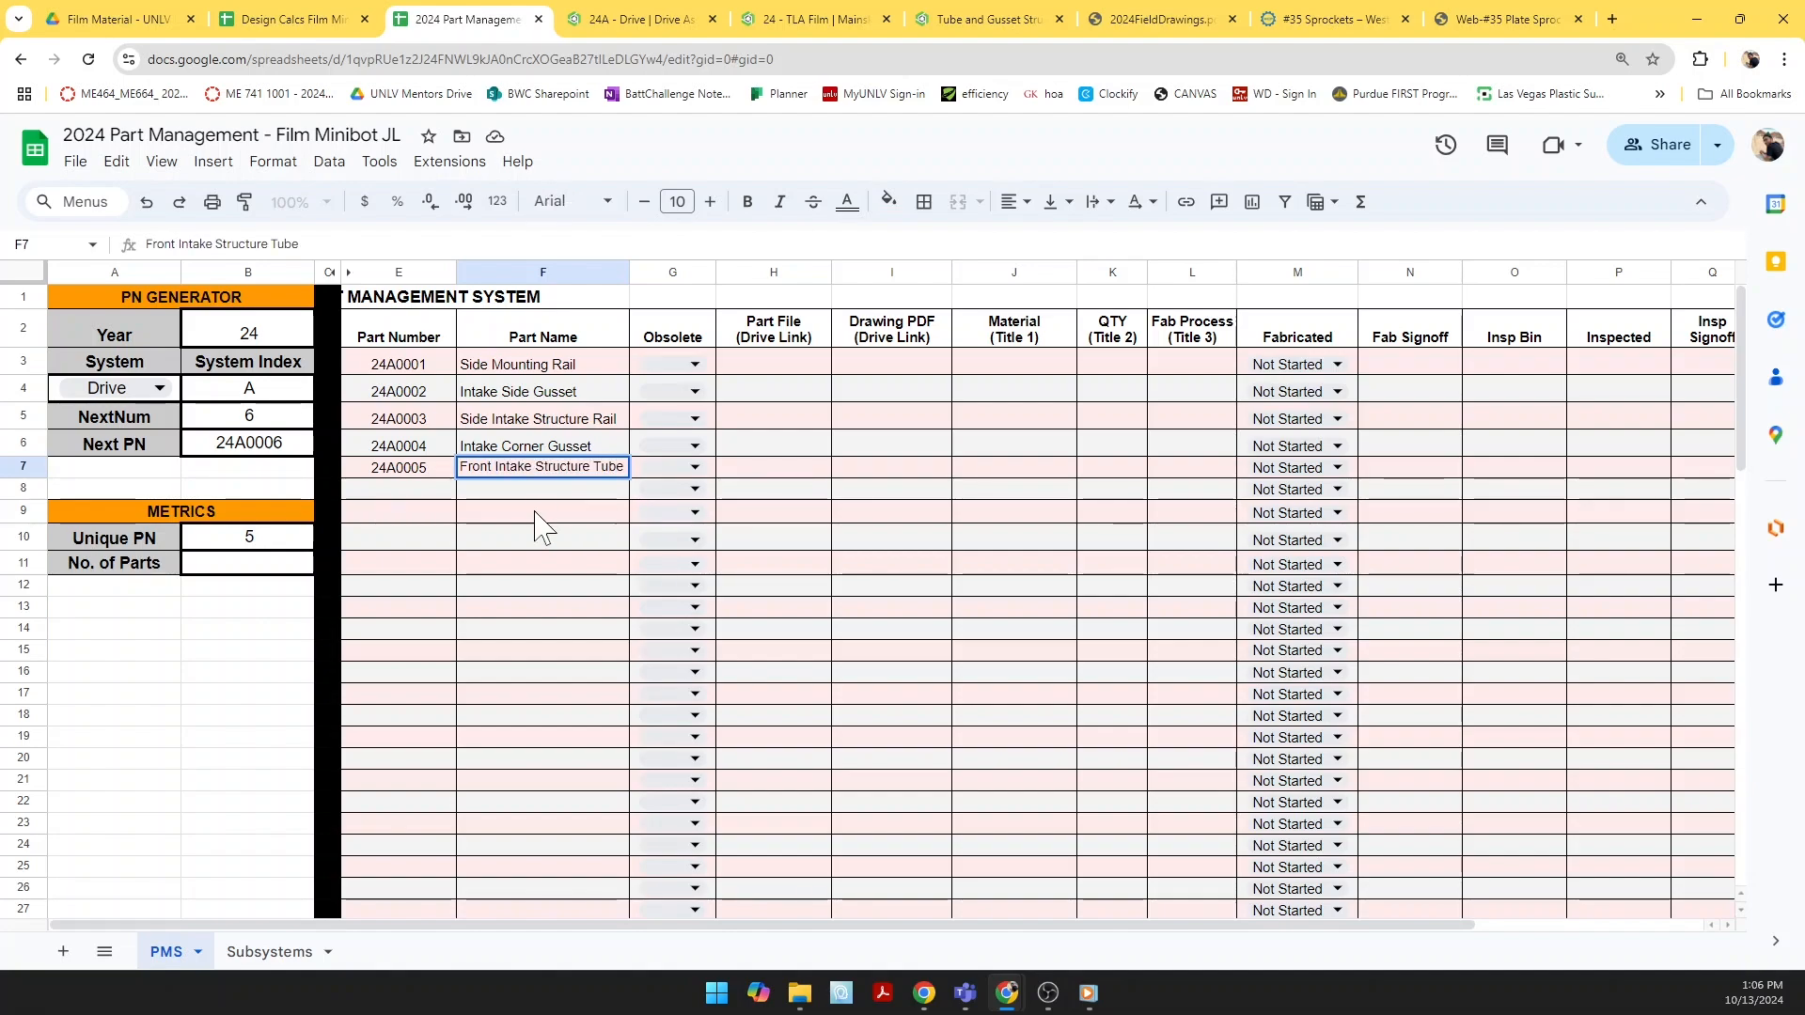
{"action": "left_click", "coordinate": [535, 512]}
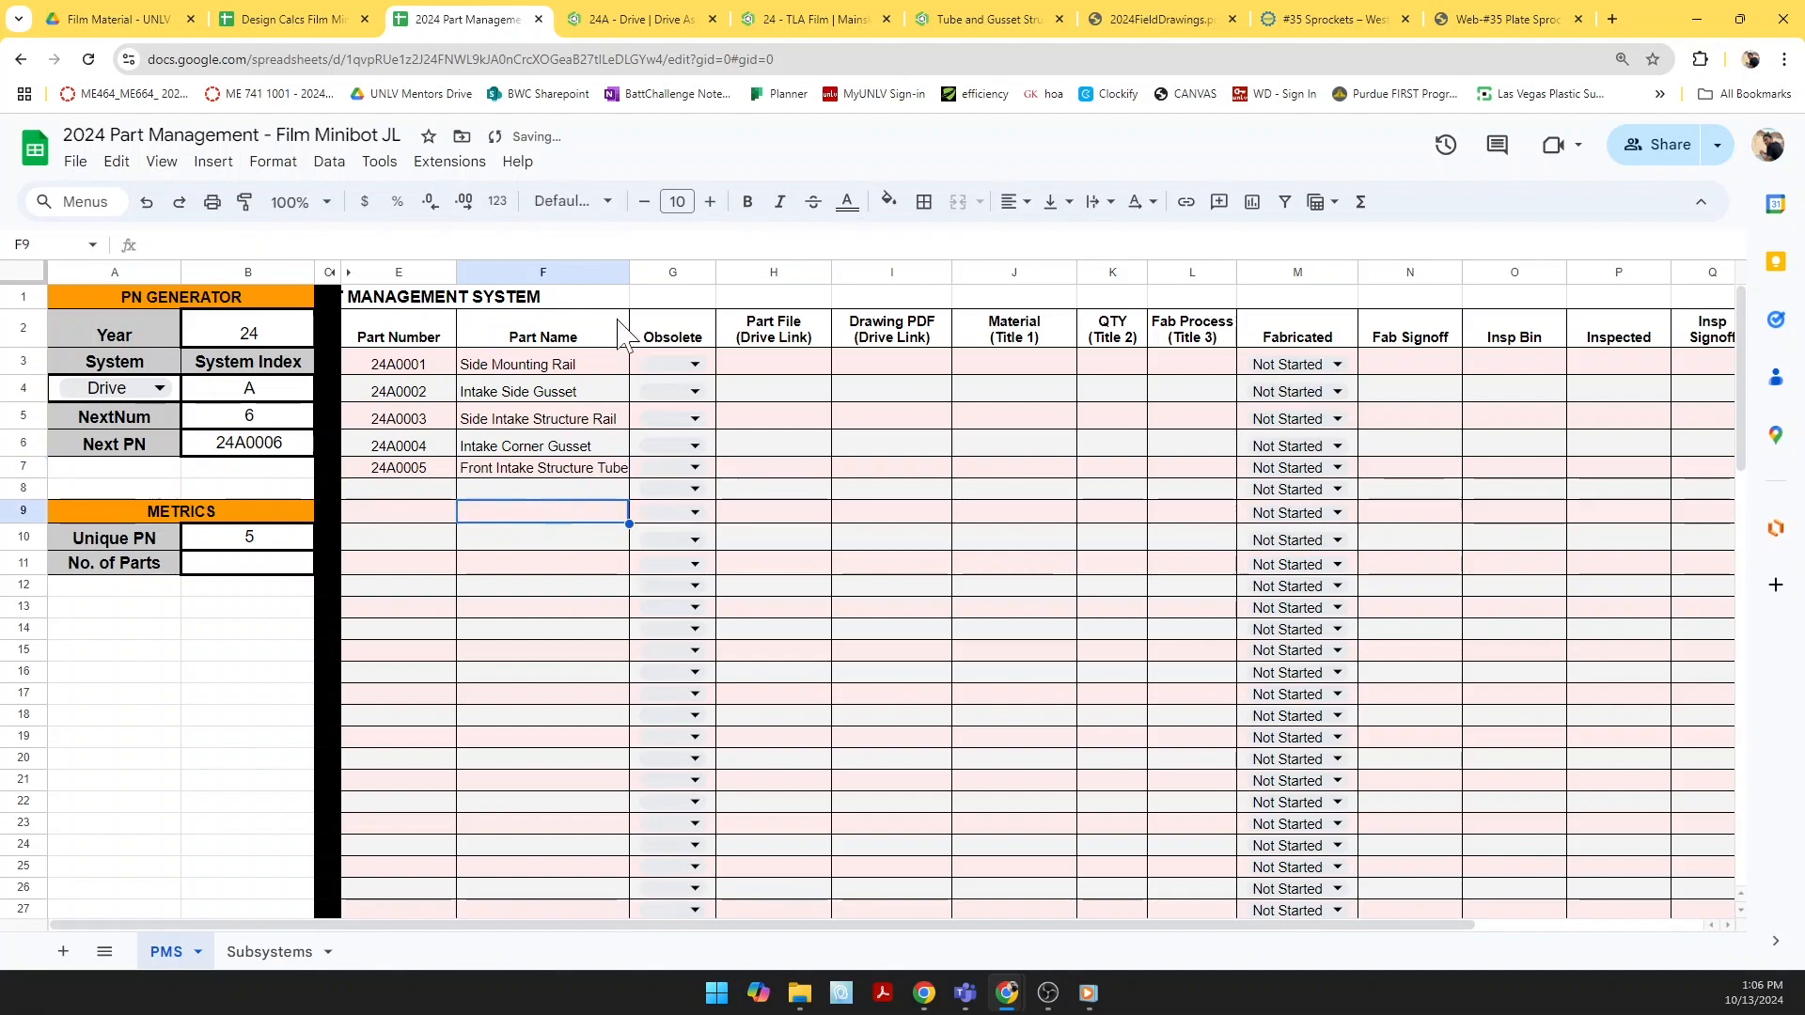
Step: Widen the Part Name column slightly so the longest name fits
{"action": "left_click_drag", "start_coordinate": [630, 273], "coordinate": [641, 272]}
{"action": "left_click", "coordinate": [592, 608]}
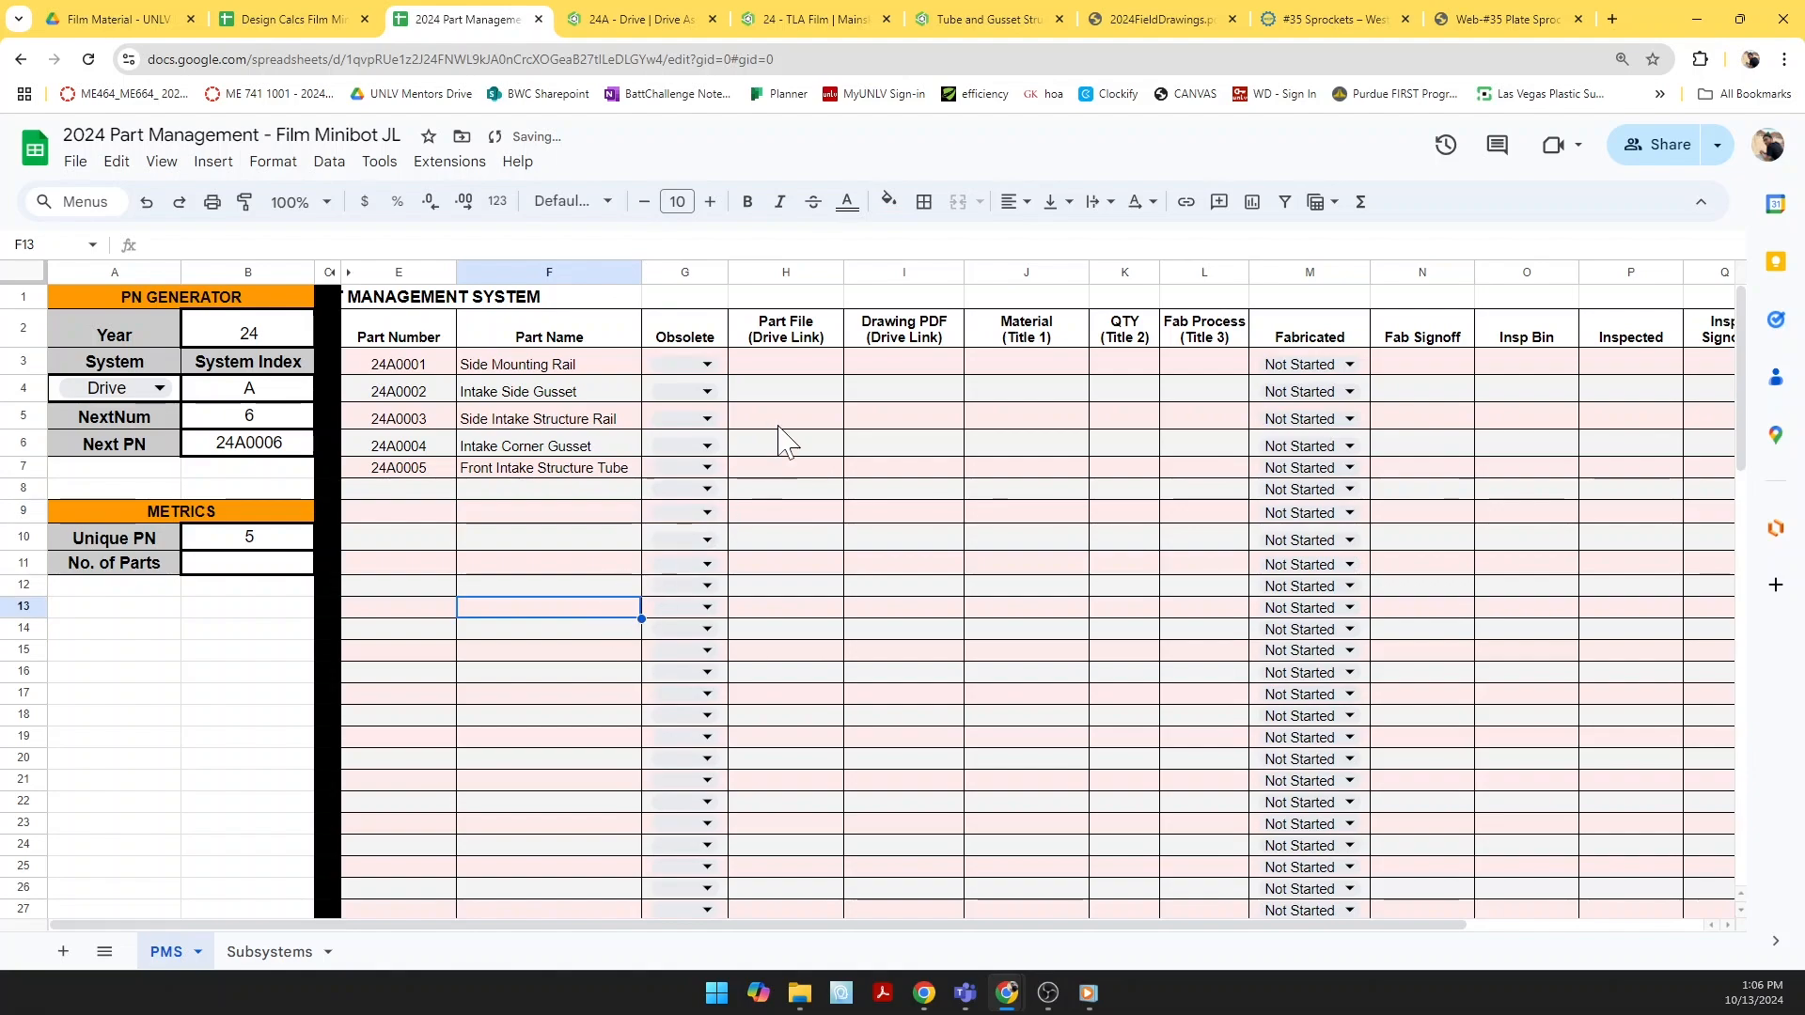
{"action": "left_click", "coordinate": [1045, 365]}
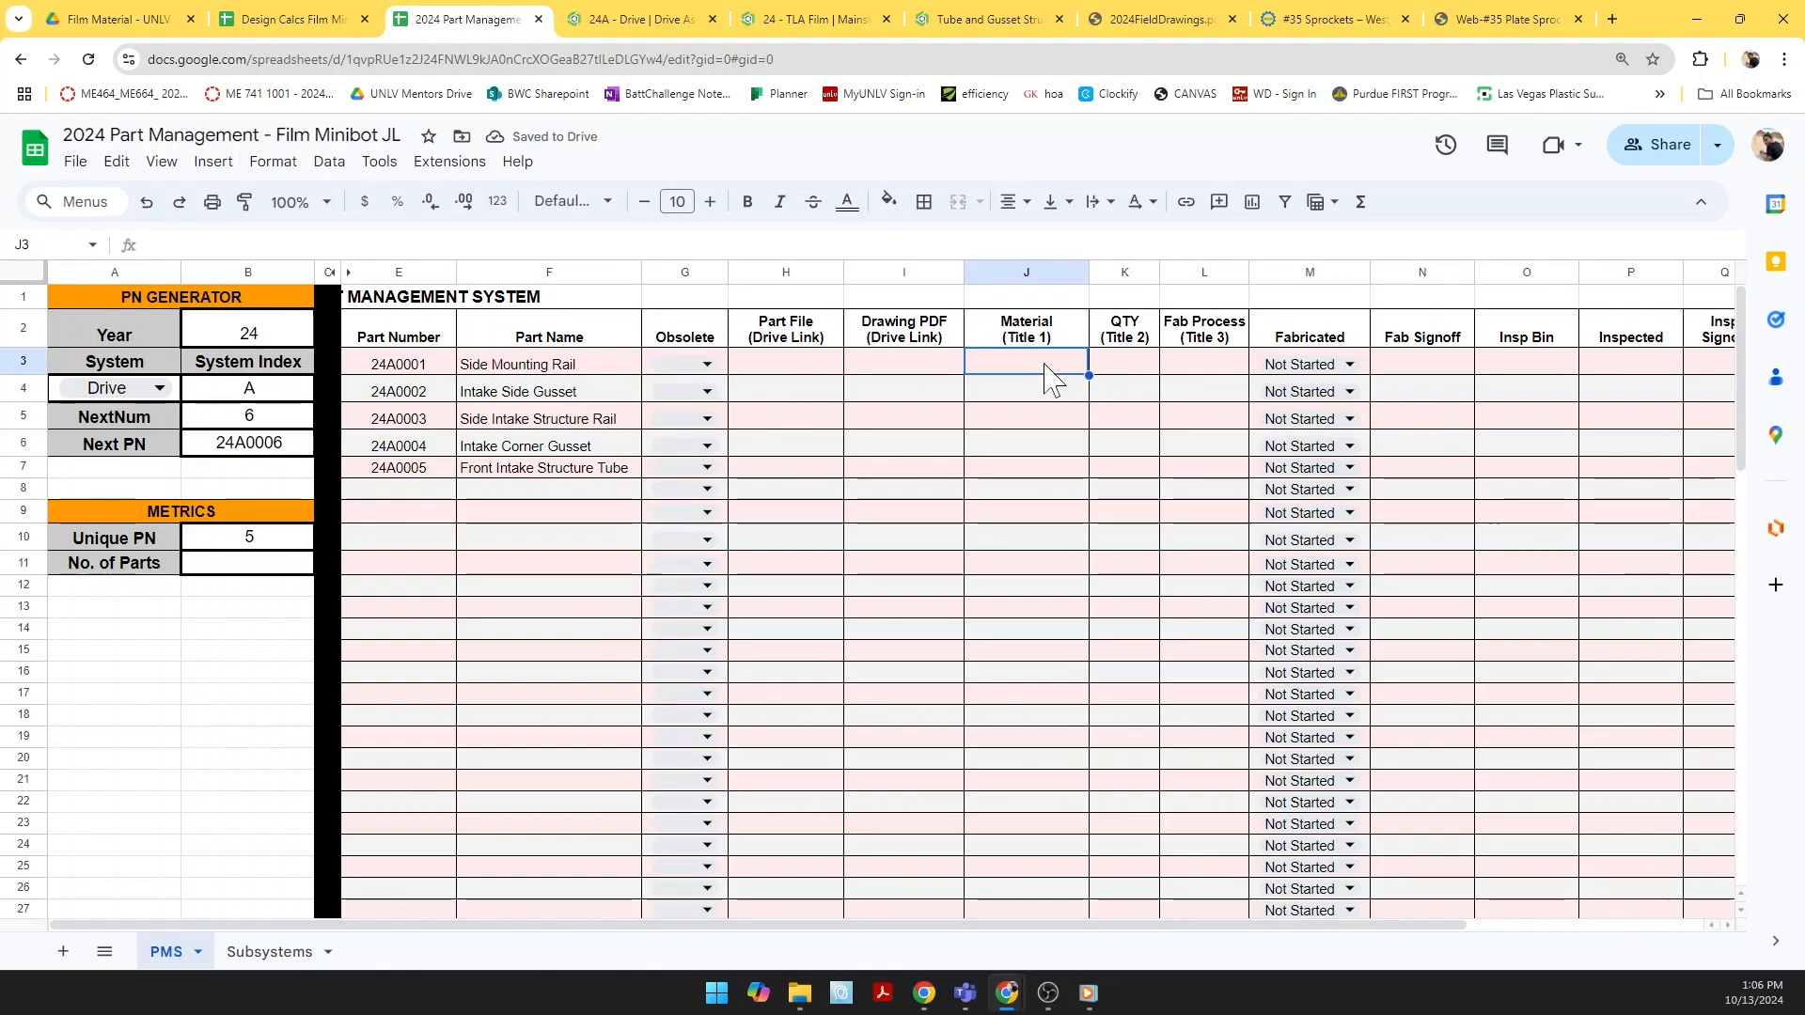
Step: Change the part name of 24A0005 to Front Intake Structure Rail
{"action": "left_click", "coordinate": [571, 419]}
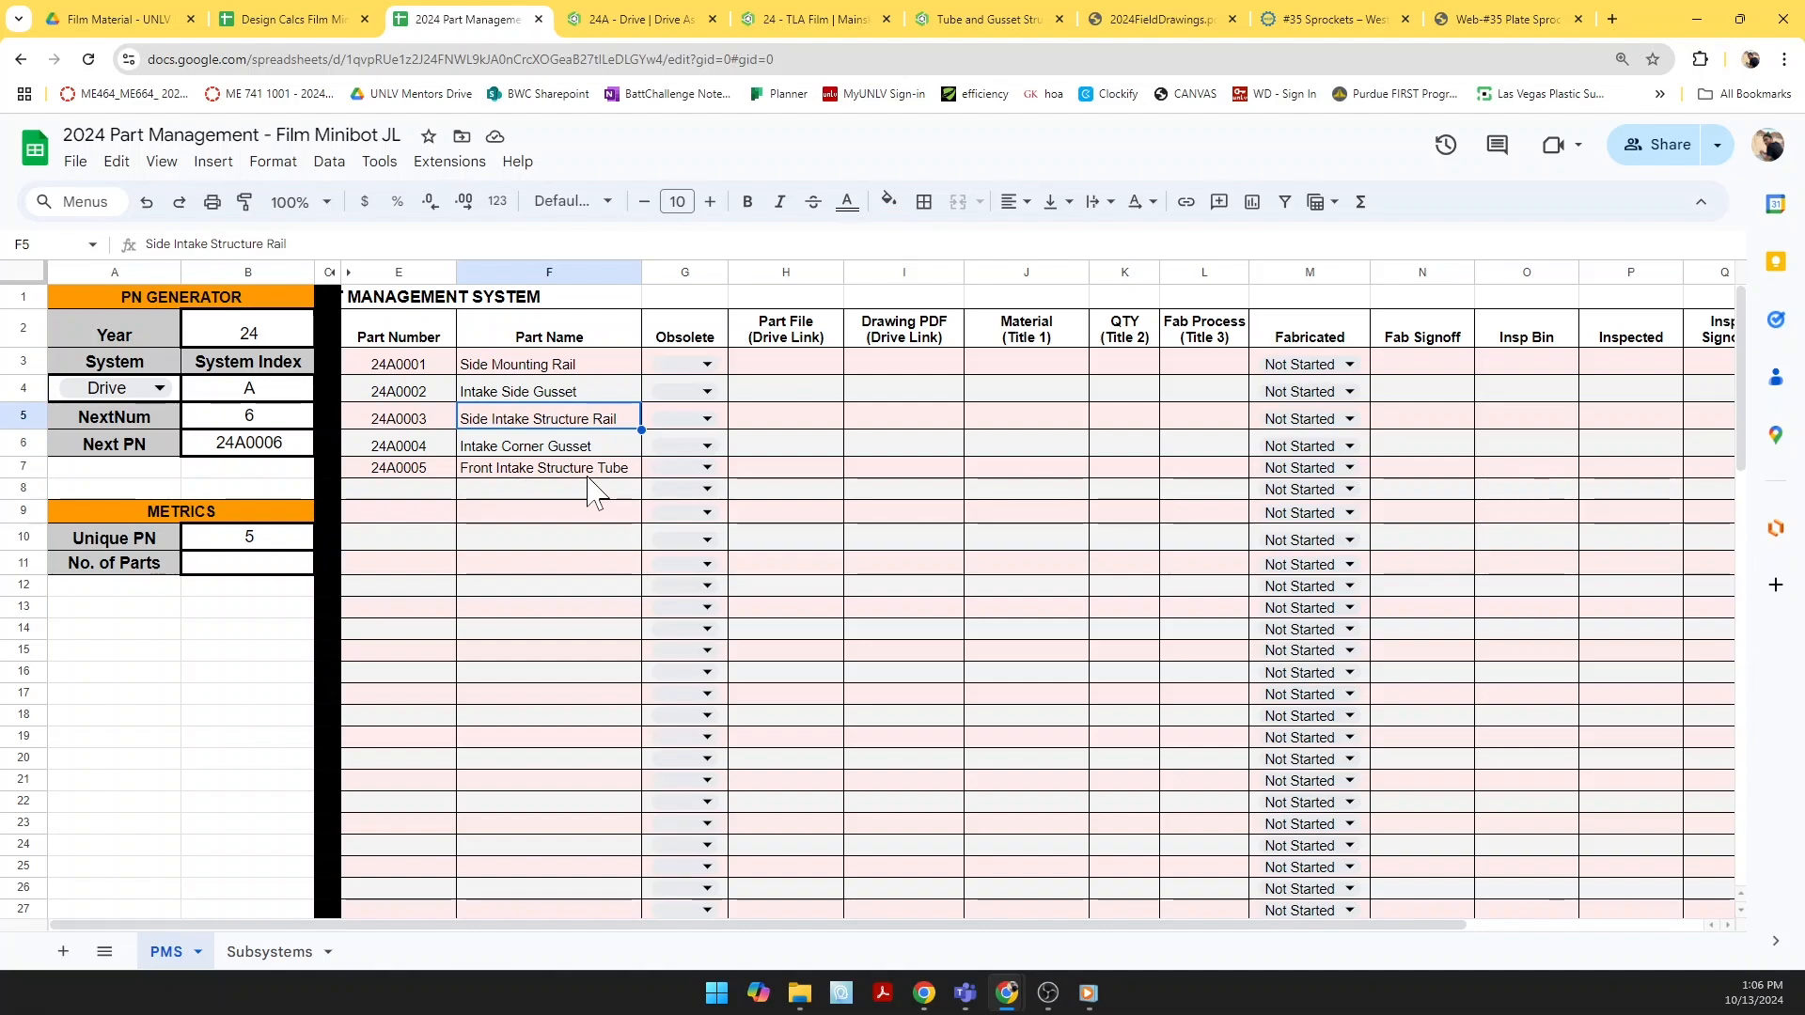
{"action": "left_click", "coordinate": [588, 472]}
{"action": "key", "text": "Return"}
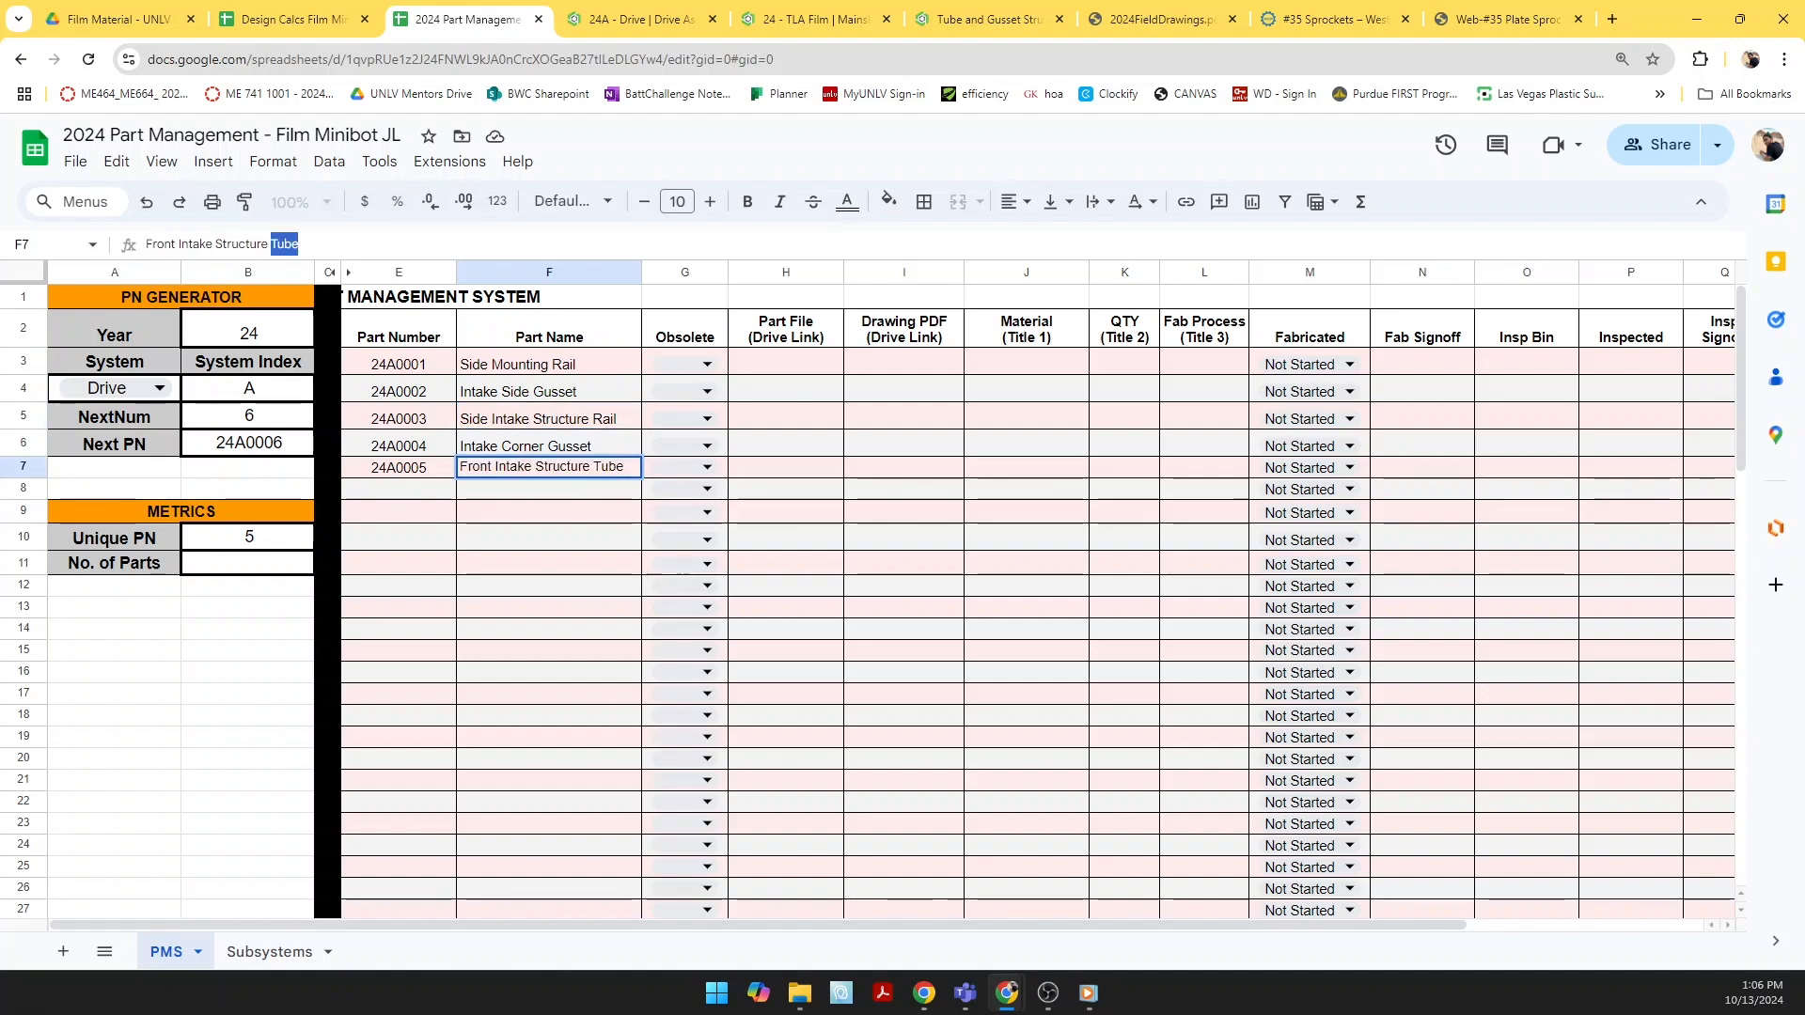
{"action": "key", "text": "BackSpace"}
{"action": "key", "text": "BackSpace"}
{"action": "key", "text": "BackSpace"}
{"action": "key", "text": "BackSpace"}
{"action": "type", "text": "Ra"}
{"action": "left_click", "coordinate": [519, 521]}
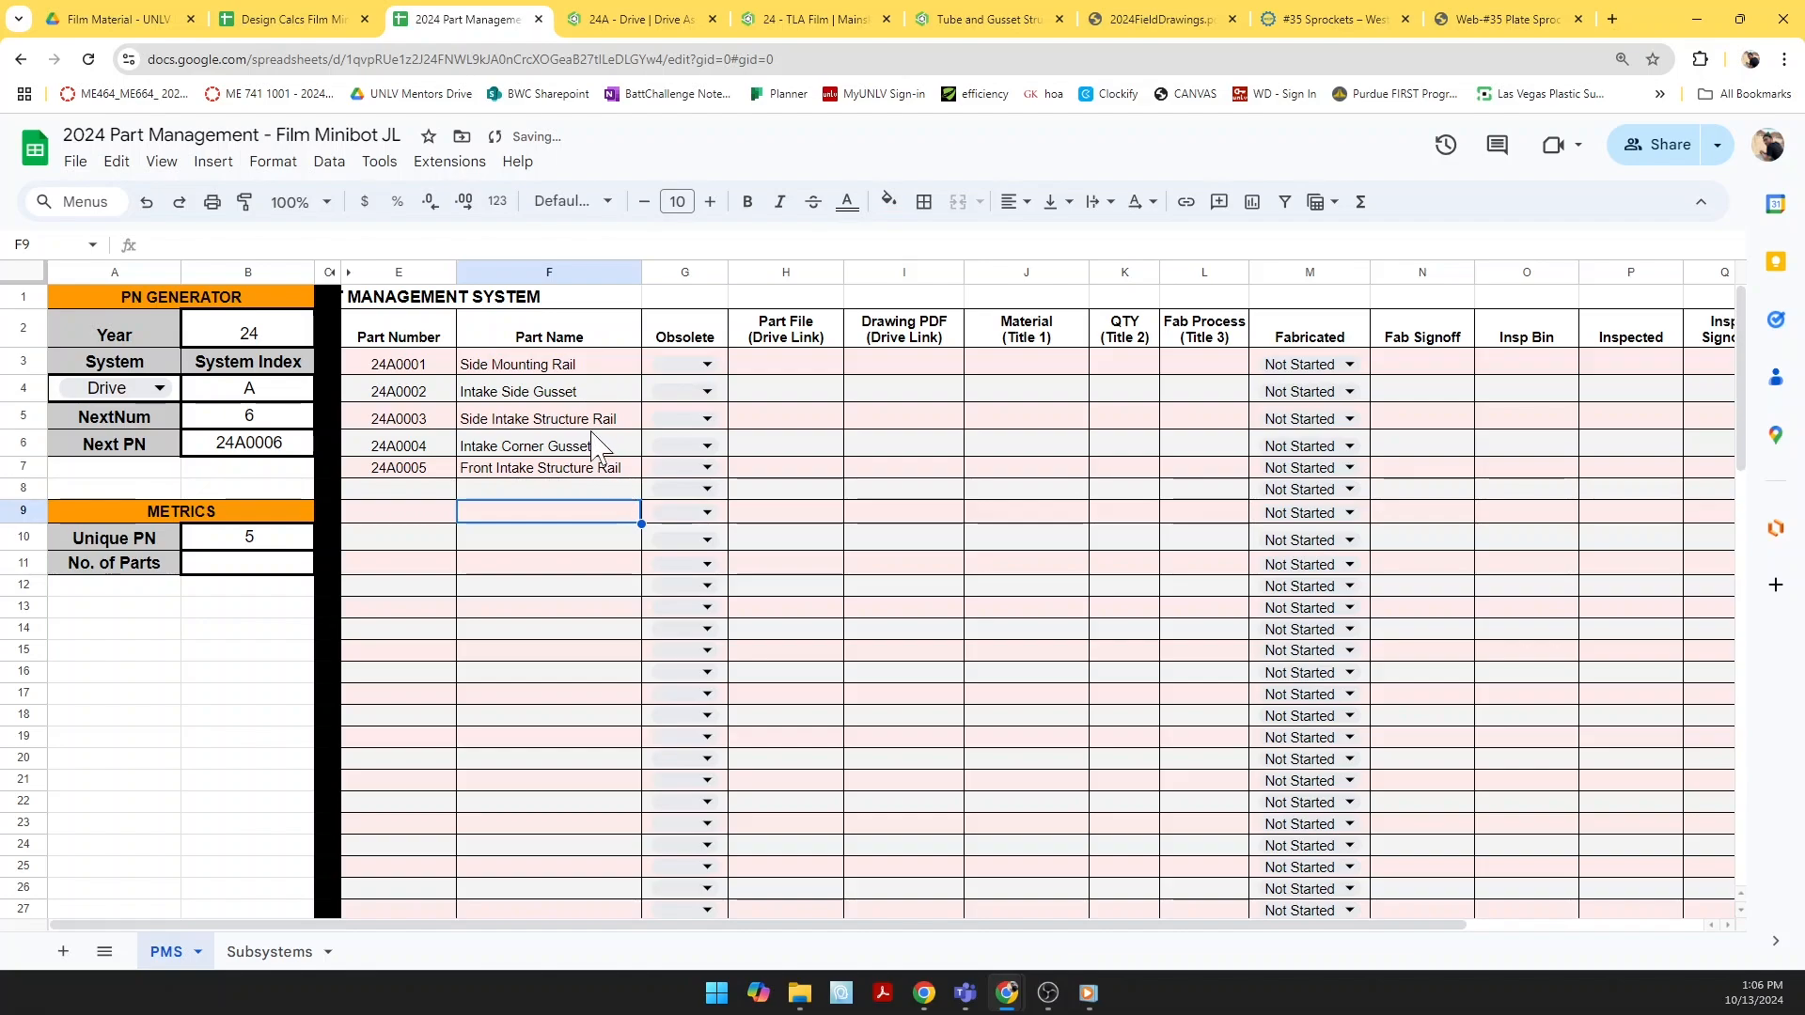
Step: Enter the material 2x1x1/8 AL for the Side Mounting Rail and 1/4 Al for the Intake Side Gusset
{"action": "left_click", "coordinate": [576, 391]}
{"action": "left_click", "coordinate": [1069, 373]}
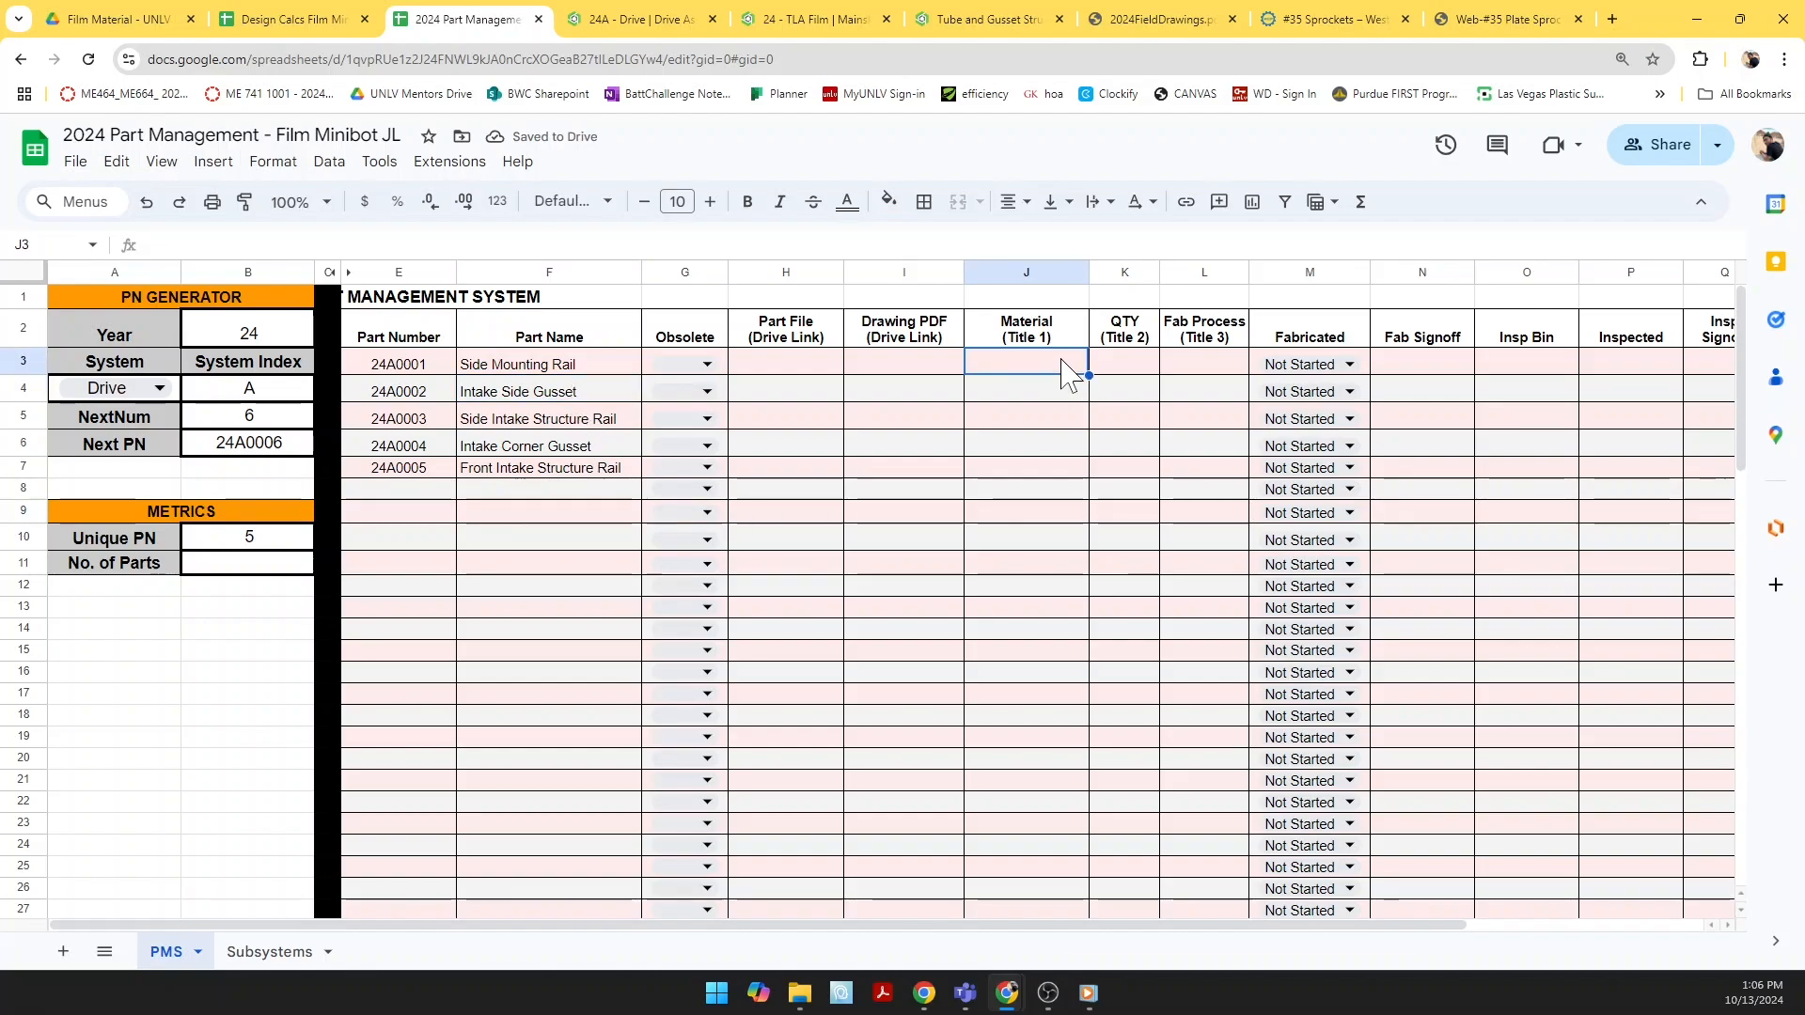
{"action": "type", "text": "2x1x1"}
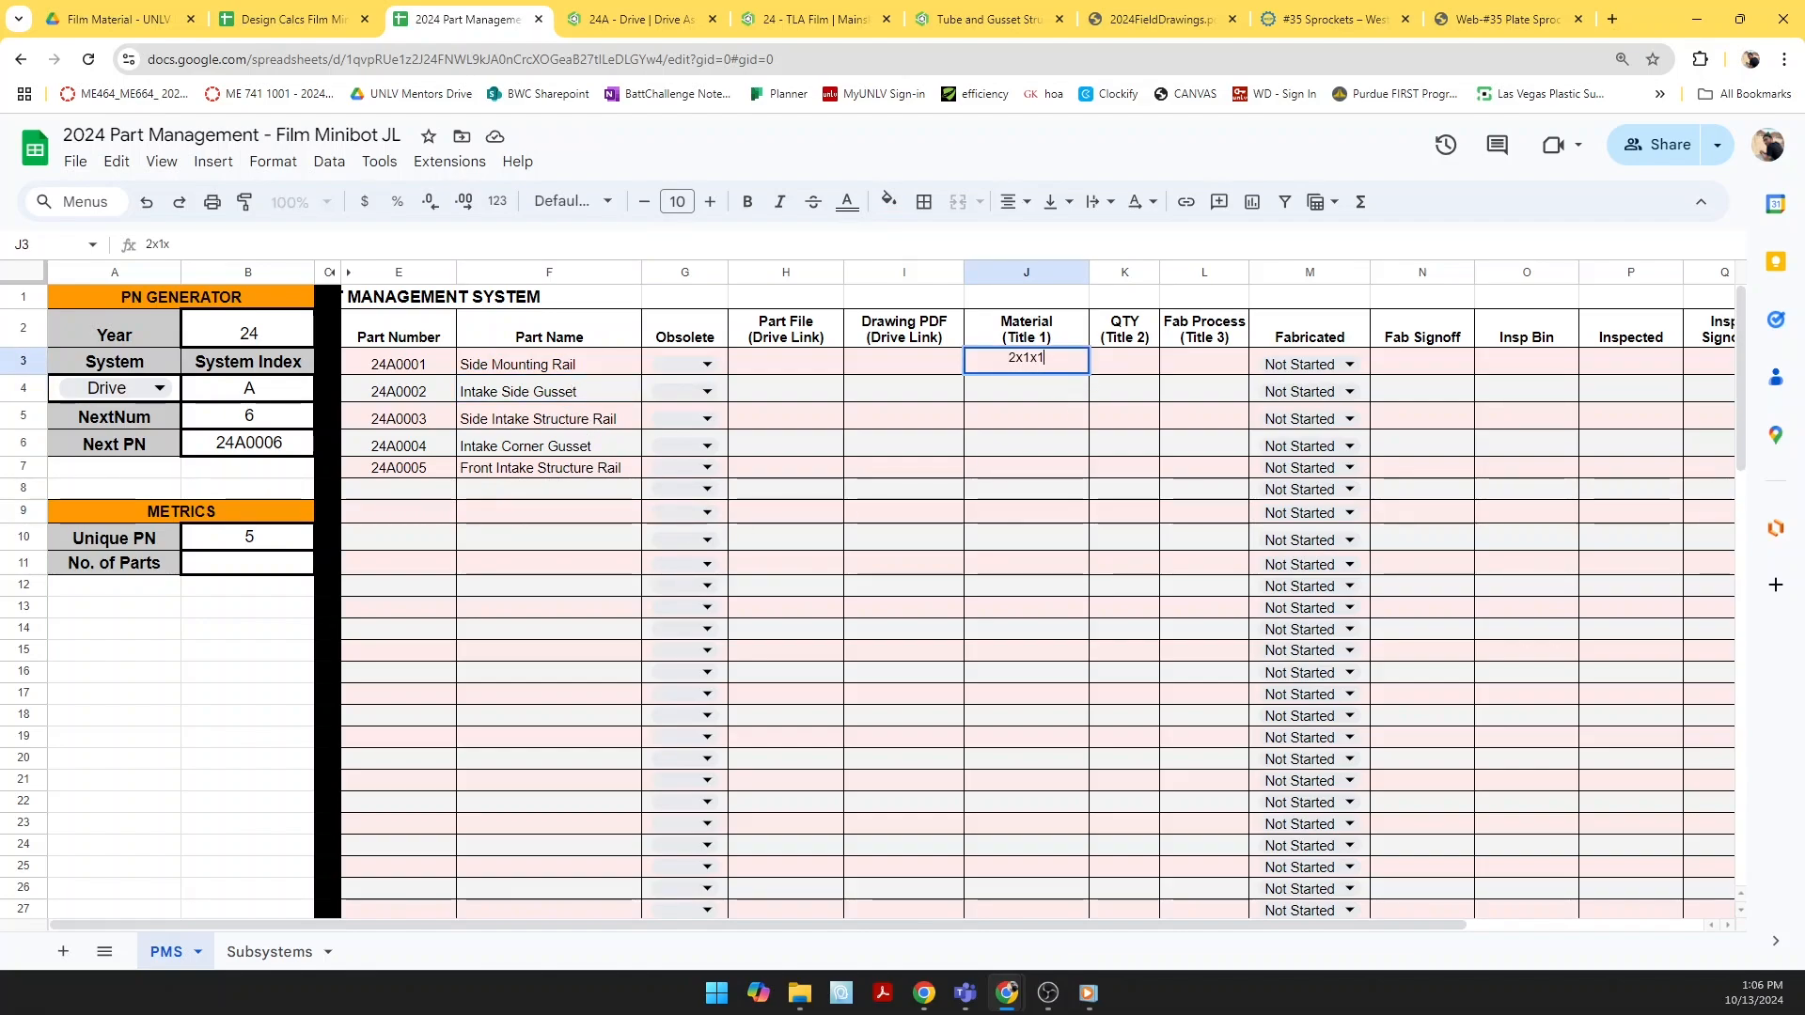
{"action": "type", "text": "/8 AL"}
{"action": "key", "text": "Return"}
{"action": "type", "text": "'"}
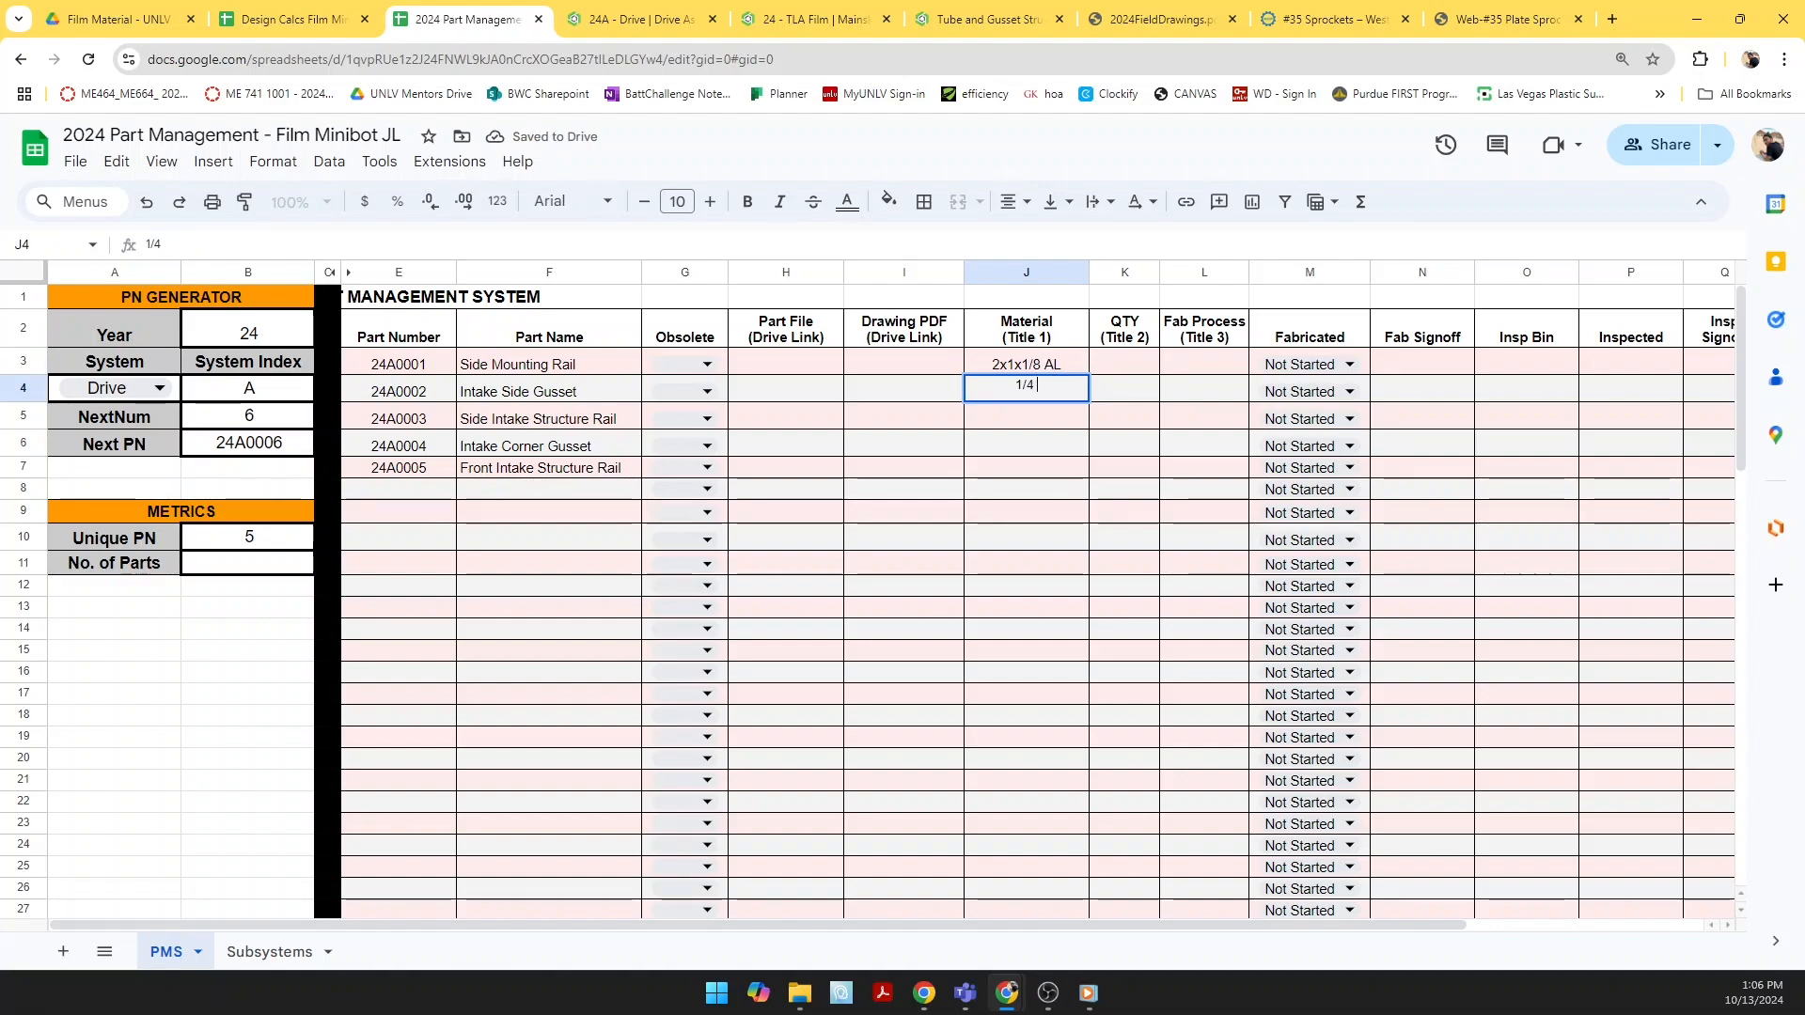
{"action": "key", "text": "Return"}
Step: Copy the Side Mounting Rail's material to the Side Intake Structure Rail and the Front Intake Structure Rail
{"action": "left_click", "coordinate": [1049, 367]}
{"action": "key", "text": "ctrl+c"}
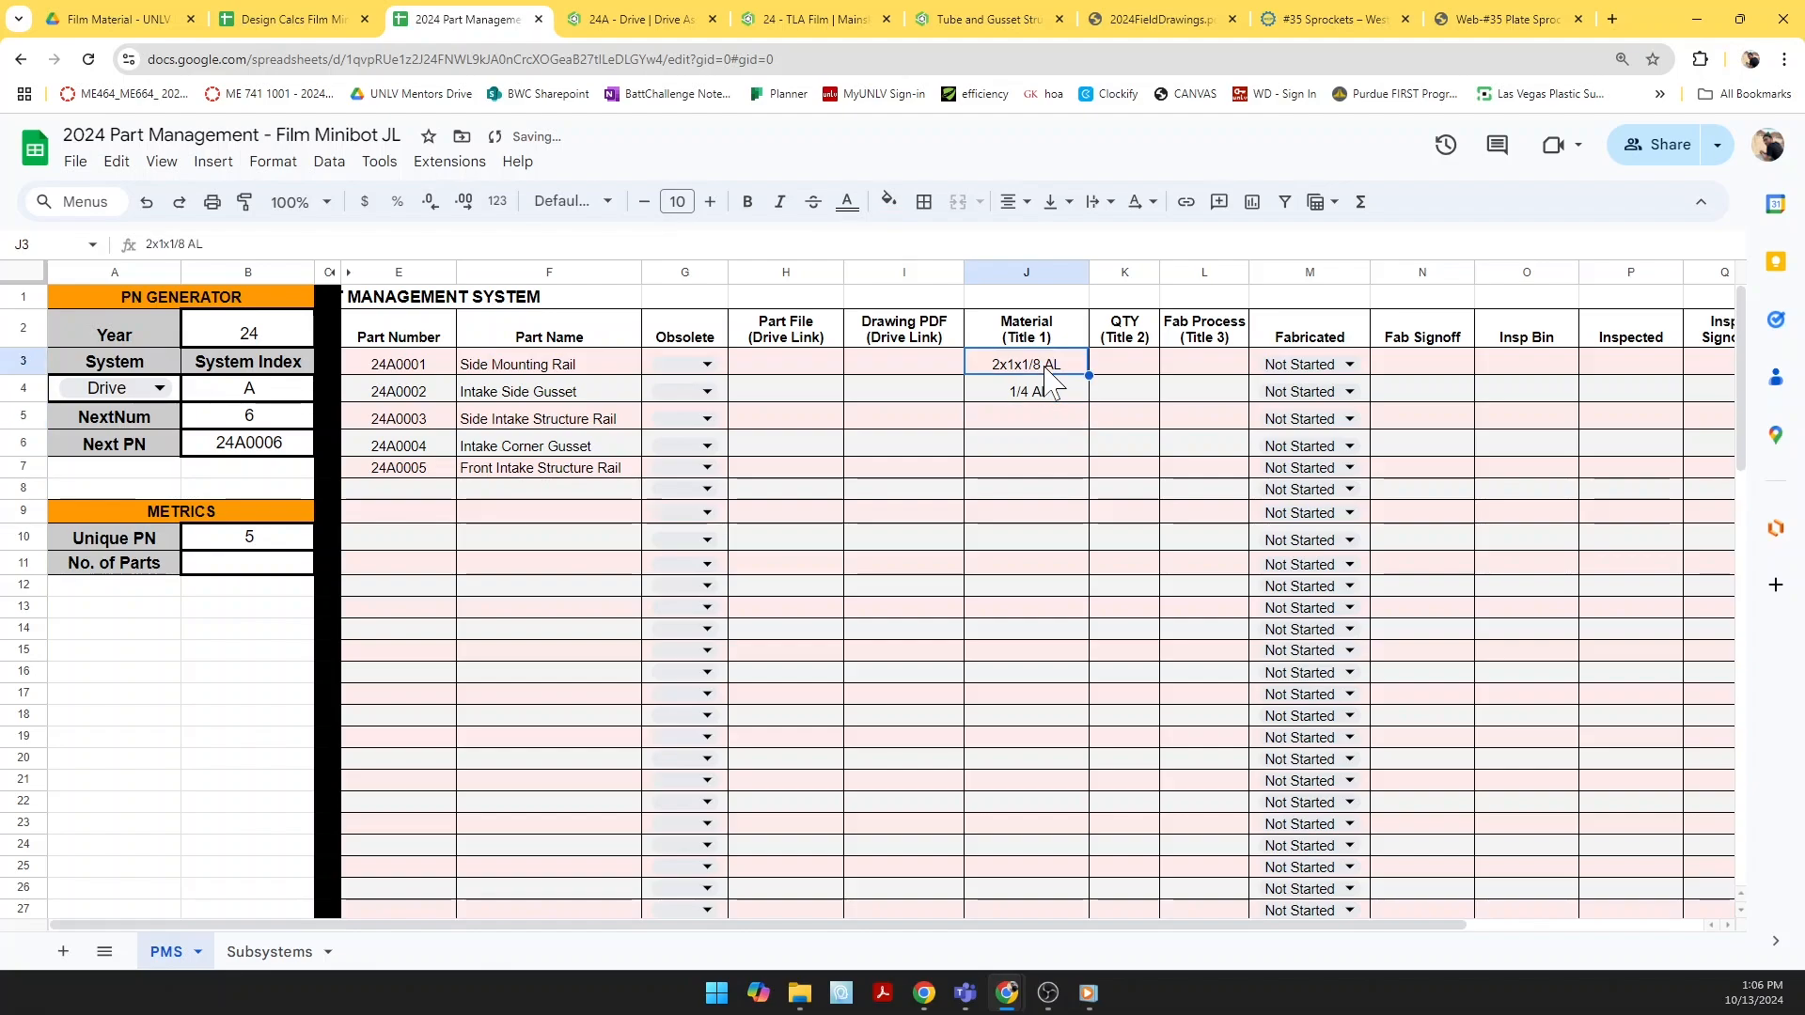
{"action": "left_click", "coordinate": [1048, 417]}
{"action": "key", "text": "ctrl+v"}
{"action": "left_click", "coordinate": [1047, 474]}
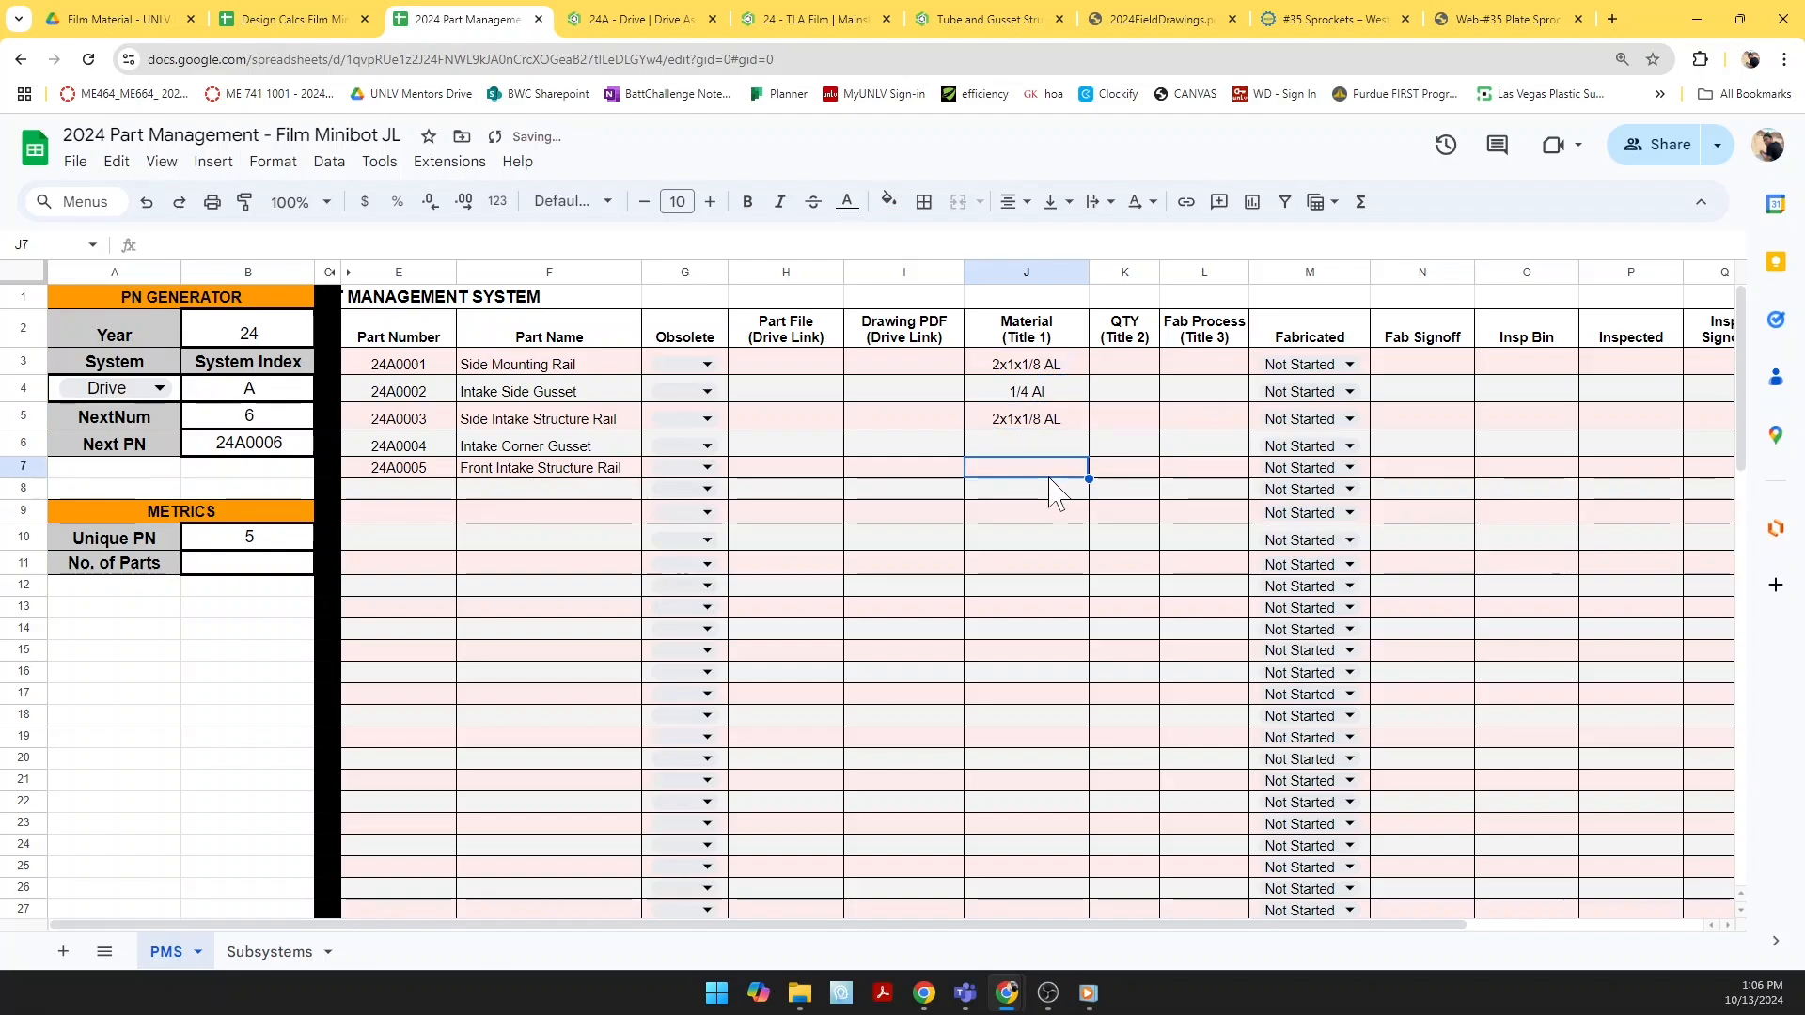
{"action": "key", "text": "ctrl+v"}
{"action": "left_click", "coordinate": [1027, 544]}
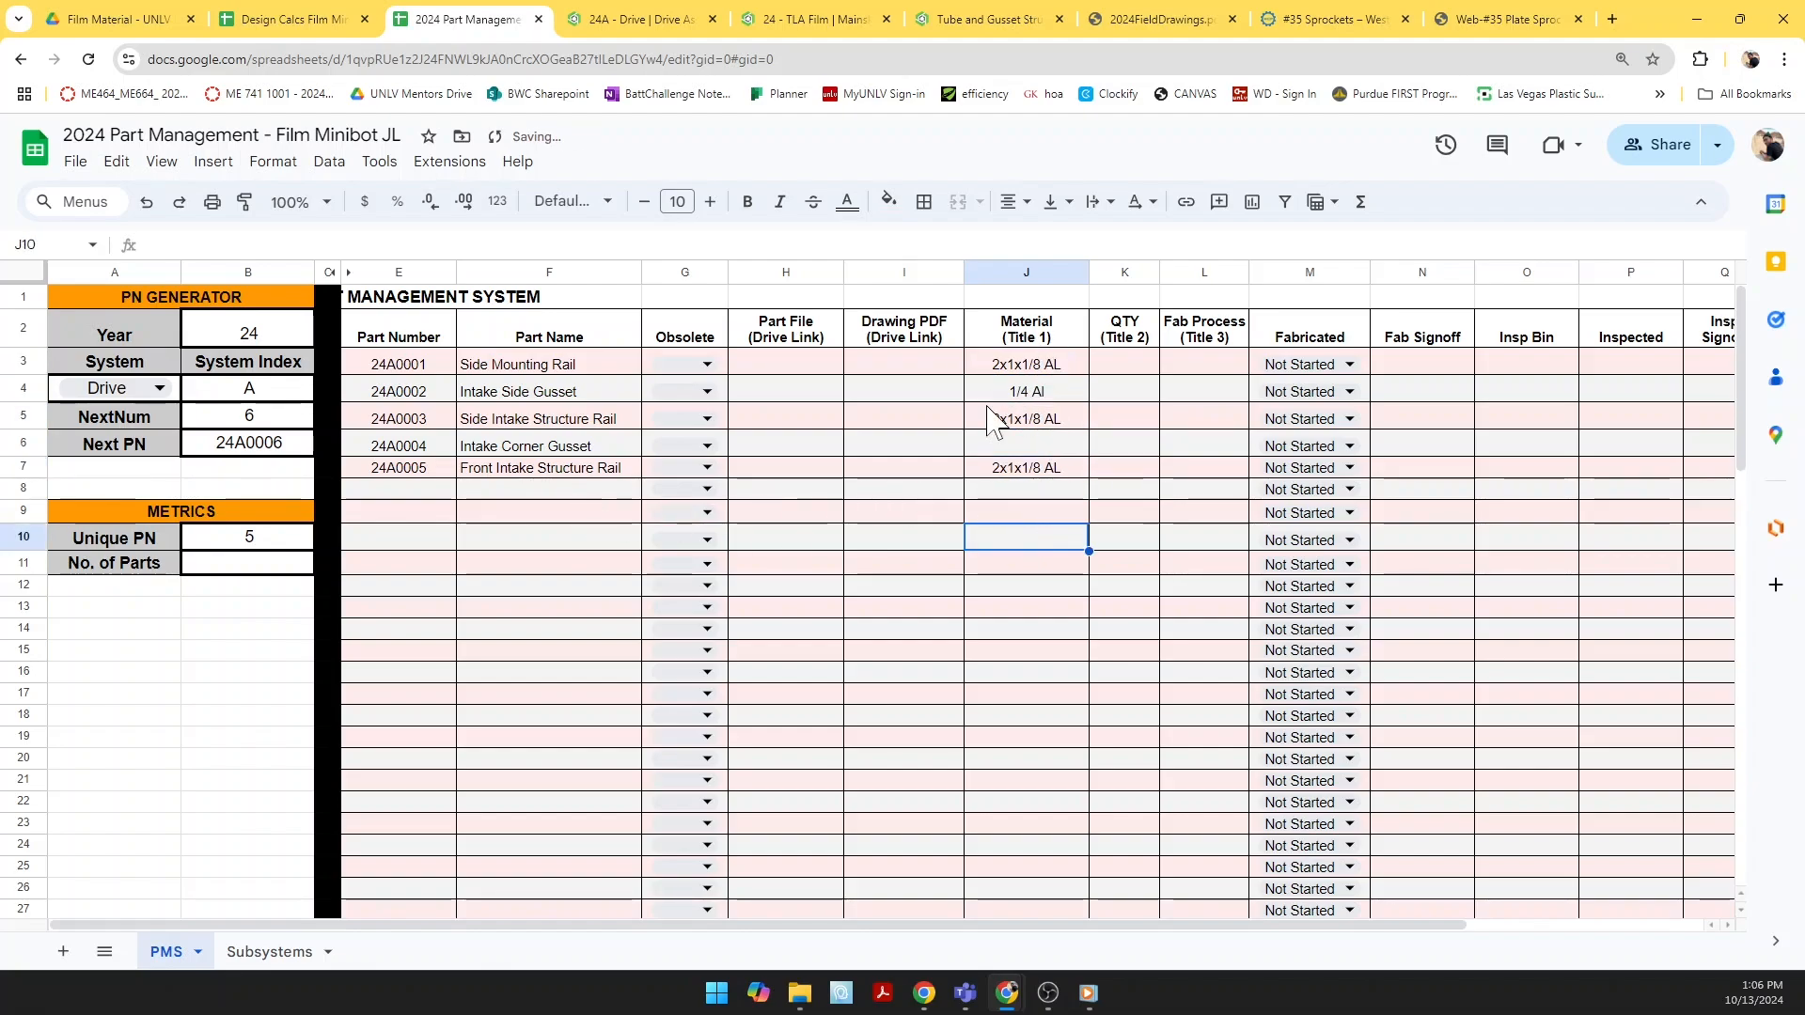
Step: Enter the material 1/8 AL for the Intake Corner Gusset
{"action": "left_click", "coordinate": [1029, 449]}
{"action": "type", "text": "1/"}
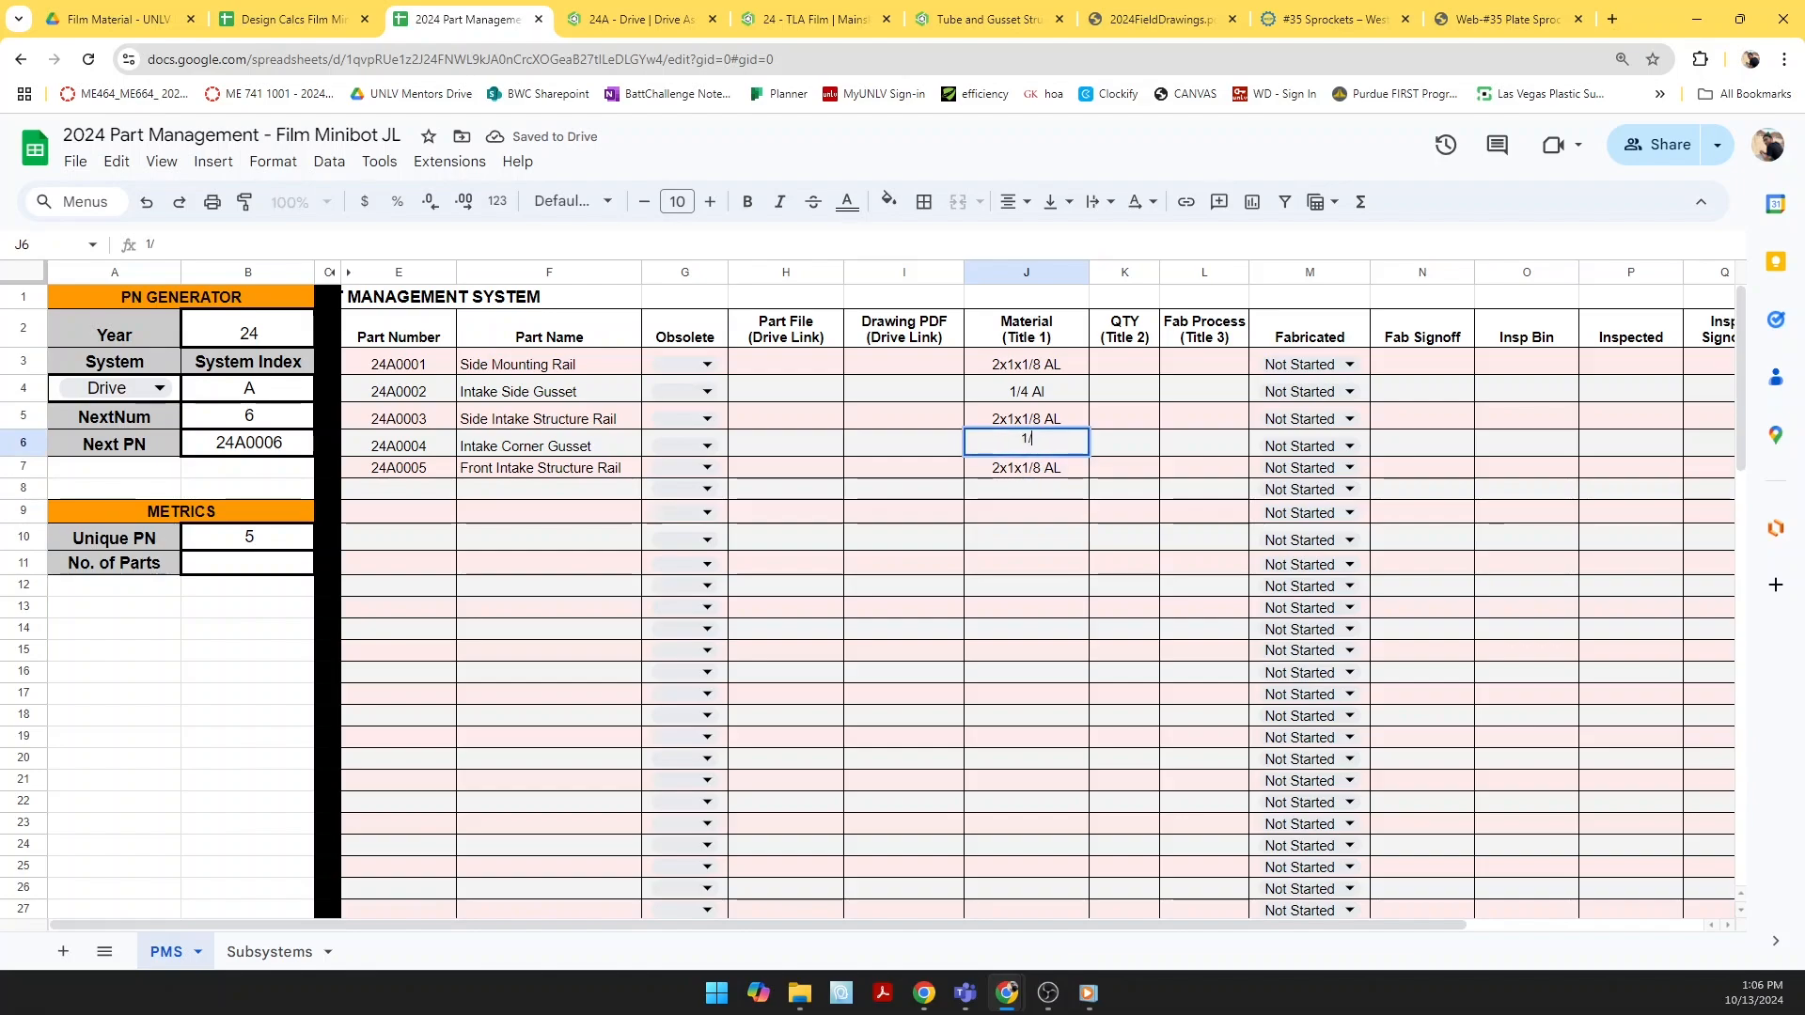
{"action": "type", "text": "8Al"}
{"action": "key", "text": "Return"}
{"action": "double_click", "coordinate": [1024, 447]}
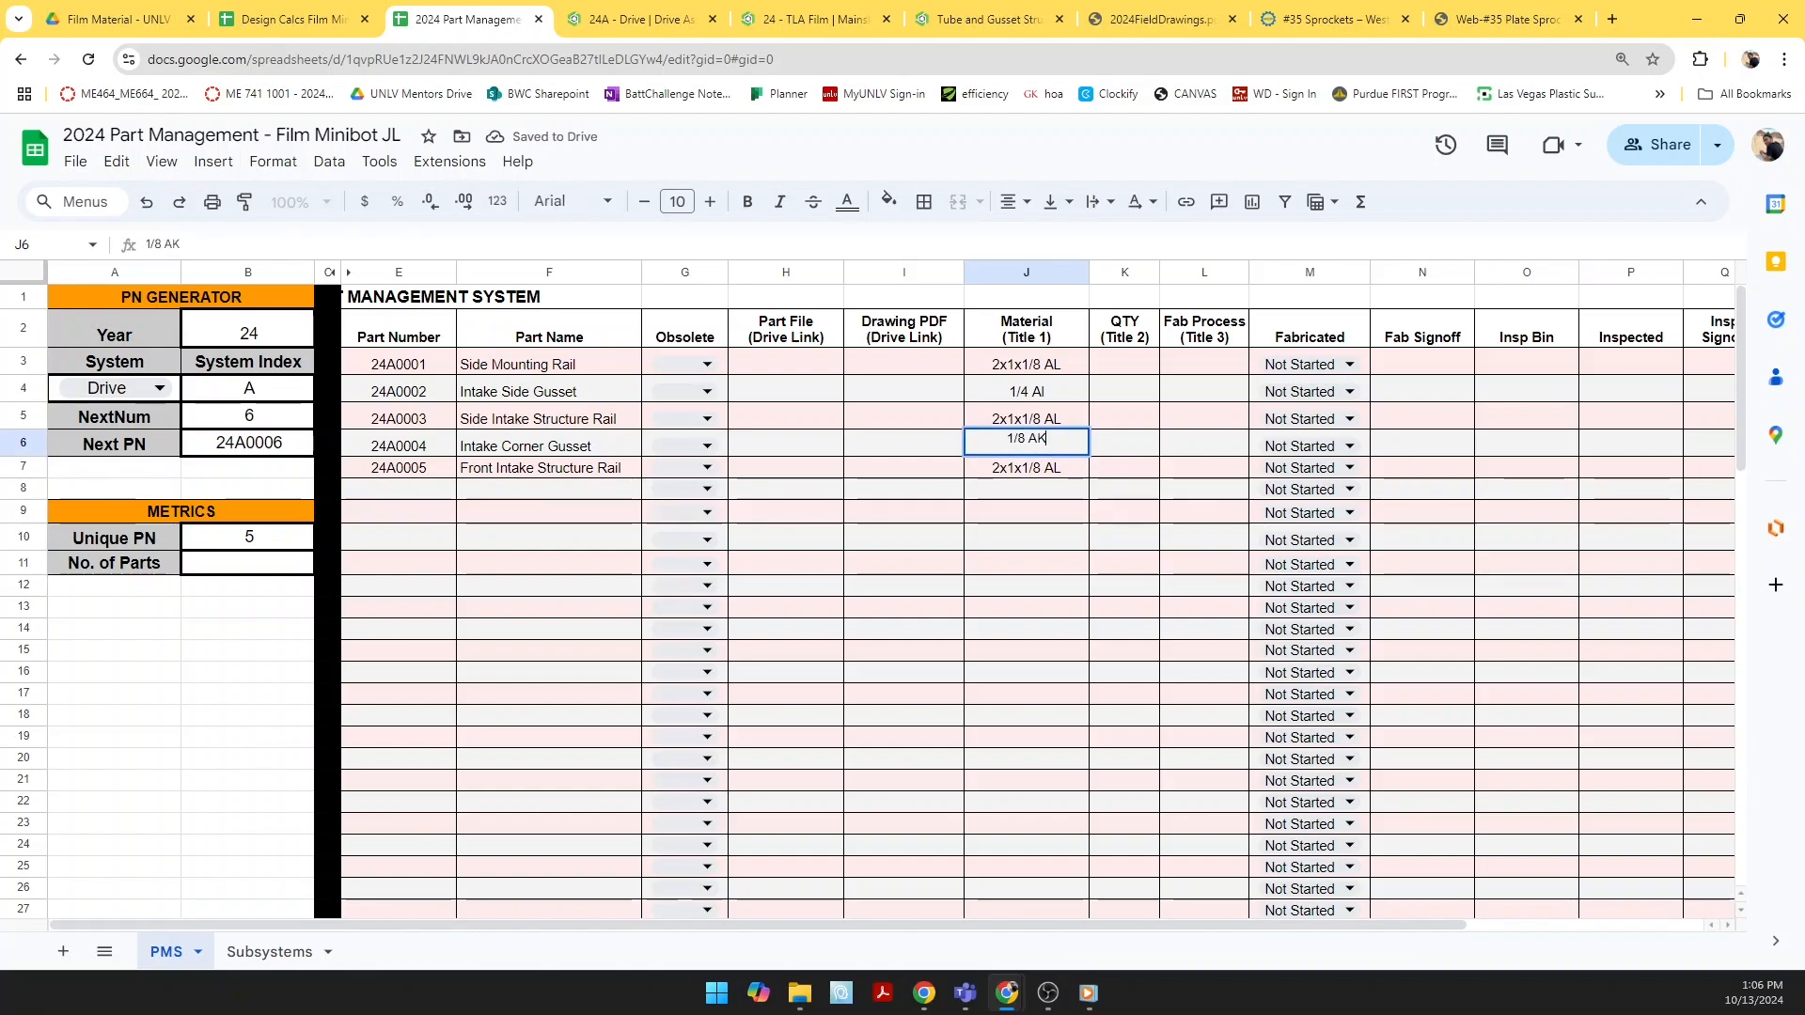
{"action": "key", "text": "Return"}
{"action": "double_click", "coordinate": [1037, 449]}
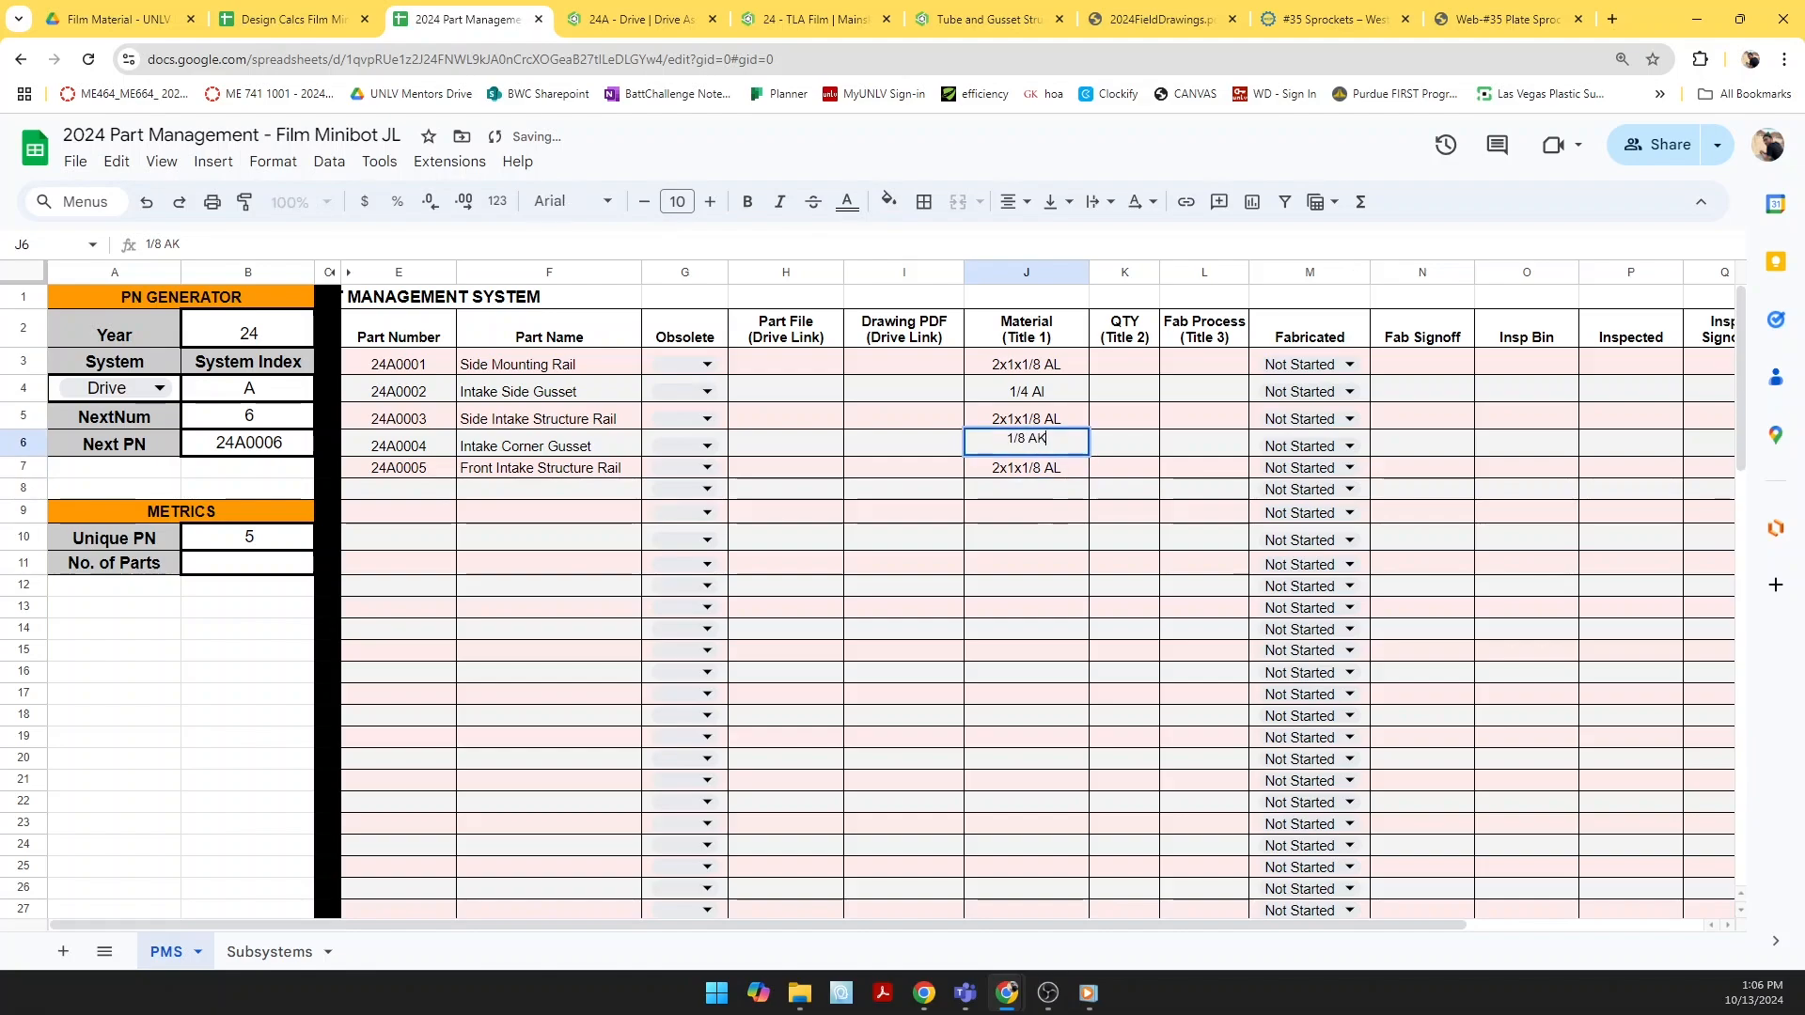
{"action": "key", "text": "Return"}
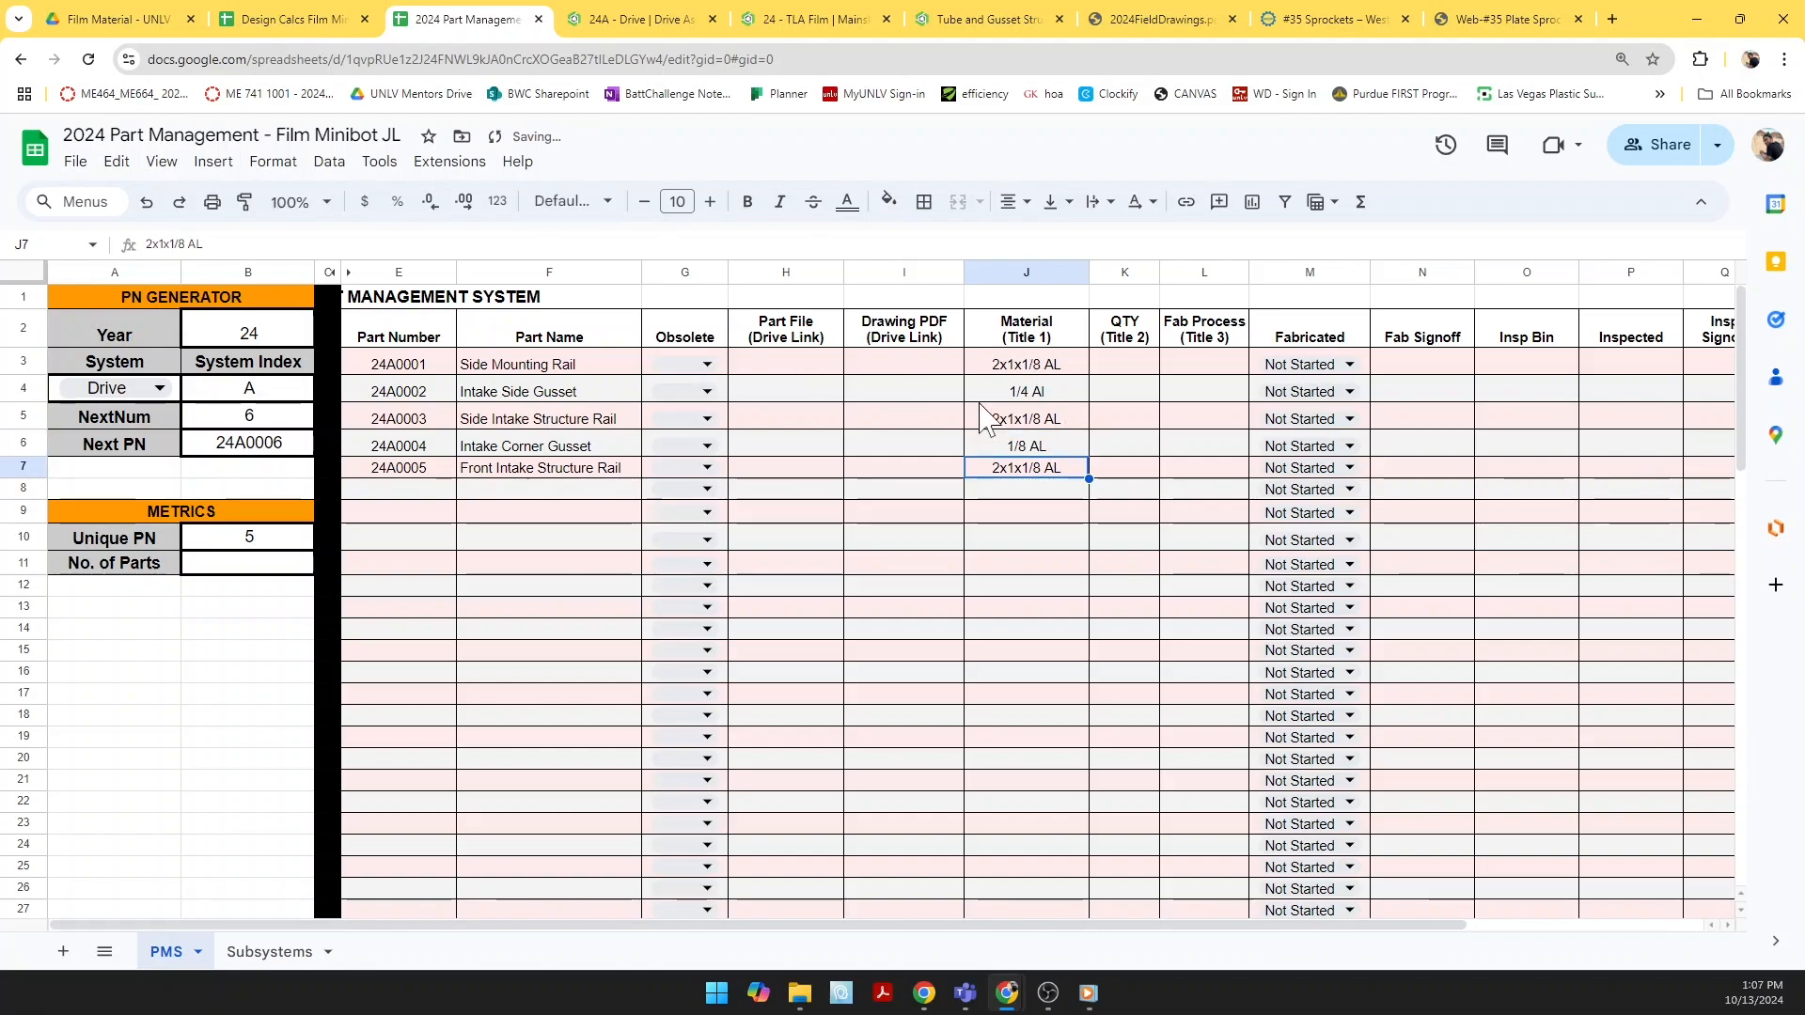
Step: Enter the quantities 2, 2, 2, 4 and 1 for parts 24A0001 through 24A0005
{"action": "left_click", "coordinate": [1118, 362]}
{"action": "type", "text": "2"}
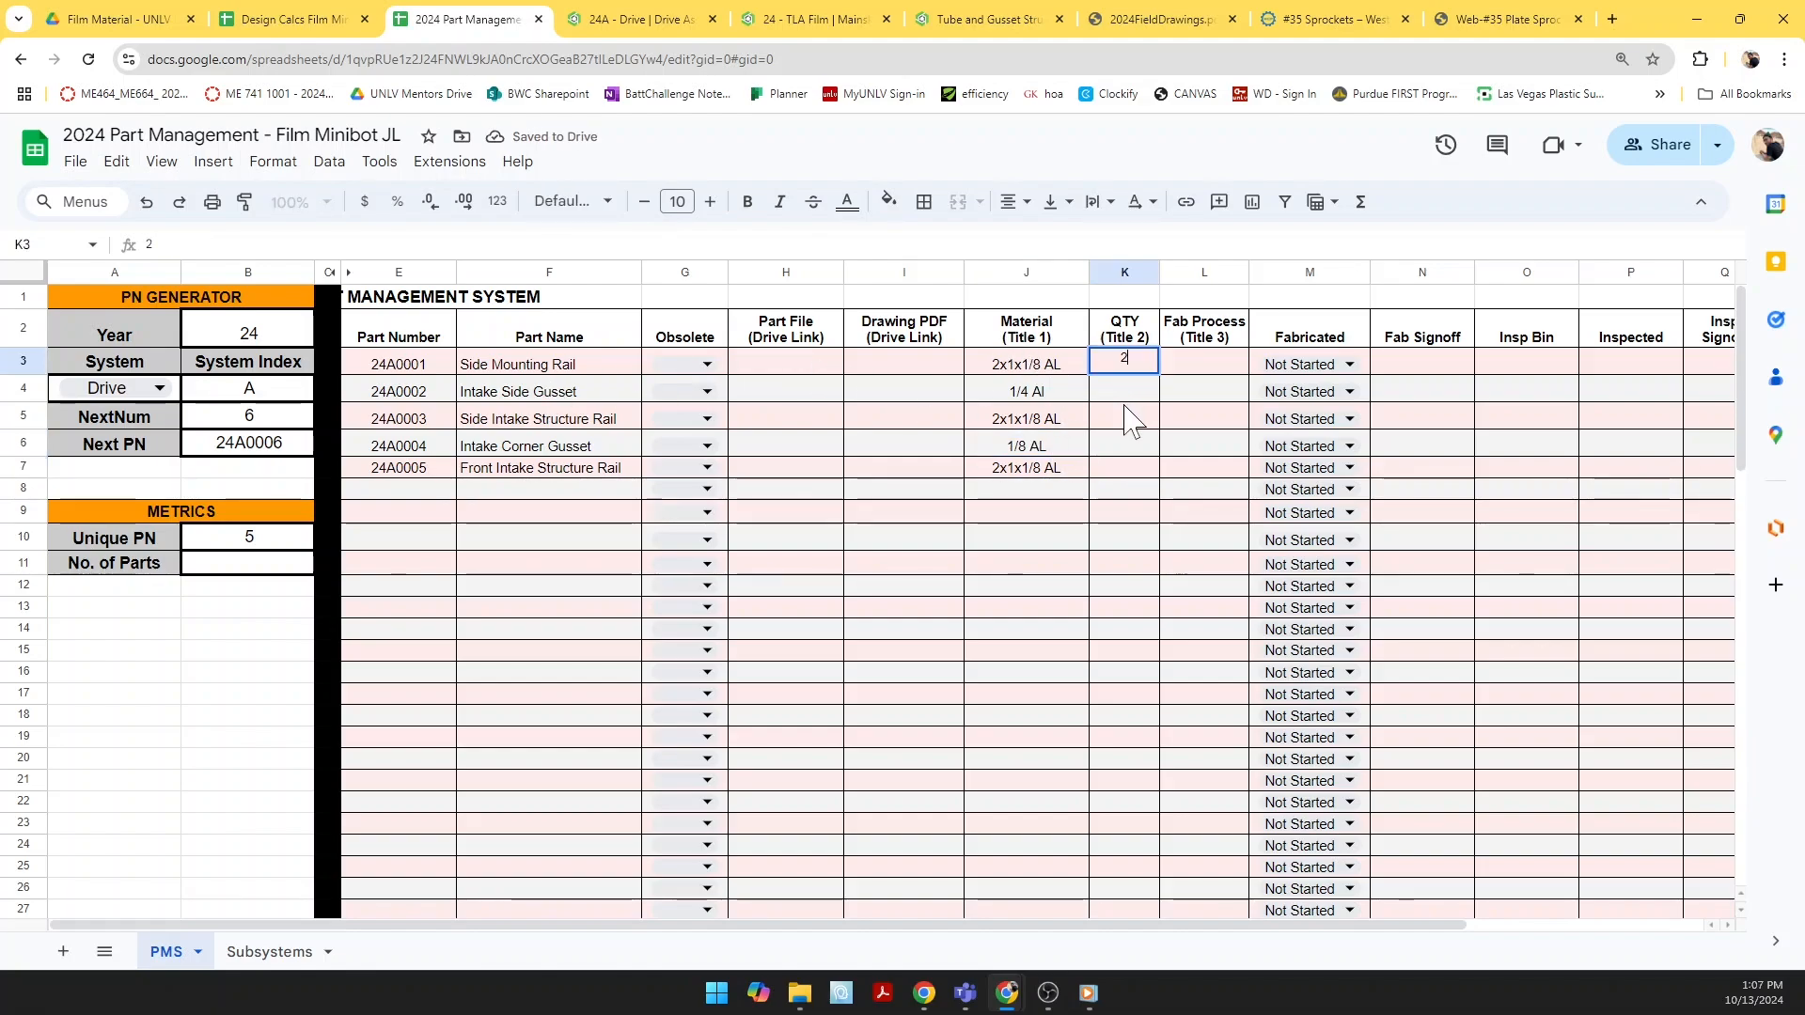
{"action": "key", "text": "Return"}
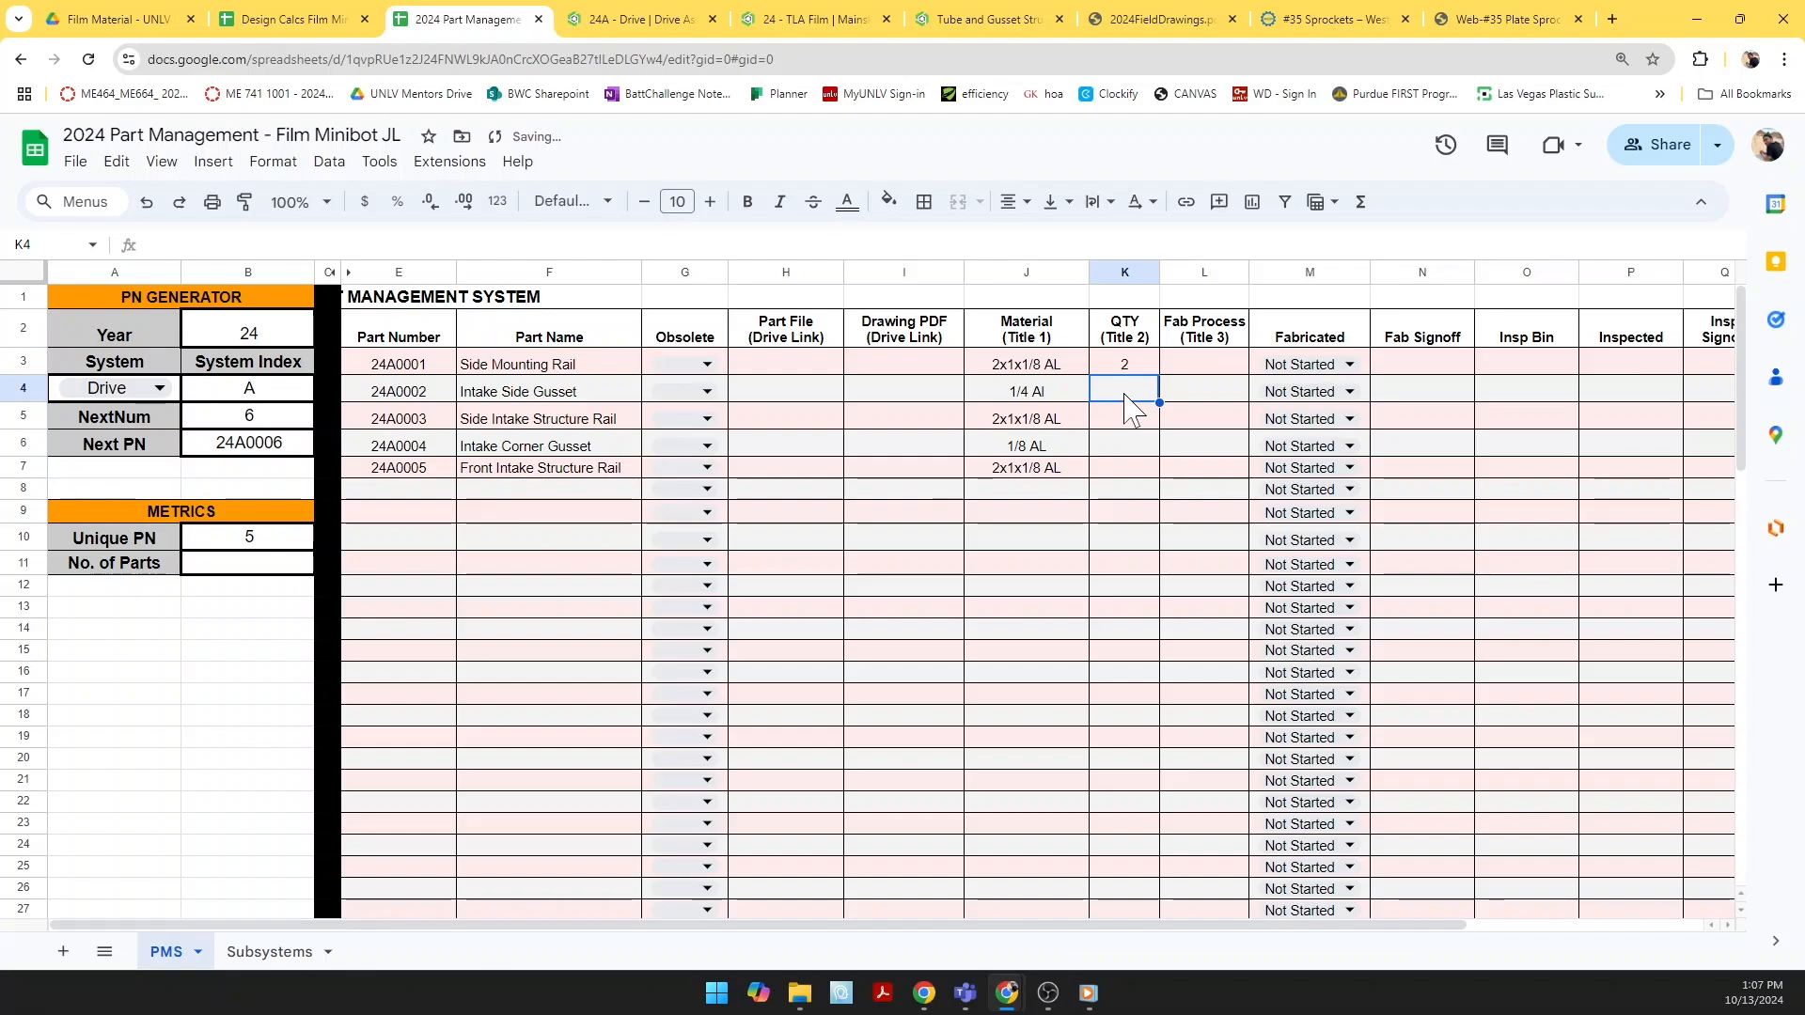
{"action": "type", "text": "2"}
{"action": "key", "text": "Return"}
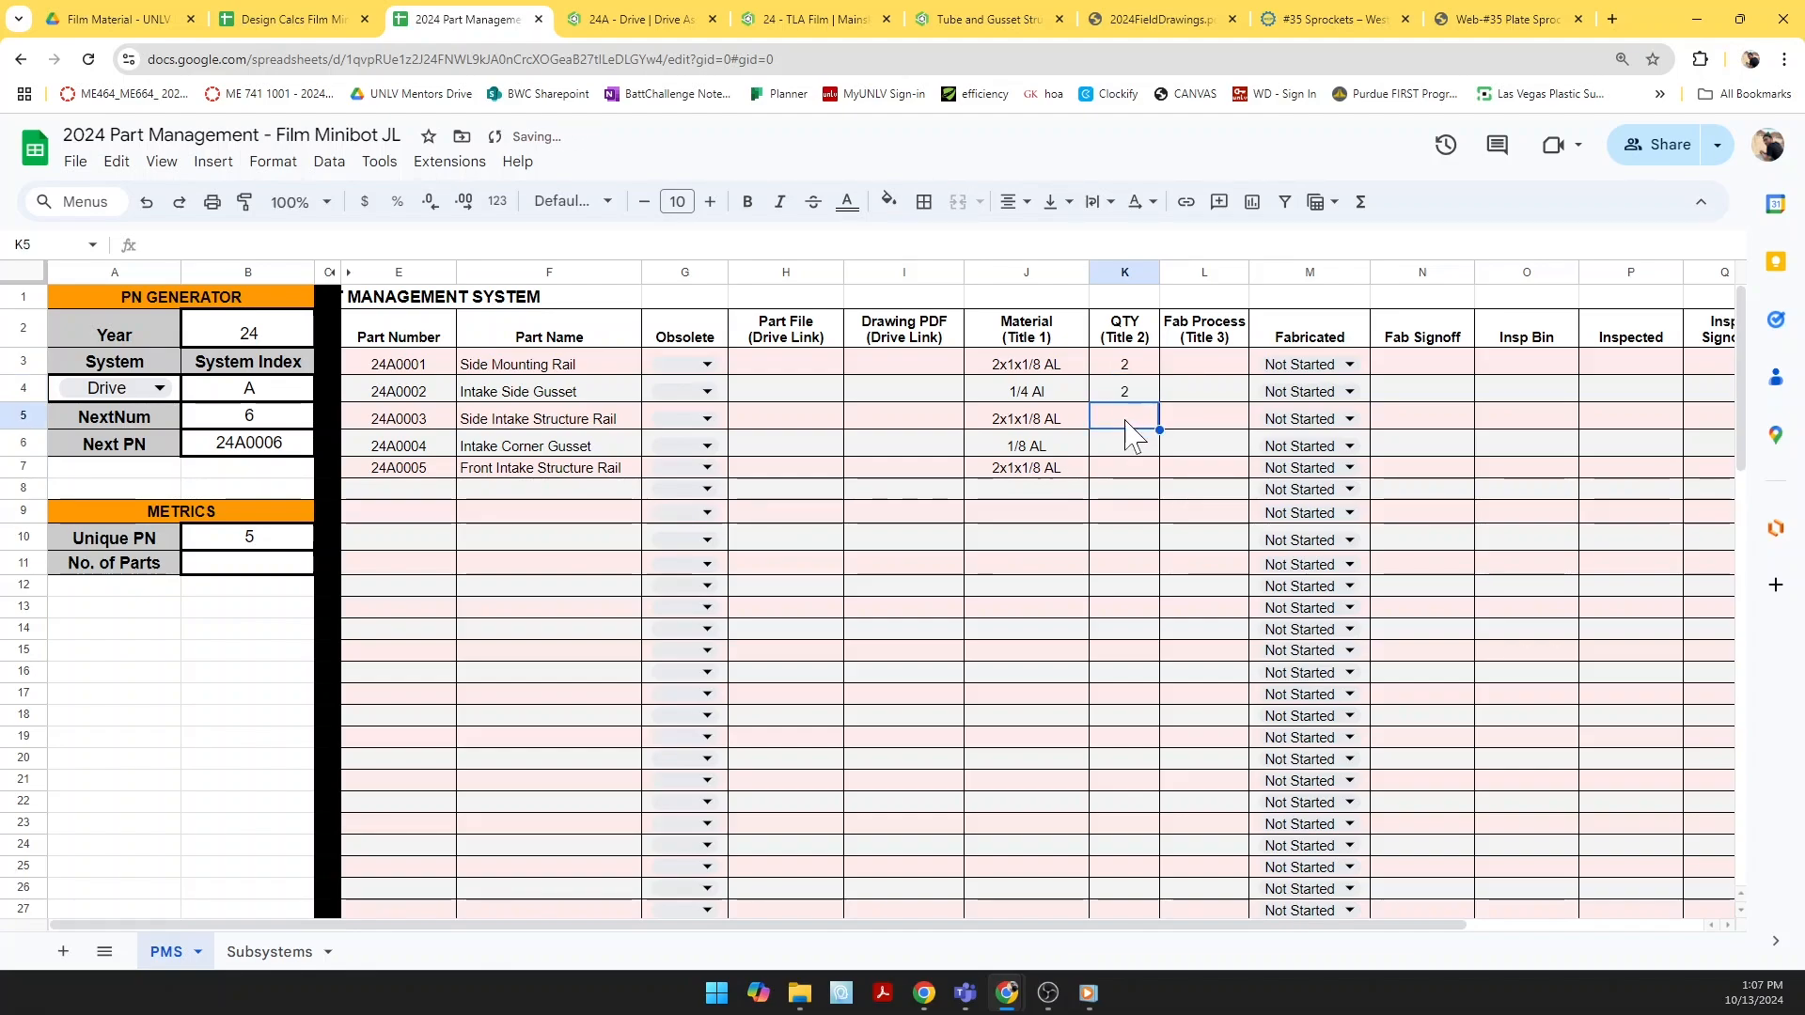
{"action": "type", "text": "2"}
{"action": "key", "text": "Return"}
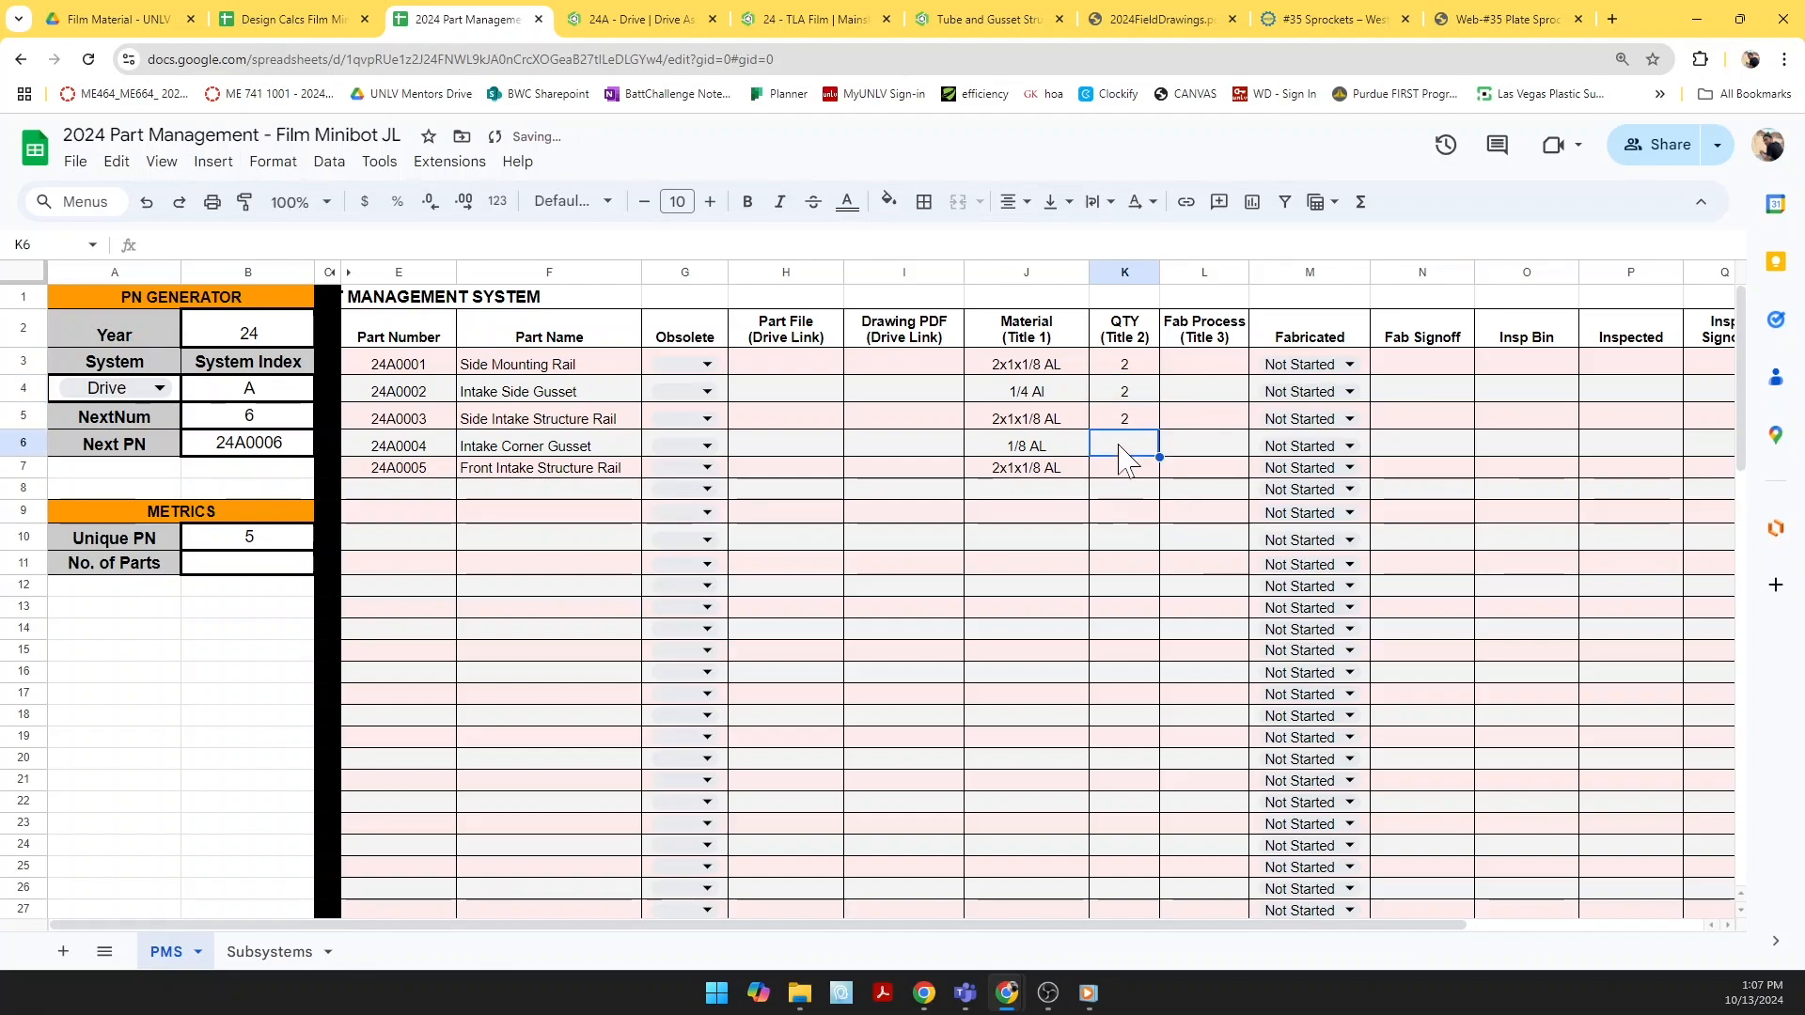
{"action": "type", "text": "4"}
{"action": "key", "text": "Return"}
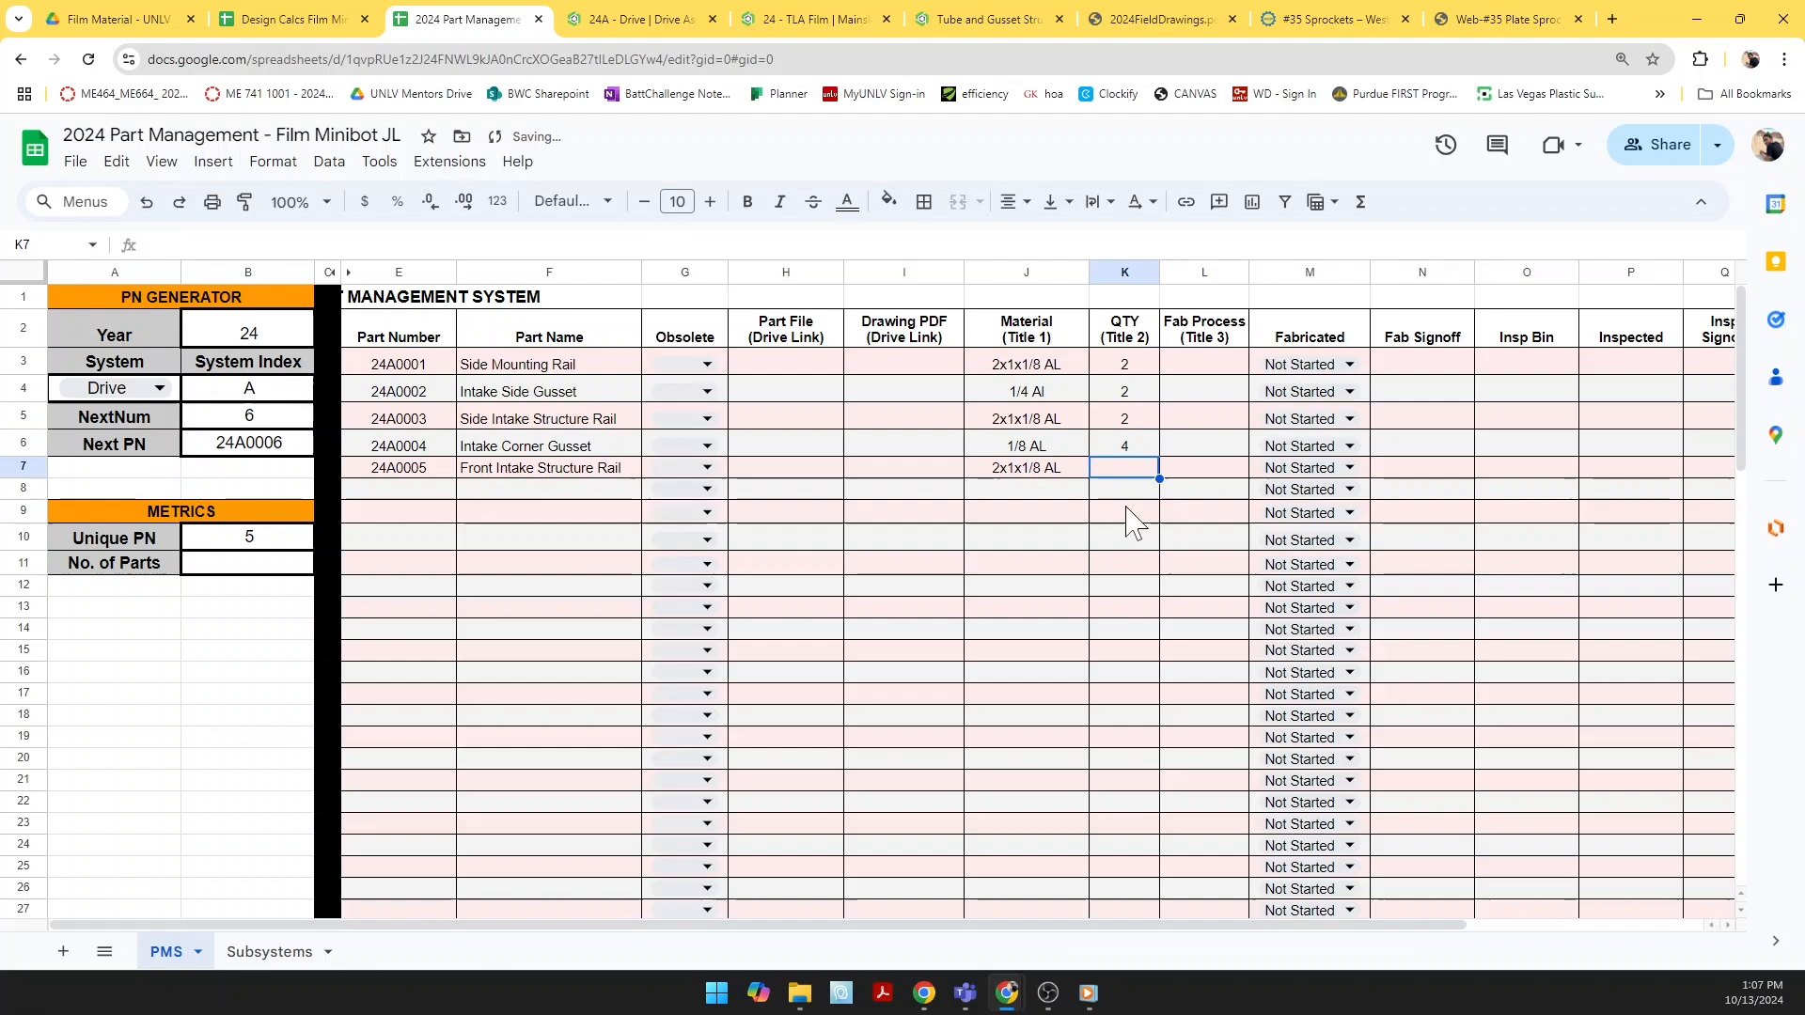
{"action": "type", "text": "1"}
{"action": "left_click", "coordinate": [1128, 565]}
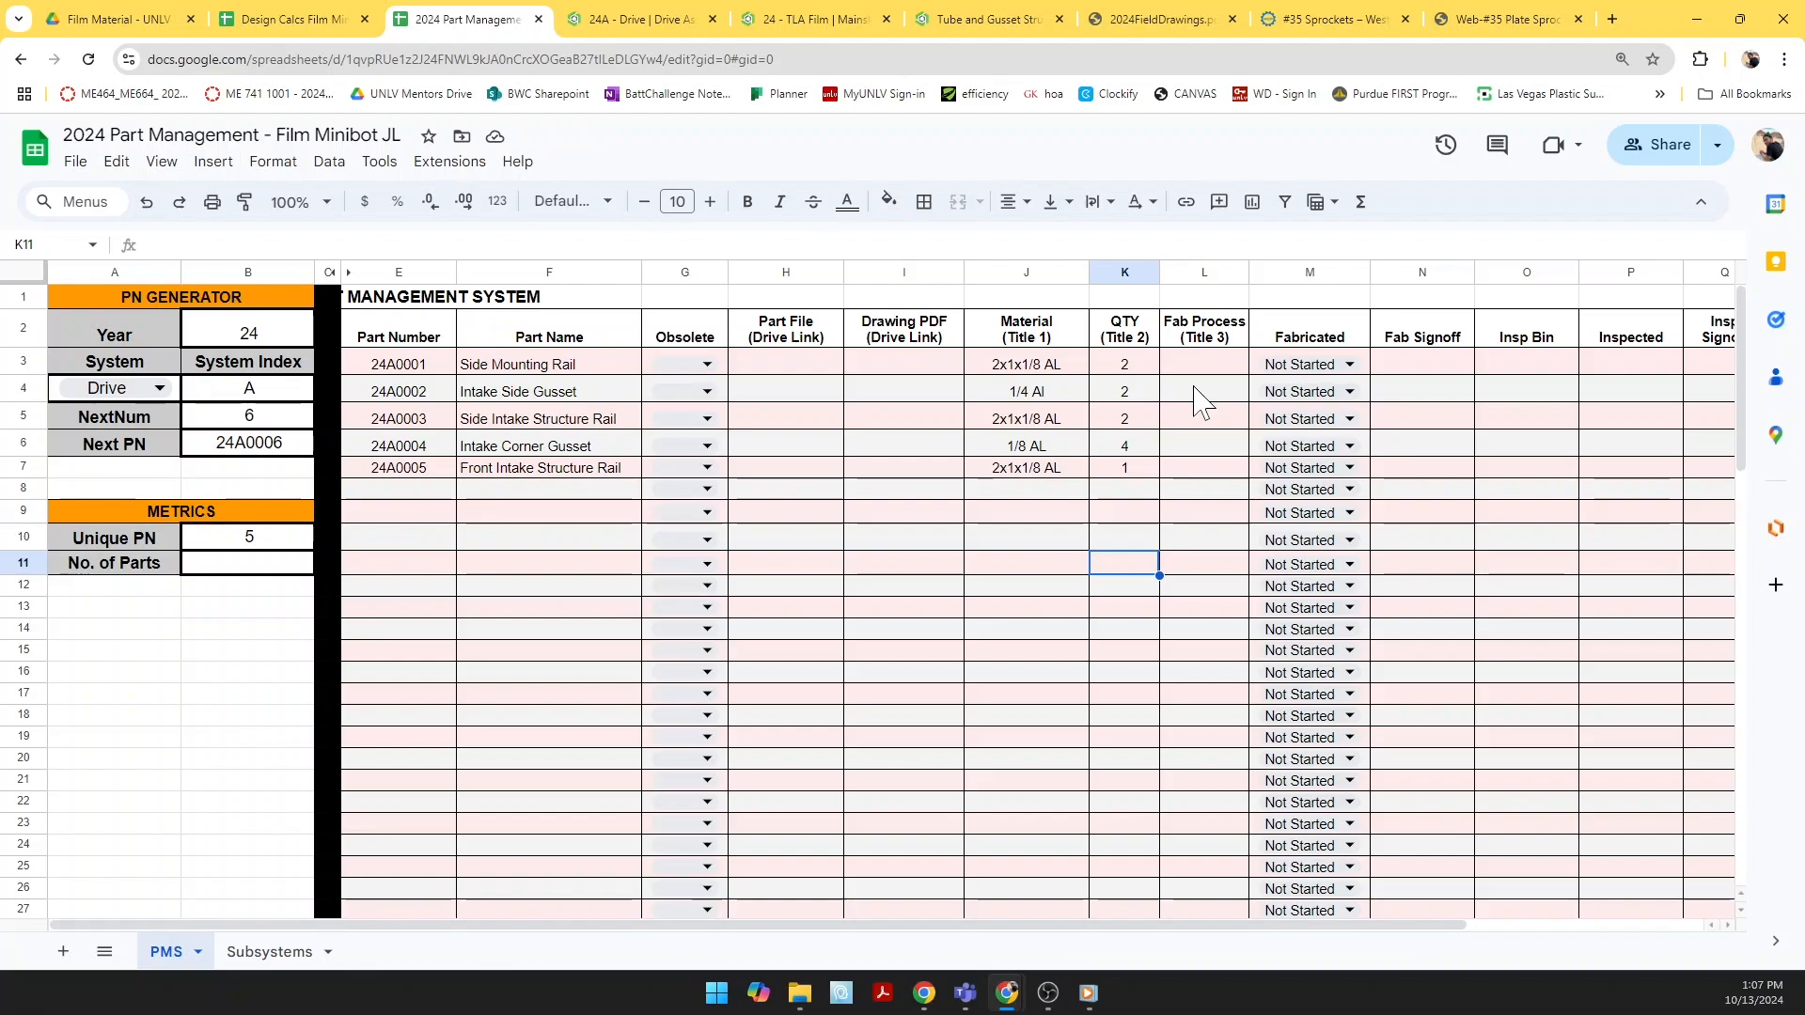
Step: Enter CNC as the fab process for the Side Mounting Rail
{"action": "left_click", "coordinate": [1207, 359]}
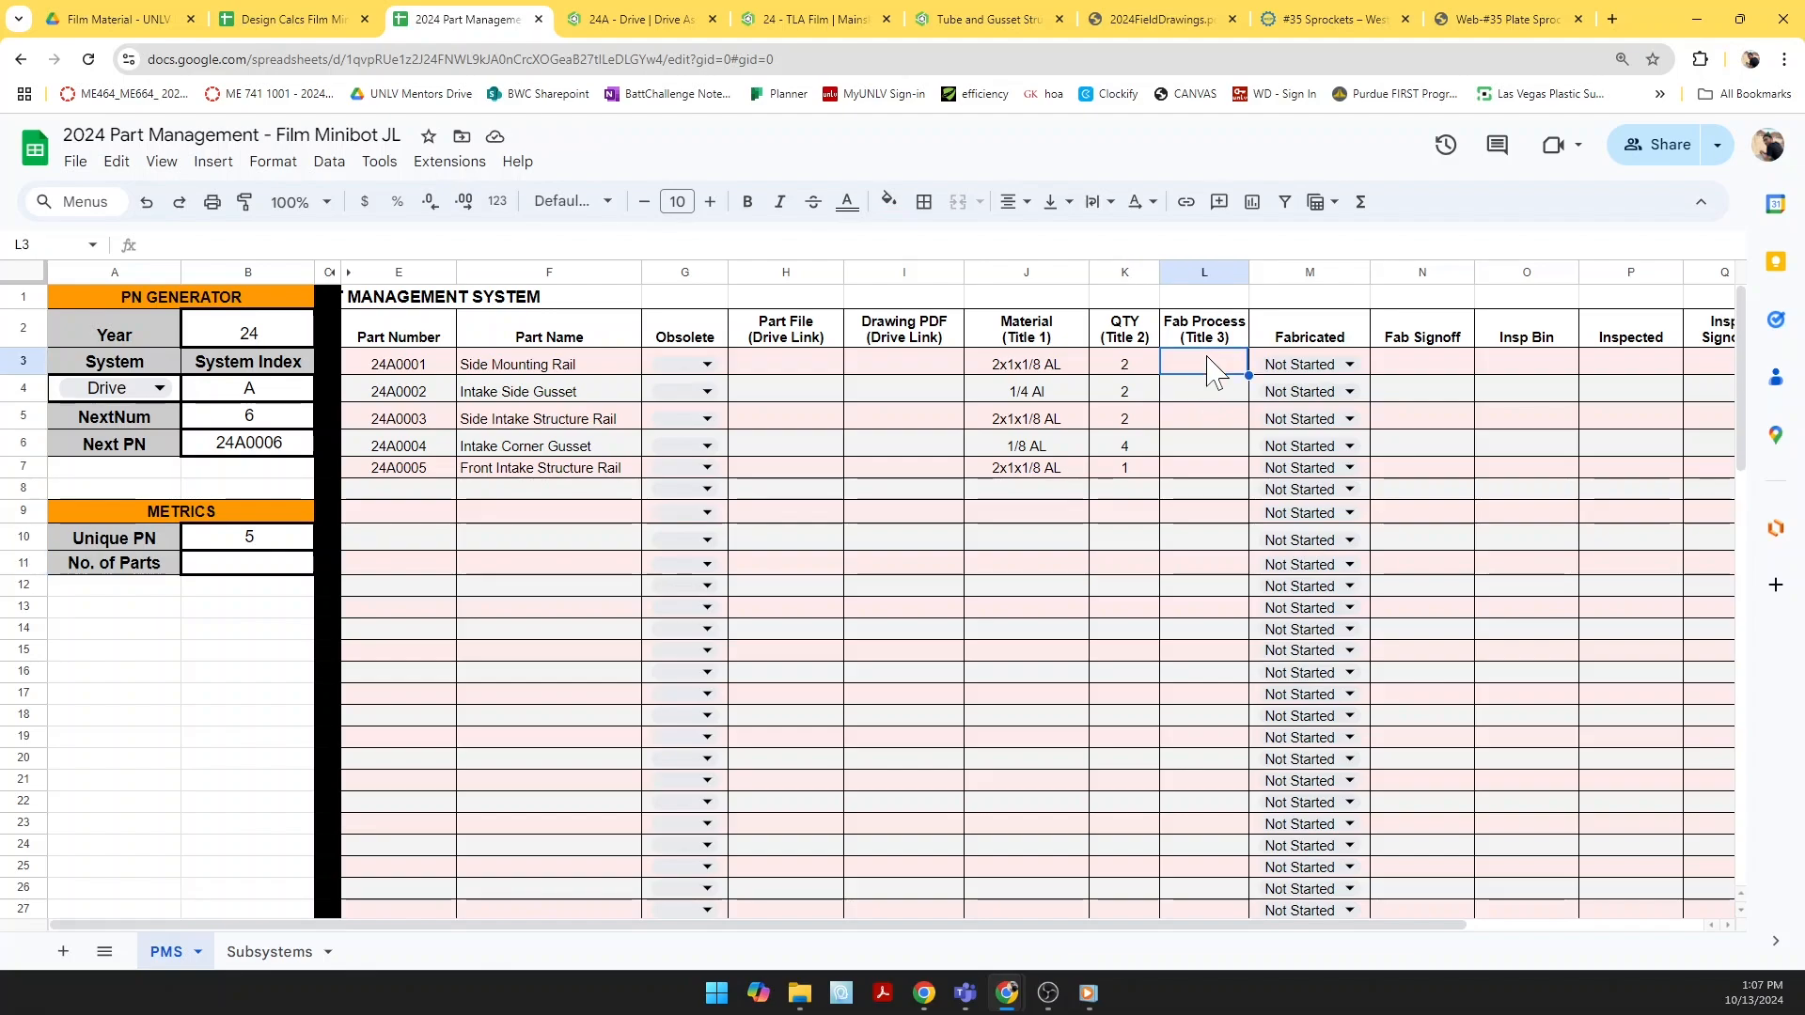
{"action": "type", "text": "CNC"}
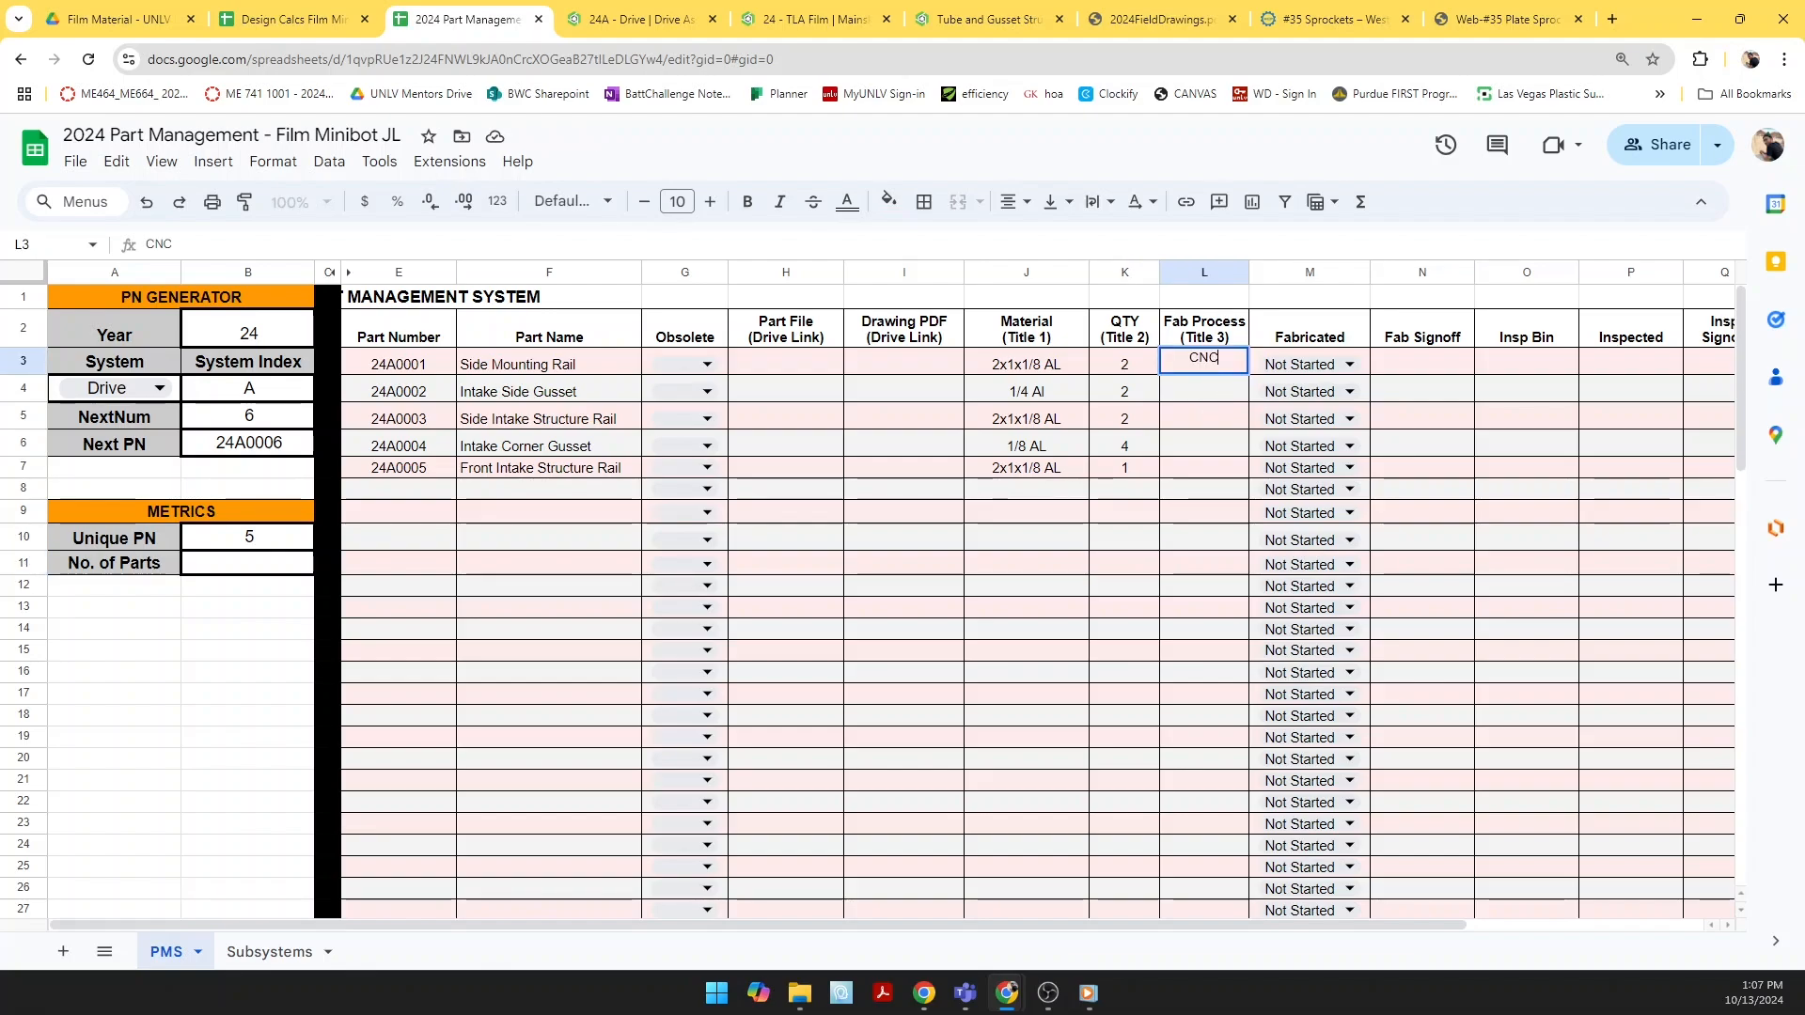
{"action": "left_click", "coordinate": [1221, 426]}
Step: Copy the Side Mounting Rail's fab process to the other four parts, 24A0002 through 24A0005
{"action": "left_click", "coordinate": [1220, 367]}
{"action": "key", "text": "ctrl+c"}
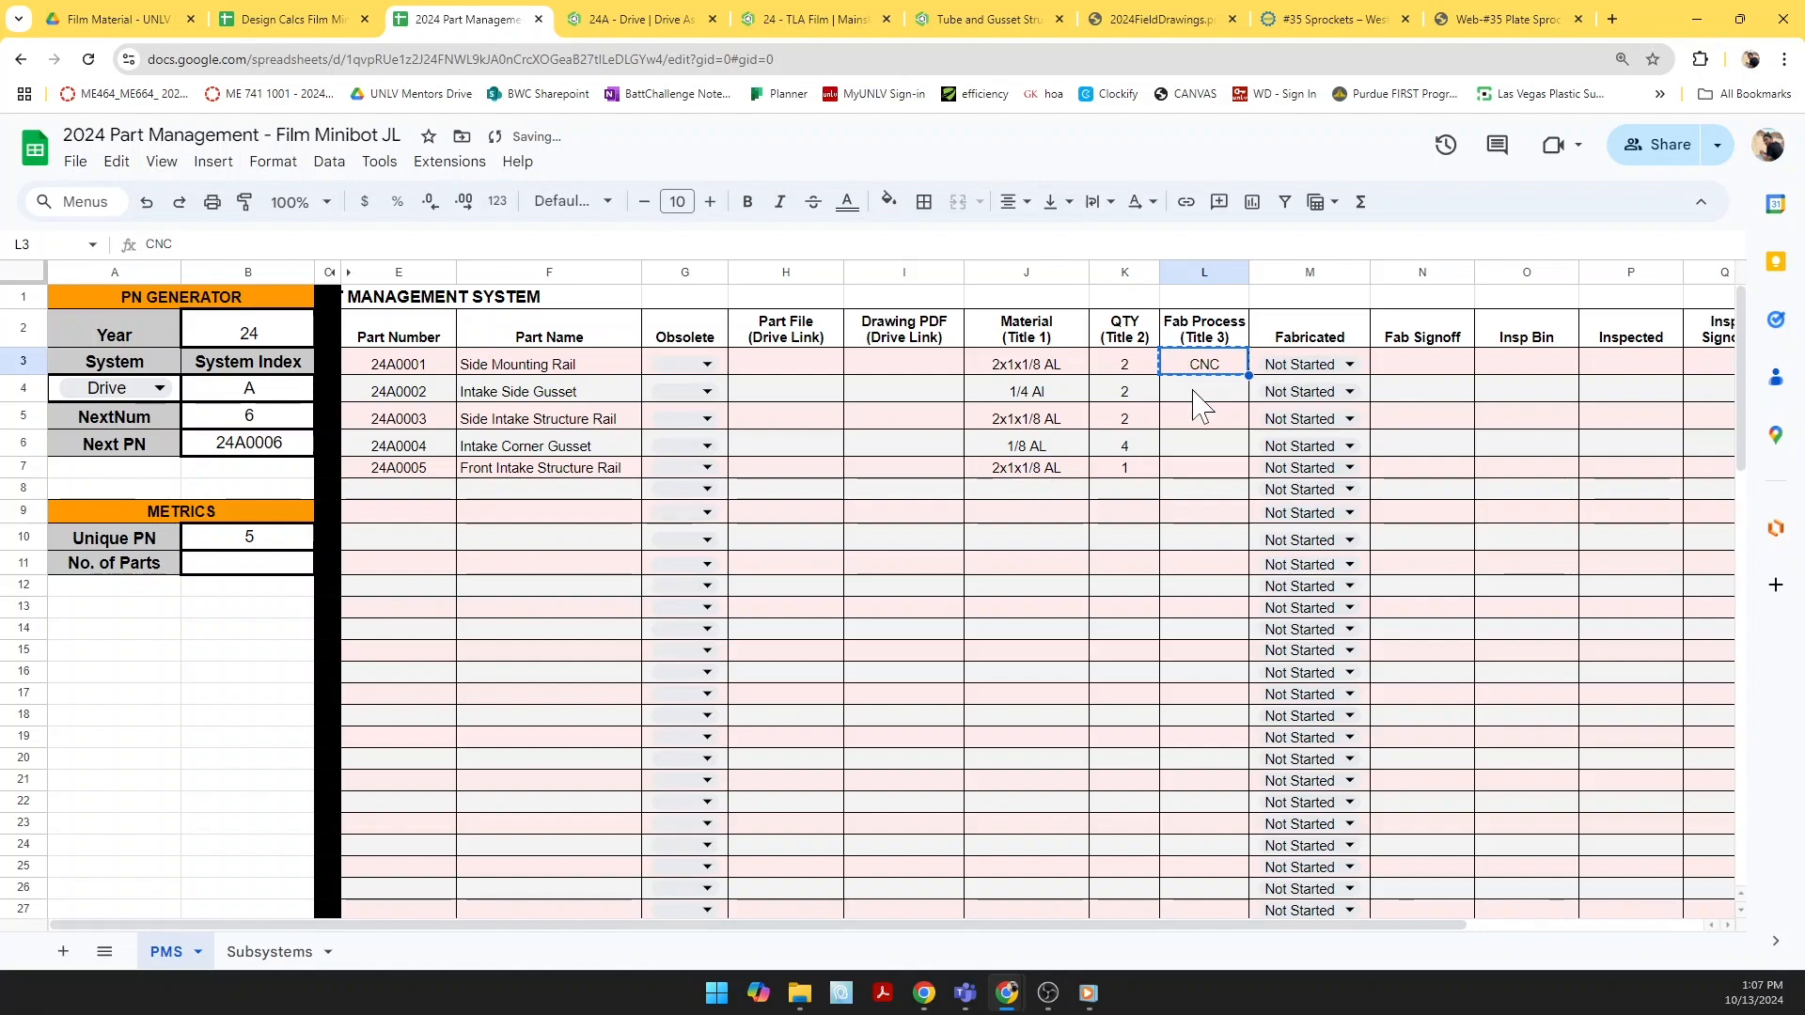
{"action": "left_click", "coordinate": [1194, 393]}
{"action": "key", "text": "ctrl+v"}
{"action": "left_click", "coordinate": [1208, 421]}
{"action": "key", "text": "ctrl+v"}
{"action": "left_click", "coordinate": [1202, 446]}
{"action": "key", "text": "ctrl+v"}
{"action": "left_click", "coordinate": [1203, 470]}
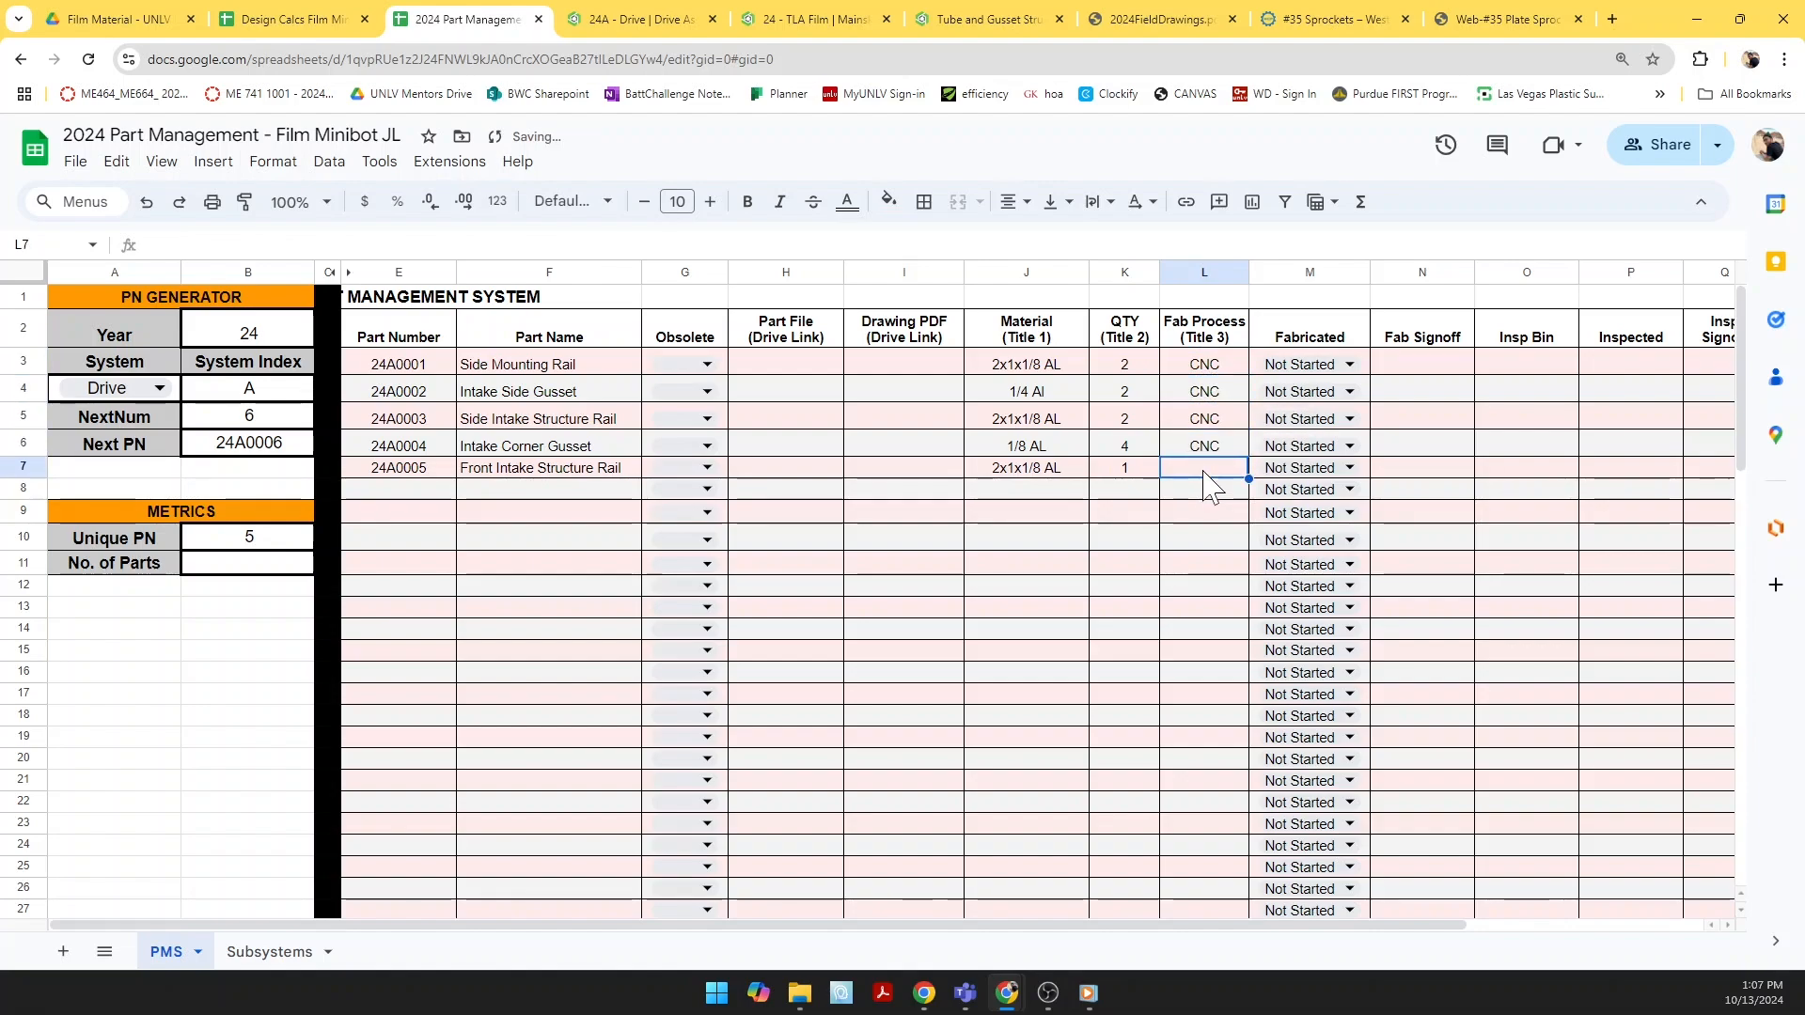
{"action": "key", "text": "ctrl+v"}
{"action": "left_click", "coordinate": [1209, 541]}
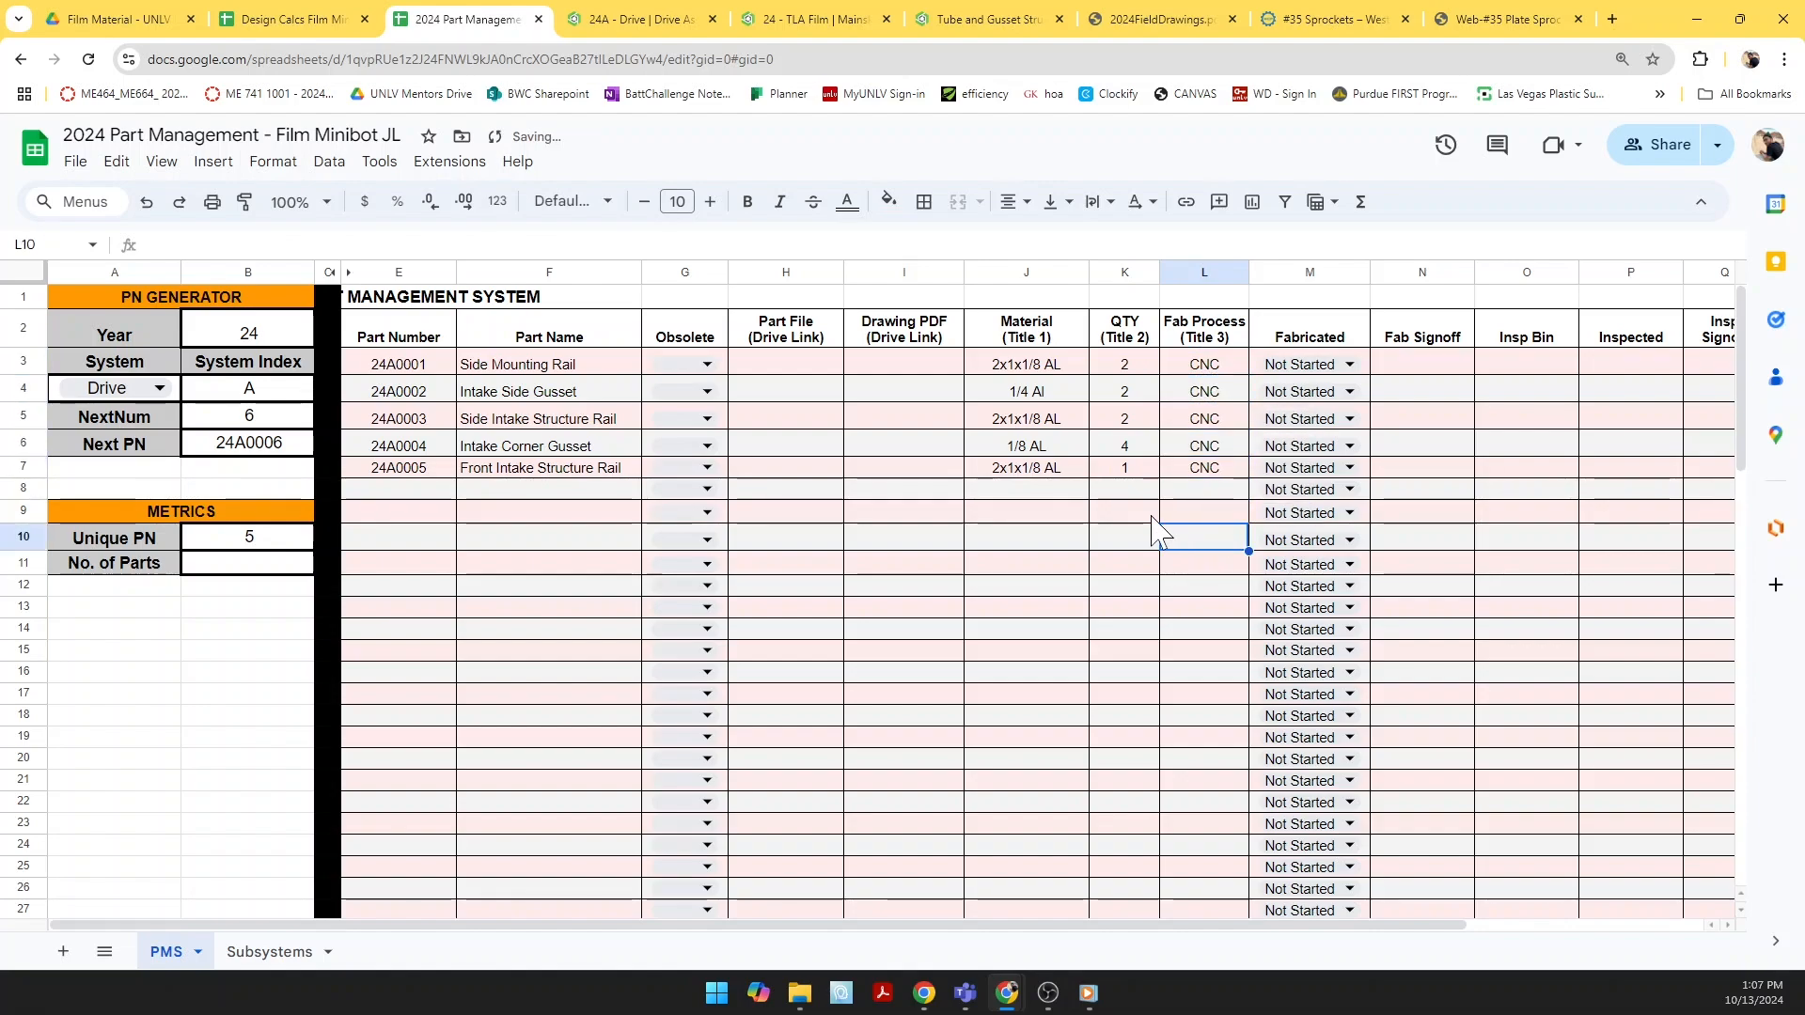
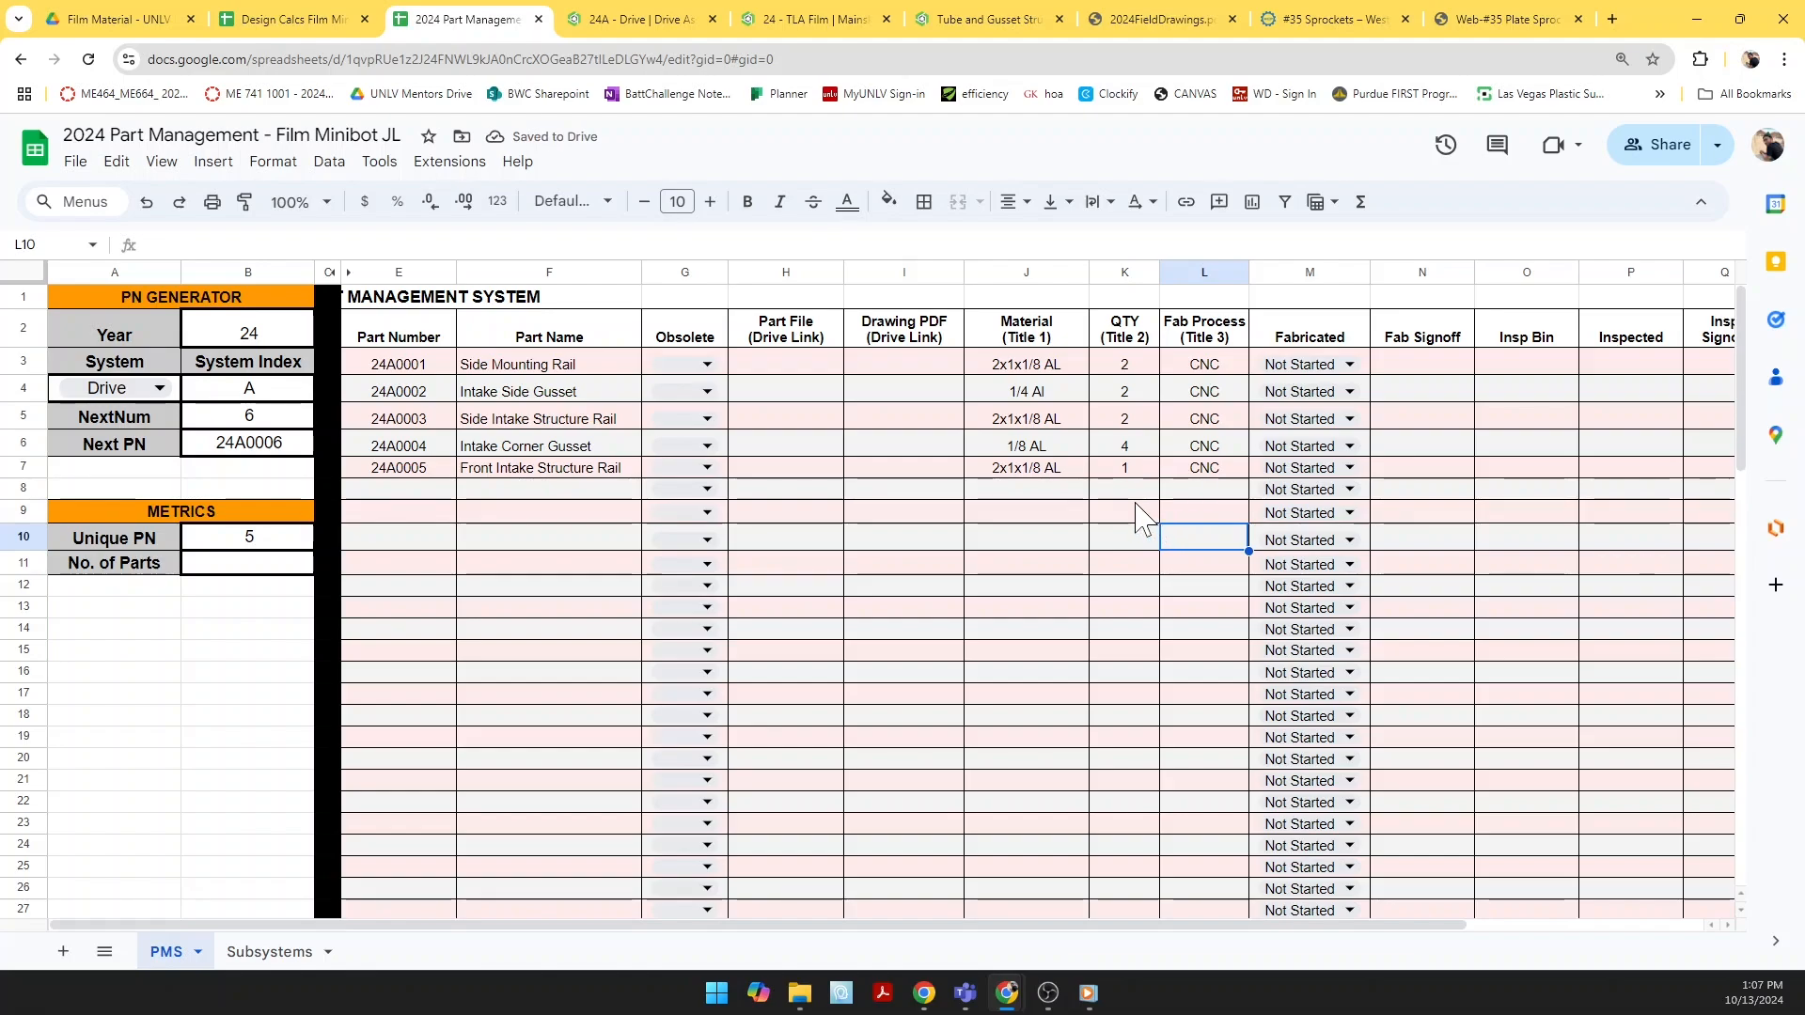
Step: Increase the height of the Front Intake Structure Rail's row slightly
{"action": "left_click", "coordinate": [520, 390]}
{"action": "left_click", "coordinate": [558, 447]}
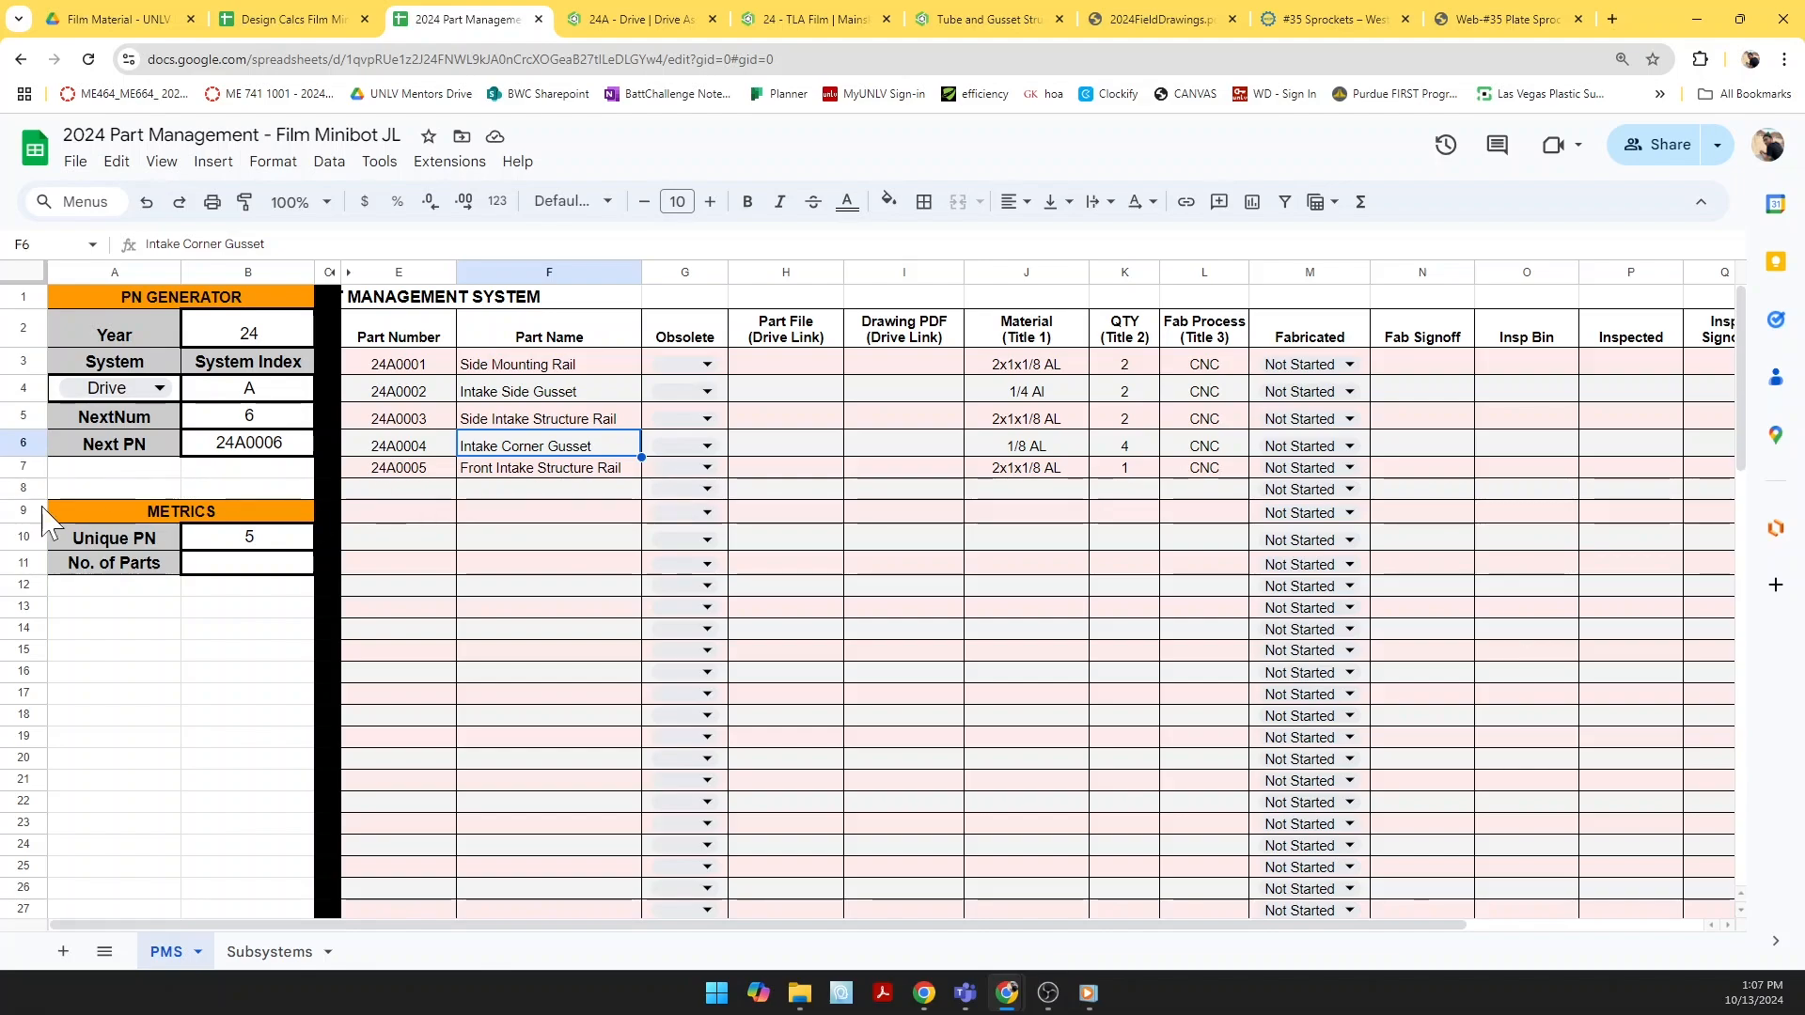
{"action": "left_click_drag", "start_coordinate": [18, 478], "coordinate": [19, 481]}
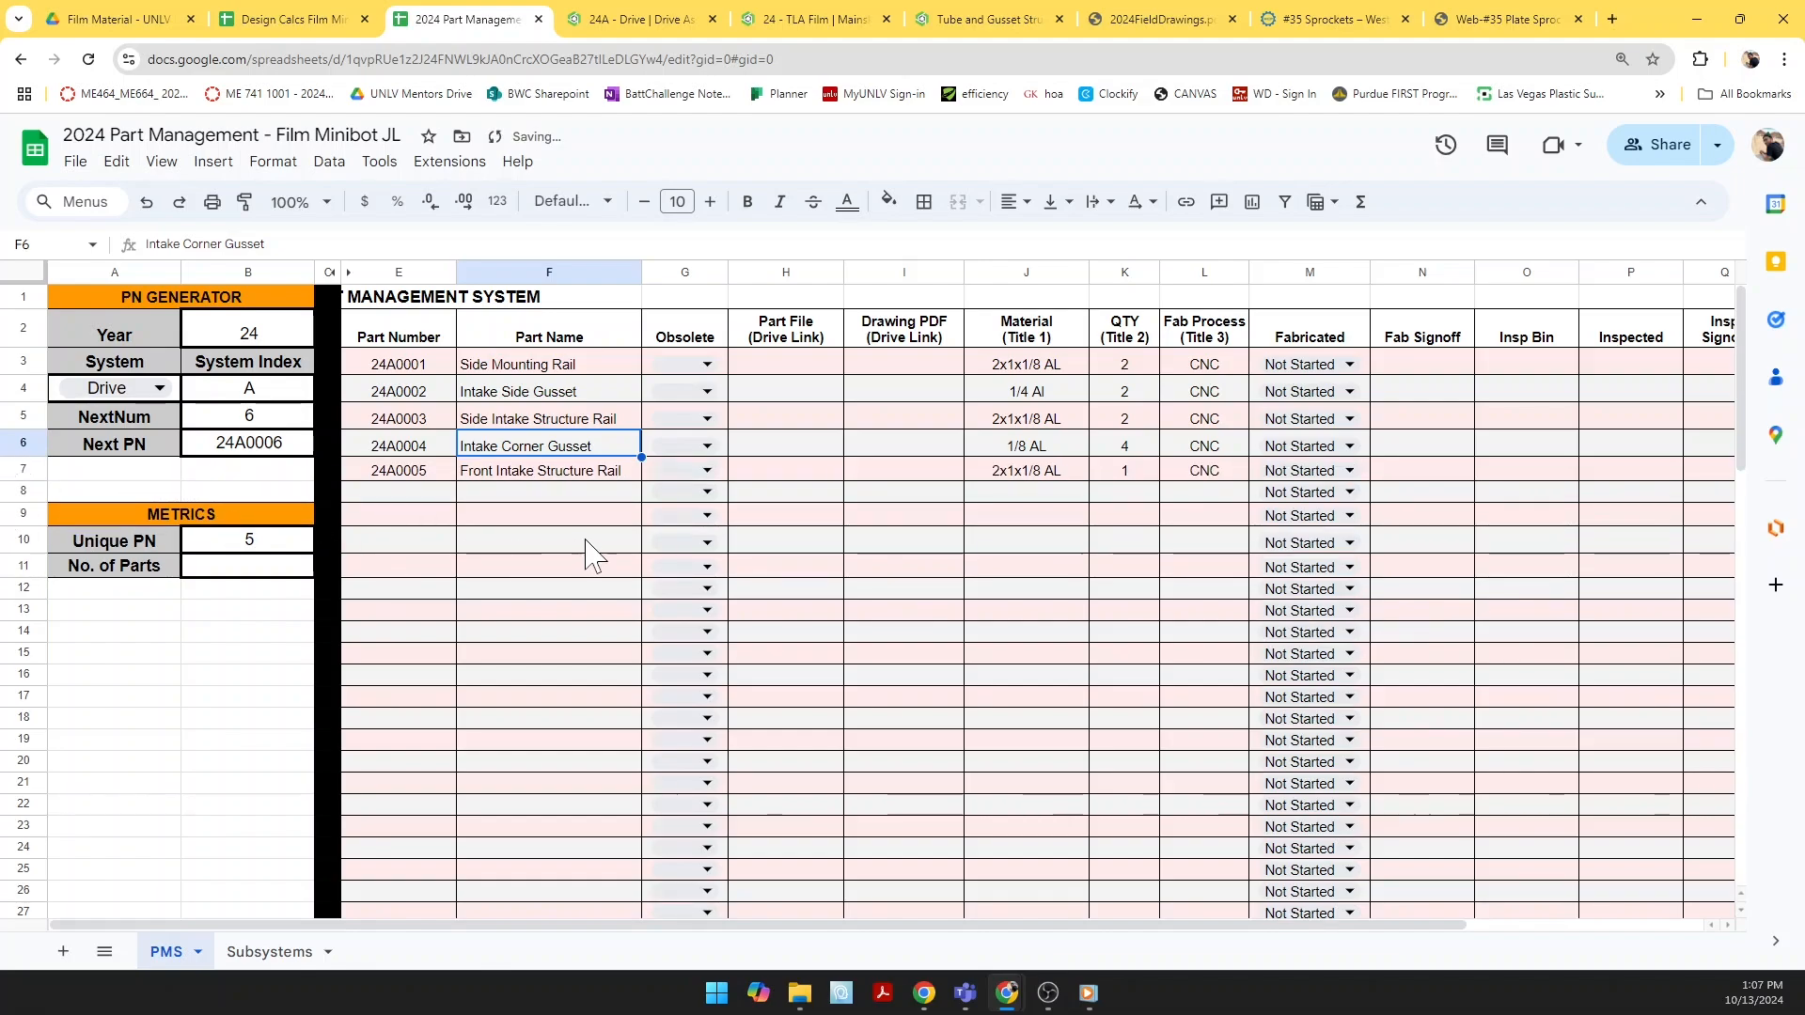
{"action": "left_click", "coordinate": [1192, 493]}
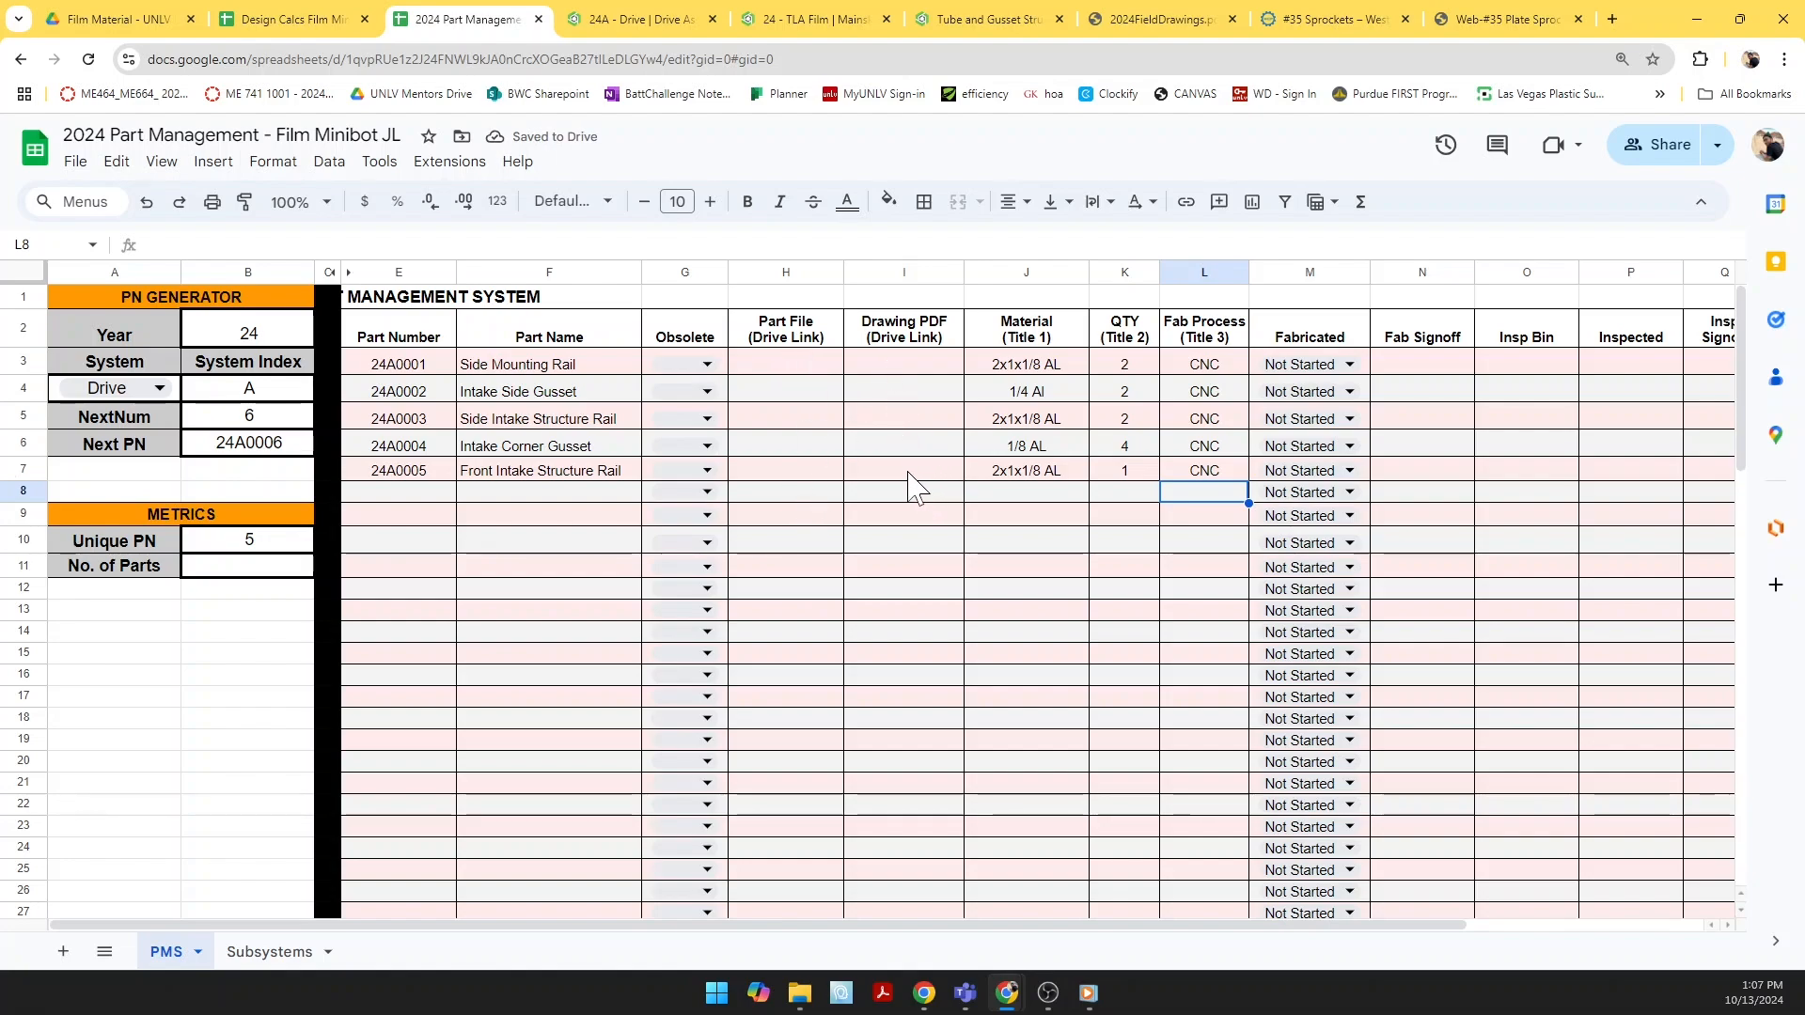
Step: Enter SLDPRT as the part file for the Side Mounting Rail
{"action": "left_click", "coordinate": [795, 374]}
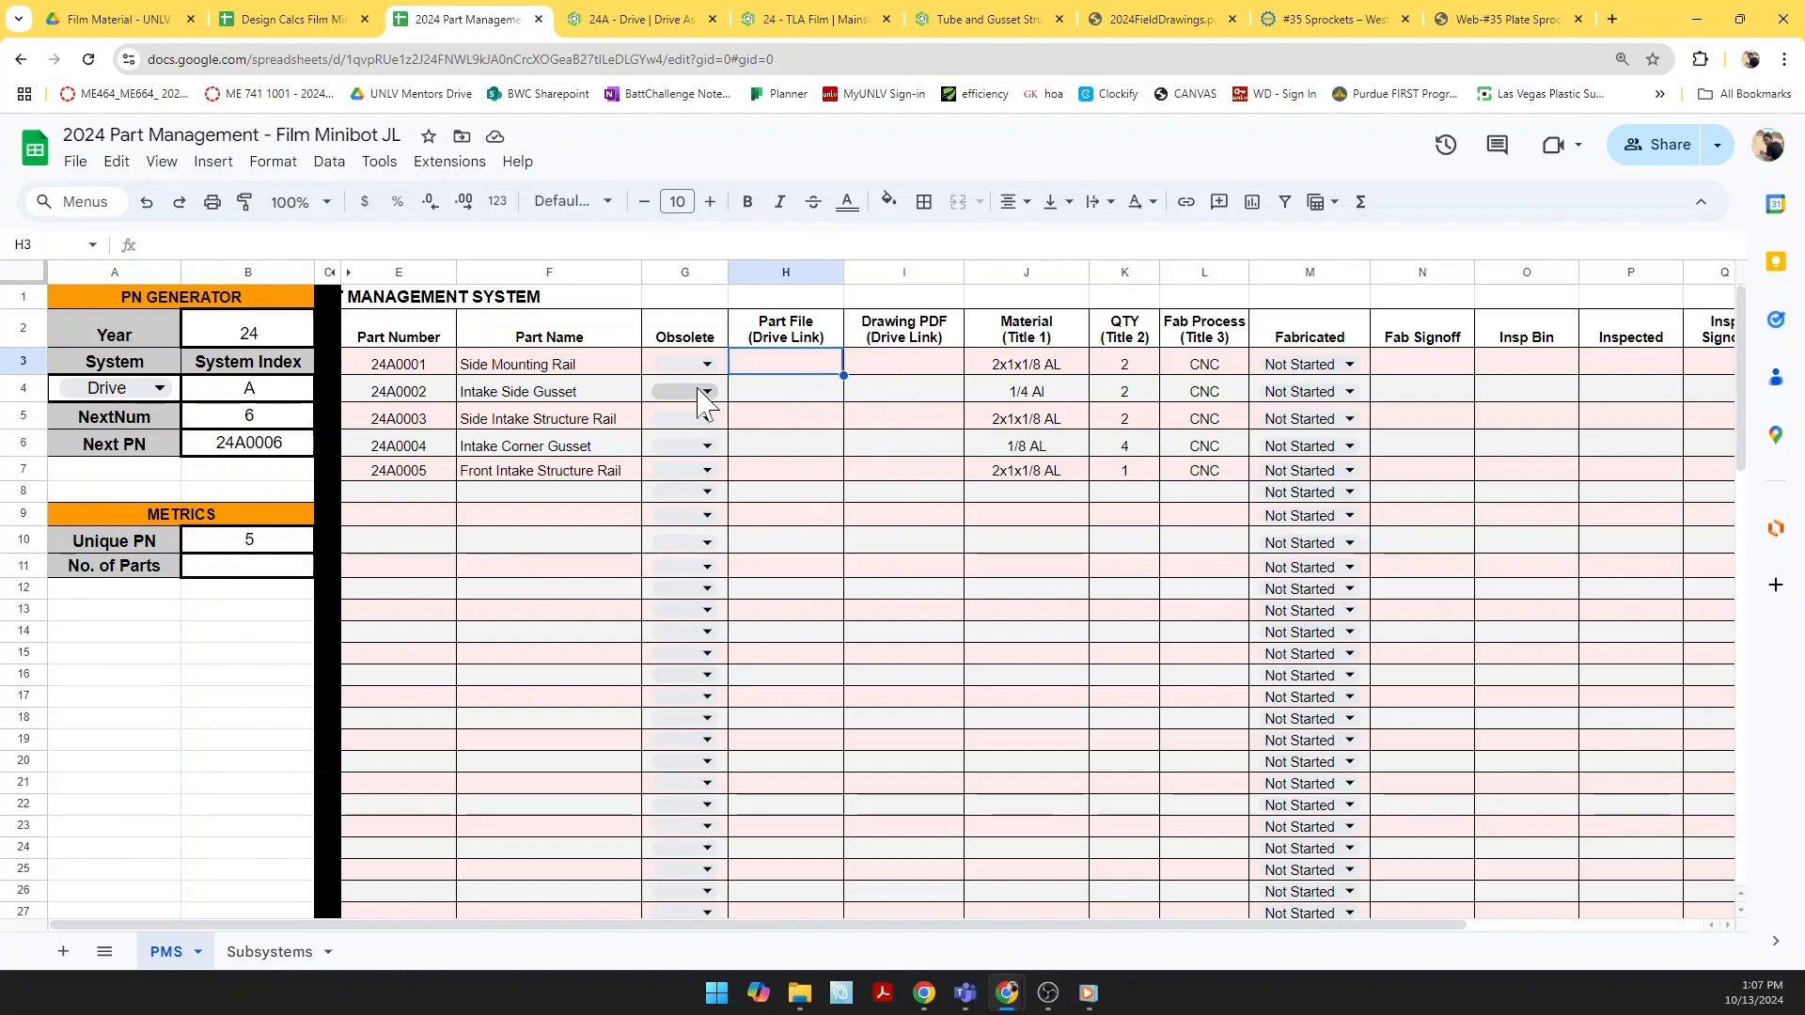
{"action": "left_click", "coordinate": [542, 419]}
{"action": "left_click", "coordinate": [576, 470]}
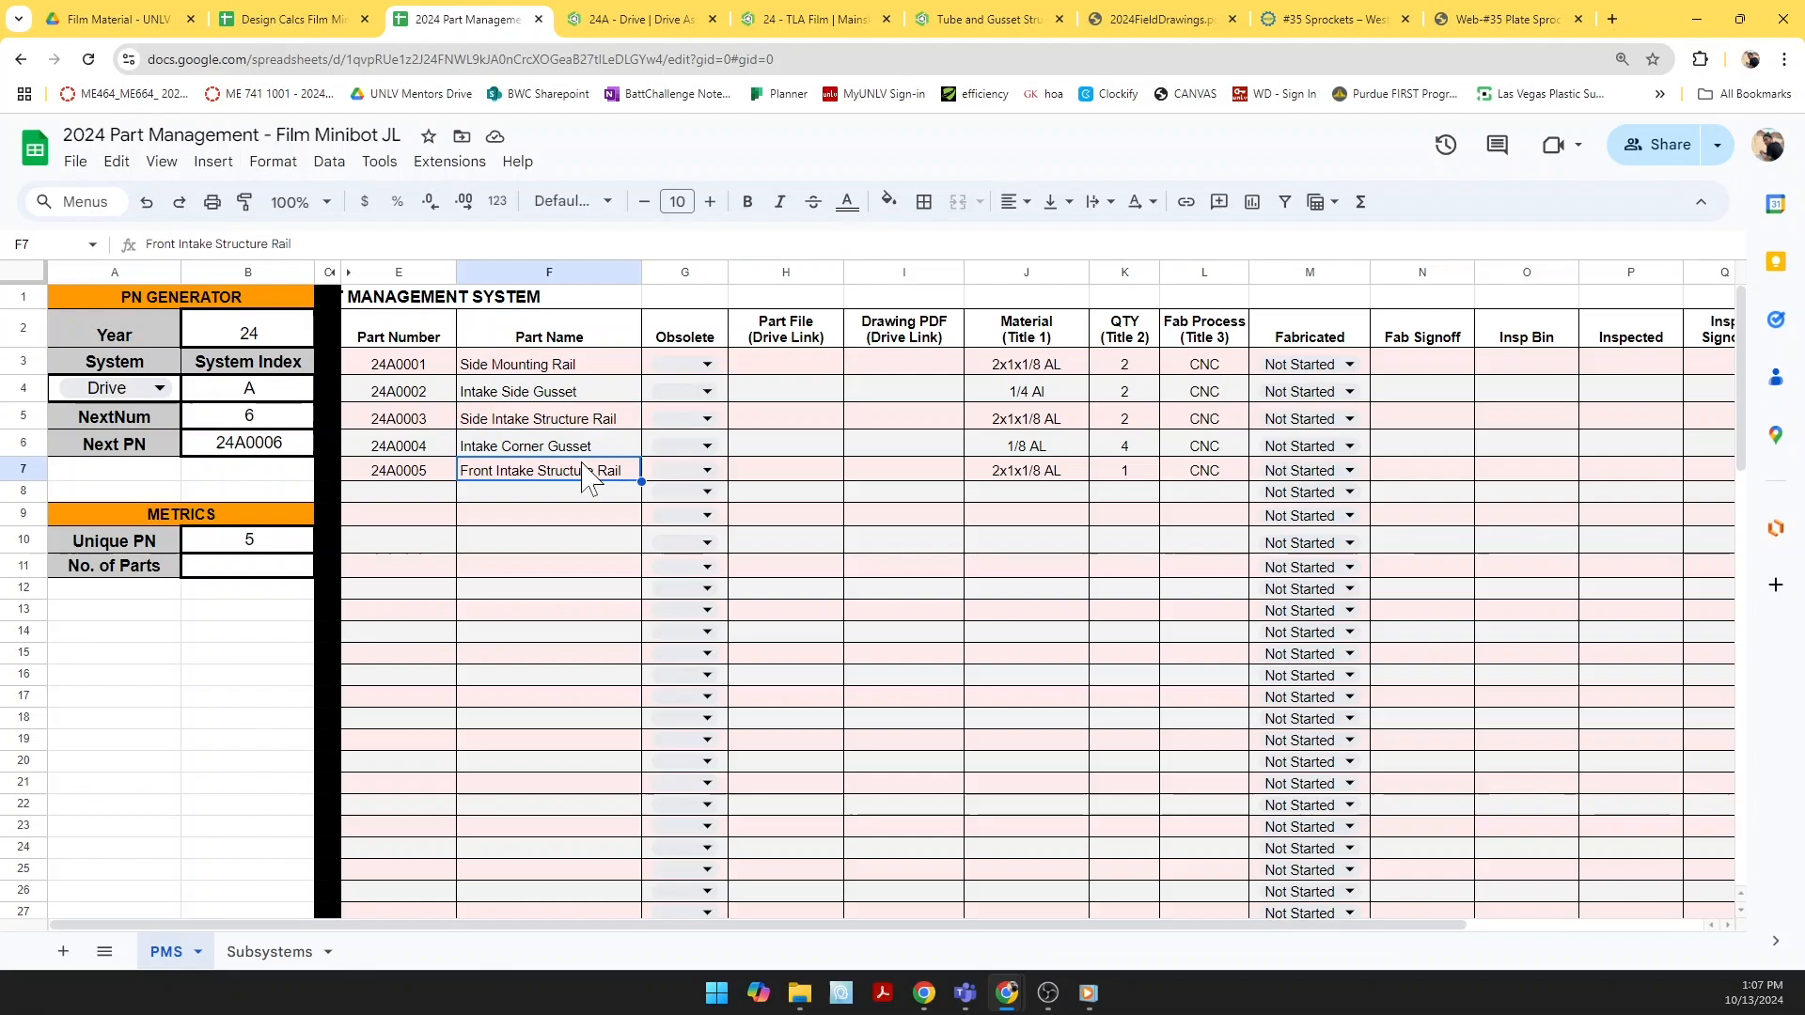
{"action": "left_click", "coordinate": [790, 364]}
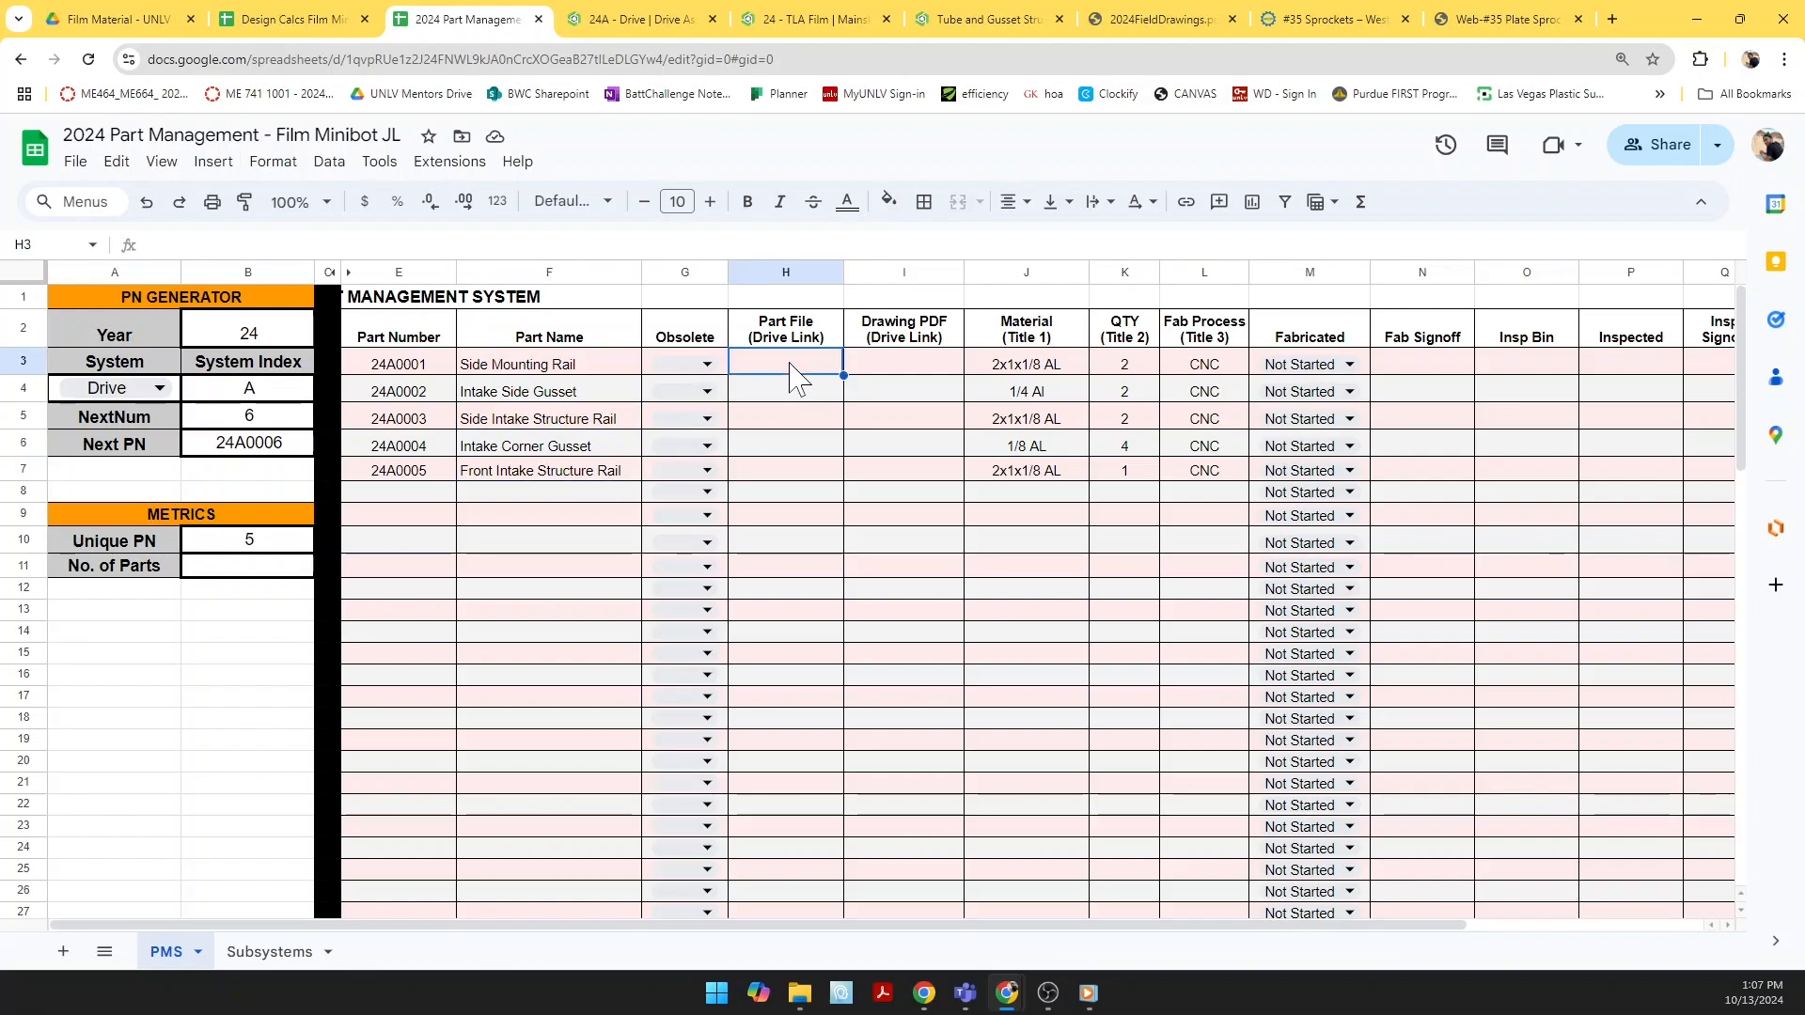
{"action": "type", "text": "SL"}
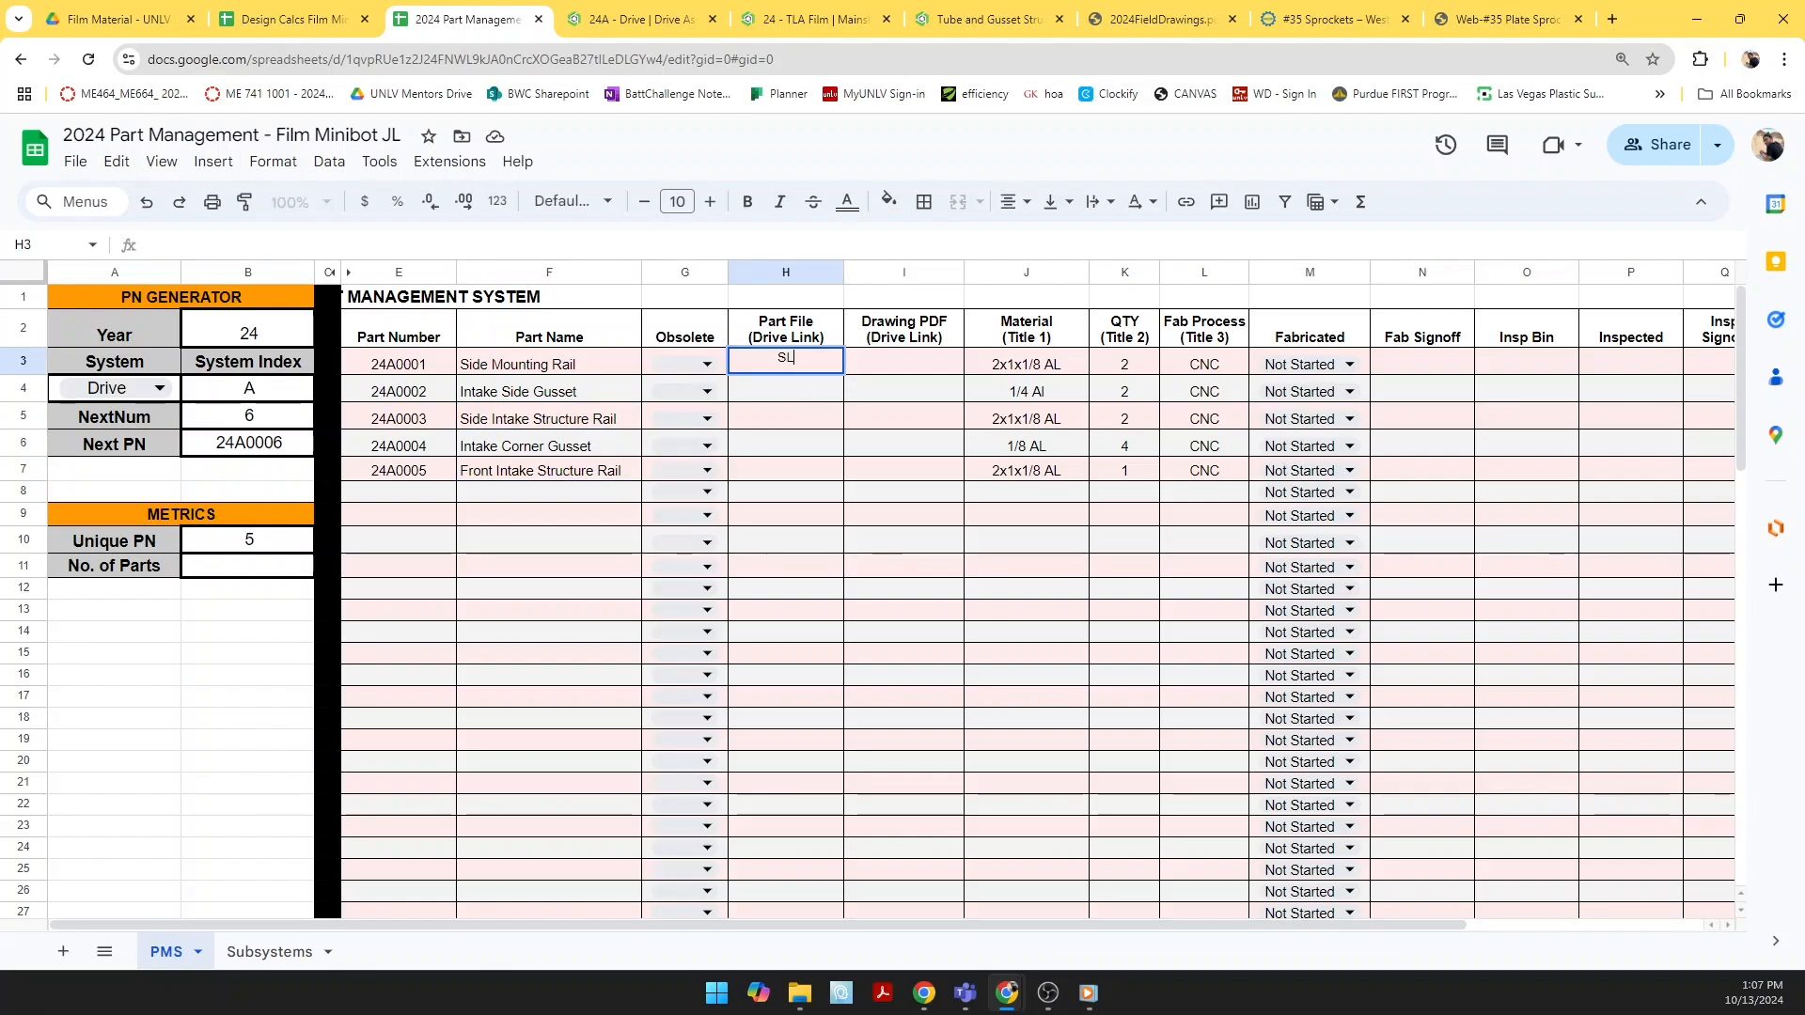
{"action": "type", "text": "DPRT"}
{"action": "key", "text": "Return"}
Step: Copy the Side Mounting Rail's part file entry to the Side Intake Structure Rail and the Front Intake Structure Rail
{"action": "left_click", "coordinate": [788, 364]}
{"action": "left_click", "coordinate": [807, 420]}
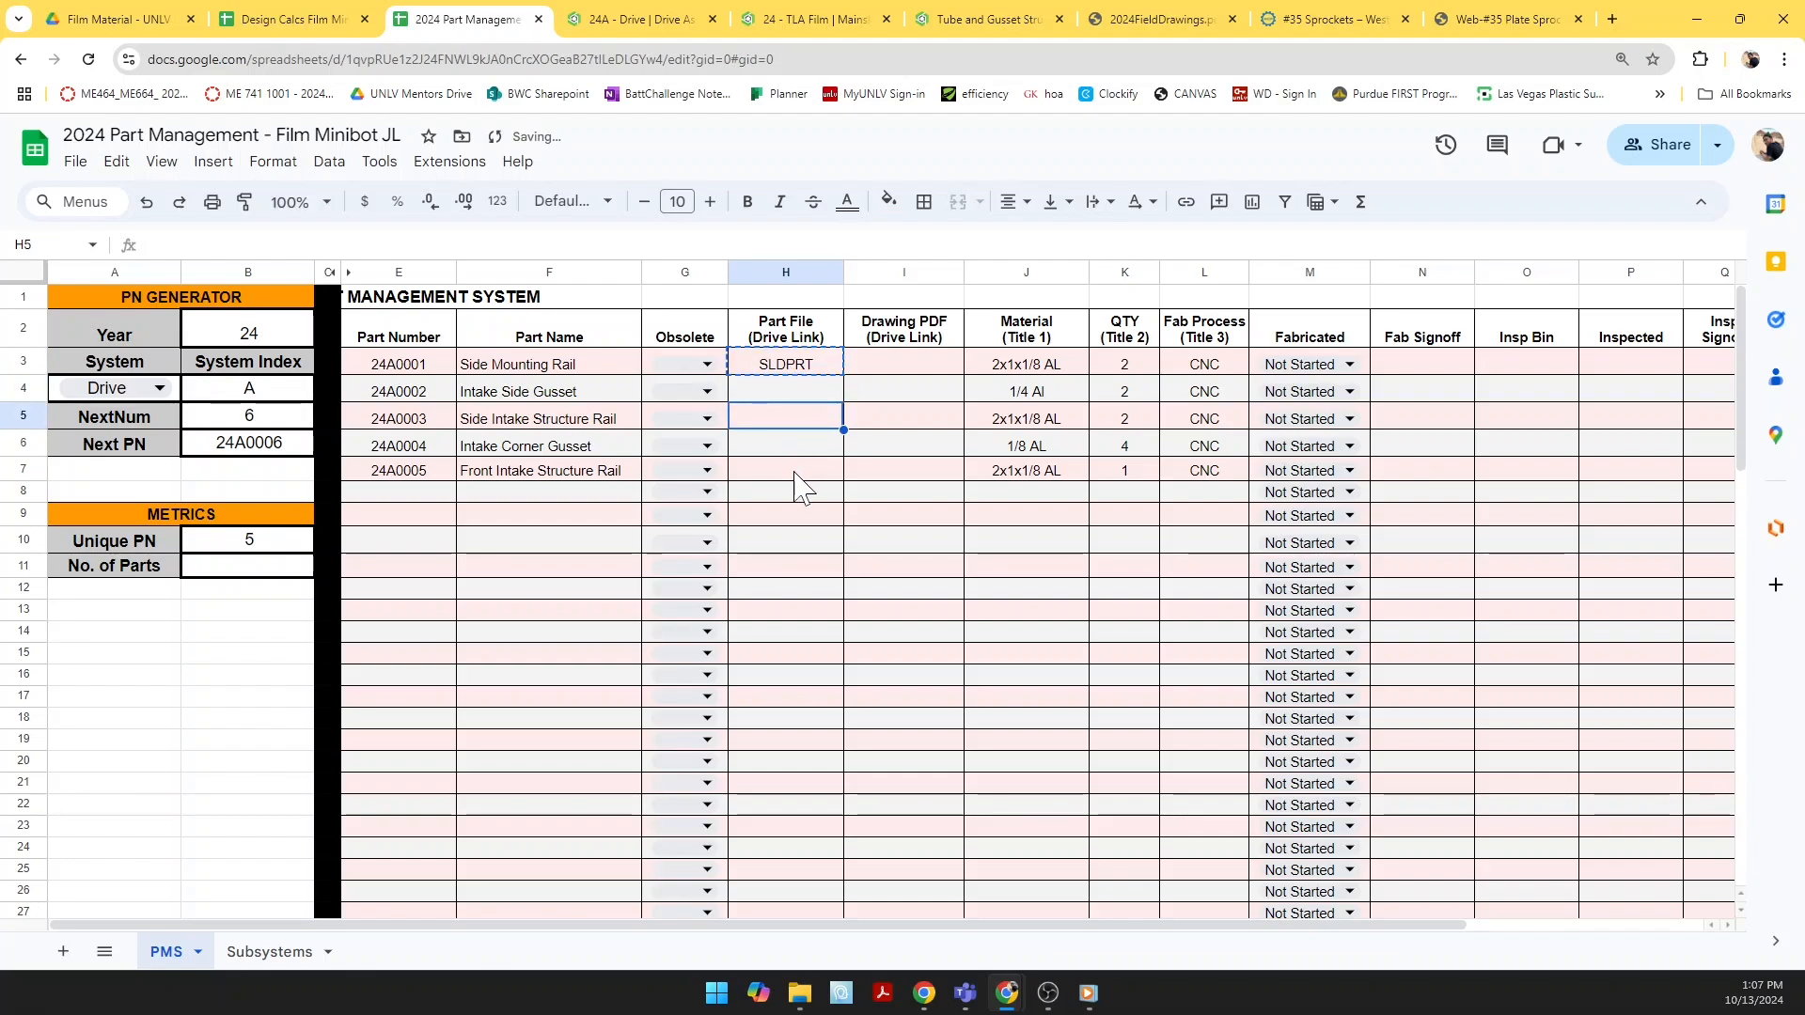
{"action": "type", "text": "SLDPRT"}
{"action": "left_click", "coordinate": [799, 473]}
{"action": "type", "text": "SLDPRT"}
{"action": "left_click", "coordinate": [816, 517]}
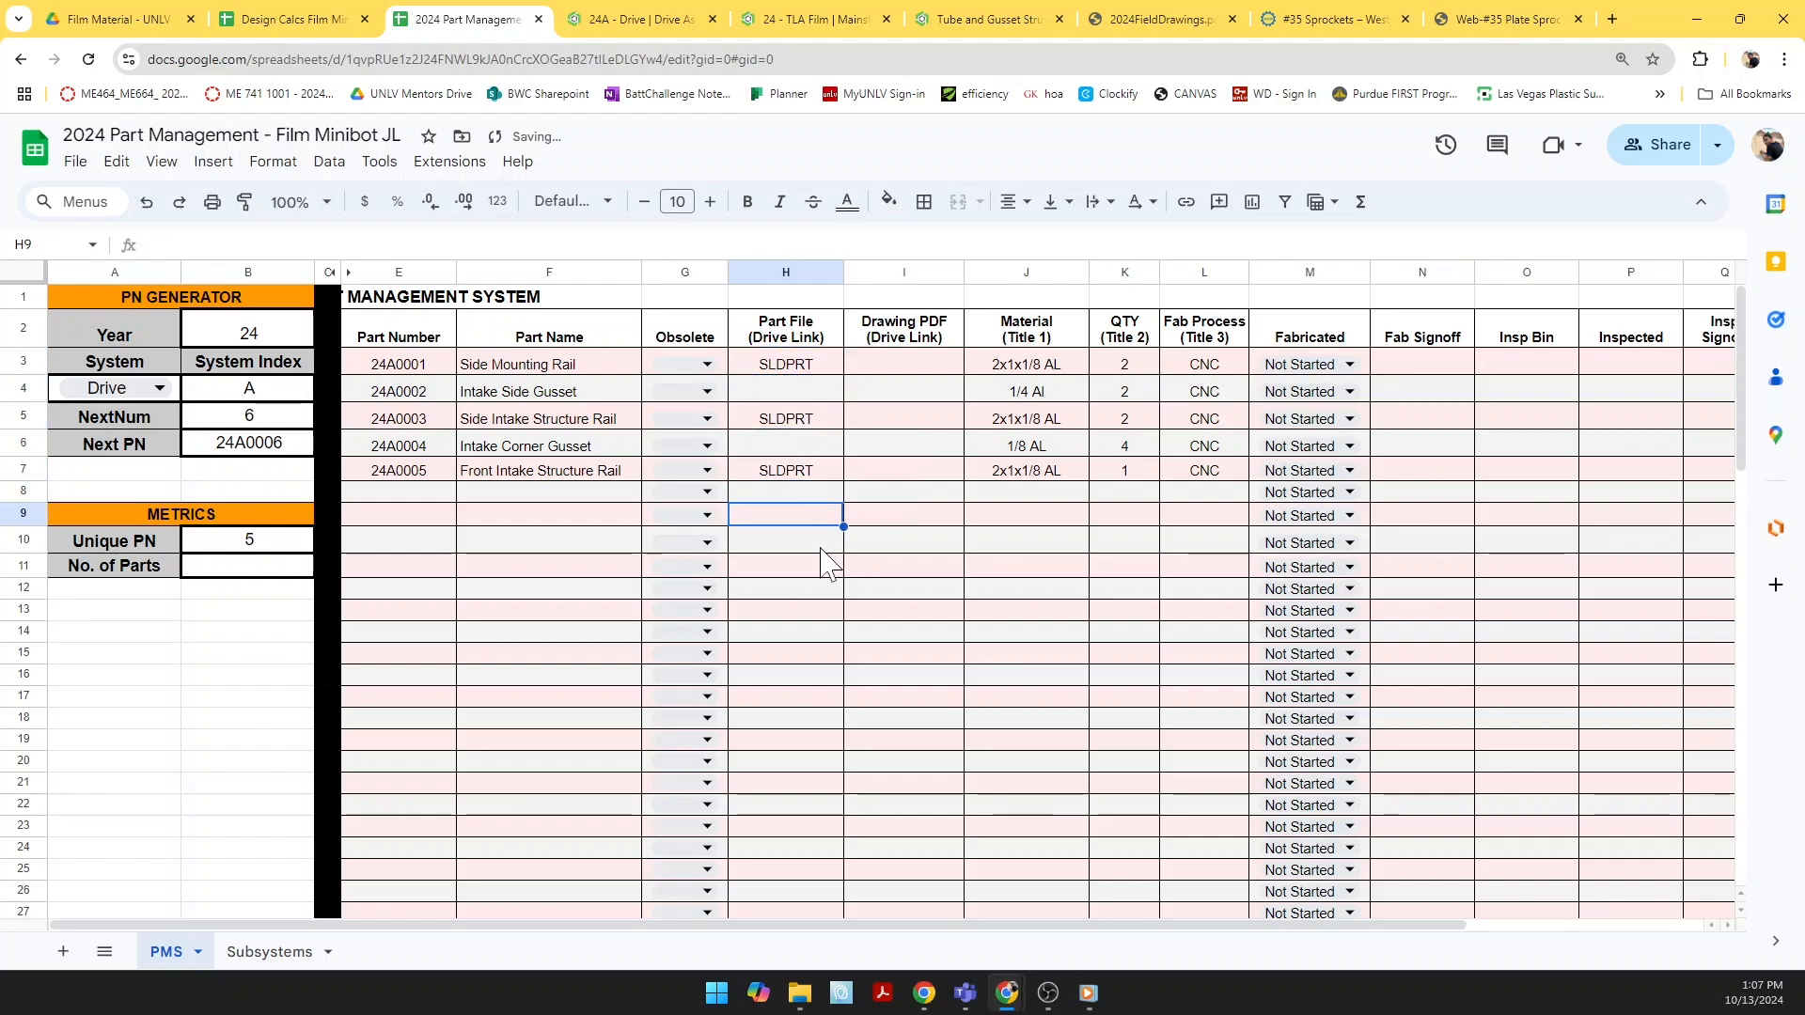
Step: Enter DWG as the part file for the Intake Side Gusset and copy it to the Intake Corner Gusset
{"action": "left_click", "coordinate": [804, 370]}
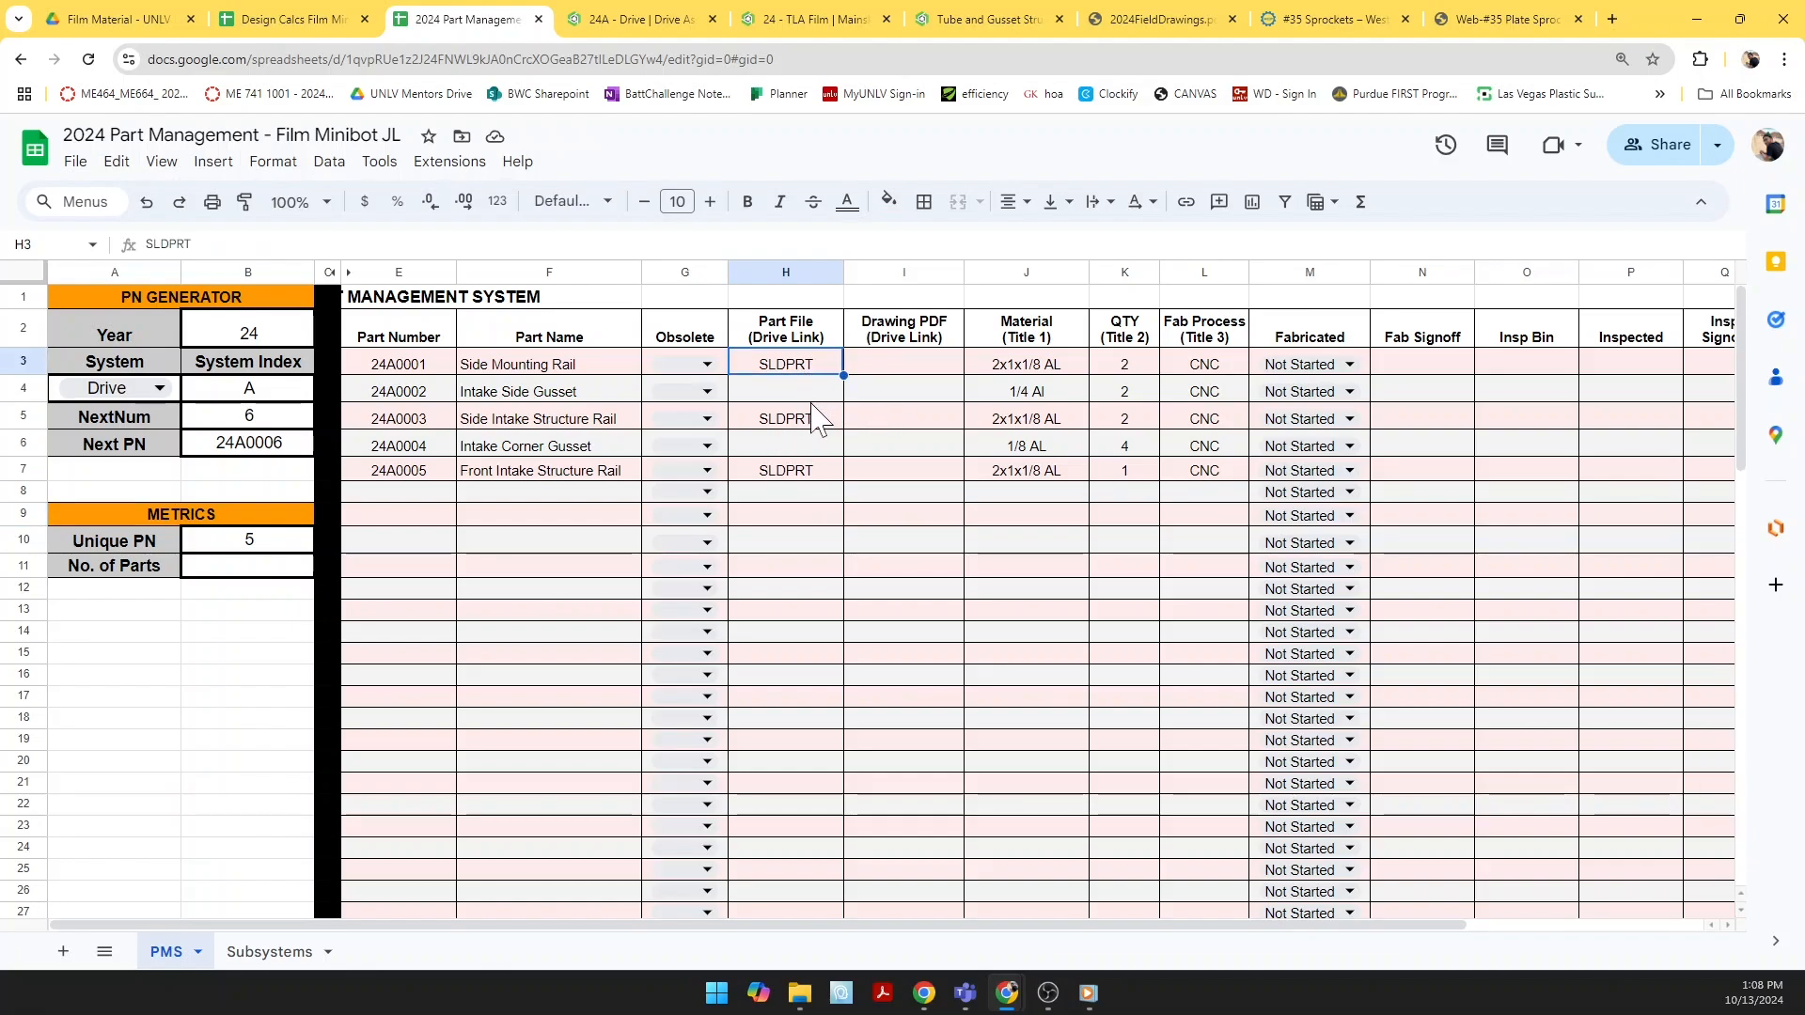
{"action": "left_click", "coordinate": [807, 393]}
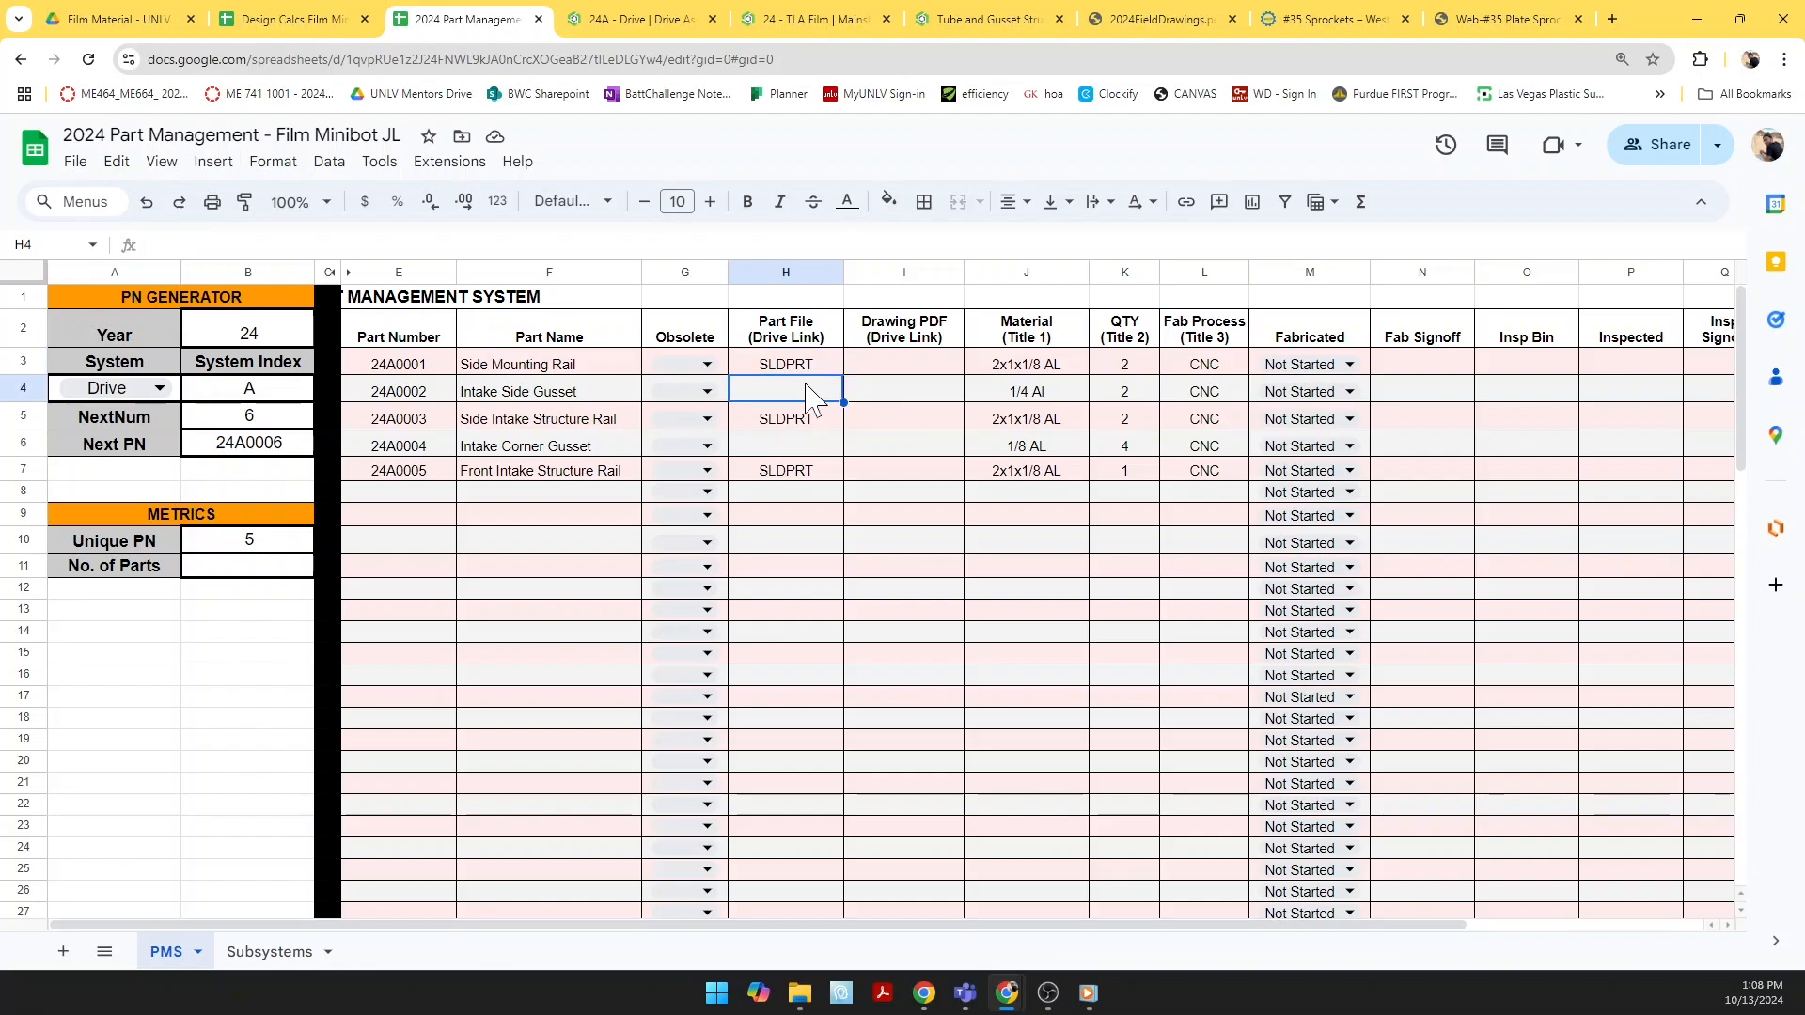
{"action": "type", "text": "DWG"}
{"action": "key", "text": "Return"}
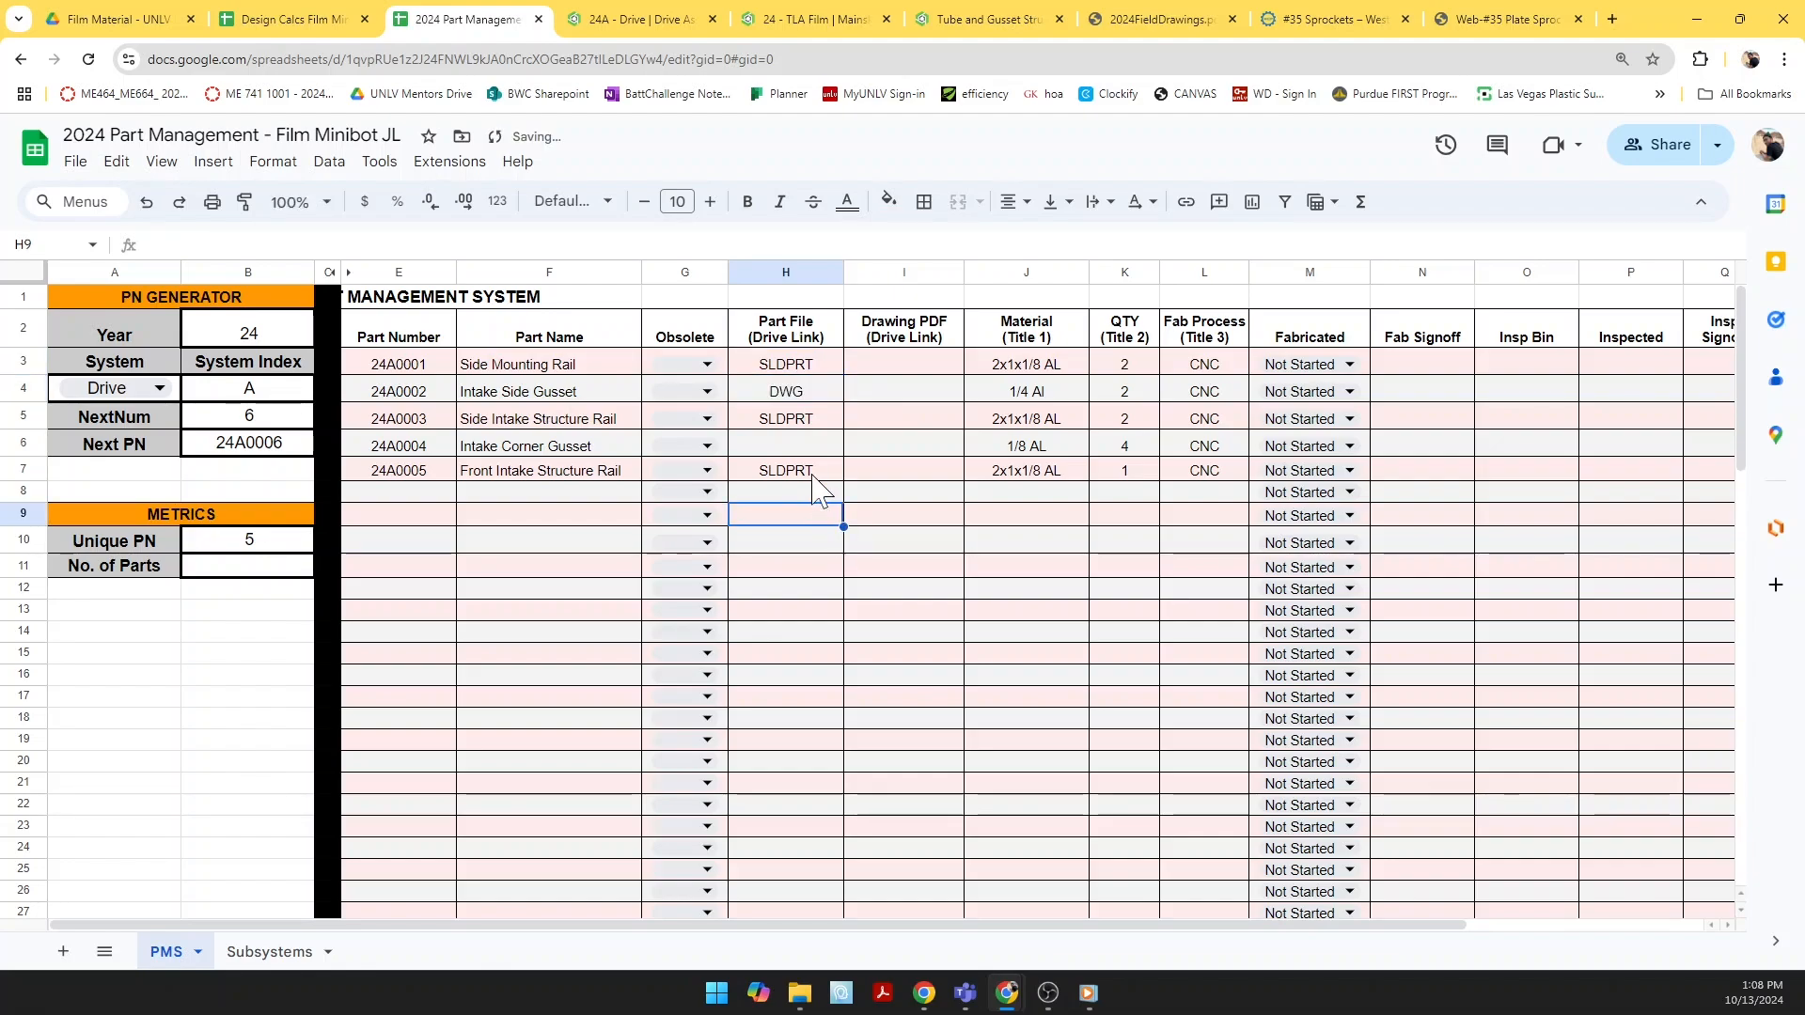
{"action": "left_click", "coordinate": [810, 395]}
{"action": "key", "text": "ctrl+c"}
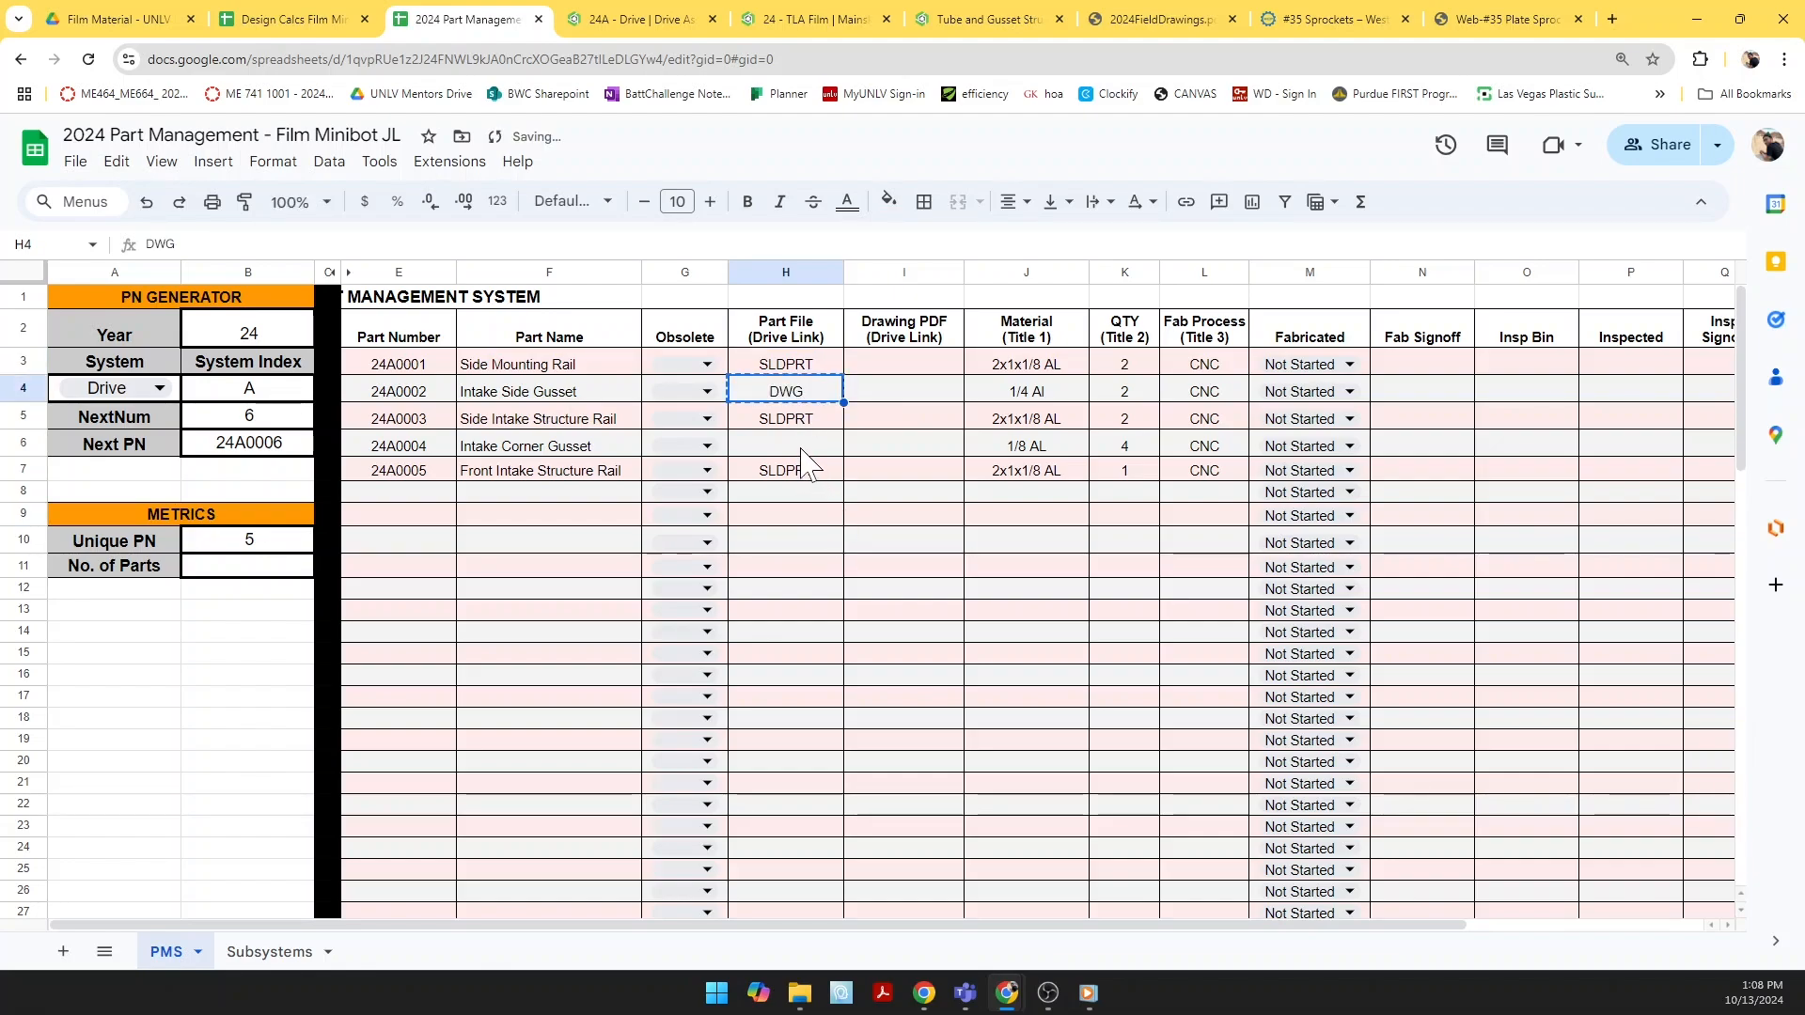
{"action": "left_click", "coordinate": [802, 445]}
{"action": "key", "text": "ctrl+v"}
{"action": "left_click", "coordinate": [886, 584]}
Step: Copy the part numbers 24A0001 and 24A0002 into the Drawing PDF cells of their own rows
{"action": "left_click", "coordinate": [398, 367]}
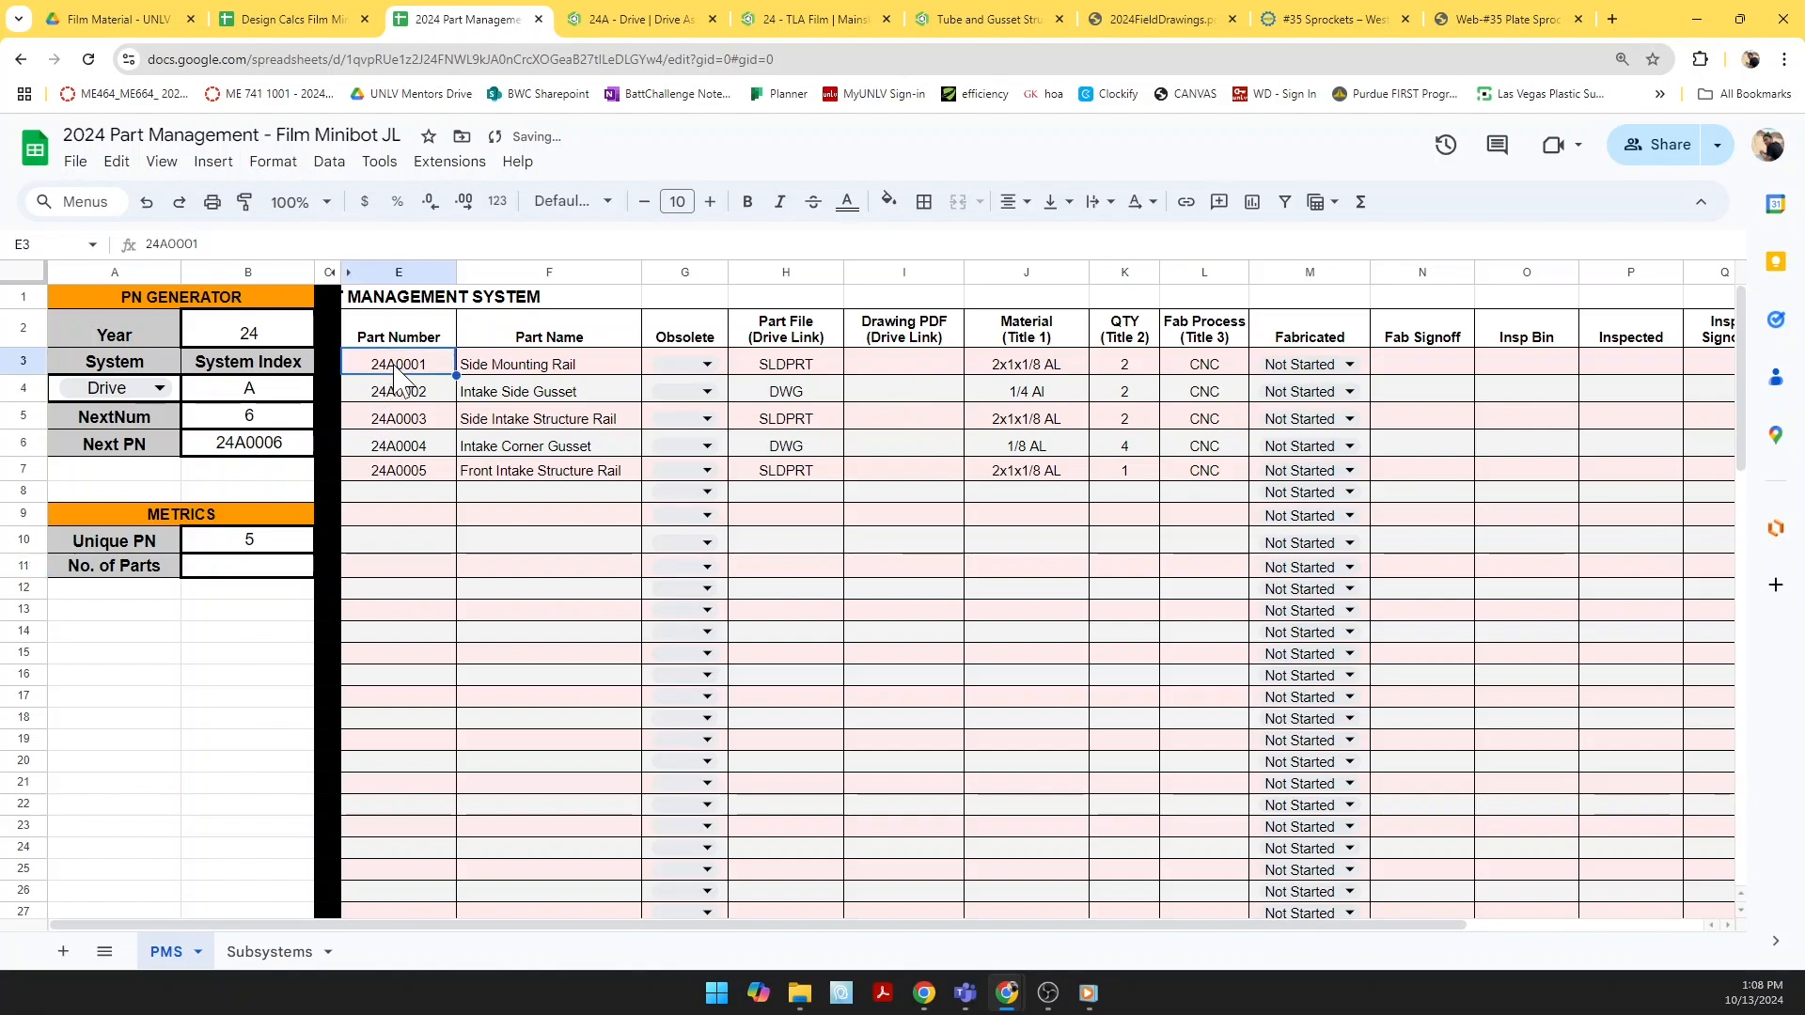
{"action": "left_click", "coordinate": [895, 367]}
{"action": "key", "text": "ctrl+v"}
{"action": "left_click", "coordinate": [423, 395]}
{"action": "key", "text": "ctrl+c"}
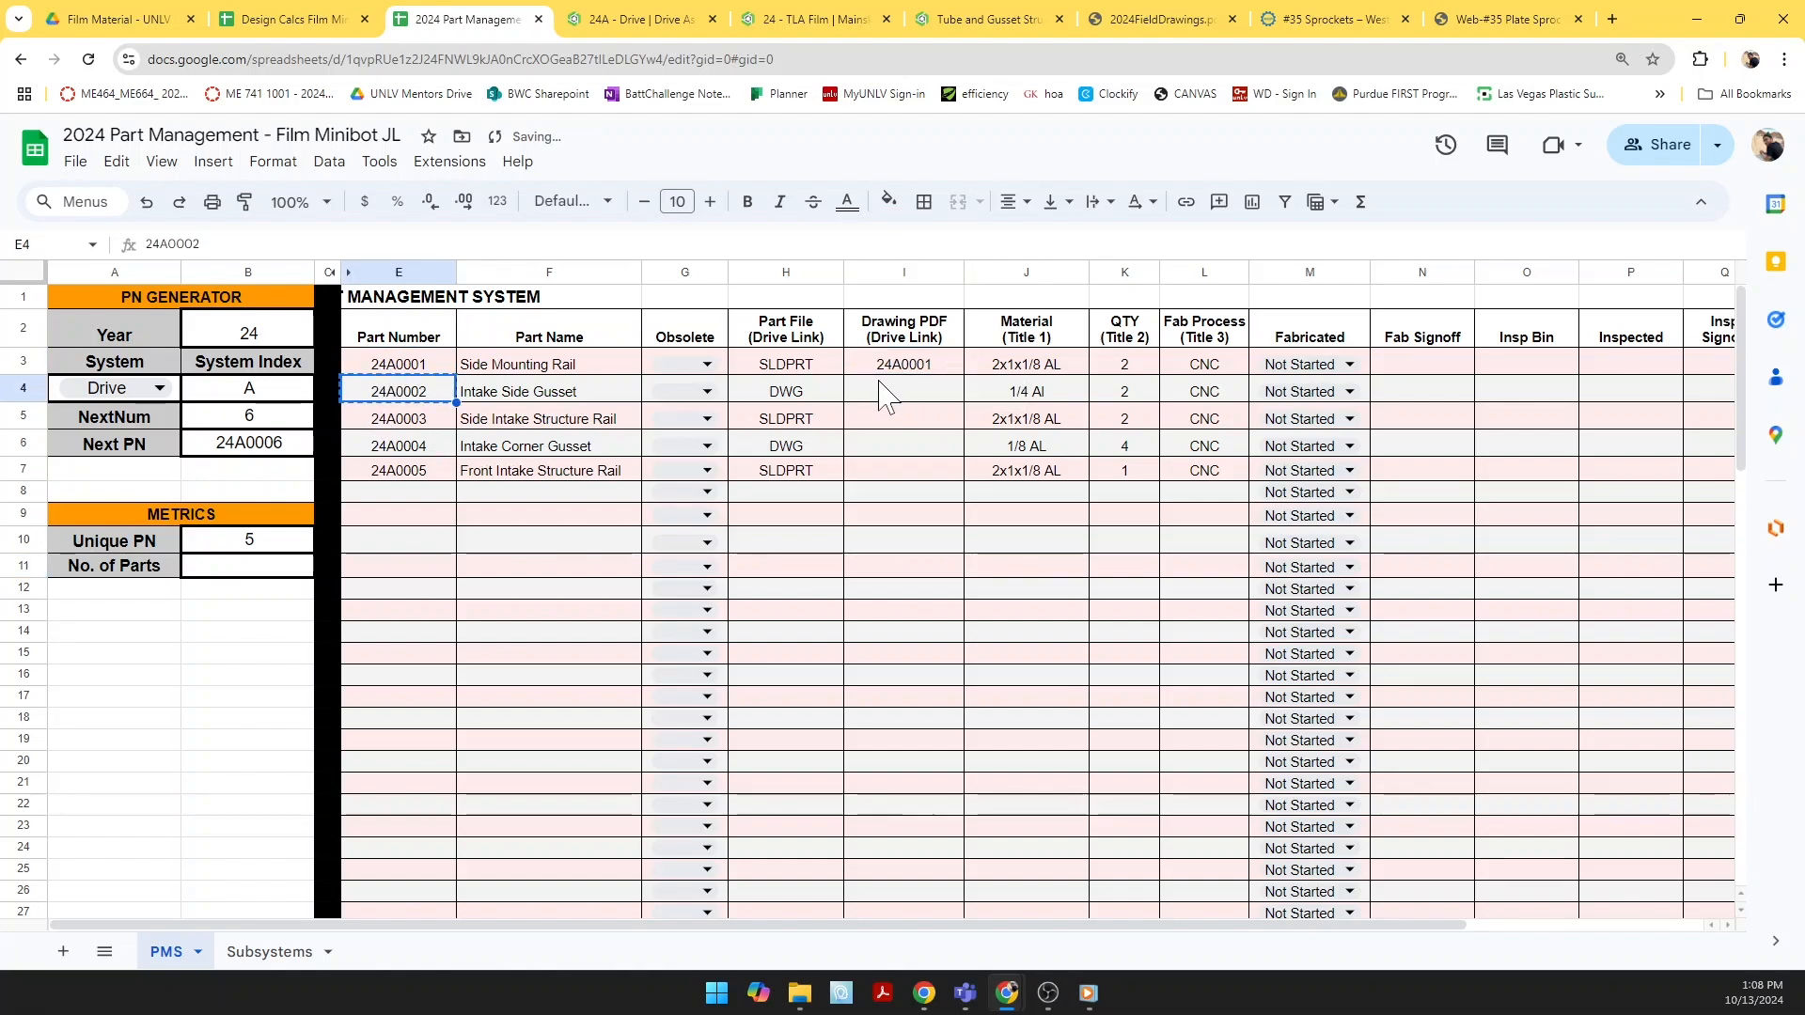
{"action": "left_click", "coordinate": [878, 388]}
{"action": "key", "text": "ctrl+v"}
Step: Copy the part numbers 24A0003, 24A0004 and 24A0005 into the Drawing PDF cells of their own rows
{"action": "left_click", "coordinate": [413, 420]}
{"action": "key", "text": "ctrl+c"}
{"action": "left_click", "coordinate": [858, 419]}
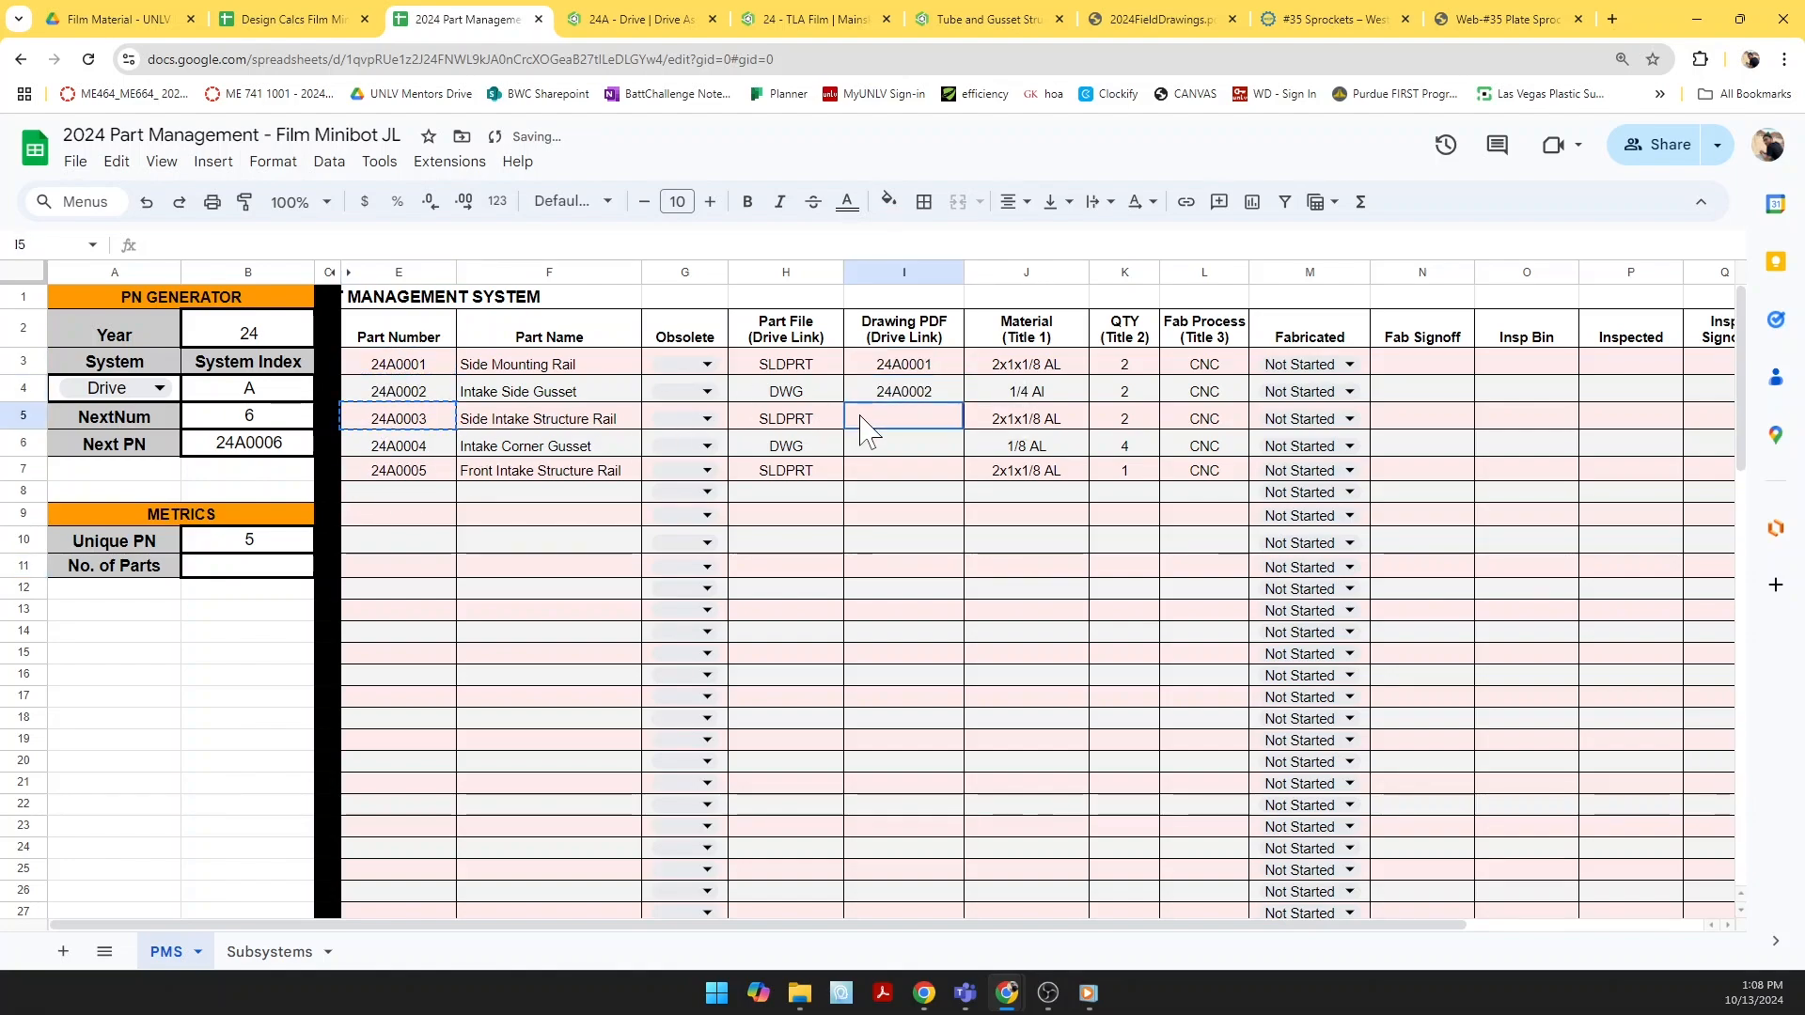
{"action": "key", "text": "ctrl+v"}
{"action": "left_click", "coordinate": [419, 450]}
{"action": "key", "text": "ctrl+c"}
{"action": "left_click", "coordinate": [931, 440]}
{"action": "key", "text": "ctrl+v"}
{"action": "left_click", "coordinate": [426, 474]}
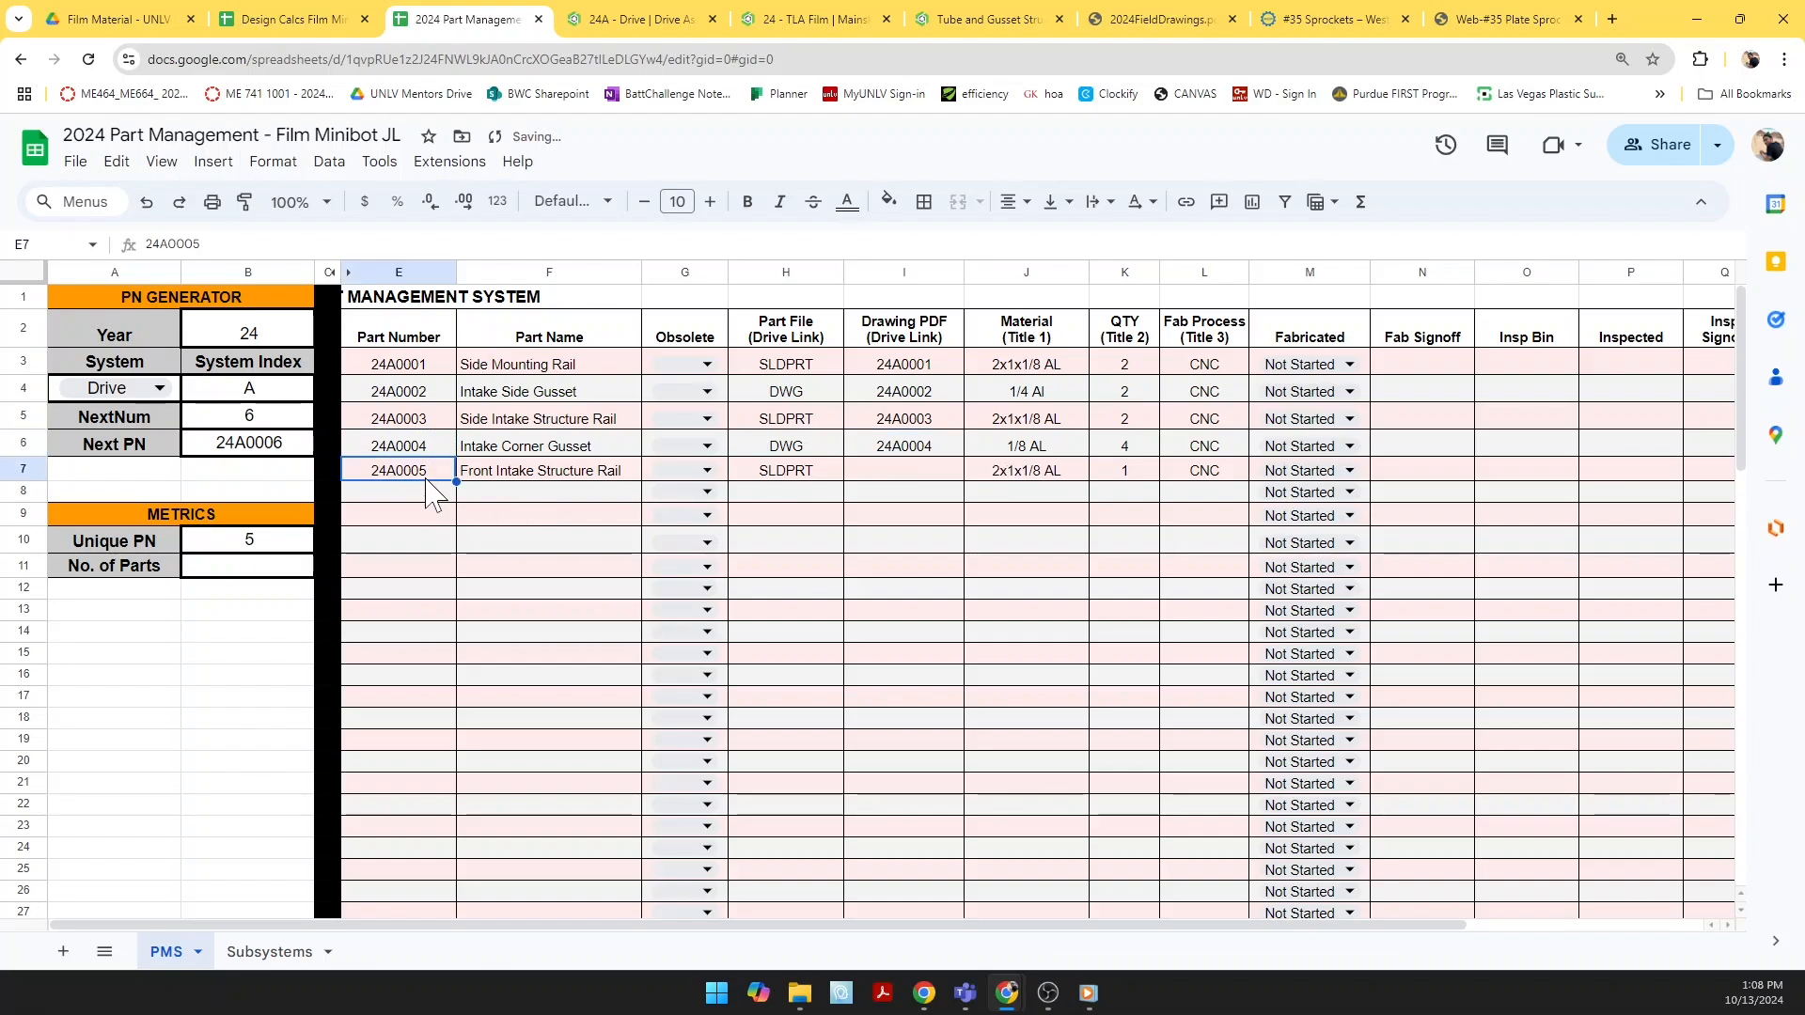
{"action": "left_click", "coordinate": [936, 473]}
{"action": "key", "text": "ctrl+v"}
{"action": "left_click", "coordinate": [920, 544]}
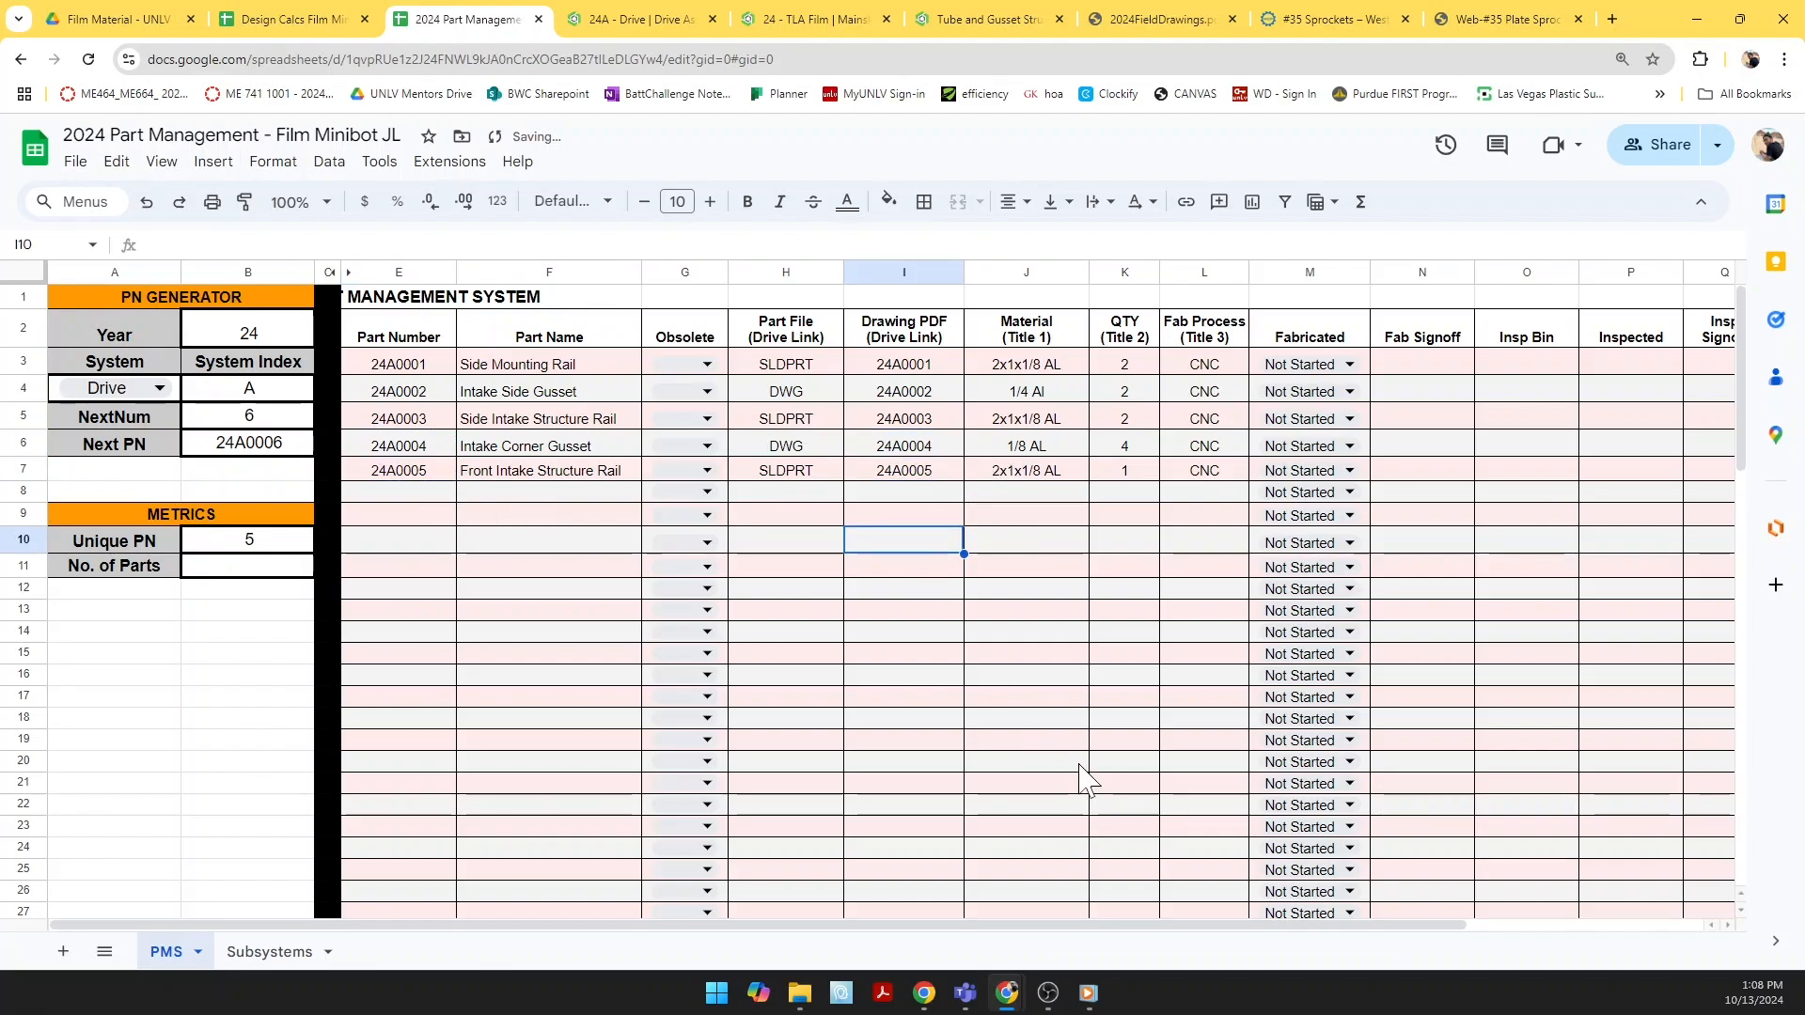
{"action": "left_click", "coordinate": [1020, 764]}
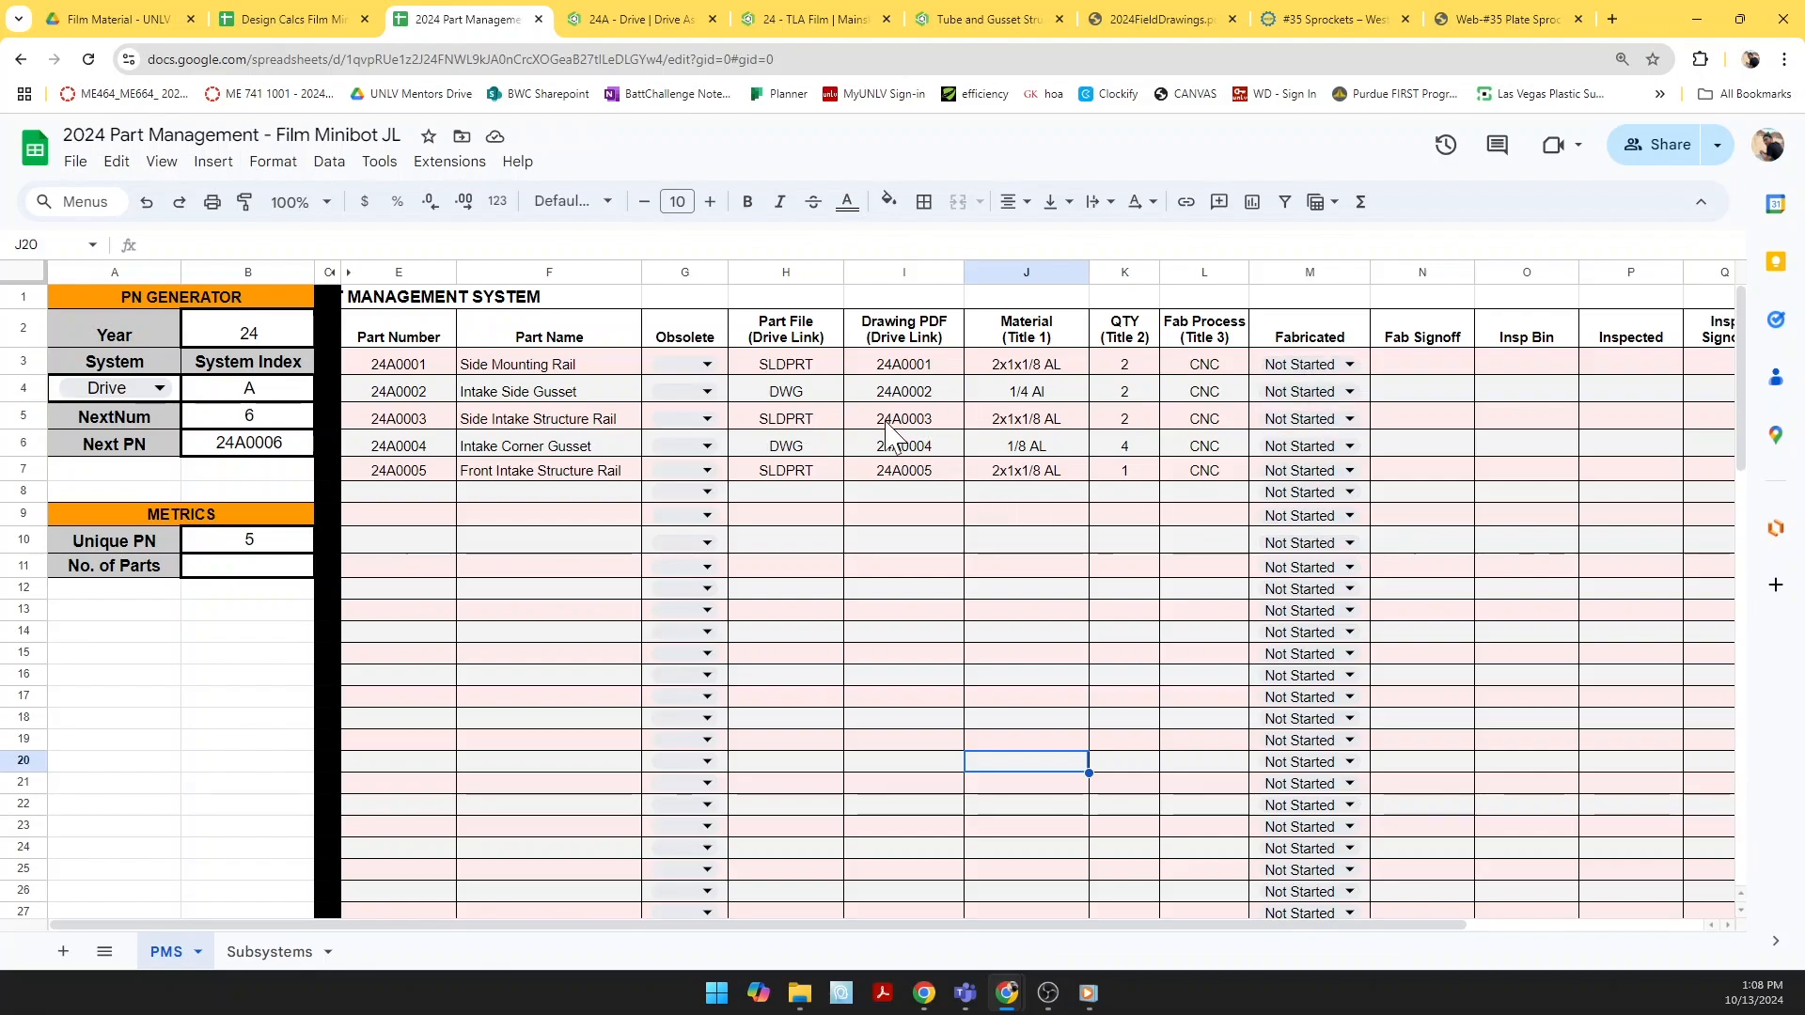
{"action": "left_click", "coordinate": [806, 366]}
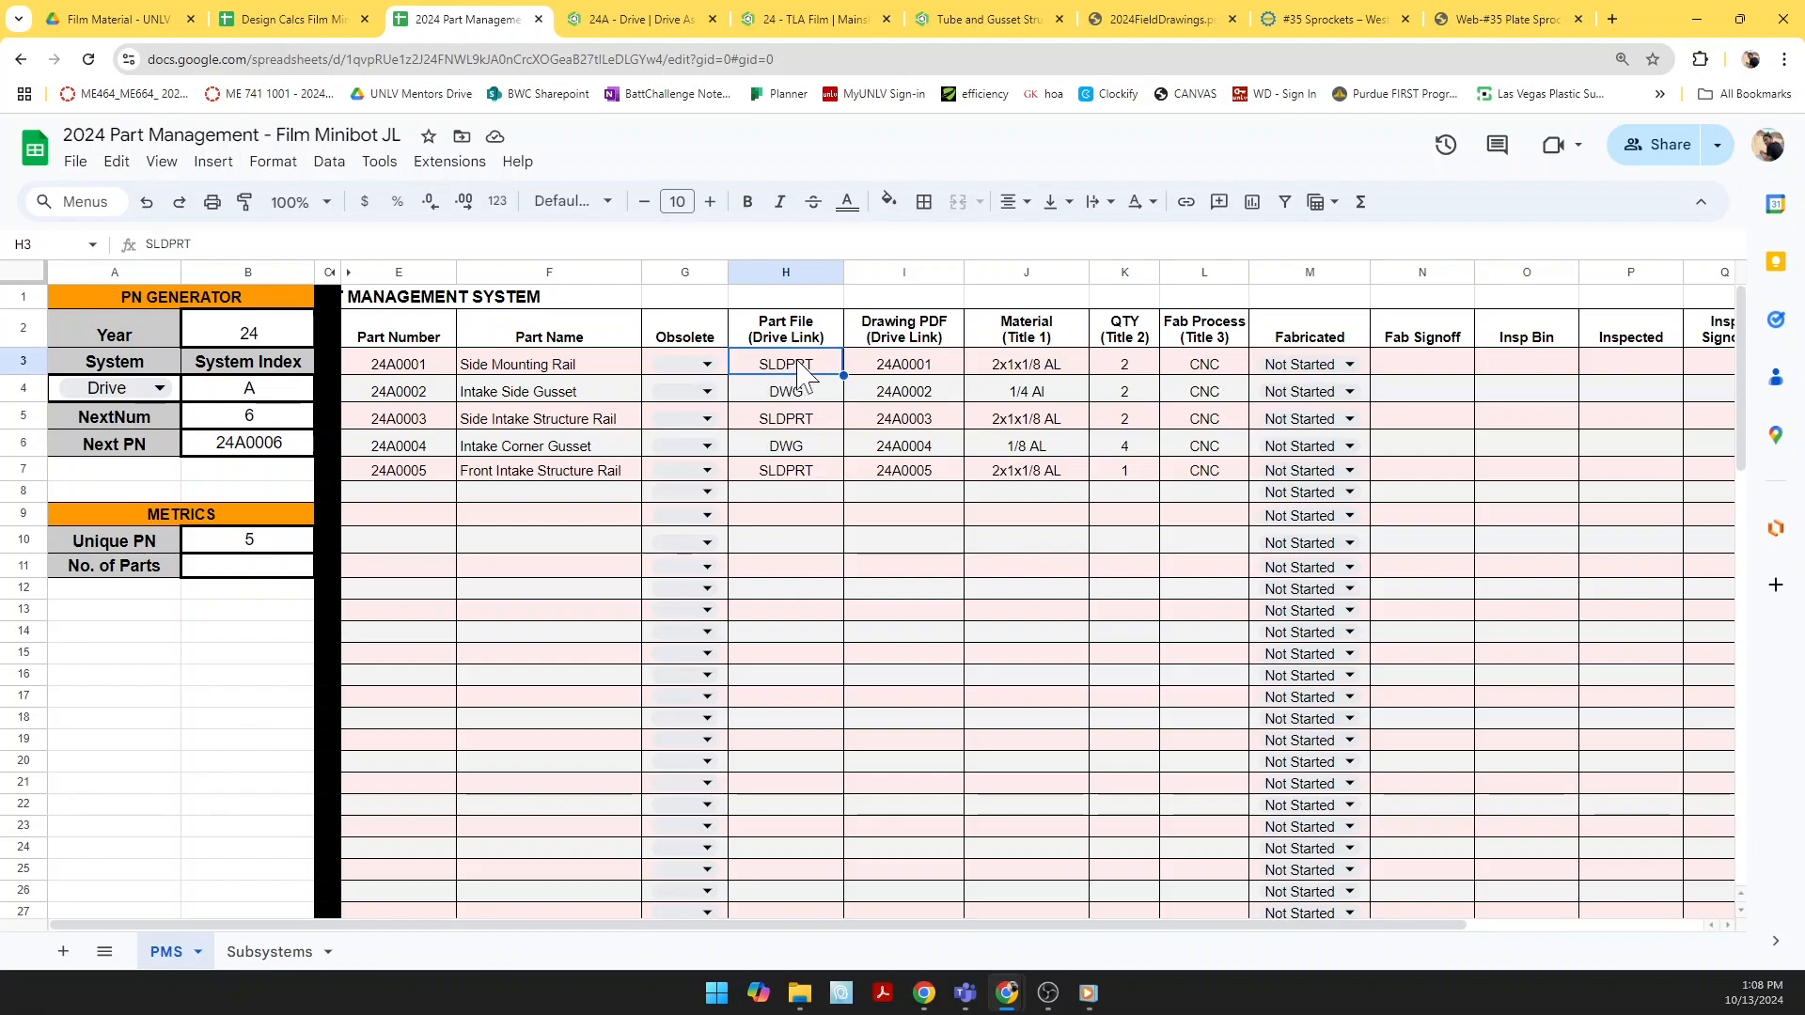
{"action": "left_click", "coordinate": [798, 399]}
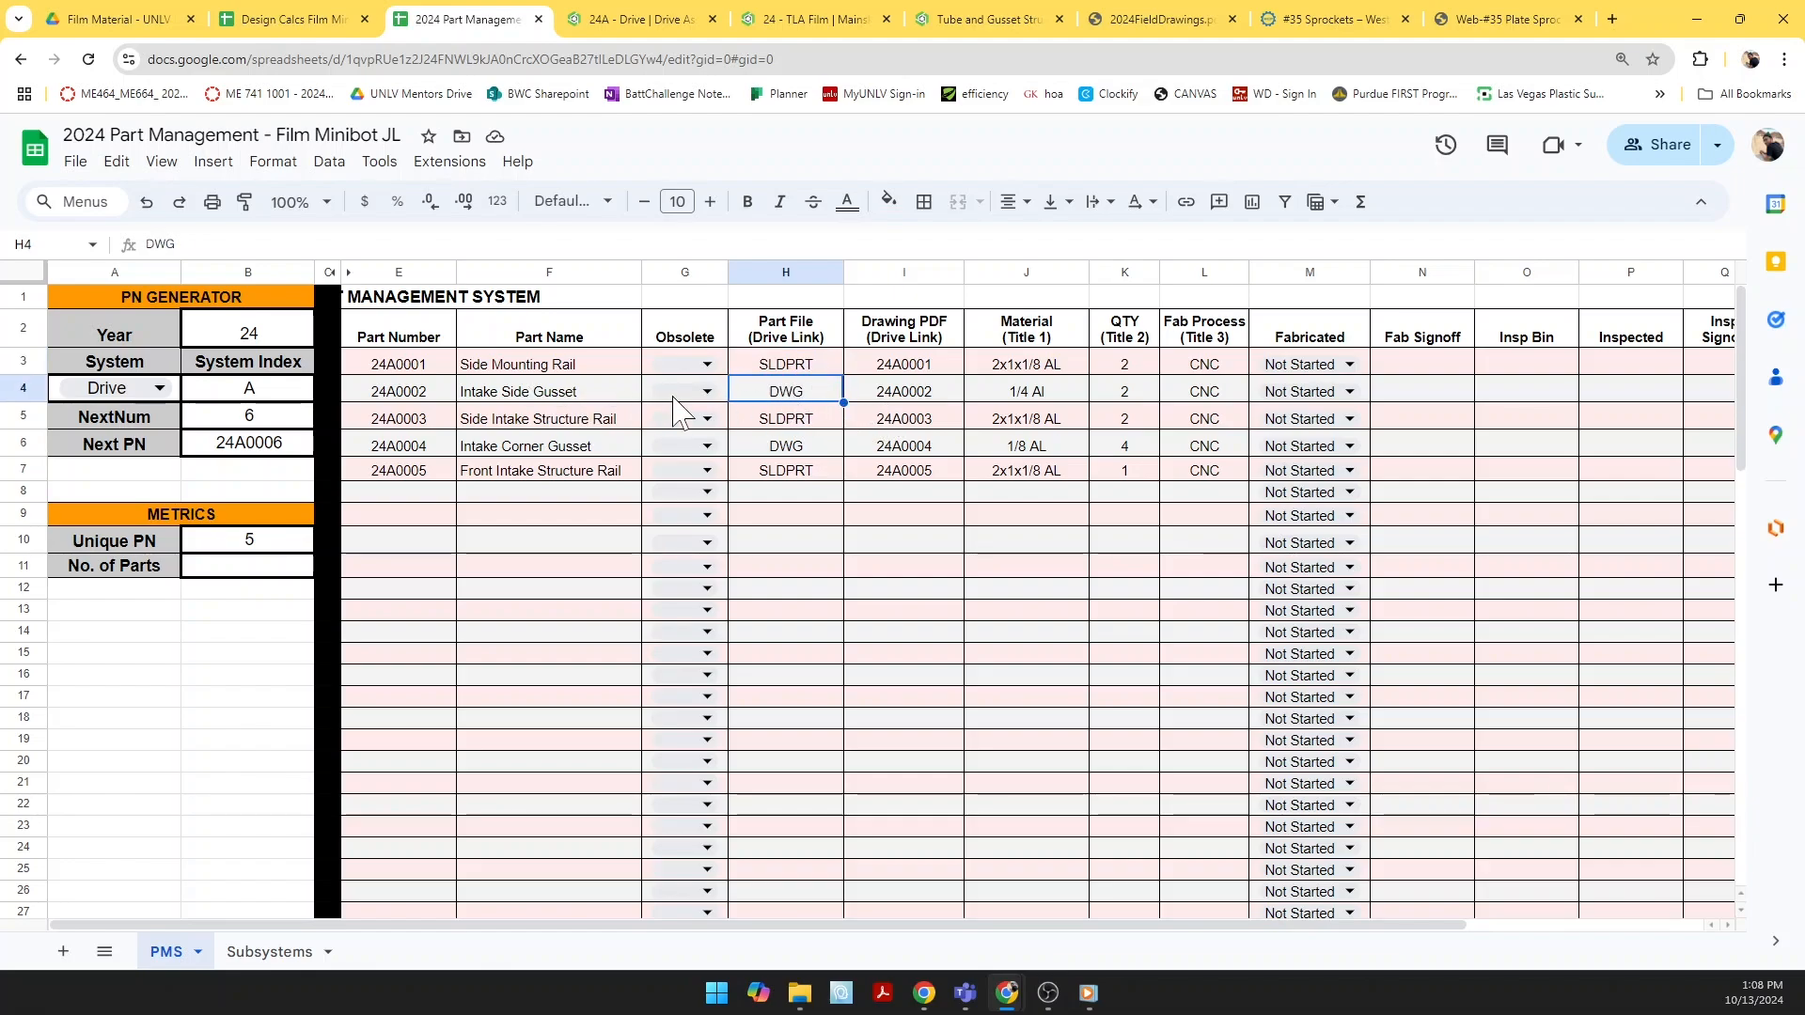
{"action": "left_click", "coordinate": [910, 395]}
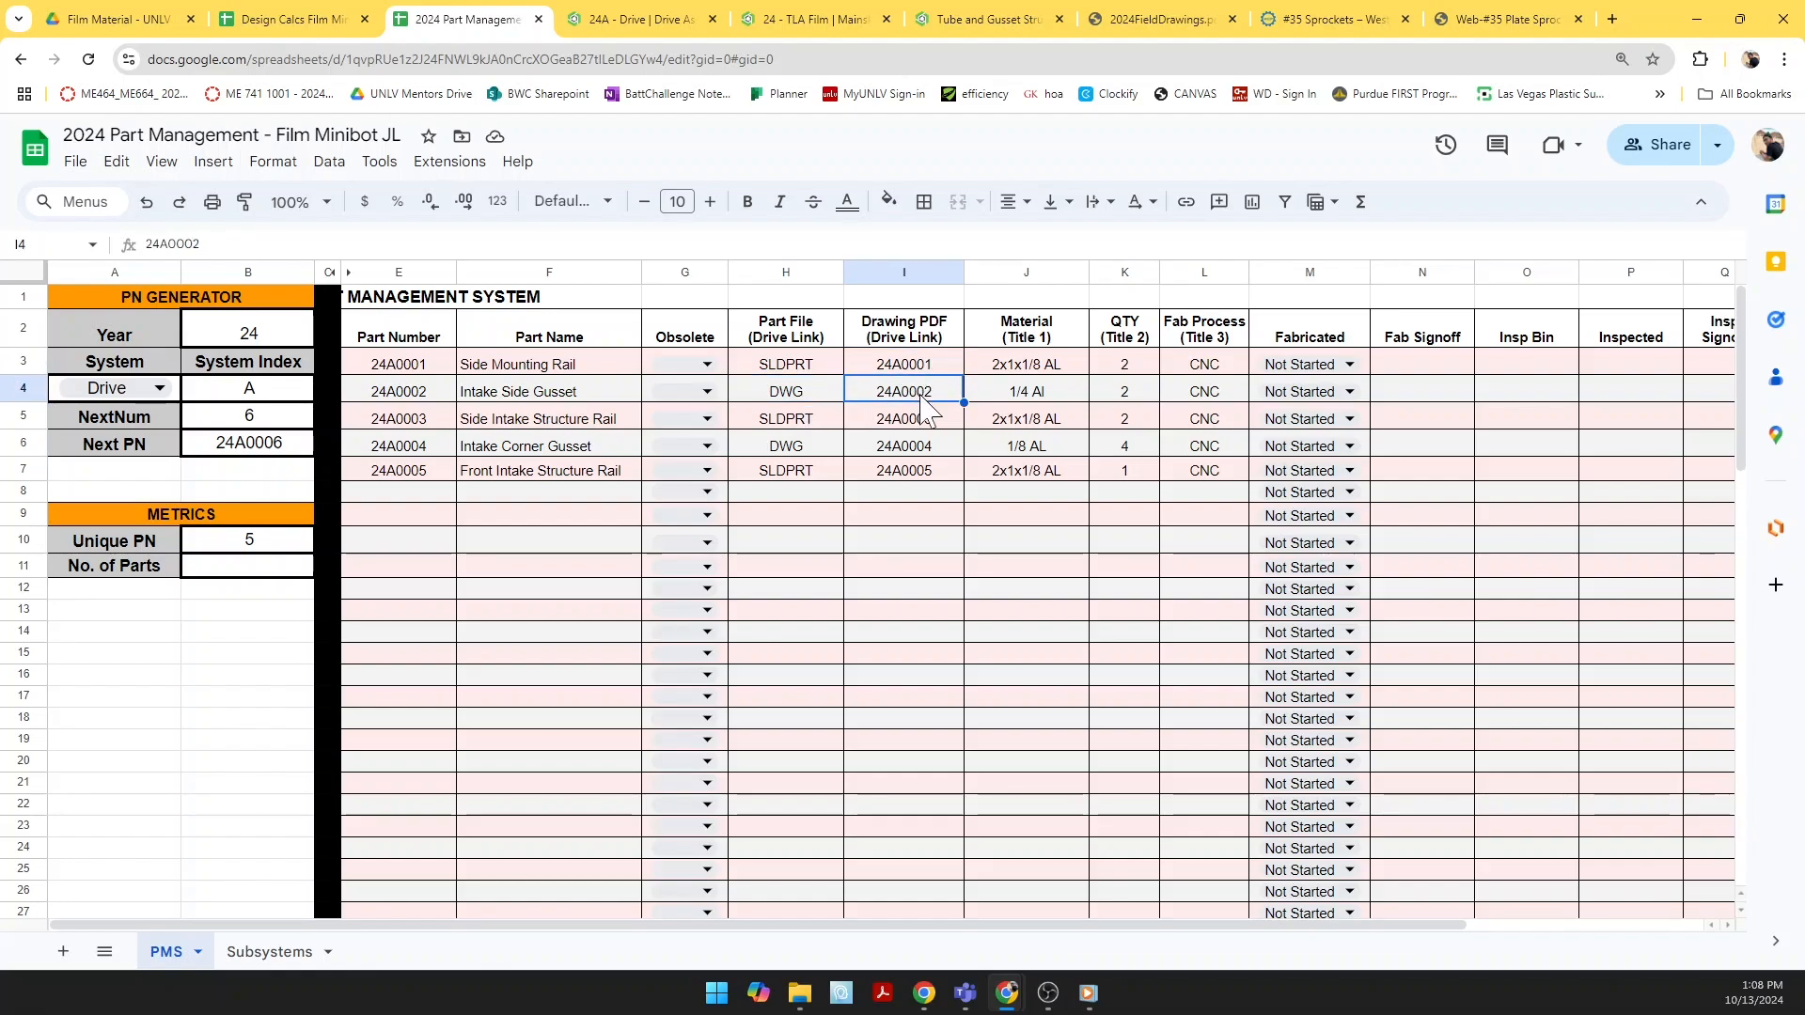
{"action": "left_click", "coordinate": [944, 576]}
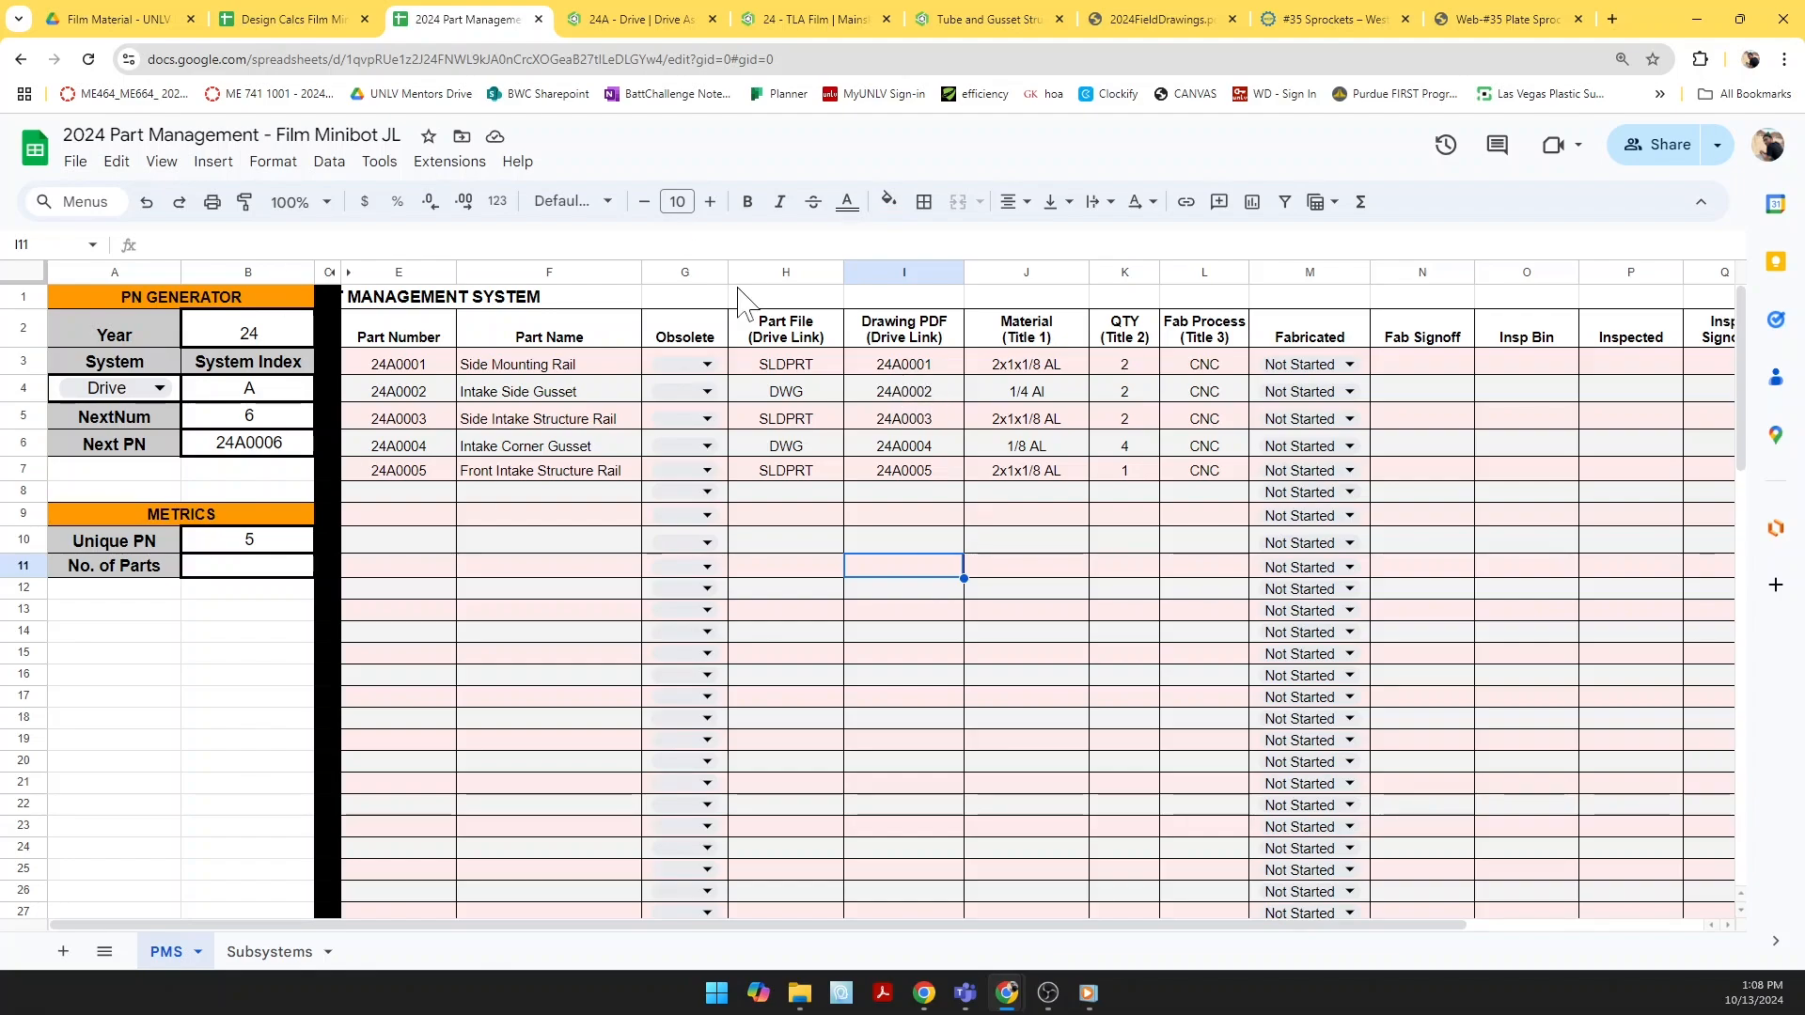
Step: Switch to the 24A - Drive document in Onshape and open its 24A - Drive part studio
{"action": "left_click", "coordinate": [635, 21]}
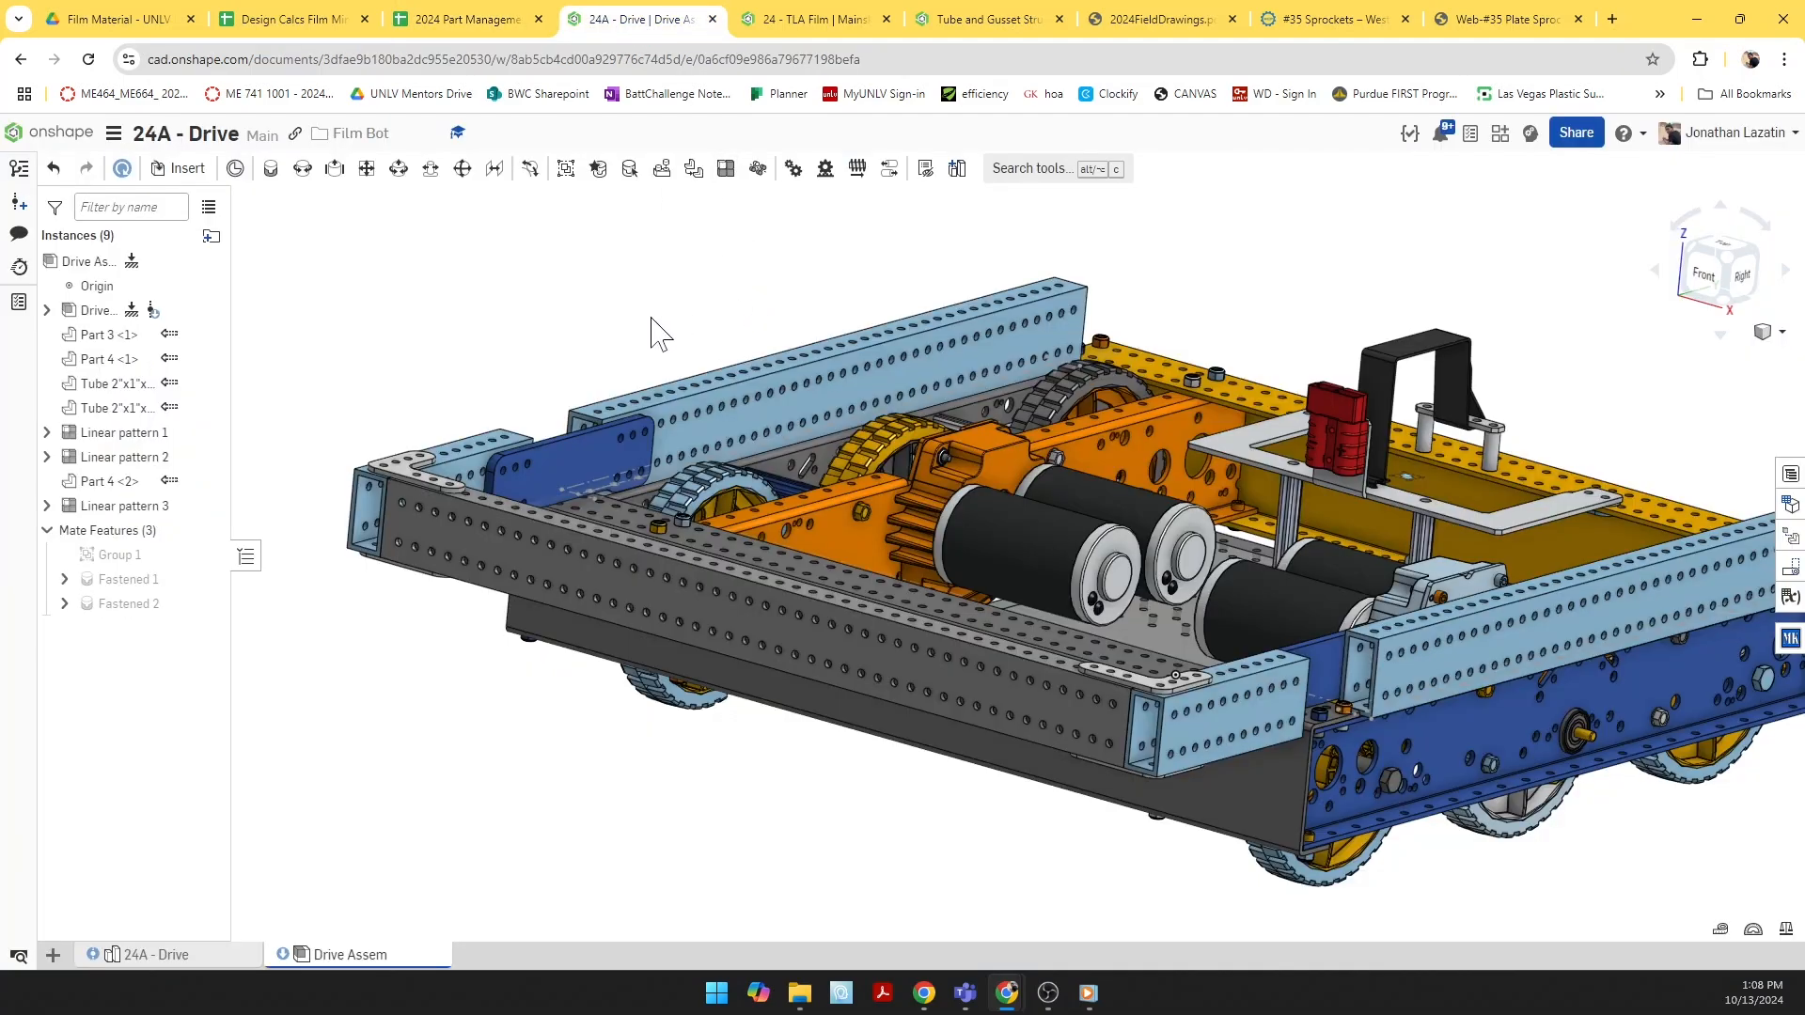
{"action": "right_click_drag", "start_coordinate": [650, 318], "coordinate": [612, 330]}
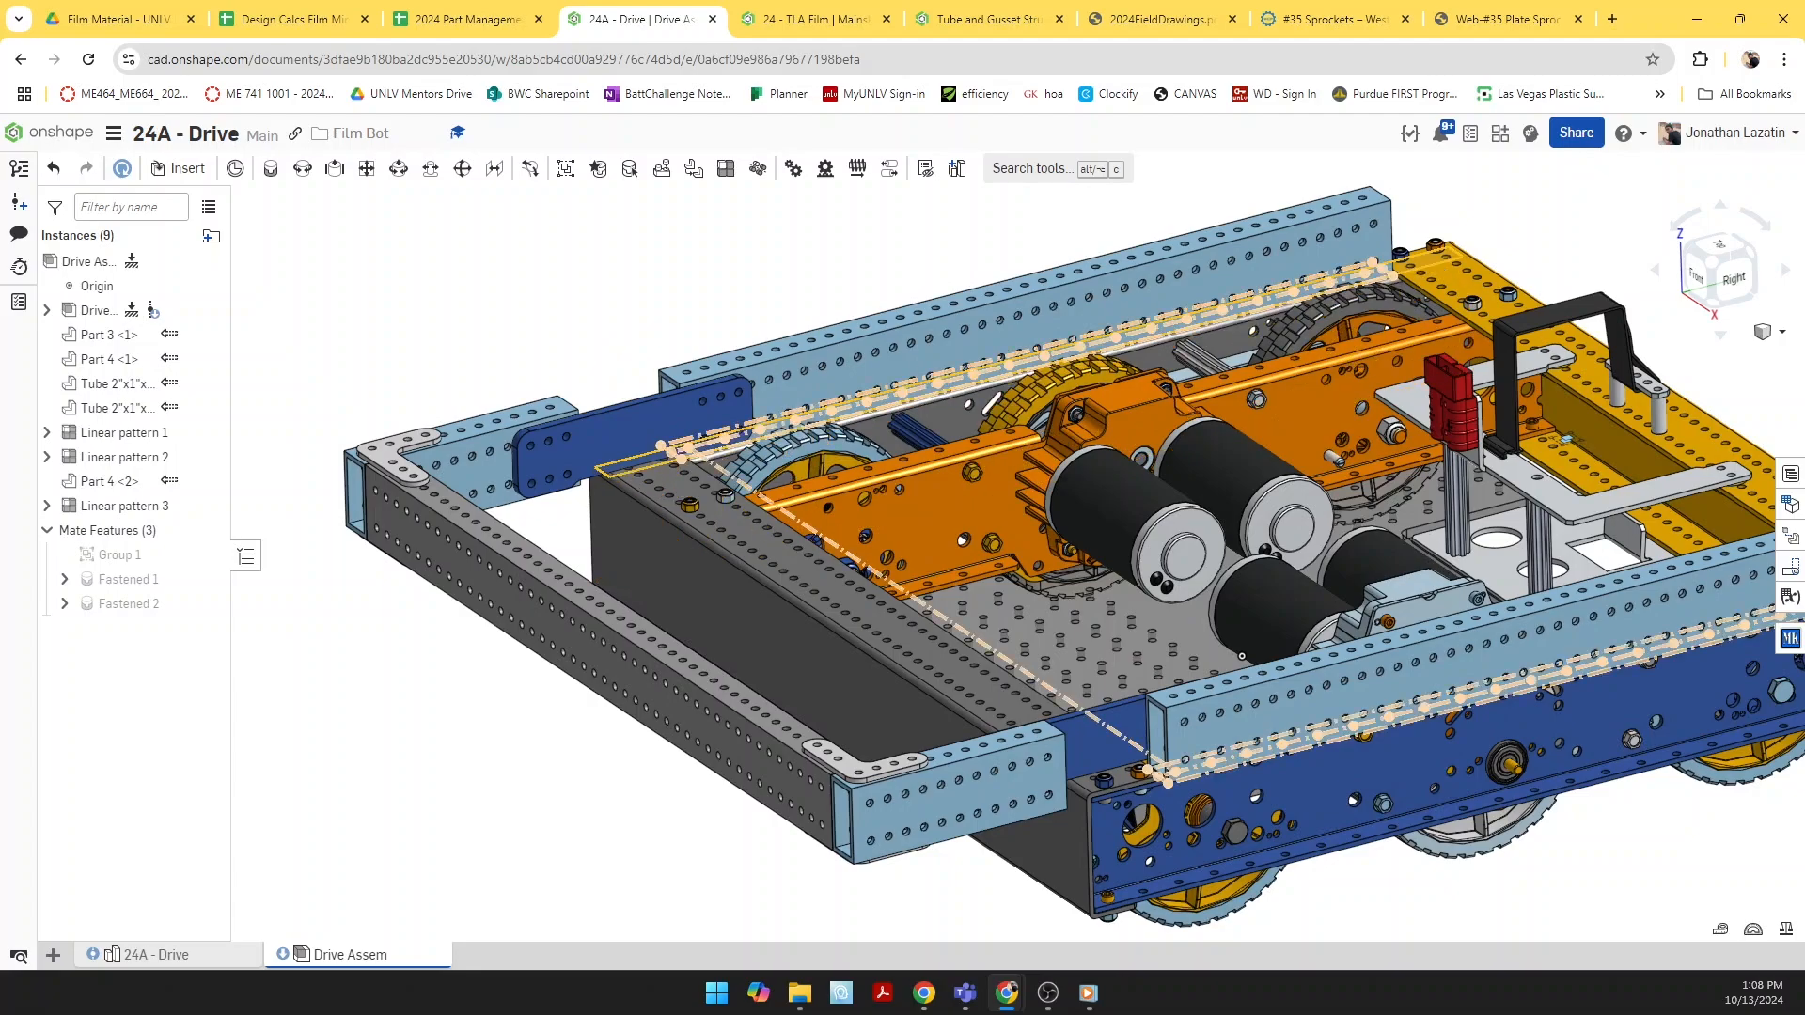
{"action": "left_click", "coordinate": [158, 955]}
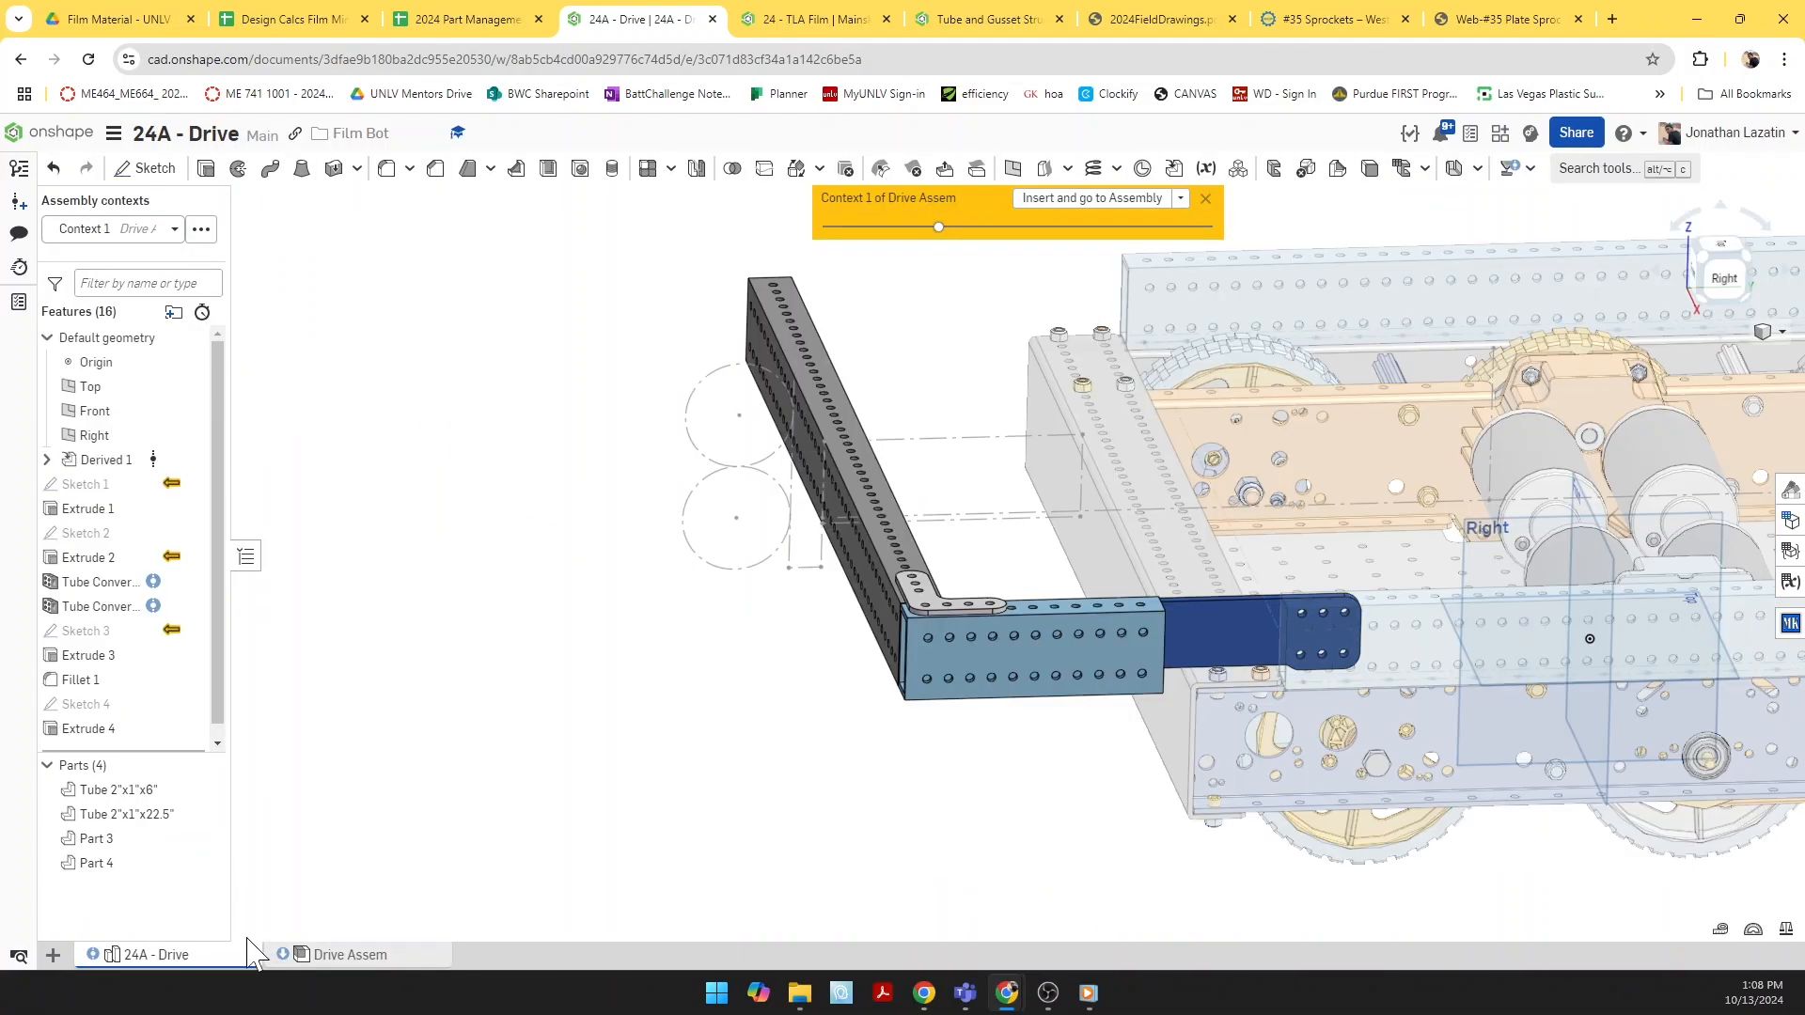
Step: Examine the side mounting tube in the assembly context and check it against the part studio's modelled parts
{"action": "right_click_drag", "start_coordinate": [788, 659], "coordinate": [835, 331]}
{"action": "scroll", "coordinate": [810, 342], "scroll_direction": "up", "scroll_amount": 2}
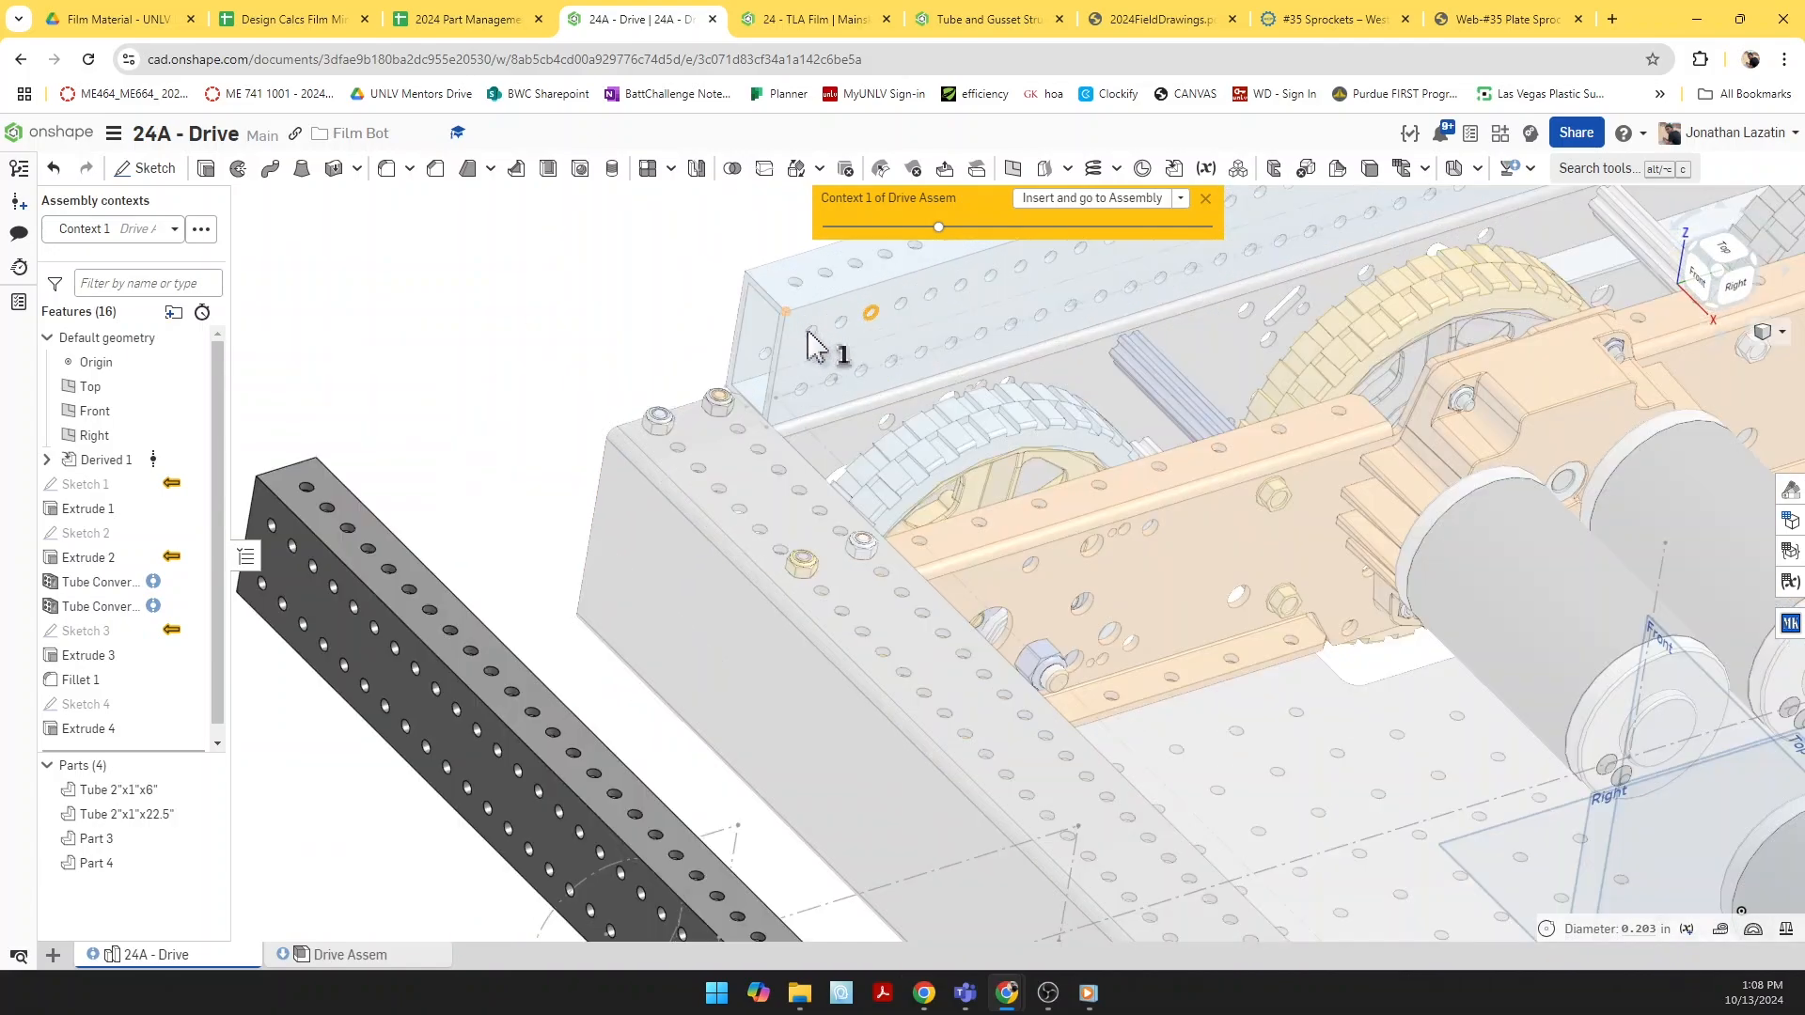
{"action": "scroll", "coordinate": [801, 357], "scroll_direction": "up", "scroll_amount": 2}
{"action": "right_click_drag", "start_coordinate": [795, 349], "coordinate": [766, 479]}
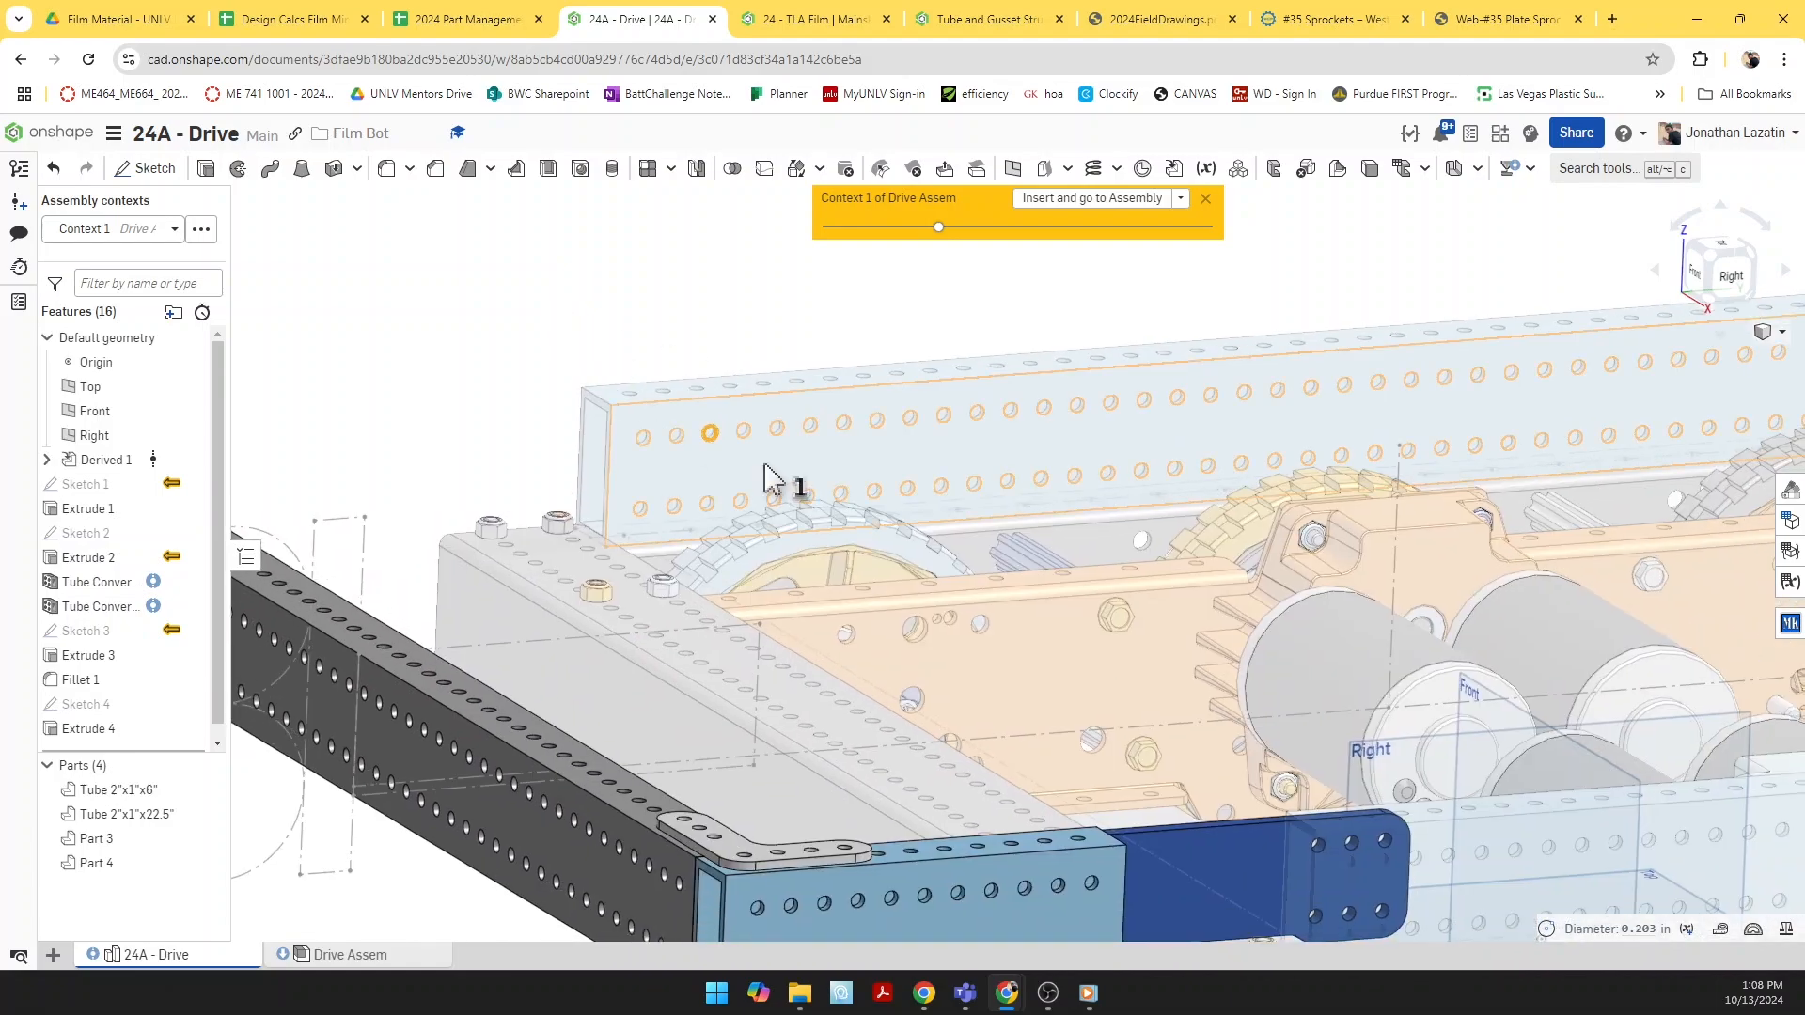
{"action": "middle_click_drag", "start_coordinate": [743, 435], "coordinate": [717, 418]}
{"action": "left_click", "coordinate": [717, 418]}
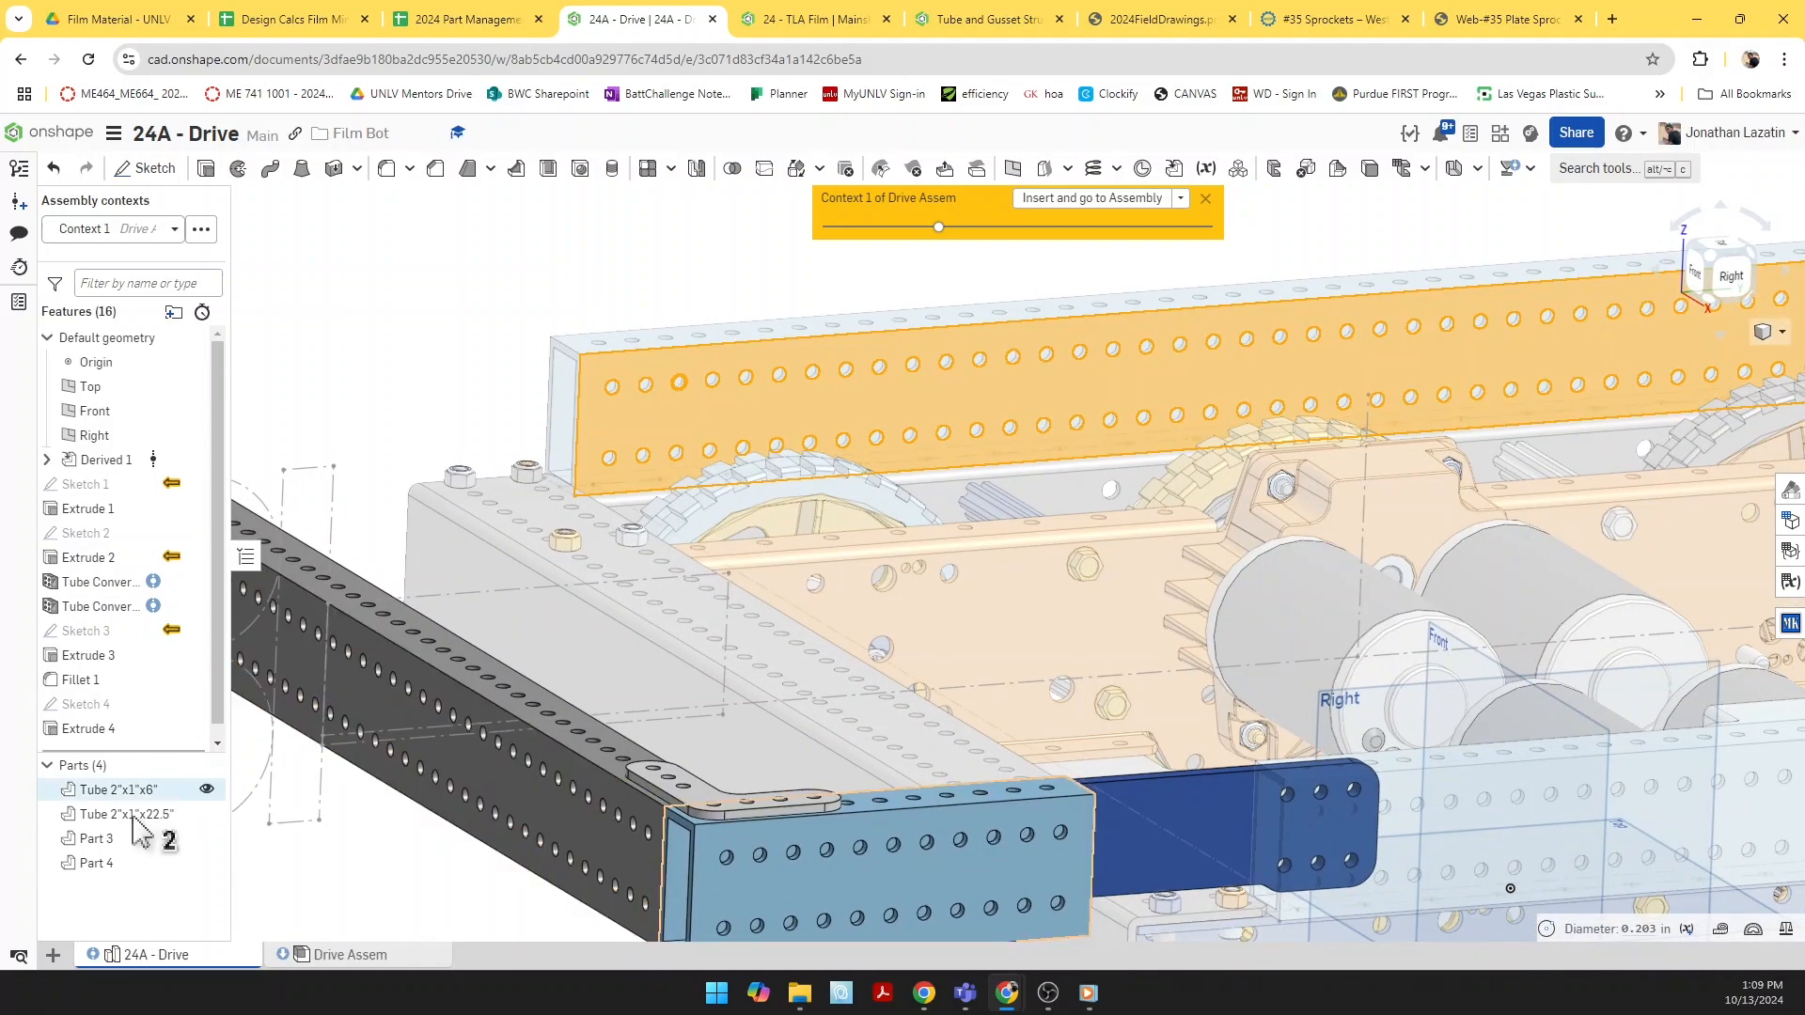
{"action": "scroll", "coordinate": [452, 370], "scroll_direction": "up", "scroll_amount": 2}
{"action": "scroll", "coordinate": [583, 465], "scroll_direction": "up", "scroll_amount": 2}
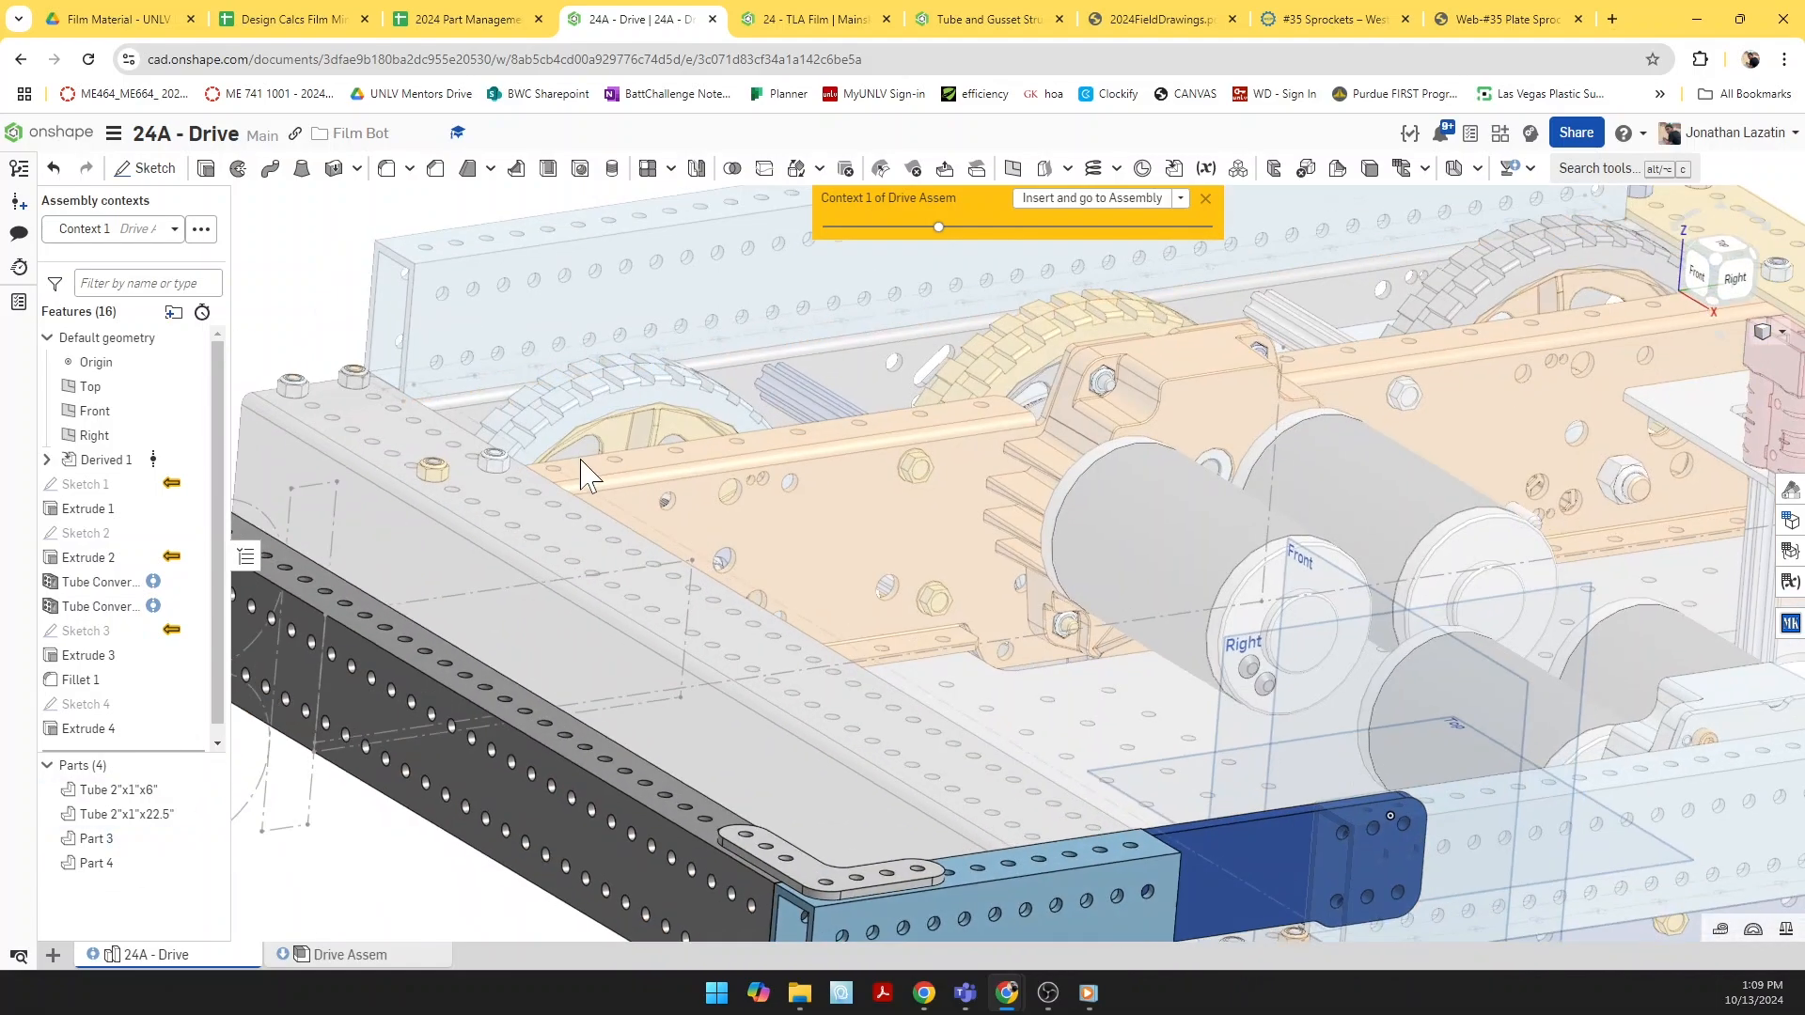
{"action": "right_click_drag", "start_coordinate": [559, 445], "coordinate": [511, 427]}
{"action": "middle_click_drag", "start_coordinate": [512, 427], "coordinate": [850, 668]}
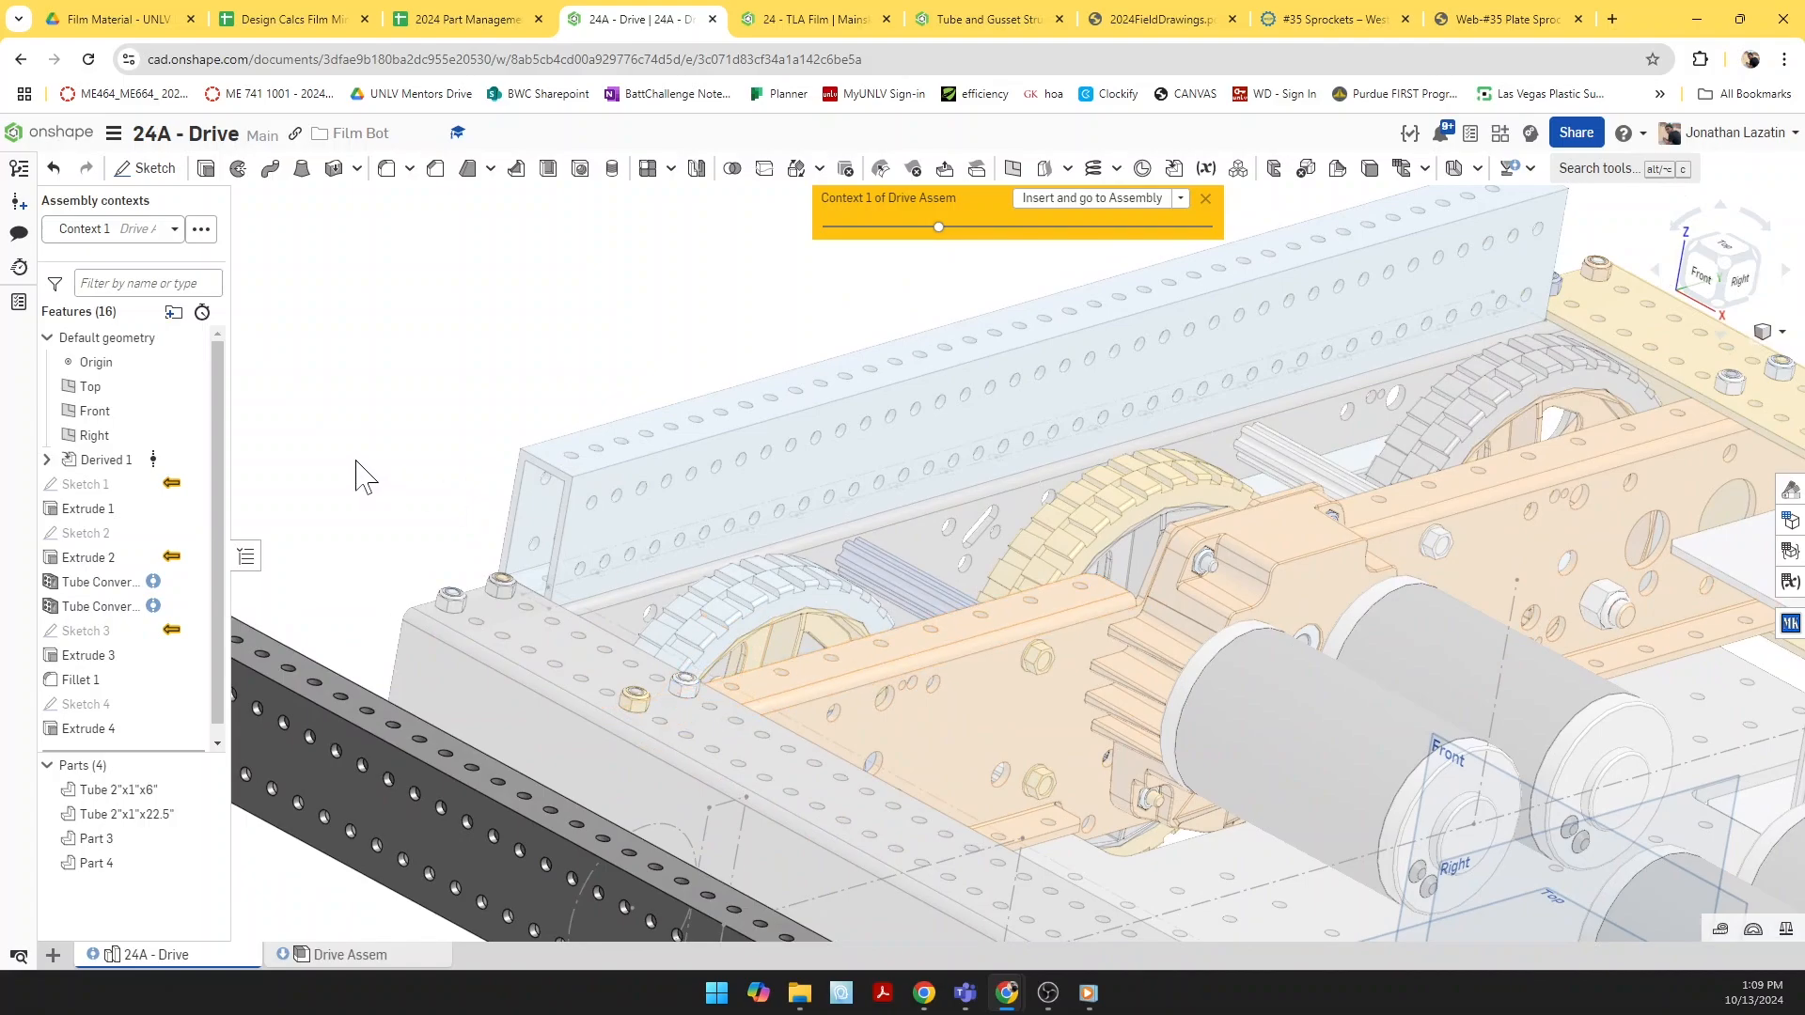
Step: Sketch a corner rectangle on the side mounting tube's front end face, matching its outer 1 by 2 in outline
{"action": "left_click", "coordinate": [150, 168]}
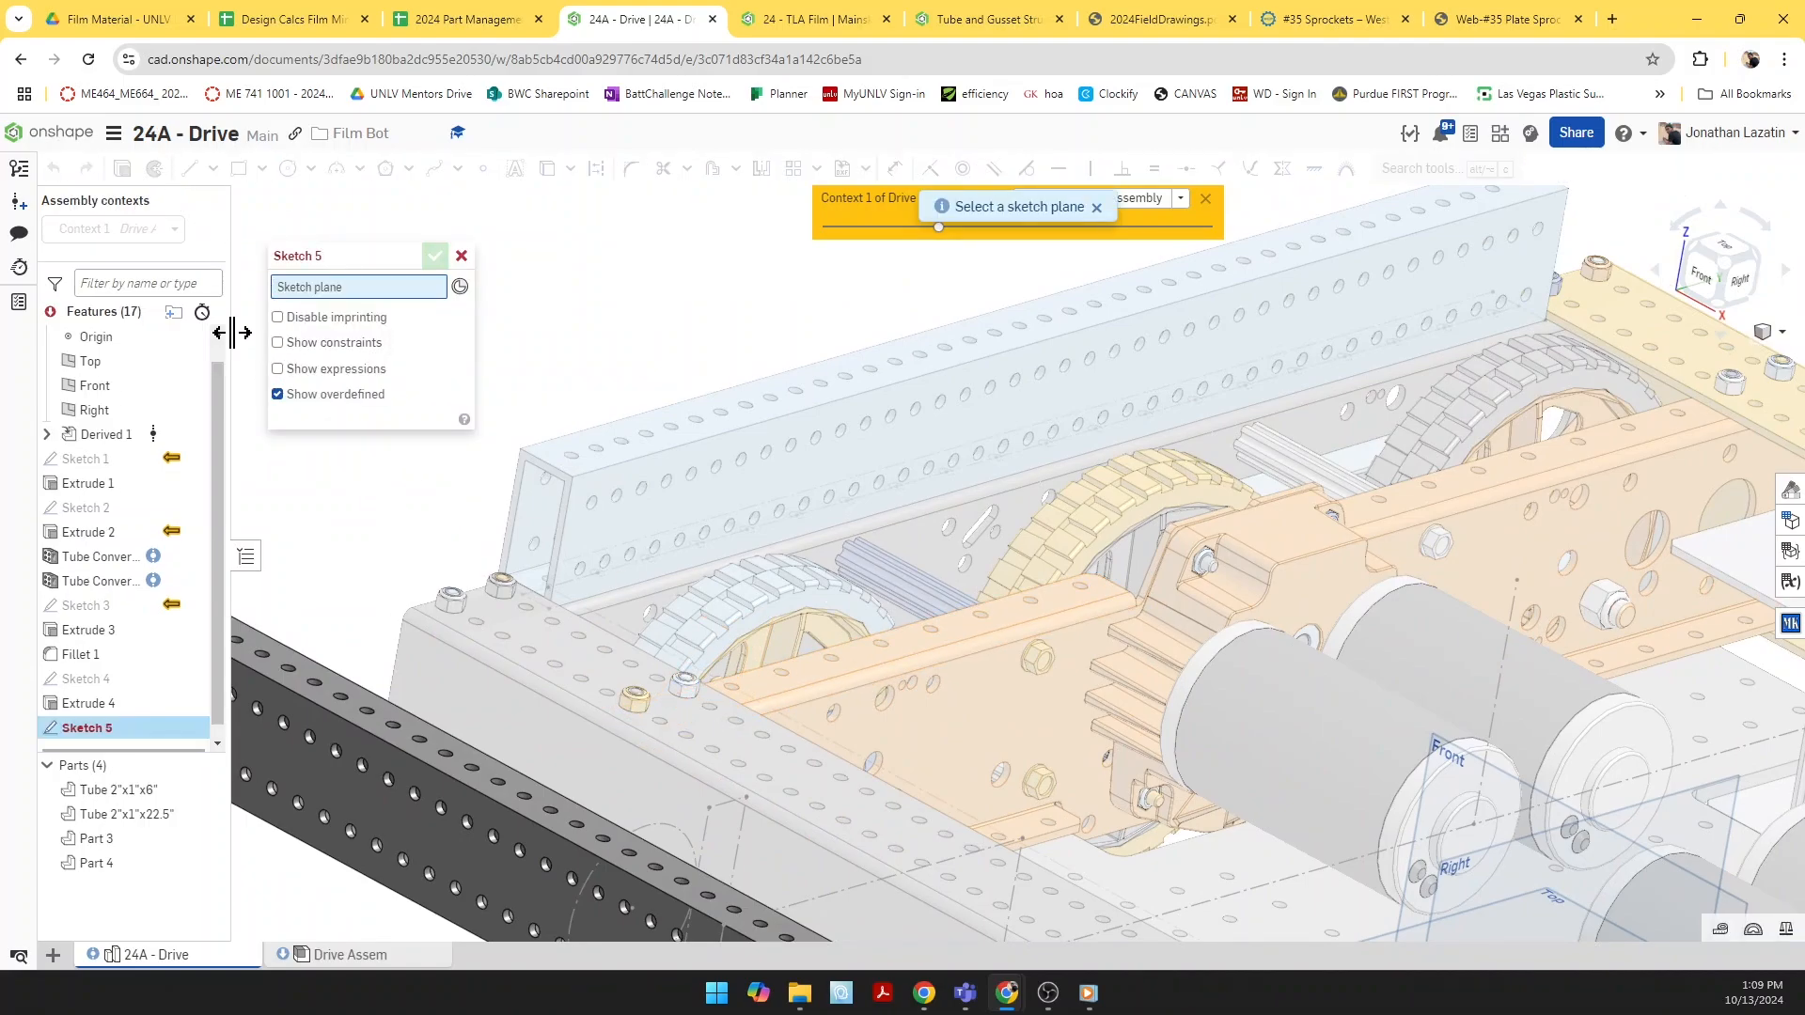
{"action": "middle_click_drag", "start_coordinate": [707, 566], "coordinate": [826, 552]}
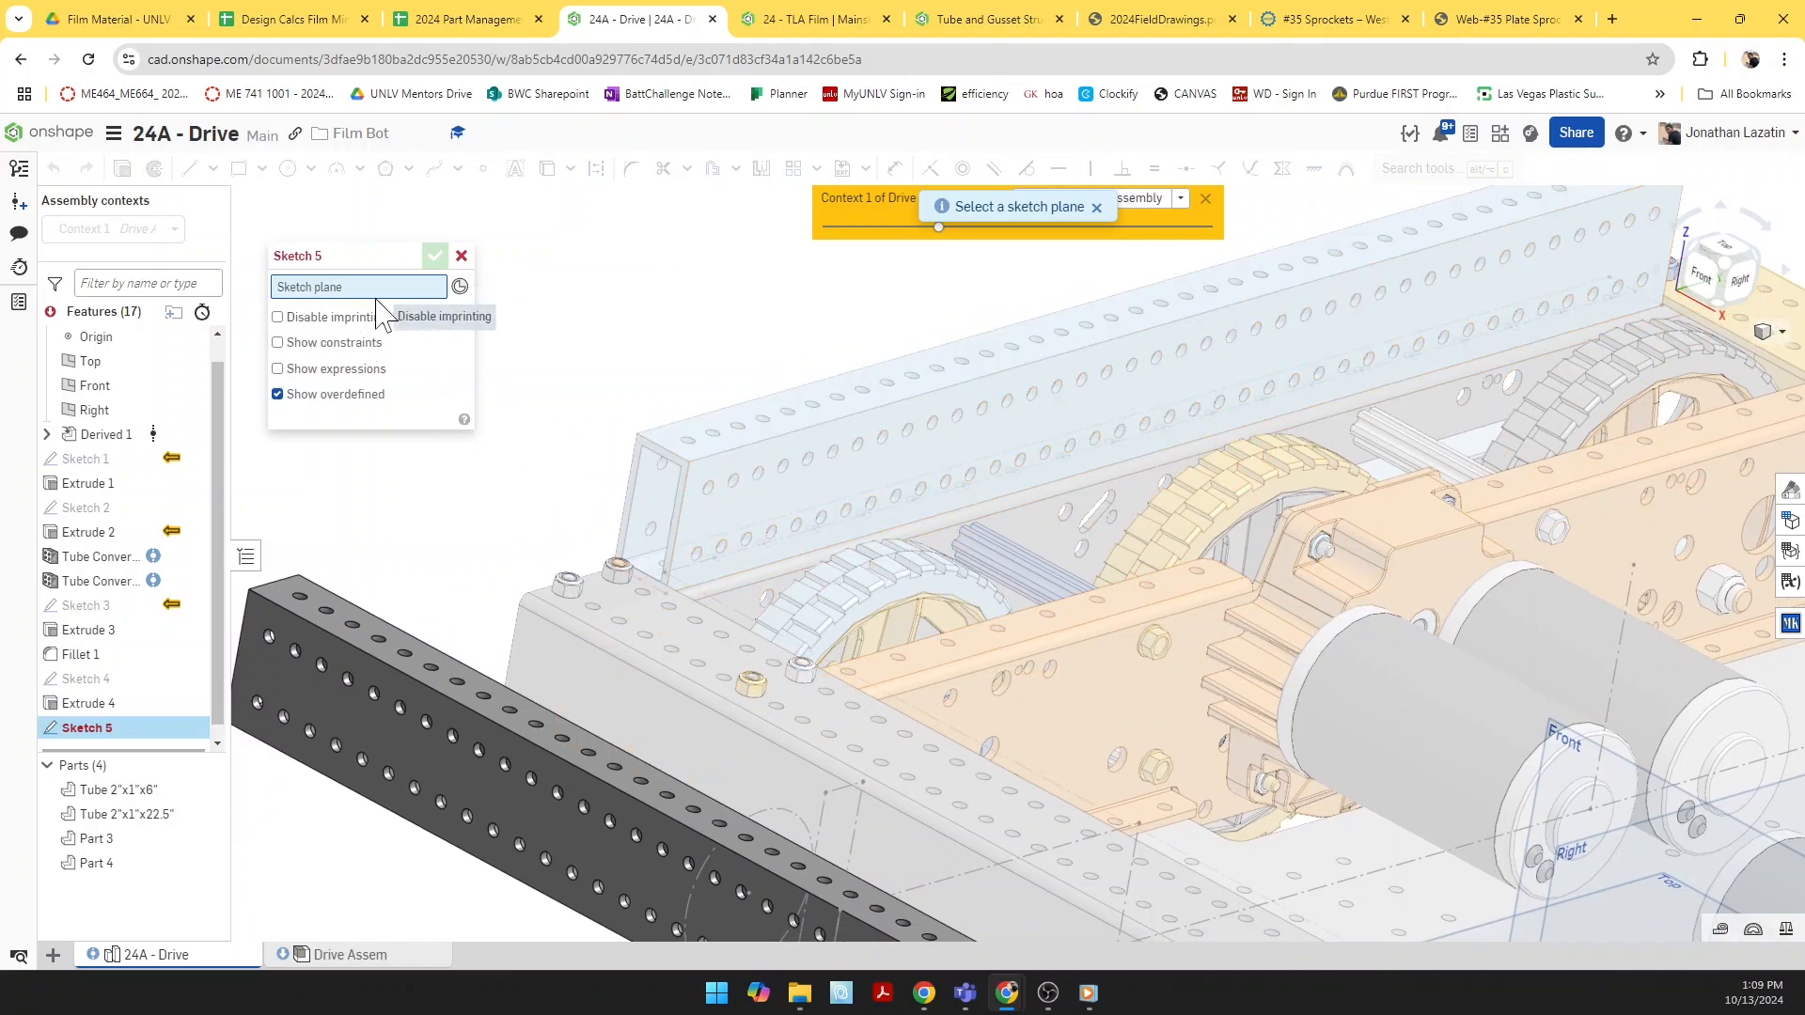
{"action": "scroll", "coordinate": [700, 419], "scroll_direction": "down", "scroll_amount": 5}
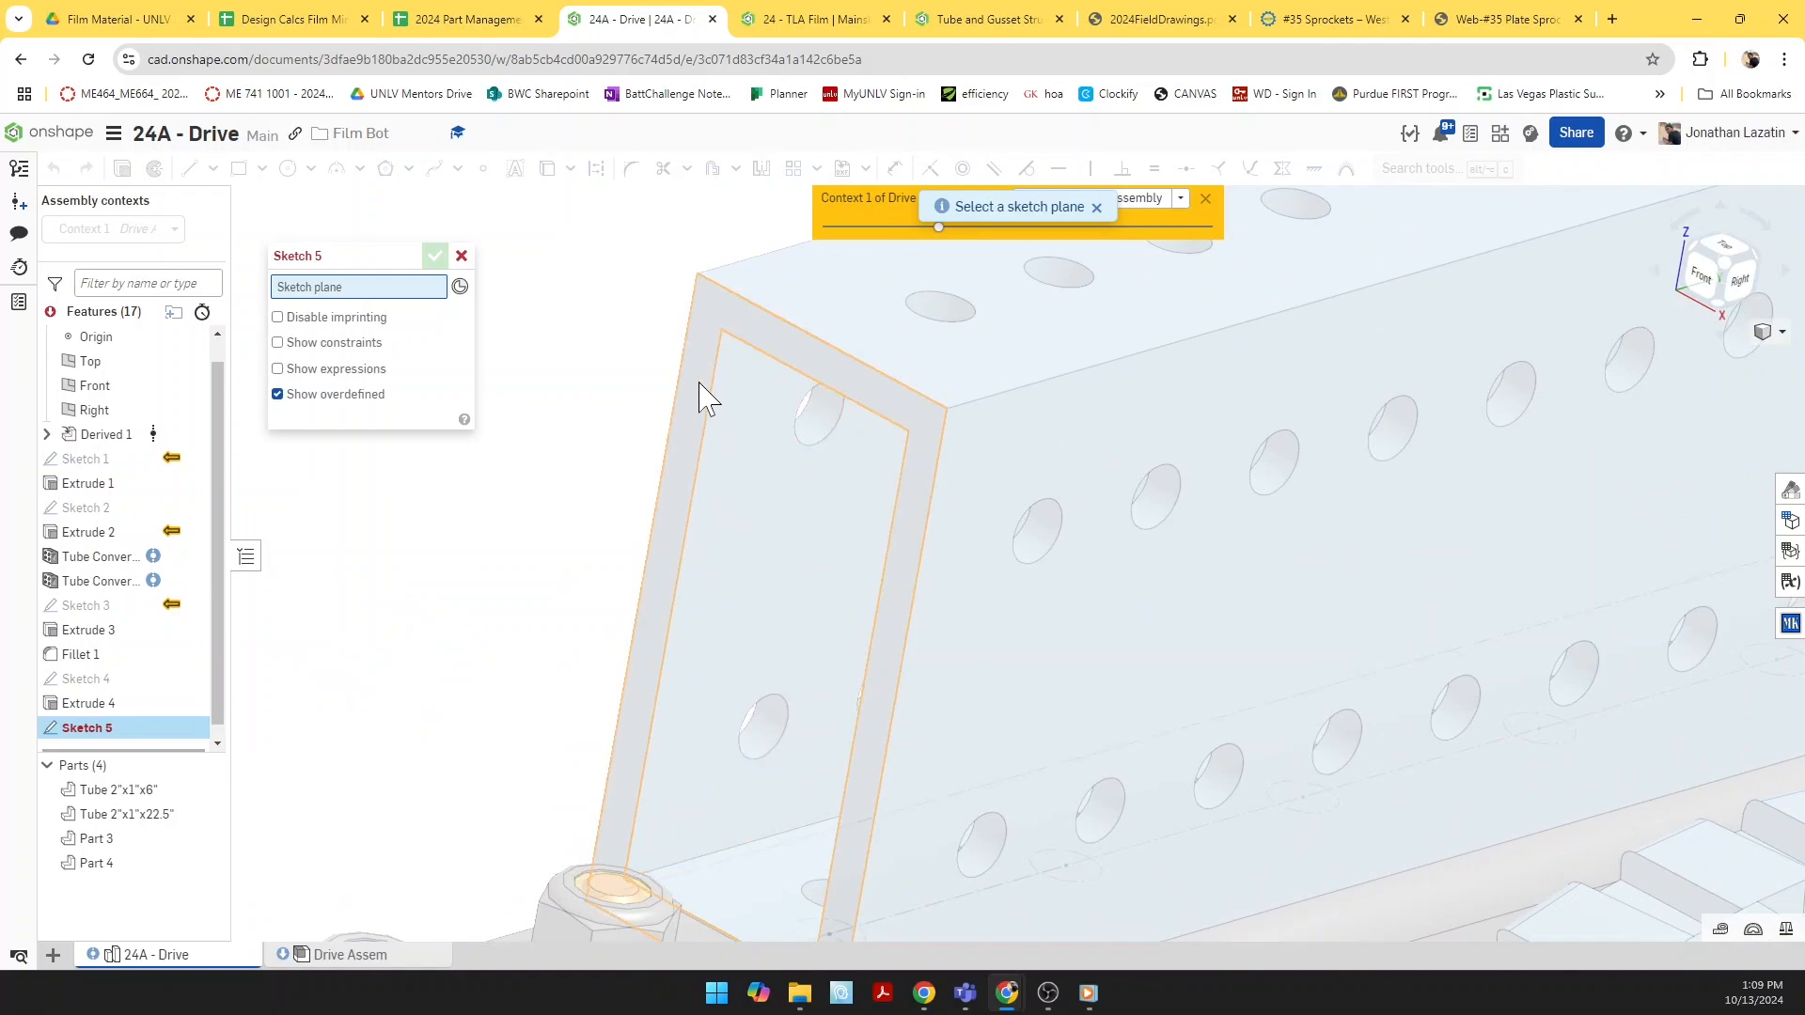
{"action": "left_click", "coordinate": [700, 400]}
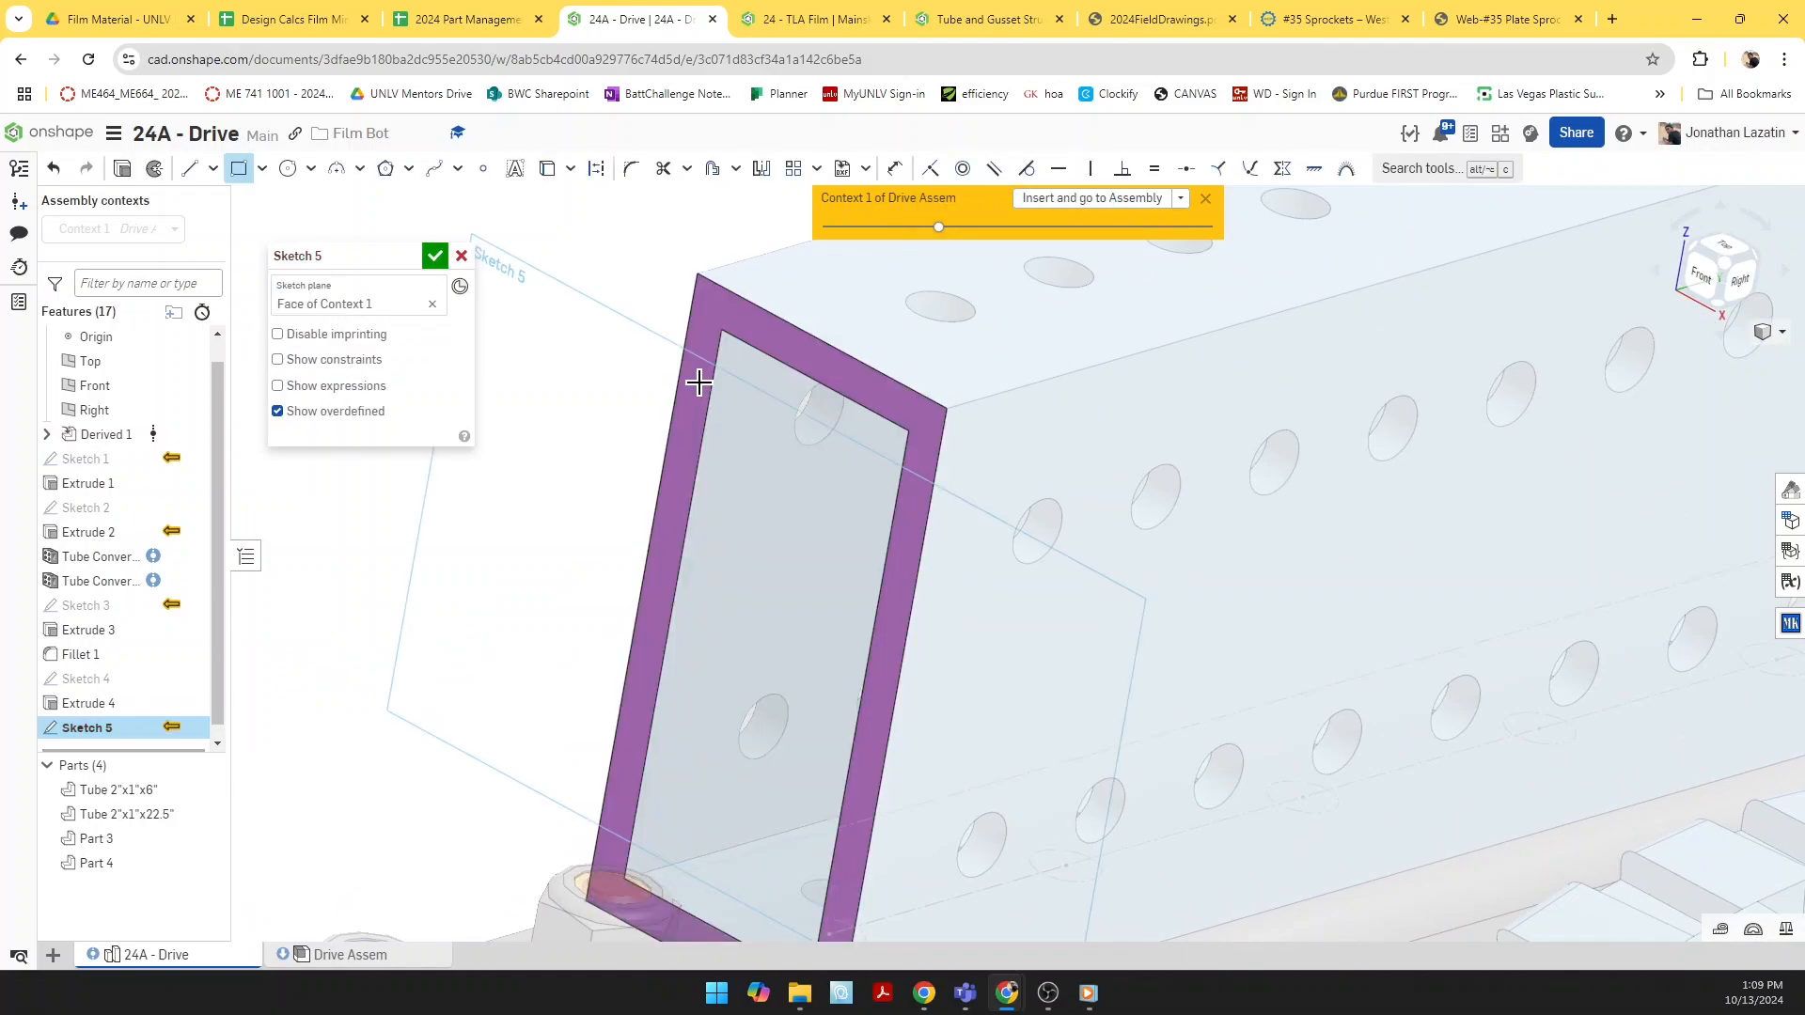
{"action": "left_click", "coordinate": [696, 275]}
{"action": "scroll", "coordinate": [695, 274], "scroll_direction": "up", "scroll_amount": 3}
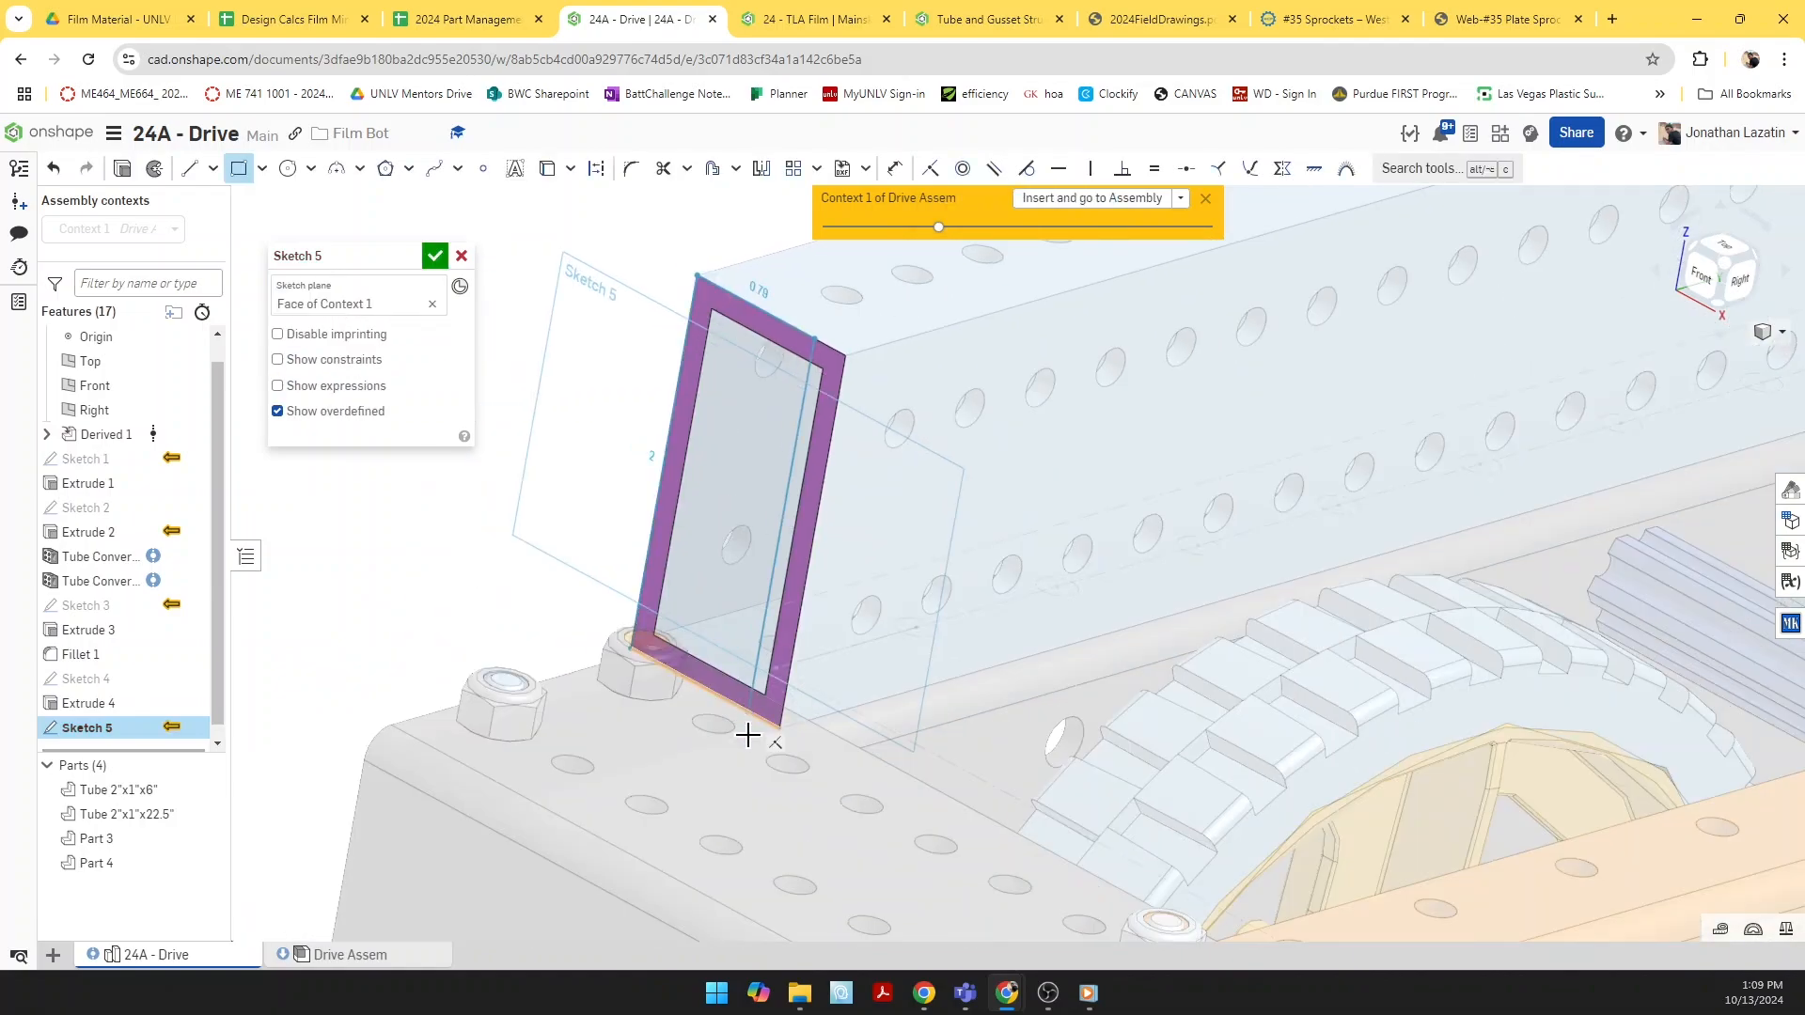
{"action": "left_click", "coordinate": [781, 729]}
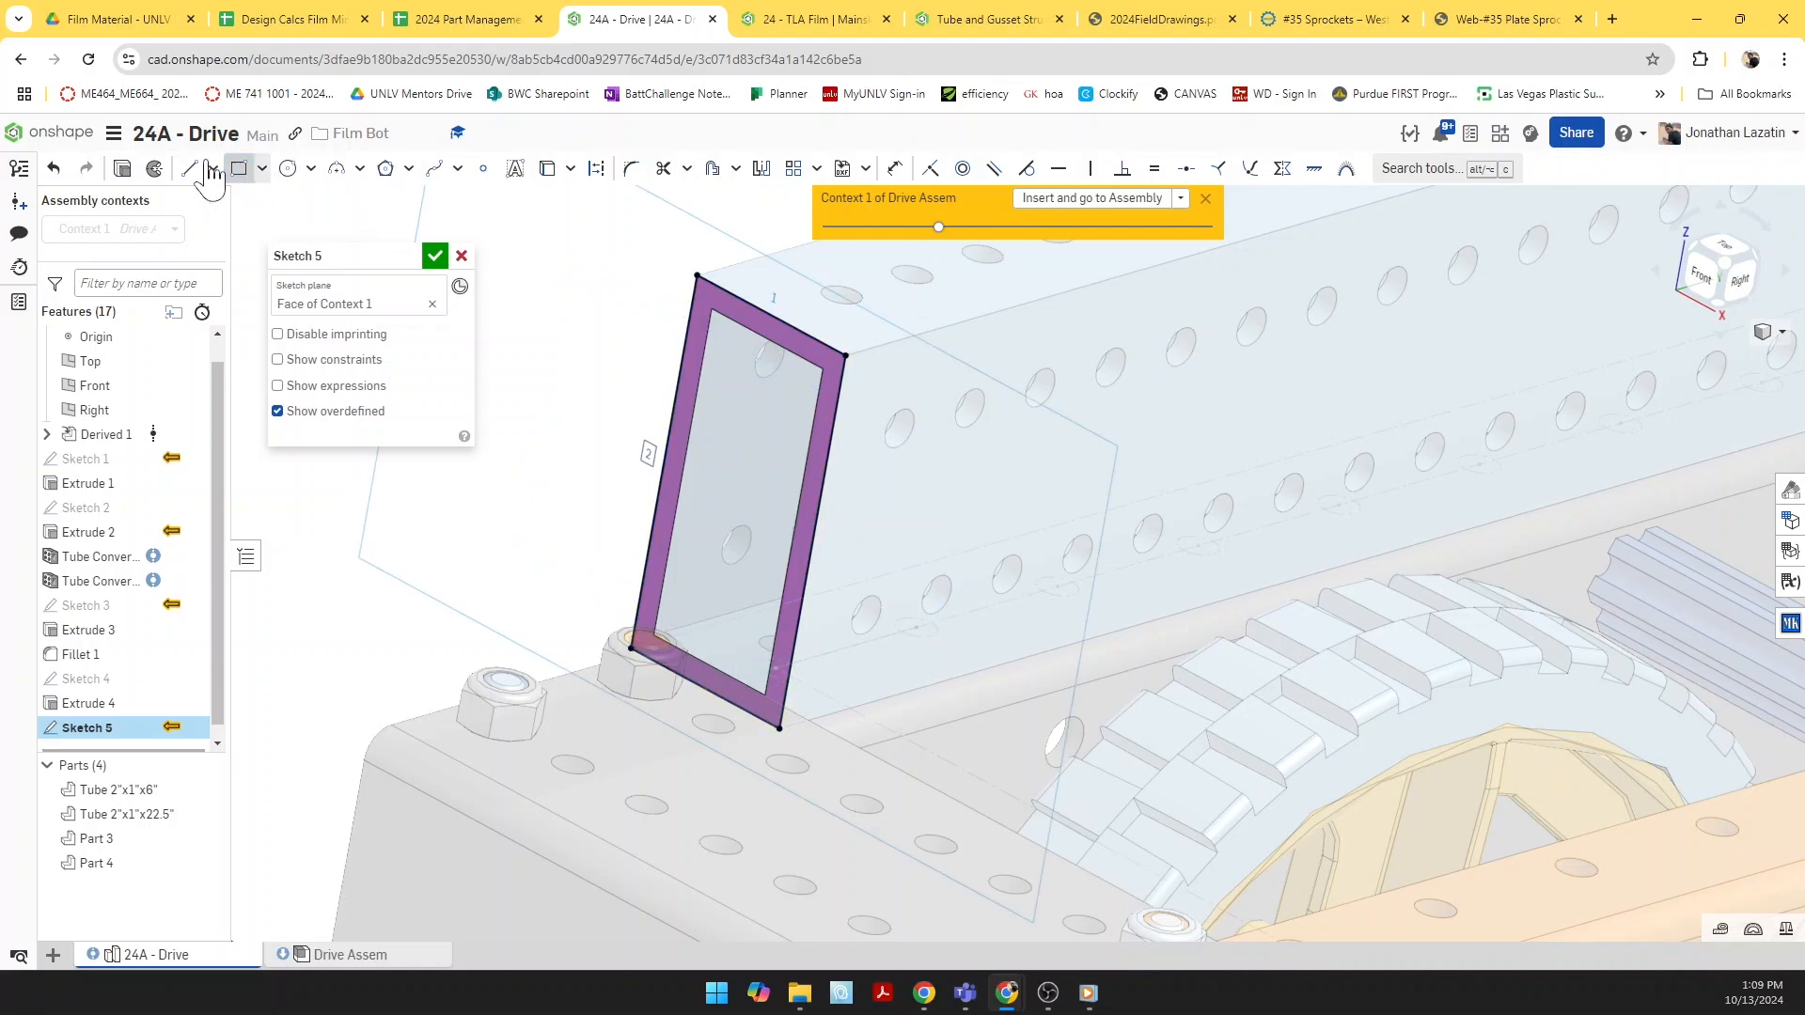
Step: Extrude the rectangle as a new solid up to the end face at the far end of the side mounting tube
{"action": "left_click", "coordinate": [122, 174]}
{"action": "scroll", "coordinate": [648, 416], "scroll_direction": "up", "scroll_amount": 5}
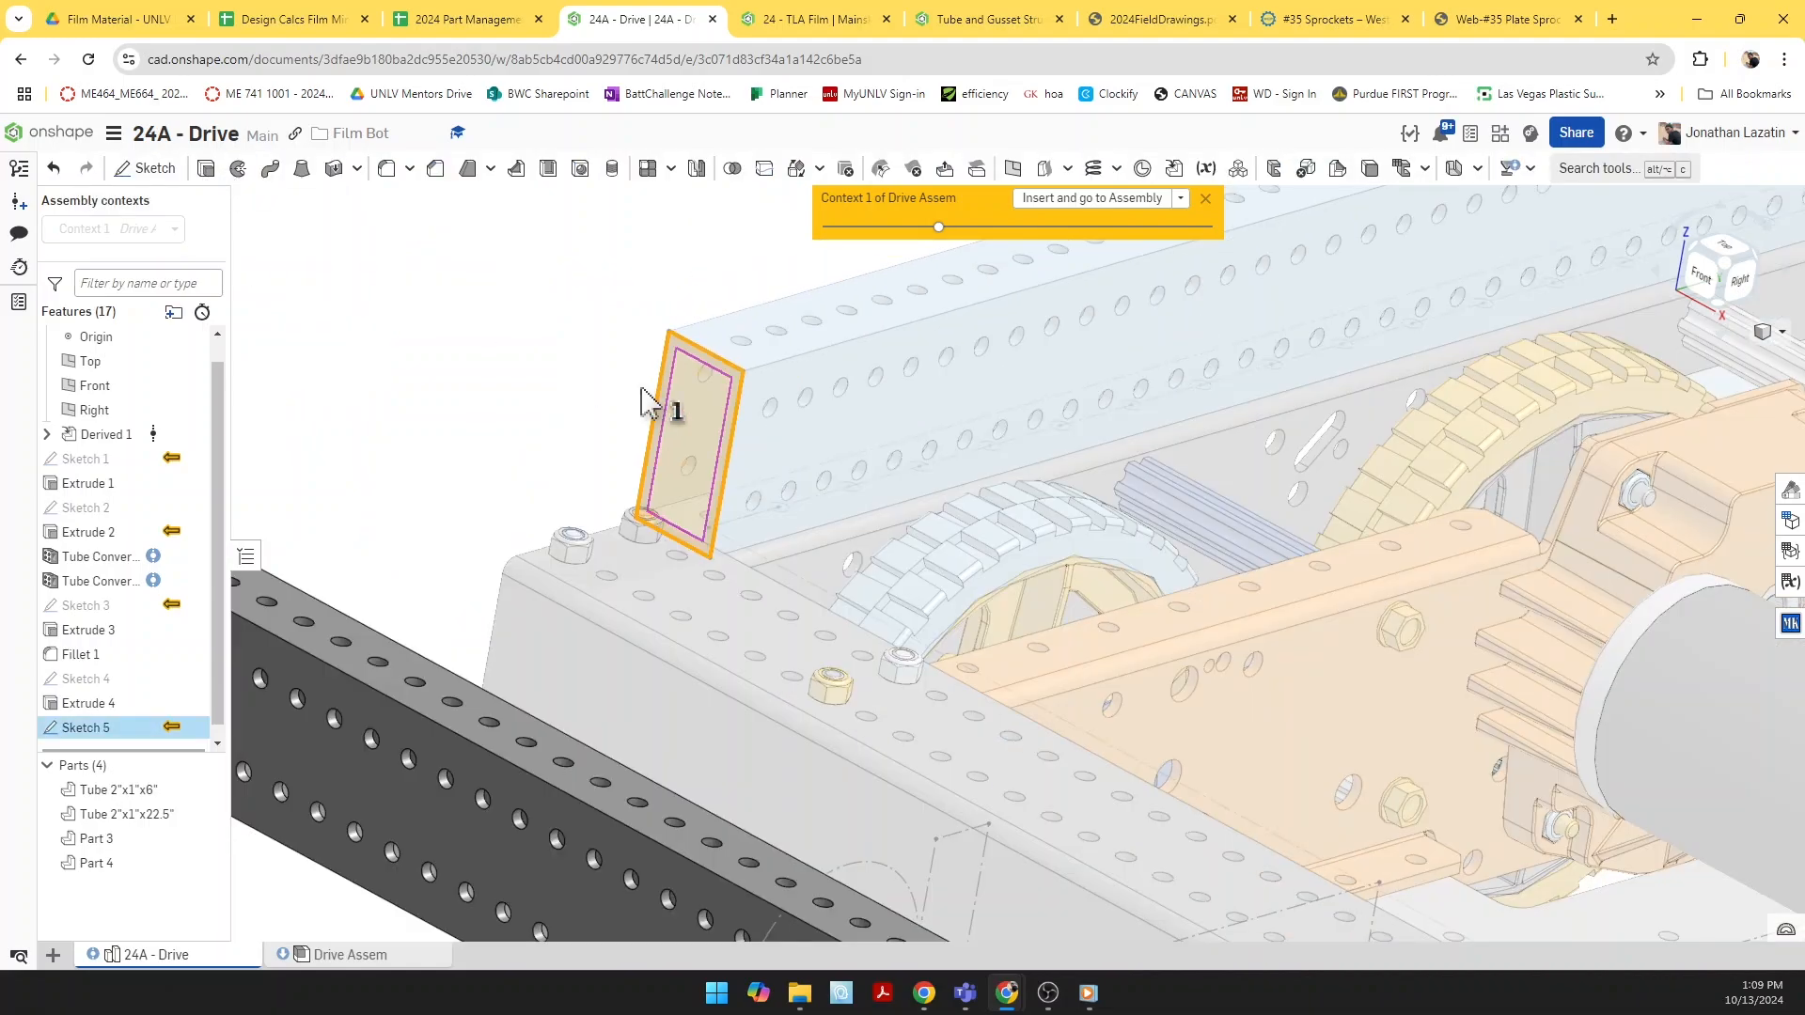
{"action": "left_click", "coordinate": [438, 386]}
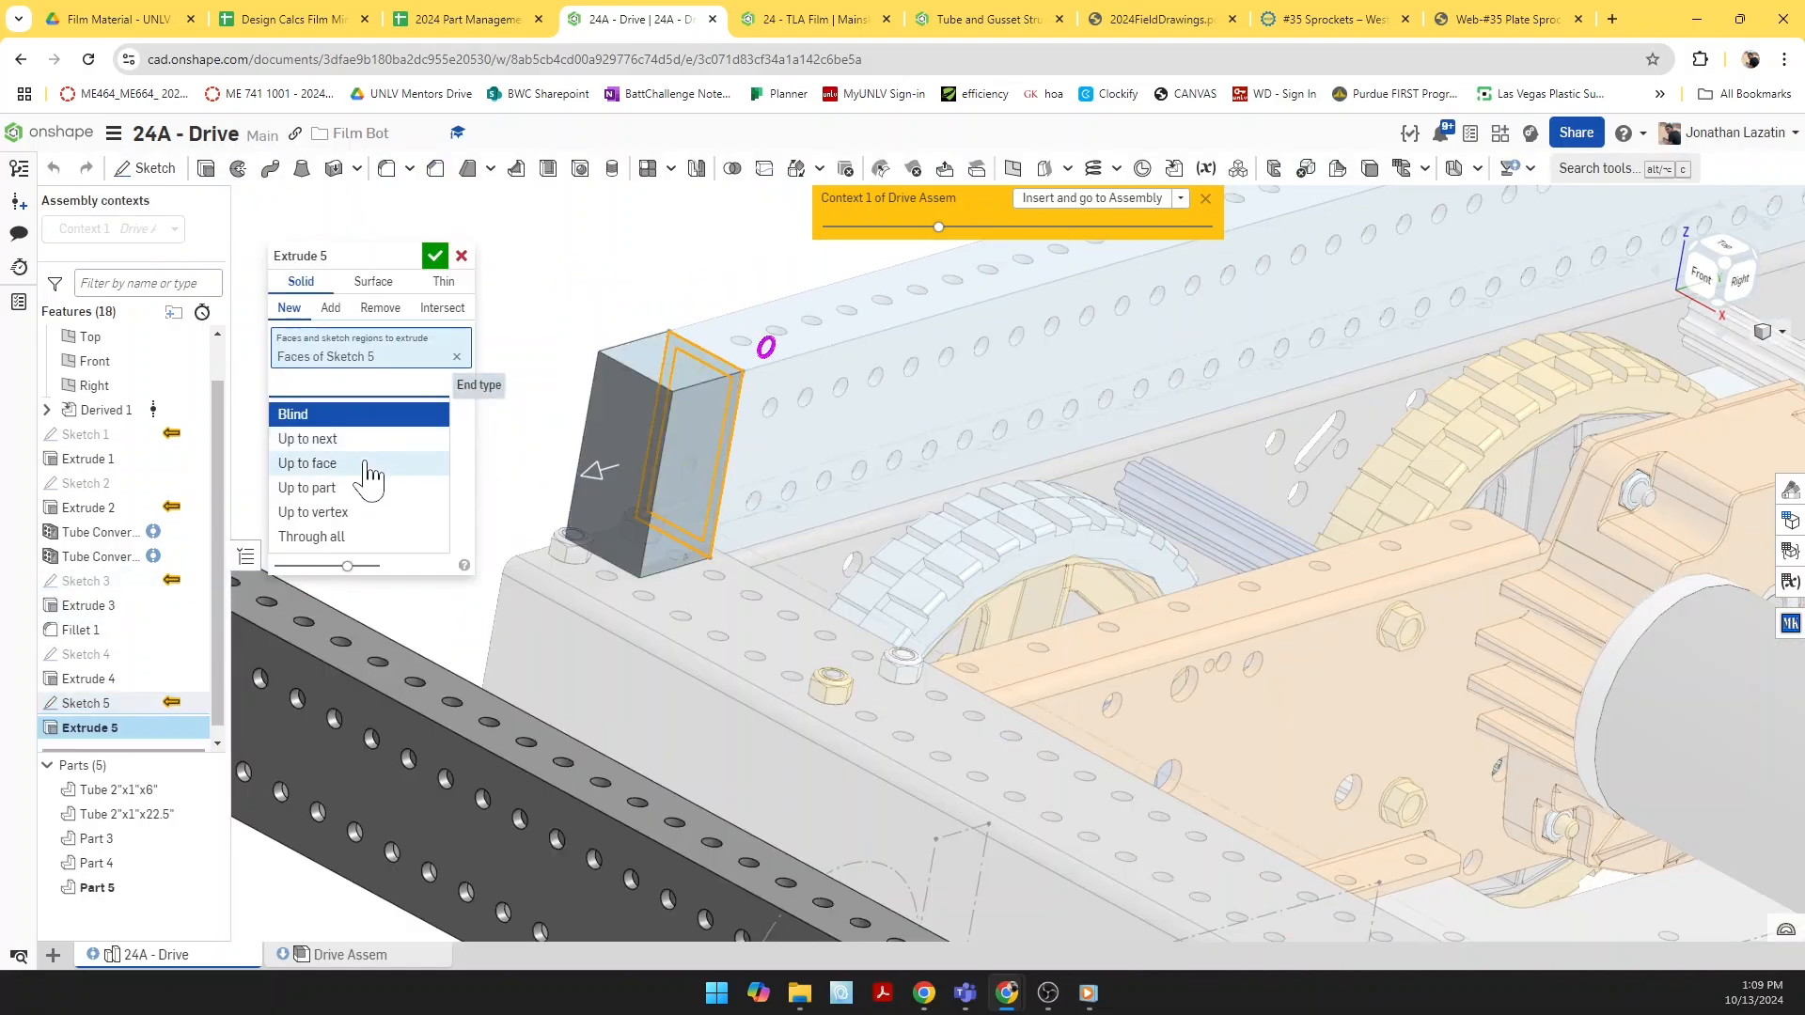
{"action": "left_click", "coordinate": [371, 461]}
{"action": "scroll", "coordinate": [944, 570], "scroll_direction": "up", "scroll_amount": 5}
{"action": "scroll", "coordinate": [1128, 474], "scroll_direction": "down", "scroll_amount": 3}
{"action": "right_click_drag", "start_coordinate": [931, 431], "coordinate": [743, 447]}
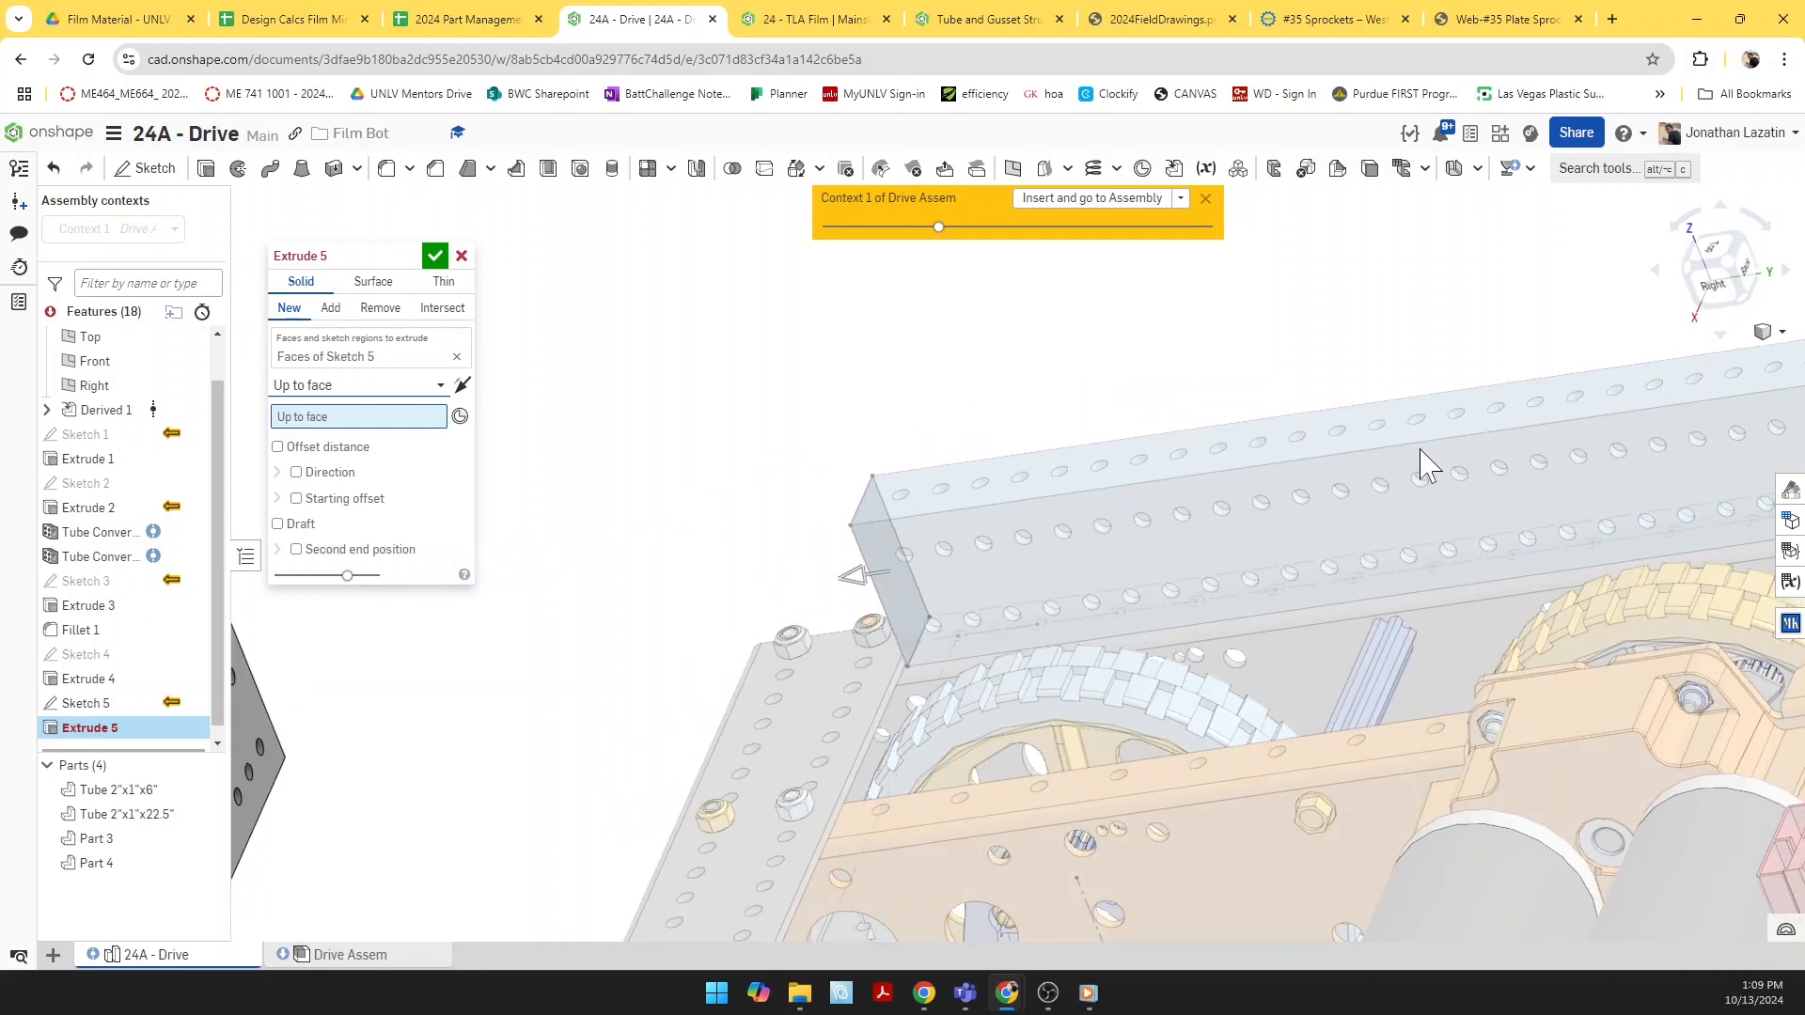
{"action": "scroll", "coordinate": [1423, 461], "scroll_direction": "down", "scroll_amount": 1}
{"action": "scroll", "coordinate": [1192, 435], "scroll_direction": "up", "scroll_amount": 4}
{"action": "right_click_drag", "start_coordinate": [1192, 435], "coordinate": [1100, 447]}
{"action": "scroll", "coordinate": [1664, 330], "scroll_direction": "up", "scroll_amount": 3}
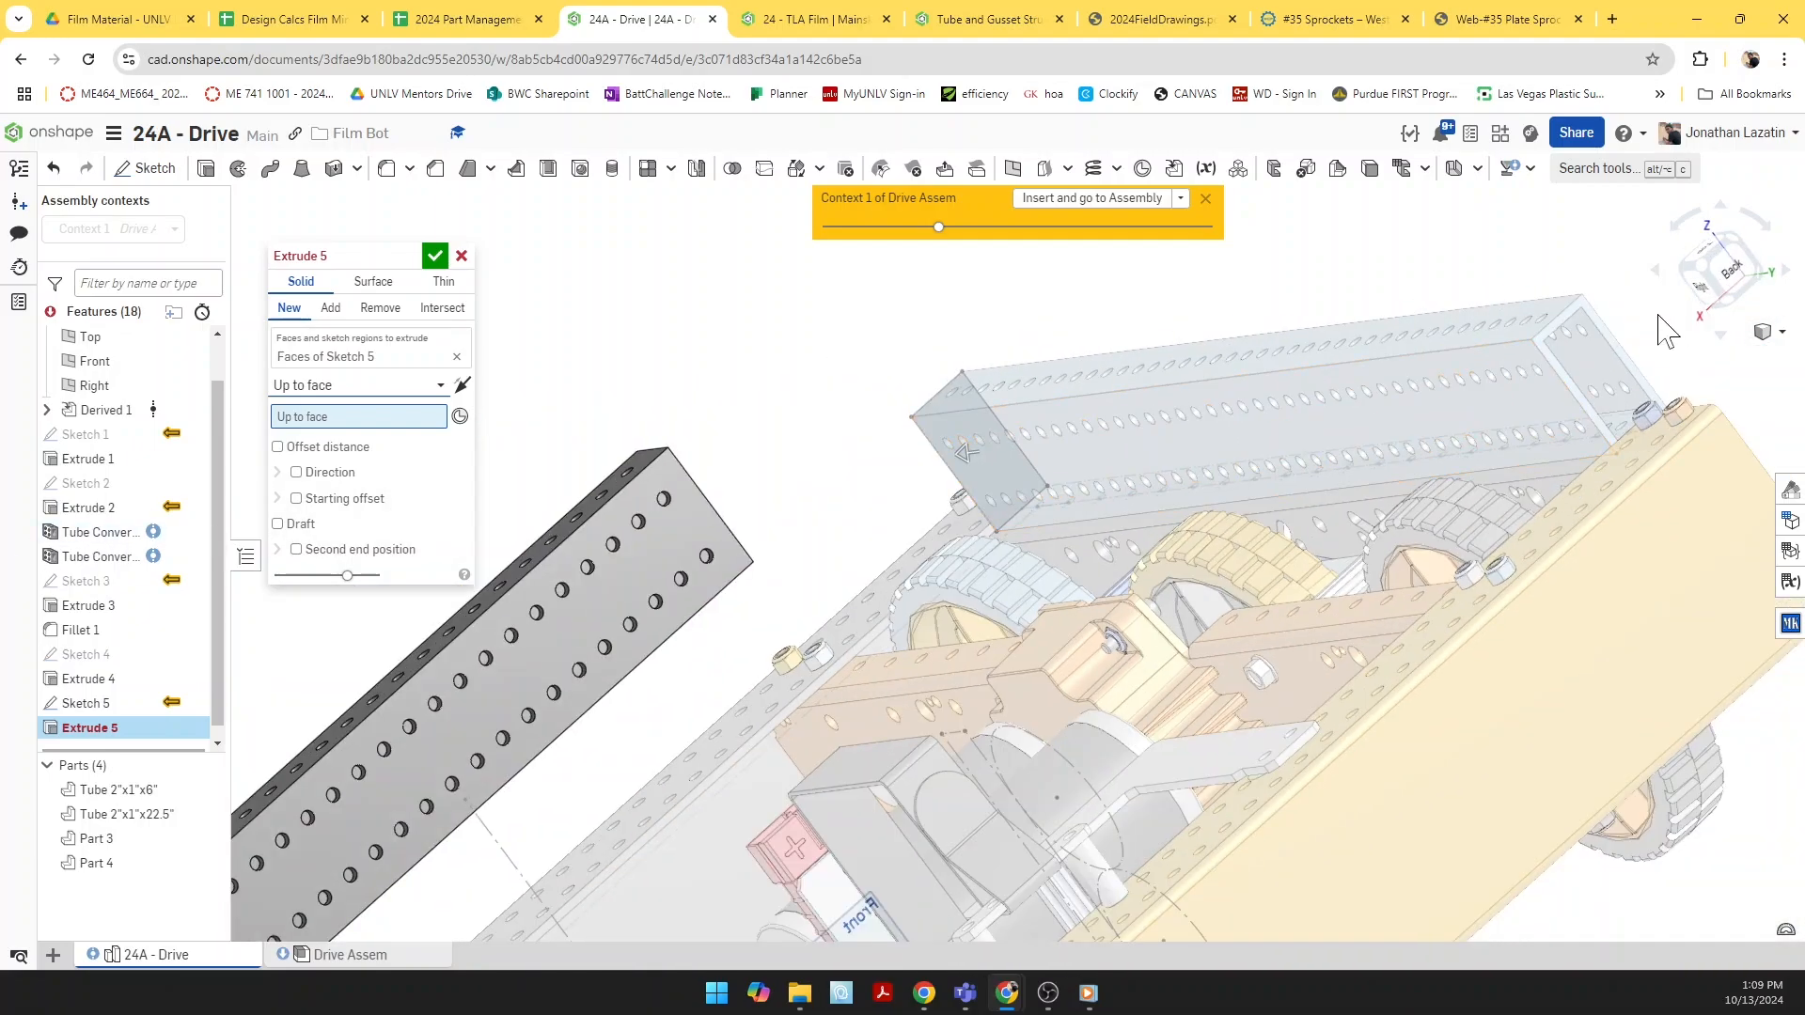
{"action": "scroll", "coordinate": [1579, 320], "scroll_direction": "down", "scroll_amount": 5}
{"action": "left_click", "coordinate": [1581, 319]}
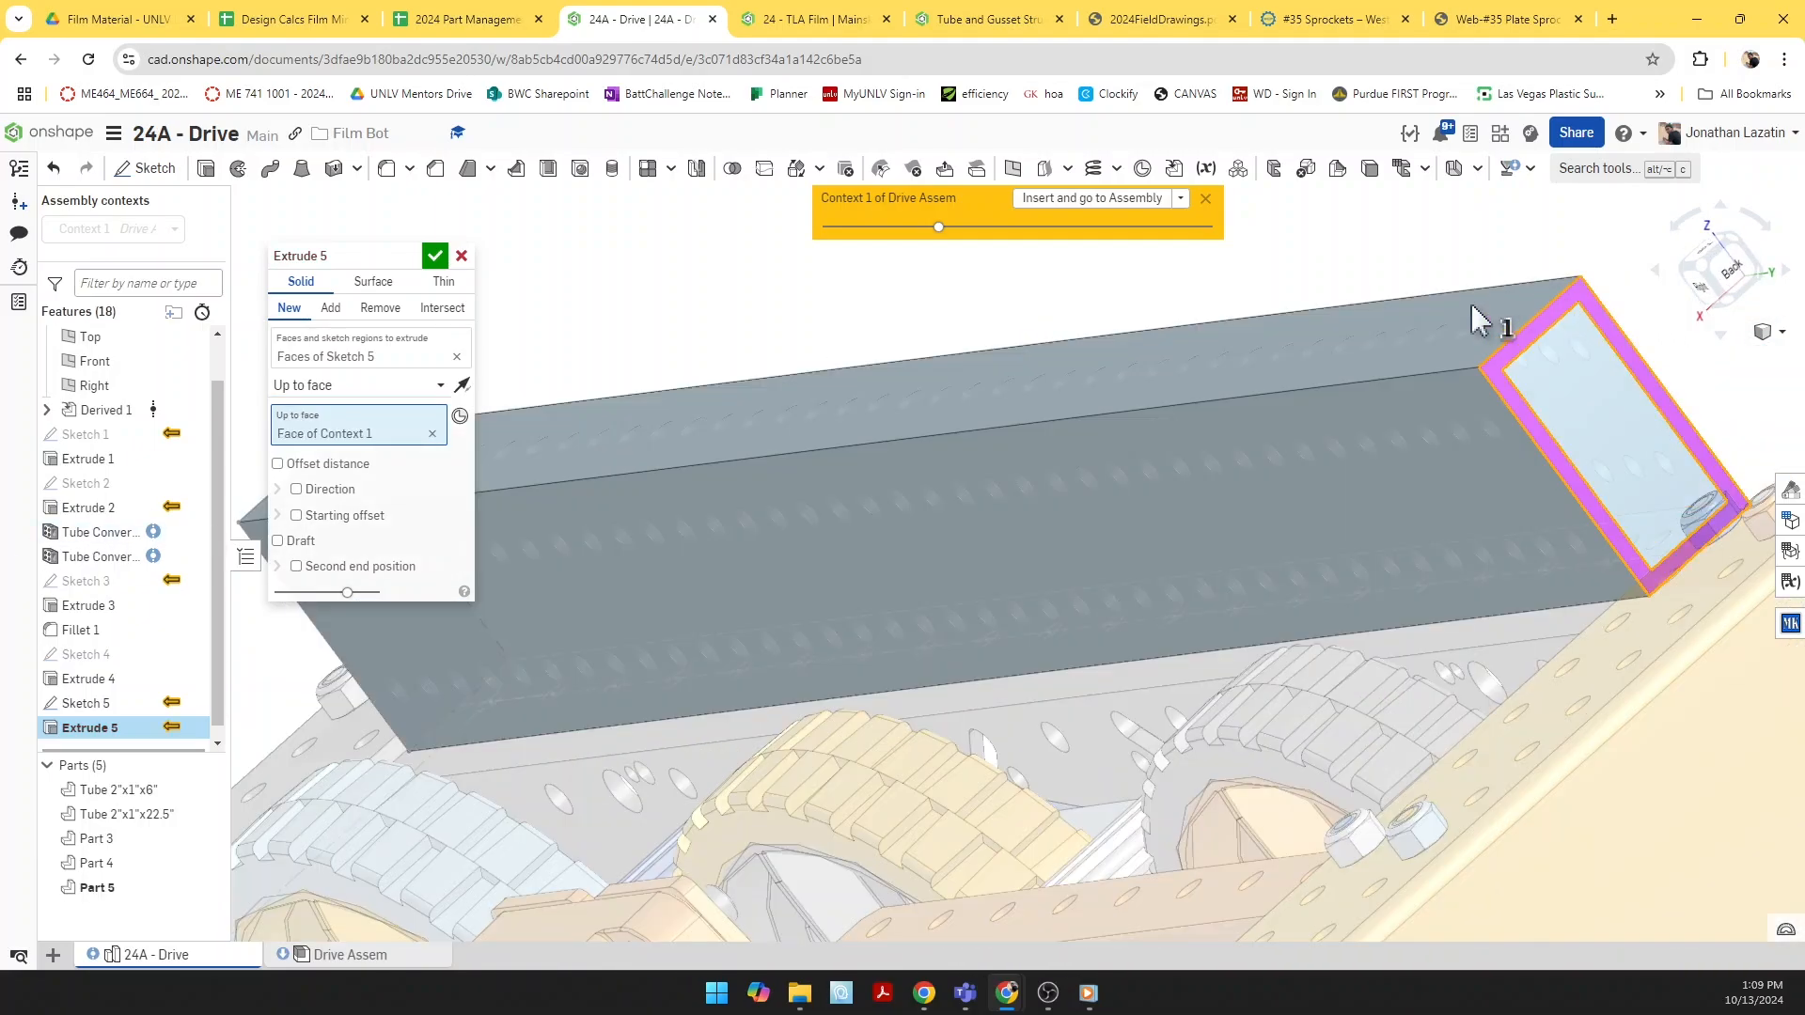
{"action": "key", "text": "Return"}
Step: Convert the extruded rail into a tube with a hole pattern using Tube Converter, with 0.125 in walls and 0.5 in hole spacing
{"action": "left_click", "coordinate": [1617, 169]}
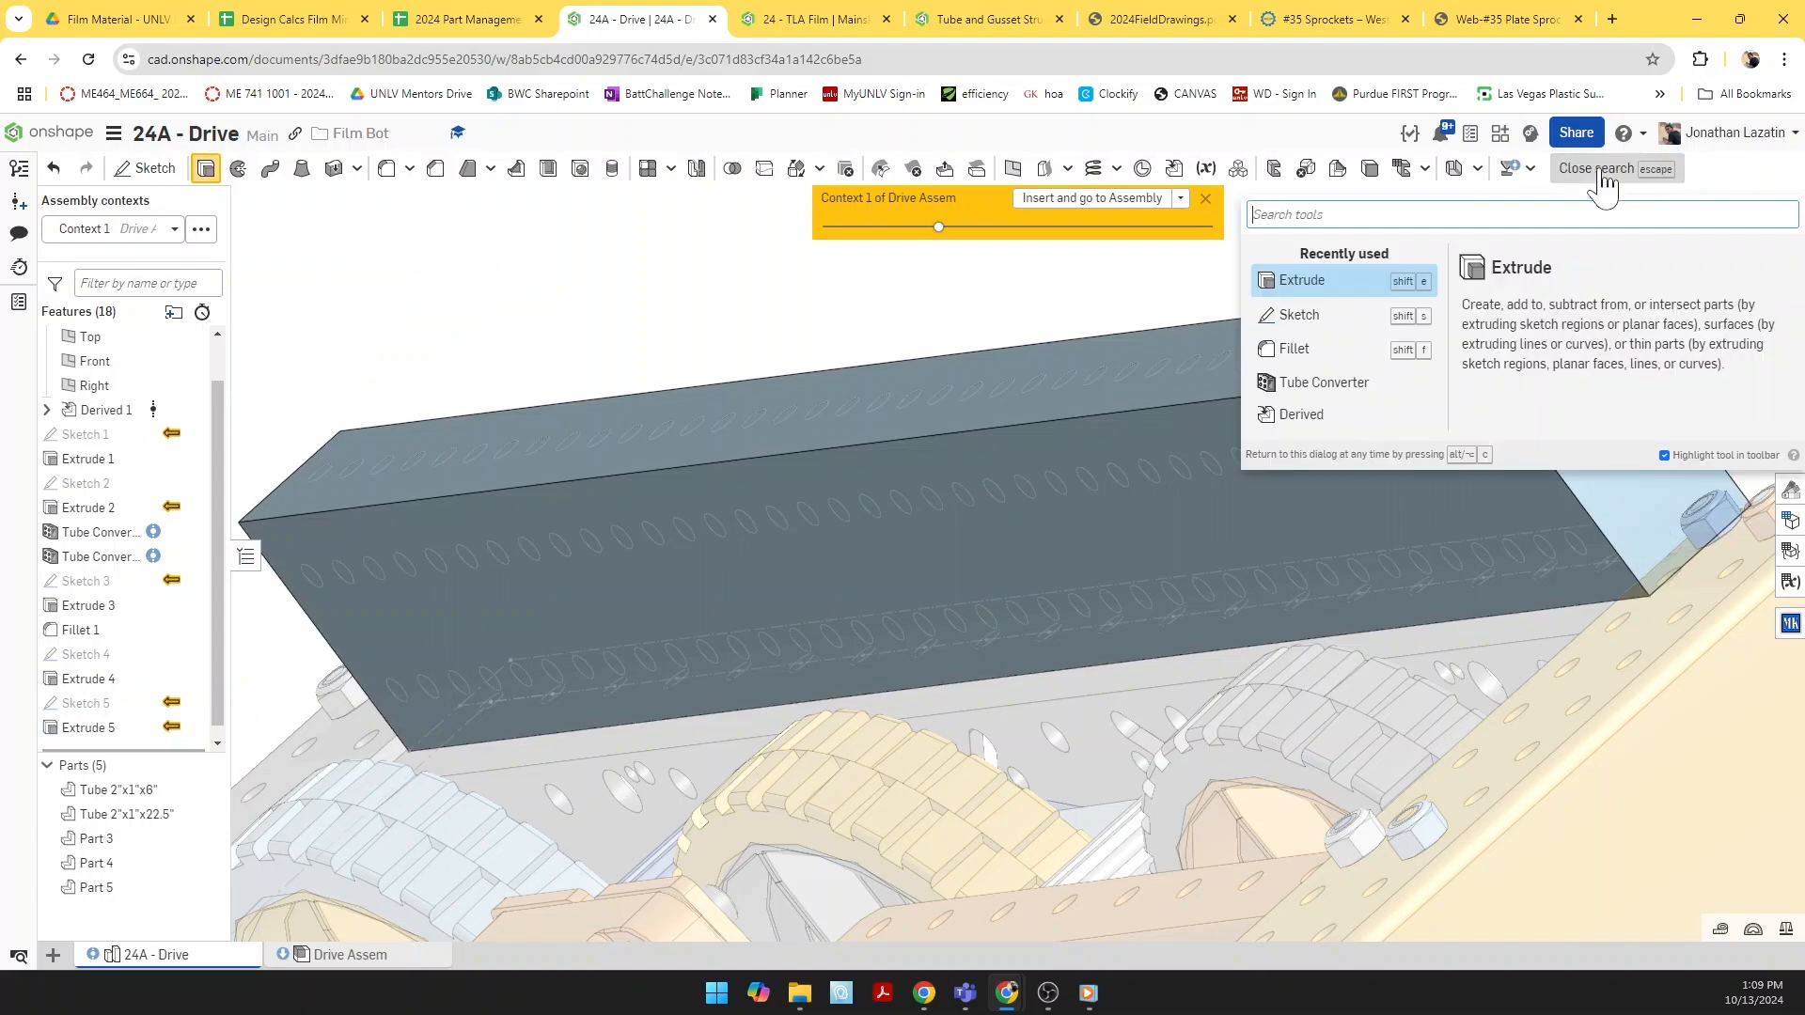
{"action": "left_click", "coordinate": [1324, 382]}
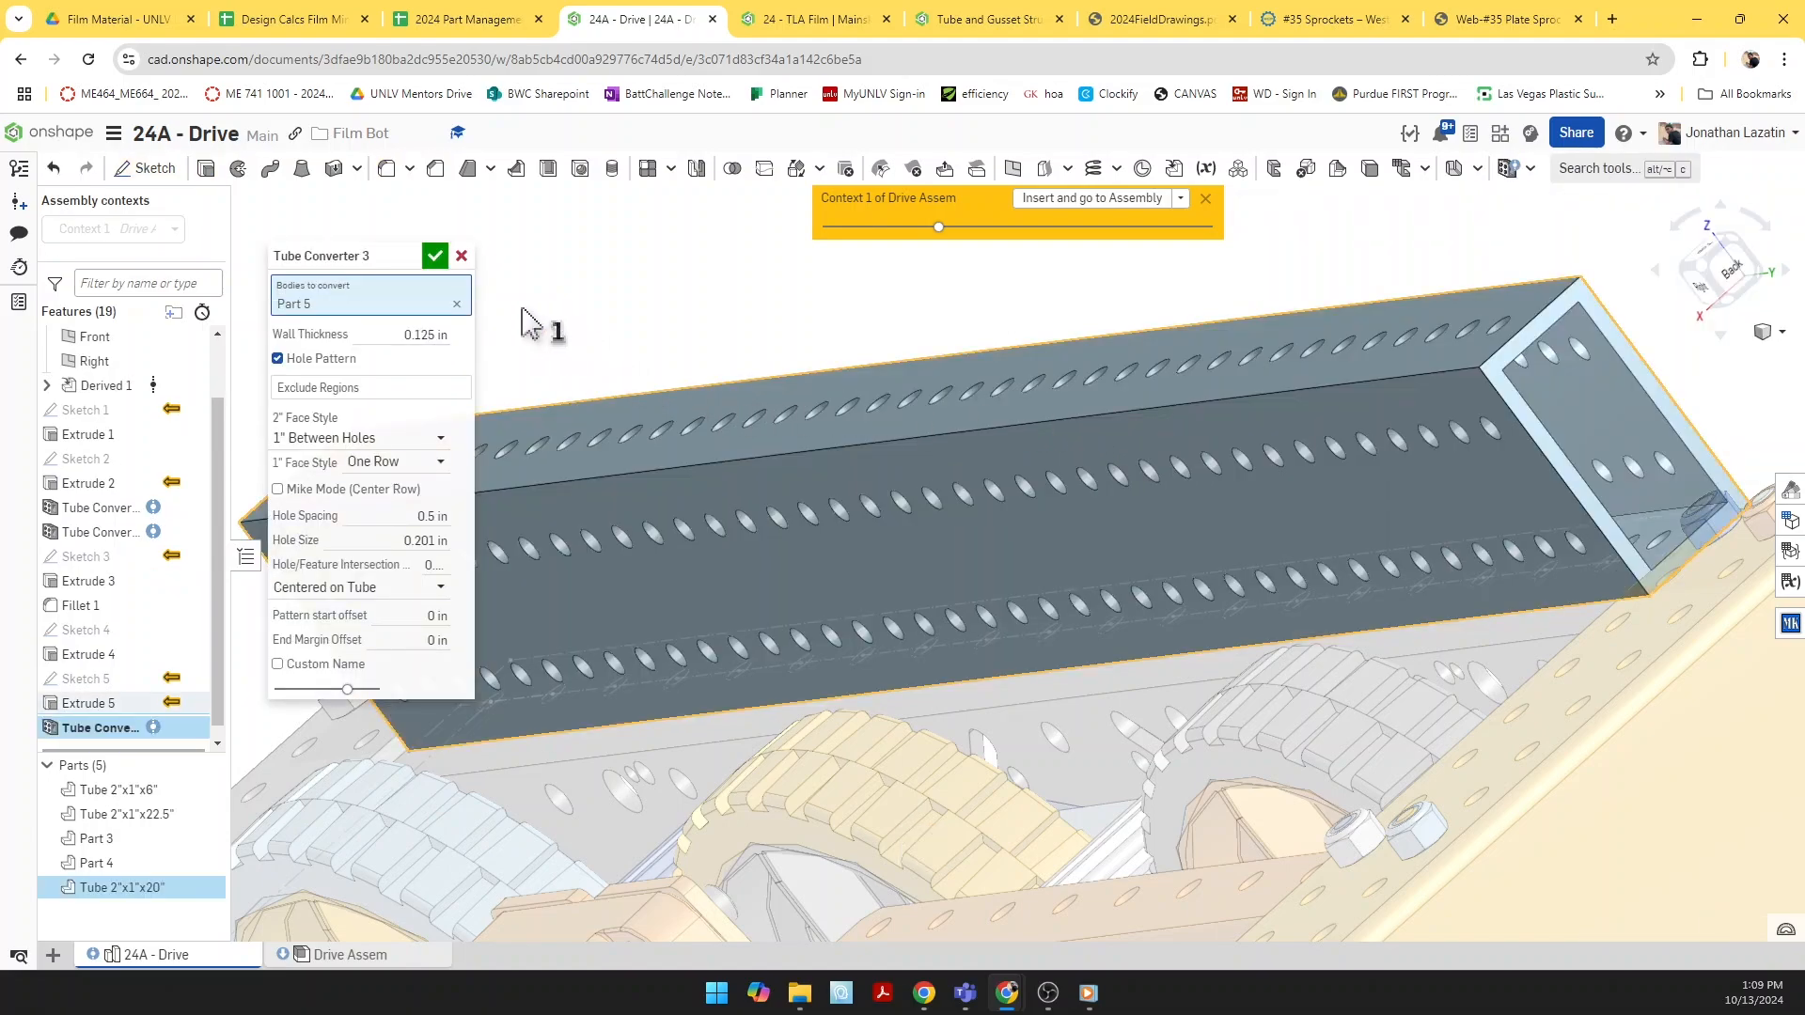
{"action": "left_click", "coordinate": [433, 260]}
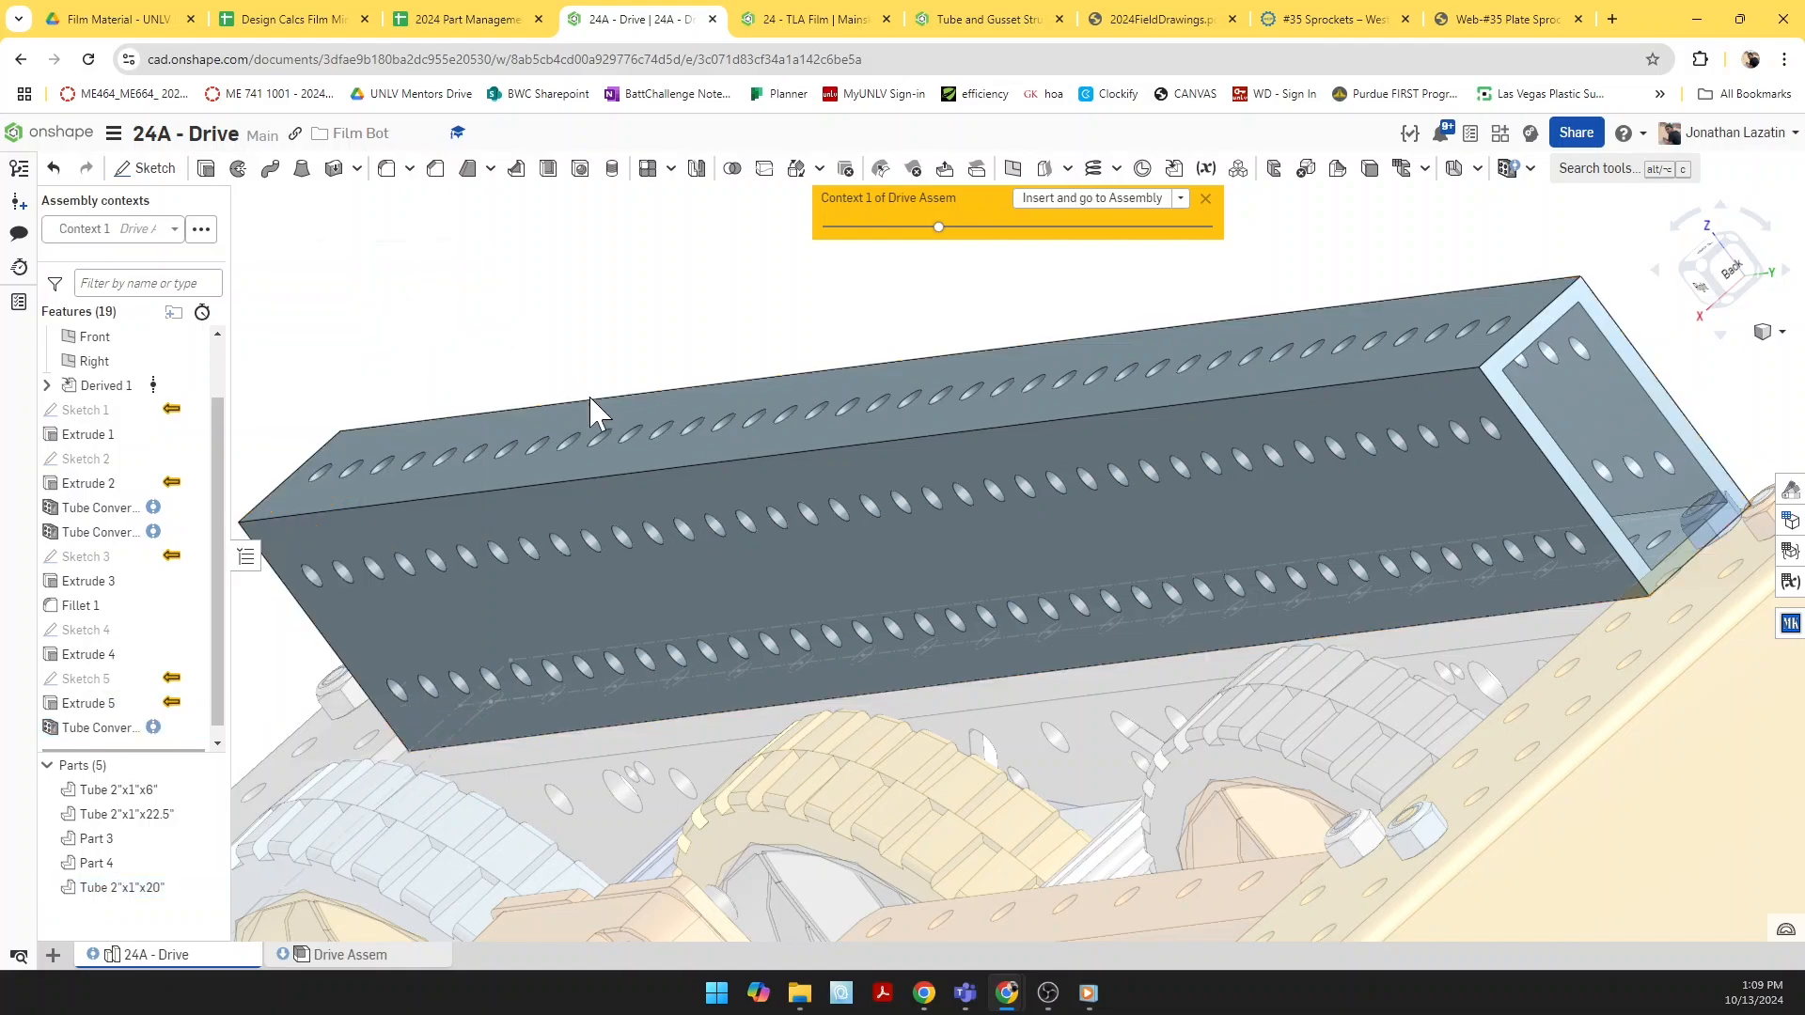
{"action": "scroll", "coordinate": [591, 396], "scroll_direction": "down", "scroll_amount": 6}
{"action": "right_click_drag", "start_coordinate": [622, 381], "coordinate": [850, 451]}
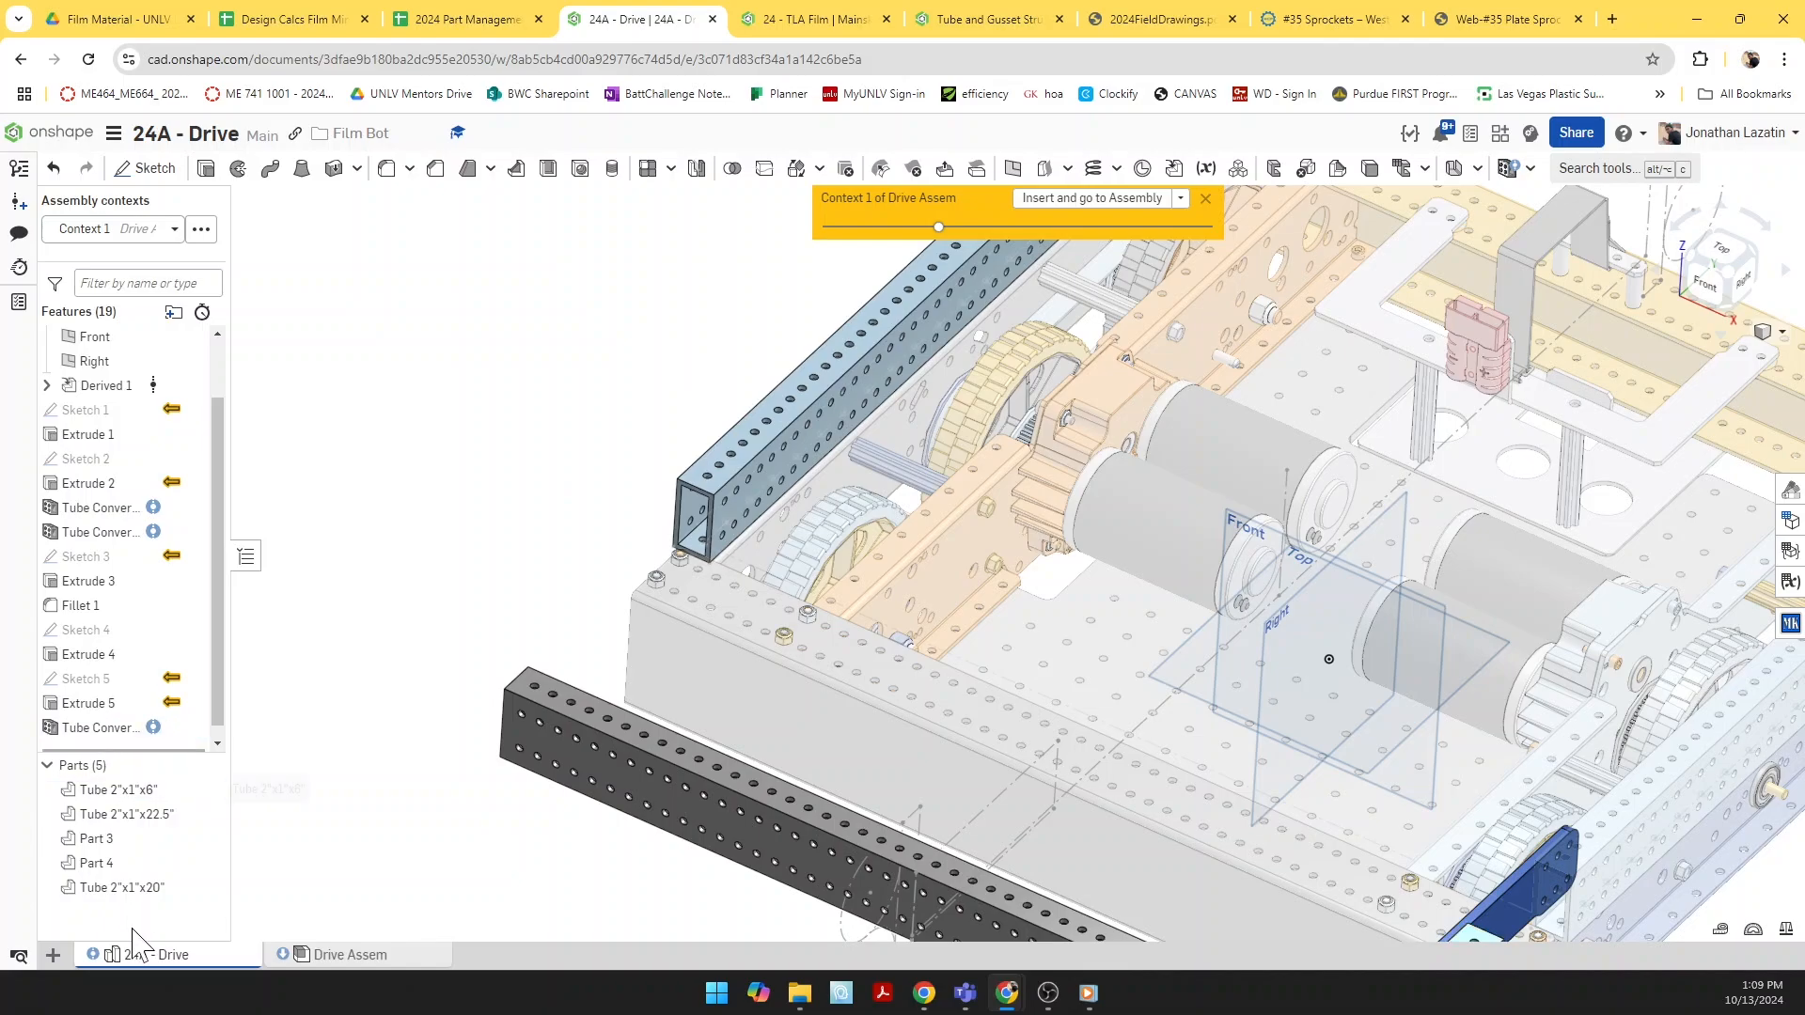
Step: Open the properties of the Tube 2"x1"x20" part and set its name to Side Mounting Rail from the part management spreadsheet
{"action": "left_click", "coordinate": [126, 891]}
{"action": "right_click", "coordinate": [126, 893]}
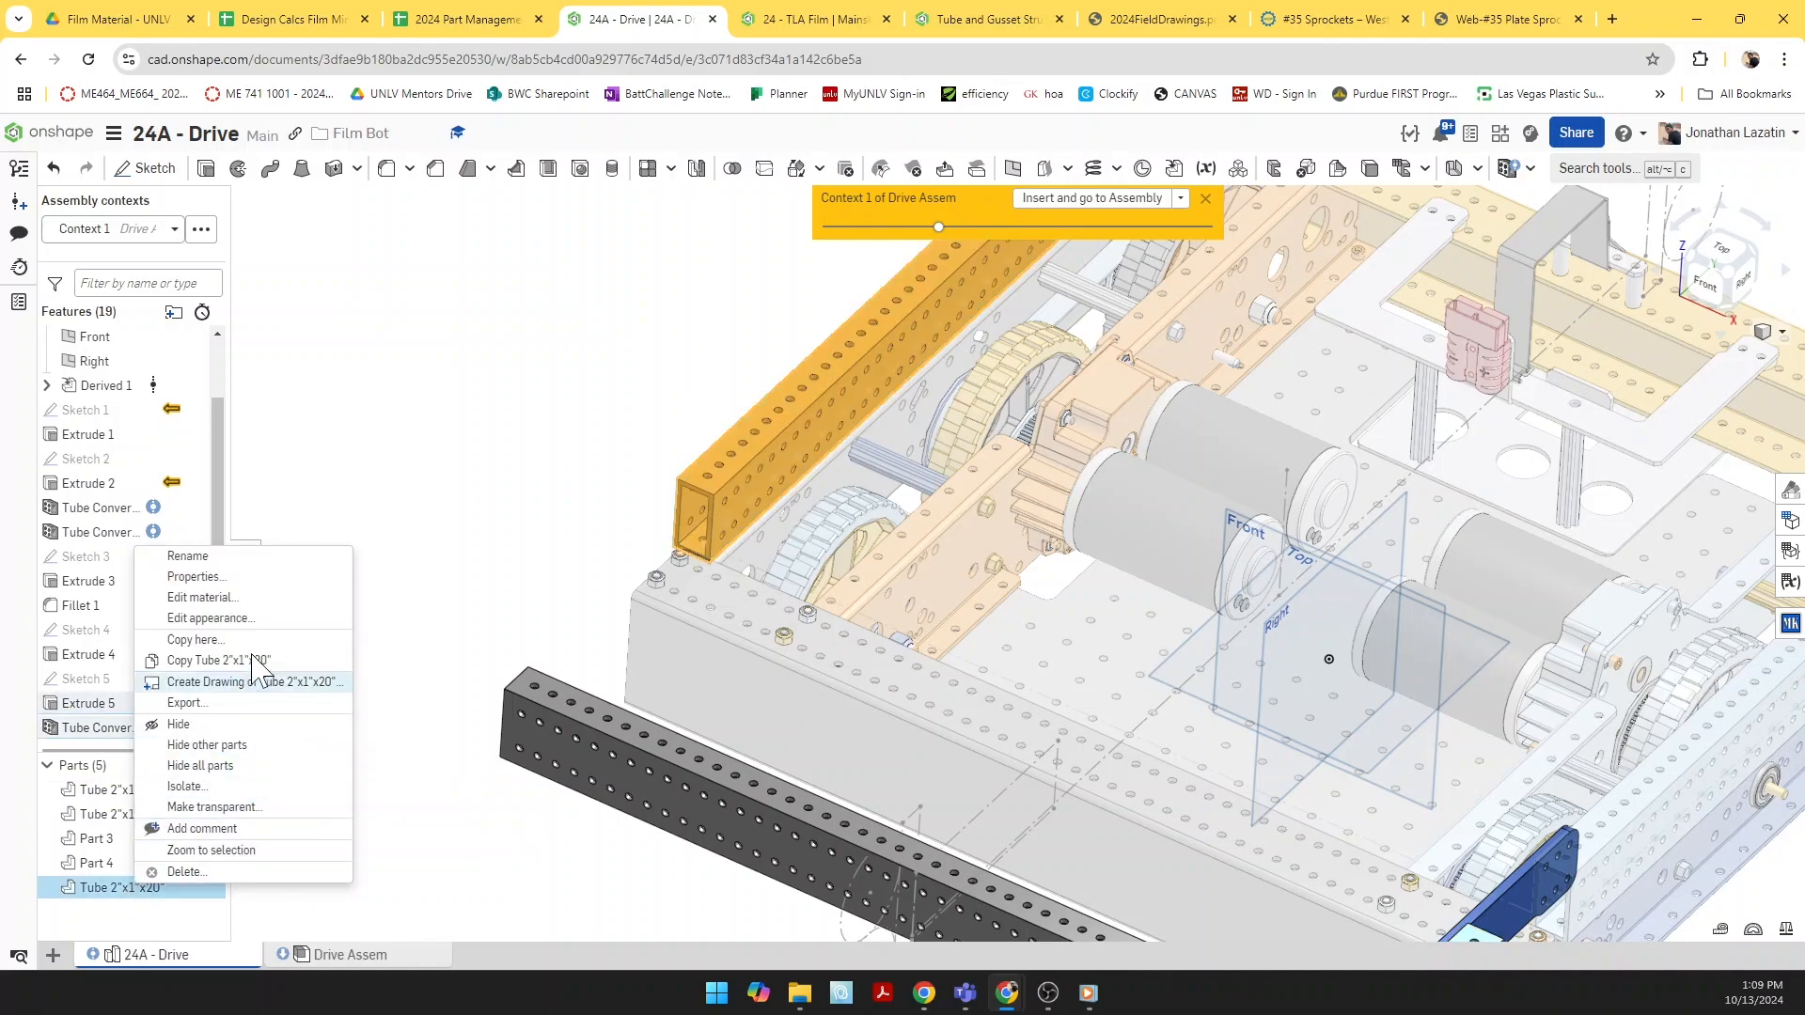
{"action": "left_click", "coordinate": [234, 581]}
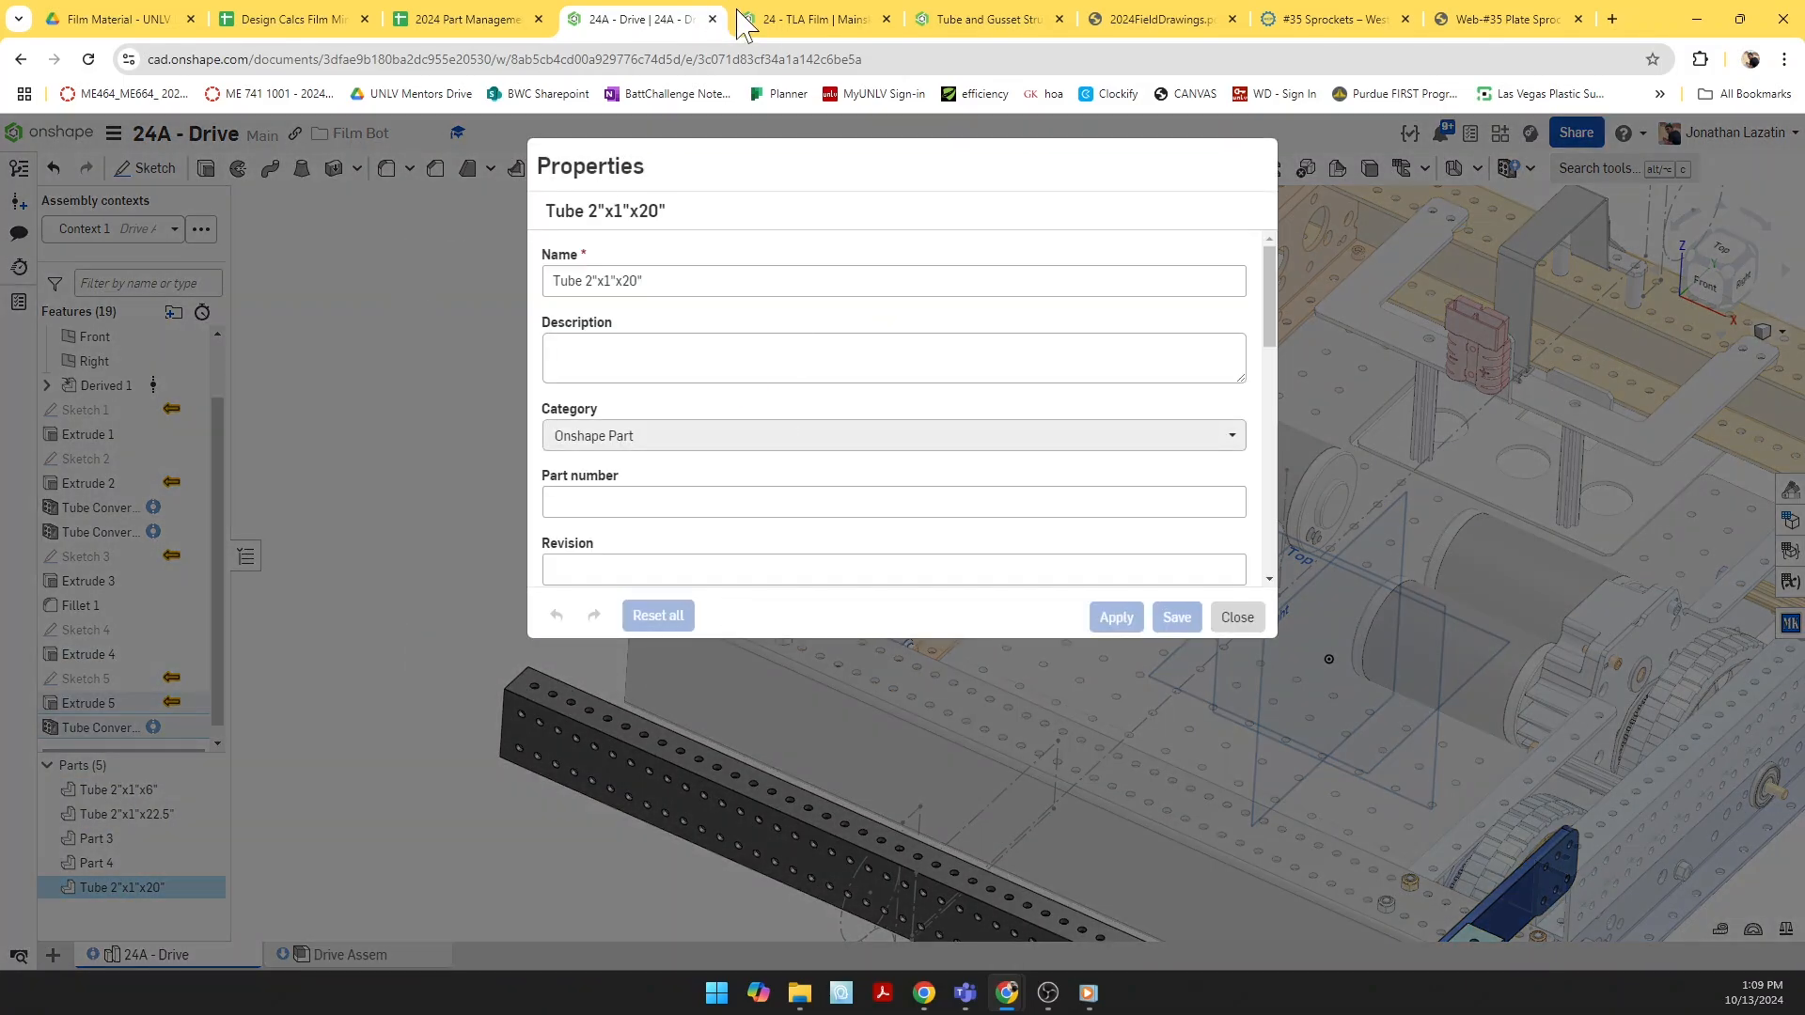
{"action": "left_click", "coordinate": [449, 20]}
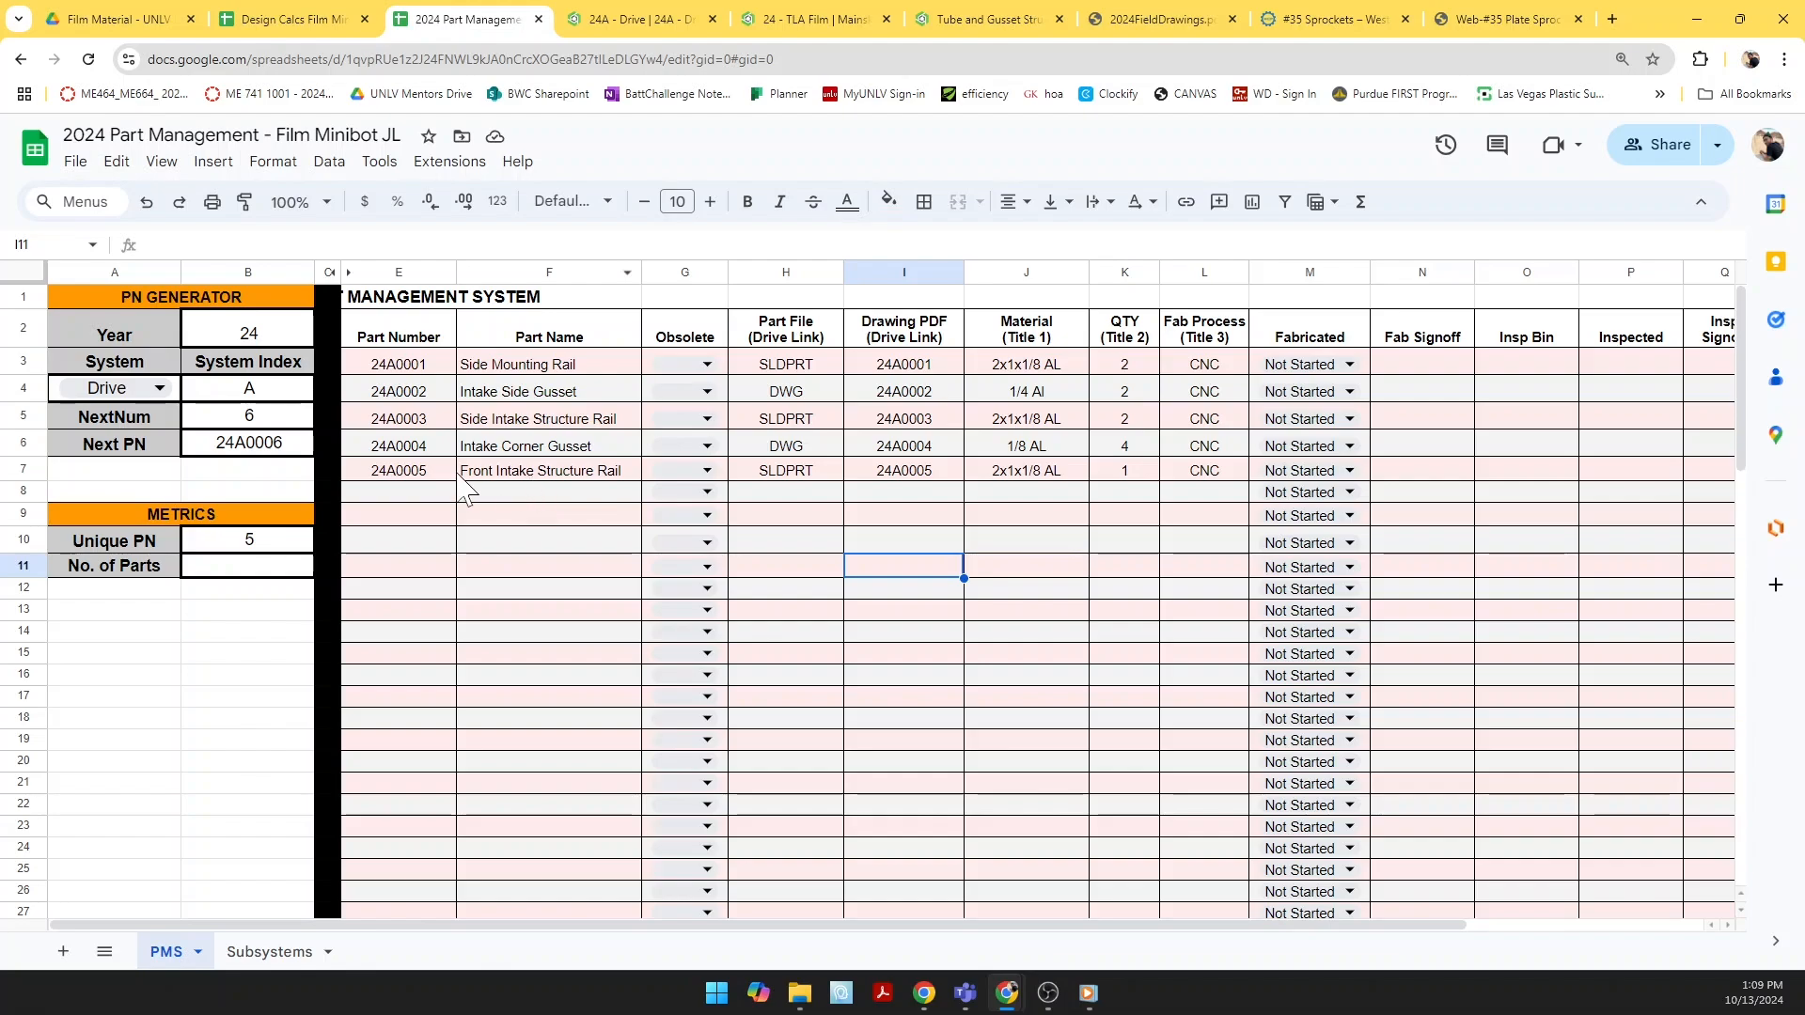
{"action": "left_click", "coordinate": [538, 475]}
{"action": "left_click", "coordinate": [550, 372]}
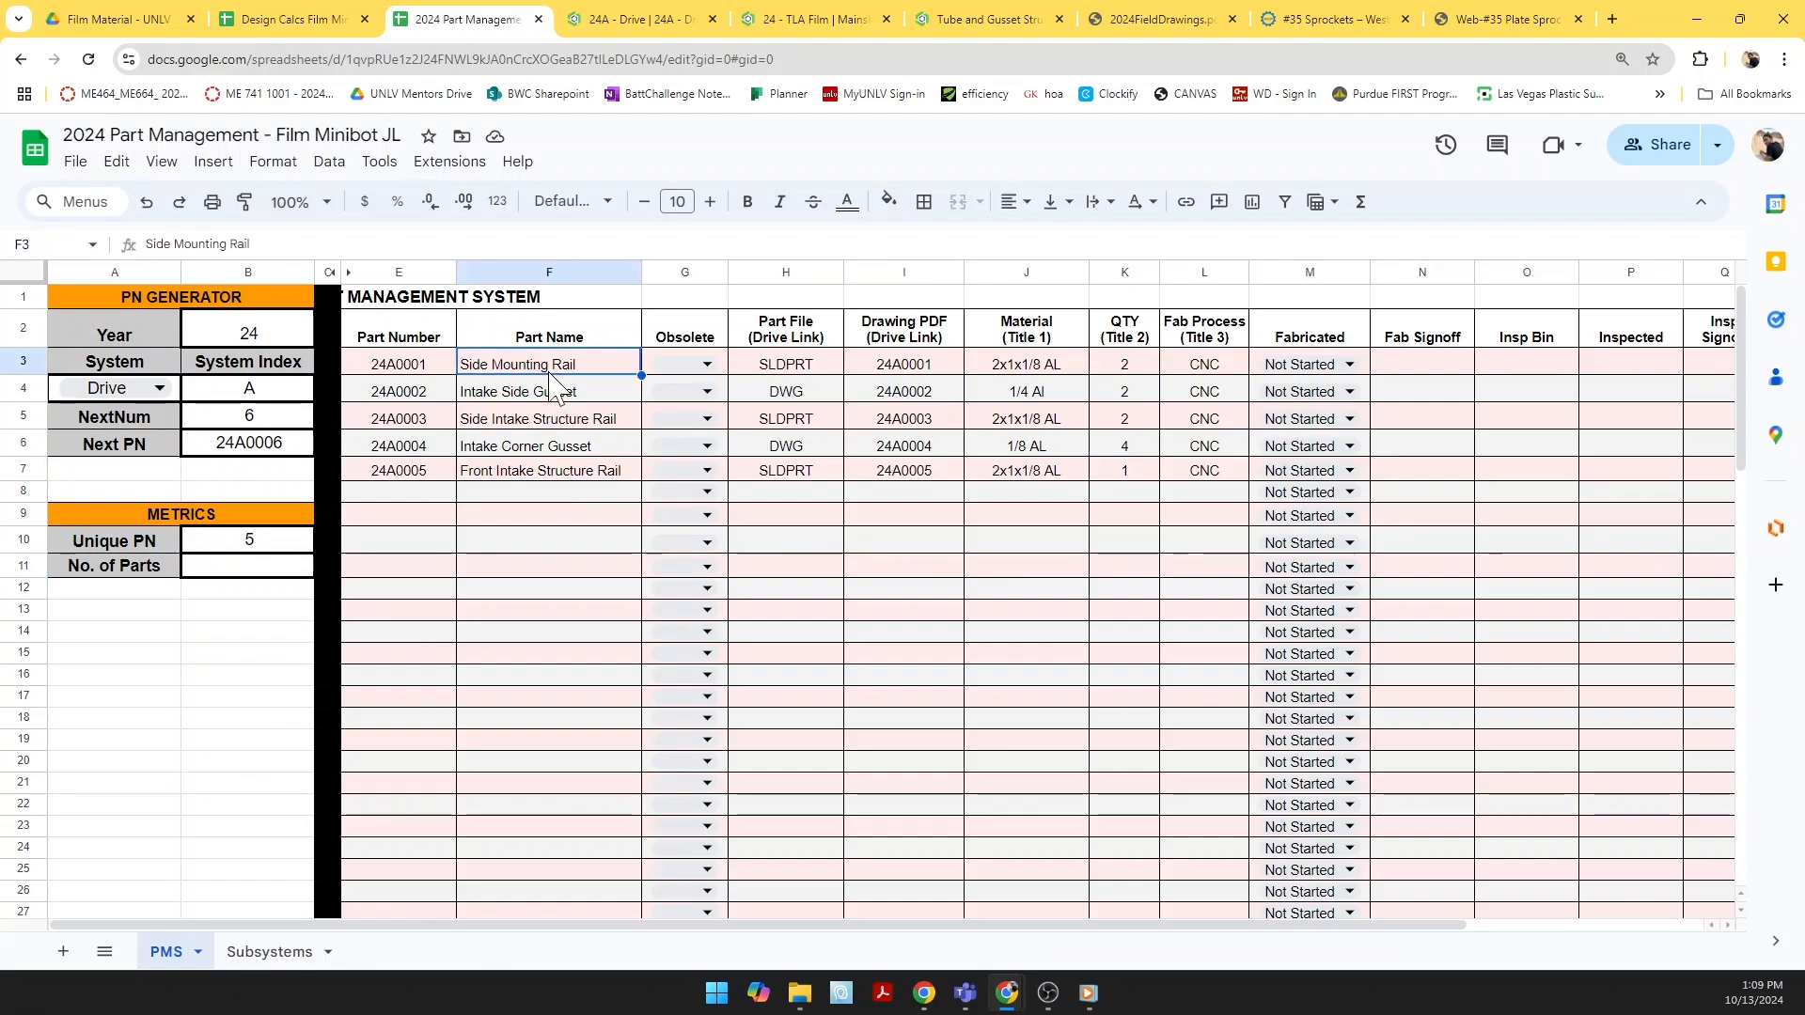
{"action": "left_click", "coordinate": [625, 19]}
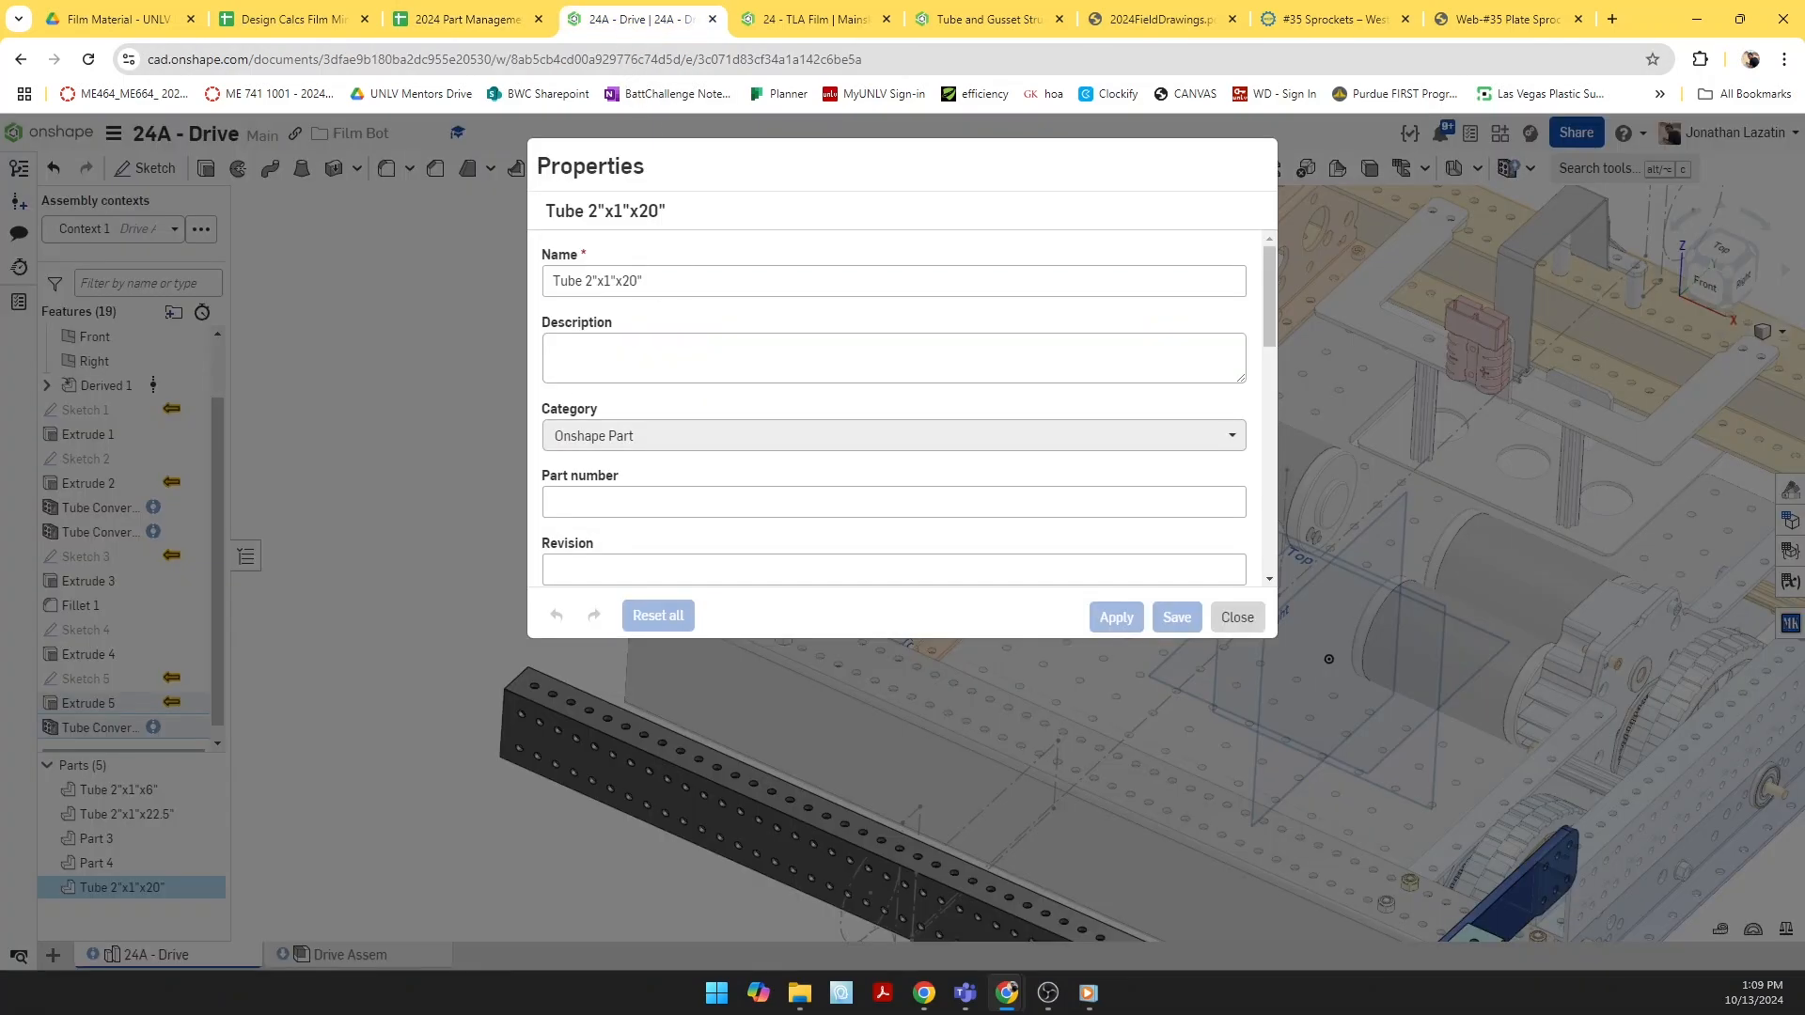
{"action": "triple_click", "coordinate": [596, 281]}
{"action": "type", "text": "Side Mounting Rail"}
Step: Copy part number 24A0001 from the spreadsheet into the rail's Part number property and set its revision to v1
{"action": "left_click", "coordinate": [465, 20]}
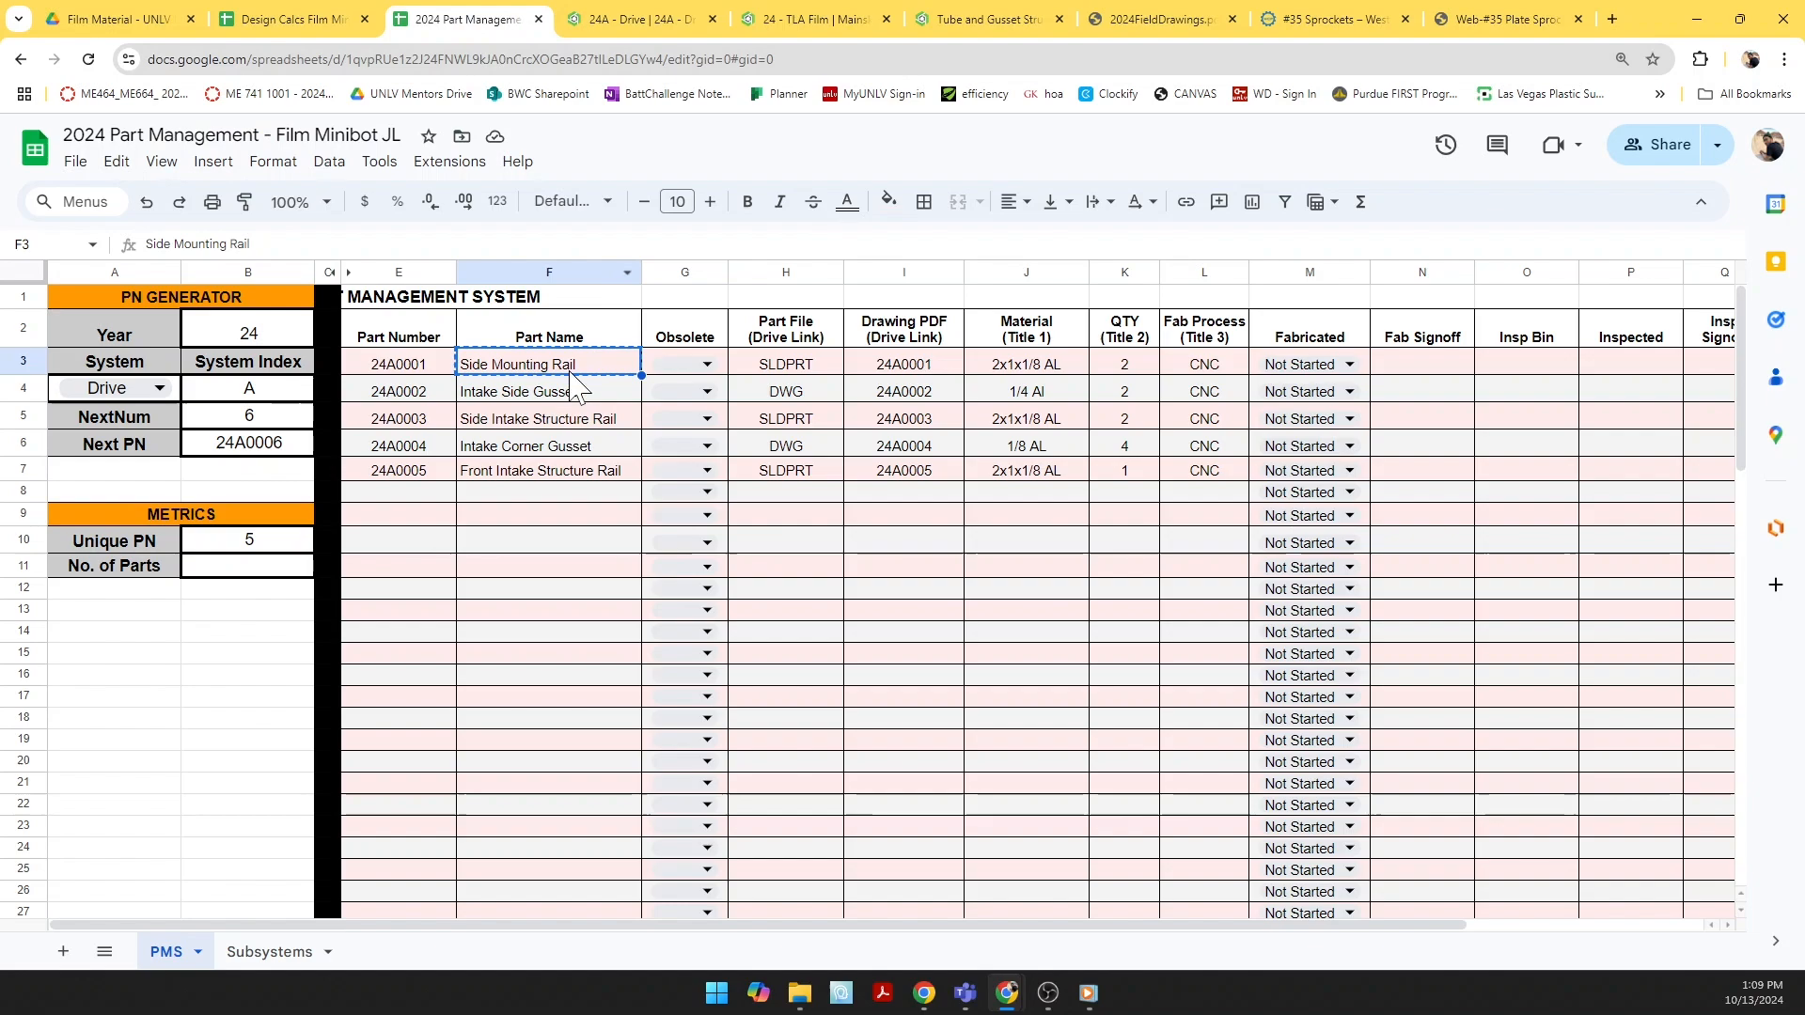
{"action": "left_click", "coordinate": [413, 369]}
{"action": "key", "text": "ctrl+c"}
{"action": "left_click", "coordinate": [626, 20]}
{"action": "left_click", "coordinate": [667, 503]}
{"action": "key", "text": "ctrl+v"}
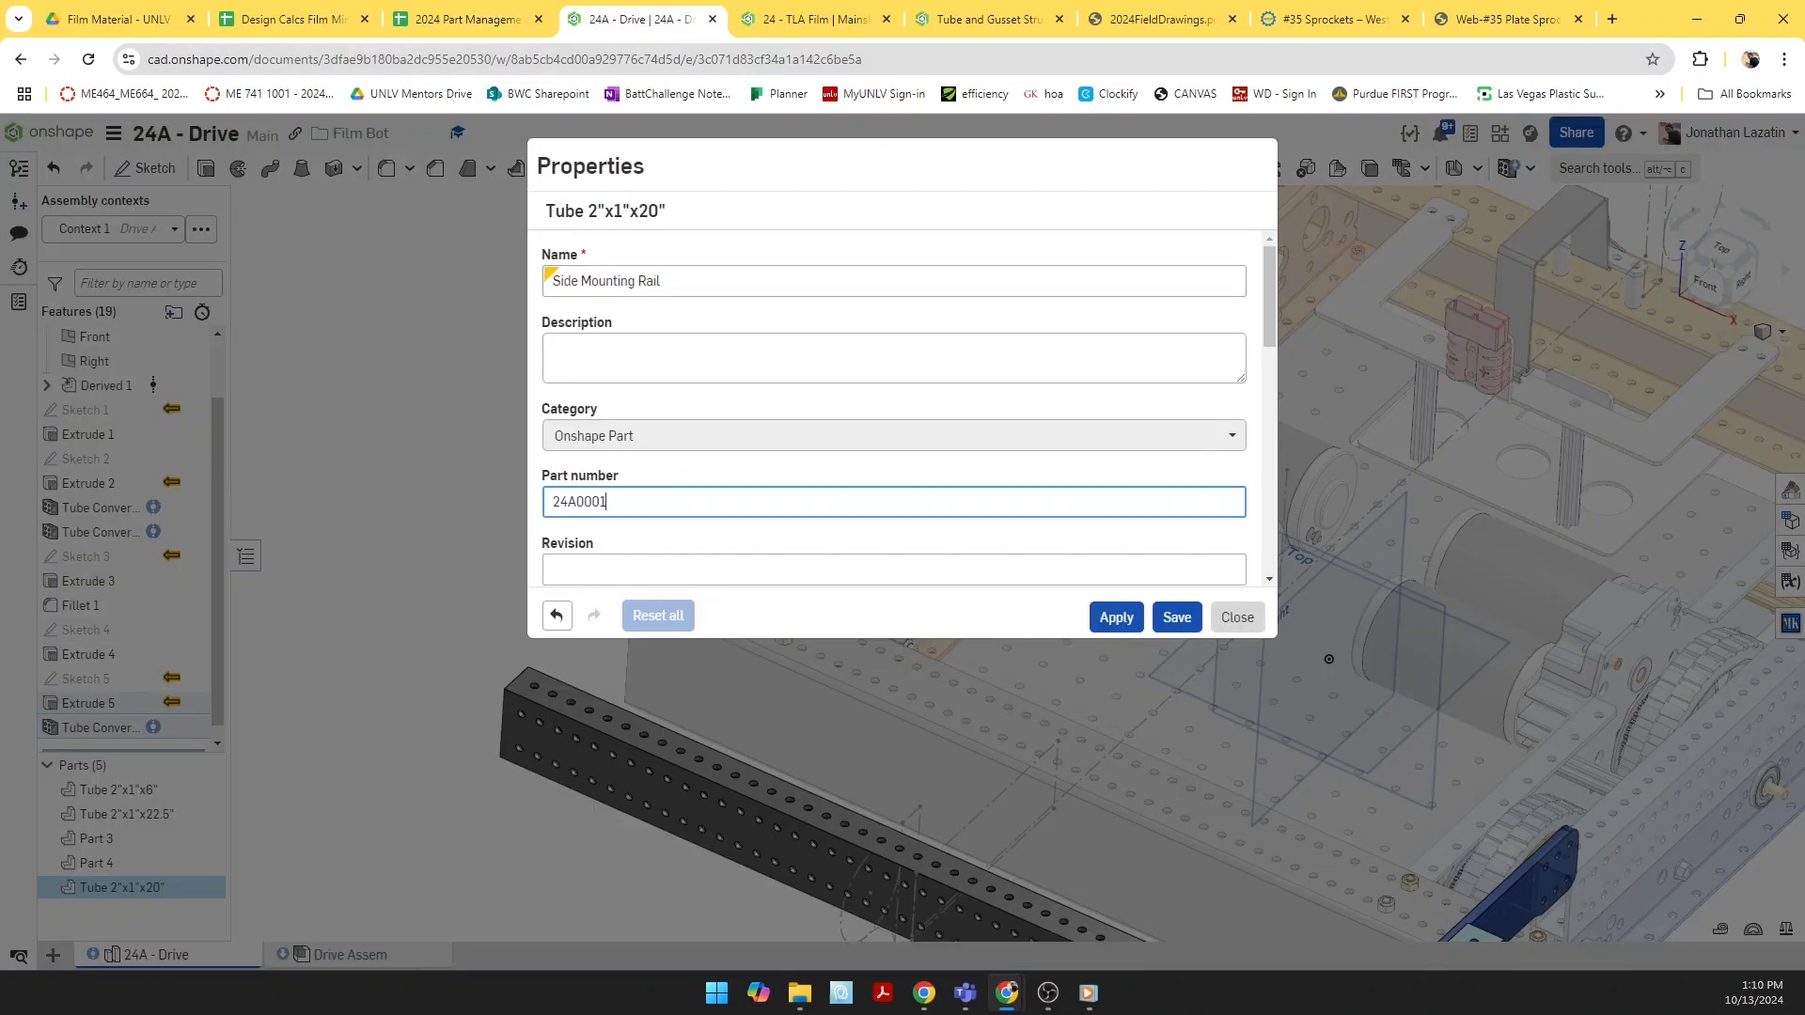
{"action": "key", "text": "Tab"}
{"action": "type", "text": "v1"}
{"action": "scroll", "coordinate": [677, 504], "scroll_direction": "down", "scroll_amount": 3}
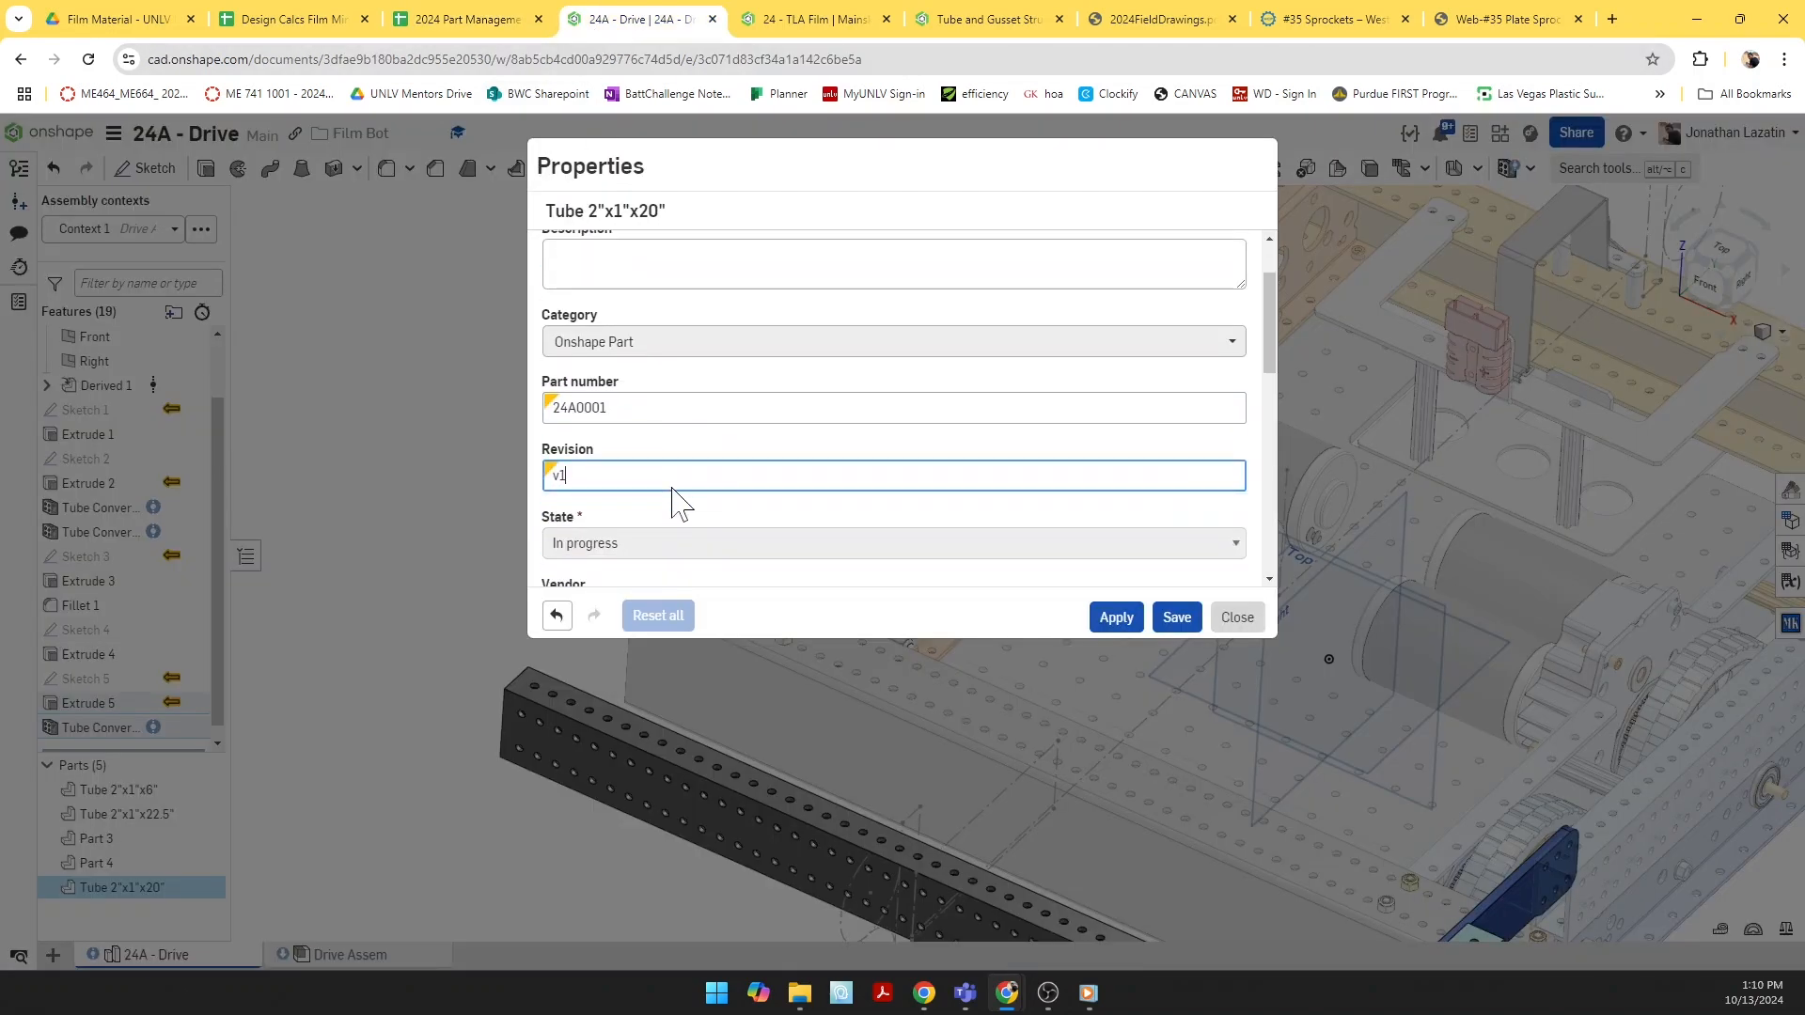
Step: Copy the material 2x1x1/8 AL from the part management spreadsheet into the Side Mounting Rail's Title 1 property
{"action": "scroll", "coordinate": [649, 499], "scroll_direction": "down", "scroll_amount": 2}
{"action": "left_click", "coordinate": [617, 503]}
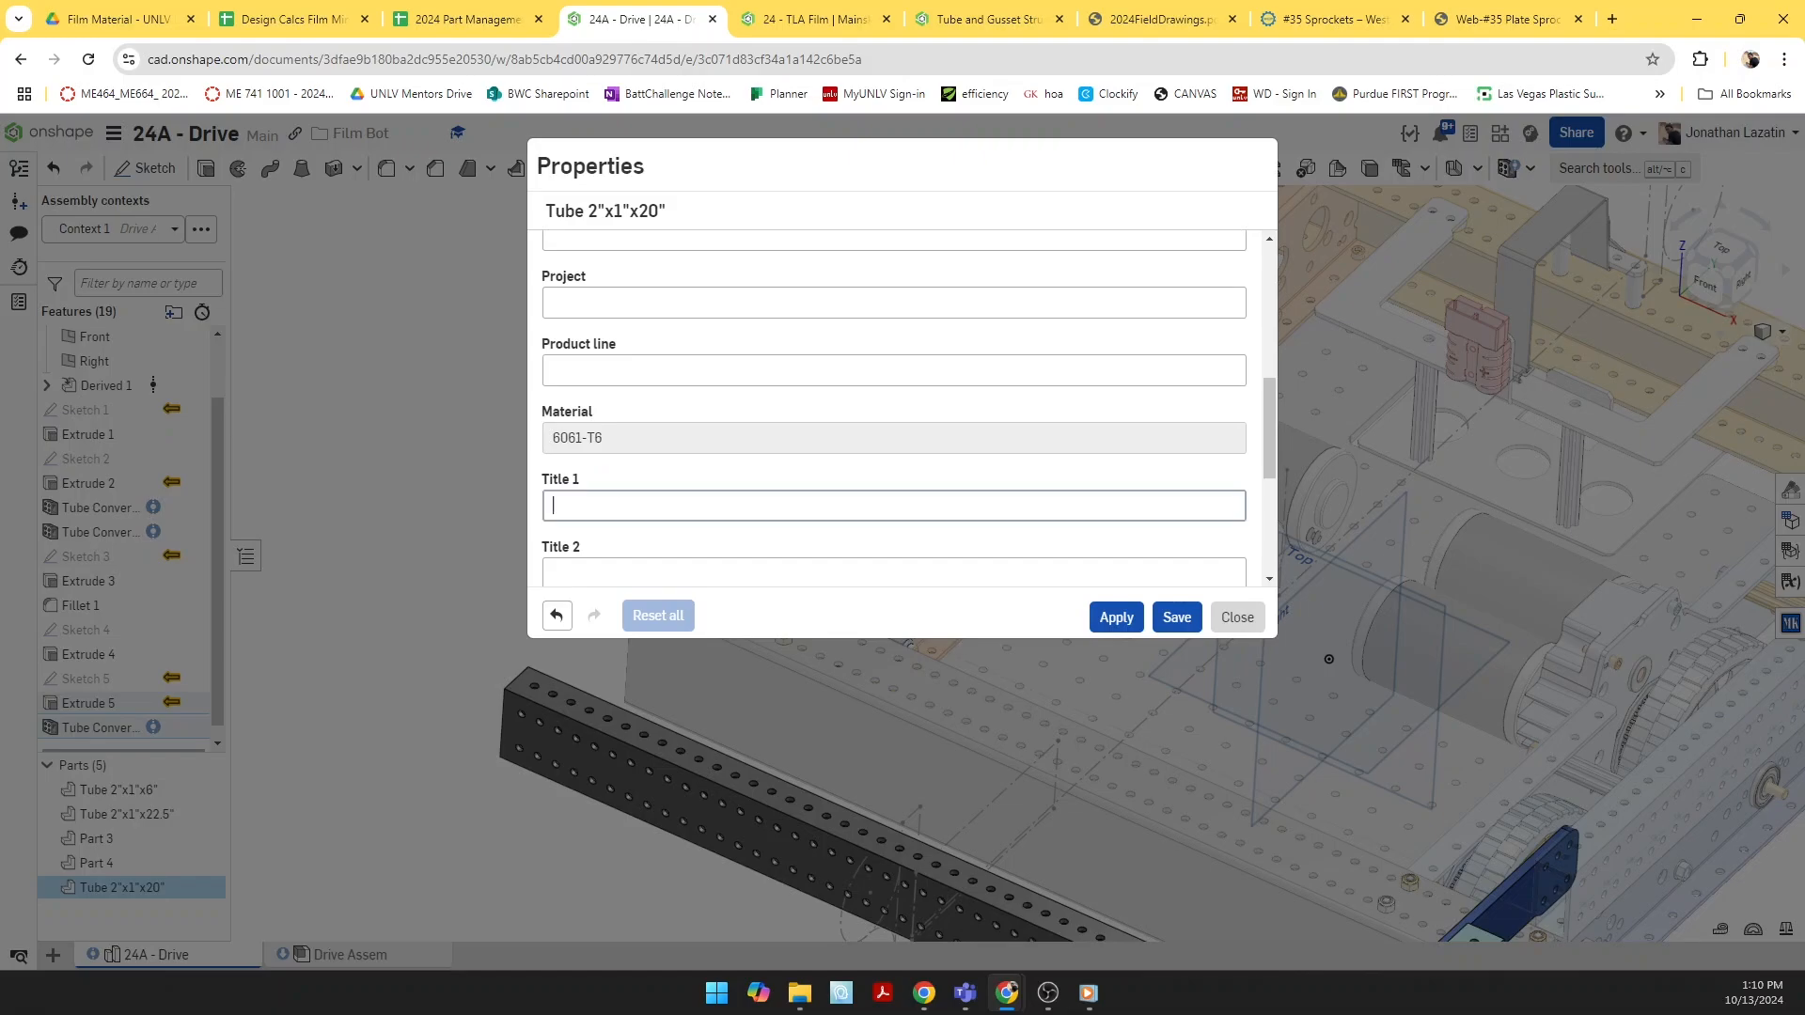
{"action": "scroll", "coordinate": [616, 503], "scroll_direction": "down", "scroll_amount": 1}
{"action": "left_click", "coordinate": [527, 20]}
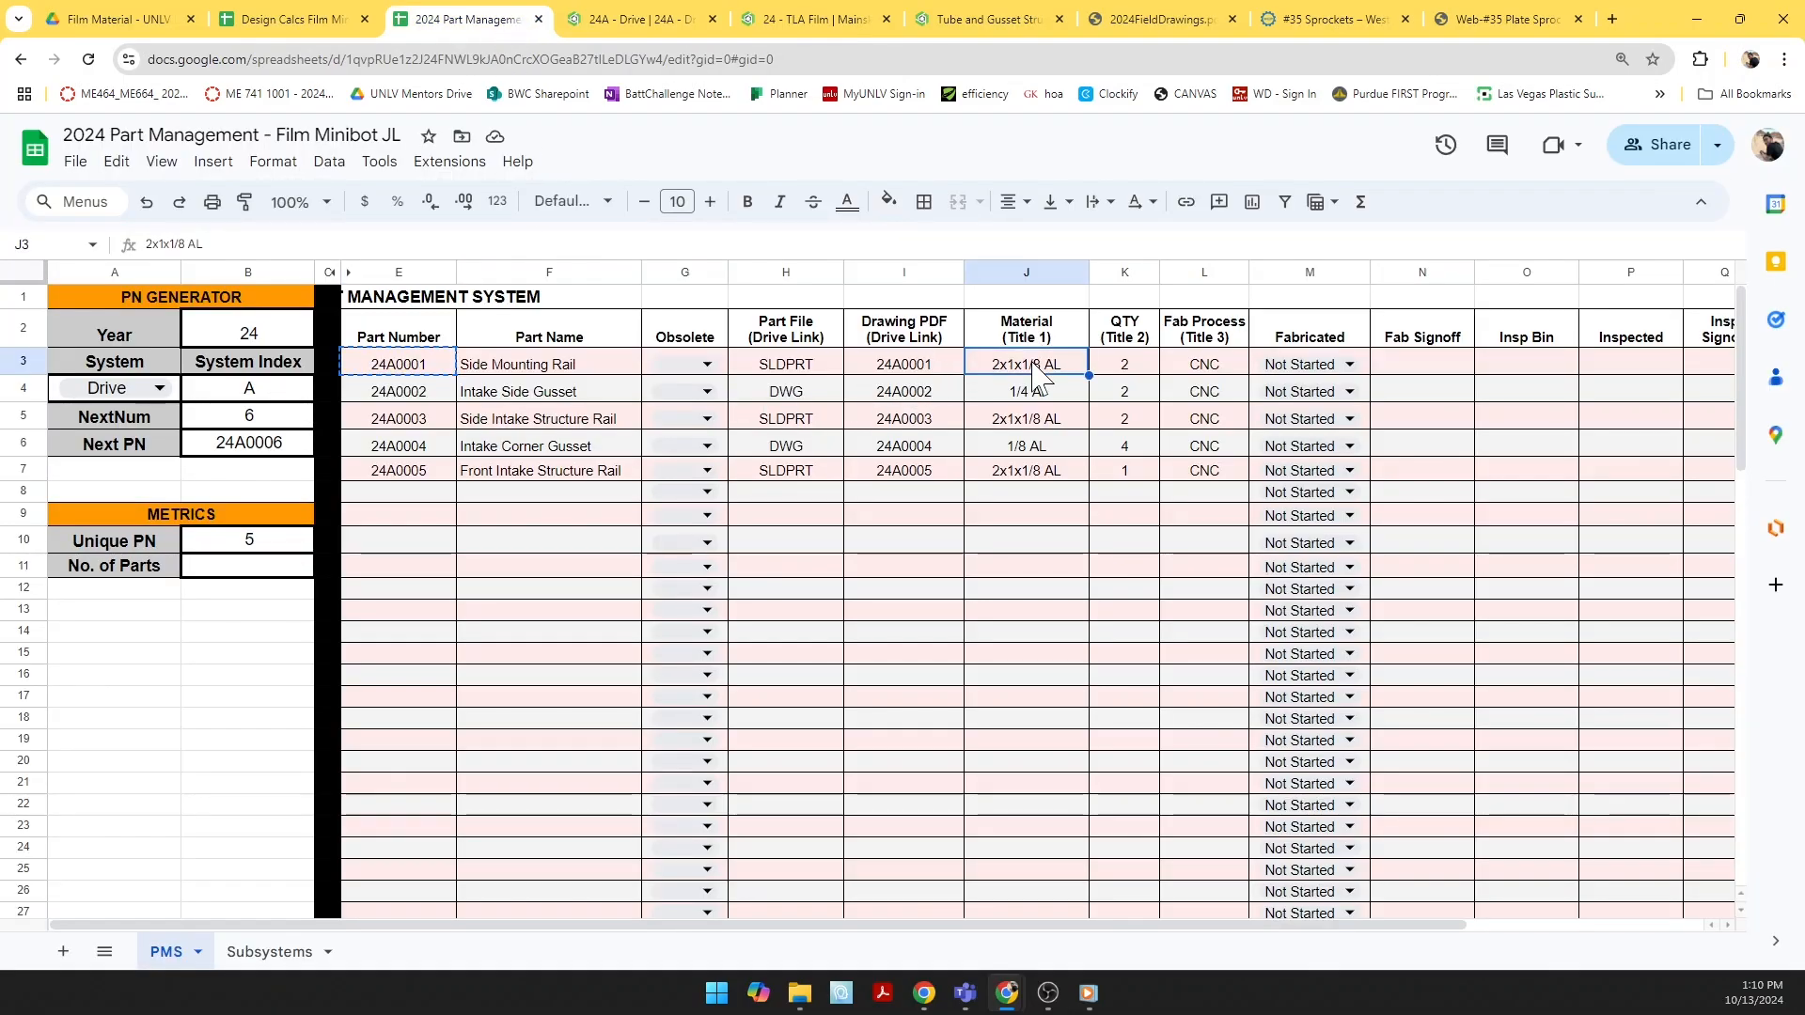
{"action": "left_click", "coordinate": [649, 18]}
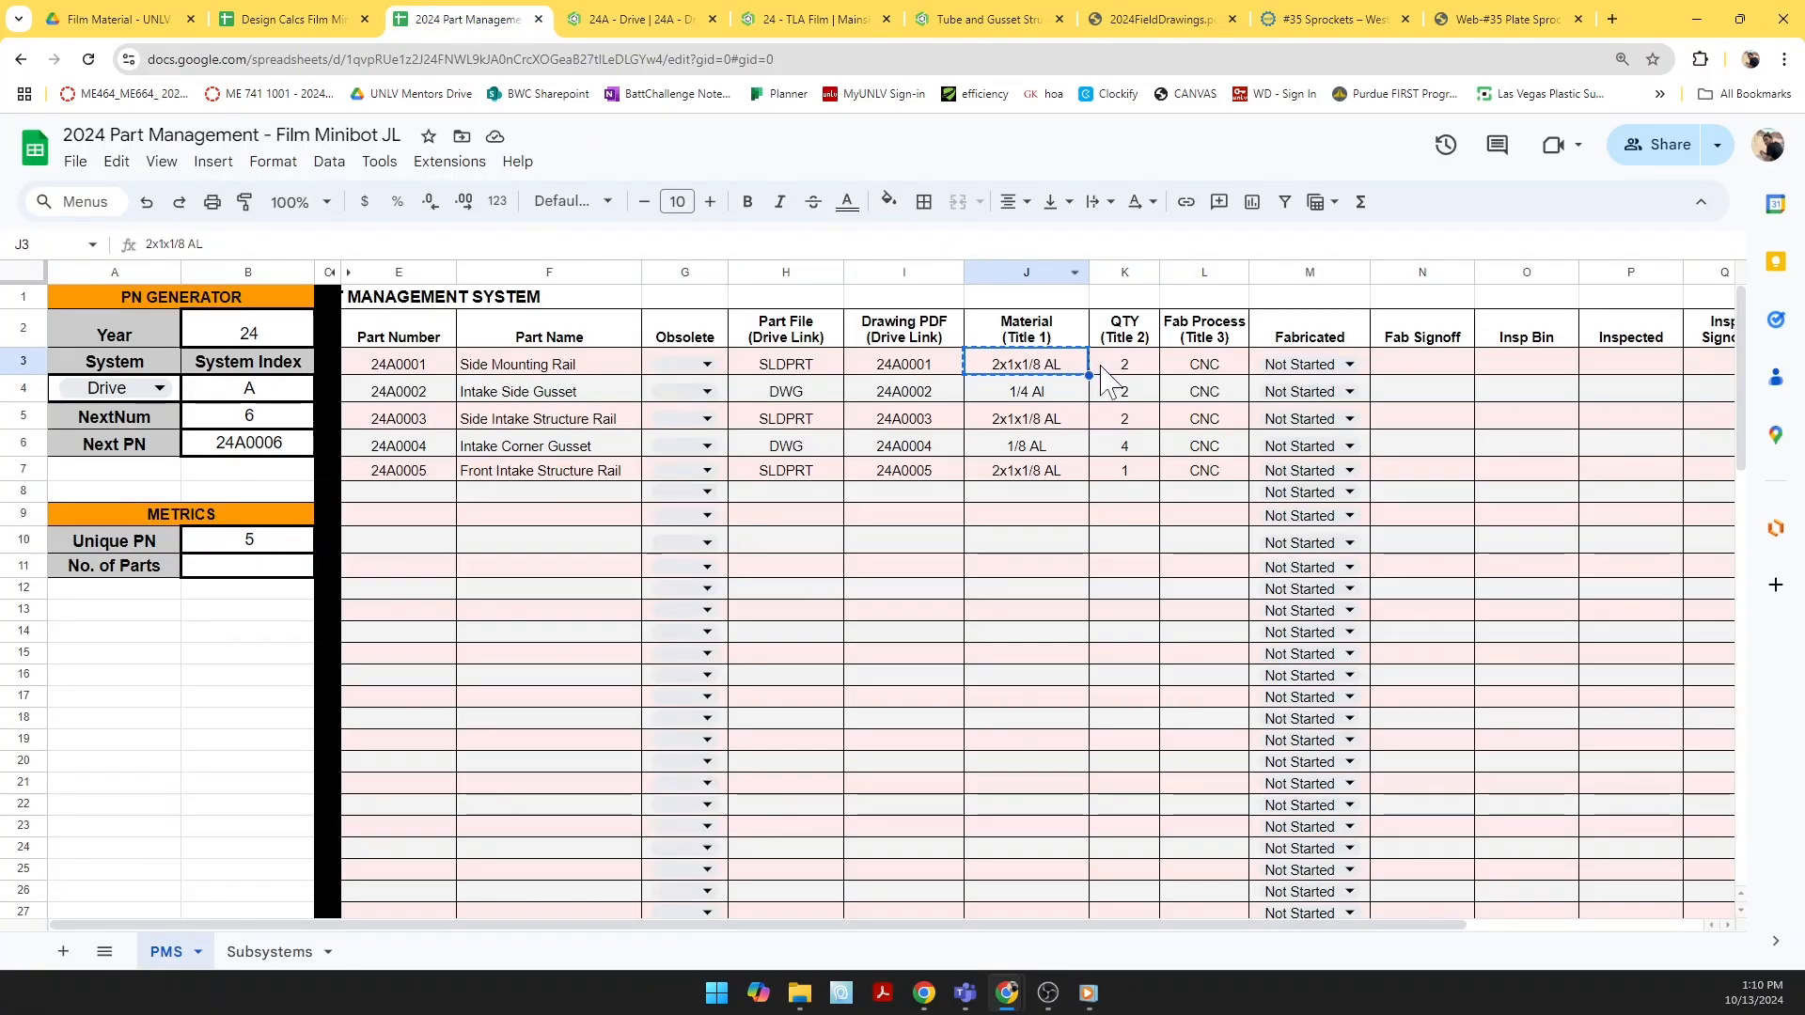
{"action": "left_click", "coordinate": [602, 20]}
{"action": "key", "text": "Tab"}
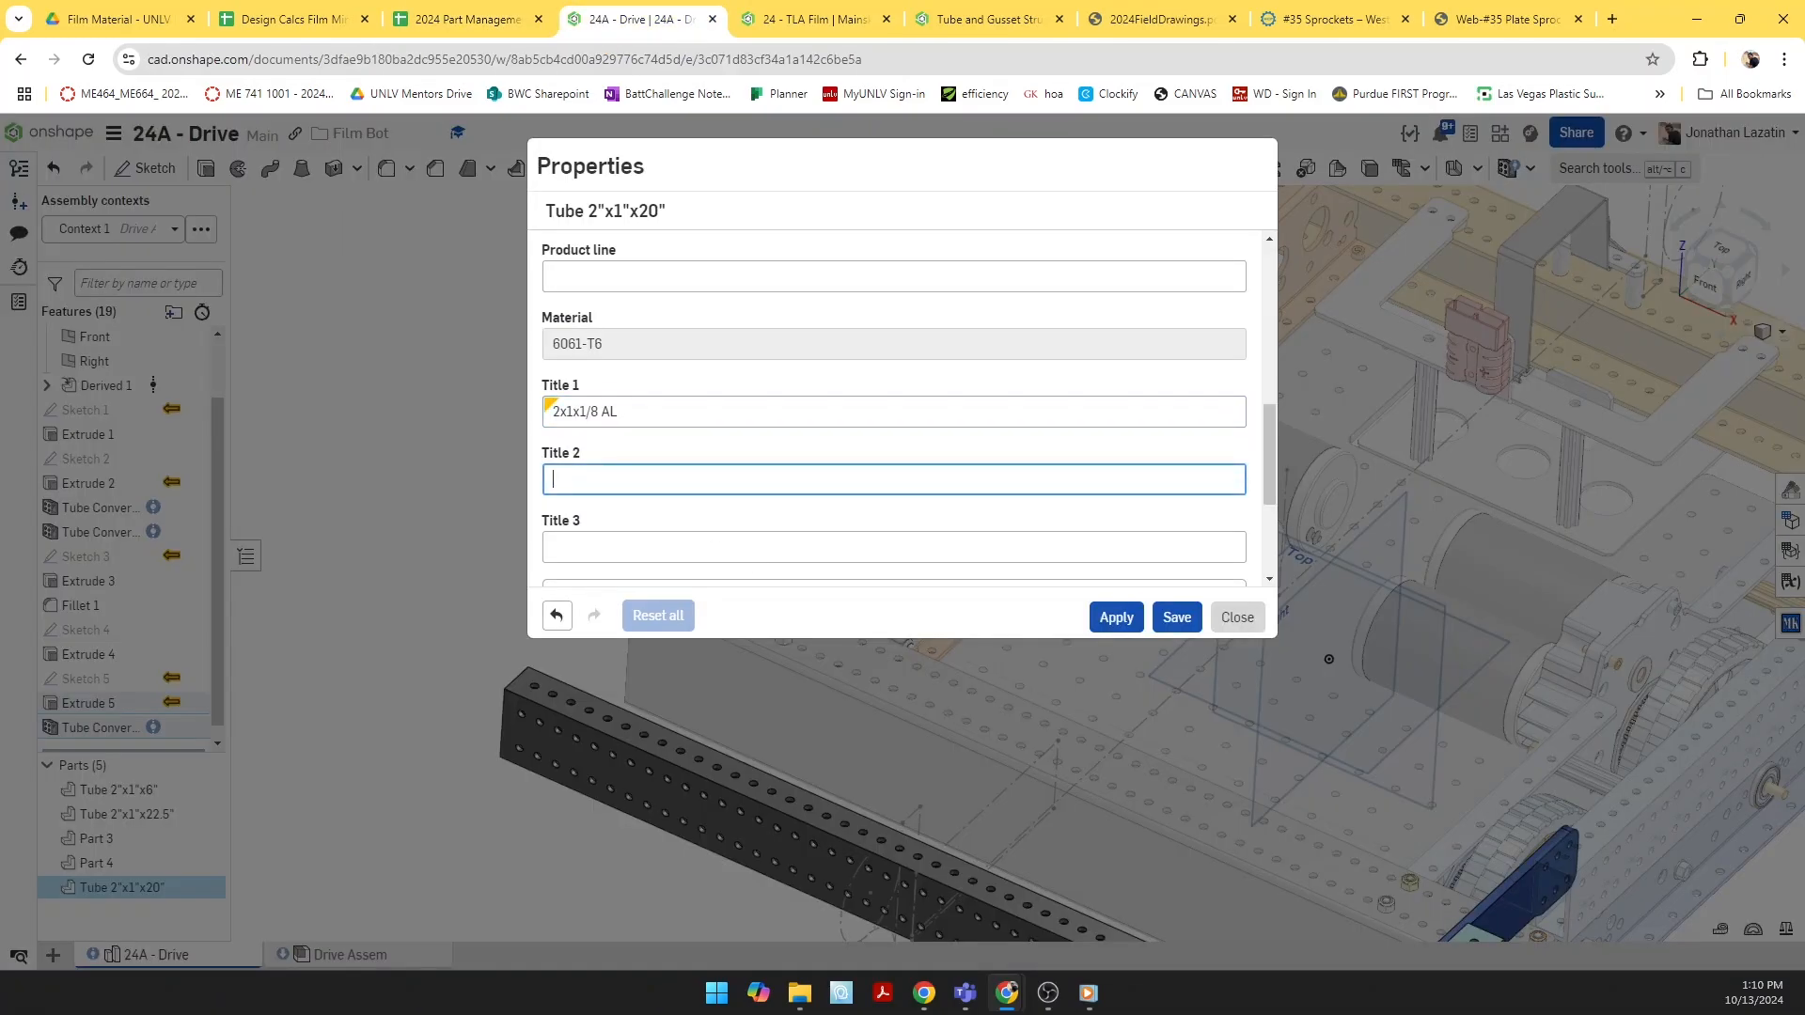
Step: Fill the rail's Title 2 with quantity 2 and Title 3 with CNC from the spreadsheet, and save the properties
{"action": "left_click", "coordinate": [456, 19]}
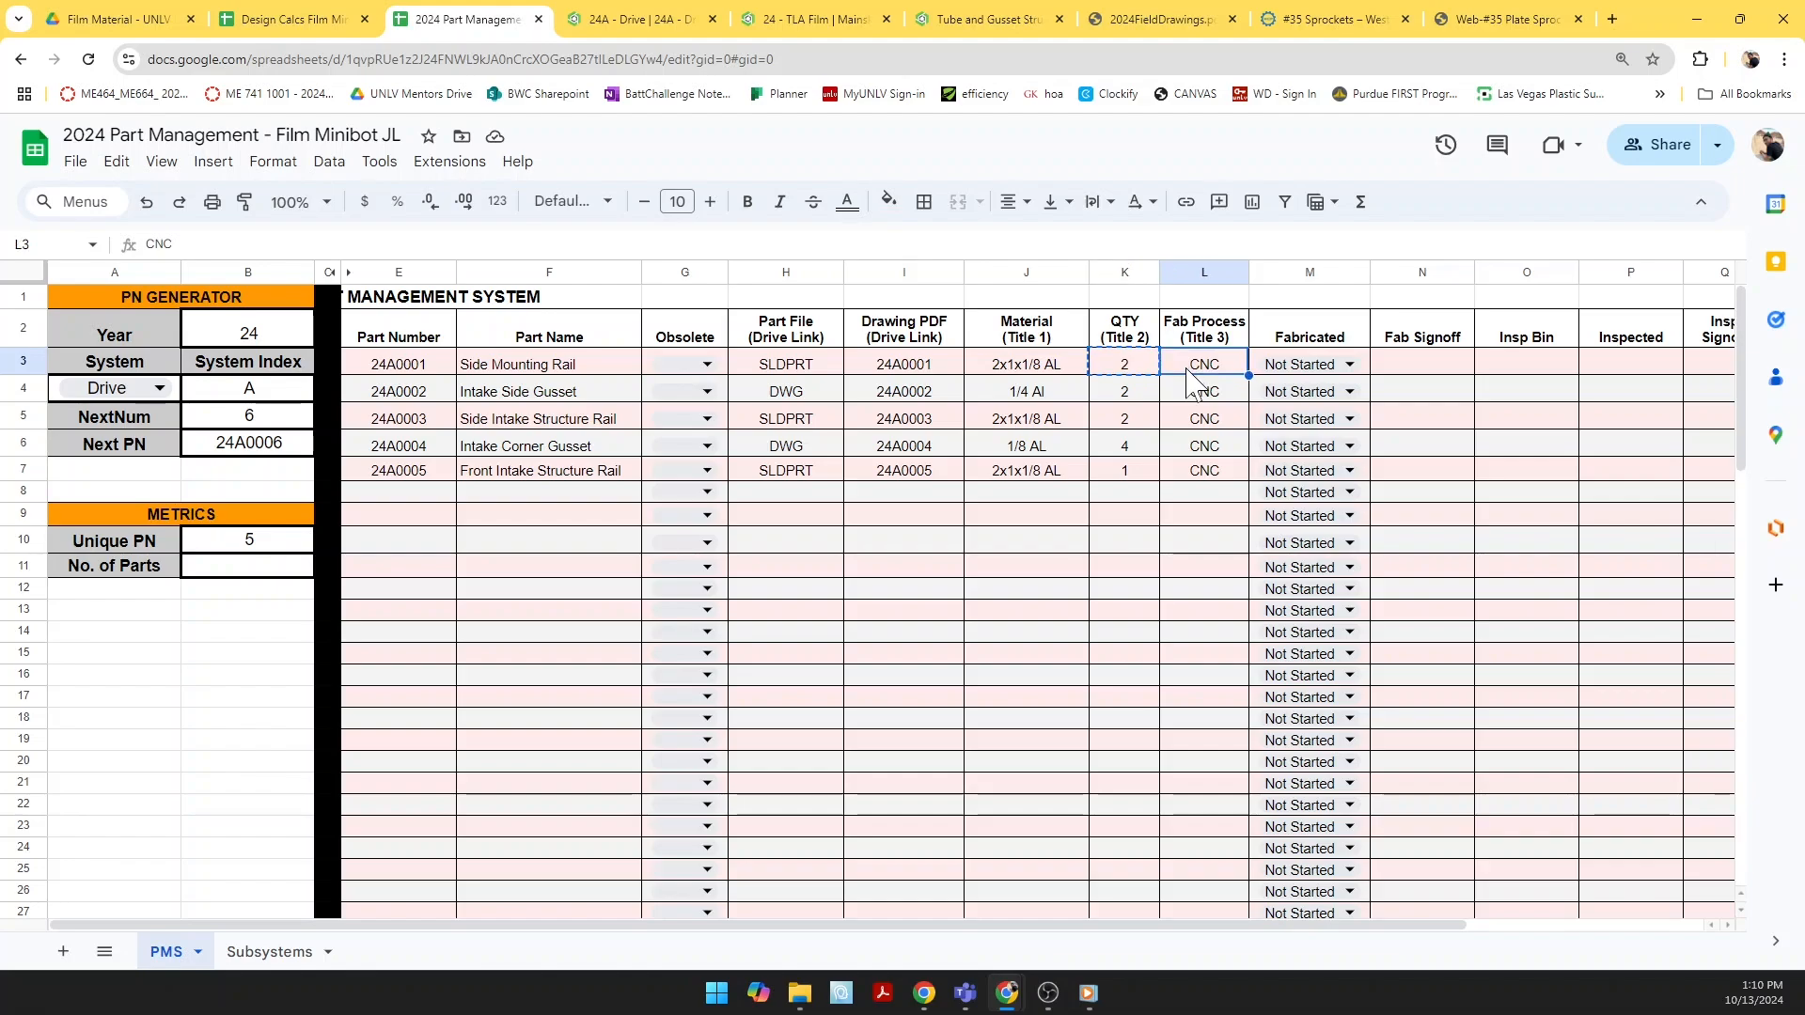
{"action": "left_click", "coordinate": [620, 21]}
{"action": "key", "text": "ctrl+v"}
{"action": "key", "text": "Tab"}
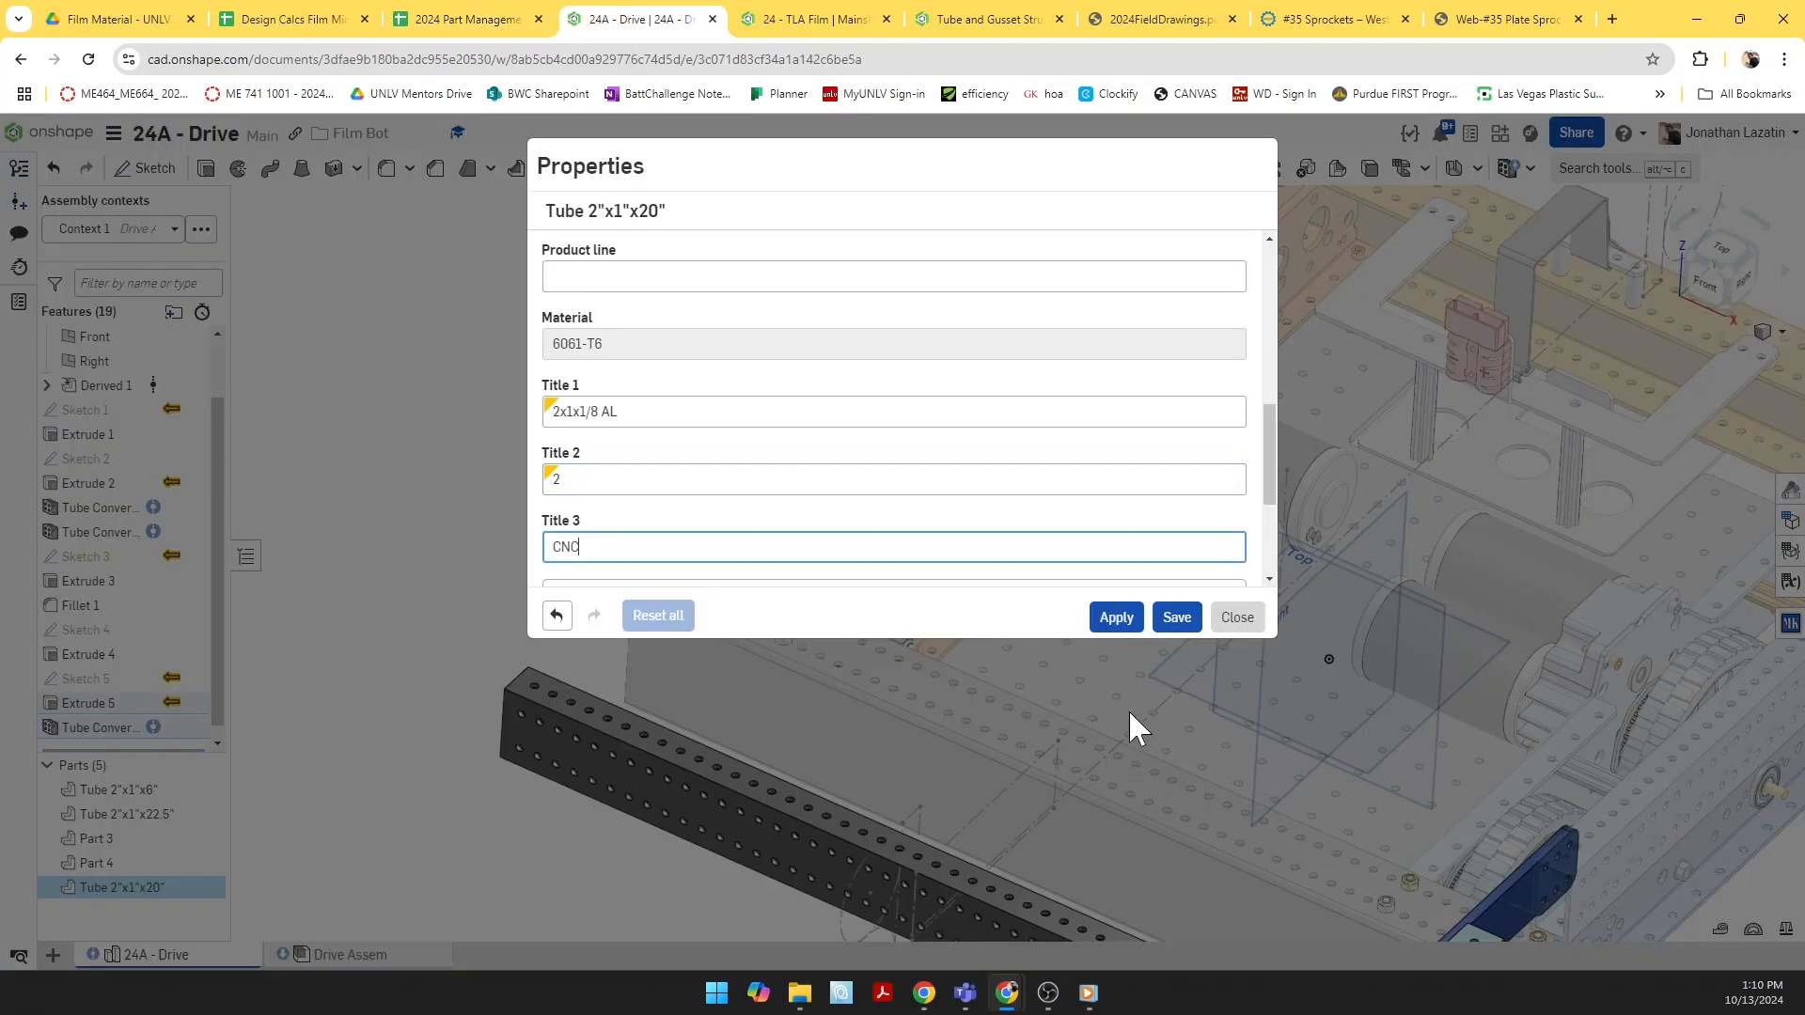
{"action": "type", "text": "CNC"}
{"action": "left_click", "coordinate": [1176, 617]}
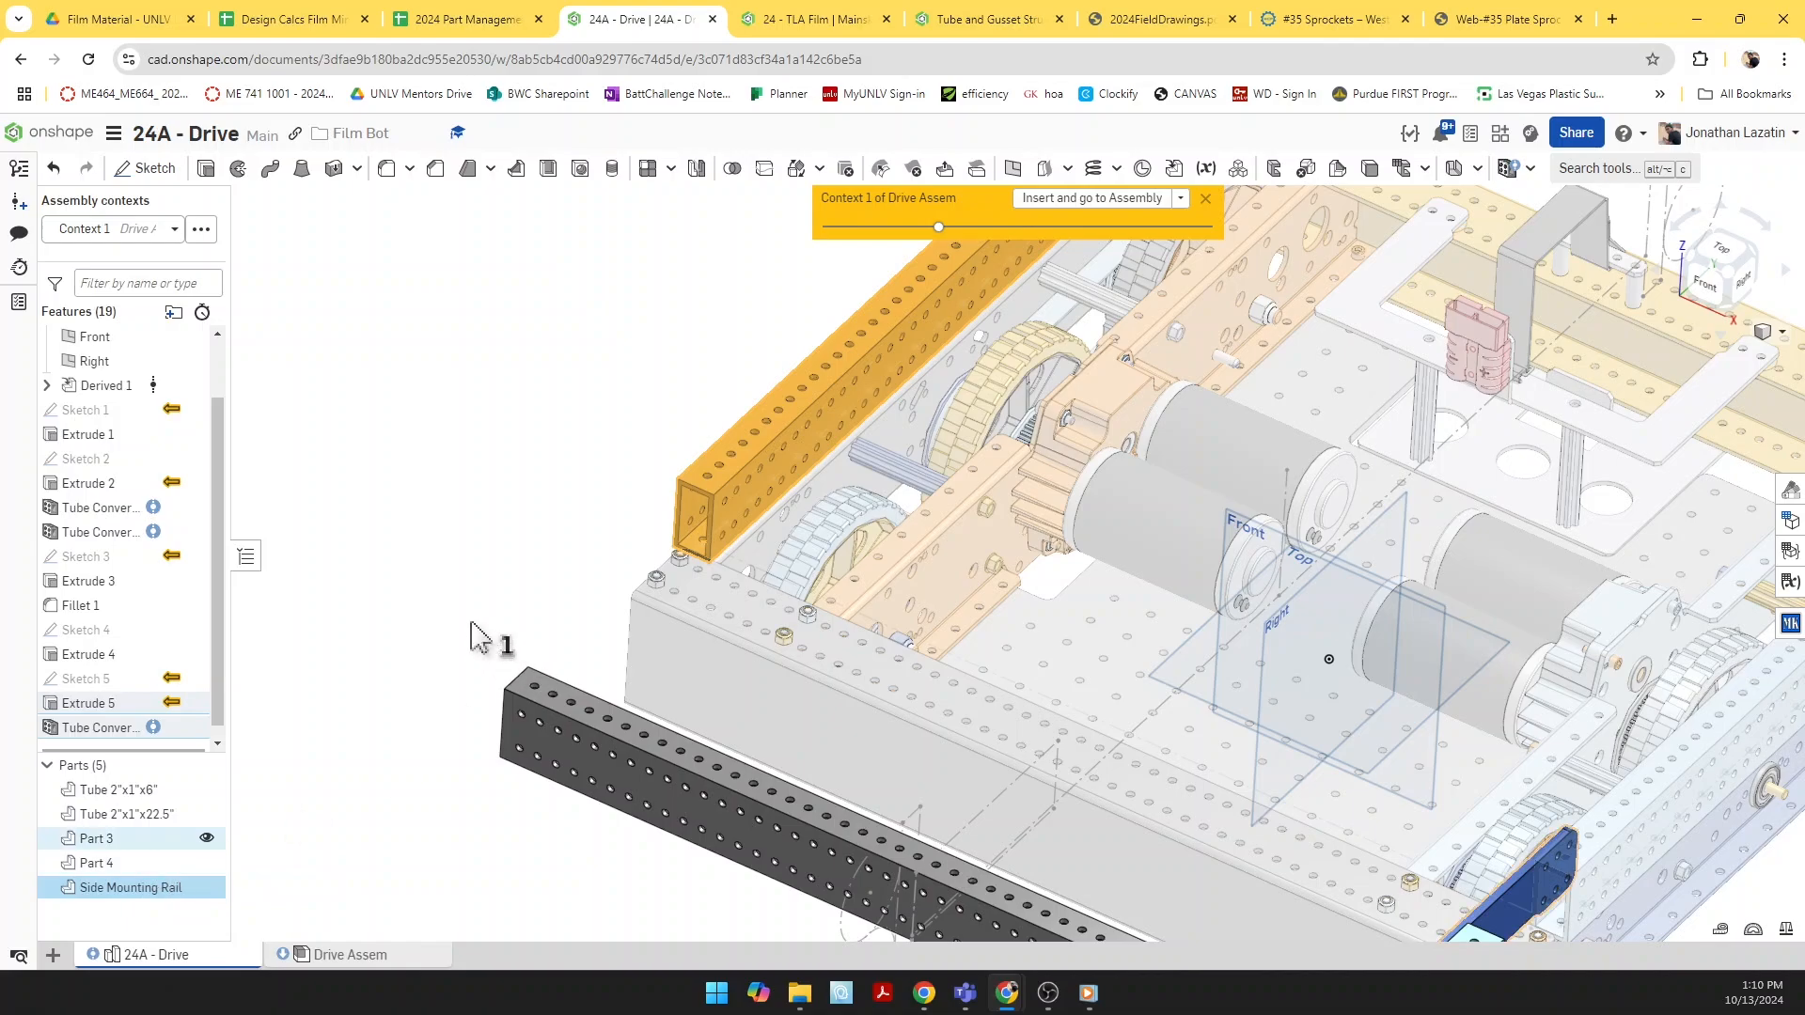
Step: Open the properties of Part 3 and copy part number 24A0002 from the spreadsheet into its Part number property
{"action": "right_click_drag", "start_coordinate": [766, 685], "coordinate": [1031, 504]}
{"action": "left_click", "coordinate": [1031, 504]}
{"action": "right_click", "coordinate": [148, 839]}
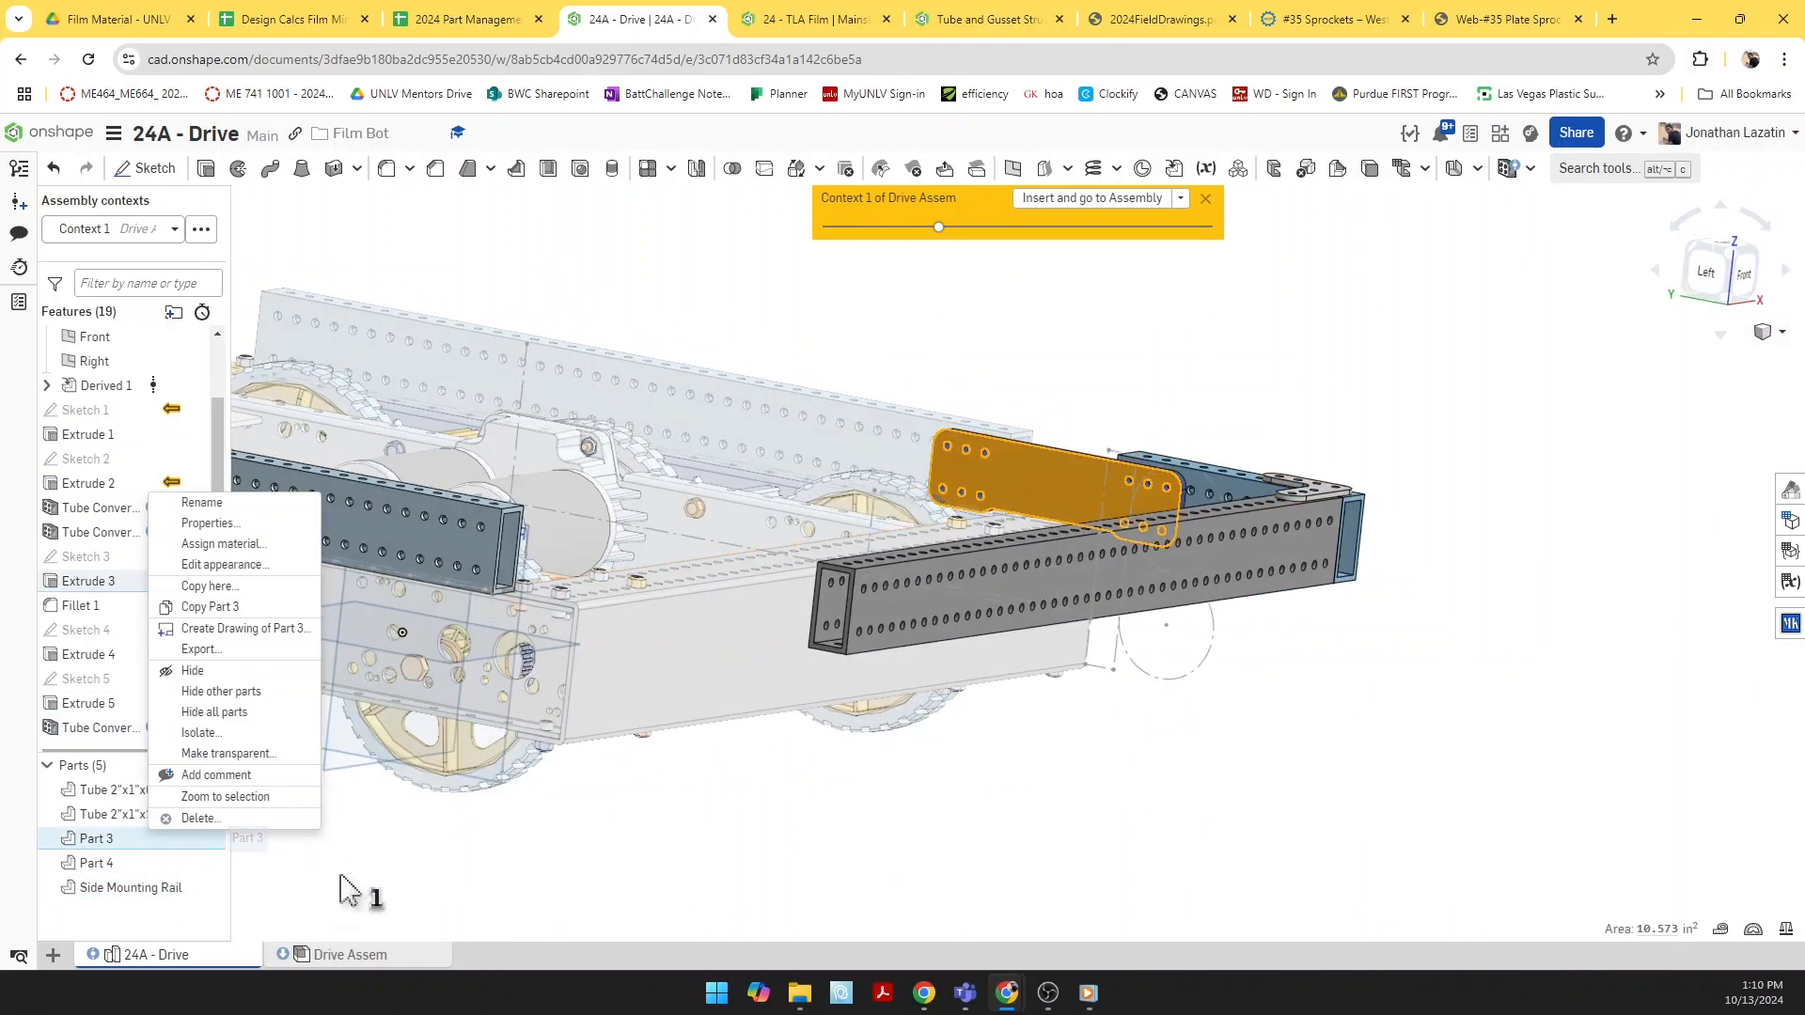
{"action": "left_click", "coordinate": [233, 524]}
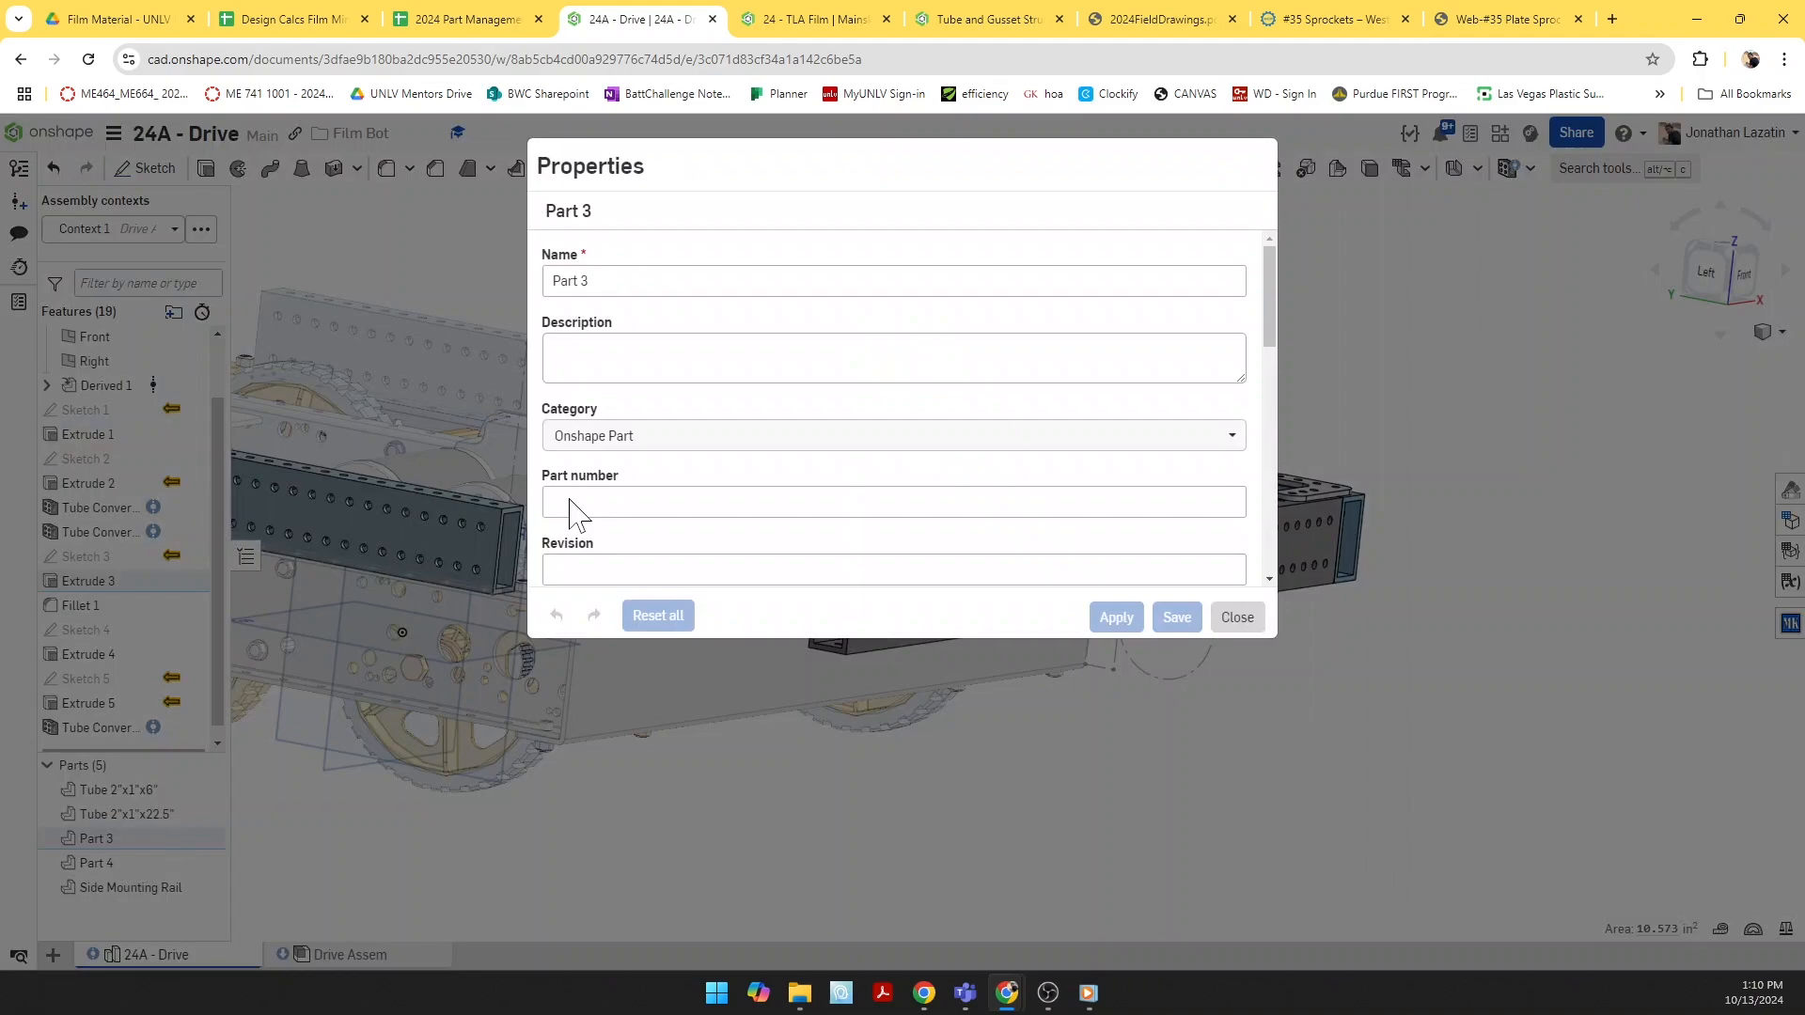
{"action": "left_click", "coordinate": [825, 19]}
{"action": "left_click", "coordinate": [460, 19]}
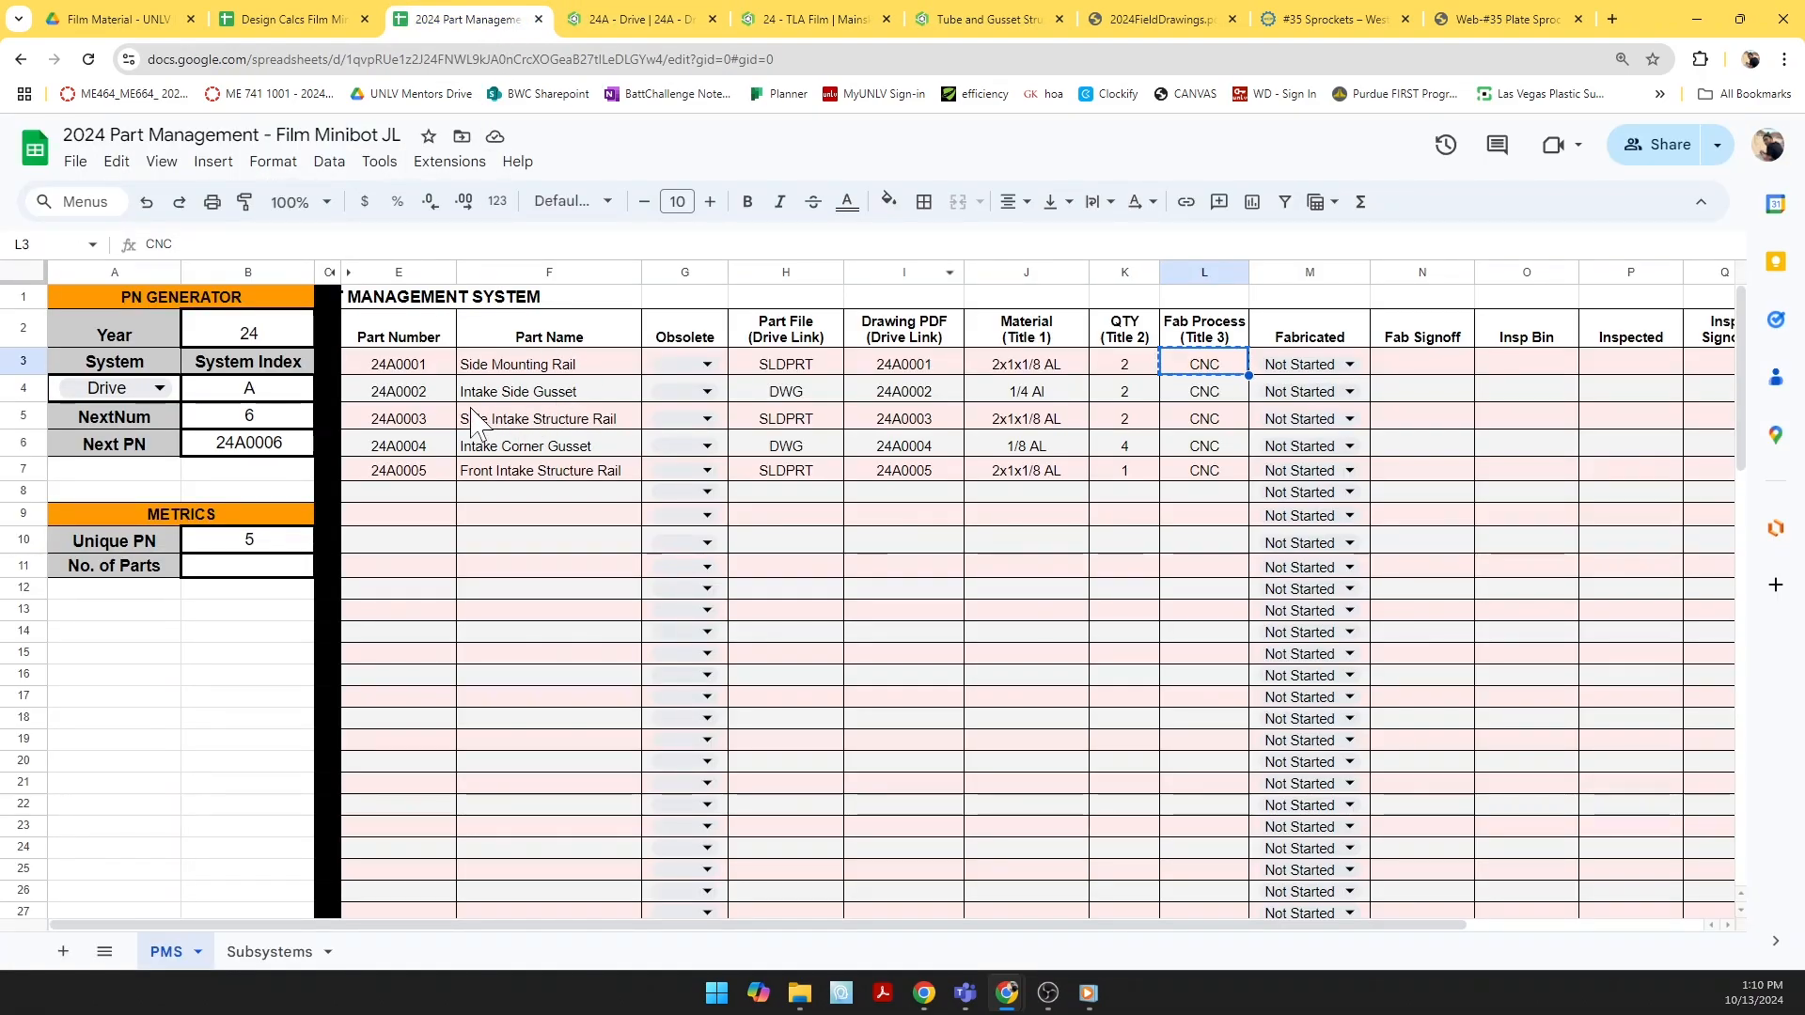
{"action": "left_click", "coordinate": [435, 400]}
{"action": "left_click", "coordinate": [605, 26]}
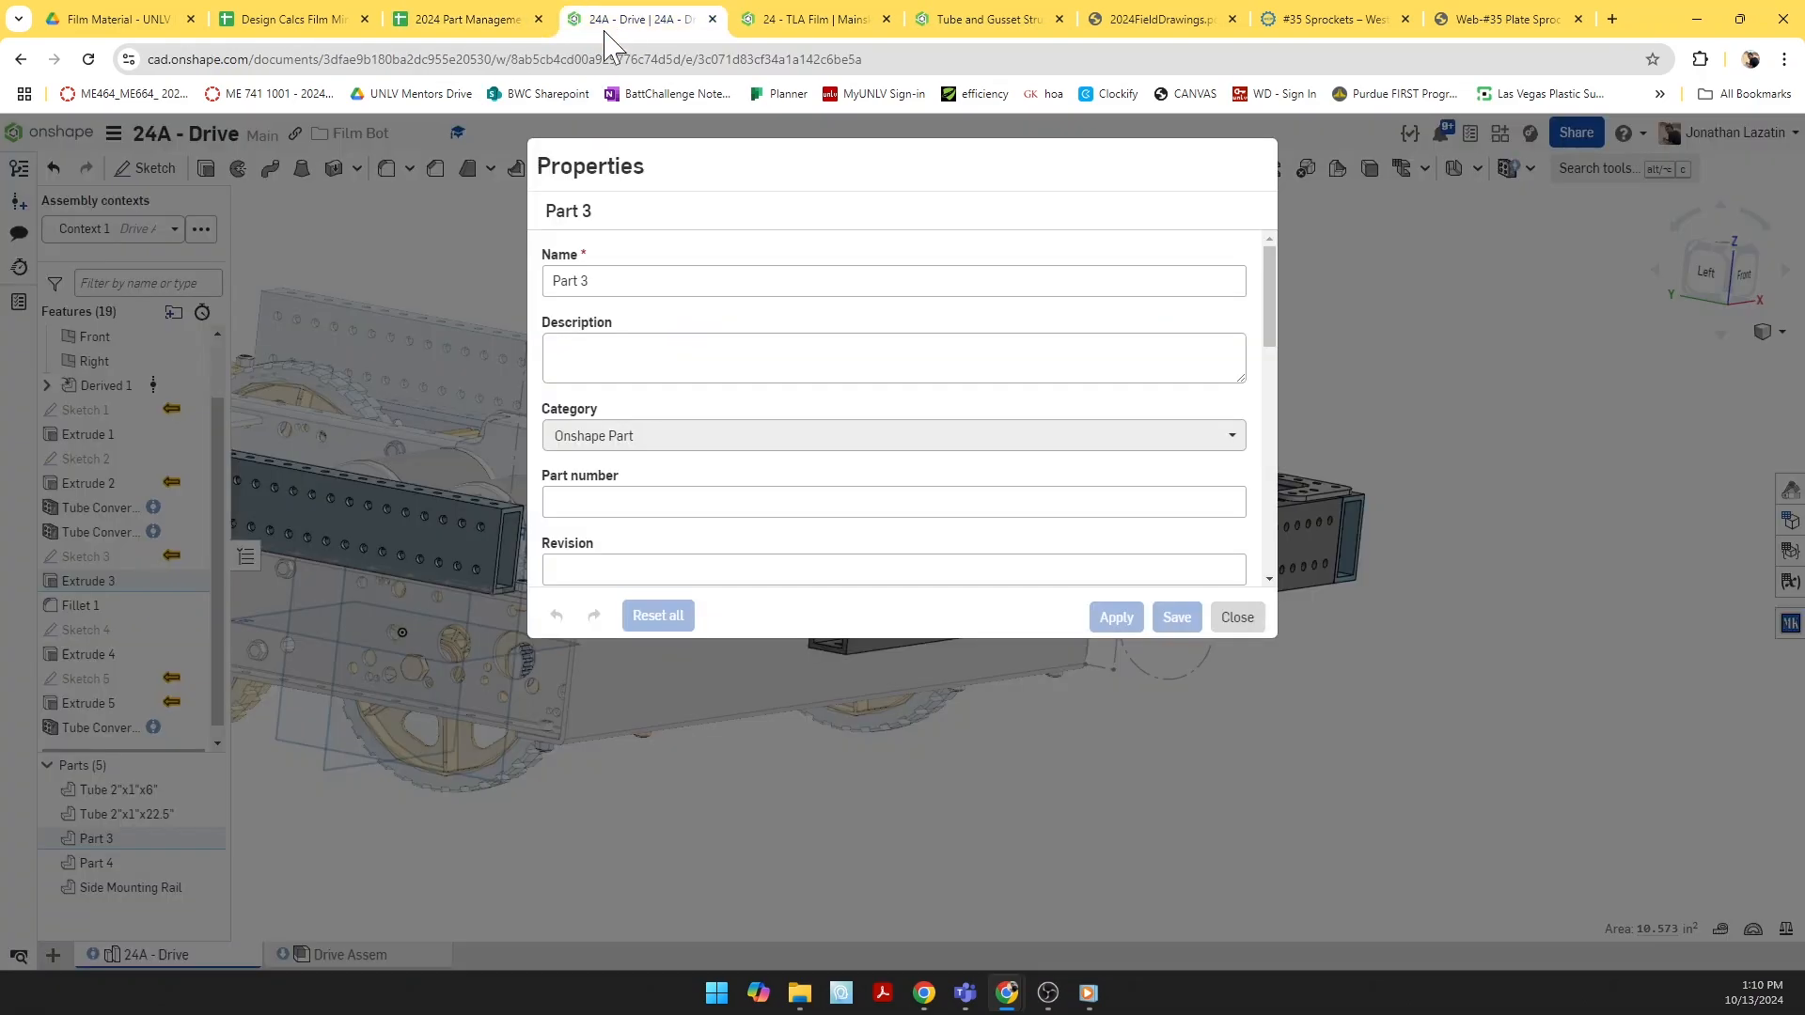
{"action": "left_click", "coordinate": [611, 502]}
{"action": "key", "text": "ctrl+v"}
Step: Set Part 3's name to Intake Side Gusset from the spreadsheet and its revision to v1
{"action": "left_click", "coordinate": [461, 18]}
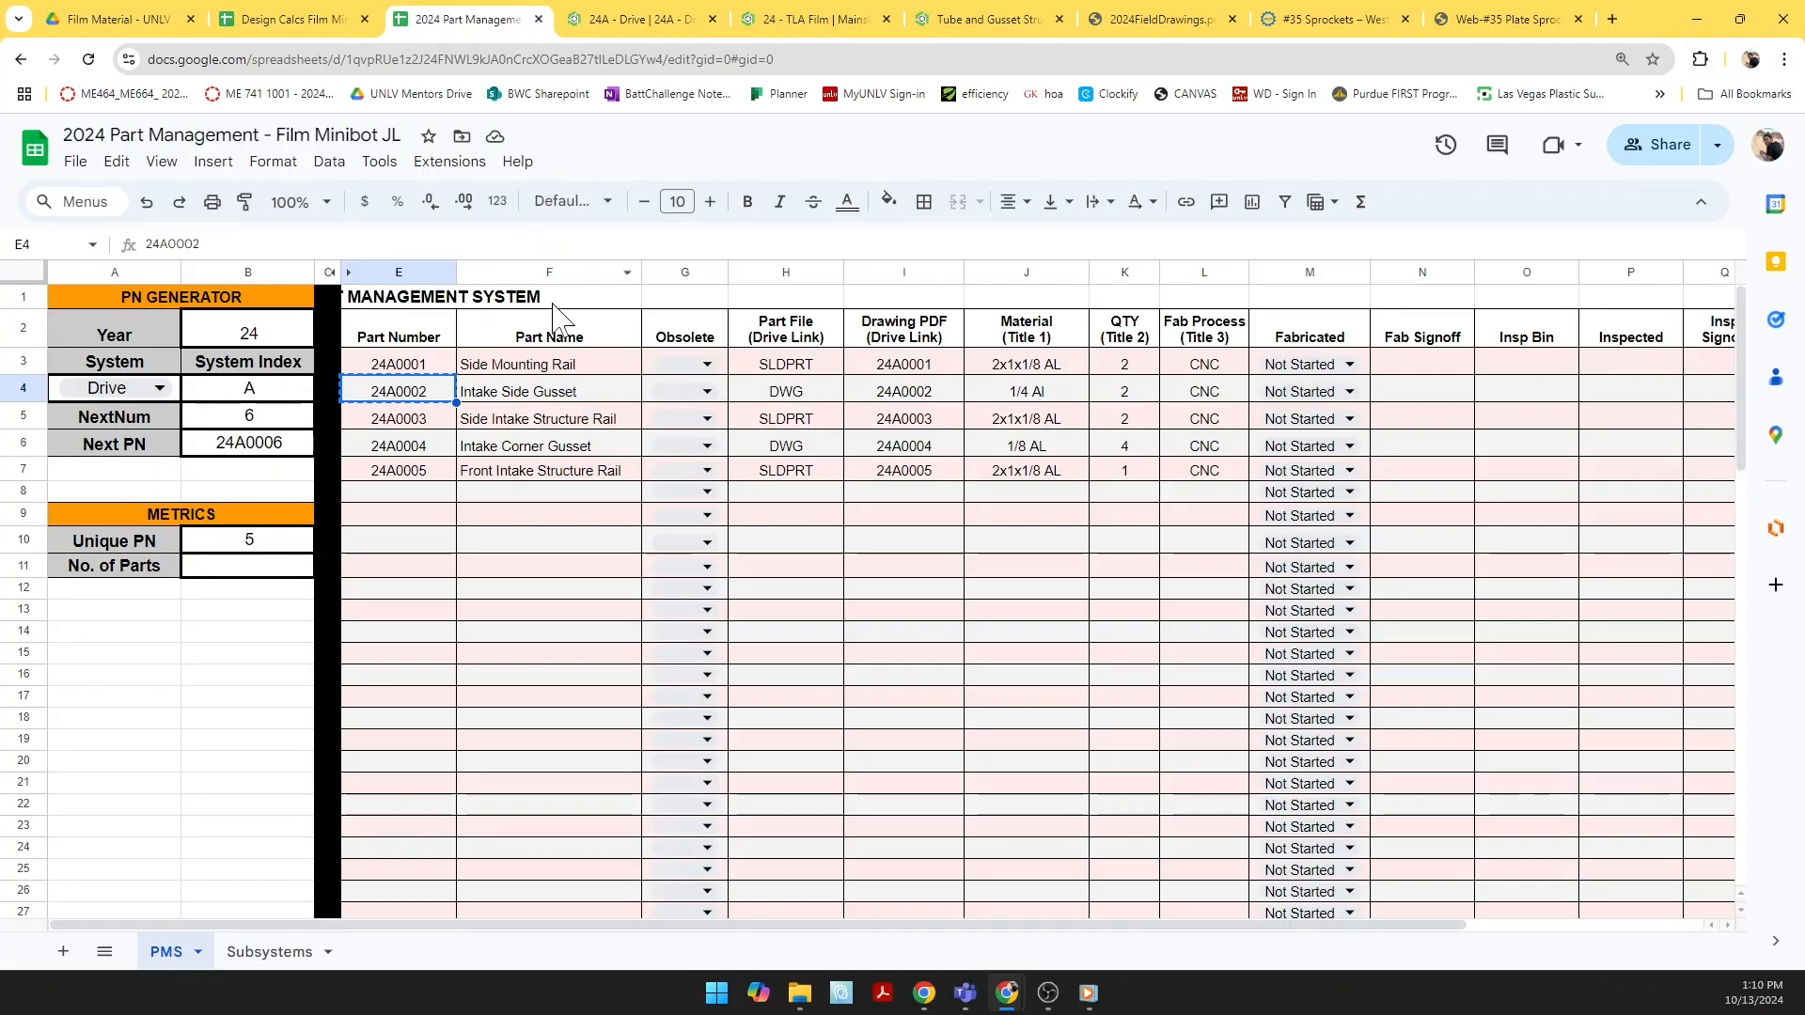
{"action": "left_click", "coordinate": [636, 26]}
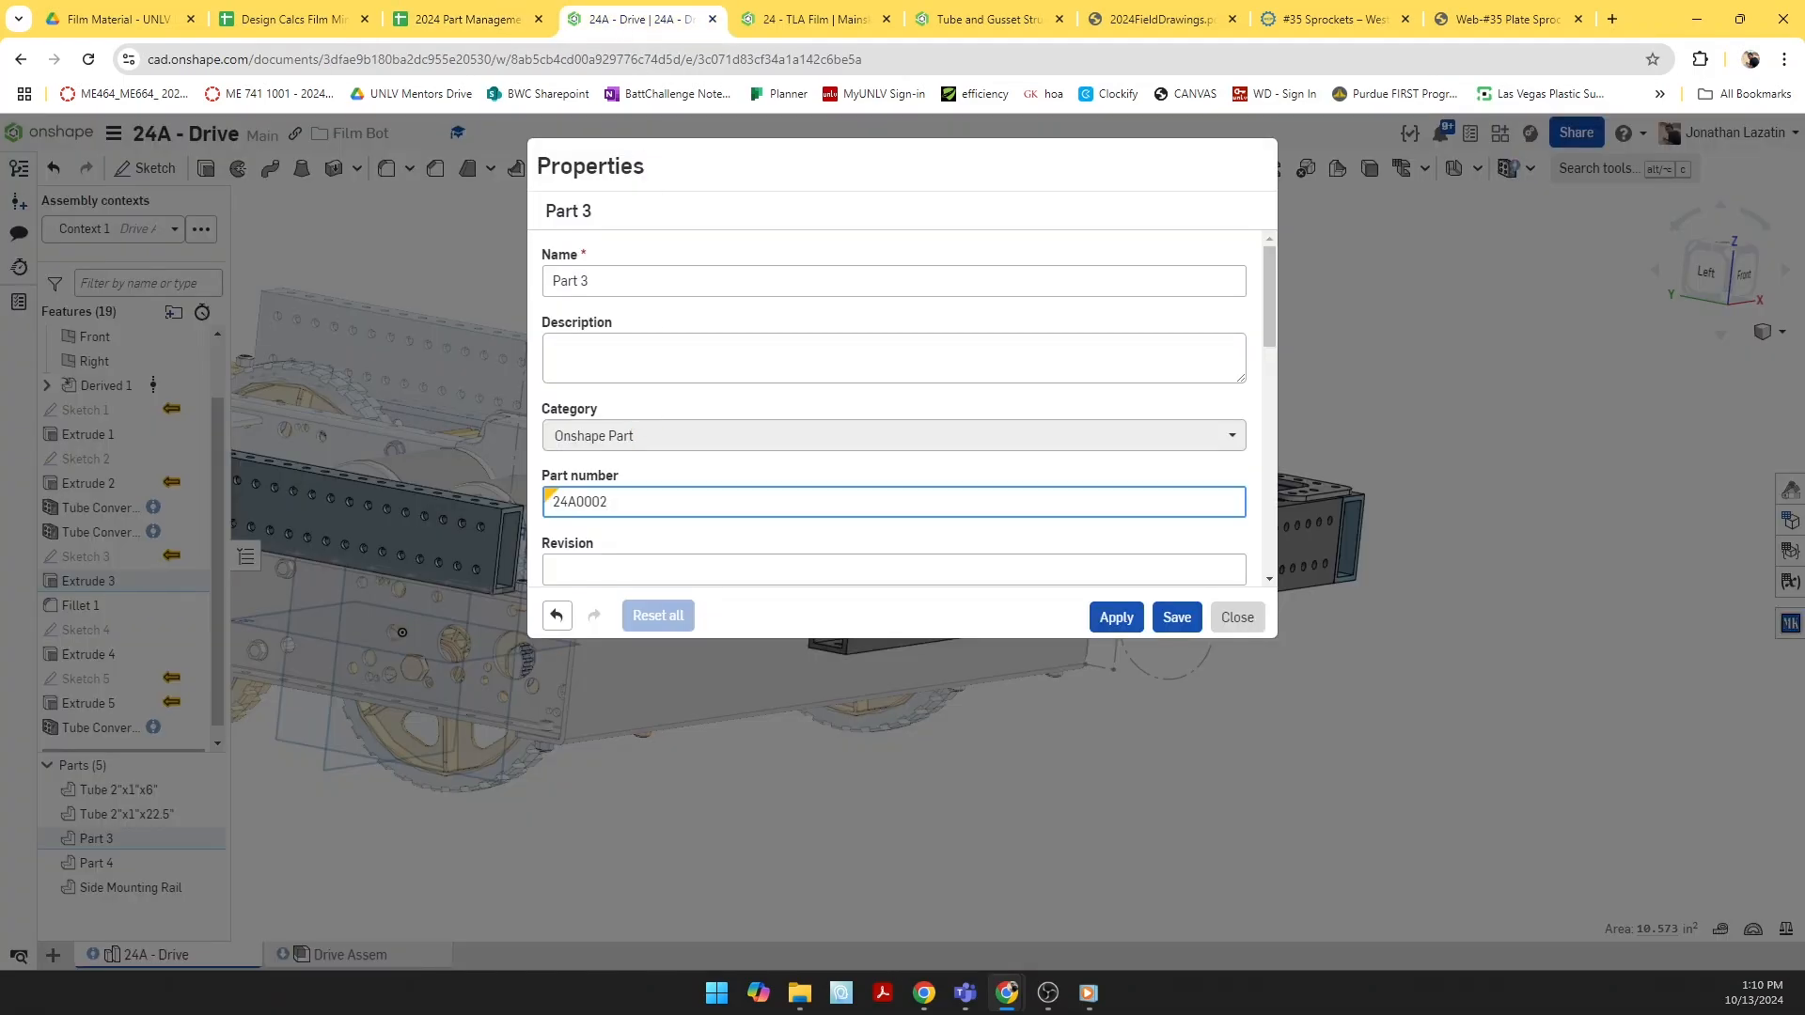
{"action": "left_click_drag", "start_coordinate": [611, 282], "coordinate": [495, 282]}
{"action": "key", "text": "ctrl+v"}
{"action": "left_click", "coordinate": [696, 570]}
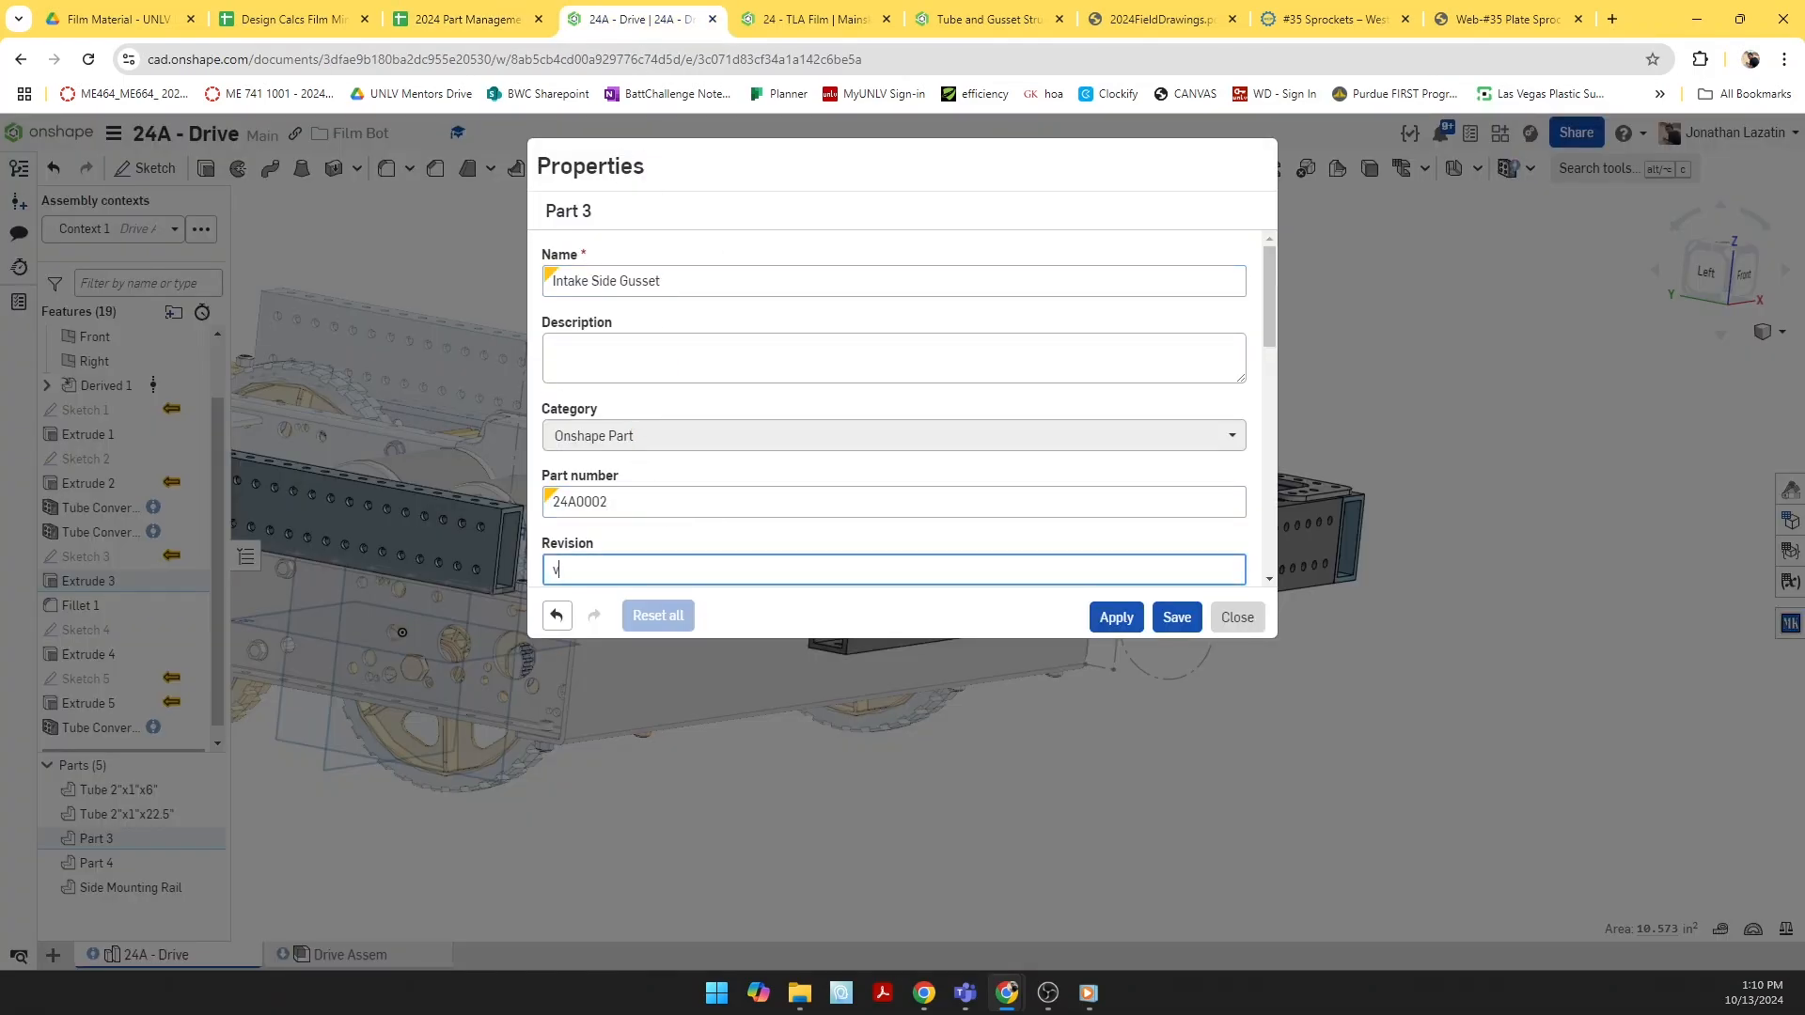
{"action": "type", "text": "A"}
Step: Copy the material 1/4 Al from the spreadsheet into the gusset's Title 1 property
{"action": "scroll", "coordinate": [697, 498], "scroll_direction": "down", "scroll_amount": 4}
{"action": "scroll", "coordinate": [621, 470], "scroll_direction": "down", "scroll_amount": 2}
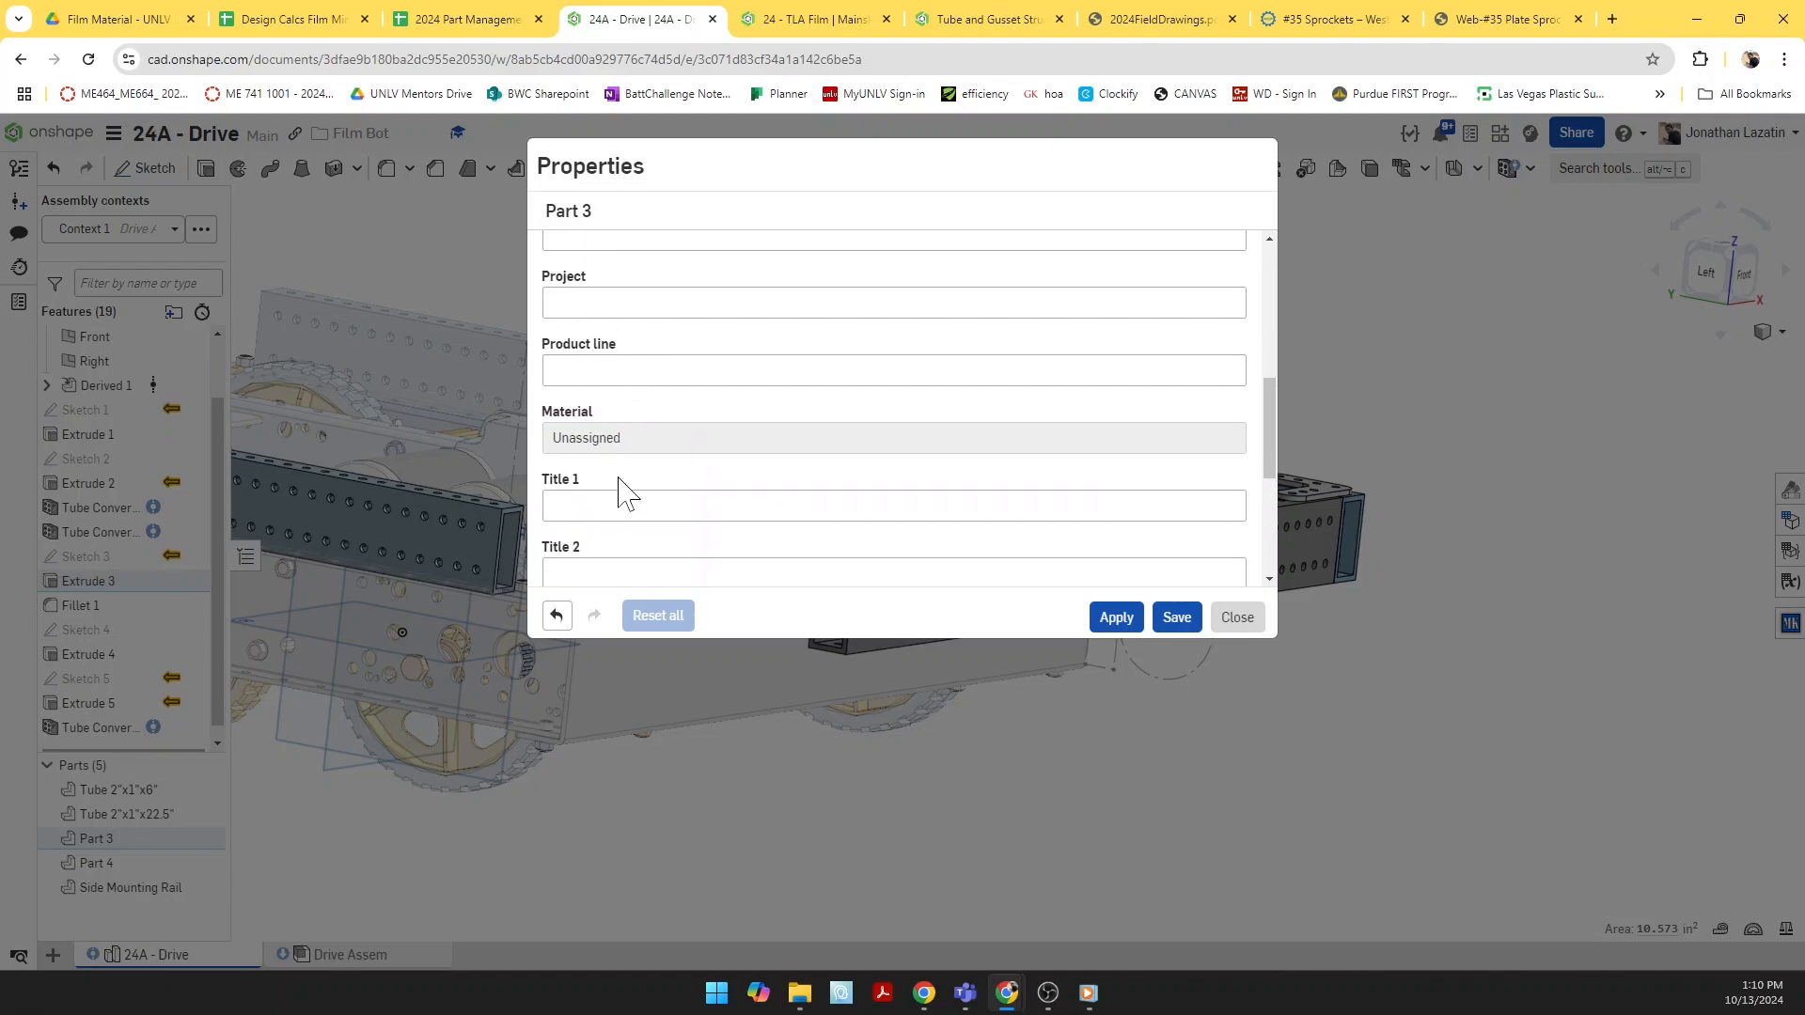
{"action": "left_click", "coordinate": [625, 499]}
{"action": "left_click", "coordinate": [480, 19]}
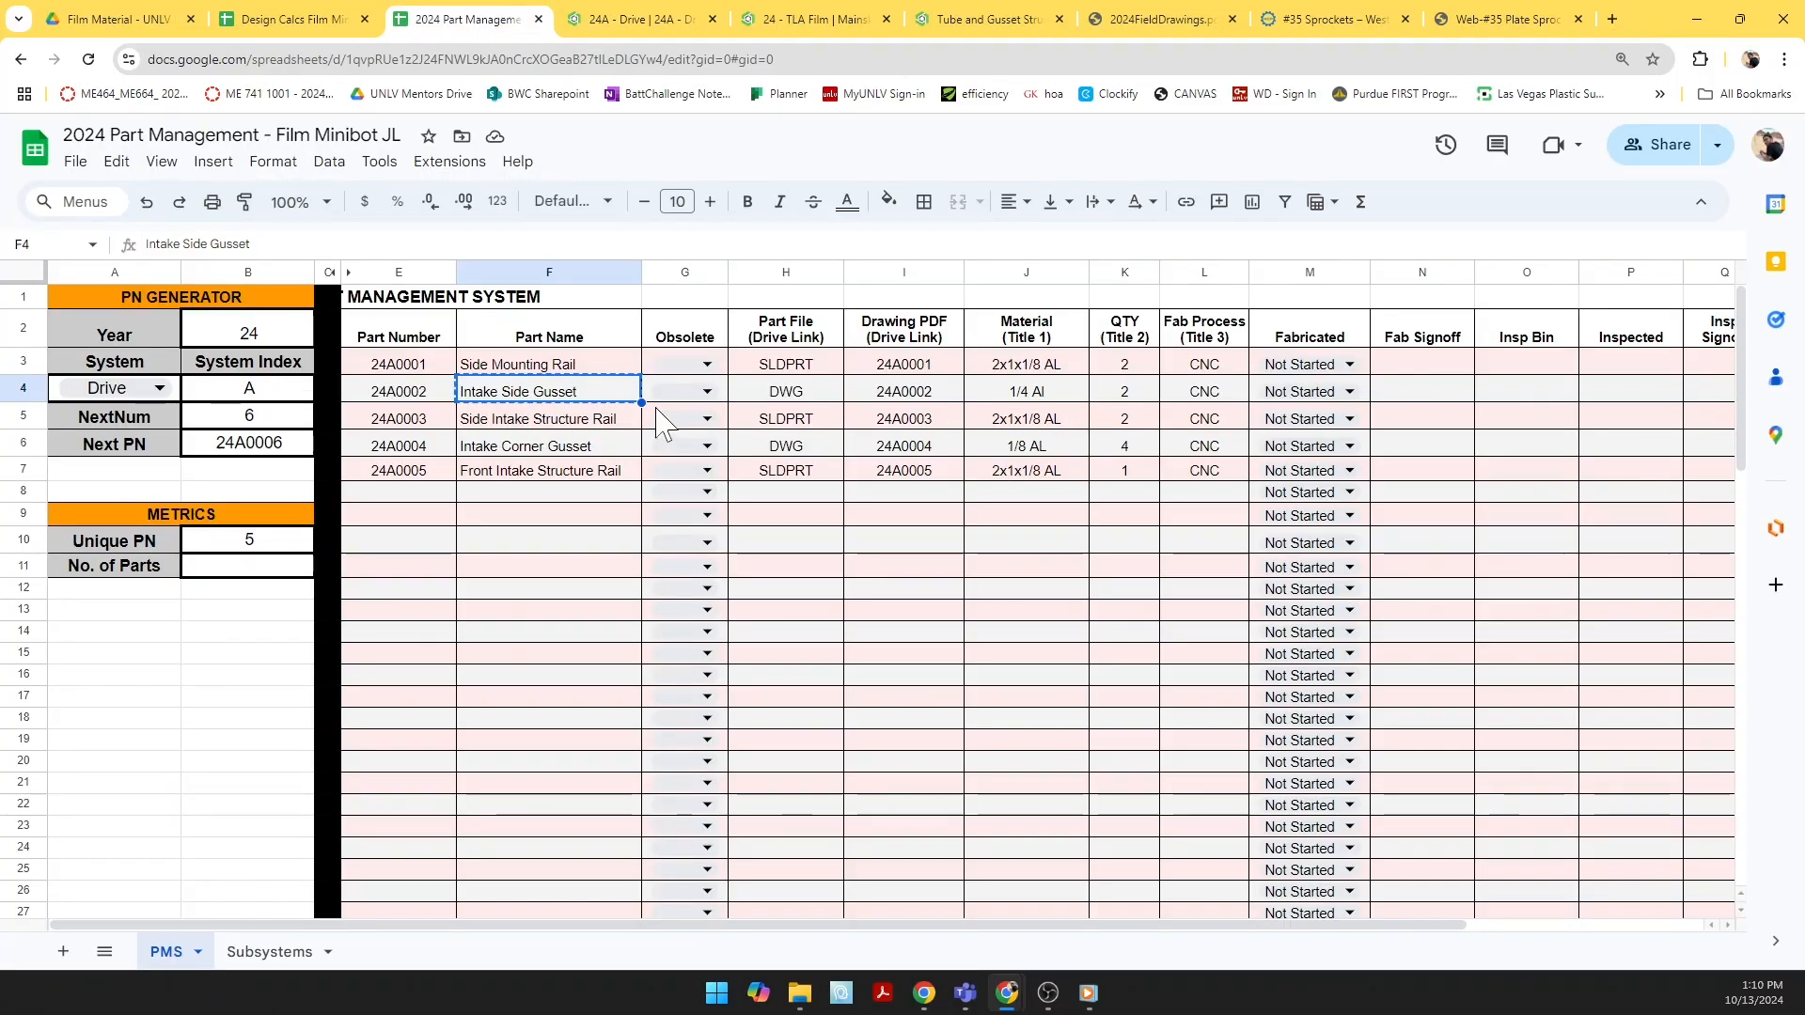
{"action": "left_click", "coordinate": [1000, 387]}
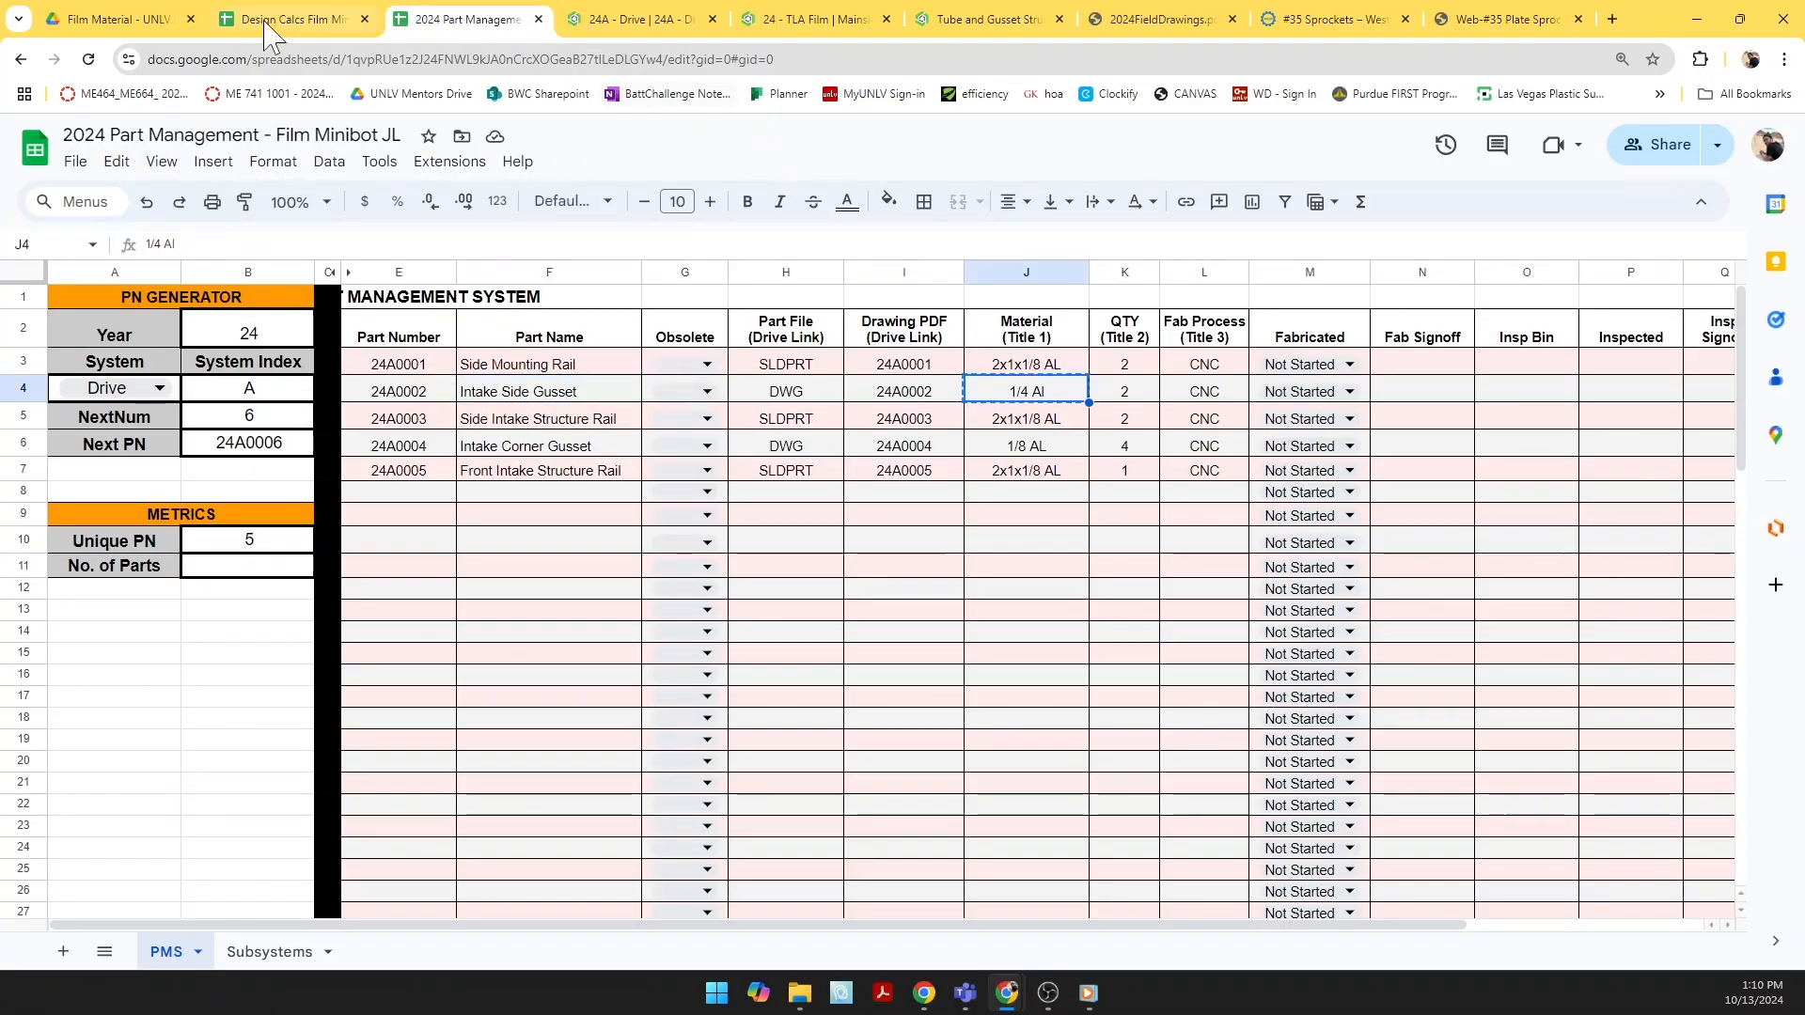
{"action": "left_click", "coordinate": [585, 20]}
Step: Copy quantity 2 and fabrication process CNC from the spreadsheet into the gusset's Title 2 and Title 3 properties
{"action": "left_click", "coordinate": [470, 19]}
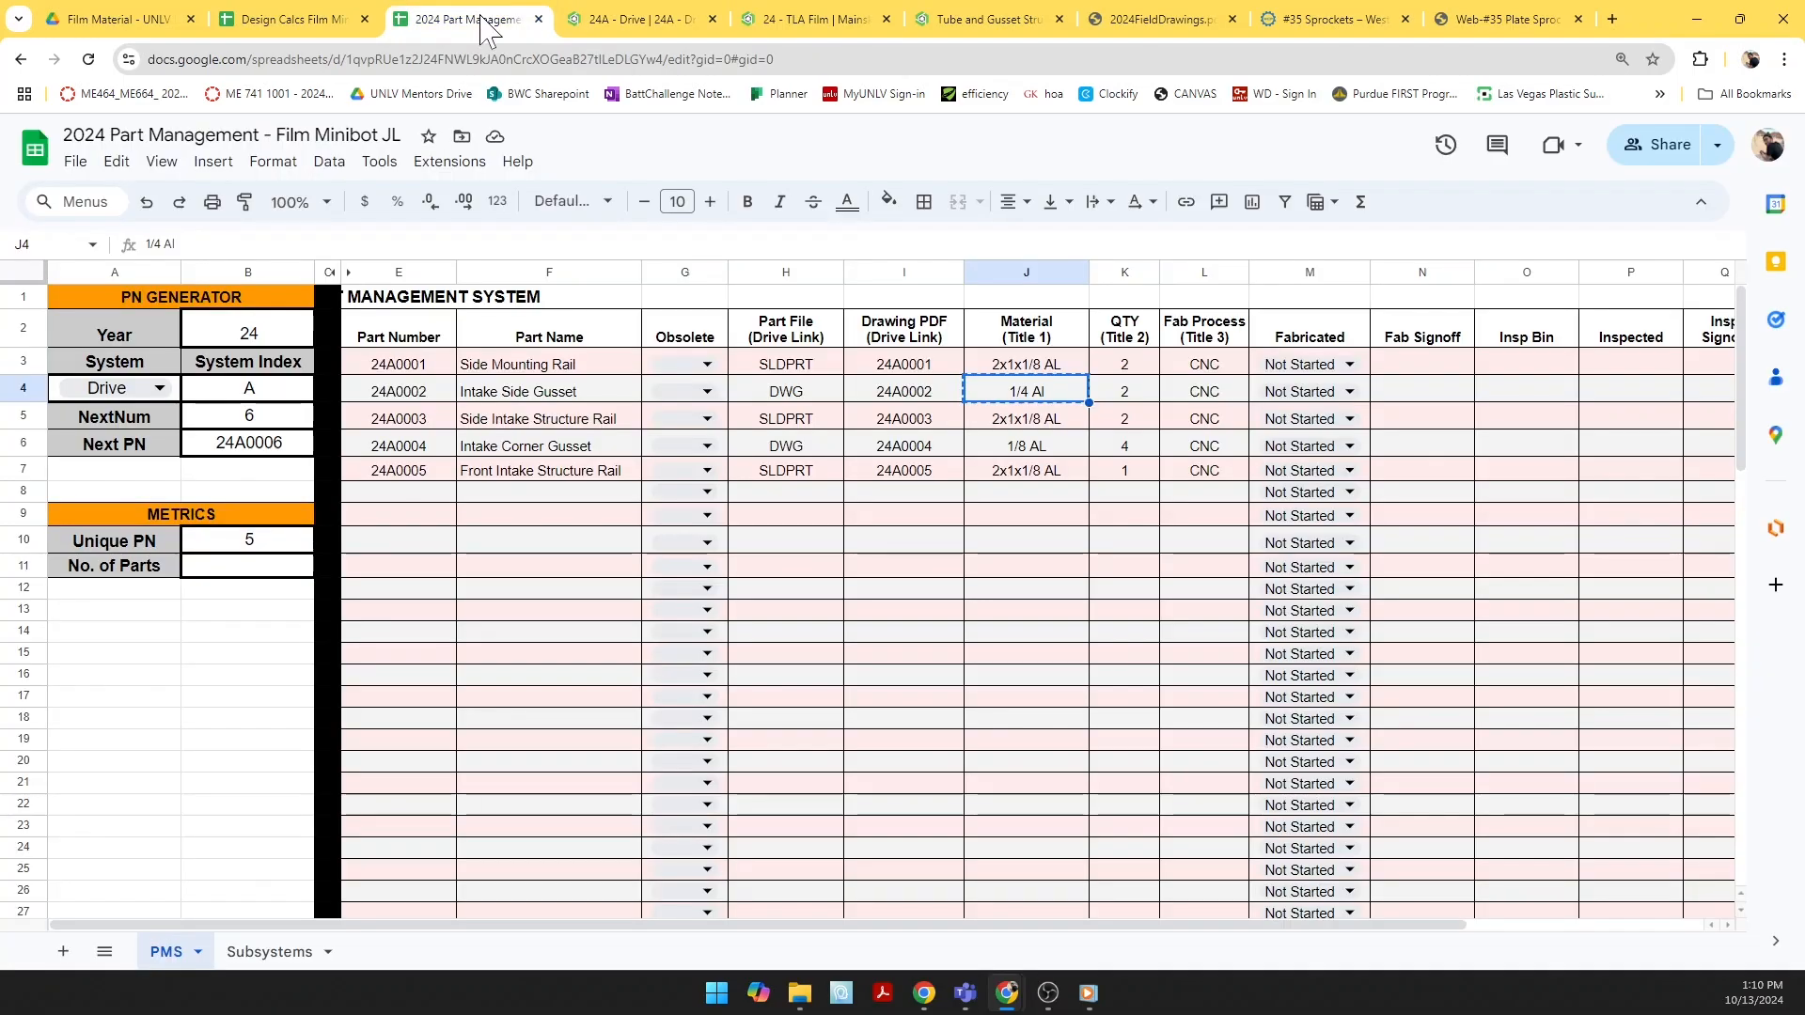
{"action": "left_click", "coordinate": [1100, 393]}
{"action": "left_click", "coordinate": [610, 11]}
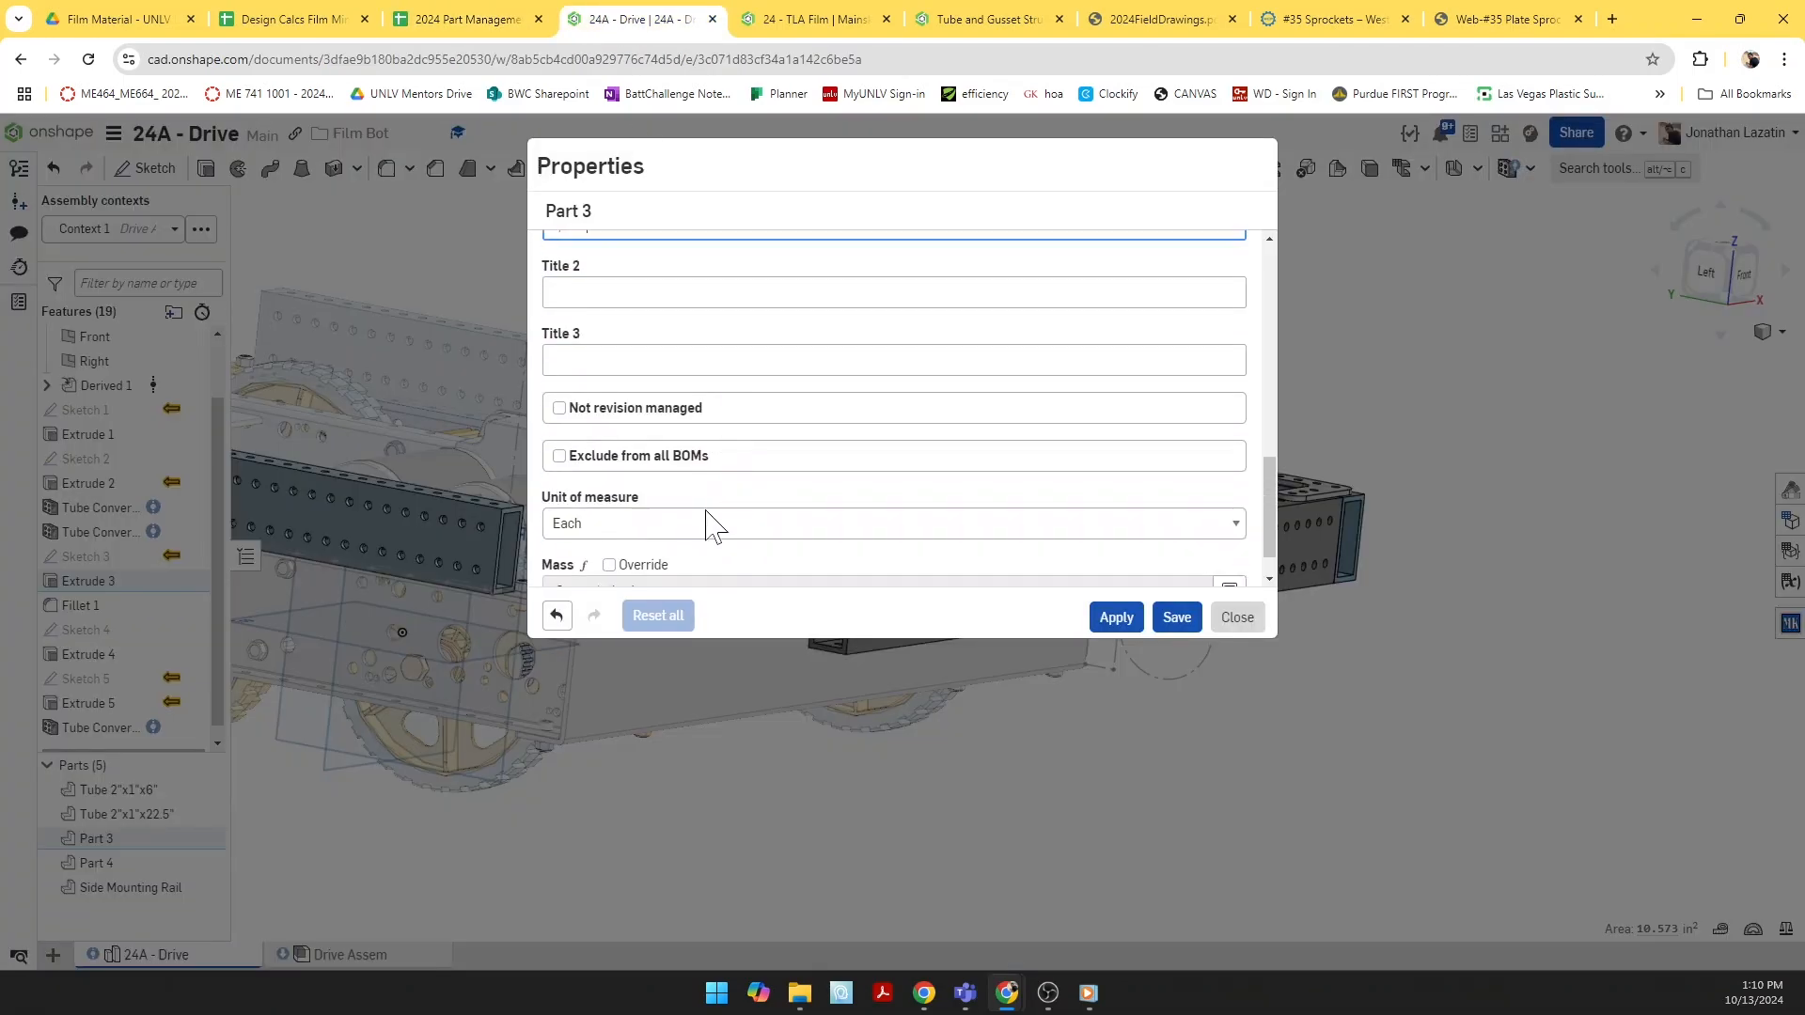
{"action": "left_click", "coordinate": [602, 292]}
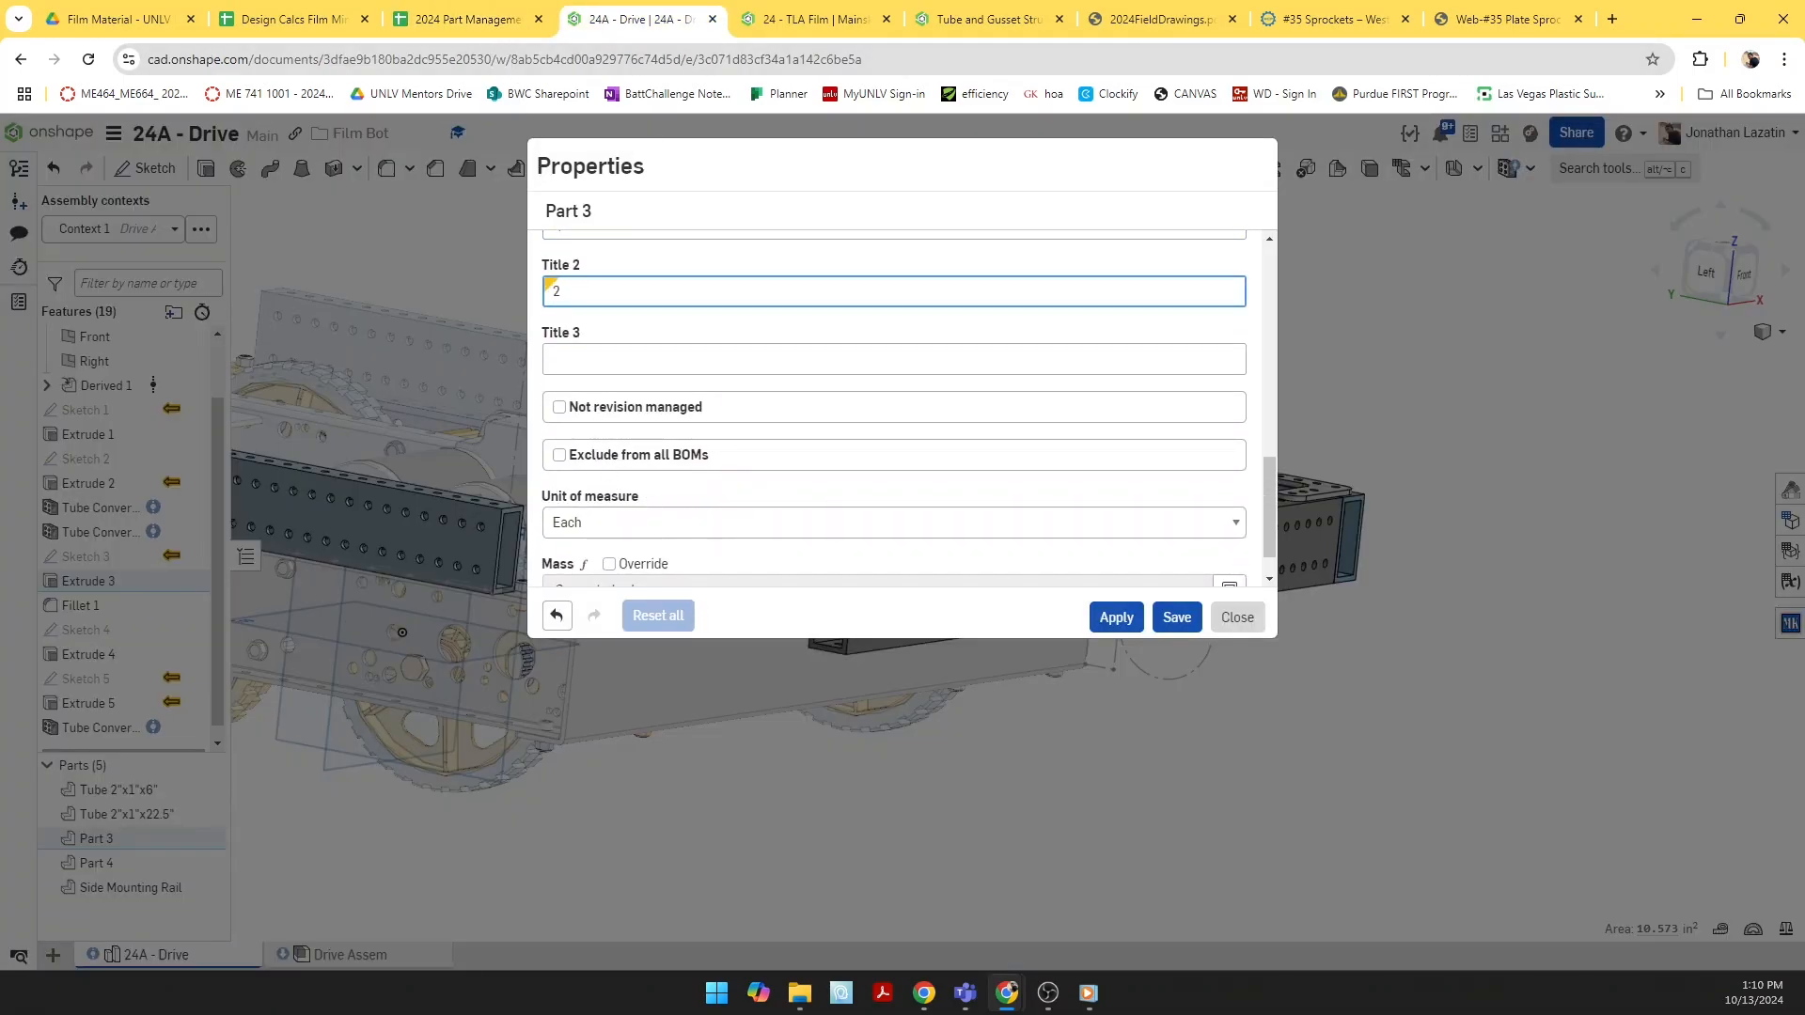
{"action": "left_click", "coordinate": [470, 18]}
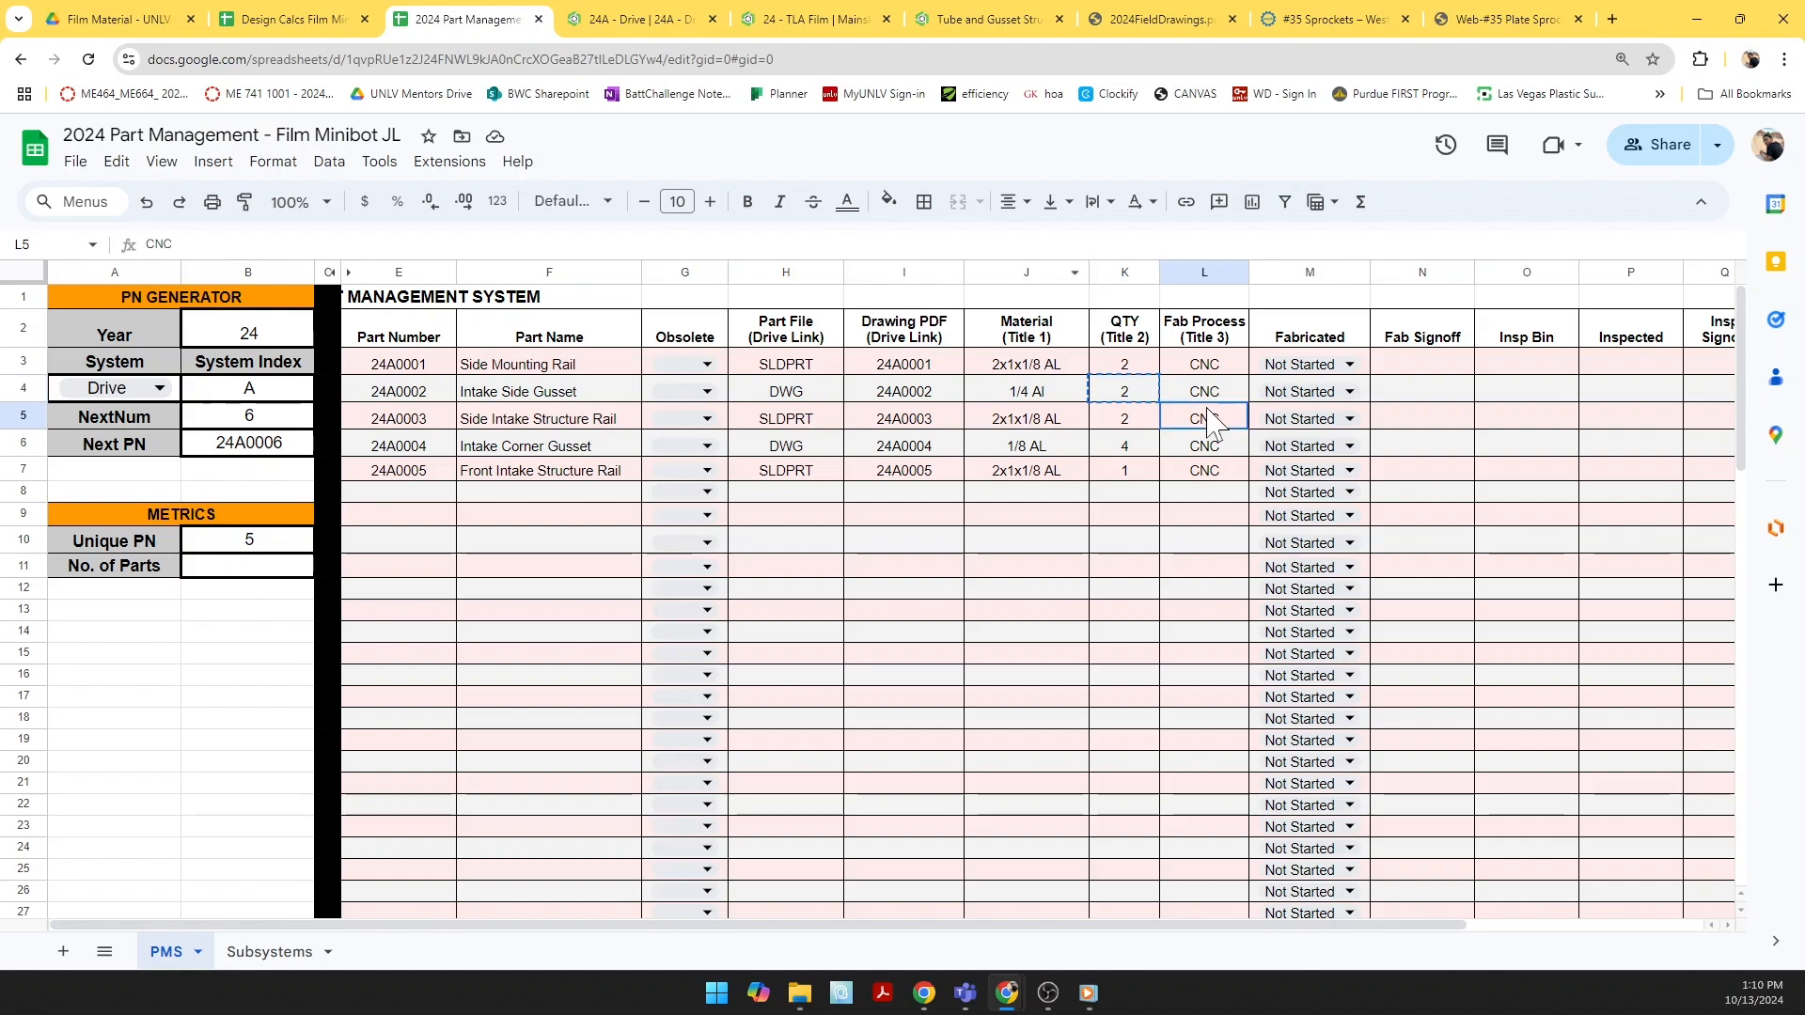
{"action": "left_click", "coordinate": [1204, 391]}
{"action": "left_click", "coordinate": [609, 29]}
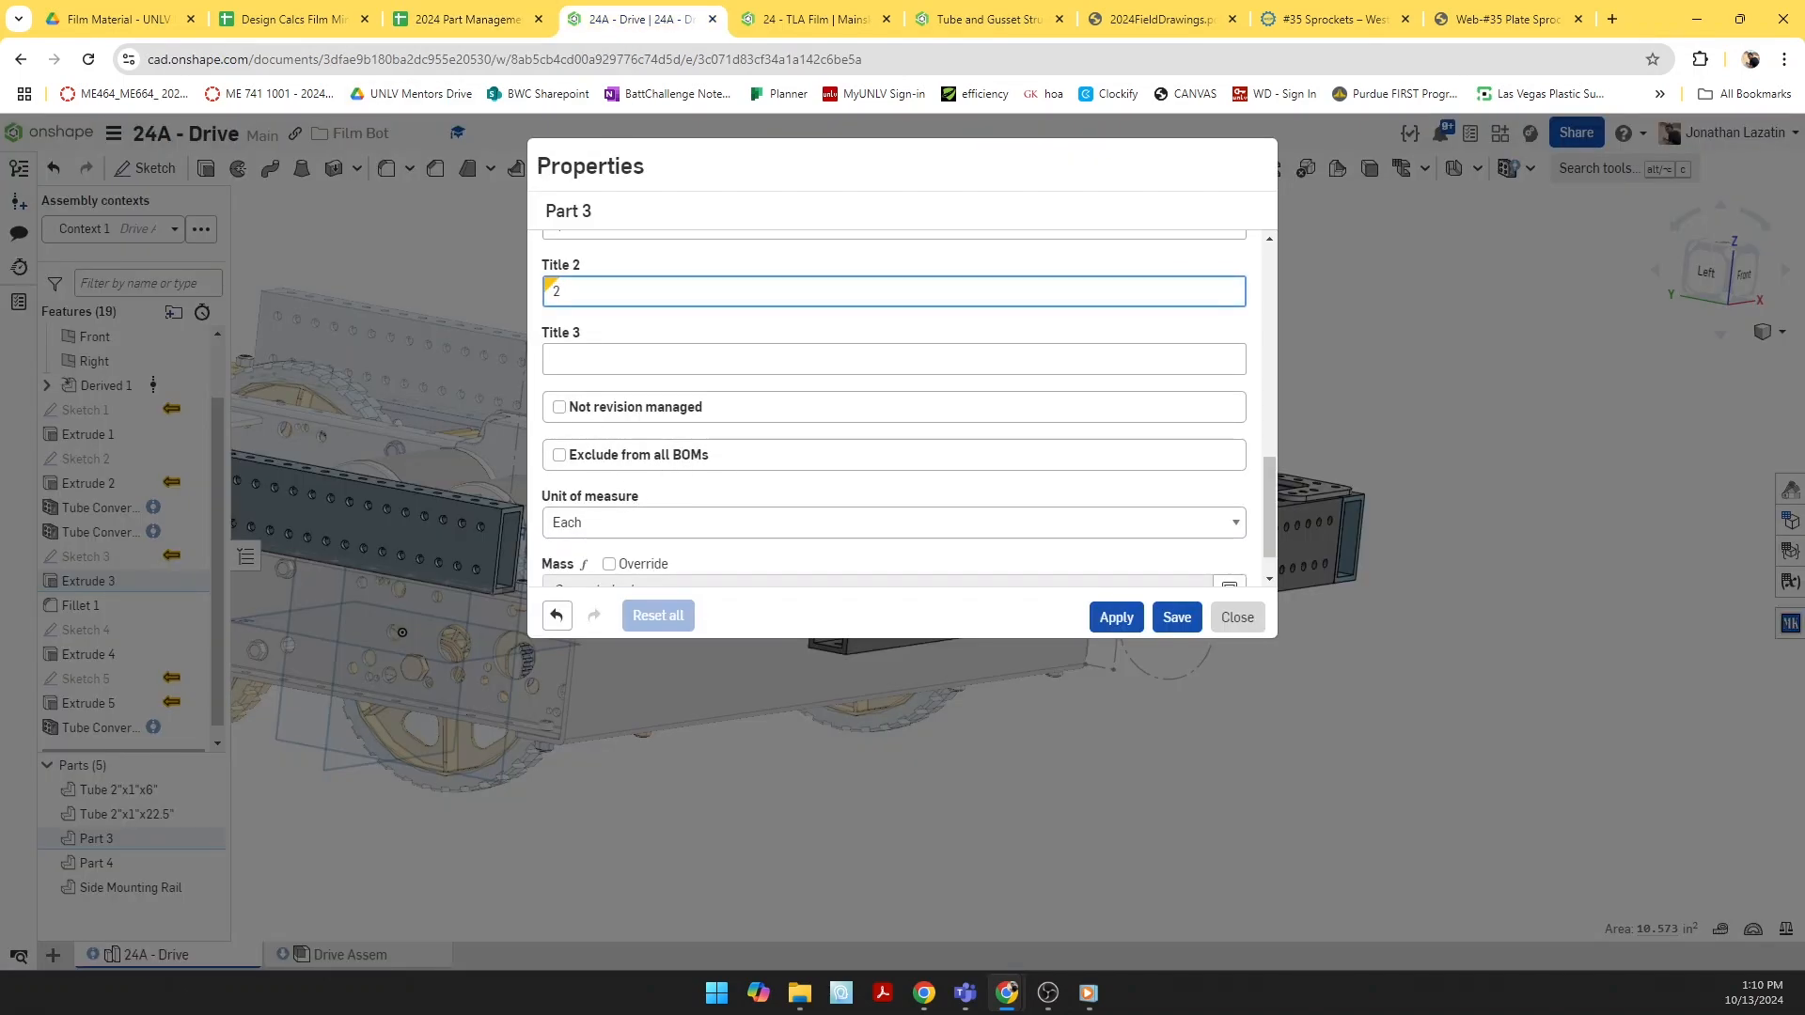
{"action": "left_click", "coordinate": [601, 359]}
Step: Review all the properties entered for the Intake Side Gusset and save them
{"action": "scroll", "coordinate": [691, 515], "scroll_direction": "up", "scroll_amount": 3}
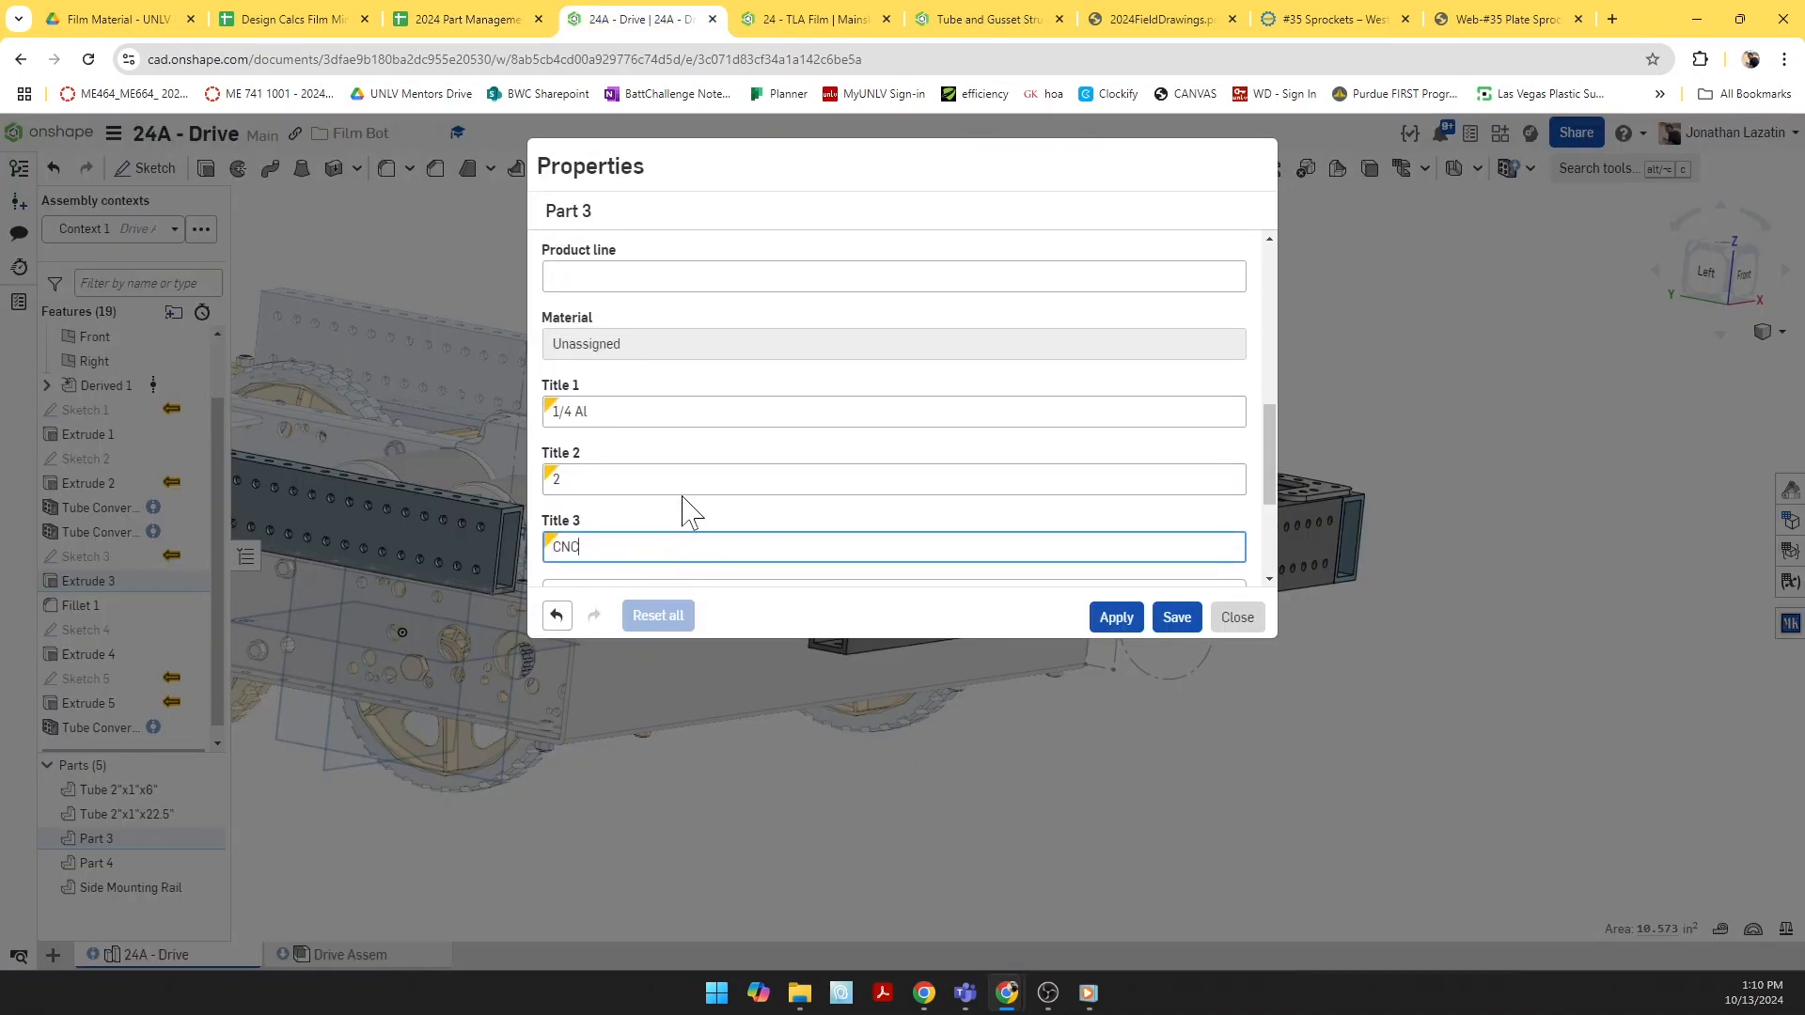
{"action": "scroll", "coordinate": [686, 516], "scroll_direction": "up", "scroll_amount": 6}
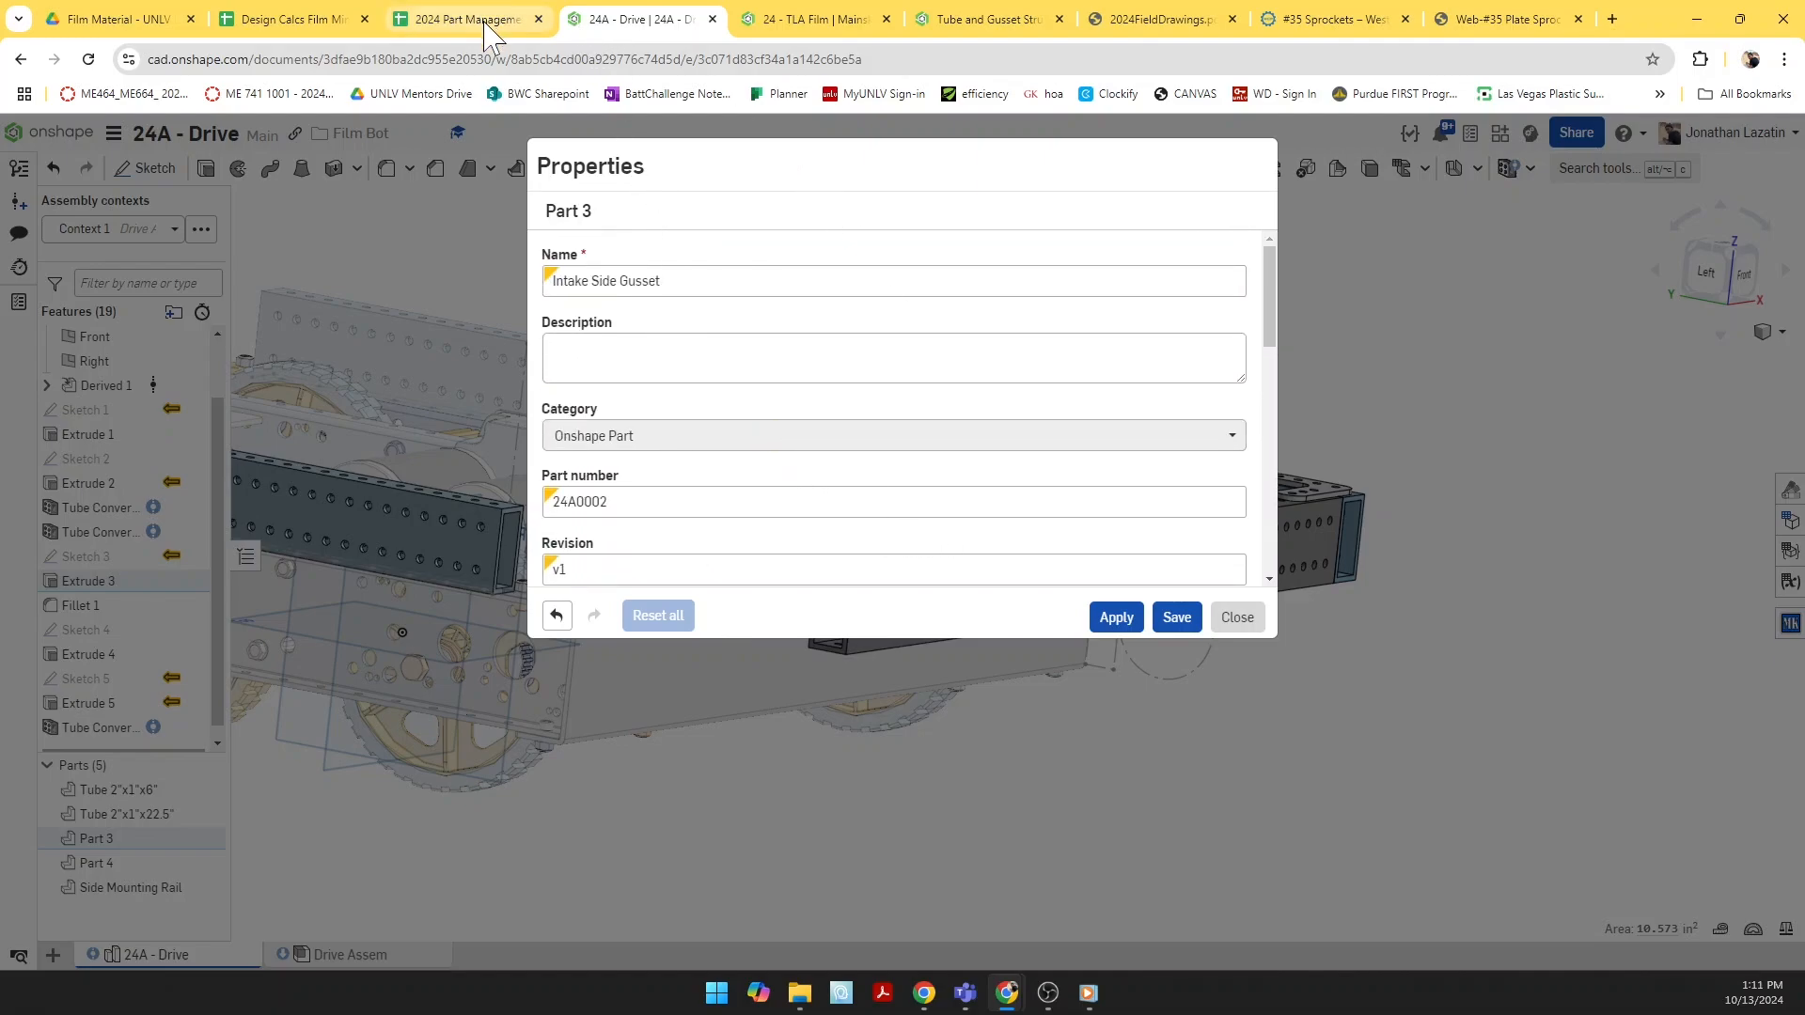
{"action": "scroll", "coordinate": [768, 358], "scroll_direction": "down", "scroll_amount": 6}
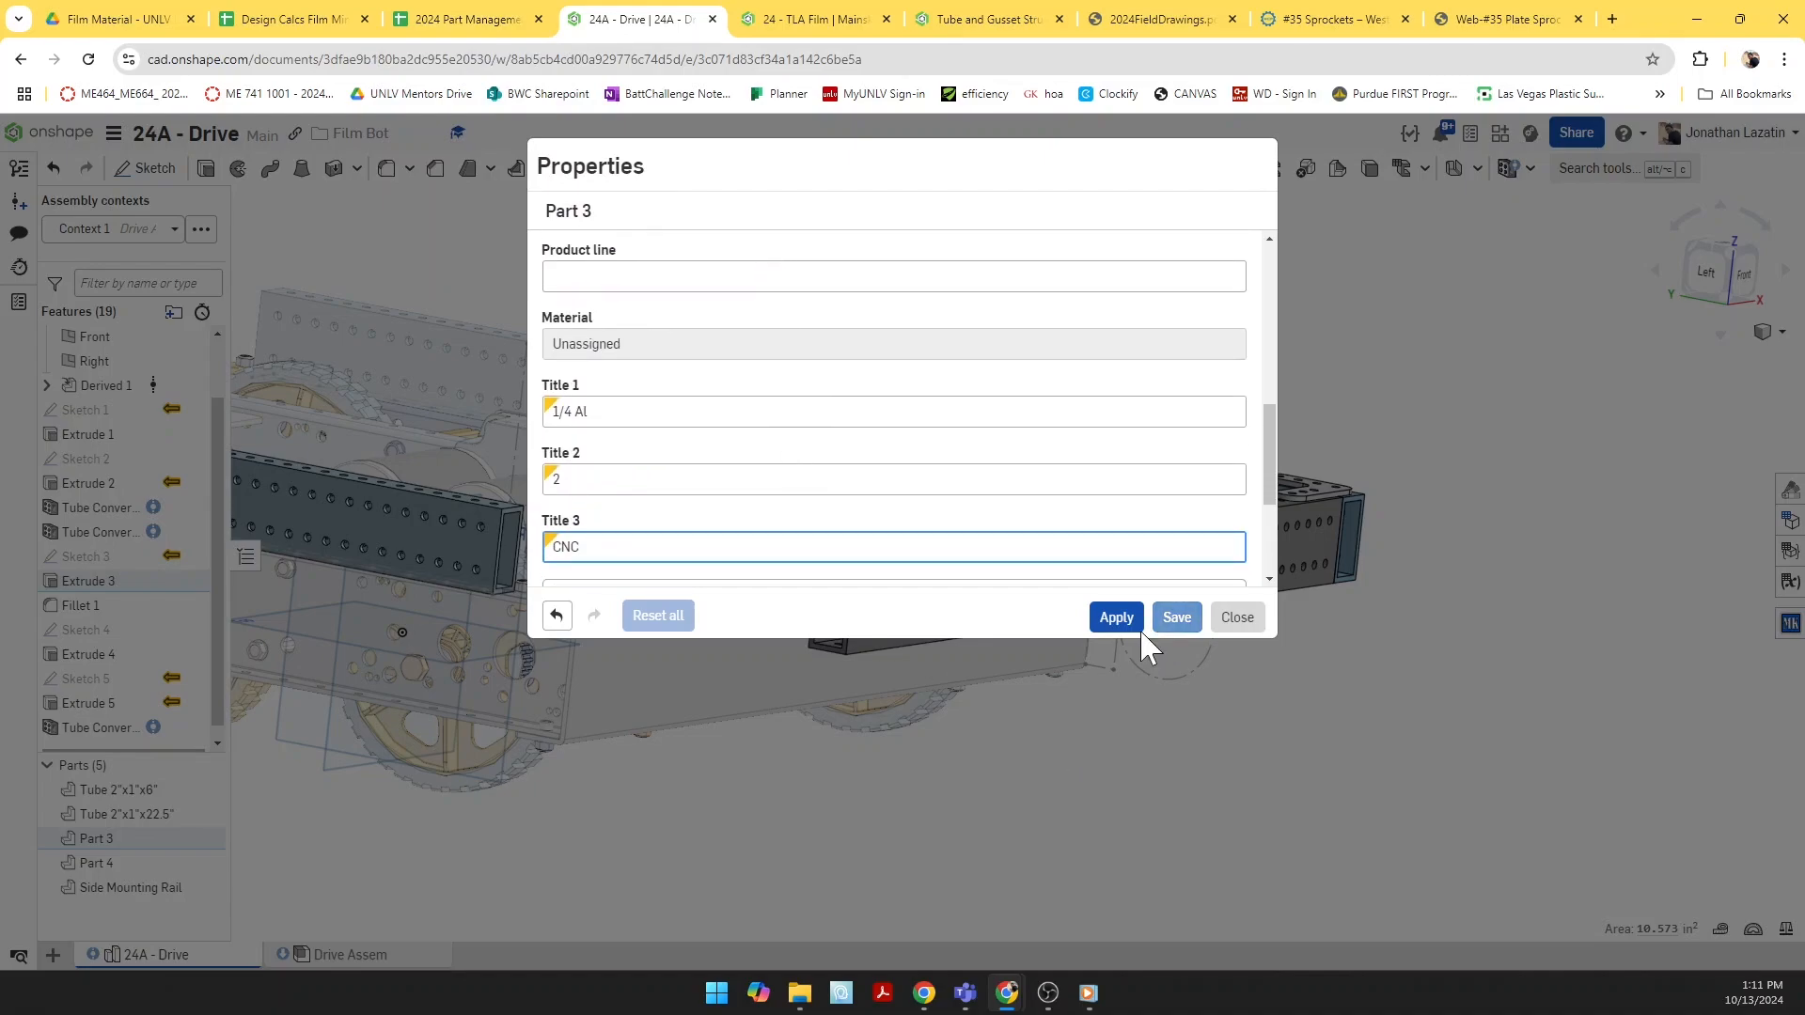
{"action": "left_click", "coordinate": [1174, 620]}
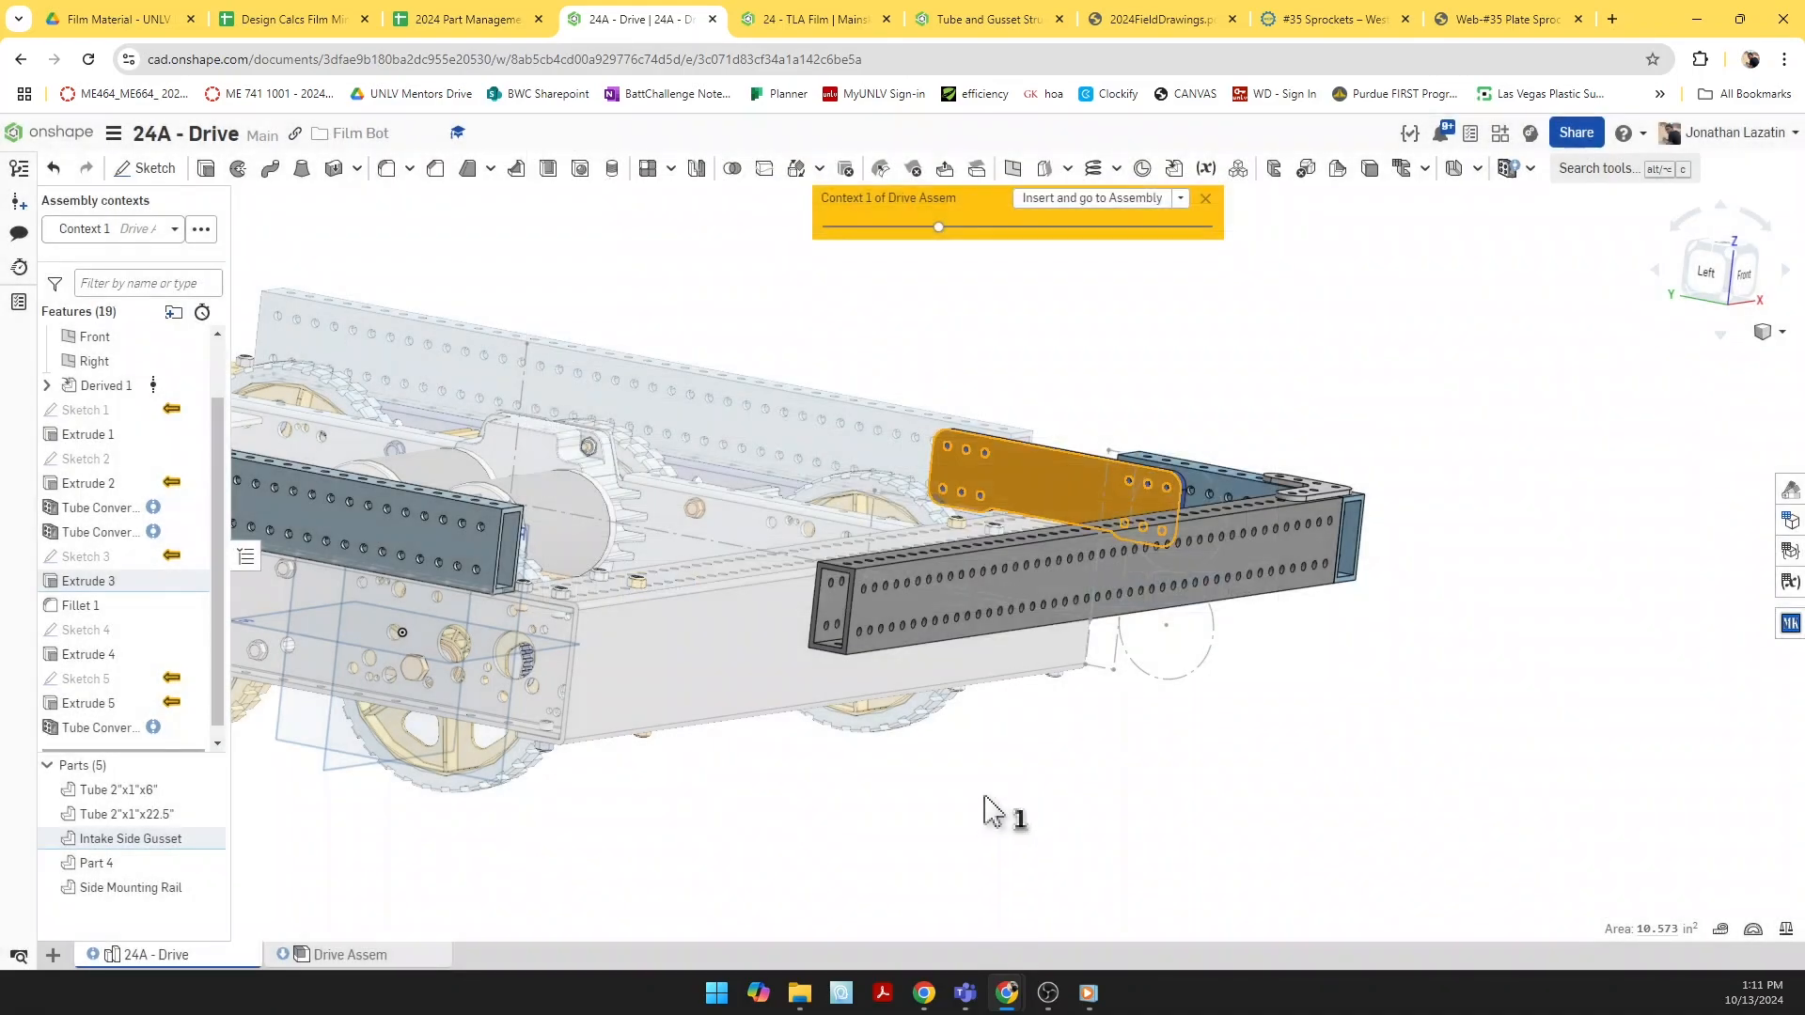
{"action": "left_click", "coordinate": [1082, 808]}
Step: Create a drawing of the Side Mounting Rail from the 2024 UNLV Drawing Template with no views
{"action": "middle_click_drag", "start_coordinate": [1067, 796], "coordinate": [1154, 773]}
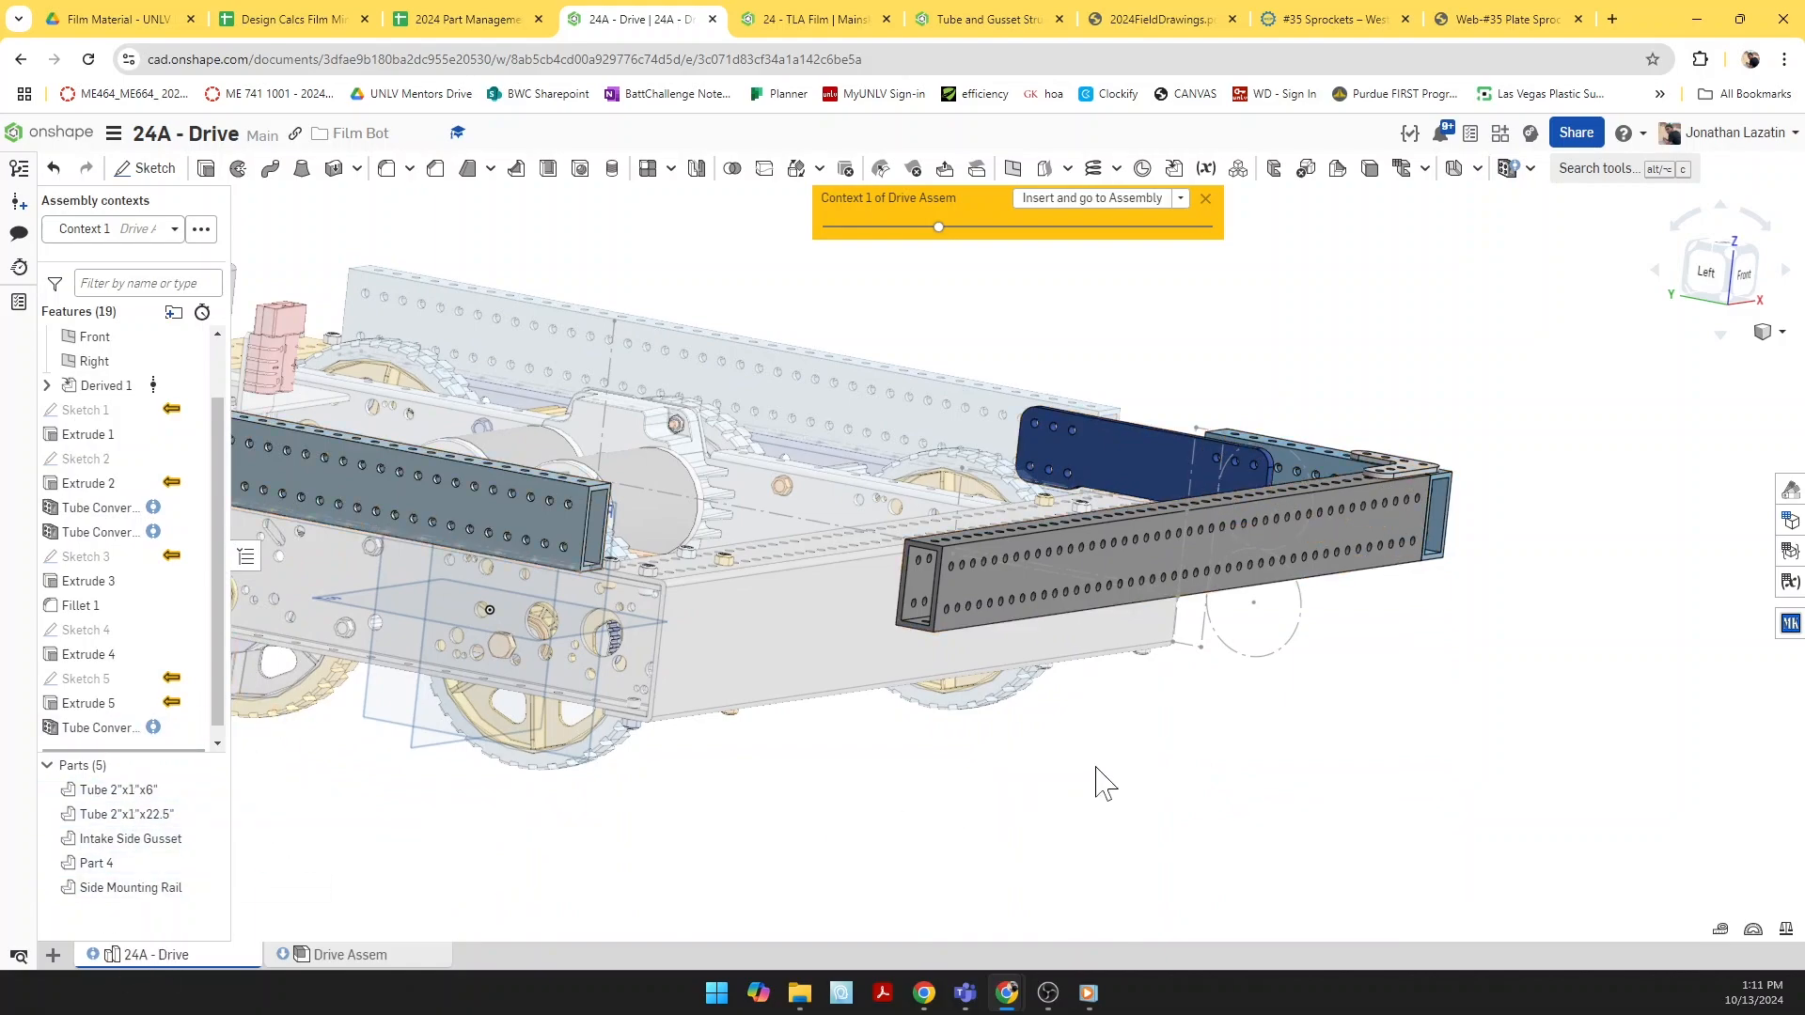
{"action": "right_click_drag", "start_coordinate": [1096, 778], "coordinate": [1050, 769]}
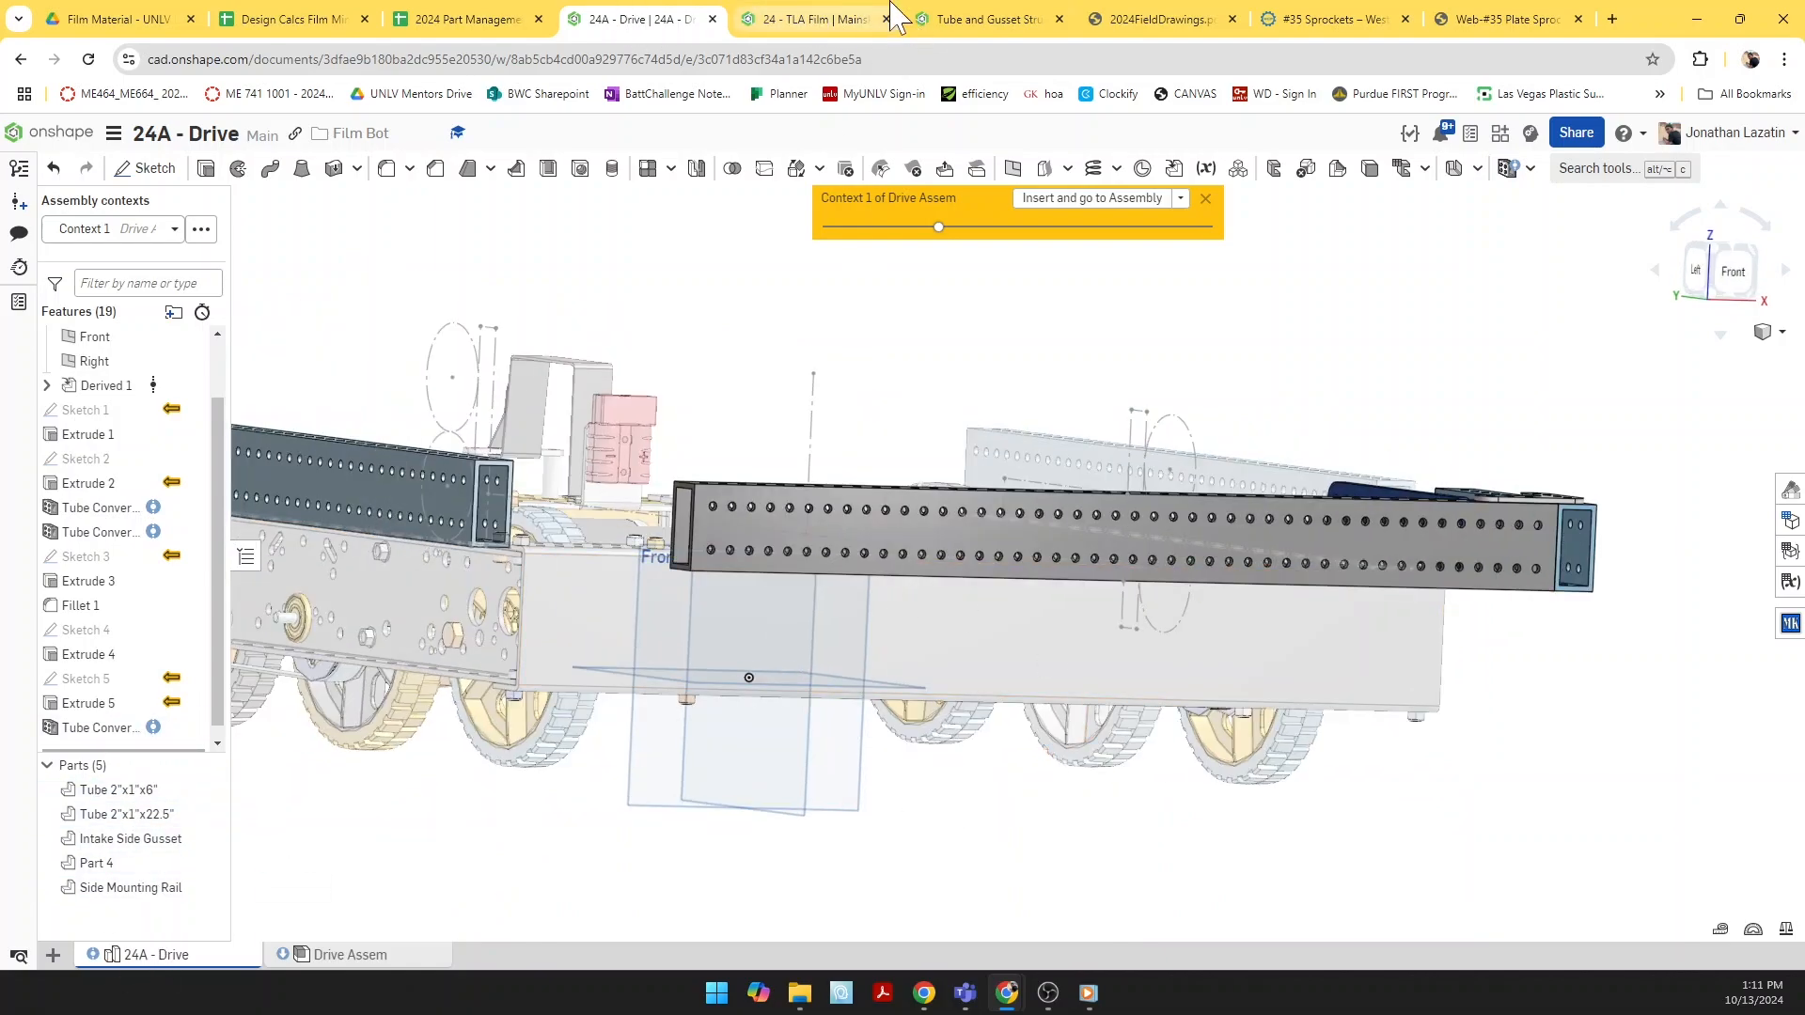
{"action": "middle_click_drag", "start_coordinate": [1226, 394], "coordinate": [1164, 382]}
{"action": "right_click_drag", "start_coordinate": [1164, 383], "coordinate": [1246, 414]}
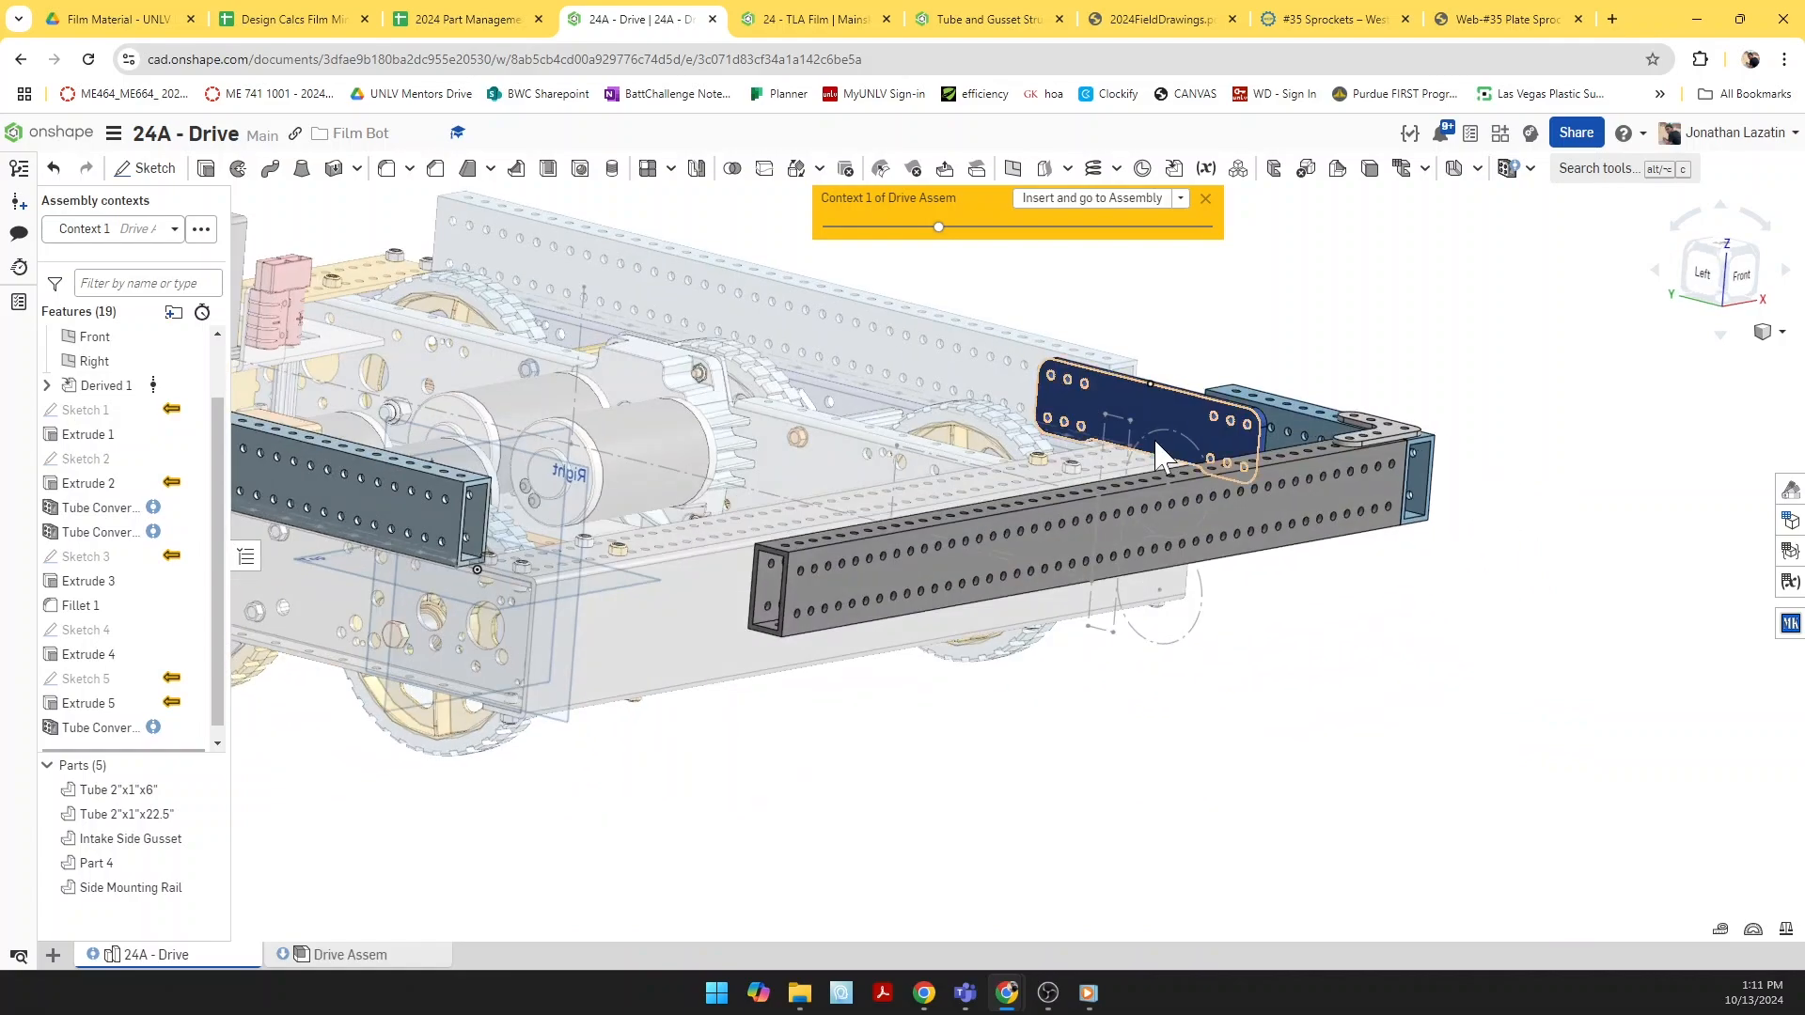
{"action": "middle_click_drag", "start_coordinate": [611, 566], "coordinate": [1042, 571]}
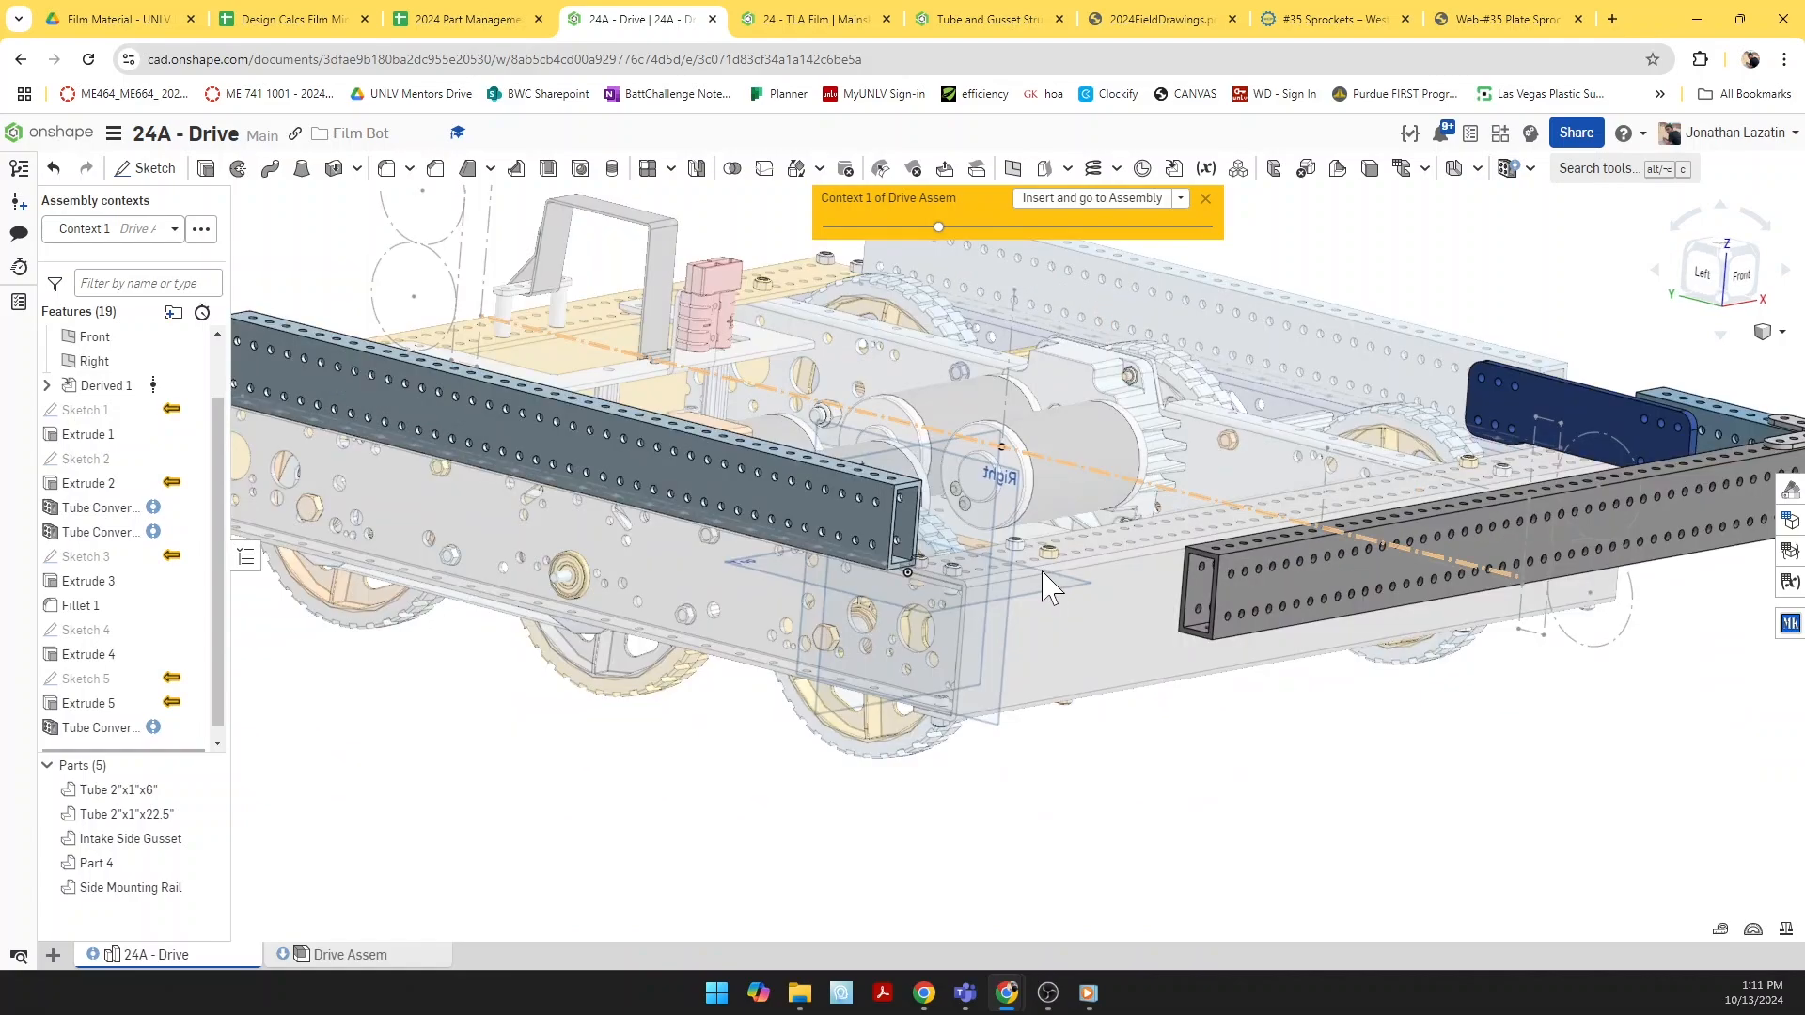
{"action": "left_click", "coordinate": [814, 507]}
{"action": "right_click", "coordinate": [815, 518]}
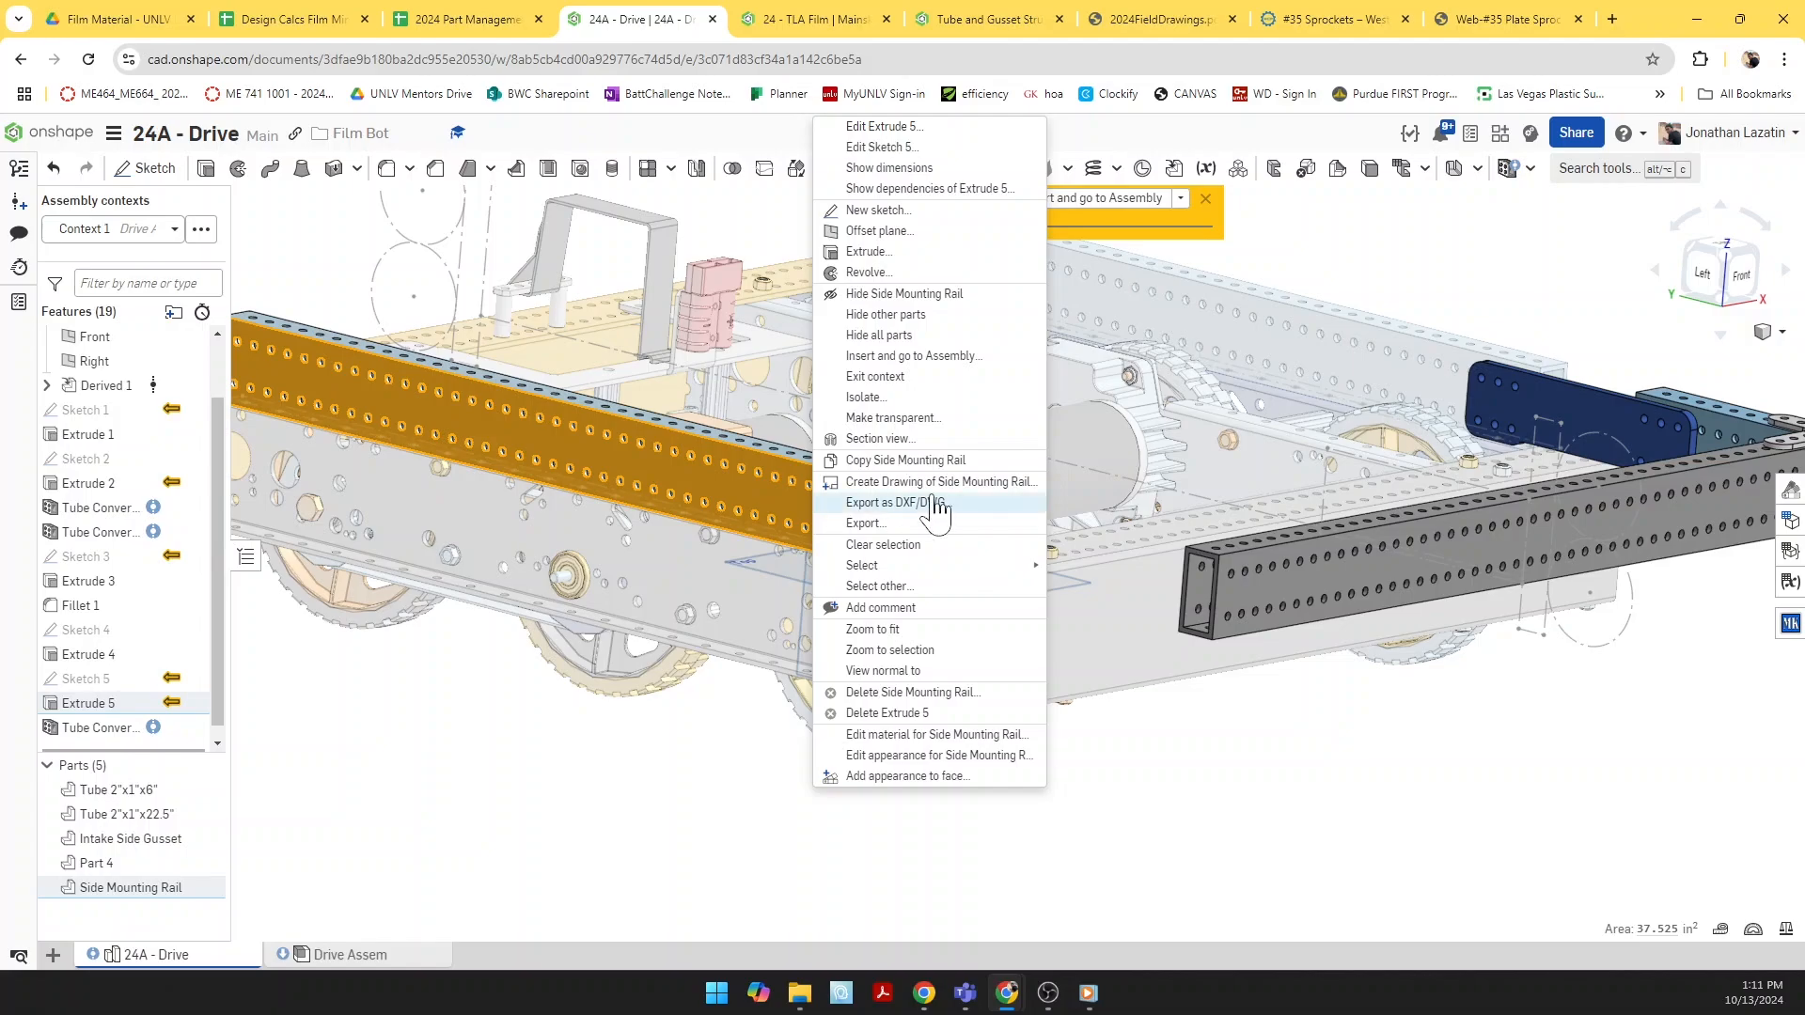
{"action": "left_click", "coordinate": [929, 483]}
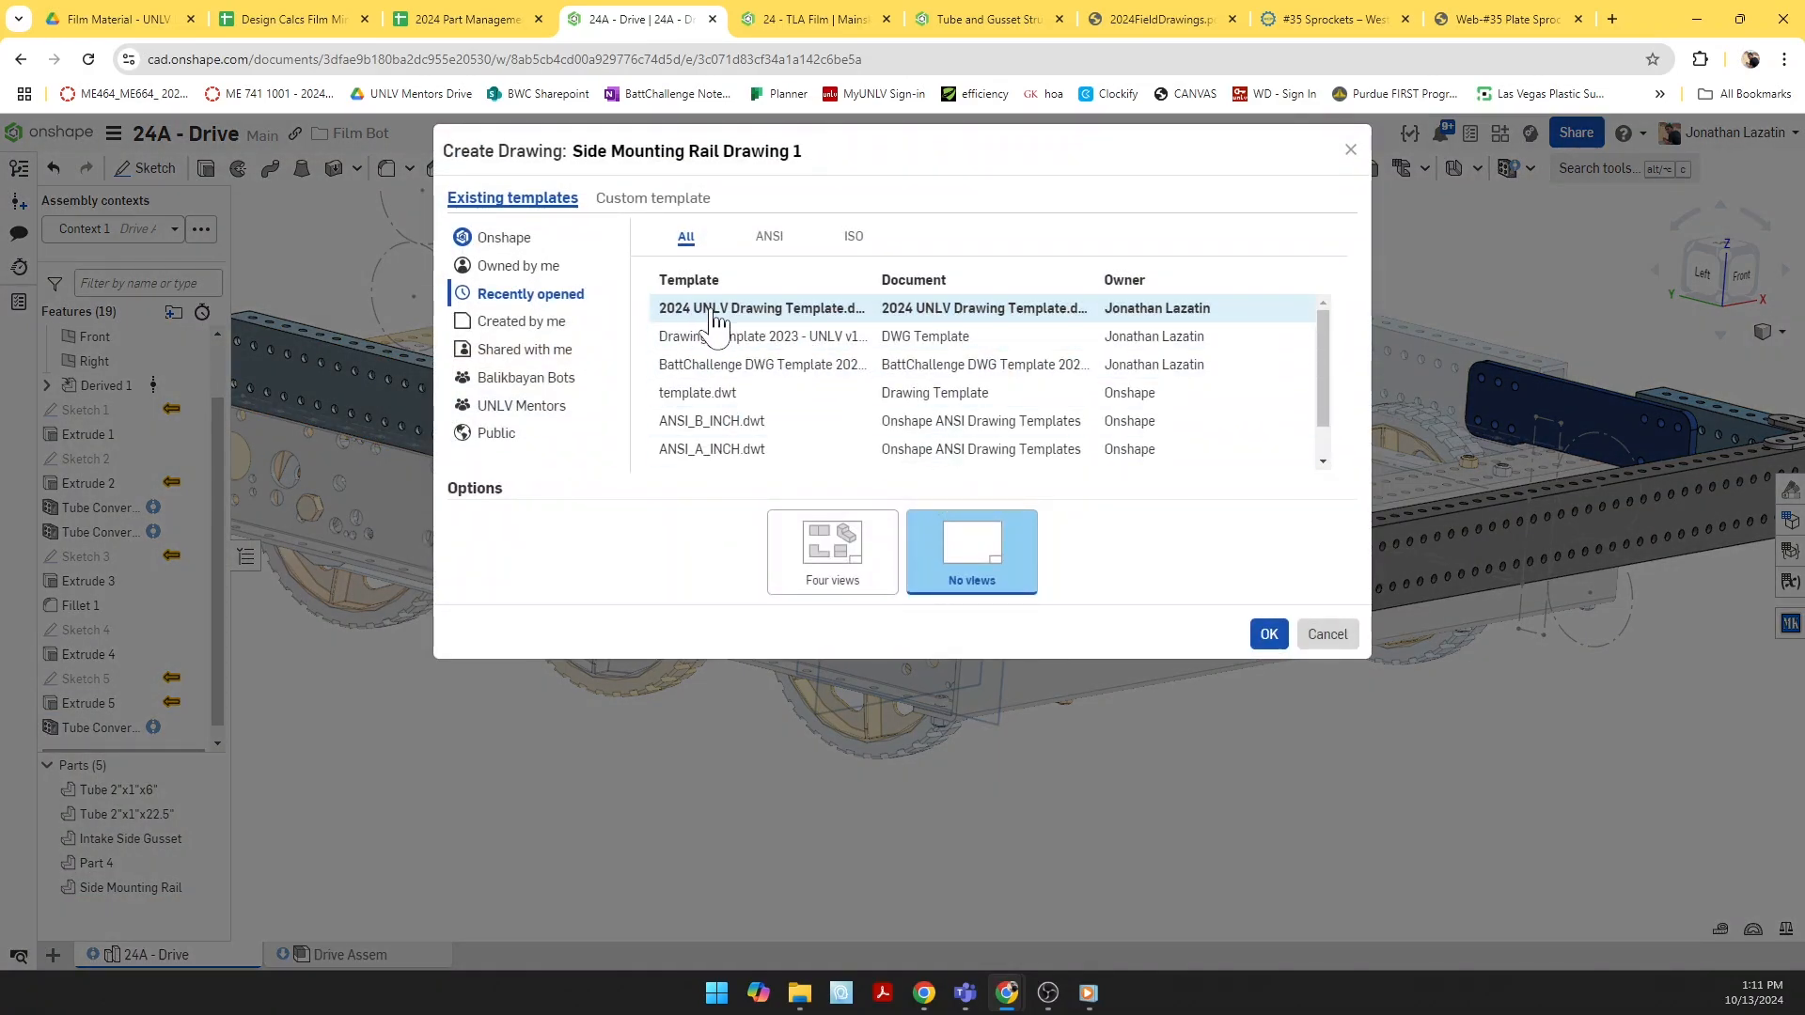
{"action": "left_click", "coordinate": [1267, 633]}
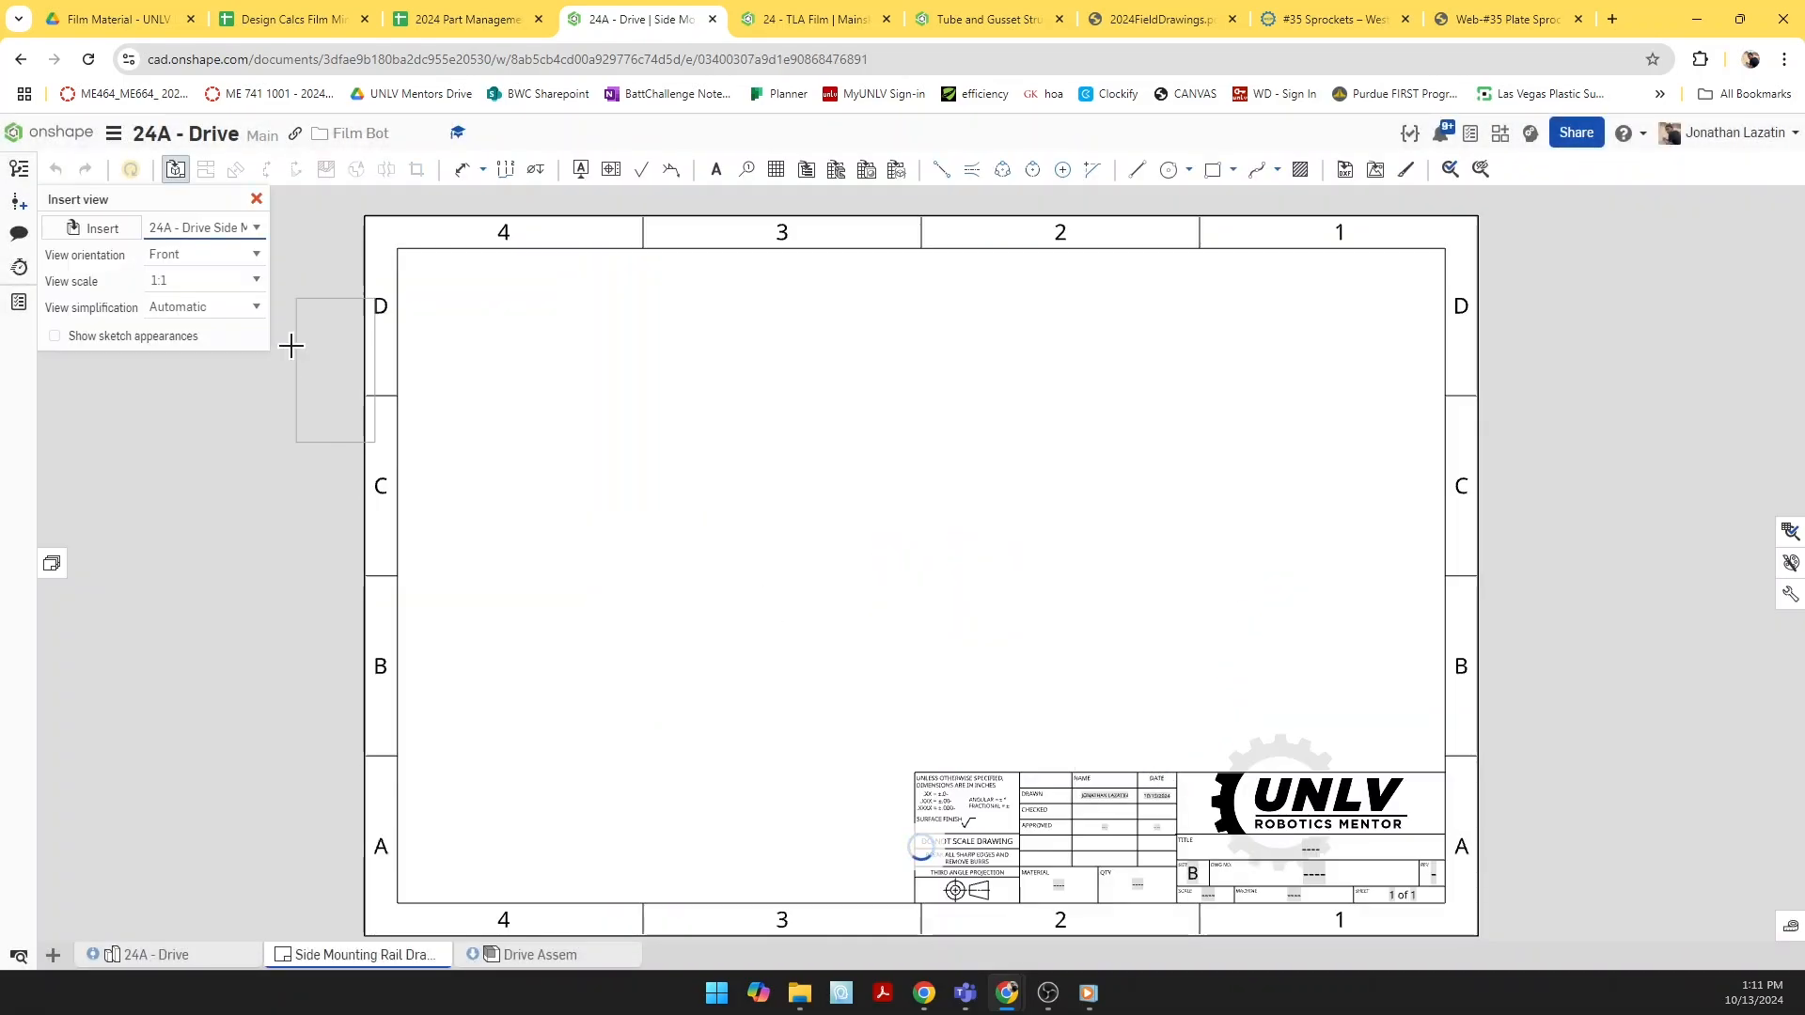
Step: Insert the Side Mounting Rail's Right view at 1:2 scale near the middle of the sheet
{"action": "left_click", "coordinate": [255, 259]}
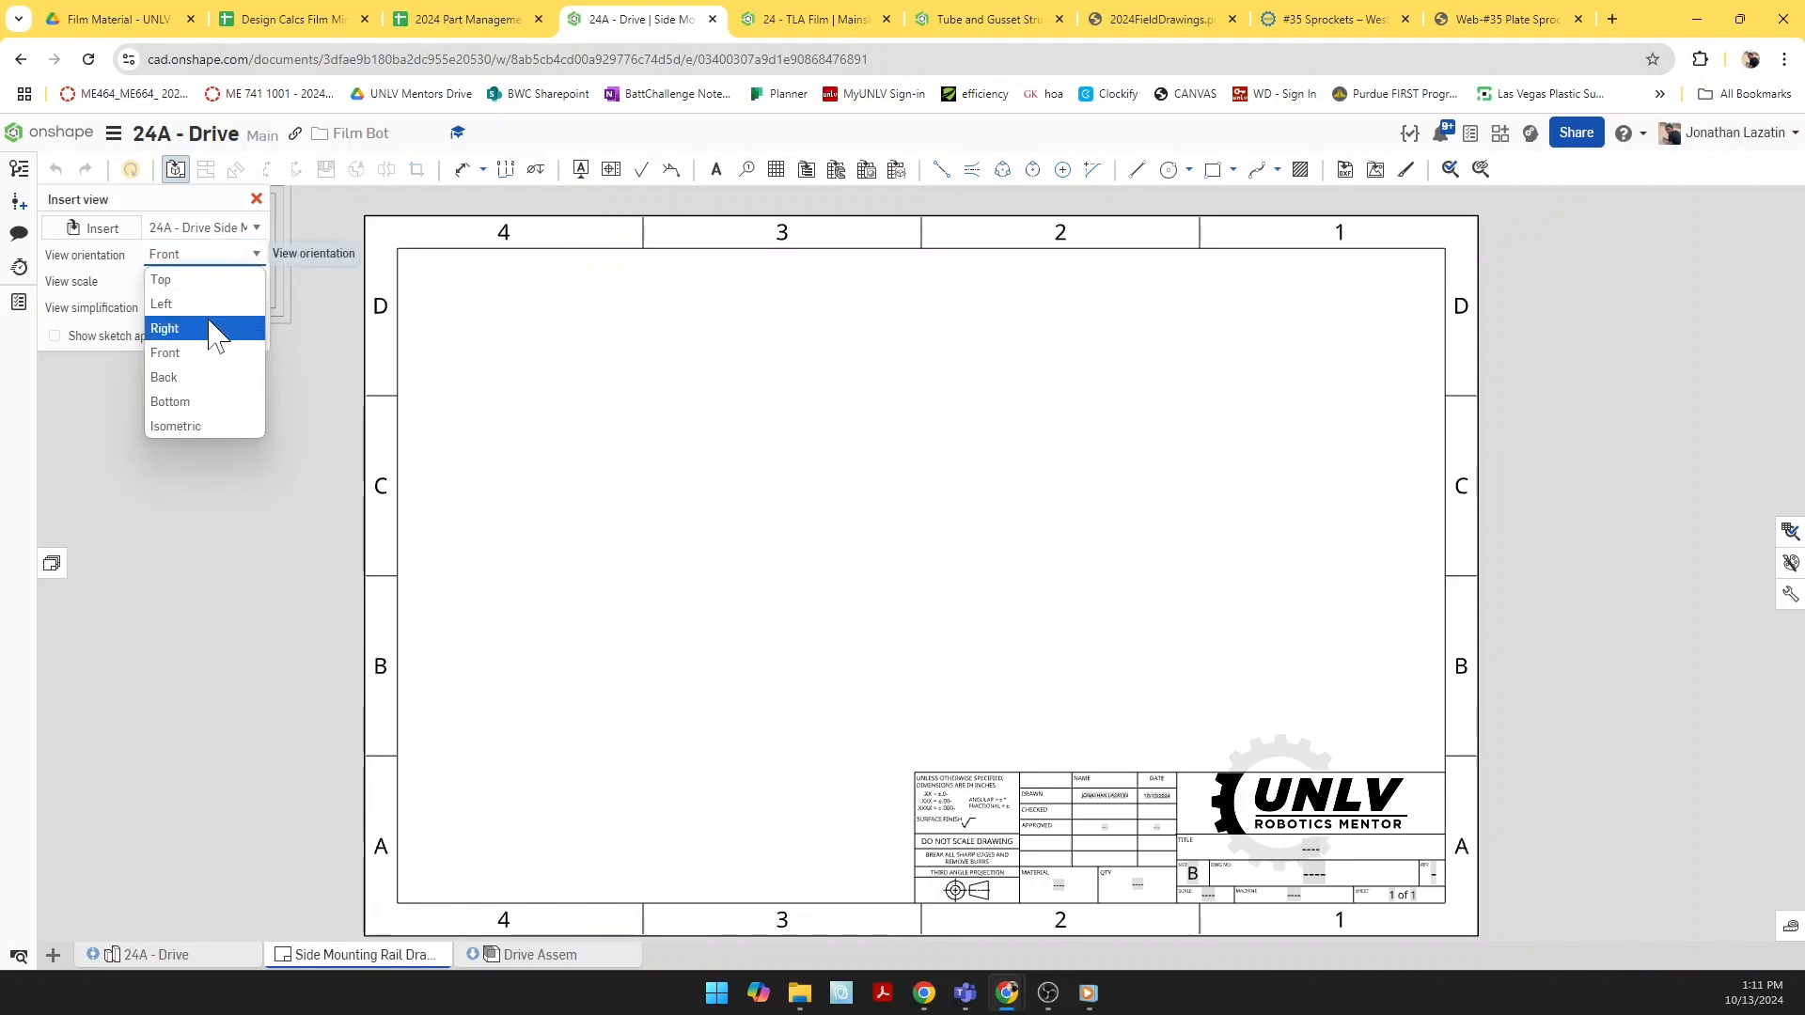
{"action": "left_click", "coordinate": [215, 330]}
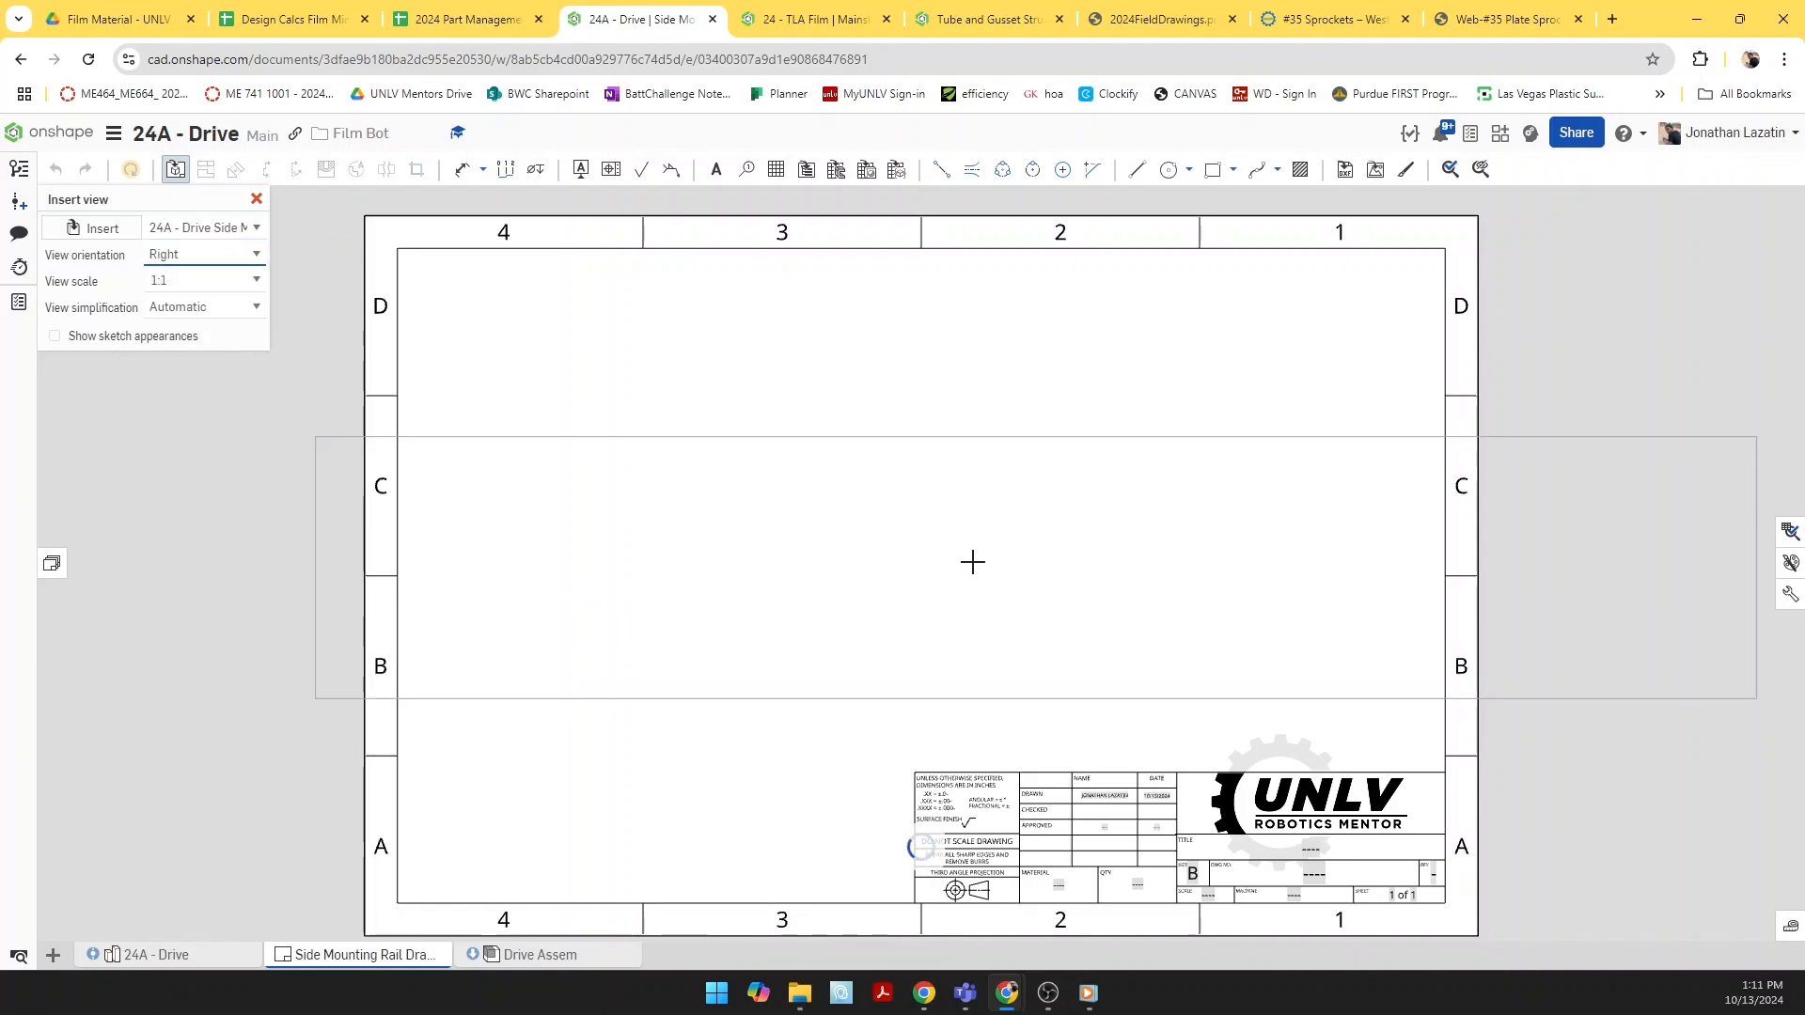
{"action": "left_click", "coordinate": [256, 280]}
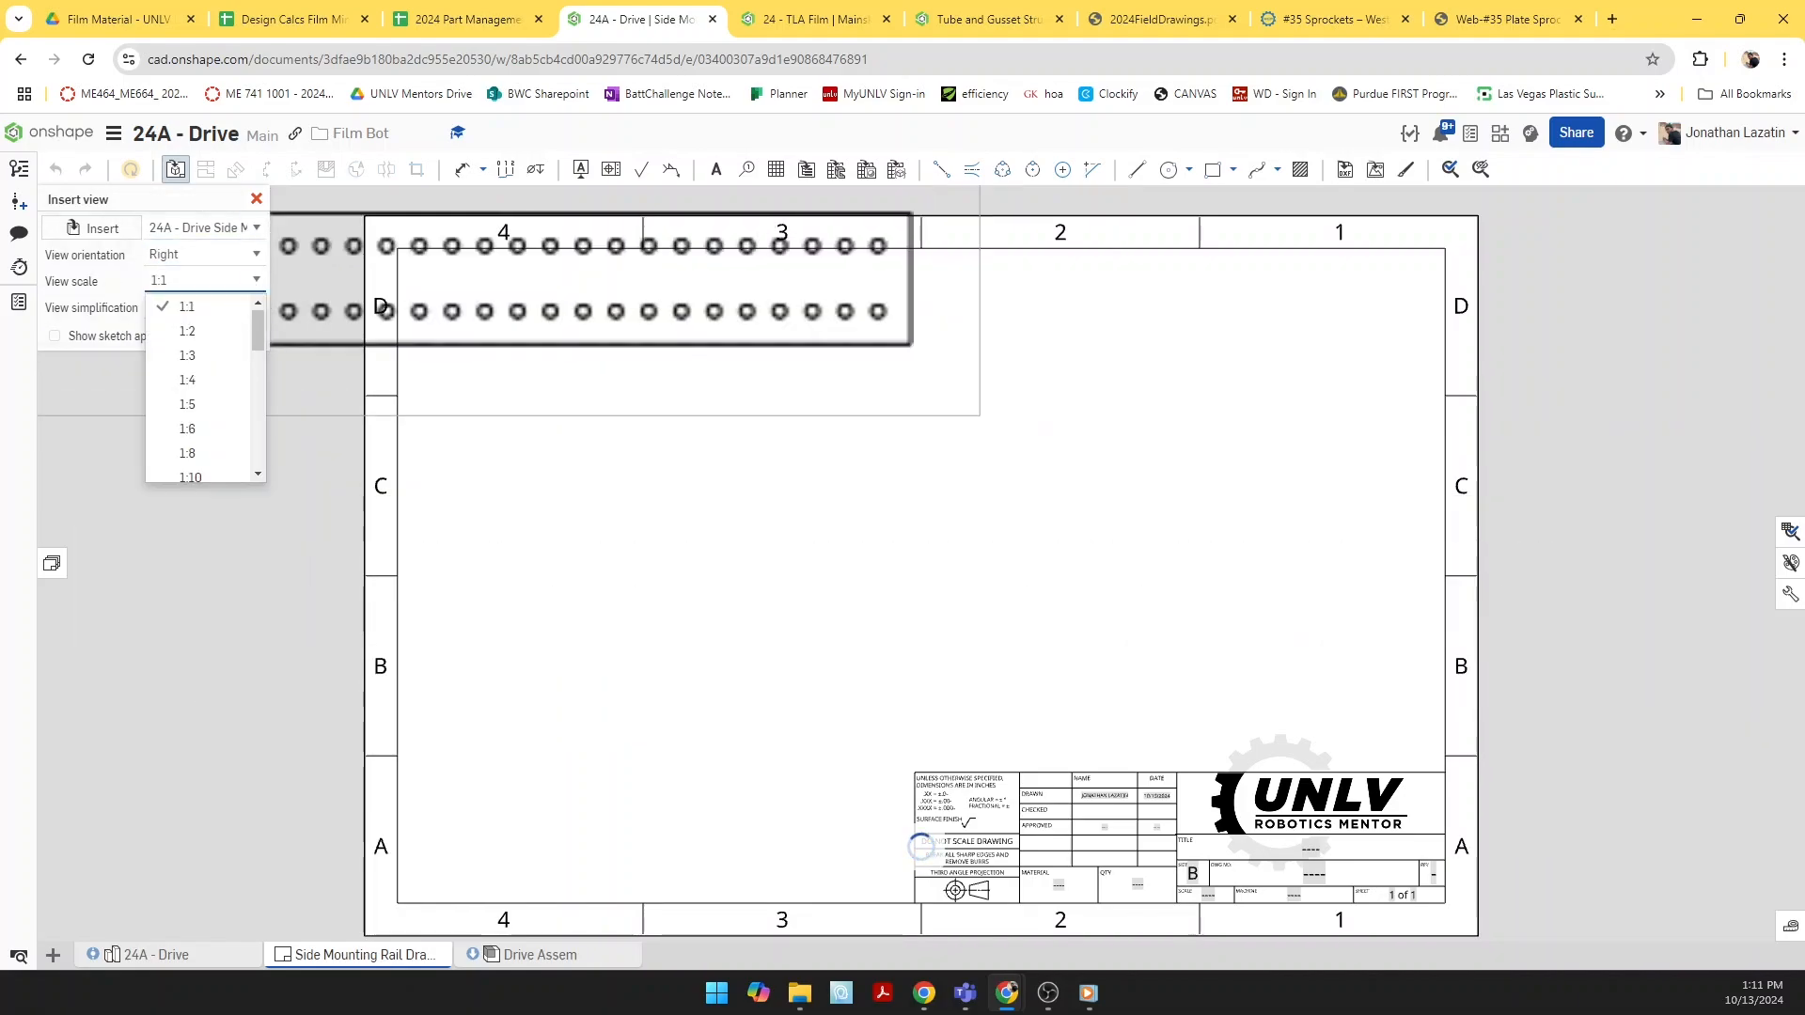
{"action": "left_click", "coordinate": [199, 332]}
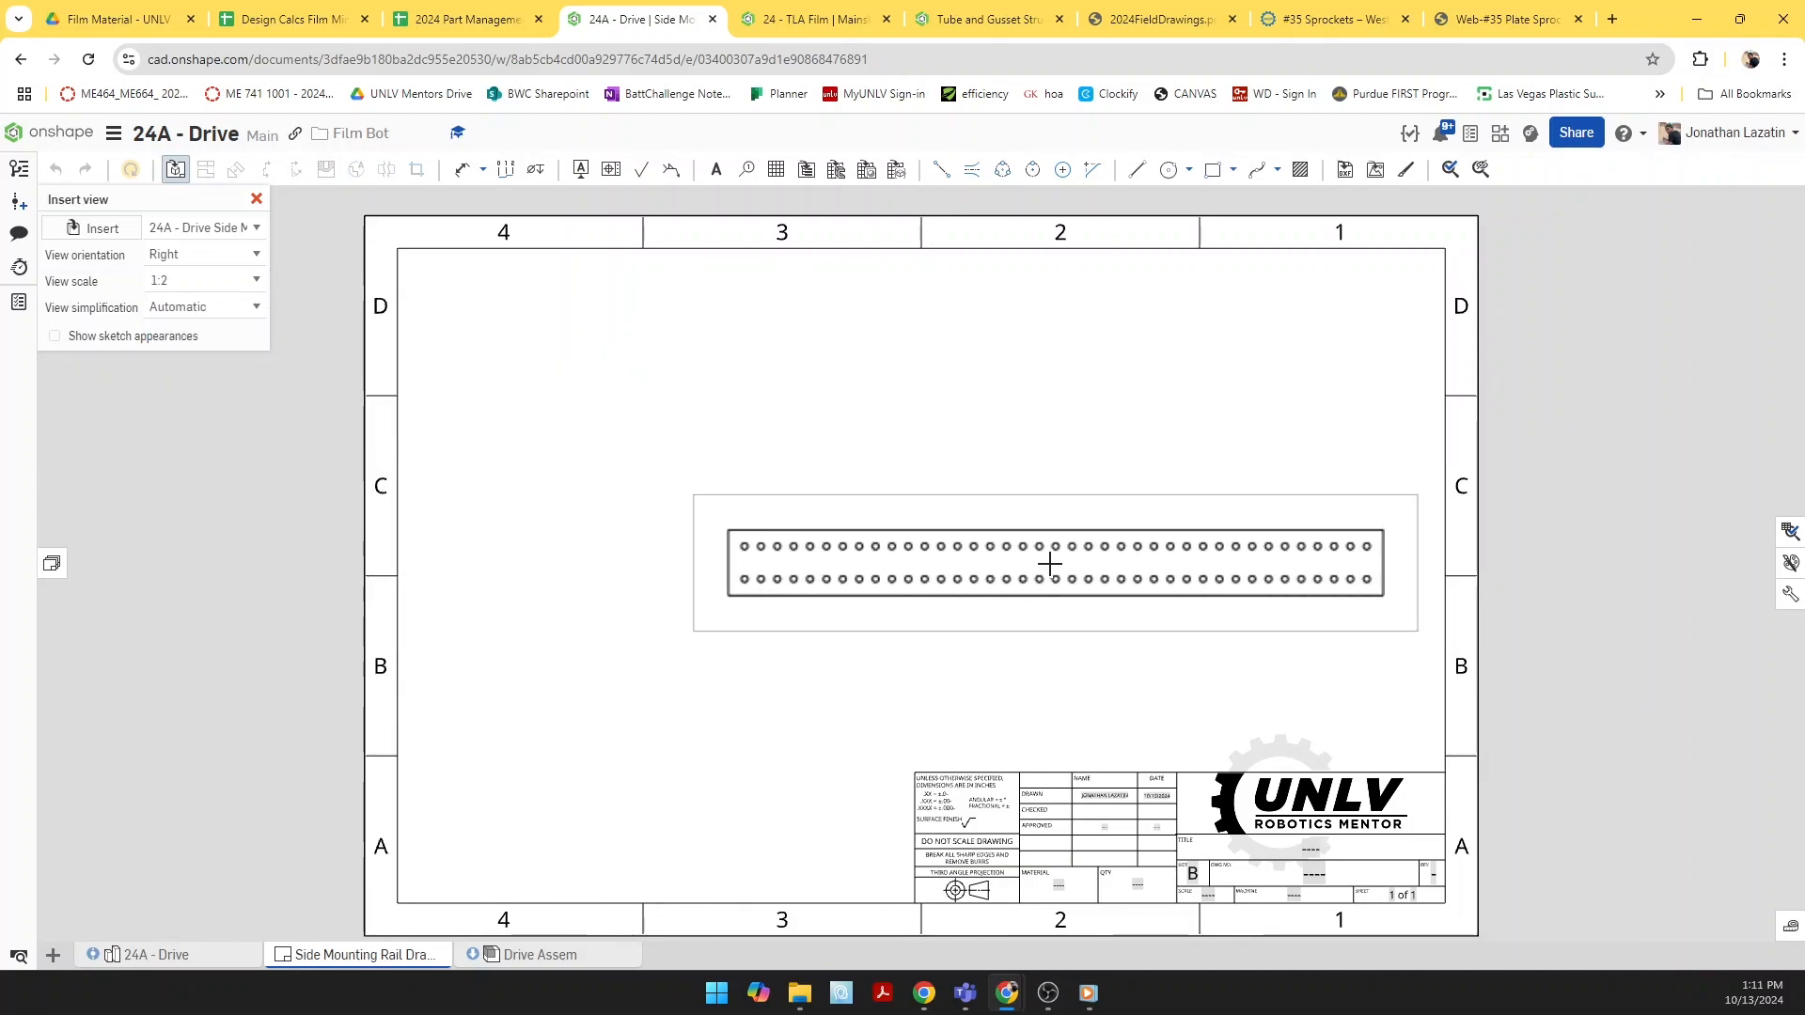
{"action": "left_click", "coordinate": [1037, 598]}
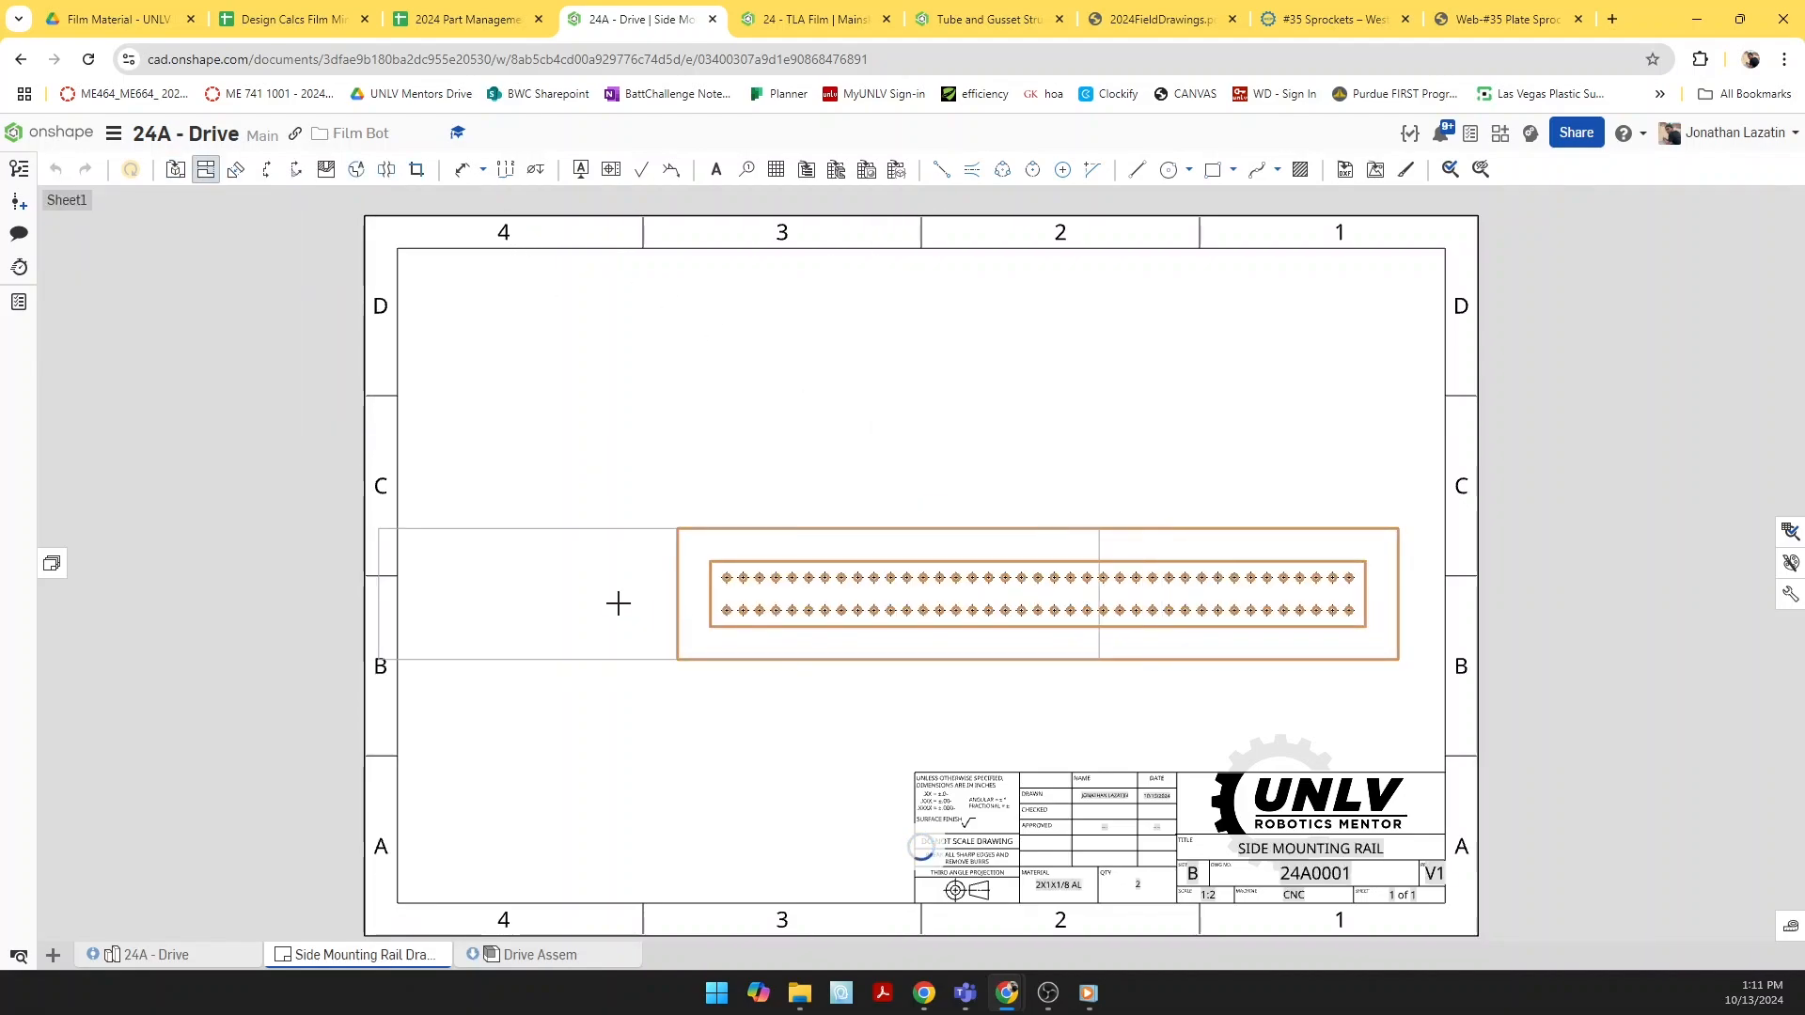
Step: Add two projected views of the rail, the end profile to the left and the narrow face above the main view
{"action": "left_click", "coordinate": [617, 602]}
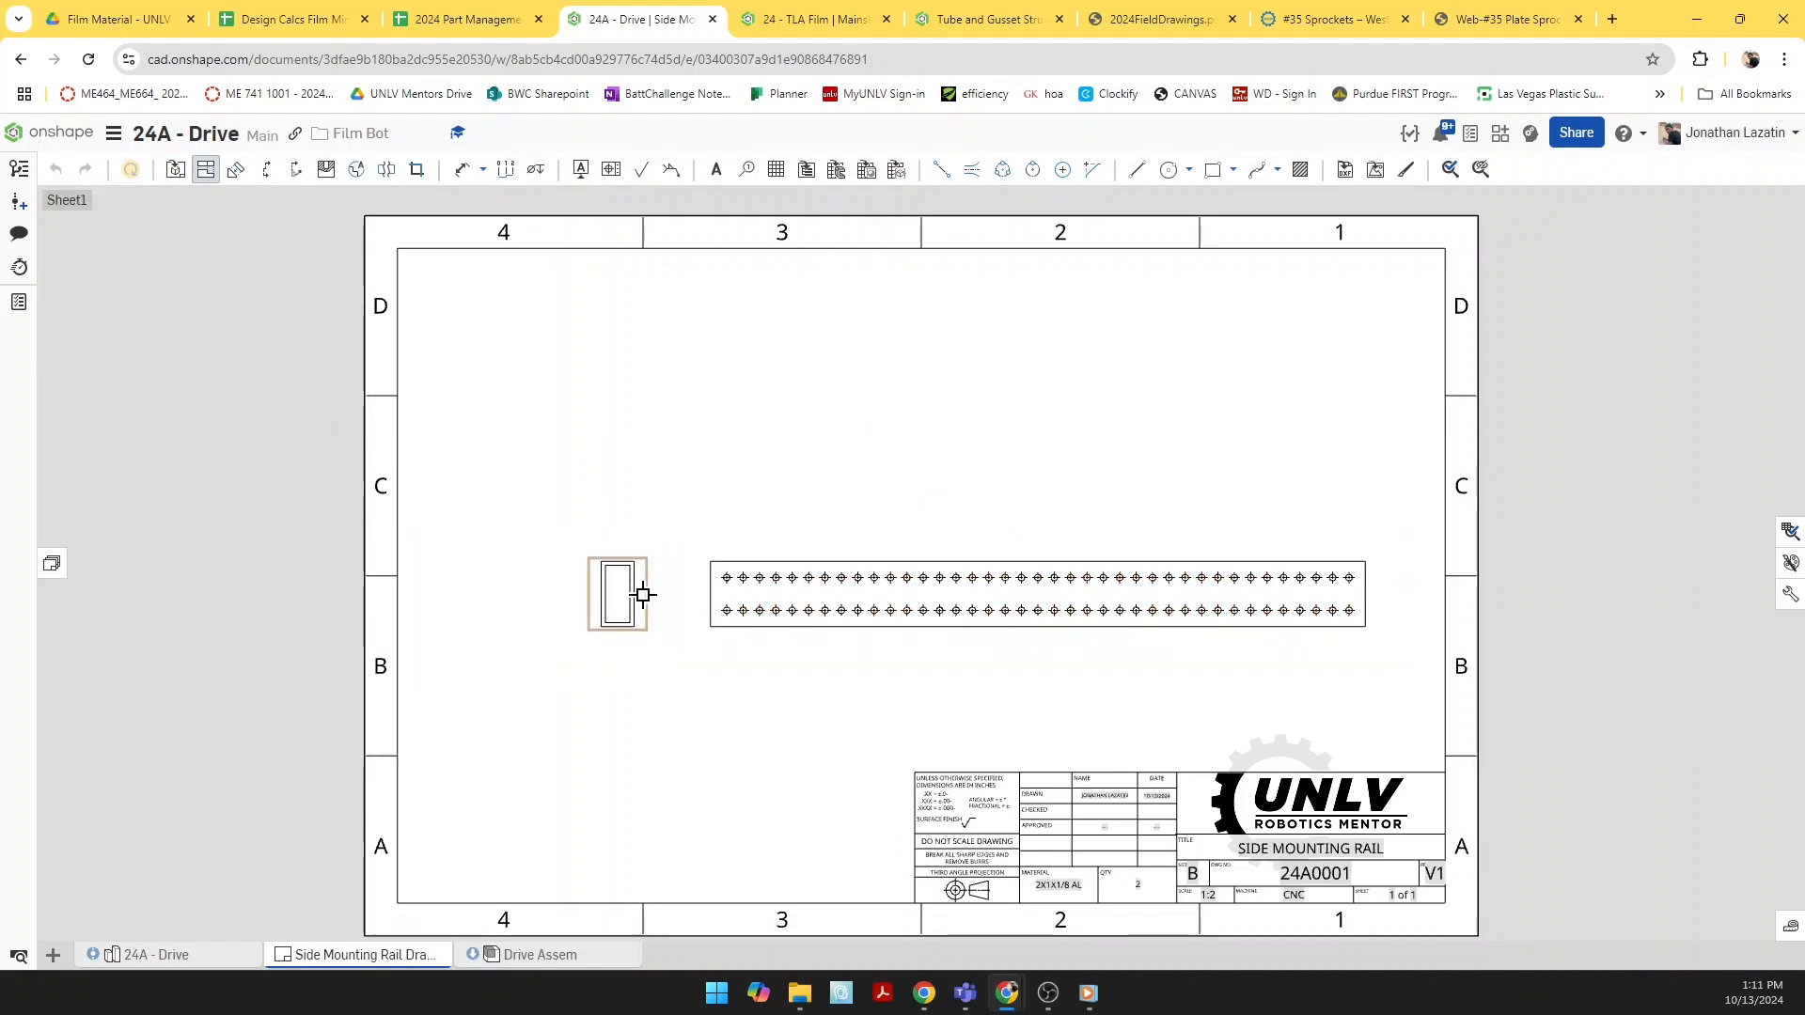
{"action": "key", "text": "Escape"}
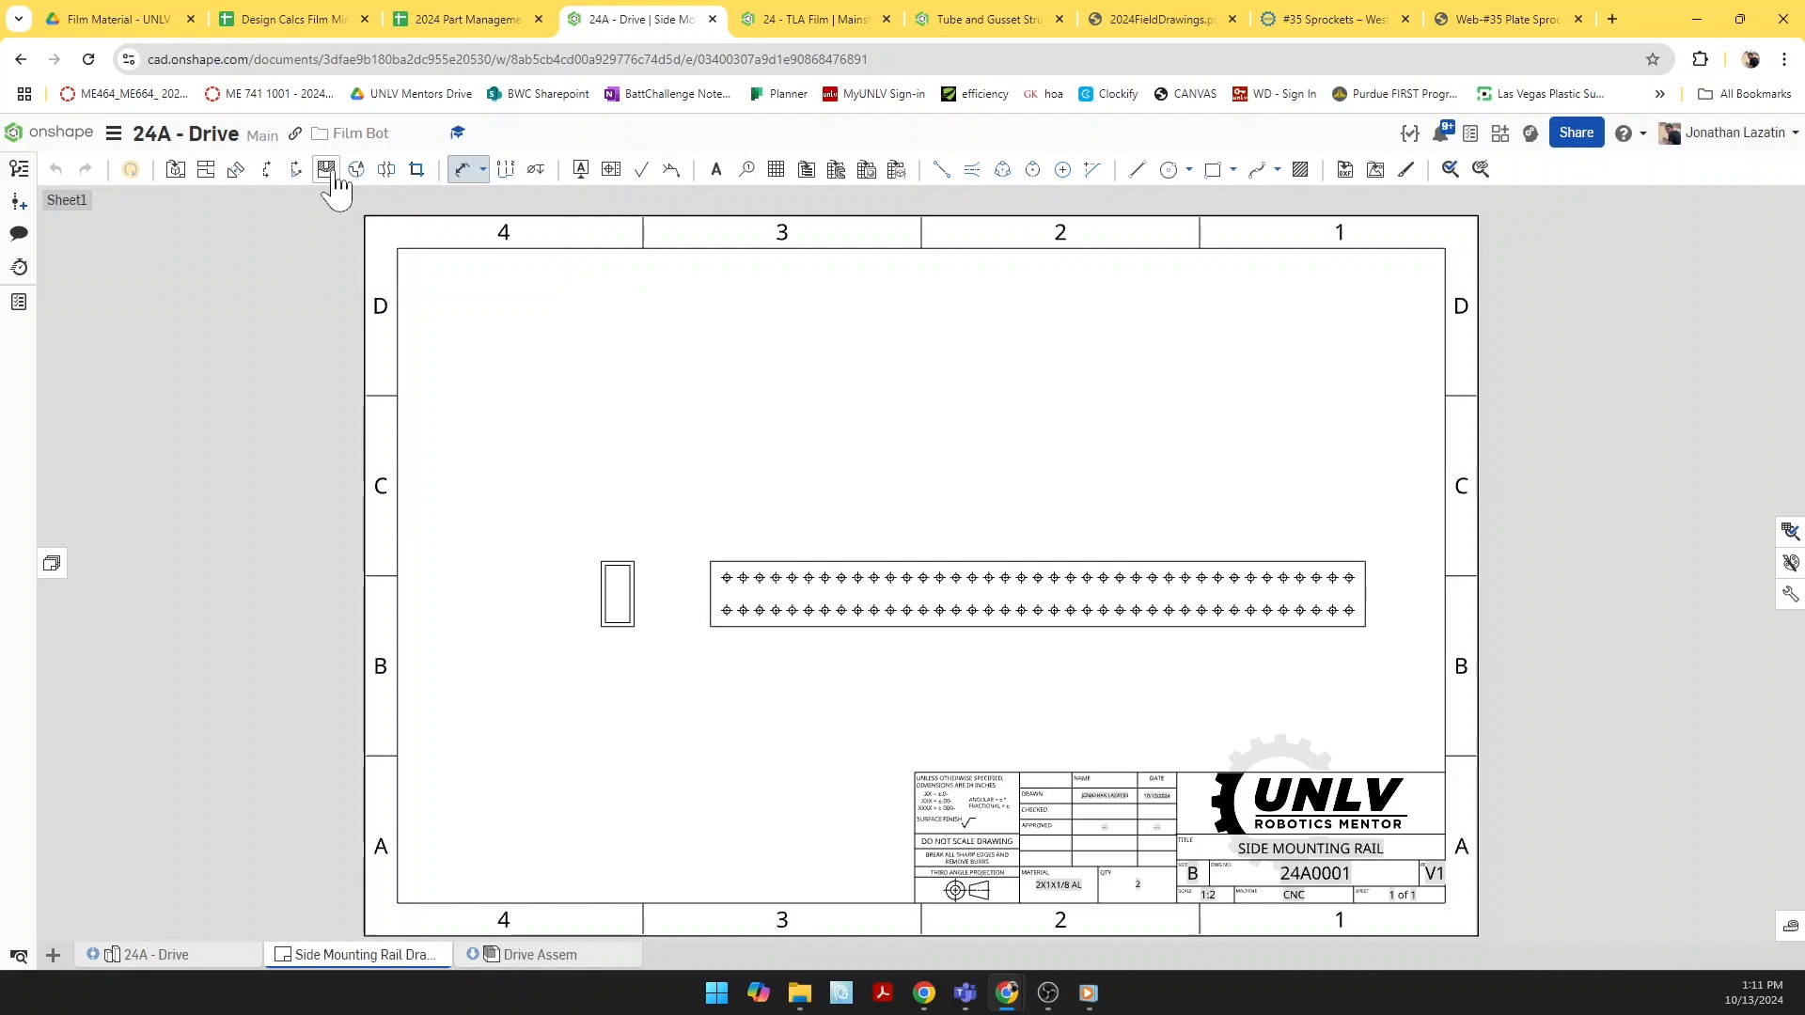
{"action": "left_click", "coordinate": [209, 171]}
{"action": "left_click", "coordinate": [987, 607]}
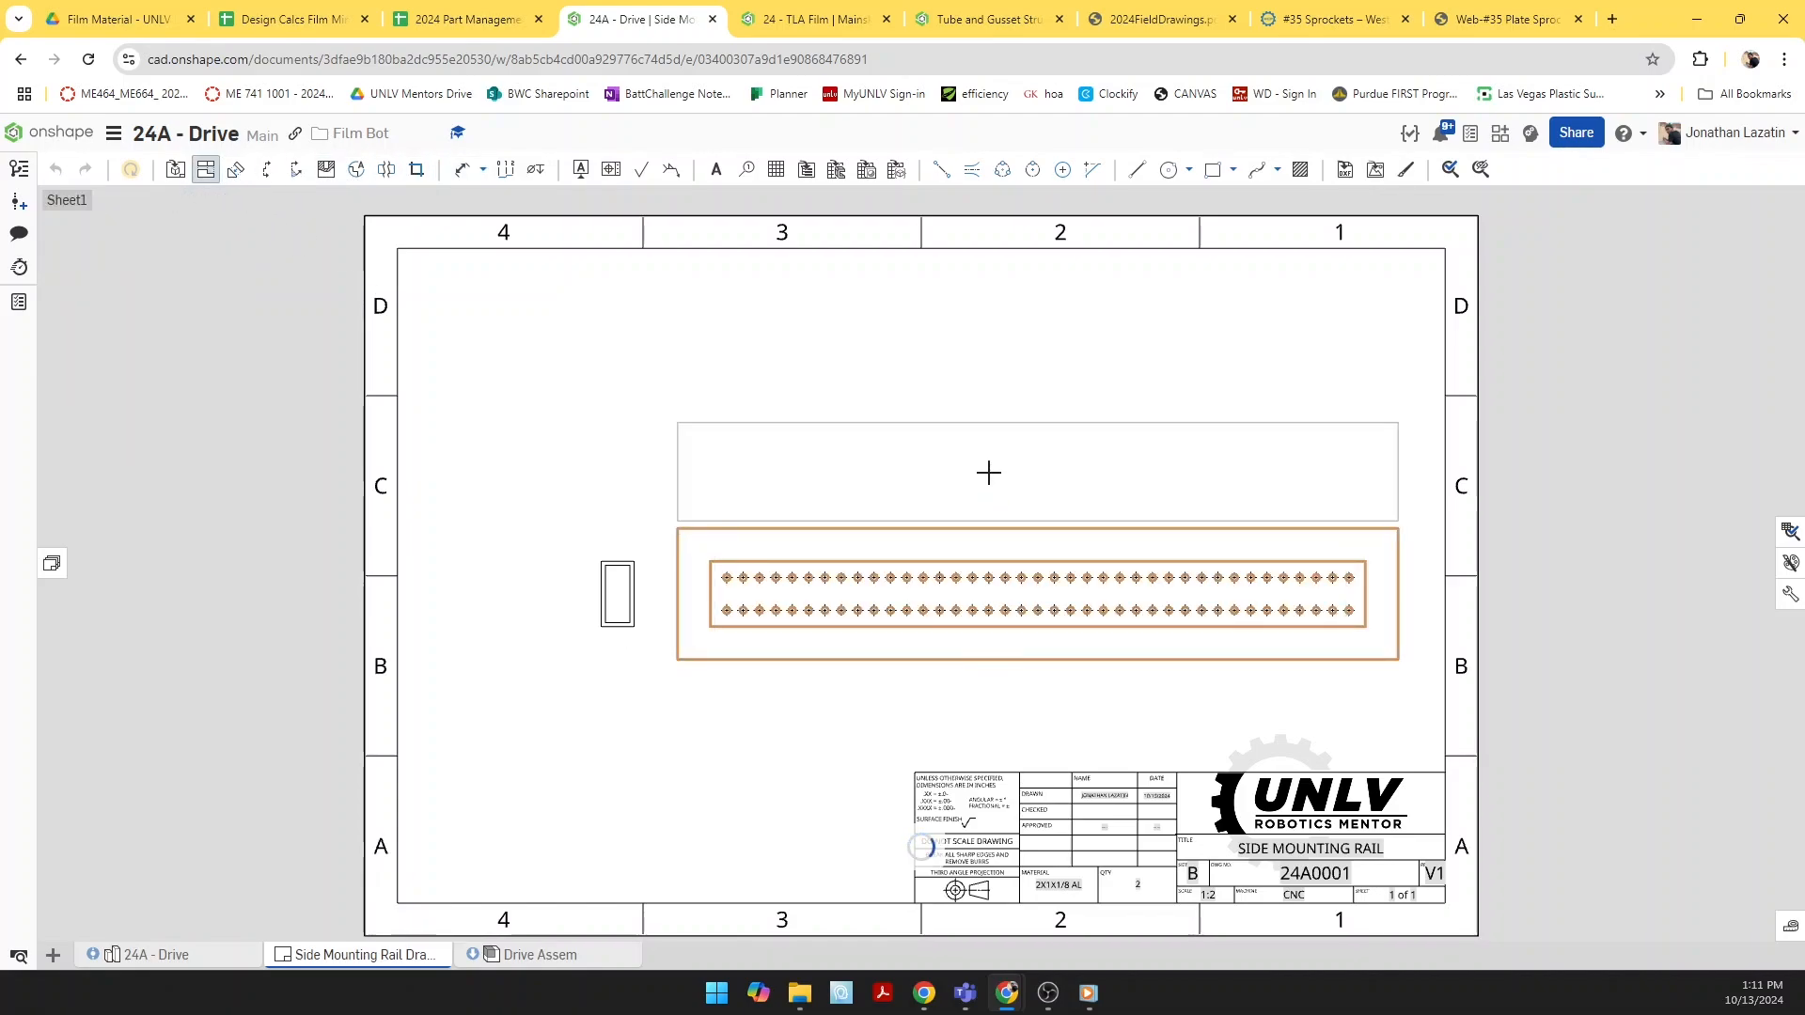
{"action": "left_click", "coordinate": [989, 473]}
Step: Dimension the rail's overall length below the main view
{"action": "scroll", "coordinate": [894, 483], "scroll_direction": "up", "scroll_amount": 3}
{"action": "scroll", "coordinate": [1112, 677], "scroll_direction": "down", "scroll_amount": 5}
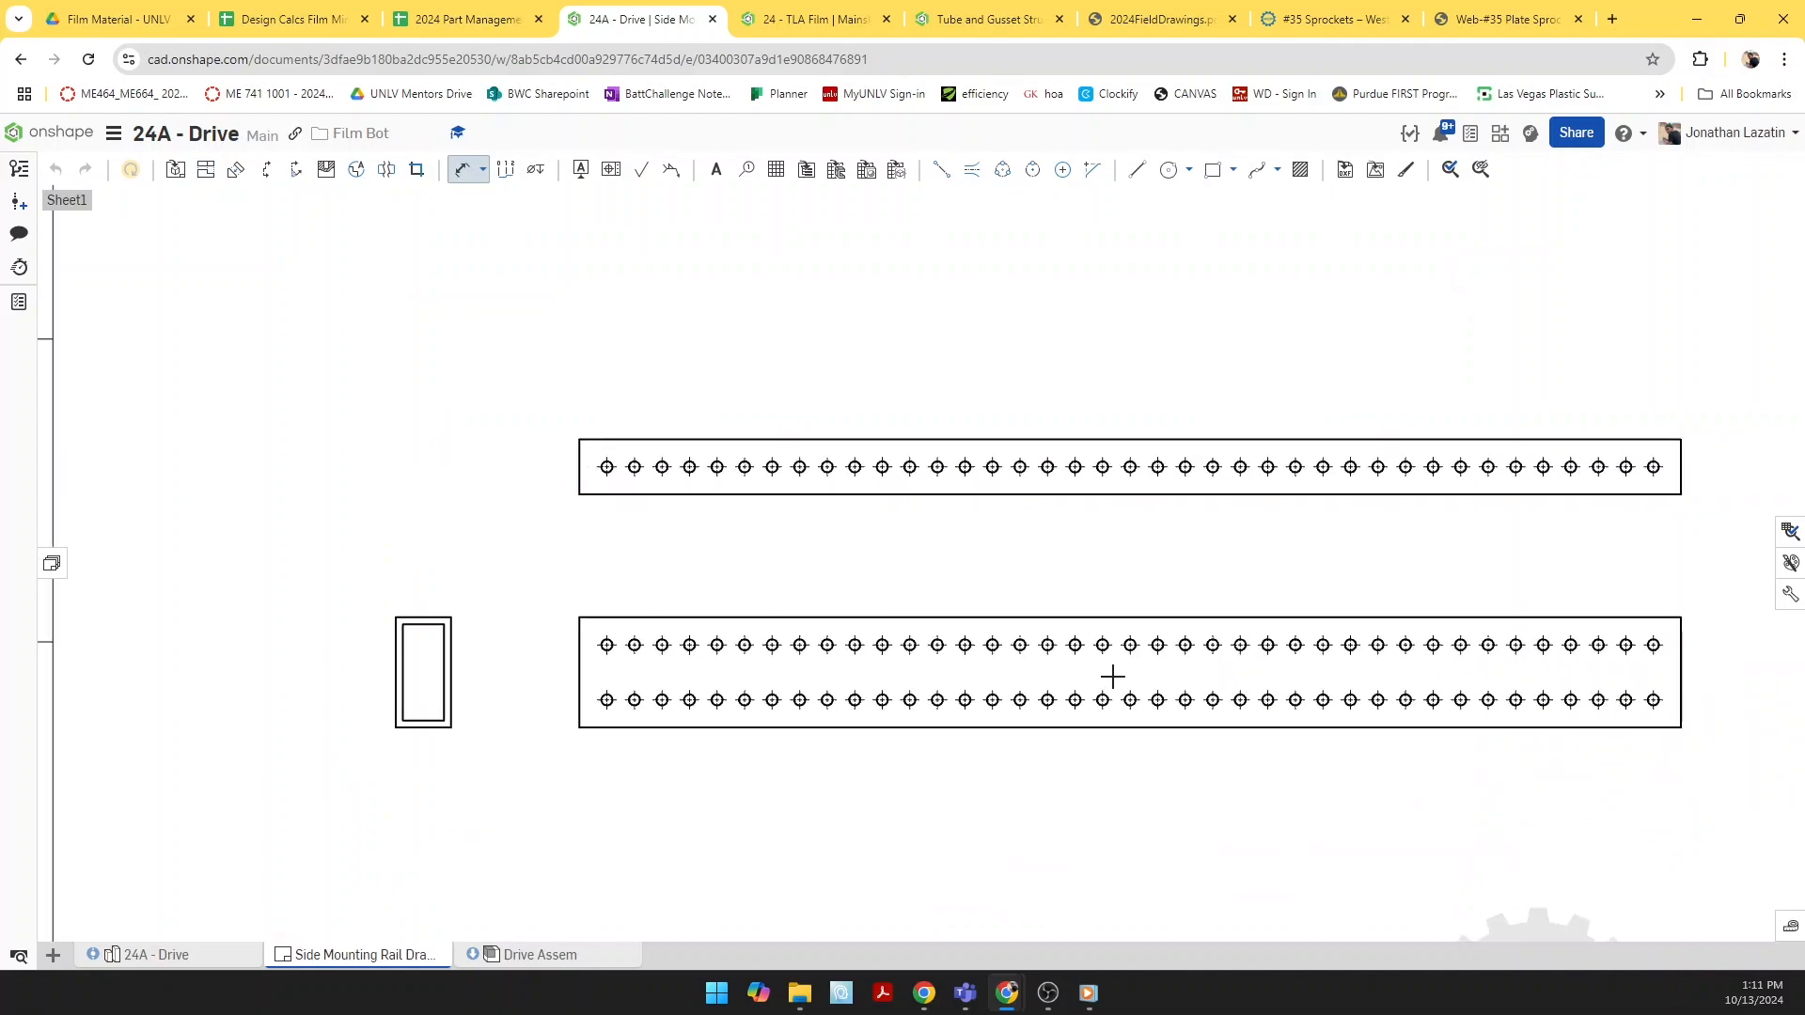
{"action": "scroll", "coordinate": [1086, 703], "scroll_direction": "up", "scroll_amount": 3}
{"action": "left_click", "coordinate": [1092, 694]}
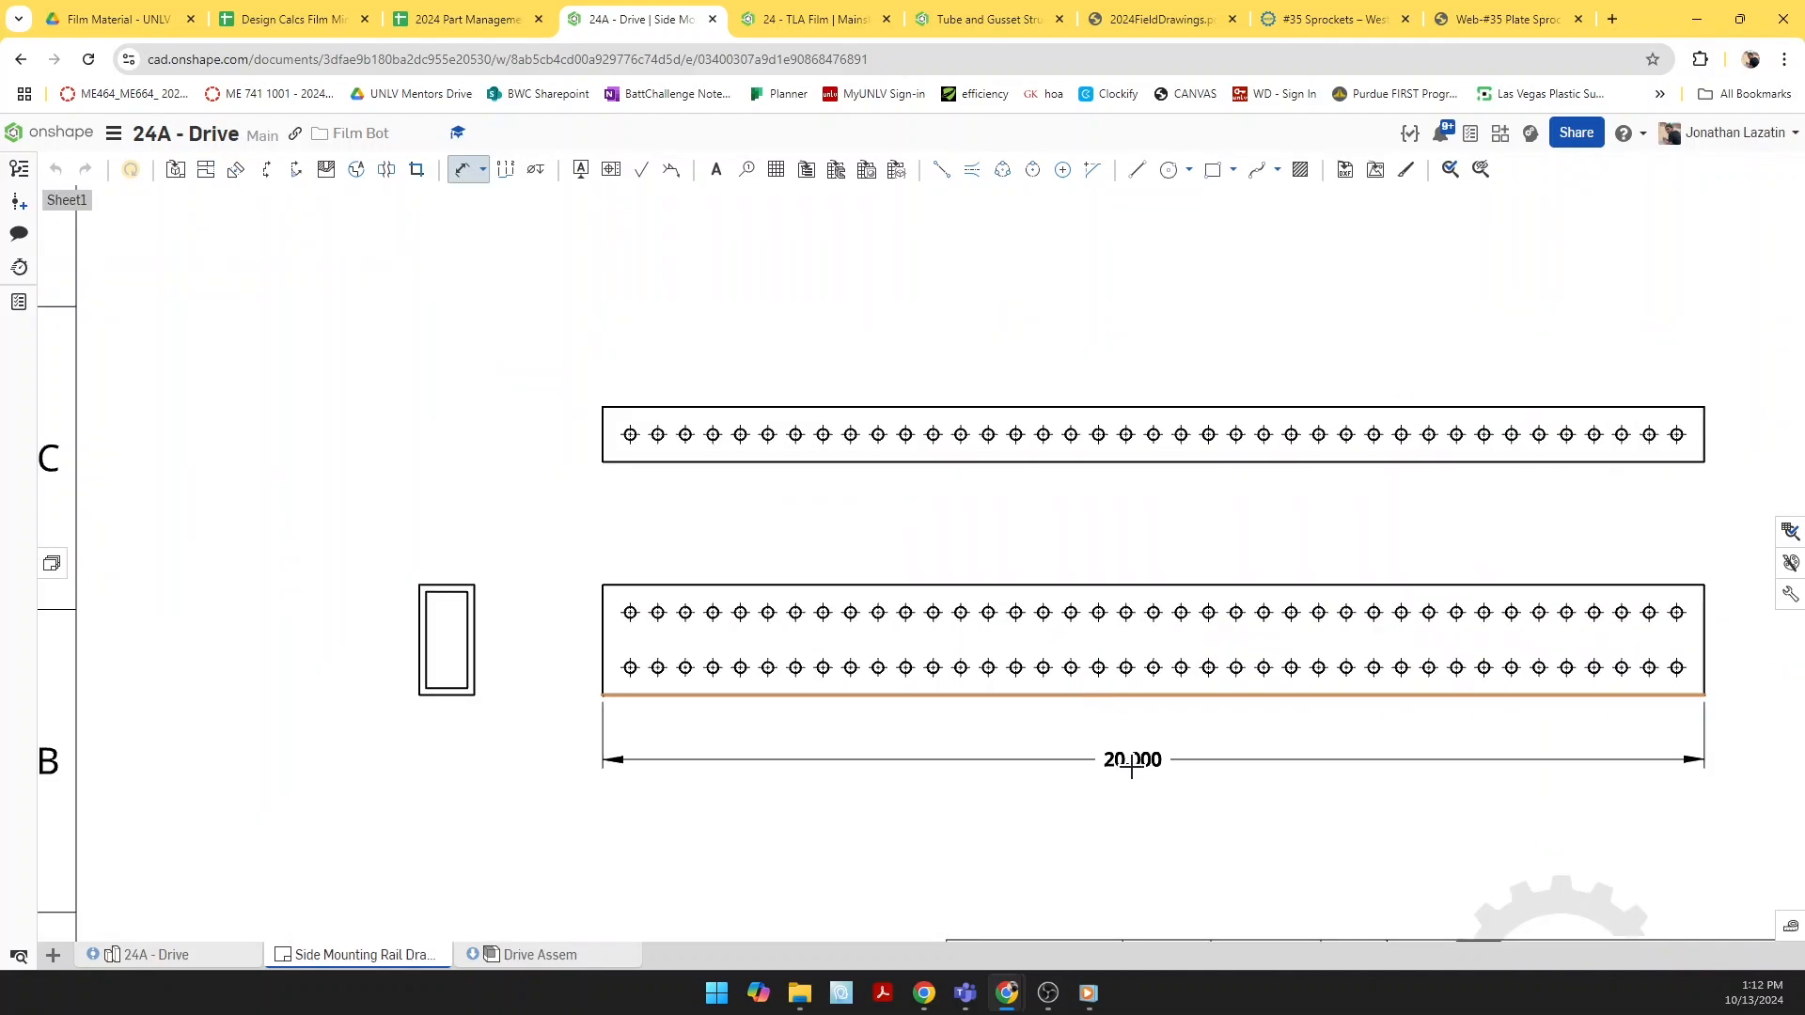
{"action": "left_click", "coordinate": [1119, 775]}
Step: Dimension the heights of the narrow-face view and the main view, placing both values beside the rail's right end
{"action": "scroll", "coordinate": [1119, 774], "scroll_direction": "down", "scroll_amount": 3}
{"action": "scroll", "coordinate": [1381, 635], "scroll_direction": "up", "scroll_amount": 3}
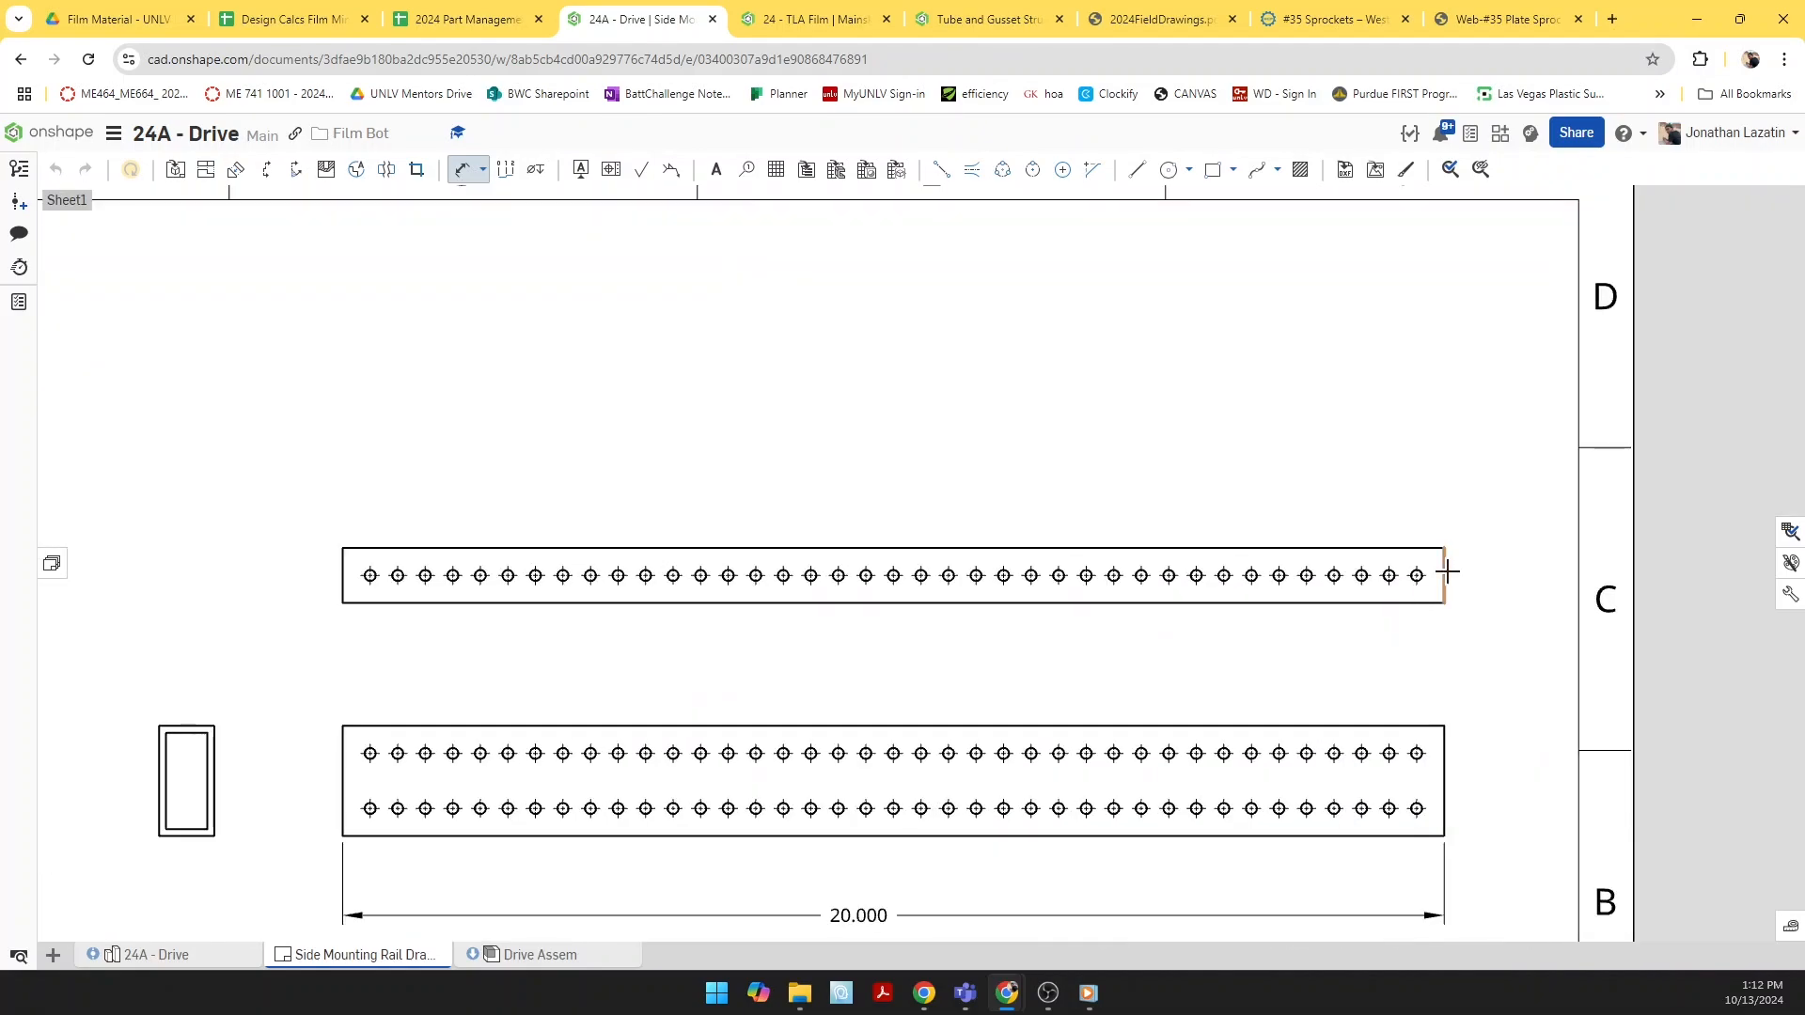
{"action": "left_click", "coordinate": [1447, 572]}
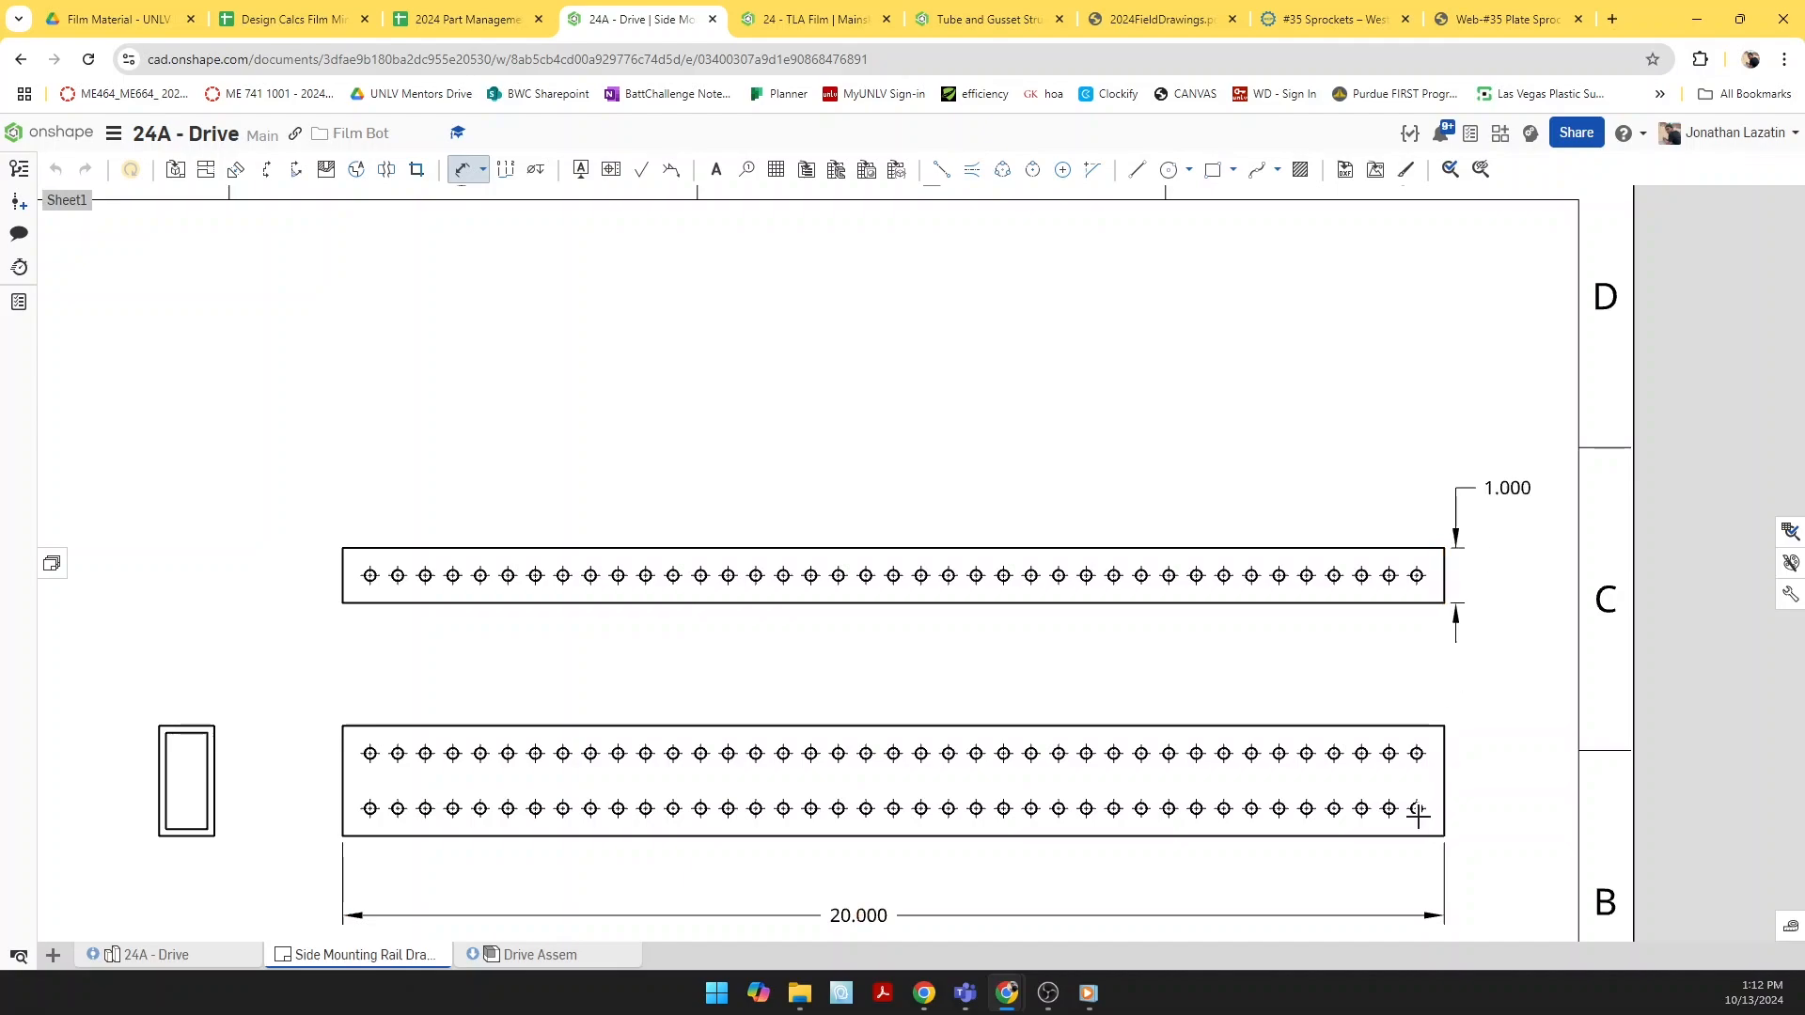
{"action": "left_click", "coordinate": [1445, 773]}
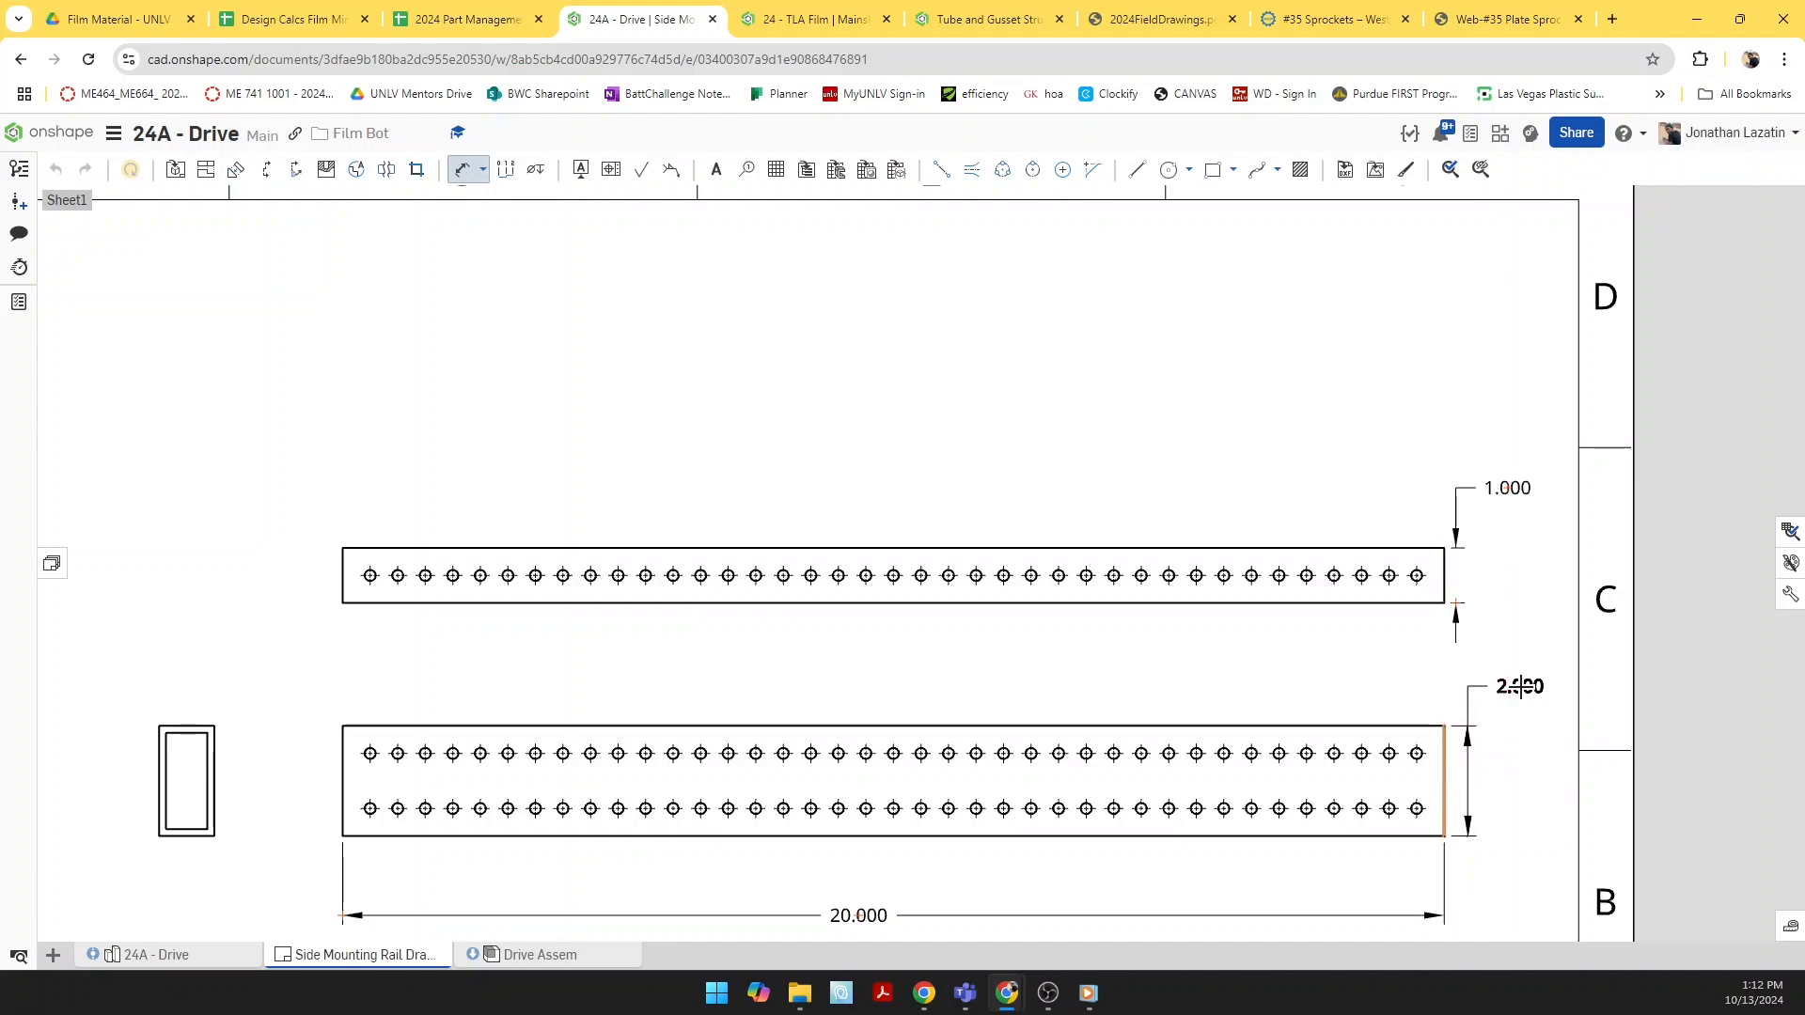
{"action": "left_click", "coordinate": [1498, 782]}
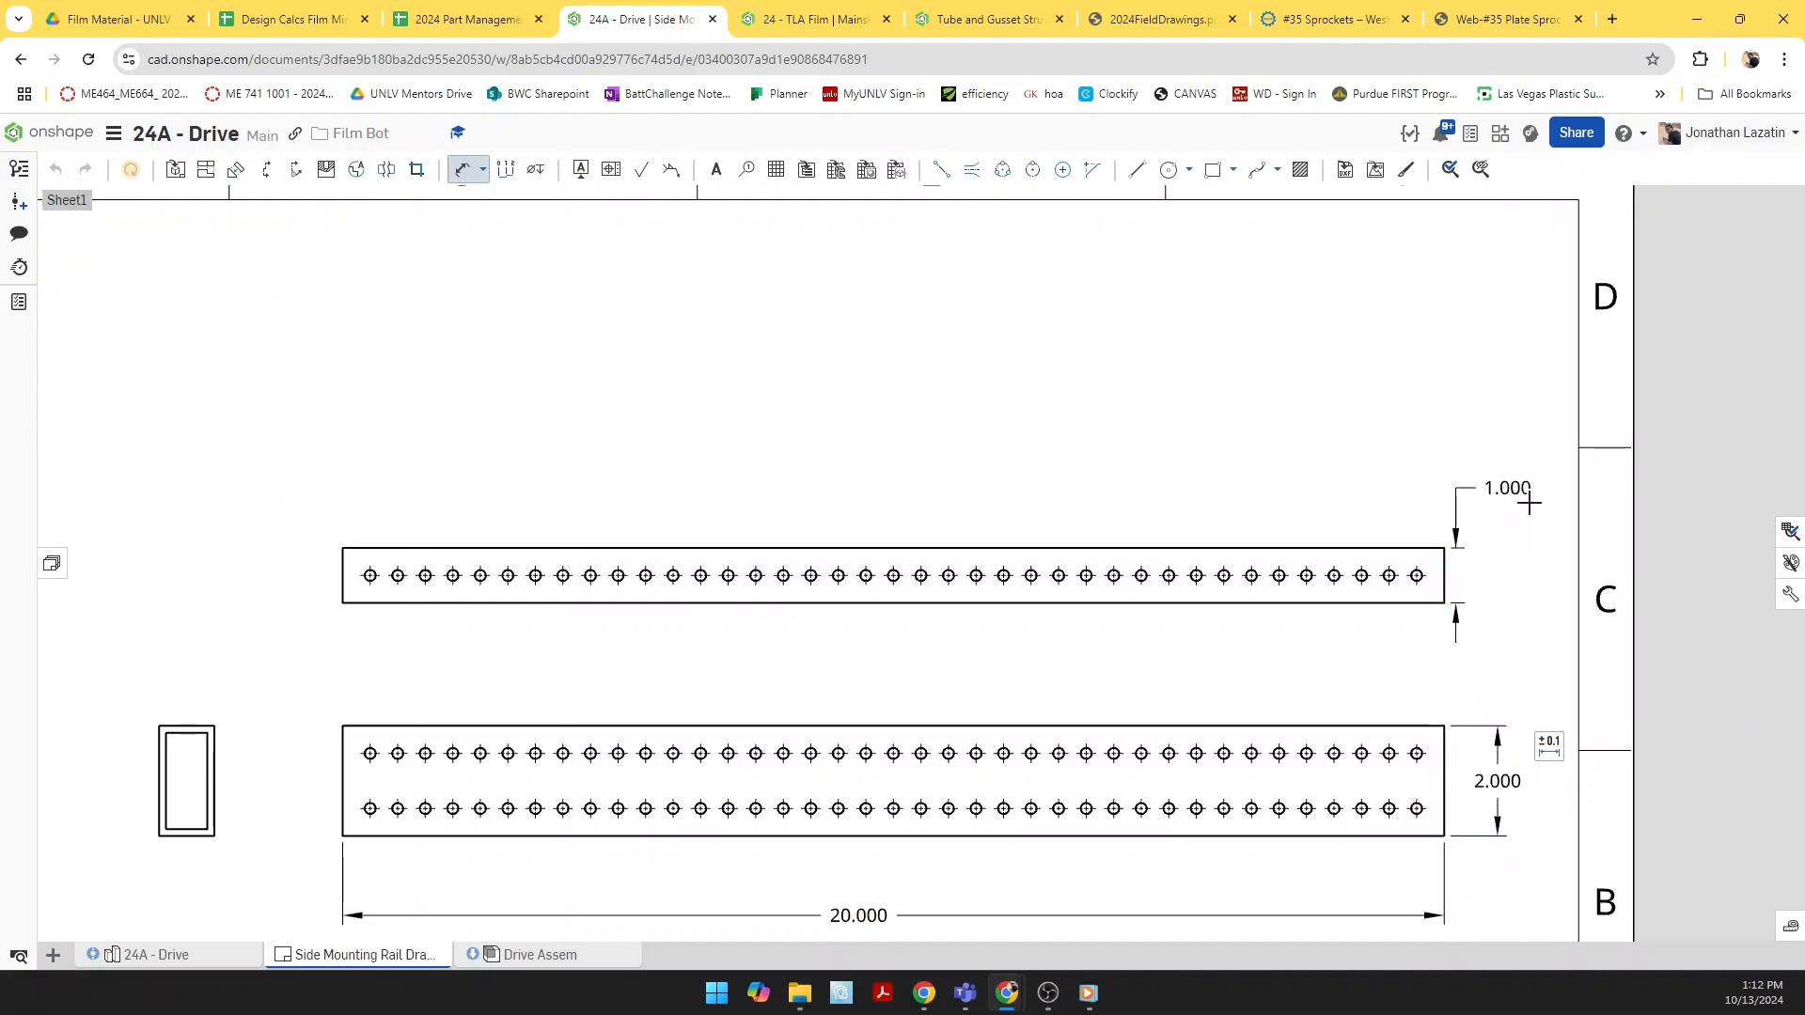
{"action": "key", "text": "Escape"}
{"action": "left_click_drag", "start_coordinate": [1513, 490], "coordinate": [1495, 577]}
Step: Dimension the tube's wall thickness at the lower left of the end profile view
{"action": "scroll", "coordinate": [1497, 576], "scroll_direction": "down", "scroll_amount": 5}
{"action": "scroll", "coordinate": [900, 688], "scroll_direction": "up", "scroll_amount": 10}
{"action": "key", "text": "d"}
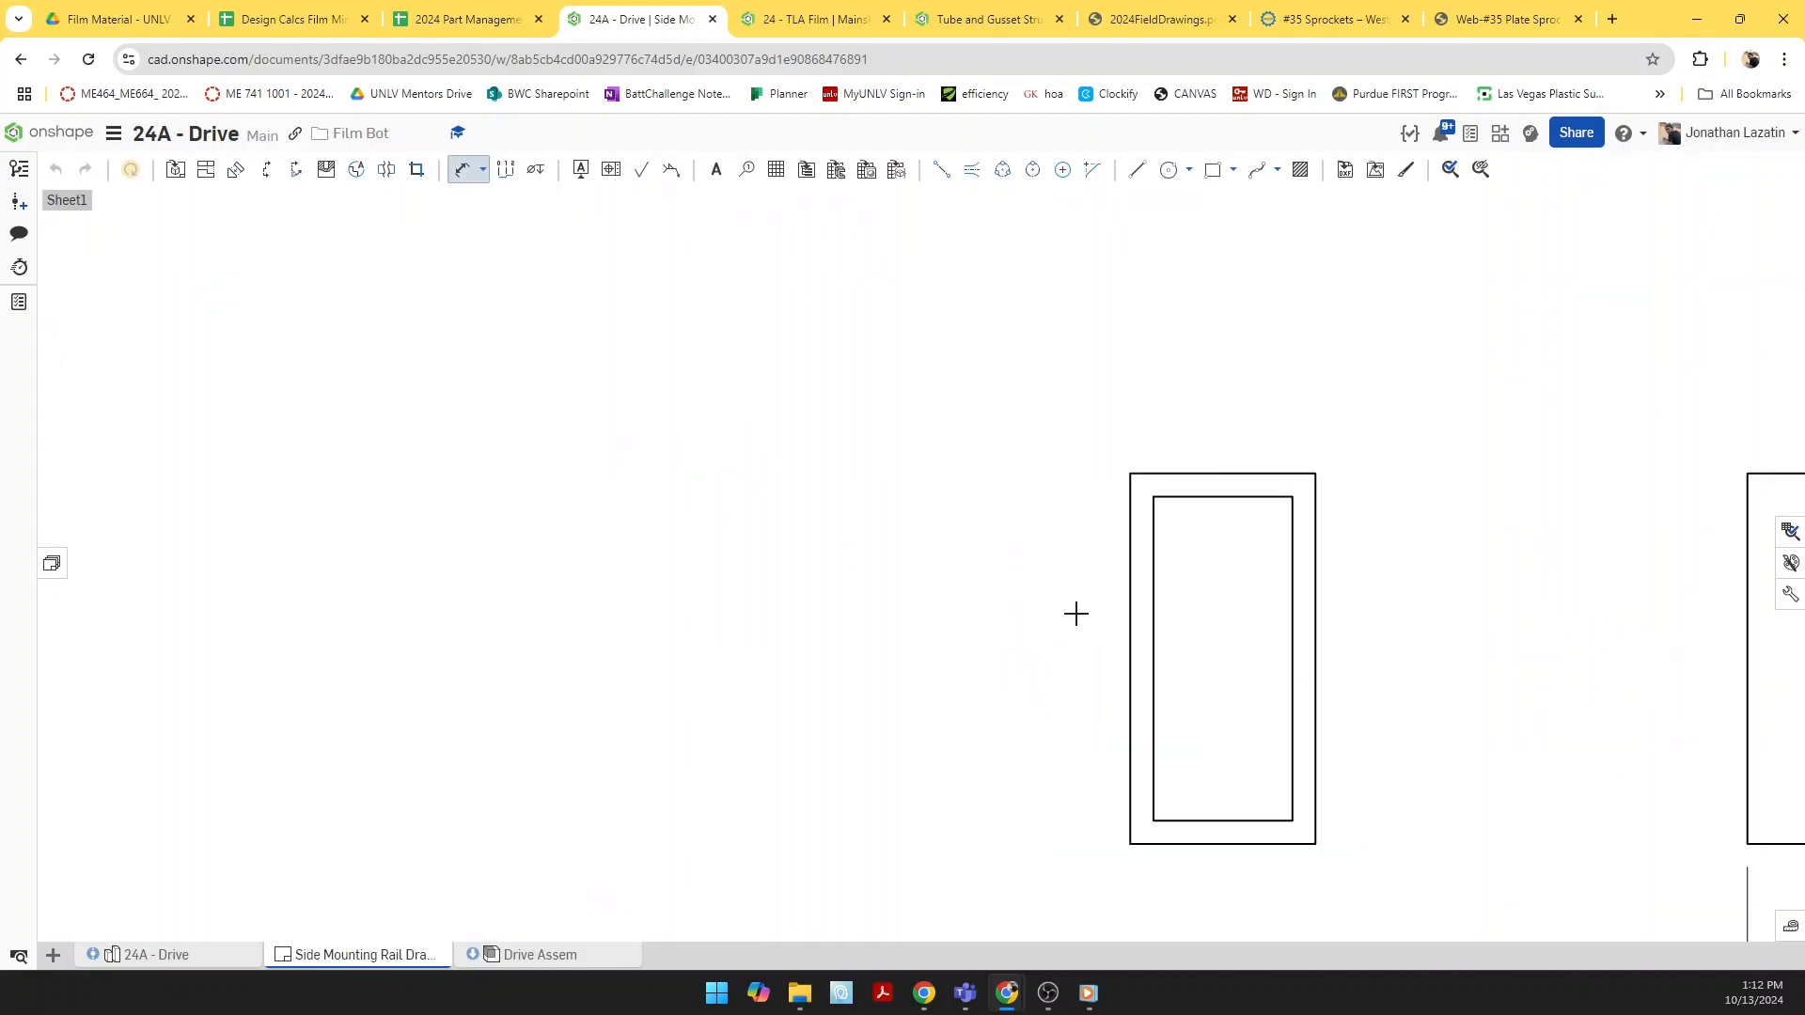
{"action": "left_click", "coordinate": [1157, 564]}
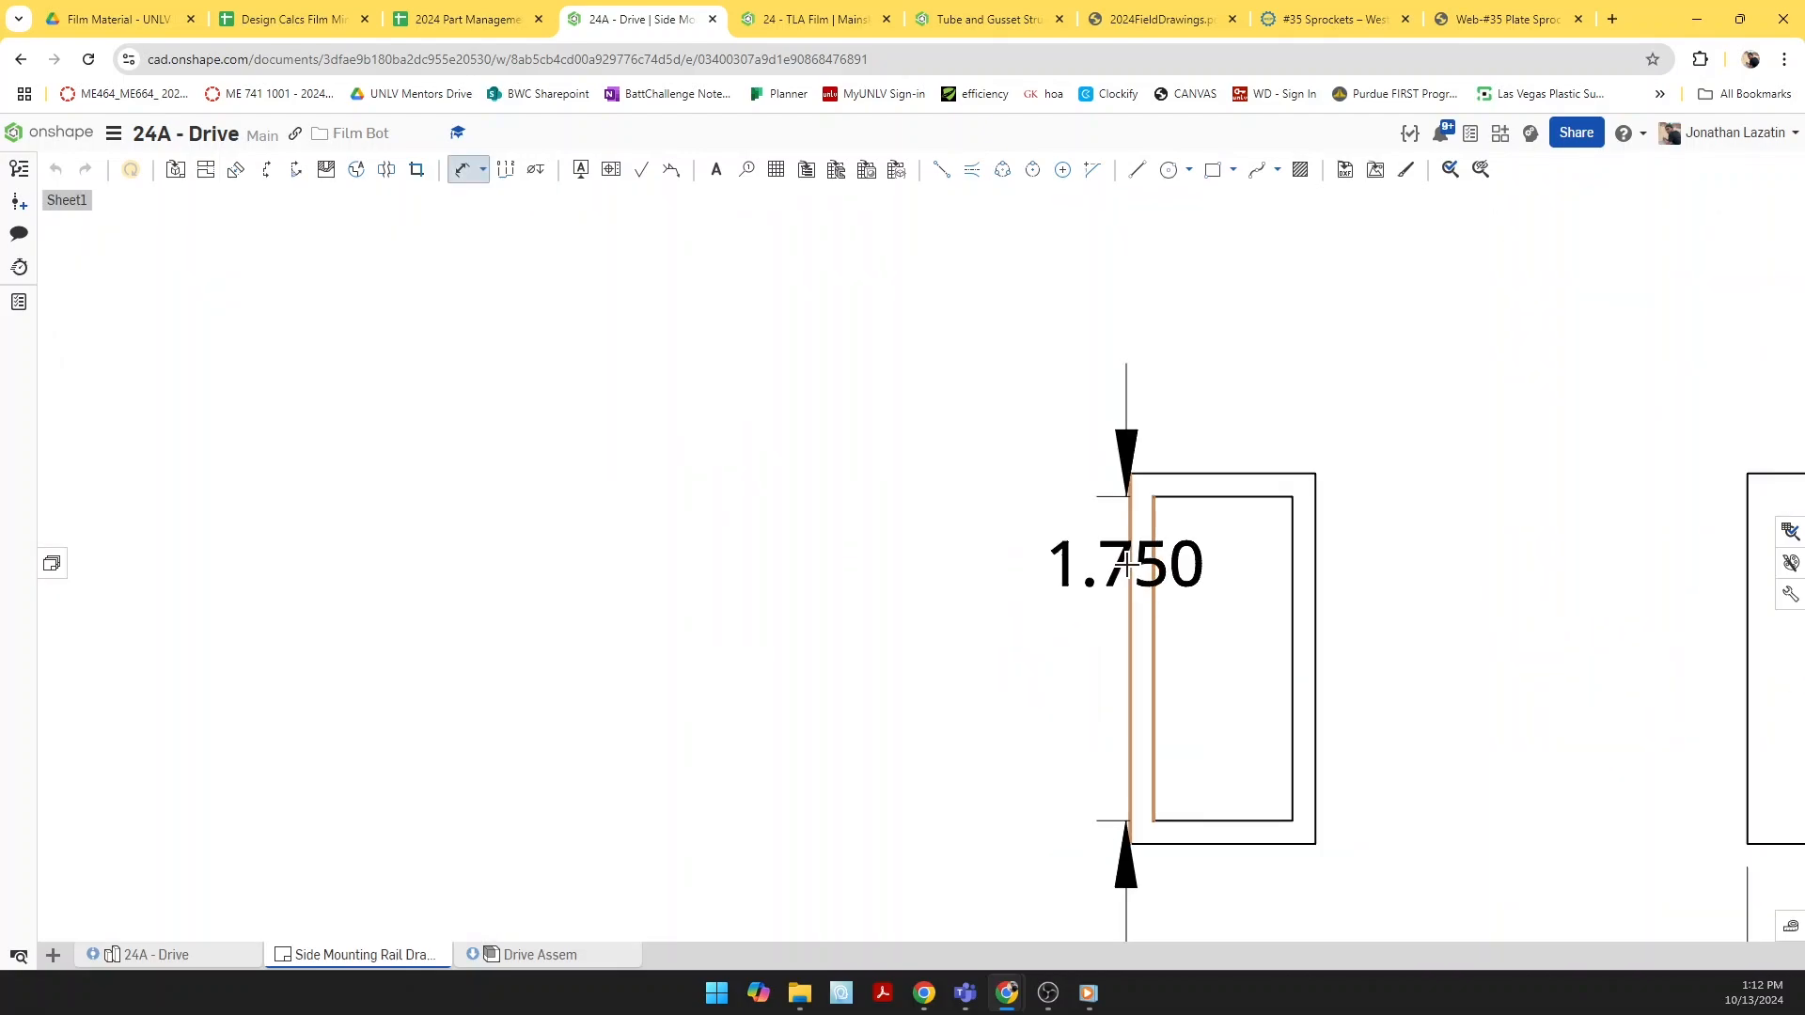
{"action": "left_click", "coordinate": [1130, 828]}
{"action": "left_click", "coordinate": [992, 910]}
Step: Examine the dimensioned views and the title block's material, quantity, drawing number and machine entries
{"action": "scroll", "coordinate": [992, 910], "scroll_direction": "down", "scroll_amount": 3}
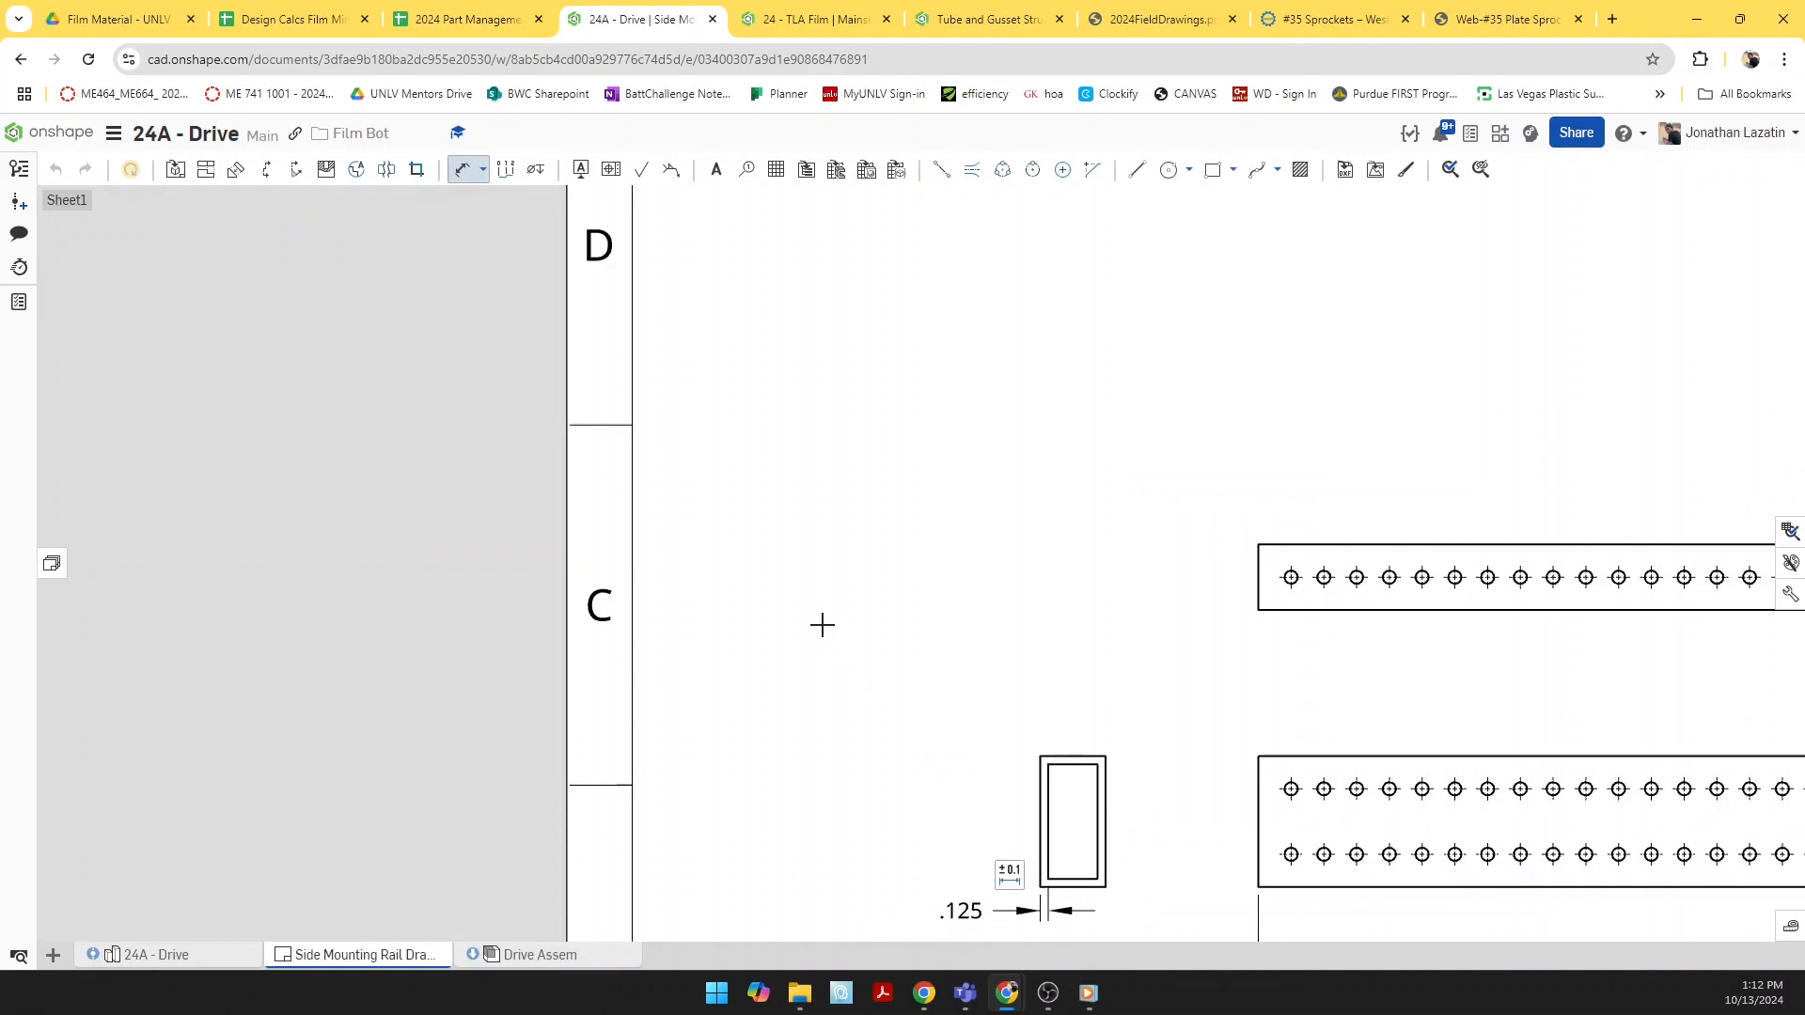
{"action": "scroll", "coordinate": [851, 658], "scroll_direction": "down", "scroll_amount": 5}
{"action": "scroll", "coordinate": [1069, 828], "scroll_direction": "up", "scroll_amount": 2}
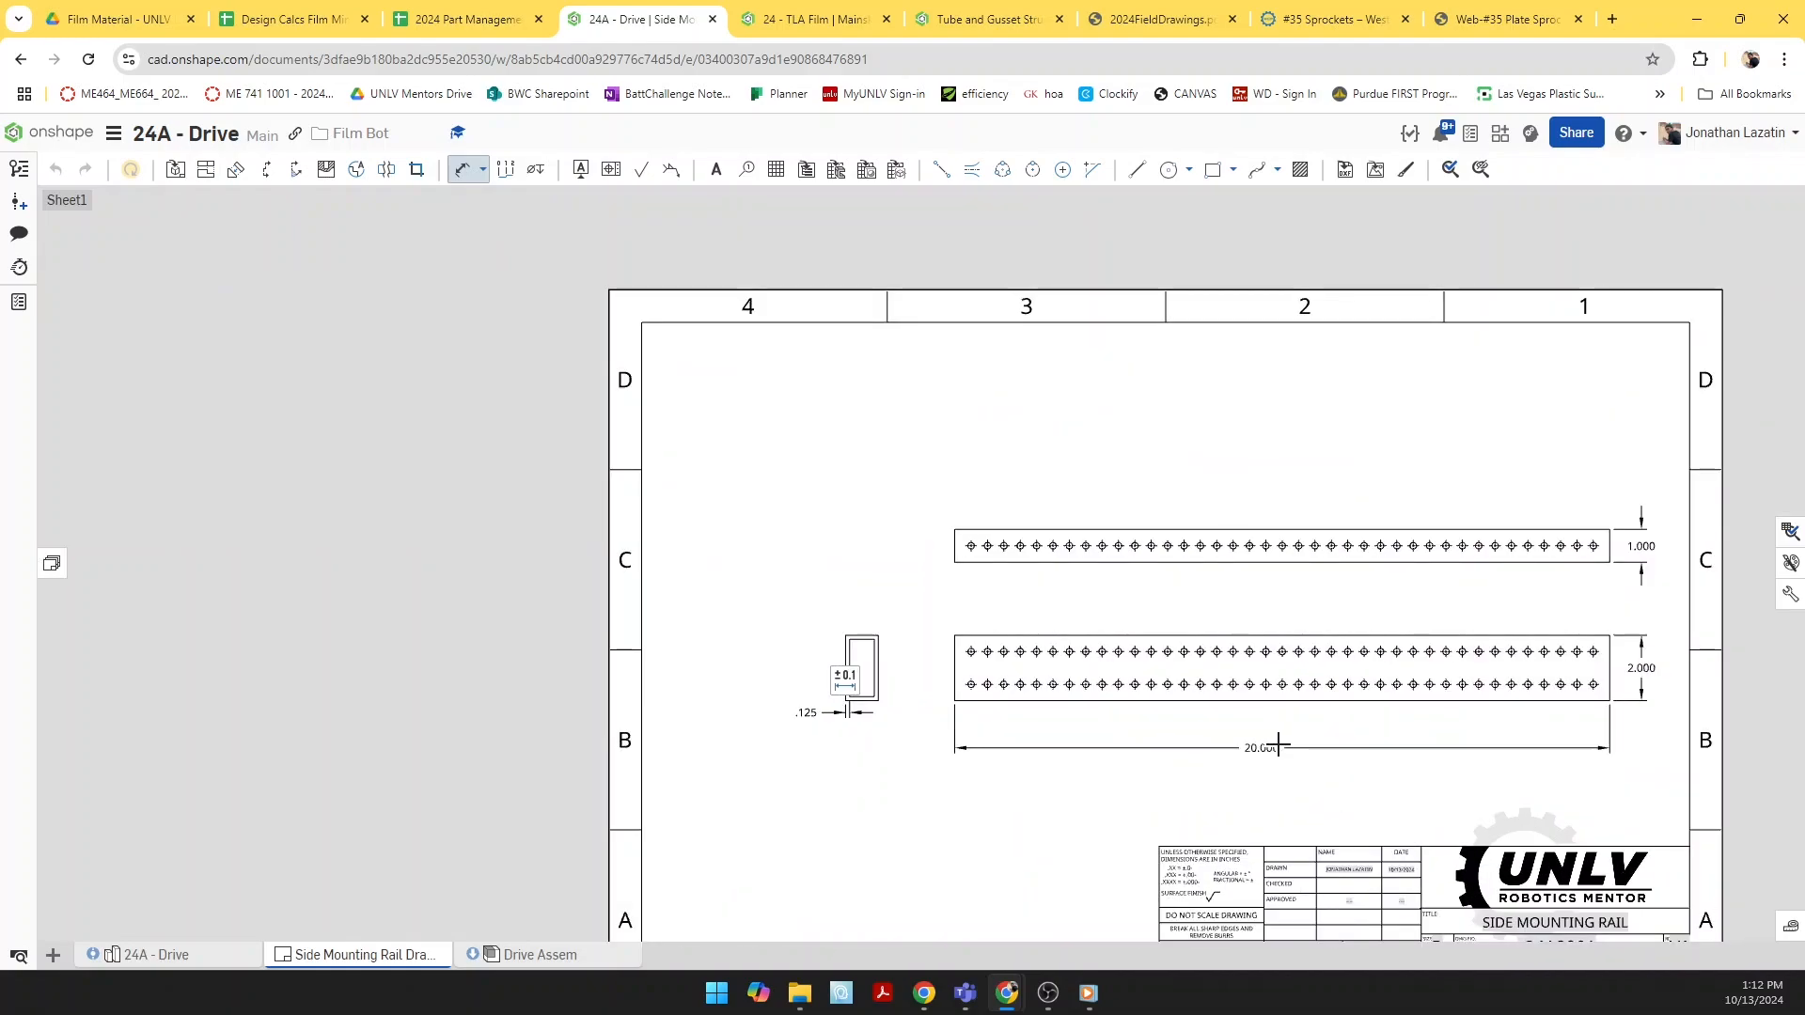
{"action": "scroll", "coordinate": [1147, 831], "scroll_direction": "down", "scroll_amount": 4}
{"action": "scroll", "coordinate": [1147, 831], "scroll_direction": "up", "scroll_amount": 5}
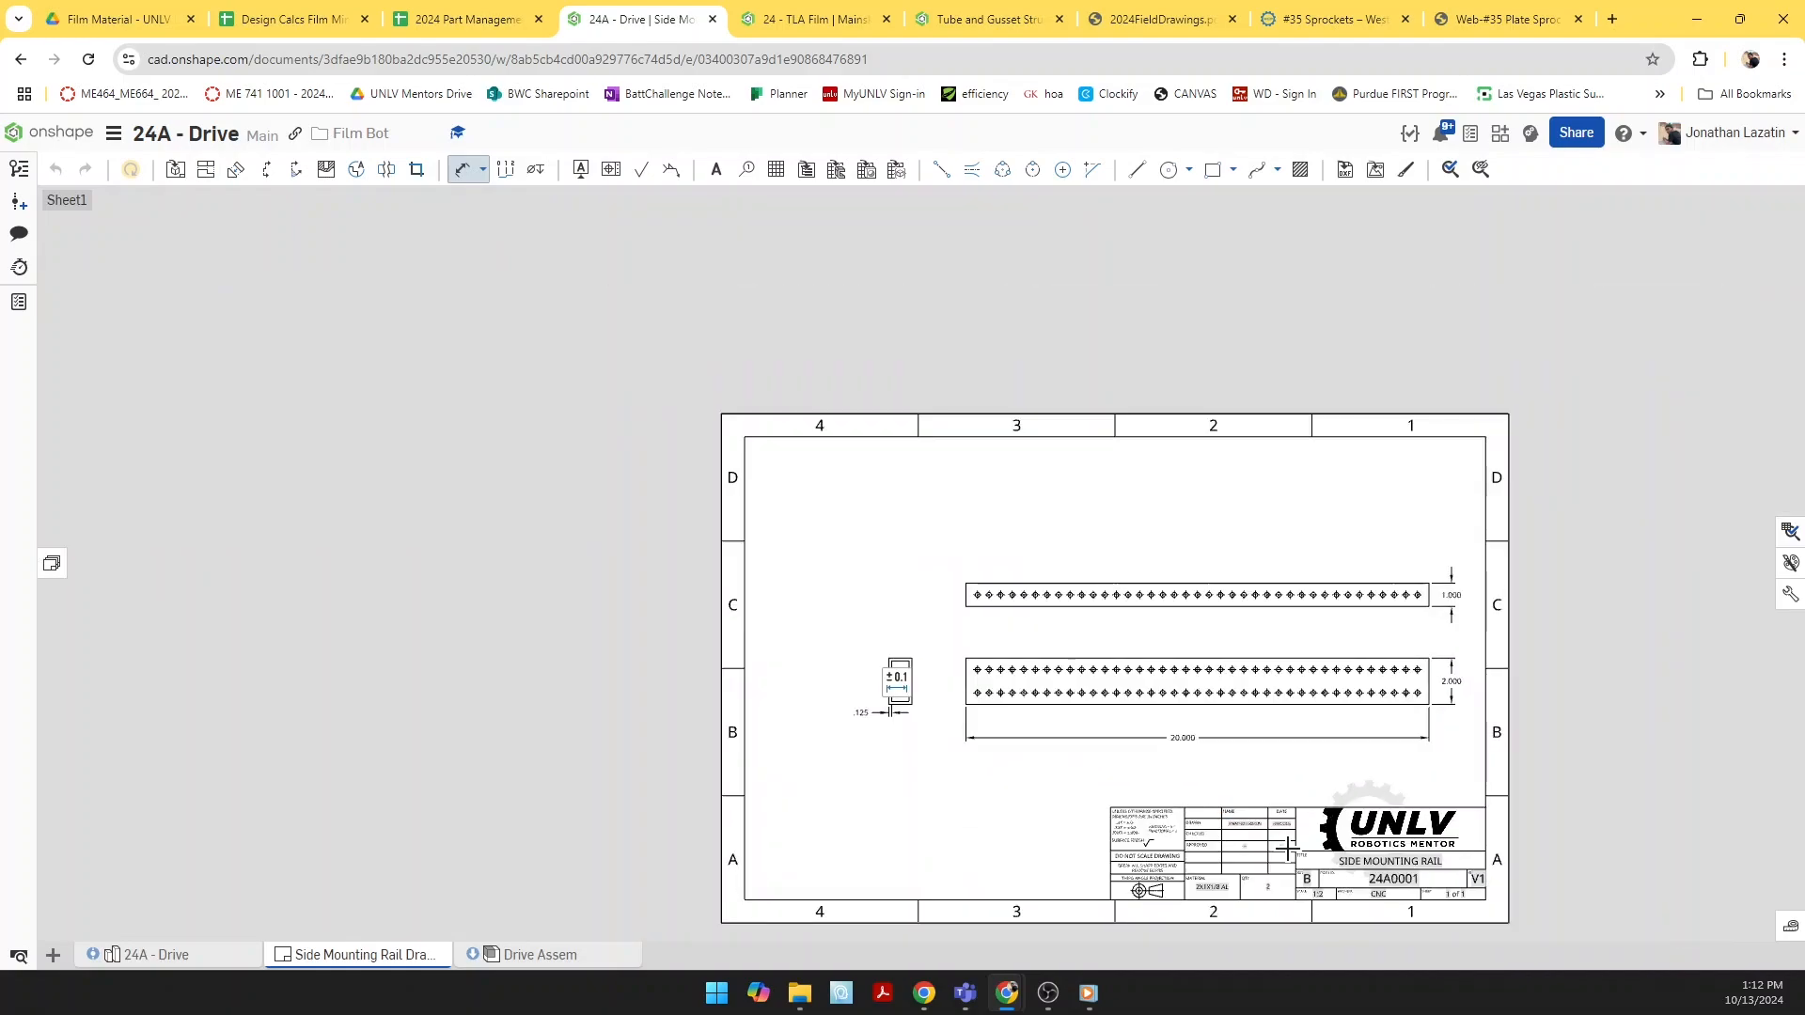
{"action": "scroll", "coordinate": [1285, 884], "scroll_direction": "down", "scroll_amount": 3}
{"action": "scroll", "coordinate": [1420, 917], "scroll_direction": "up", "scroll_amount": 5}
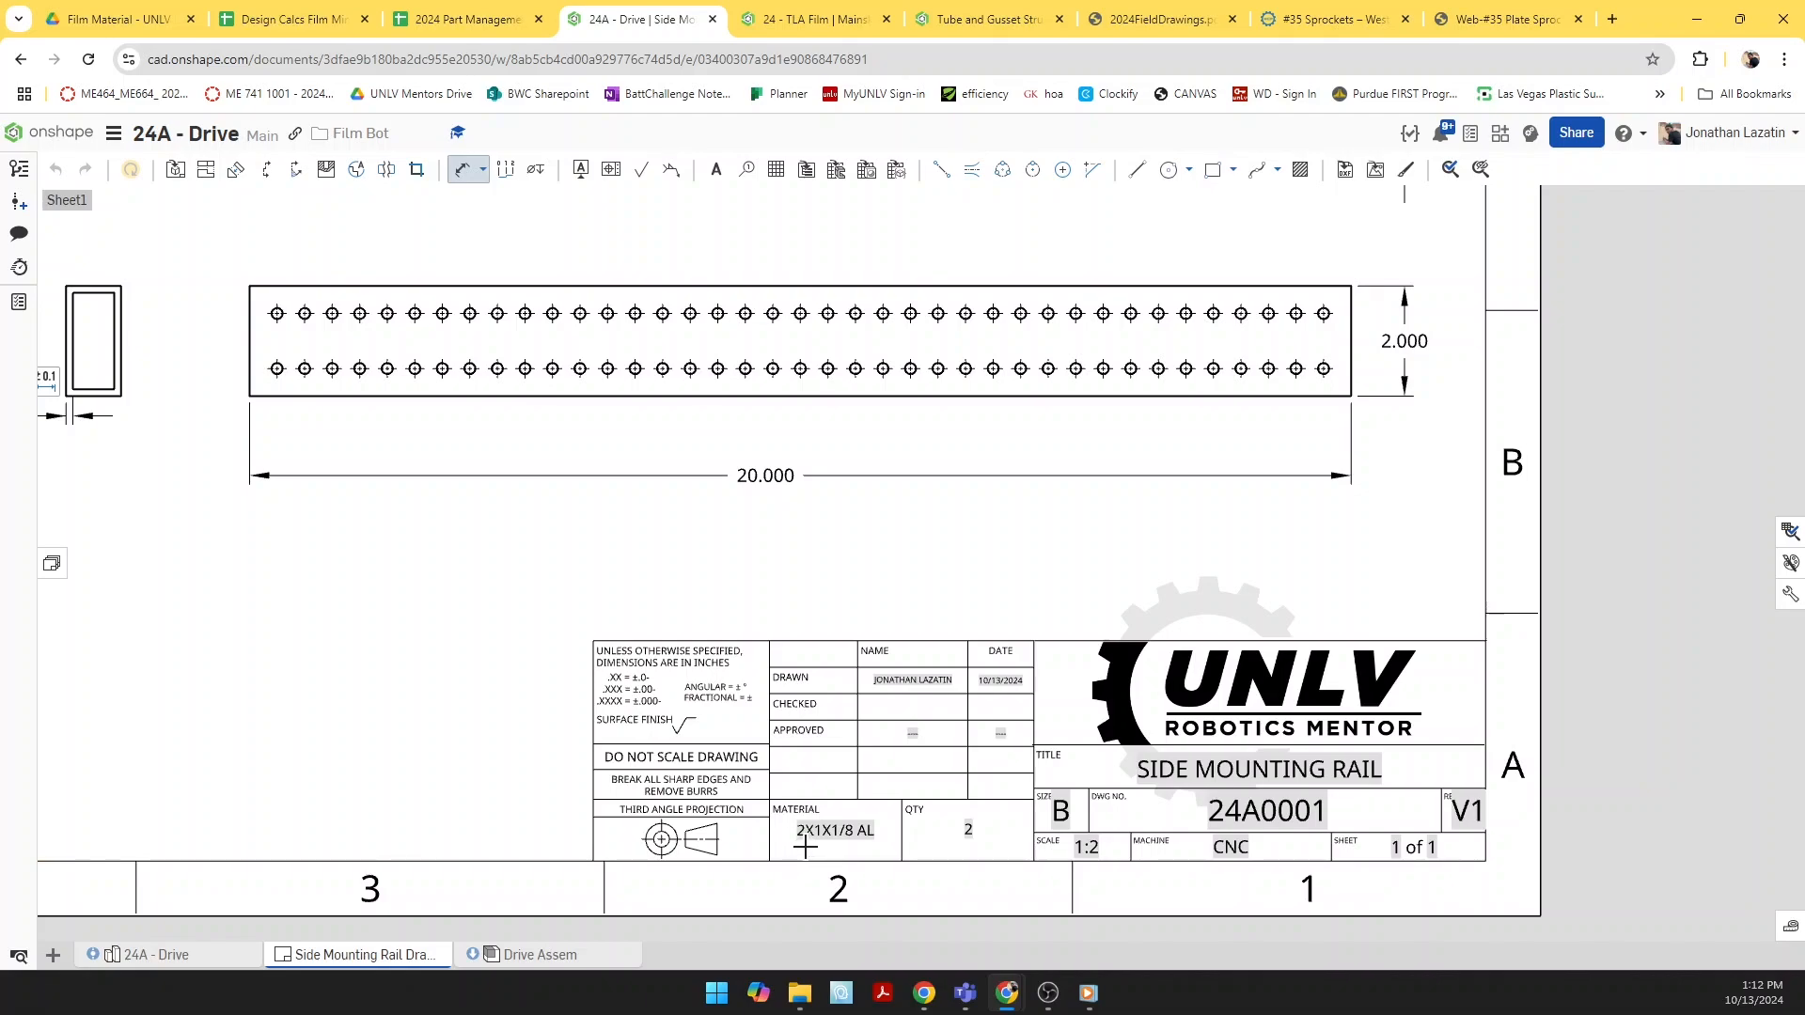
{"action": "scroll", "coordinate": [851, 846], "scroll_direction": "down", "scroll_amount": 2}
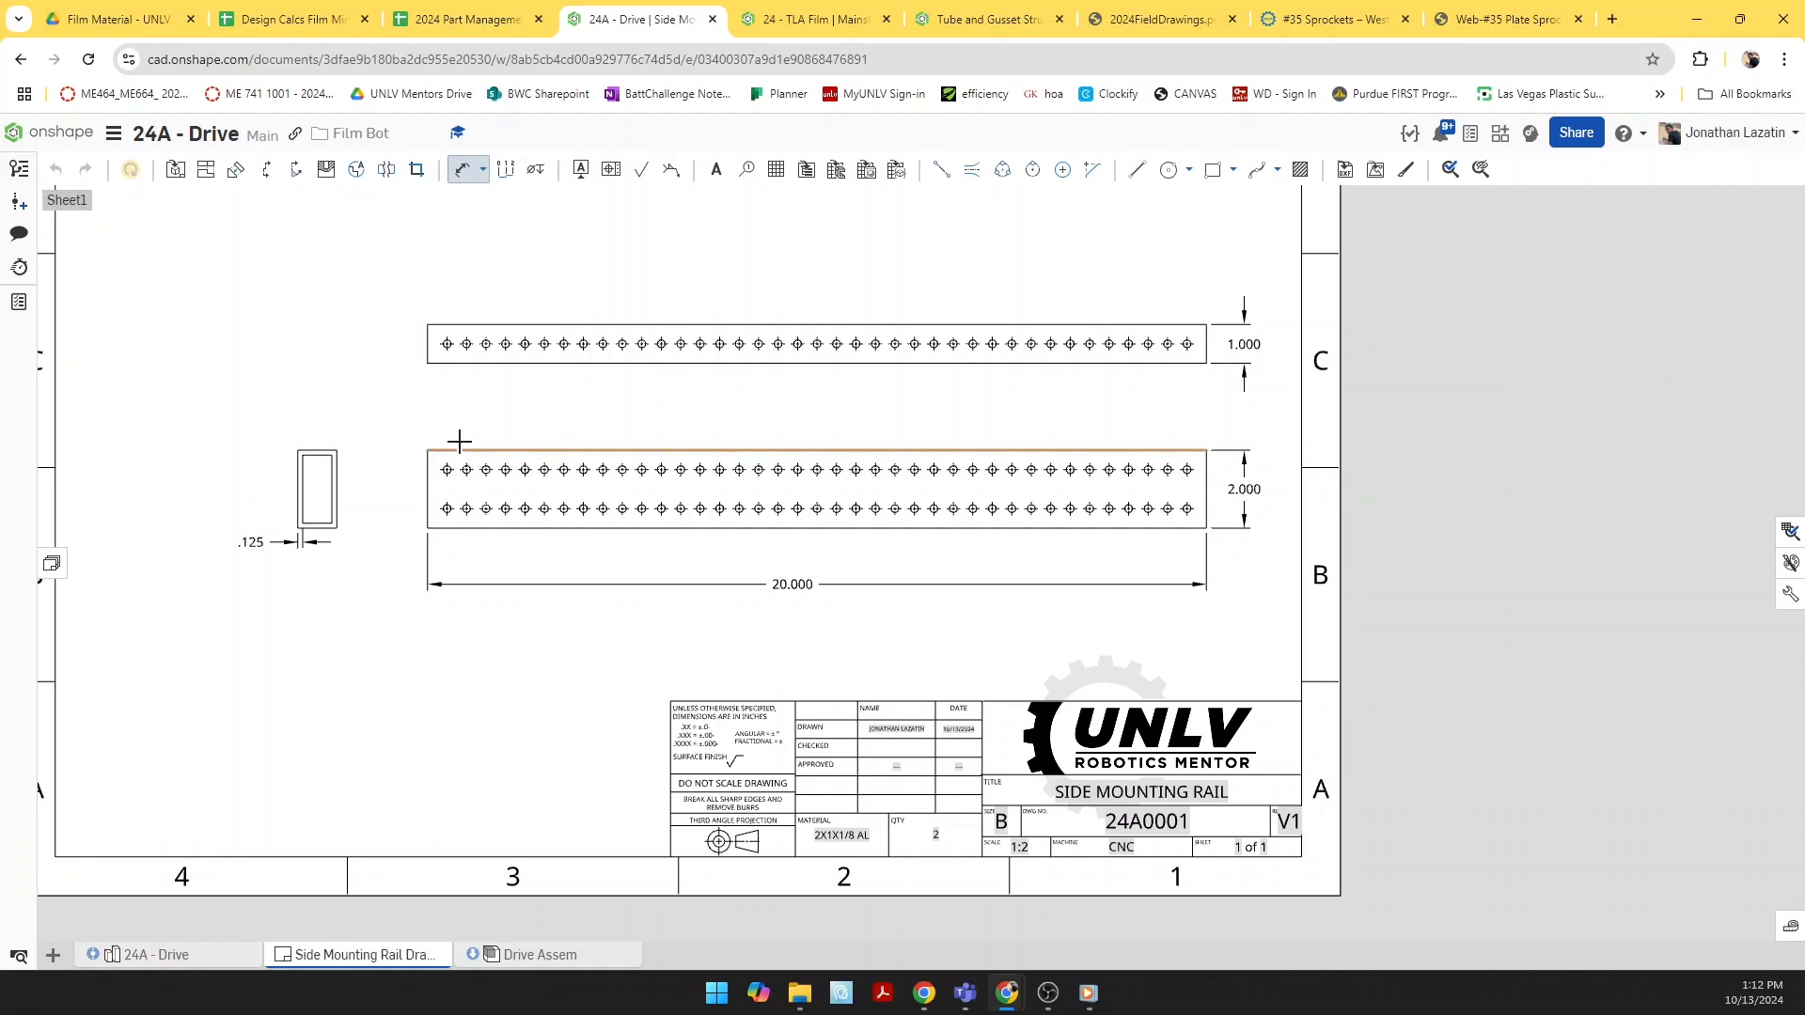
{"action": "scroll", "coordinate": [450, 392], "scroll_direction": "down", "scroll_amount": 3}
{"action": "scroll", "coordinate": [347, 307], "scroll_direction": "up", "scroll_amount": 5}
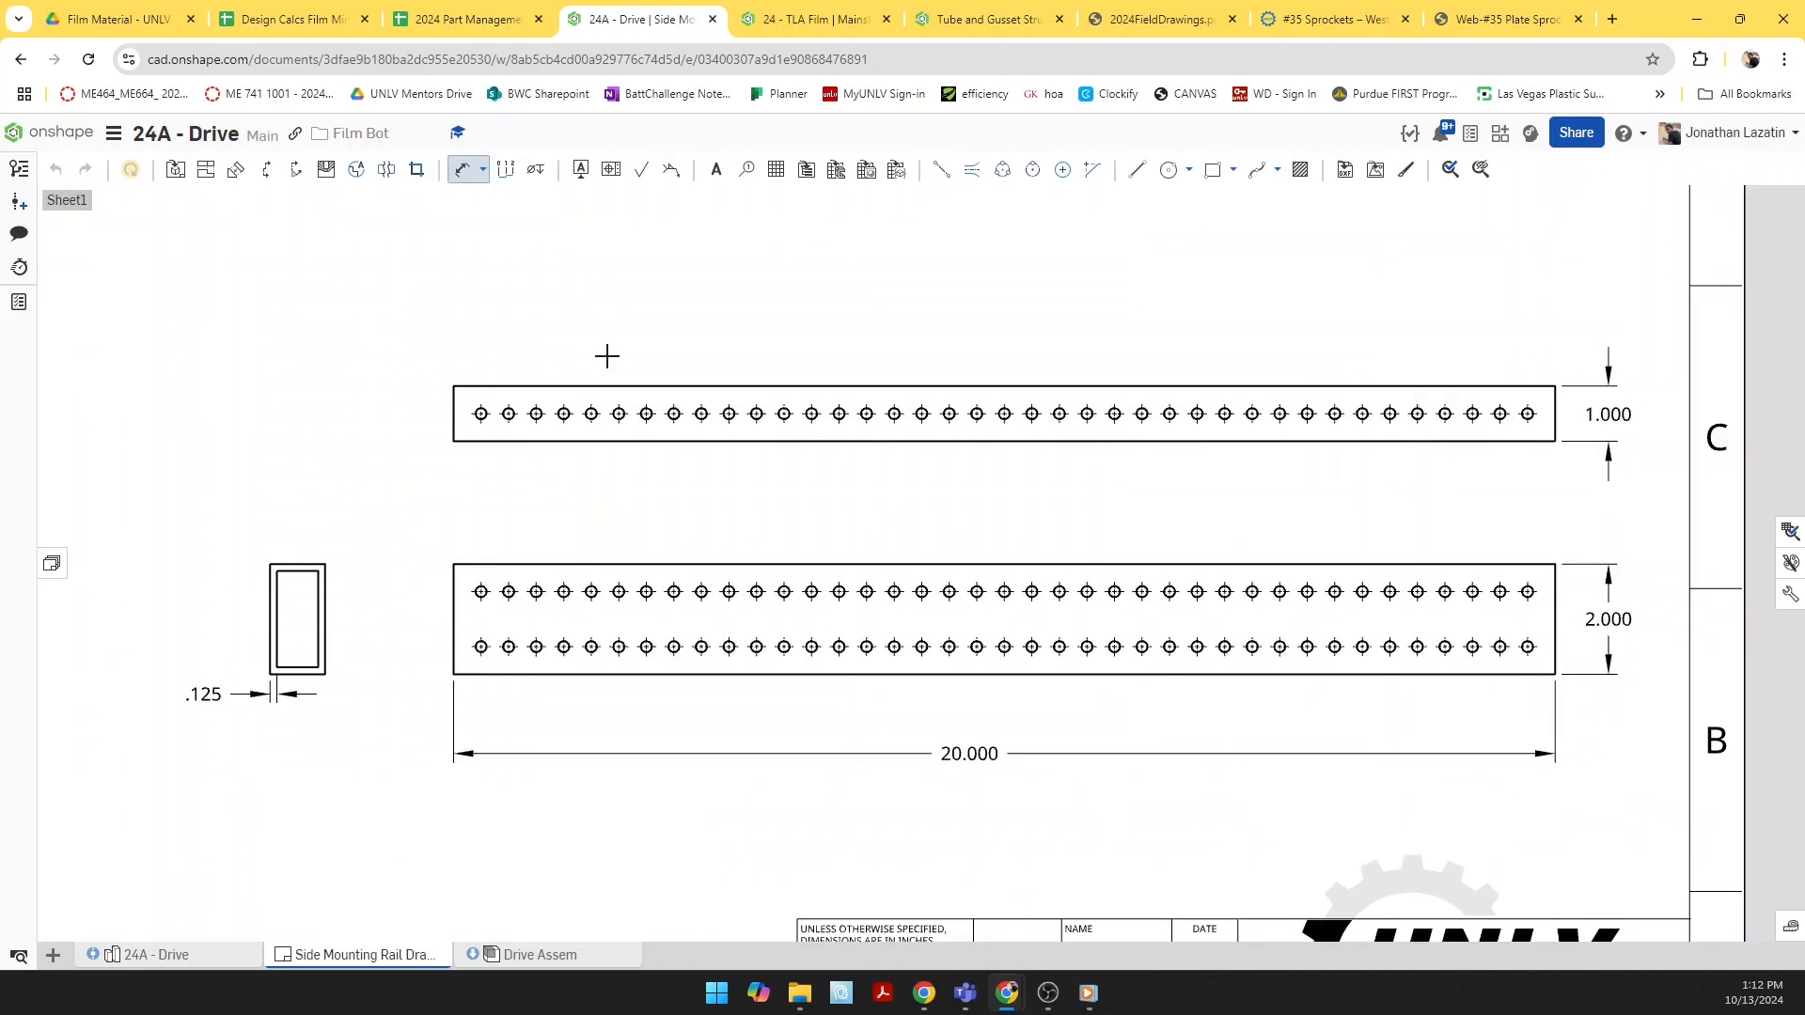
Step: Hide the automatic centermarks in both the narrow-face view and the main view
{"action": "key", "text": "Escape"}
{"action": "right_click", "coordinate": [574, 369]}
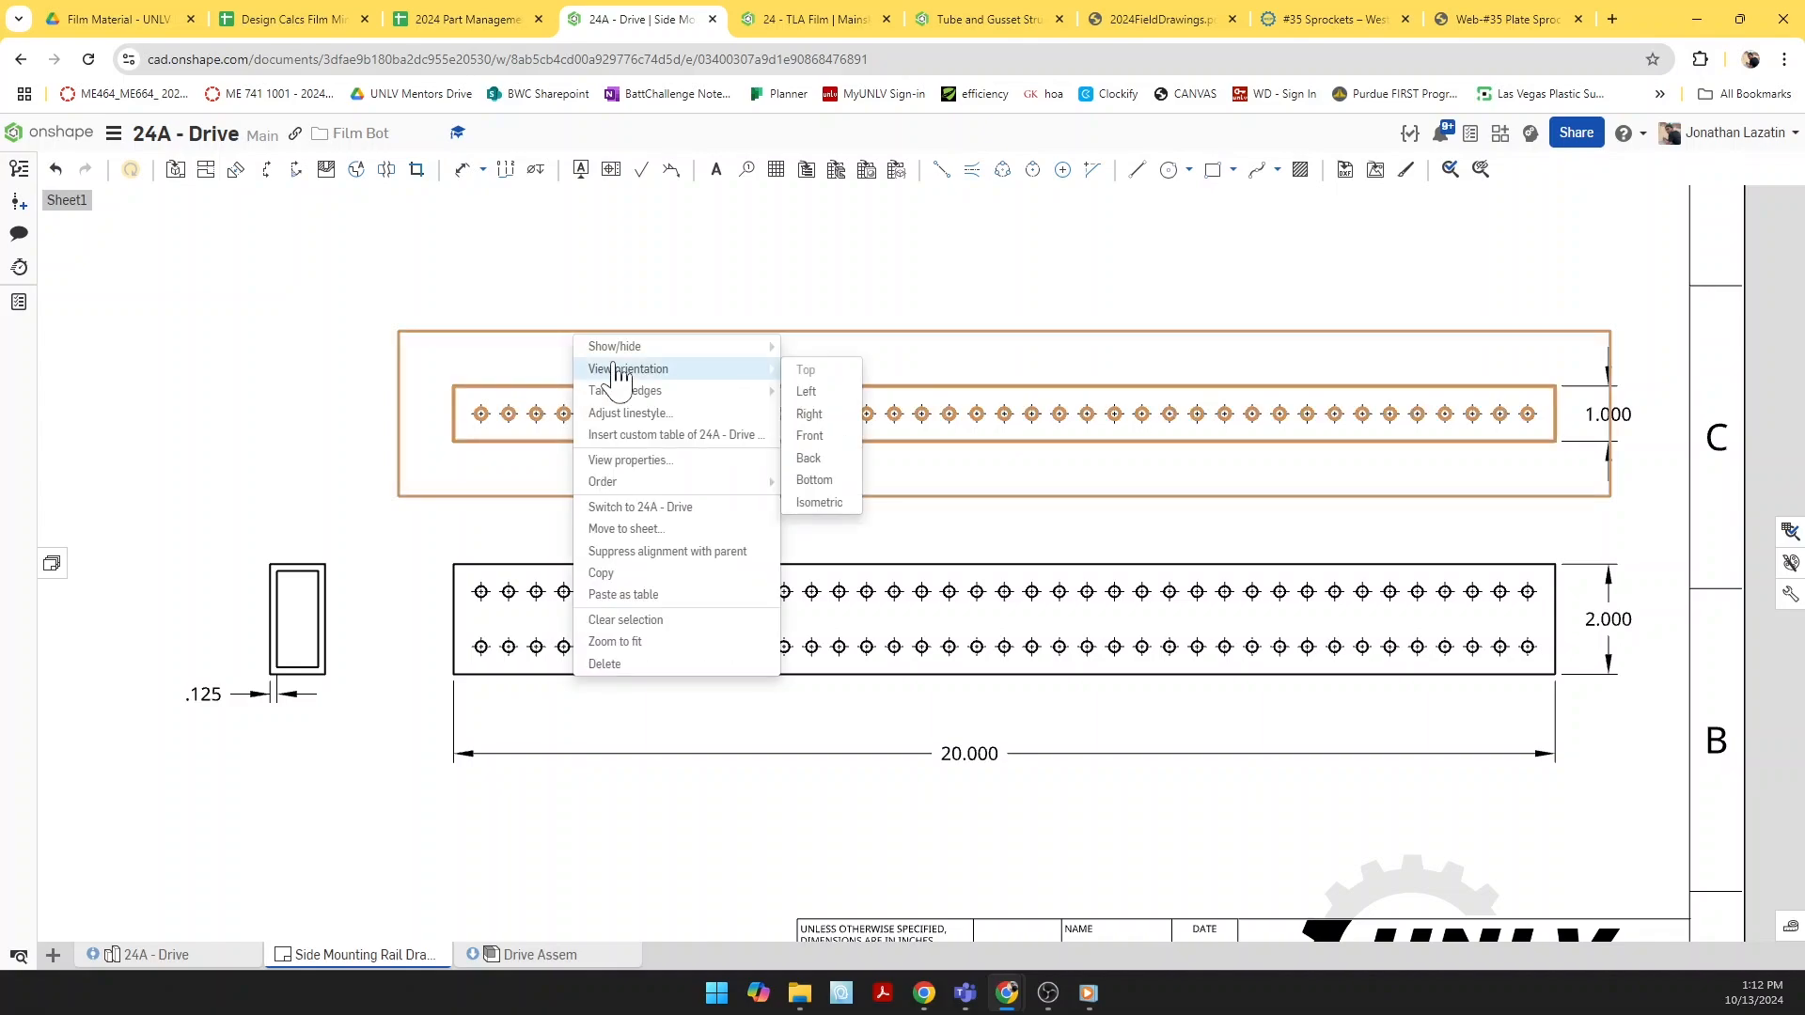
{"action": "left_click", "coordinate": [853, 481]}
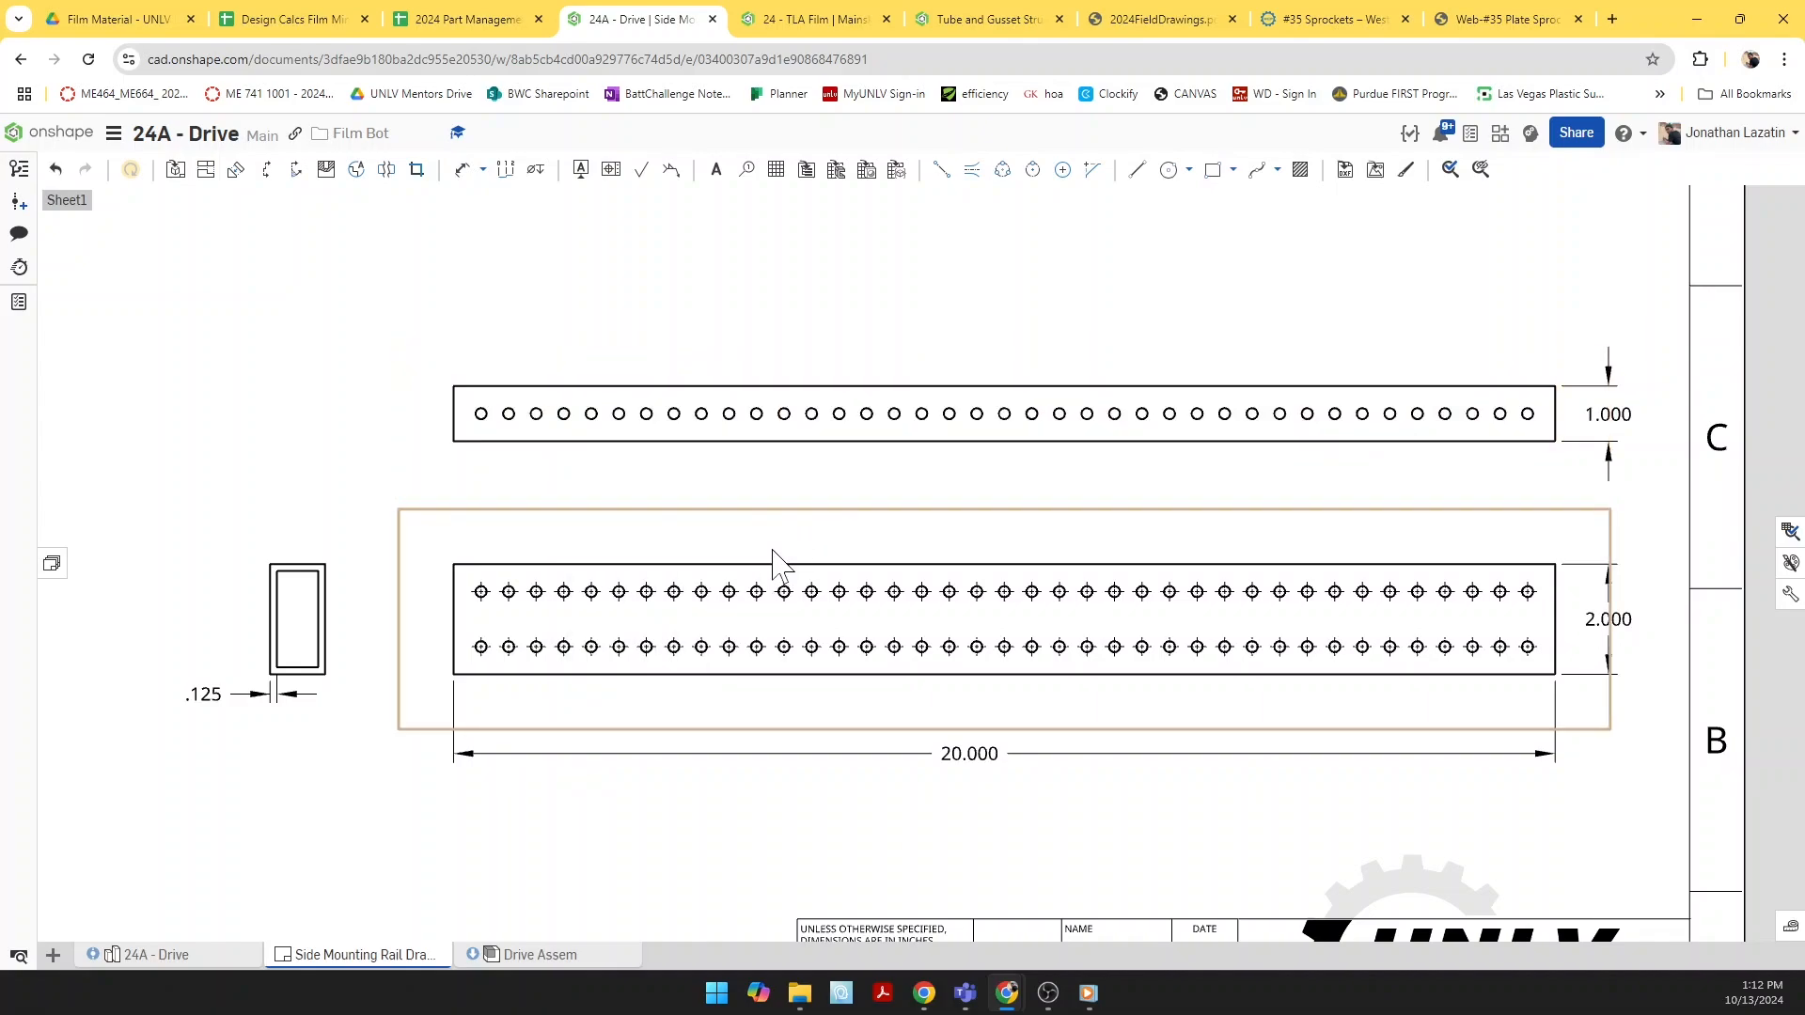
{"action": "right_click", "coordinate": [773, 550]}
{"action": "mouse_move", "coordinate": [870, 534]}
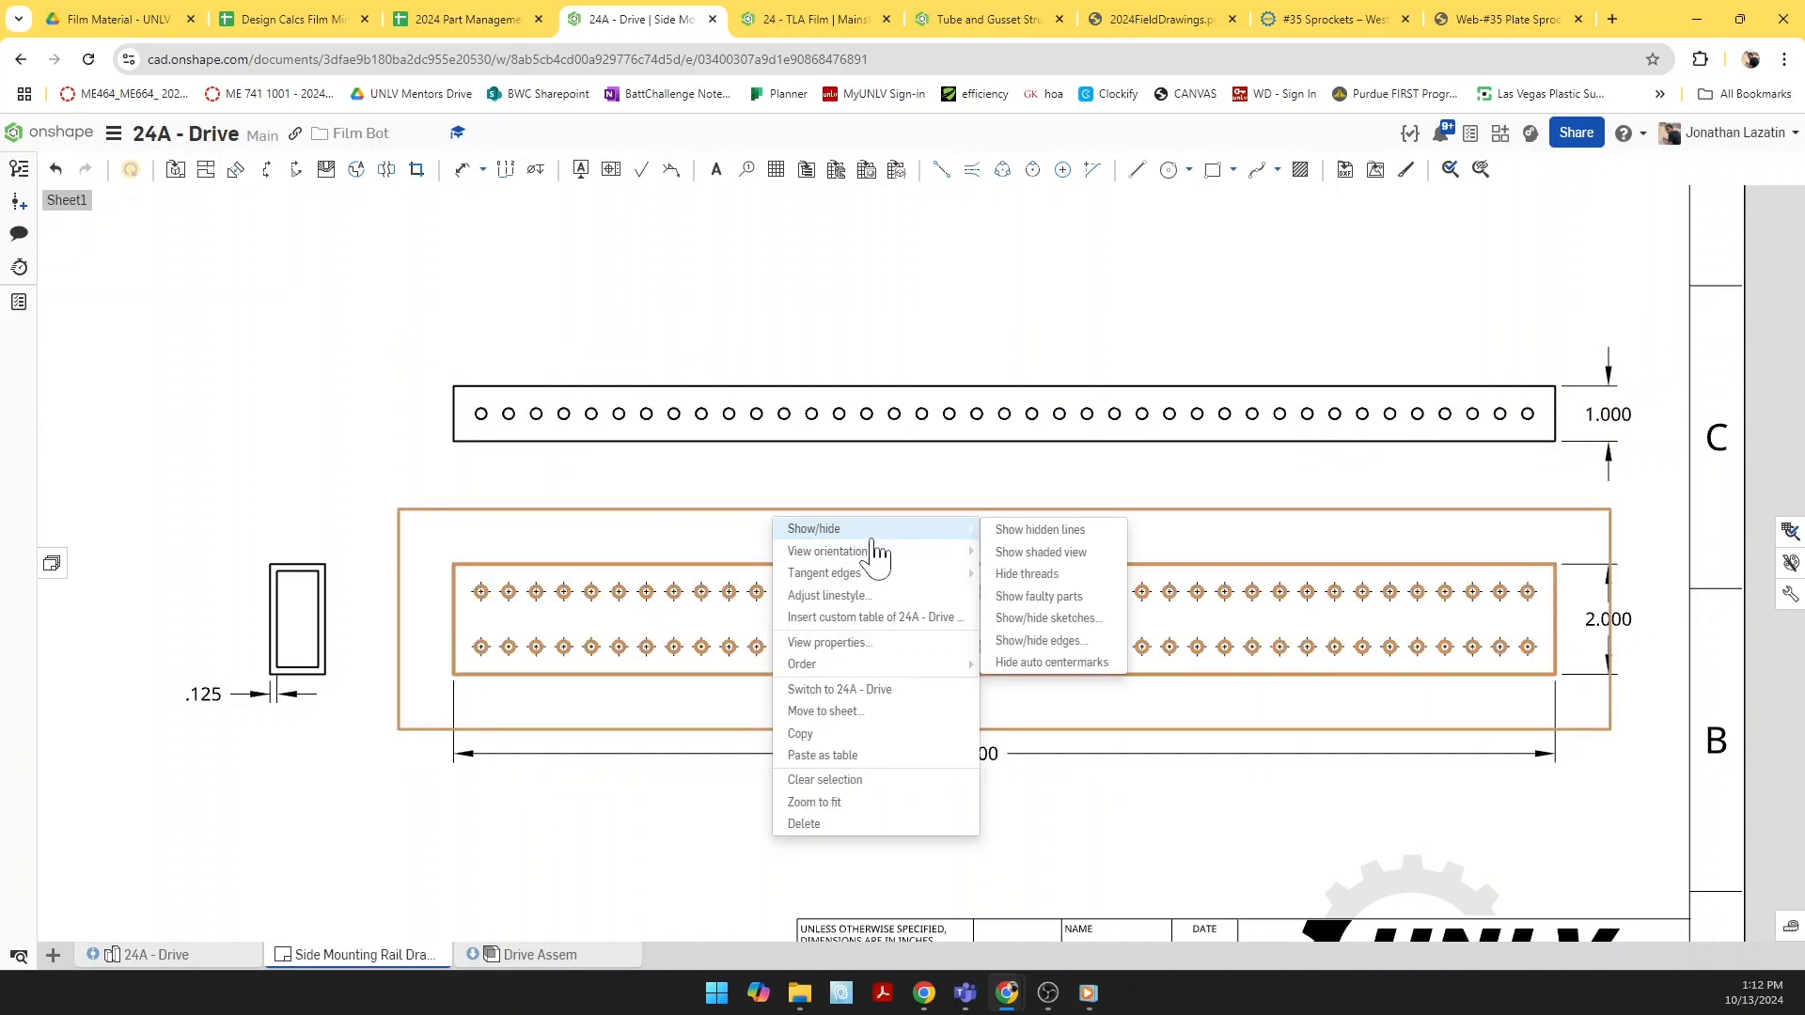
{"action": "left_click", "coordinate": [1060, 663]}
Step: Add diameter dimensions to the leftmost hole of the main view's upper row and the leftmost hole of the narrow-face view
{"action": "scroll", "coordinate": [1060, 658], "scroll_direction": "down", "scroll_amount": 3}
{"action": "scroll", "coordinate": [680, 639], "scroll_direction": "up", "scroll_amount": 5}
{"action": "scroll", "coordinate": [663, 631], "scroll_direction": "down", "scroll_amount": 5}
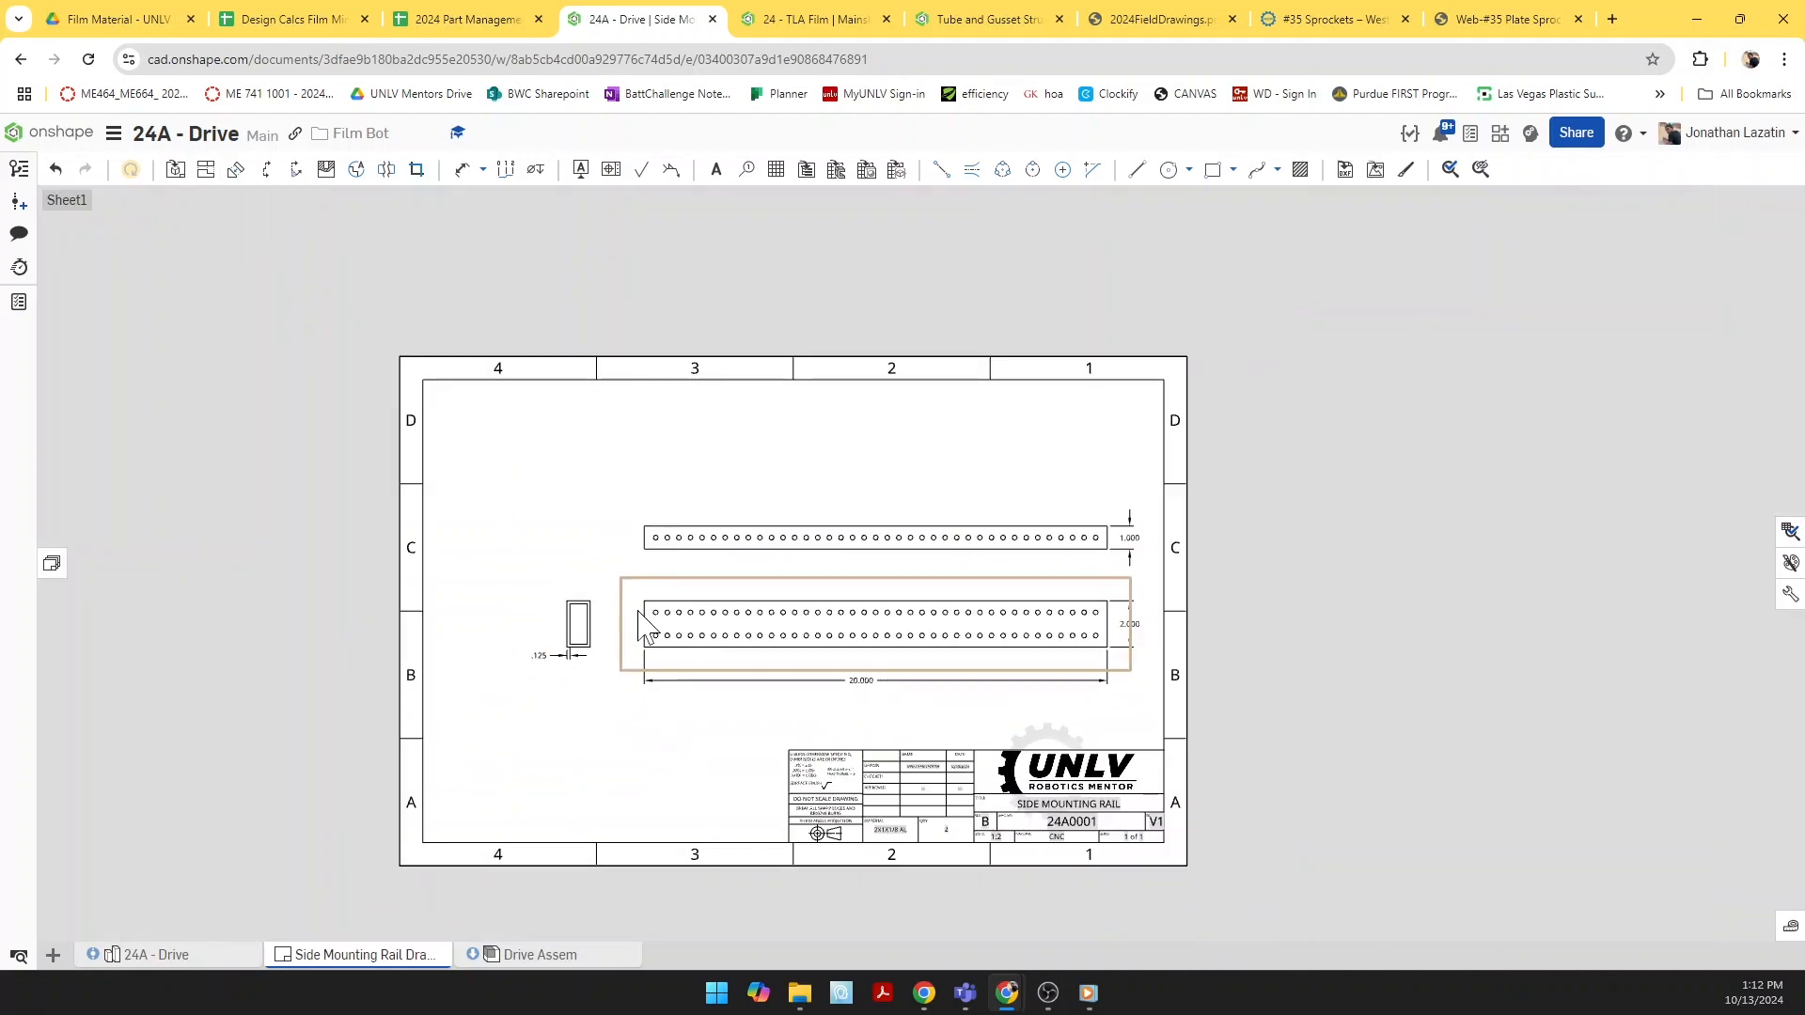
{"action": "scroll", "coordinate": [645, 626], "scroll_direction": "up", "scroll_amount": 4}
{"action": "key", "text": "c"}
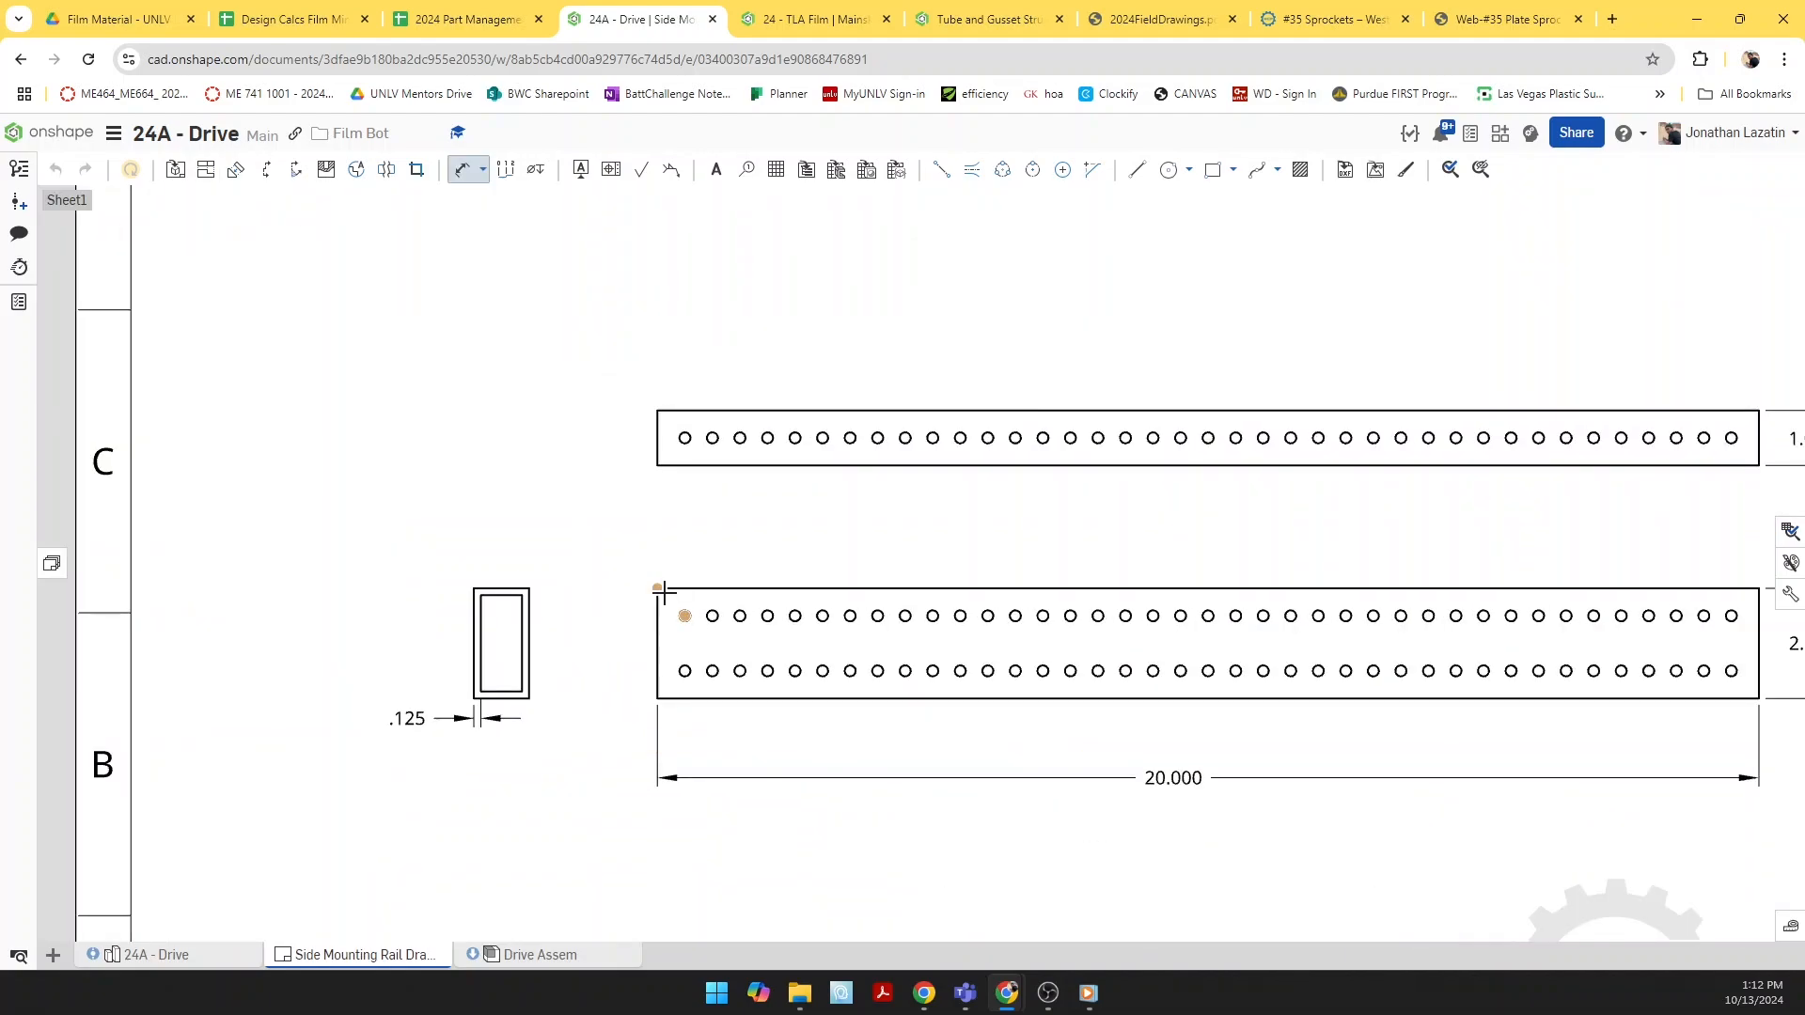
{"action": "left_click", "coordinate": [684, 615]}
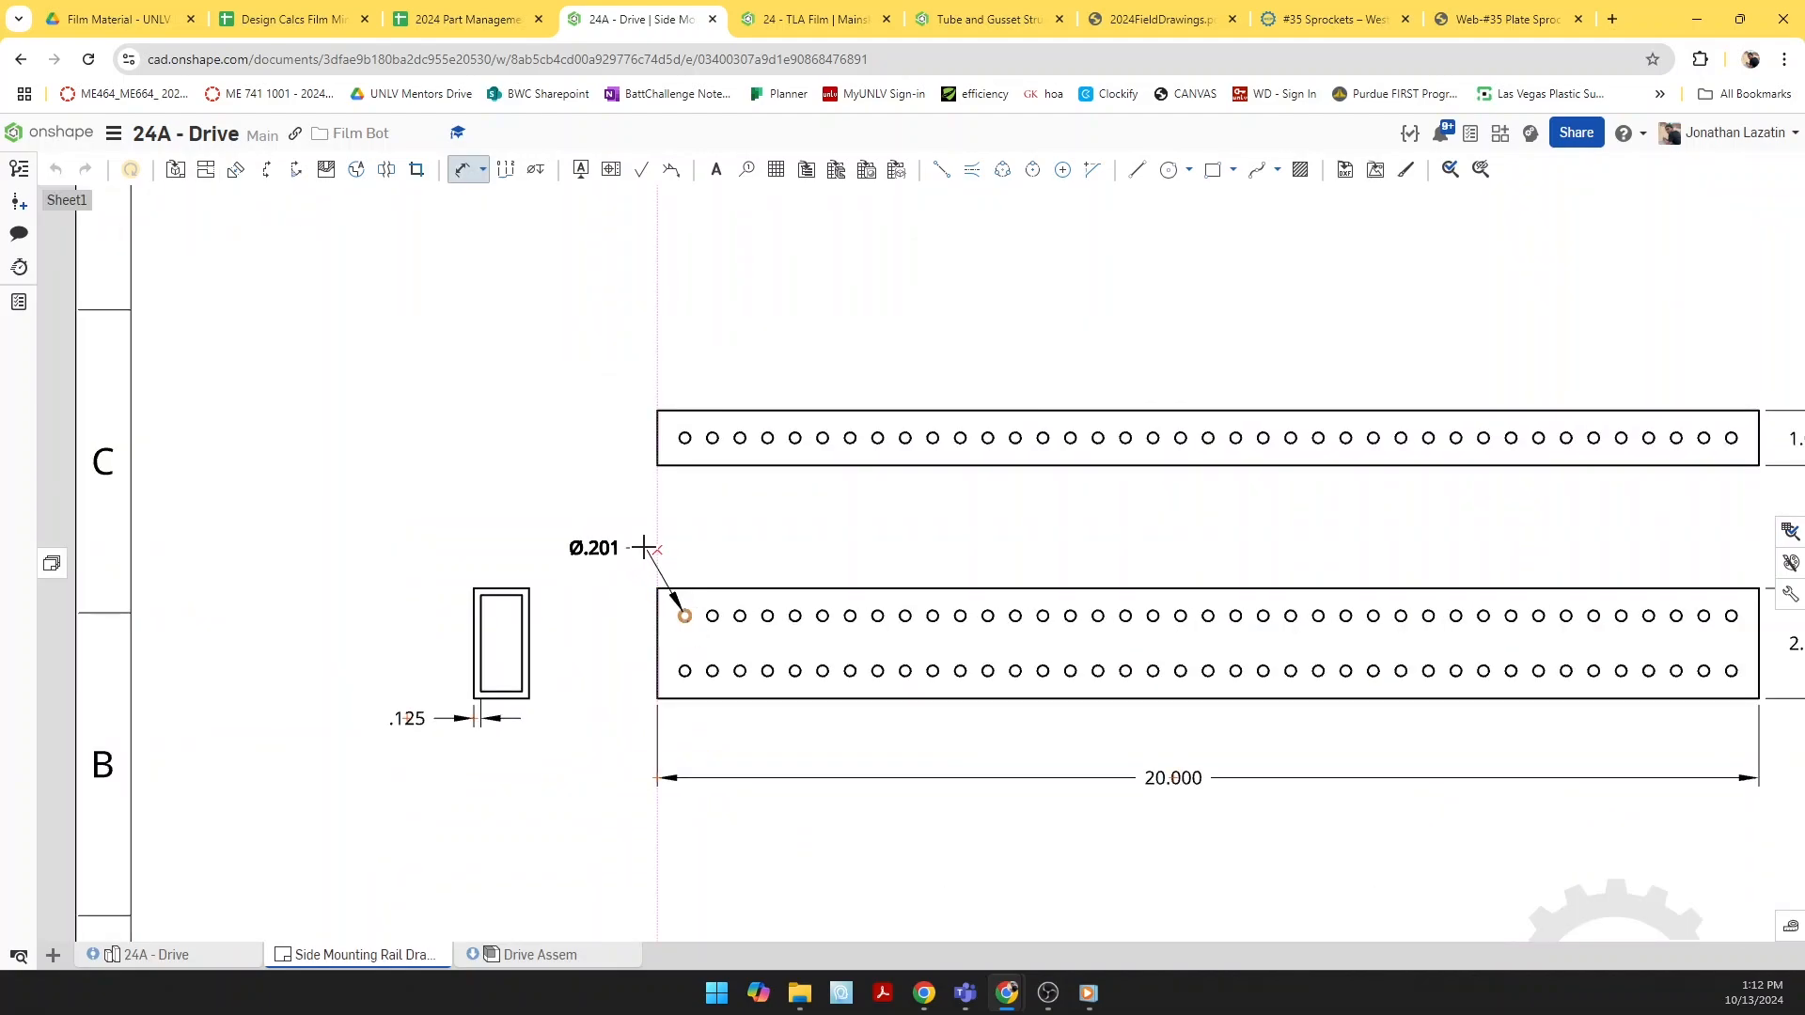
{"action": "left_click", "coordinate": [679, 438]}
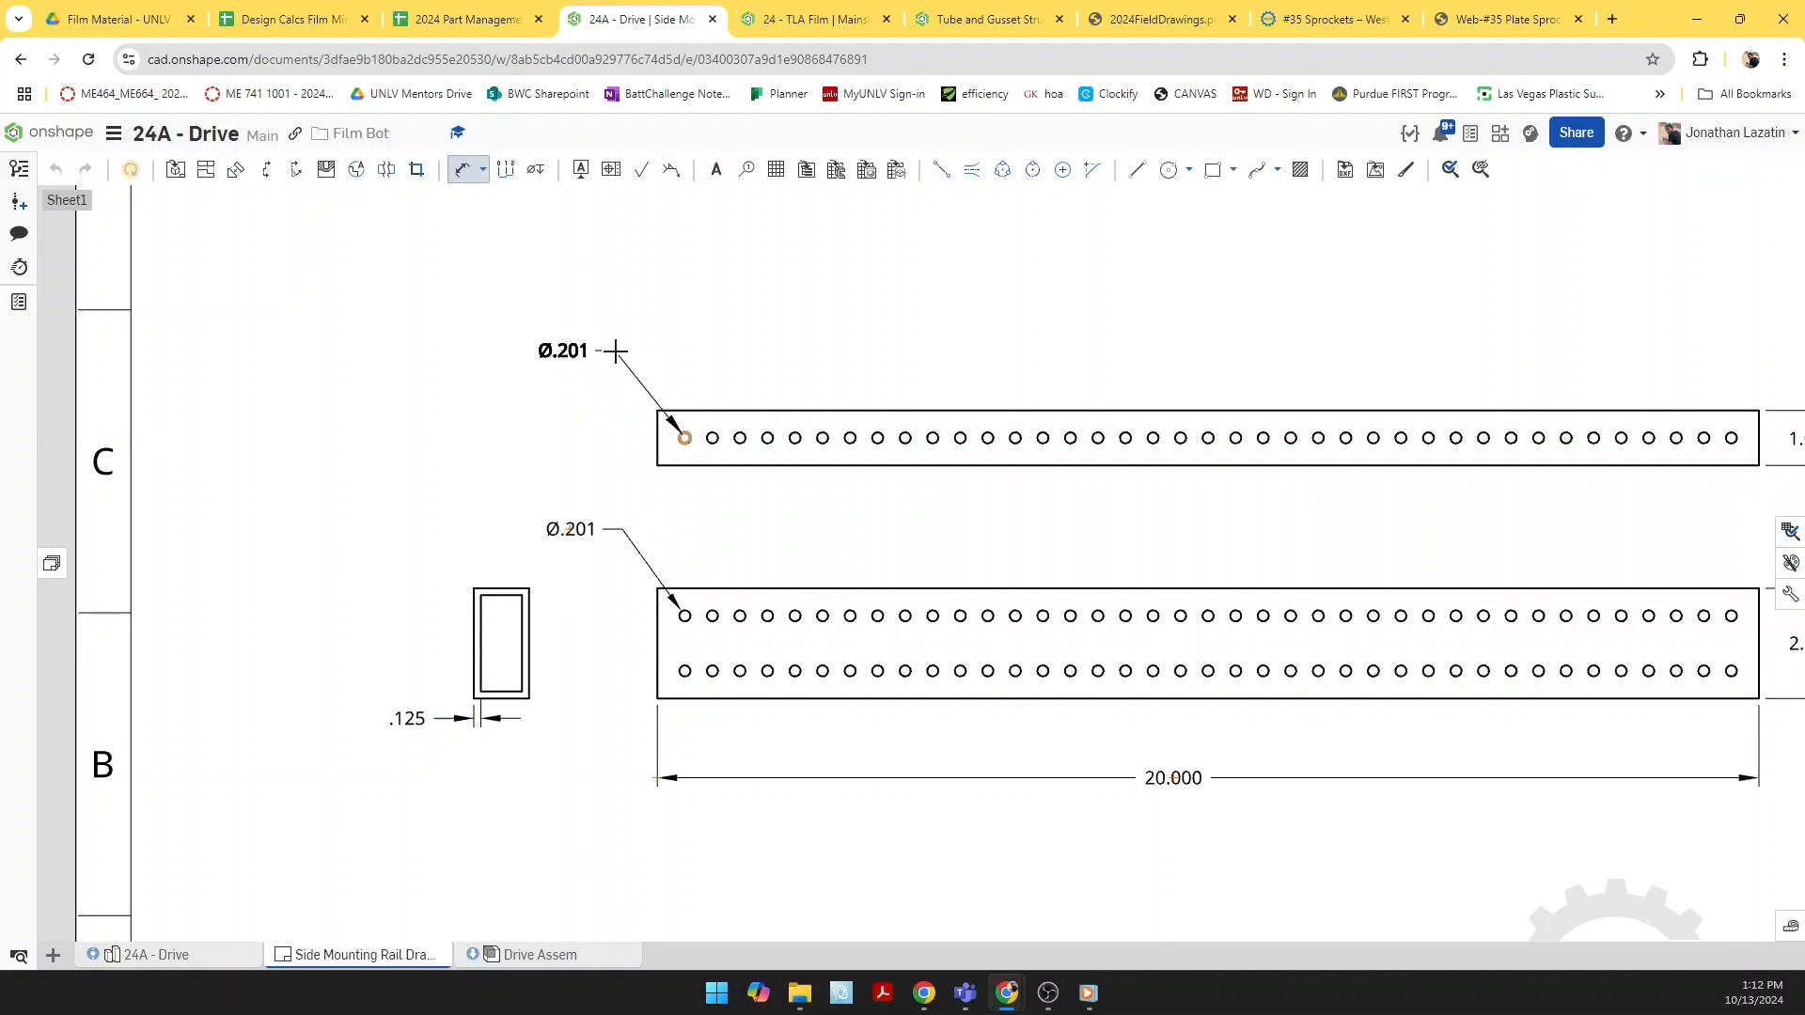
{"action": "left_click", "coordinate": [620, 351]}
Step: Examine the whole drawing sheet, checking the hole callouts, the dimension layout and the title block
{"action": "scroll", "coordinate": [620, 352], "scroll_direction": "down", "scroll_amount": 3}
{"action": "scroll", "coordinate": [580, 365], "scroll_direction": "up", "scroll_amount": 2}
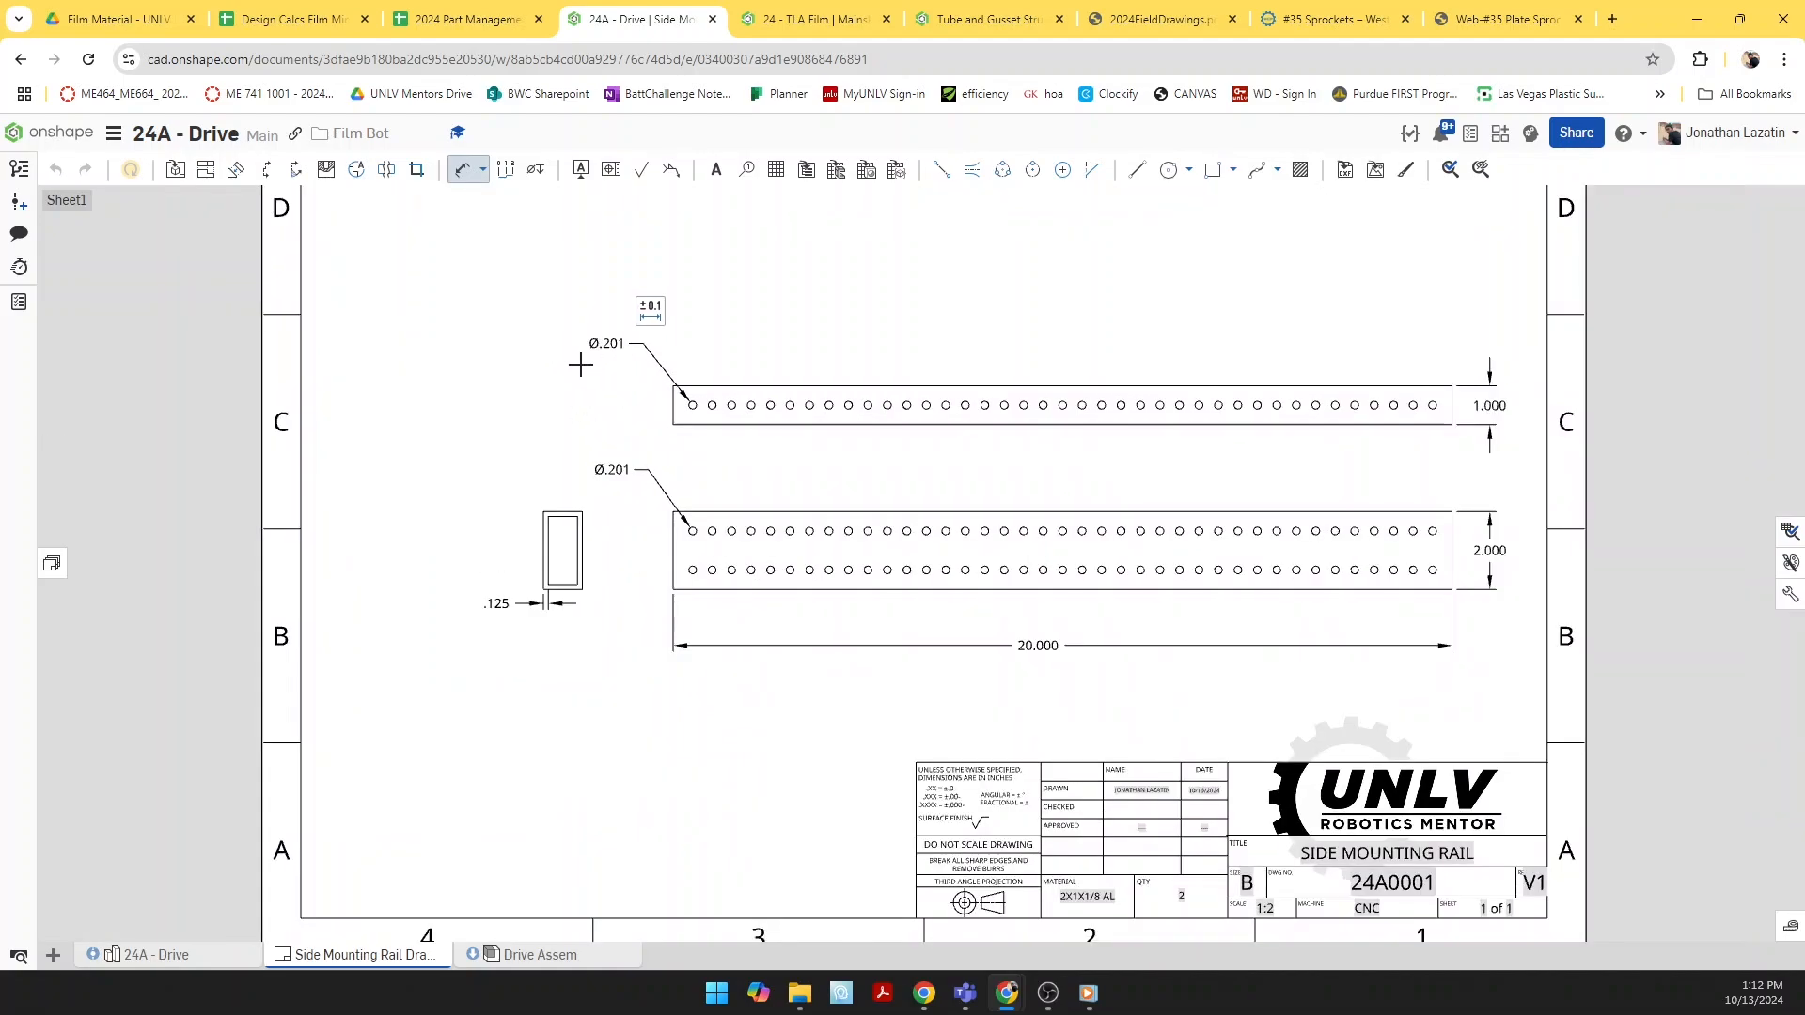
{"action": "scroll", "coordinate": [648, 456], "scroll_direction": "down", "scroll_amount": 4}
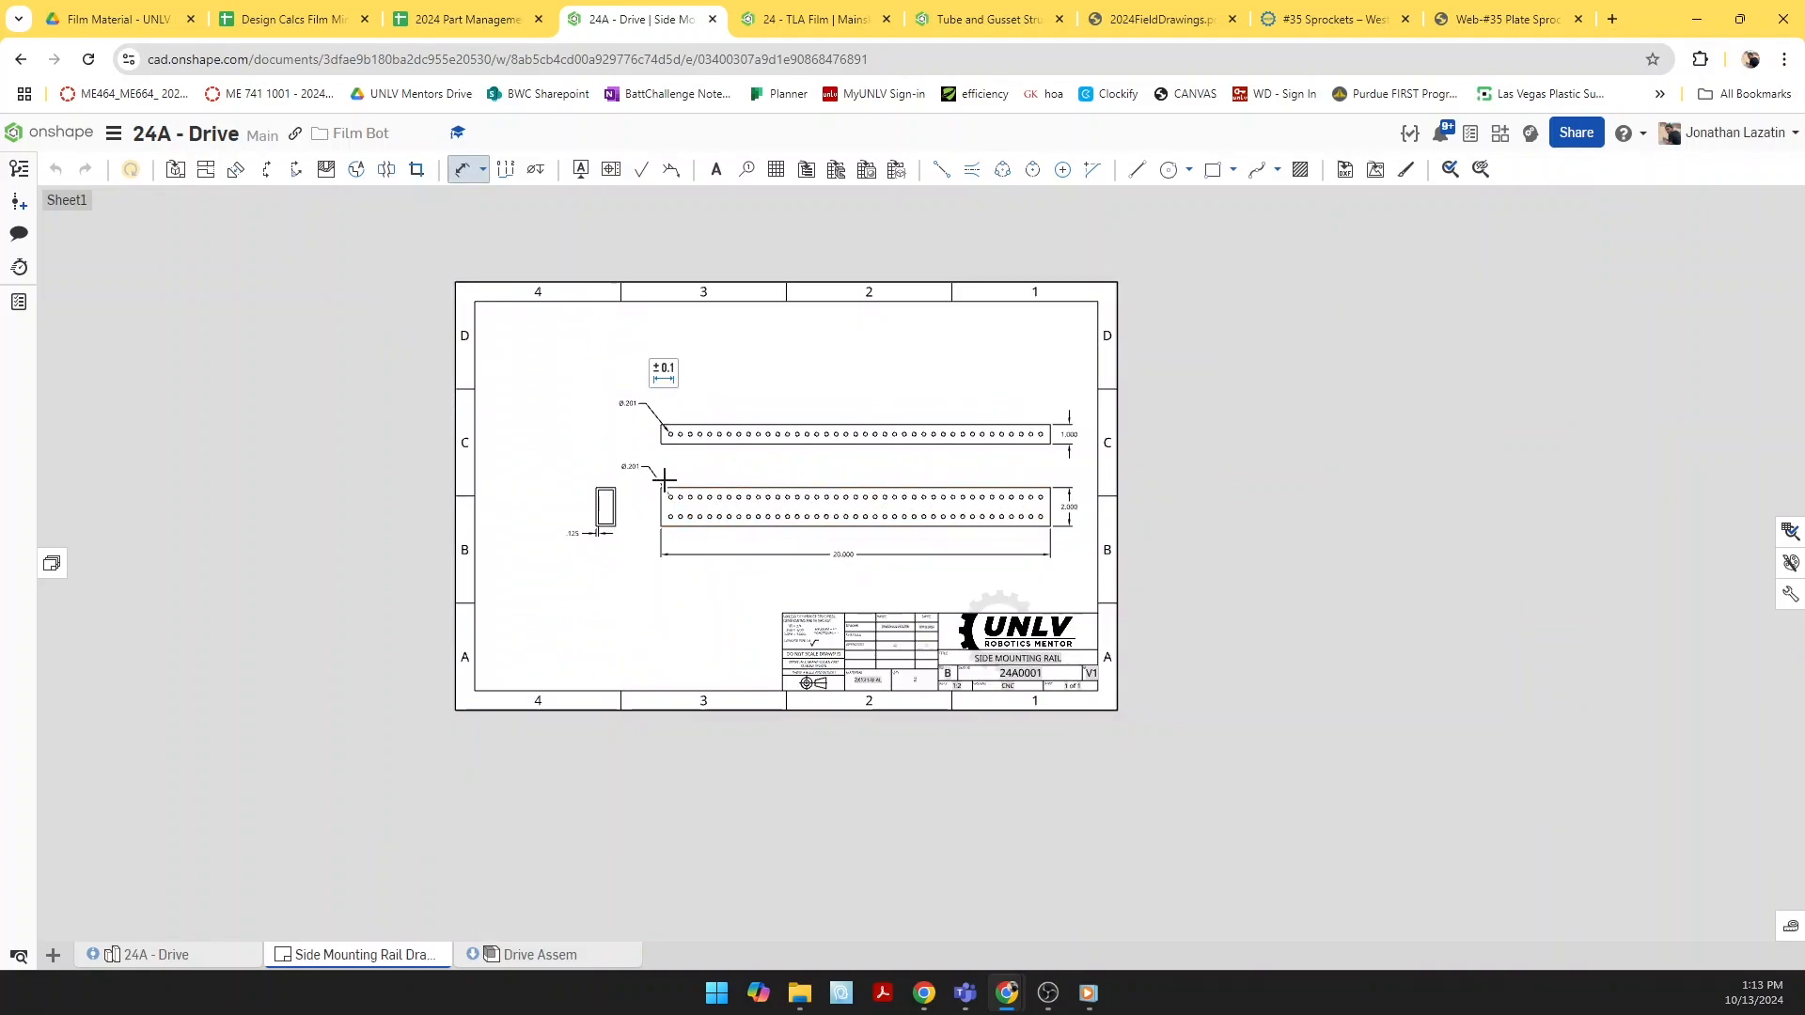
{"action": "scroll", "coordinate": [661, 535], "scroll_direction": "up", "scroll_amount": 2}
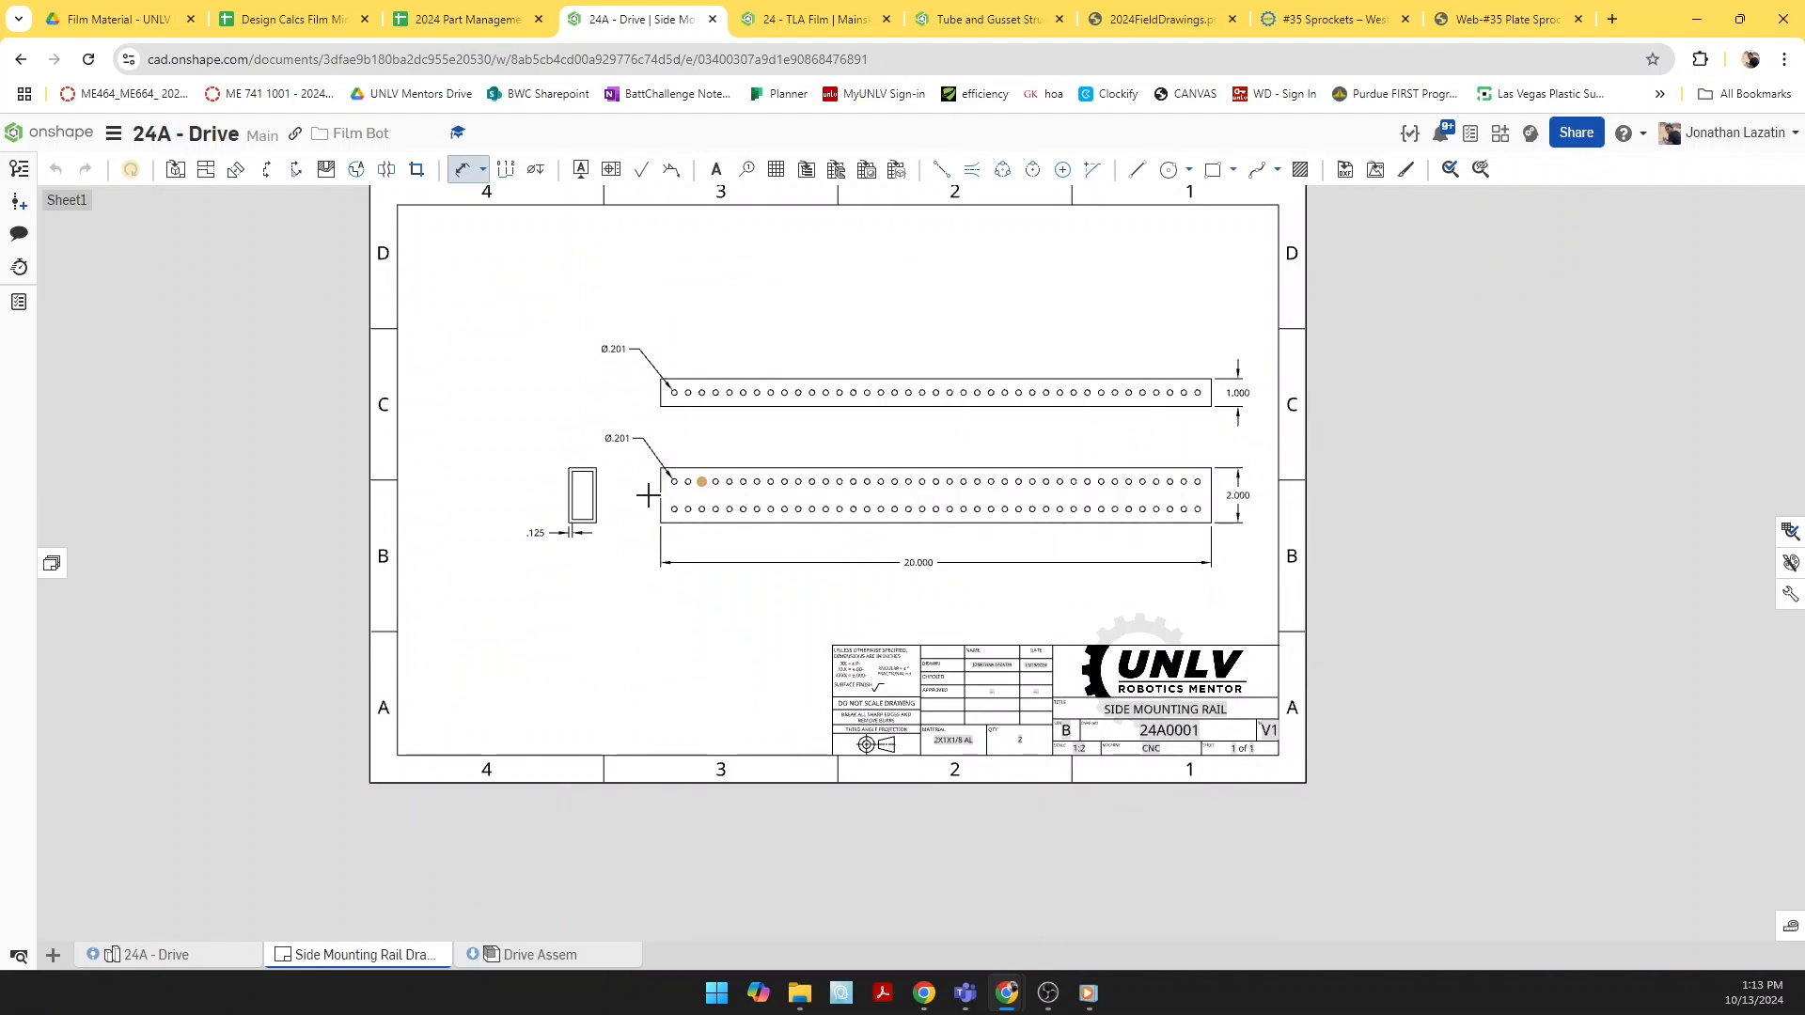
{"action": "scroll", "coordinate": [665, 516], "scroll_direction": "up", "scroll_amount": 3}
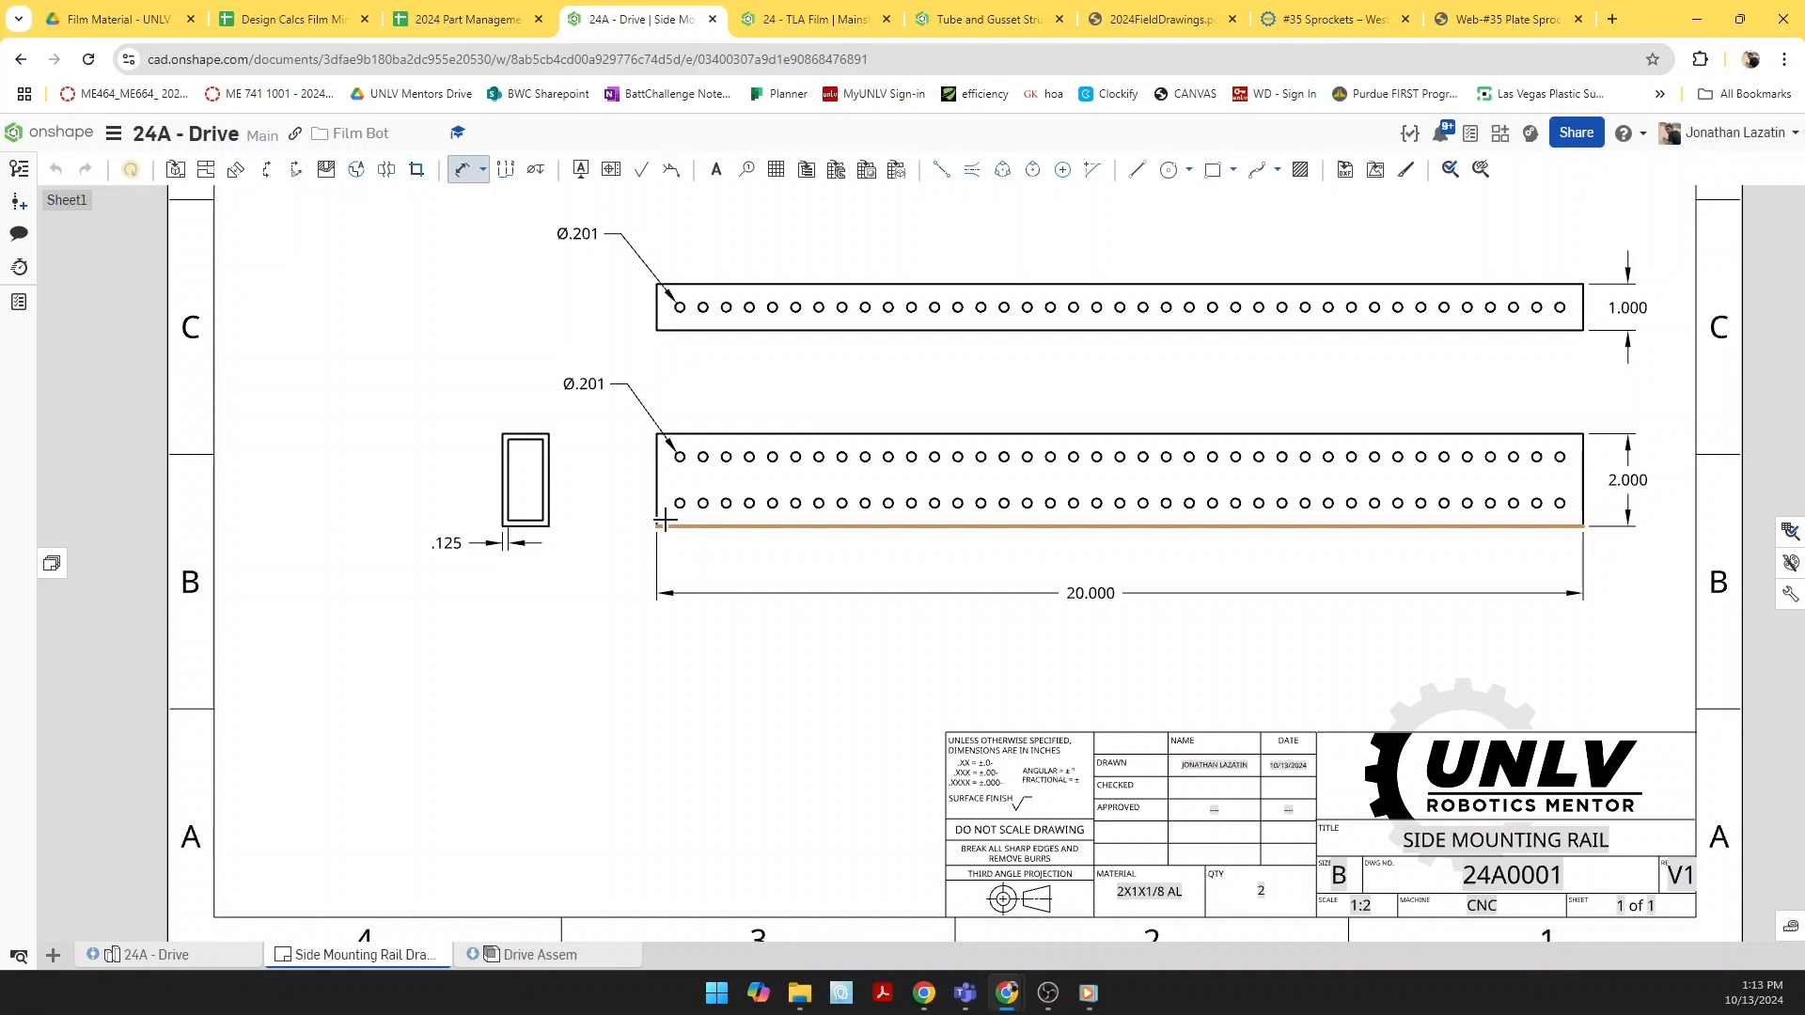
{"action": "scroll", "coordinate": [662, 419], "scroll_direction": "down", "scroll_amount": 5}
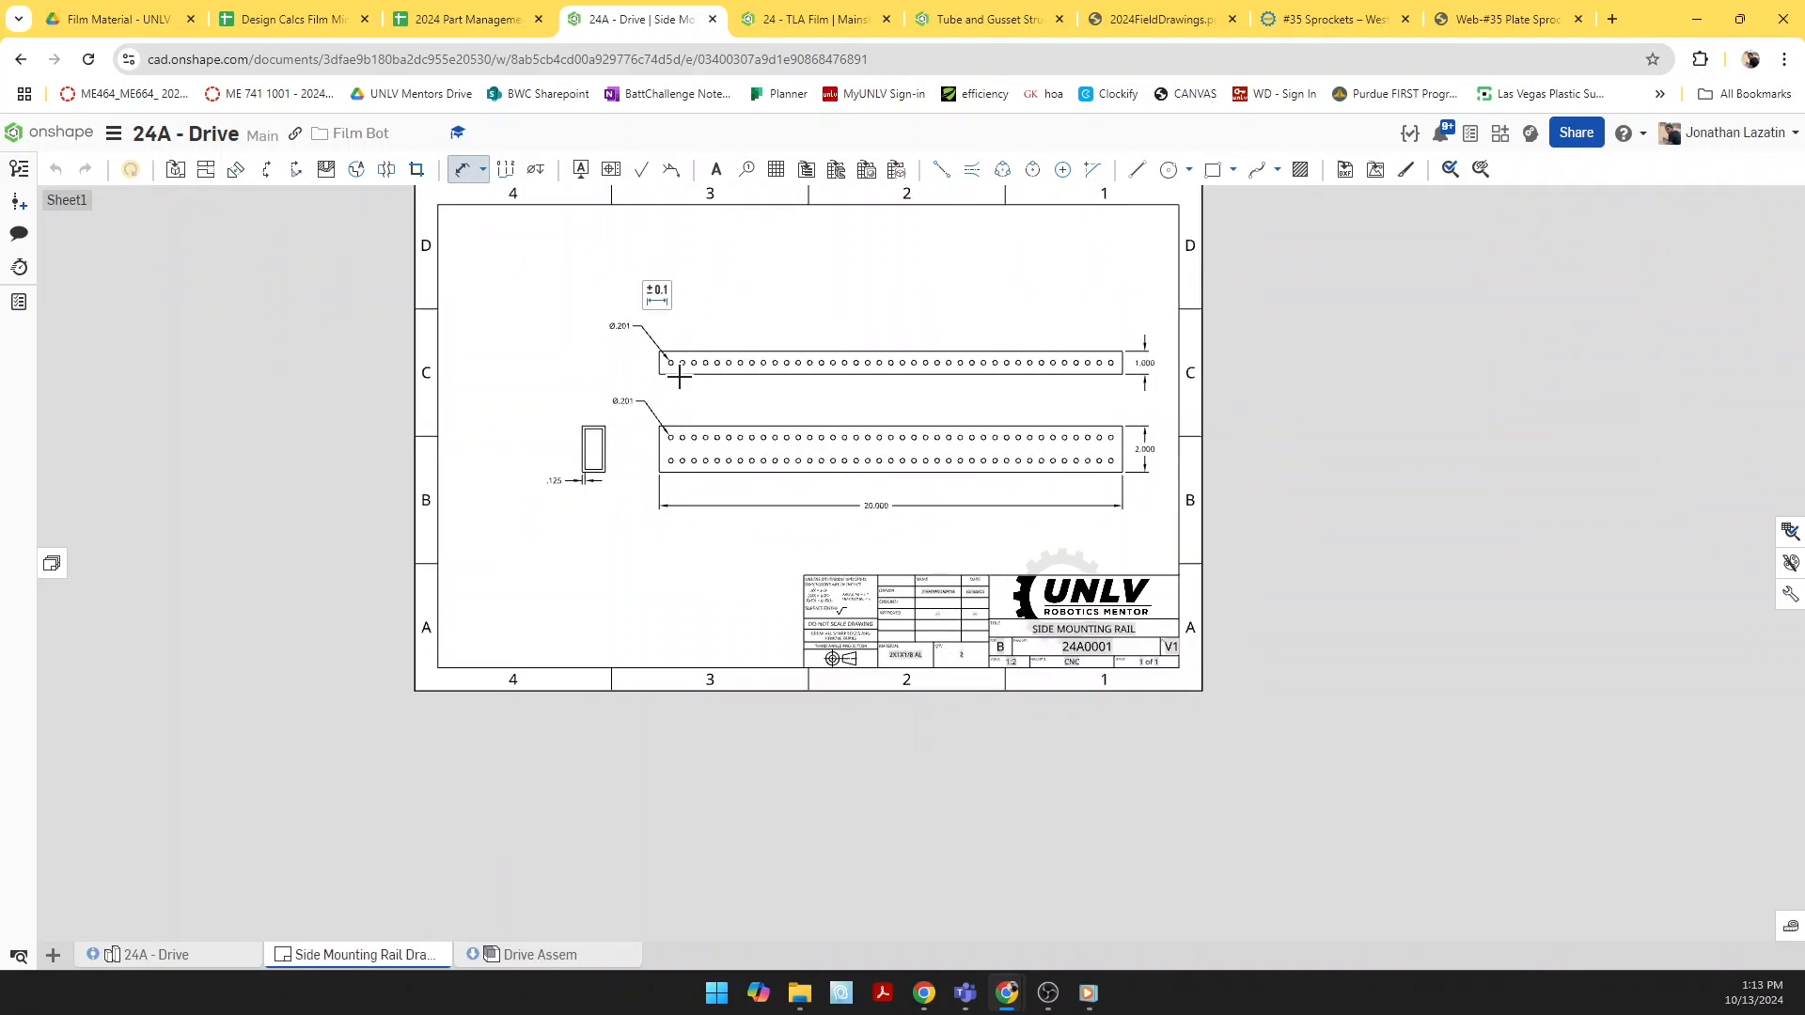
{"action": "scroll", "coordinate": [718, 539], "scroll_direction": "down", "scroll_amount": 2}
{"action": "scroll", "coordinate": [743, 589], "scroll_direction": "up", "scroll_amount": 2}
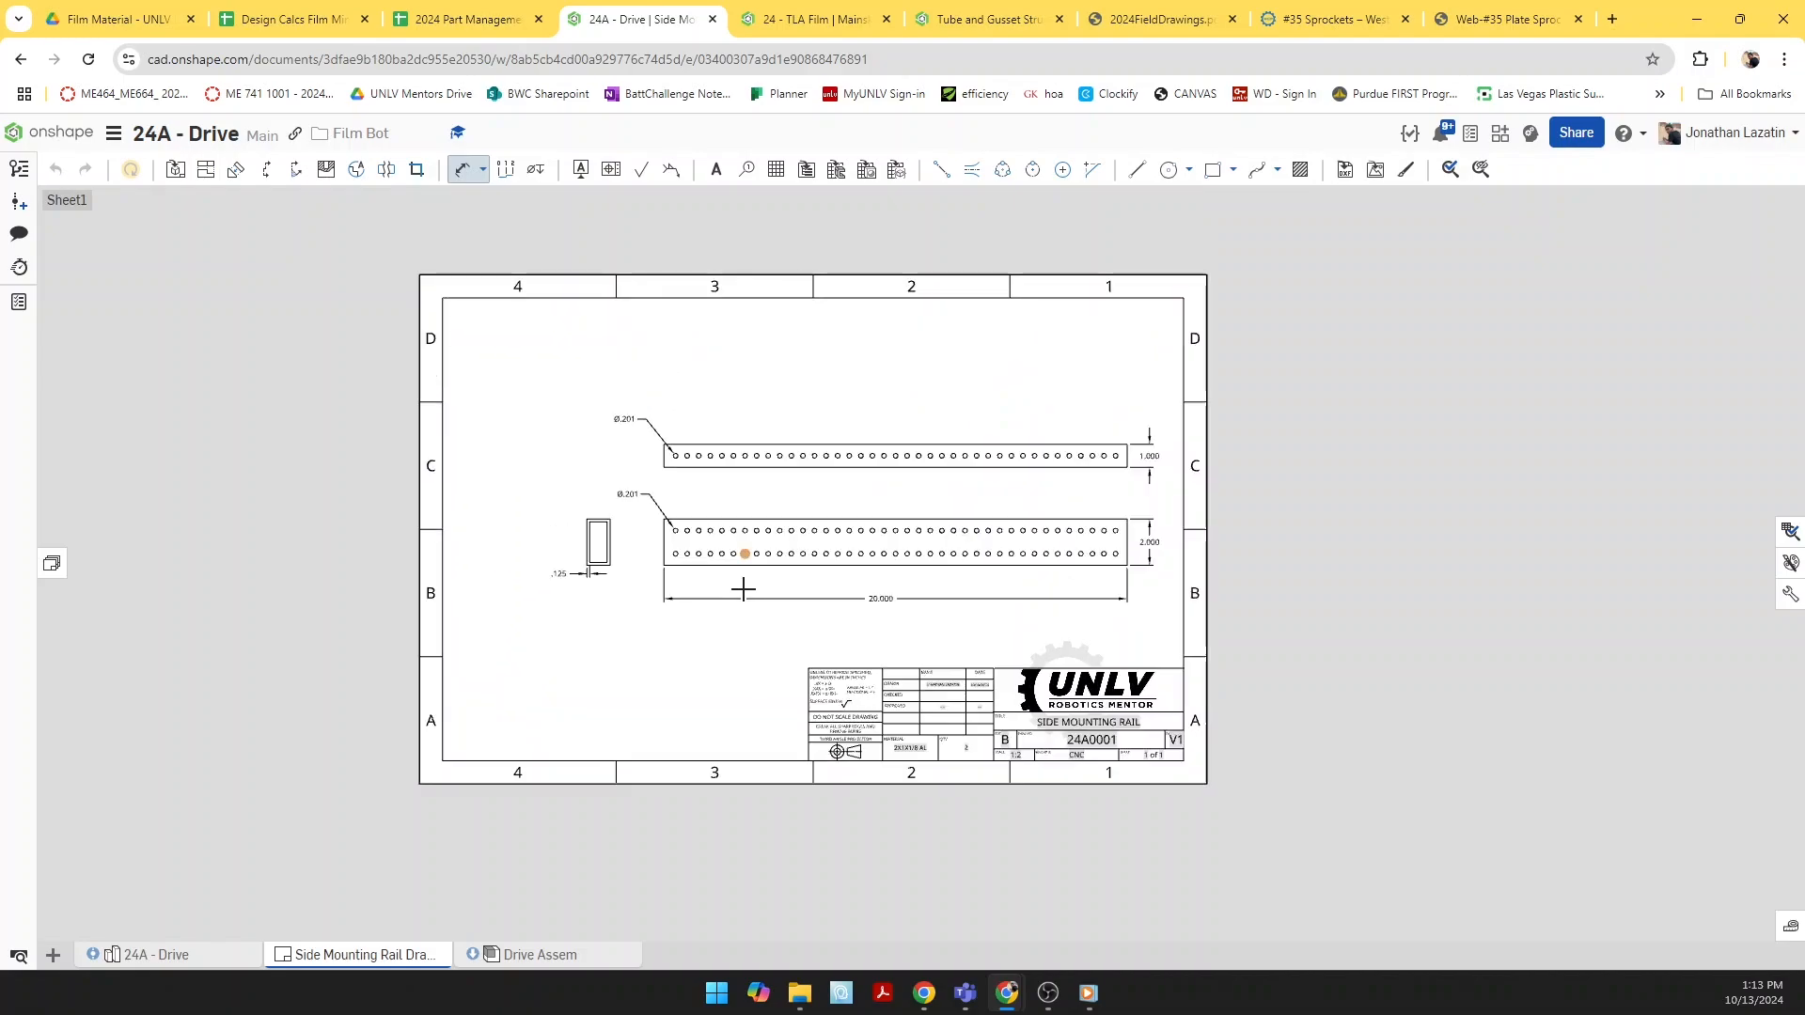
Step: Export the Side Mounting Rail drawing as a PDF named "24A0001 - Side Mounting Rail", using the part number from the 2024 Part Management sheet
{"action": "scroll", "coordinate": [576, 462], "scroll_direction": "up", "scroll_amount": 1}
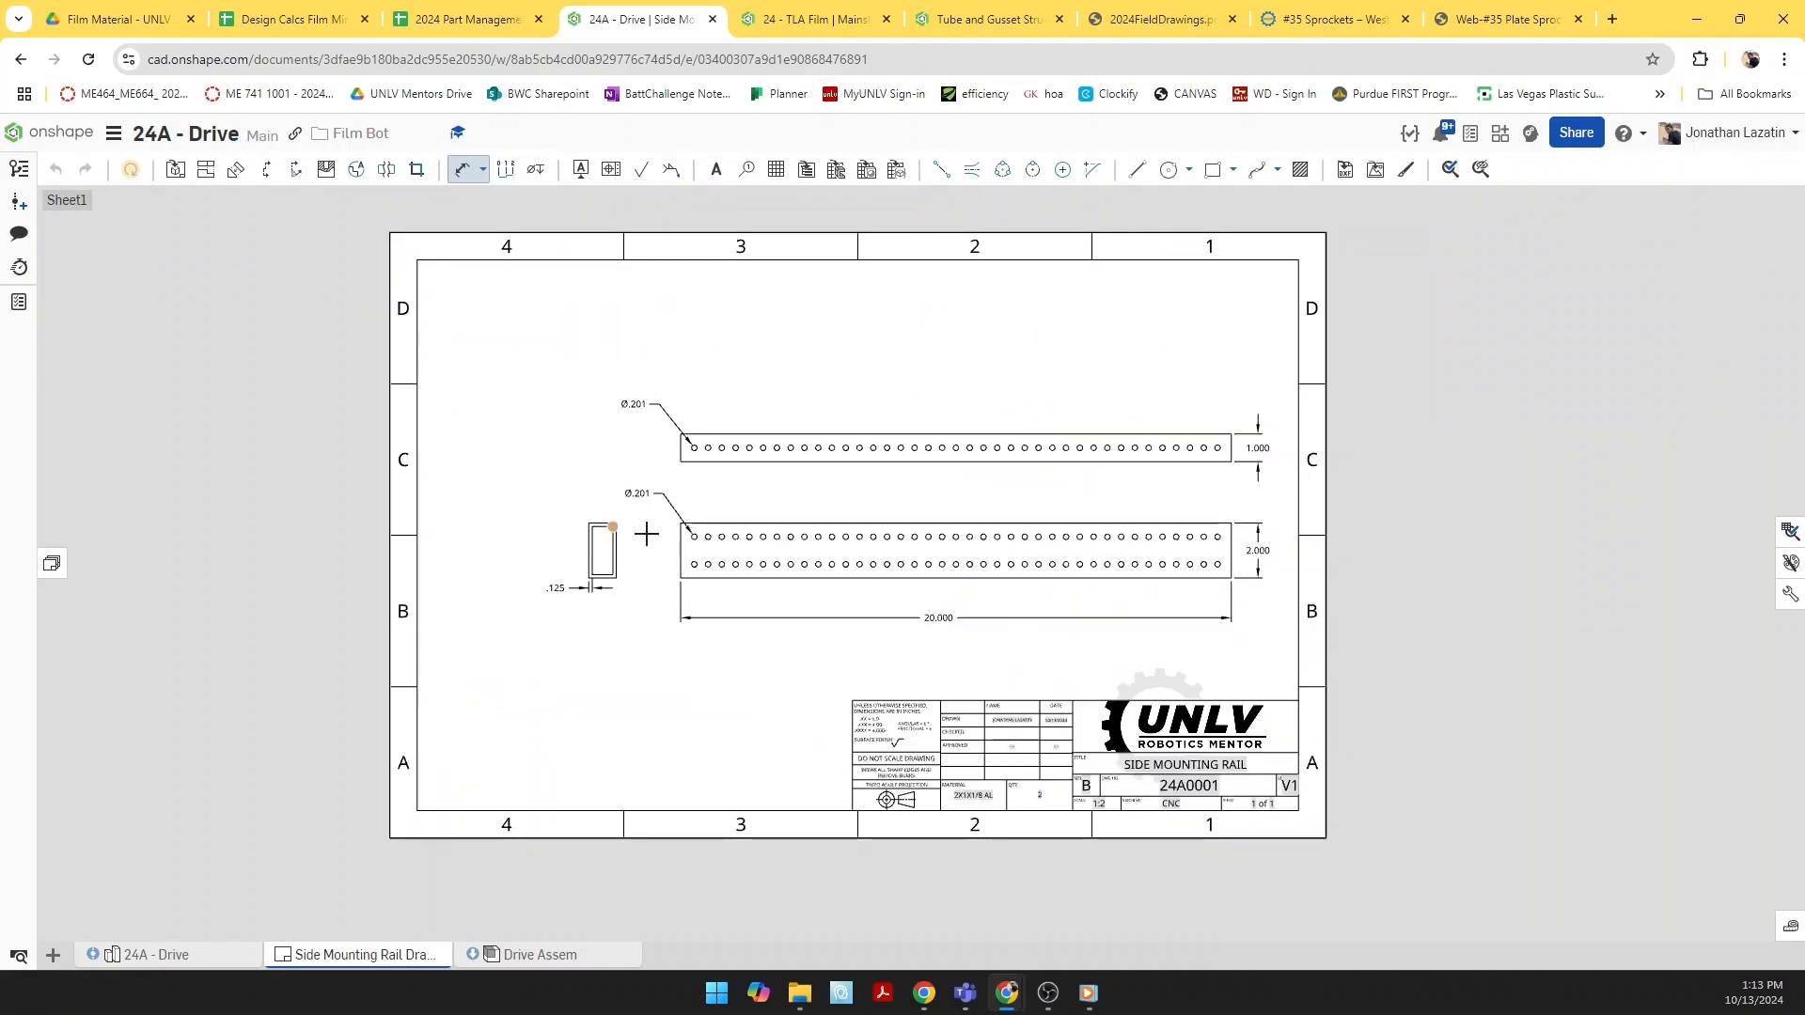
{"action": "right_click", "coordinate": [391, 961]}
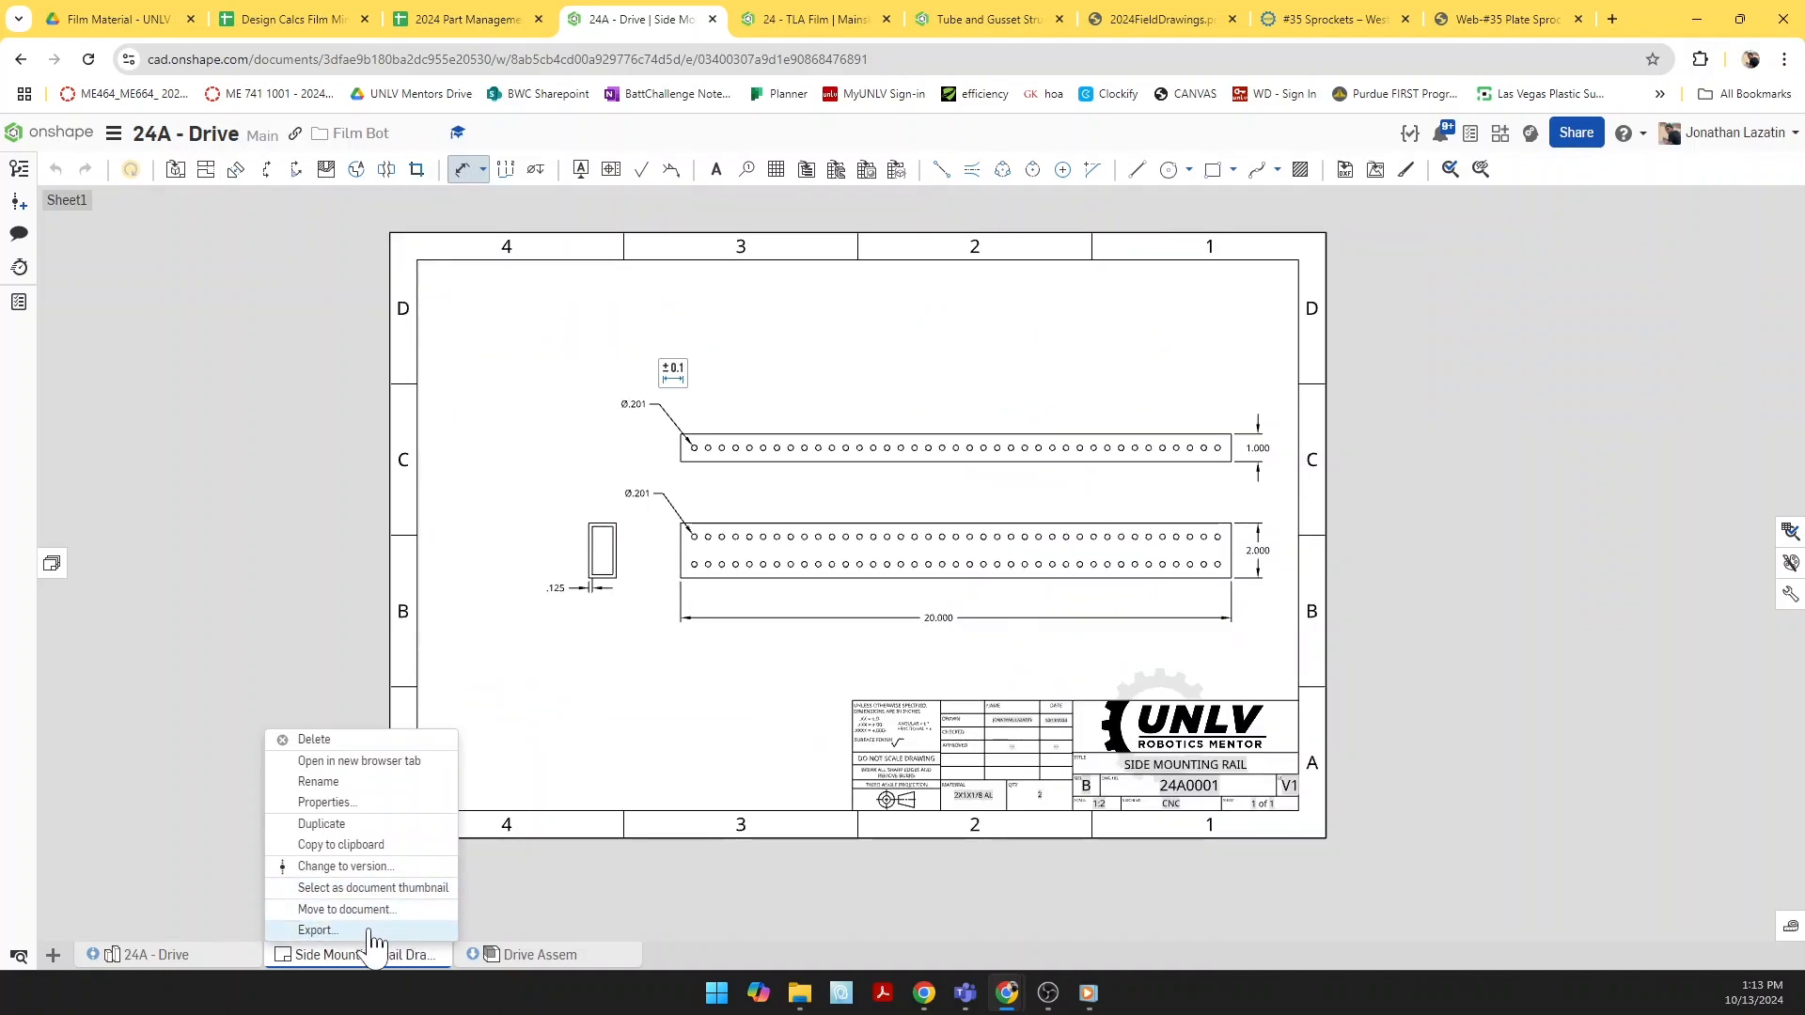
{"action": "left_click", "coordinate": [370, 931]}
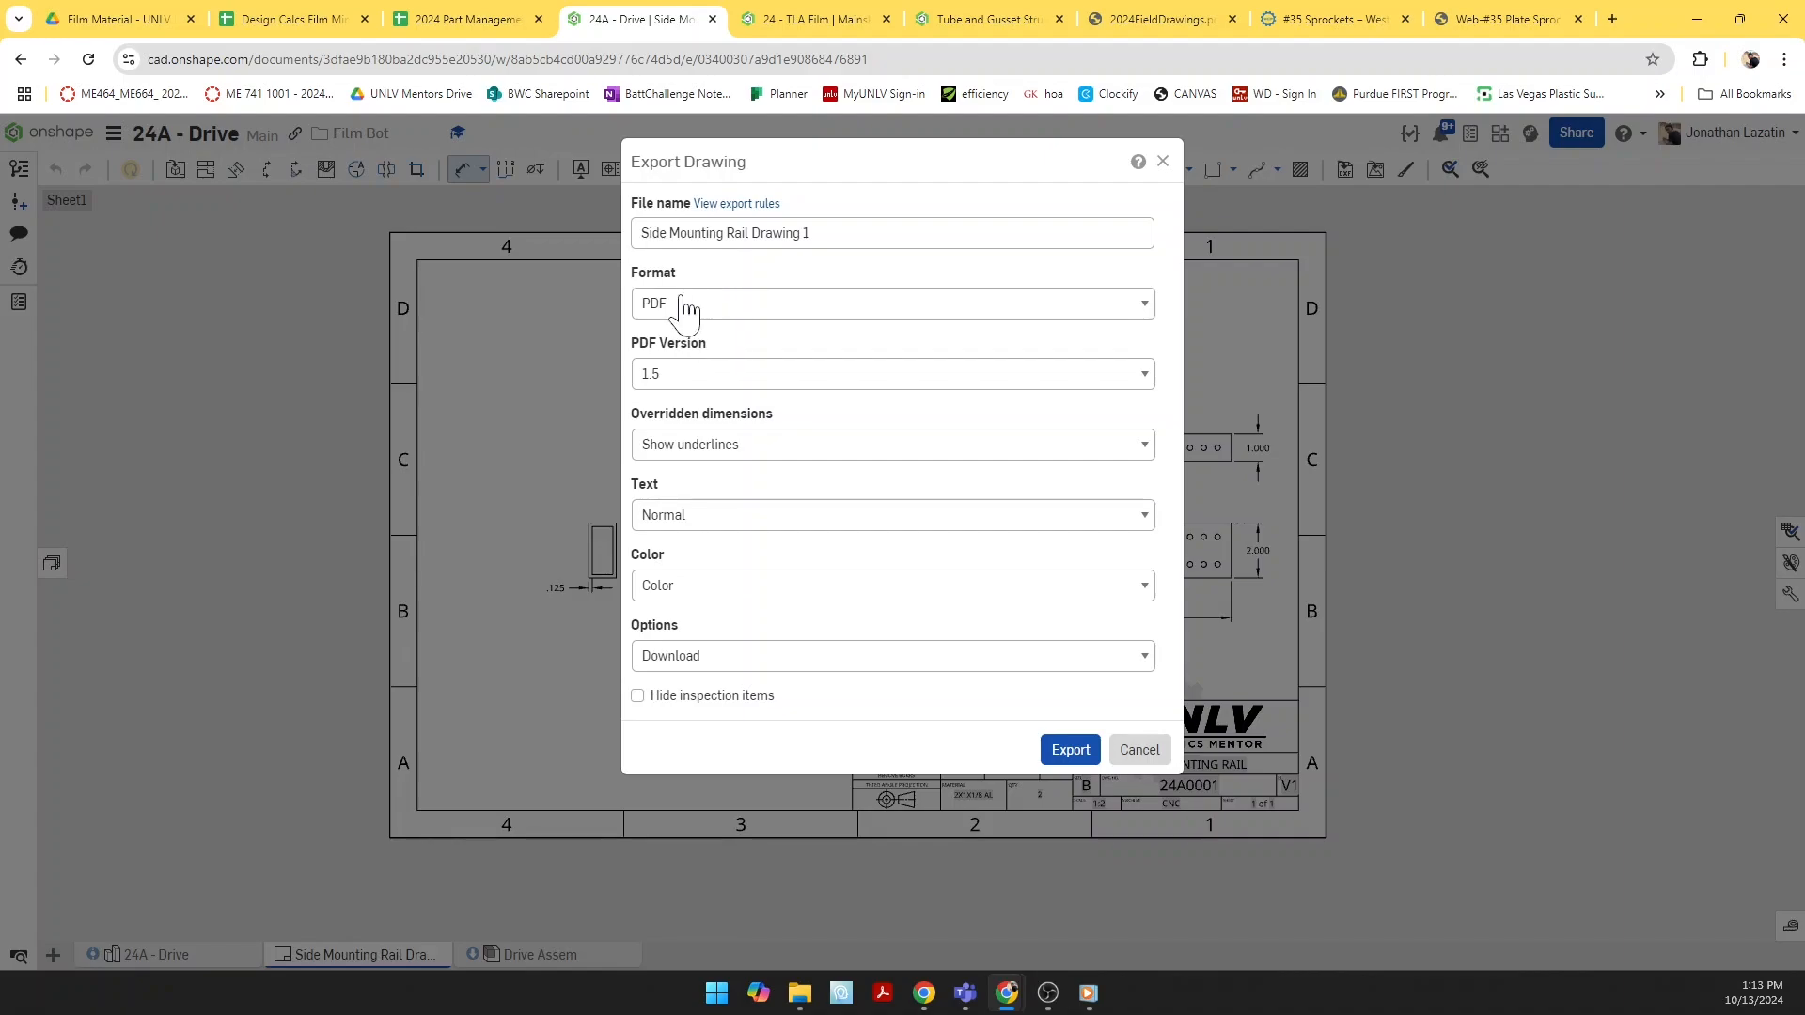
{"action": "left_click", "coordinate": [487, 20]}
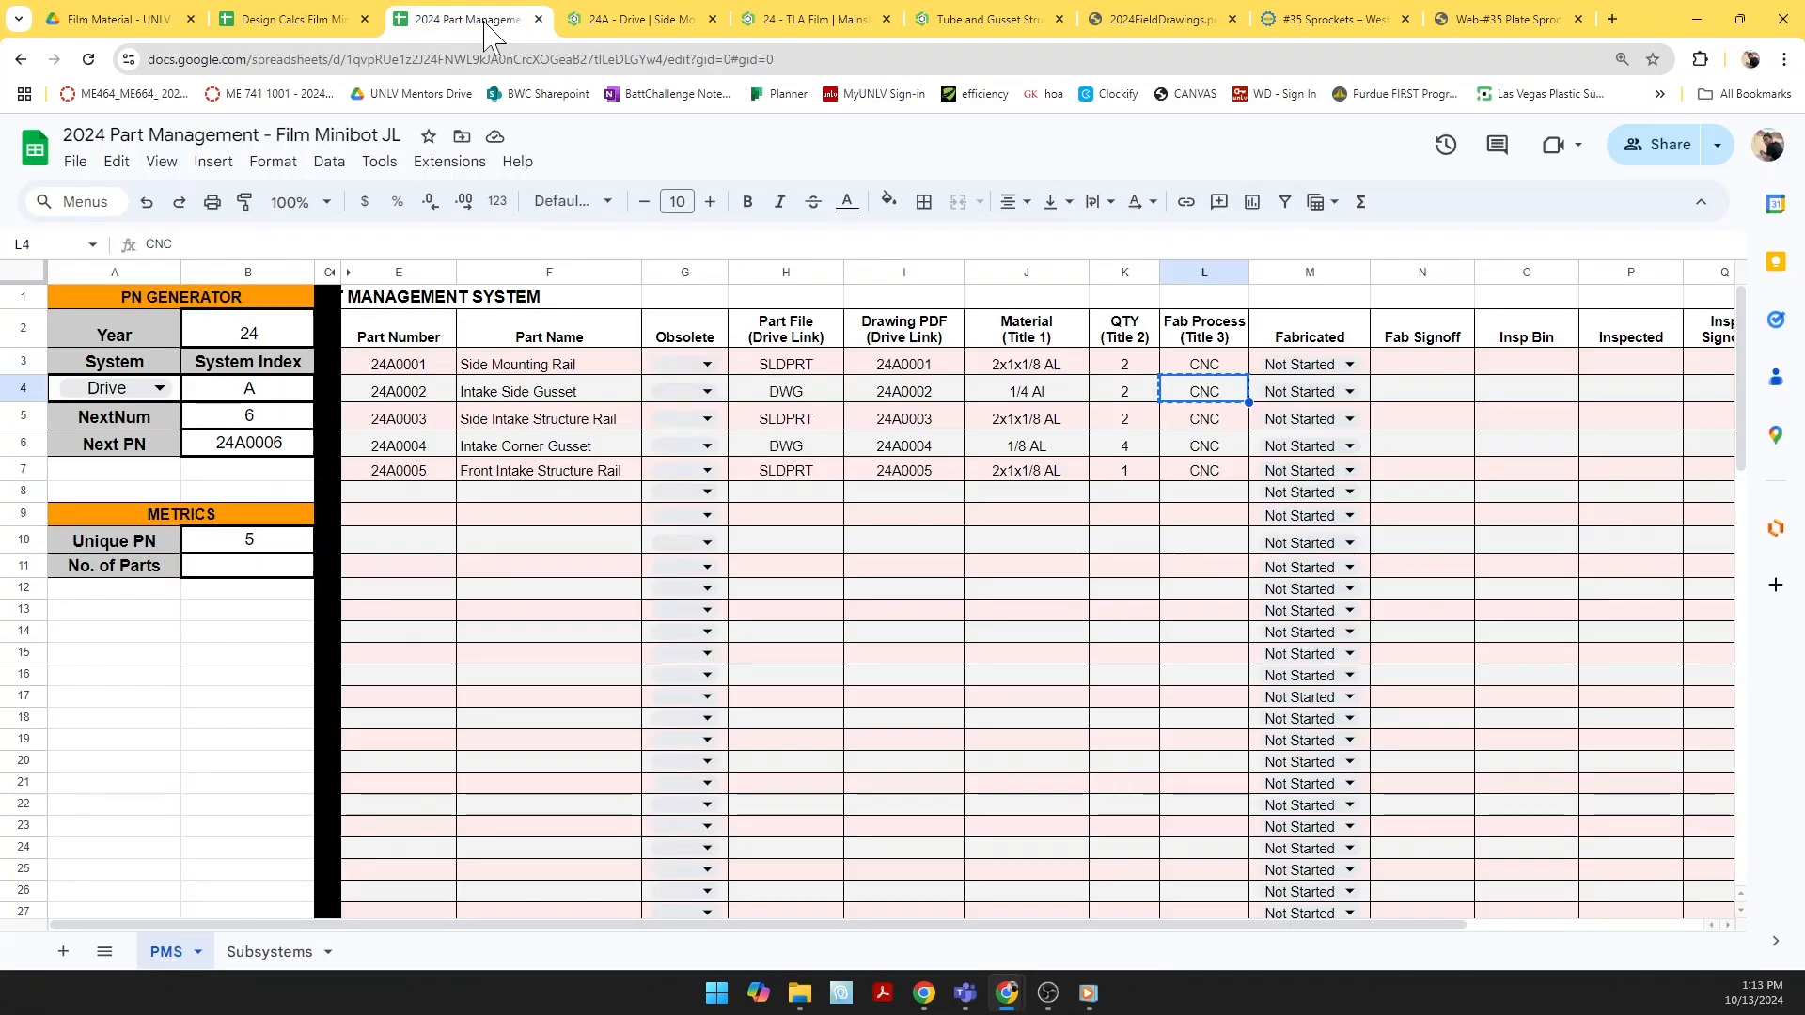
{"action": "left_click", "coordinate": [411, 368]}
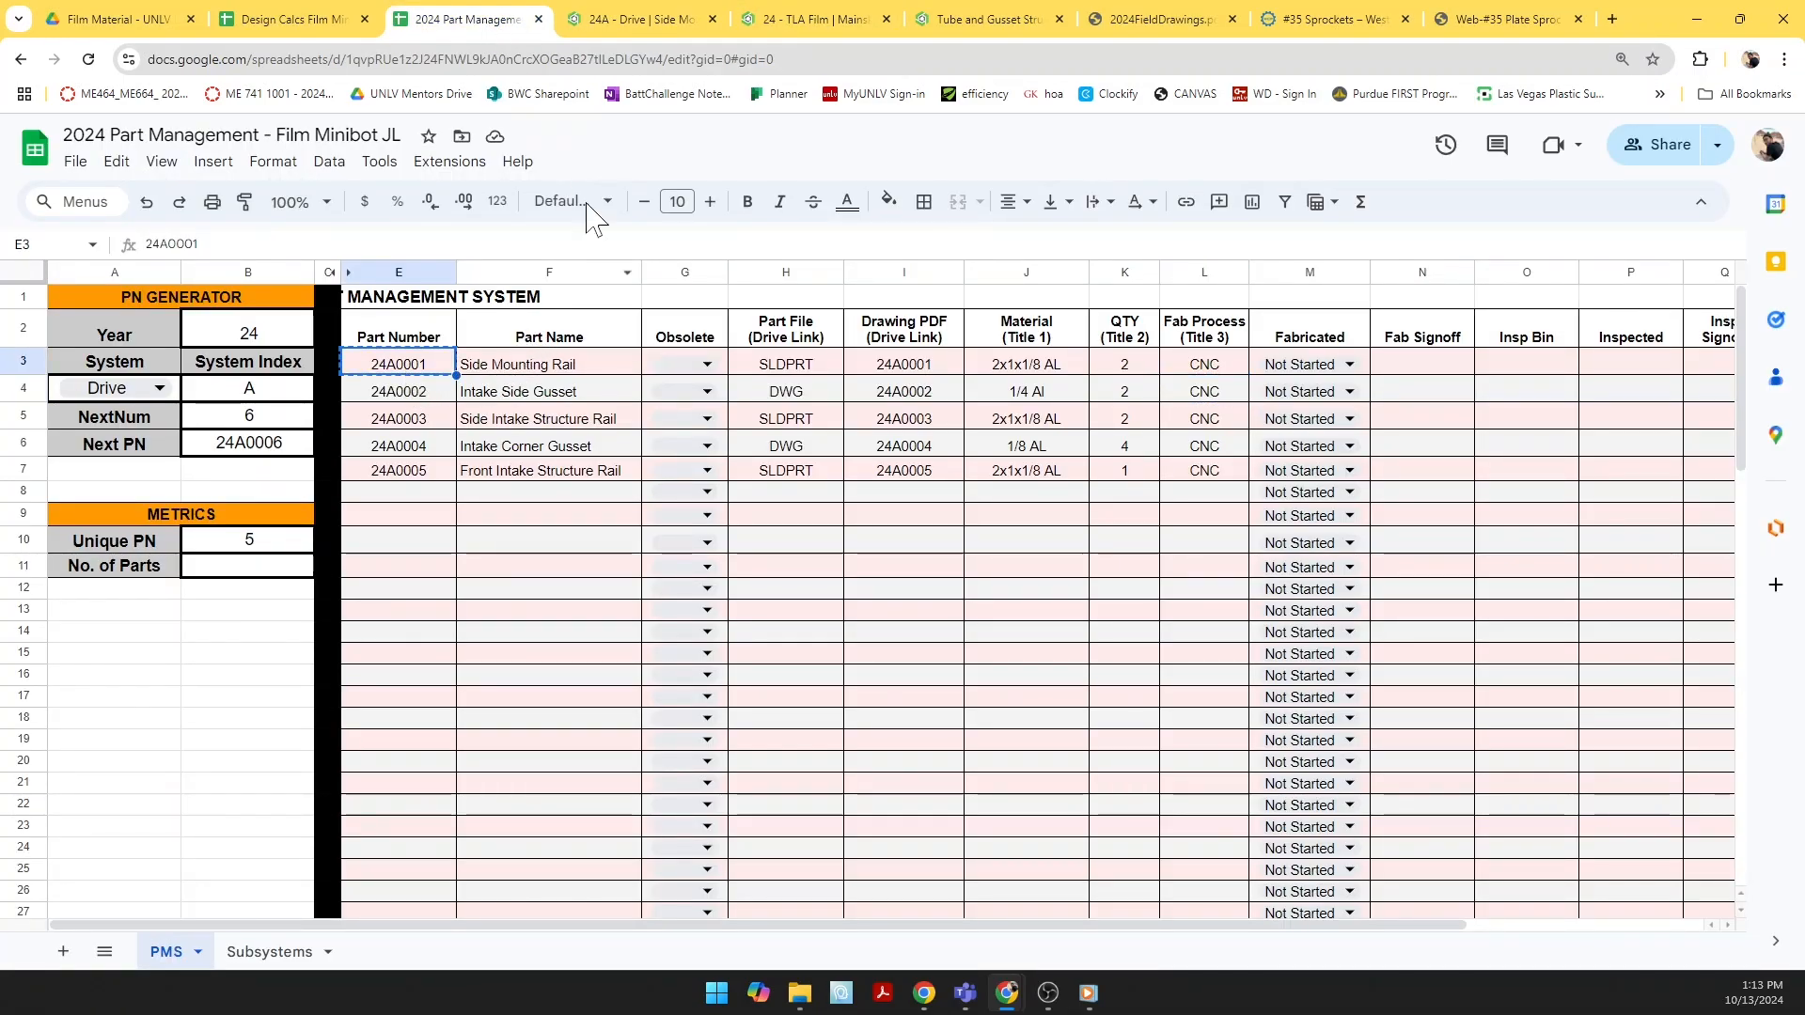
{"action": "left_click", "coordinate": [620, 20]}
{"action": "left_click", "coordinate": [634, 232]}
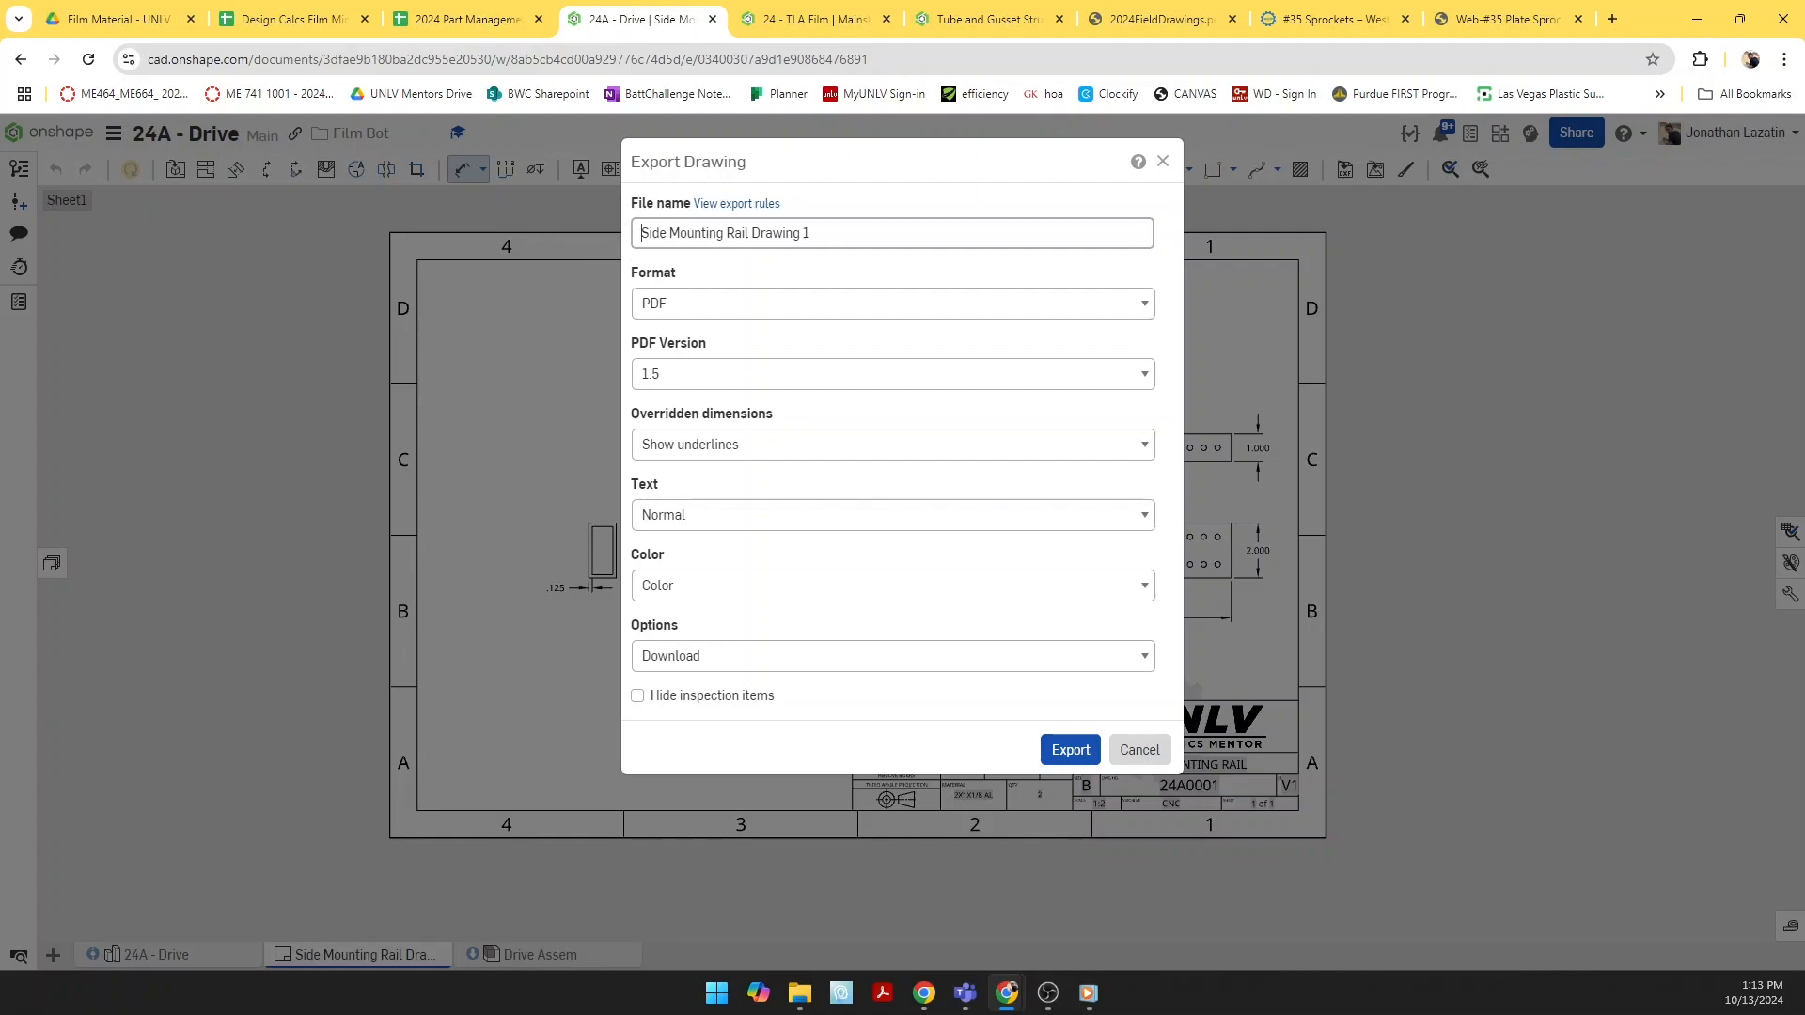
{"action": "type", "text": "24A0001"}
{"action": "type", "text": "-"}
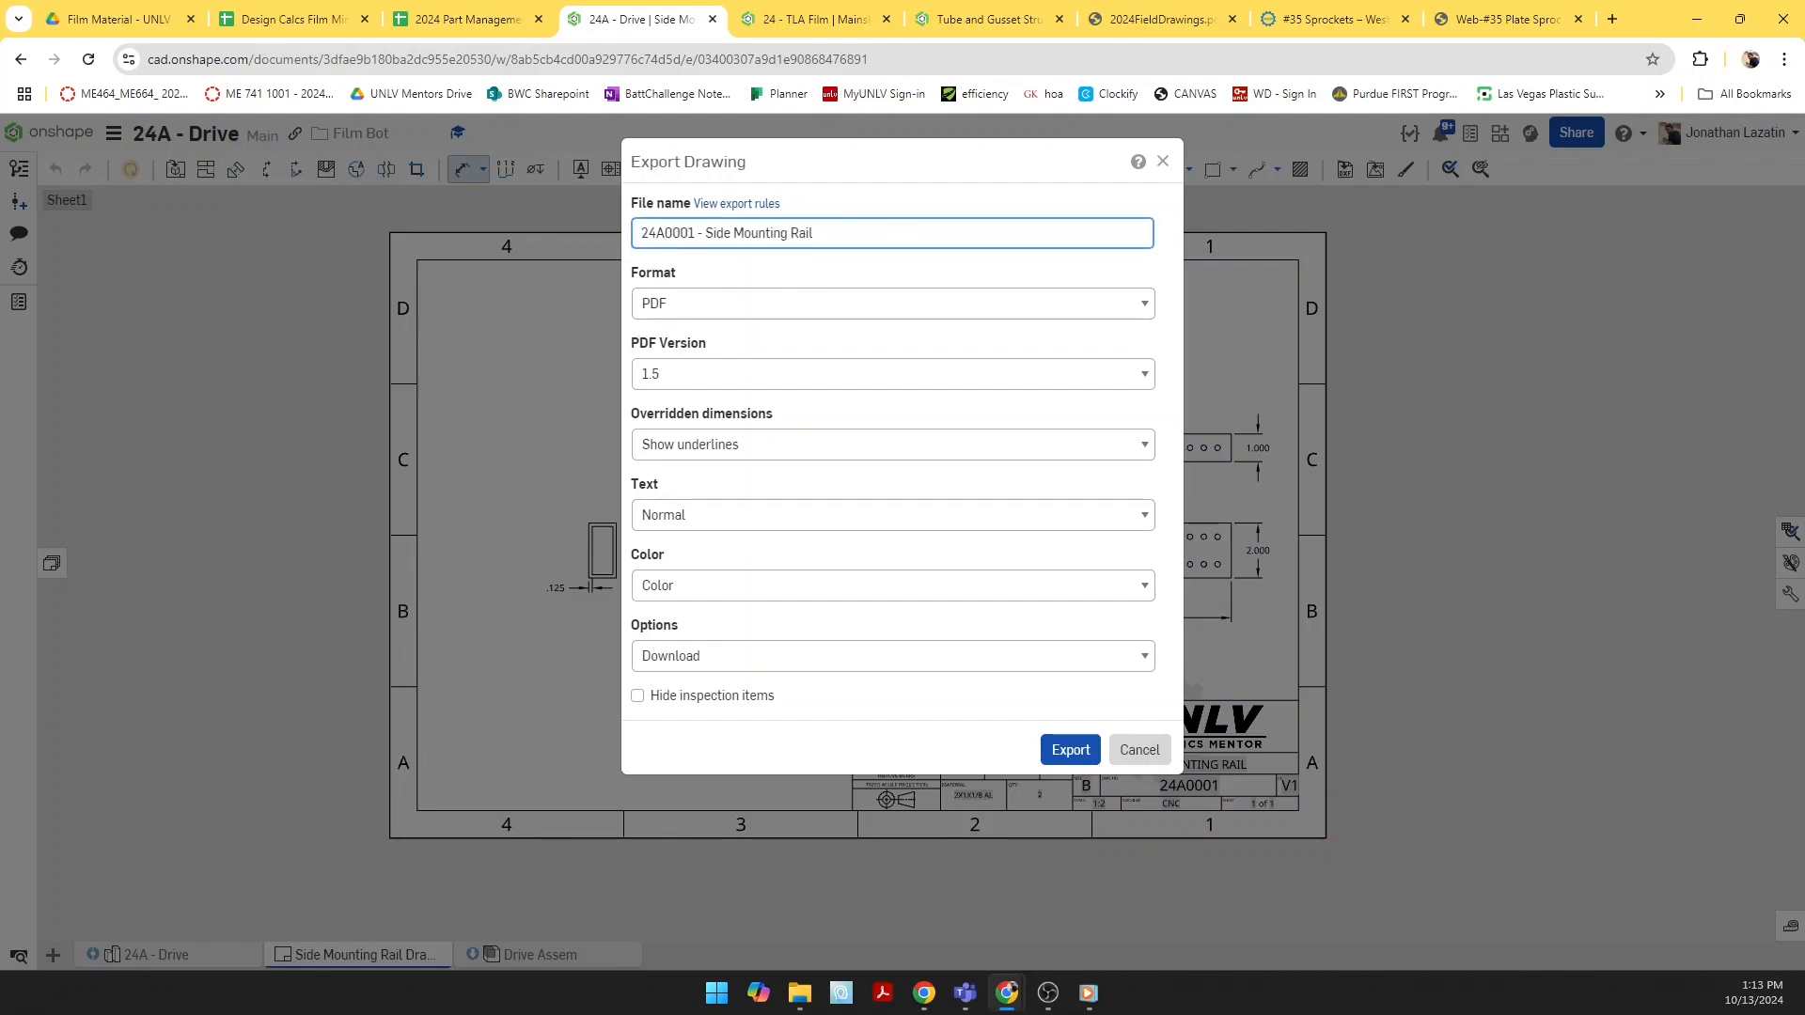
{"action": "left_click", "coordinate": [1077, 749]}
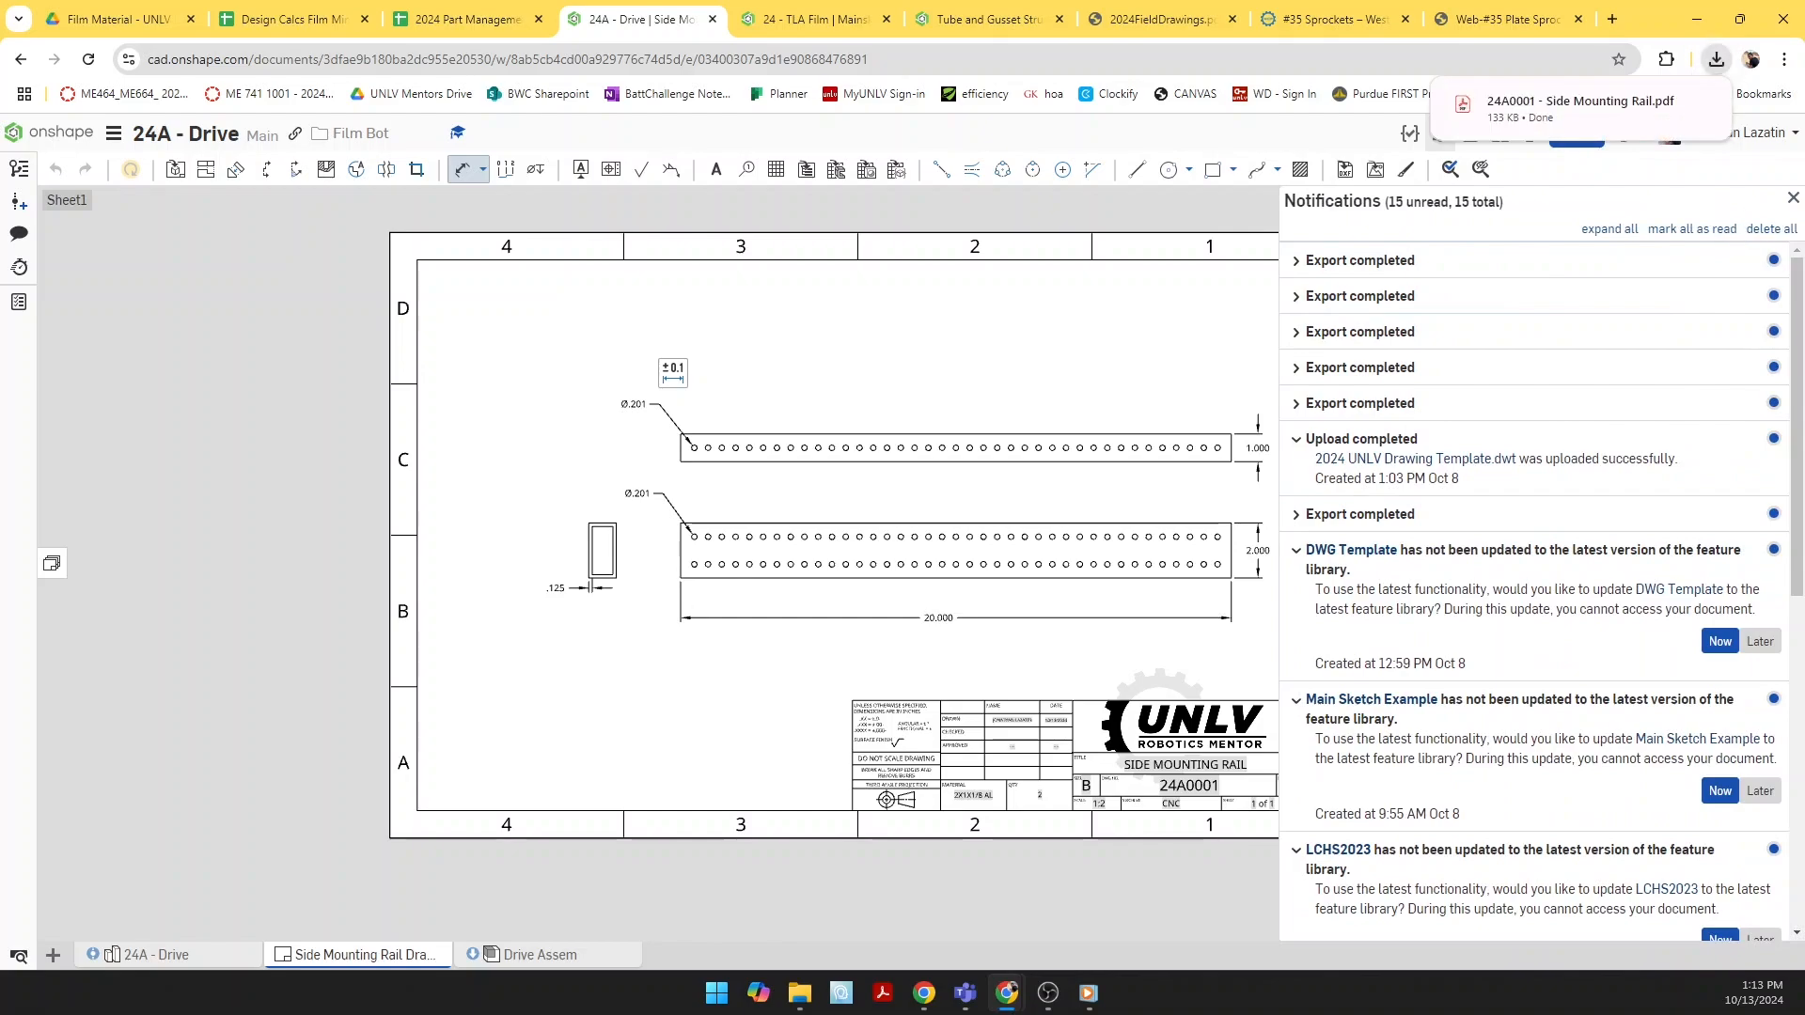
{"action": "left_click", "coordinate": [1792, 198]}
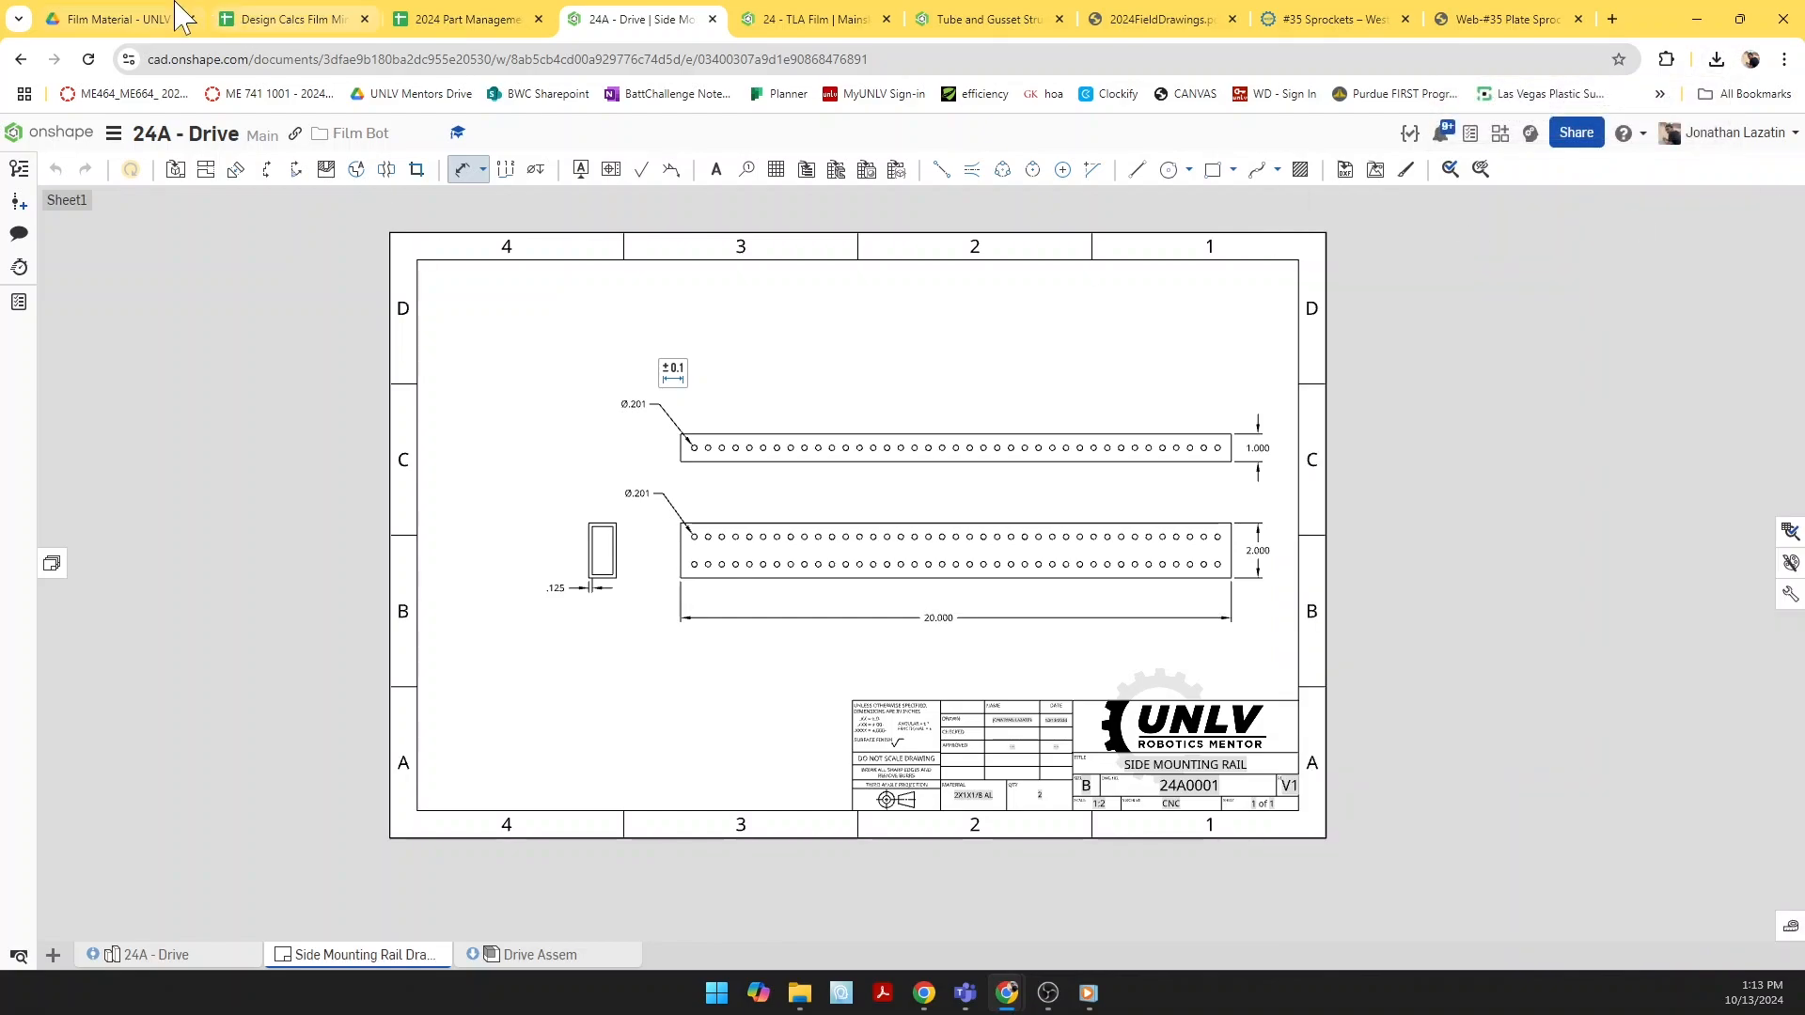
Step: Switch to Google Drive and upload the downloaded "24A0001 - Side Mounting Rail.pdf" into the Drawings PDF folder of Film Material
{"action": "left_click", "coordinate": [155, 19]}
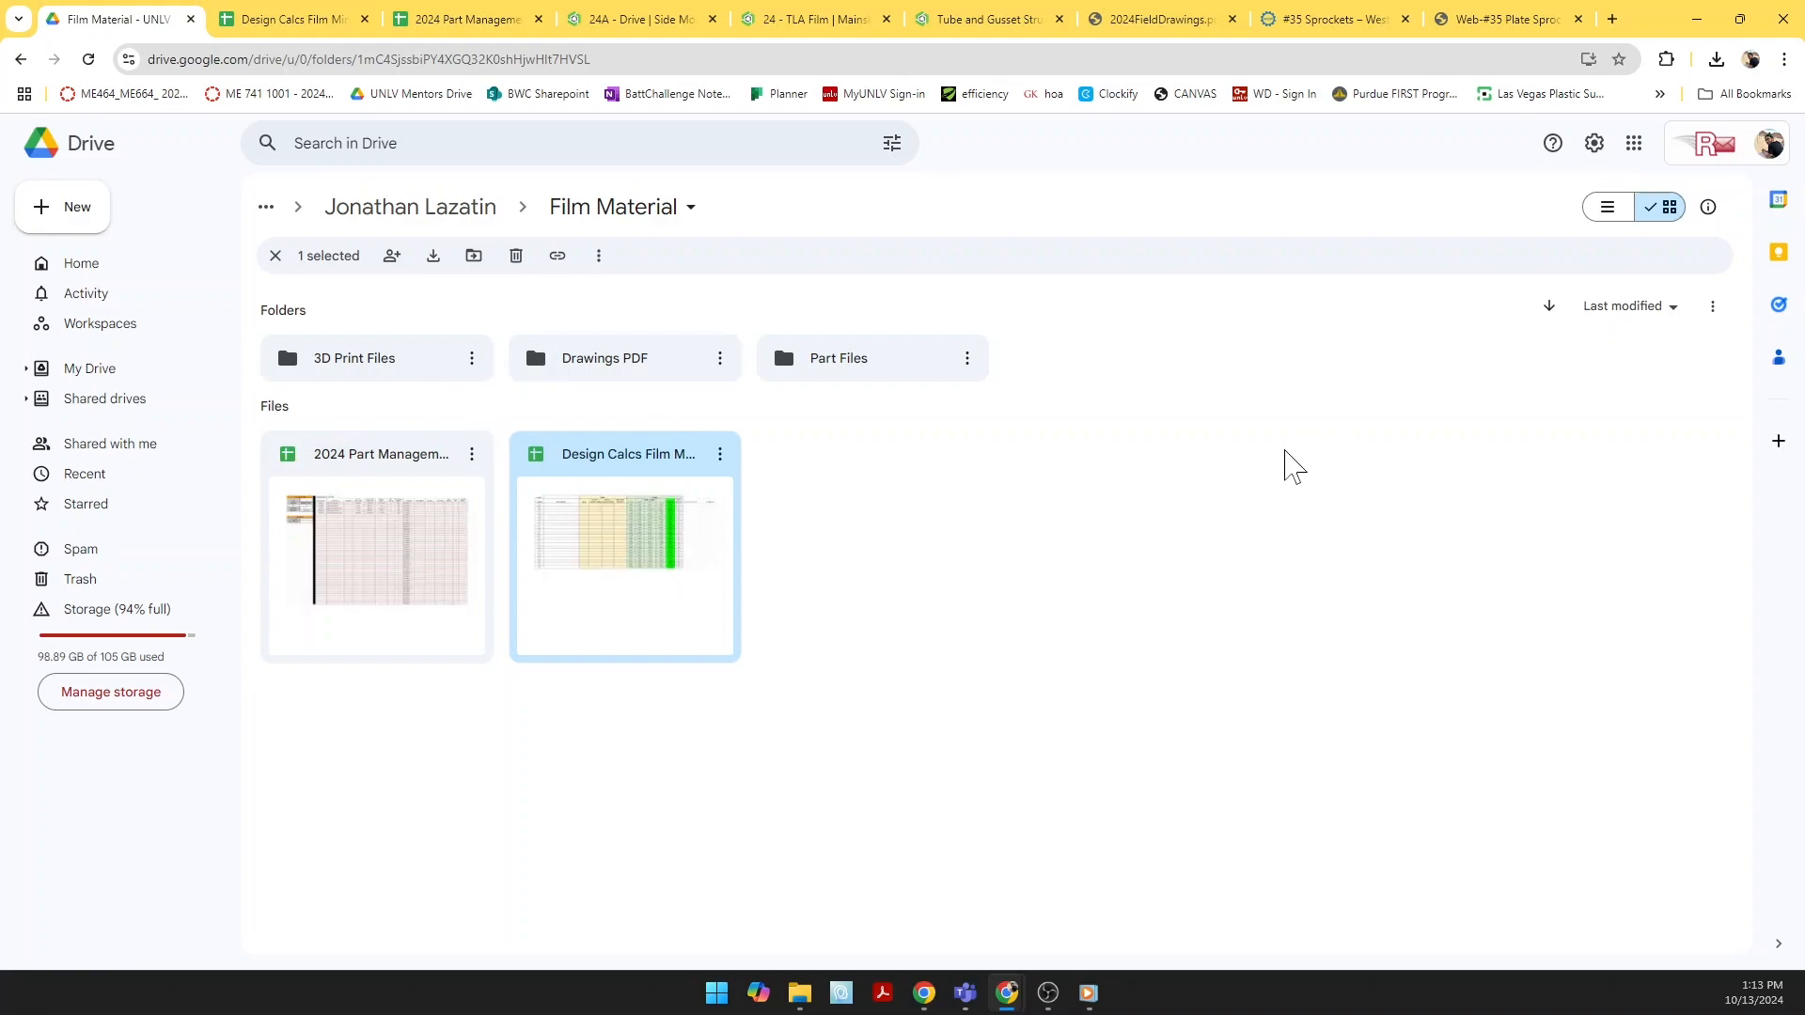
{"action": "double_click", "coordinate": [664, 376]}
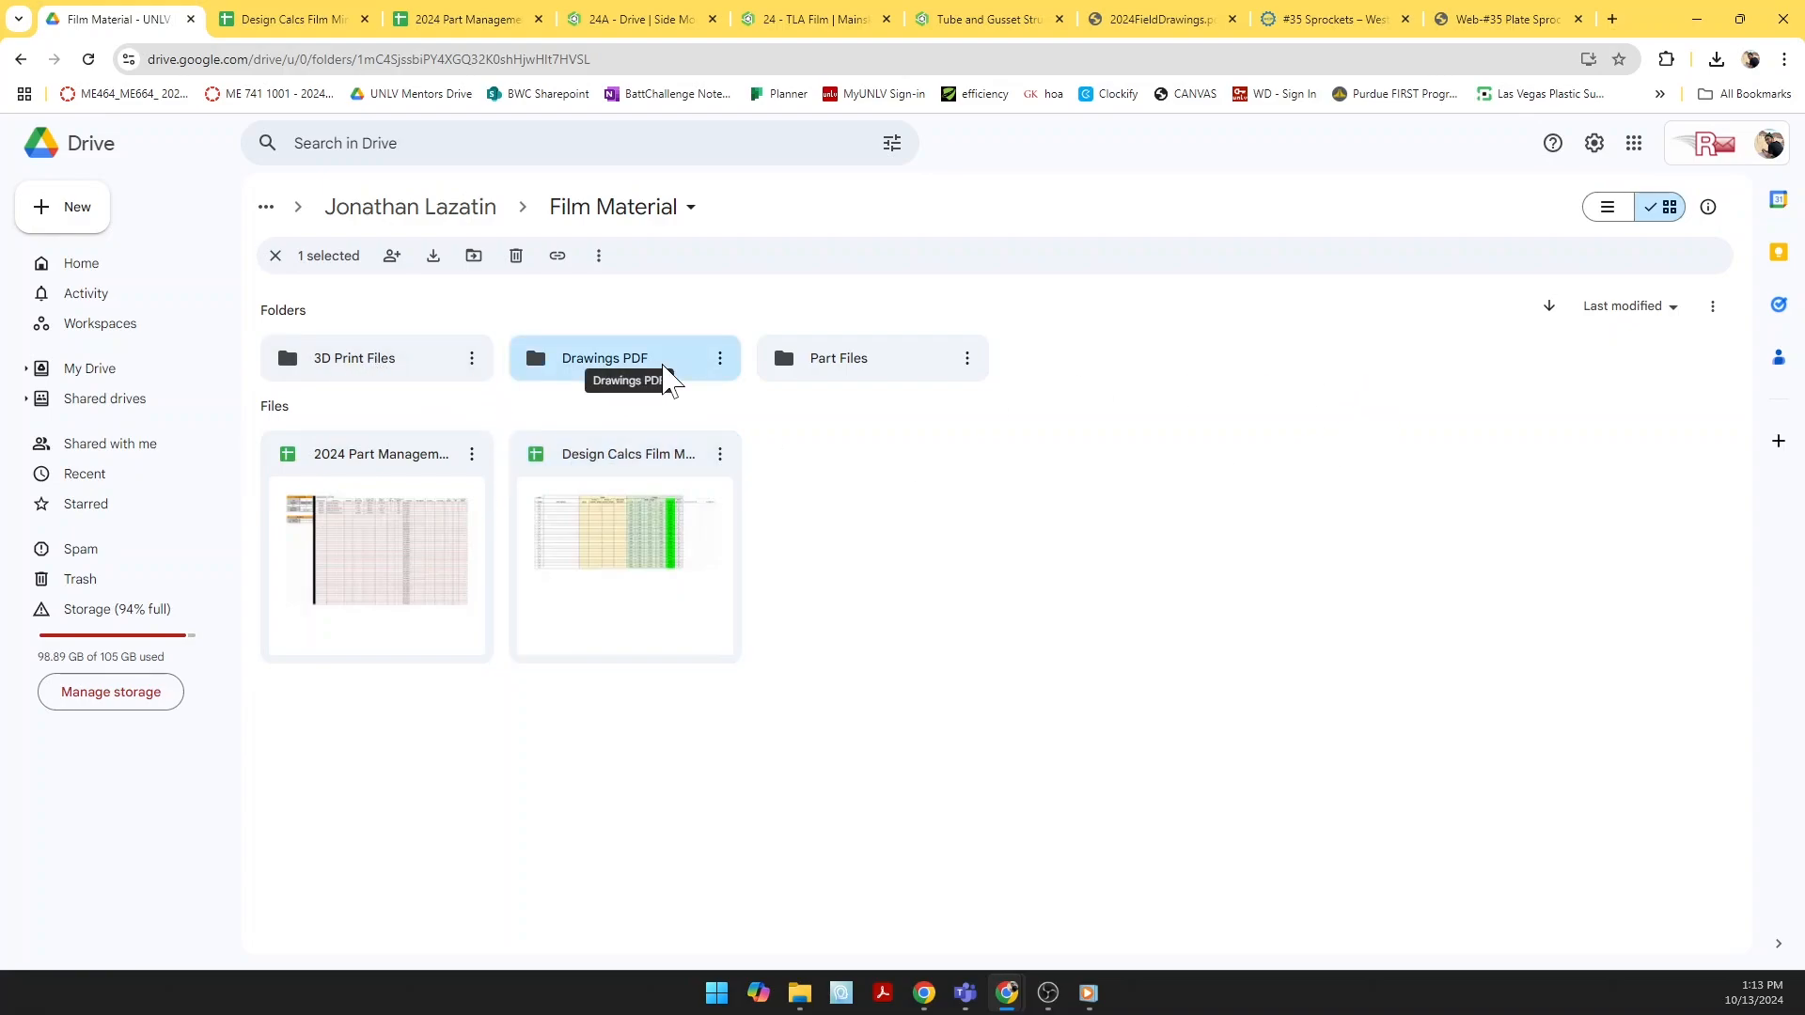
{"action": "left_click", "coordinate": [1717, 59]}
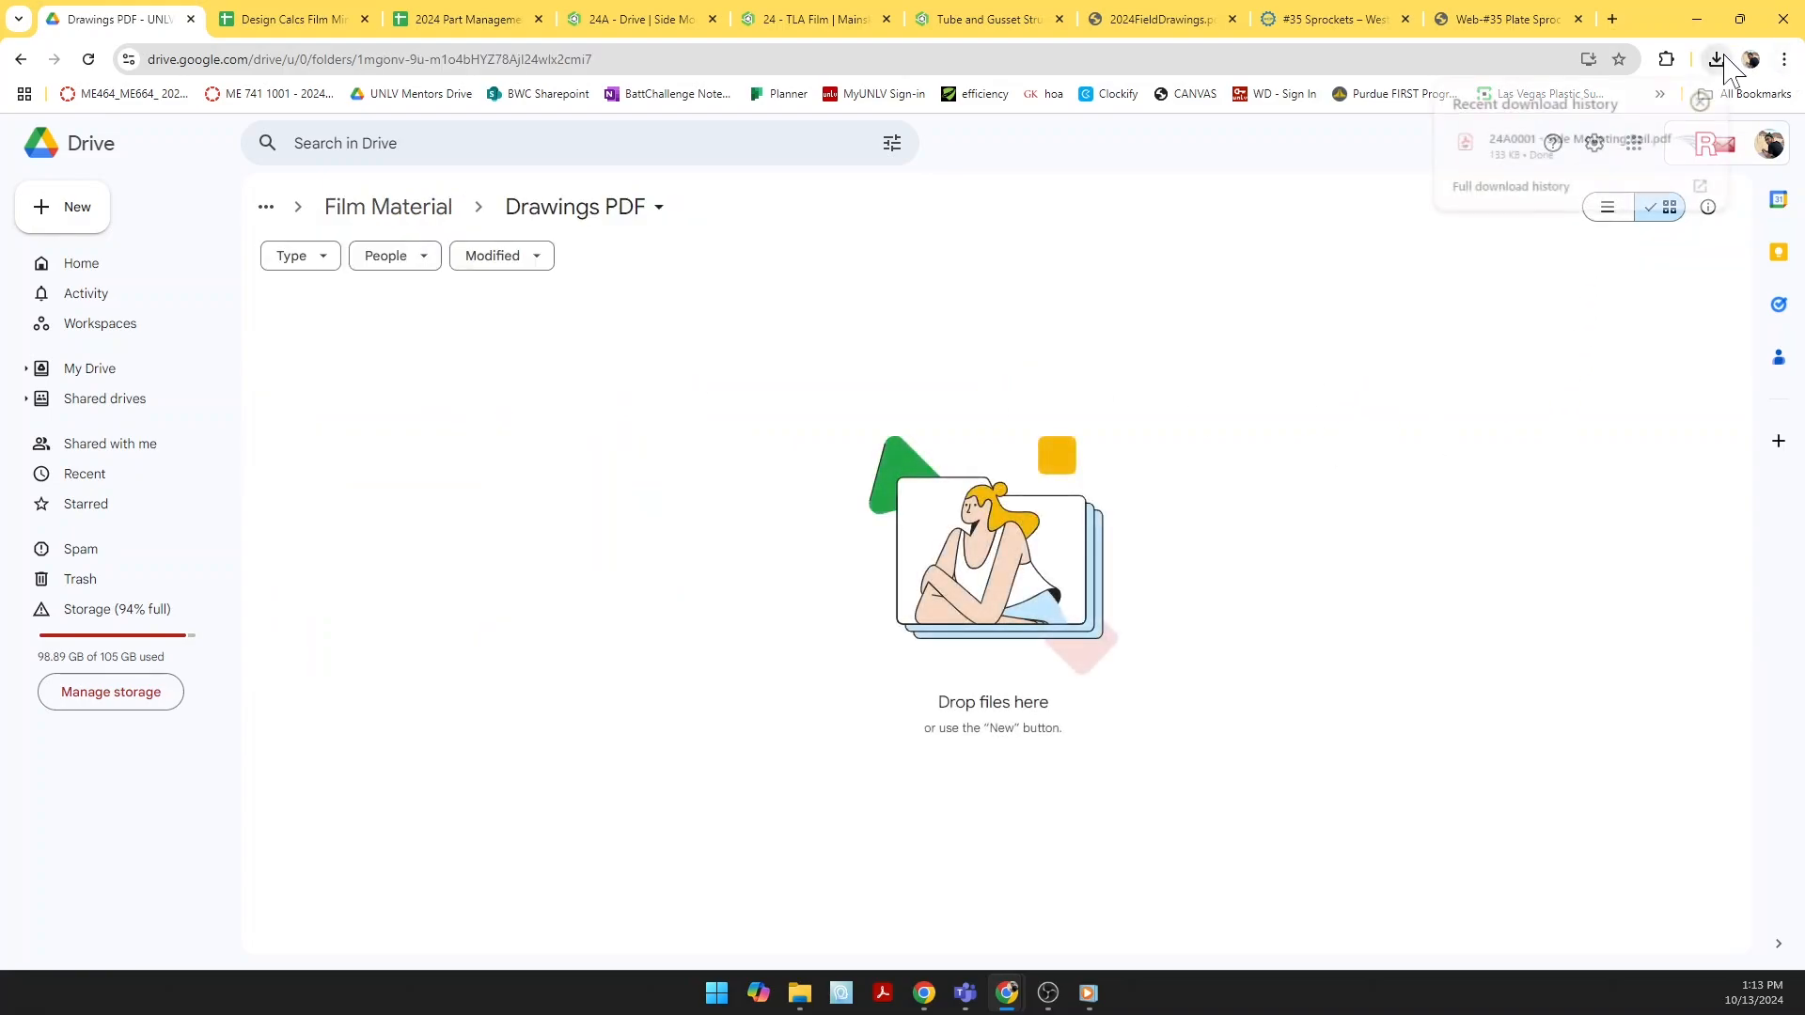
{"action": "left_click_drag", "start_coordinate": [1535, 151], "coordinate": [1223, 366]}
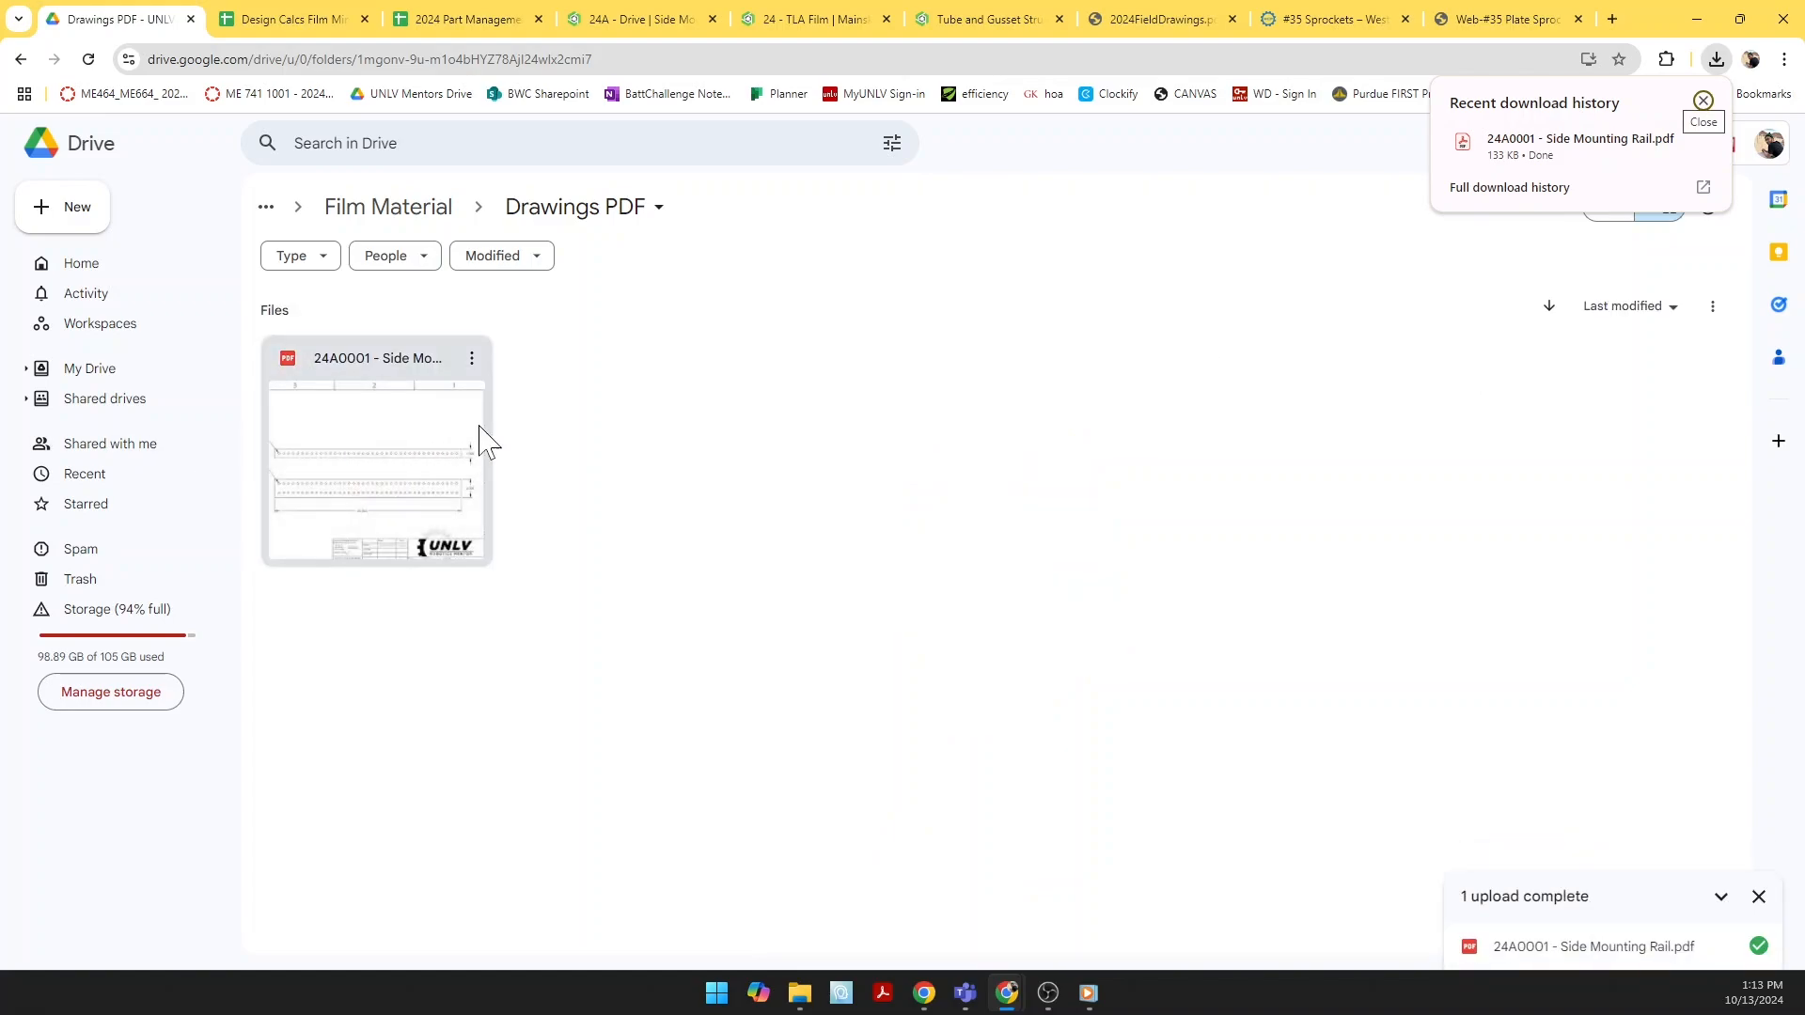
Step: Copy the uploaded PDF's Drive link and attach it to the Side Mounting Rail's 24A0001 entry under Drawing PDF in the Part Management sheet
{"action": "left_click", "coordinate": [471, 359]}
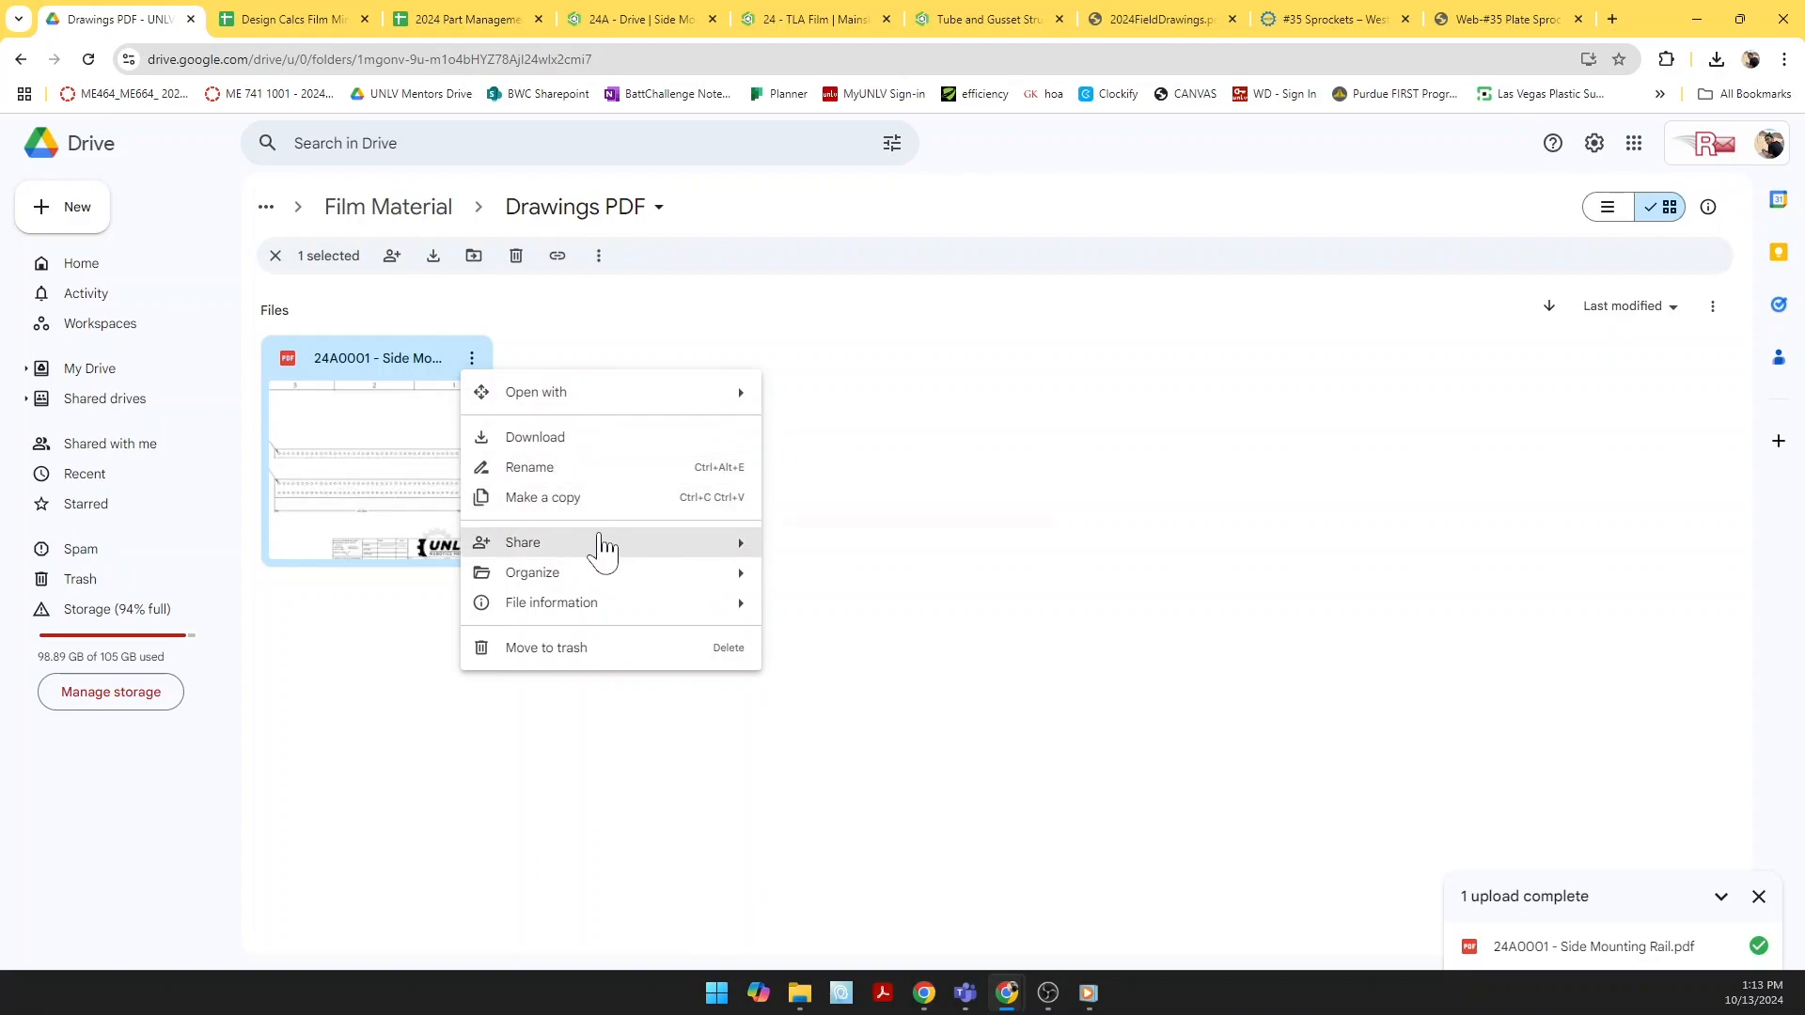
{"action": "mouse_move", "coordinate": [605, 555]}
{"action": "left_click", "coordinate": [846, 592]}
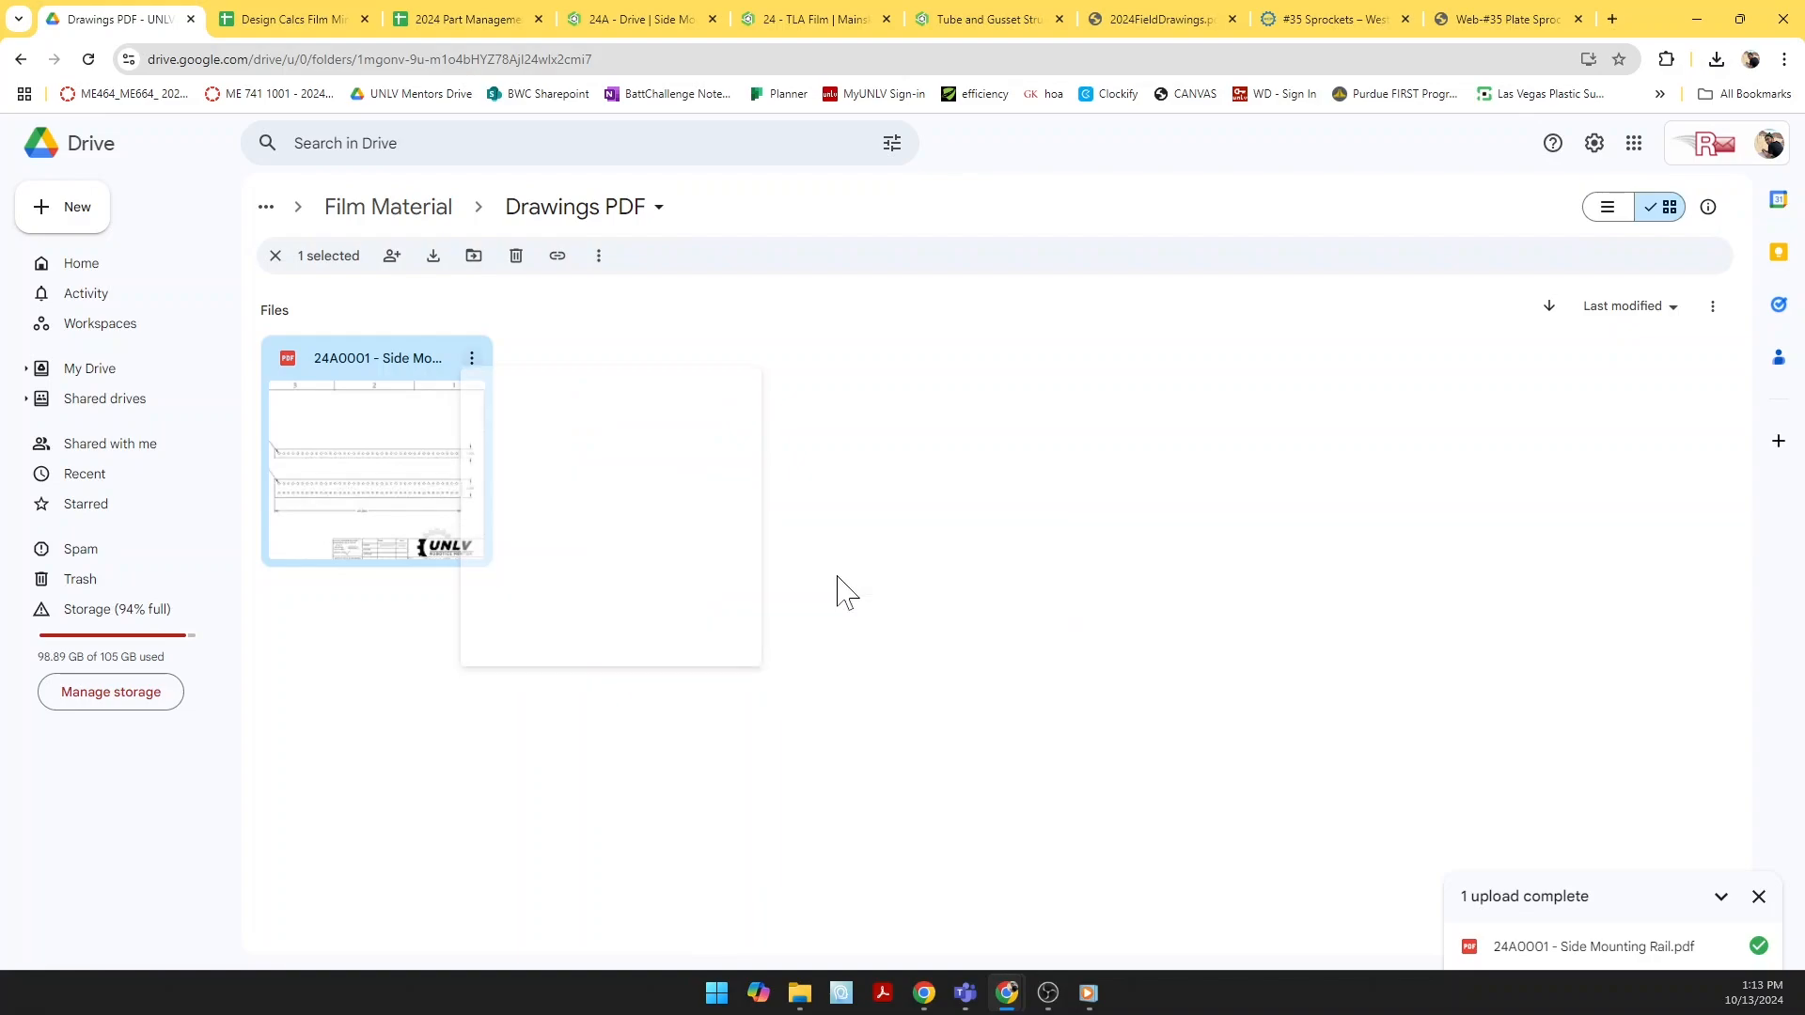
{"action": "left_click", "coordinate": [467, 29]}
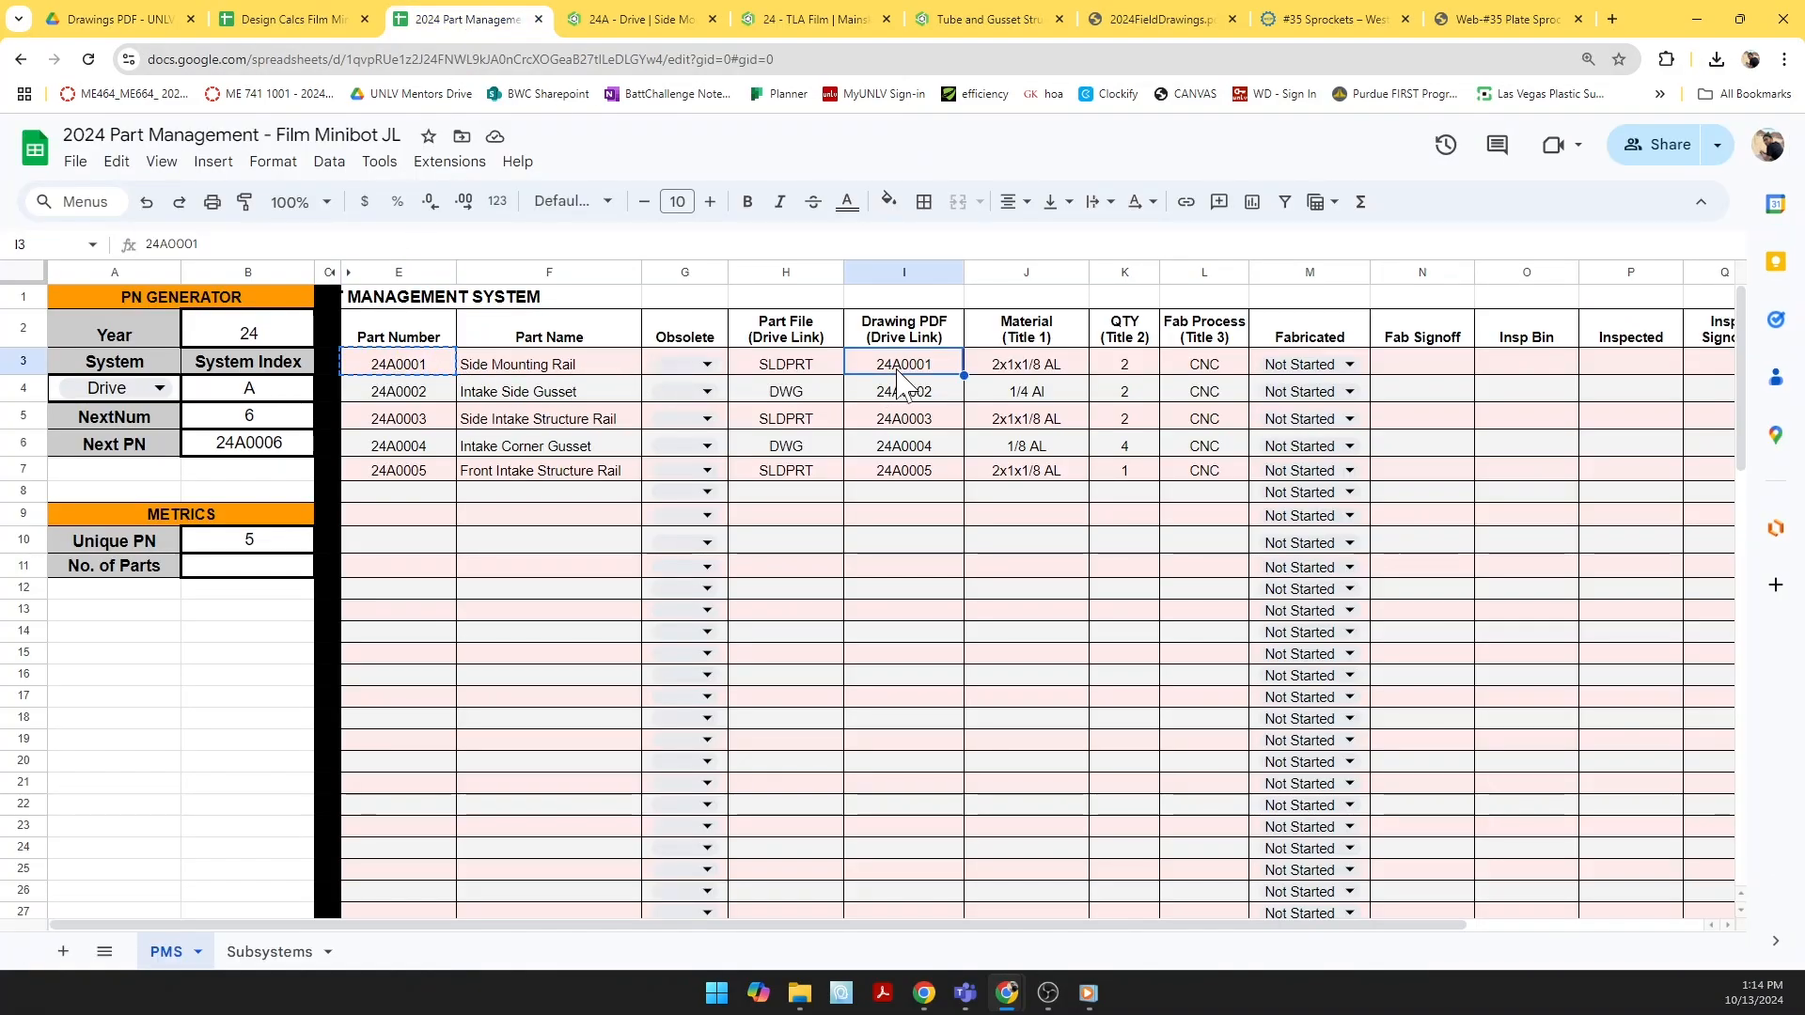
{"action": "right_click", "coordinate": [893, 366]}
{"action": "left_click", "coordinate": [1034, 773]}
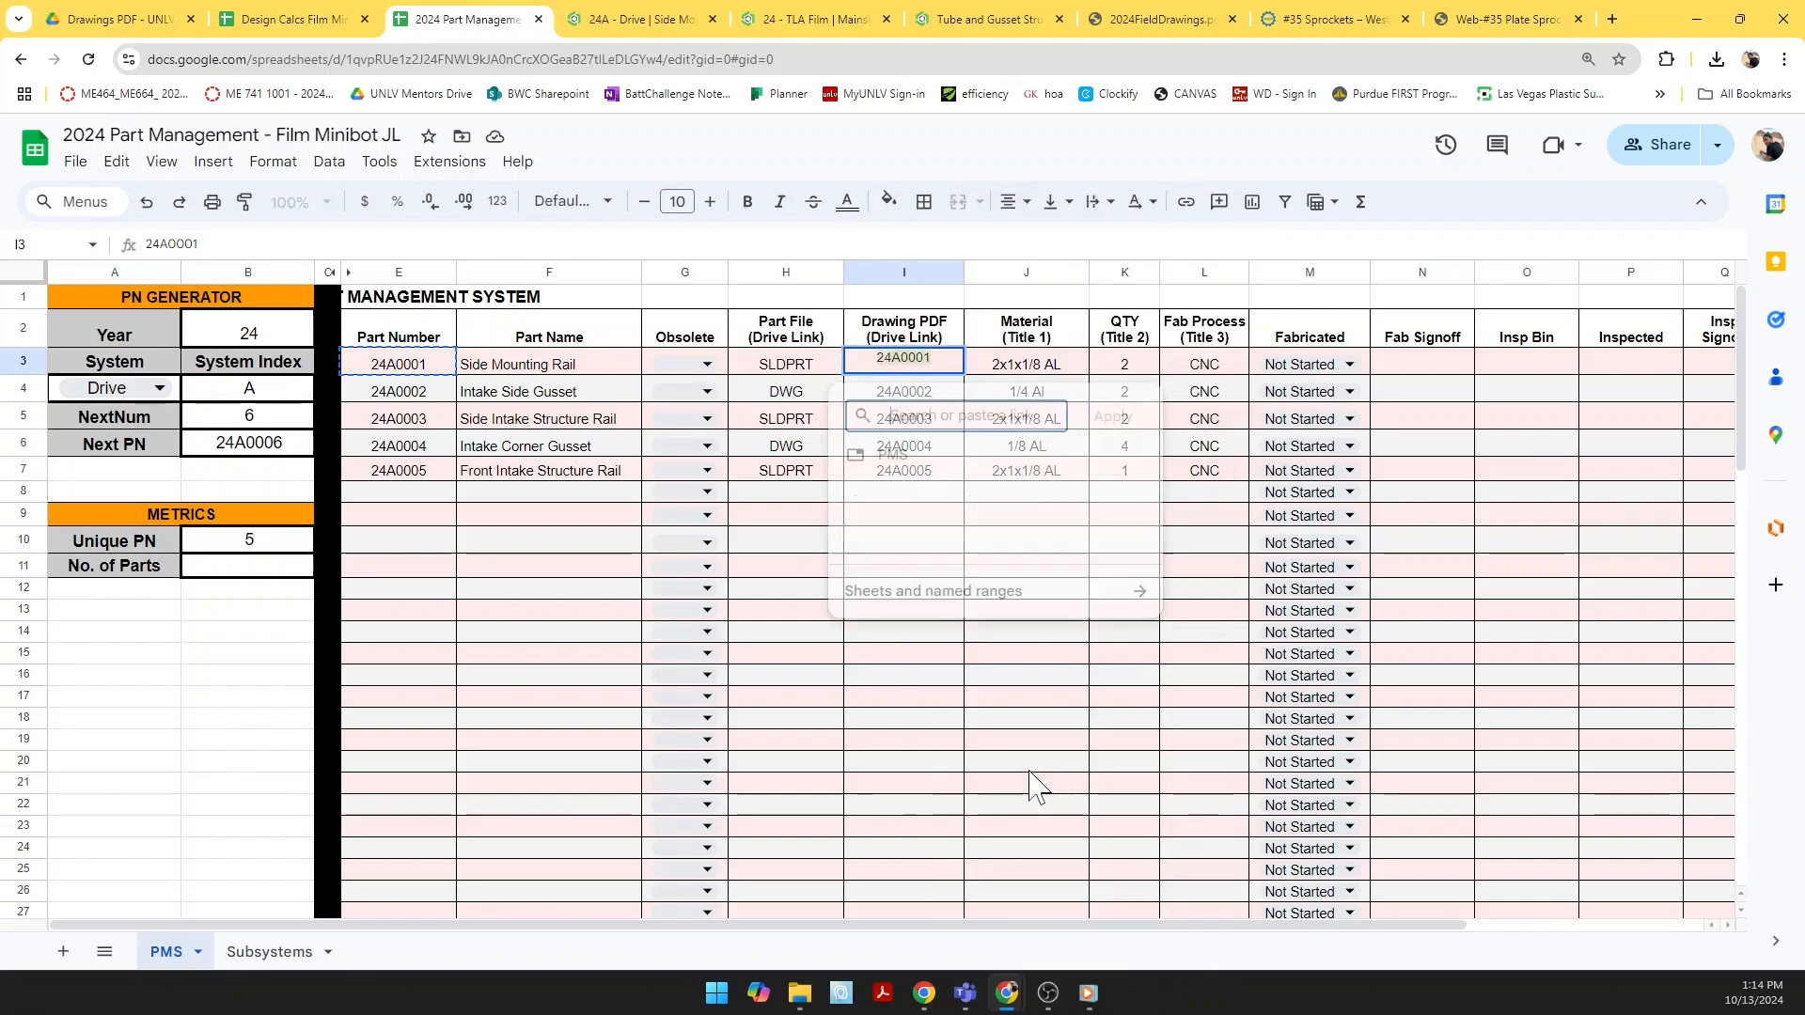
{"action": "key", "text": "ctrl+v"}
{"action": "key", "text": "Return"}
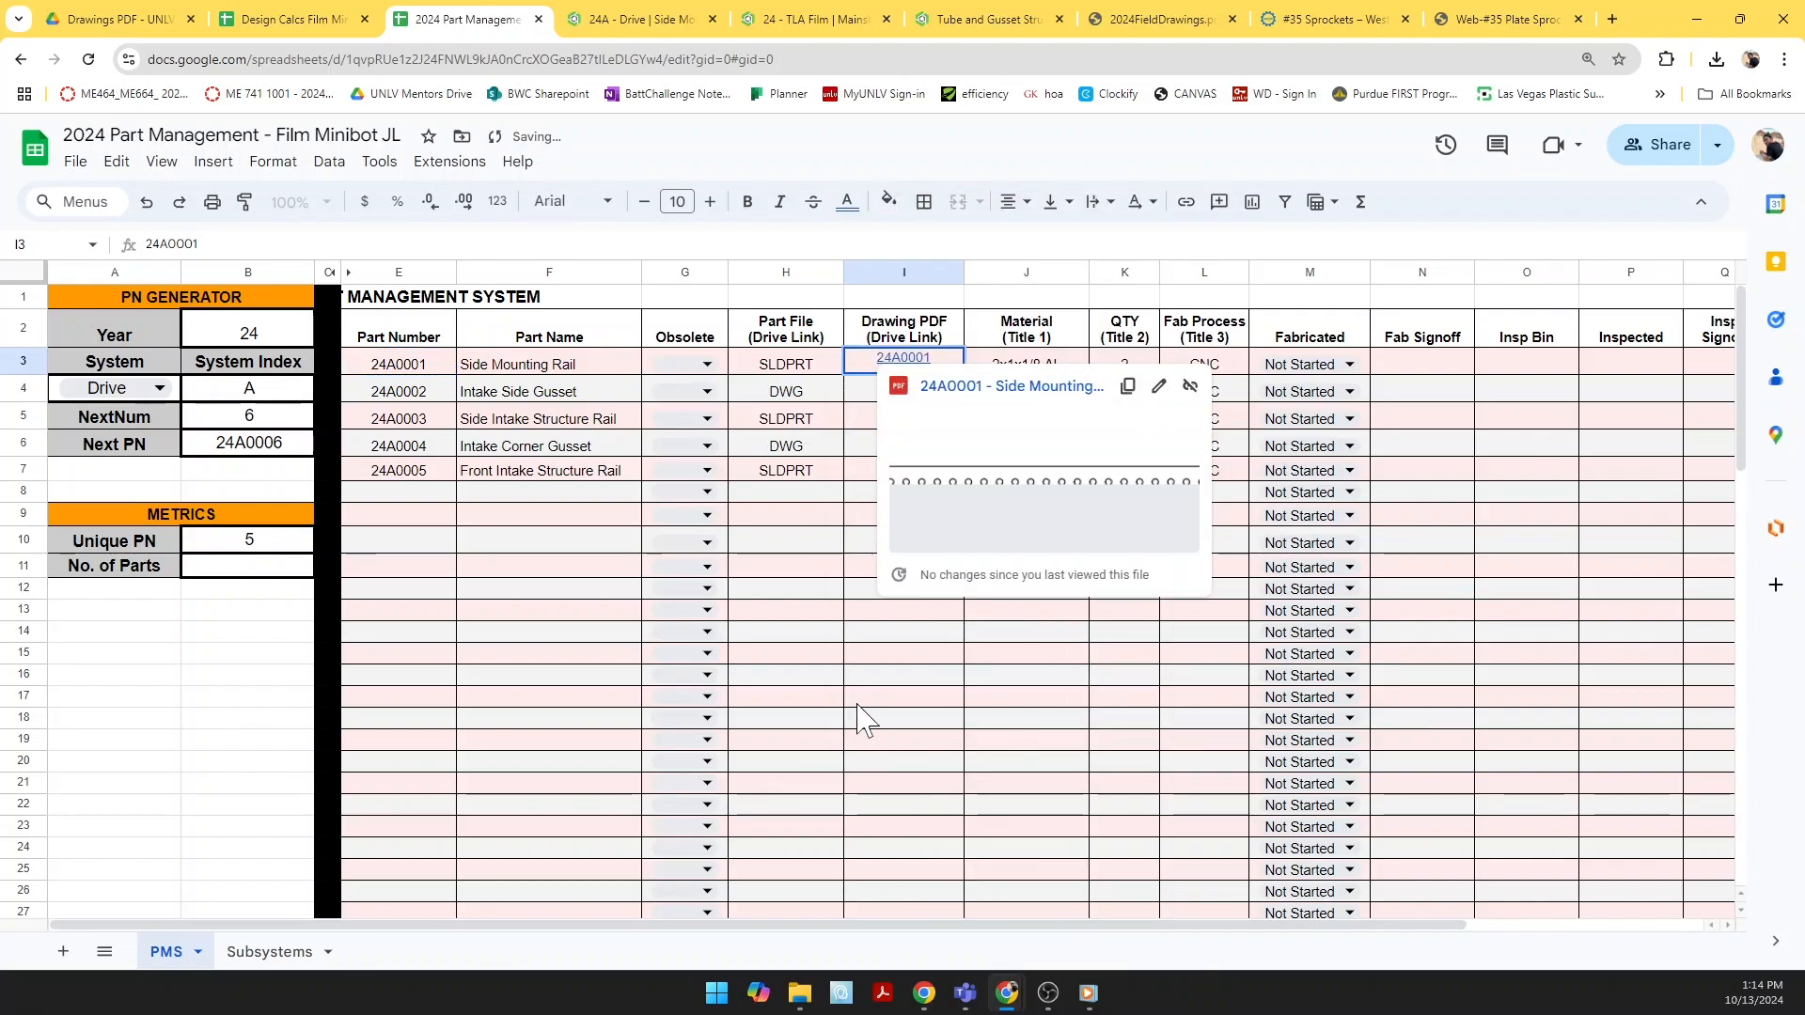
{"action": "left_click", "coordinate": [870, 695]}
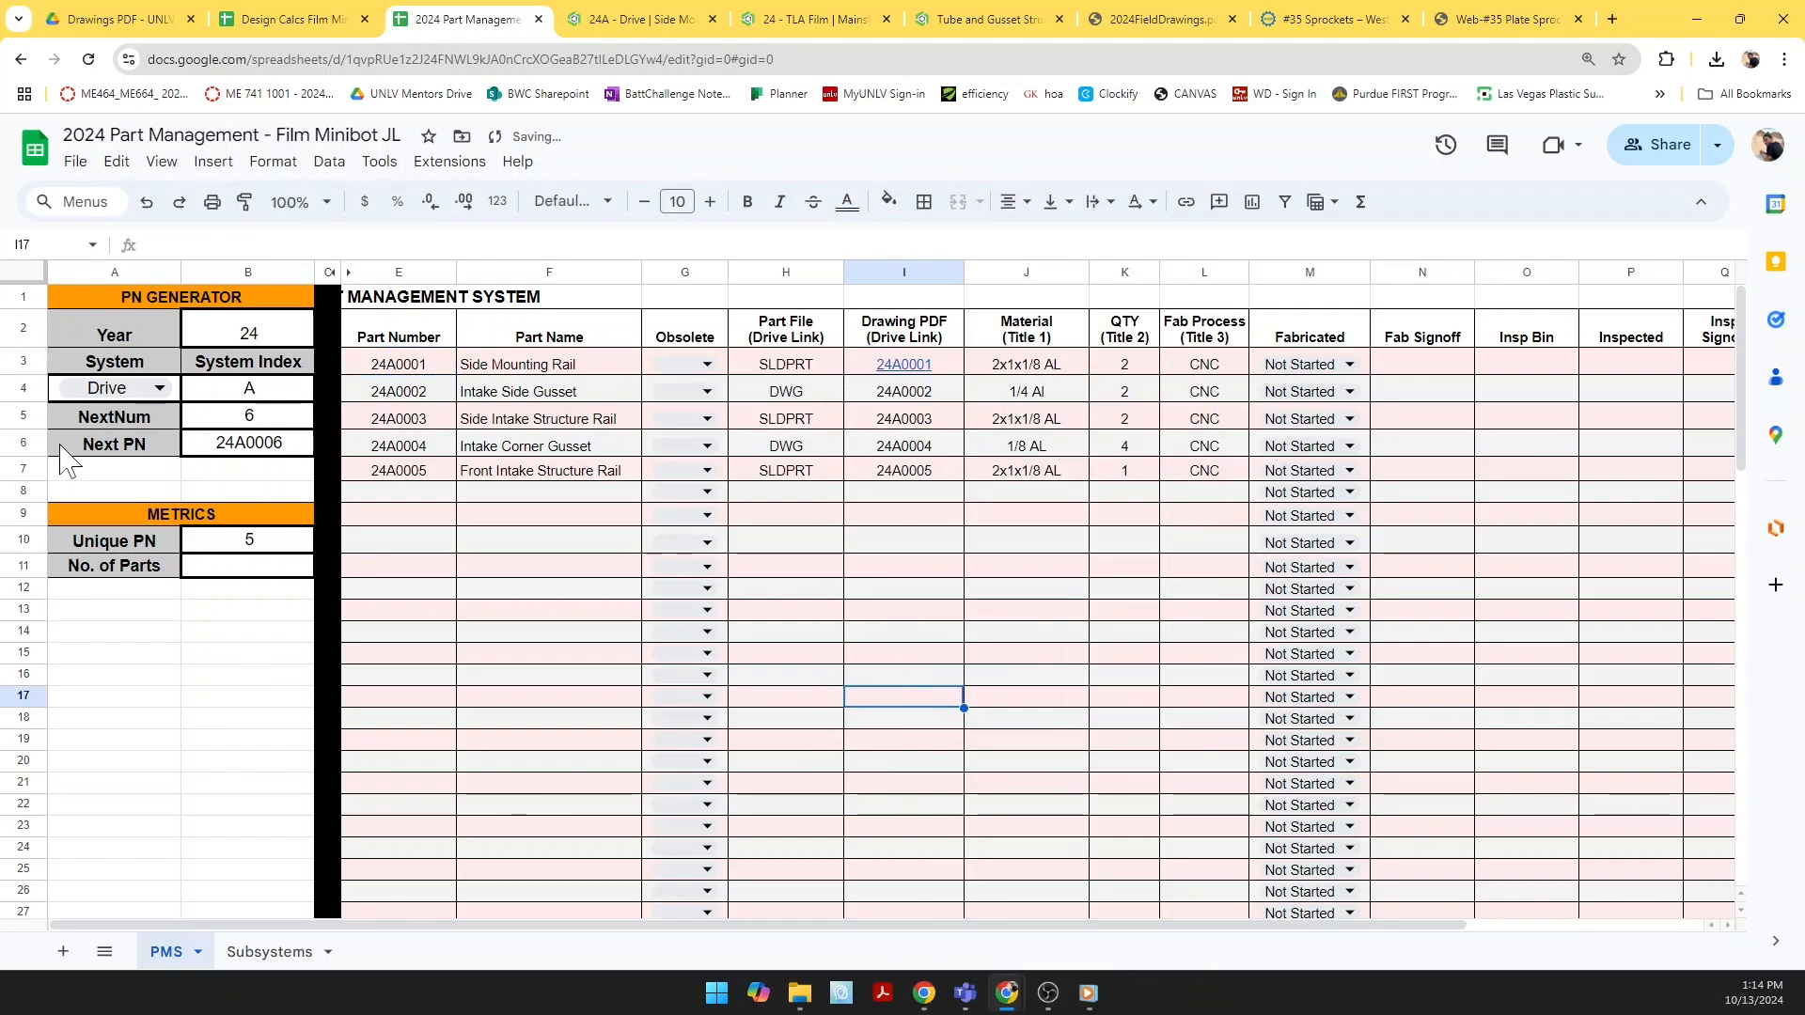
Step: Open the linked 24A0001 drawing PDF from the sheet to check it, then close it
{"action": "left_click", "coordinate": [912, 369]}
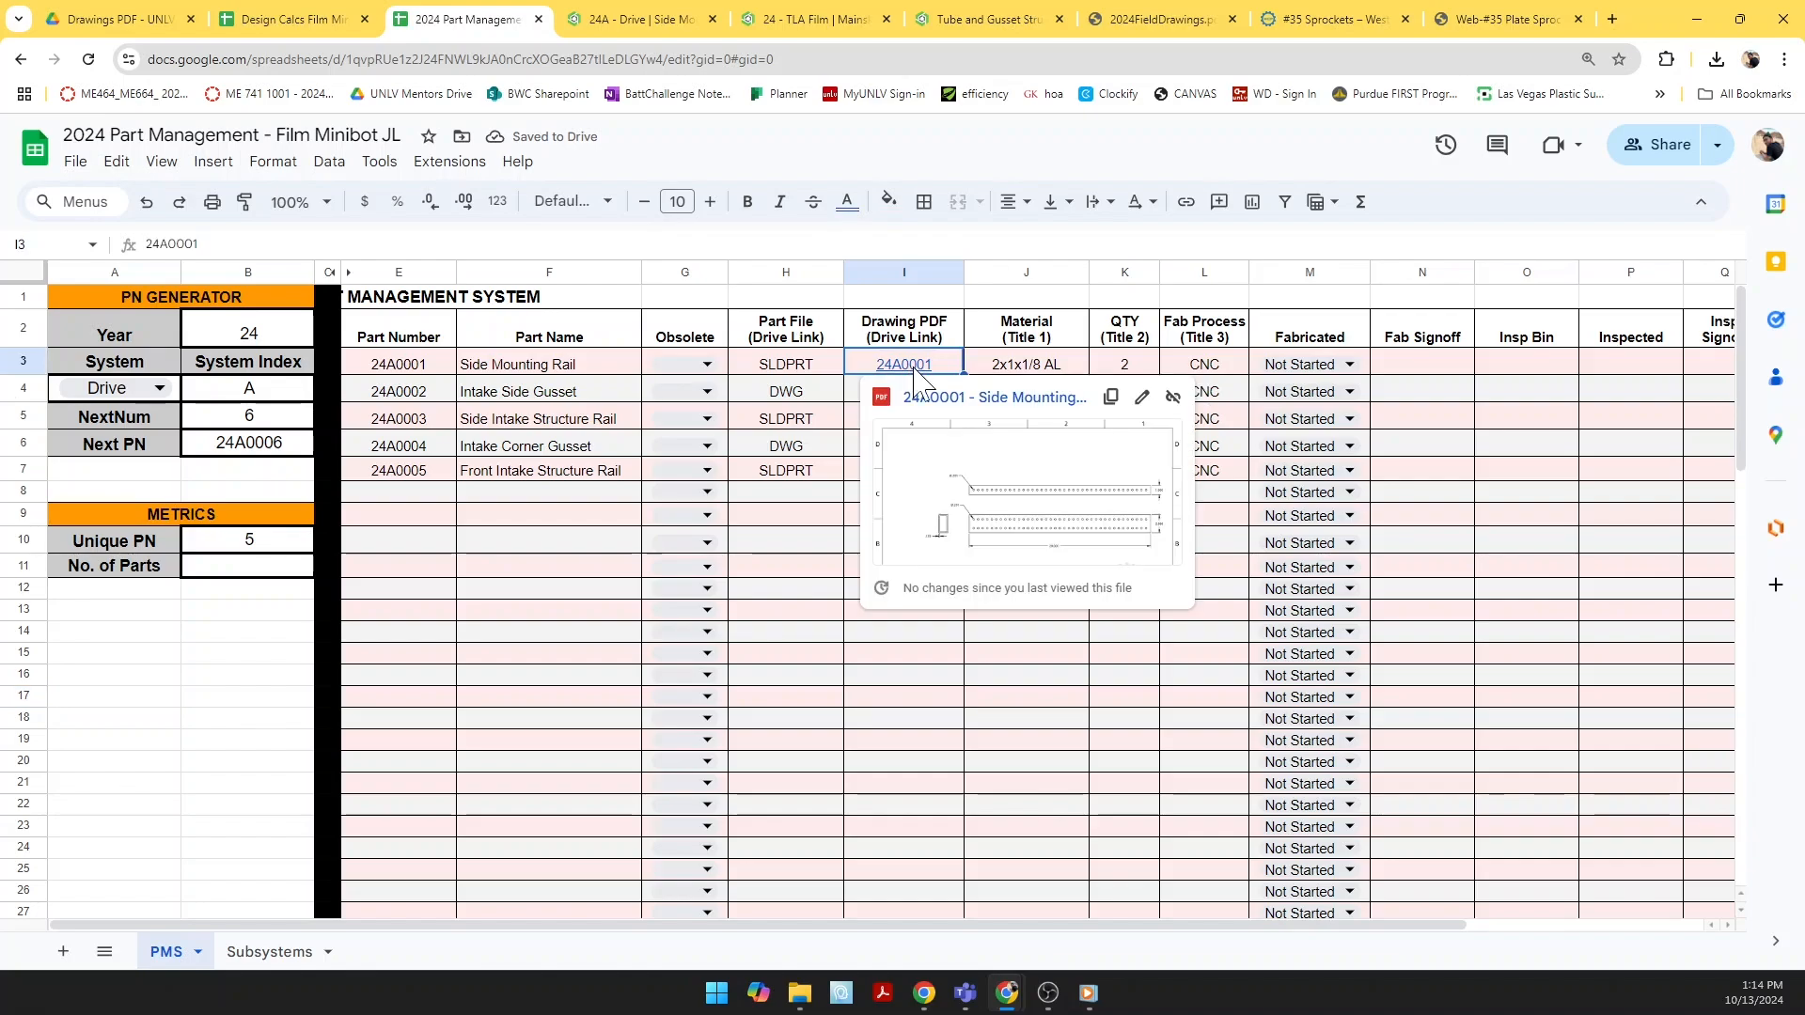
{"action": "left_click", "coordinate": [907, 397]}
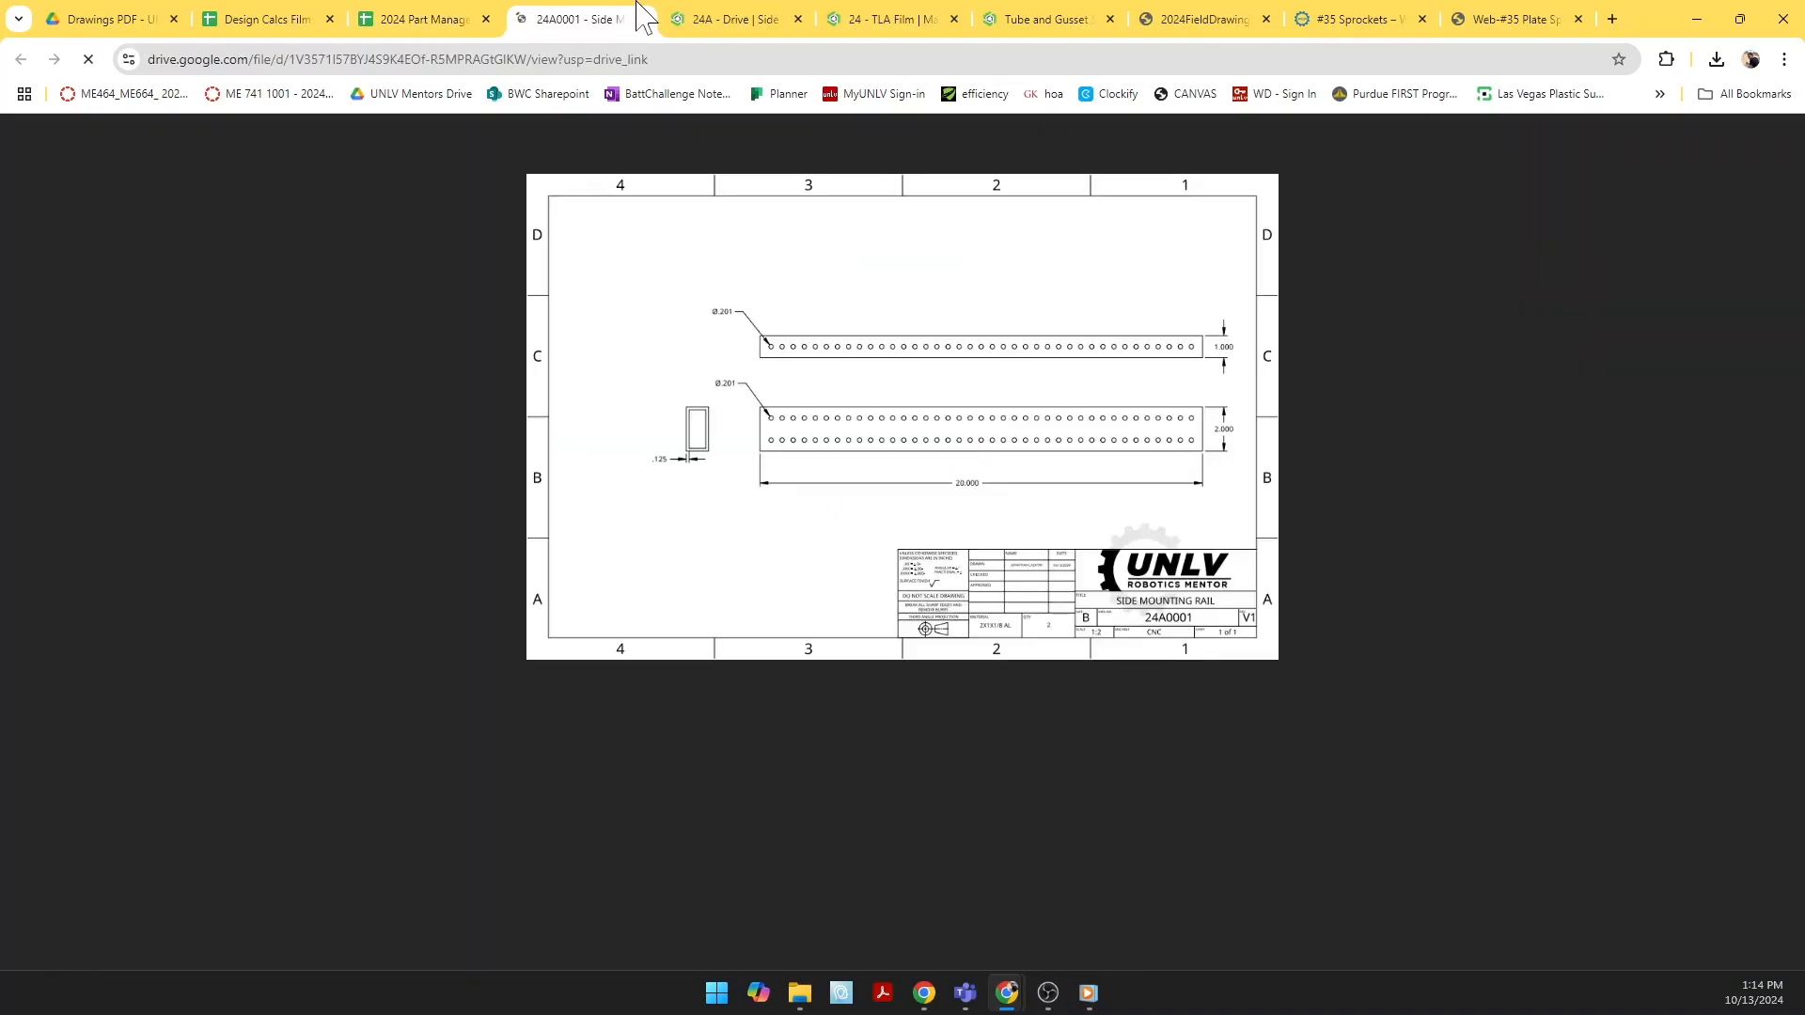
{"action": "left_click", "coordinate": [641, 19]}
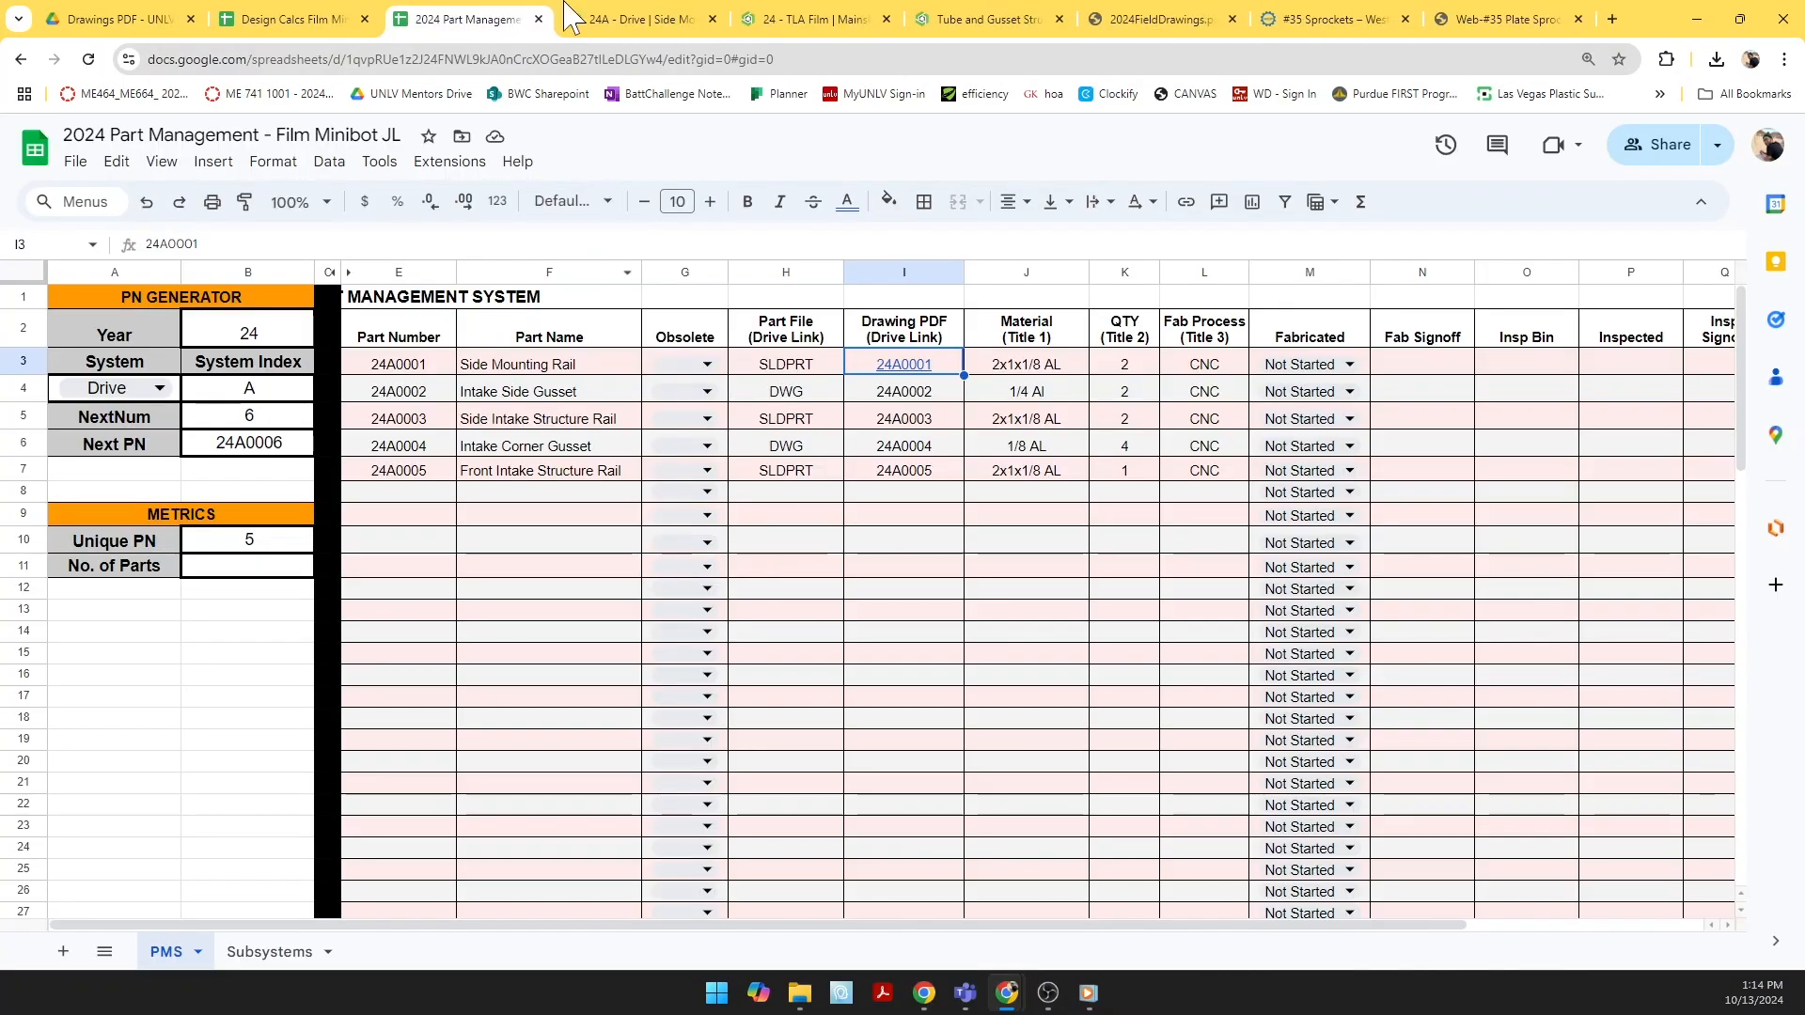
Step: Switch to the 24A - Drive part studio in Onshape and open the export settings for the Side Mounting Rail part
{"action": "left_click", "coordinate": [598, 21]}
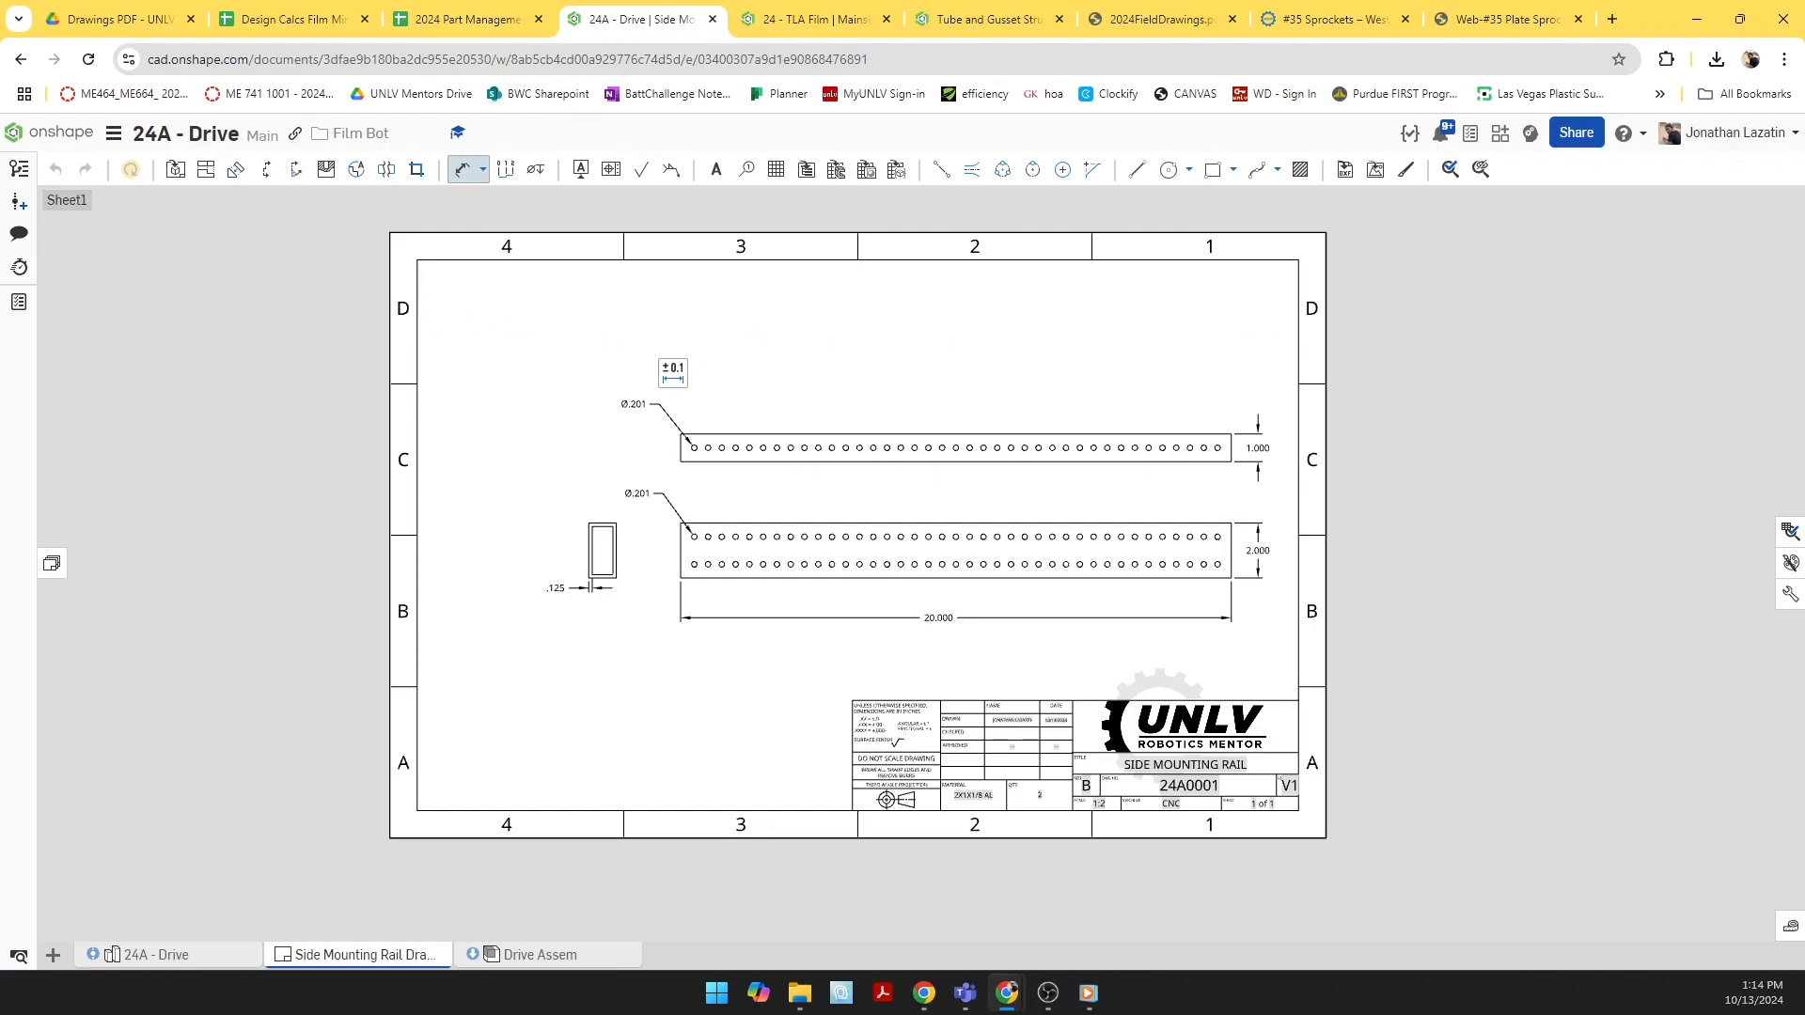
{"action": "left_click", "coordinate": [189, 958]}
{"action": "right_click", "coordinate": [762, 483]}
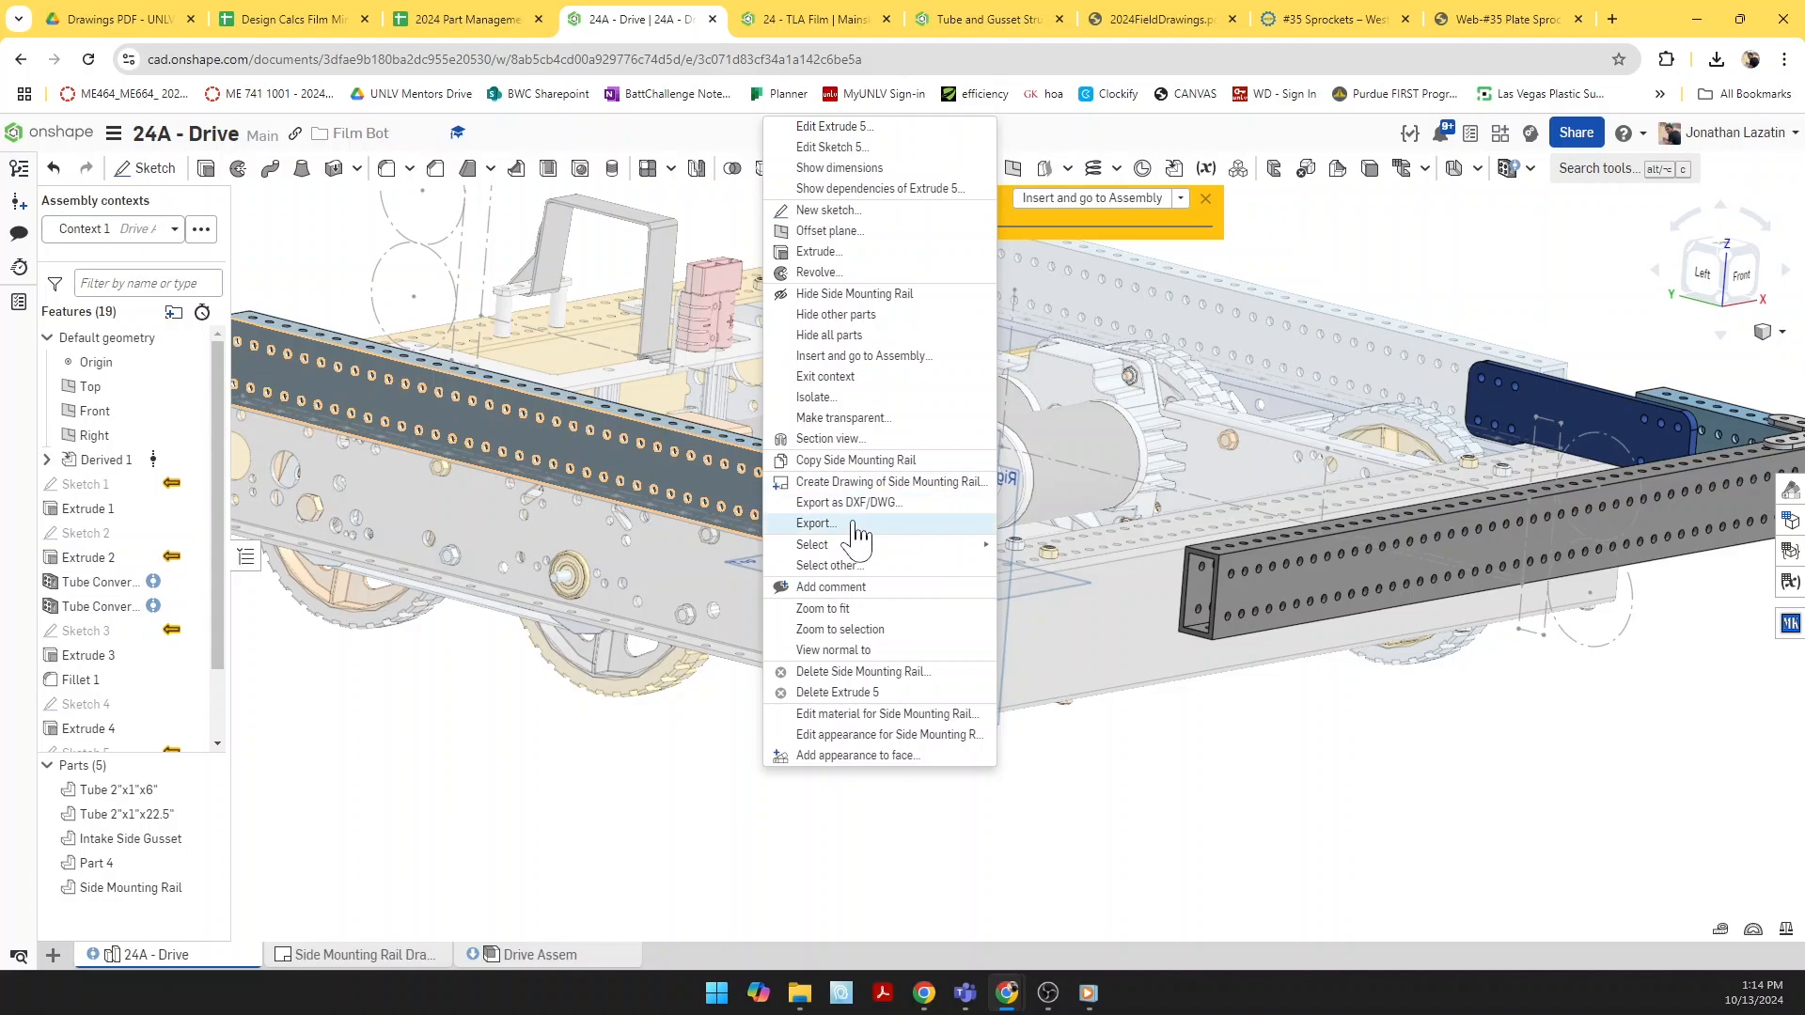
{"action": "left_click", "coordinate": [851, 522]}
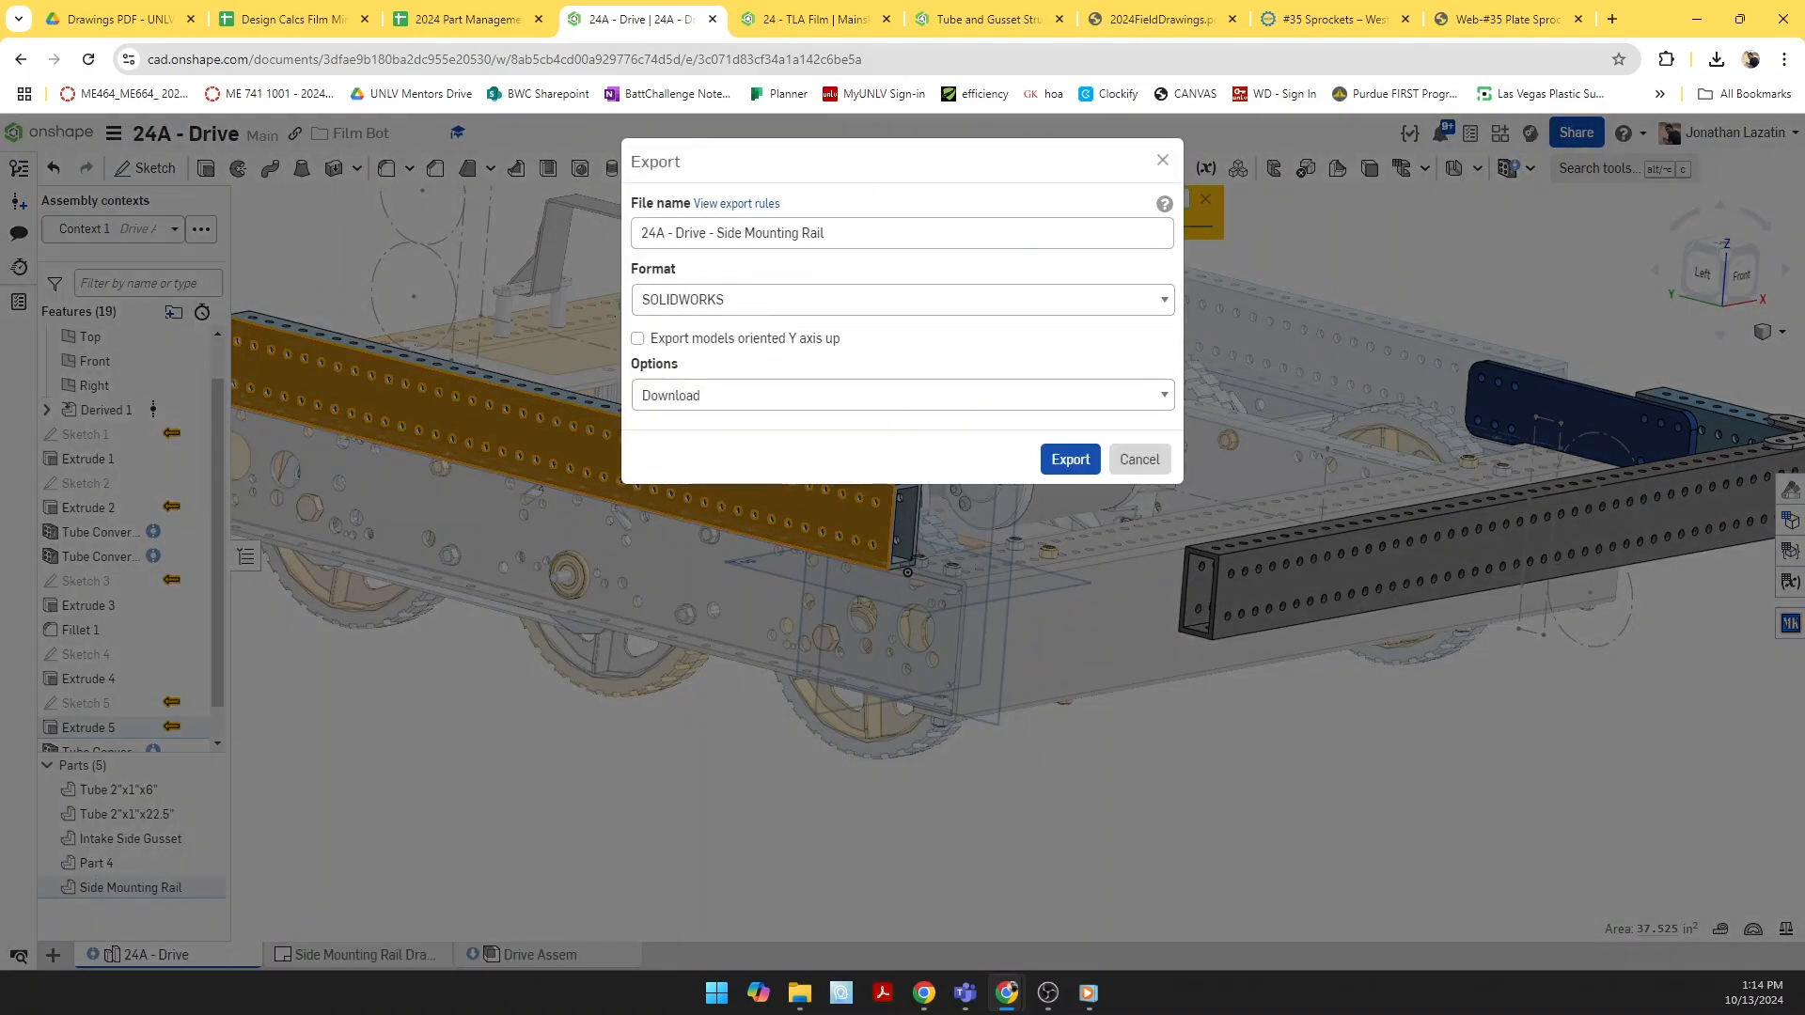
Step: Name the part export "24A0001 - Side Mounting Rail", taking the part number from the Part Management sheet, and export it in SOLIDWORKS format
{"action": "left_click_drag", "start_coordinate": [708, 232], "coordinate": [594, 229]}
{"action": "key", "text": "ctrl+v"}
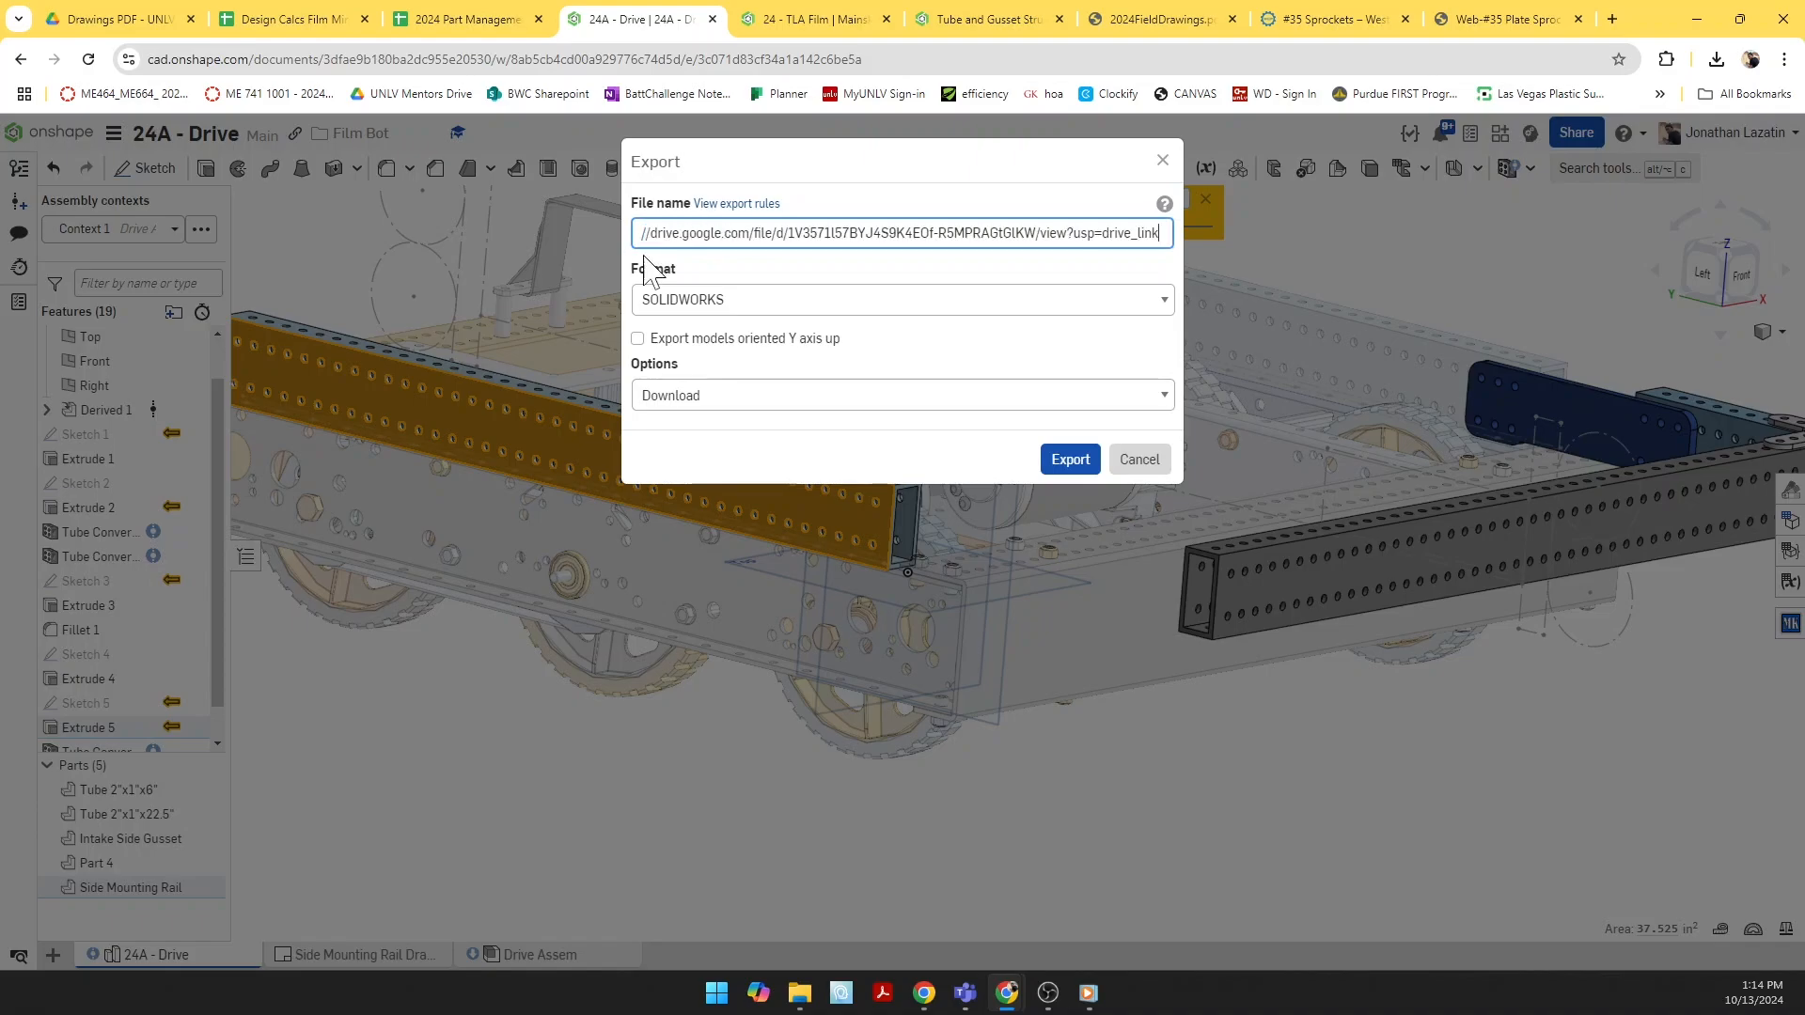
{"action": "key", "text": "ctrl+z"}
{"action": "left_click", "coordinate": [504, 19]}
{"action": "left_click", "coordinate": [423, 367]}
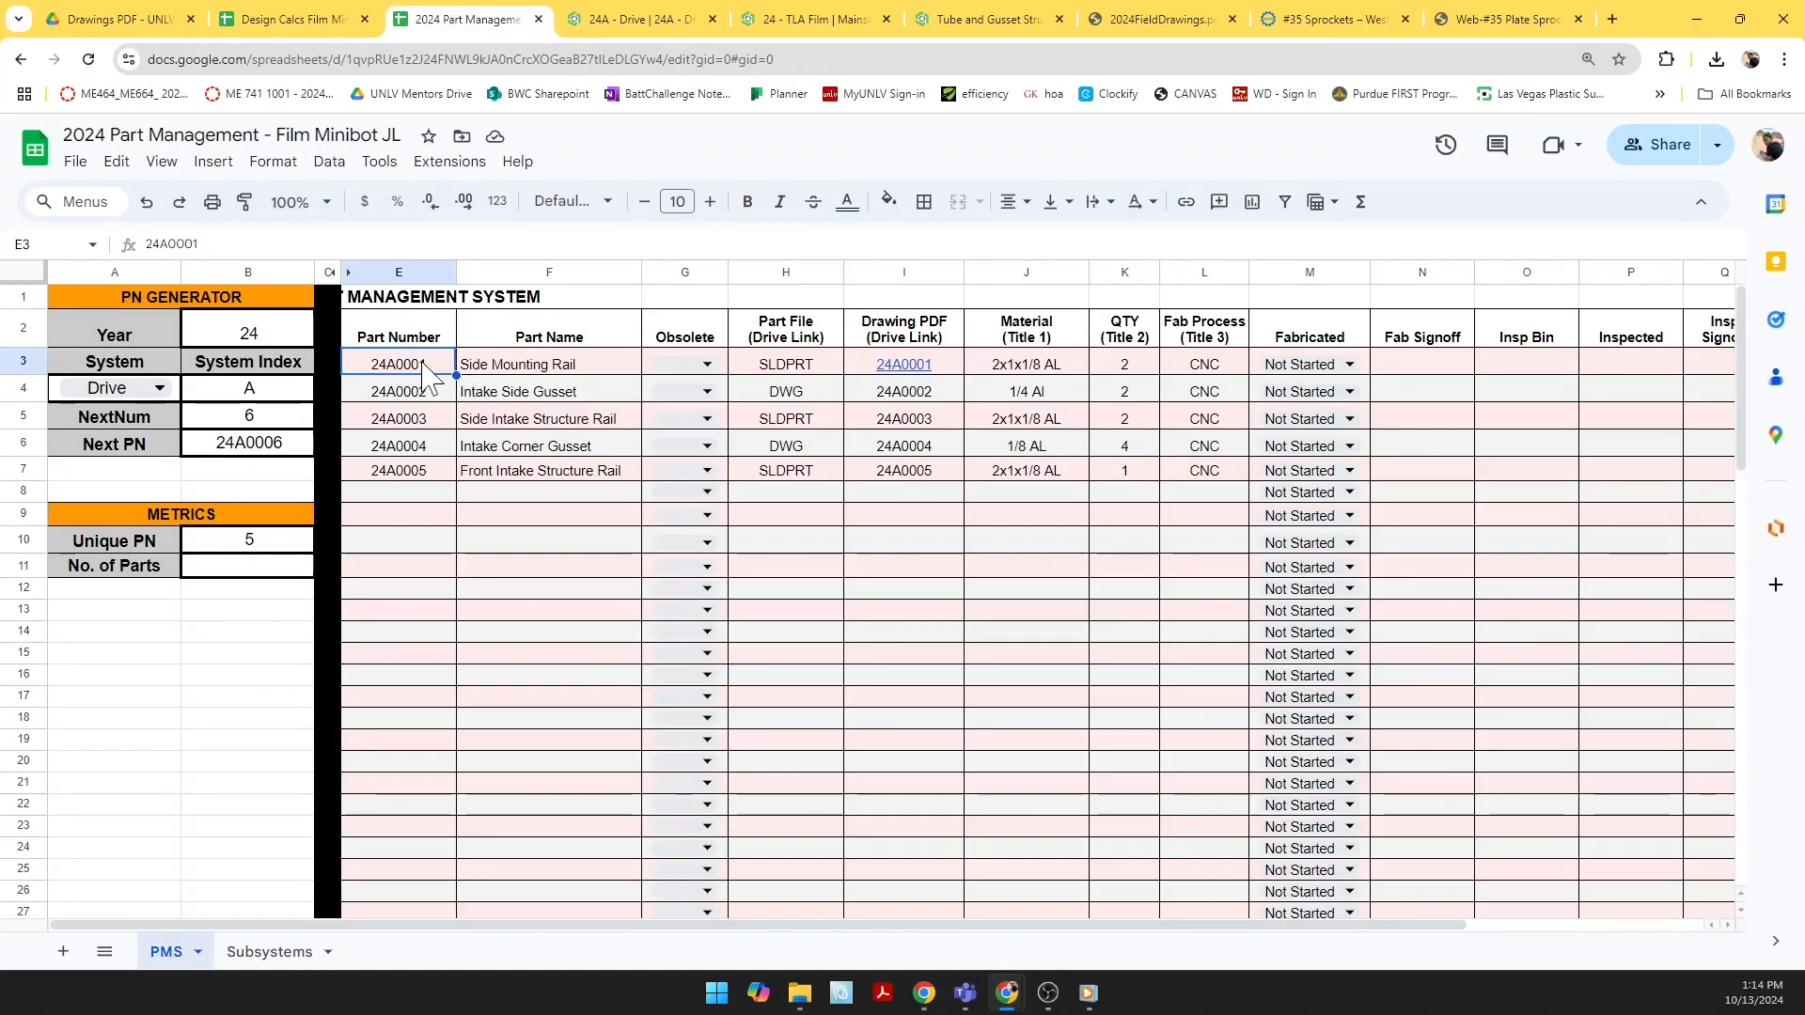
{"action": "key", "text": "ctrl+c"}
{"action": "left_click", "coordinate": [601, 21]}
{"action": "key", "text": "ctrl+v"}
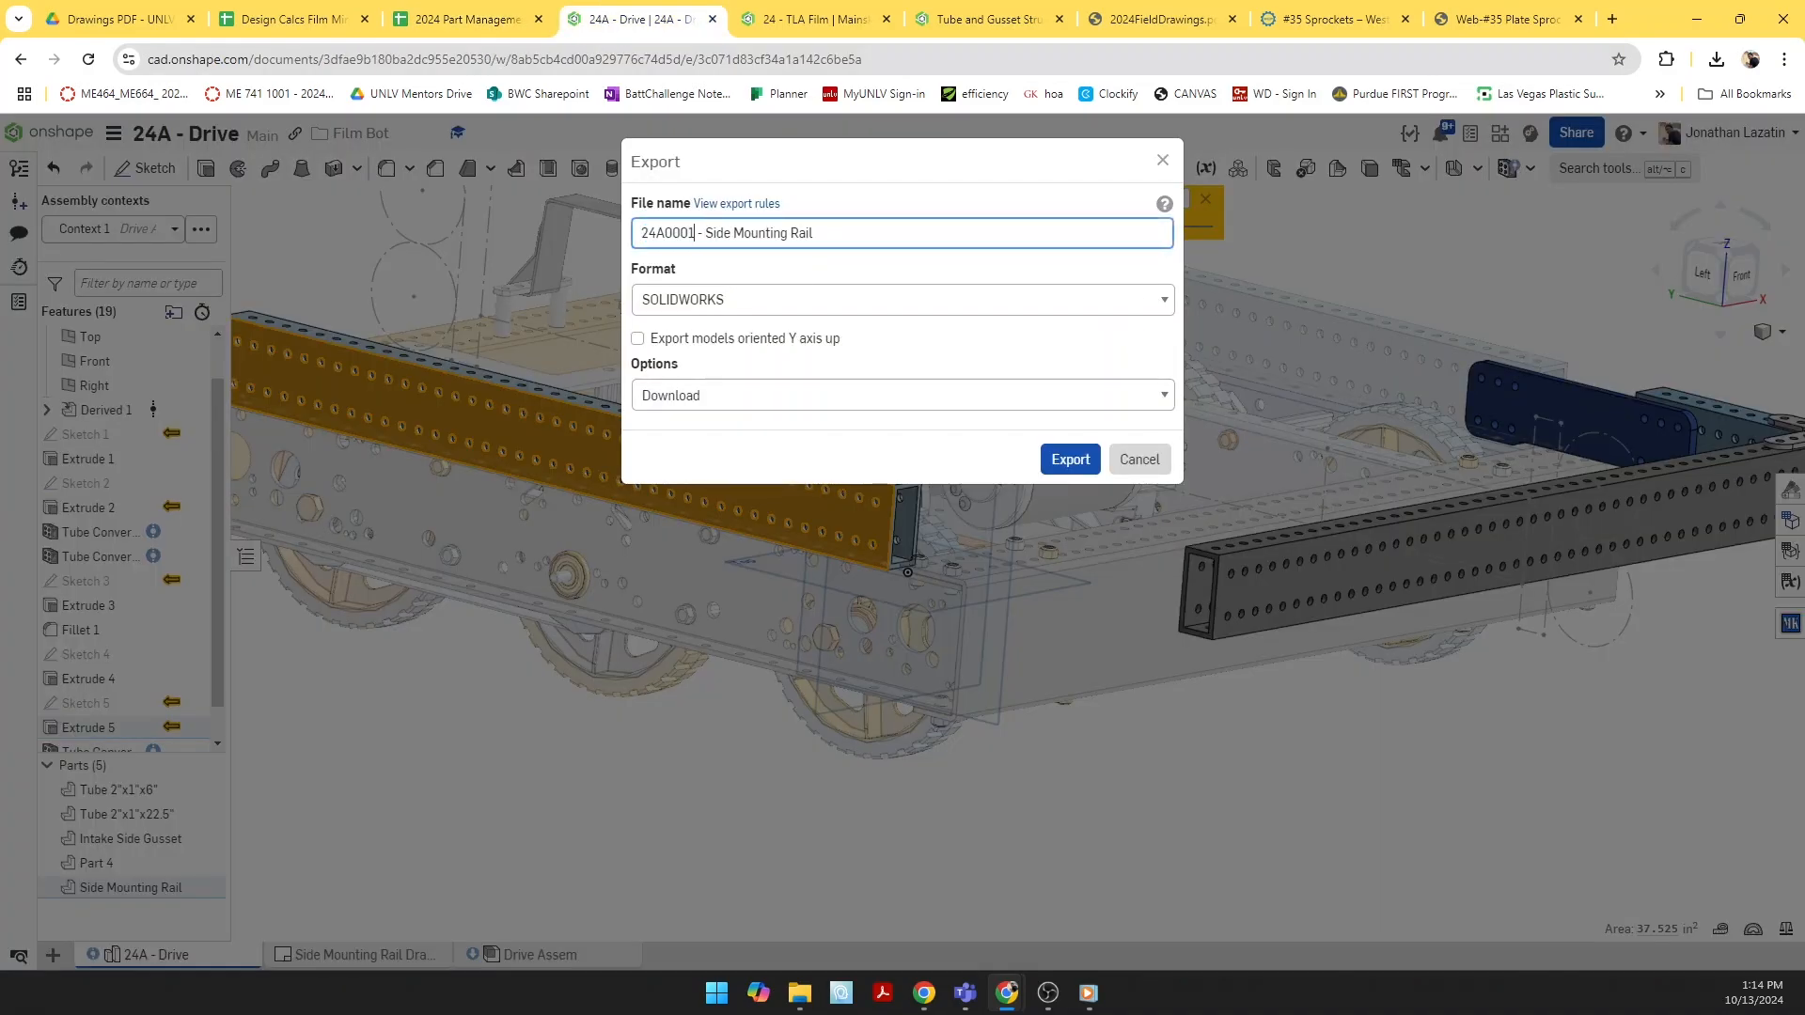
{"action": "left_click", "coordinate": [1072, 462]}
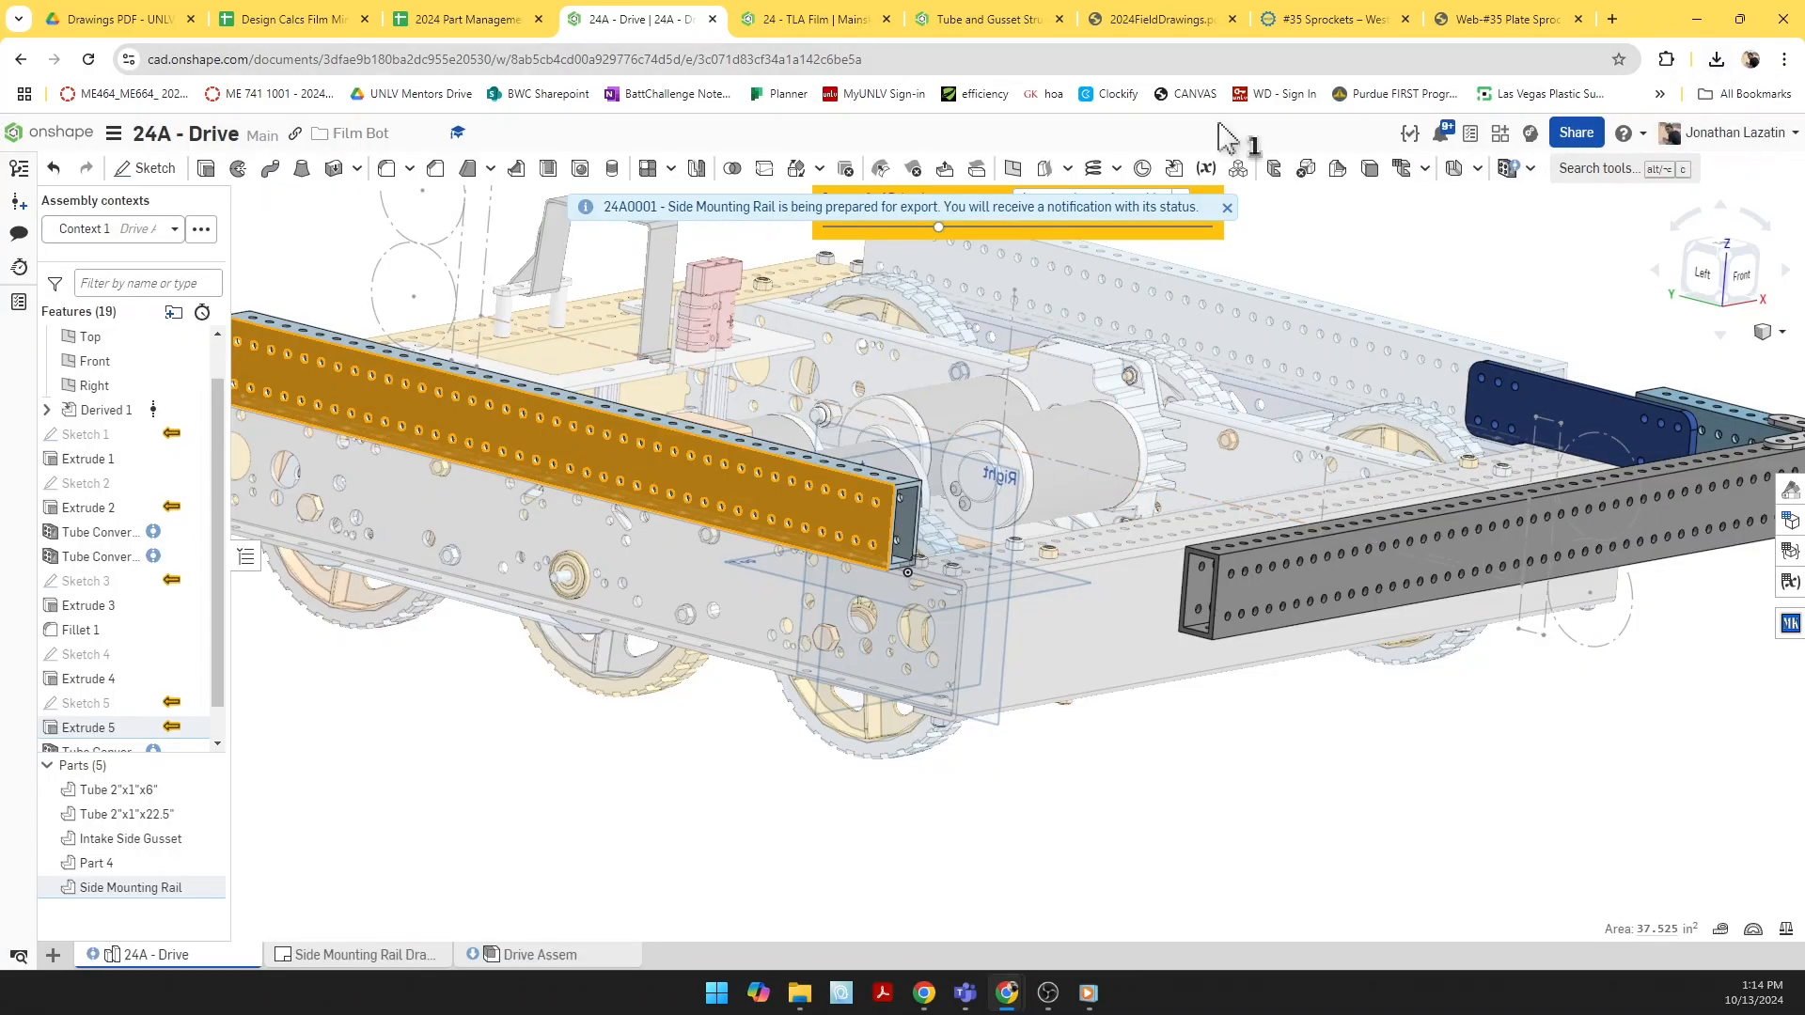
Step: Switch to Google Drive and upload the downloaded "24A0001 - Side Mounting Rail.sldprt" into the Part Files folder of Film Material
{"action": "left_click", "coordinate": [179, 21]}
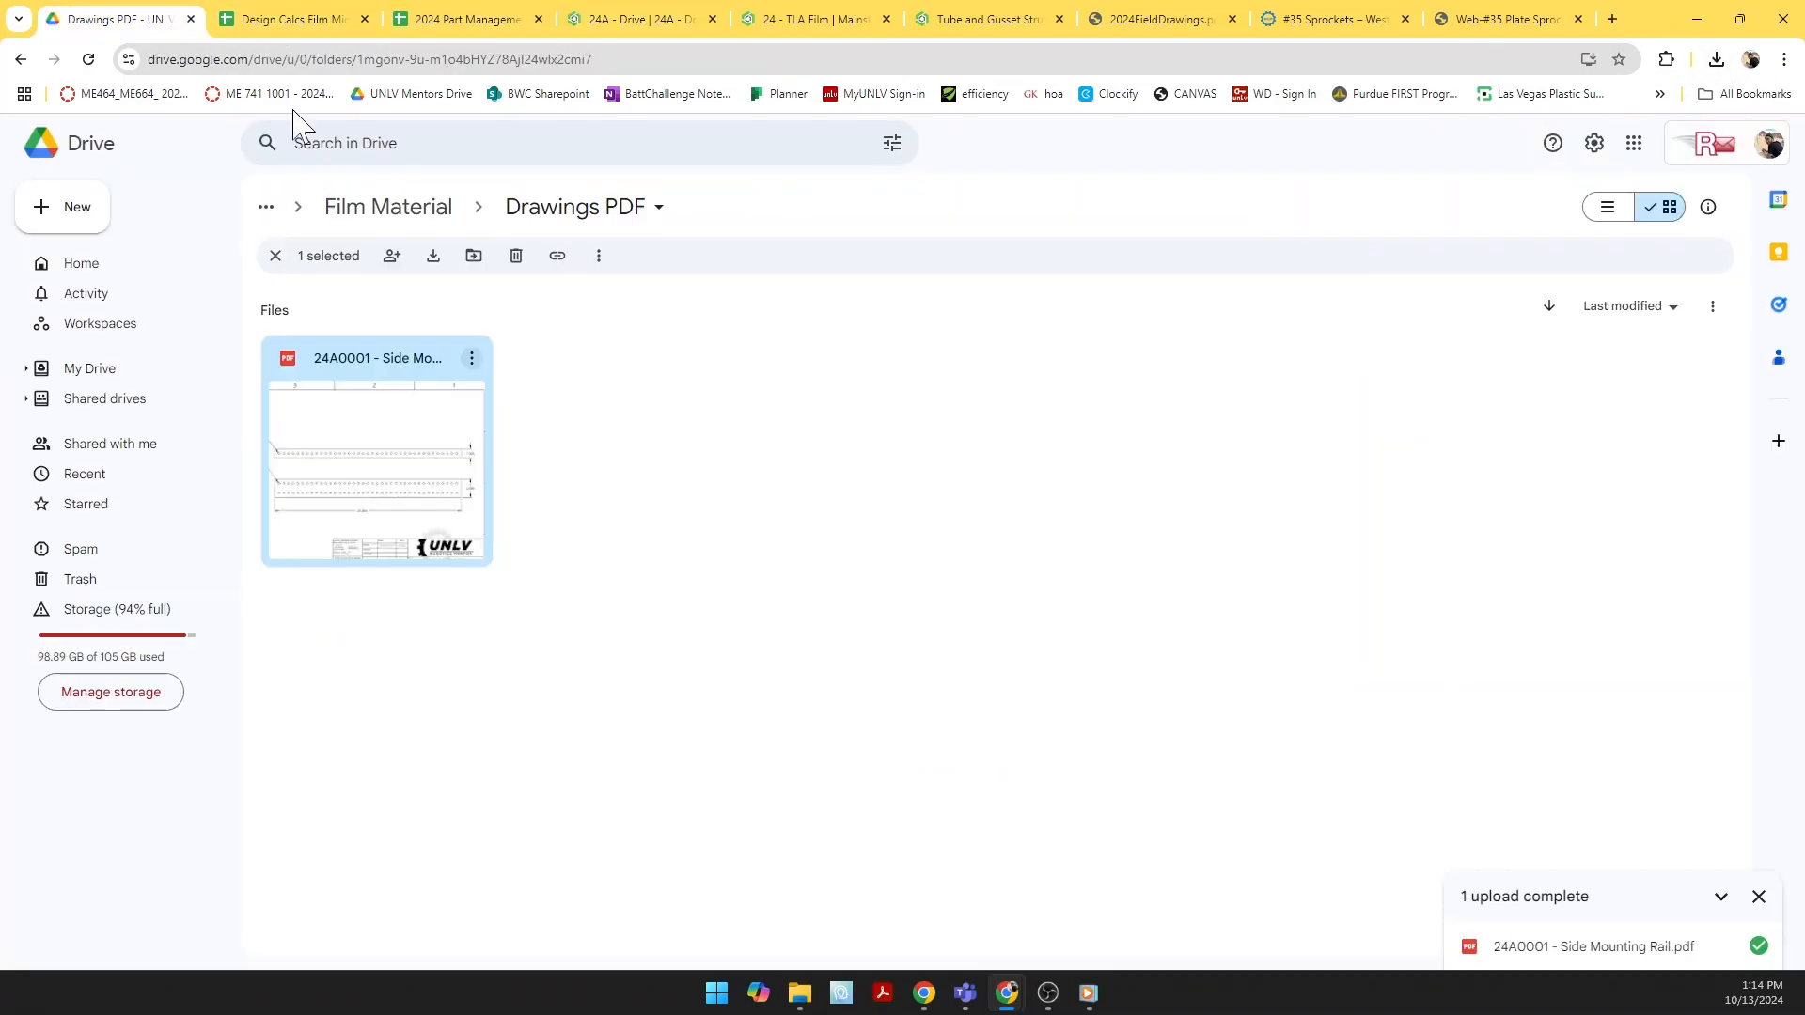
{"action": "left_click", "coordinate": [414, 206]}
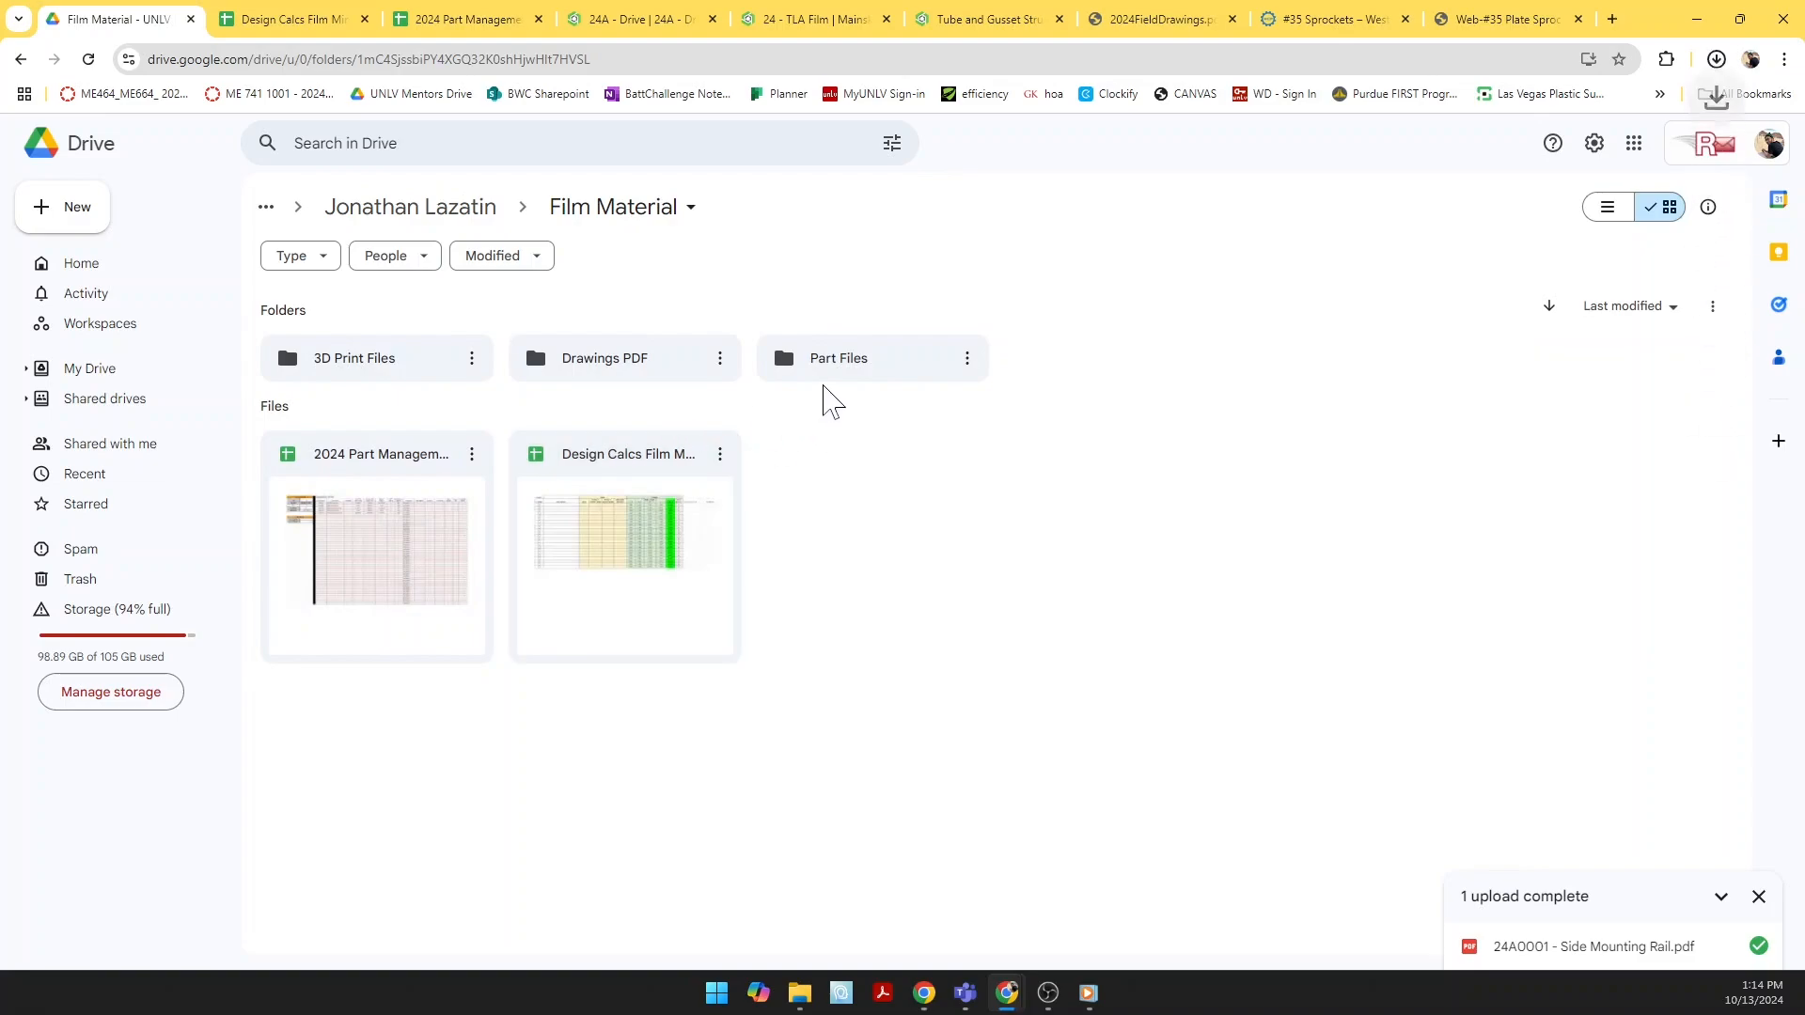
{"action": "left_click", "coordinate": [827, 362]}
{"action": "double_click", "coordinate": [827, 364]}
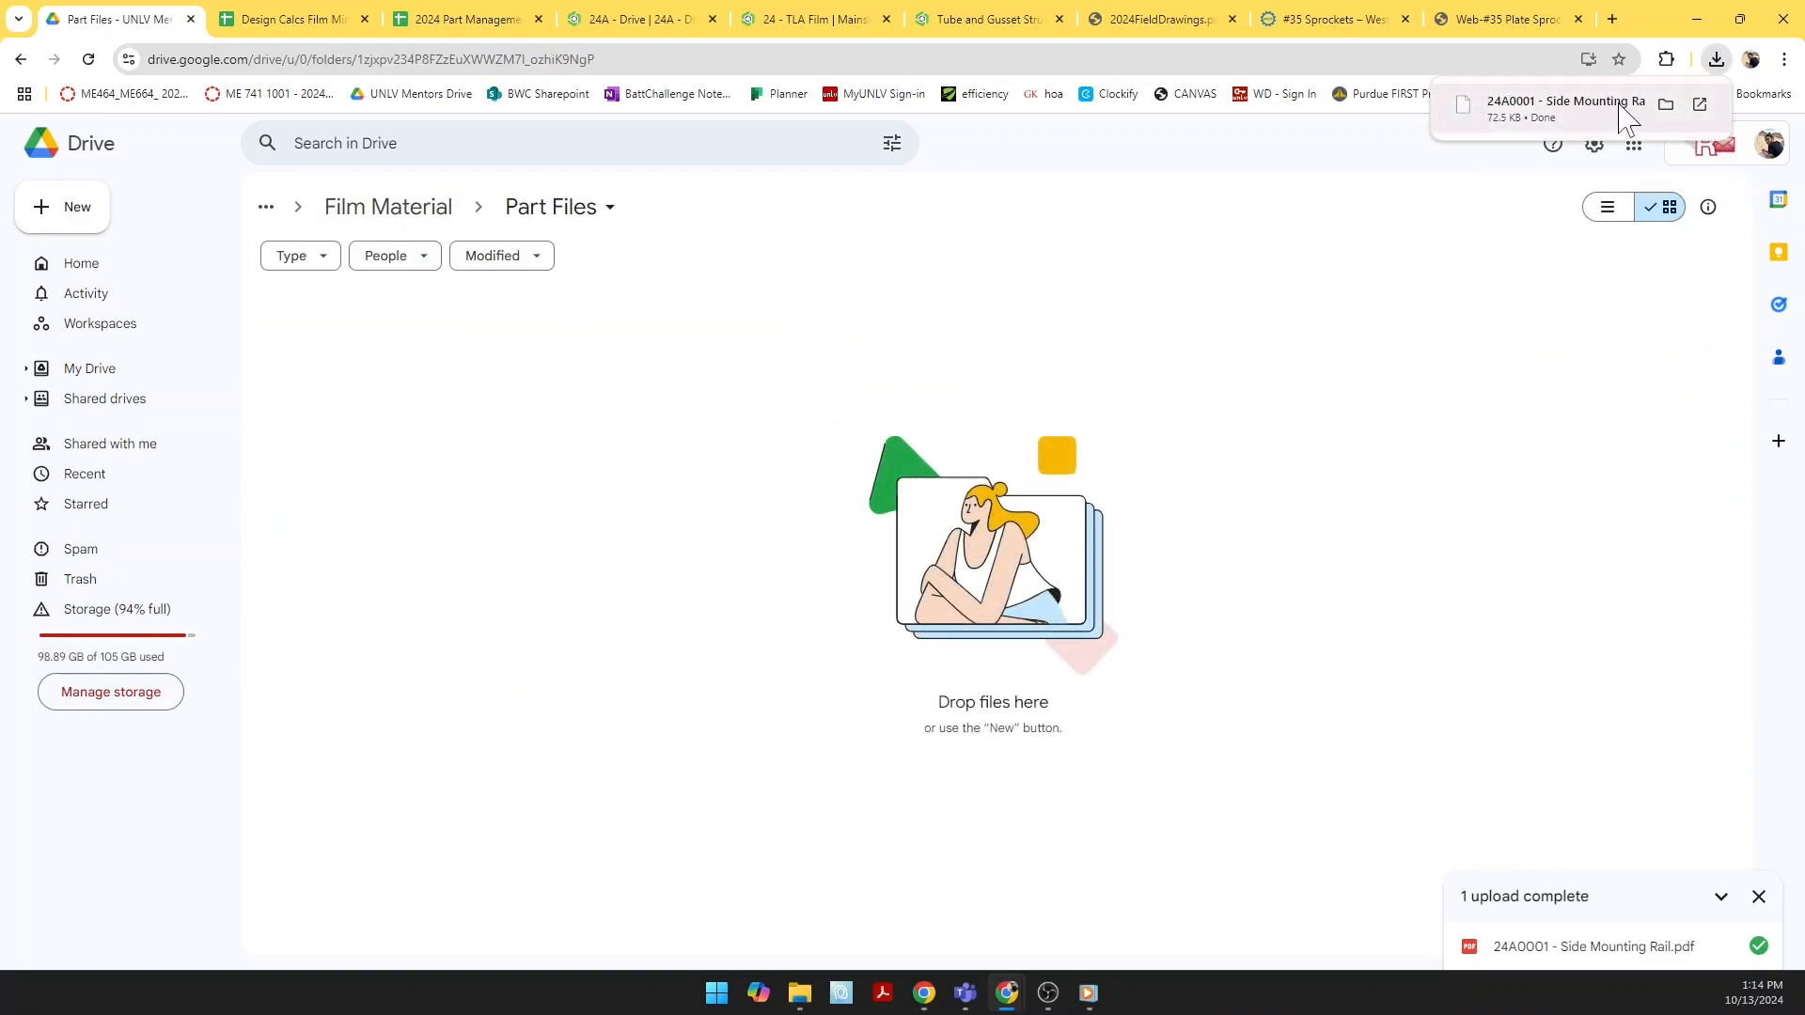
{"action": "left_click", "coordinate": [1716, 60]}
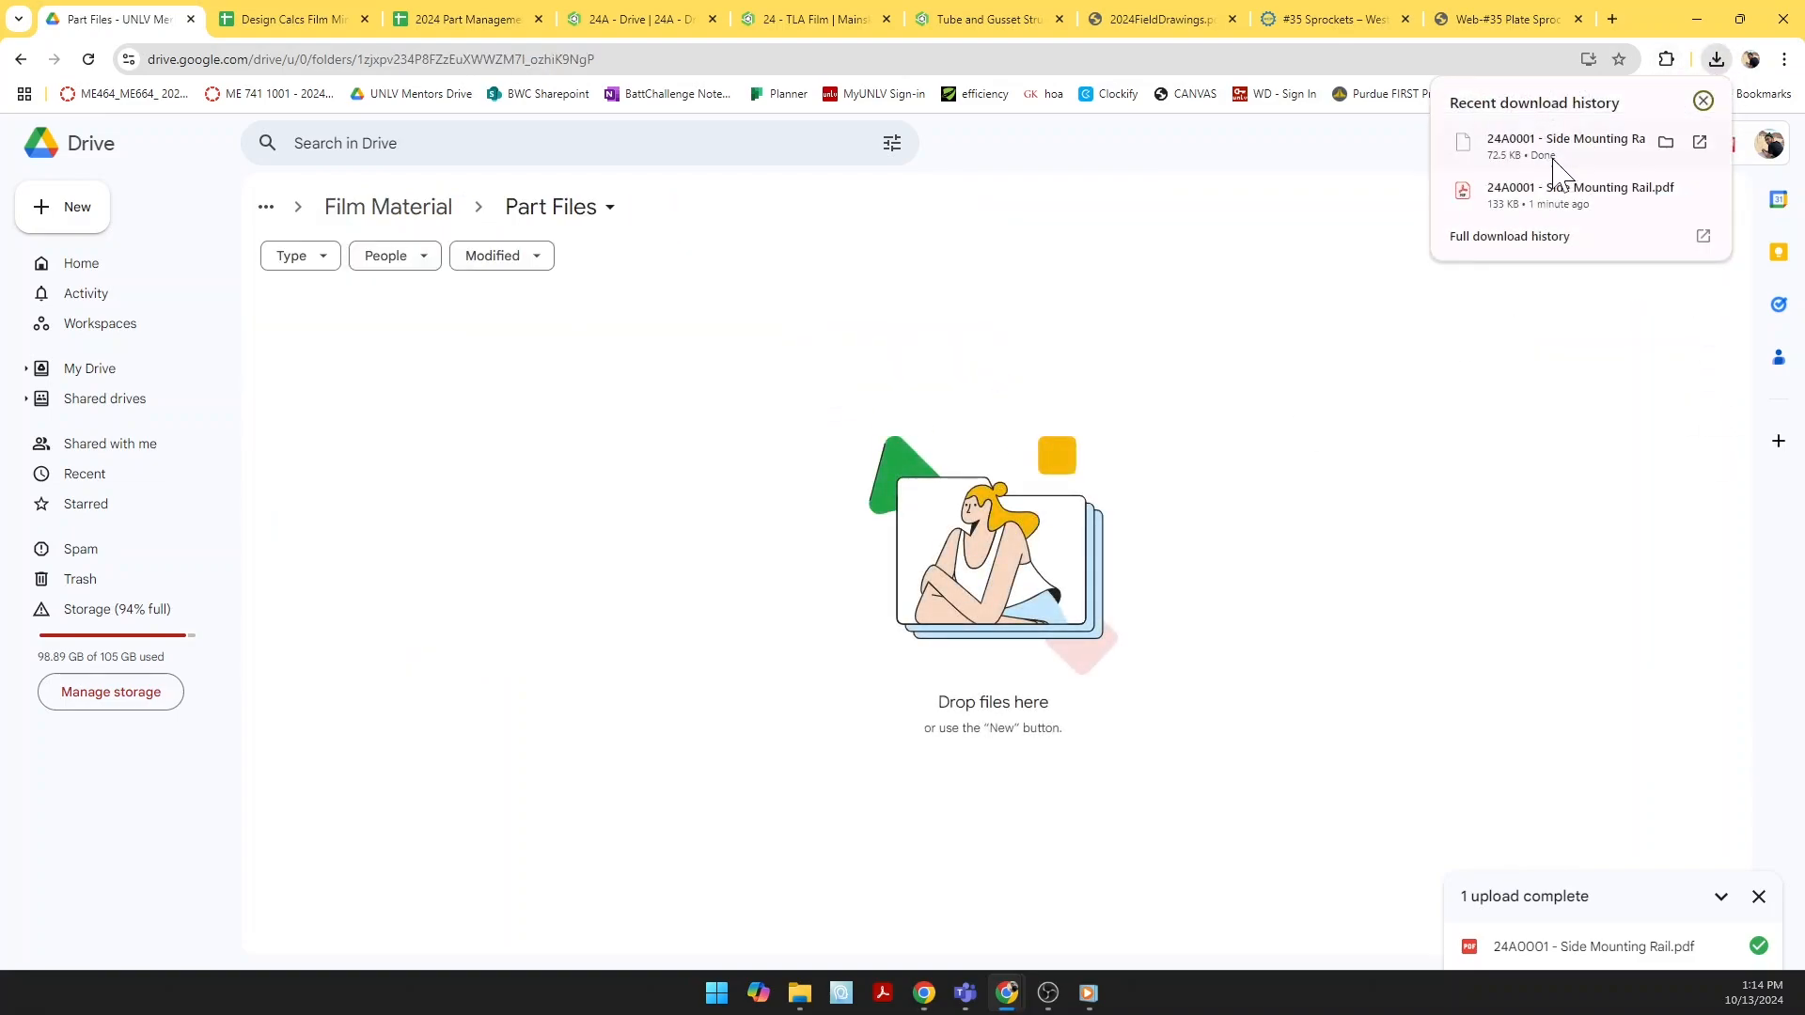
{"action": "left_click_drag", "start_coordinate": [1558, 150], "coordinate": [796, 367]}
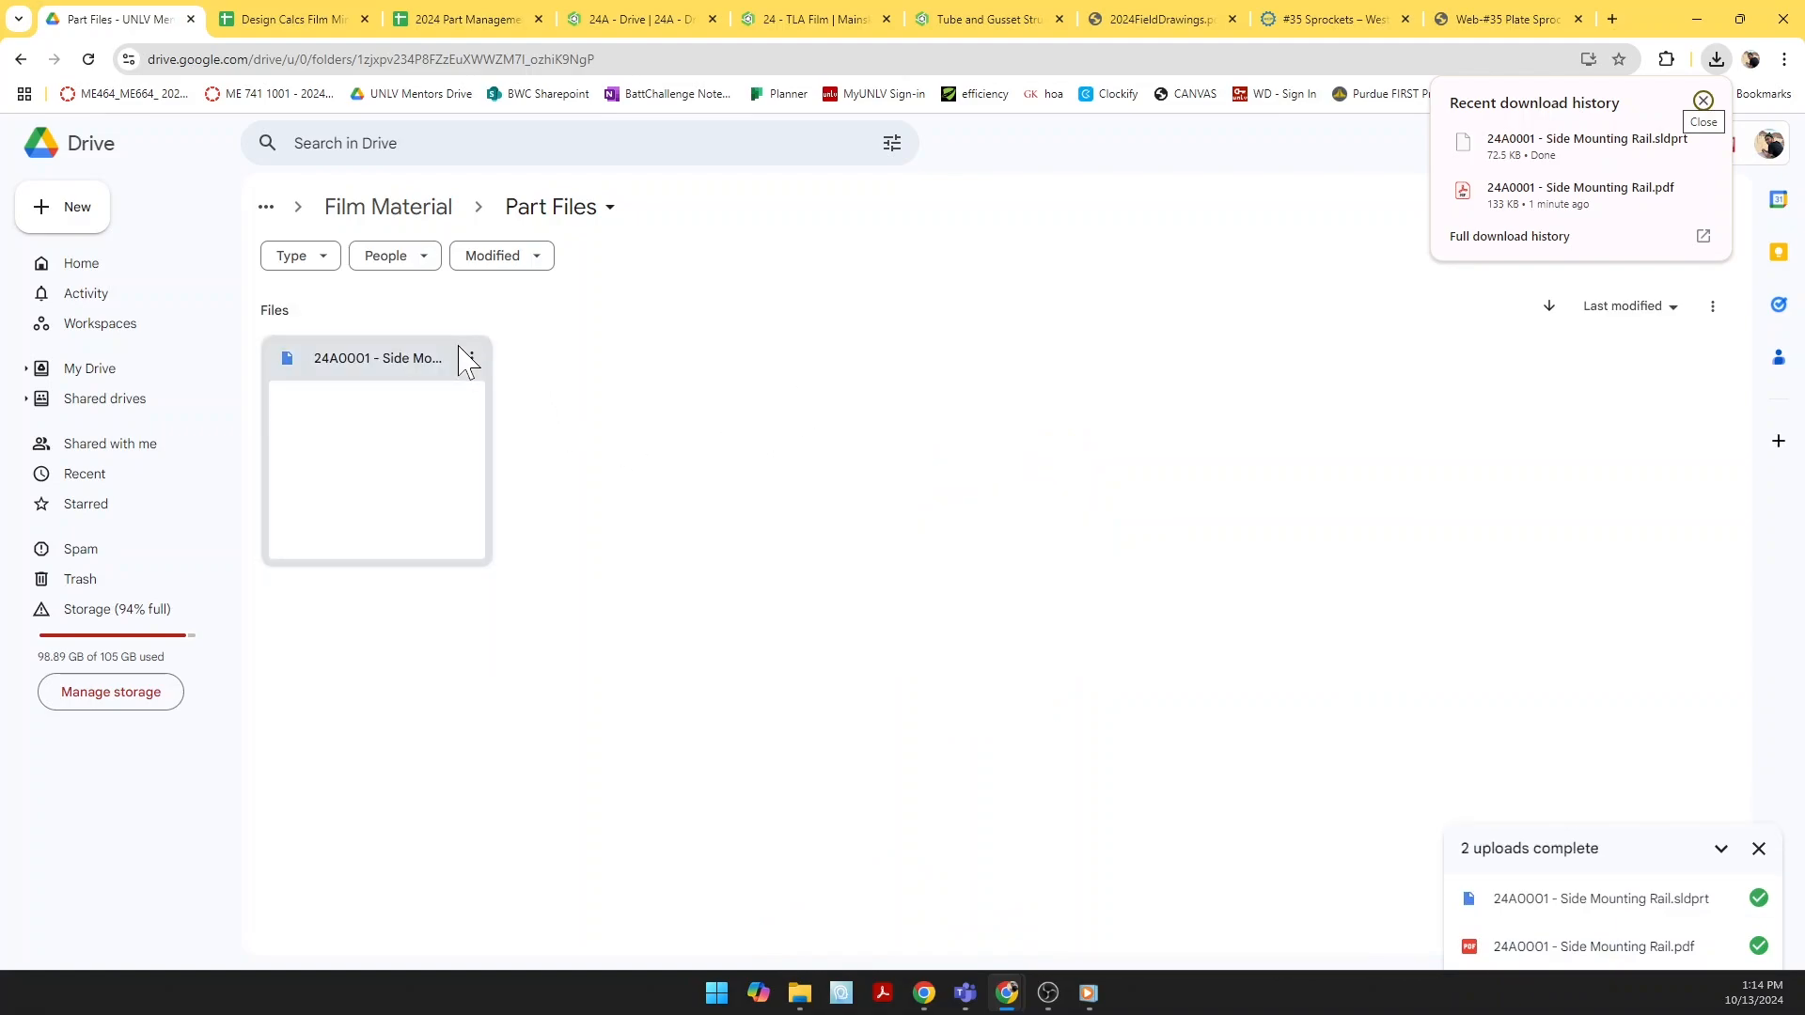
Step: Copy the Drive link of "24A0001 - Side Mounting Rail.sldprt" and attach it to part 24A0001's SLDPRT cell in the Part Management sheet
{"action": "left_click", "coordinate": [472, 361]}
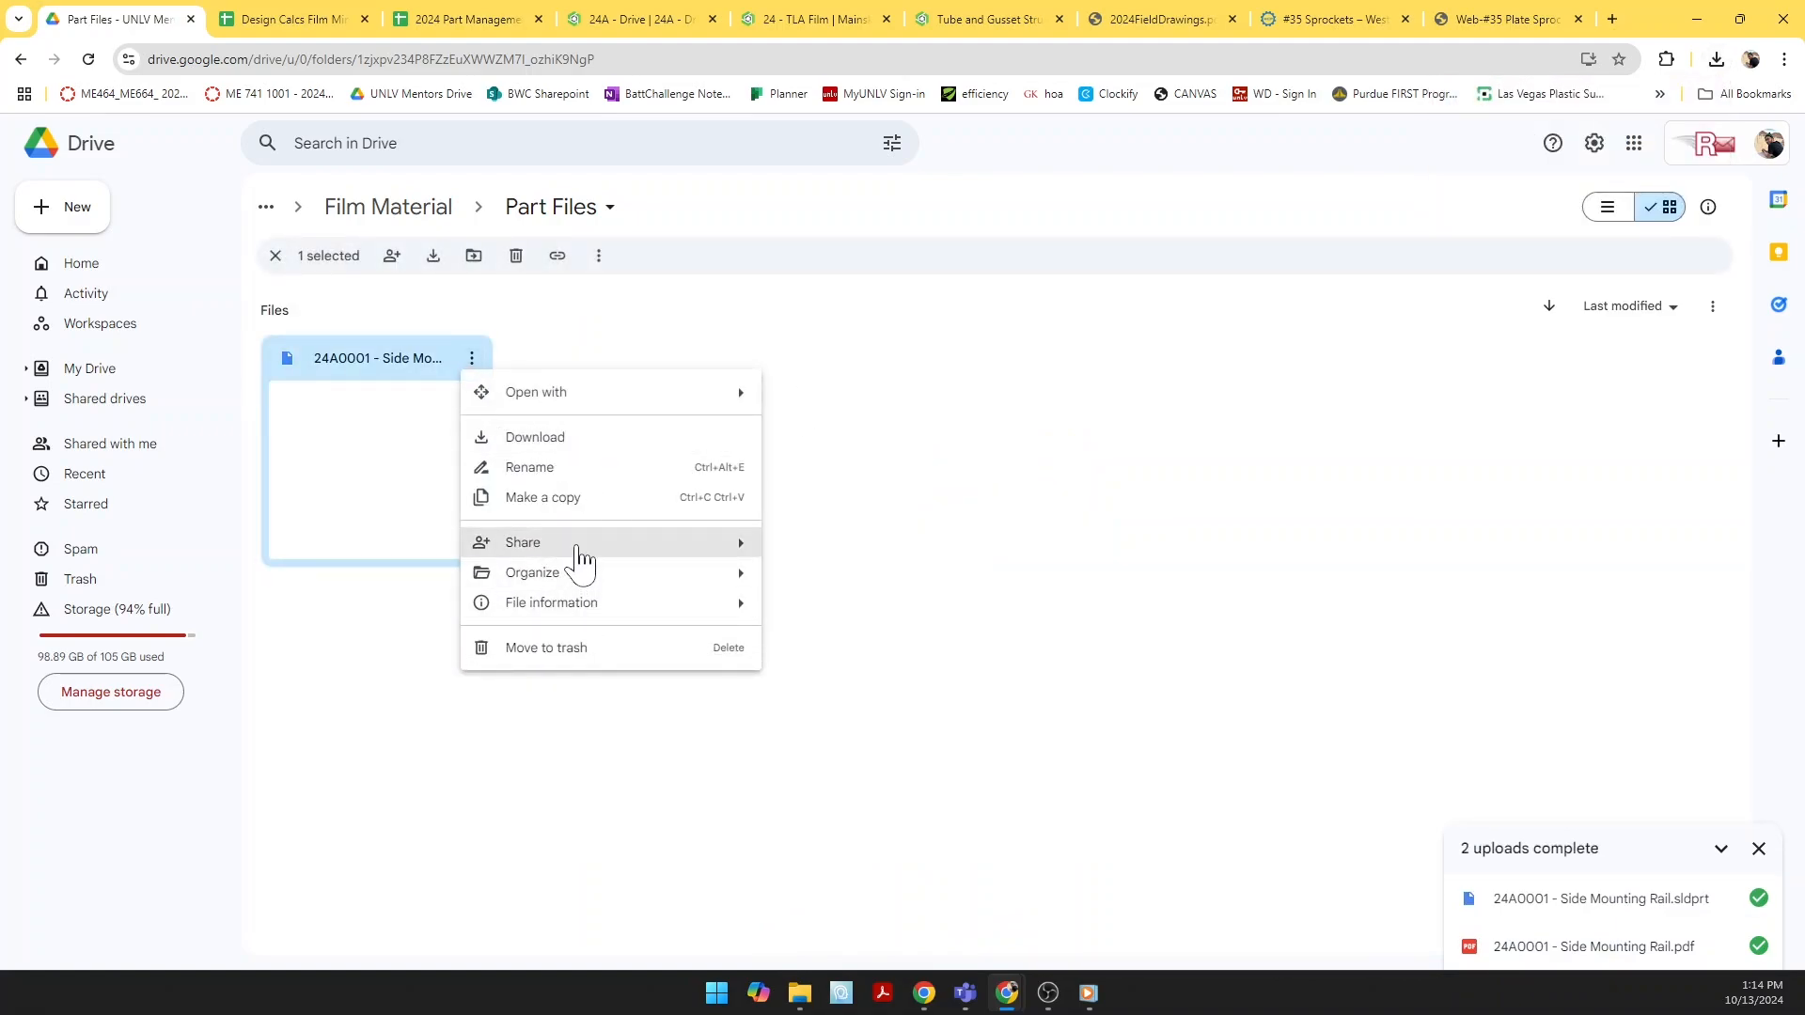
{"action": "mouse_move", "coordinate": [580, 546]}
{"action": "left_click", "coordinate": [833, 580]}
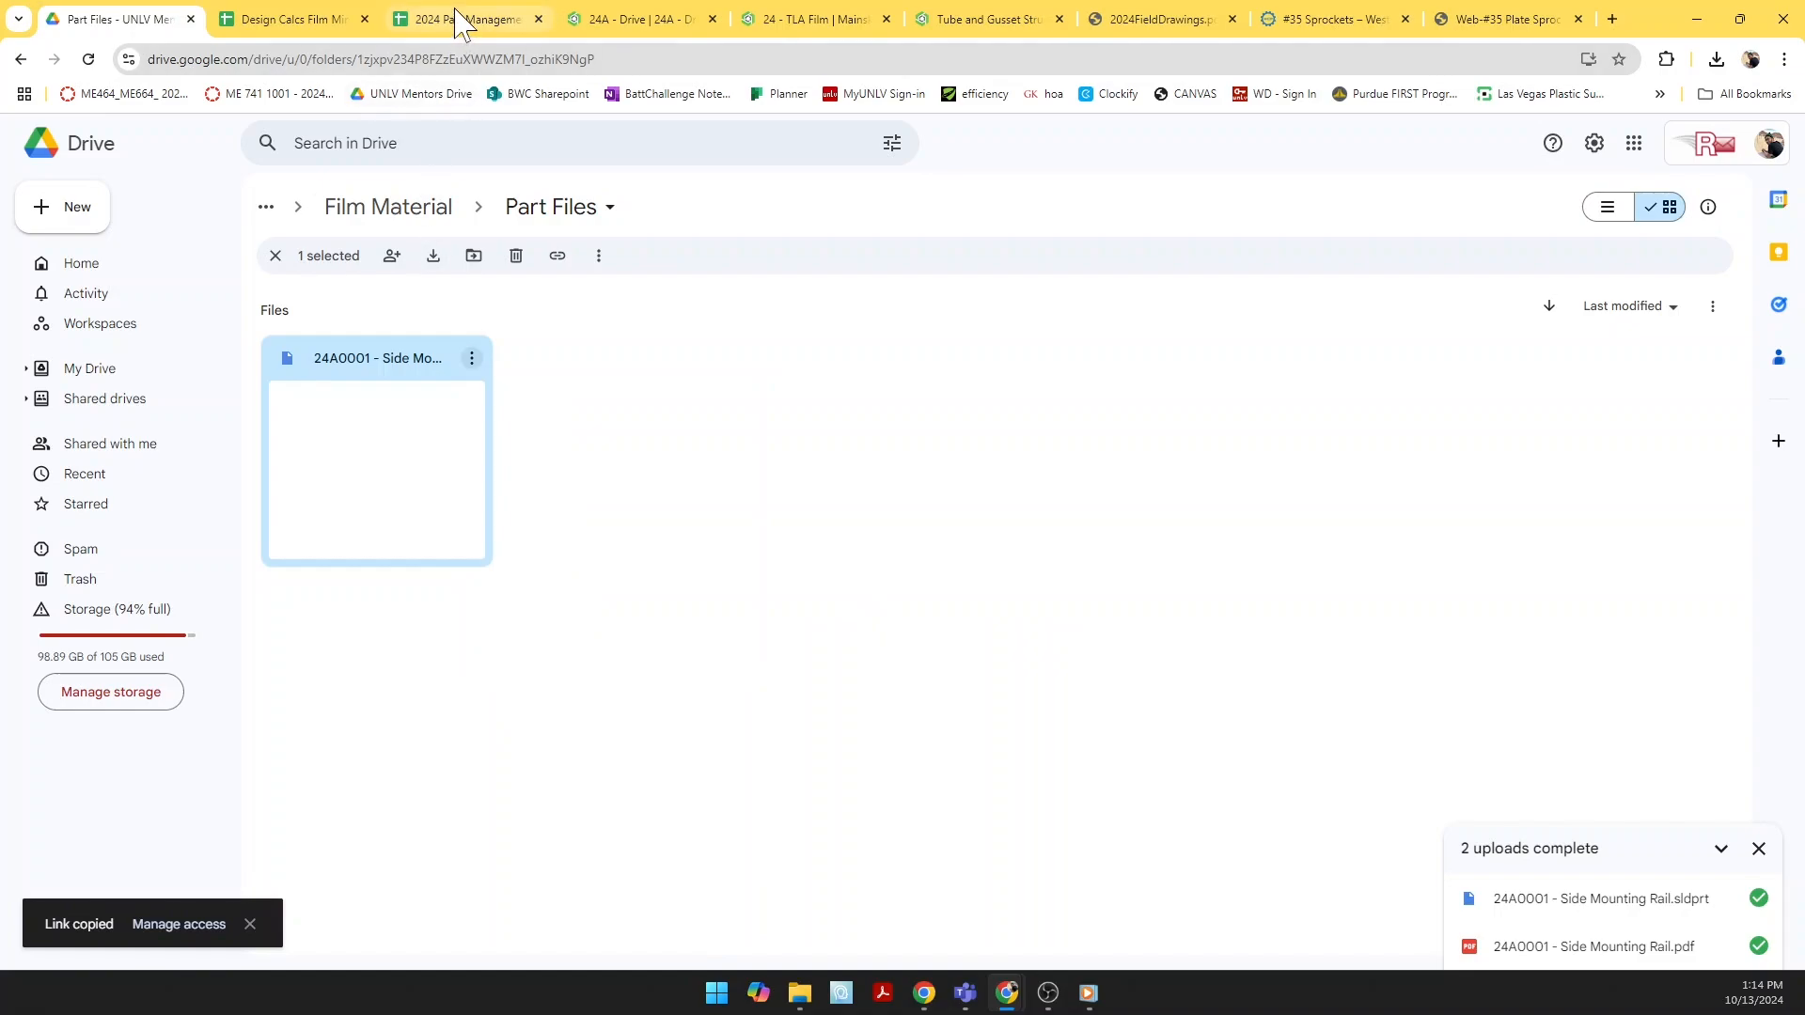
{"action": "left_click", "coordinate": [471, 19]}
{"action": "right_click", "coordinate": [811, 368]}
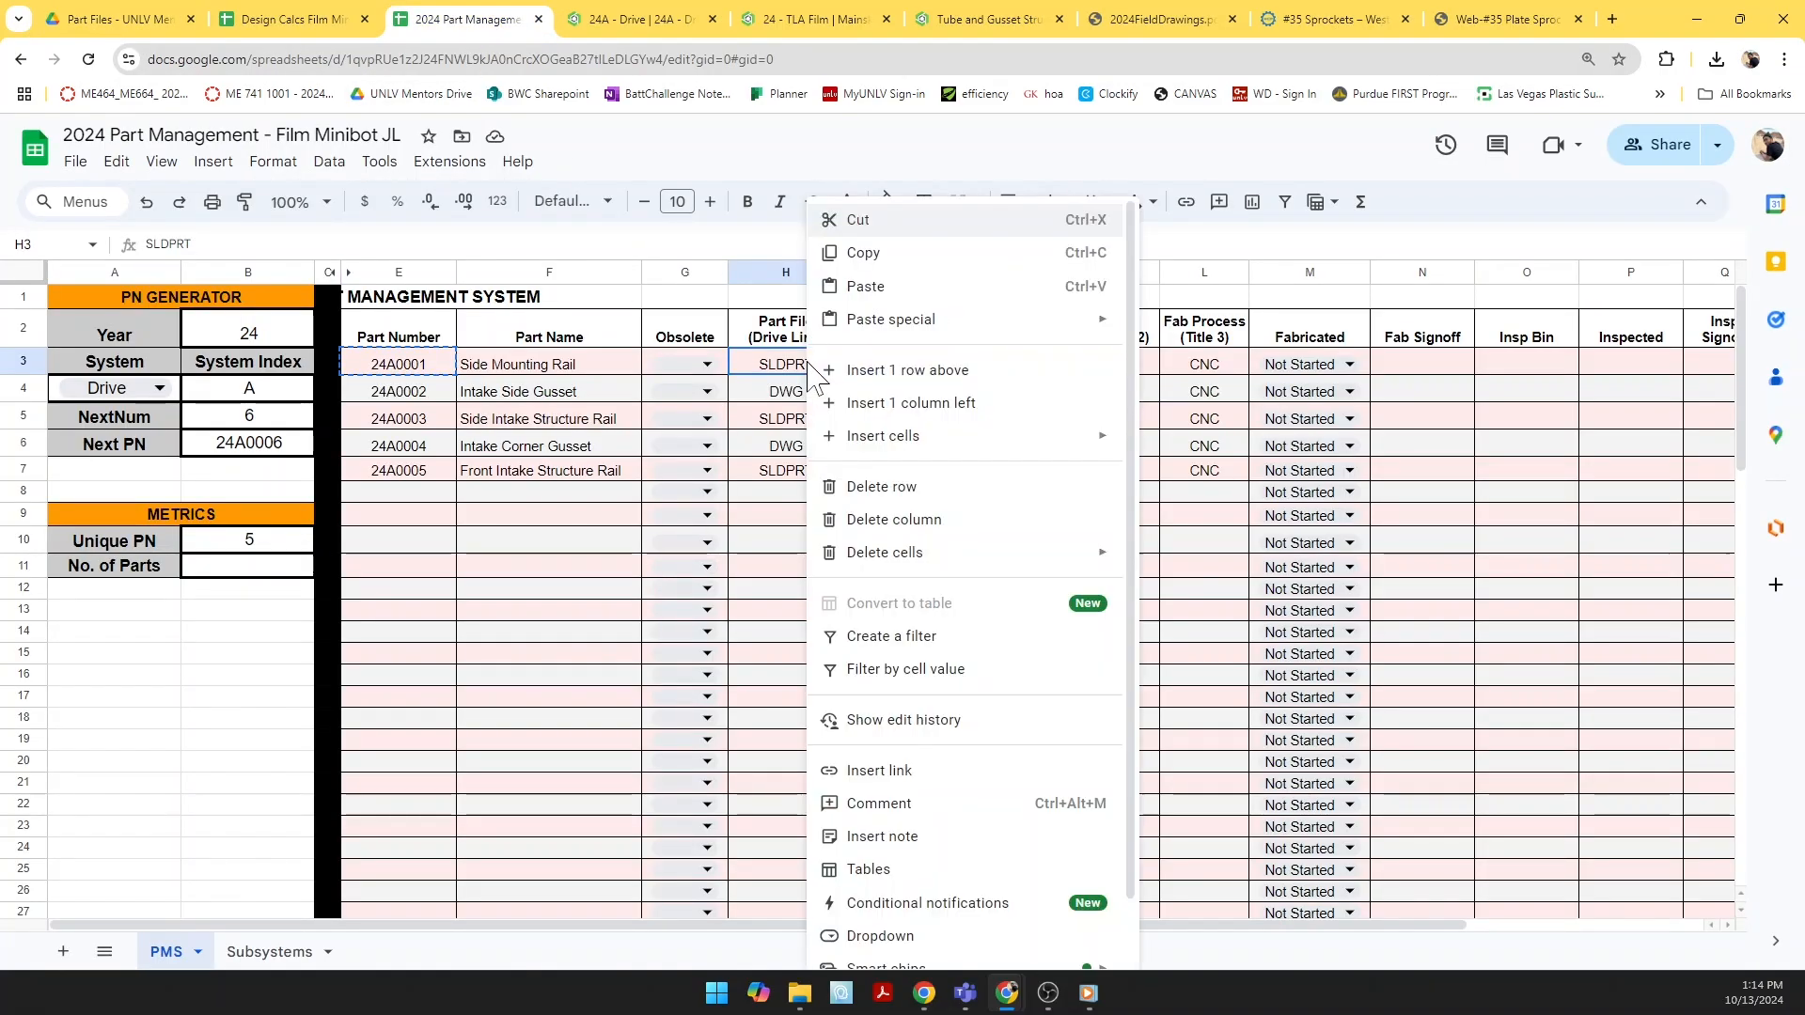
{"action": "left_click", "coordinate": [926, 775]}
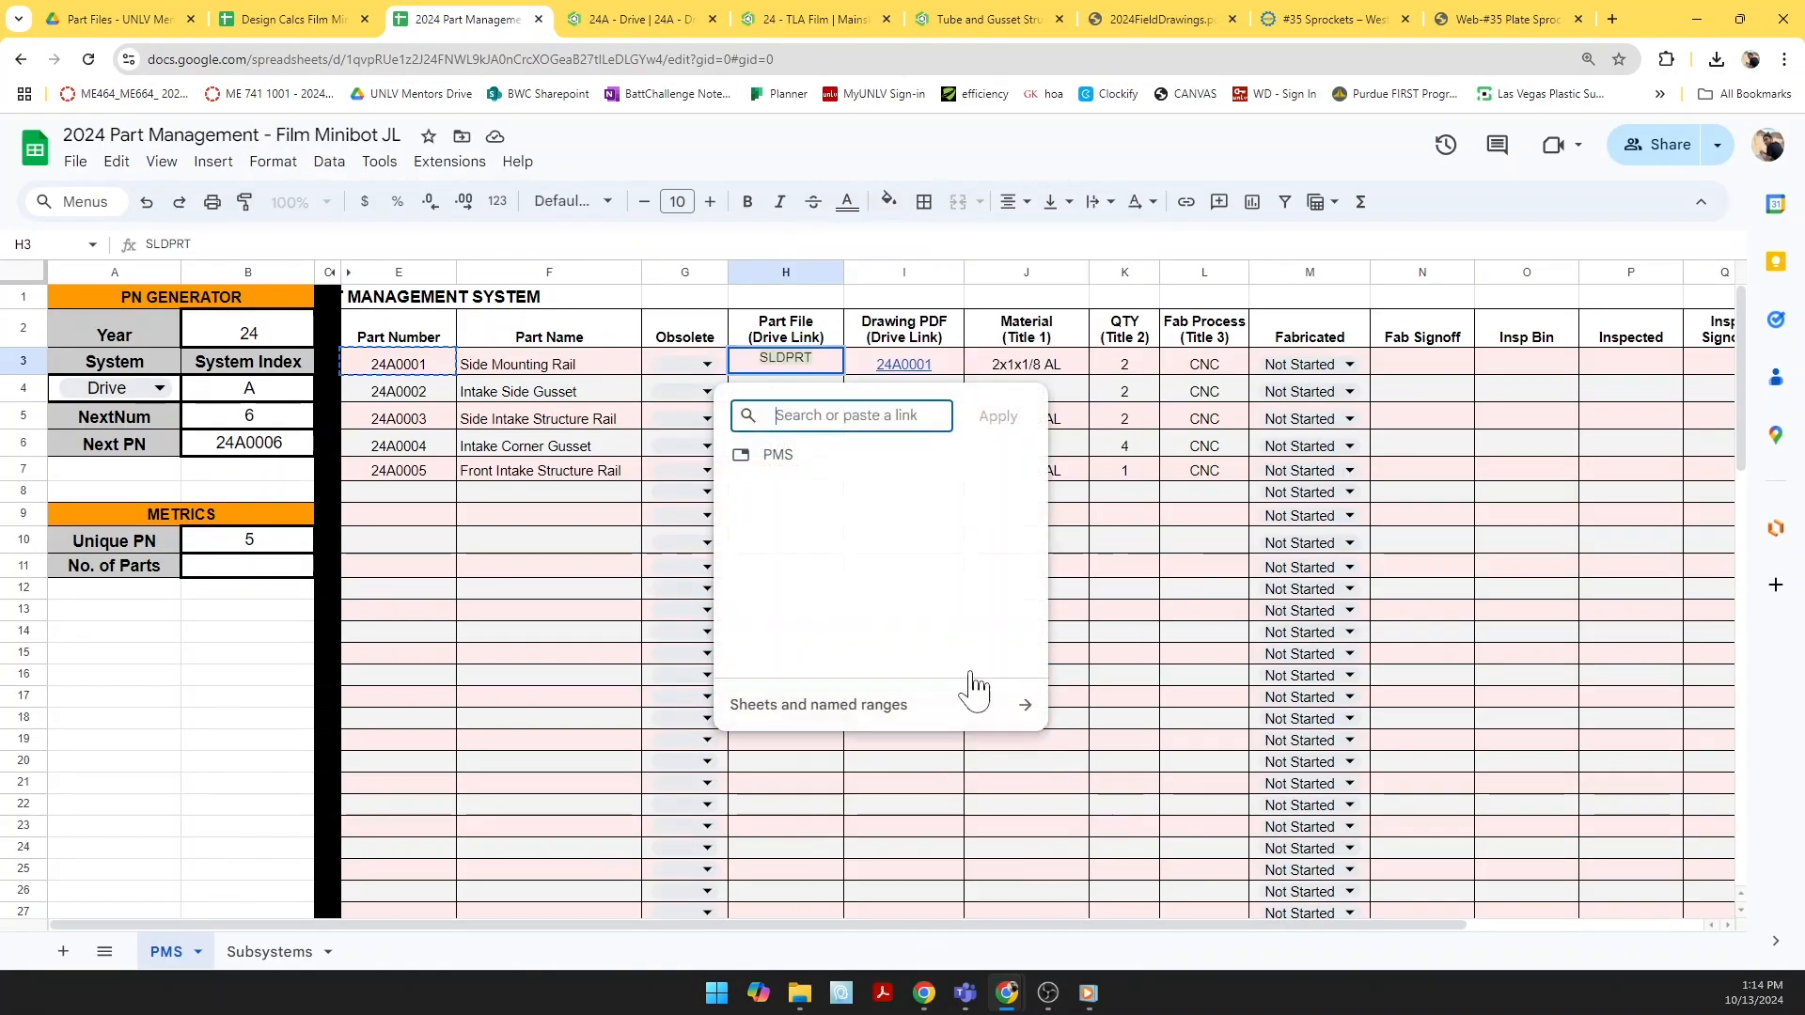
{"action": "key", "text": "ctrl+v"}
{"action": "left_click", "coordinate": [995, 415]}
{"action": "left_click", "coordinate": [1081, 679]}
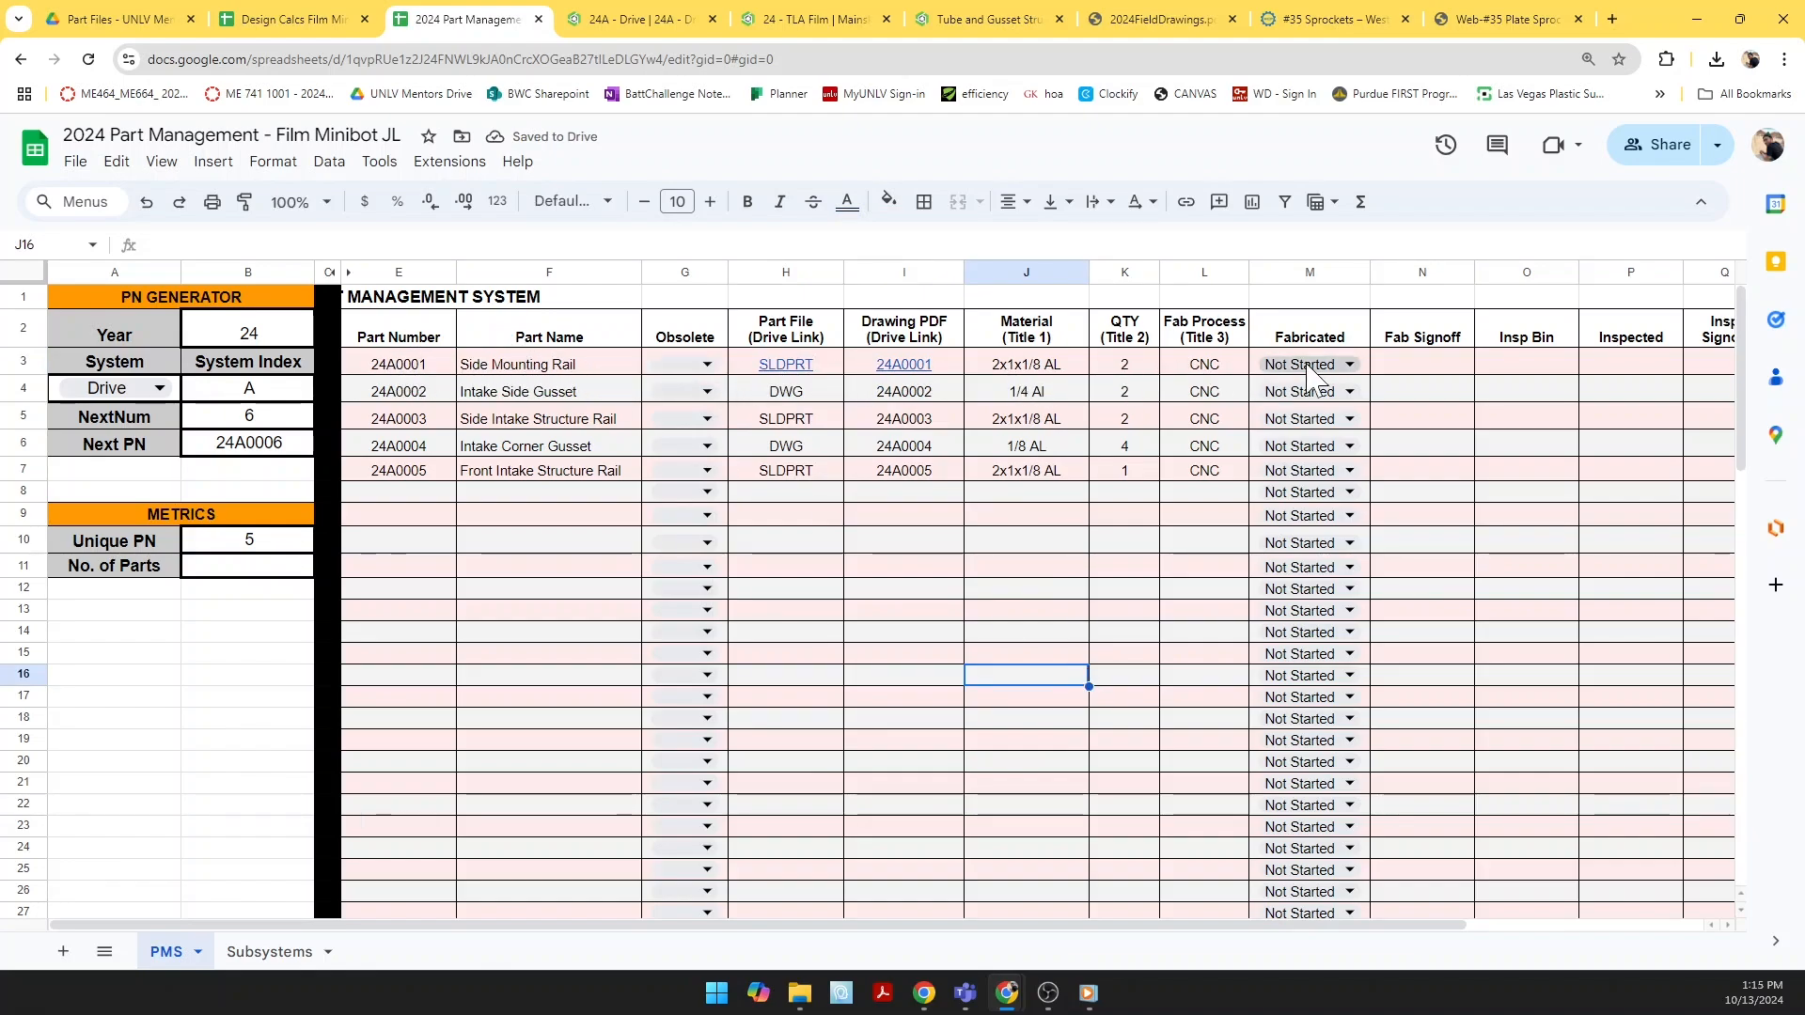
{"action": "left_click", "coordinate": [1343, 370]}
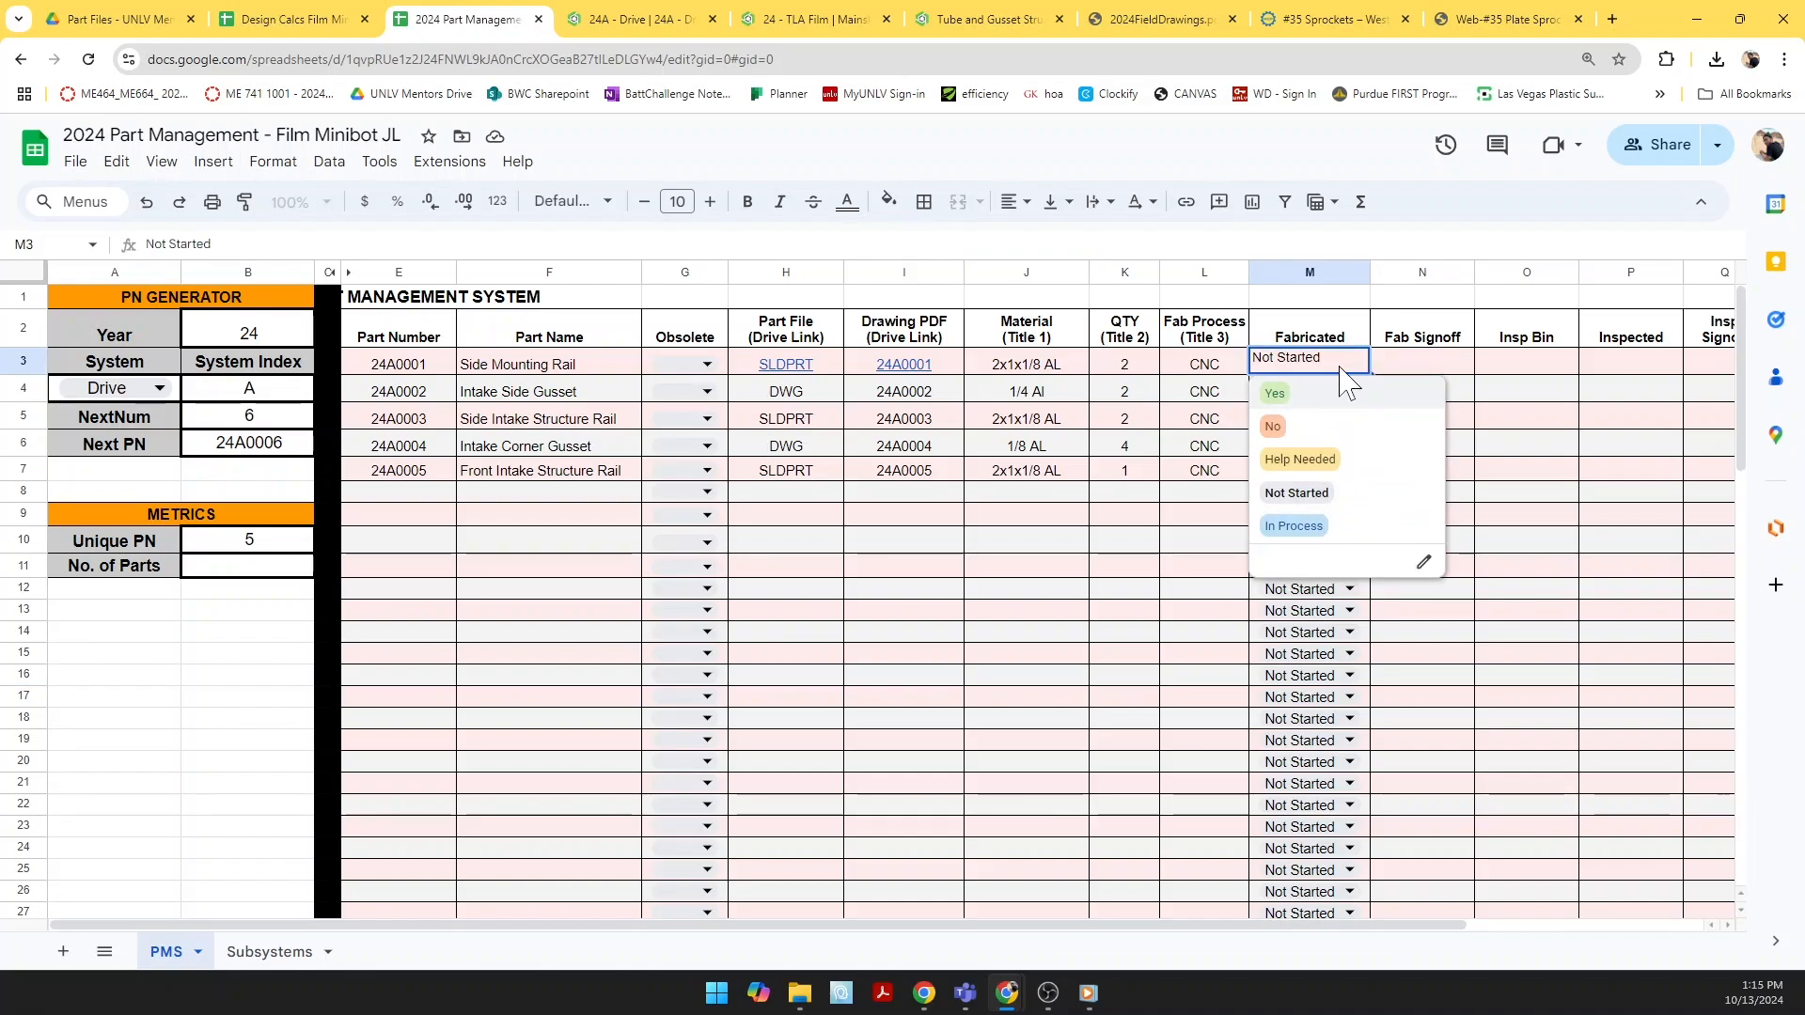
{"action": "left_click", "coordinate": [1420, 371]}
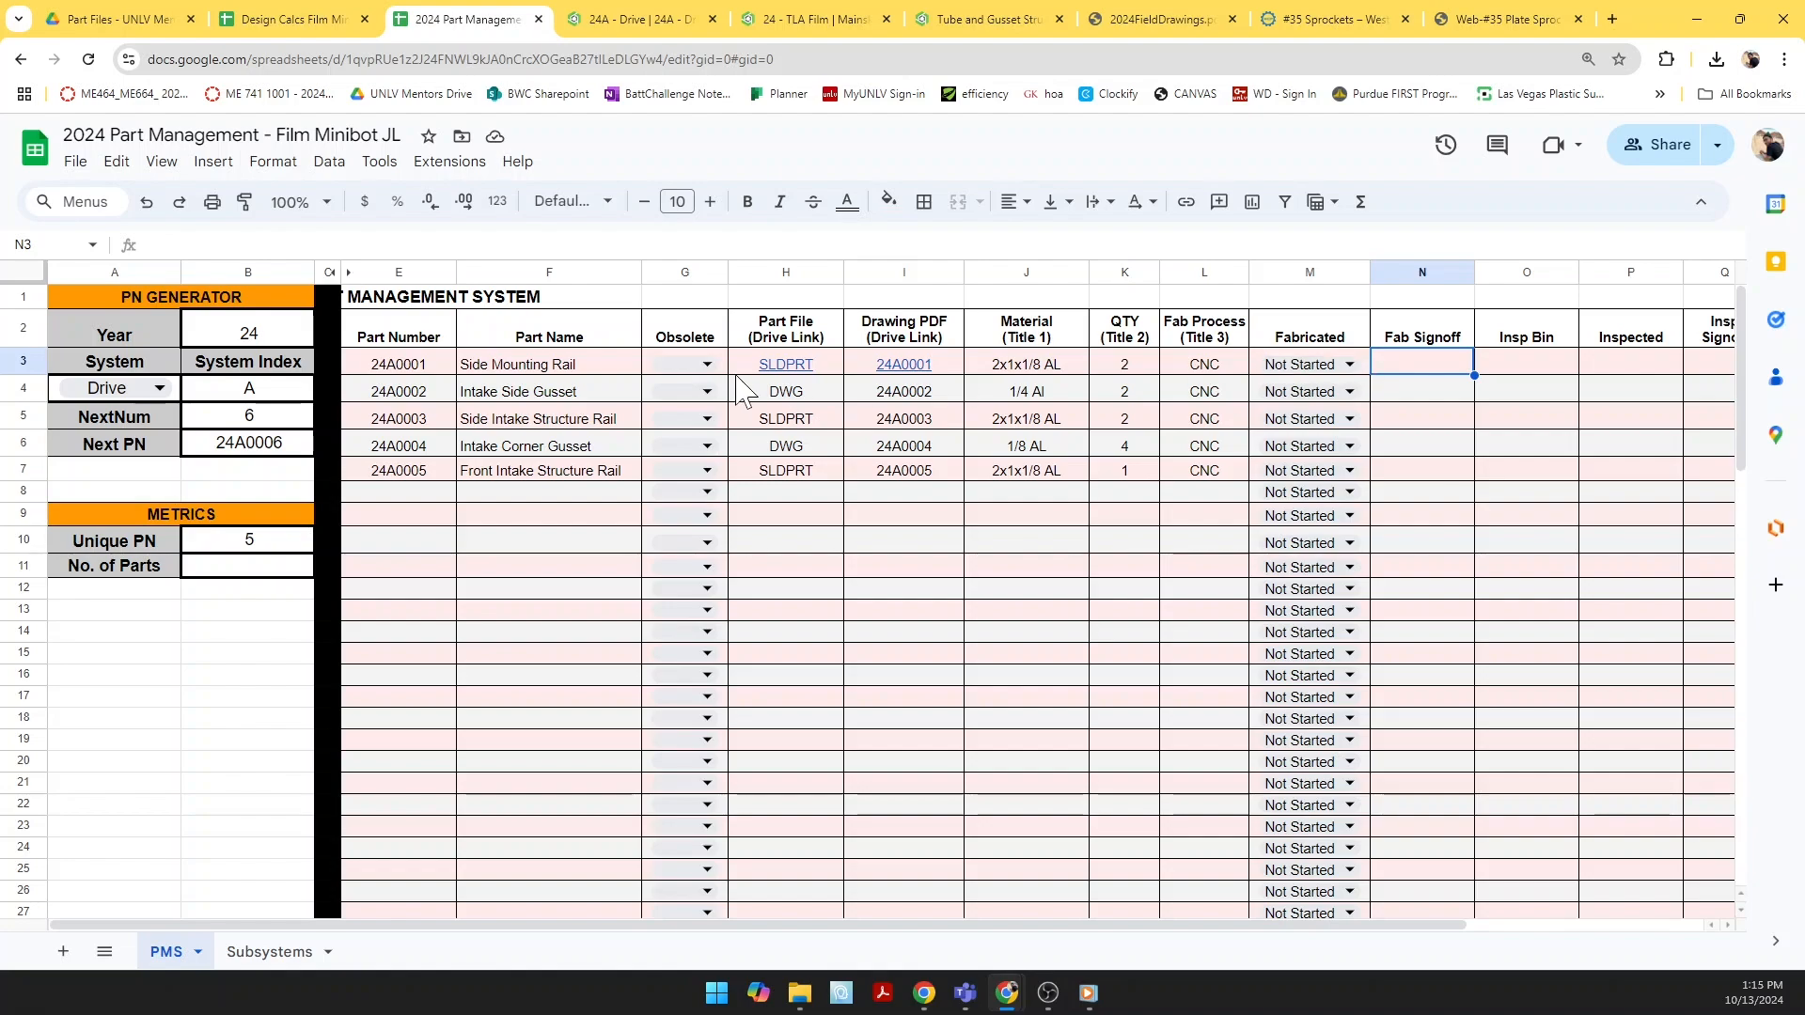
Step: Set the Obsolete status to No for all five listed parts, 24A0001 through 24A0005
{"action": "left_click", "coordinate": [709, 366]}
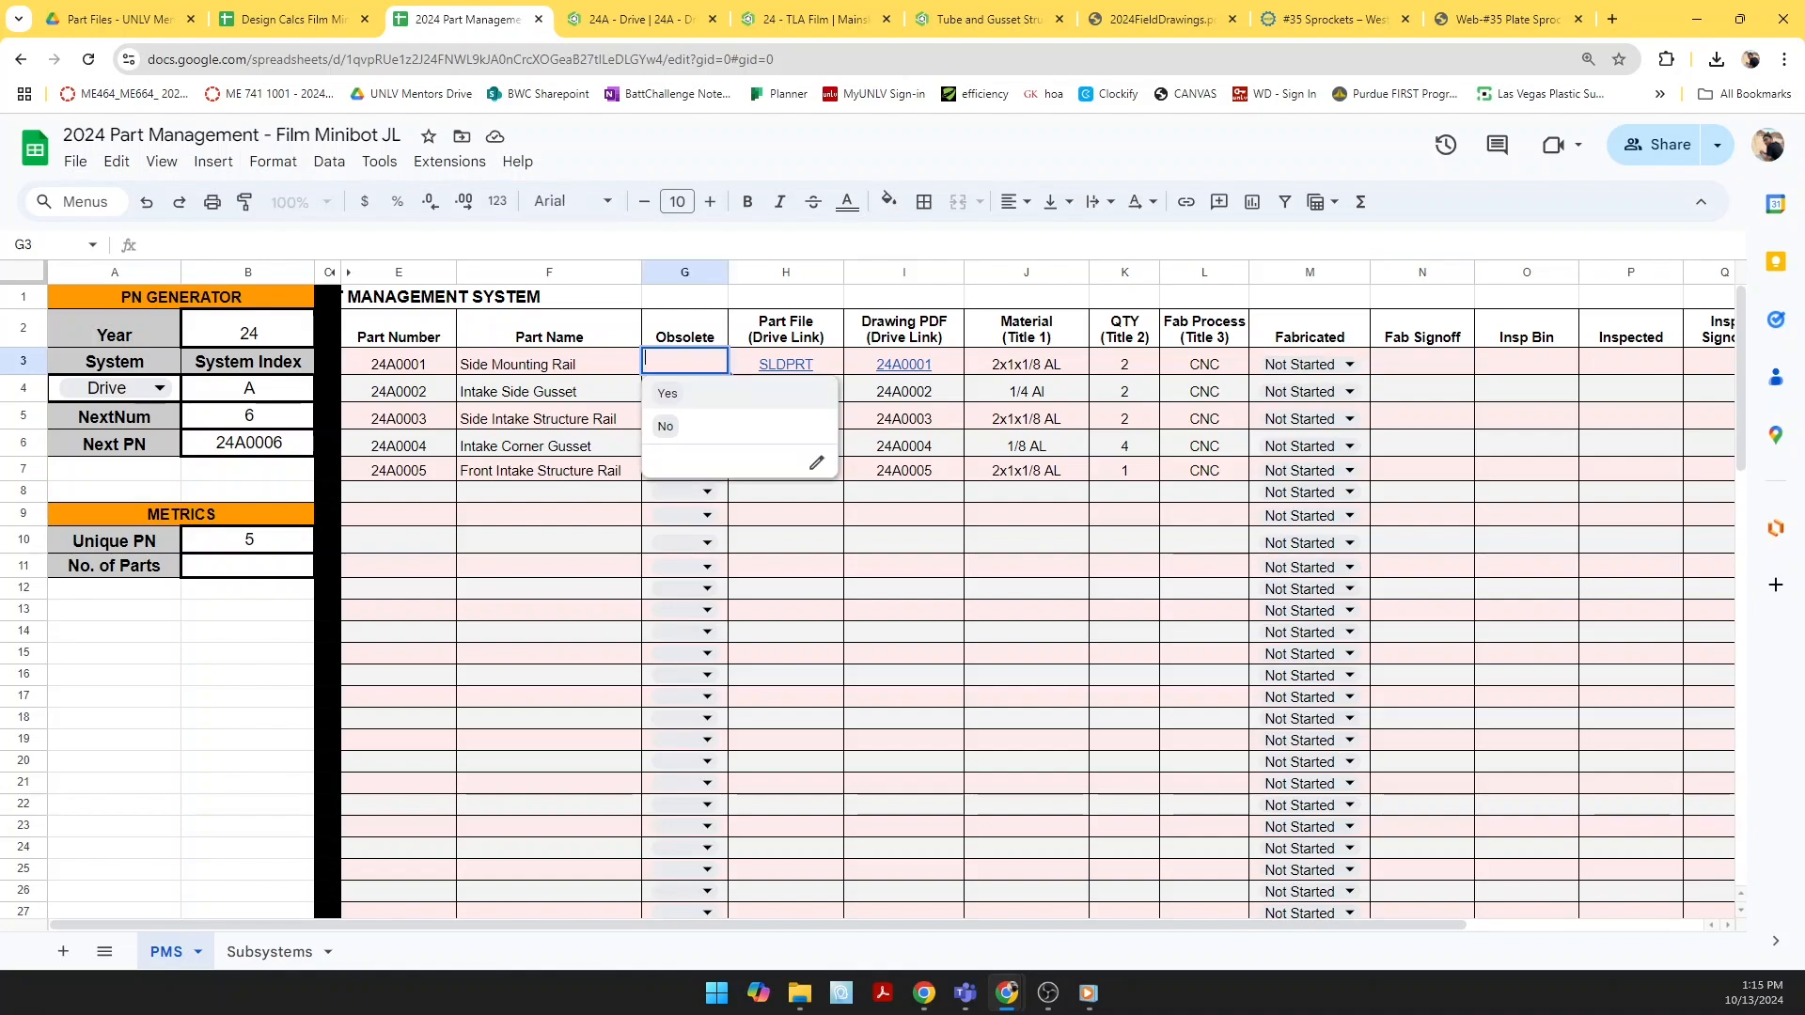
{"action": "left_click", "coordinate": [669, 440]}
{"action": "left_click", "coordinate": [708, 393]}
{"action": "left_click", "coordinate": [685, 460]}
{"action": "left_click", "coordinate": [709, 420]}
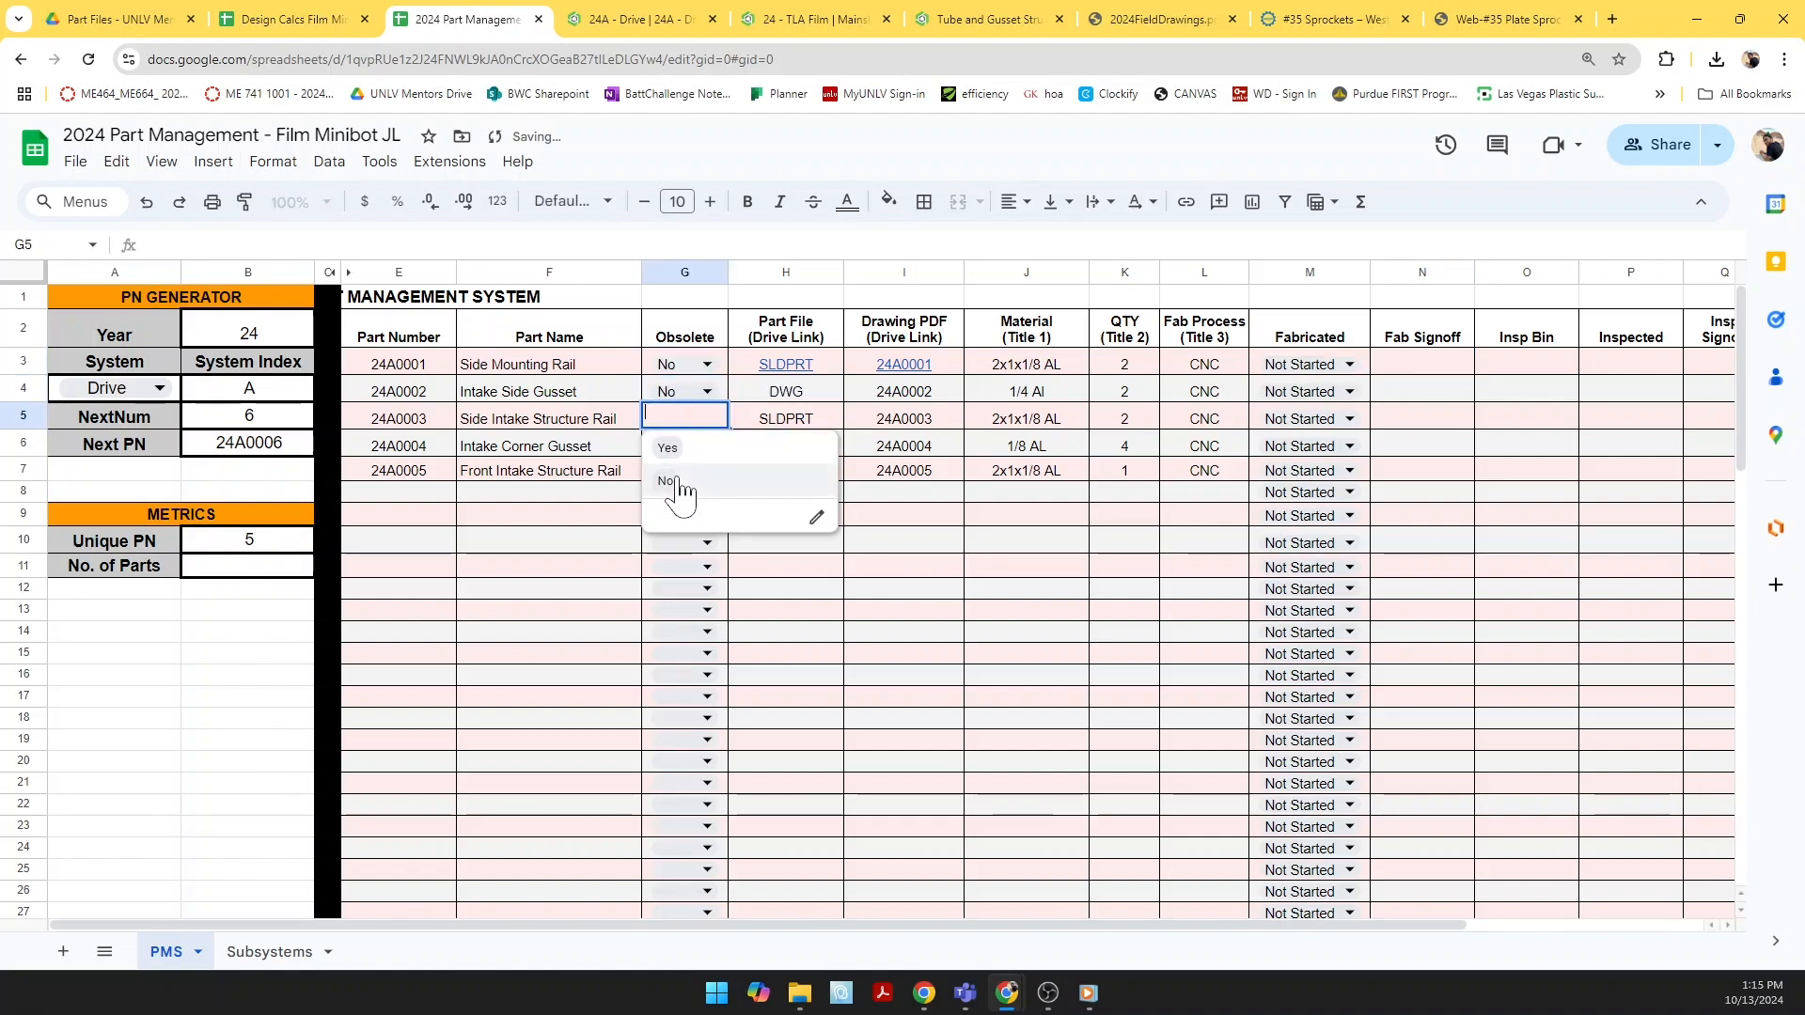
{"action": "left_click", "coordinate": [686, 492]}
{"action": "left_click", "coordinate": [709, 448]}
{"action": "left_click", "coordinate": [675, 516]}
{"action": "left_click", "coordinate": [709, 472]}
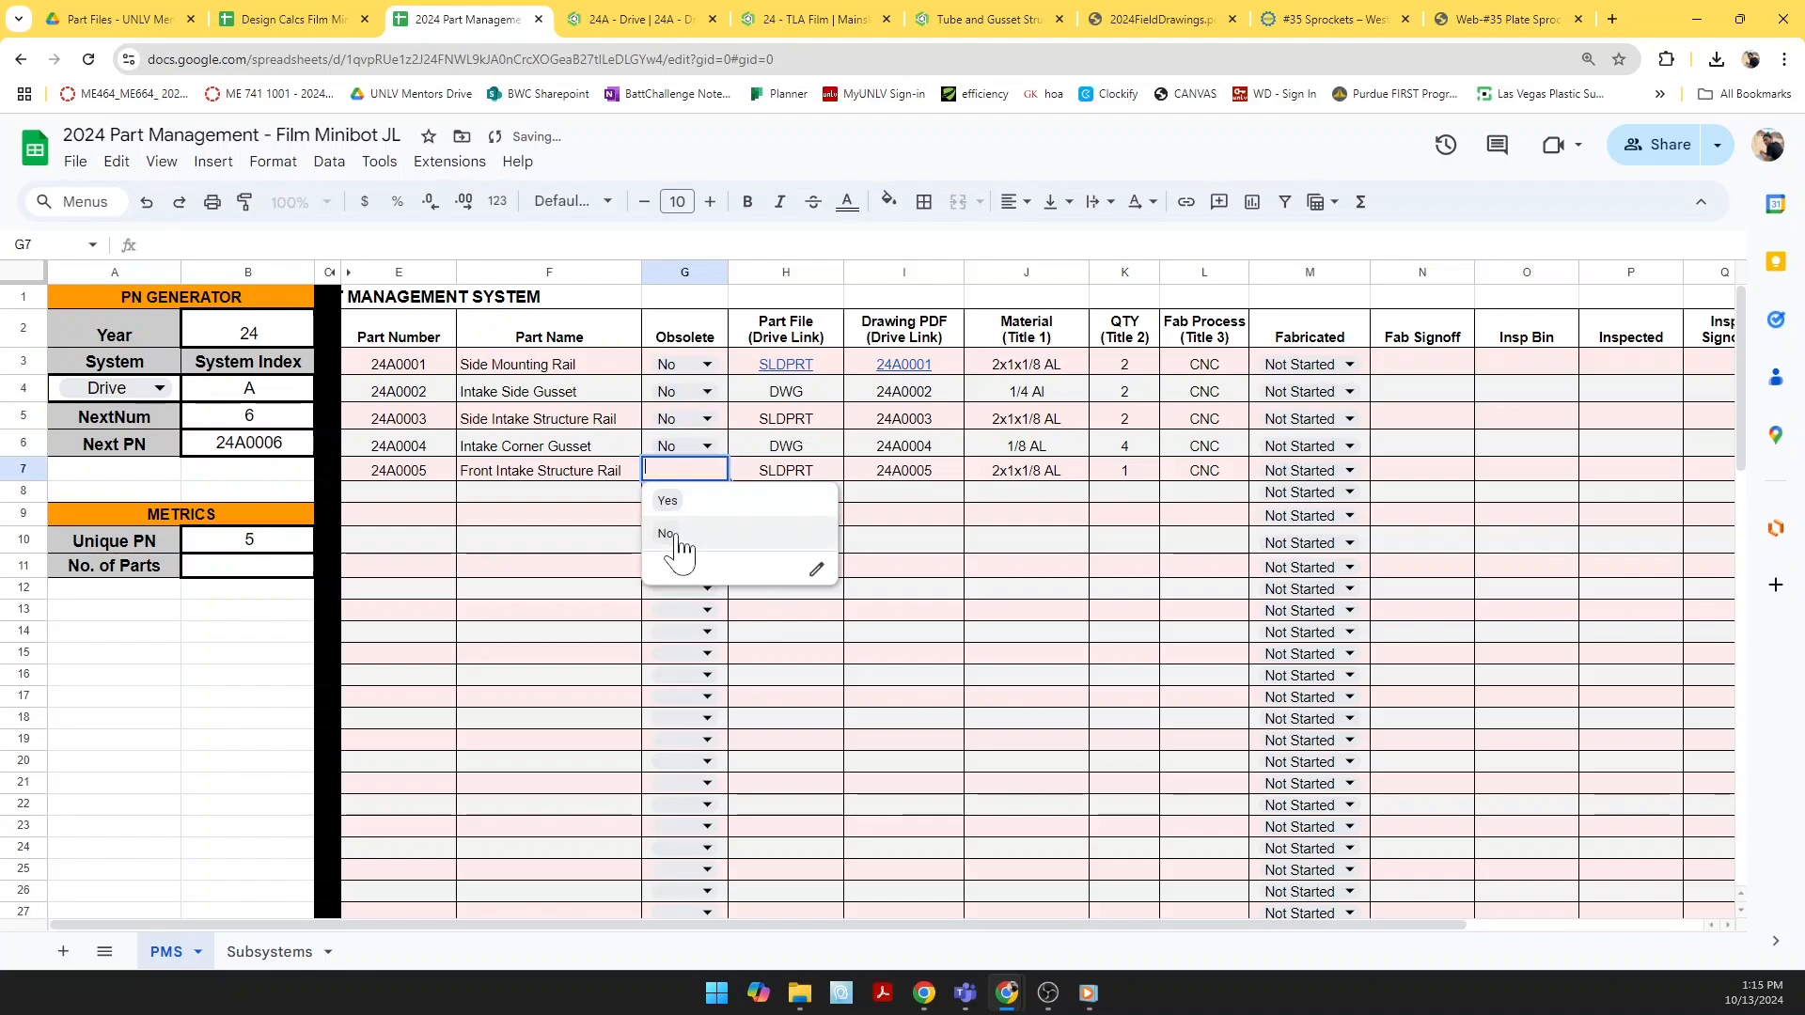
{"action": "left_click", "coordinate": [677, 543]}
{"action": "left_click", "coordinate": [807, 542]}
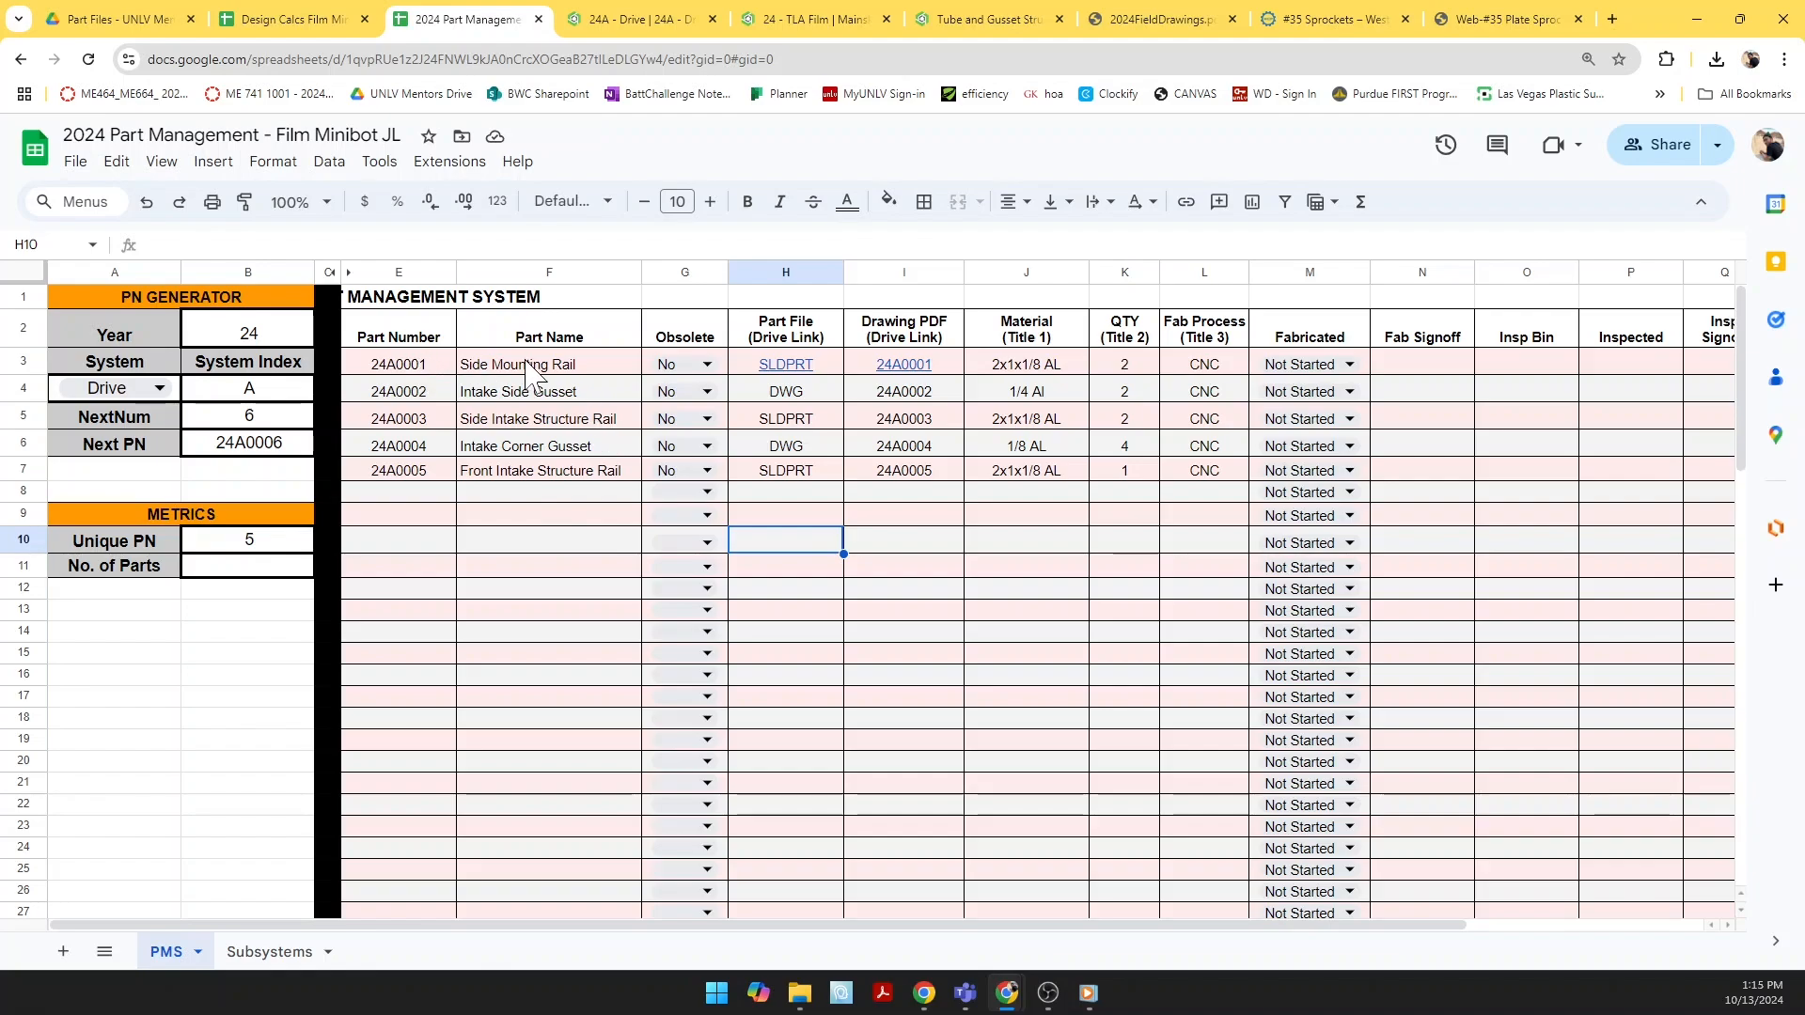
Step: Review the Side Mounting Rail's row from part number to fab process, along with the Intake Side Gusset's part file entry
{"action": "left_click", "coordinate": [655, 385]}
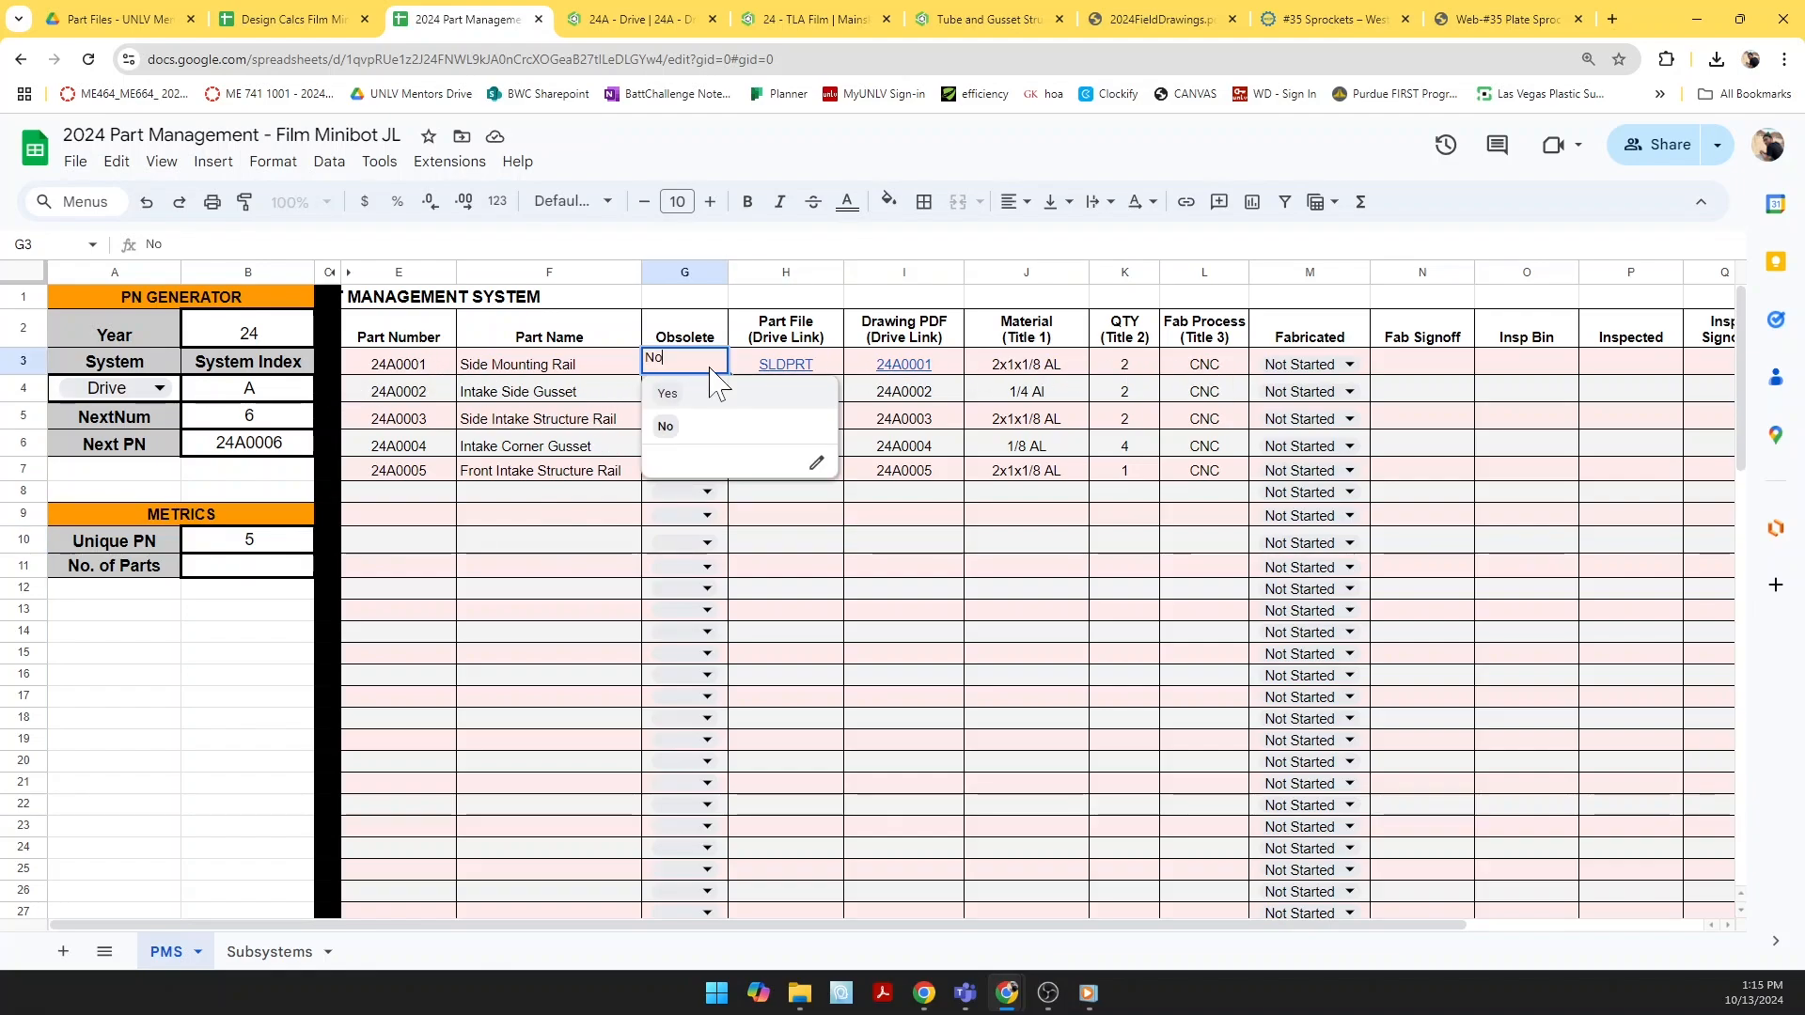
{"action": "left_click", "coordinate": [848, 640]}
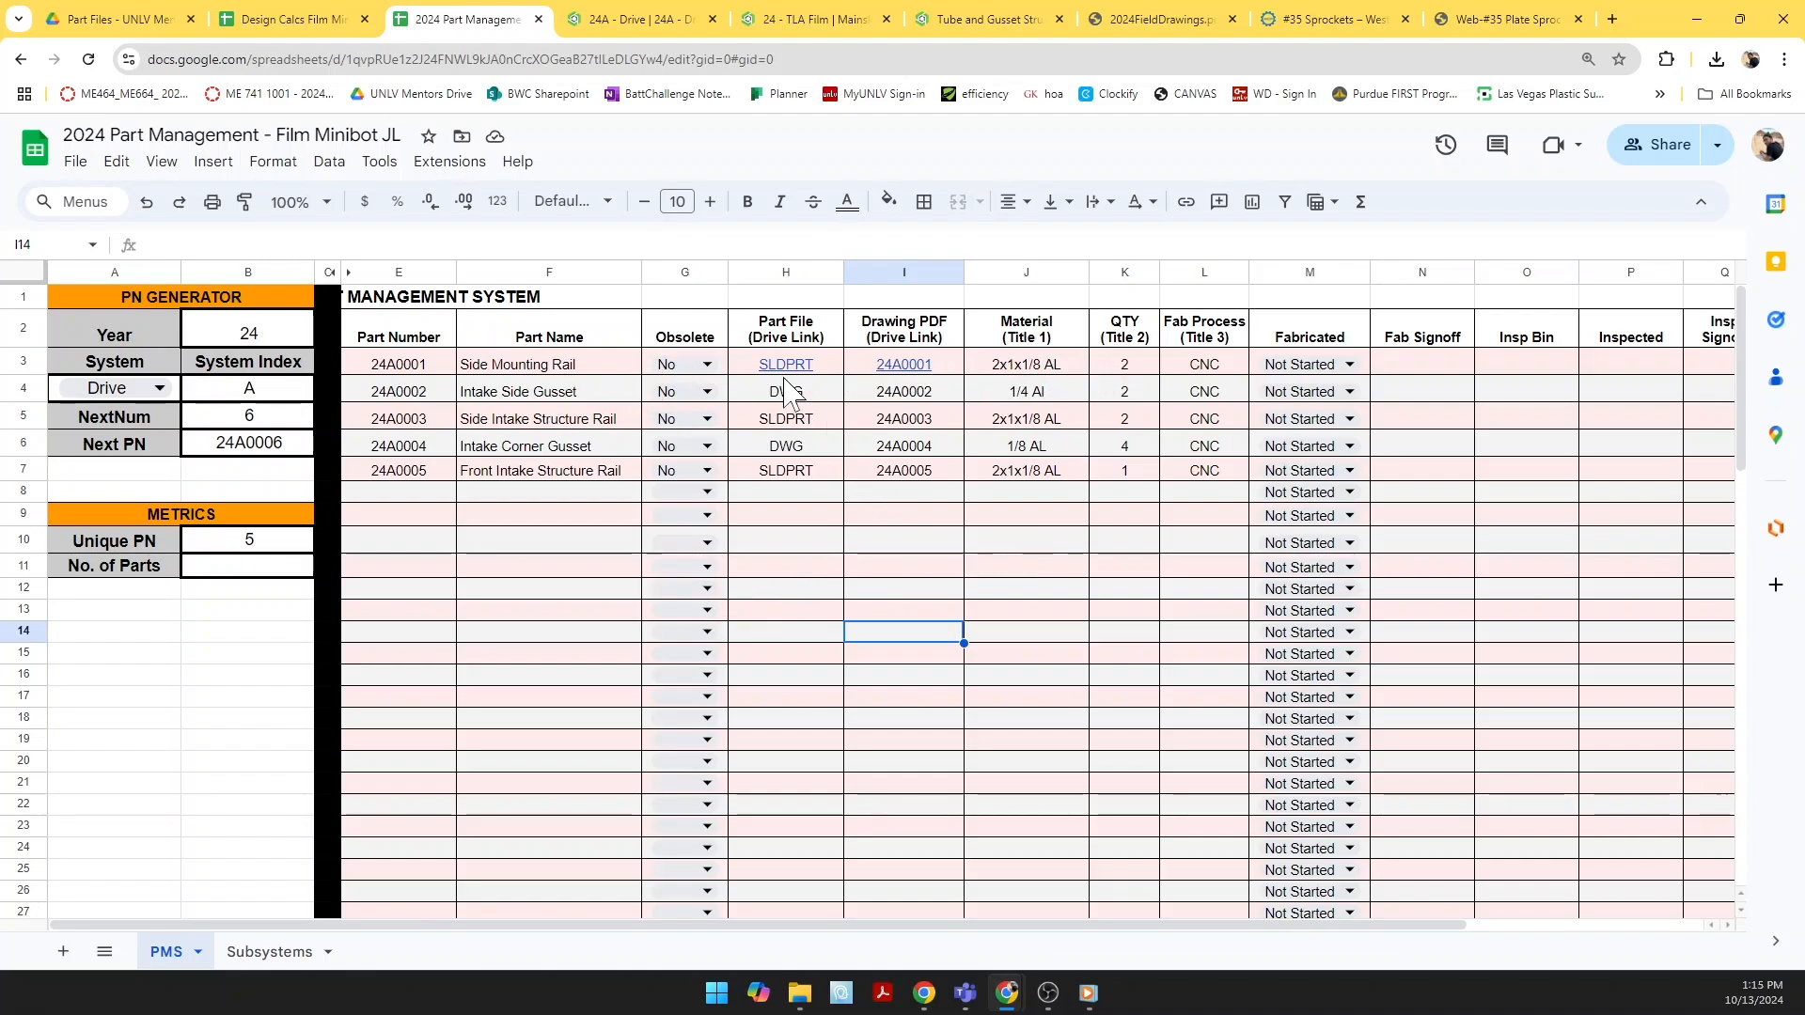
{"action": "left_click_drag", "start_coordinate": [431, 370], "coordinate": [1246, 371]}
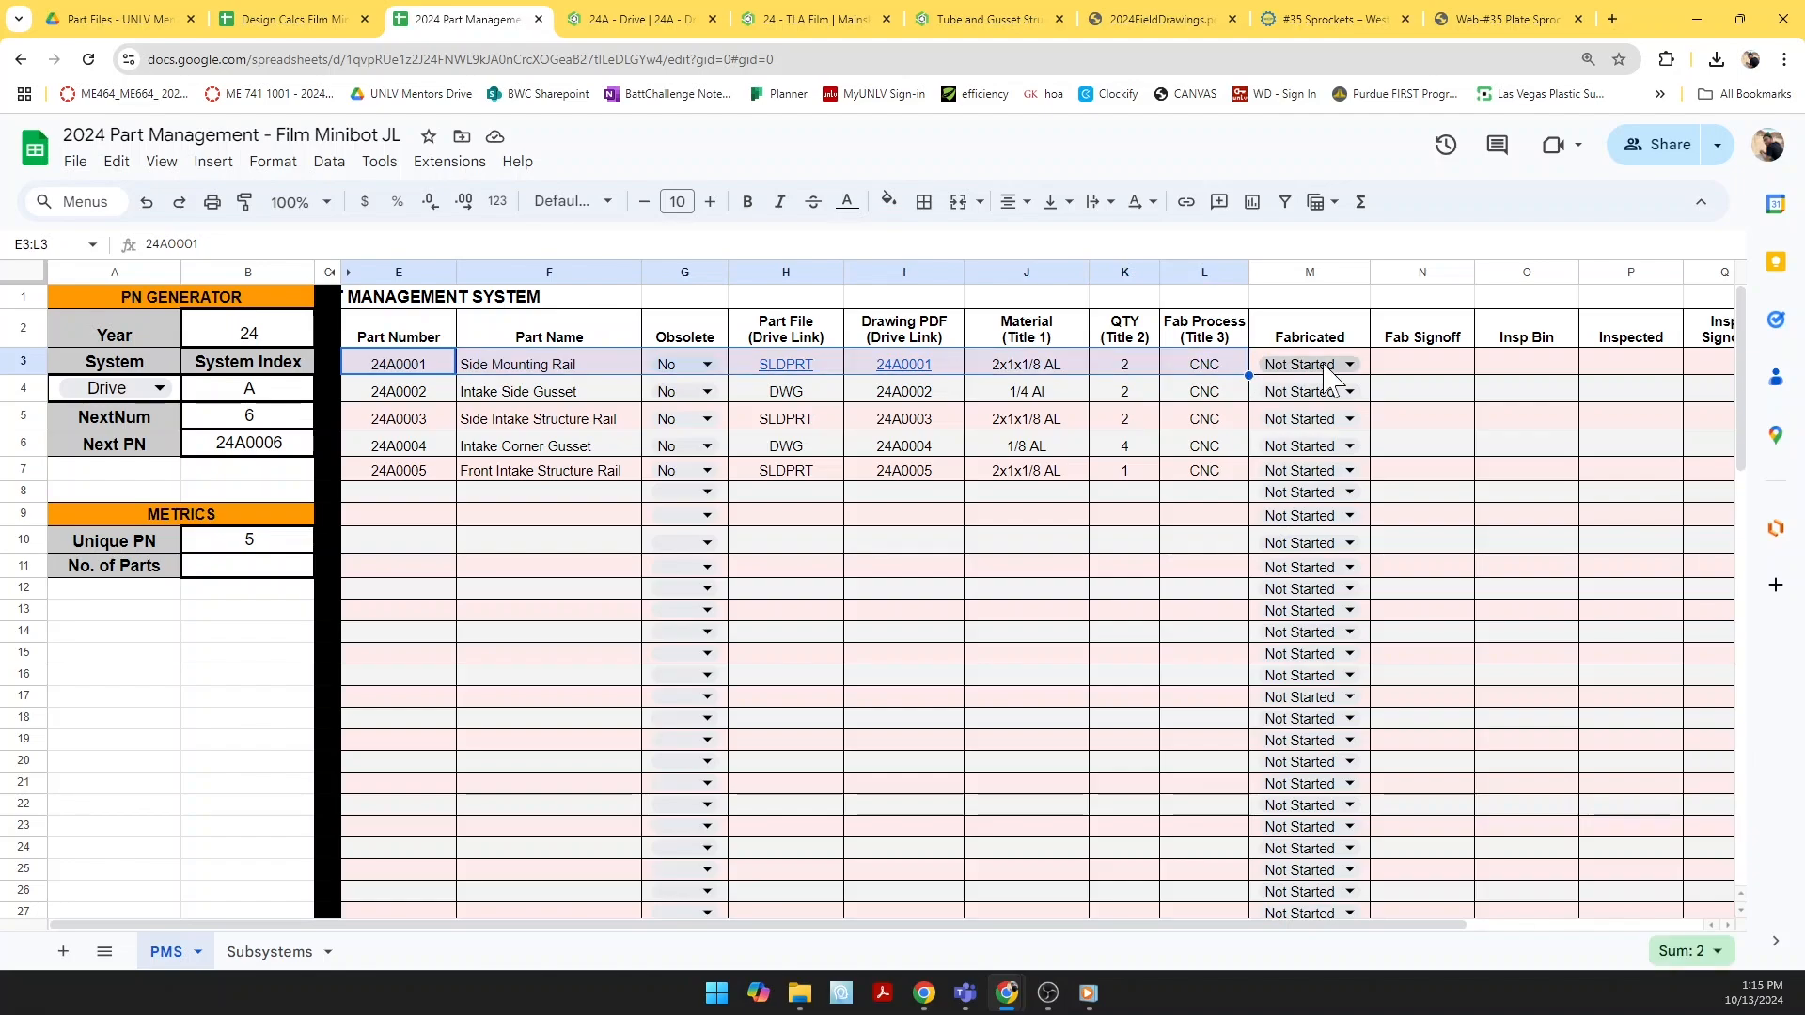
{"action": "left_click", "coordinate": [1074, 691]}
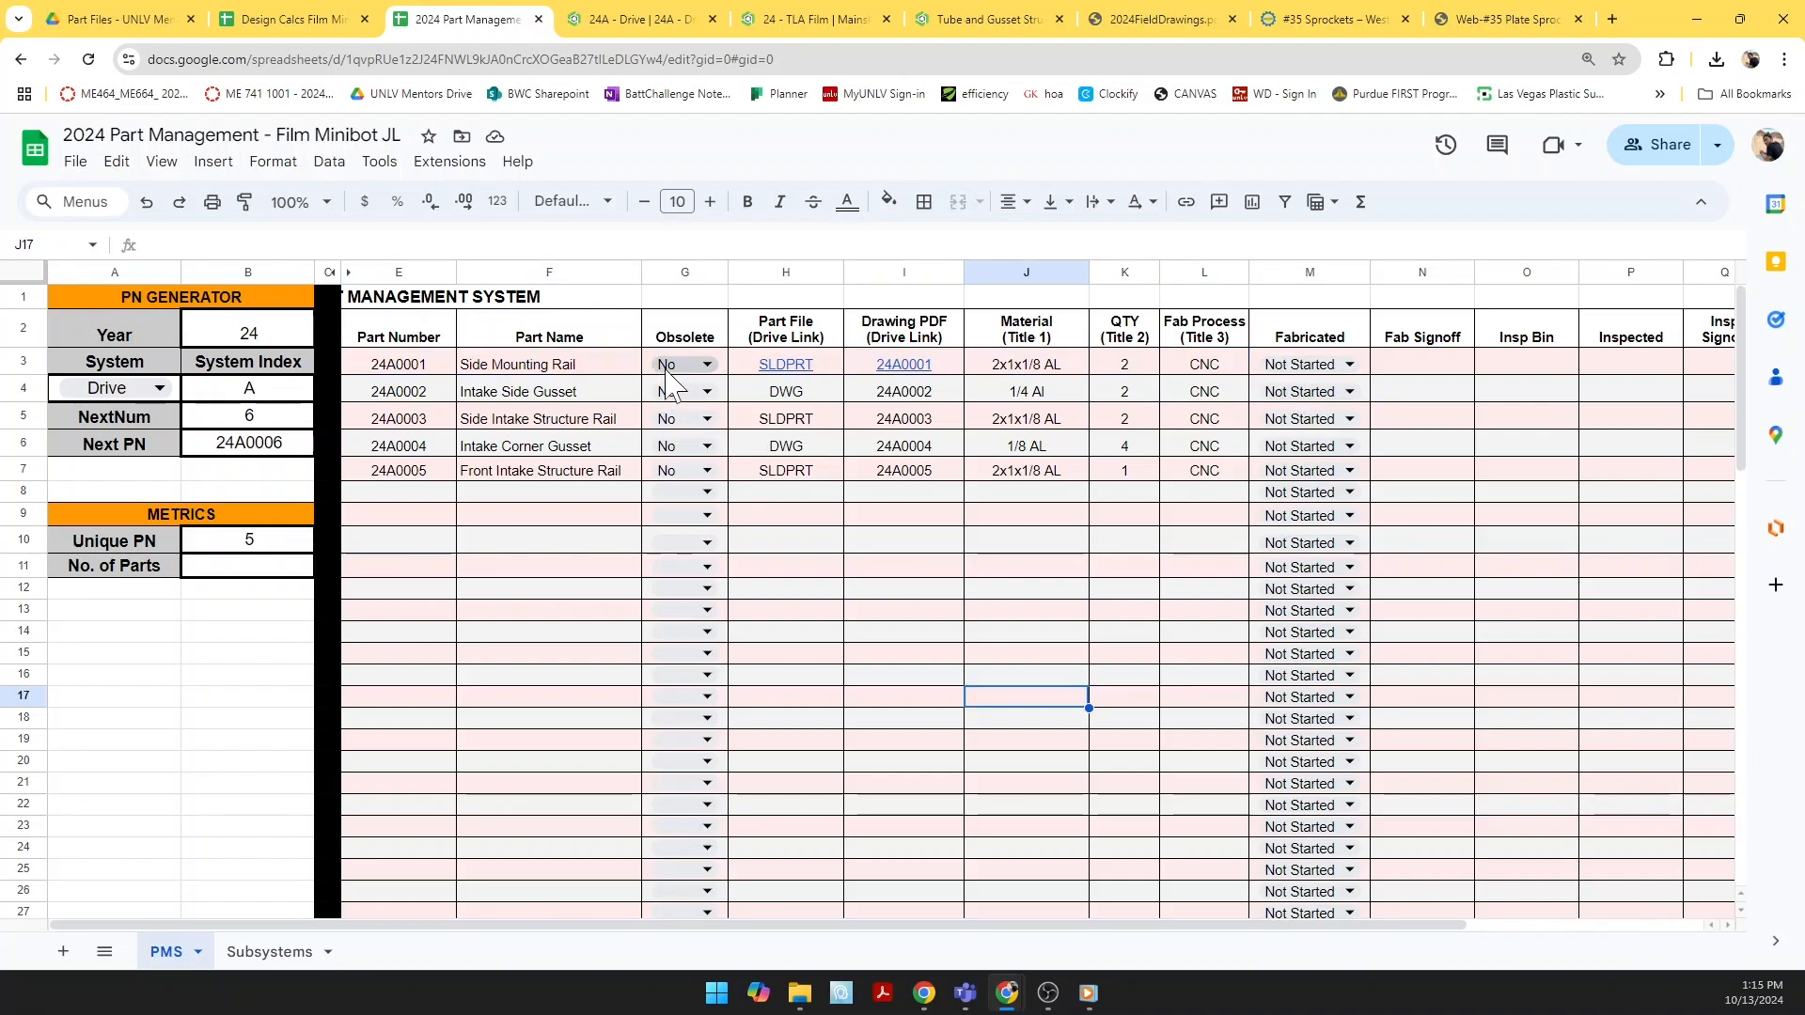
{"action": "left_click_drag", "start_coordinate": [419, 367], "coordinate": [1199, 376]}
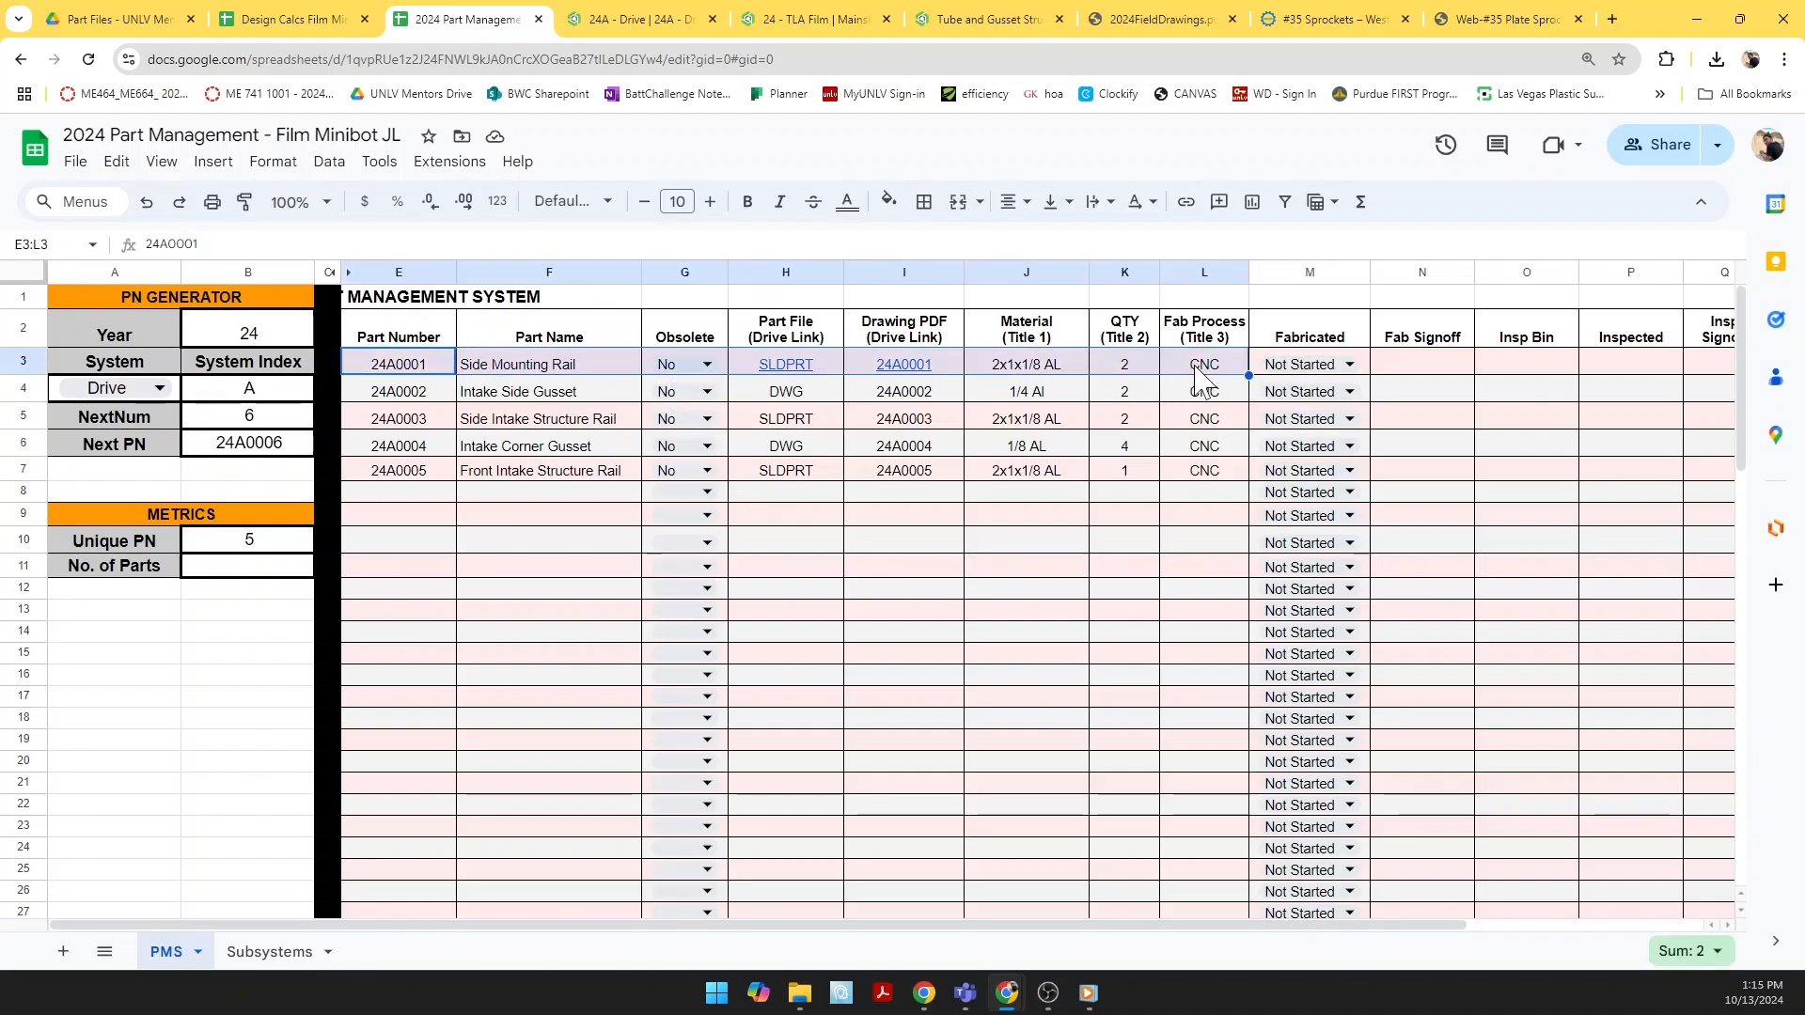
{"action": "left_click", "coordinate": [1138, 569]}
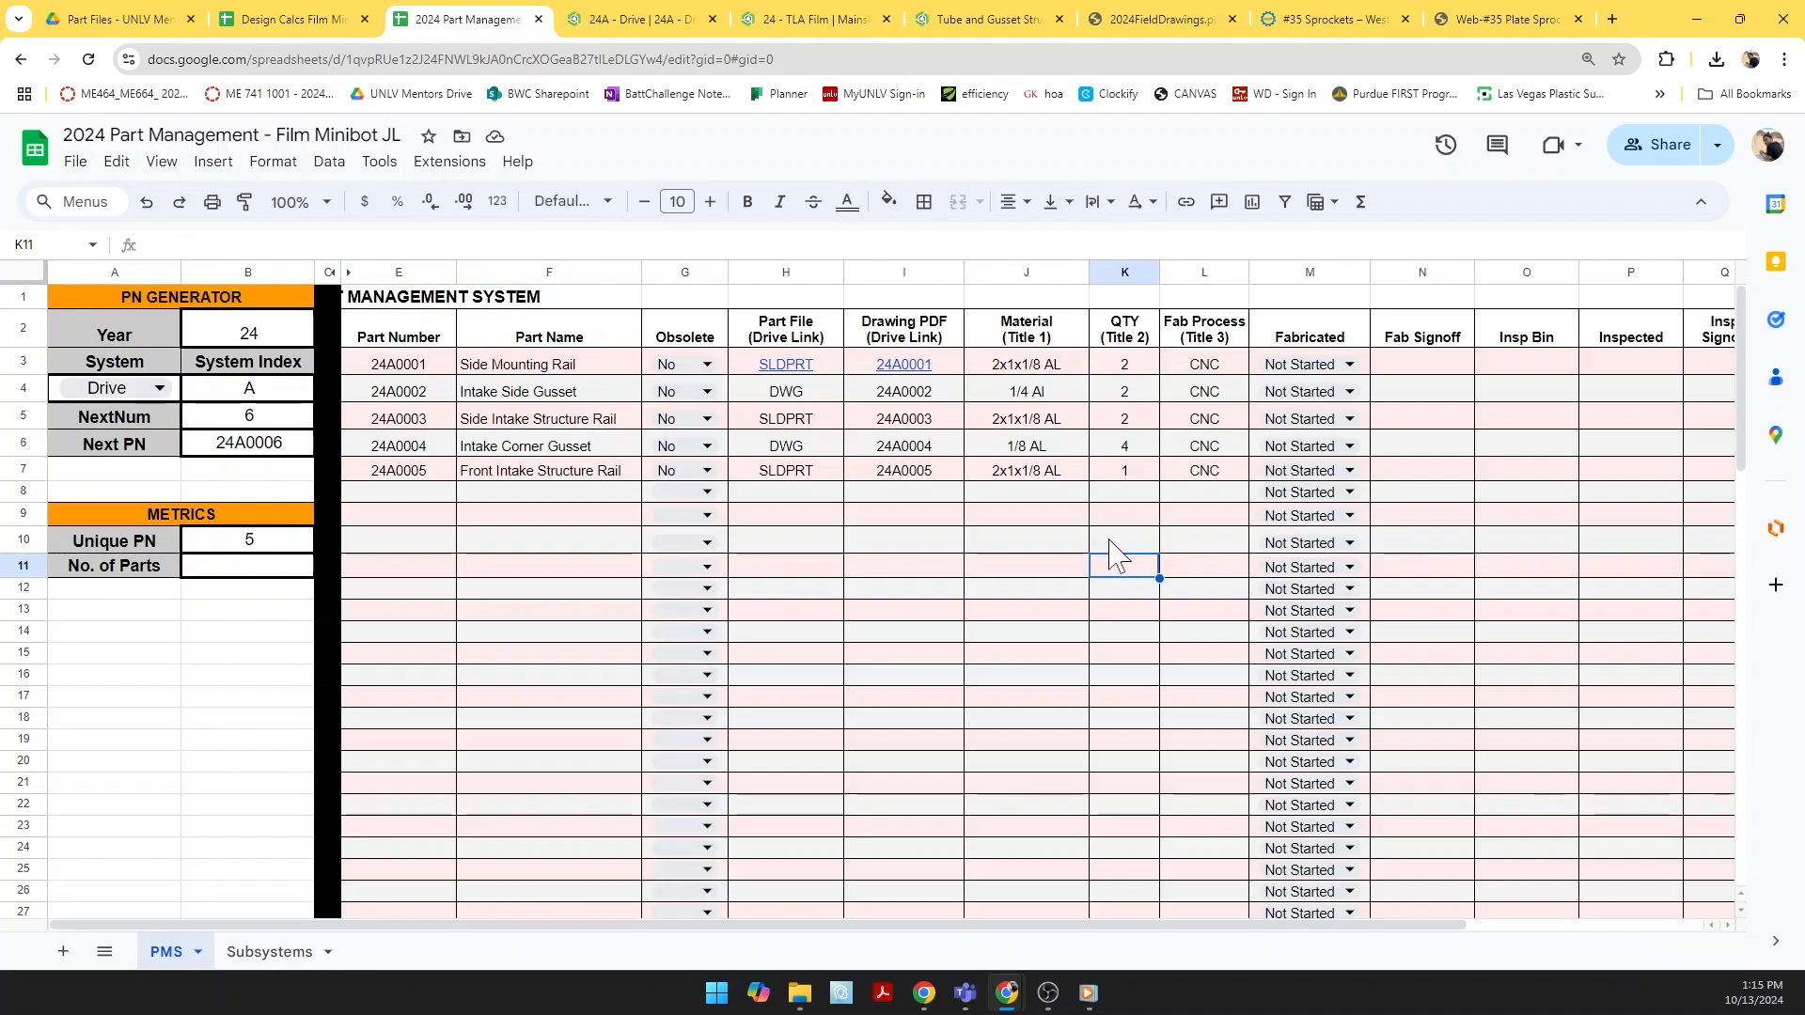
{"action": "left_click", "coordinate": [523, 399]}
{"action": "left_click", "coordinate": [817, 399]}
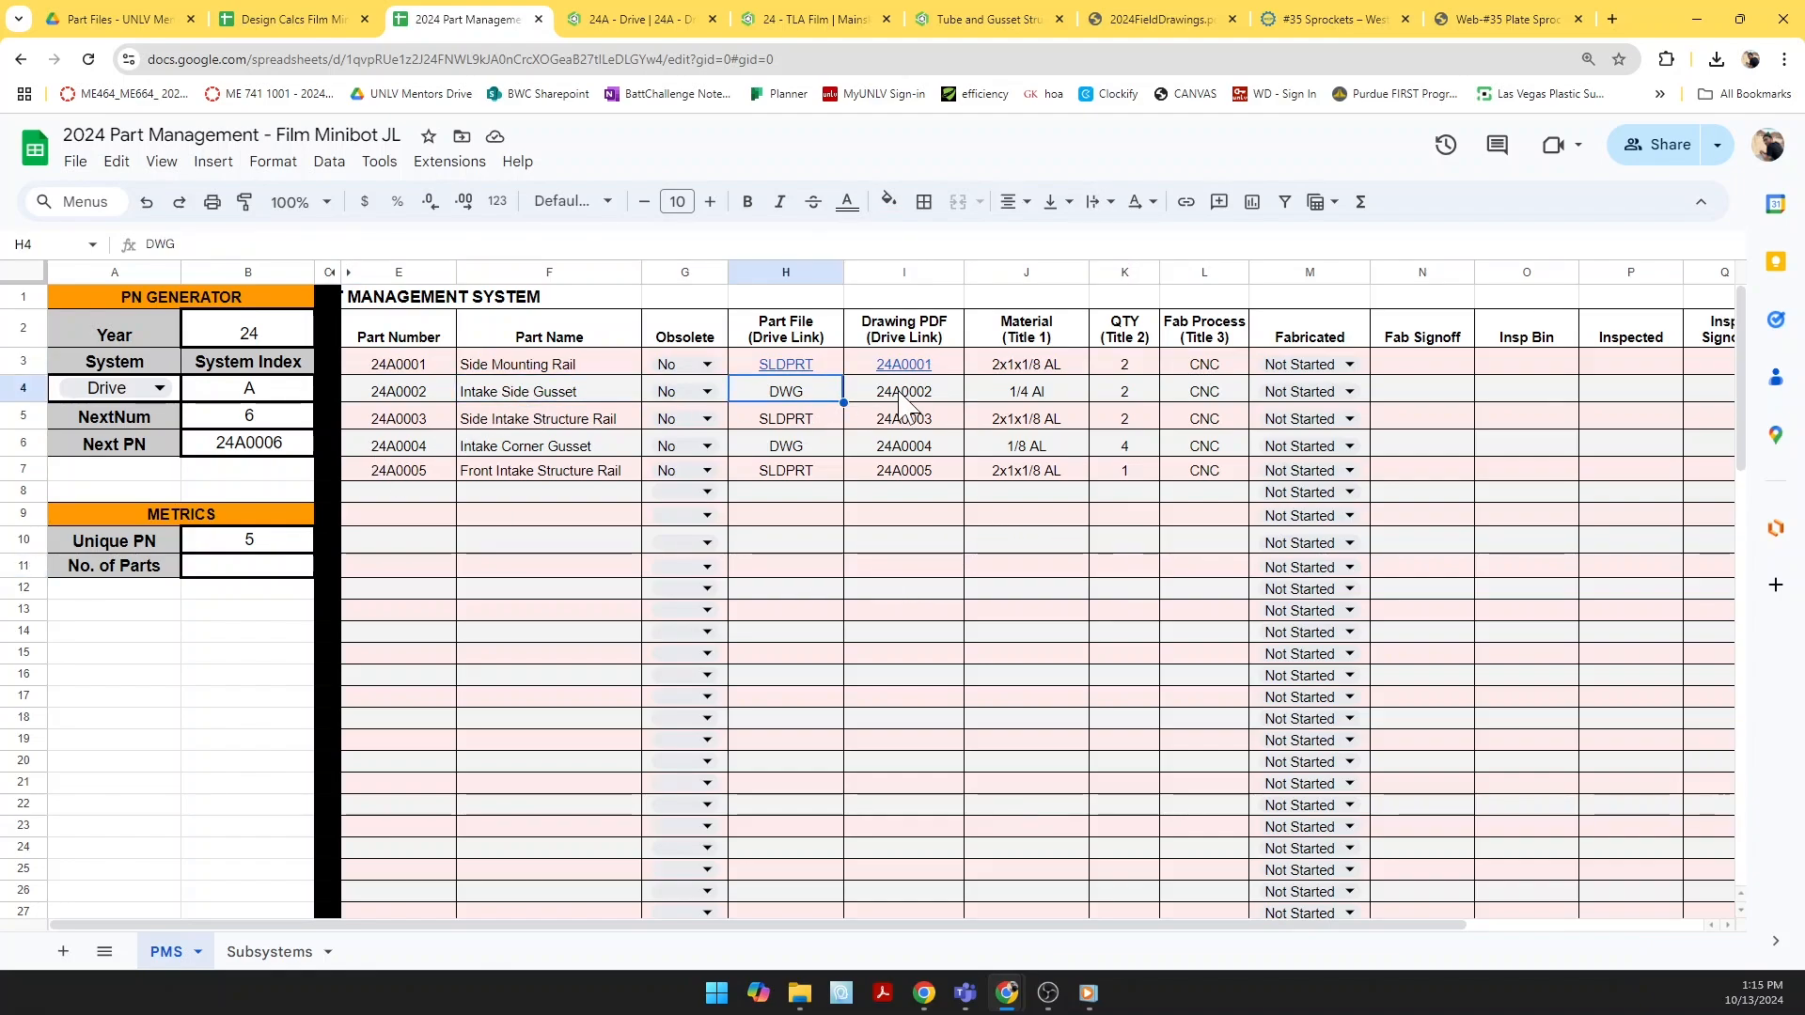
Step: Switch to the 24A - Drive part studio in Onshape and create an Intake Side Gusset drawing with the 2024 UNLV Drawing Template and no views
{"action": "left_click", "coordinate": [663, 31]}
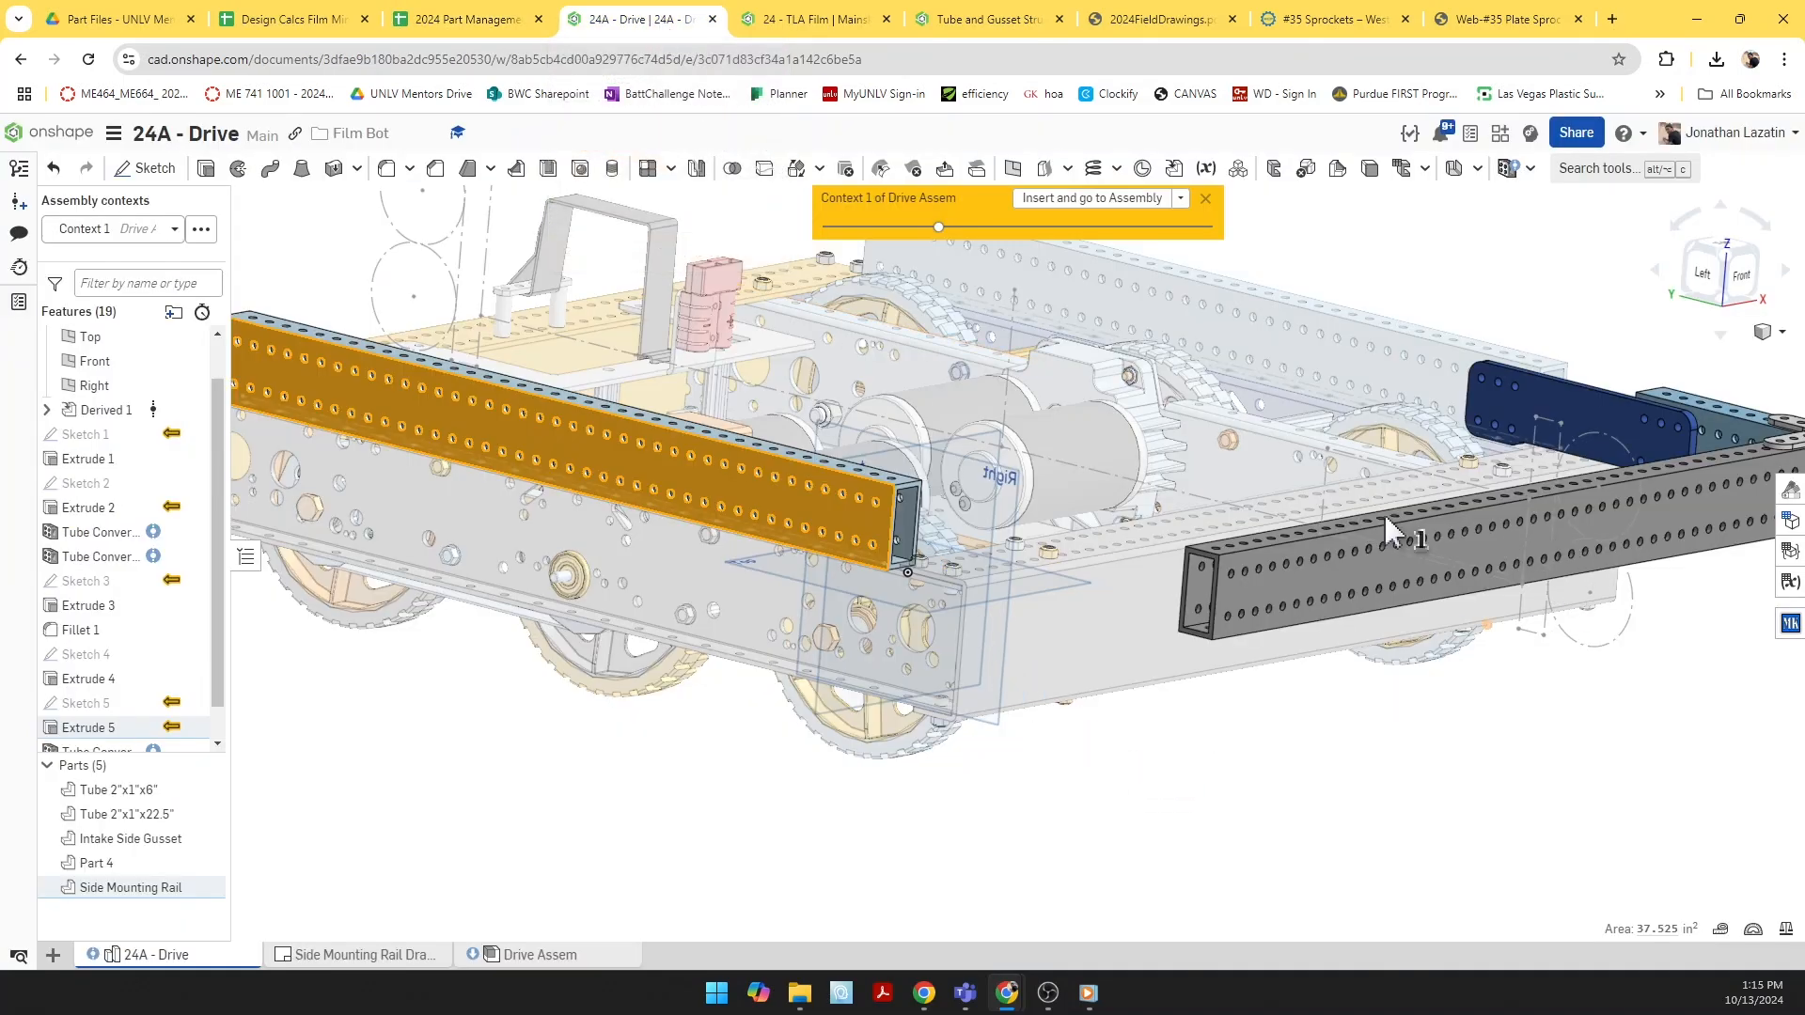
{"action": "scroll", "coordinate": [1115, 433], "scroll_direction": "up", "scroll_amount": 3}
{"action": "right_click", "coordinate": [1083, 440]}
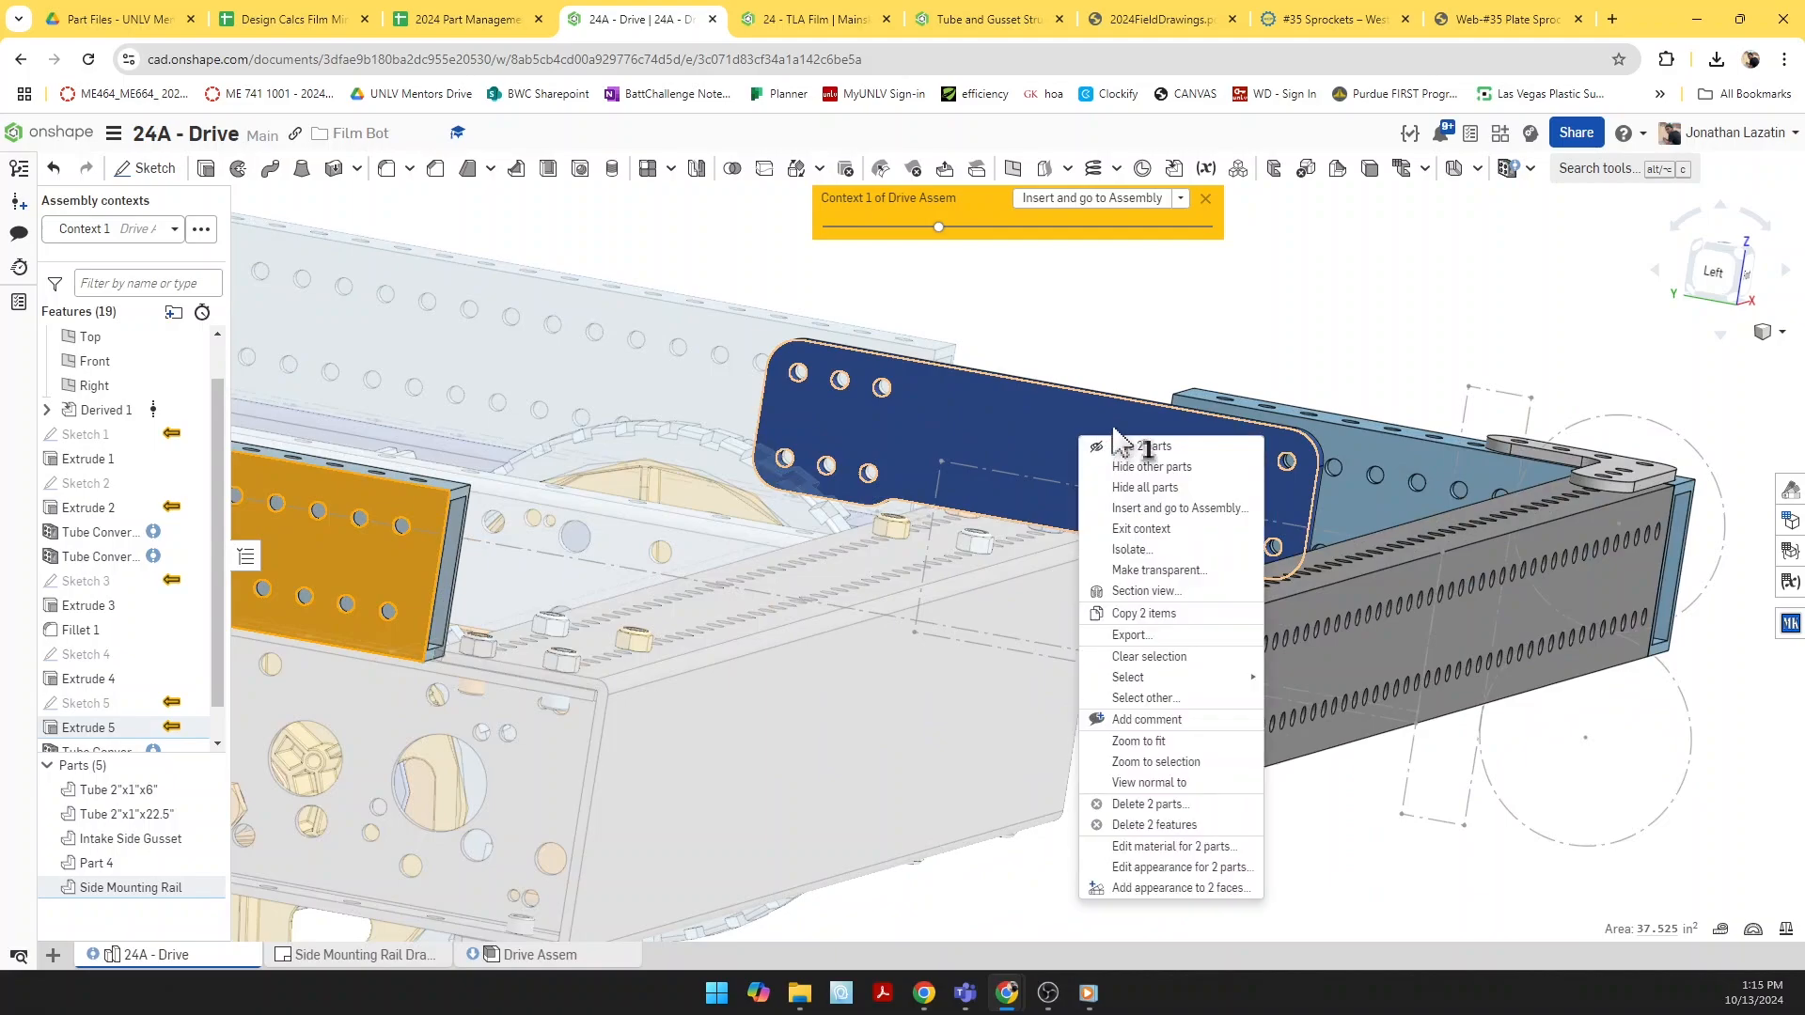
{"action": "left_click", "coordinate": [1365, 305]}
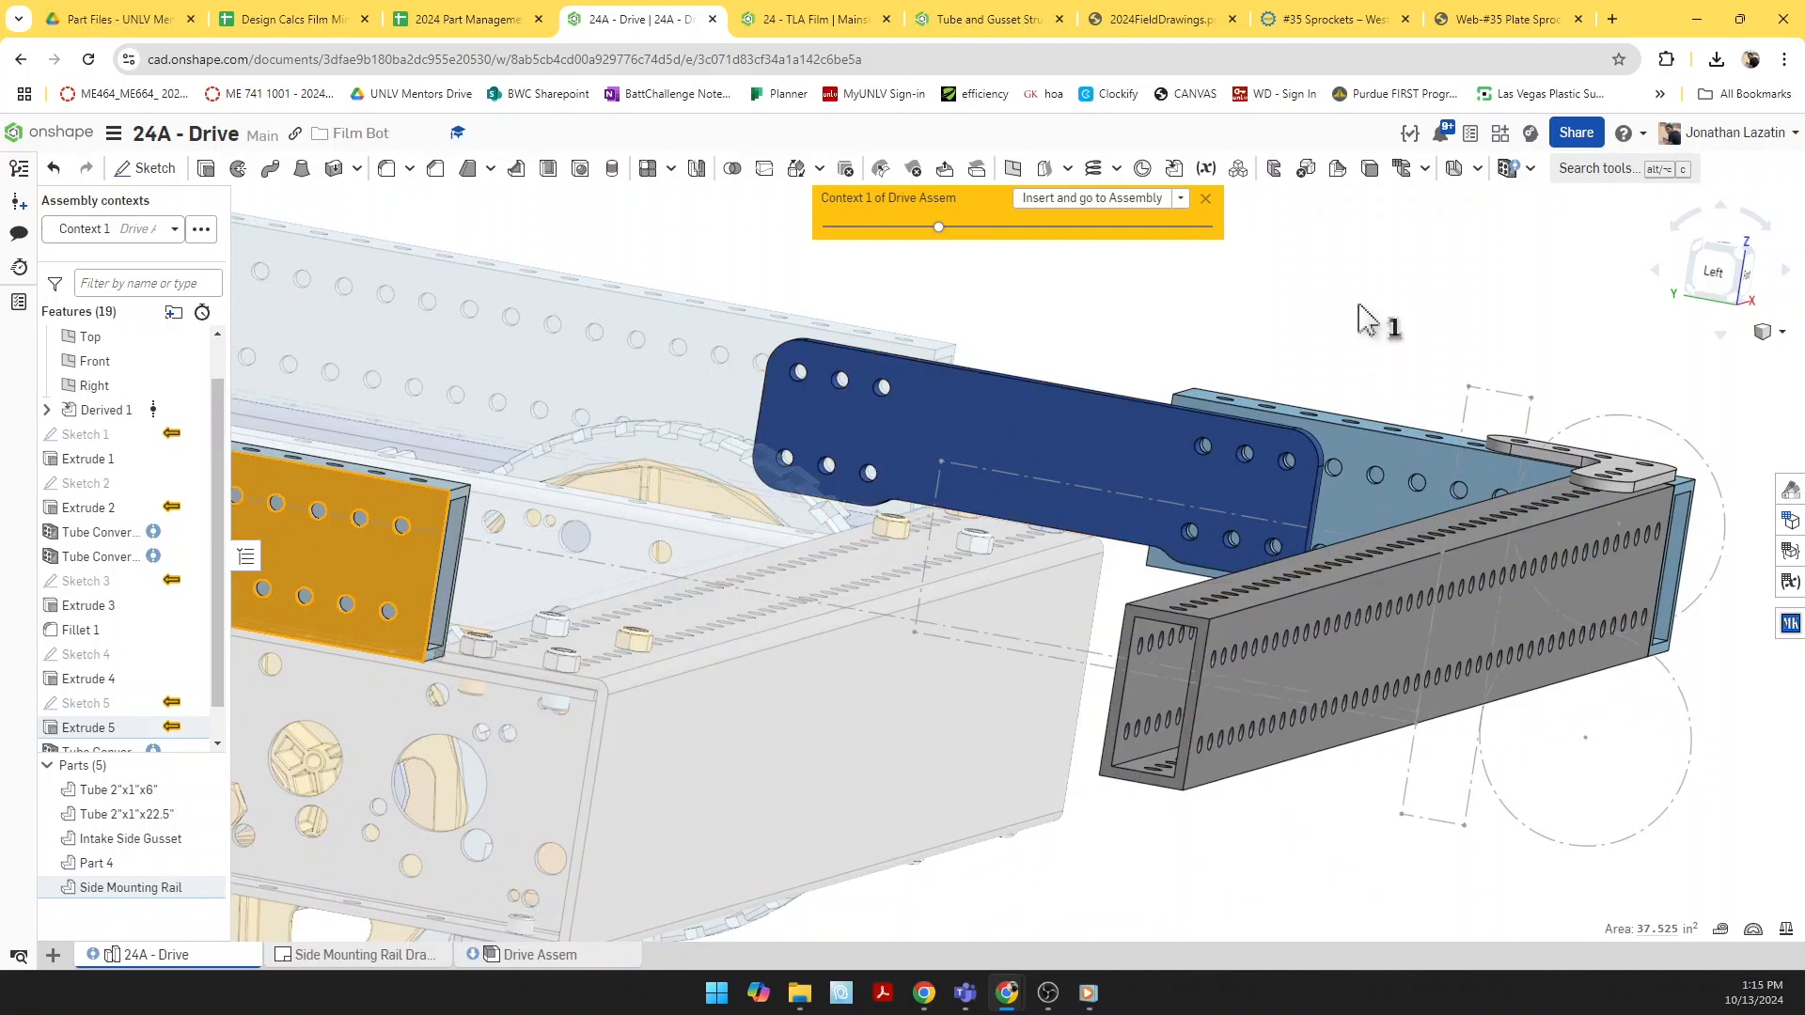
{"action": "left_click", "coordinate": [1360, 303]}
{"action": "right_click", "coordinate": [1072, 461]}
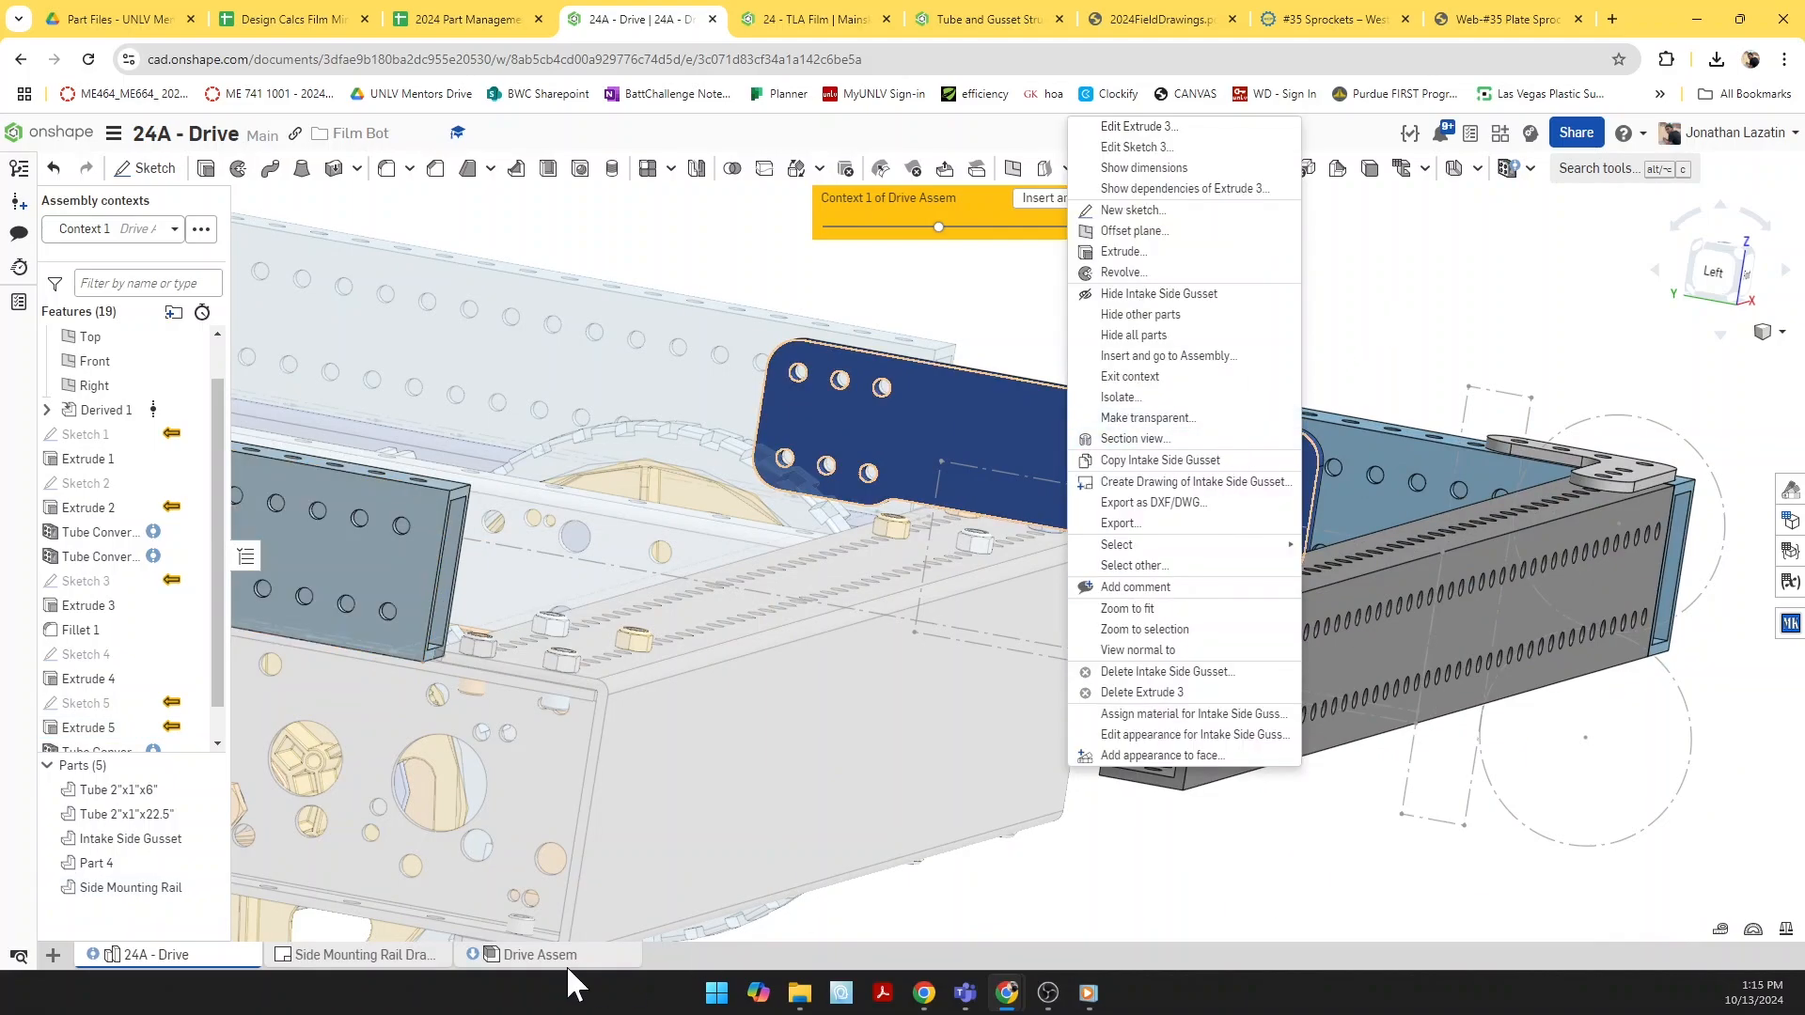
{"action": "left_click", "coordinate": [1163, 481]}
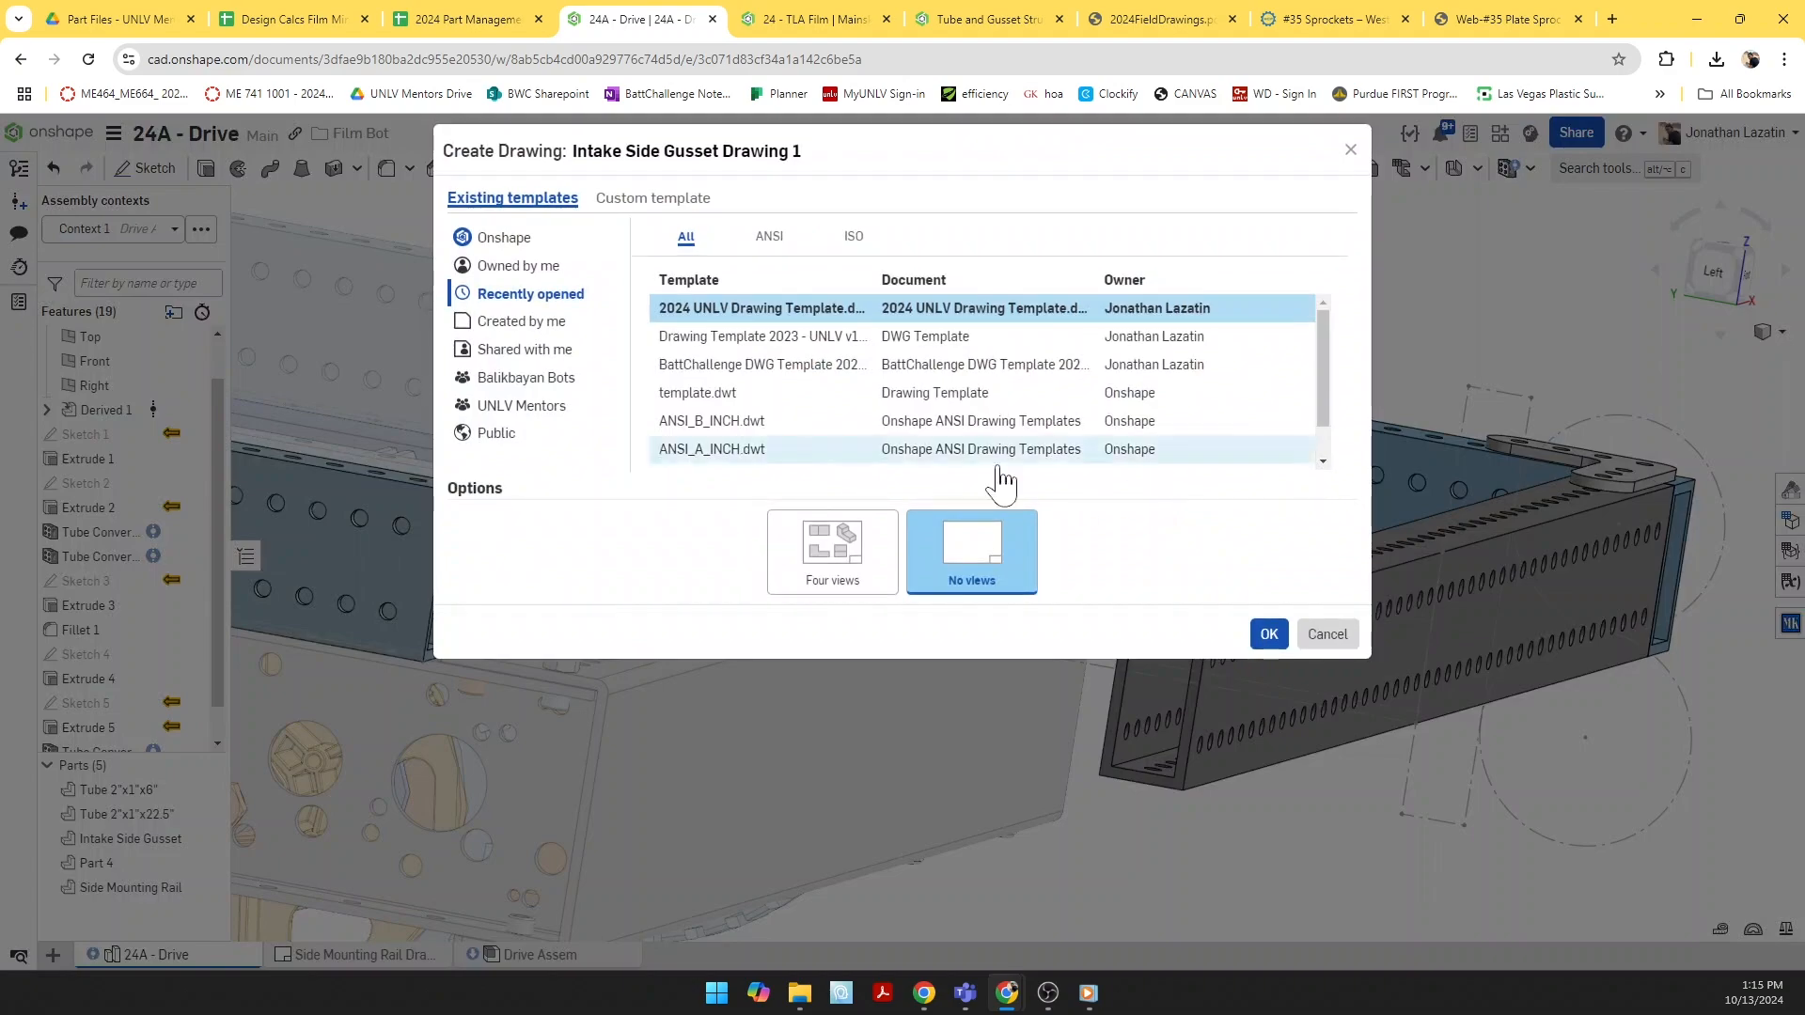
{"action": "left_click", "coordinate": [1269, 636]}
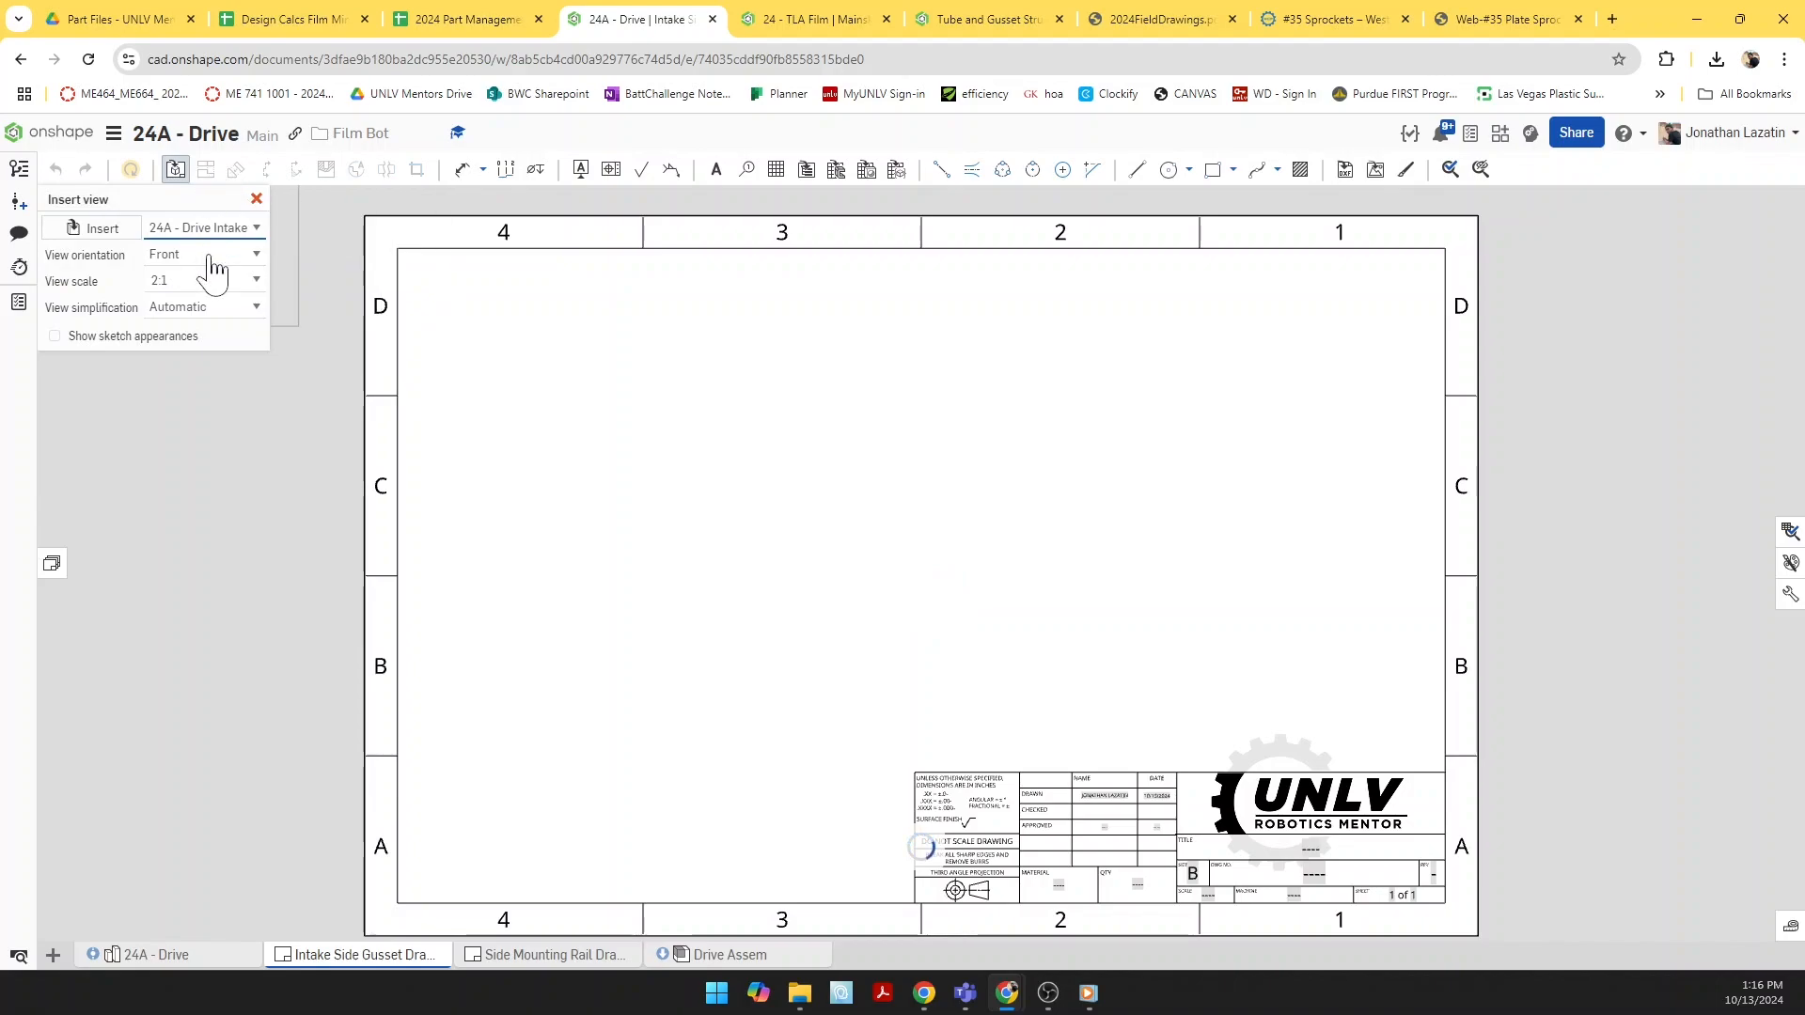
Step: Insert the gusset's Front view at 1:1 scale in the left half of the sheet and project the plate's face view to its right
{"action": "left_click", "coordinate": [202, 279]}
{"action": "left_click", "coordinate": [252, 282]}
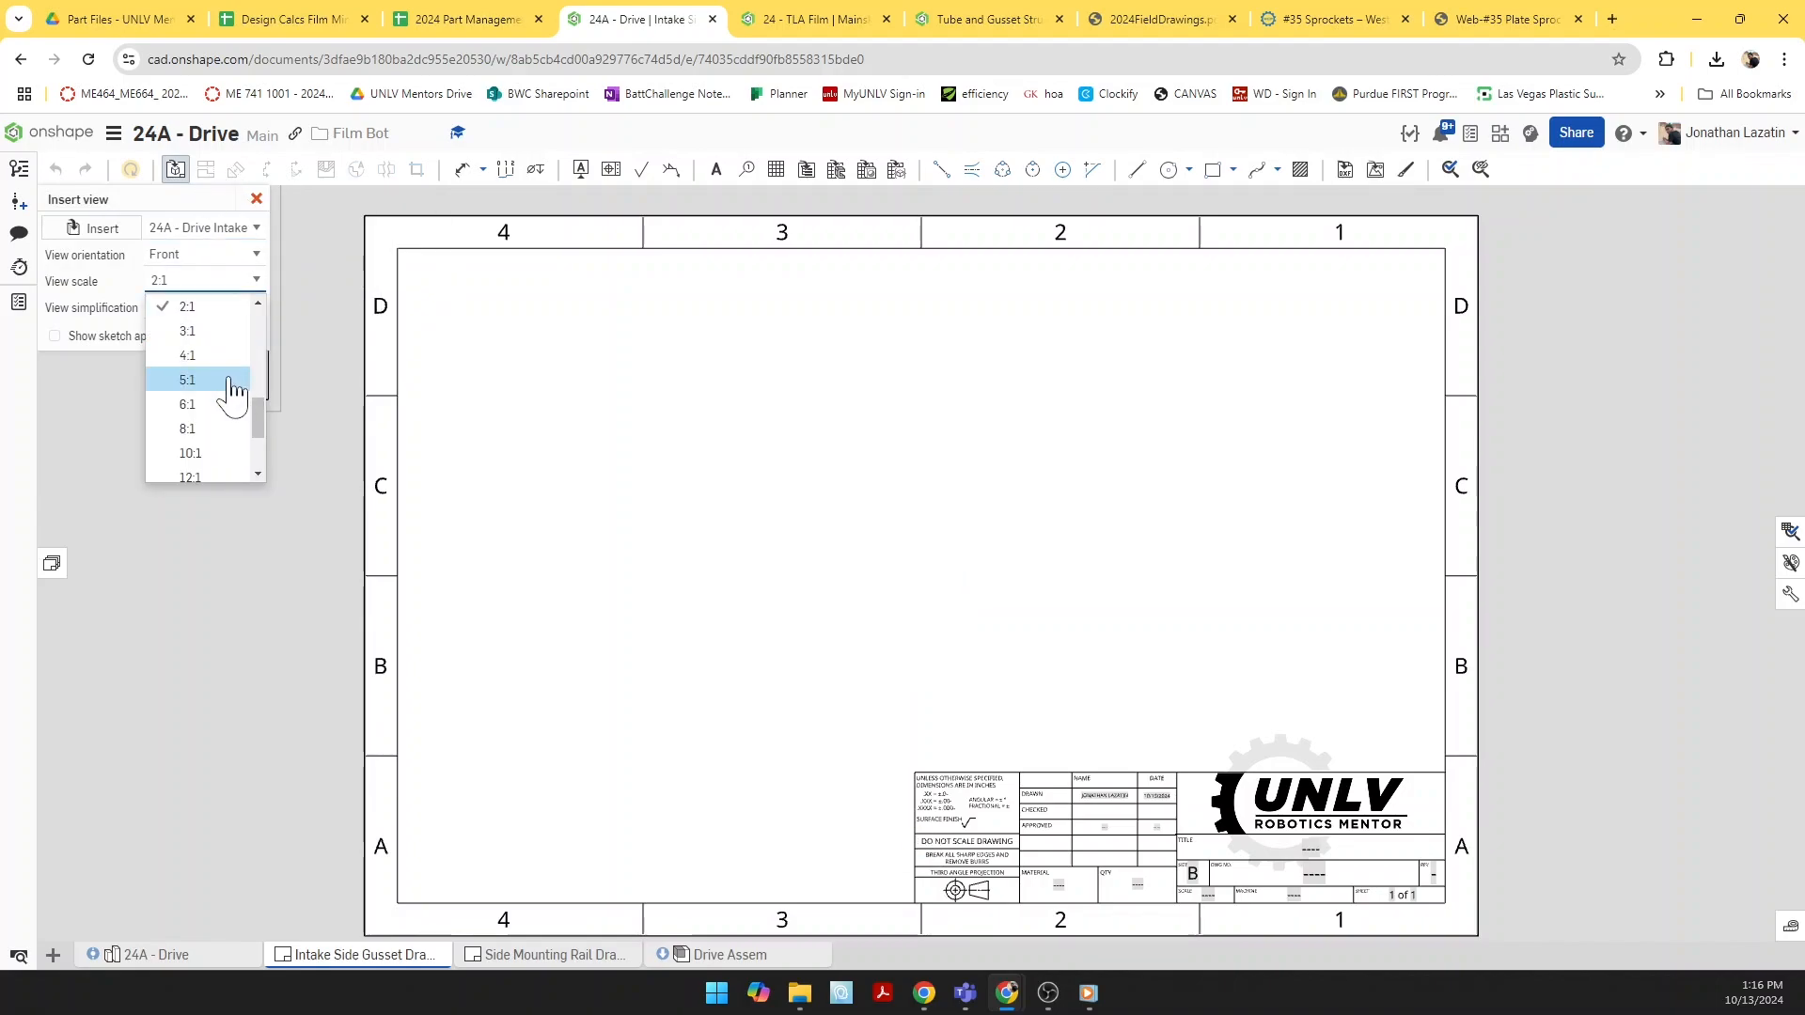
{"action": "scroll", "coordinate": [226, 381], "scroll_direction": "down", "scroll_amount": 3}
{"action": "scroll", "coordinate": [215, 348], "scroll_direction": "up", "scroll_amount": 5}
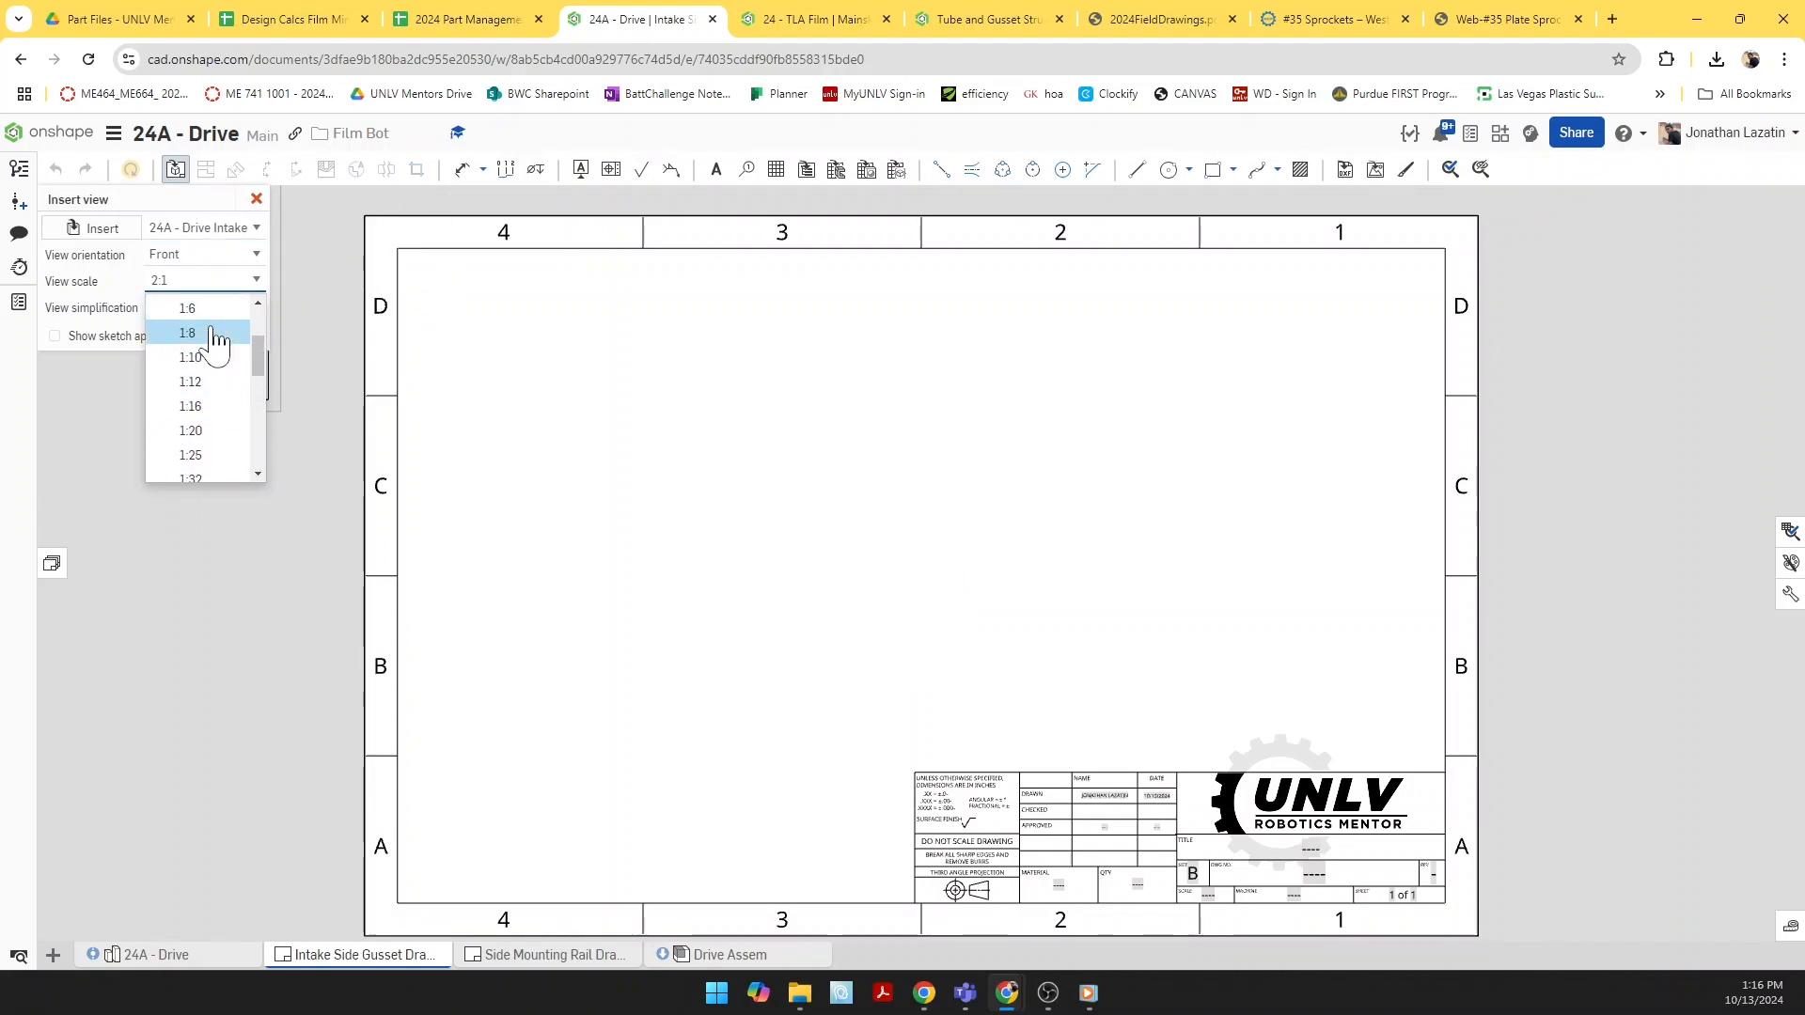
{"action": "left_click", "coordinate": [211, 313]}
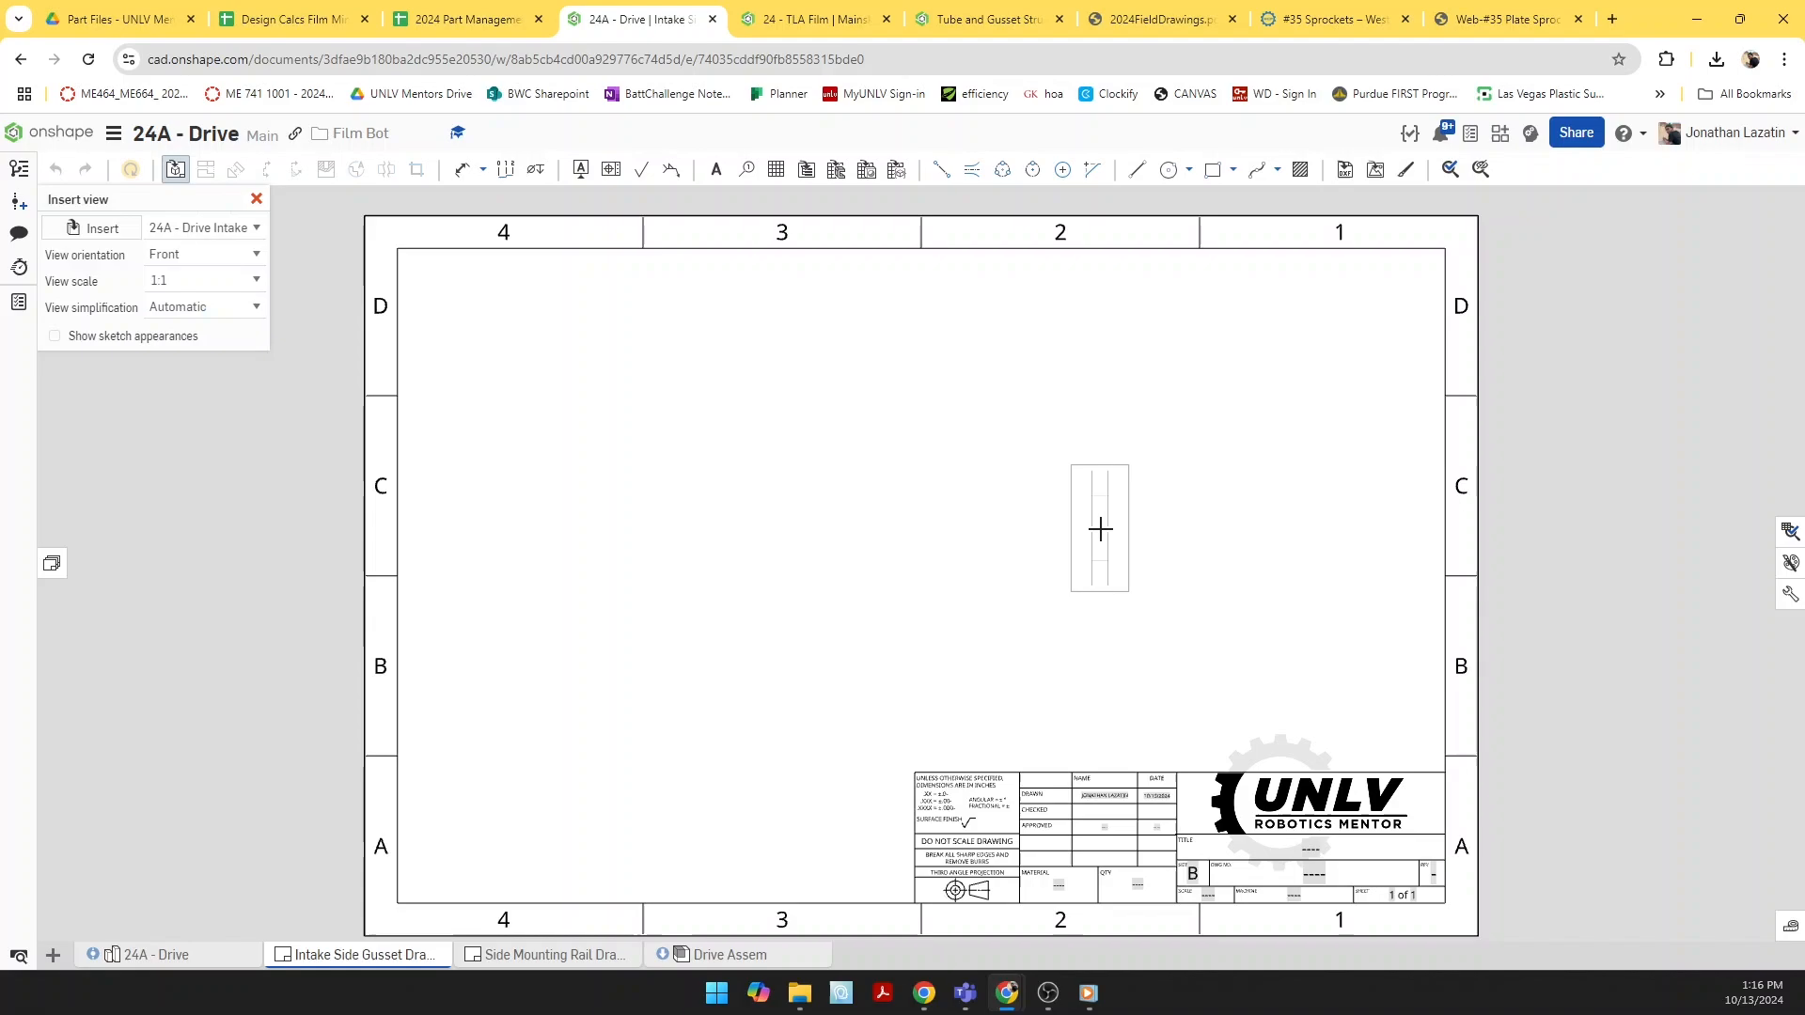
{"action": "left_click", "coordinate": [649, 522]}
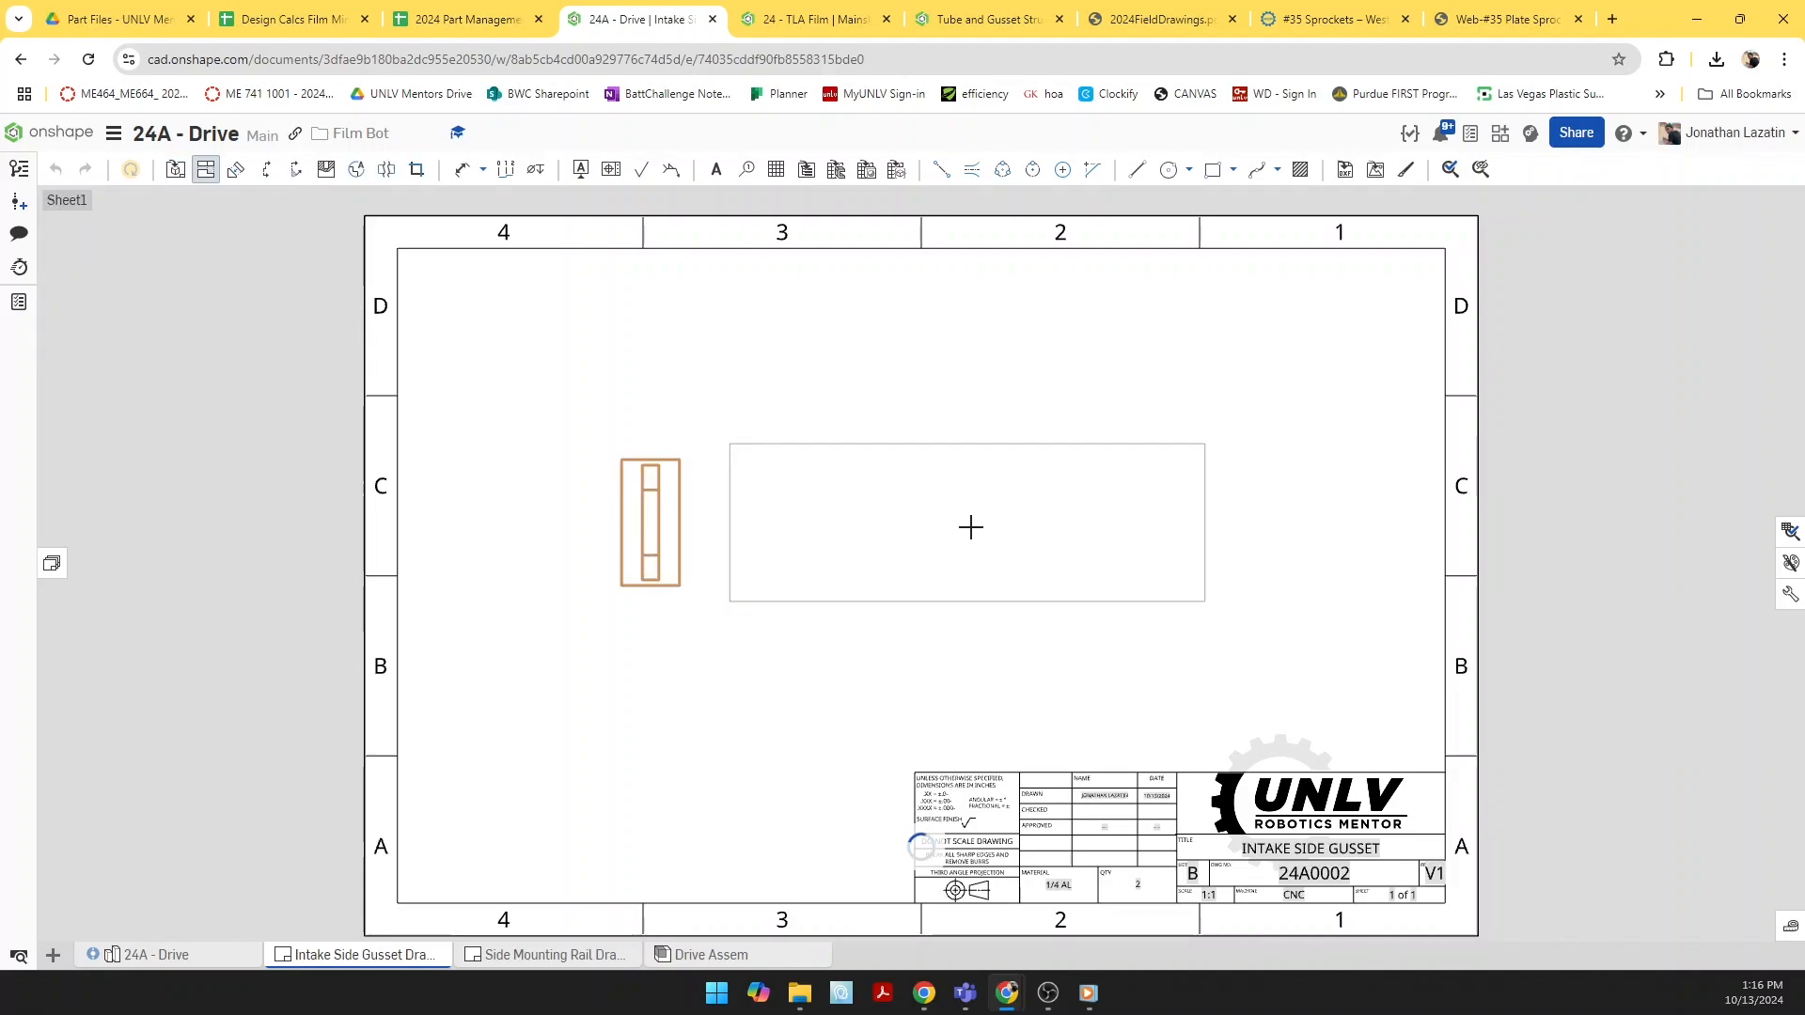
{"action": "left_click", "coordinate": [1052, 522]}
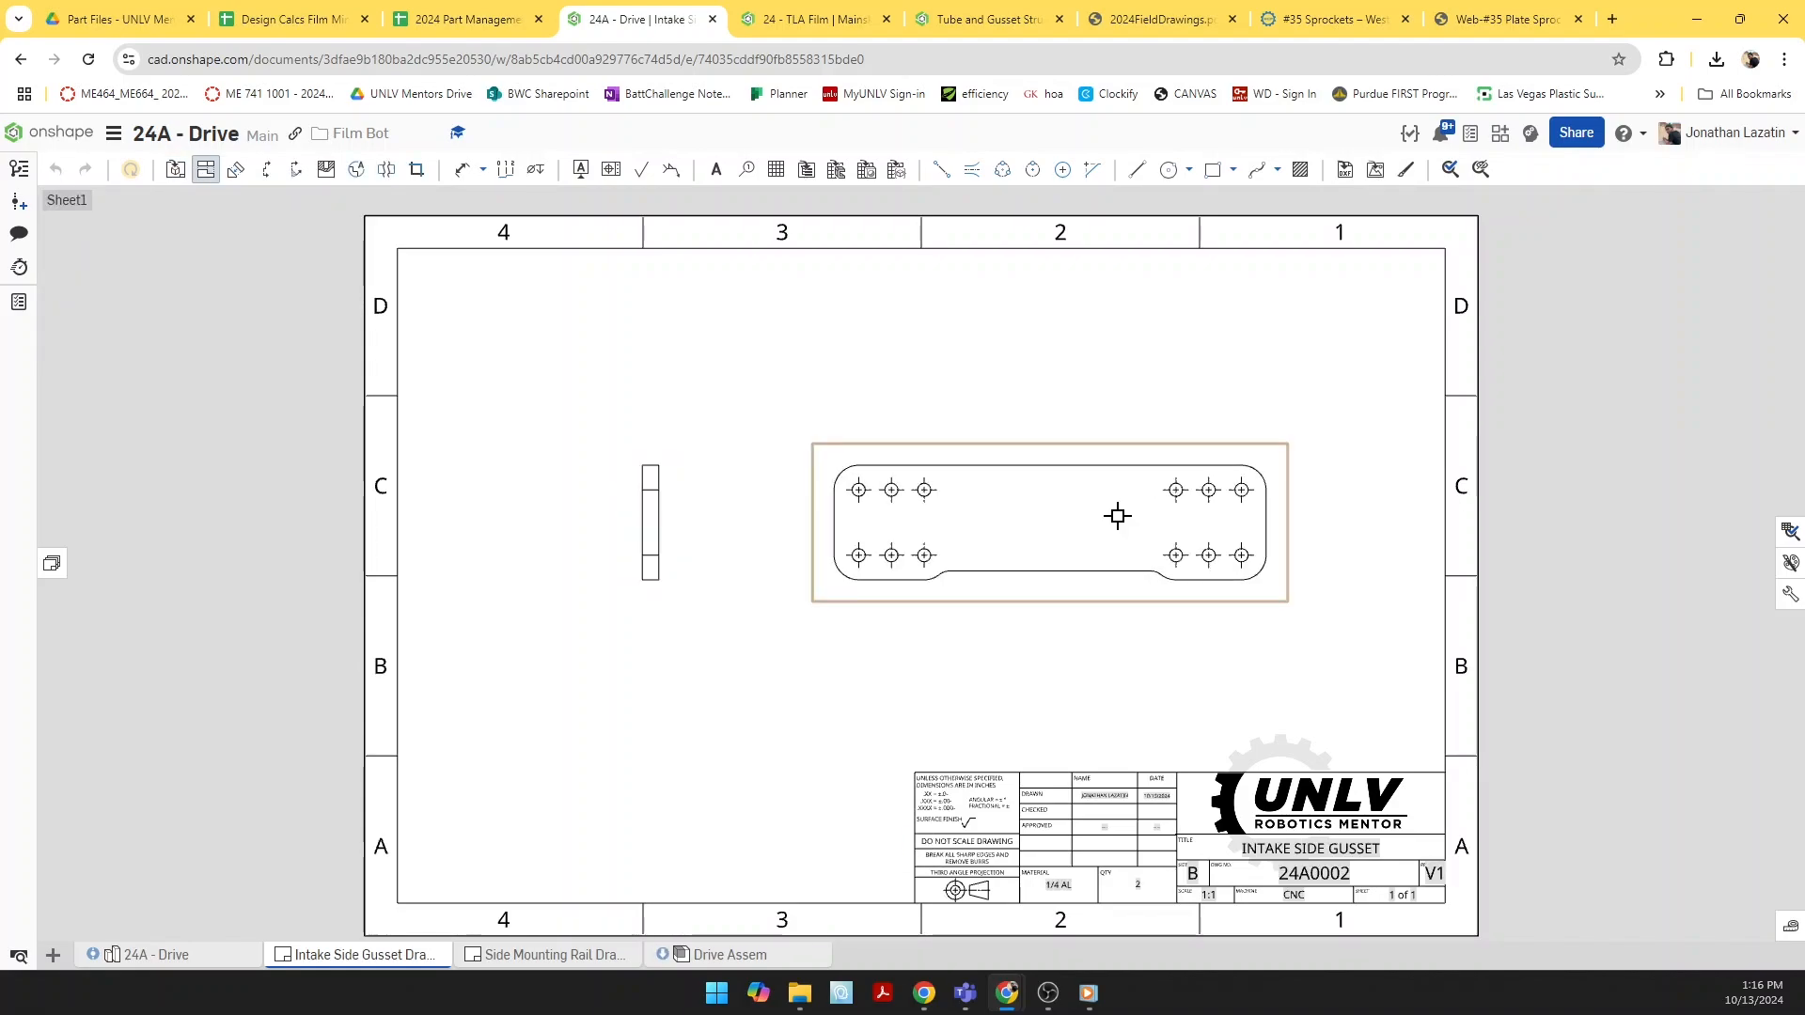
Step: Dimension the gusset's overall length between its two end edges, placing the dimension below the face view
{"action": "key", "text": "d"}
{"action": "left_click", "coordinate": [834, 523]}
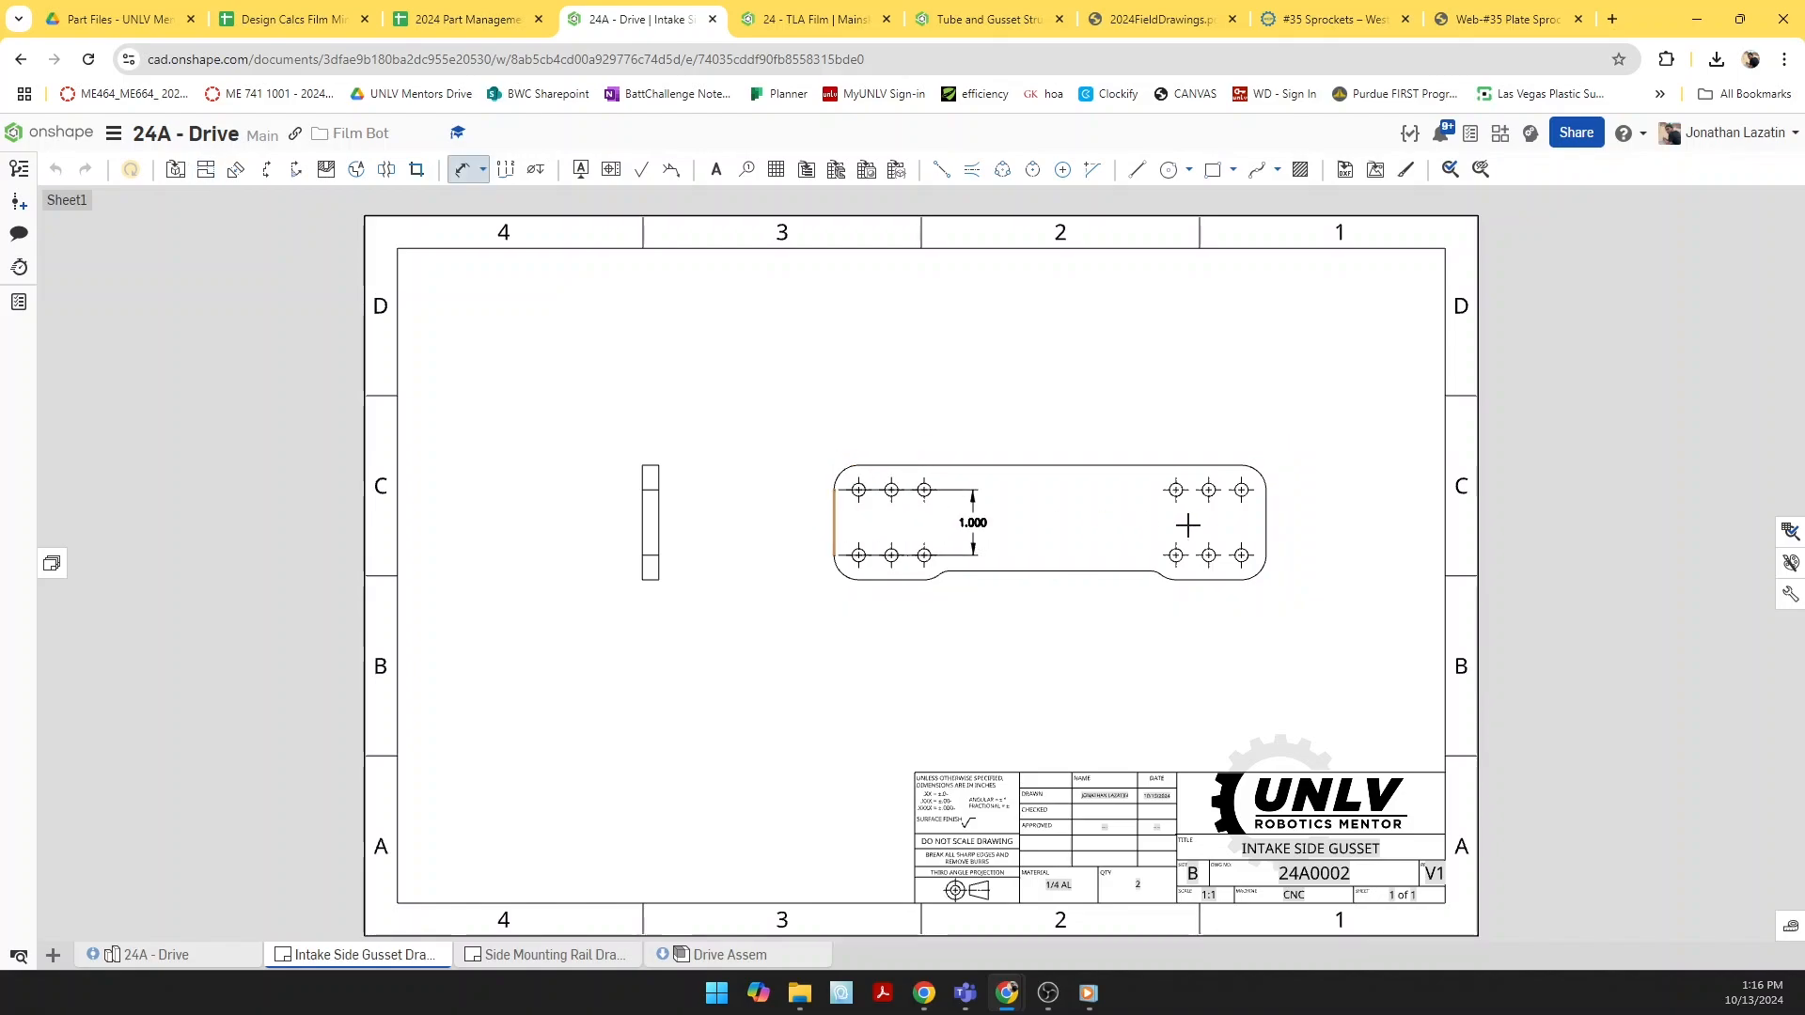
{"action": "left_click", "coordinate": [1266, 519]}
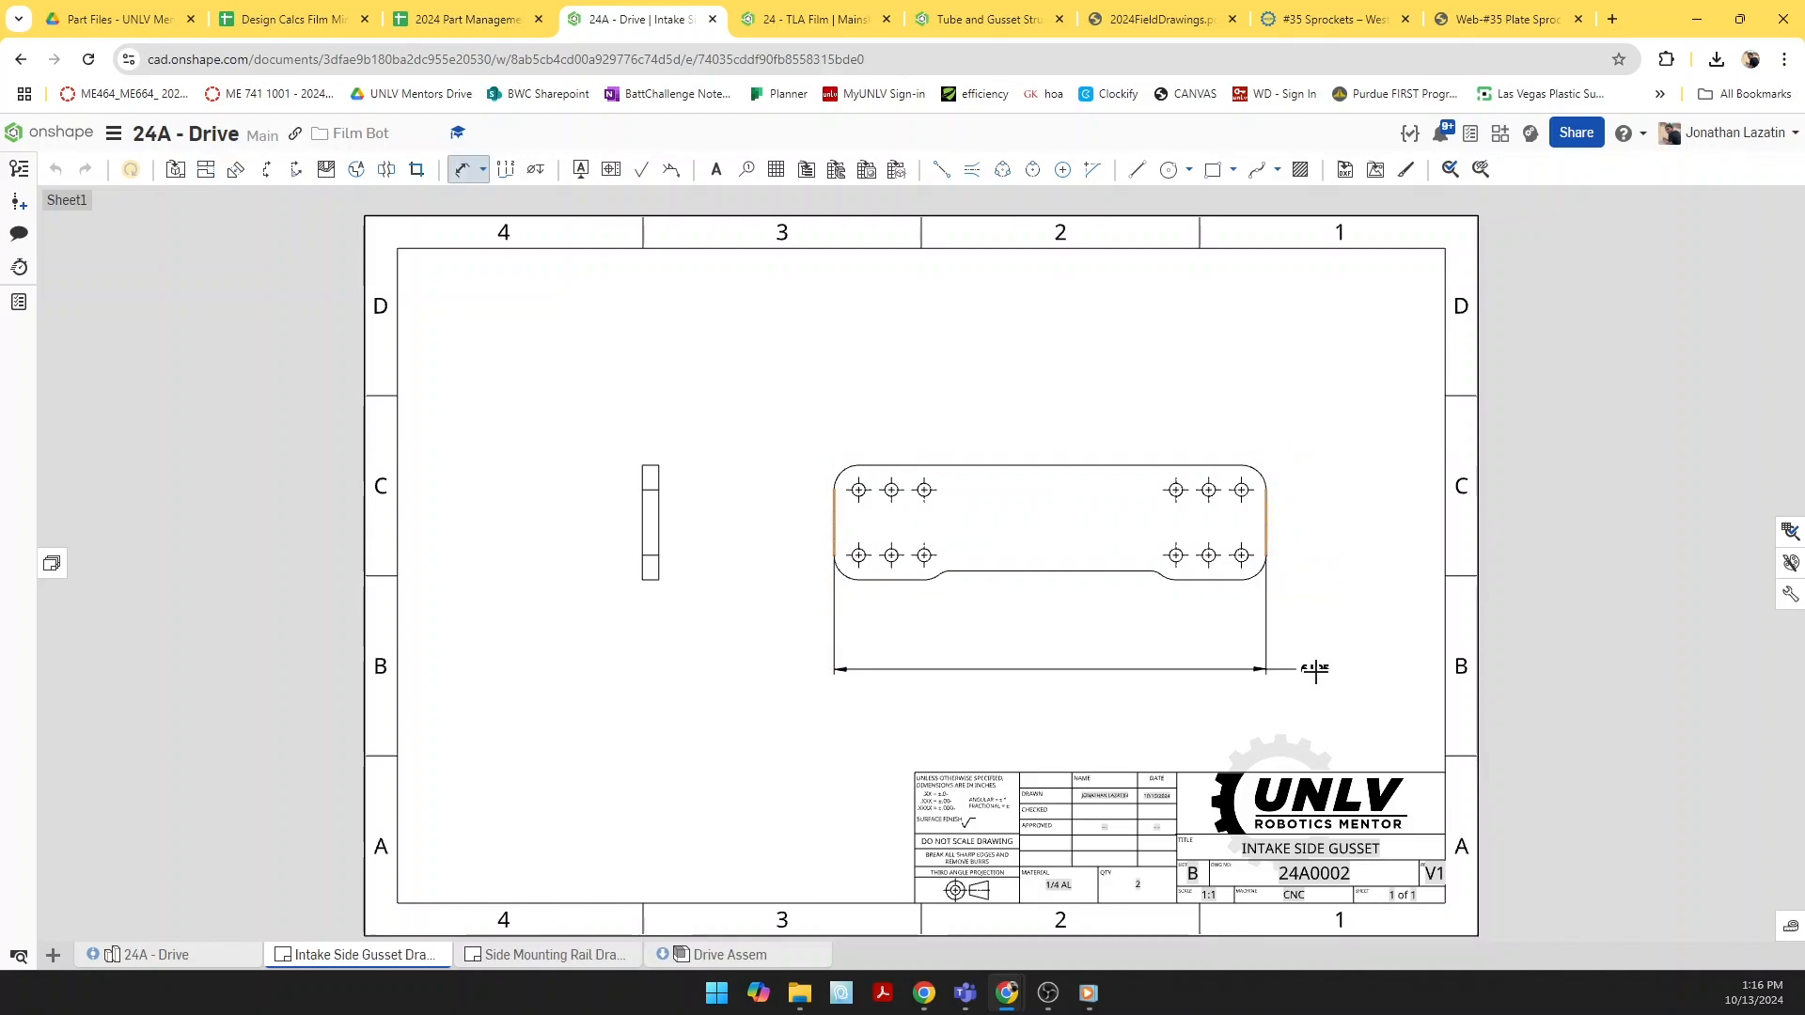
{"action": "left_click", "coordinate": [1054, 666]}
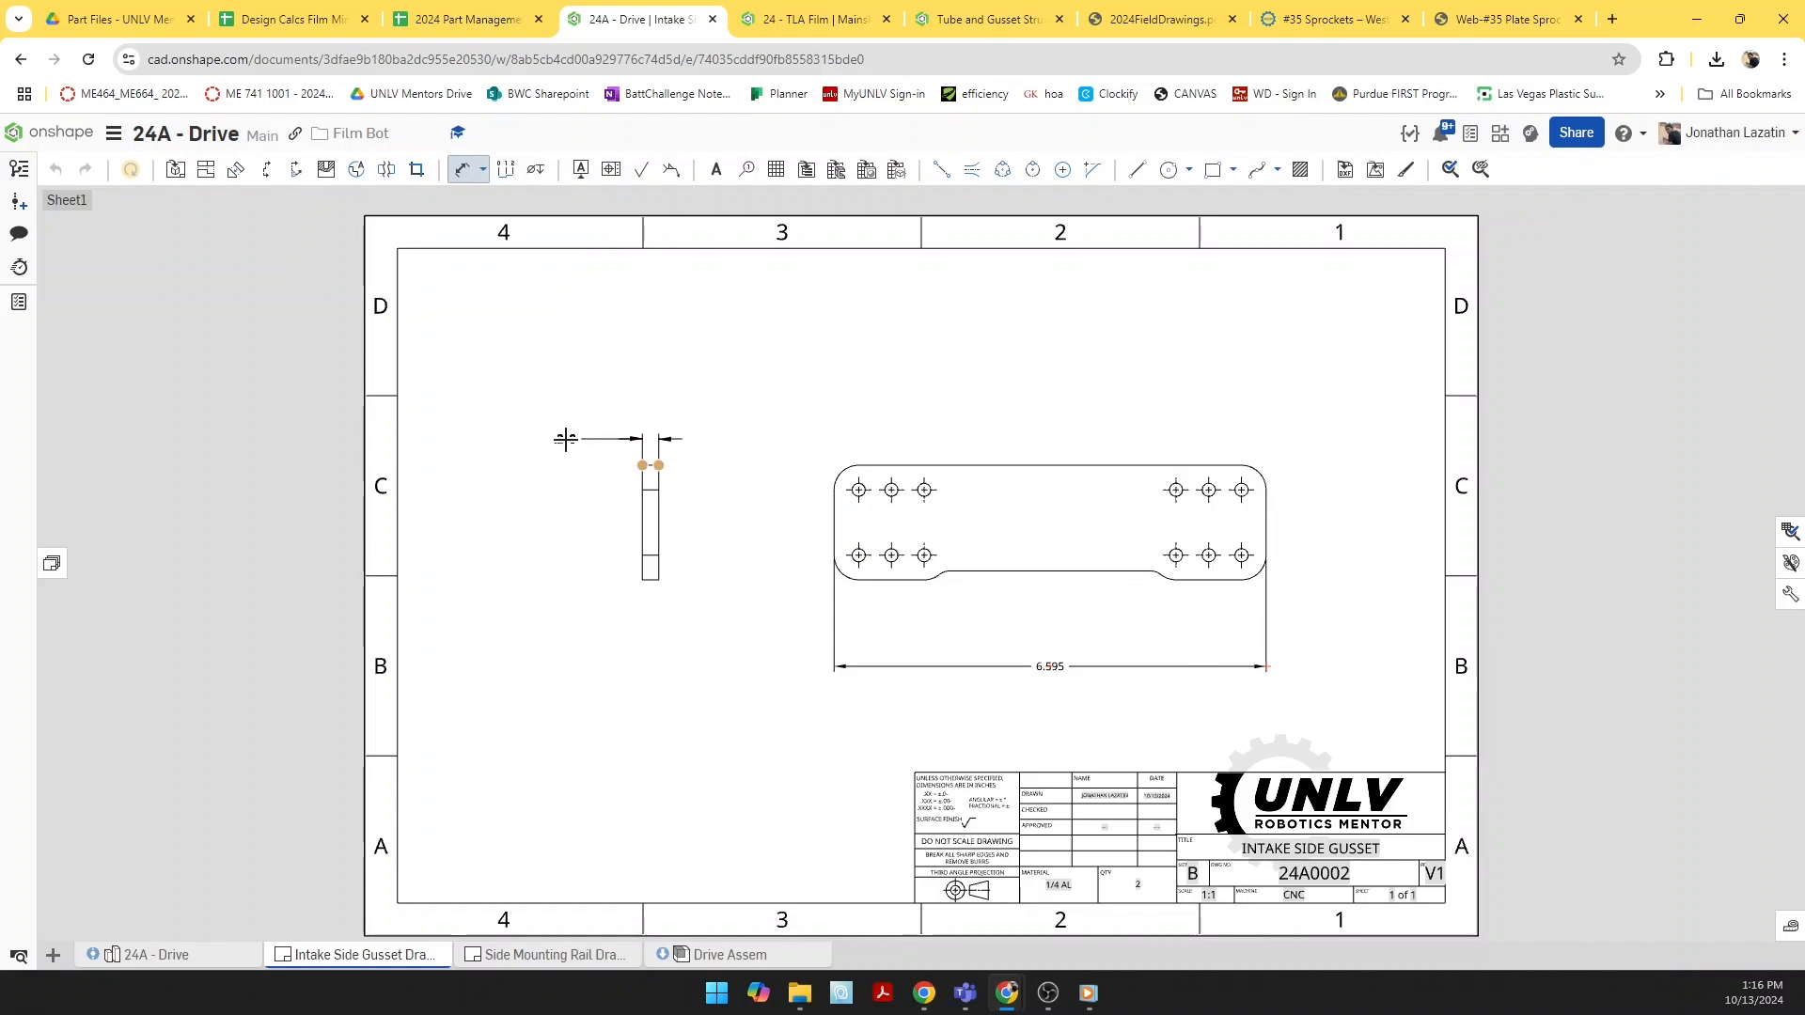
Step: Dimension the plate thickness in the edge view and the diameter of the upper-left hole in the face view
{"action": "scroll", "coordinate": [834, 473], "scroll_direction": "up", "scroll_amount": 3}
{"action": "left_click", "coordinate": [871, 496]}
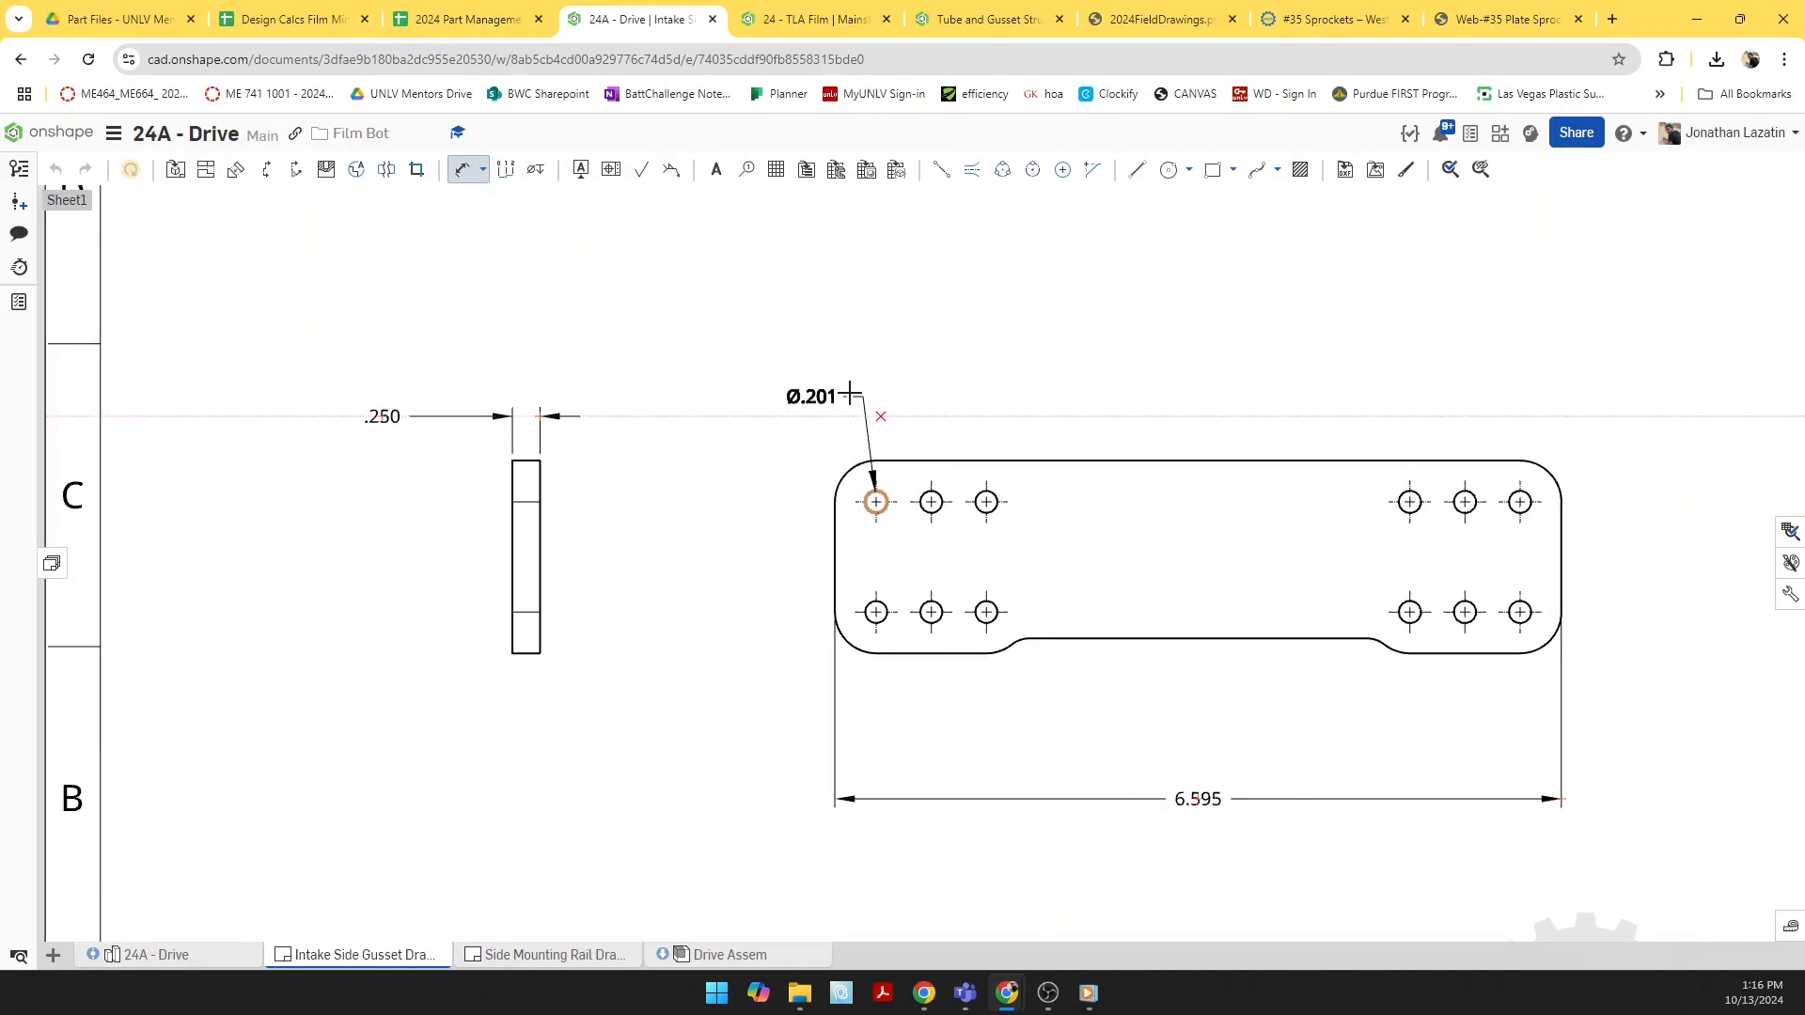
{"action": "left_click", "coordinate": [767, 415]}
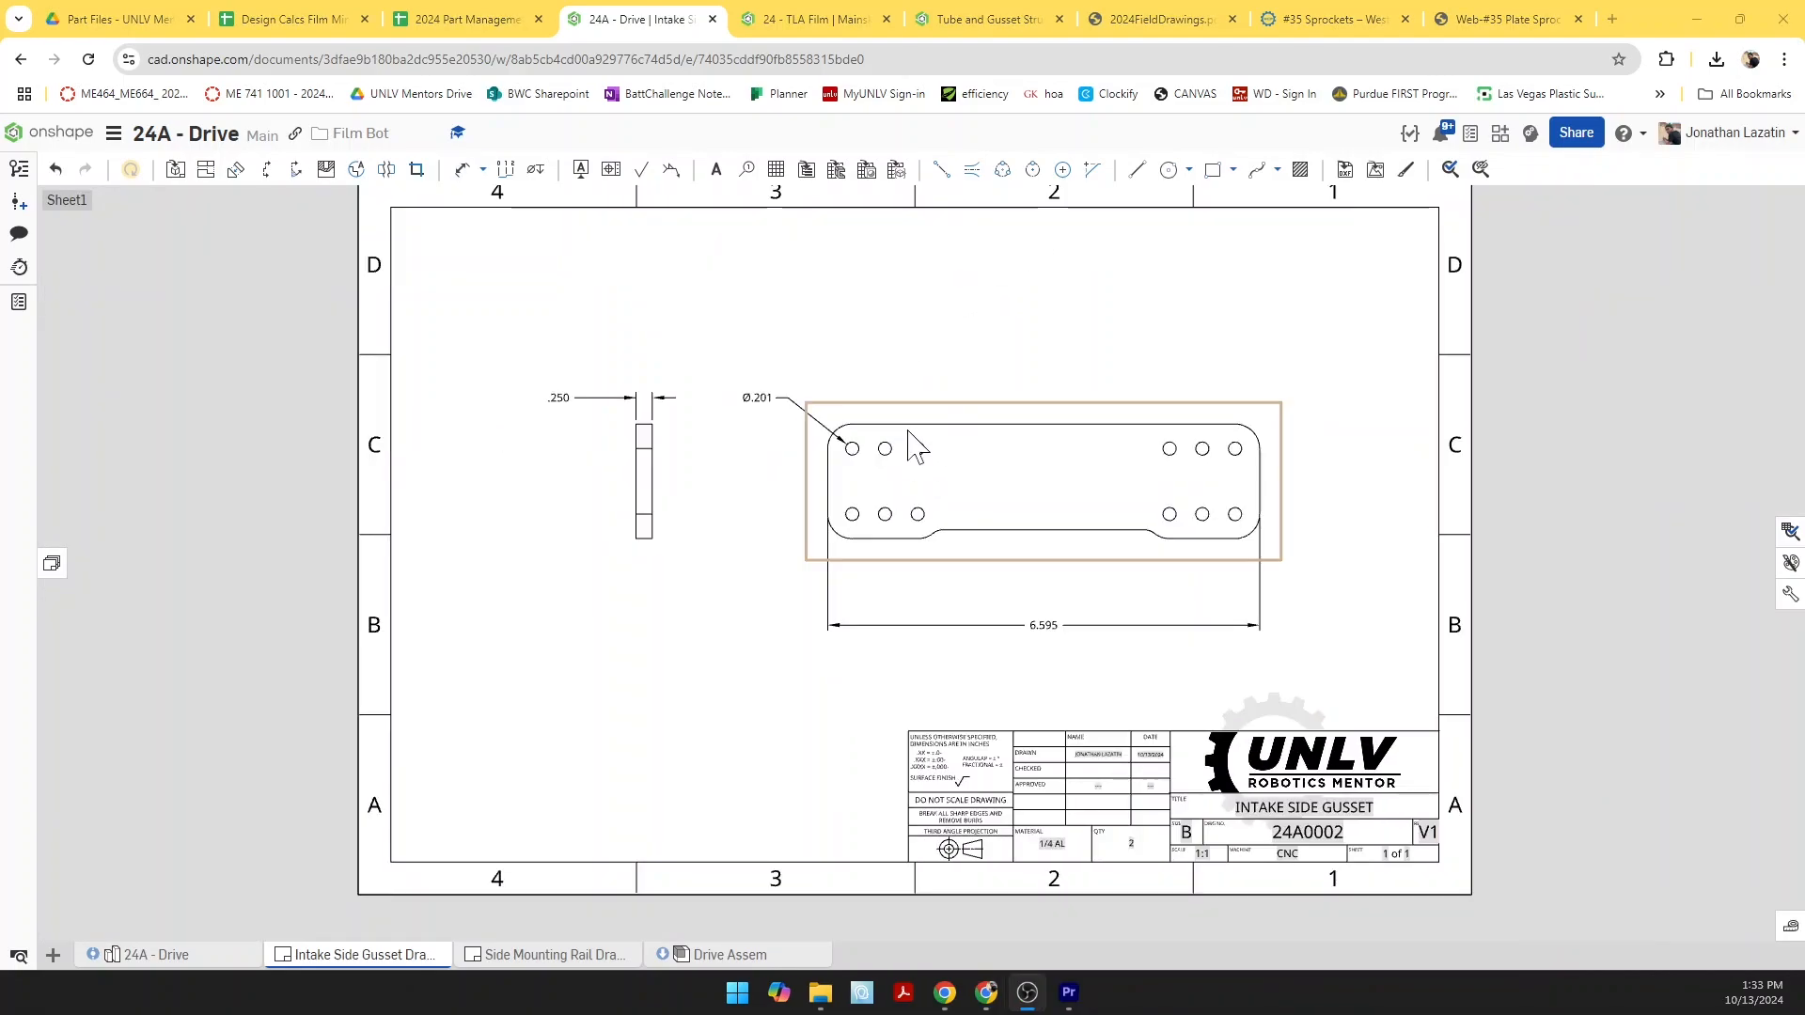
{"action": "key", "text": "c"}
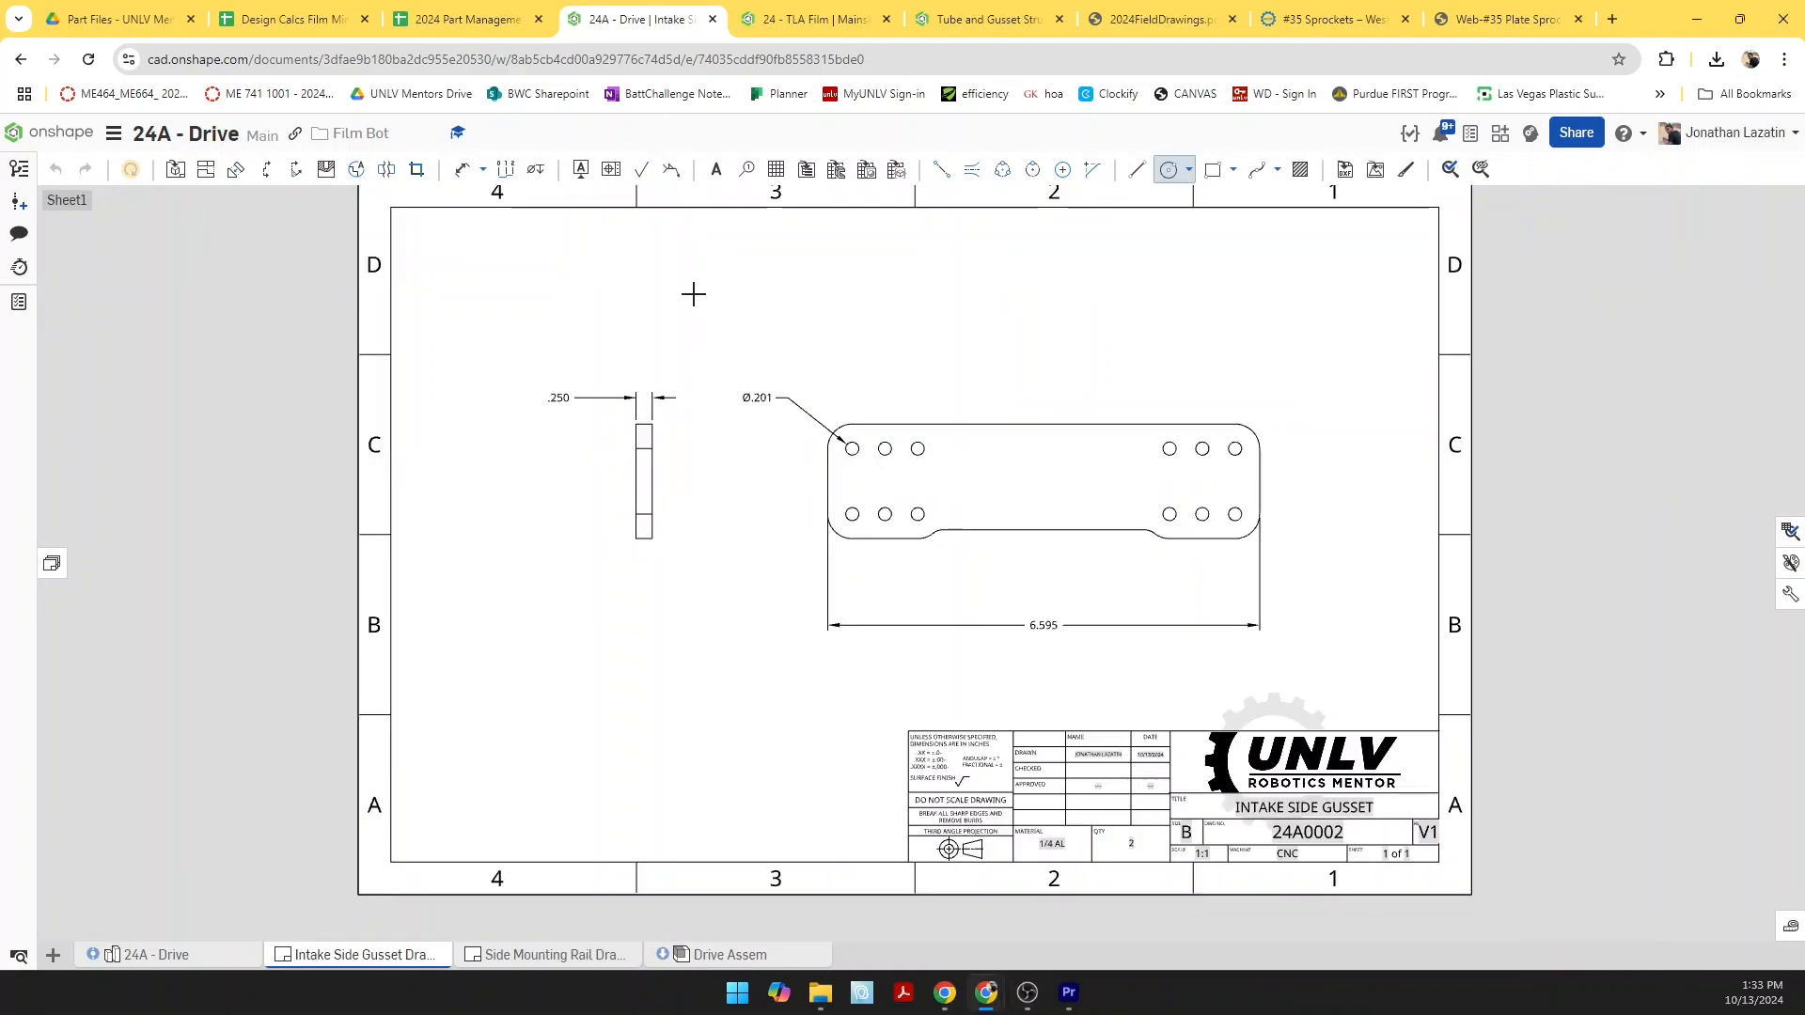
{"action": "left_click", "coordinate": [461, 171]}
{"action": "left_click", "coordinate": [909, 425]}
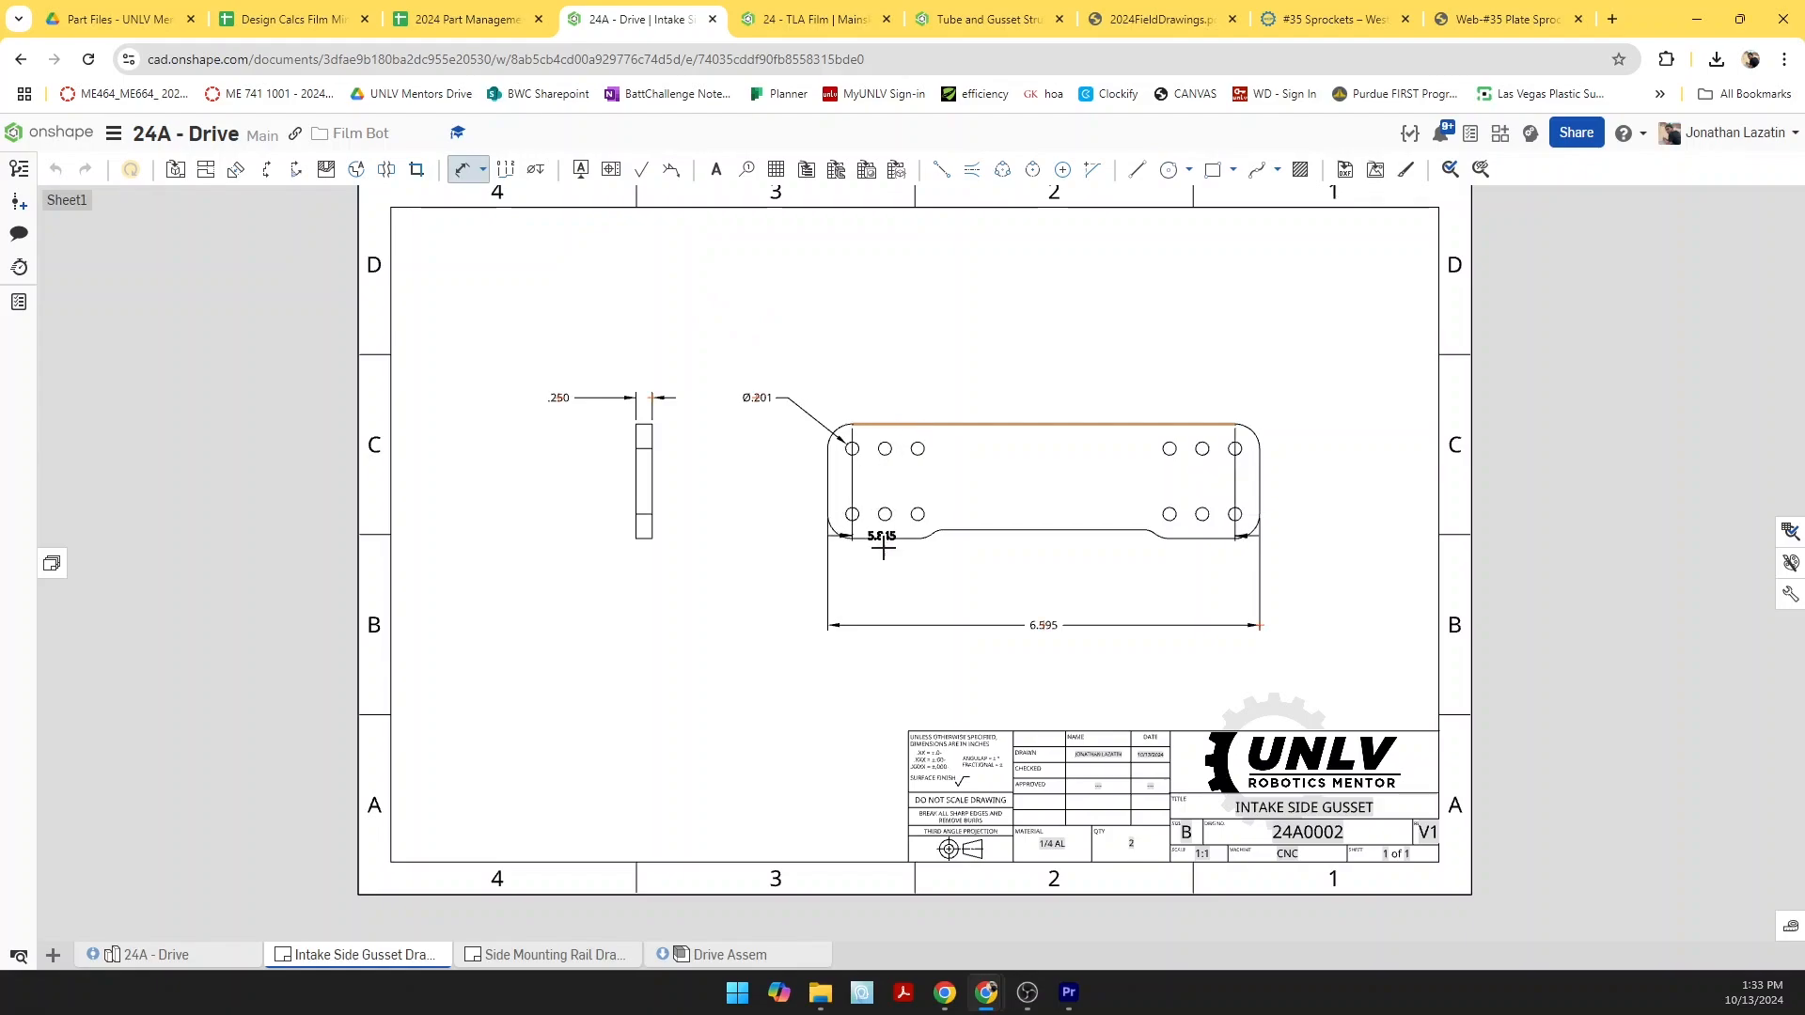
{"action": "left_click", "coordinate": [887, 540]}
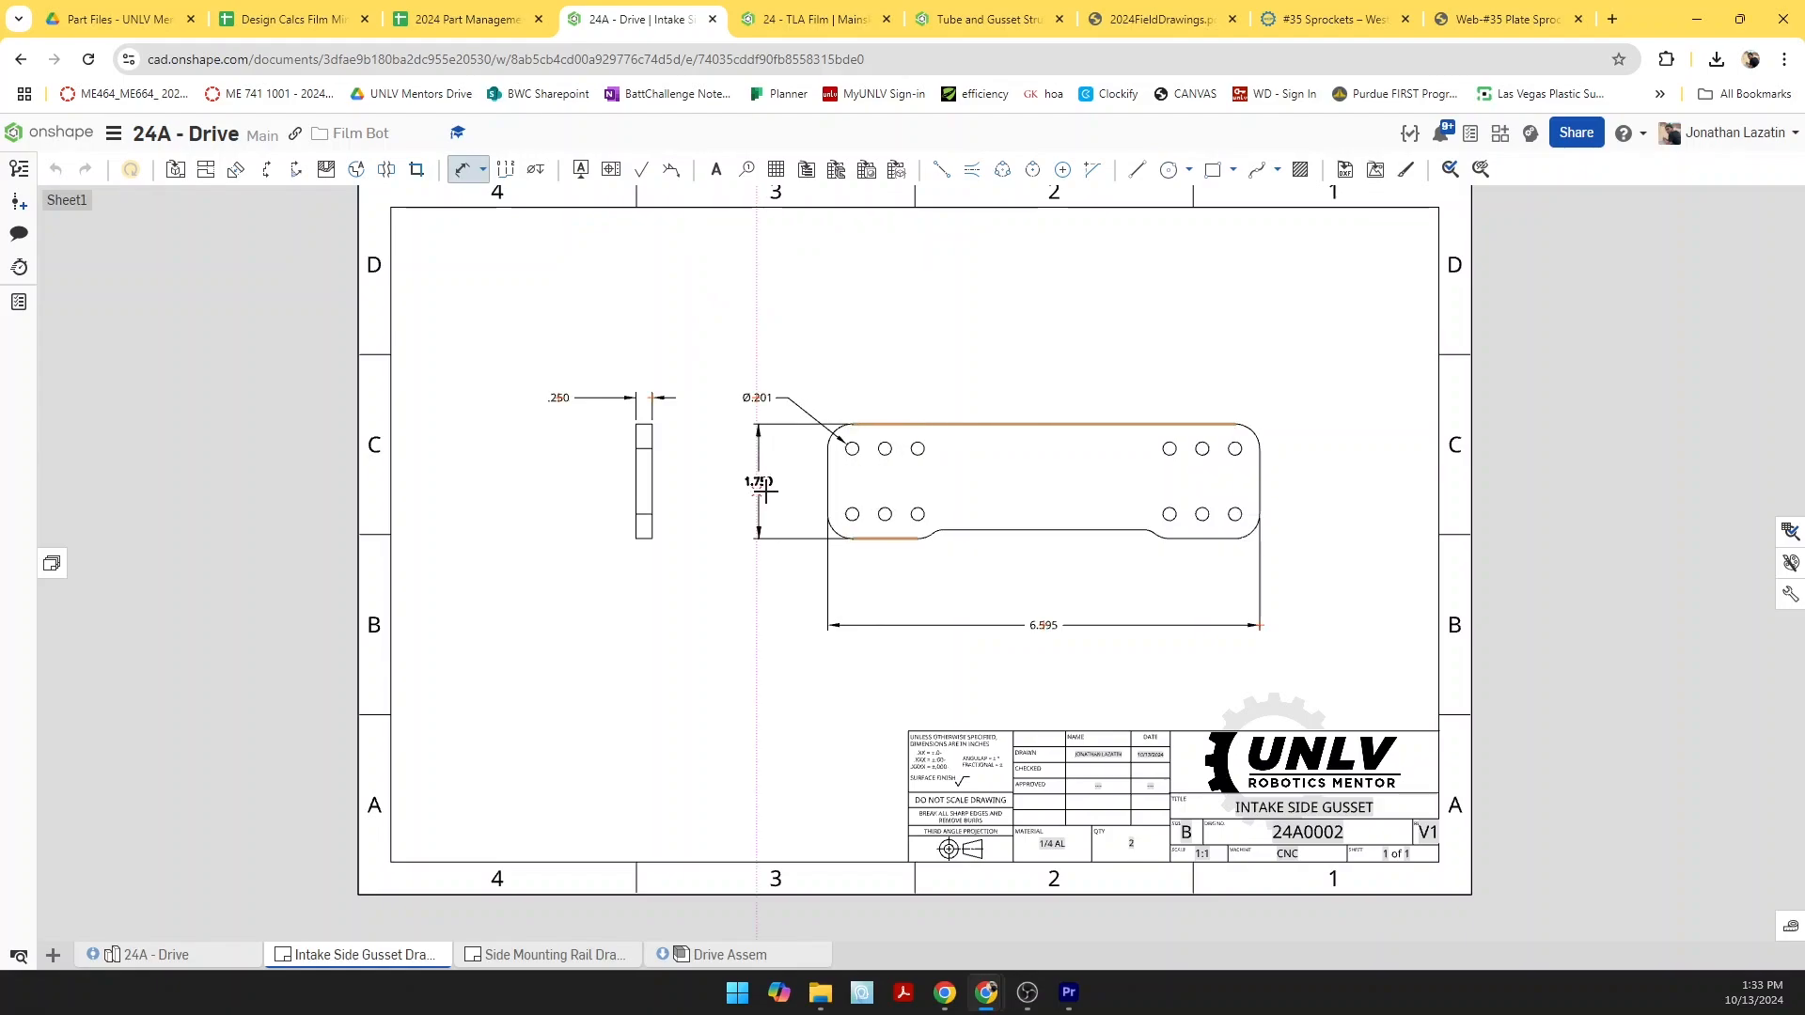
{"action": "key", "text": "Escape"}
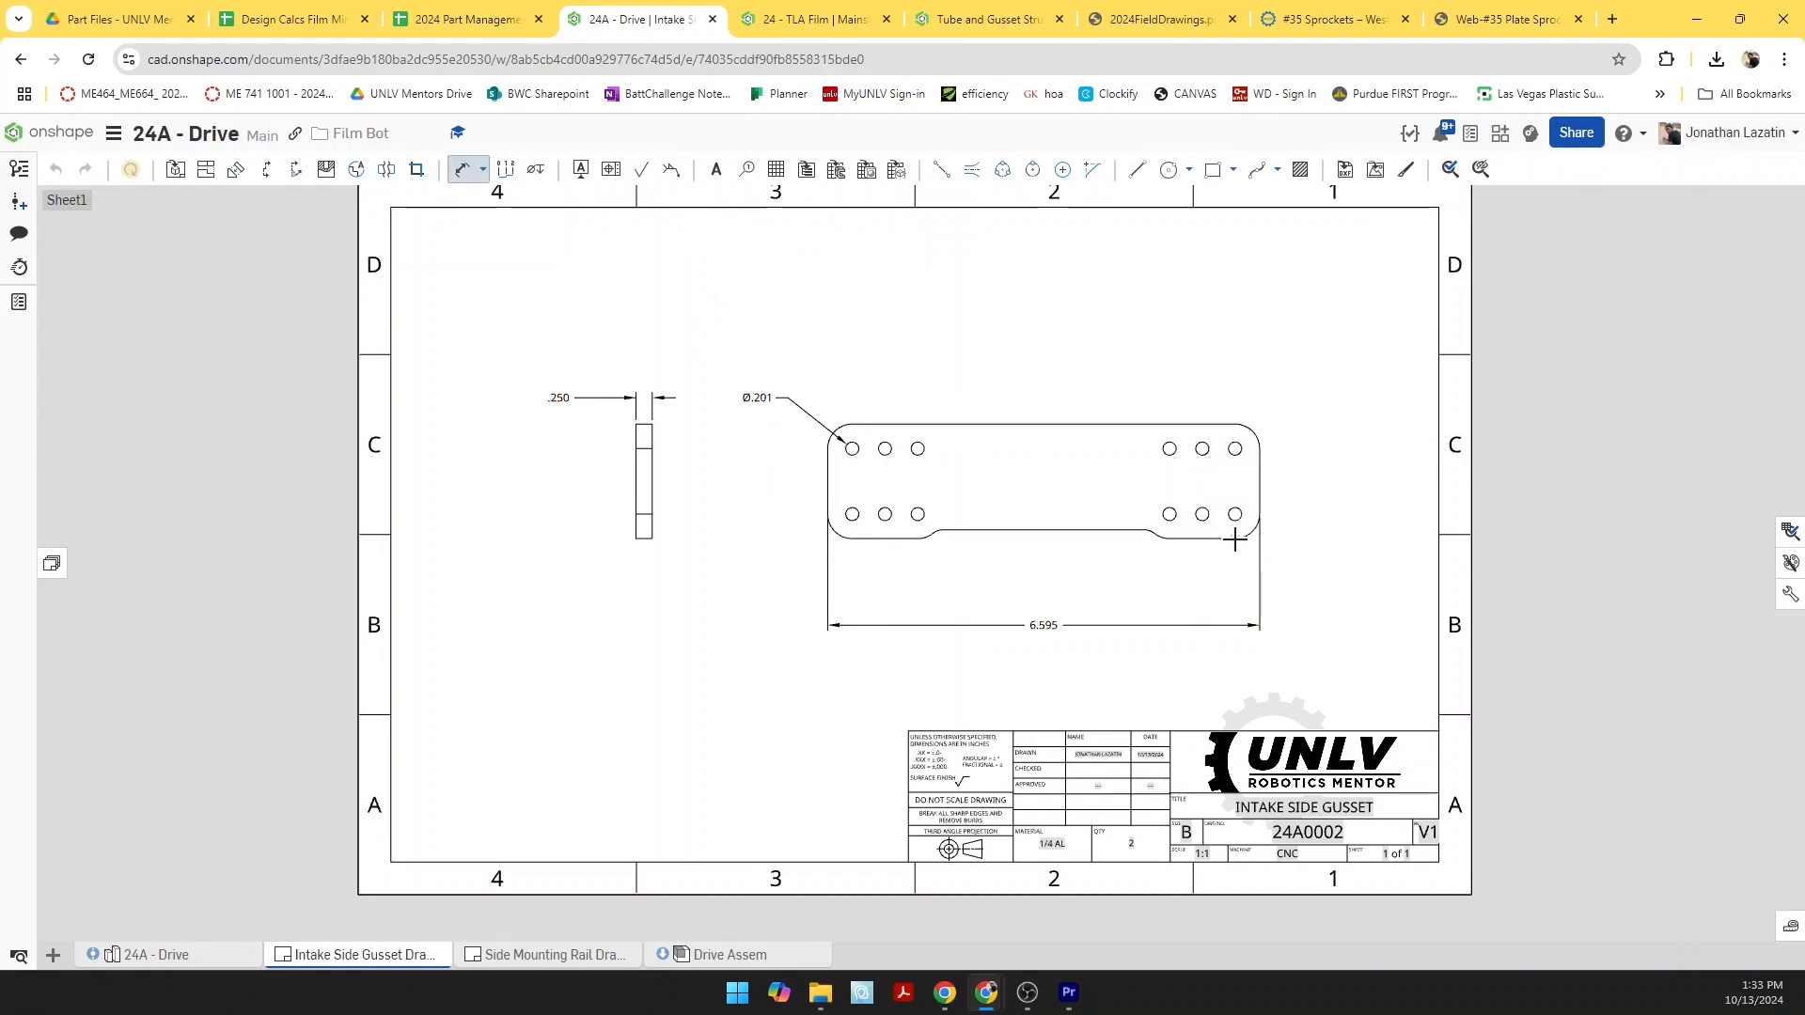
{"action": "left_click", "coordinate": [1235, 424]}
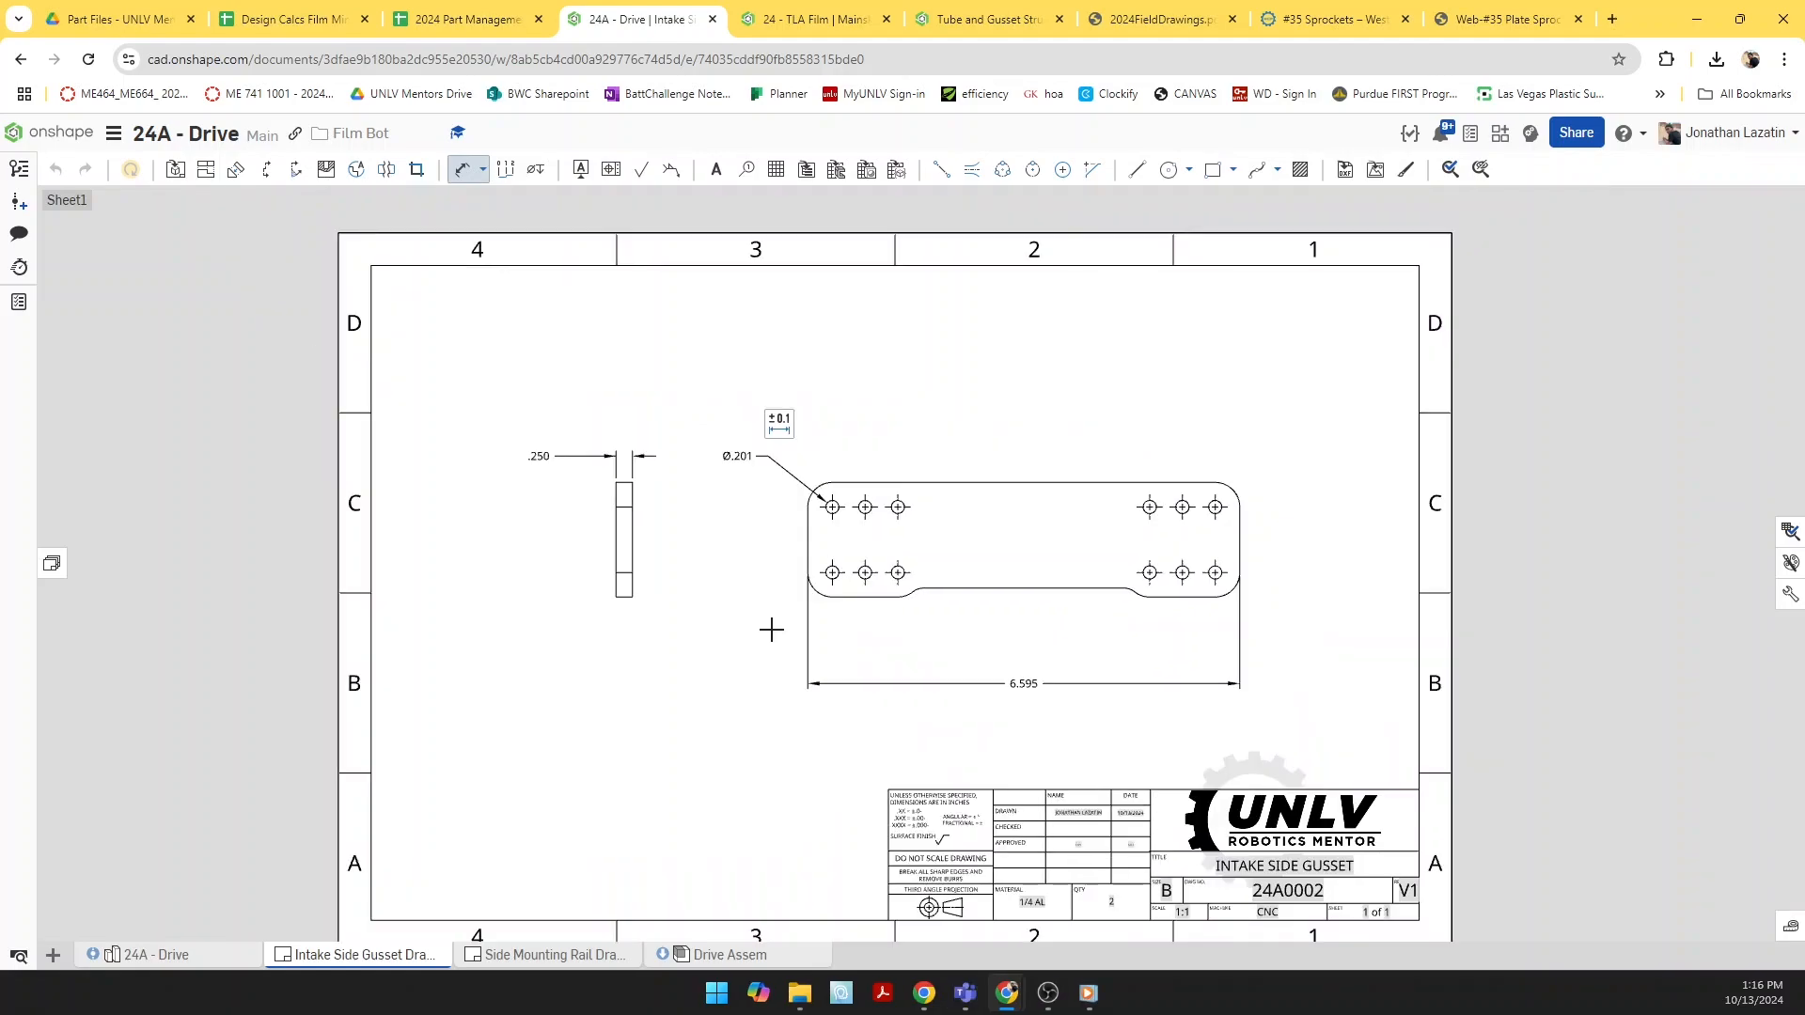
Step: Hide the automatic center marks on the holes in the gusset's face view
{"action": "right_click", "coordinate": [964, 436]}
{"action": "mouse_move", "coordinate": [1016, 443]}
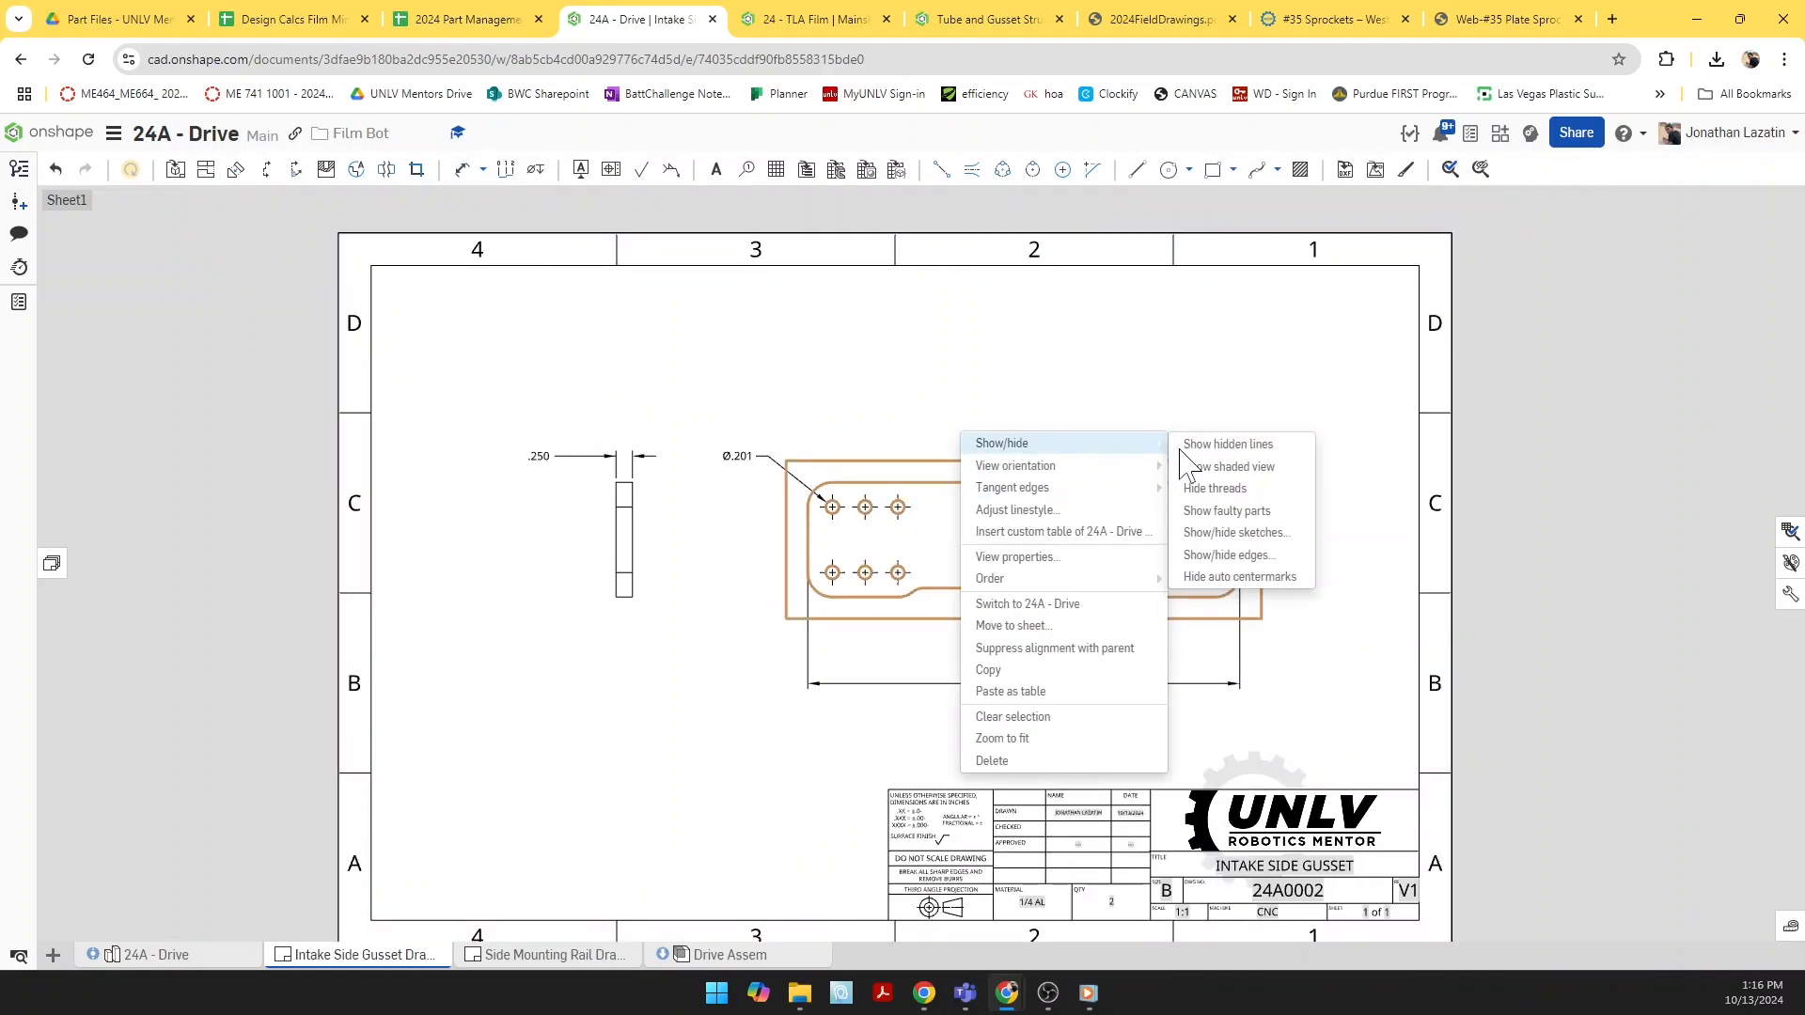
{"action": "left_click", "coordinate": [1220, 577]}
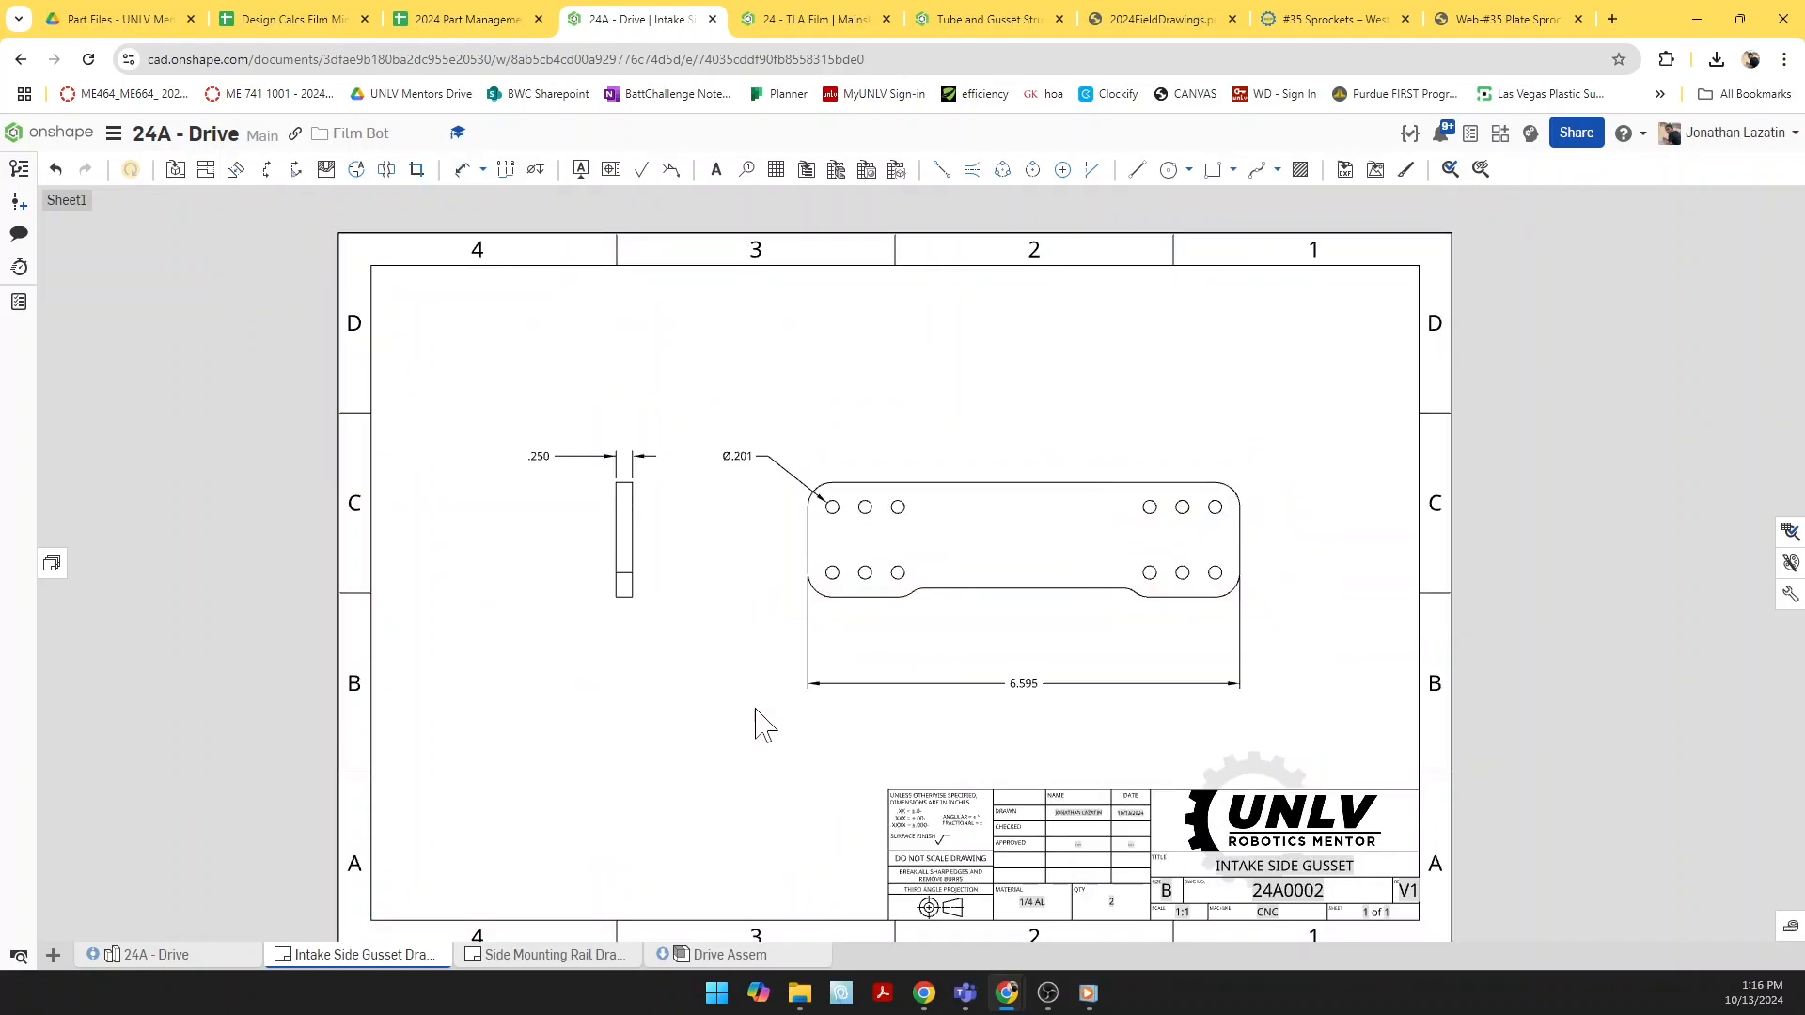
{"action": "scroll", "coordinate": [903, 677], "scroll_direction": "down", "scroll_amount": 3}
{"action": "scroll", "coordinate": [885, 860], "scroll_direction": "up", "scroll_amount": 2}
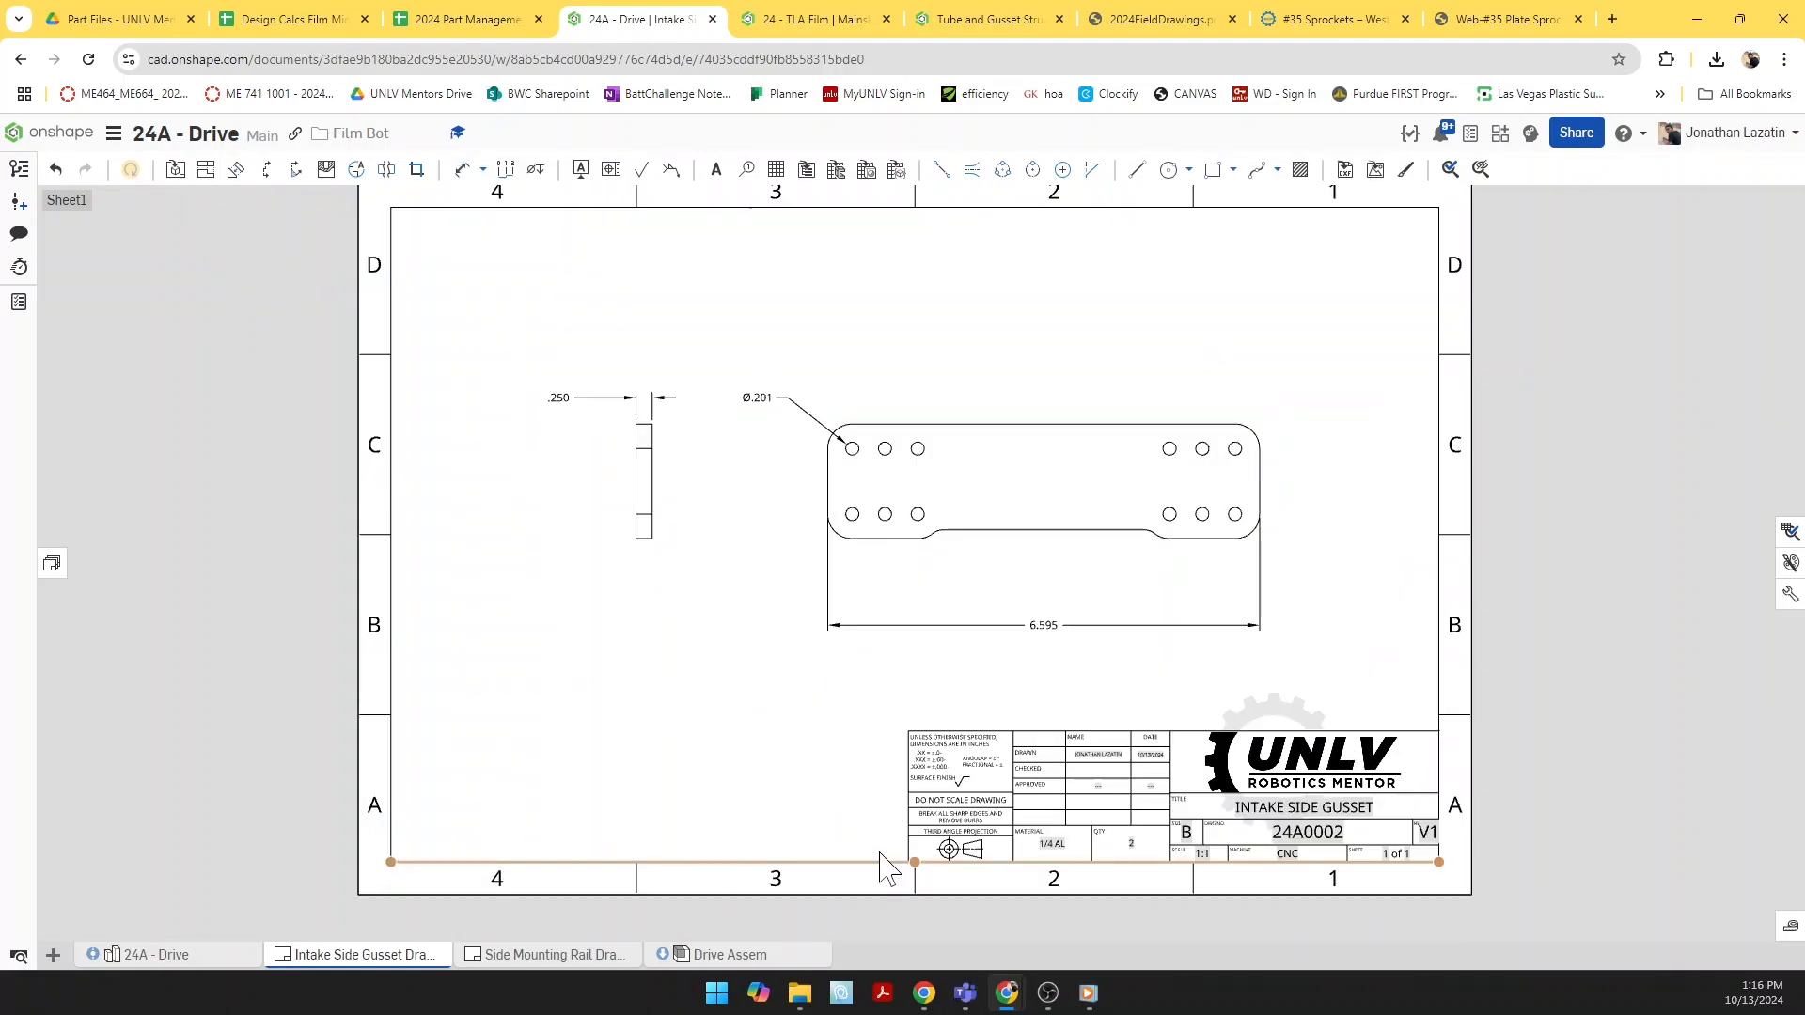
Step: Export the Intake Side Gusset drawing as a PDF named 24A0002 - Intake Side Gusset, copying the part number from the Part Management sheet
{"action": "right_click", "coordinate": [406, 957]}
{"action": "left_click", "coordinate": [317, 931]}
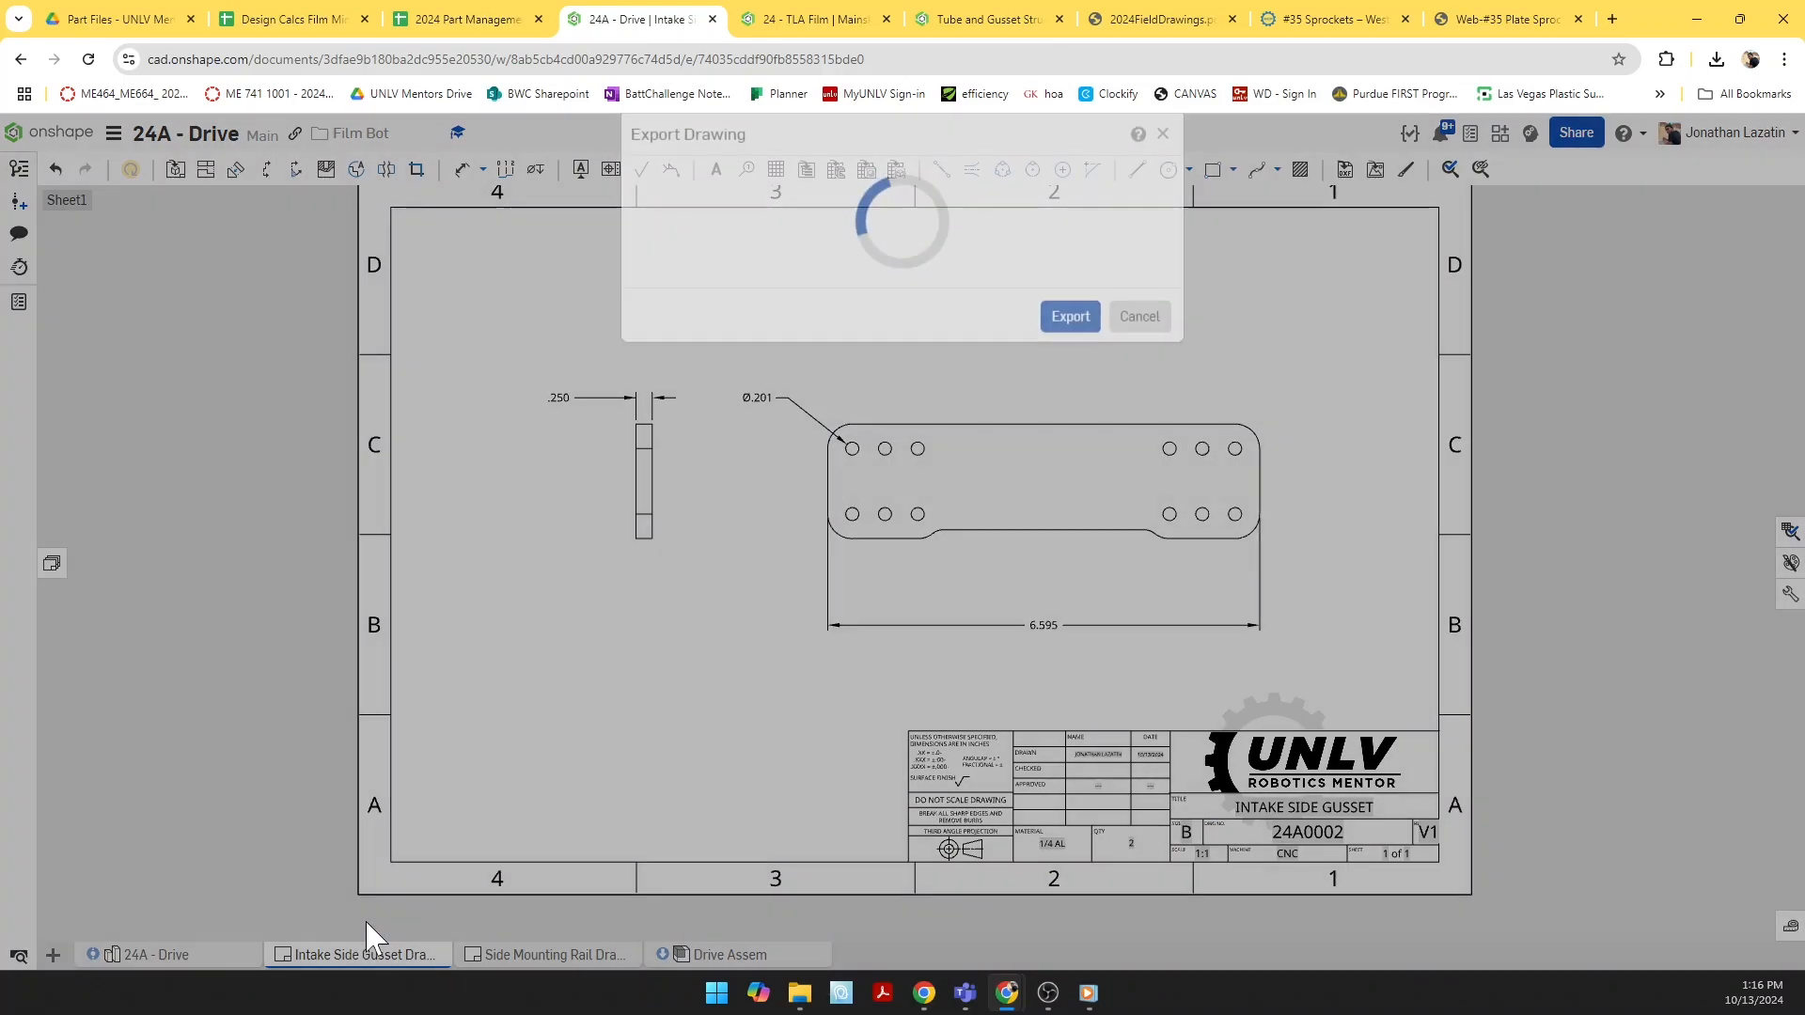
{"action": "left_click", "coordinate": [465, 19]}
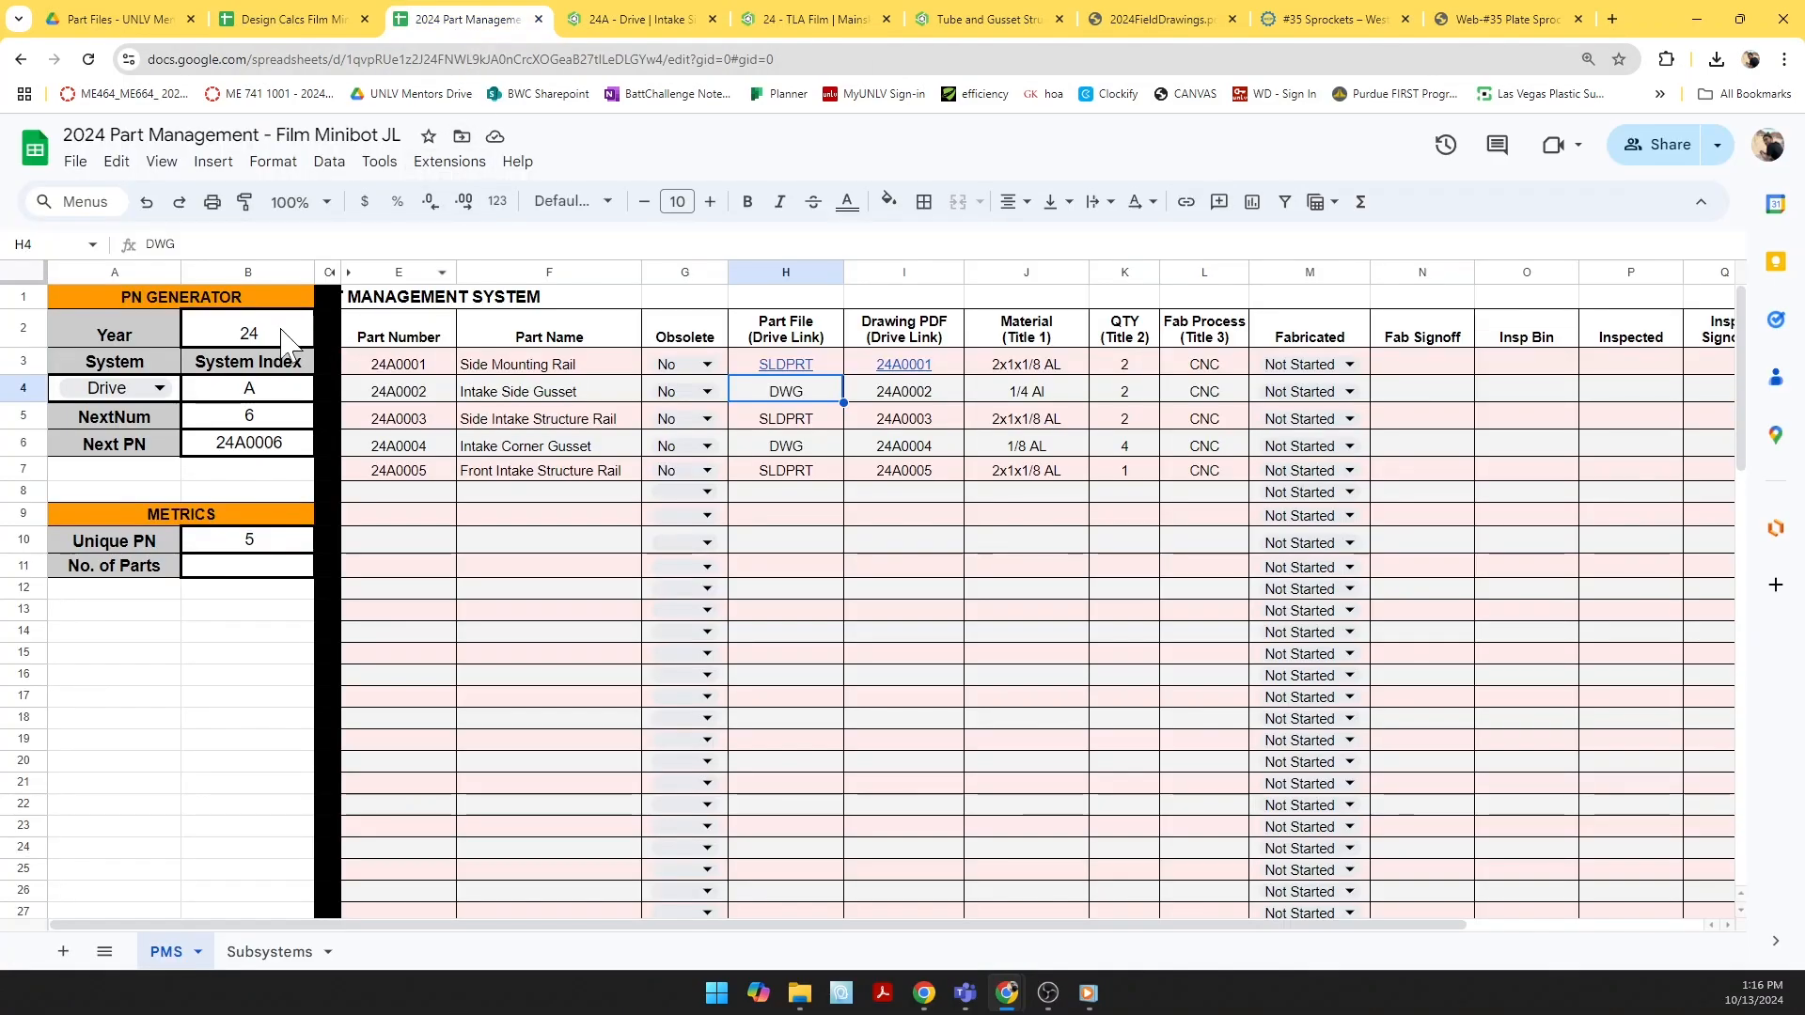
{"action": "left_click", "coordinate": [385, 393]}
{"action": "key", "text": "ctrl+c"}
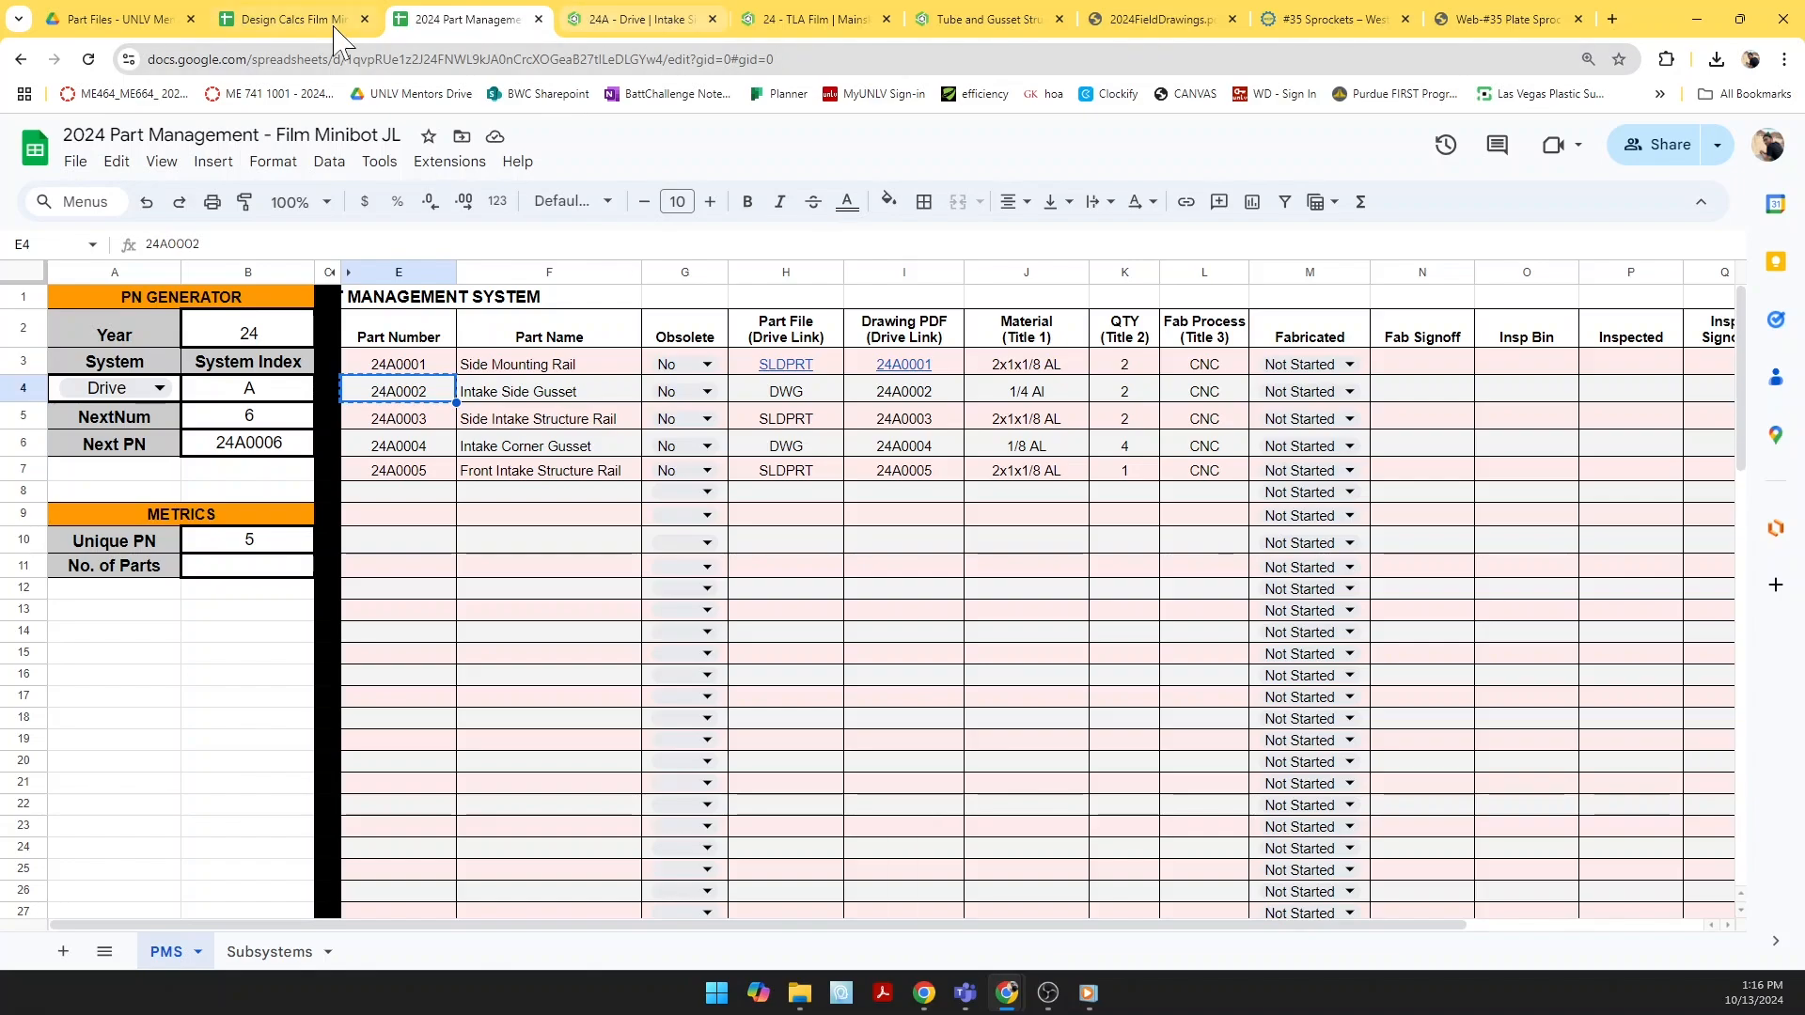
{"action": "left_click", "coordinate": [607, 21]}
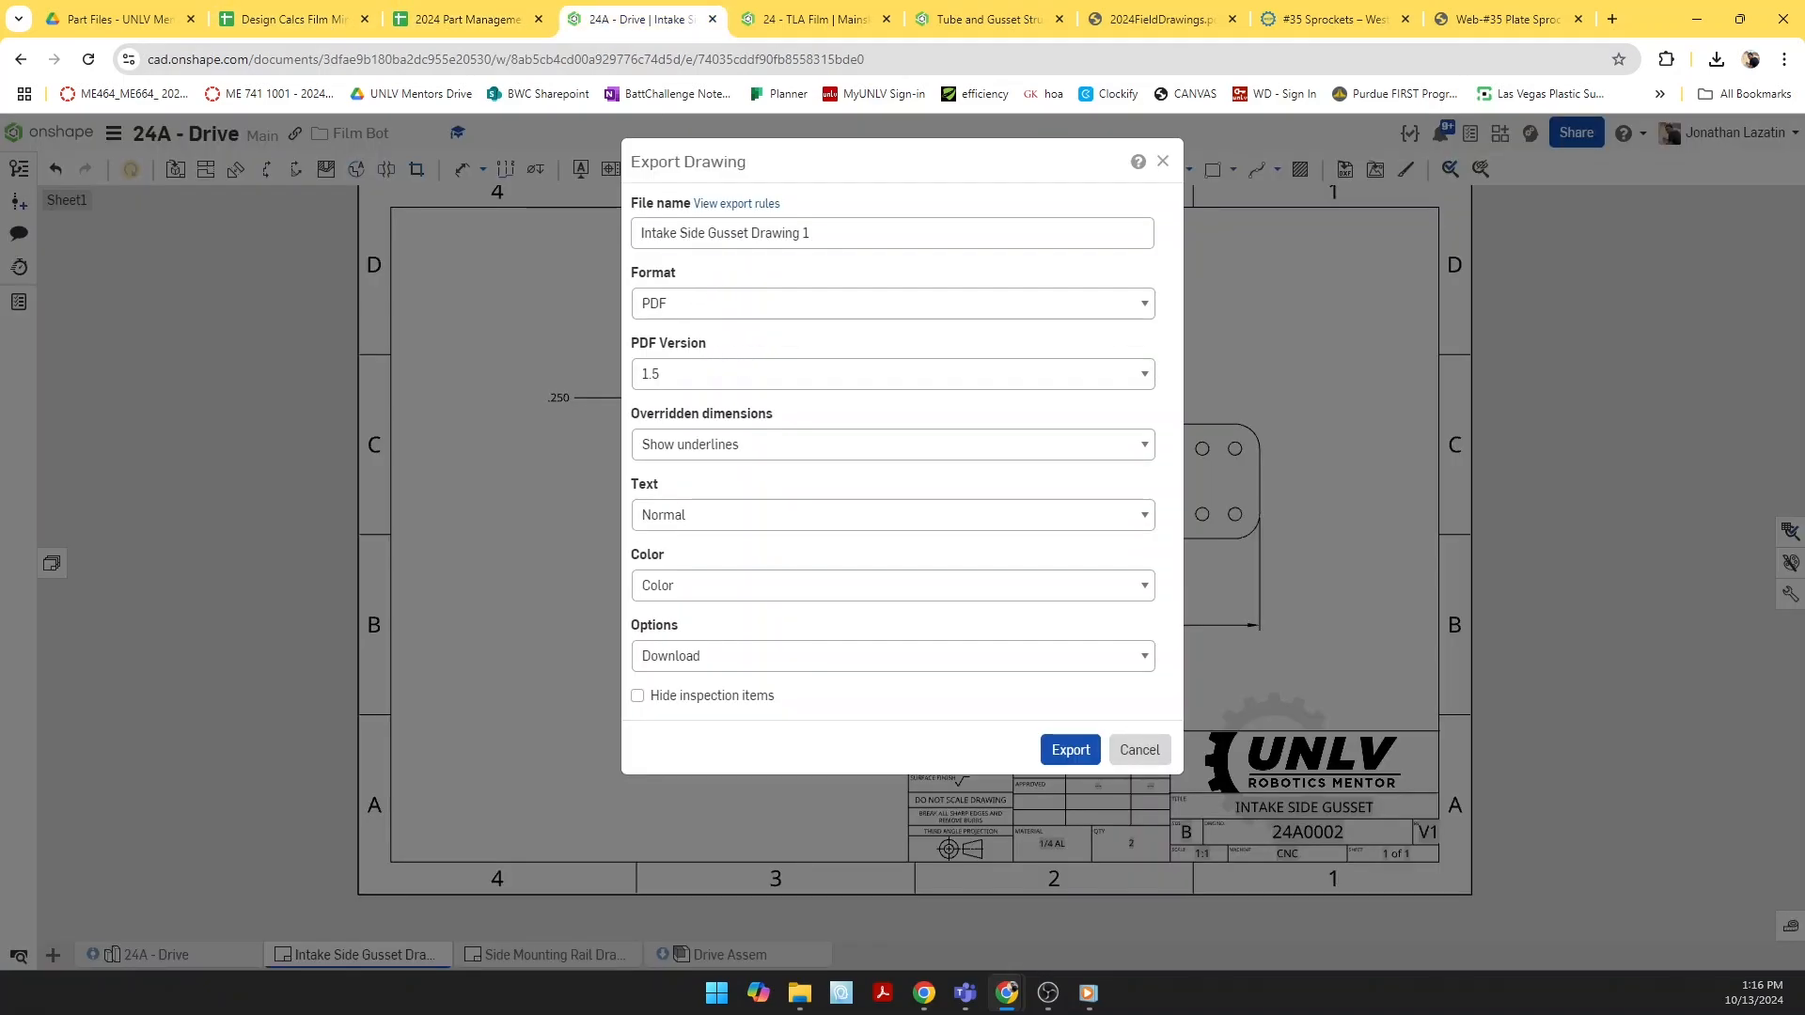
{"action": "left_click", "coordinate": [640, 233]}
{"action": "key", "text": "ctrl+v"}
{"action": "type", "text": "-"}
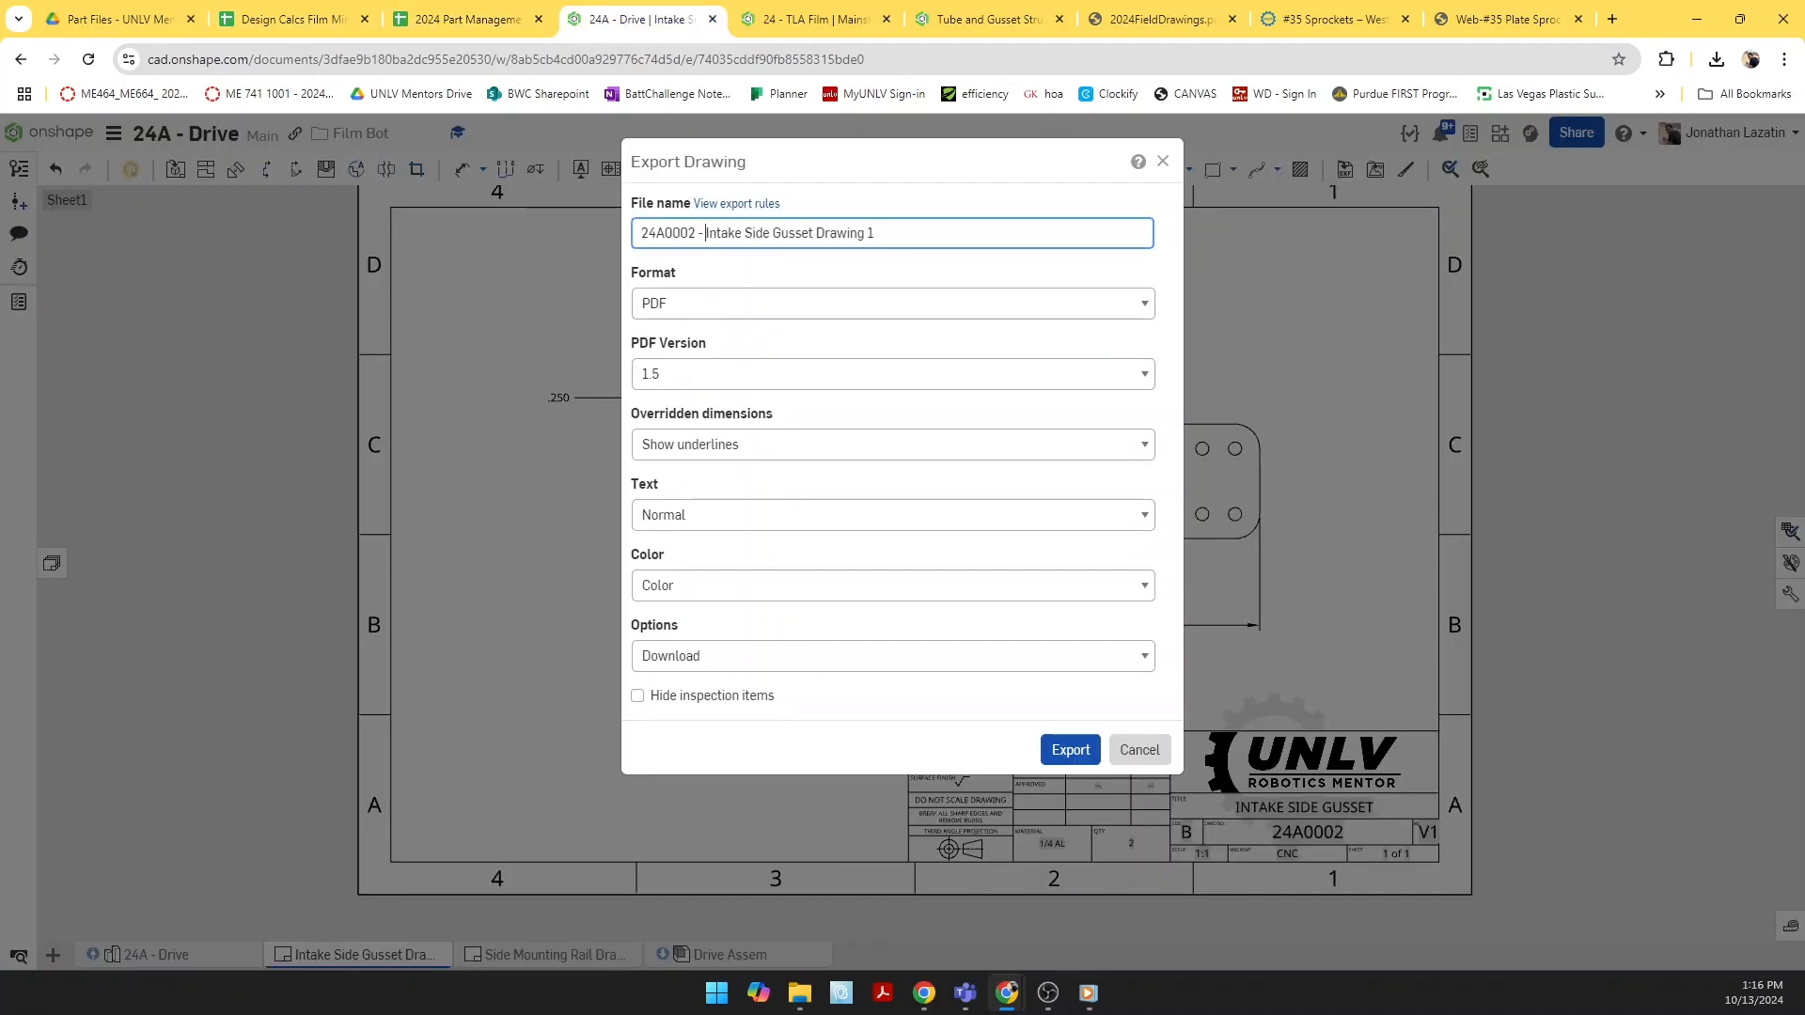
{"action": "key", "text": "BackSpace"}
{"action": "key", "text": "BackSpace"}
{"action": "key", "text": "Return"}
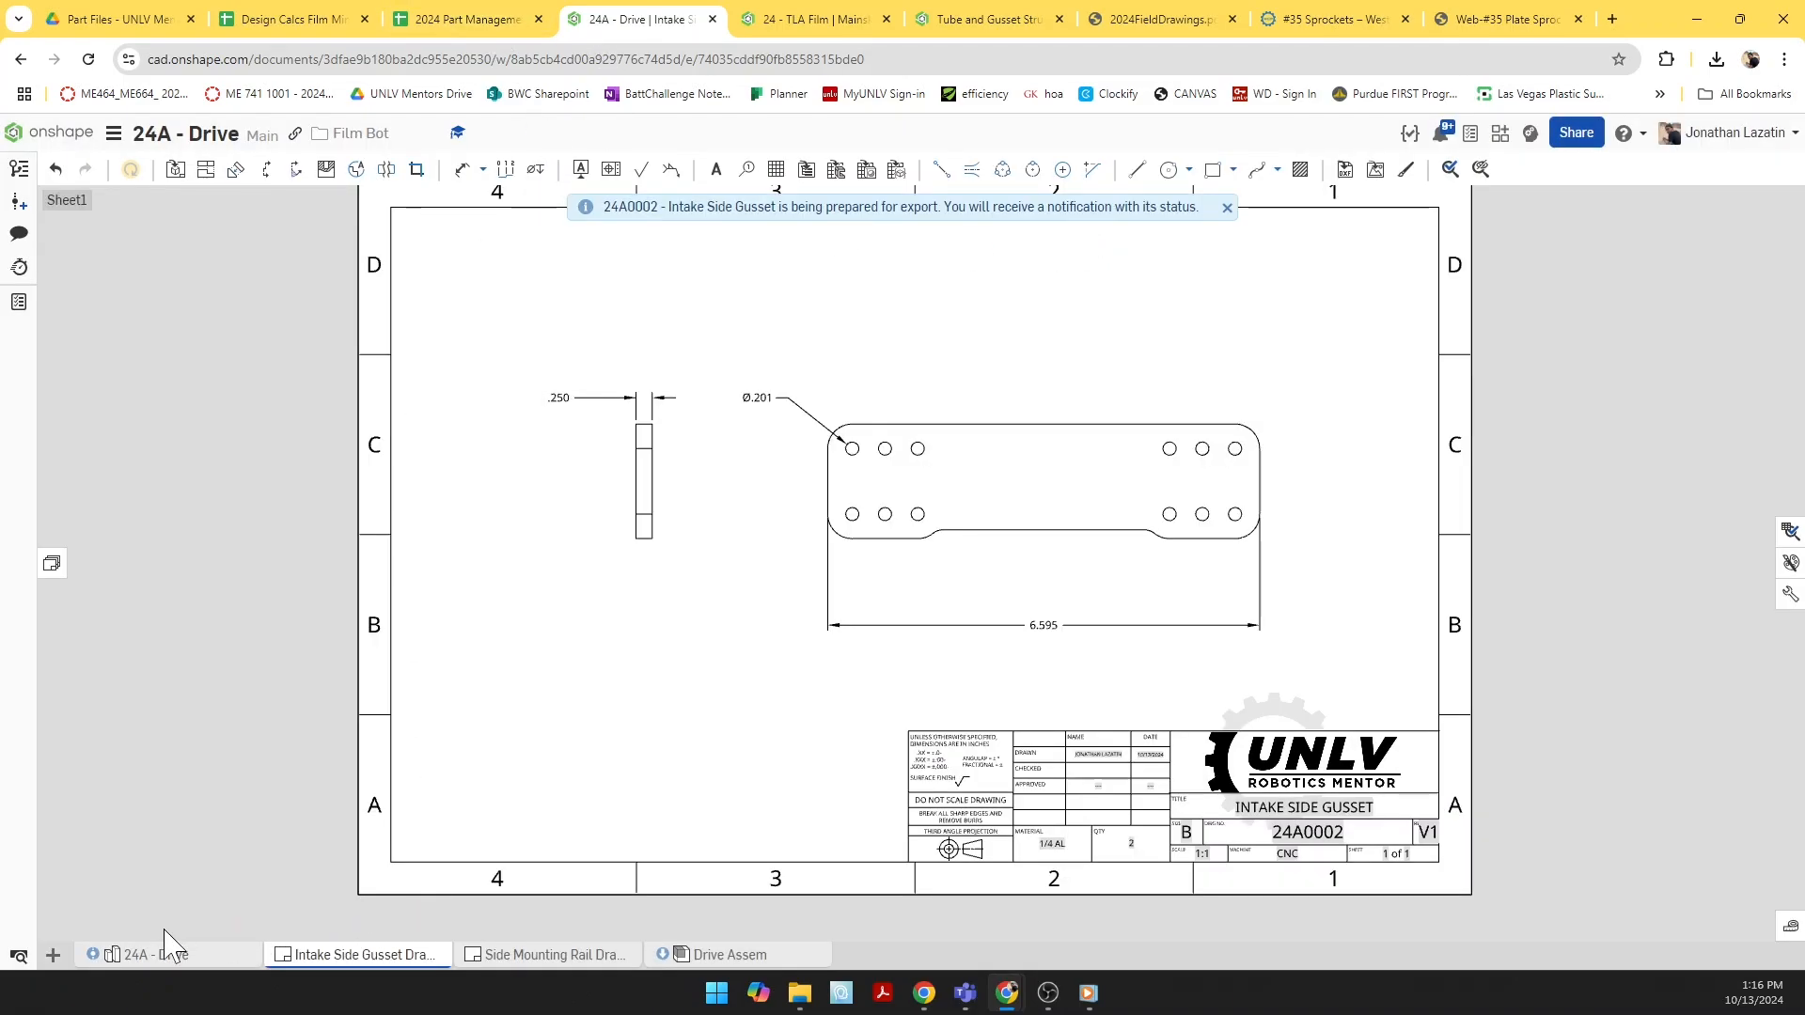
Step: Export the Intake Side Gusset's large flat face from the 24A - Drive part studio as a DWG named 24A0002 - Intake Side Gusset
{"action": "left_click", "coordinate": [220, 957]}
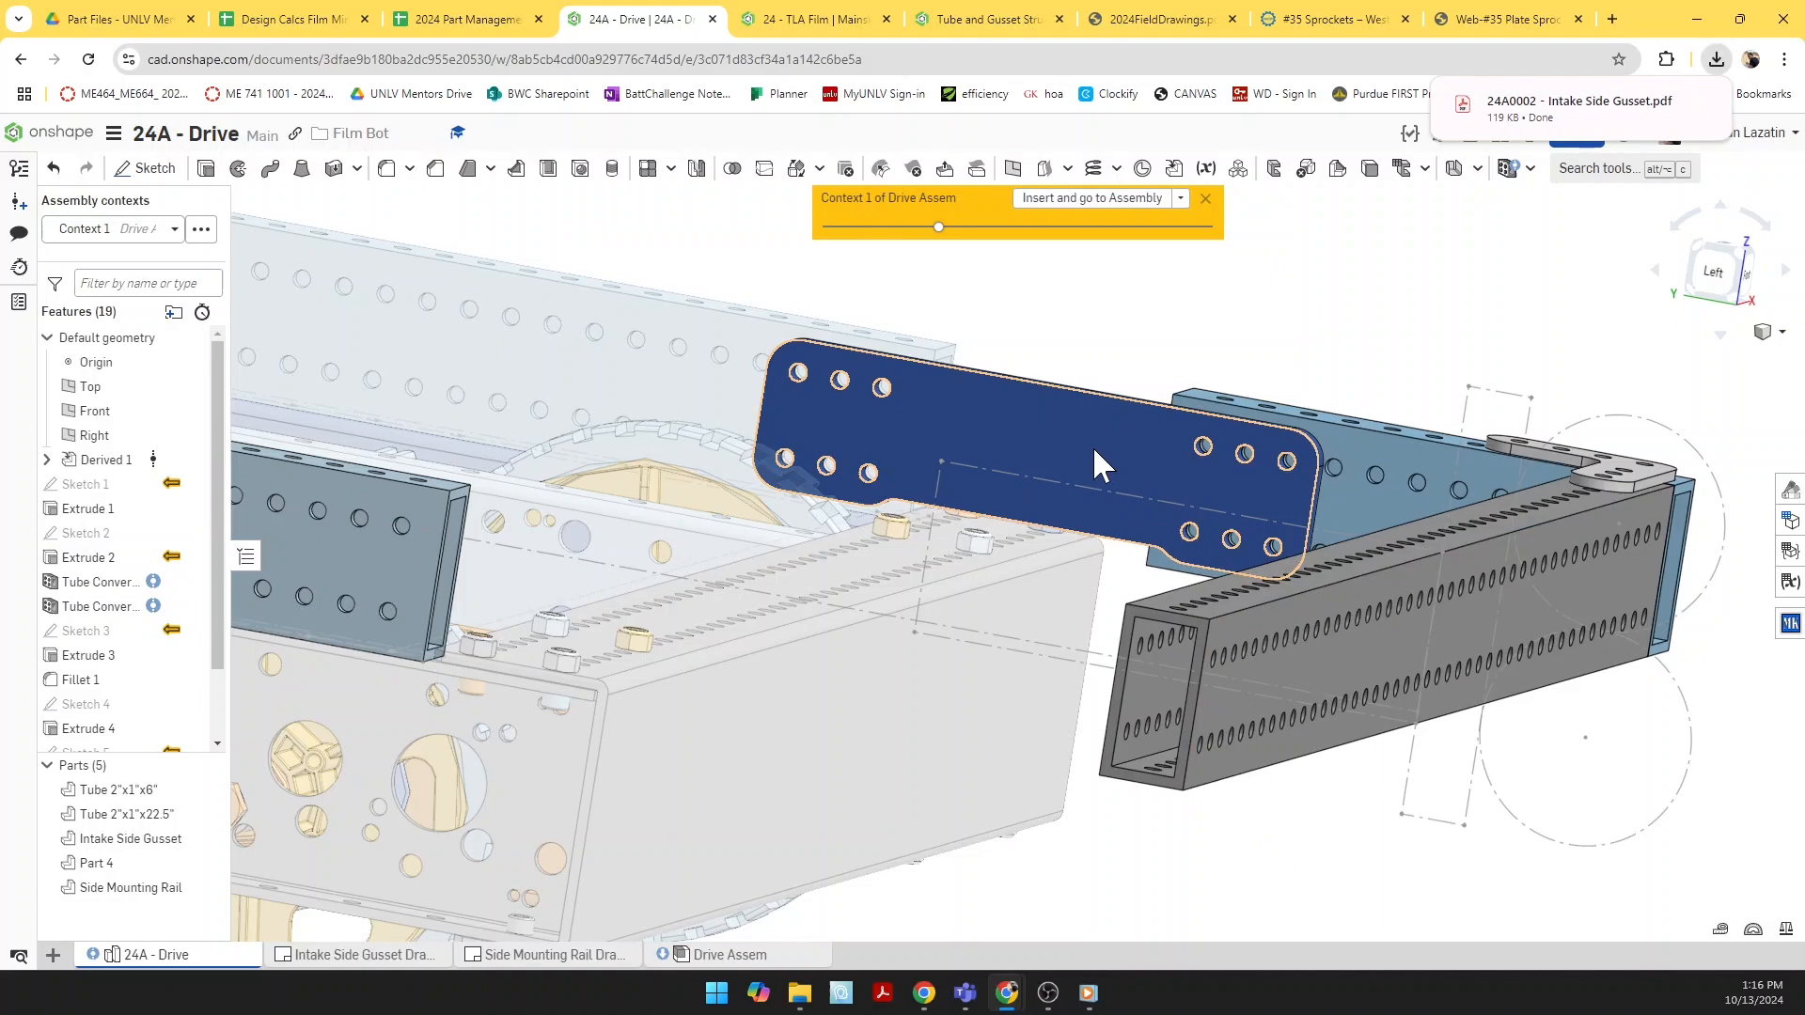
{"action": "right_click", "coordinate": [1093, 446]}
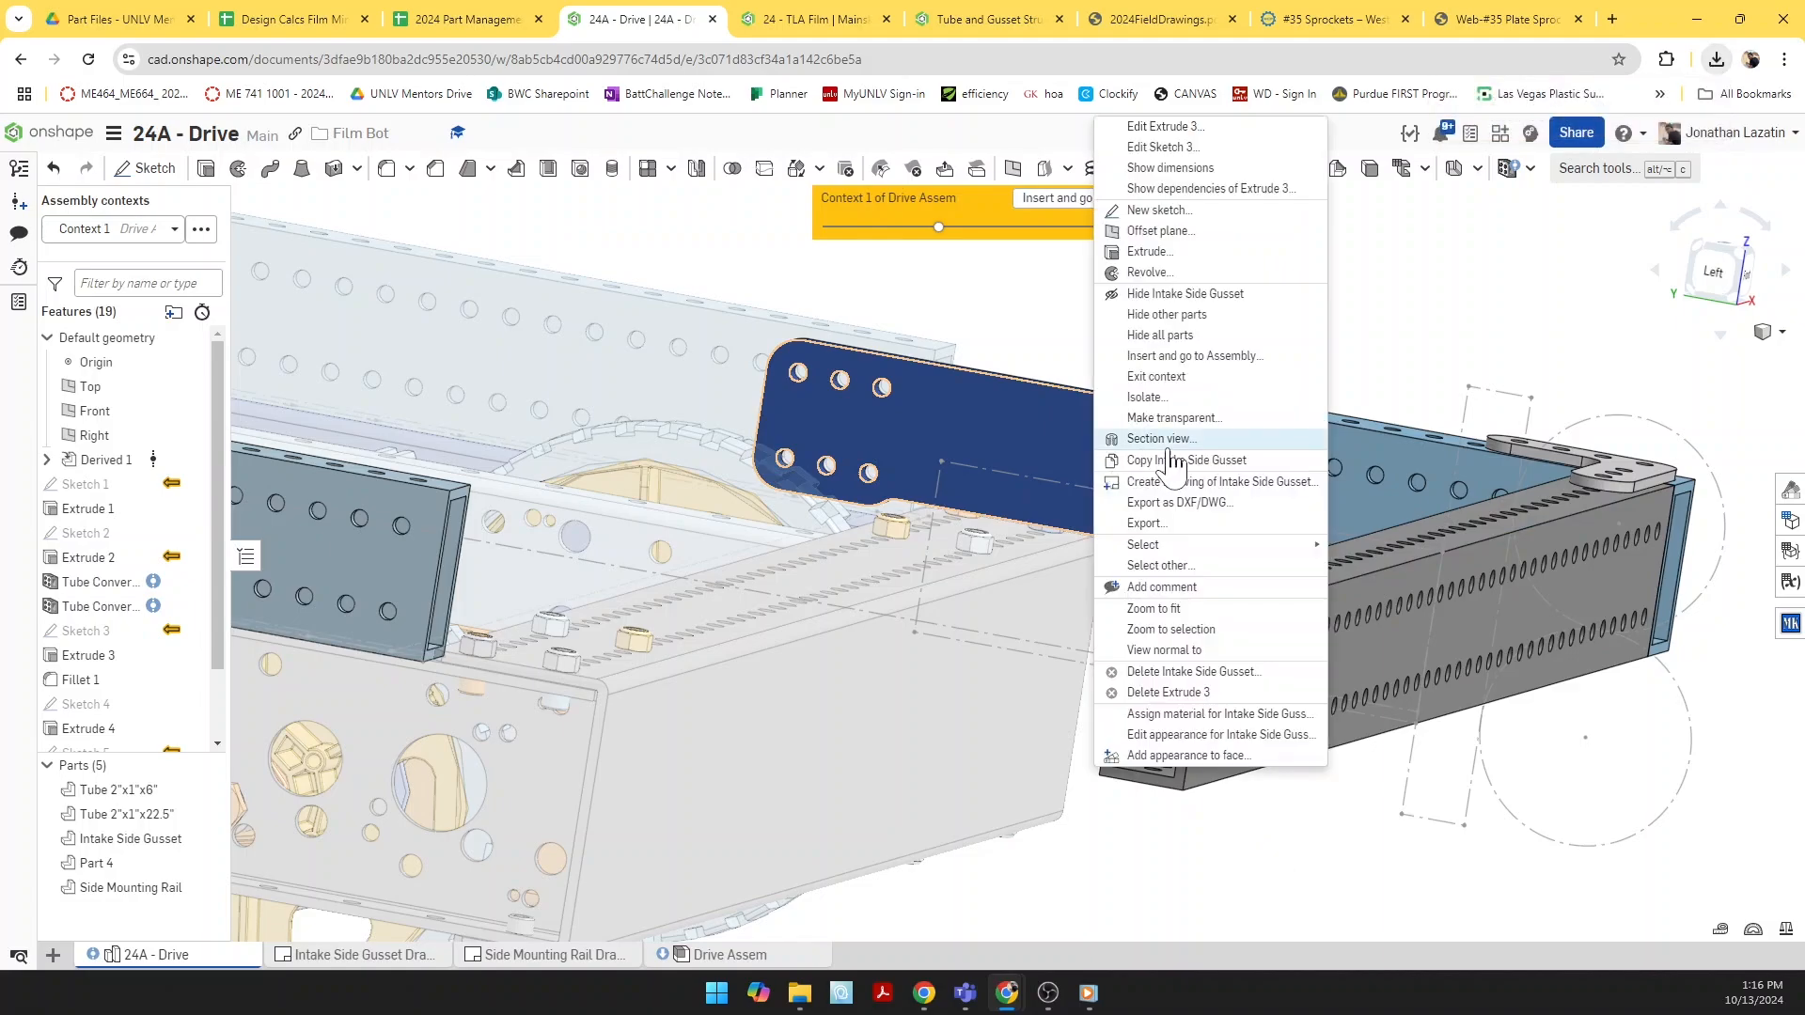
{"action": "key", "text": "Escape"}
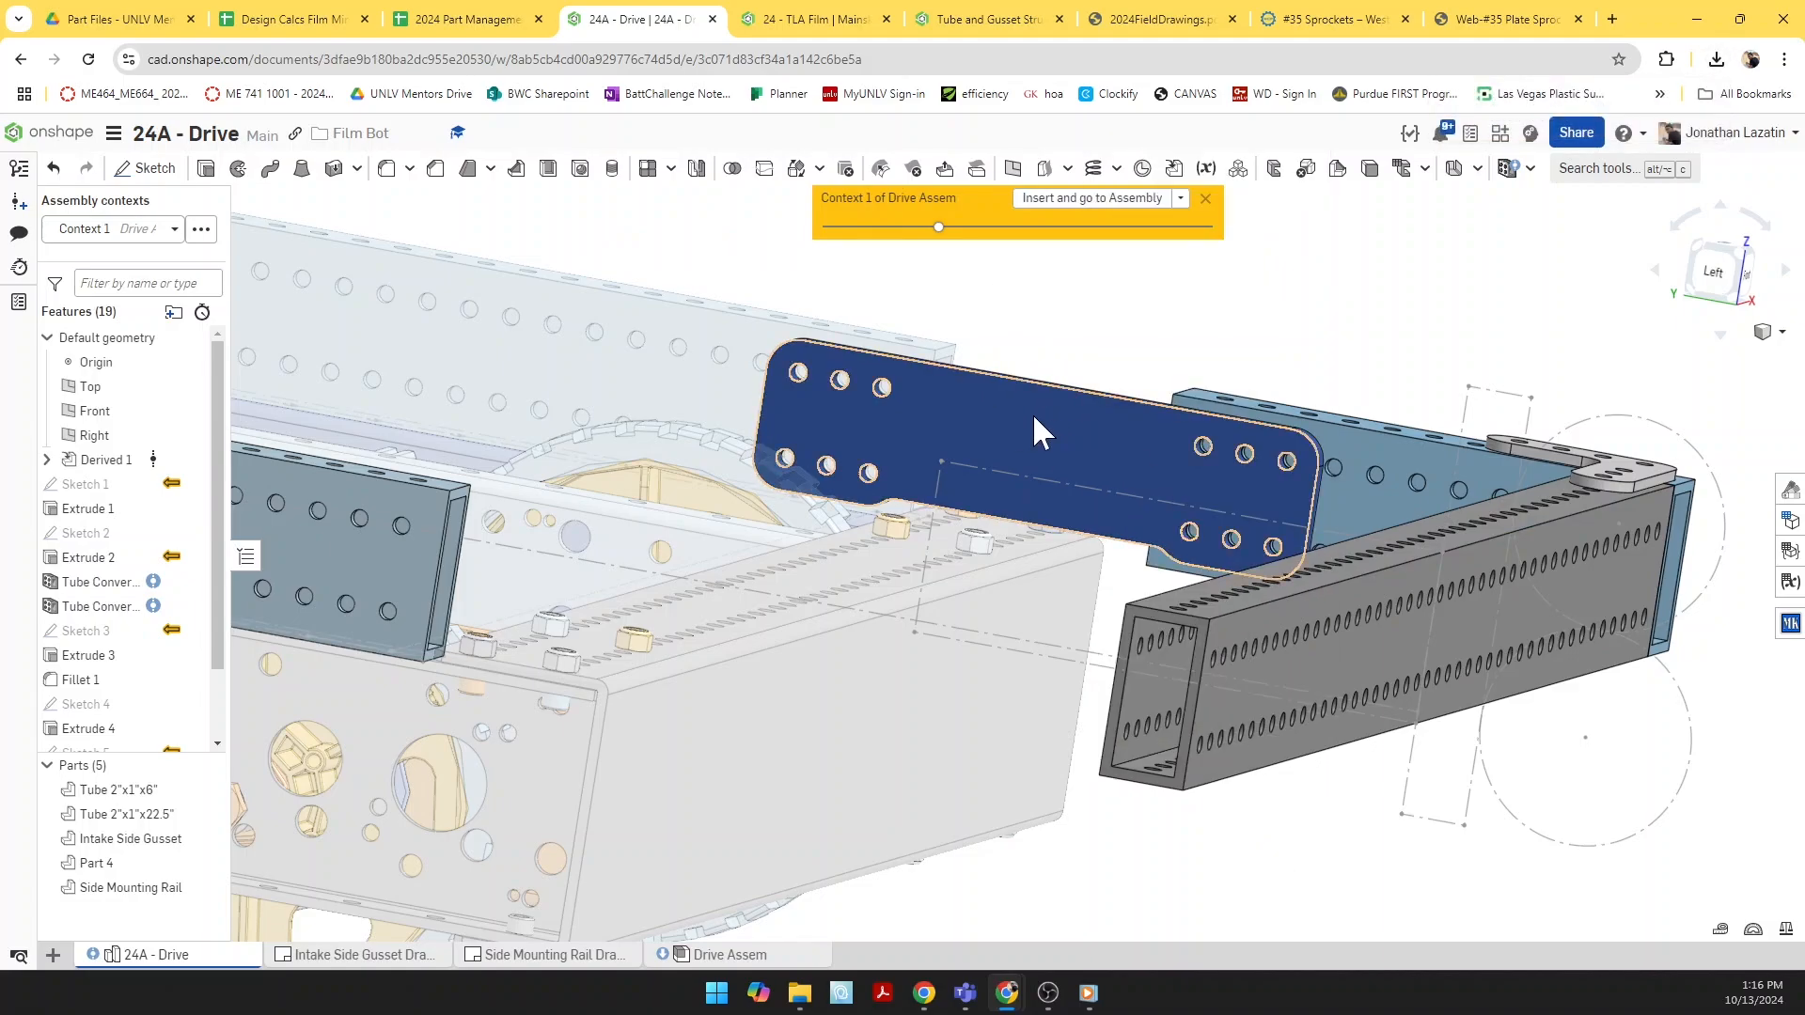
{"action": "right_click_drag", "start_coordinate": [1032, 413], "coordinate": [1029, 431]}
{"action": "scroll", "coordinate": [1034, 449], "scroll_direction": "up", "scroll_amount": 3}
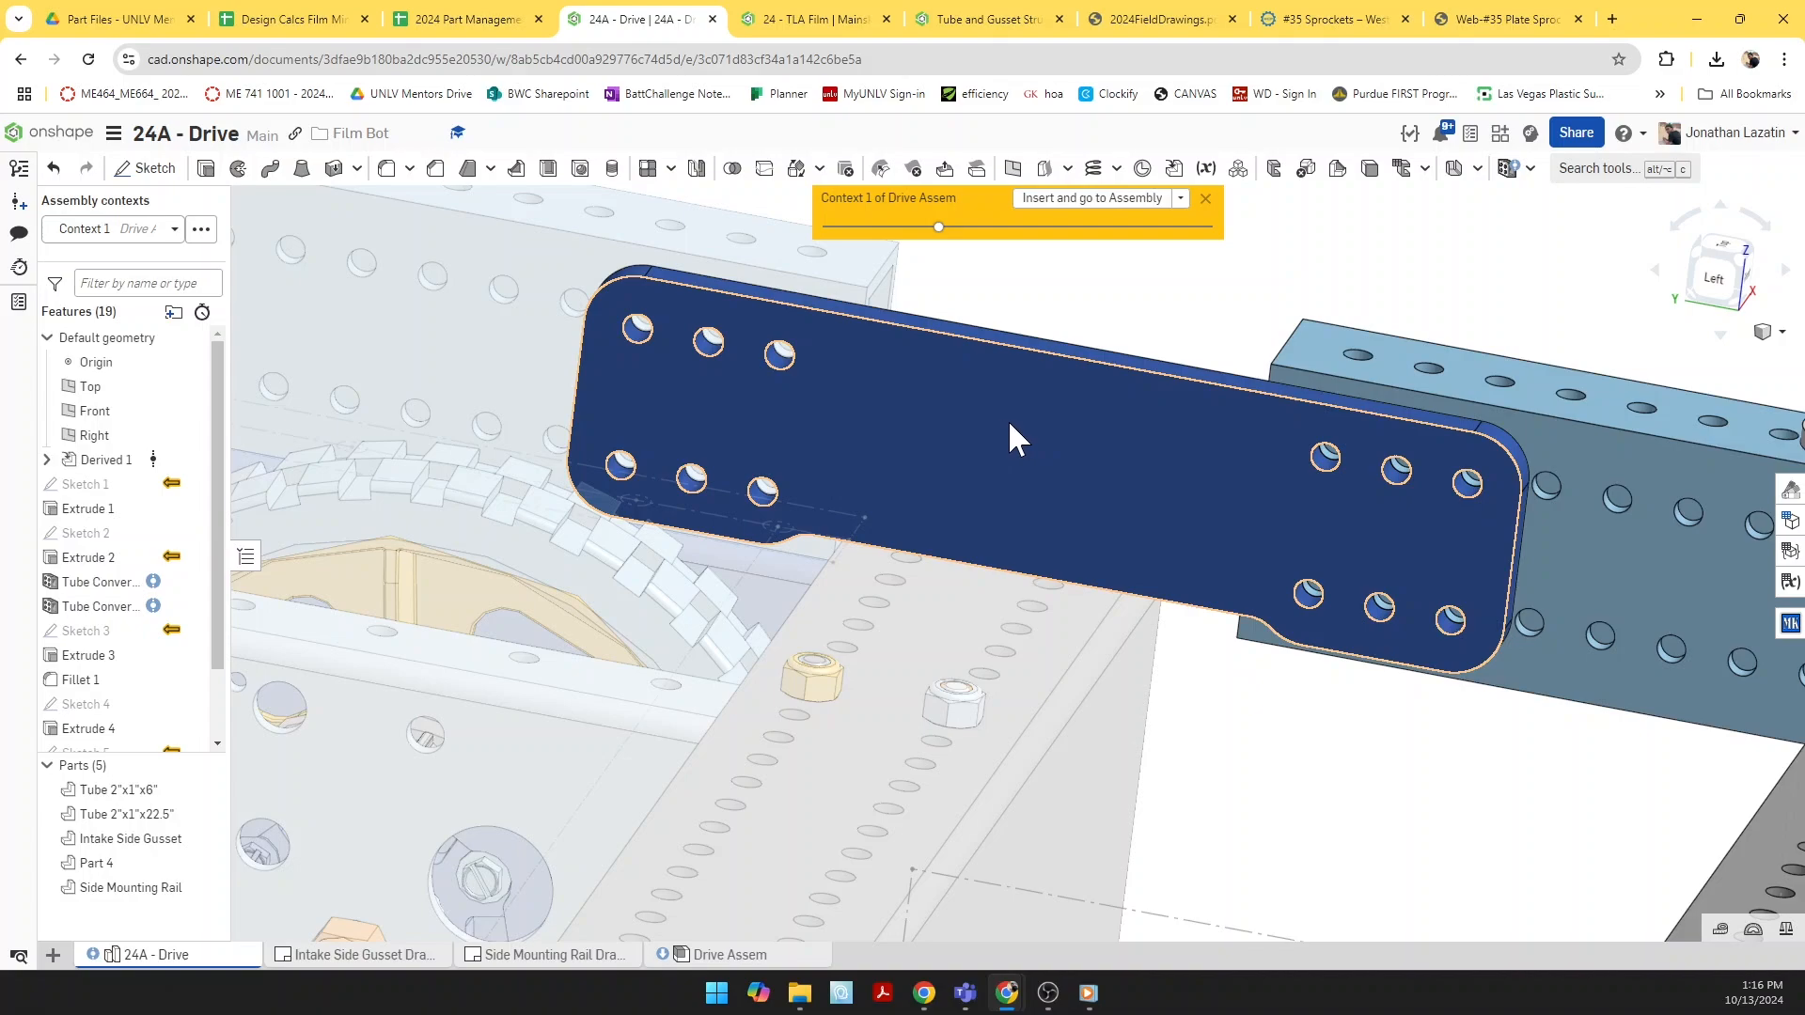
{"action": "left_click", "coordinate": [1011, 425]}
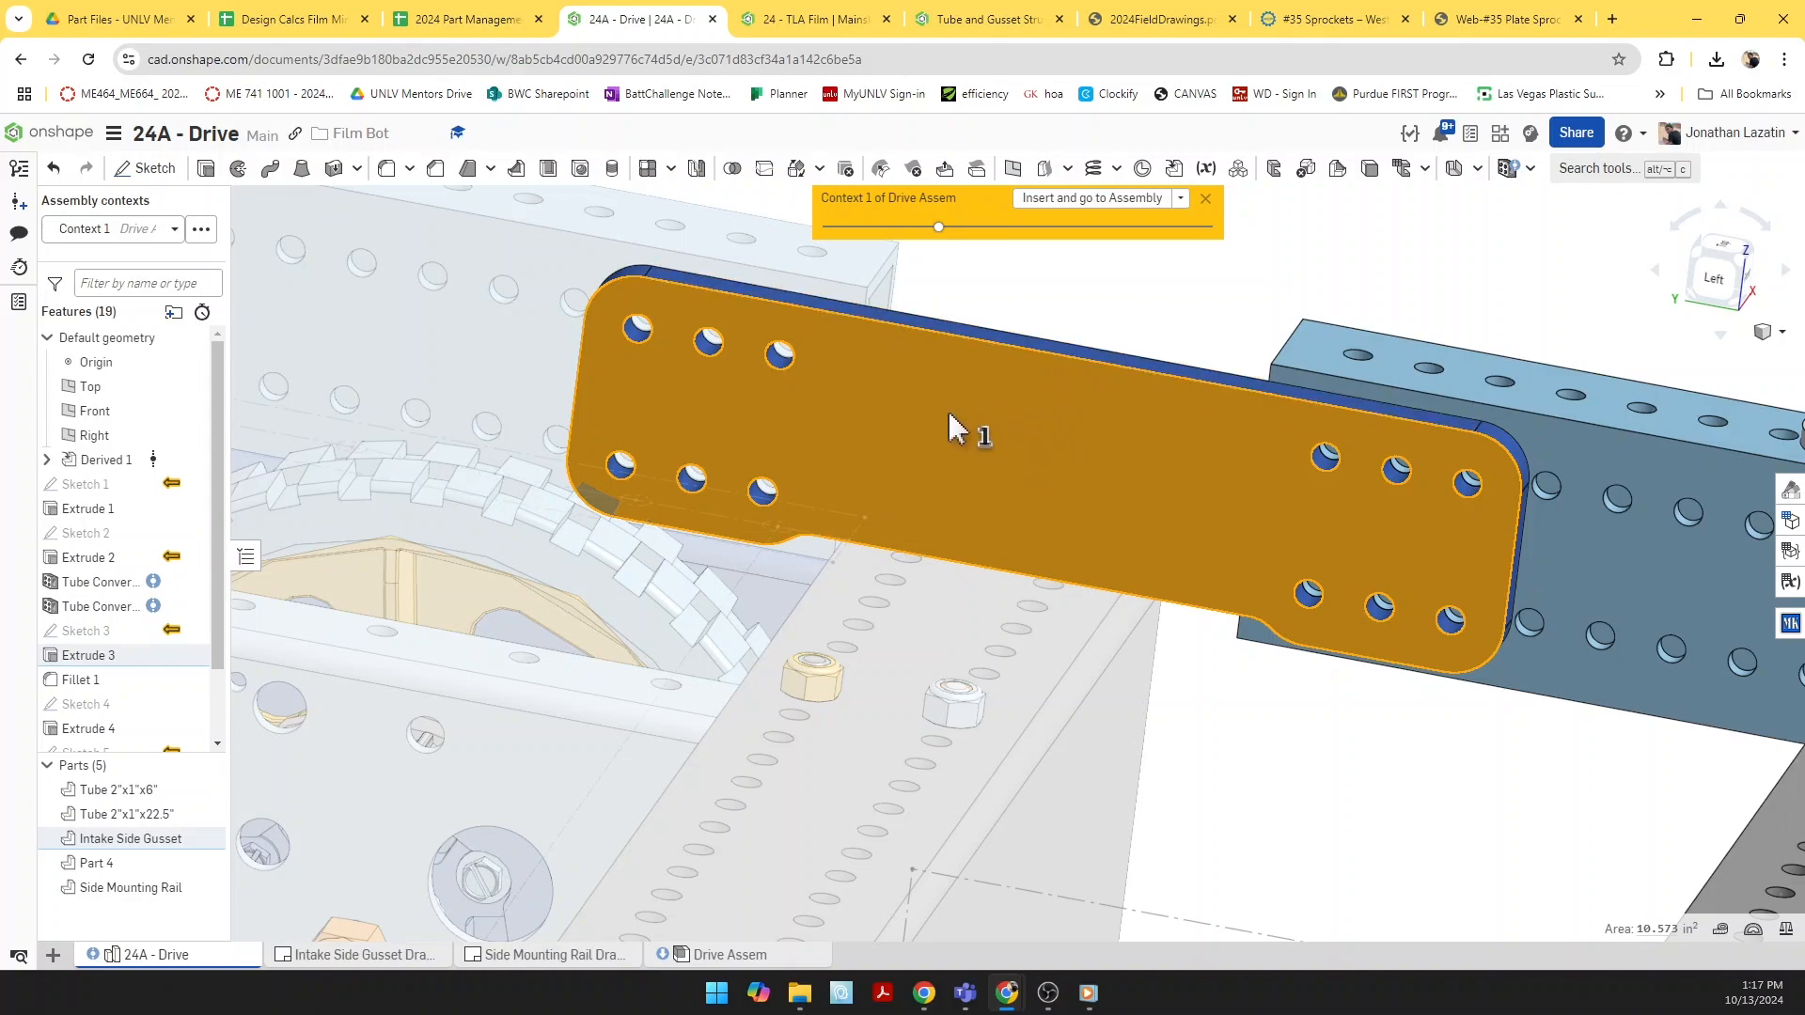
{"action": "right_click", "coordinate": [1106, 475]}
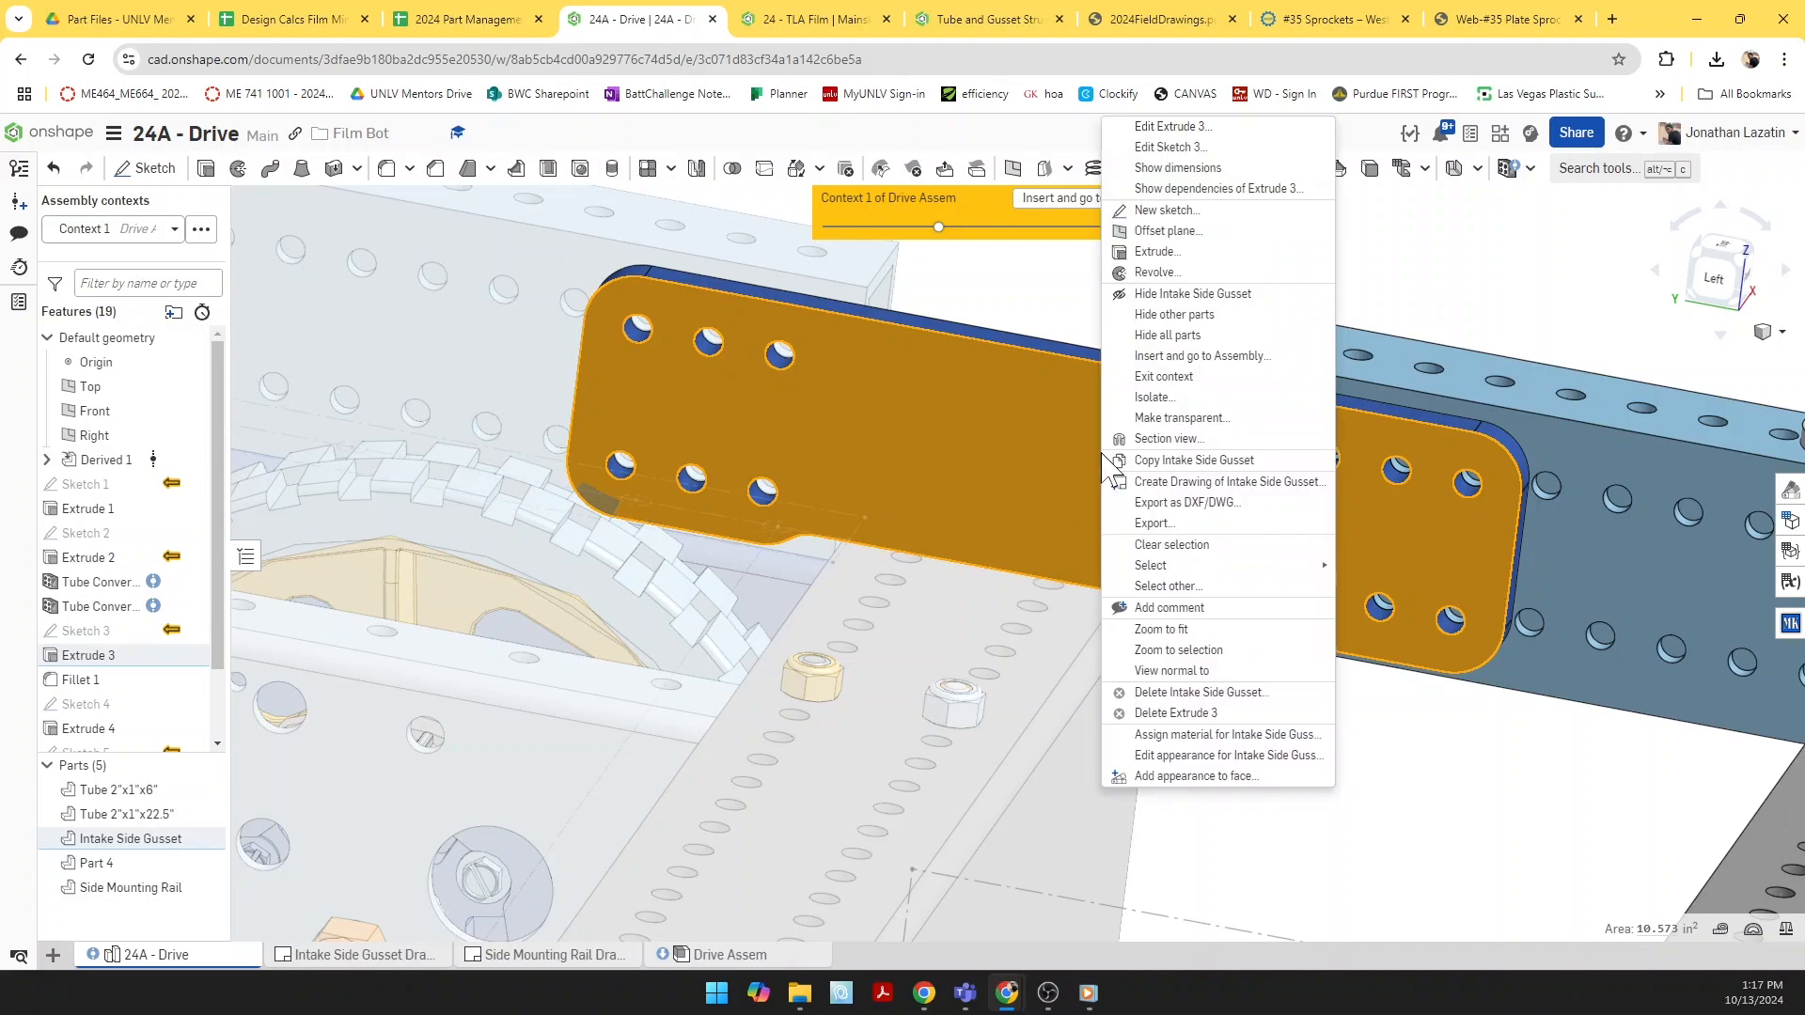
{"action": "left_click", "coordinate": [1187, 502]}
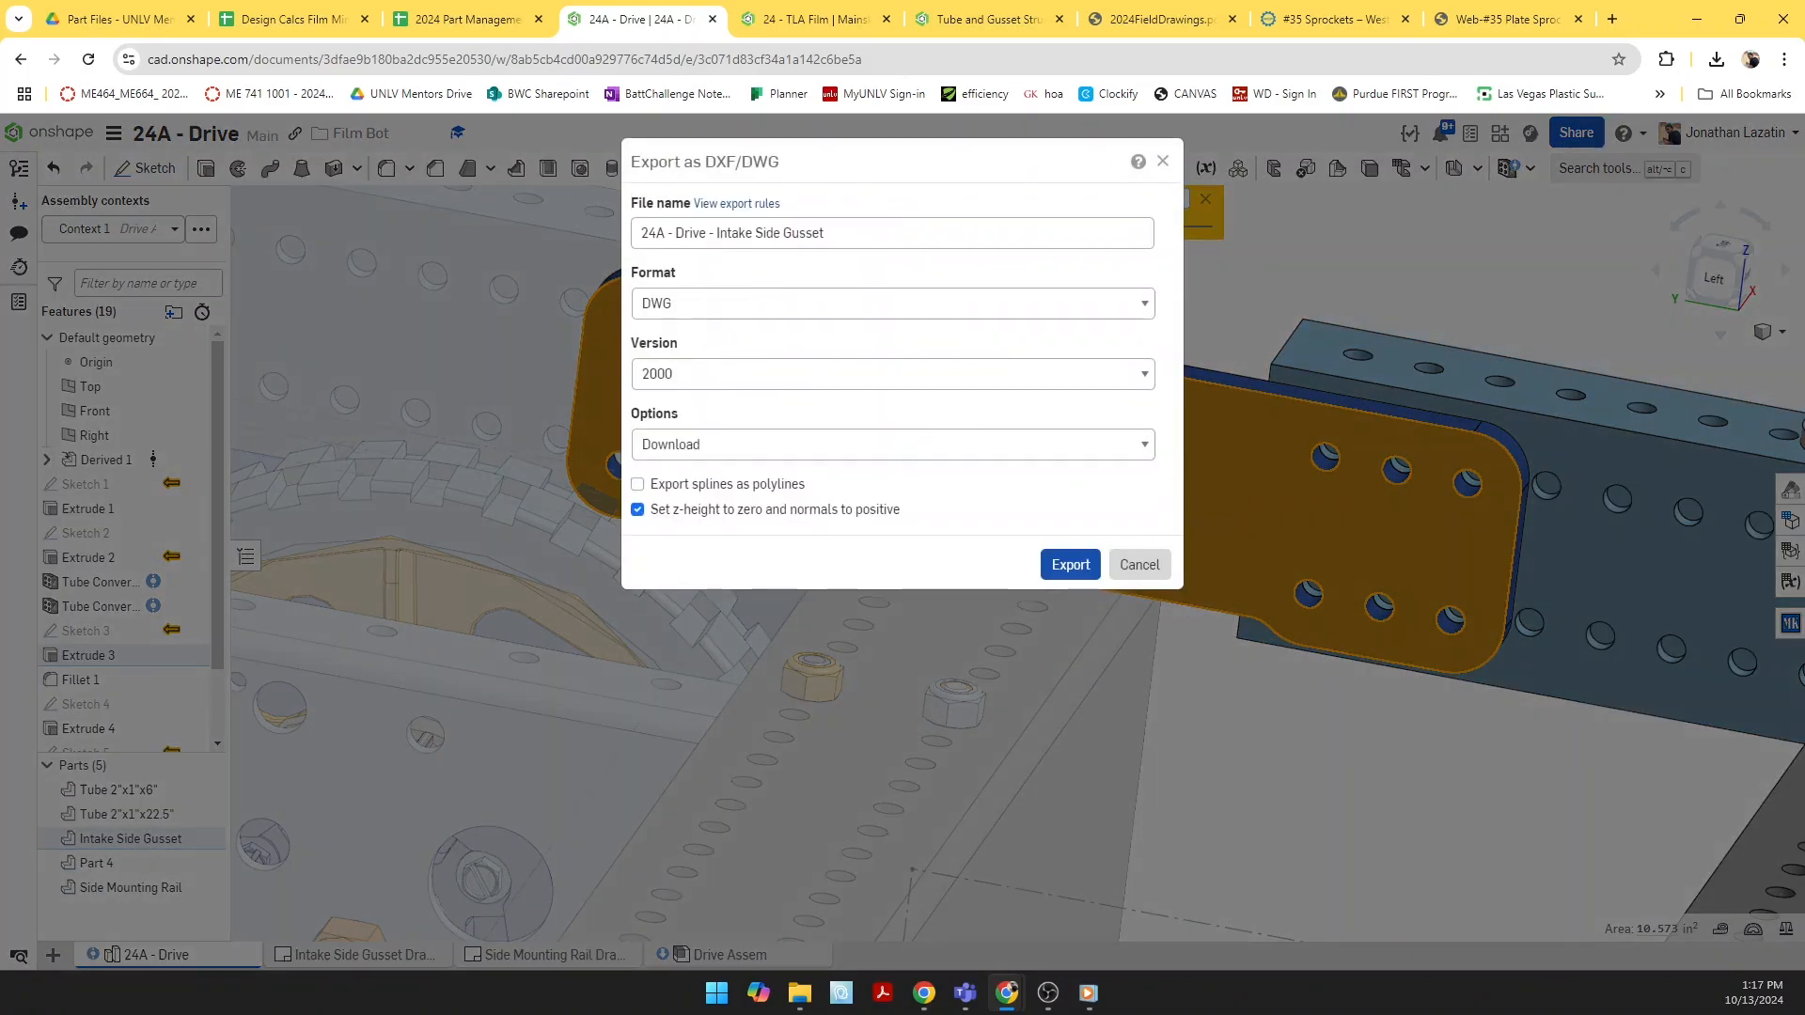
{"action": "left_click_drag", "start_coordinate": [698, 233], "coordinate": [596, 249]}
{"action": "type", "text": "24A0002"}
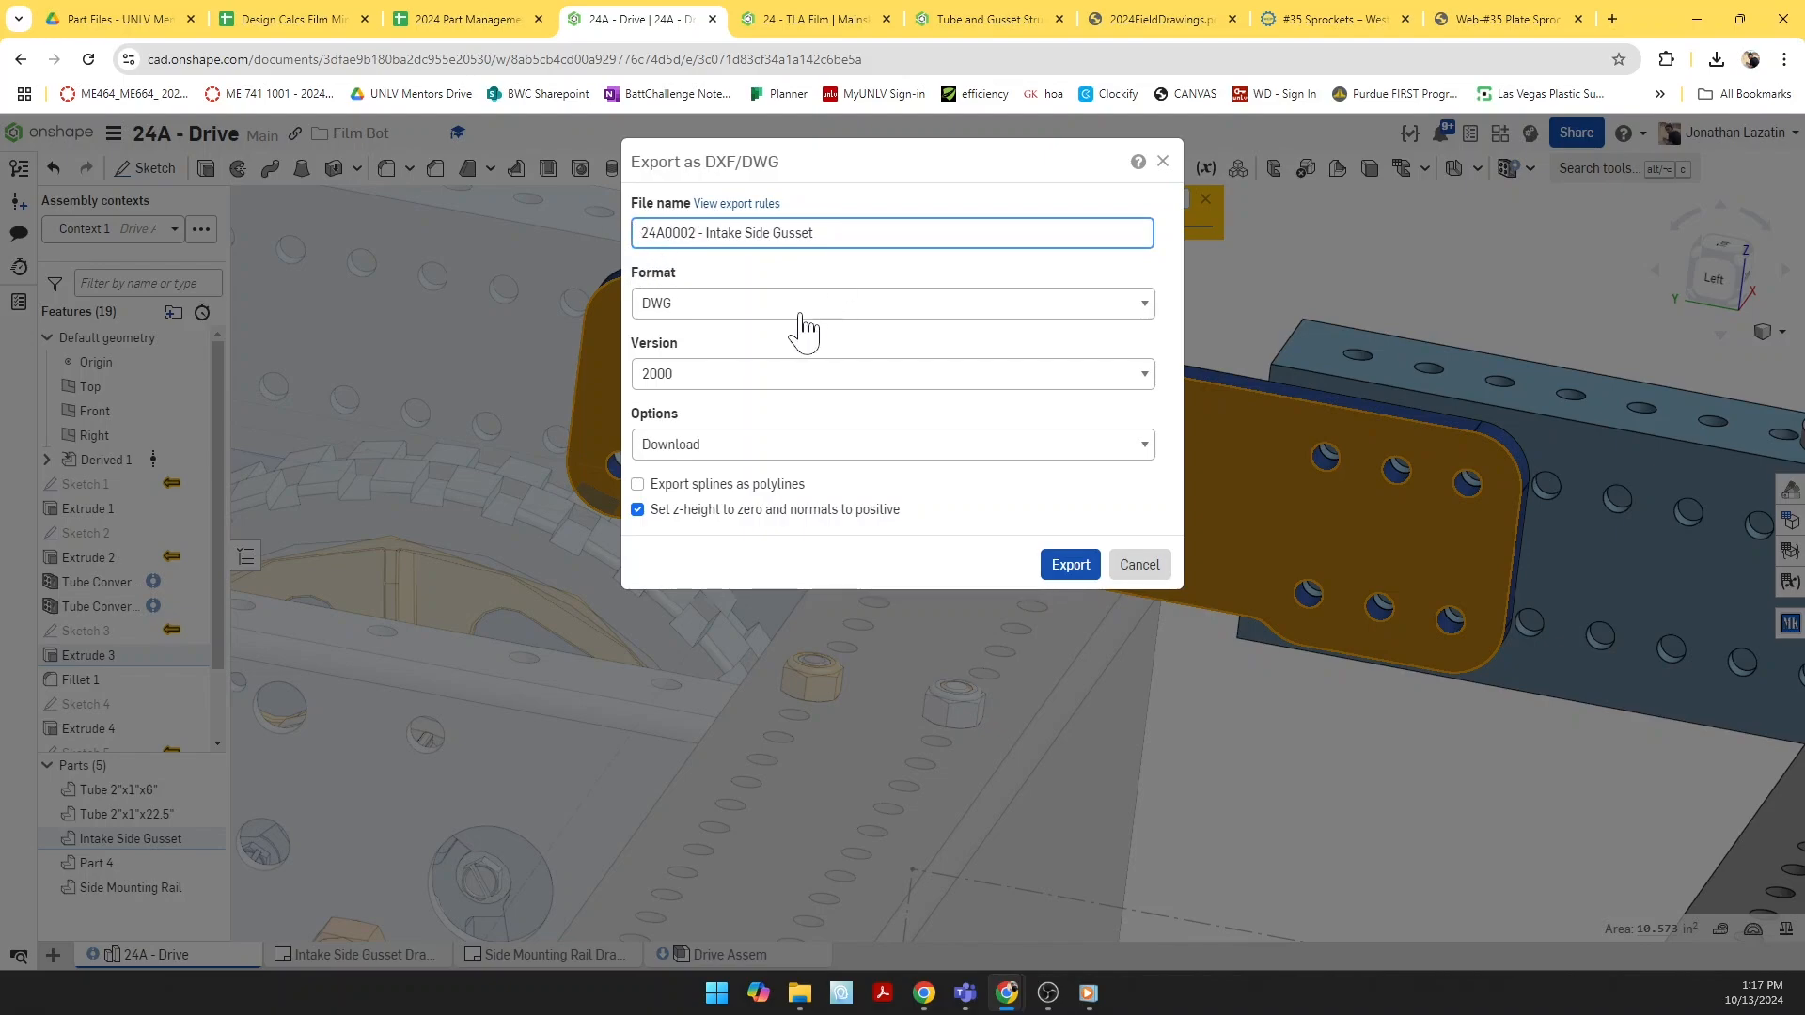
{"action": "left_click", "coordinate": [1080, 574]}
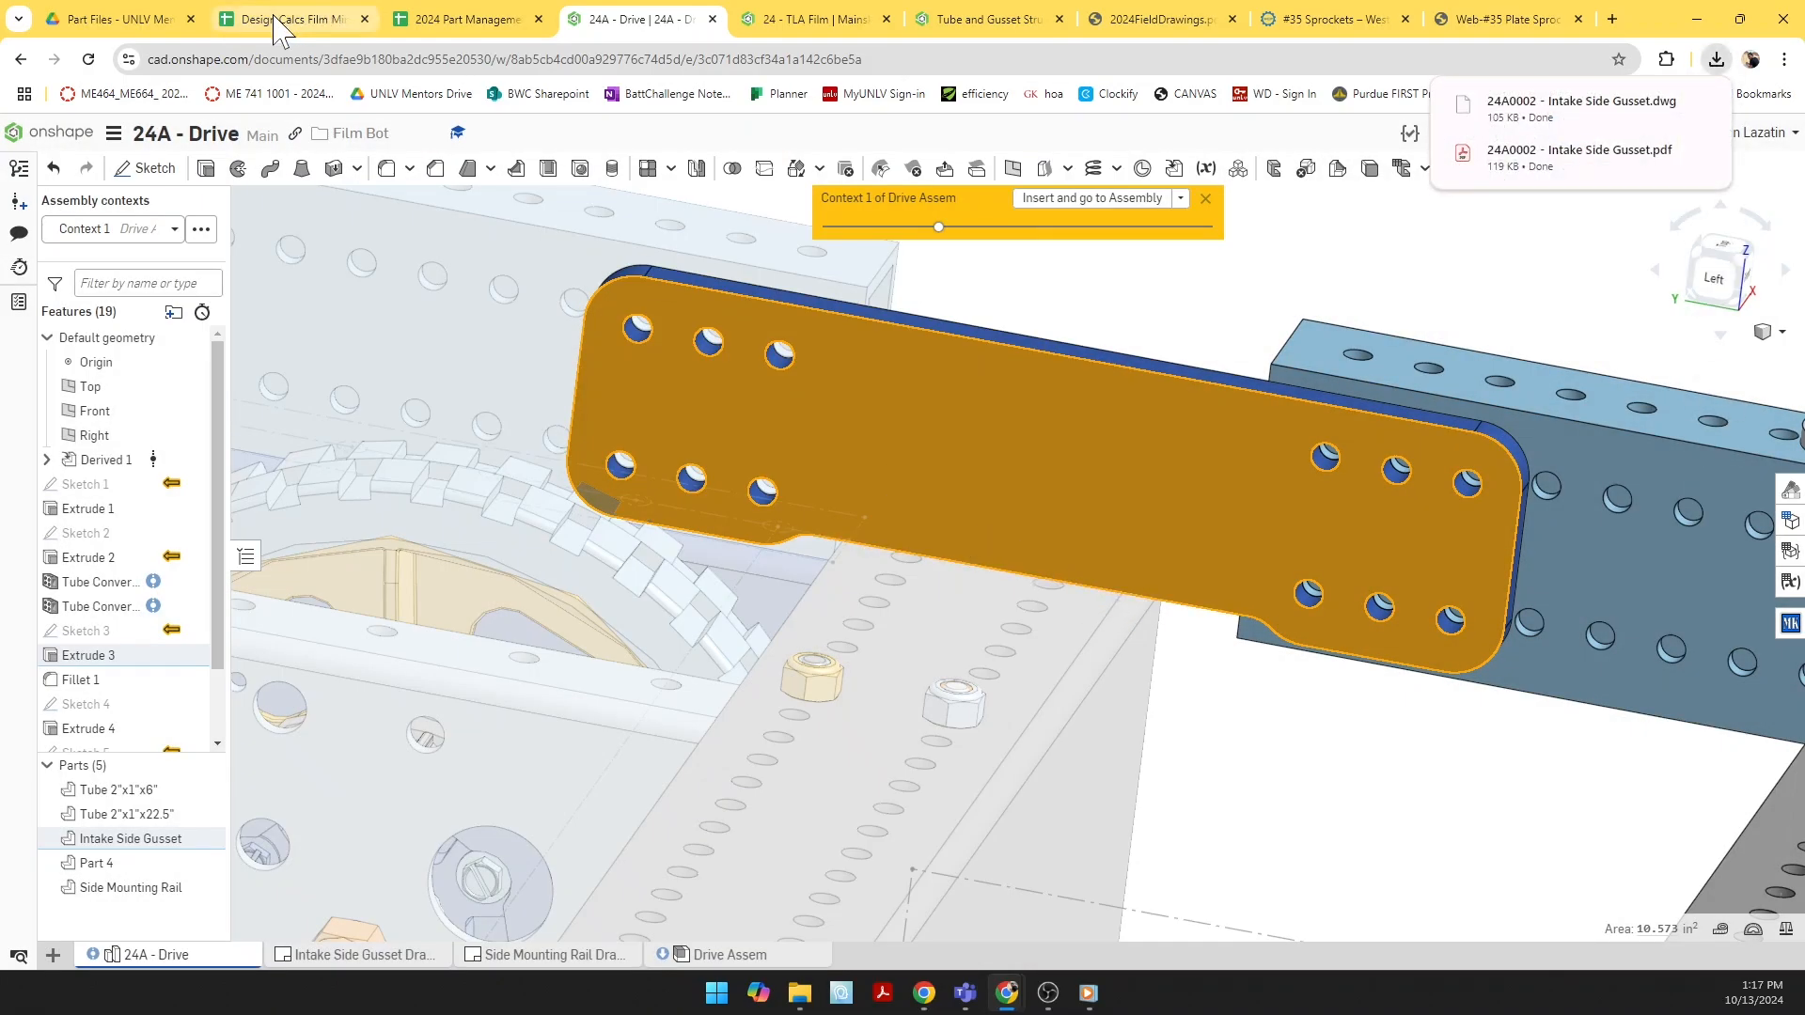
Step: Switch to Google Drive and upload the downloaded 24A0002 - Intake Side Gusset.dwg to the Part Files folder
{"action": "left_click", "coordinate": [160, 21]}
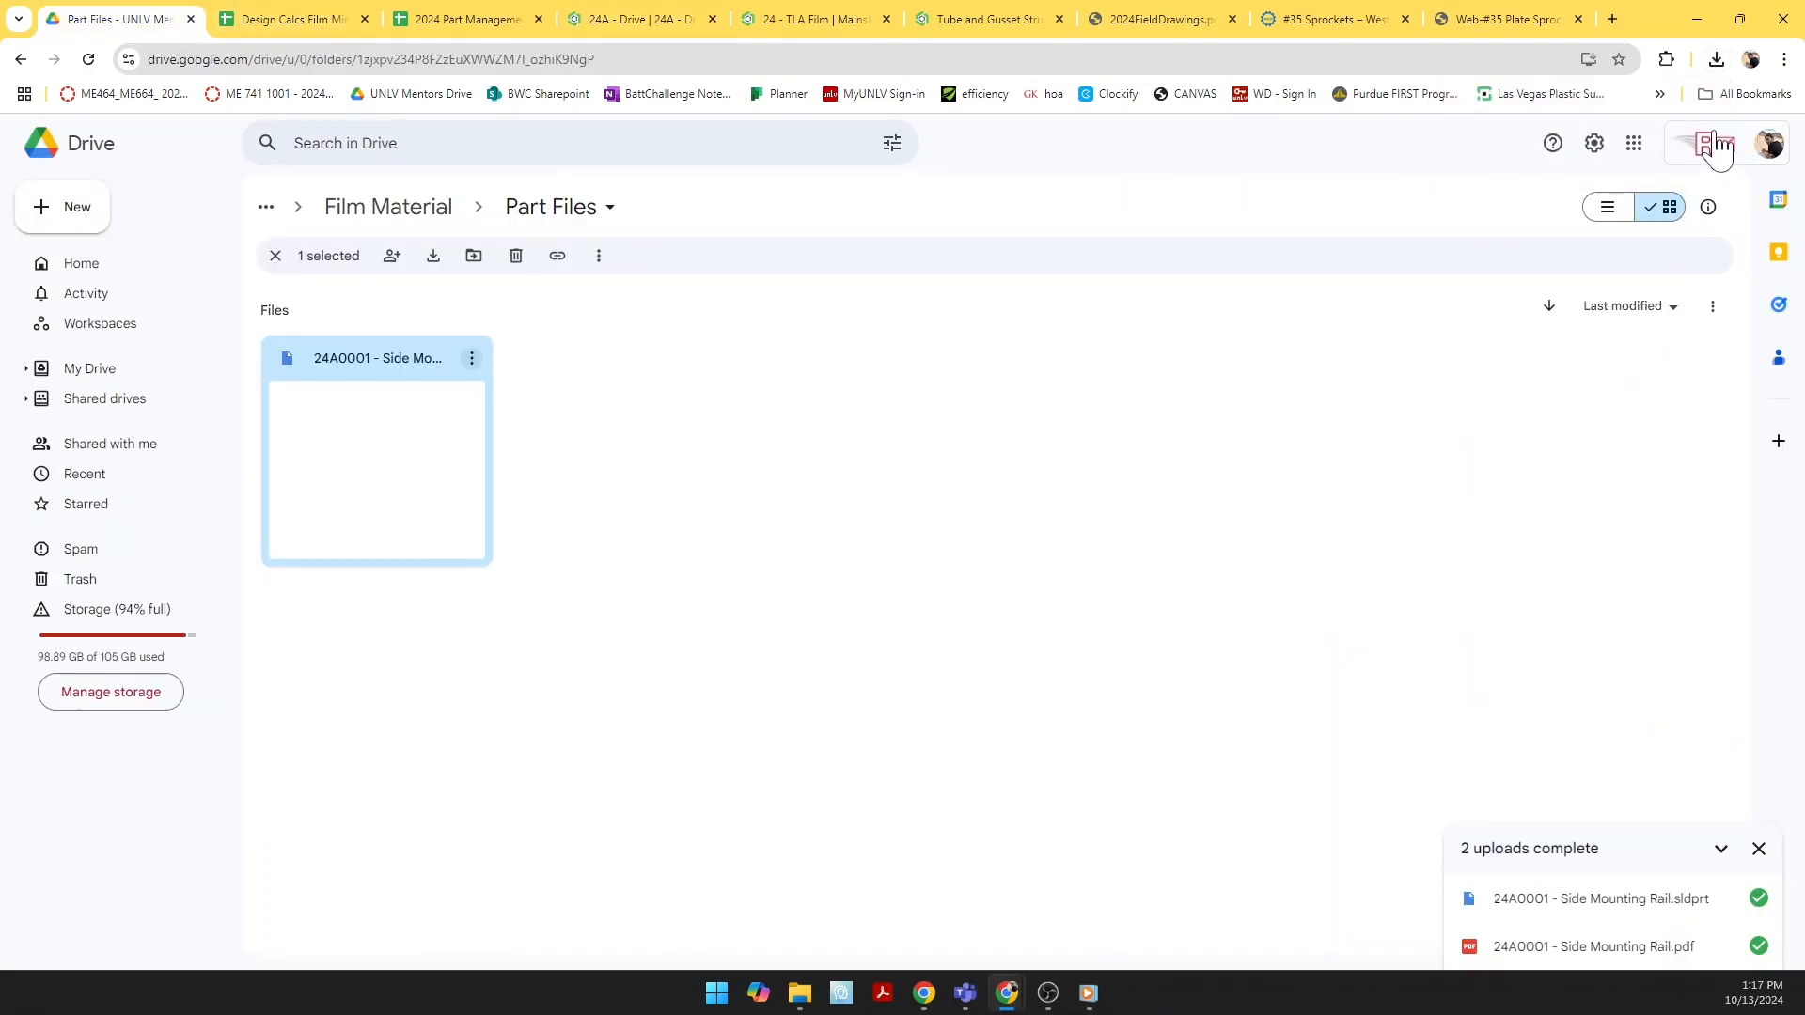
{"action": "left_click", "coordinate": [1716, 62]}
{"action": "left_click_drag", "start_coordinate": [1543, 150], "coordinate": [967, 497]}
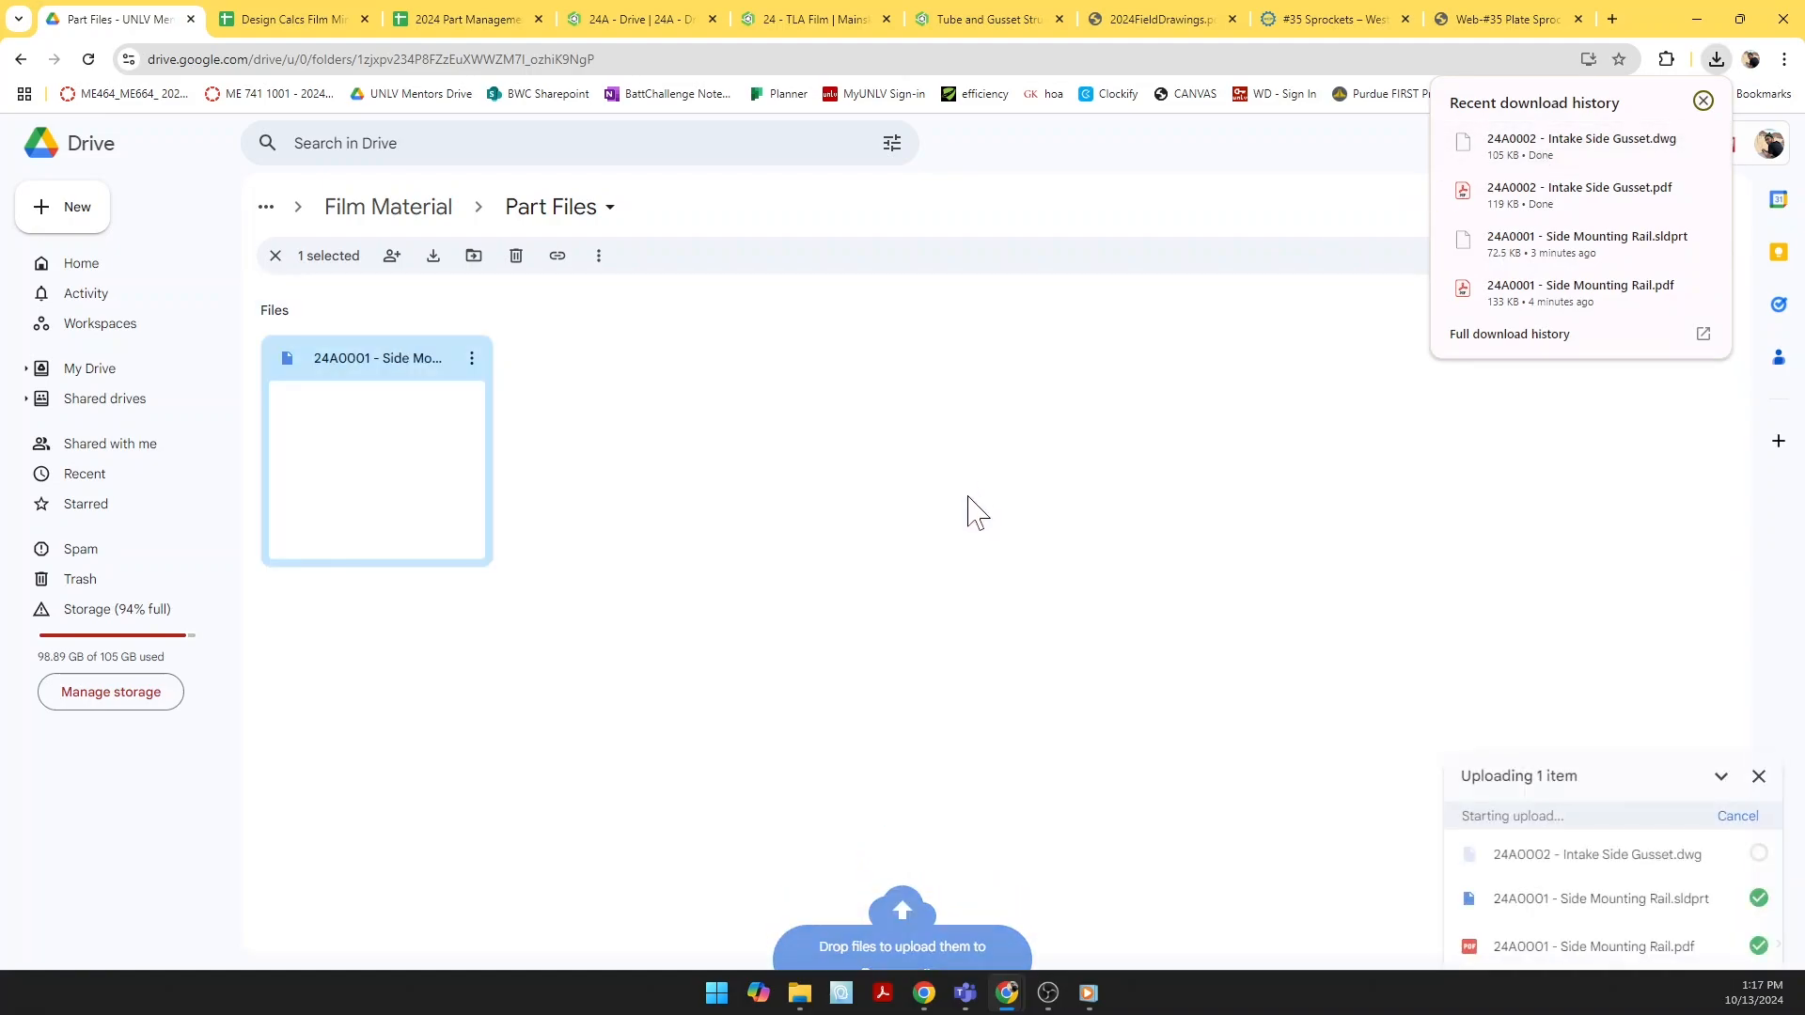
Step: Upload the downloaded 24A0002 - Intake Side Gusset.pdf to the Drawings PDF folder within Film Material
{"action": "left_click", "coordinate": [391, 226]}
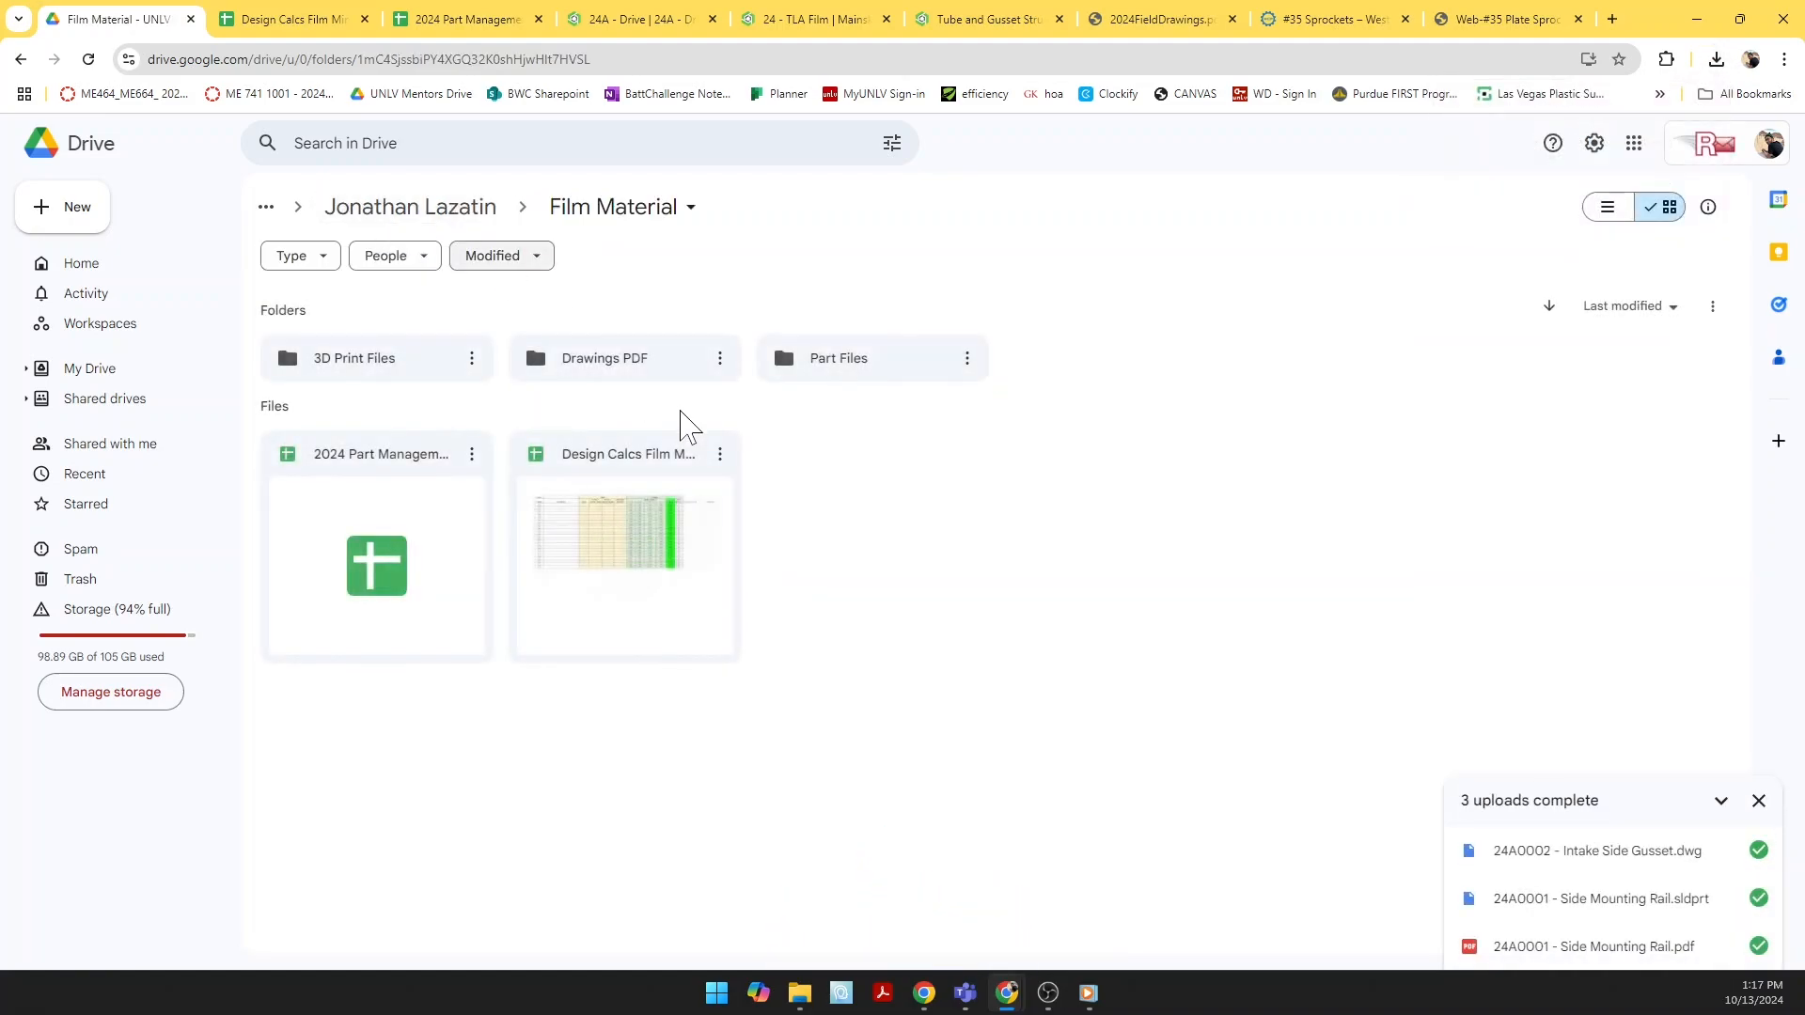
{"action": "double_click", "coordinate": [606, 374]}
{"action": "left_click", "coordinate": [1717, 58]}
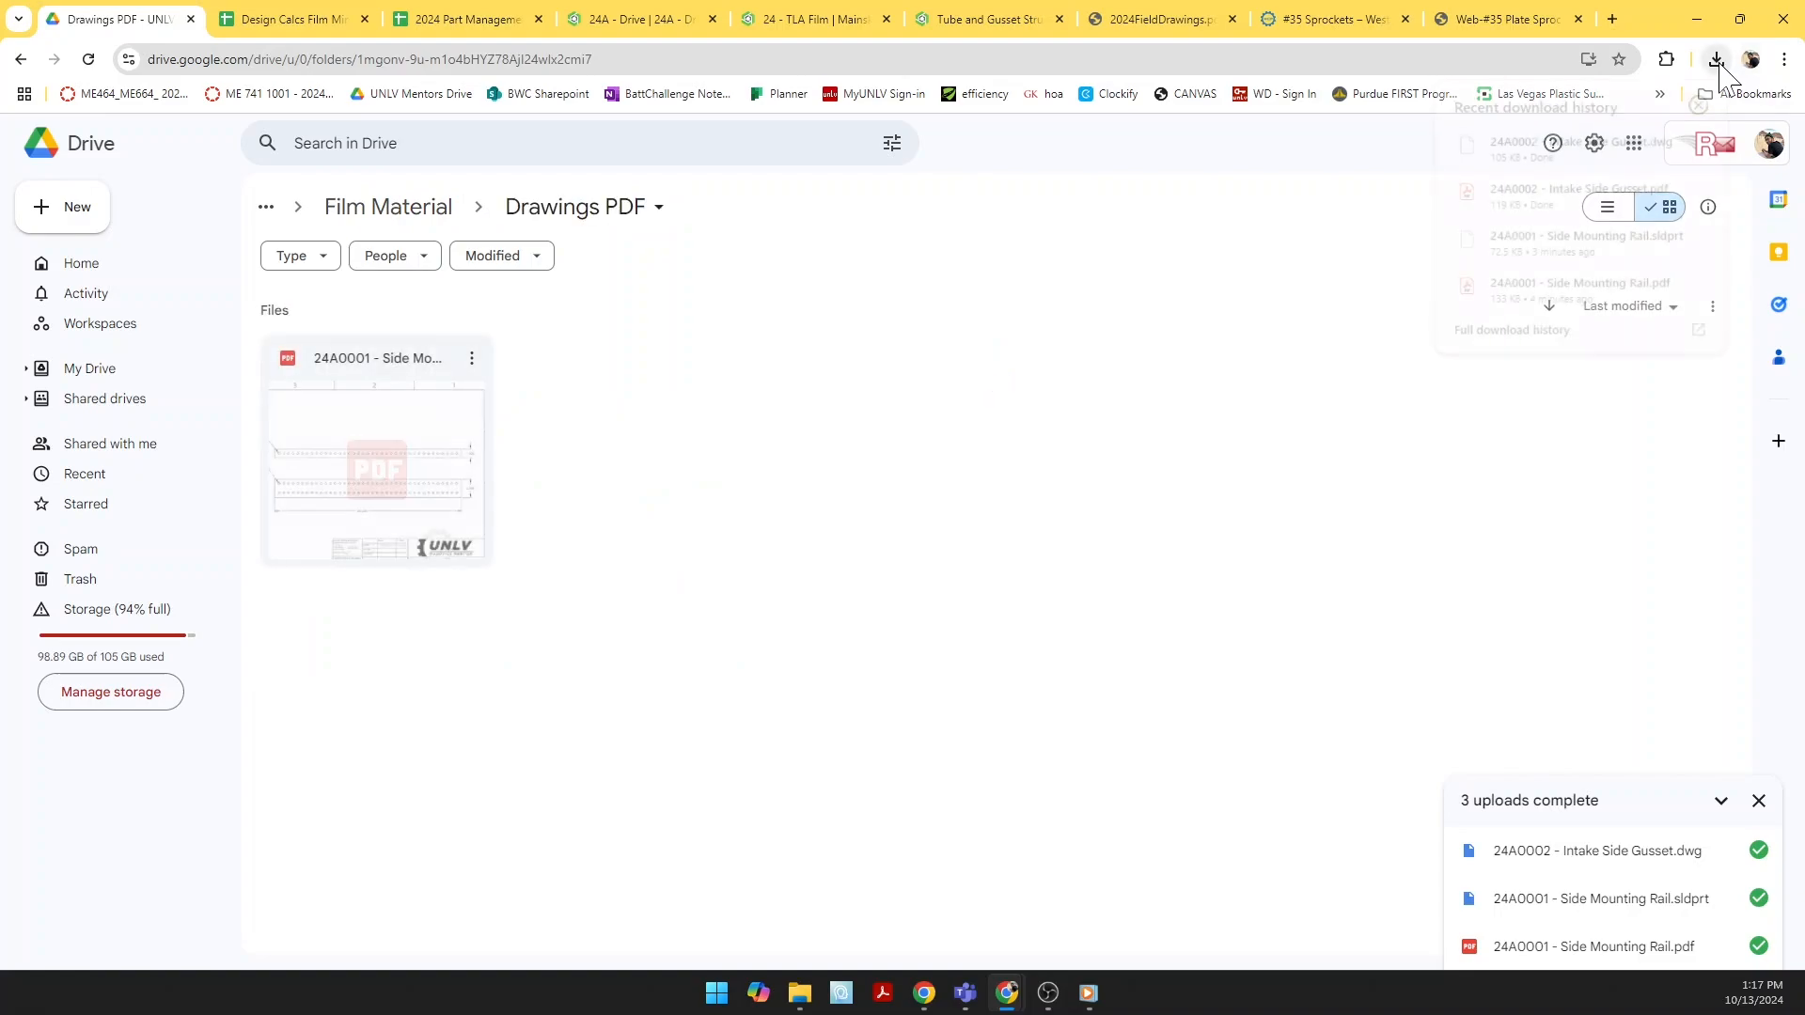
{"action": "left_click_drag", "start_coordinate": [1552, 191], "coordinate": [985, 555]}
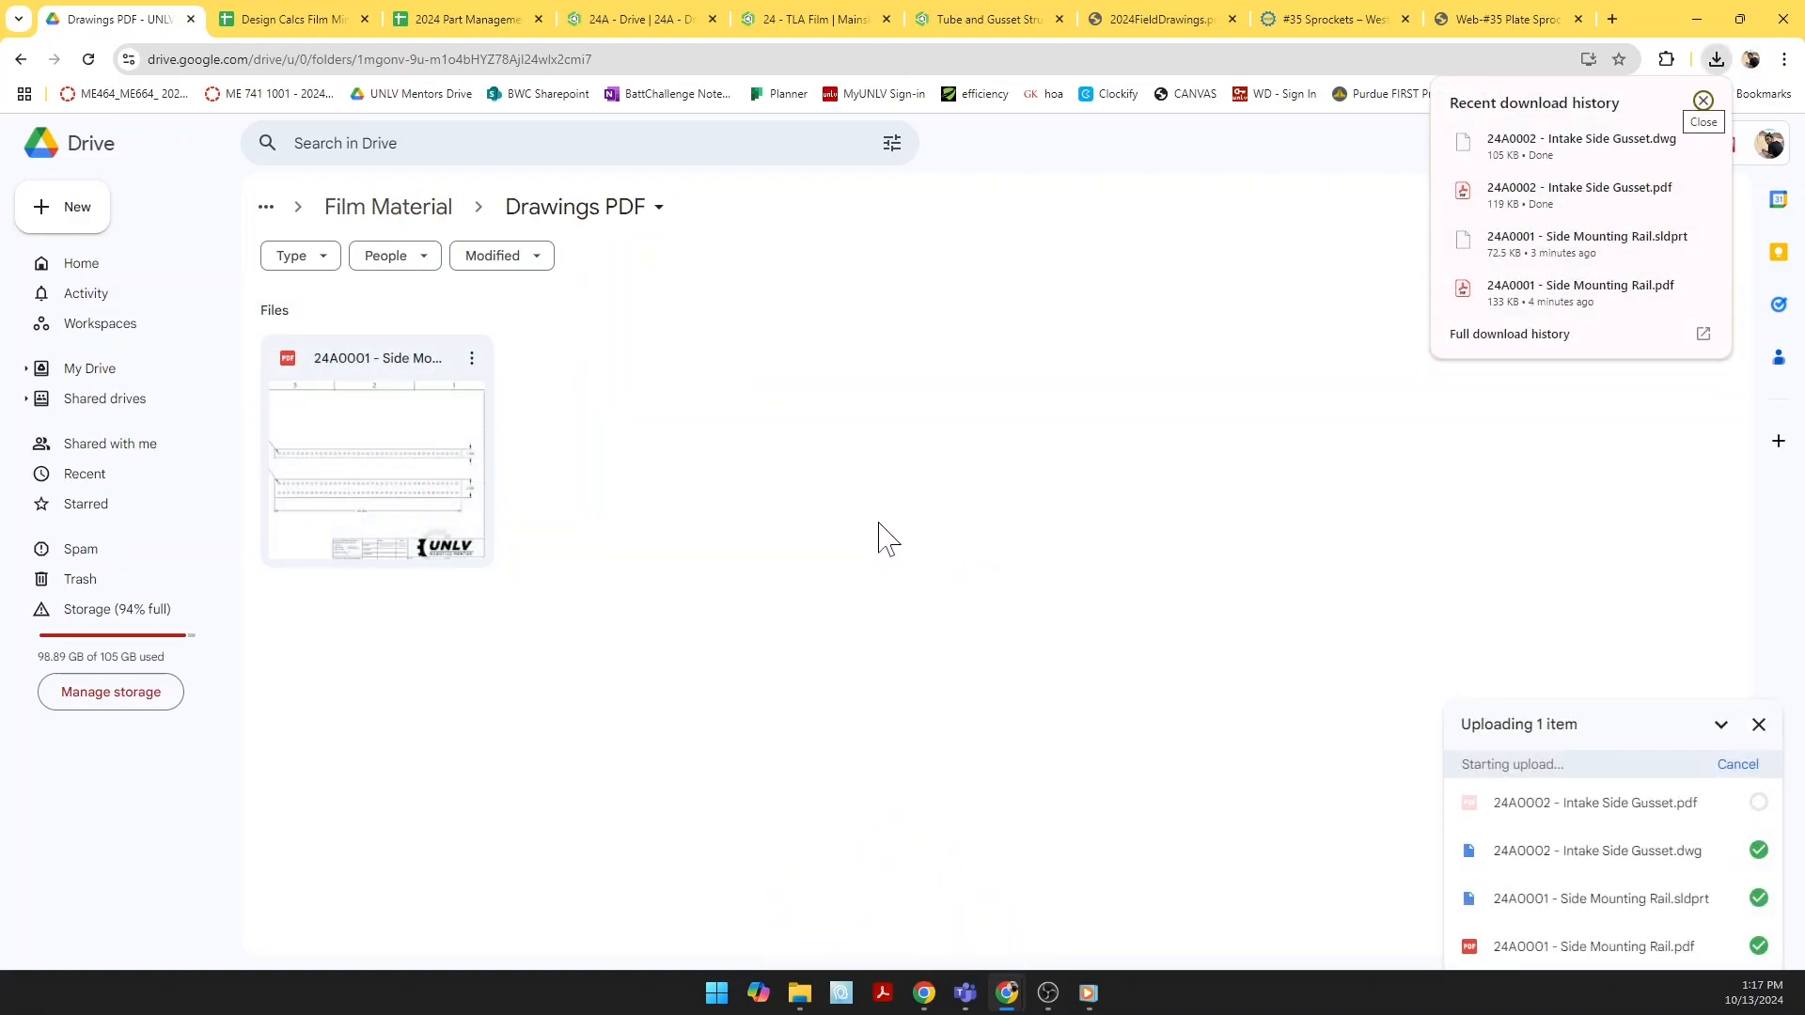
Step: Copy the gusset PDF's Drive link and attach it to the 24A0002 Drawing PDF cell (I4) in the 2024 Part Management sheet
{"action": "left_click", "coordinate": [720, 360]}
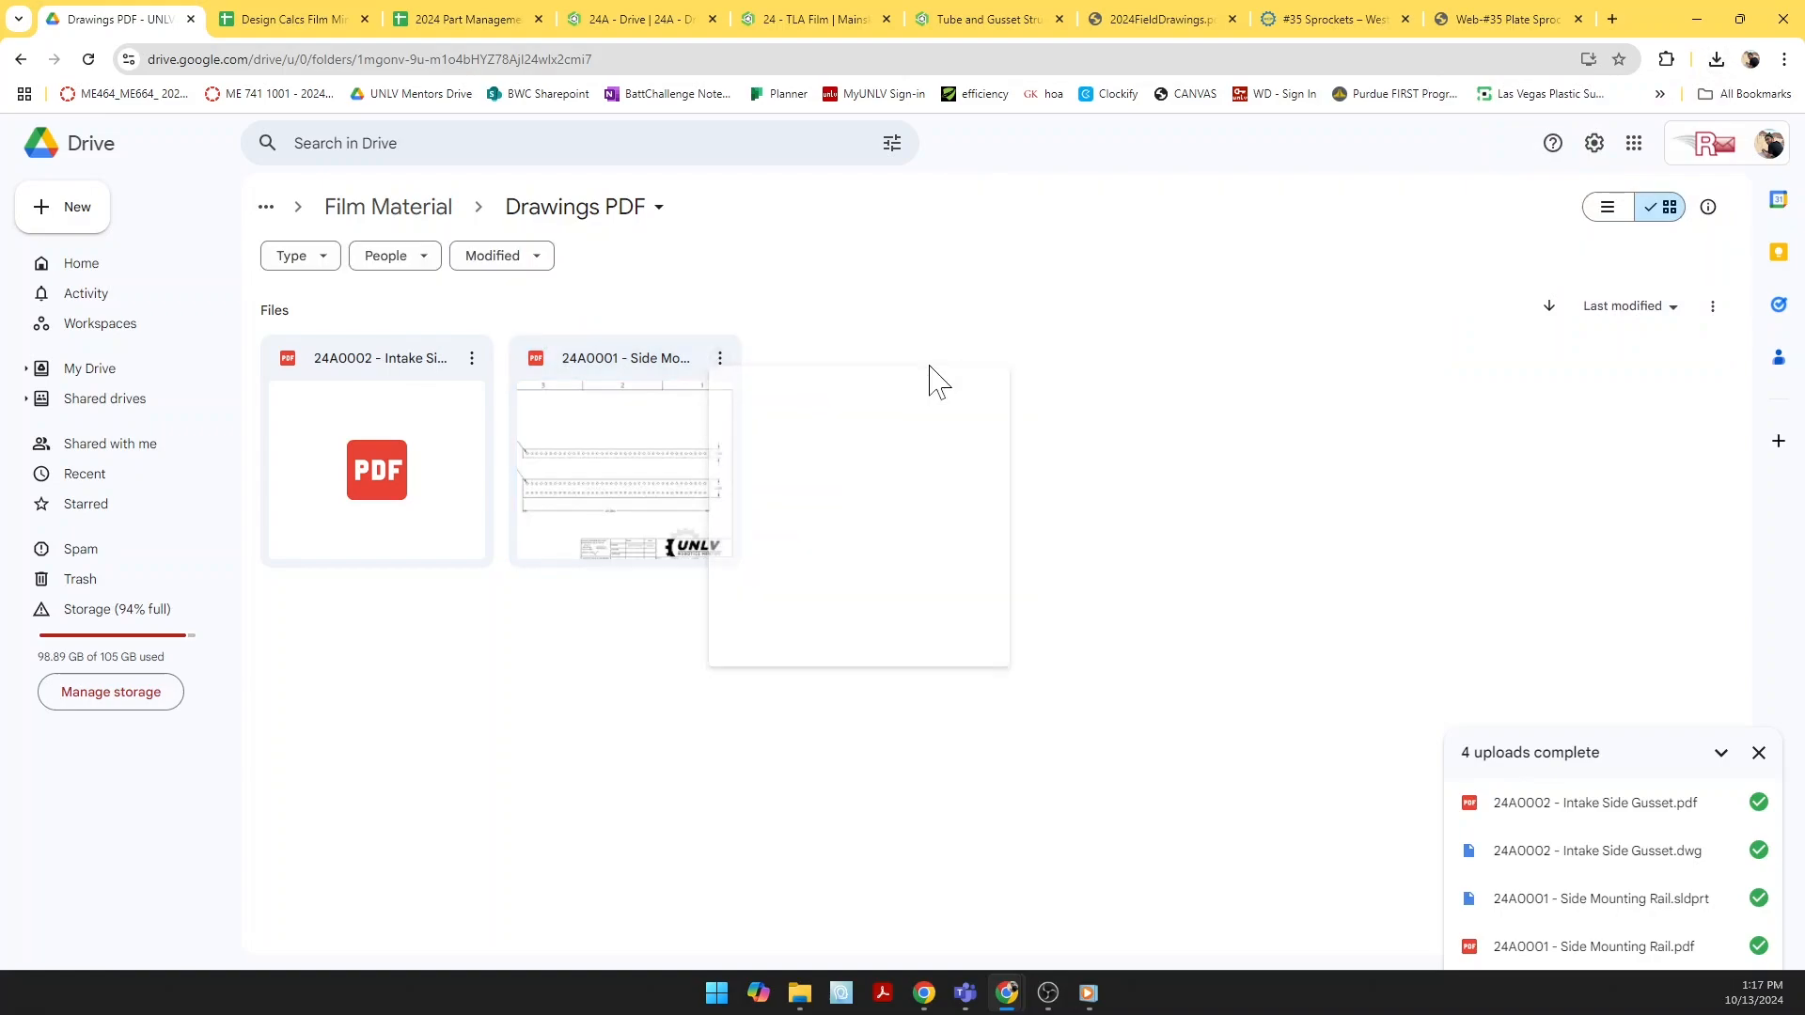
{"action": "left_click", "coordinate": [472, 358]}
{"action": "mouse_move", "coordinate": [532, 546]}
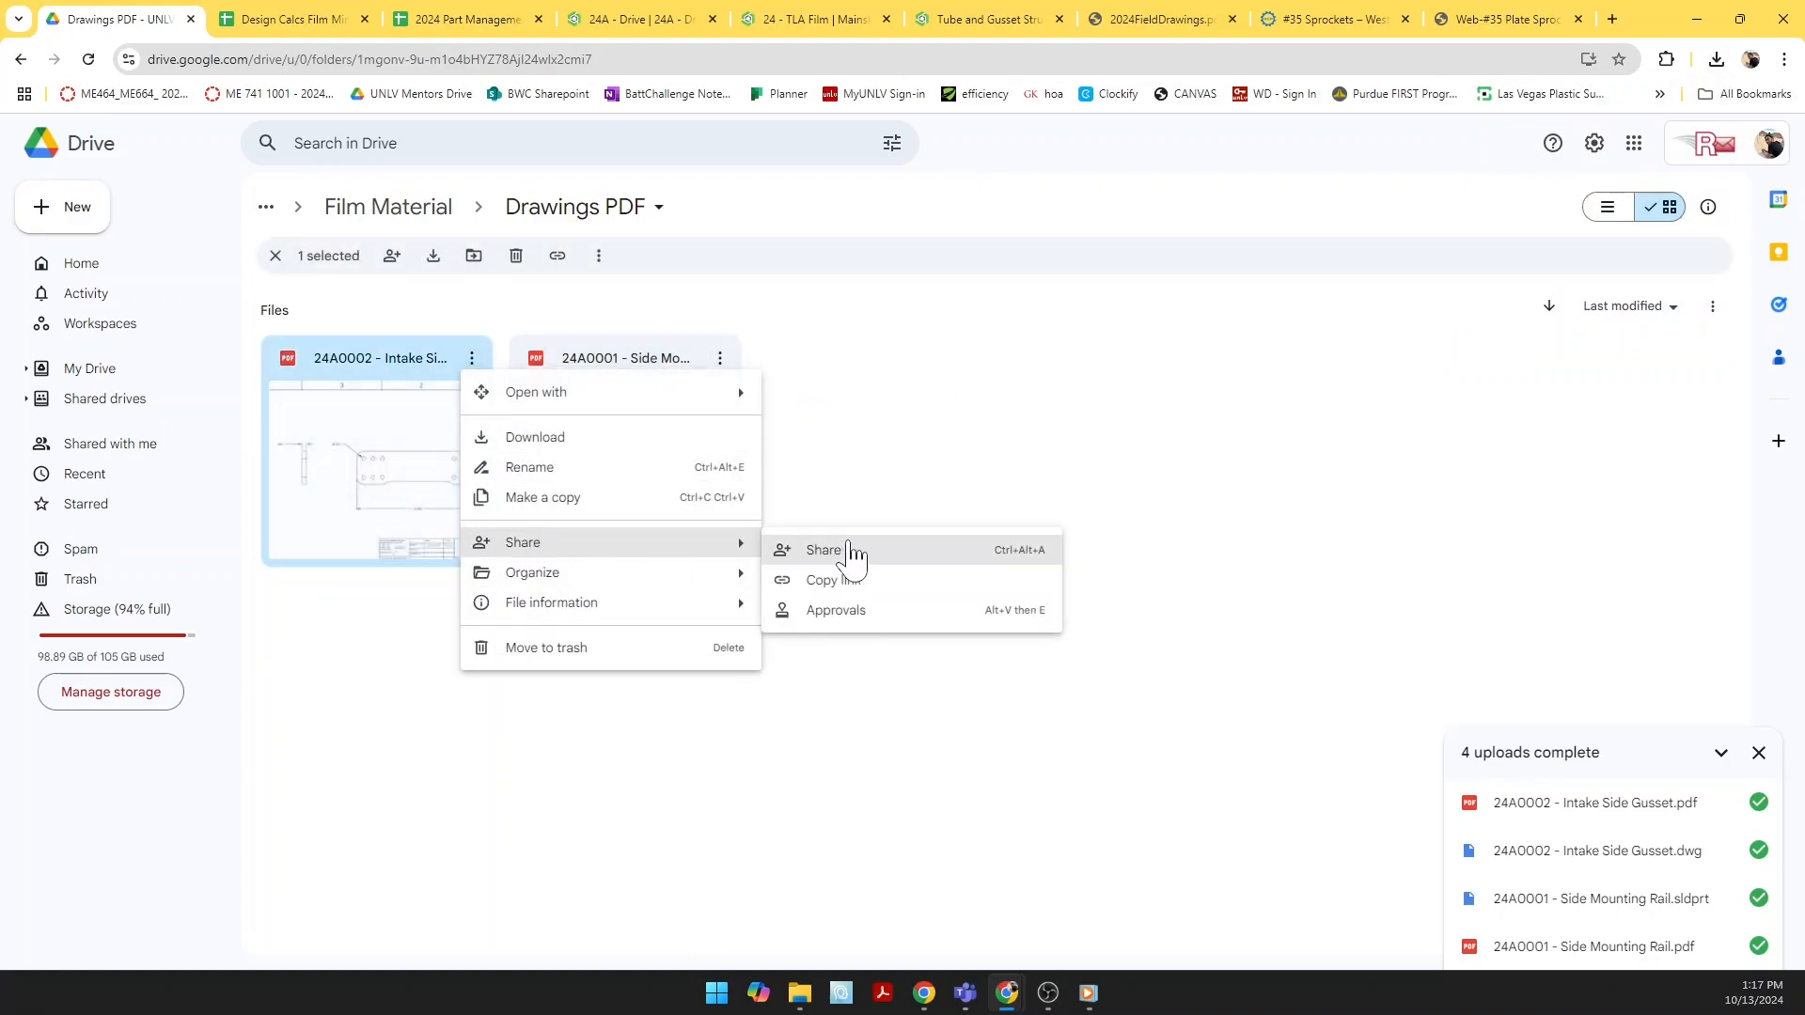
{"action": "left_click", "coordinate": [851, 580]}
{"action": "left_click", "coordinate": [291, 19]}
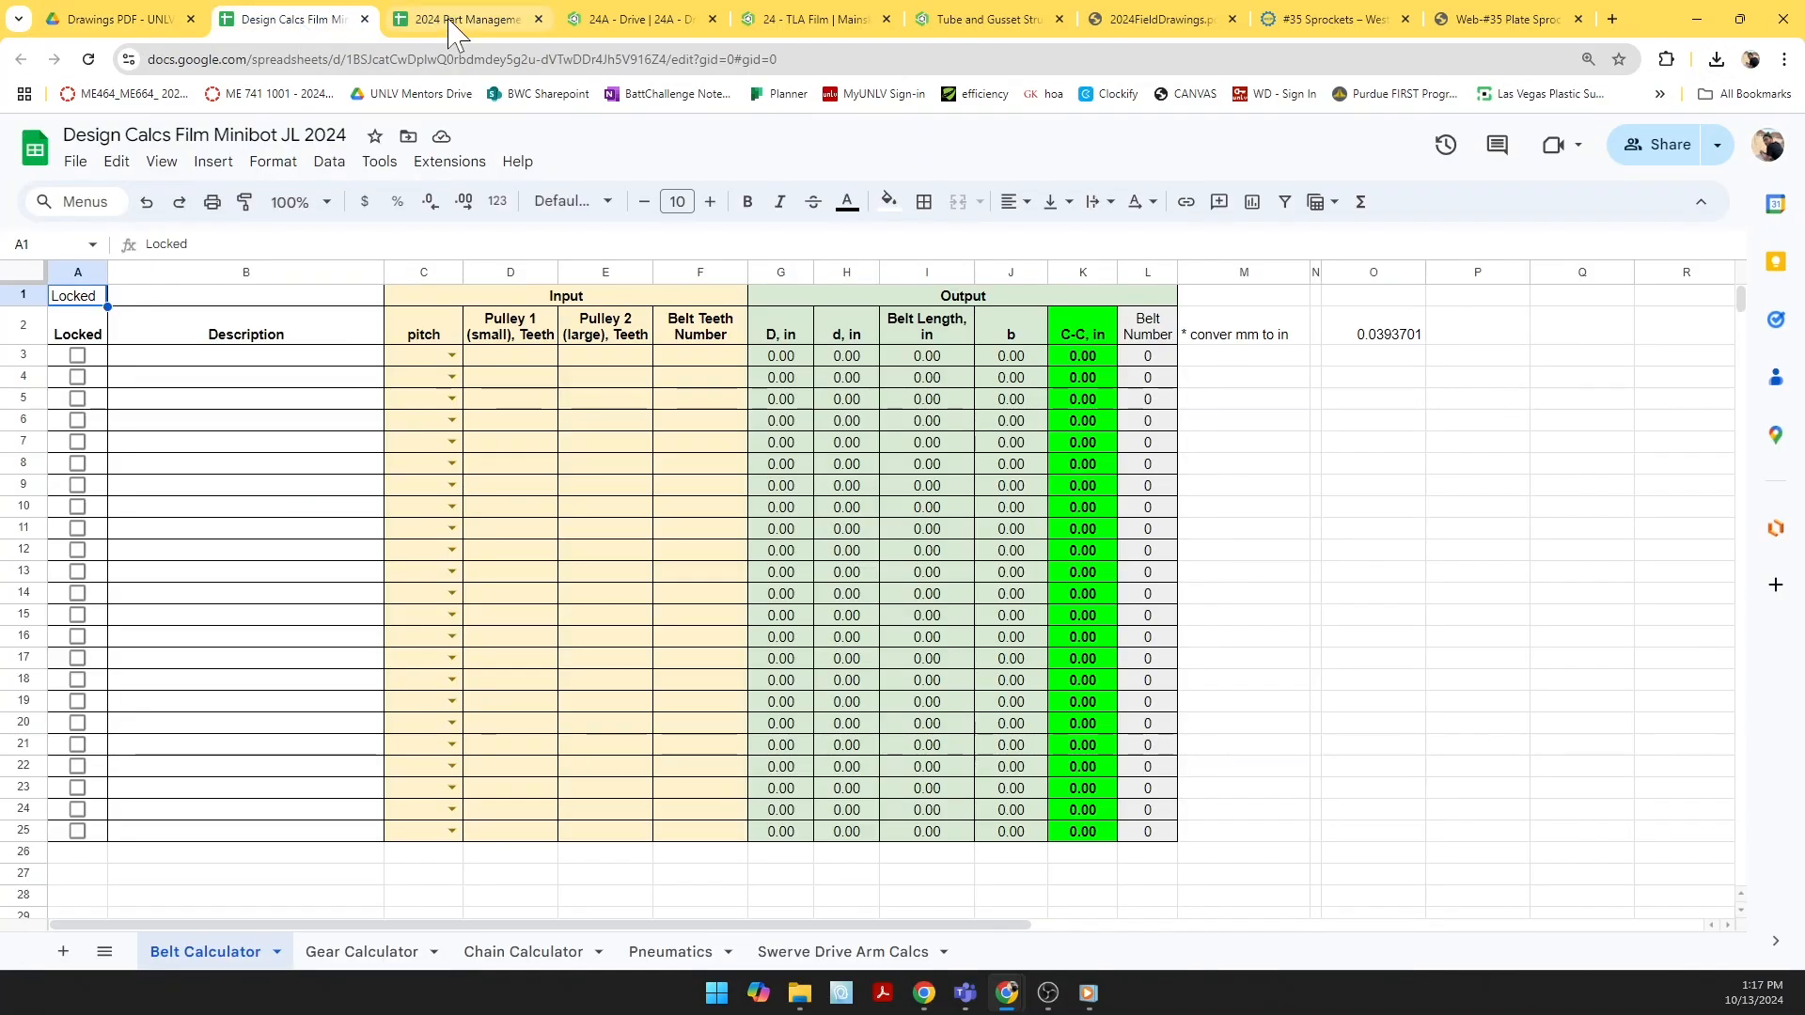
{"action": "left_click", "coordinate": [455, 21]}
{"action": "left_click", "coordinate": [887, 395]}
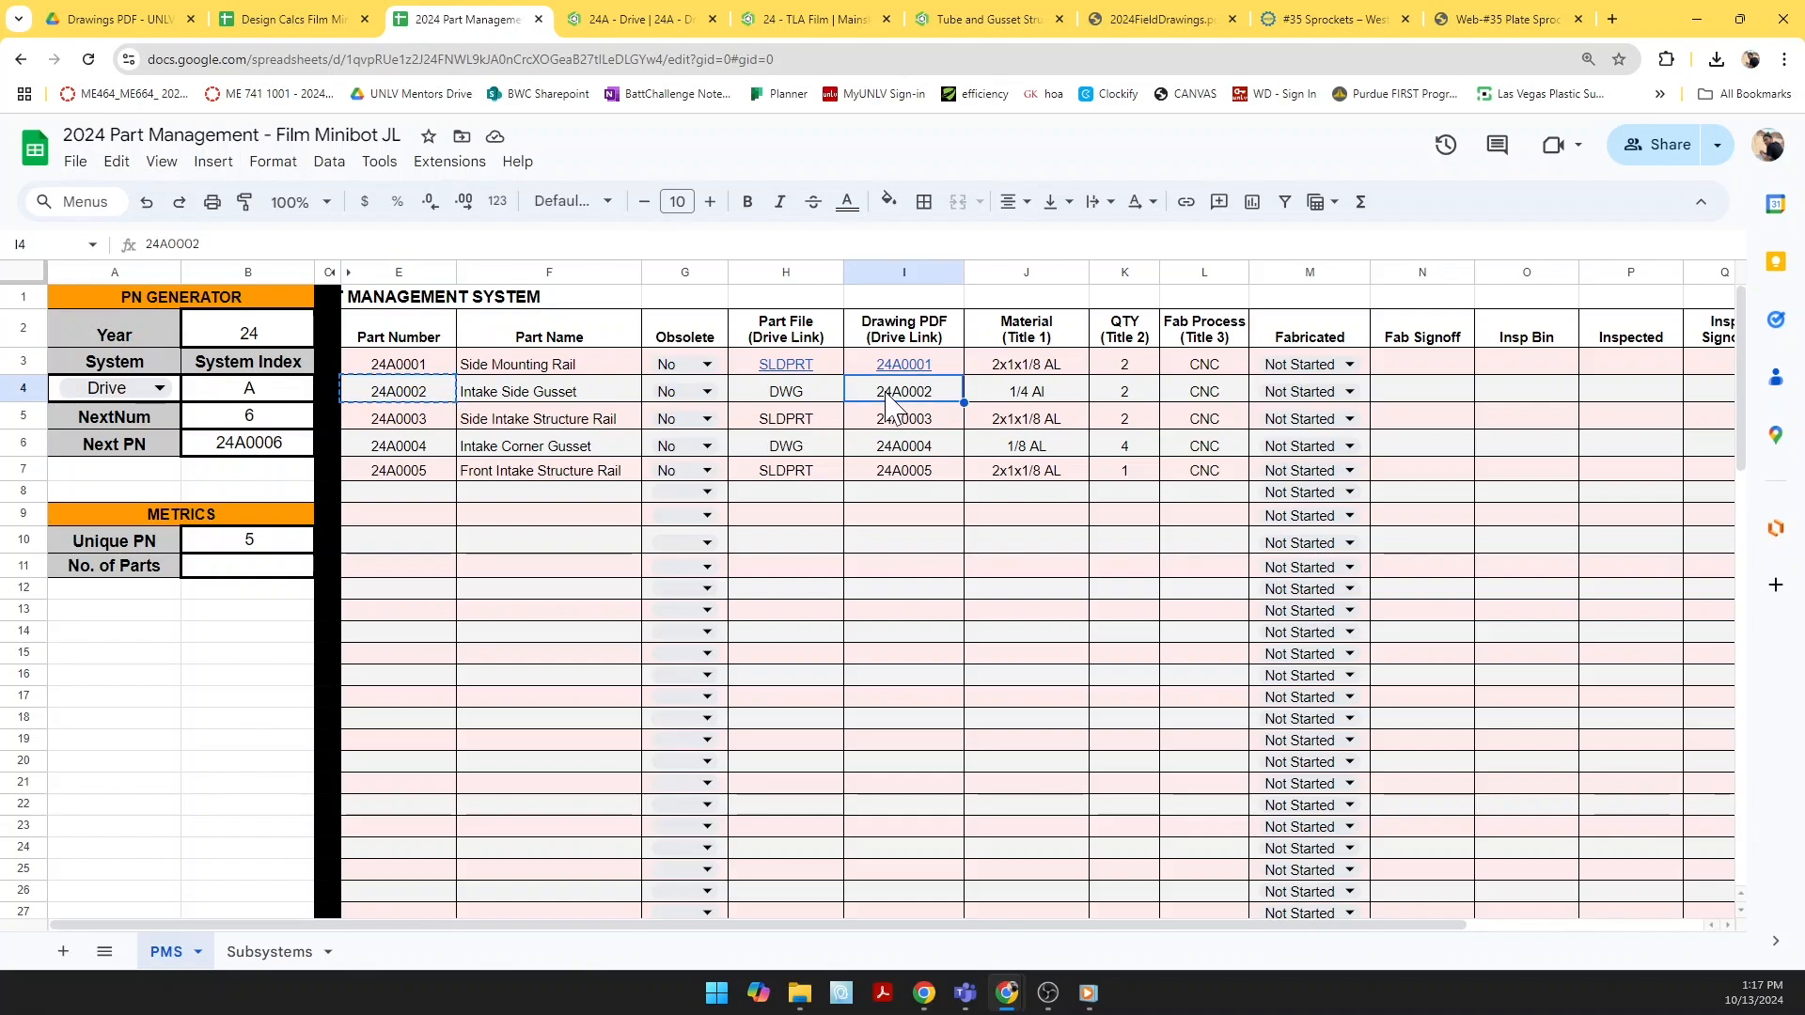
{"action": "right_click", "coordinate": [886, 395]}
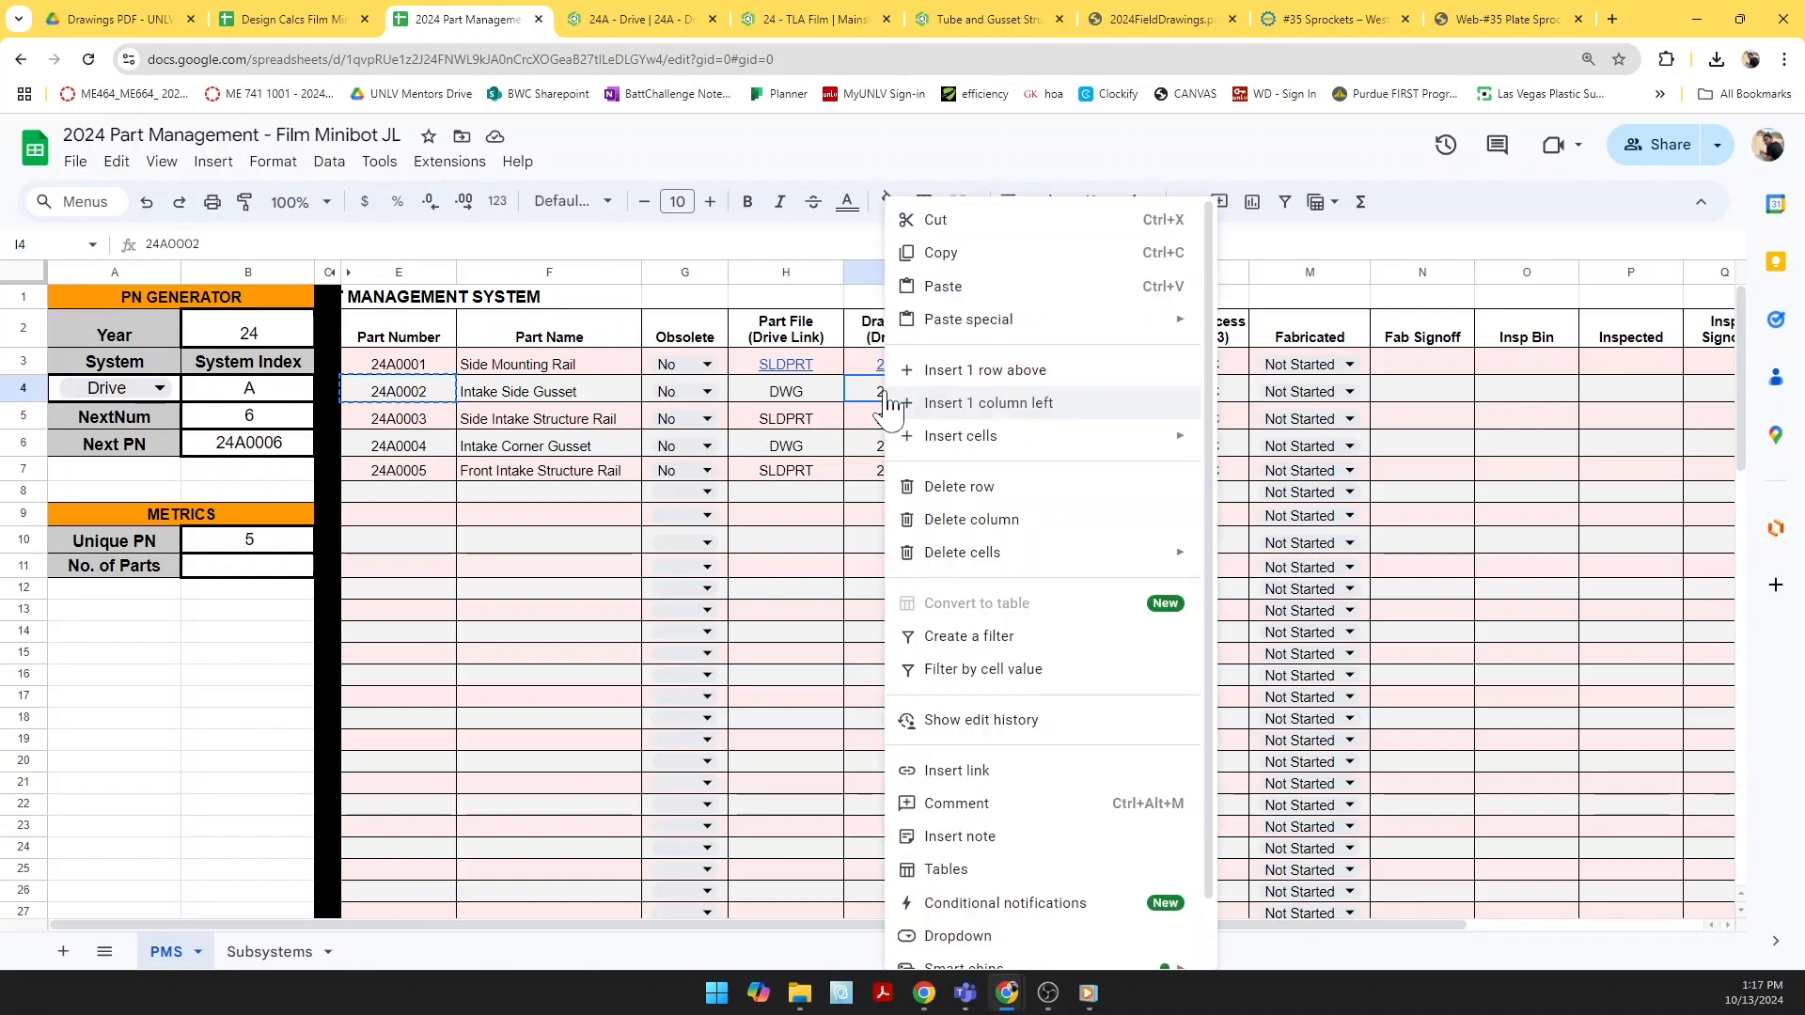
{"action": "left_click", "coordinate": [999, 773]}
{"action": "key", "text": "ctrl+v"}
{"action": "key", "text": "Return"}
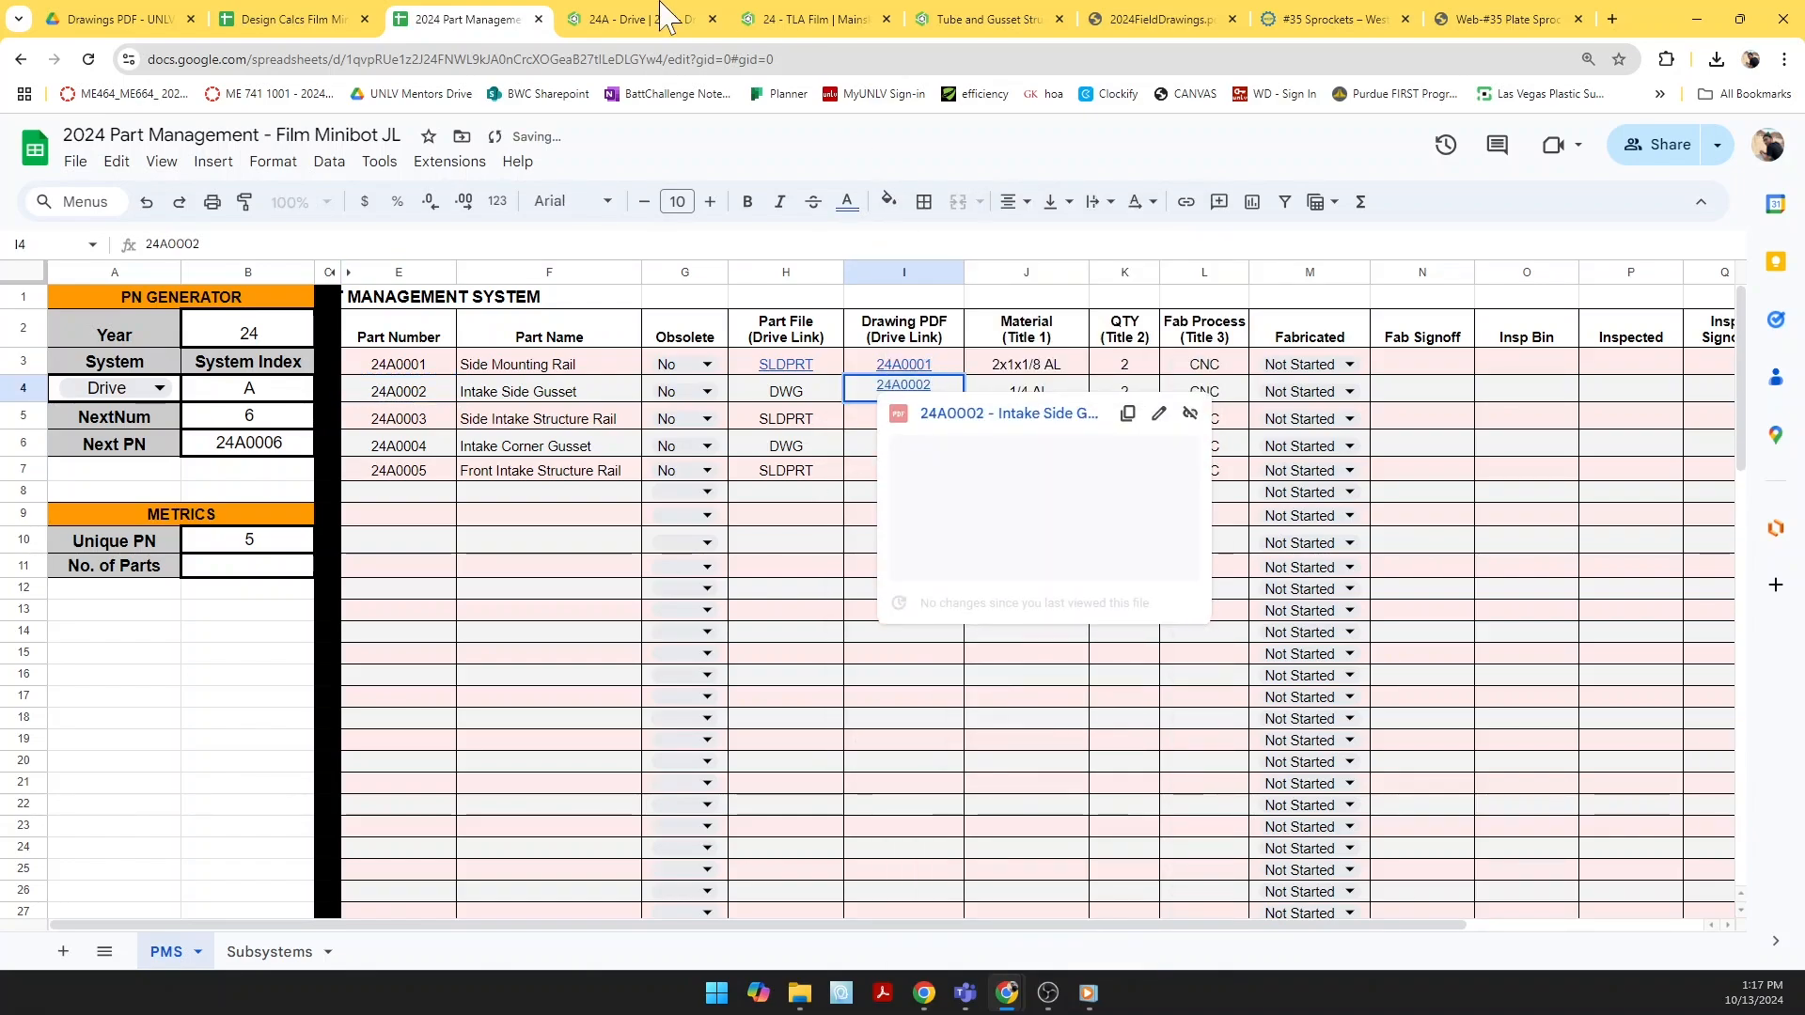
Step: Copy the Google Drive link of the 24A0002 - Intake Side Gusset.dwg file in Film Material's Part Files folder
{"action": "left_click", "coordinate": [115, 19]}
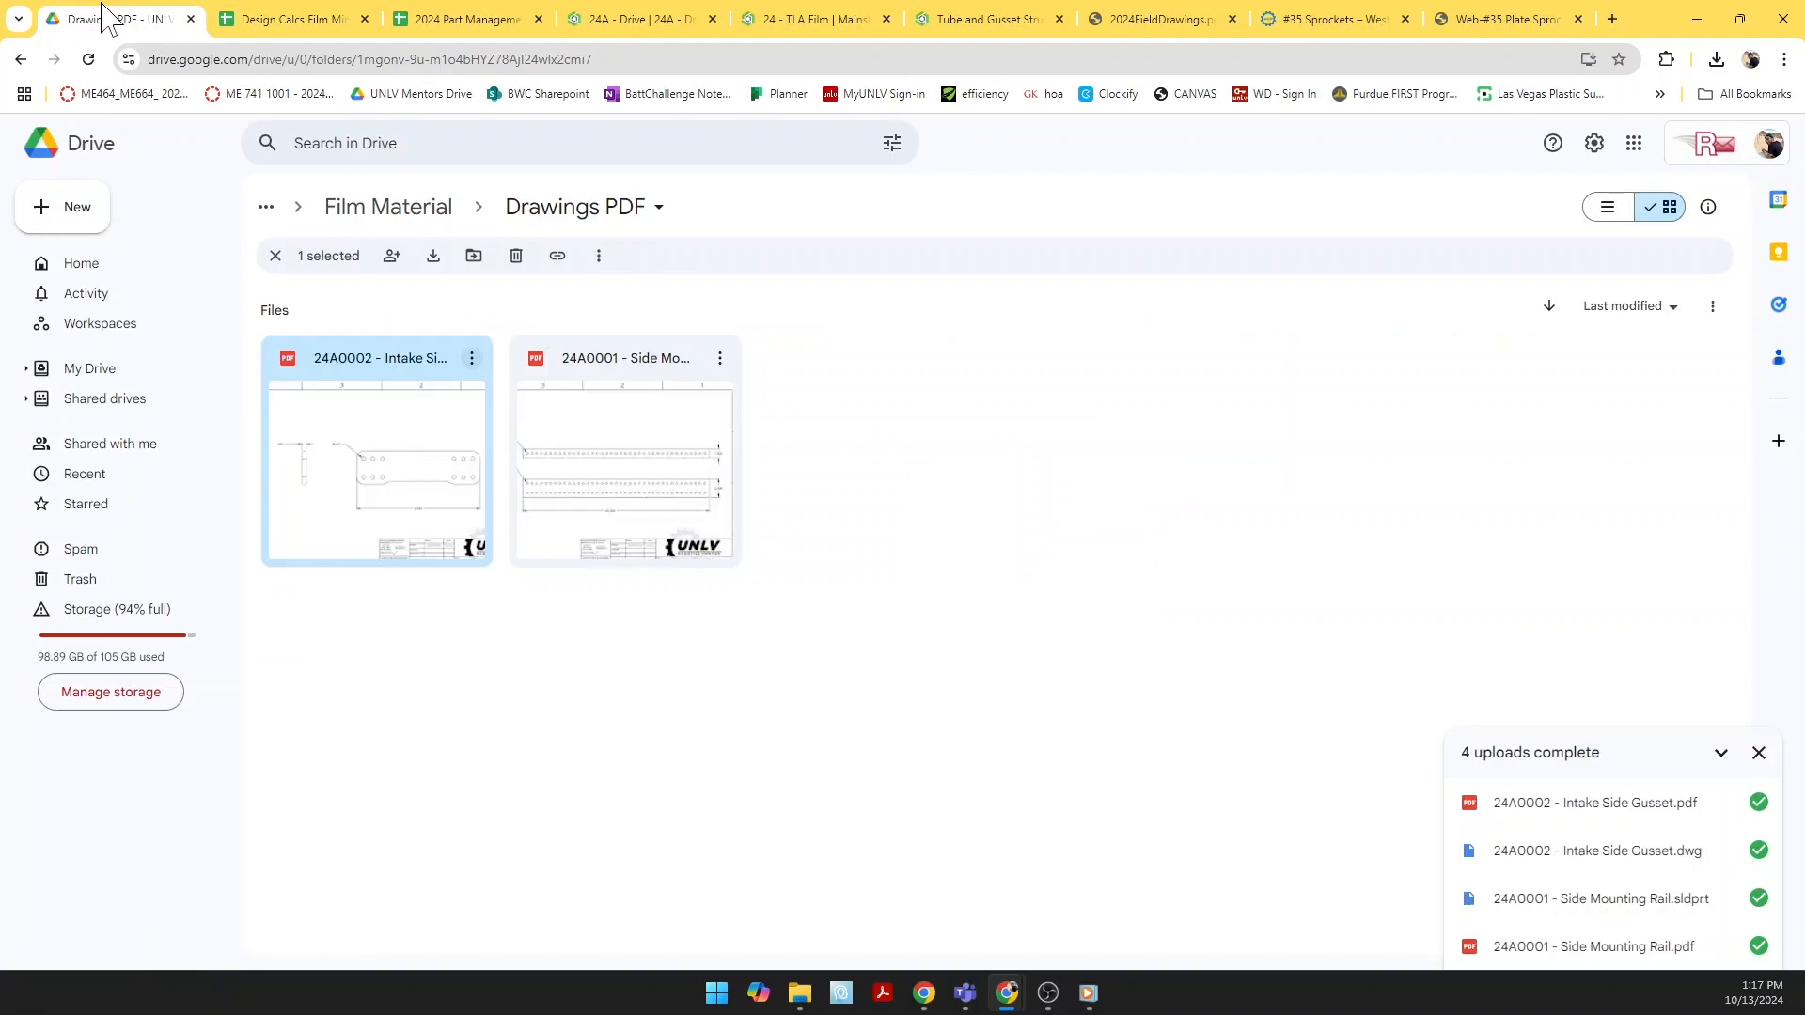
{"action": "left_click", "coordinate": [421, 208]}
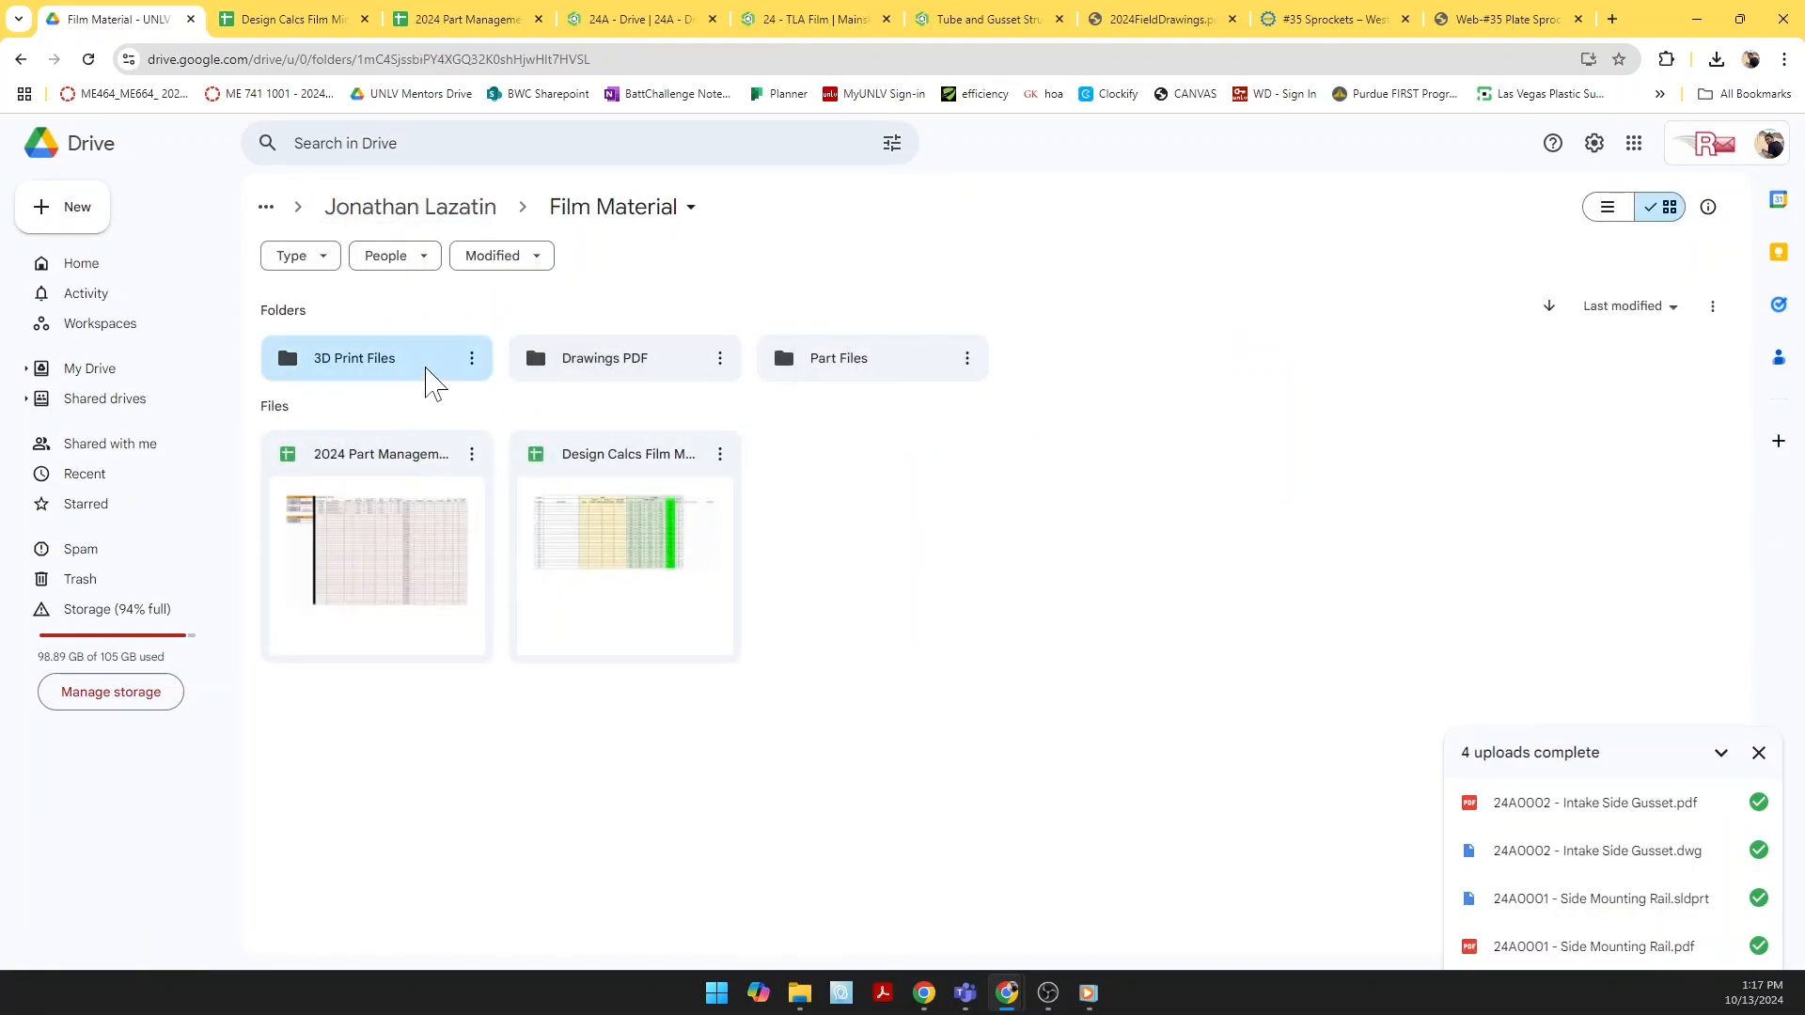
{"action": "double_click", "coordinate": [798, 379]}
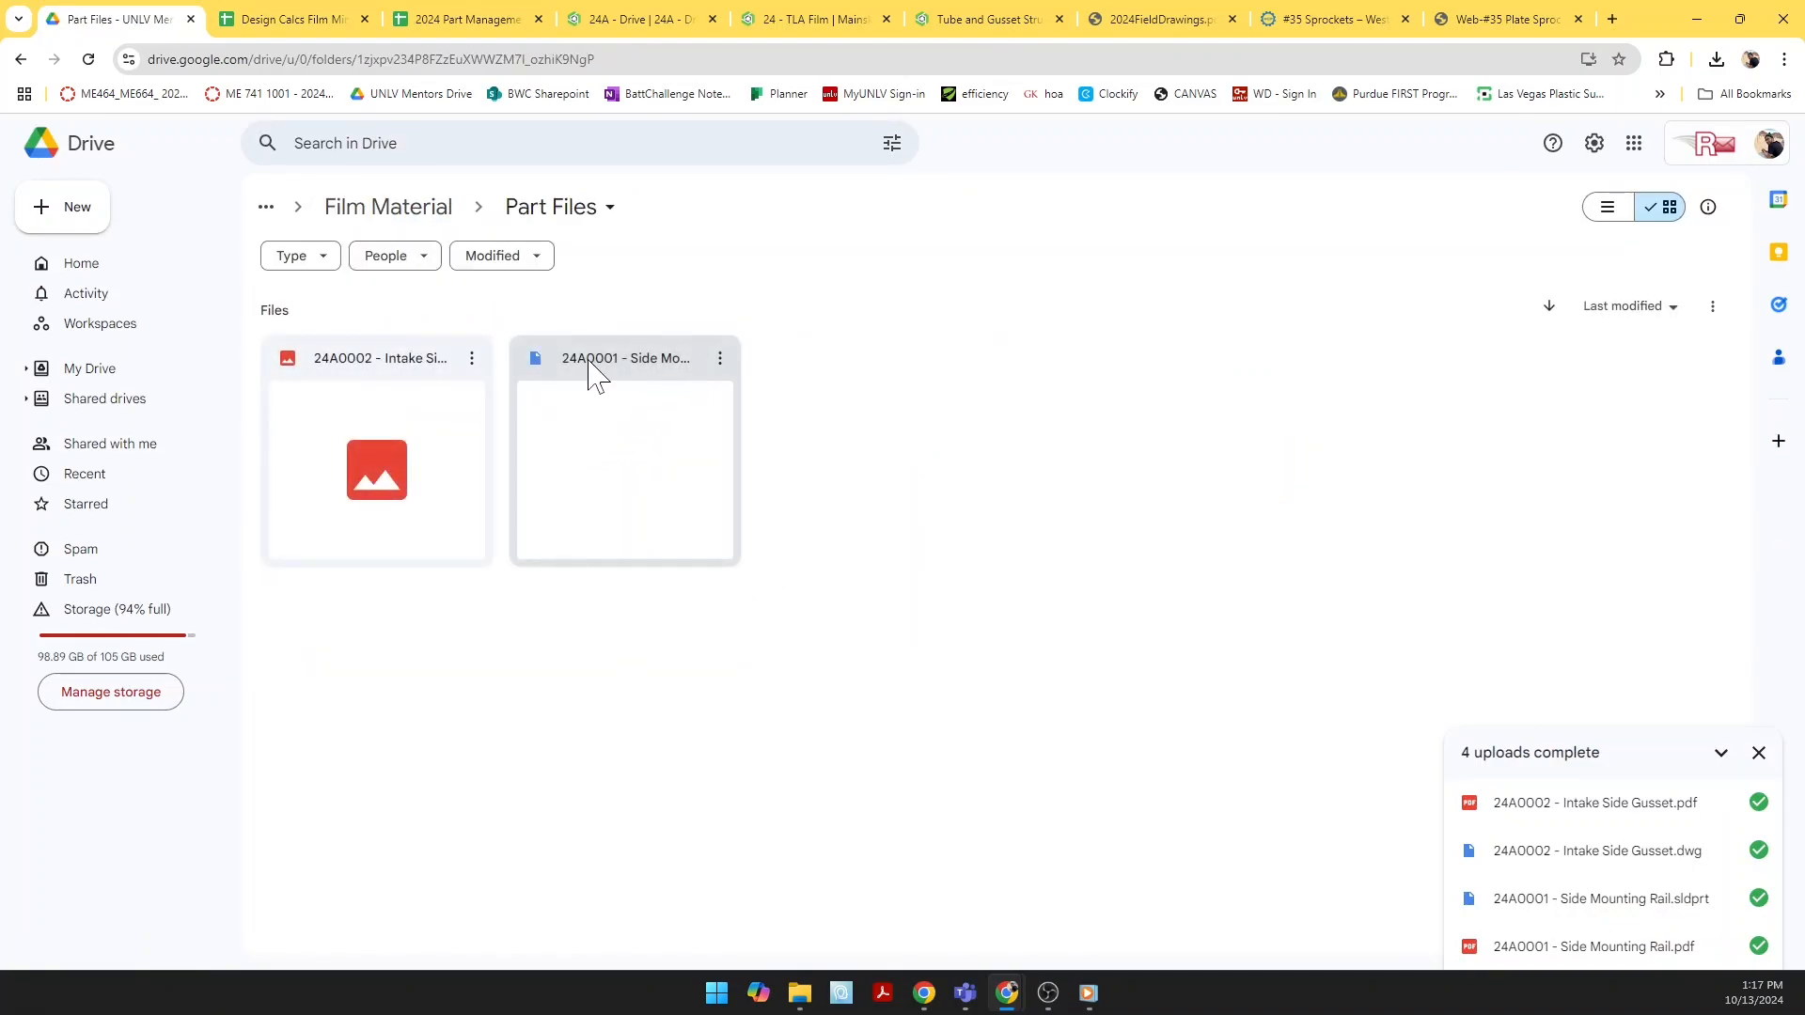
{"action": "left_click", "coordinate": [472, 359]}
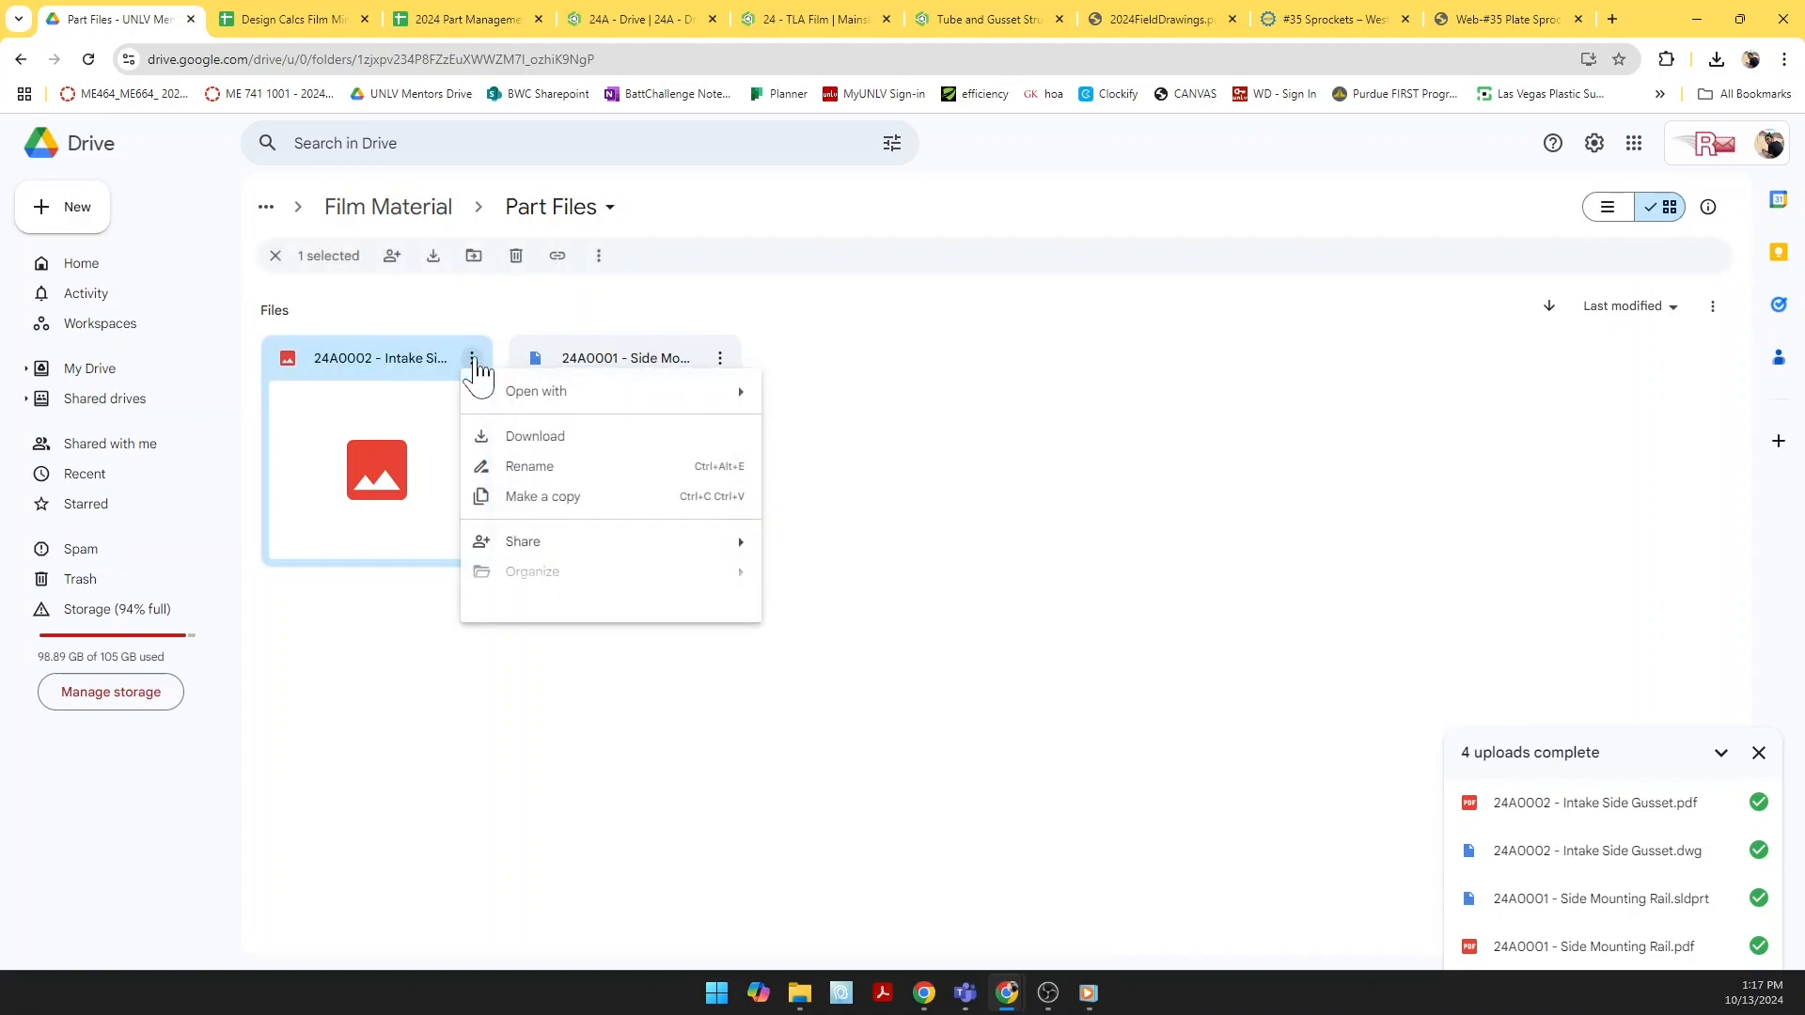
{"action": "mouse_move", "coordinate": [564, 545]}
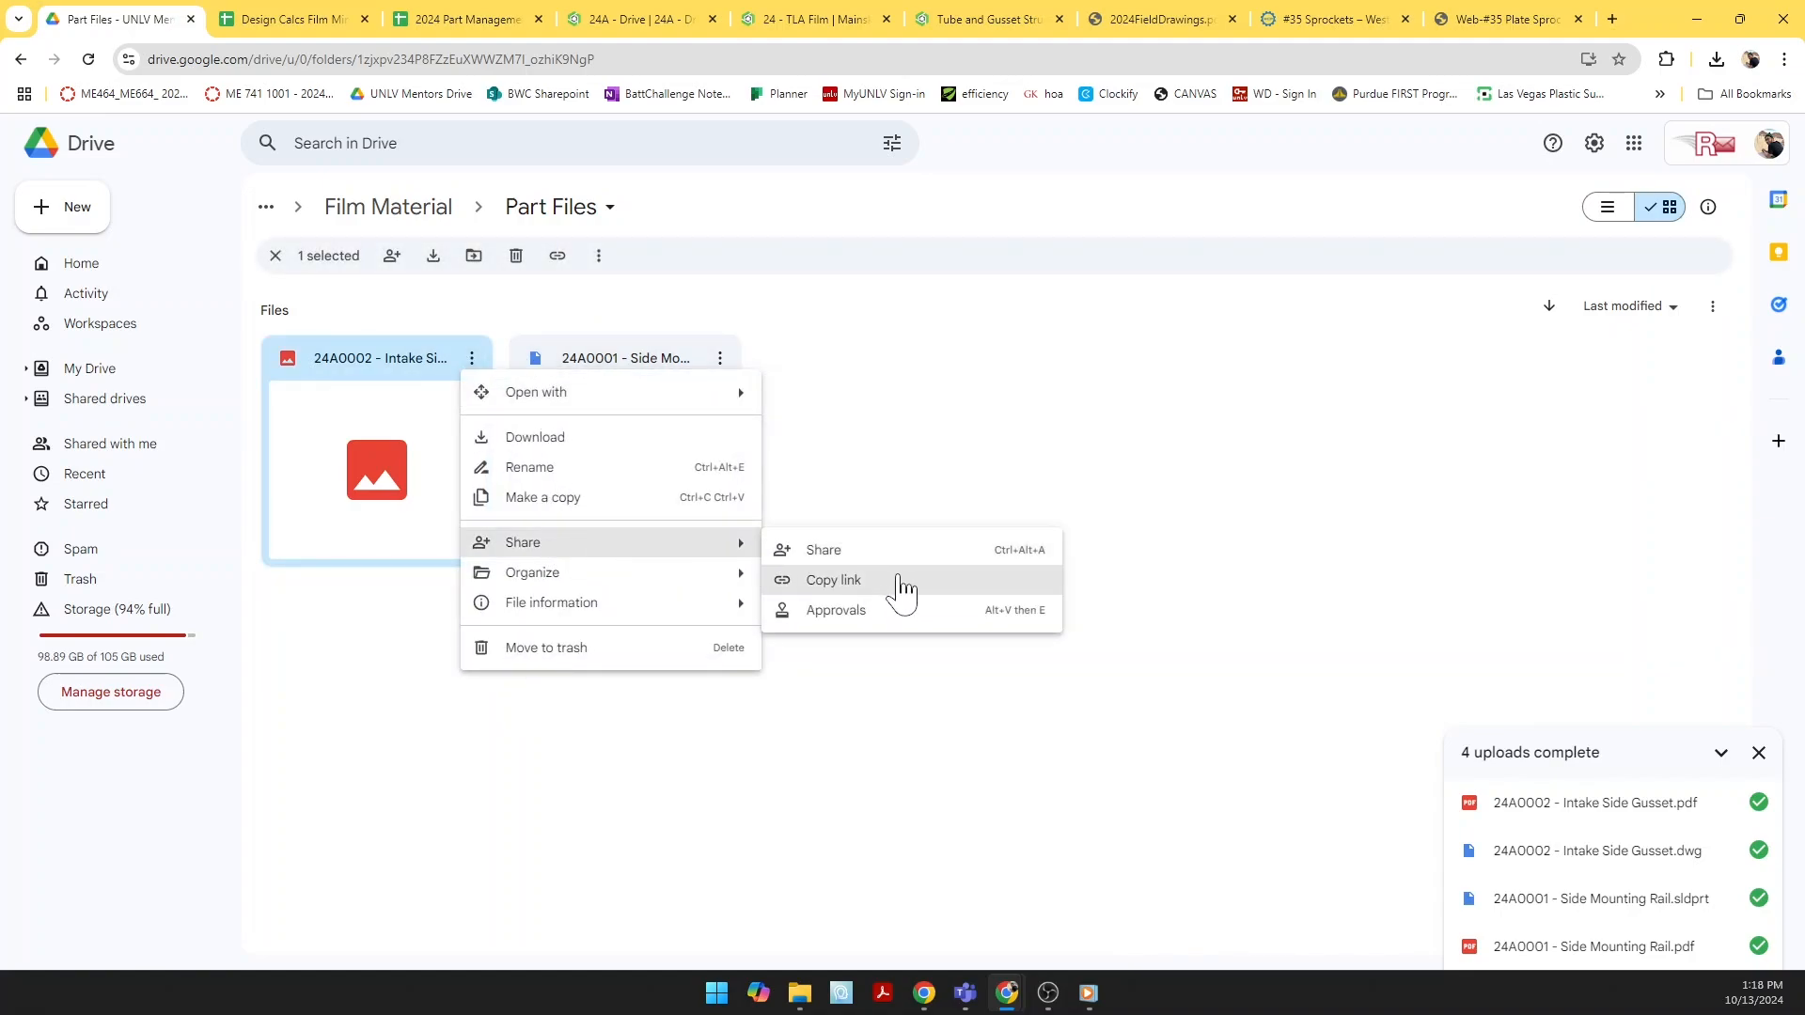
{"action": "left_click", "coordinate": [884, 553]}
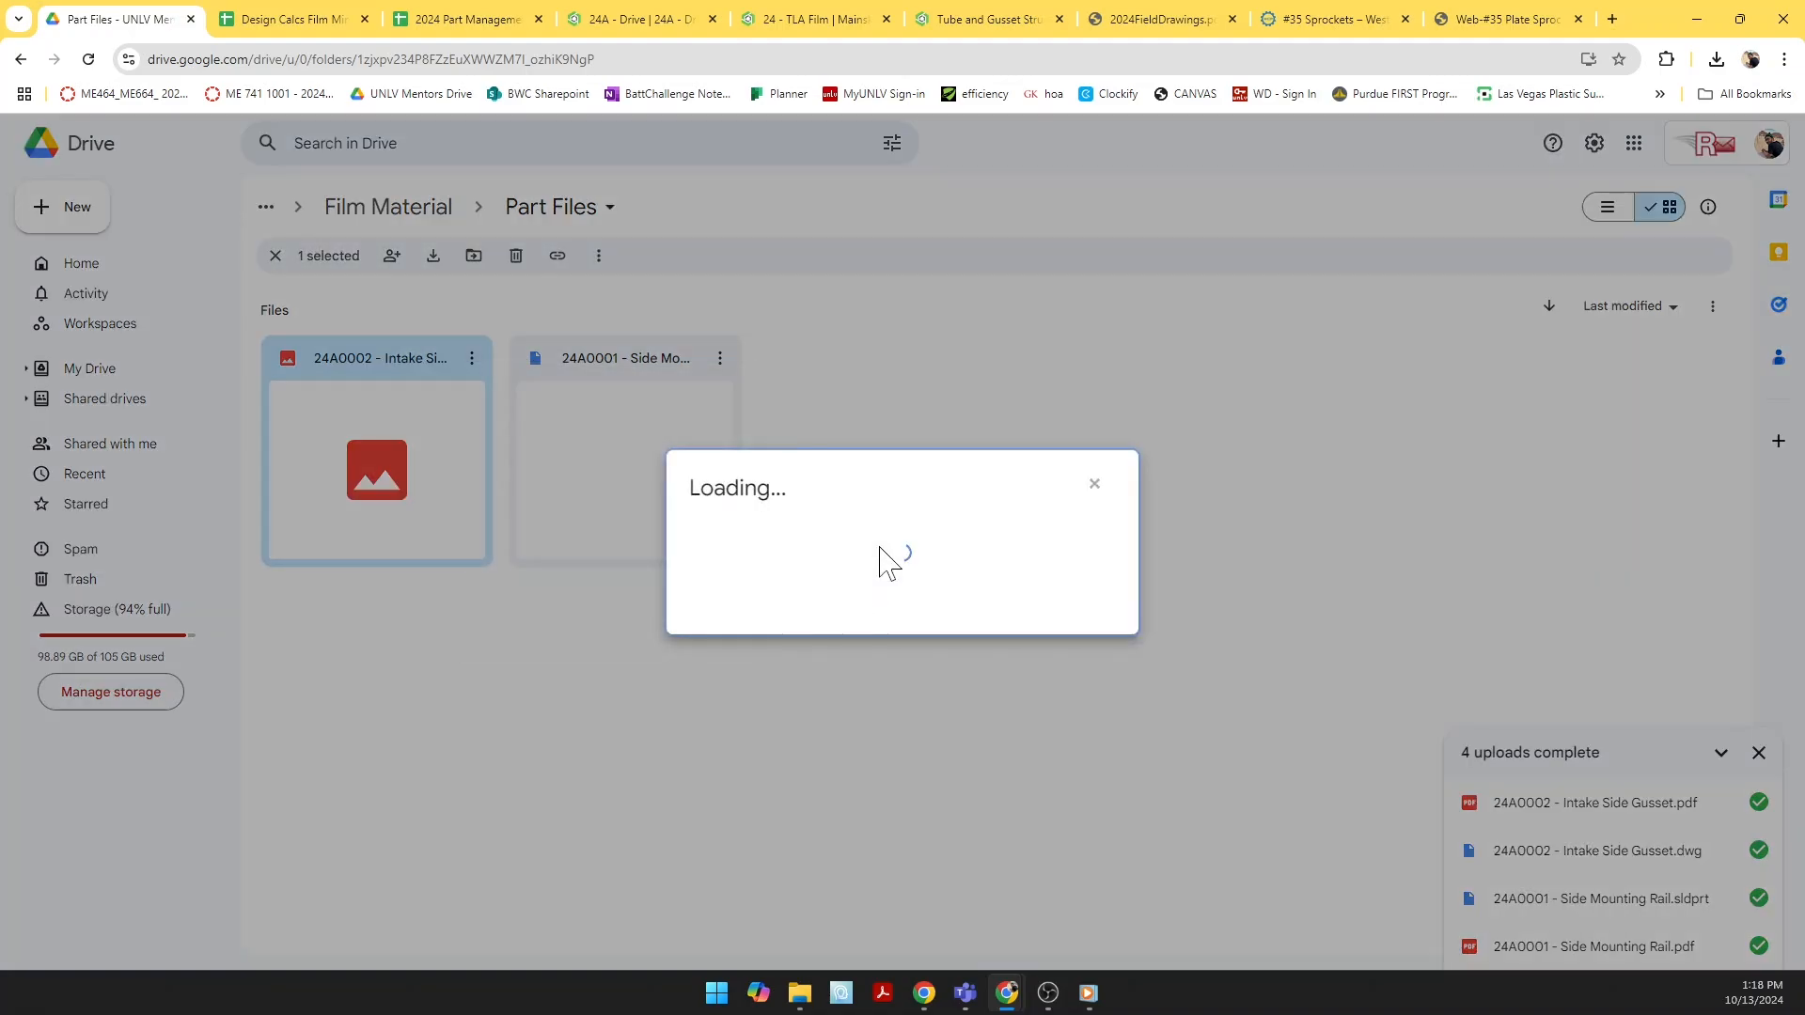
{"action": "left_click", "coordinate": [745, 830]}
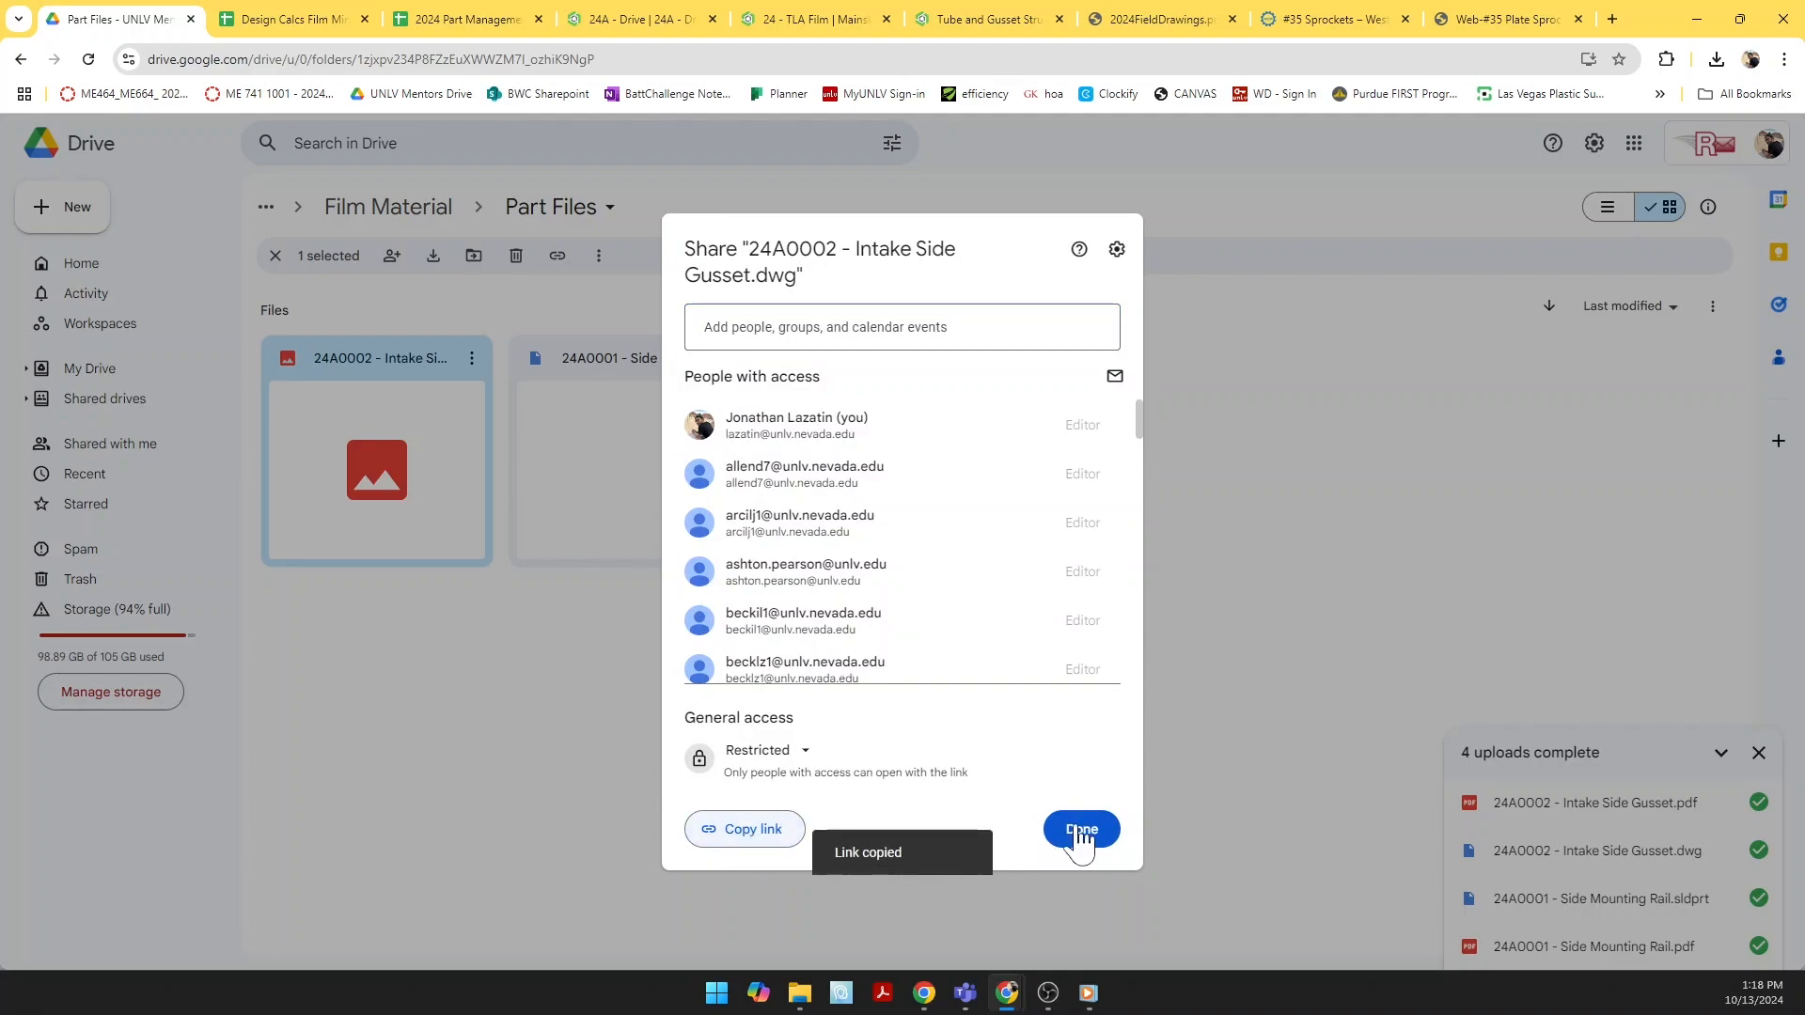
{"action": "left_click", "coordinate": [1080, 835]}
Step: Attach the copied DWG link to the Intake Side Gusset's Part File cell (H4) in the 2024 Part Management sheet
{"action": "left_click", "coordinate": [449, 19]}
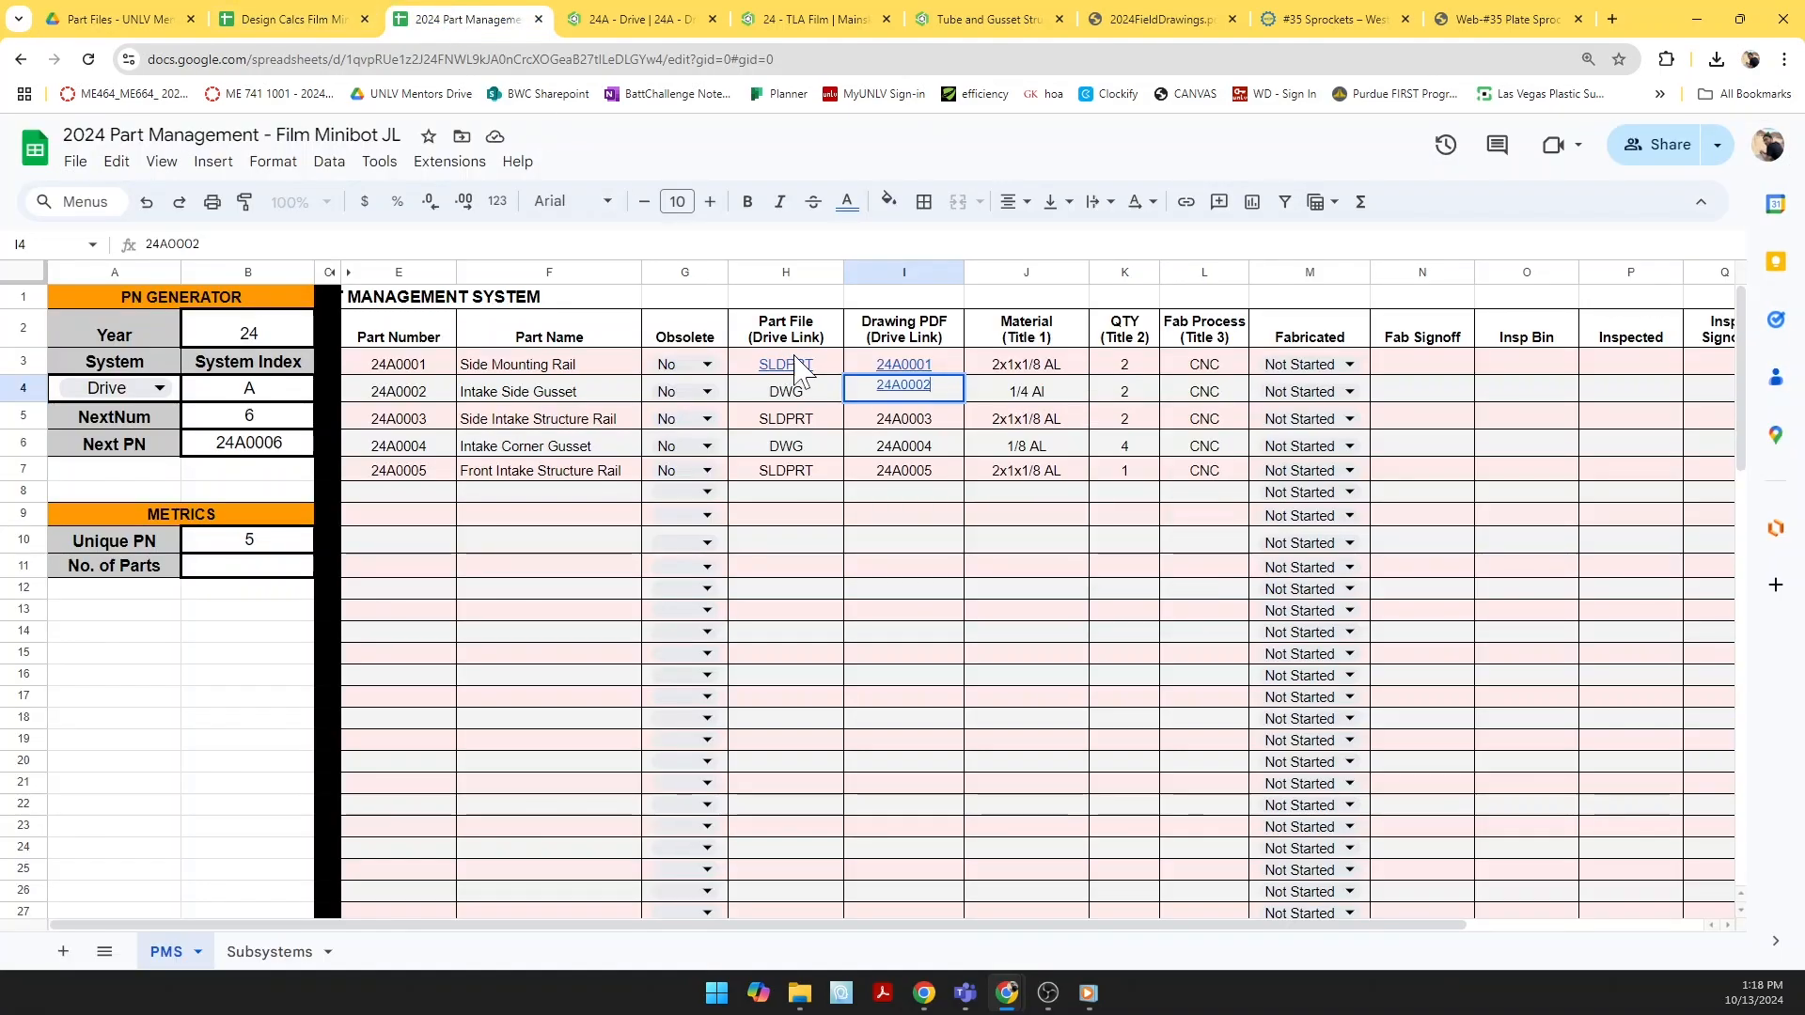
{"action": "right_click", "coordinate": [807, 391]}
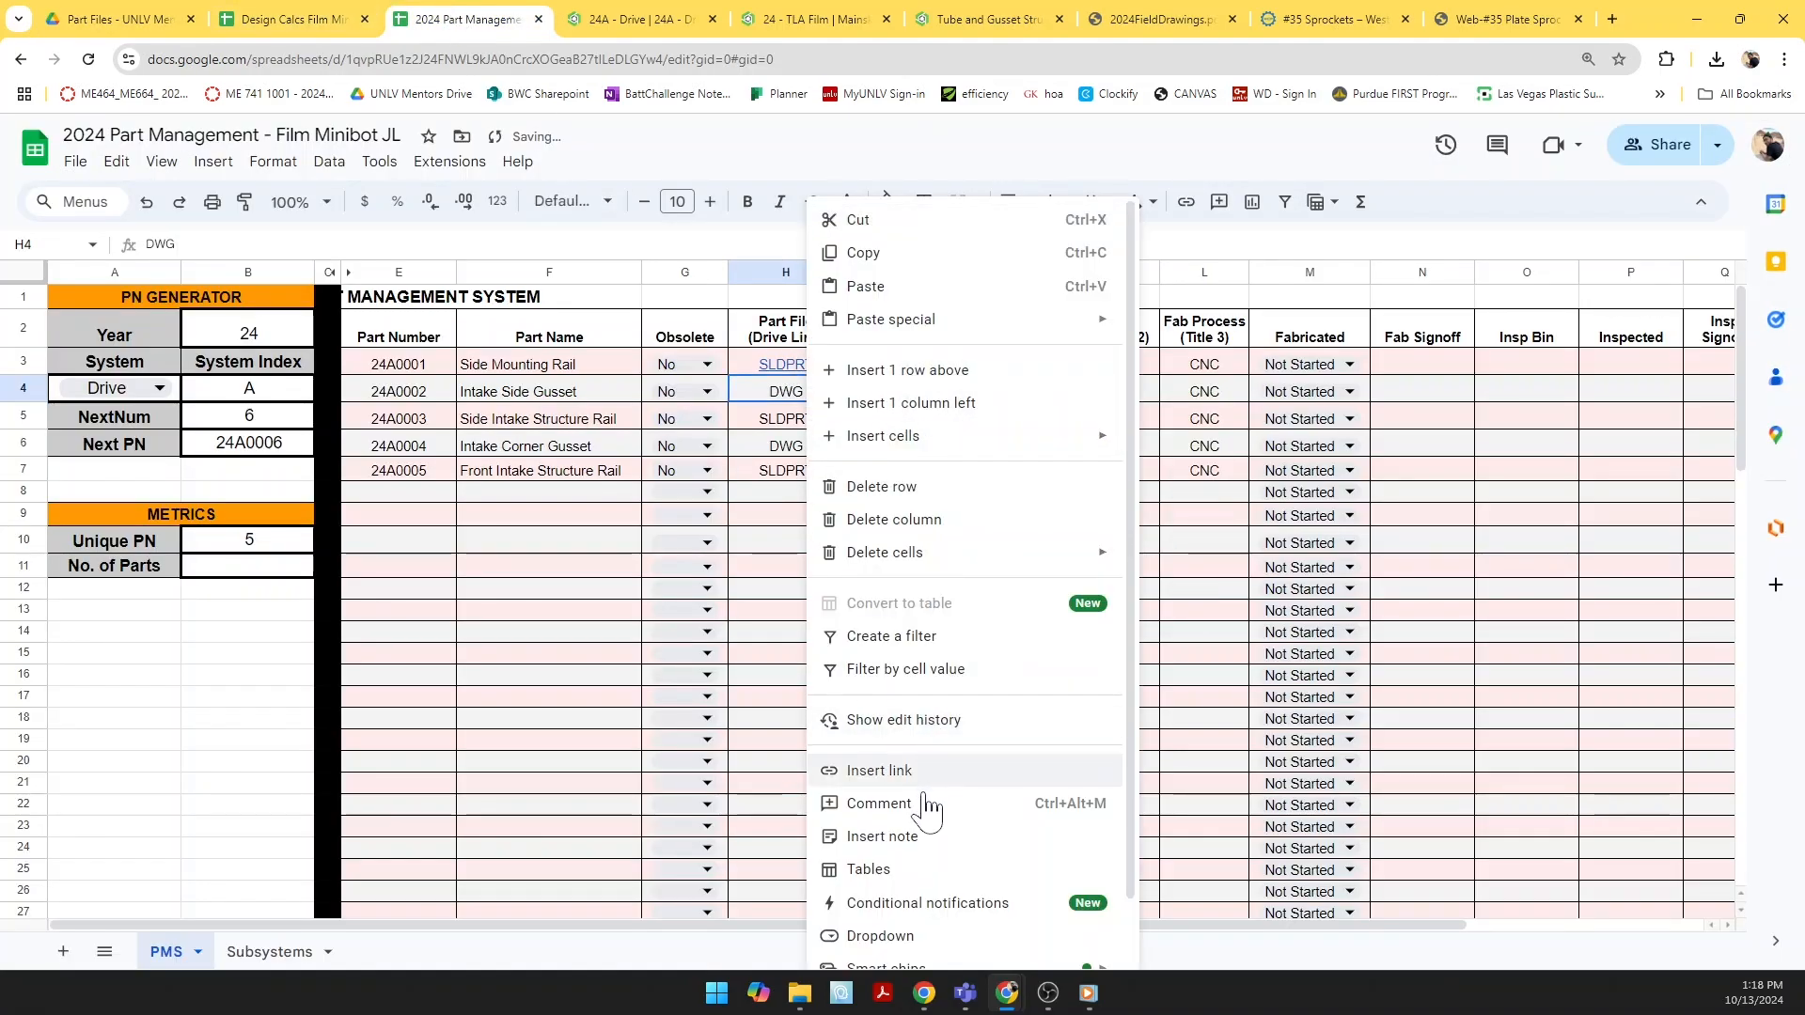
{"action": "left_click", "coordinate": [925, 788]}
{"action": "key", "text": "ctrl+v"}
{"action": "left_click", "coordinate": [991, 443]}
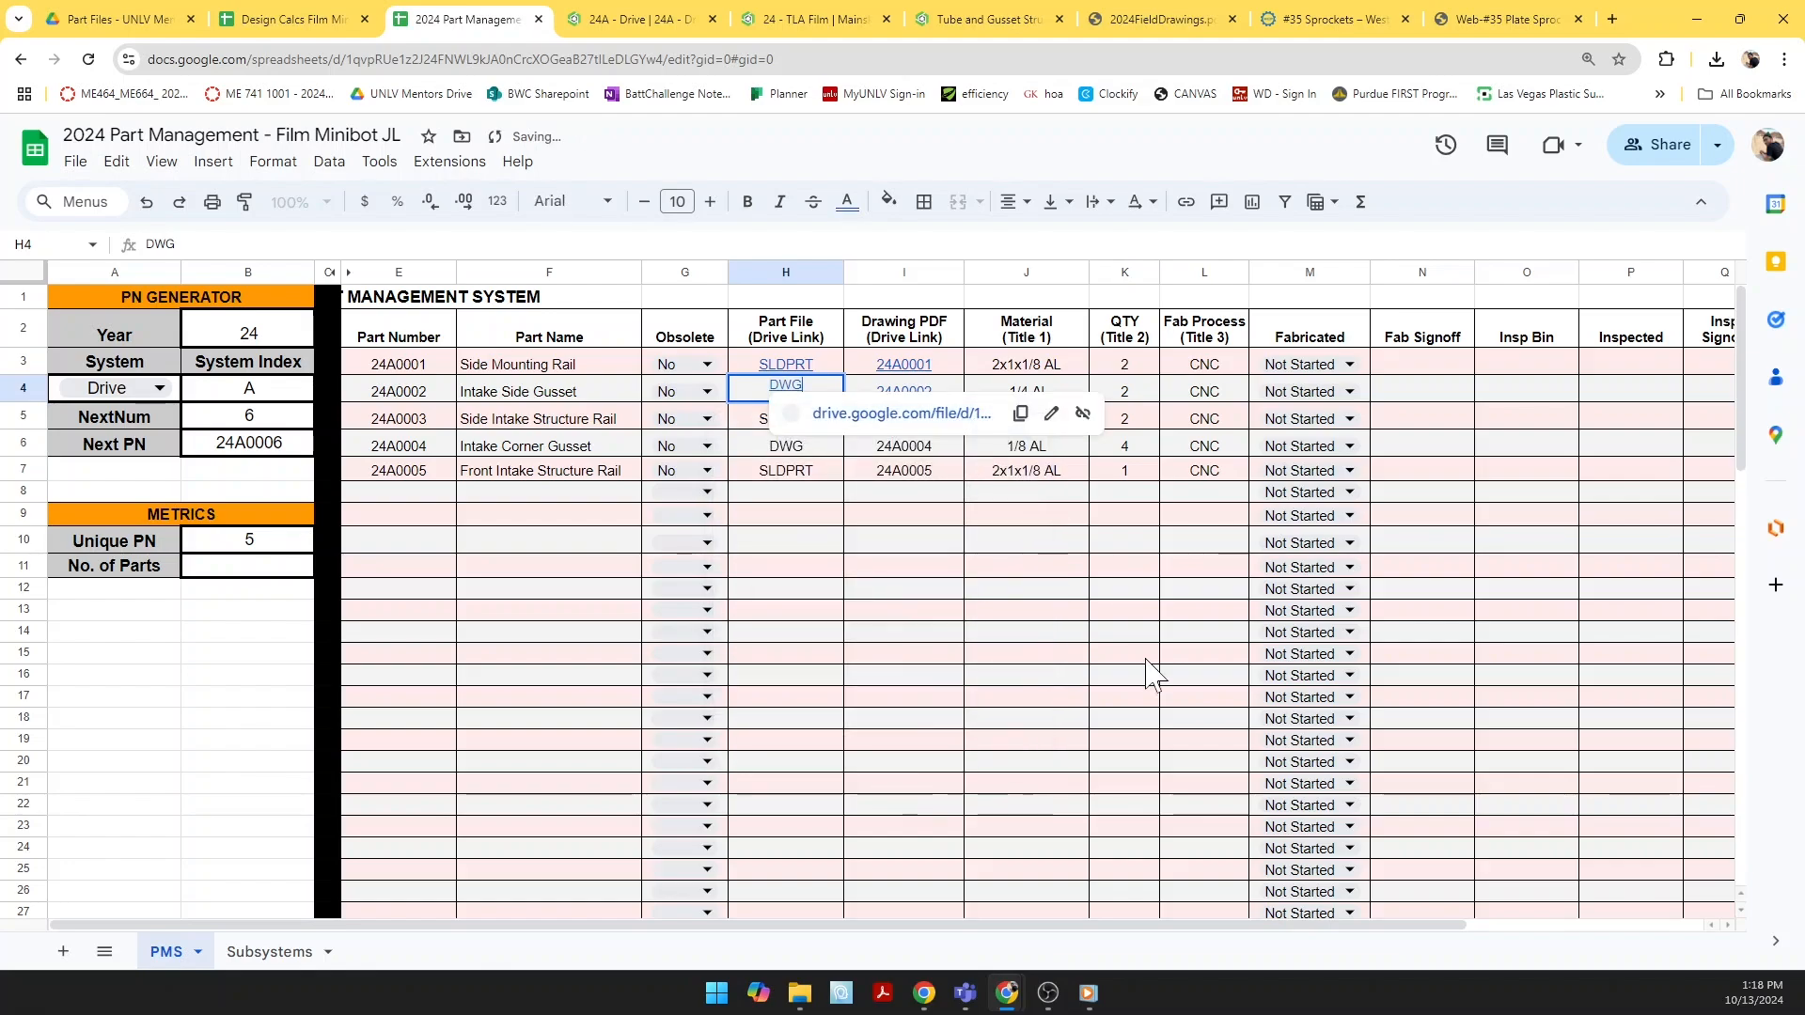
{"action": "left_click", "coordinate": [1152, 741]}
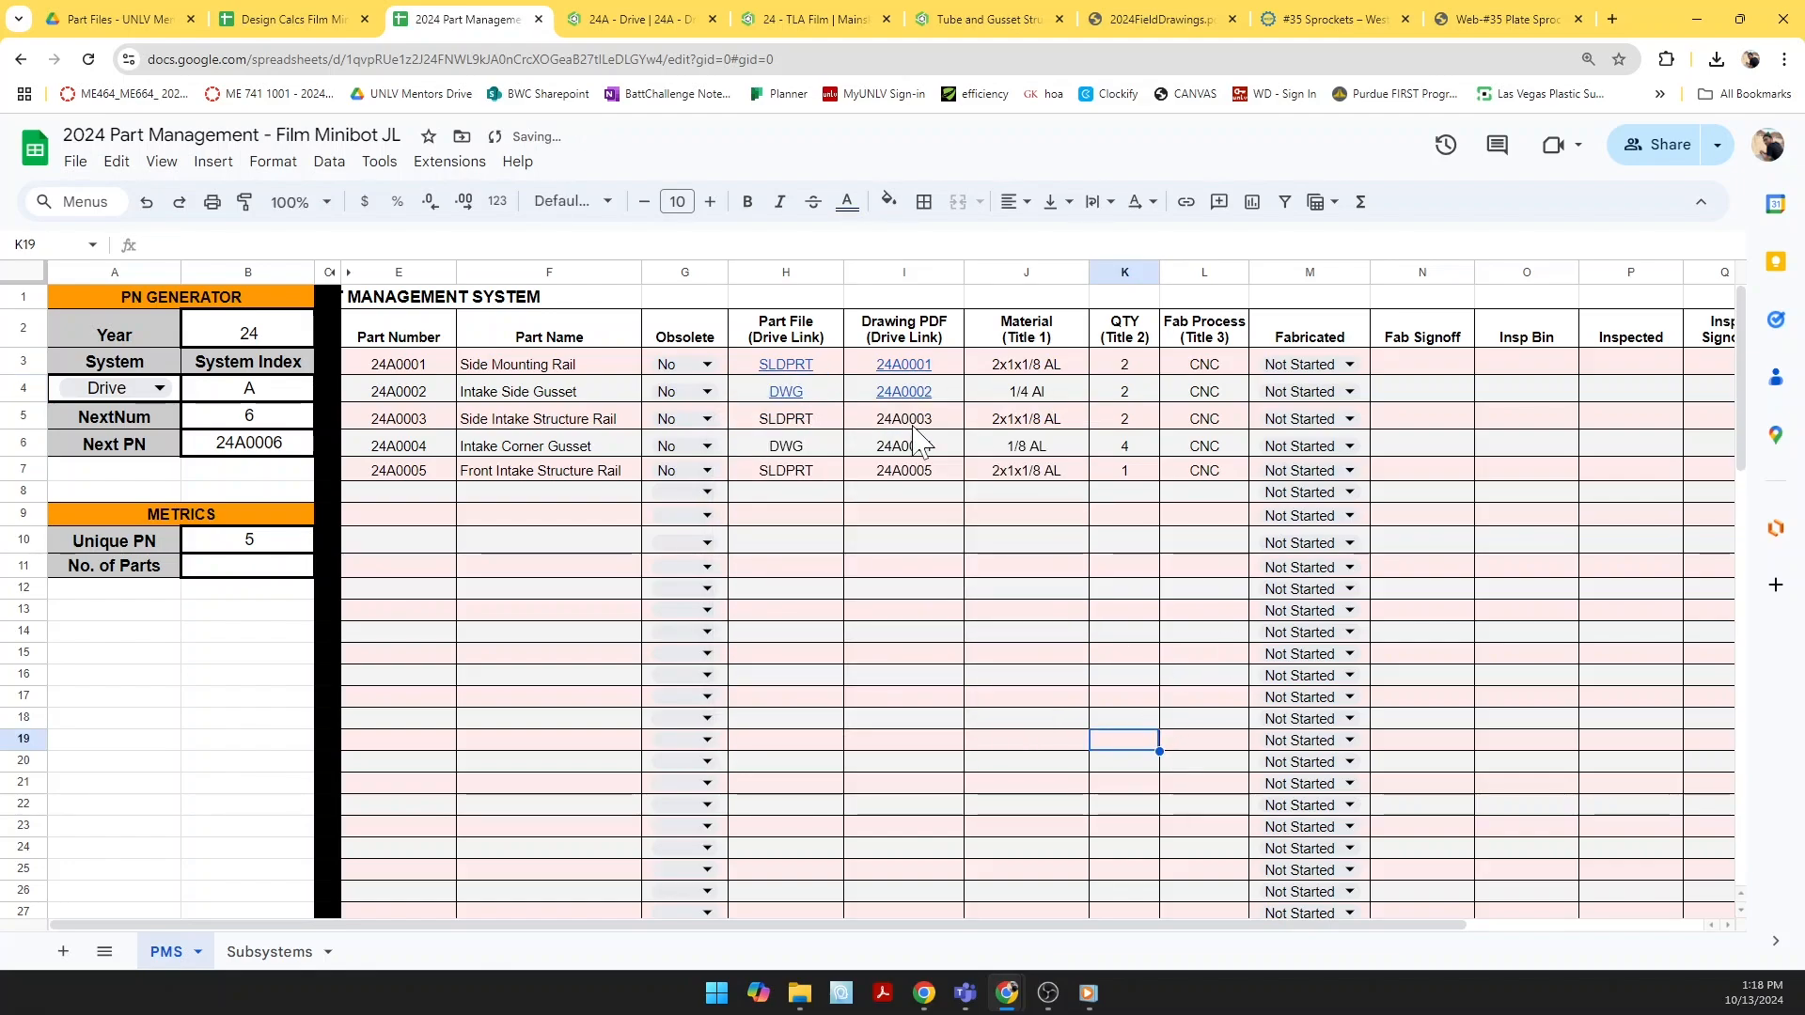
{"action": "left_click_drag", "start_coordinate": [418, 367], "coordinate": [1213, 369]}
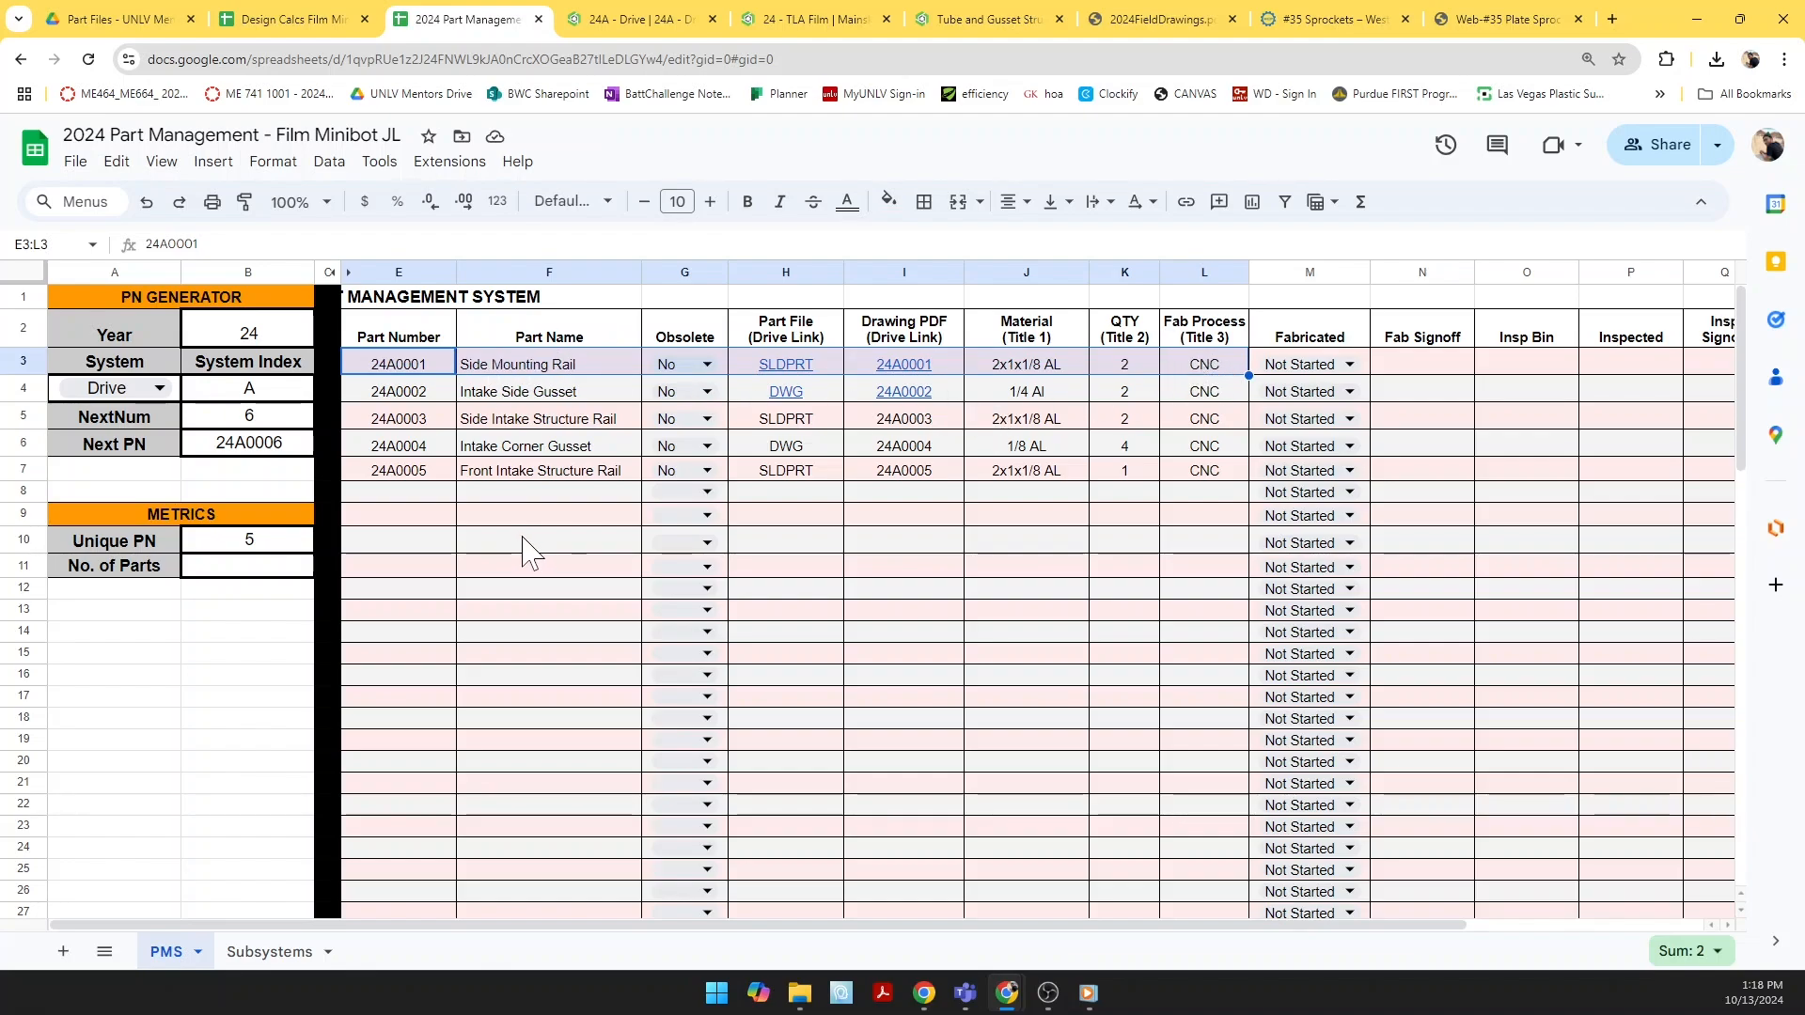
{"action": "left_click_drag", "start_coordinate": [391, 399], "coordinate": [1164, 397]}
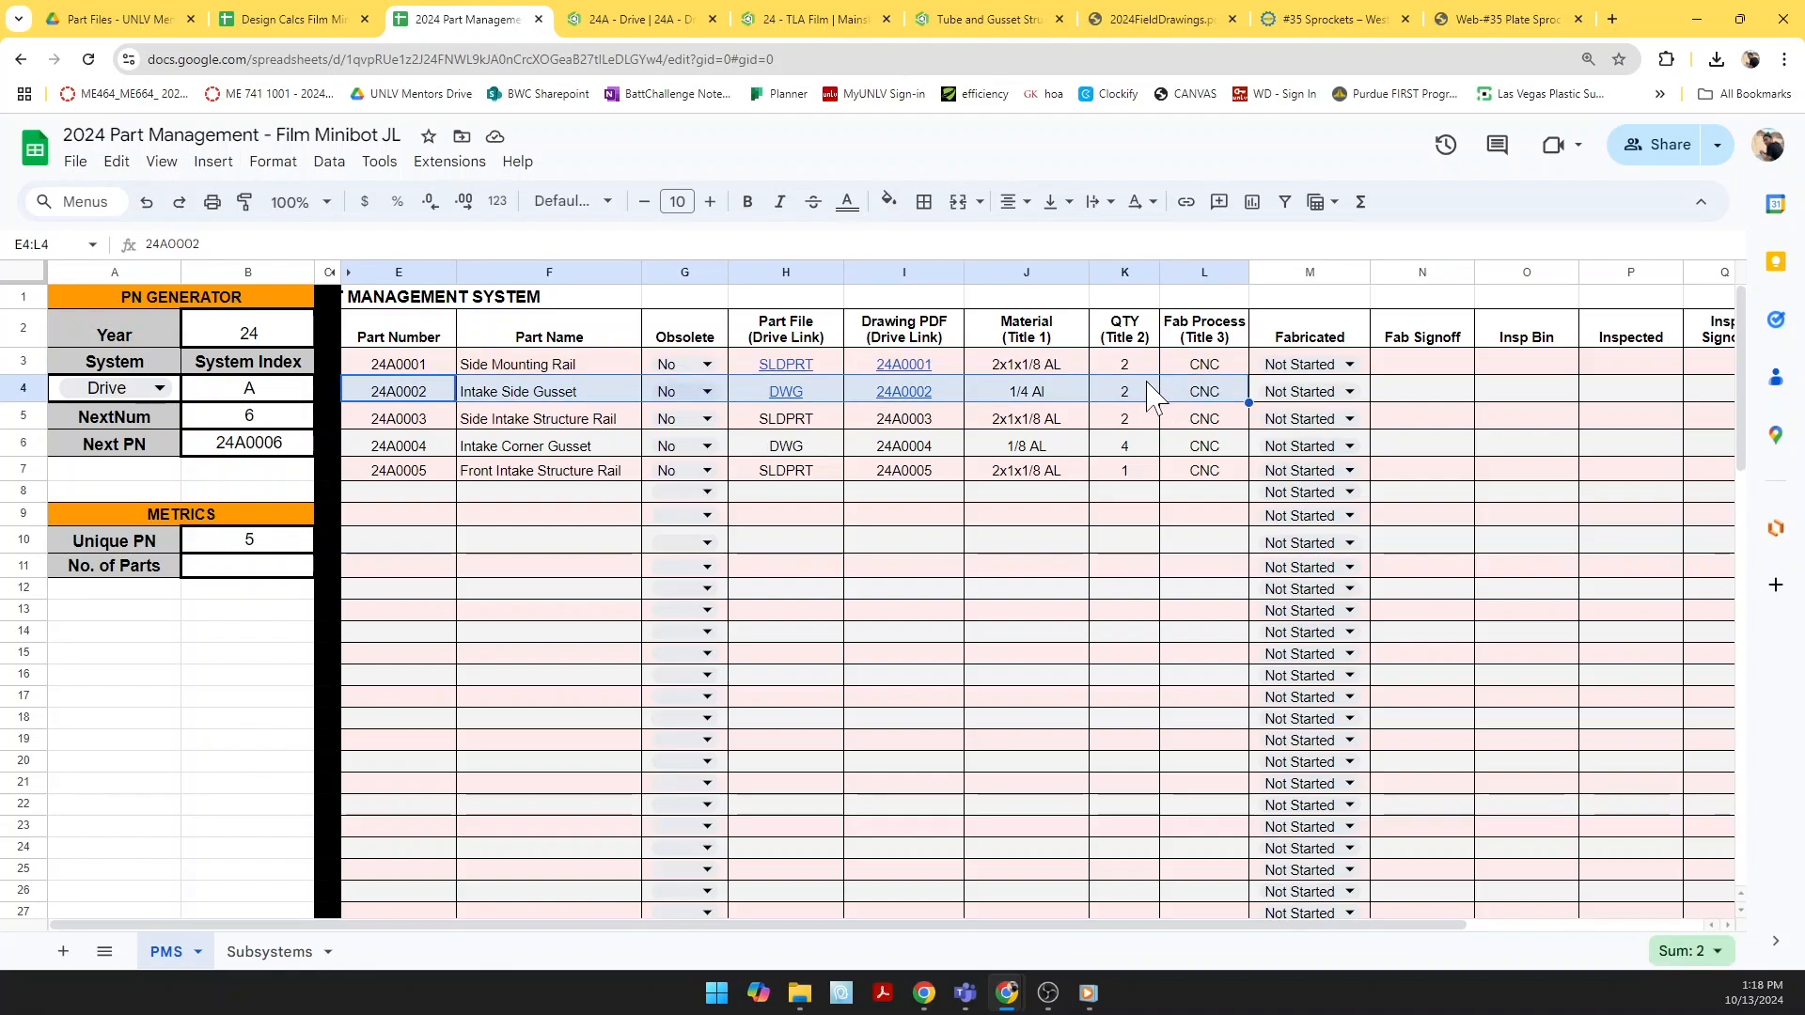
{"action": "left_click", "coordinate": [1126, 472]}
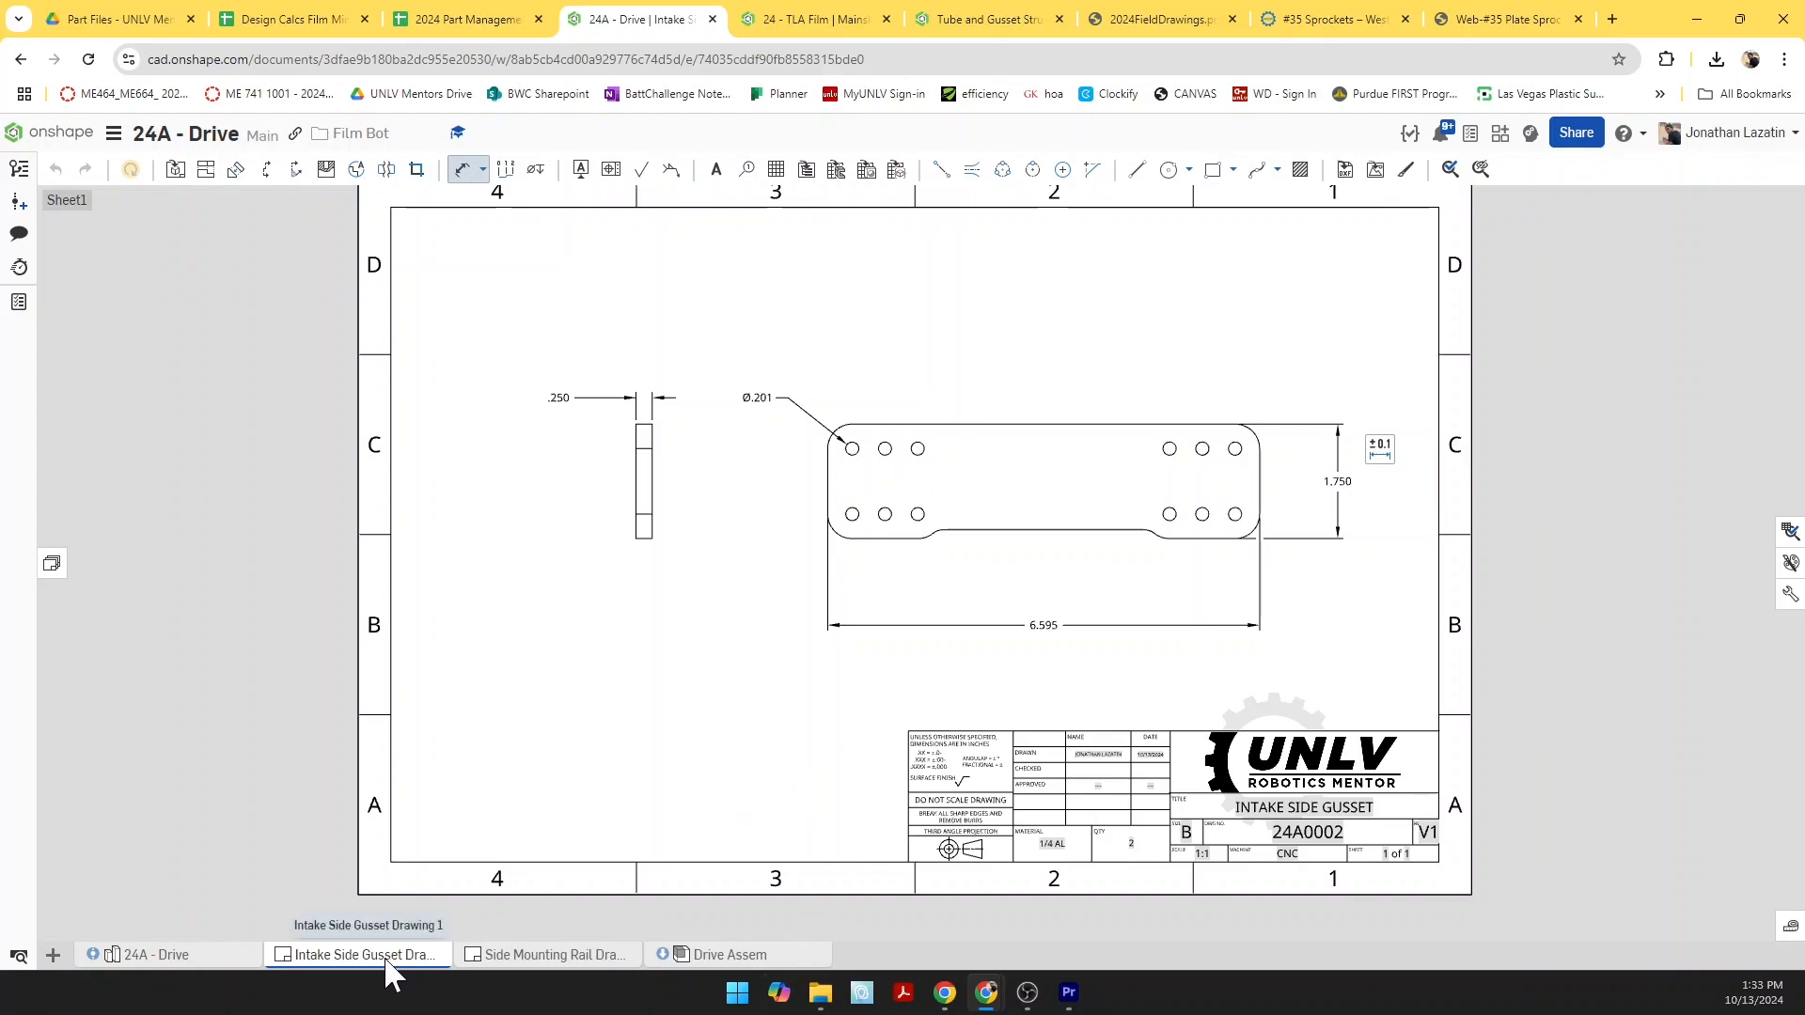
Step: Create a Drawings folder in Onshape's 24A - Drive document and move the Intake Side Gusset and Side Mounting Rail drawings into it
{"action": "left_click", "coordinate": [55, 957]}
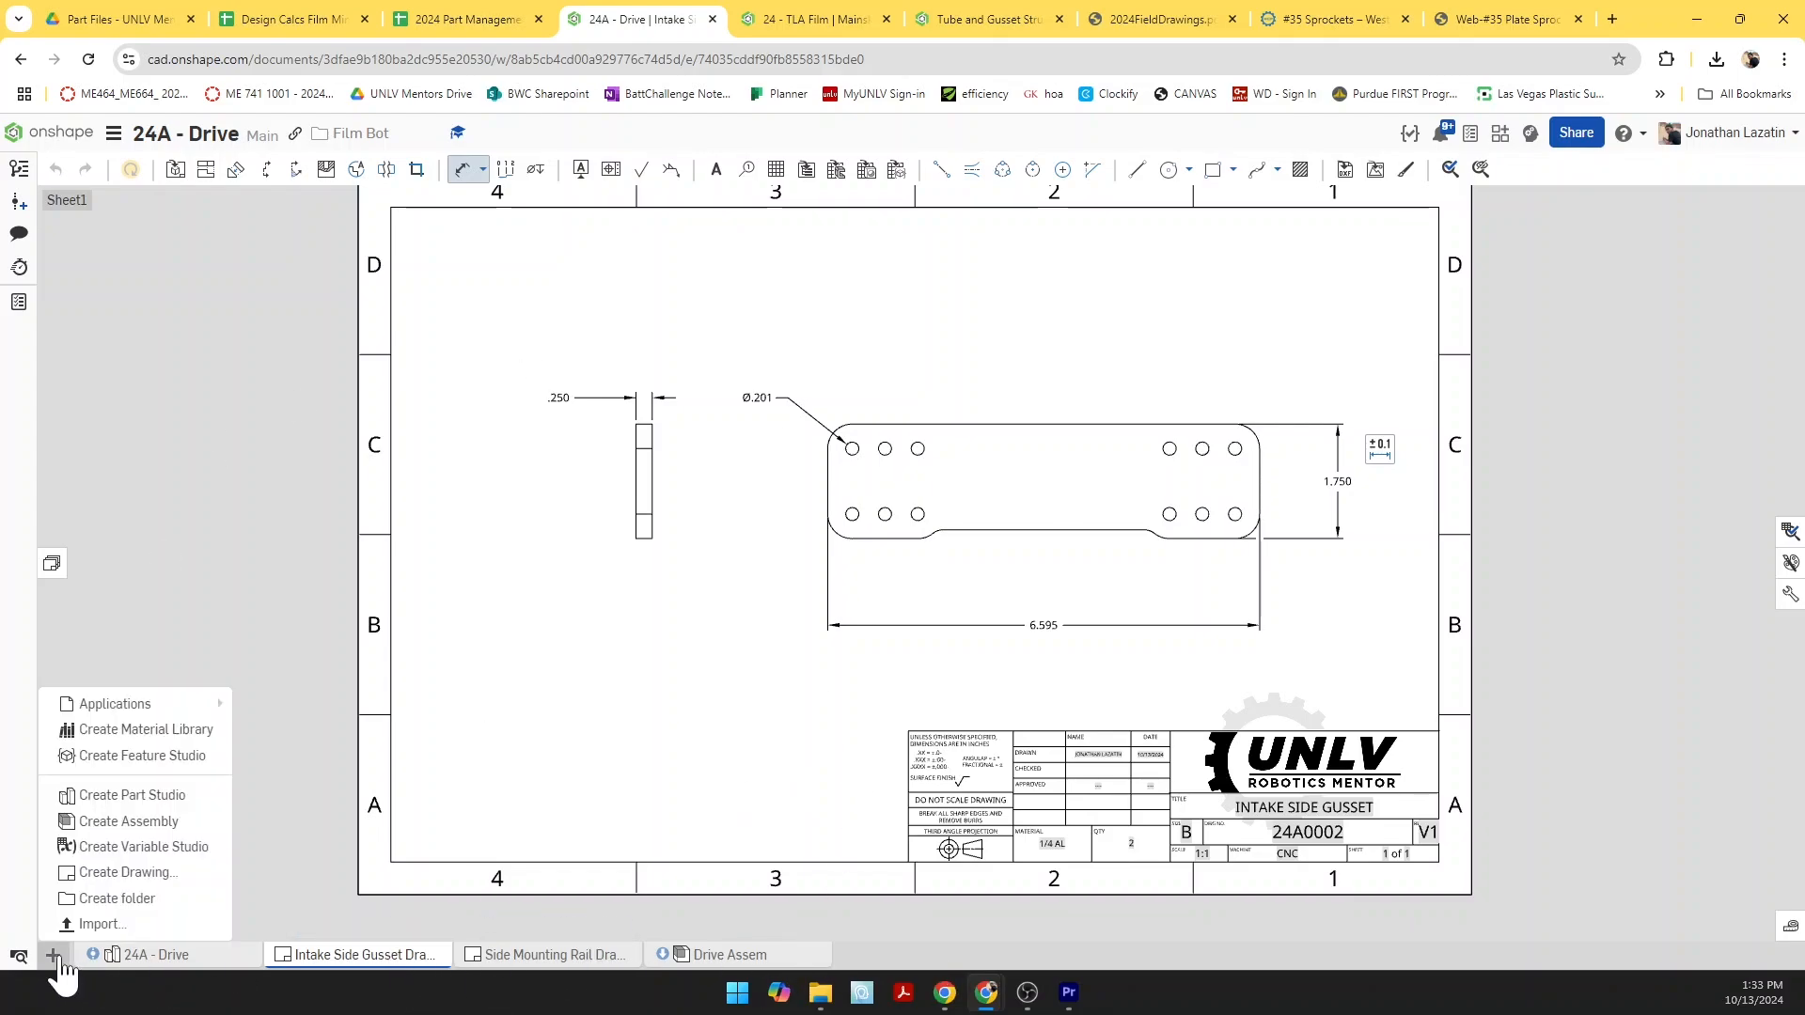
{"action": "left_click", "coordinate": [139, 905]}
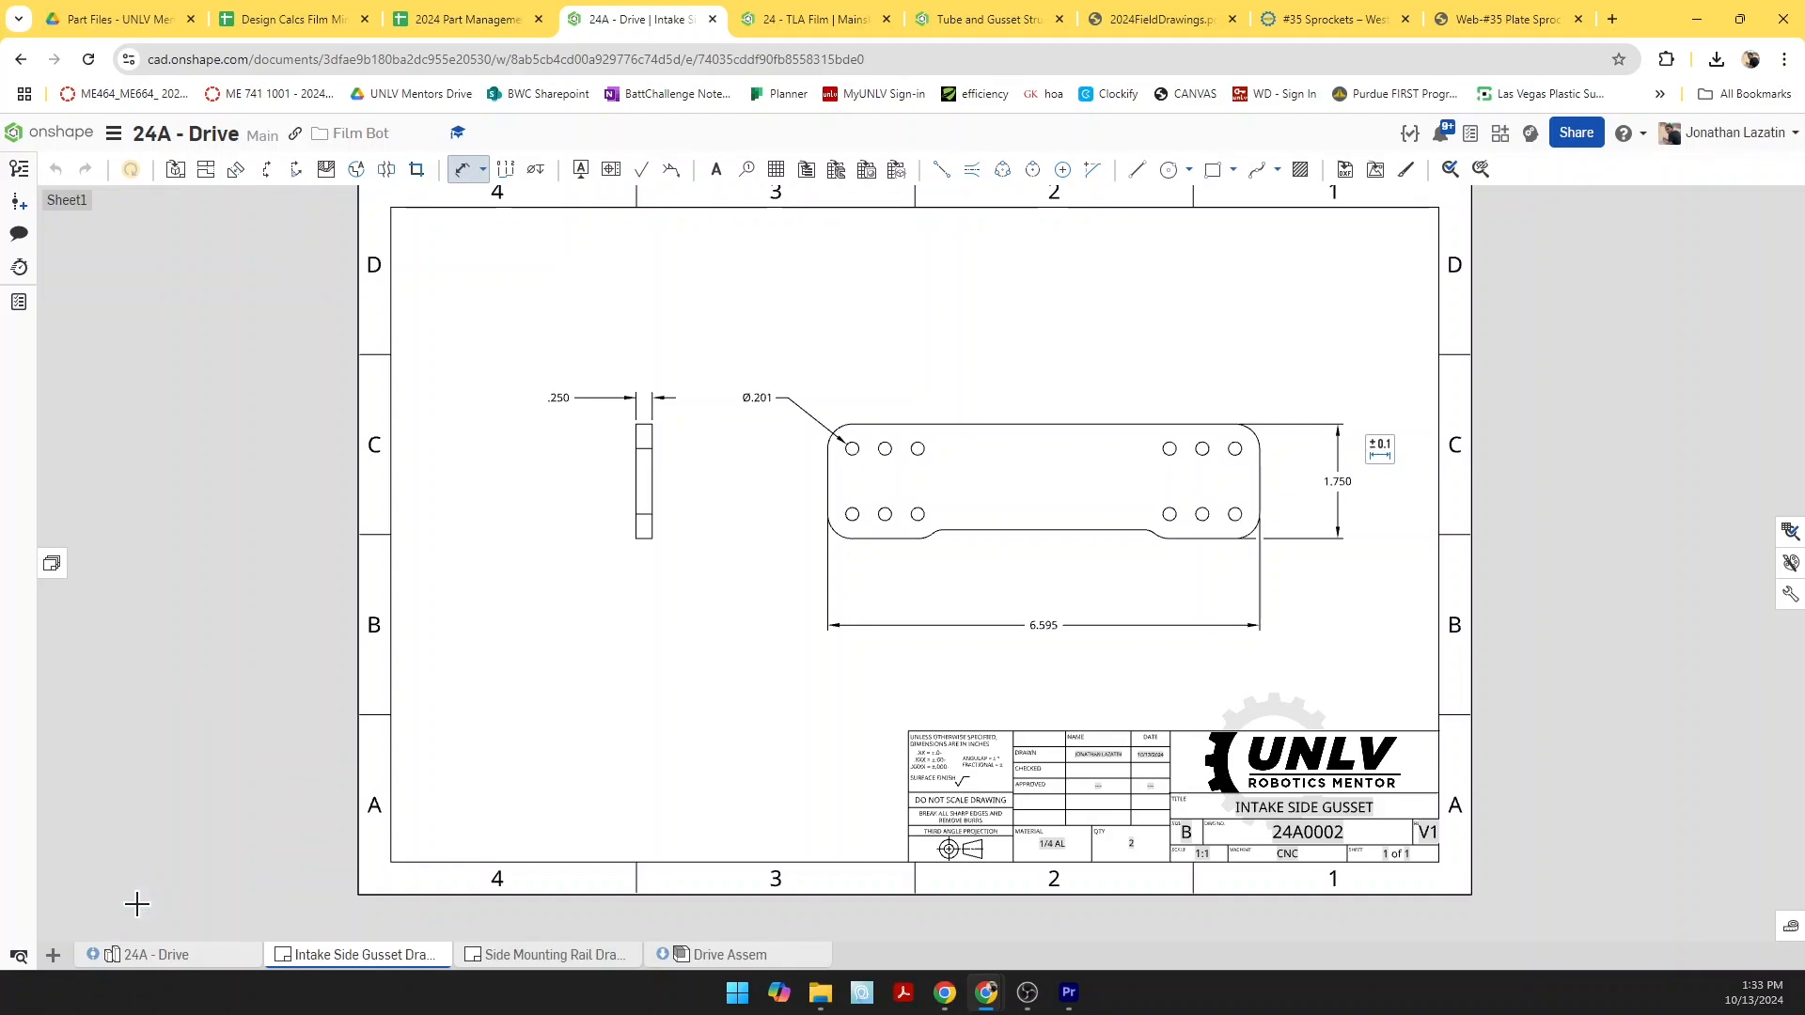
{"action": "type", "text": "Drawing"}
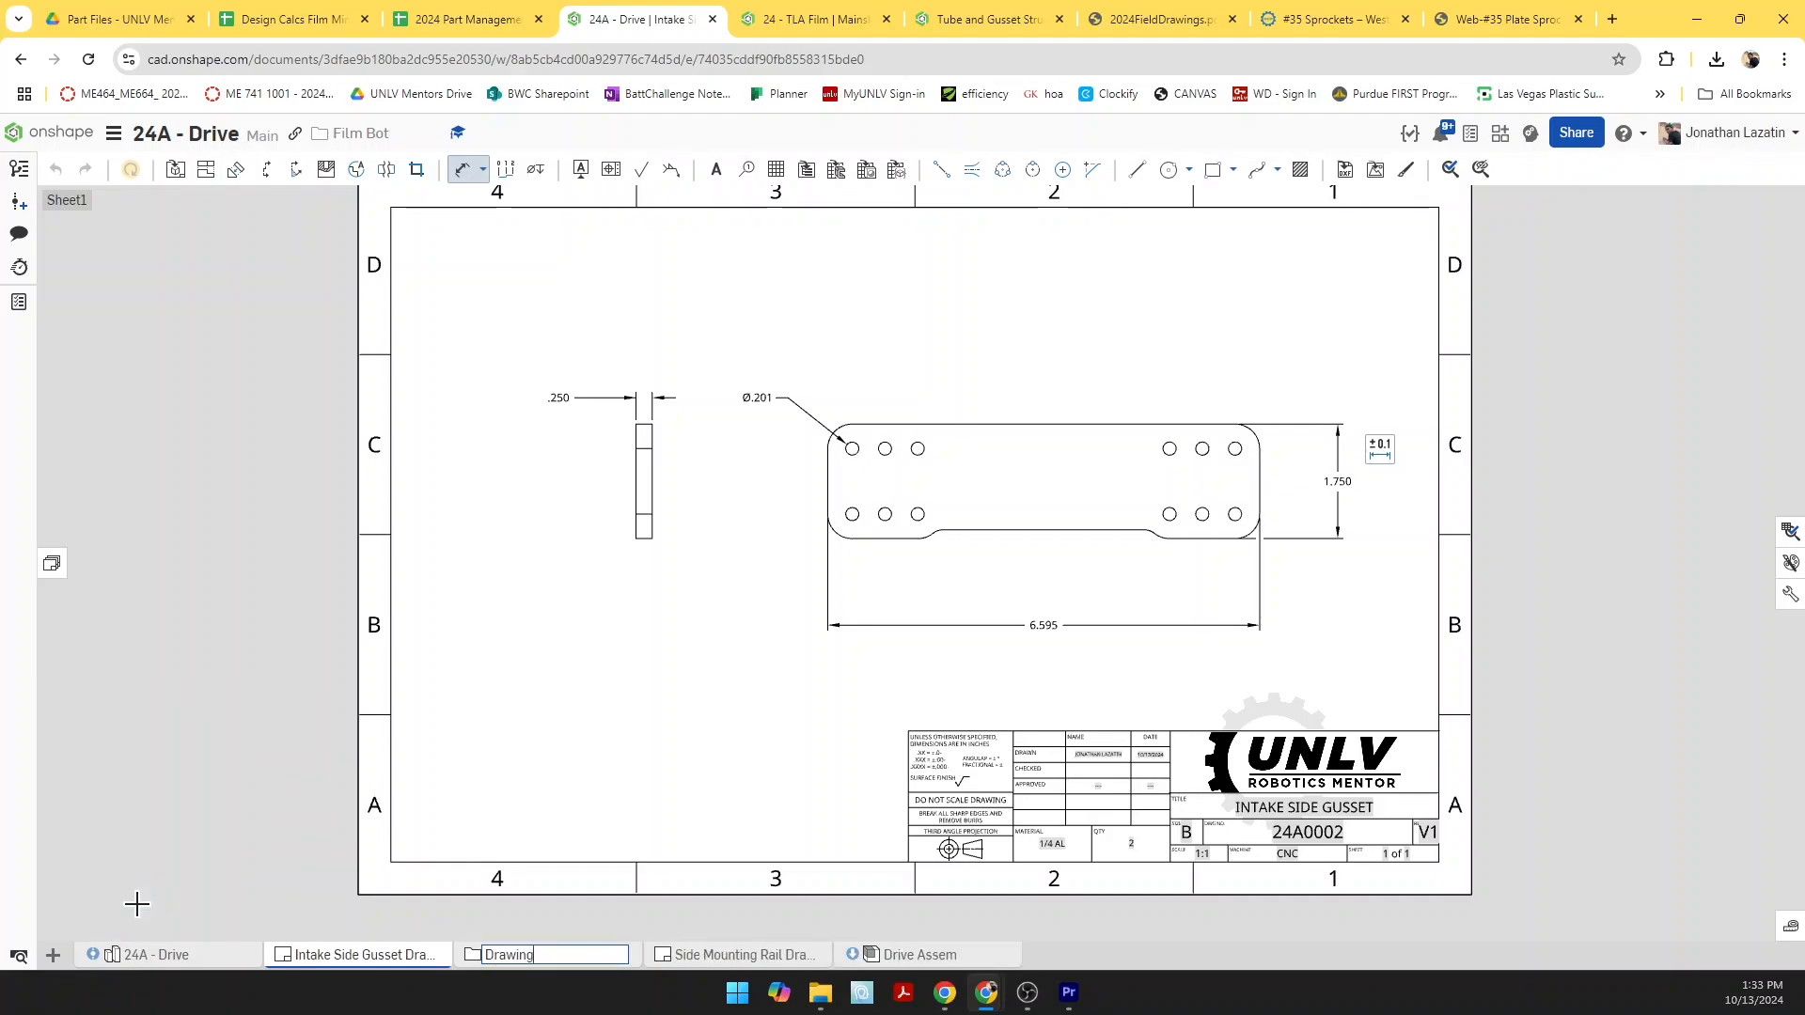
{"action": "type", "text": "s"}
{"action": "key", "text": "Return"}
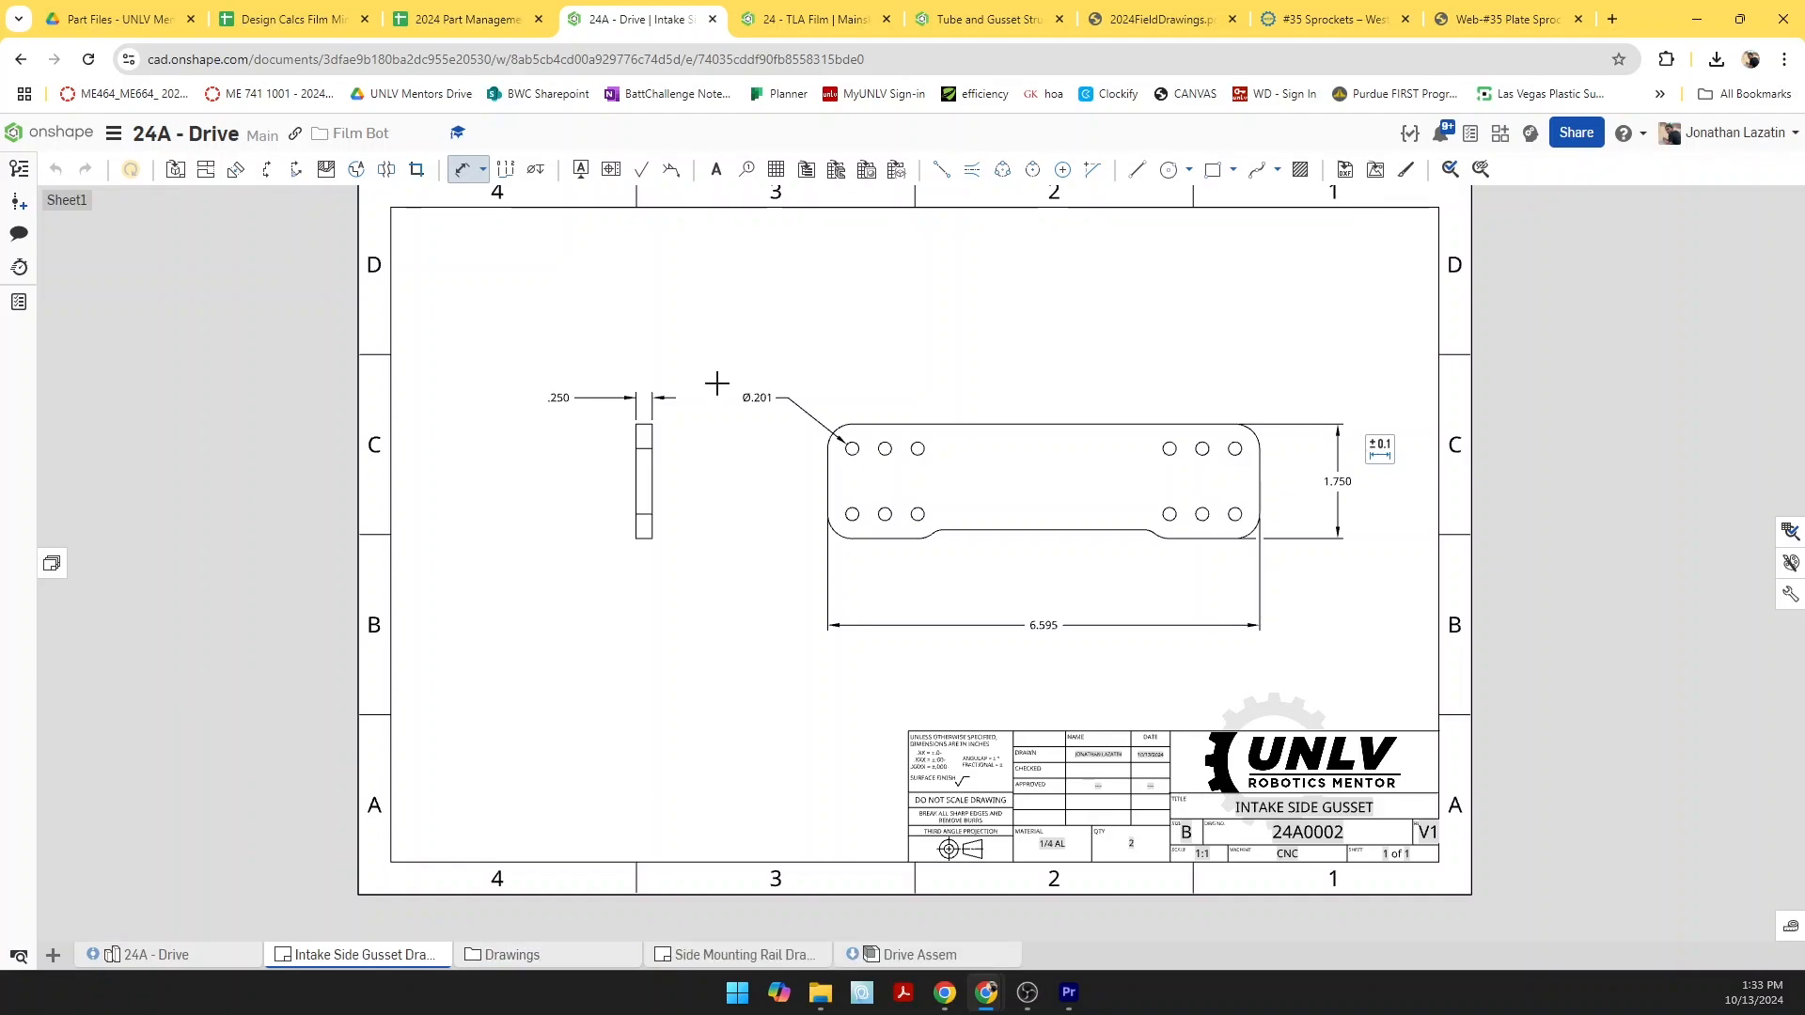
{"action": "left_click_drag", "start_coordinate": [355, 969], "coordinate": [691, 968]}
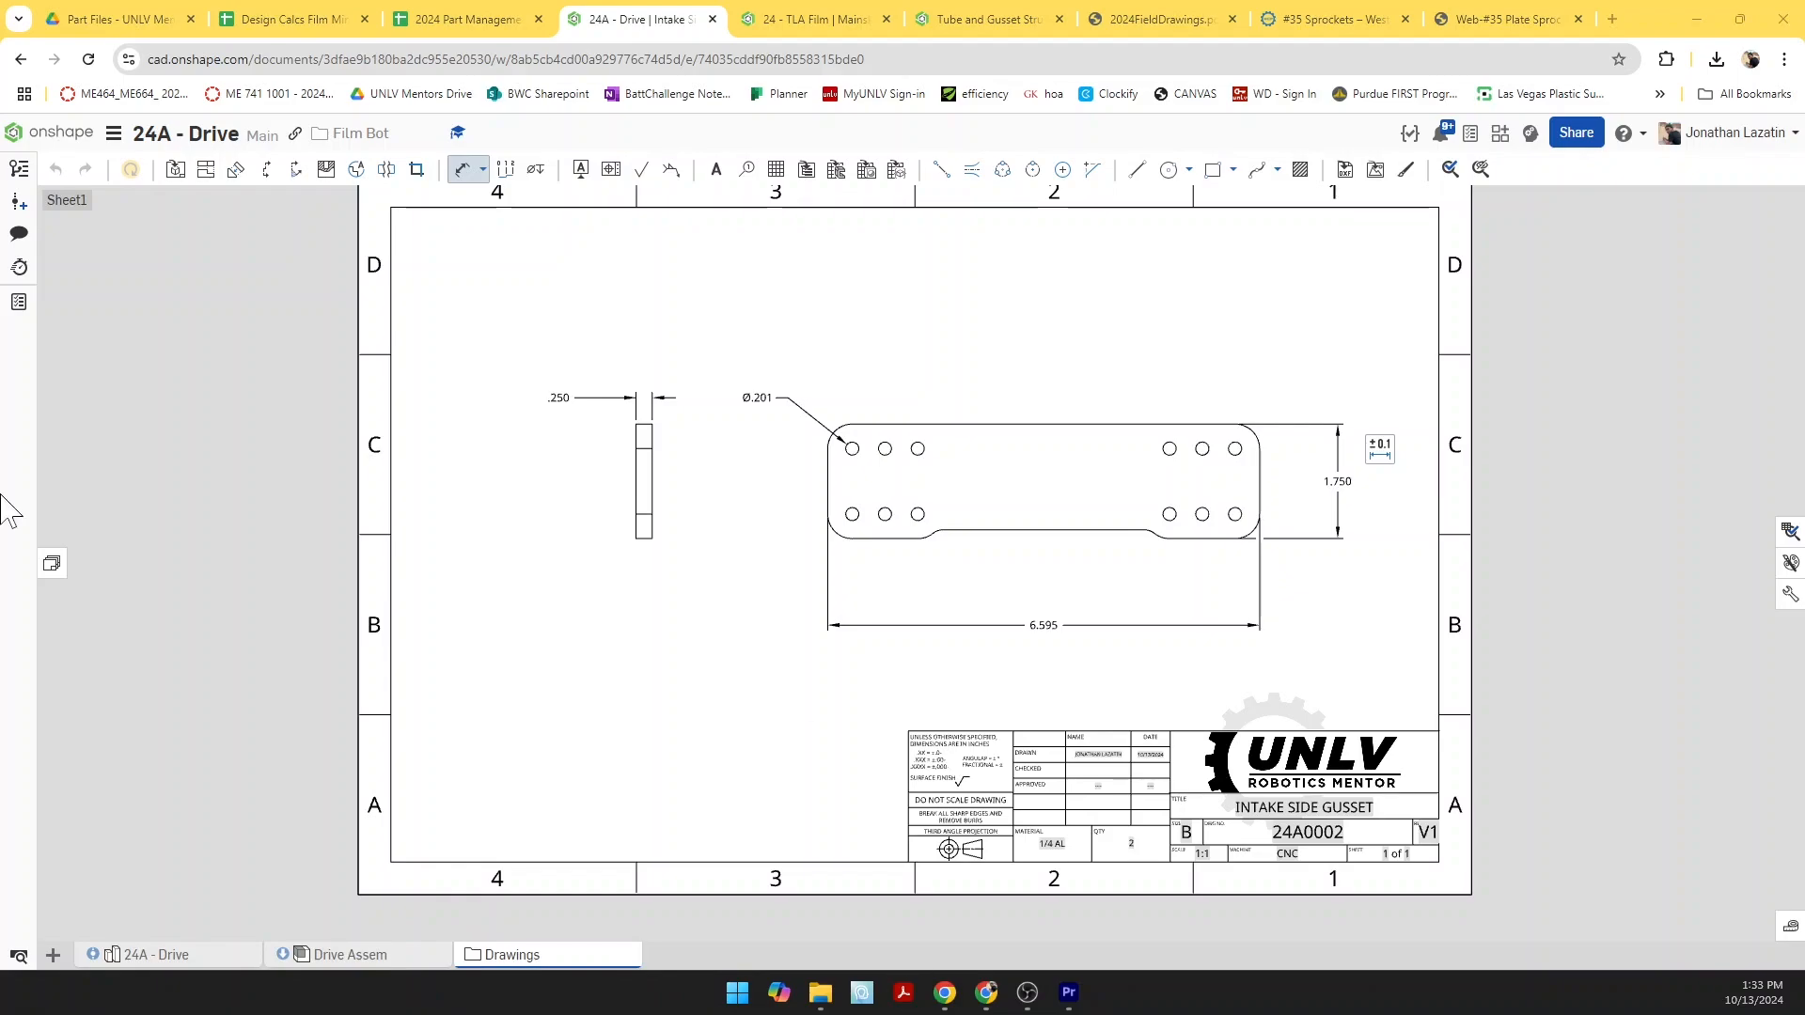